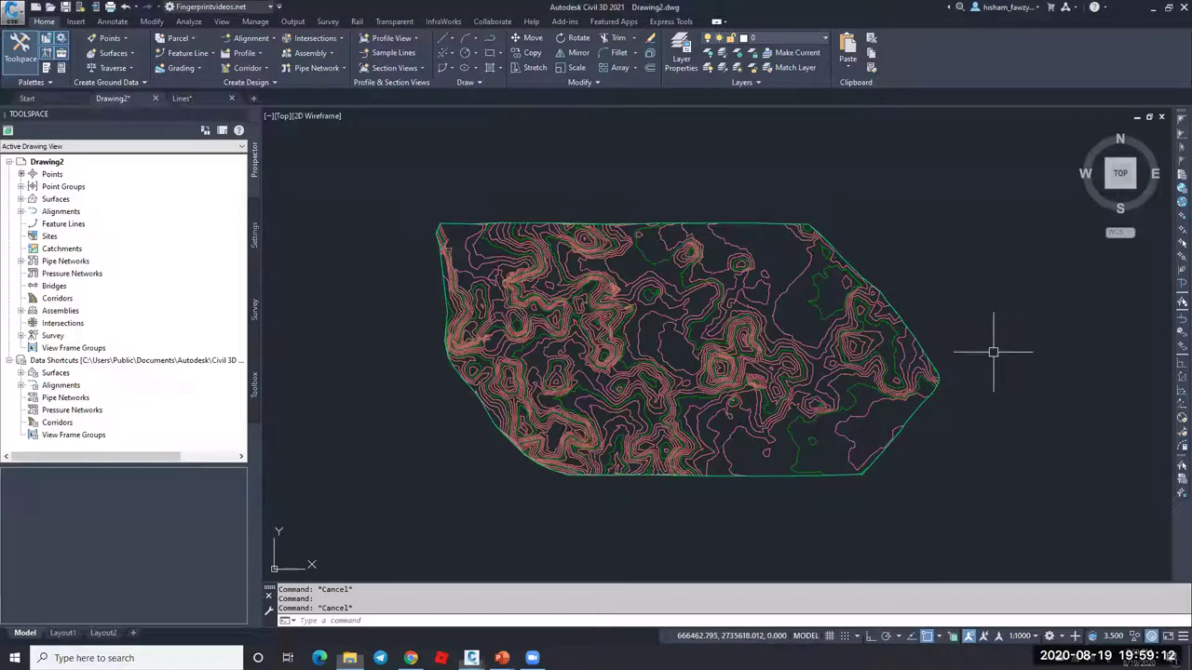
Step: Start a window selection in the Civil 3D drawing
{"action": "mouse_move", "coordinate": [902, 418]}
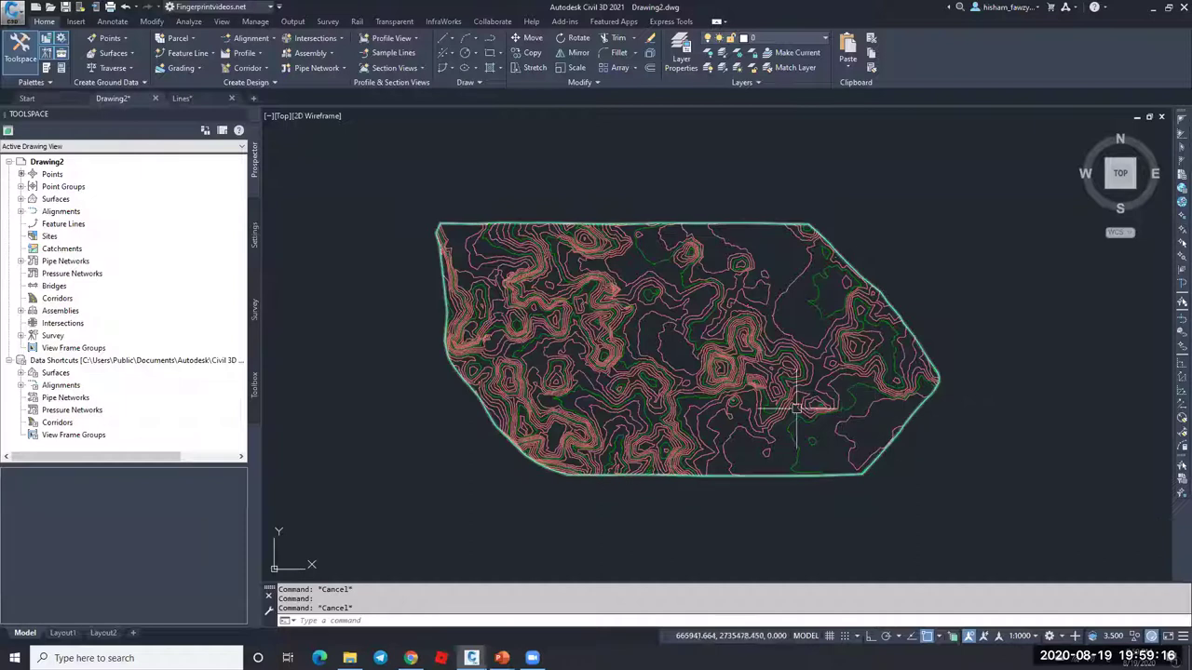
{"action": "mouse_move", "coordinate": [748, 444]}
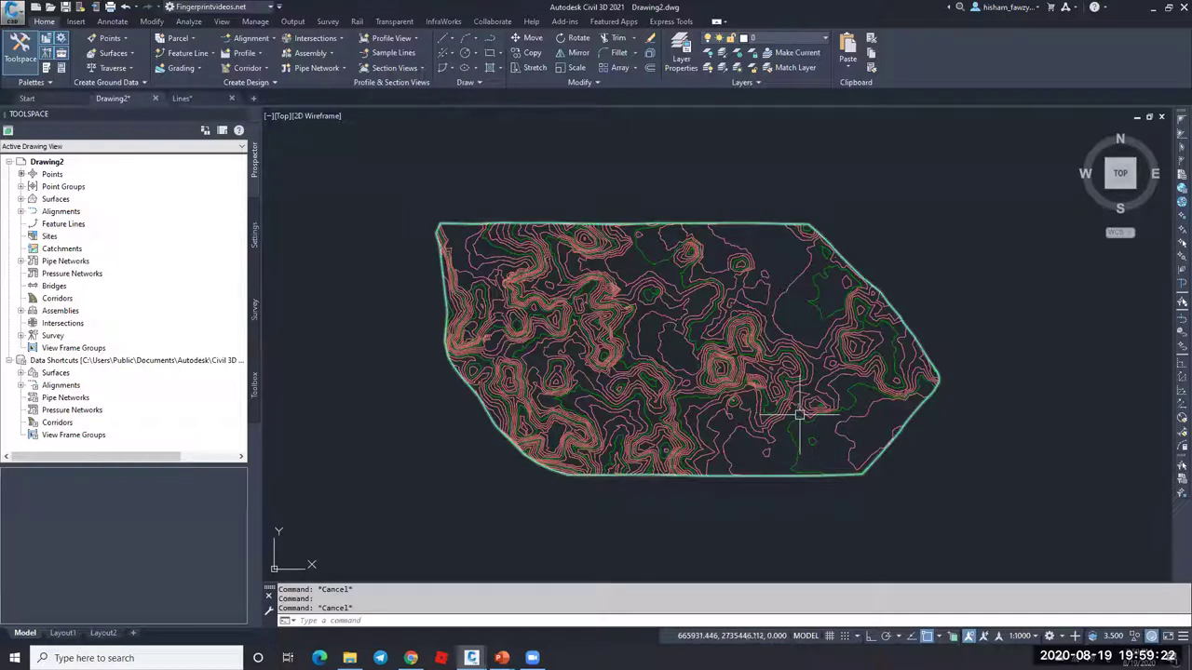
{"action": "mouse_move", "coordinate": [892, 374]}
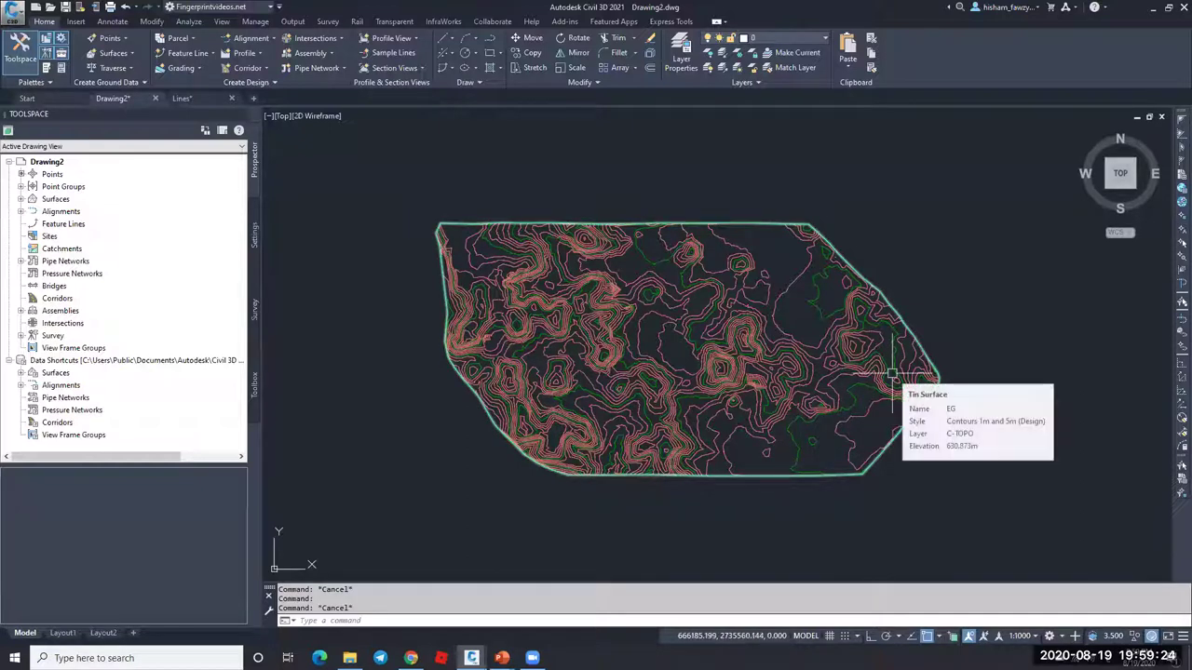
{"action": "left_click", "coordinate": [1020, 343]}
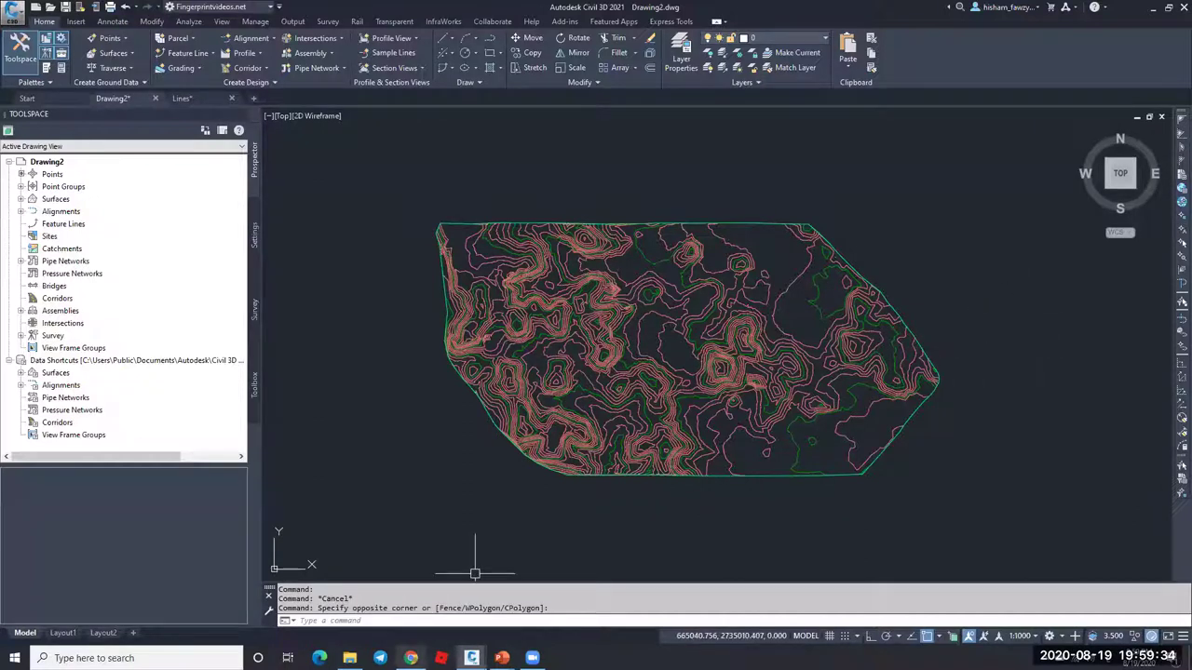
Step: Show the lecture 2 recap slide with its title, first bullet, POINT GROUP and point/label styles bullets
{"action": "mouse_move", "coordinate": [502, 657]}
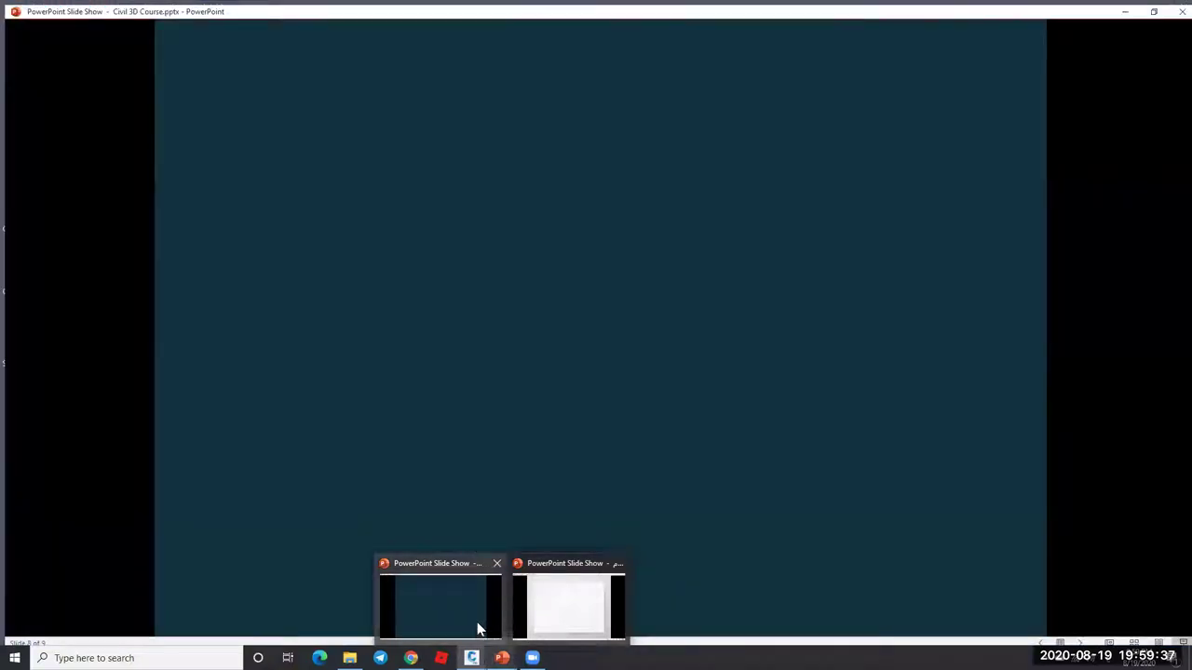
{"action": "left_click", "coordinate": [479, 628]}
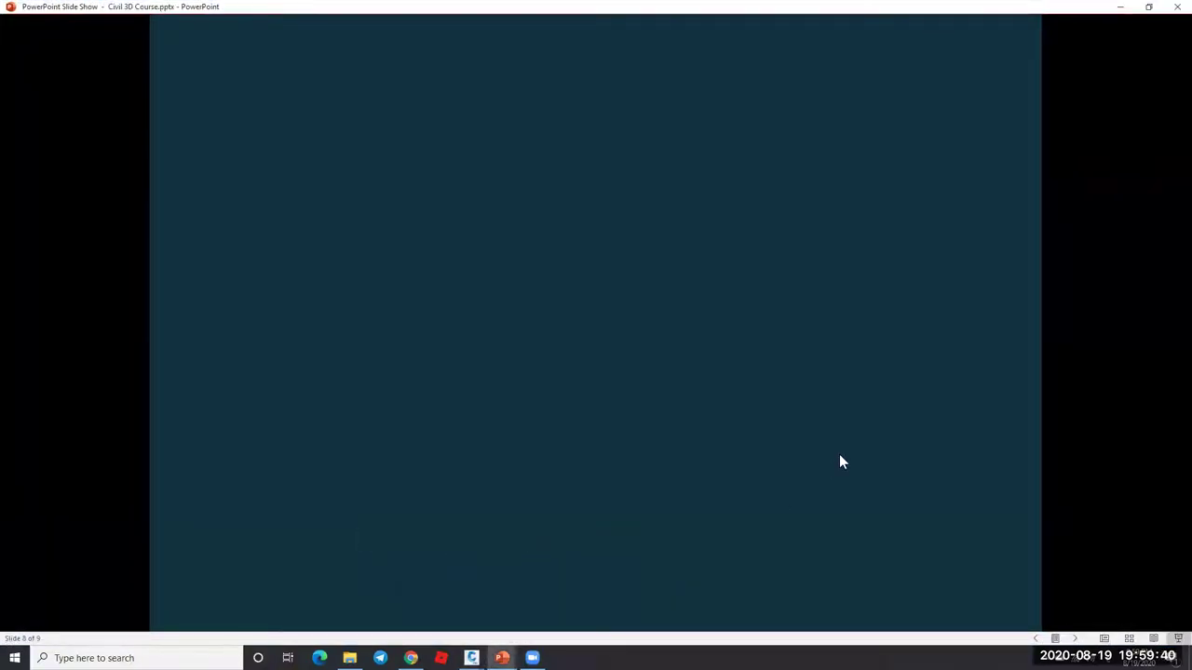
{"action": "key", "text": "Right"}
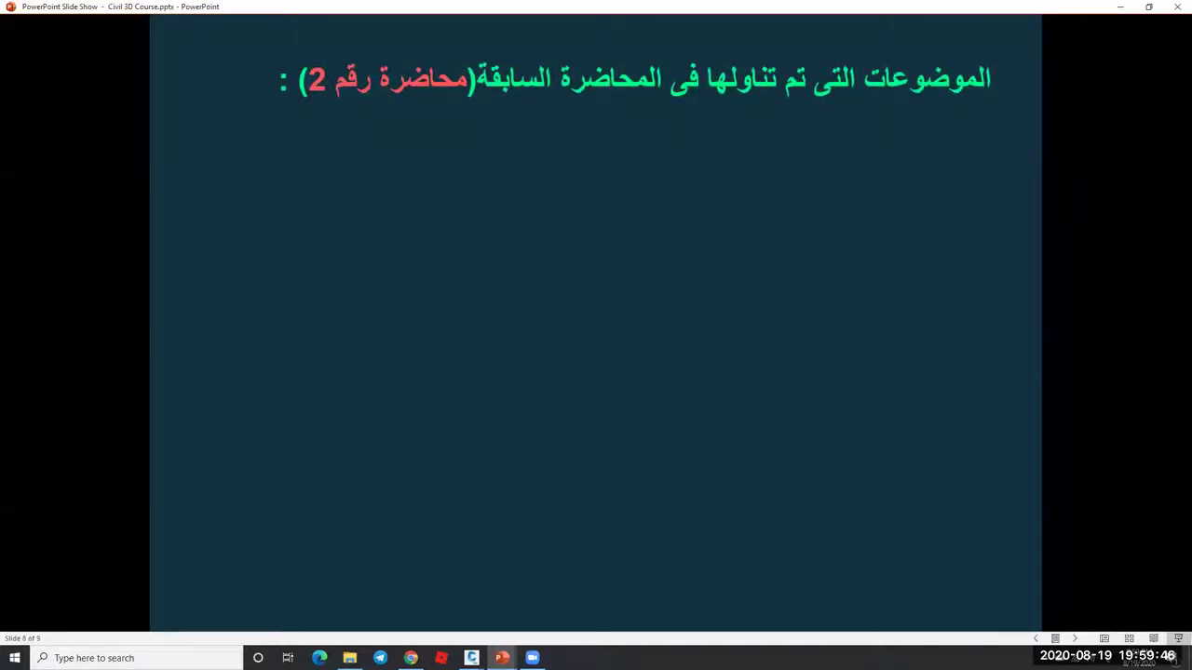
{"action": "key", "text": "Right"}
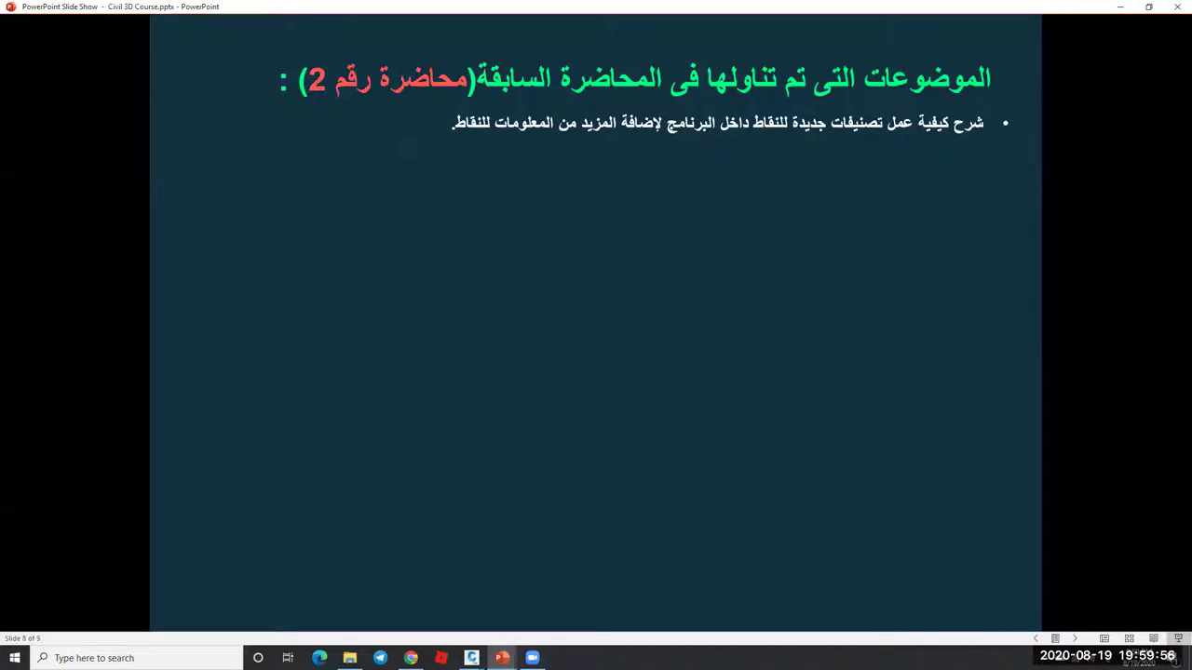
{"action": "key", "text": "Right"}
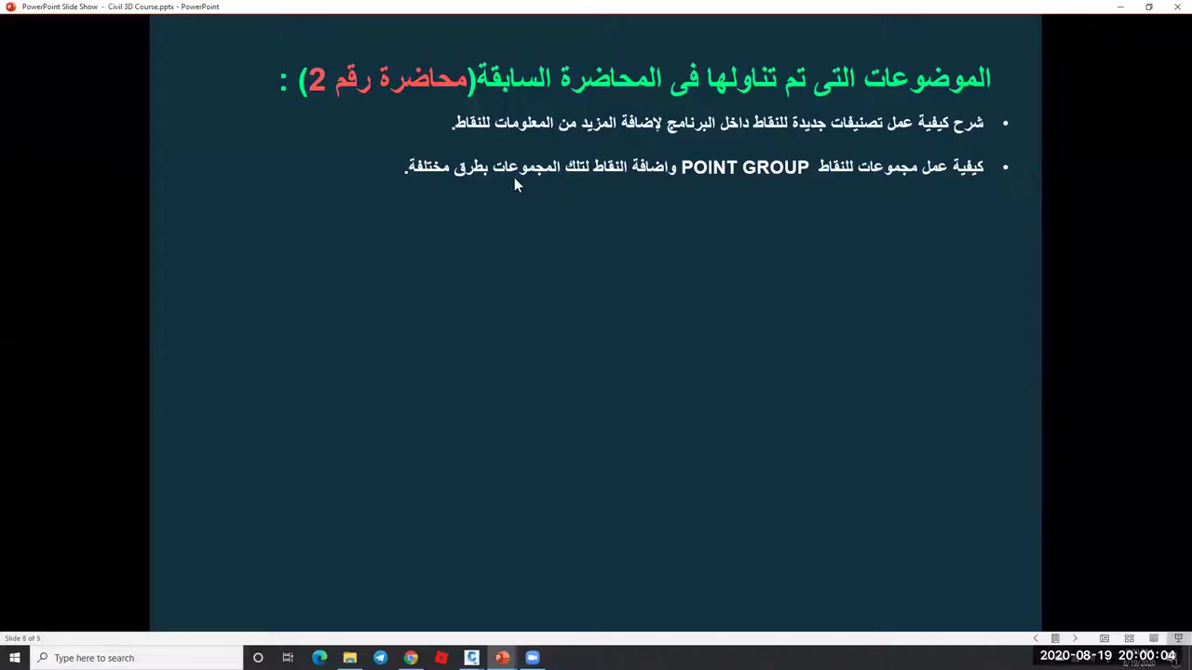
{"action": "key", "text": "Right"}
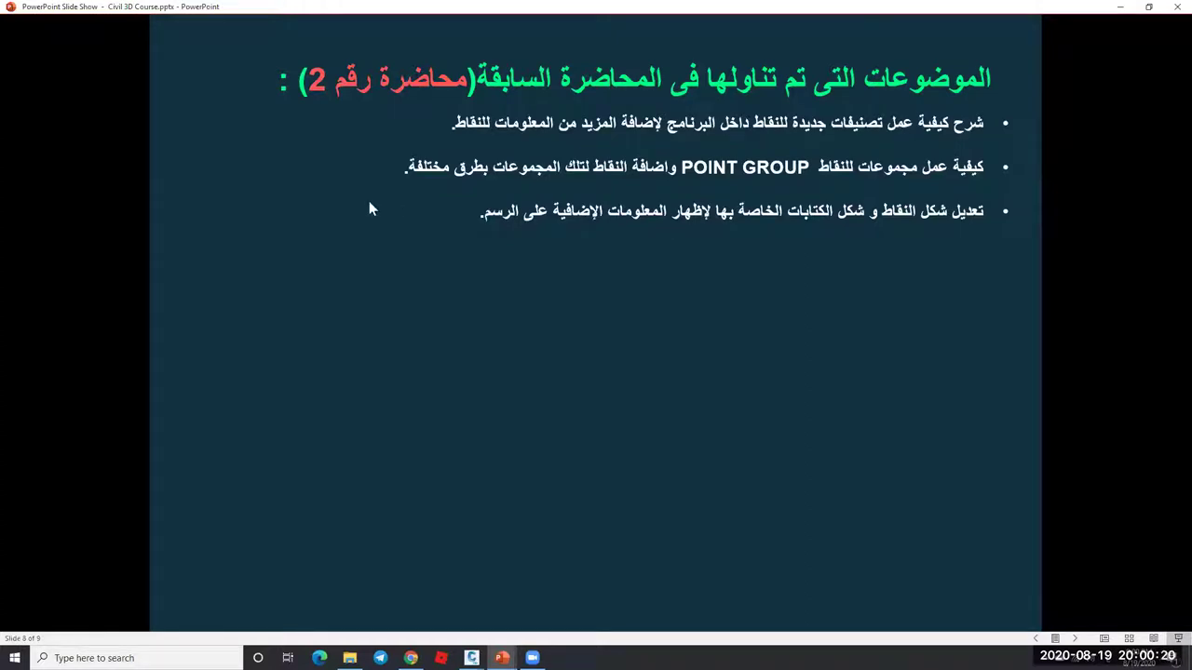
Step: Reveal the bullets on exporting point tables to Excel, point tips, attendee questions and surfaces
{"action": "left_click", "coordinate": [599, 271]}
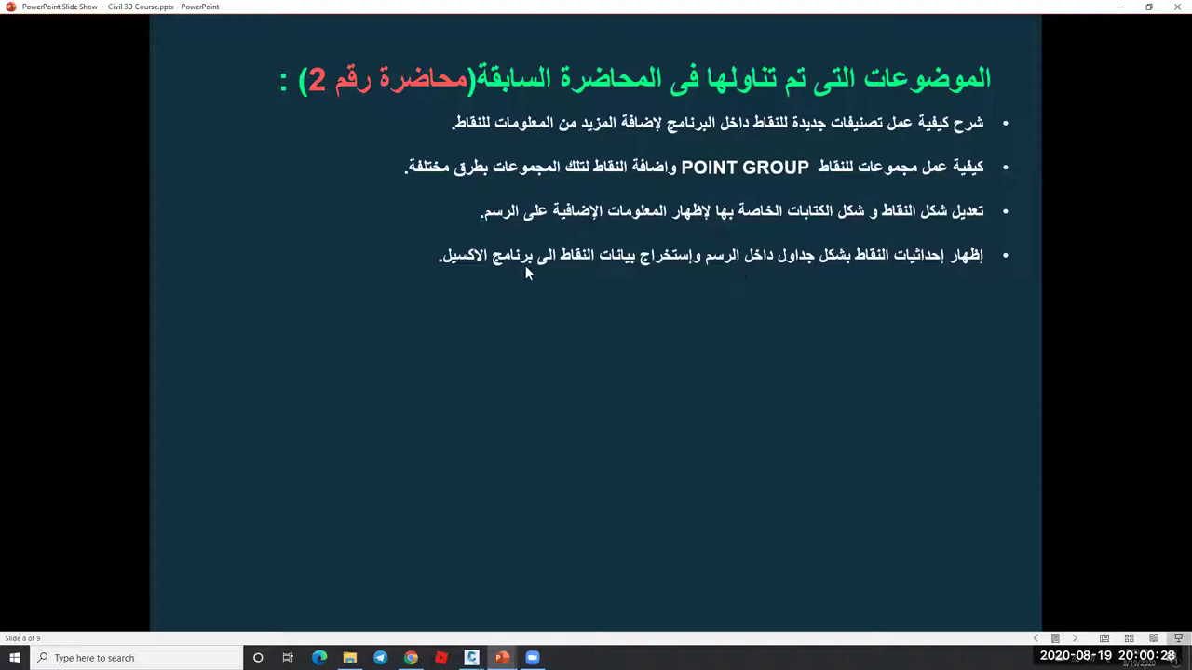
{"action": "left_click", "coordinate": [597, 291]}
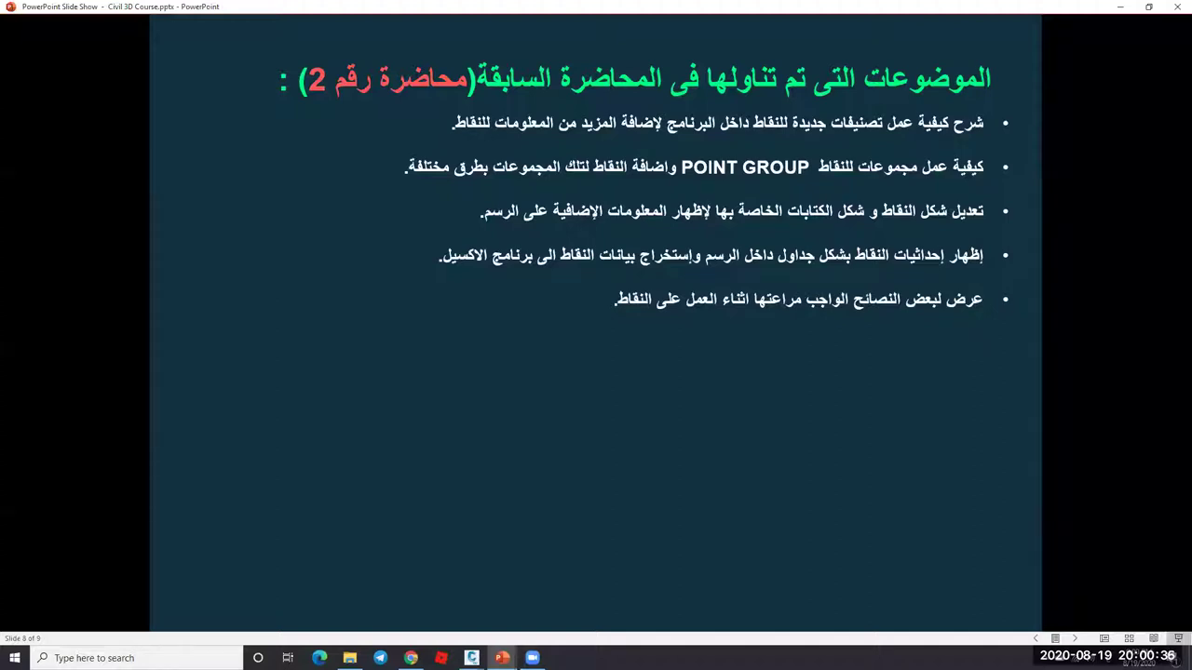
{"action": "key", "text": "Right"}
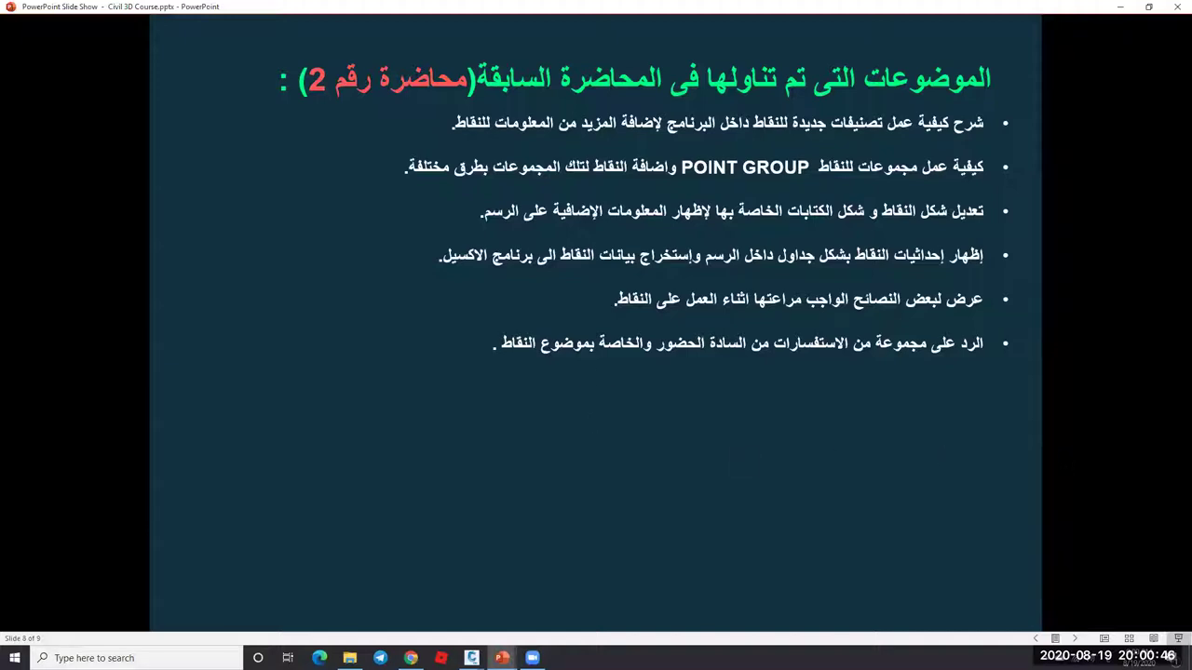
{"action": "left_click", "coordinate": [949, 418]}
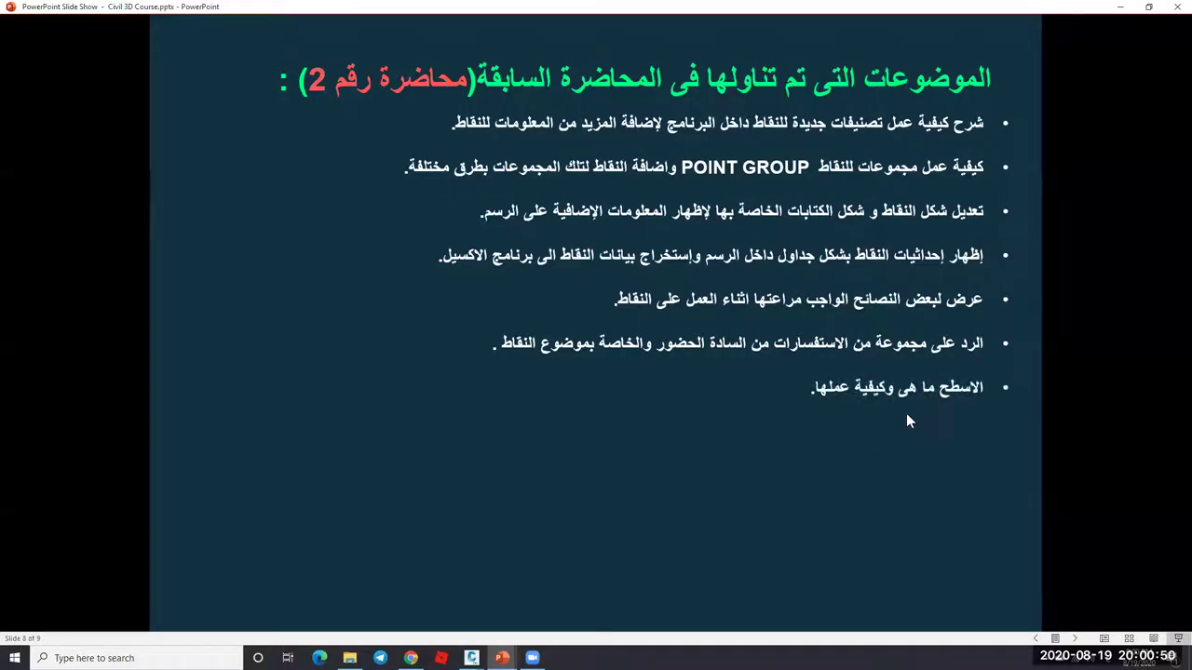
Step: Reveal the surface-from-points, surface styles, editing tools, BREAKLINES and final questions bullets, then return to Civil 3D
{"action": "left_click", "coordinate": [862, 409]}
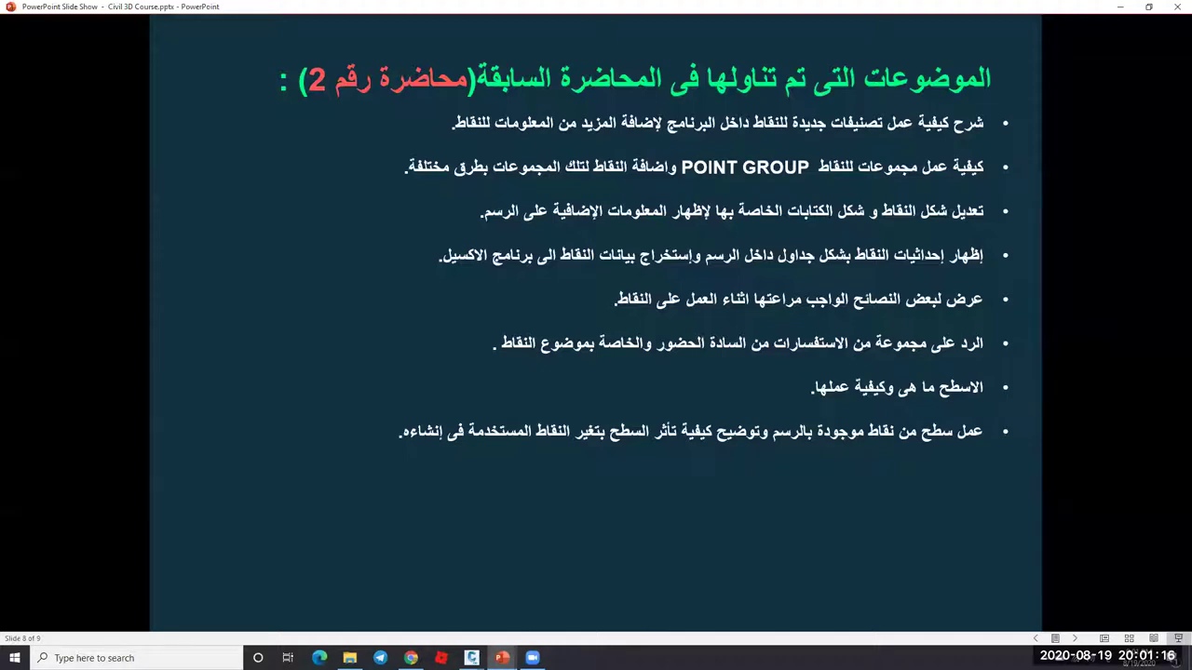
{"action": "key", "text": "Right"}
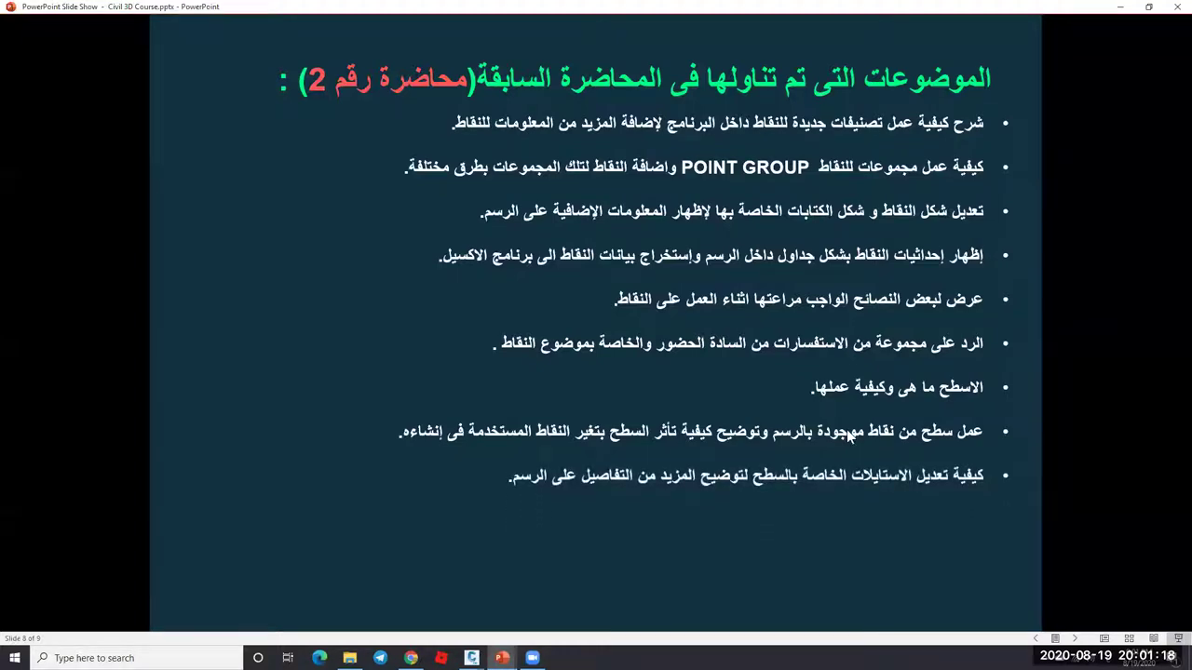
{"action": "left_click", "coordinate": [743, 495]}
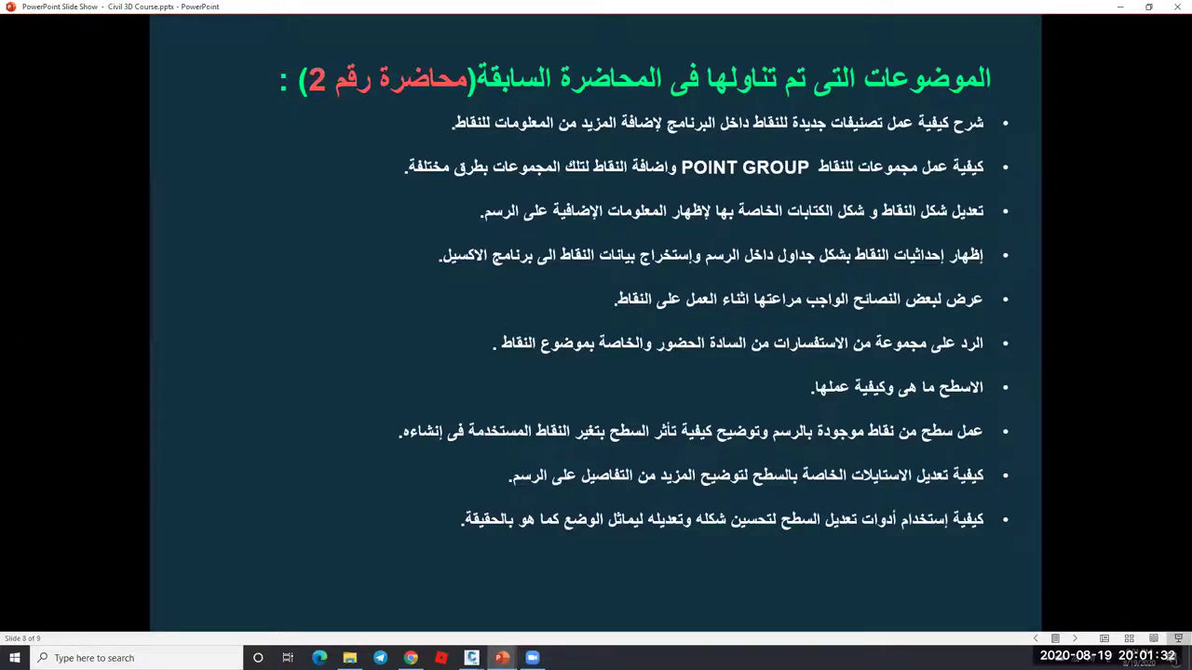
{"action": "key", "text": "Right"}
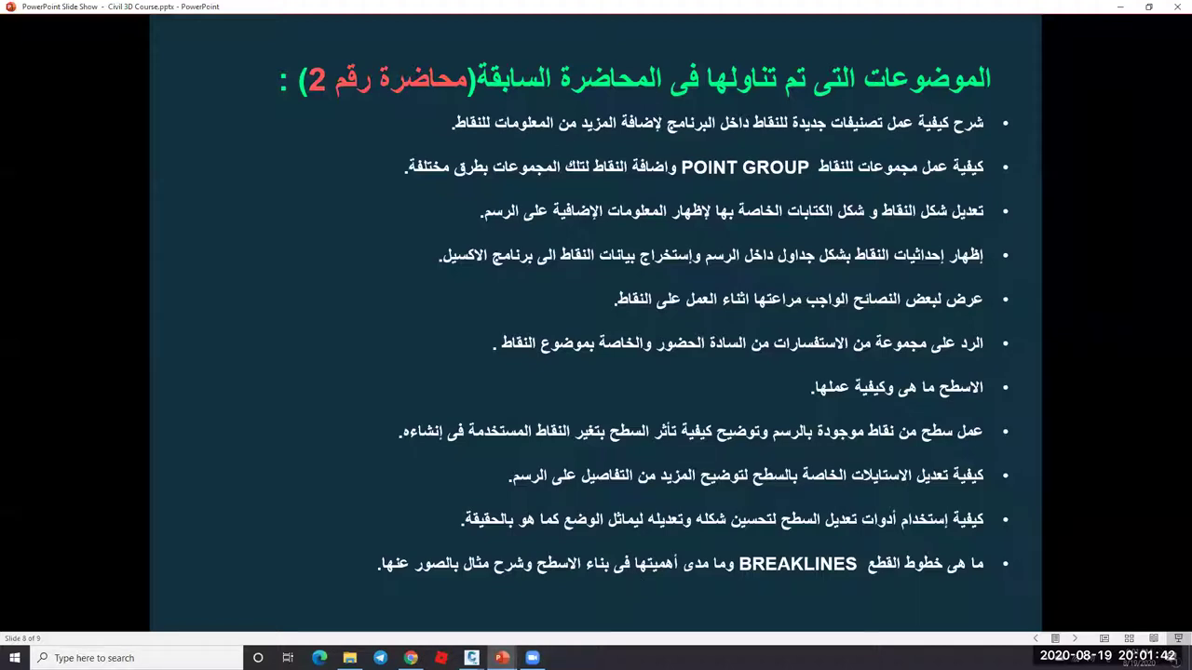
{"action": "left_click", "coordinate": [927, 615]}
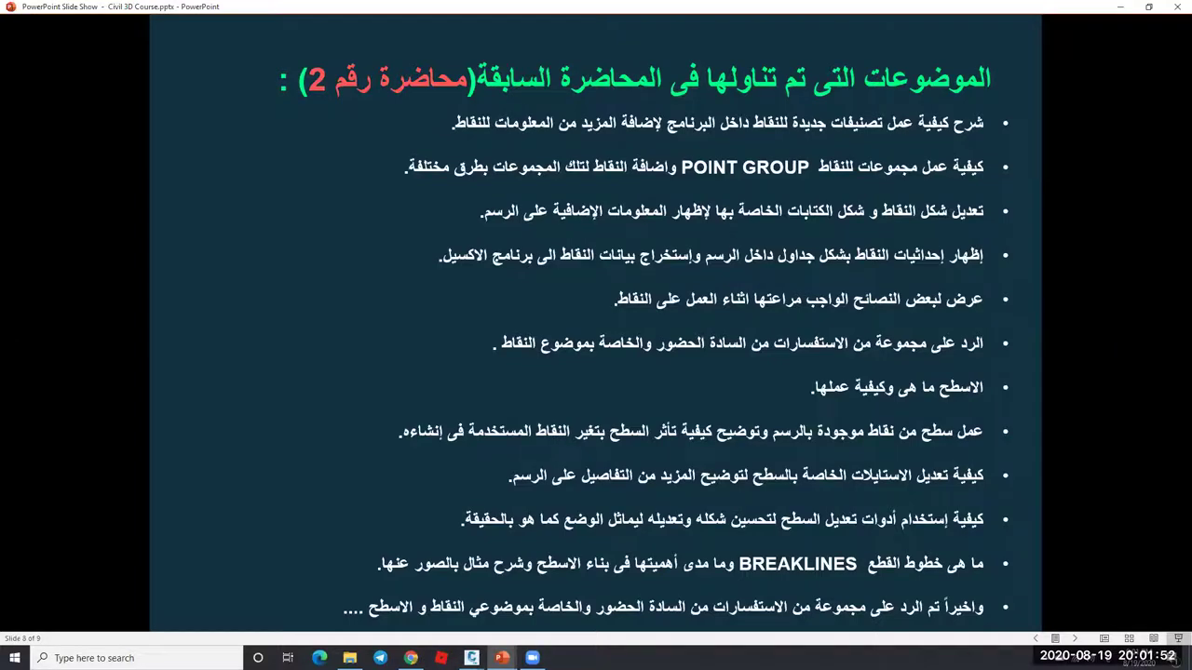
{"action": "key", "text": "alt+Tab"}
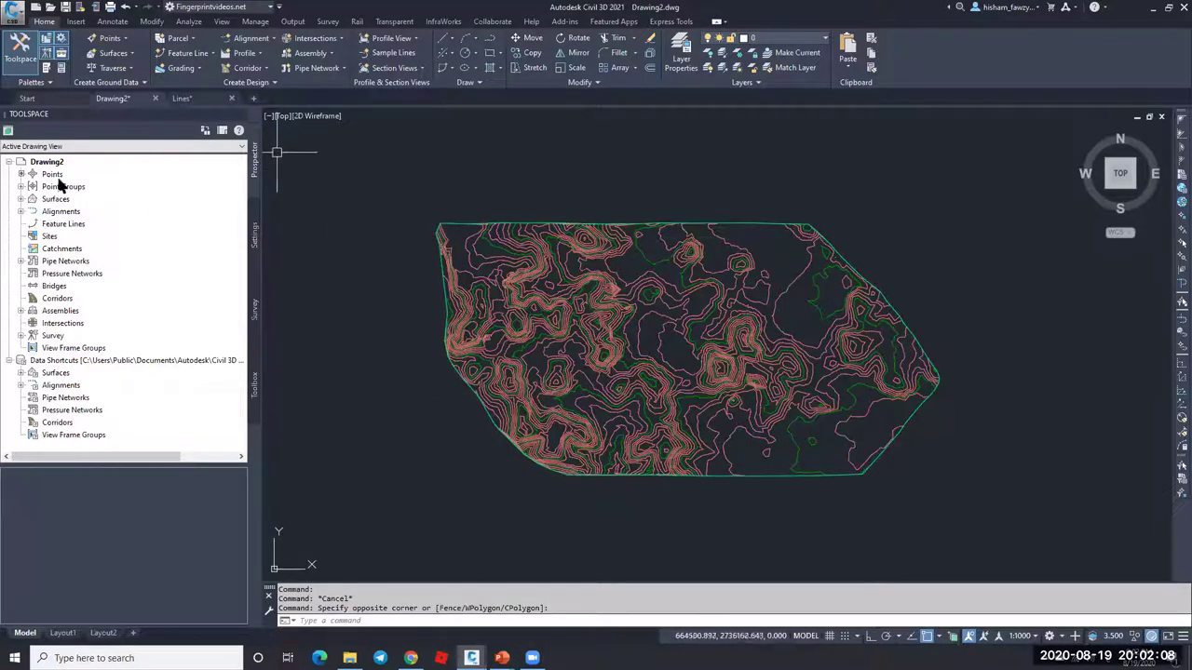
Step: In Prospector, expand Surfaces > EG > Definition and view its Breaklines and Point Groups
{"action": "left_click", "coordinate": [21, 199]}
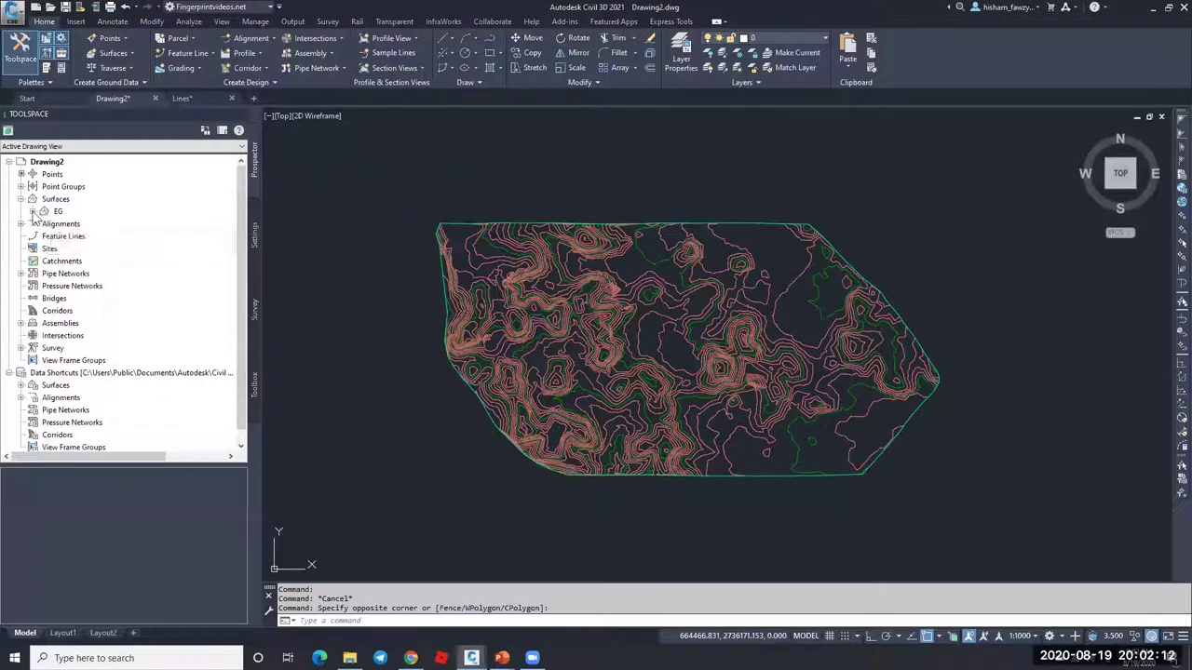
{"action": "left_click", "coordinate": [33, 211]}
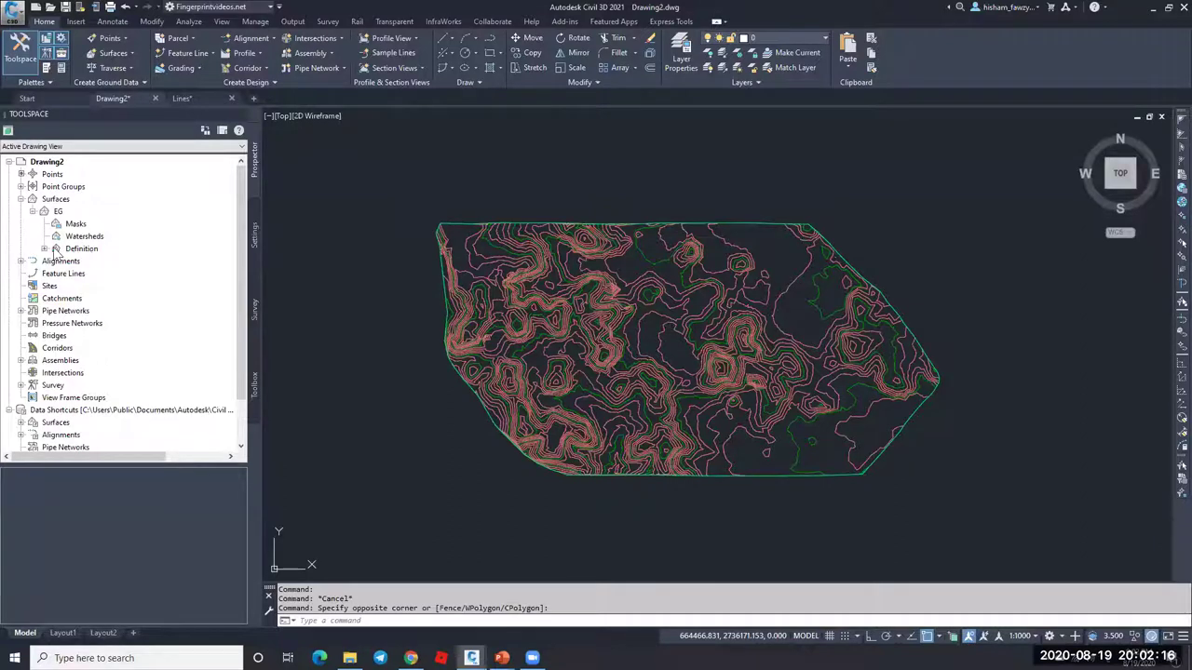
{"action": "left_click", "coordinate": [44, 248]}
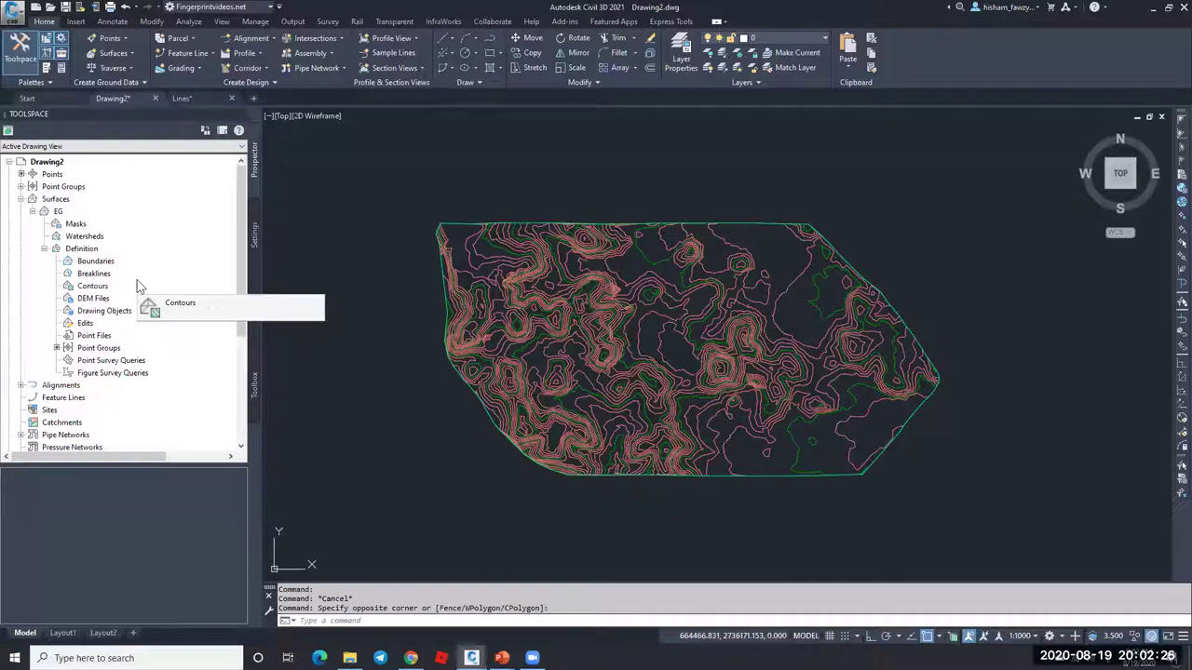
{"action": "key", "text": "XF86AudioRaiseVolume"}
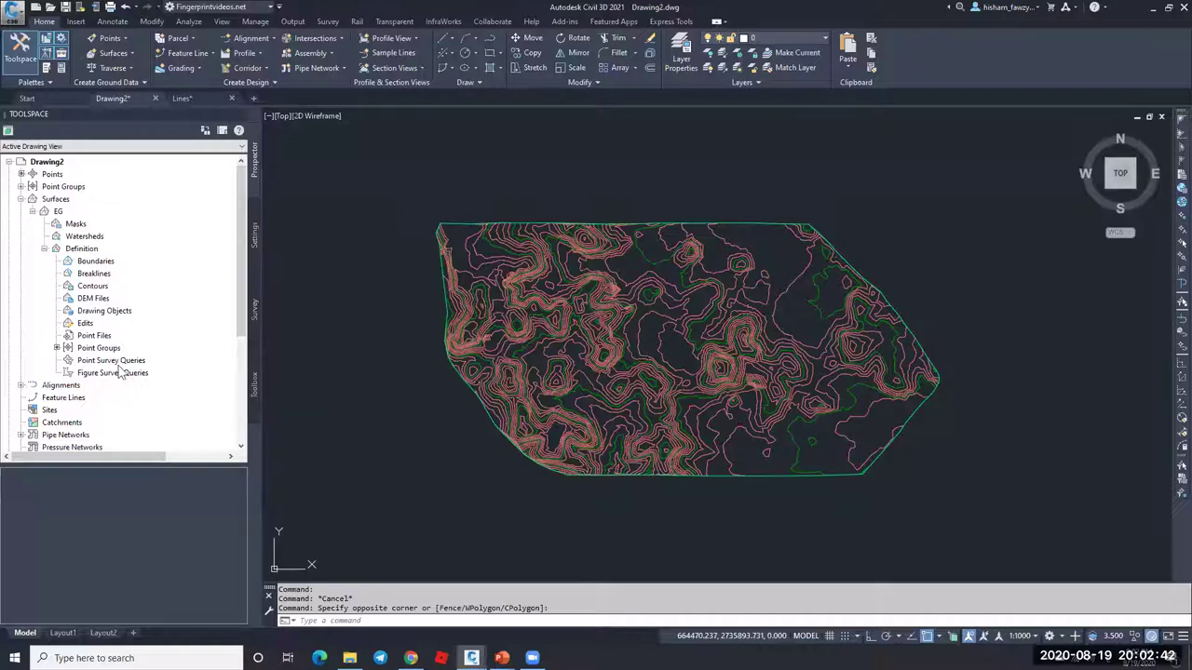
{"action": "left_click", "coordinate": [101, 275]}
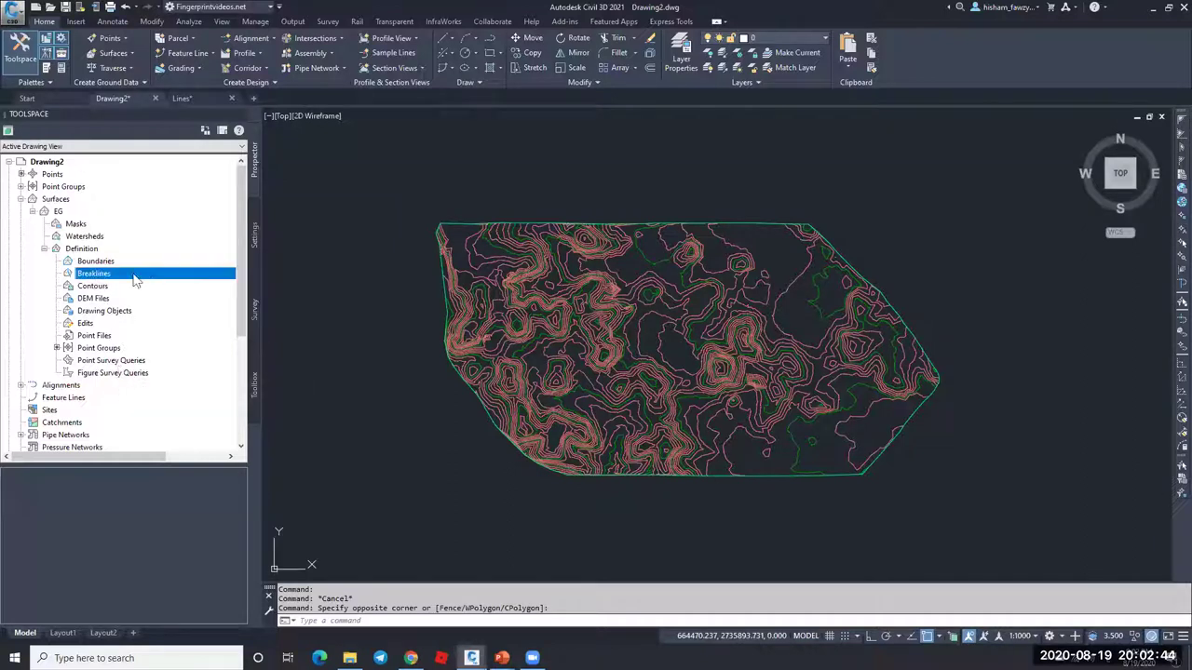
{"action": "left_click", "coordinate": [133, 352]}
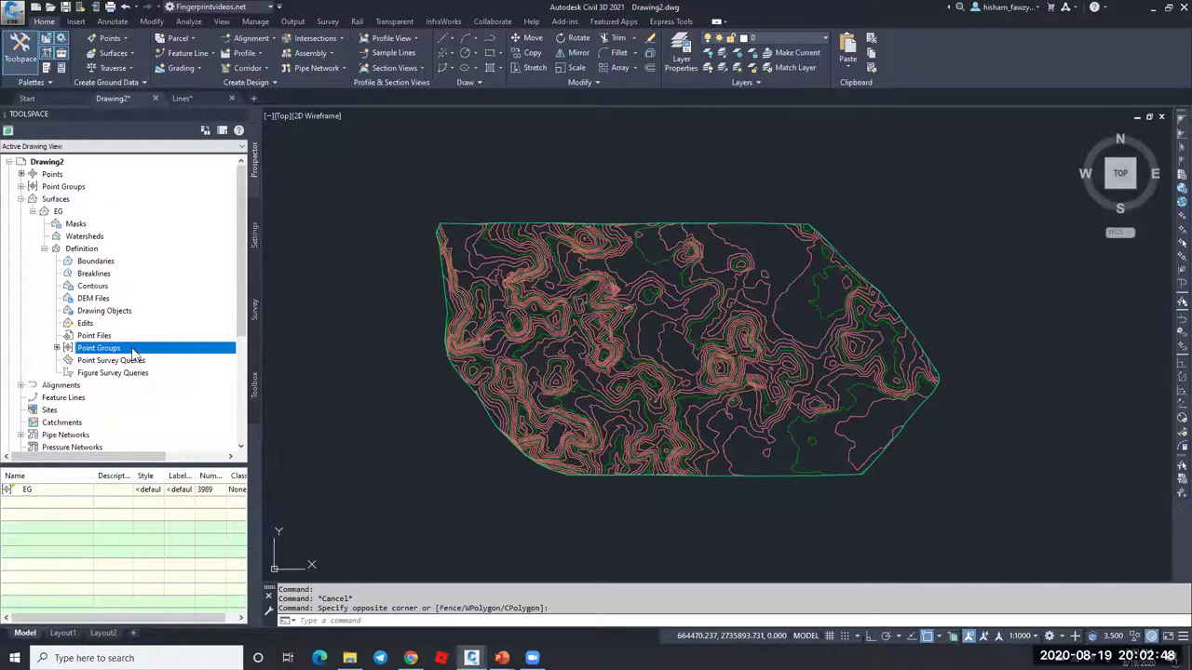
{"action": "left_click", "coordinate": [149, 275]}
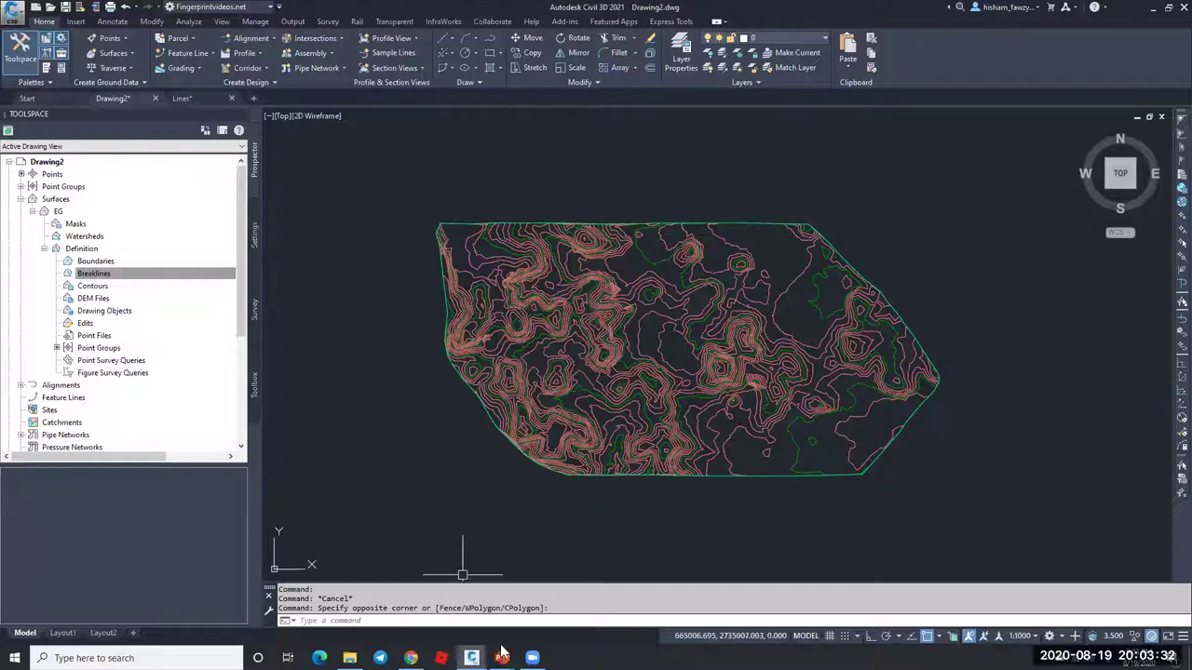
Step: Show the slide comparing Line, Polyline, 3D Polyline and Feature Line elements
{"action": "left_click", "coordinate": [570, 601]}
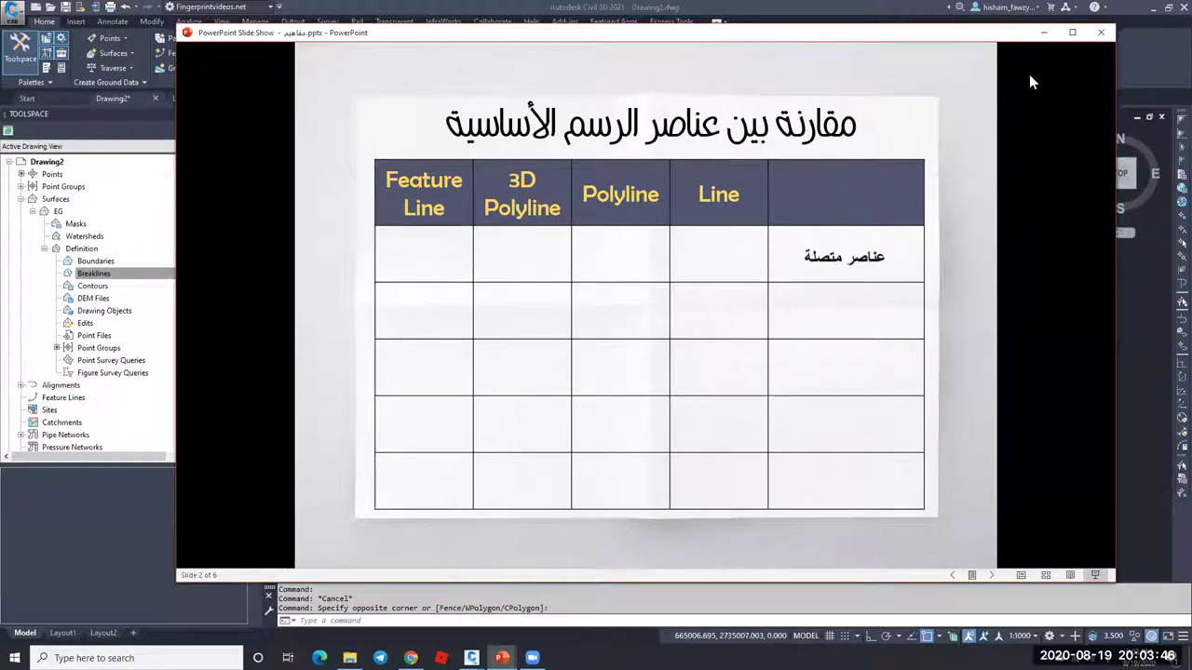
Step: In Lines.dwg, select the four points, set their elevations to 0, 10, 5 and 2 m, and close the editor
{"action": "key", "text": "alt+Tab"}
{"action": "left_click", "coordinate": [194, 101]}
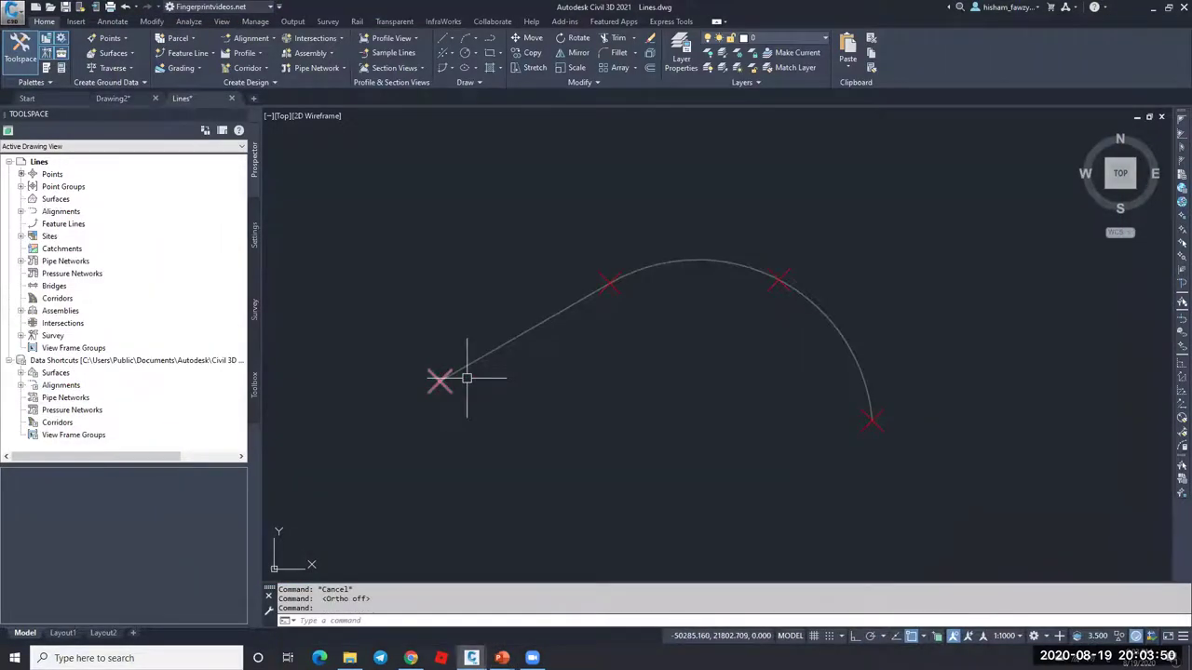
{"action": "left_click", "coordinate": [322, 209]}
{"action": "left_click", "coordinate": [636, 392]}
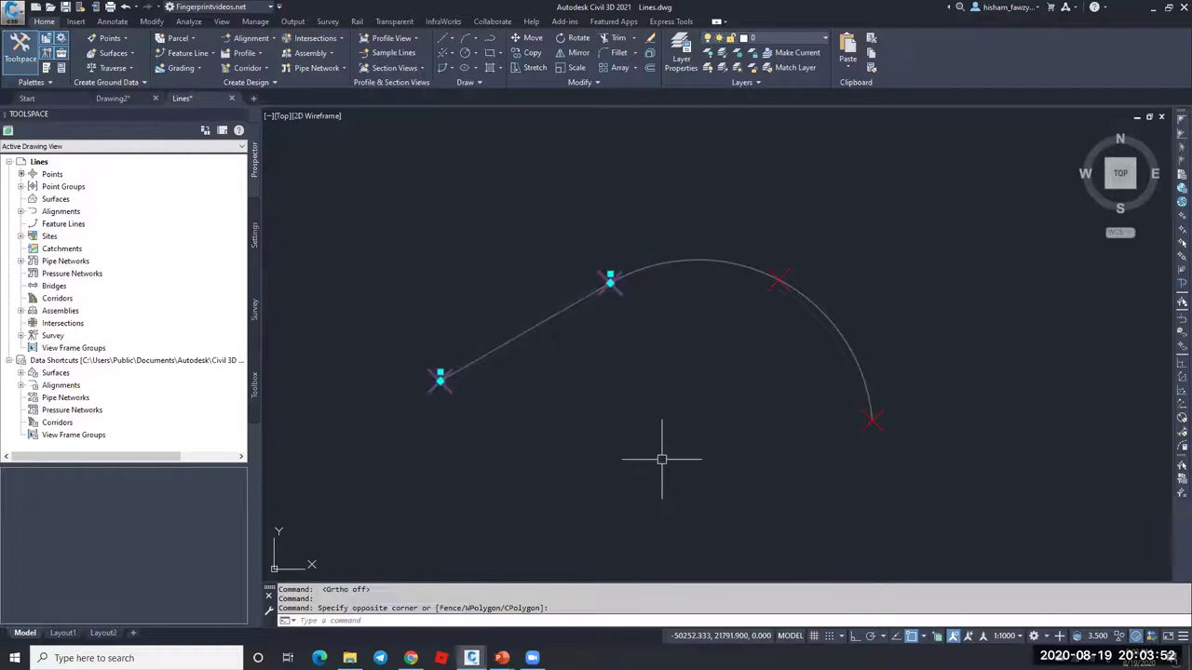
{"action": "left_click", "coordinate": [768, 169]}
{"action": "left_click", "coordinate": [973, 502]}
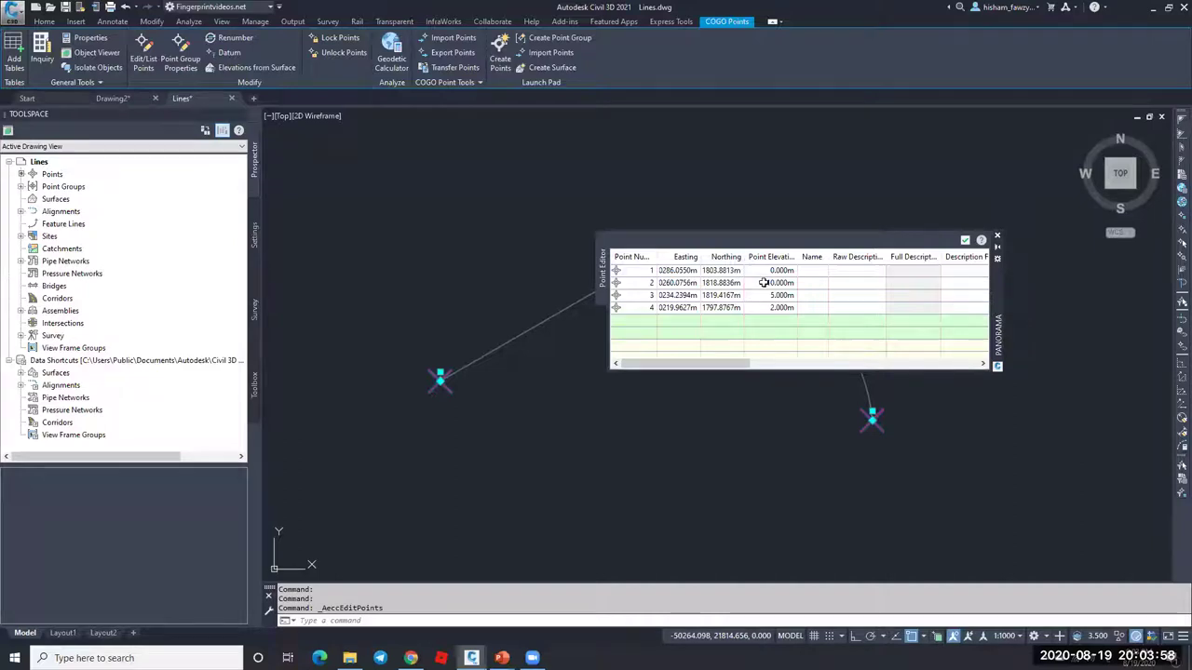
{"action": "left_click_drag", "start_coordinate": [763, 307], "coordinate": [922, 256]}
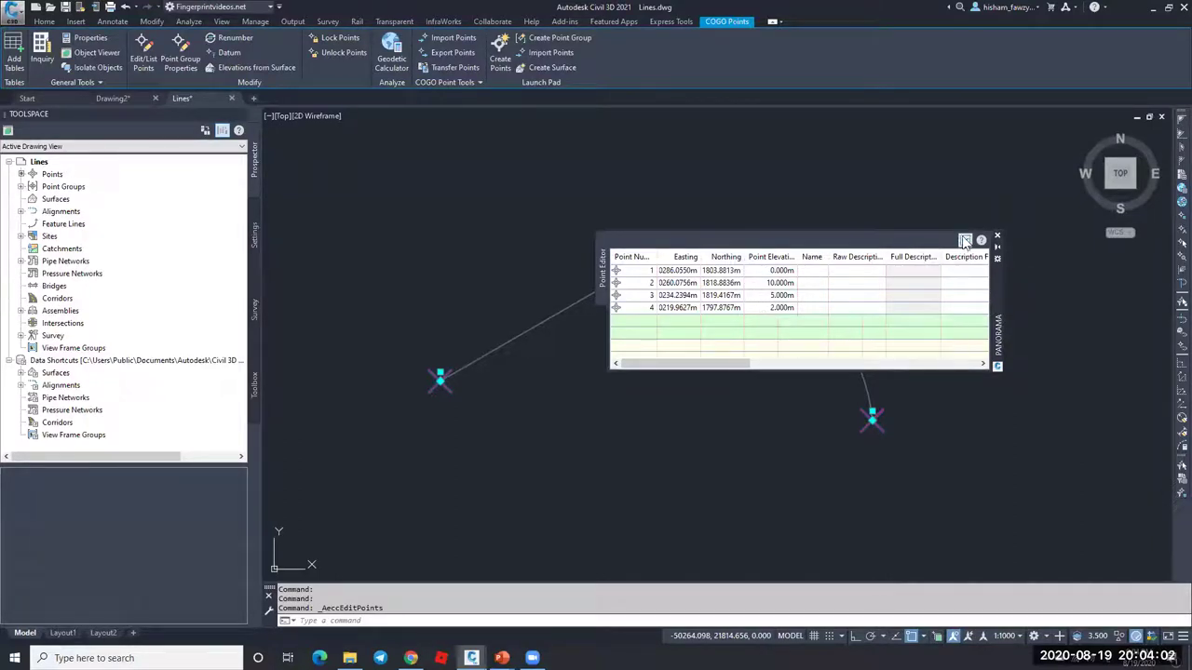
{"action": "left_click", "coordinate": [964, 240]}
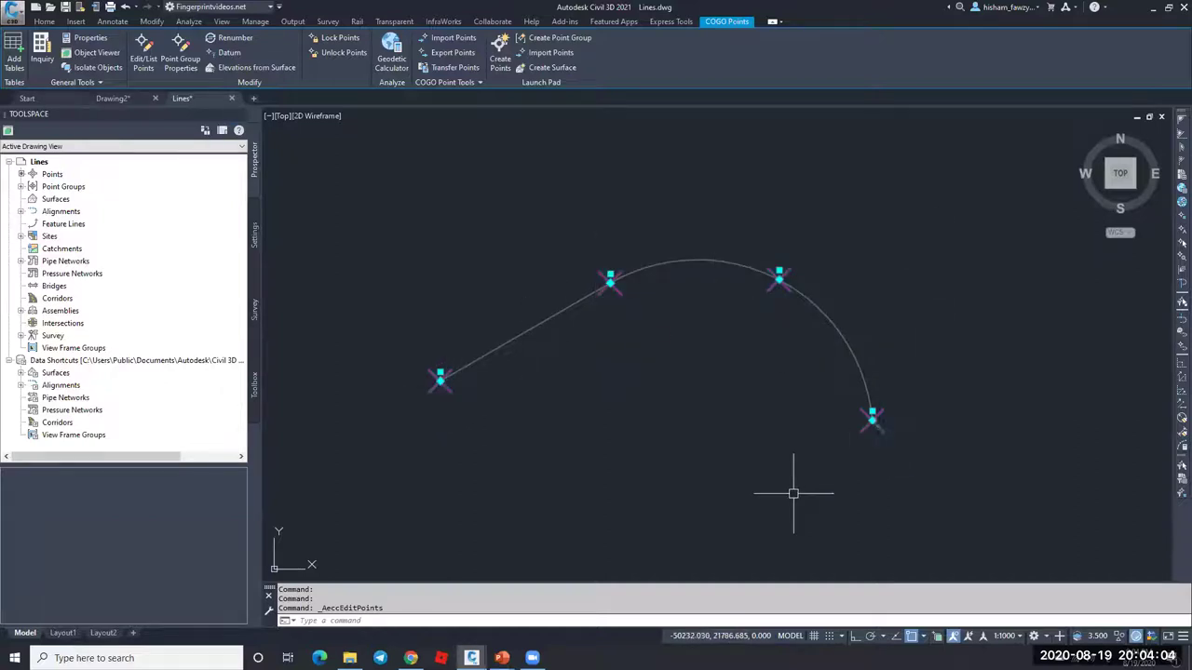
{"action": "key", "text": "Escape"}
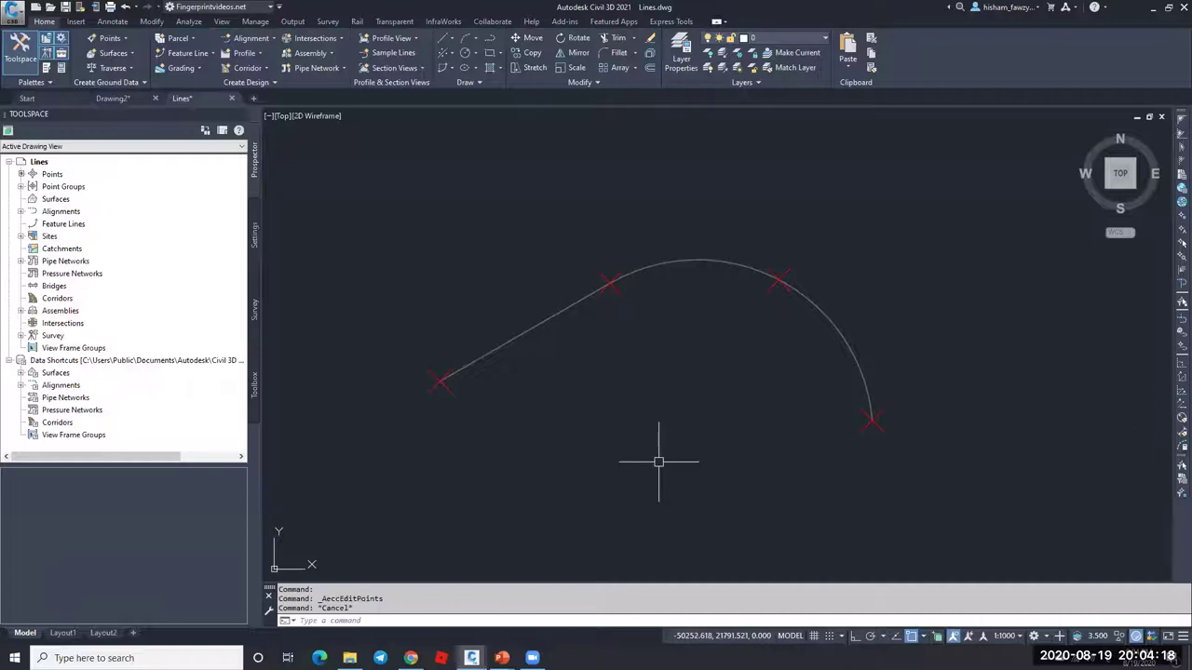
{"action": "mouse_move", "coordinate": [502, 659]}
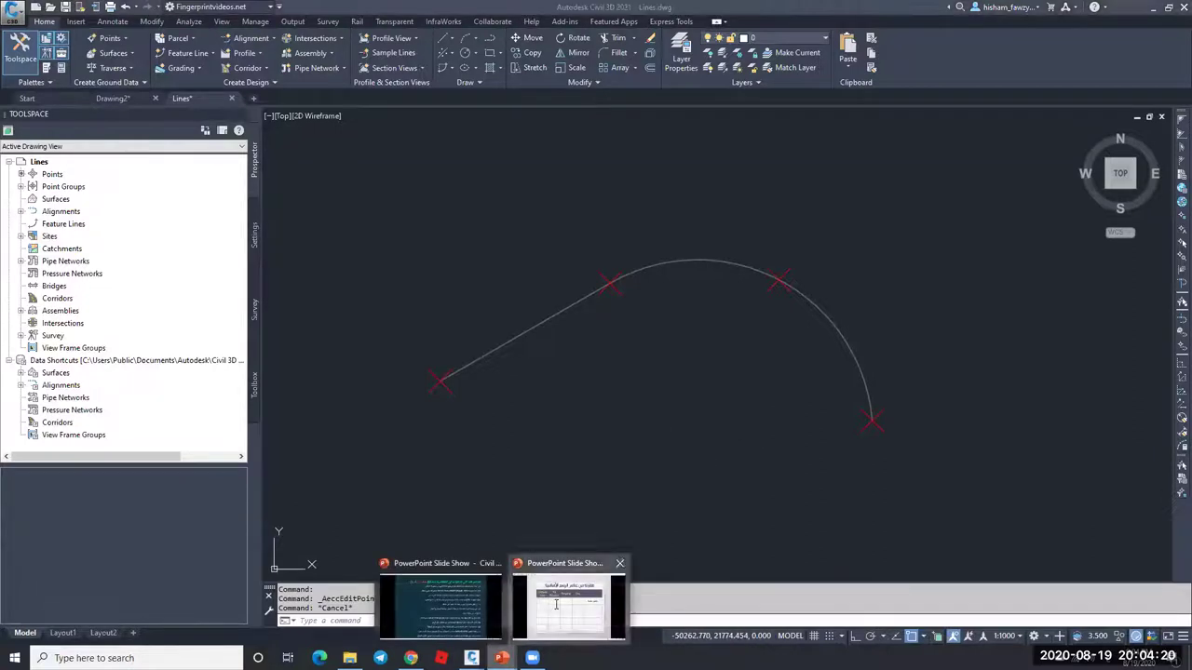
{"action": "left_click", "coordinate": [443, 600]}
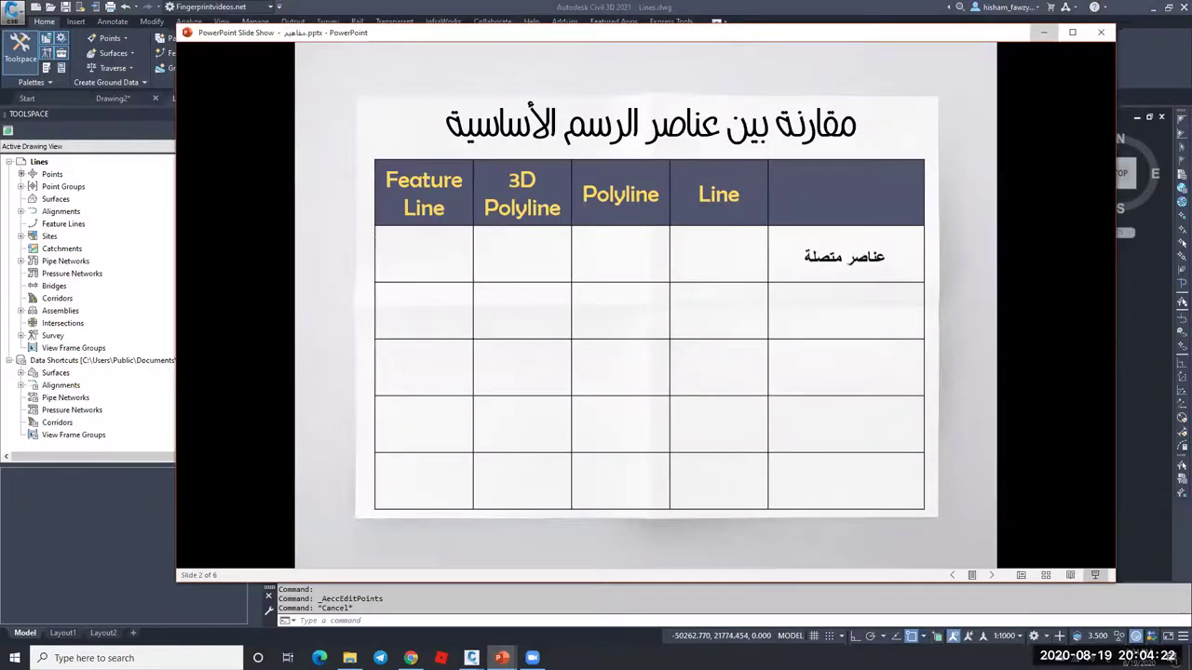
{"action": "left_click", "coordinate": [1043, 33]}
{"action": "key", "text": "Return"}
{"action": "key", "text": "Escape"}
{"action": "type", "text": "L"}
{"action": "key", "text": "Return"}
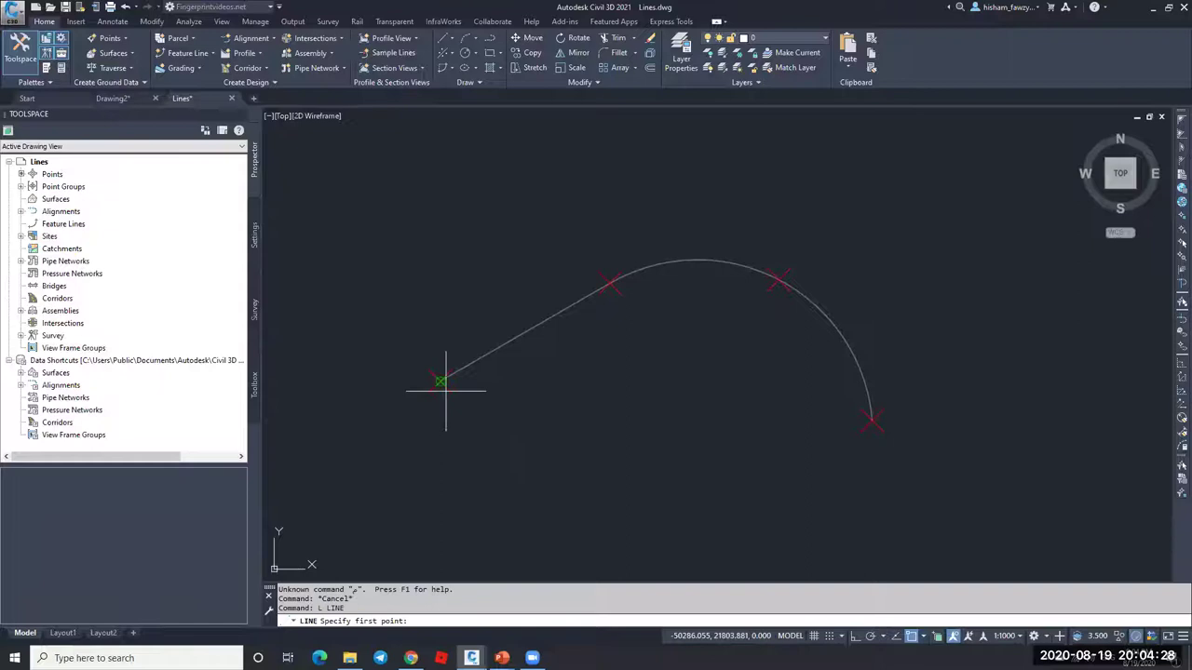
Step: Draw straight lines joining the four points from the leftmost to the lower-right point
{"action": "left_click", "coordinate": [915, 633]}
{"action": "key", "text": "Escape"}
{"action": "left_click", "coordinate": [465, 386]}
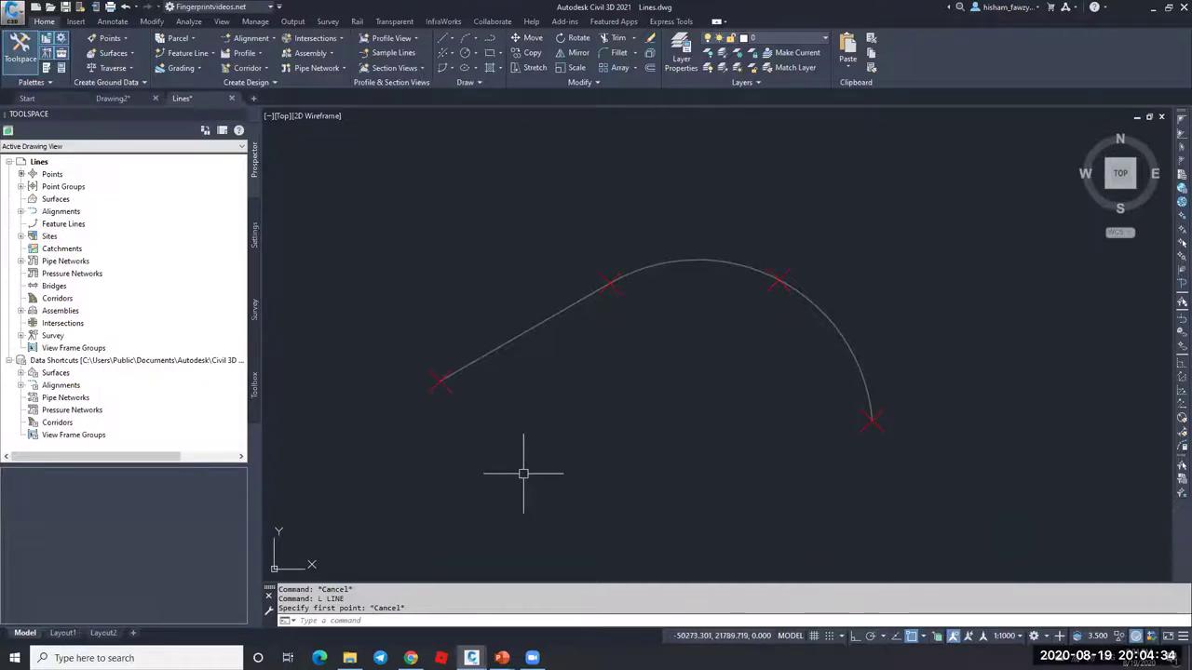
{"action": "type", "text": "l"}
{"action": "key", "text": "Return"}
{"action": "left_click", "coordinate": [445, 382]}
{"action": "left_click", "coordinate": [610, 282]}
{"action": "left_click", "coordinate": [780, 277]}
{"action": "left_click", "coordinate": [871, 419]}
{"action": "key", "text": "Return"}
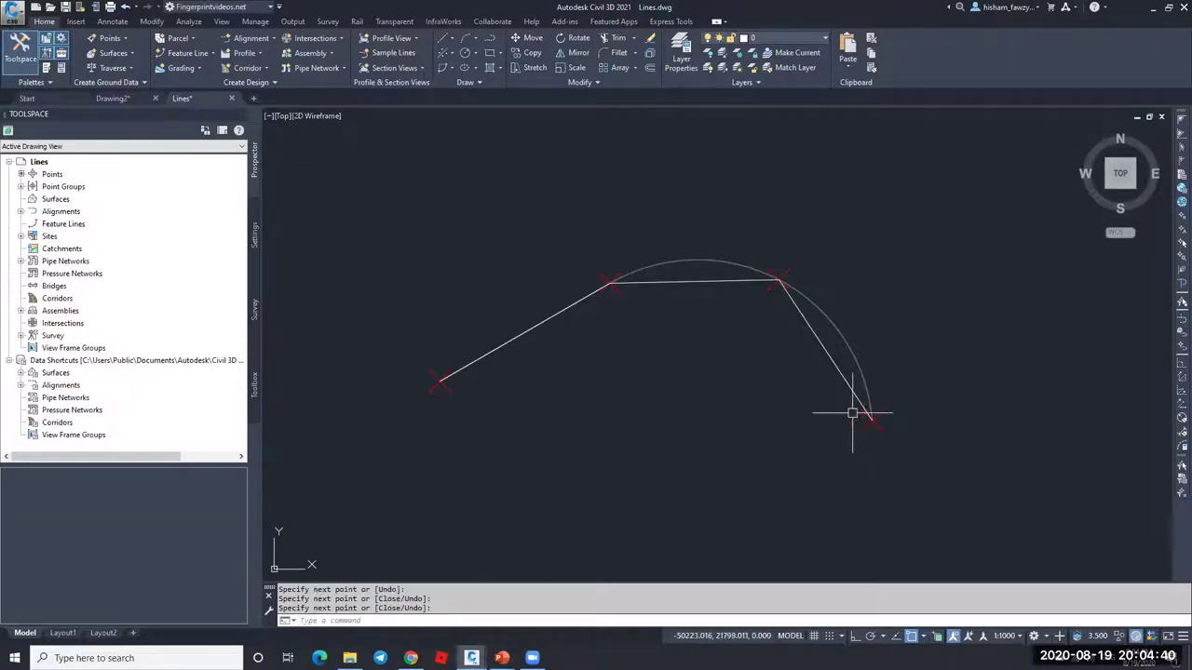
Step: Check in Properties that the left line runs from Start Z 0 to End Z 10
{"action": "left_click", "coordinate": [716, 279]}
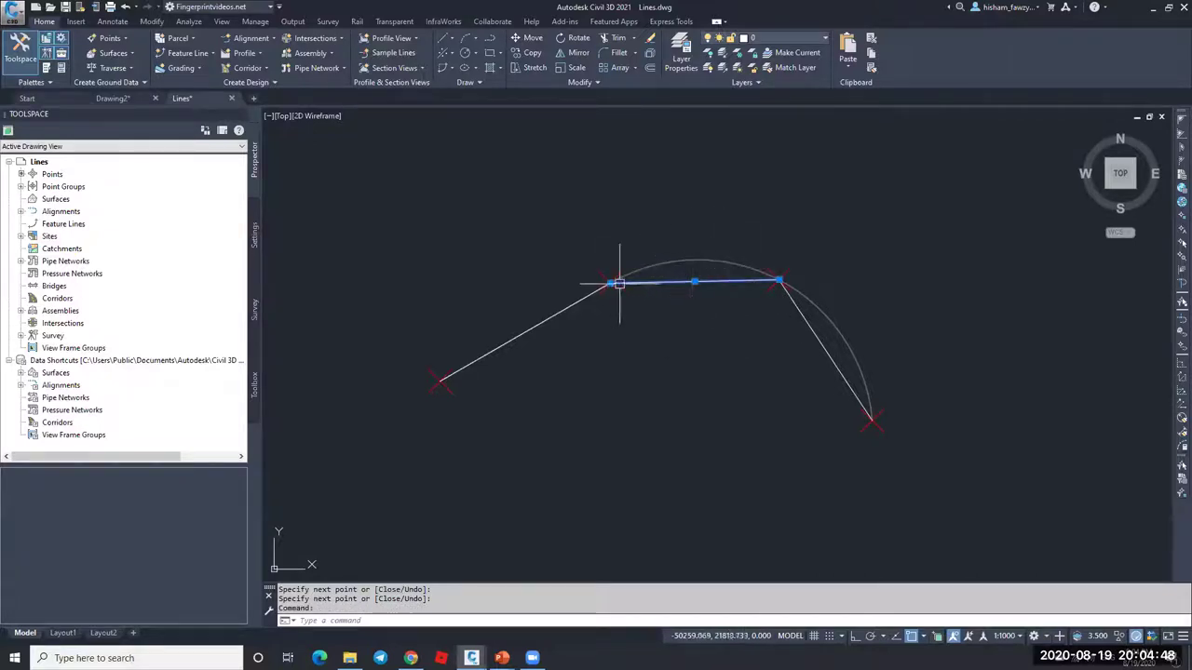
{"action": "key", "text": "Escape"}
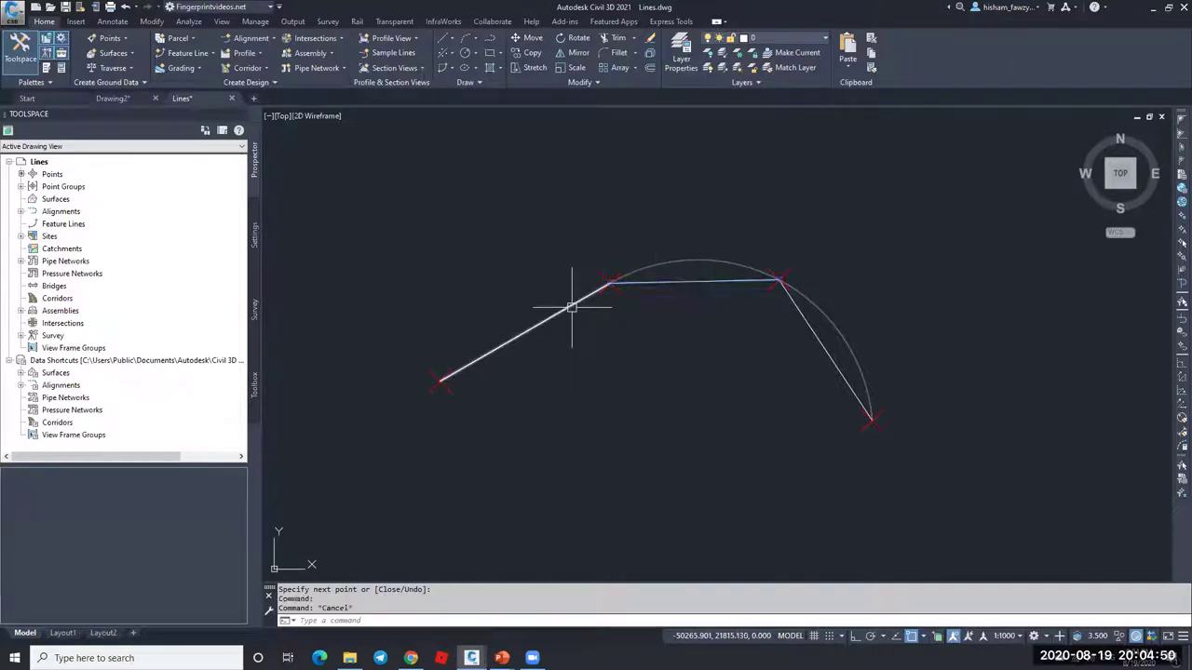
{"action": "left_click", "coordinate": [643, 280]}
{"action": "key", "text": "Escape"}
{"action": "left_click", "coordinate": [798, 314]}
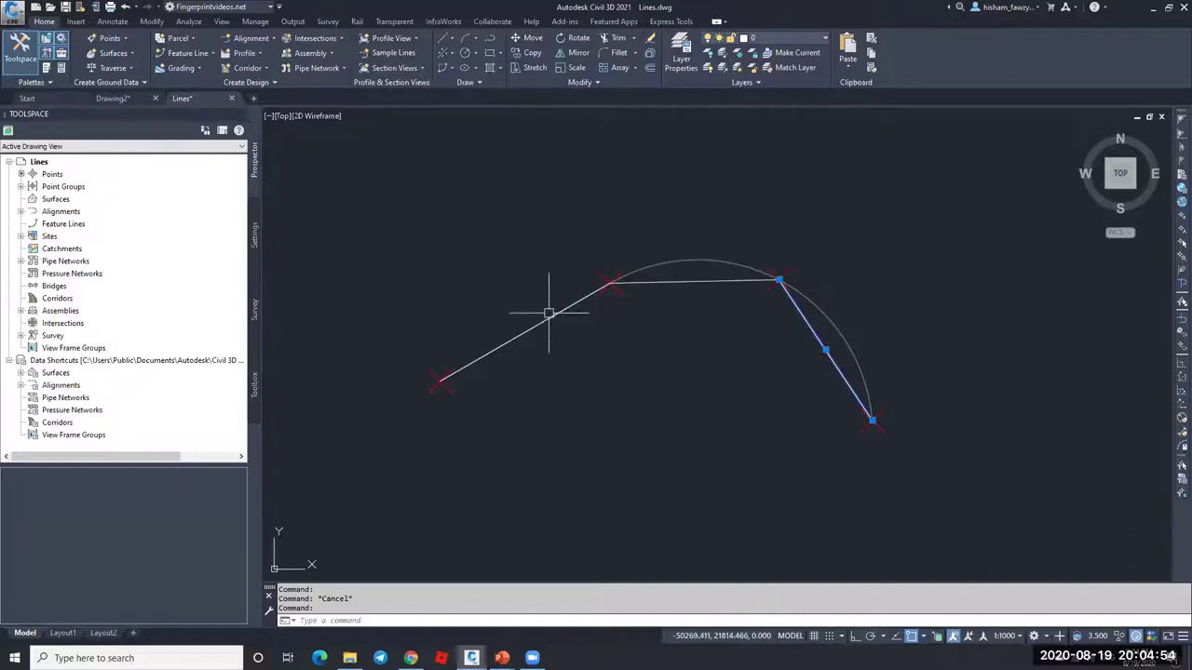
{"action": "key", "text": "Escape"}
{"action": "left_click", "coordinate": [564, 309]}
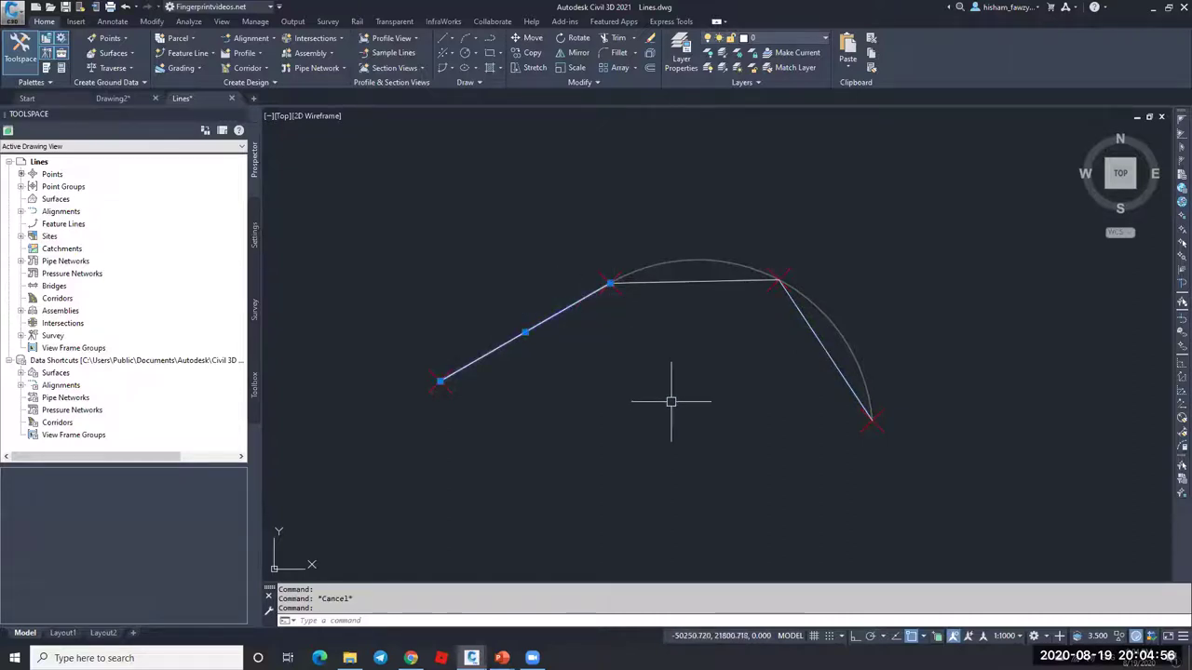
{"action": "key", "text": "ctrl+1"}
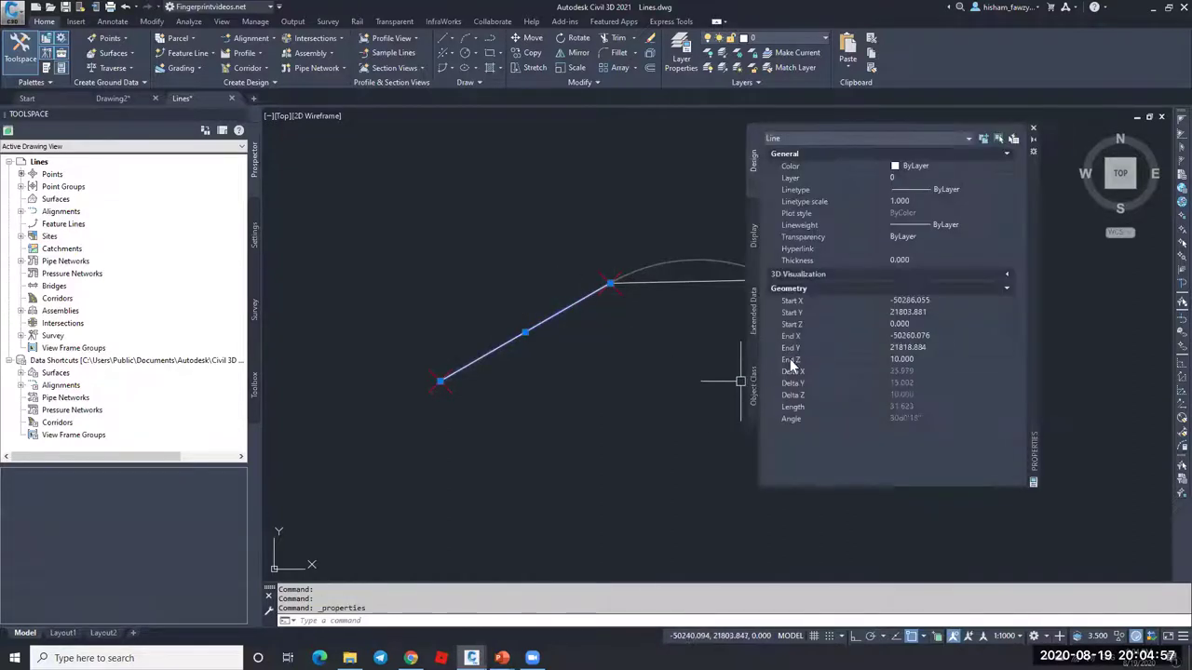
{"action": "left_click", "coordinate": [920, 325]}
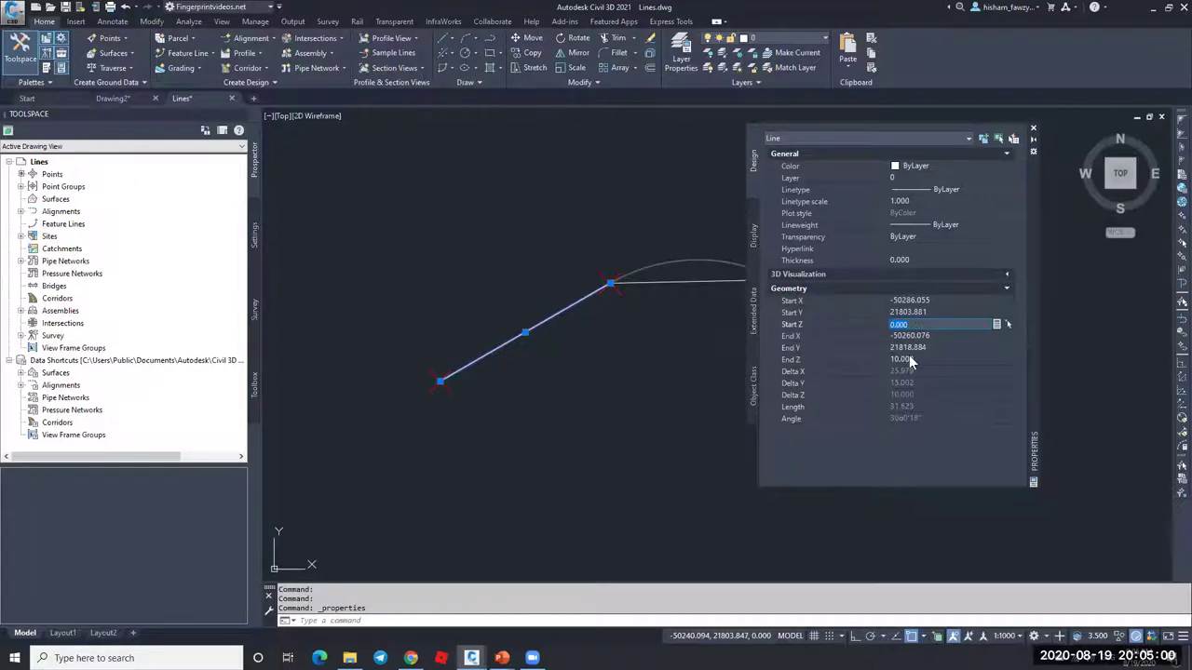
{"action": "left_click", "coordinate": [939, 361]}
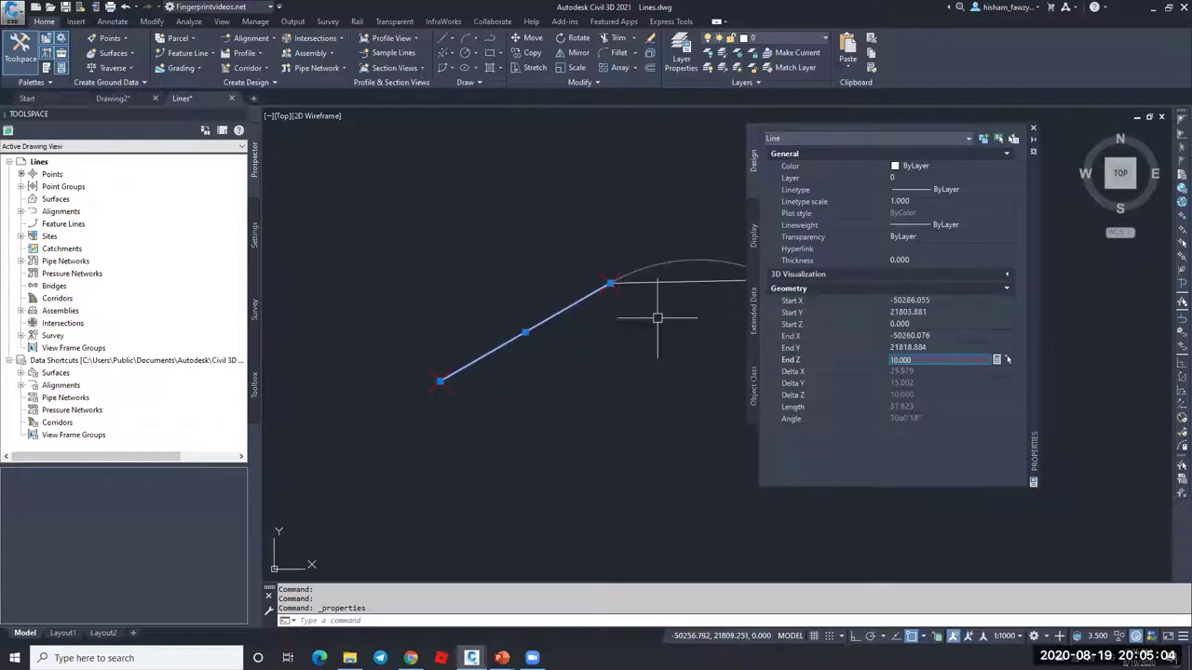
{"action": "left_click", "coordinate": [1032, 127]}
{"action": "key", "text": "Escape"}
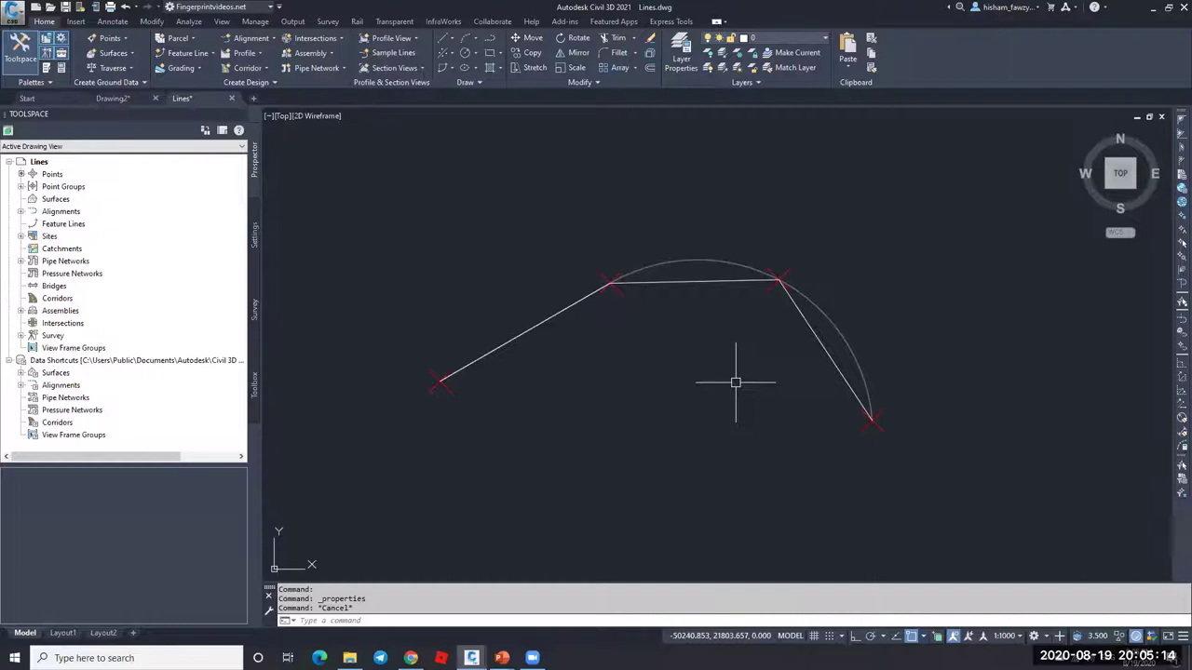
Step: Delete the three lines
{"action": "left_click", "coordinate": [580, 299]}
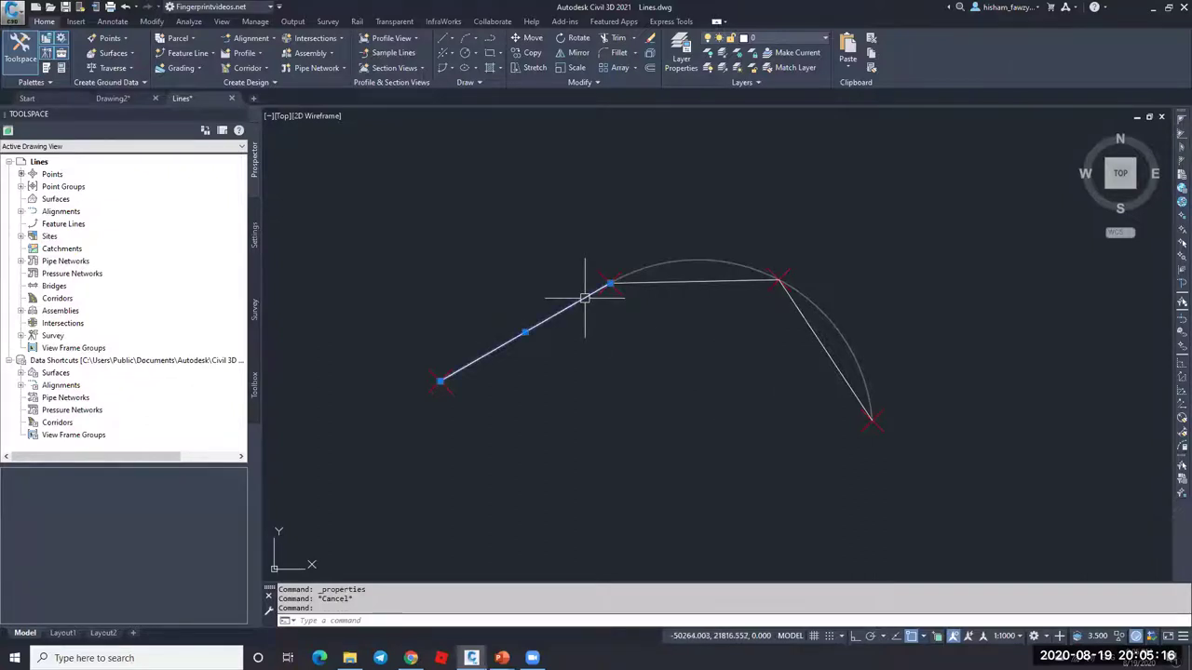
{"action": "left_click", "coordinate": [687, 280]}
{"action": "left_click", "coordinate": [776, 313]}
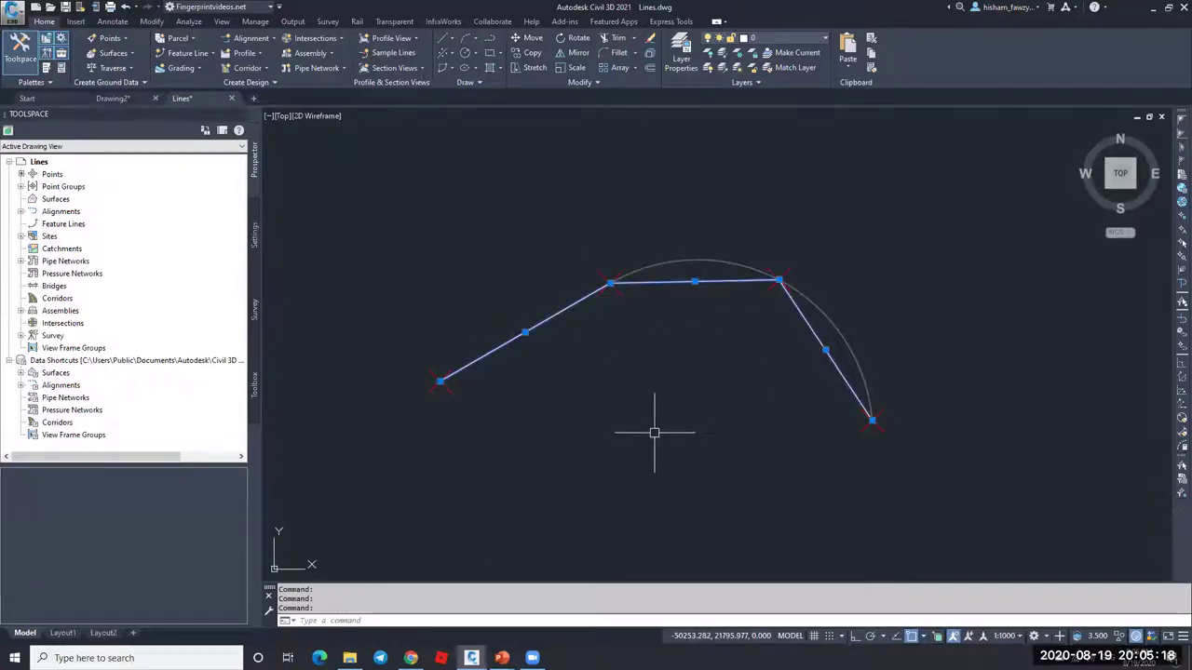
{"action": "key", "text": "Delete"}
Step: Draw a polyline through the four points: a straight segment, then arcs to the third and last points
{"action": "type", "text": "l"}
{"action": "key", "text": "Return"}
{"action": "left_click", "coordinate": [440, 381]}
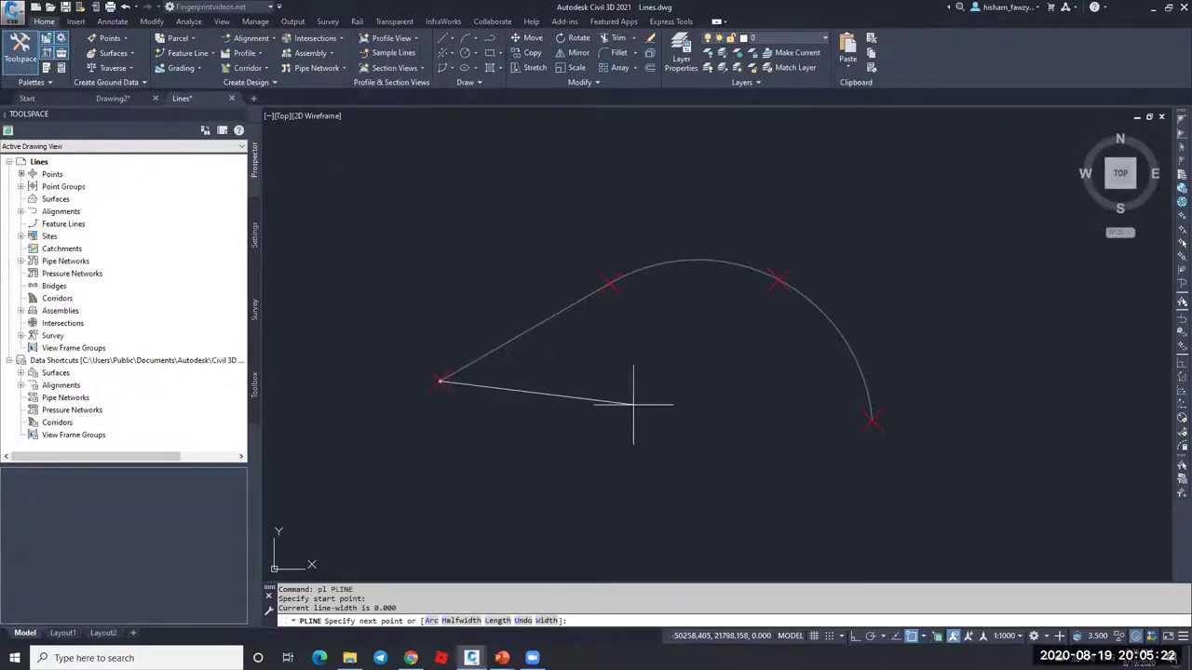
{"action": "left_click", "coordinate": [610, 284]}
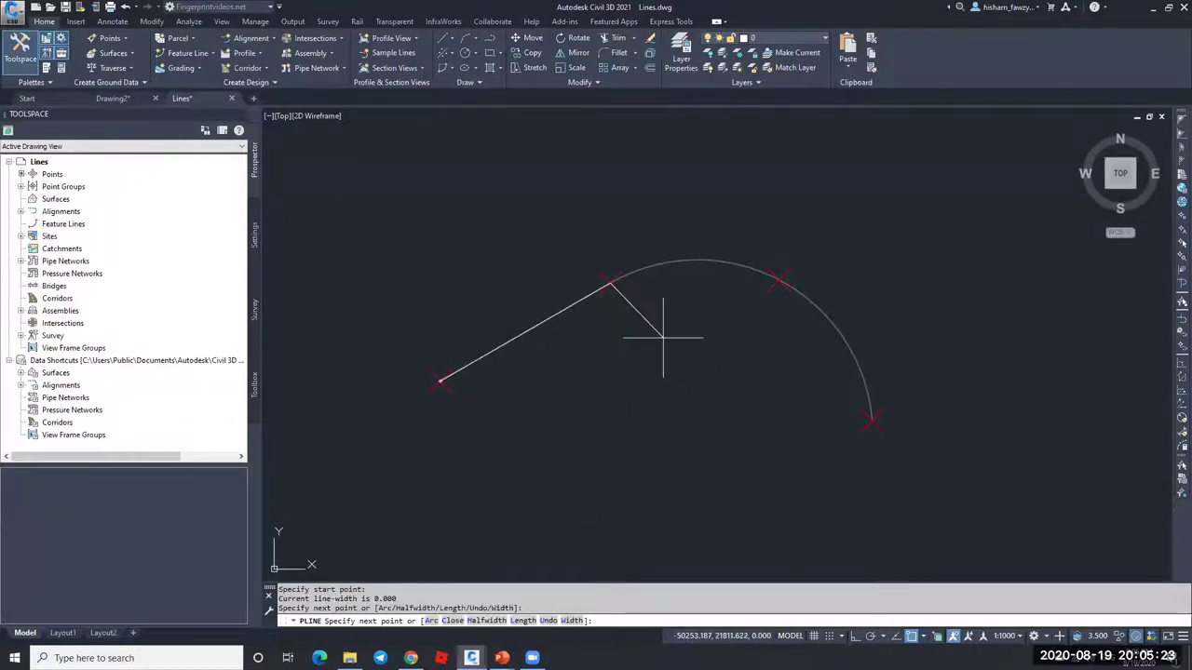
{"action": "left_click", "coordinate": [431, 621]}
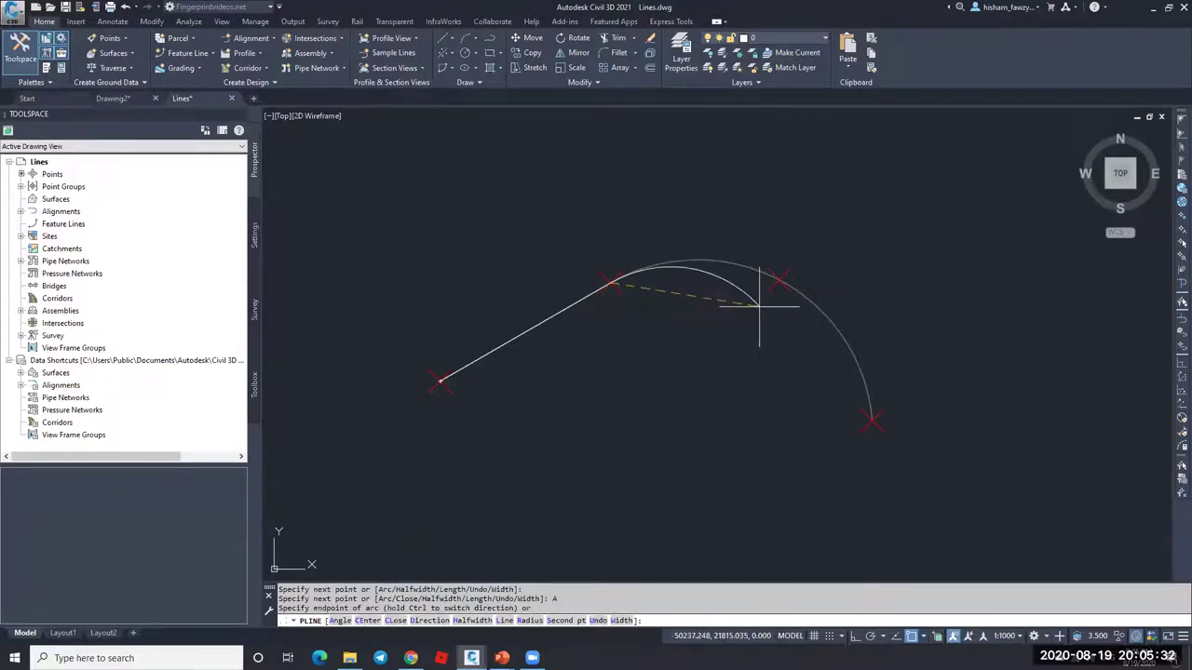
{"action": "left_click", "coordinate": [780, 280]}
{"action": "left_click", "coordinate": [869, 417]}
{"action": "key", "text": "Escape"}
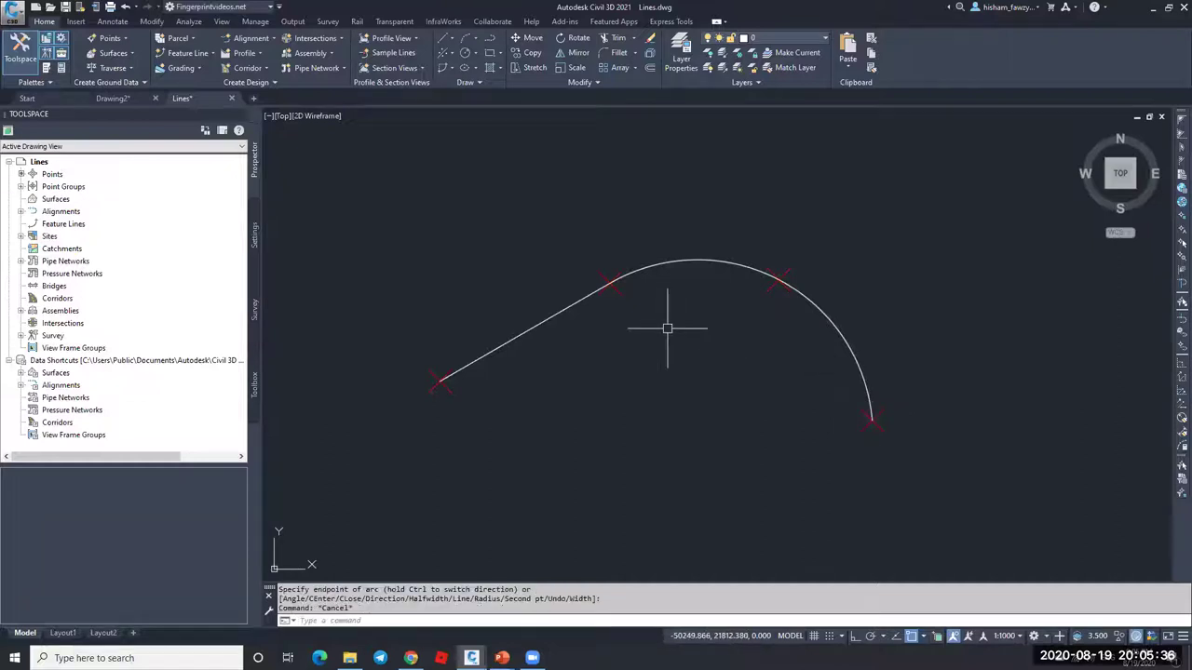
Step: Check in Properties that the polyline has a single elevation of 0 across its vertices
{"action": "left_click", "coordinate": [652, 268]}
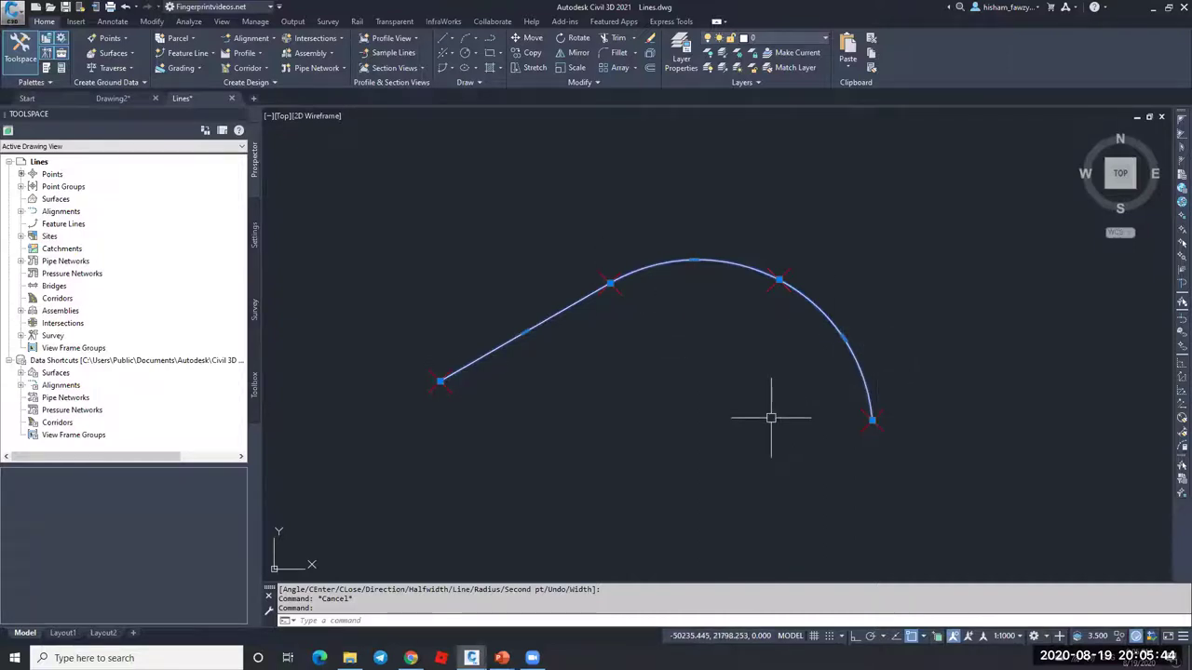
{"action": "key", "text": "ctrl+1"}
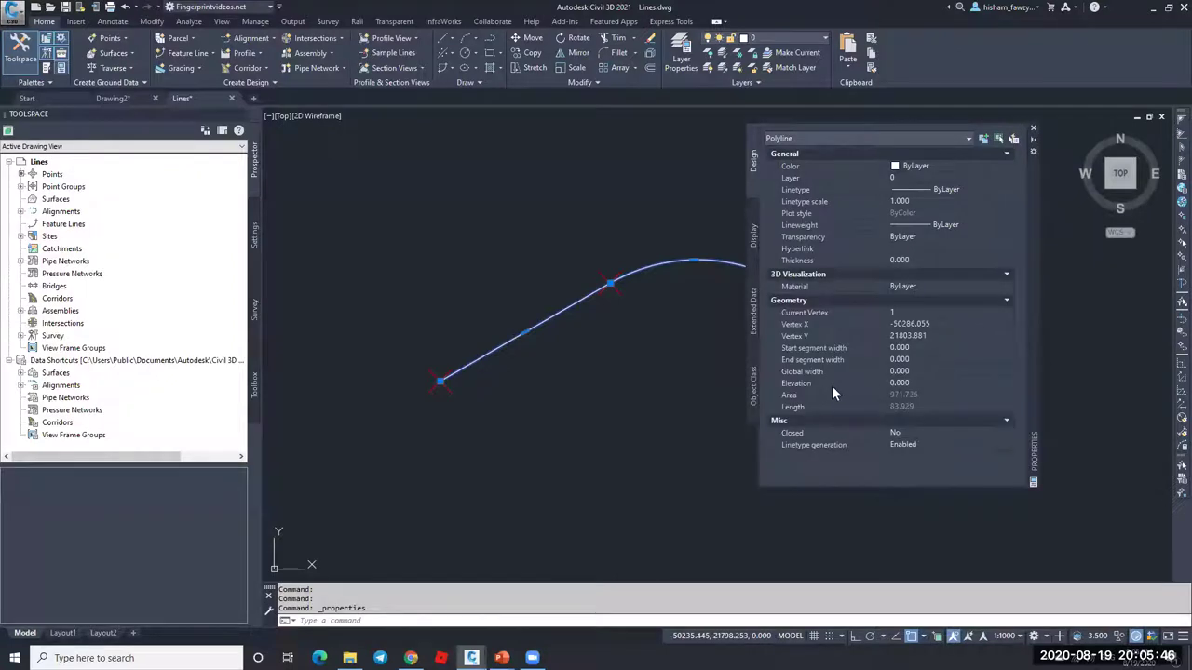
{"action": "left_click", "coordinate": [927, 382]}
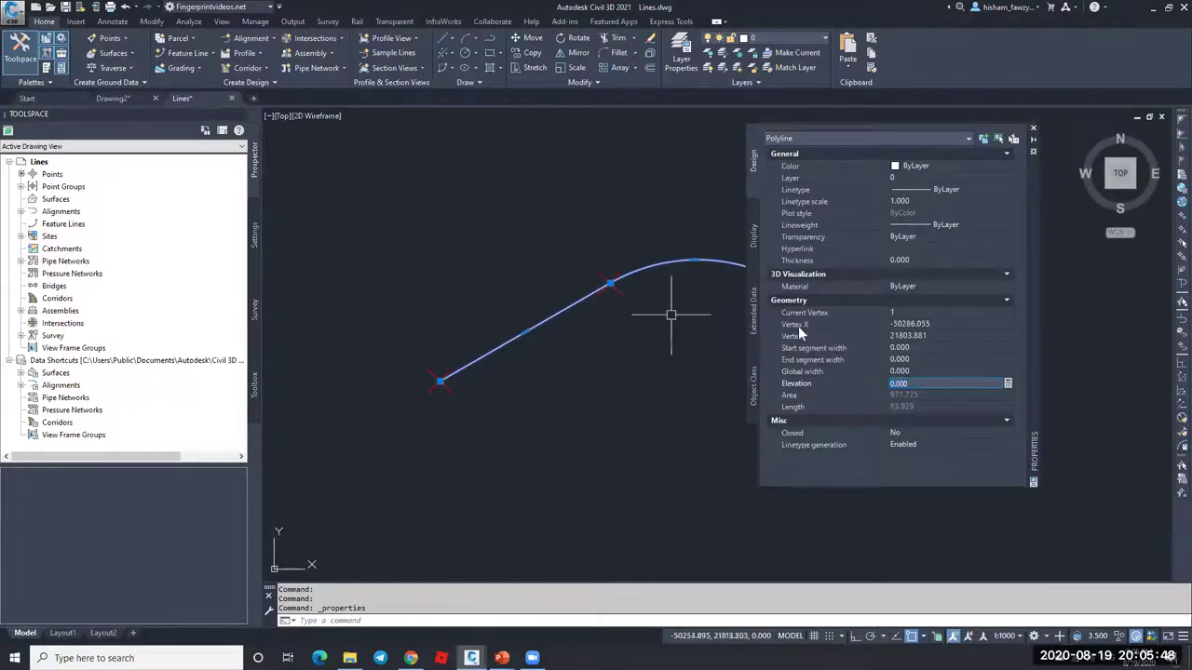
{"action": "left_click", "coordinate": [938, 312]}
{"action": "left_click", "coordinate": [1009, 310]}
{"action": "left_click", "coordinate": [1010, 308]}
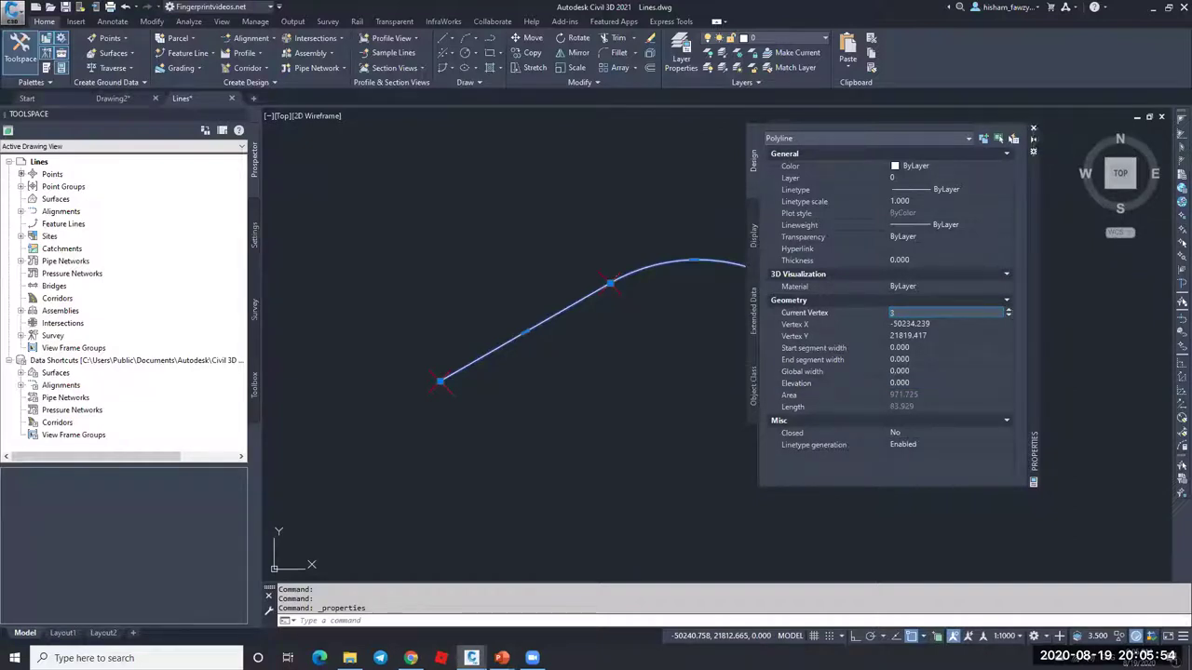
{"action": "left_click", "coordinate": [1033, 131]}
{"action": "key", "text": "Escape"}
Step: Delete the polyline, briefly showing the slide show before returning to the drawing
{"action": "left_click", "coordinate": [652, 268]}
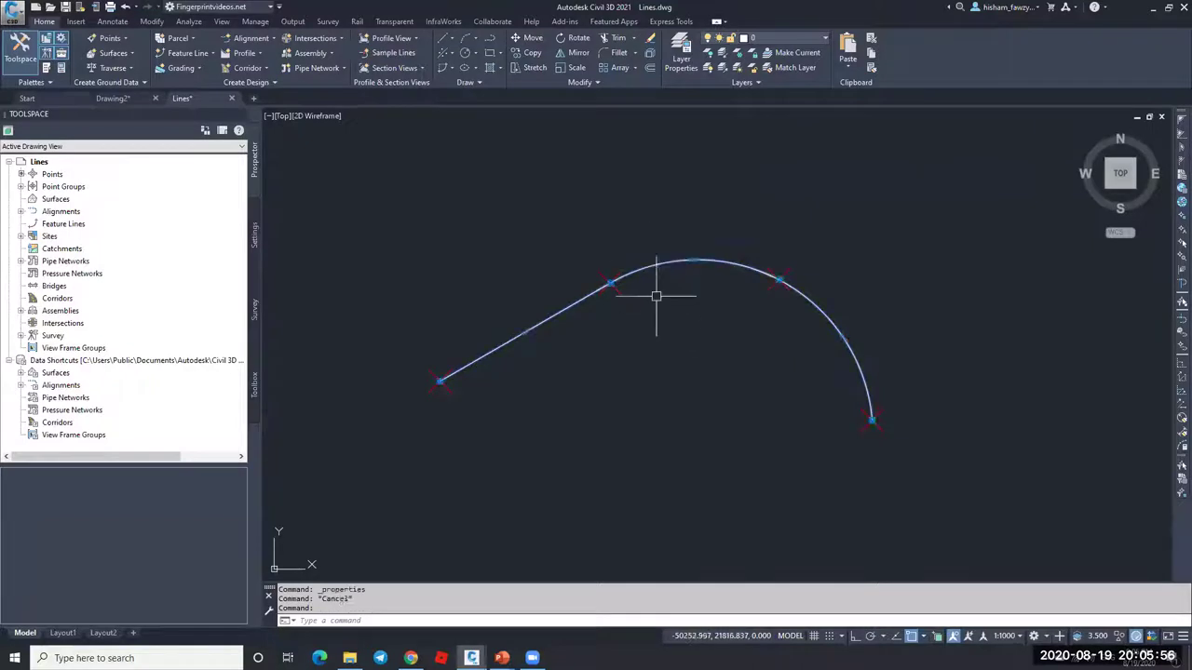
{"action": "mouse_move", "coordinate": [864, 403]}
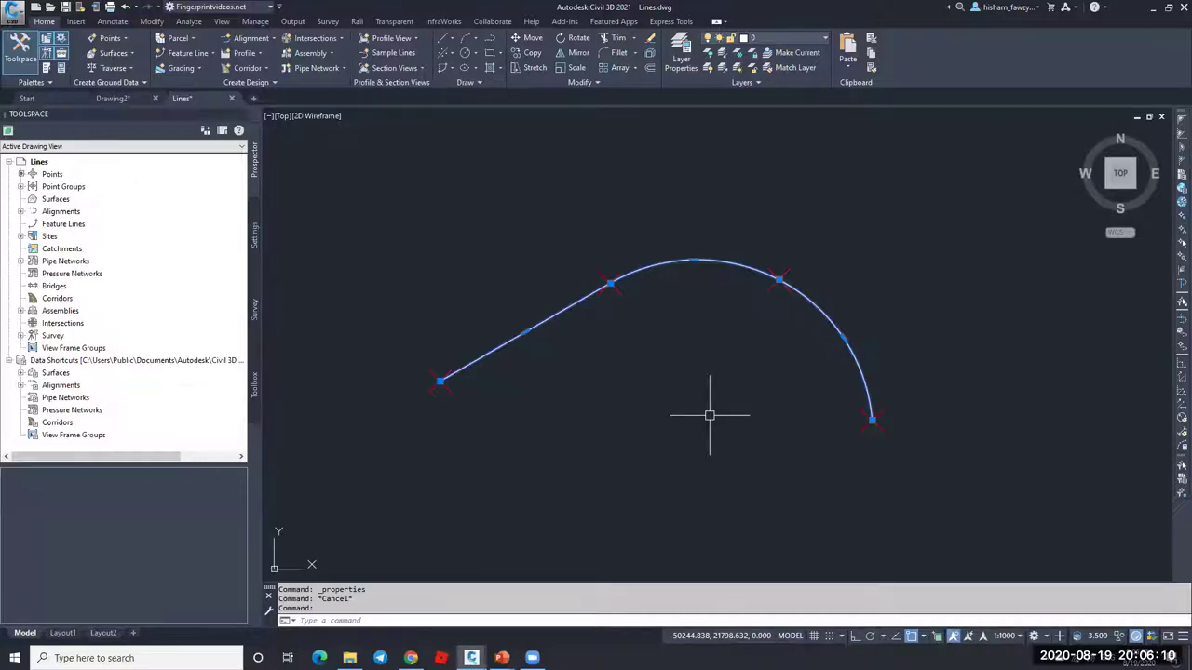
{"action": "key", "text": "Delete"}
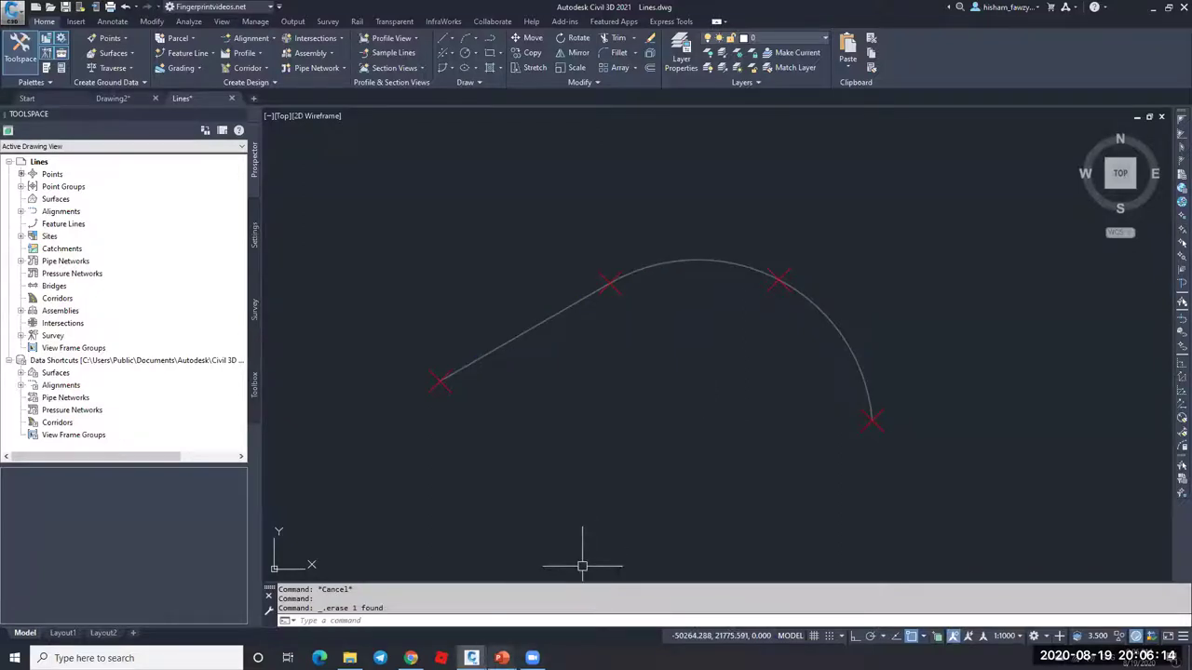
{"action": "left_click", "coordinate": [438, 607]}
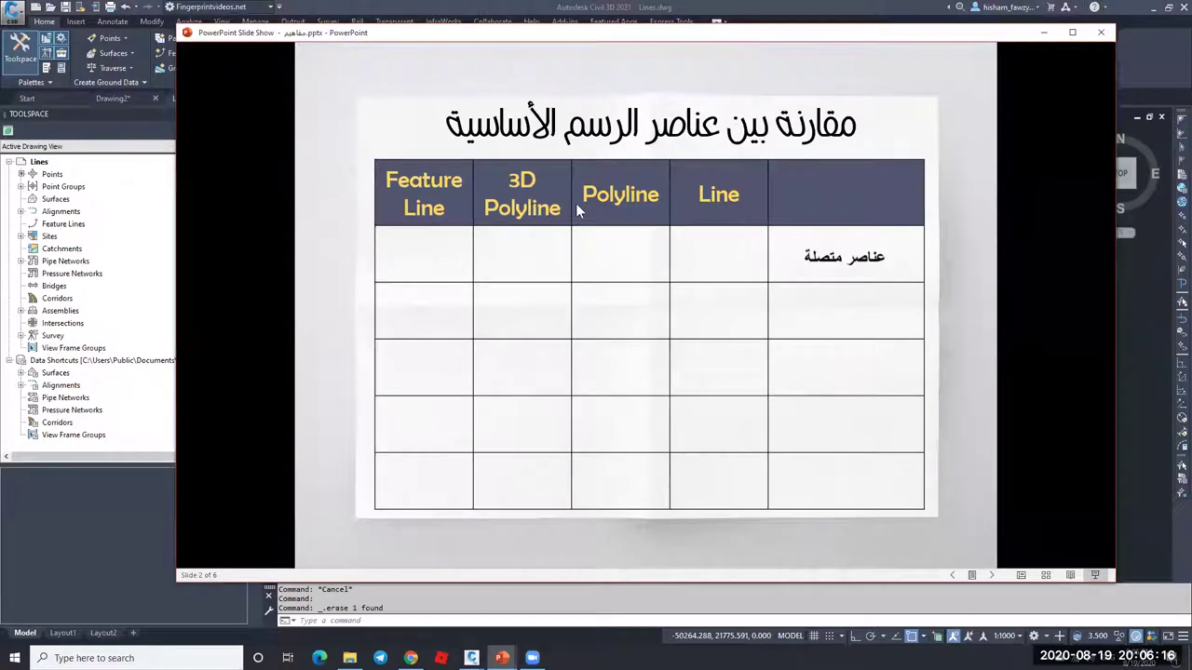
{"action": "left_click", "coordinate": [1044, 31]}
Step: Draw a 3D polyline with 3DPOLY through the four points
{"action": "type", "text": "3dpoly"}
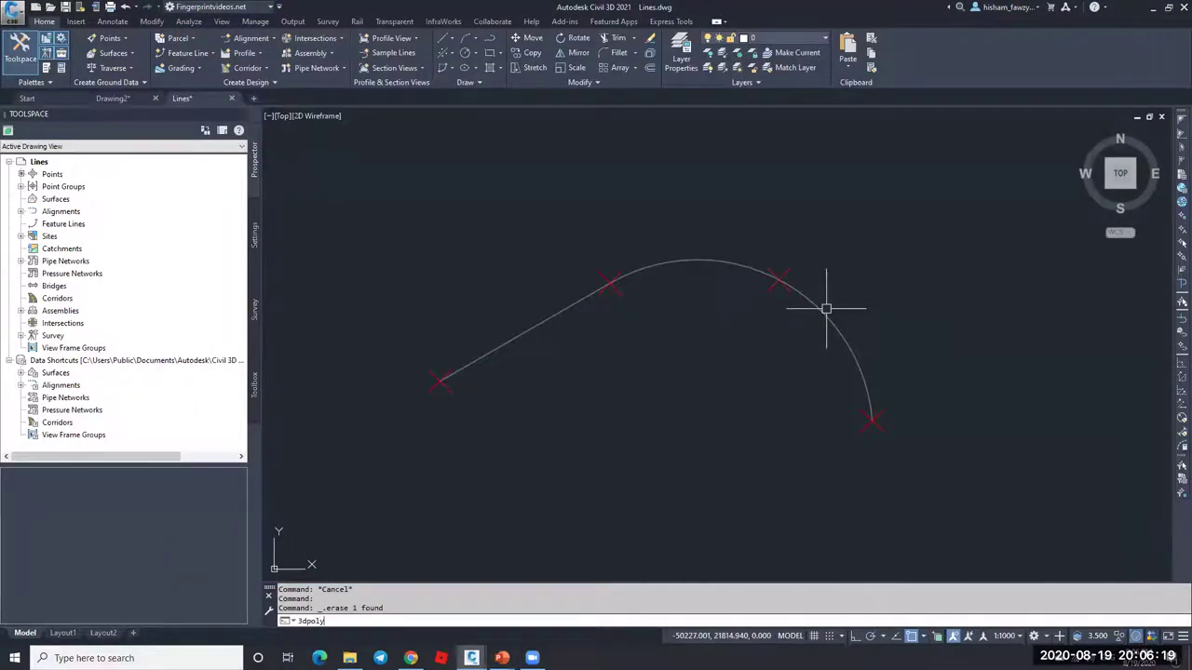
{"action": "key", "text": "Return"}
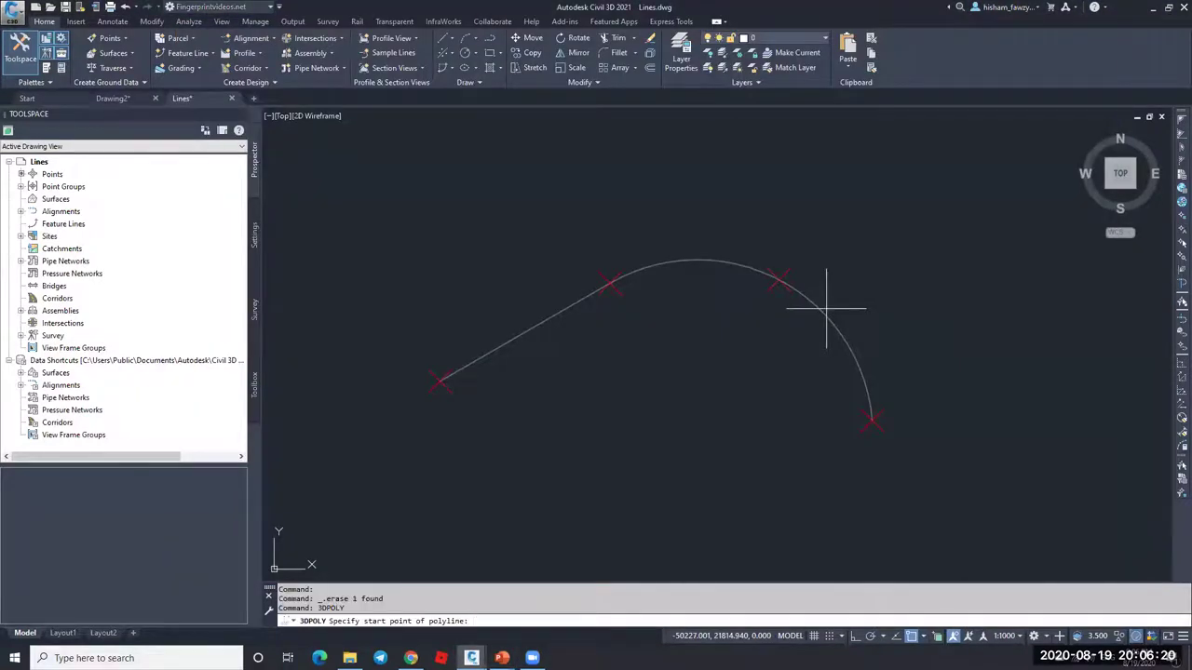
{"action": "left_click", "coordinate": [440, 380]}
{"action": "left_click", "coordinate": [609, 281]}
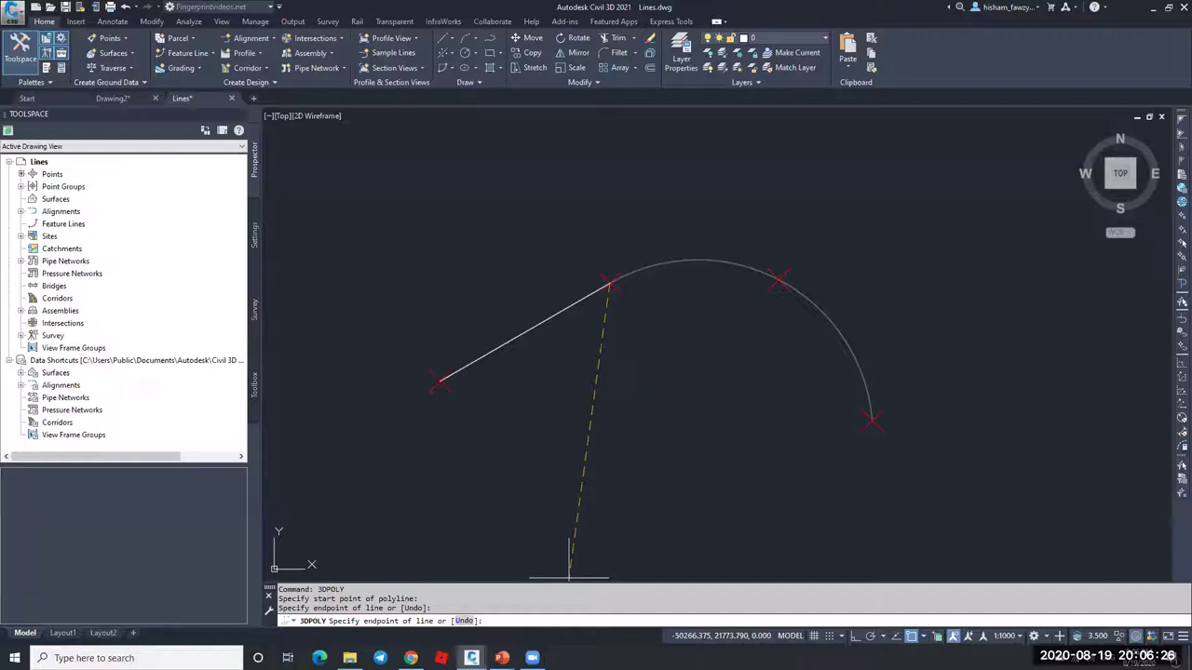
{"action": "left_click", "coordinate": [778, 278]}
{"action": "left_click", "coordinate": [861, 428]}
{"action": "key", "text": "Return"}
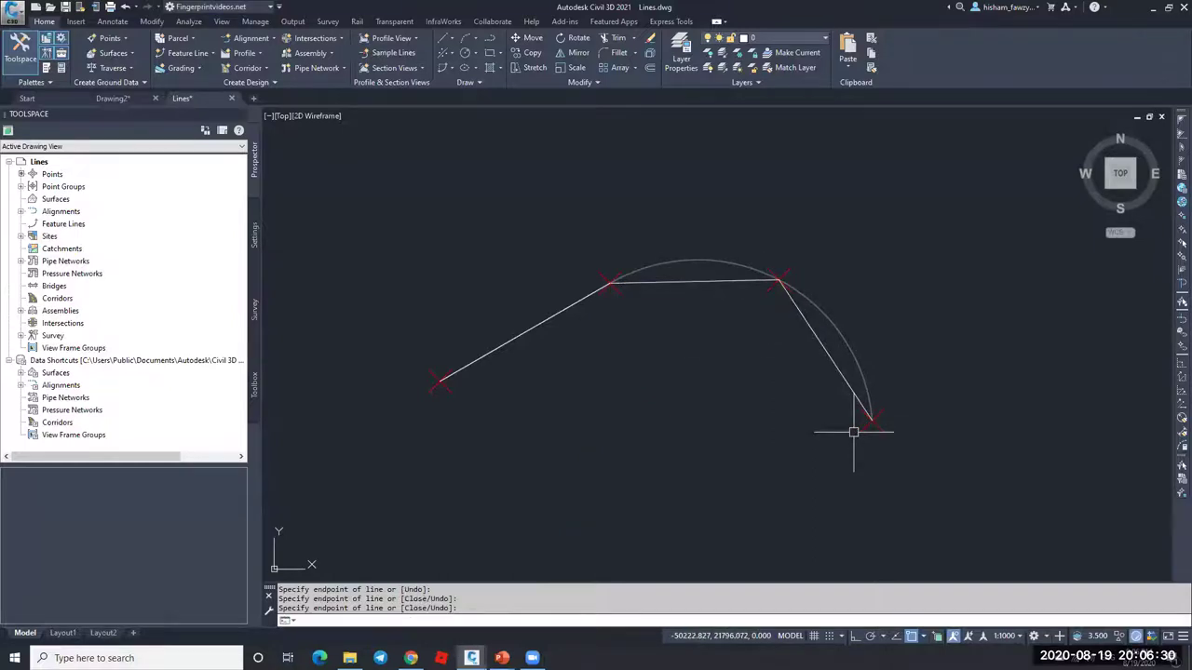
Step: Read each vertex's elevation in Properties, then delete the 3D polyline
{"action": "left_click", "coordinate": [713, 280]}
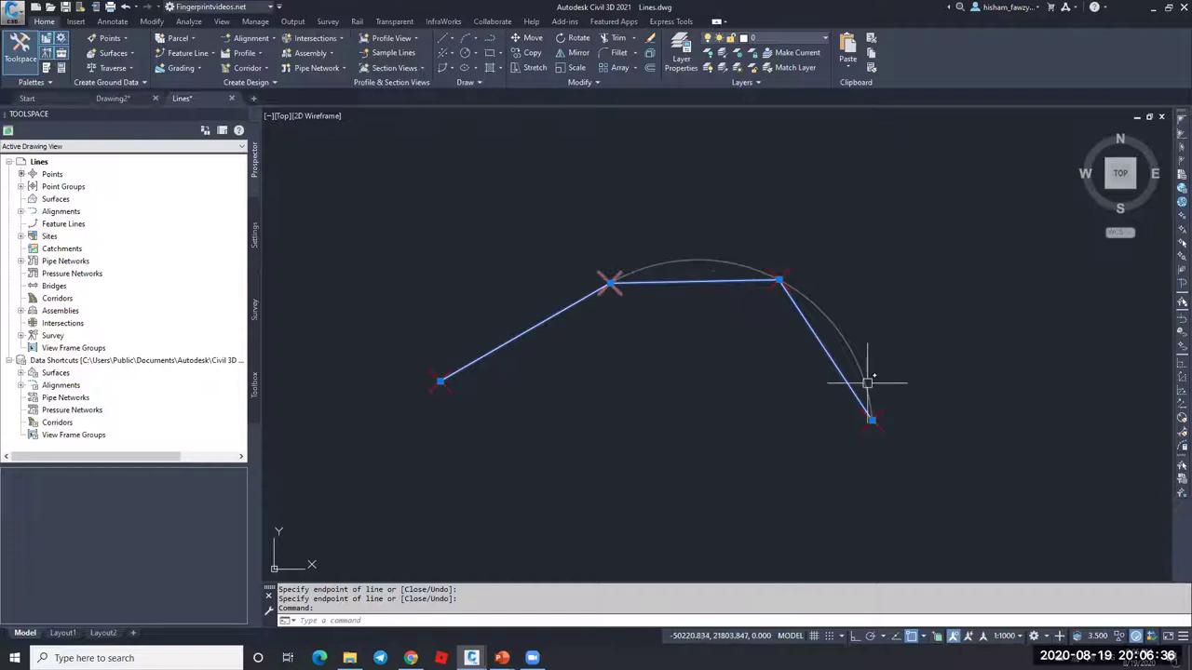
{"action": "key", "text": "ctrl+1"}
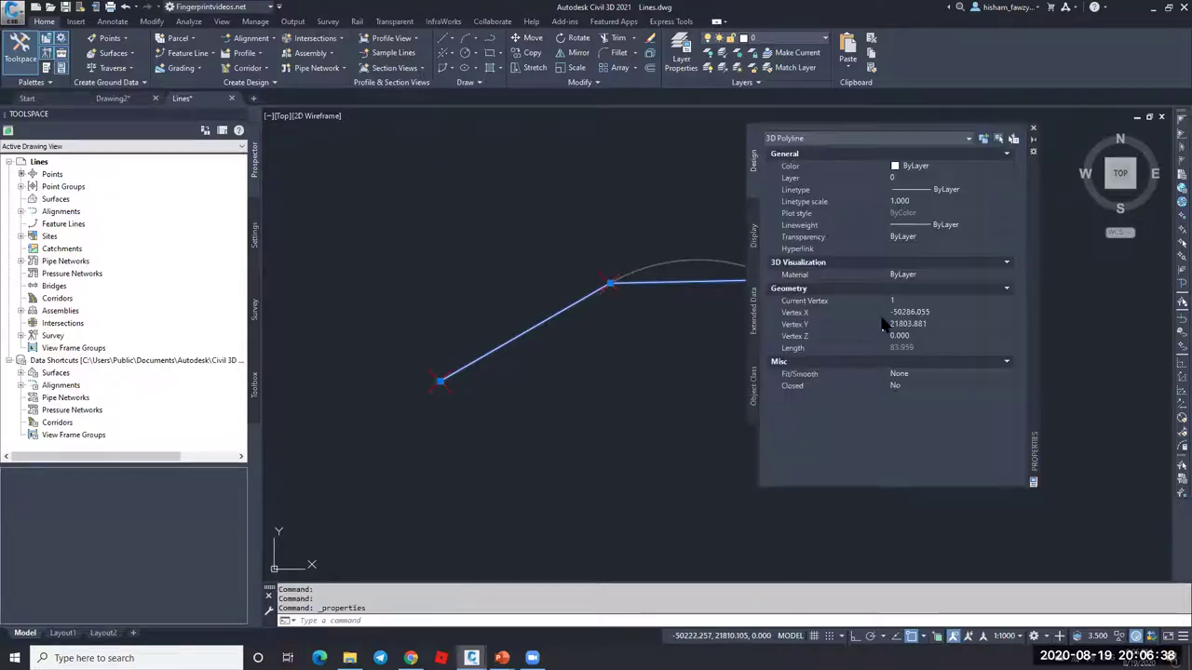
{"action": "left_click", "coordinate": [984, 301]}
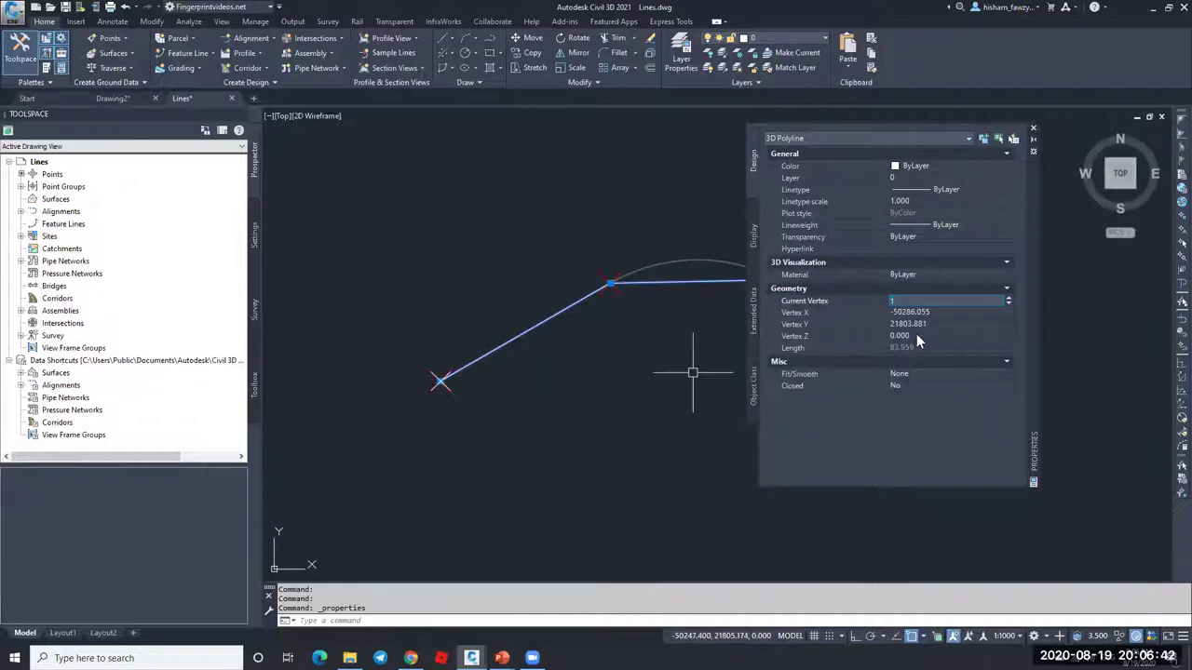
{"action": "left_click", "coordinate": [1010, 297]}
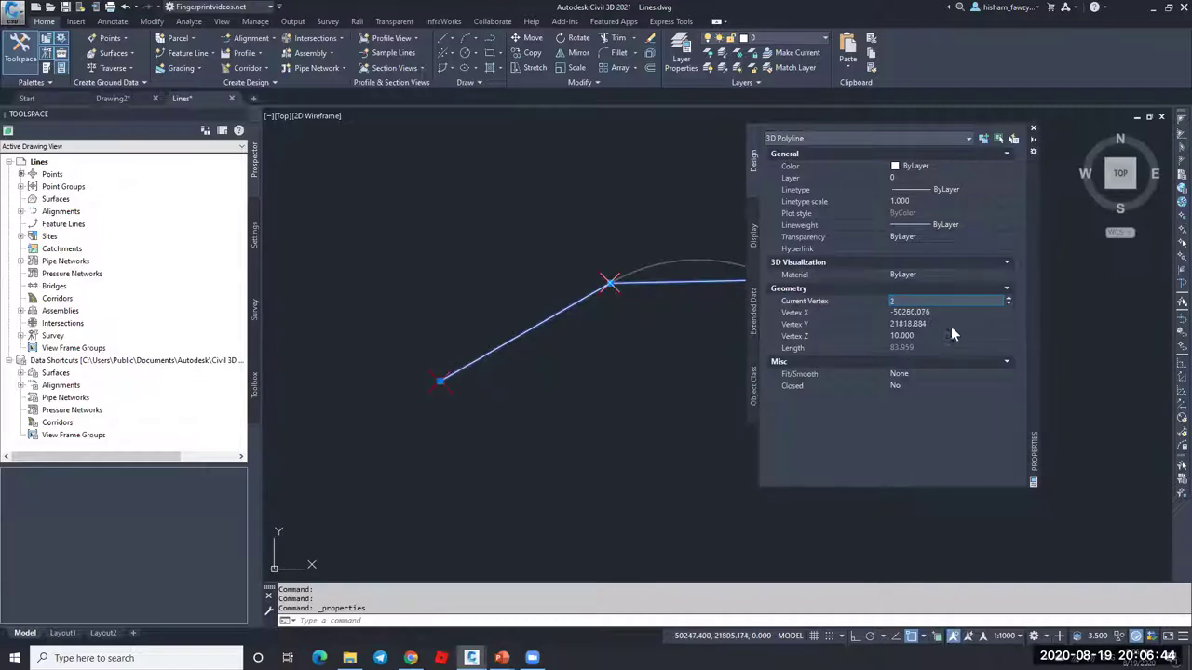
{"action": "left_click", "coordinate": [1009, 297]}
{"action": "left_click", "coordinate": [1009, 298]}
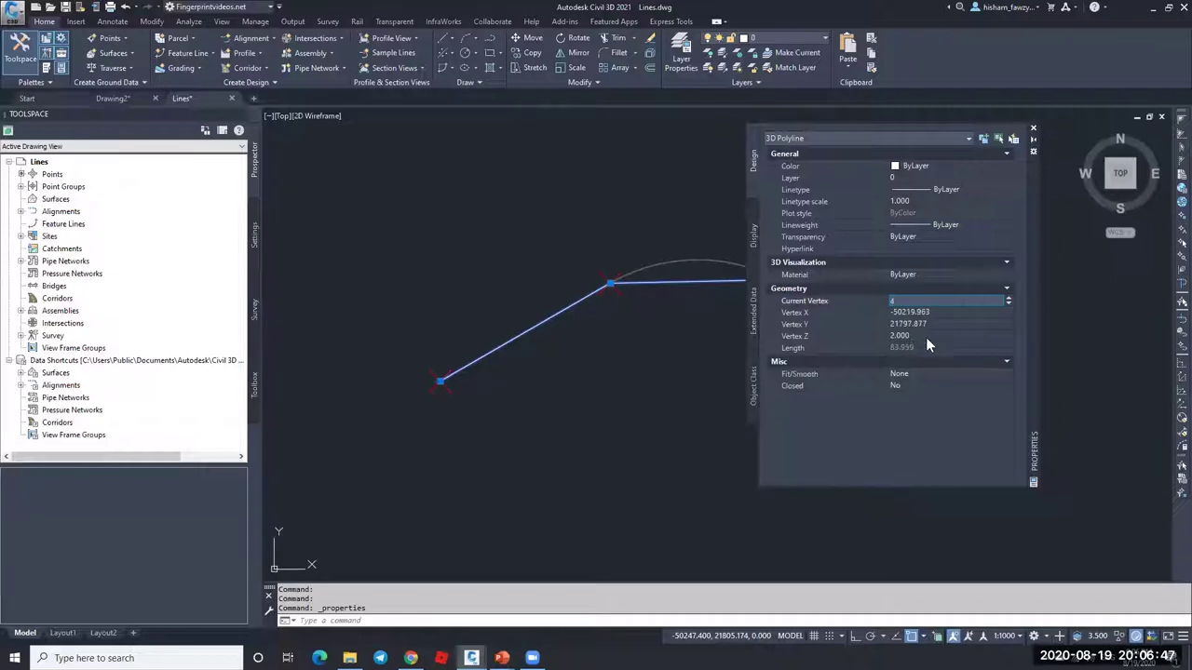
{"action": "left_click", "coordinate": [1033, 134]}
{"action": "key", "text": "Escape"}
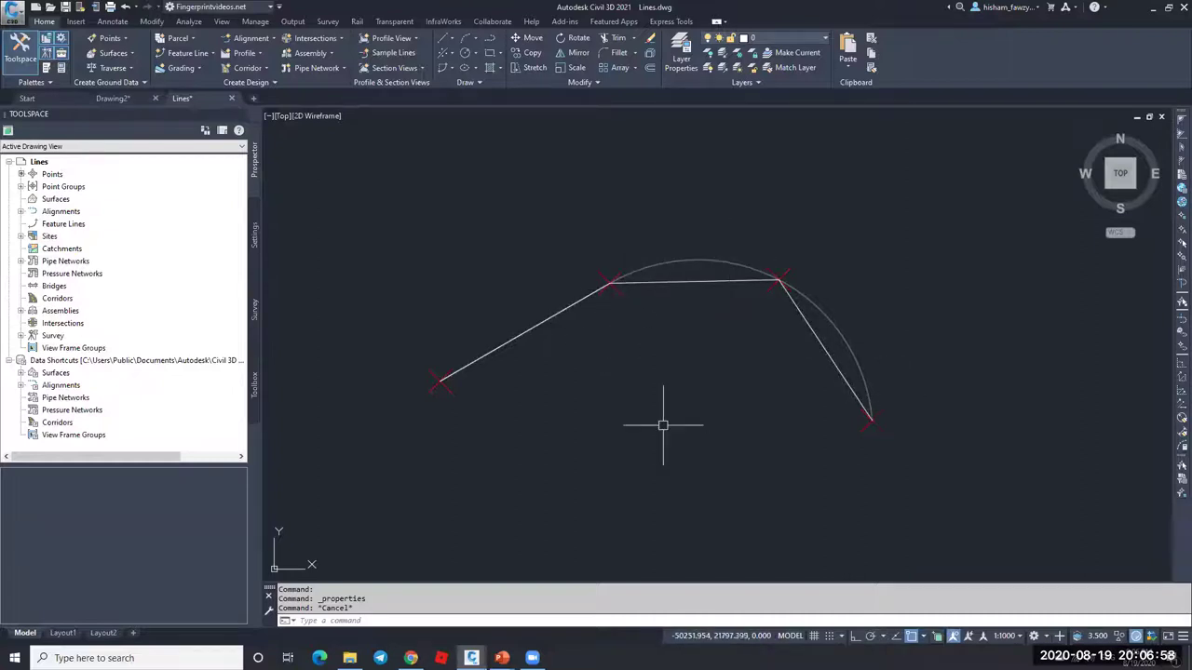
{"action": "left_click", "coordinate": [654, 281]}
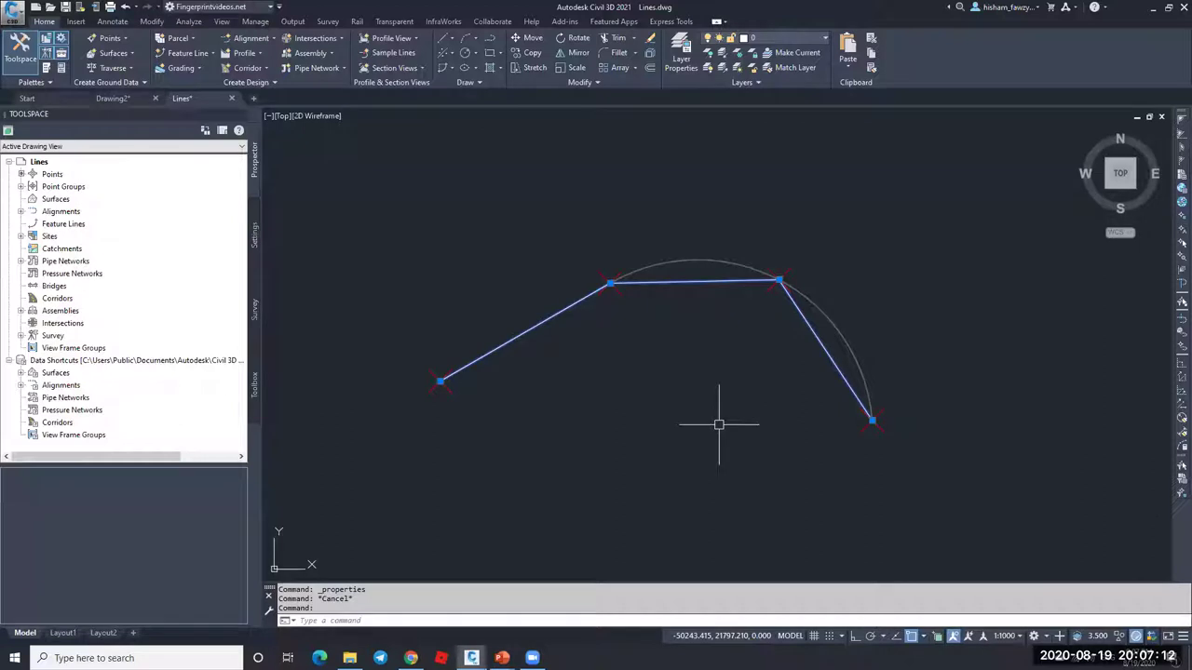
{"action": "key", "text": "Delete"}
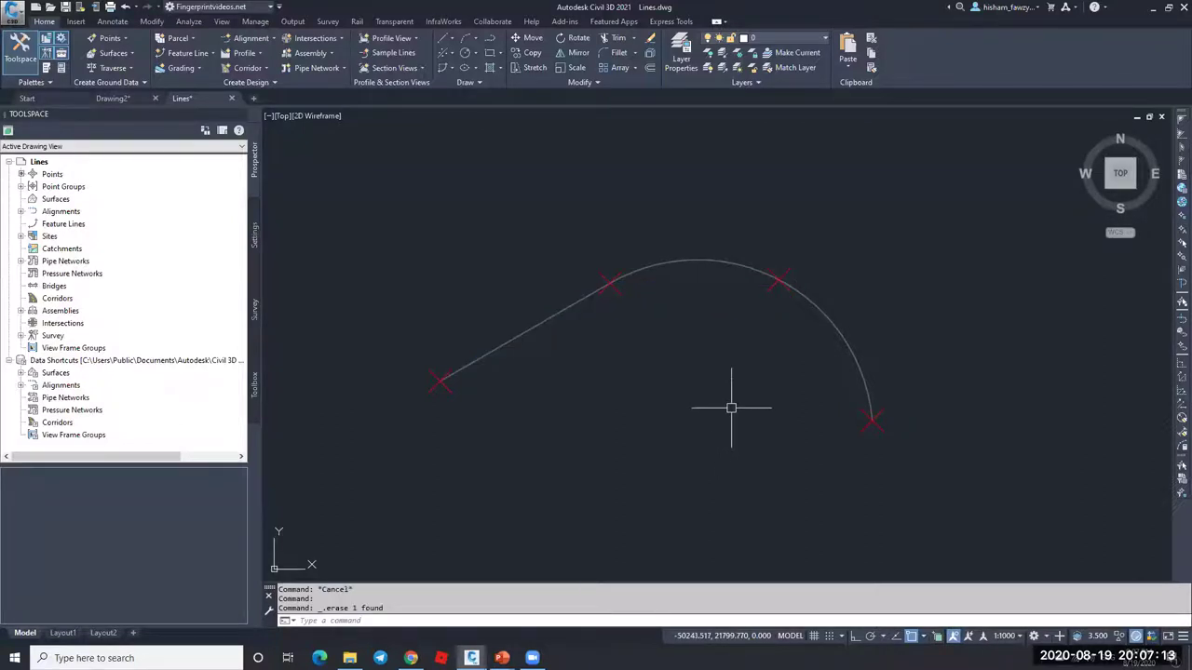
Step: Start a feature line at the left point with a straight segment to the second point at 33.33 grade
{"action": "left_click", "coordinate": [206, 53]}
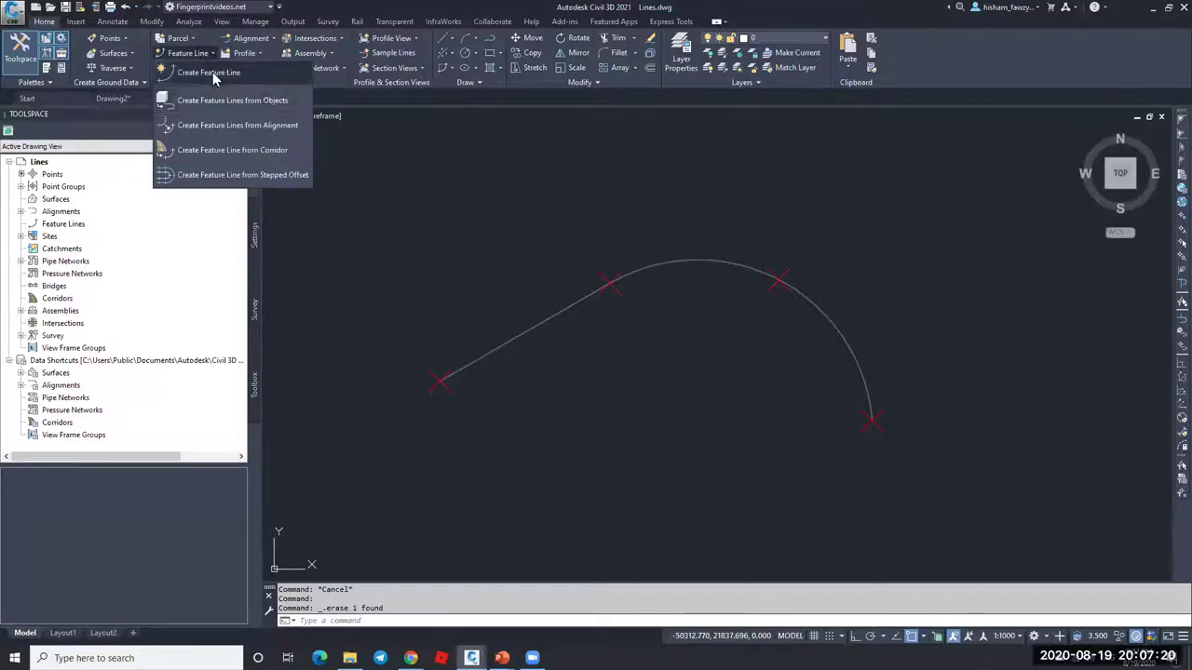
{"action": "left_click", "coordinate": [233, 73]}
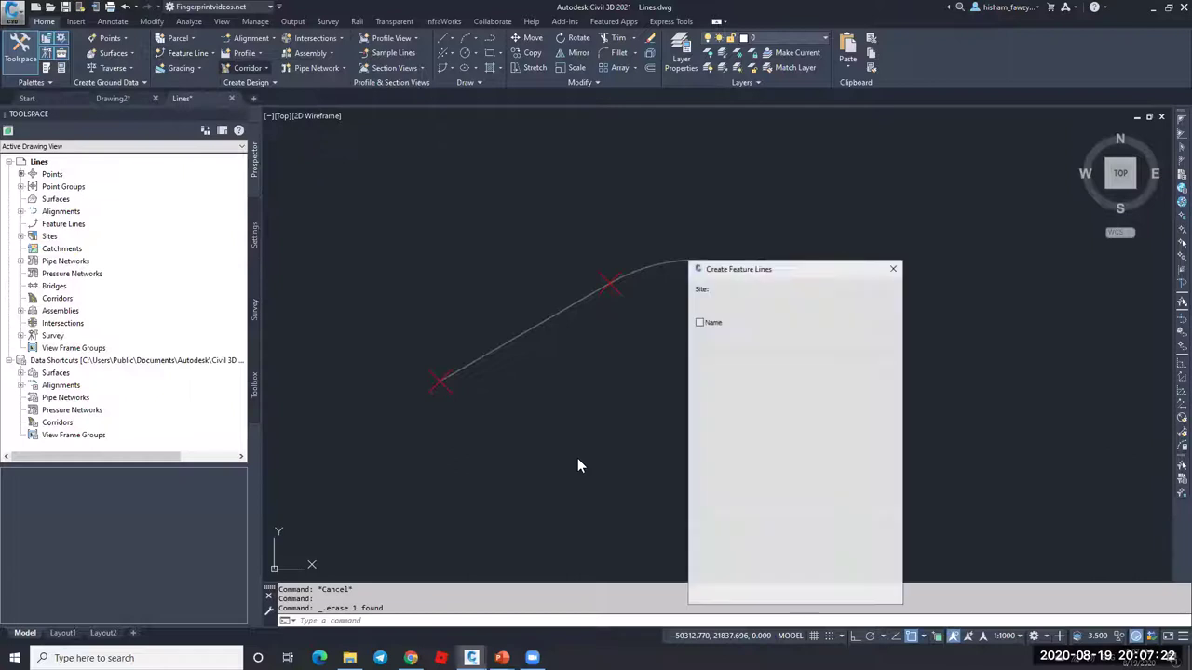
{"action": "left_click_drag", "start_coordinate": [764, 277], "coordinate": [853, 199]}
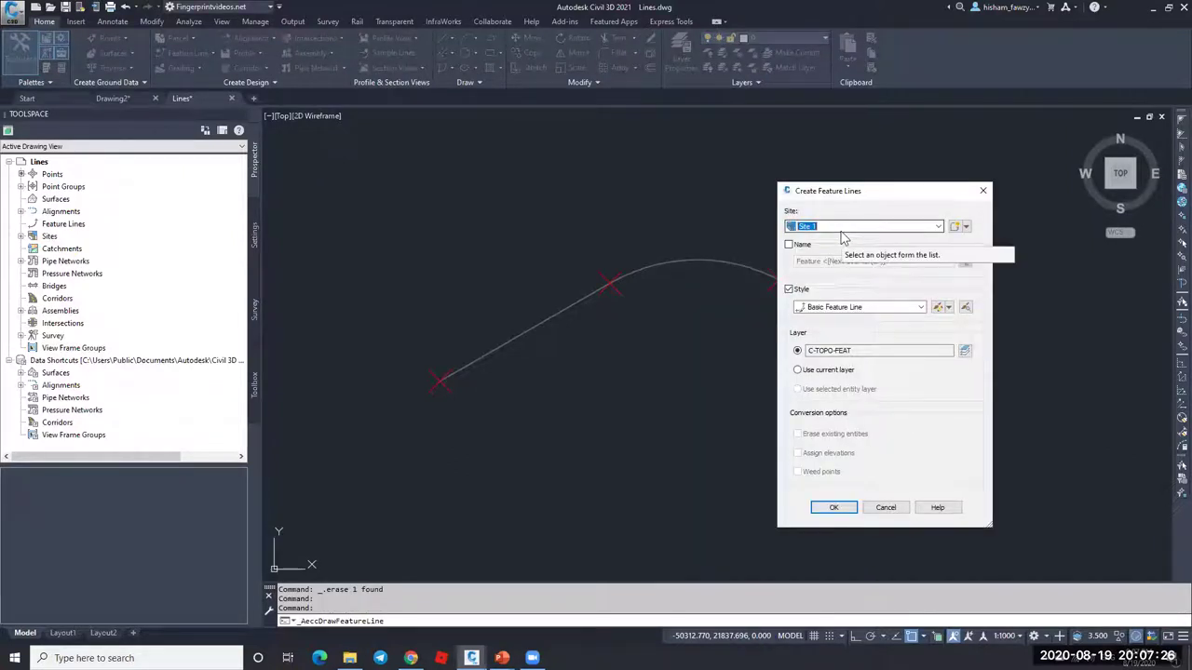
{"action": "left_click", "coordinate": [833, 507]}
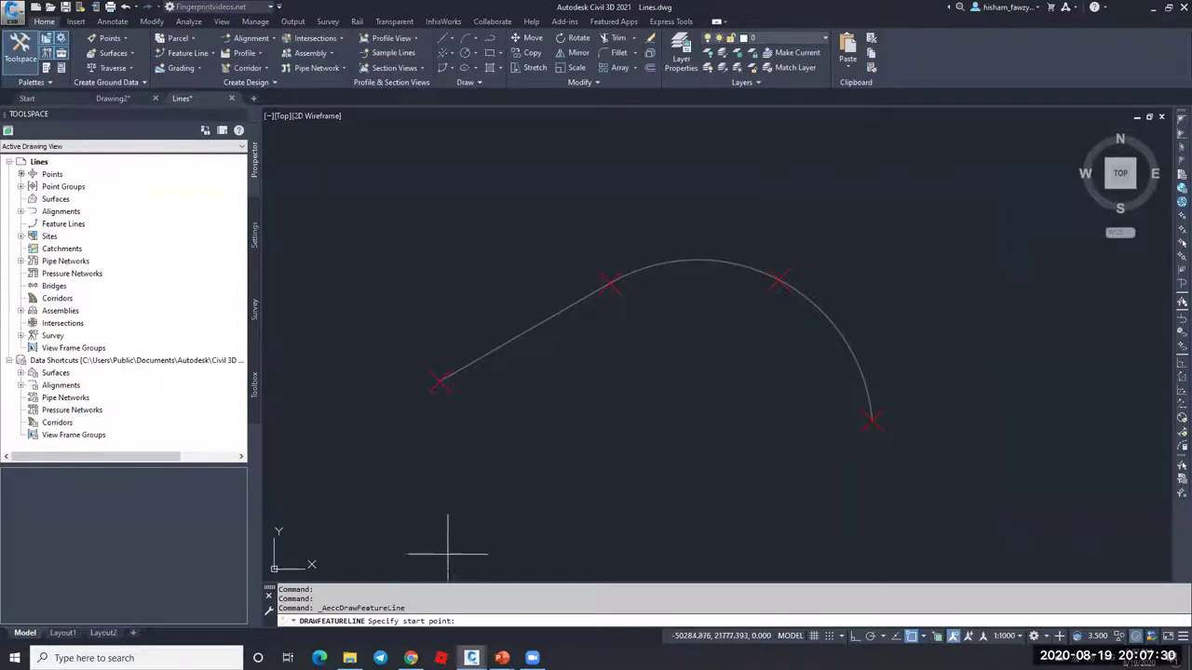
{"action": "left_click", "coordinate": [450, 389]}
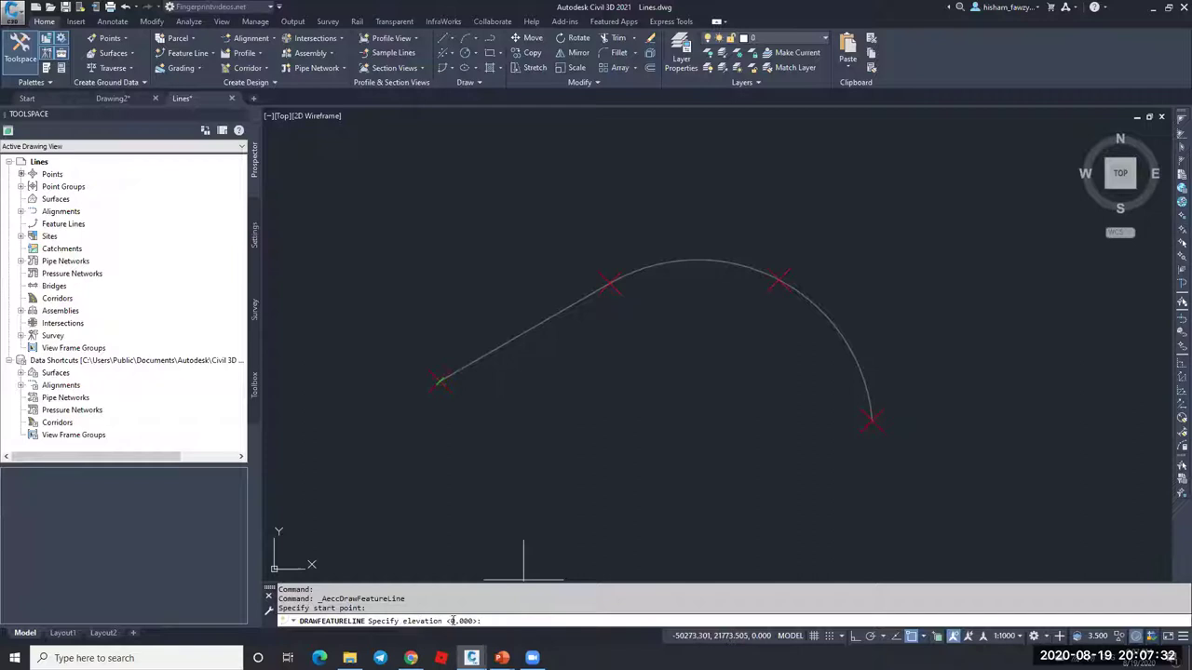
{"action": "key", "text": "Return"}
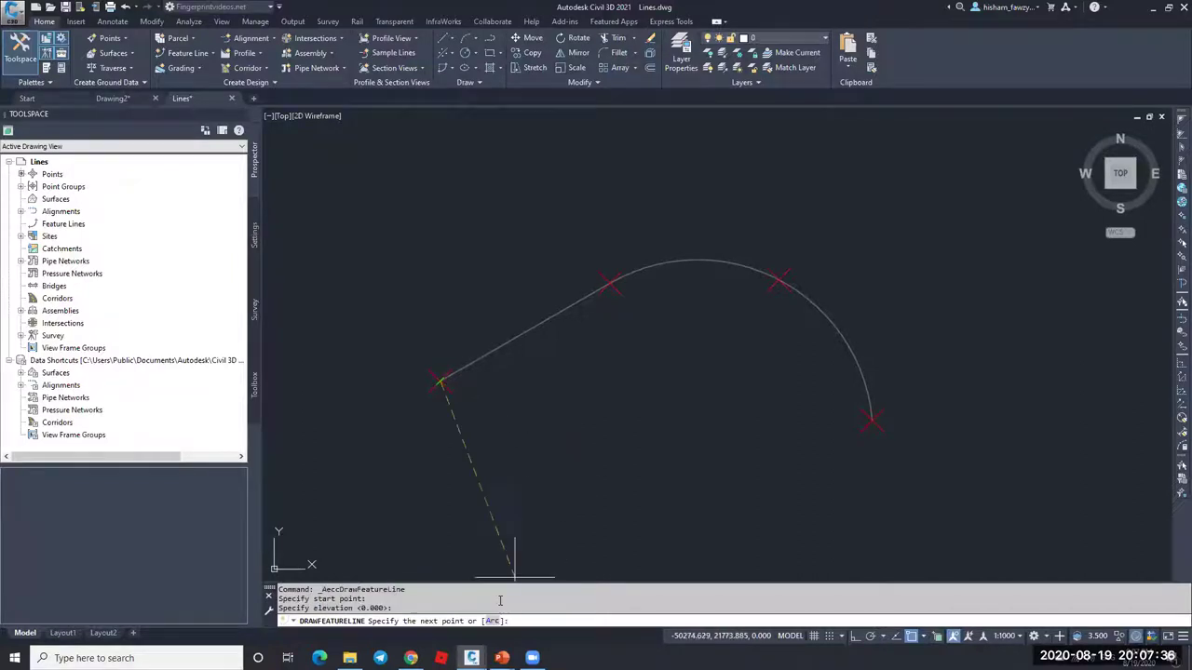
{"action": "left_click", "coordinate": [619, 295]}
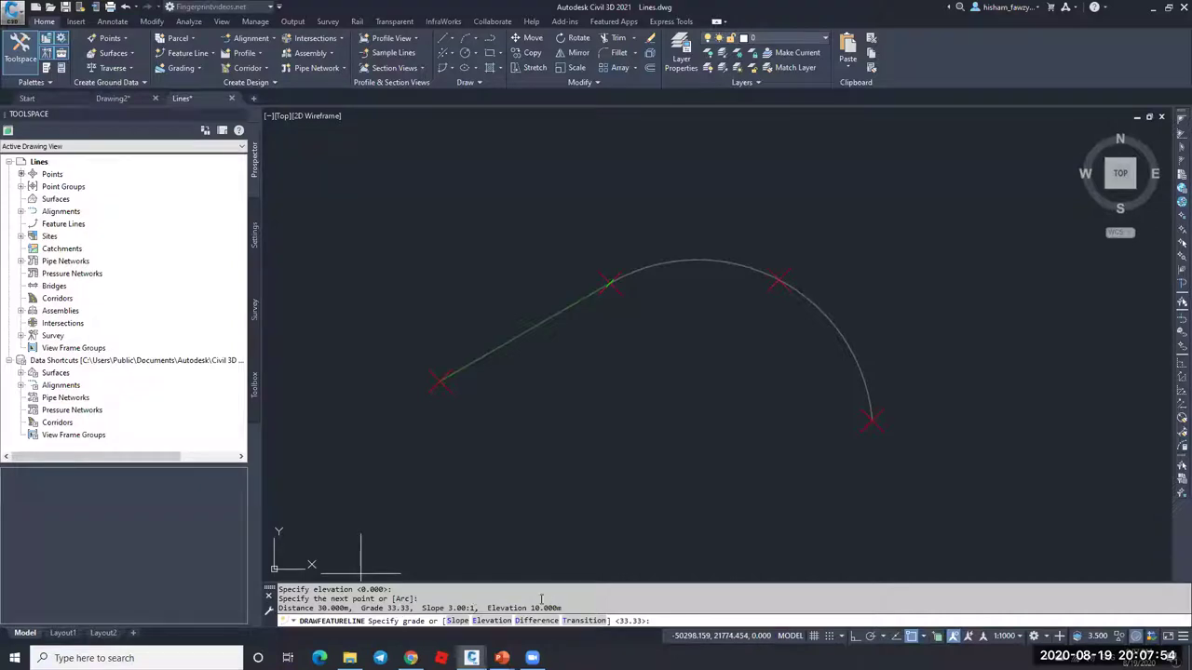
{"action": "key", "text": "Return"}
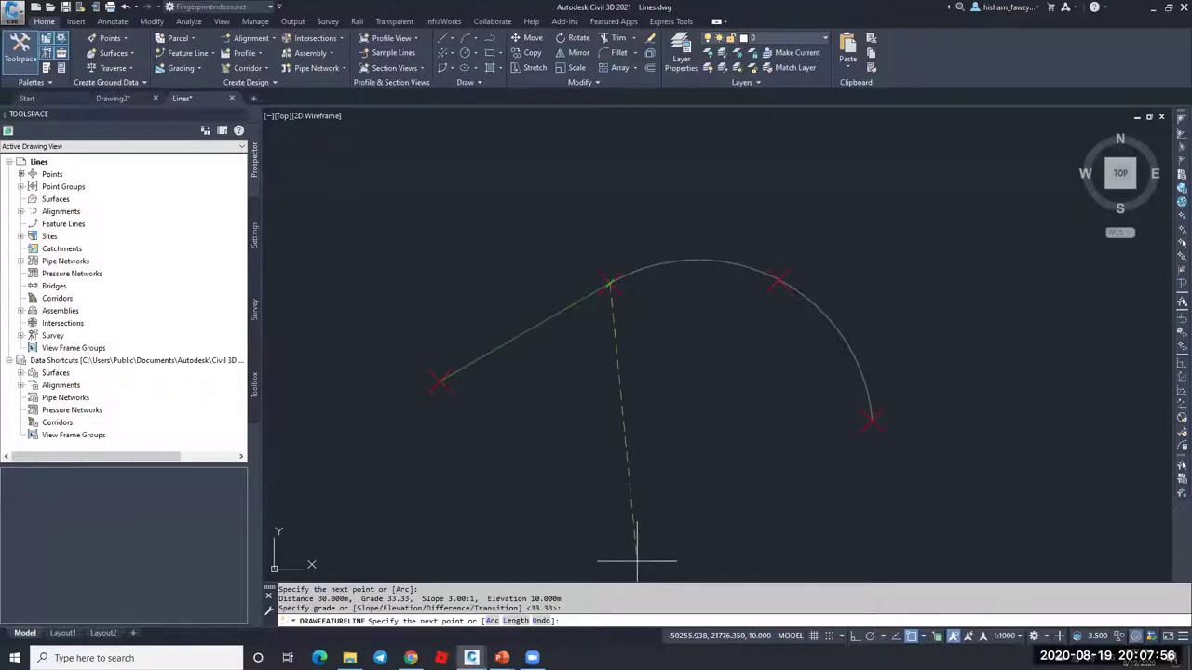
Step: Add arcs to the third and last points at grades -18.54 and -11.13, then finish
{"action": "left_click", "coordinate": [493, 622]}
{"action": "left_click", "coordinate": [492, 621]}
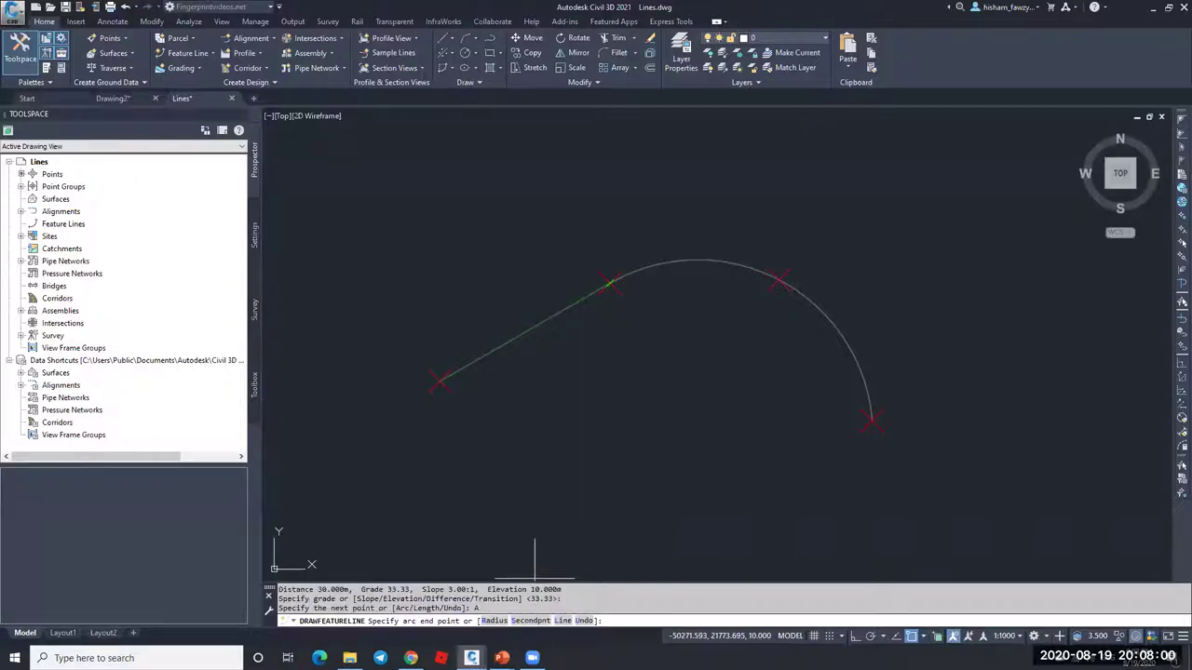
{"action": "left_click", "coordinate": [780, 279]}
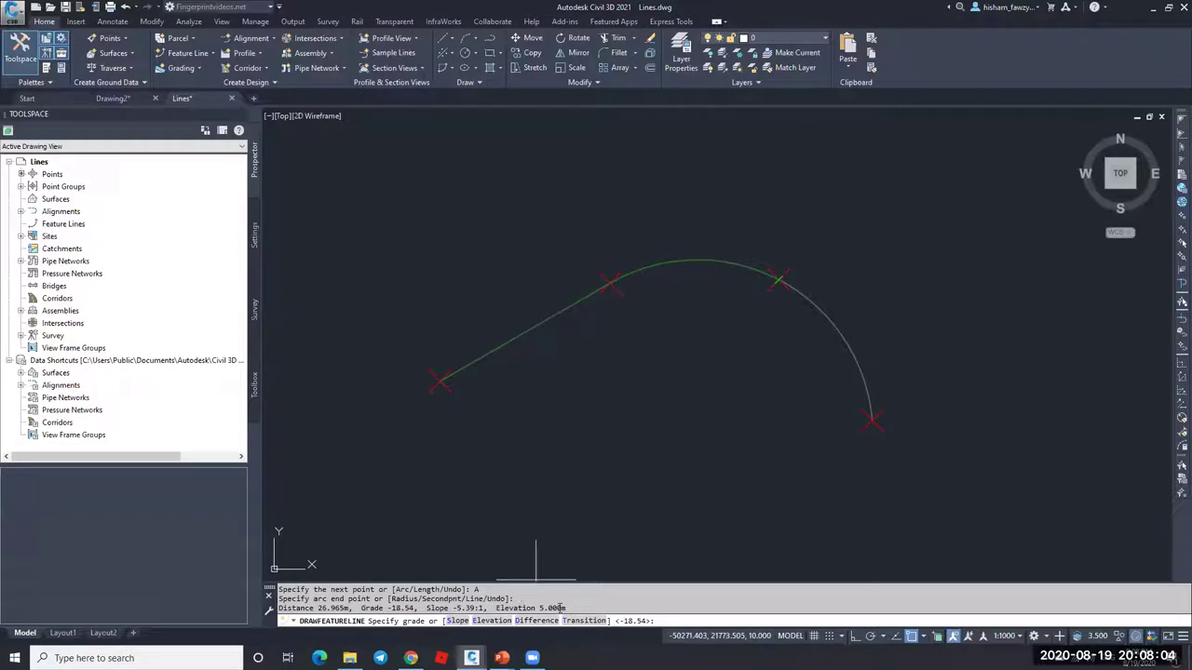
{"action": "key", "text": "Return"}
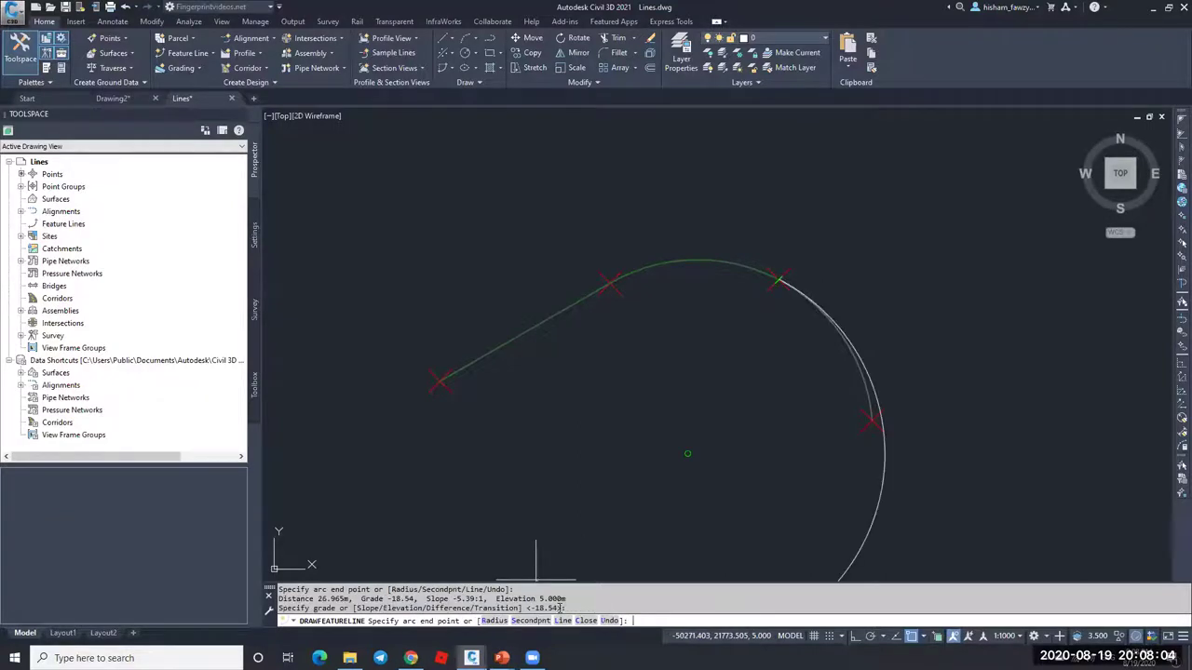
{"action": "left_click", "coordinate": [872, 422]}
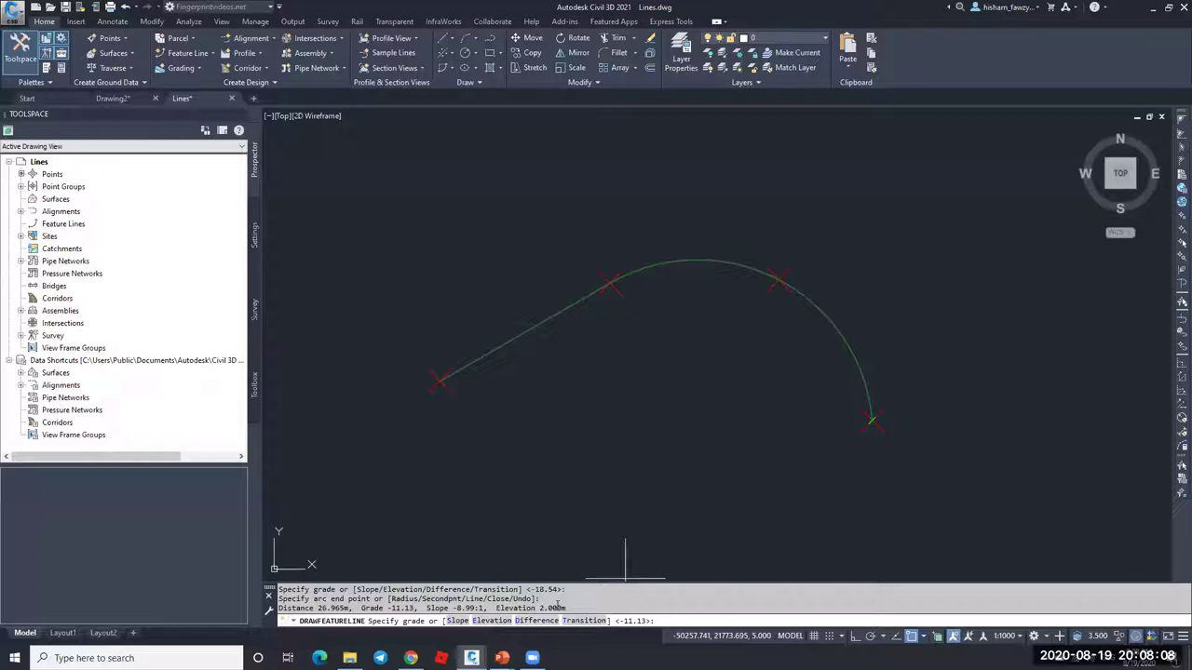
{"action": "key", "text": "Return"}
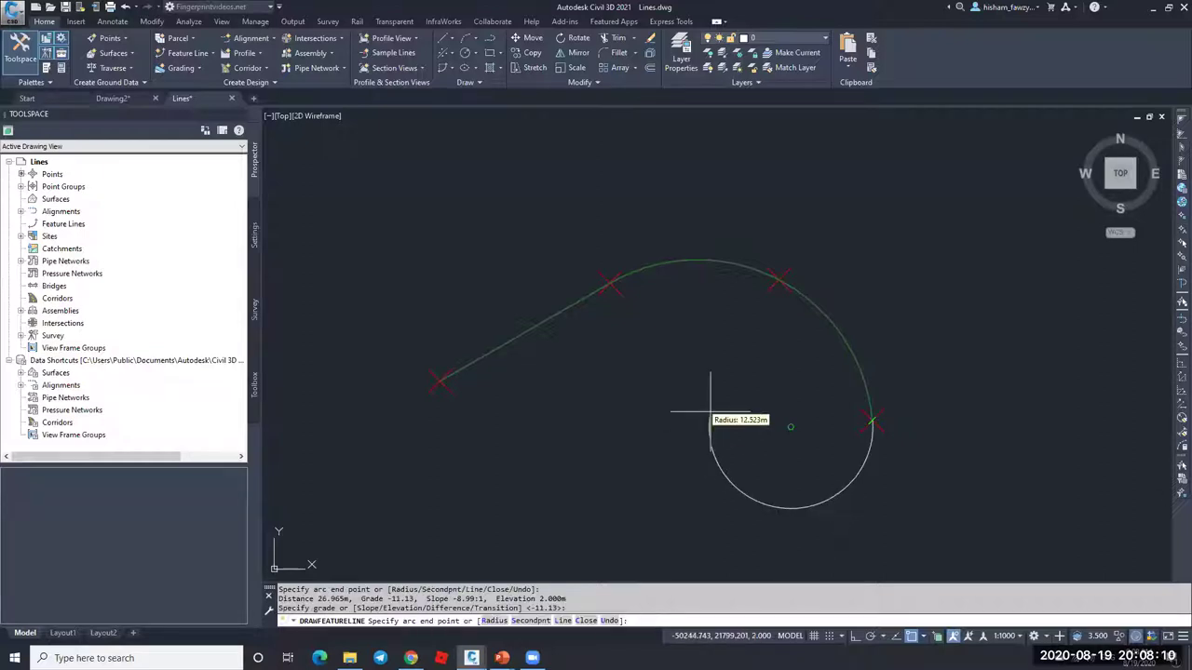
{"action": "key", "text": "Escape"}
{"action": "left_click", "coordinate": [823, 311]}
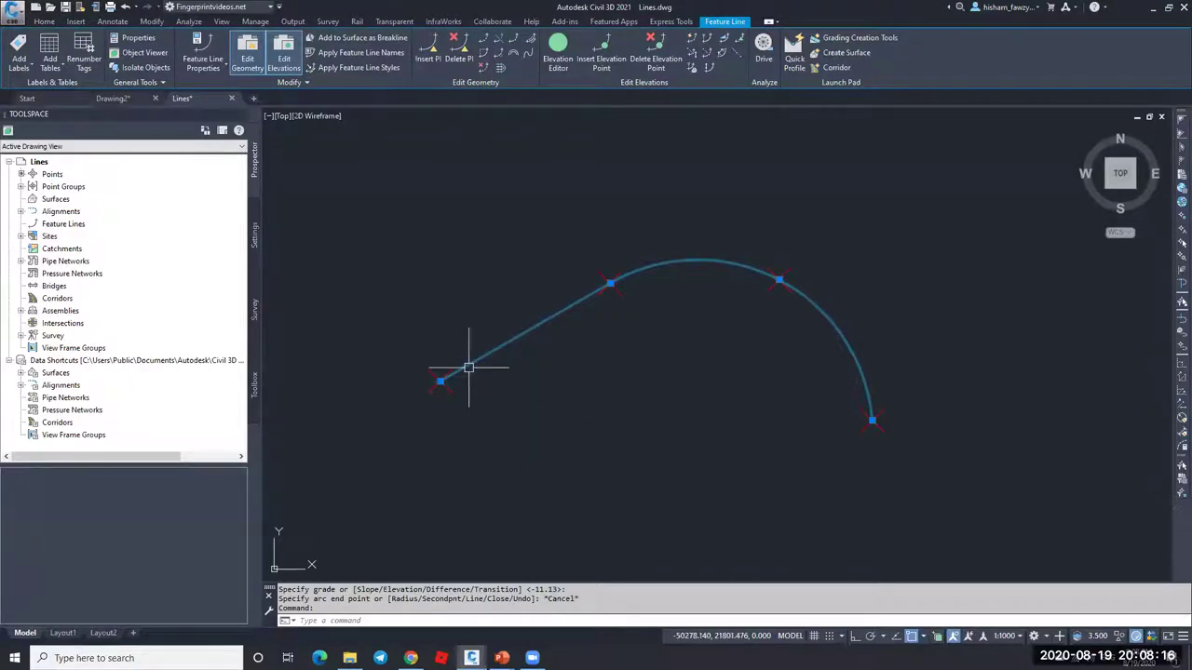
Step: Open the feature line's elevation editor
{"action": "key", "text": "Escape"}
{"action": "left_click", "coordinate": [572, 306]}
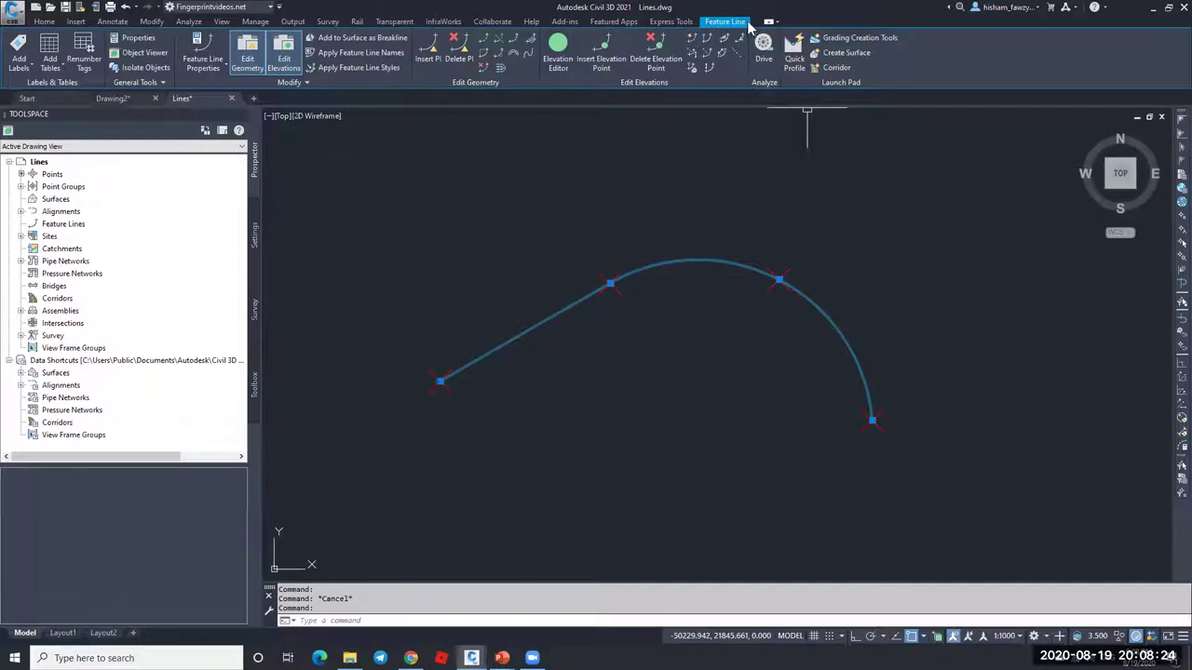
{"action": "left_click", "coordinate": [563, 65]}
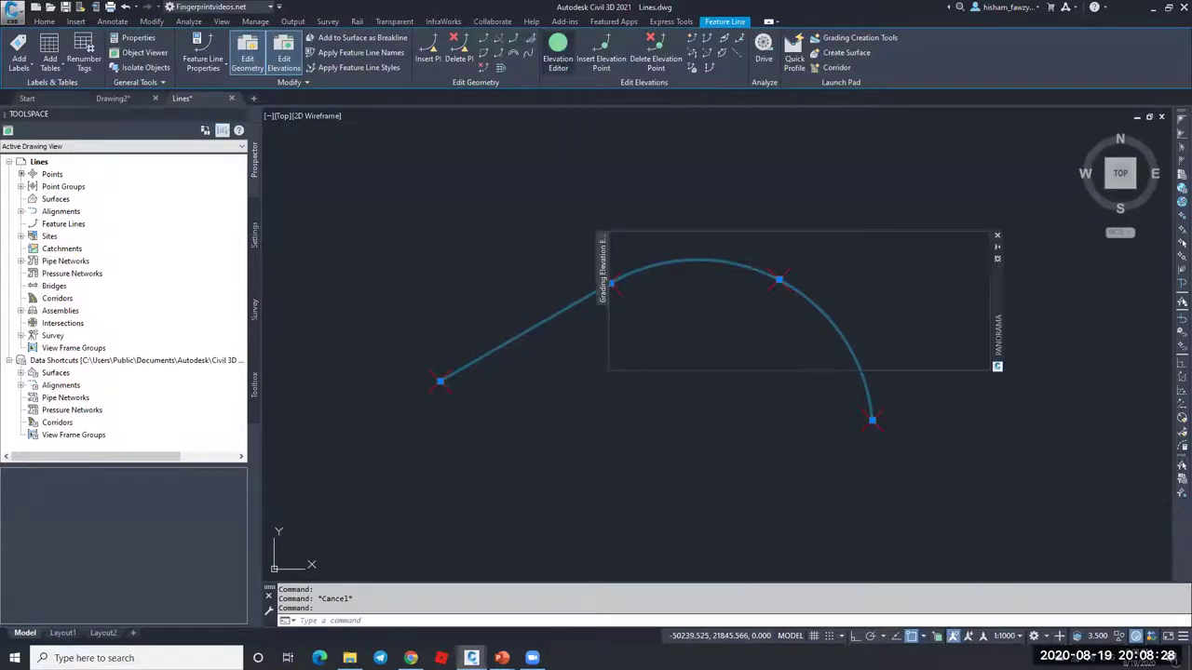
{"action": "left_click_drag", "start_coordinate": [934, 369], "coordinate": [764, 533]}
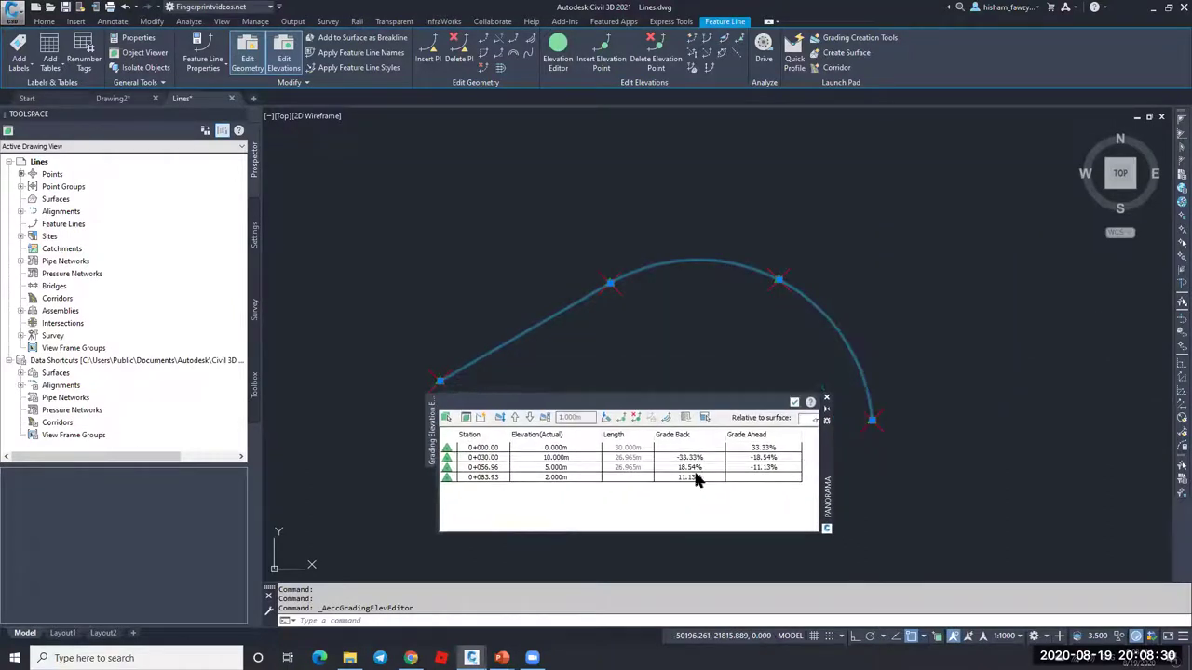
Step: Review the station rows 0+030.00, 0+056.96 and 0+083.93, then close the editor and reselect the line
{"action": "left_click", "coordinate": [503, 449]}
{"action": "key", "text": "Down"}
{"action": "key", "text": "Down"}
{"action": "key", "text": "Down"}
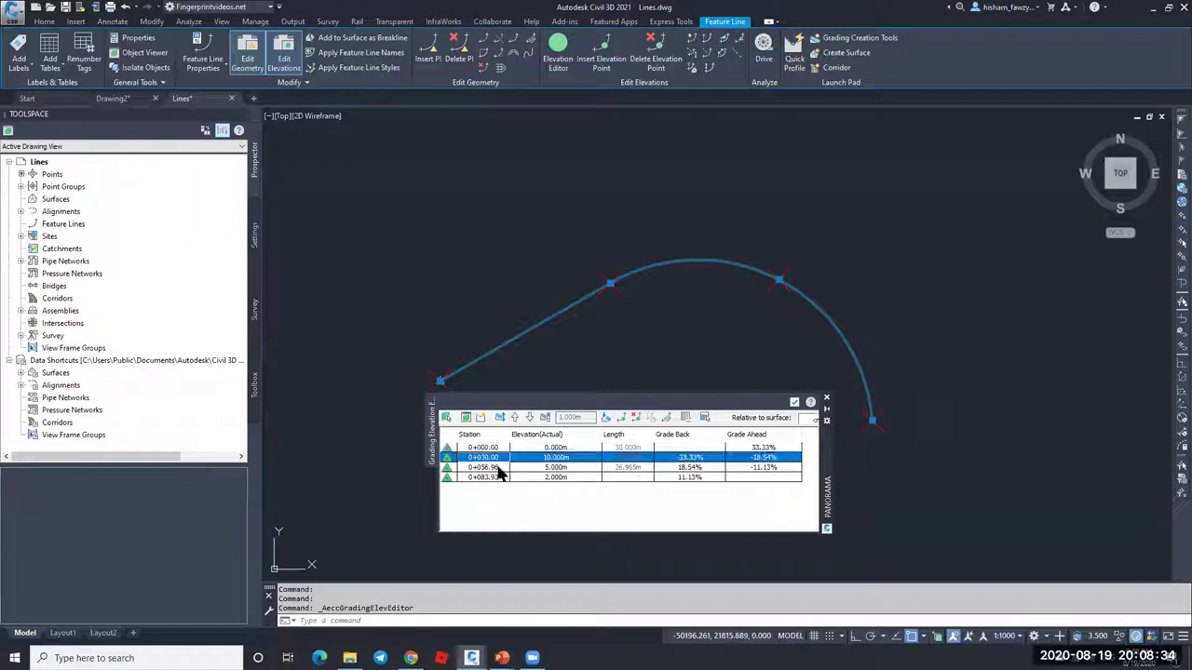
{"action": "left_click", "coordinate": [562, 449]}
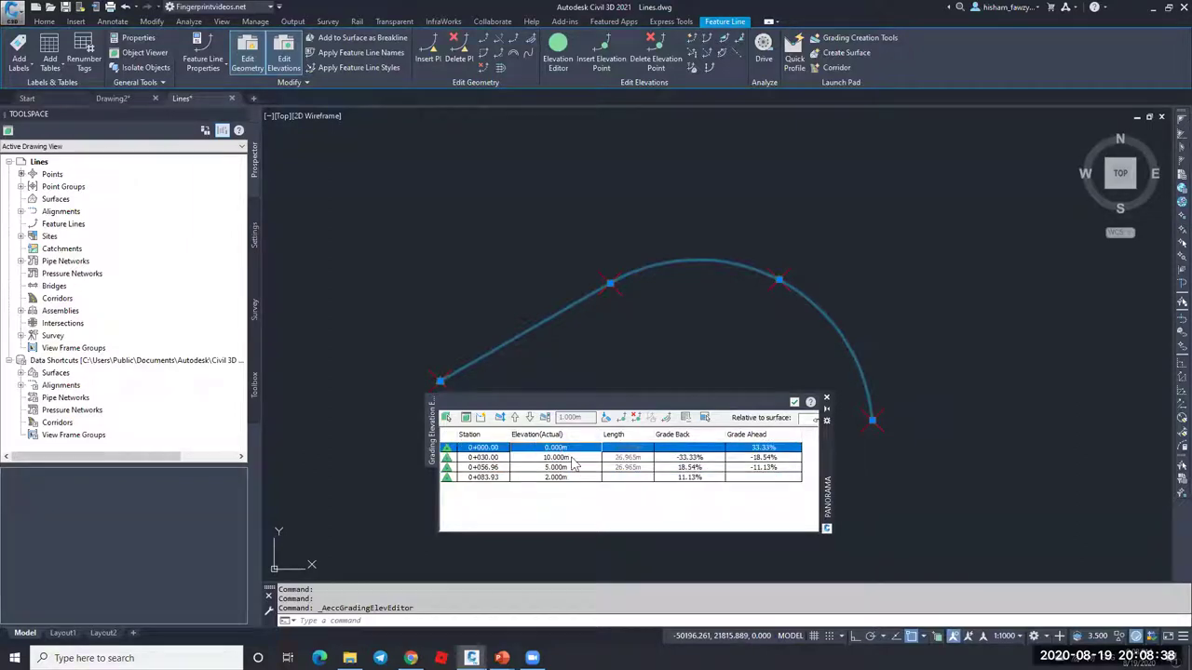
{"action": "left_click", "coordinate": [570, 459]}
{"action": "left_click", "coordinate": [573, 470]}
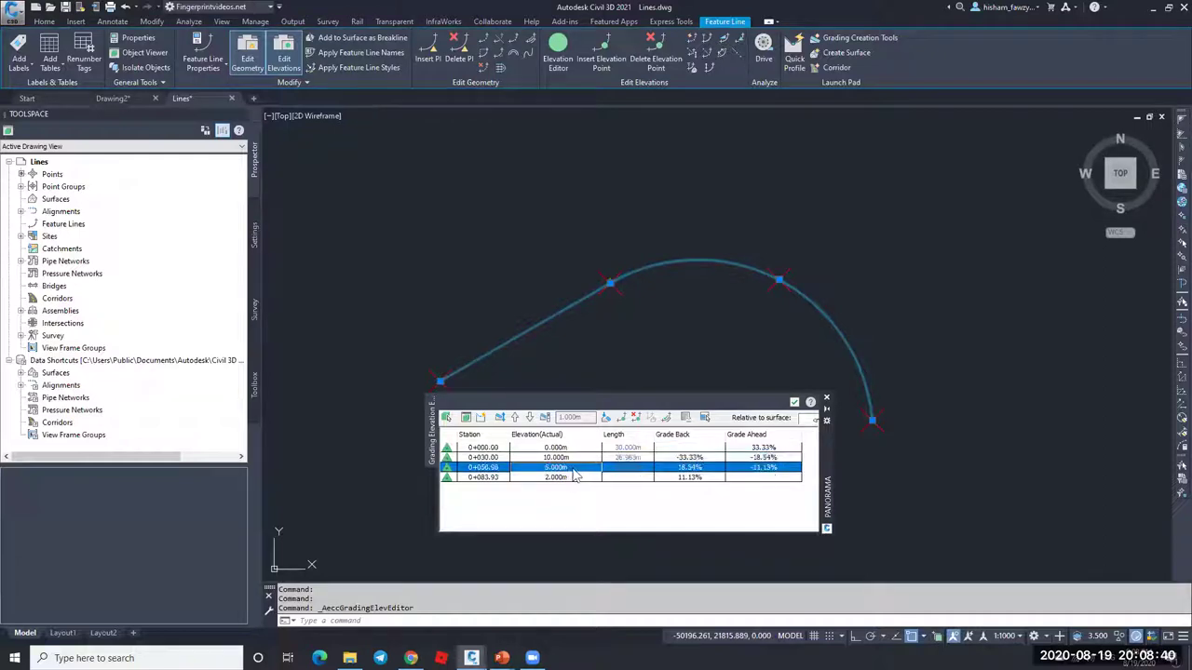
{"action": "left_click", "coordinate": [575, 478]}
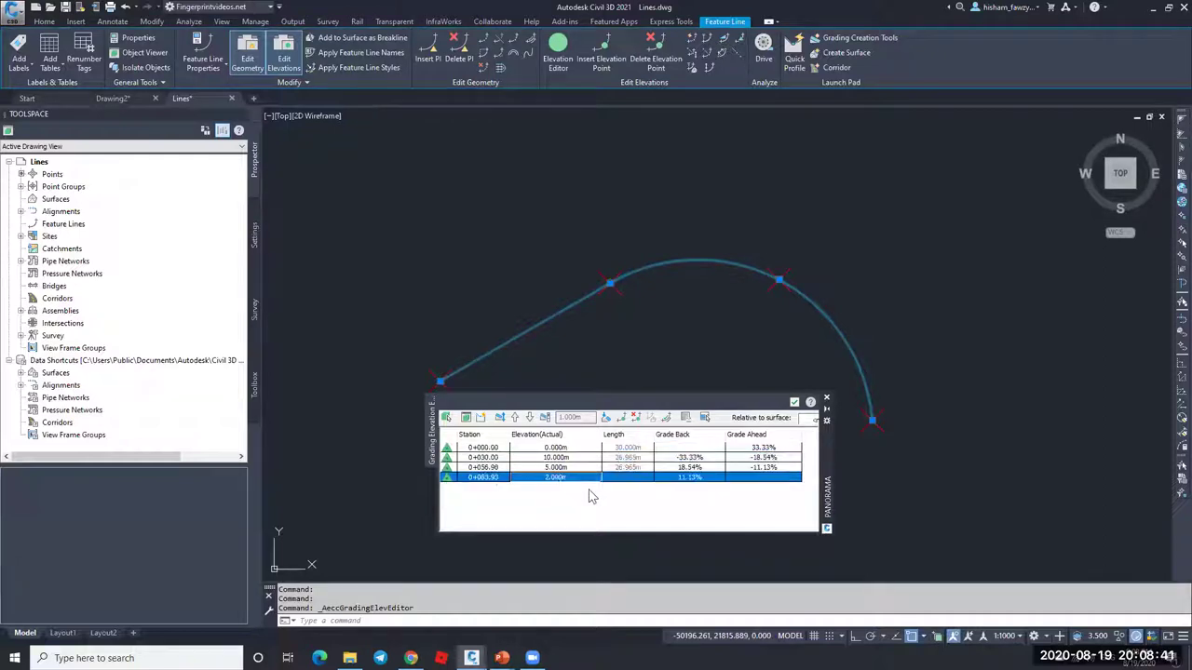
{"action": "left_click", "coordinate": [795, 404]}
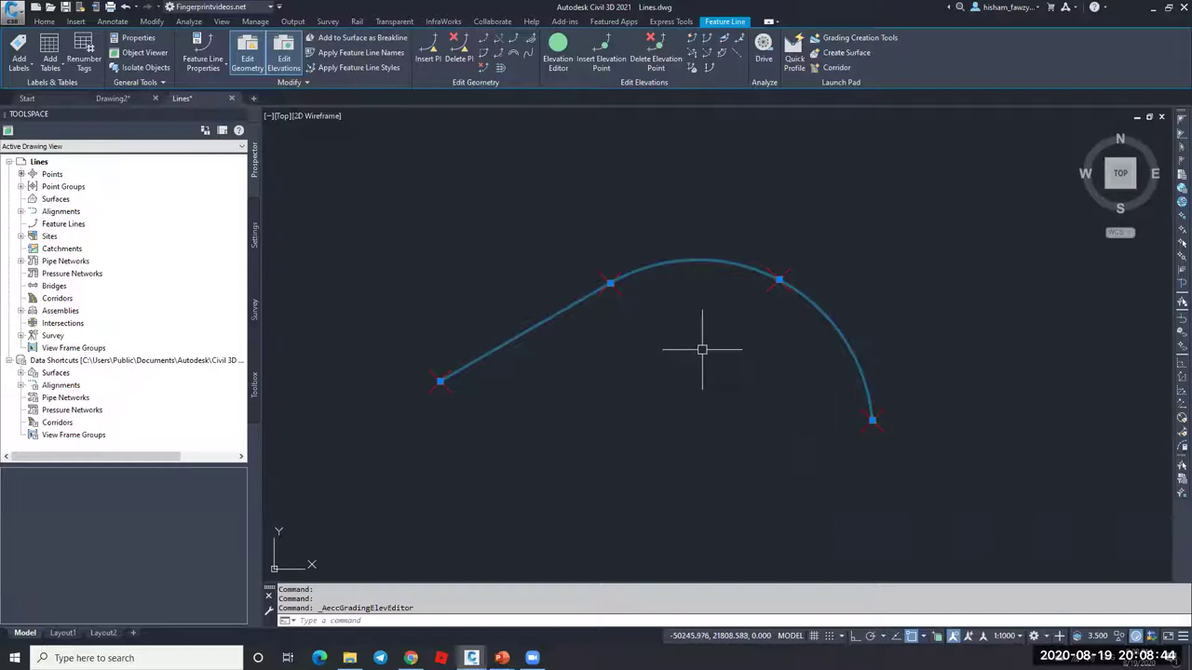
{"action": "key", "text": "Escape"}
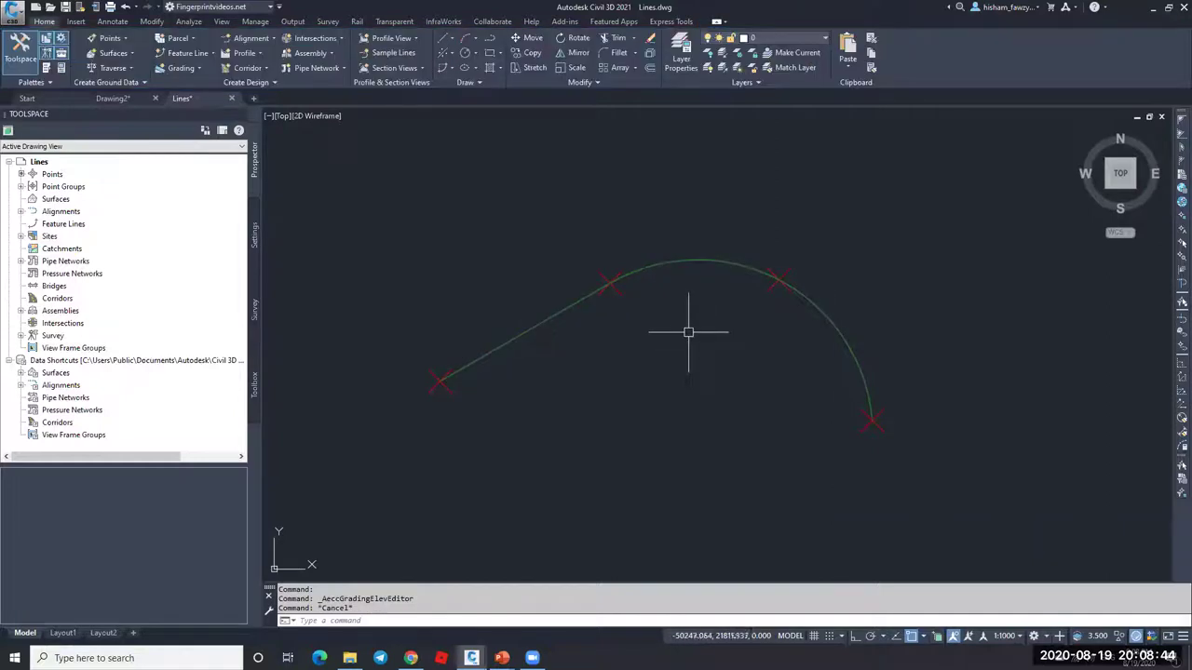
{"action": "left_click", "coordinate": [672, 261]}
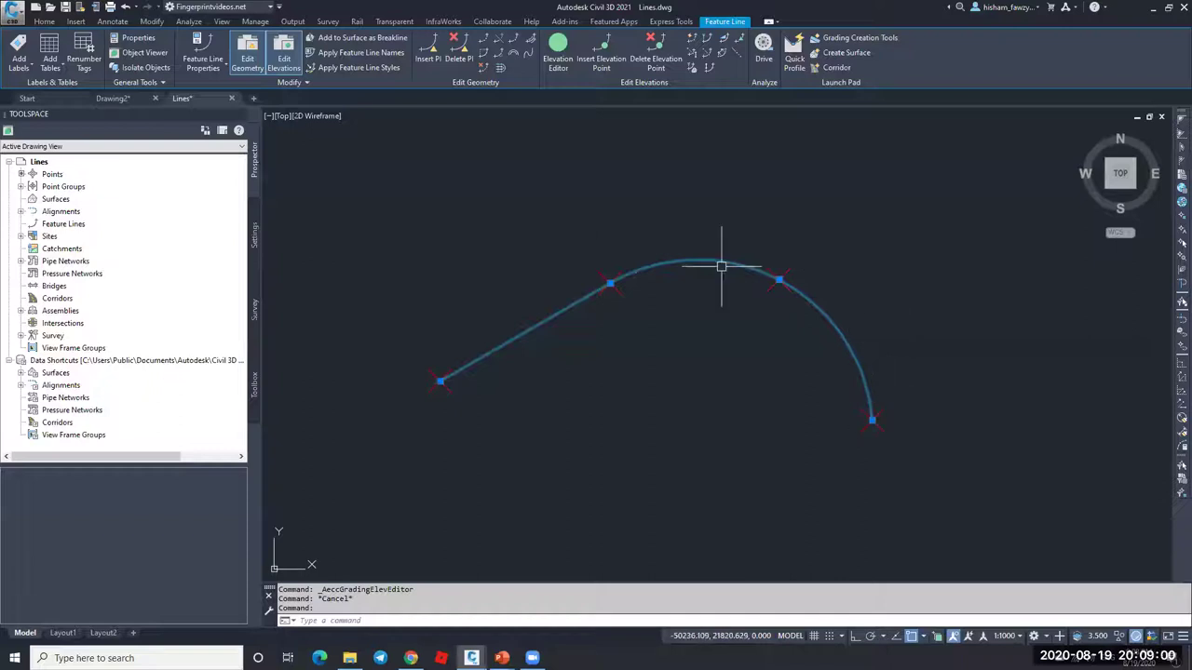
Step: Bring up the comparison slide show and reveal the first two rows' labels, checks and crosses
{"action": "mouse_move", "coordinate": [502, 658]}
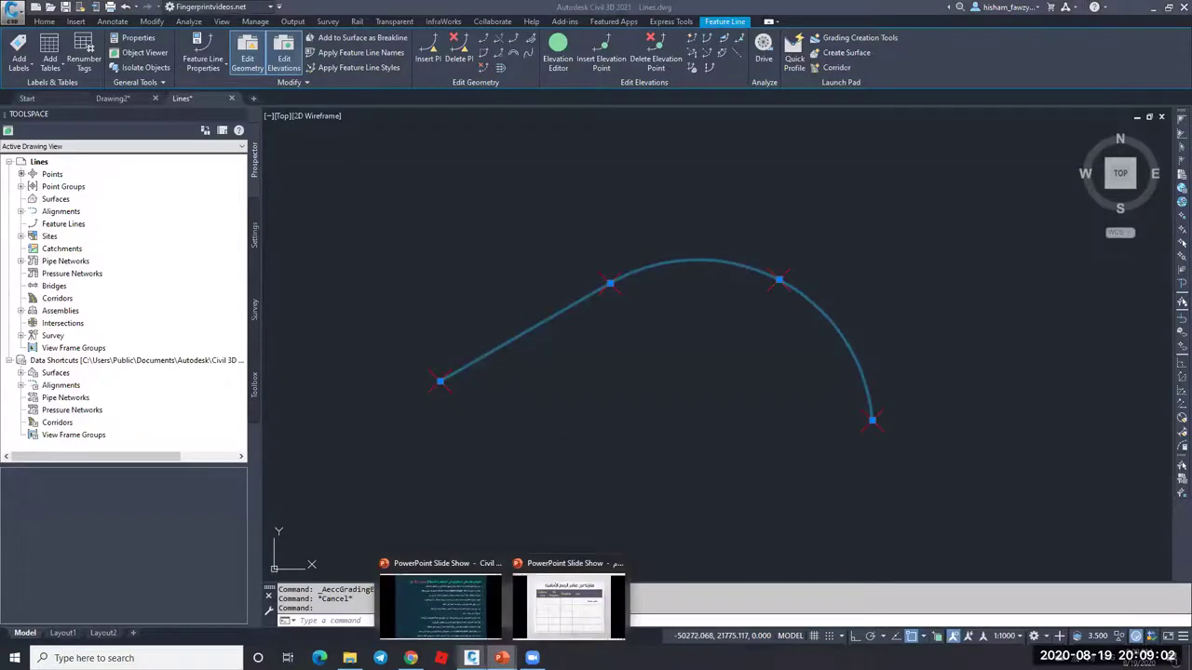
{"action": "left_click", "coordinate": [564, 610]}
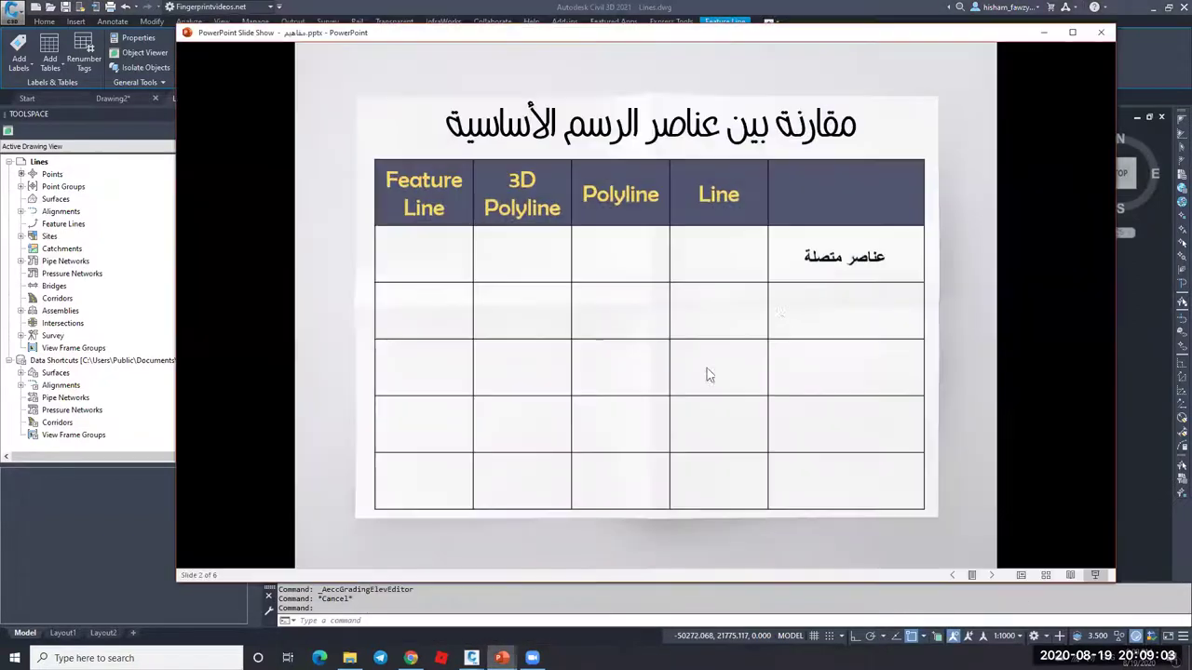
{"action": "left_click", "coordinate": [784, 293]}
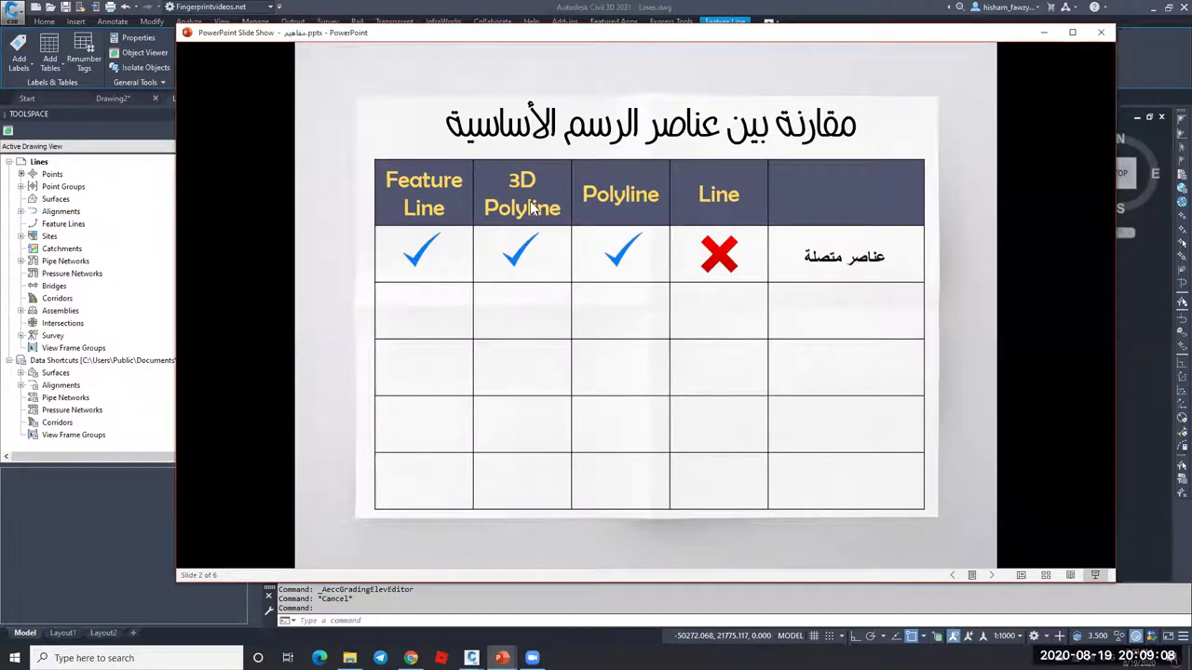
{"action": "left_click", "coordinate": [613, 270]}
{"action": "left_click", "coordinate": [833, 306]}
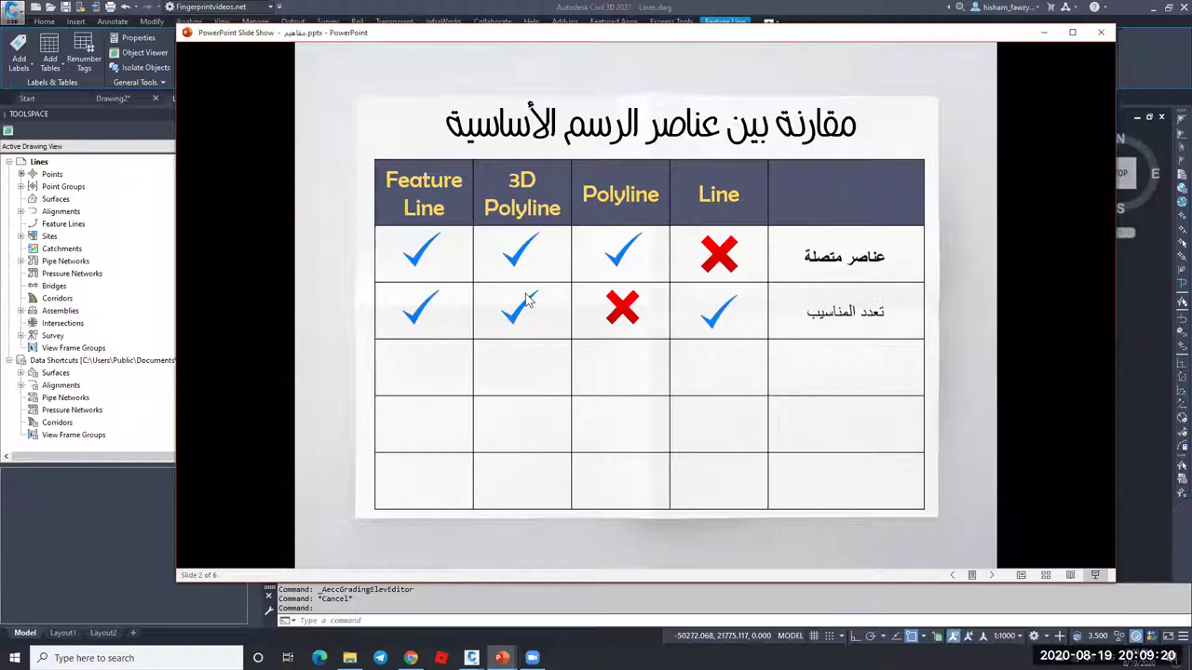
Step: Reveal the flexibility and ability-to-offset rows, then minimize the slide show back to the drawing
{"action": "left_click", "coordinate": [689, 451]}
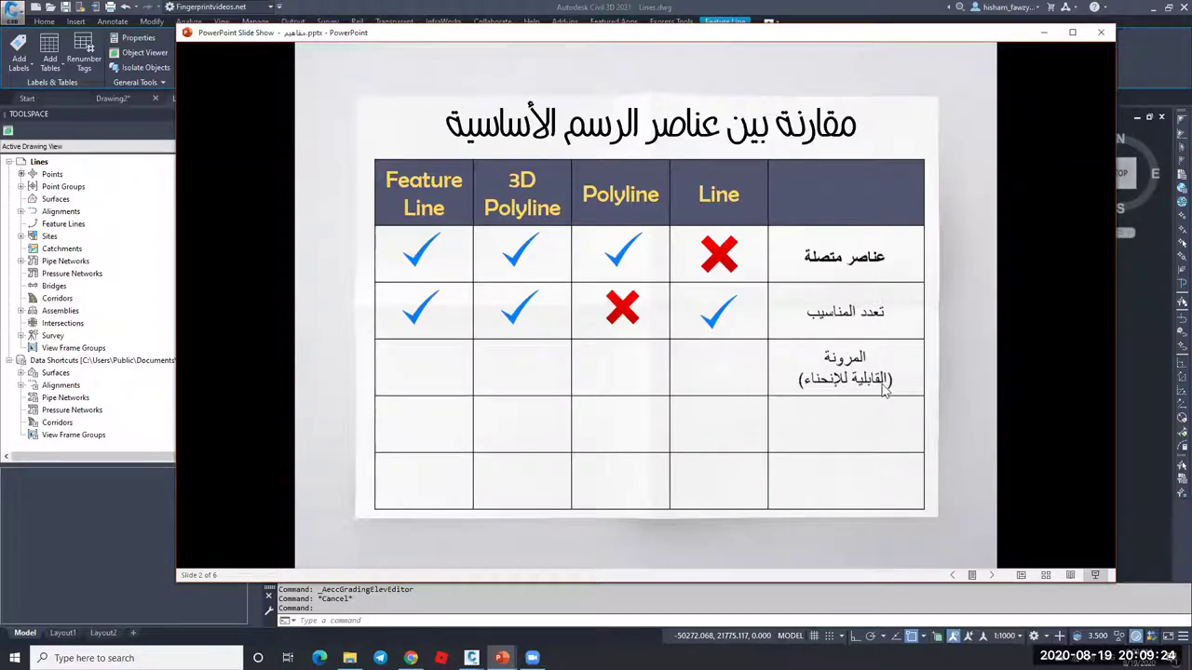
{"action": "left_click", "coordinate": [744, 332]}
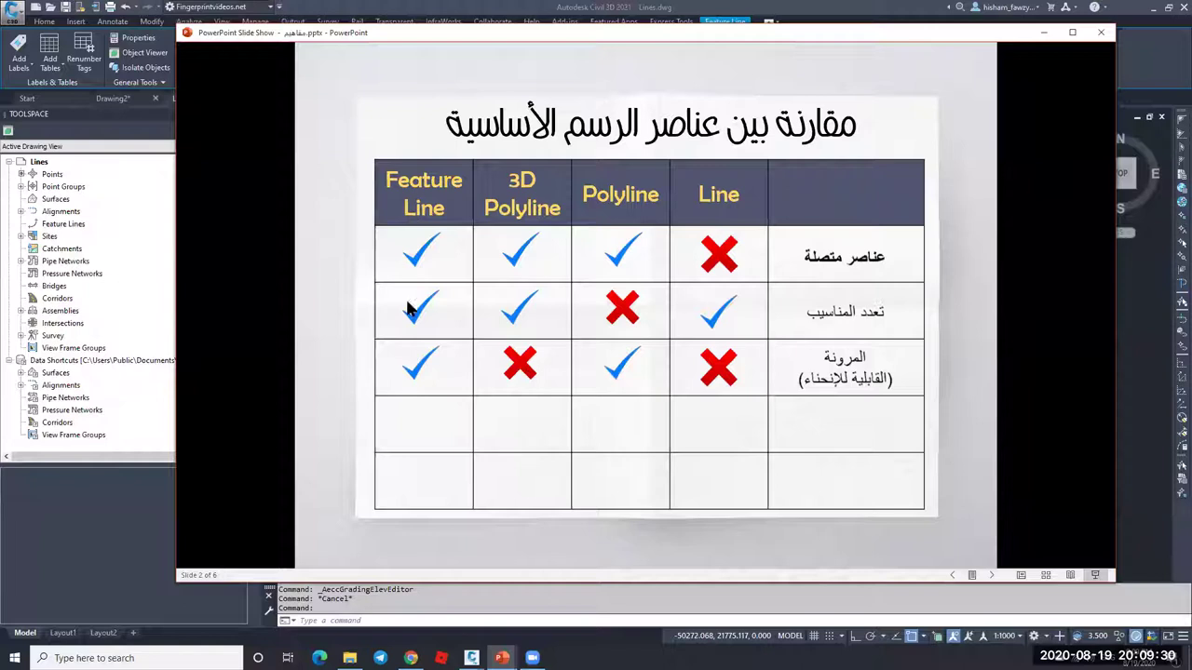
{"action": "left_click", "coordinate": [622, 459]}
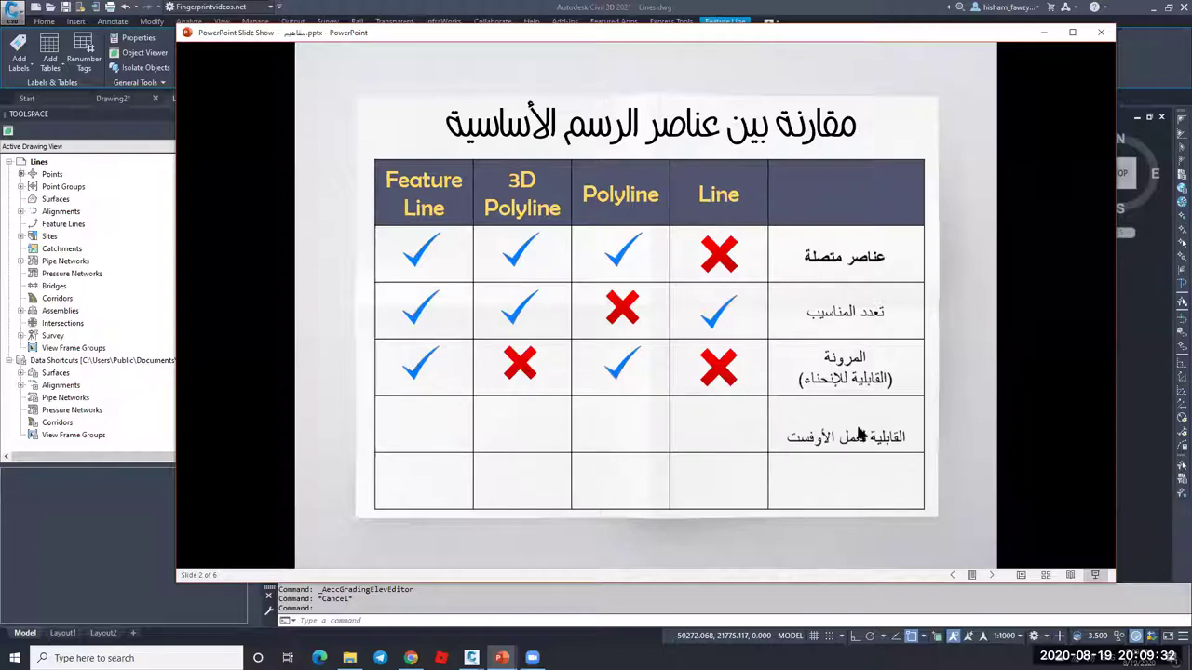
{"action": "left_click", "coordinate": [1043, 32]}
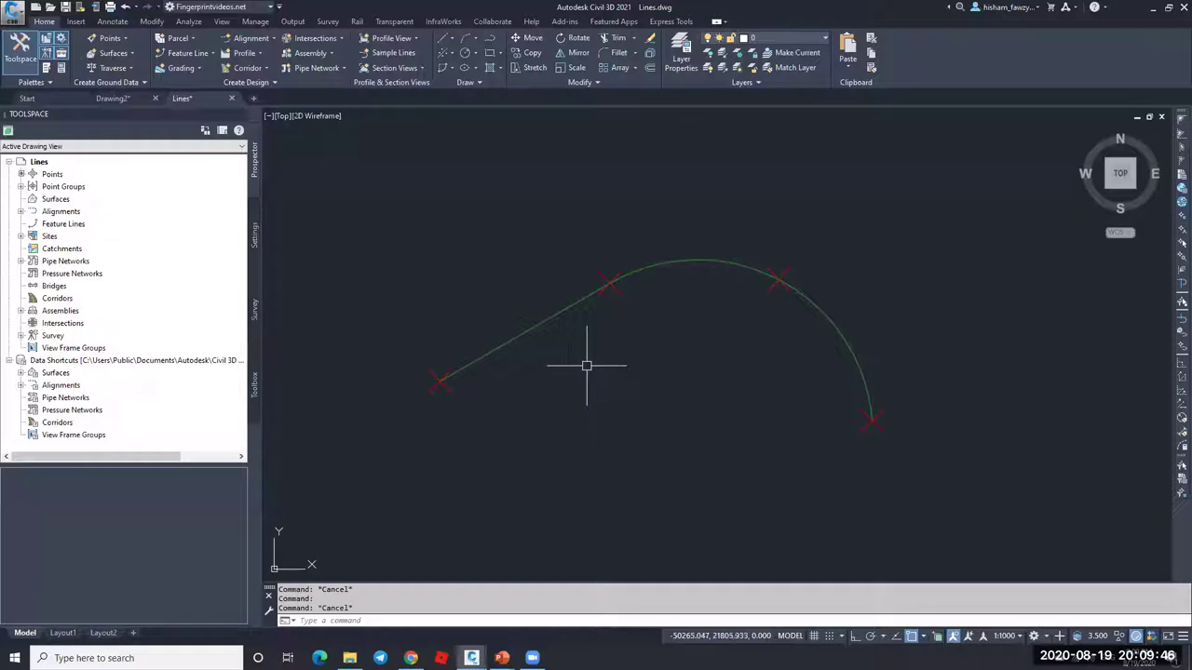
Step: Draw a 3D polyline with 3DPOLY through the feature line's four points
{"action": "type", "text": "3dp"}
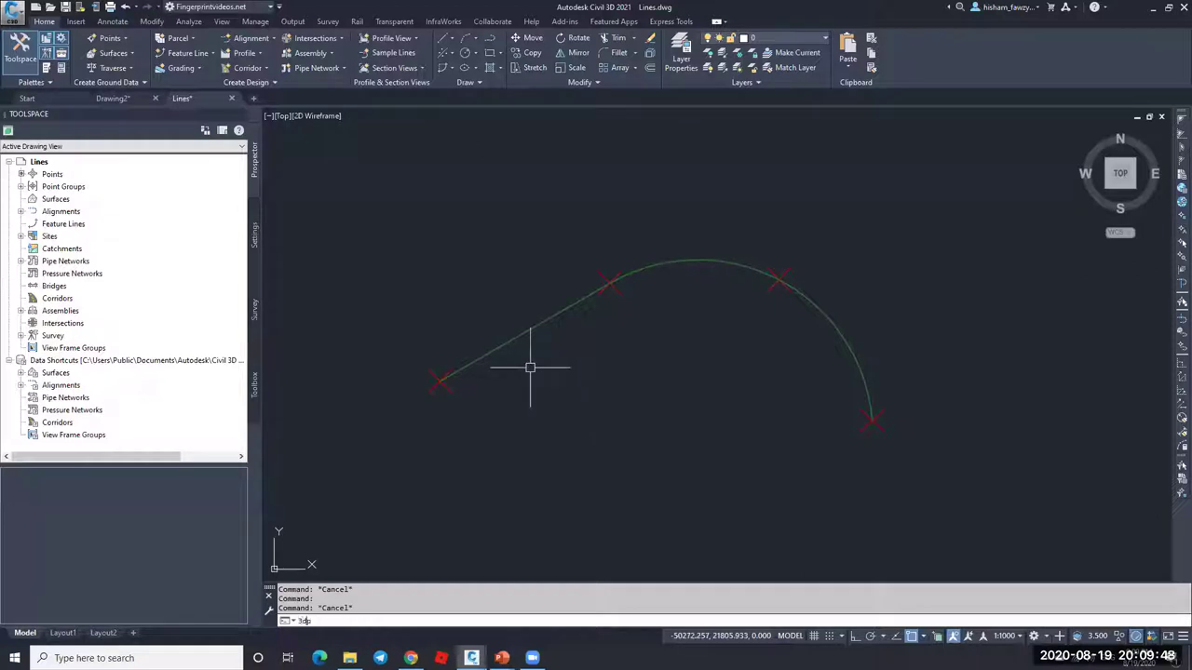
{"action": "type", "text": "o"}
{"action": "key", "text": "Return"}
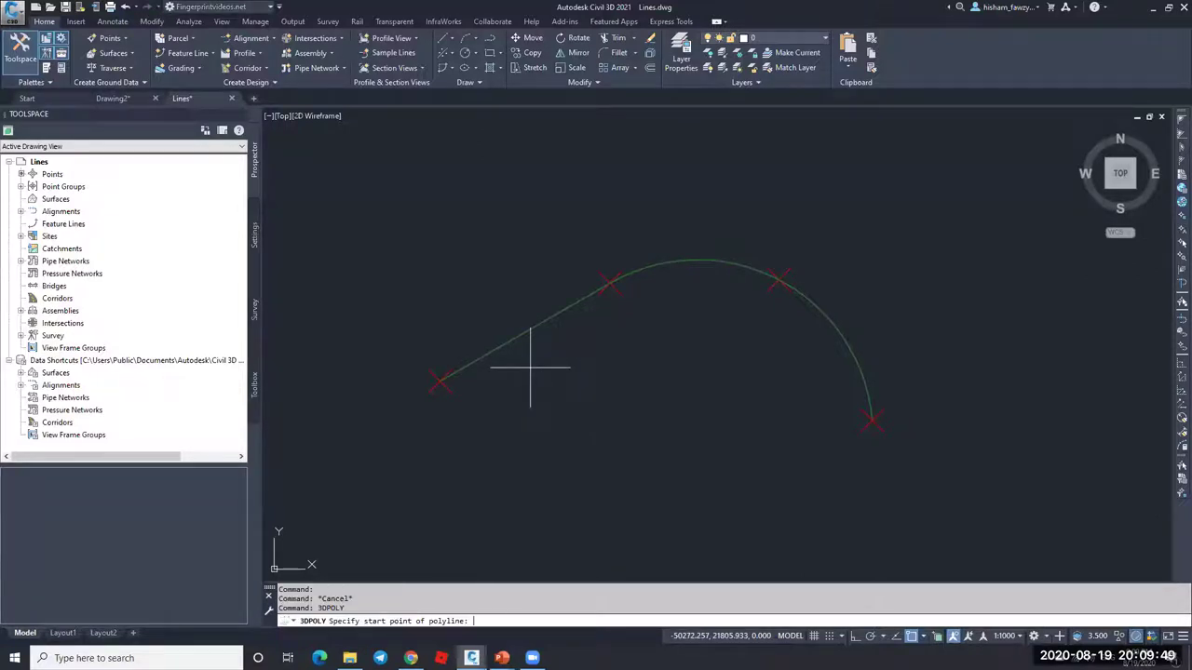
{"action": "left_click", "coordinate": [452, 392]}
{"action": "left_click", "coordinate": [609, 282]}
{"action": "left_click", "coordinate": [780, 279]}
{"action": "left_click", "coordinate": [867, 416]}
{"action": "key", "text": "Return"}
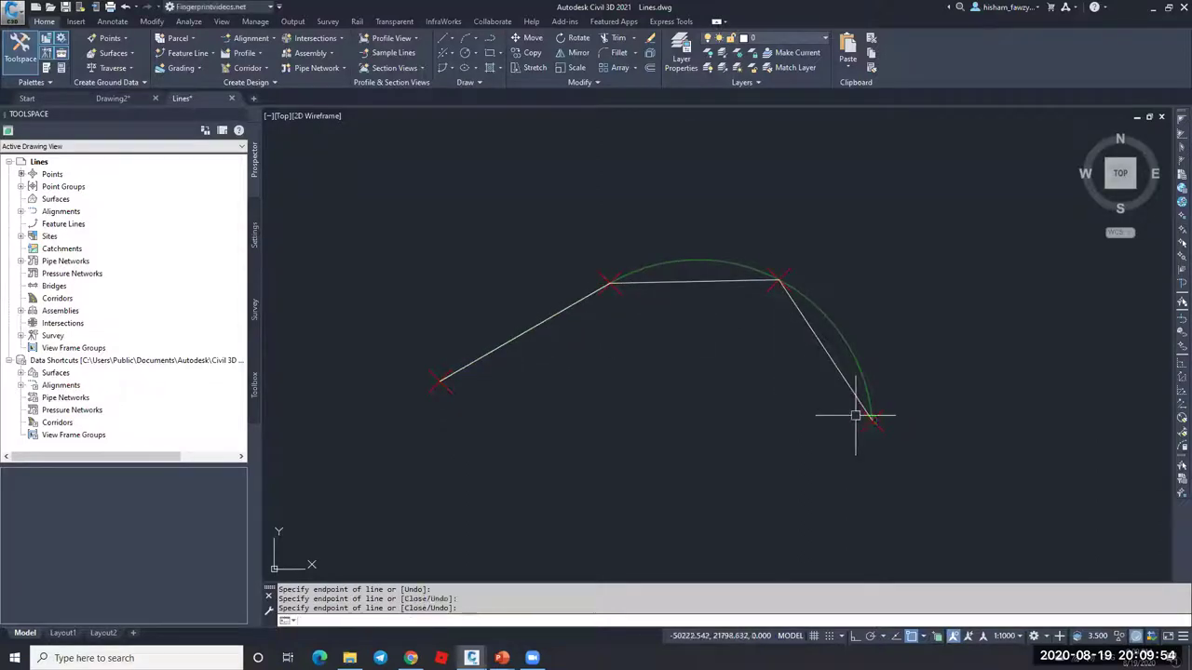
Step: Try offsetting the 3D polyline by 5 and dismiss the Not Planar refusal
{"action": "type", "text": "o"}
{"action": "key", "text": "Return"}
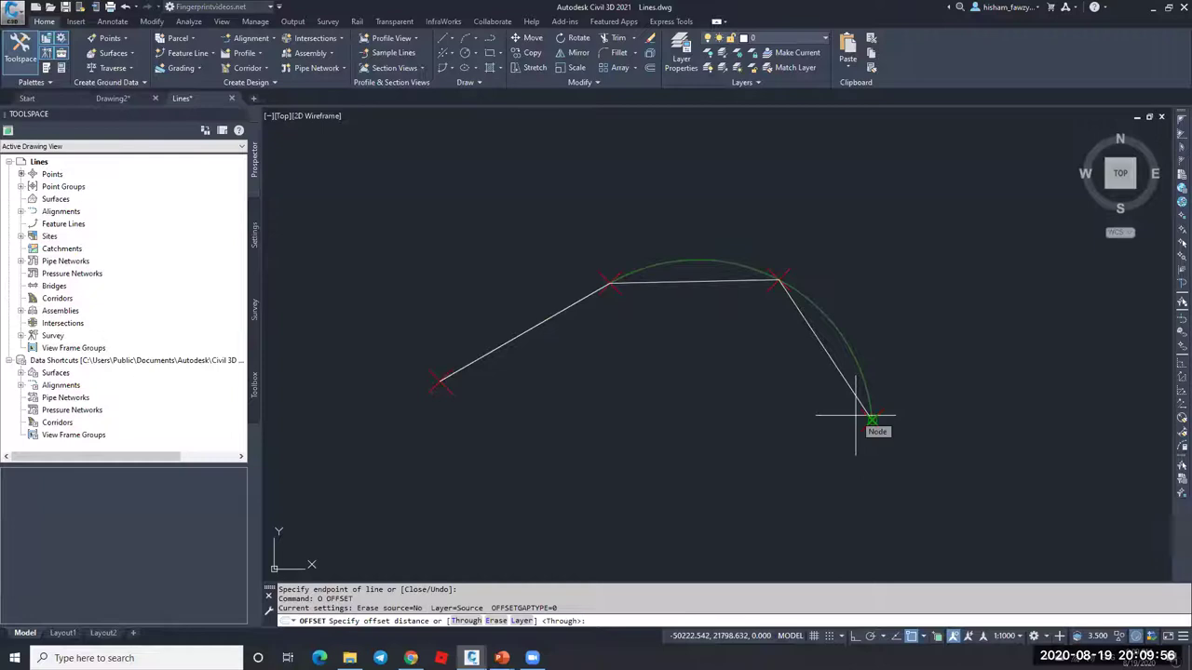
{"action": "type", "text": "5"}
{"action": "key", "text": "Return"}
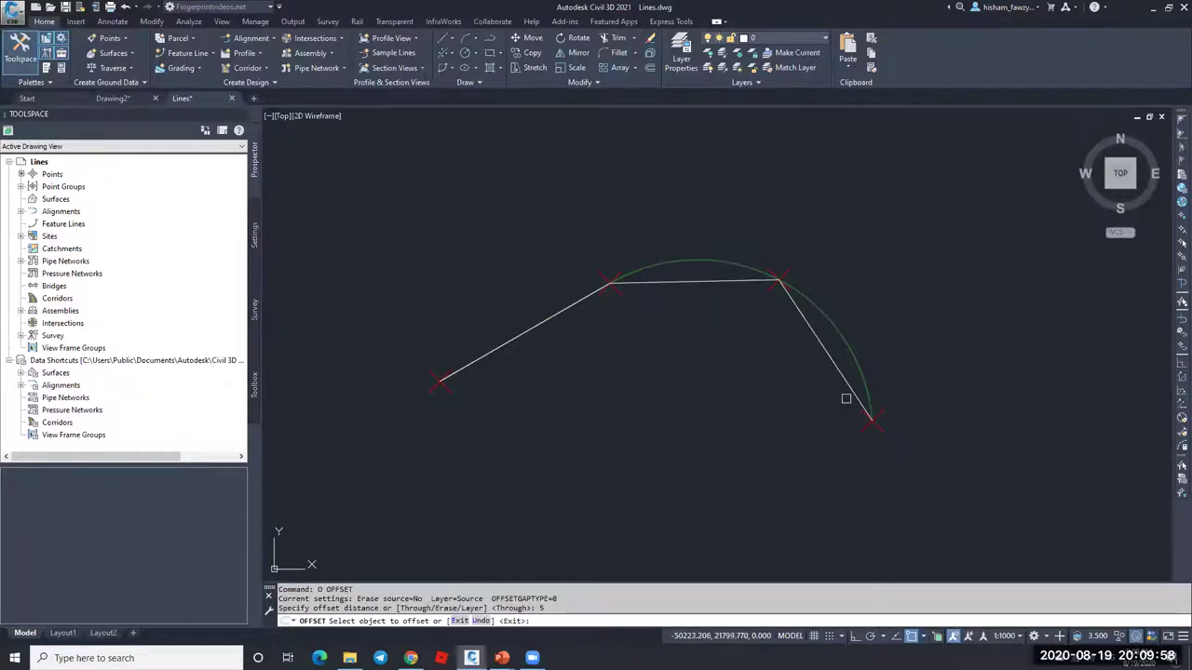
{"action": "left_click", "coordinate": [846, 386]}
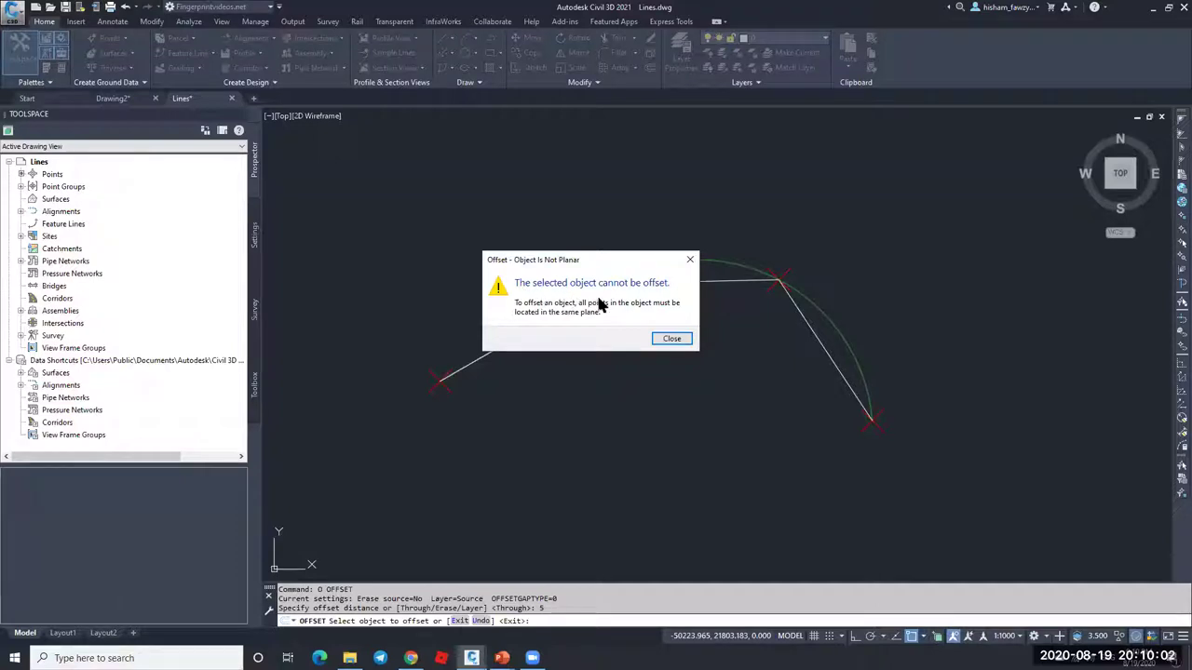
{"action": "left_click", "coordinate": [689, 260]}
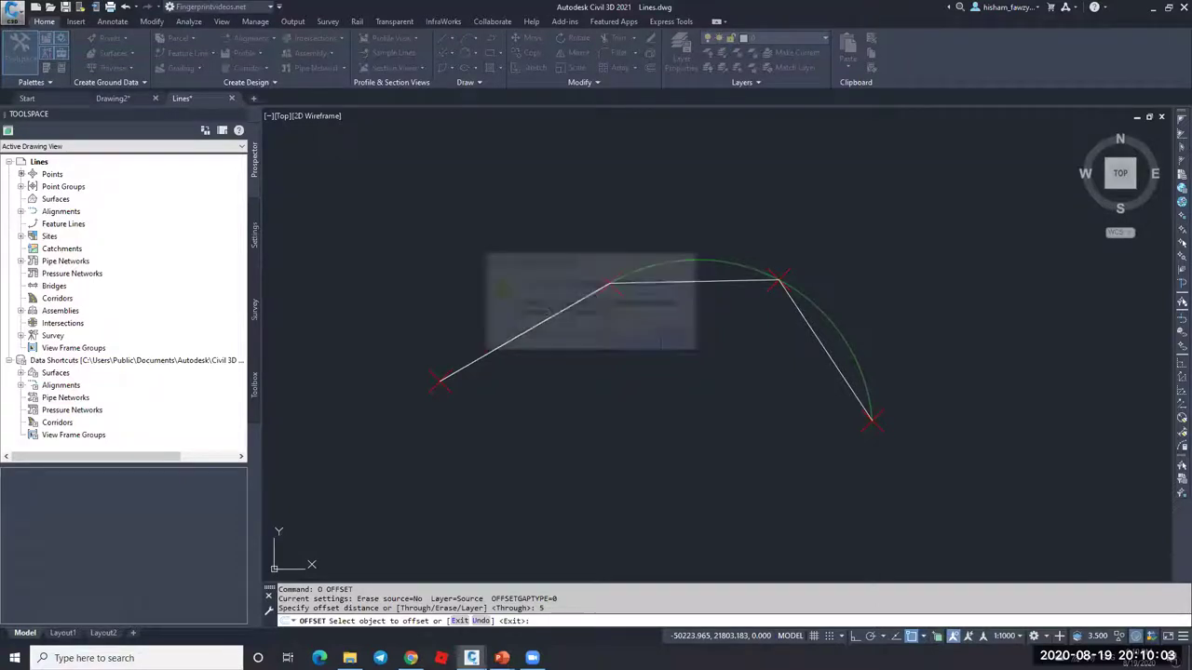
{"action": "key", "text": "Escape"}
{"action": "left_click", "coordinate": [717, 278]}
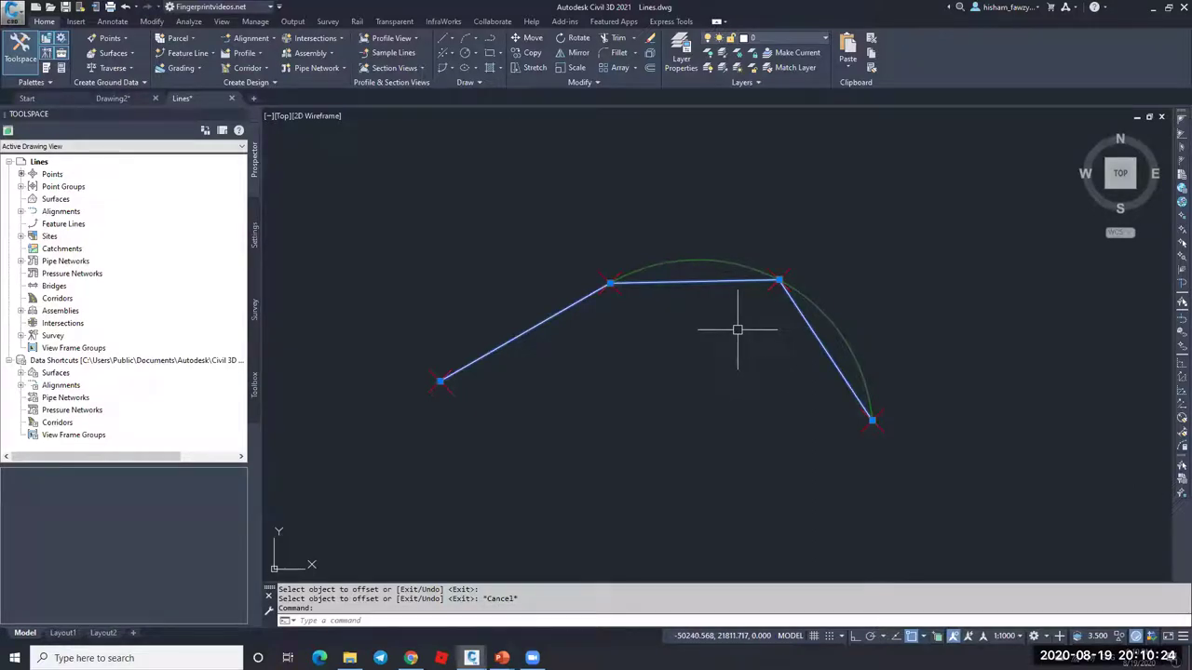
{"action": "type", "text": "x"}
{"action": "key", "text": "Return"}
{"action": "key", "text": "Escape"}
{"action": "left_click", "coordinate": [579, 299]}
{"action": "left_click", "coordinate": [694, 282]}
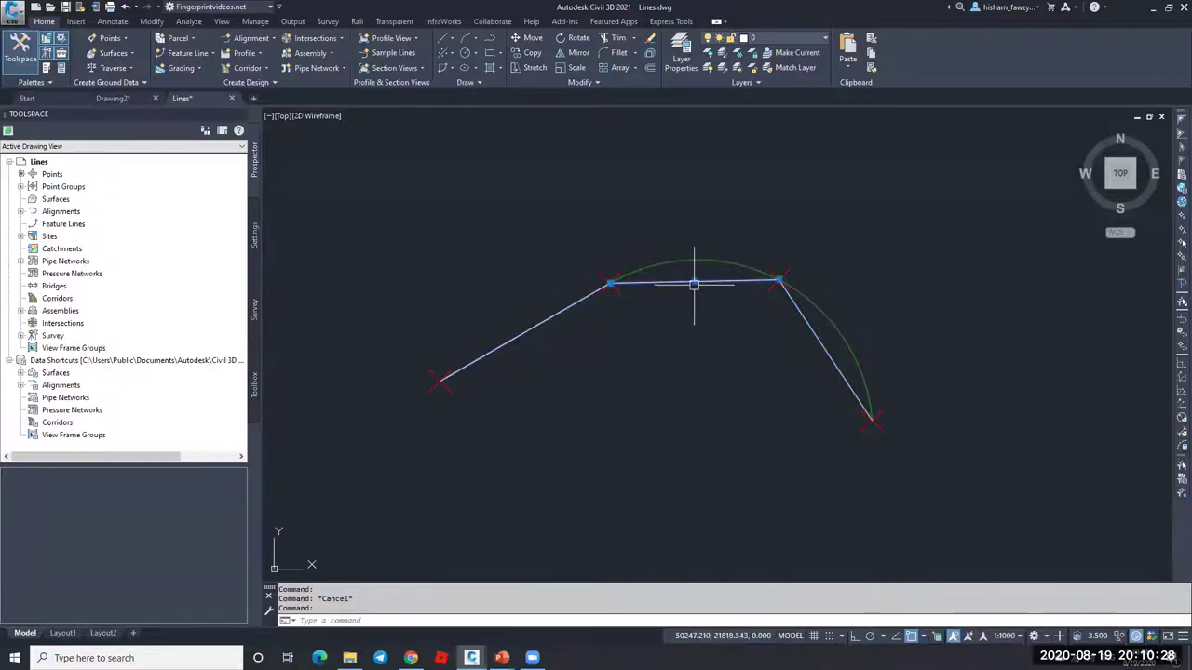
{"action": "key", "text": "Escape"}
{"action": "type", "text": "o"}
{"action": "key", "text": "Return"}
{"action": "key", "text": "Return"}
{"action": "left_click", "coordinate": [562, 310]}
{"action": "left_click", "coordinate": [634, 391]}
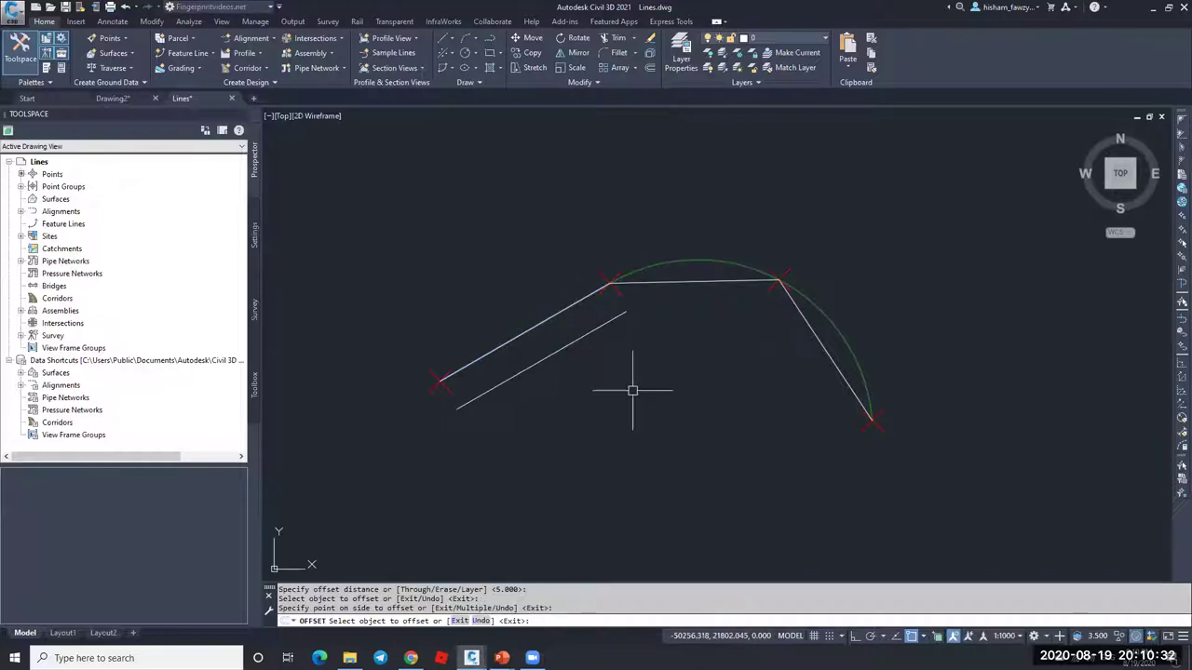
{"action": "key", "text": "Escape"}
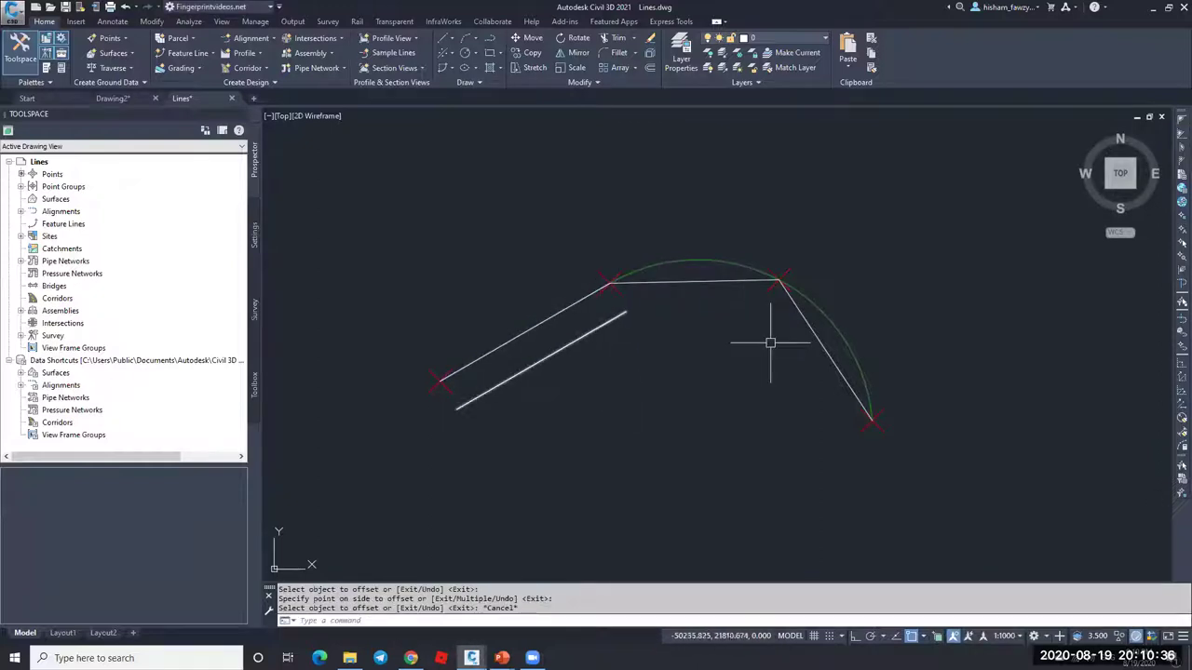
{"action": "left_click", "coordinate": [611, 322]}
{"action": "key", "text": "Delete"}
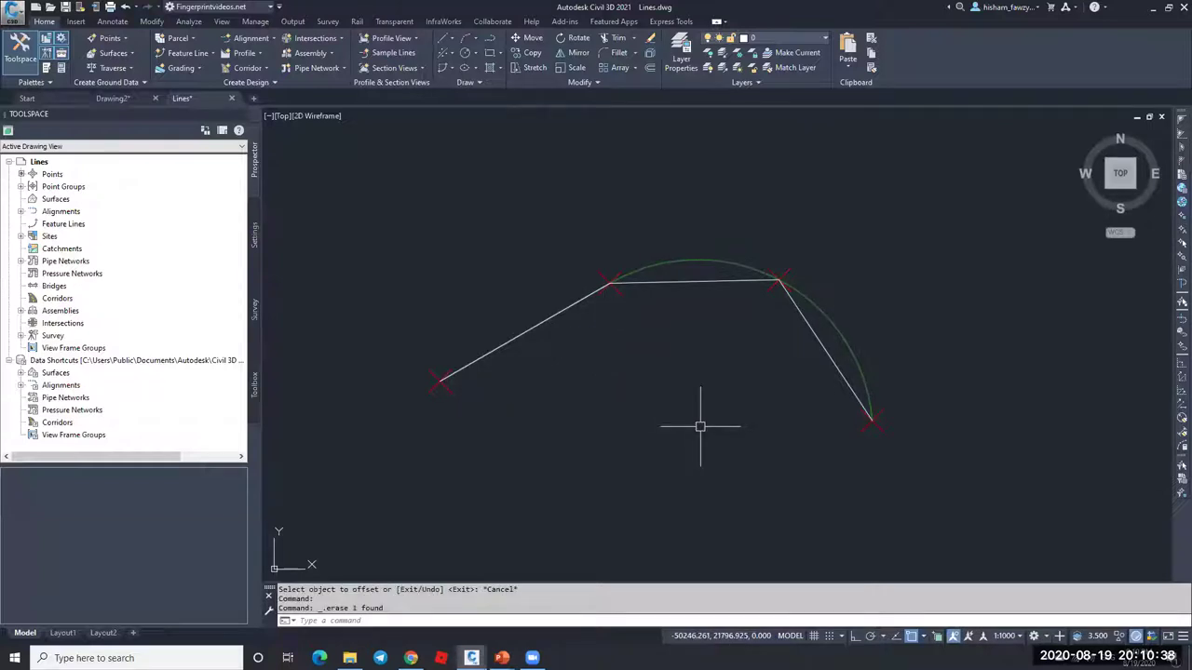
{"action": "key", "text": "ctrl+z"}
{"action": "key", "text": "ctrl+z"}
{"action": "key", "text": "ctrl+z"}
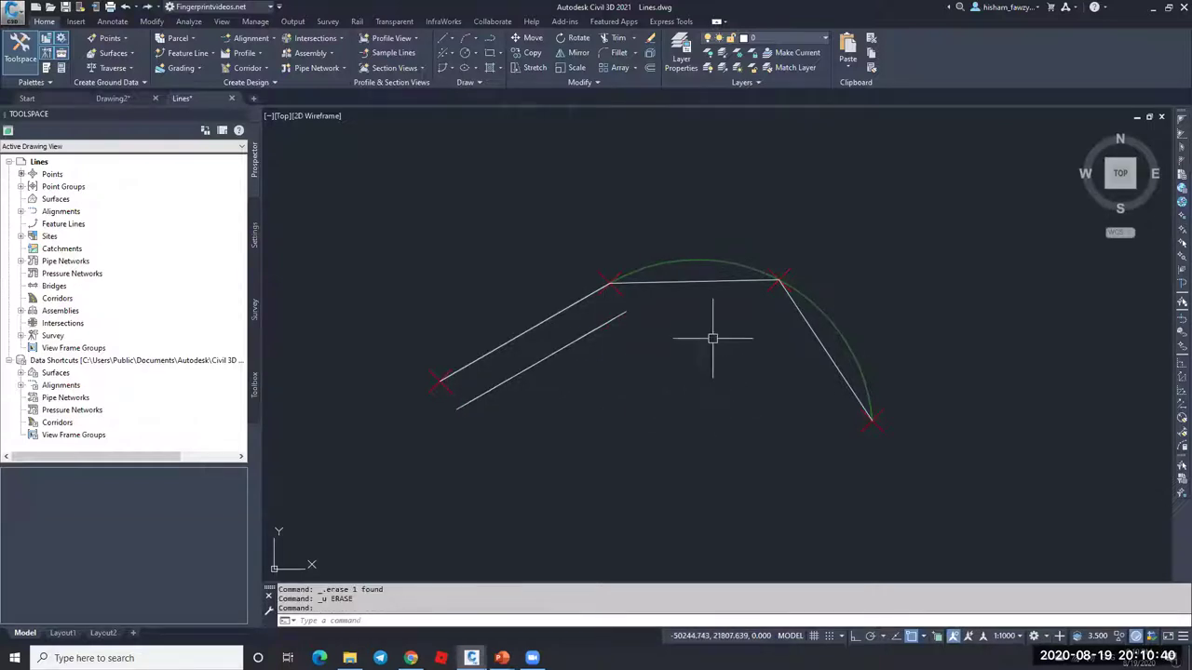
{"action": "left_click", "coordinate": [705, 280]}
{"action": "key", "text": "Escape"}
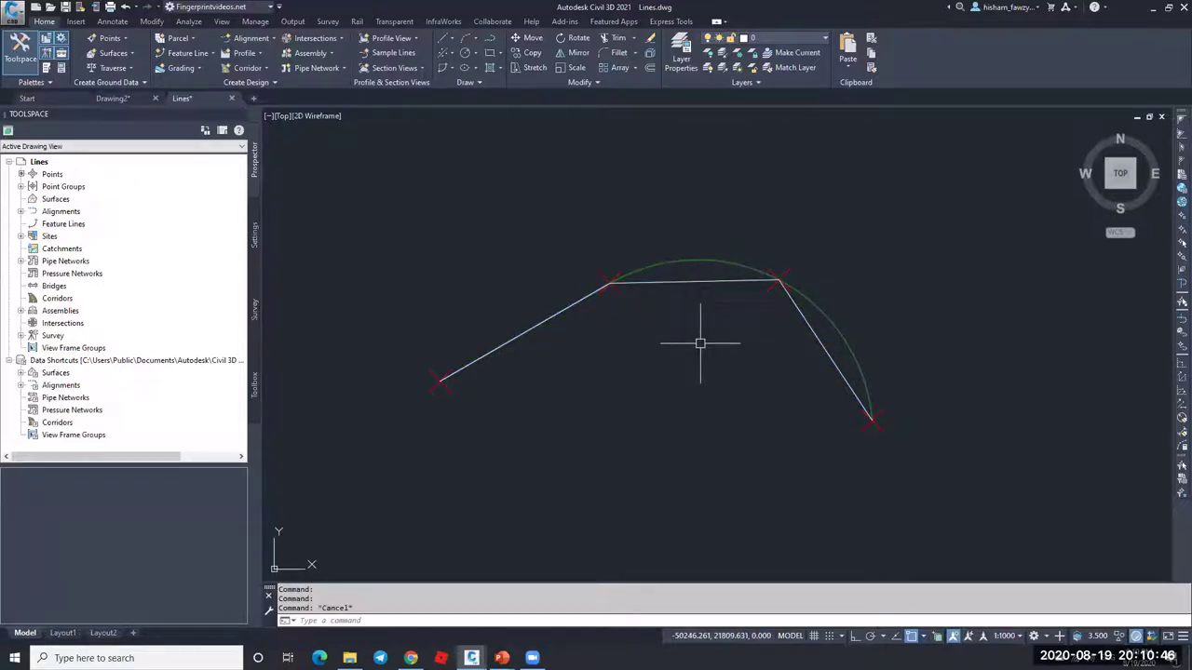
Step: Show the Modify ribbon tools, selecting and clearing the feature line and 3D polyline
{"action": "left_click", "coordinate": [660, 262]}
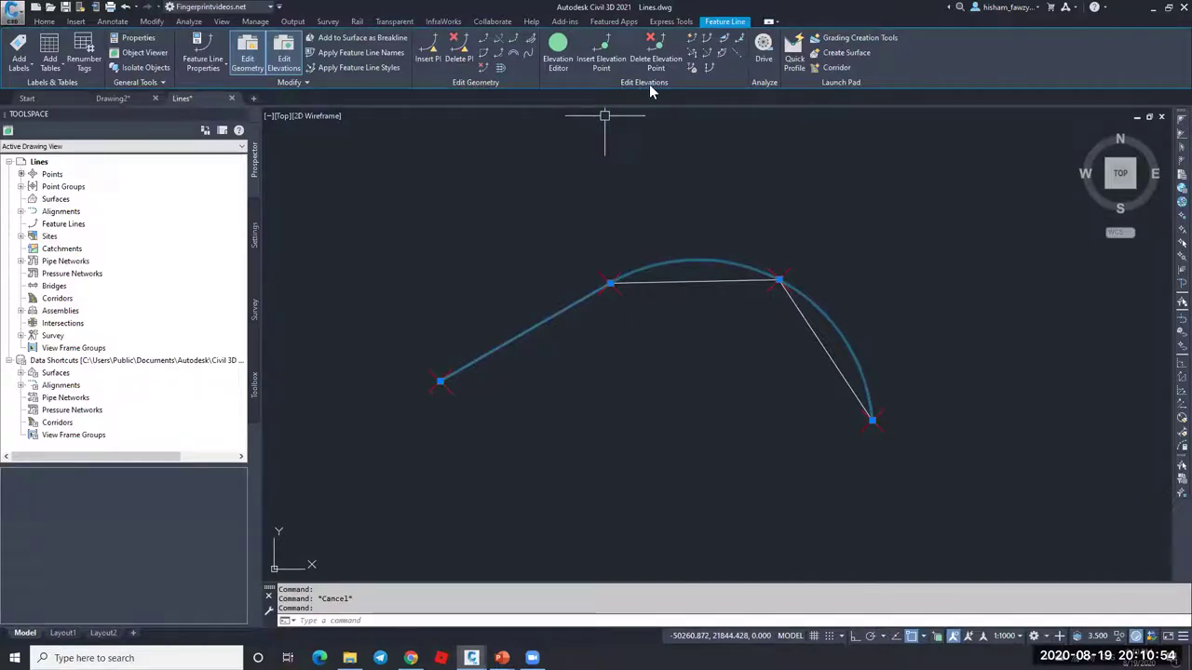
{"action": "key", "text": "Escape"}
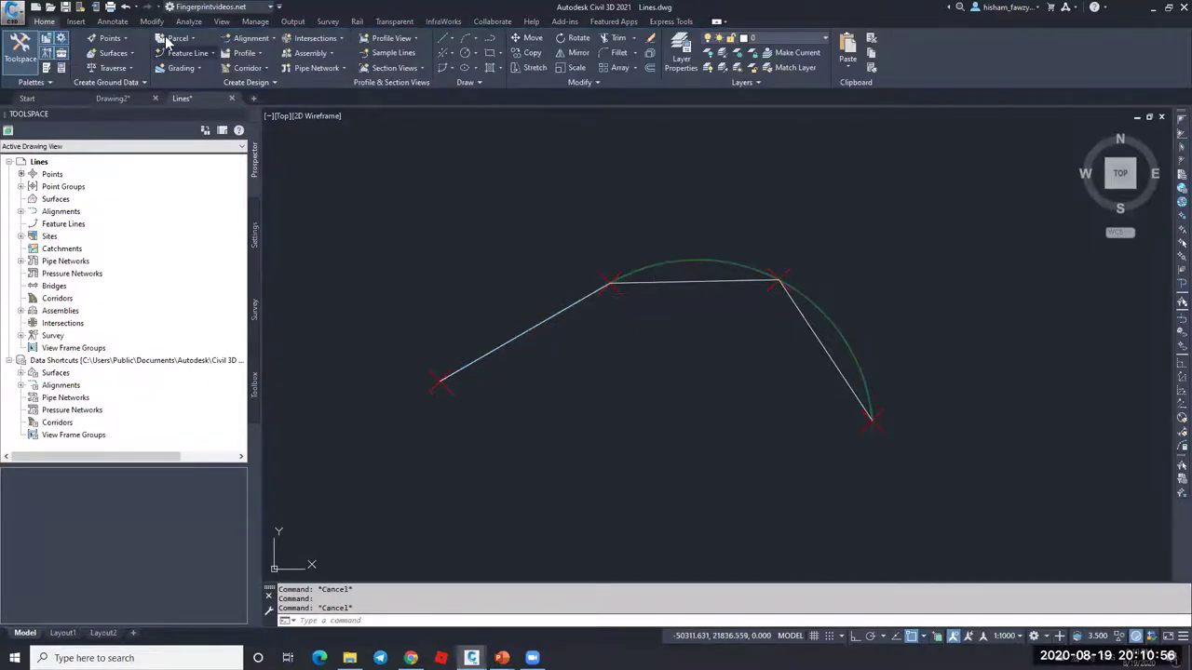
{"action": "key", "text": "Escape"}
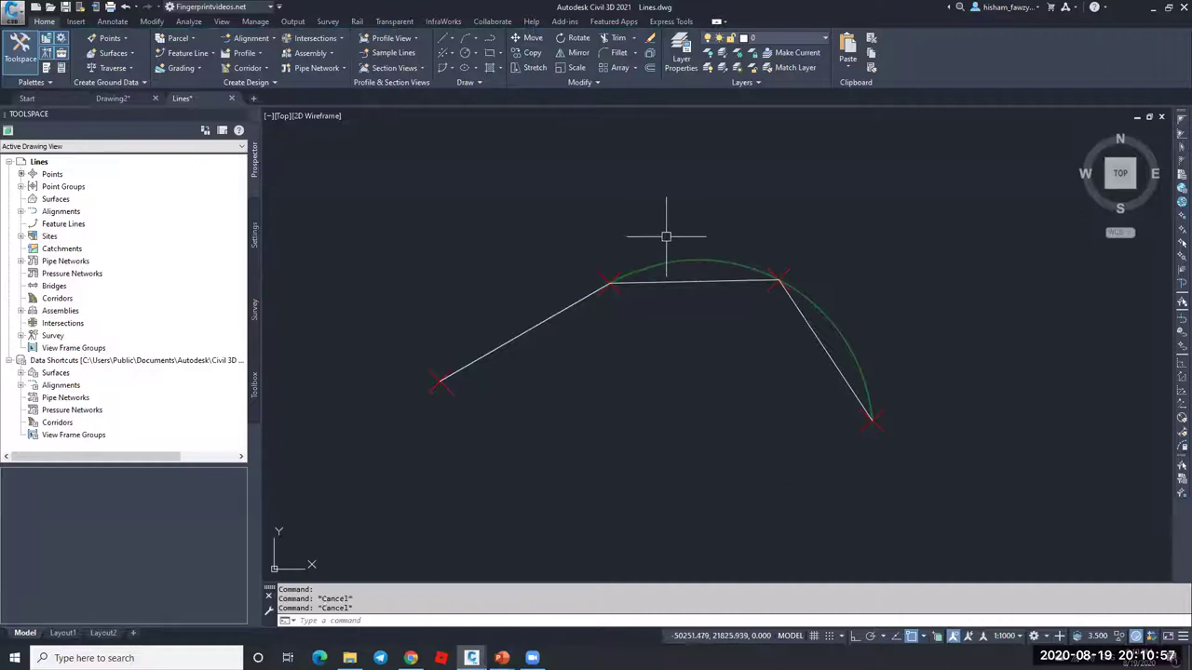
{"action": "left_click", "coordinate": [155, 23]}
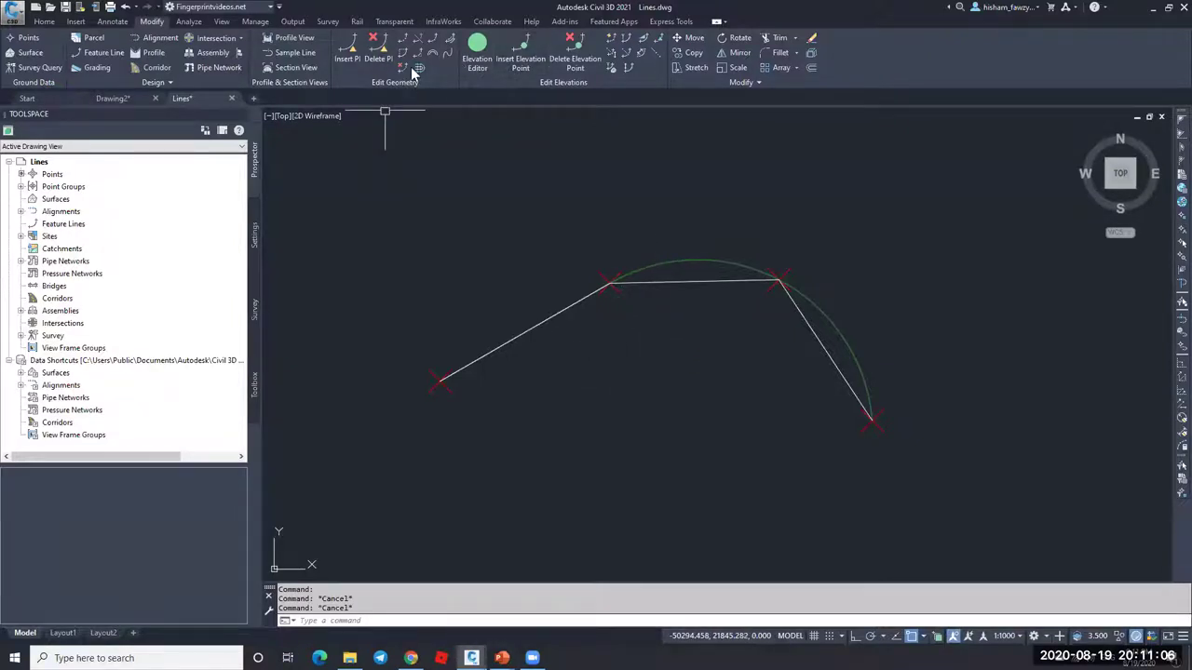
{"action": "left_click", "coordinate": [654, 281]}
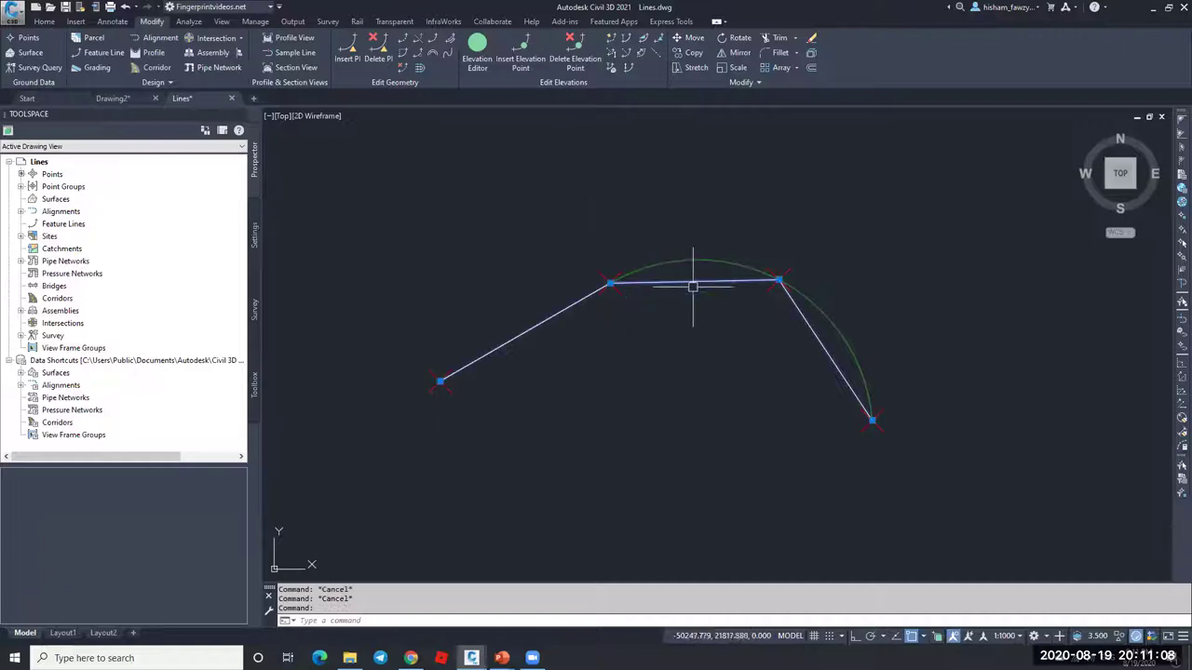
{"action": "key", "text": "Escape"}
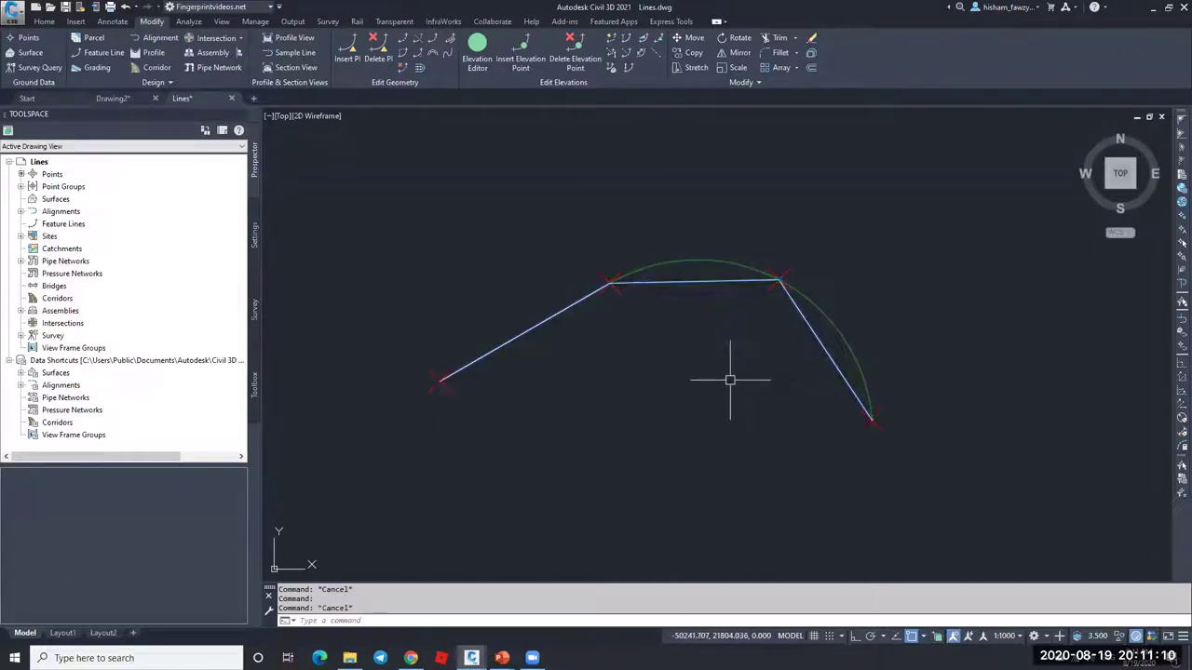
Step: Create a Stepped Offset 5 units below the line, raised 0.5, and open its properties
{"action": "left_click", "coordinate": [421, 71]}
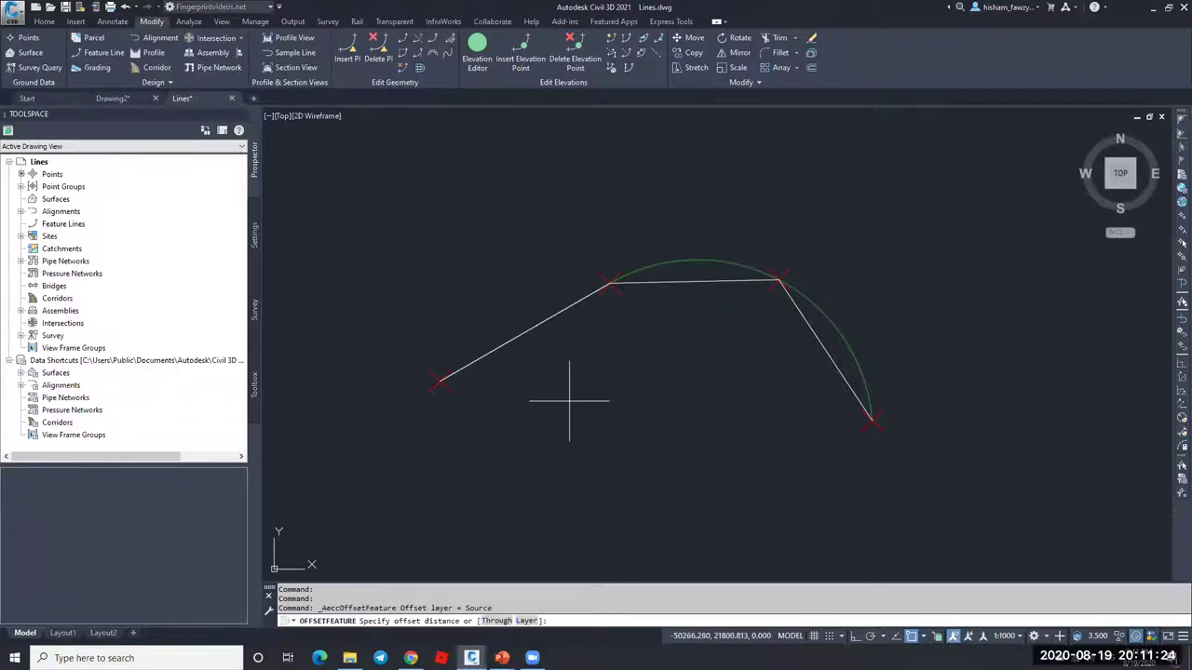
{"action": "key", "text": "Return"}
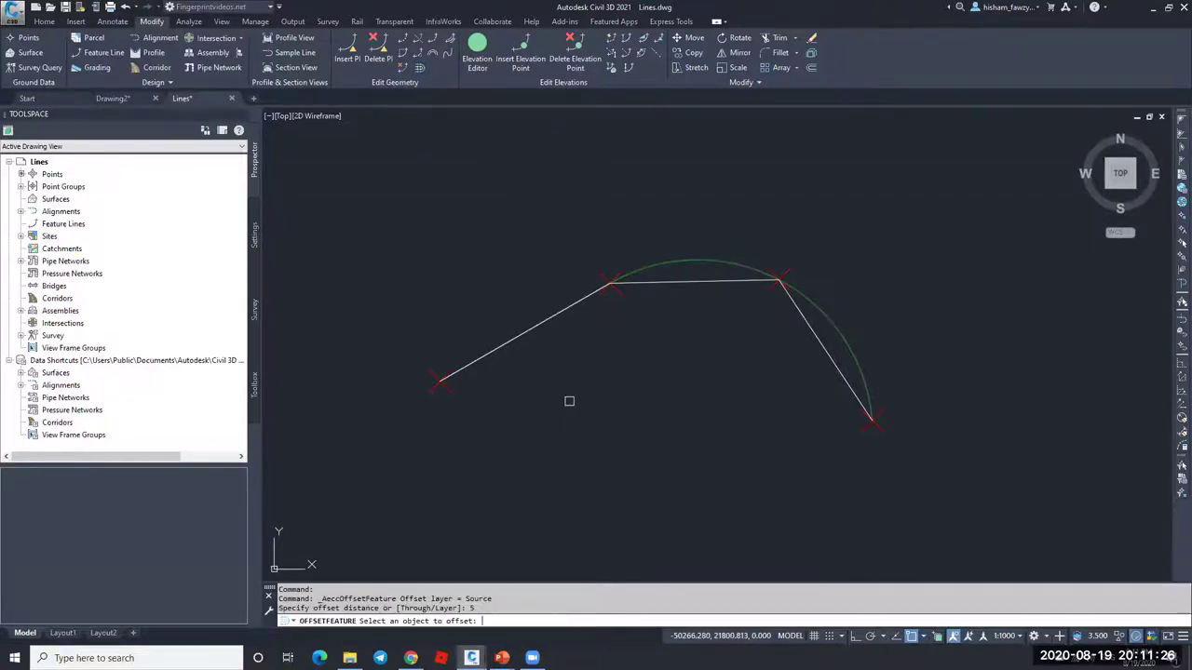
{"action": "left_click", "coordinate": [649, 281]}
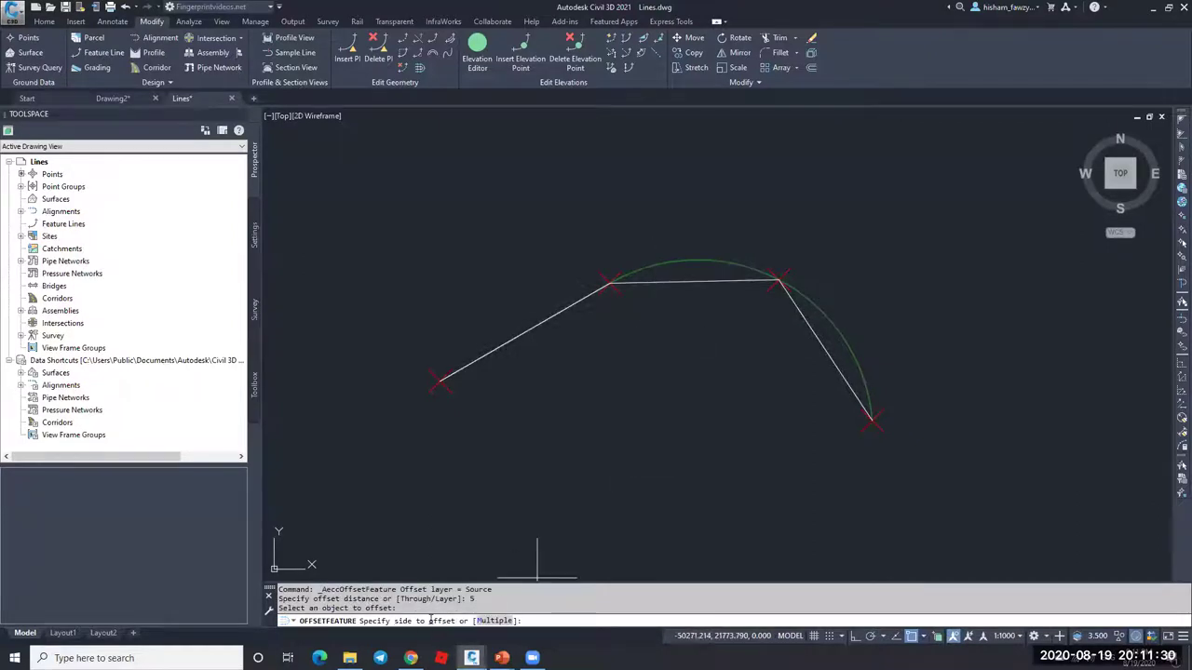
{"action": "left_click", "coordinate": [627, 381]}
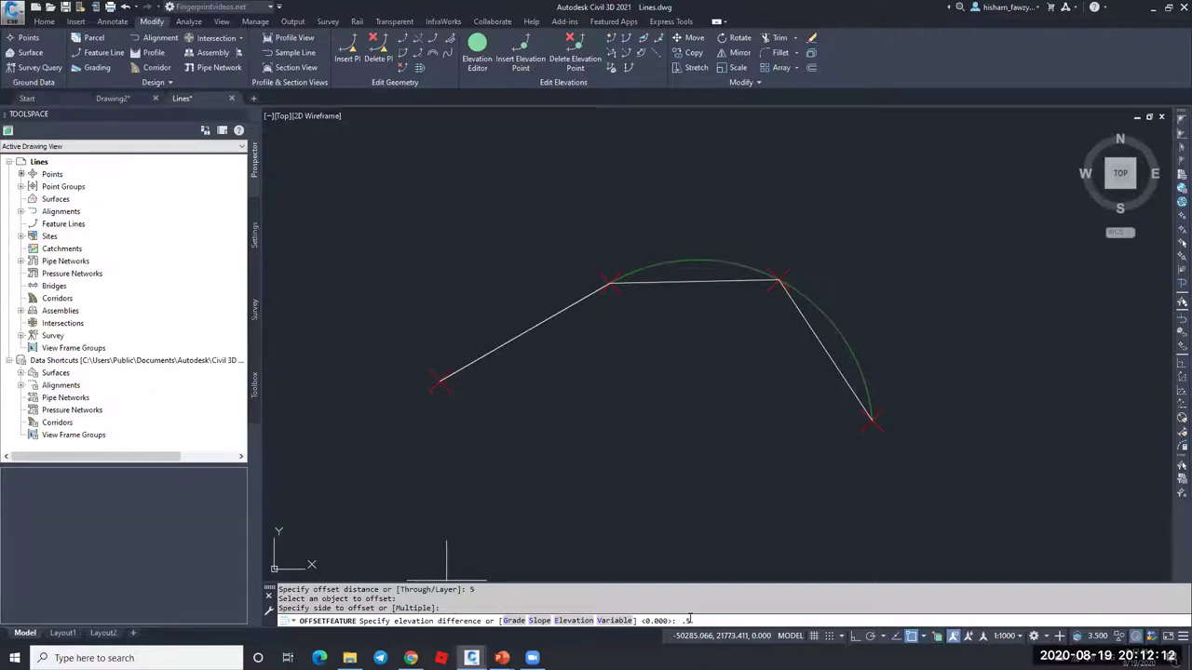
{"action": "key", "text": "Return"}
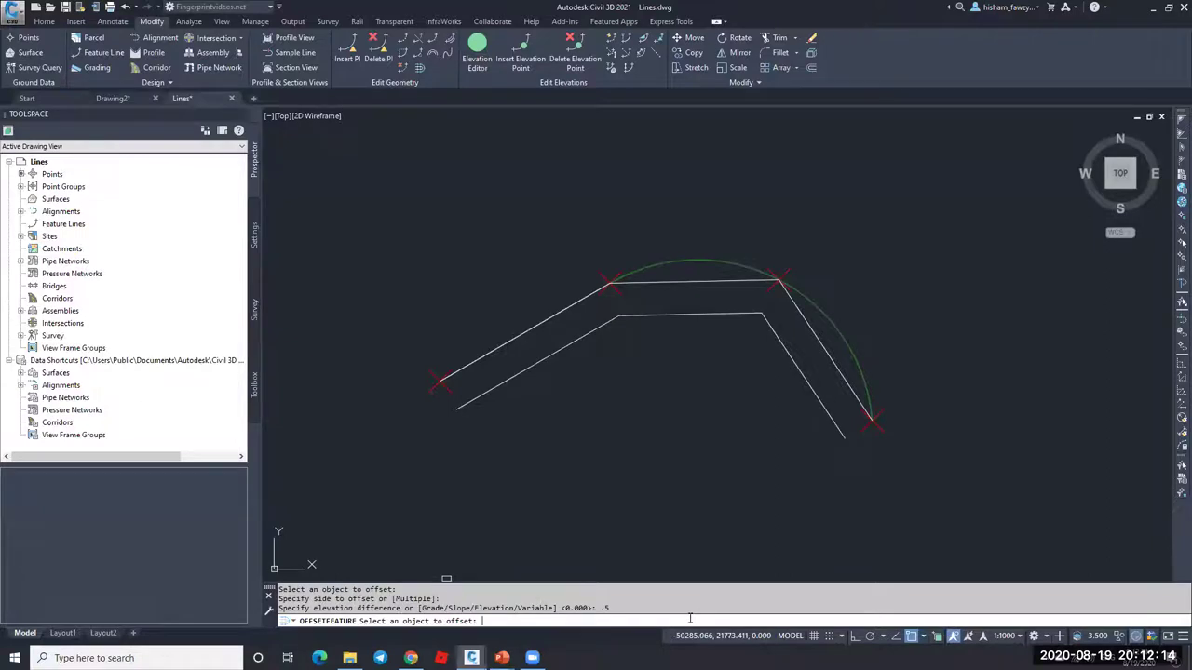
{"action": "key", "text": "Escape"}
{"action": "key", "text": "Escape"}
{"action": "left_click", "coordinate": [655, 312]}
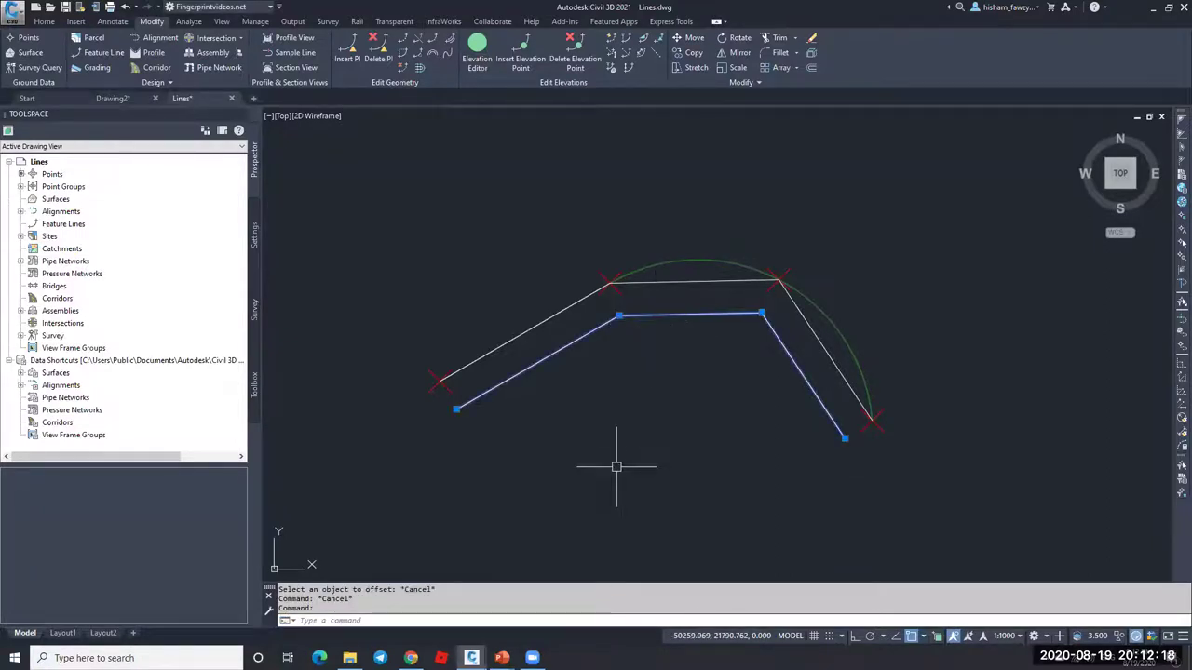
{"action": "key", "text": "ctrl+1"}
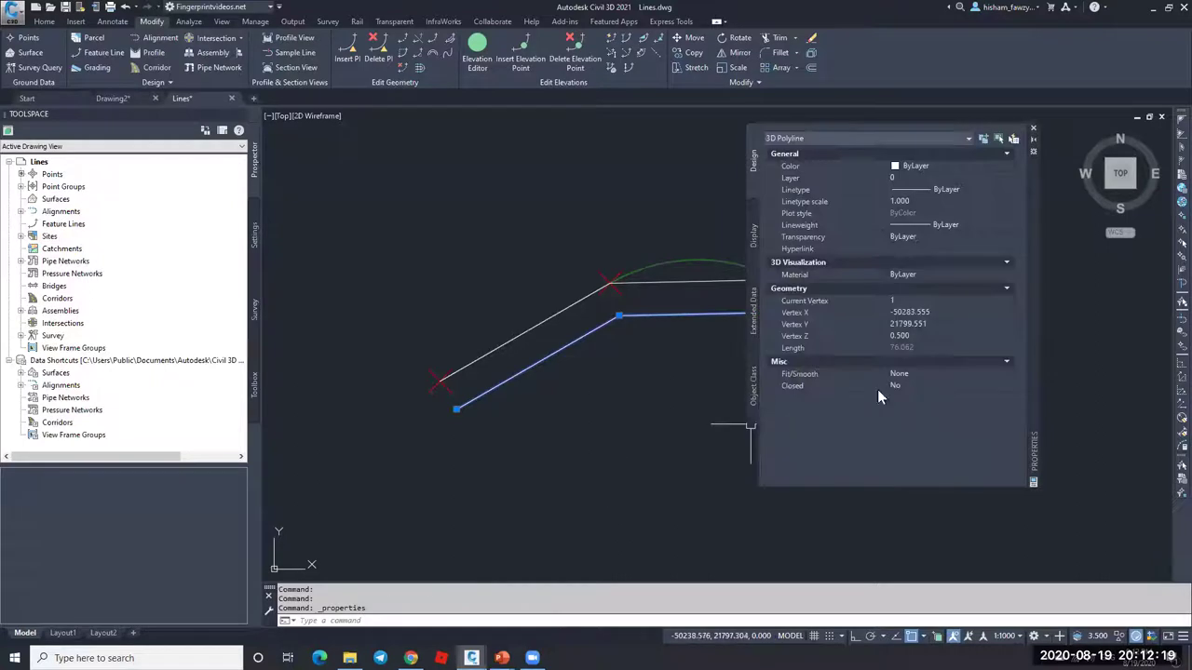
Step: Step through the offset polyline's vertices in Properties to read each Vertex Z elevation
{"action": "left_click", "coordinate": [922, 337]}
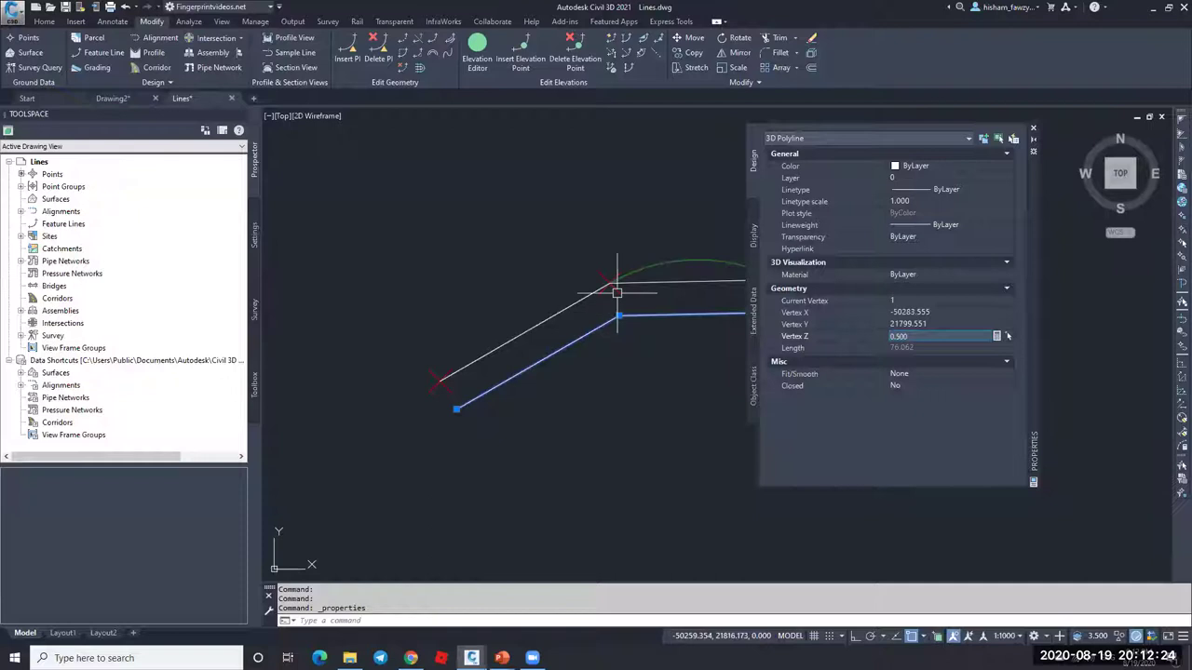
{"action": "left_click", "coordinate": [1005, 300]}
{"action": "left_click", "coordinate": [1007, 298]}
{"action": "left_click", "coordinate": [1008, 298]}
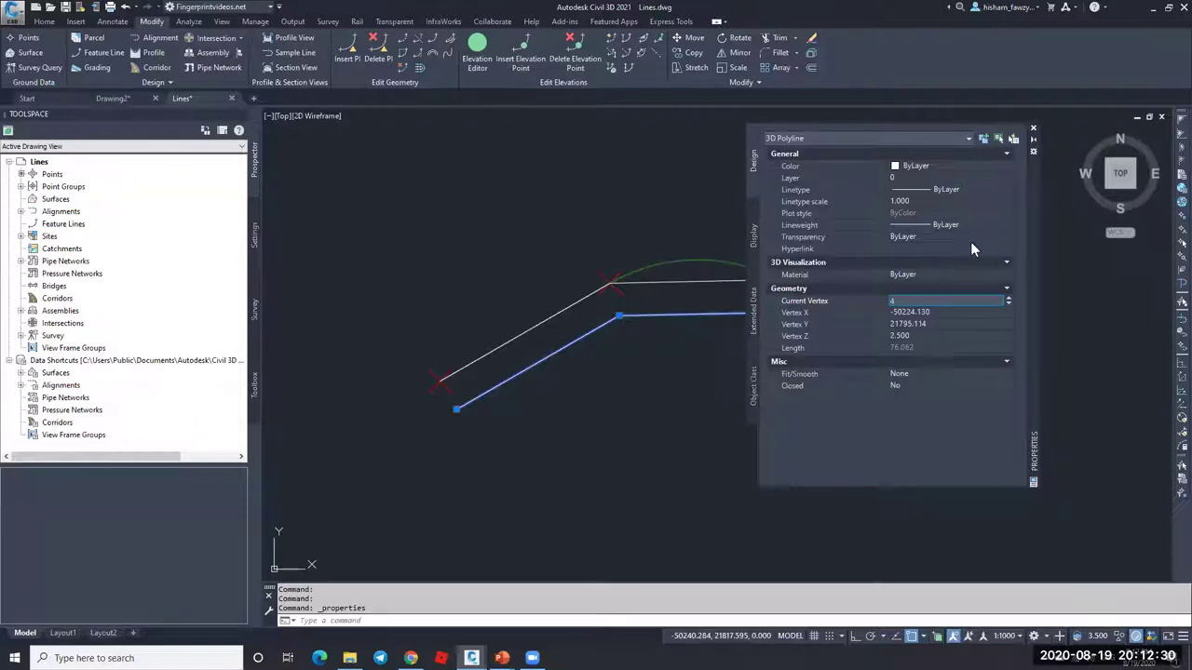
{"action": "left_click", "coordinate": [1032, 127]}
Step: Delete the lower stepped offset polyline
{"action": "key", "text": "Escape"}
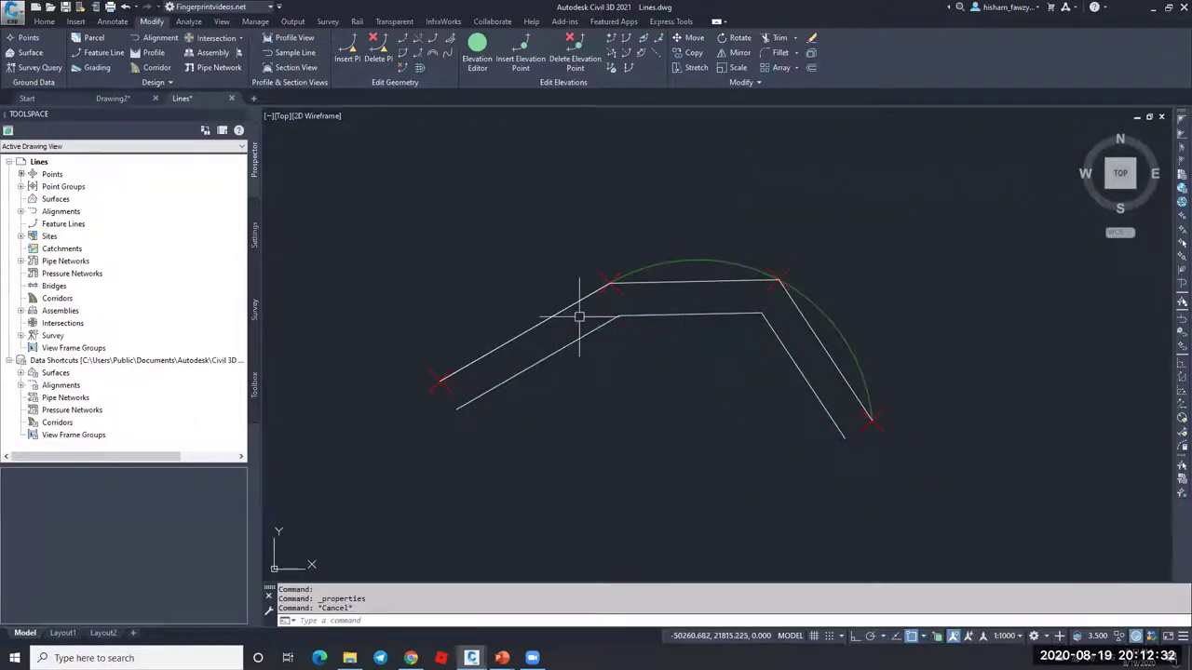
{"action": "key", "text": "Escape"}
{"action": "left_click", "coordinate": [659, 315]}
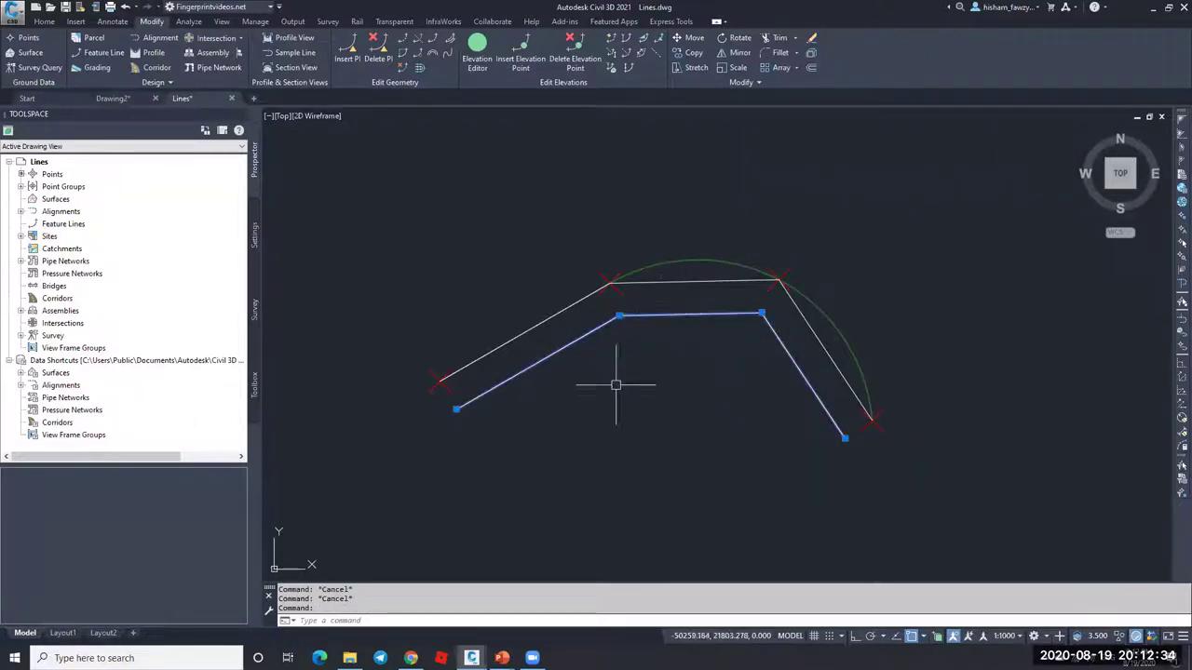
{"action": "key", "text": "Delete"}
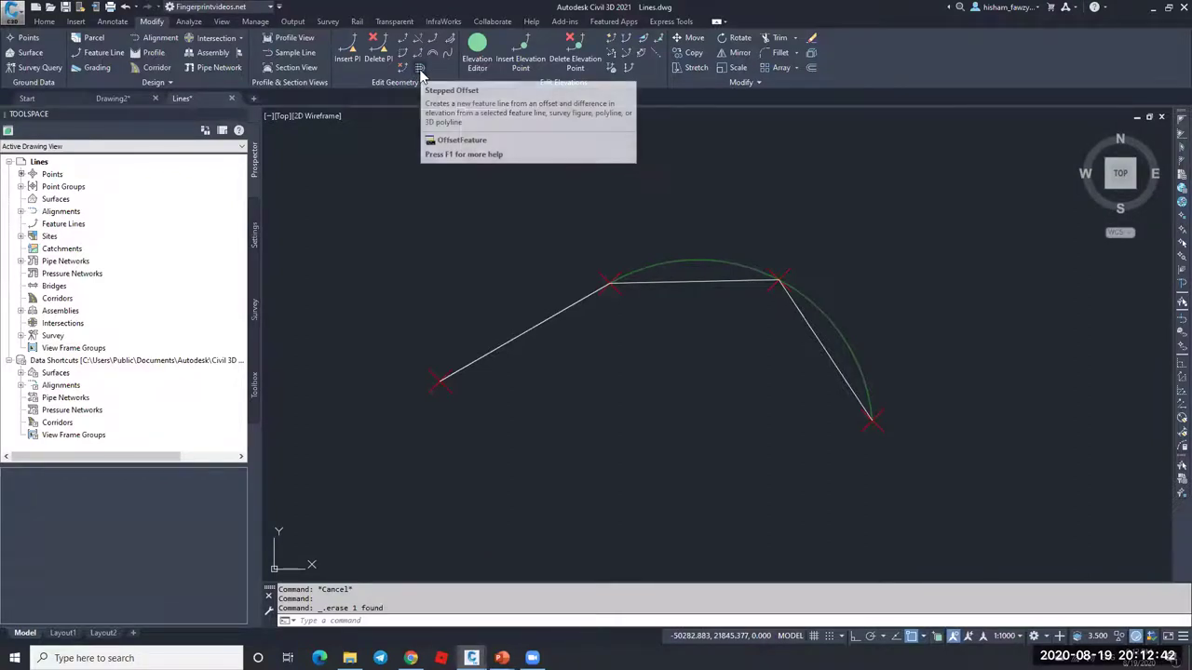
Step: Reveal the slide's last row on intersecting similar elements, then minimize the slide show
{"action": "mouse_move", "coordinate": [540, 631]}
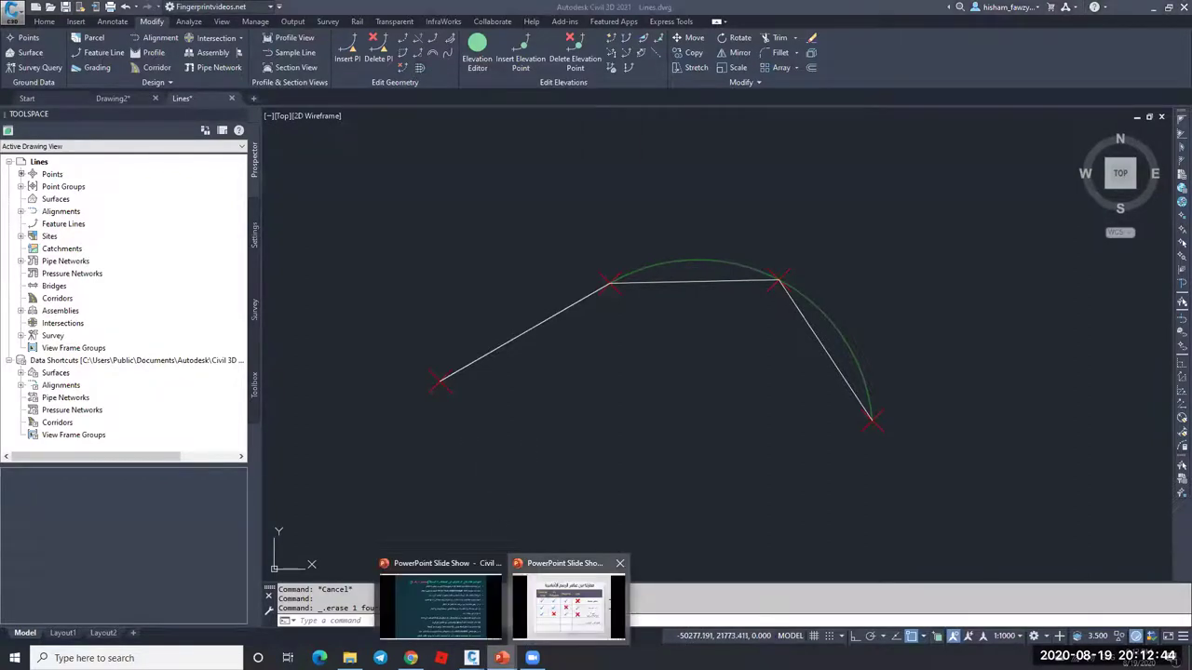
{"action": "left_click", "coordinate": [596, 614]}
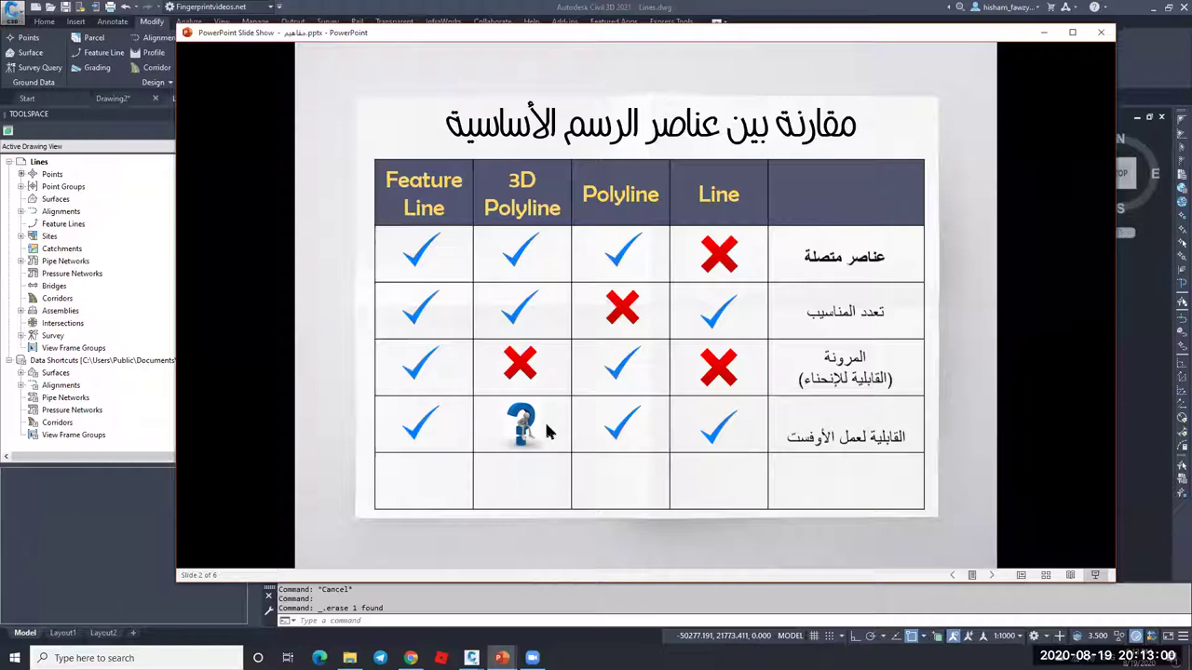
{"action": "left_click", "coordinate": [1044, 32]}
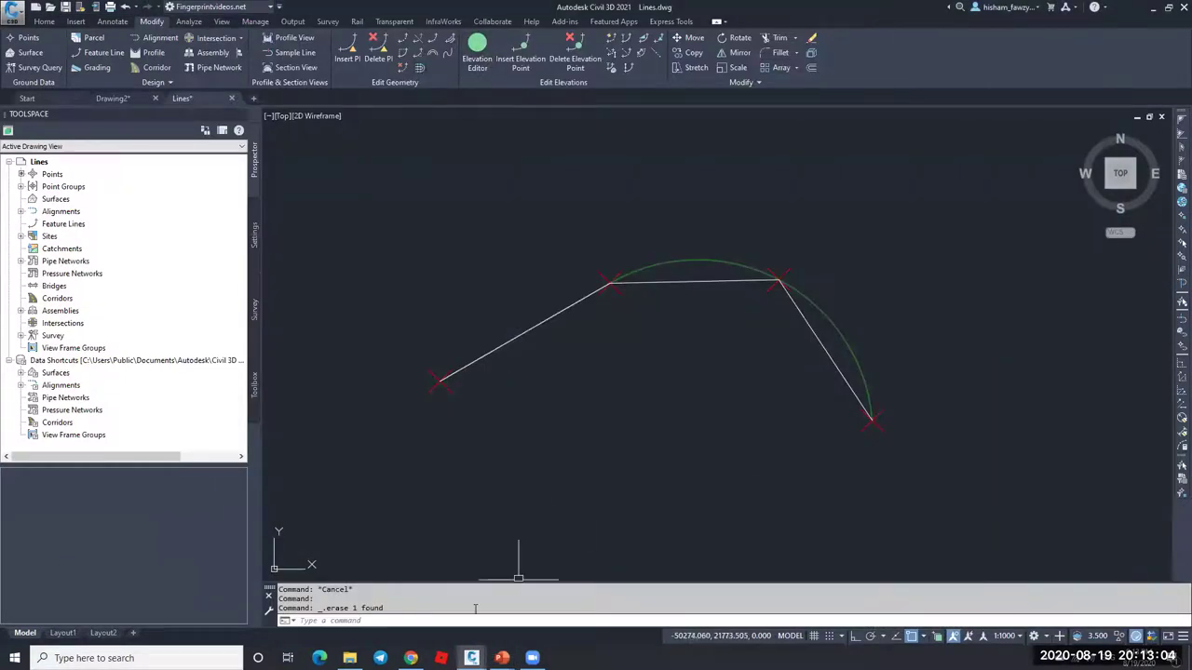
{"action": "left_click", "coordinate": [502, 659]}
{"action": "left_click", "coordinate": [556, 602]}
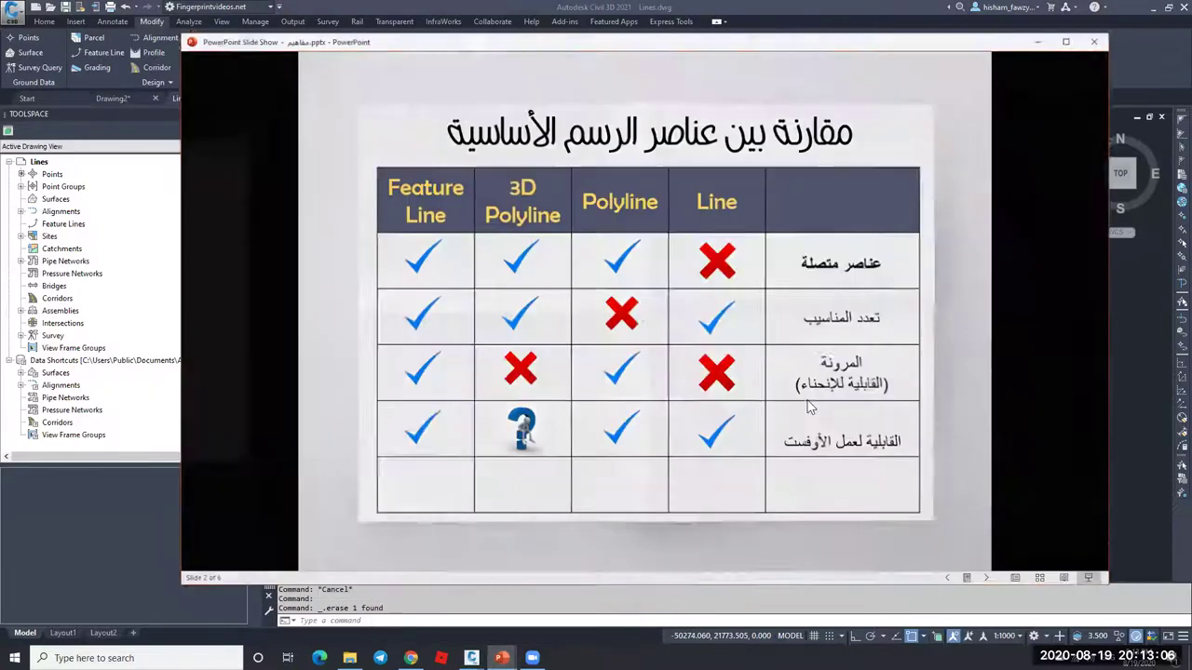
{"action": "left_click", "coordinate": [849, 501]}
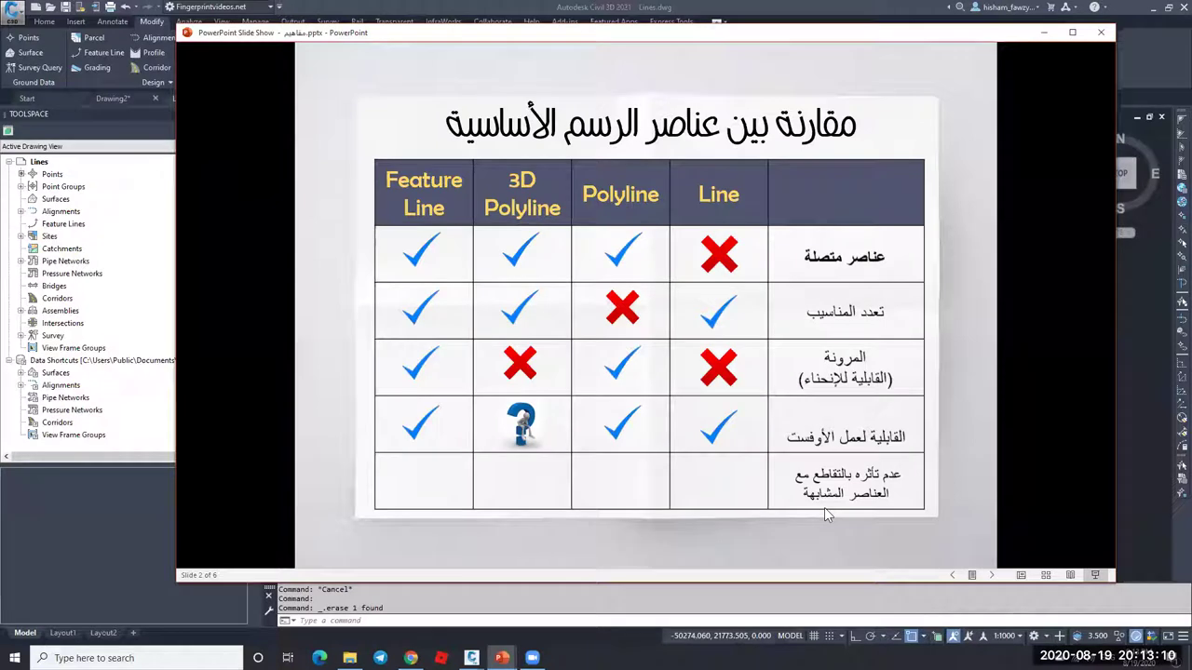
{"action": "left_click", "coordinate": [824, 508]}
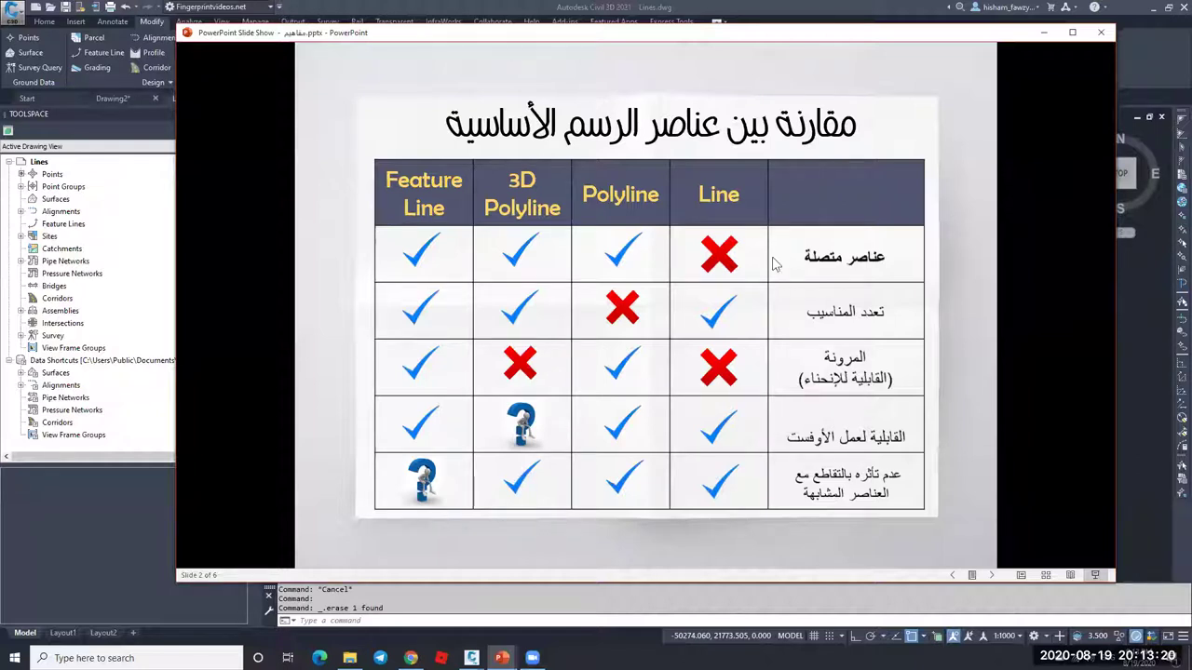
{"action": "left_click", "coordinate": [1044, 31]}
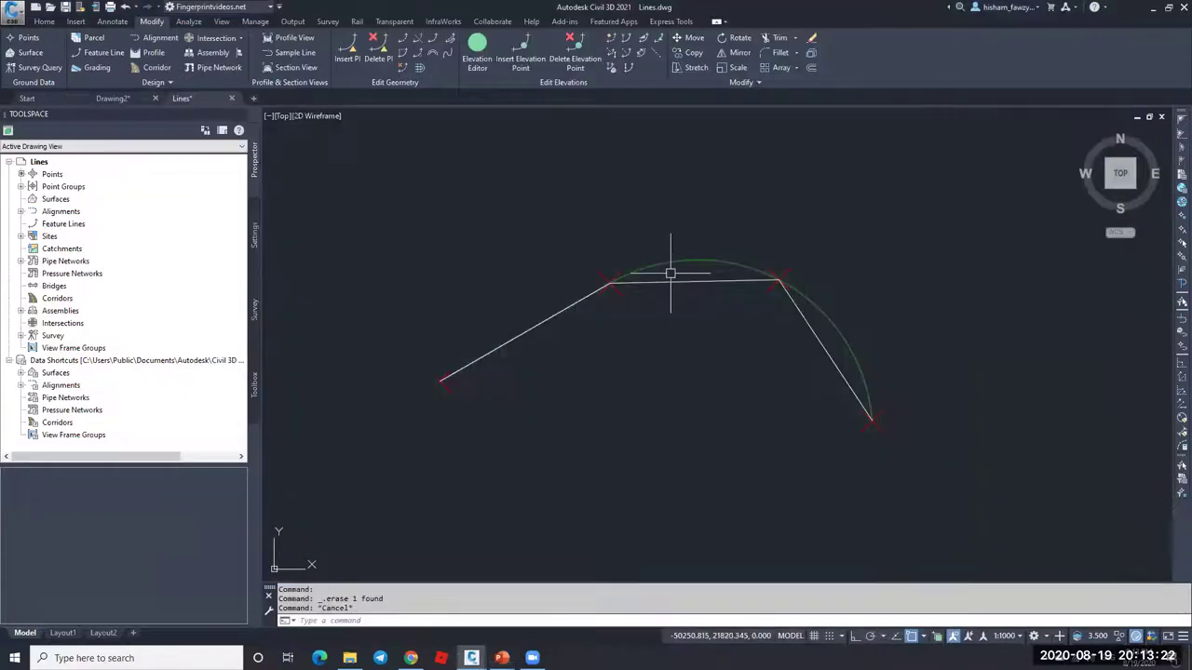
Step: Draw a straight line crossing the 3D polyline from above to below
{"action": "type", "text": "l"}
{"action": "key", "text": "Return"}
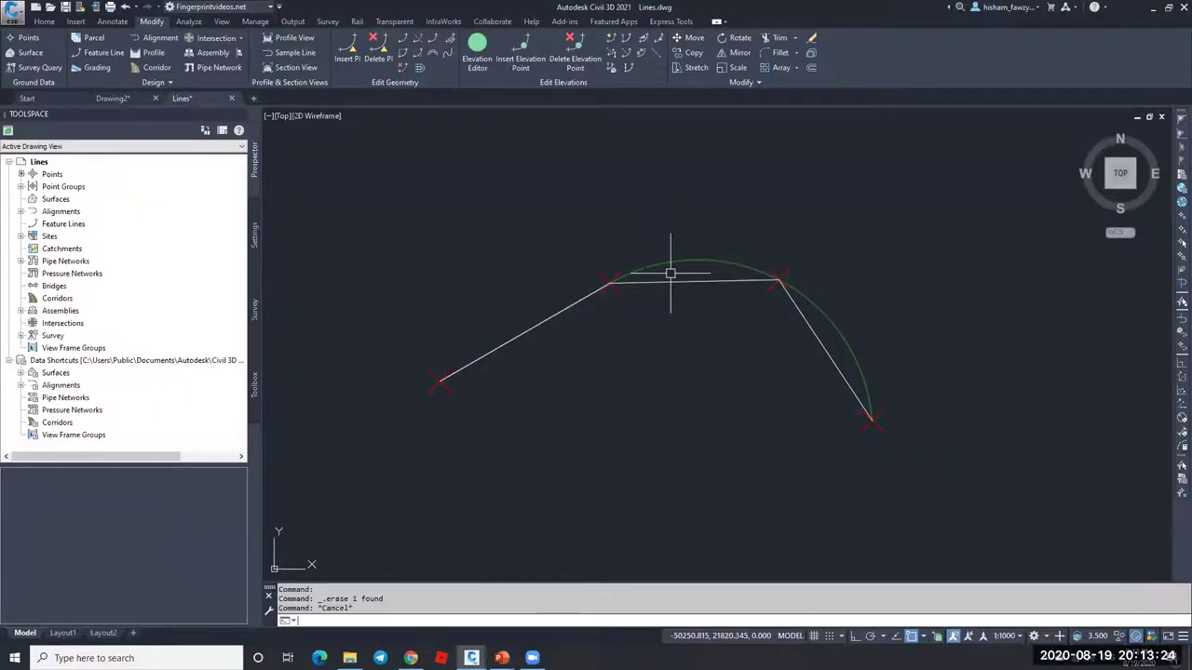
{"action": "left_click", "coordinate": [471, 243]}
{"action": "left_click", "coordinate": [595, 438]}
{"action": "key", "text": "Escape"}
Step: Set the crossing line's End Z to 5 in its properties
{"action": "left_click", "coordinate": [530, 345]}
{"action": "double_click", "coordinate": [531, 345]}
{"action": "left_click", "coordinate": [935, 359]}
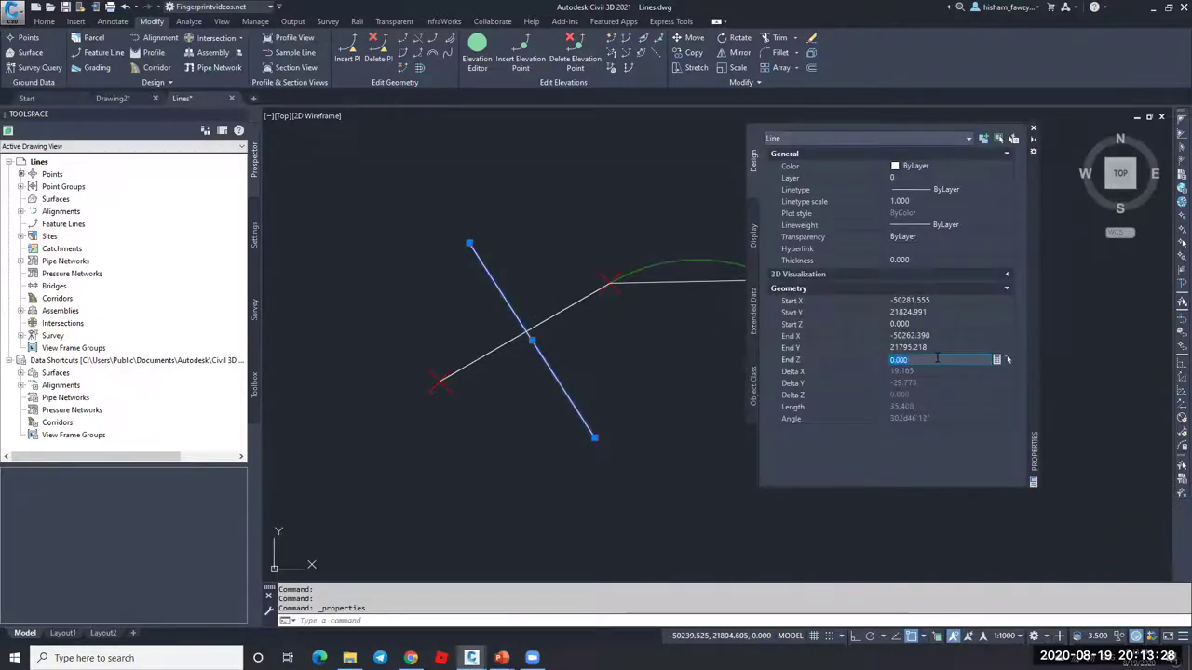
{"action": "type", "text": "5"}
{"action": "key", "text": "Return"}
{"action": "left_click", "coordinate": [1033, 128]}
{"action": "key", "text": "Escape"}
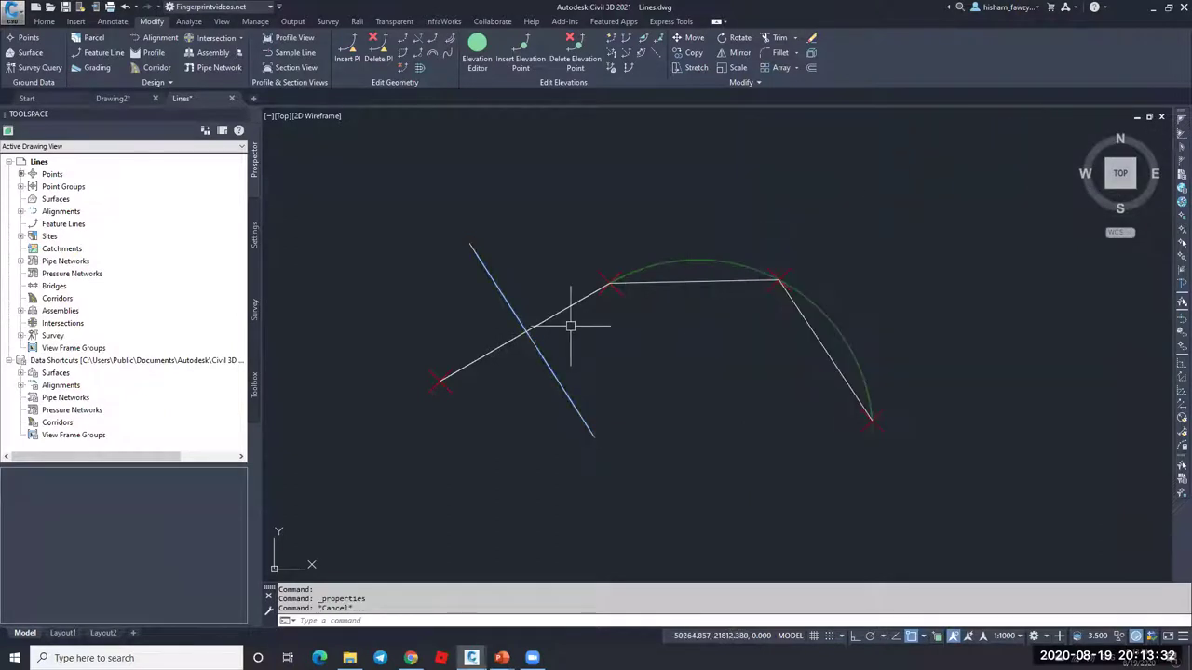
Step: Erase the crossing line and the straight 3D polyline
{"action": "key", "text": "ctrl+a"}
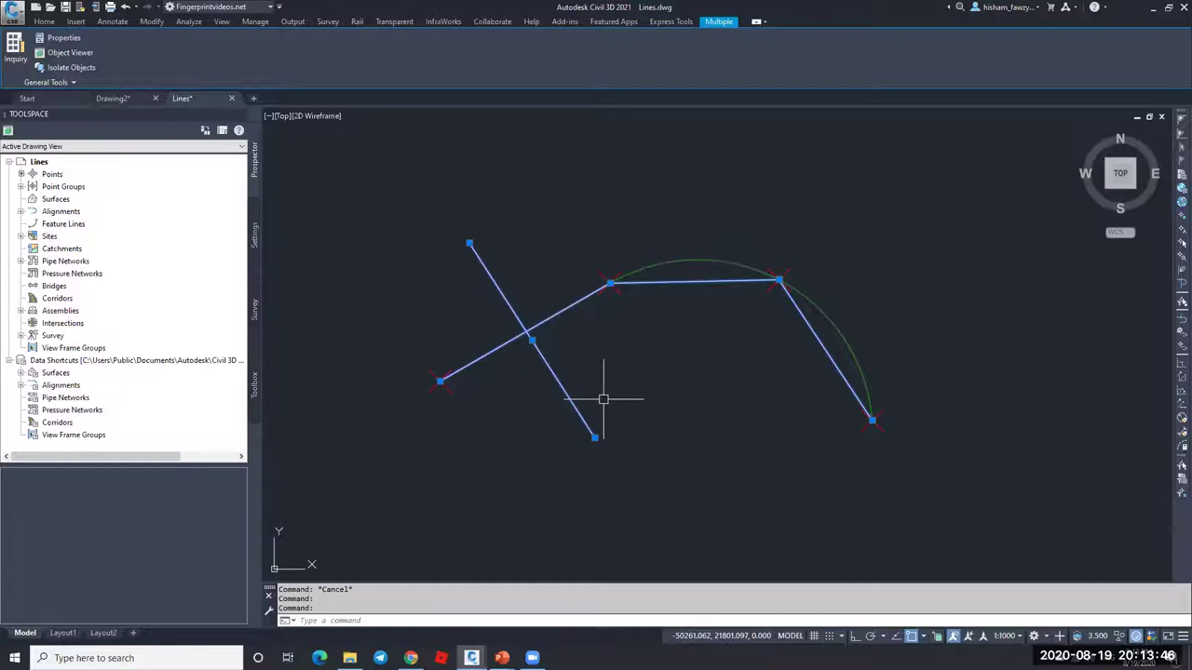
{"action": "key", "text": "Escape"}
{"action": "left_click", "coordinate": [616, 281]}
{"action": "left_click", "coordinate": [544, 355]}
{"action": "type", "text": "e"}
{"action": "key", "text": "Return"}
{"action": "left_click", "coordinate": [646, 267]}
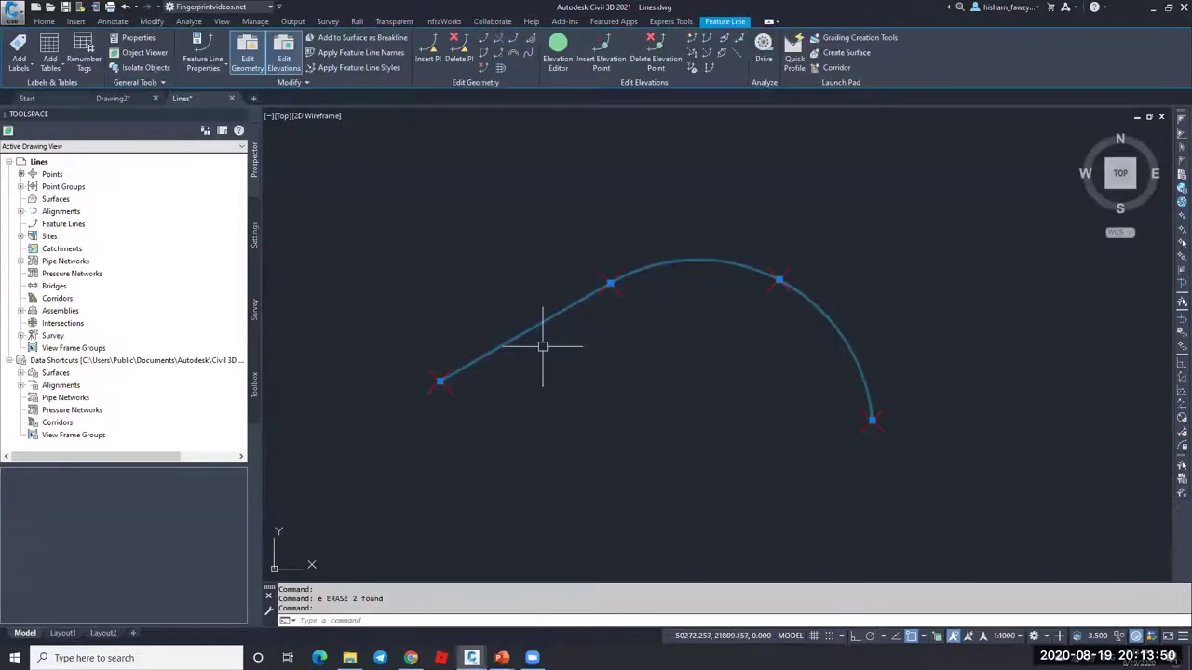
{"action": "type", "text": "e"}
{"action": "key", "text": "Return"}
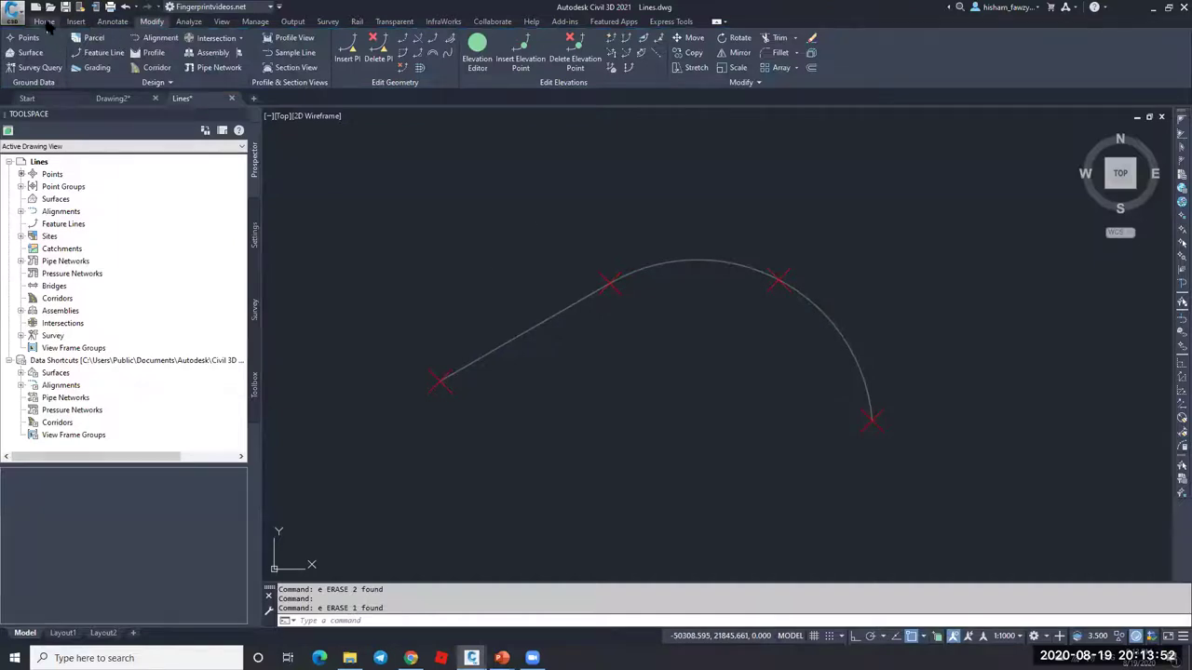
Step: Start Create Feature Line and put the new feature line on Site 1
{"action": "left_click", "coordinate": [44, 20]}
{"action": "left_click", "coordinate": [211, 53]}
{"action": "left_click", "coordinate": [233, 74]}
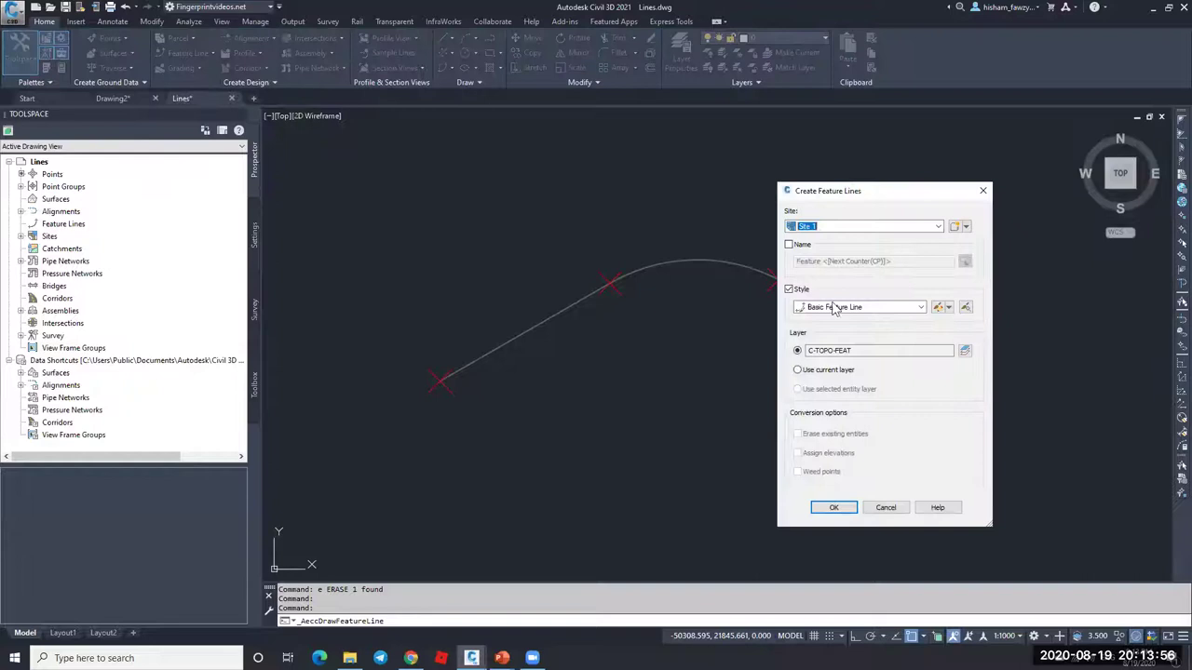
{"action": "left_click", "coordinate": [913, 227]}
{"action": "left_click", "coordinate": [841, 239]}
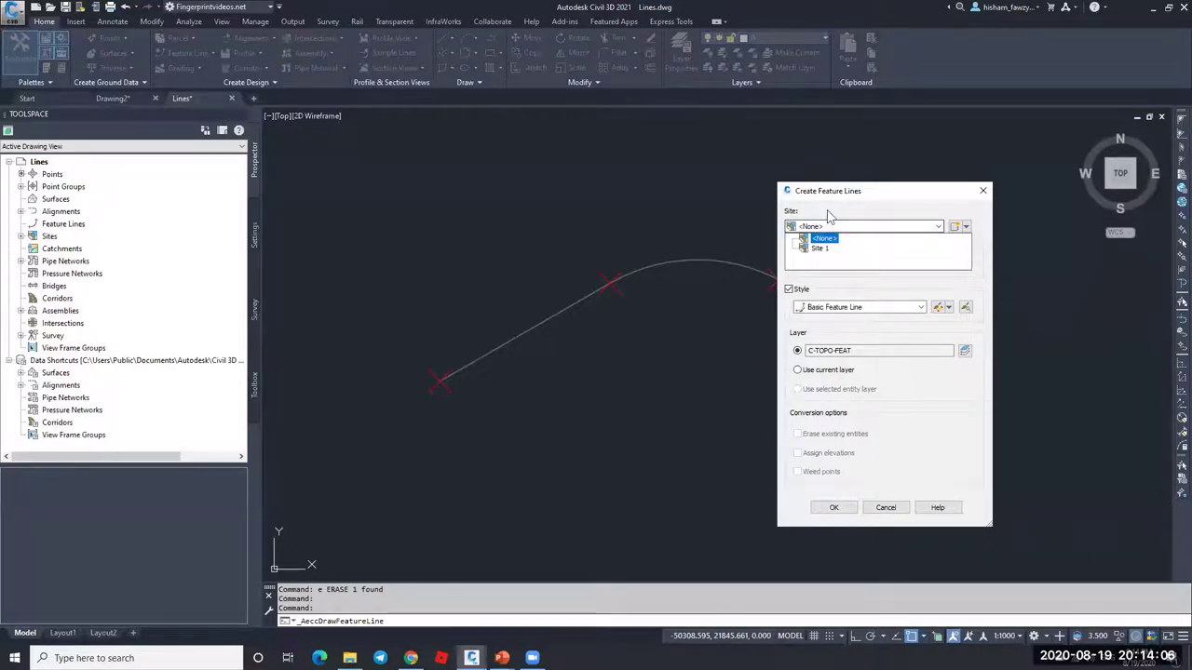
{"action": "left_click", "coordinate": [819, 248]}
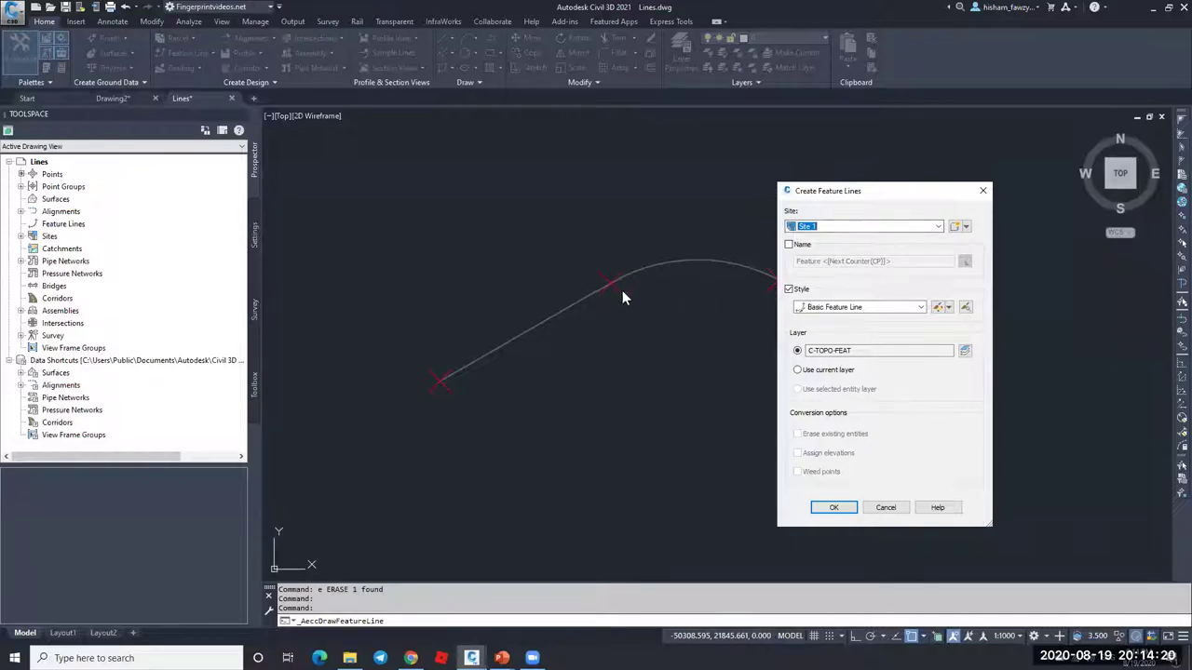
{"action": "double_click", "coordinate": [810, 232]}
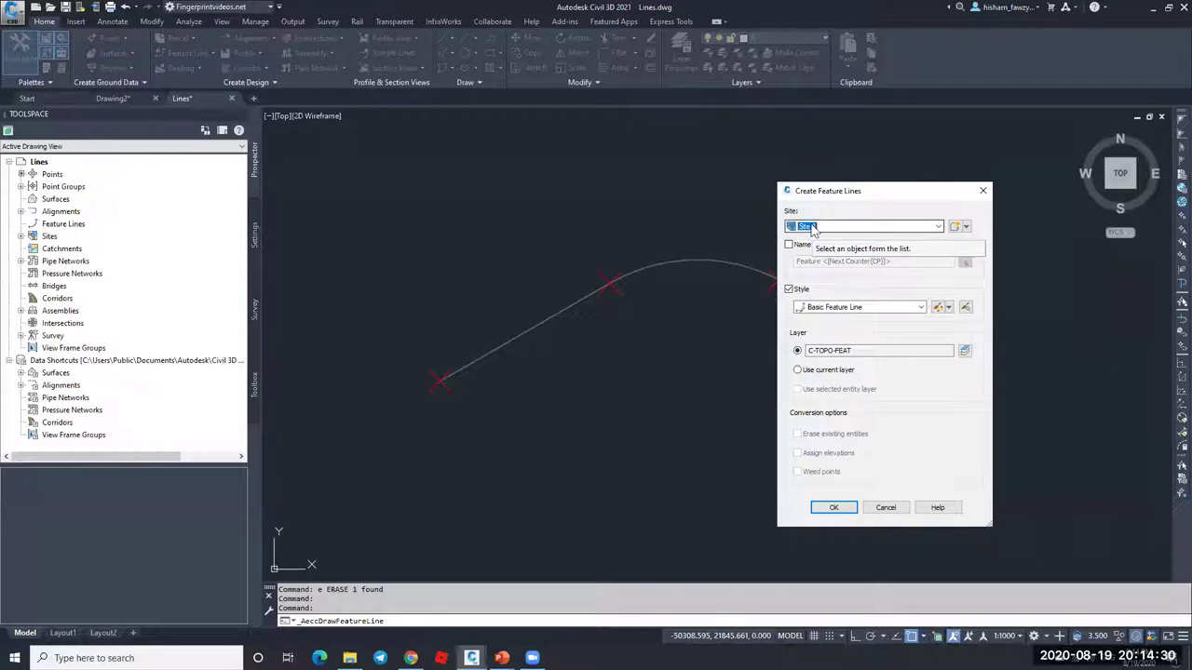
{"action": "left_click", "coordinate": [845, 508]}
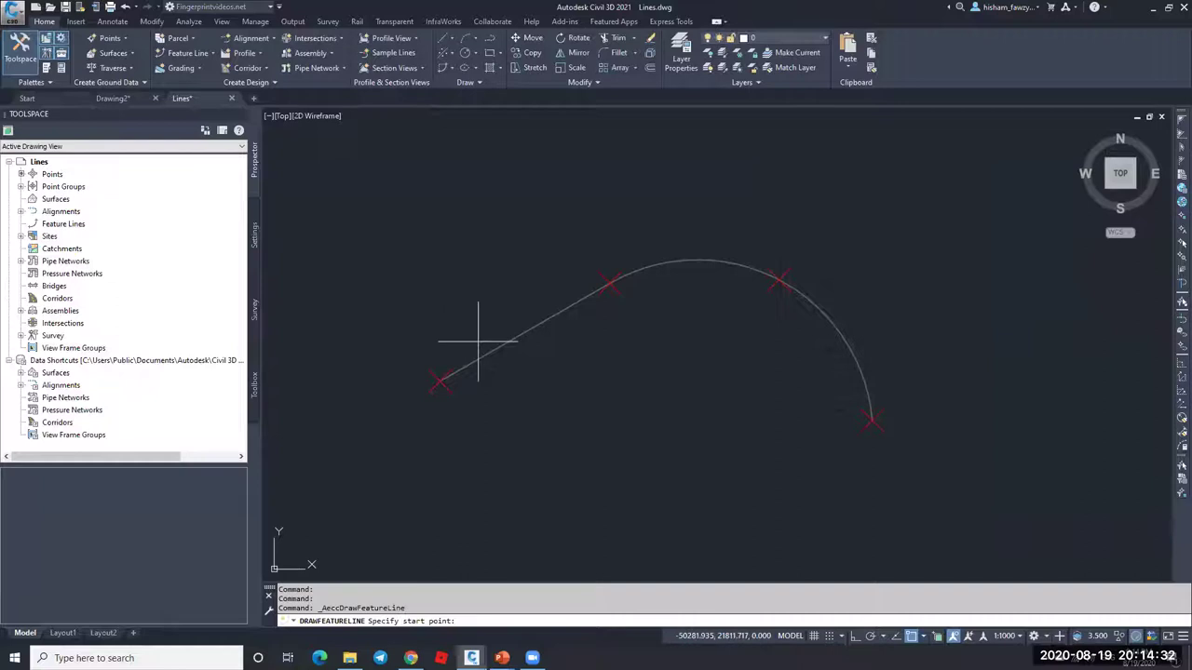
Step: Draw the feature line from the first endpoint to the next vertex at 33.33 grade, then start another
{"action": "left_click", "coordinate": [451, 398]}
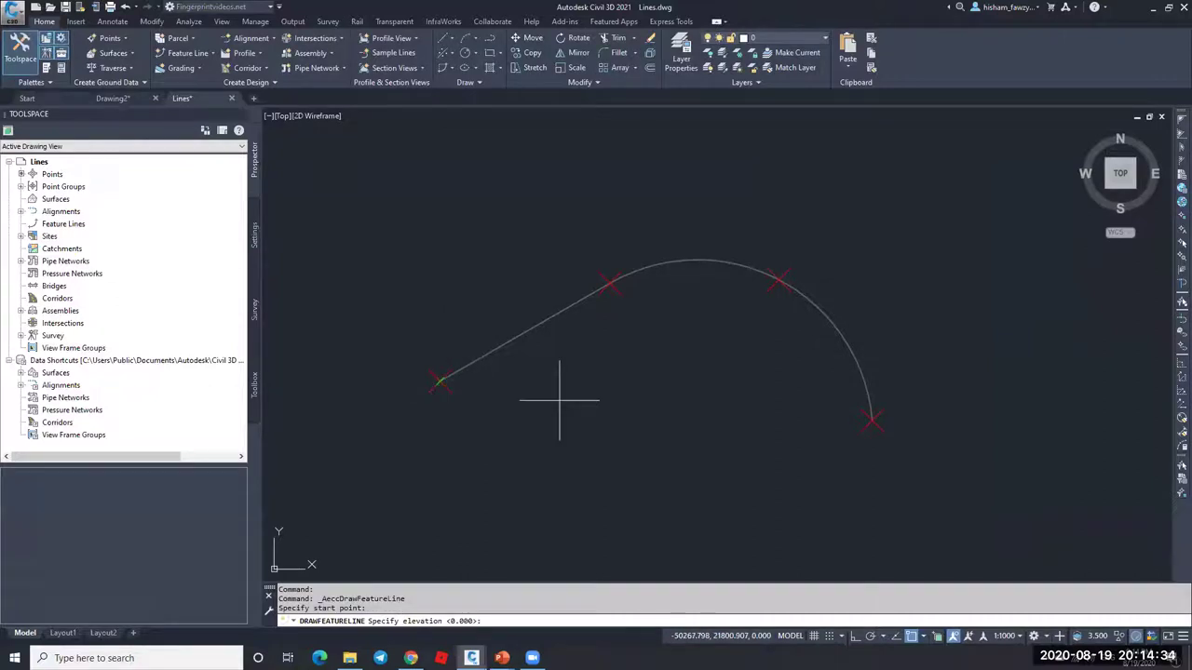
{"action": "key", "text": "Return"}
{"action": "left_click", "coordinate": [611, 282]}
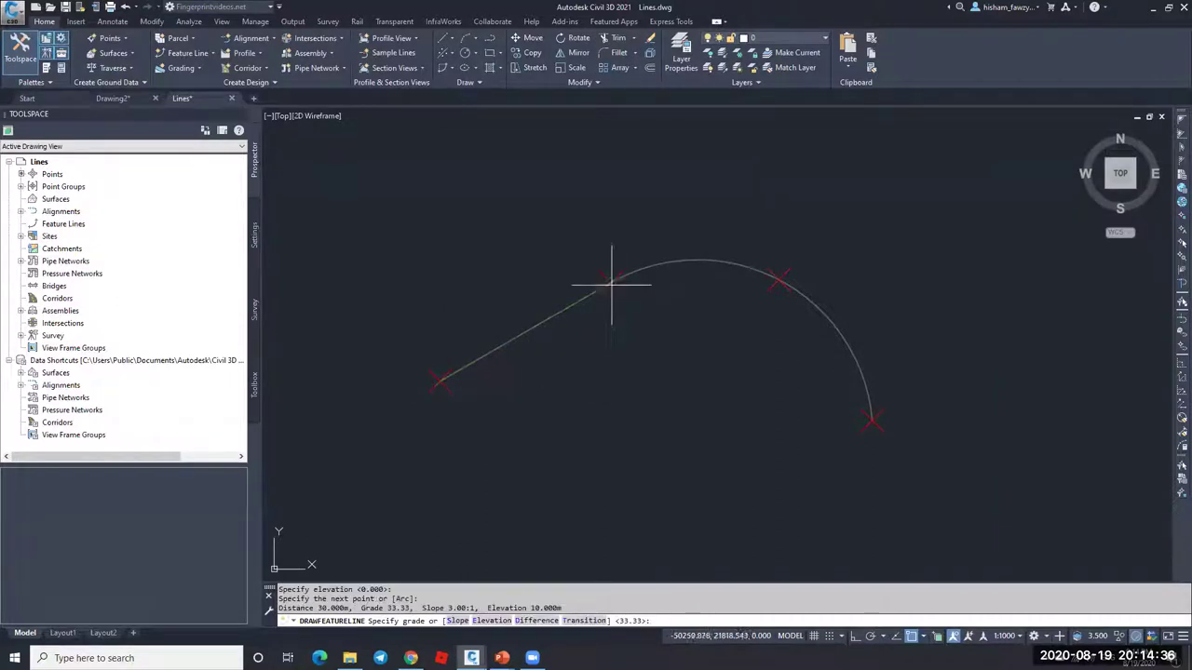
{"action": "key", "text": "Return"}
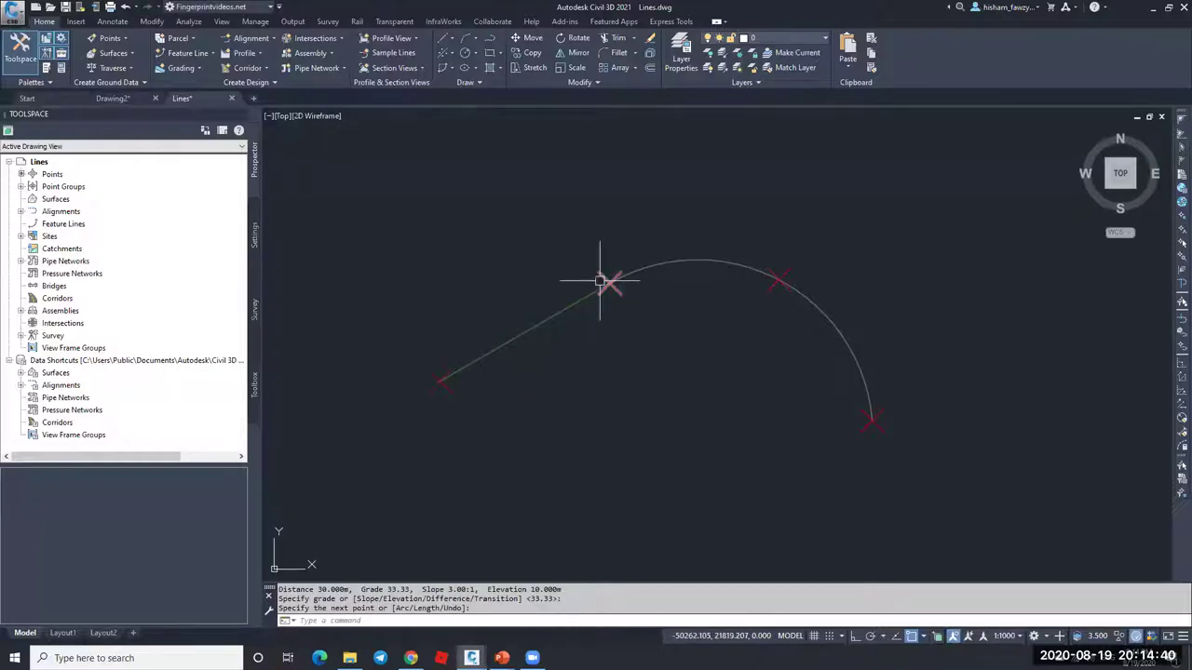
{"action": "left_click", "coordinate": [250, 38]}
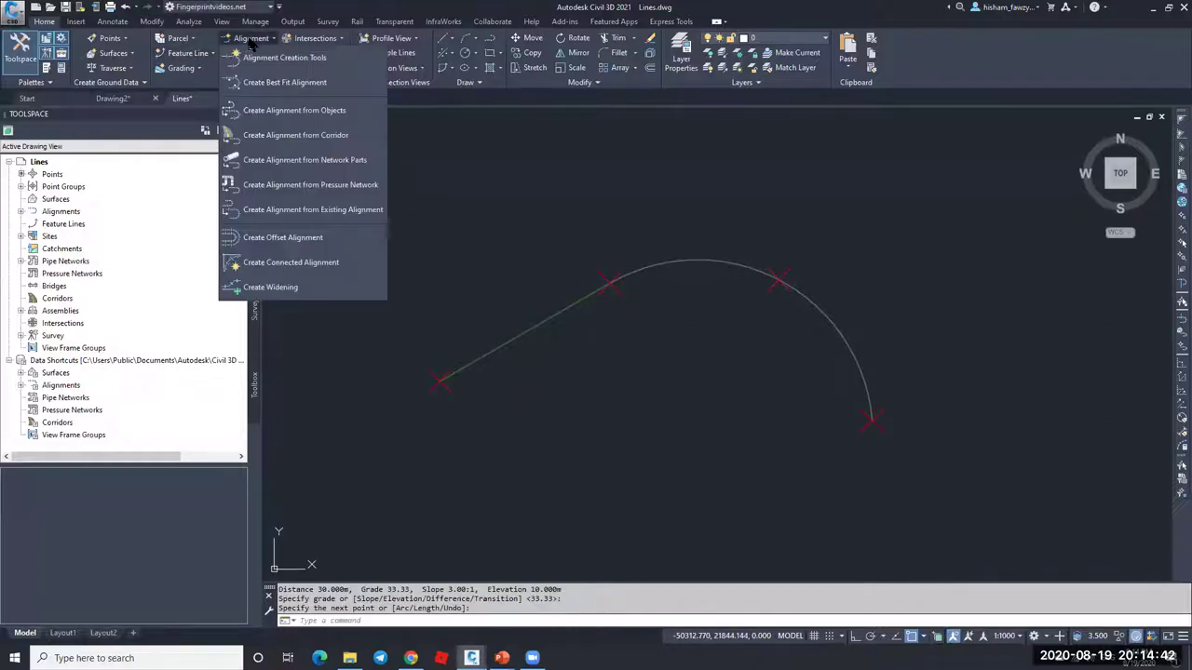
{"action": "left_click", "coordinate": [201, 54]}
{"action": "left_click", "coordinate": [231, 76]}
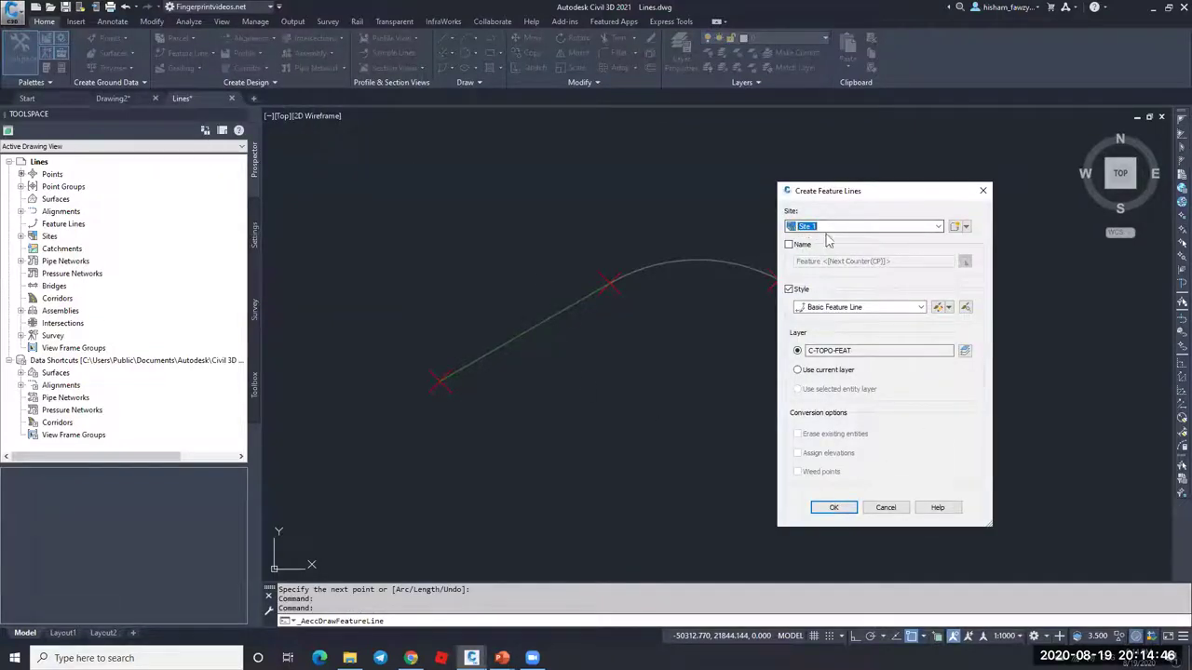
Step: Draw a feature line across the green line rising from elevation 5 to 12
{"action": "left_click", "coordinate": [834, 507]}
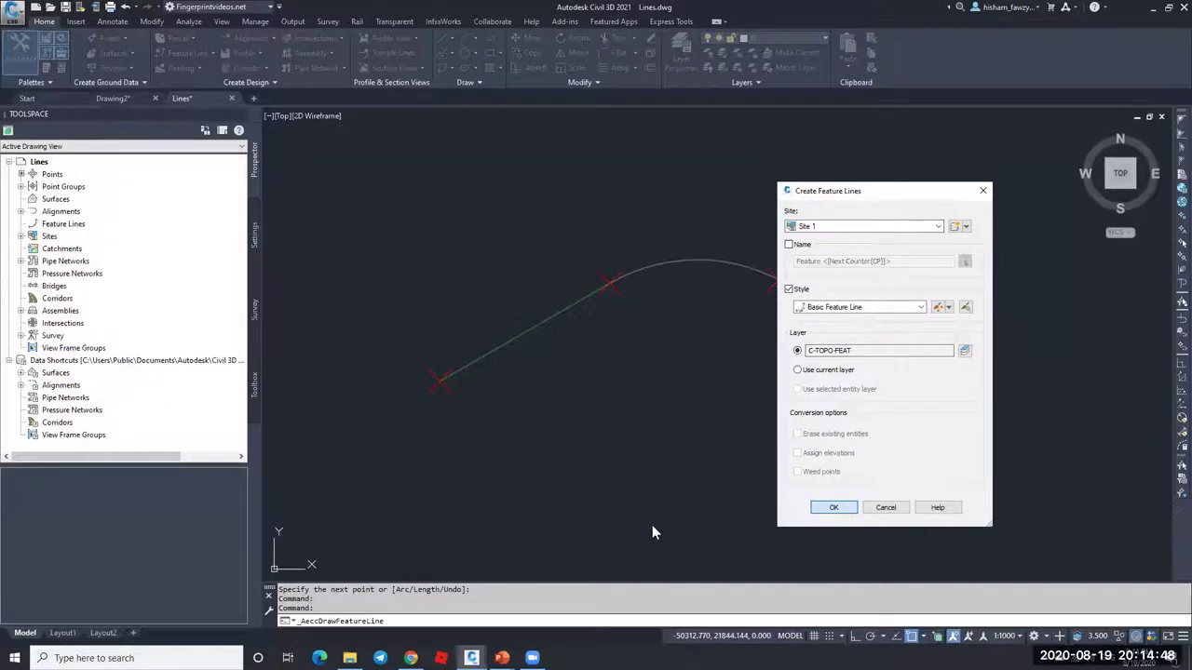
{"action": "left_click", "coordinate": [549, 370]}
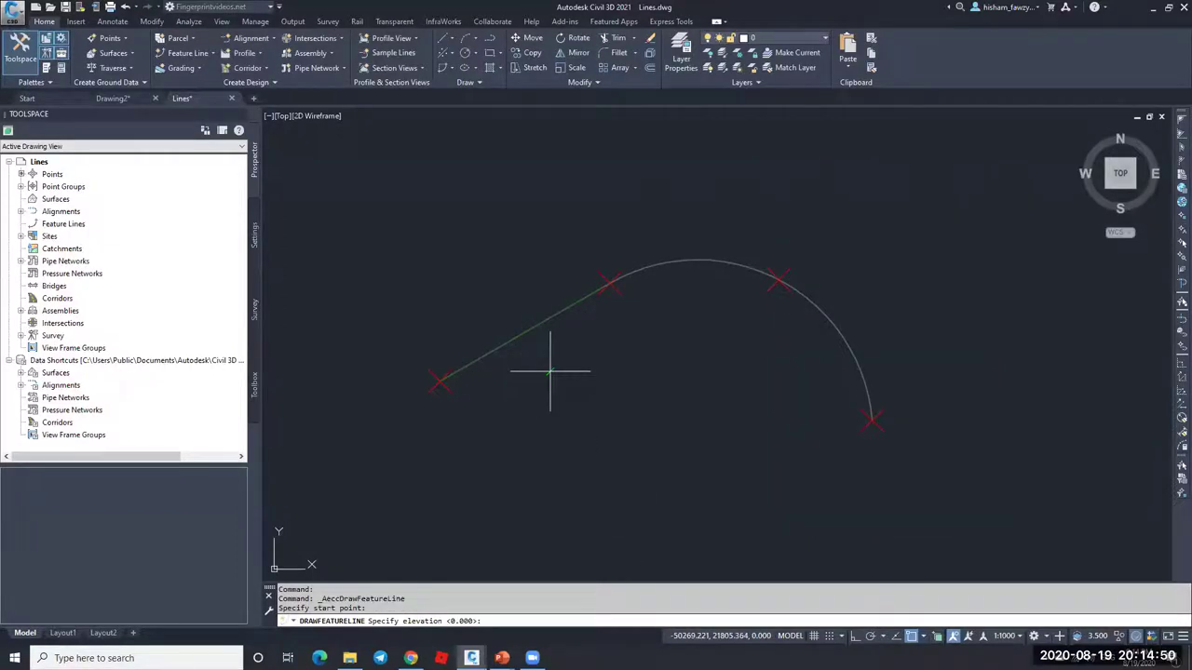
{"action": "type", "text": "5"}
{"action": "key", "text": "Return"}
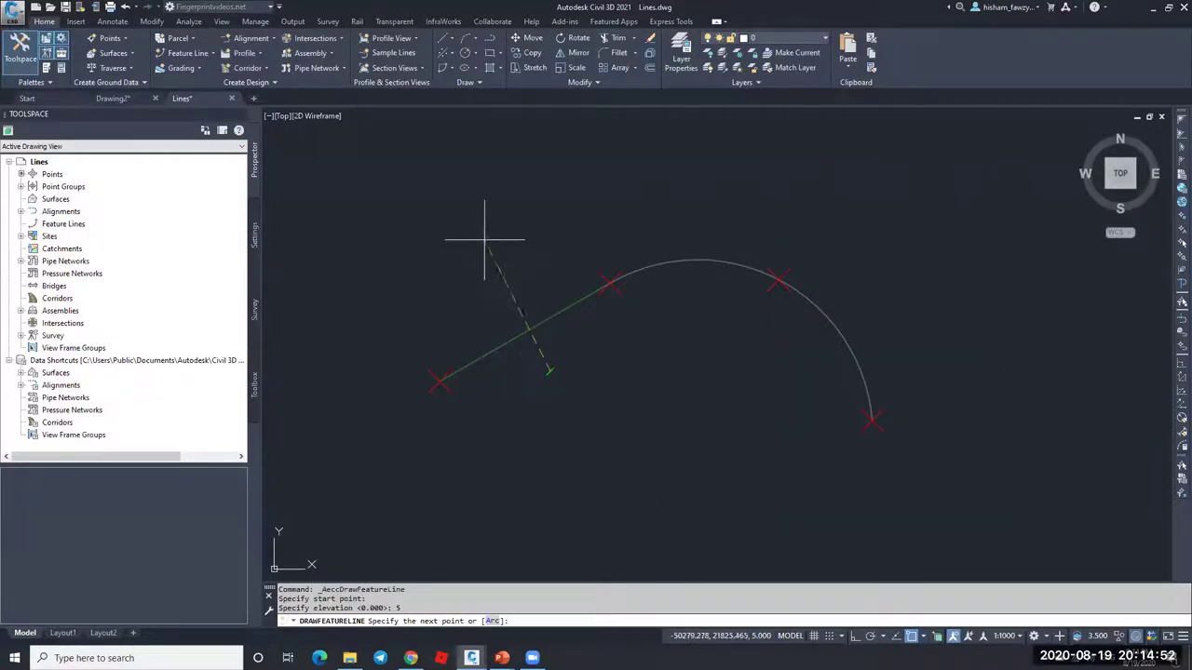
{"action": "left_click", "coordinate": [483, 239]}
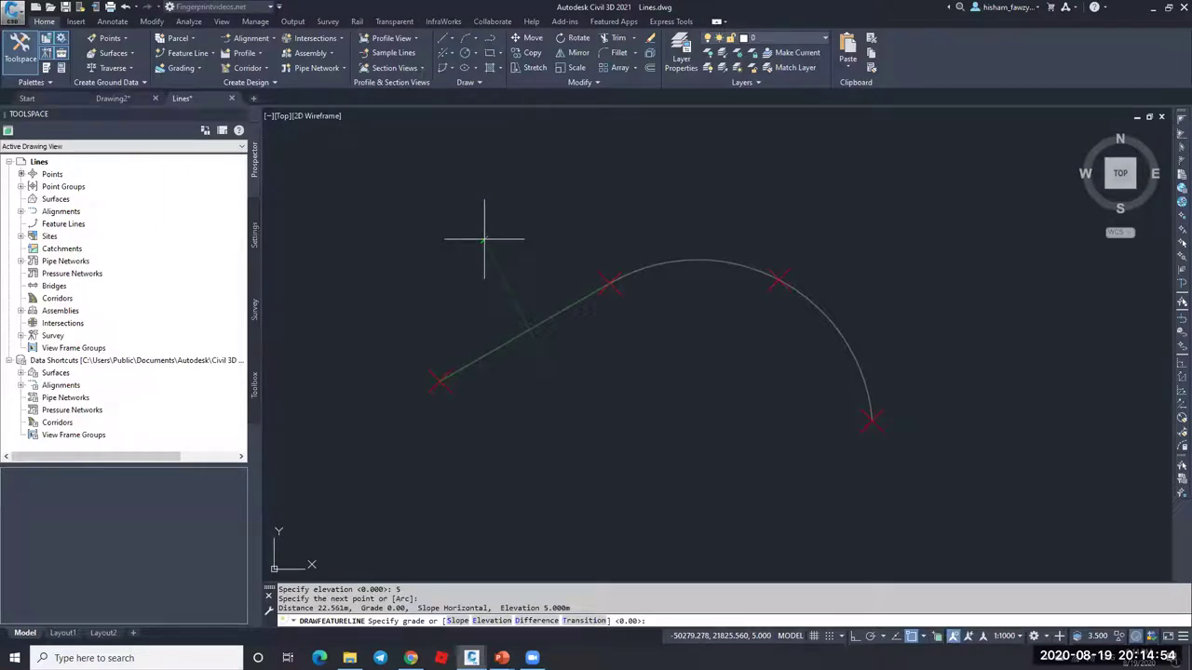
{"action": "type", "text": "E"}
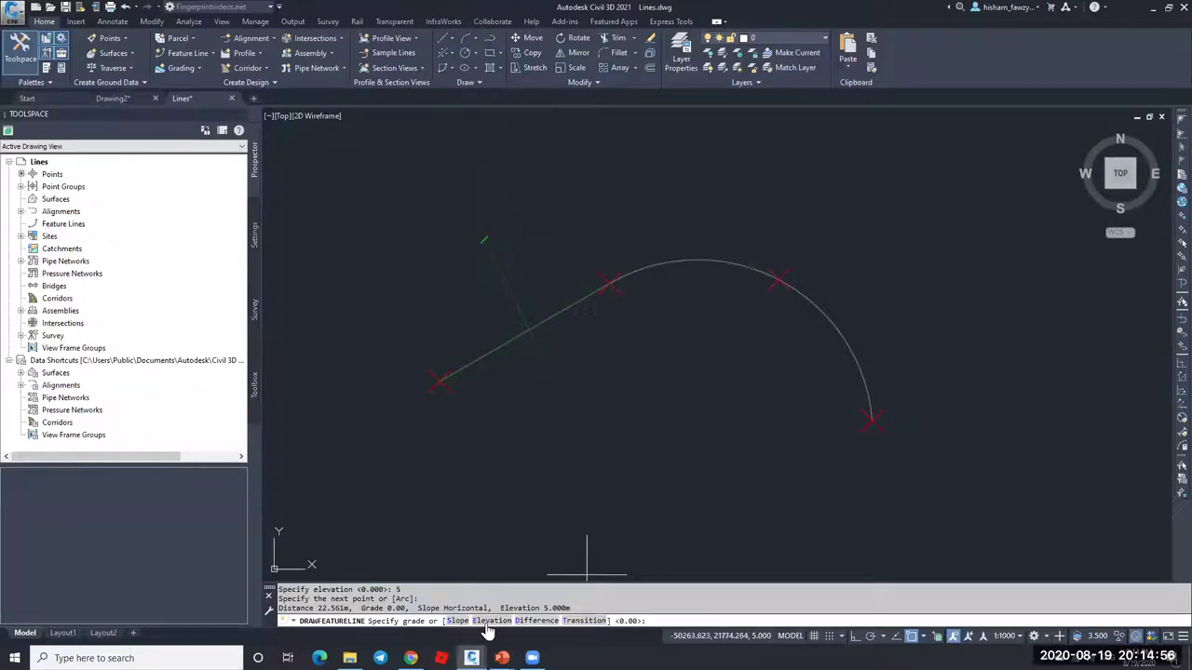
{"action": "key", "text": "Return"}
{"action": "type", "text": "12"}
{"action": "key", "text": "Return"}
{"action": "key", "text": "Escape"}
Step: Review the new line's elevations in the Elevation Editor, including crossing station 0+007.15
{"action": "left_click", "coordinate": [522, 299]}
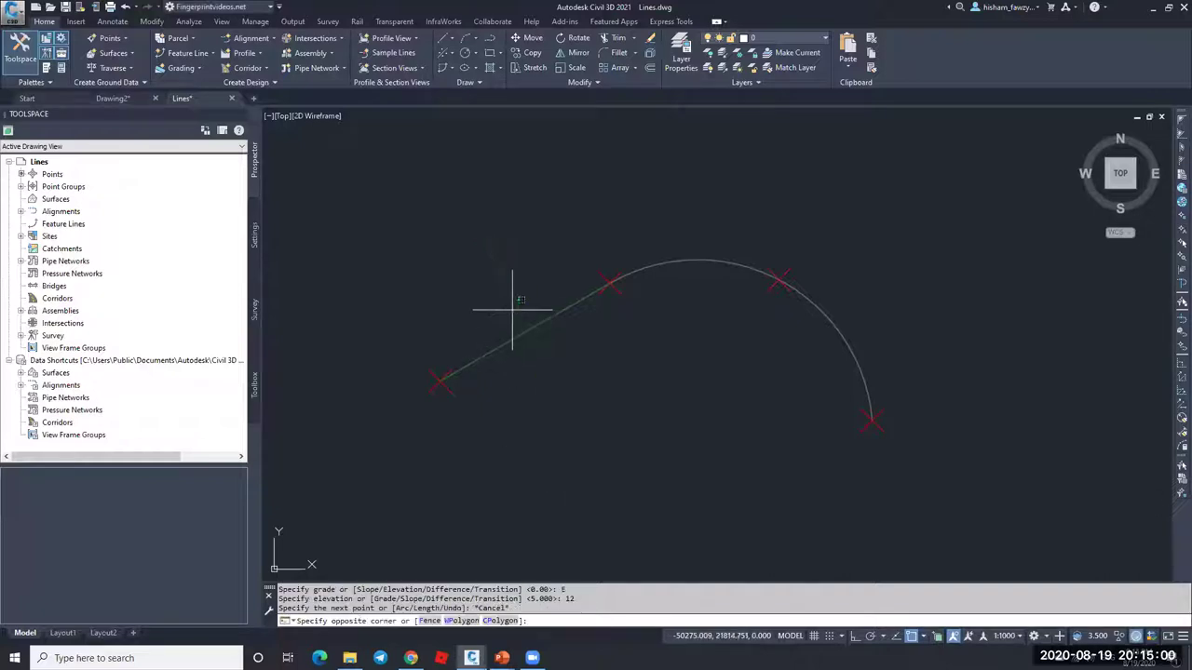
{"action": "left_click", "coordinate": [505, 289]}
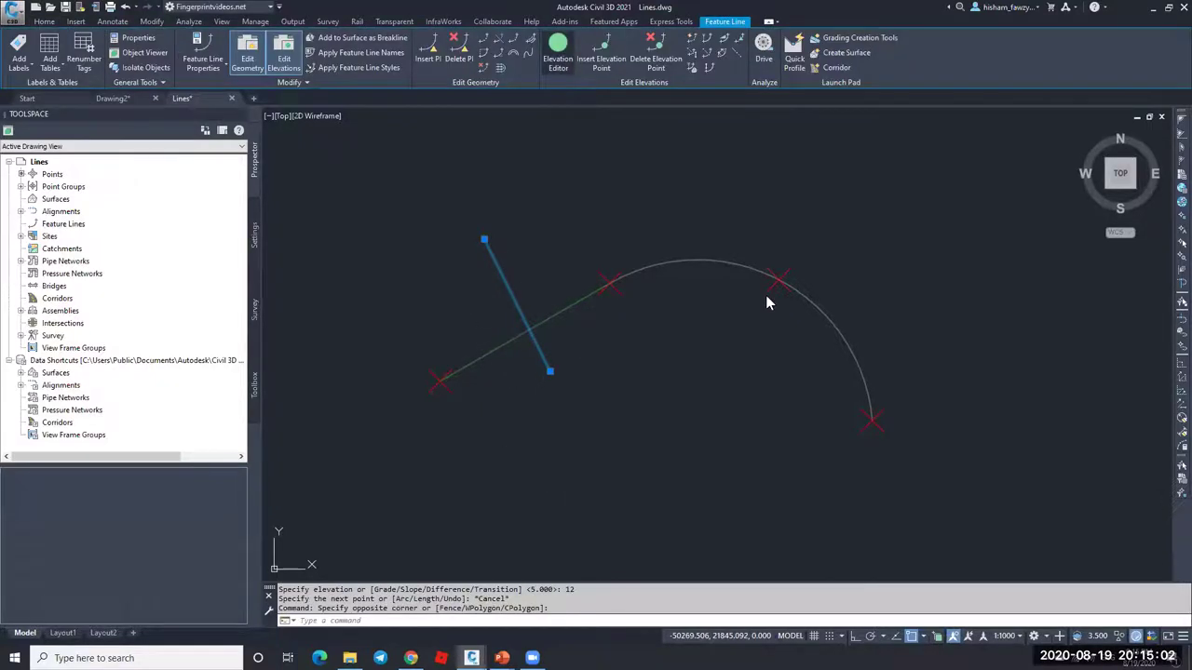
{"action": "left_click", "coordinate": [558, 49]}
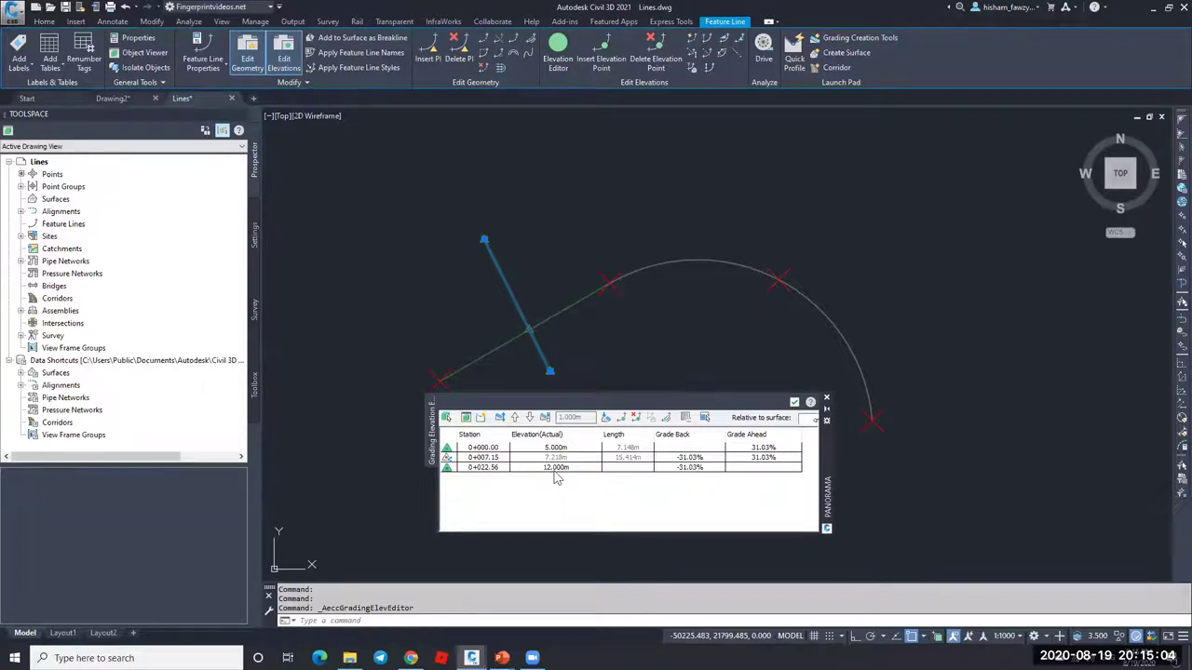
{"action": "left_click", "coordinate": [500, 459]}
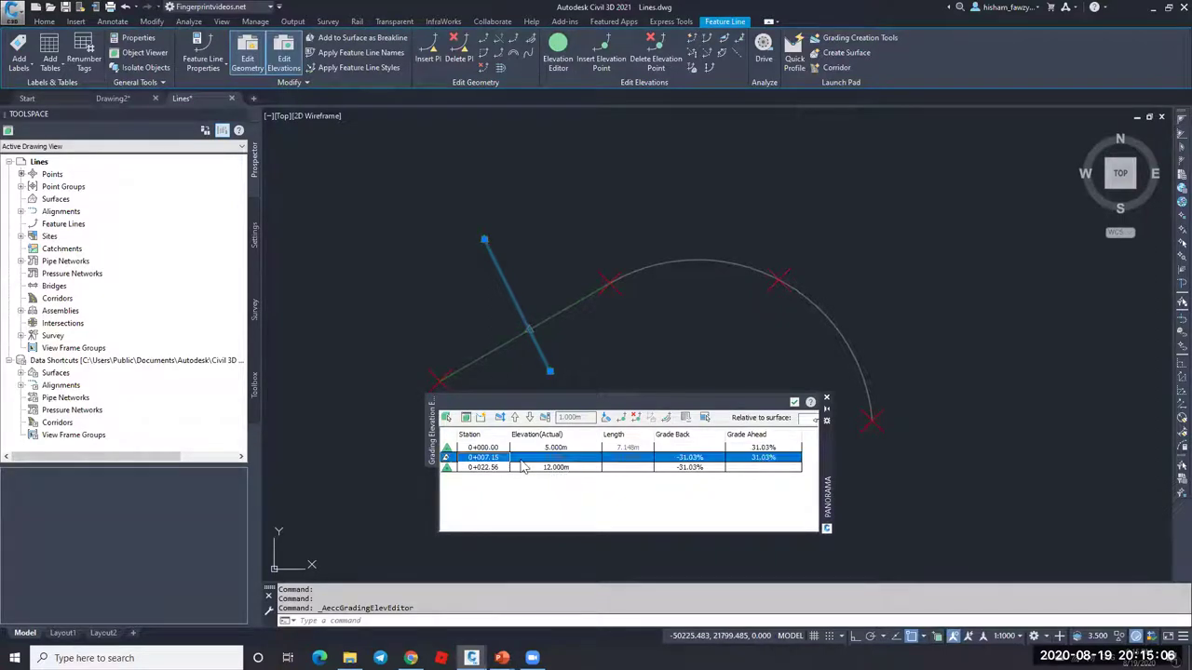
{"action": "left_click", "coordinate": [570, 449]}
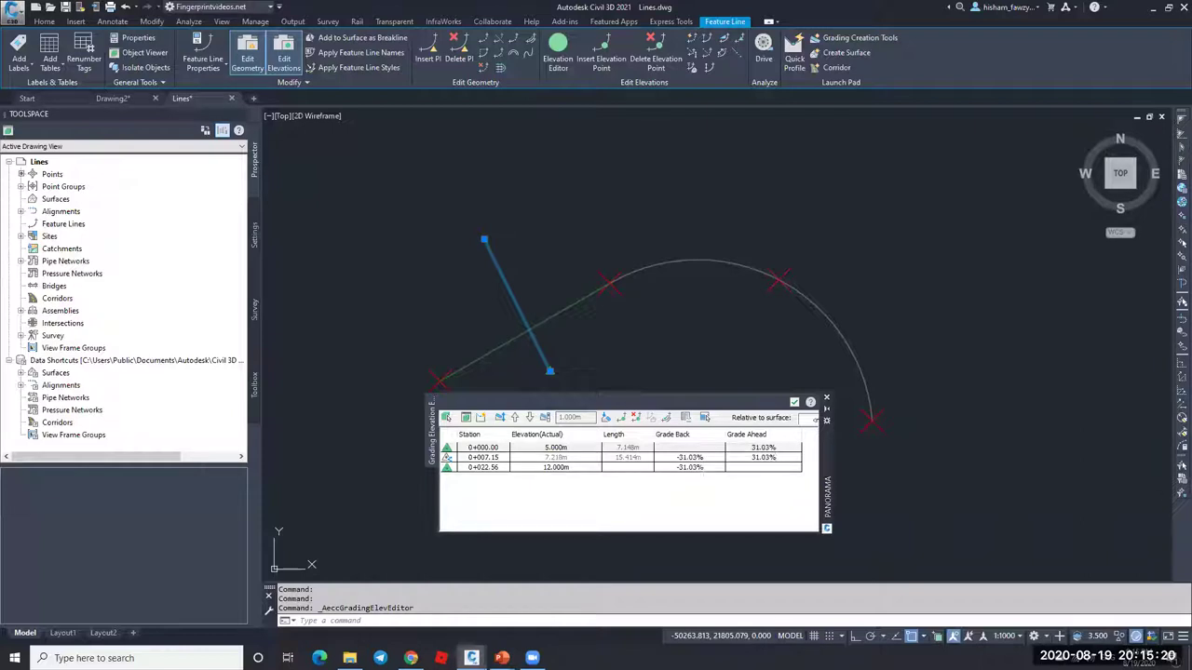
{"action": "left_click", "coordinate": [826, 399]}
{"action": "key", "text": "Escape"}
Step: Check the green feature line's elevations at stations 0+000.00, 0+015.76 and 0+030.00
{"action": "left_click", "coordinate": [544, 309]}
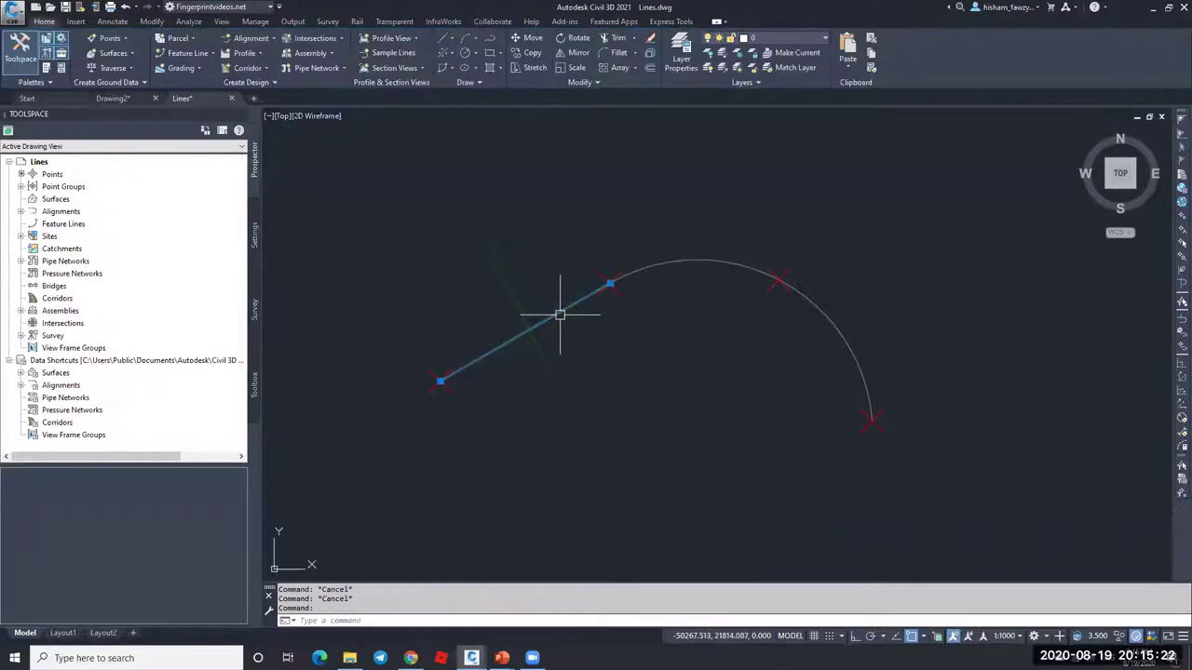
{"action": "left_click", "coordinate": [558, 54]}
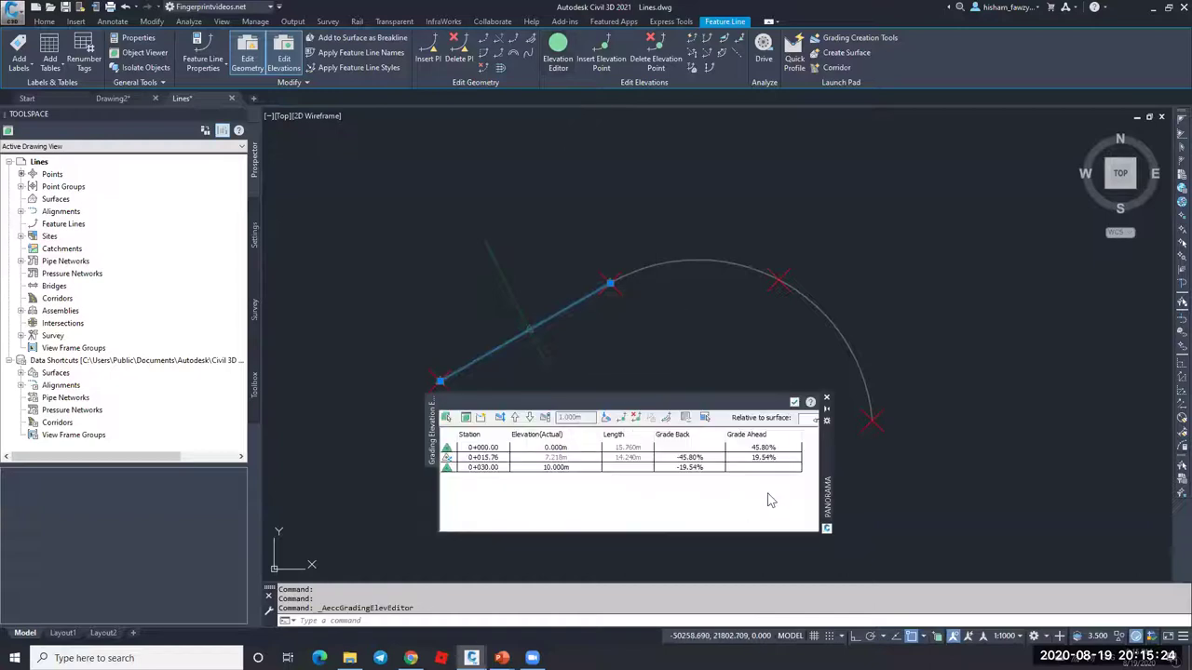
{"action": "mouse_move", "coordinate": [828, 463]}
{"action": "left_mouse_down"}
{"action": "mouse_move", "coordinate": [982, 411]}
{"action": "mouse_move", "coordinate": [1023, 416]}
{"action": "left_mouse_up"}
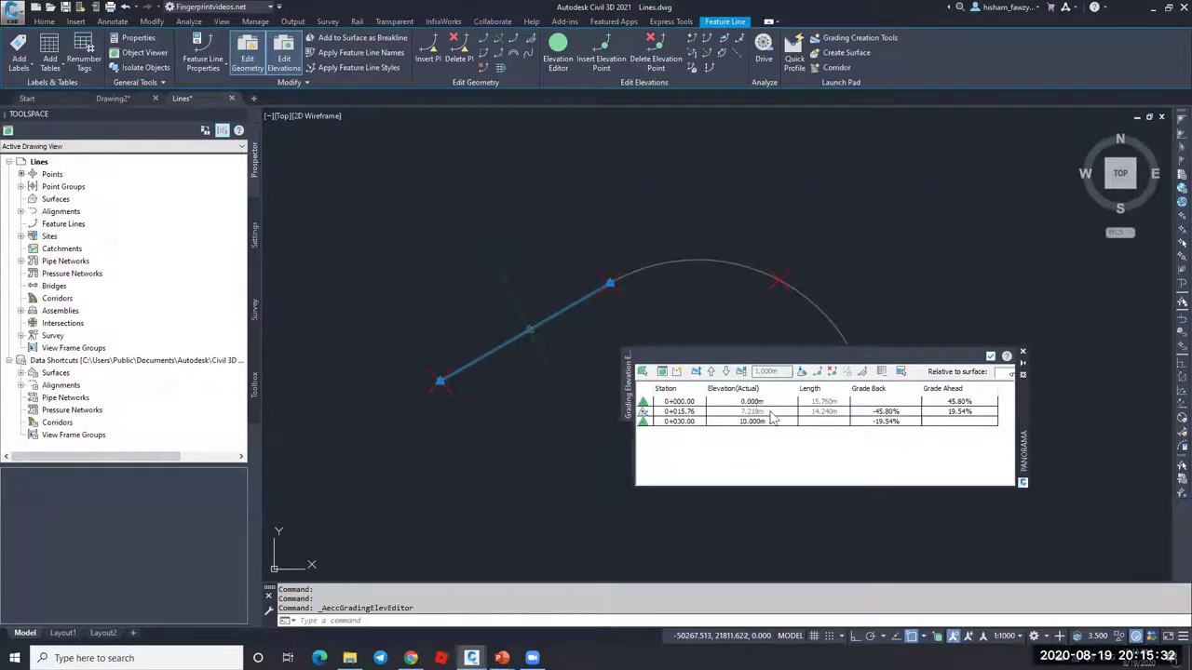
{"action": "left_click", "coordinate": [958, 404]}
{"action": "left_click", "coordinate": [927, 412]}
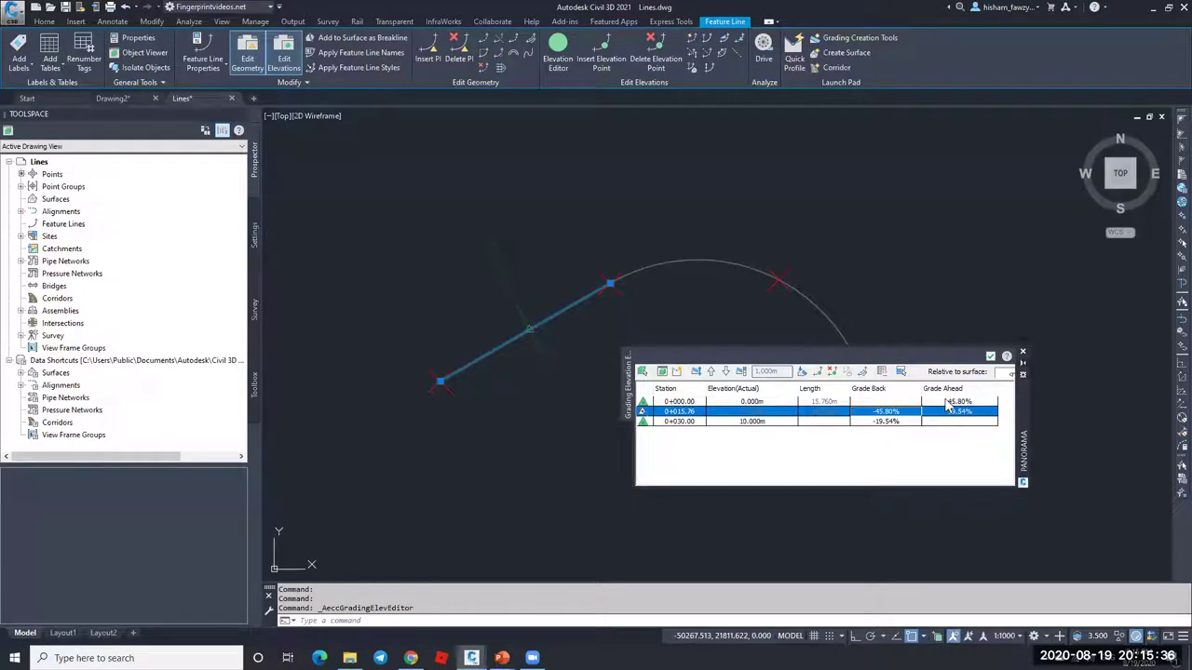
{"action": "left_click", "coordinate": [948, 402]}
{"action": "left_click", "coordinate": [904, 425]}
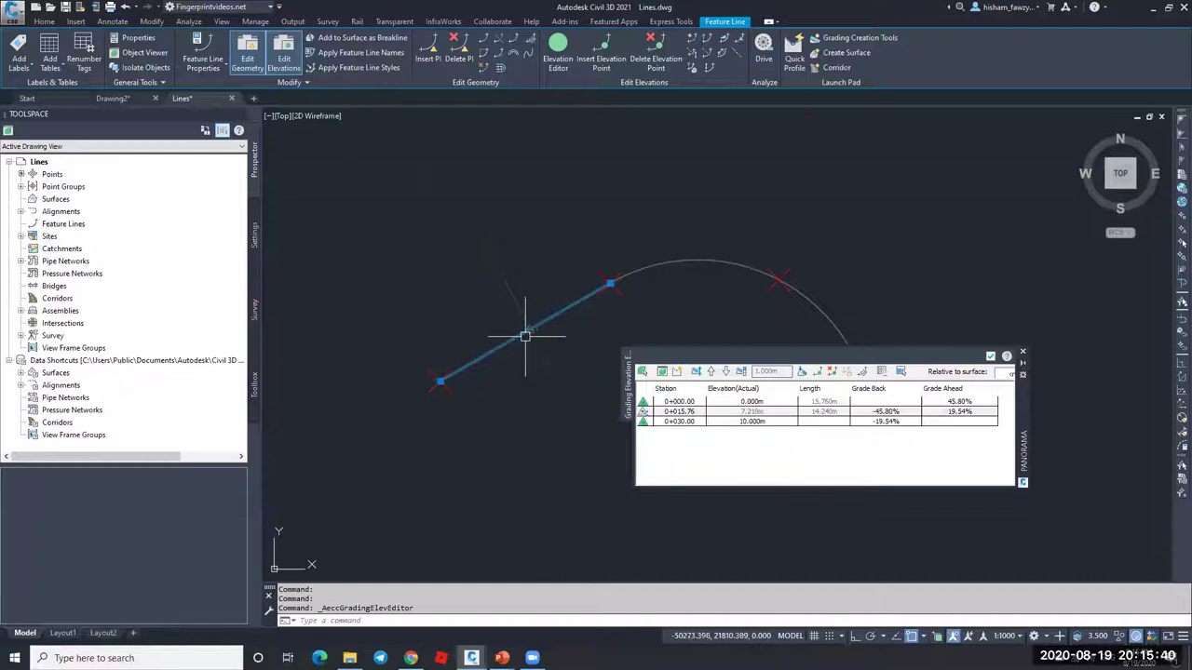
{"action": "scroll", "coordinate": [451, 302], "scroll_direction": "up", "scroll_amount": 3}
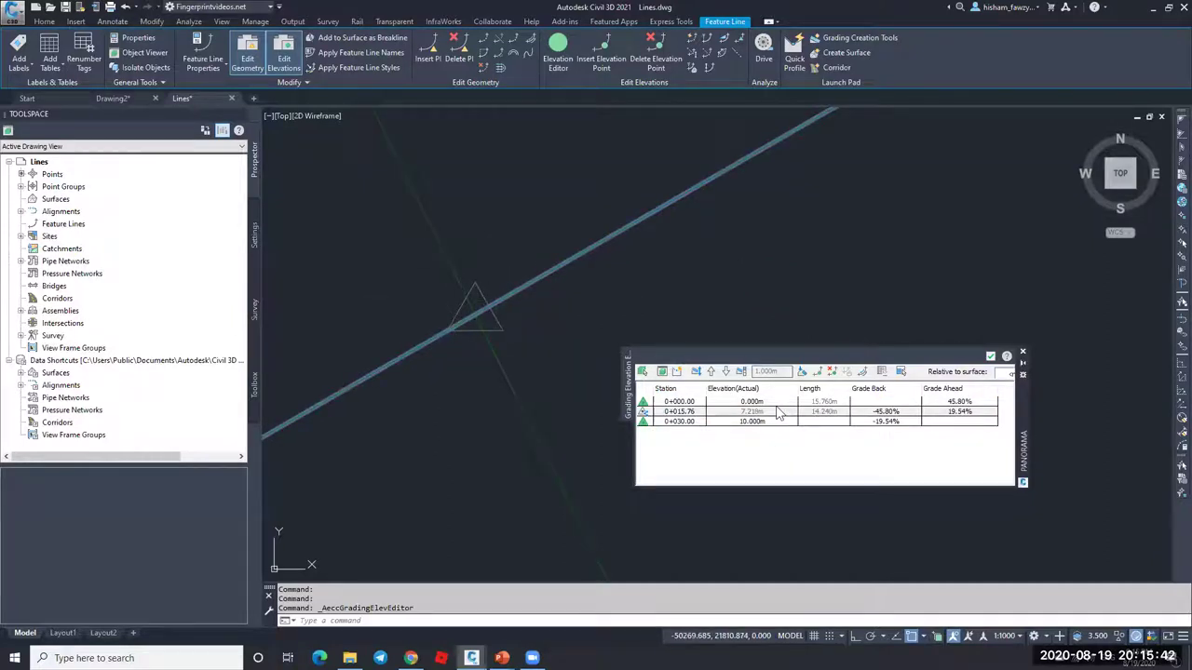
{"action": "scroll", "coordinate": [478, 330], "scroll_direction": "down", "scroll_amount": 3}
{"action": "scroll", "coordinate": [489, 331], "scroll_direction": "up", "scroll_amount": 2}
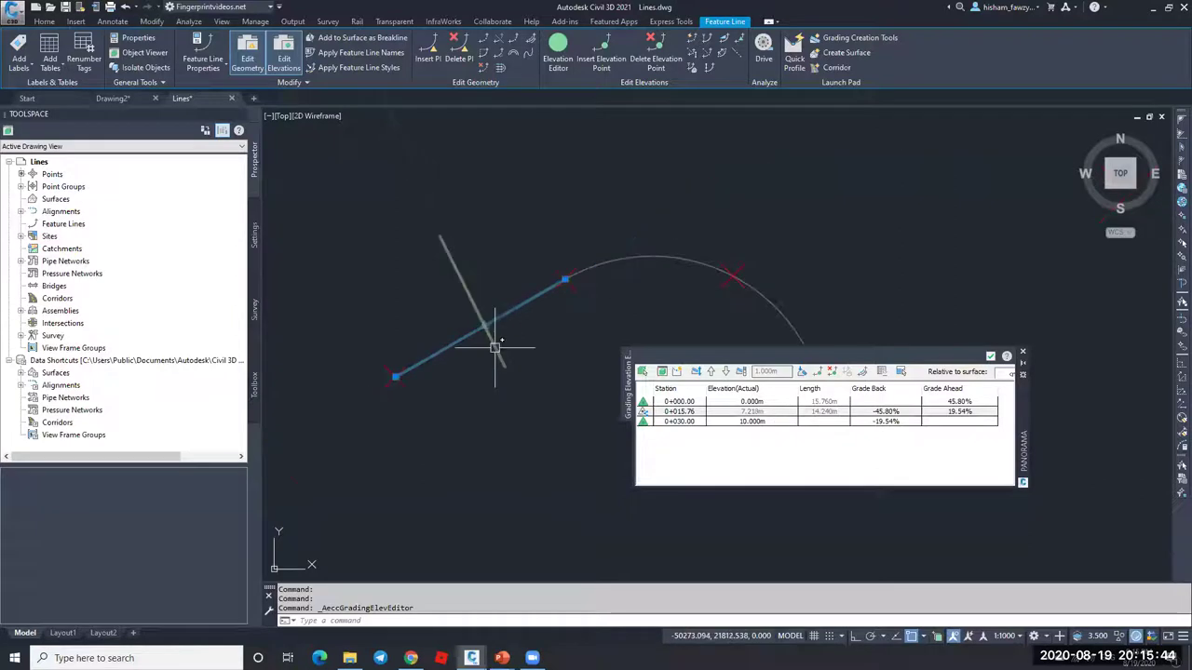
{"action": "left_click", "coordinate": [1022, 353]}
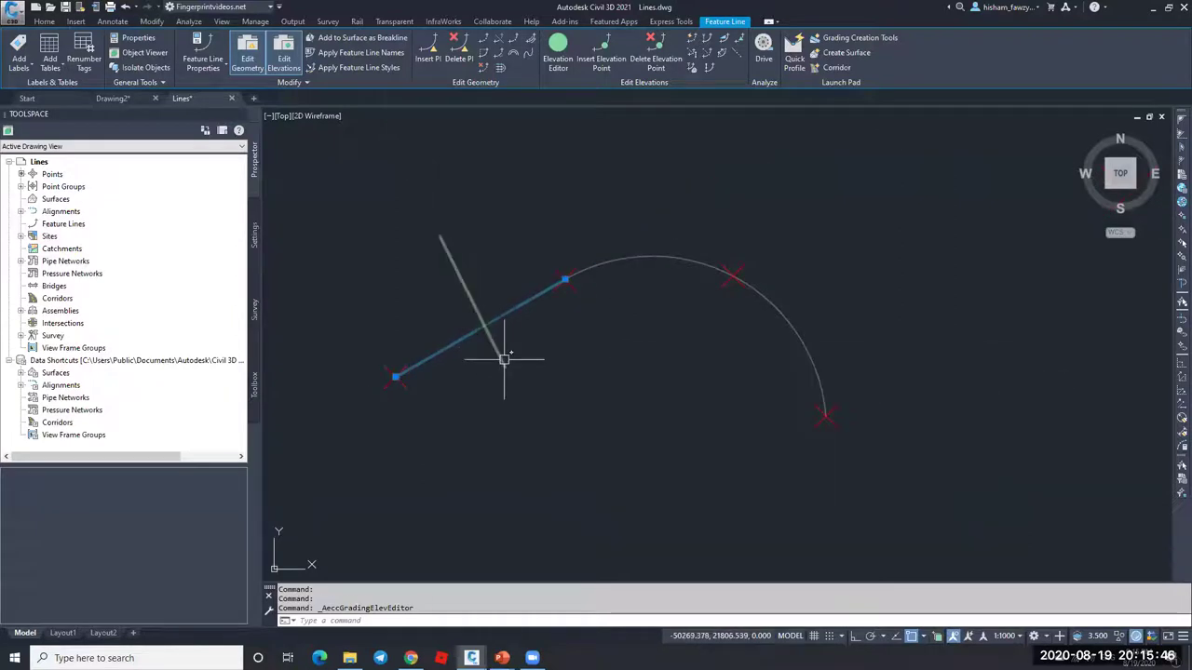
{"action": "key", "text": "Escape"}
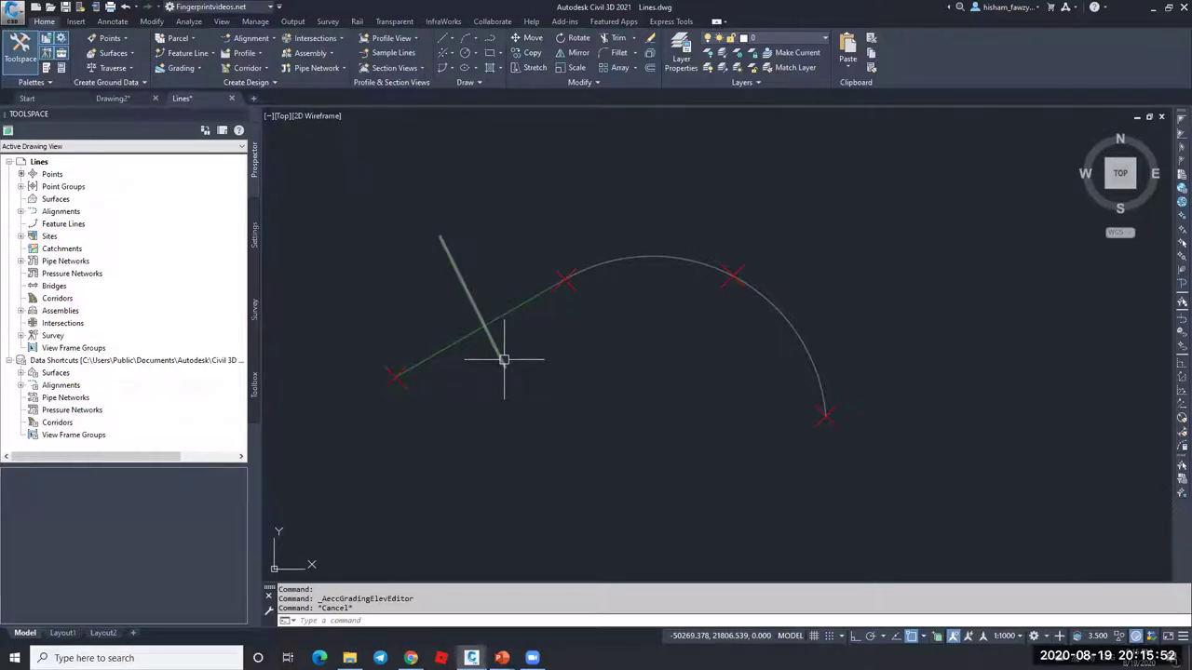
{"action": "key", "text": "Escape"}
Step: Erase both crossing feature lines
{"action": "left_click", "coordinate": [499, 340]}
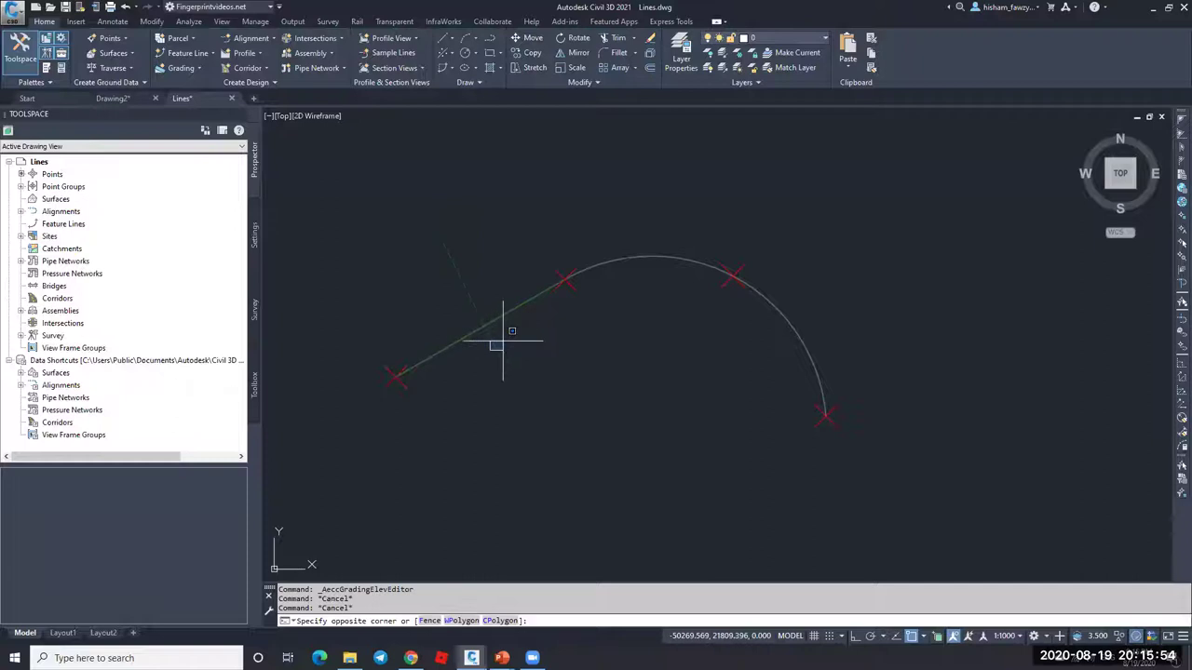
{"action": "key", "text": "Escape"}
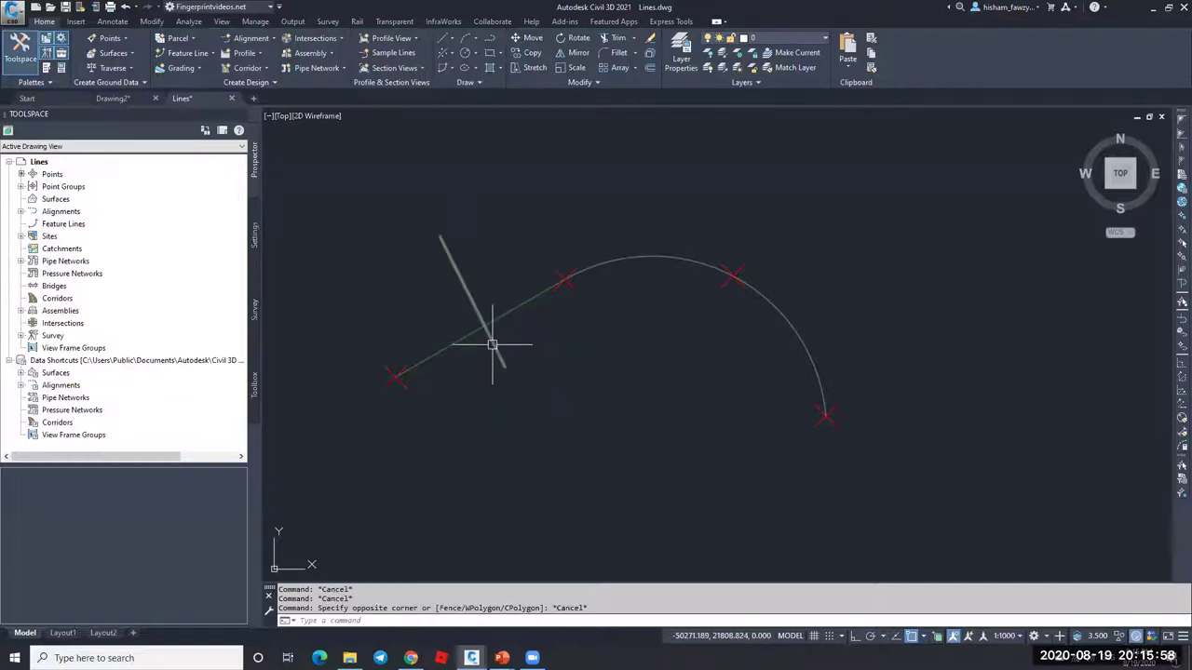
{"action": "left_click", "coordinate": [491, 345]}
{"action": "left_click", "coordinate": [505, 314]}
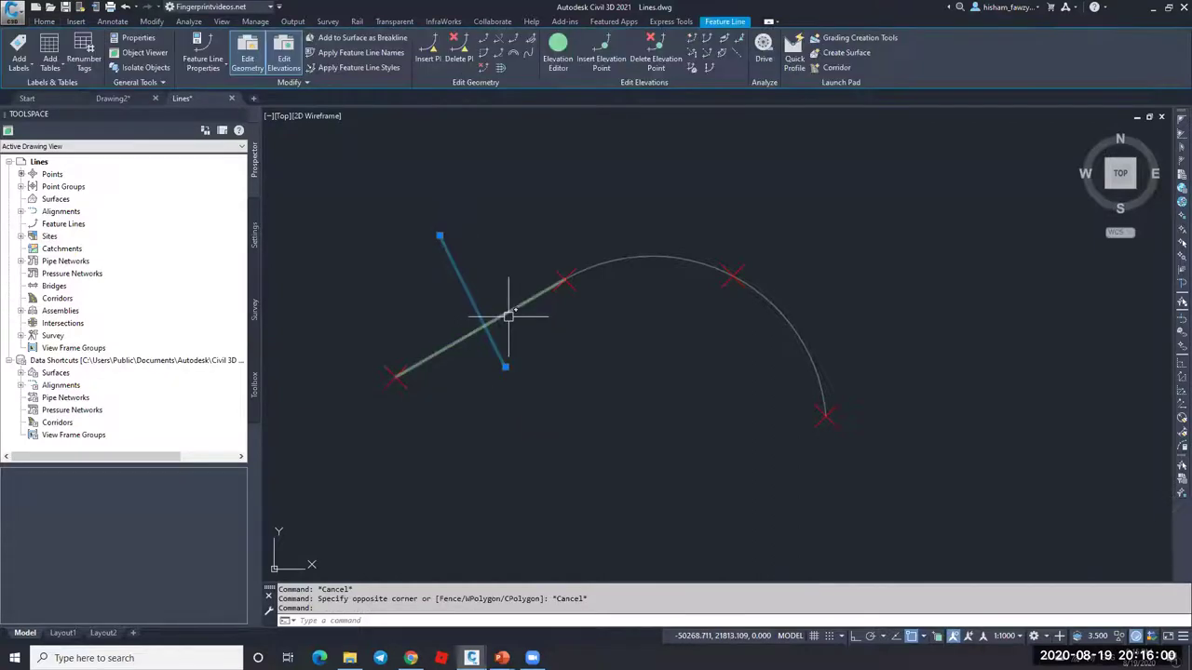
{"action": "key", "text": "Return"}
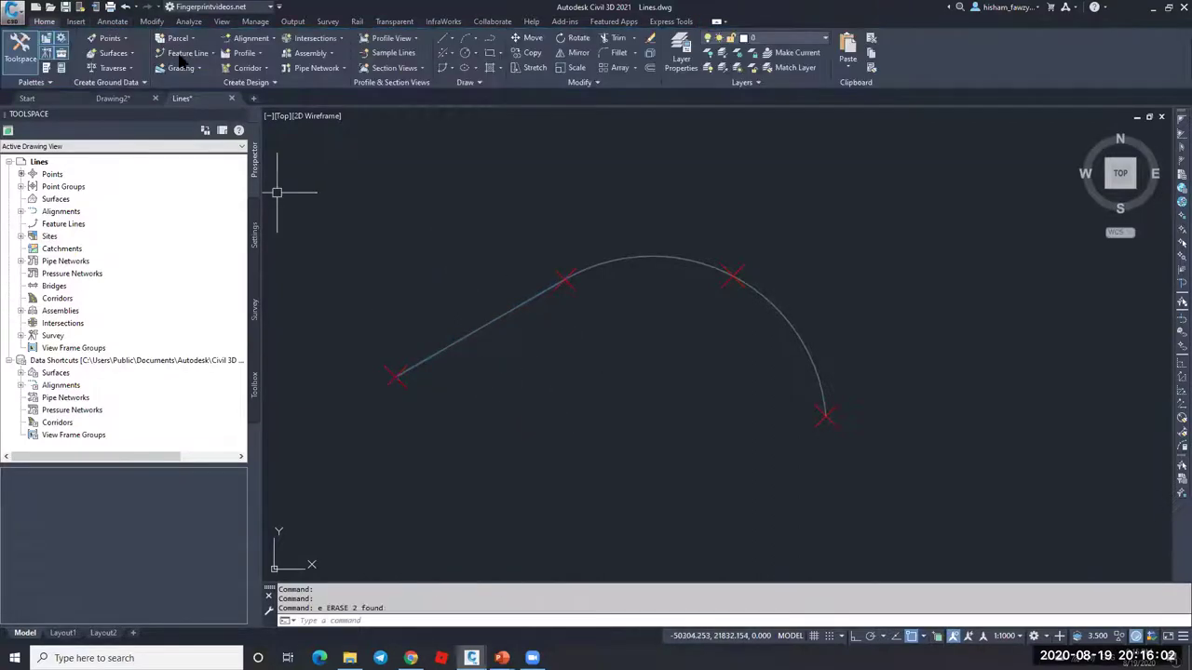
Step: Start a new feature line with its site set to <None>
{"action": "left_click", "coordinate": [200, 54]}
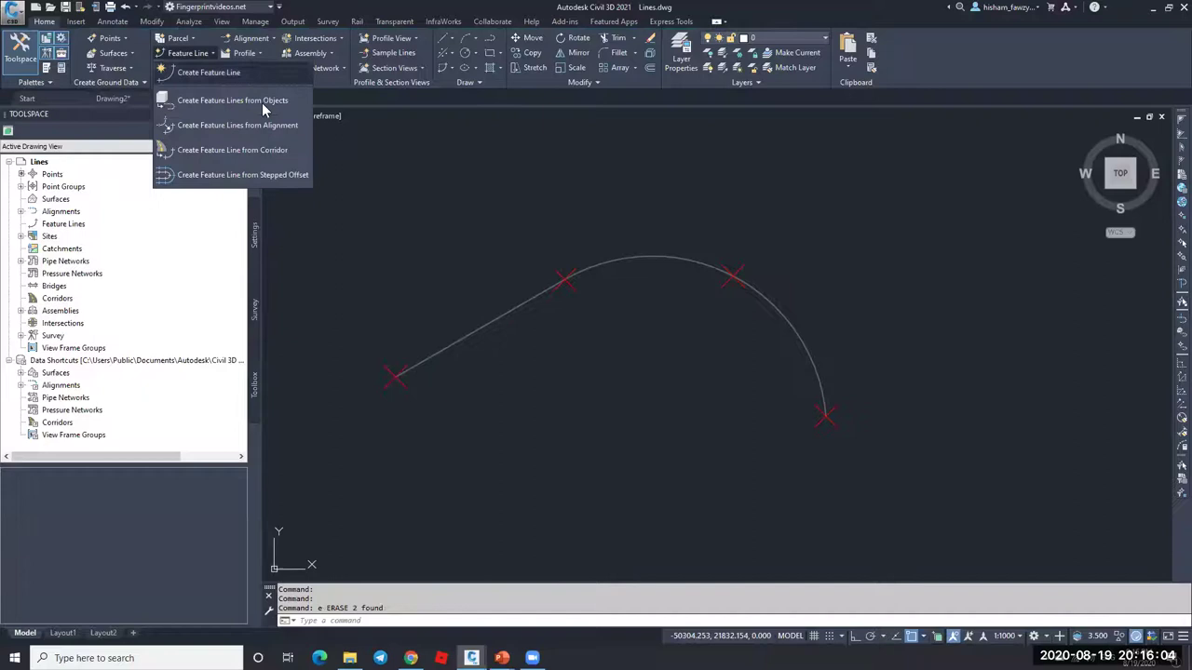
{"action": "left_click", "coordinate": [250, 73]}
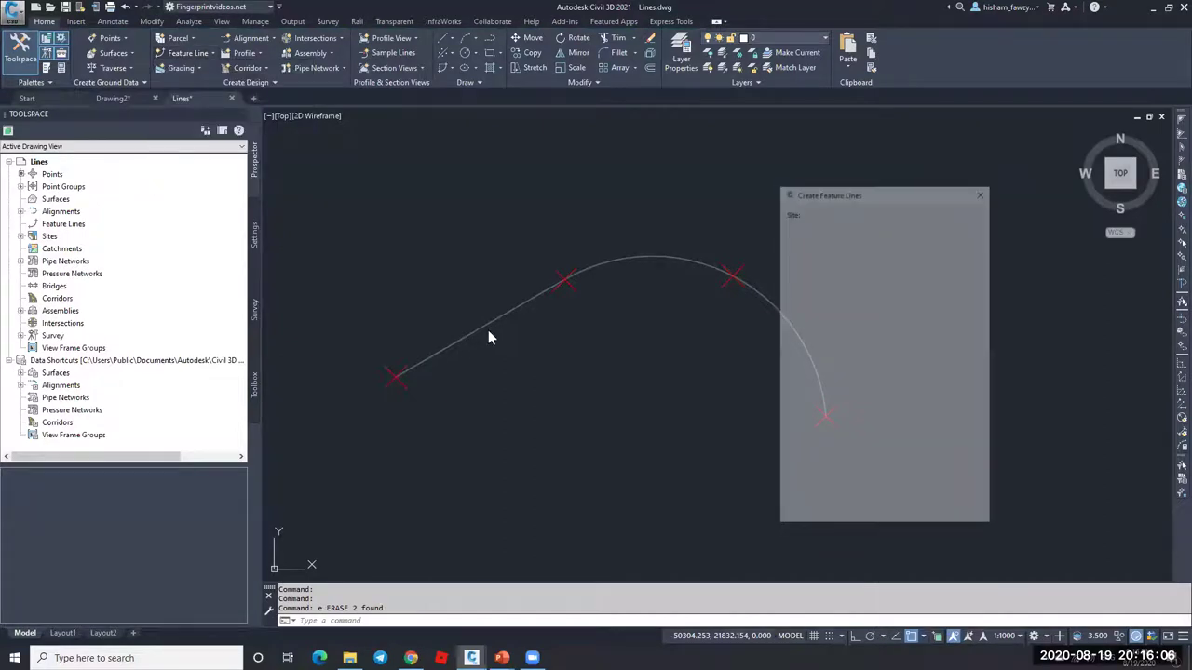
{"action": "left_click", "coordinate": [835, 228]}
{"action": "left_click", "coordinate": [825, 239]}
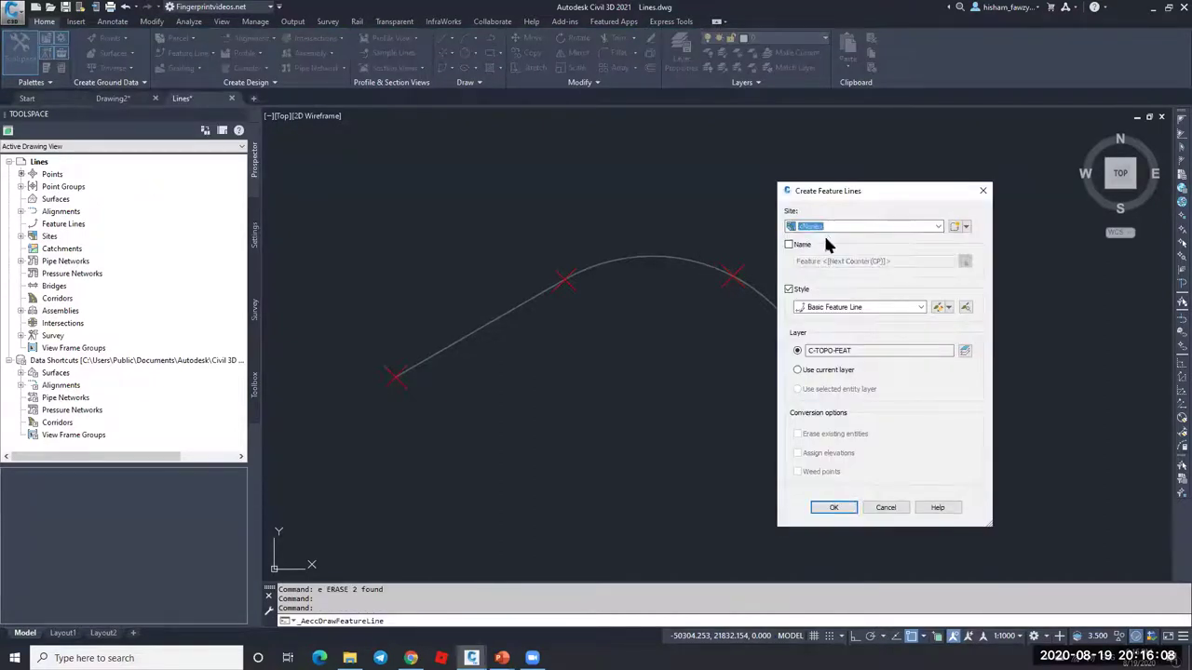
{"action": "left_click", "coordinate": [834, 509]}
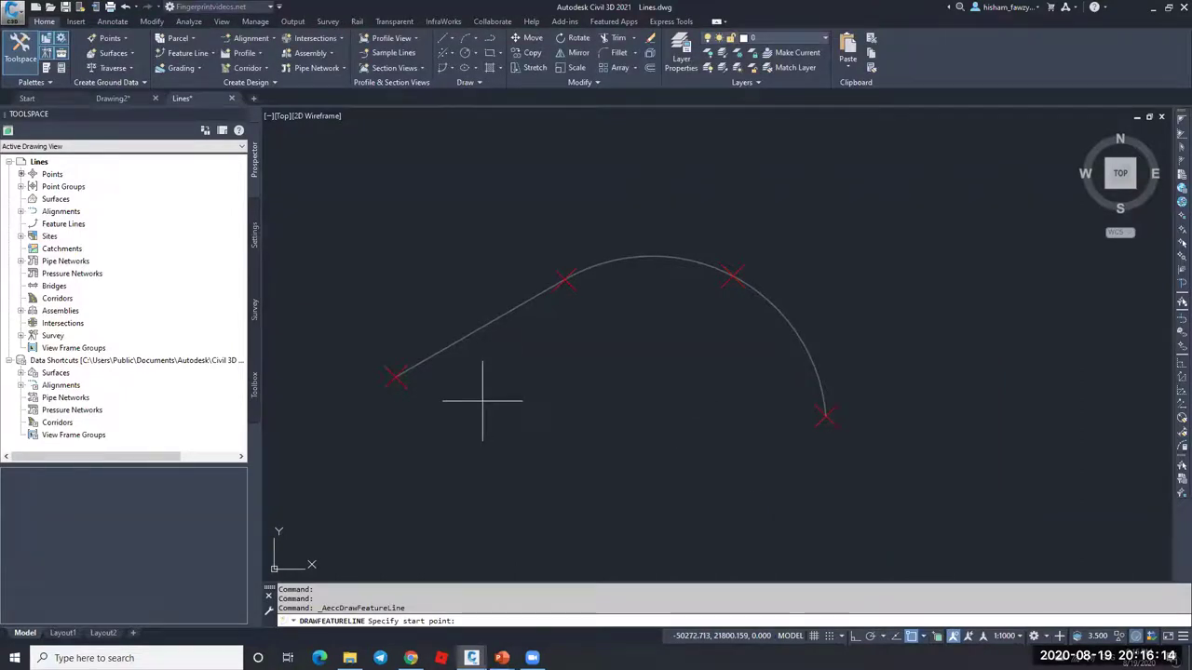
Step: Place points at the left marker (elevation 0) and middle marker (elevation 10), then switch to arc
{"action": "left_click", "coordinate": [396, 377]}
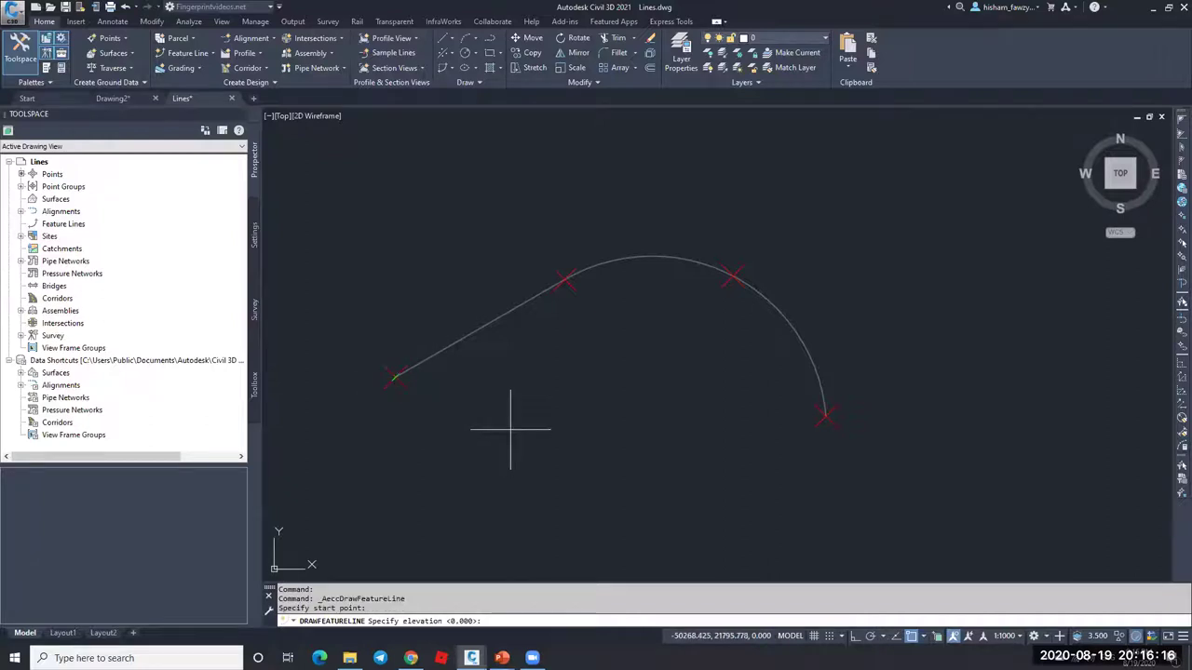
{"action": "key", "text": "Return"}
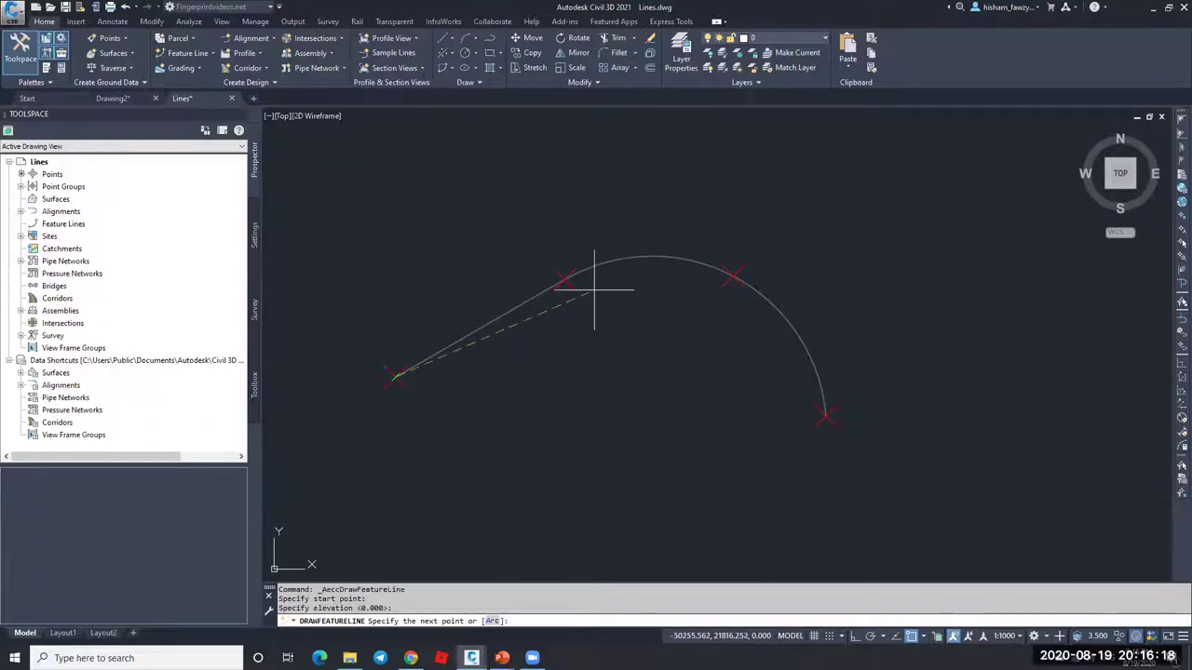
{"action": "left_click", "coordinate": [565, 278]}
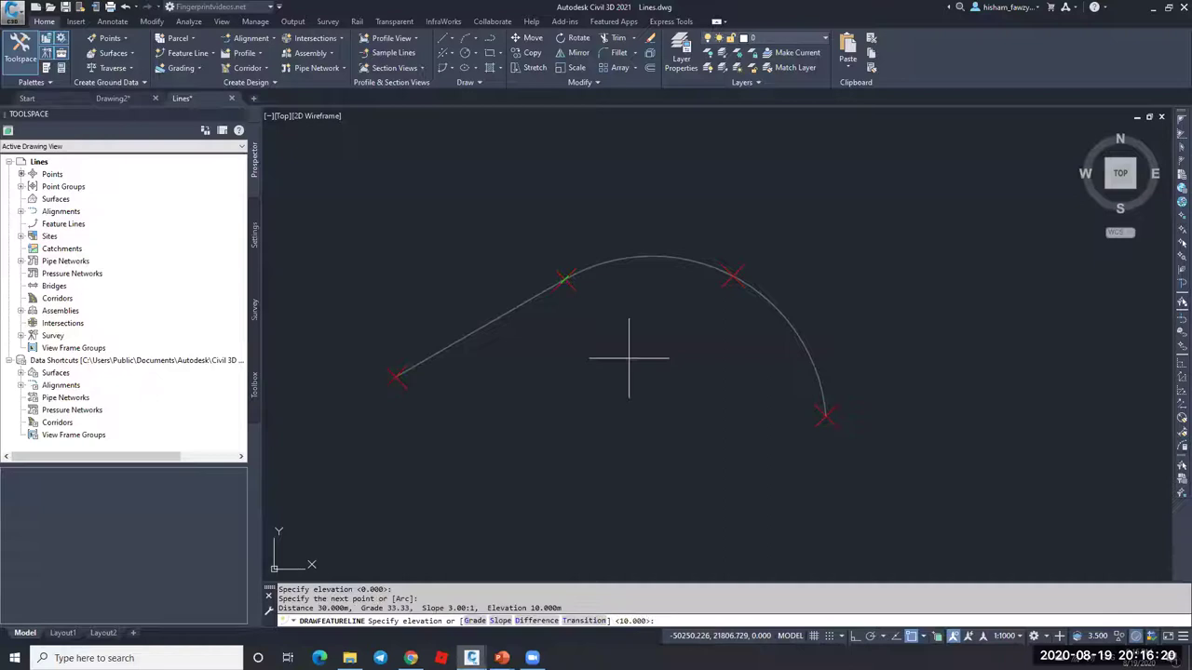
{"action": "key", "text": "Return"}
{"action": "type", "text": "A"}
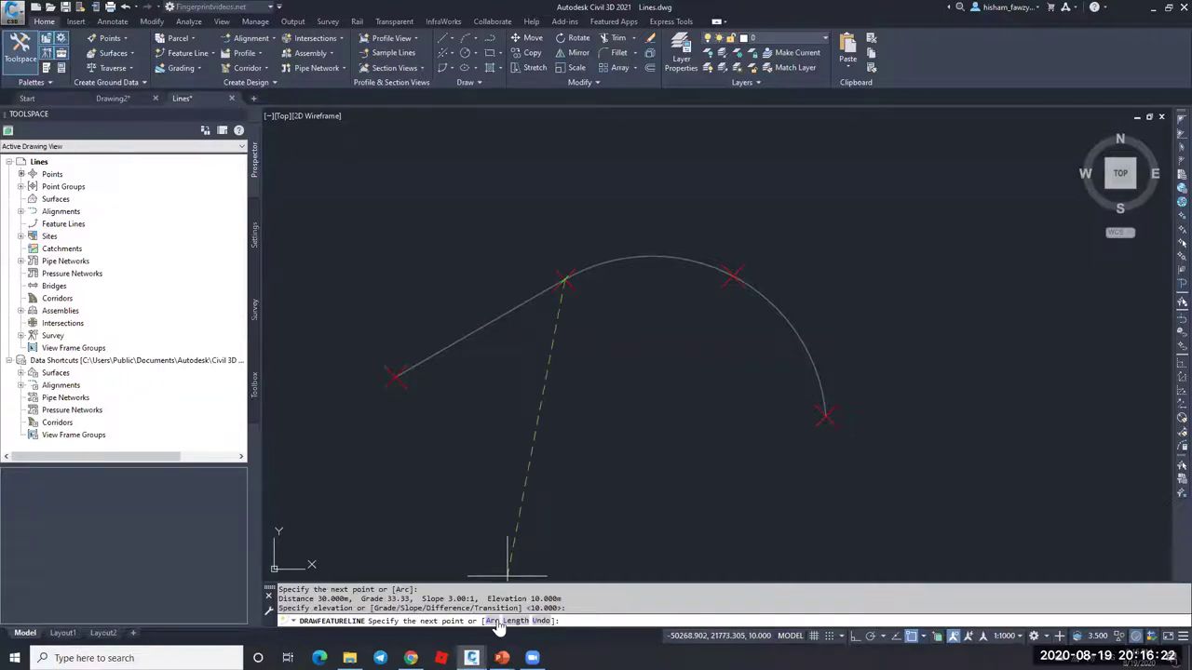
{"action": "key", "text": "Return"}
Step: Draw the arc through a 5 m vertex to the lower-right marker at 2 m, and finish
{"action": "left_click", "coordinate": [733, 275]}
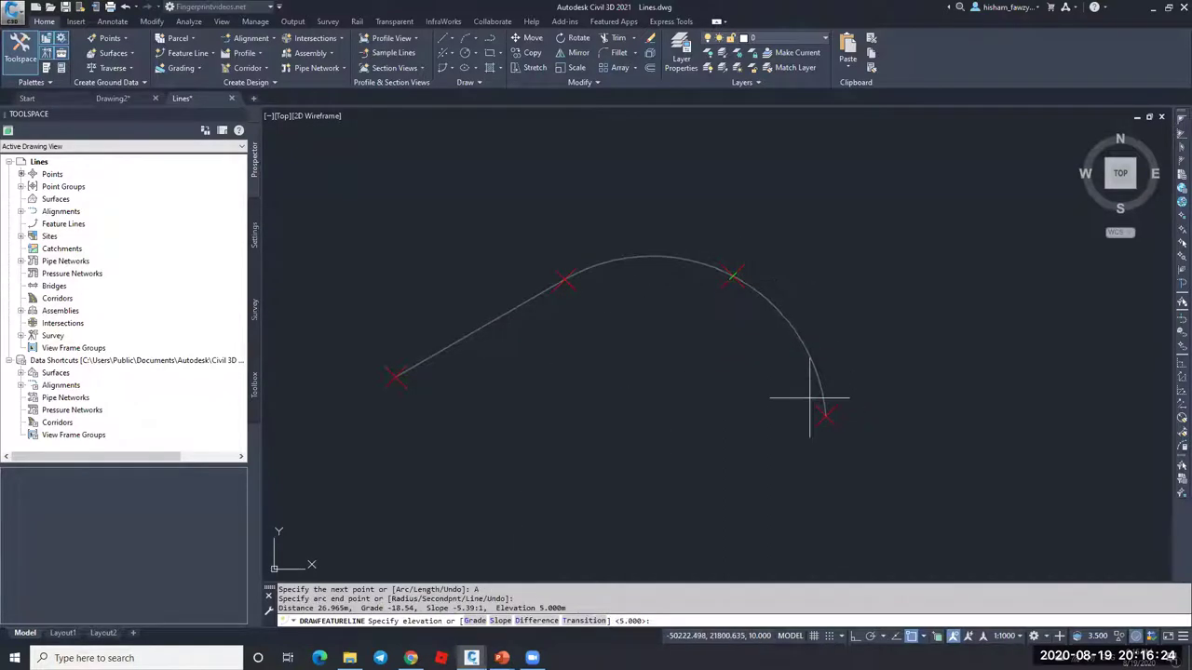
{"action": "key", "text": "Return"}
{"action": "left_click", "coordinate": [826, 415]}
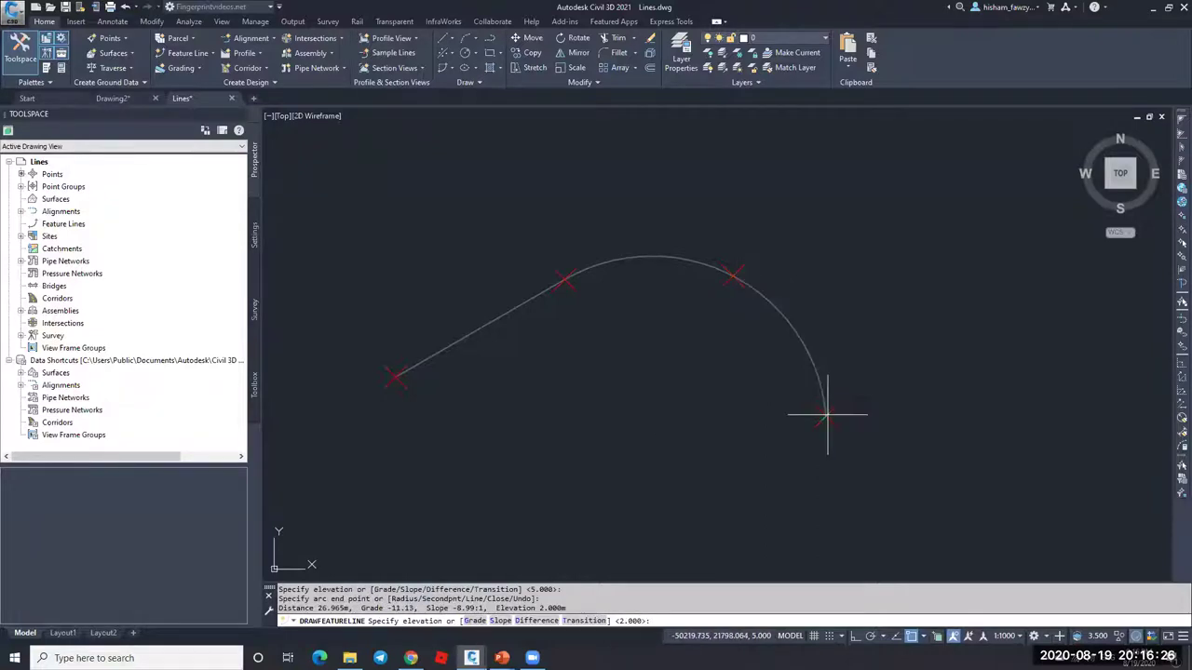
{"action": "key", "text": "Return"}
{"action": "key", "text": "Escape"}
{"action": "left_click", "coordinate": [799, 331]}
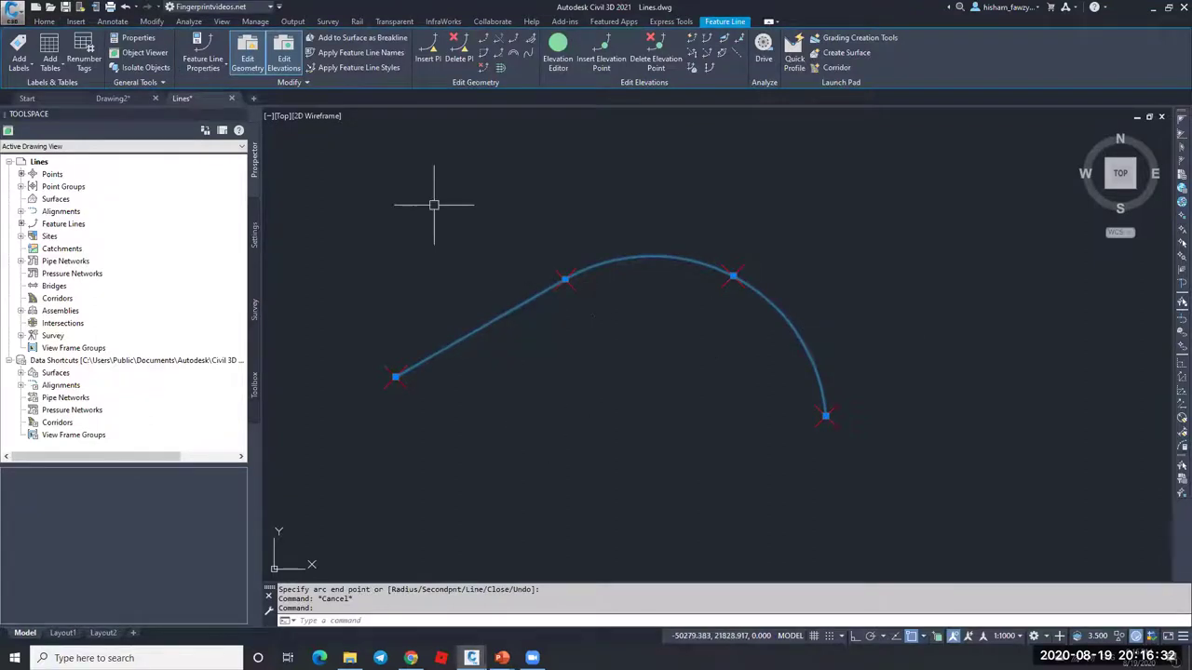
{"action": "key", "text": "Escape"}
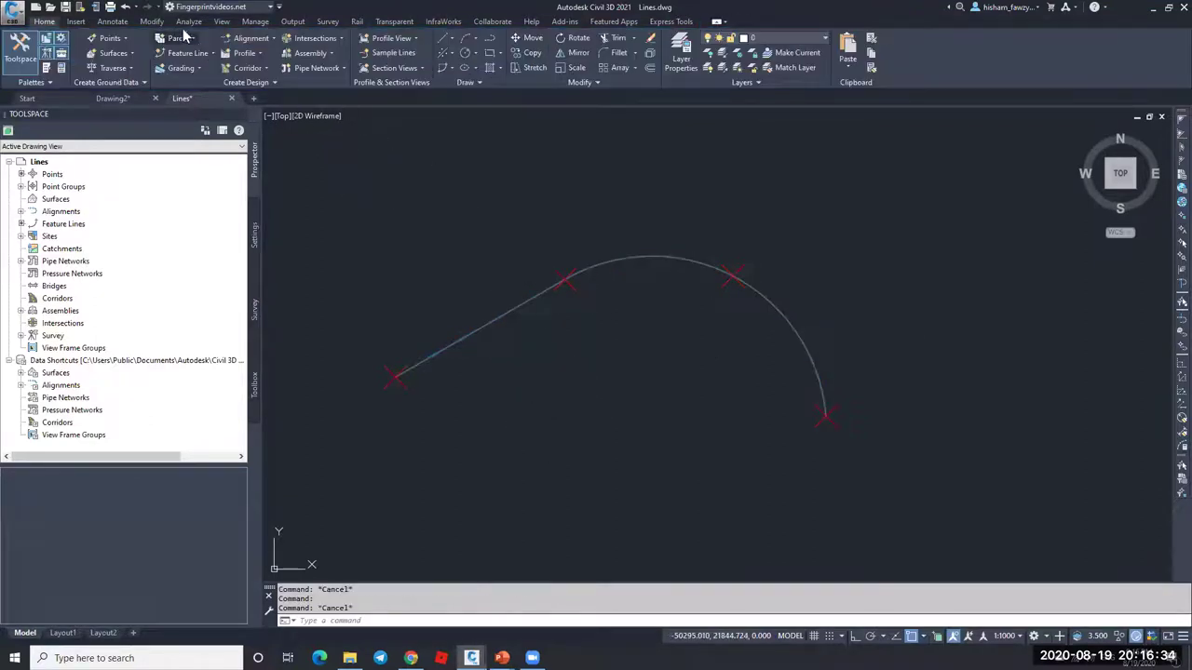
{"action": "left_click", "coordinate": [225, 43]}
{"action": "left_click", "coordinate": [203, 56]}
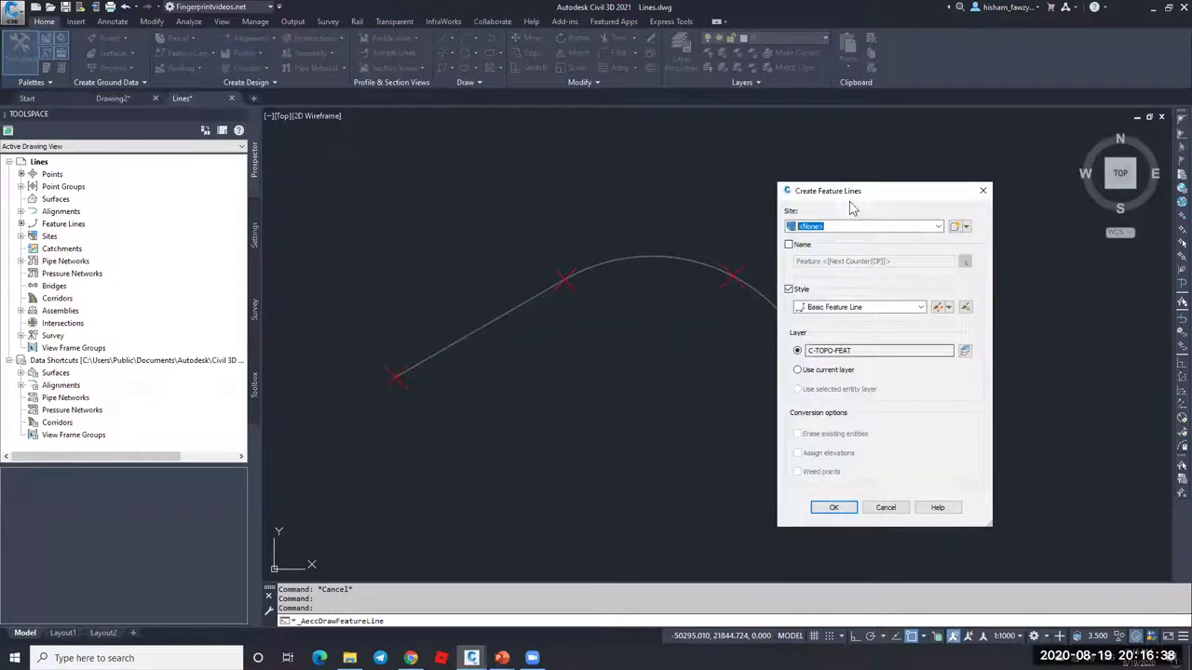
{"action": "left_click", "coordinate": [832, 507]}
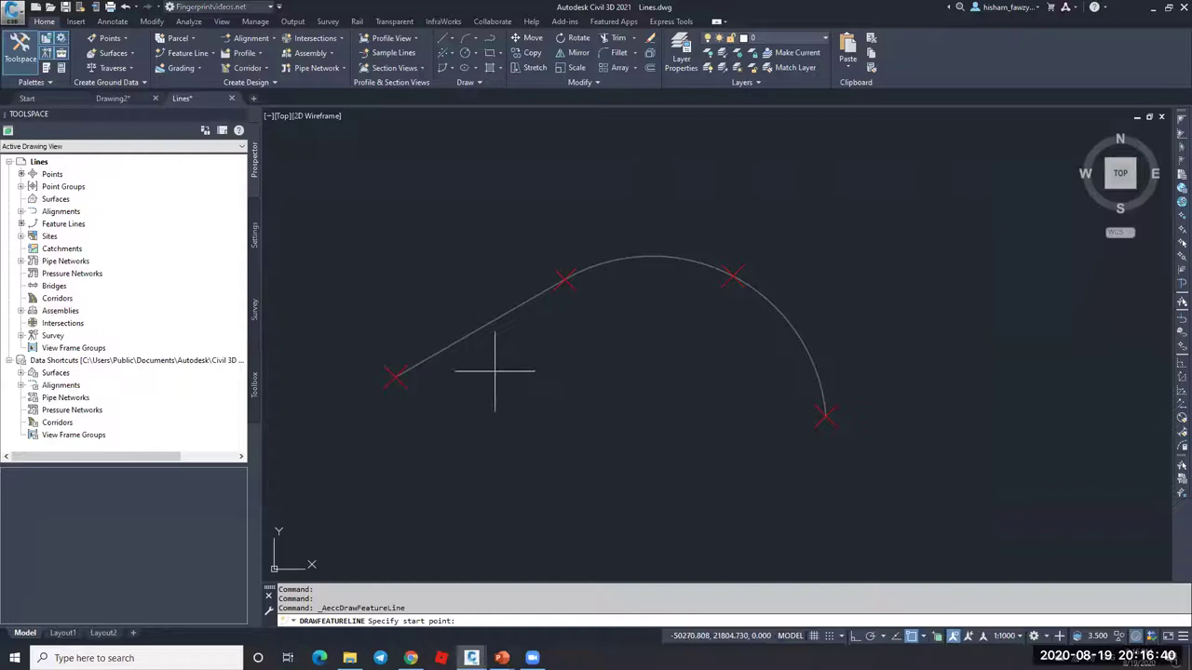
{"action": "type", "text": "10"}
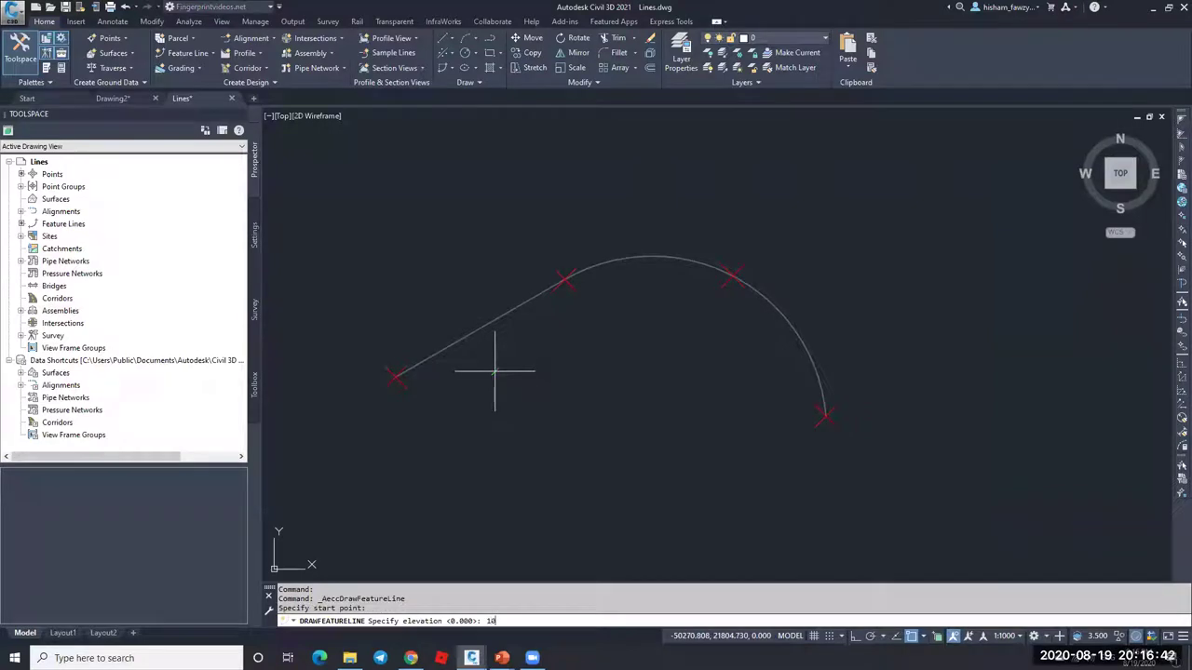
{"action": "key", "text": "Return"}
{"action": "left_click", "coordinate": [440, 244]}
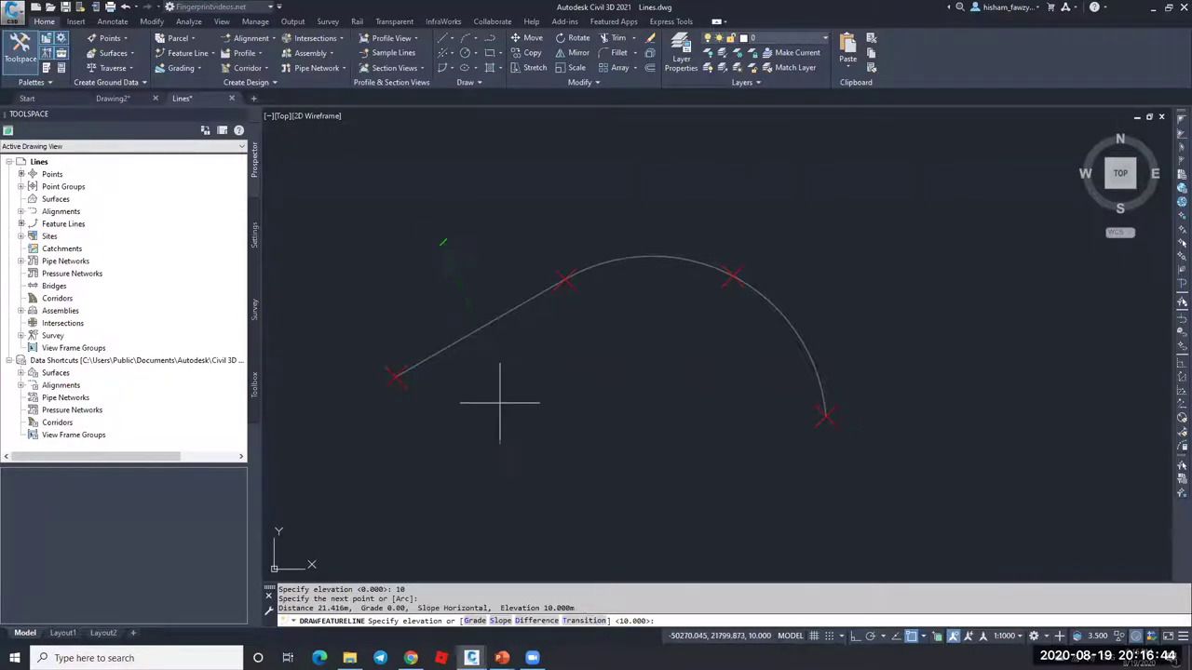
{"action": "type", "text": "15"}
{"action": "key", "text": "Return"}
{"action": "key", "text": "Escape"}
{"action": "left_click", "coordinate": [522, 302]}
{"action": "left_click", "coordinate": [558, 48]}
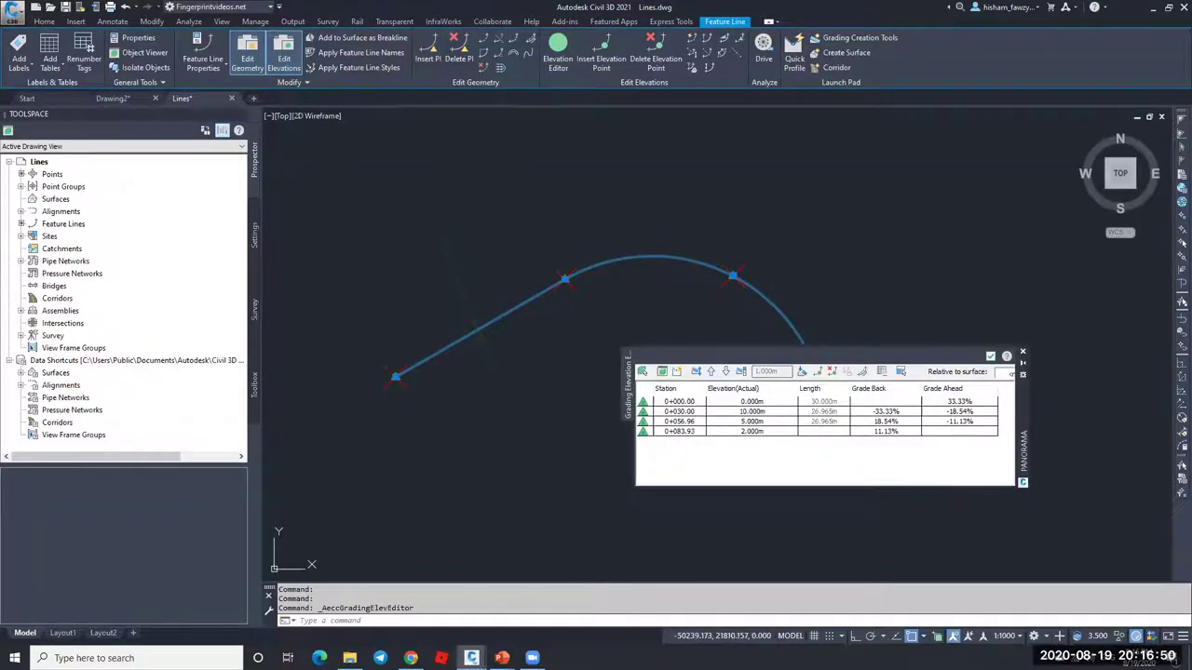
{"action": "key", "text": "Escape"}
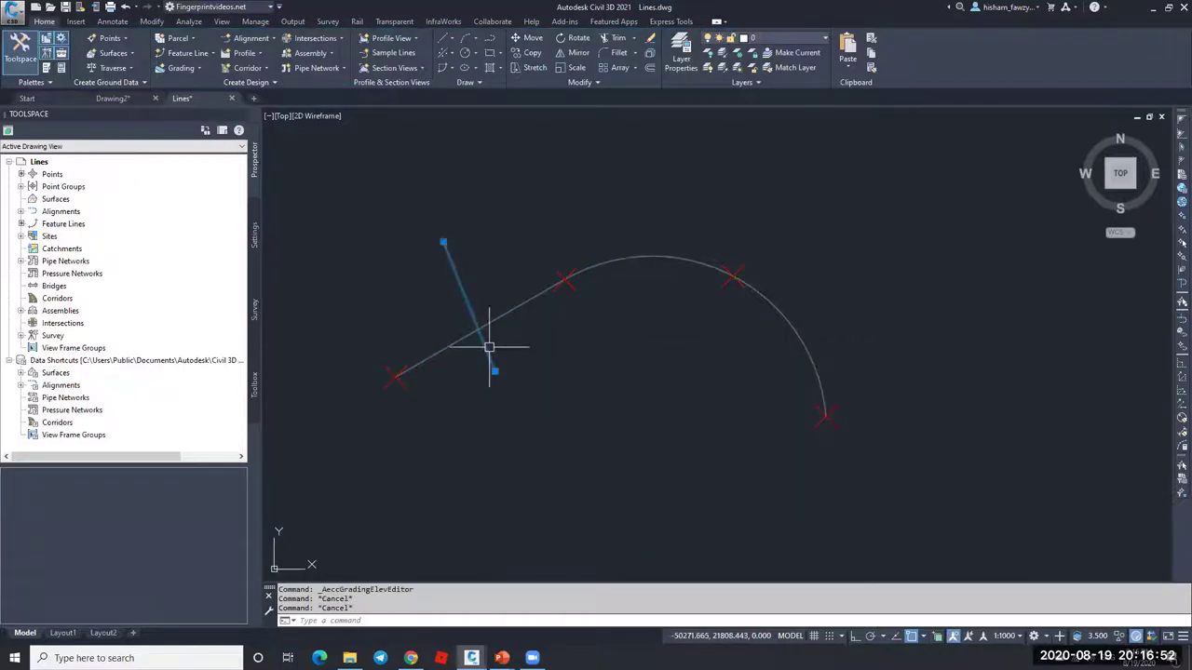
{"action": "left_click", "coordinate": [484, 341]}
{"action": "left_click", "coordinate": [558, 49]}
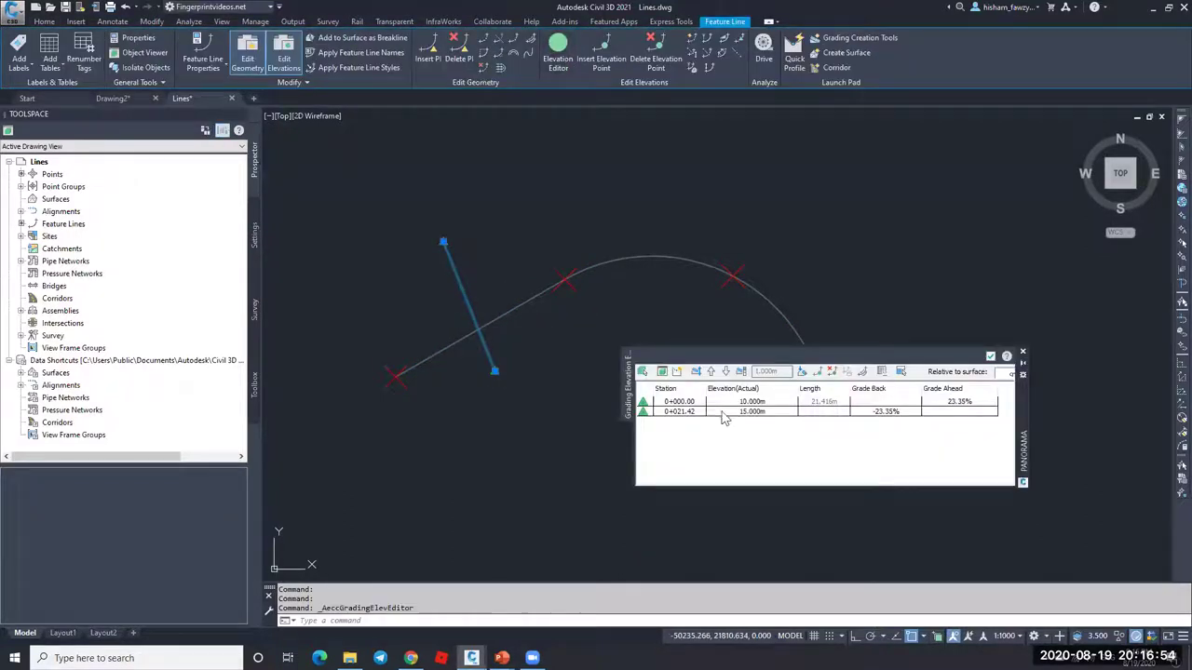
{"action": "left_click", "coordinate": [1023, 352]}
{"action": "key", "text": "Escape"}
{"action": "left_click", "coordinate": [491, 341]}
{"action": "key", "text": "Delete"}
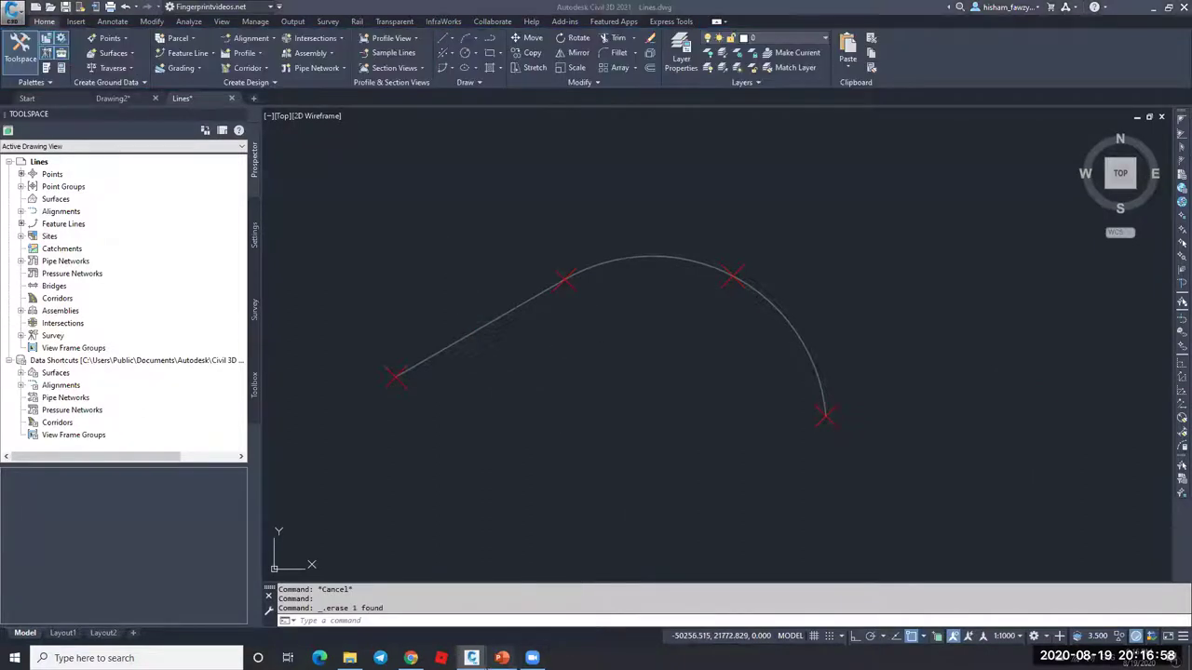
{"action": "left_click", "coordinate": [570, 601]}
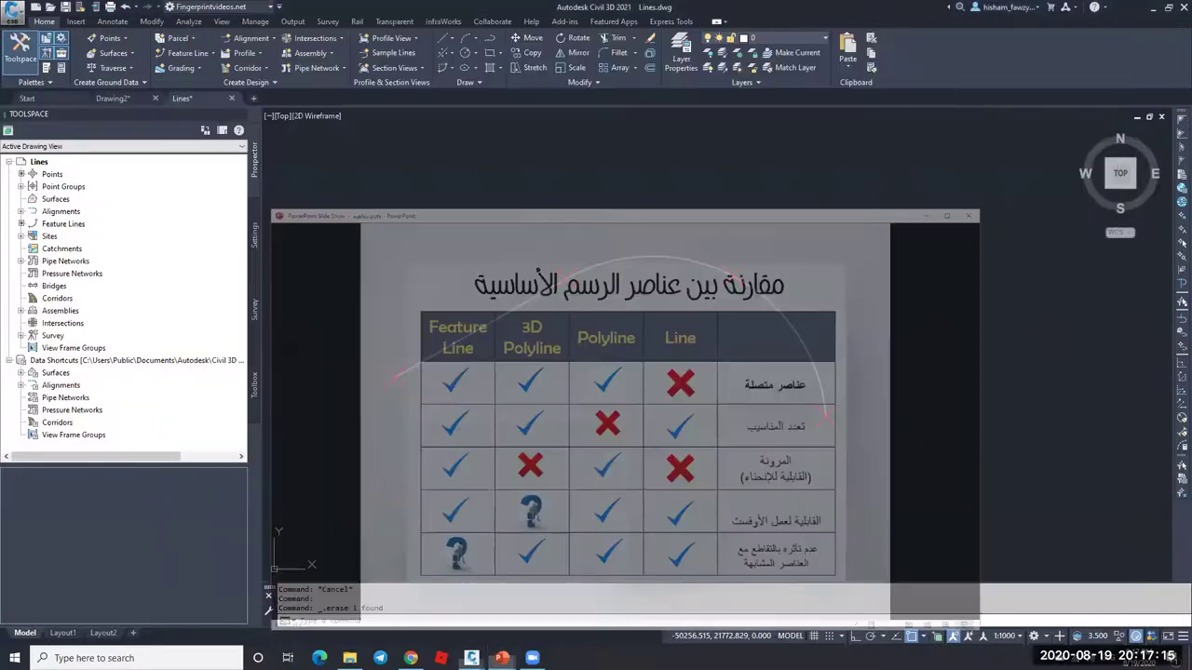
{"action": "left_click", "coordinate": [1044, 33]}
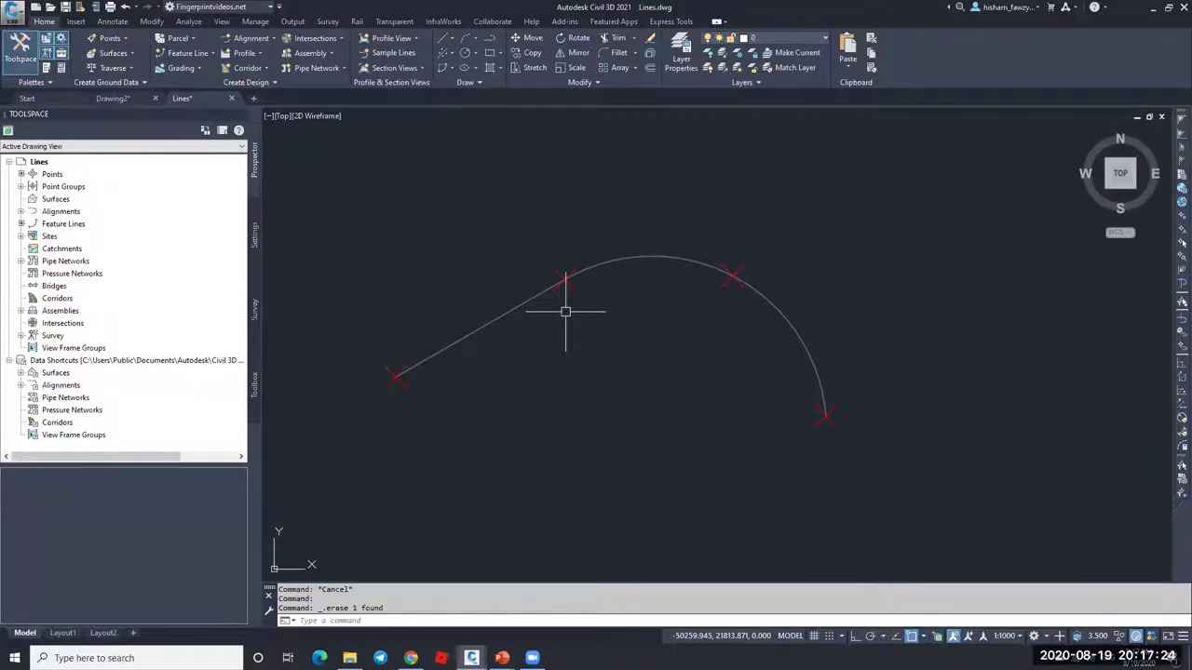
Step: In Drawing2, expand Surfaces > EG > Definition > Boundaries and start the RECTANG command
{"action": "left_click", "coordinate": [116, 98]}
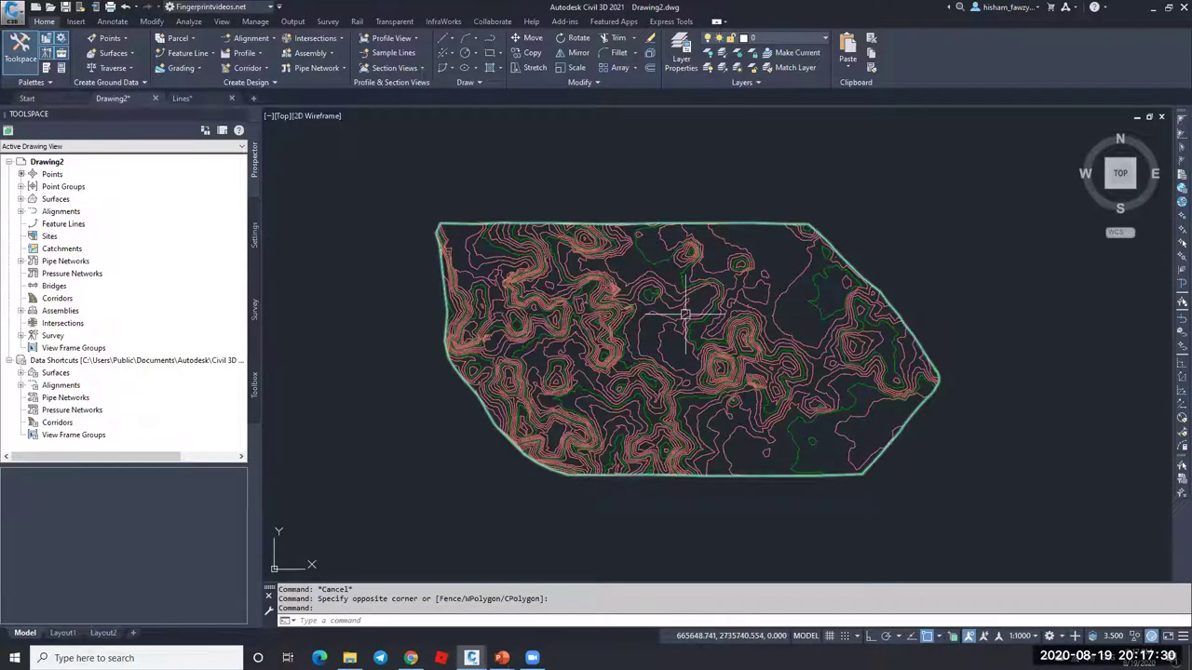
{"action": "left_click", "coordinate": [22, 200]}
{"action": "left_click", "coordinate": [33, 212]}
{"action": "left_click", "coordinate": [43, 249]}
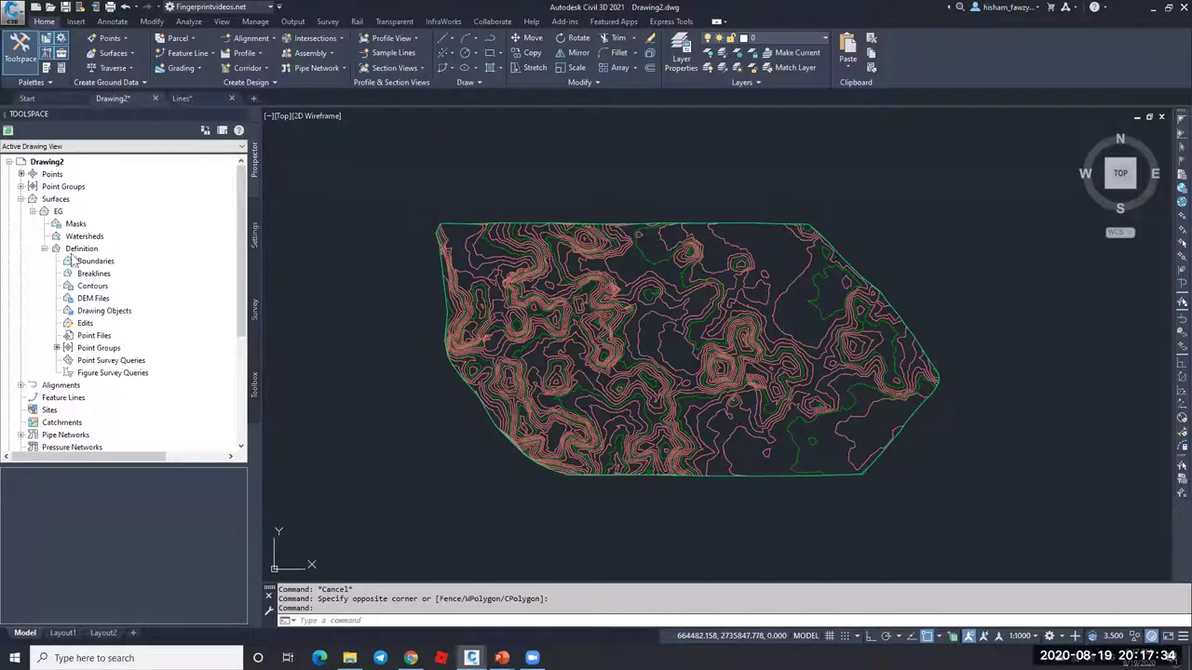
{"action": "left_click", "coordinate": [109, 264]}
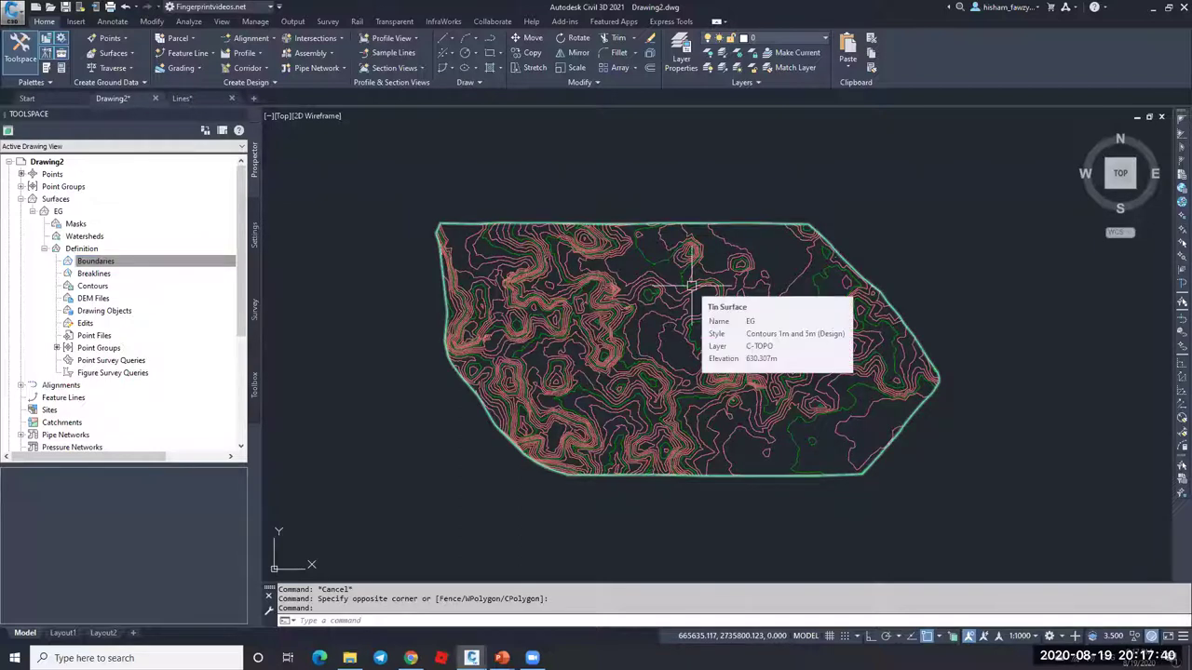
{"action": "type", "text": "rec"}
{"action": "key", "text": "Return"}
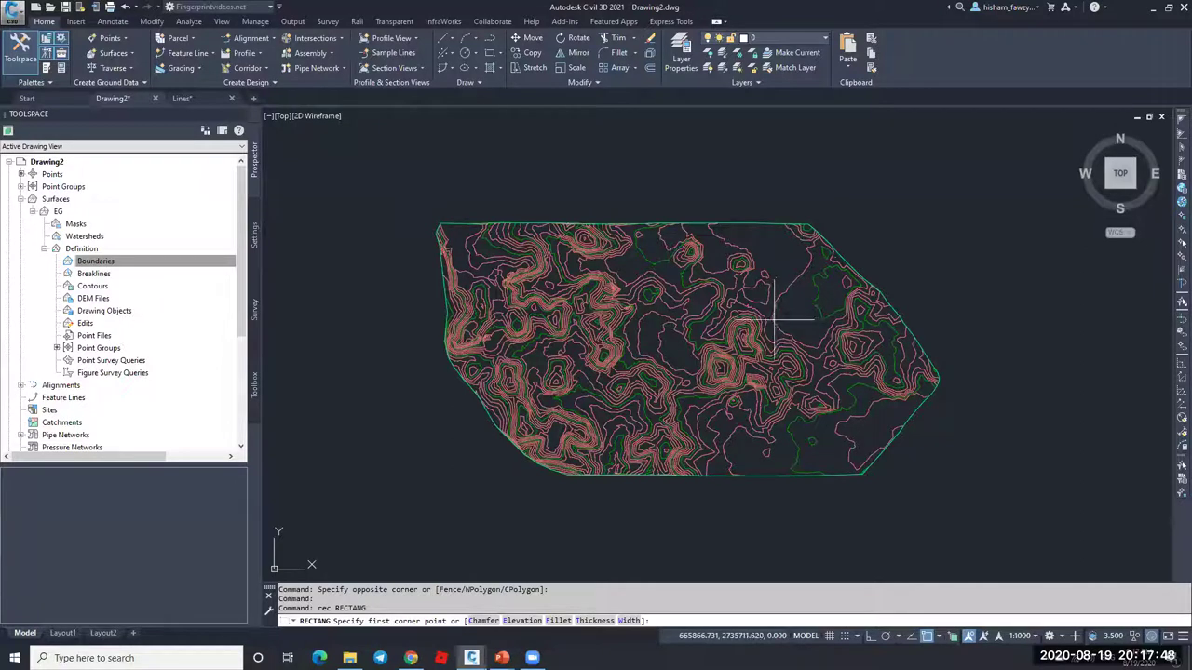
Step: Draw a rectangle across the EG surface
{"action": "left_click", "coordinate": [786, 254]}
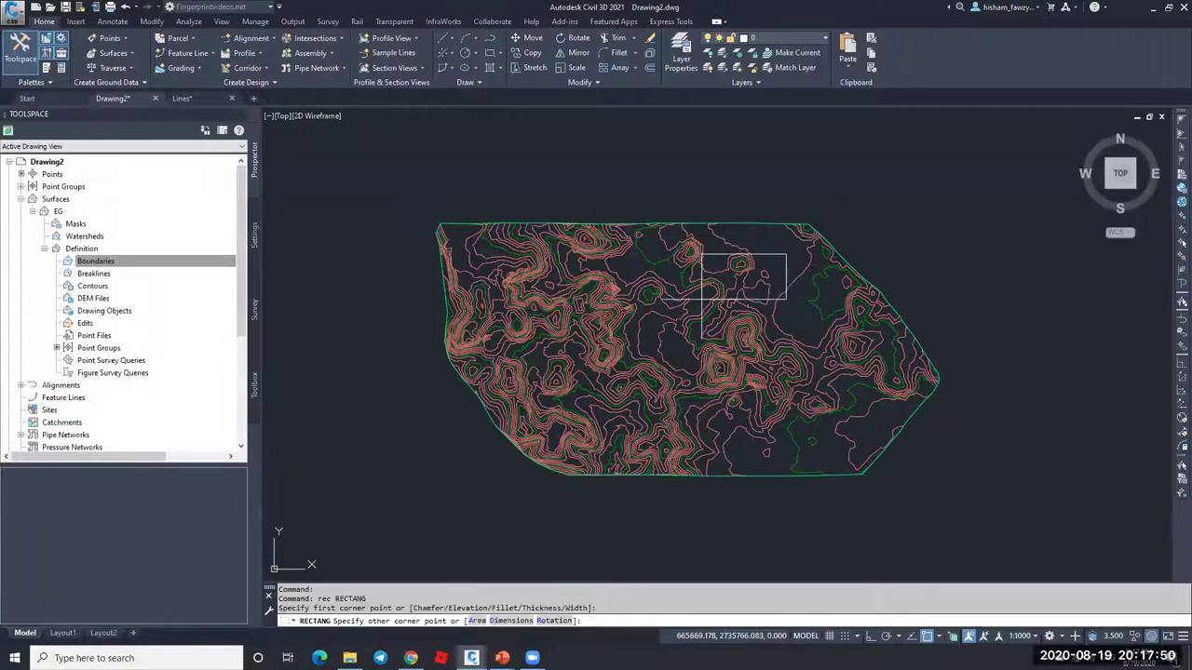
{"action": "left_click", "coordinate": [536, 437]}
{"action": "key", "text": "Escape"}
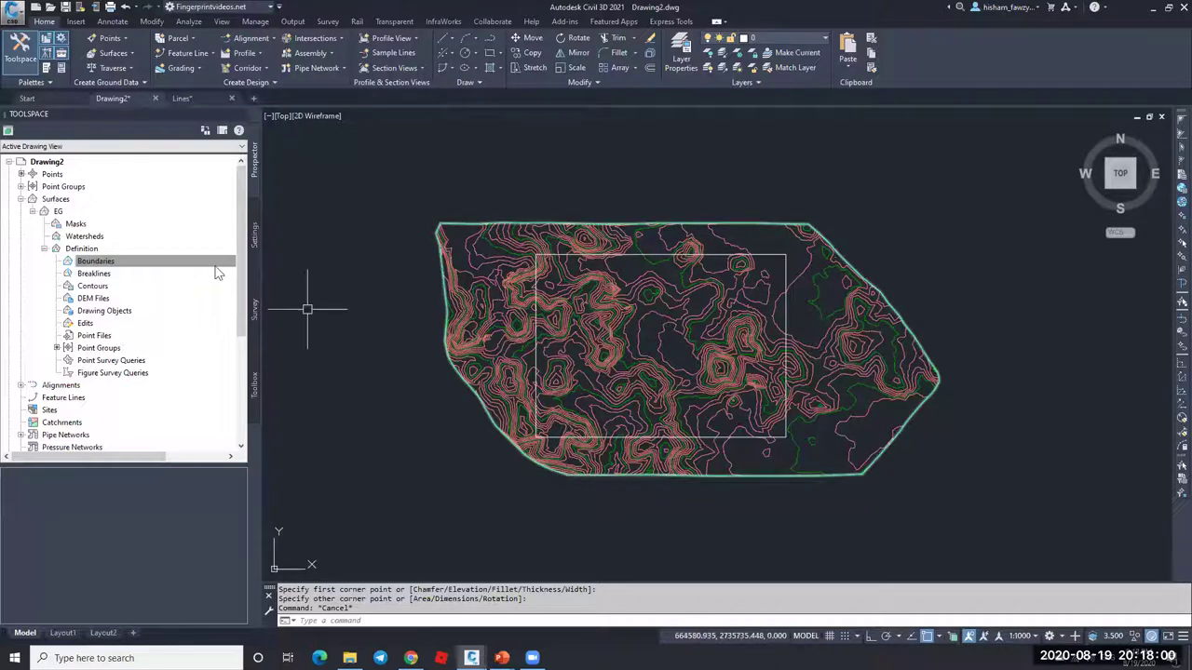
Step: Add an Outer boundary to EG using the rectangle, trimming the surface to it
{"action": "left_click", "coordinate": [146, 264]}
{"action": "right_click", "coordinate": [144, 265]}
{"action": "left_click", "coordinate": [176, 268]}
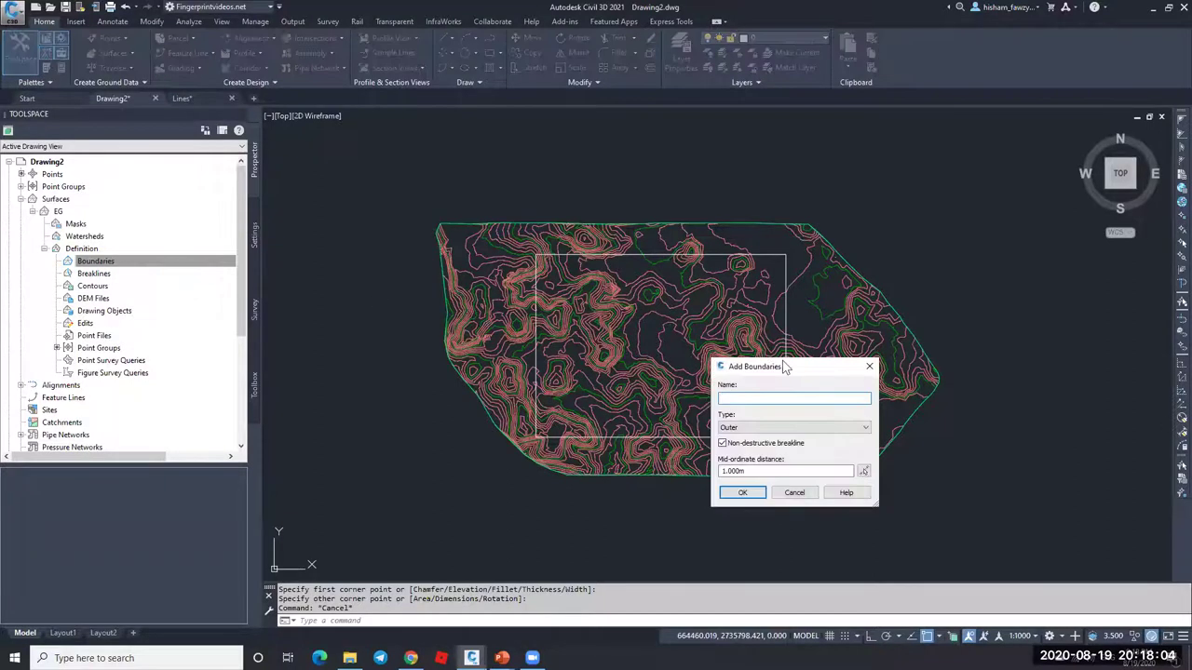
{"action": "left_click", "coordinate": [931, 298]}
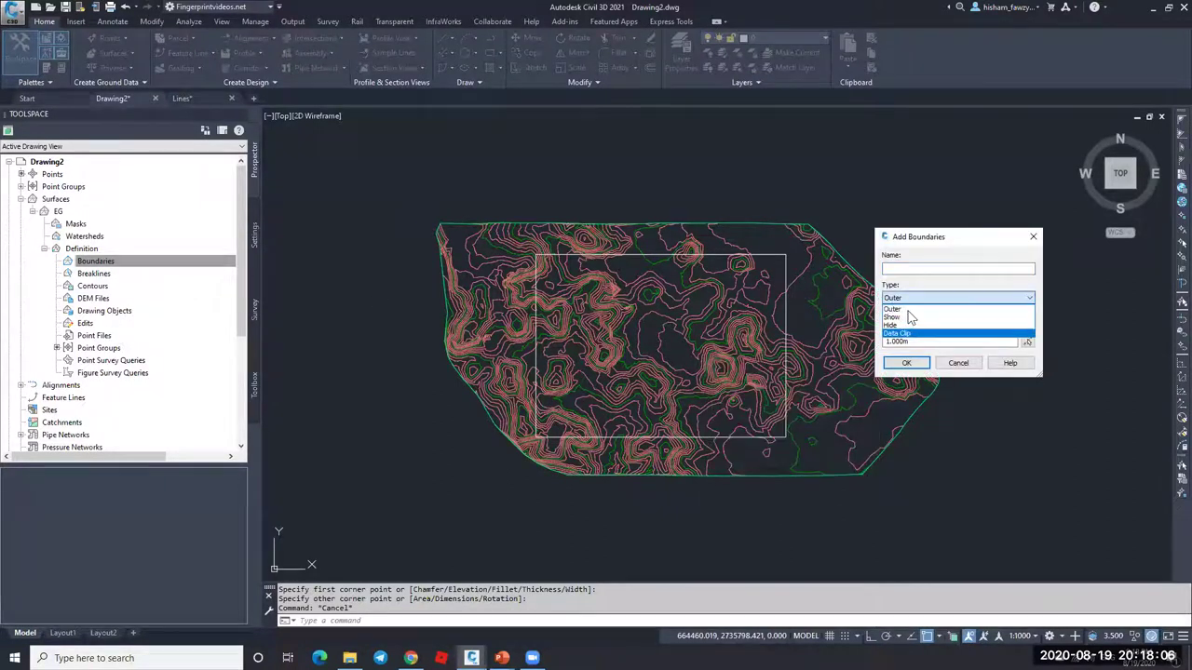
{"action": "left_click", "coordinate": [908, 310]}
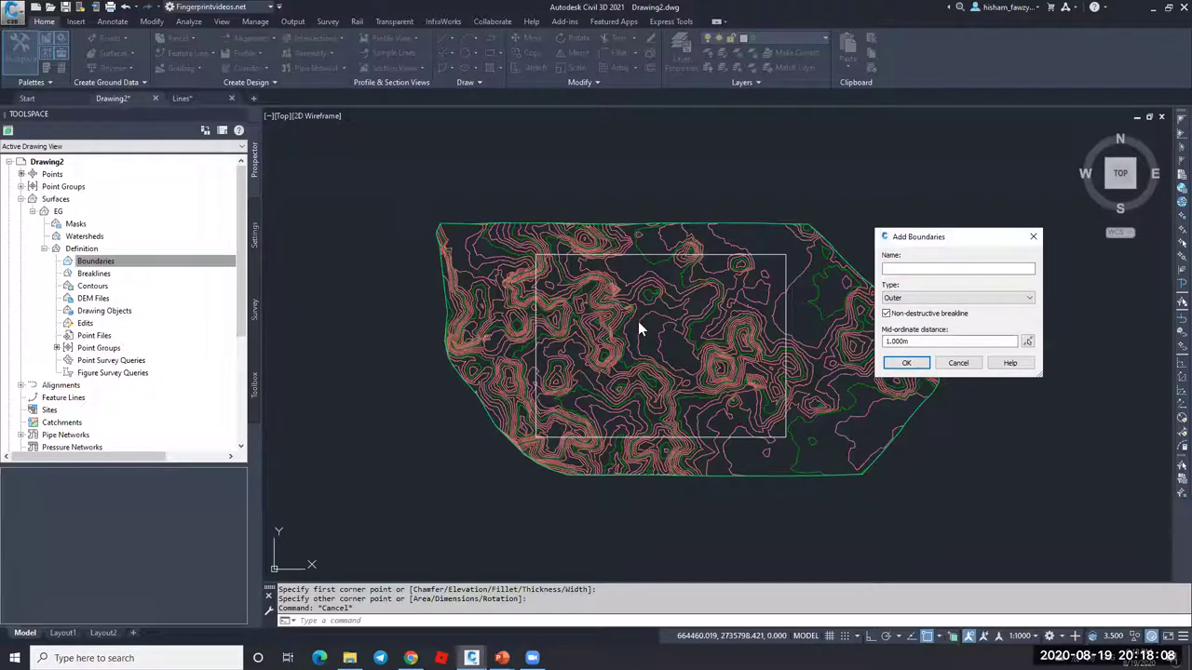
{"action": "left_click", "coordinate": [906, 364]}
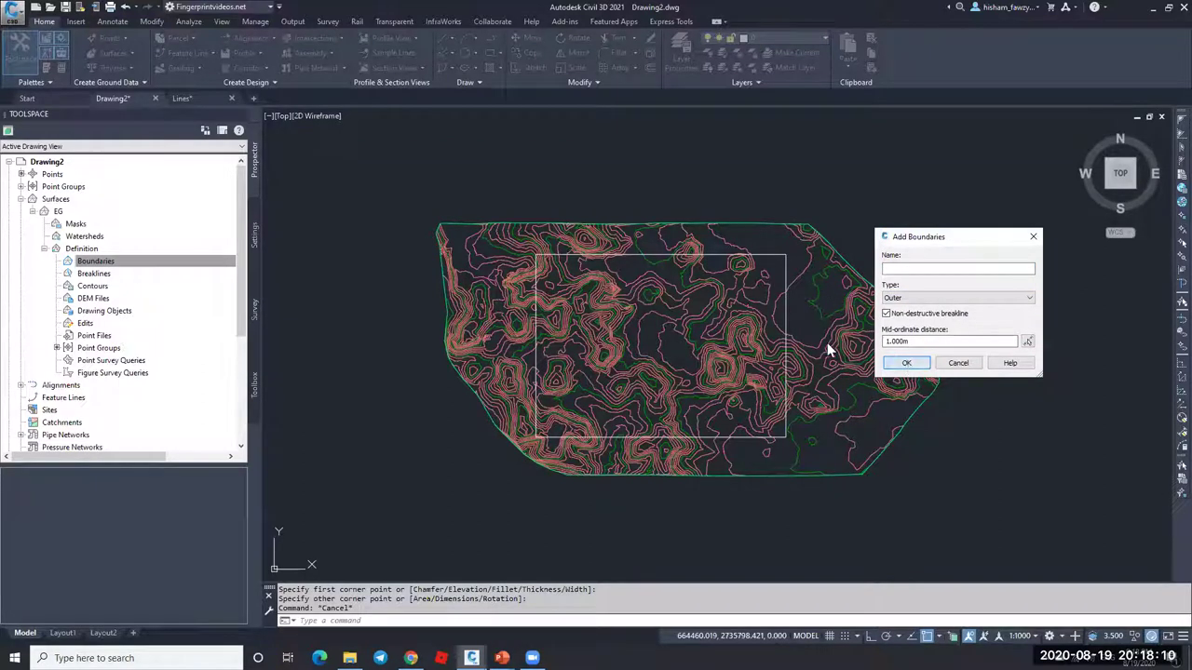
{"action": "left_click", "coordinate": [787, 317]}
{"action": "key", "text": "Escape"}
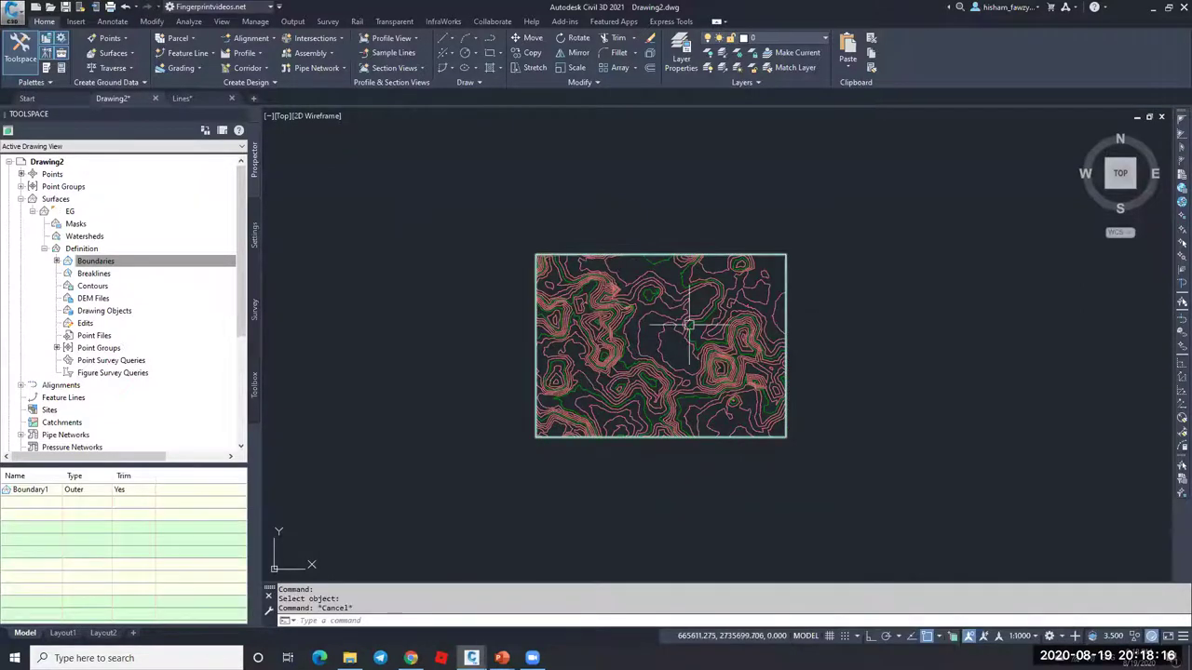
Step: Draw a rectangle over the EG contours right of centre with RECTANG
{"action": "scroll", "coordinate": [690, 325], "scroll_direction": "up", "scroll_amount": 2}
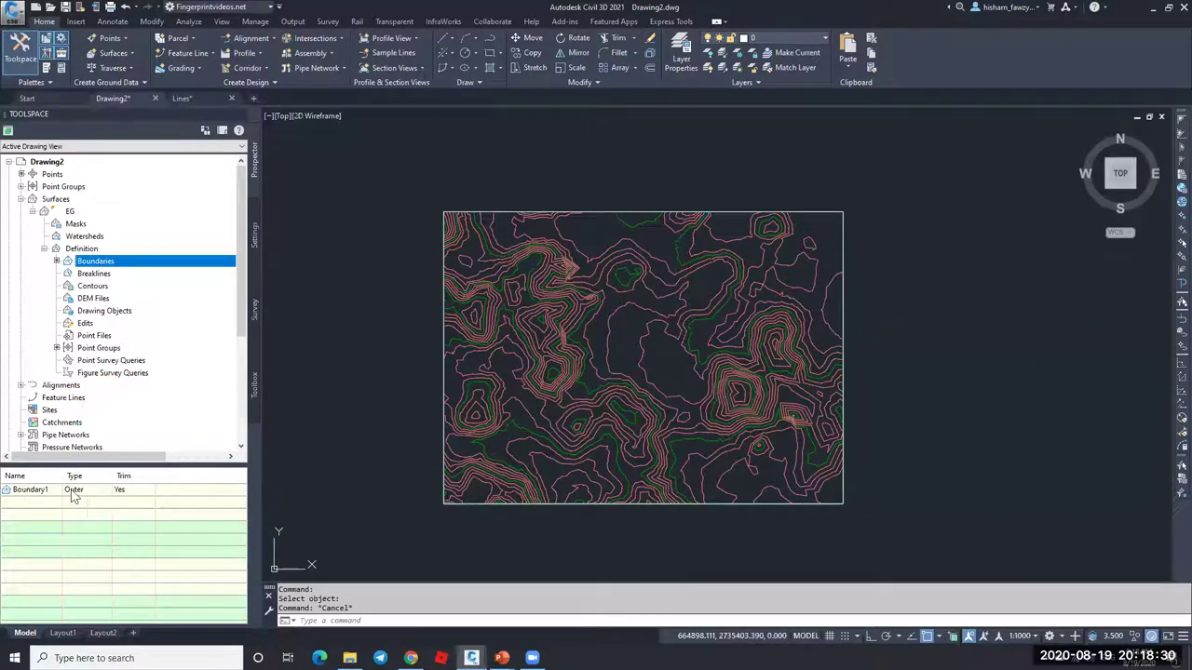
{"action": "key", "text": "Escape"}
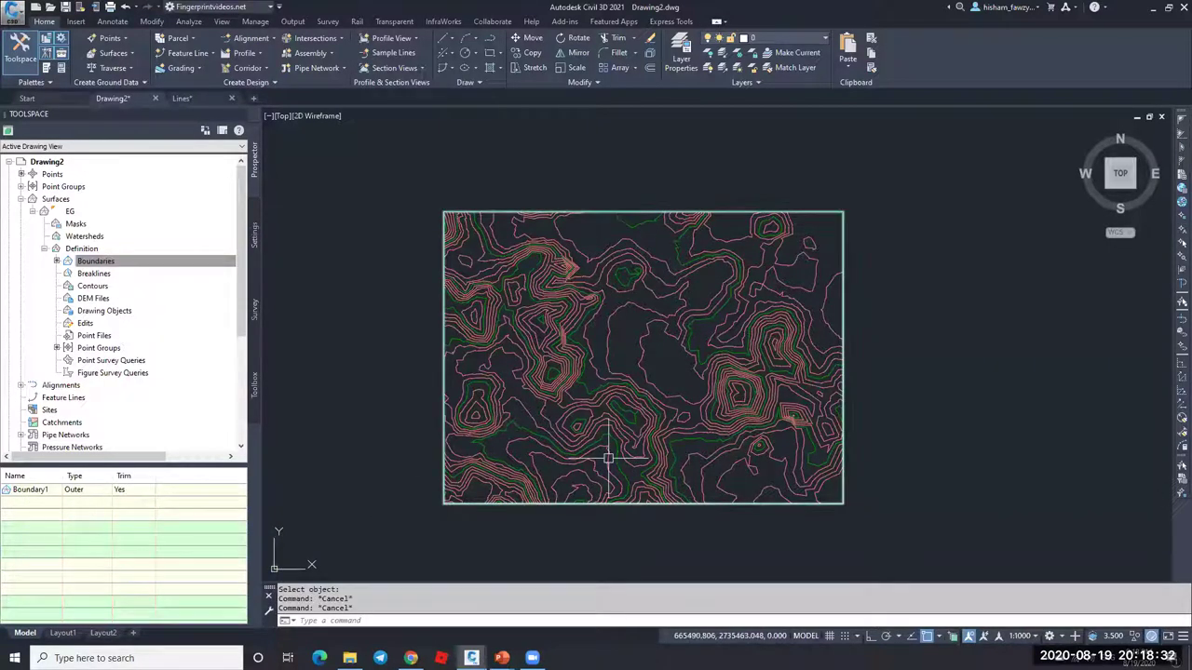
{"action": "type", "text": "rec"}
{"action": "key", "text": "Return"}
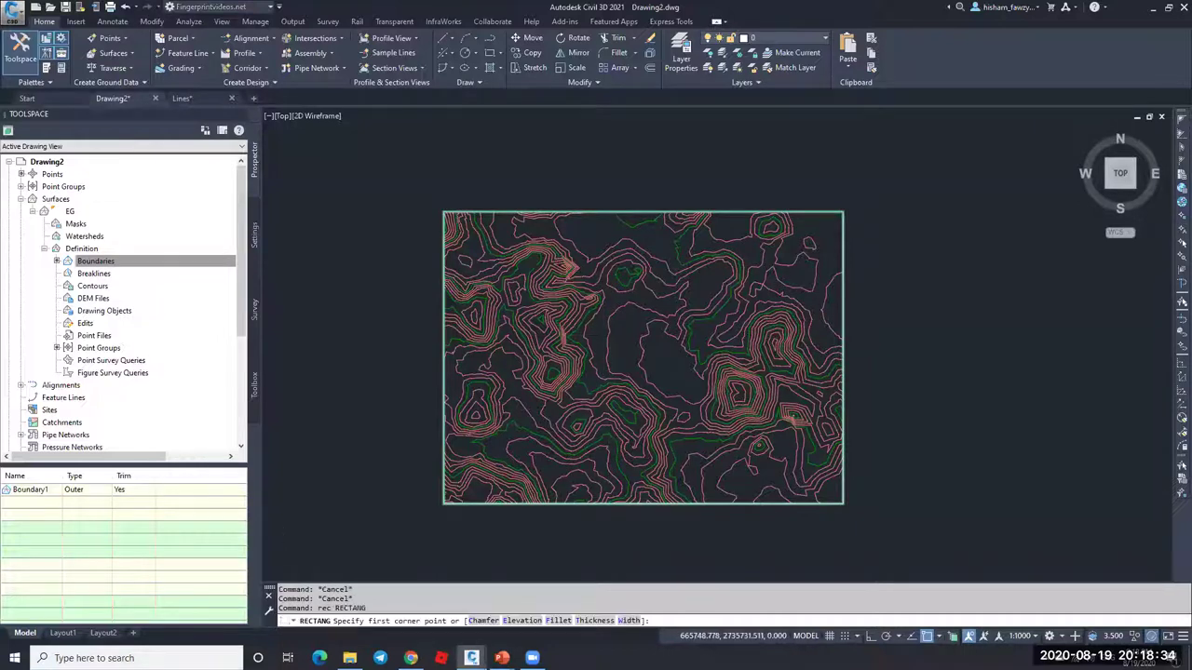
{"action": "scroll", "coordinate": [798, 301], "scroll_direction": "up", "scroll_amount": 5}
{"action": "left_click", "coordinate": [616, 213]}
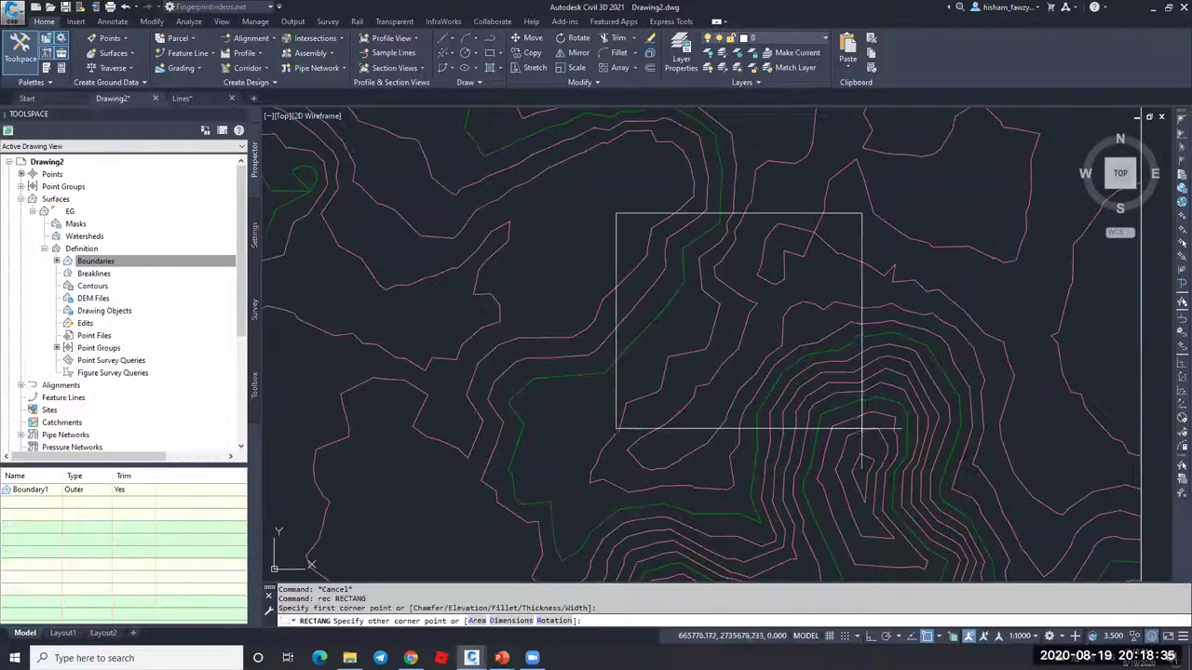
{"action": "left_click", "coordinate": [928, 460]}
{"action": "key", "text": "Escape"}
Step: Select the EG surface
{"action": "scroll", "coordinate": [780, 410], "scroll_direction": "down", "scroll_amount": 4}
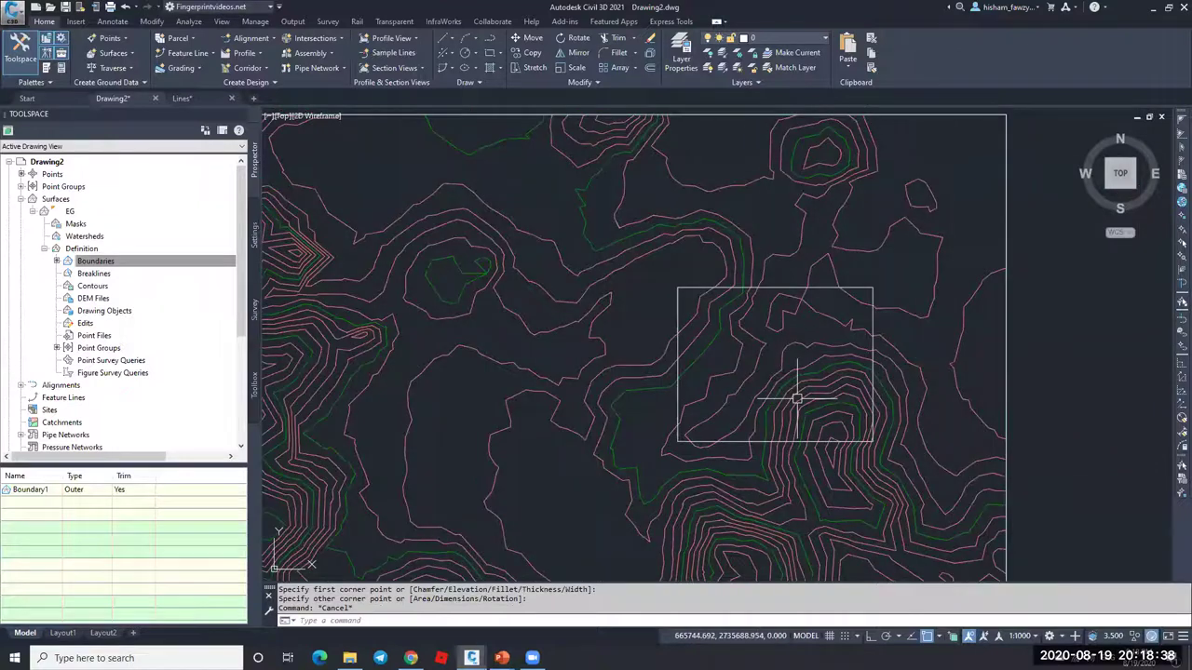
{"action": "scroll", "coordinate": [777, 314], "scroll_direction": "down", "scroll_amount": 2}
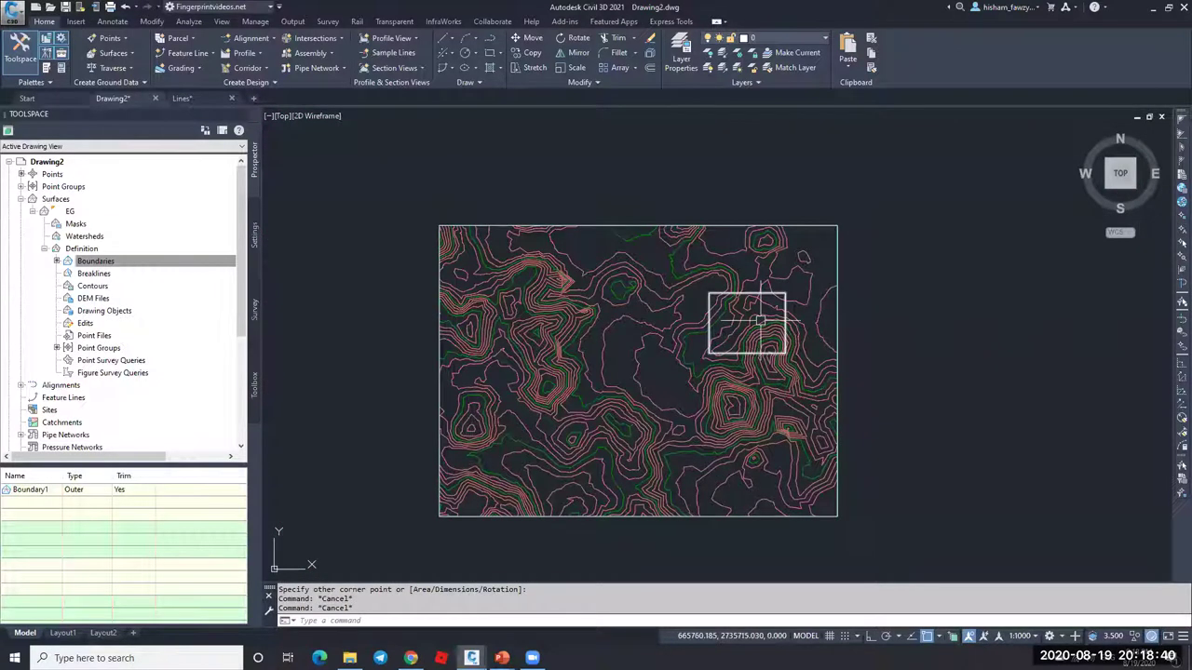
{"action": "scroll", "coordinate": [760, 321], "scroll_direction": "up", "scroll_amount": 2}
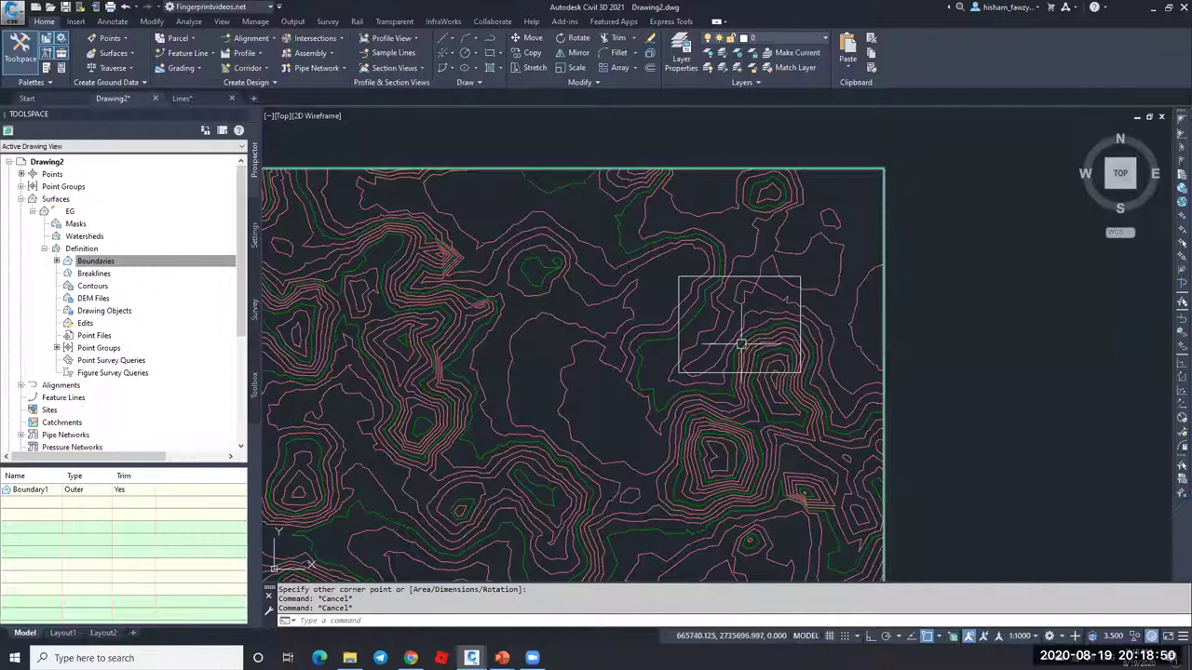
{"action": "scroll", "coordinate": [730, 328], "scroll_direction": "down", "scroll_amount": 2}
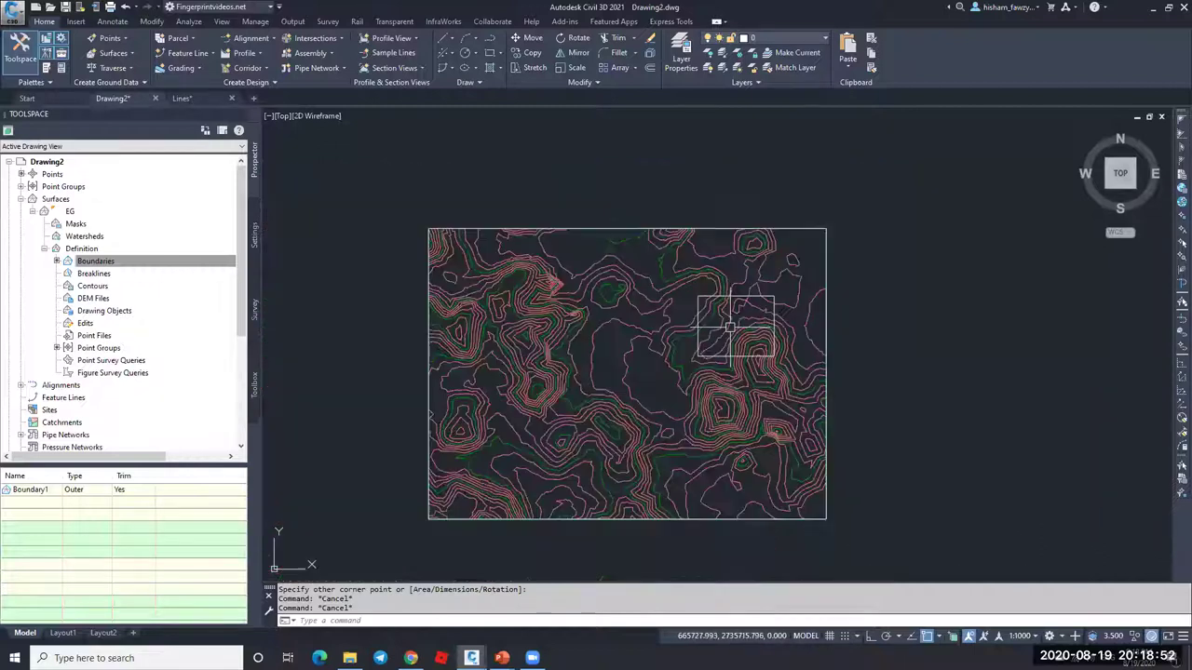
{"action": "scroll", "coordinate": [718, 337], "scroll_direction": "up", "scroll_amount": 2}
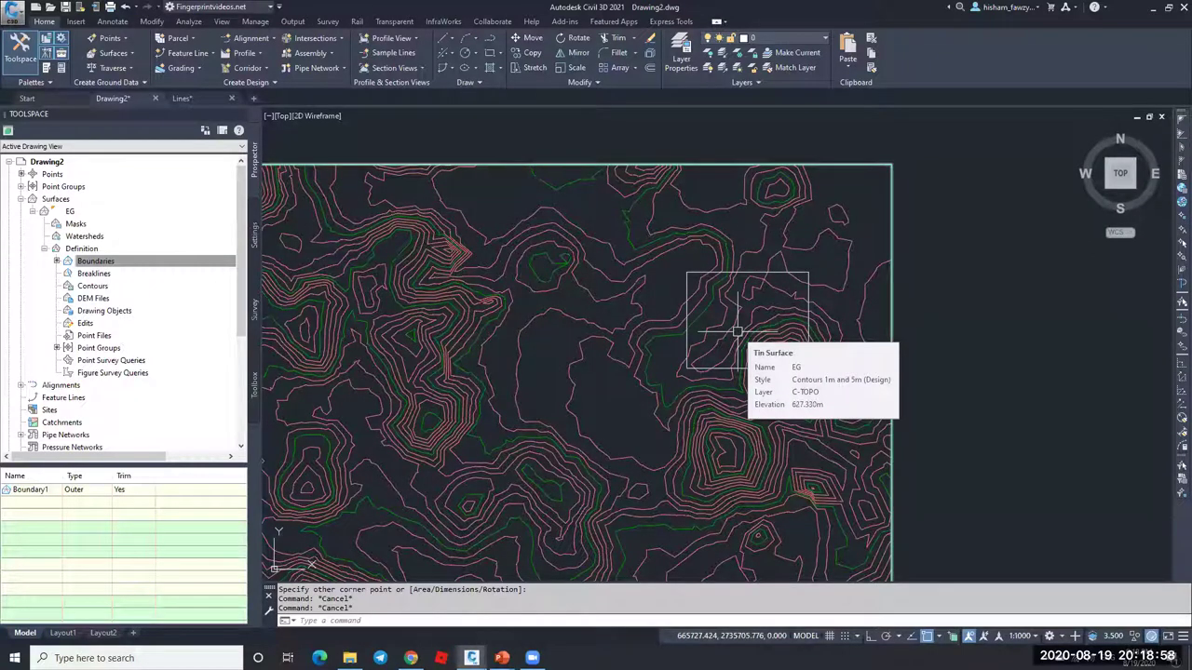
{"action": "left_click", "coordinate": [736, 330]}
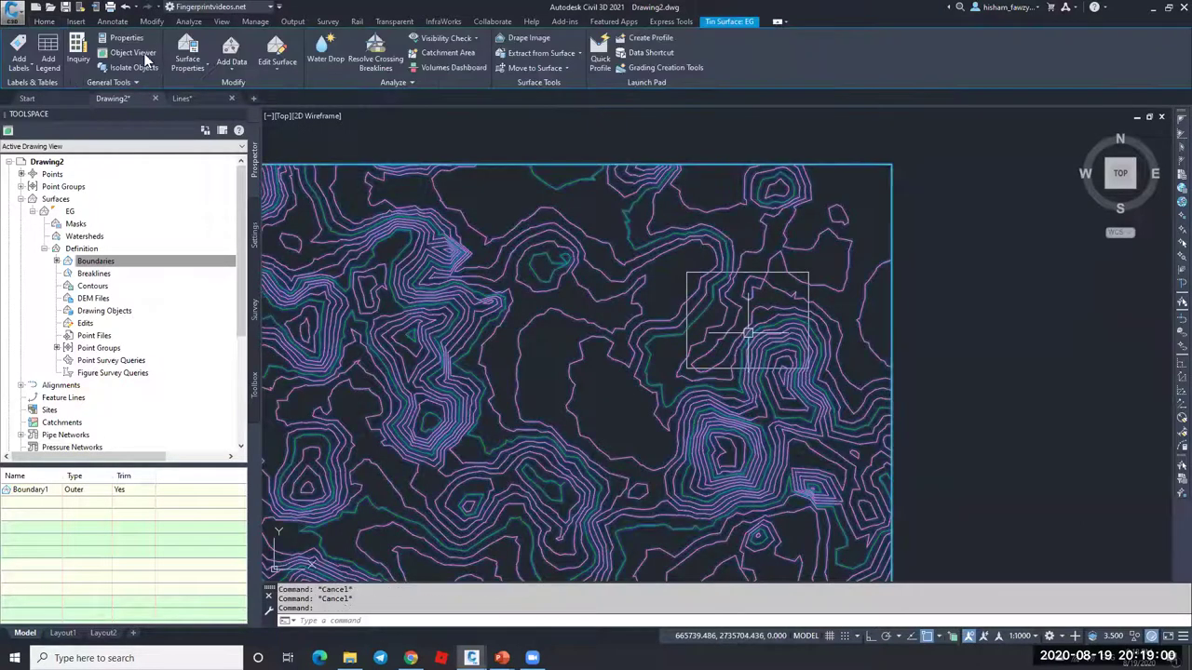
{"action": "left_click", "coordinate": [146, 59]}
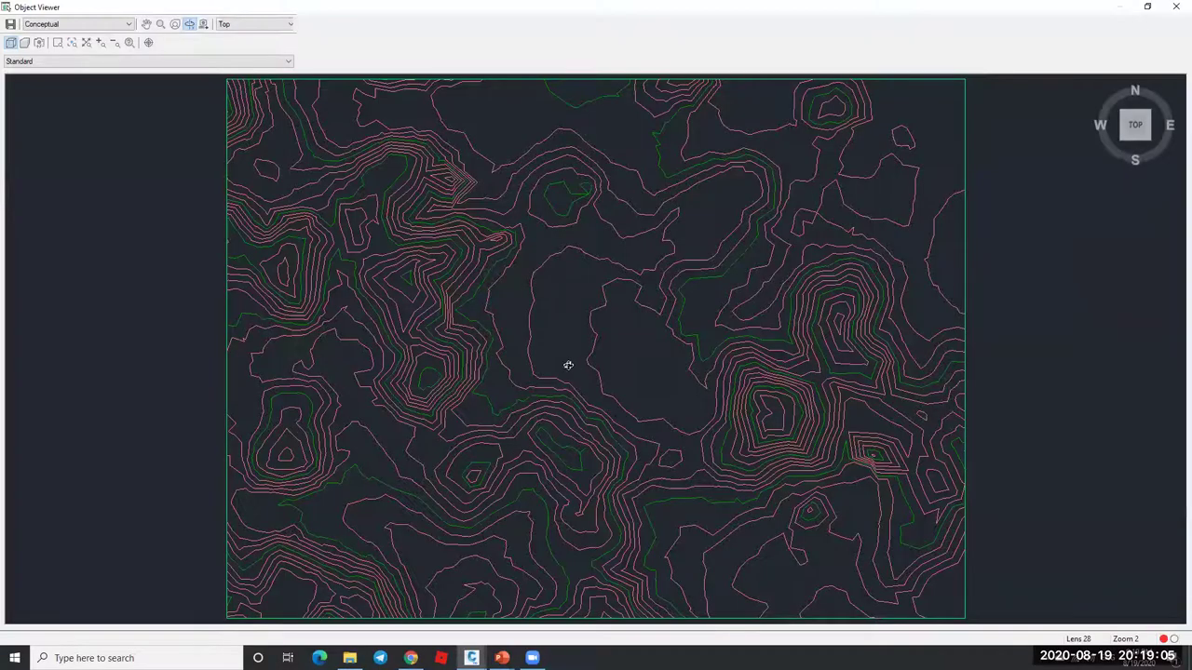
{"action": "mouse_move", "coordinate": [568, 365]}
{"action": "left_mouse_down"}
{"action": "mouse_move", "coordinate": [606, 330]}
{"action": "mouse_move", "coordinate": [545, 277]}
{"action": "mouse_move", "coordinate": [658, 348]}
{"action": "mouse_move", "coordinate": [496, 329]}
{"action": "mouse_move", "coordinate": [506, 308]}
{"action": "left_mouse_up"}
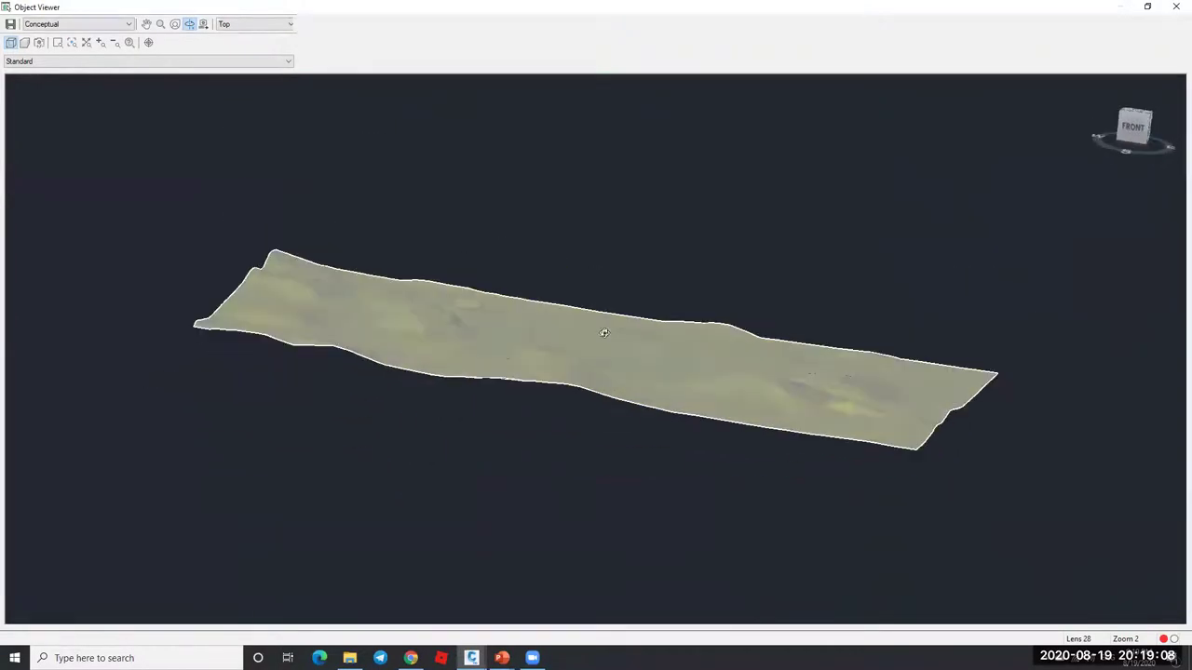
{"action": "left_click", "coordinate": [1133, 113]}
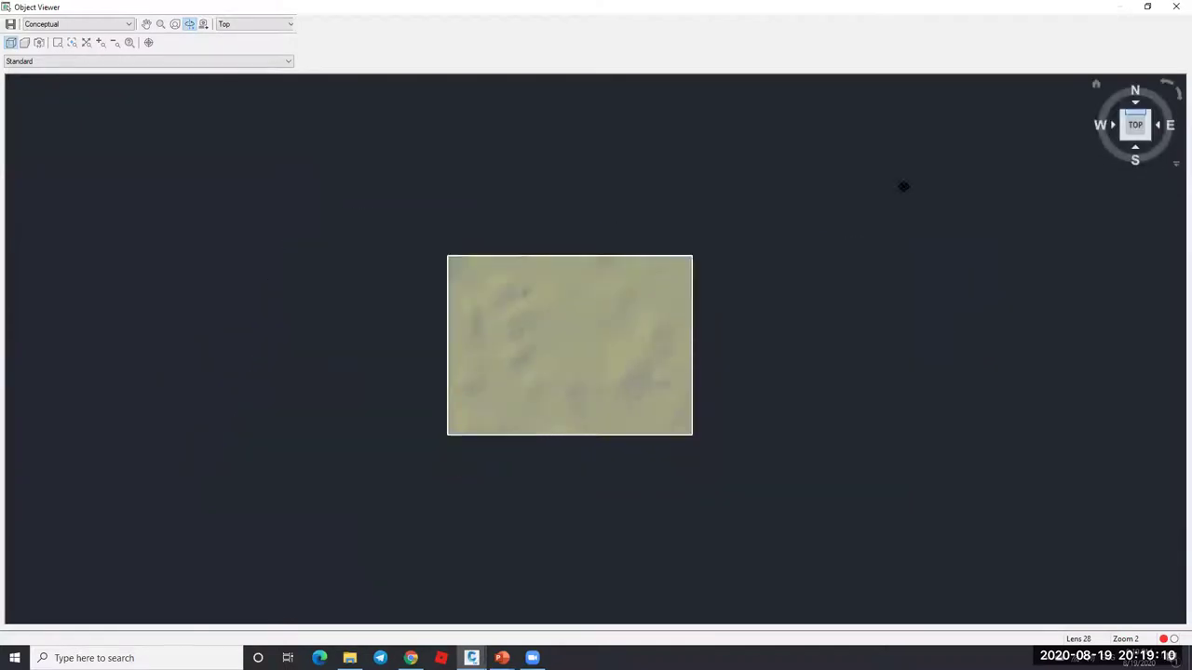
{"action": "left_click", "coordinate": [1176, 7]}
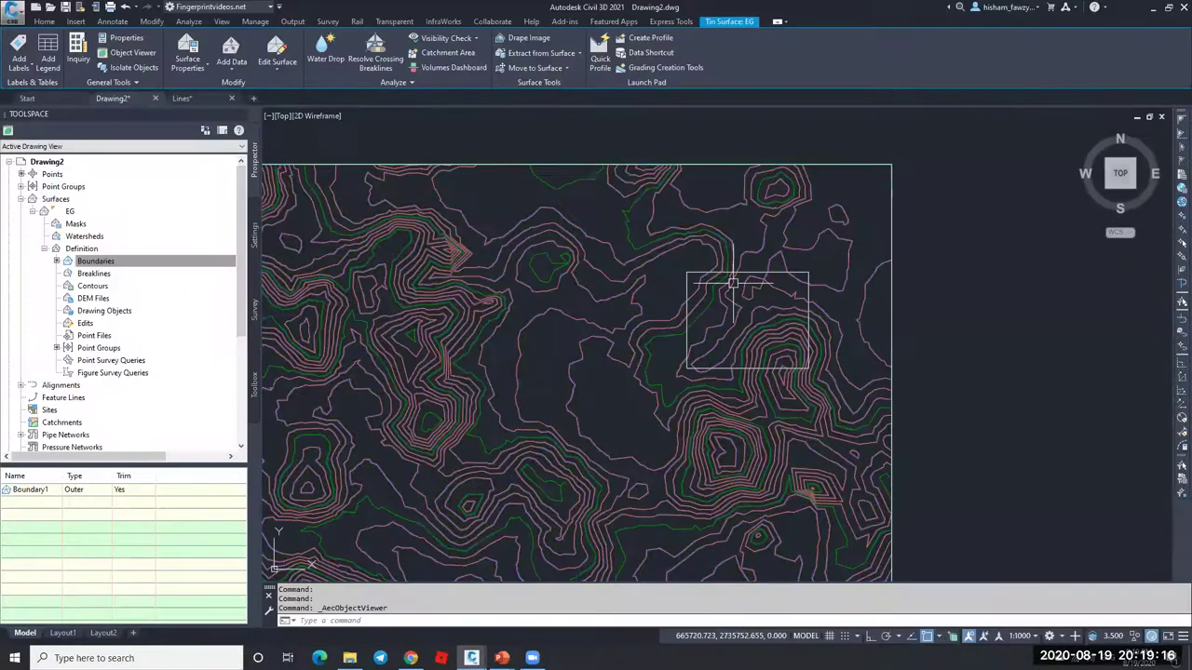
Step: Add a Hide boundary to EG from the right-hand rectangle, clearing the contours inside it
{"action": "key", "text": "Escape"}
{"action": "left_click", "coordinate": [809, 269]}
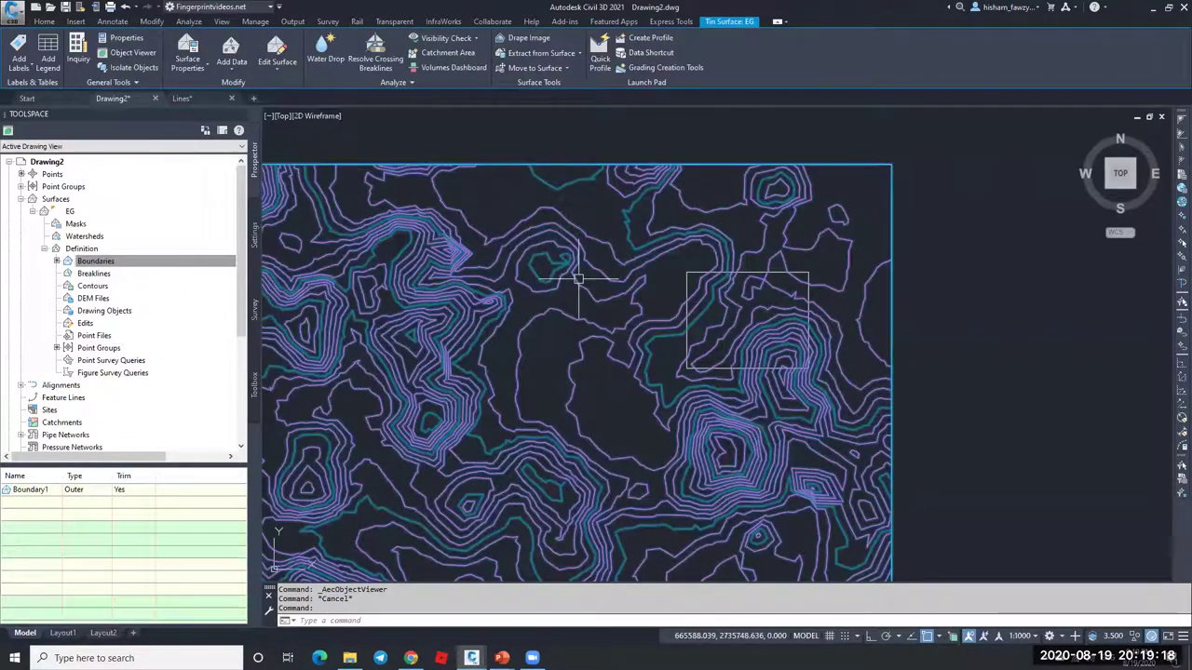
{"action": "left_click", "coordinate": [146, 264]}
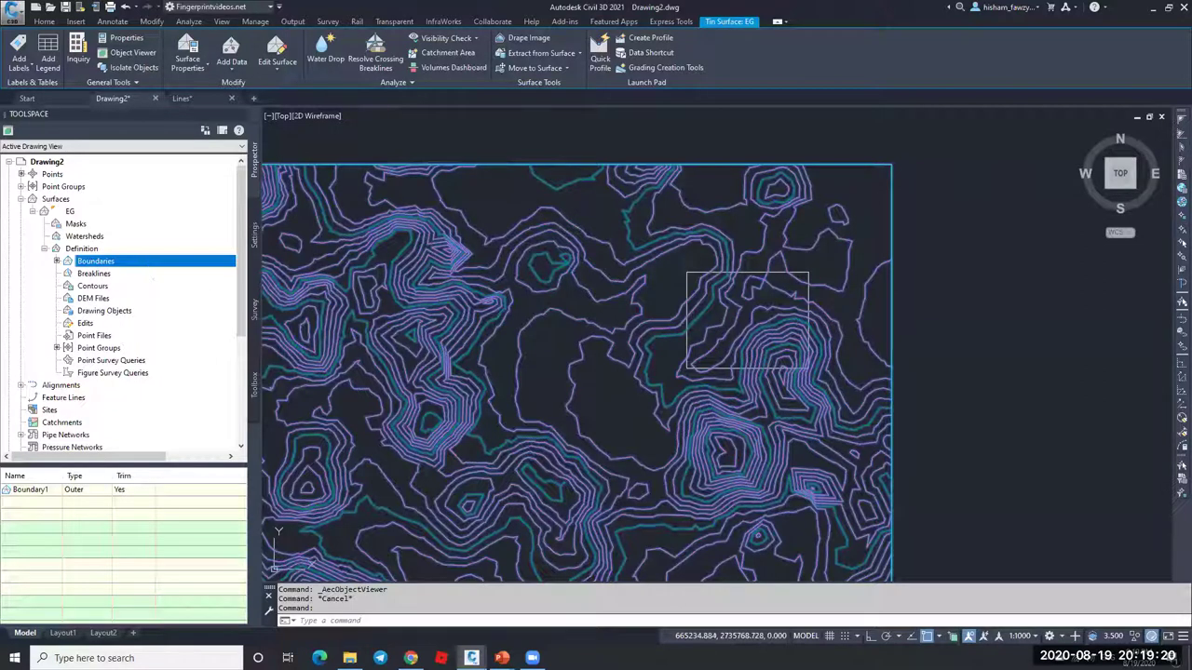
{"action": "key", "text": "Escape"}
{"action": "right_click", "coordinate": [197, 266]}
{"action": "left_click", "coordinate": [213, 266]}
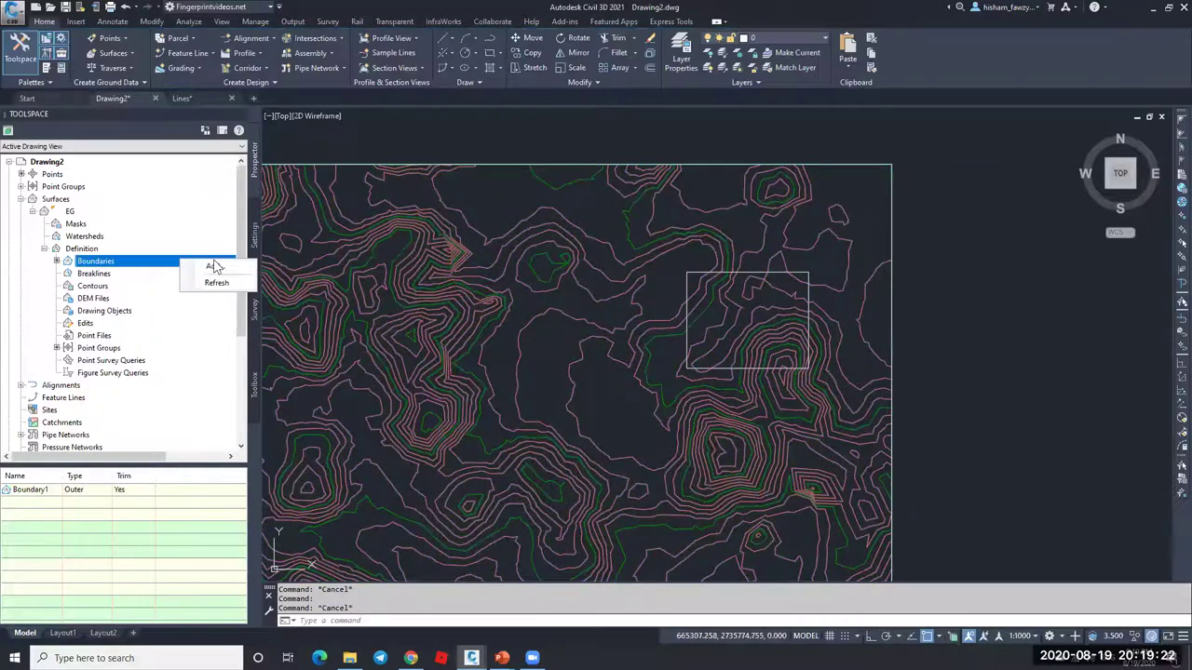
{"action": "left_click", "coordinate": [928, 298]}
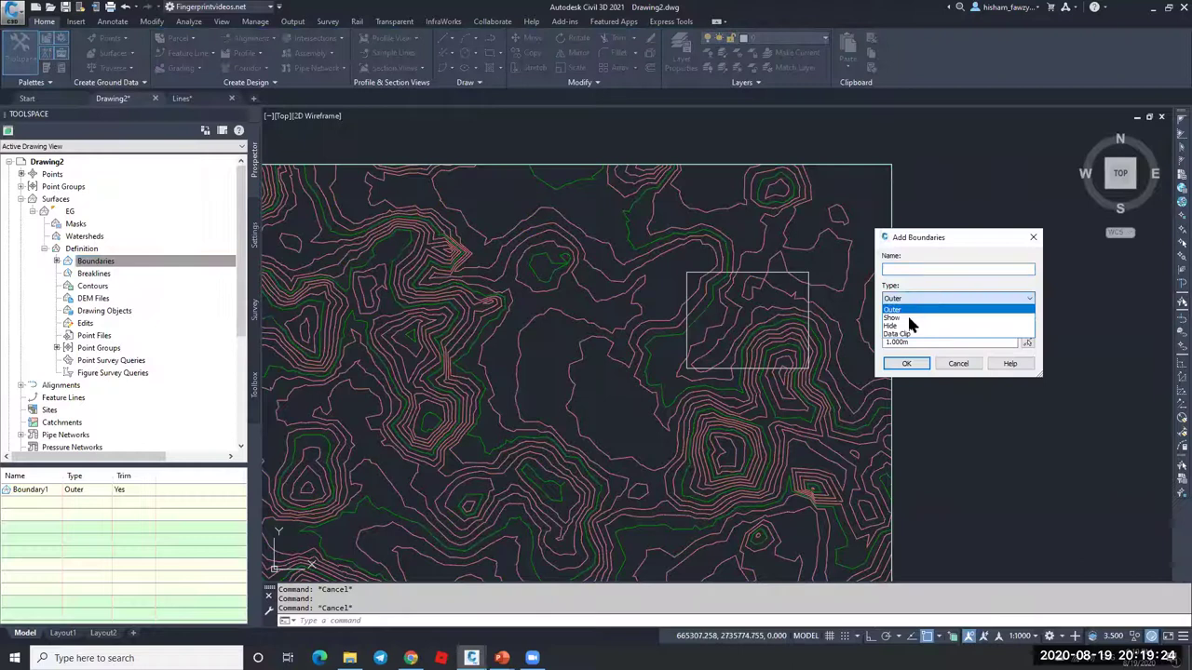
{"action": "left_click", "coordinate": [899, 326]}
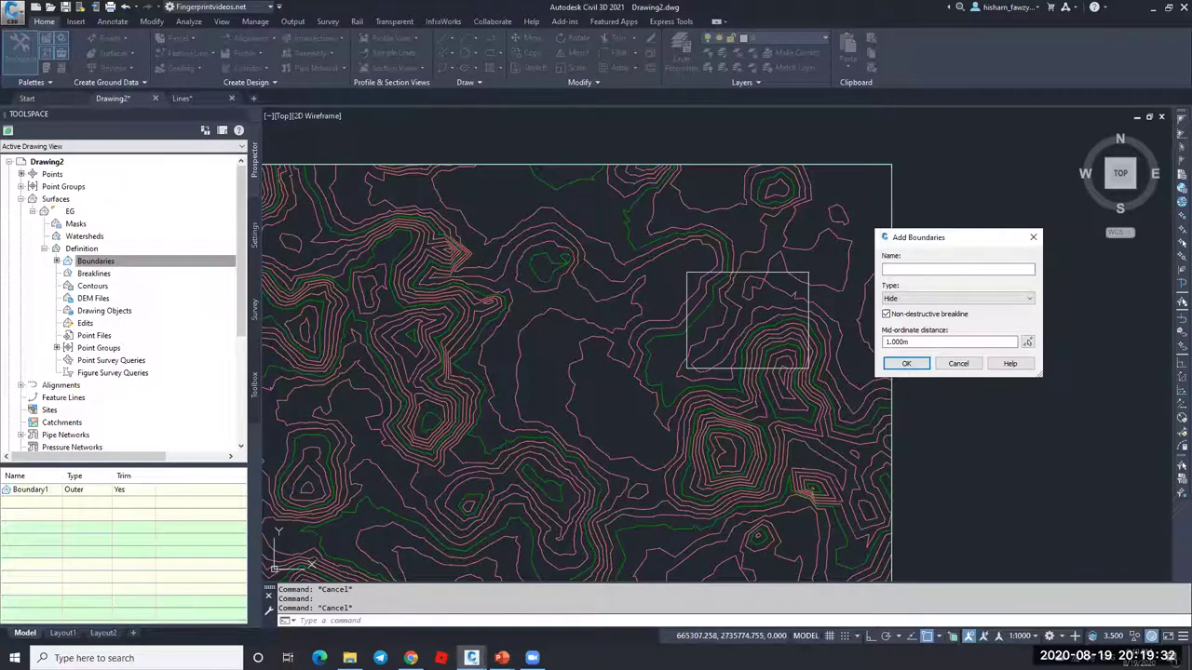
{"action": "left_click", "coordinate": [906, 364]}
{"action": "left_click", "coordinate": [807, 308]}
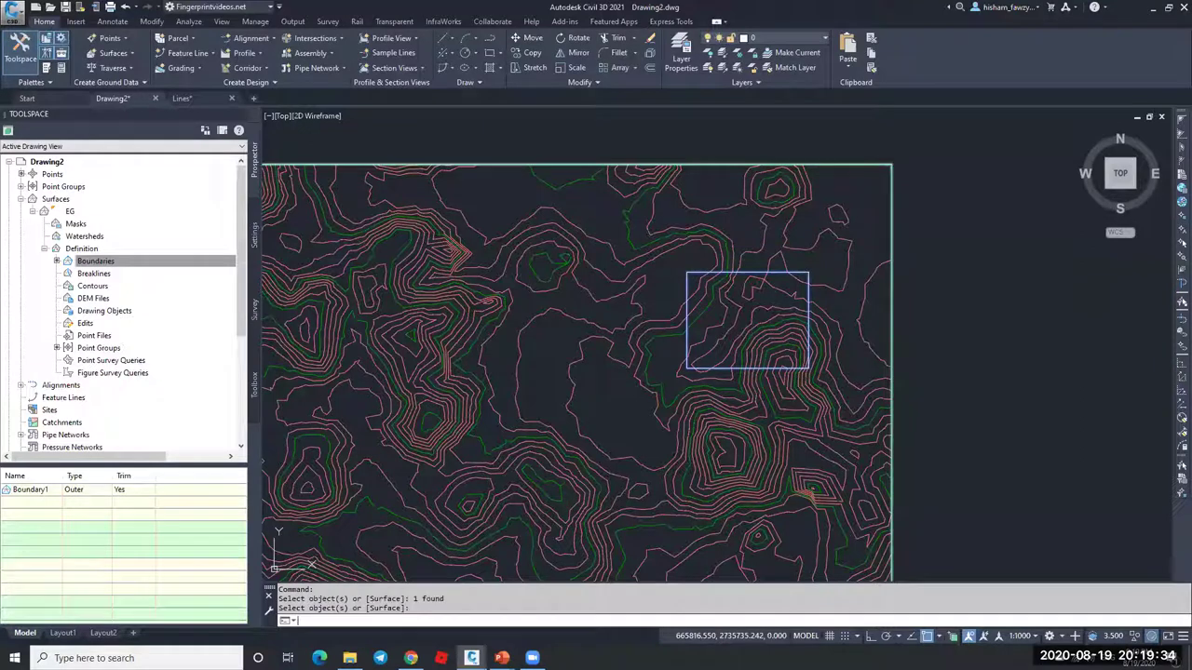
{"action": "key", "text": "Return"}
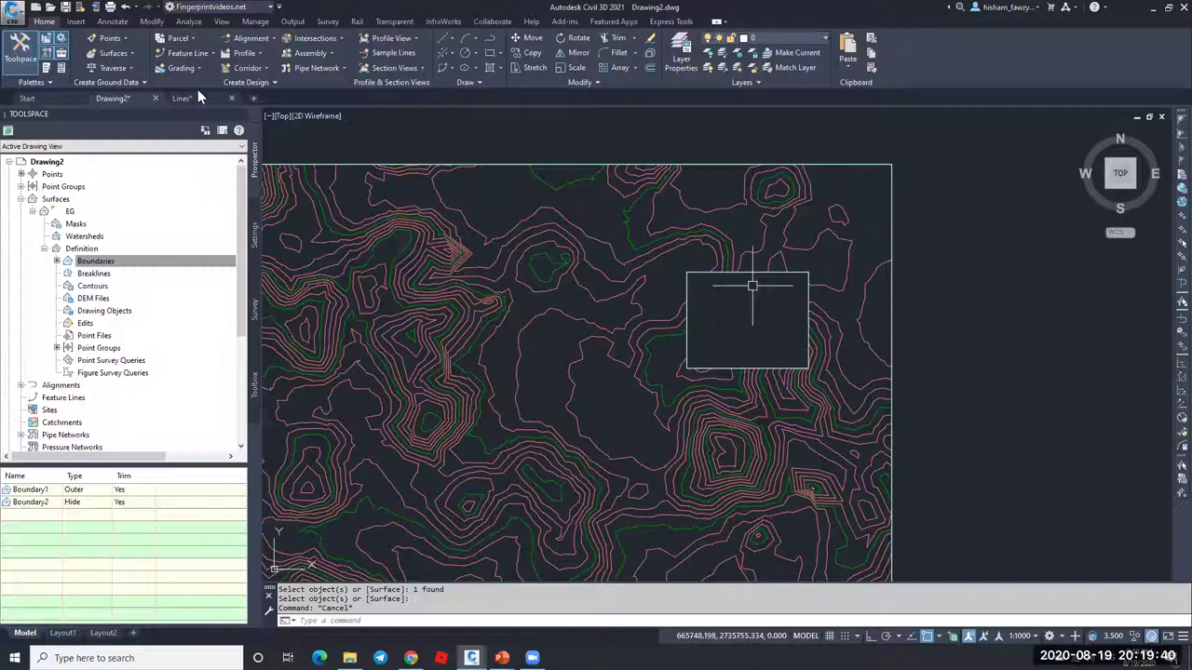
{"action": "key", "text": "Escape"}
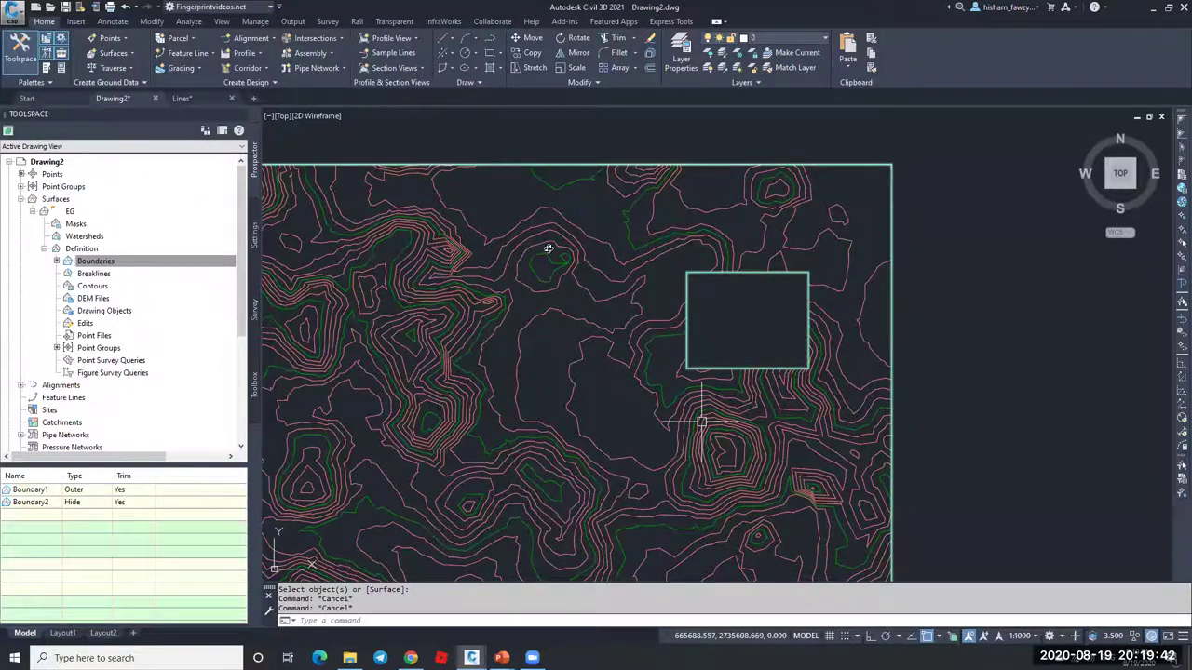
Step: View EG in the 3D viewer near top-down to inspect the rectangular hole, then close it
{"action": "left_click", "coordinate": [788, 326]}
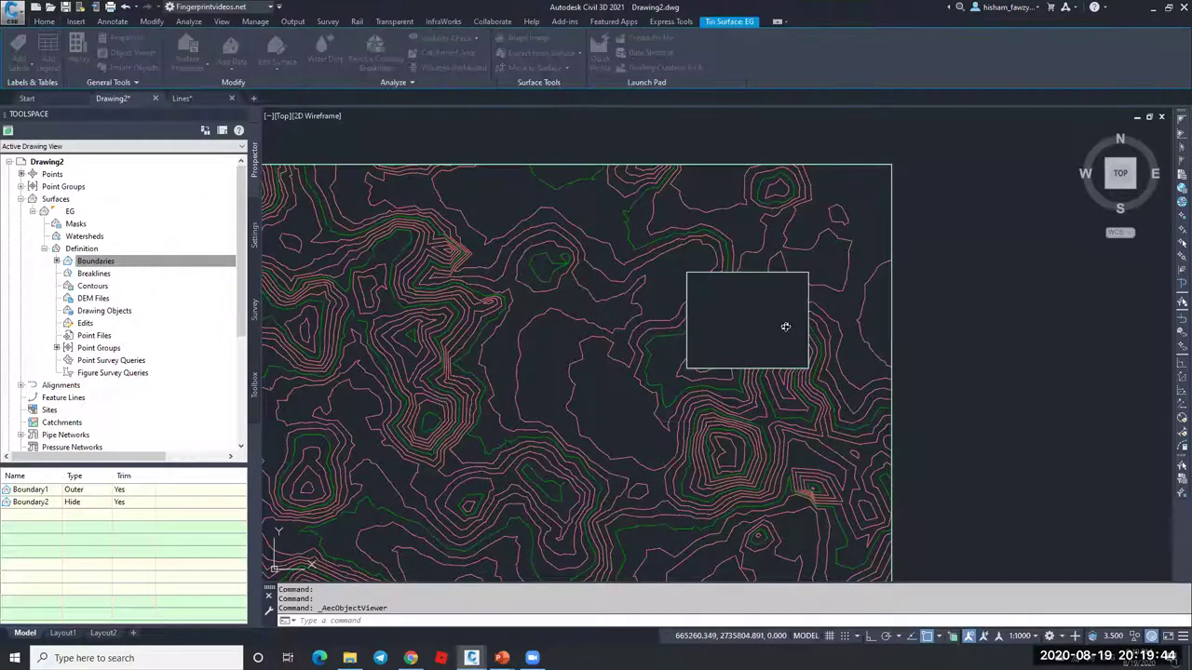
{"action": "left_click_drag", "start_coordinate": [530, 394], "coordinate": [758, 314]}
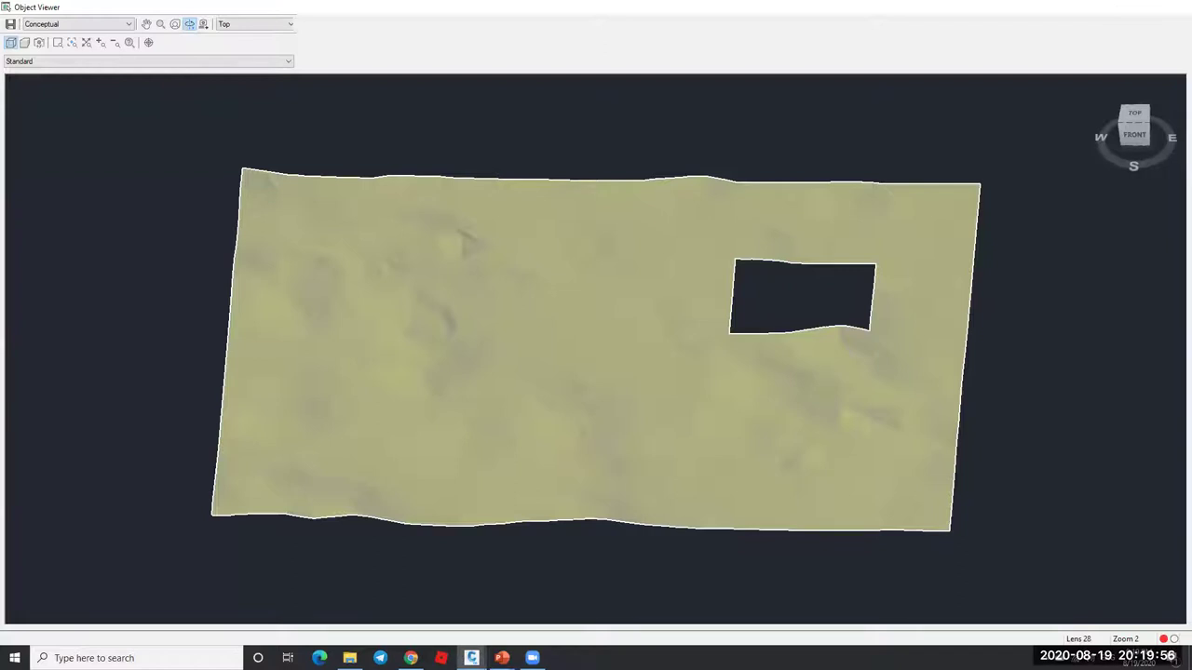
{"action": "key", "text": "alt+F4"}
Step: Draw two small rectangles over the lower-left and upper-left EG contours
{"action": "key", "text": "Escape"}
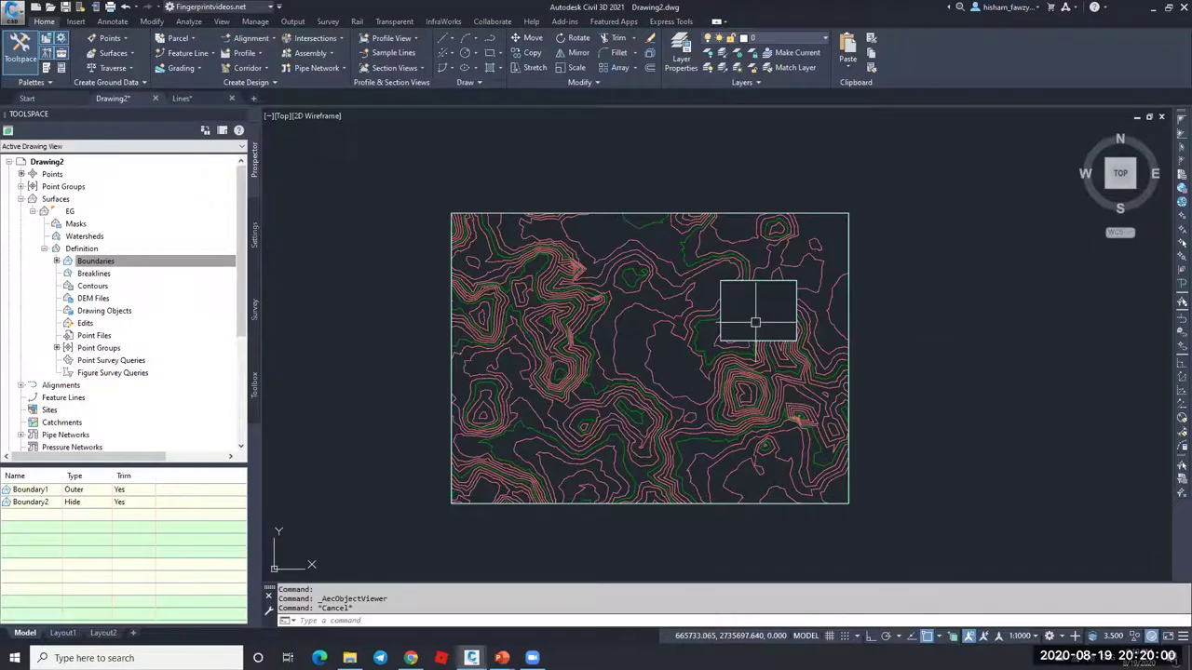
{"action": "scroll", "coordinate": [755, 322], "scroll_direction": "up", "scroll_amount": 2}
{"action": "type", "text": "rec"}
{"action": "key", "text": "Return"}
{"action": "scroll", "coordinate": [652, 372], "scroll_direction": "down", "scroll_amount": 2}
{"action": "left_click", "coordinate": [524, 385]}
{"action": "left_click", "coordinate": [588, 444]}
{"action": "key", "text": "Return"}
{"action": "left_click", "coordinate": [523, 234]}
{"action": "left_click", "coordinate": [593, 296]}
{"action": "key", "text": "Escape"}
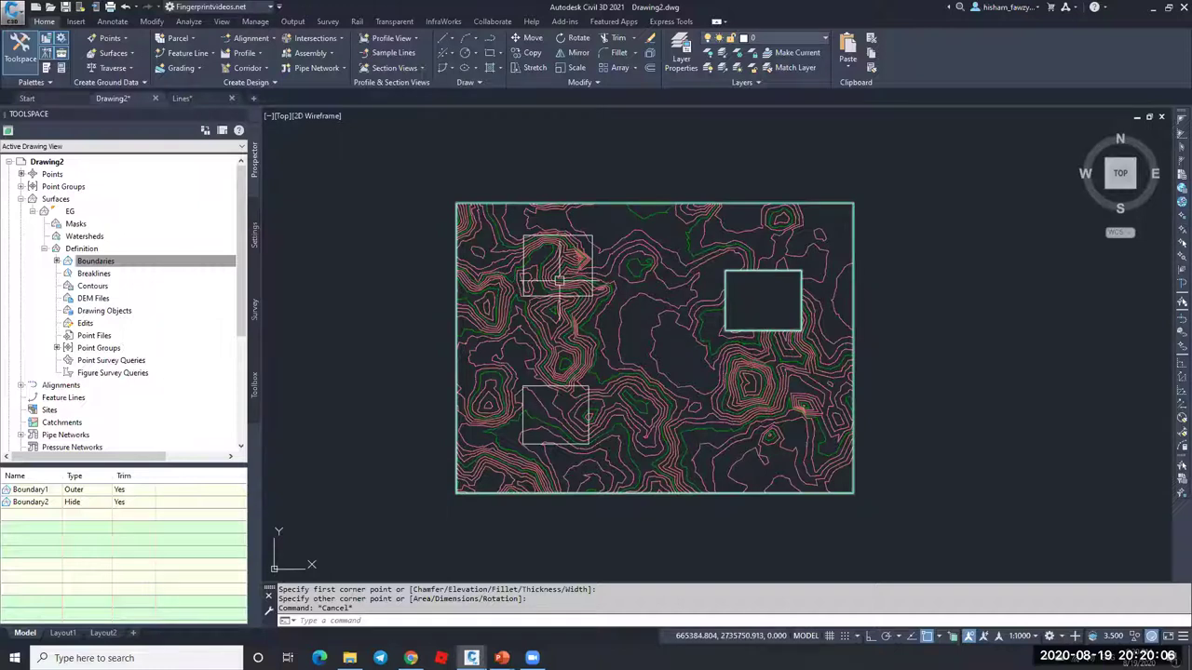
Step: Add another Hide boundary to EG, picking the lower-left rectangle
{"action": "right_click", "coordinate": [163, 265]}
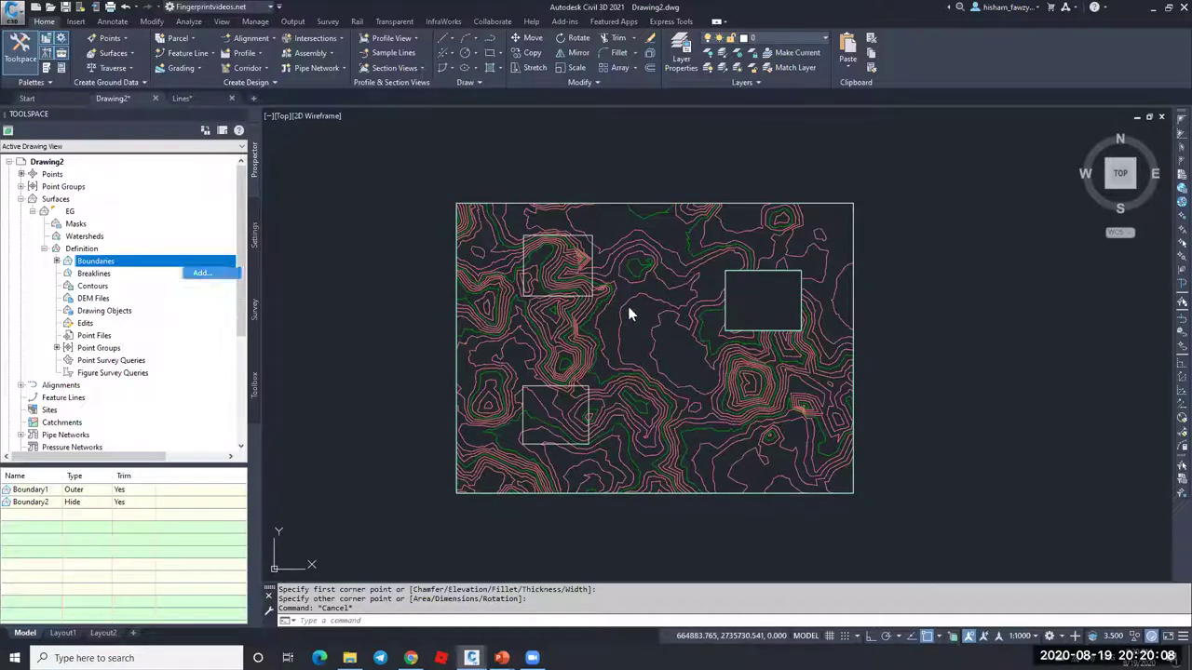
{"action": "key", "text": "Return"}
{"action": "left_click", "coordinate": [906, 363]}
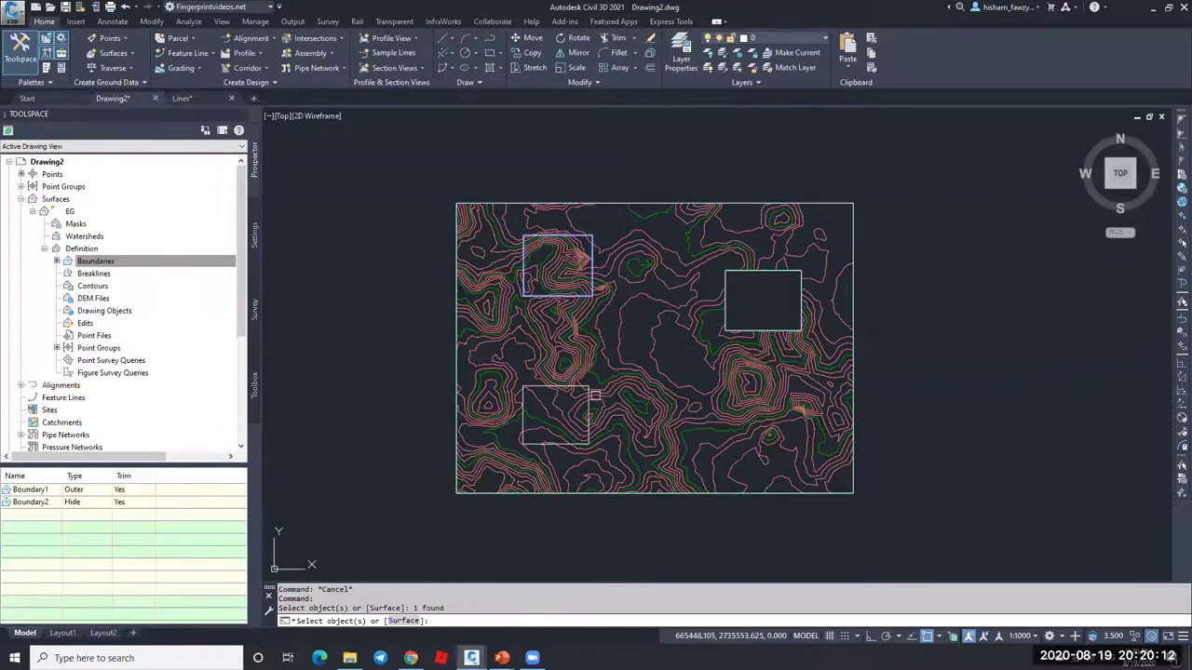
{"action": "left_click", "coordinate": [592, 395]}
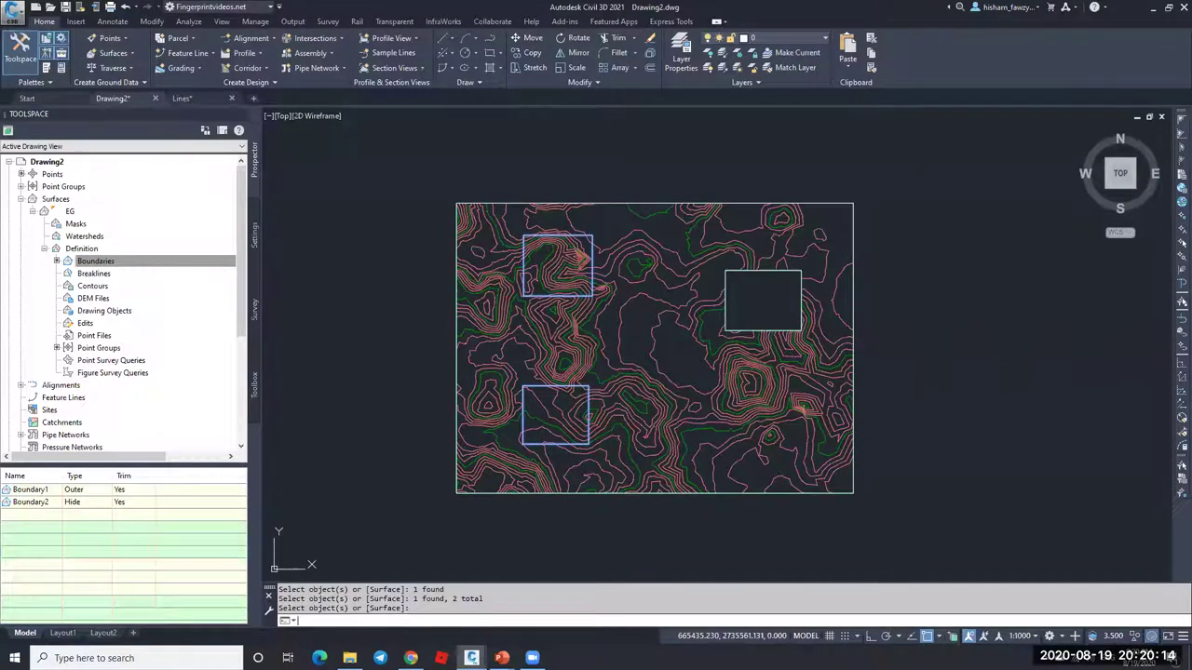
{"action": "key", "text": "Escape"}
{"action": "key", "text": "Escape"}
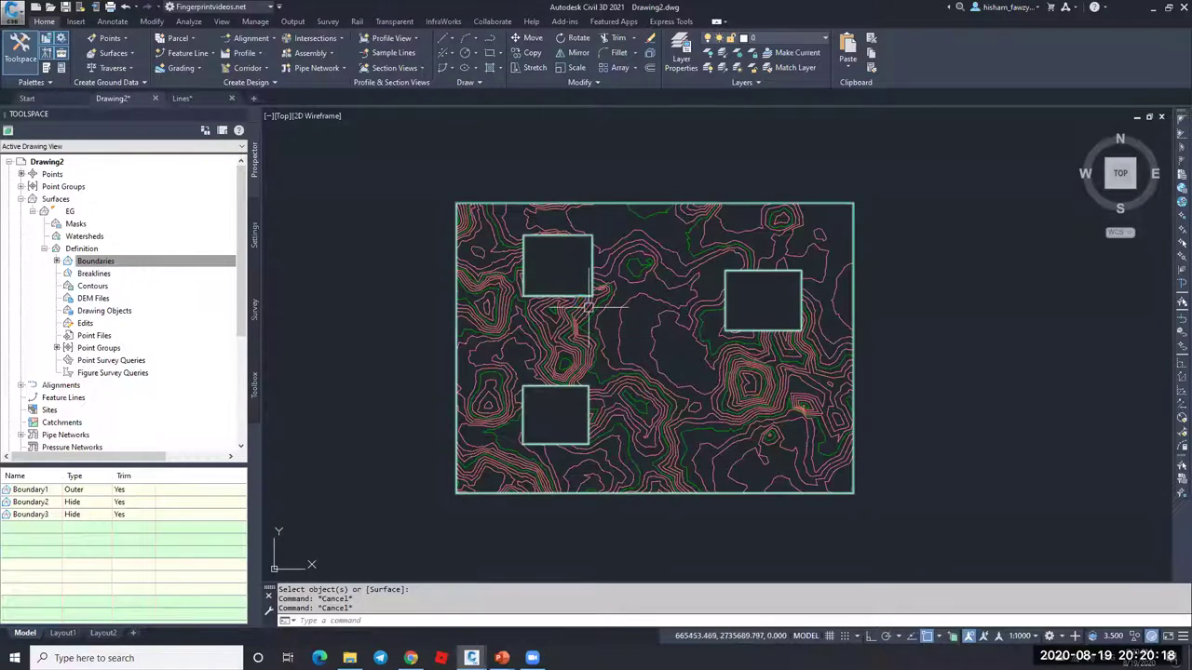
{"action": "scroll", "coordinate": [583, 302], "scroll_direction": "up", "scroll_amount": 2}
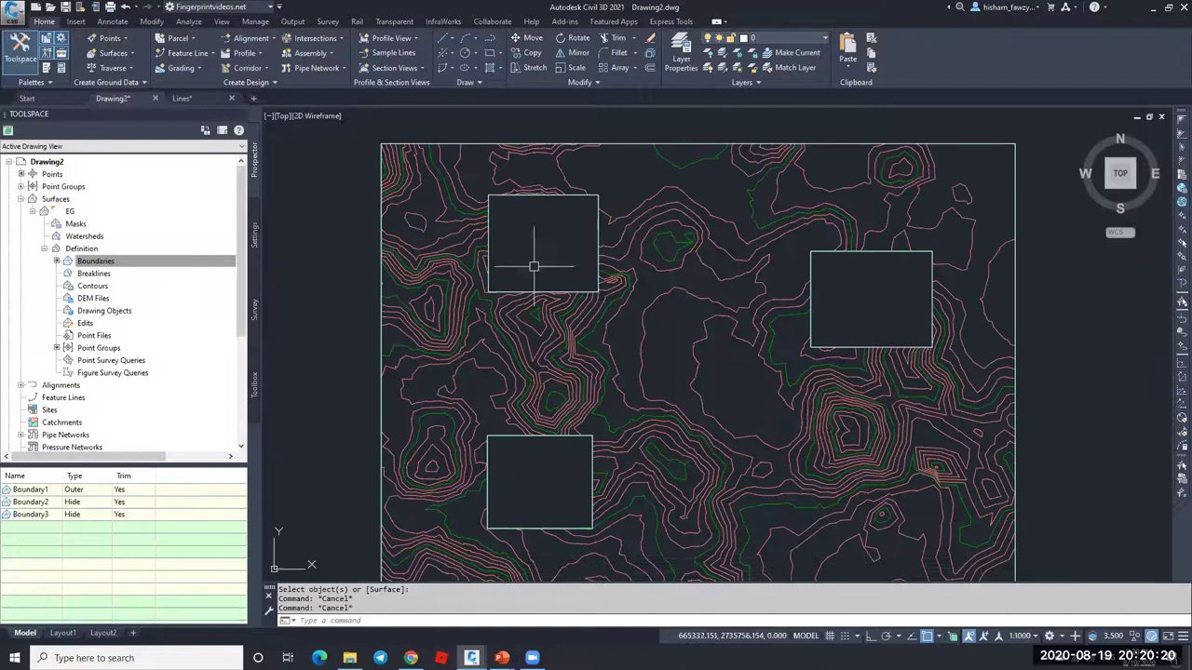
{"action": "left_click", "coordinate": [579, 405]}
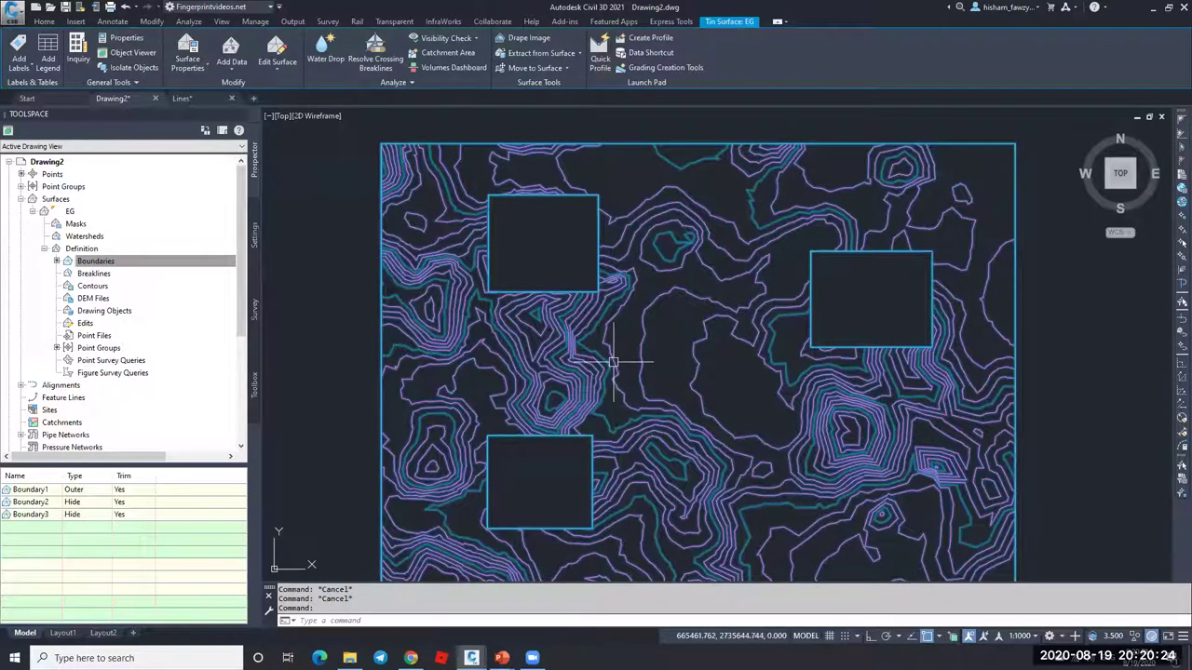
{"action": "middle_click_drag", "start_coordinate": [575, 453], "coordinate": [580, 394]}
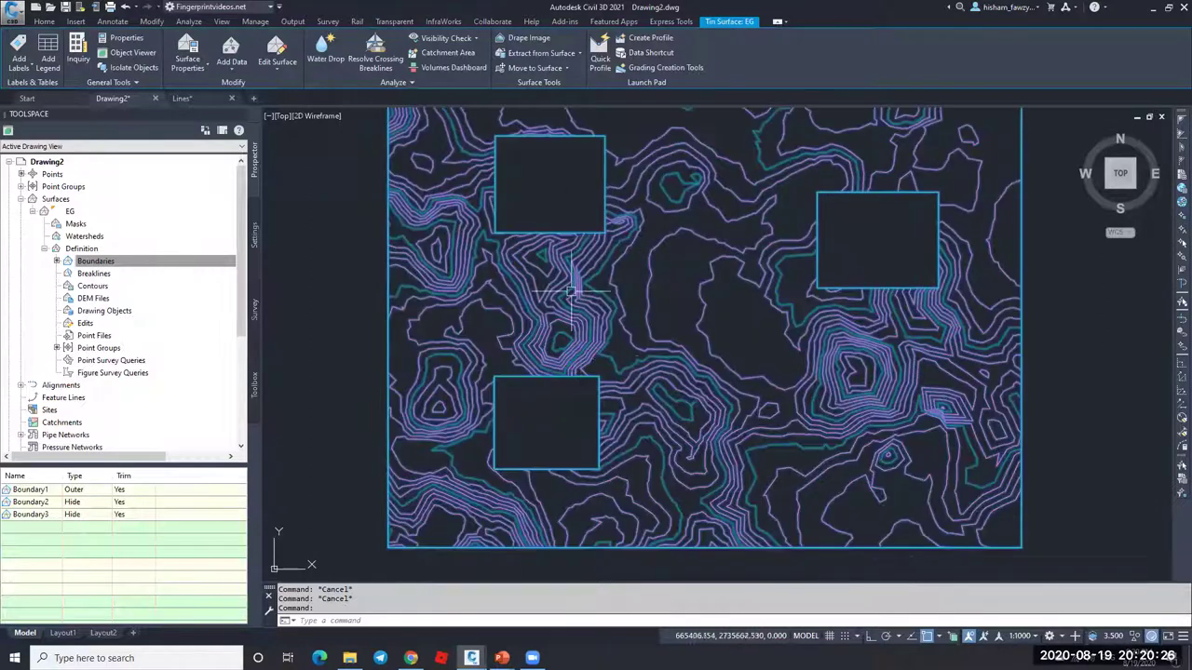
{"action": "key", "text": "Escape"}
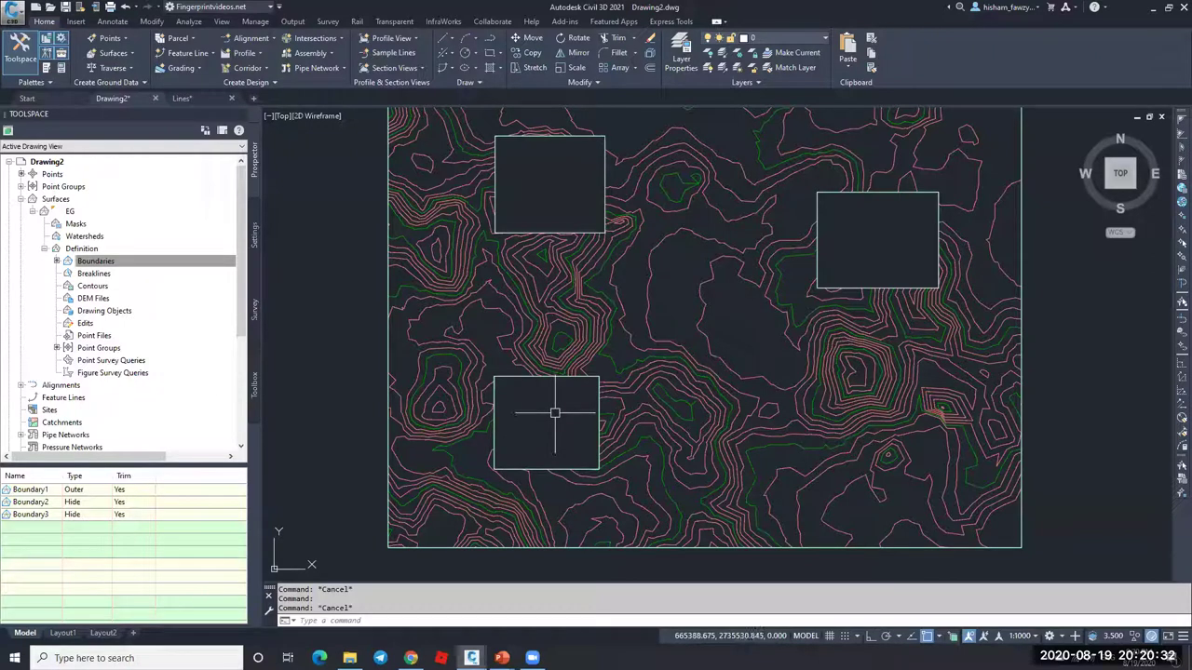
{"action": "left_click", "coordinate": [600, 343]}
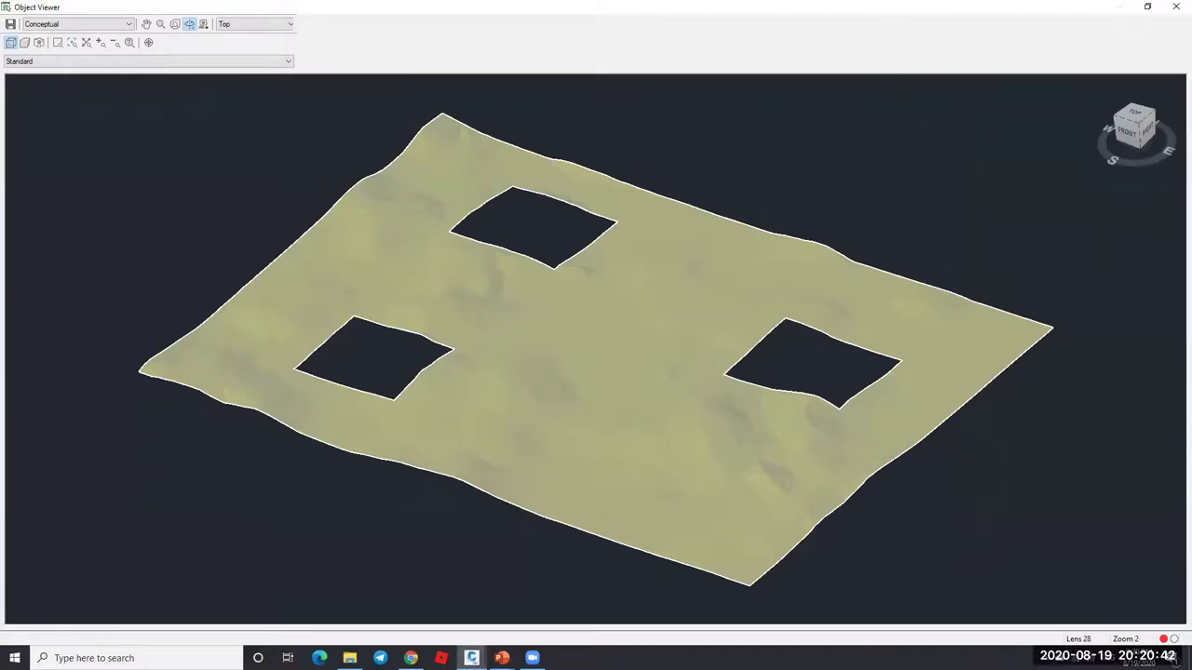
{"action": "key", "text": "Escape"}
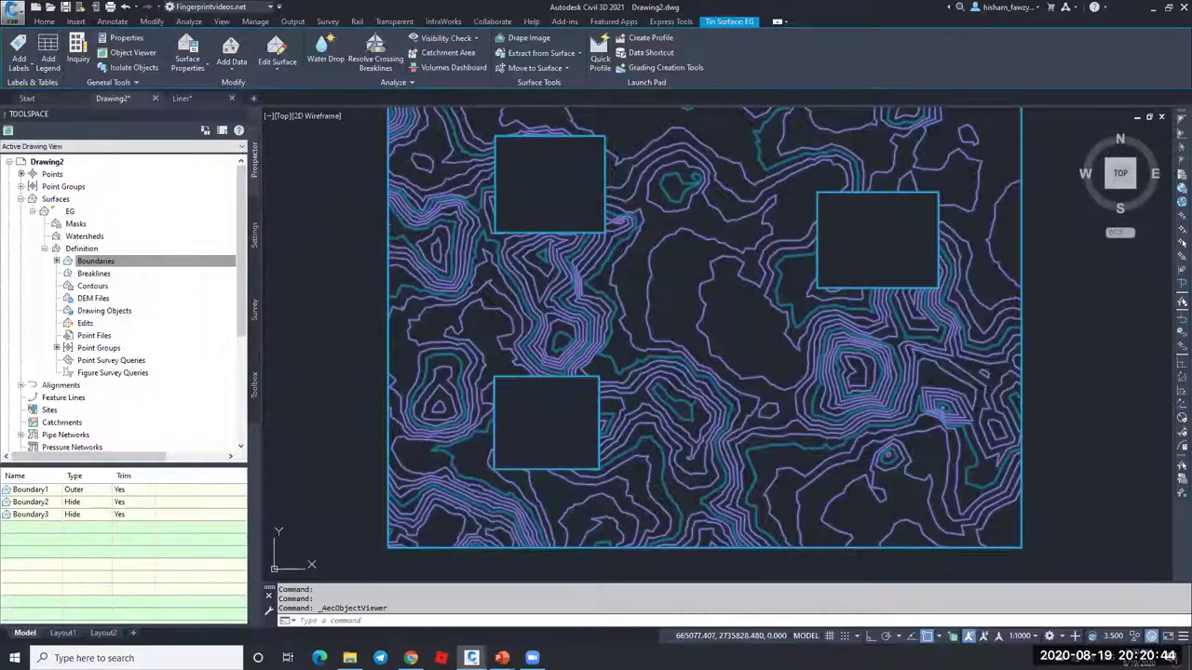
{"action": "key", "text": "Escape"}
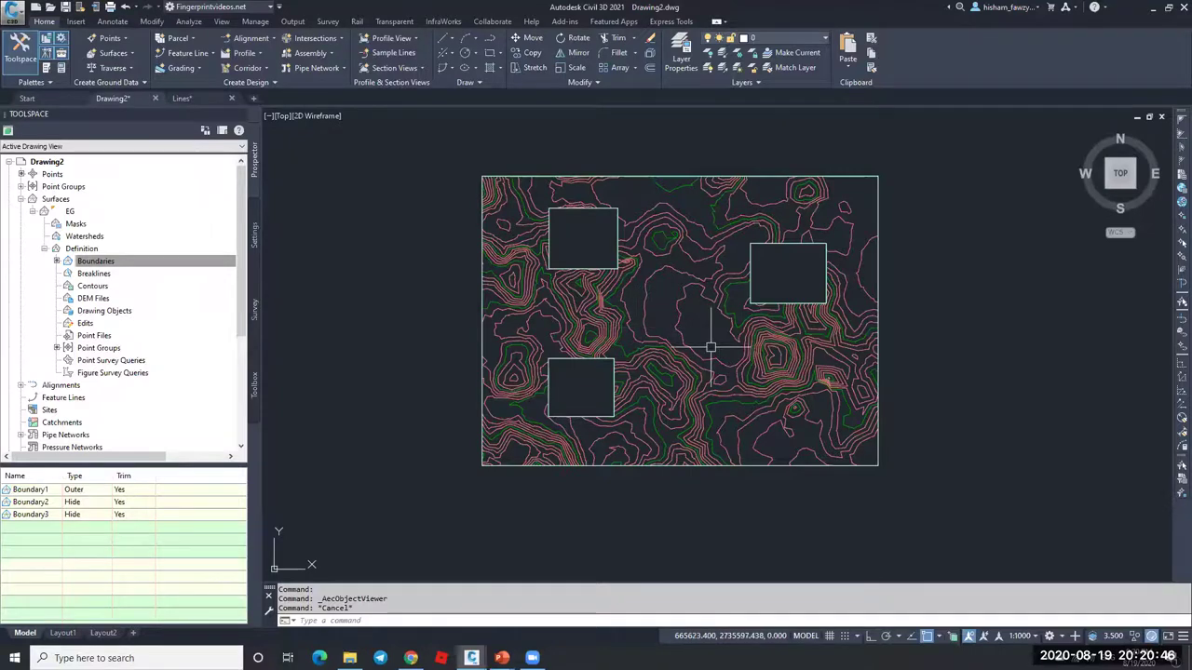
{"action": "scroll", "coordinate": [656, 351], "scroll_direction": "up", "scroll_amount": 2}
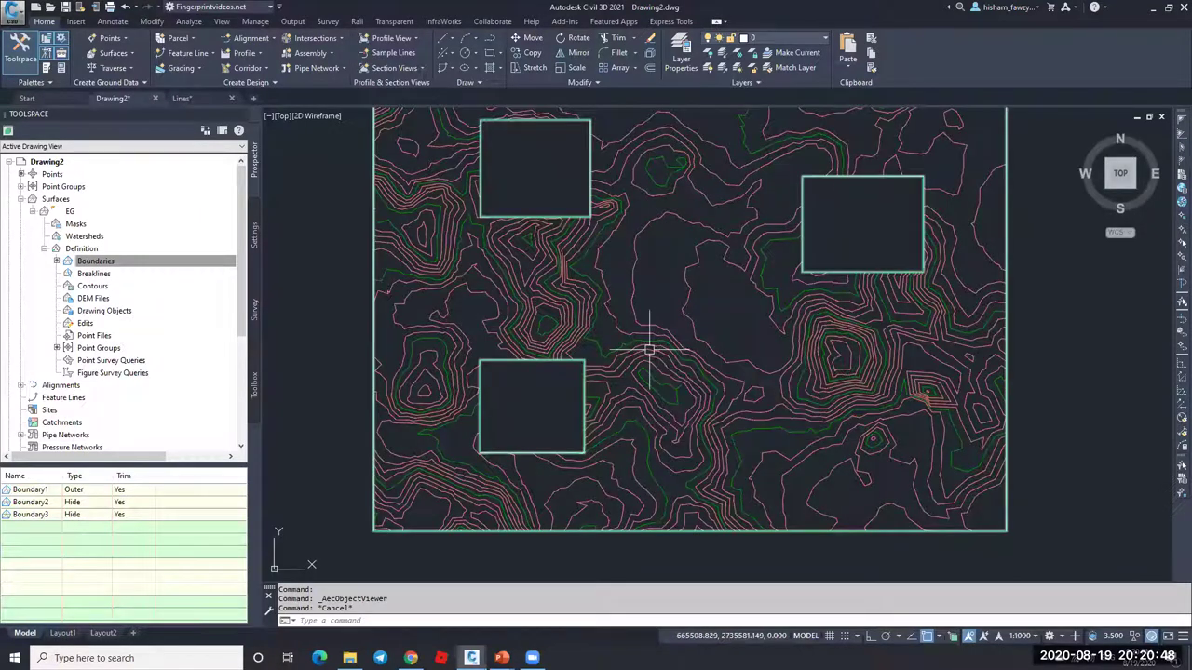
{"action": "mouse_move", "coordinate": [654, 347]}
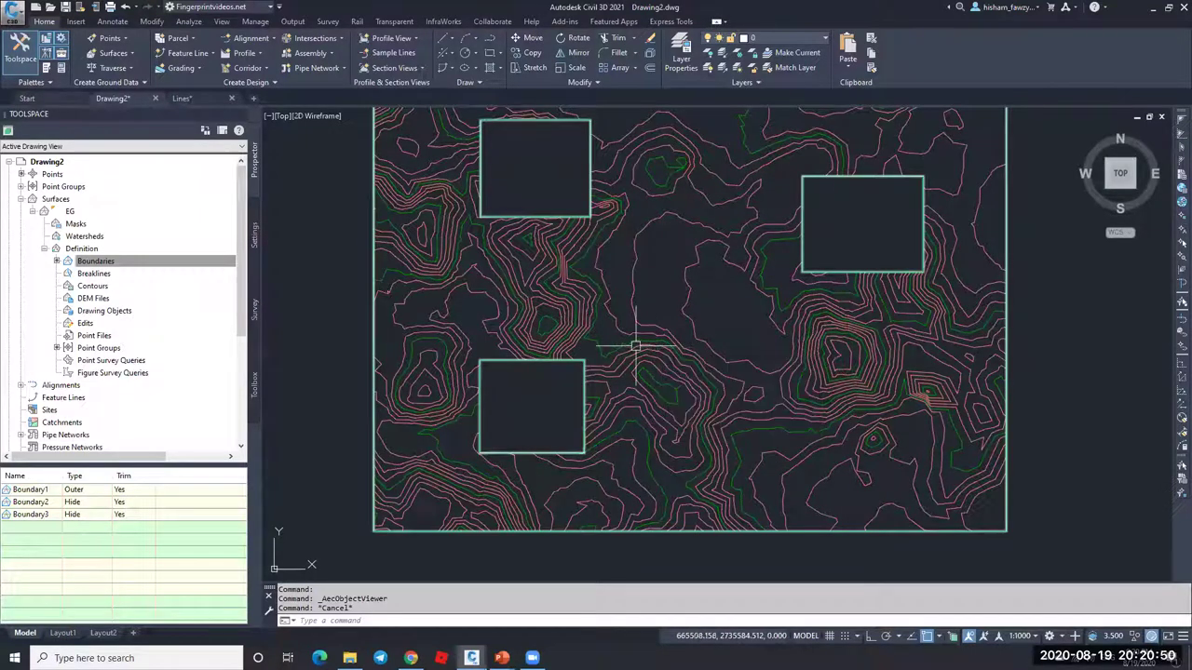
{"action": "left_click", "coordinate": [100, 261]}
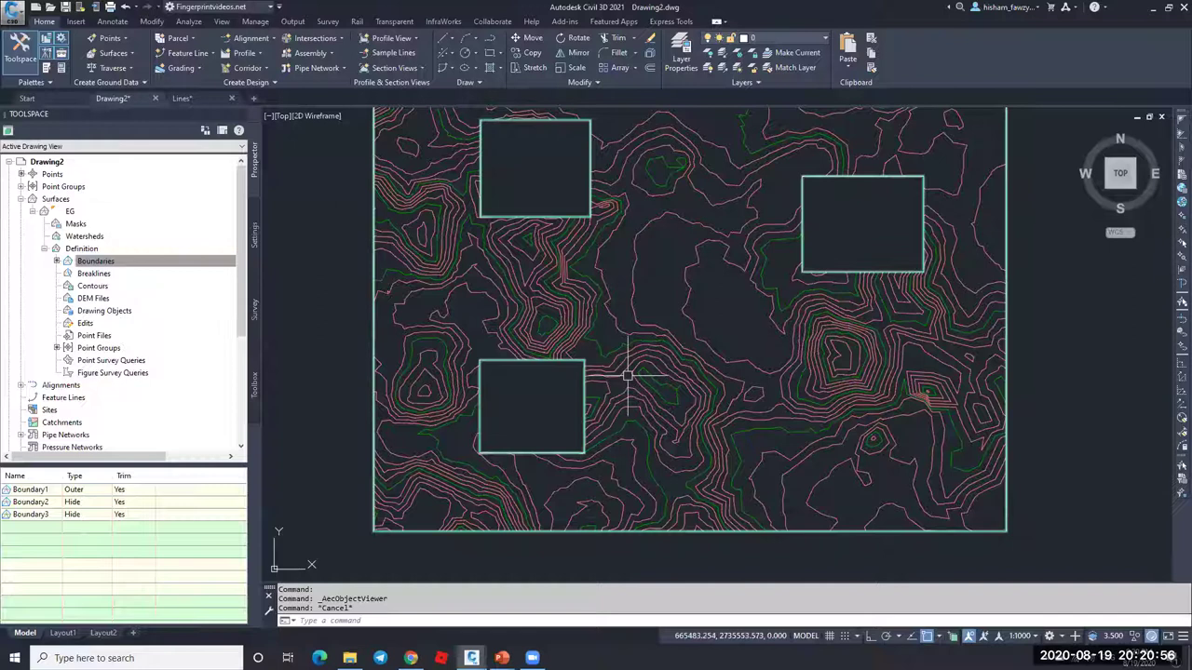
Step: Add a Show boundary to EG, picking the top-left rectangle as its outline
{"action": "right_click", "coordinate": [145, 264]}
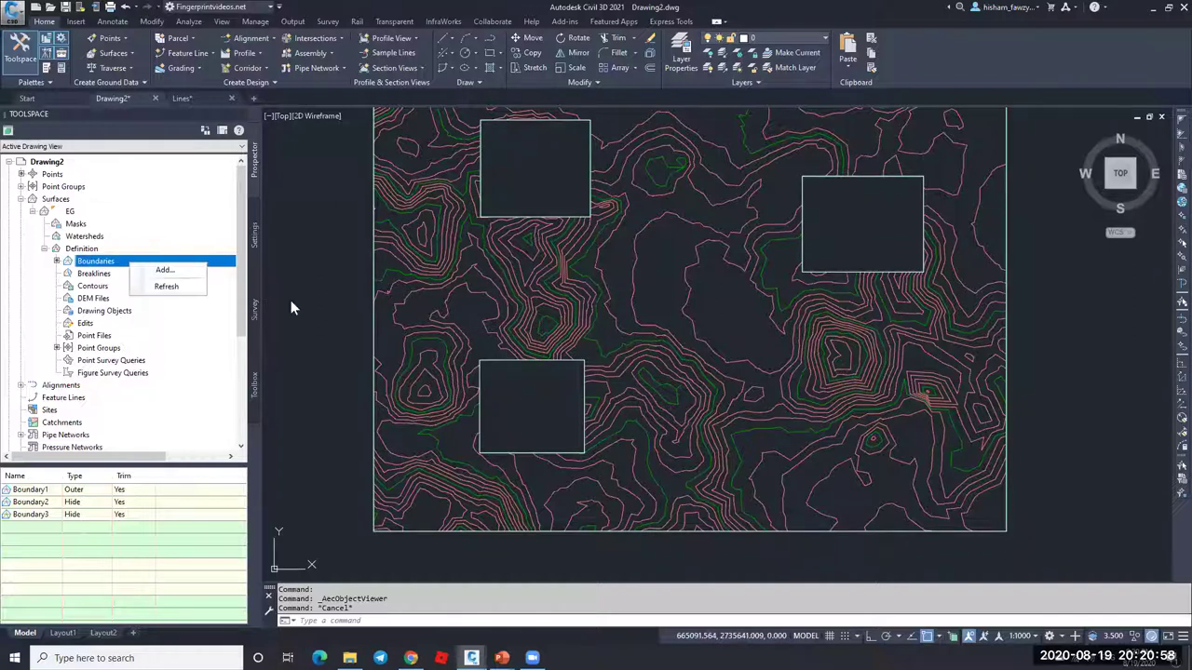
{"action": "left_click", "coordinate": [166, 273]}
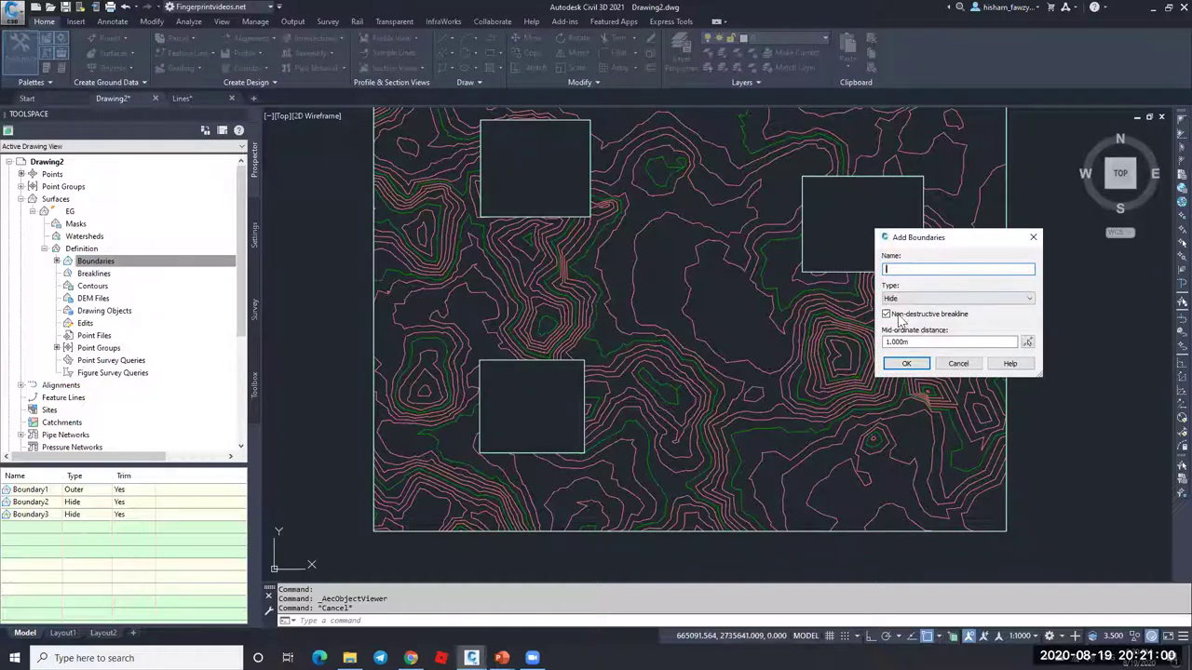
{"action": "key", "text": "Tab"}
{"action": "key", "text": "Down"}
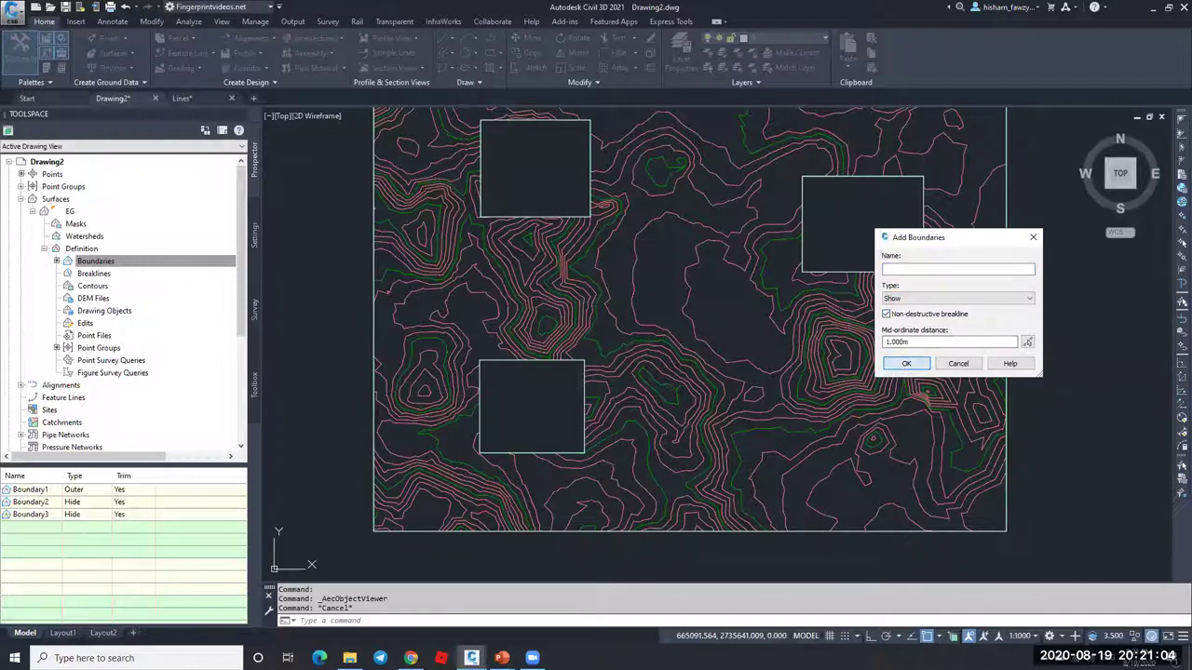
{"action": "left_click", "coordinate": [904, 364]}
{"action": "left_click", "coordinate": [587, 183]}
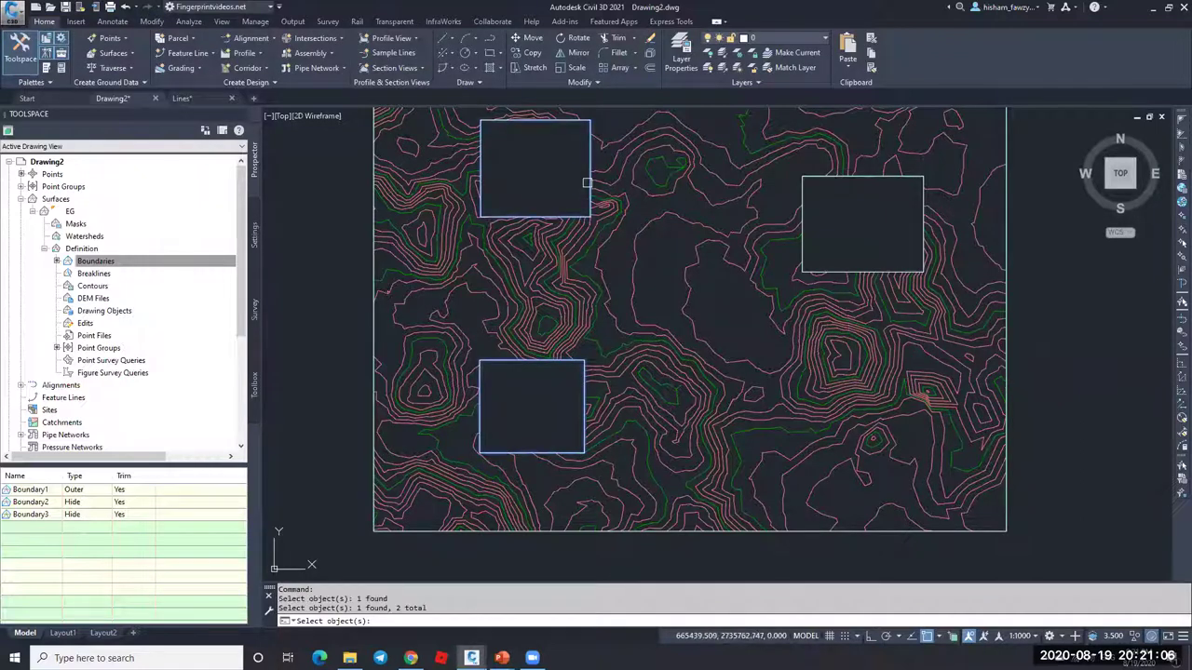
{"action": "key", "text": "Return"}
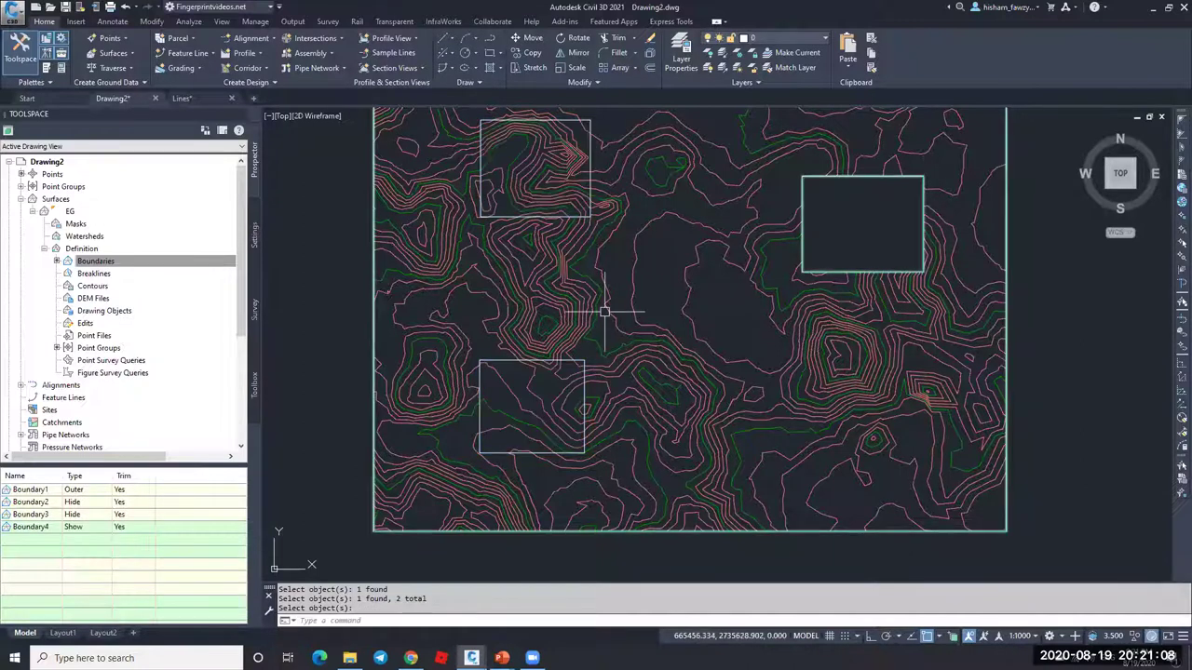
{"action": "key", "text": "Escape"}
{"action": "key", "text": "Escape"}
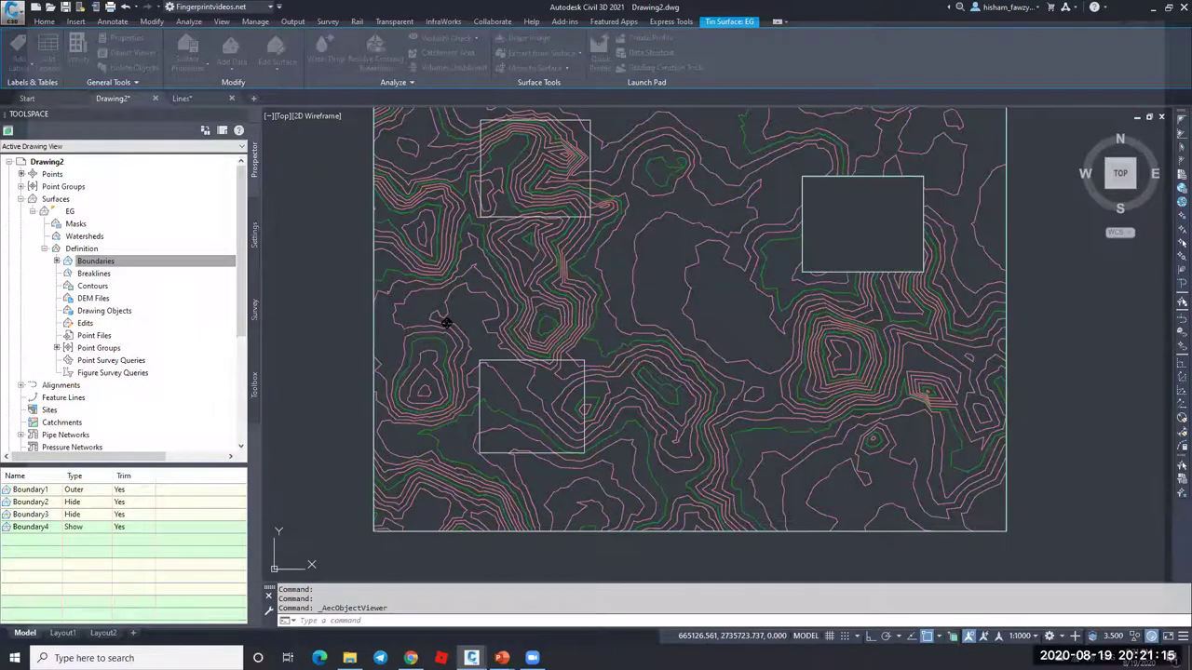
Step: View the surface and its hole in the 3-D Object Viewer, then close it
{"action": "right_click", "coordinate": [447, 314]}
{"action": "left_click", "coordinate": [494, 522]}
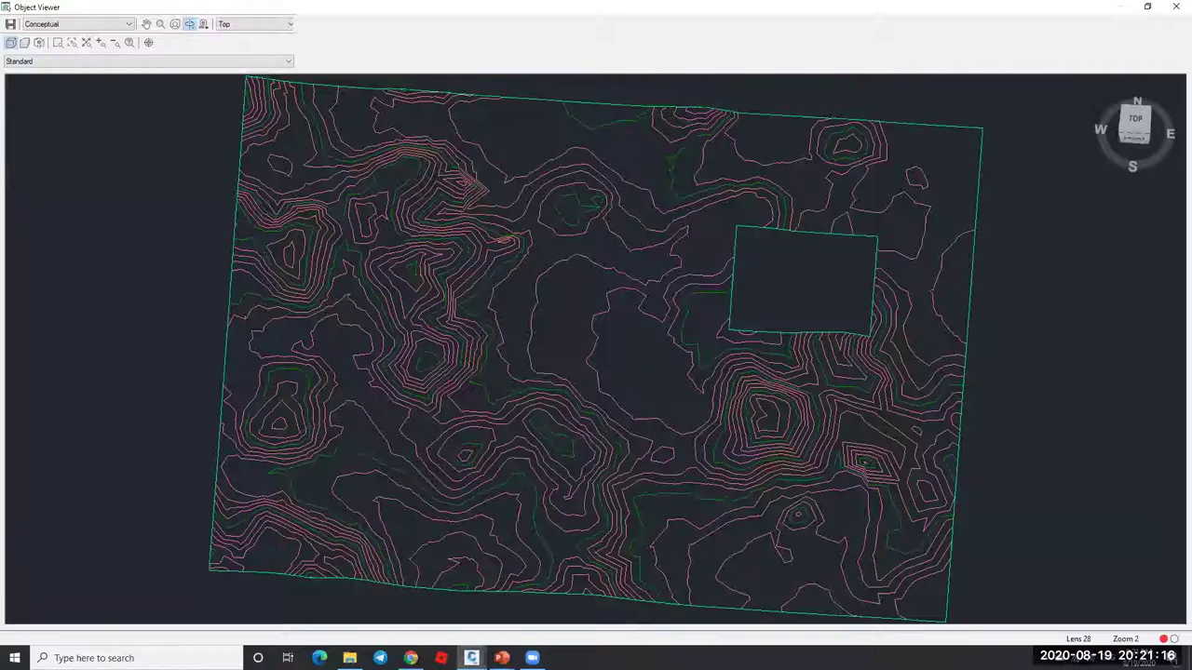
{"action": "key", "text": "alt+F4"}
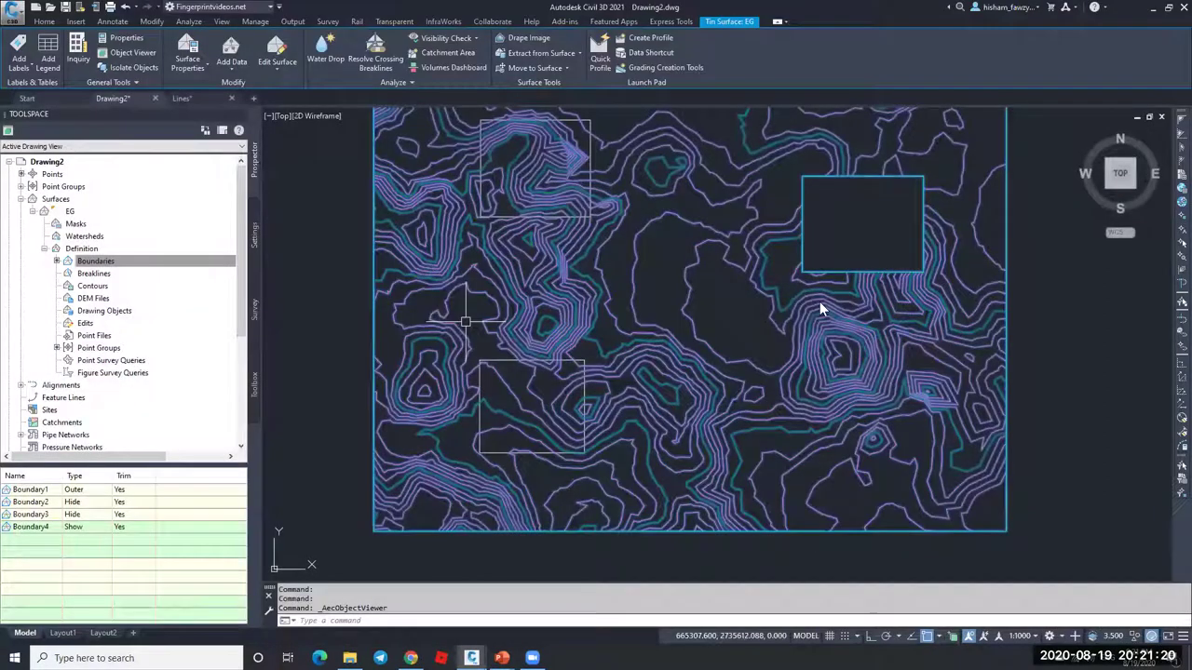
{"action": "key", "text": "Escape"}
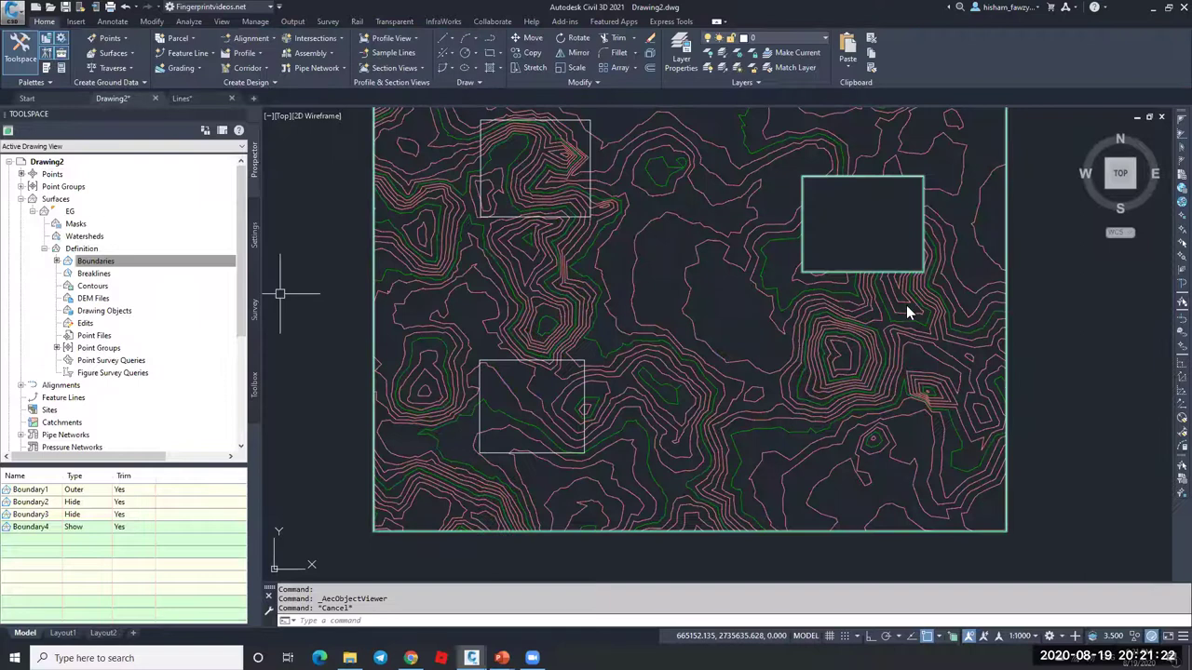
Step: Review the boundary types in Add Boundaries and cancel without adding one
{"action": "left_click", "coordinate": [931, 298]}
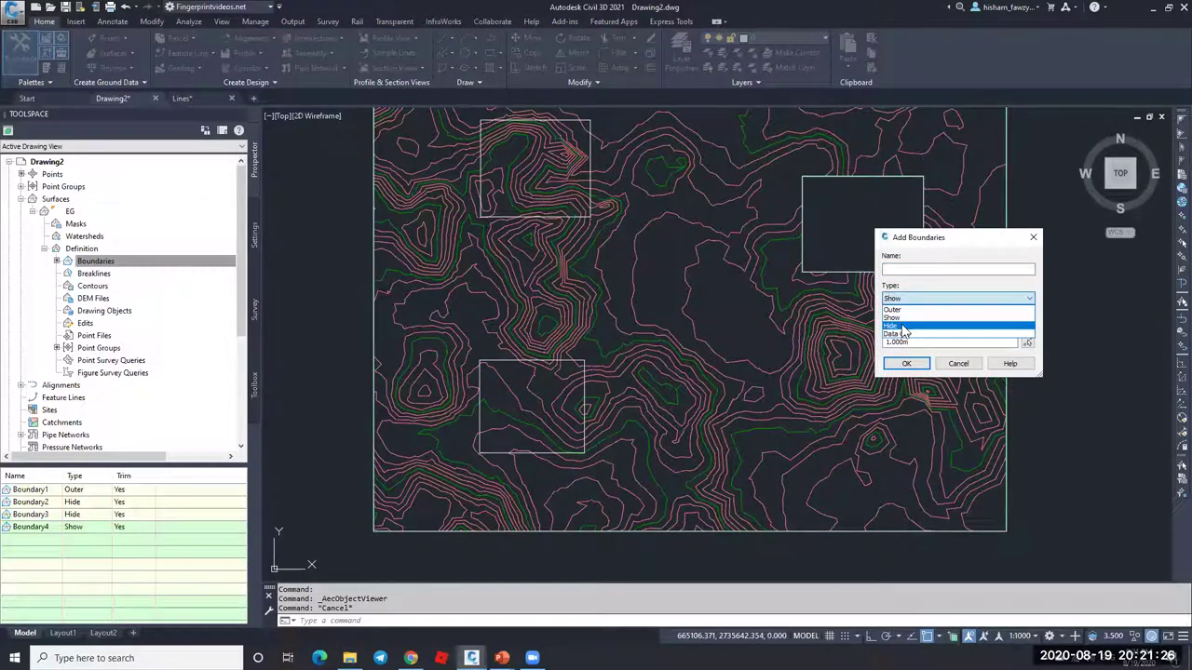
{"action": "left_click", "coordinate": [928, 333]}
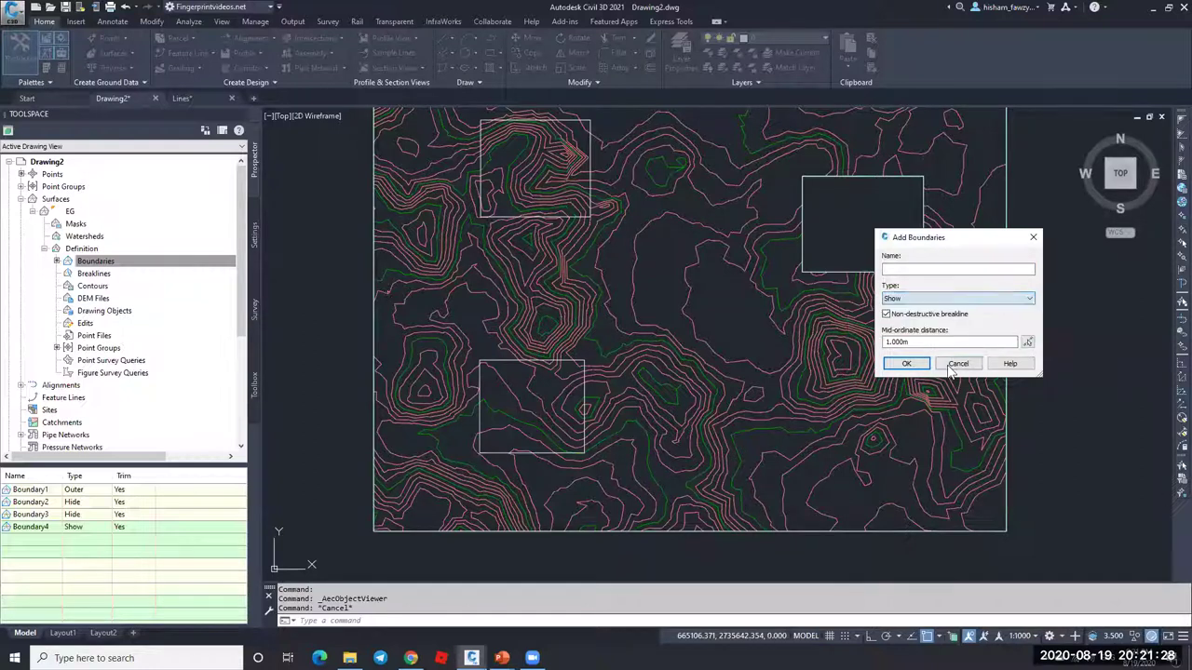
{"action": "left_click", "coordinate": [957, 365]}
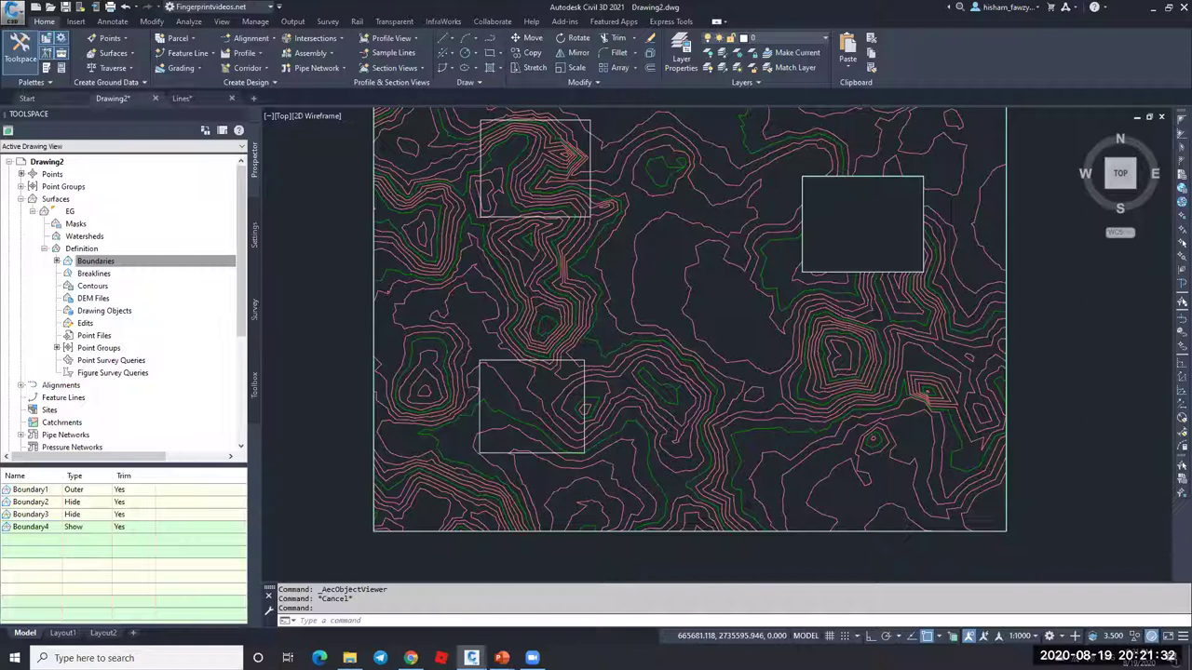
Step: Select the EG surface and bring up its context options
{"action": "scroll", "coordinate": [806, 275], "scroll_direction": "down", "scroll_amount": 2}
{"action": "scroll", "coordinate": [657, 534], "scroll_direction": "up", "scroll_amount": 3}
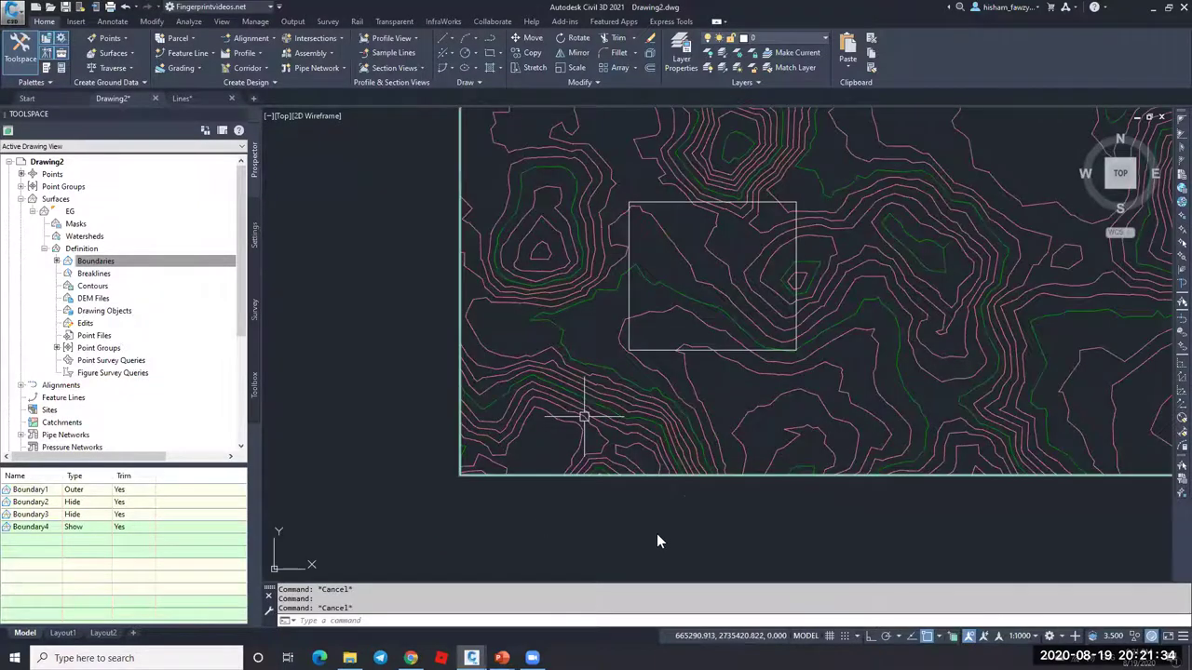
{"action": "left_click", "coordinate": [596, 402]}
{"action": "right_click", "coordinate": [596, 401]}
Step: Turn on Triangles in the EG surface style so TIN triangles show with the 1 m and 5 m contours
{"action": "left_click", "coordinate": [642, 553]}
{"action": "left_click", "coordinate": [623, 313]}
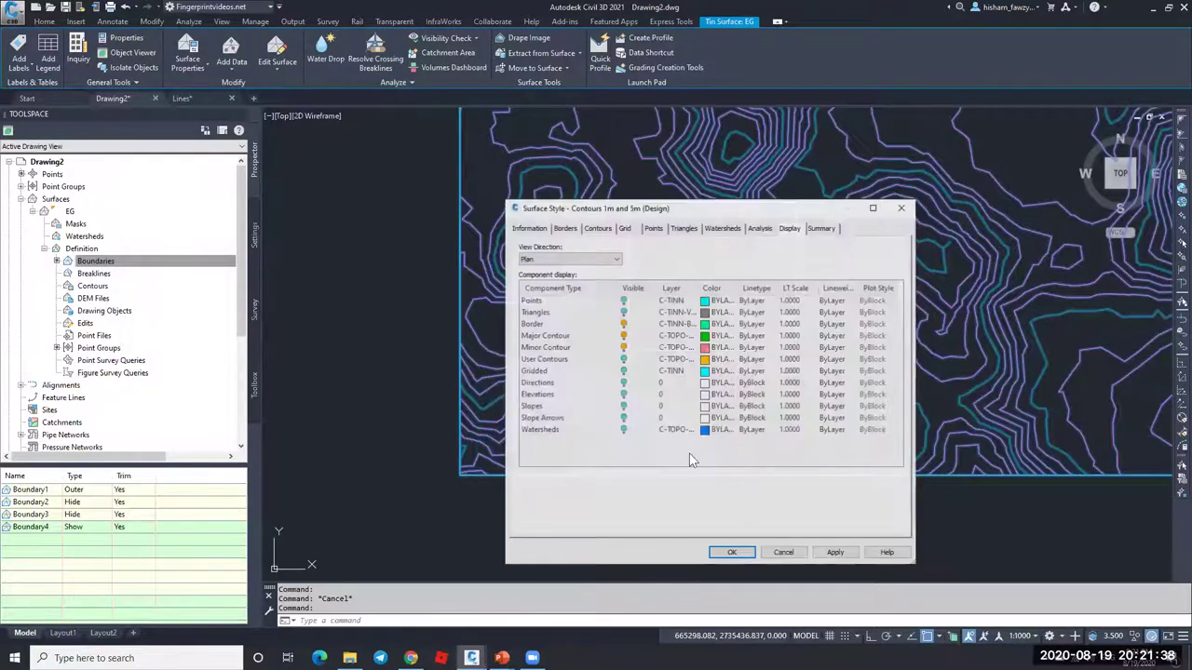
{"action": "key", "text": "Return"}
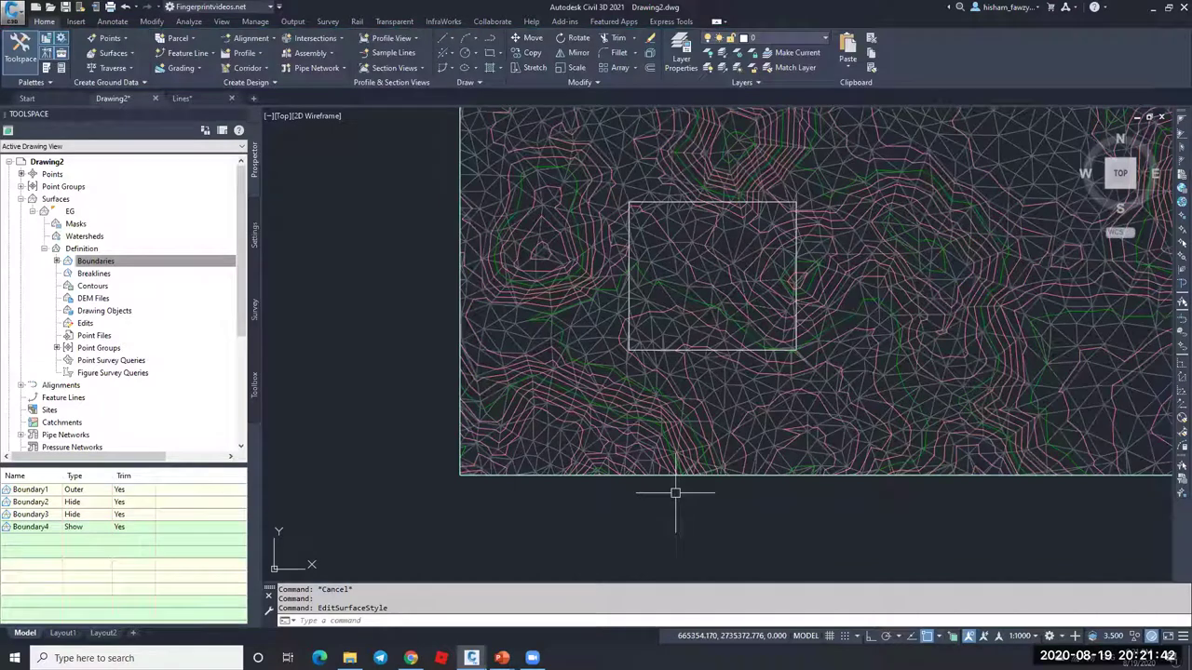
{"action": "scroll", "coordinate": [473, 379], "scroll_direction": "up", "scroll_amount": 10}
{"action": "scroll", "coordinate": [473, 379], "scroll_direction": "down", "scroll_amount": 5}
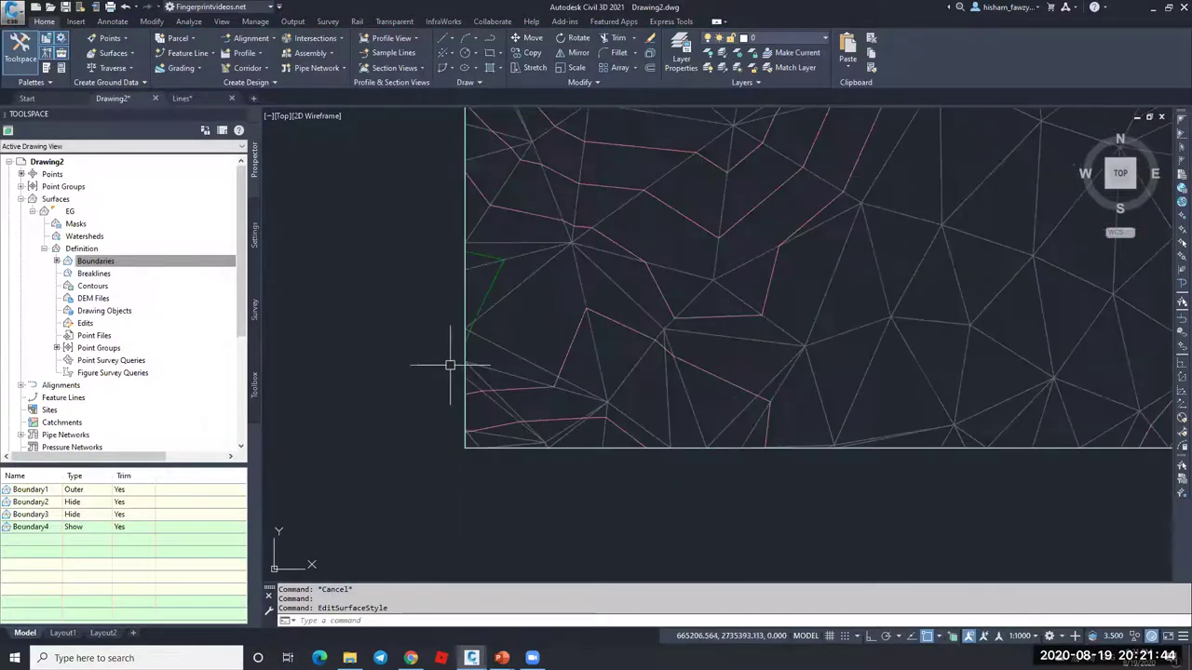
{"action": "scroll", "coordinate": [484, 319], "scroll_direction": "up", "scroll_amount": 1}
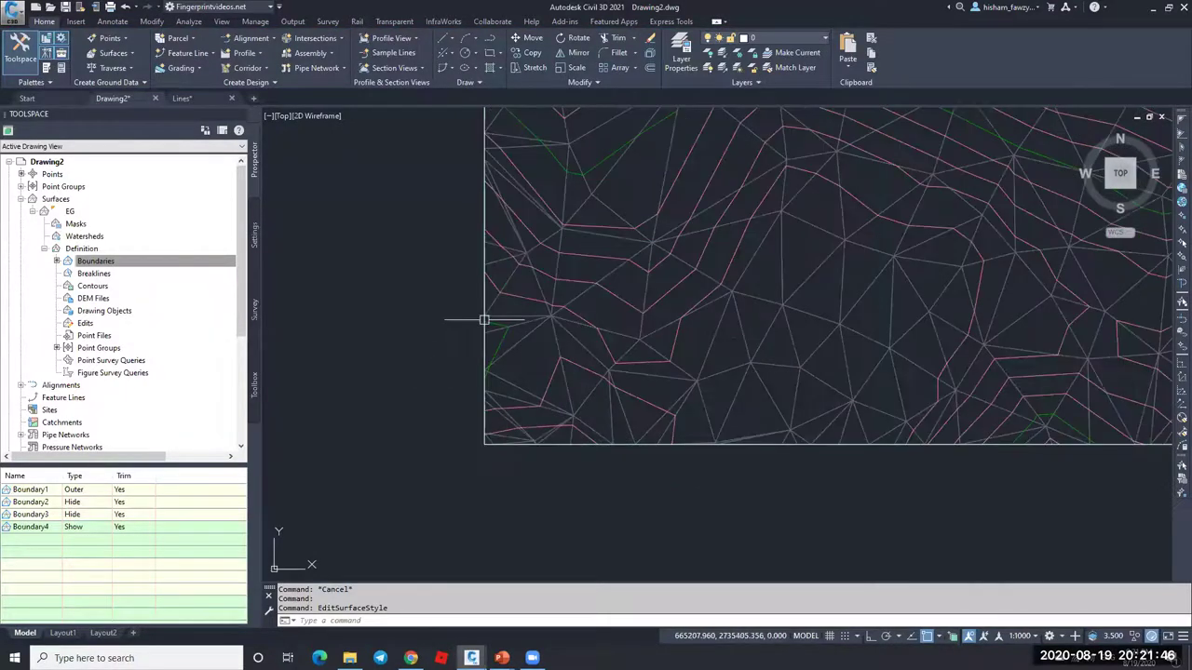
{"action": "scroll", "coordinate": [485, 320], "scroll_direction": "up", "scroll_amount": 3}
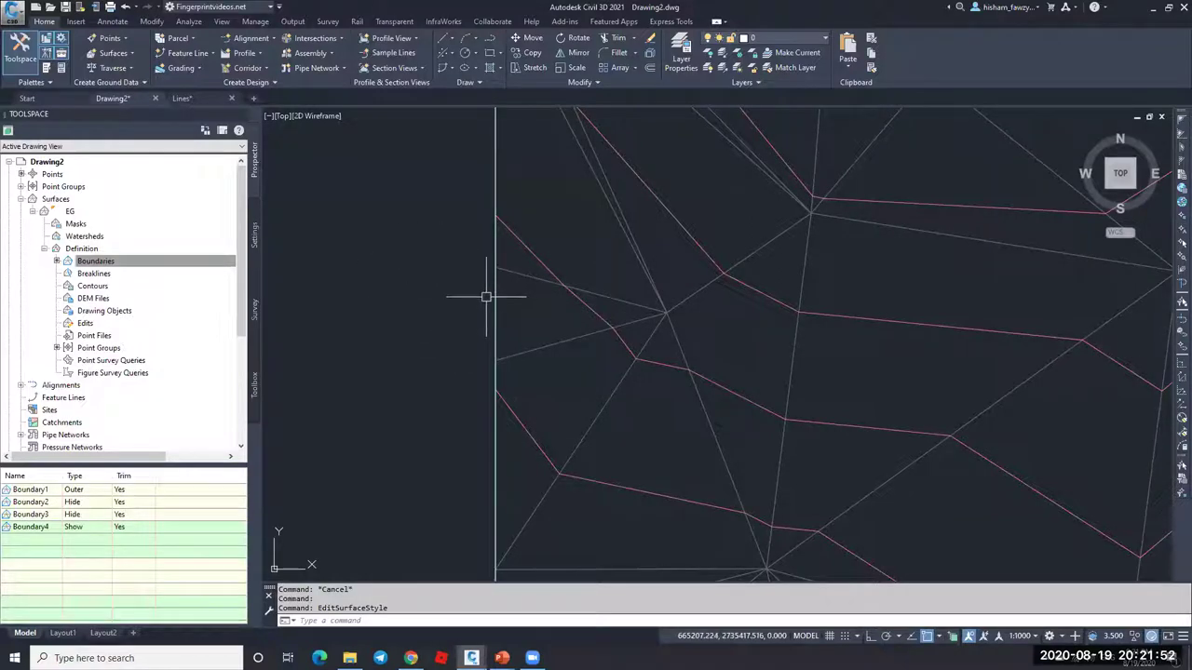
{"action": "scroll", "coordinate": [526, 318], "scroll_direction": "down", "scroll_amount": 2}
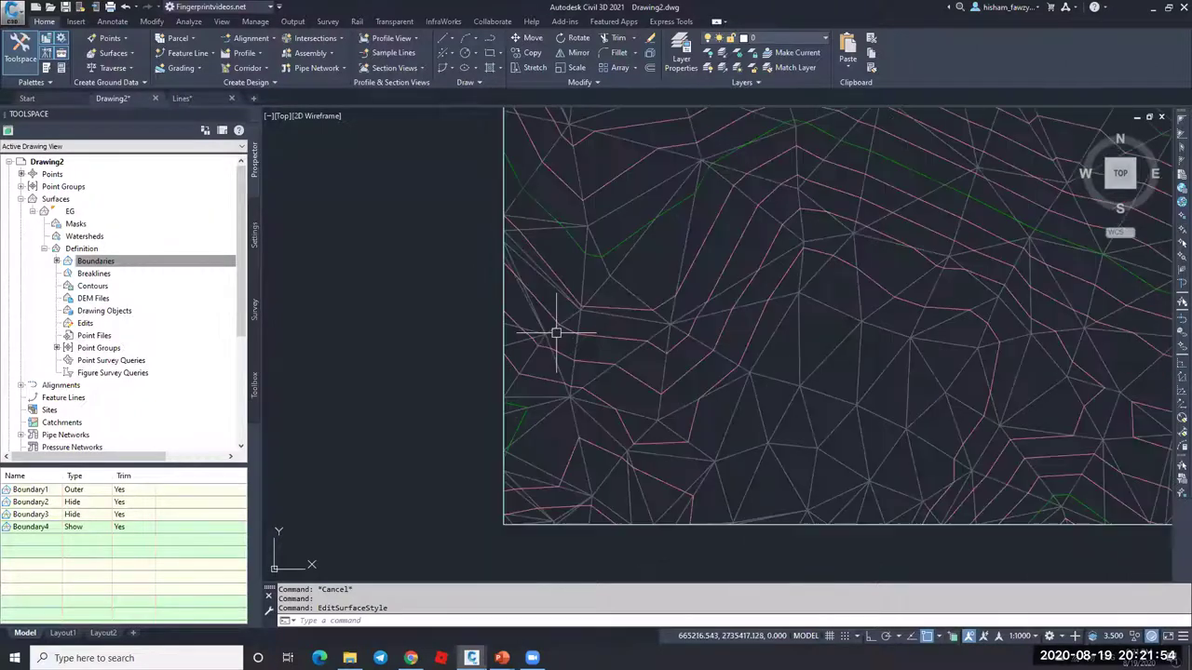
{"action": "scroll", "coordinate": [559, 322], "scroll_direction": "down", "scroll_amount": 3}
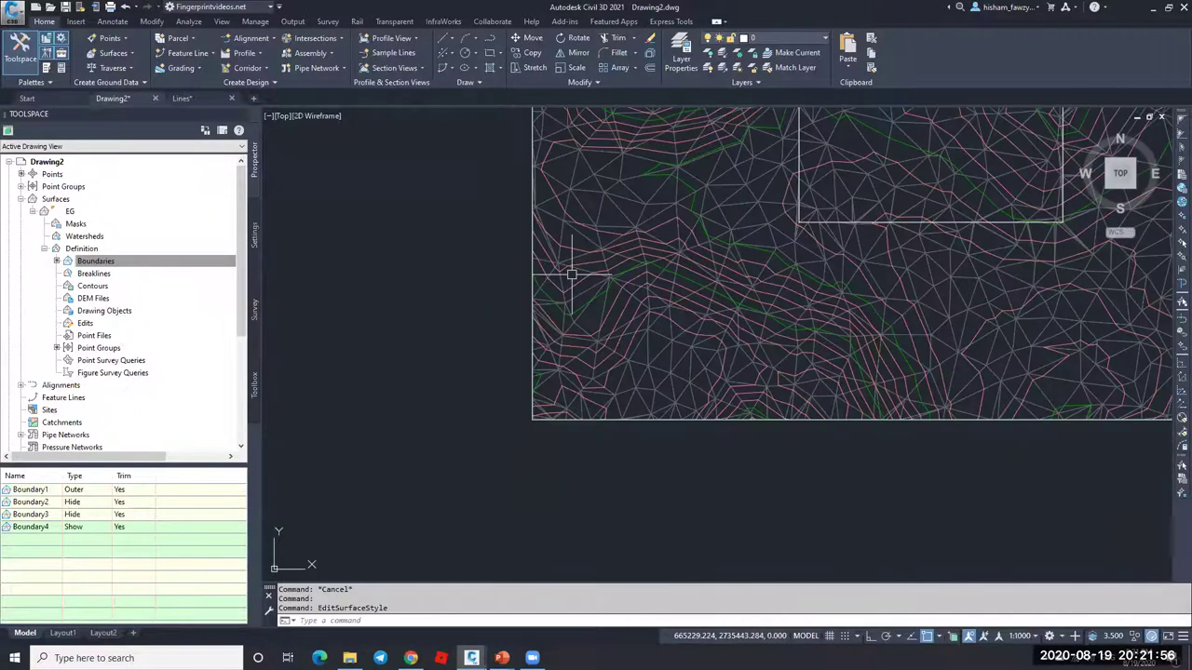
{"action": "scroll", "coordinate": [571, 275], "scroll_direction": "up", "scroll_amount": 4}
{"action": "scroll", "coordinate": [639, 324], "scroll_direction": "down", "scroll_amount": 2}
{"action": "scroll", "coordinate": [673, 291], "scroll_direction": "down", "scroll_amount": 2}
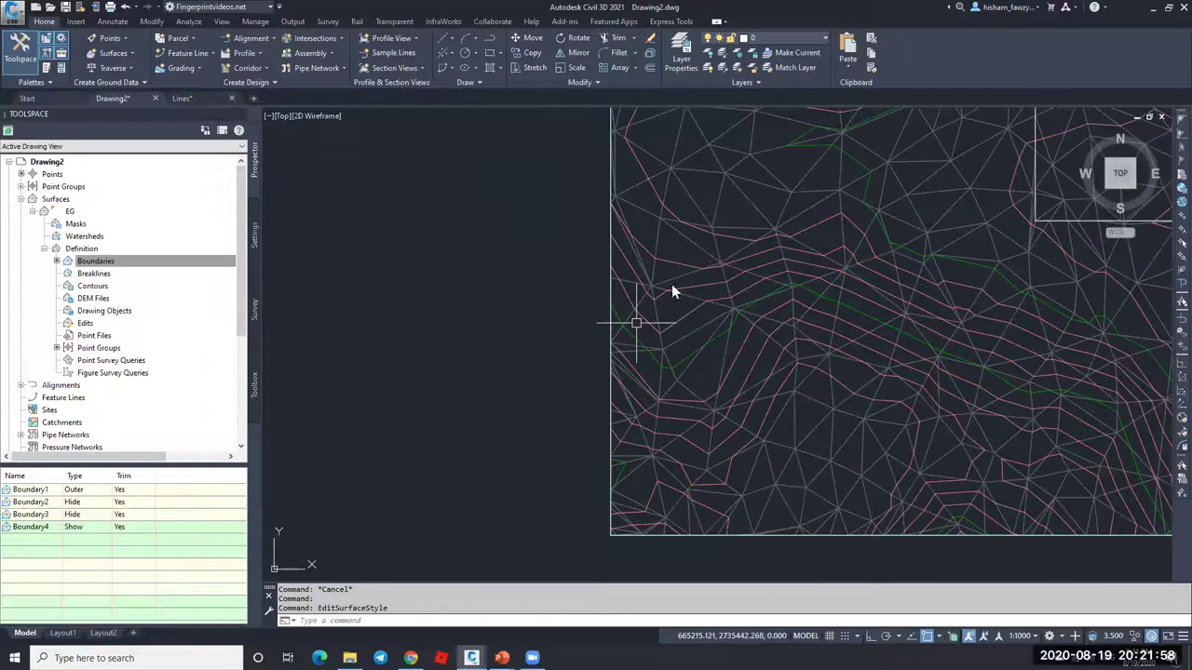
{"action": "left_click", "coordinate": [959, 274]}
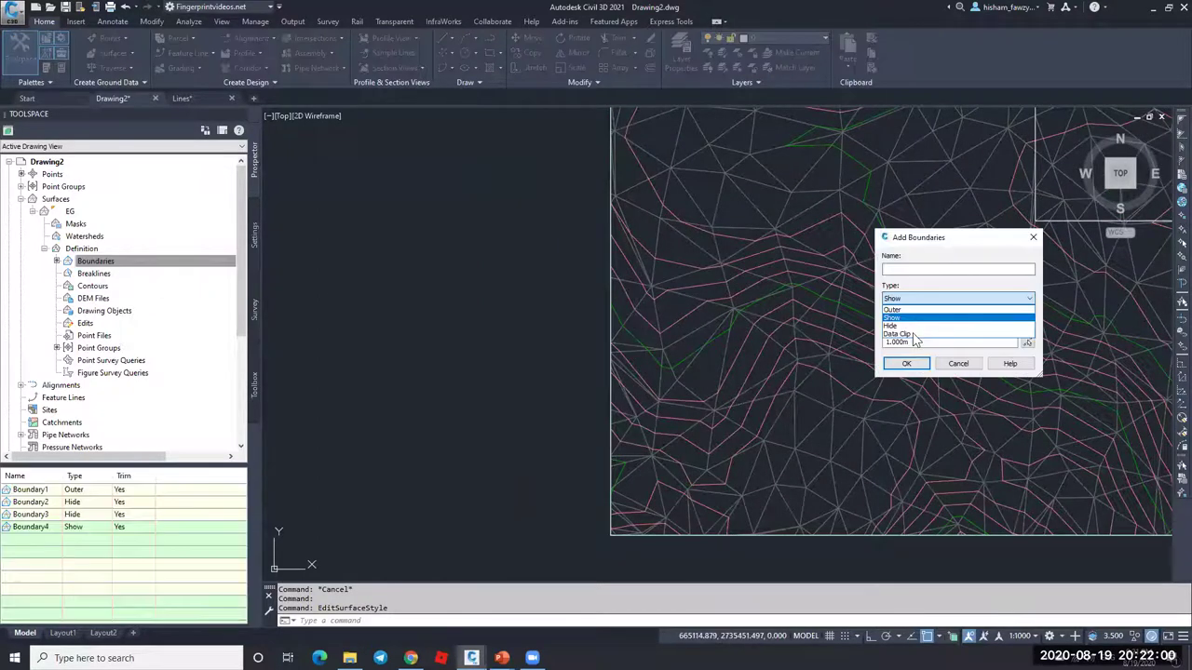
{"action": "left_click", "coordinate": [931, 326]}
{"action": "left_click", "coordinate": [899, 364]}
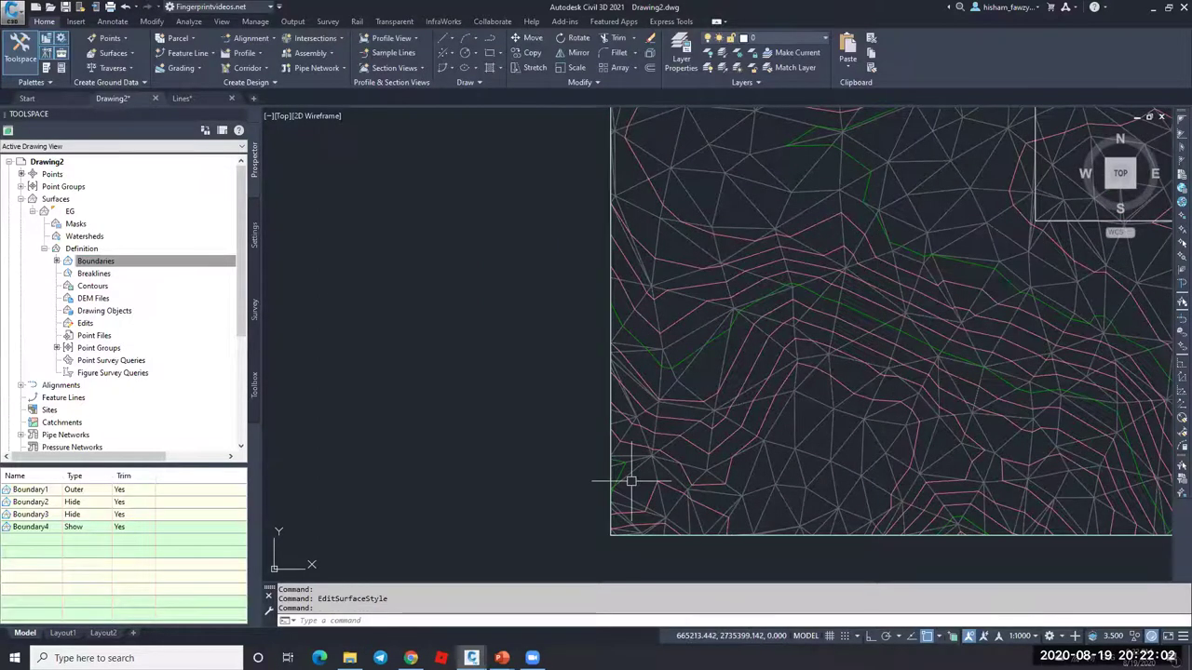
{"action": "scroll", "coordinate": [633, 482], "scroll_direction": "up", "scroll_amount": 5}
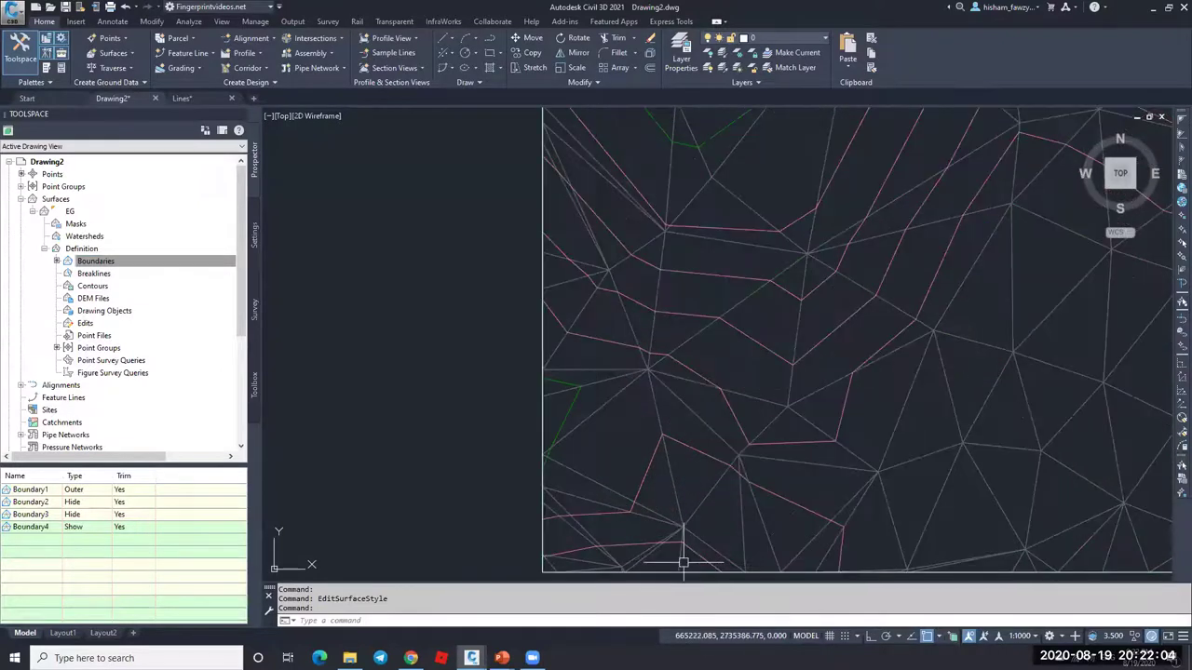
{"action": "scroll", "coordinate": [678, 482], "scroll_direction": "up", "scroll_amount": 3}
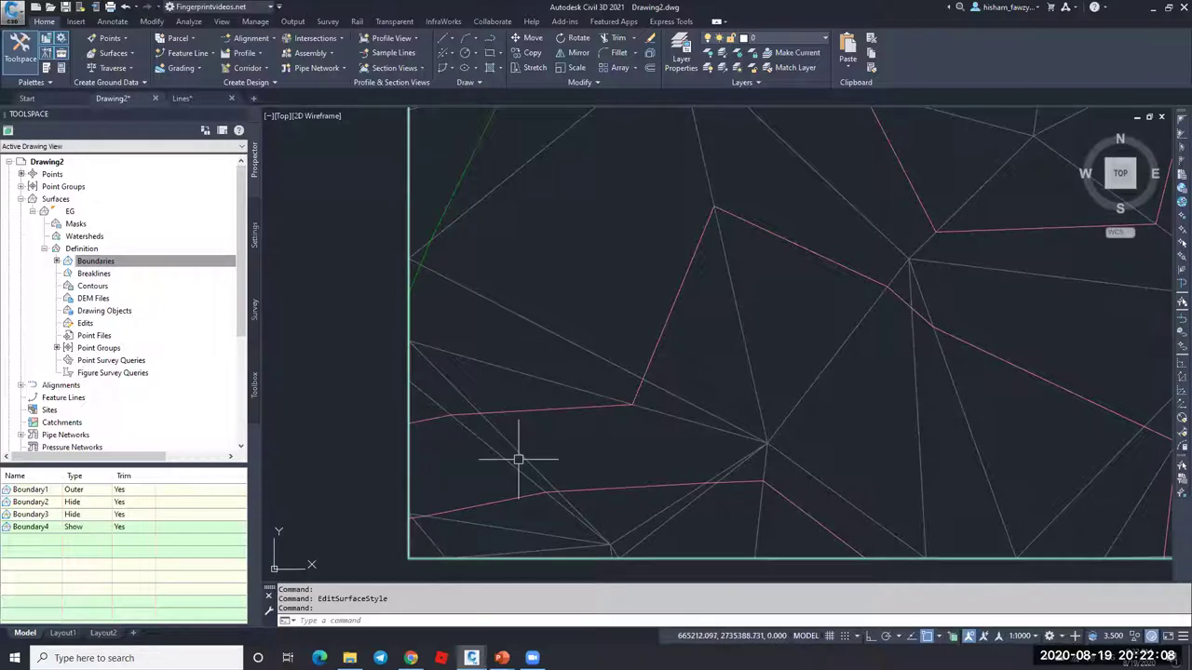
{"action": "scroll", "coordinate": [519, 457], "scroll_direction": "down", "scroll_amount": 2}
{"action": "scroll", "coordinate": [672, 454], "scroll_direction": "down", "scroll_amount": 2}
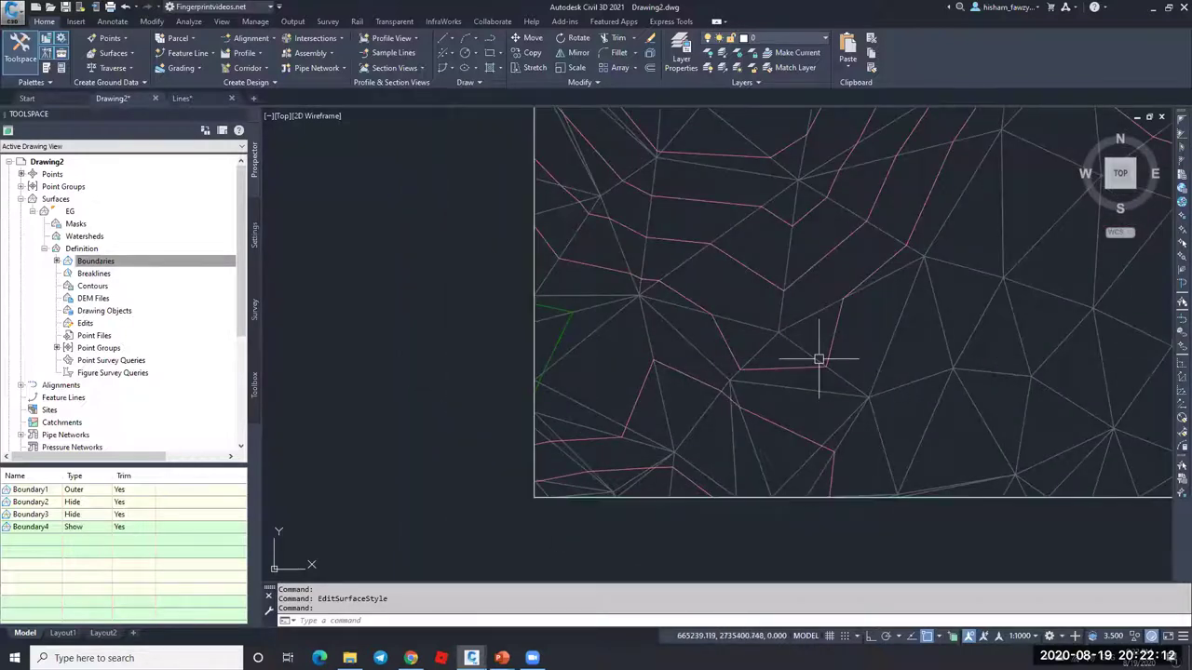
{"action": "scroll", "coordinate": [652, 391], "scroll_direction": "down", "scroll_amount": 2}
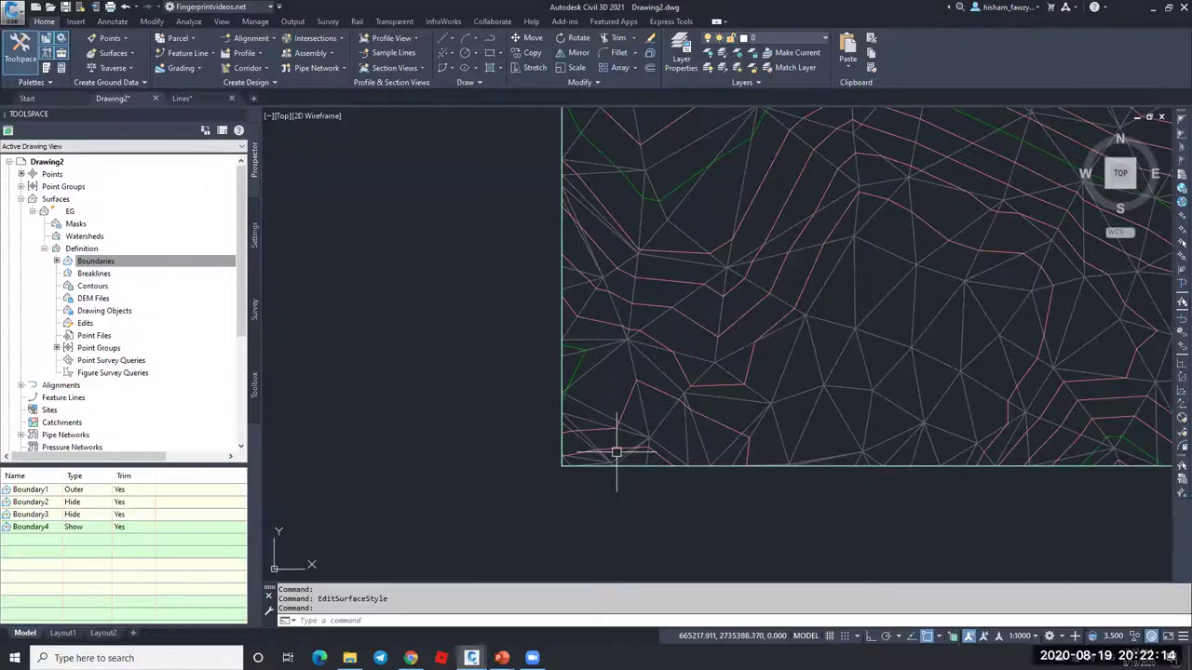
{"action": "scroll", "coordinate": [615, 453], "scroll_direction": "up", "scroll_amount": 3}
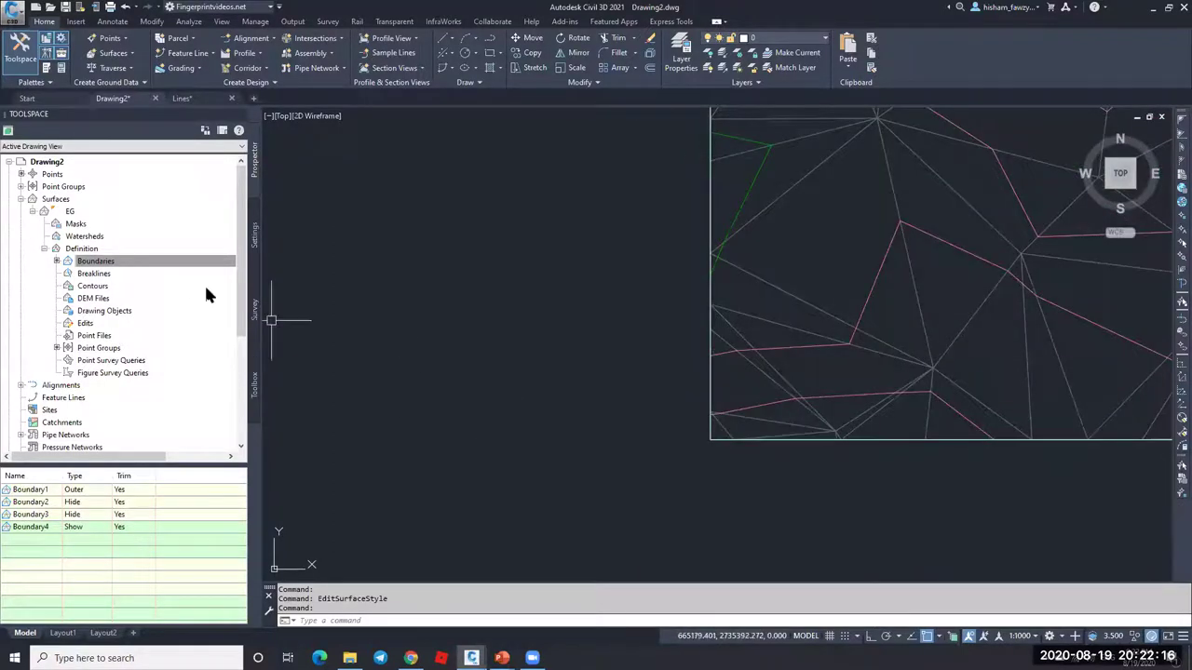
{"action": "left_click", "coordinate": [135, 263]}
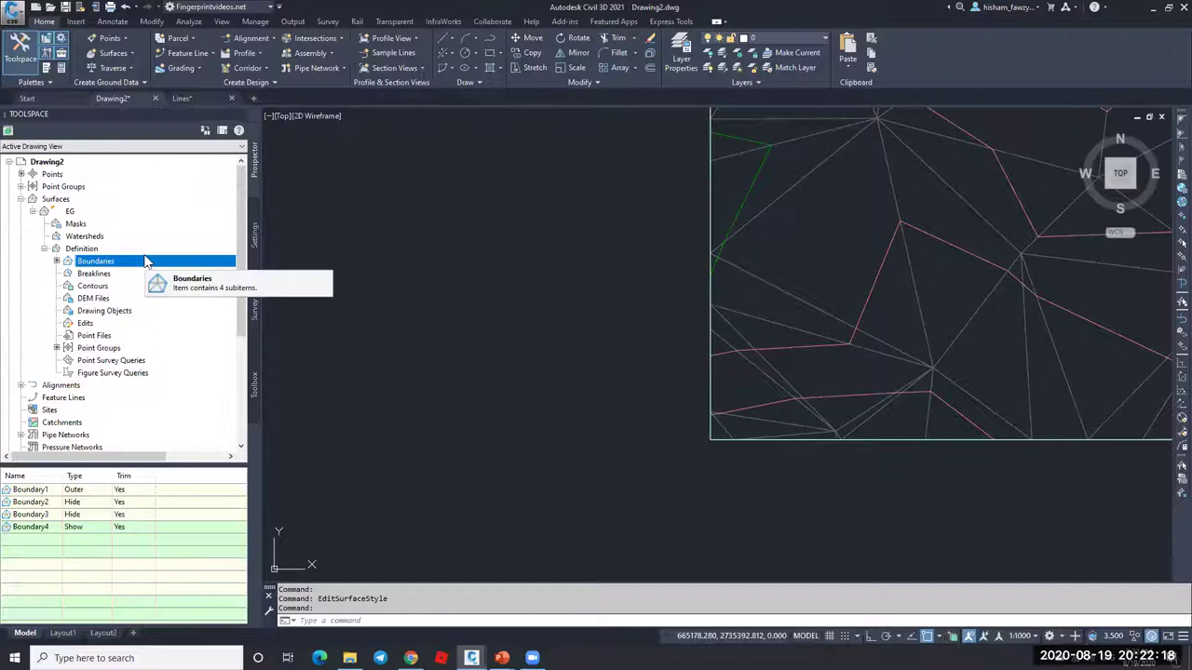
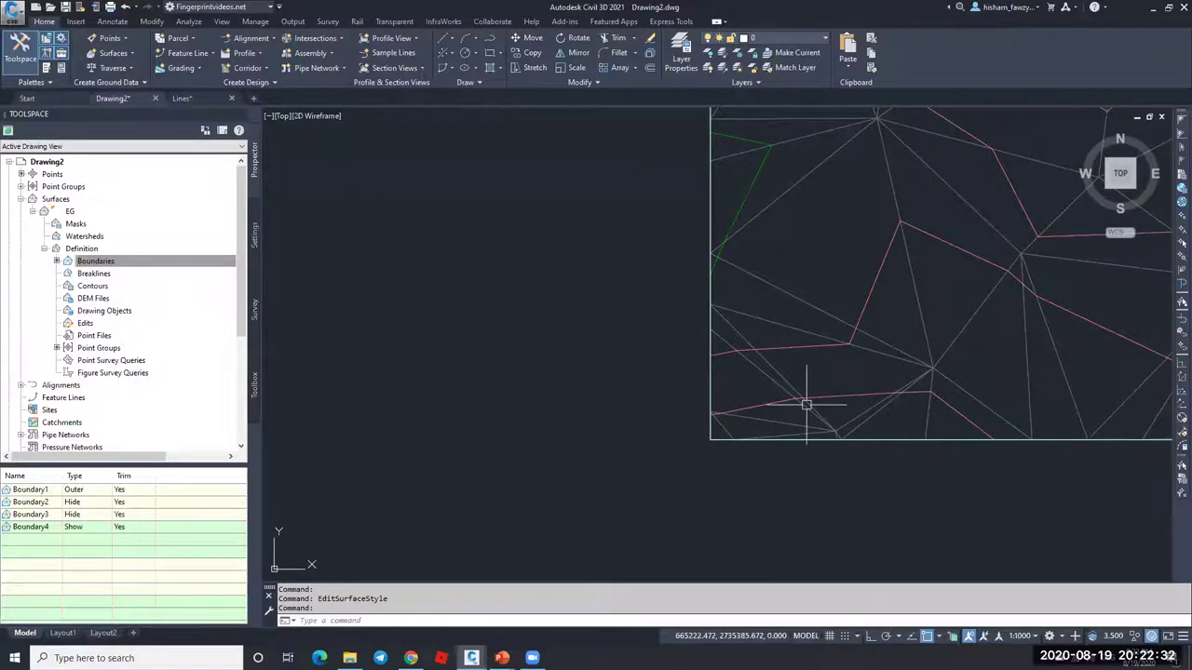
Step: Zoom out and back in over the bounded EG surface, then collapse its Prospector node
{"action": "scroll", "coordinate": [412, 250], "scroll_direction": "down", "scroll_amount": 2}
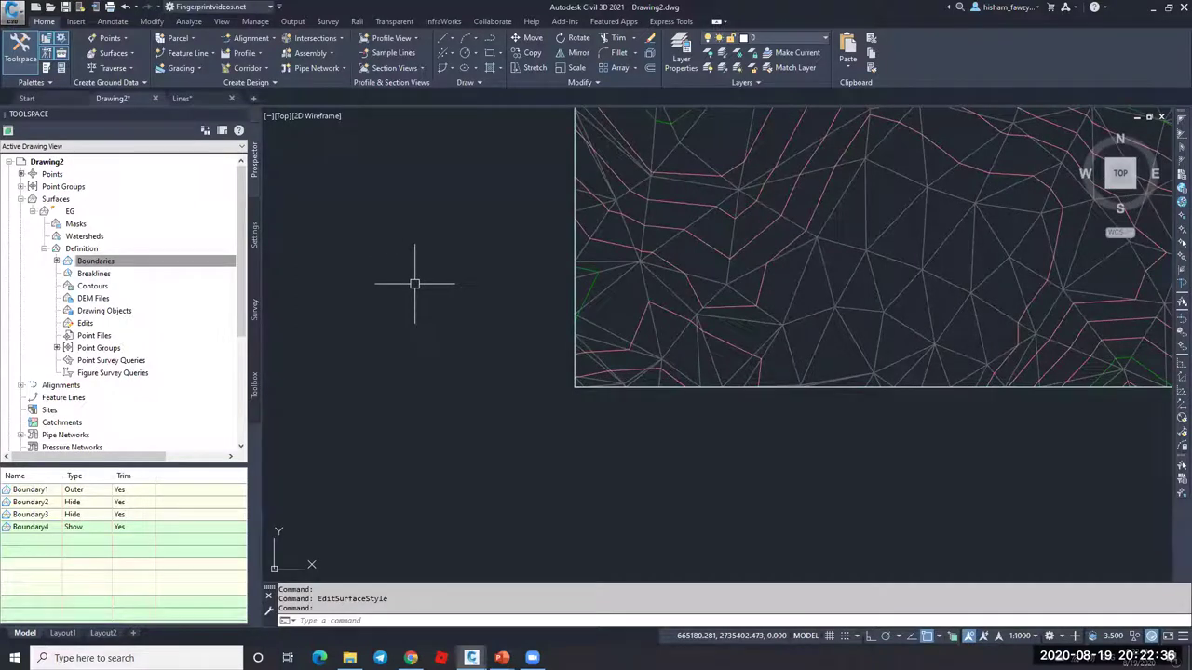
{"action": "scroll", "coordinate": [729, 209], "scroll_direction": "down", "scroll_amount": 2}
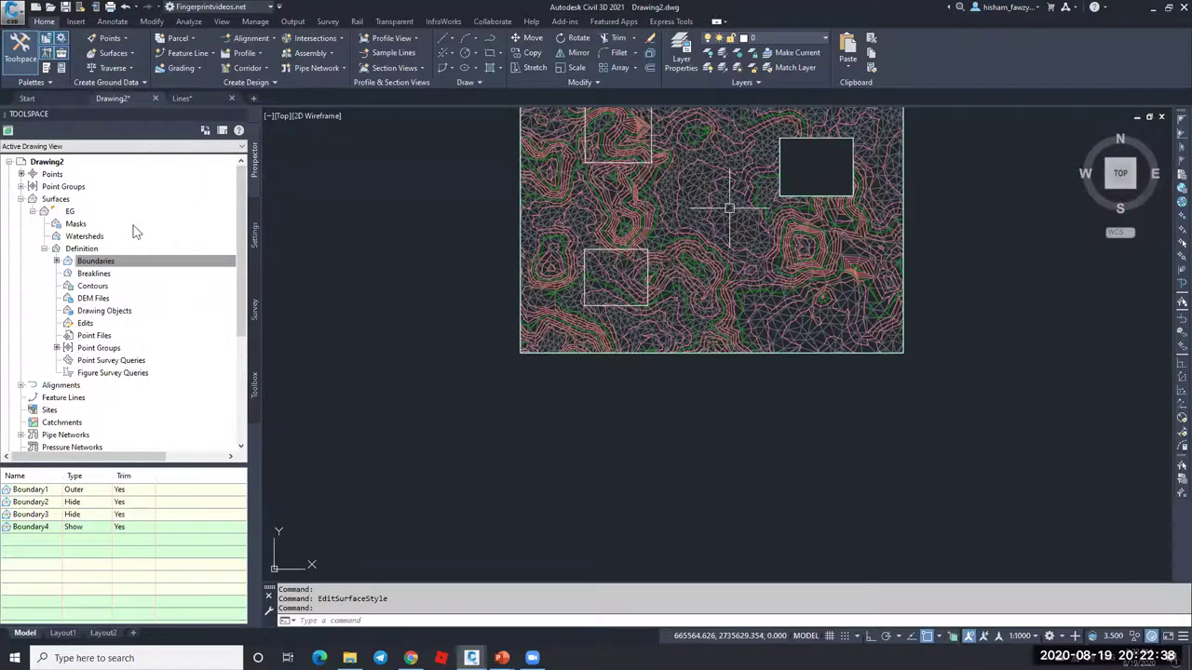
{"action": "scroll", "coordinate": [730, 209], "scroll_direction": "up", "scroll_amount": 2}
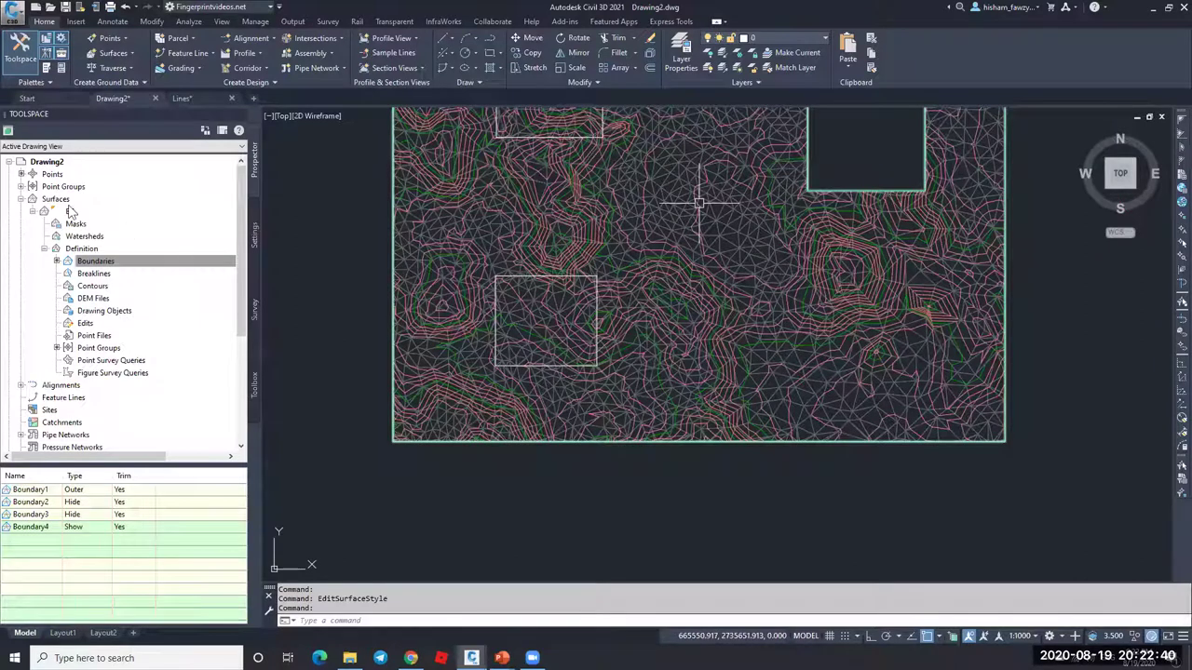
{"action": "left_click", "coordinate": [186, 145]}
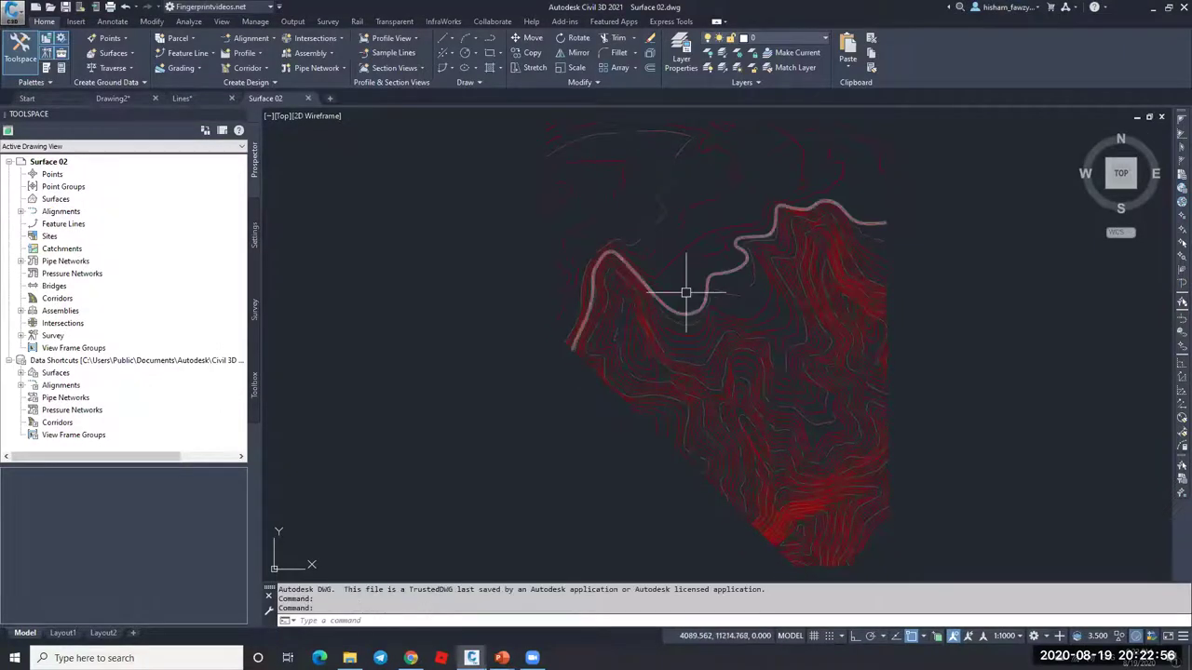
Step: Check an intermediate and an index contour's elevations (1815, 1800) in the Properties palette
{"action": "left_click", "coordinate": [696, 265]}
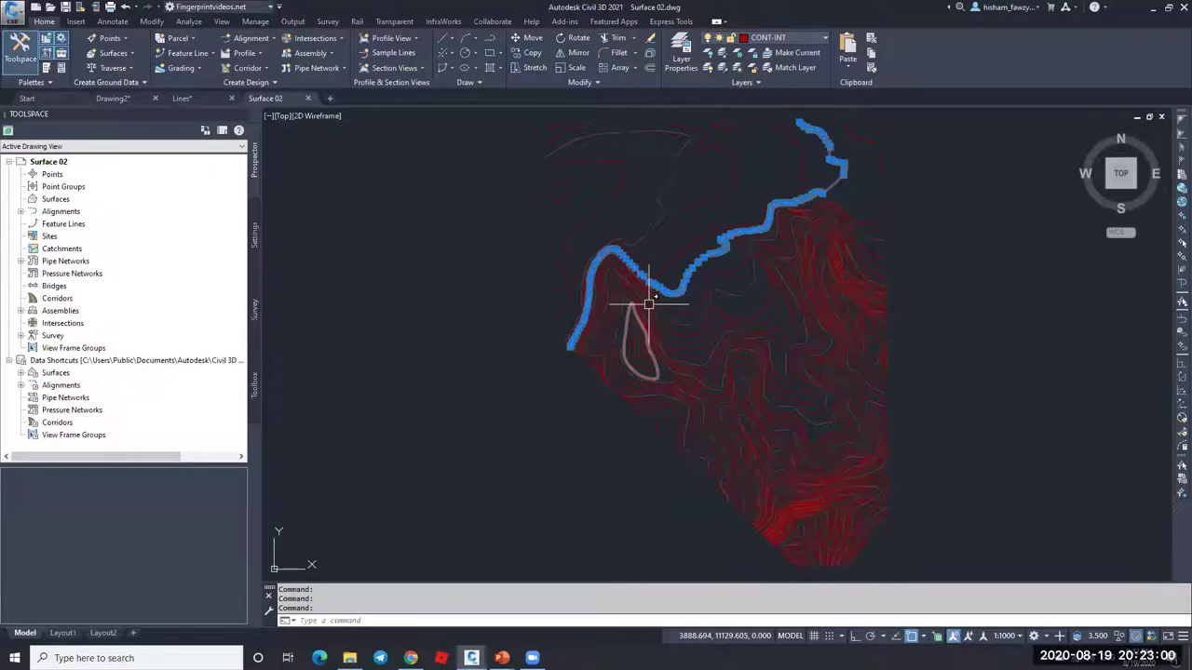
{"action": "scroll", "coordinate": [649, 303], "scroll_direction": "up", "scroll_amount": 3}
{"action": "key", "text": "ctrl+1"}
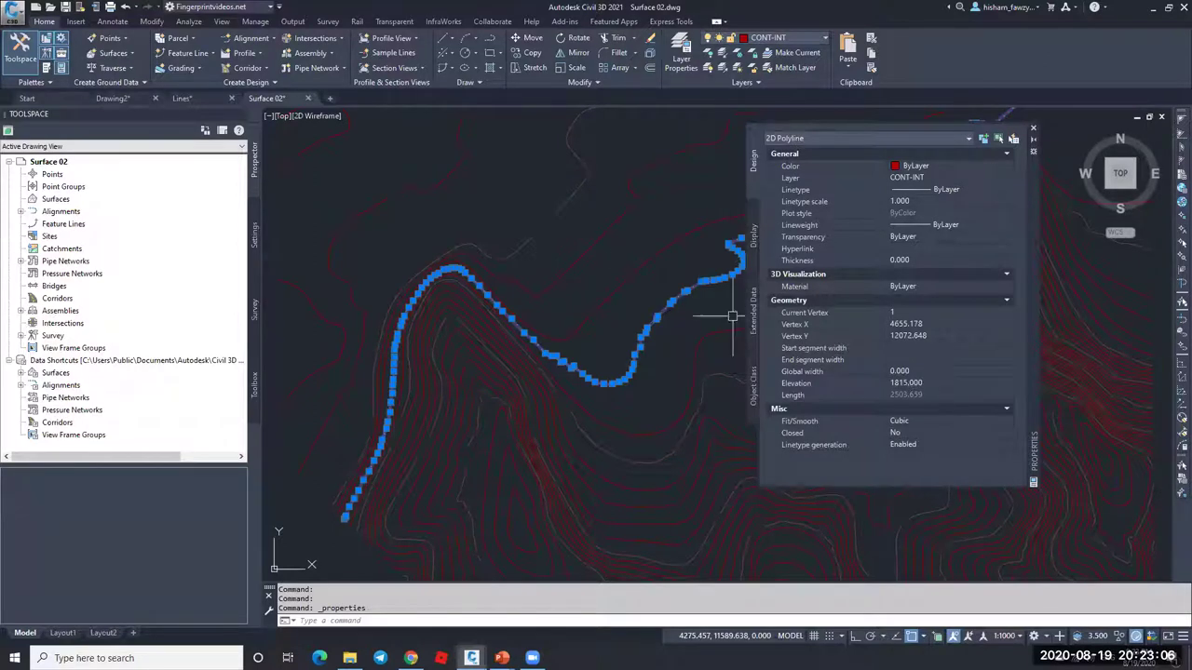
{"action": "key", "text": "Escape"}
{"action": "left_click", "coordinate": [729, 276]}
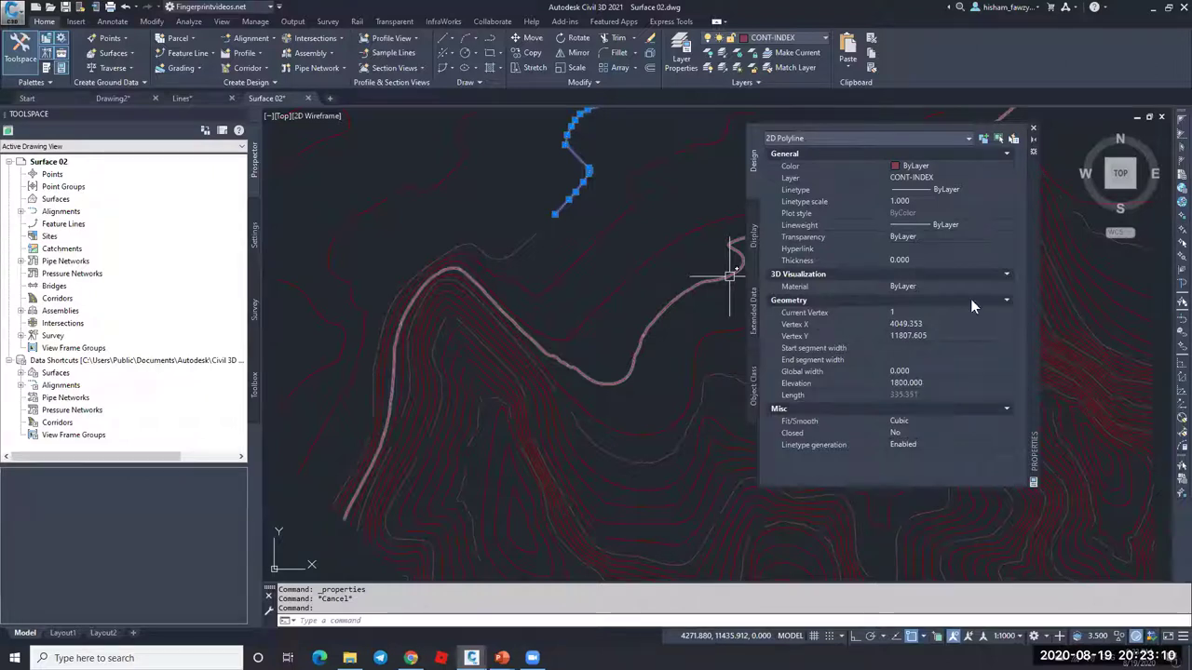
{"action": "left_click", "coordinate": [1033, 128]}
{"action": "key", "text": "Escape"}
Step: Browse the Surfaces collection options and the annotation scale list
{"action": "scroll", "coordinate": [580, 304], "scroll_direction": "down", "scroll_amount": 5}
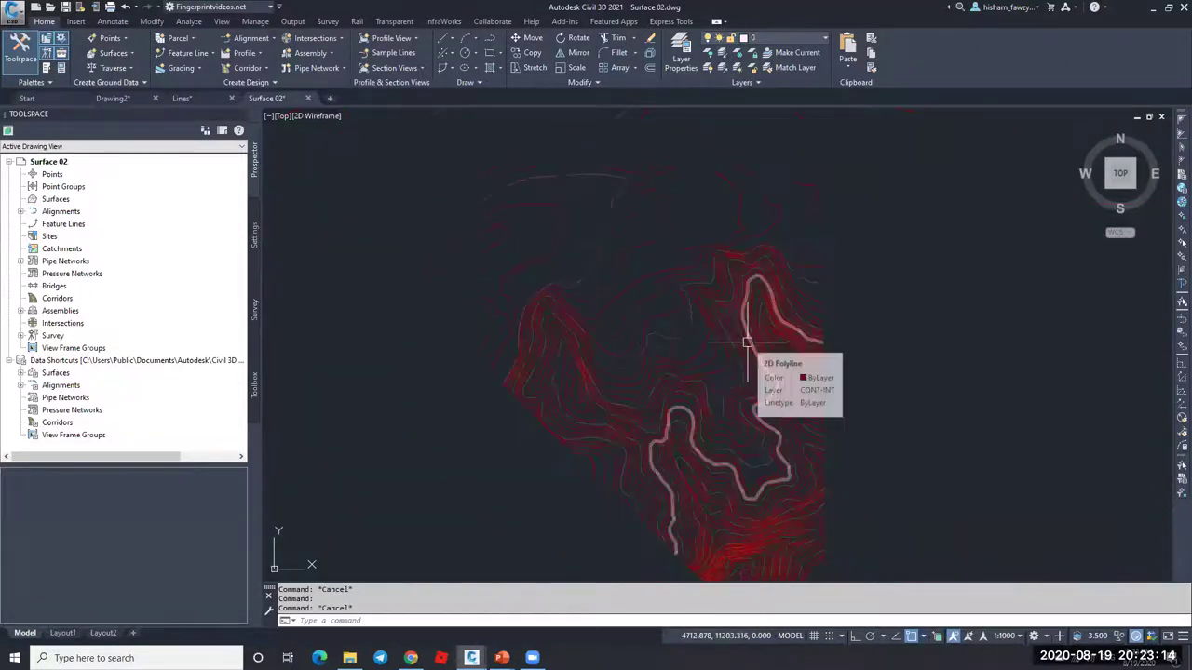
{"action": "scroll", "coordinate": [866, 406], "scroll_direction": "down", "scroll_amount": 2}
{"action": "scroll", "coordinate": [843, 419], "scroll_direction": "up", "scroll_amount": 2}
{"action": "scroll", "coordinate": [843, 372], "scroll_direction": "down", "scroll_amount": 2}
{"action": "scroll", "coordinate": [852, 312], "scroll_direction": "up", "scroll_amount": 2}
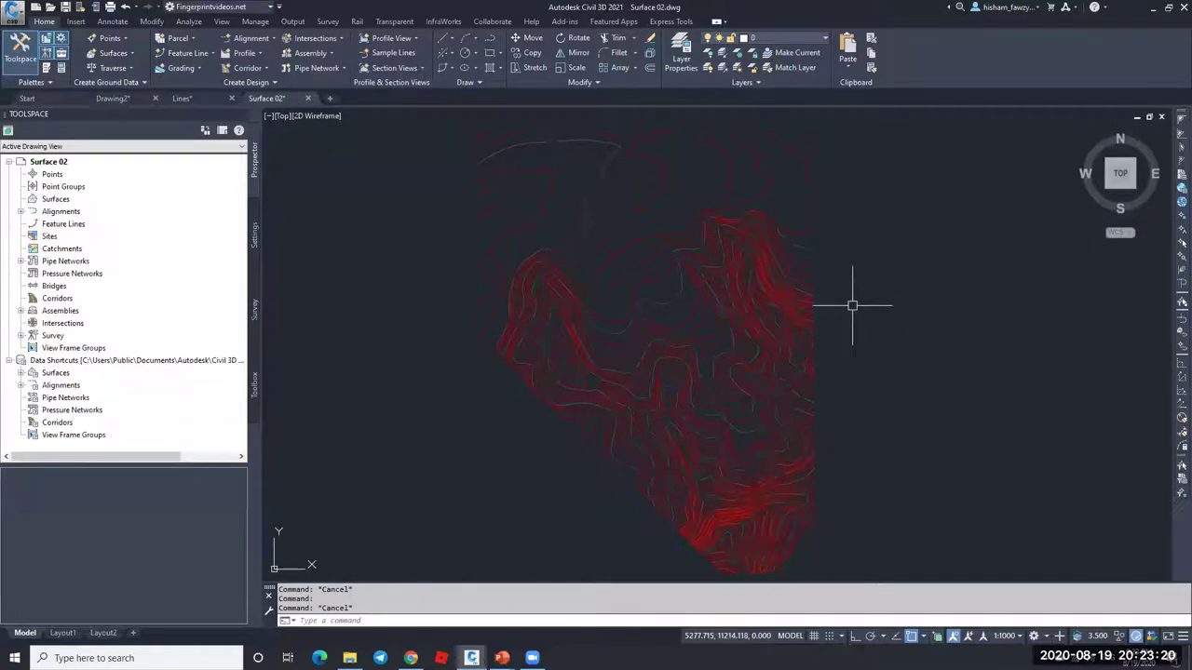
{"action": "right_click", "coordinate": [90, 199]}
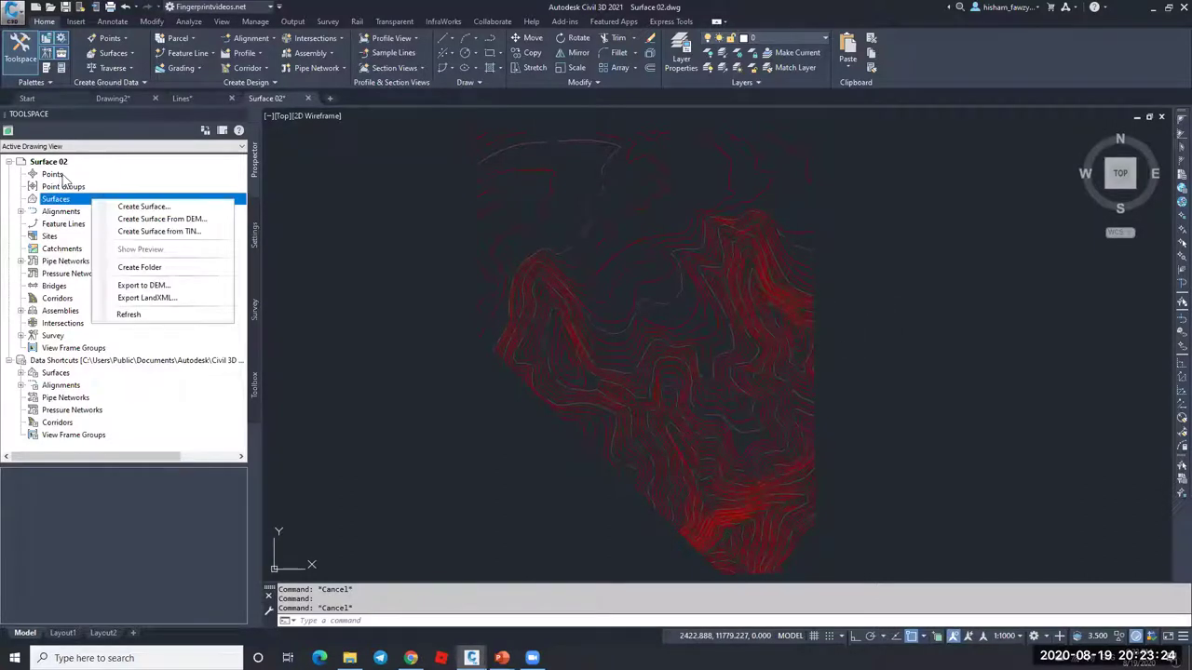
{"action": "left_click", "coordinate": [1005, 636]}
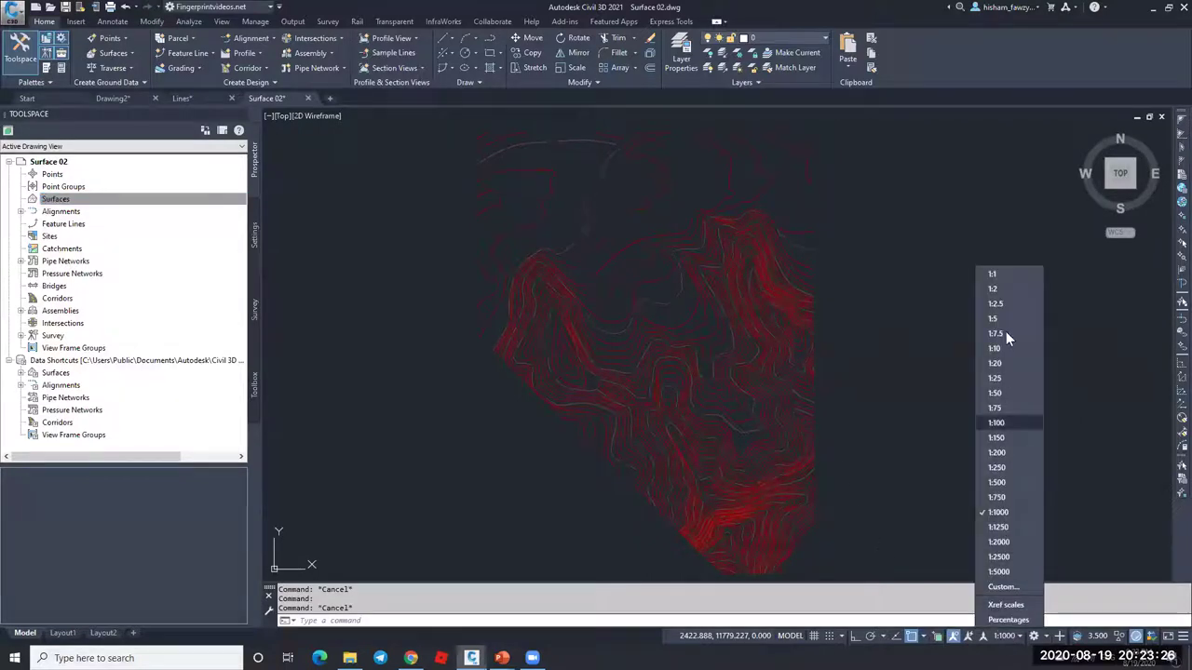
{"action": "left_click", "coordinate": [141, 202]}
Step: Browse the point settings and point styles in the Settings tree, and the layer list
{"action": "left_click", "coordinate": [255, 233]}
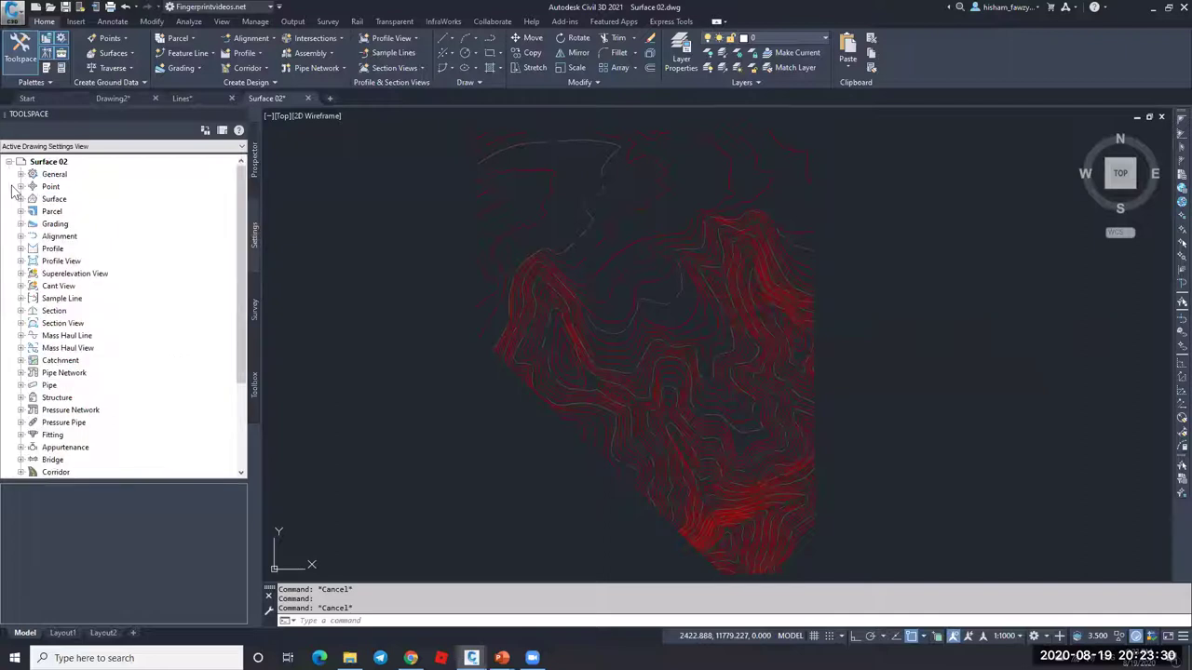
{"action": "left_click", "coordinate": [20, 186]}
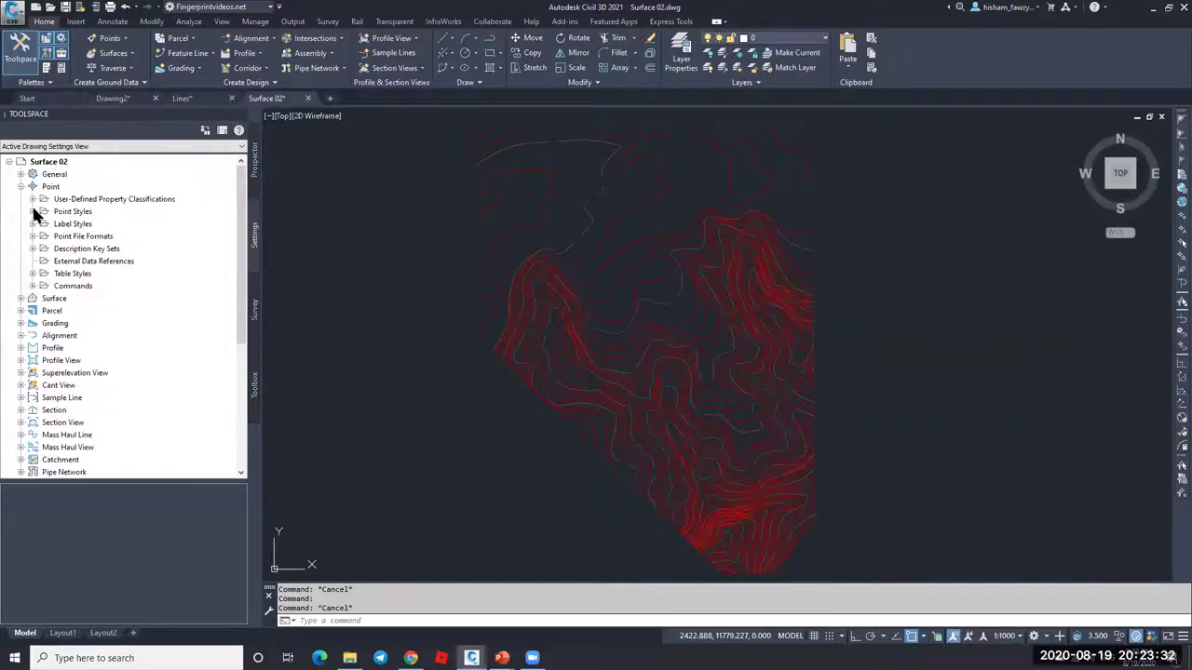
{"action": "left_click", "coordinate": [32, 212]}
{"action": "left_click", "coordinate": [33, 174]}
{"action": "left_click", "coordinate": [20, 186]}
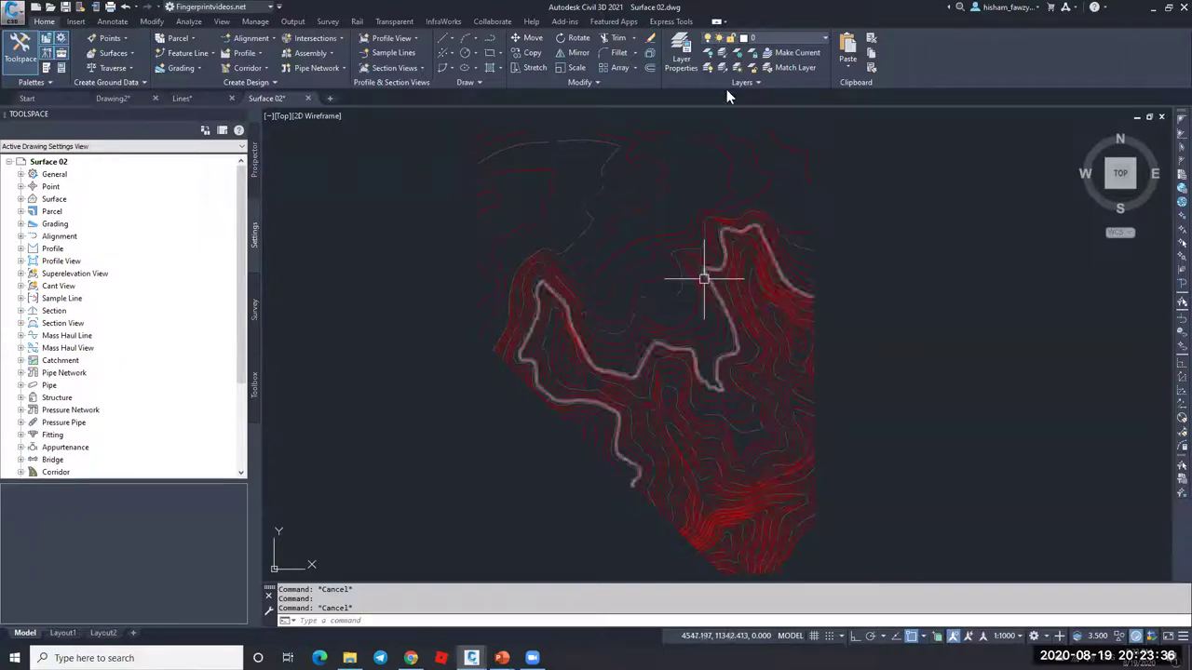
{"action": "left_click", "coordinate": [776, 42]}
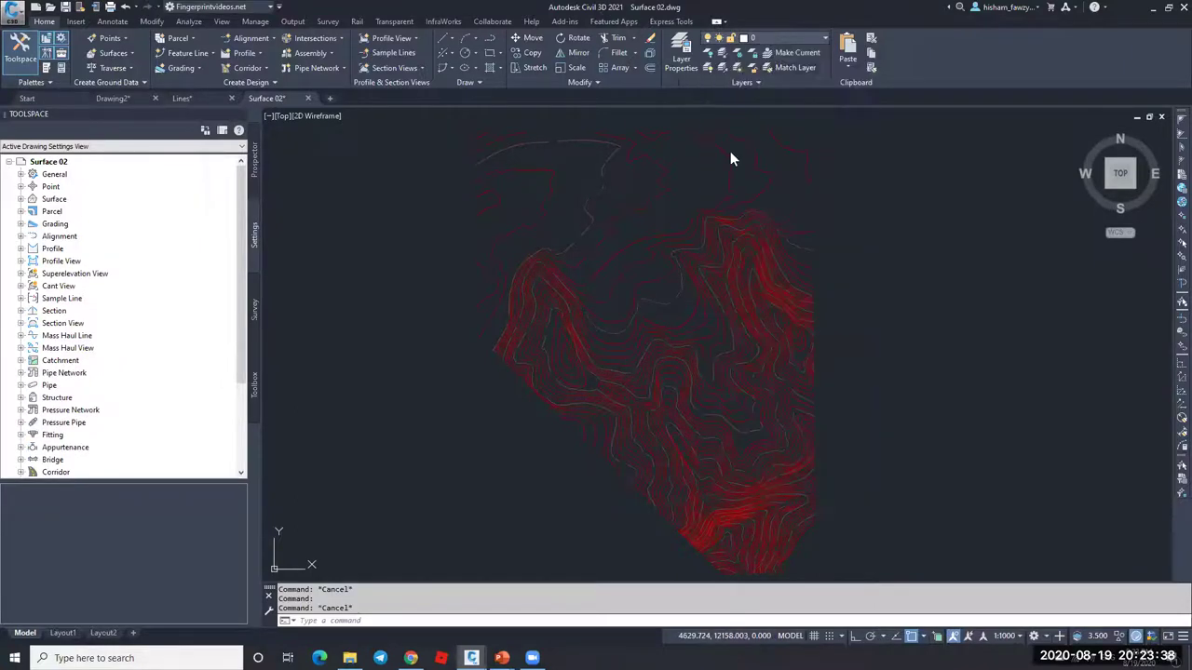
Step: Window-select all the contours, cancel, and return to the Prospector object tree
{"action": "scroll", "coordinate": [680, 294], "scroll_direction": "down", "scroll_amount": 2}
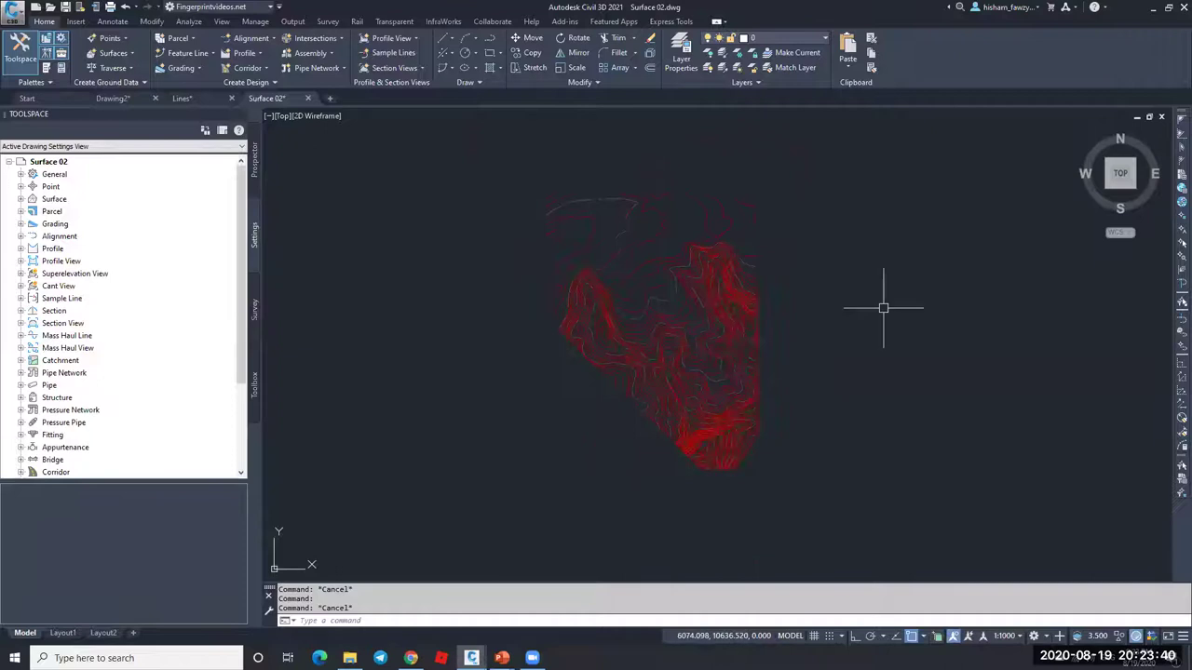
{"action": "left_click", "coordinate": [817, 157]}
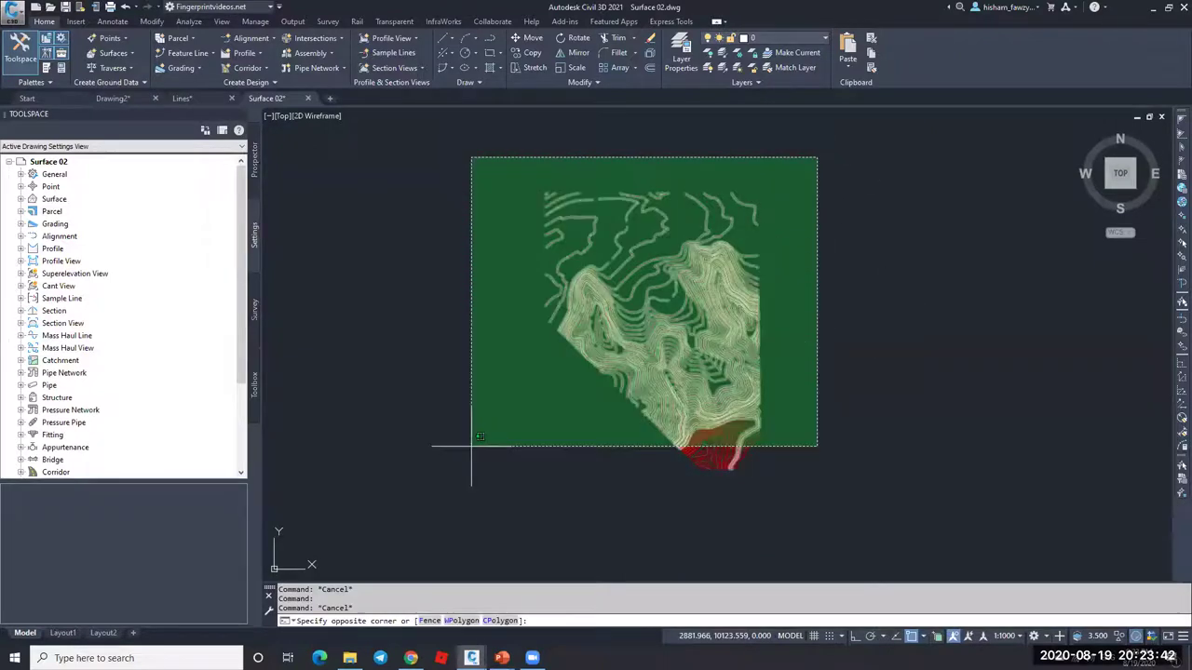
{"action": "left_click", "coordinate": [387, 555]}
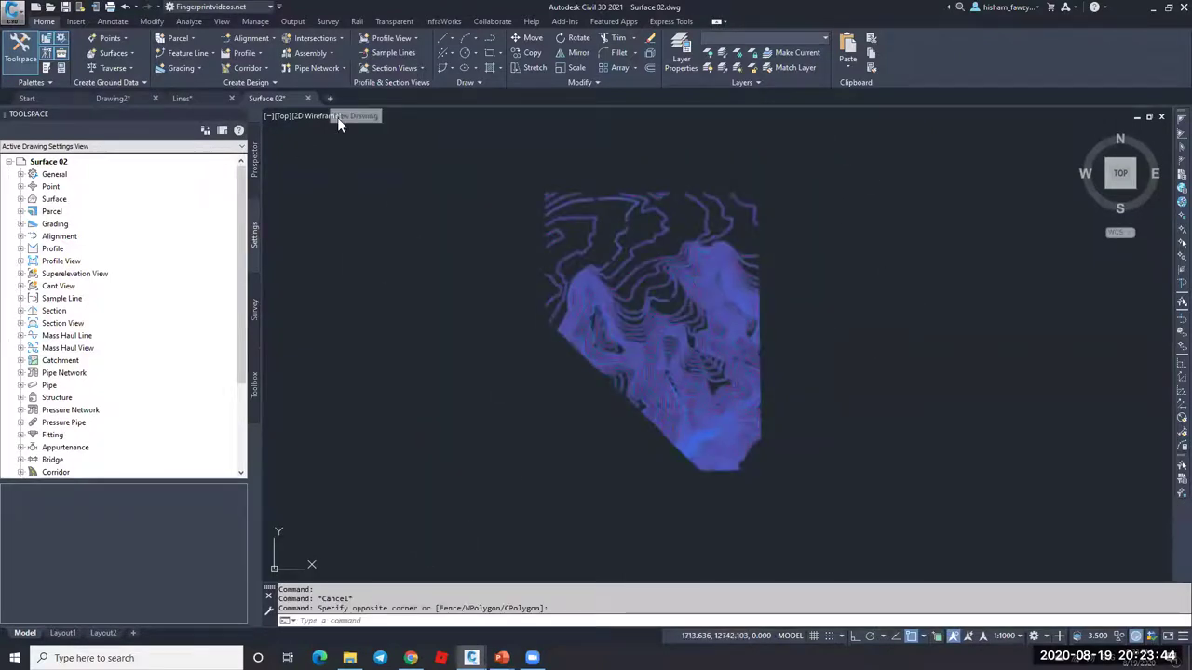
{"action": "key", "text": "Escape"}
{"action": "scroll", "coordinate": [640, 279], "scroll_direction": "up", "scroll_amount": 4}
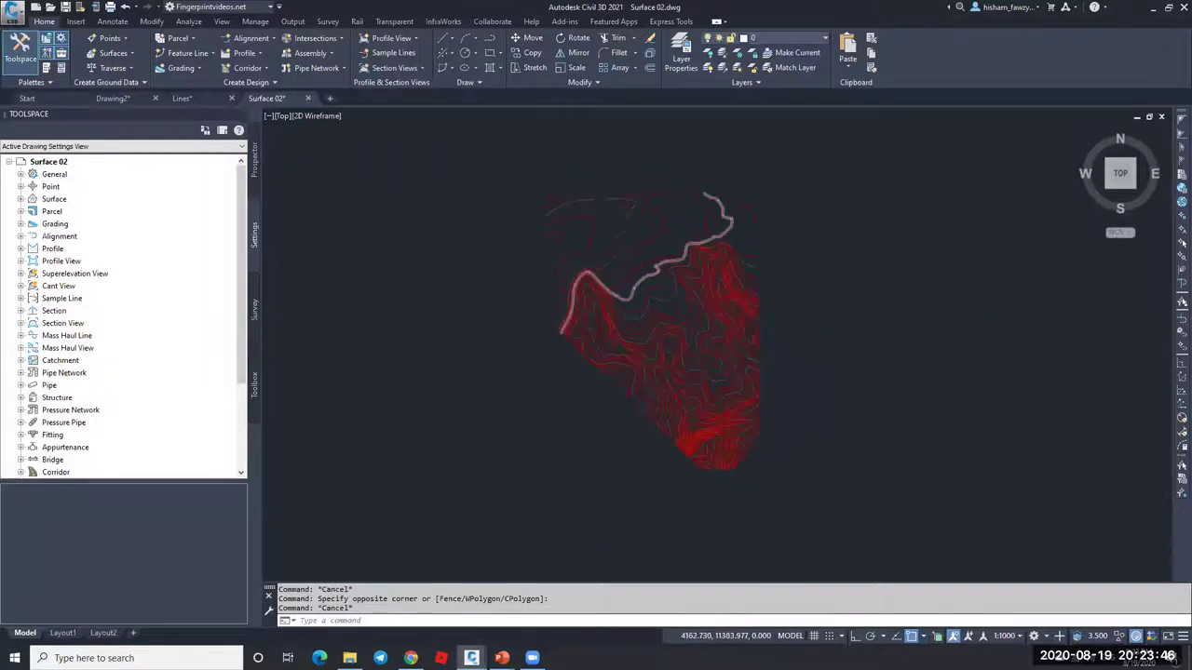
{"action": "middle_click_drag", "start_coordinate": [660, 301], "coordinate": [671, 285]}
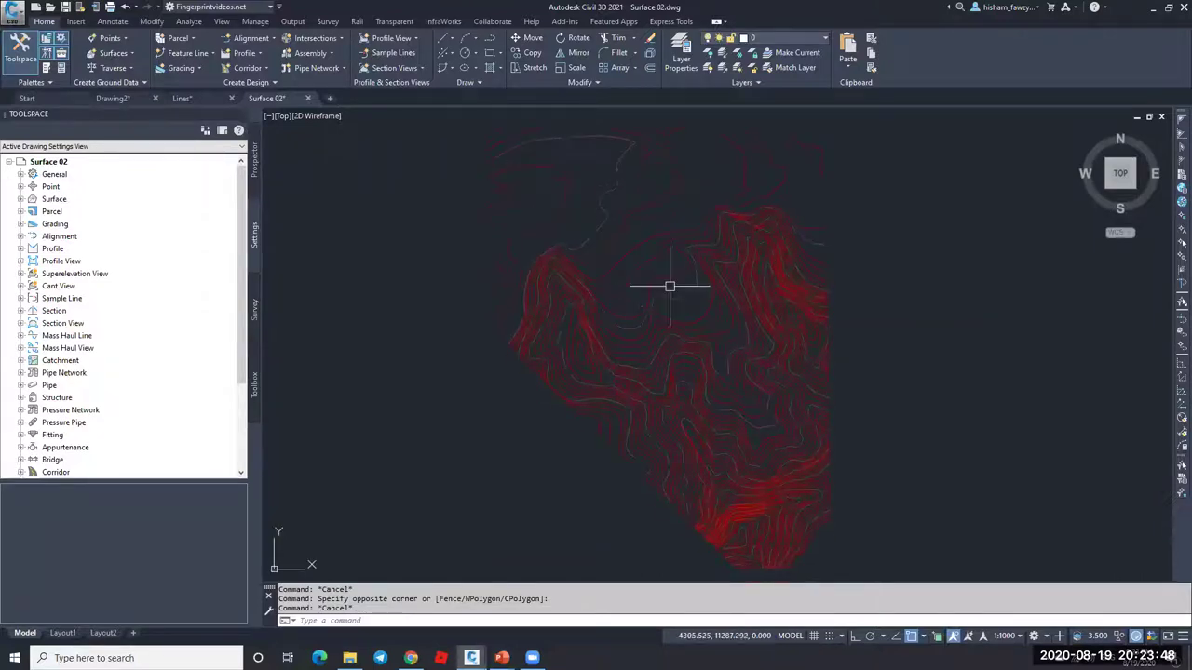
{"action": "left_click", "coordinate": [256, 181]}
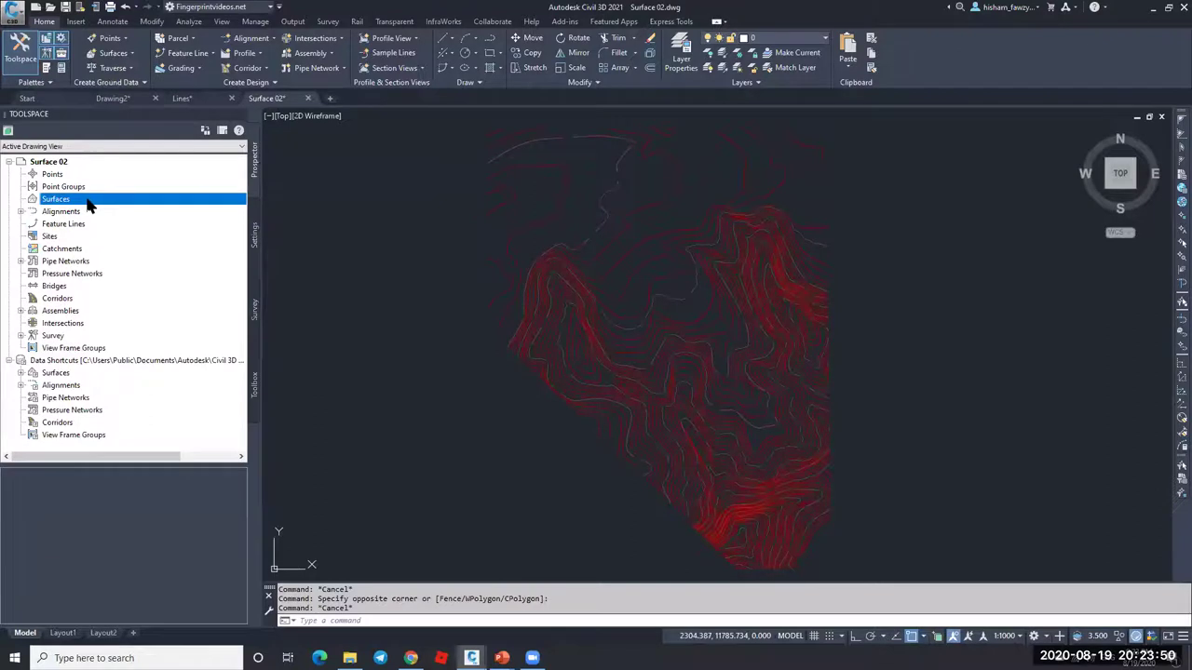
Step: Start a new TIN surface from the Surfaces collection and name it EG
{"action": "right_click", "coordinate": [104, 199]}
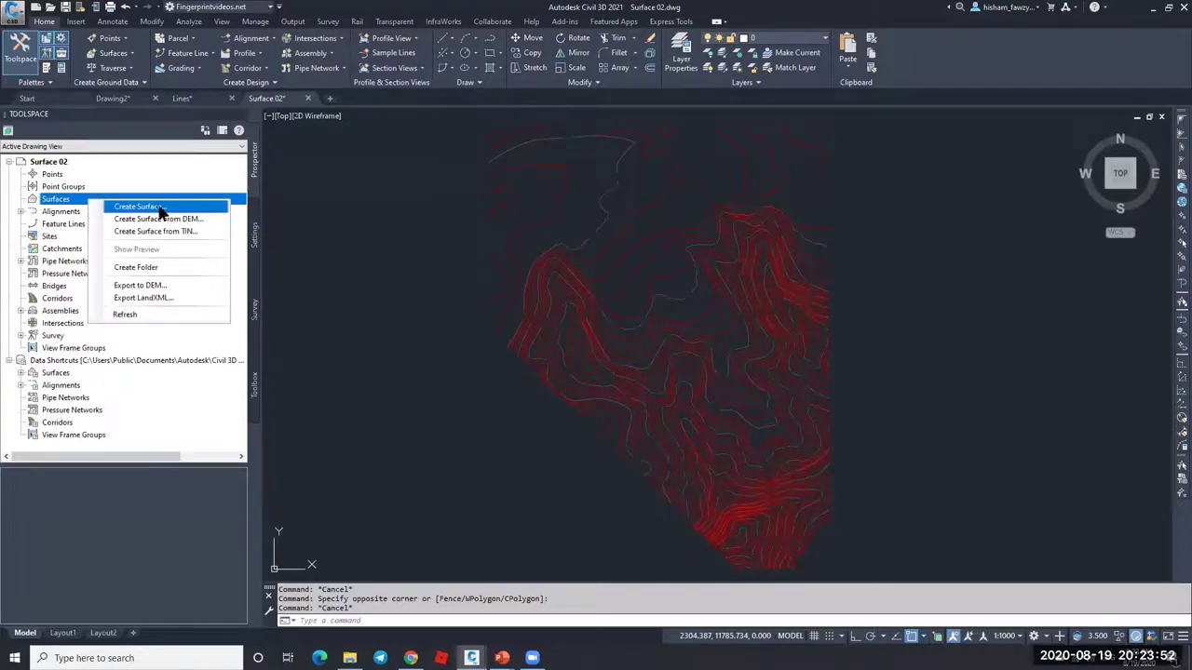
{"action": "left_click", "coordinate": [158, 208]}
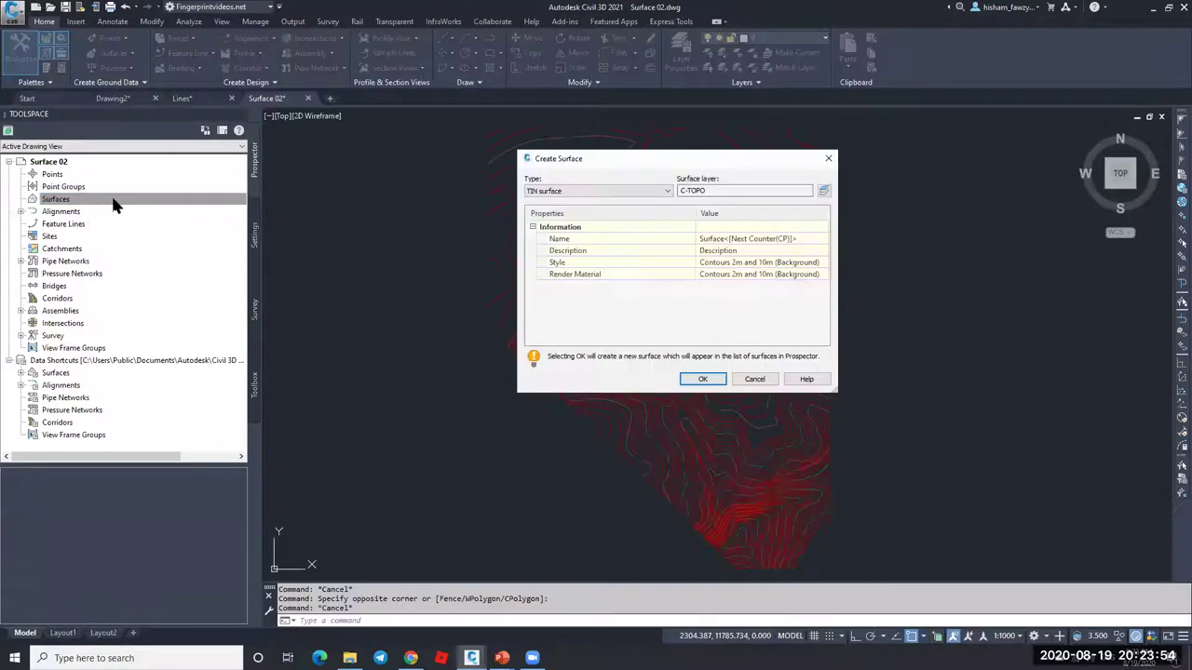
{"action": "key", "text": "Escape"}
{"action": "right_click", "coordinate": [140, 200]}
{"action": "left_click", "coordinate": [177, 207]}
{"action": "left_click", "coordinate": [765, 238]}
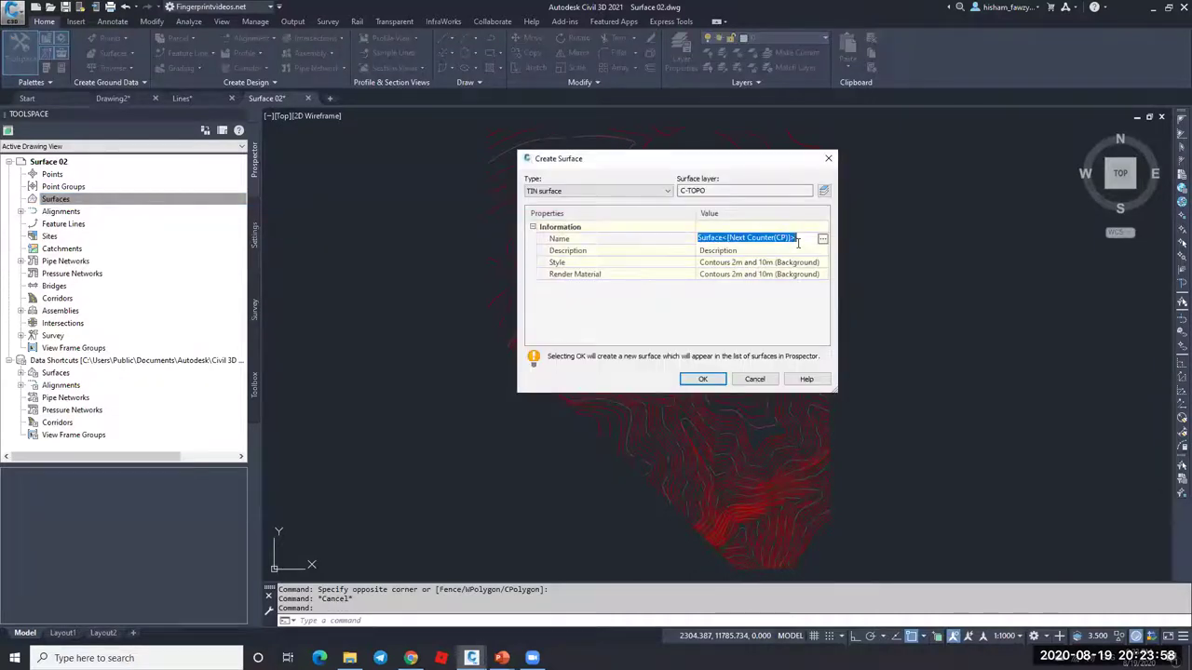
{"action": "key", "text": "BackSpace"}
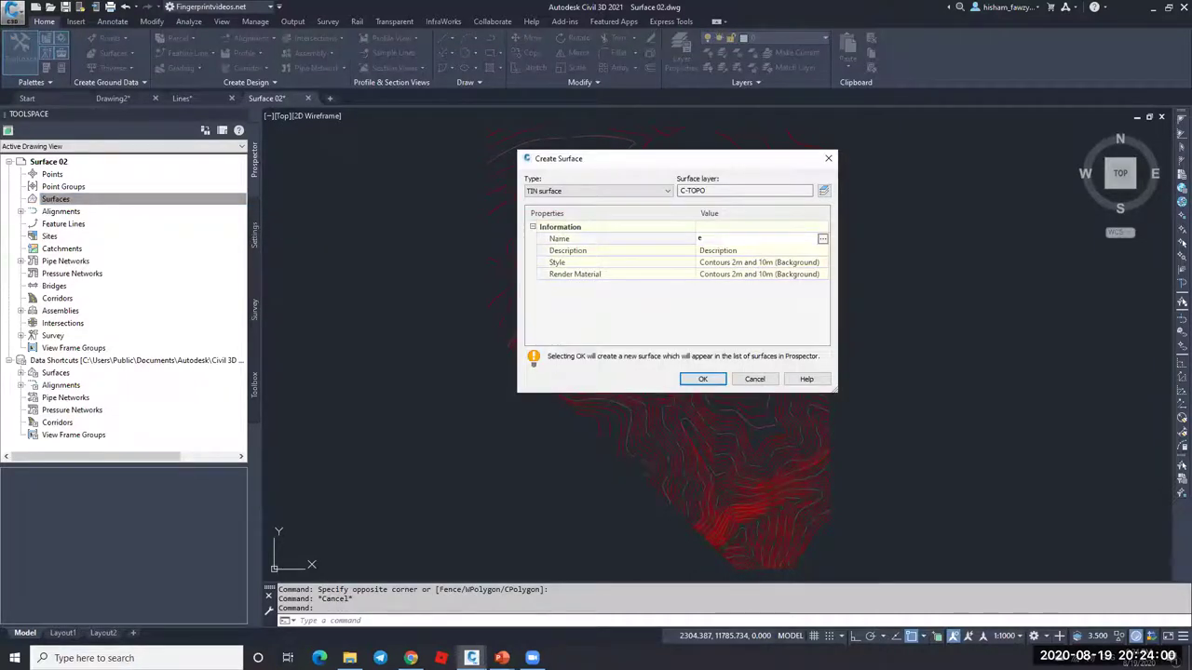
{"action": "type", "text": "EG"}
{"action": "key", "text": "Return"}
Step: Keep the Contours 2m and 10m (Background) style and create the EG surface
{"action": "left_click", "coordinate": [801, 262]}
{"action": "left_click", "coordinate": [822, 263]}
{"action": "left_click", "coordinate": [649, 231]}
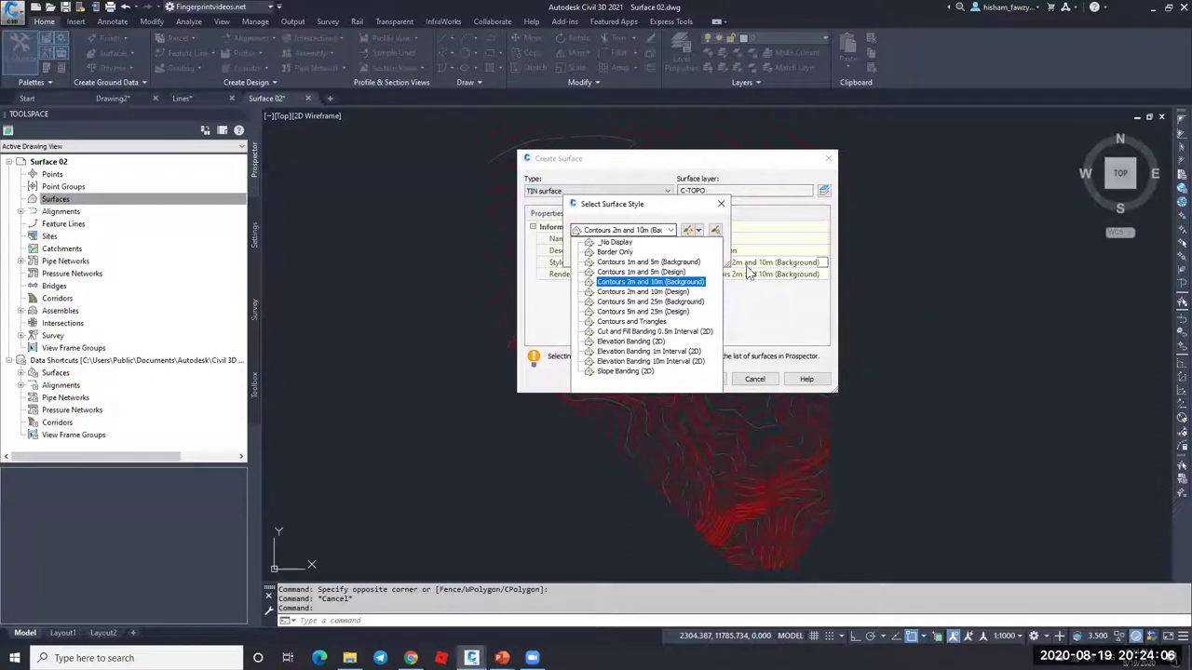
{"action": "left_click", "coordinate": [728, 262]}
{"action": "left_click", "coordinate": [713, 381]}
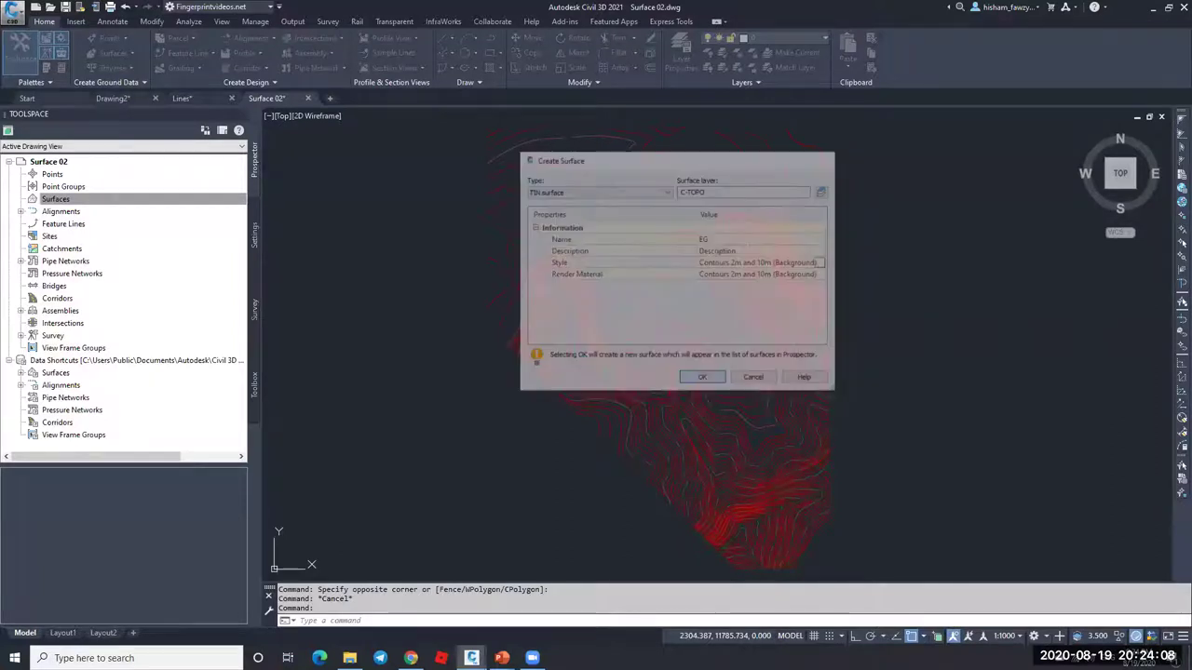
Step: Expand Surfaces > EG > Definition in Prospector
{"action": "left_click", "coordinate": [55, 198]}
{"action": "left_click", "coordinate": [21, 198]}
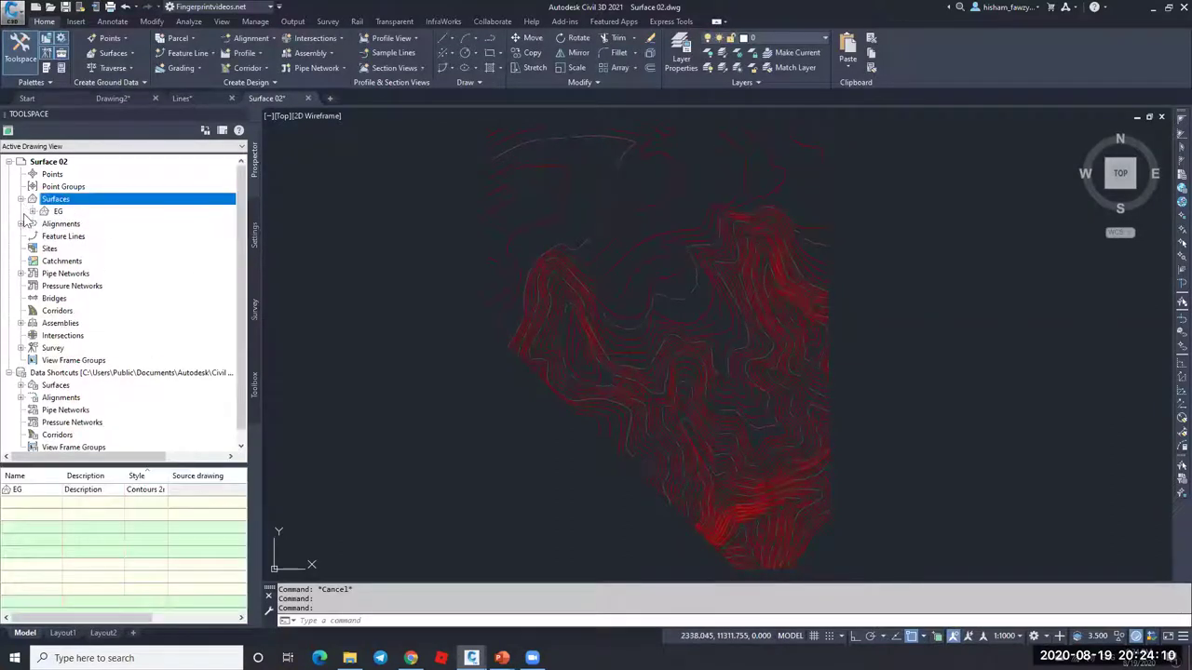
{"action": "left_click", "coordinate": [32, 212]}
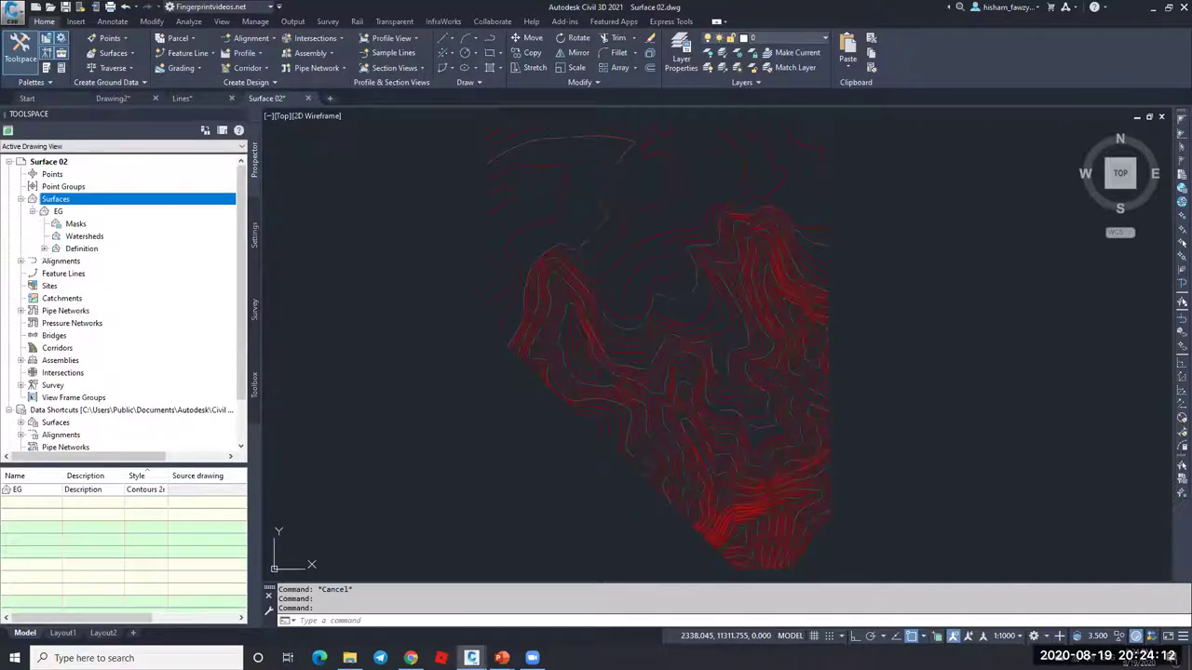
{"action": "left_click", "coordinate": [45, 248]}
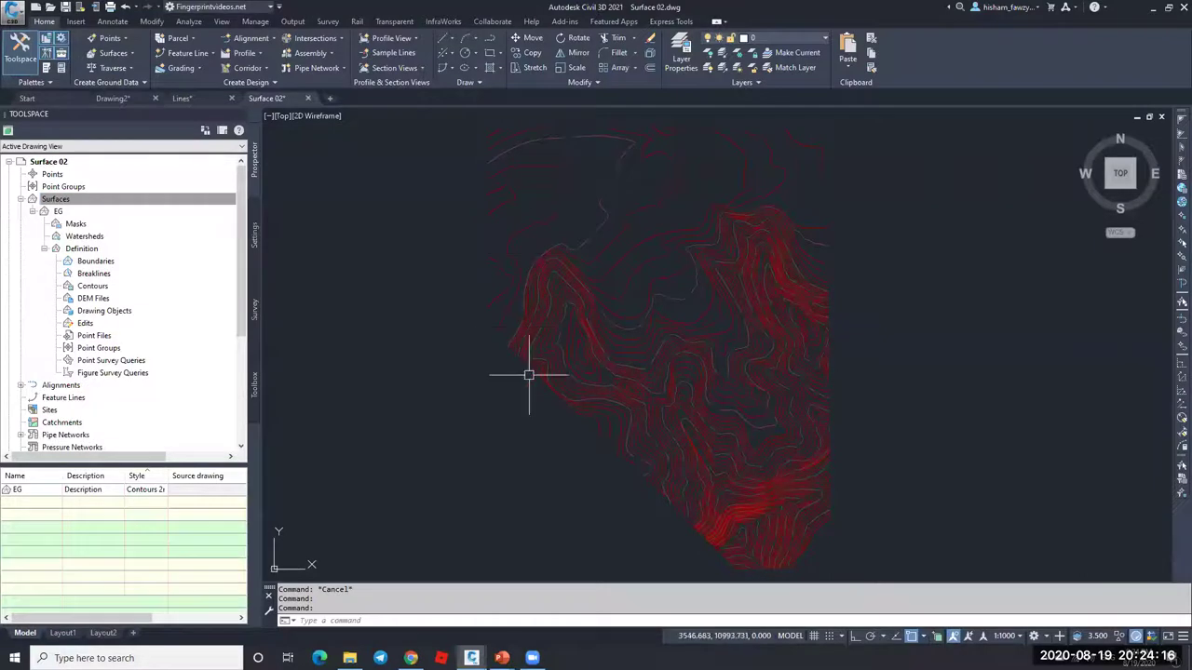
{"action": "right_click", "coordinate": [111, 286]}
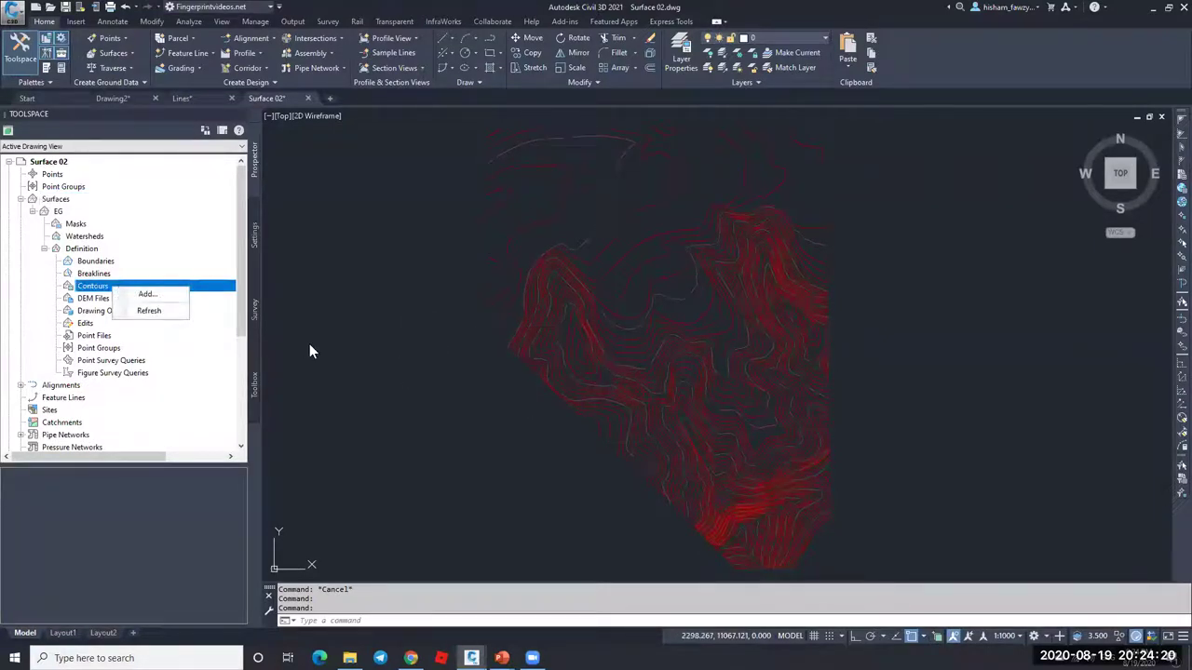
Step: Add contour data with mid-ordinate distance 0.1 m and edge swapping on, then start windowing the contours
{"action": "left_click", "coordinate": [147, 294]}
{"action": "left_click_drag", "start_coordinate": [709, 295], "coordinate": [341, 173]}
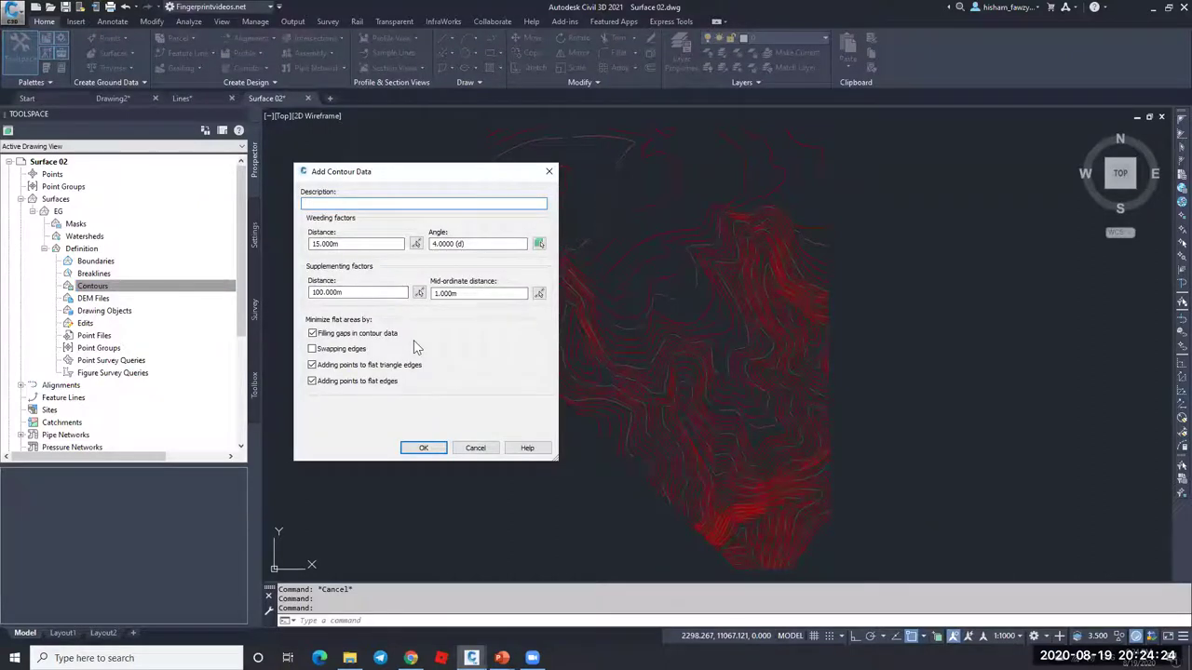
{"action": "left_click", "coordinate": [359, 292]}
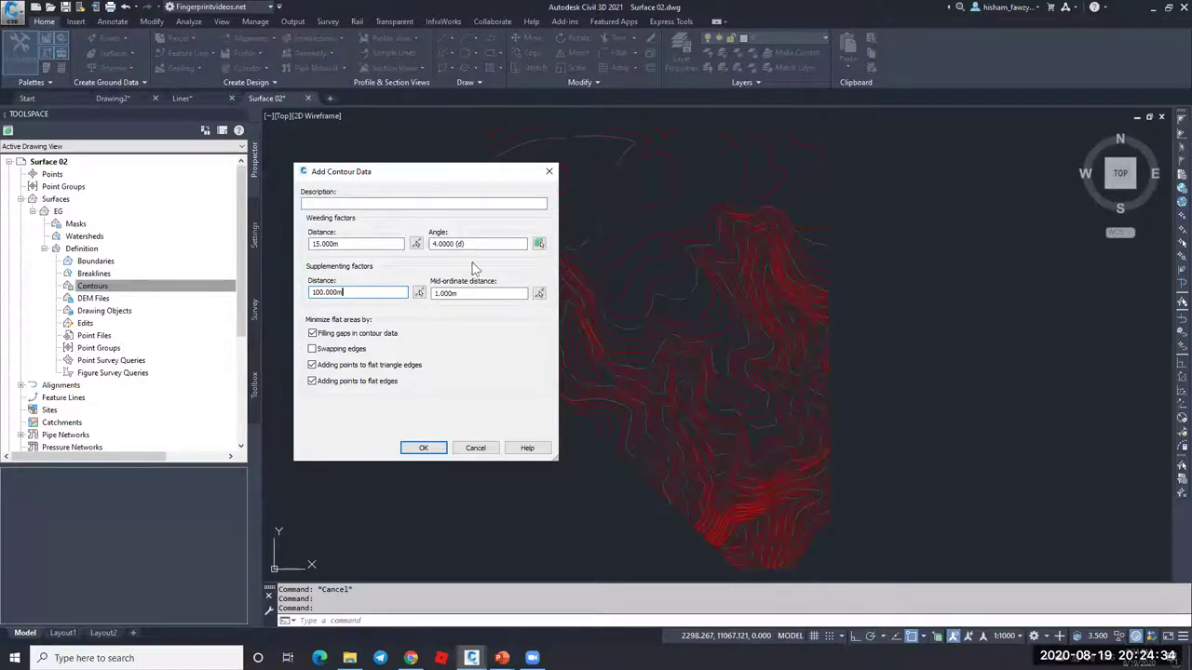
{"action": "left_click", "coordinate": [362, 245]}
{"action": "double_click", "coordinate": [353, 246]}
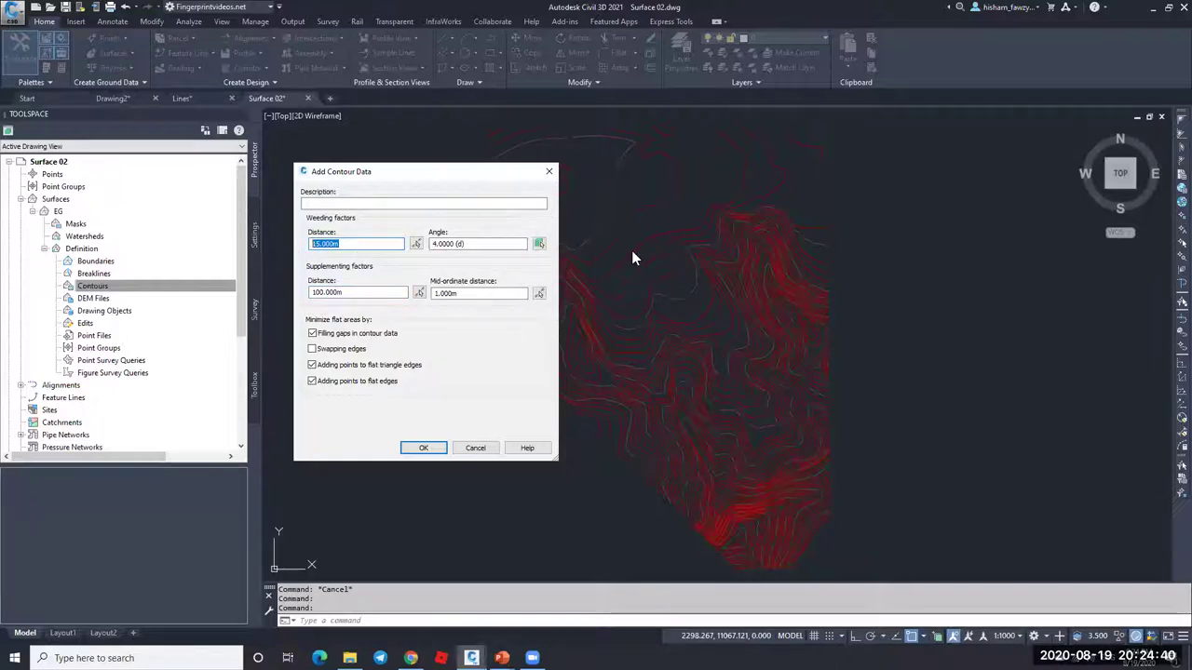
{"action": "left_click", "coordinate": [352, 292]}
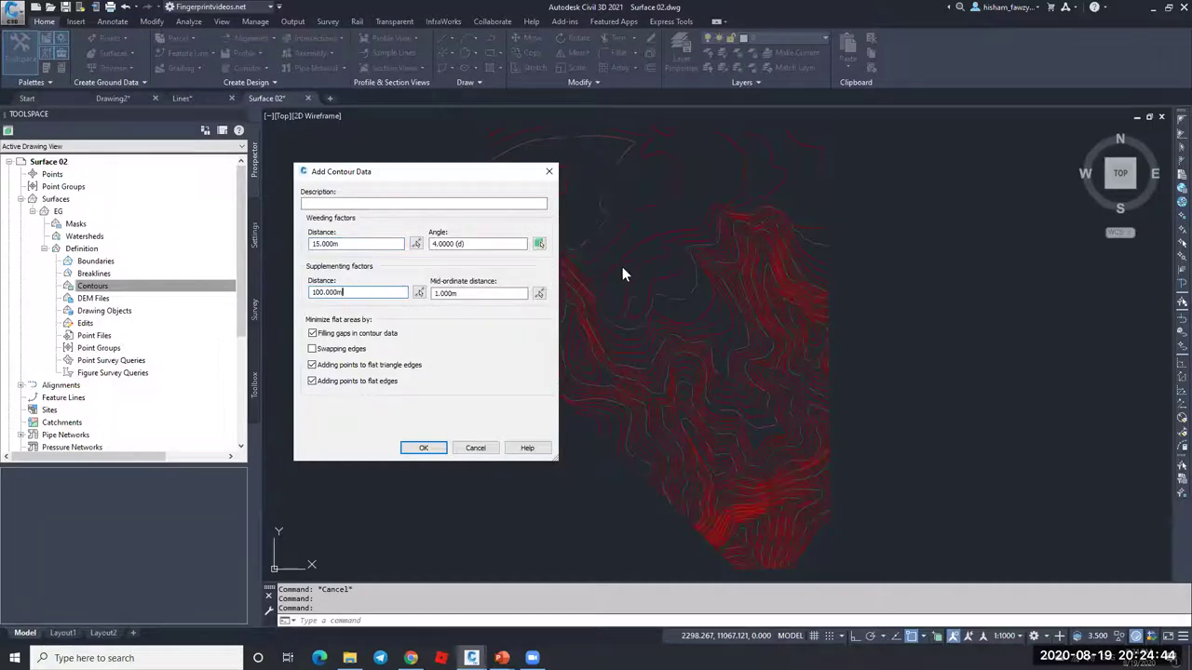
{"action": "left_click", "coordinate": [467, 294]}
{"action": "double_click", "coordinate": [445, 293]}
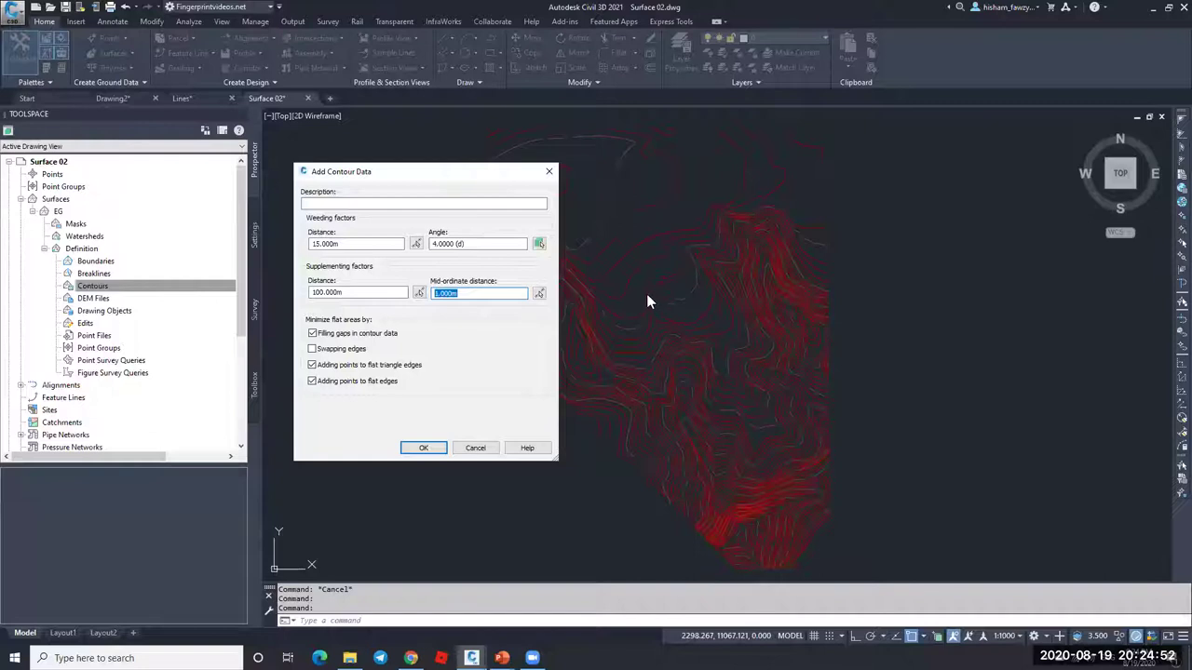
{"action": "type", "text": ".1"}
{"action": "left_click", "coordinate": [312, 349]}
{"action": "left_click", "coordinate": [423, 448]}
{"action": "scroll", "coordinate": [606, 327], "scroll_direction": "down", "scroll_amount": 3}
{"action": "left_click", "coordinate": [485, 150]}
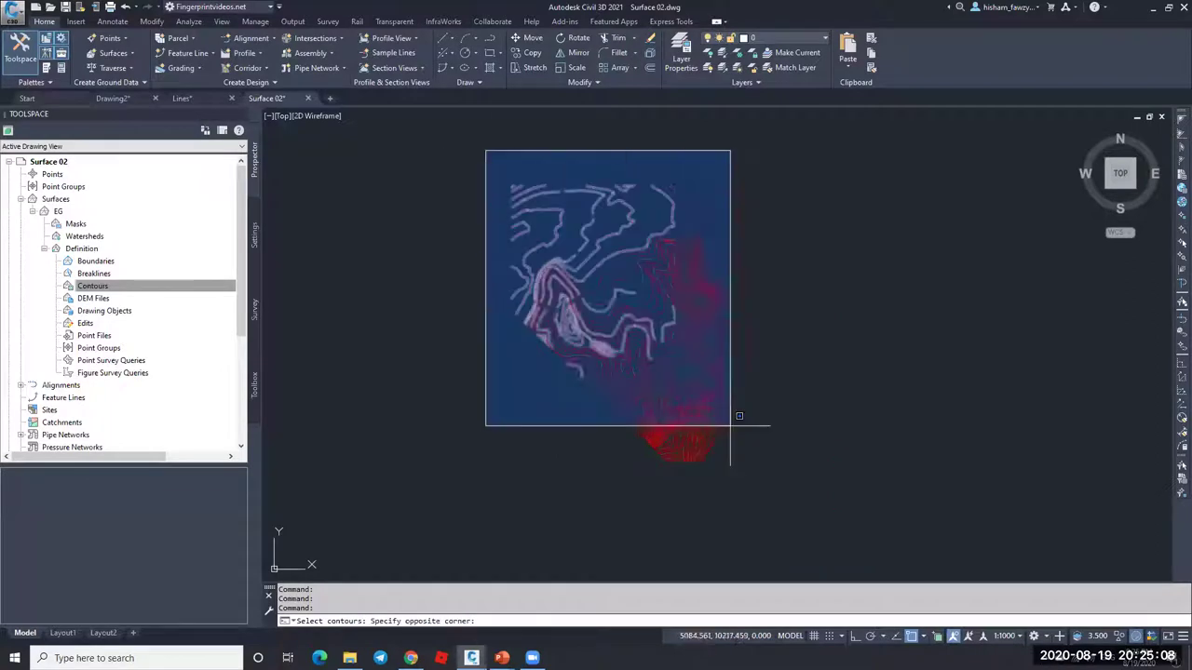
Step: Close the window around the contours to add all 161 to EG
{"action": "left_click", "coordinate": [788, 490]}
{"action": "key", "text": "Return"}
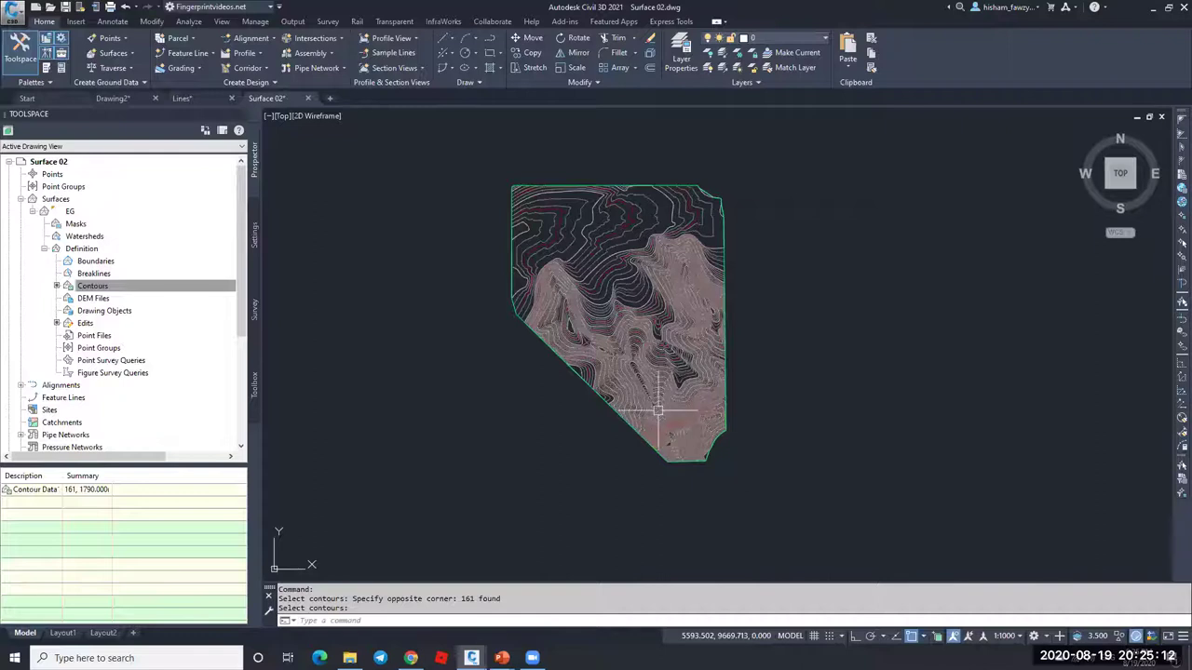
{"action": "scroll", "coordinate": [619, 277], "scroll_direction": "up", "scroll_amount": 2}
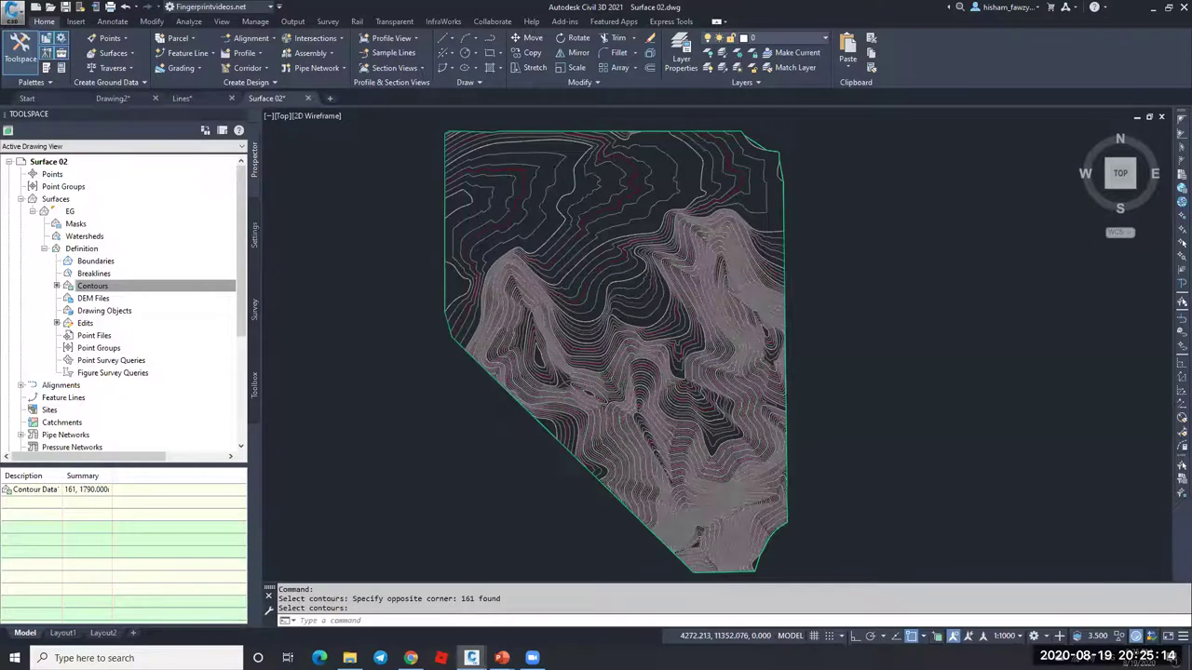
{"action": "scroll", "coordinate": [633, 307], "scroll_direction": "up", "scroll_amount": 3}
{"action": "key", "text": "Escape"}
Step: Select the EG surface, then check a contour's elevation (1815) in Properties
{"action": "left_click", "coordinate": [660, 323]}
{"action": "scroll", "coordinate": [633, 294], "scroll_direction": "down", "scroll_amount": 2}
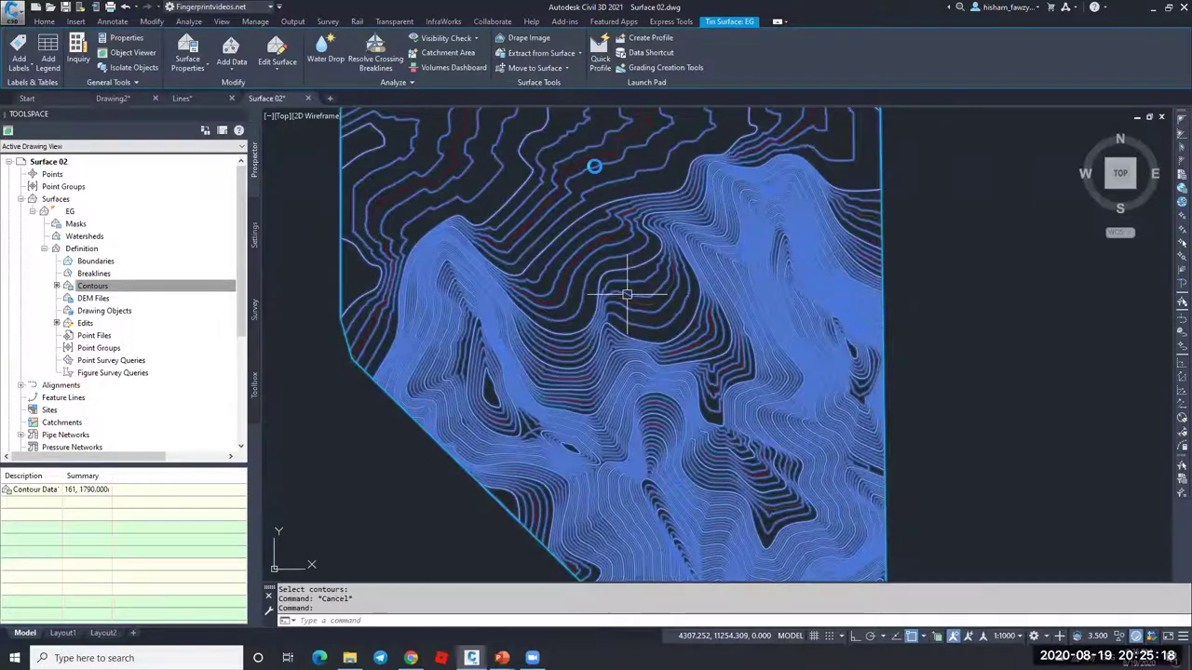
{"action": "key", "text": "Escape"}
{"action": "scroll", "coordinate": [655, 532], "scroll_direction": "up", "scroll_amount": 4}
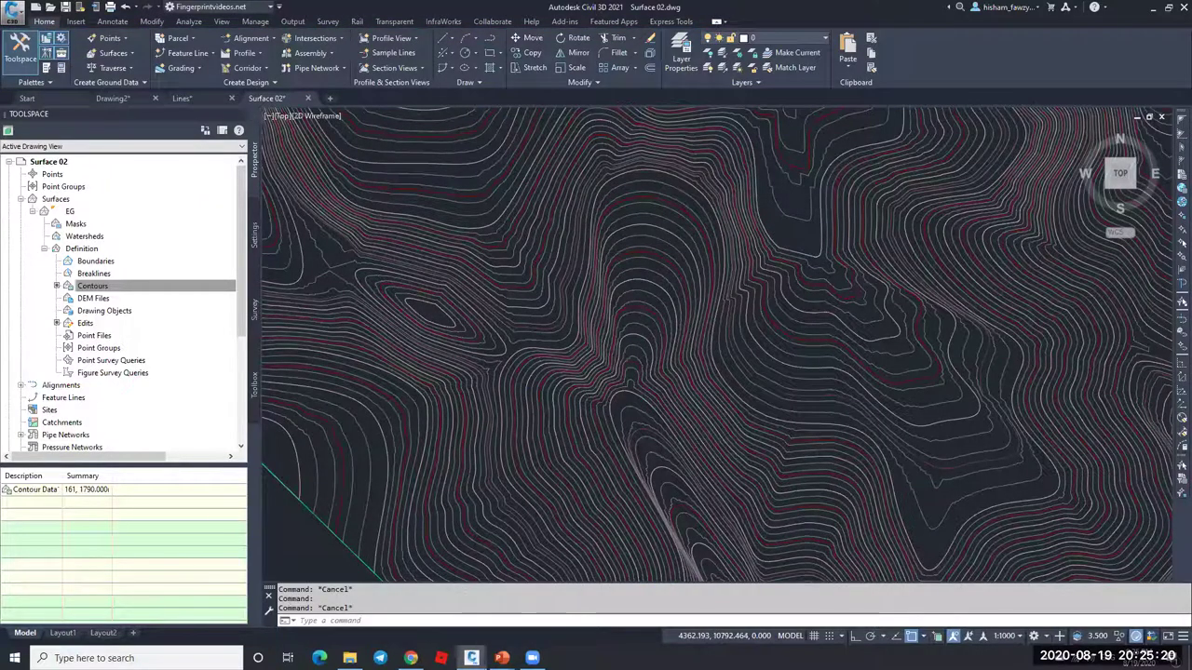
{"action": "scroll", "coordinate": [609, 239], "scroll_direction": "up", "scroll_amount": 5}
{"action": "left_click", "coordinate": [609, 239]}
{"action": "key", "text": "Escape"}
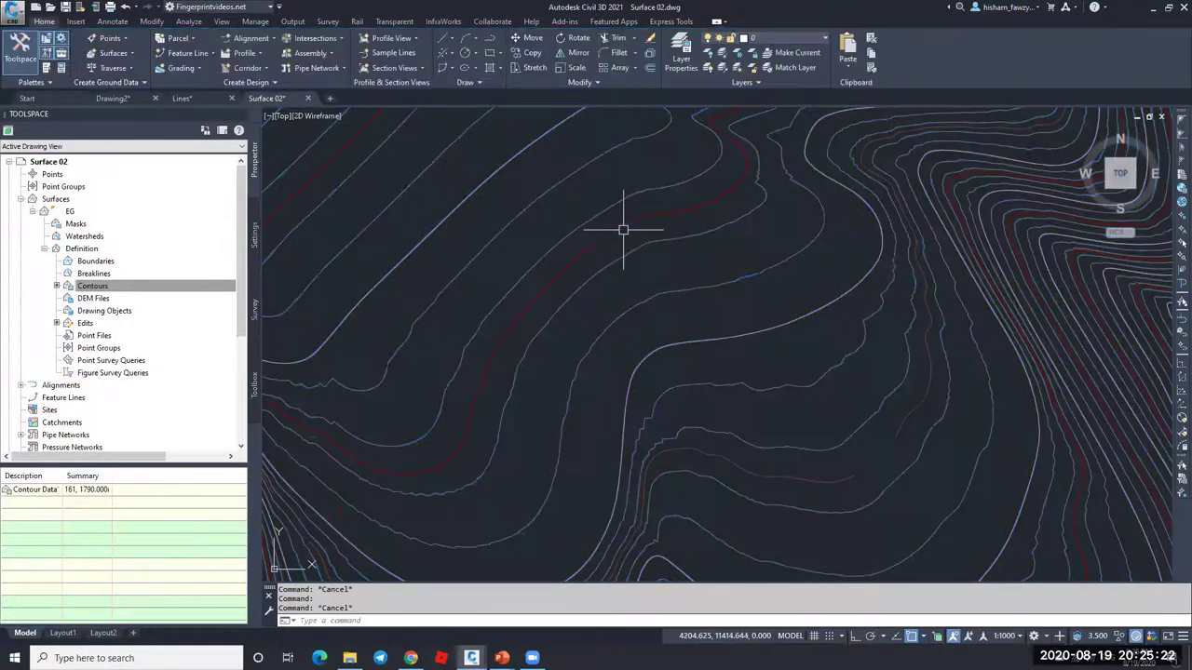
{"action": "left_click", "coordinate": [623, 241]}
{"action": "key", "text": "ctrl+1"}
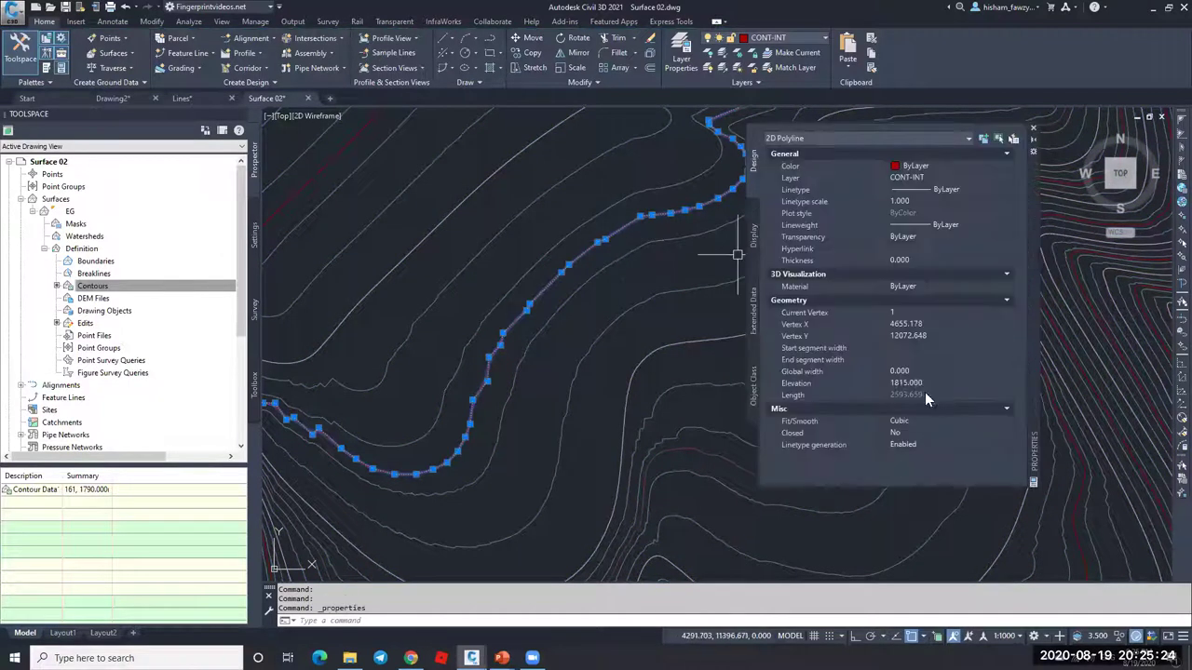
{"action": "key", "text": "Escape"}
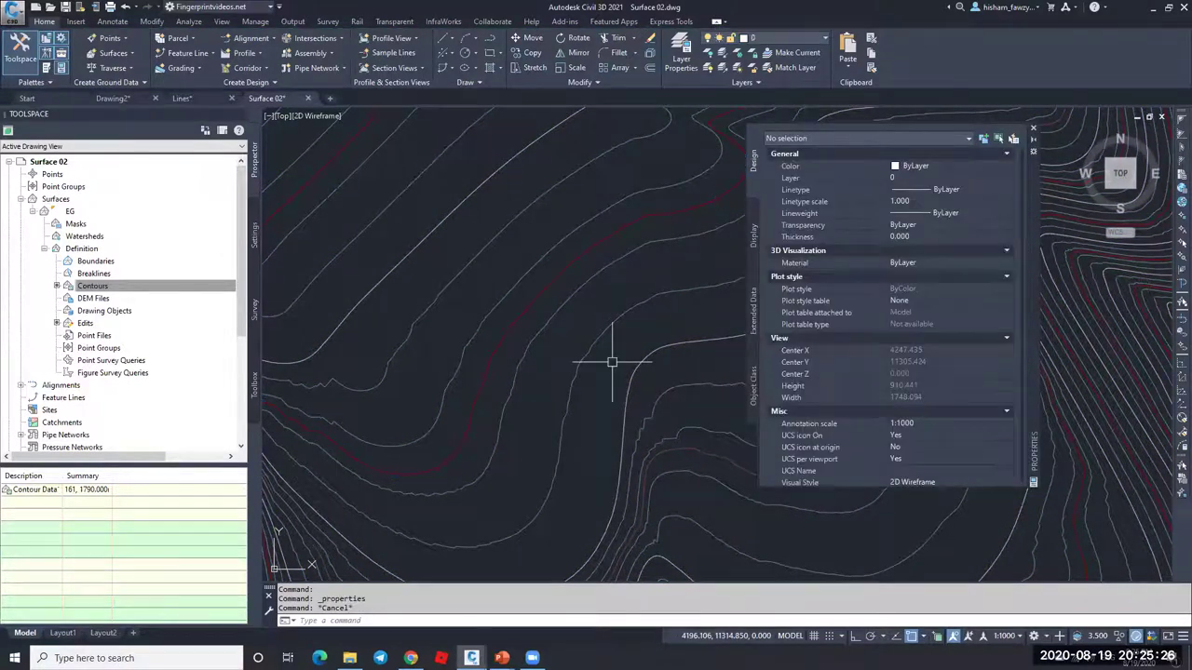
Step: Read a further contour's elevation (1805) and reselect the EG surface
{"action": "scroll", "coordinate": [557, 306], "scroll_direction": "down", "scroll_amount": 2}
{"action": "left_click", "coordinate": [497, 174]}
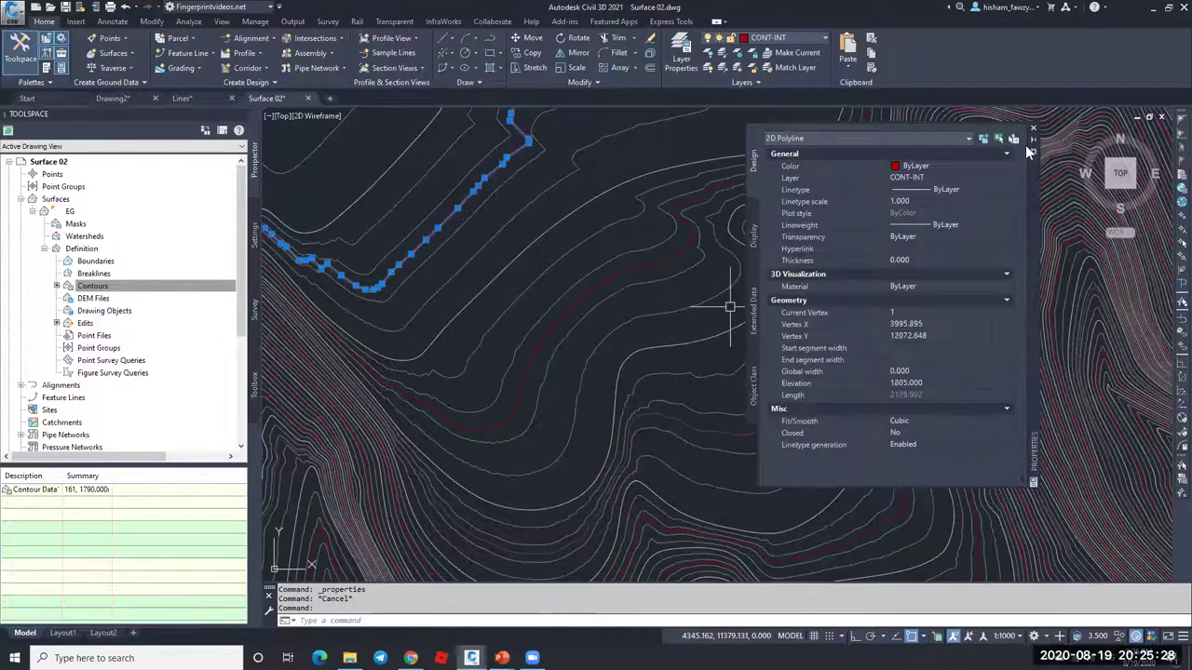
{"action": "key", "text": "Escape"}
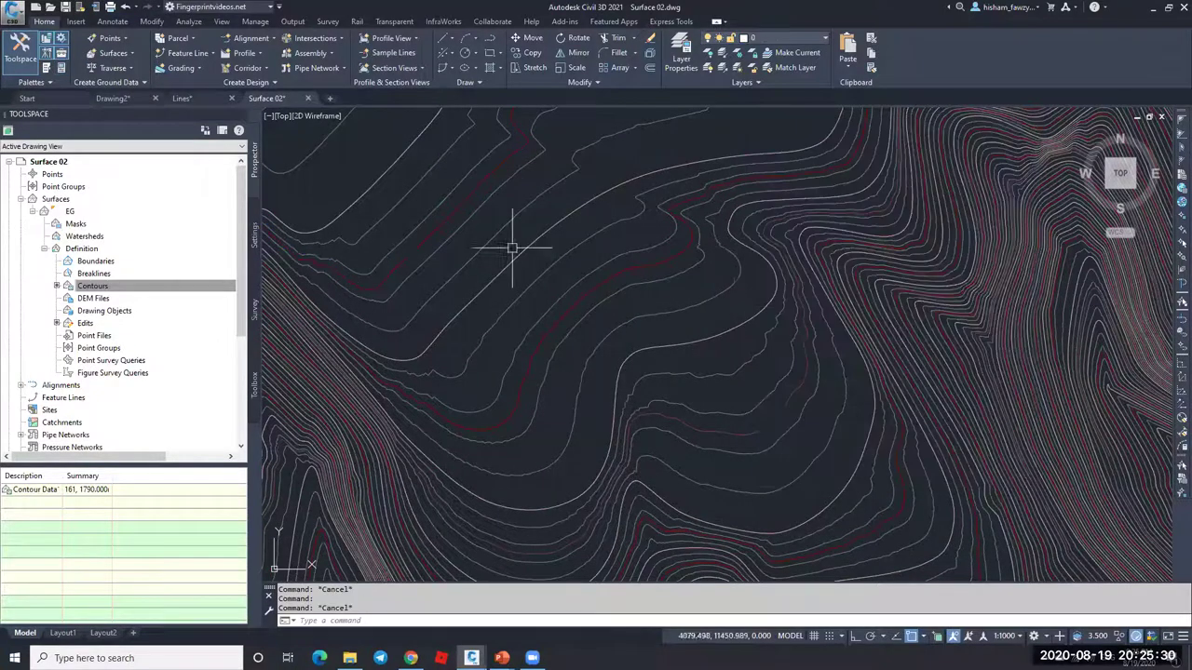
{"action": "scroll", "coordinate": [541, 232], "scroll_direction": "up", "scroll_amount": 3}
{"action": "left_click", "coordinate": [541, 232]}
{"action": "key", "text": "Escape"}
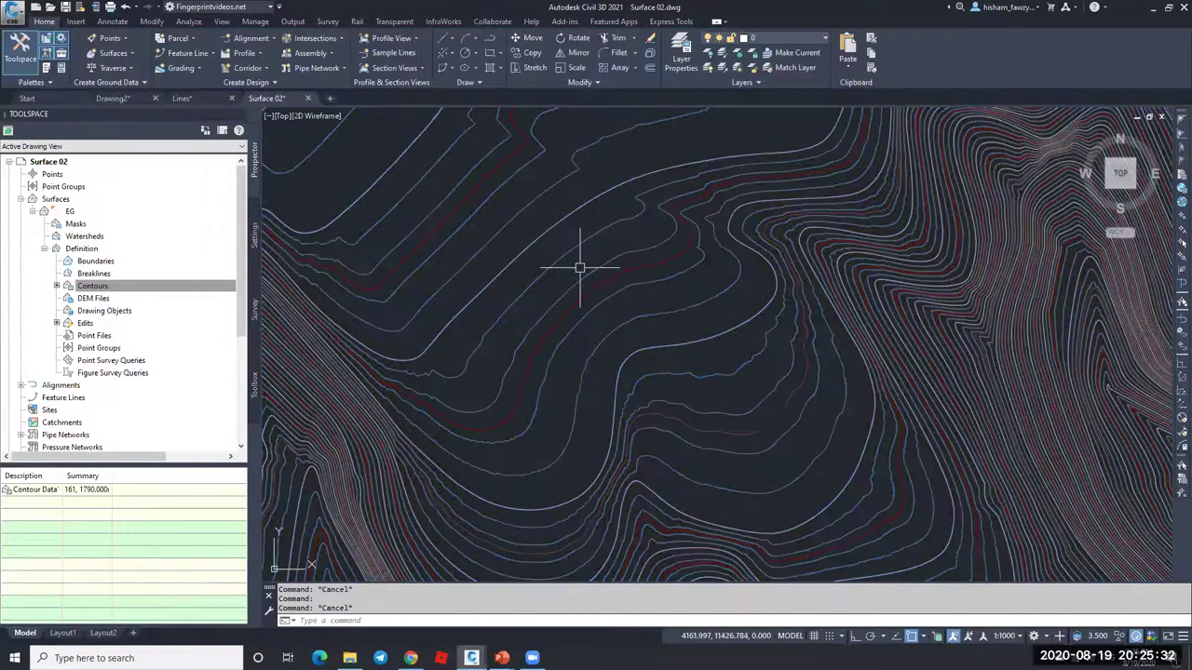
Step: Open EG's surface properties, review the surface style list, and close the dialog
{"action": "left_click", "coordinate": [628, 290]}
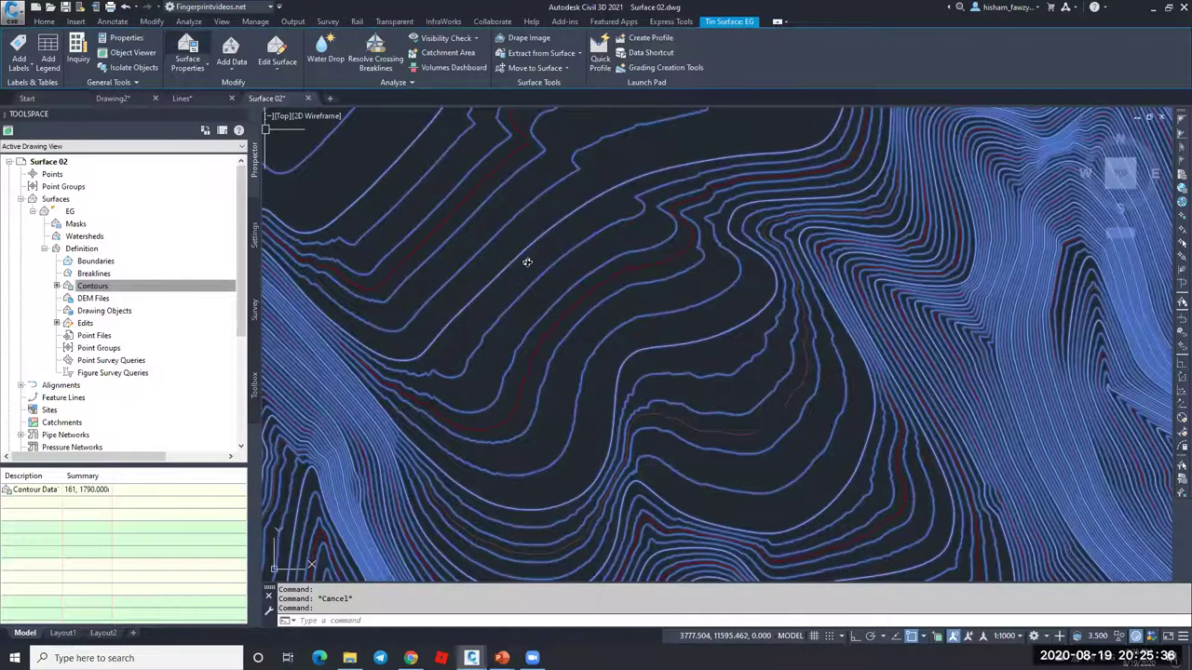
{"action": "double_click", "coordinate": [583, 296]}
{"action": "left_click", "coordinate": [551, 295]}
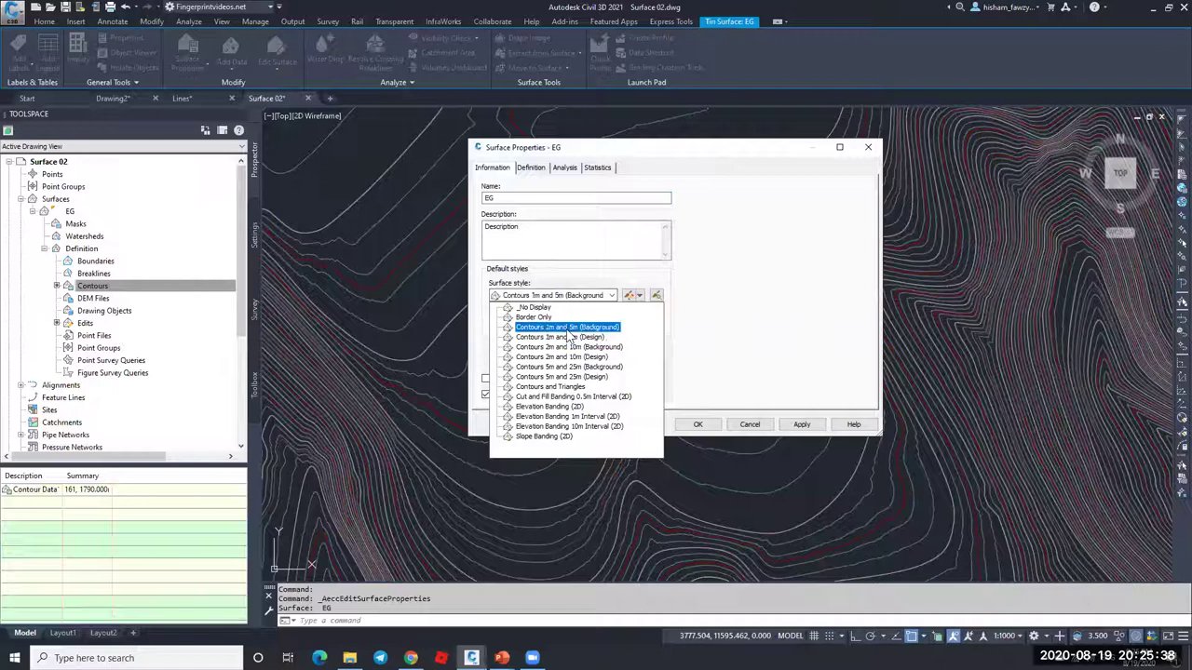
{"action": "left_click", "coordinate": [713, 407]}
{"action": "left_click", "coordinate": [698, 425]}
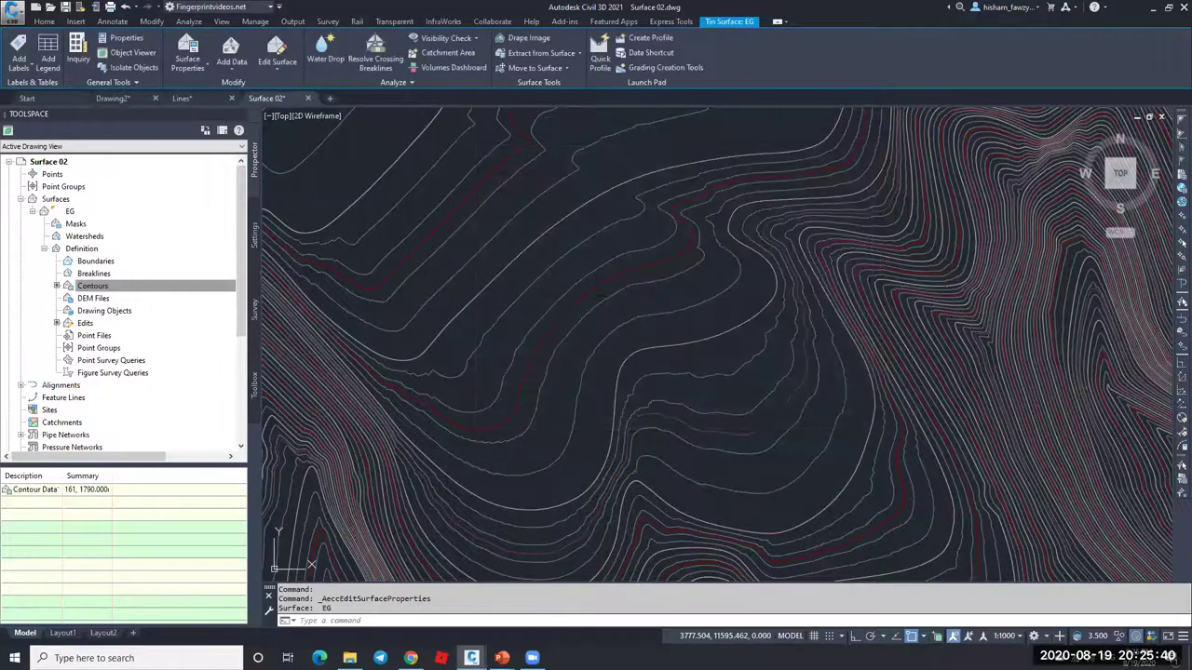
Step: Select the EG surface and start DRAWORDER with the DR alias
{"action": "key", "text": "Escape"}
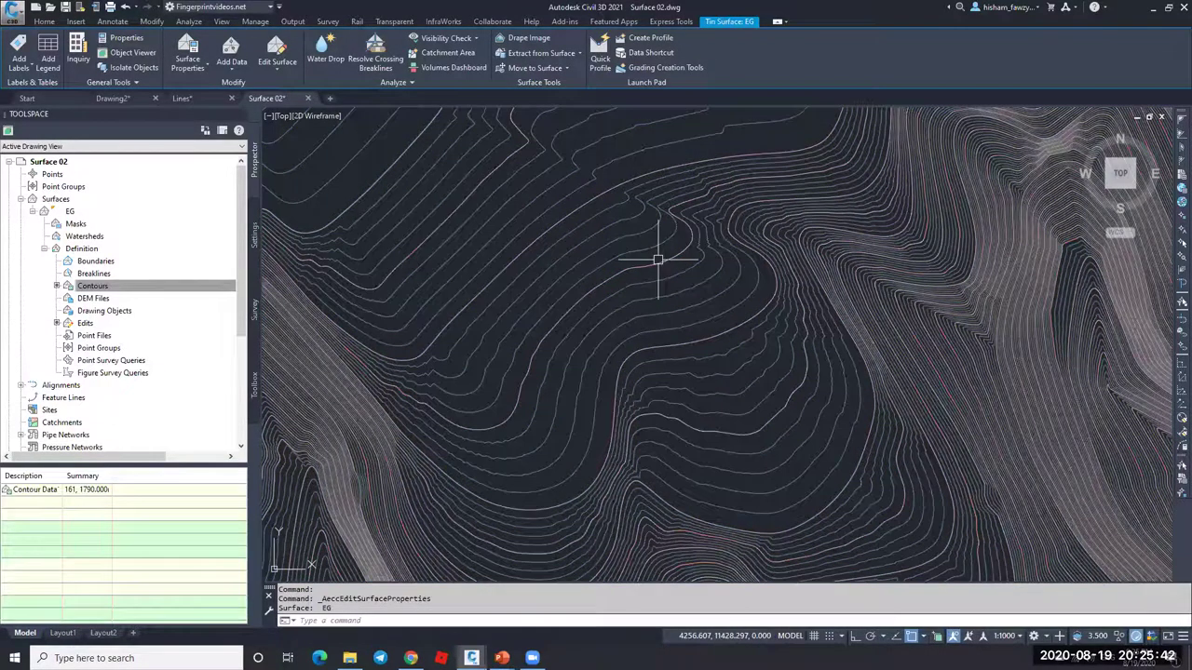
{"action": "key", "text": "Escape"}
{"action": "scroll", "coordinate": [663, 276], "scroll_direction": "down", "scroll_amount": 10}
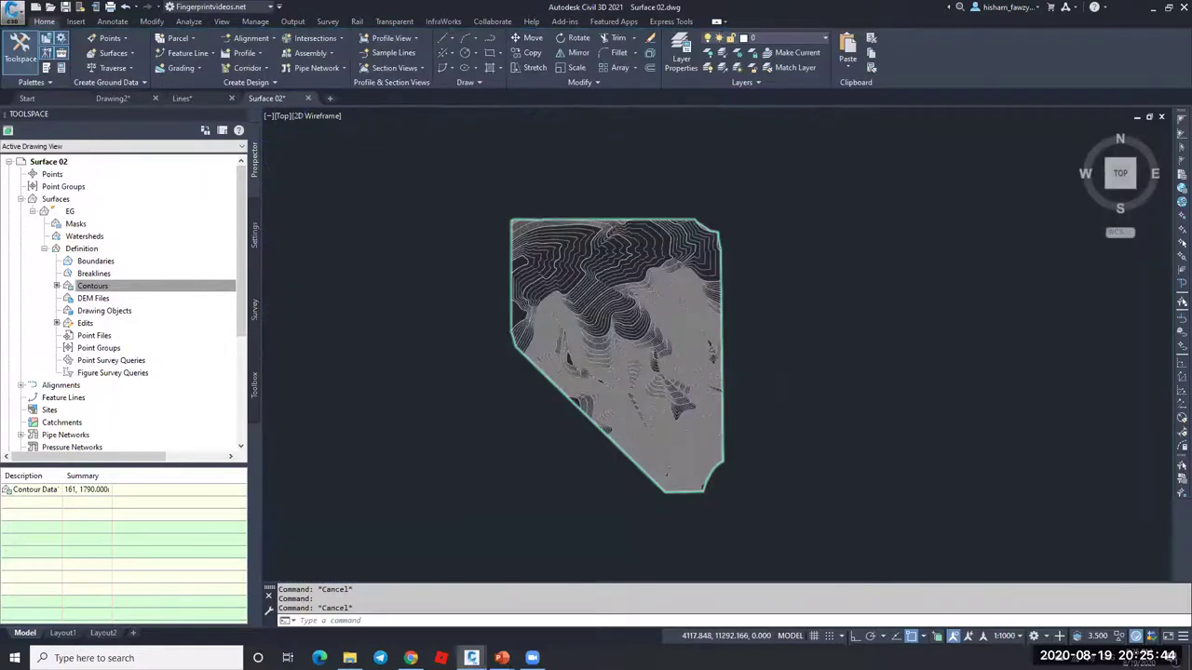
{"action": "scroll", "coordinate": [628, 301], "scroll_direction": "up", "scroll_amount": 10}
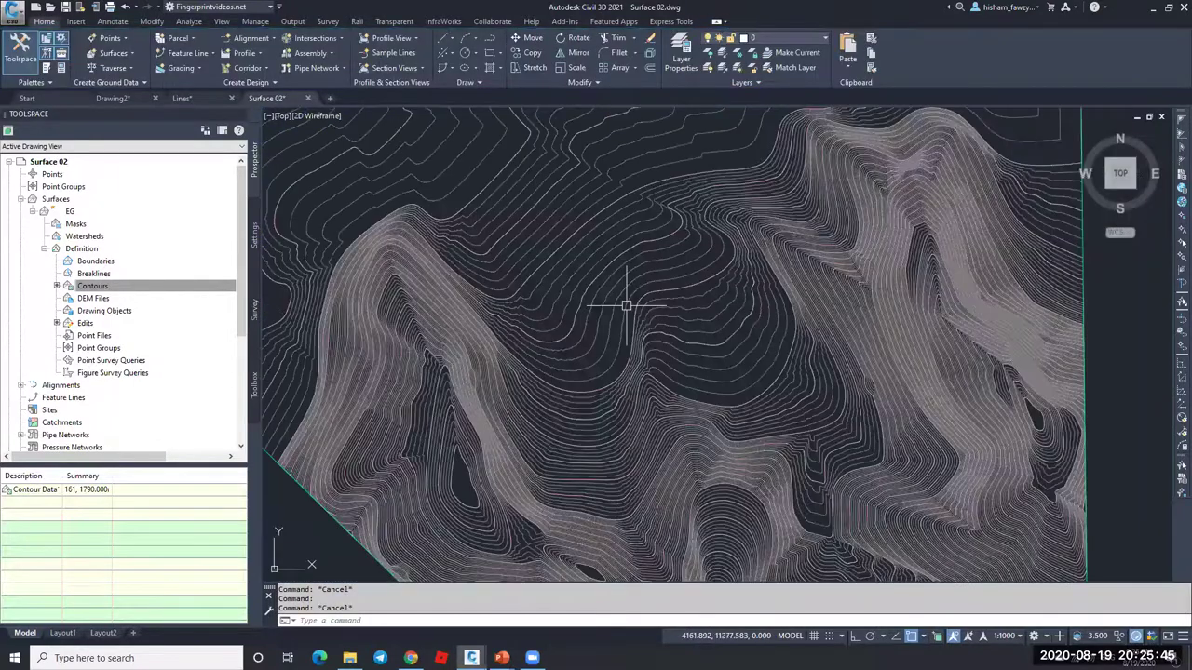
{"action": "left_click", "coordinate": [654, 256]}
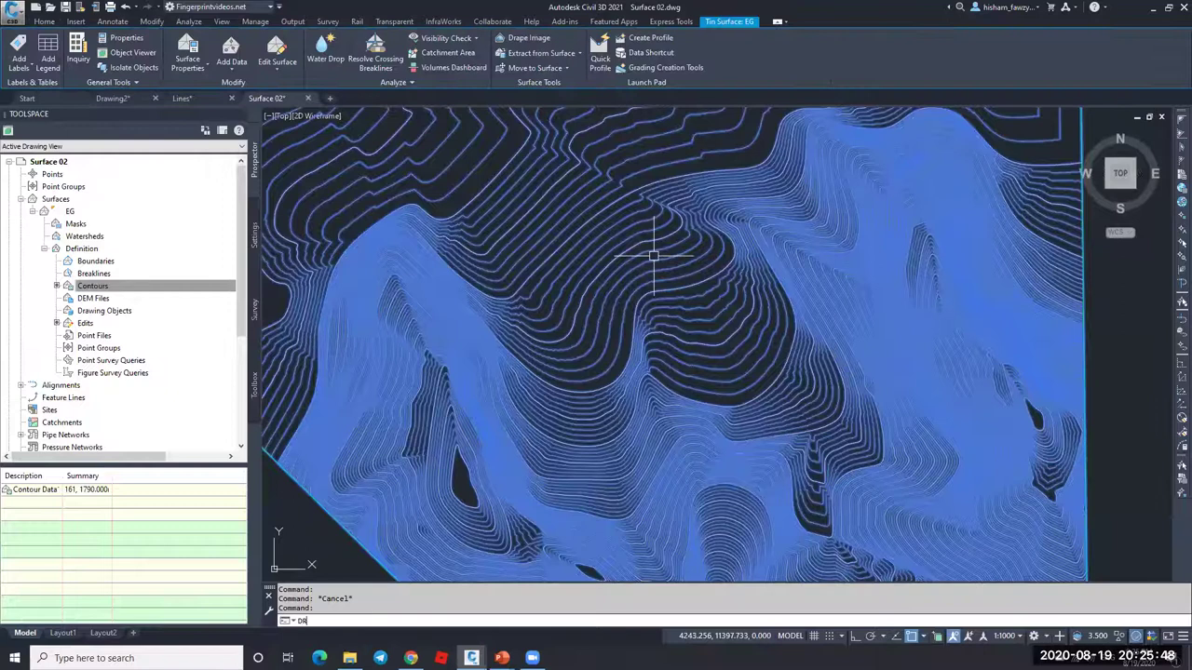
{"action": "type", "text": "DR"}
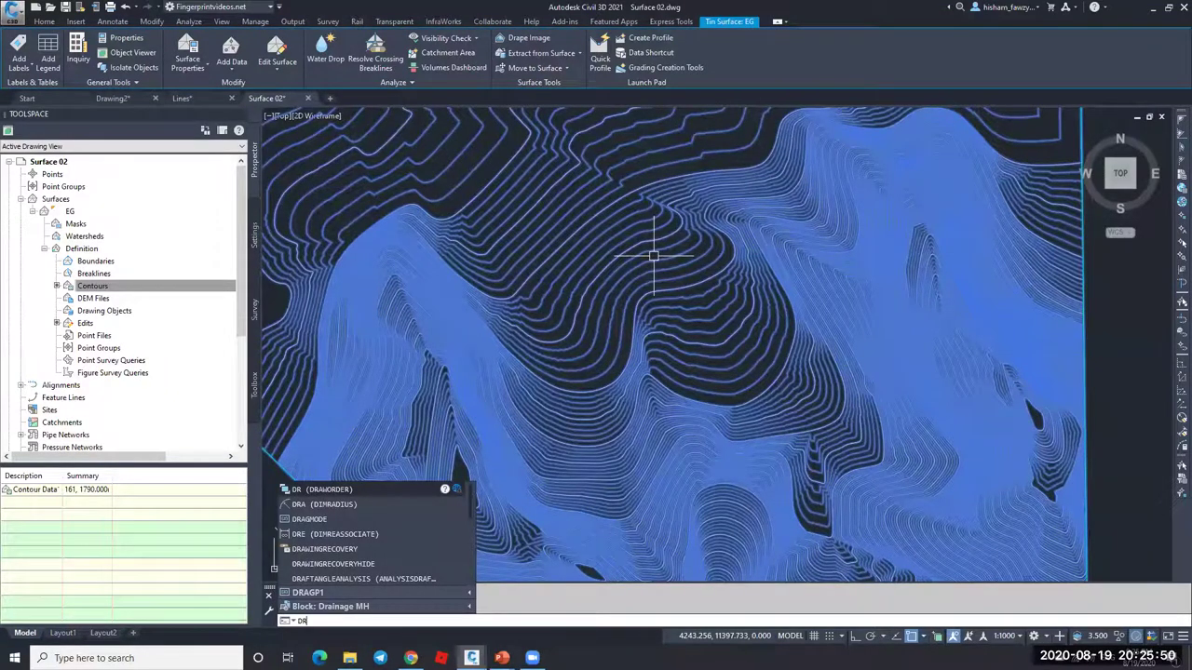
{"action": "key", "text": "Return"}
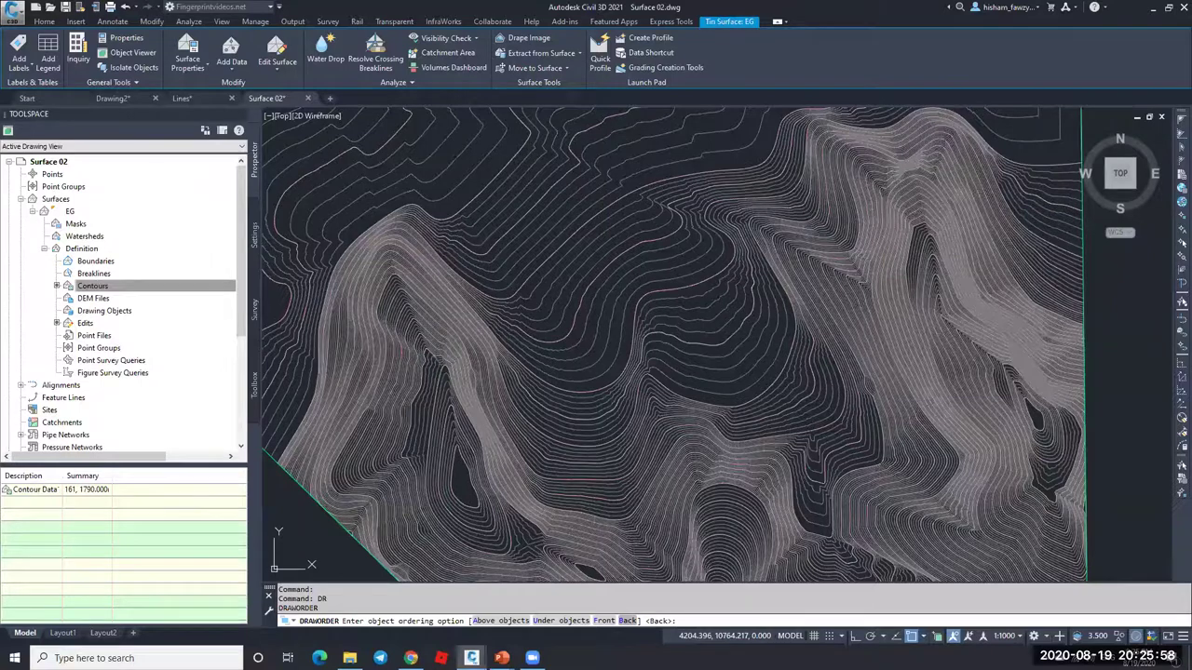
Step: Send the EG surface to the back and zoom around to confirm the red contours show on top
{"action": "left_click", "coordinate": [627, 620]}
{"action": "key", "text": "Escape"}
{"action": "scroll", "coordinate": [815, 220], "scroll_direction": "up", "scroll_amount": 3}
{"action": "scroll", "coordinate": [681, 260], "scroll_direction": "up", "scroll_amount": 2}
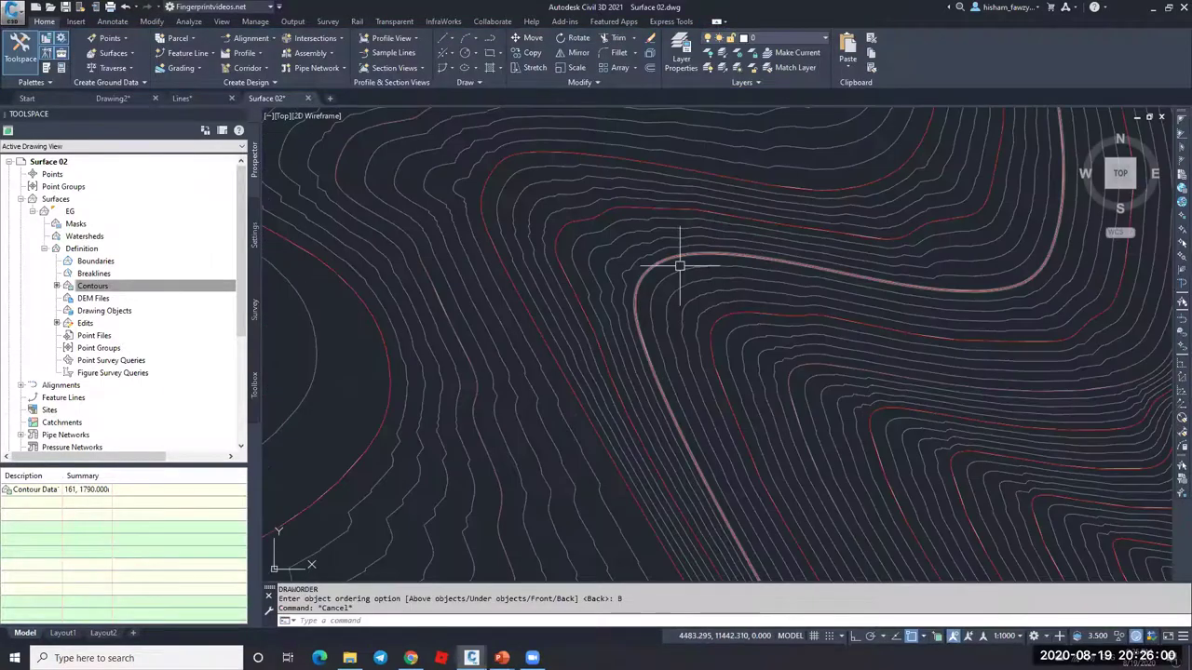
{"action": "scroll", "coordinate": [696, 279], "scroll_direction": "down", "scroll_amount": 2}
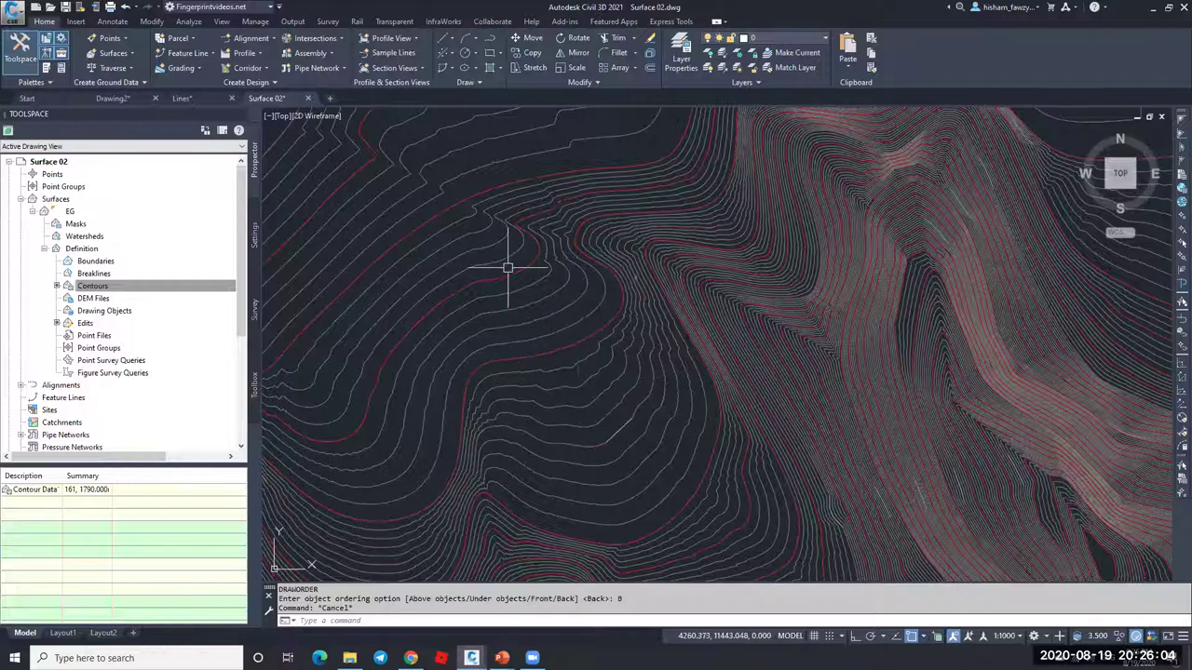
{"action": "scroll", "coordinate": [532, 280], "scroll_direction": "down", "scroll_amount": 4}
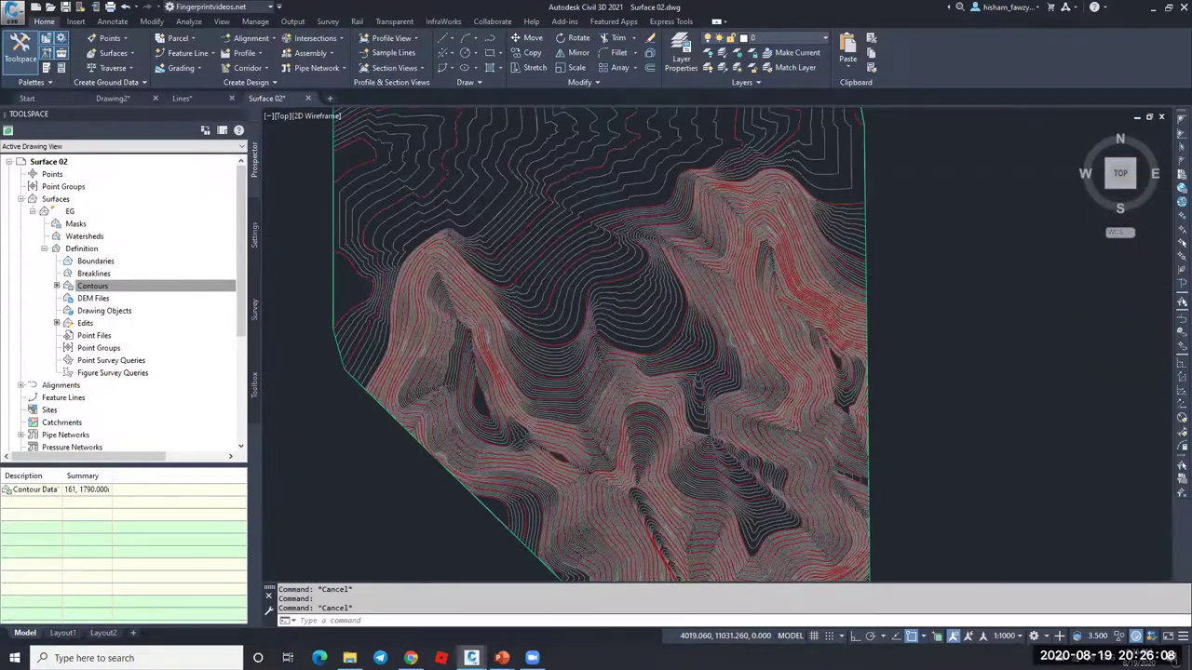
{"action": "scroll", "coordinate": [527, 372], "scroll_direction": "up", "scroll_amount": 3}
{"action": "scroll", "coordinate": [545, 341], "scroll_direction": "down", "scroll_amount": 3}
{"action": "scroll", "coordinate": [638, 463], "scroll_direction": "up", "scroll_amount": 1}
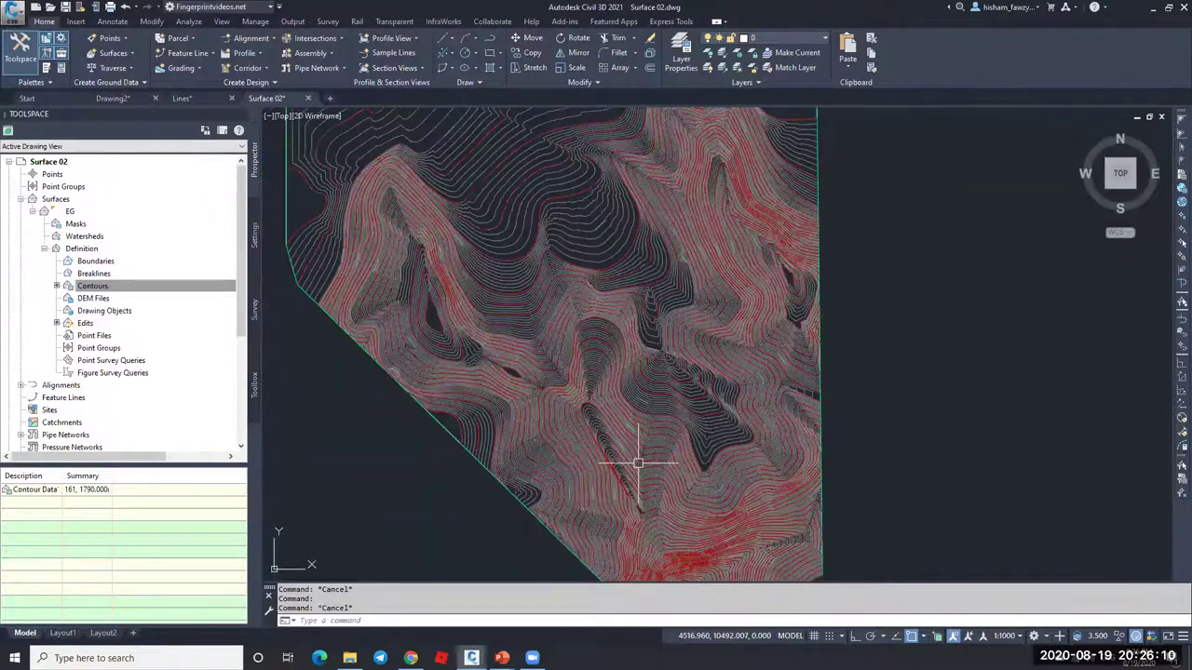
{"action": "scroll", "coordinate": [638, 463], "scroll_direction": "up", "scroll_amount": 2}
{"action": "scroll", "coordinate": [670, 373], "scroll_direction": "down", "scroll_amount": 2}
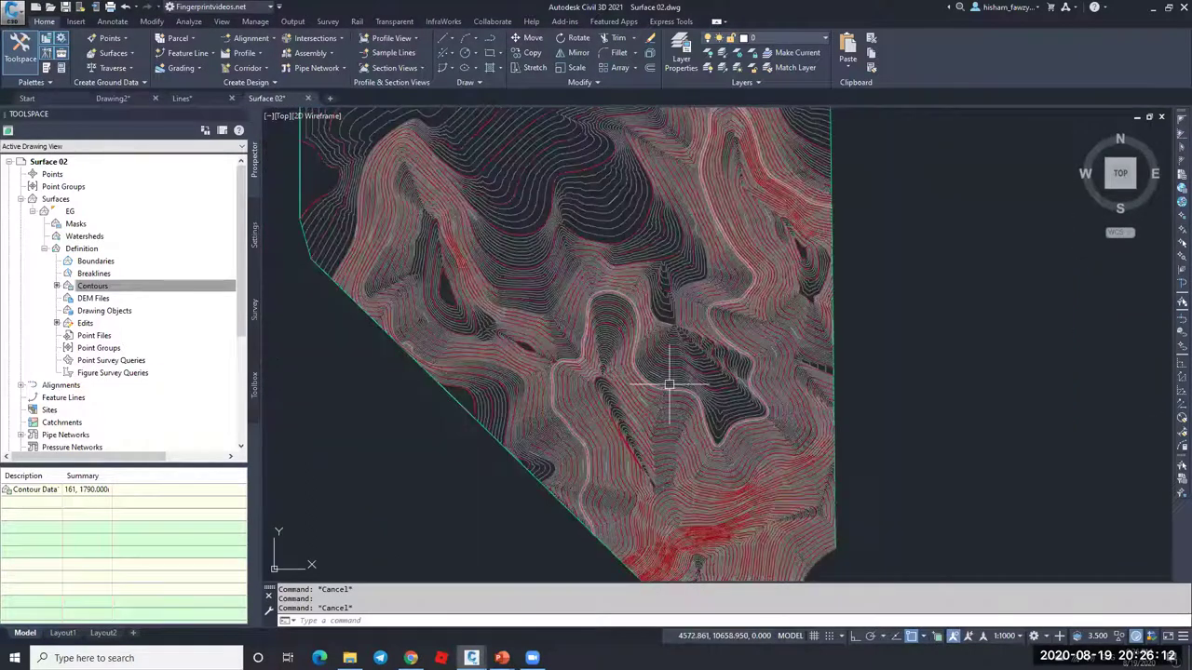
{"action": "left_click", "coordinate": [622, 218]}
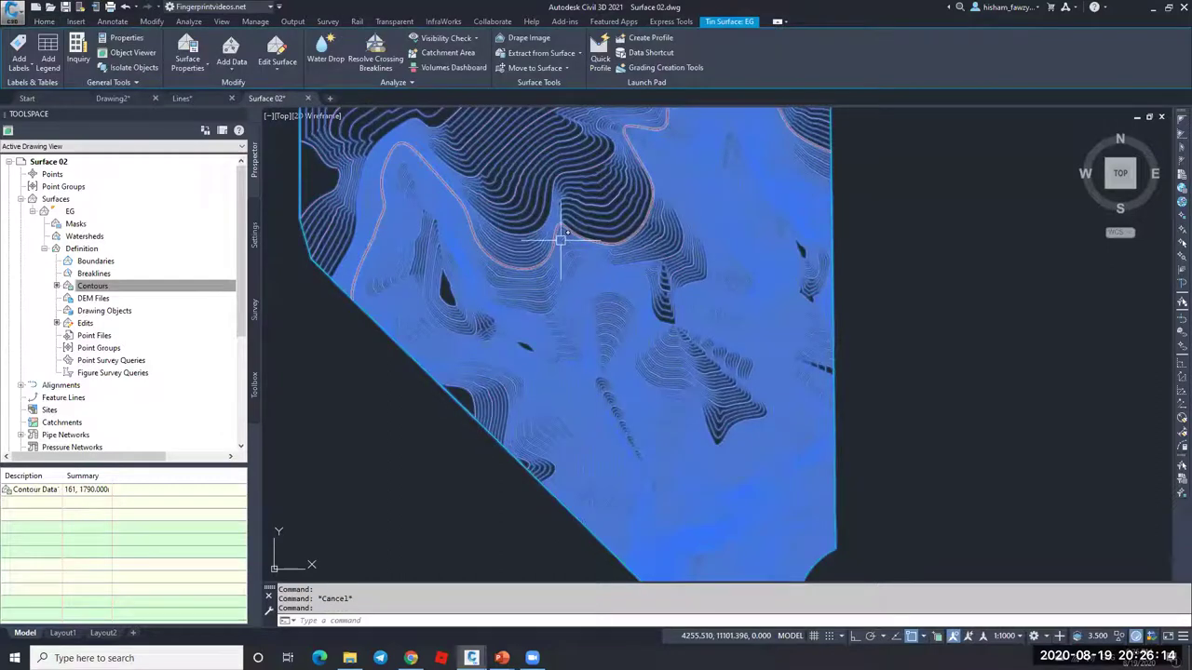
Step: Inspect the EG surface as tilted 3D terrain in the Object Viewer, then close it
{"action": "left_click", "coordinate": [142, 56]}
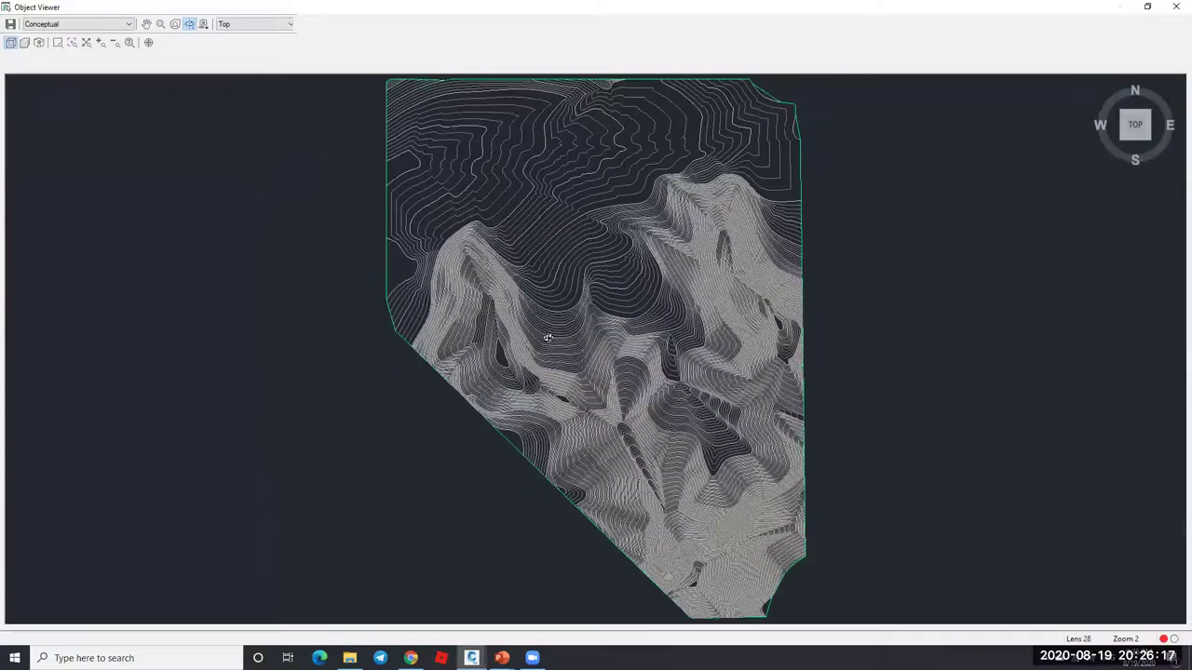
{"action": "mouse_move", "coordinate": [657, 326]}
{"action": "left_mouse_down"}
{"action": "mouse_move", "coordinate": [708, 354]}
{"action": "mouse_move", "coordinate": [772, 330]}
{"action": "mouse_move", "coordinate": [699, 232]}
{"action": "mouse_move", "coordinate": [532, 325]}
{"action": "mouse_move", "coordinate": [535, 457]}
{"action": "mouse_move", "coordinate": [671, 338]}
{"action": "mouse_move", "coordinate": [518, 351]}
{"action": "left_mouse_up"}
{"action": "scroll", "coordinate": [584, 385], "scroll_direction": "up", "scroll_amount": 2}
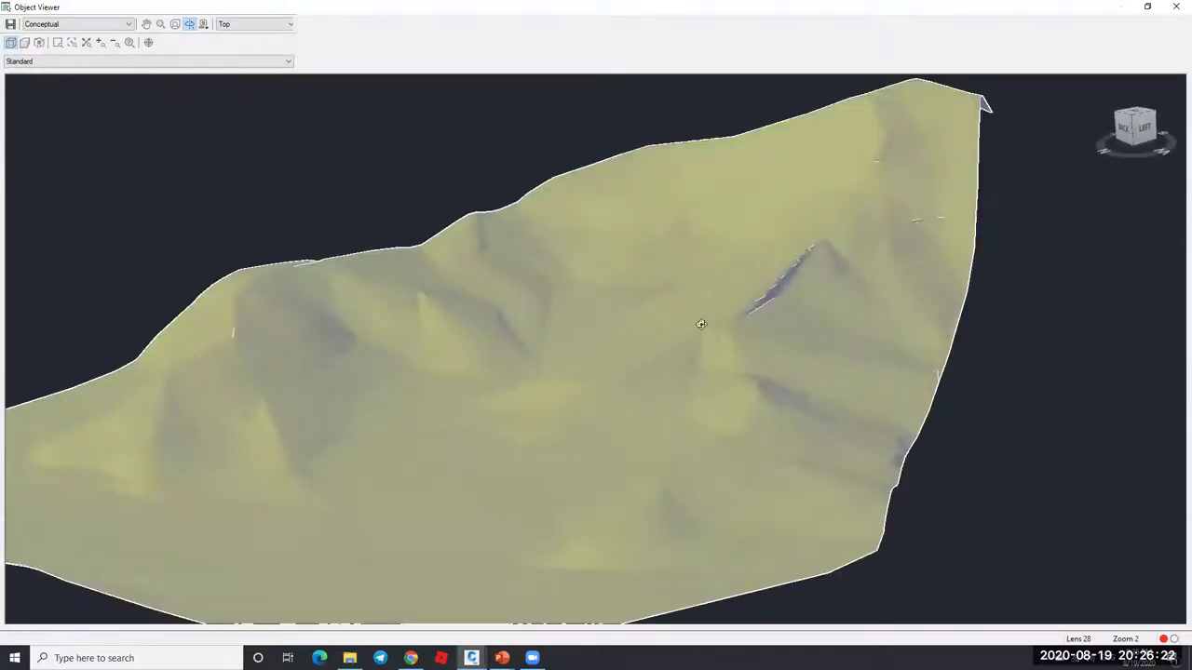
{"action": "scroll", "coordinate": [736, 306], "scroll_direction": "down", "scroll_amount": 4}
{"action": "key", "text": "Escape"}
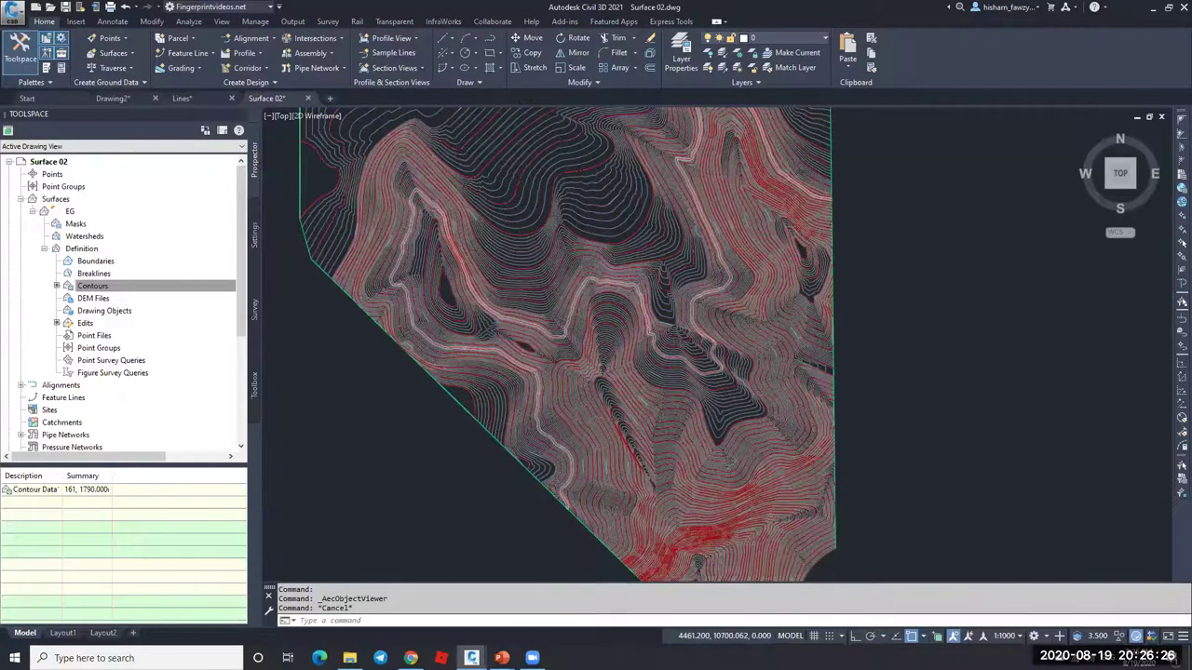
Step: Delete one contour polyline so the EG surface goes out of date
{"action": "scroll", "coordinate": [602, 234], "scroll_direction": "up", "scroll_amount": 8}
{"action": "left_click", "coordinate": [579, 251]}
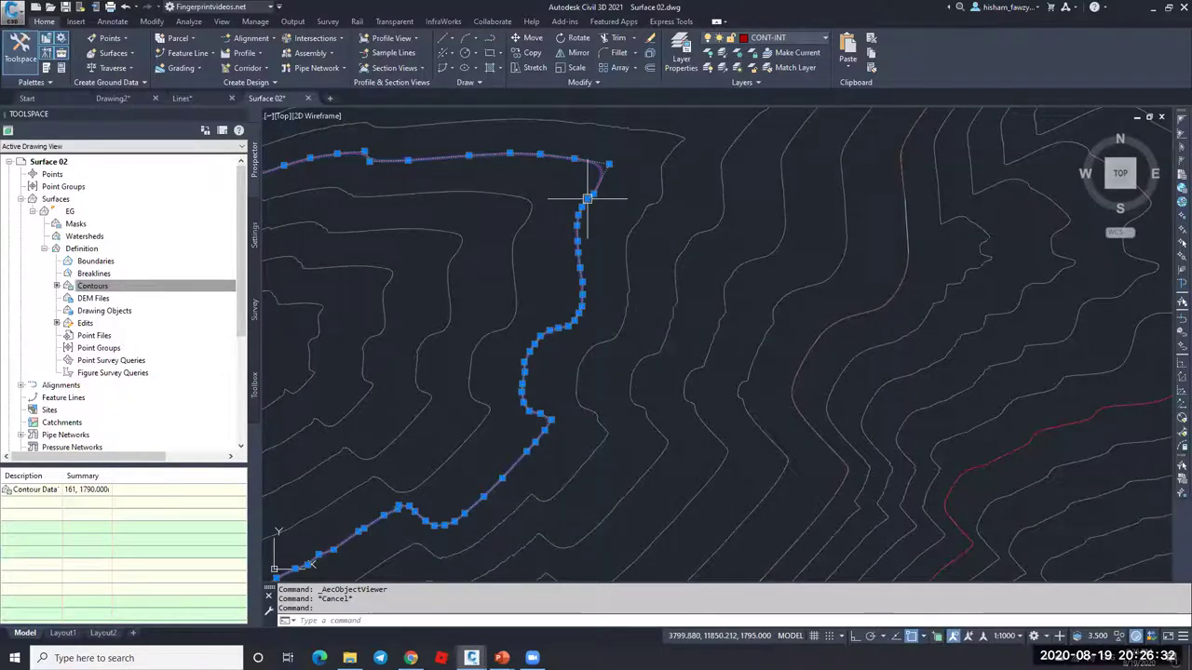
{"action": "scroll", "coordinate": [643, 205], "scroll_direction": "down", "scroll_amount": 2}
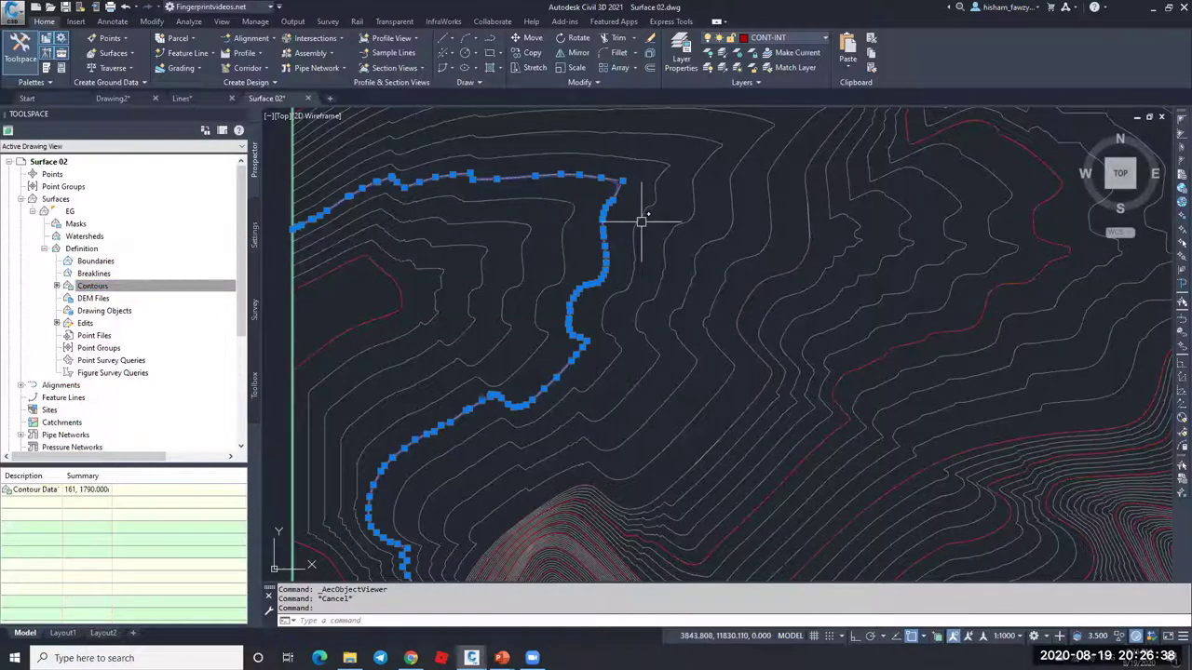
{"action": "key", "text": "Delete"}
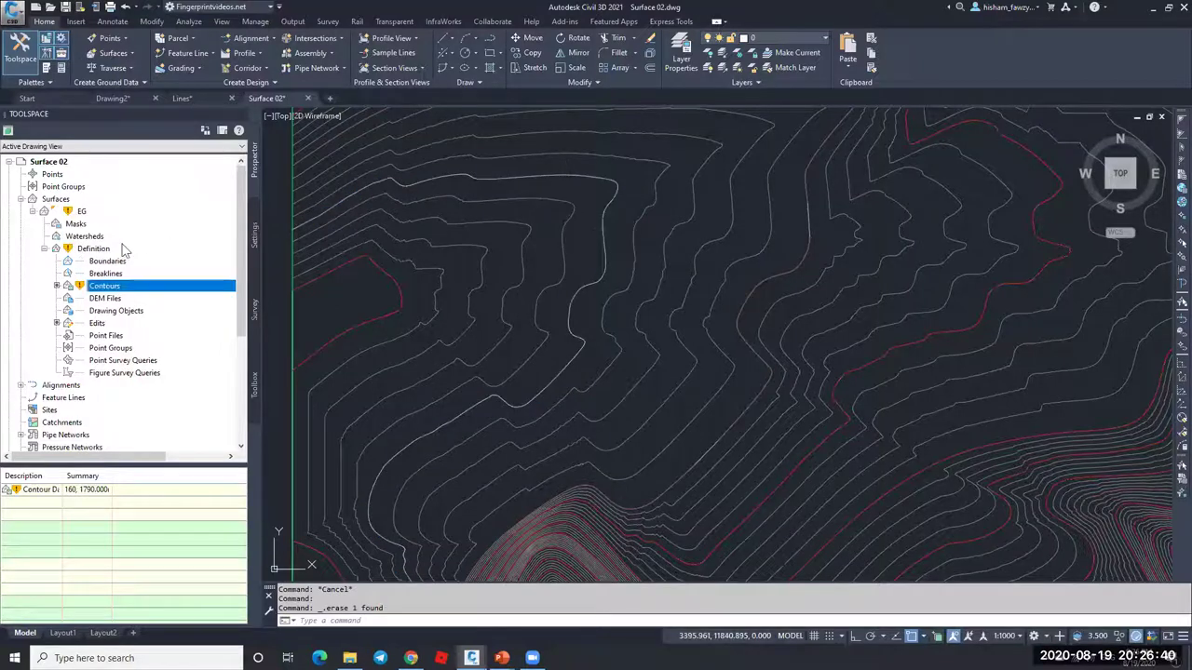
Step: Review EG's definition operations in Surface Properties and cancel without changes
{"action": "left_click", "coordinate": [81, 215]}
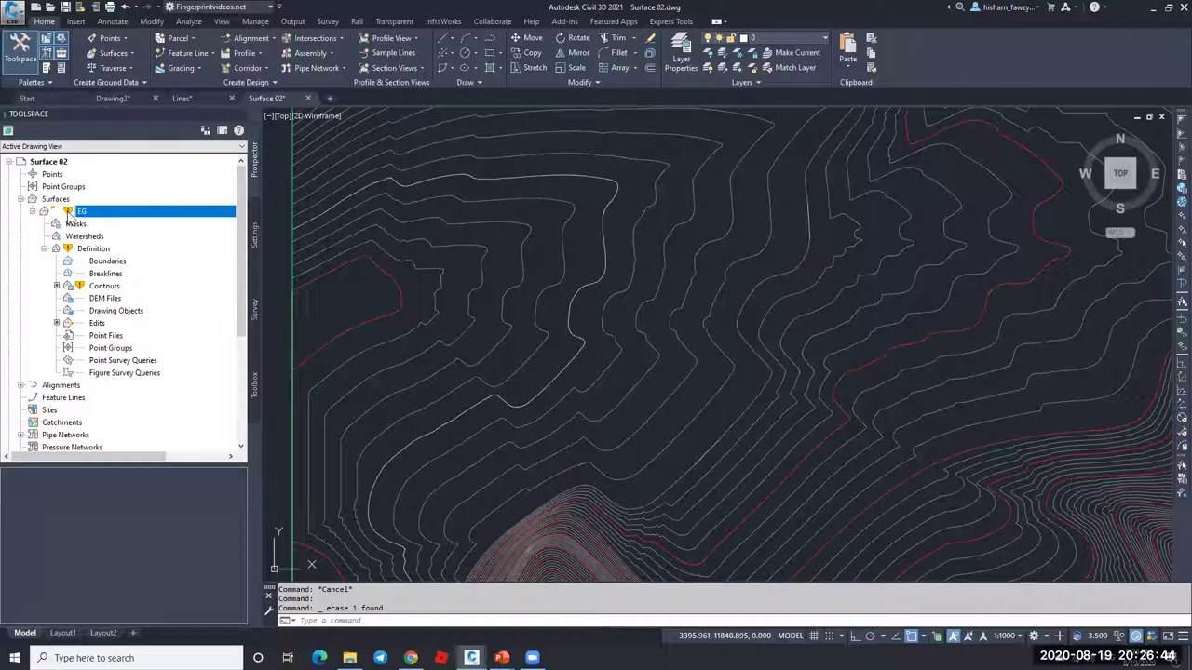
{"action": "right_click", "coordinate": [101, 212]}
{"action": "left_click", "coordinate": [177, 222]}
{"action": "left_click", "coordinate": [531, 169]}
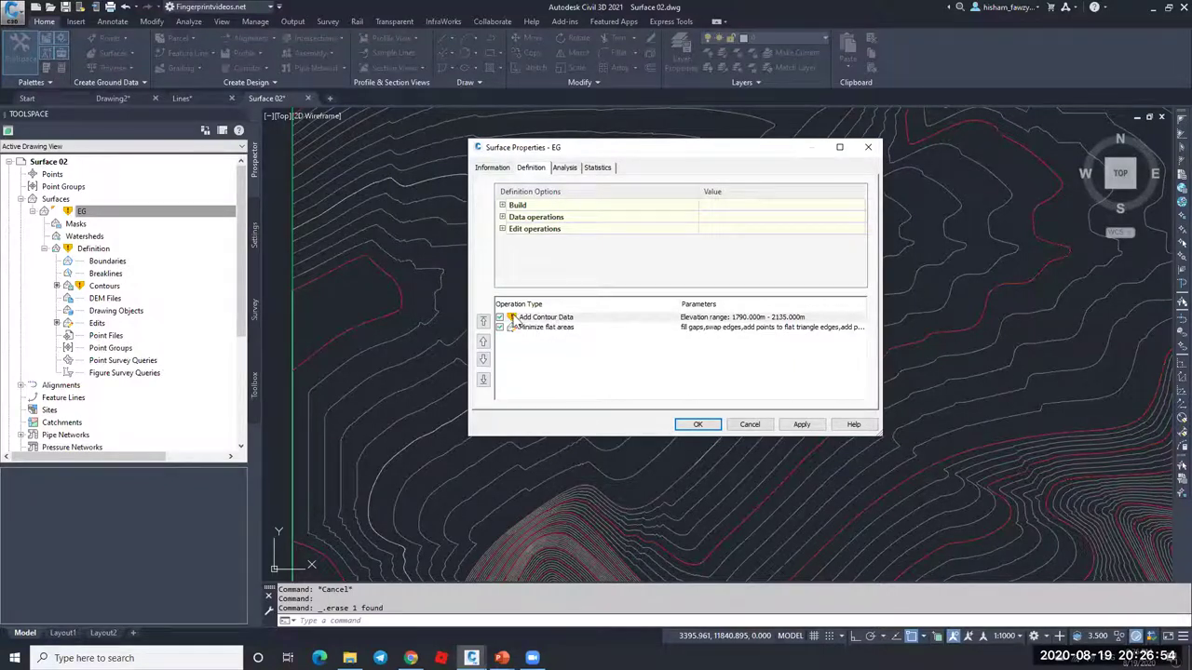
{"action": "left_click", "coordinate": [758, 427]}
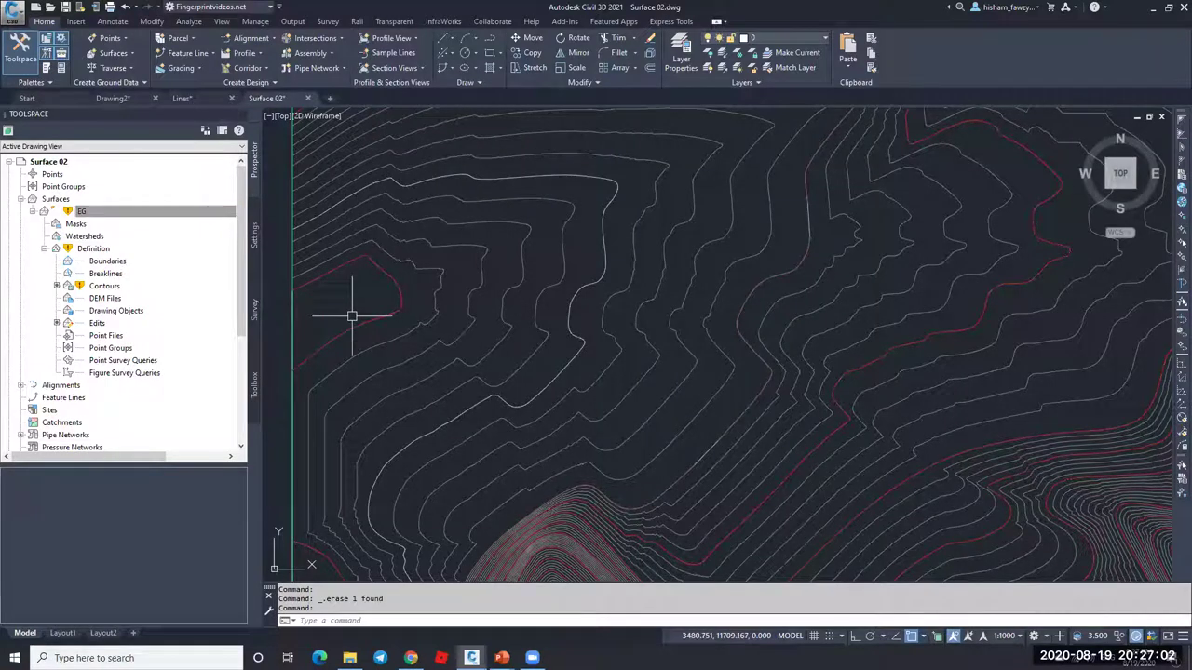
Step: Undo the erase to restore the deleted contour line
{"action": "key", "text": "ctrl+z"}
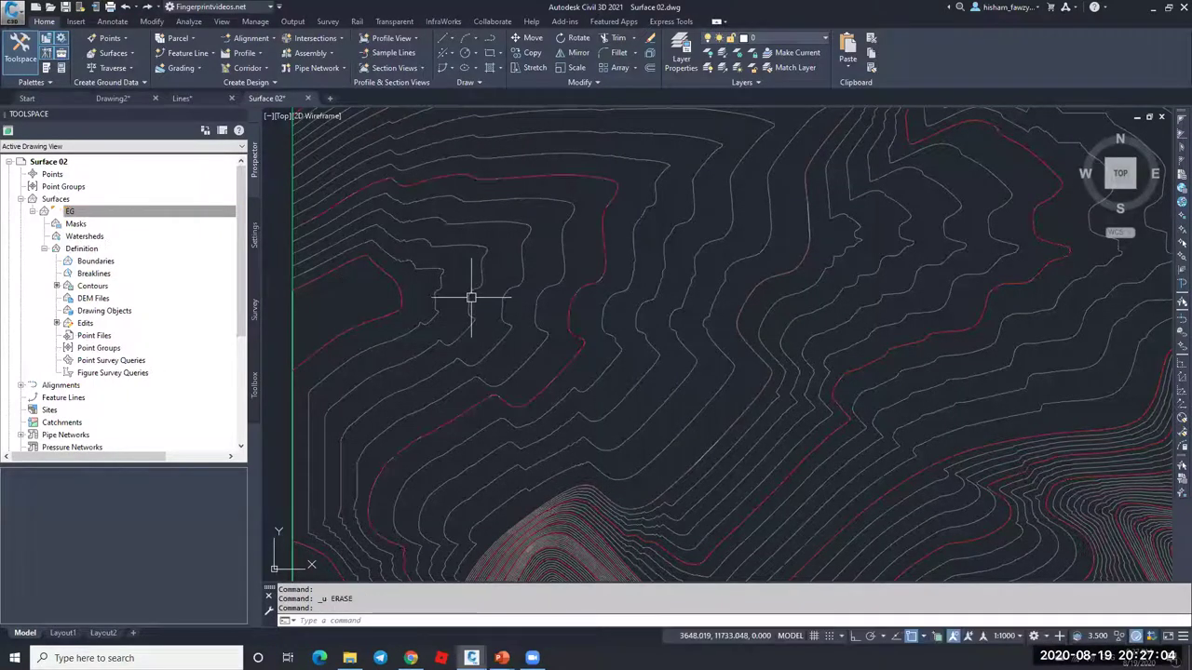
{"action": "key", "text": "Escape"}
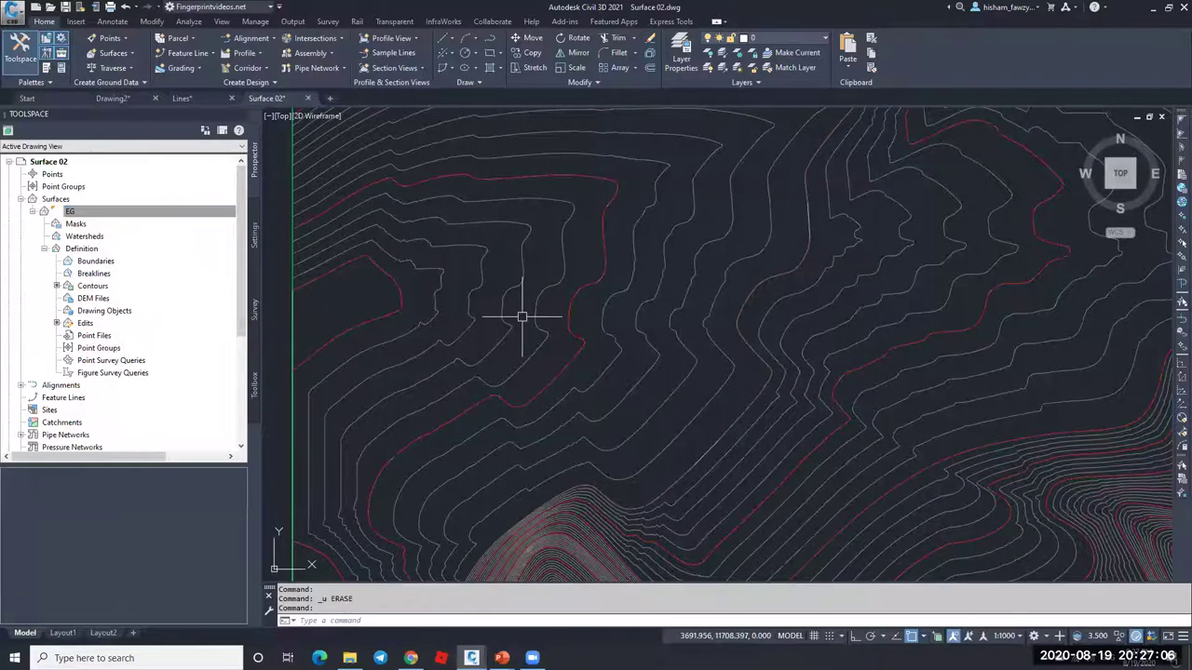
{"action": "scroll", "coordinate": [506, 314], "scroll_direction": "down", "scroll_amount": 5}
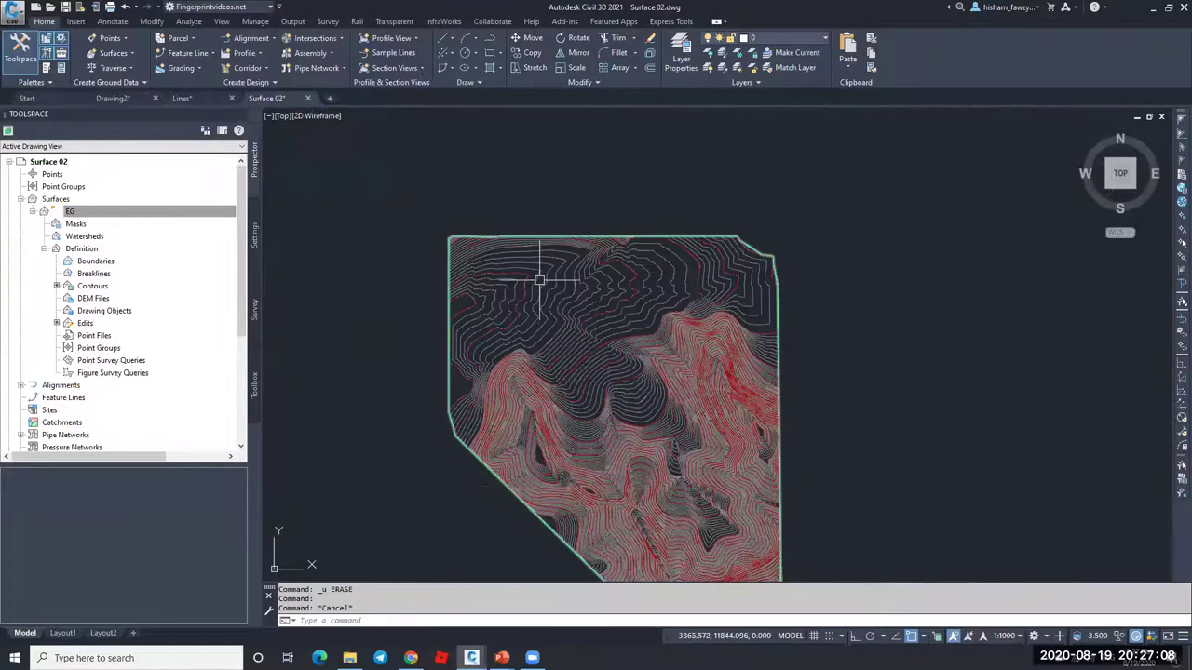
{"action": "scroll", "coordinate": [539, 284], "scroll_direction": "up", "scroll_amount": 4}
Step: Try the Border Only style on the EG surface through Surface Properties
{"action": "left_click", "coordinate": [540, 289]}
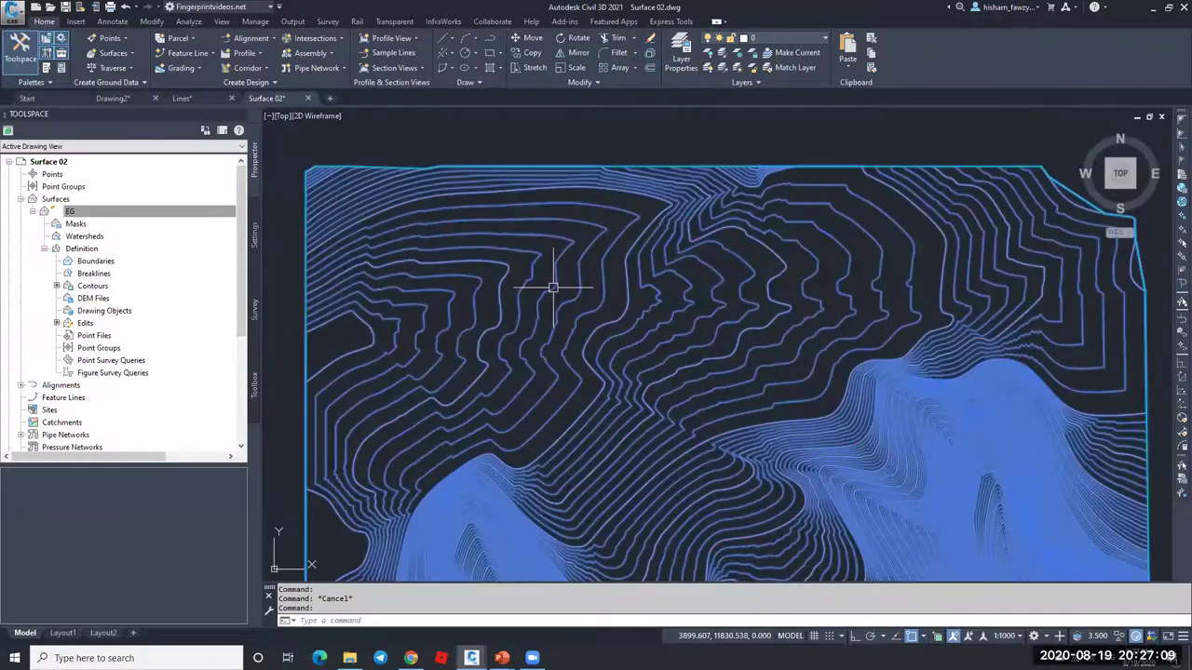
{"action": "right_click", "coordinate": [136, 211]}
{"action": "left_click", "coordinate": [196, 216]}
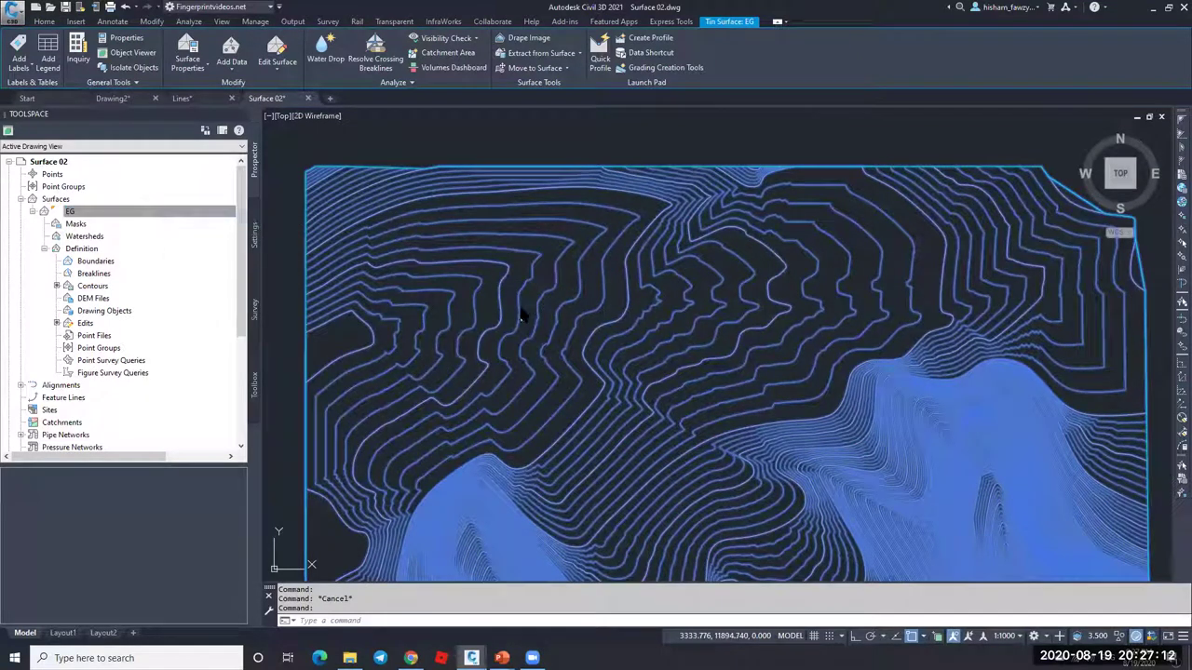
{"action": "left_click", "coordinate": [542, 295]}
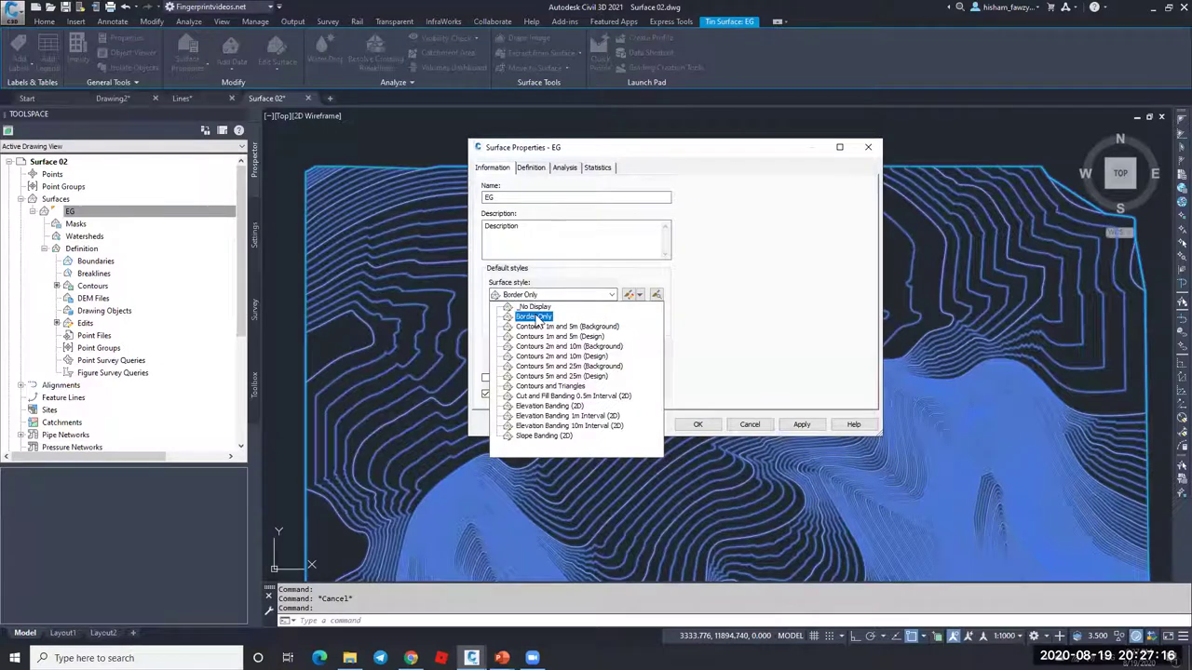
{"action": "left_click", "coordinate": [536, 317]}
{"action": "left_click", "coordinate": [697, 425]}
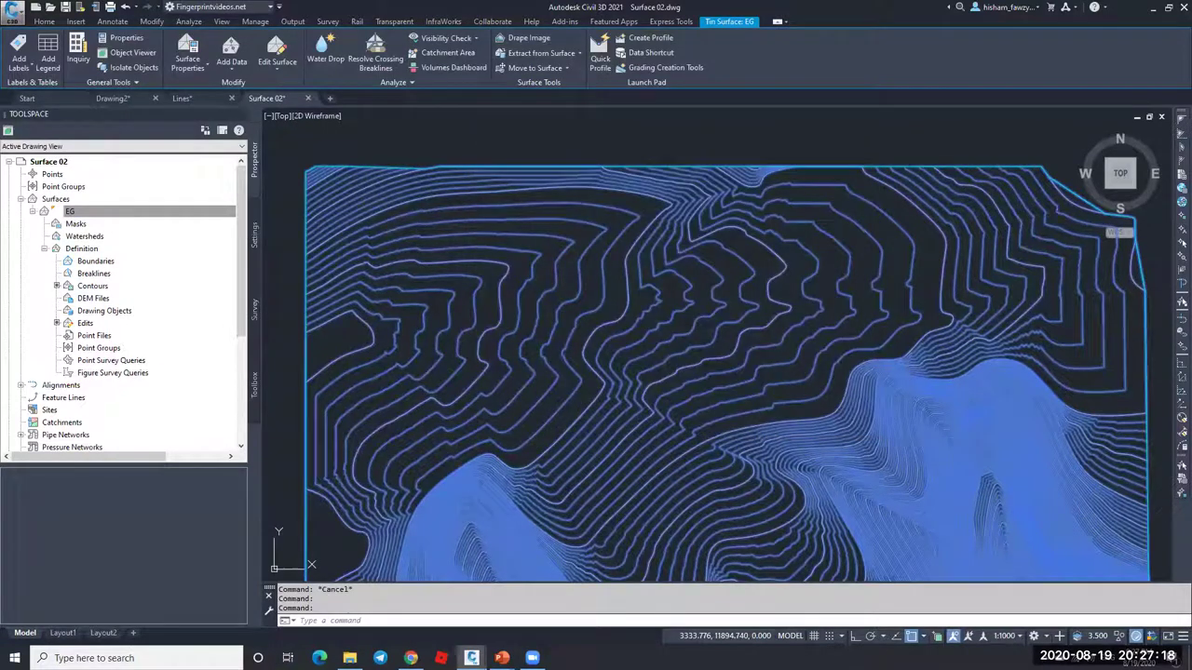
{"action": "key", "text": "Escape"}
Step: Switch the EG surface style to Contours 1m and 5m (Background)
{"action": "scroll", "coordinate": [522, 263], "scroll_direction": "down", "scroll_amount": 2}
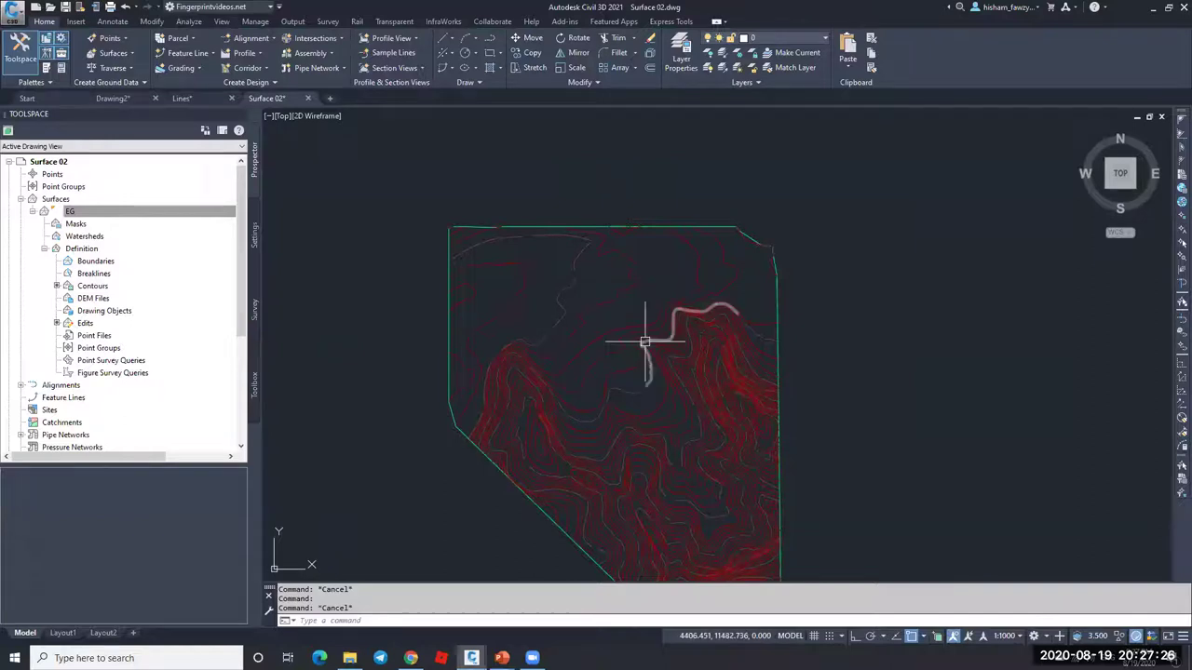
{"action": "scroll", "coordinate": [650, 337], "scroll_direction": "up", "scroll_amount": 3}
{"action": "scroll", "coordinate": [672, 338], "scroll_direction": "down", "scroll_amount": 5}
{"action": "right_click", "coordinate": [70, 217]}
{"action": "left_click", "coordinate": [550, 263]}
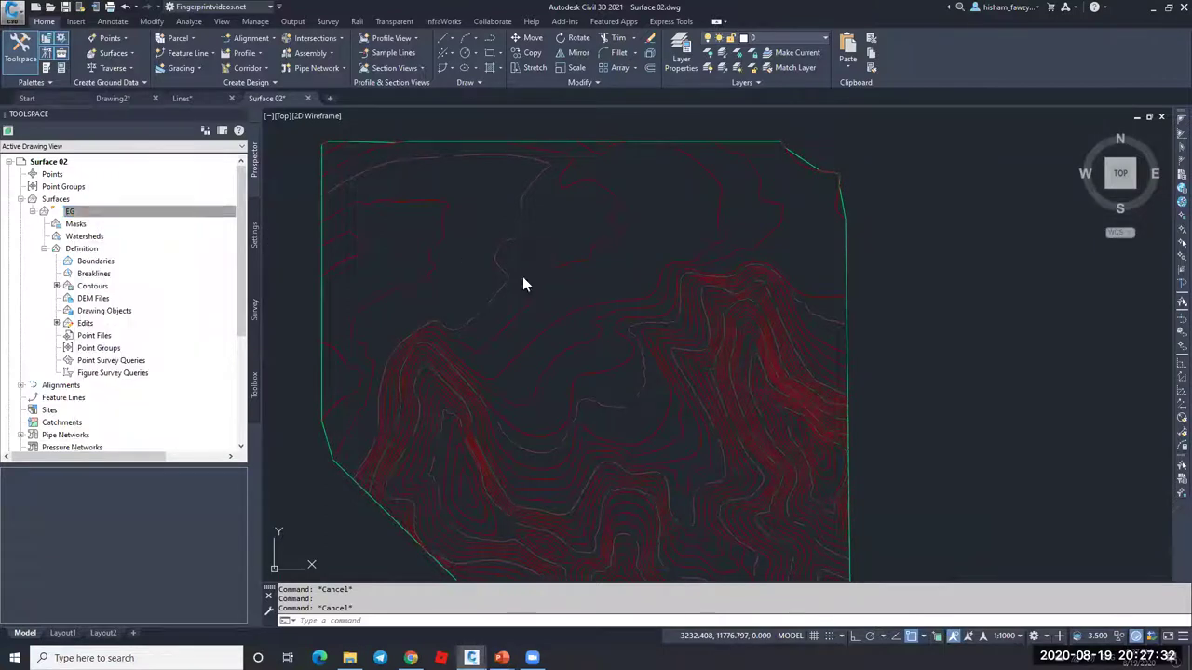
{"action": "left_click", "coordinate": [551, 295]}
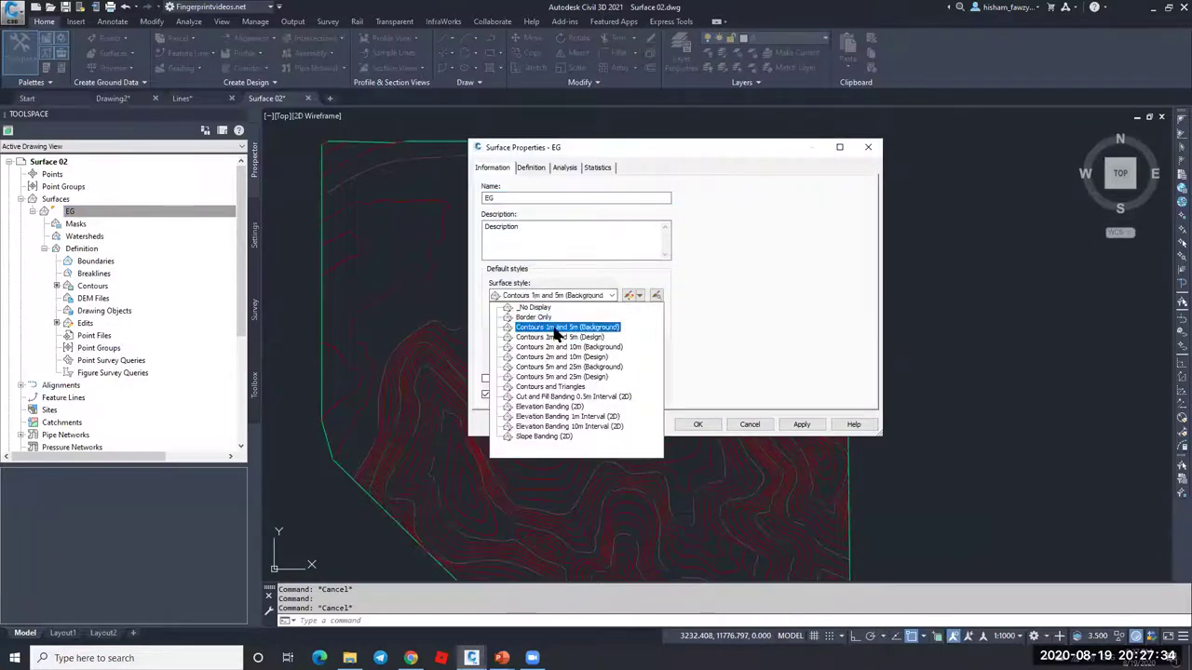
{"action": "left_click", "coordinate": [557, 336]}
{"action": "left_click", "coordinate": [698, 424]}
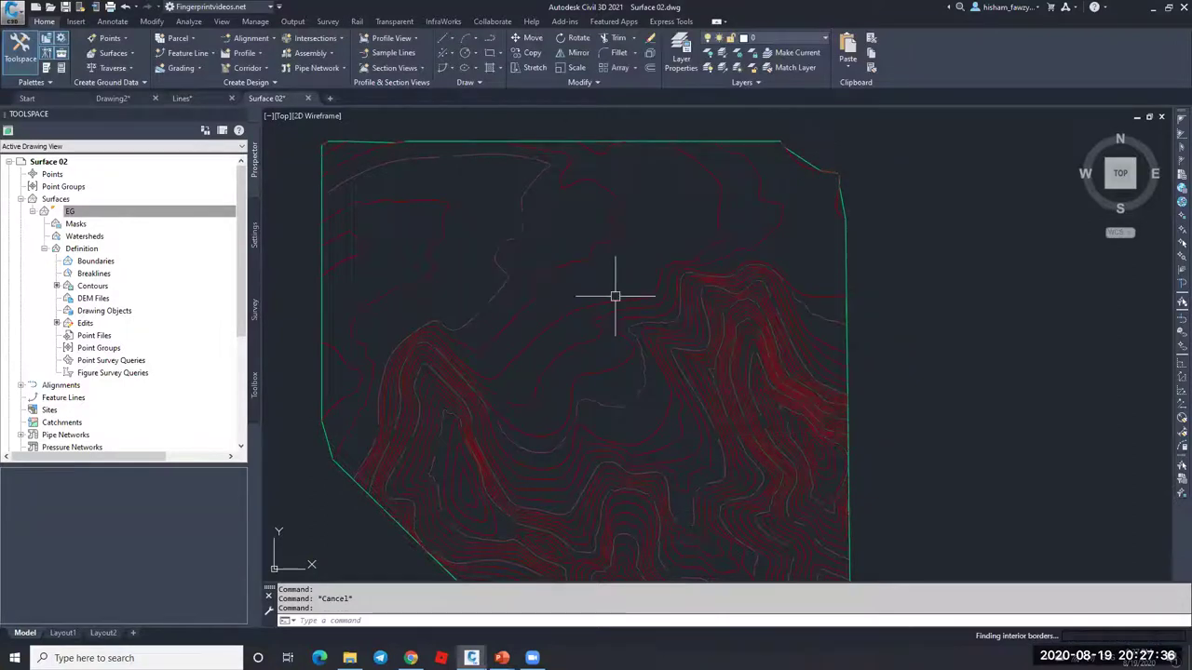
Step: Select a contour and the EG surface to check layers, undoing an accidental change
{"action": "left_click", "coordinate": [718, 208]}
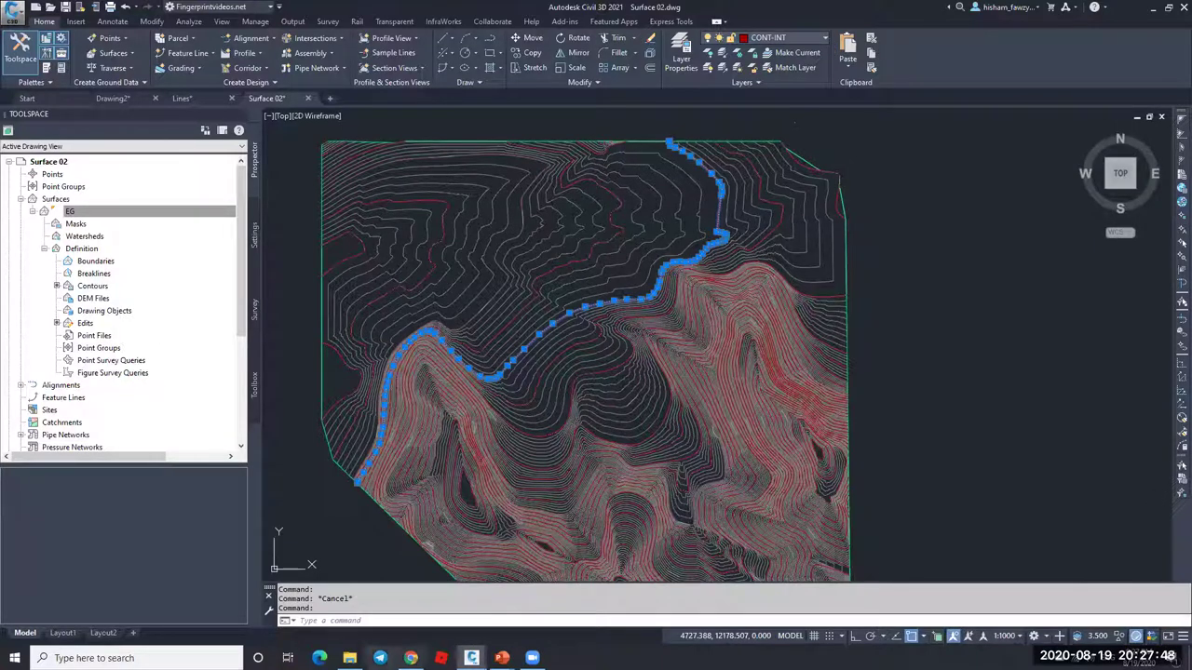
{"action": "left_click", "coordinate": [862, 242]}
{"action": "left_click", "coordinate": [833, 265]}
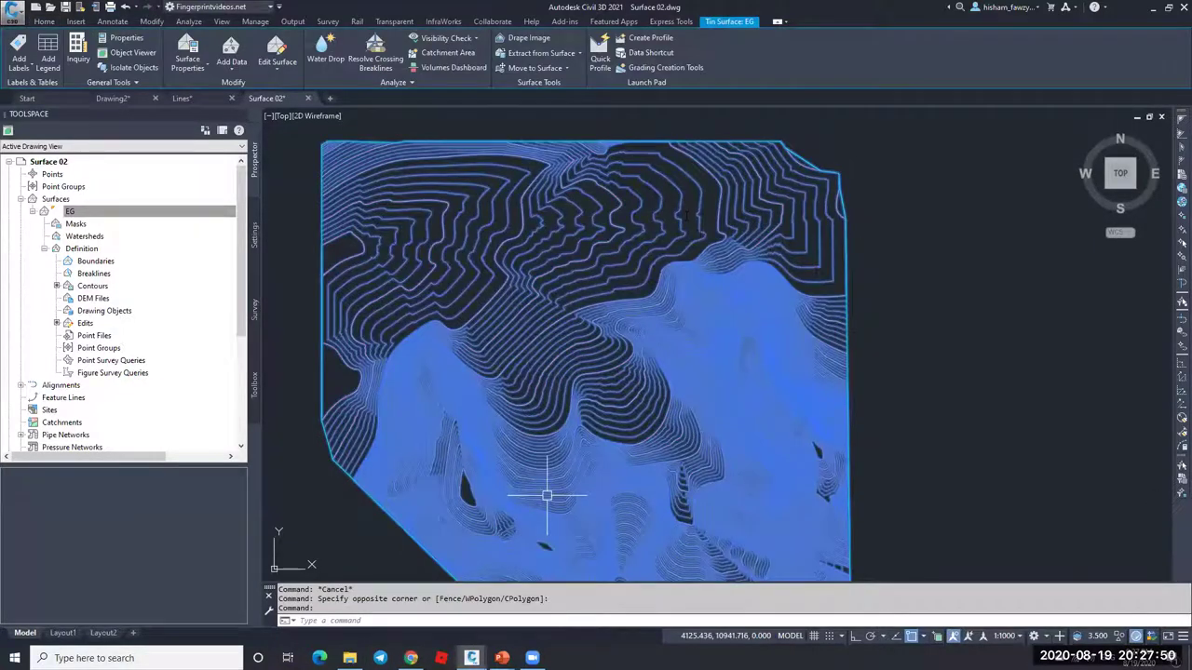
{"action": "key", "text": "Escape"}
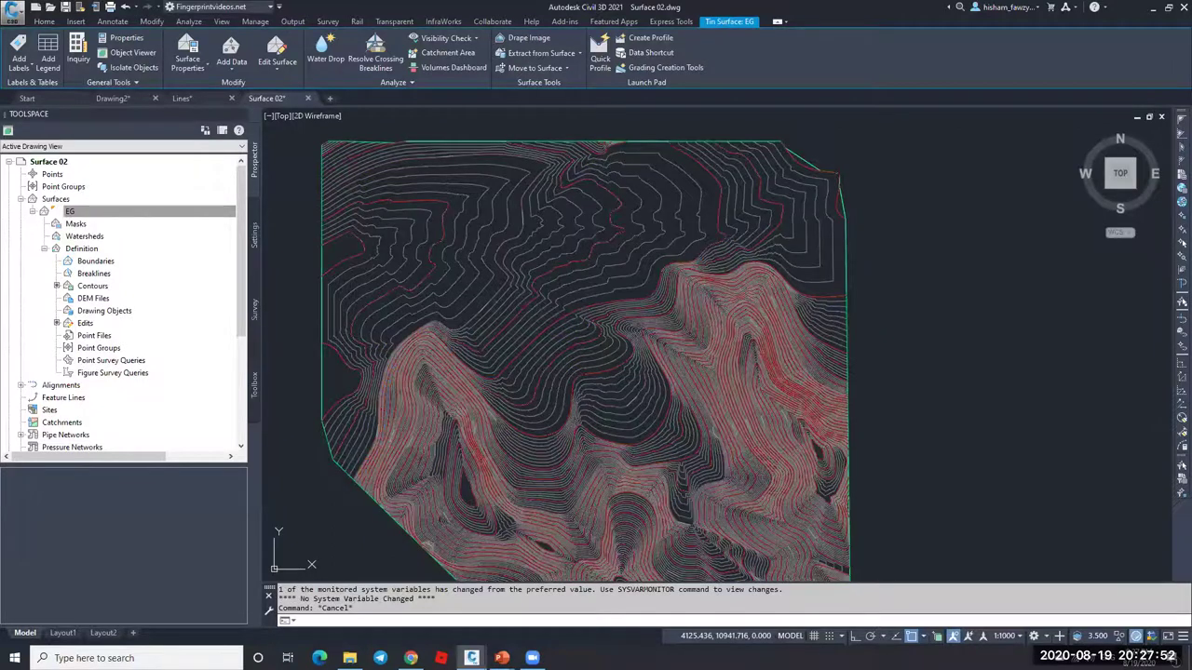
{"action": "key", "text": "ctrl+z"}
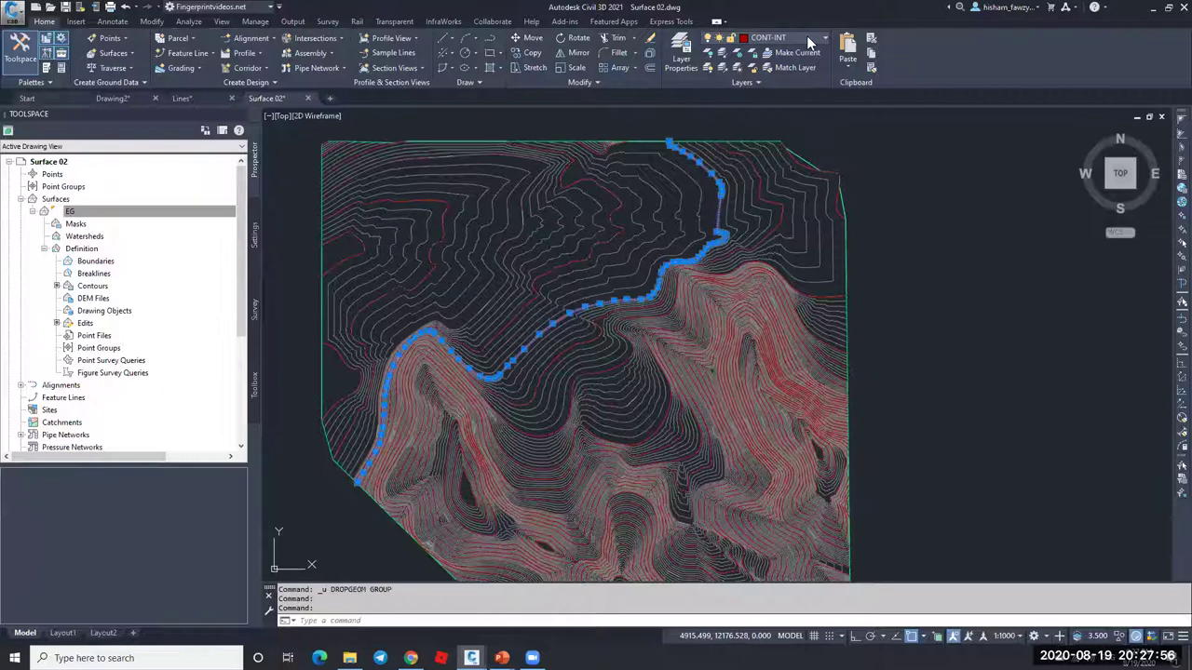
Step: Turn off the CONT-INT and CONT-INDEX layers so only EG surface contours show
{"action": "left_click", "coordinate": [806, 37]}
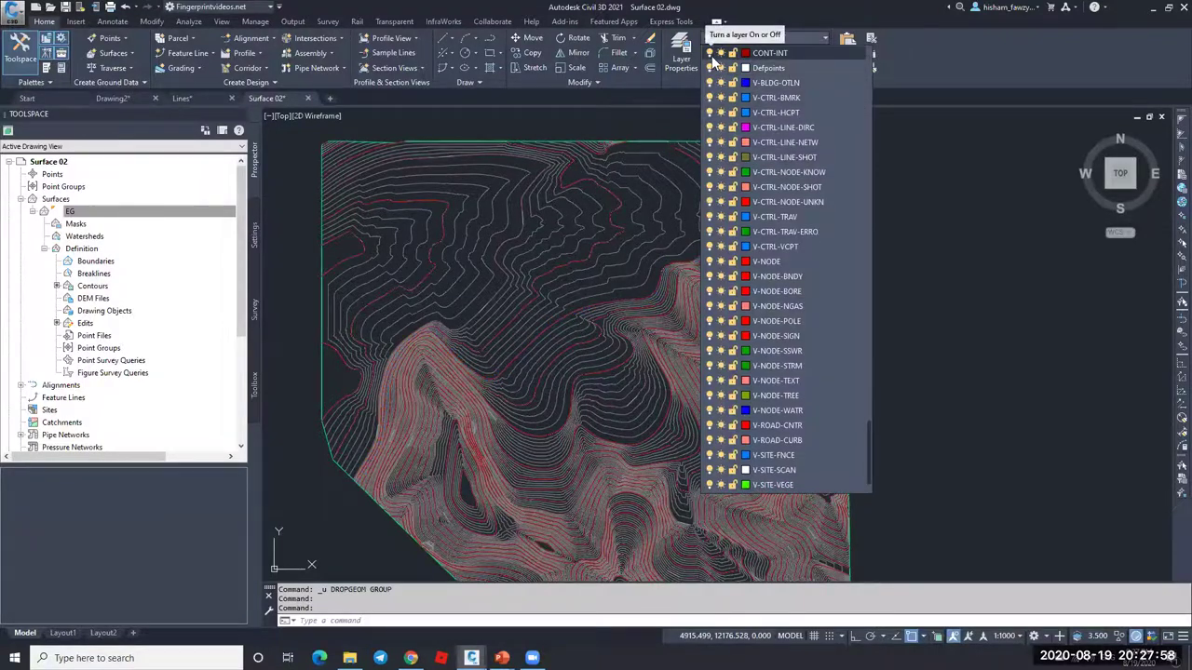
{"action": "left_click", "coordinate": [710, 53]}
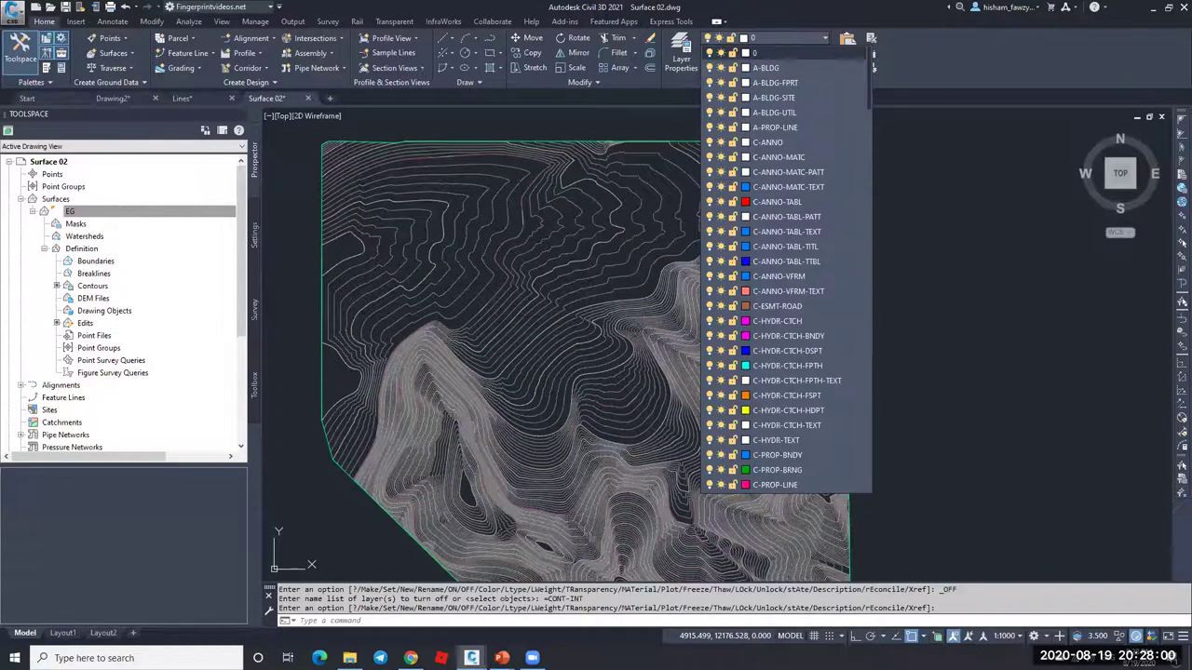
{"action": "left_click", "coordinate": [520, 230]}
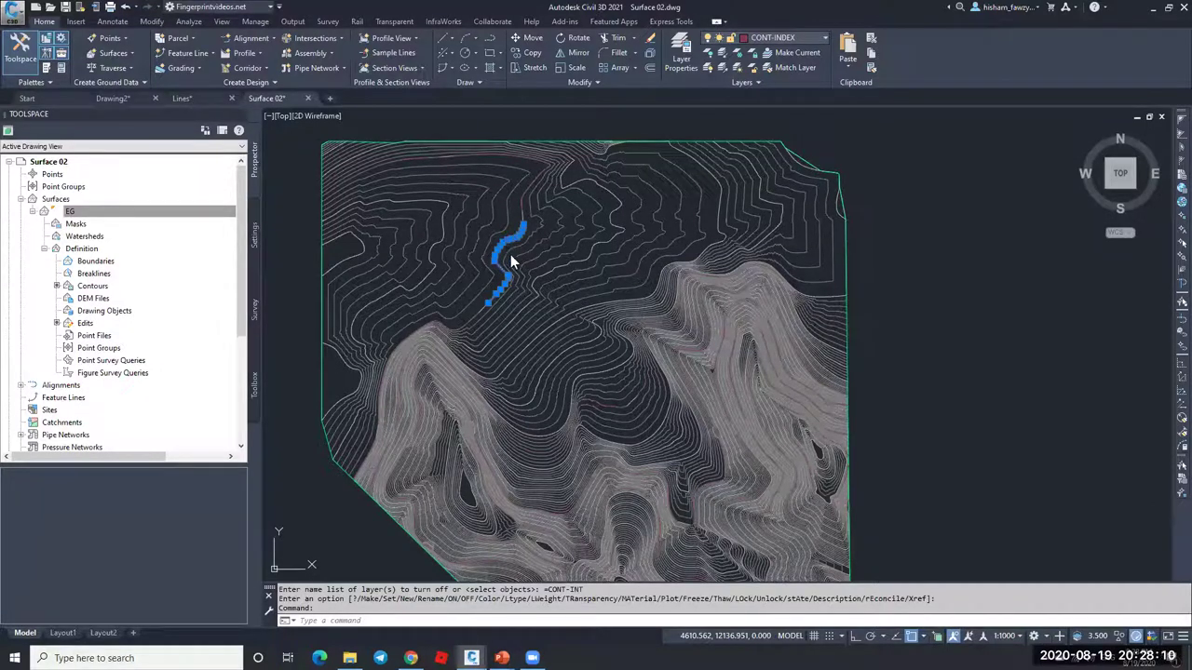
{"action": "left_click", "coordinate": [824, 37]}
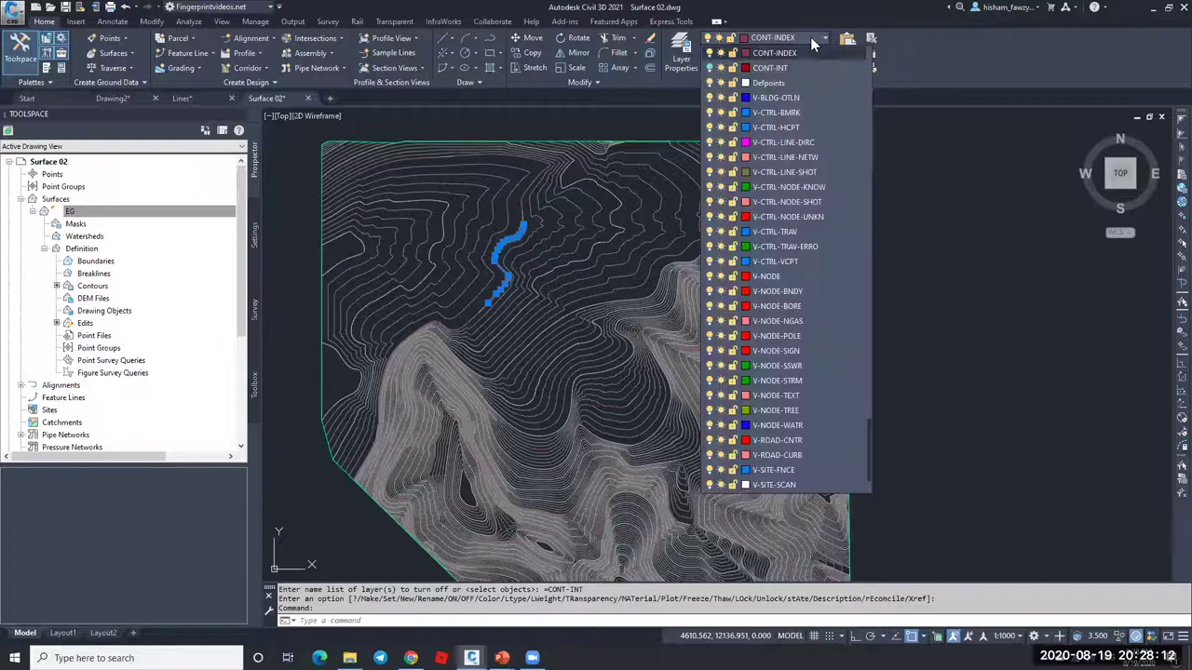
{"action": "left_click", "coordinate": [710, 53]}
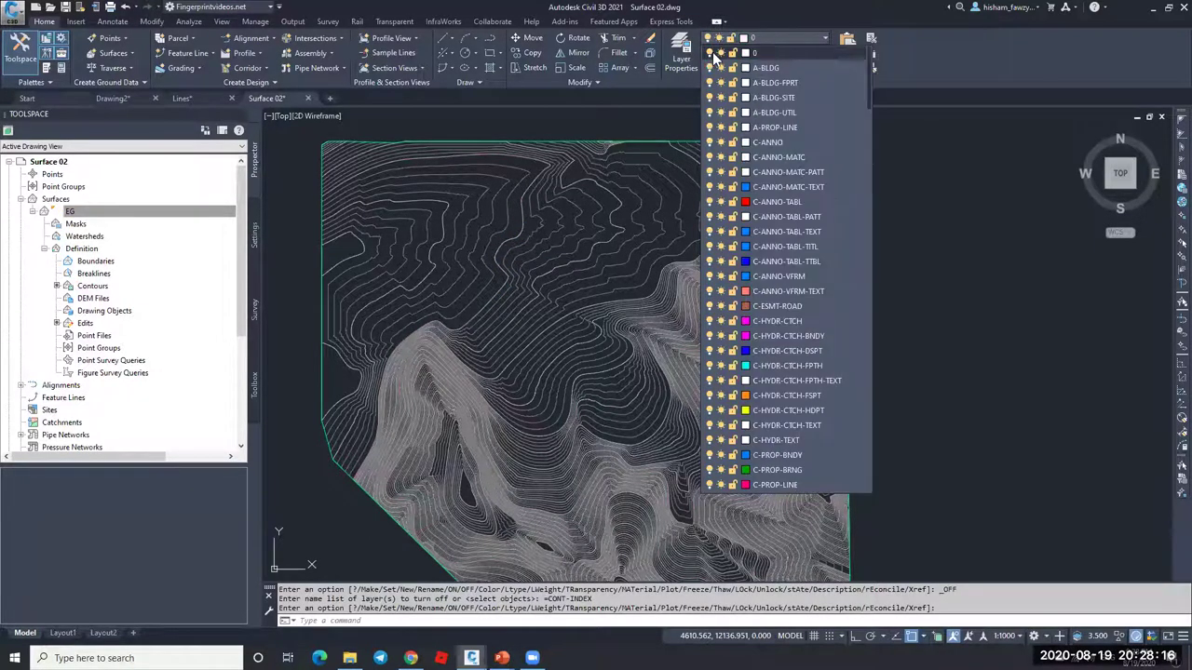
{"action": "key", "text": "Escape"}
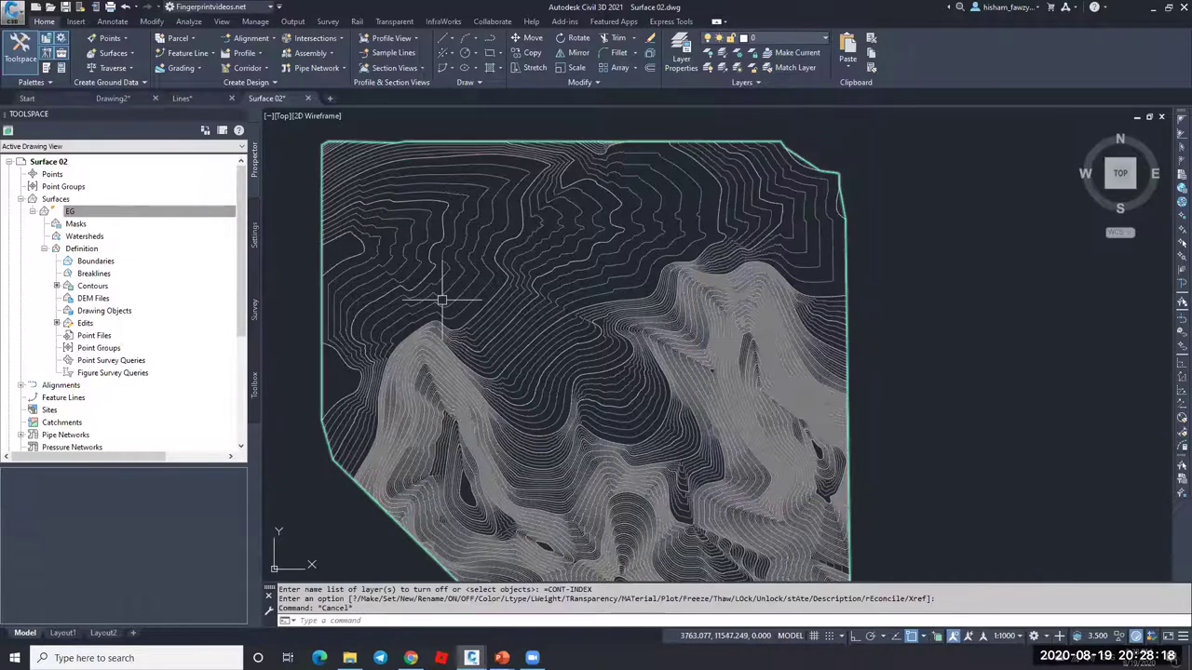
Step: Start a new blank drawing, Drawing3.dwg
{"action": "left_click", "coordinate": [504, 316]}
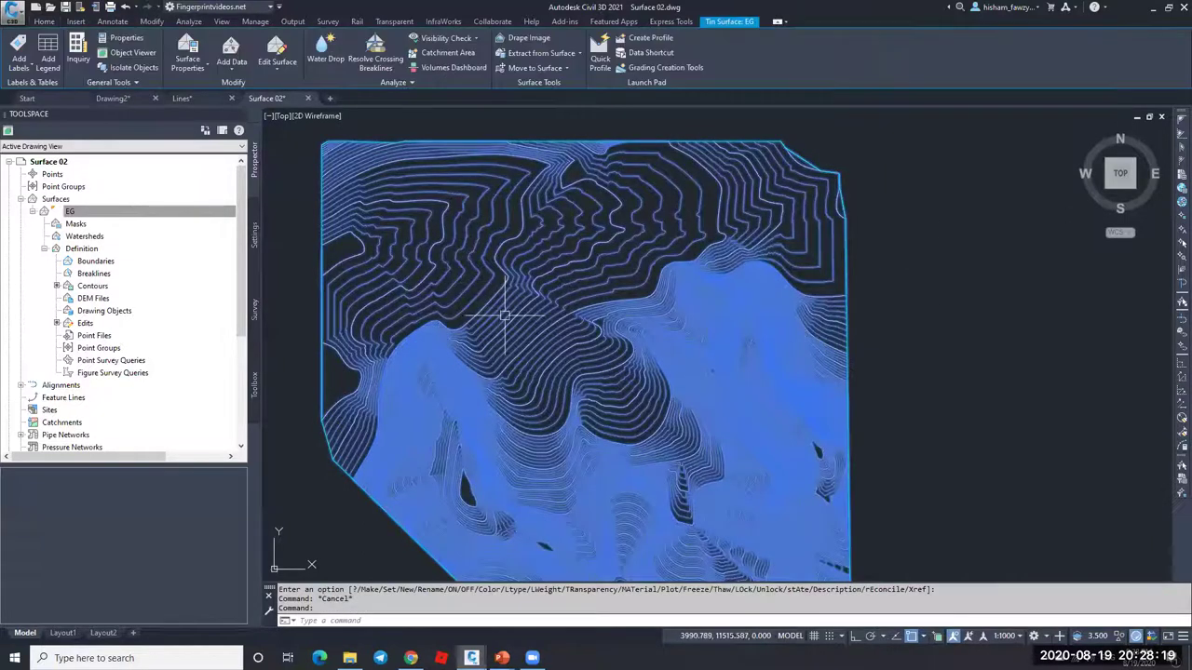
{"action": "left_click", "coordinate": [80, 214]}
{"action": "key", "text": "Escape"}
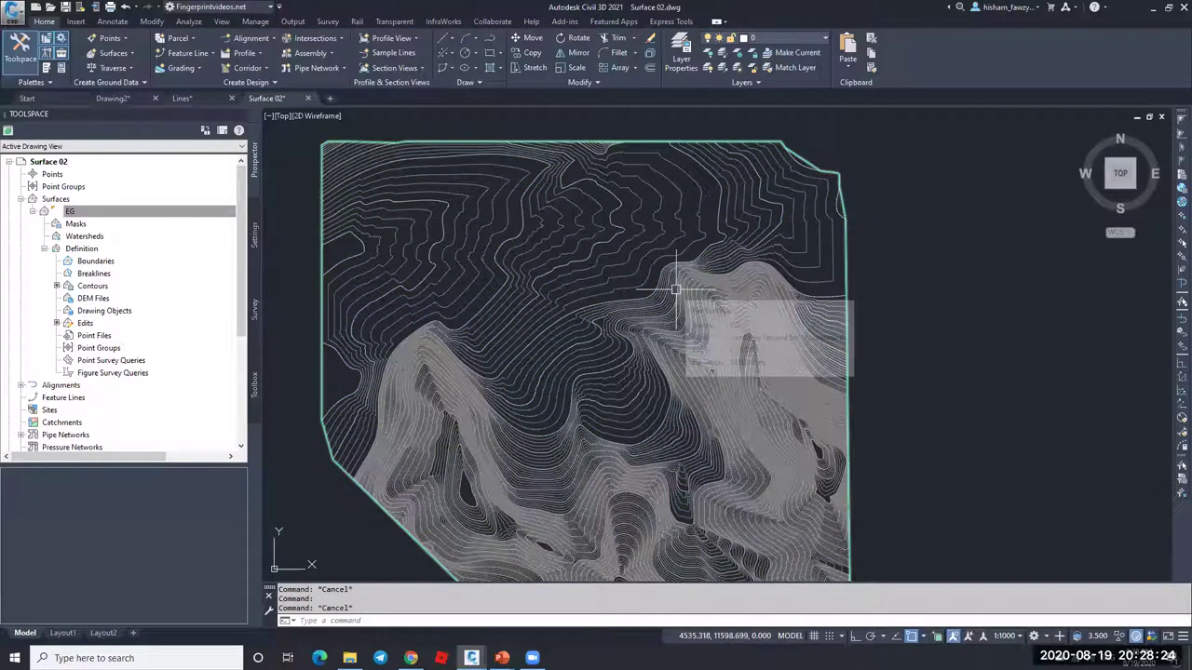
{"action": "left_click", "coordinate": [331, 98]}
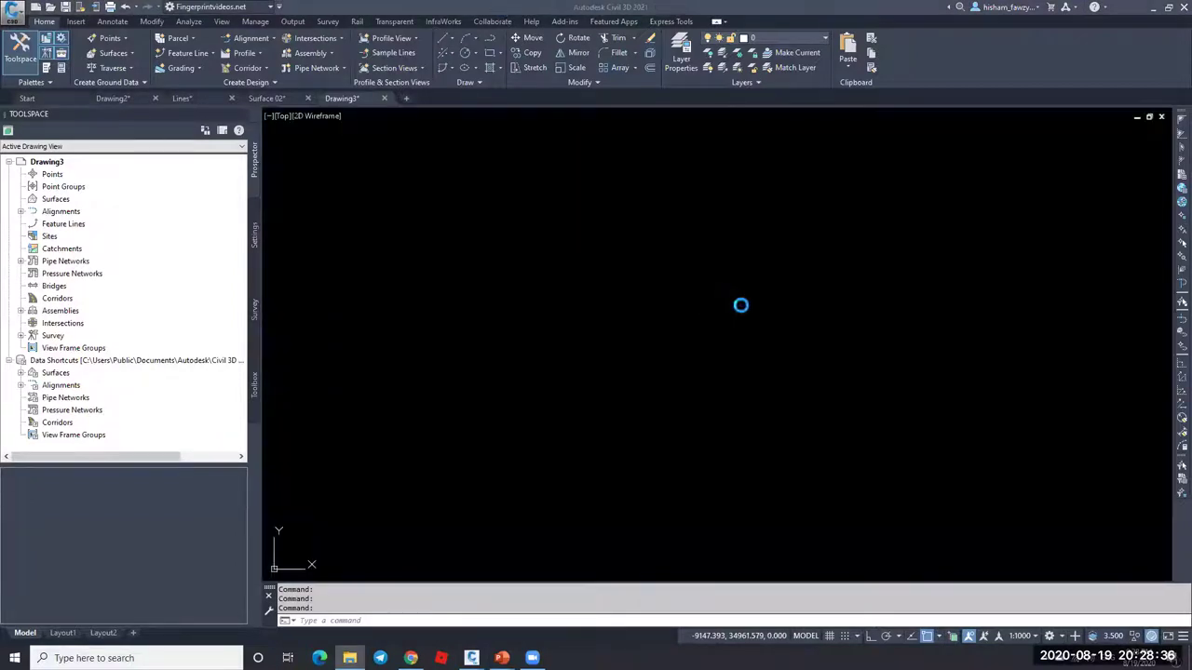
Step: Open Autocad Points.dwg, dismissing the earlier-version notice
{"action": "left_click", "coordinate": [740, 311]}
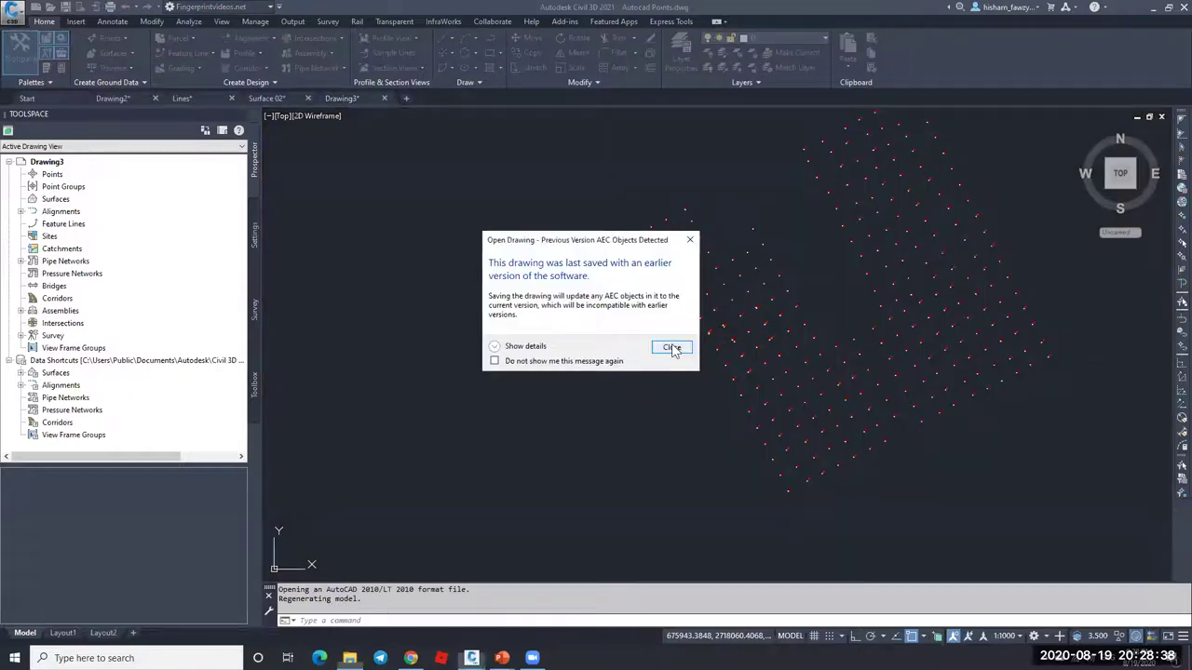
{"action": "left_click", "coordinate": [672, 347]}
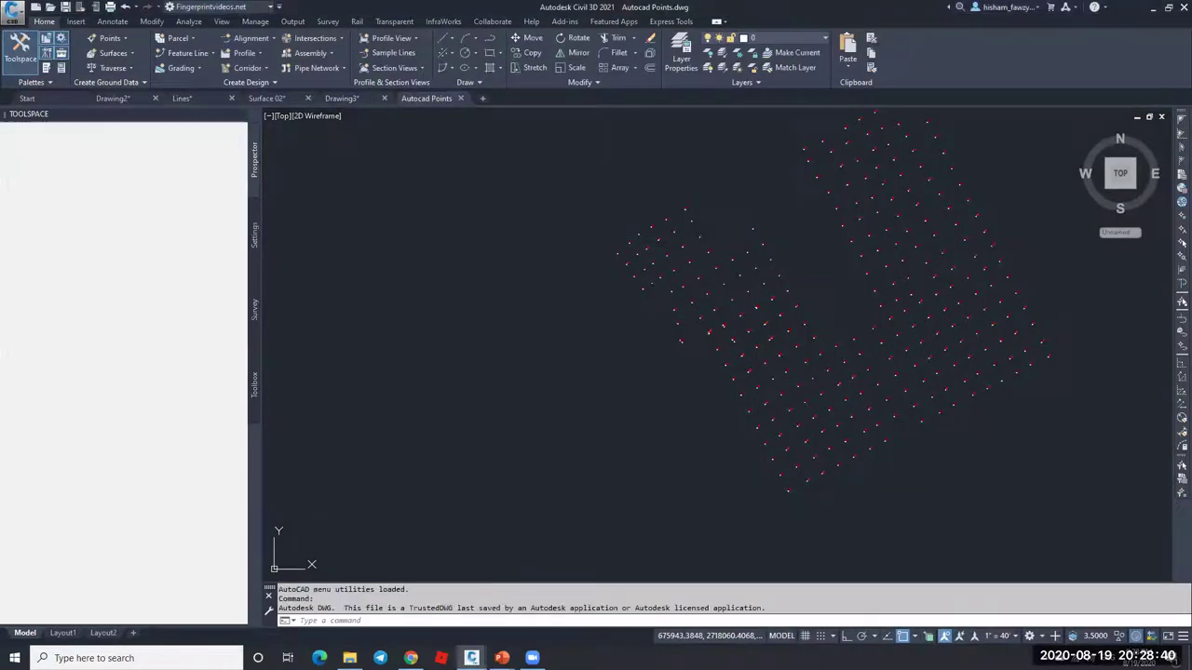
{"action": "scroll", "coordinate": [776, 287], "scroll_direction": "up", "scroll_amount": 6}
{"action": "scroll", "coordinate": [773, 280], "scroll_direction": "up", "scroll_amount": 5}
{"action": "key", "text": "Escape"}
{"action": "key", "text": "Escape"}
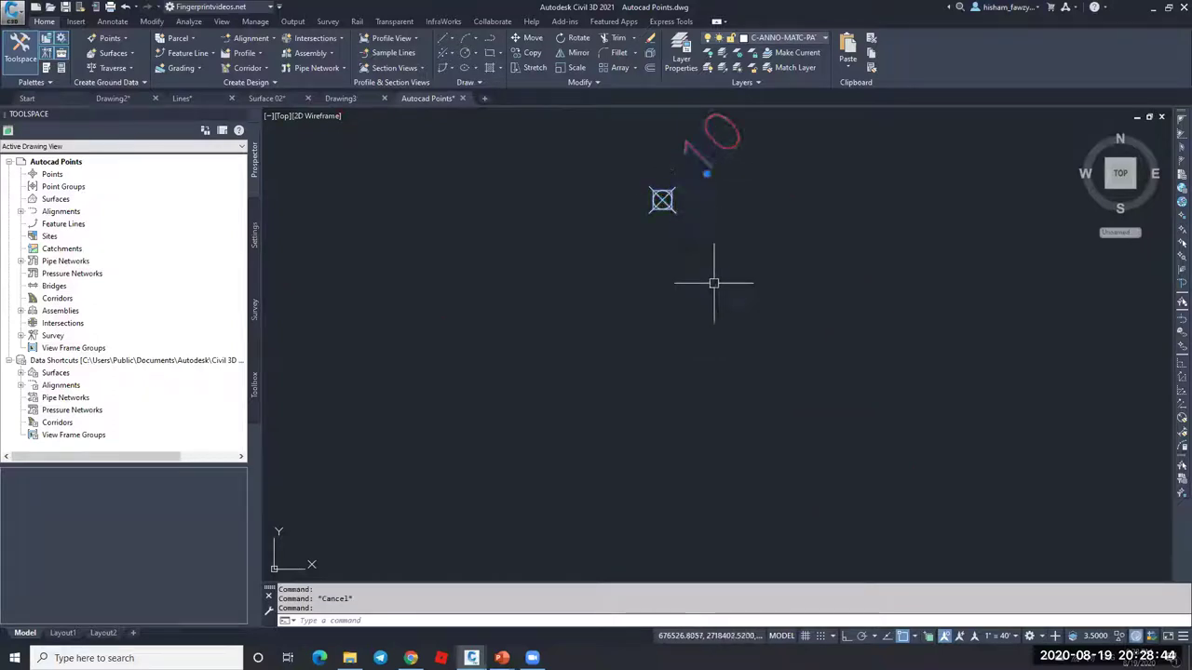
{"action": "scroll", "coordinate": [713, 279], "scroll_direction": "down", "scroll_amount": 5}
{"action": "scroll", "coordinate": [726, 284], "scroll_direction": "up", "scroll_amount": 3}
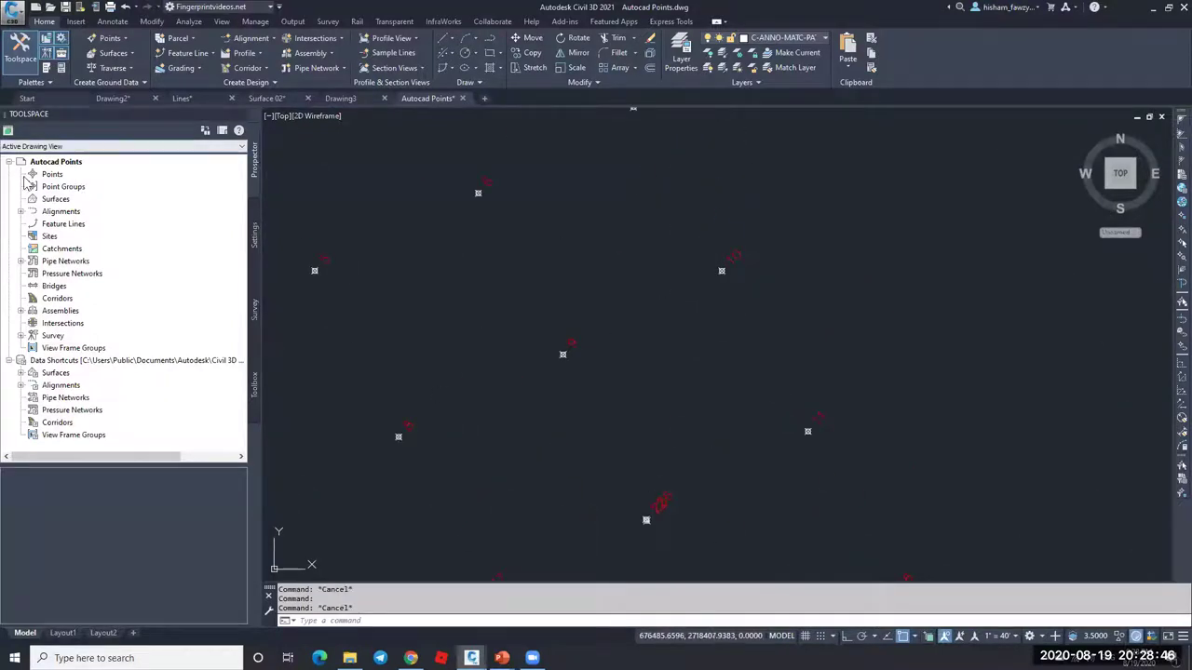
{"action": "left_click", "coordinate": [56, 175]}
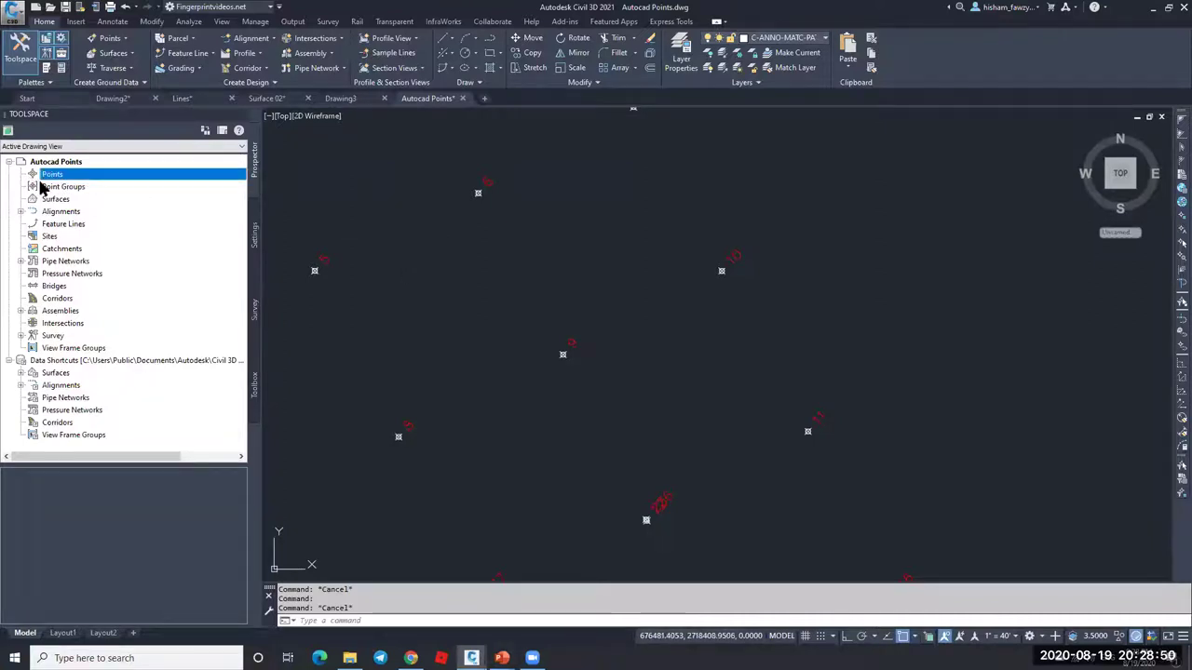
{"action": "key", "text": "Escape"}
{"action": "left_click", "coordinate": [1002, 637]}
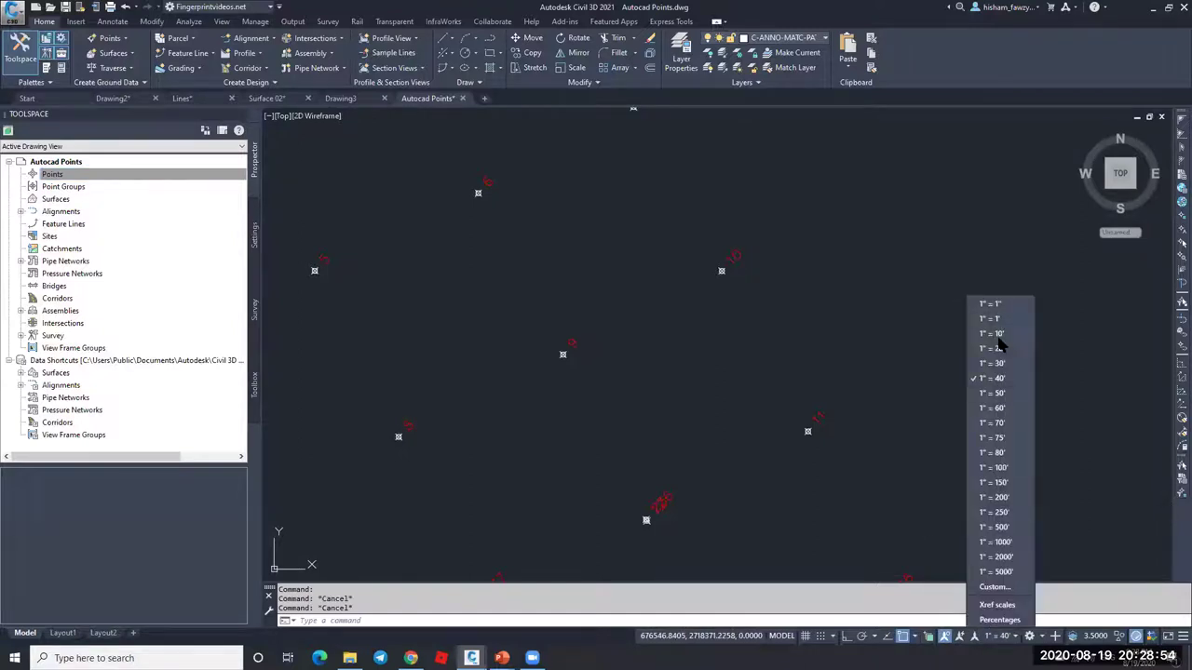
{"action": "key", "text": "Escape"}
Step: Window-select and copy all 578 points, then start a new drawing, Drawing4
{"action": "scroll", "coordinate": [652, 307], "scroll_direction": "down", "scroll_amount": 4}
{"action": "left_click", "coordinate": [876, 160]}
{"action": "left_click", "coordinate": [479, 498]}
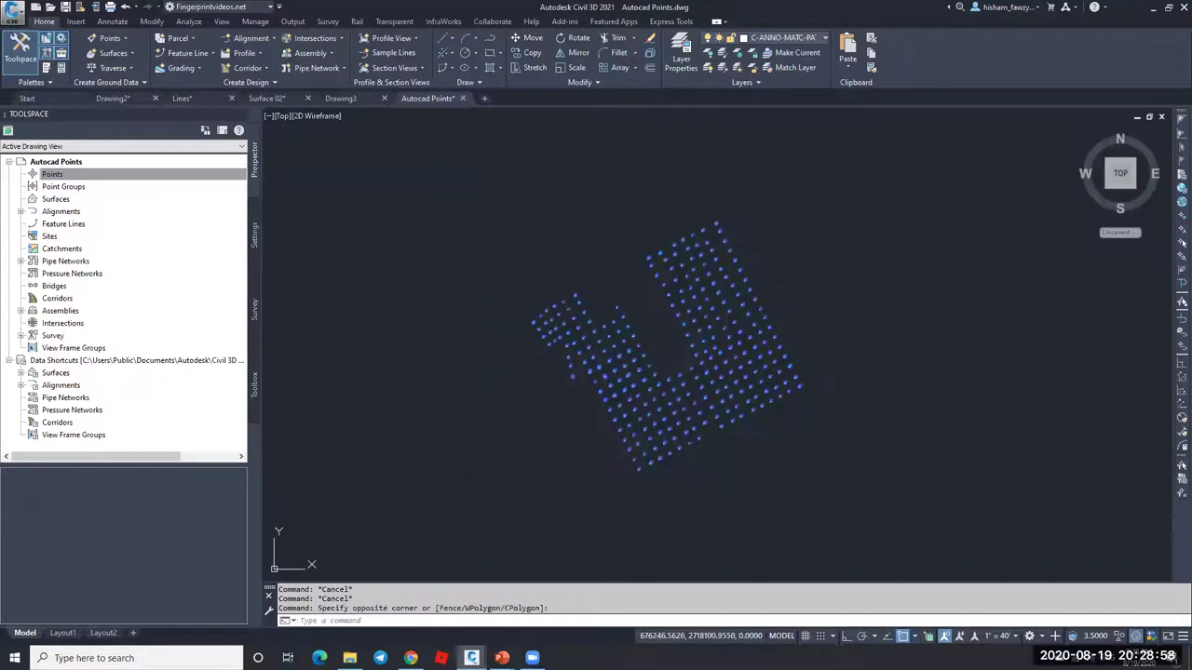
{"action": "key", "text": "ctrl+c"}
{"action": "left_click", "coordinate": [484, 98]}
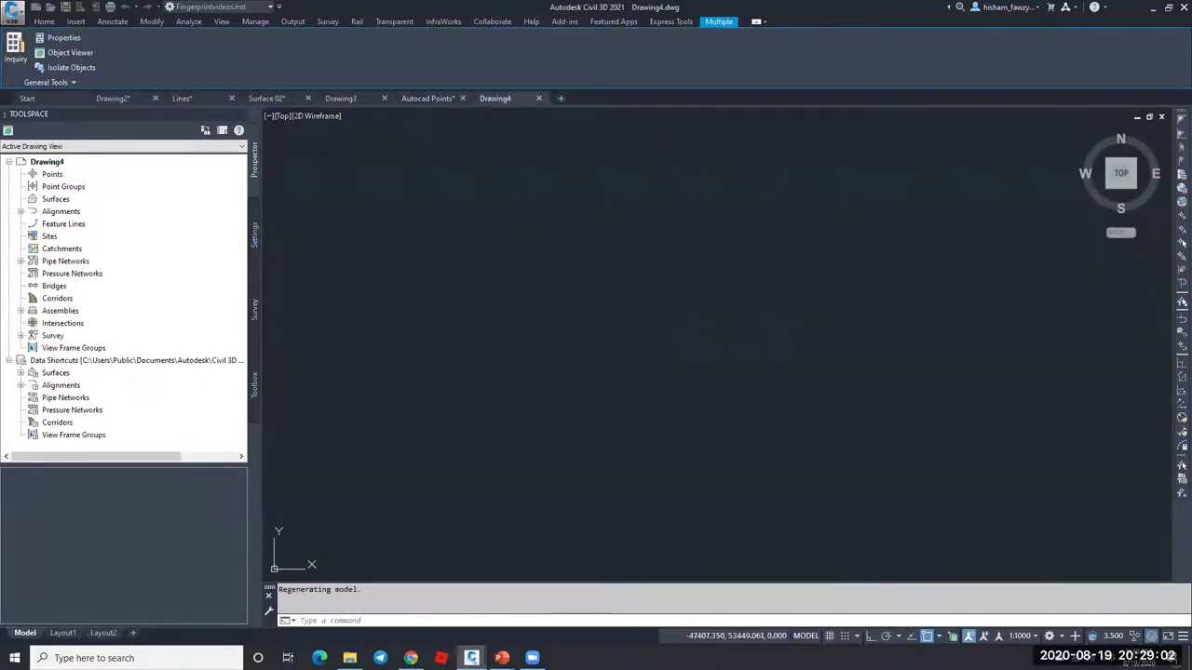
Step: Paste the copied points into Drawing4 at original coordinates and zoom to extents
{"action": "left_click", "coordinate": [43, 23]}
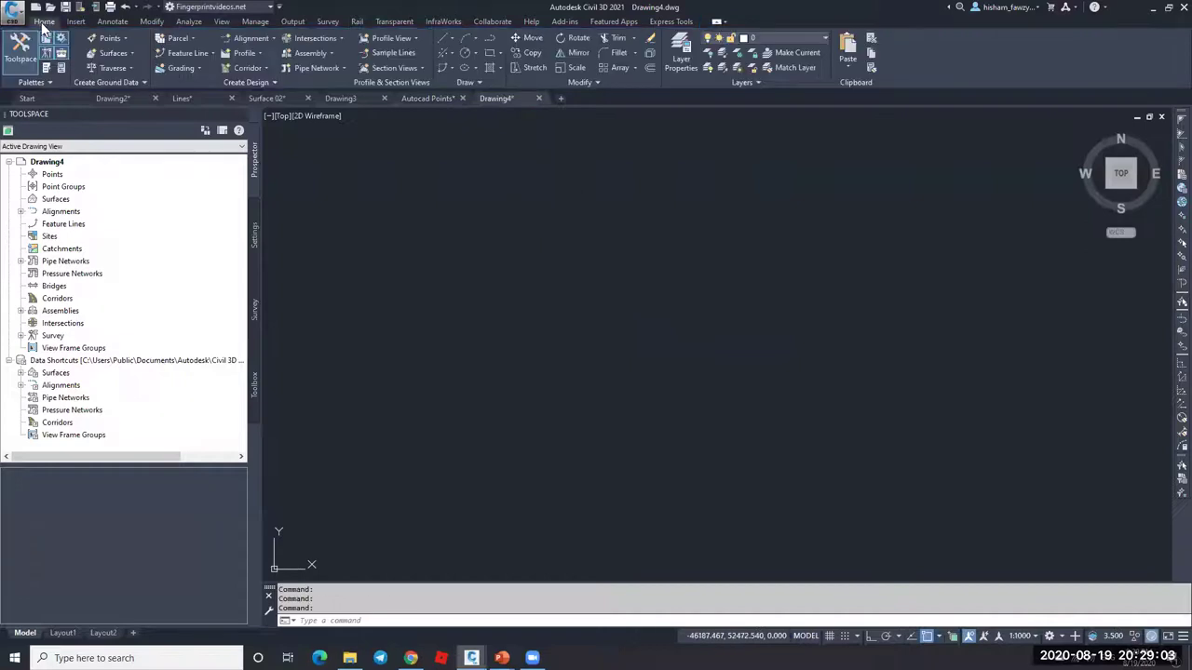
{"action": "left_click", "coordinate": [846, 61]}
{"action": "left_click", "coordinate": [890, 165]}
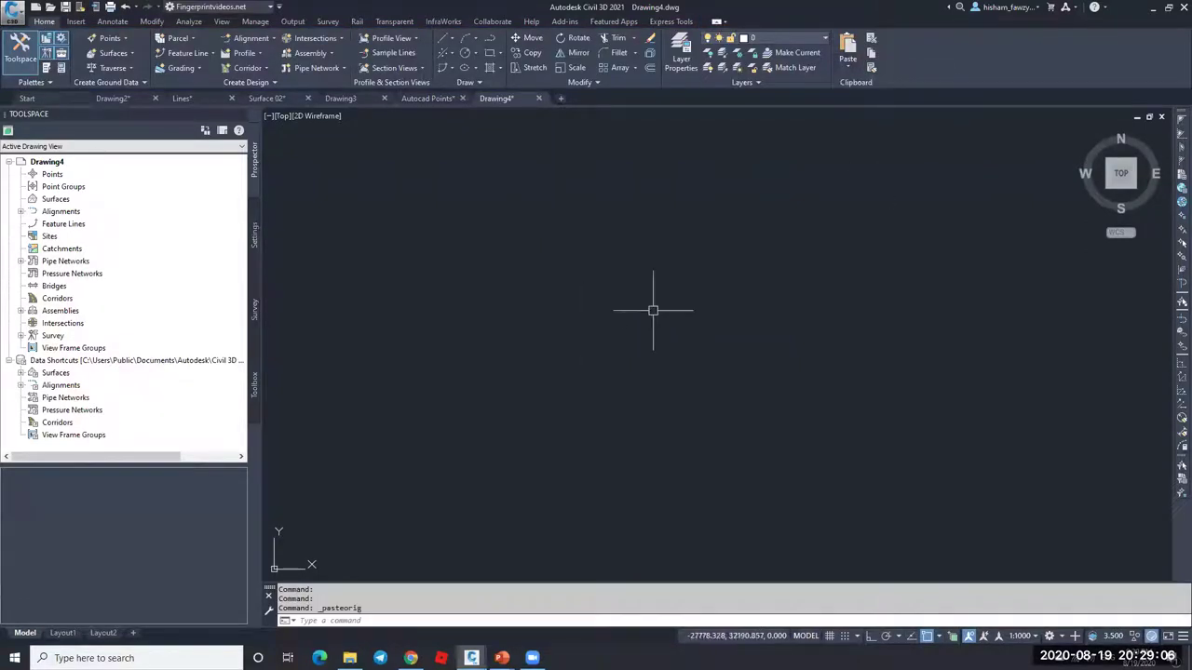
{"action": "middle_click", "coordinate": [683, 279]}
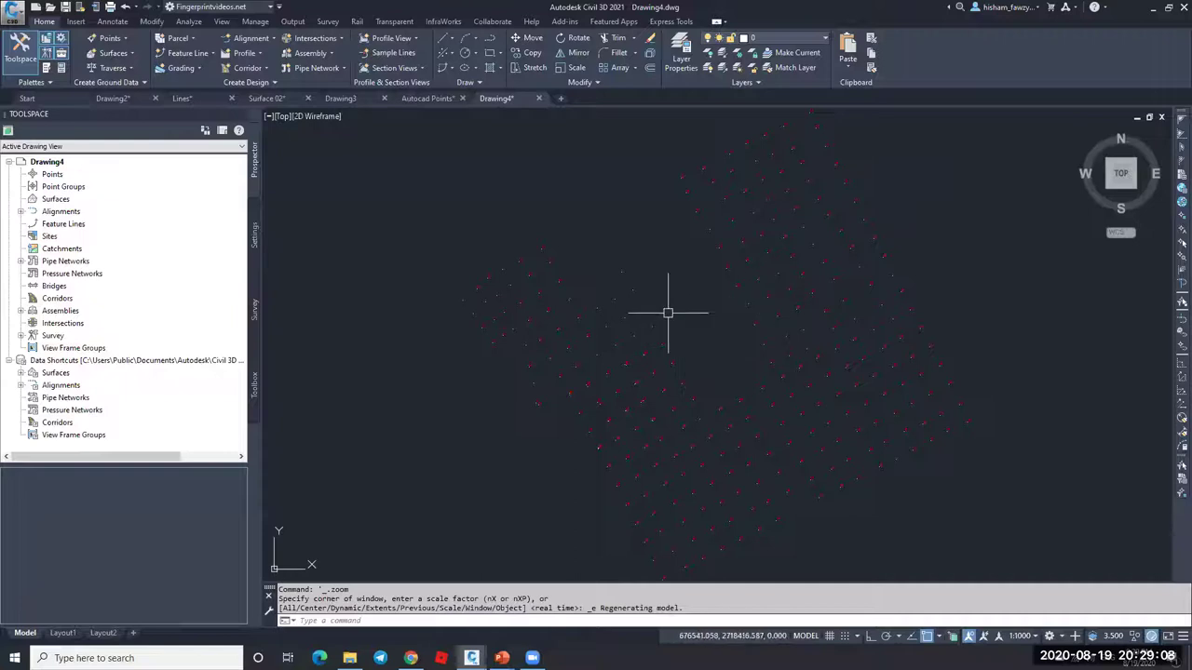
{"action": "left_click", "coordinate": [1023, 636]}
{"action": "left_click", "coordinate": [1022, 636]}
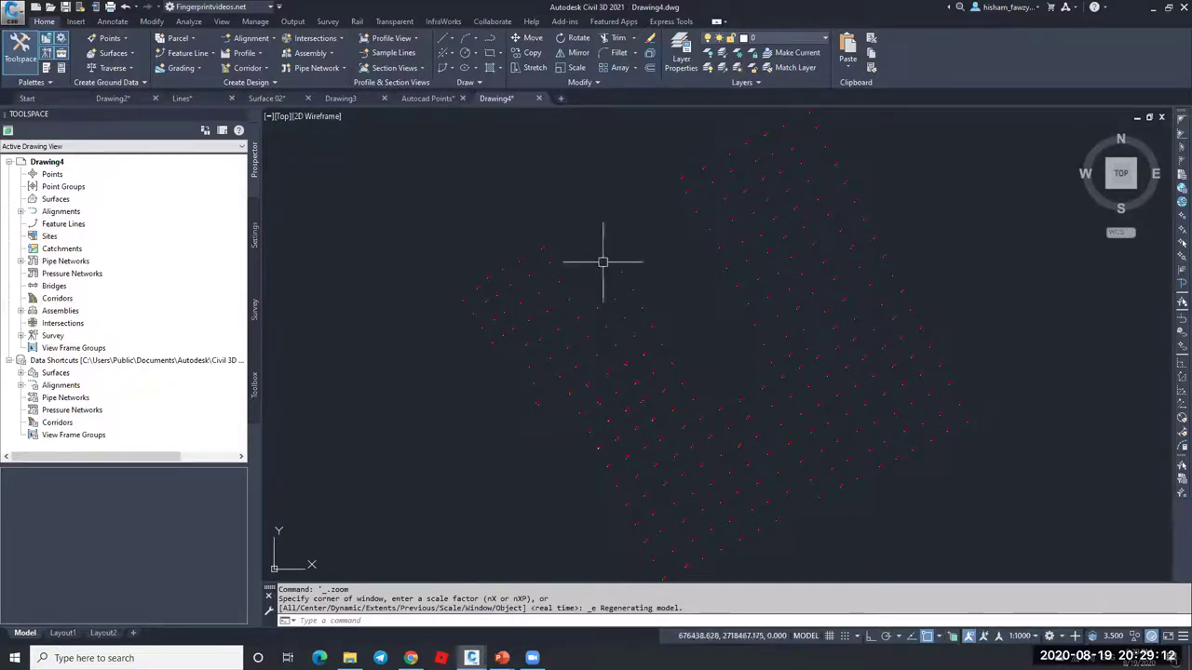
{"action": "scroll", "coordinate": [695, 181], "scroll_direction": "up", "scroll_amount": 5}
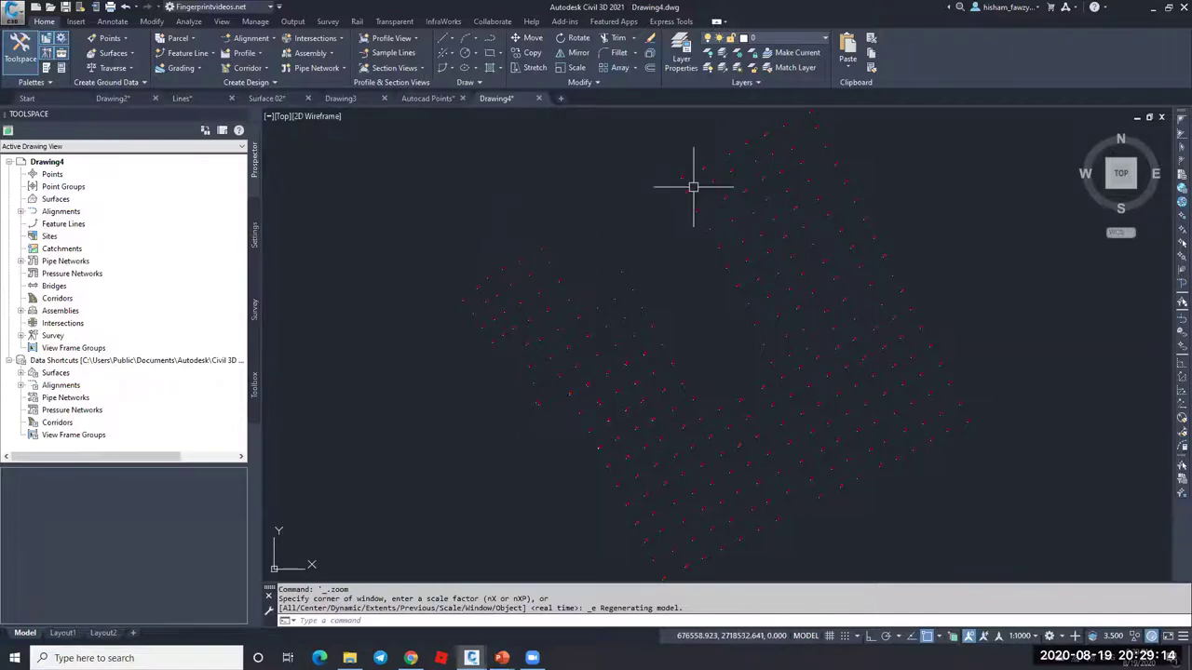
{"action": "left_click", "coordinate": [644, 246]}
{"action": "left_click", "coordinate": [710, 294]}
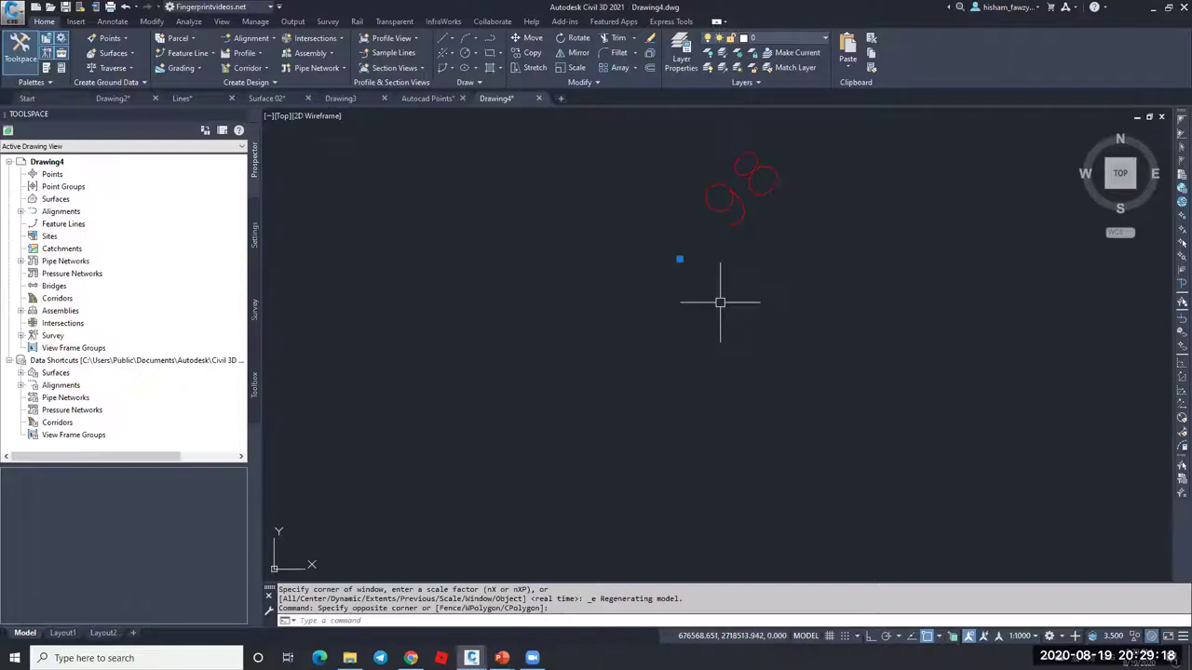
{"action": "key", "text": "Escape"}
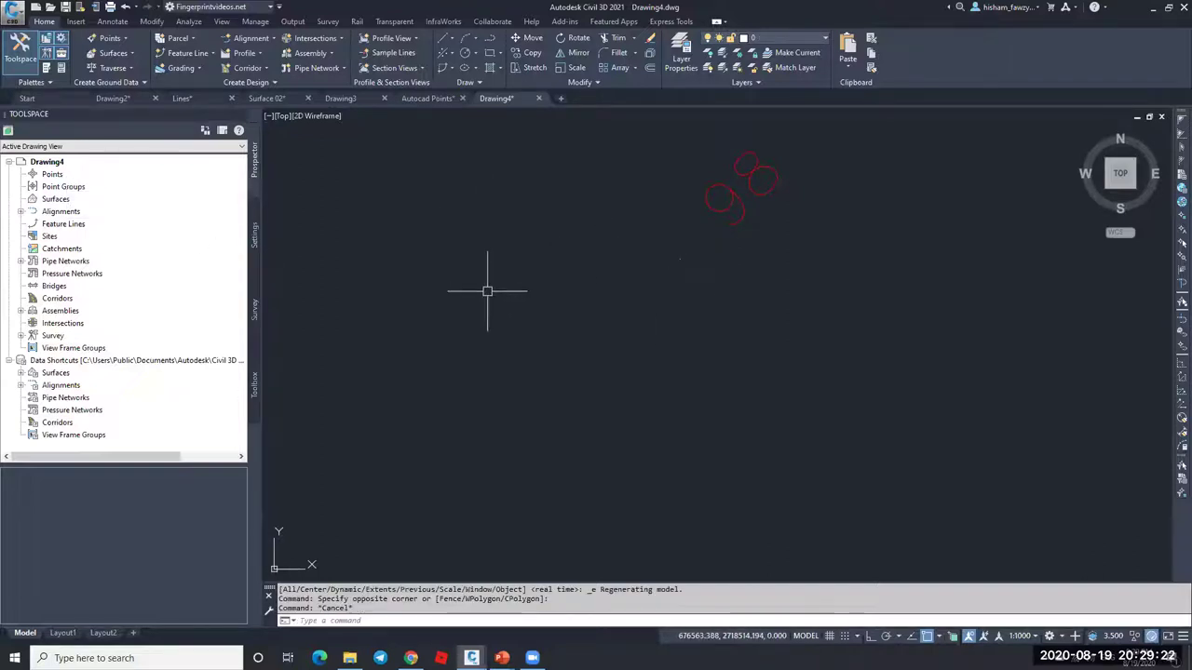
{"action": "scroll", "coordinate": [745, 196], "scroll_direction": "up", "scroll_amount": 5}
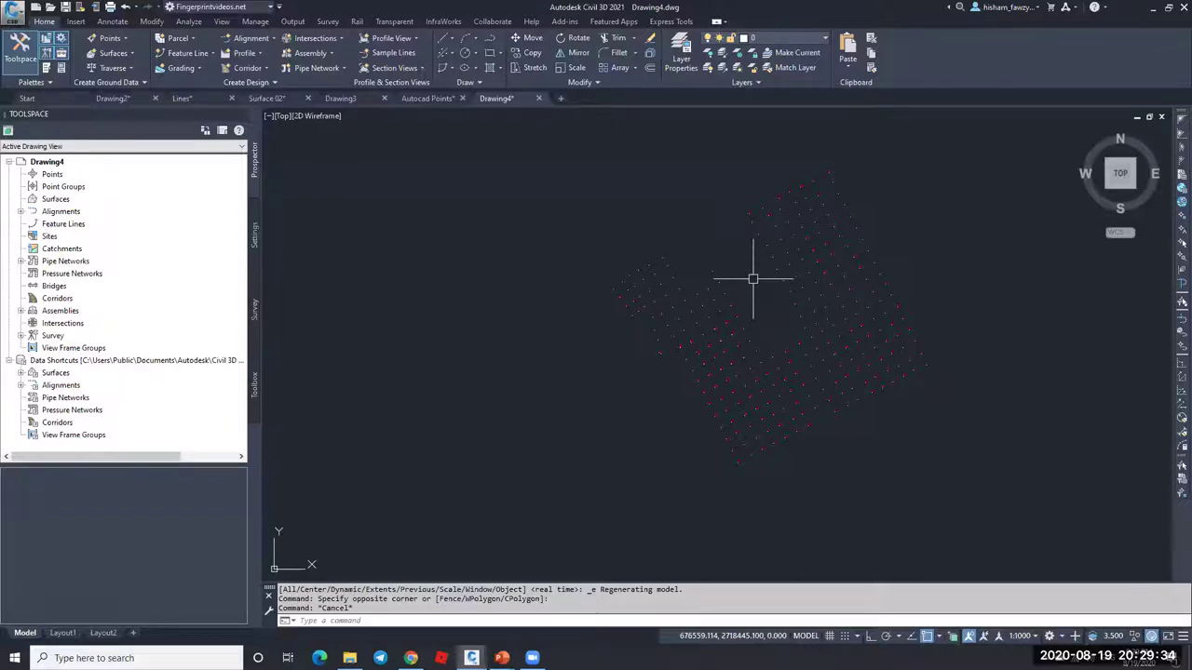
Step: Create a new TIN surface named EG
{"action": "right_click", "coordinate": [76, 200]}
{"action": "left_click", "coordinate": [172, 205]}
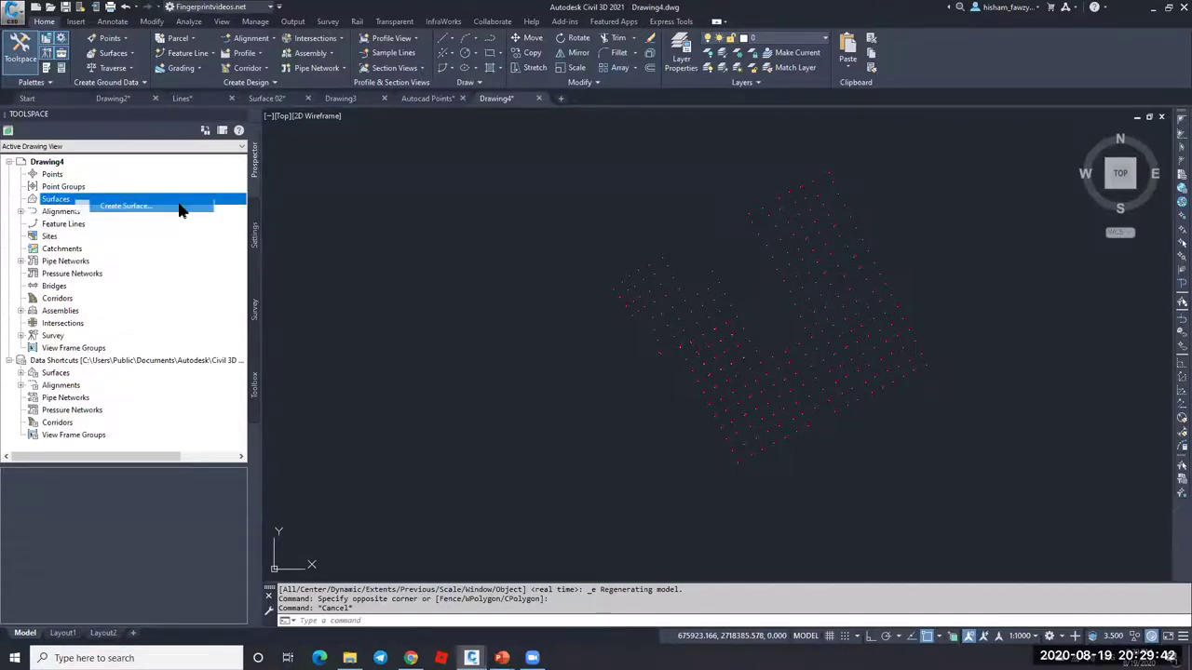
{"action": "left_click", "coordinate": [732, 238]}
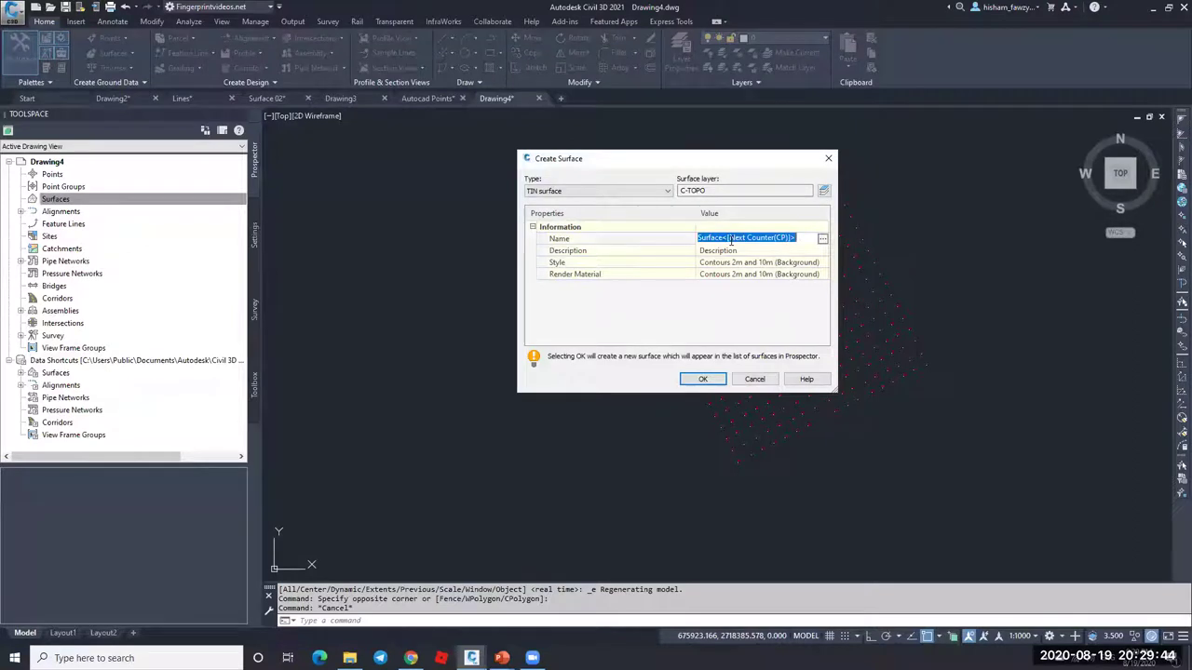
{"action": "type", "text": "EG"}
{"action": "left_click", "coordinate": [704, 378]}
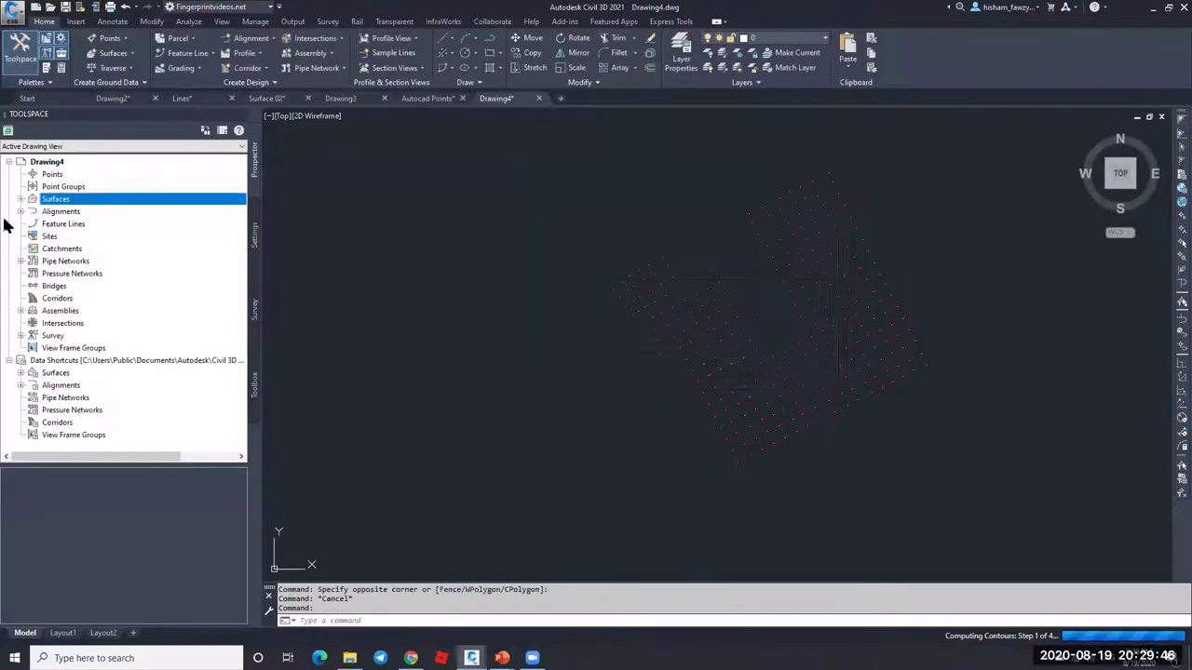
Step: Add a Points drawing-objects definition to the EG surface
{"action": "left_click", "coordinate": [20, 200]}
{"action": "left_click", "coordinate": [33, 211]}
{"action": "left_click", "coordinate": [44, 249]}
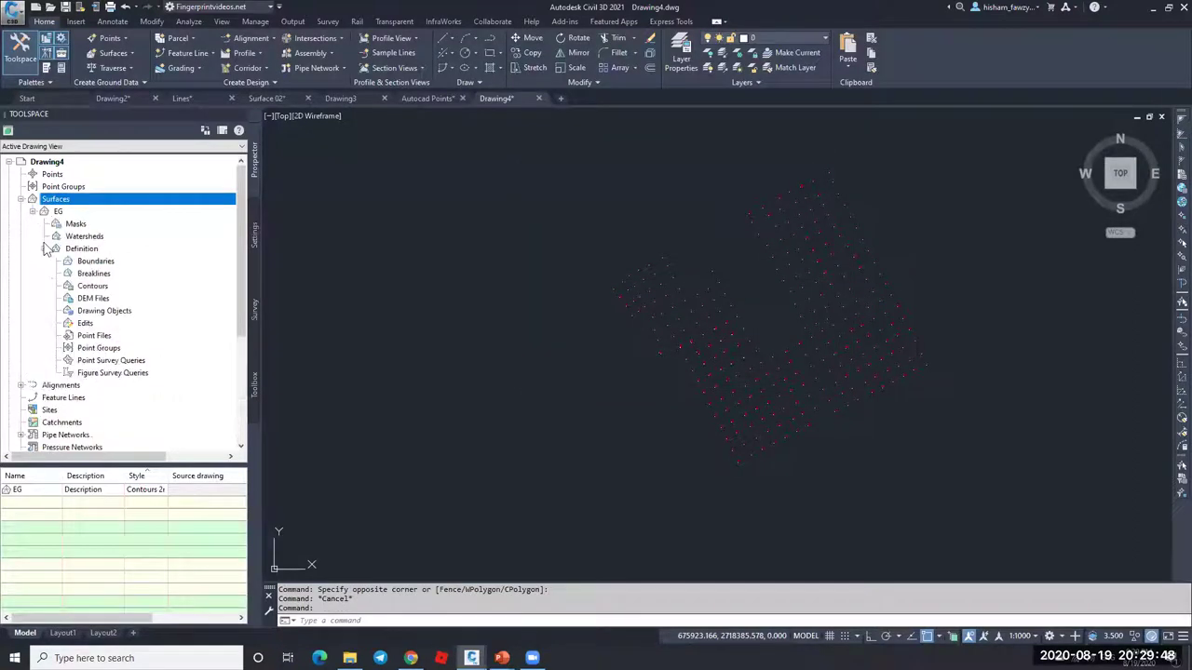
{"action": "left_click", "coordinate": [123, 313]}
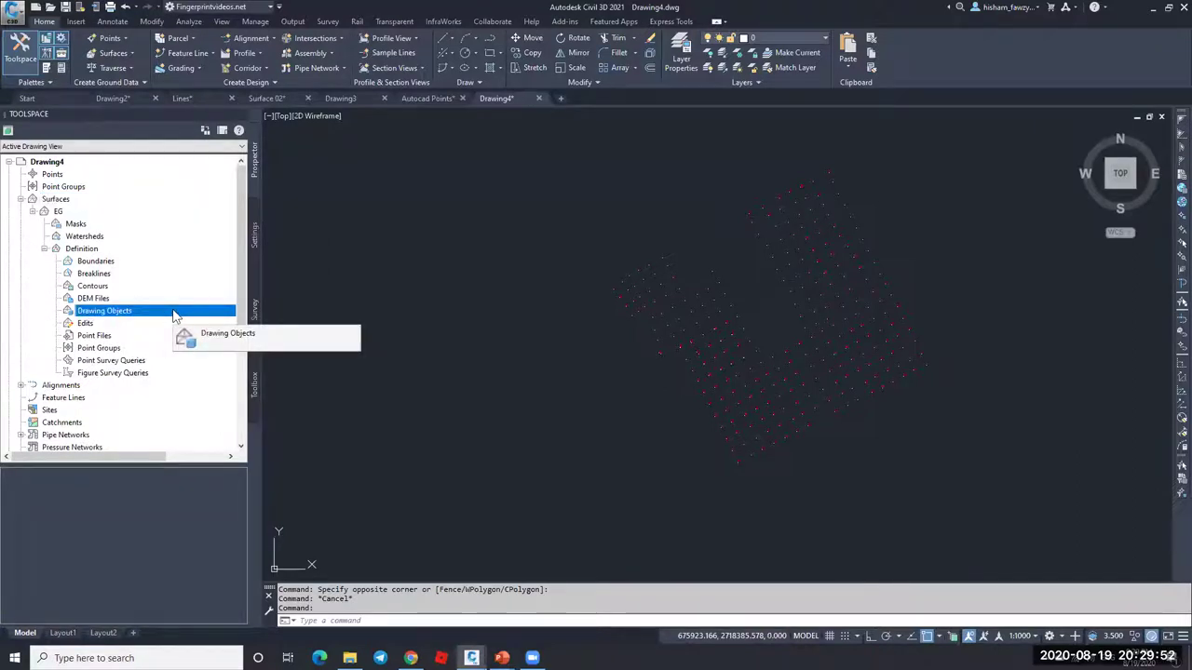
{"action": "right_click", "coordinate": [174, 314]}
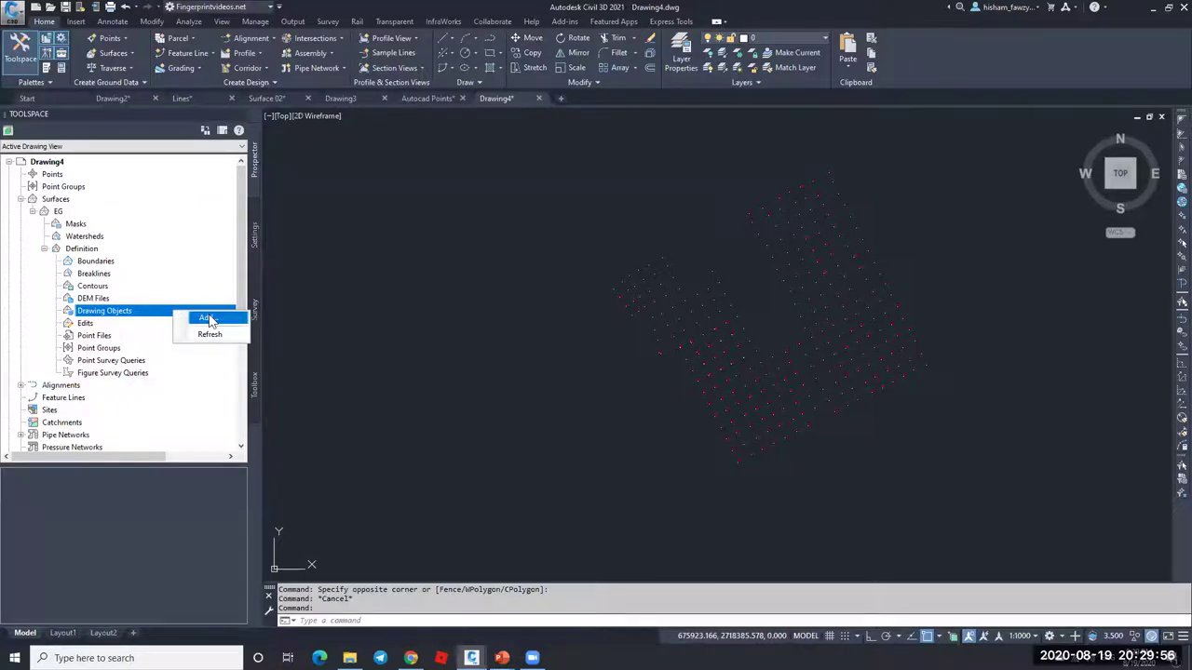
{"action": "left_click", "coordinate": [209, 320]}
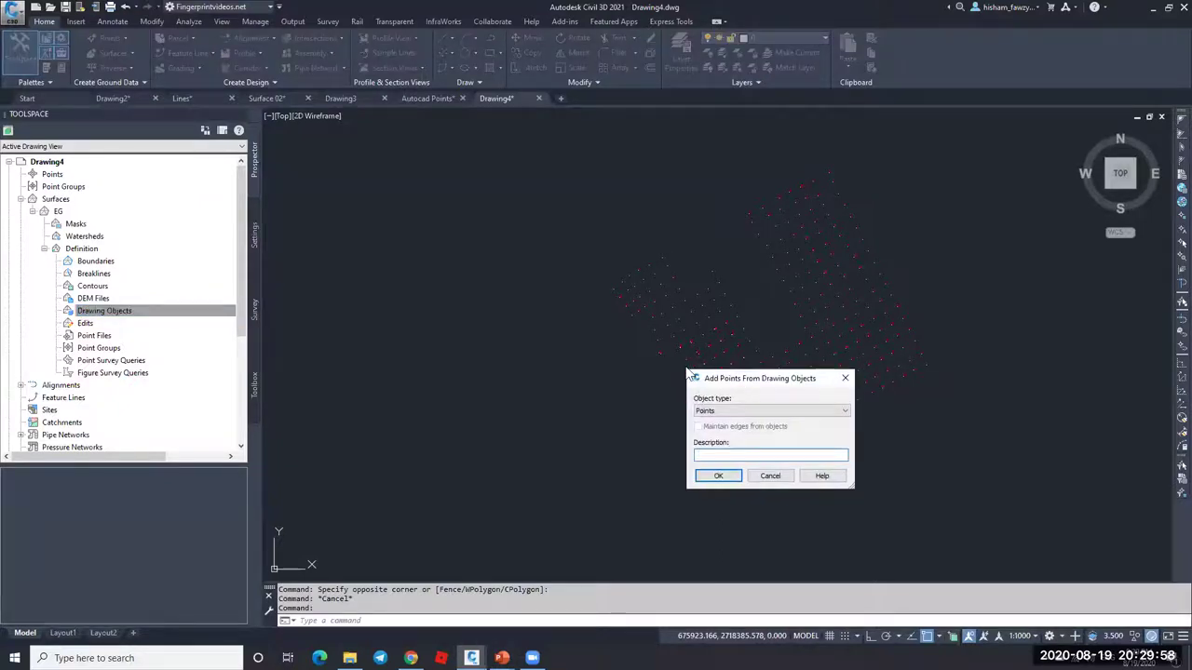
{"action": "left_click_drag", "start_coordinate": [761, 387], "coordinate": [455, 172]}
{"action": "left_click", "coordinate": [441, 198]}
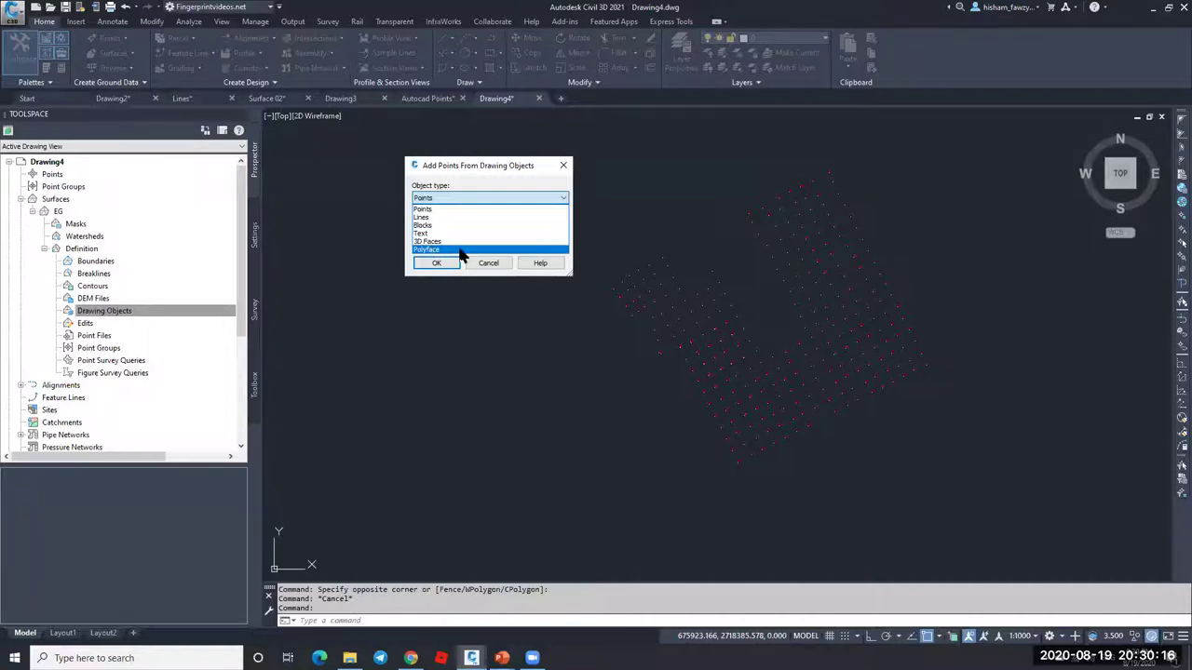
{"action": "left_click", "coordinate": [451, 209]}
{"action": "key", "text": "Return"}
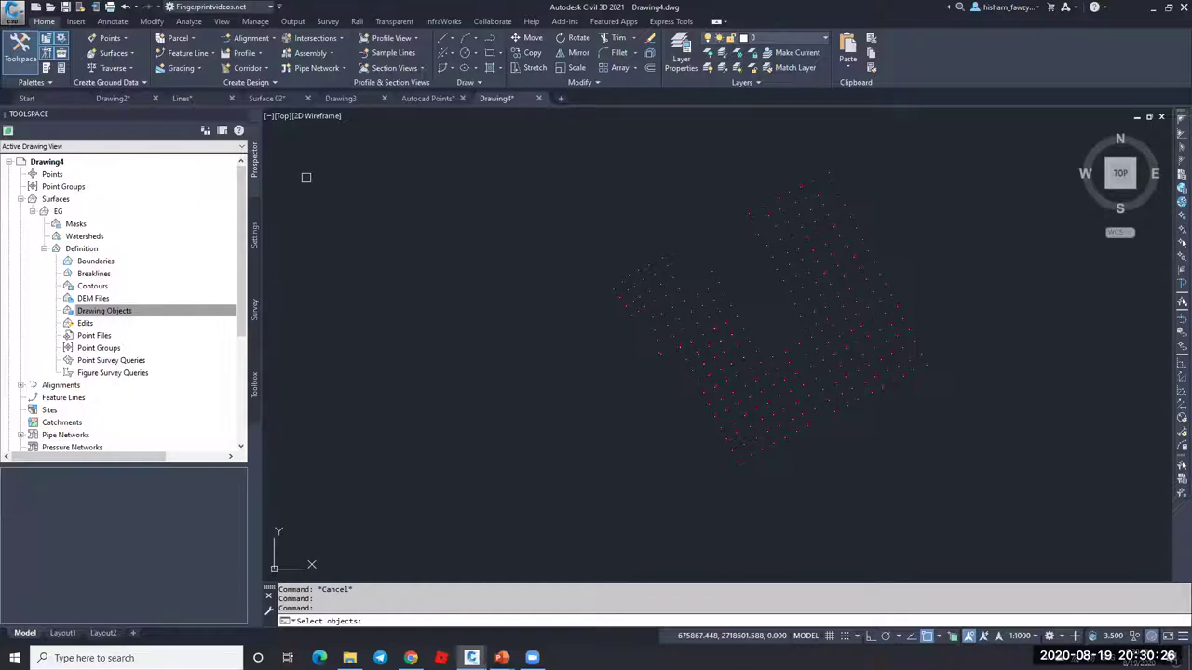
Step: Window-select the 289 pasted points to build the EG surface
{"action": "left_click", "coordinate": [534, 128]}
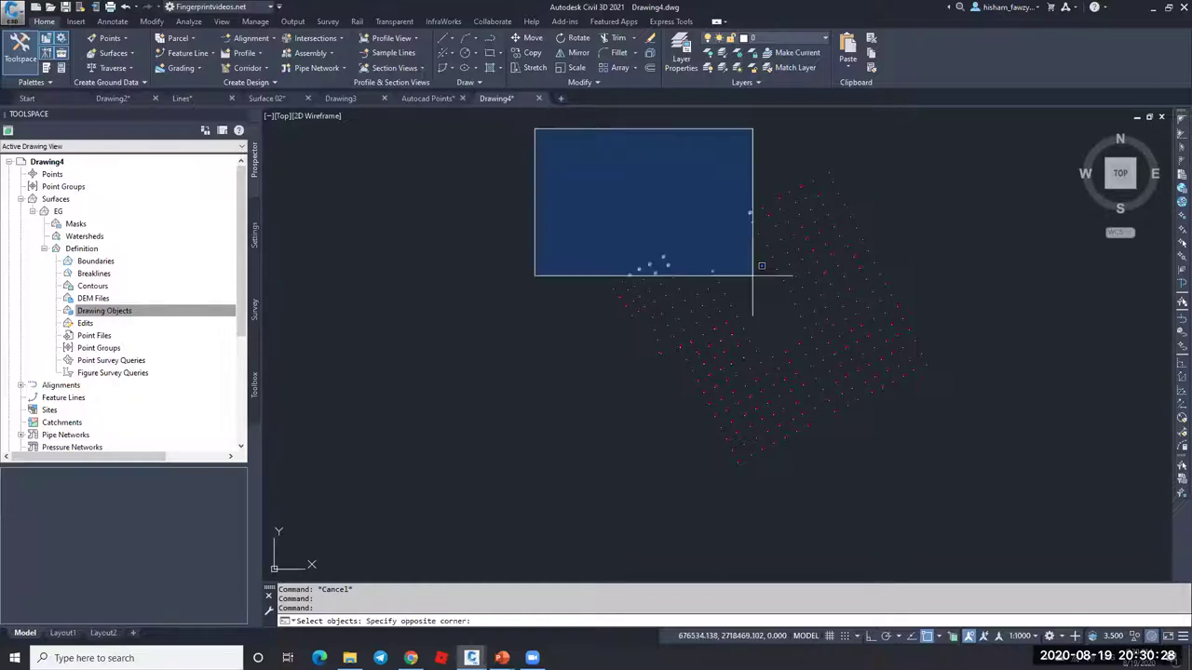
{"action": "left_click", "coordinate": [1012, 505]}
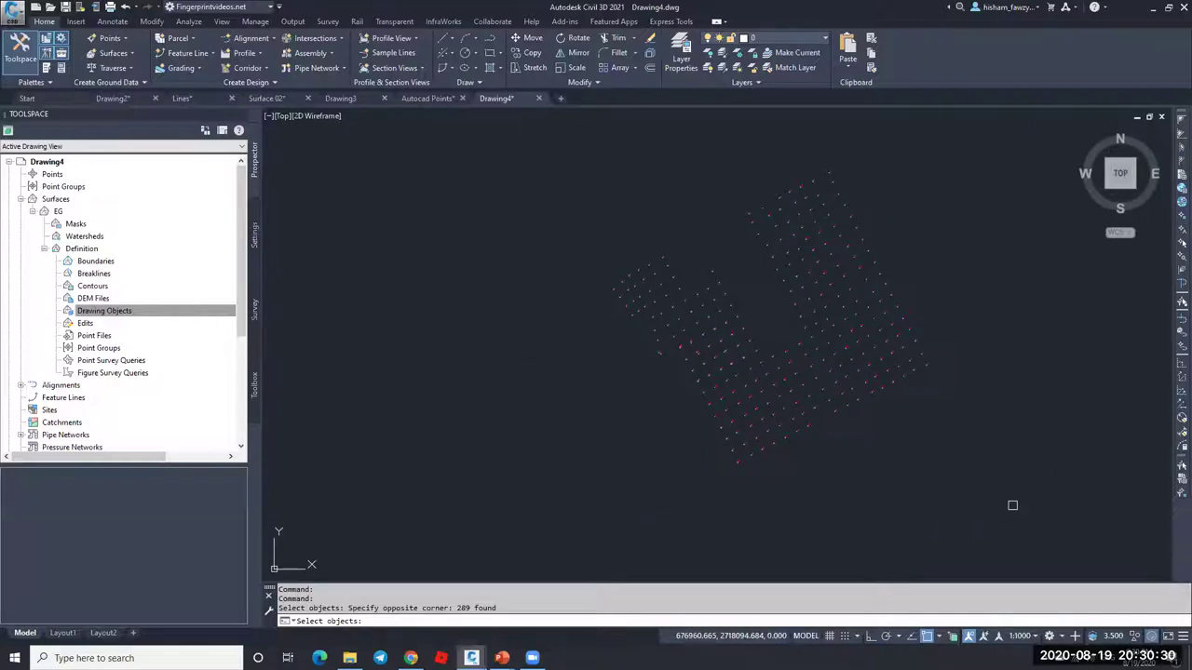
{"action": "key", "text": "Return"}
{"action": "scroll", "coordinate": [772, 274], "scroll_direction": "up", "scroll_amount": 3}
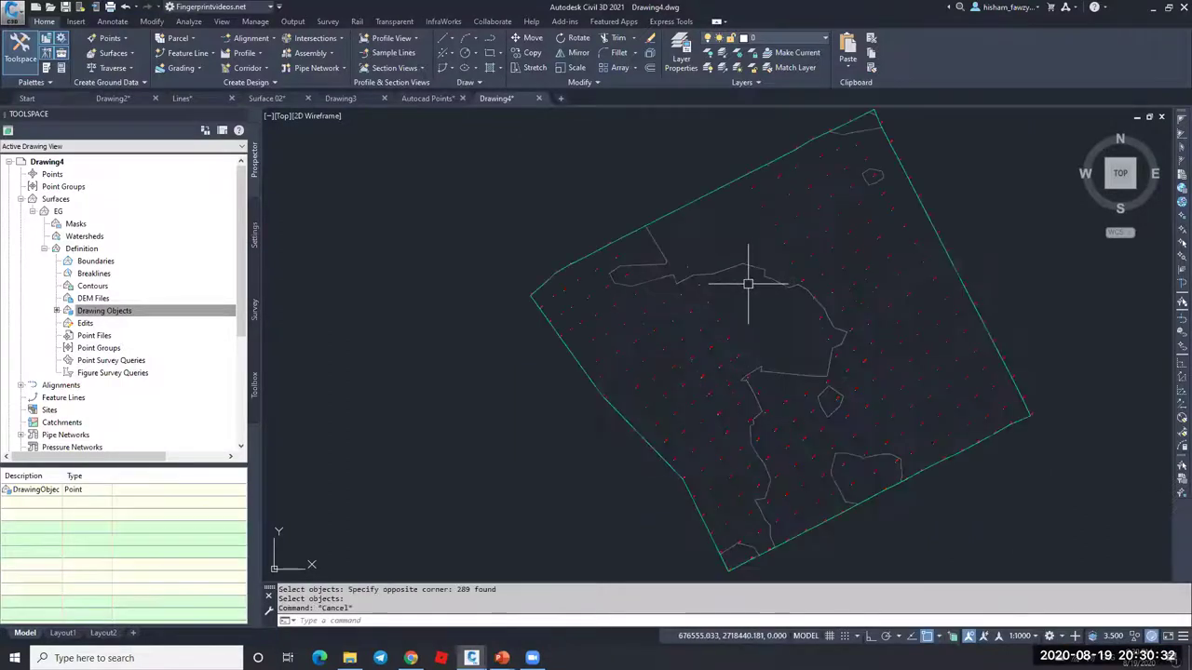
{"action": "left_click", "coordinate": [748, 282]}
{"action": "scroll", "coordinate": [756, 394], "scroll_direction": "up", "scroll_amount": 5}
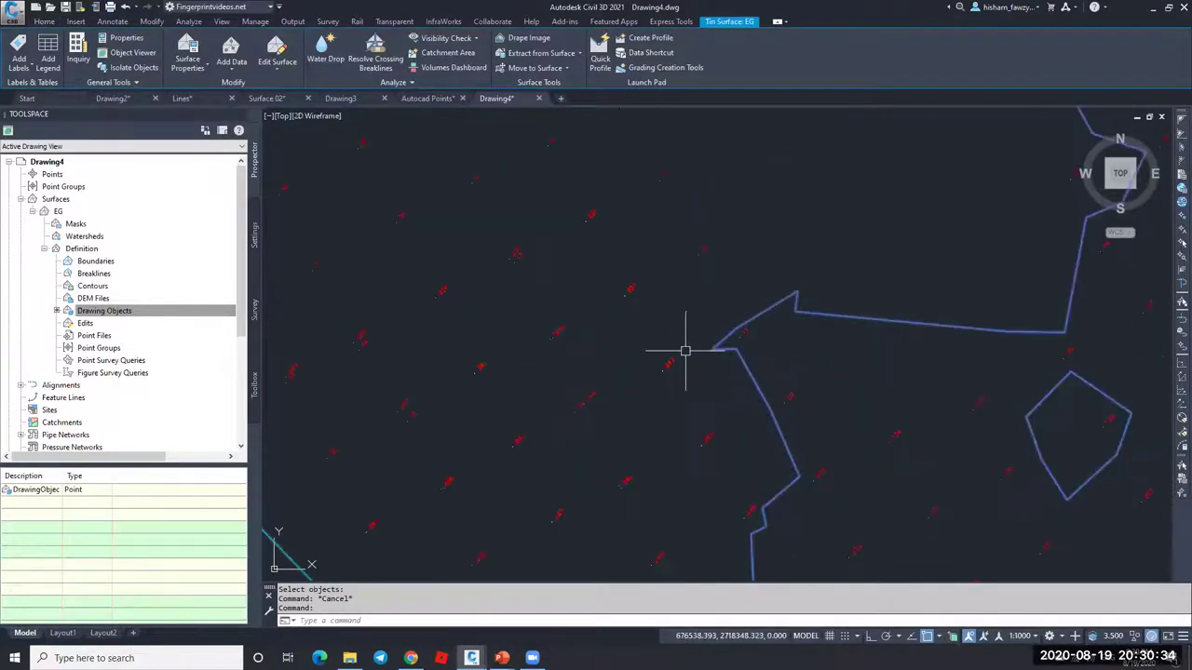
{"action": "scroll", "coordinate": [612, 269], "scroll_direction": "down", "scroll_amount": 3}
{"action": "scroll", "coordinate": [621, 252], "scroll_direction": "up", "scroll_amount": 4}
{"action": "scroll", "coordinate": [619, 260], "scroll_direction": "down", "scroll_amount": 3}
Step: Turn on triangle display in the EG surface style
{"action": "right_click", "coordinate": [670, 257]}
{"action": "left_click", "coordinate": [742, 410]}
{"action": "left_click", "coordinate": [623, 312]}
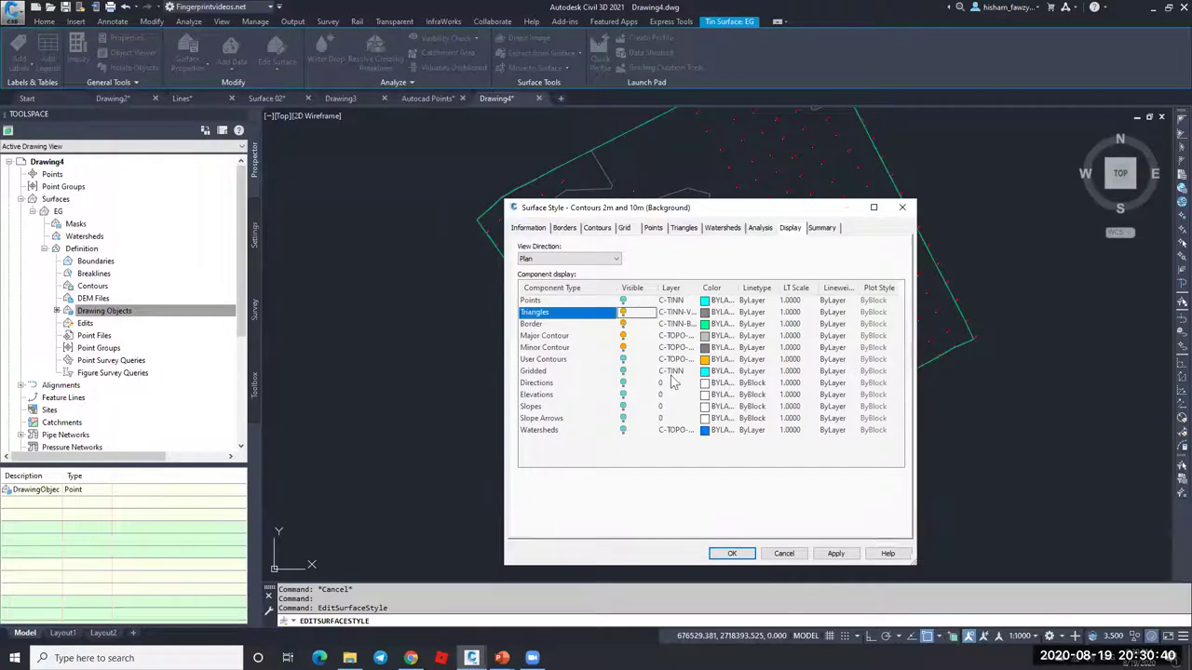
{"action": "left_click", "coordinate": [732, 554]}
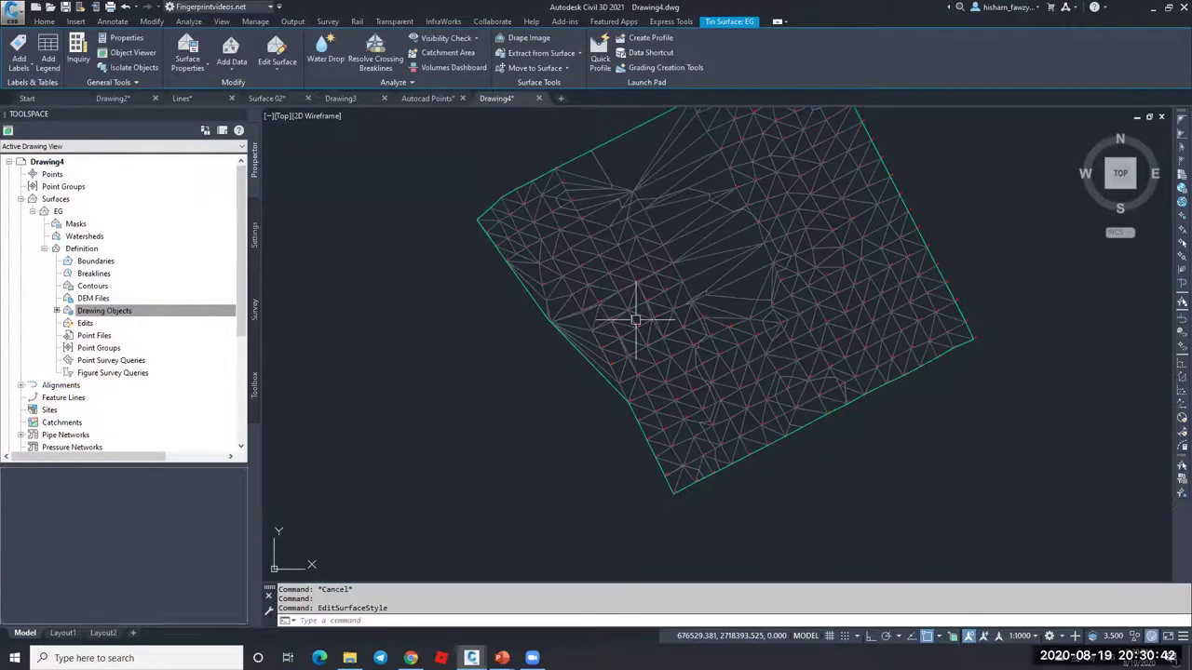
{"action": "key", "text": "Escape"}
{"action": "scroll", "coordinate": [636, 321], "scroll_direction": "up", "scroll_amount": 5}
{"action": "key", "text": "Escape"}
{"action": "scroll", "coordinate": [735, 312], "scroll_direction": "up", "scroll_amount": 5}
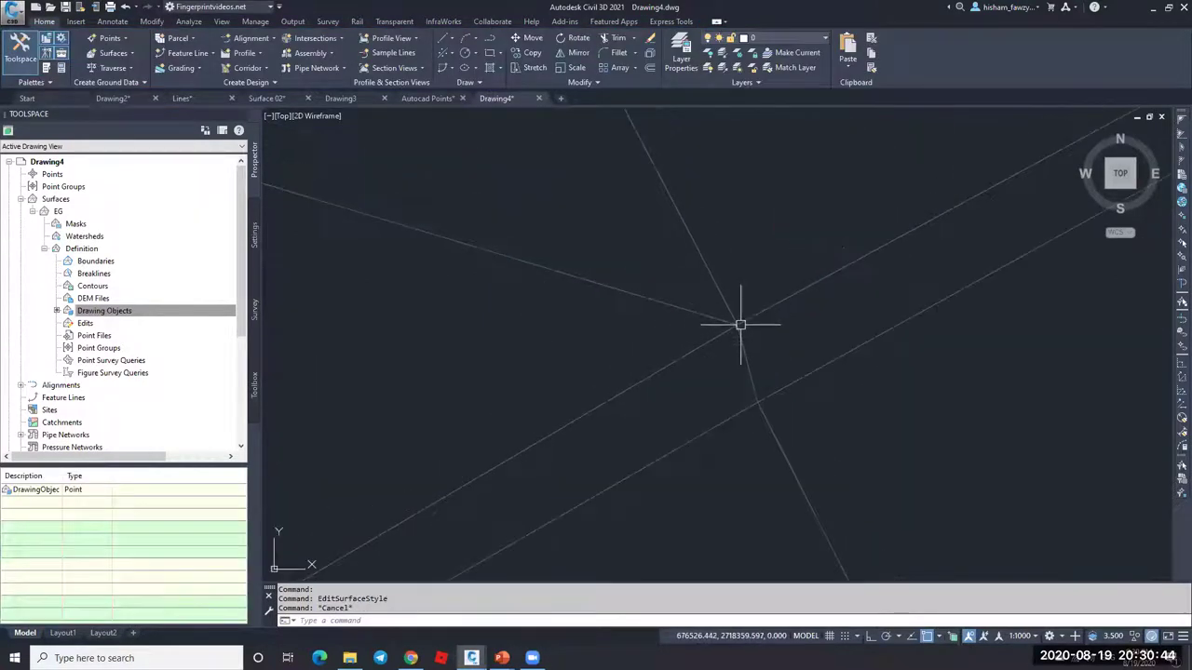
Step: Set points to the square-with-cross marker, size 5 in absolute units, via PTYPE
{"action": "type", "text": "ptype"}
{"action": "key", "text": "Return"}
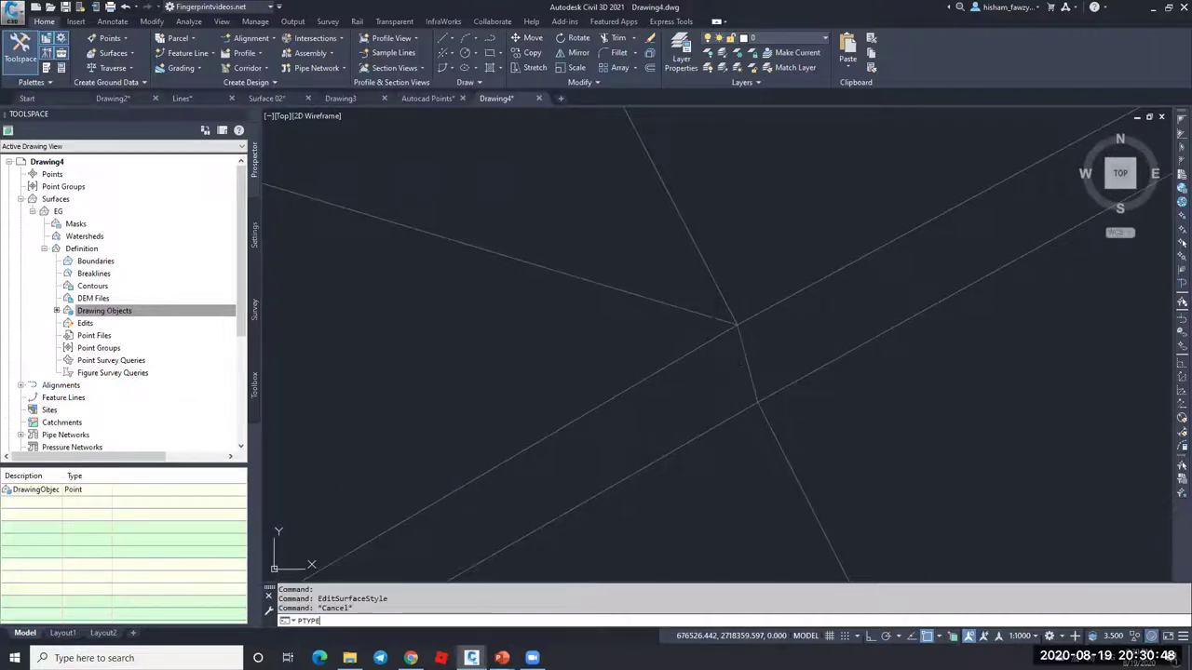
{"action": "left_click", "coordinate": [793, 406]}
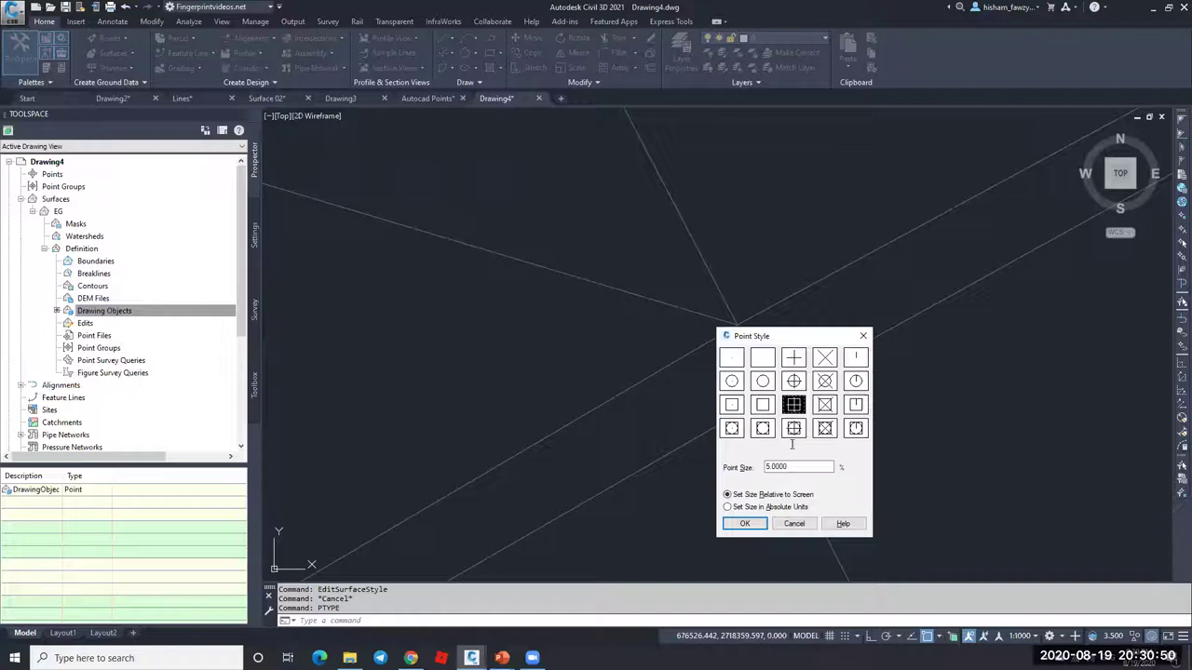
{"action": "left_click", "coordinate": [764, 508]}
{"action": "left_click_drag", "start_coordinate": [795, 466], "coordinate": [738, 473]}
{"action": "left_click", "coordinate": [743, 523]}
{"action": "scroll", "coordinate": [714, 391], "scroll_direction": "down", "scroll_amount": 5}
{"action": "key", "text": "Escape"}
{"action": "scroll", "coordinate": [741, 269], "scroll_direction": "up", "scroll_amount": 5}
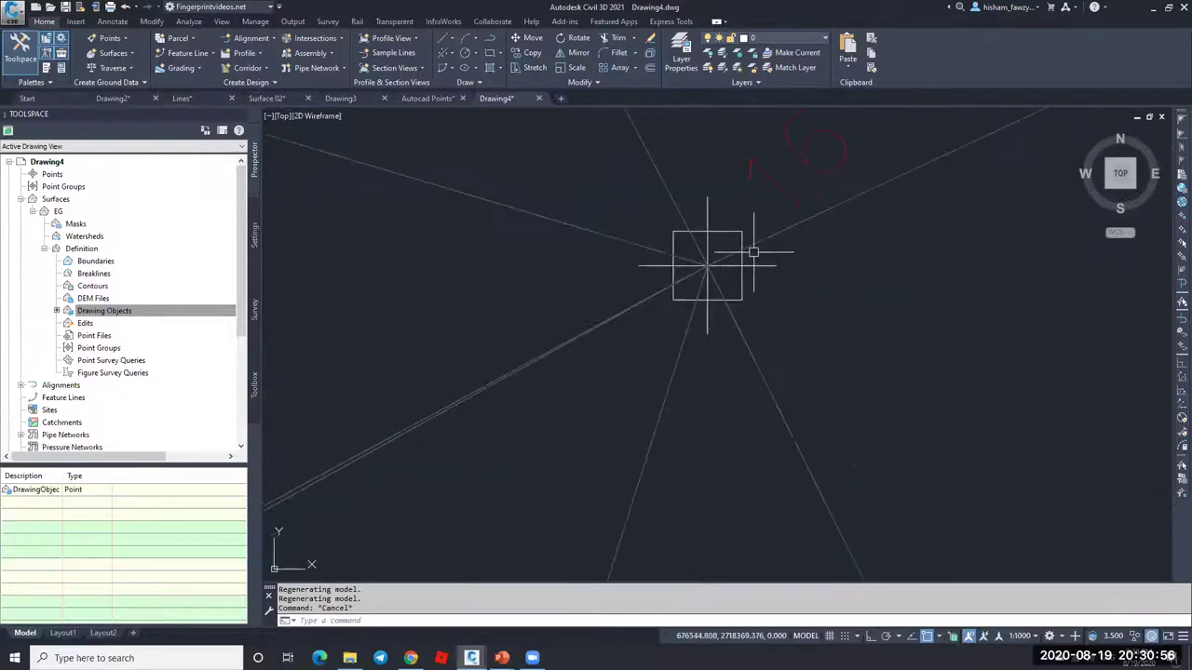
{"action": "scroll", "coordinate": [740, 266], "scroll_direction": "down", "scroll_amount": 3}
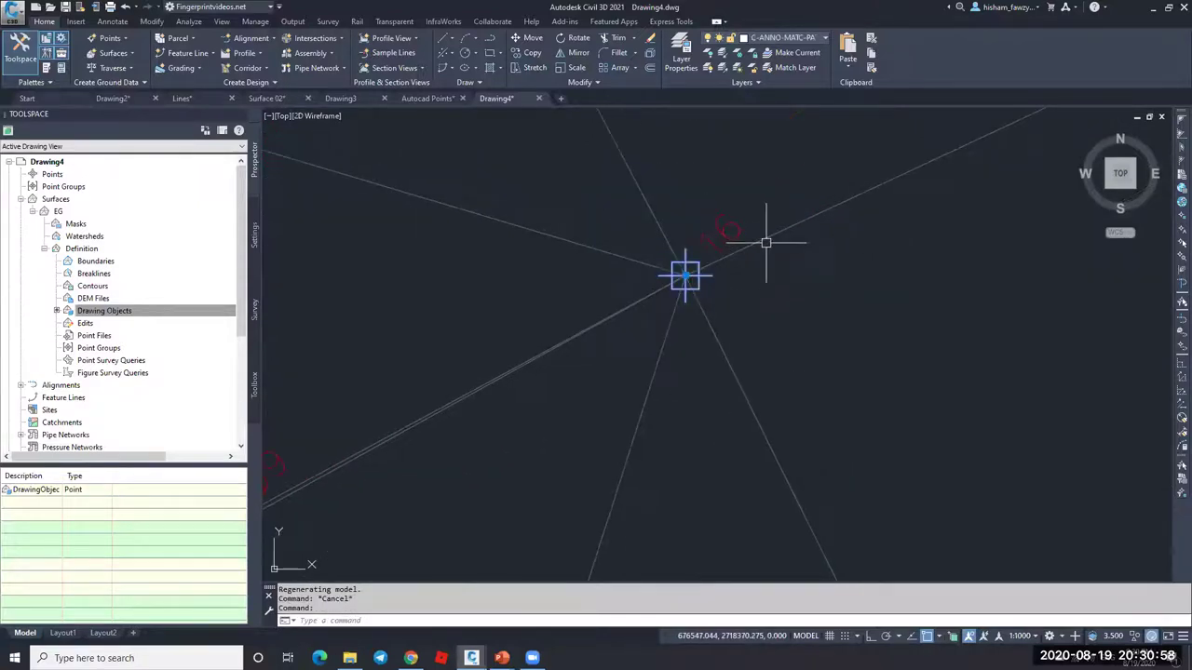
{"action": "left_click", "coordinate": [772, 235]}
{"action": "scroll", "coordinate": [629, 244], "scroll_direction": "down", "scroll_amount": 5}
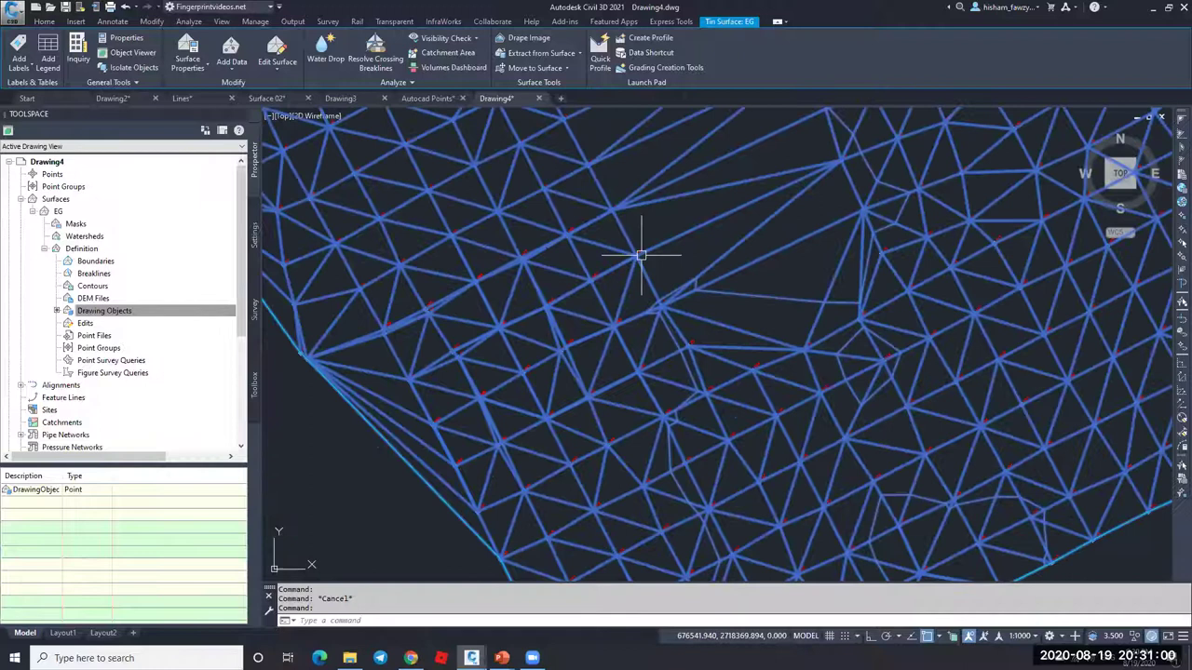
{"action": "key", "text": "Escape"}
{"action": "scroll", "coordinate": [786, 389], "scroll_direction": "down", "scroll_amount": 3}
Step: Inspect the drawing's Points and Point Groups collections in Prospector
{"action": "scroll", "coordinate": [816, 294], "scroll_direction": "up", "scroll_amount": 5}
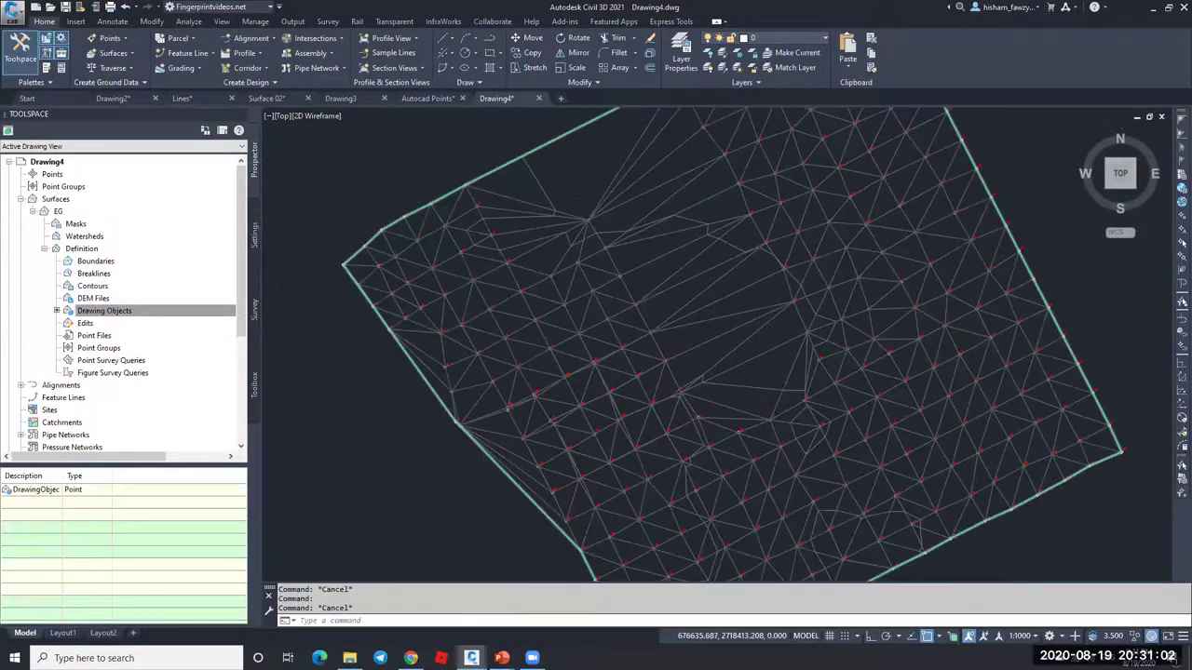
{"action": "scroll", "coordinate": [708, 301], "scroll_direction": "down", "scroll_amount": 5}
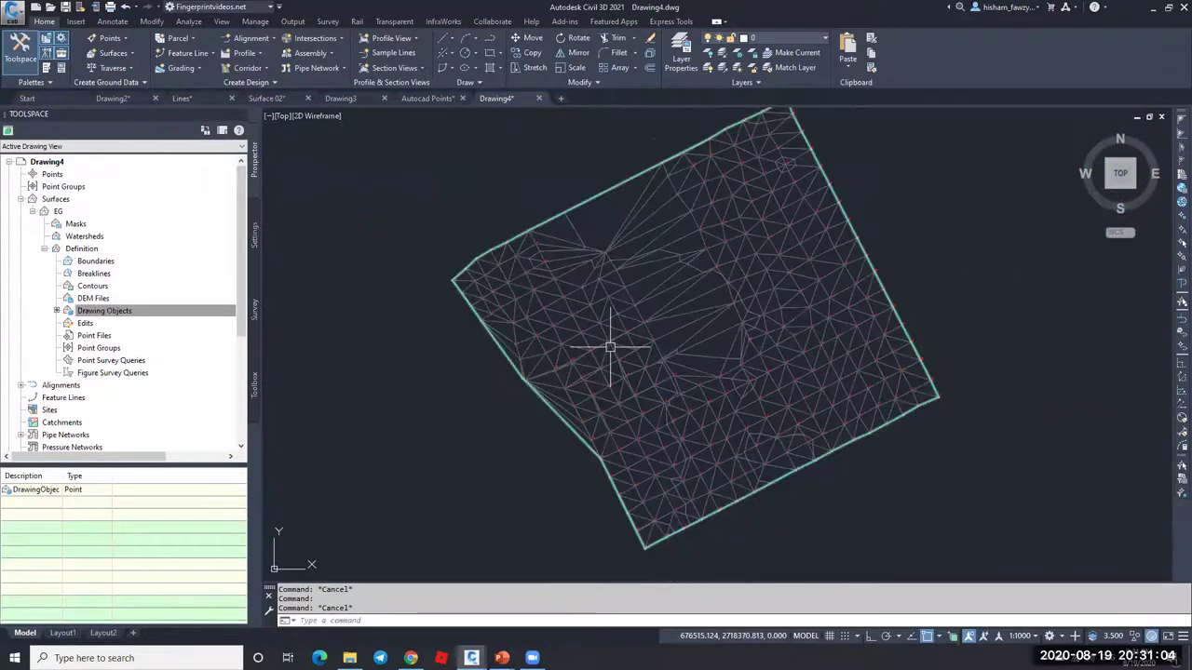
{"action": "scroll", "coordinate": [508, 373], "scroll_direction": "up", "scroll_amount": 8}
{"action": "scroll", "coordinate": [508, 372], "scroll_direction": "up", "scroll_amount": 5}
{"action": "key", "text": "Escape"}
{"action": "left_click", "coordinate": [52, 175]}
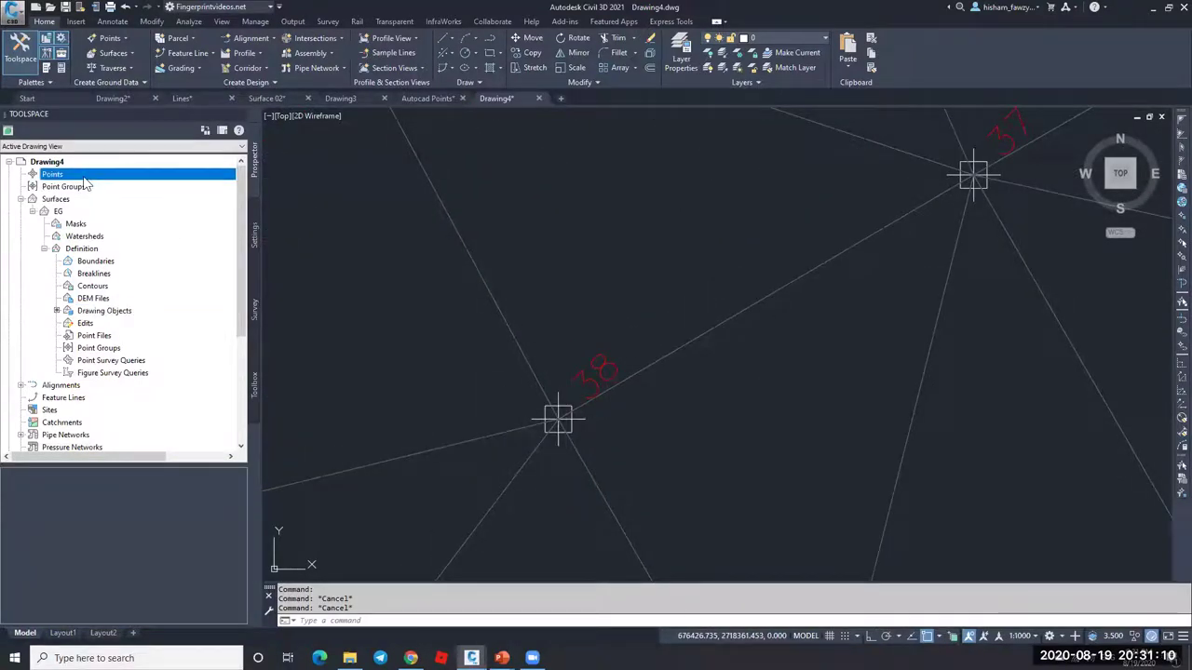
{"action": "left_click", "coordinate": [78, 186]}
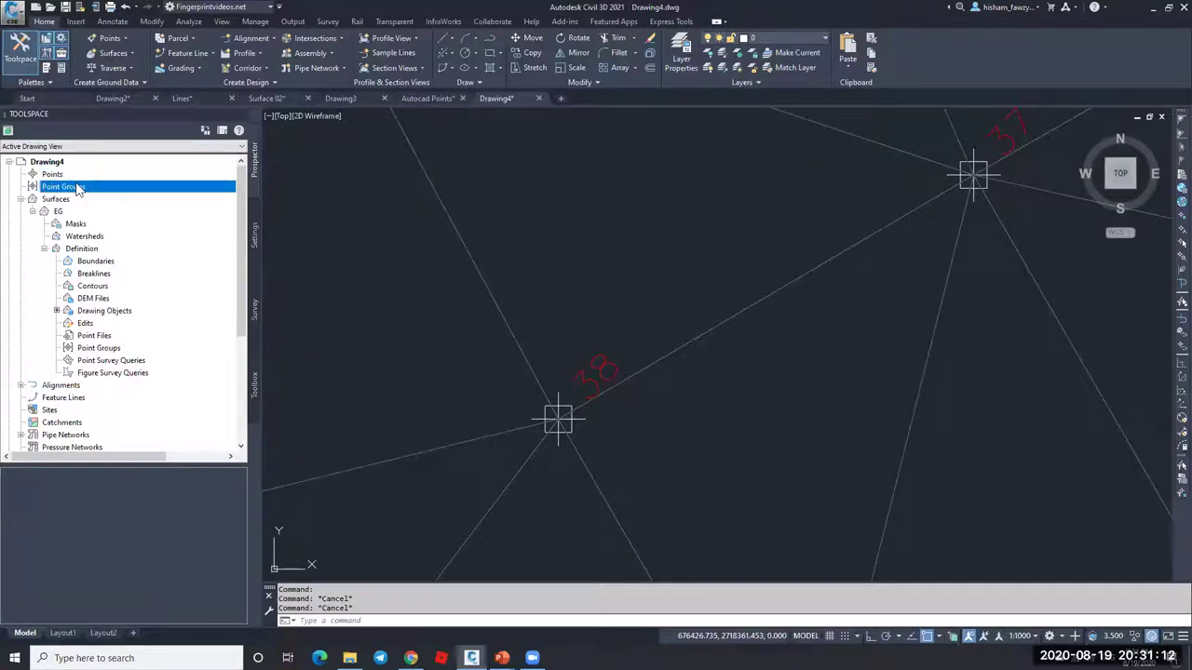
{"action": "scroll", "coordinate": [605, 322], "scroll_direction": "down", "scroll_amount": 3}
{"action": "scroll", "coordinate": [544, 324], "scroll_direction": "down", "scroll_amount": 2}
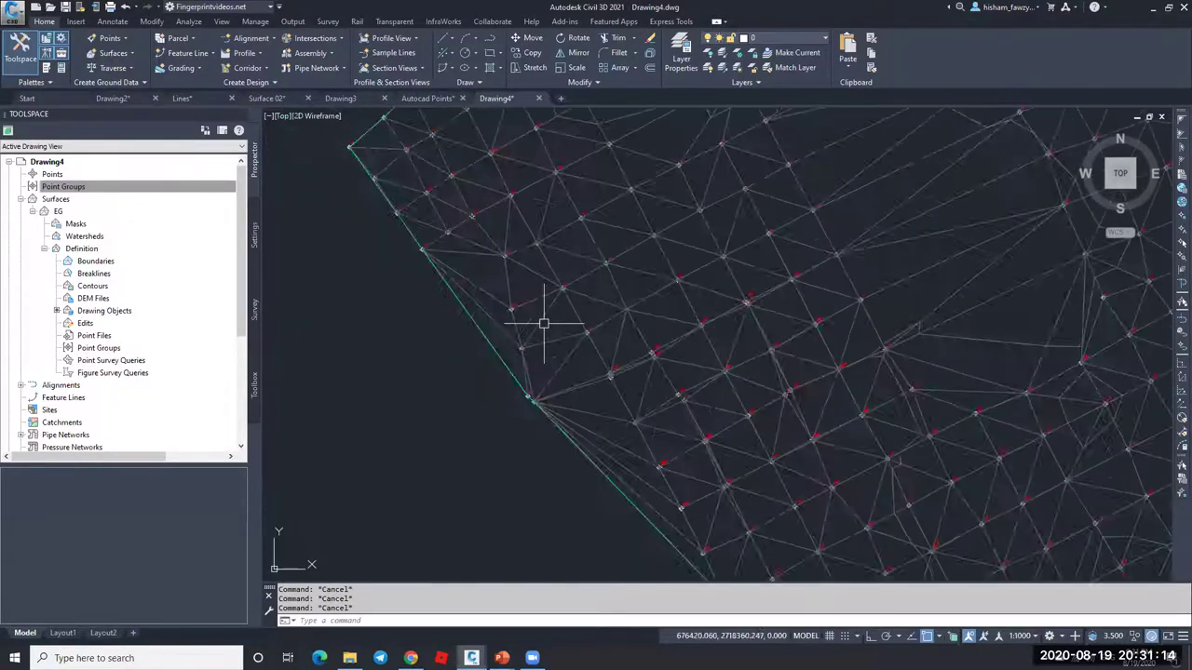
{"action": "scroll", "coordinate": [540, 326], "scroll_direction": "down", "scroll_amount": 4}
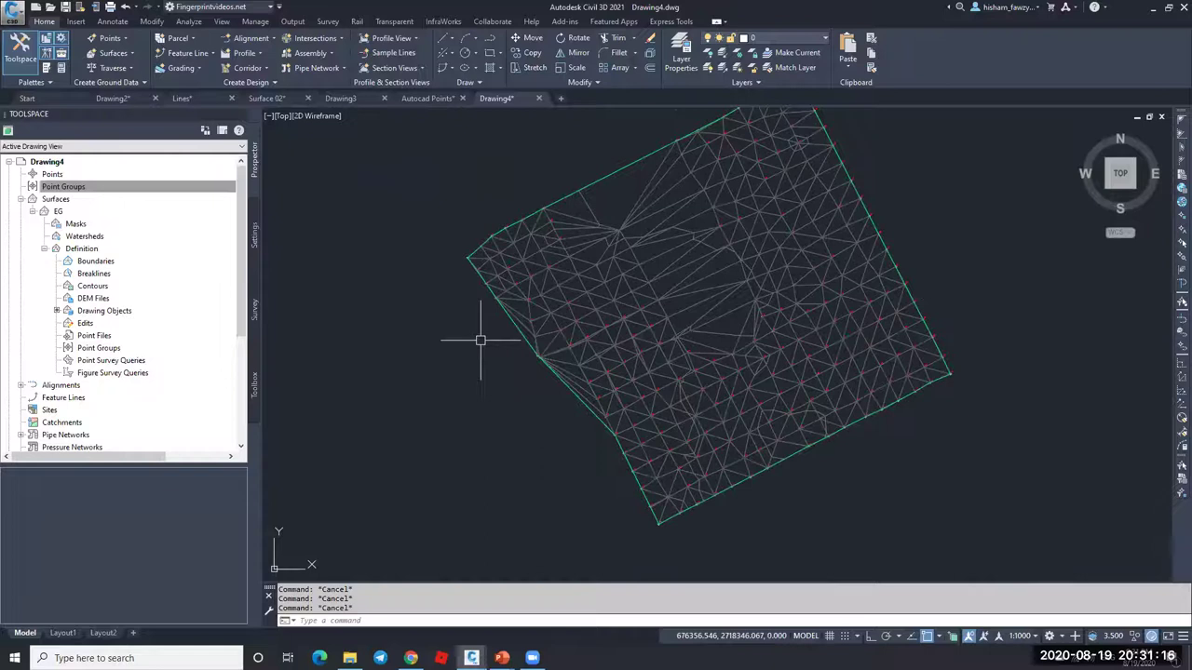
Step: Window-select and delete the left group of points, then the remaining points
{"action": "left_click", "coordinate": [435, 156]}
{"action": "left_click", "coordinate": [768, 548]}
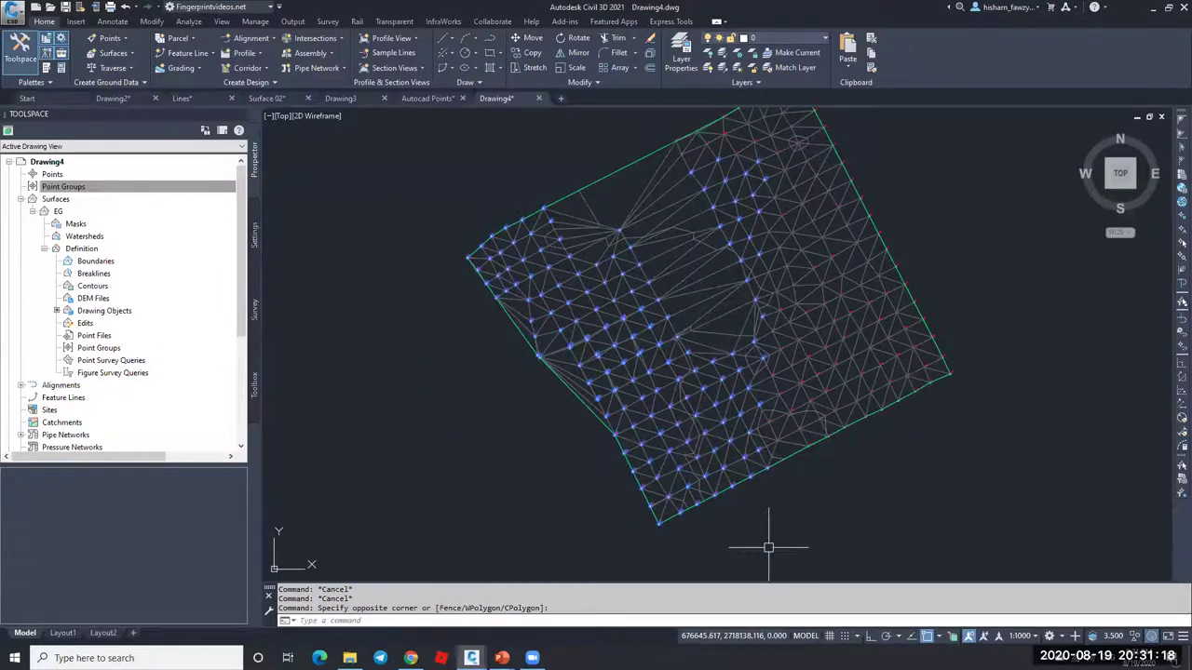
{"action": "key", "text": "Delete"}
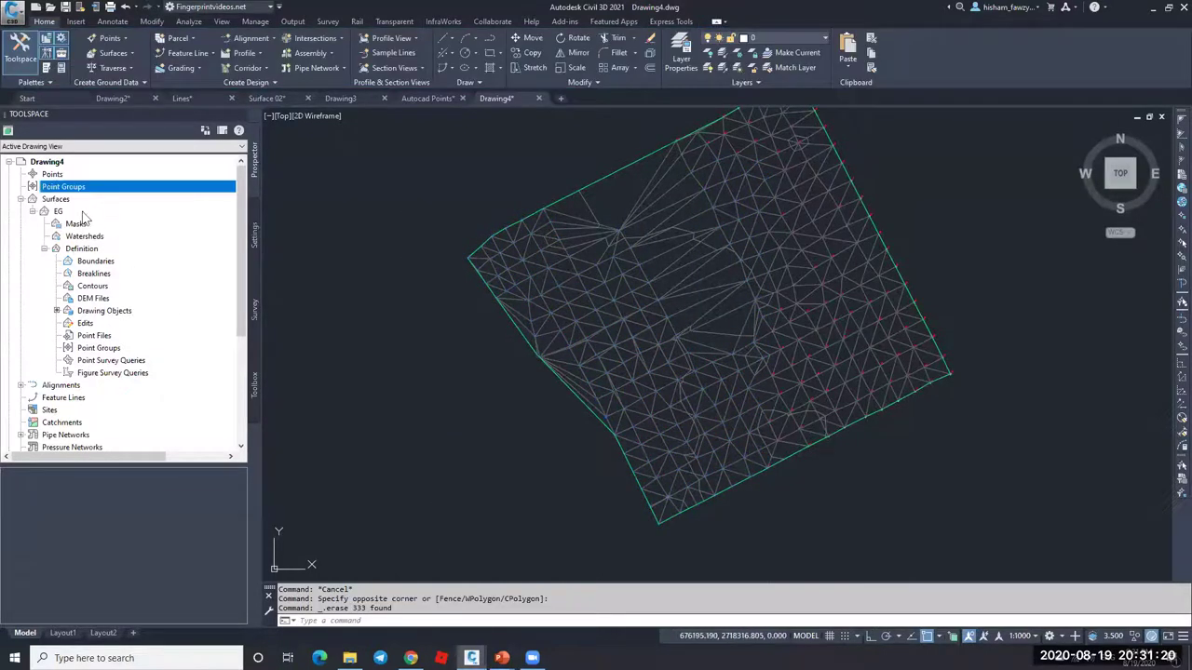
{"action": "scroll", "coordinate": [270, 344], "scroll_direction": "down", "scroll_amount": 2}
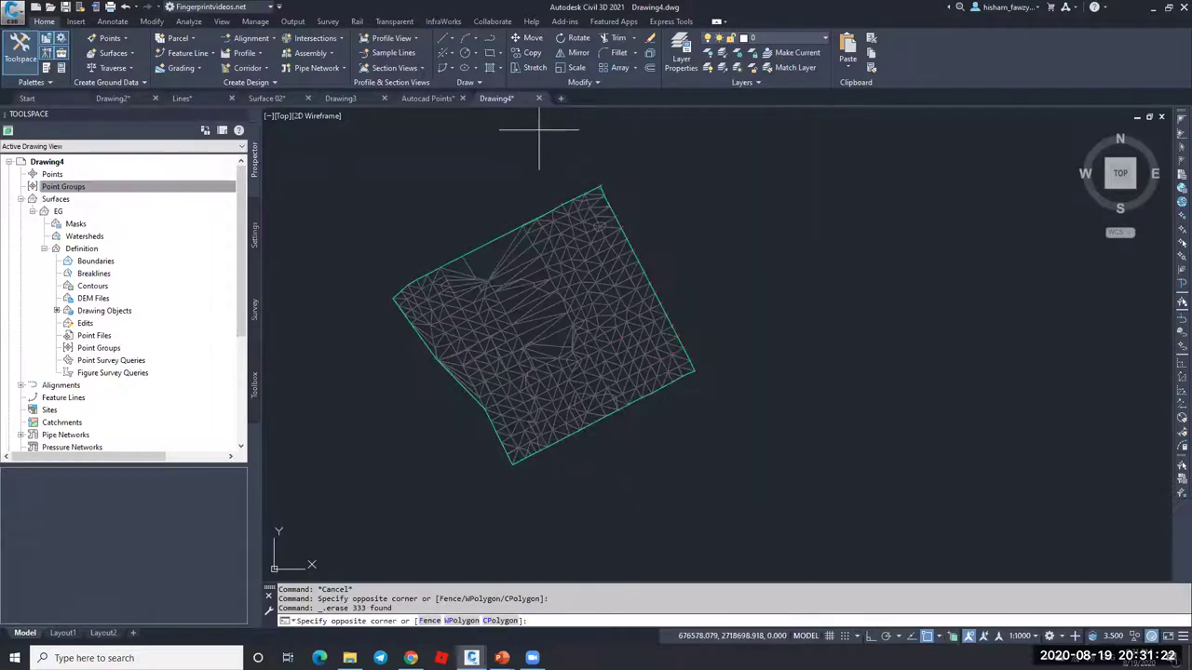
{"action": "left_click", "coordinate": [539, 130]}
{"action": "left_click", "coordinate": [750, 451]}
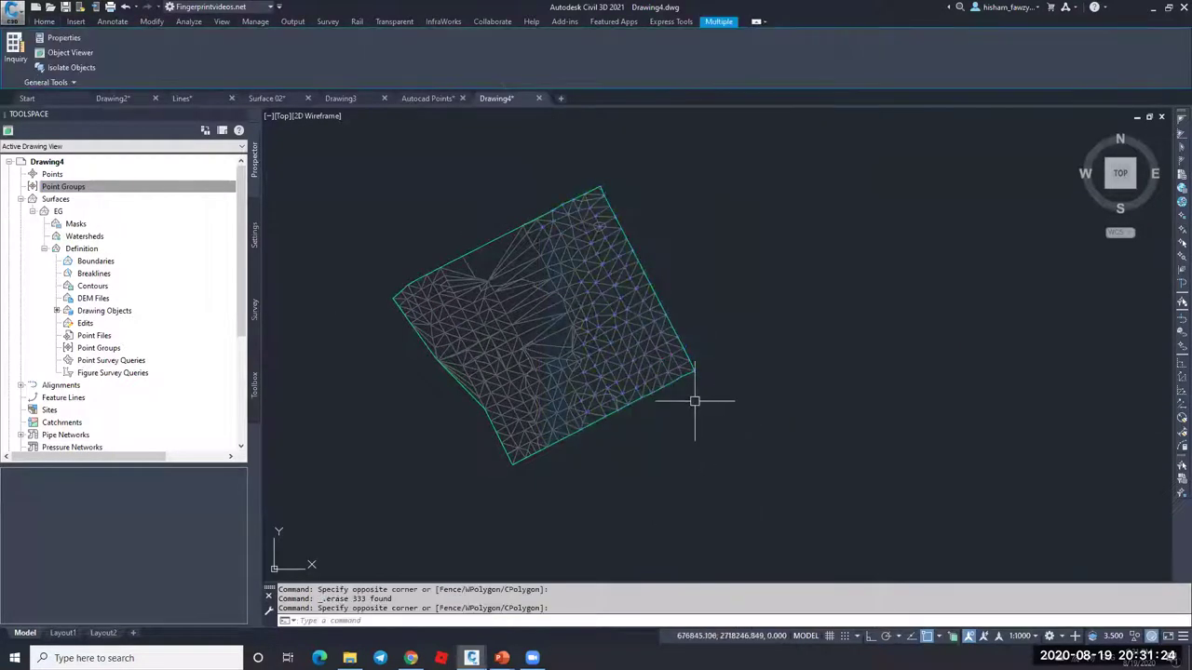
{"action": "key", "text": "Delete"}
Step: Window-select the three leftover points and erase them with the E command
{"action": "left_click", "coordinate": [545, 256]}
{"action": "scroll", "coordinate": [487, 227], "scroll_direction": "up", "scroll_amount": 5}
{"action": "key", "text": "Escape"}
{"action": "left_click", "coordinate": [547, 207]}
{"action": "left_click", "coordinate": [710, 331]}
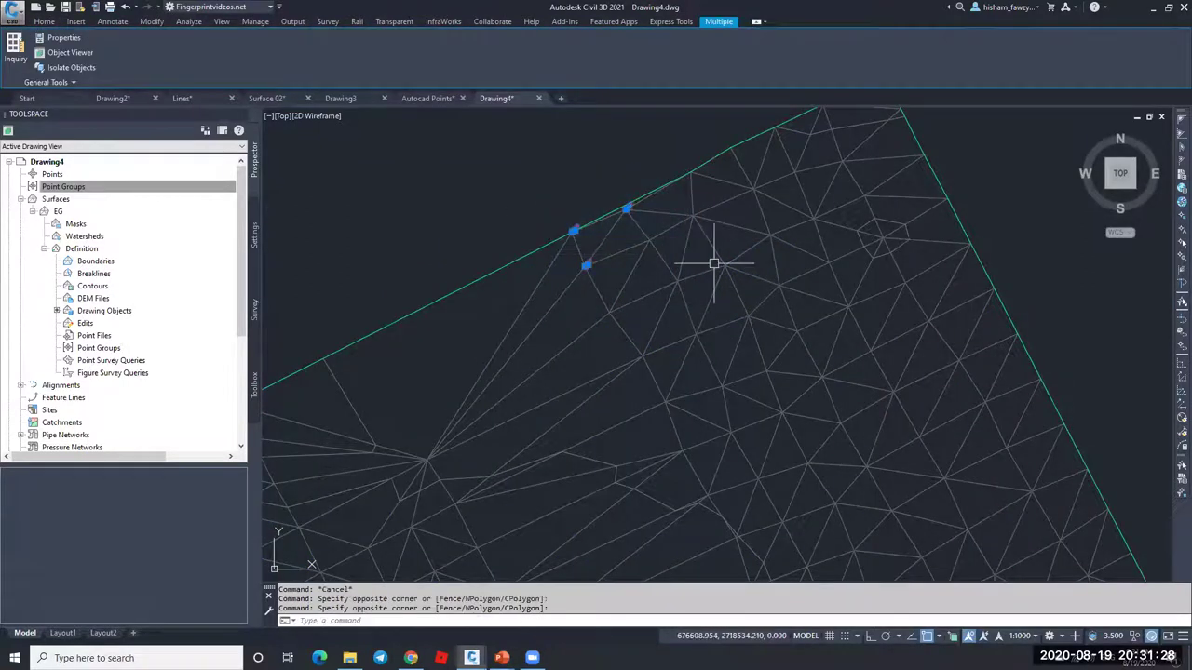
{"action": "type", "text": "e"}
{"action": "key", "text": "Return"}
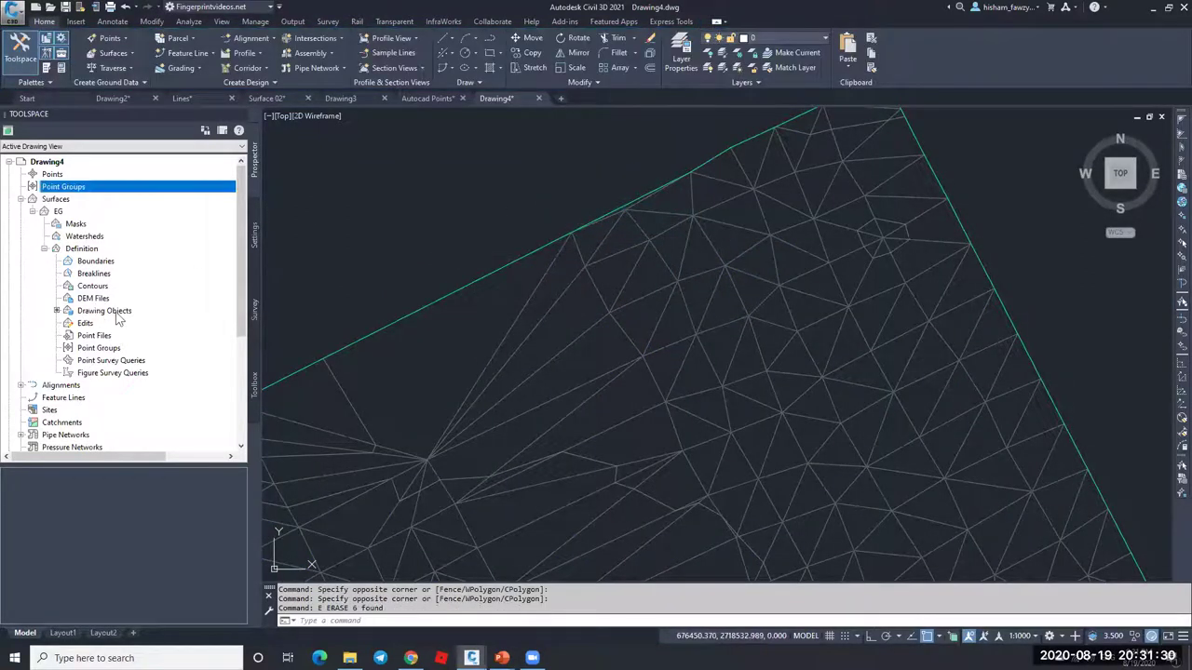
{"action": "scroll", "coordinate": [771, 248], "scroll_direction": "down", "scroll_amount": 3}
{"action": "key", "text": "Escape"}
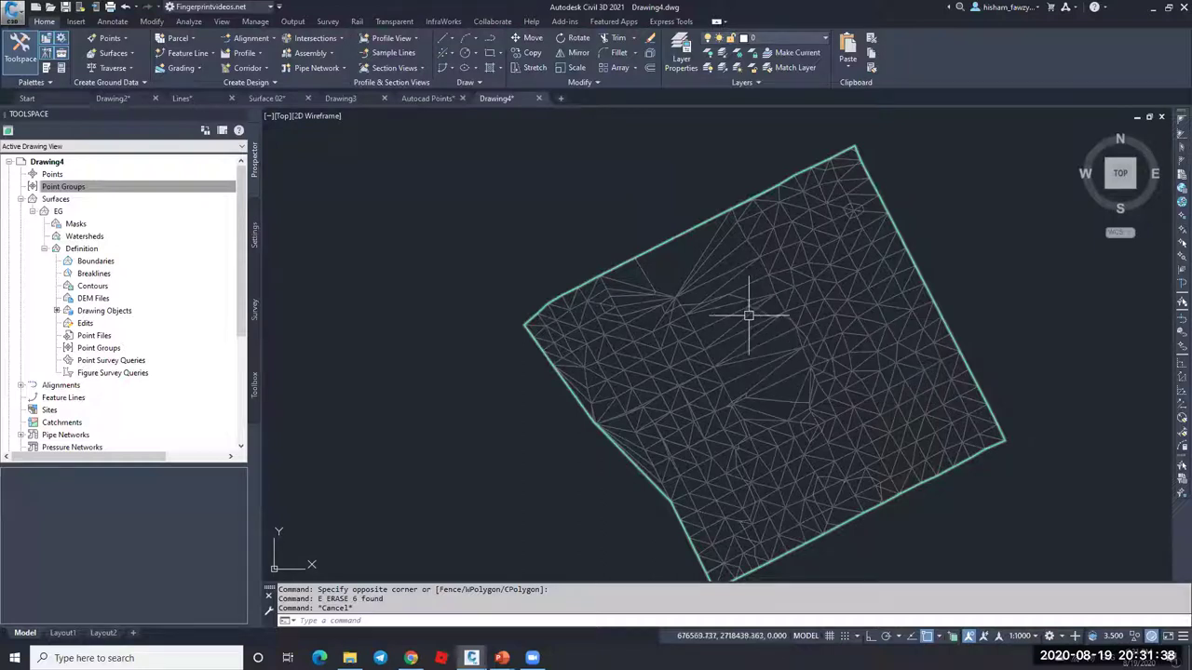
{"action": "key", "text": "Escape"}
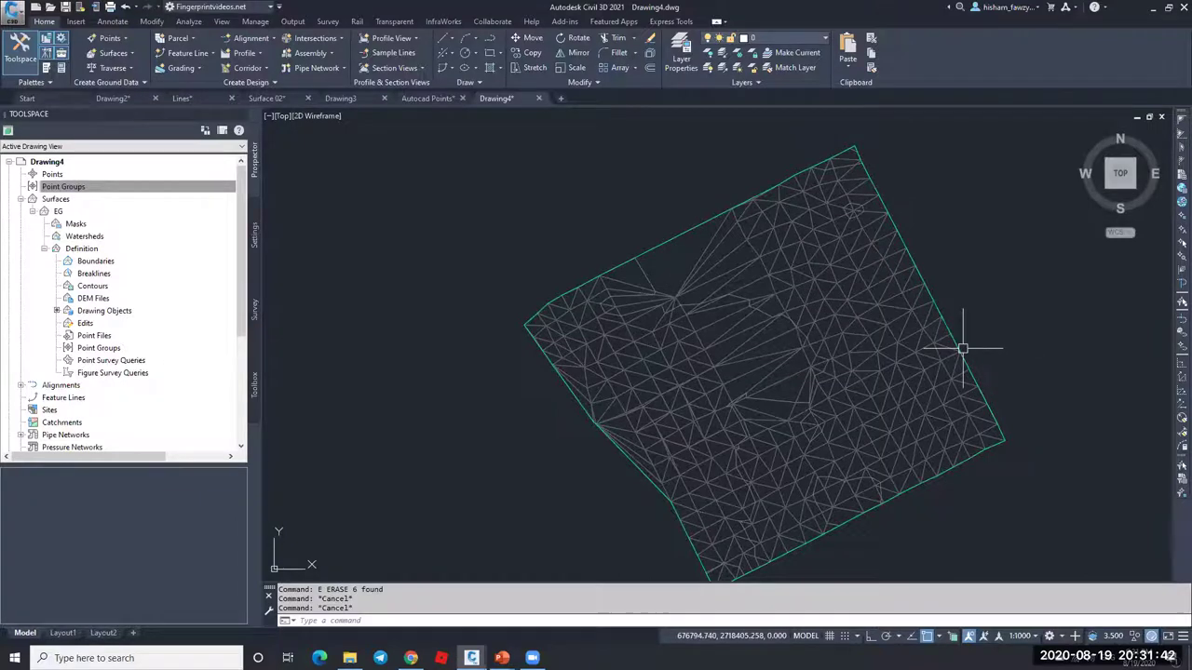
Step: Undo the last erase and check a leftover point's properties
{"action": "key", "text": "ctrl+z"}
{"action": "scroll", "coordinate": [687, 305], "scroll_direction": "up", "scroll_amount": 3}
{"action": "key", "text": "ctrl+z"}
{"action": "left_click", "coordinate": [602, 282]}
{"action": "key", "text": "Escape"}
{"action": "scroll", "coordinate": [648, 294], "scroll_direction": "up", "scroll_amount": 3}
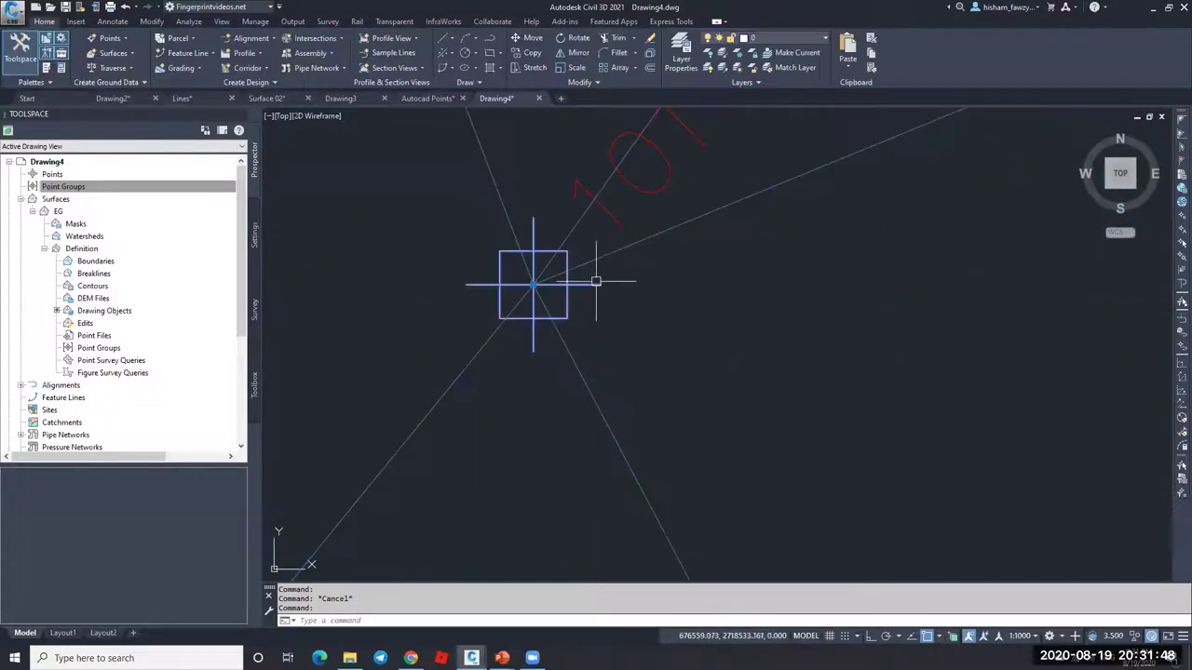
{"action": "key", "text": "ctrl+1"}
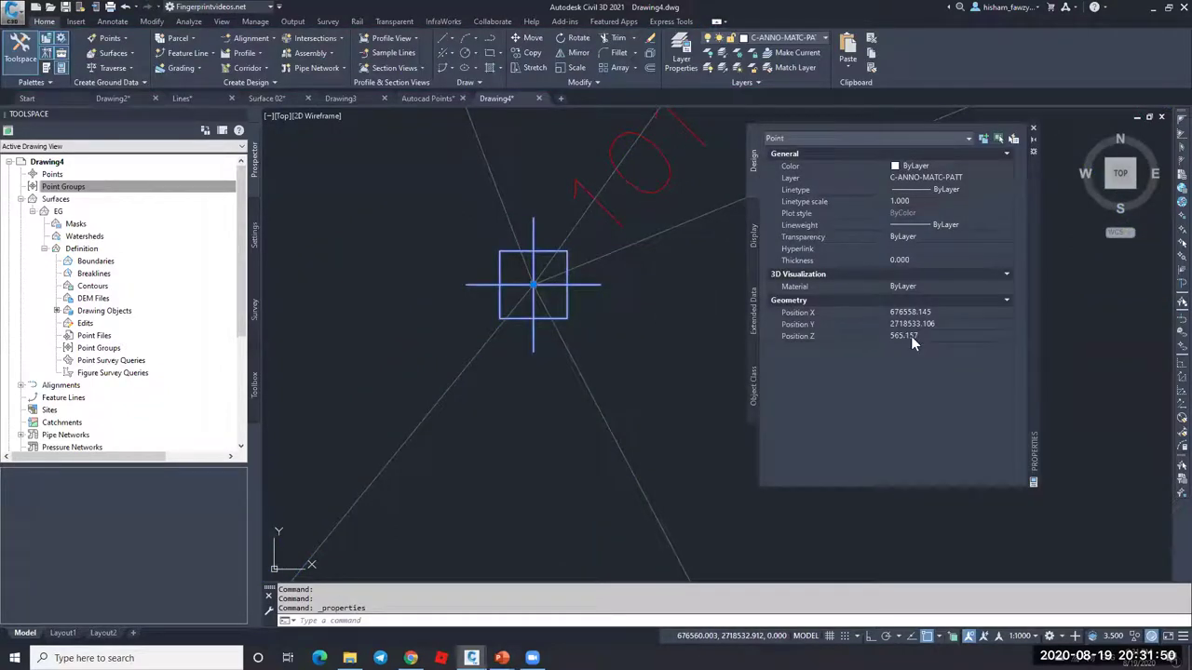
{"action": "key", "text": "Escape"}
{"action": "scroll", "coordinate": [532, 391], "scroll_direction": "down", "scroll_amount": 3}
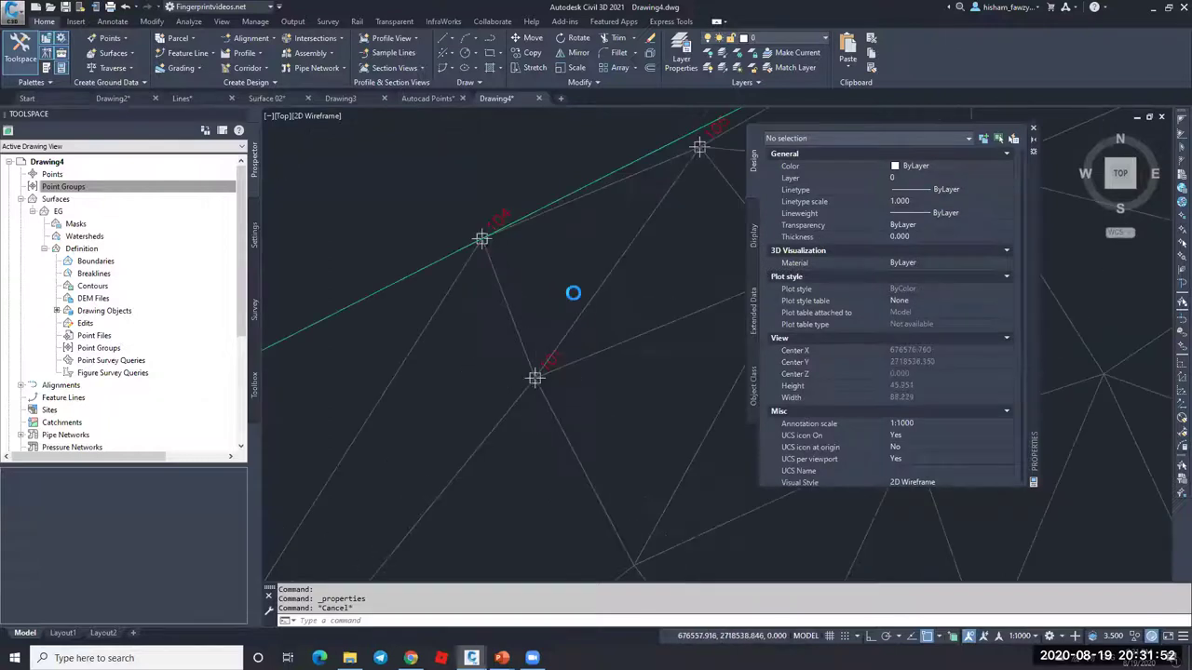
{"action": "left_click", "coordinate": [1033, 130]}
Step: Select the three leftover points again and erase them, leaving only the bounded EG mesh
{"action": "left_click", "coordinate": [421, 220]}
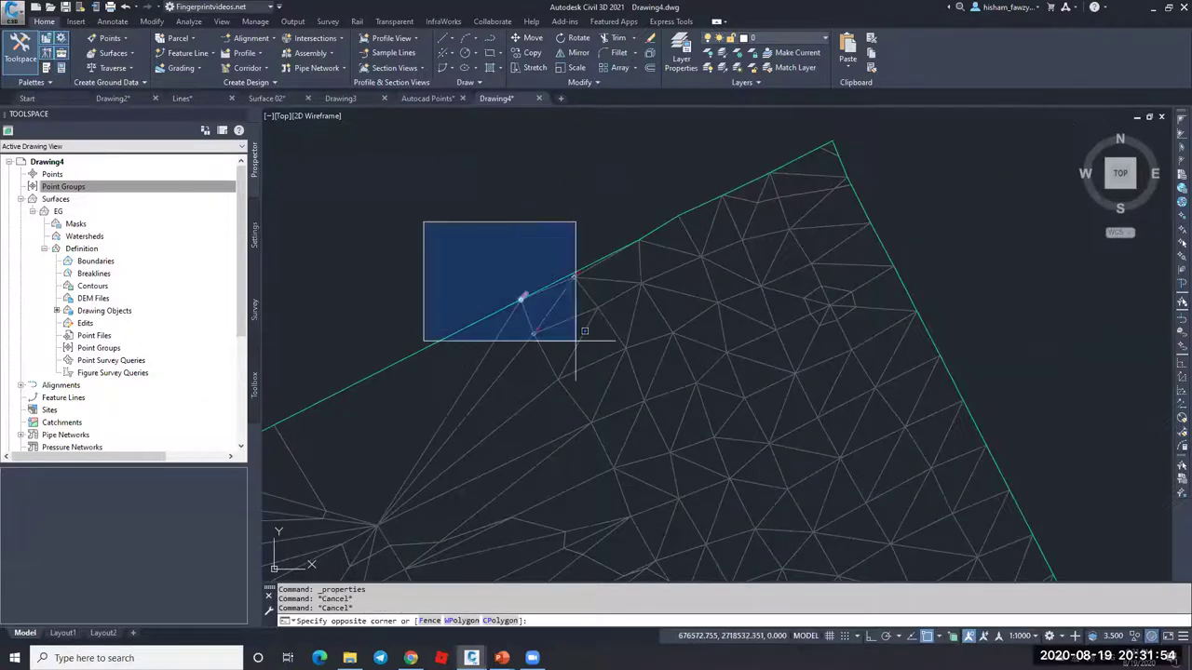
{"action": "left_click", "coordinate": [646, 414]}
{"action": "type", "text": "E"}
{"action": "key", "text": "Return"}
{"action": "scroll", "coordinate": [615, 234], "scroll_direction": "down", "scroll_amount": 4}
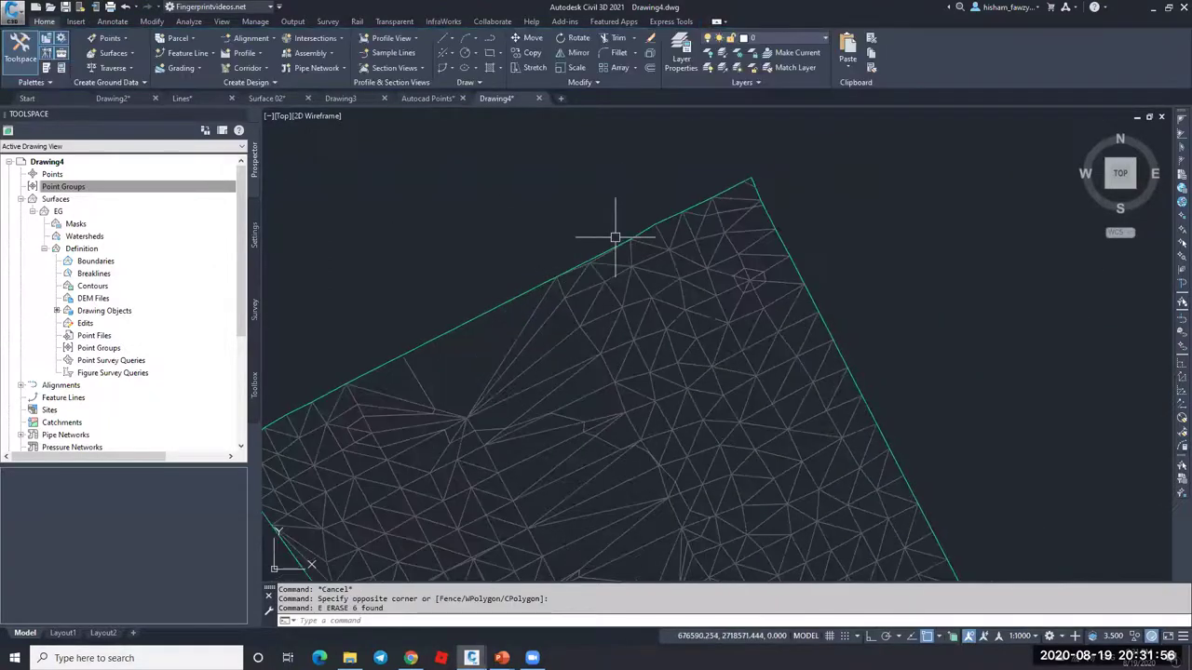
{"action": "key", "text": "Escape"}
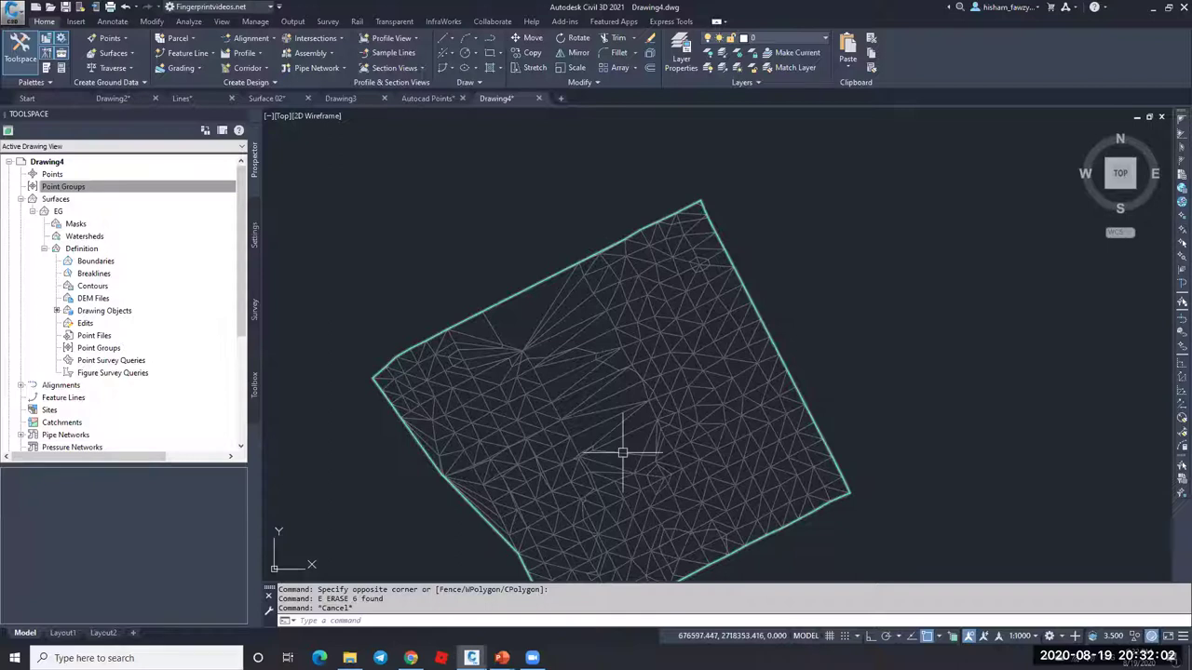
{"action": "mouse_move", "coordinate": [622, 454]}
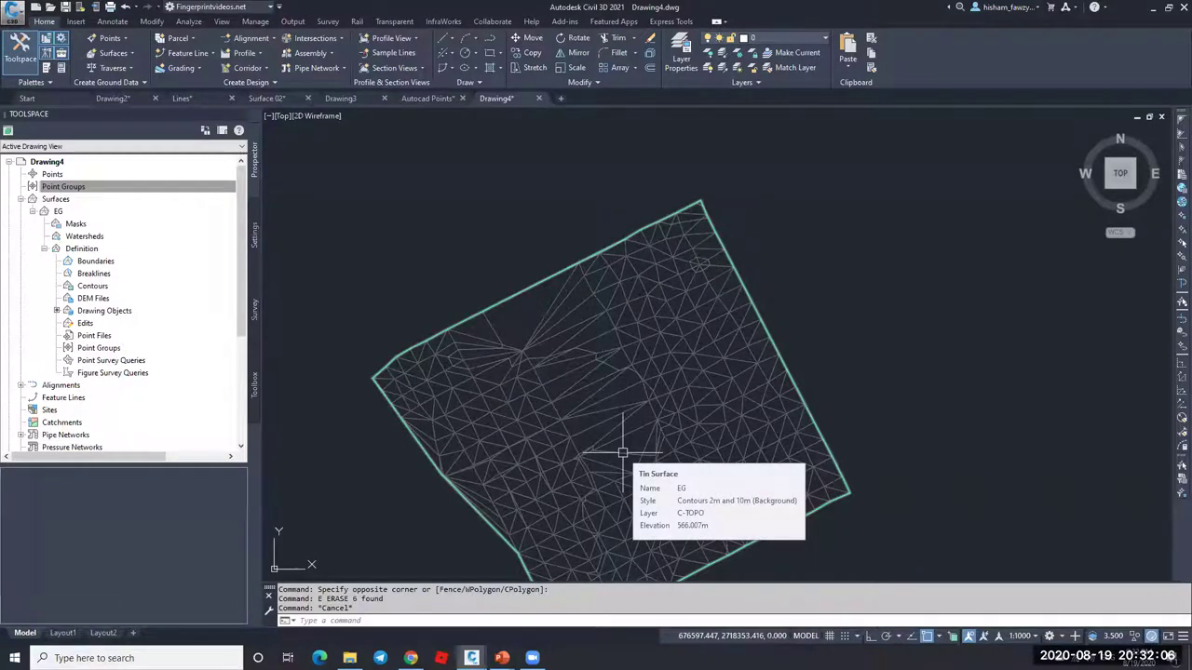
{"action": "key", "text": "Escape"}
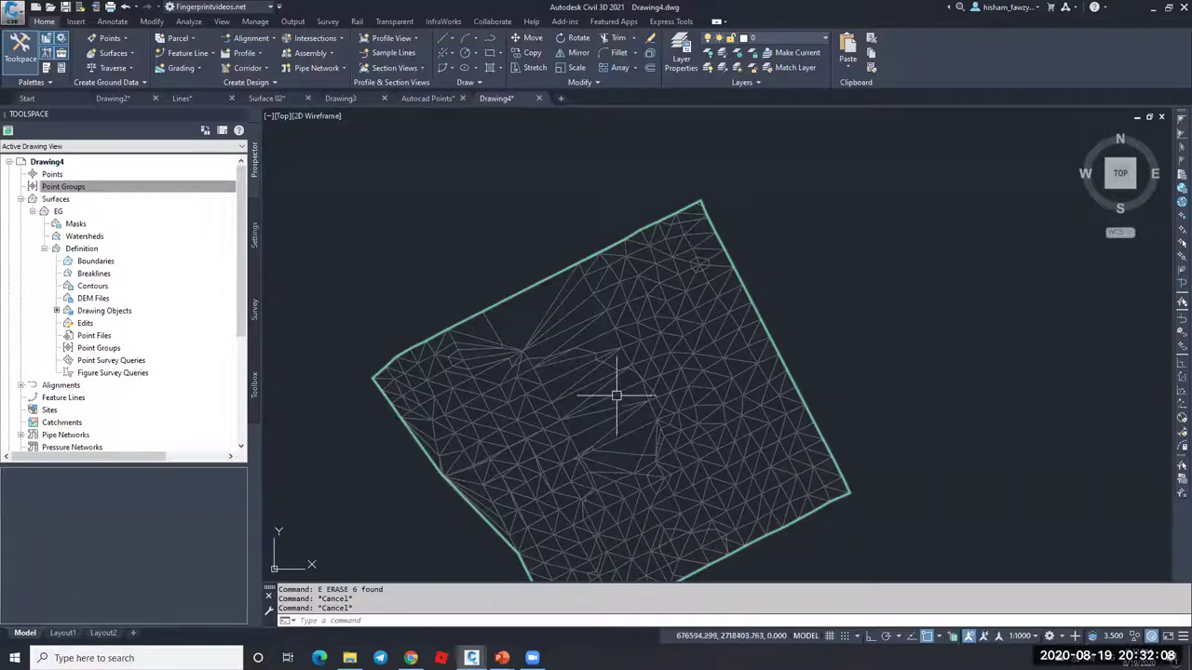
{"action": "left_click", "coordinate": [557, 394]}
{"action": "scroll", "coordinate": [557, 393], "scroll_direction": "up", "scroll_amount": 5}
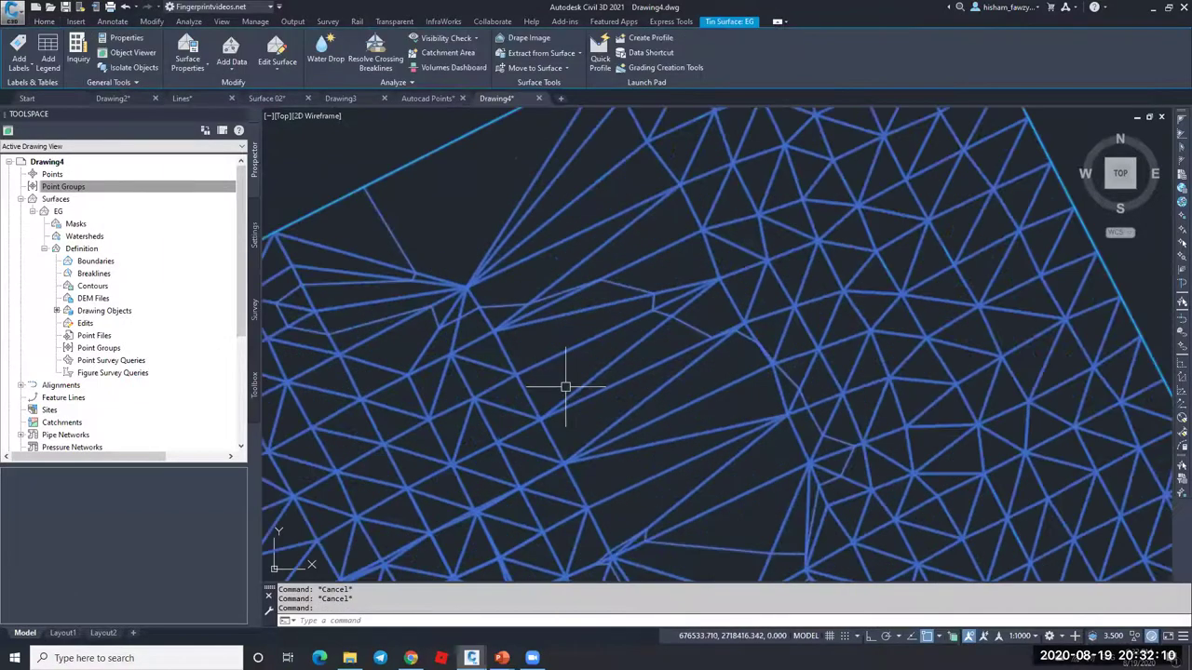
{"action": "left_click", "coordinate": [33, 212]}
{"action": "left_click", "coordinate": [32, 211]}
{"action": "left_click", "coordinate": [44, 249]}
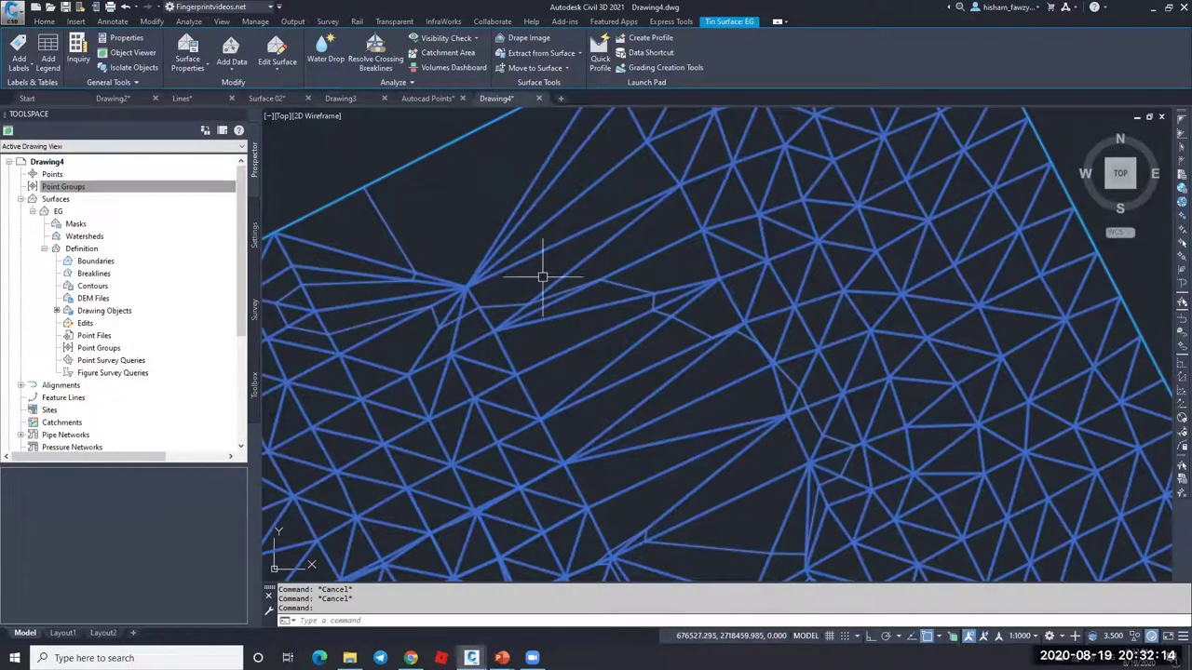
{"action": "key", "text": "Escape"}
{"action": "scroll", "coordinate": [558, 252], "scroll_direction": "down", "scroll_amount": 3}
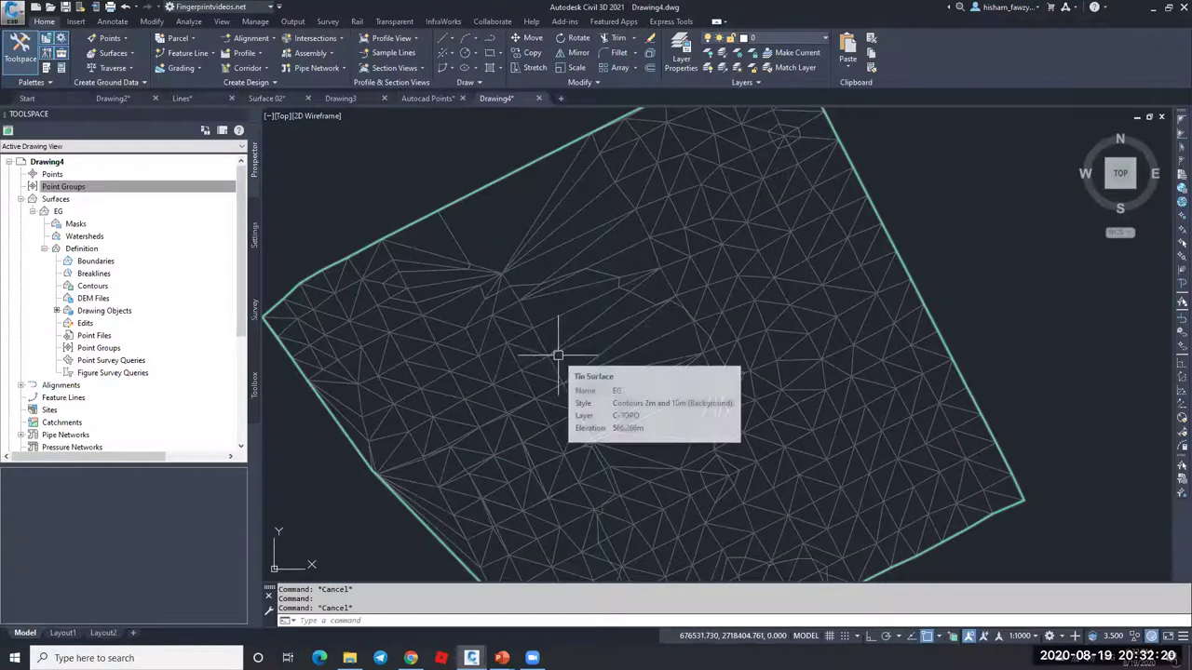
{"action": "key", "text": "Escape"}
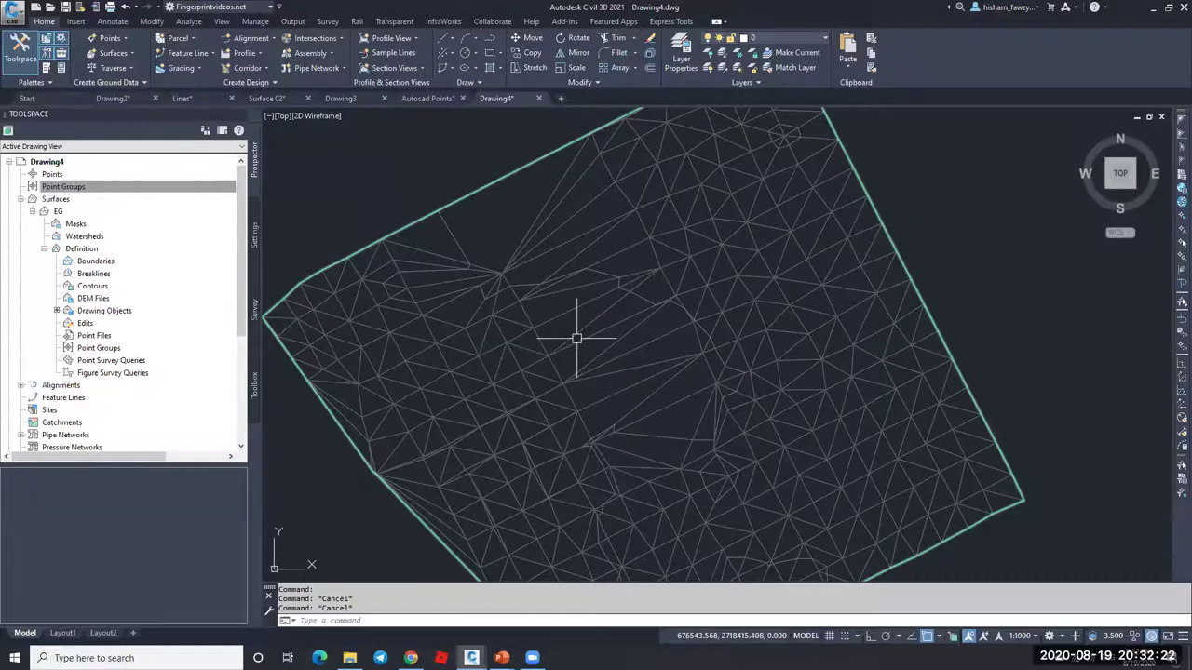
{"action": "left_click", "coordinate": [573, 333]}
{"action": "key", "text": "Escape"}
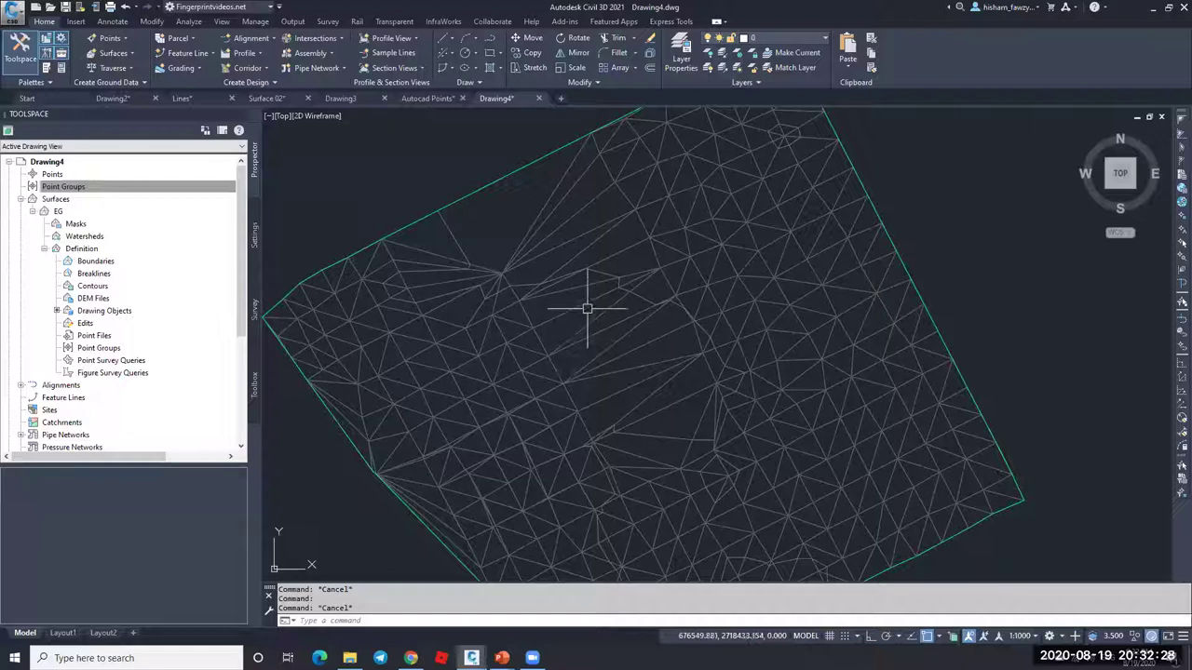
Step: Turn on Points visibility on the Display tab of the EG surface style
{"action": "left_click", "coordinate": [568, 237]}
{"action": "right_click", "coordinate": [590, 226]}
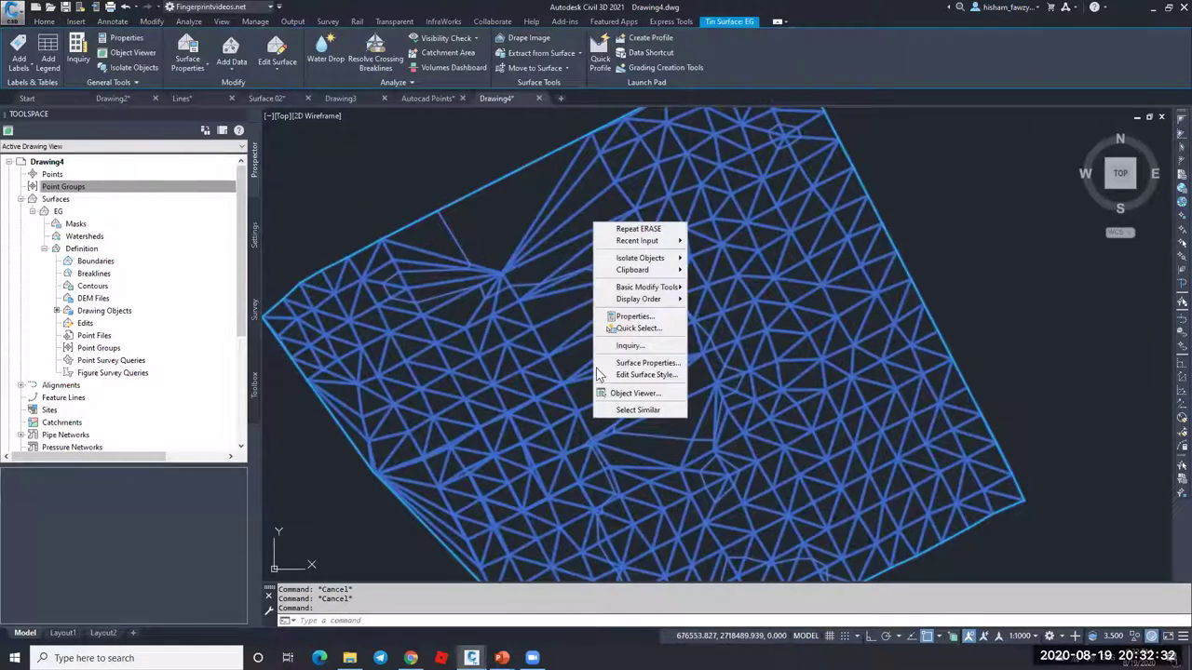
{"action": "left_click", "coordinate": [671, 375]}
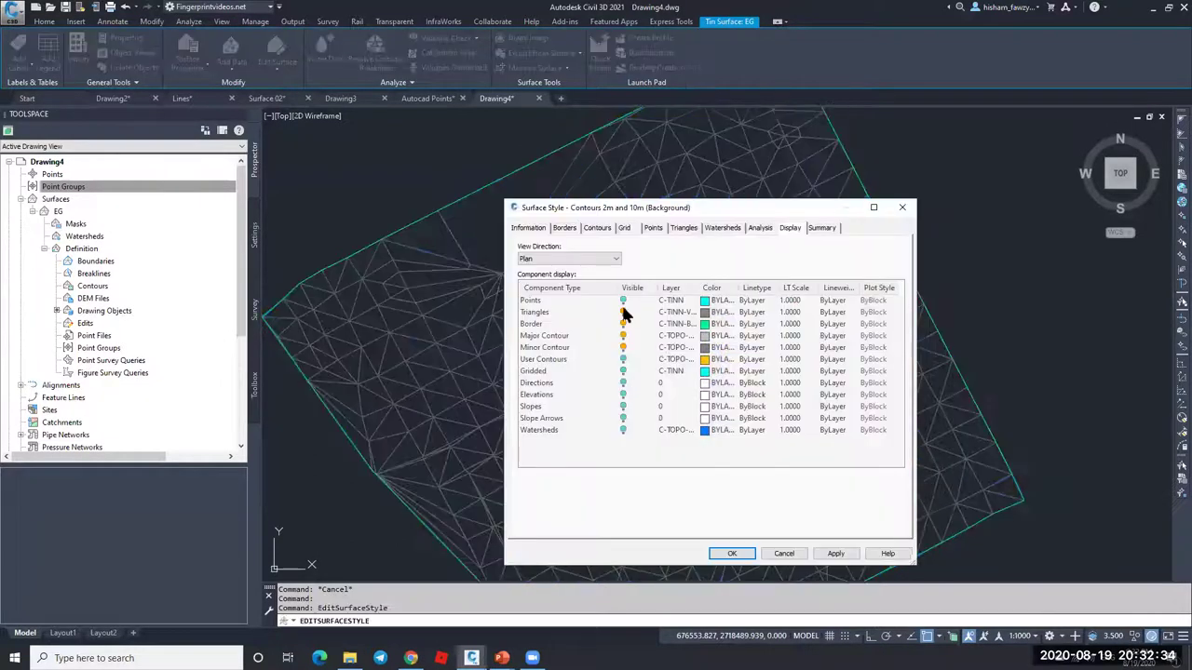
{"action": "left_click", "coordinate": [626, 301]}
{"action": "left_click", "coordinate": [730, 554]}
{"action": "key", "text": "Escape"}
Step: Zoom in and out to inspect the point markers across the TIN
{"action": "scroll", "coordinate": [732, 311], "scroll_direction": "up", "scroll_amount": 5}
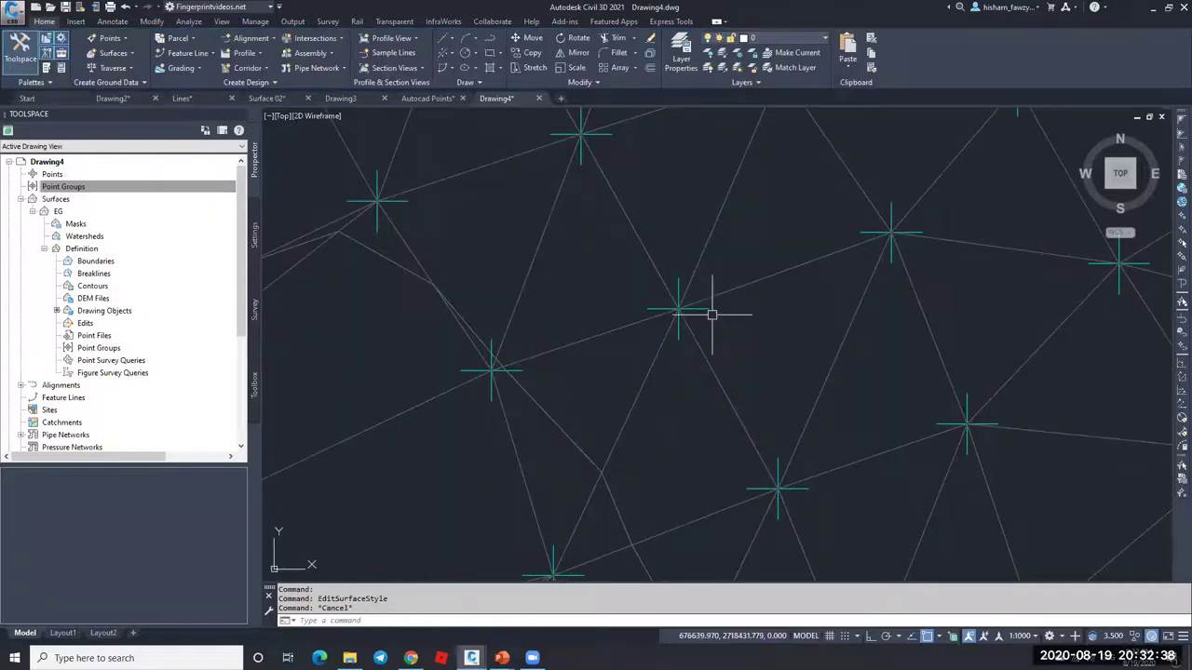
{"action": "scroll", "coordinate": [664, 308], "scroll_direction": "down", "scroll_amount": 6}
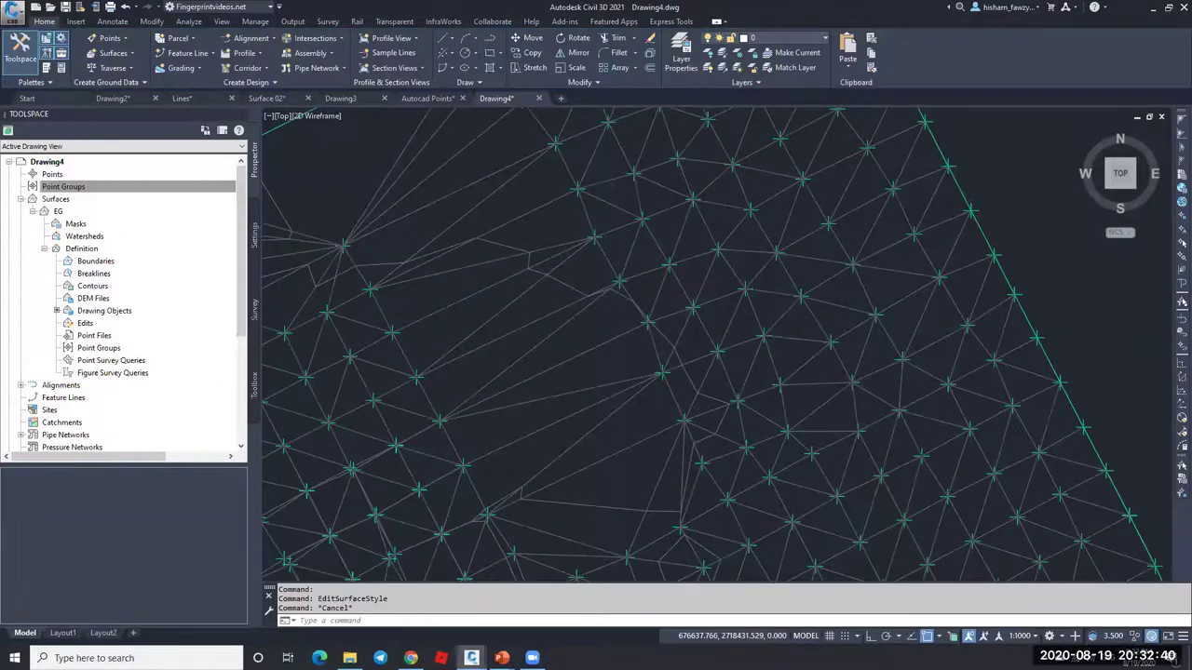
{"action": "scroll", "coordinate": [602, 393], "scroll_direction": "up", "scroll_amount": 2}
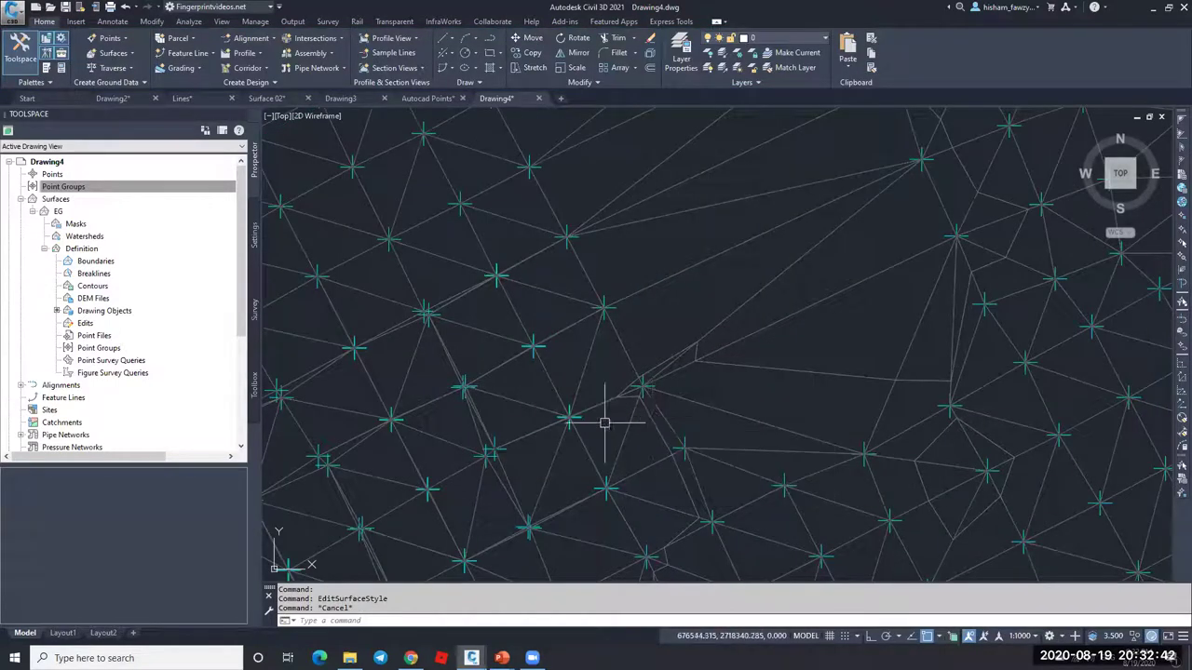
{"action": "key", "text": "Escape"}
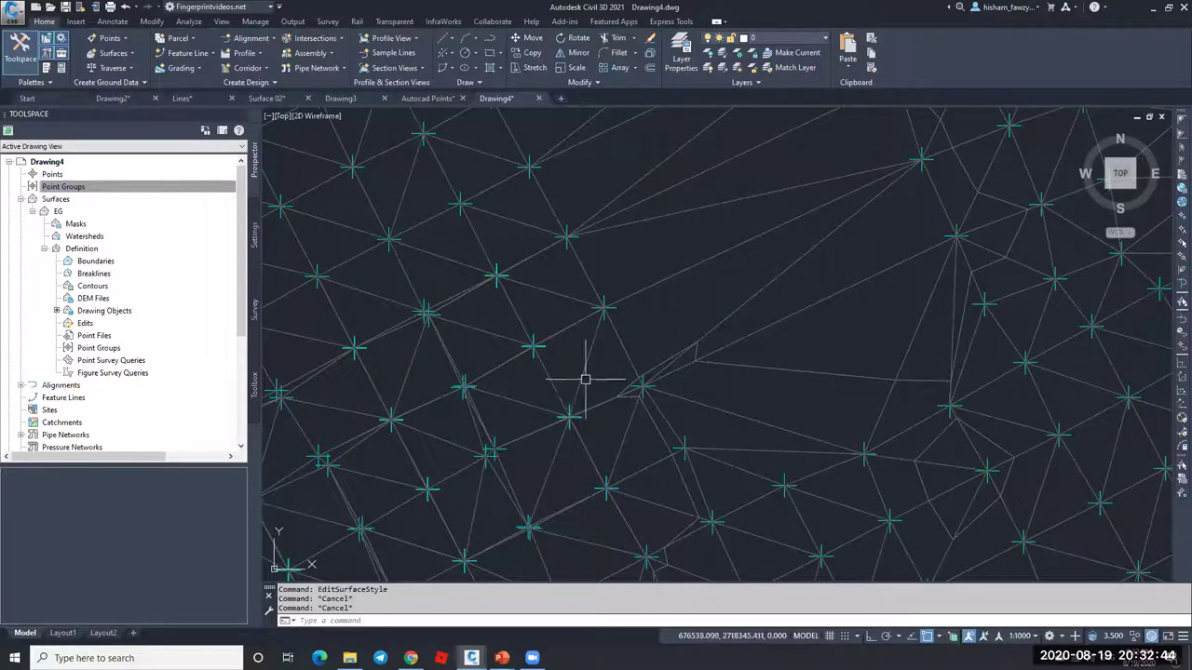
{"action": "key", "text": "Escape"}
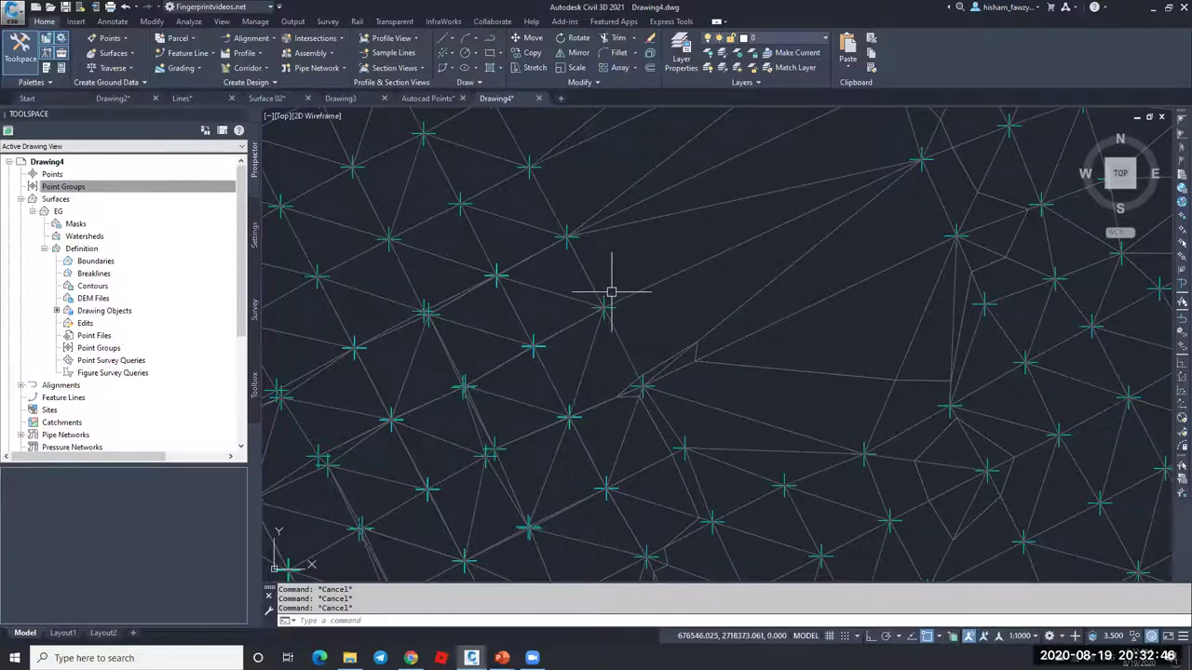
{"action": "mouse_move", "coordinate": [609, 318]}
{"action": "scroll", "coordinate": [610, 318], "scroll_direction": "down", "scroll_amount": 3}
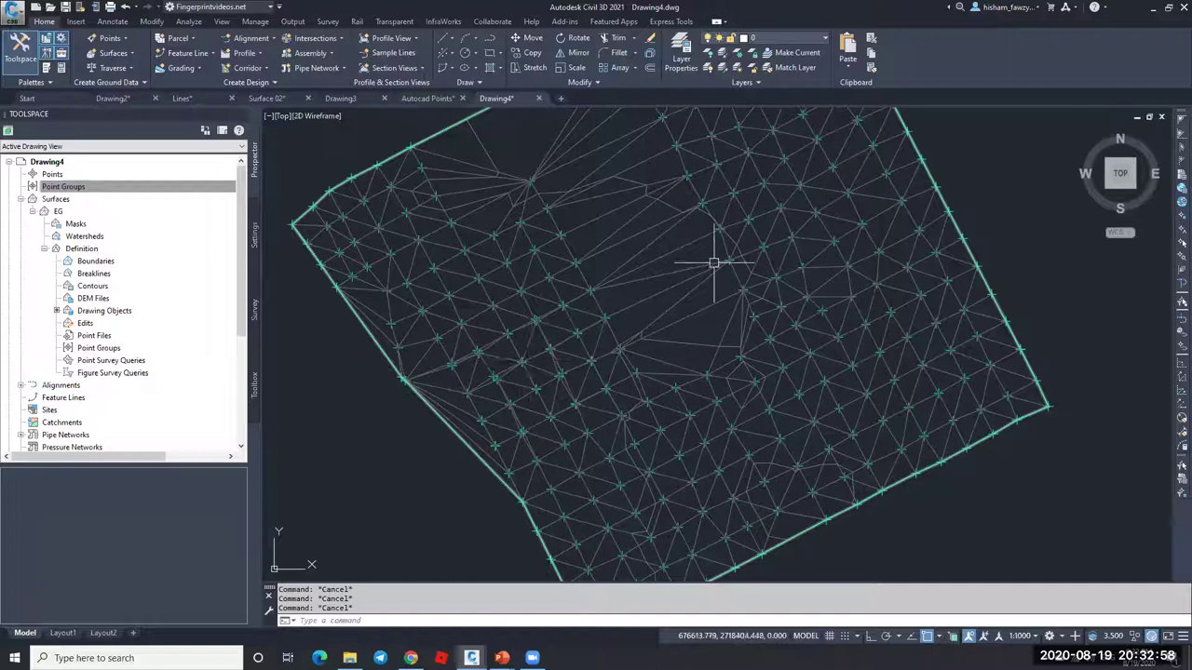
{"action": "mouse_move", "coordinate": [713, 261]}
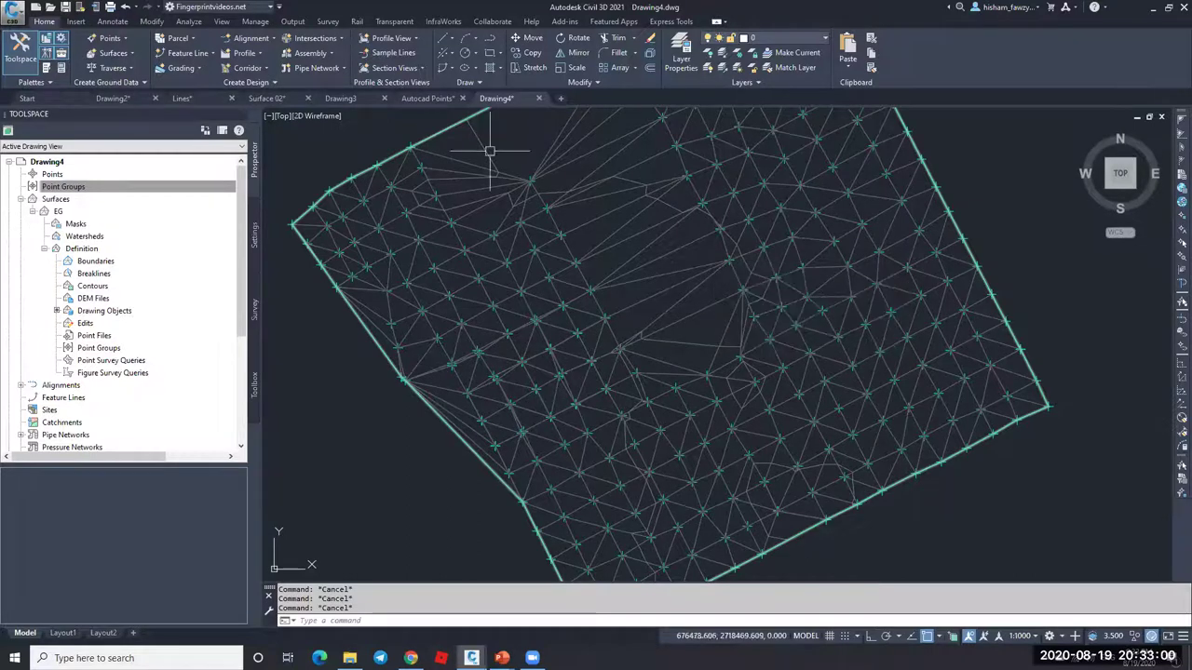
Step: Cycle through the Drawing3, Surface 02 and Drawing4 tabs, then select EG in Surface 02
{"action": "left_click", "coordinate": [340, 97]}
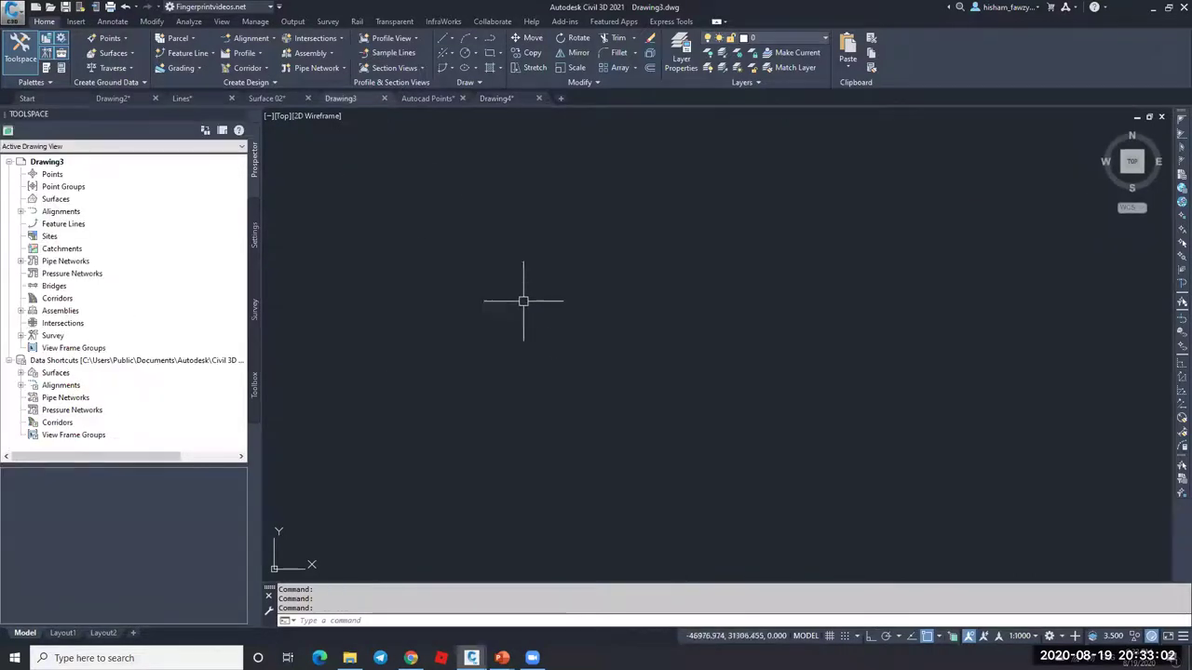
{"action": "left_click", "coordinate": [266, 97]}
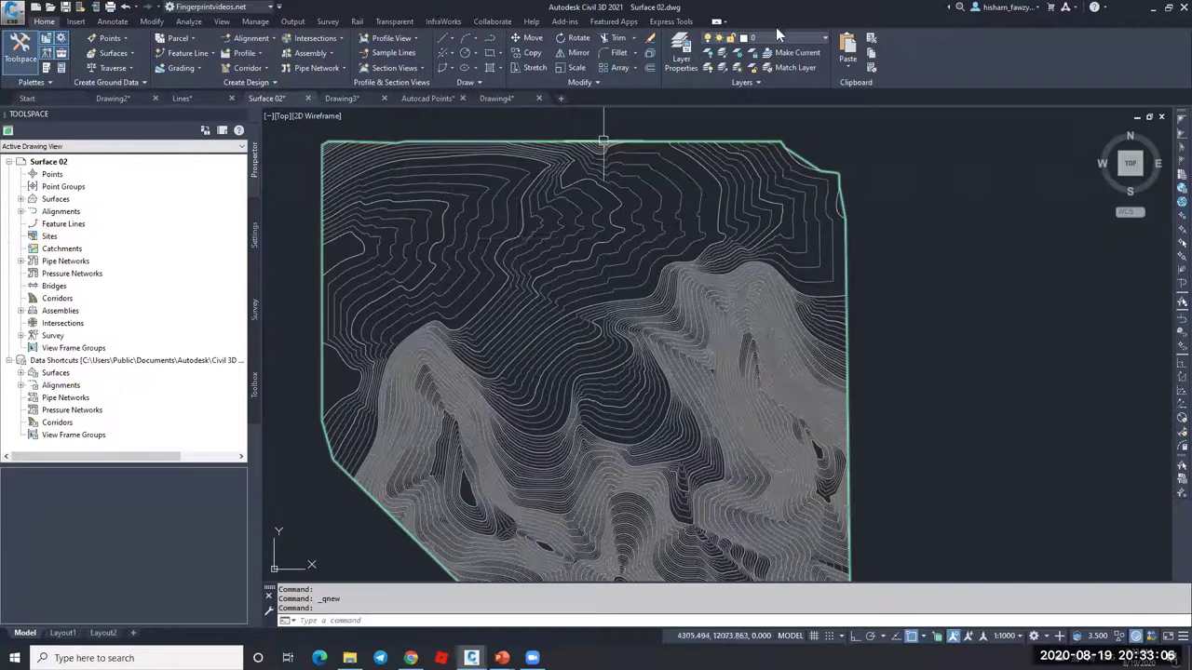
{"action": "left_click", "coordinate": [496, 98]}
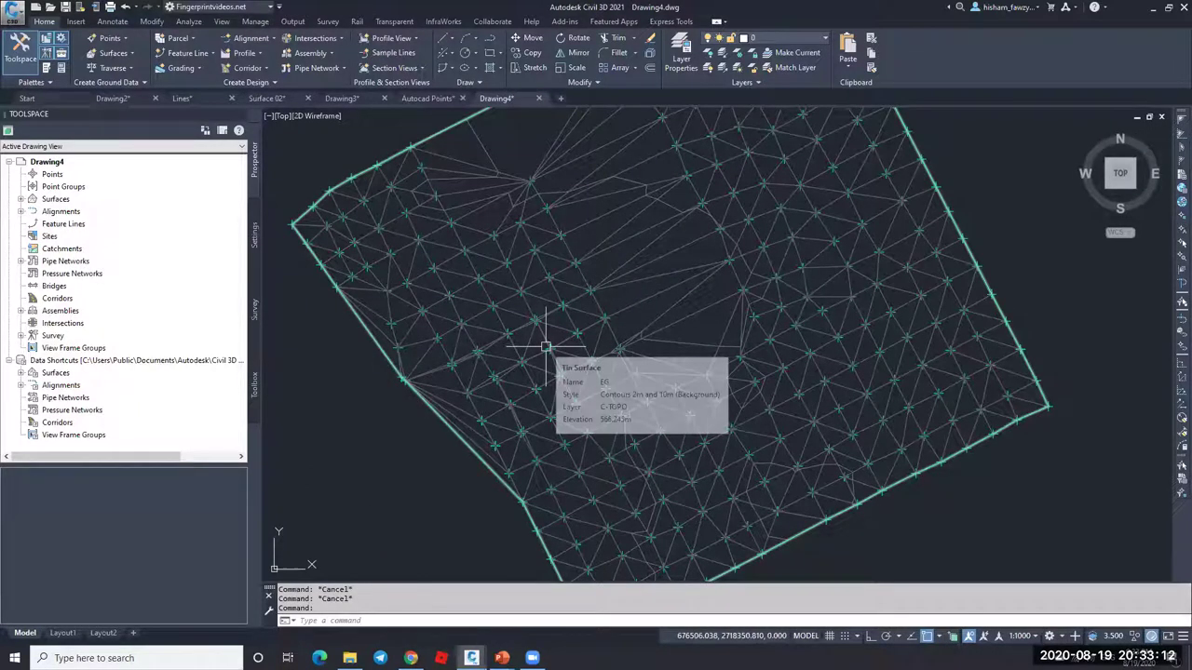
{"action": "left_click", "coordinate": [293, 97]}
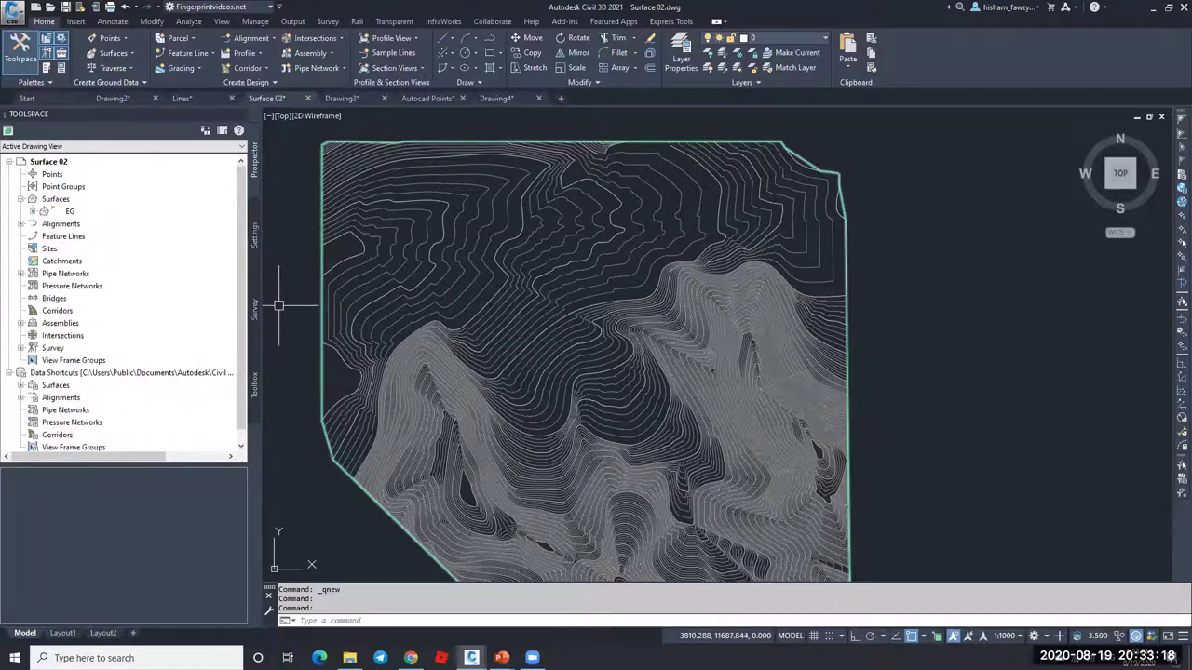
{"action": "left_click", "coordinate": [470, 288]}
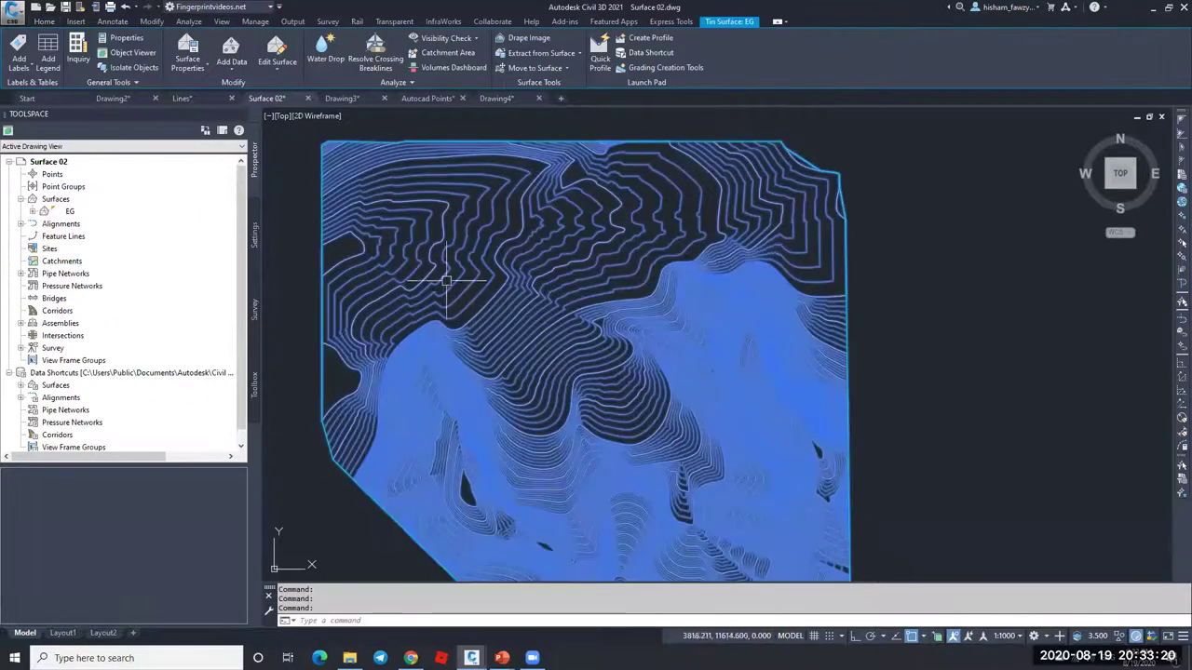
Step: Open EG Surface Properties on Statistics, expand General and note its 19936 points
{"action": "left_click", "coordinate": [187, 47]}
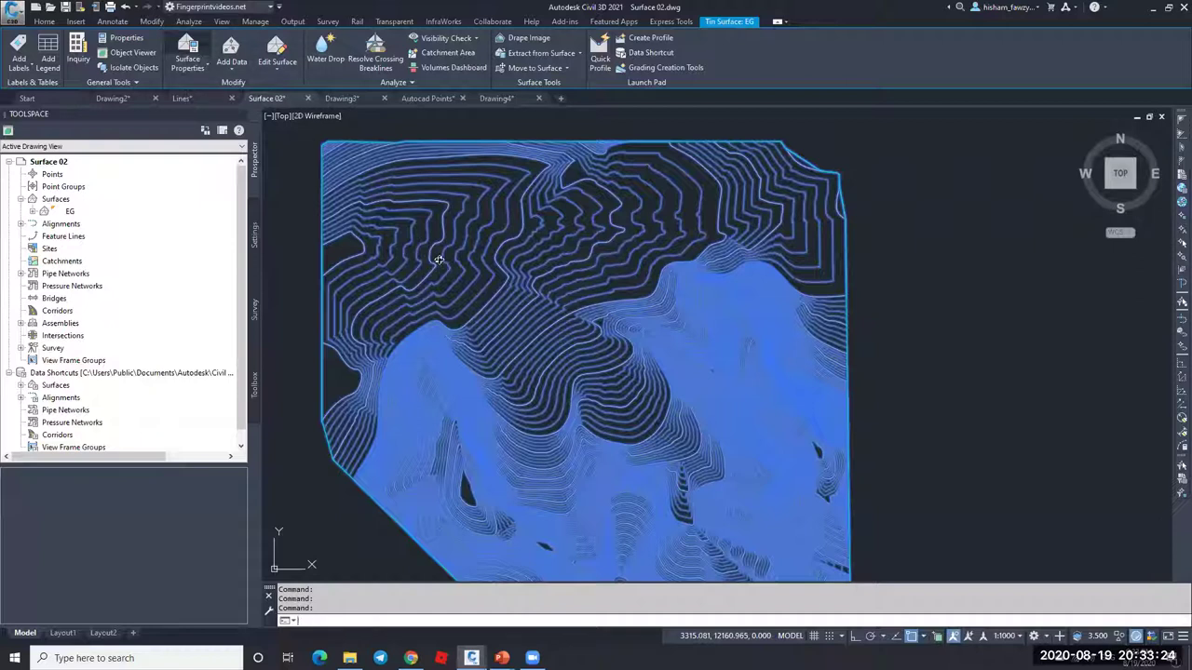
{"action": "left_click", "coordinate": [599, 170]}
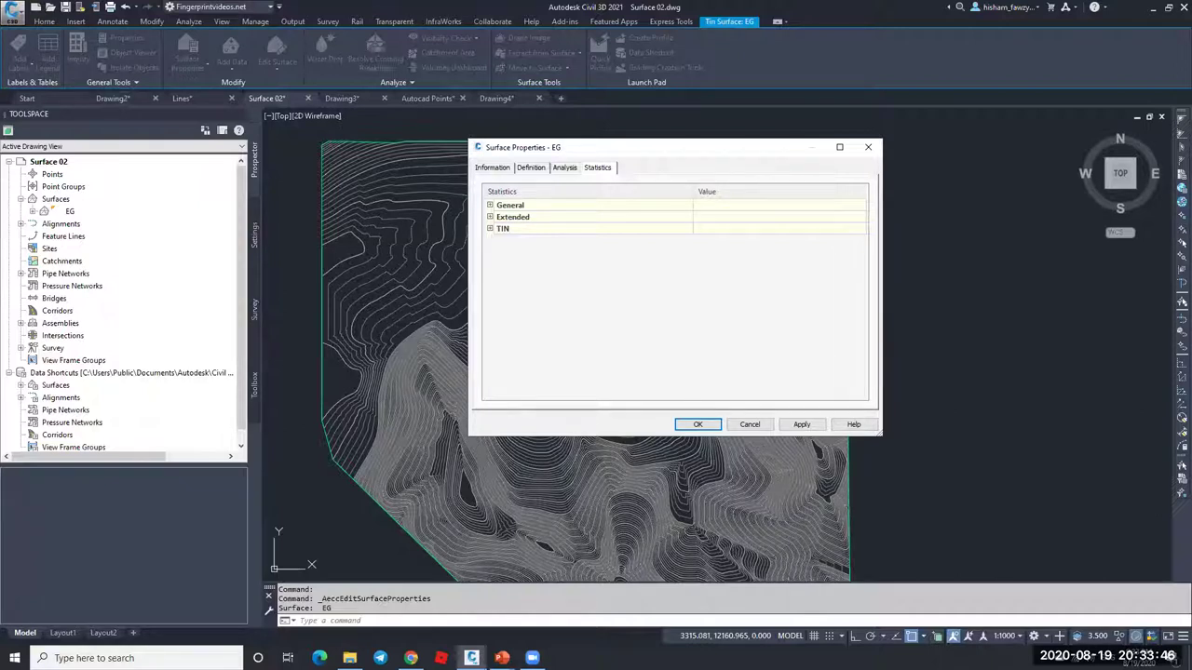
{"action": "left_click", "coordinate": [490, 205]}
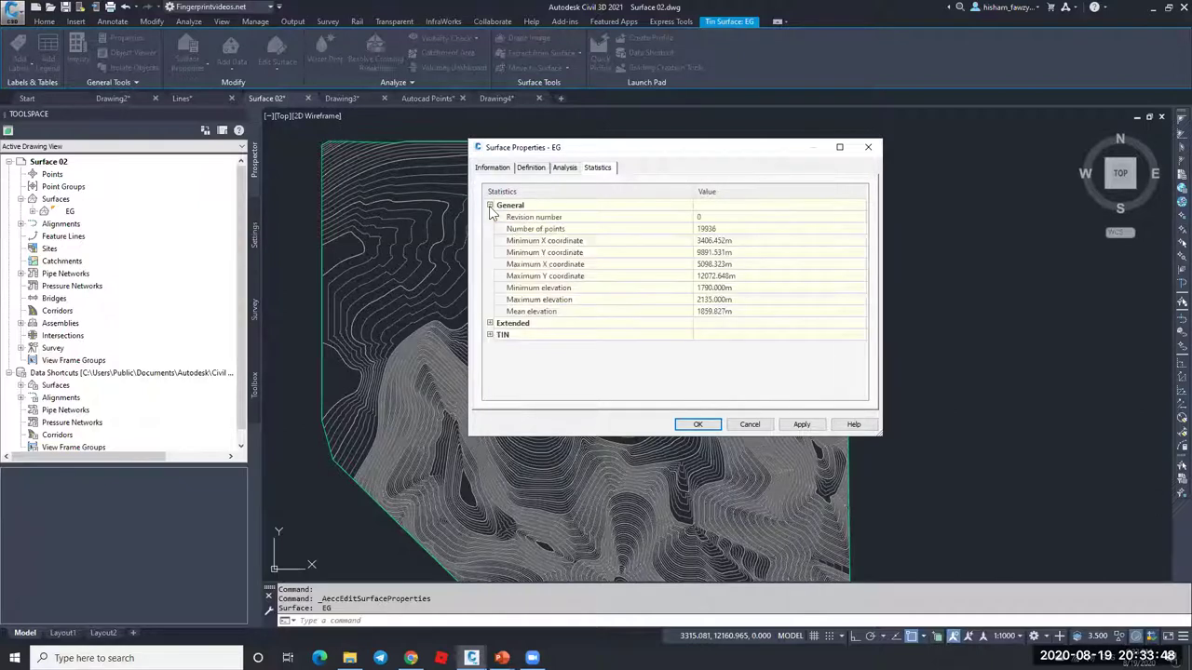
{"action": "left_click", "coordinate": [582, 229]}
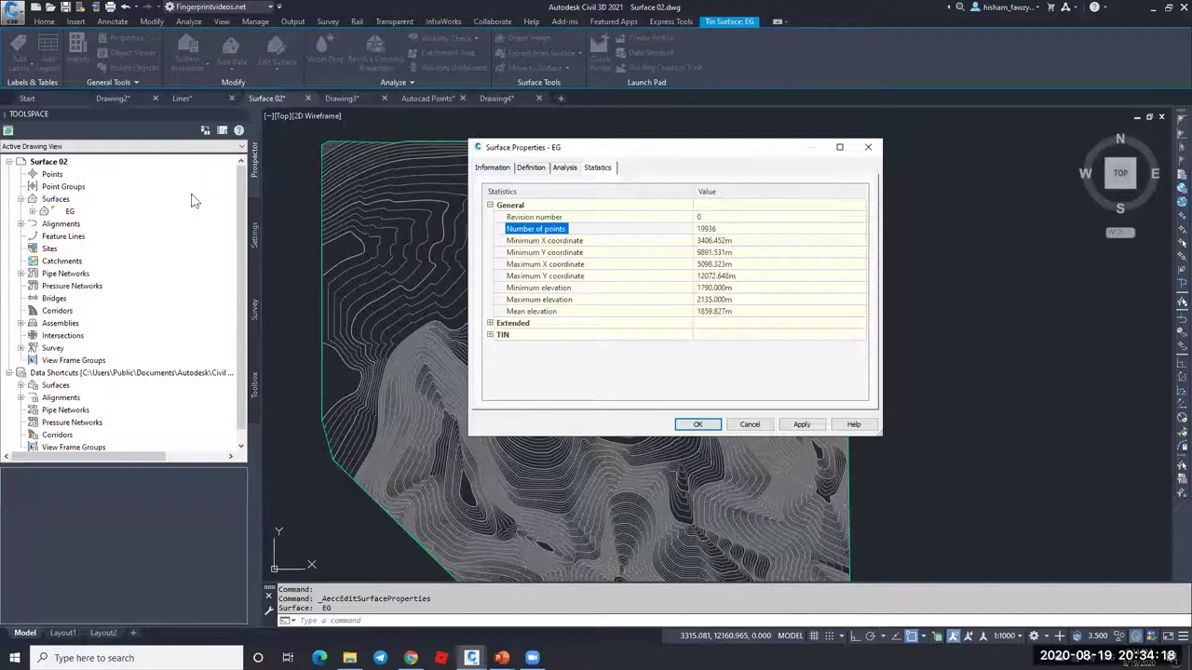
Step: Review the min/max coordinates, the 1790–2135 m elevation range and the 1859.827 m mean
{"action": "left_click", "coordinate": [604, 243]}
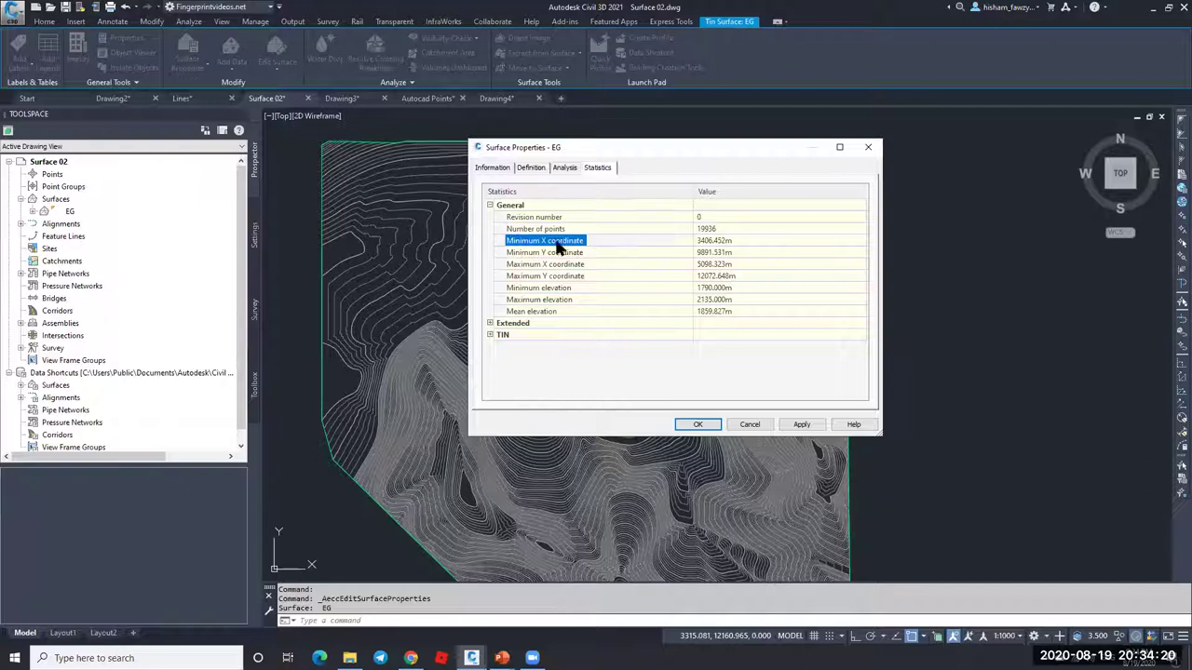
{"action": "left_click", "coordinate": [602, 255]}
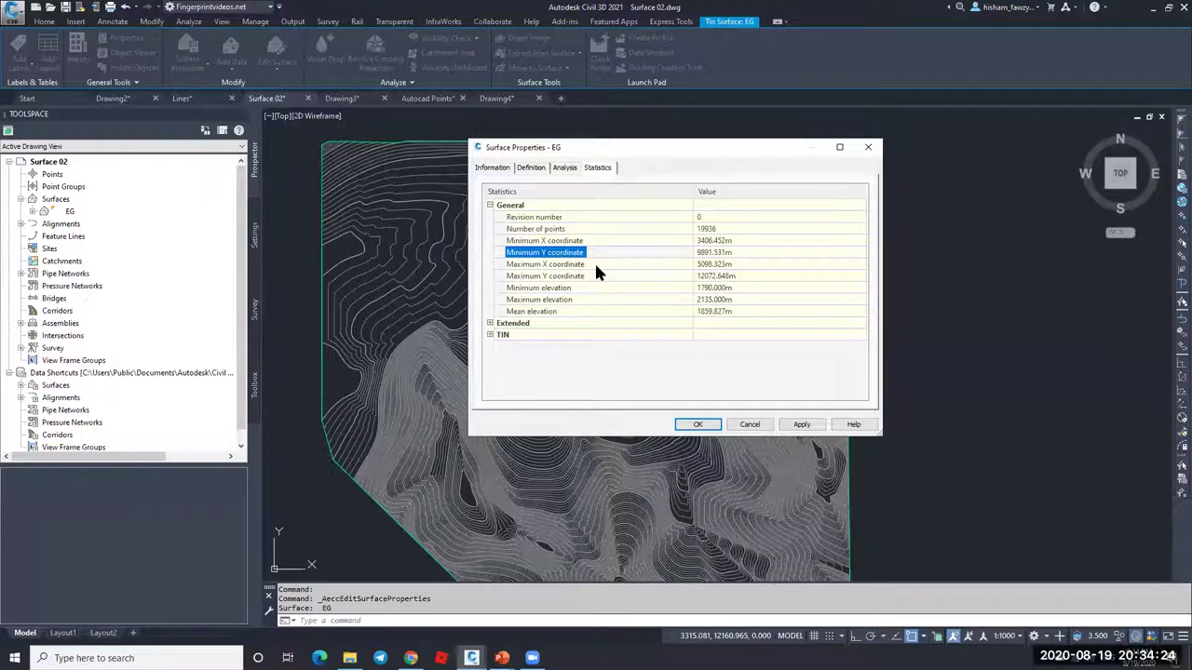
{"action": "left_click", "coordinate": [594, 263]}
{"action": "left_click", "coordinate": [595, 275]}
{"action": "left_click", "coordinate": [596, 288]}
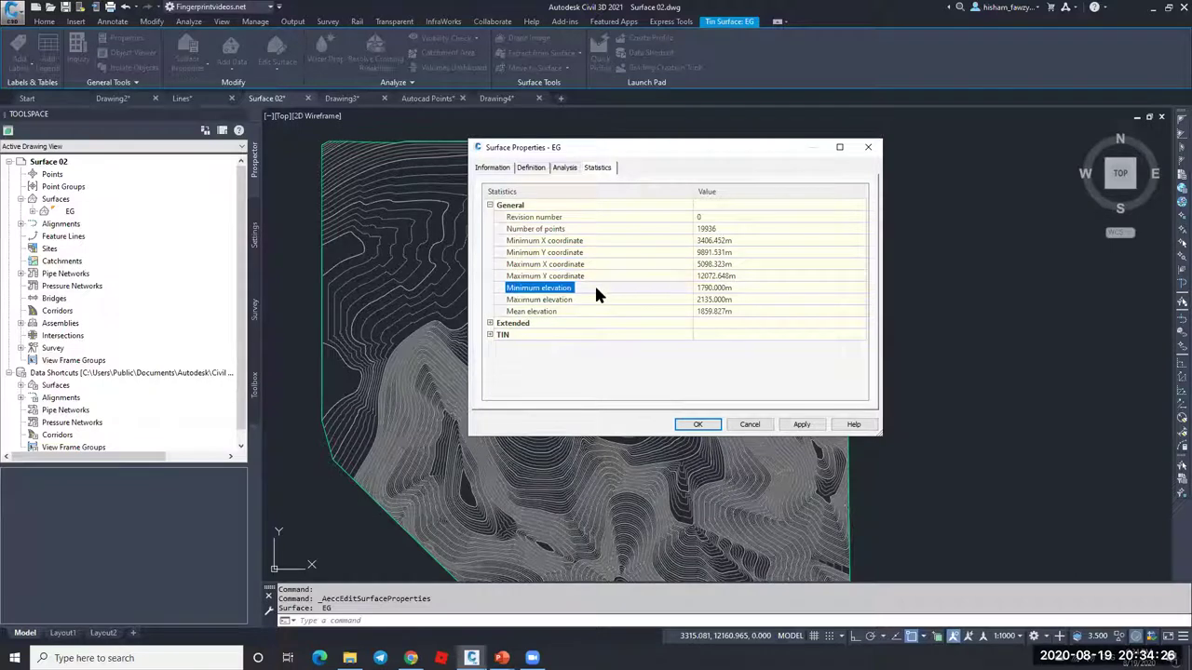
{"action": "left_click", "coordinate": [584, 299]}
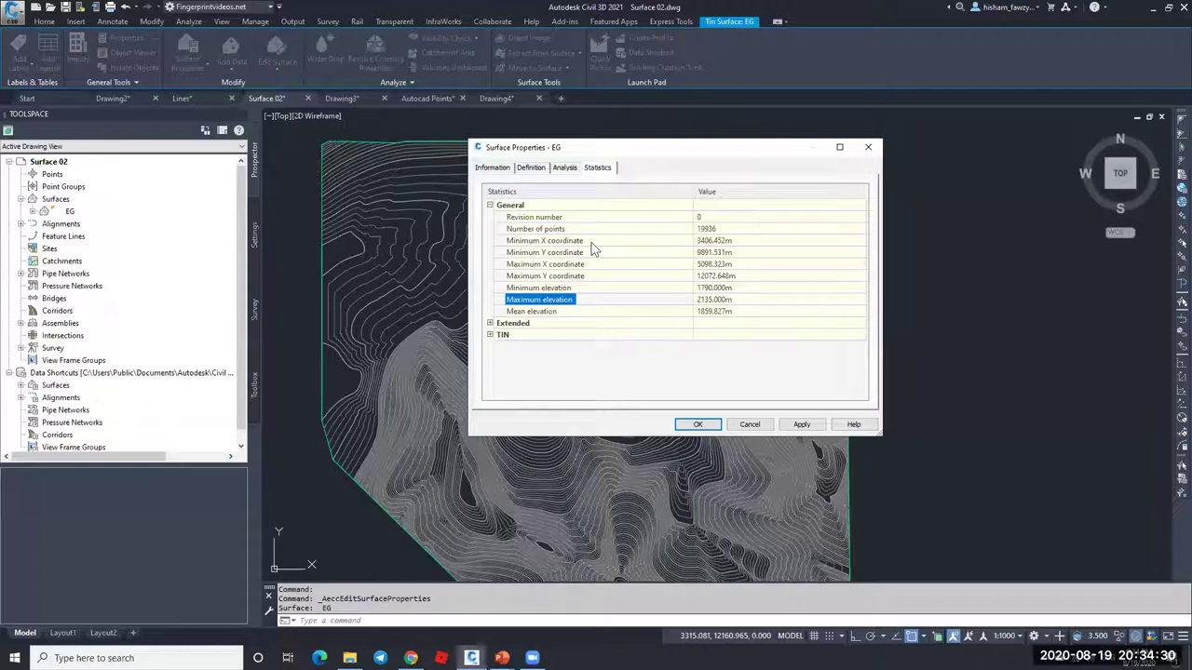
{"action": "left_click", "coordinate": [604, 289]}
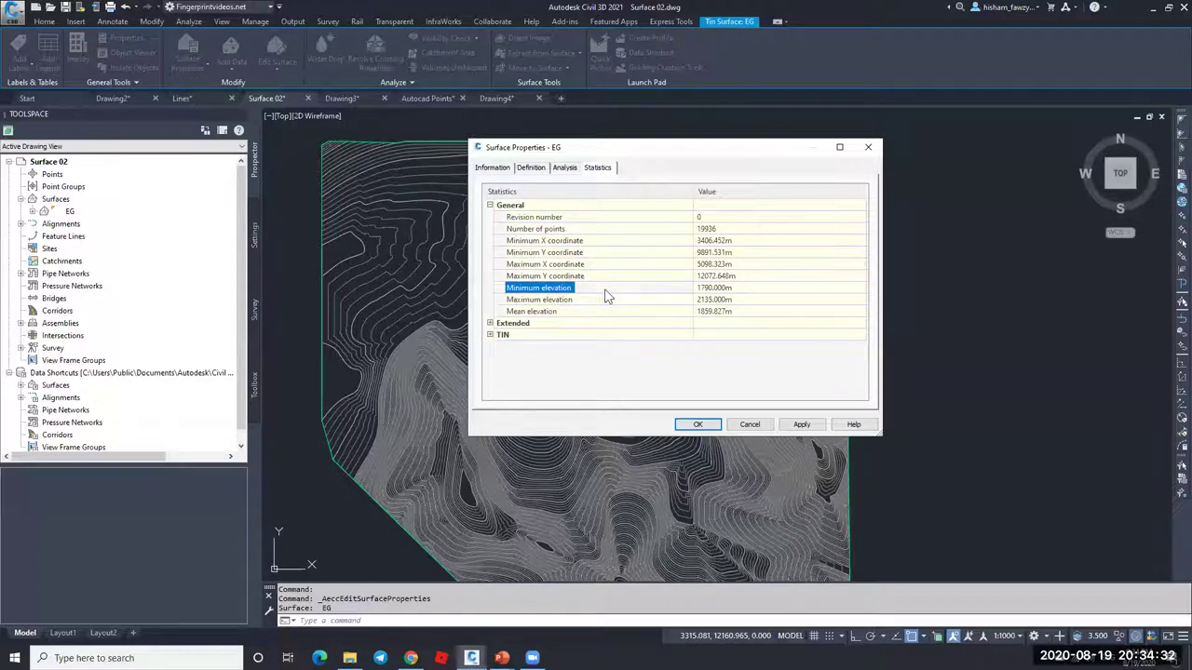
{"action": "left_click", "coordinate": [607, 301]}
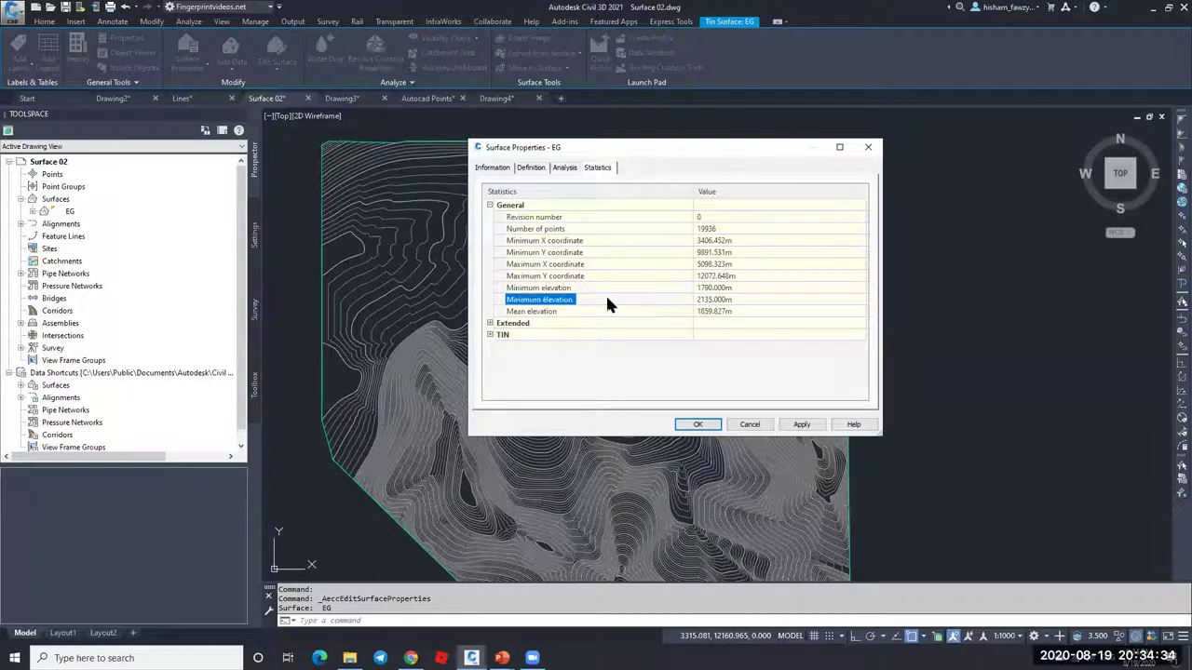
{"action": "left_click", "coordinate": [604, 313]}
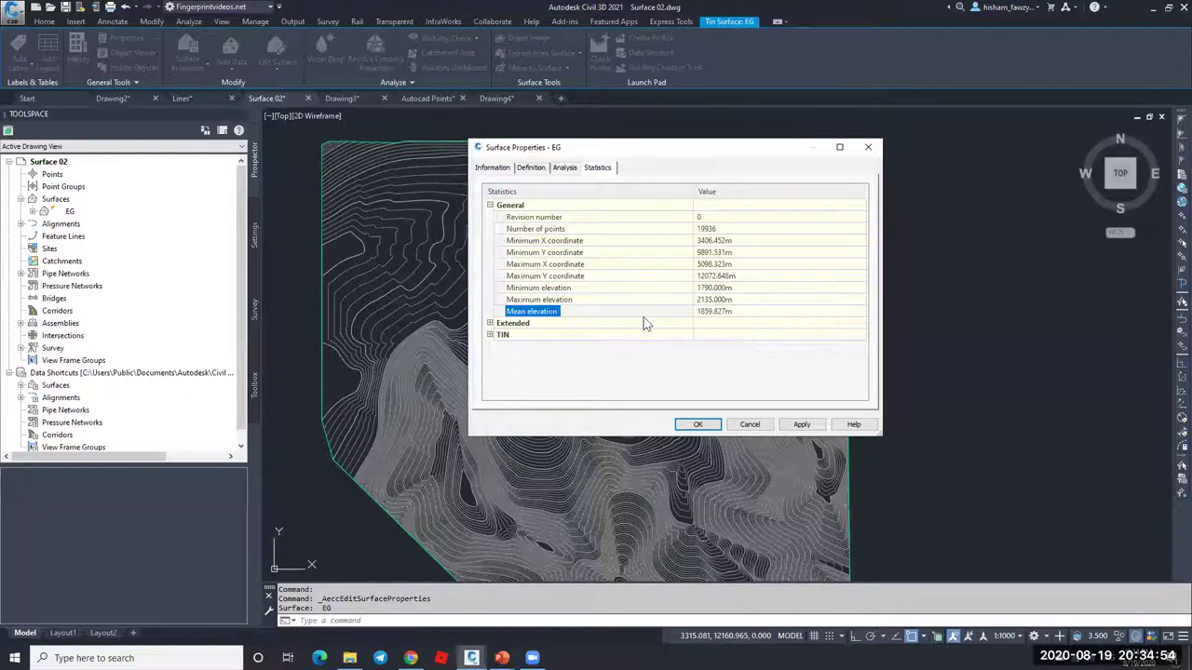
{"action": "left_click", "coordinate": [746, 313]}
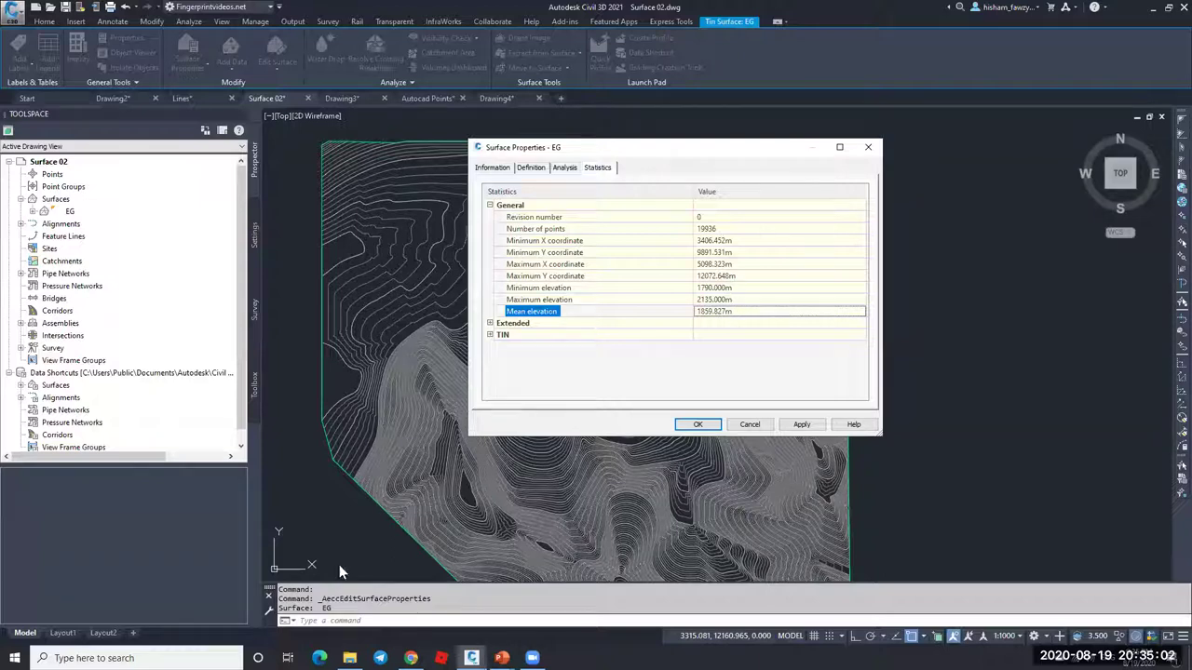
{"action": "key", "text": "super"}
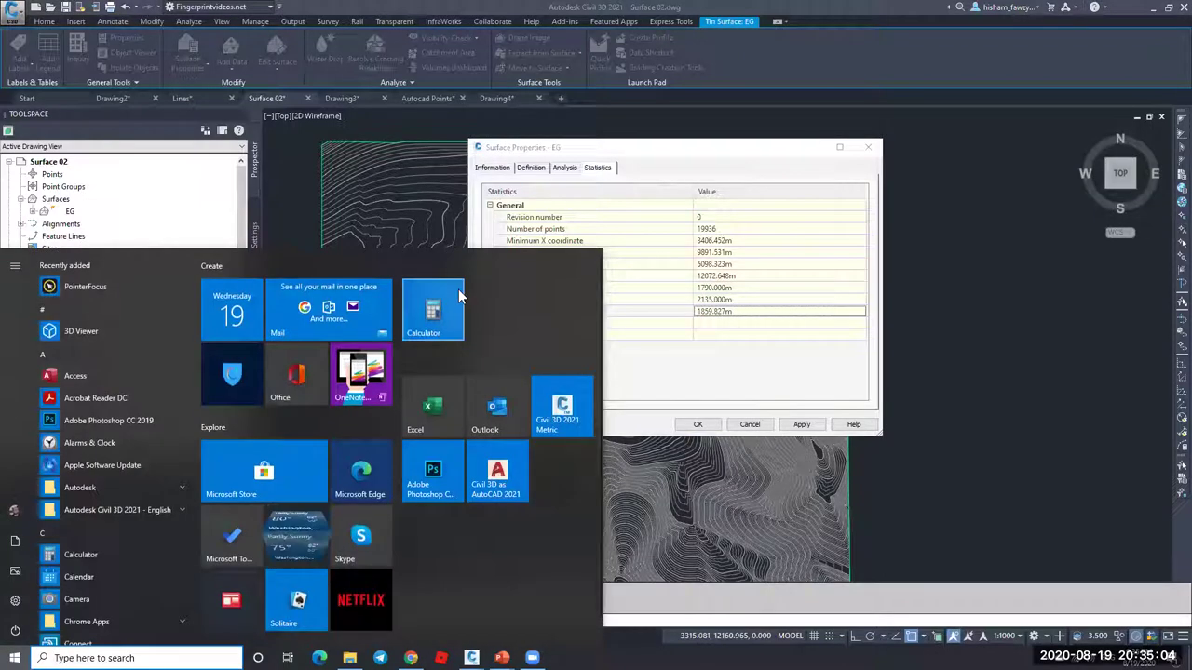
{"action": "left_click", "coordinate": [556, 400]}
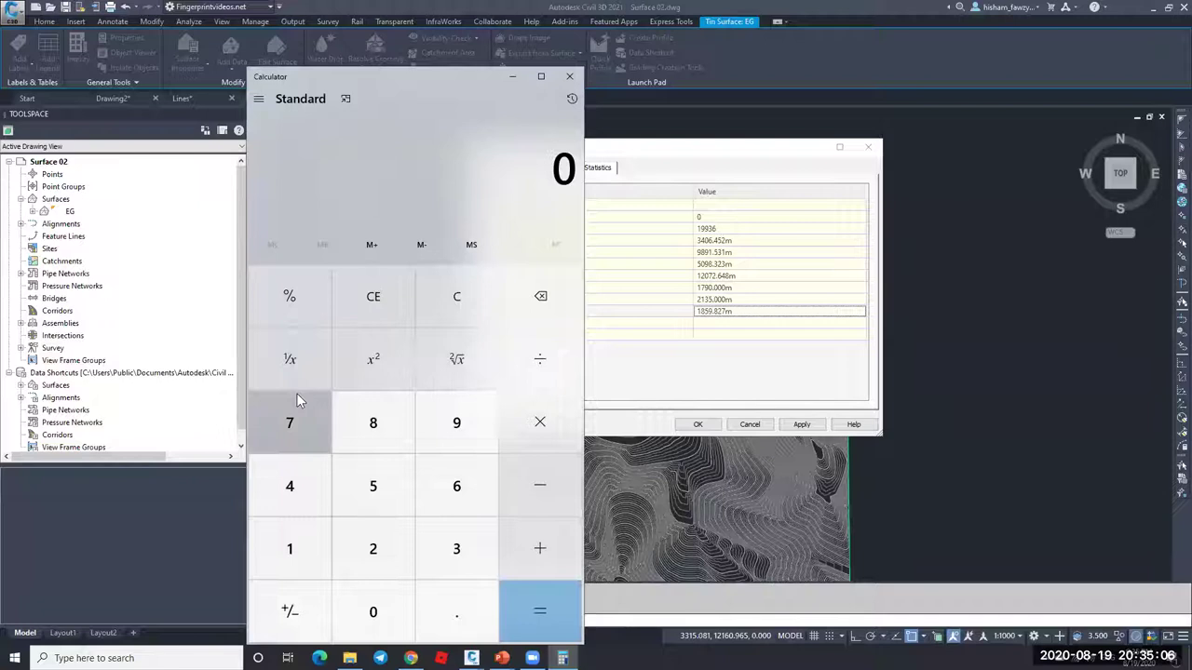
{"action": "type", "text": "1790"}
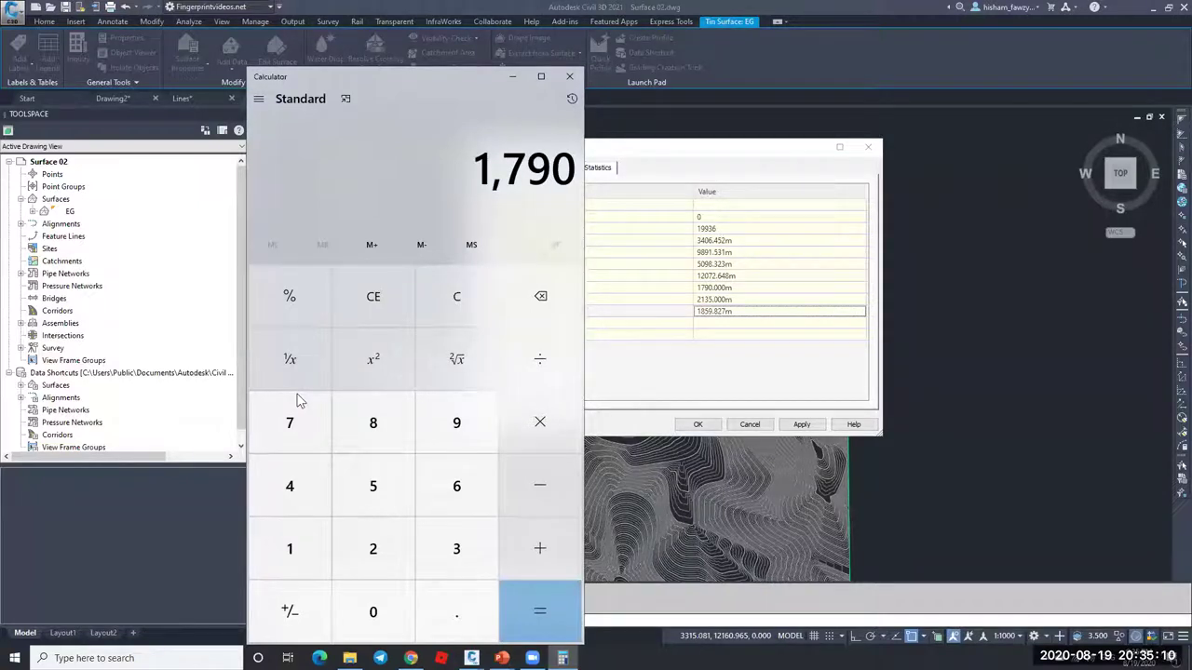
{"action": "type", "text": "+2135"}
{"action": "key", "text": "Return"}
{"action": "type", "text": "+2"}
{"action": "key", "text": "Return"}
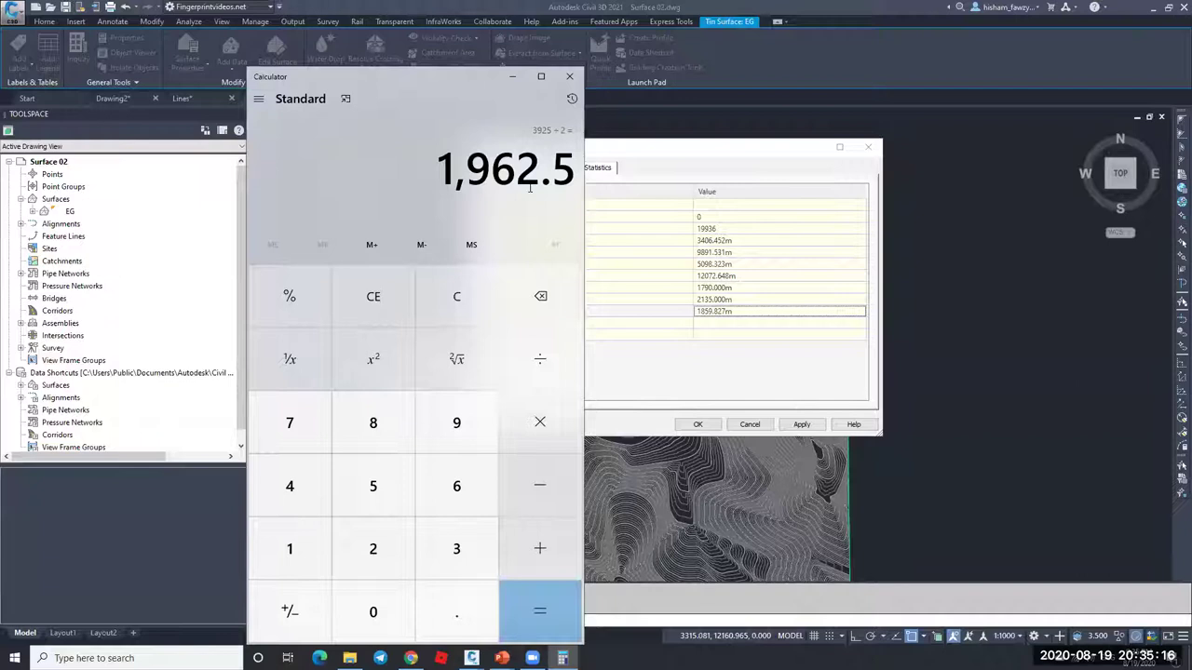
{"action": "left_click_drag", "start_coordinate": [470, 84], "coordinate": [283, 80]}
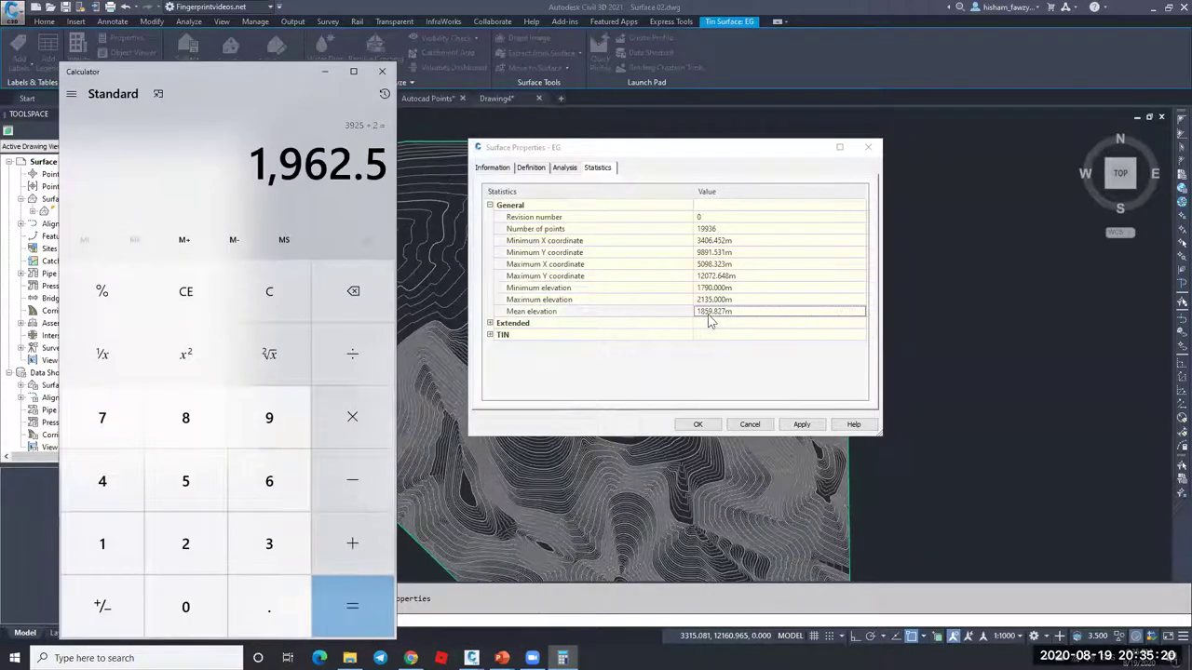
Step: Close the calculator and drag the EG statistics dialog to the right of the drawing
{"action": "left_click", "coordinate": [391, 81]}
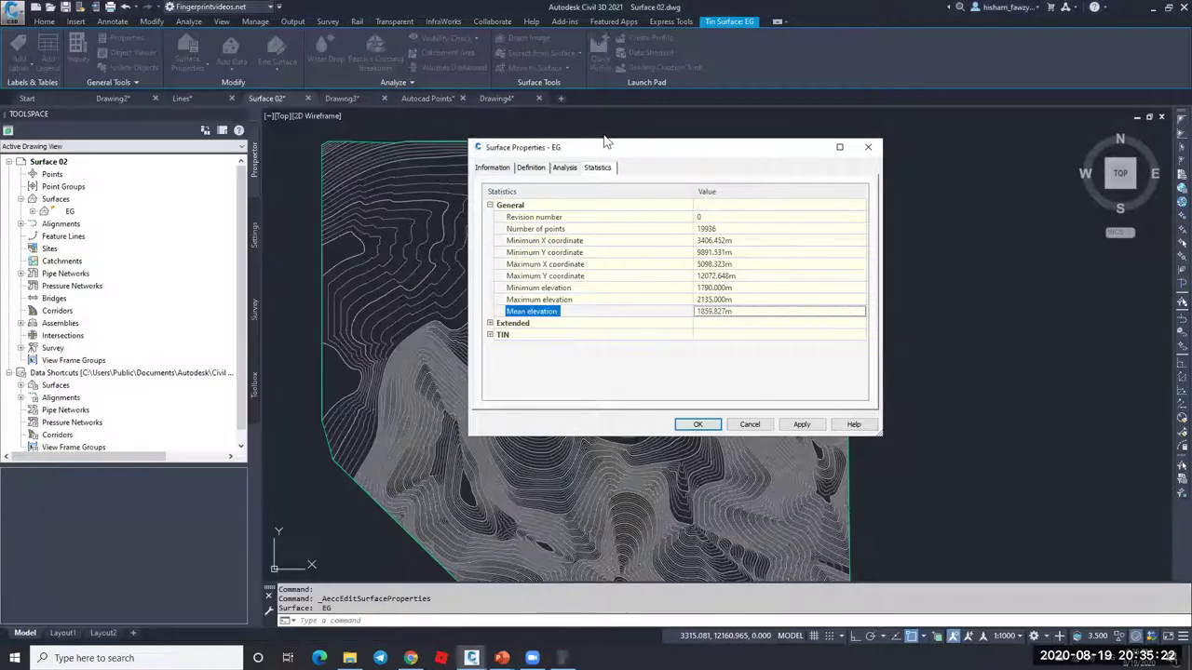
{"action": "left_click_drag", "start_coordinate": [626, 154], "coordinate": [121, 155]}
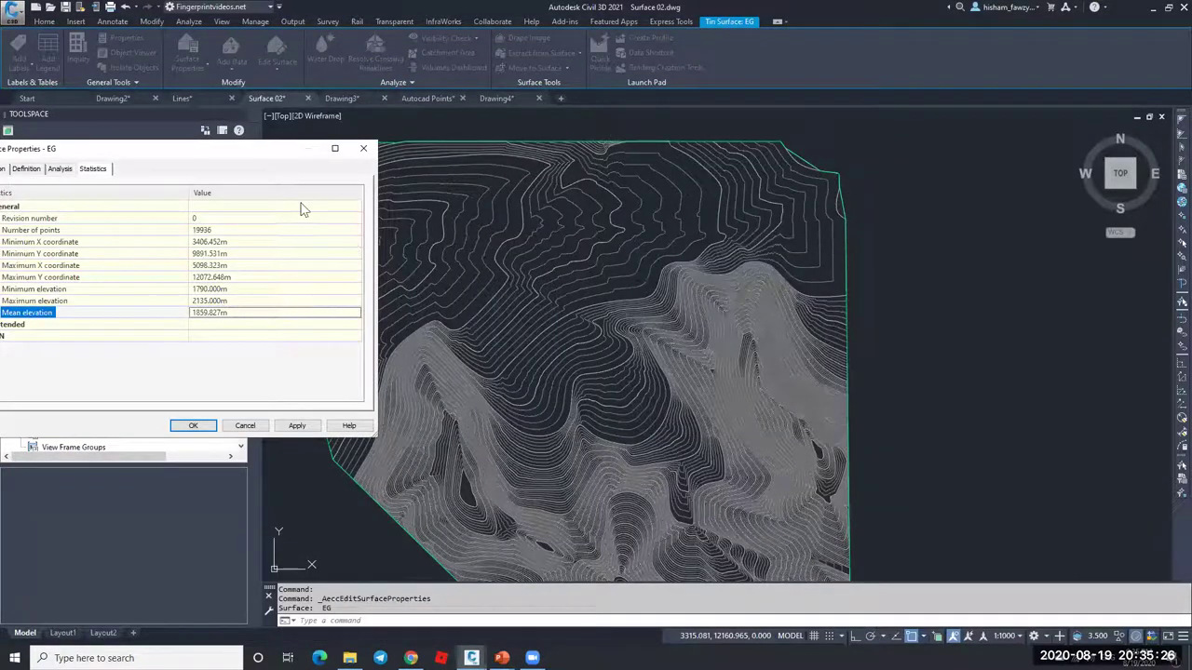
{"action": "left_click_drag", "start_coordinate": [284, 151], "coordinate": [491, 133]}
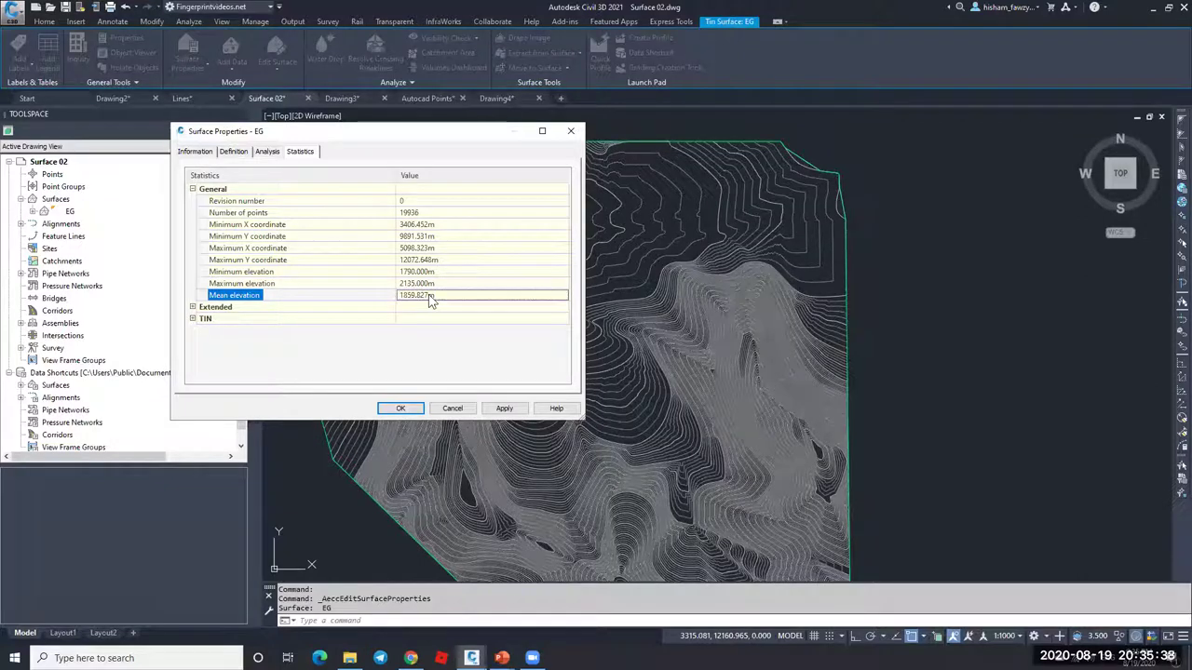
{"action": "left_click_drag", "start_coordinate": [332, 134], "coordinate": [911, 130]}
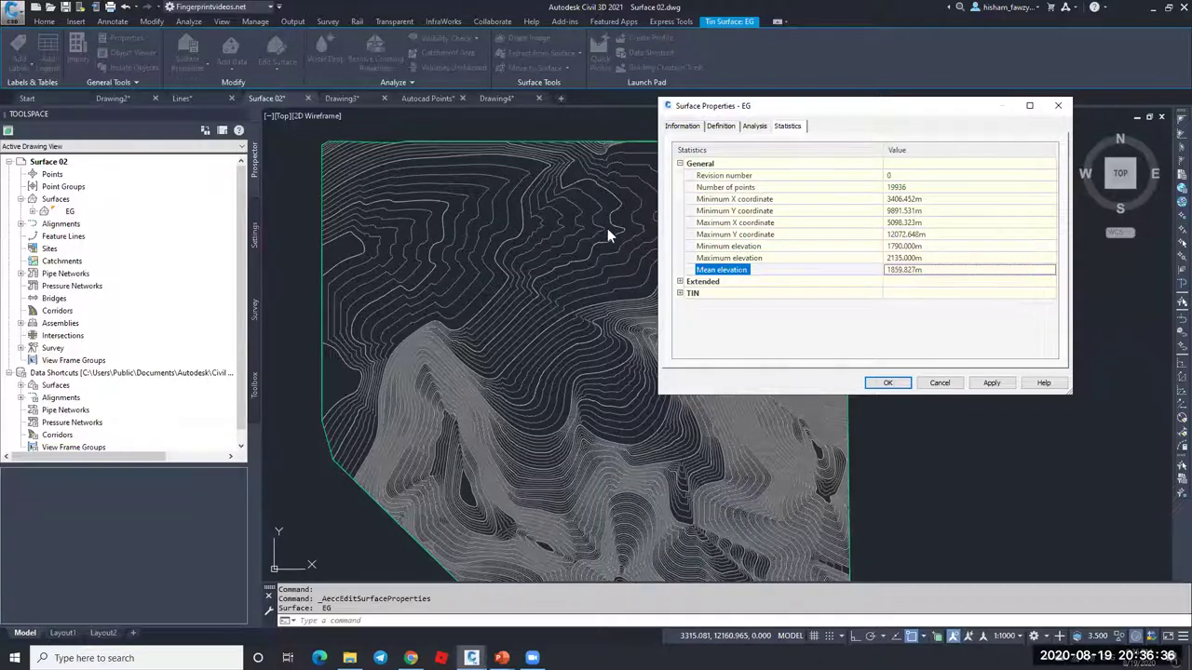
Step: Expand Extended statistics to view 2D area, then close the dialog and pan to the whole surface
{"action": "left_click", "coordinate": [679, 162]}
{"action": "left_click", "coordinate": [680, 176]}
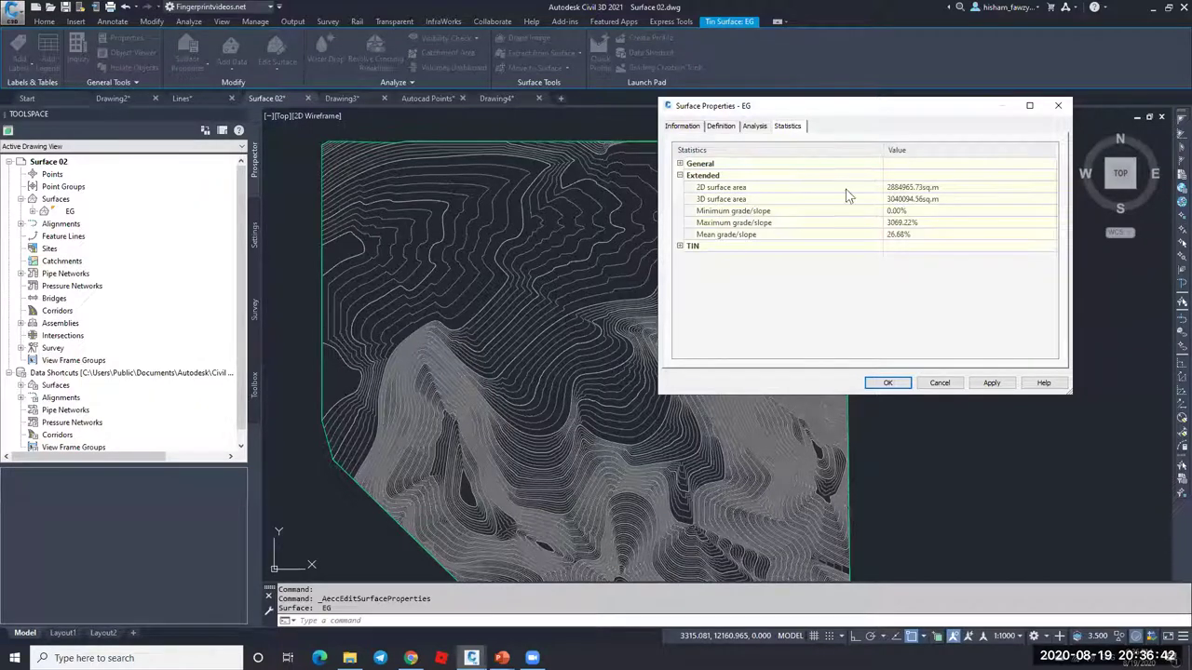
{"action": "left_click", "coordinate": [722, 190]}
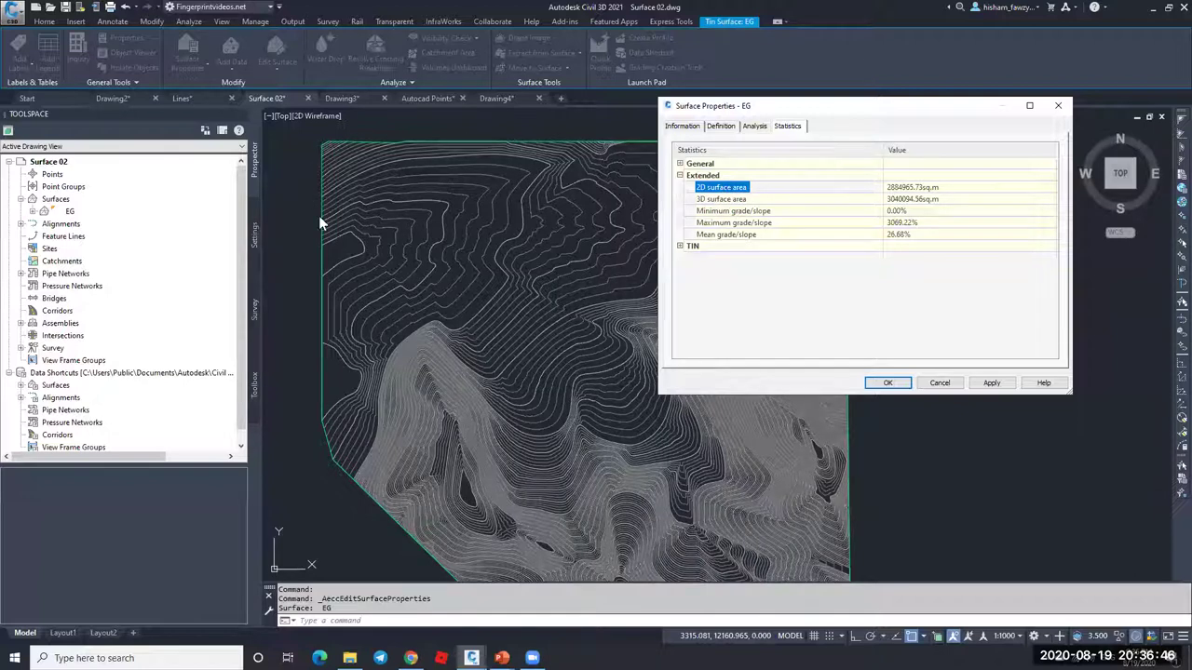
{"action": "left_click", "coordinate": [939, 382]}
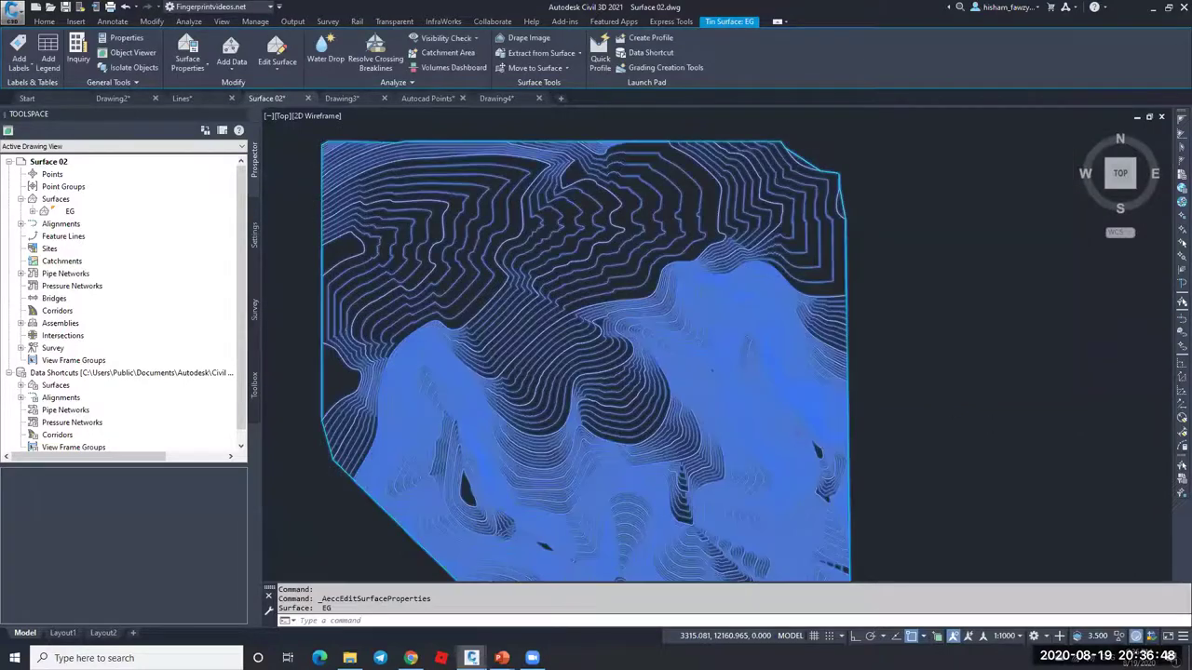
{"action": "scroll", "coordinate": [853, 319], "scroll_direction": "down", "scroll_amount": 2}
{"action": "mouse_move", "coordinate": [853, 319]}
{"action": "middle_mouse_down"}
{"action": "mouse_move", "coordinate": [755, 242]}
{"action": "mouse_move", "coordinate": [691, 244]}
{"action": "middle_mouse_up"}
{"action": "key", "text": "Escape"}
Step: Reopen EG properties and review Extended stats: 2D 2884965.73 sq.m, 3D 3040094.56 sq.m
{"action": "left_click", "coordinate": [691, 244]}
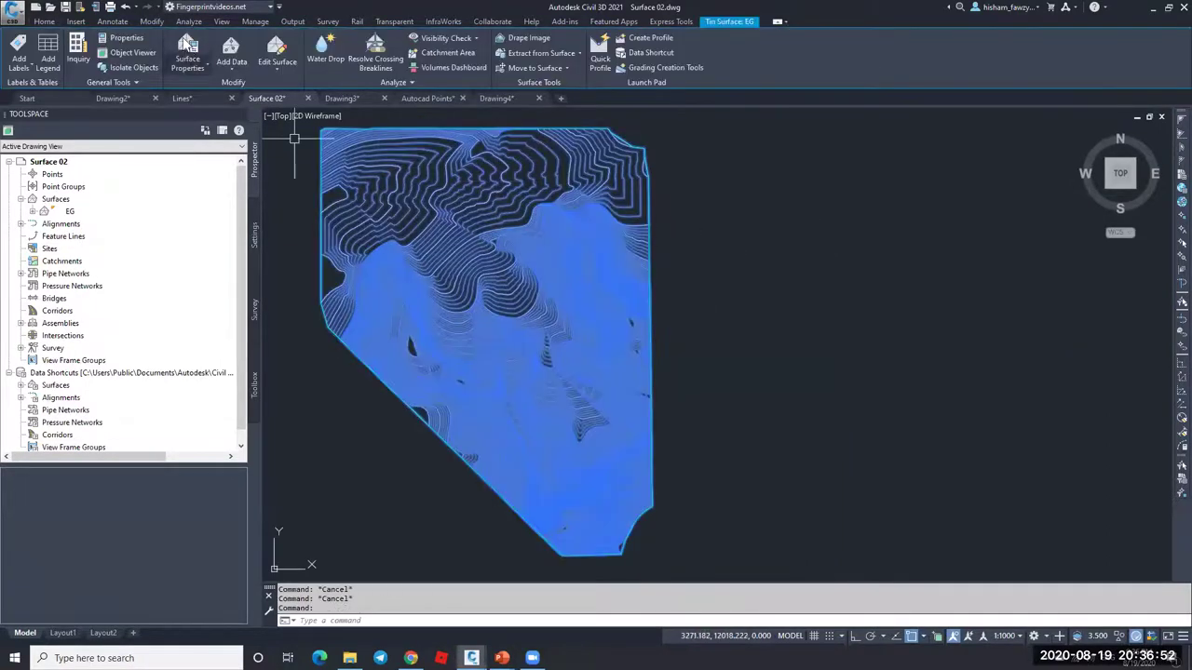
{"action": "key", "text": "Escape"}
{"action": "key", "text": "Return"}
{"action": "left_click", "coordinate": [680, 176]}
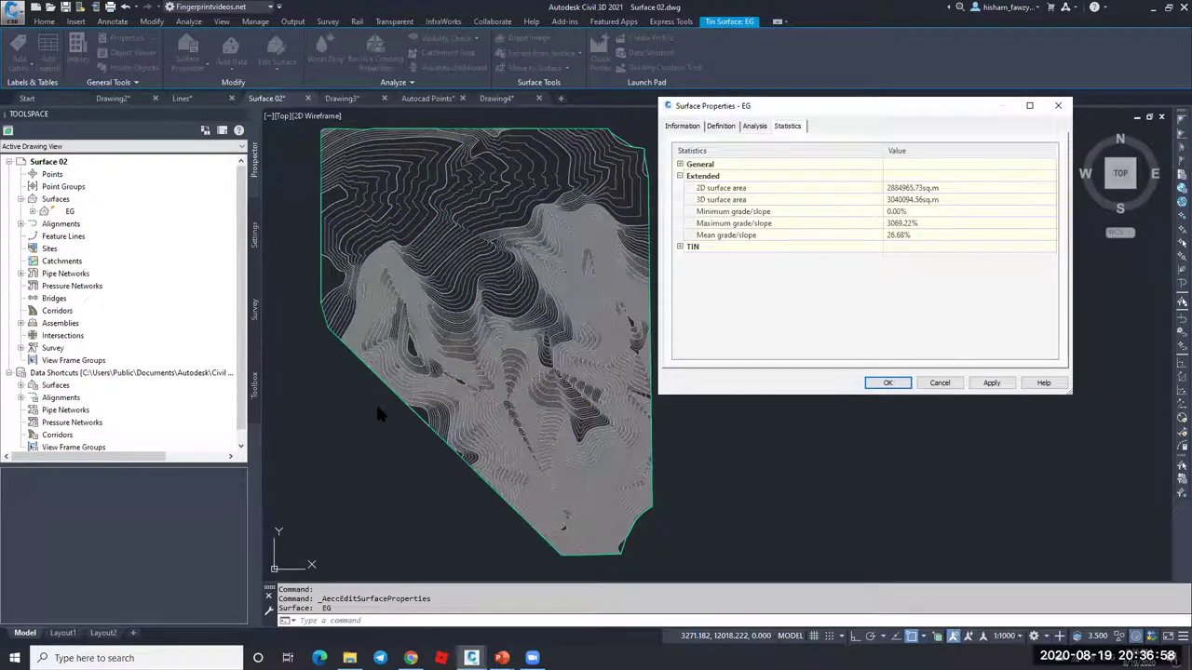
{"action": "left_click", "coordinate": [954, 190]}
{"action": "left_click", "coordinate": [803, 200]}
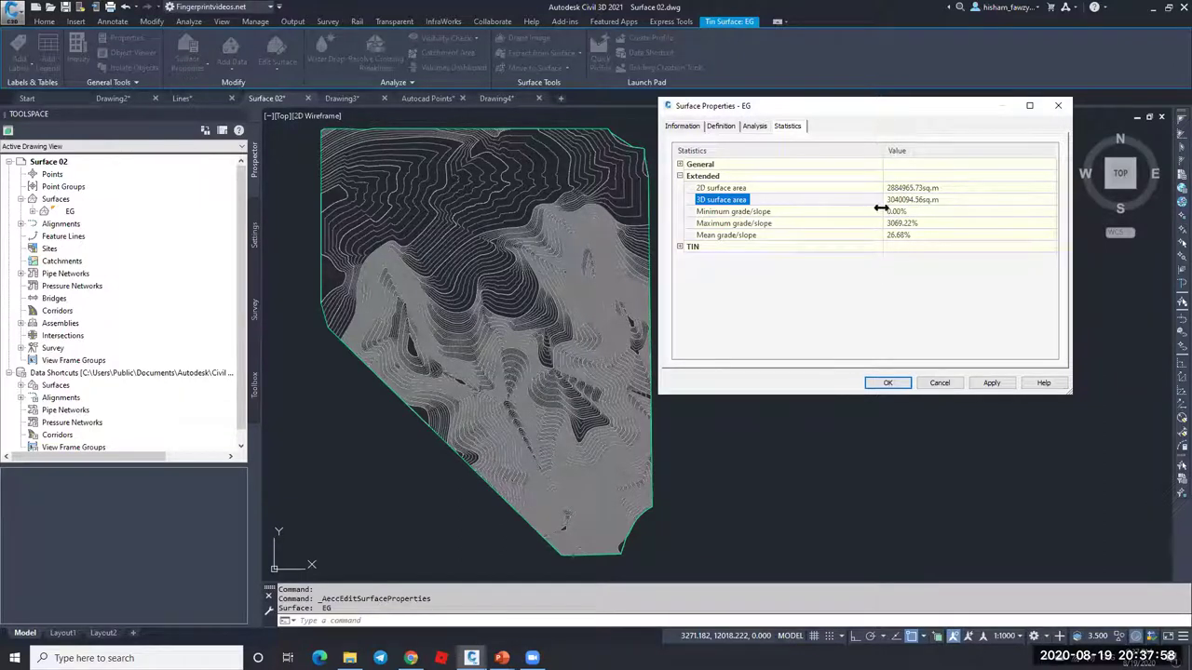
{"action": "left_click", "coordinate": [790, 213]}
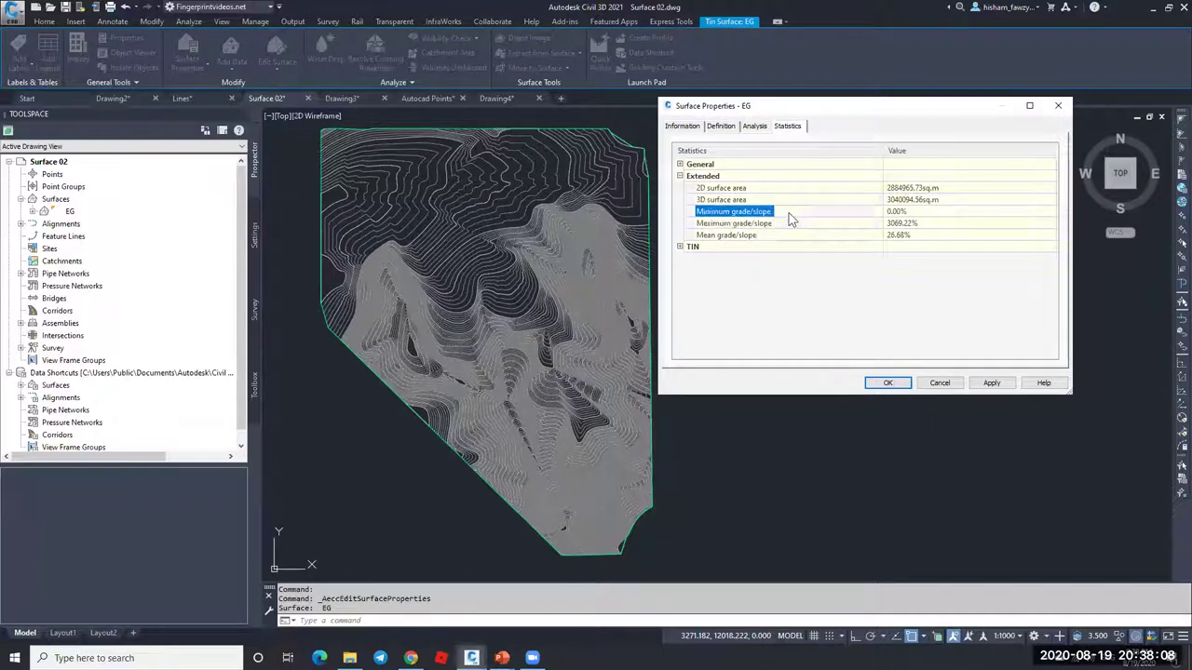
Step: Review TIN statistics: triangle area and lengths, with 348.576 m maximum triangle length
{"action": "left_click", "coordinate": [680, 176]}
{"action": "left_click", "coordinate": [680, 187]}
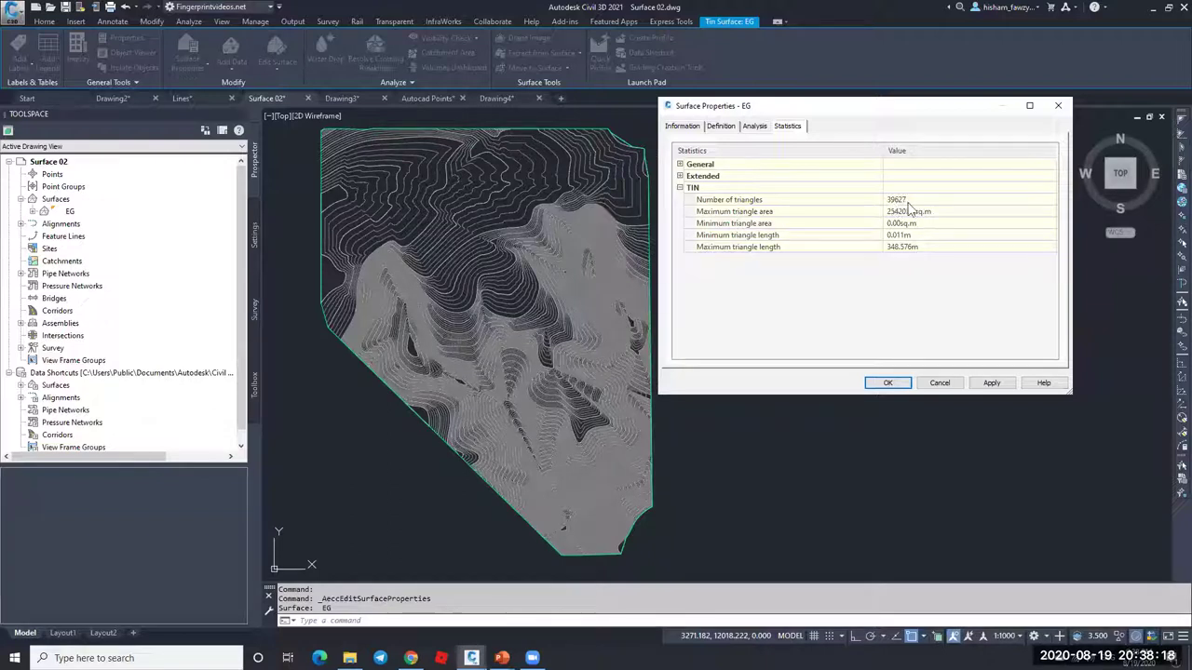
{"action": "left_click", "coordinate": [811, 214]}
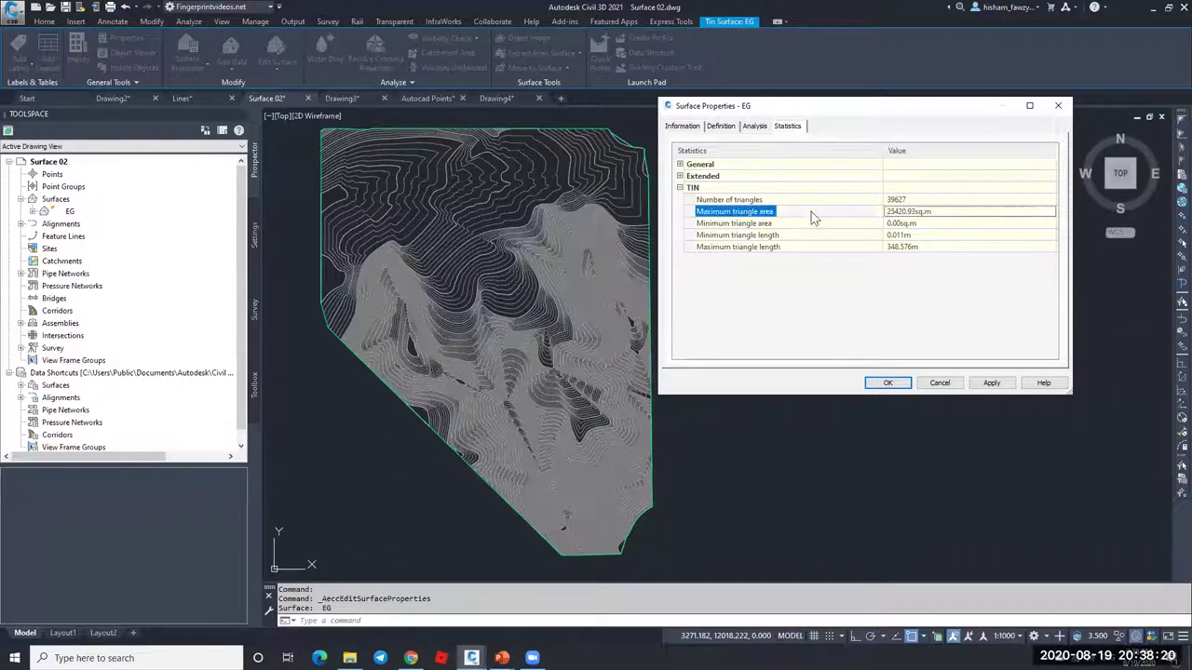
{"action": "left_click", "coordinate": [821, 238]}
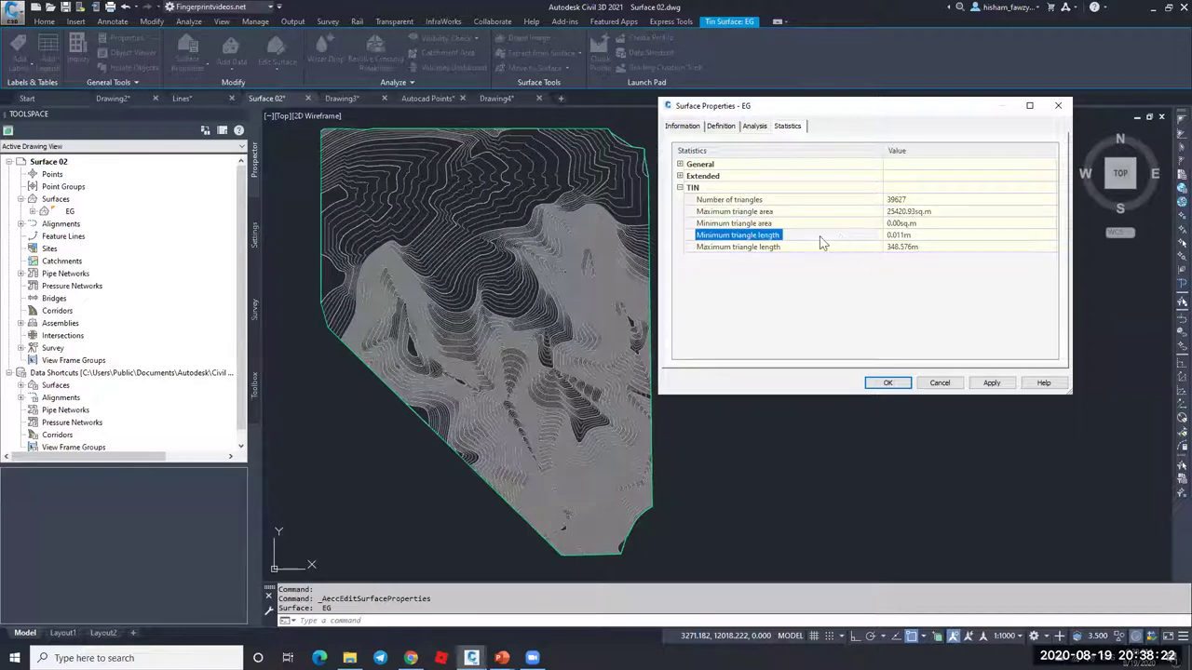
{"action": "left_click", "coordinate": [797, 249]}
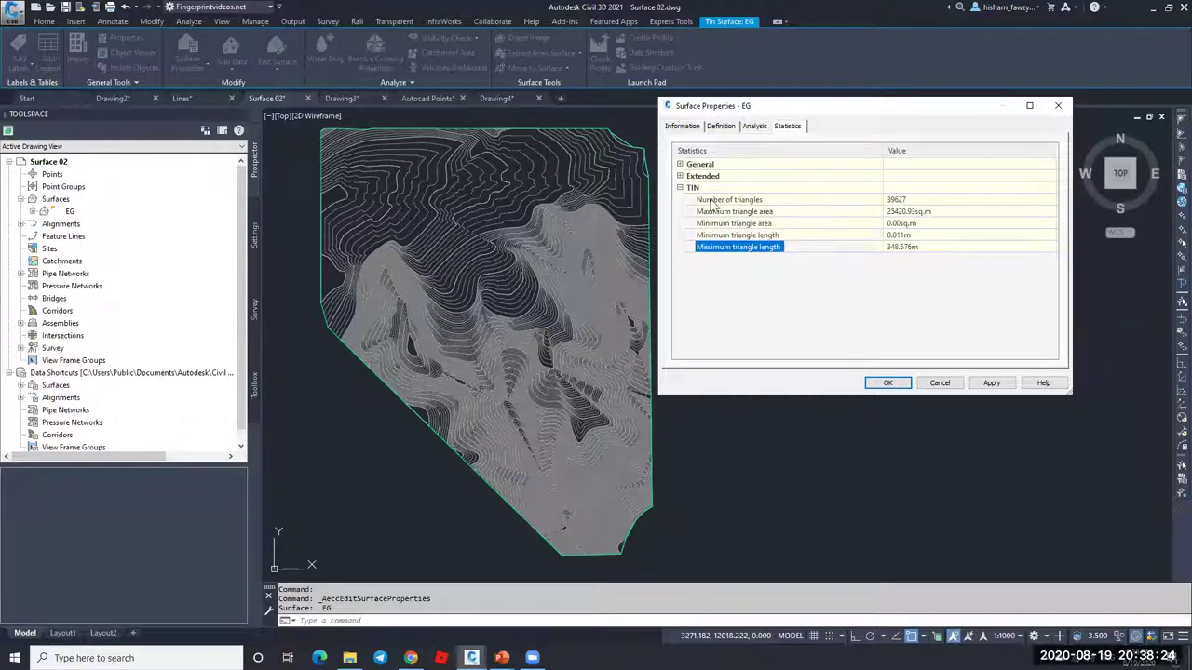
{"action": "left_click", "coordinate": [680, 188]}
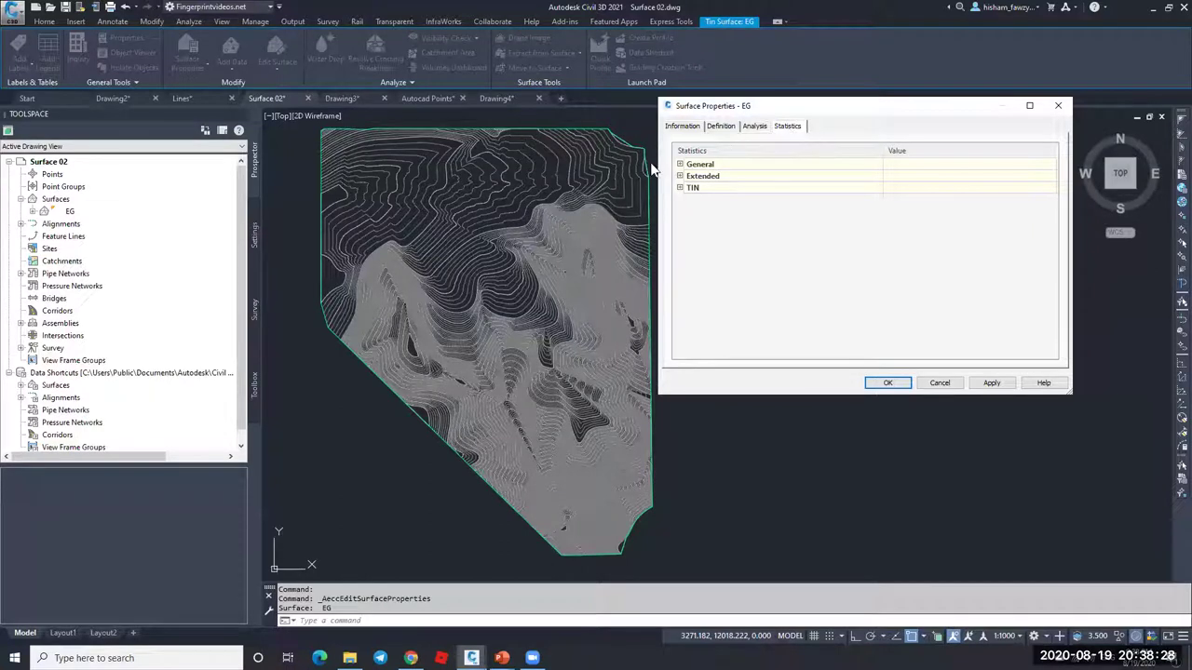
Step: Recheck the 2D area and the mean elevation, then collapse the Extended and General groups
{"action": "left_click", "coordinate": [681, 176]}
{"action": "left_click", "coordinate": [826, 189]}
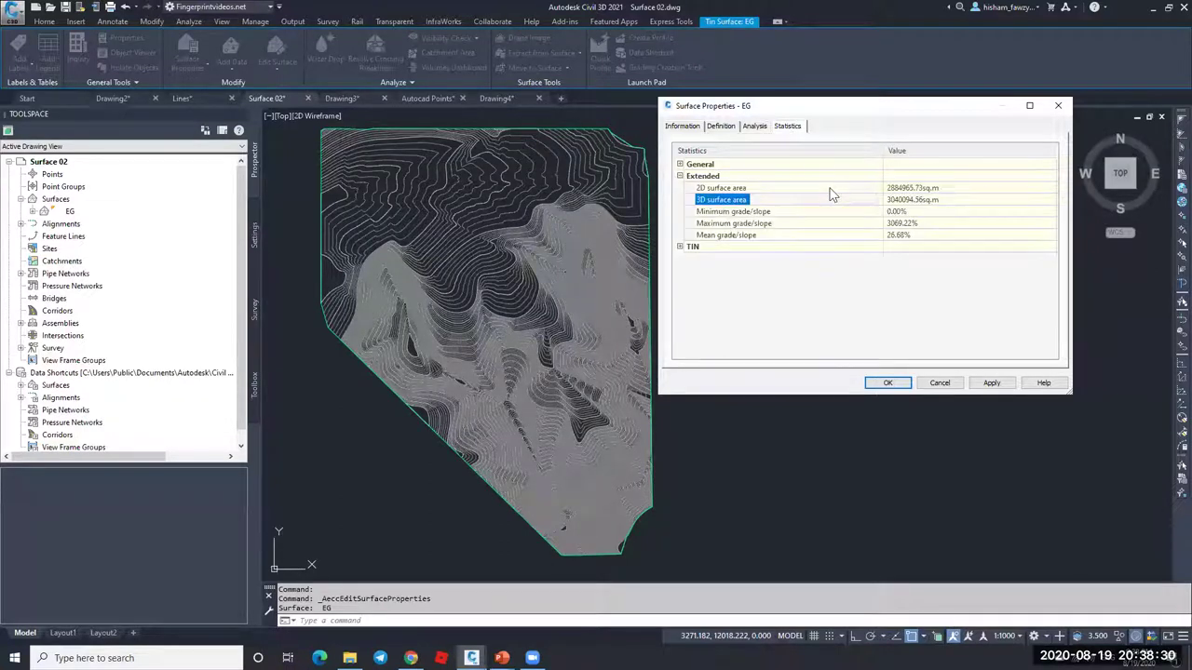
{"action": "left_click", "coordinate": [679, 176]}
{"action": "left_click", "coordinate": [680, 164]}
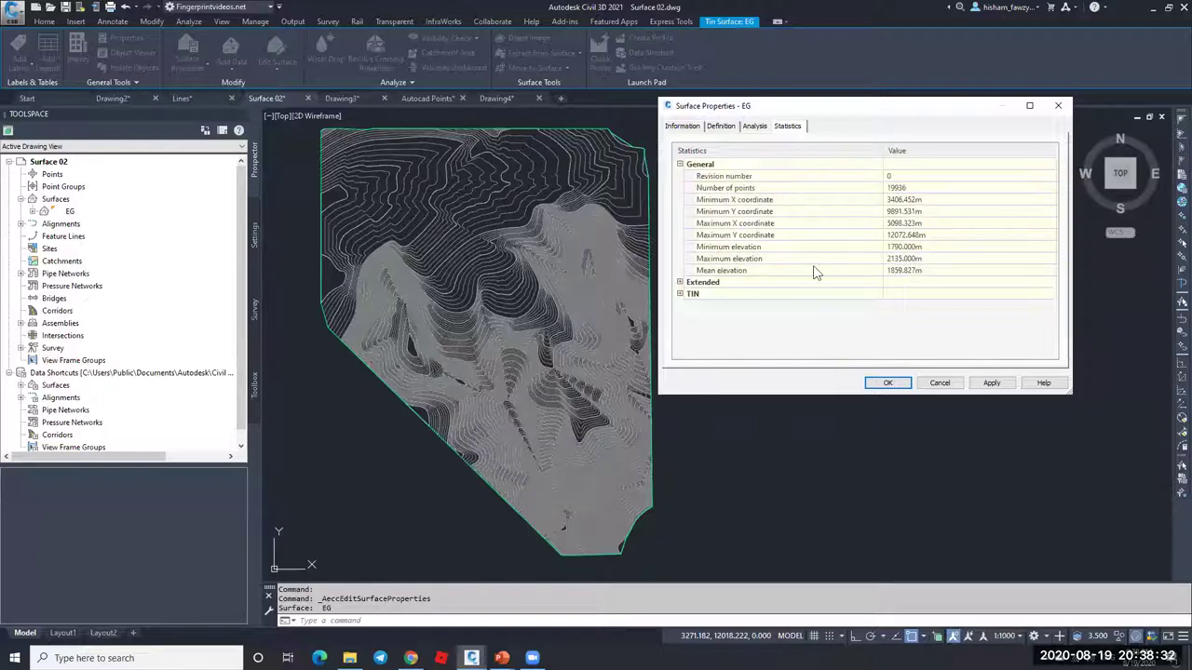
{"action": "left_click", "coordinate": [772, 271]}
{"action": "left_click", "coordinate": [680, 164]}
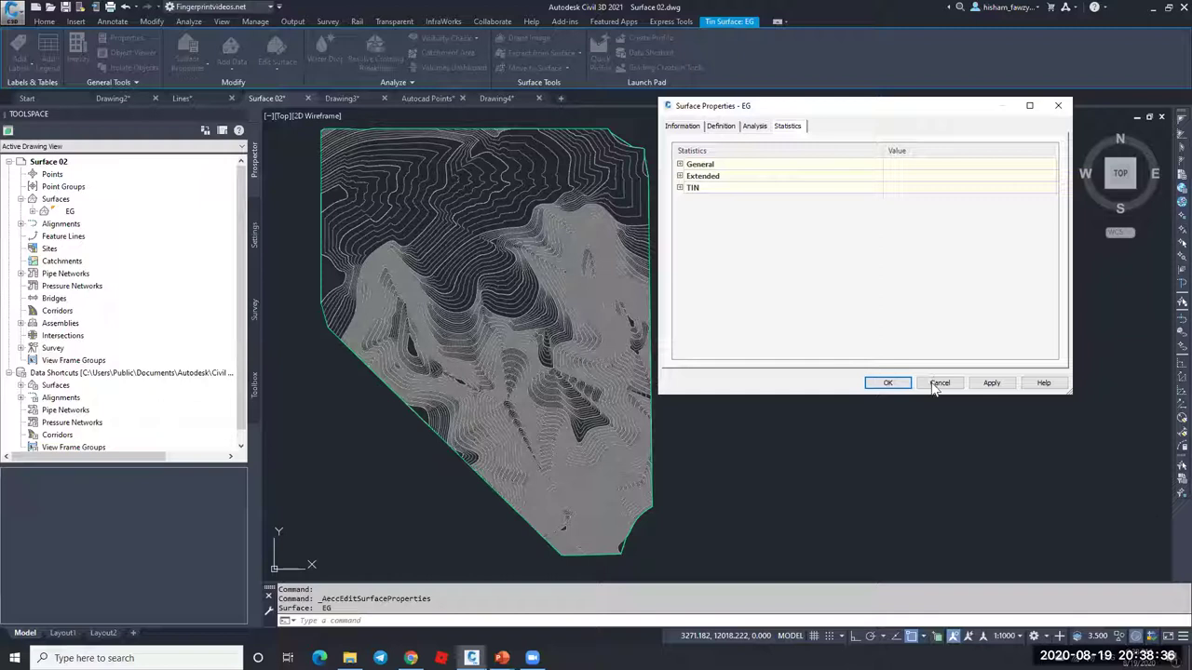
Step: Cancel Surface Properties and shift the view of the EG surface to the right
{"action": "left_click", "coordinate": [940, 382]}
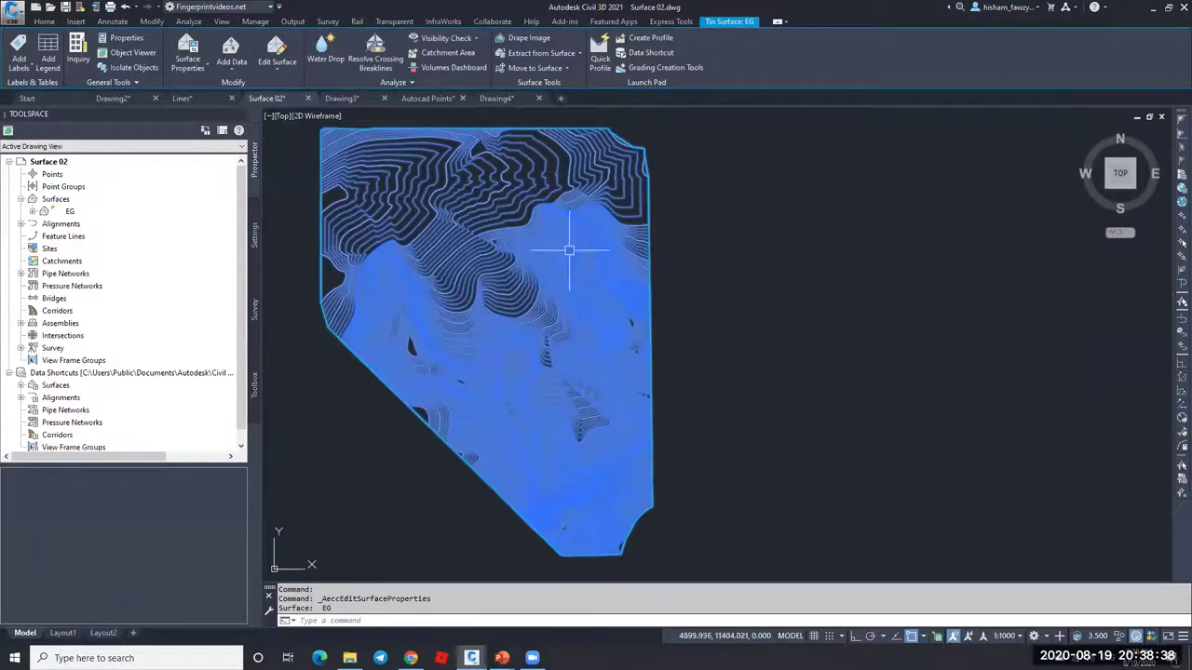
{"action": "key", "text": "Escape"}
{"action": "left_click", "coordinate": [510, 207]}
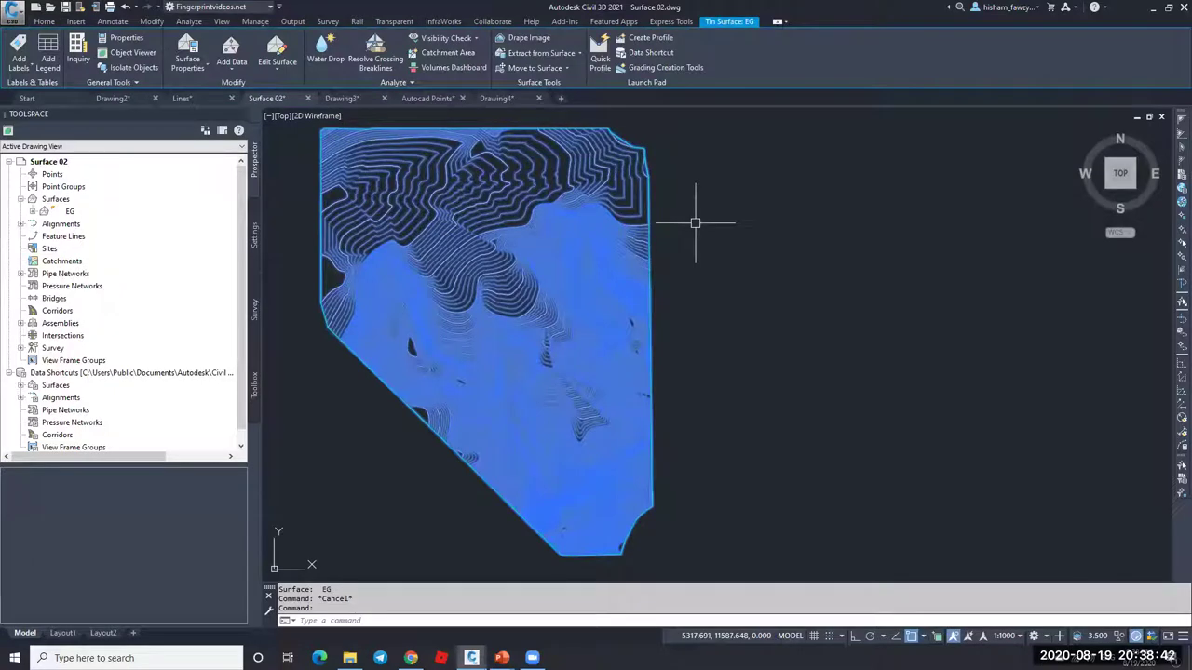
{"action": "key", "text": "Escape"}
{"action": "middle_click_drag", "start_coordinate": [540, 204], "coordinate": [653, 214]}
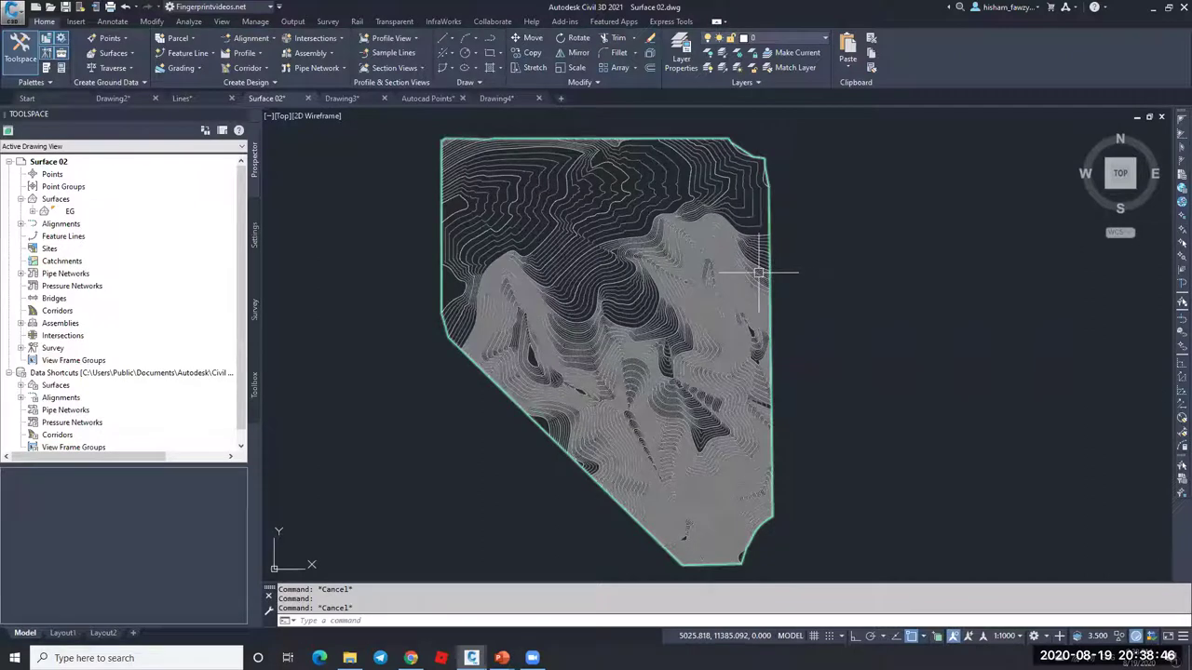
Step: Reopen EG Surface Properties on the Analysis tab and expand the Analysis type list
{"action": "mouse_move", "coordinate": [622, 216]}
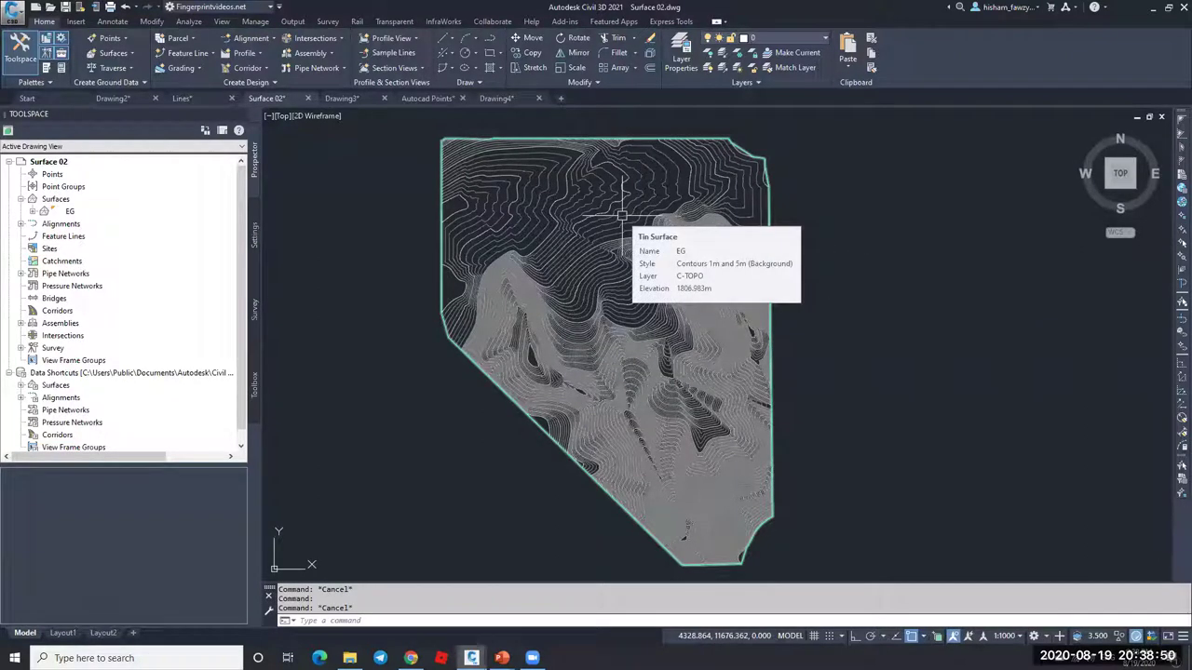
{"action": "left_click", "coordinate": [605, 214]}
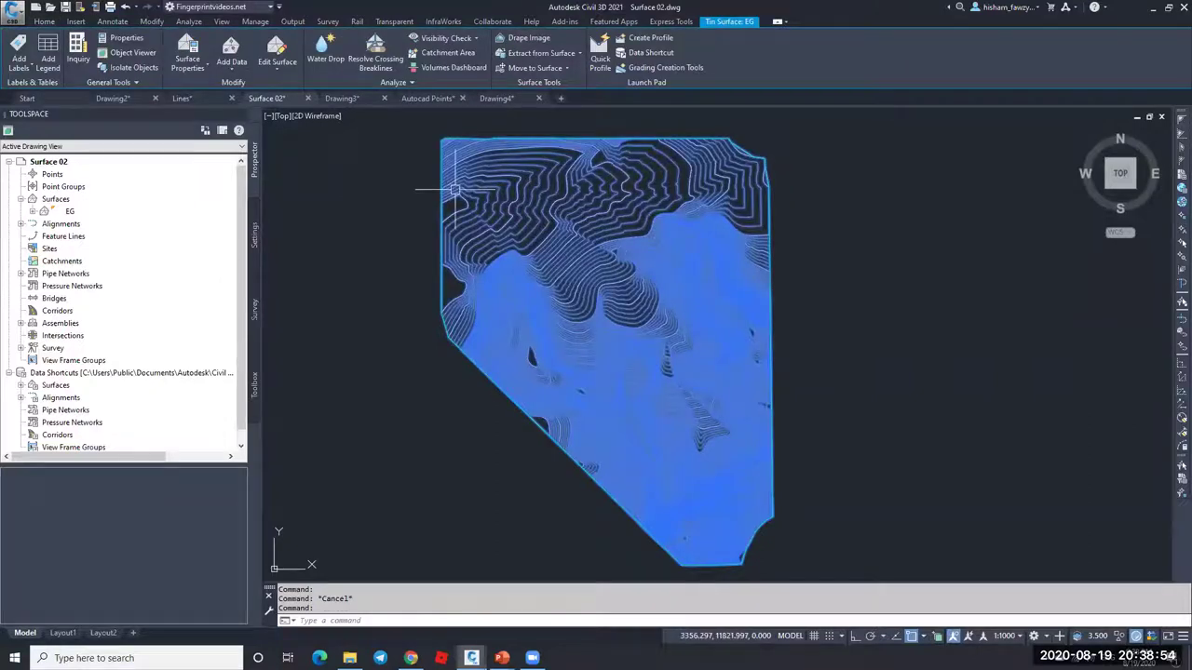
{"action": "left_click", "coordinate": [186, 49]}
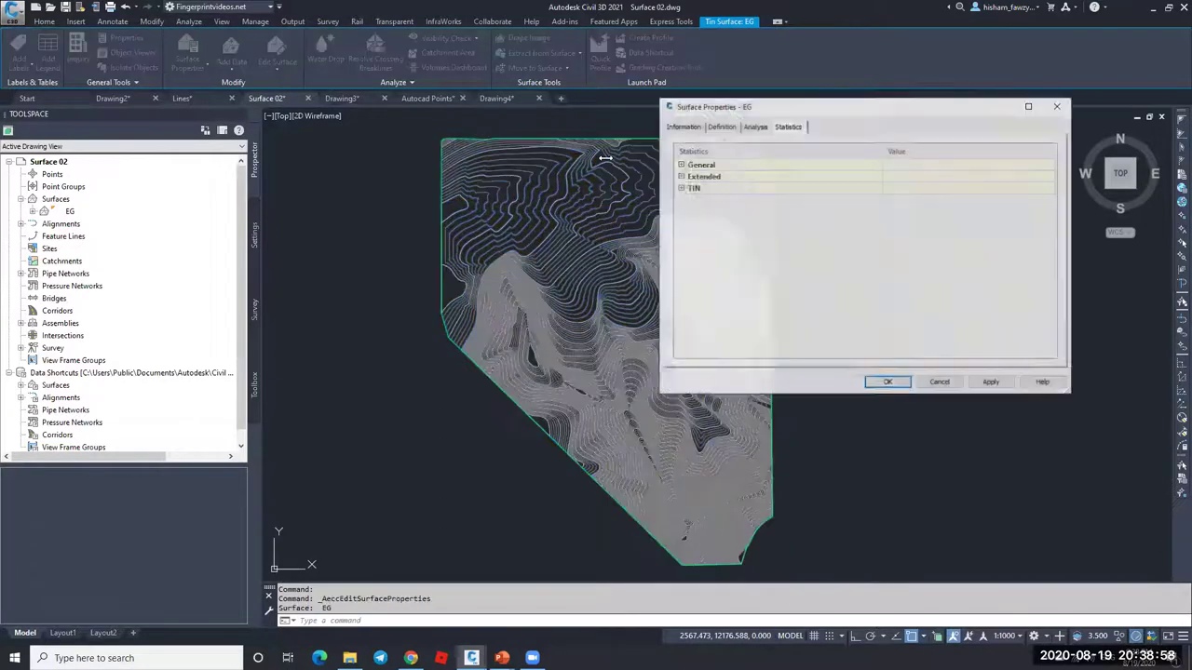
{"action": "left_click", "coordinate": [754, 126]}
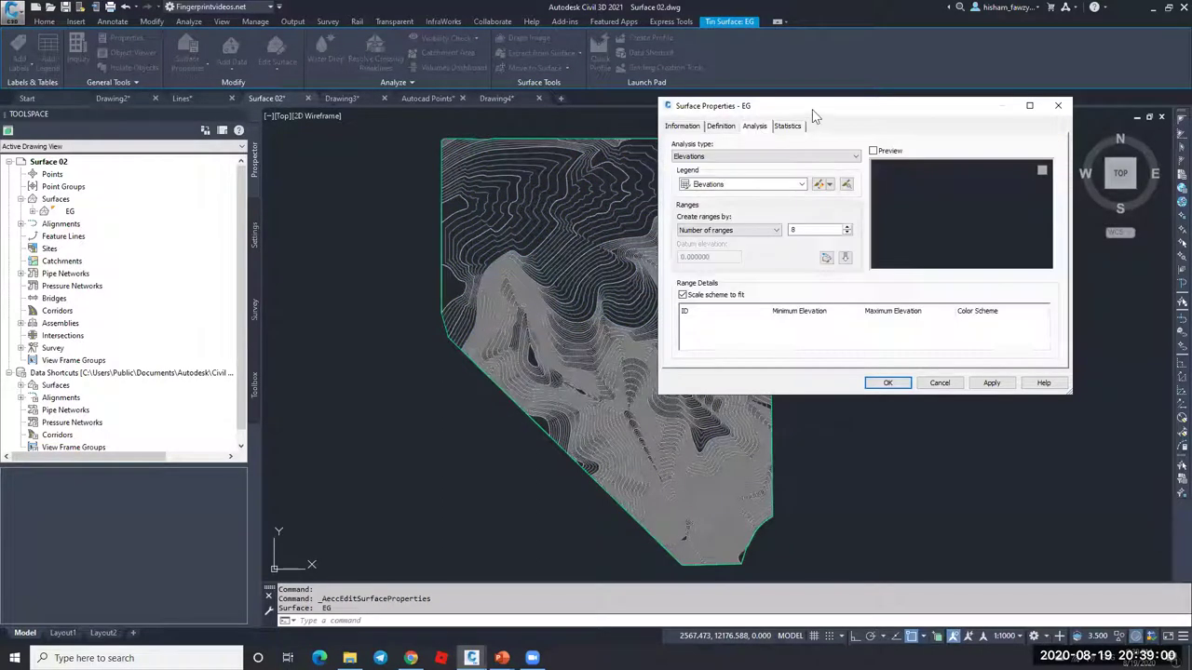
{"action": "left_click_drag", "start_coordinate": [812, 108], "coordinate": [745, 112]}
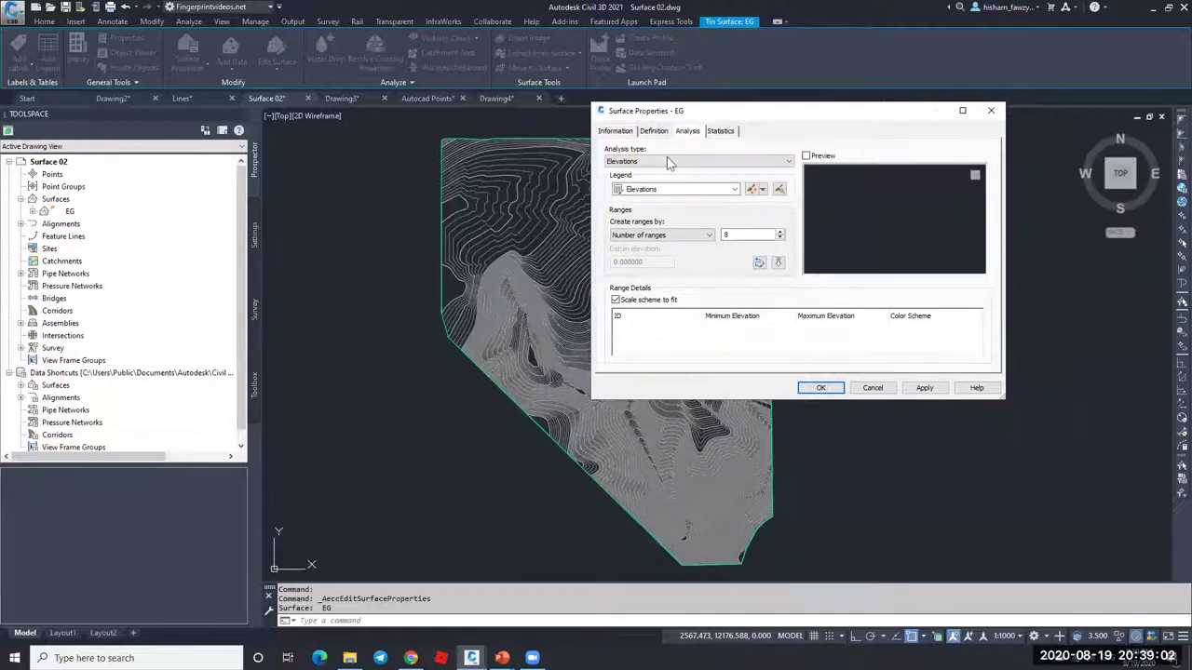
{"action": "left_click", "coordinate": [677, 163]}
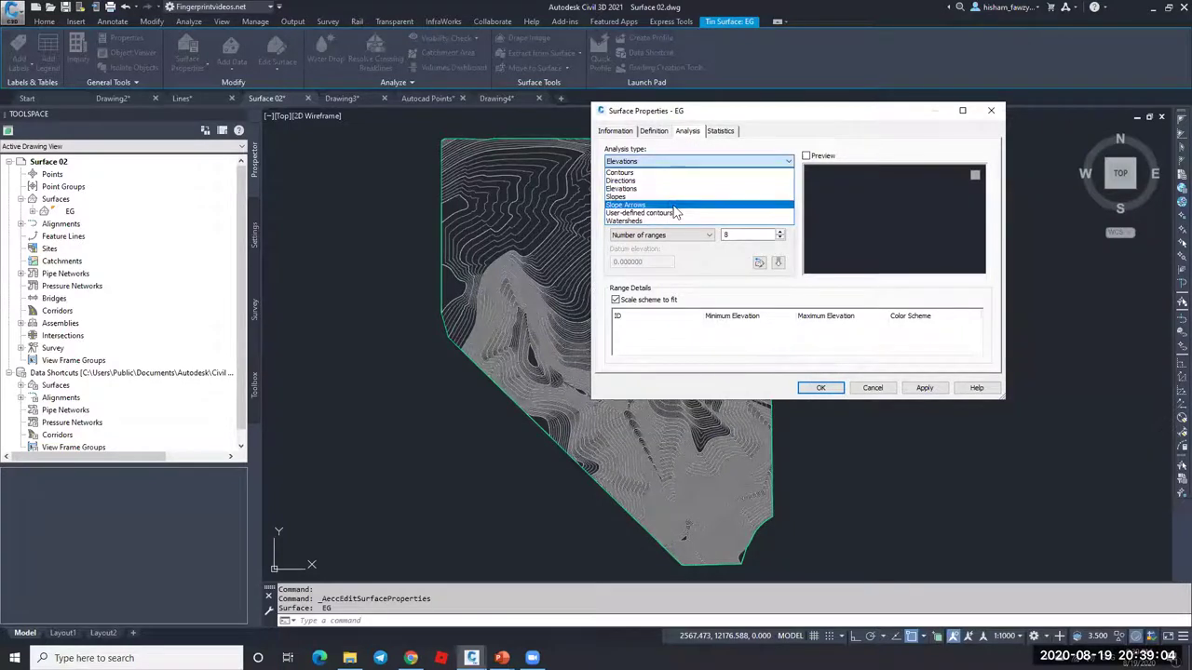
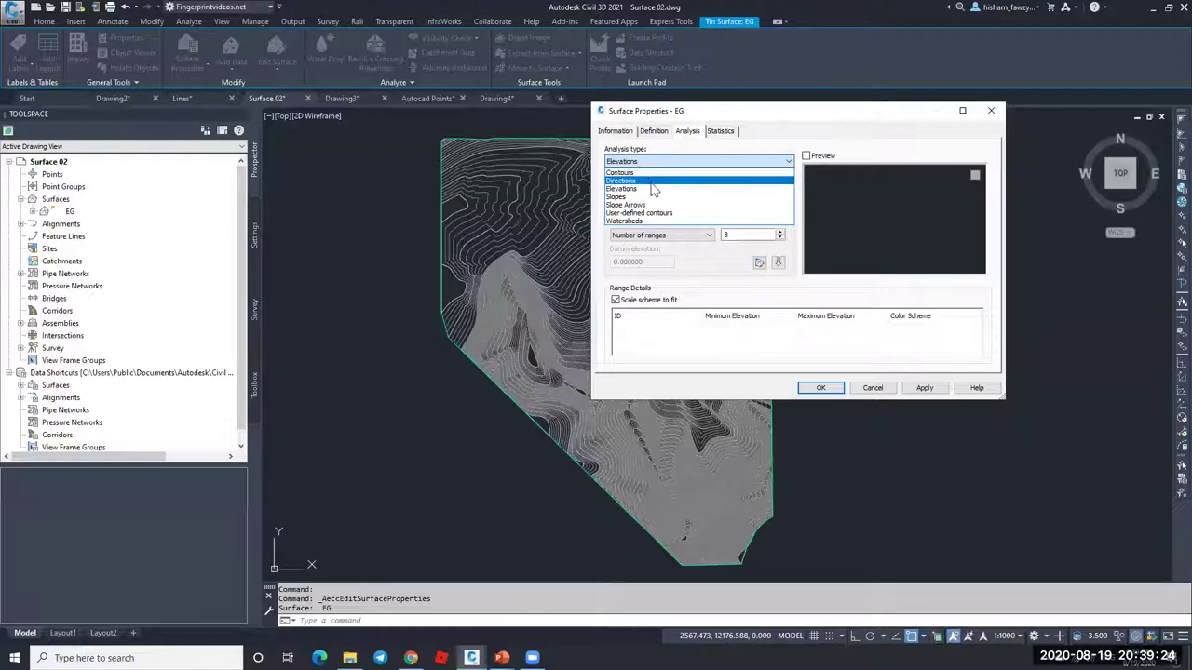
Step: Run an Elevations analysis on EG with ranges every 15 m from the 1790 base
{"action": "left_click", "coordinate": [646, 191]}
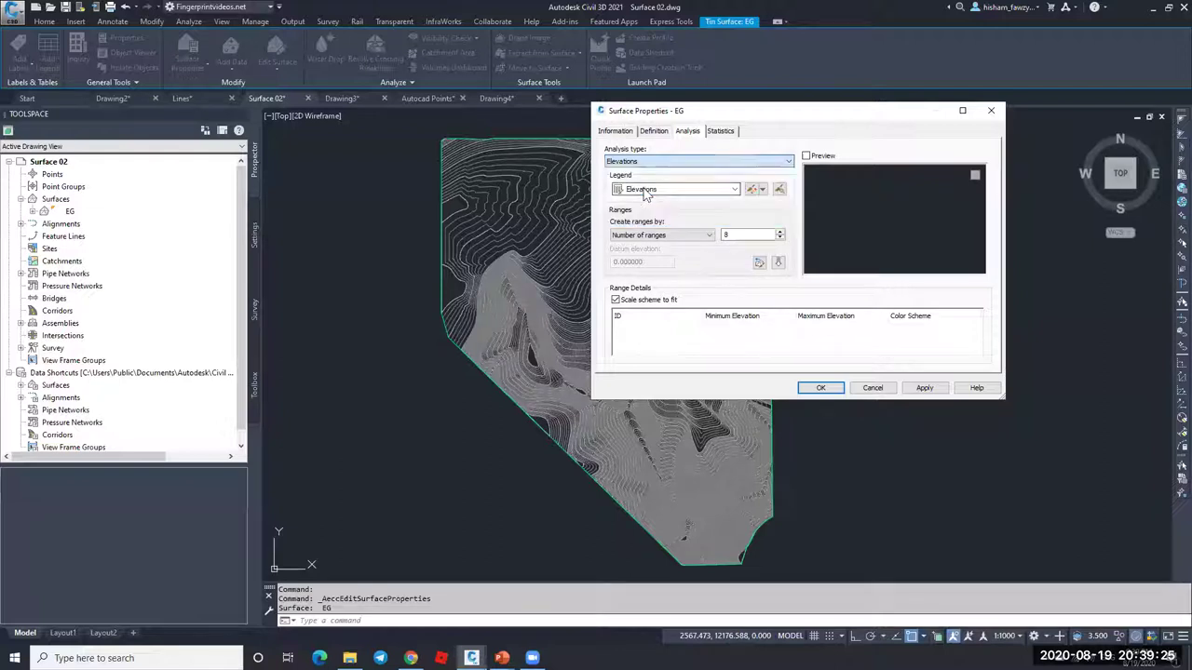
{"action": "left_click", "coordinate": [684, 238]}
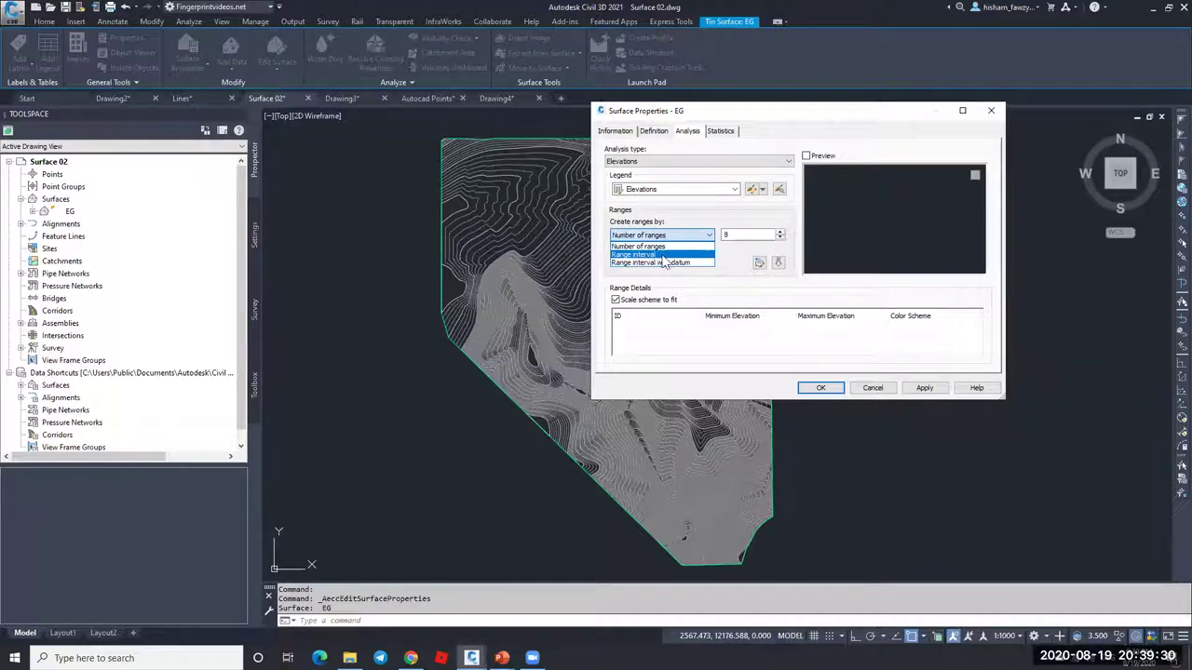
{"action": "left_click", "coordinate": [662, 255]}
{"action": "left_click_drag", "start_coordinate": [754, 233], "coordinate": [599, 263]}
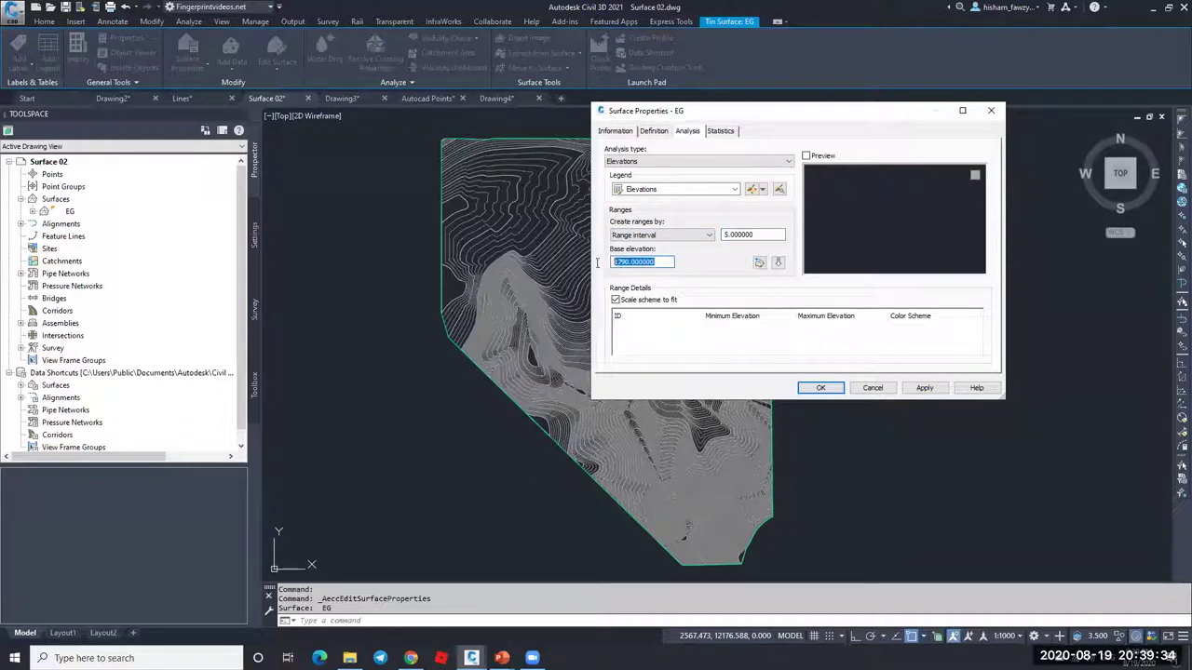
{"action": "left_click_drag", "start_coordinate": [763, 233], "coordinate": [710, 239]}
{"action": "type", "text": "15"}
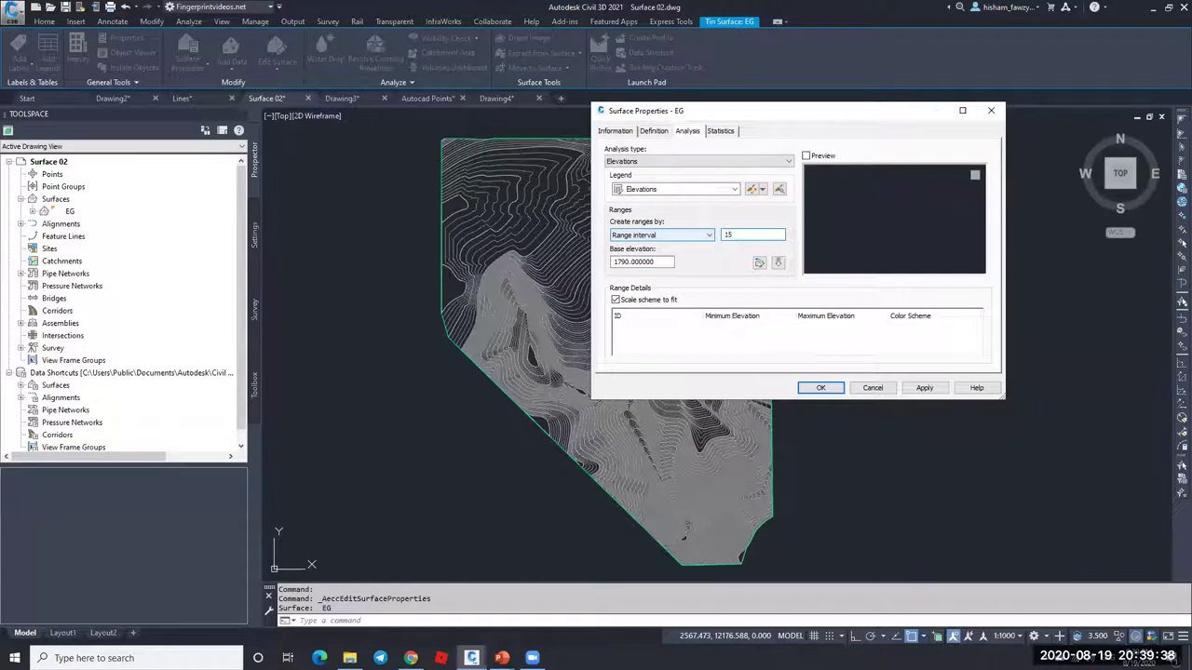
{"action": "left_click", "coordinate": [778, 264]}
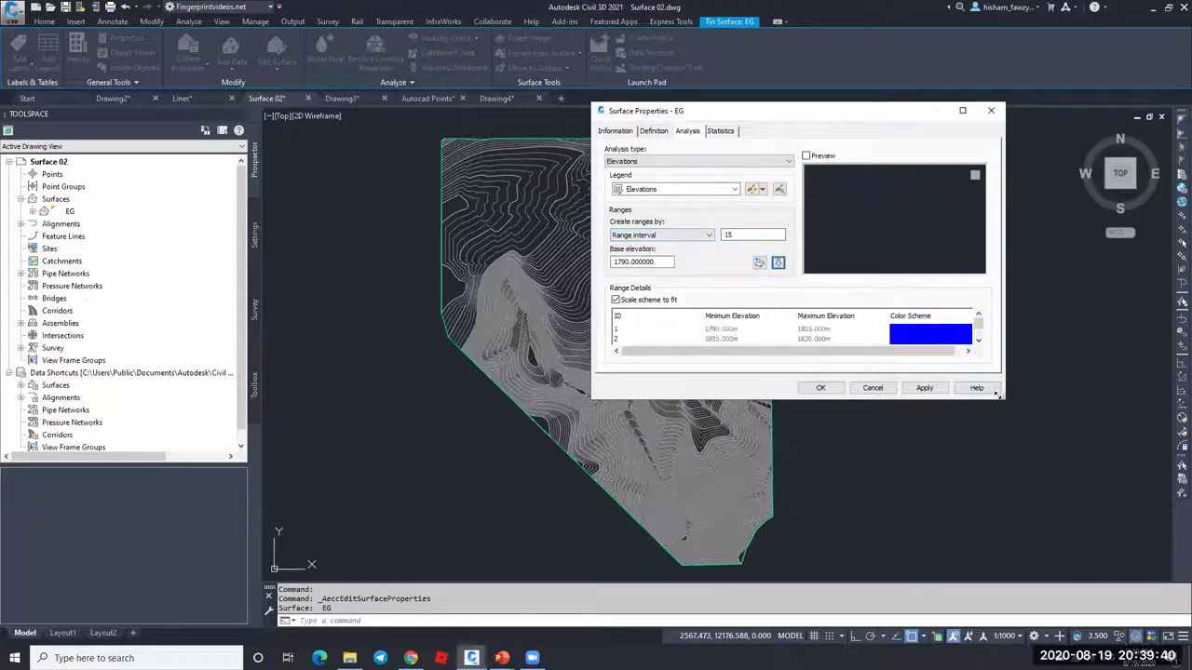
{"action": "left_click", "coordinate": [744, 330]}
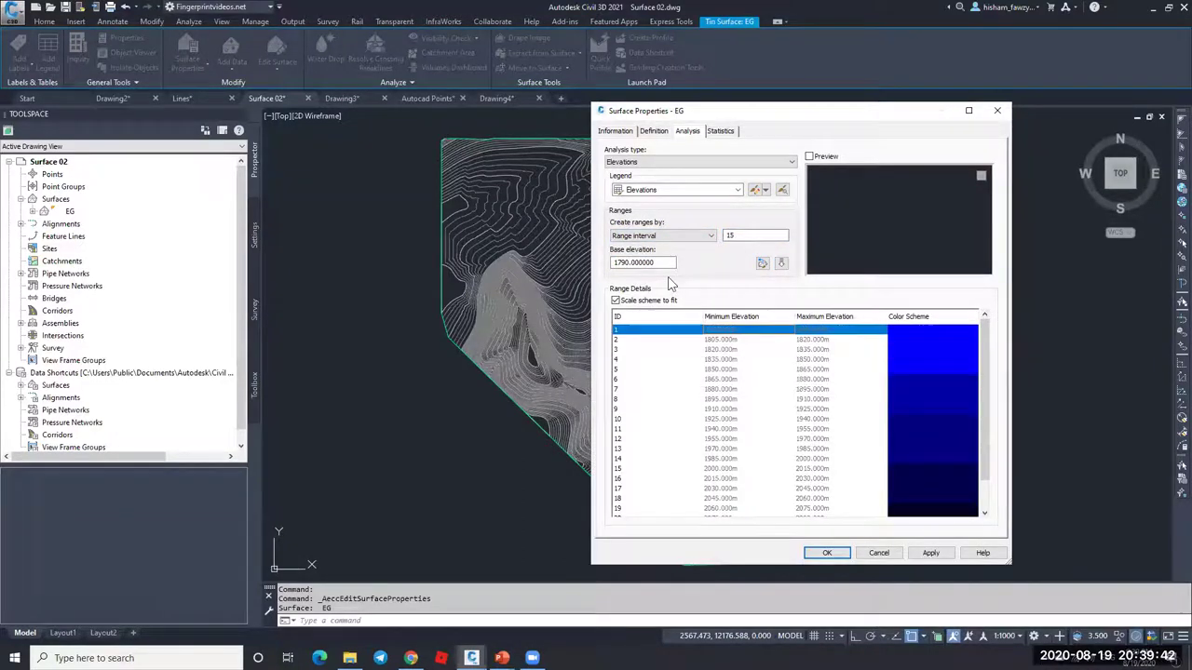
{"action": "left_click", "coordinate": [817, 339]}
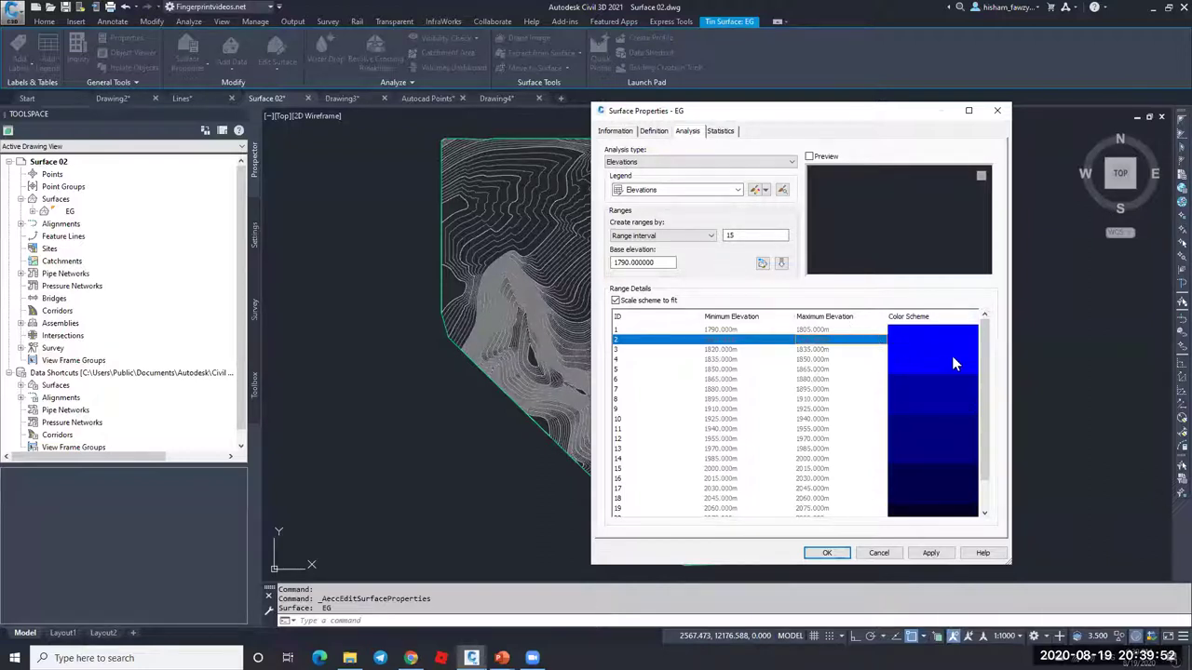
Step: Keep the Contours 1m and 5m (Background) style and edit its Analysis settings
{"action": "left_click", "coordinate": [614, 132]}
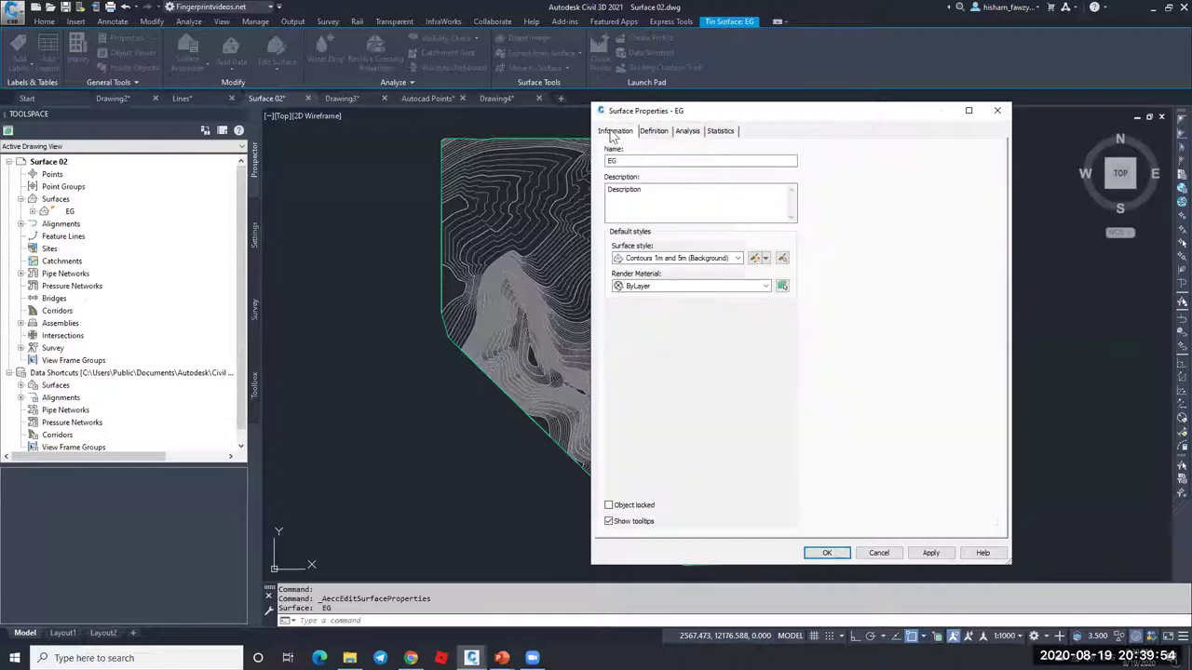
{"action": "left_click", "coordinate": [677, 260]}
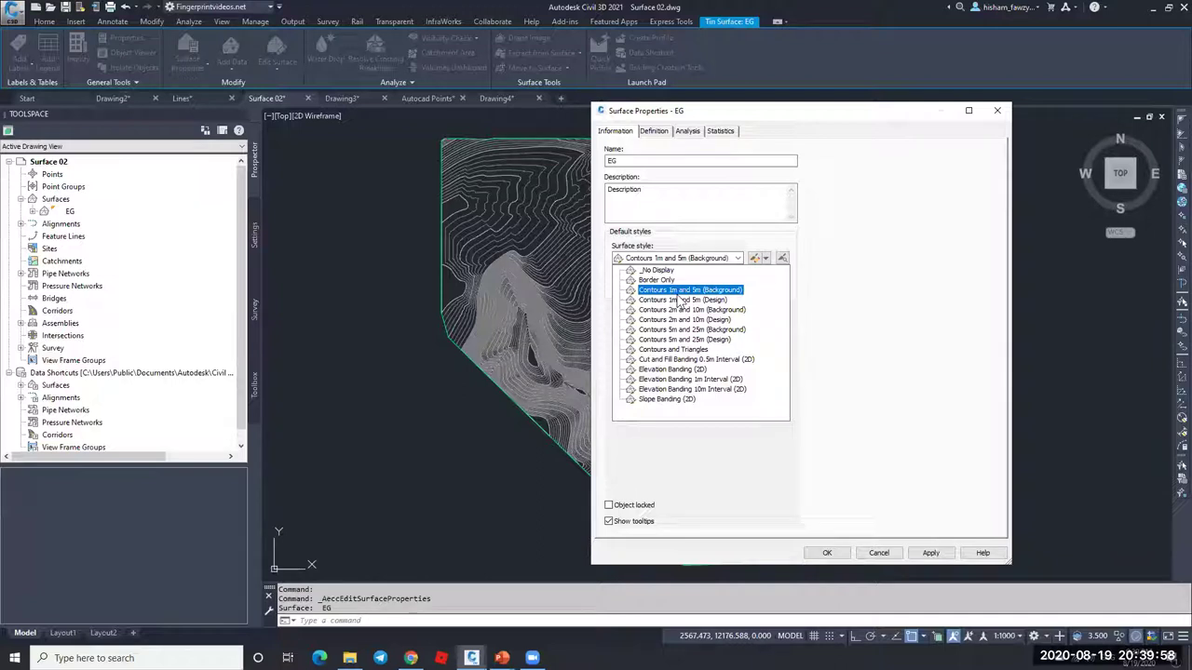
{"action": "left_click", "coordinate": [678, 293]}
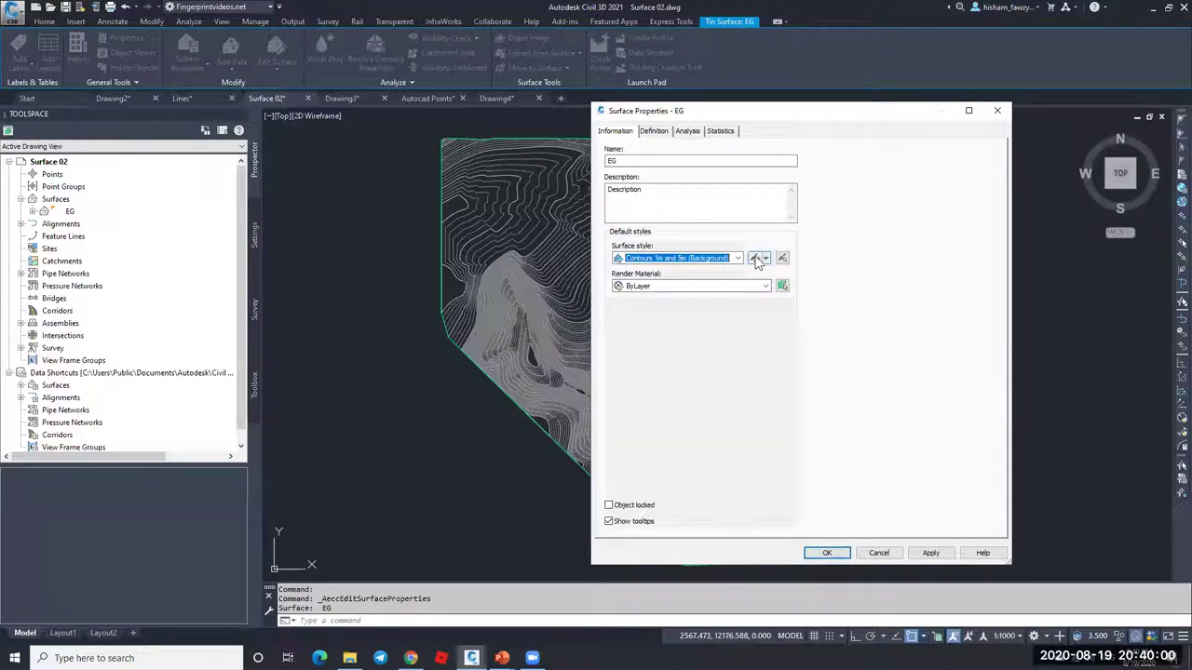
{"action": "left_click", "coordinate": [755, 259]}
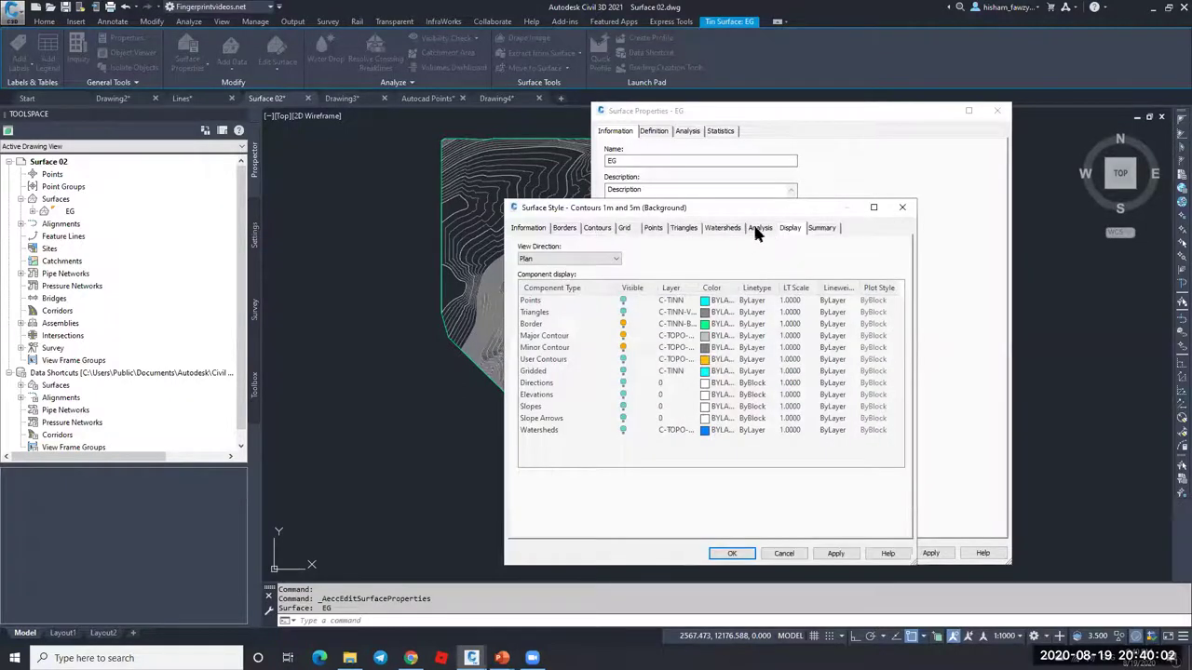
{"action": "left_click", "coordinate": [759, 230]}
{"action": "left_click_drag", "start_coordinate": [752, 202], "coordinate": [759, 153]}
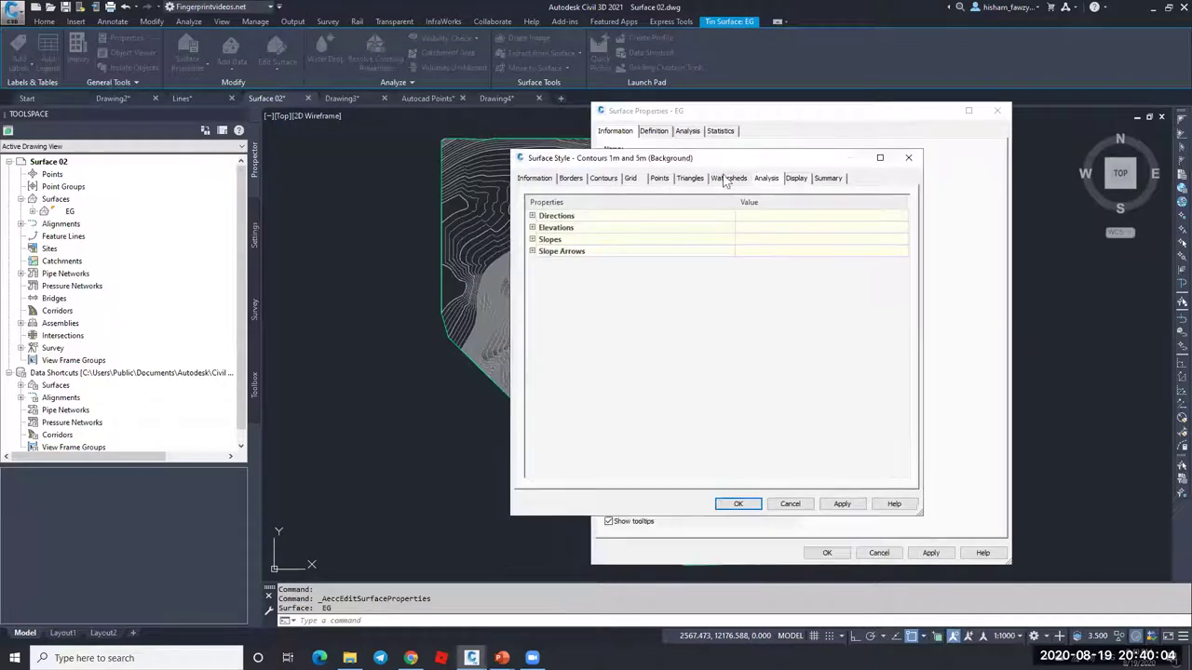
Step: Set the style's Elevations range colour scheme to Land
{"action": "left_click", "coordinate": [533, 227]}
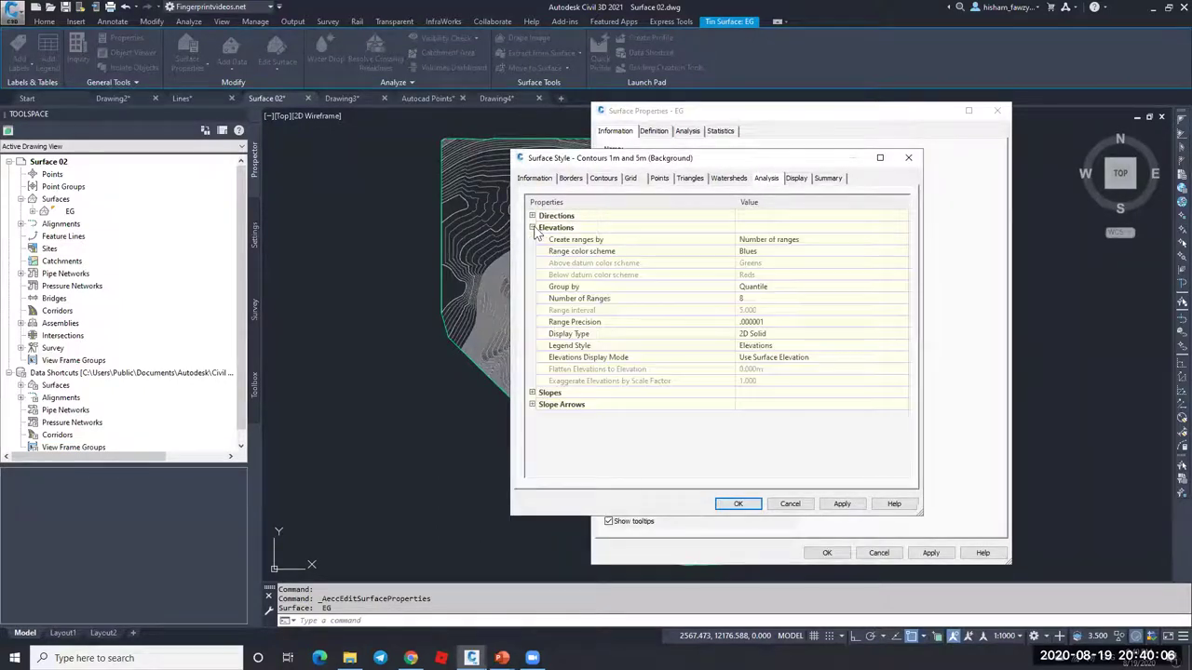
{"action": "left_click", "coordinate": [610, 253]}
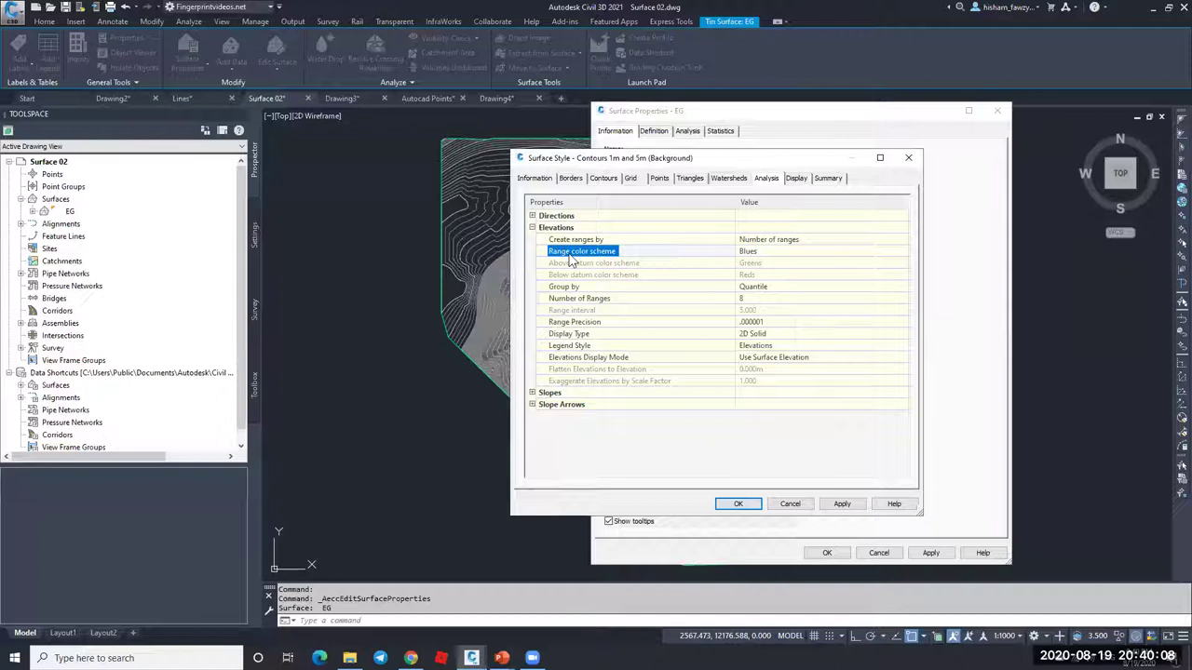
{"action": "left_click", "coordinate": [773, 249]}
{"action": "left_click", "coordinate": [774, 250]}
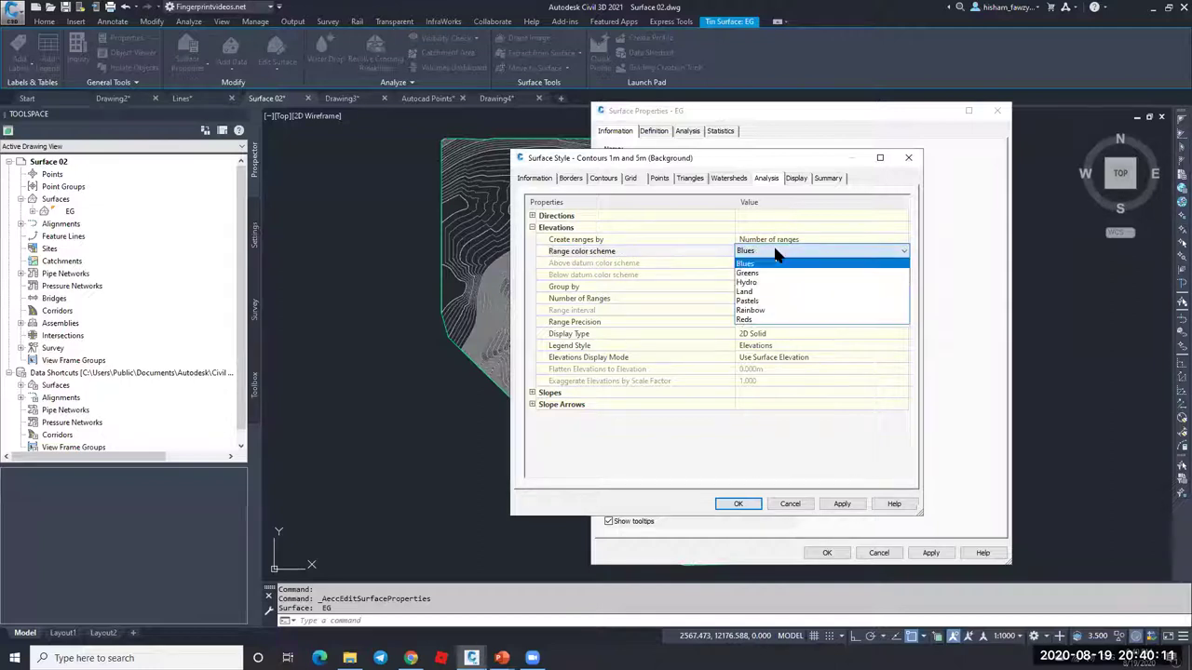
{"action": "left_click", "coordinate": [774, 309]}
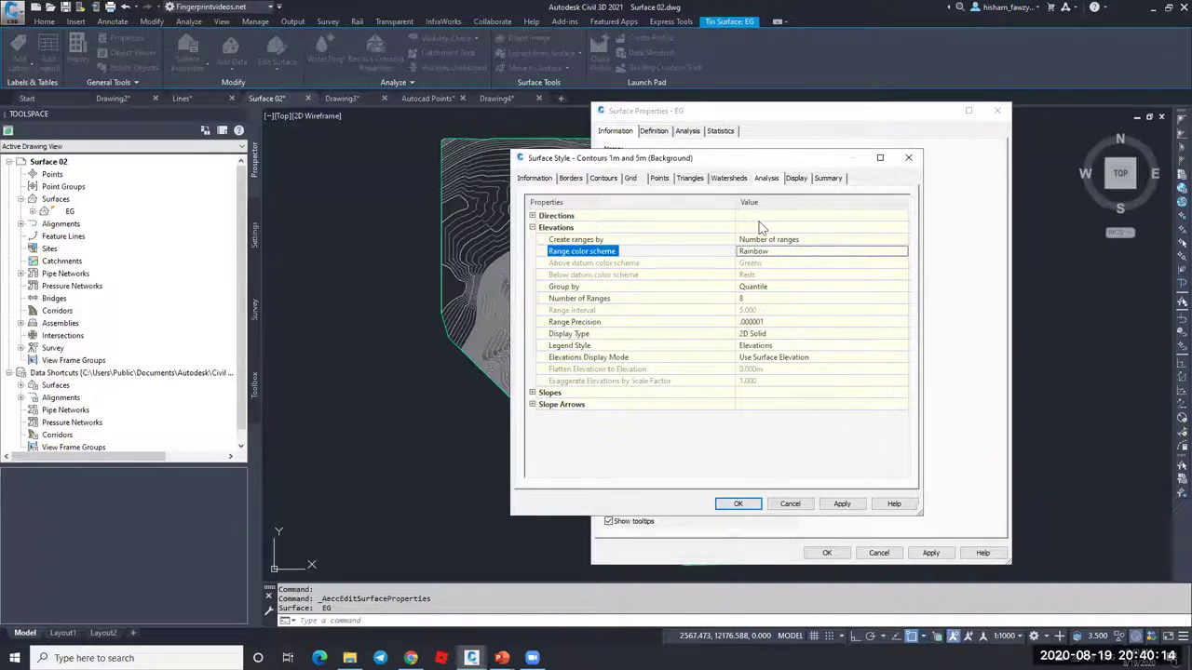
{"action": "left_click", "coordinate": [778, 252]}
{"action": "left_click", "coordinate": [776, 252]}
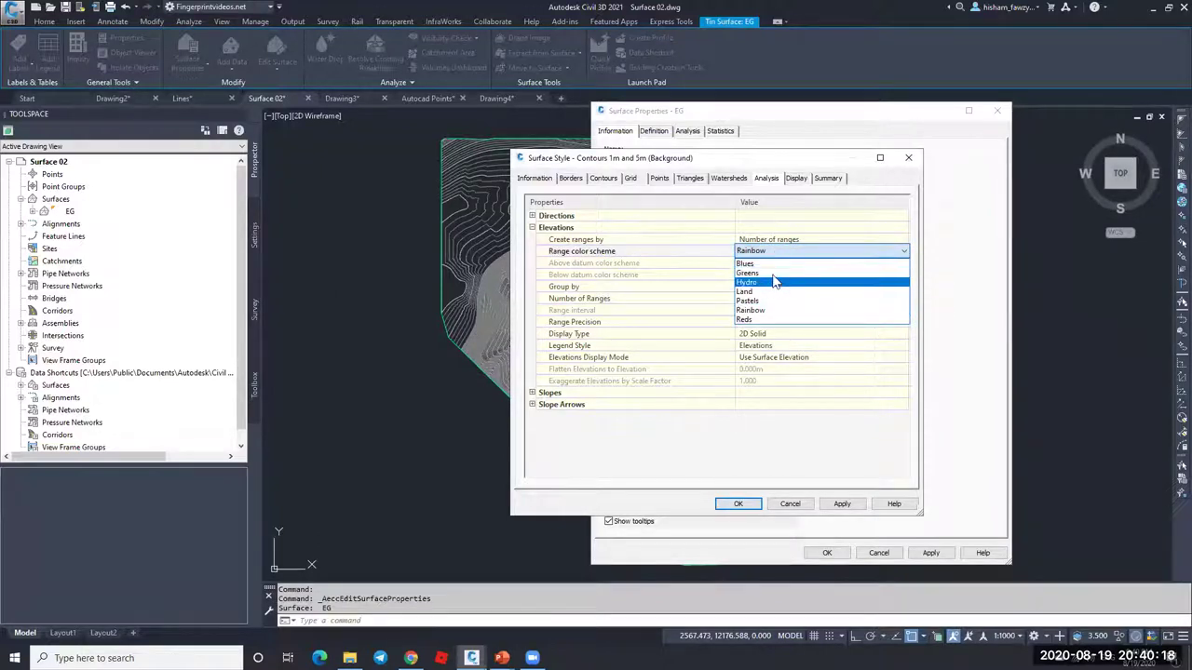
{"action": "left_click", "coordinate": [768, 291]}
{"action": "left_click", "coordinate": [736, 501]}
Step: Rerun the elevation analysis so the ranges take the Land colours, then close Surface Properties
{"action": "left_click", "coordinate": [689, 132]}
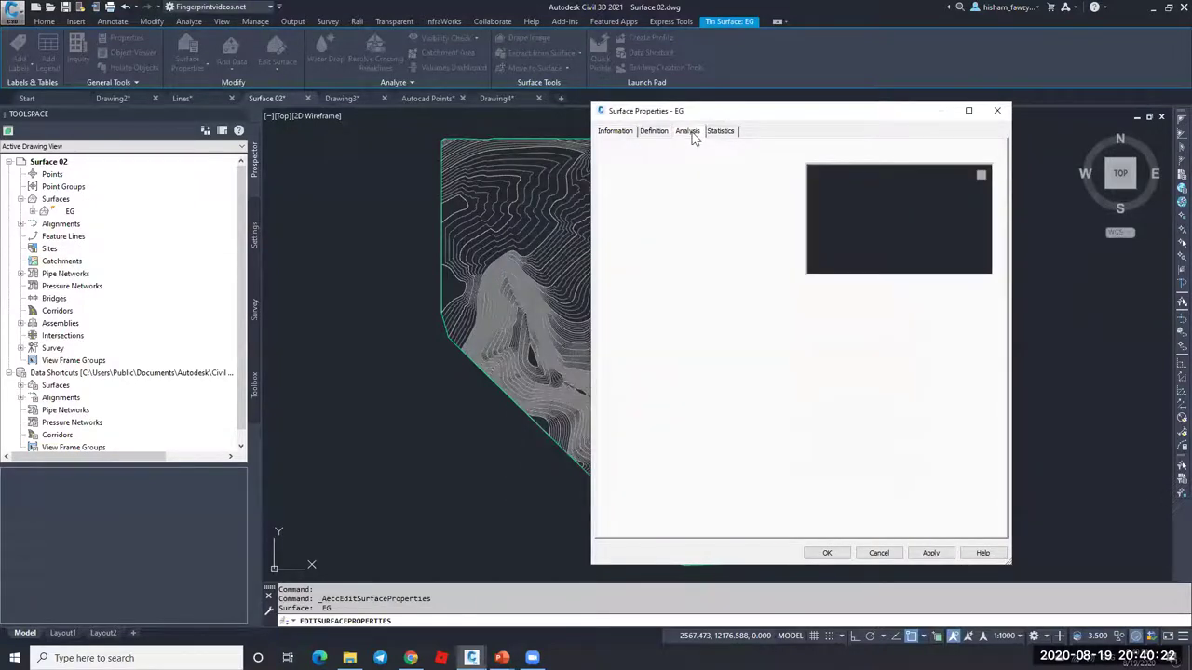
{"action": "left_click", "coordinate": [781, 264]}
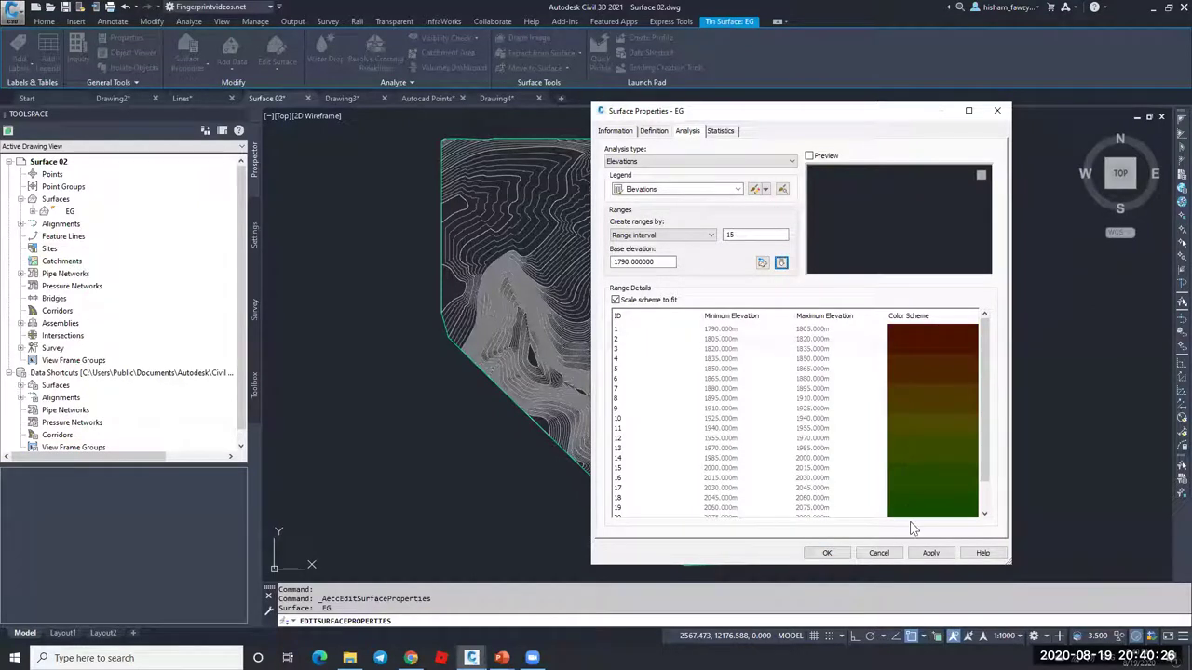
{"action": "left_click", "coordinate": [826, 553]}
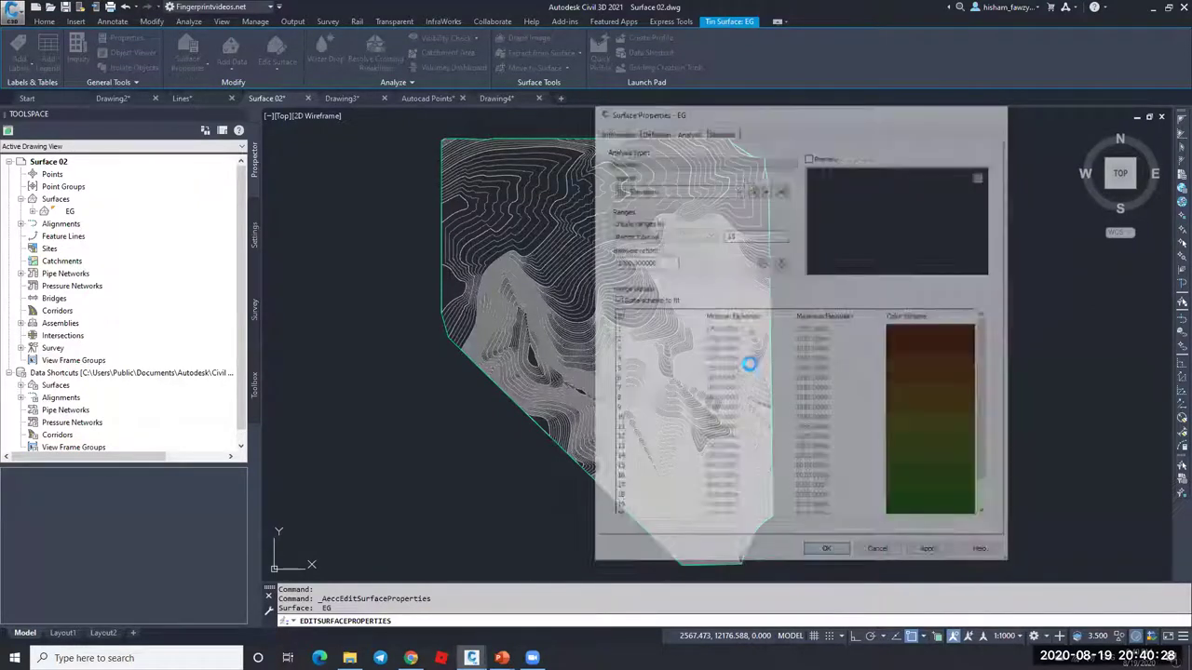
Step: Turn on the Elevations component in the EG surface style's Display settings
{"action": "scroll", "coordinate": [665, 220], "scroll_direction": "up", "scroll_amount": 6}
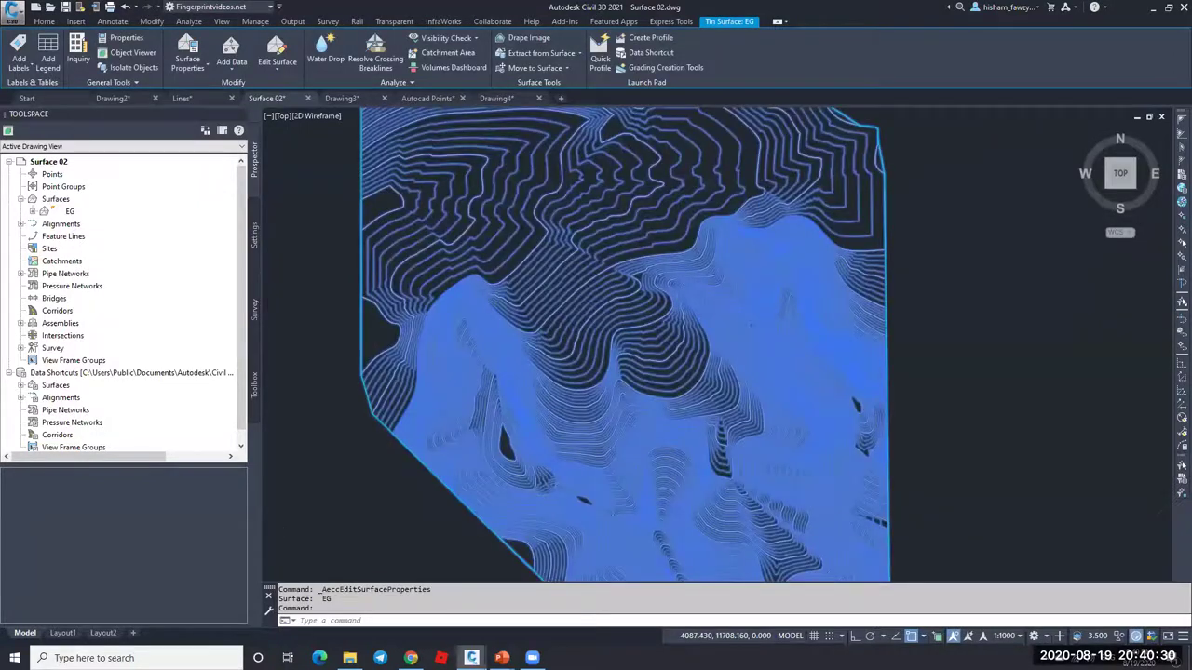
{"action": "scroll", "coordinate": [689, 256], "scroll_direction": "down", "scroll_amount": 5}
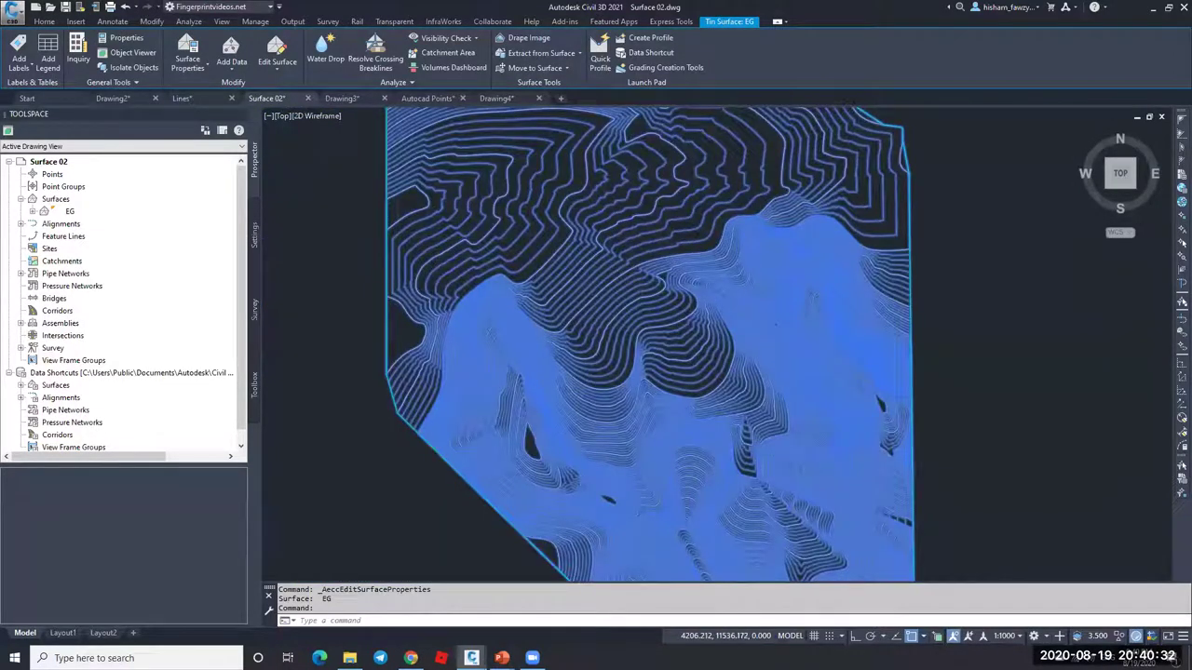
{"action": "key", "text": "Escape"}
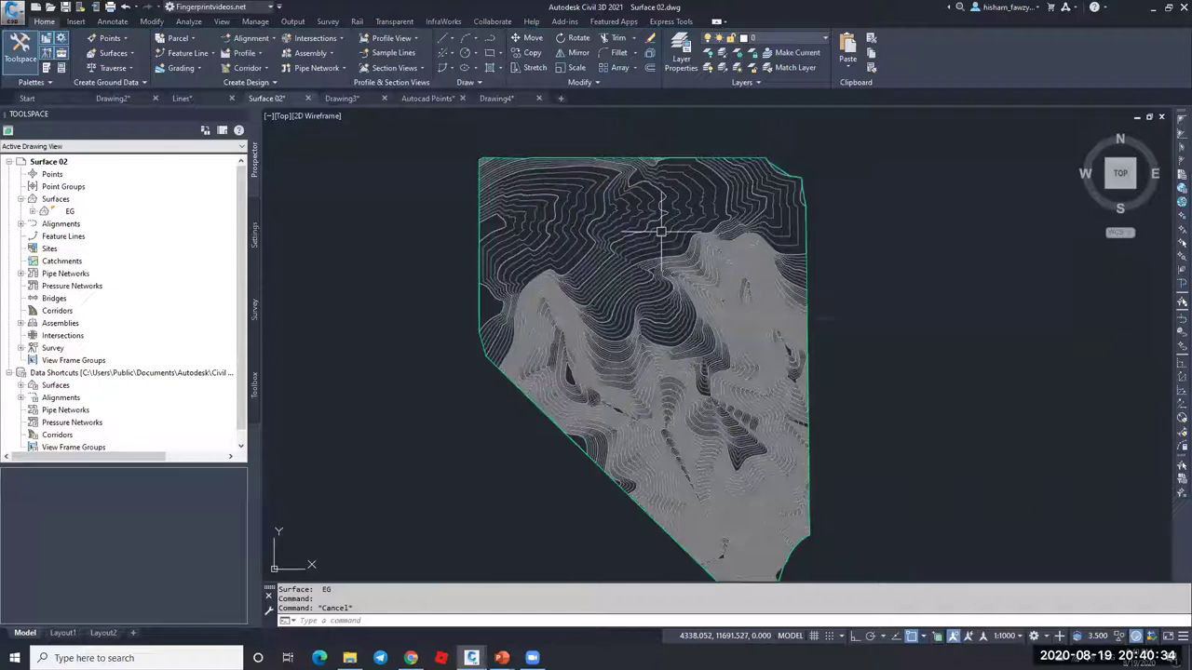
{"action": "left_click", "coordinate": [659, 235]}
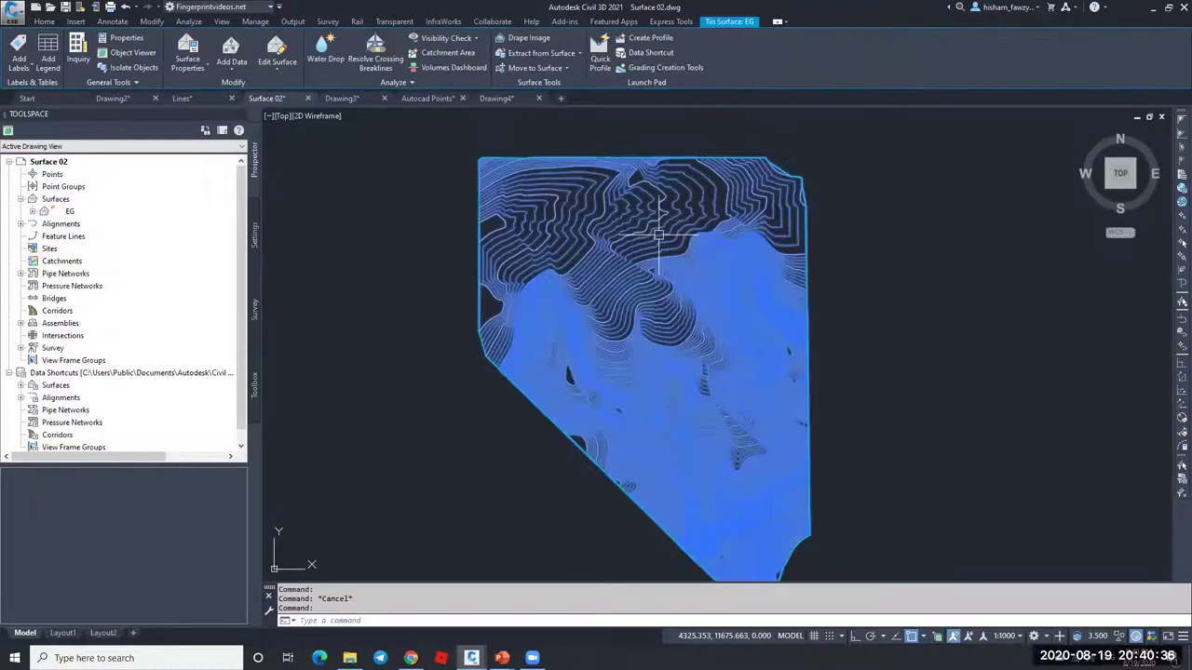
{"action": "right_click", "coordinate": [659, 235]}
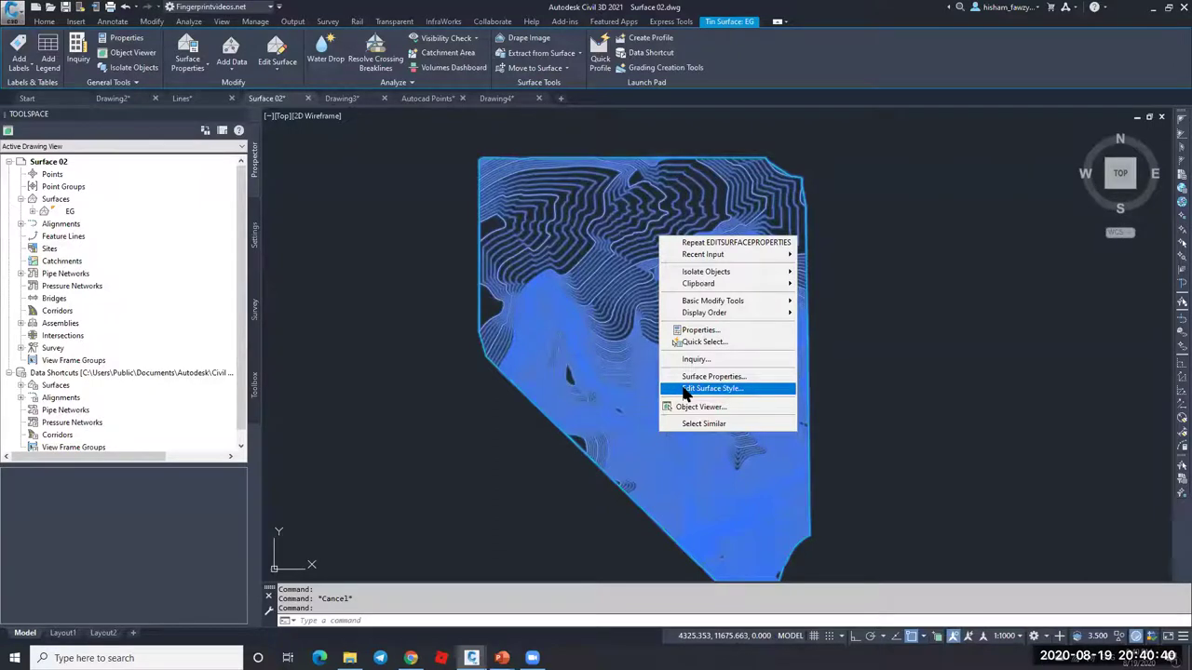
{"action": "left_click", "coordinate": [714, 390]}
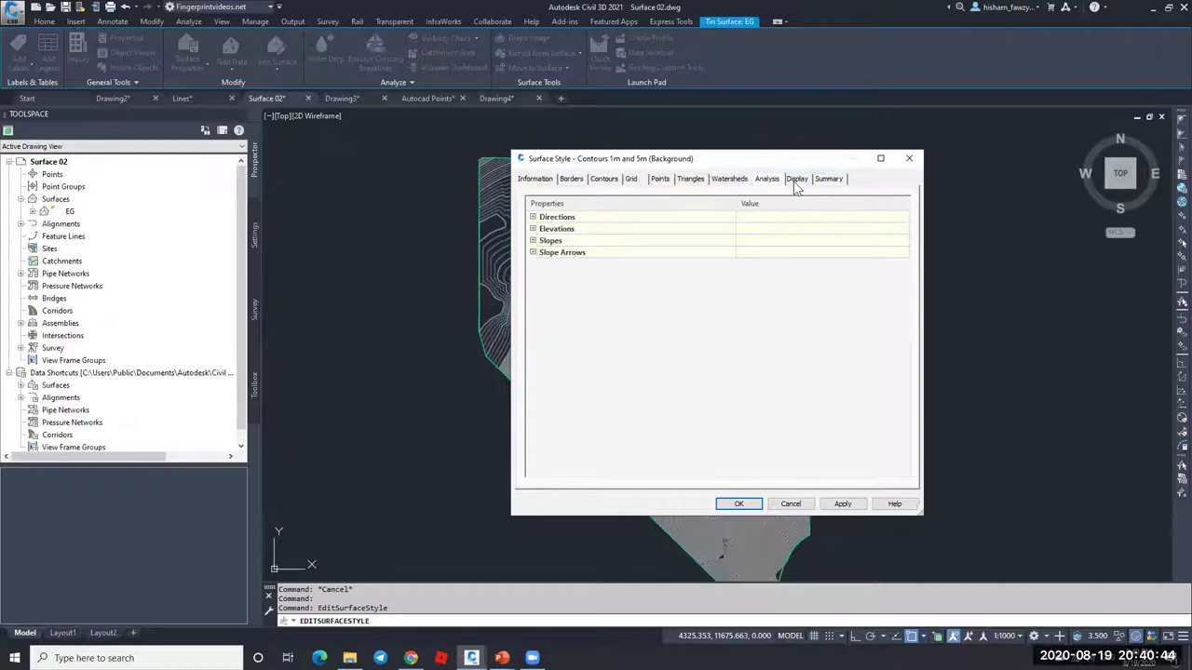
{"action": "left_click", "coordinate": [797, 180]}
{"action": "left_click", "coordinate": [553, 346]}
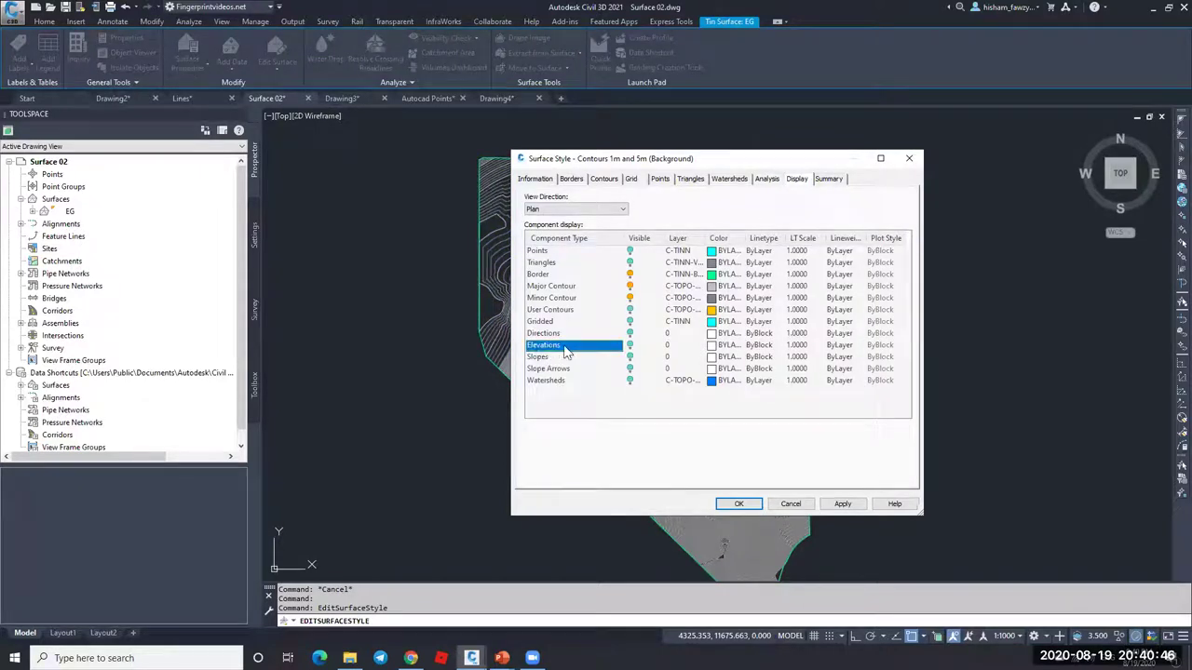
{"action": "left_click", "coordinate": [629, 345]}
{"action": "left_click", "coordinate": [738, 503]}
Step: Zoom to check the elevation banding, then reselect the EG surface
{"action": "key", "text": "Escape"}
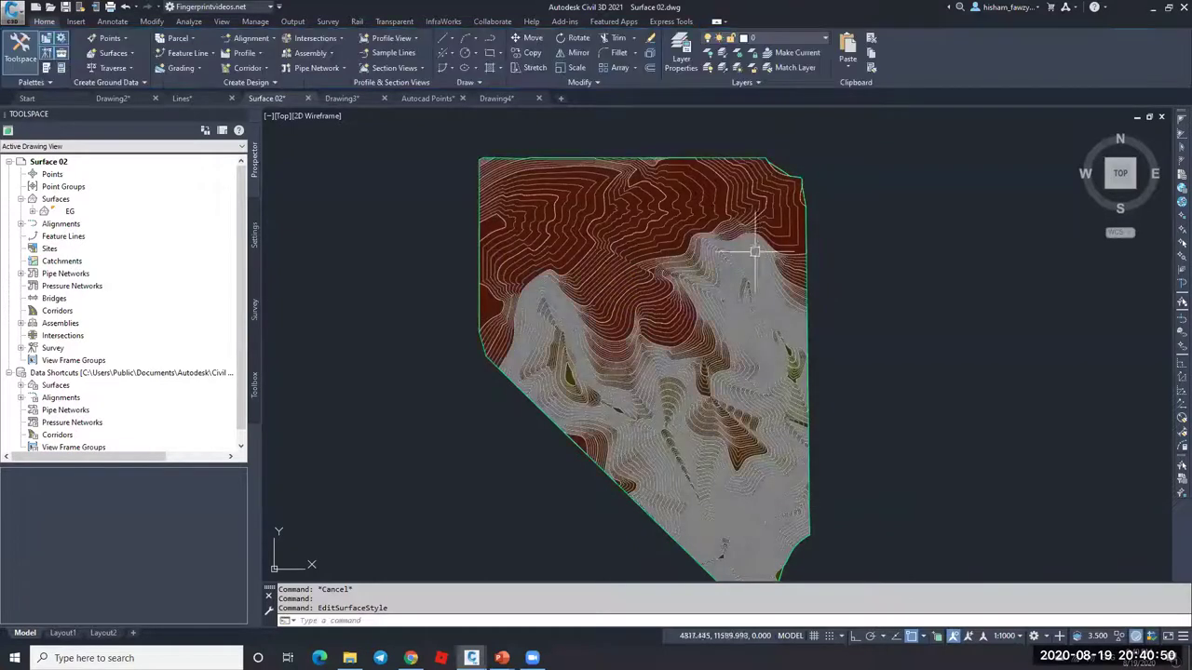
{"action": "scroll", "coordinate": [657, 312], "scroll_direction": "up", "scroll_amount": 5}
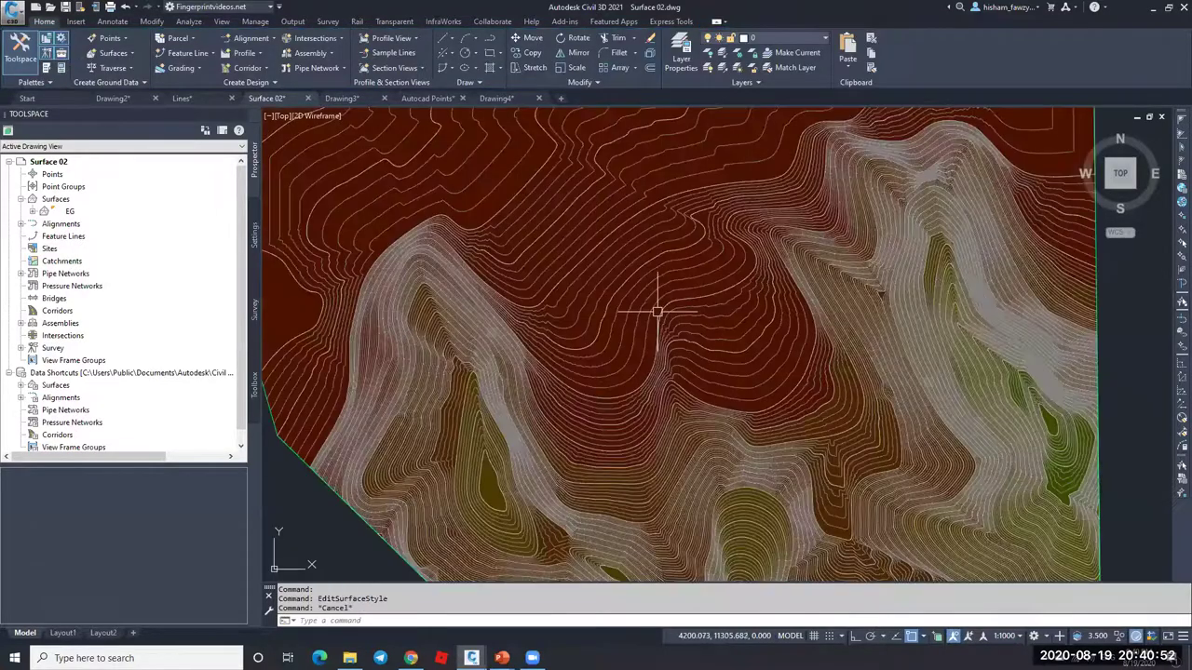
{"action": "scroll", "coordinate": [676, 298], "scroll_direction": "down", "scroll_amount": 5}
{"action": "scroll", "coordinate": [724, 286], "scroll_direction": "up", "scroll_amount": 5}
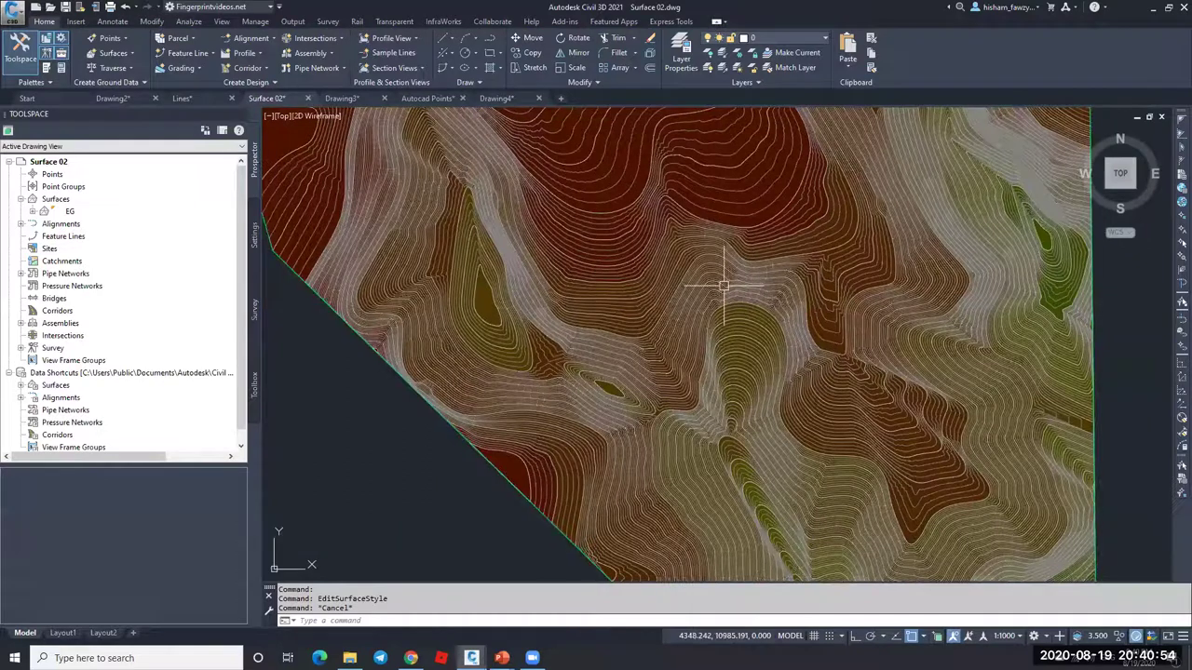
{"action": "left_click", "coordinate": [617, 218]}
{"action": "right_click", "coordinate": [686, 218]}
Step: Change the style's Elevations range colour scheme to Rainbow
{"action": "key", "text": "Escape"}
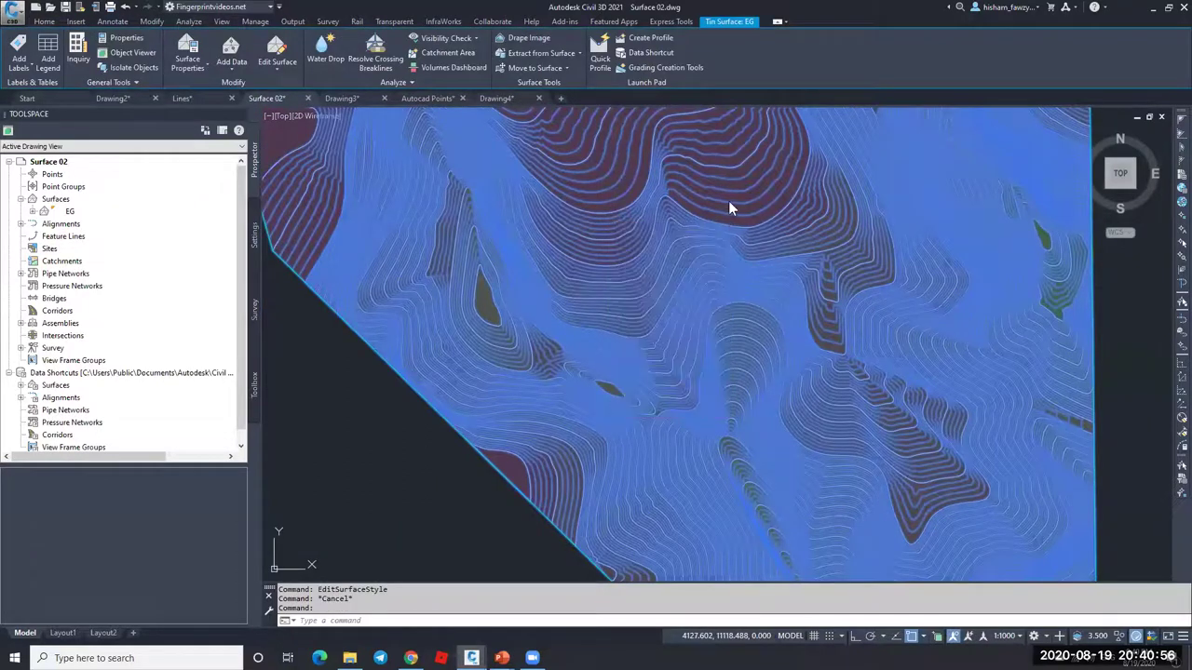
{"action": "key", "text": "Return"}
{"action": "left_click", "coordinate": [759, 180]}
{"action": "left_click", "coordinate": [534, 230]}
{"action": "left_click", "coordinate": [777, 253]}
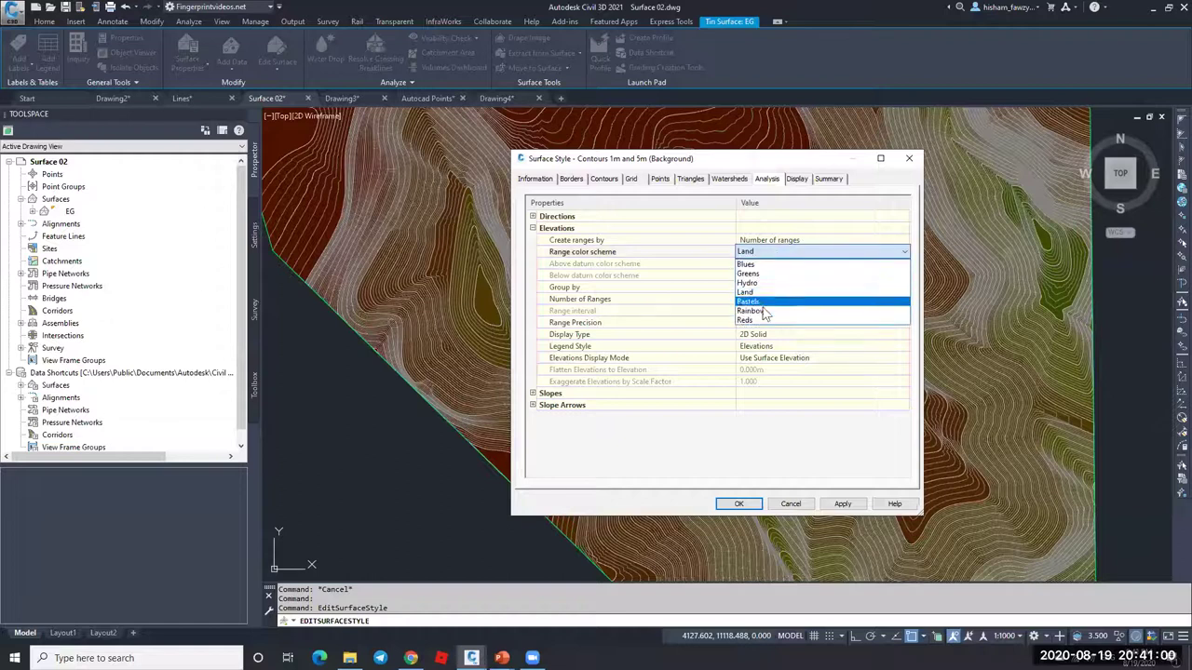
{"action": "left_click", "coordinate": [751, 311]}
{"action": "left_click", "coordinate": [738, 505]}
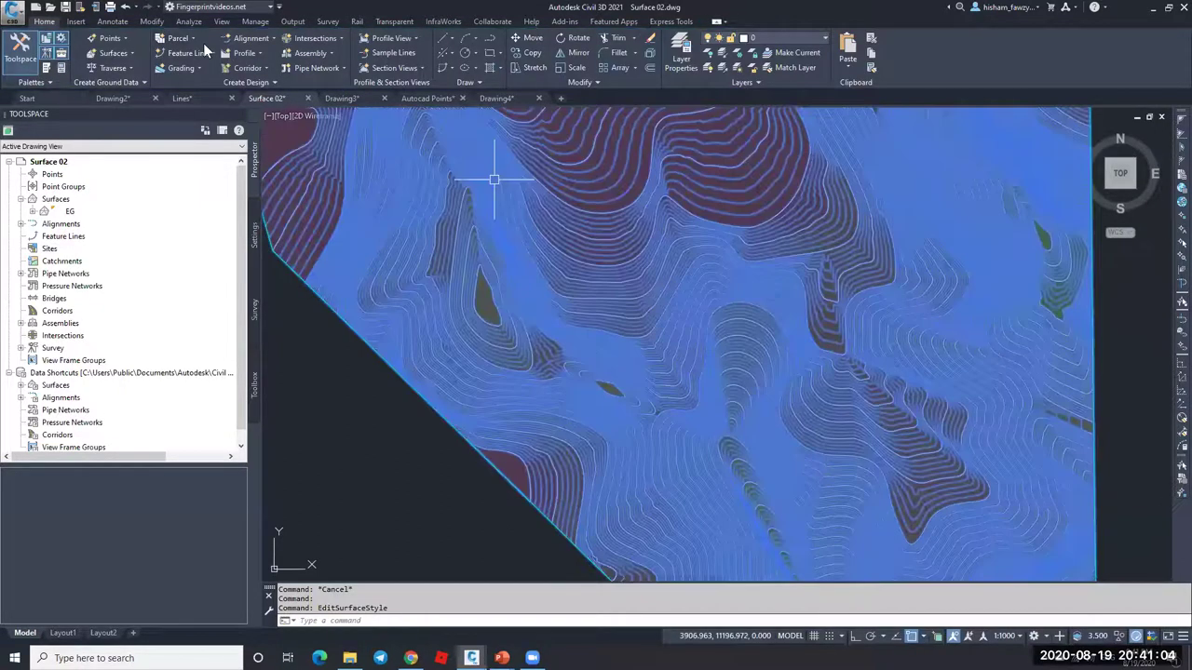
Step: Rerun the EG elevation analysis to apply the Rainbow colours, then reselect the surface
{"action": "left_click", "coordinate": [187, 51]}
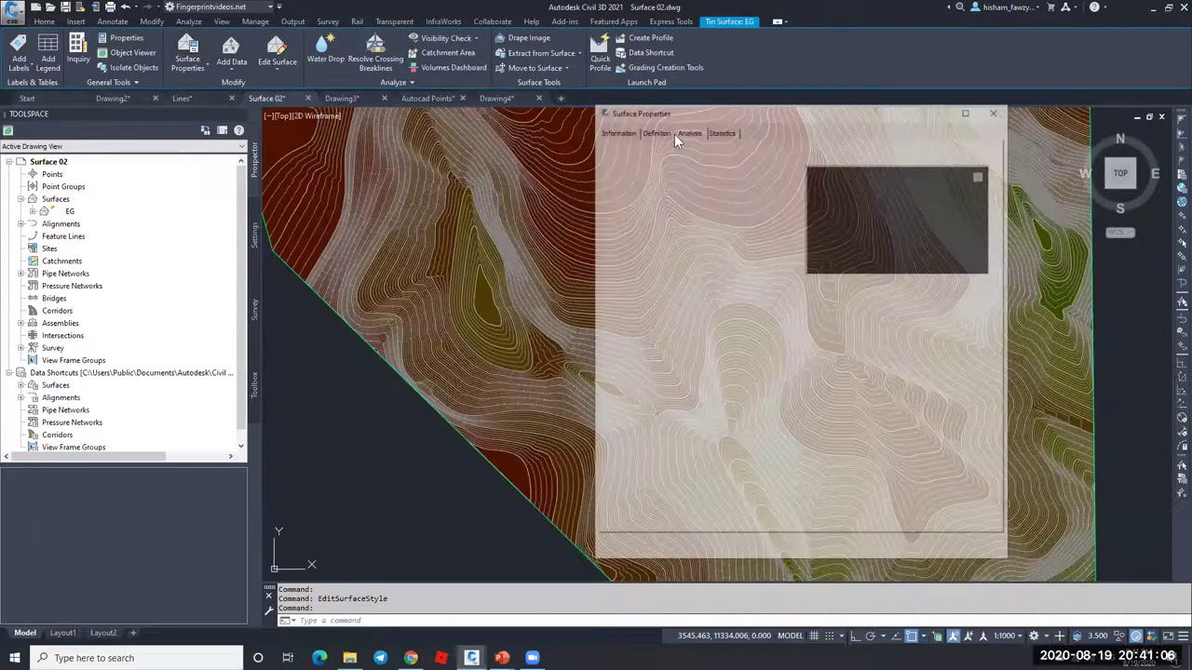
{"action": "left_click", "coordinate": [782, 263]}
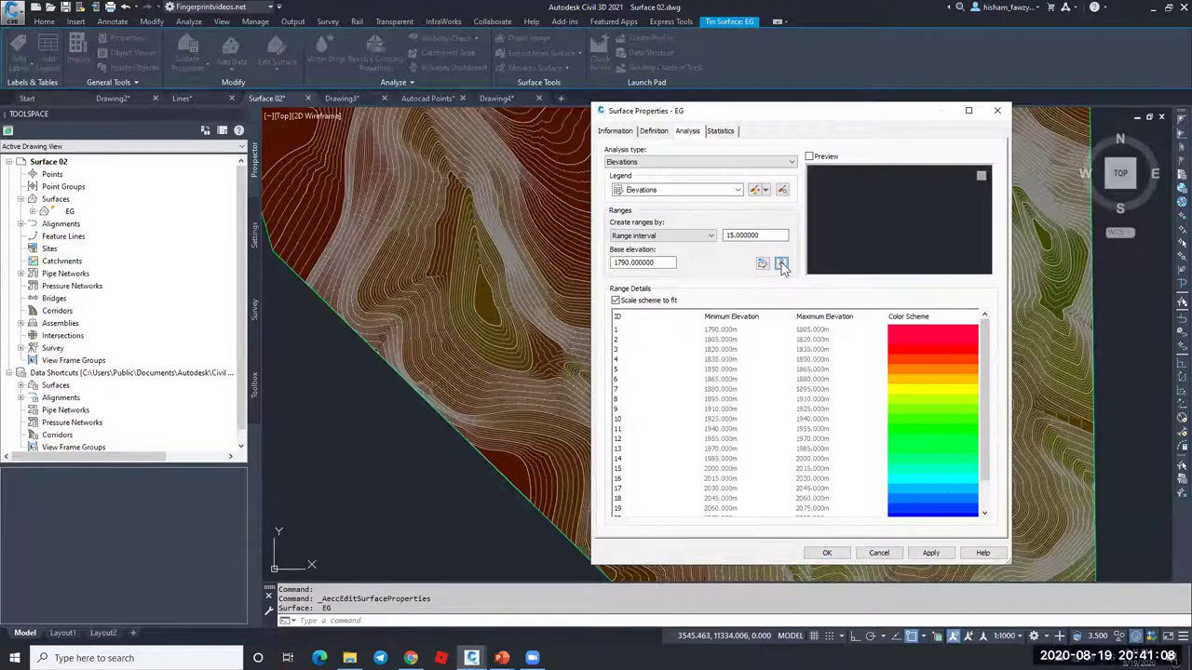
{"action": "left_click", "coordinate": [837, 554]}
{"action": "scroll", "coordinate": [725, 328], "scroll_direction": "down", "scroll_amount": 4}
{"action": "key", "text": "Escape"}
{"action": "key", "text": "Escape"}
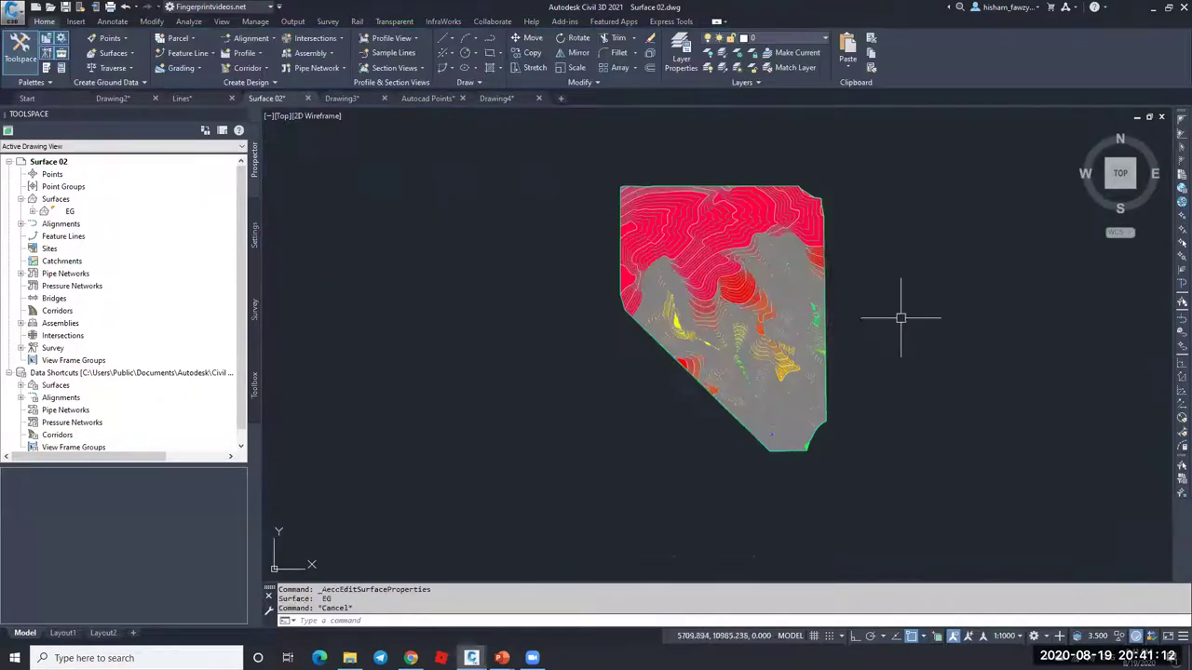
{"action": "scroll", "coordinate": [764, 285], "scroll_direction": "up", "scroll_amount": 4}
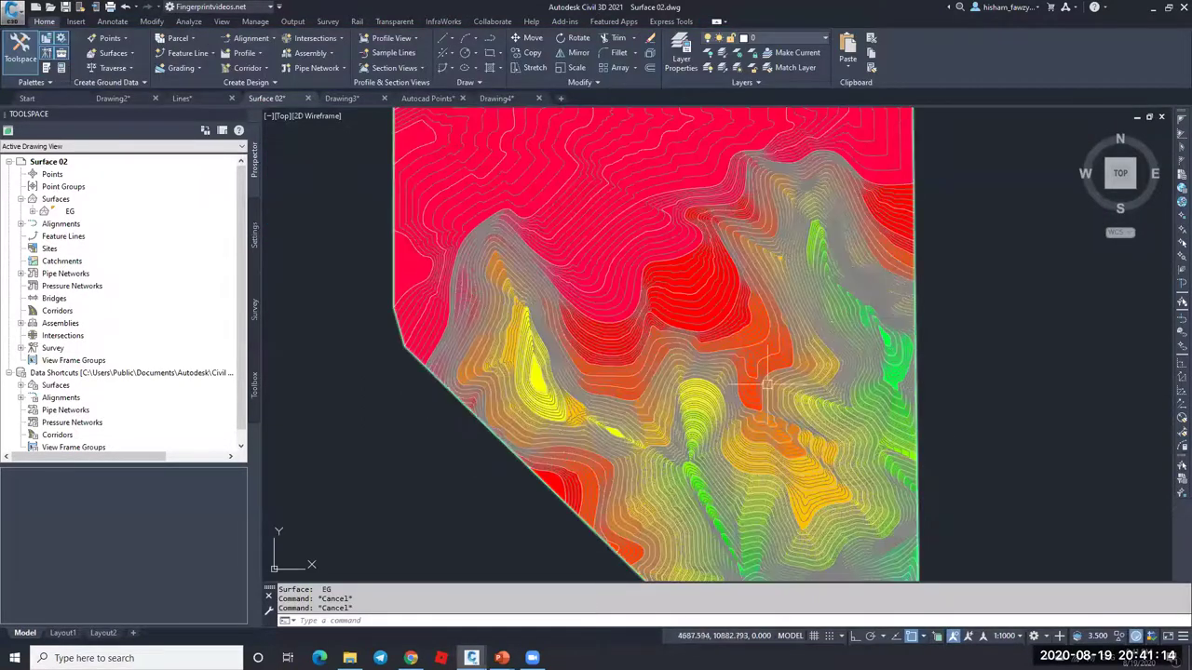
{"action": "left_click", "coordinate": [735, 334]}
Step: Turn off Minor Contour display in the EG style, leaving only rainbow elevation bands
{"action": "right_click", "coordinate": [735, 334]}
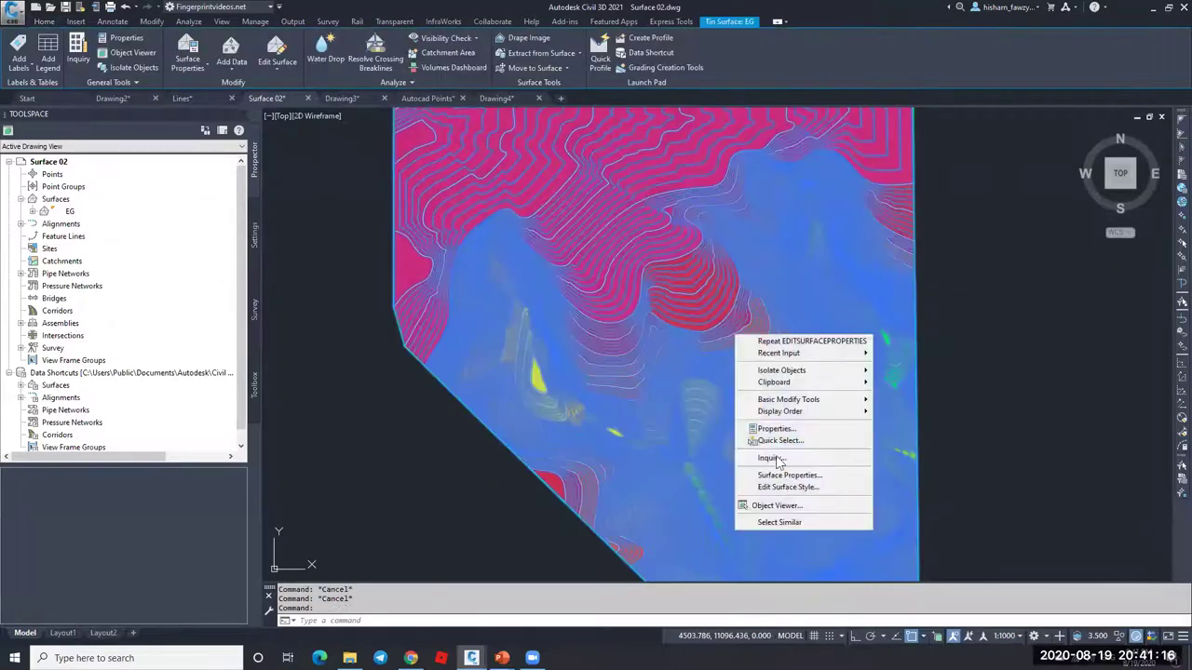
{"action": "left_click", "coordinate": [787, 492]}
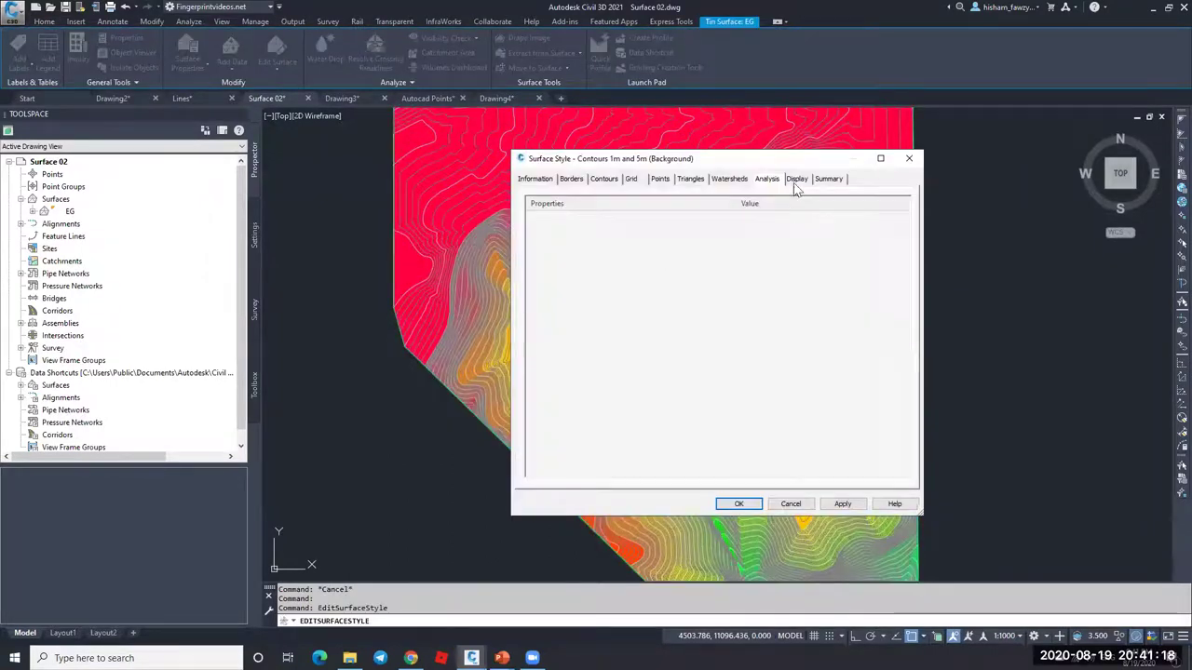
{"action": "left_click", "coordinate": [797, 179]}
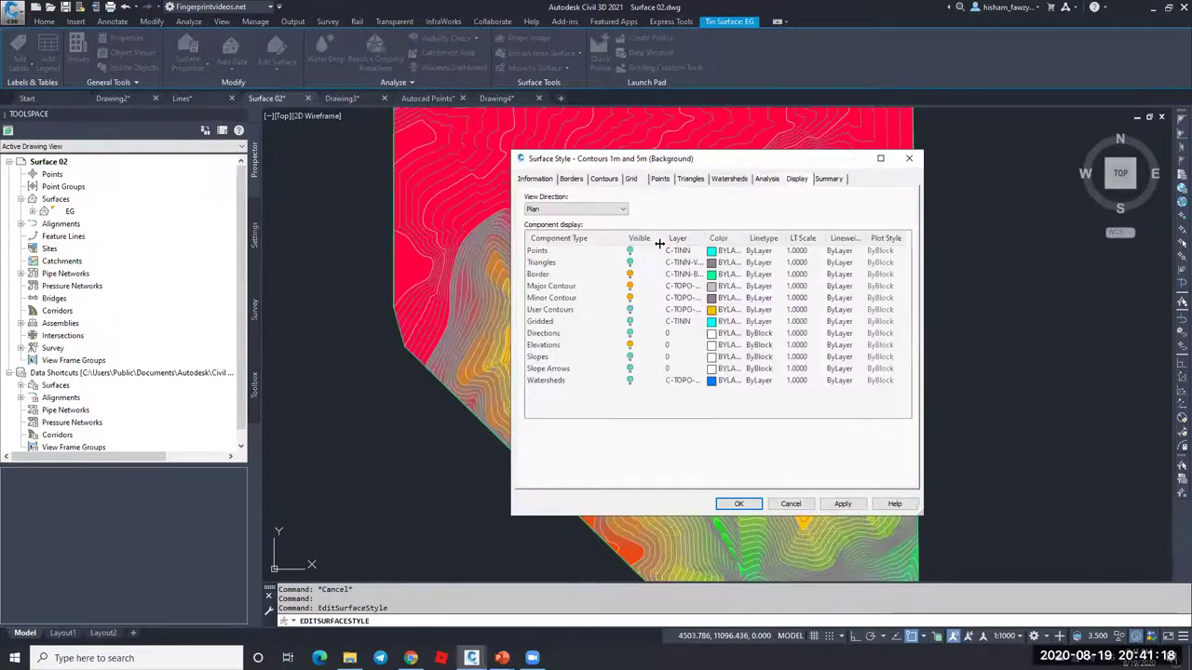
{"action": "left_click", "coordinate": [629, 299]}
{"action": "left_click", "coordinate": [738, 506]}
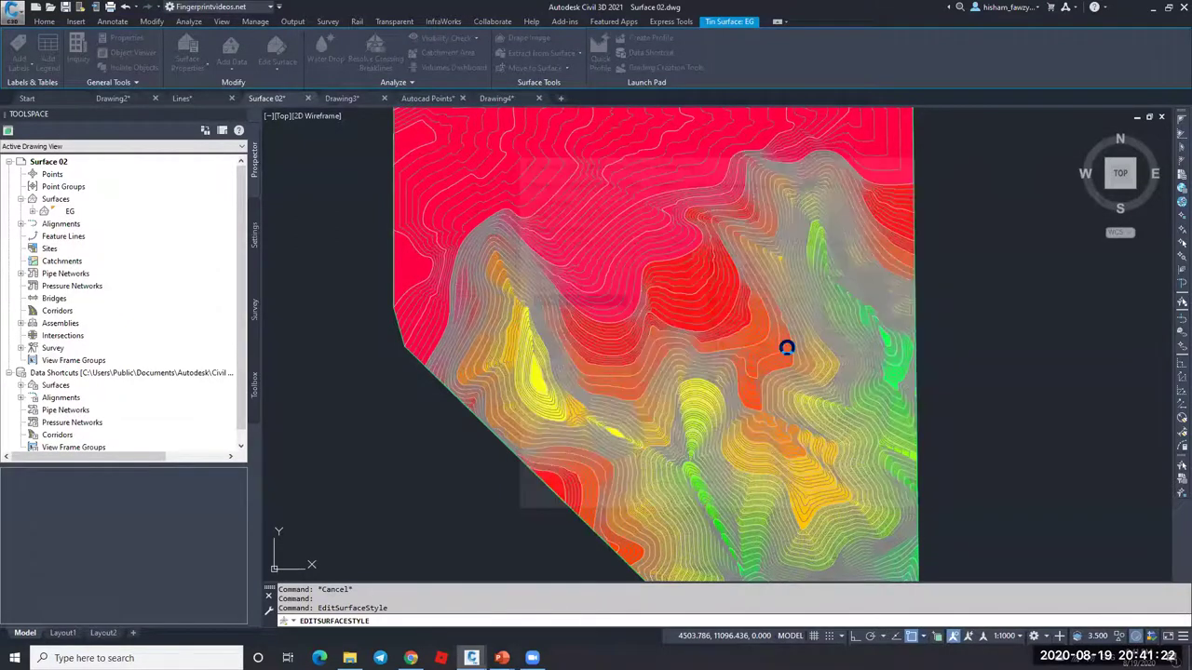
{"action": "key", "text": "Escape"}
{"action": "scroll", "coordinate": [865, 353], "scroll_direction": "down", "scroll_amount": 5}
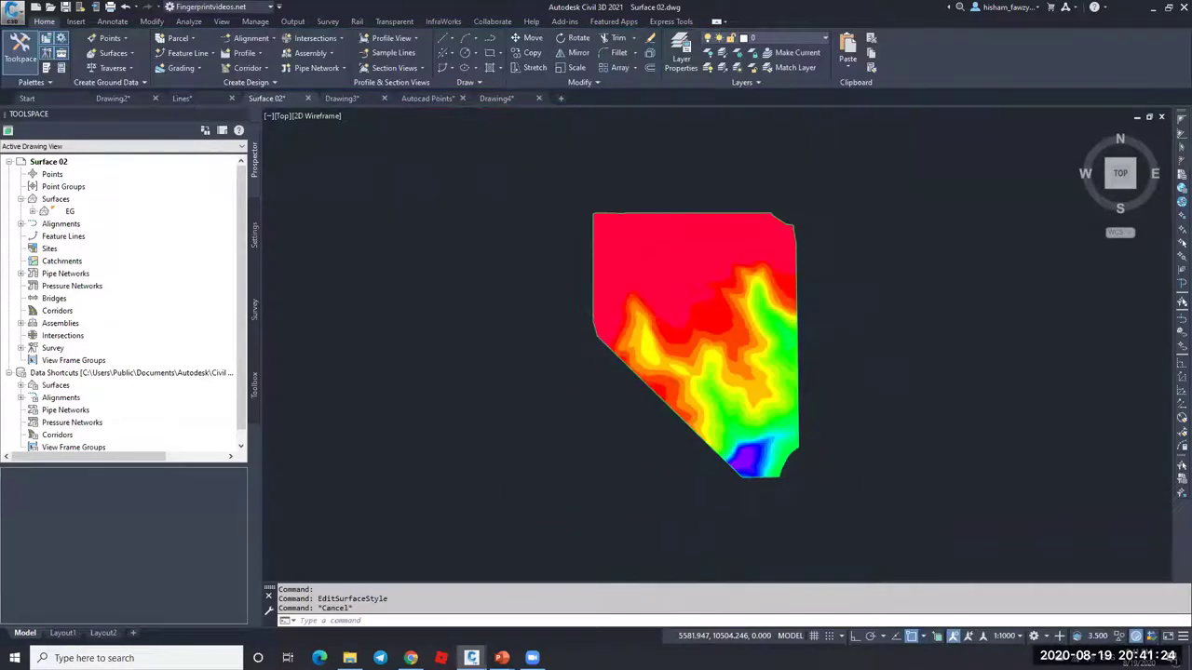
{"action": "scroll", "coordinate": [857, 404], "scroll_direction": "up", "scroll_amount": 2}
Step: Place a dynamic Elevations legend table for EG just right of the surface
{"action": "middle_click_drag", "start_coordinate": [806, 258], "coordinate": [764, 292]}
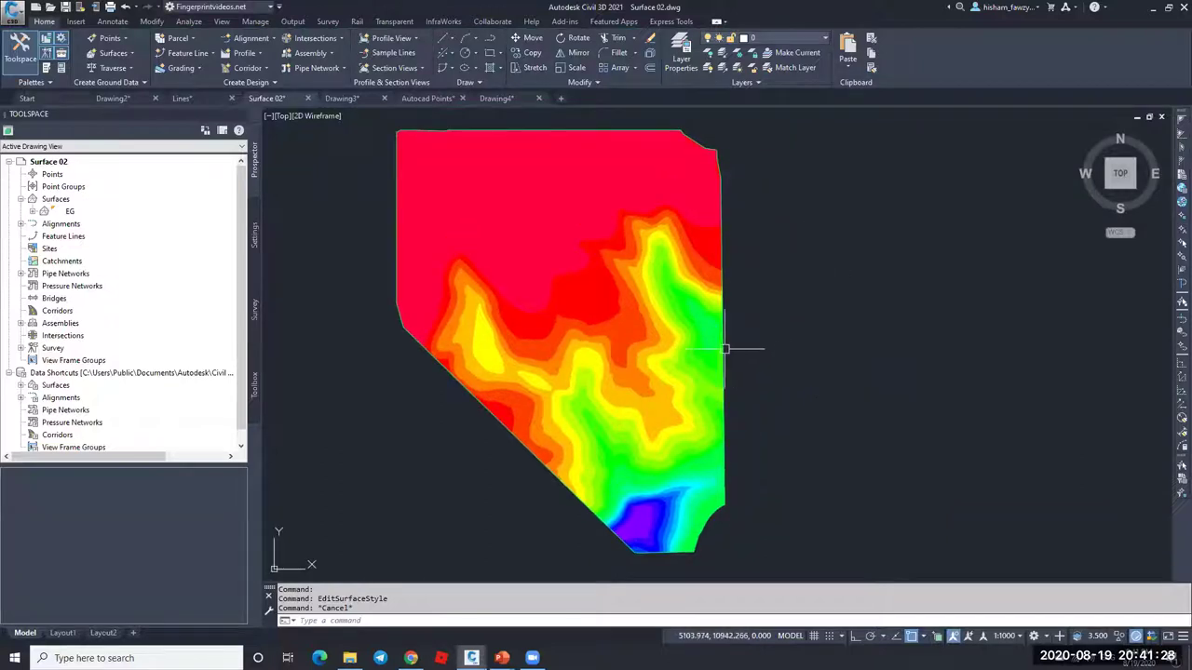
{"action": "left_click", "coordinate": [641, 315]}
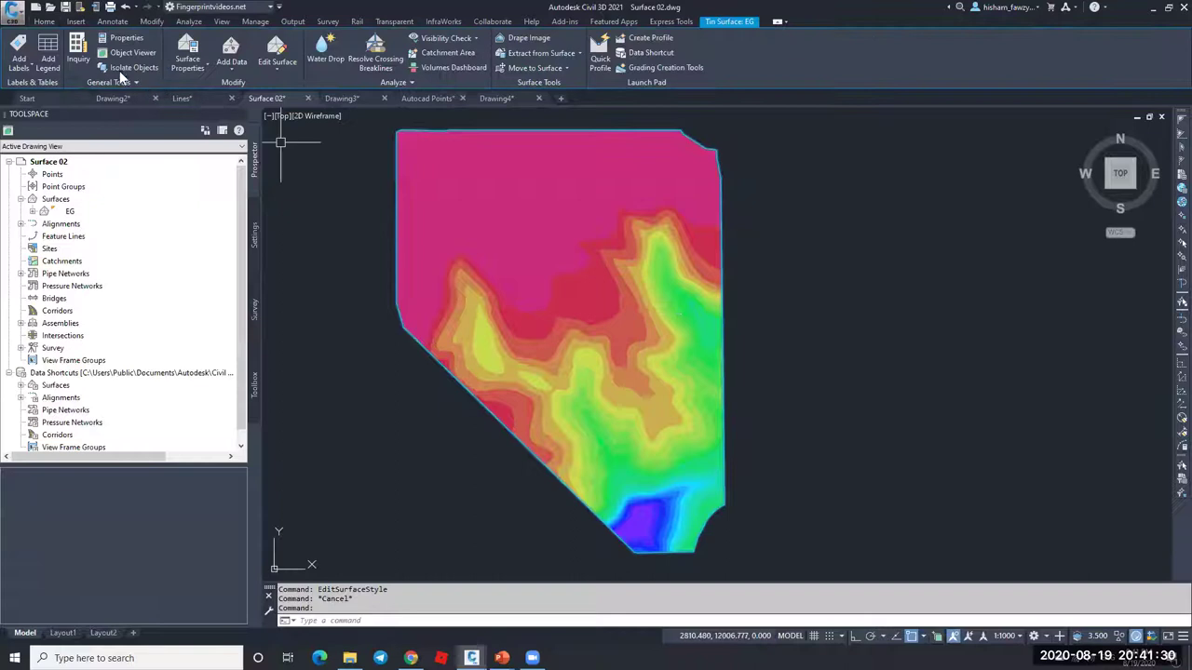
{"action": "left_click", "coordinate": [53, 43]}
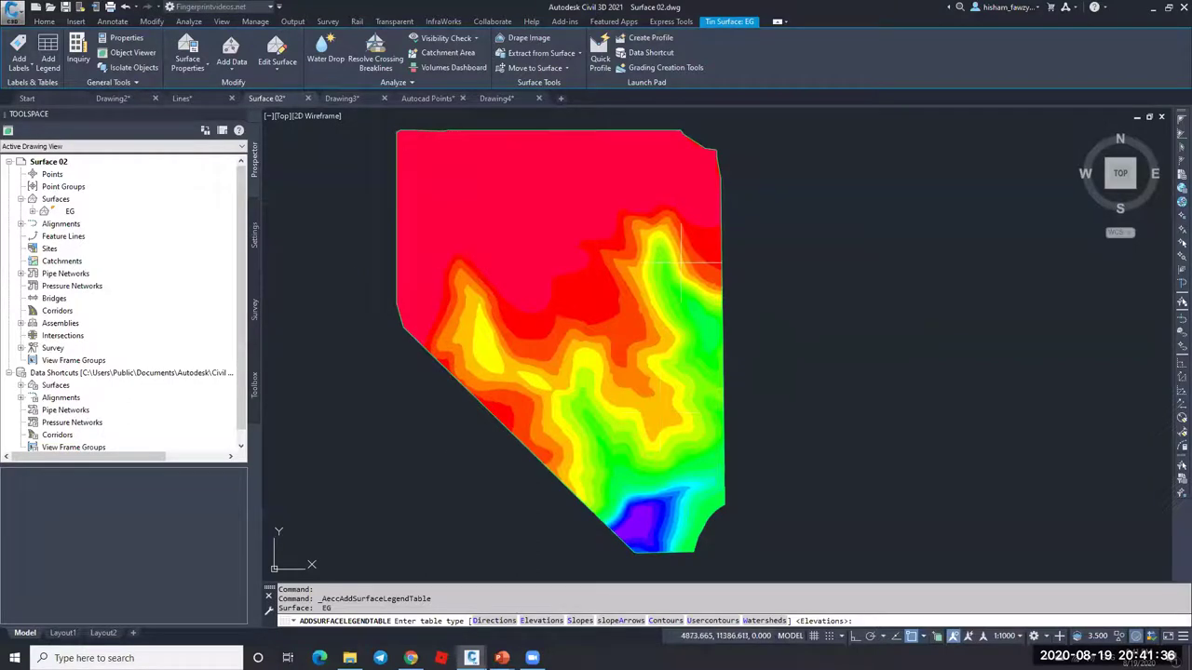
{"action": "left_click", "coordinate": [549, 621]}
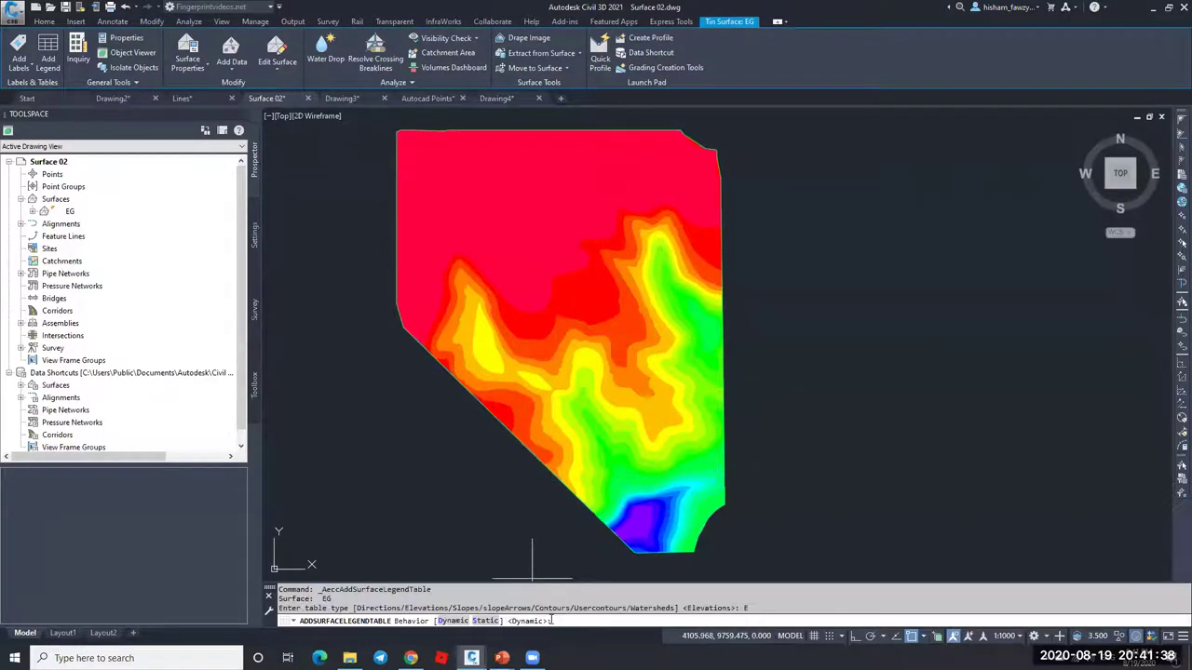
{"action": "left_click", "coordinate": [452, 621]}
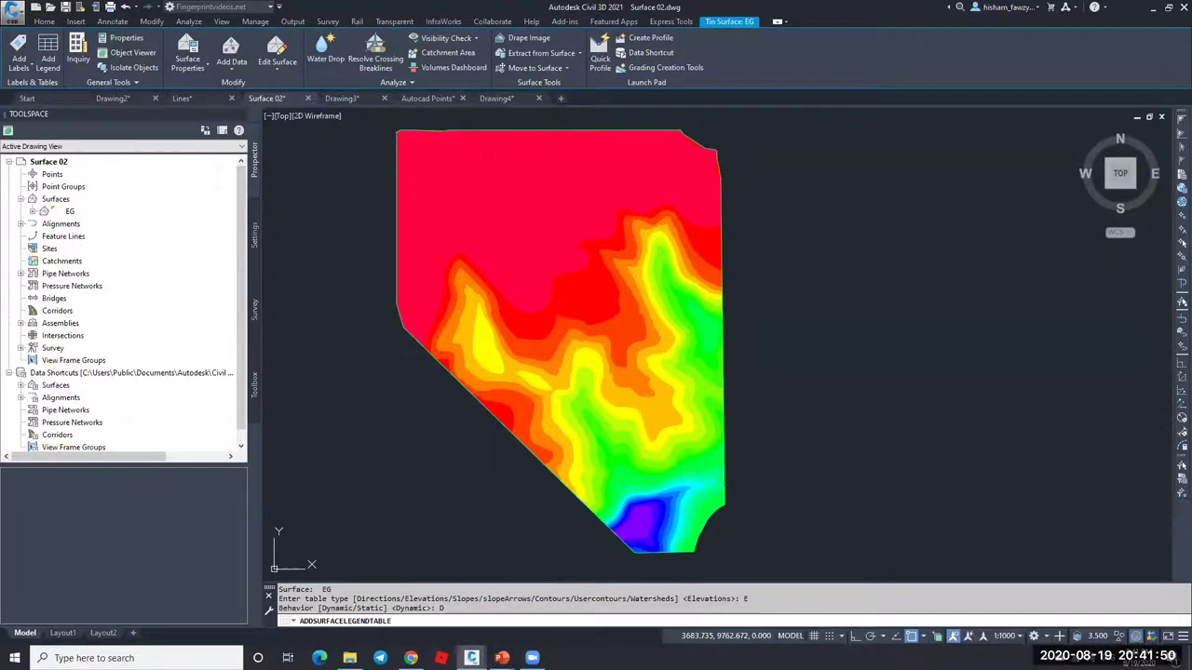
{"action": "left_click", "coordinate": [797, 196]}
Step: Zoom in and out to inspect the rainbow elevation bands and the legend table
{"action": "key", "text": "Escape"}
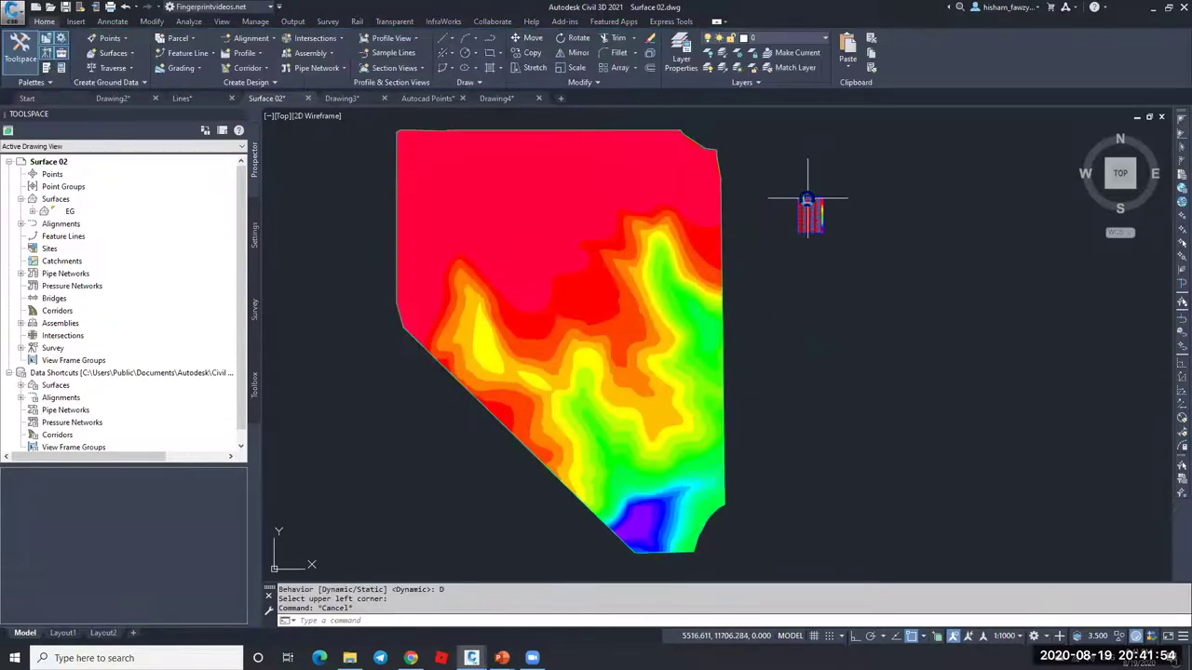
{"action": "scroll", "coordinate": [820, 213], "scroll_direction": "up", "scroll_amount": 10}
{"action": "scroll", "coordinate": [782, 247], "scroll_direction": "up", "scroll_amount": 8}
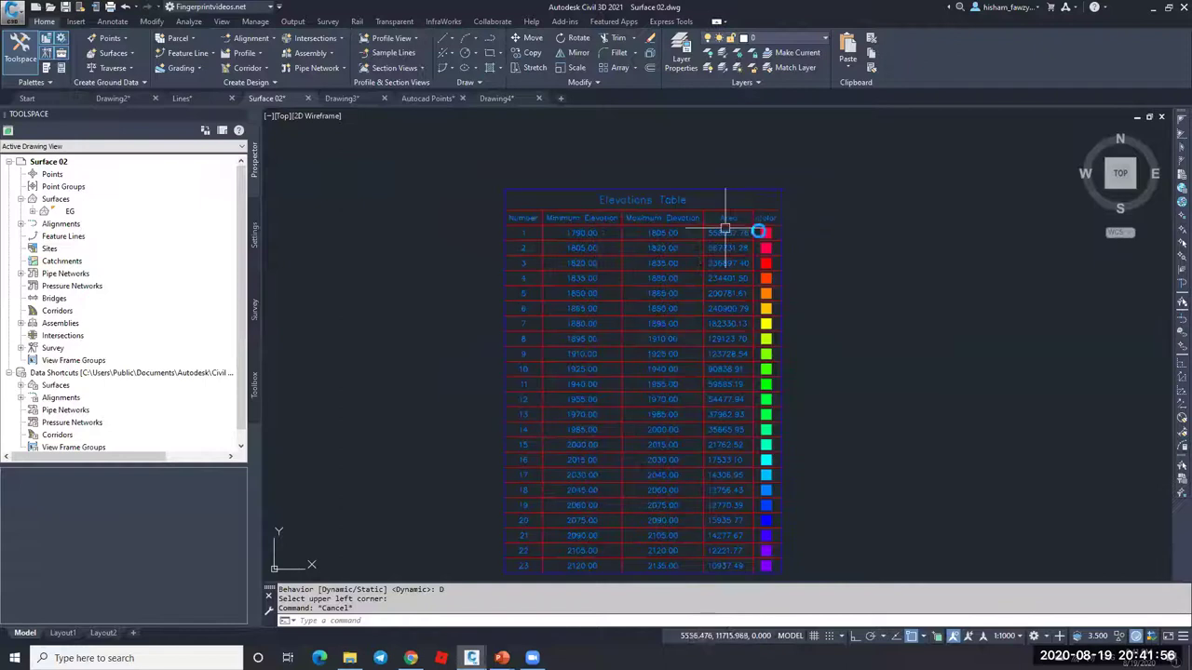
{"action": "scroll", "coordinate": [708, 248], "scroll_direction": "down", "scroll_amount": 5}
{"action": "scroll", "coordinate": [536, 242], "scroll_direction": "up", "scroll_amount": 2}
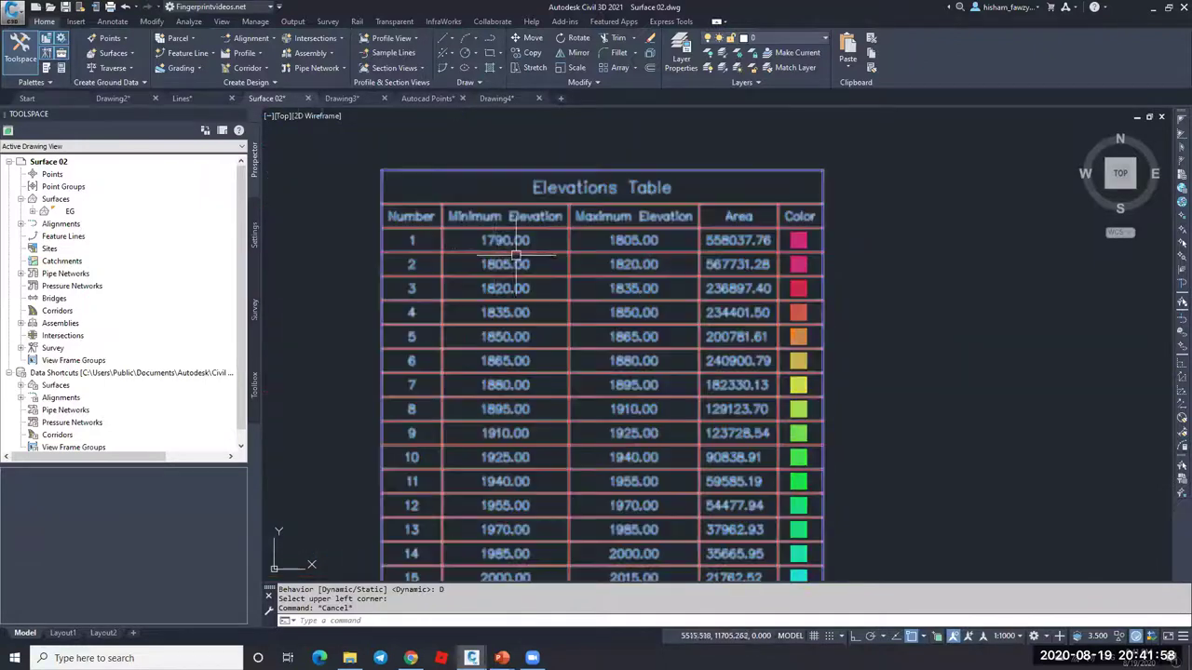
{"action": "scroll", "coordinate": [490, 249], "scroll_direction": "up", "scroll_amount": 1}
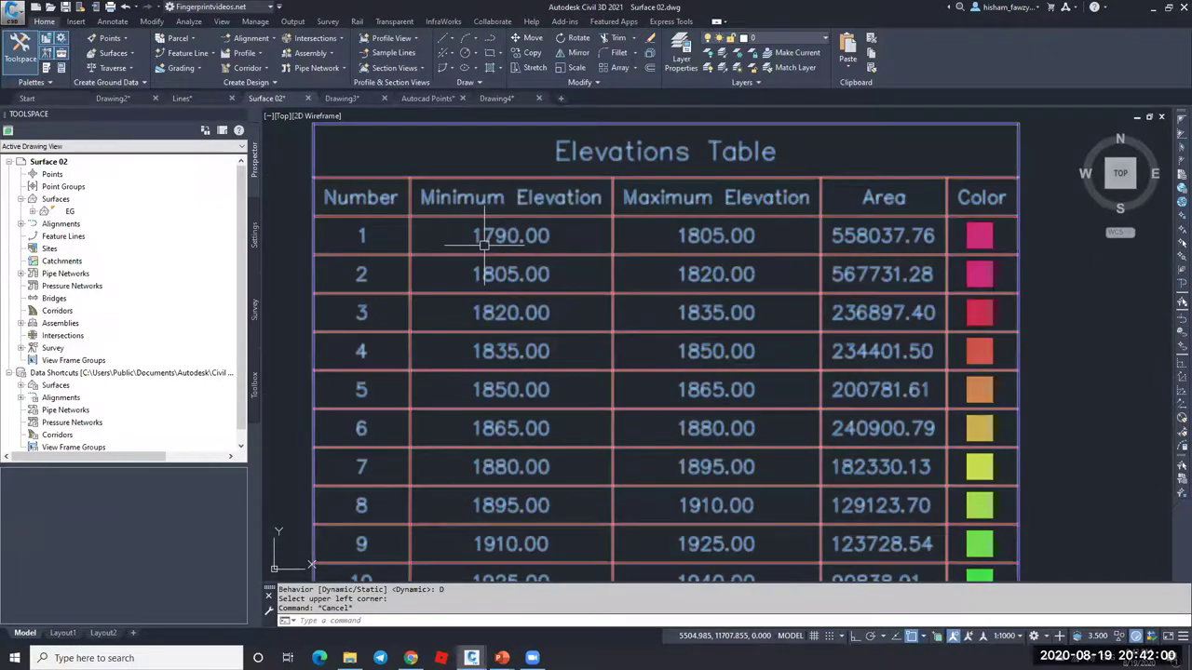
{"action": "scroll", "coordinate": [772, 234], "scroll_direction": "down", "scroll_amount": 2}
{"action": "scroll", "coordinate": [810, 198], "scroll_direction": "up", "scroll_amount": 4}
{"action": "scroll", "coordinate": [793, 224], "scroll_direction": "down", "scroll_amount": 7}
{"action": "scroll", "coordinate": [803, 266], "scroll_direction": "up", "scroll_amount": 2}
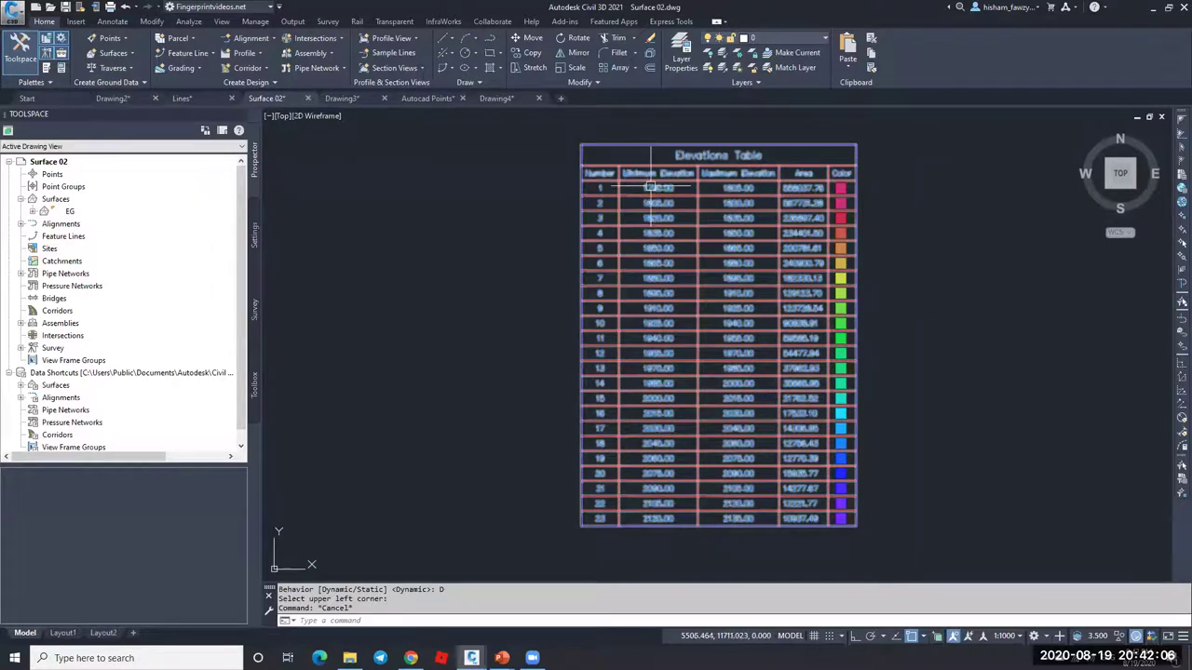
{"action": "scroll", "coordinate": [684, 189], "scroll_direction": "up", "scroll_amount": 4}
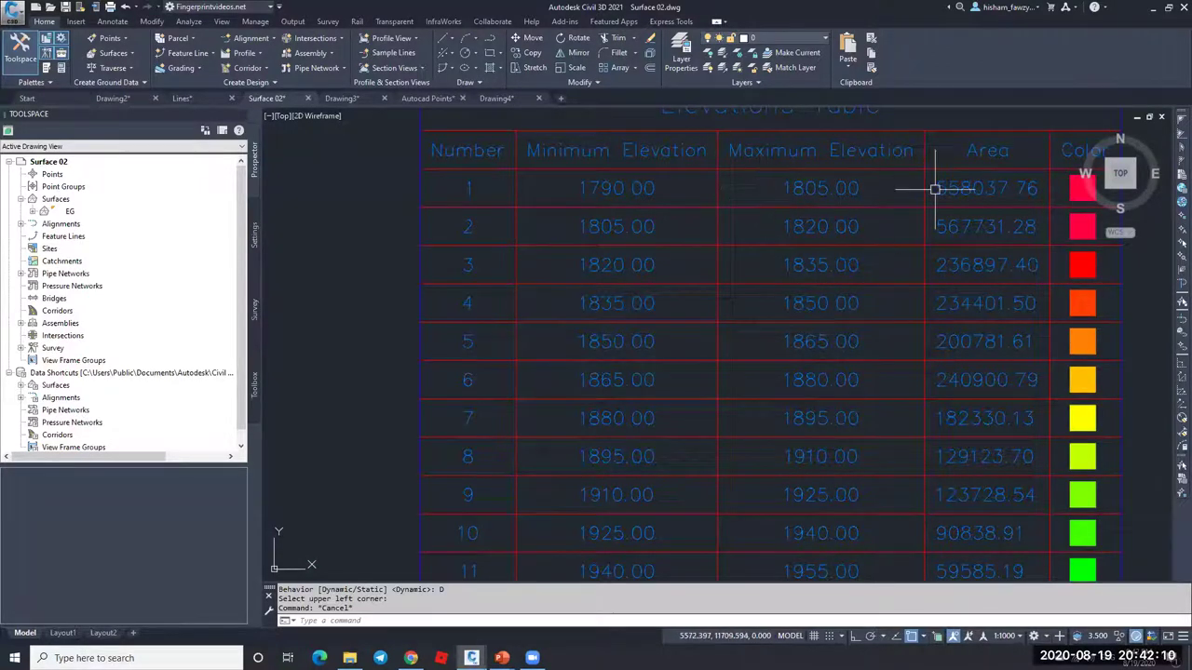
{"action": "scroll", "coordinate": [935, 190], "scroll_direction": "down", "scroll_amount": 4}
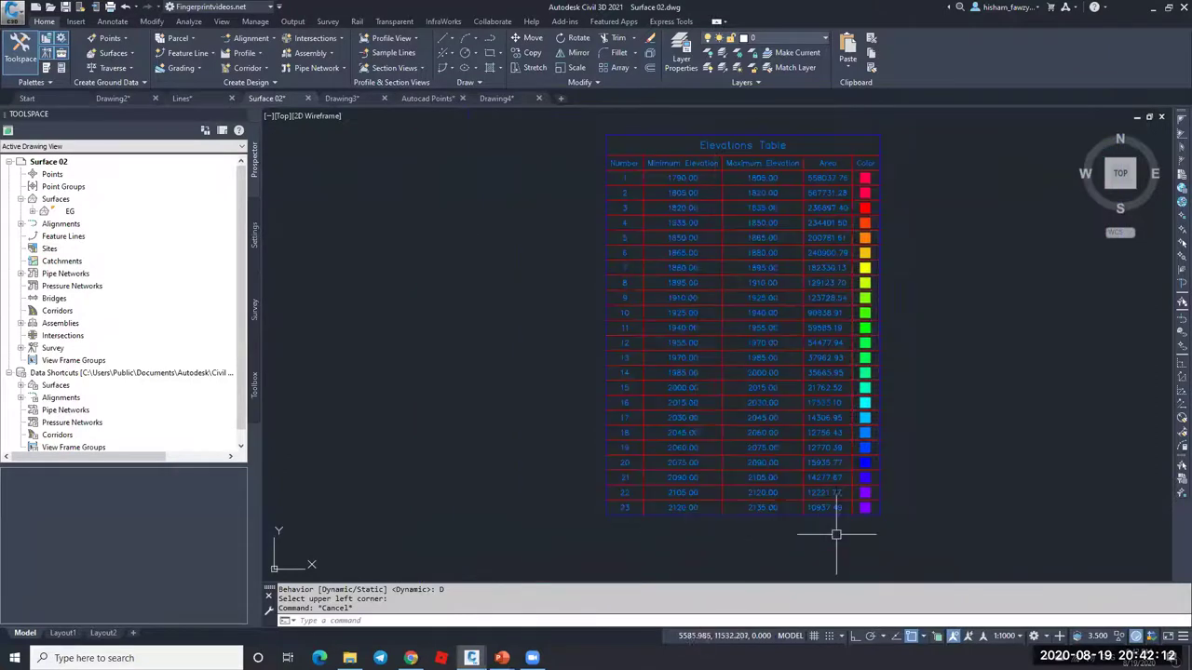
{"action": "scroll", "coordinate": [835, 534], "scroll_direction": "up", "scroll_amount": 4}
{"action": "scroll", "coordinate": [903, 471], "scroll_direction": "down", "scroll_amount": 4}
{"action": "scroll", "coordinate": [913, 478], "scroll_direction": "up", "scroll_amount": 5}
{"action": "scroll", "coordinate": [900, 447], "scroll_direction": "down", "scroll_amount": 6}
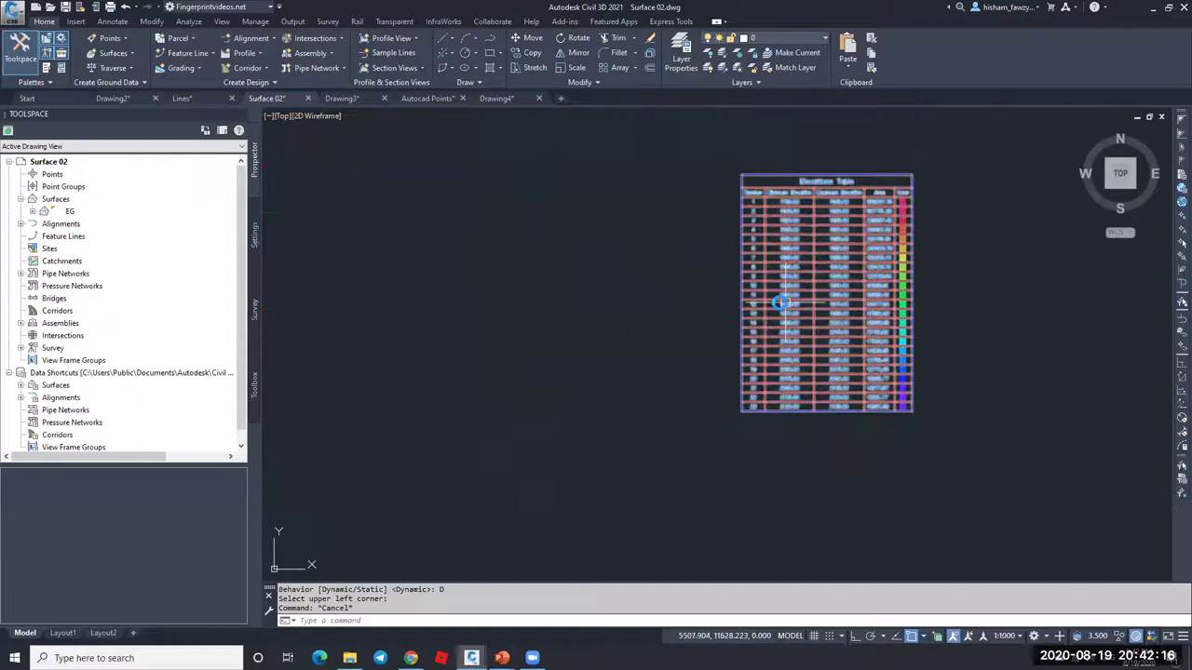
{"action": "scroll", "coordinate": [781, 303], "scroll_direction": "down", "scroll_amount": 8}
{"action": "scroll", "coordinate": [630, 470], "scroll_direction": "up", "scroll_amount": 6}
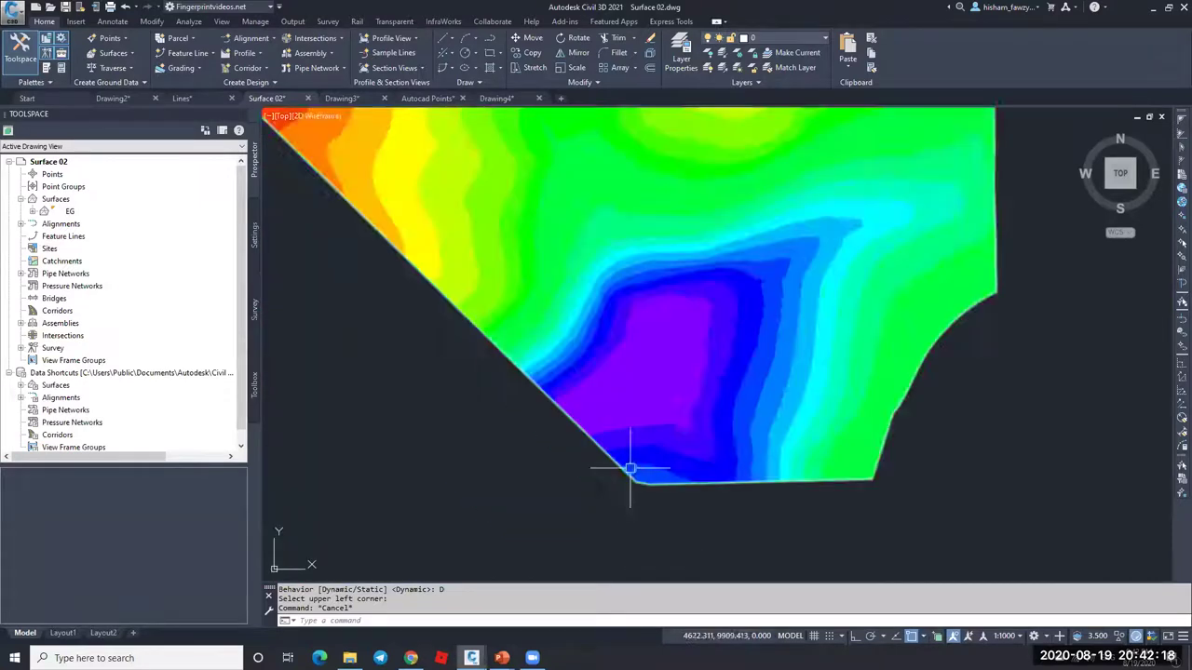
{"action": "scroll", "coordinate": [630, 471], "scroll_direction": "up", "scroll_amount": 3}
{"action": "scroll", "coordinate": [683, 253], "scroll_direction": "down", "scroll_amount": 4}
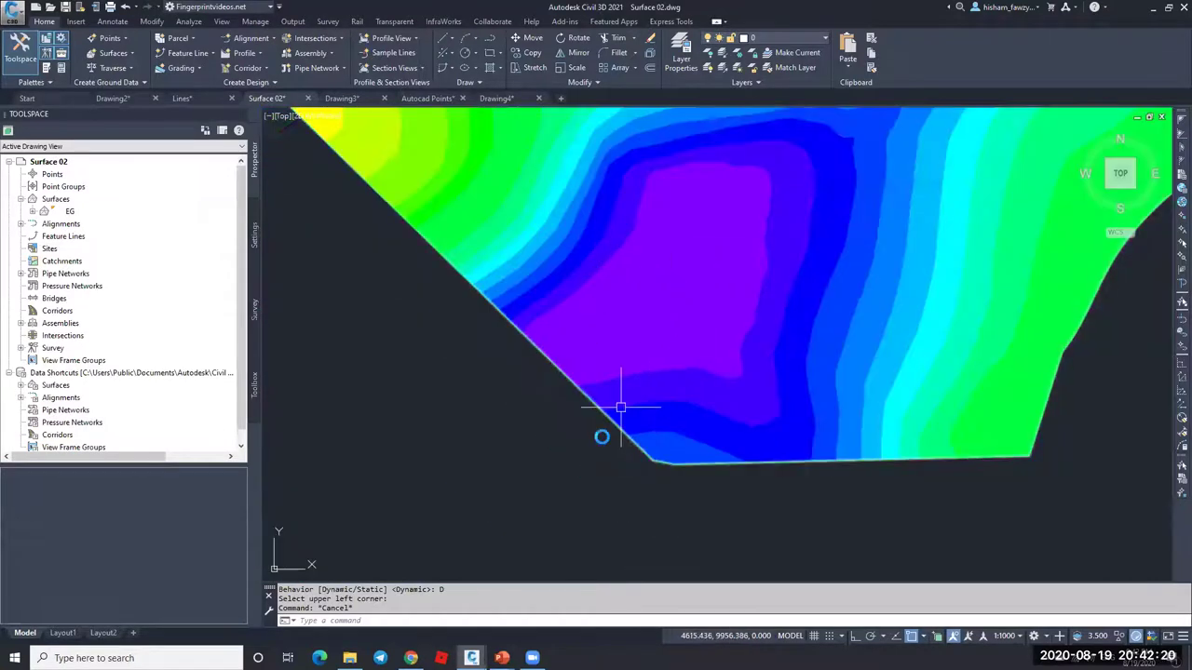
{"action": "scroll", "coordinate": [620, 407], "scroll_direction": "down", "scroll_amount": 4}
{"action": "scroll", "coordinate": [736, 186], "scroll_direction": "up", "scroll_amount": 8}
{"action": "scroll", "coordinate": [750, 151], "scroll_direction": "down", "scroll_amount": 8}
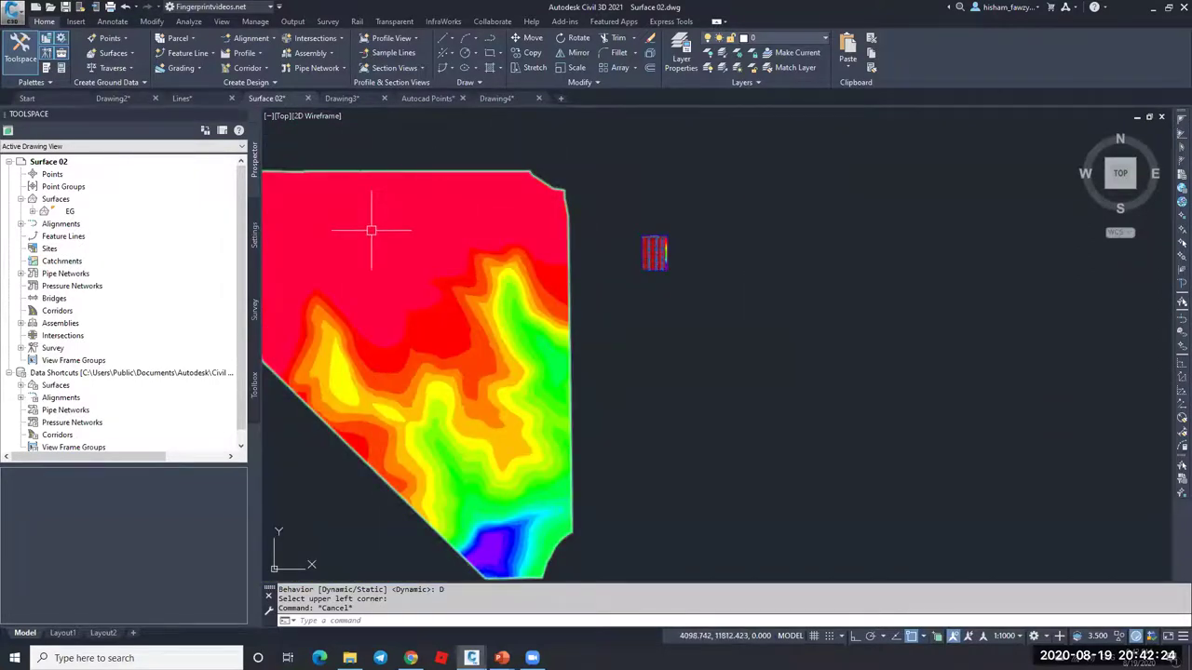
{"action": "key", "text": "Escape"}
{"action": "scroll", "coordinate": [663, 308], "scroll_direction": "down", "scroll_amount": 2}
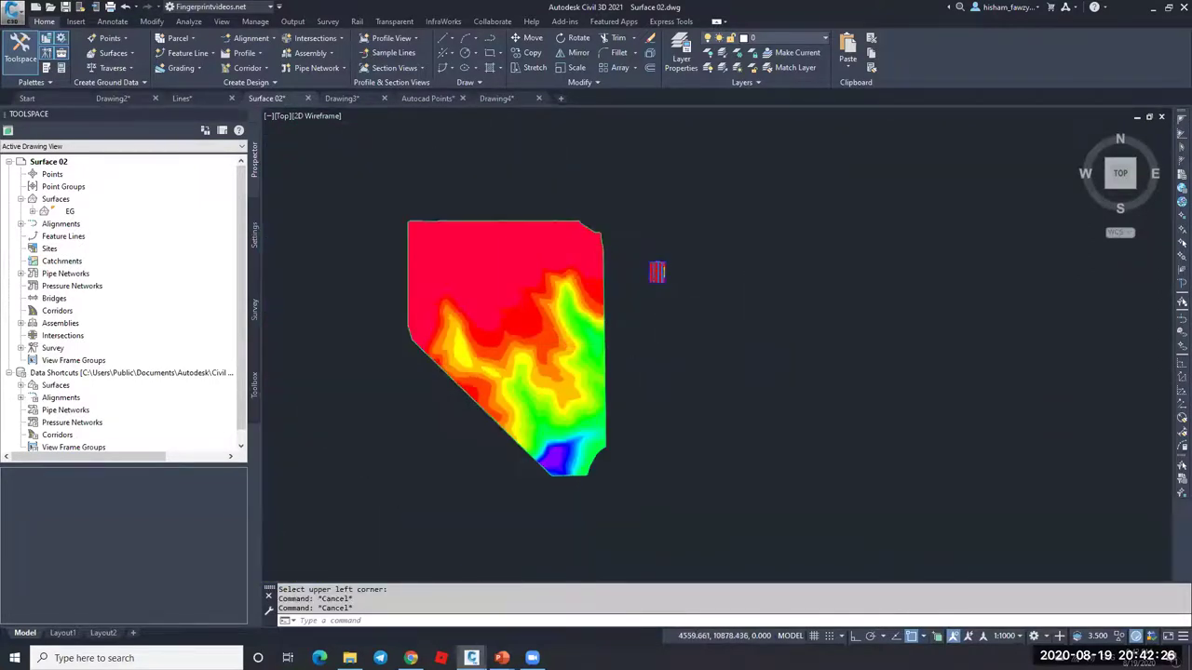
{"action": "scroll", "coordinate": [538, 361], "scroll_direction": "up", "scroll_amount": 4}
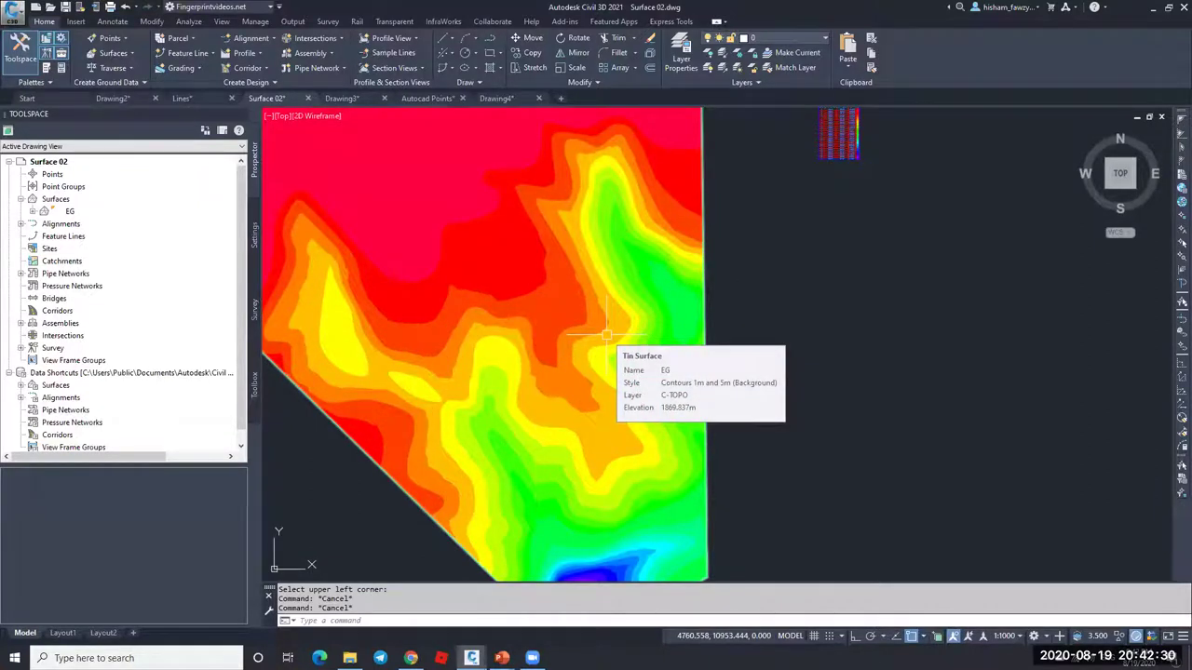
{"action": "scroll", "coordinate": [610, 308], "scroll_direction": "down", "scroll_amount": 2}
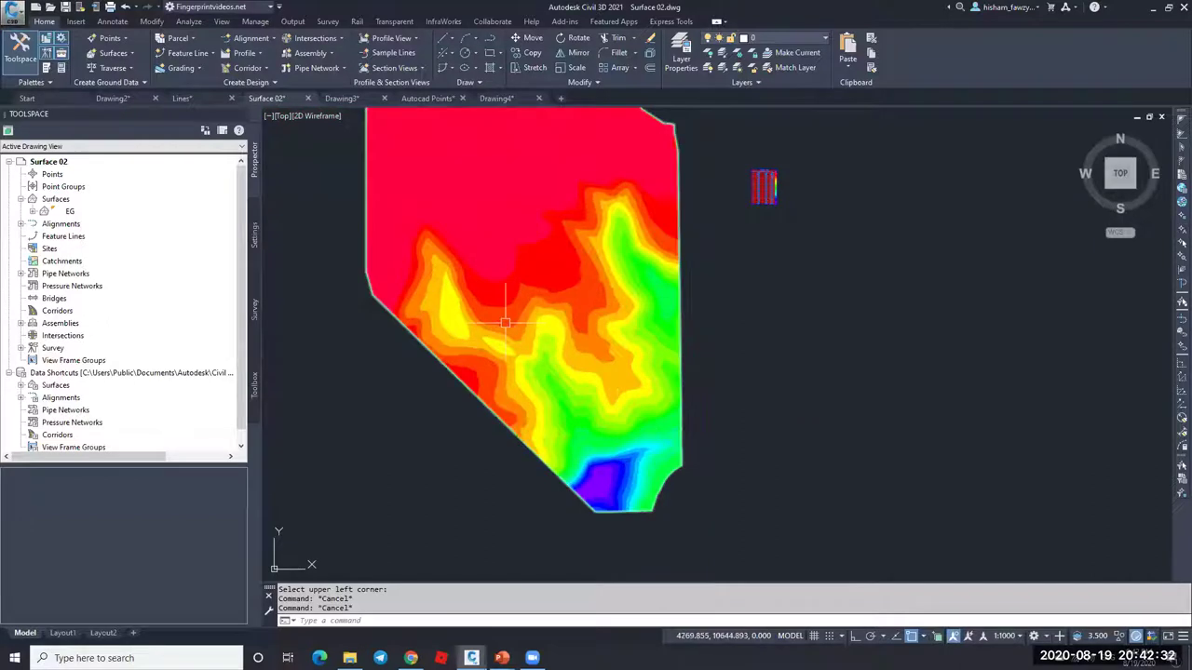
{"action": "scroll", "coordinate": [582, 334], "scroll_direction": "down", "scroll_amount": 2}
{"action": "scroll", "coordinate": [551, 247], "scroll_direction": "up", "scroll_amount": 2}
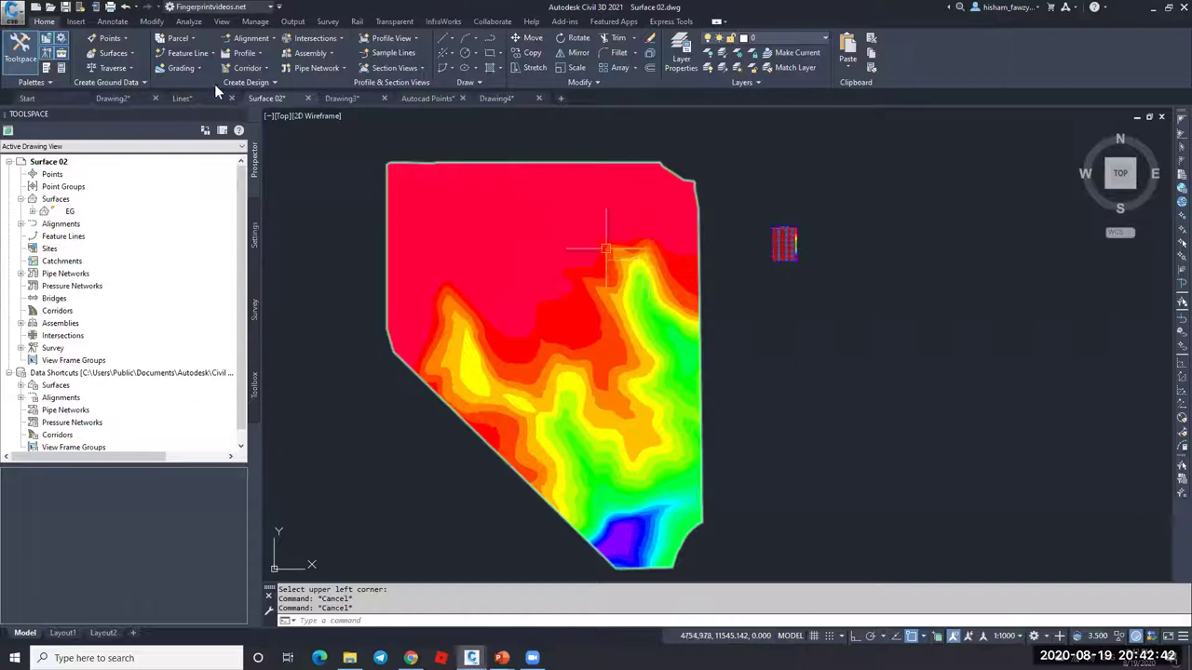
Step: In the EG style's display settings, hide Elevations and show Slope Arrows
{"action": "left_click", "coordinate": [535, 229]}
{"action": "right_click", "coordinate": [625, 270]}
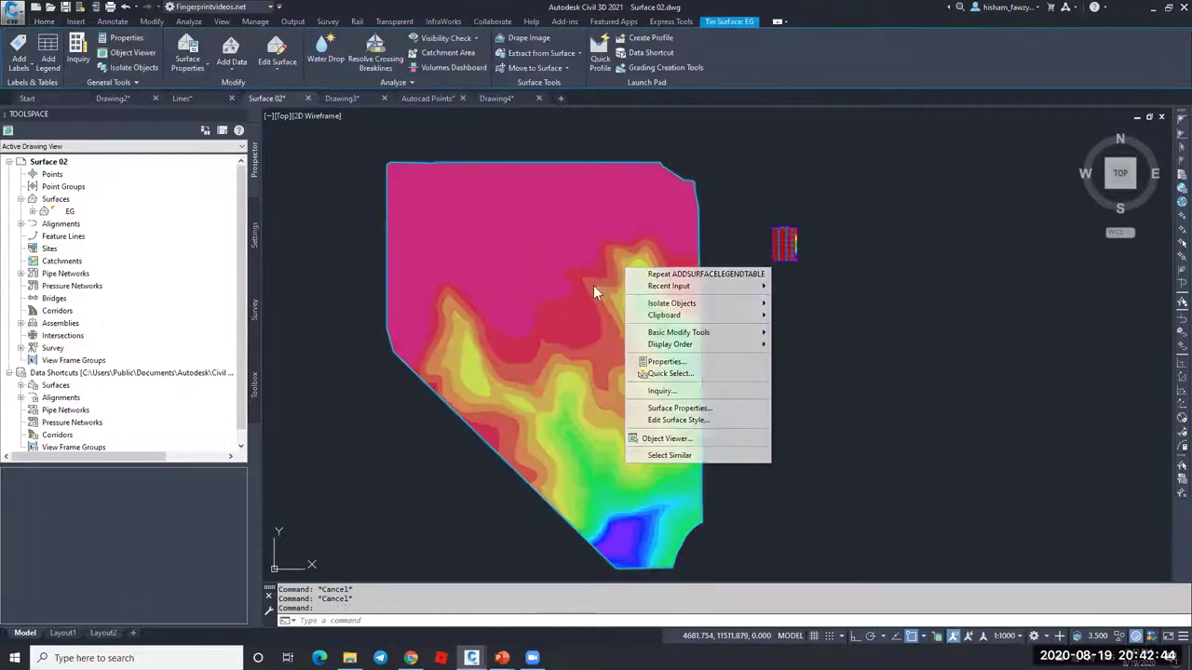
{"action": "left_click", "coordinate": [680, 420]}
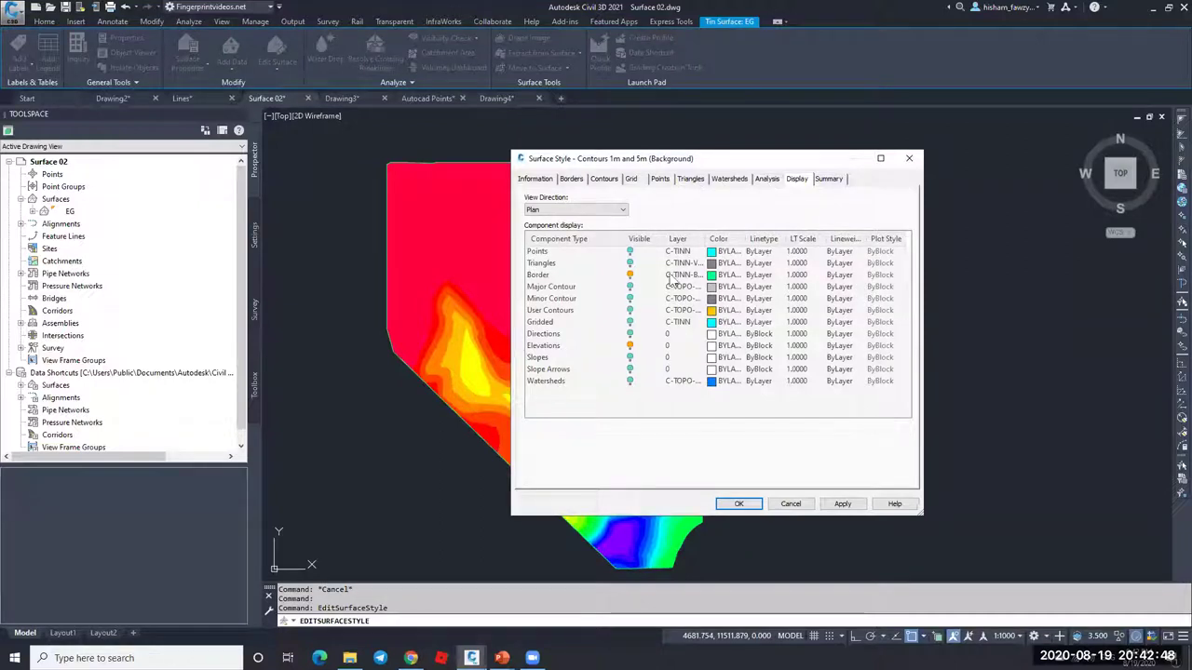
{"action": "left_click", "coordinate": [630, 346]}
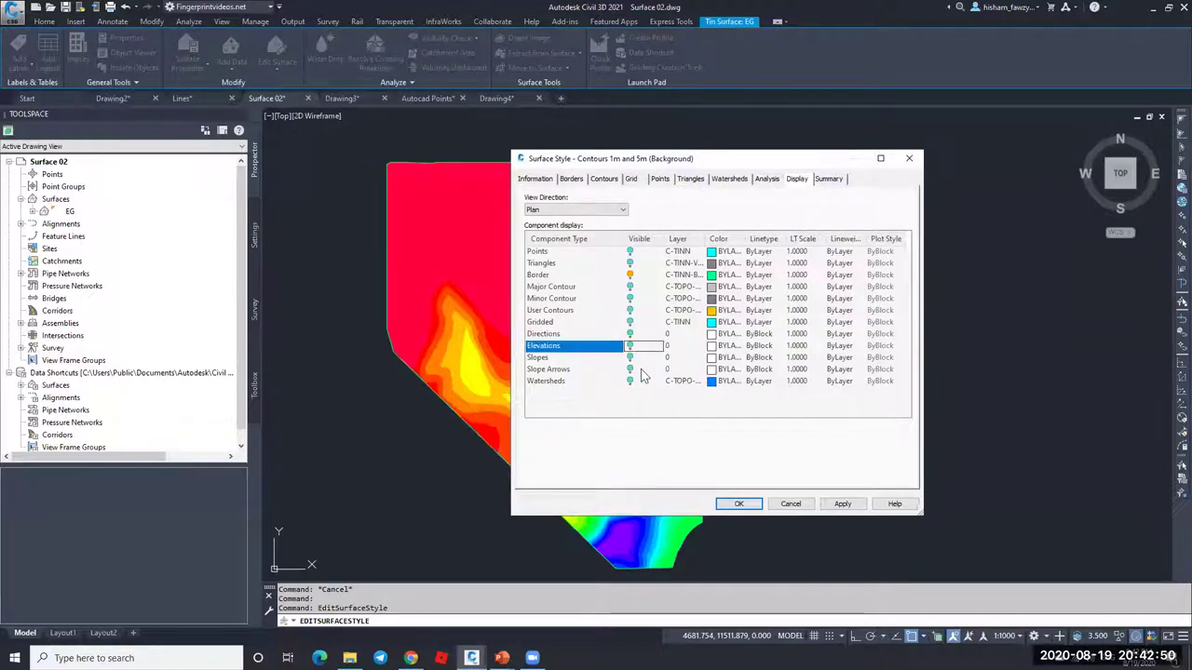
{"action": "left_click", "coordinate": [629, 370]}
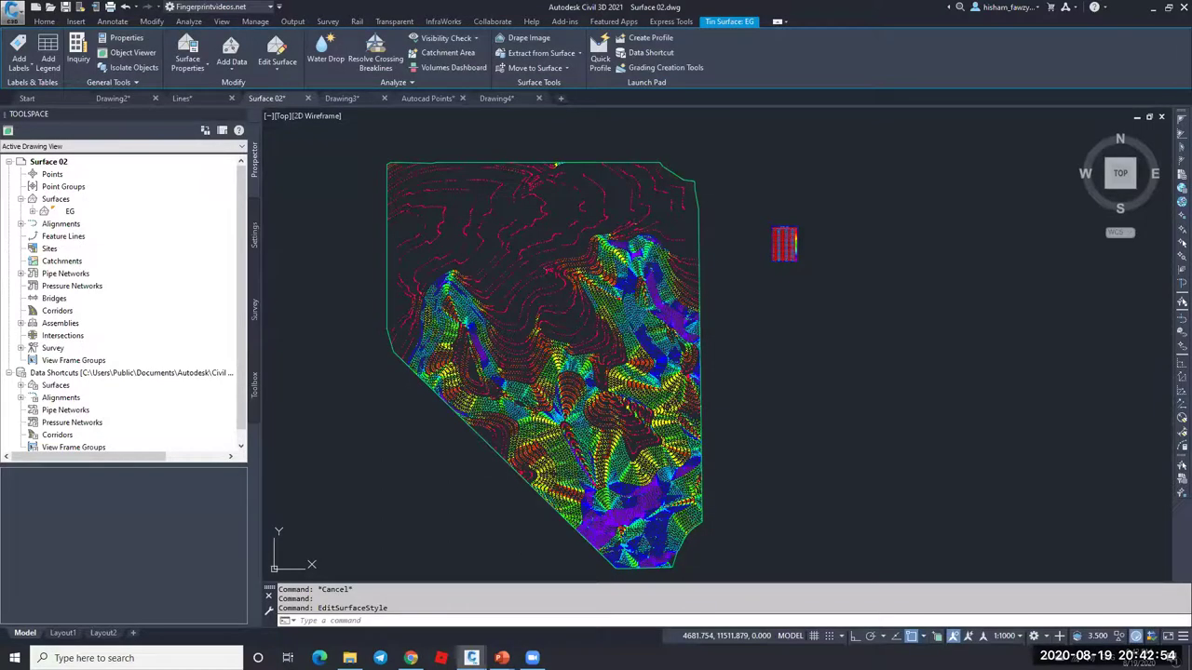
Step: Zoom around to inspect the slope arrows, then reselect the EG surface
{"action": "key", "text": "Escape"}
{"action": "scroll", "coordinate": [624, 326], "scroll_direction": "up", "scroll_amount": 6}
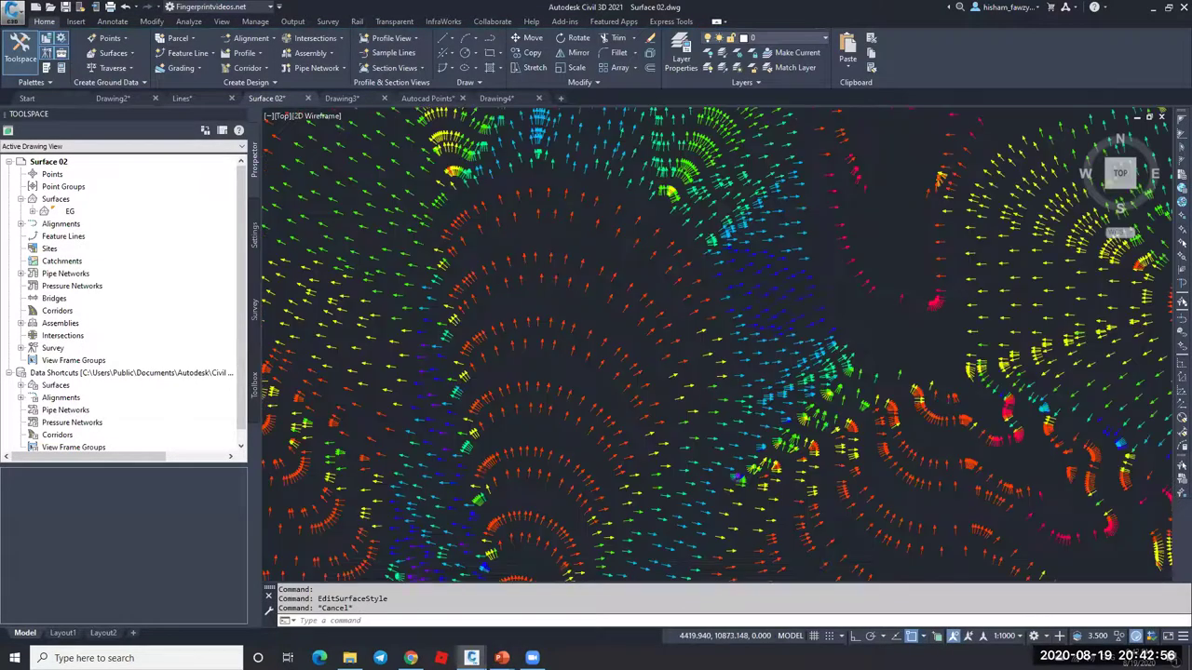
{"action": "scroll", "coordinate": [624, 325], "scroll_direction": "down", "scroll_amount": 4}
{"action": "scroll", "coordinate": [646, 382], "scroll_direction": "up", "scroll_amount": 5}
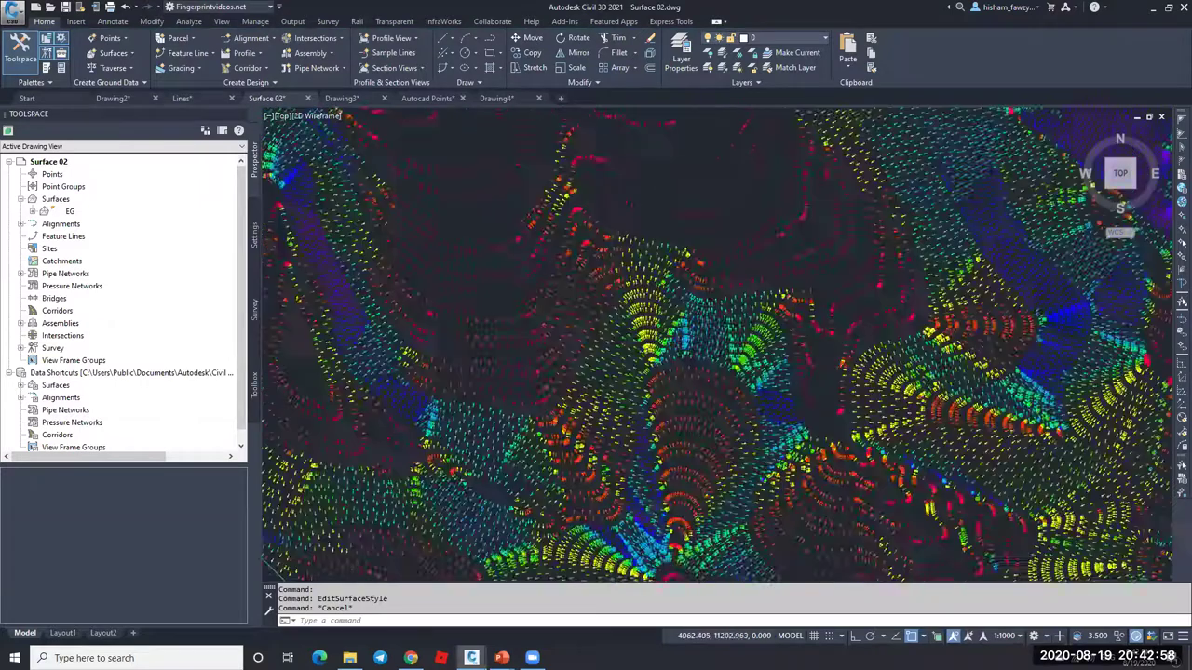
{"action": "scroll", "coordinate": [558, 266], "scroll_direction": "down", "scroll_amount": 4}
{"action": "scroll", "coordinate": [550, 271], "scroll_direction": "up", "scroll_amount": 5}
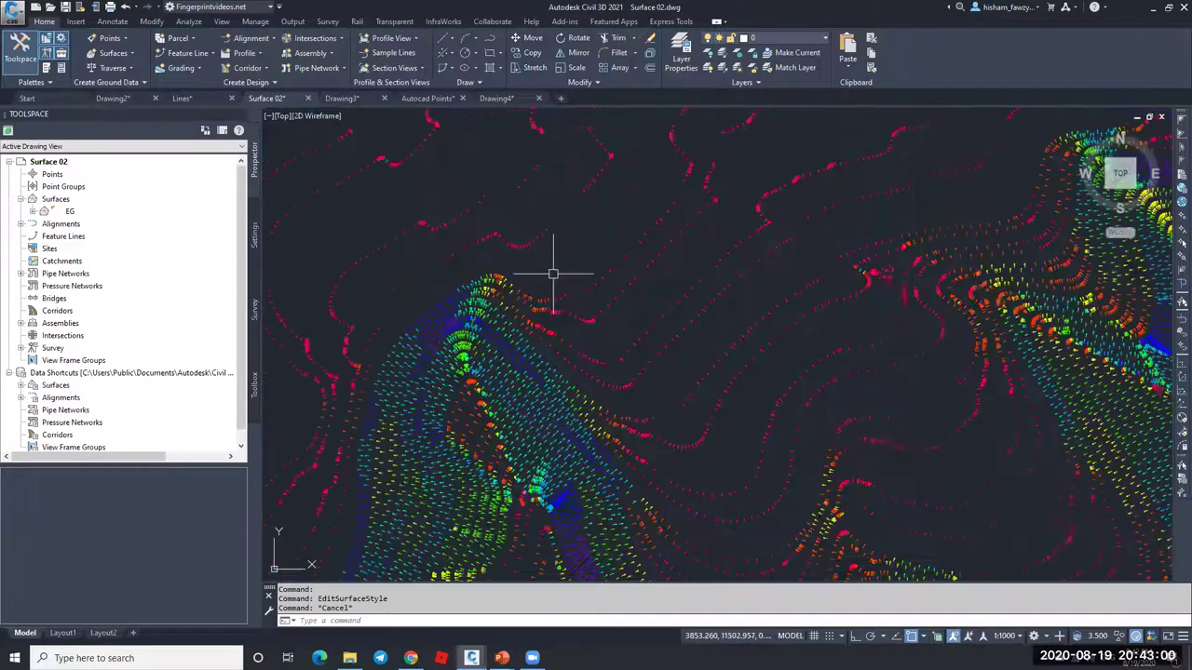
{"action": "scroll", "coordinate": [562, 229], "scroll_direction": "down", "scroll_amount": 2}
{"action": "scroll", "coordinate": [562, 228], "scroll_direction": "up", "scroll_amount": 5}
{"action": "scroll", "coordinate": [607, 341], "scroll_direction": "down", "scroll_amount": 4}
{"action": "scroll", "coordinate": [601, 360], "scroll_direction": "up", "scroll_amount": 5}
{"action": "scroll", "coordinate": [604, 358], "scroll_direction": "up", "scroll_amount": 5}
{"action": "scroll", "coordinate": [603, 344], "scroll_direction": "down", "scroll_amount": 5}
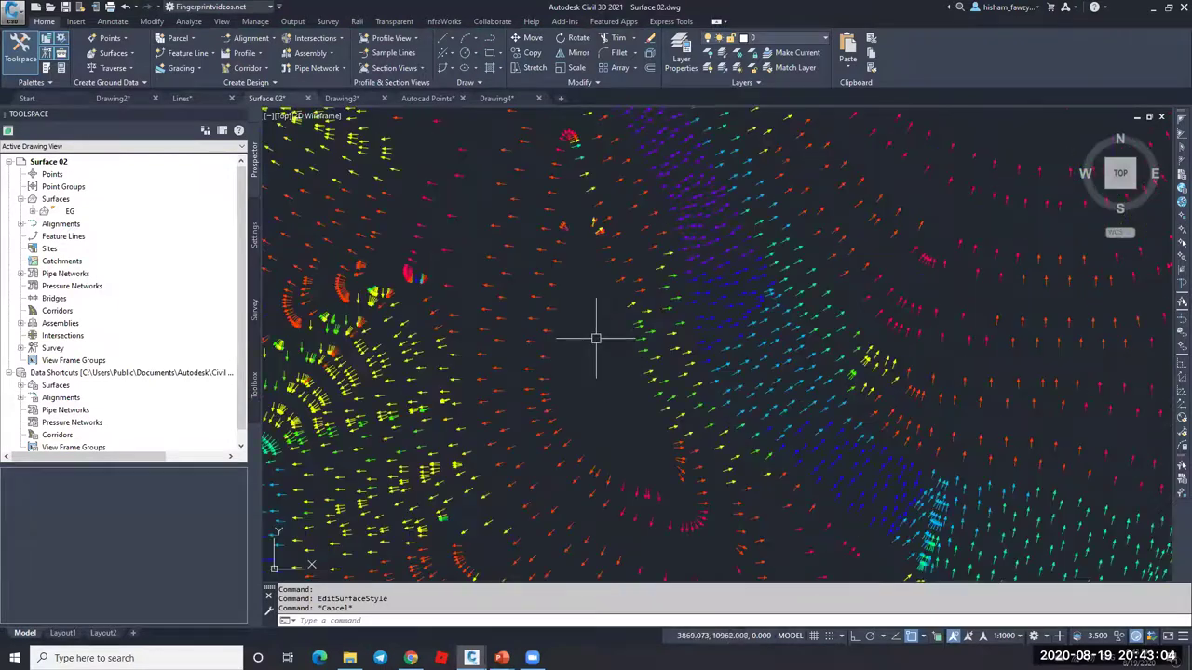
{"action": "scroll", "coordinate": [625, 341], "scroll_direction": "up", "scroll_amount": 2}
{"action": "left_click", "coordinate": [628, 341]}
{"action": "right_click", "coordinate": [628, 341]}
Step: Turn on Minor Contour and Major Contour display in the EG surface style
{"action": "left_click", "coordinate": [682, 491]}
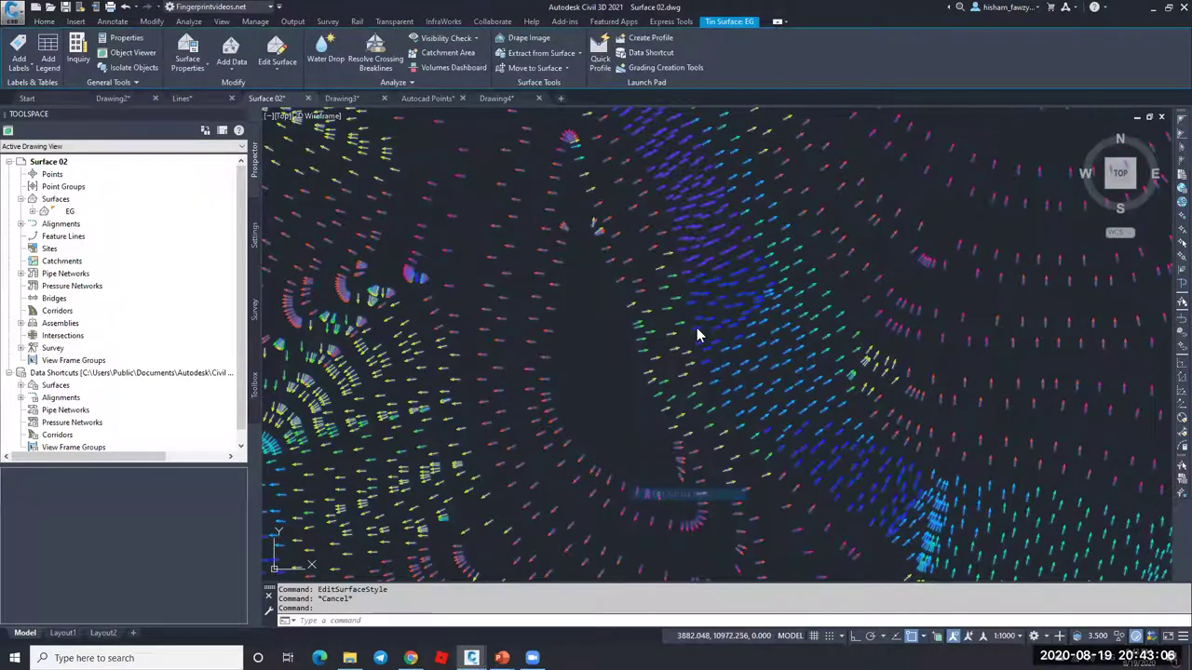
{"action": "left_click", "coordinate": [596, 299]}
{"action": "left_click", "coordinate": [596, 287]}
{"action": "left_click", "coordinate": [739, 502]}
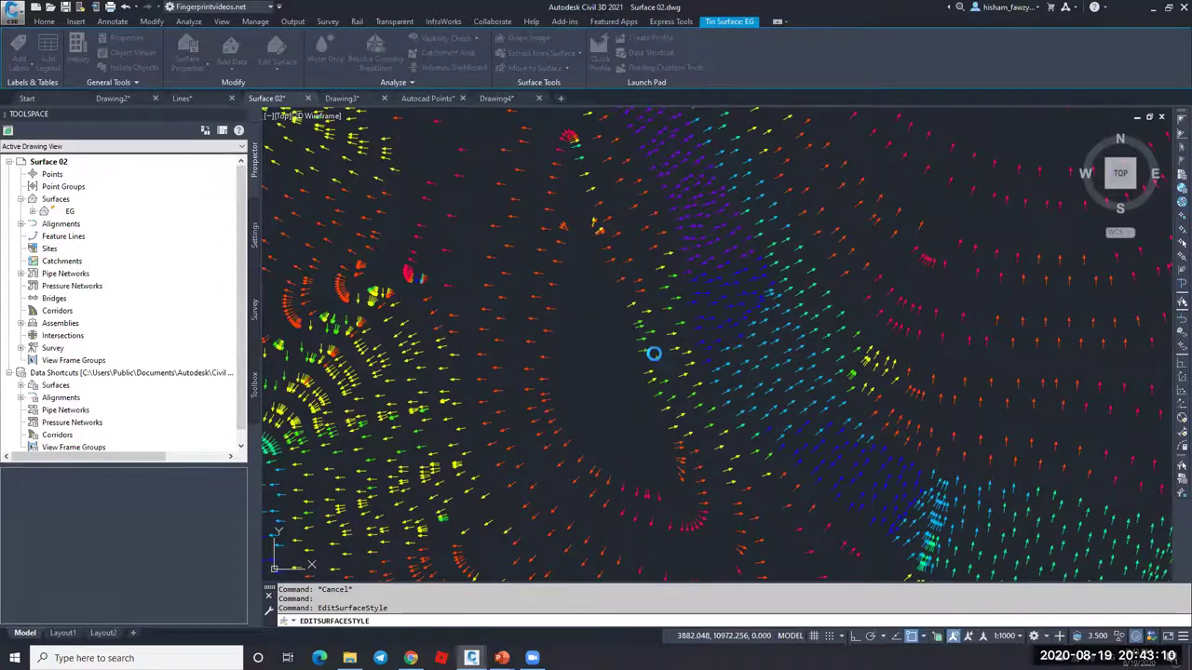
{"action": "key", "text": "Escape"}
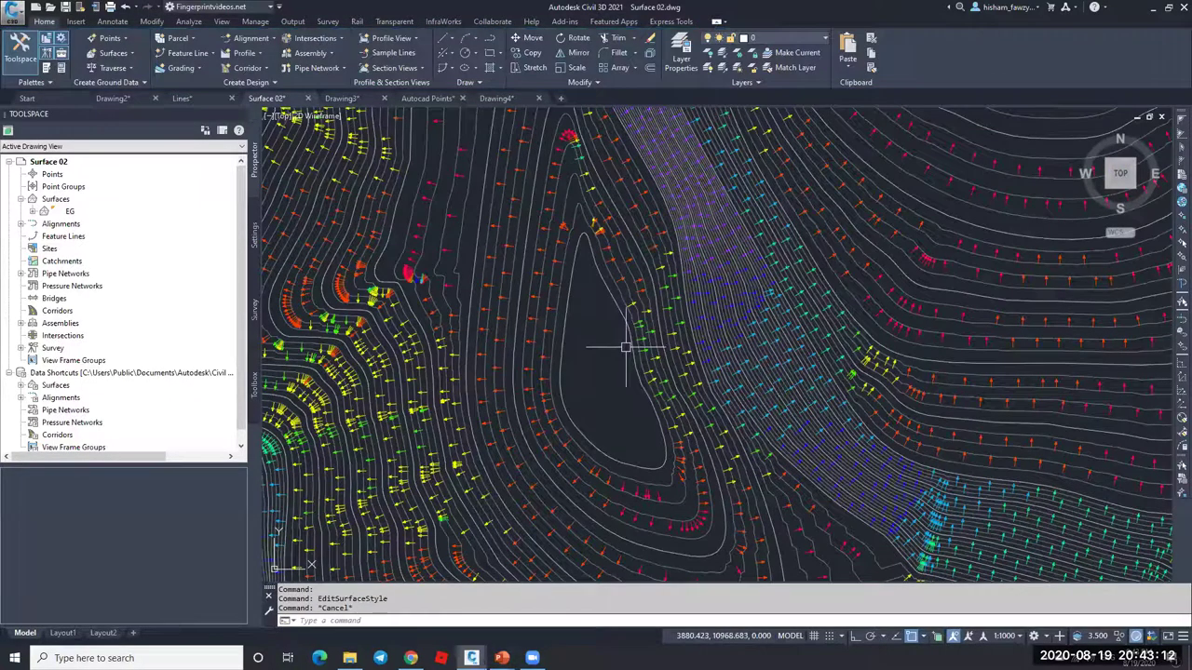
Step: Pan and zoom to view the teardrop contour with slope arrows, then reselect EG
{"action": "scroll", "coordinate": [626, 348], "scroll_direction": "up", "scroll_amount": 2}
{"action": "scroll", "coordinate": [585, 321], "scroll_direction": "down", "scroll_amount": 2}
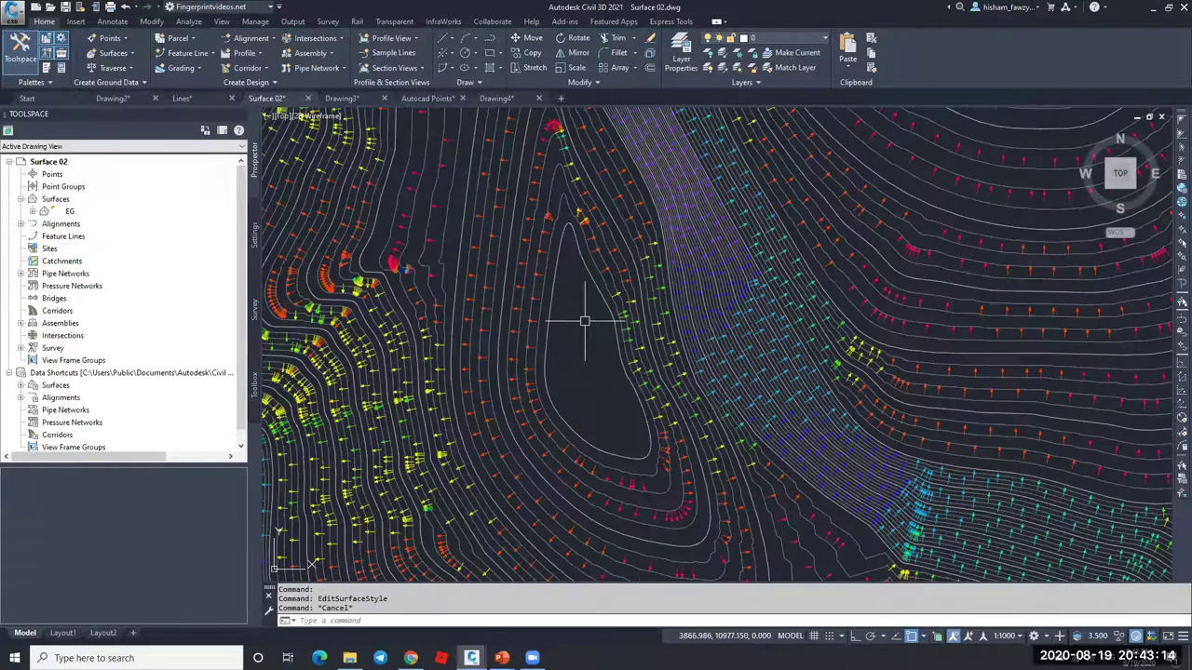
{"action": "scroll", "coordinate": [585, 321], "scroll_direction": "up", "scroll_amount": 2}
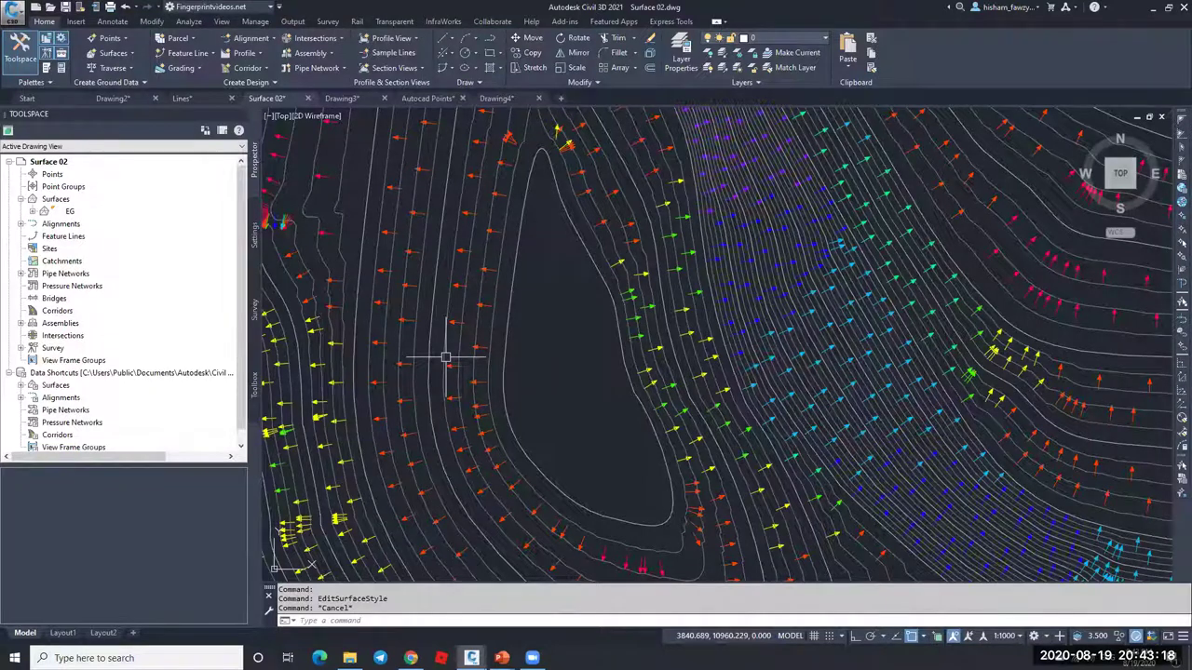
{"action": "scroll", "coordinate": [517, 348], "scroll_direction": "down", "scroll_amount": 2}
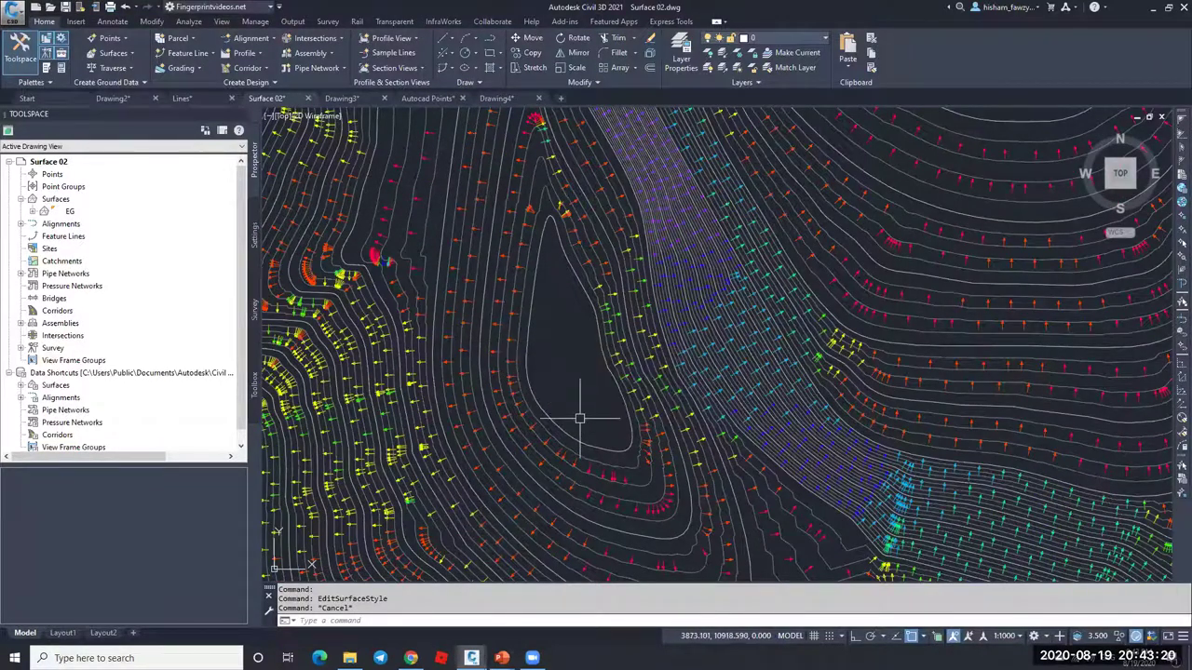
{"action": "mouse_move", "coordinate": [588, 404]}
{"action": "middle_mouse_down"}
{"action": "mouse_move", "coordinate": [723, 267]}
{"action": "mouse_move", "coordinate": [696, 265]}
{"action": "middle_mouse_up"}
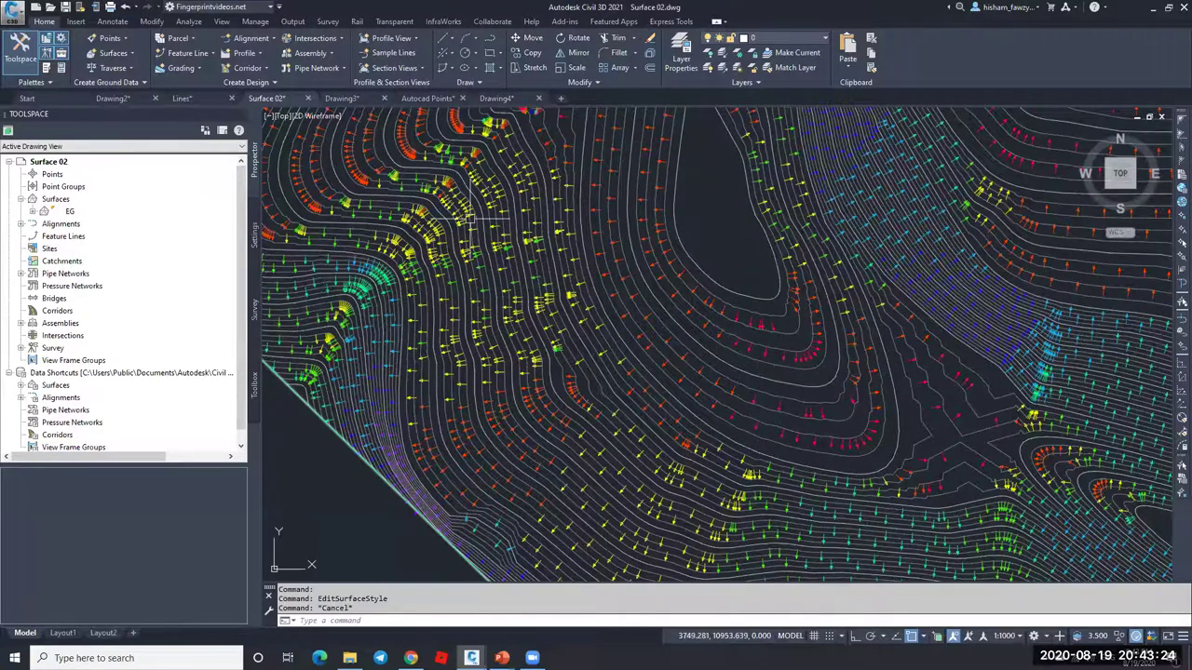
{"action": "scroll", "coordinate": [647, 400], "scroll_direction": "down", "scroll_amount": 2}
{"action": "scroll", "coordinate": [825, 325], "scroll_direction": "up", "scroll_amount": 4}
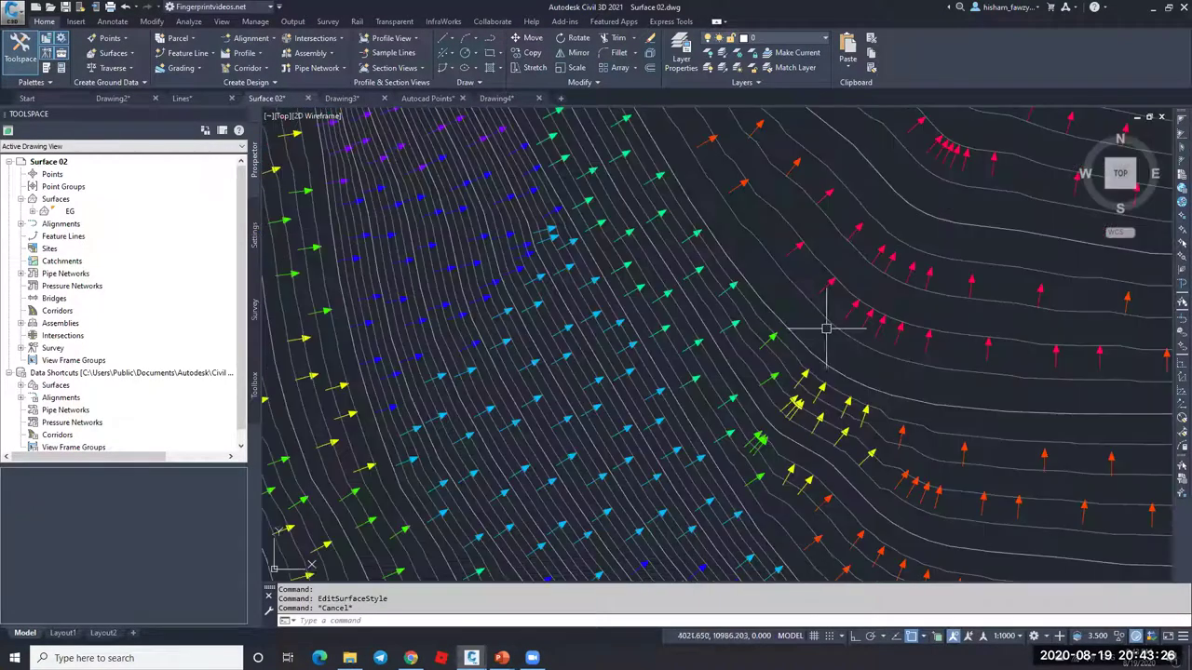
{"action": "scroll", "coordinate": [592, 349], "scroll_direction": "down", "scroll_amount": 1}
{"action": "scroll", "coordinate": [745, 344], "scroll_direction": "down", "scroll_amount": 2}
{"action": "scroll", "coordinate": [815, 345], "scroll_direction": "up", "scroll_amount": 2}
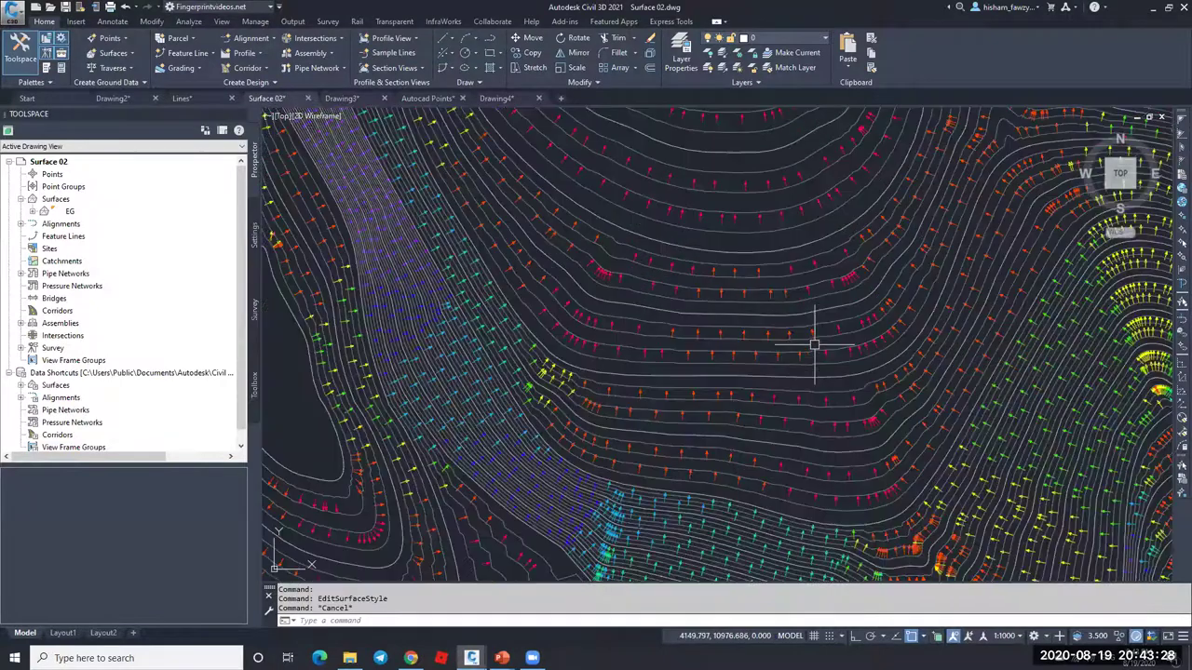
{"action": "scroll", "coordinate": [814, 344], "scroll_direction": "up", "scroll_amount": 2}
{"action": "left_click", "coordinate": [469, 207]}
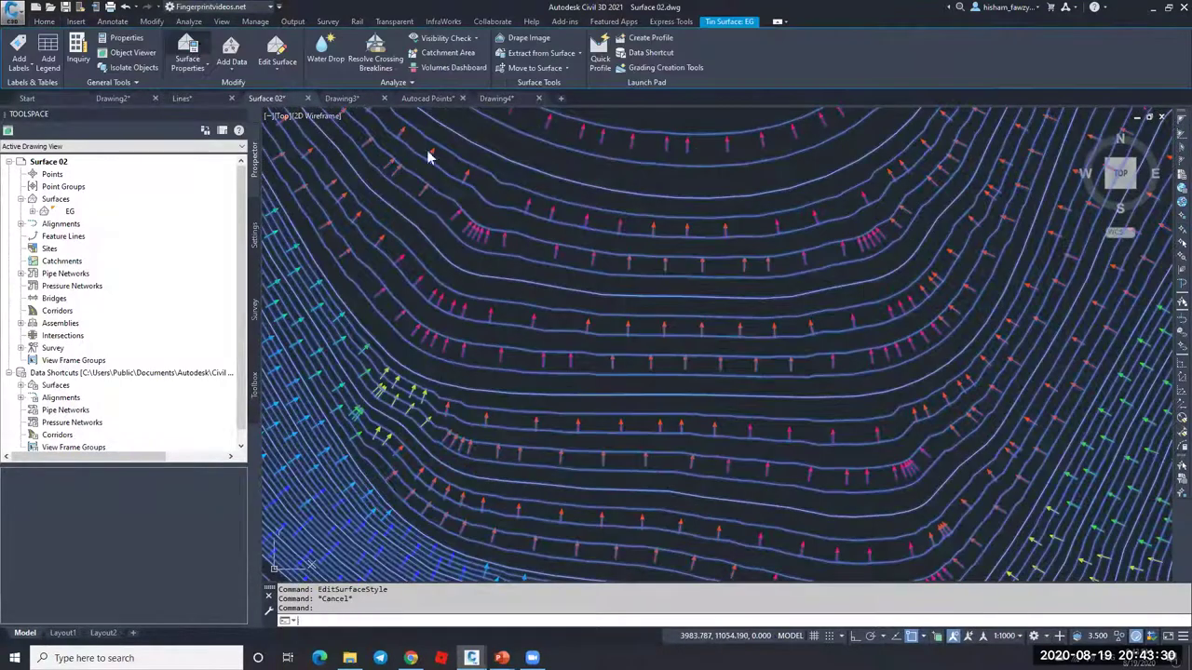
Step: Run a Slope Arrows analysis with 8 ranges in the EG surface's Surface Properties
{"action": "double_click", "coordinate": [693, 242]}
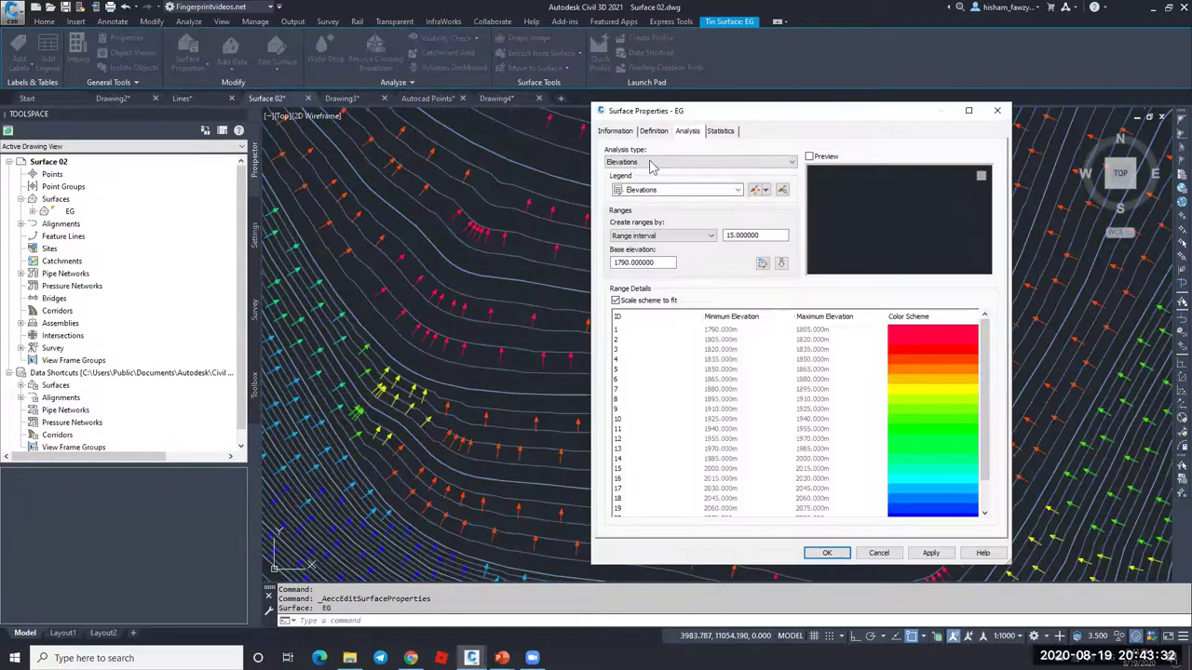
{"action": "left_click", "coordinate": [654, 164]}
{"action": "left_click", "coordinate": [643, 206]}
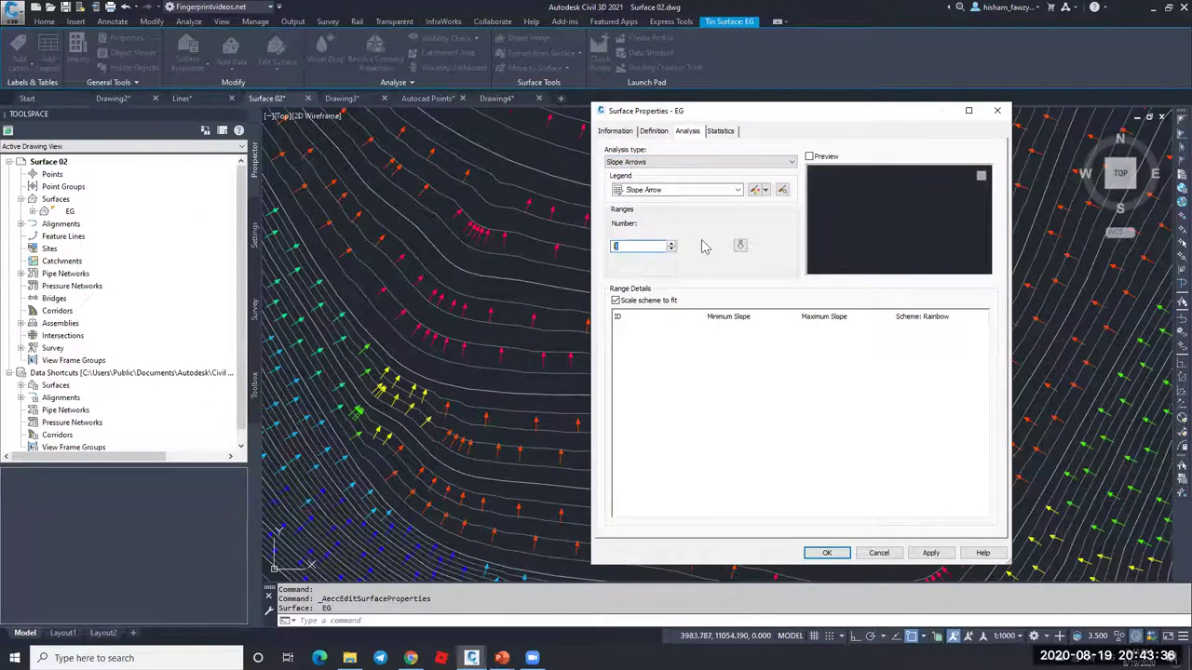
{"action": "left_click", "coordinate": [740, 248]}
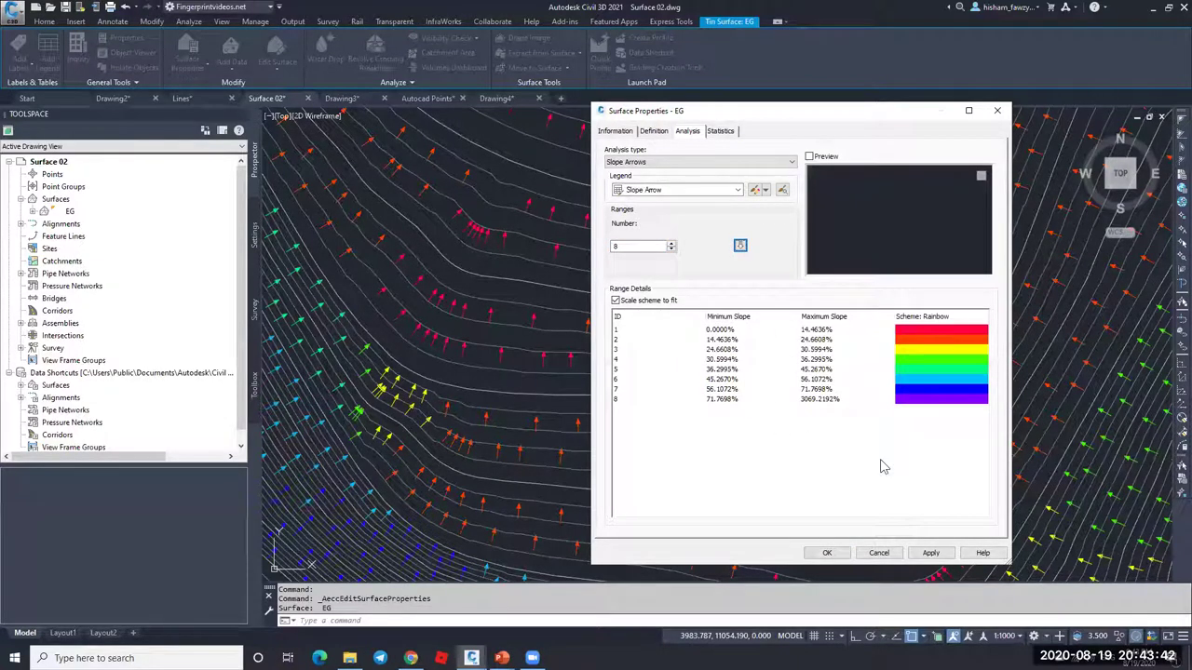
{"action": "left_click", "coordinate": [827, 552]}
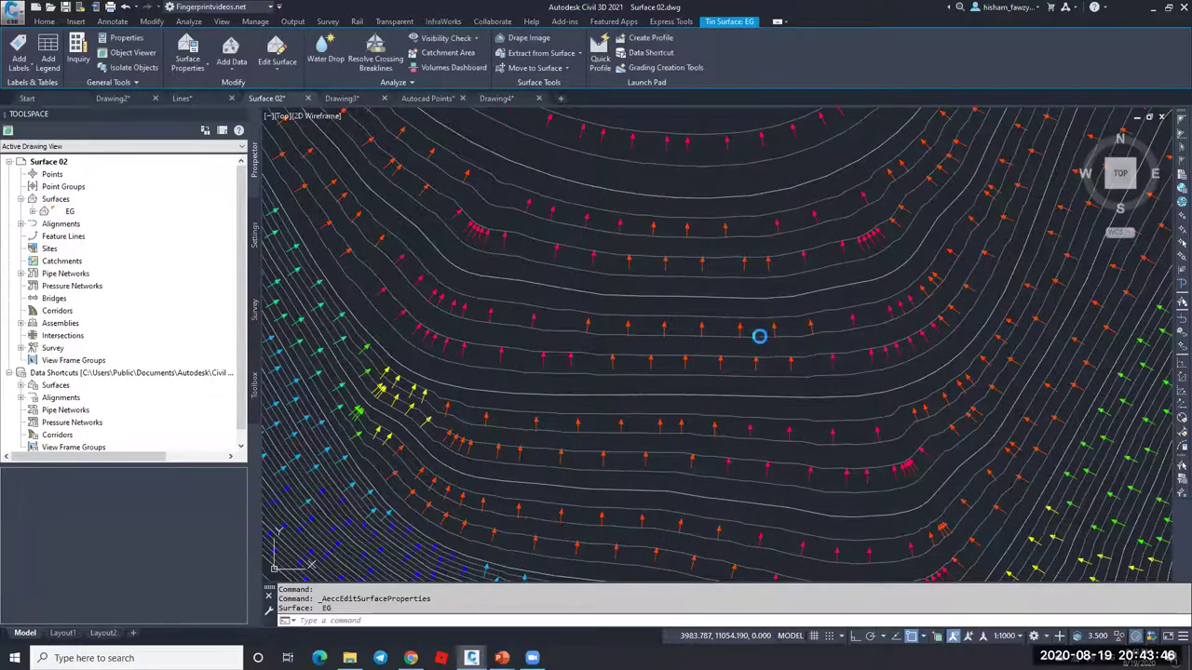
Step: Turn on Triangles visibility on the Display tab of the EG surface style
{"action": "key", "text": "Escape"}
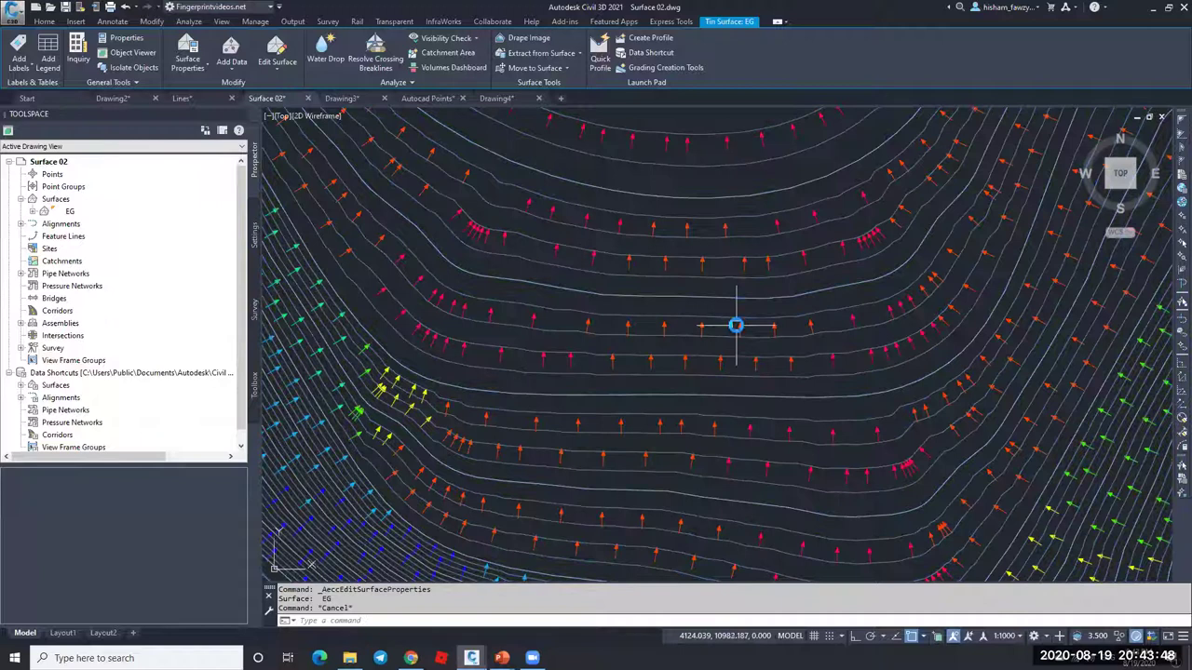
{"action": "scroll", "coordinate": [737, 325], "scroll_direction": "up", "scroll_amount": 2}
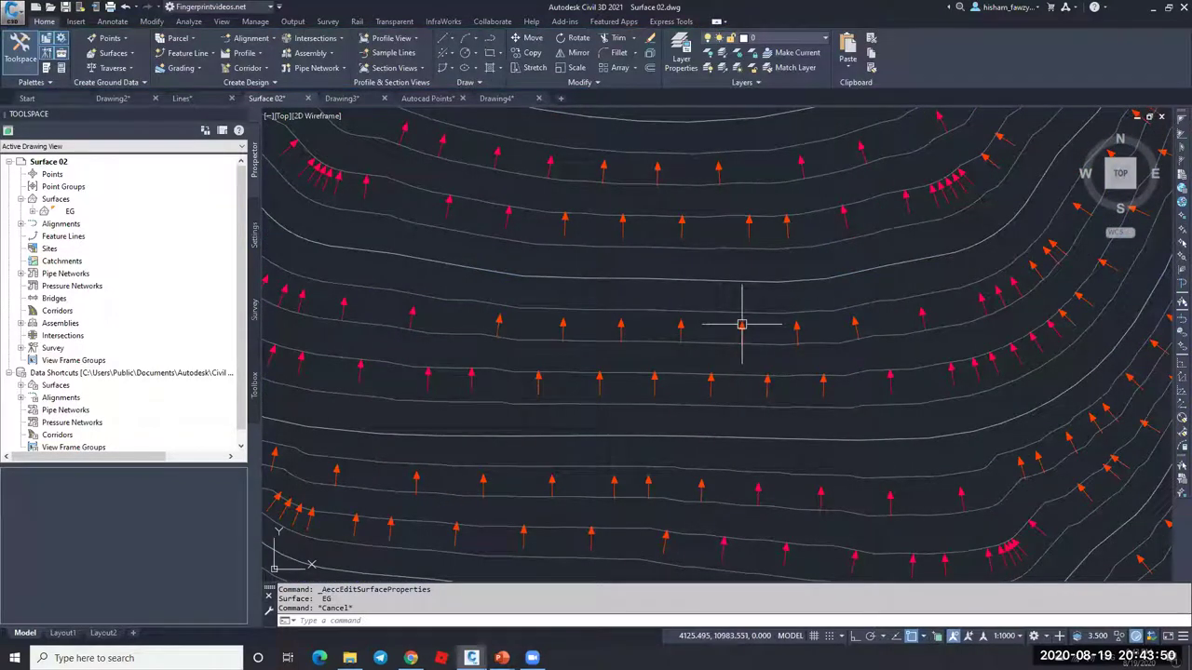
{"action": "left_click", "coordinate": [745, 326]}
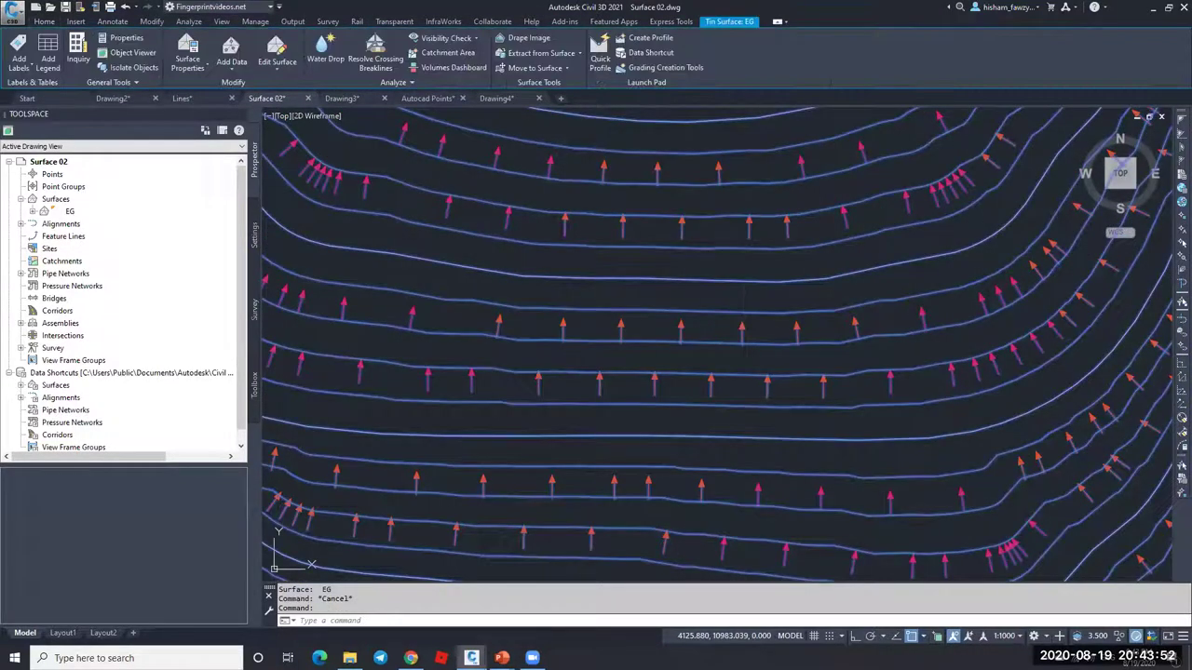
{"action": "right_click", "coordinate": [763, 331]}
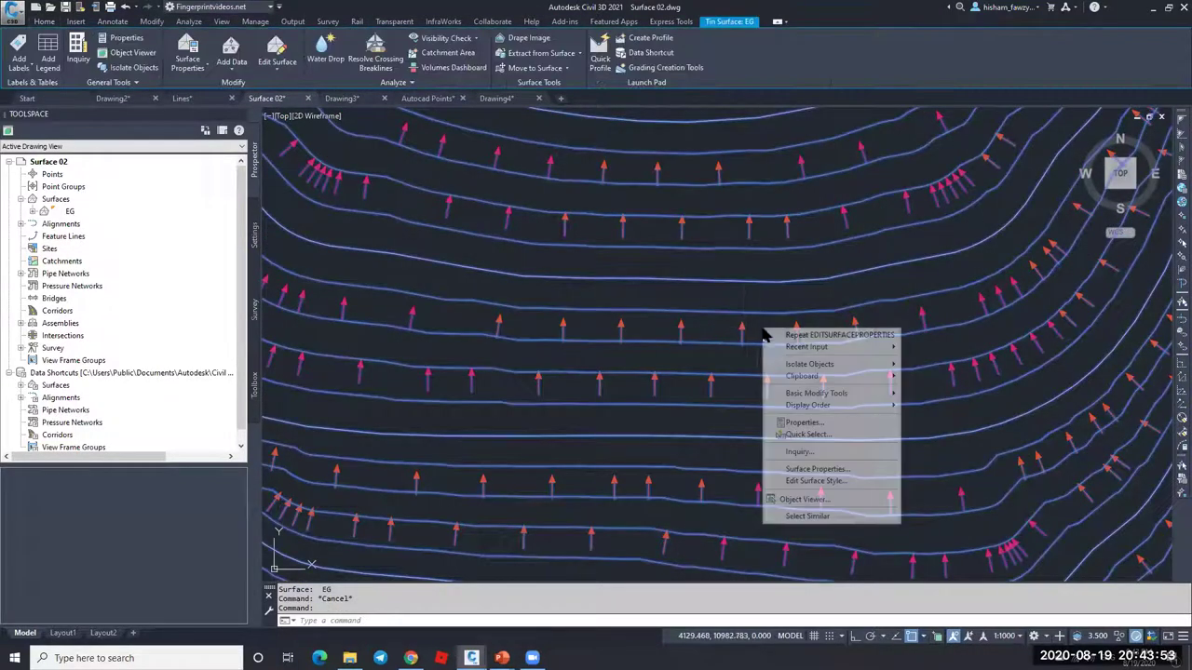
{"action": "left_click", "coordinate": [813, 481]}
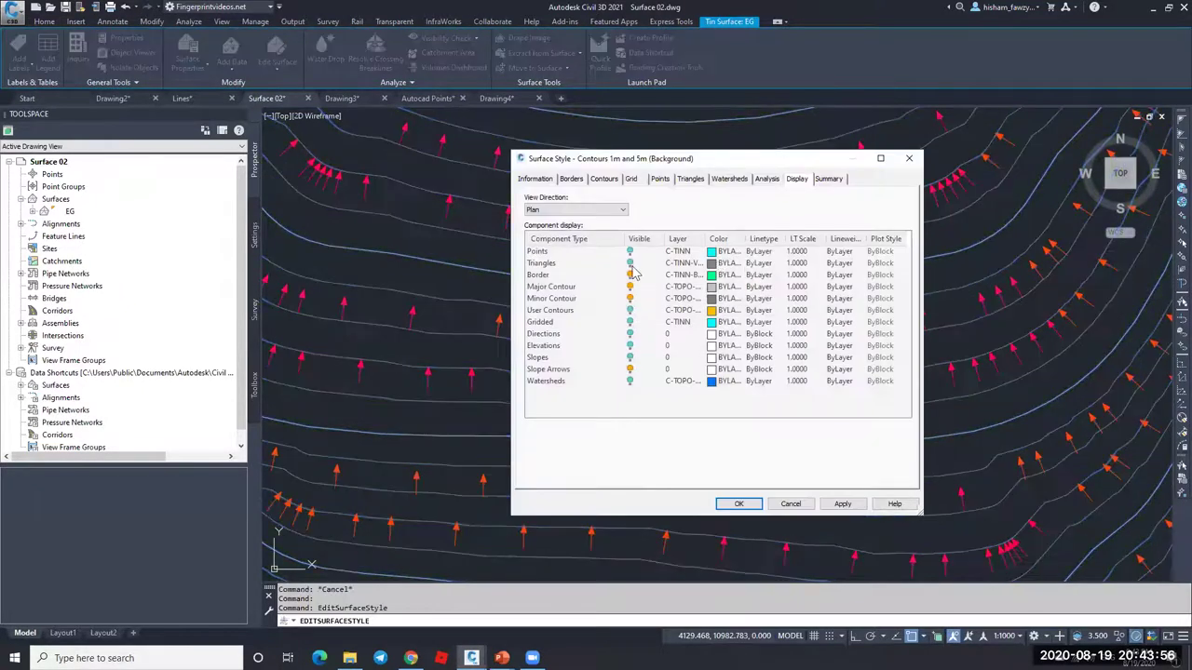
{"action": "left_click", "coordinate": [631, 263]}
{"action": "left_click", "coordinate": [737, 504]}
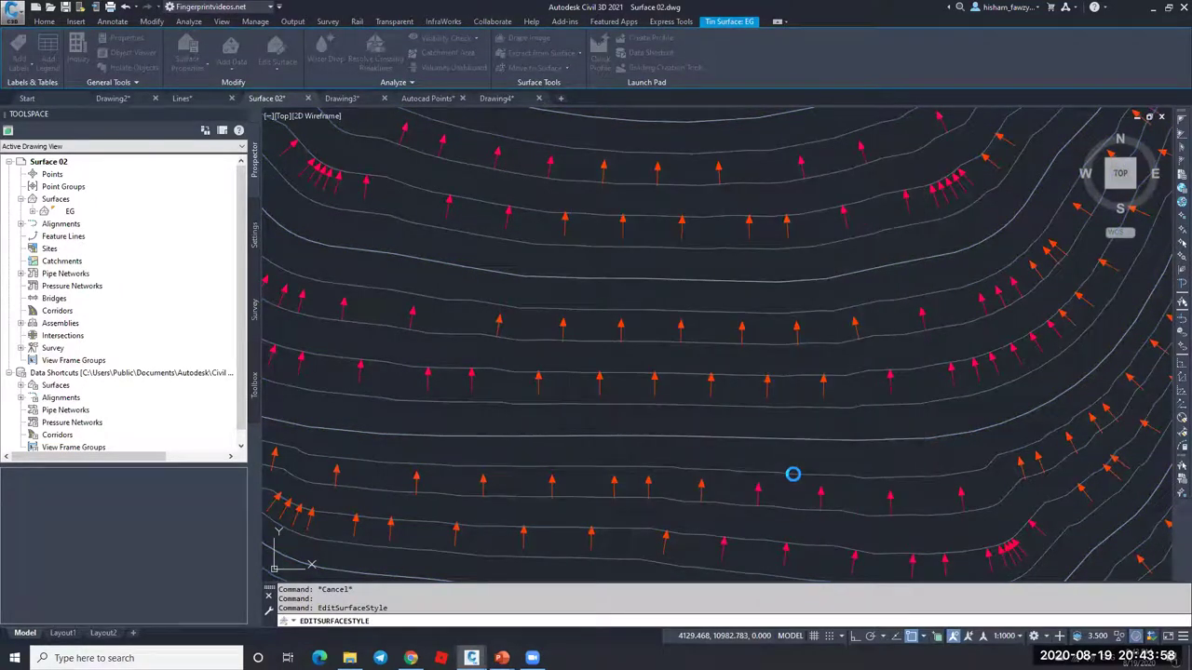
{"action": "key", "text": "Escape"}
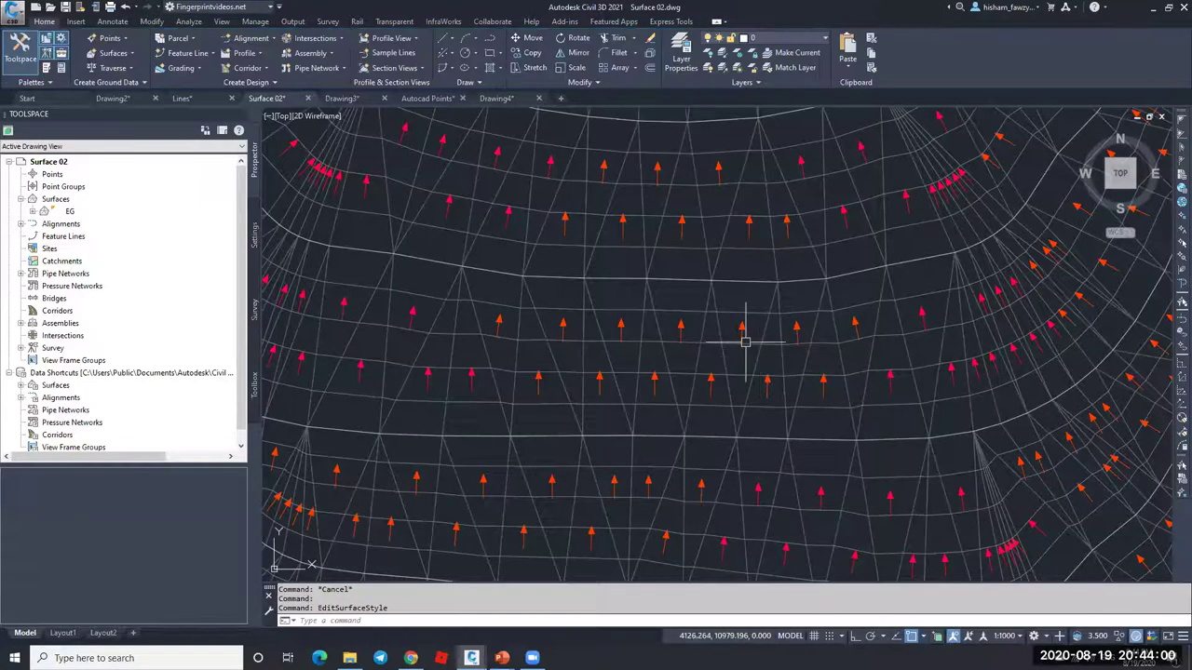
{"action": "scroll", "coordinate": [759, 410], "scroll_direction": "up", "scroll_amount": 5}
{"action": "scroll", "coordinate": [657, 407], "scroll_direction": "down", "scroll_amount": 2}
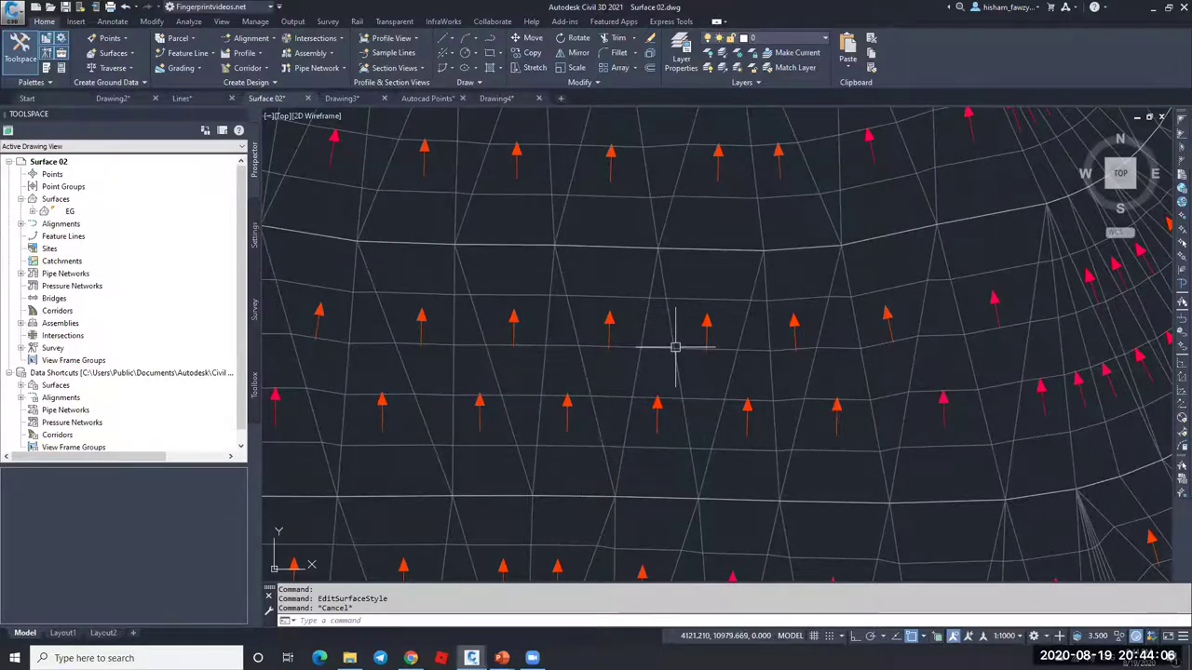
Step: Zoom in and out across the EG surface to inspect the colour-coded slope arrows and triangles
{"action": "scroll", "coordinate": [677, 345], "scroll_direction": "down", "scroll_amount": 5}
{"action": "scroll", "coordinate": [760, 335], "scroll_direction": "down", "scroll_amount": 2}
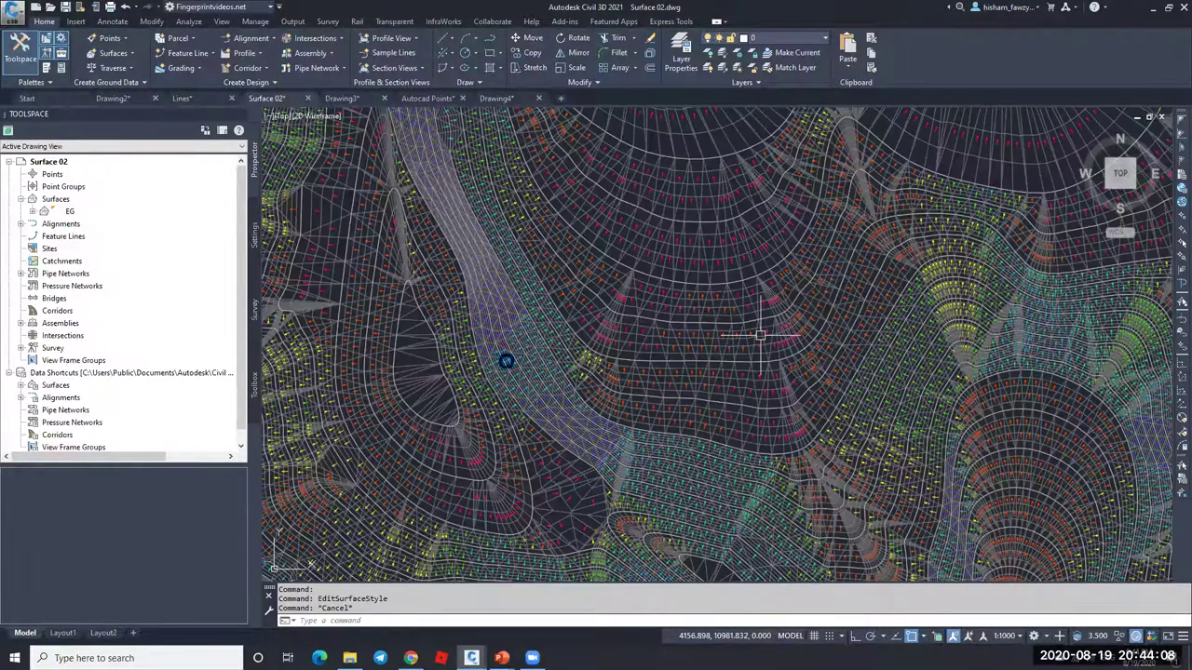
{"action": "scroll", "coordinate": [507, 362], "scroll_direction": "down", "scroll_amount": 2}
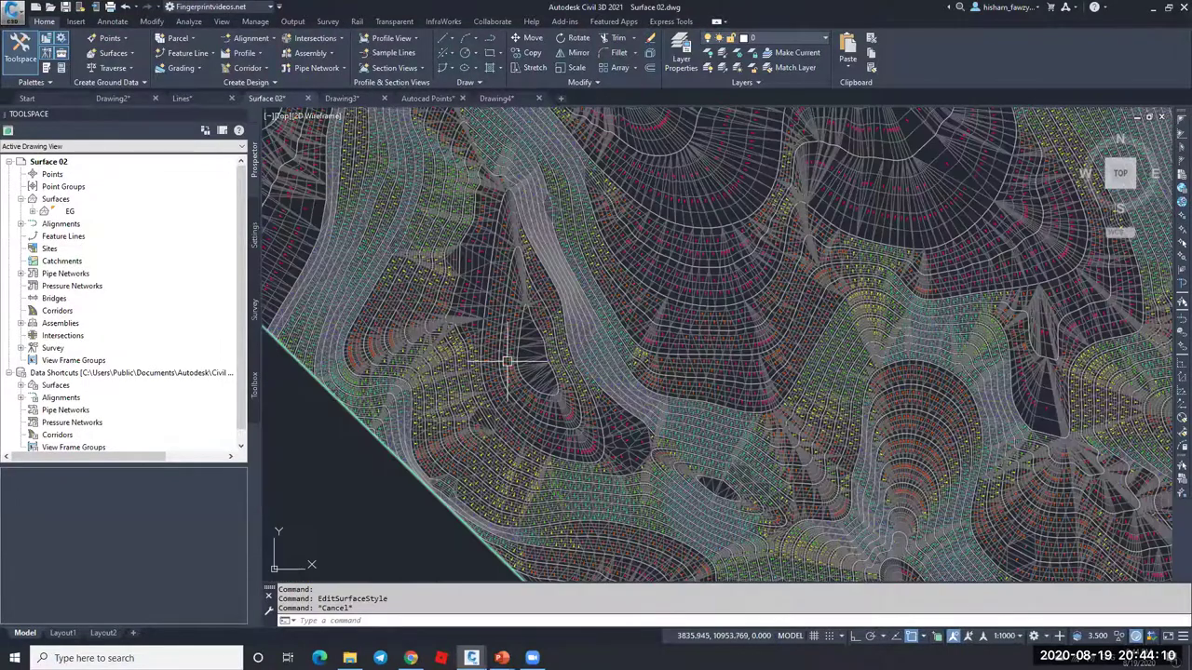
{"action": "scroll", "coordinate": [506, 361], "scroll_direction": "up", "scroll_amount": 2}
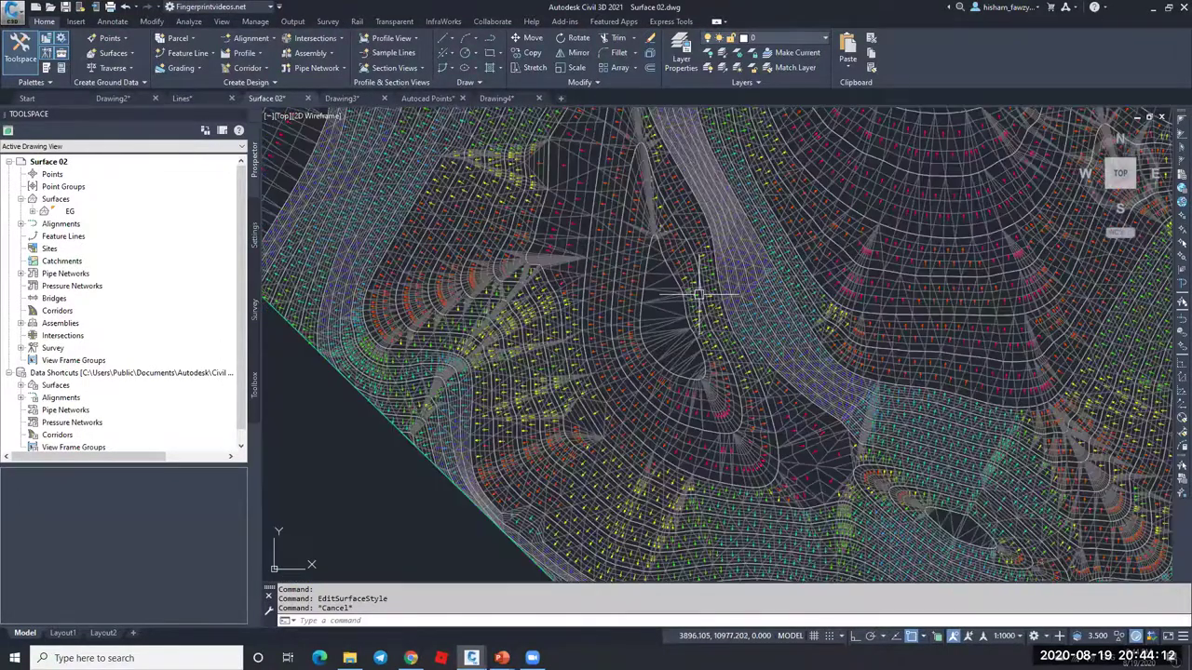
{"action": "scroll", "coordinate": [671, 298], "scroll_direction": "up", "scroll_amount": 5}
{"action": "scroll", "coordinate": [645, 301], "scroll_direction": "down", "scroll_amount": 2}
{"action": "scroll", "coordinate": [580, 385], "scroll_direction": "up", "scroll_amount": 3}
{"action": "scroll", "coordinate": [615, 345], "scroll_direction": "down", "scroll_amount": 5}
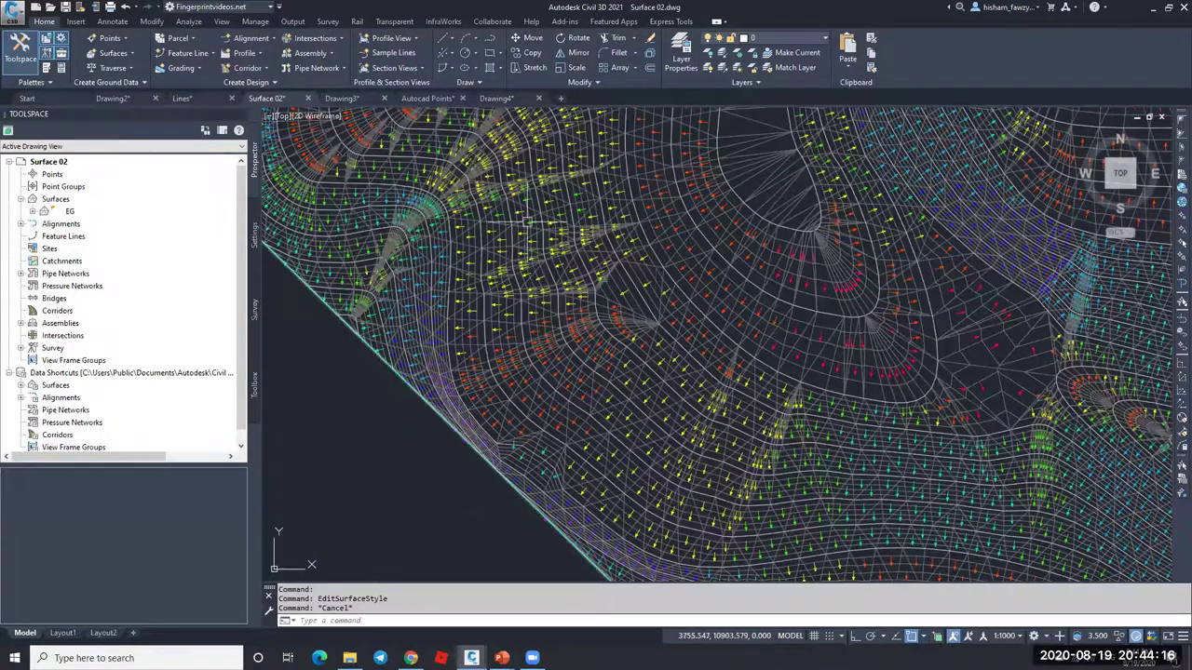
{"action": "scroll", "coordinate": [528, 224], "scroll_direction": "up", "scroll_amount": 4}
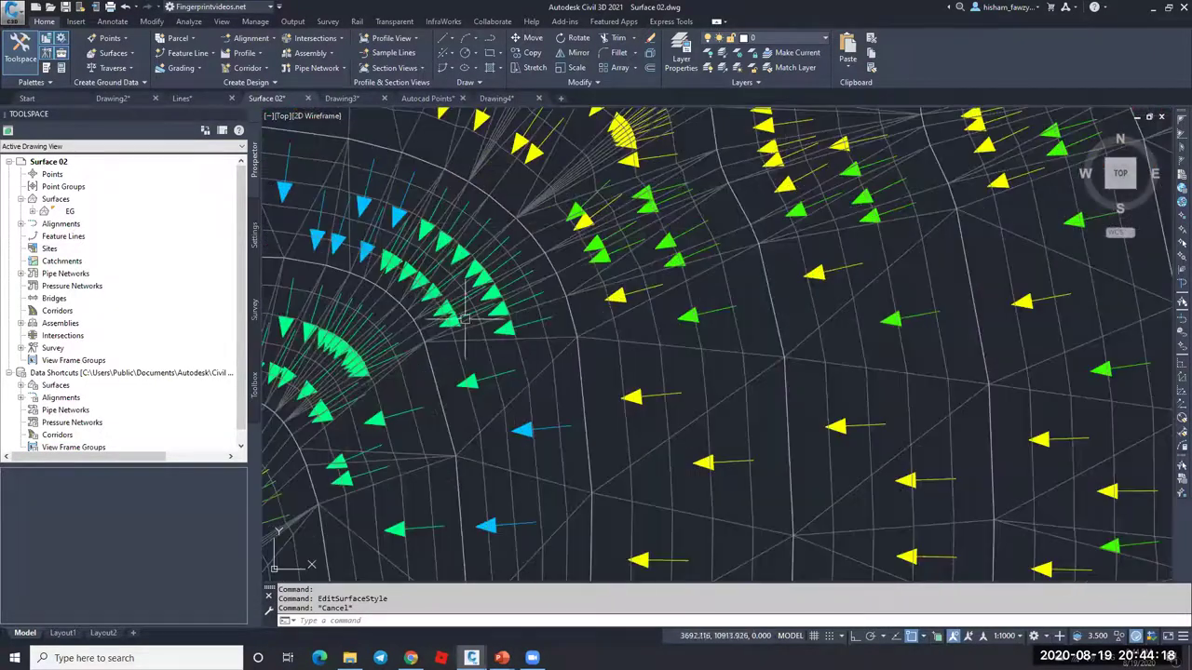
{"action": "scroll", "coordinate": [542, 342], "scroll_direction": "down", "scroll_amount": 1}
{"action": "scroll", "coordinate": [596, 215], "scroll_direction": "up", "scroll_amount": 4}
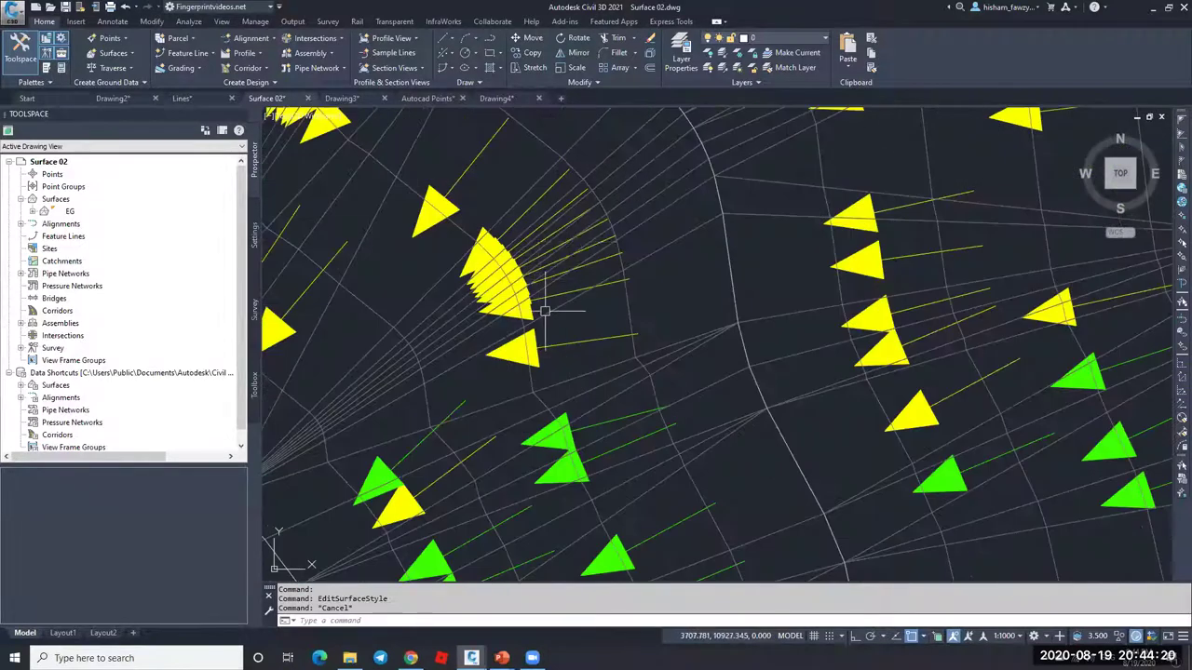
{"action": "scroll", "coordinate": [568, 280], "scroll_direction": "down", "scroll_amount": 1}
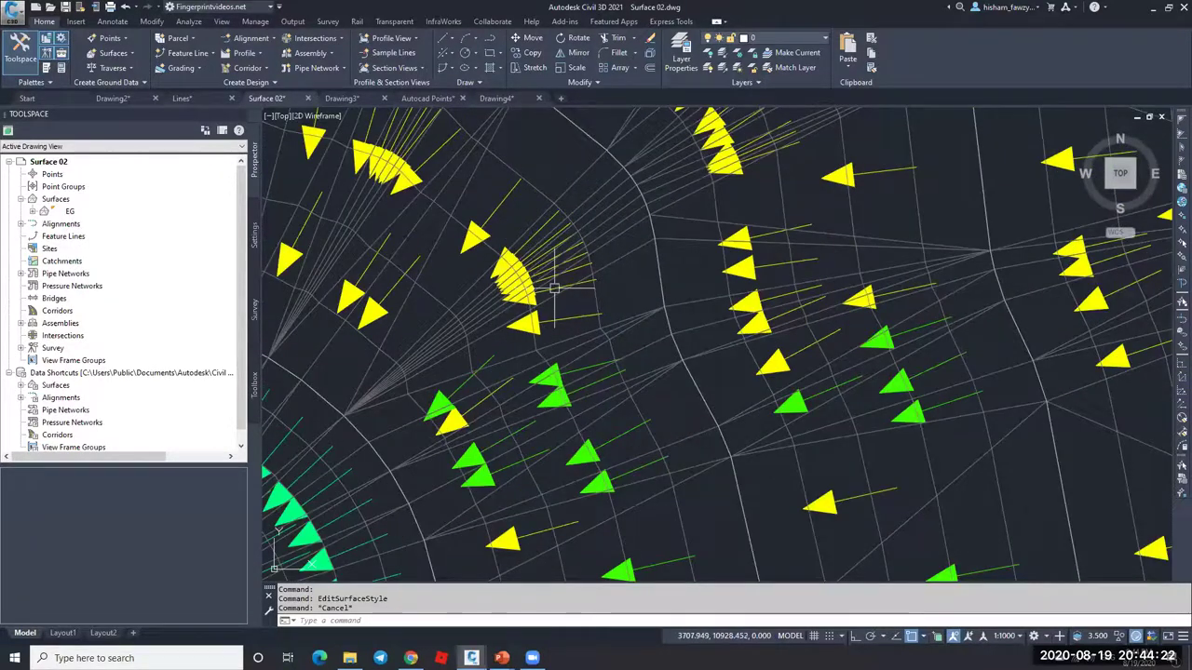
{"action": "scroll", "coordinate": [563, 284], "scroll_direction": "down", "scroll_amount": 5}
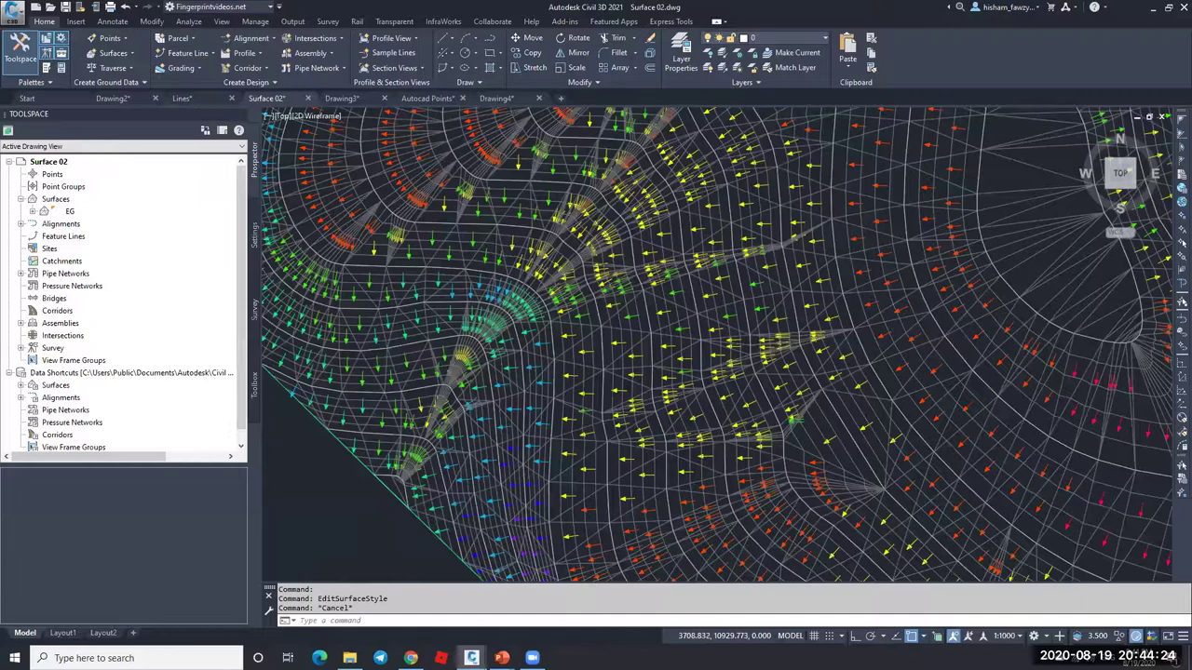
{"action": "scroll", "coordinate": [586, 266], "scroll_direction": "down", "scroll_amount": 2}
{"action": "scroll", "coordinate": [698, 322], "scroll_direction": "up", "scroll_amount": 4}
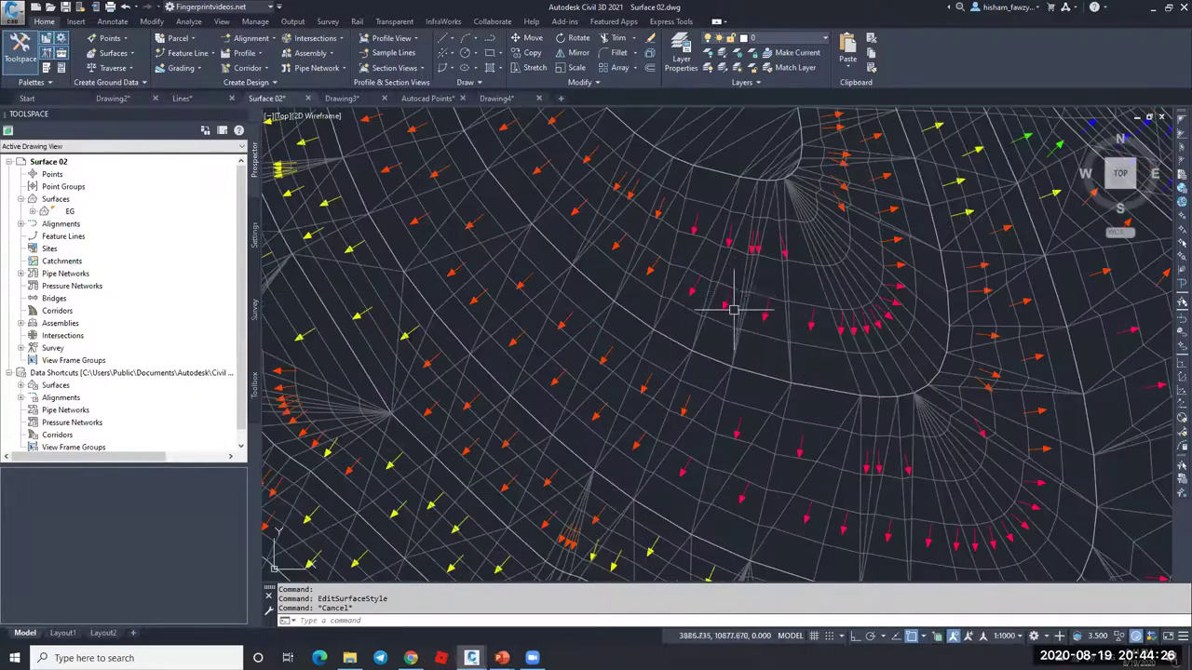
{"action": "scroll", "coordinate": [722, 308], "scroll_direction": "up", "scroll_amount": 3}
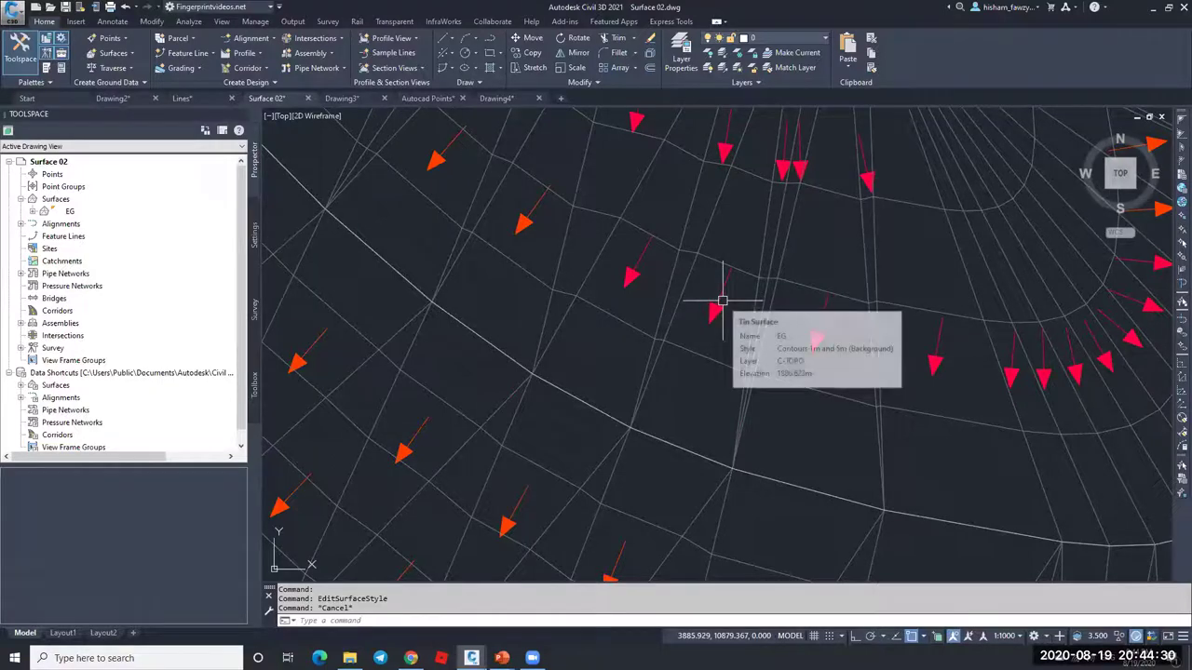
{"action": "scroll", "coordinate": [658, 279], "scroll_direction": "down", "scroll_amount": 2}
{"action": "scroll", "coordinate": [659, 280], "scroll_direction": "down", "scroll_amount": 3}
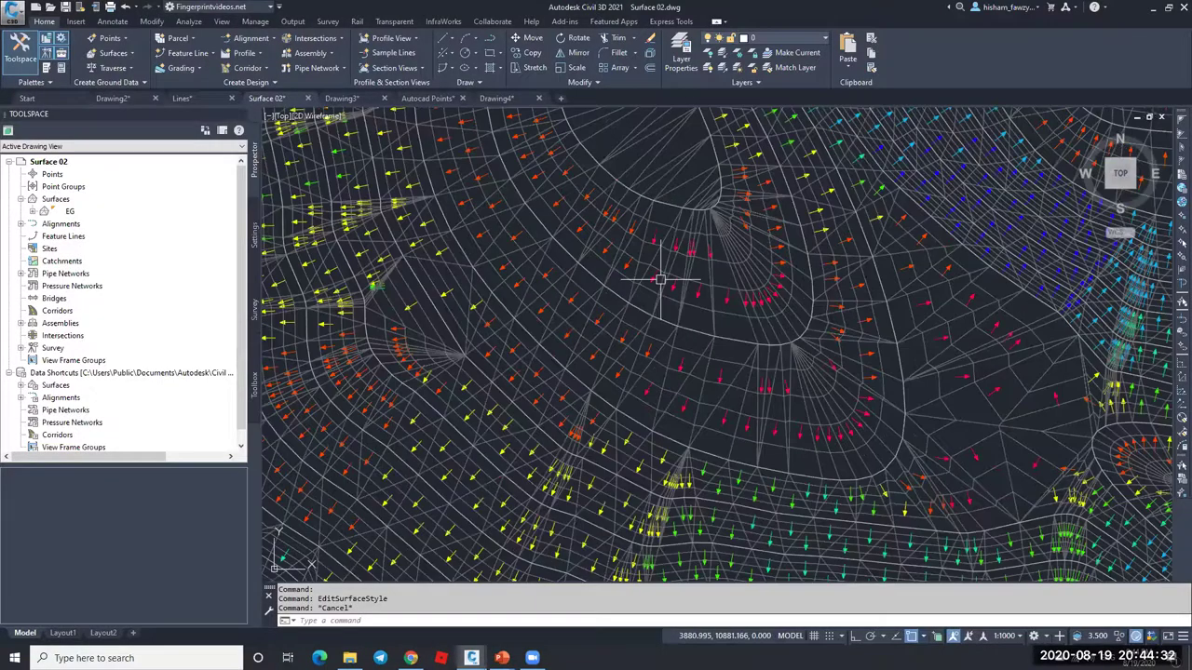
{"action": "scroll", "coordinate": [717, 329], "scroll_direction": "down", "scroll_amount": 3}
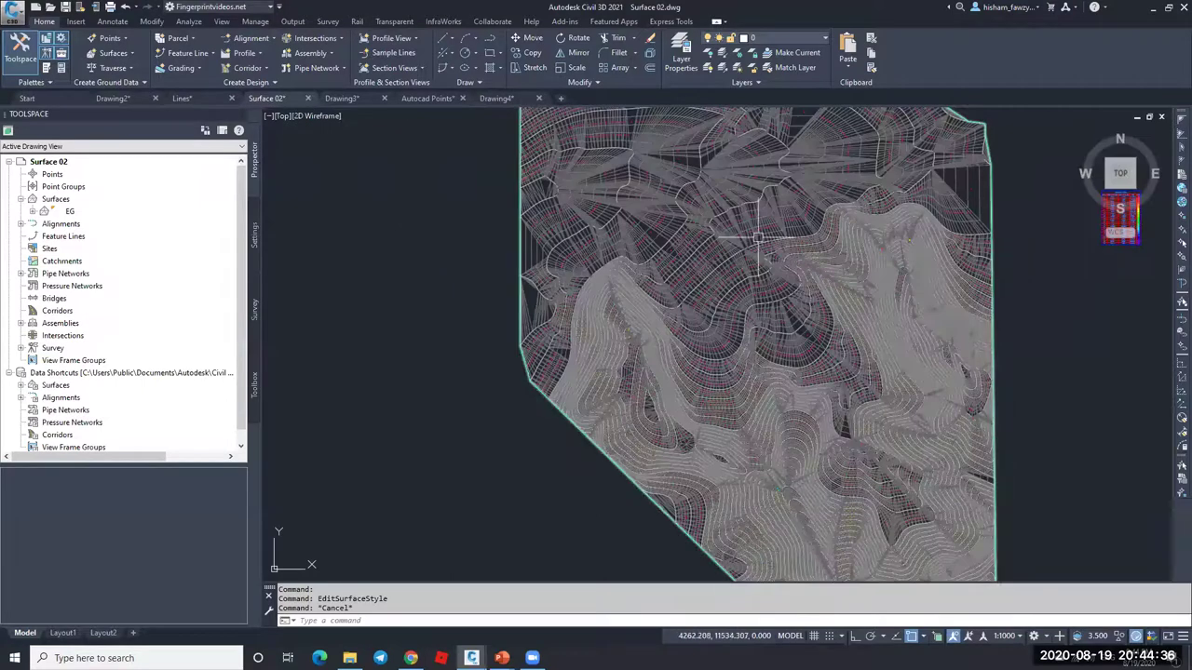
{"action": "scroll", "coordinate": [661, 298], "scroll_direction": "up", "scroll_amount": 5}
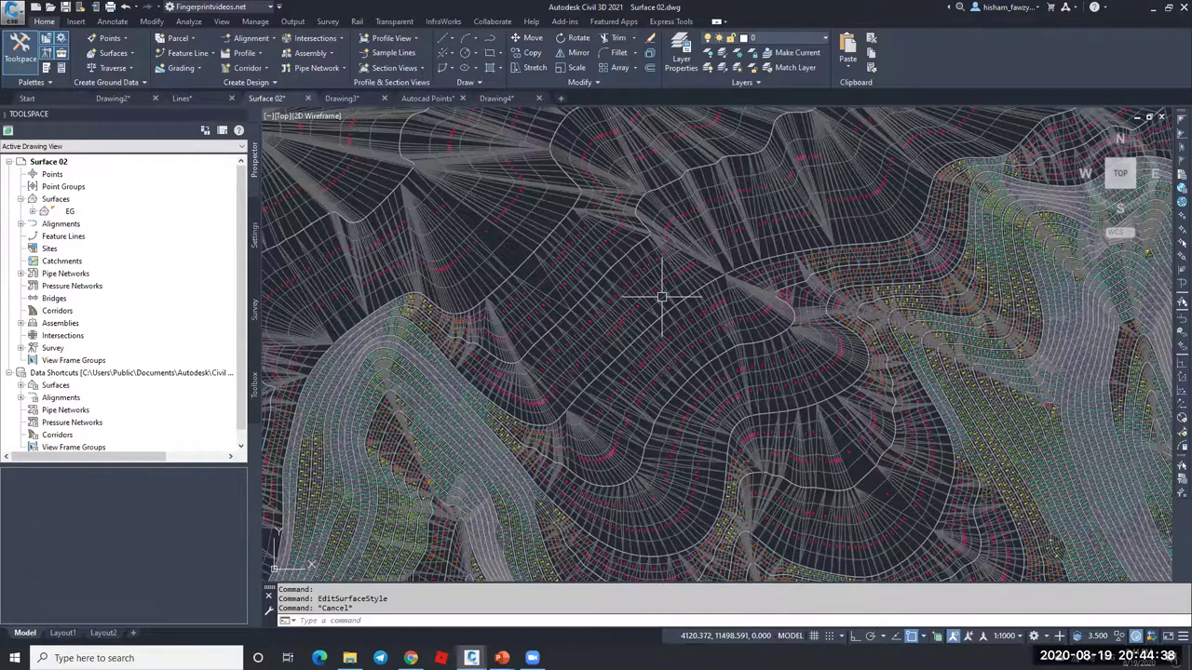
{"action": "scroll", "coordinate": [652, 340], "scroll_direction": "down", "scroll_amount": 2}
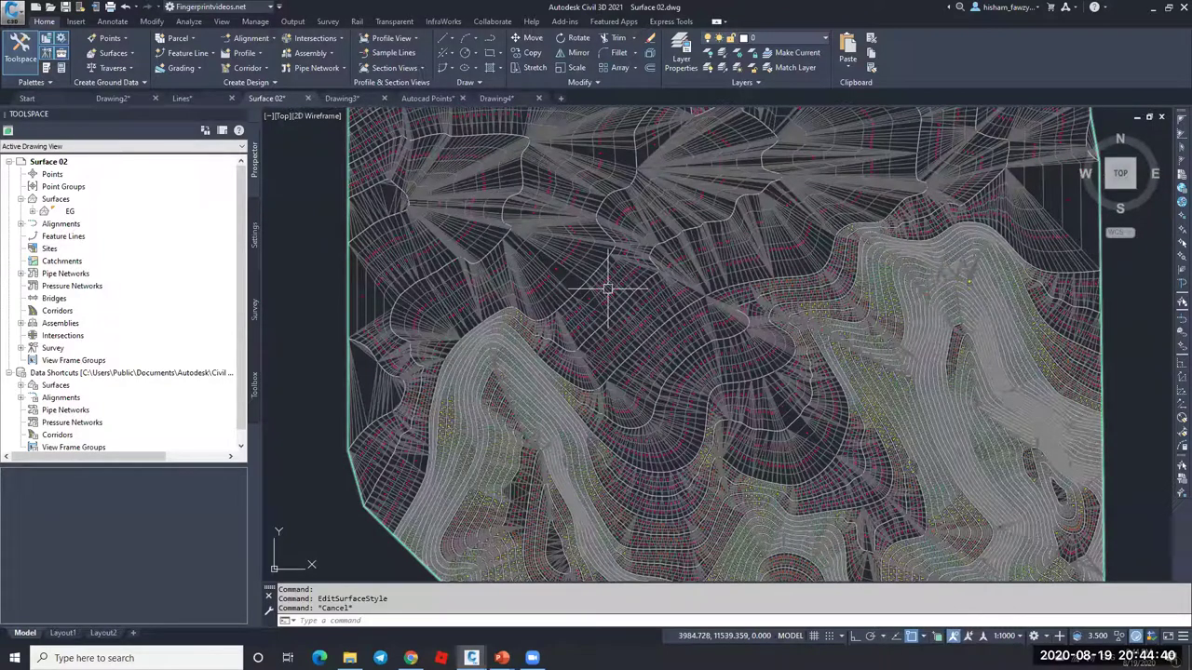
{"action": "scroll", "coordinate": [601, 248], "scroll_direction": "up", "scroll_amount": 3}
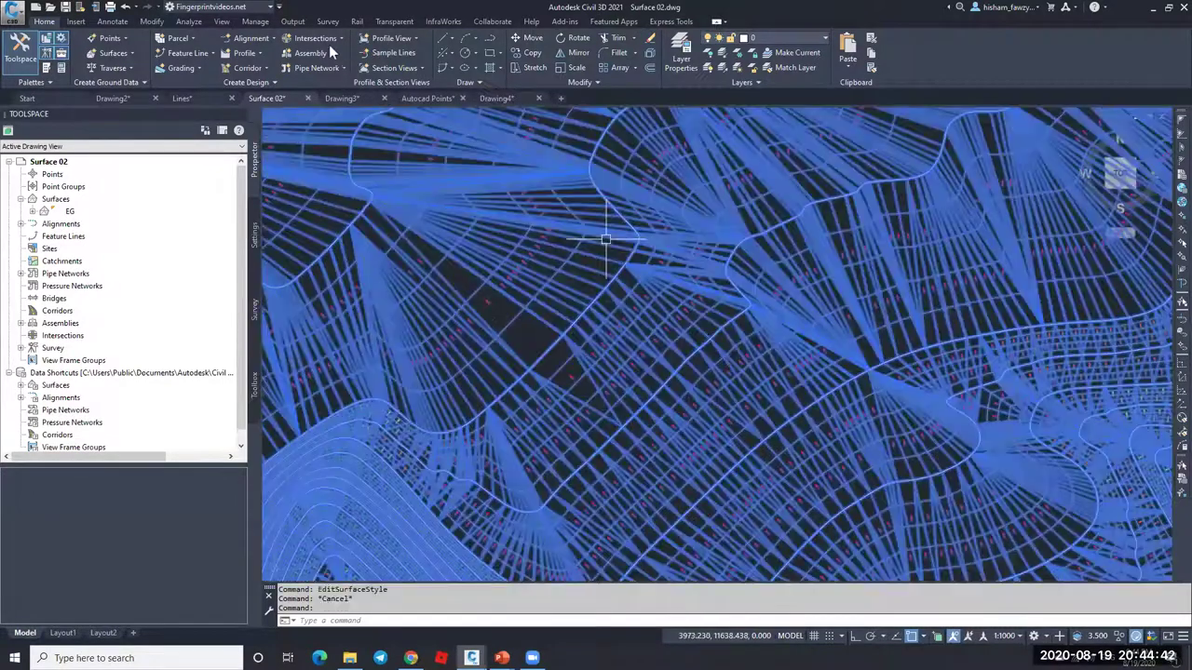
Step: Switch off Slope Arrows and Triangles in the EG surface style, leaving only contours
{"action": "right_click", "coordinate": [611, 287]}
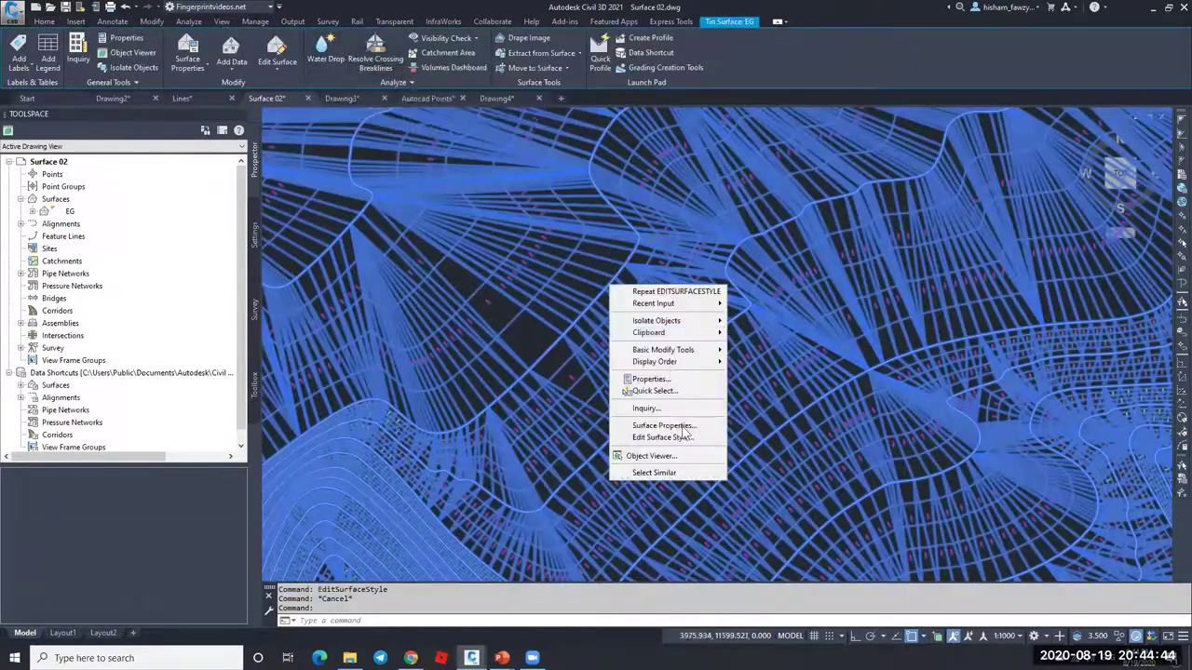
{"action": "left_click", "coordinate": [662, 438]}
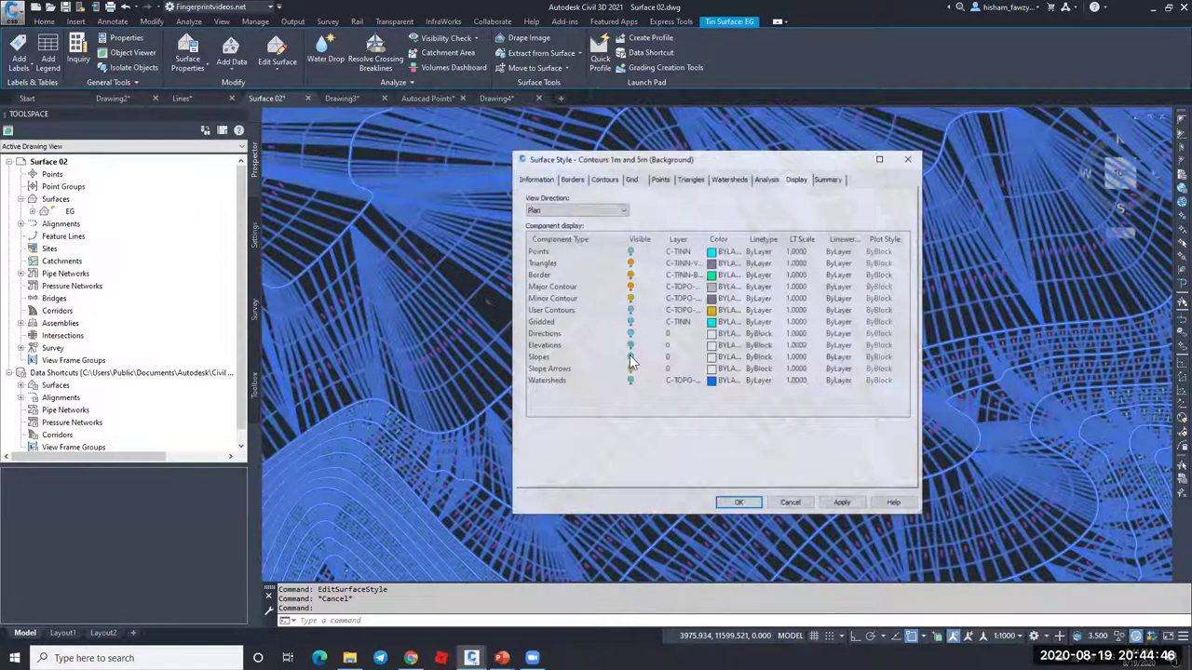
{"action": "left_click", "coordinate": [630, 368]}
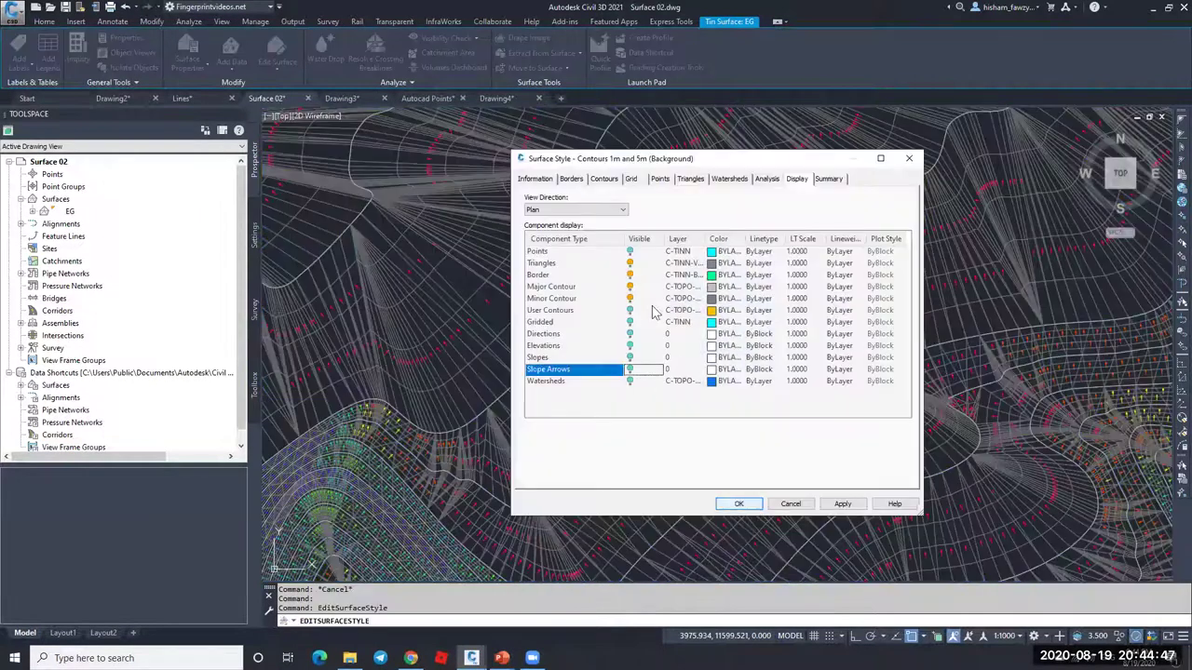
{"action": "left_click", "coordinate": [629, 262]}
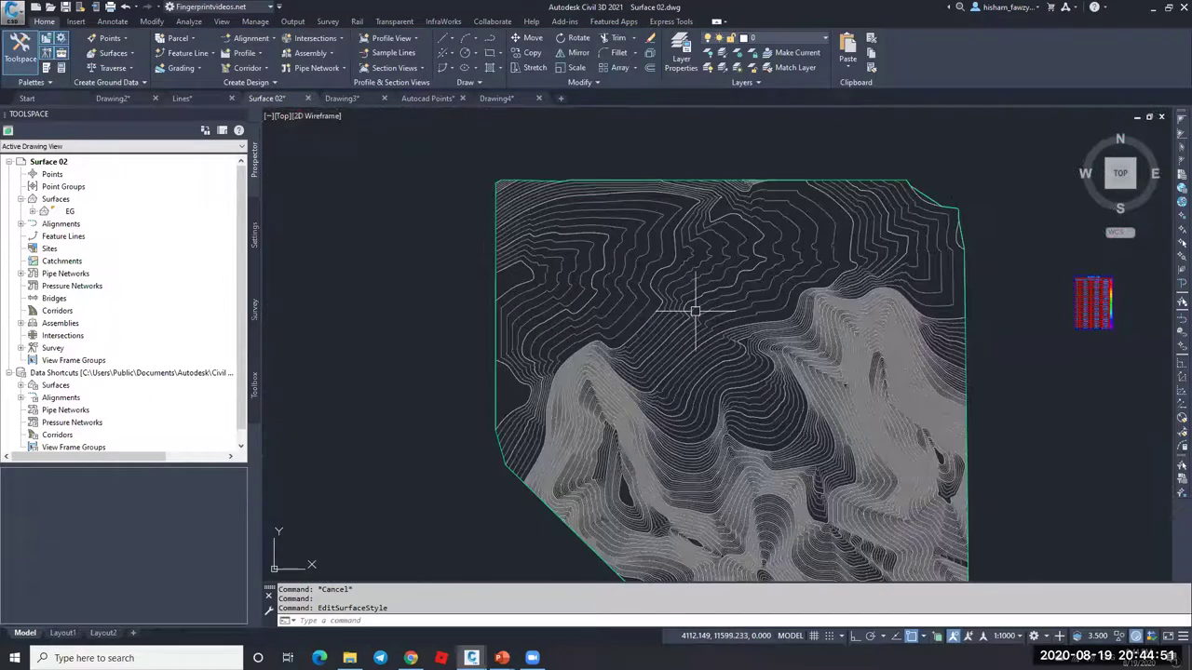
{"action": "left_click", "coordinate": [736, 300]}
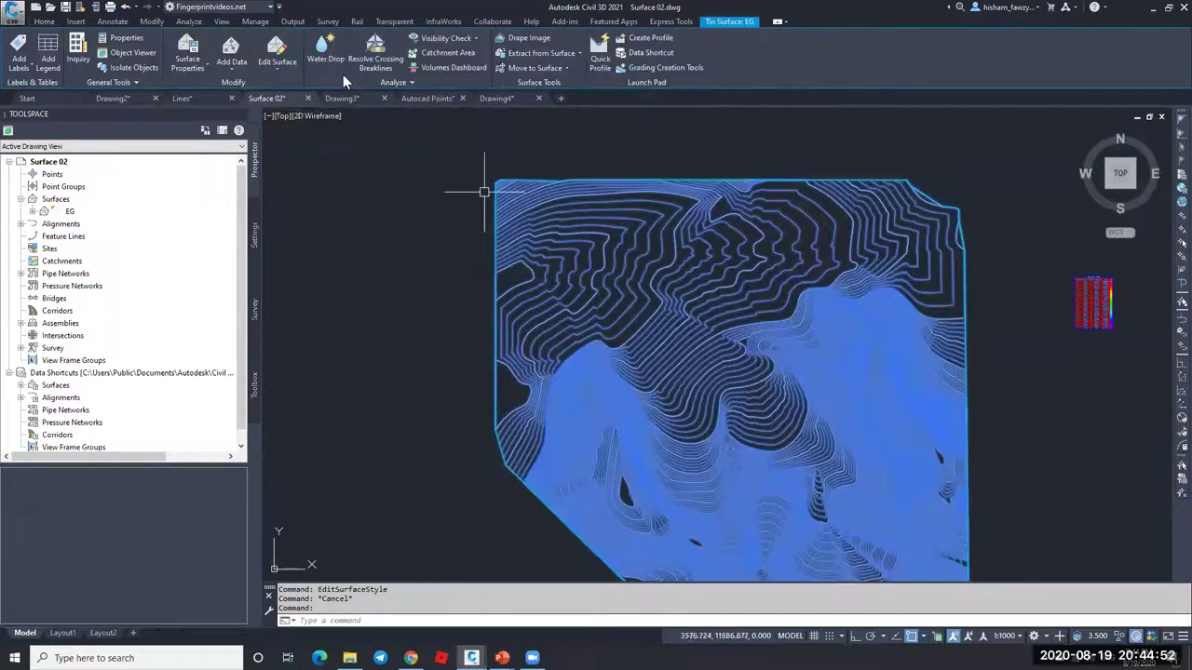
{"action": "left_click", "coordinate": [325, 51]}
Step: Trace a Water Drop path on the EG surface as a 2D Polyline
{"action": "left_click", "coordinate": [766, 501]}
{"action": "scroll", "coordinate": [609, 428], "scroll_direction": "up", "scroll_amount": 3}
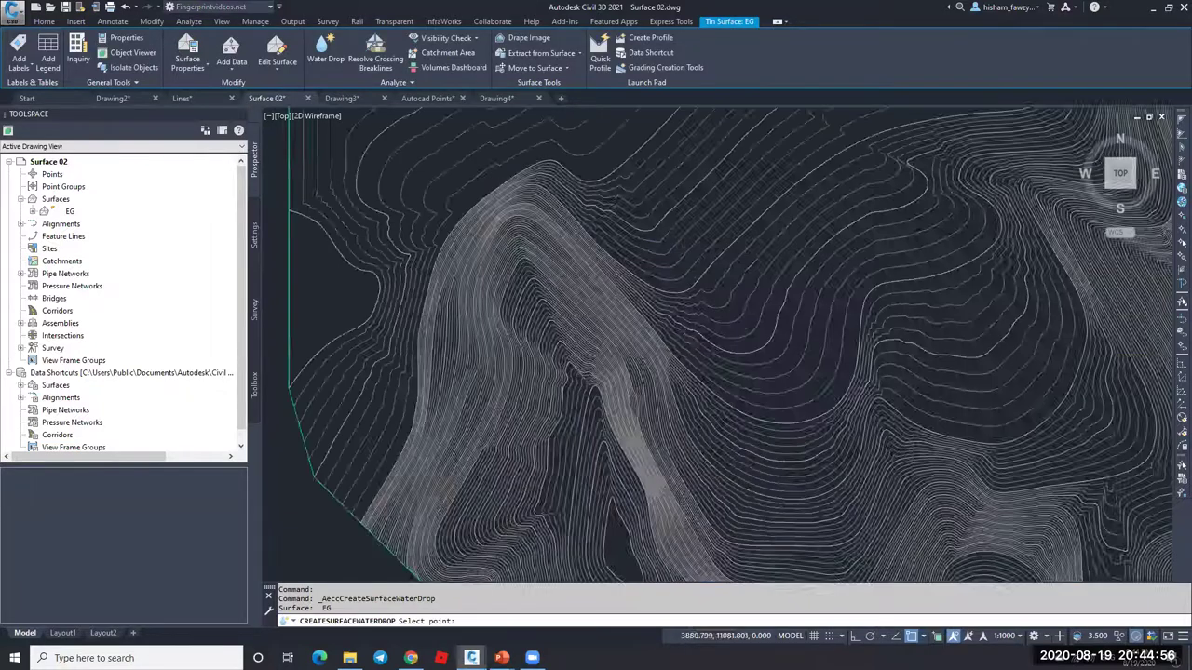
{"action": "scroll", "coordinate": [587, 517], "scroll_direction": "up", "scroll_amount": 5}
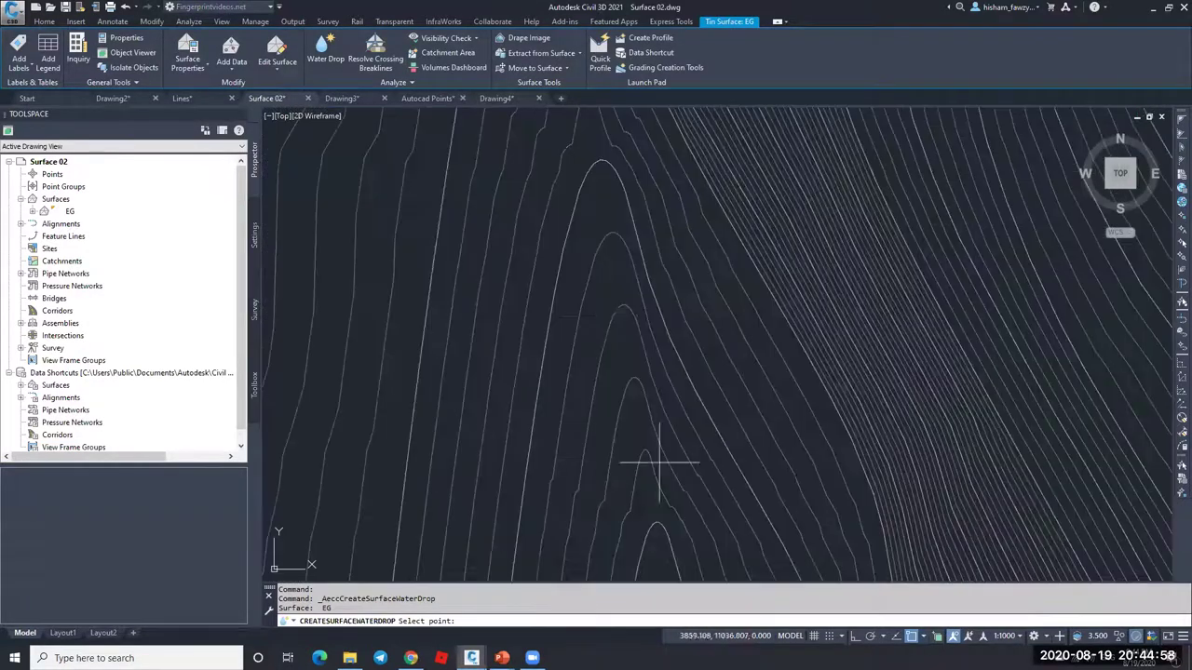
{"action": "left_click", "coordinate": [321, 48]}
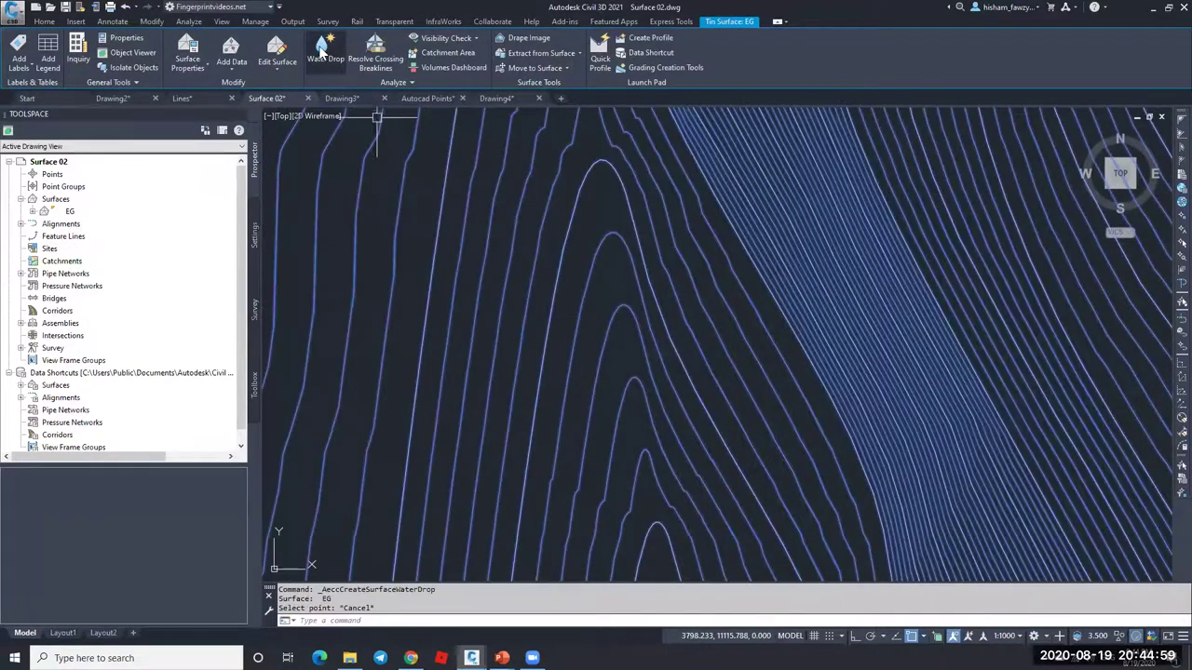
{"action": "left_click", "coordinate": [794, 475]}
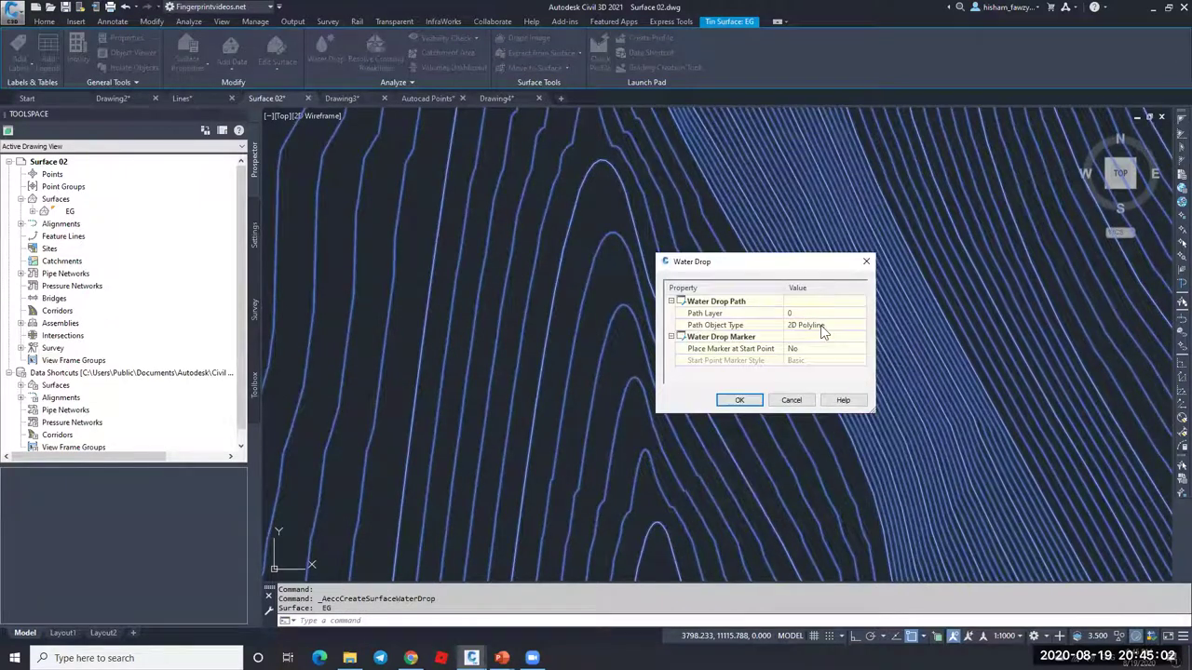
{"action": "left_click", "coordinate": [821, 326]}
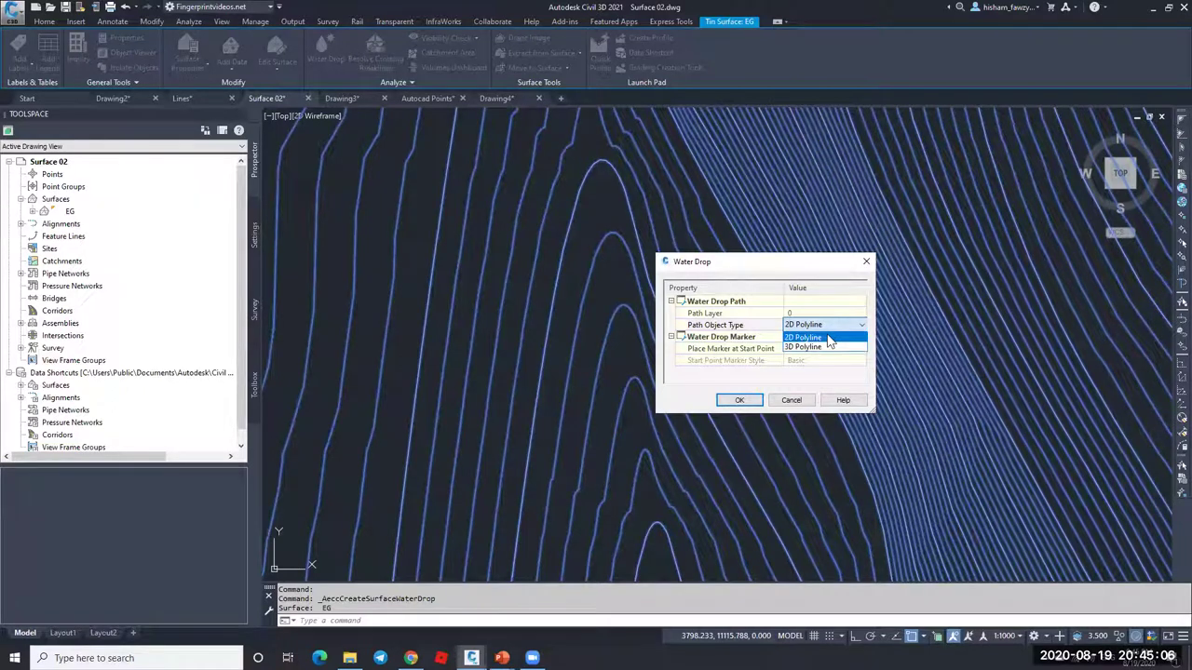
{"action": "left_click", "coordinate": [828, 337]}
{"action": "left_click", "coordinate": [740, 403]}
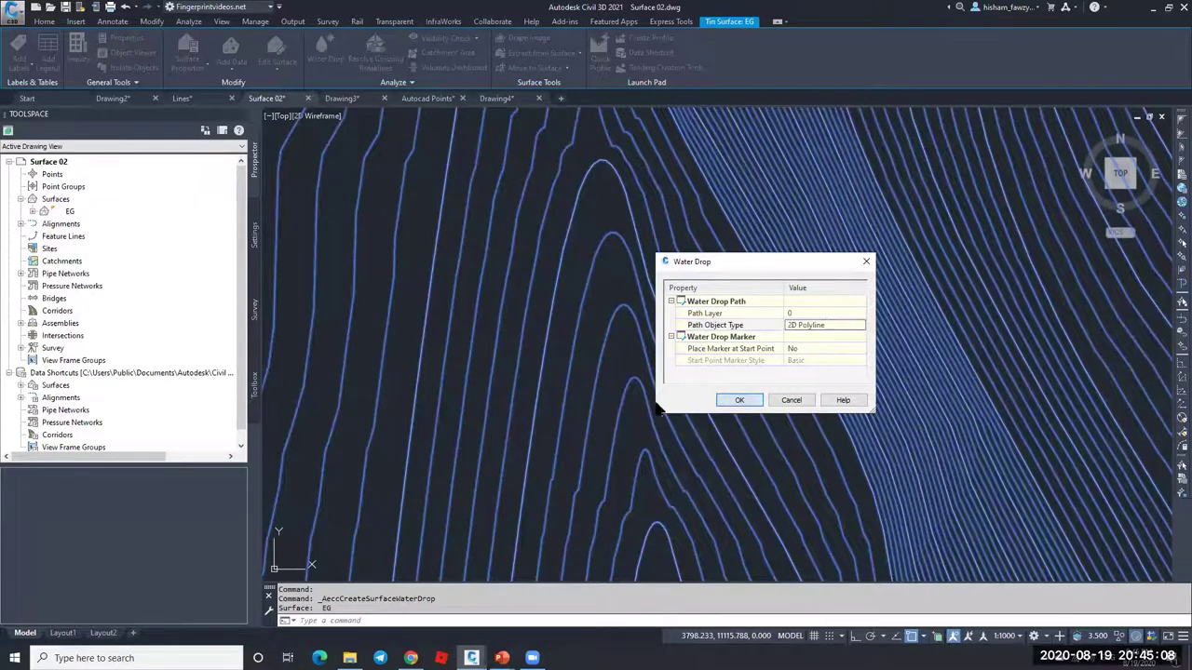
{"action": "left_click", "coordinate": [634, 410]}
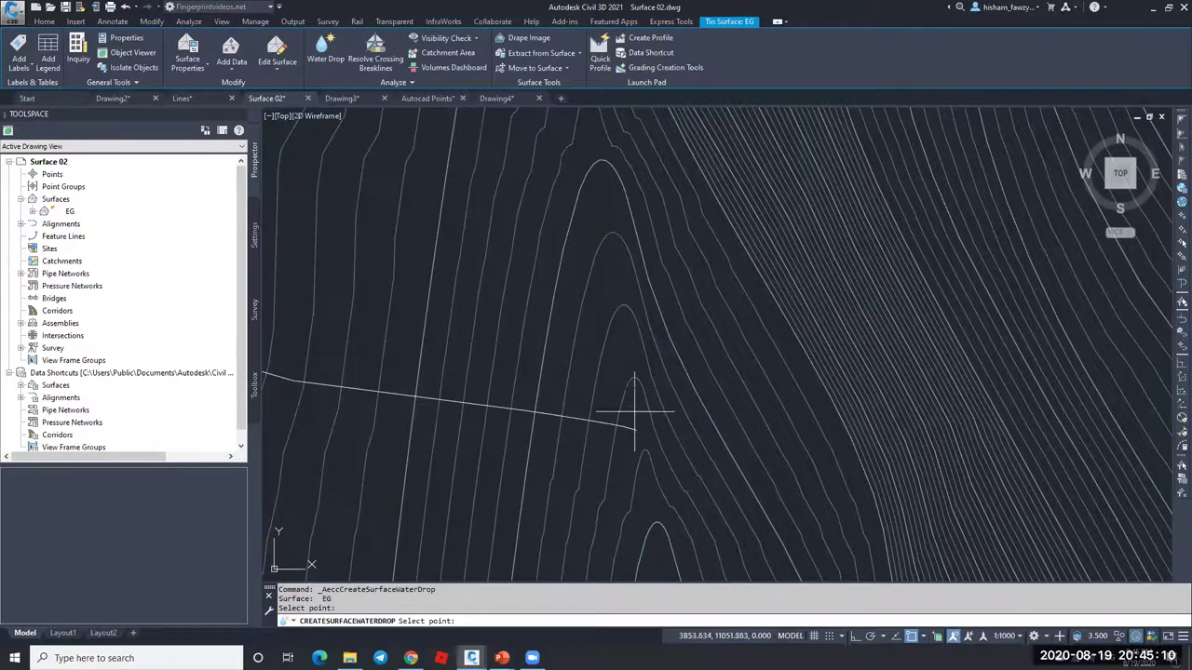
{"action": "scroll", "coordinate": [633, 391], "scroll_direction": "down", "scroll_amount": 2}
{"action": "key", "text": "Escape"}
{"action": "key", "text": "Escape"}
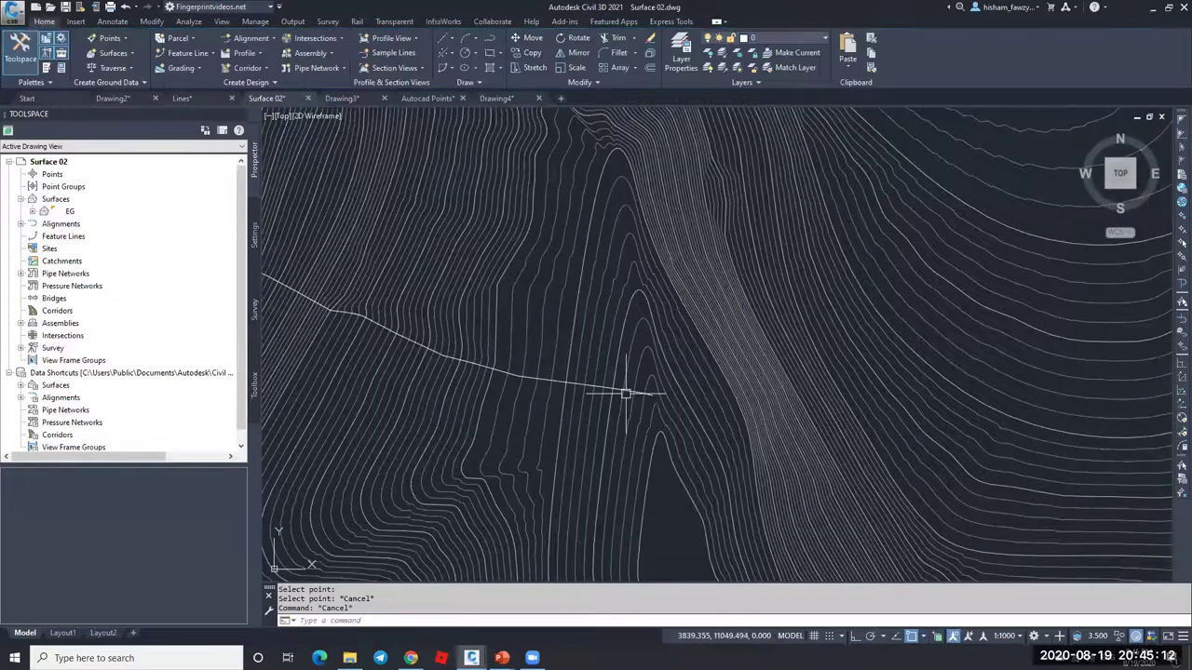
Step: Delete the water drop polyline and review the contour-only surface
{"action": "left_click", "coordinate": [622, 389]}
{"action": "scroll", "coordinate": [639, 404], "scroll_direction": "up", "scroll_amount": 2}
{"action": "scroll", "coordinate": [759, 380], "scroll_direction": "down", "scroll_amount": 3}
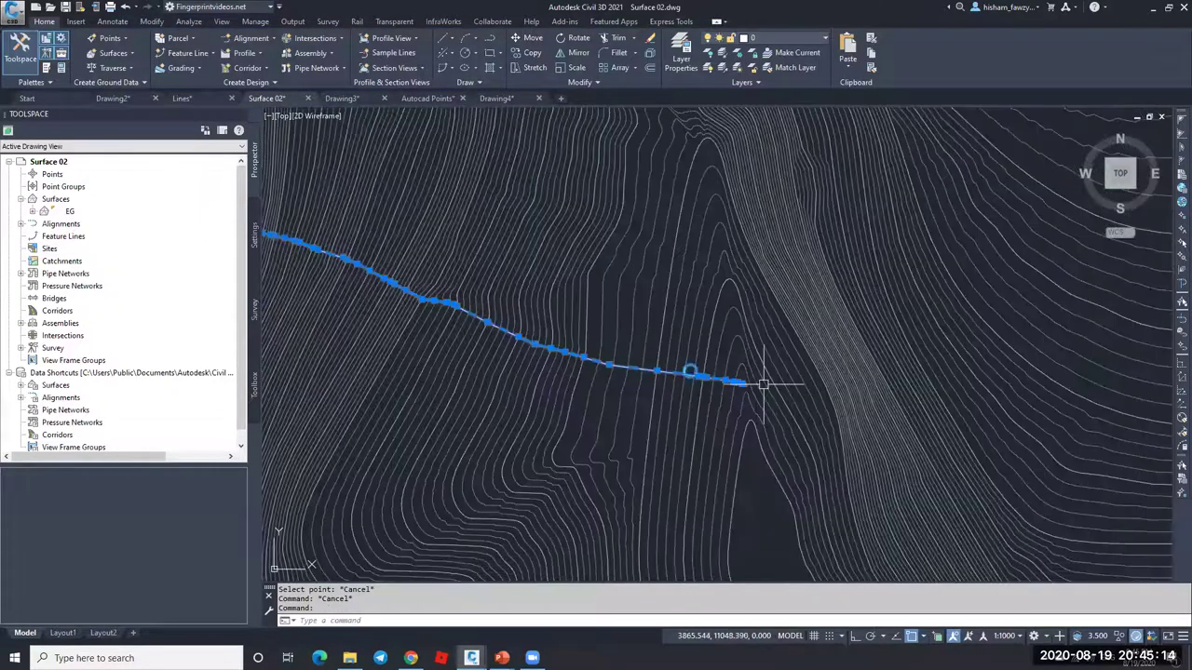
{"action": "scroll", "coordinate": [712, 374], "scroll_direction": "down", "scroll_amount": 2}
{"action": "scroll", "coordinate": [545, 307], "scroll_direction": "up", "scroll_amount": 5}
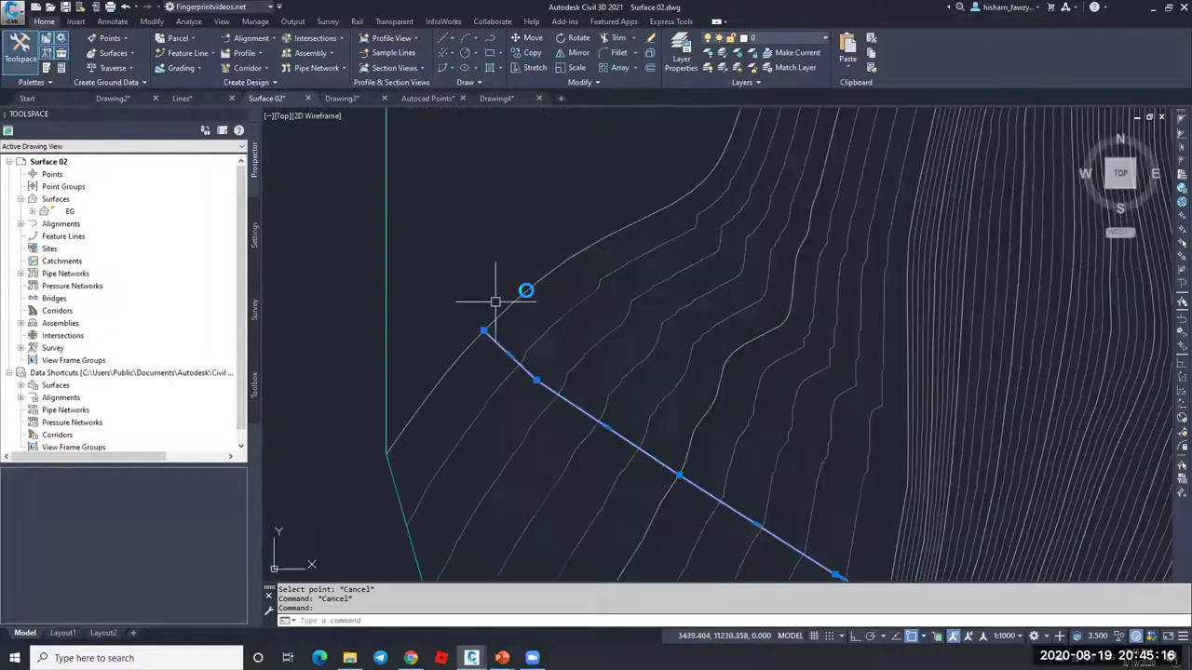
{"action": "scroll", "coordinate": [462, 275], "scroll_direction": "down", "scroll_amount": 5}
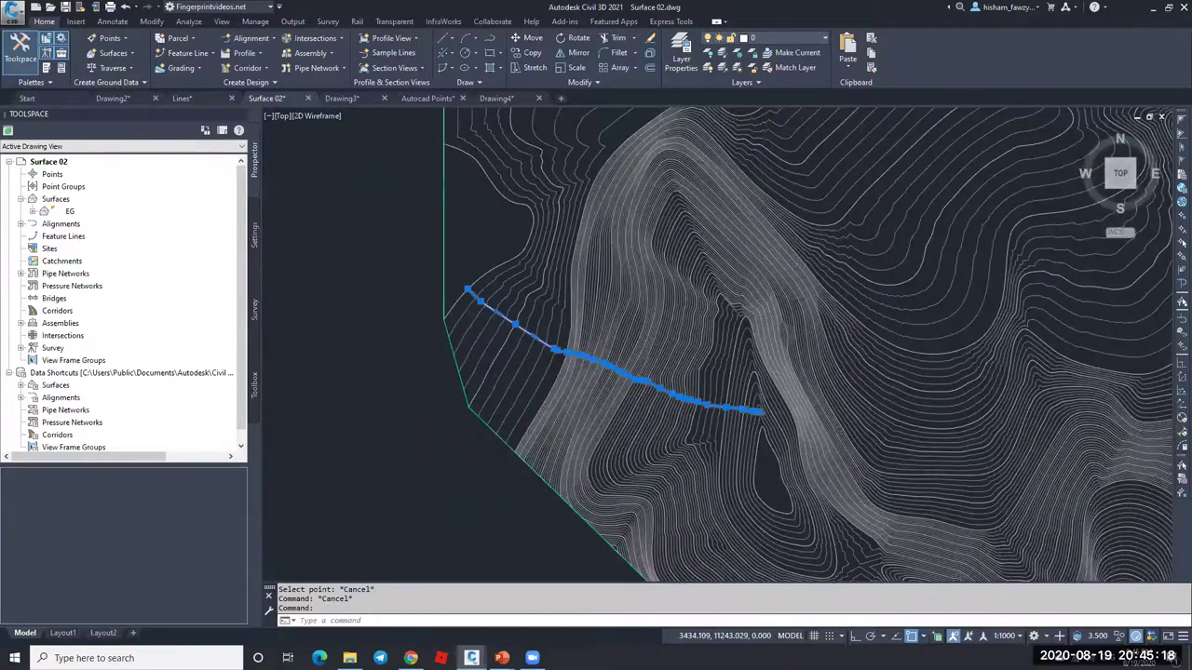
{"action": "key", "text": "Escape"}
{"action": "left_click", "coordinate": [630, 350]}
{"action": "key", "text": "Delete"}
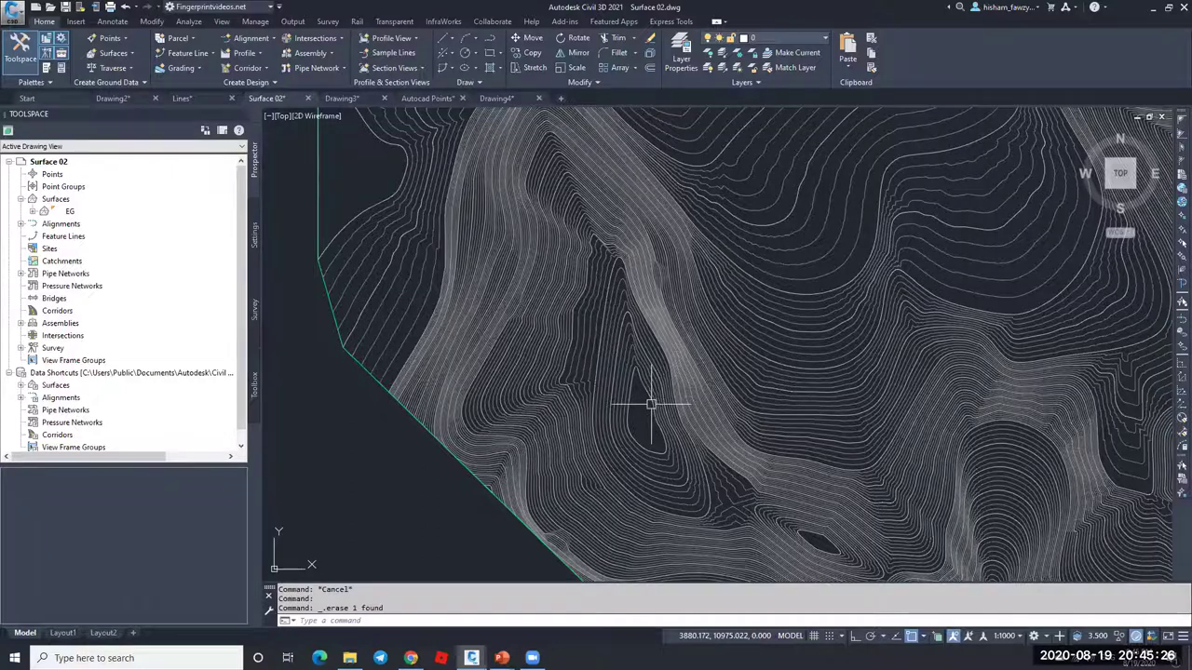
{"action": "scroll", "coordinate": [686, 266], "scroll_direction": "down", "scroll_amount": 5}
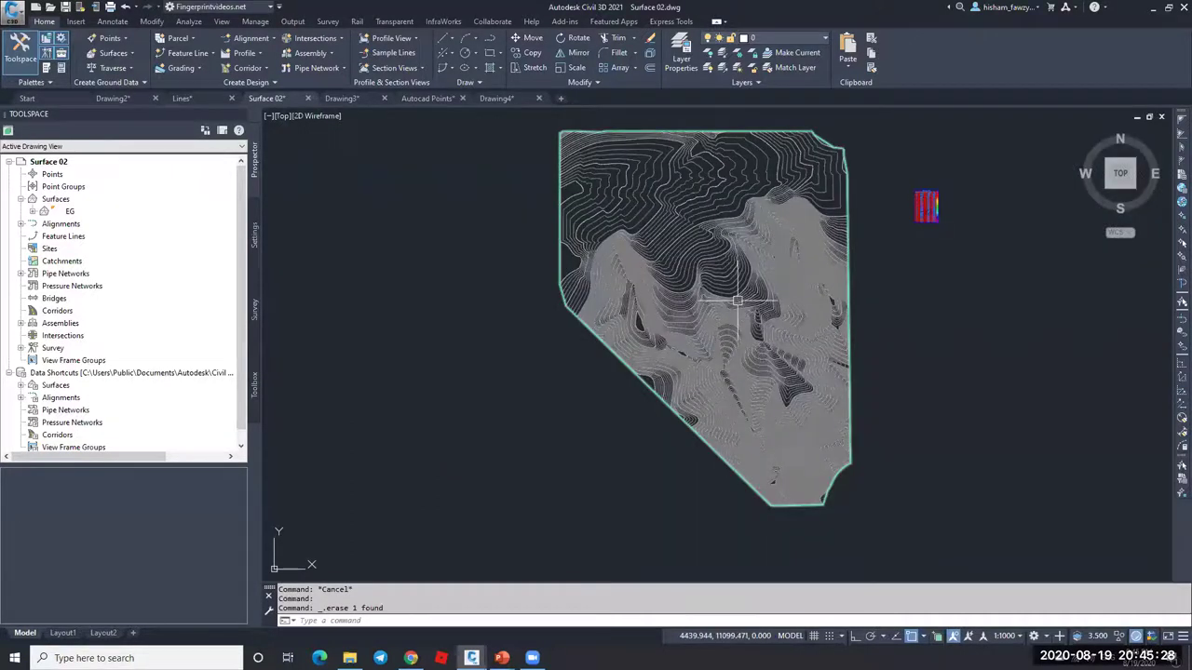
{"action": "scroll", "coordinate": [736, 300], "scroll_direction": "up", "scroll_amount": 3}
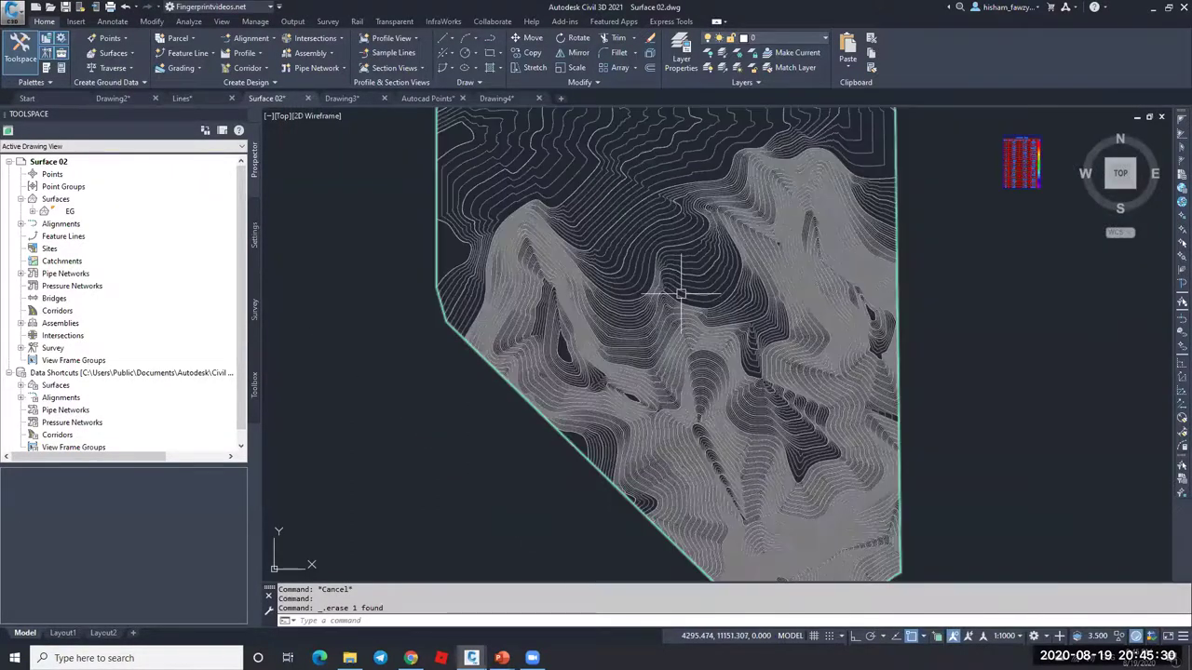
{"action": "scroll", "coordinate": [681, 294], "scroll_direction": "up", "scroll_amount": 4}
Step: Trace two Water Drop flow paths from points on the EG surface
{"action": "left_click", "coordinate": [707, 318]}
{"action": "left_click", "coordinate": [321, 54]}
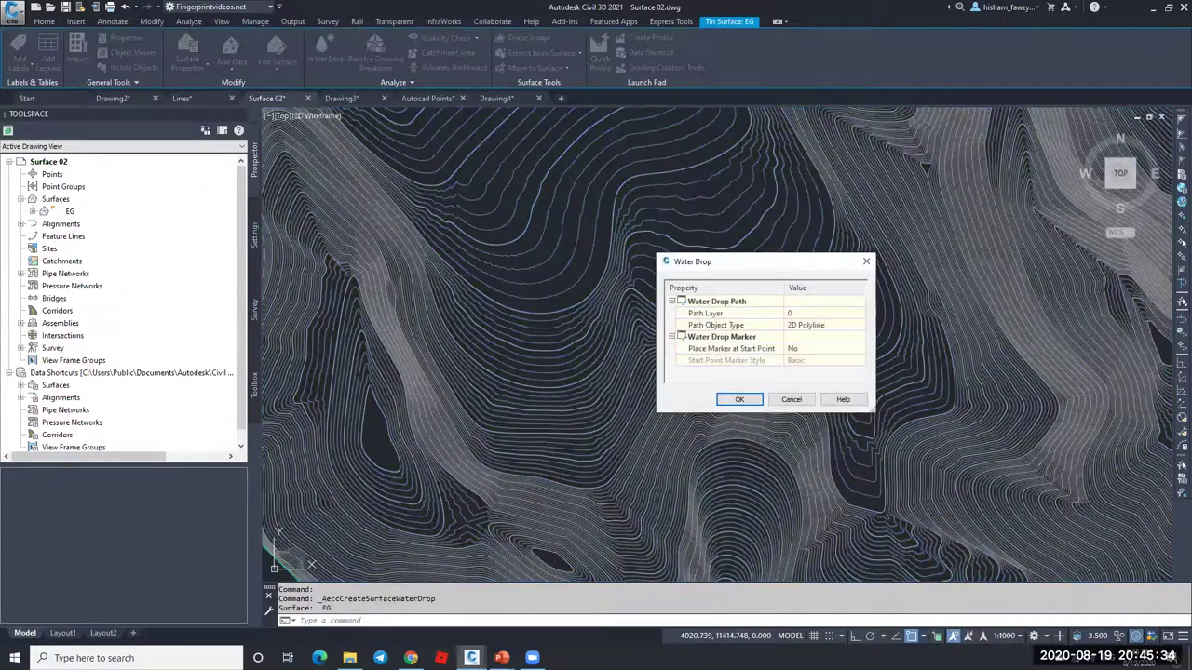
{"action": "left_click", "coordinate": [740, 398]}
{"action": "scroll", "coordinate": [701, 369], "scroll_direction": "up", "scroll_amount": 4}
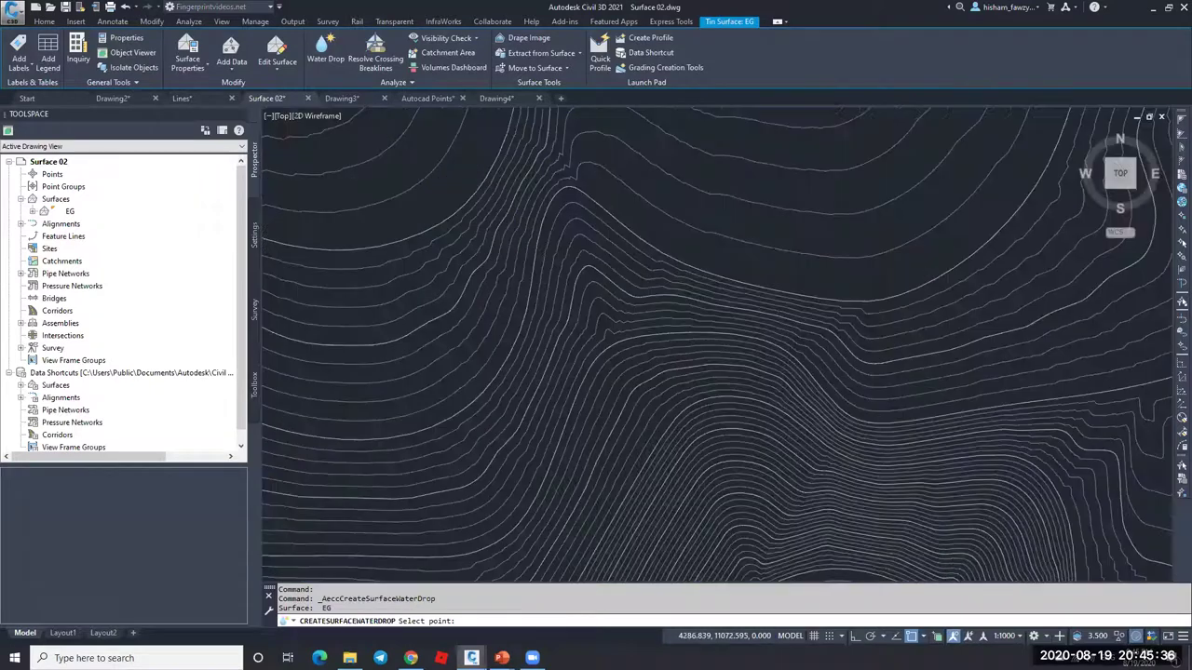
{"action": "left_click", "coordinate": [725, 377]}
{"action": "scroll", "coordinate": [716, 406], "scroll_direction": "down", "scroll_amount": 5}
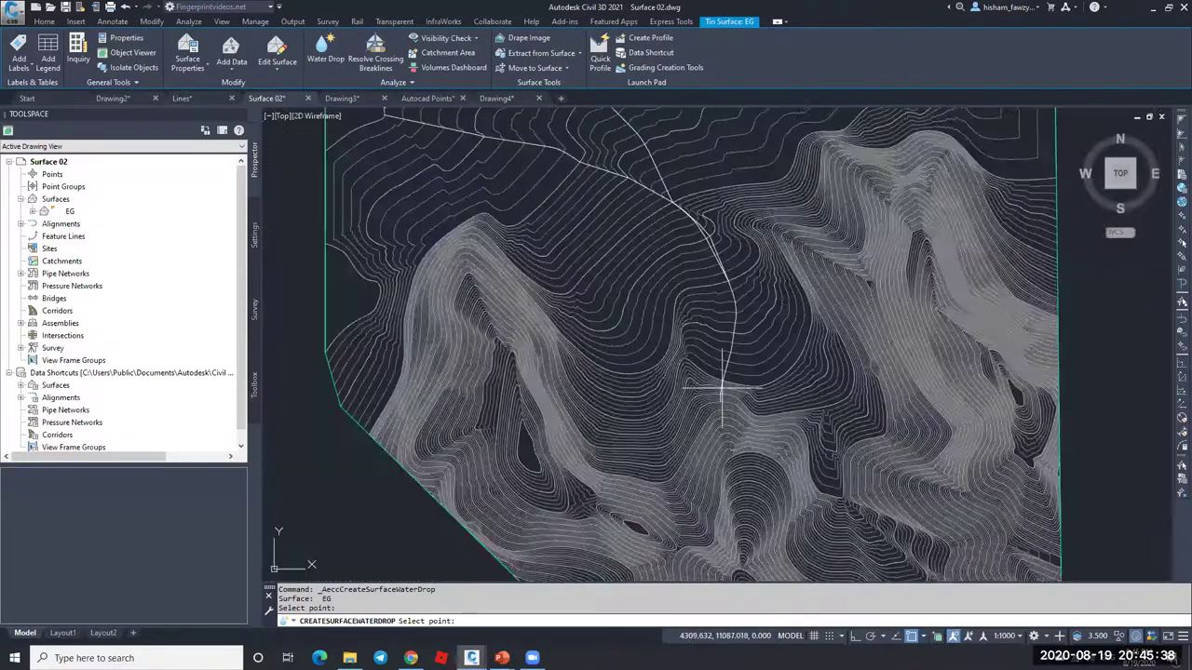
{"action": "scroll", "coordinate": [718, 385], "scroll_direction": "up", "scroll_amount": 1}
{"action": "scroll", "coordinate": [543, 192], "scroll_direction": "up", "scroll_amount": 5}
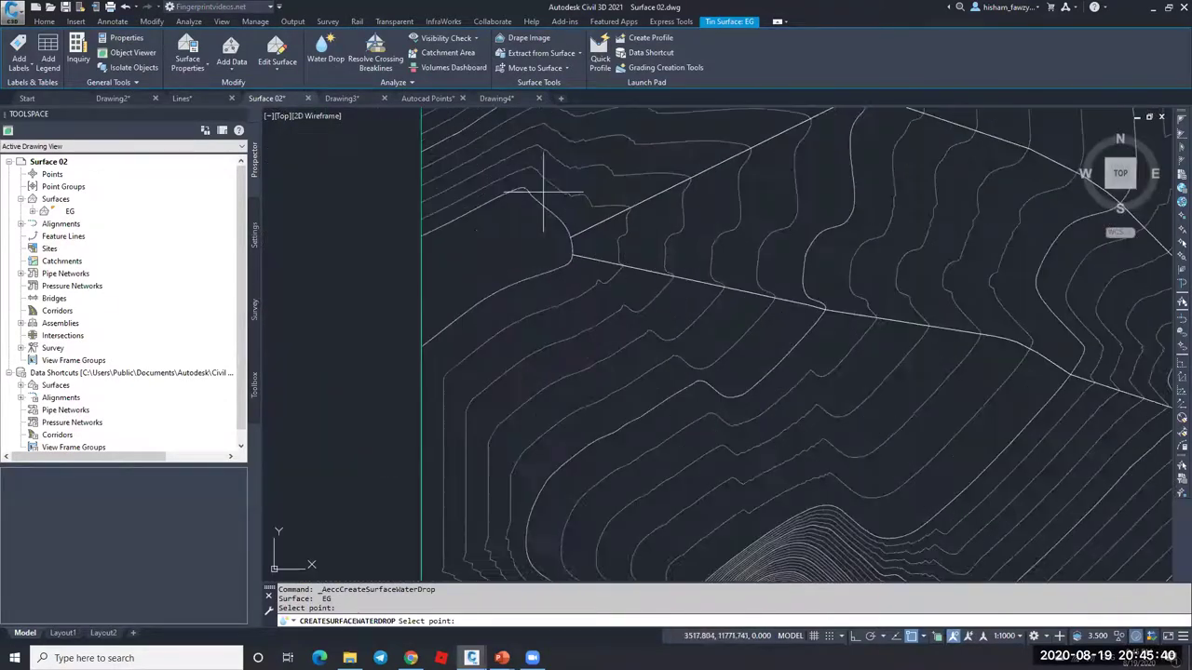
{"action": "scroll", "coordinate": [719, 258], "scroll_direction": "down", "scroll_amount": 5}
{"action": "scroll", "coordinate": [705, 258], "scroll_direction": "up", "scroll_amount": 3}
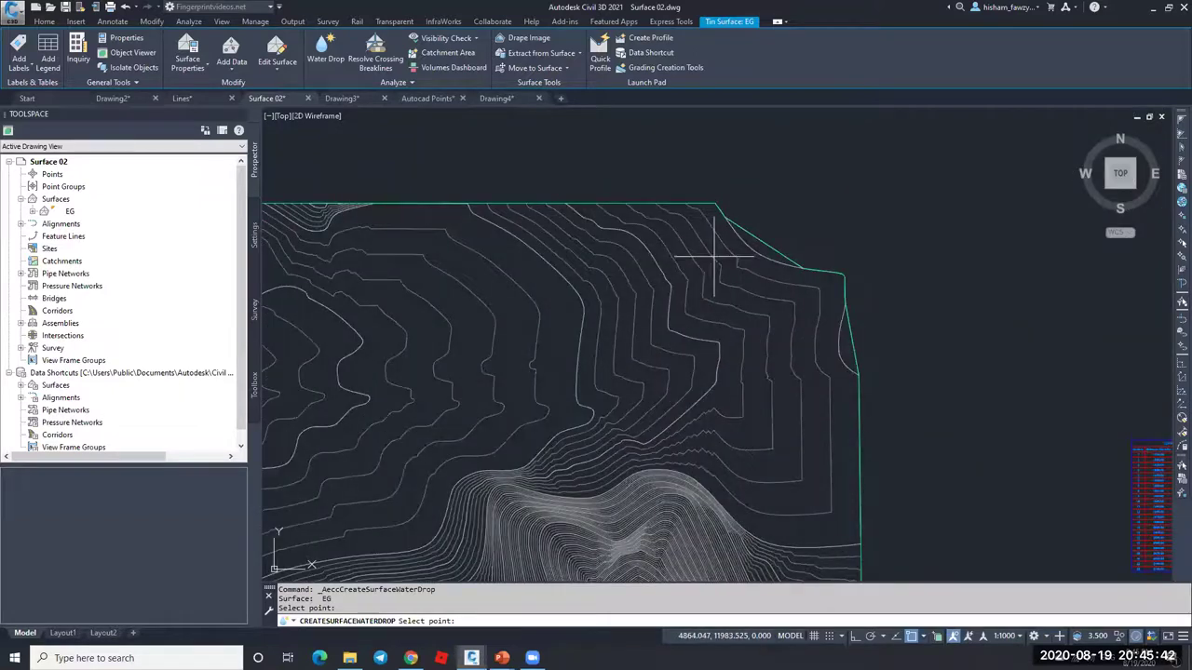
{"action": "scroll", "coordinate": [720, 270], "scroll_direction": "down", "scroll_amount": 3}
{"action": "scroll", "coordinate": [709, 398], "scroll_direction": "up", "scroll_amount": 3}
{"action": "scroll", "coordinate": [713, 391], "scroll_direction": "down", "scroll_amount": 2}
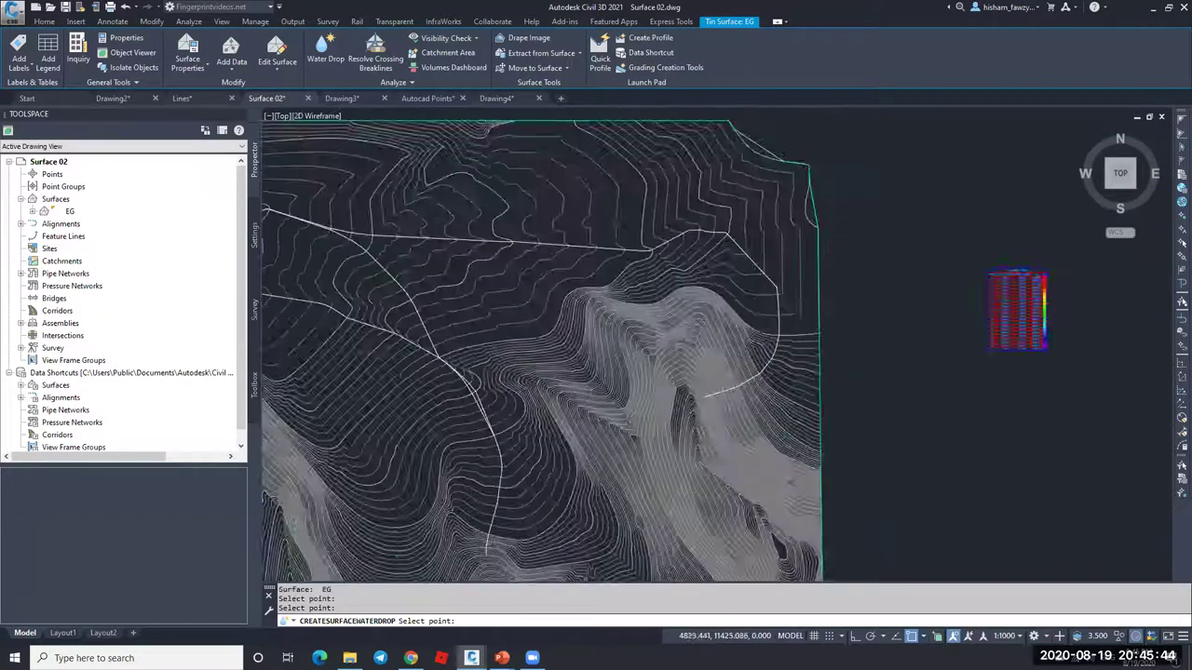
{"action": "scroll", "coordinate": [713, 387], "scroll_direction": "down", "scroll_amount": 1}
{"action": "left_click", "coordinate": [707, 395]}
{"action": "key", "text": "Escape"}
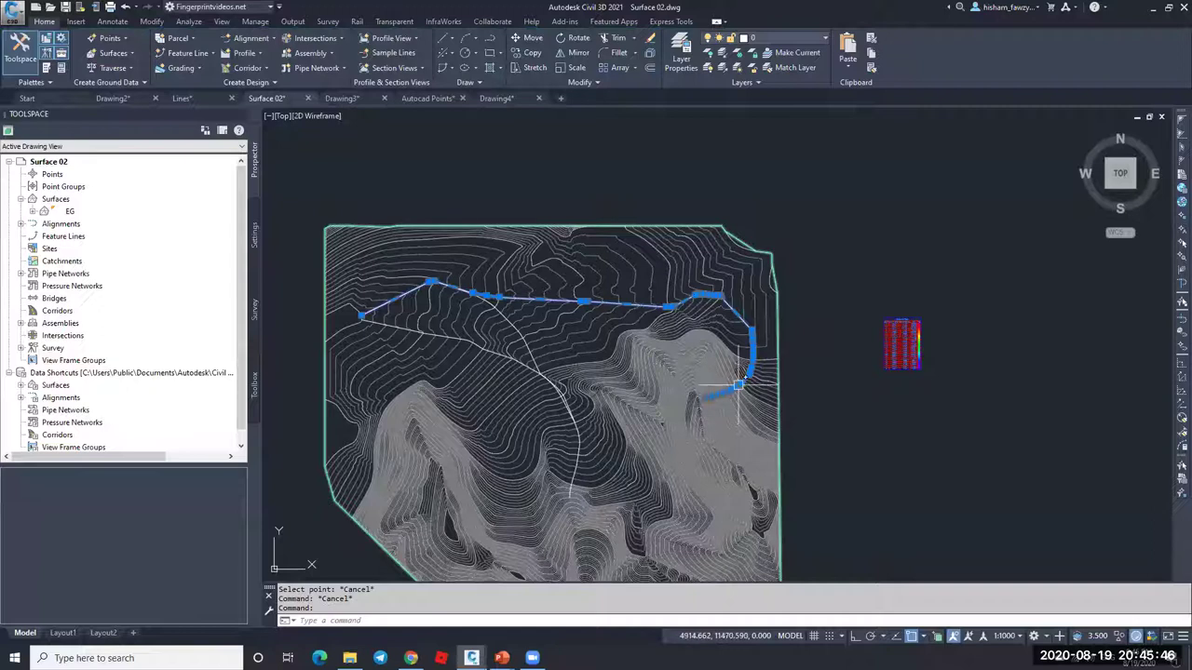
Step: Erase all the water-drop flow paths with the E command
{"action": "key", "text": "Escape"}
{"action": "left_click", "coordinate": [513, 358]}
{"action": "left_click", "coordinate": [528, 338]}
{"action": "left_click", "coordinate": [587, 327]}
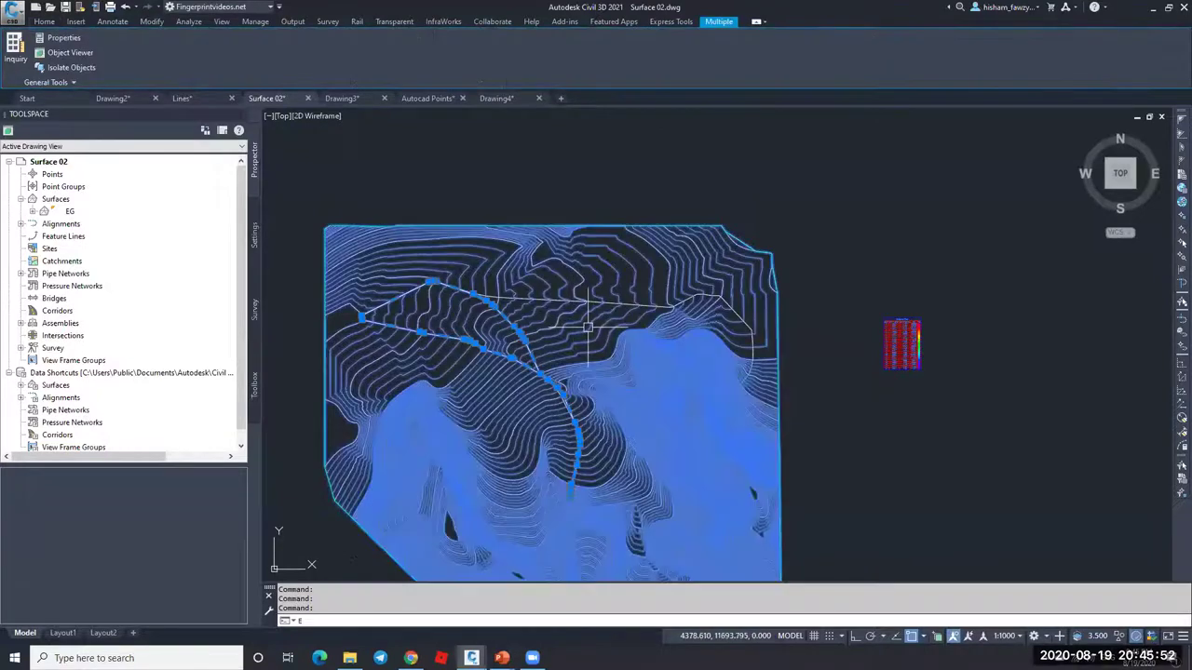
{"action": "key", "text": "Escape"}
{"action": "left_click", "coordinate": [689, 298]}
{"action": "left_click", "coordinate": [391, 306]}
{"action": "left_click", "coordinate": [545, 382]}
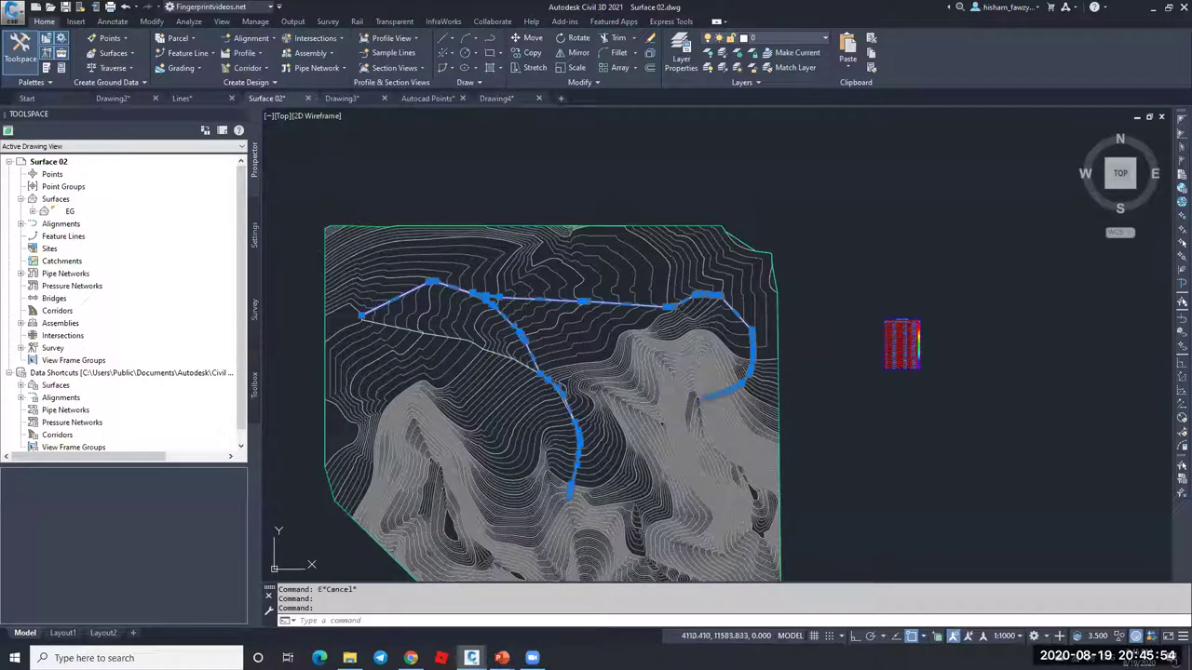
{"action": "type", "text": "E"}
{"action": "key", "text": "Return"}
{"action": "type", "text": "E"}
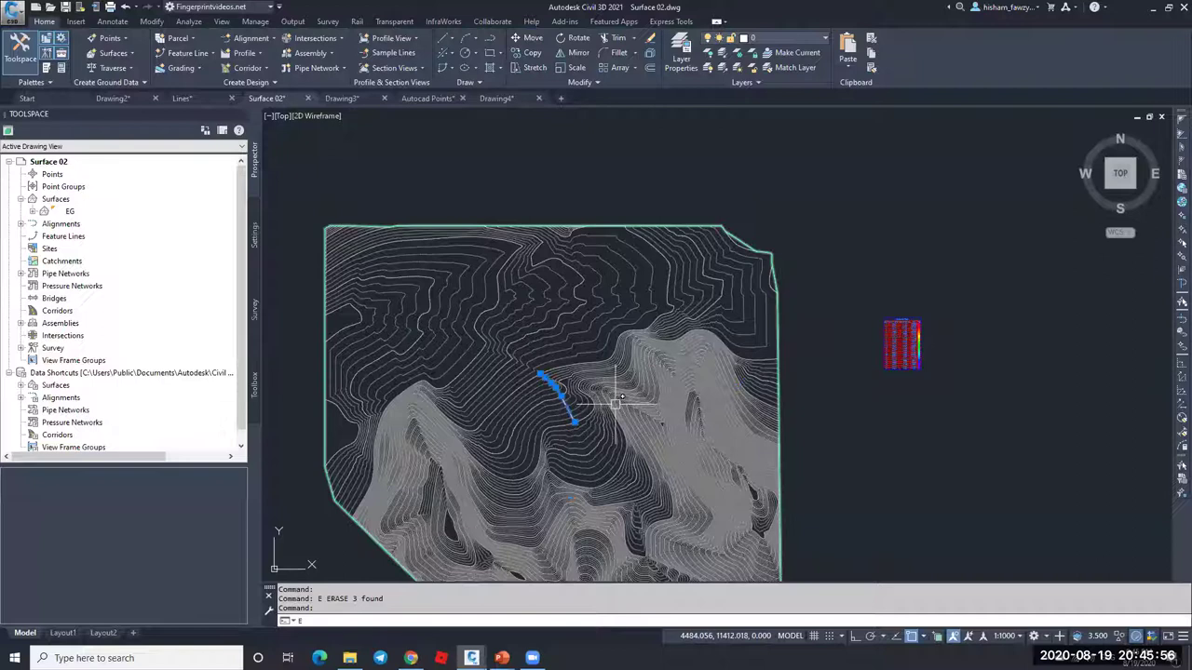
{"action": "key", "text": "Return"}
{"action": "key", "text": "Escape"}
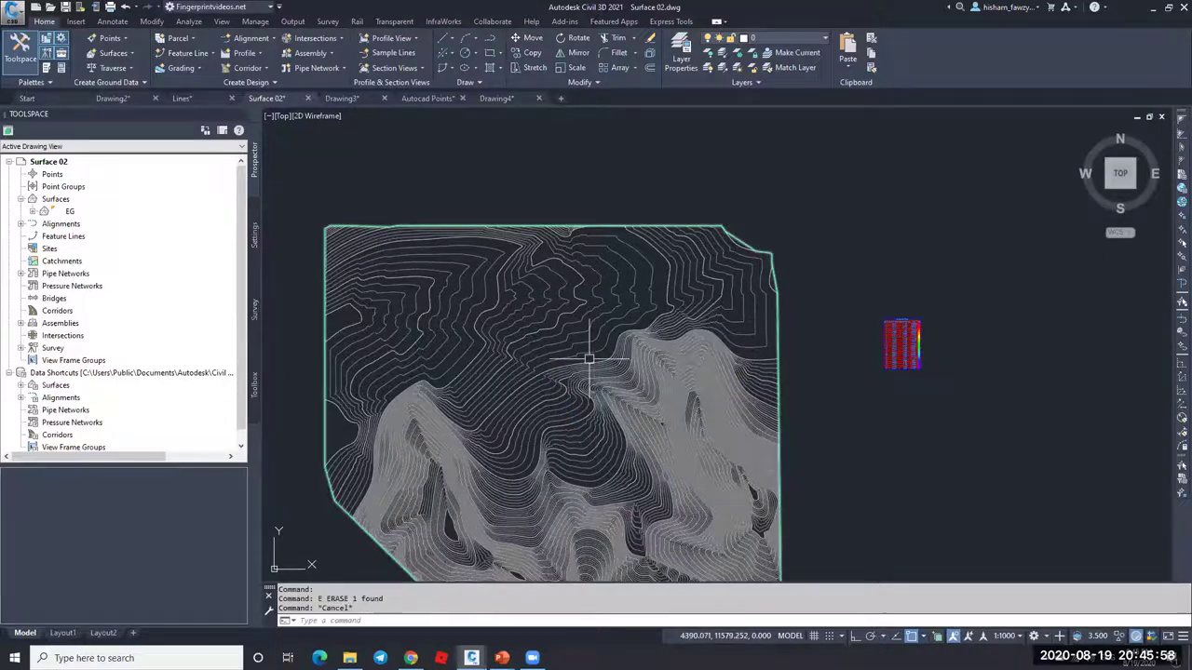
Step: Look through the EG surface's Analyze tools, then select the surface again with Ctrl+A
{"action": "left_click", "coordinate": [564, 352]}
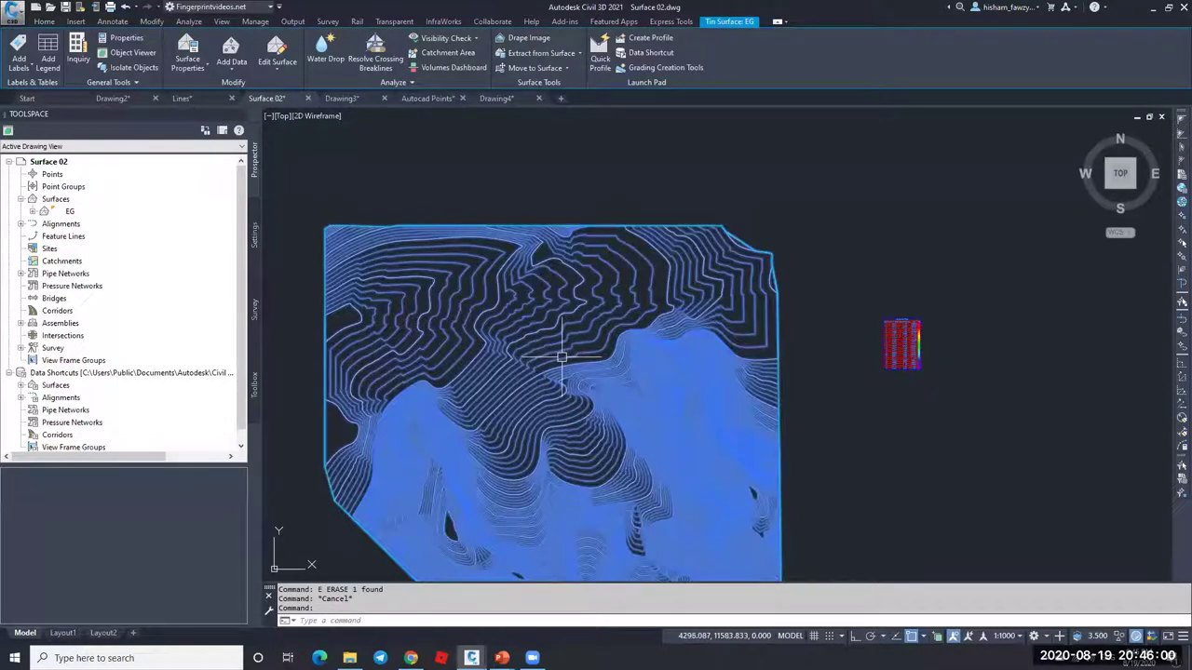
{"action": "left_click", "coordinate": [410, 82]}
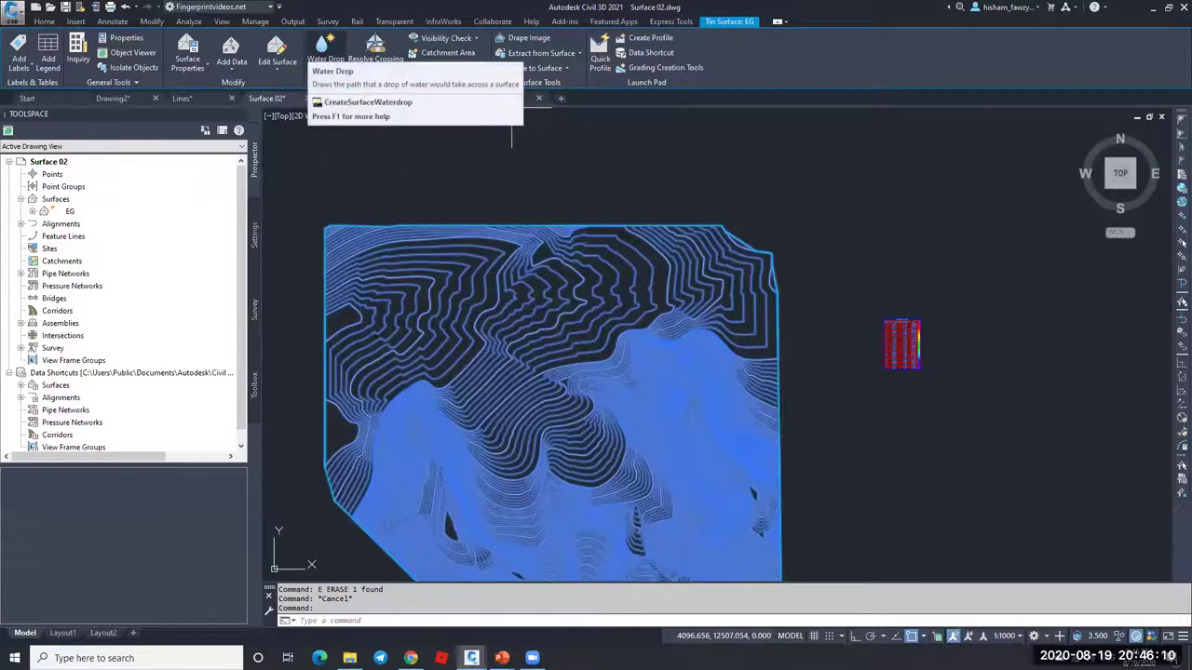
{"action": "key", "text": "Escape"}
{"action": "scroll", "coordinate": [443, 450], "scroll_direction": "up", "scroll_amount": 5}
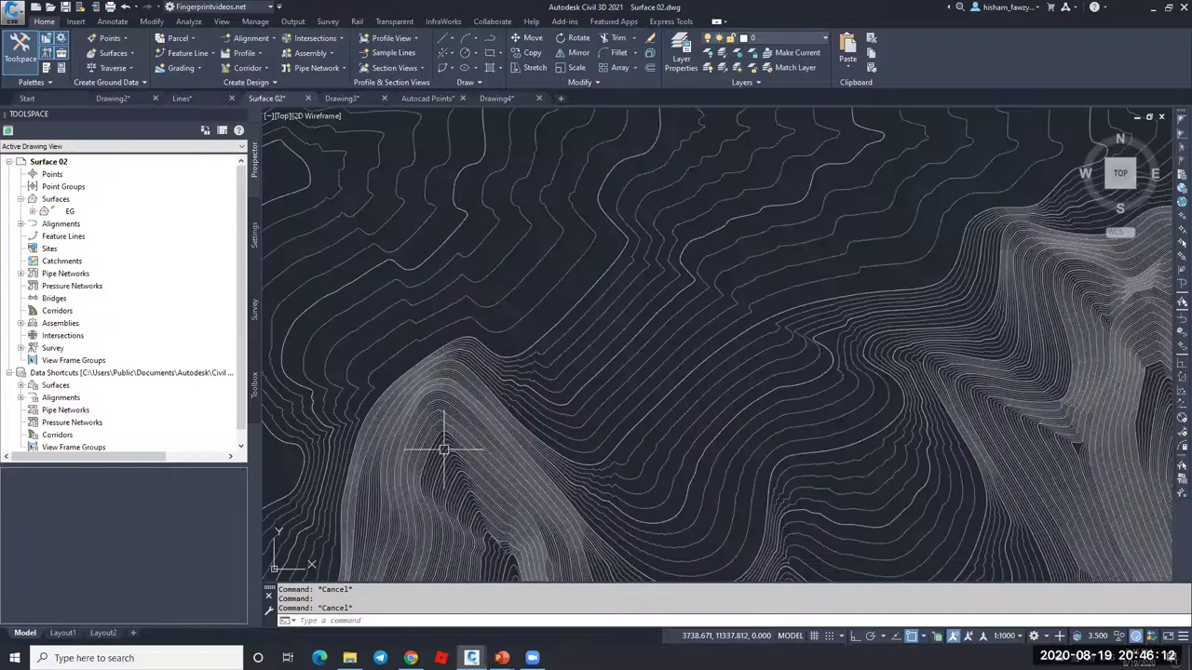
{"action": "scroll", "coordinate": [443, 450], "scroll_direction": "down", "scroll_amount": 3}
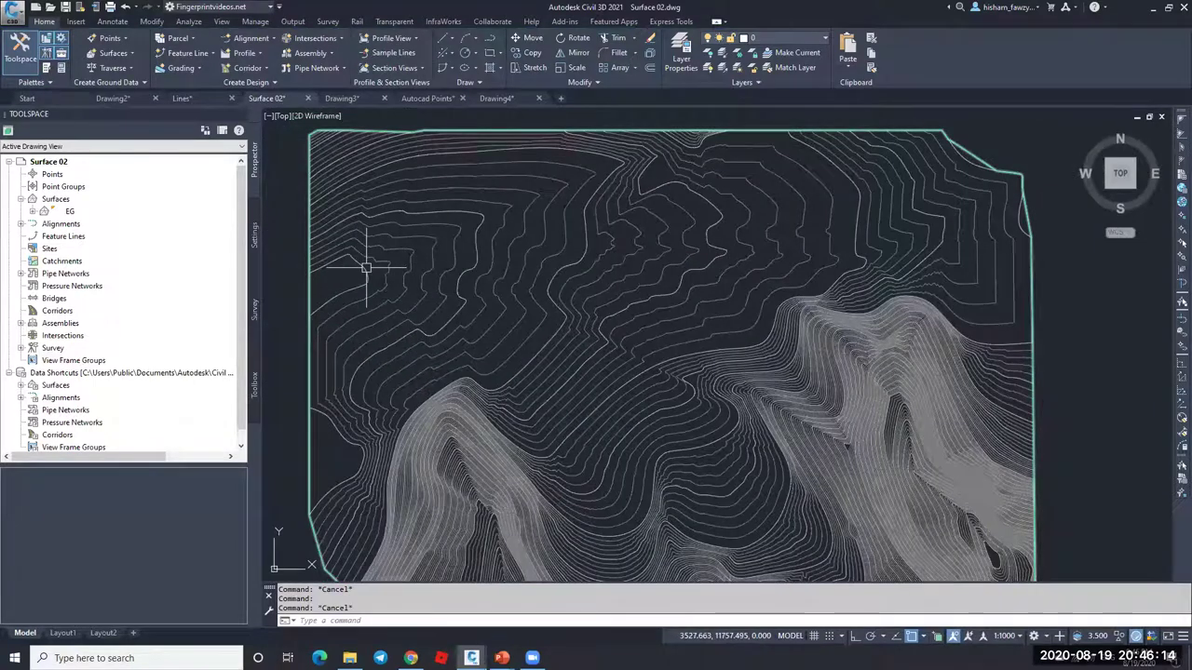
{"action": "left_click", "coordinate": [563, 232]}
{"action": "key", "text": "Escape"}
{"action": "key", "text": "ctrl+a"}
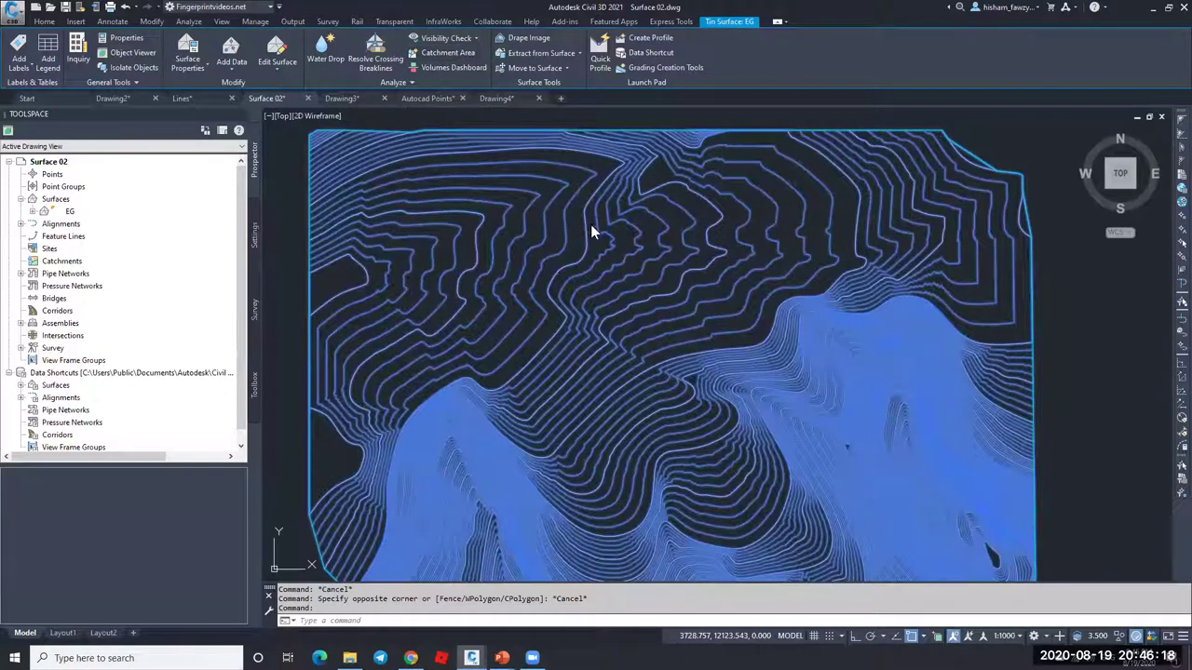
Step: Calculate the Catchment Area draining to a picked discharge point on the EG surface
{"action": "left_click", "coordinate": [567, 388]}
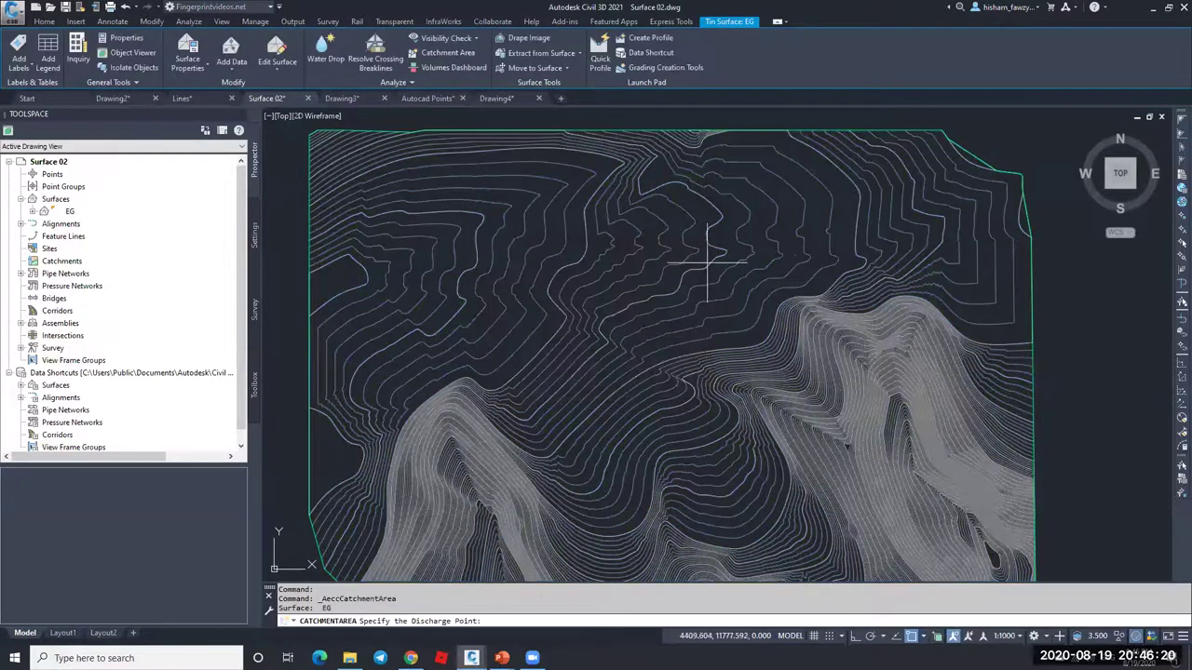
{"action": "left_click", "coordinate": [359, 277]}
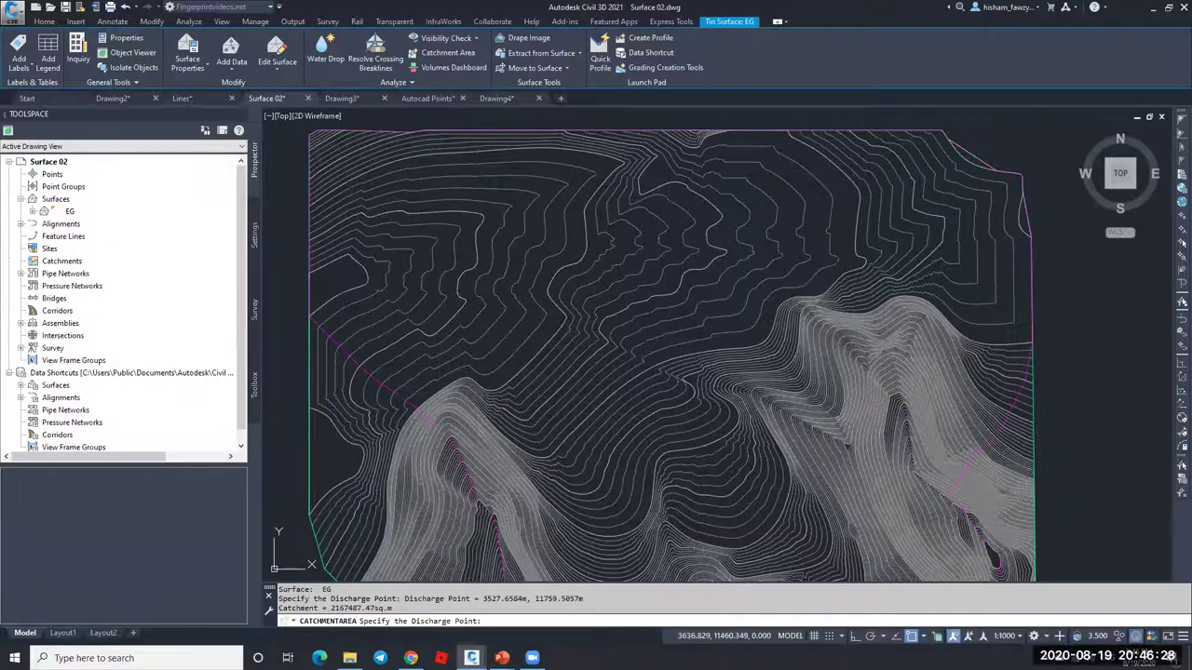
{"action": "key", "text": "Escape"}
{"action": "scroll", "coordinate": [470, 408], "scroll_direction": "down", "scroll_amount": 3}
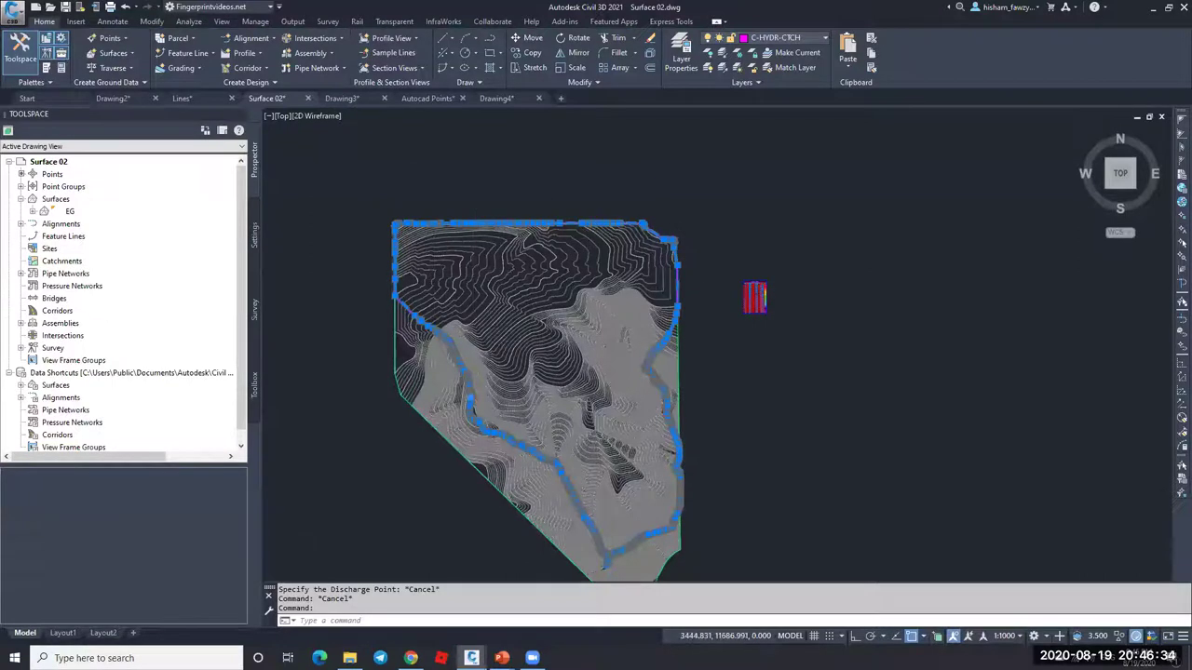
{"action": "scroll", "coordinate": [405, 284], "scroll_direction": "up", "scroll_amount": 6}
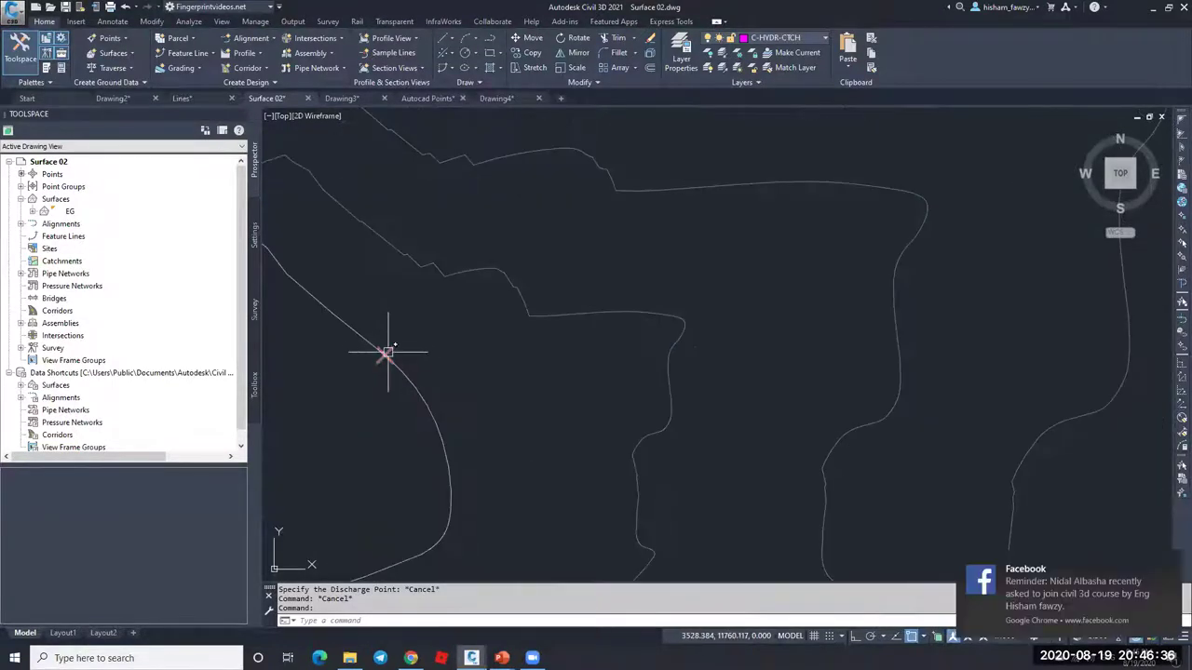
{"action": "scroll", "coordinate": [386, 354], "scroll_direction": "down", "scroll_amount": 5}
{"action": "scroll", "coordinate": [493, 226], "scroll_direction": "down", "scroll_amount": 6}
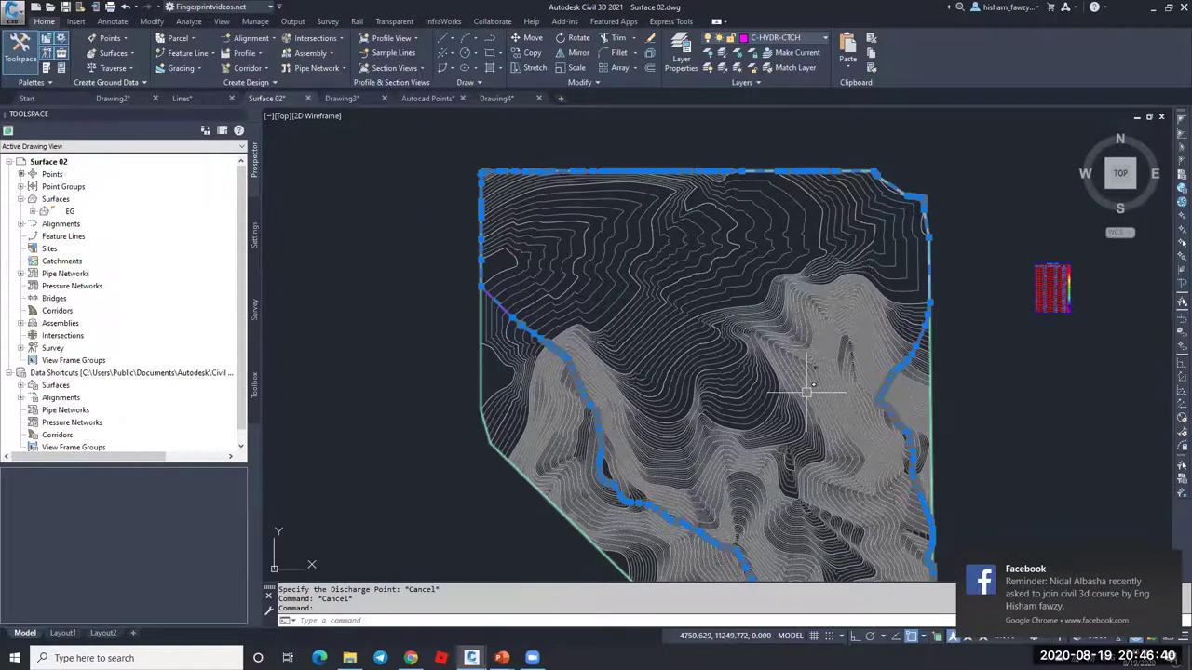
{"action": "scroll", "coordinate": [761, 330], "scroll_direction": "down", "scroll_amount": 4}
{"action": "scroll", "coordinate": [698, 374], "scroll_direction": "up", "scroll_amount": 8}
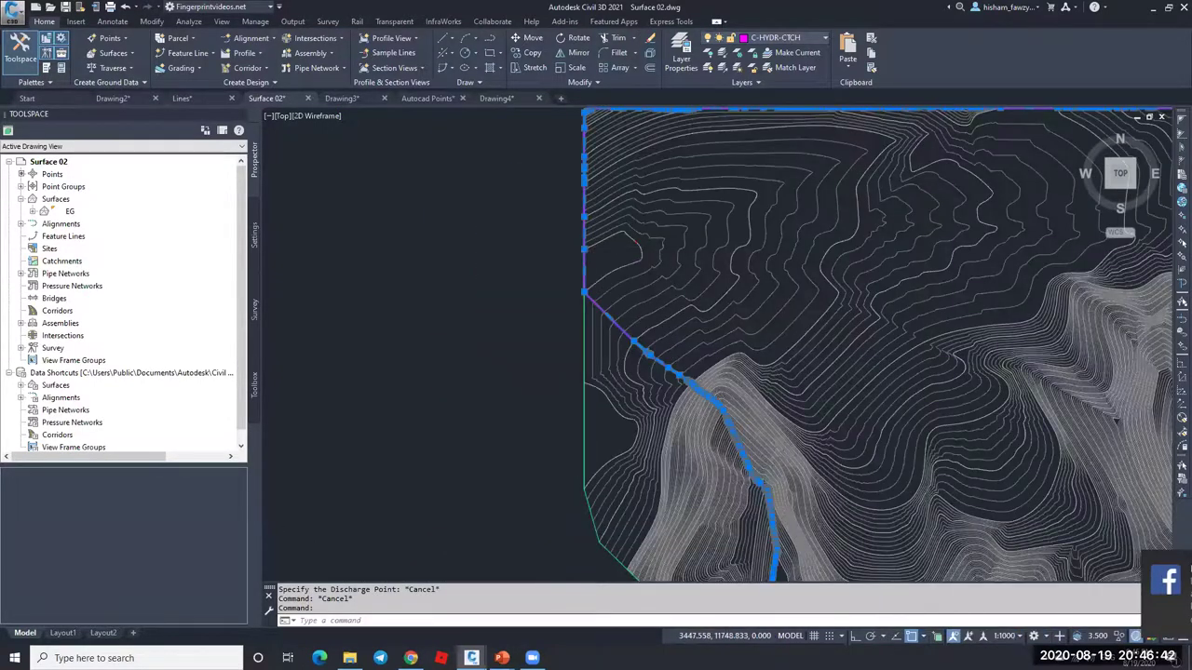
{"action": "scroll", "coordinate": [546, 266], "scroll_direction": "down", "scroll_amount": 3}
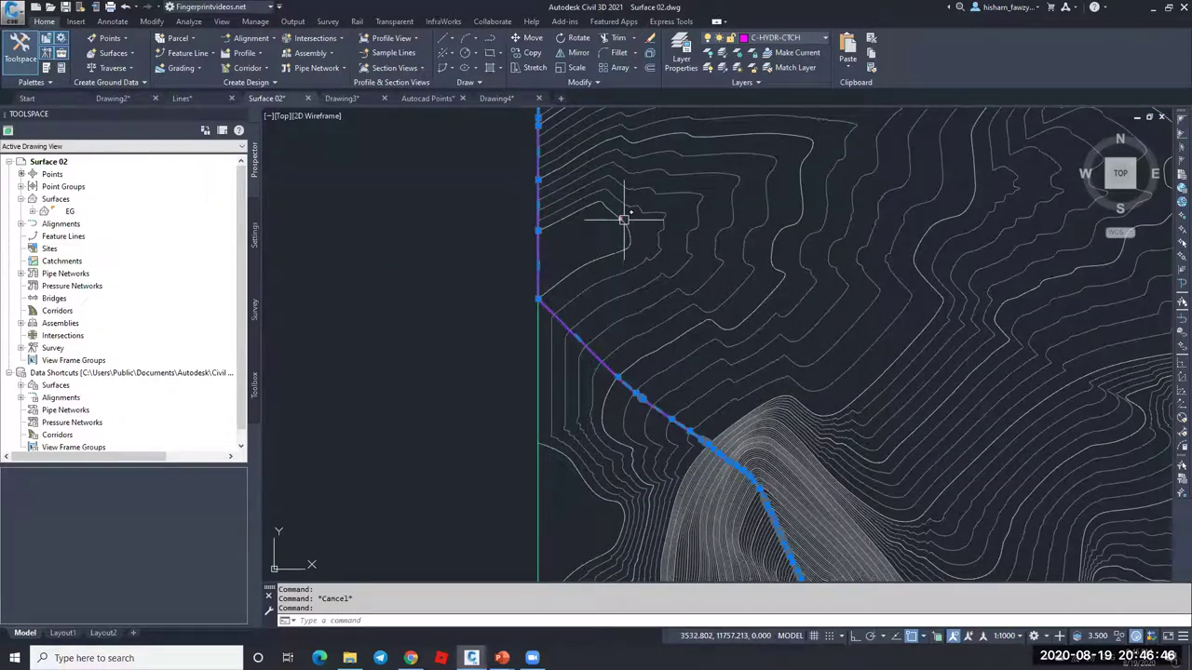
Step: Delete the catchment flow path and the small leftover catchment object
{"action": "key", "text": "Delete"}
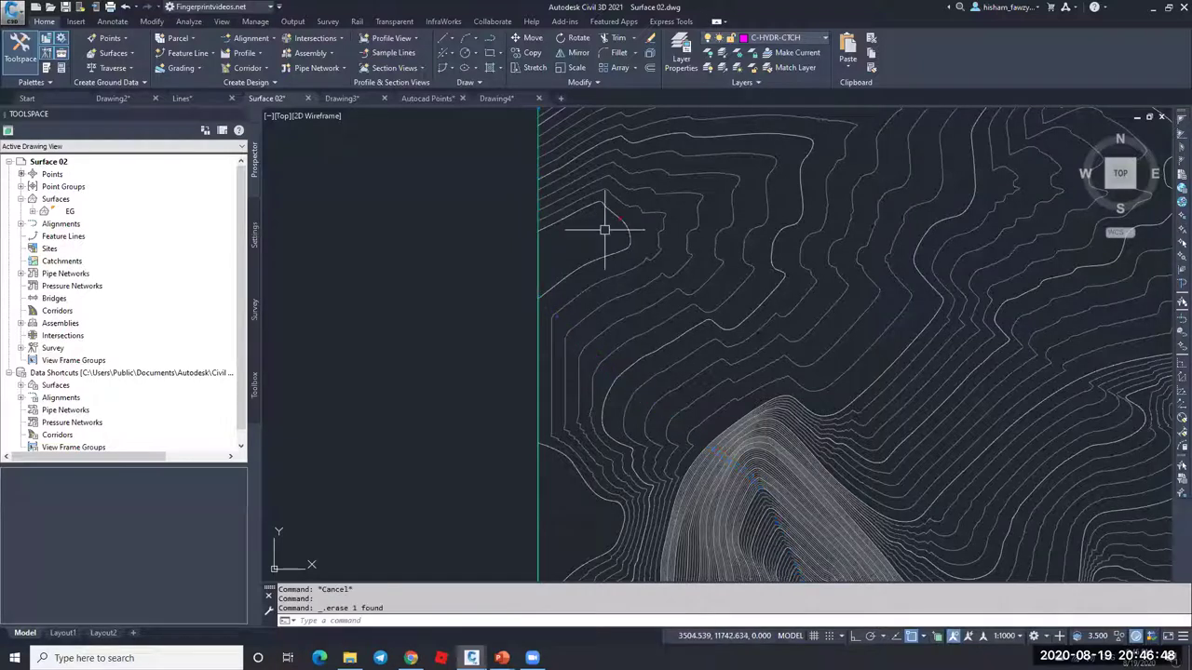
{"action": "scroll", "coordinate": [620, 215], "scroll_direction": "up", "scroll_amount": 5}
{"action": "left_click", "coordinate": [622, 227]}
{"action": "key", "text": "Delete"}
{"action": "scroll", "coordinate": [447, 247], "scroll_direction": "down", "scroll_amount": 3}
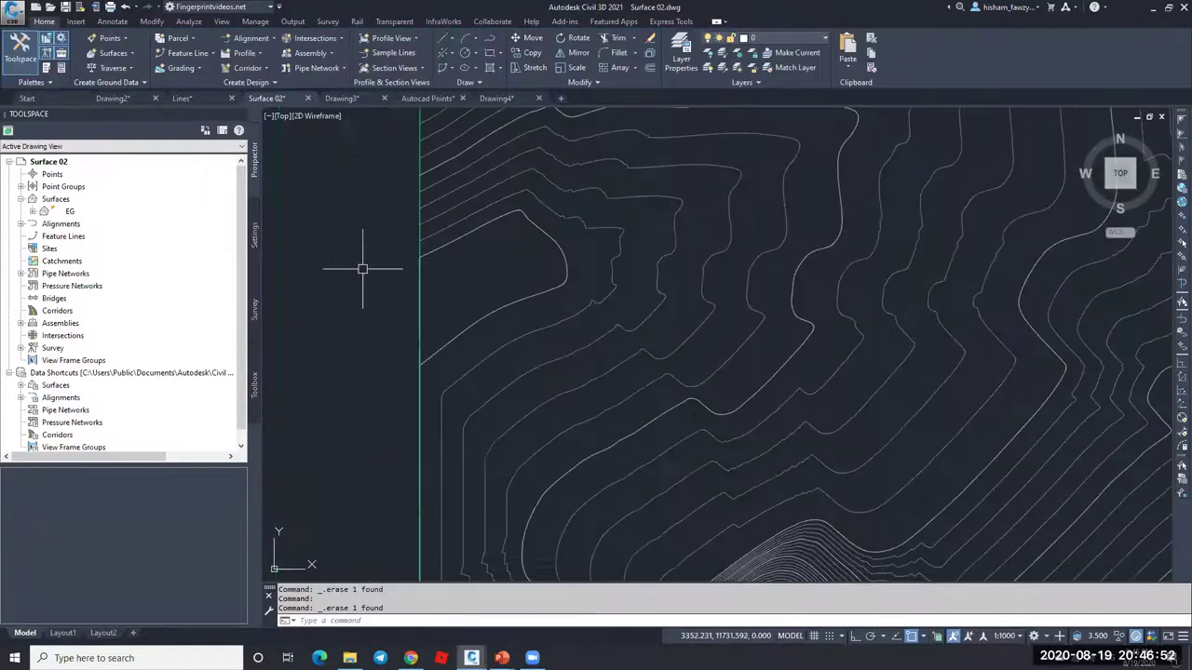
{"action": "scroll", "coordinate": [558, 232], "scroll_direction": "down", "scroll_amount": 3}
{"action": "left_click", "coordinate": [596, 225]}
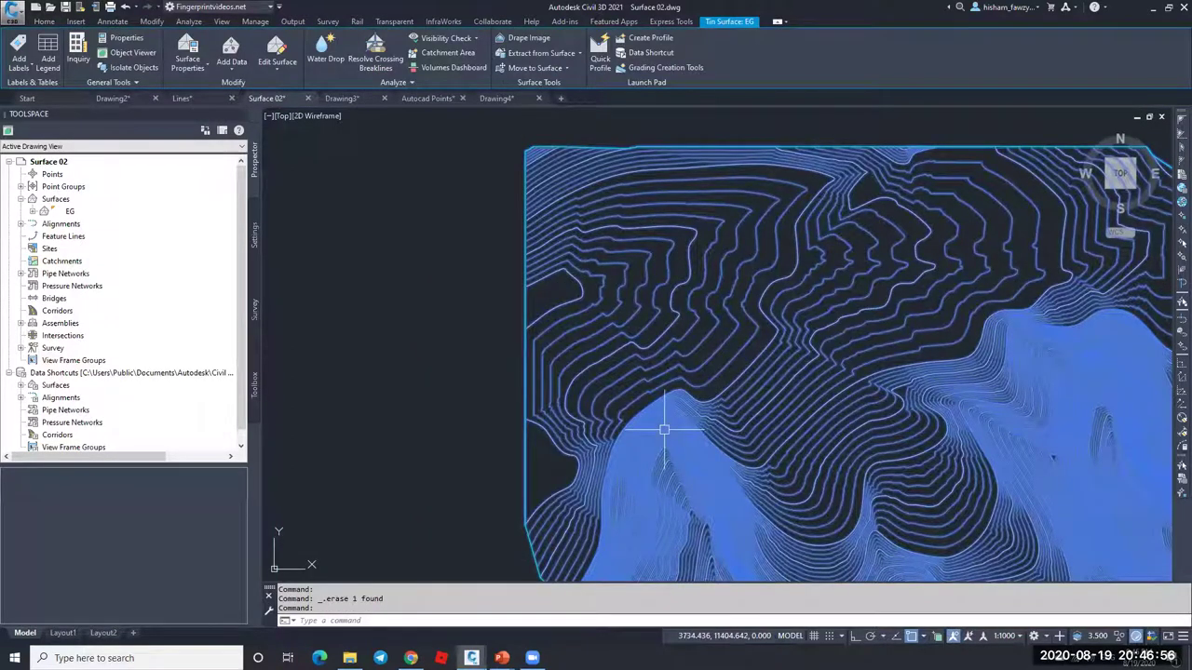
{"action": "scroll", "coordinate": [550, 271], "scroll_direction": "down", "scroll_amount": 2}
{"action": "scroll", "coordinate": [553, 279], "scroll_direction": "up", "scroll_amount": 2}
{"action": "key", "text": "Escape"}
{"action": "scroll", "coordinate": [559, 272], "scroll_direction": "up", "scroll_amount": 2}
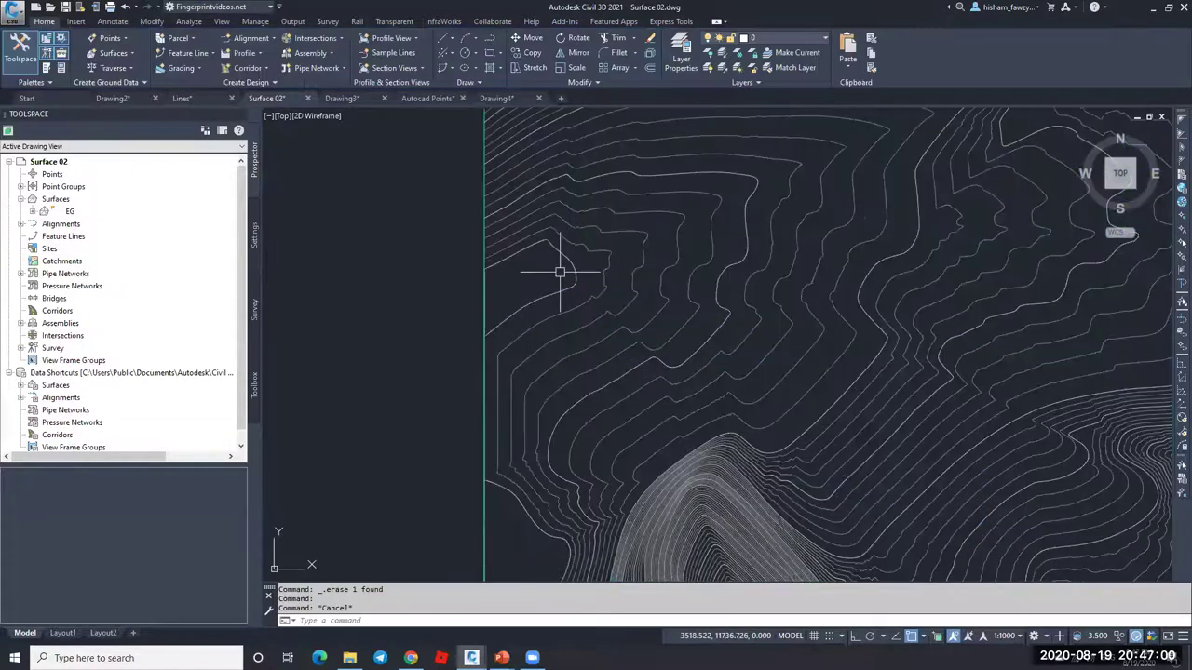
{"action": "scroll", "coordinate": [555, 267], "scroll_direction": "down", "scroll_amount": 4}
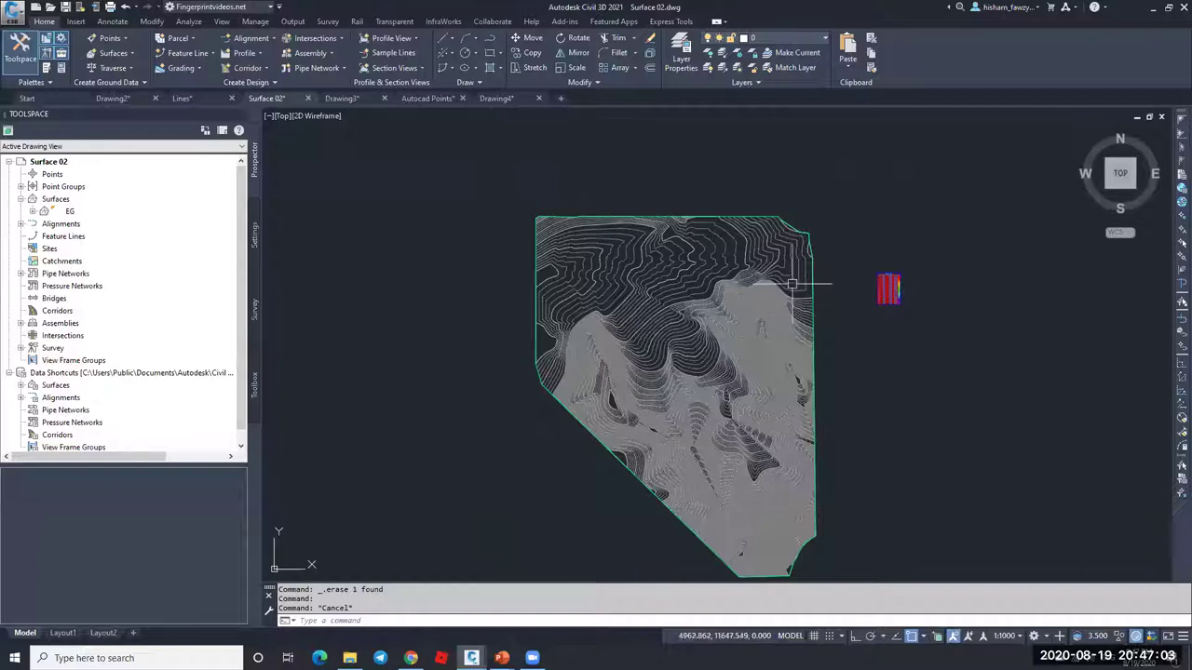
{"action": "scroll", "coordinate": [538, 268], "scroll_direction": "up", "scroll_amount": 4}
{"action": "scroll", "coordinate": [541, 273], "scroll_direction": "up", "scroll_amount": 3}
{"action": "key", "text": "Escape"}
{"action": "left_click", "coordinate": [546, 258]}
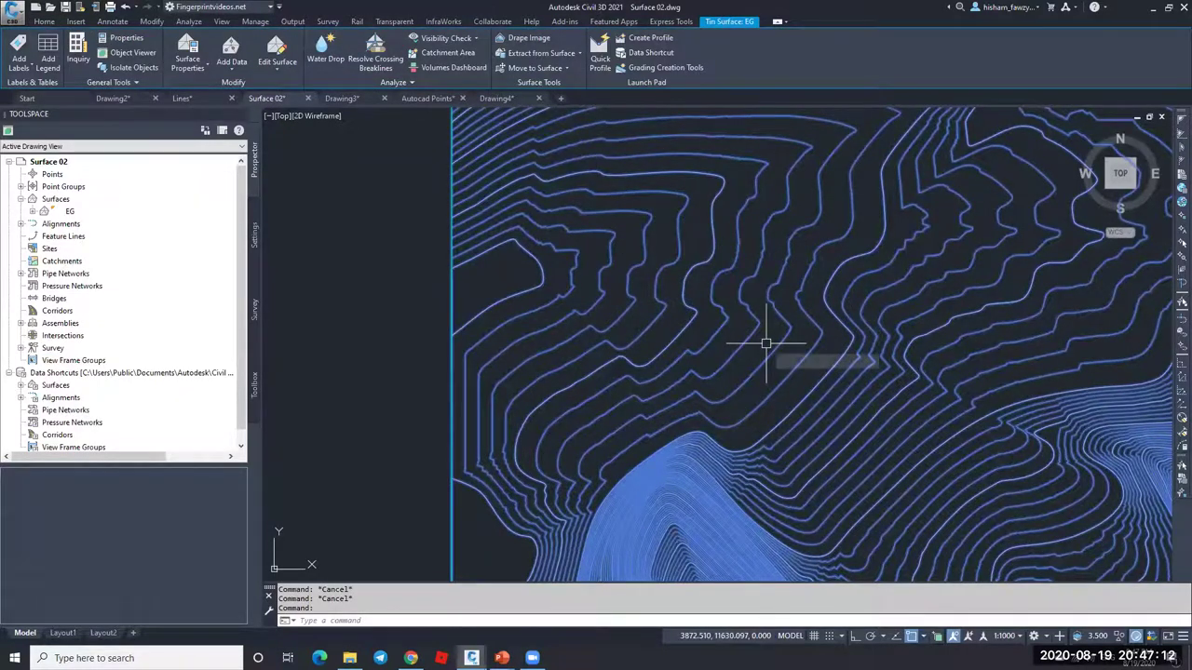
{"action": "key", "text": "Escape"}
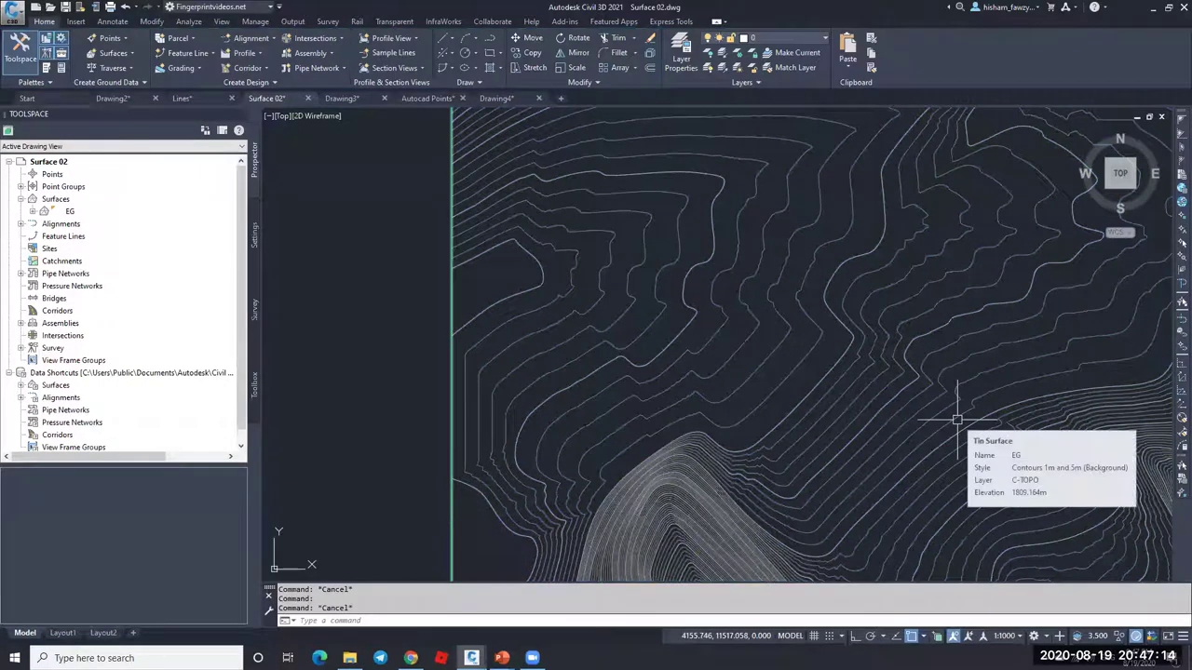
{"action": "key", "text": "Escape"}
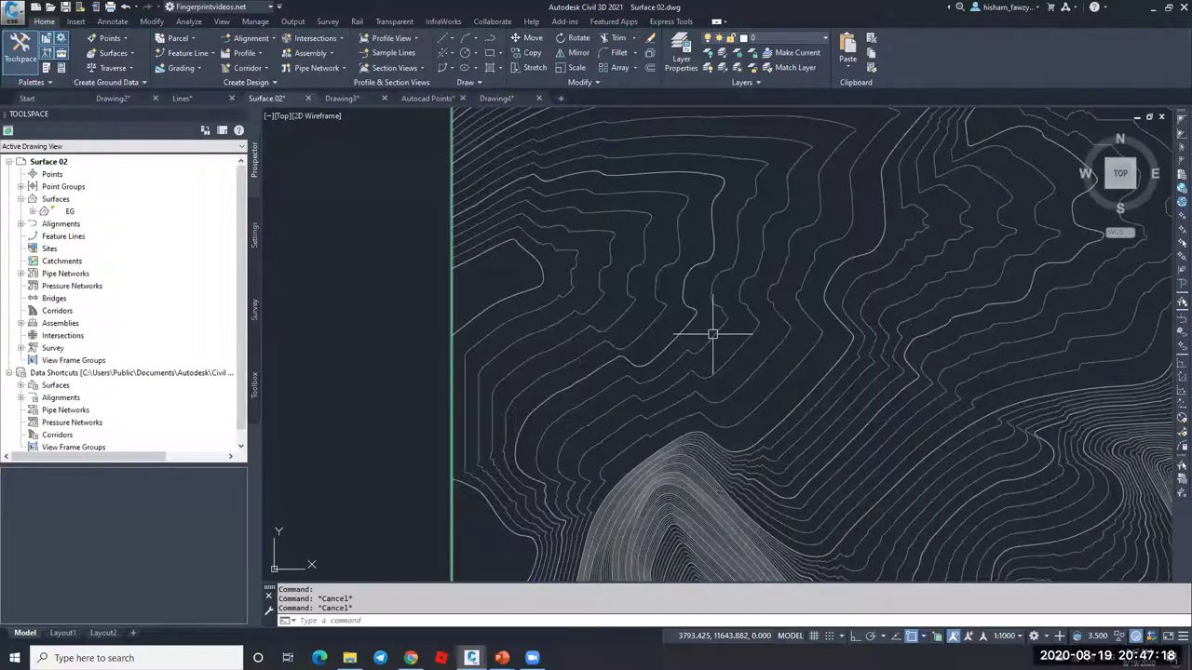
{"action": "mouse_move", "coordinate": [713, 333]}
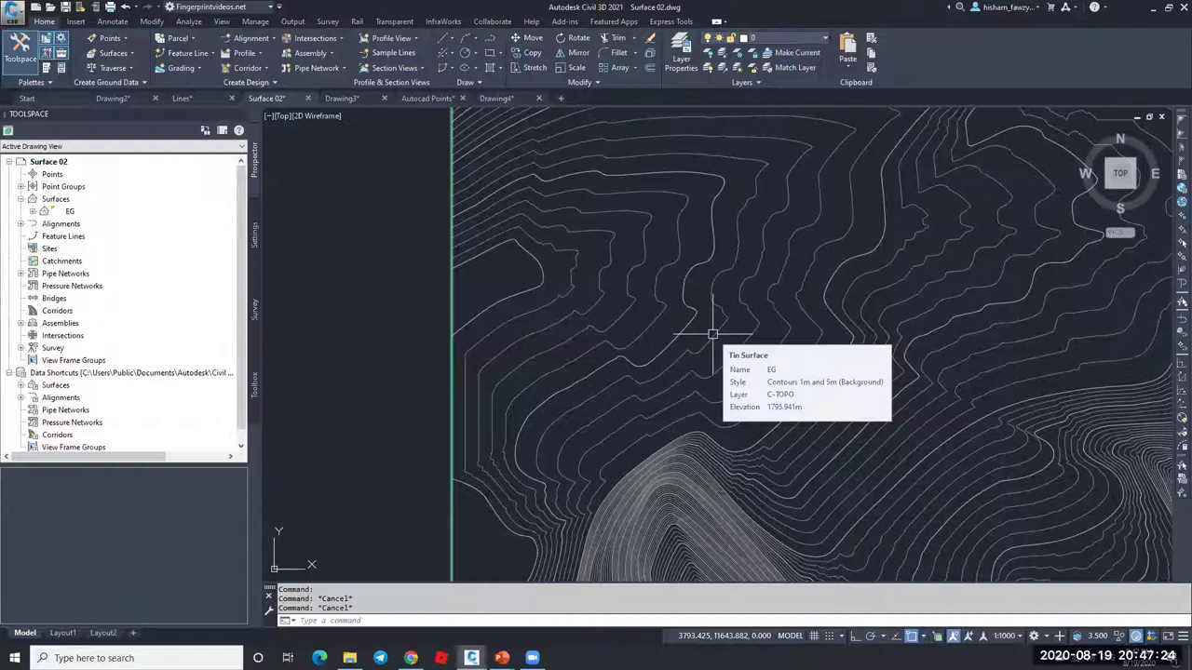
{"action": "left_click", "coordinate": [712, 333]}
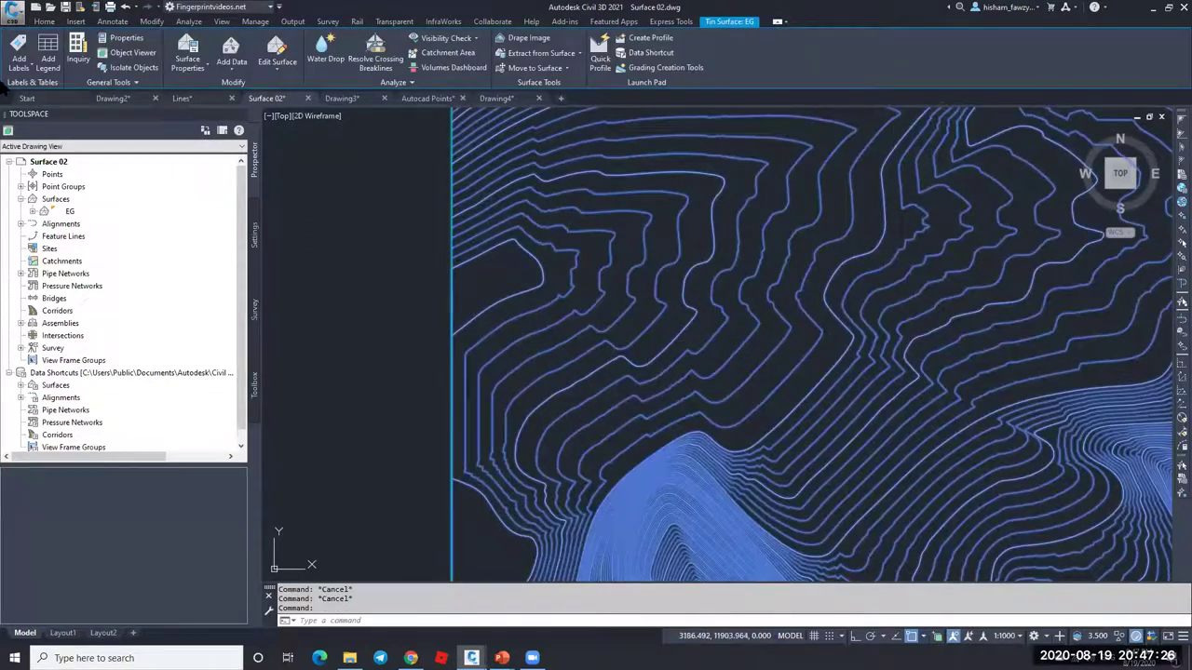
Step: Choose Slope from the Add Labels list on the Tin Surface: EG tab
{"action": "left_click", "coordinate": [18, 45]}
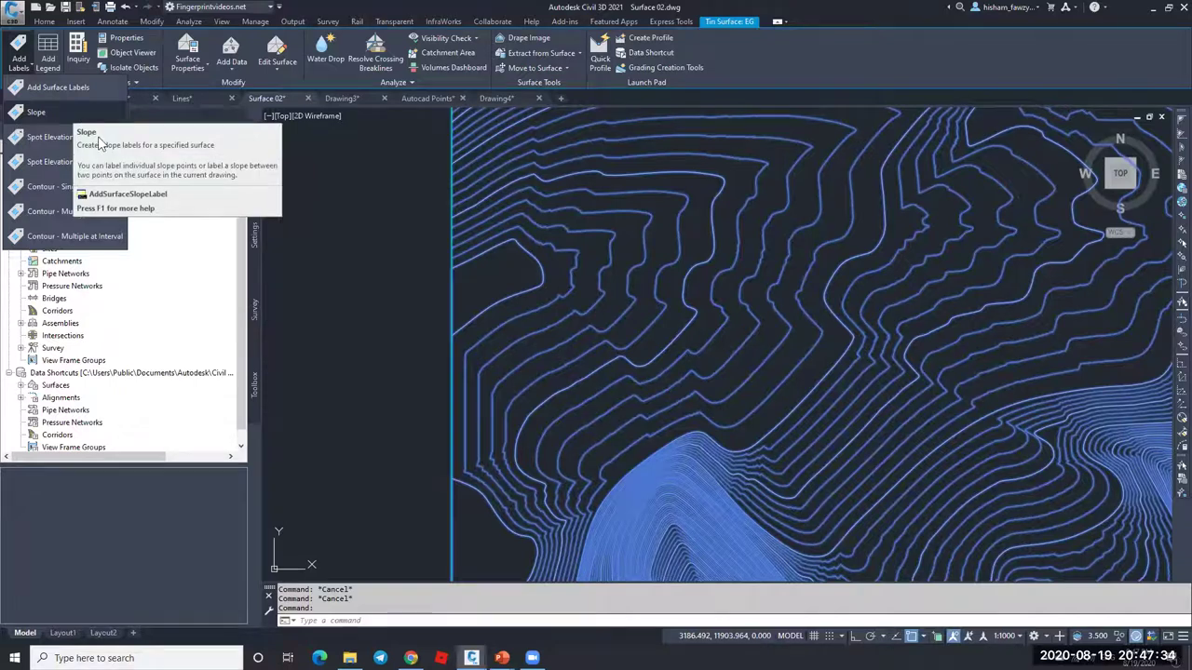
{"action": "key", "text": "Escape"}
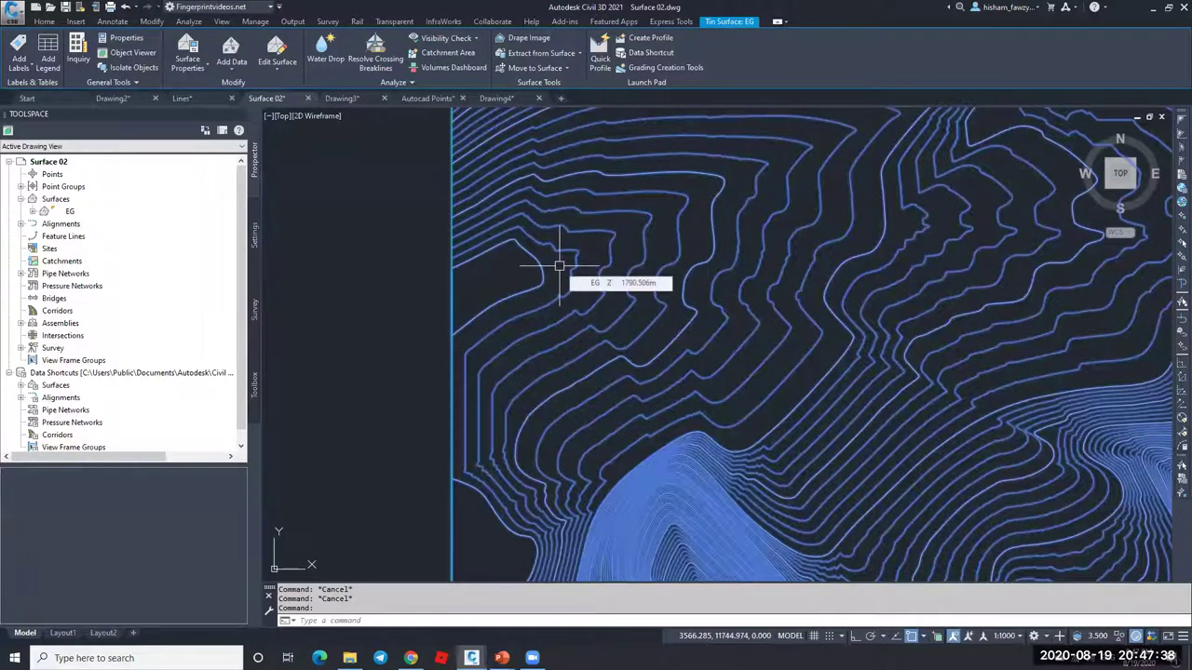
{"action": "left_click", "coordinate": [19, 61]}
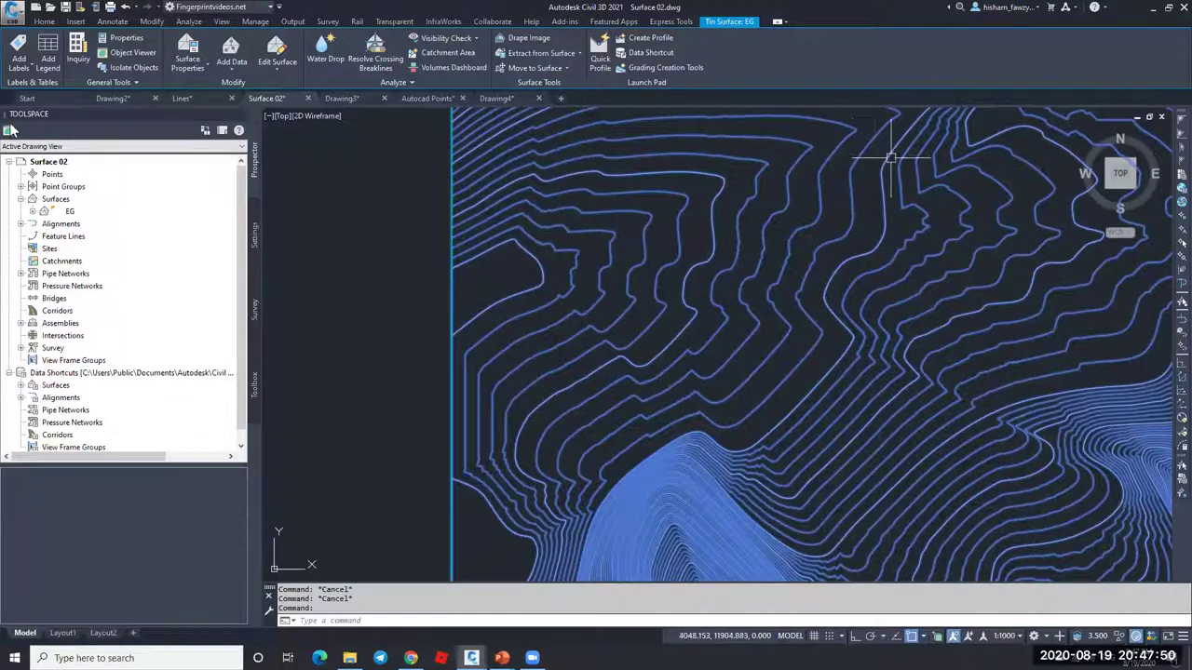
{"action": "left_click", "coordinate": [19, 56]}
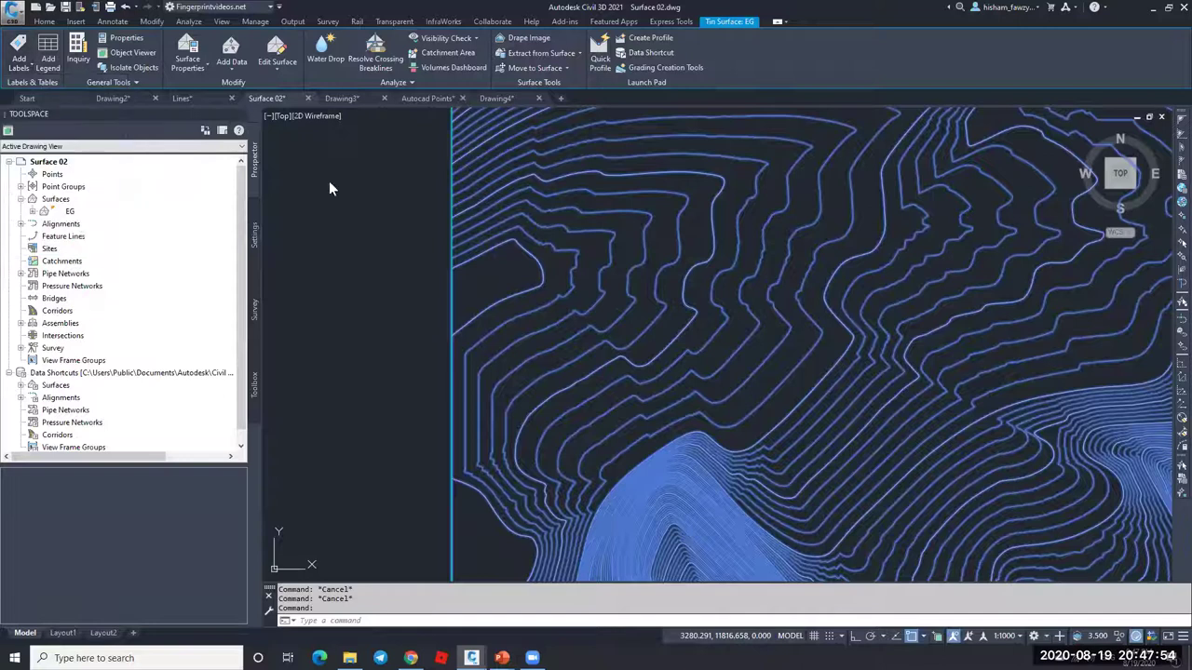
{"action": "left_click", "coordinate": [452, 230]}
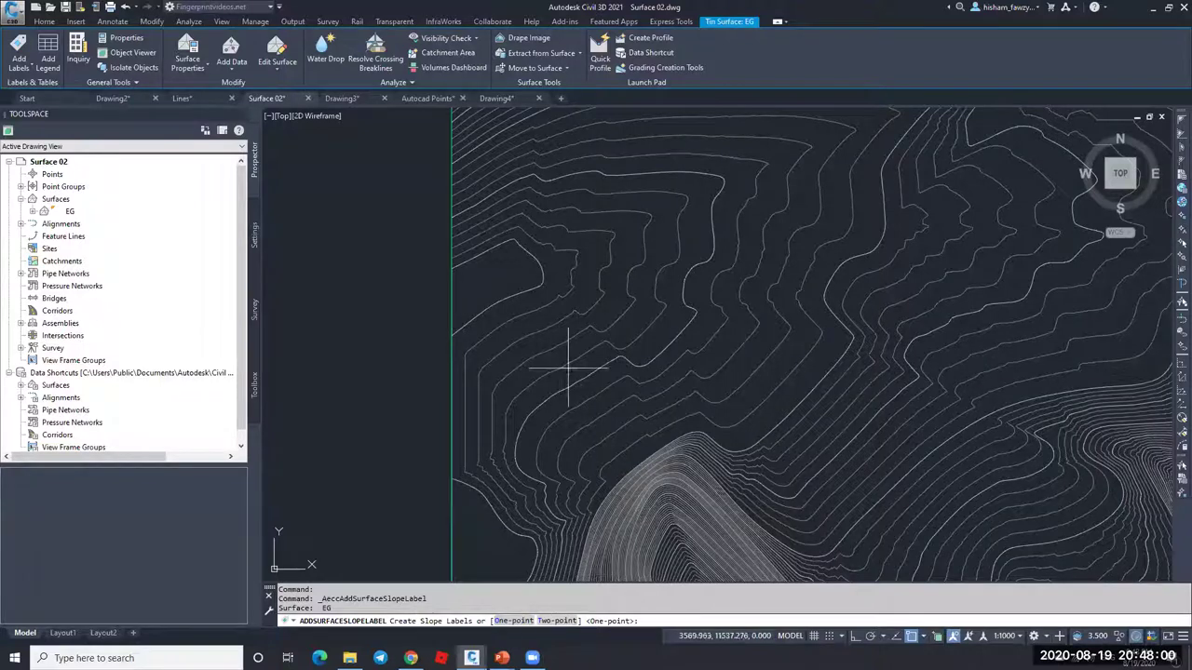
Step: Place a One-point slope label on the EG surface
{"action": "left_click", "coordinate": [521, 620]}
{"action": "scroll", "coordinate": [564, 346], "scroll_direction": "up", "scroll_amount": 3}
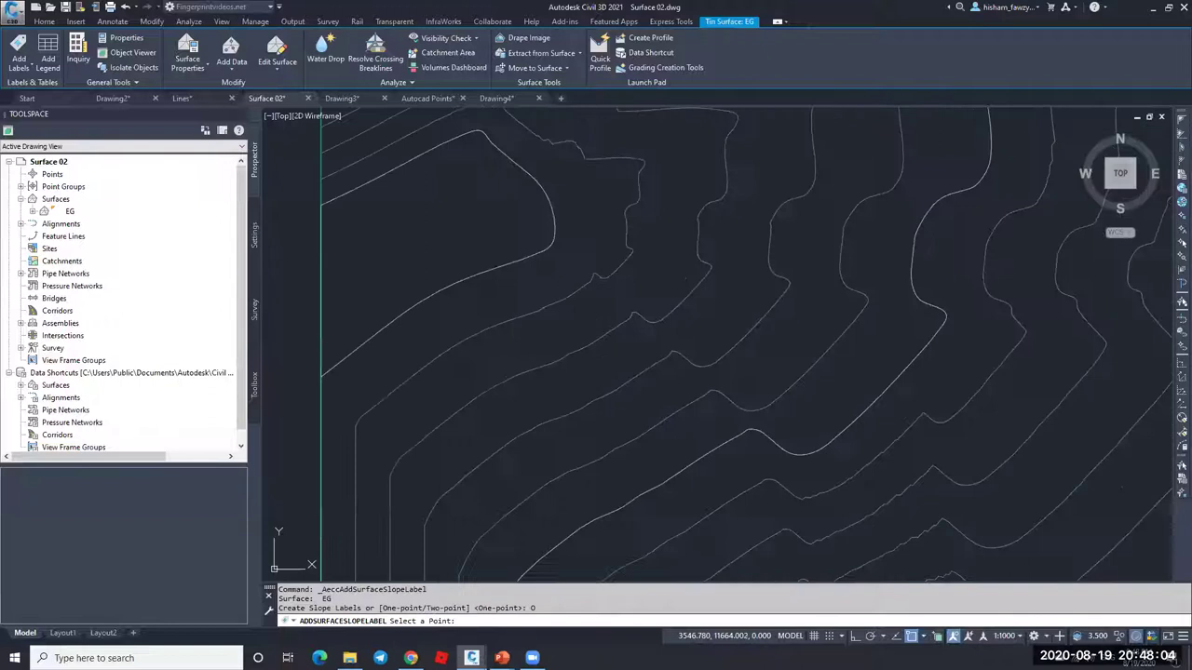
{"action": "scroll", "coordinate": [558, 316], "scroll_direction": "up", "scroll_amount": 4}
{"action": "key", "text": "Escape"}
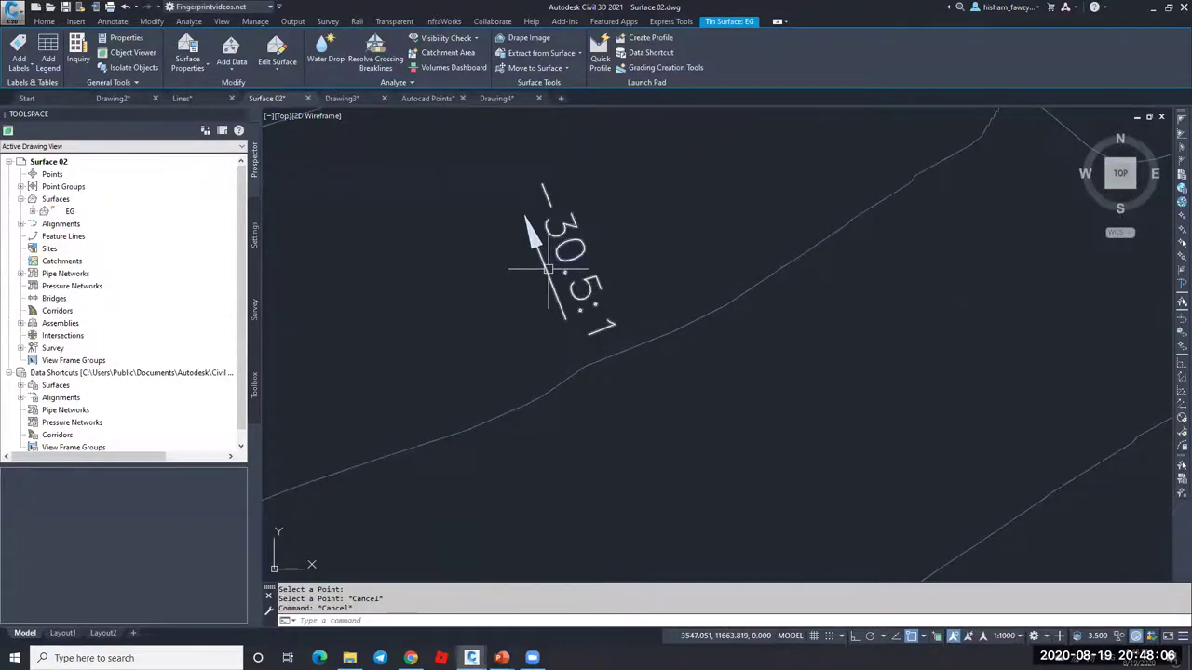
Step: Set the slope label's Surface Slope Label Style to Percent so it reads -3.3%
{"action": "left_click", "coordinate": [564, 294]}
{"action": "scroll", "coordinate": [566, 275], "scroll_direction": "down", "scroll_amount": 4}
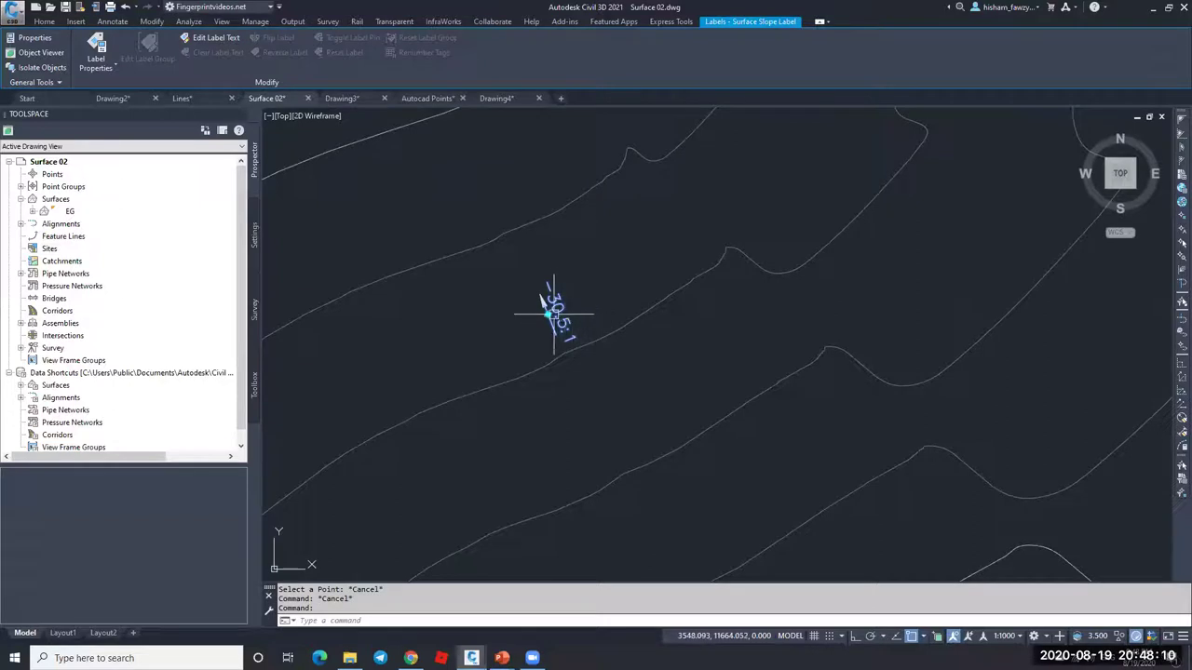
{"action": "scroll", "coordinate": [550, 307], "scroll_direction": "up", "scroll_amount": 4}
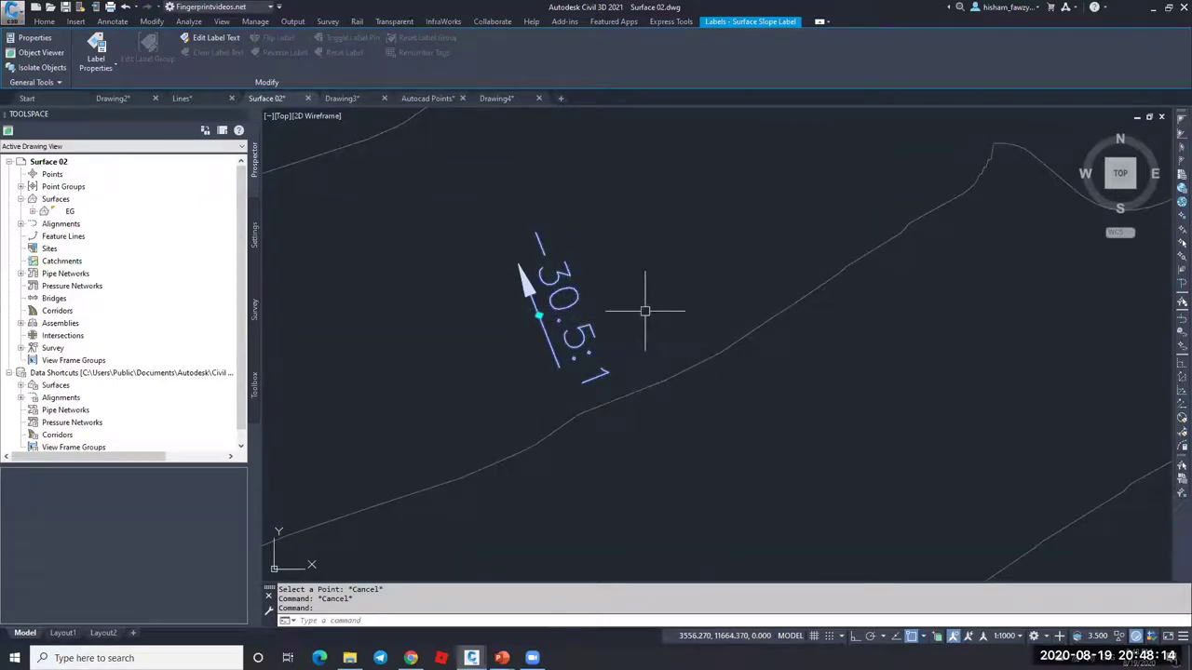
{"action": "key", "text": "ctrl+1"}
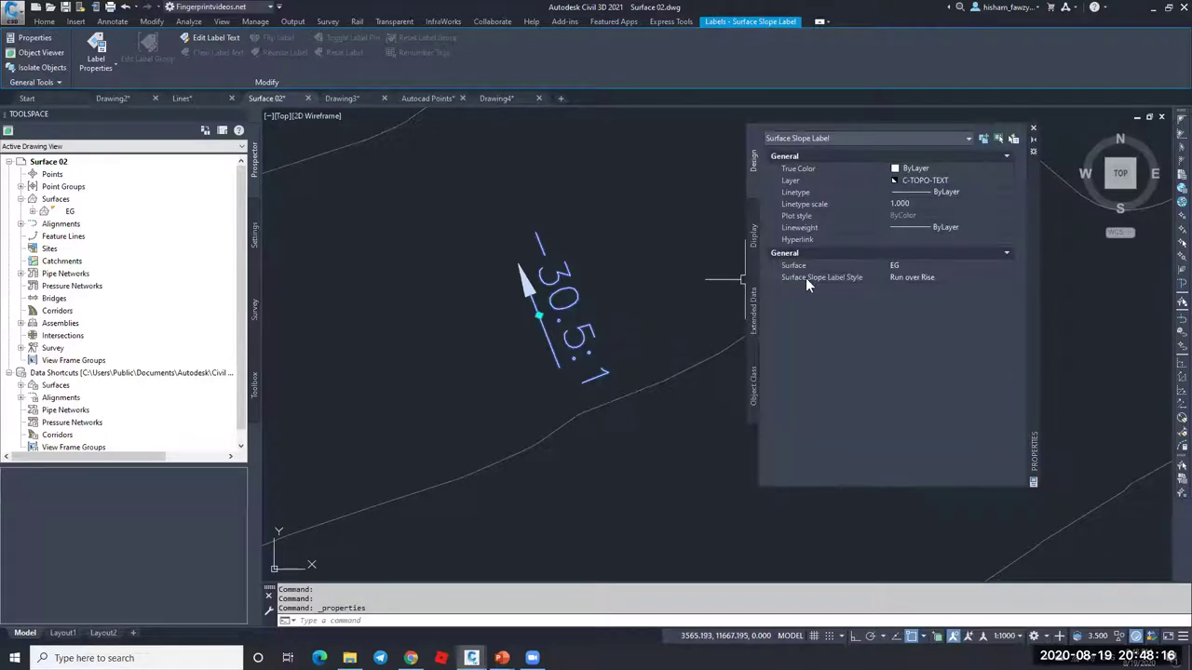
{"action": "left_click", "coordinate": [917, 277]}
{"action": "left_click", "coordinate": [942, 278]}
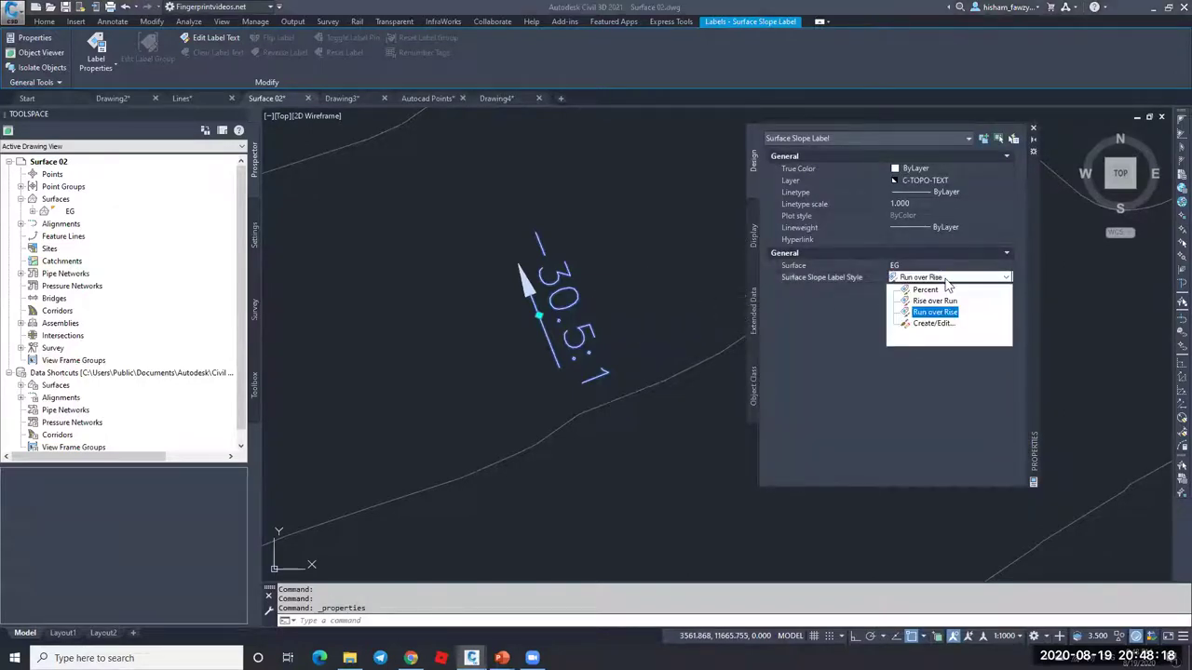
{"action": "left_click", "coordinate": [936, 286]}
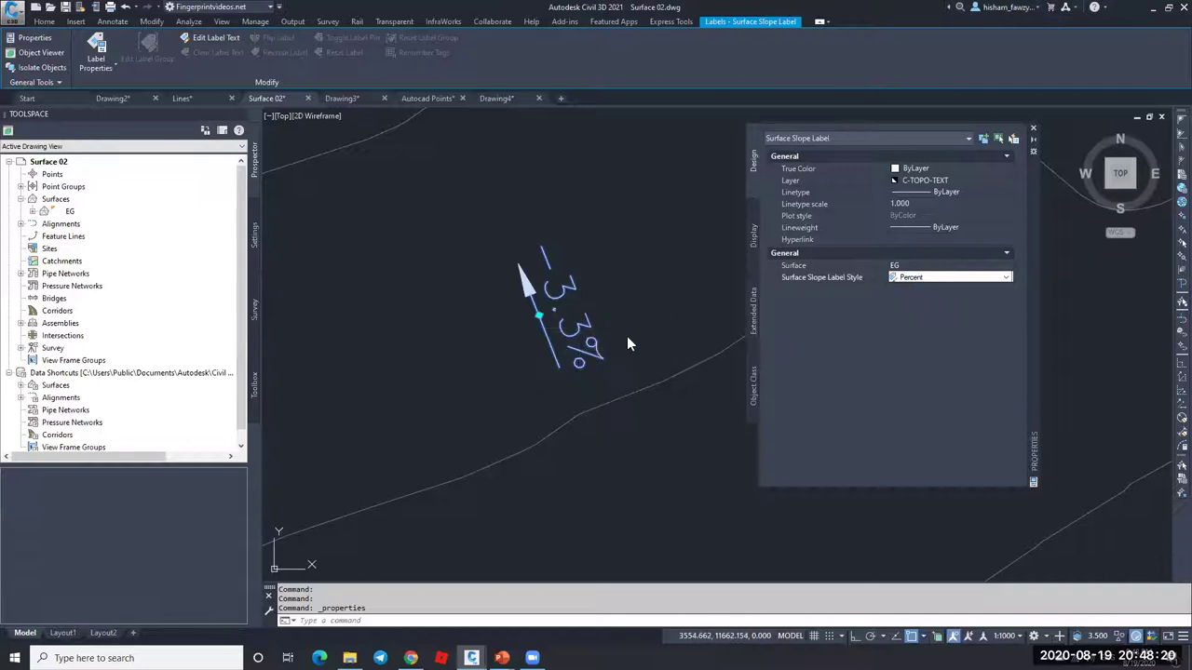
{"action": "key", "text": "Escape"}
Step: Reselect the label and EG surface, then close the Properties palette
{"action": "left_click", "coordinate": [575, 333]}
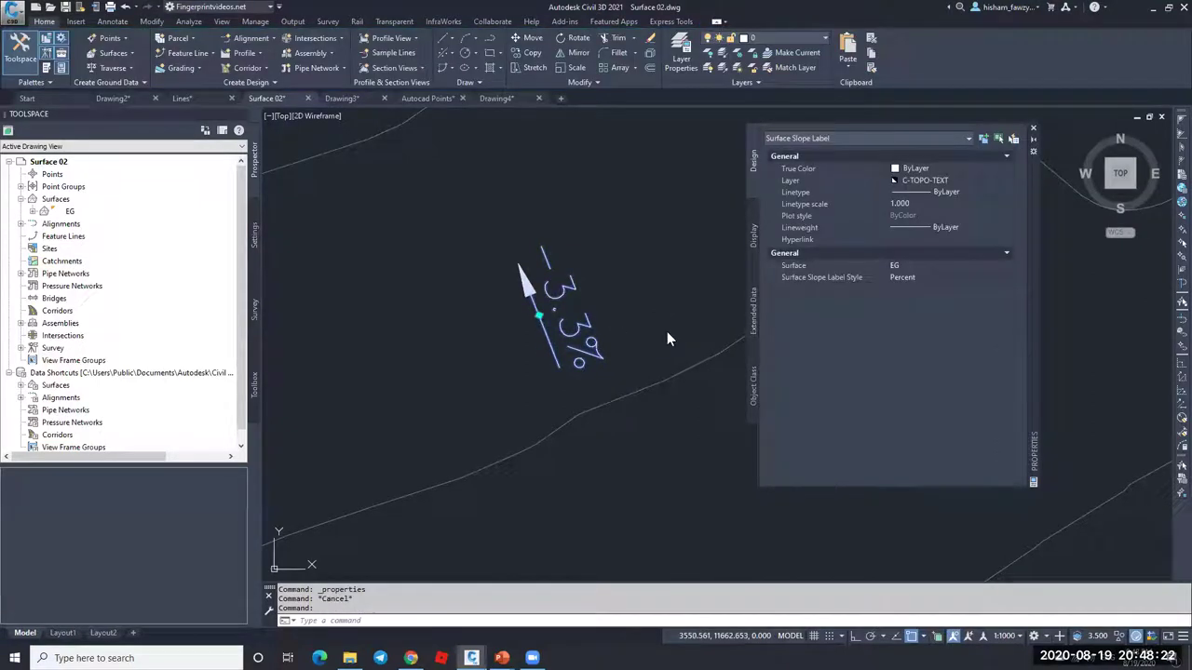
{"action": "key", "text": "Escape"}
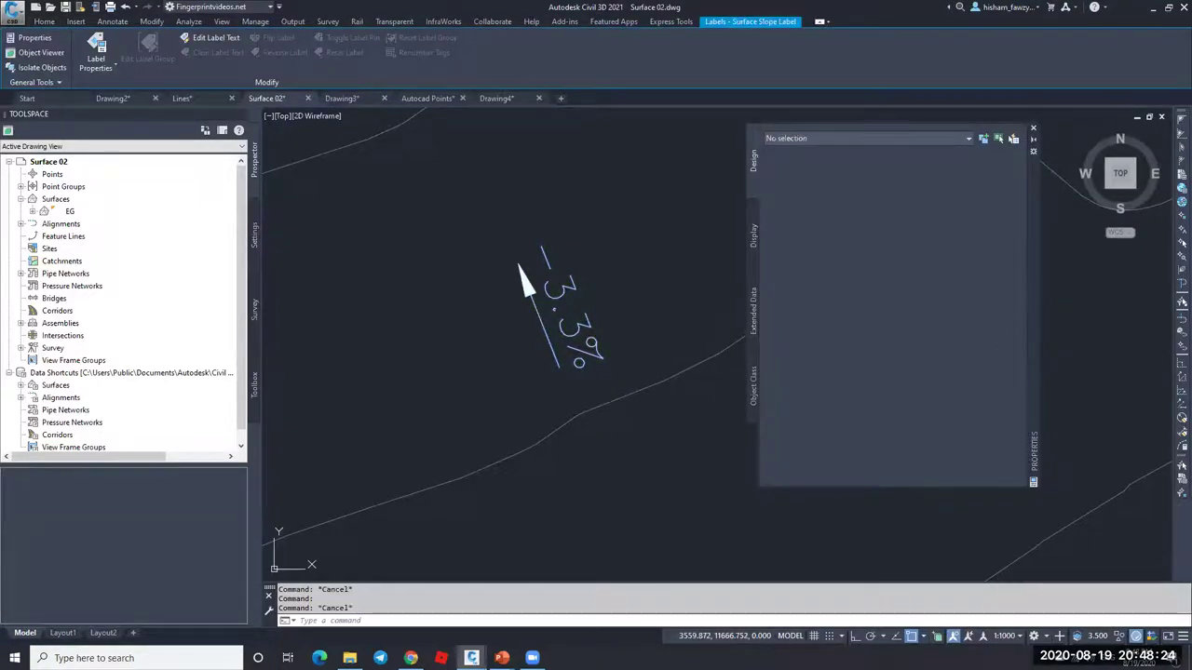
{"action": "left_click", "coordinate": [638, 387]}
{"action": "left_click", "coordinate": [1032, 129]}
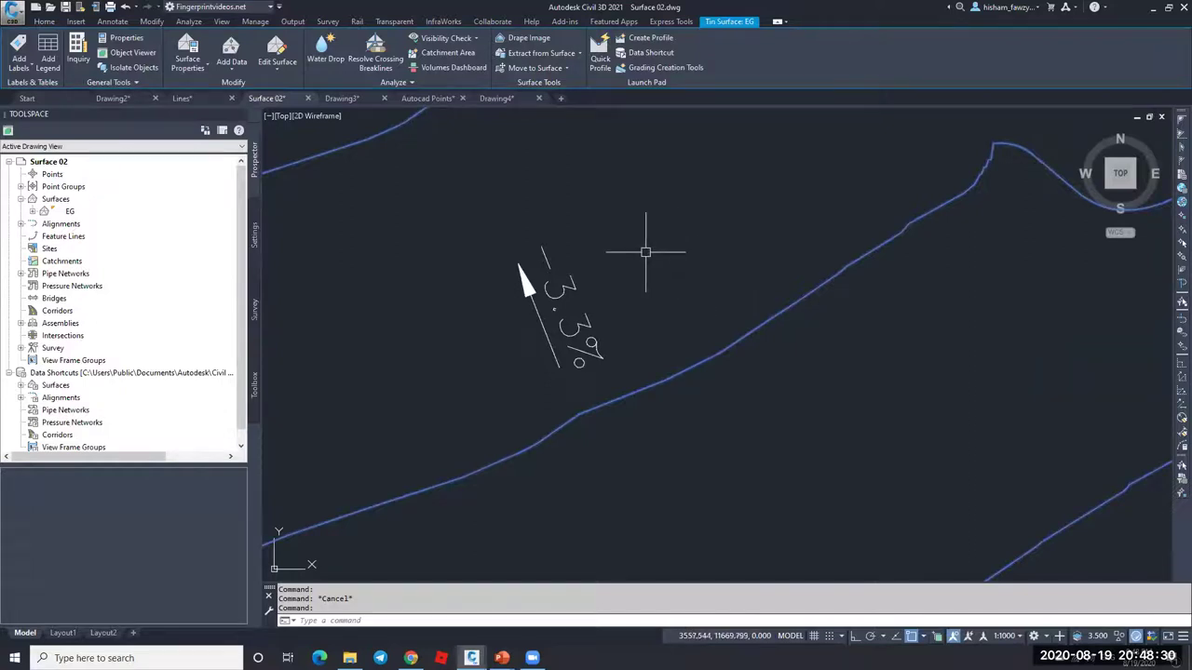
{"action": "left_click", "coordinate": [19, 65]}
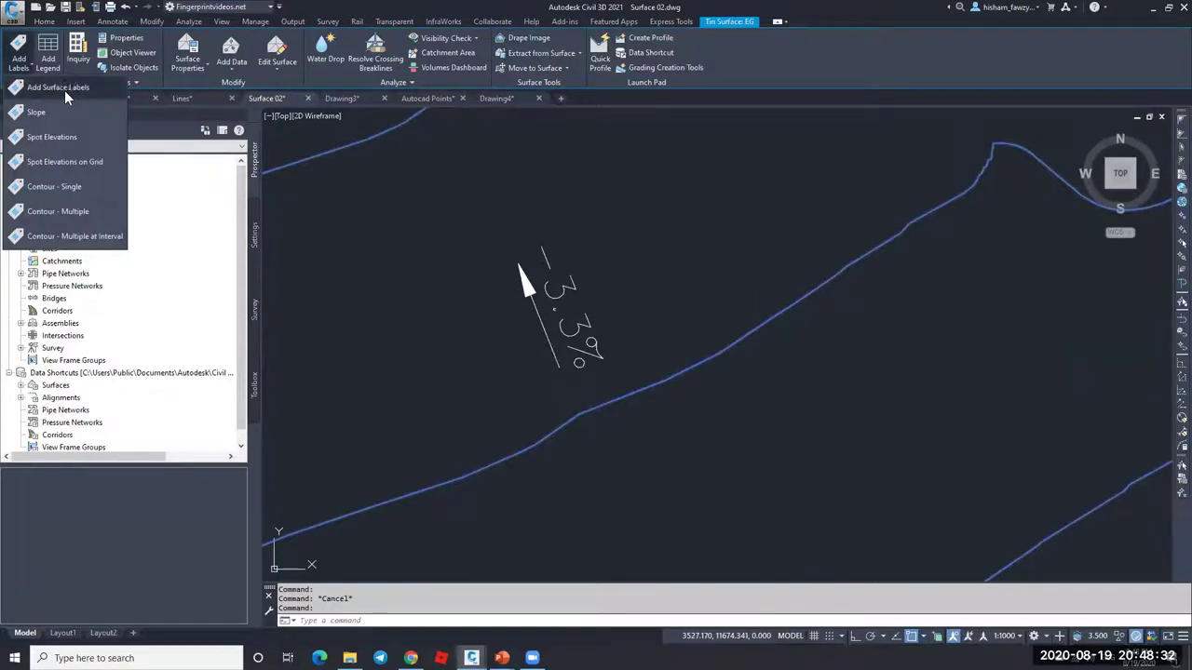
Step: Set the surface slope label style to Percent and start adding slope labels
{"action": "left_click", "coordinate": [69, 87]}
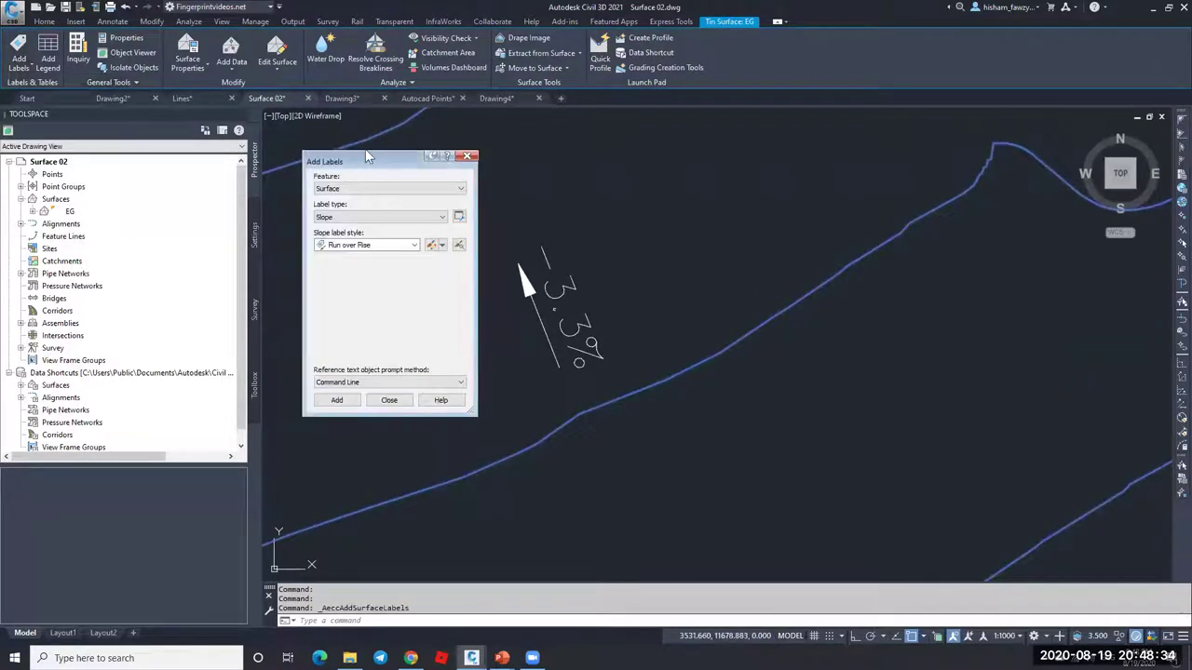
{"action": "left_click_drag", "start_coordinate": [370, 155], "coordinate": [338, 116]}
{"action": "left_click", "coordinate": [337, 206]}
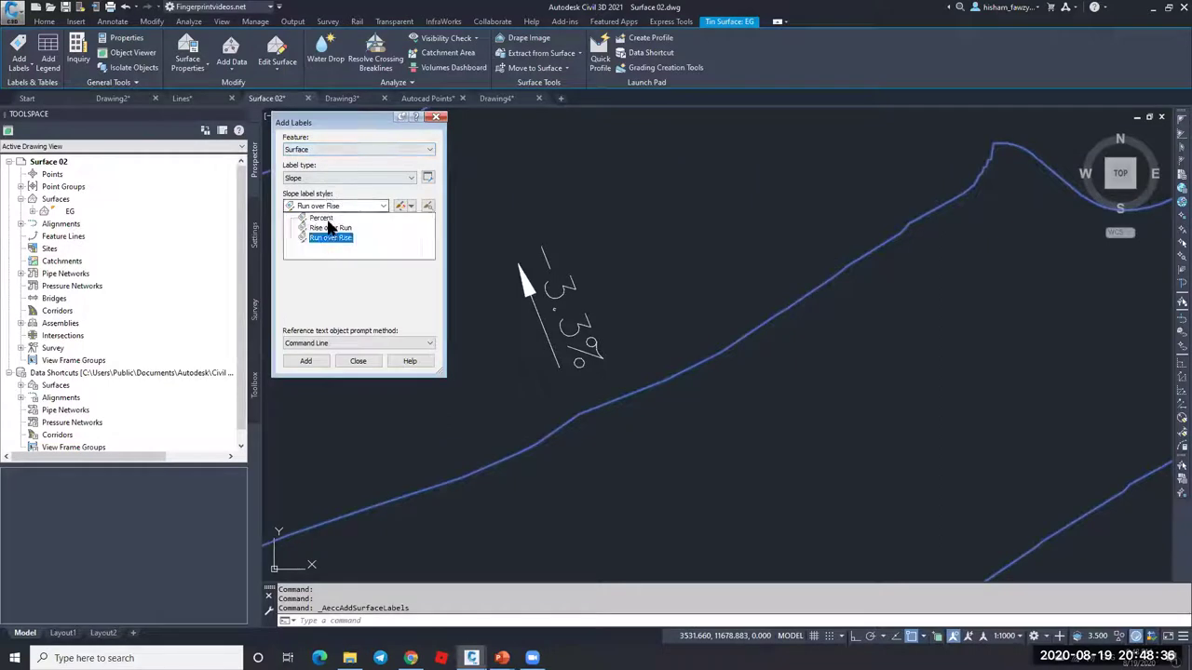
{"action": "left_click", "coordinate": [321, 218]}
{"action": "left_click", "coordinate": [321, 220]}
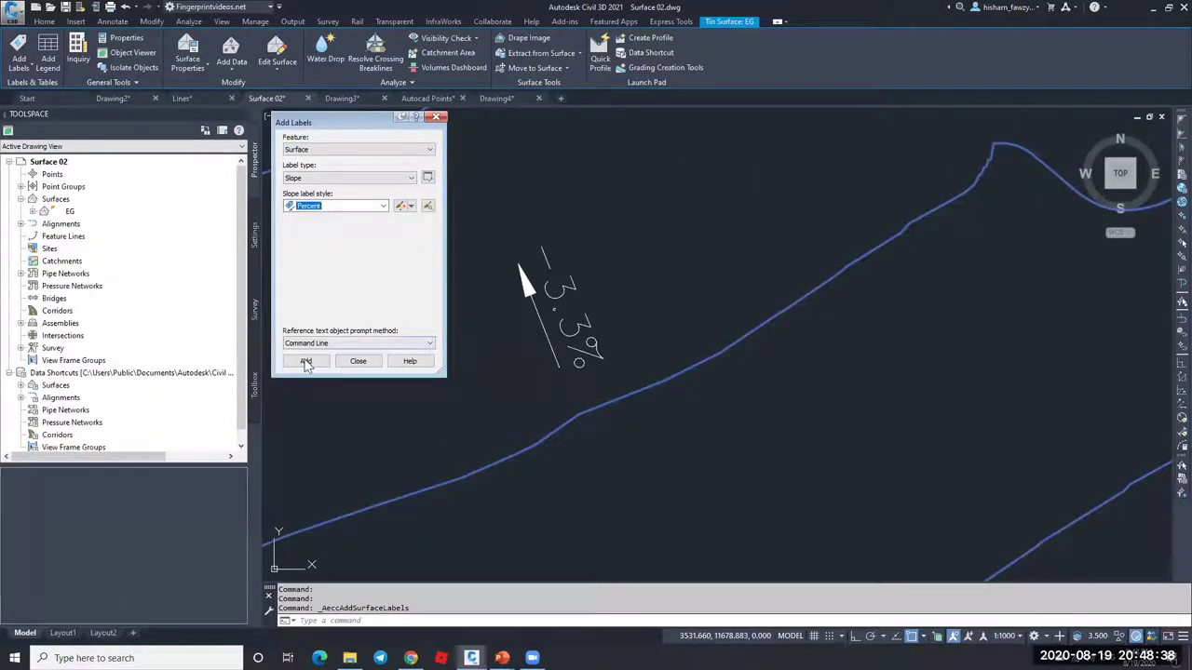
{"action": "key", "text": "Return"}
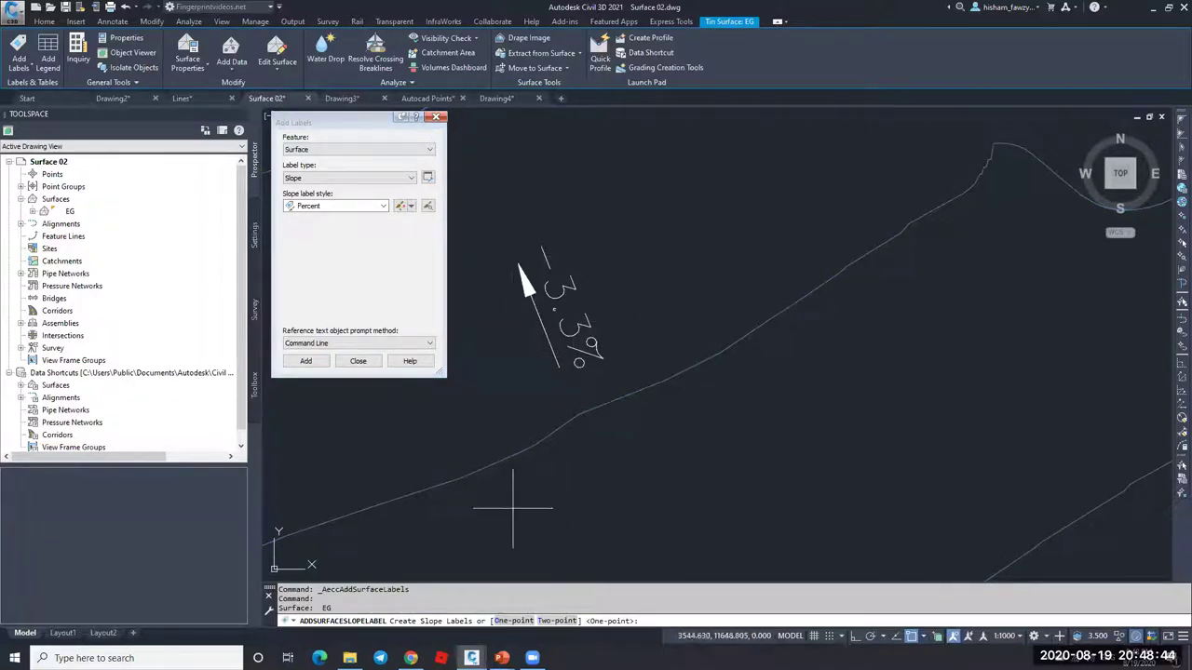
Step: Place a two-point percent slope label across the contours
{"action": "left_click", "coordinate": [556, 621]}
{"action": "scroll", "coordinate": [615, 325], "scroll_direction": "down", "scroll_amount": 8}
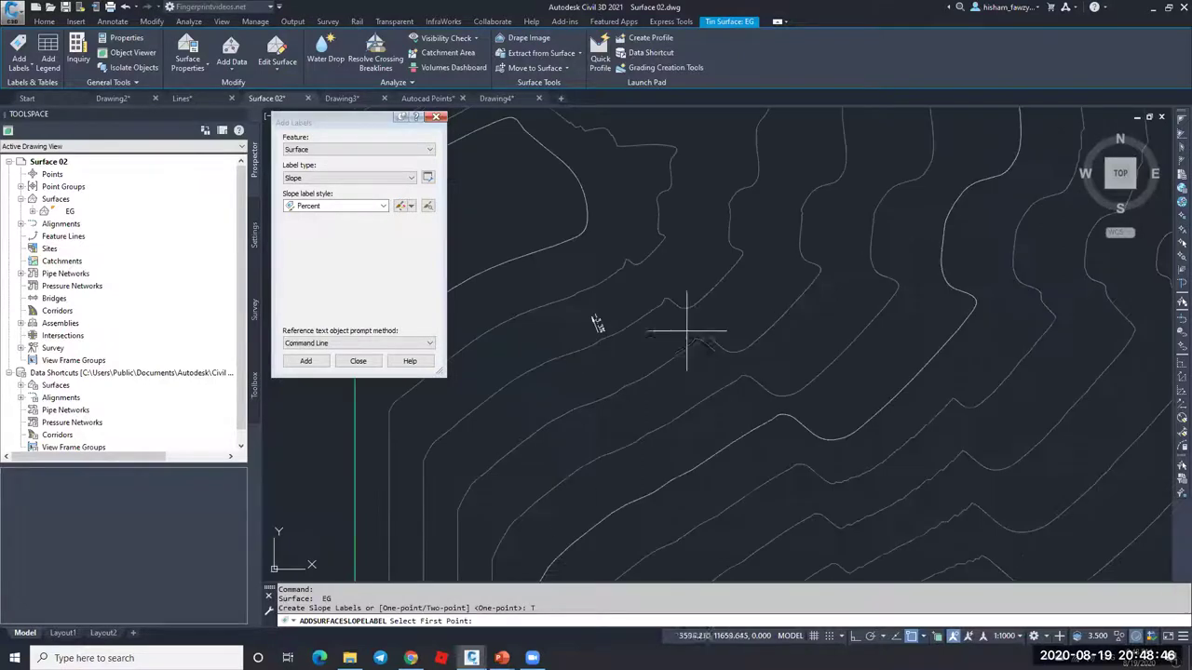
{"action": "left_click", "coordinate": [771, 464]}
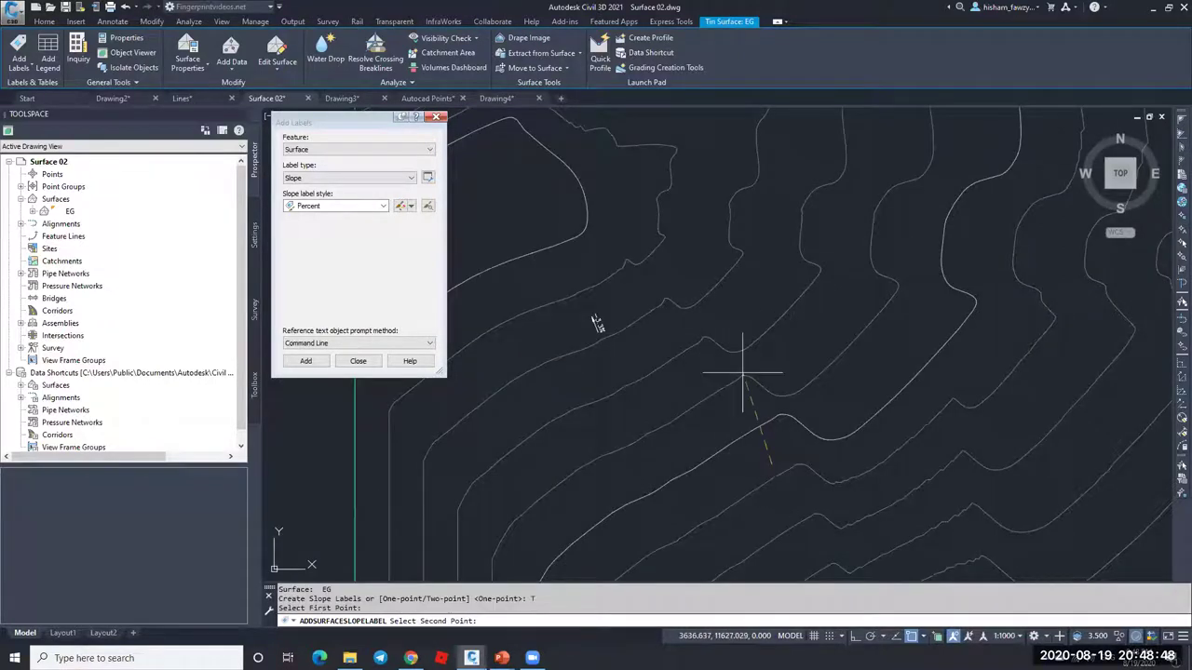
{"action": "left_click", "coordinate": [677, 140]}
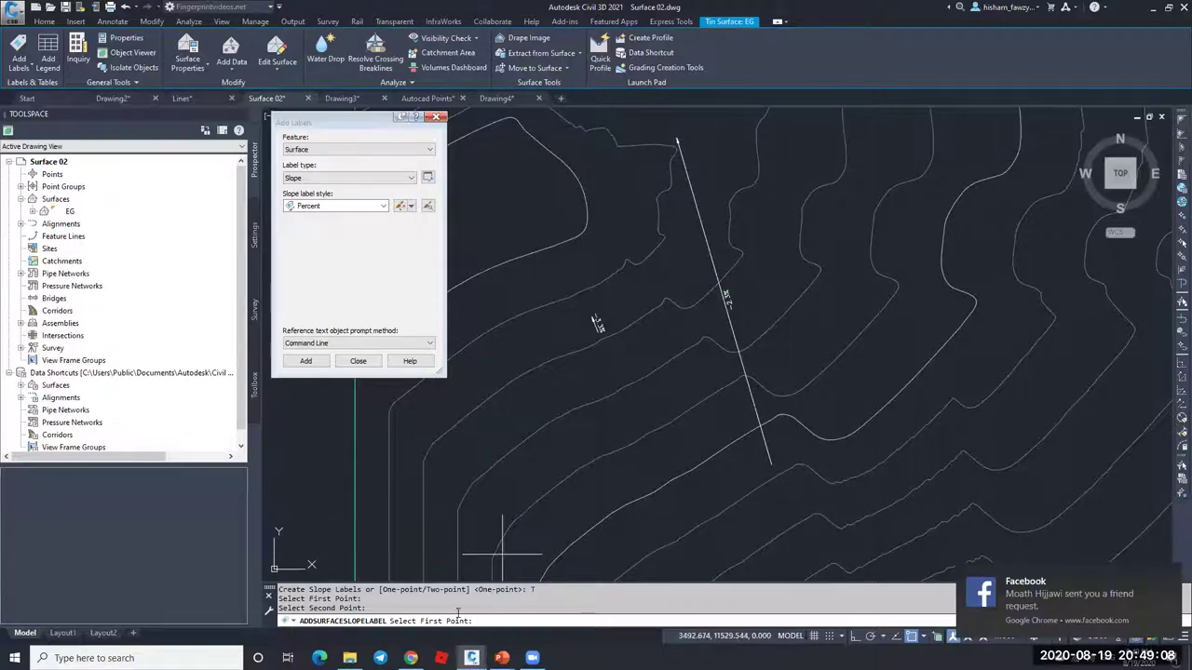
{"action": "key", "text": "Escape"}
{"action": "key", "text": "Escape"}
Step: Select both slope labels and erase them
{"action": "left_click", "coordinate": [710, 268]}
{"action": "key", "text": "Escape"}
{"action": "left_click", "coordinate": [717, 257]}
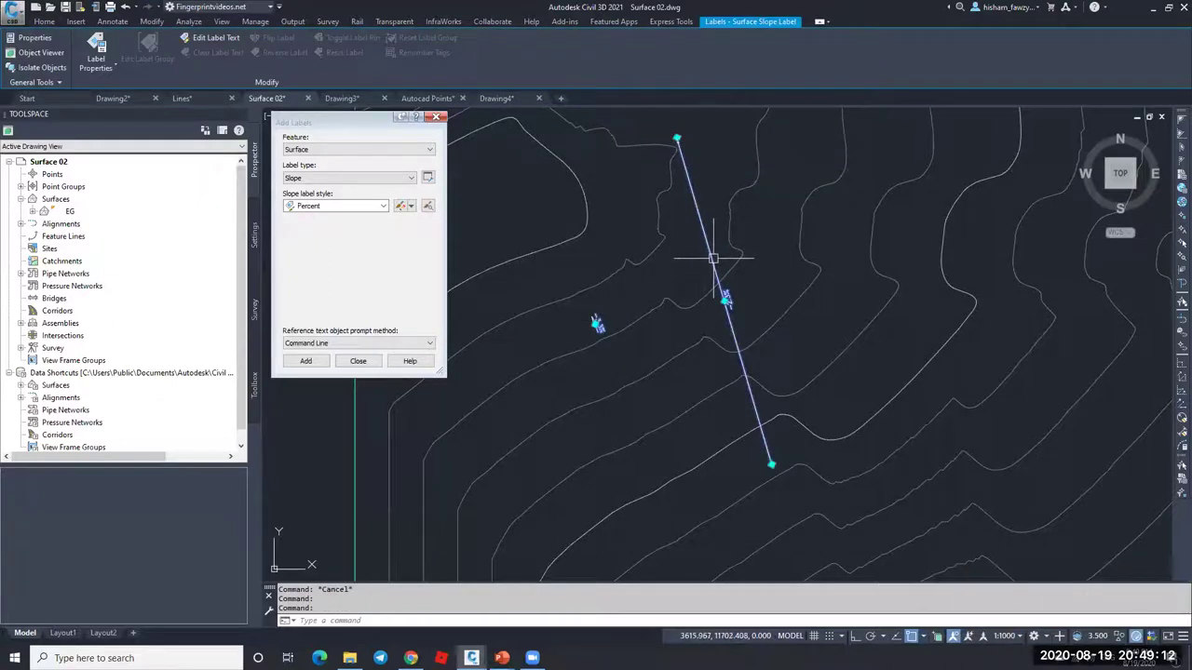
{"action": "key", "text": "Delete"}
Step: Switch the label type to spot elevation and place one on the EG surface
{"action": "left_click", "coordinate": [336, 178]}
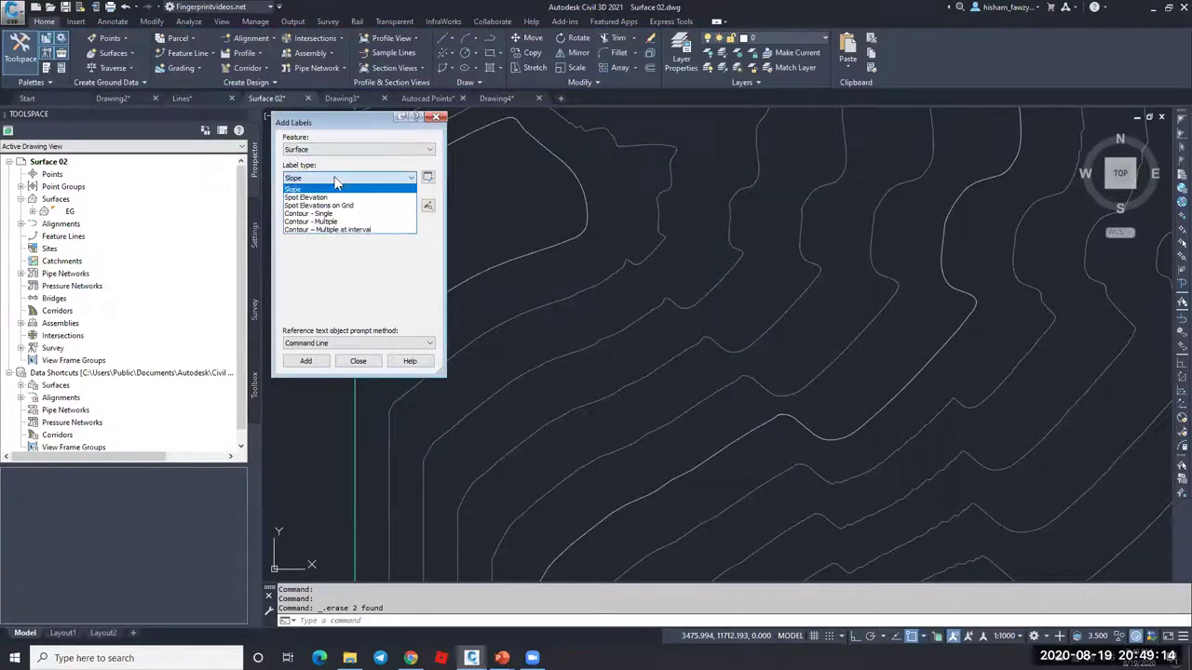
{"action": "left_click", "coordinate": [336, 194]}
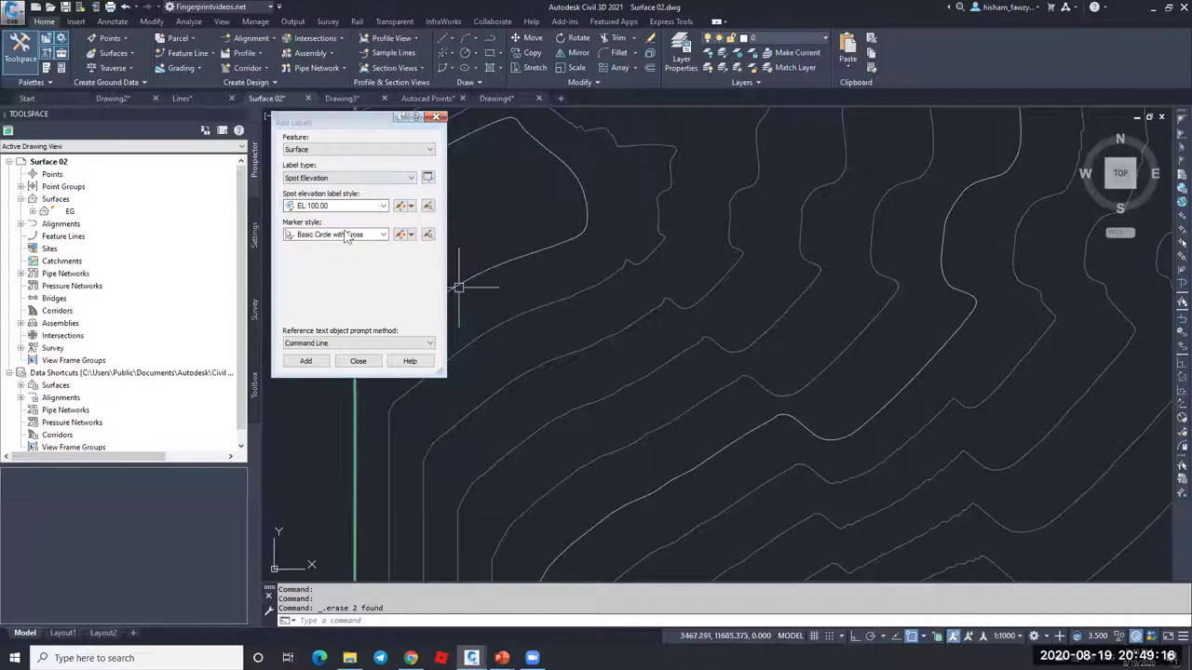
{"action": "left_click", "coordinate": [305, 362]}
{"action": "left_click", "coordinate": [688, 284]}
{"action": "scroll", "coordinate": [664, 258], "scroll_direction": "up", "scroll_amount": 3}
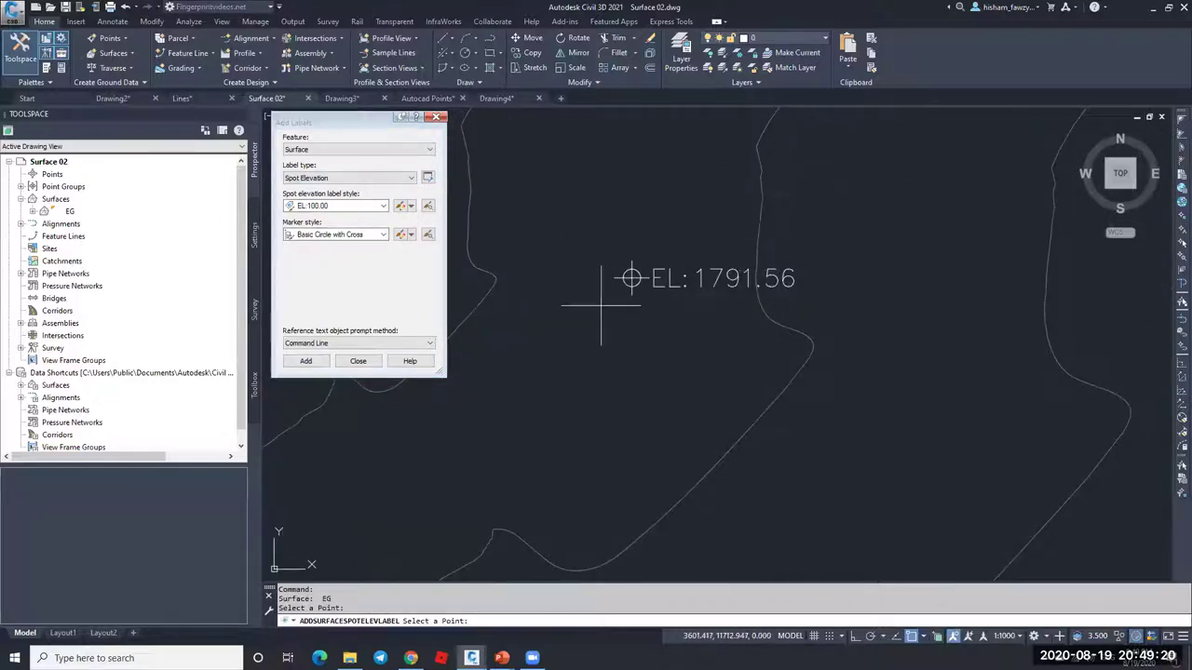
{"action": "scroll", "coordinate": [614, 242], "scroll_direction": "down", "scroll_amount": 2}
{"action": "left_click", "coordinate": [614, 242]}
{"action": "scroll", "coordinate": [613, 242], "scroll_direction": "down", "scroll_amount": 2}
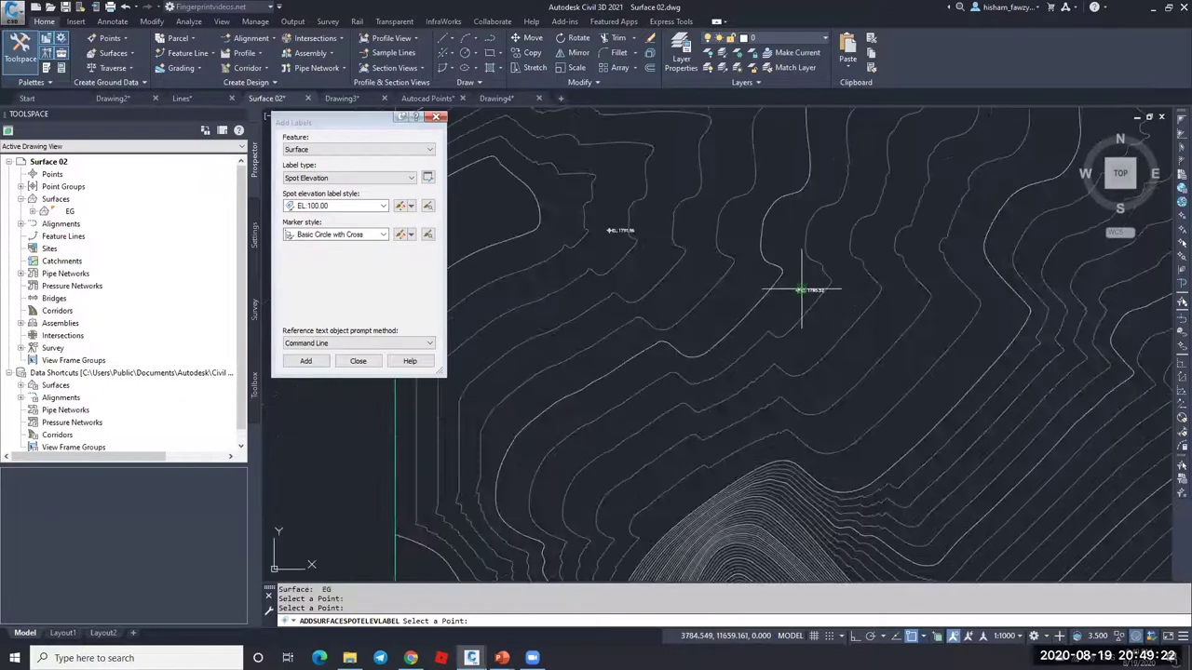
{"action": "scroll", "coordinate": [820, 298], "scroll_direction": "up", "scroll_amount": 4}
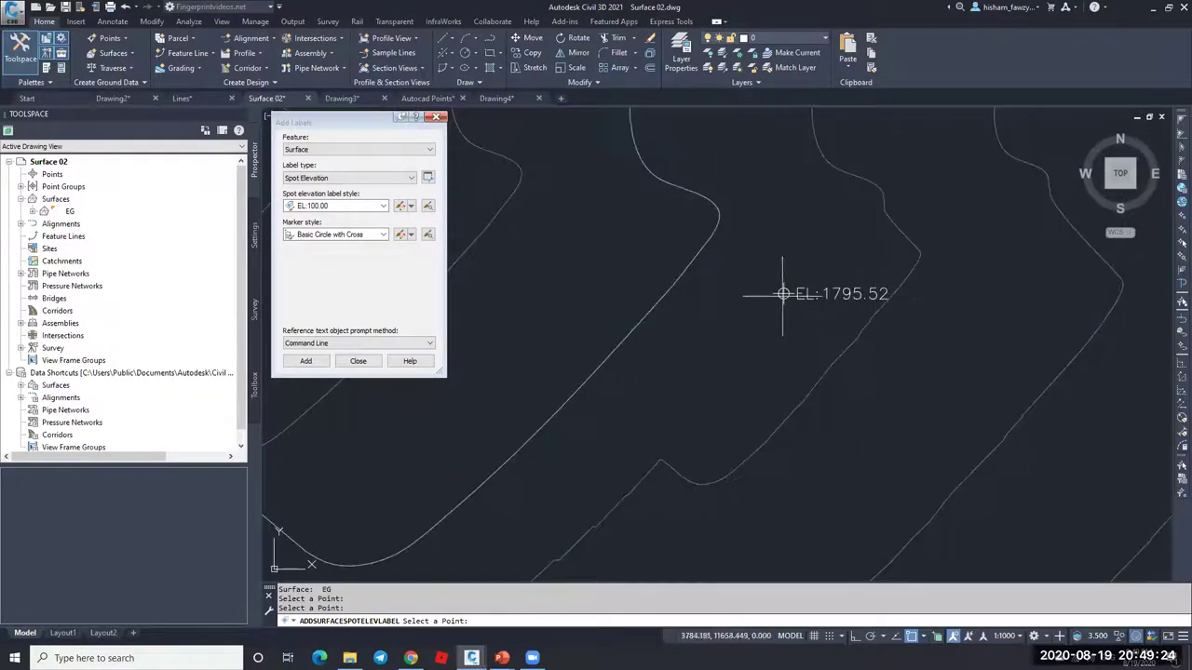
Step: Edit the EL:100.00 style so surface elevation shows to 0.001 precision
{"action": "left_click", "coordinate": [402, 238]}
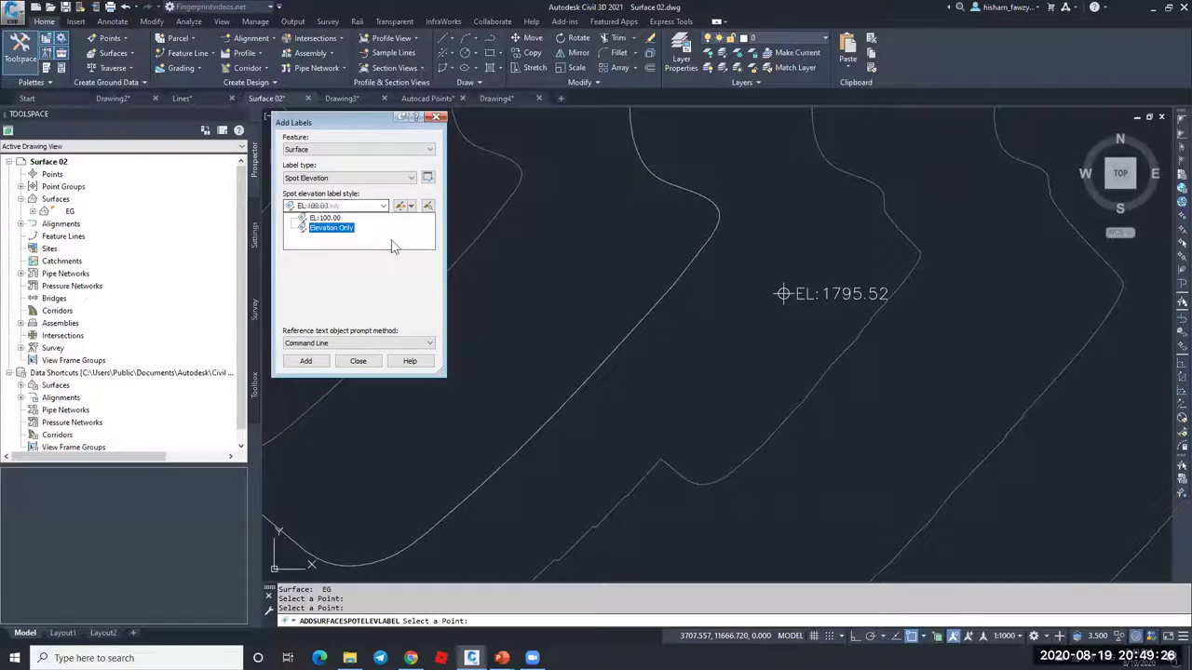
{"action": "left_click", "coordinate": [332, 231]}
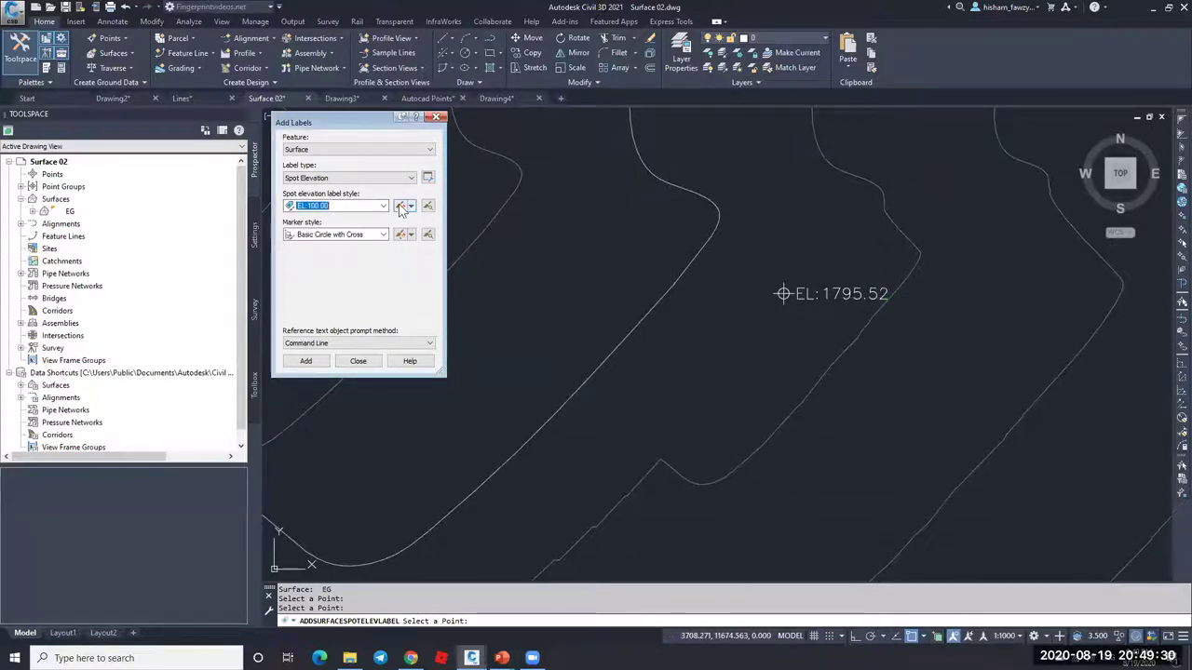
{"action": "left_click", "coordinate": [401, 206]}
{"action": "left_click", "coordinate": [615, 278]}
{"action": "left_click", "coordinate": [643, 278]}
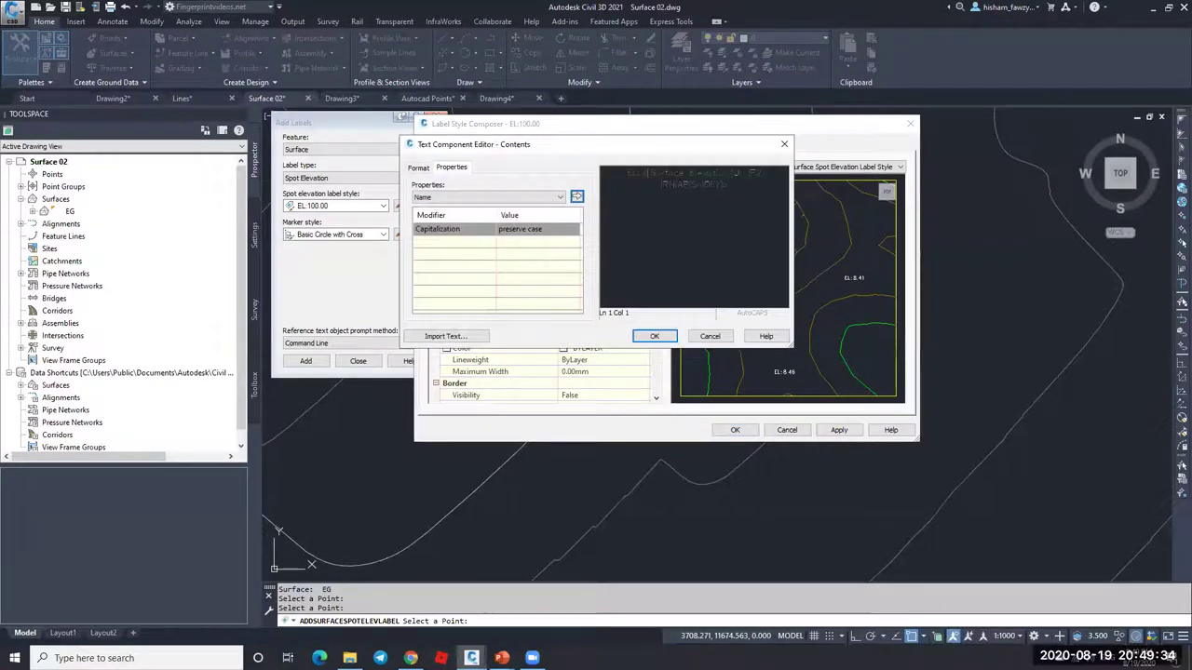
{"action": "left_click", "coordinate": [719, 239]}
{"action": "left_click", "coordinate": [522, 241]}
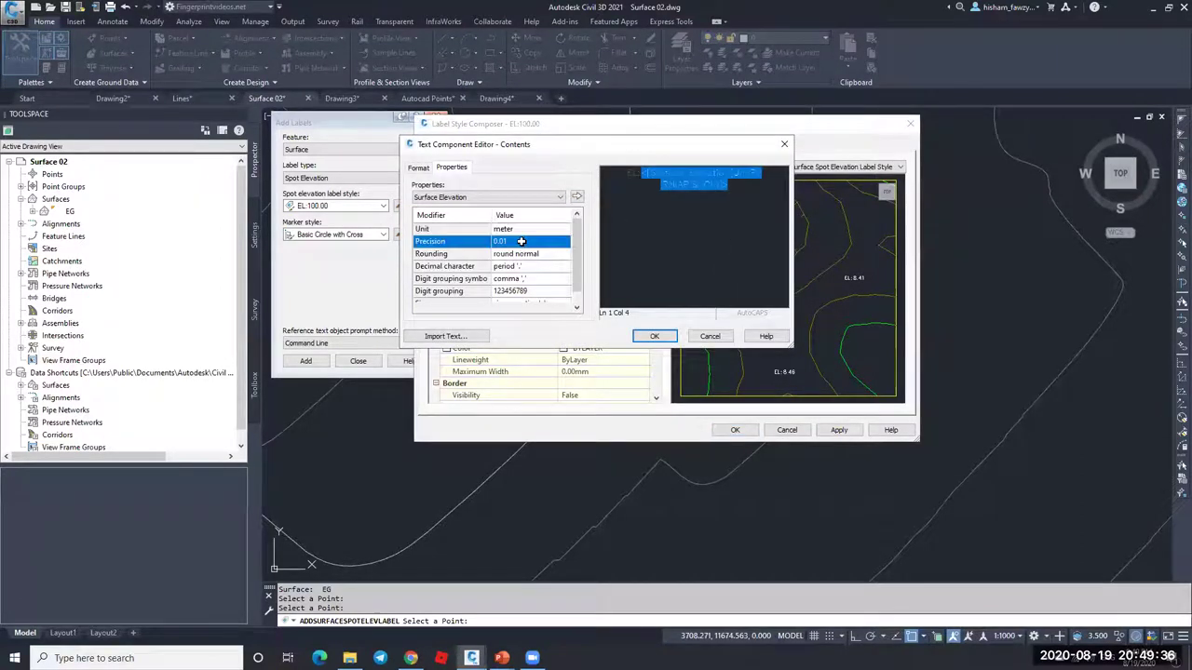
{"action": "left_click", "coordinate": [564, 242]}
{"action": "left_click", "coordinate": [520, 279]}
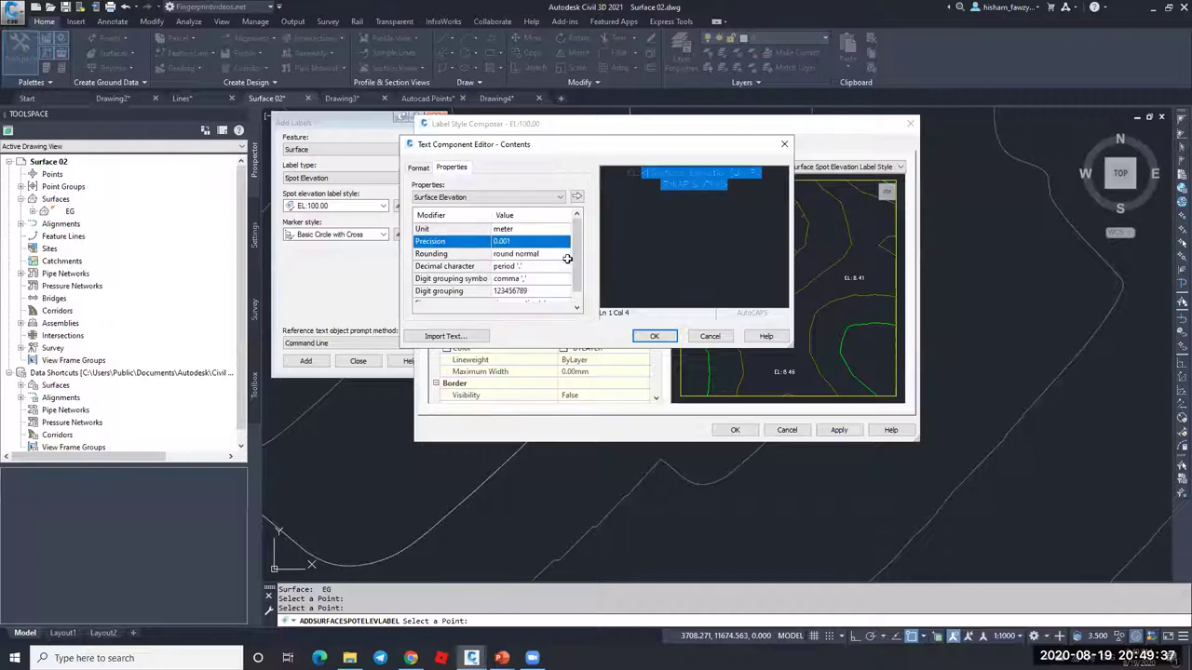
{"action": "left_click", "coordinate": [578, 198]}
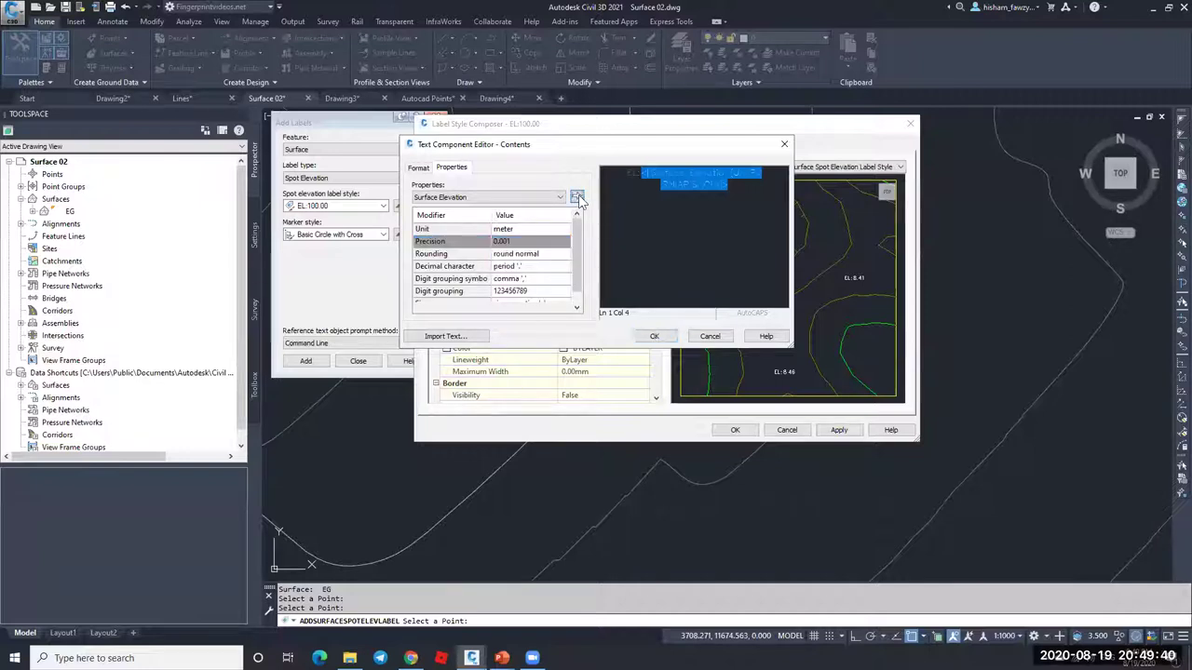
{"action": "left_click", "coordinate": [653, 336]}
{"action": "left_click", "coordinate": [733, 431]}
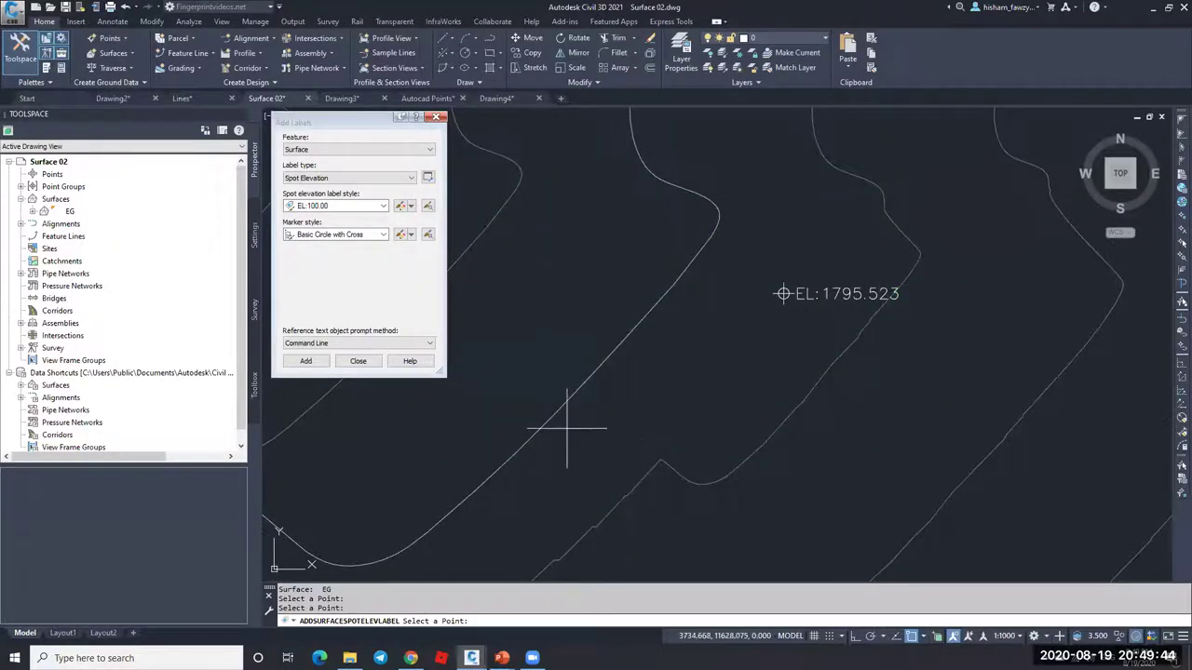
Step: Set label type to Spot Elevations on Grid with the Basic marker style
{"action": "left_click", "coordinate": [347, 179]}
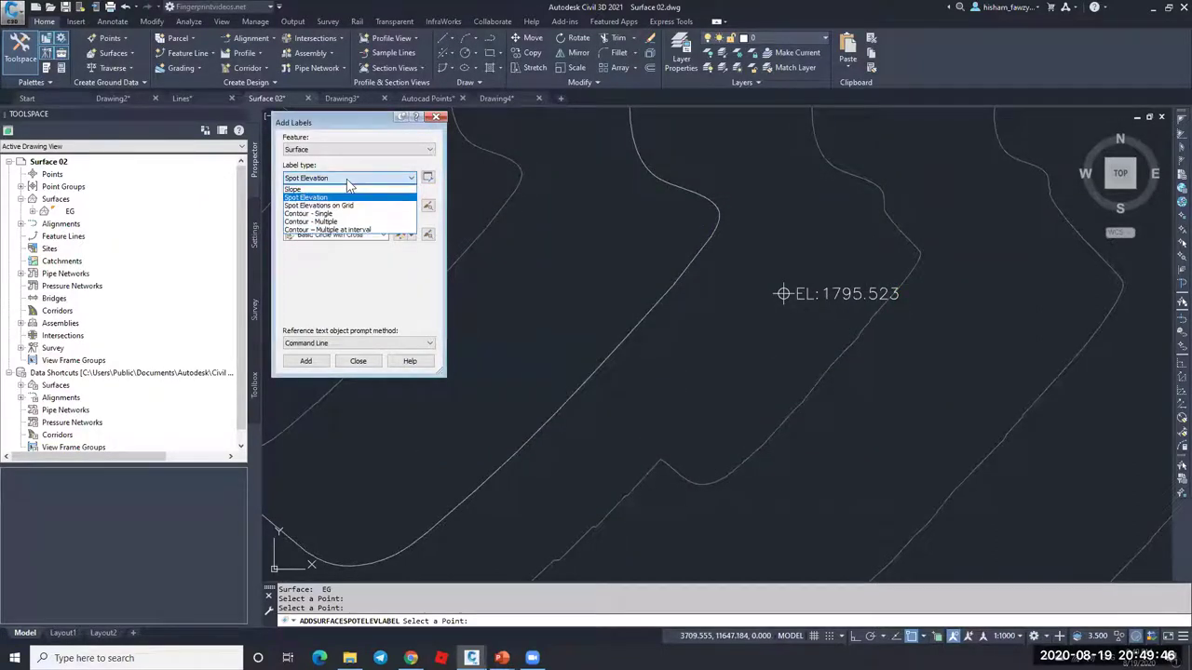
{"action": "left_click", "coordinate": [347, 206]}
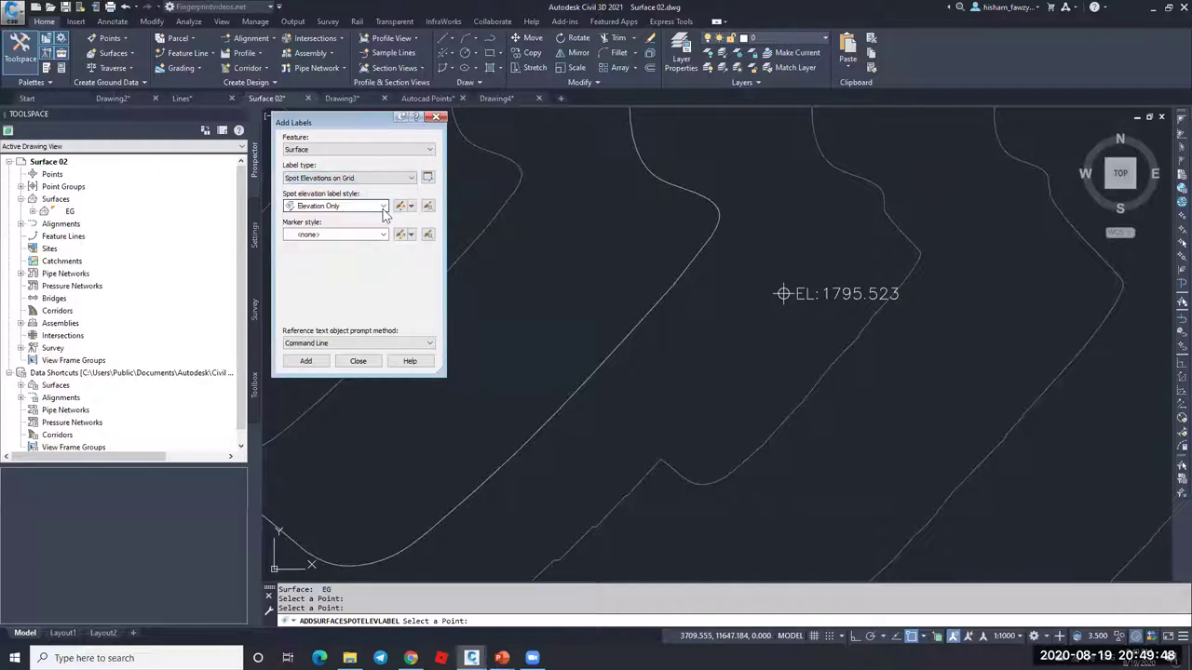
{"action": "left_click", "coordinate": [339, 234]}
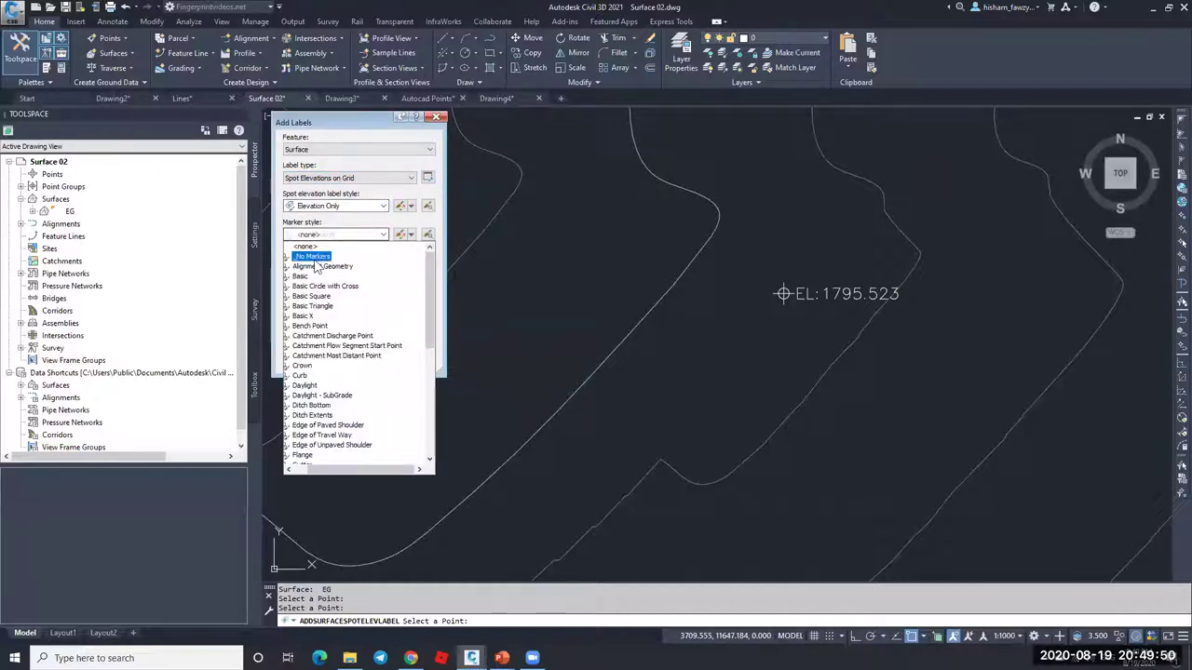
{"action": "left_click", "coordinate": [312, 257]}
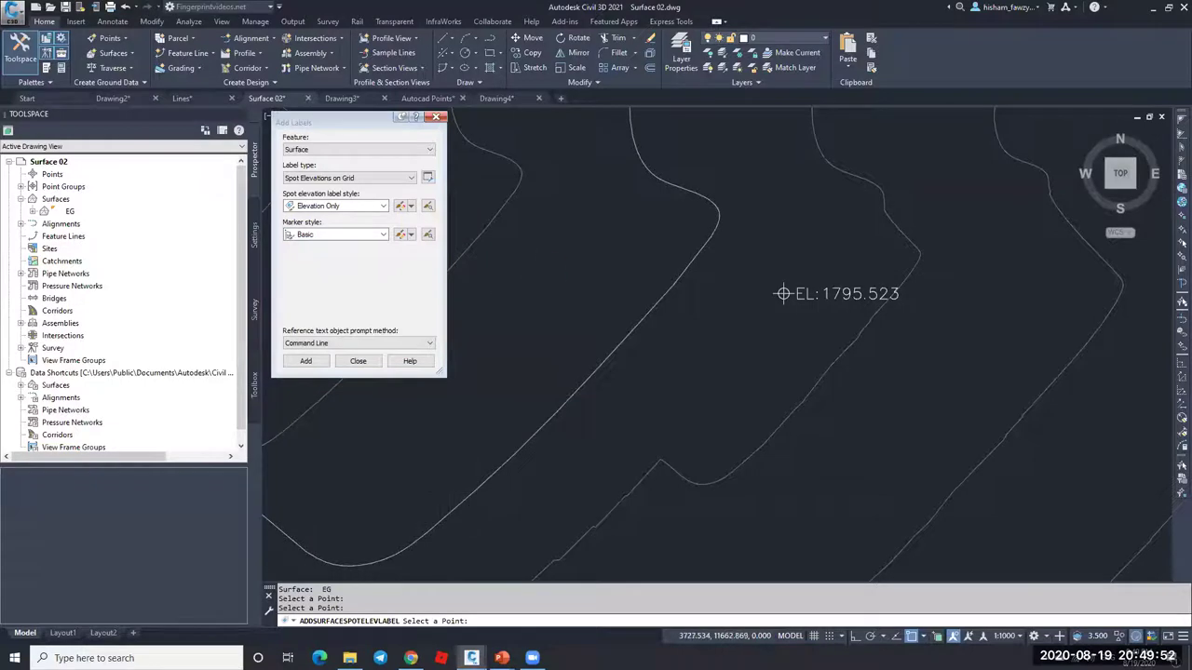
{"action": "scroll", "coordinate": [503, 269], "scroll_direction": "down", "scroll_amount": 5}
{"action": "left_click", "coordinate": [305, 360]}
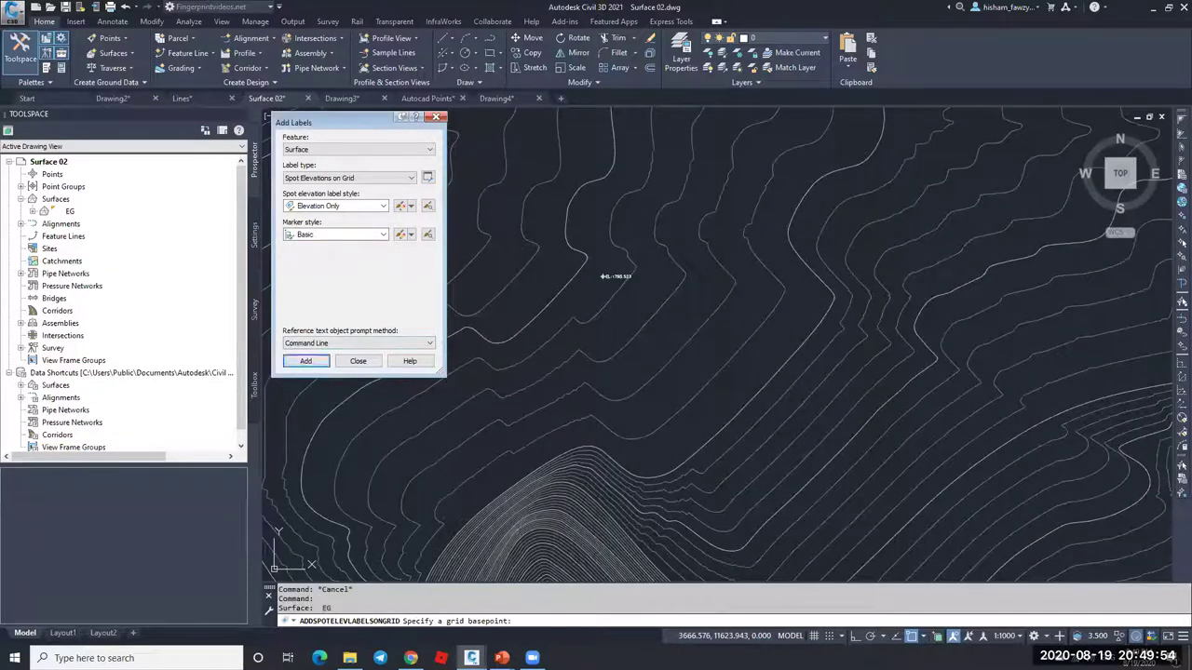
Step: Pick the grid base point with rotation 0 and 10 by 10 spacing
{"action": "left_click", "coordinate": [663, 397]}
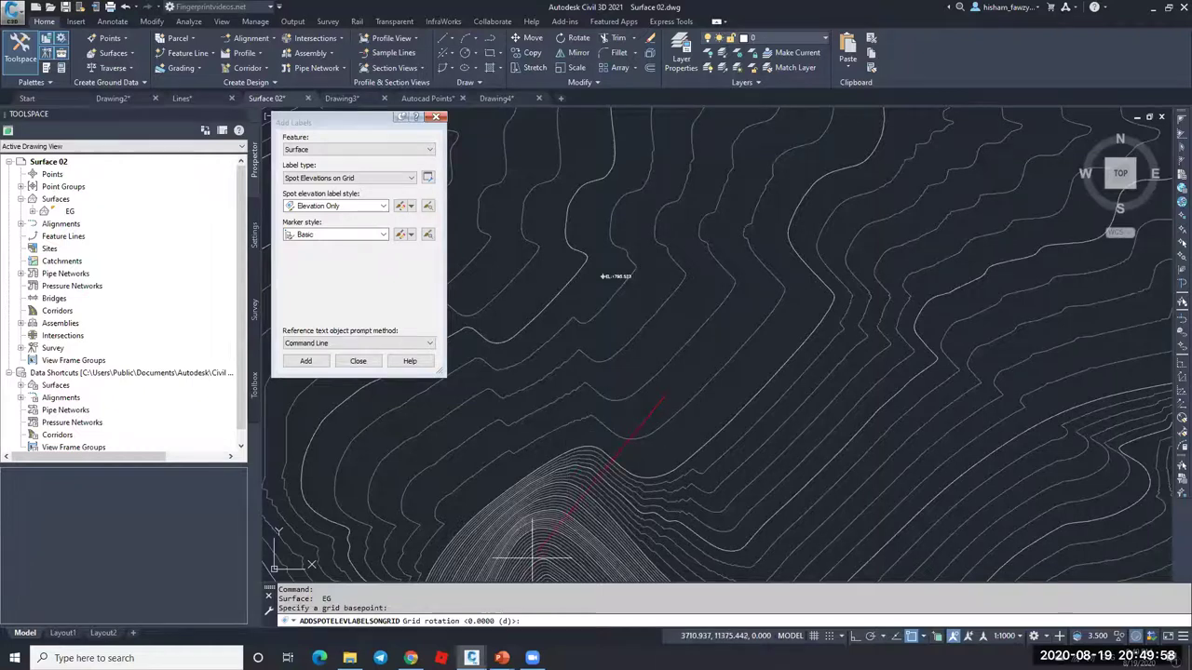
{"action": "scroll", "coordinate": [652, 387], "scroll_direction": "down", "scroll_amount": 3}
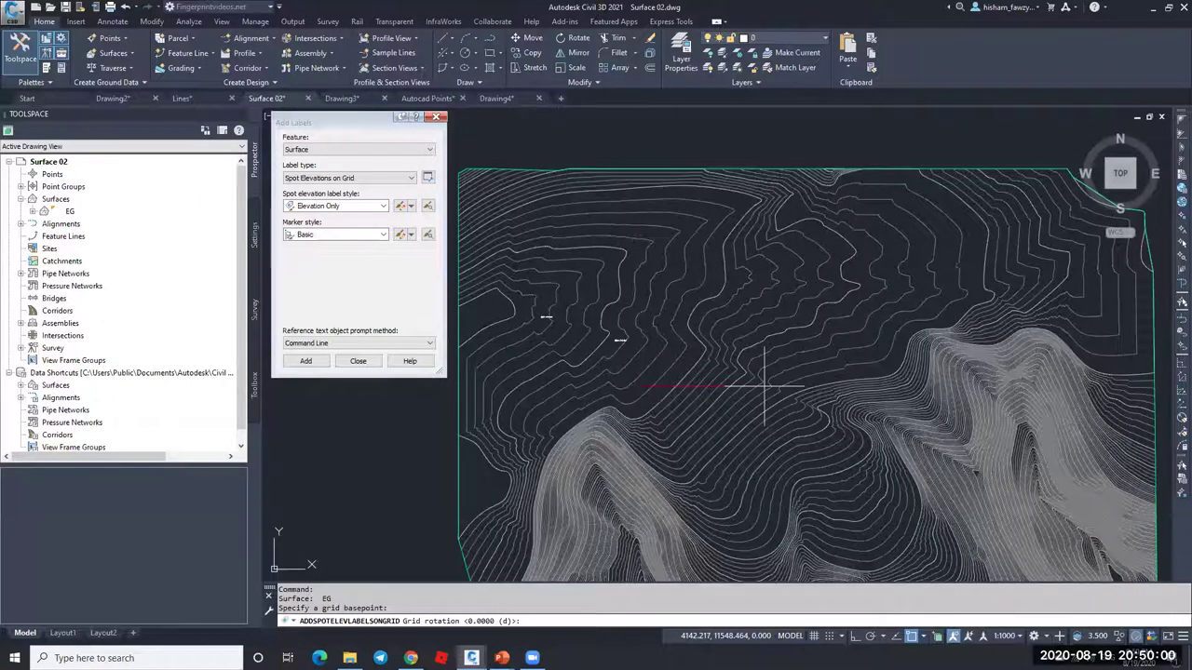
{"action": "type", "text": "0"}
{"action": "key", "text": "Return"}
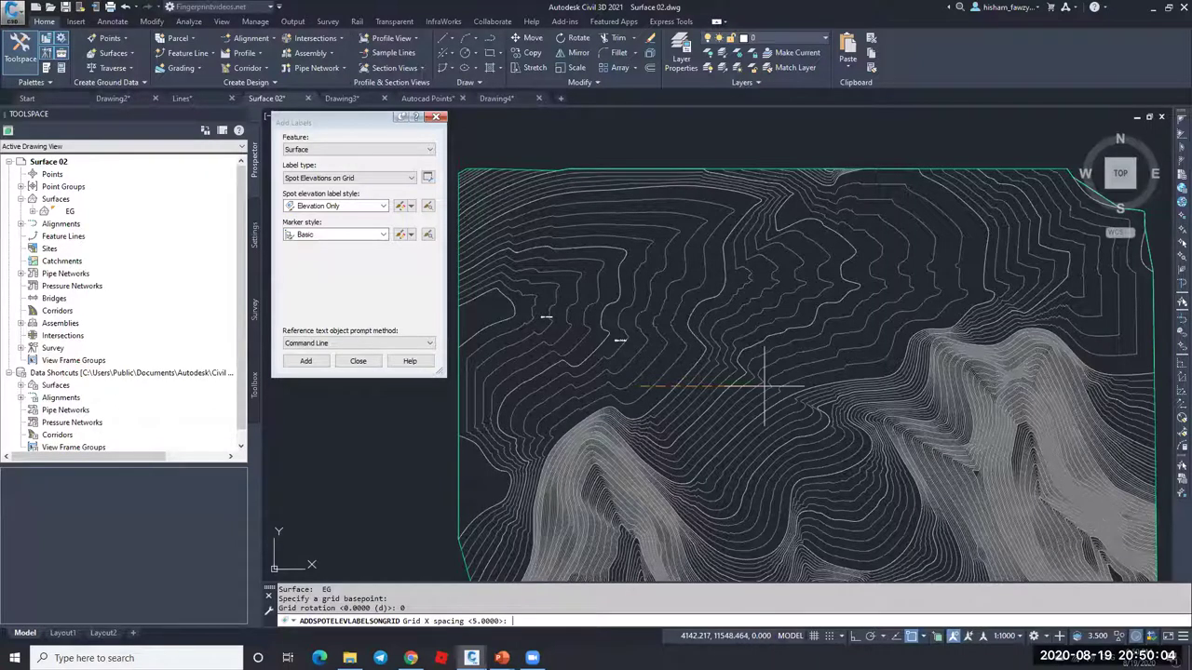
{"action": "key", "text": "Return"}
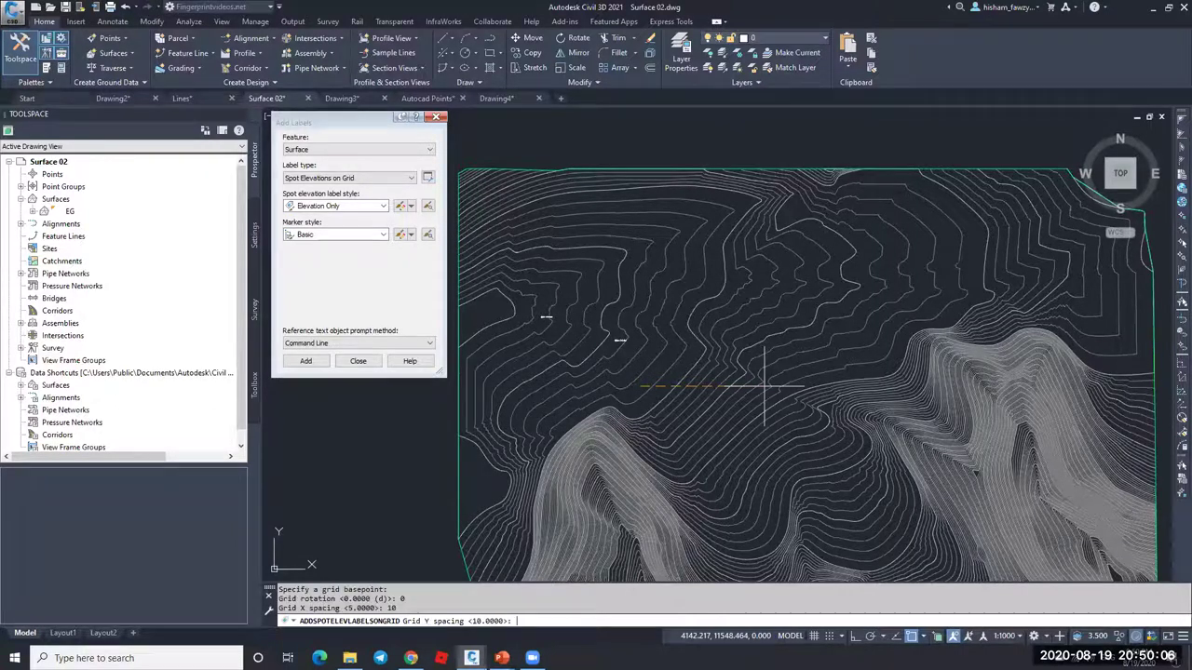
{"action": "type", "text": "10"}
{"action": "key", "text": "Return"}
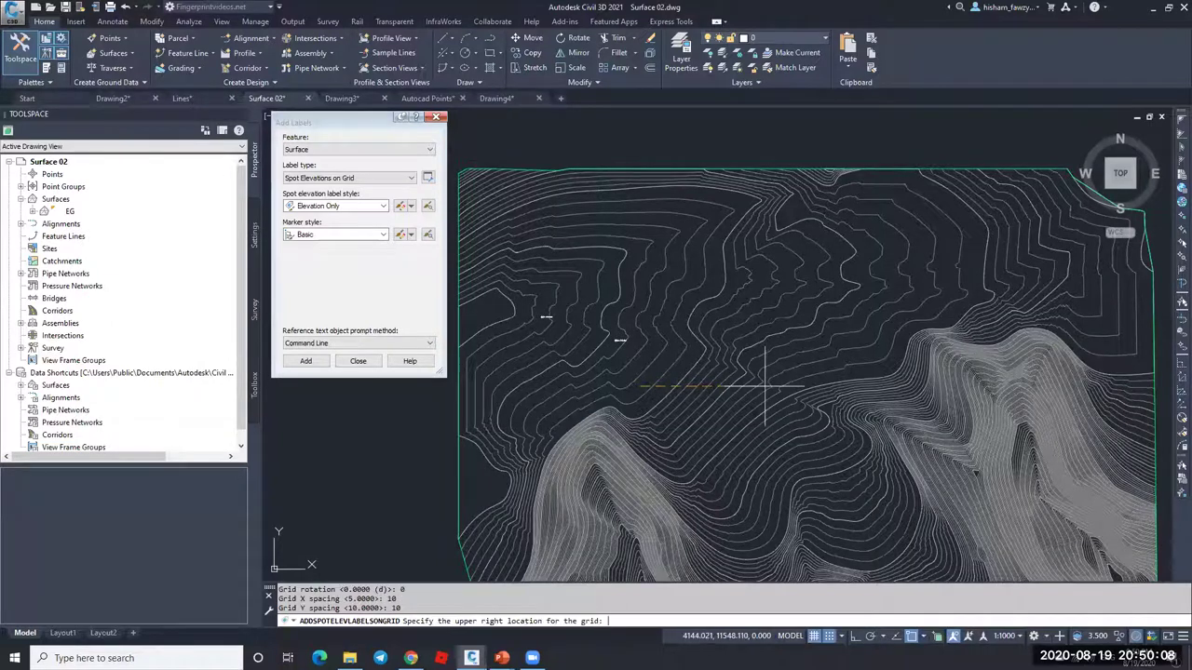
Step: Pick the grid's upper-right corner and create the spot elevation labels
{"action": "scroll", "coordinate": [742, 390], "scroll_direction": "up", "scroll_amount": 3}
{"action": "scroll", "coordinate": [656, 373], "scroll_direction": "up", "scroll_amount": 2}
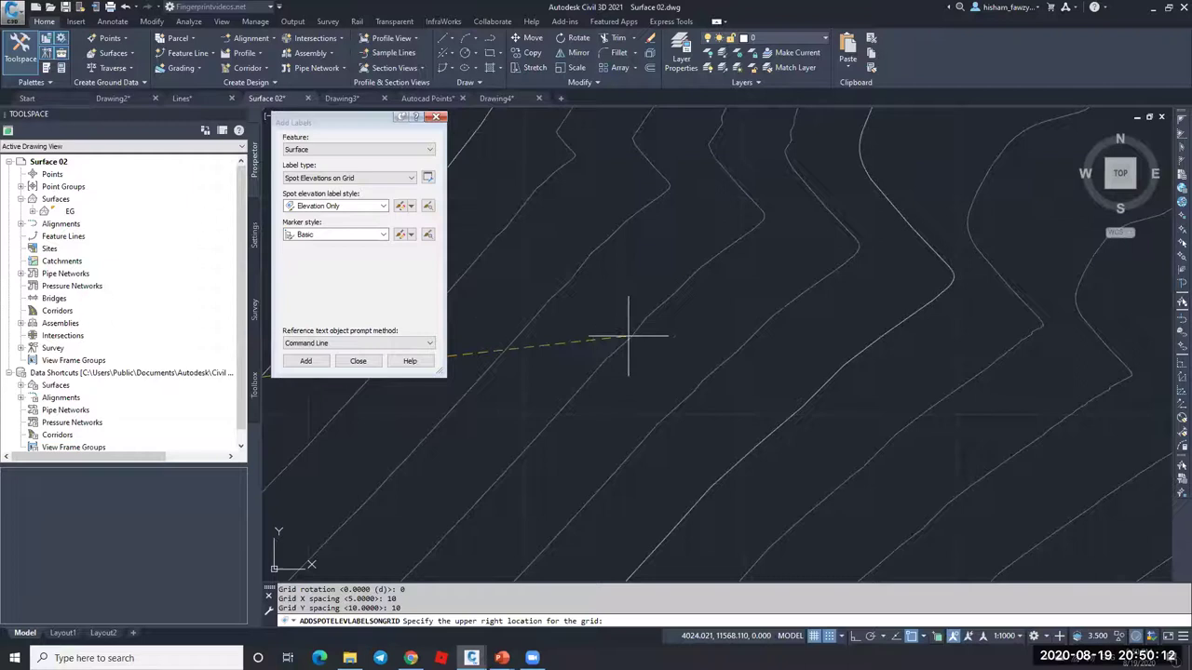
{"action": "scroll", "coordinate": [706, 410], "scroll_direction": "down", "scroll_amount": 5}
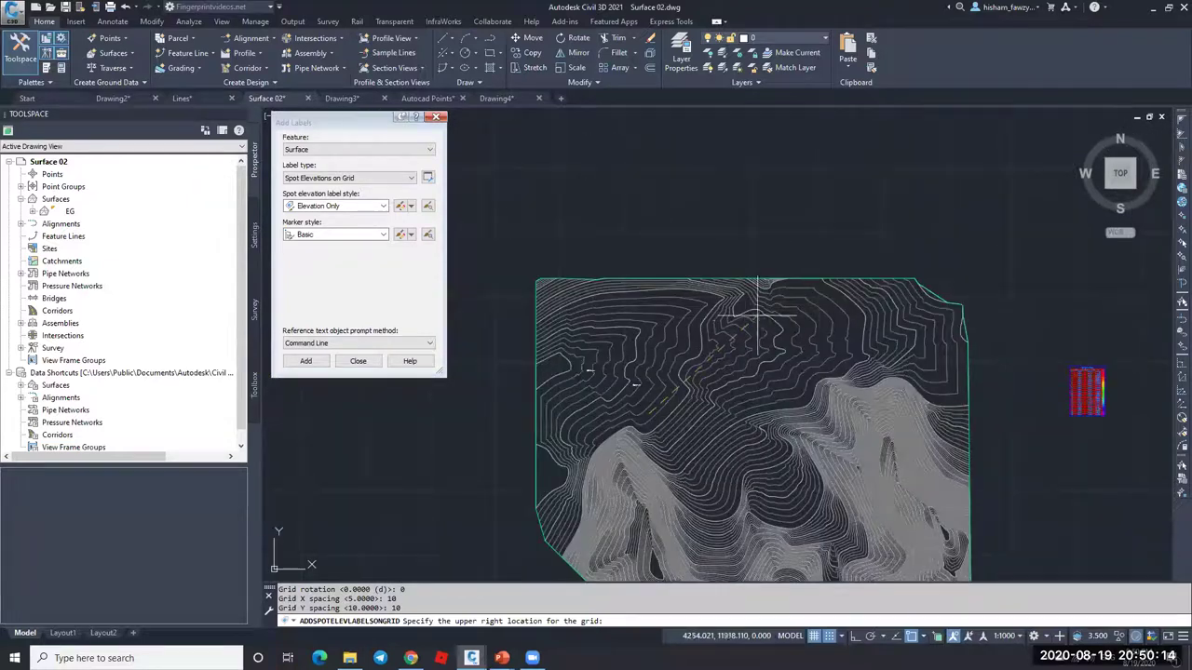
{"action": "left_click", "coordinate": [780, 296]}
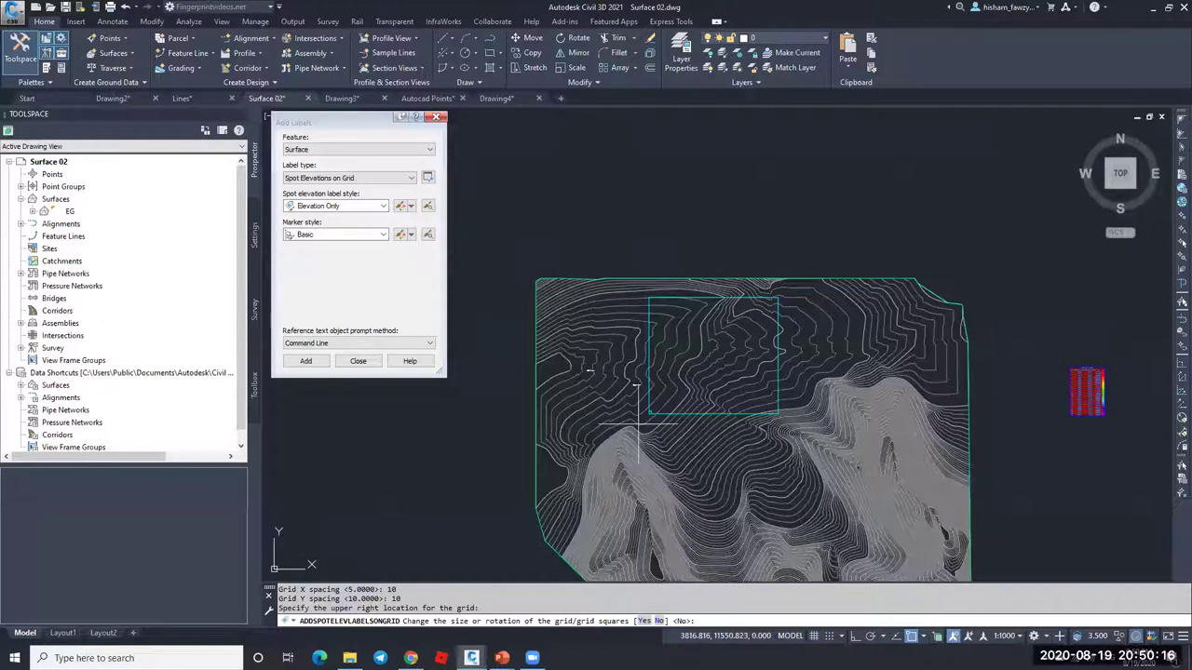
{"action": "scroll", "coordinate": [641, 428], "scroll_direction": "up", "scroll_amount": 2}
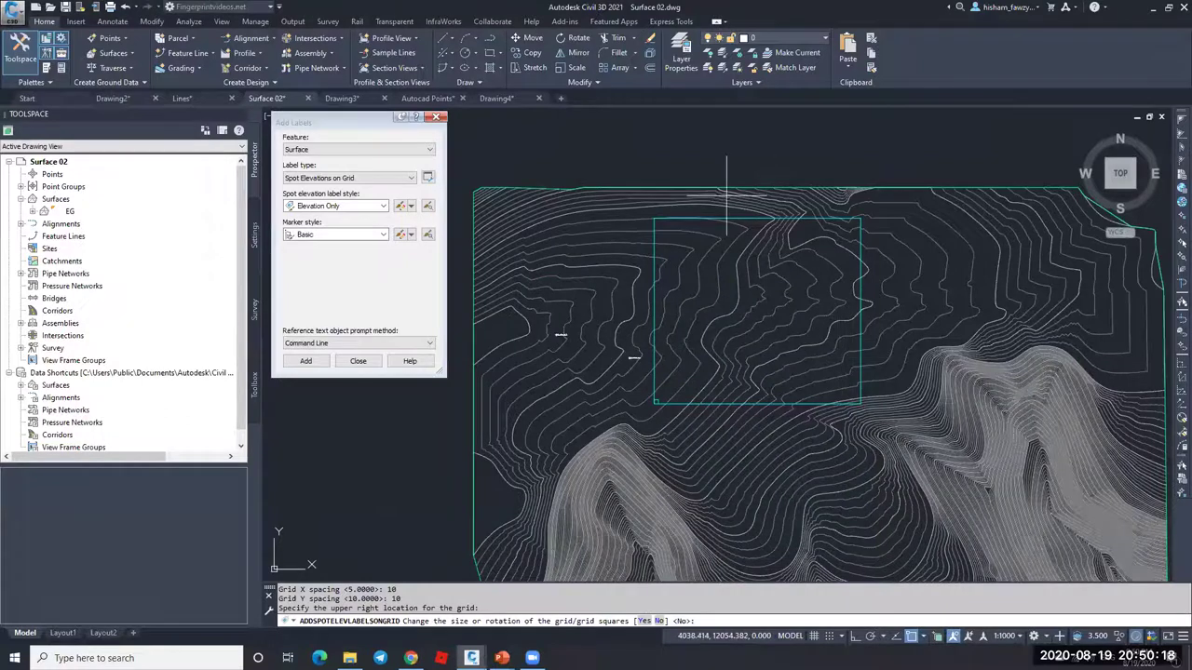
{"action": "scroll", "coordinate": [650, 405], "scroll_direction": "up", "scroll_amount": 5}
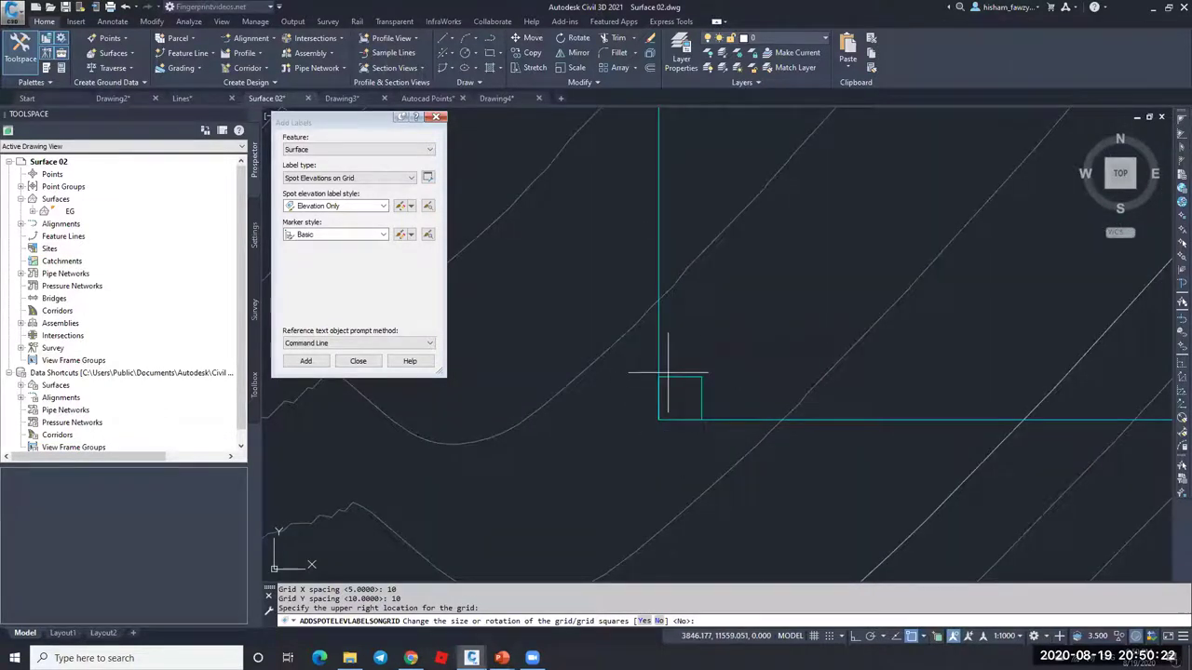
{"action": "scroll", "coordinate": [687, 365], "scroll_direction": "down", "scroll_amount": 1}
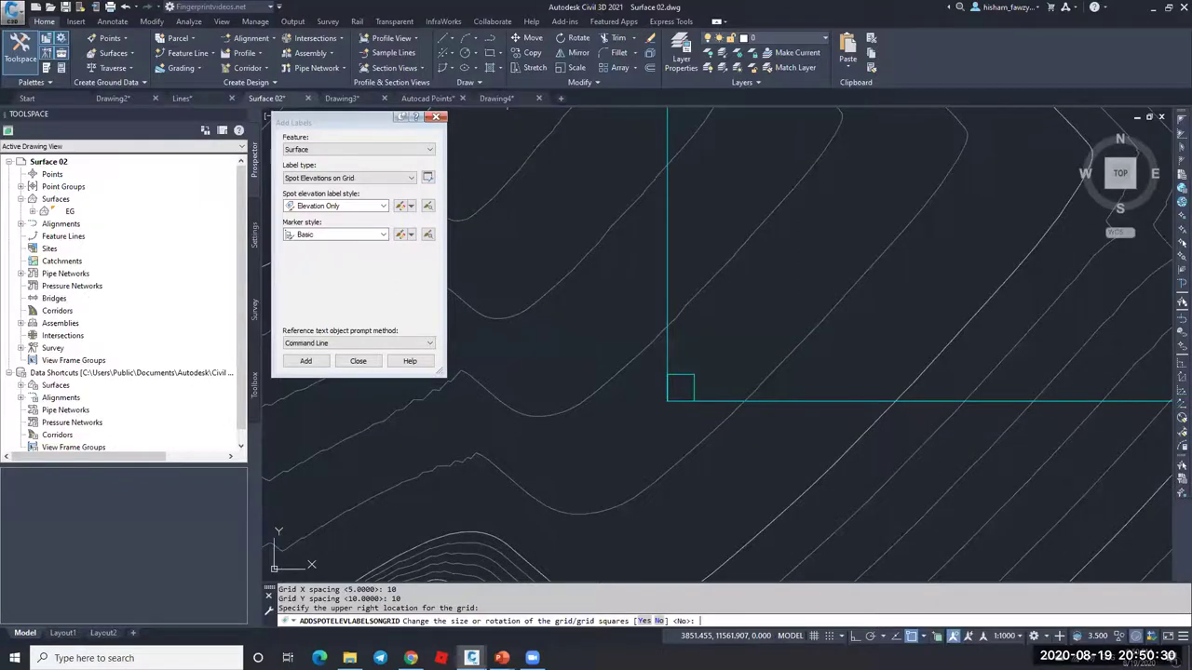
{"action": "key", "text": "Return"}
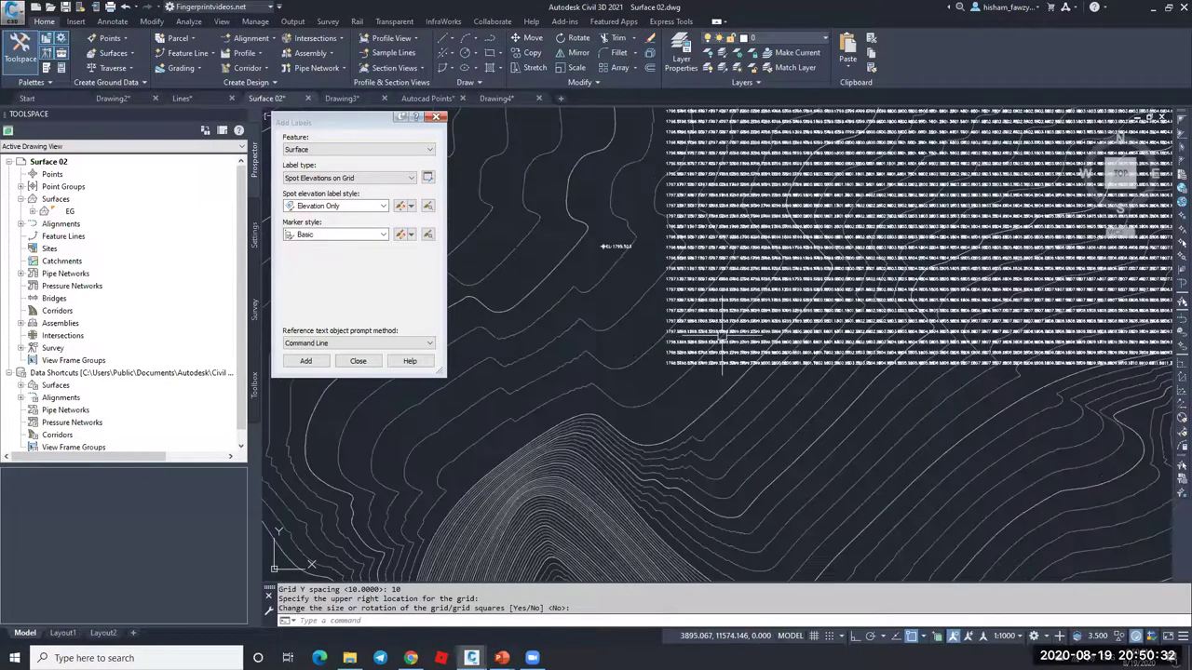
Step: End grid labelling and set the annotation scale to 1:500
{"action": "key", "text": "Escape"}
{"action": "scroll", "coordinate": [604, 247], "scroll_direction": "up", "scroll_amount": 5}
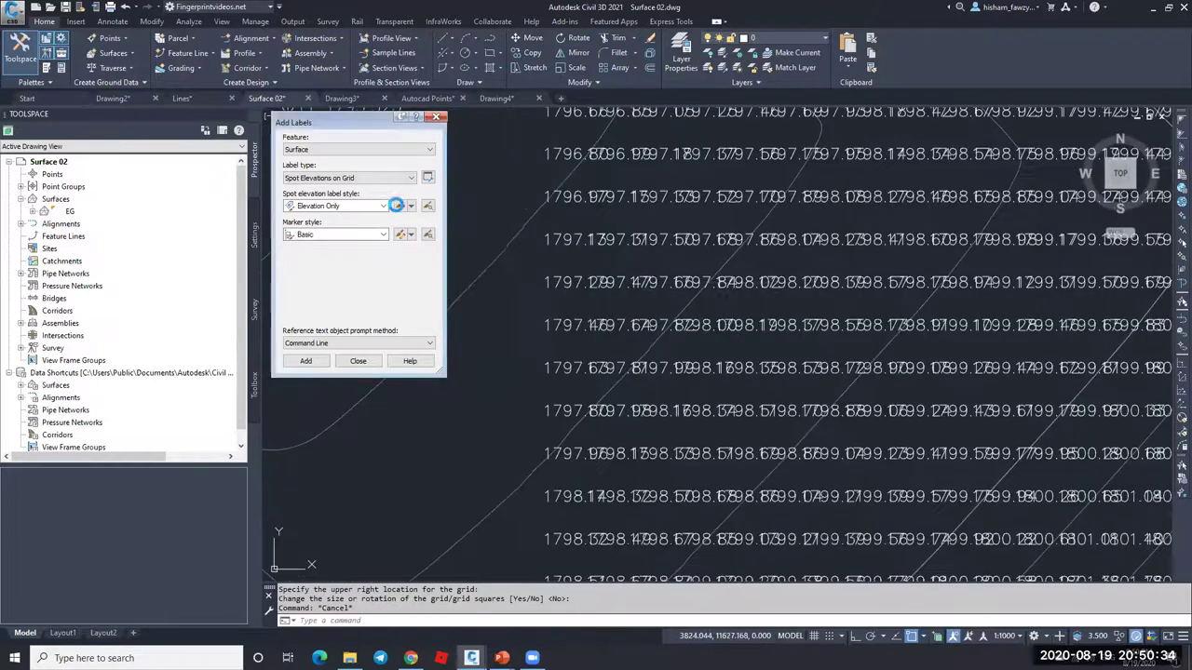
{"action": "left_click", "coordinate": [1010, 639]}
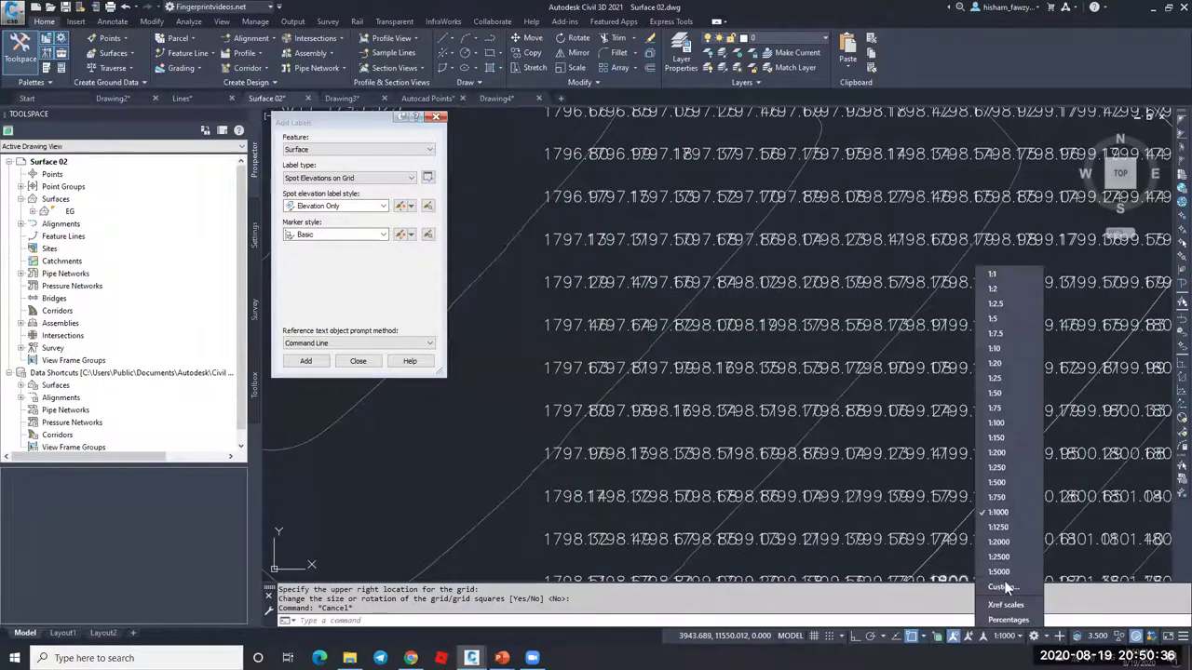
{"action": "left_click", "coordinate": [998, 482]}
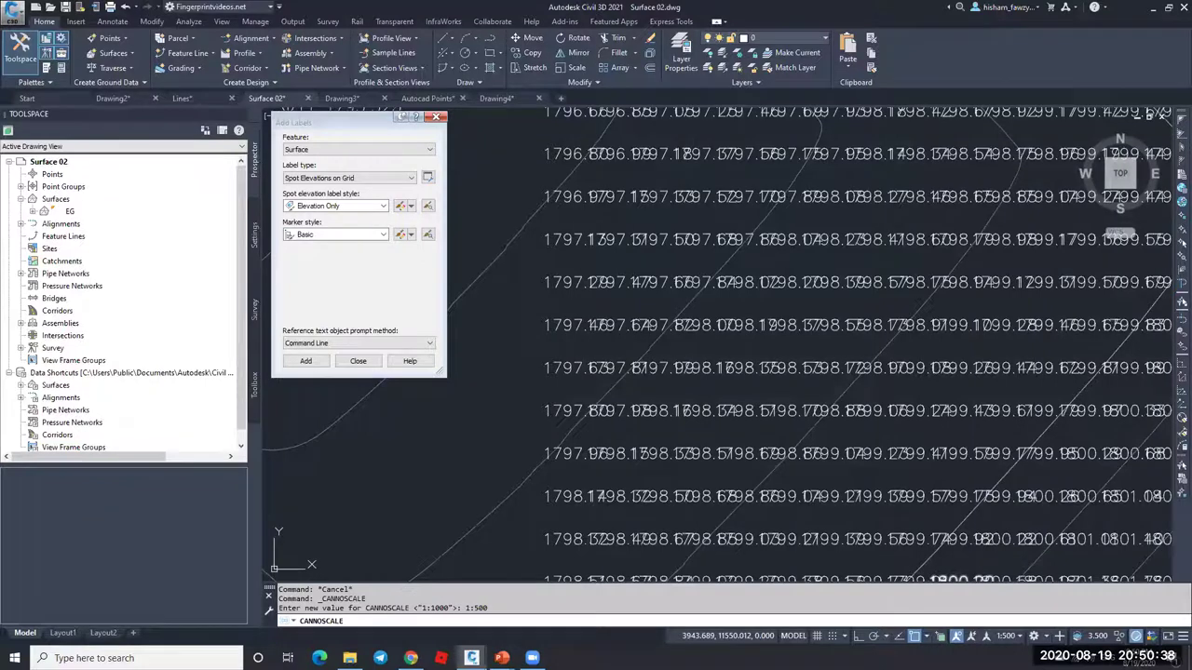
{"action": "scroll", "coordinate": [671, 363], "scroll_direction": "down", "scroll_amount": 5}
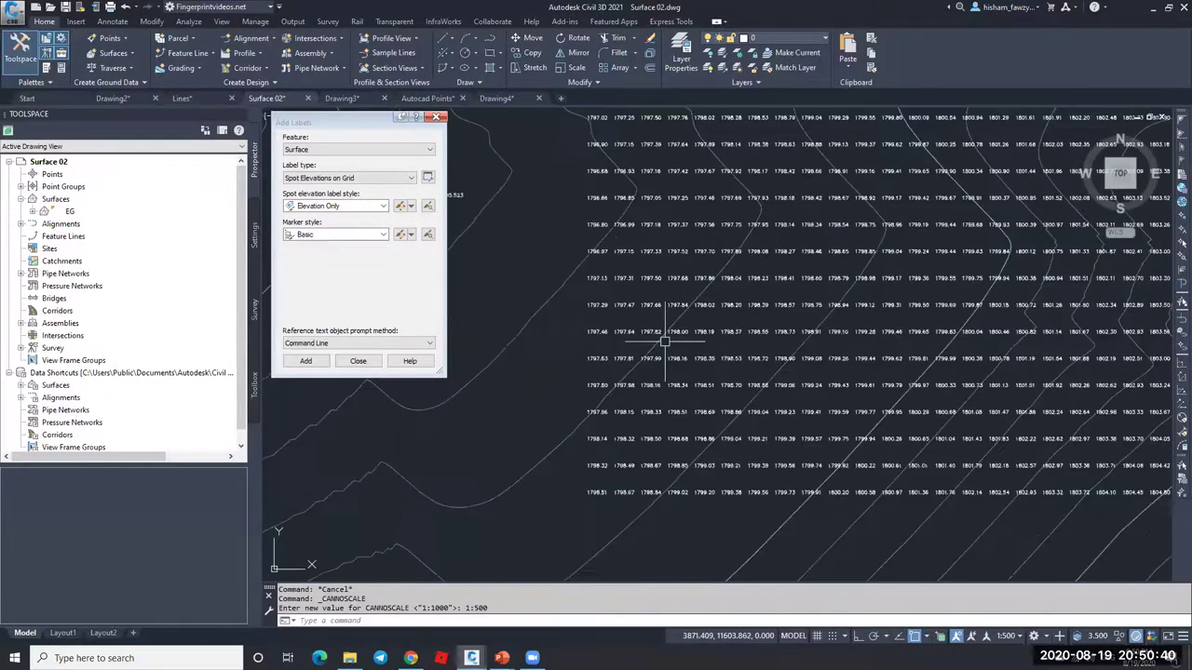
Step: Cancel leftover commands and bring up the spot elevation label style list
{"action": "key", "text": "Escape"}
{"action": "scroll", "coordinate": [703, 352], "scroll_direction": "up", "scroll_amount": 6}
{"action": "scroll", "coordinate": [617, 332], "scroll_direction": "down", "scroll_amount": 1}
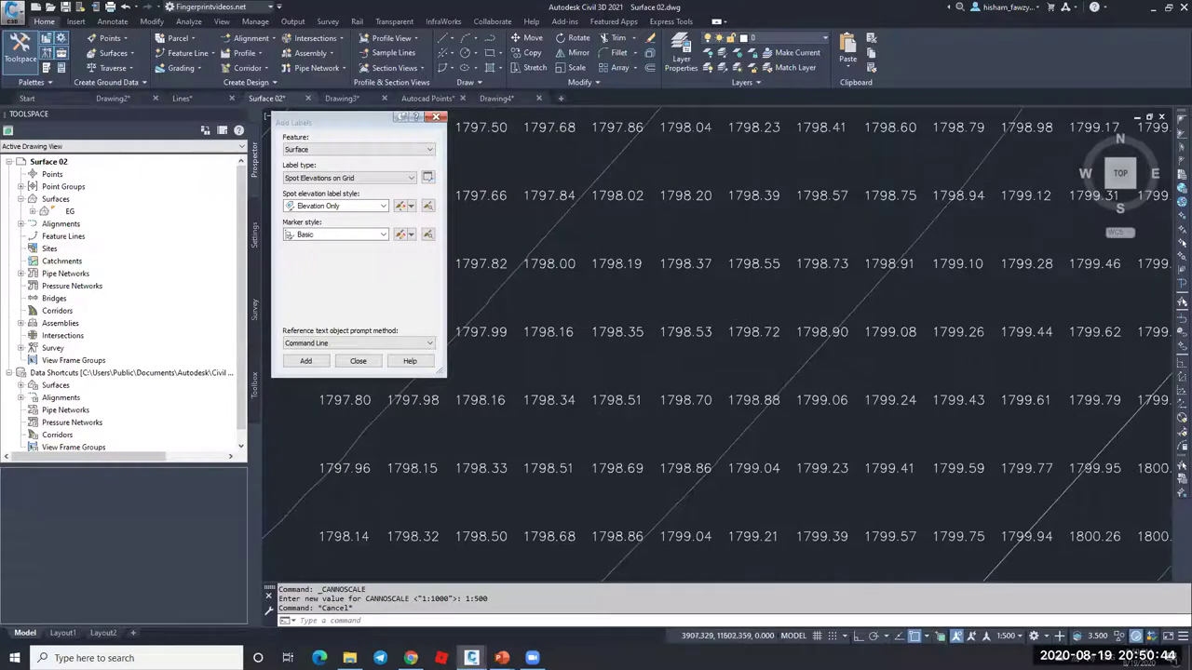
{"action": "scroll", "coordinate": [453, 280], "scroll_direction": "down", "scroll_amount": 4}
{"action": "key", "text": "Escape"}
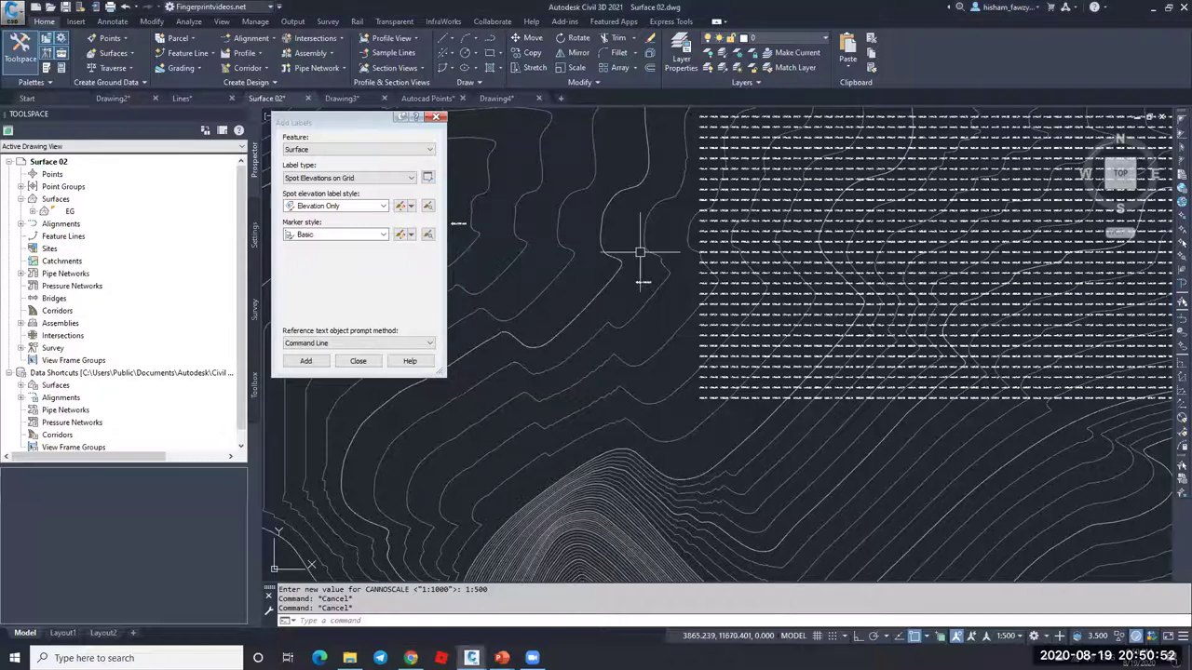
{"action": "left_click", "coordinate": [330, 207]}
Step: Label one EG contour with its 1795.00 elevation using Contour - Single
{"action": "left_click", "coordinate": [346, 179]}
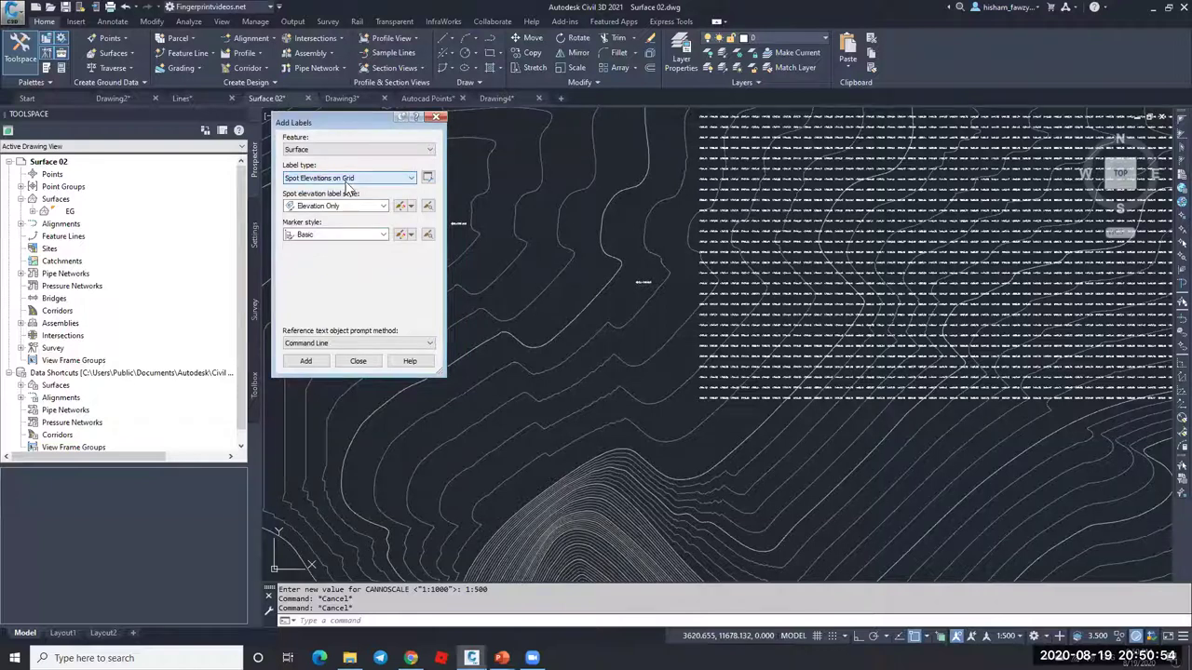
{"action": "left_click", "coordinate": [346, 179]}
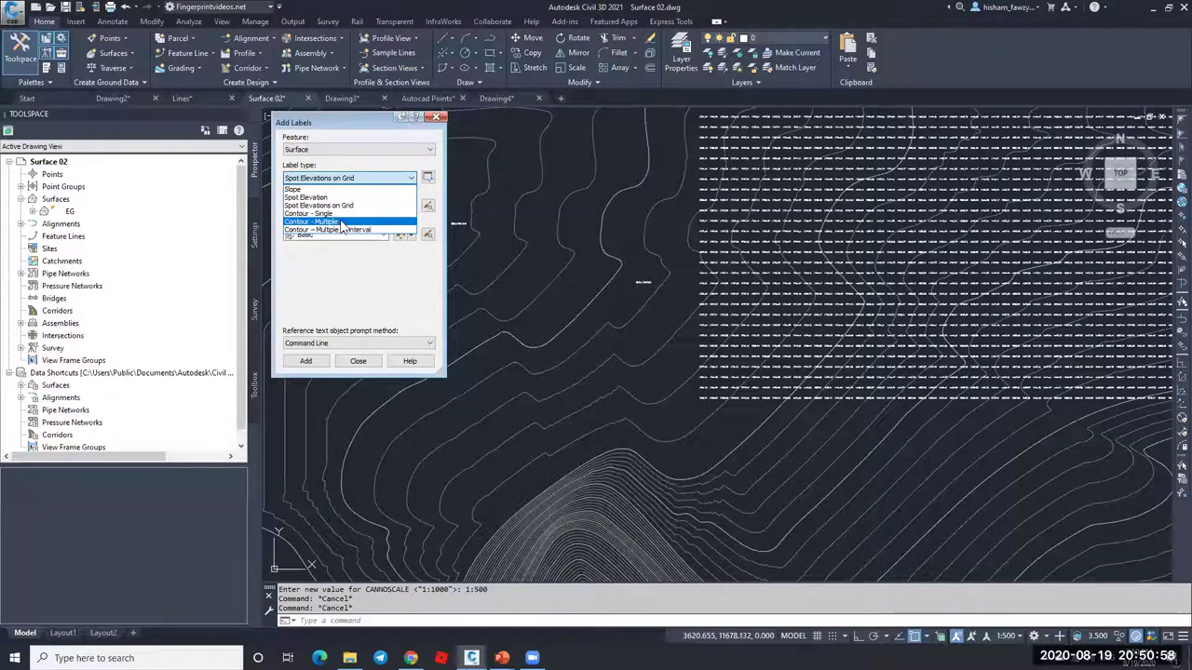
{"action": "left_click", "coordinate": [340, 213]}
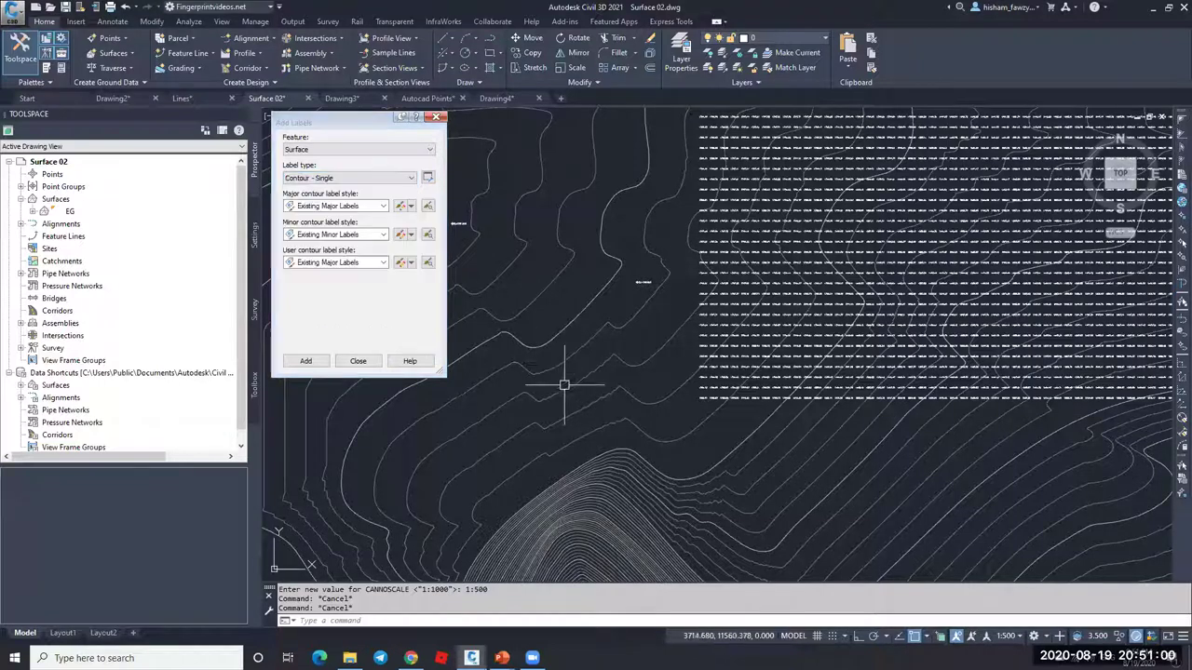
{"action": "left_click", "coordinate": [305, 360]}
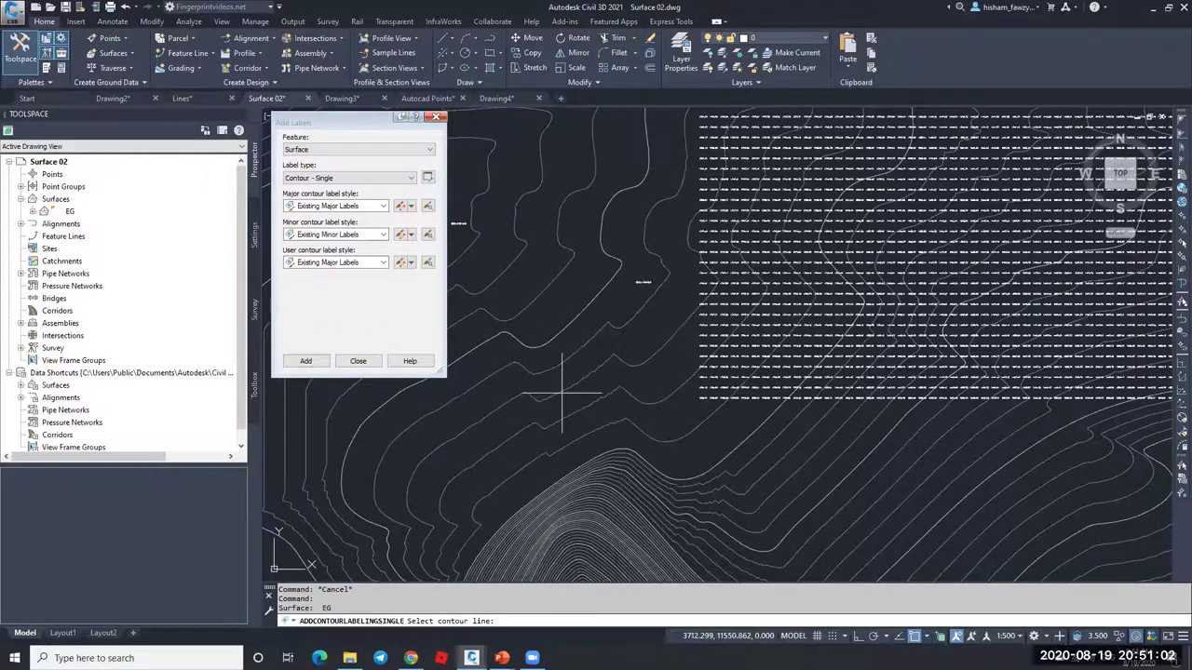
{"action": "scroll", "coordinate": [590, 394], "scroll_direction": "down", "scroll_amount": 5}
{"action": "scroll", "coordinate": [596, 381], "scroll_direction": "up", "scroll_amount": 5}
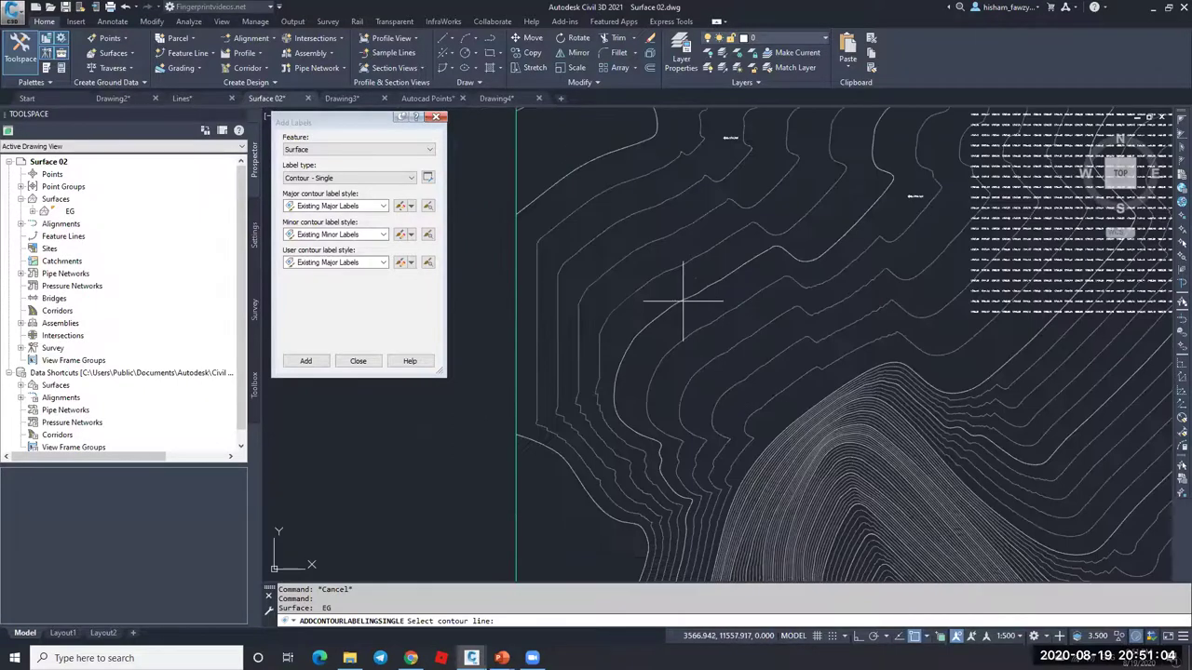
{"action": "scroll", "coordinate": [685, 296], "scroll_direction": "up", "scroll_amount": 3}
{"action": "left_click", "coordinate": [670, 317]}
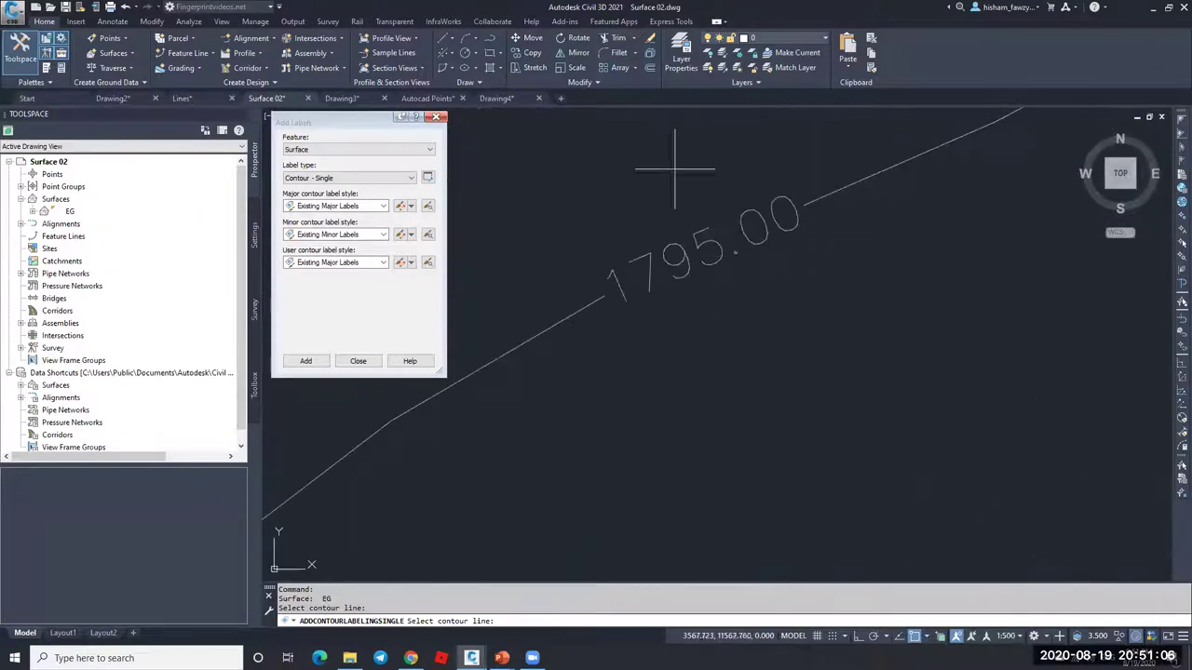
Step: Start a Contour - Multiple label line, then cancel it
{"action": "left_click", "coordinate": [381, 178]}
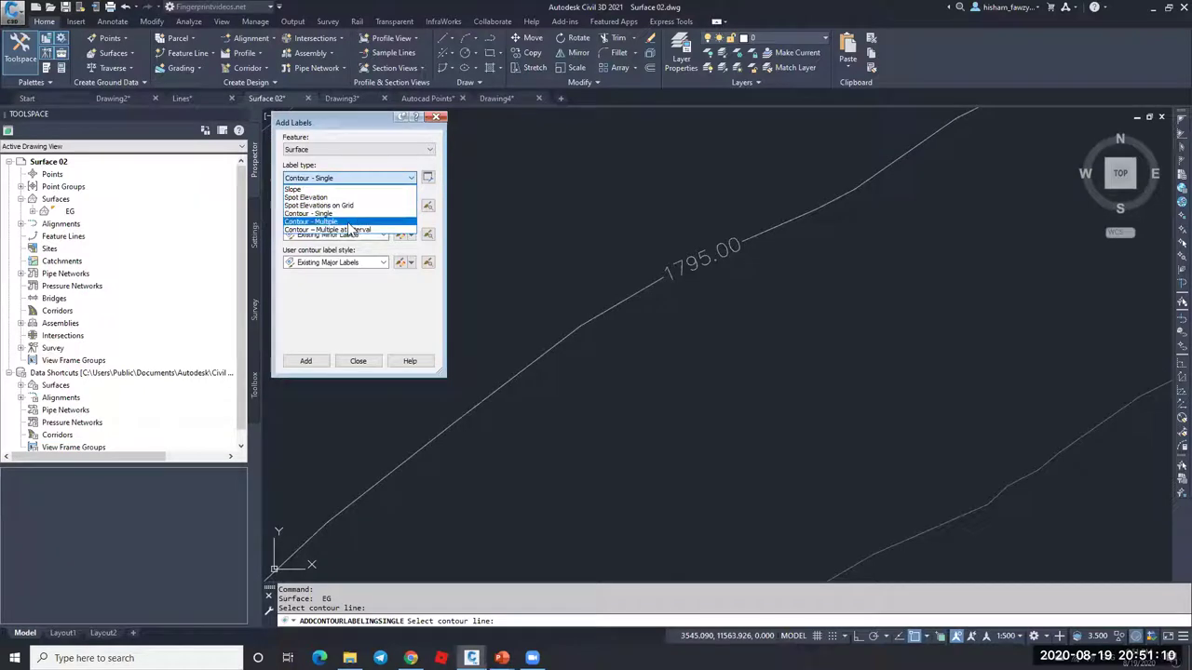
{"action": "left_click", "coordinate": [349, 224]}
{"action": "left_click", "coordinate": [305, 360]}
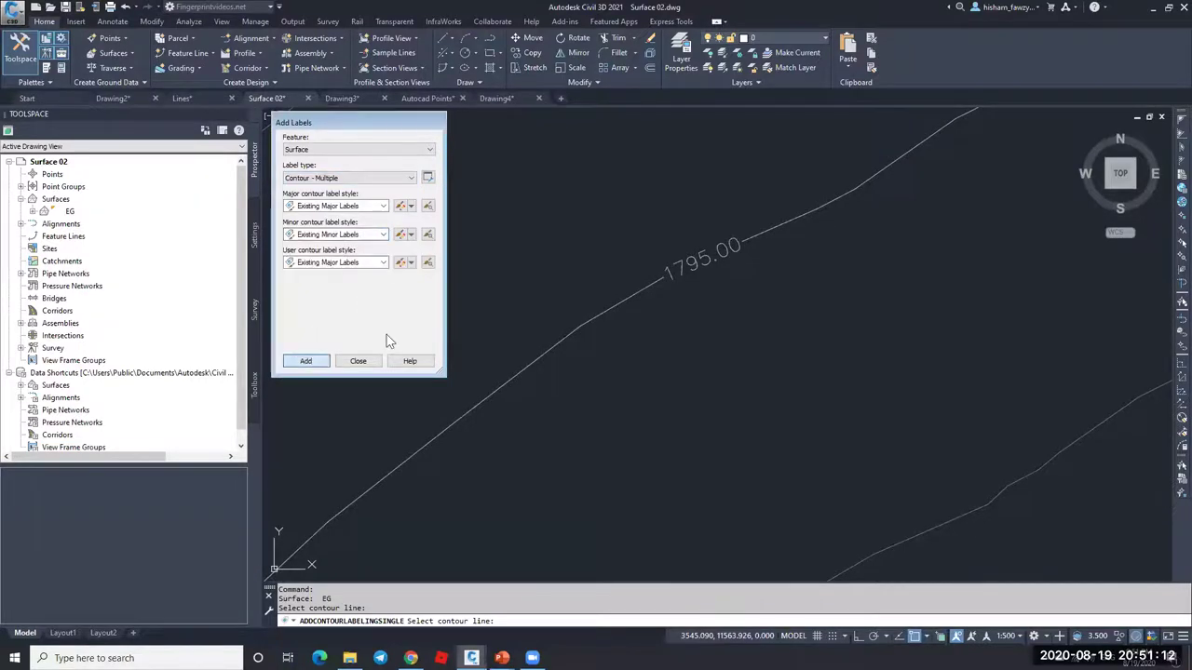
{"action": "scroll", "coordinate": [575, 247], "scroll_direction": "down", "scroll_amount": 4}
{"action": "scroll", "coordinate": [575, 247], "scroll_direction": "down", "scroll_amount": 5}
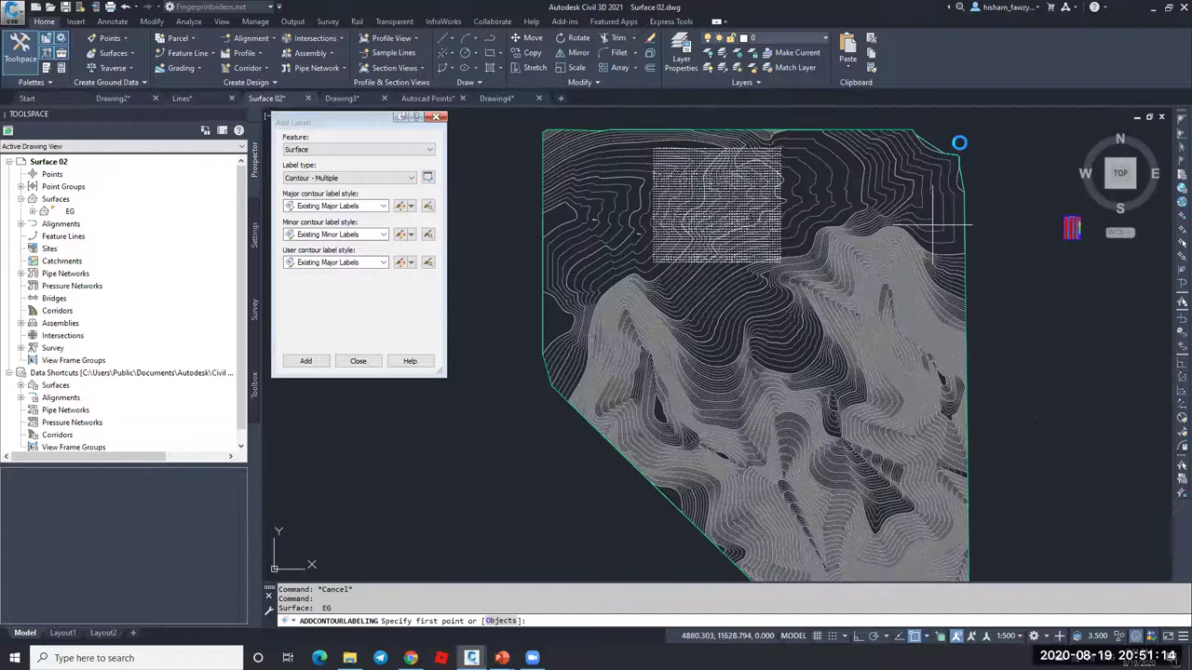
{"action": "scroll", "coordinate": [913, 252], "scroll_direction": "up", "scroll_amount": 6}
{"action": "left_click", "coordinate": [913, 251]}
{"action": "scroll", "coordinate": [736, 307], "scroll_direction": "down", "scroll_amount": 5}
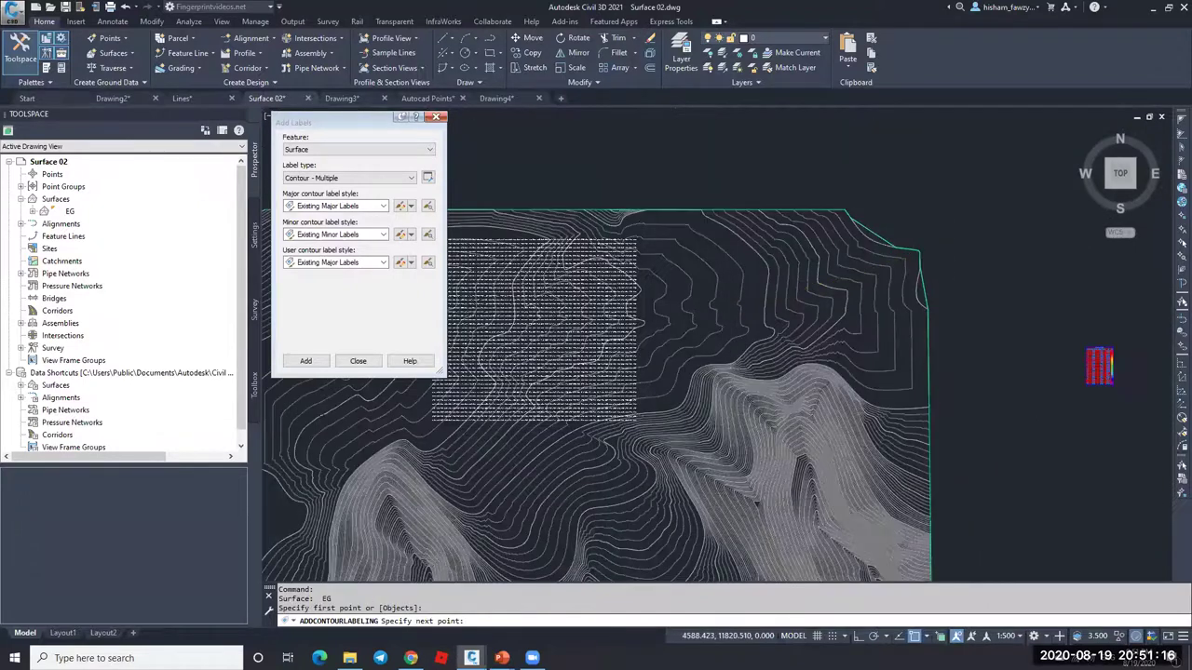
{"action": "scroll", "coordinate": [736, 312], "scroll_direction": "up", "scroll_amount": 5}
{"action": "scroll", "coordinate": [820, 290], "scroll_direction": "down", "scroll_amount": 5}
{"action": "key", "text": "Escape"}
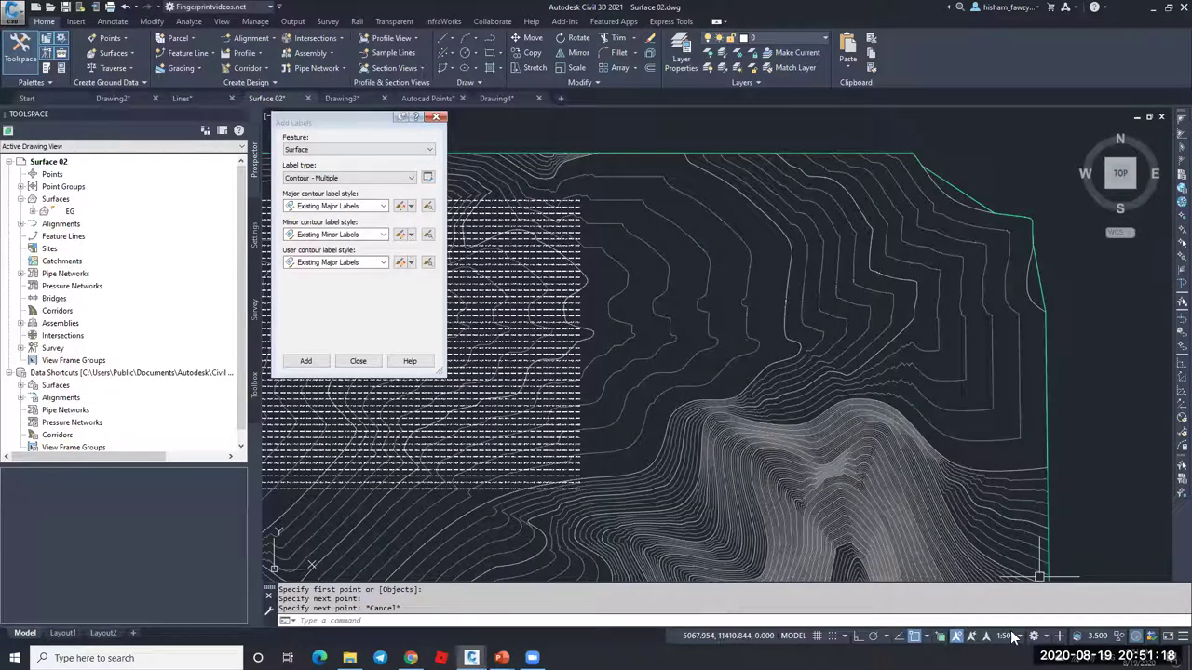
Step: Select all grid spot elevation labels with Select Similar
{"action": "left_click", "coordinate": [556, 336]}
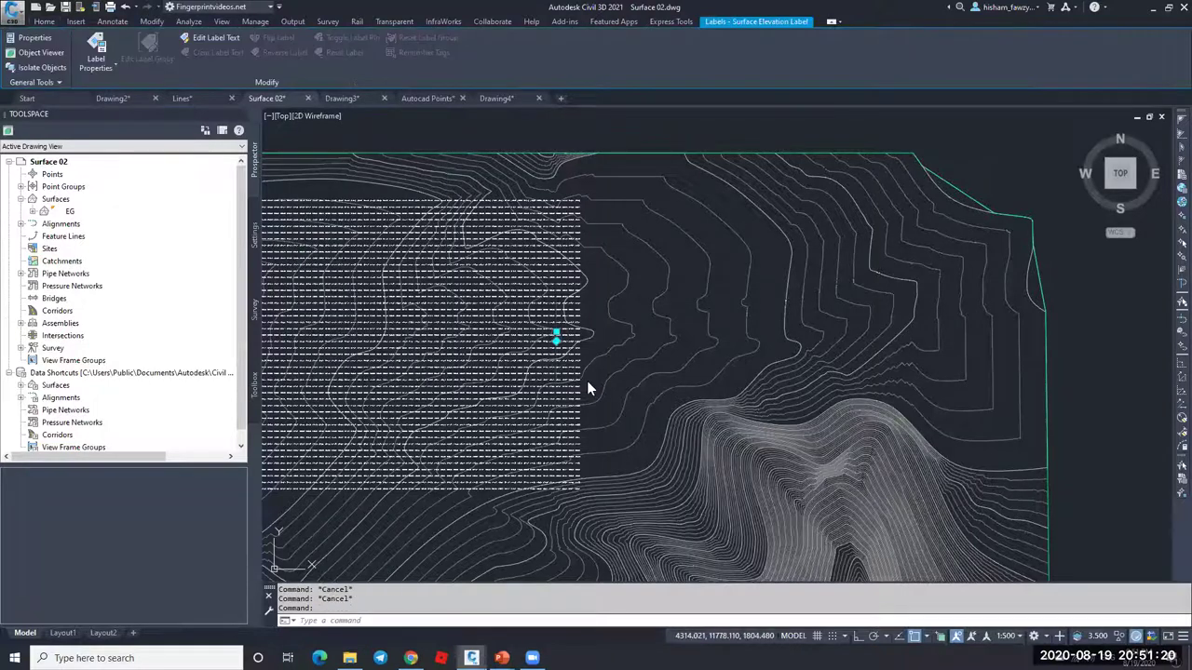
{"action": "right_click", "coordinate": [555, 340]}
{"action": "left_click", "coordinate": [601, 617]}
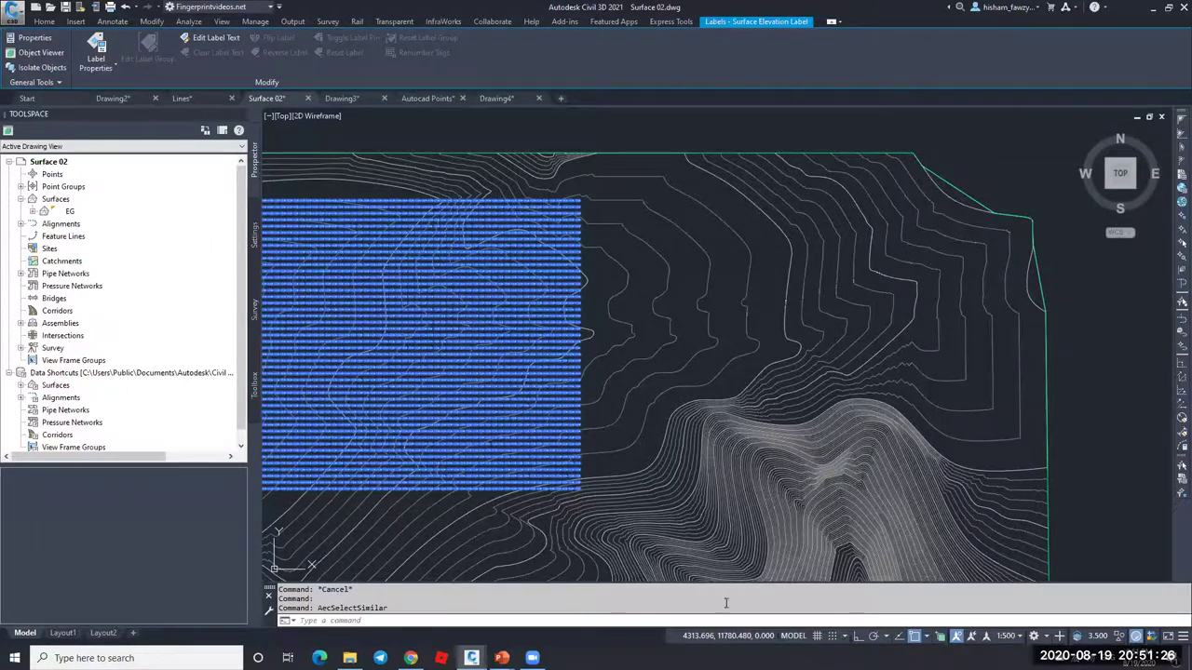
Step: Erase the selected grid labels with E and set the annotation scale to 1:1000
{"action": "type", "text": "e"}
{"action": "key", "text": "Return"}
{"action": "left_click", "coordinate": [1006, 636]}
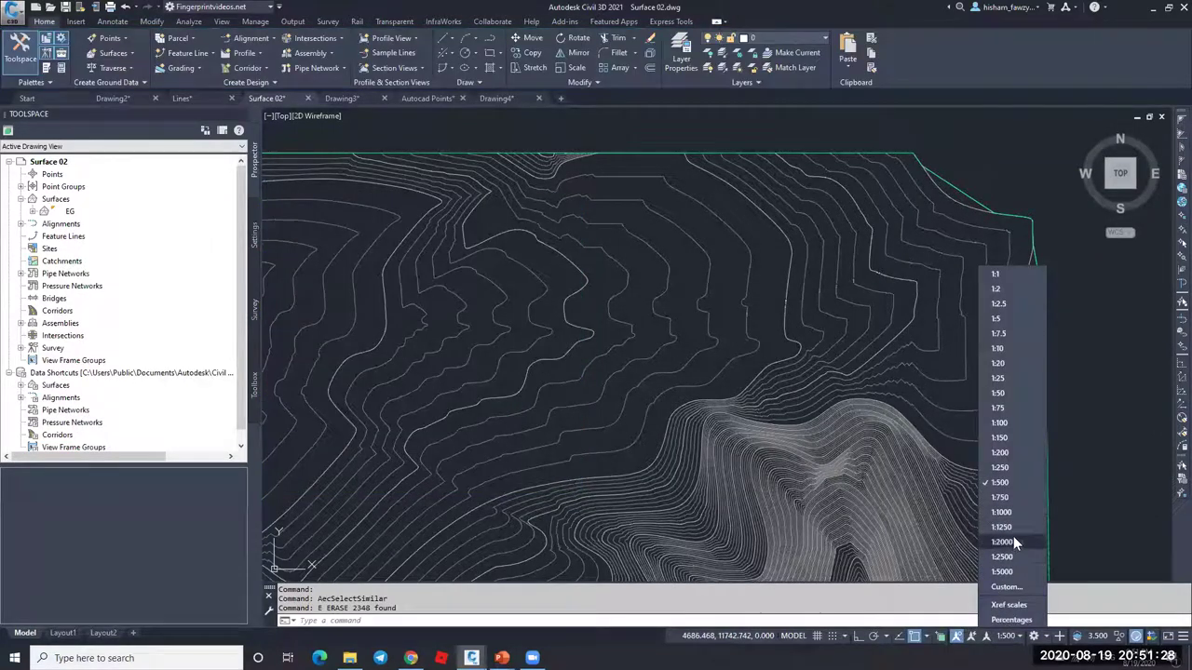
{"action": "left_click", "coordinate": [1017, 514]}
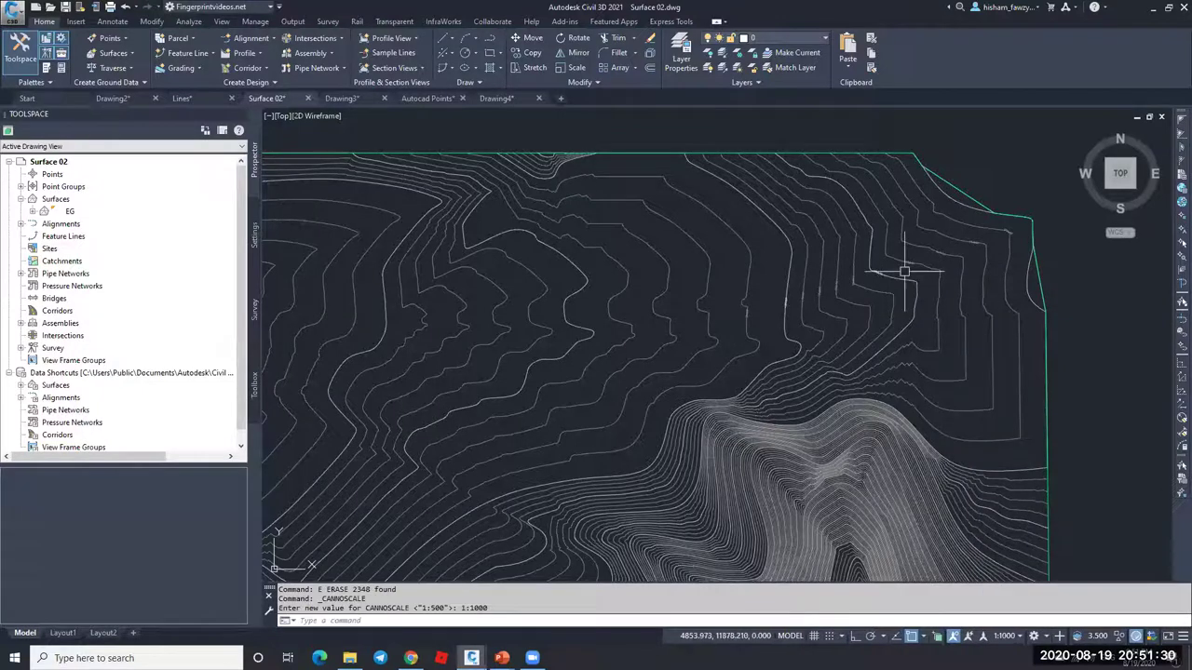
Step: Check a contour label, clear the selection, and select the EG surface
{"action": "scroll", "coordinate": [917, 259], "scroll_direction": "up", "scroll_amount": 5}
{"action": "key", "text": "Escape"}
{"action": "scroll", "coordinate": [736, 279], "scroll_direction": "down", "scroll_amount": 5}
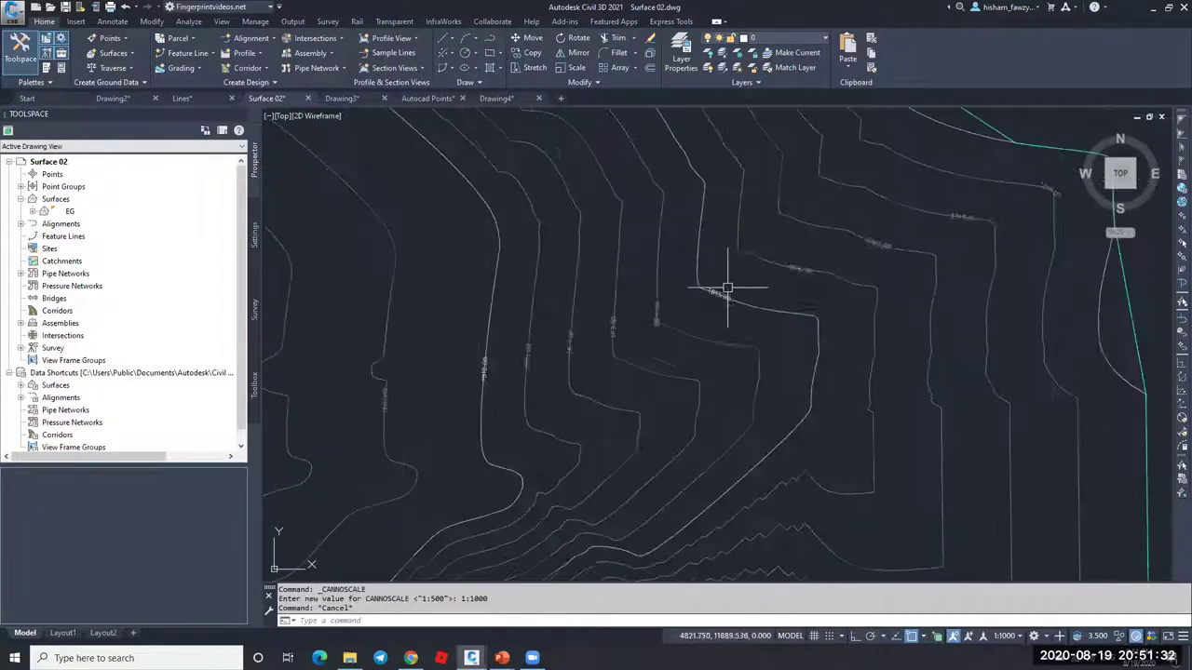
{"action": "left_click", "coordinate": [722, 296]}
{"action": "scroll", "coordinate": [783, 279], "scroll_direction": "down", "scroll_amount": 5}
{"action": "key", "text": "Escape"}
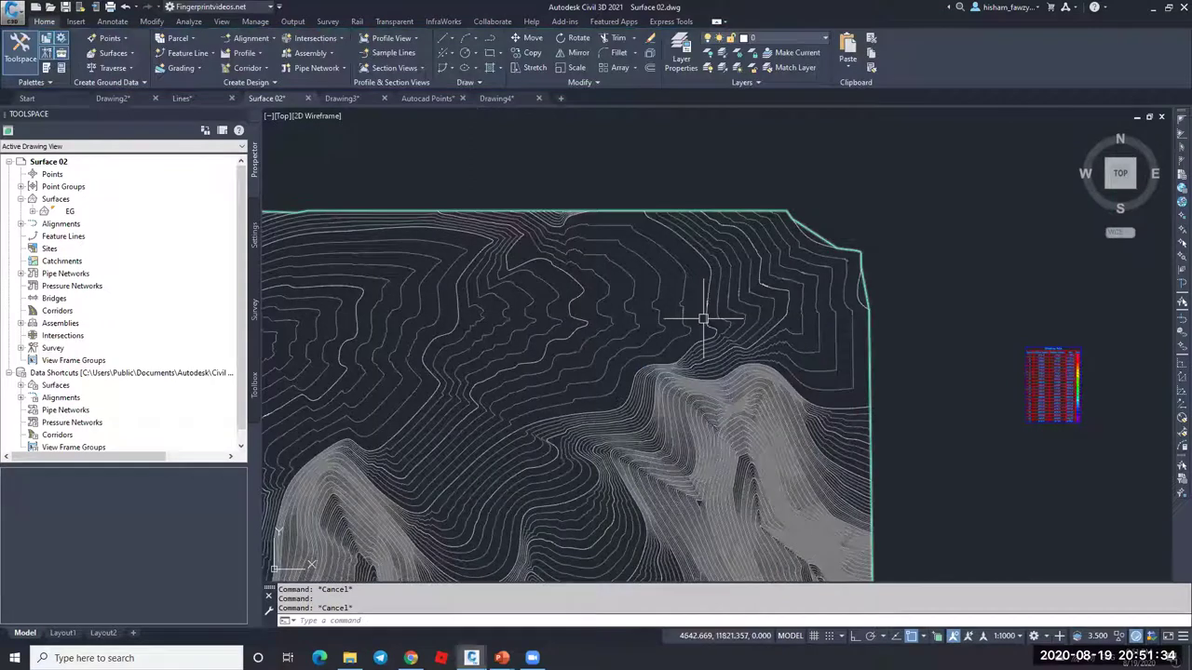
{"action": "left_click", "coordinate": [639, 301]}
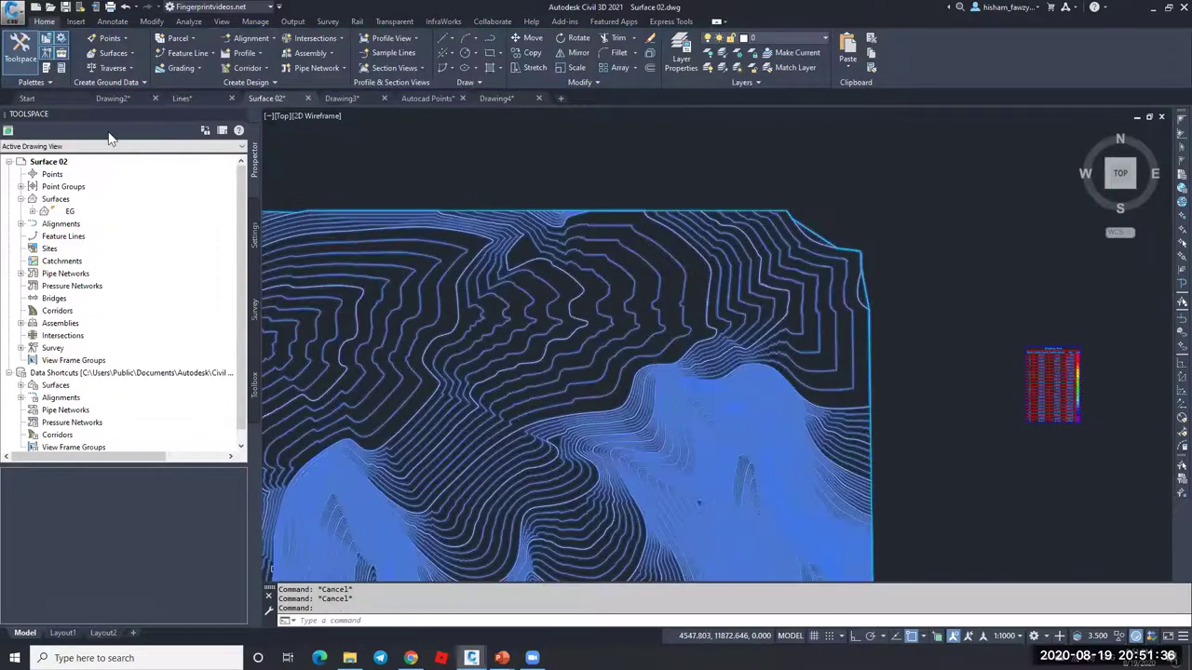
{"action": "left_click", "coordinate": [15, 44]}
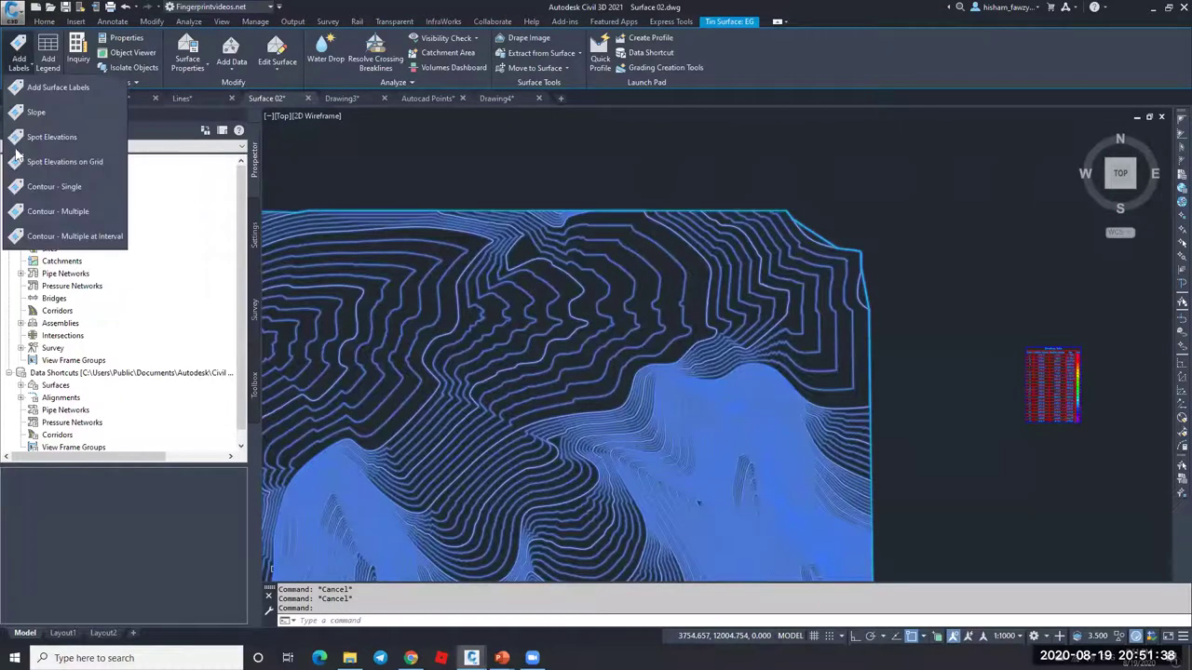
{"action": "left_click", "coordinate": [58, 211]}
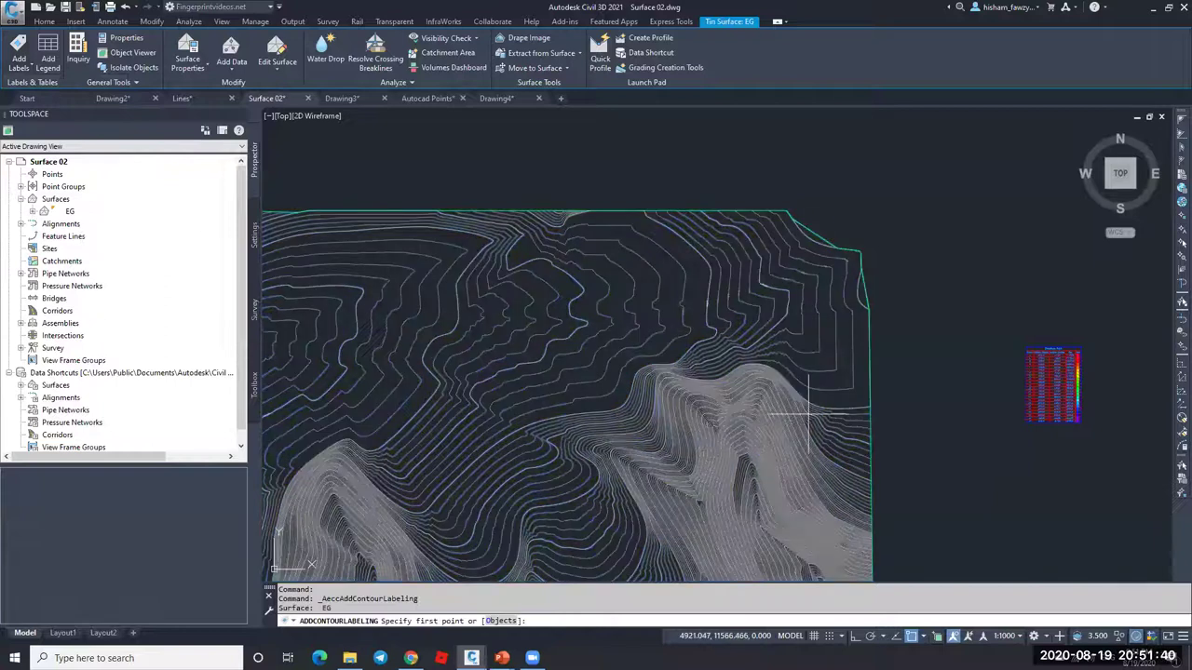
{"action": "scroll", "coordinate": [624, 307], "scroll_direction": "up", "scroll_amount": 4}
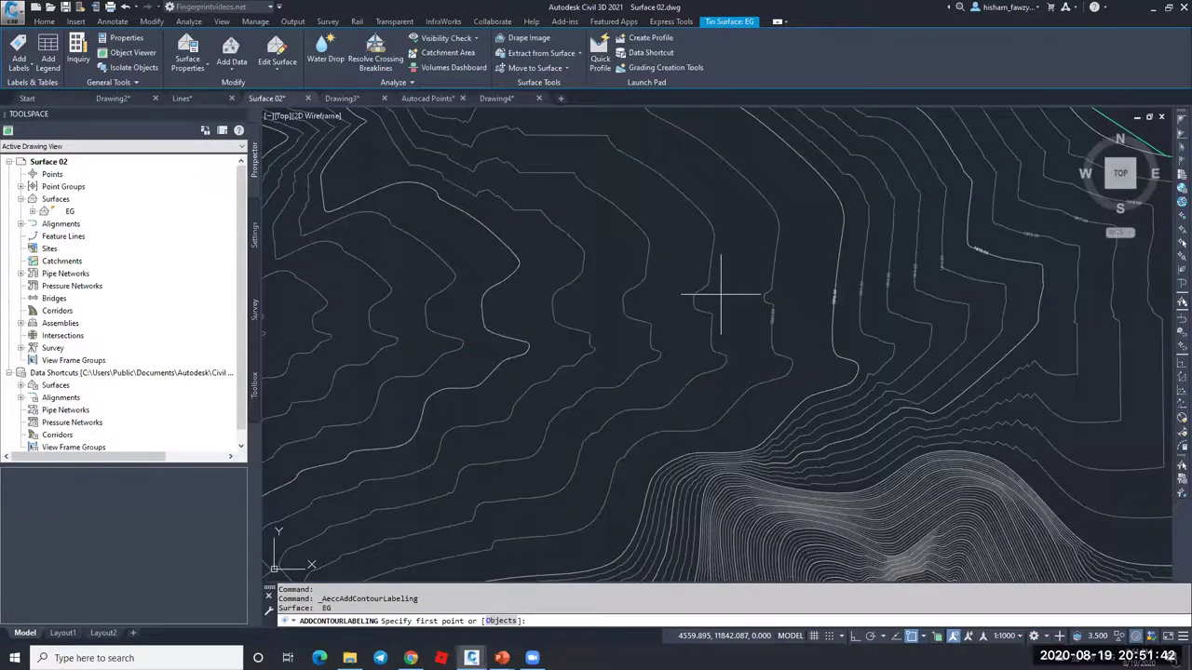
{"action": "left_click", "coordinate": [720, 296]}
{"action": "scroll", "coordinate": [598, 314], "scroll_direction": "down", "scroll_amount": 3}
{"action": "left_click", "coordinate": [580, 316]}
{"action": "scroll", "coordinate": [580, 317], "scroll_direction": "up", "scroll_amount": 5}
{"action": "scroll", "coordinate": [638, 314], "scroll_direction": "down", "scroll_amount": 2}
{"action": "left_click", "coordinate": [591, 288]}
{"action": "key", "text": "Escape"}
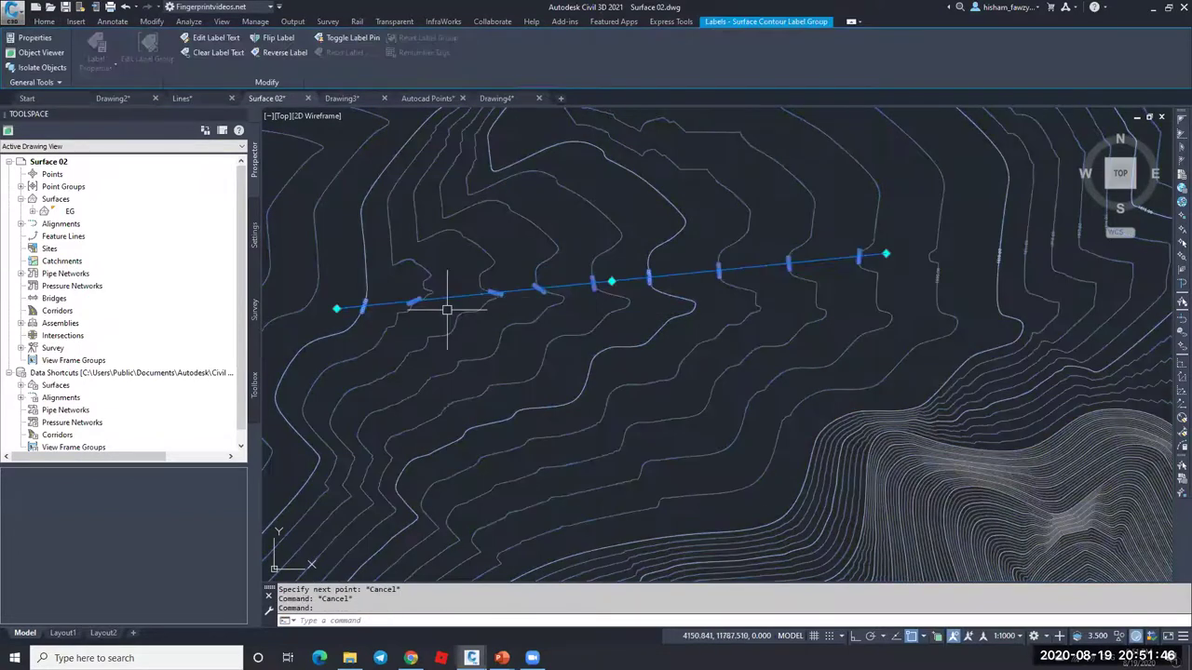
{"action": "scroll", "coordinate": [857, 263], "scroll_direction": "up", "scroll_amount": 4}
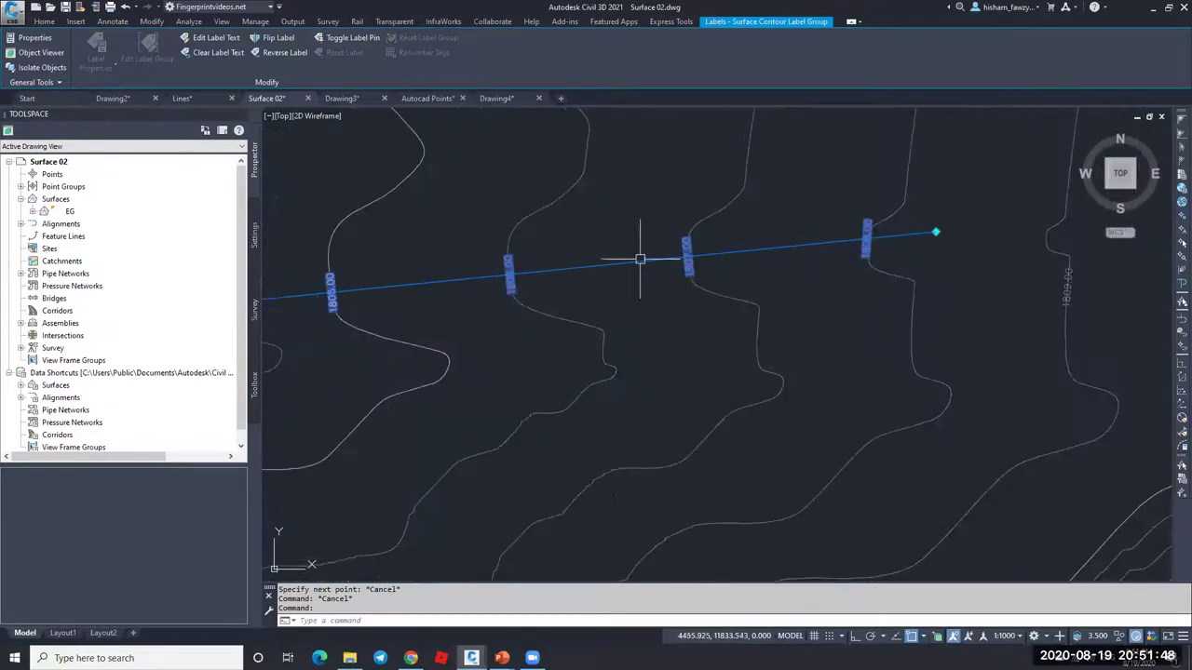
{"action": "scroll", "coordinate": [591, 295], "scroll_direction": "down", "scroll_amount": 5}
{"action": "scroll", "coordinate": [532, 285], "scroll_direction": "up", "scroll_amount": 4}
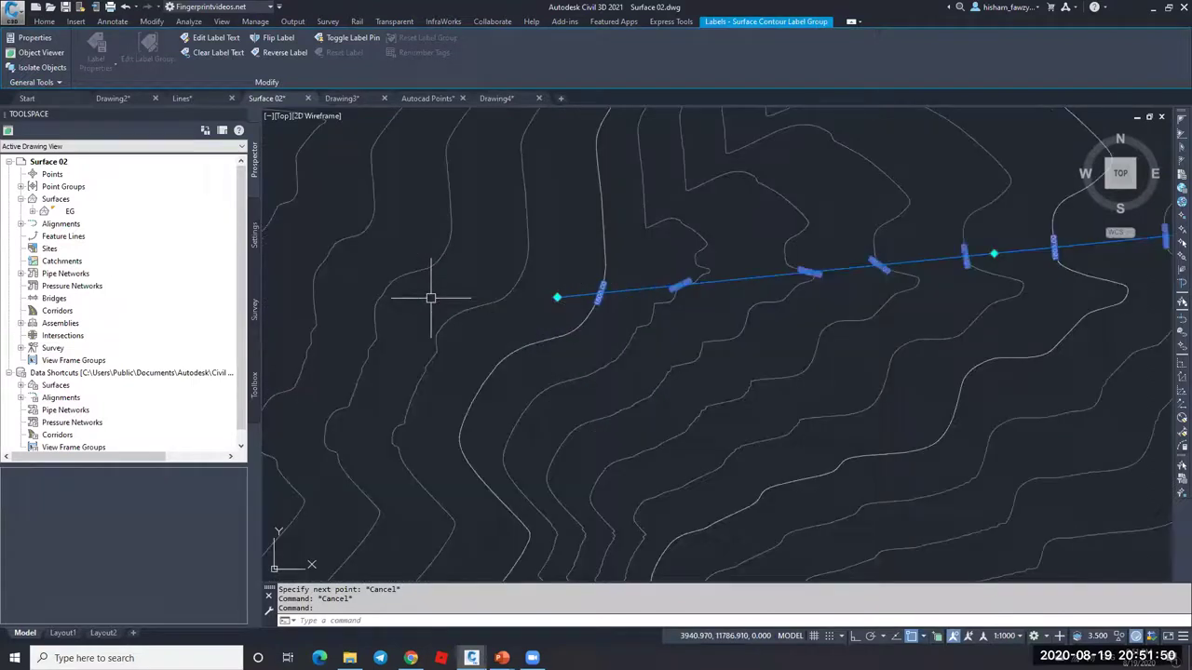
{"action": "scroll", "coordinate": [713, 258], "scroll_direction": "down", "scroll_amount": 2}
{"action": "scroll", "coordinate": [773, 267], "scroll_direction": "up", "scroll_amount": 5}
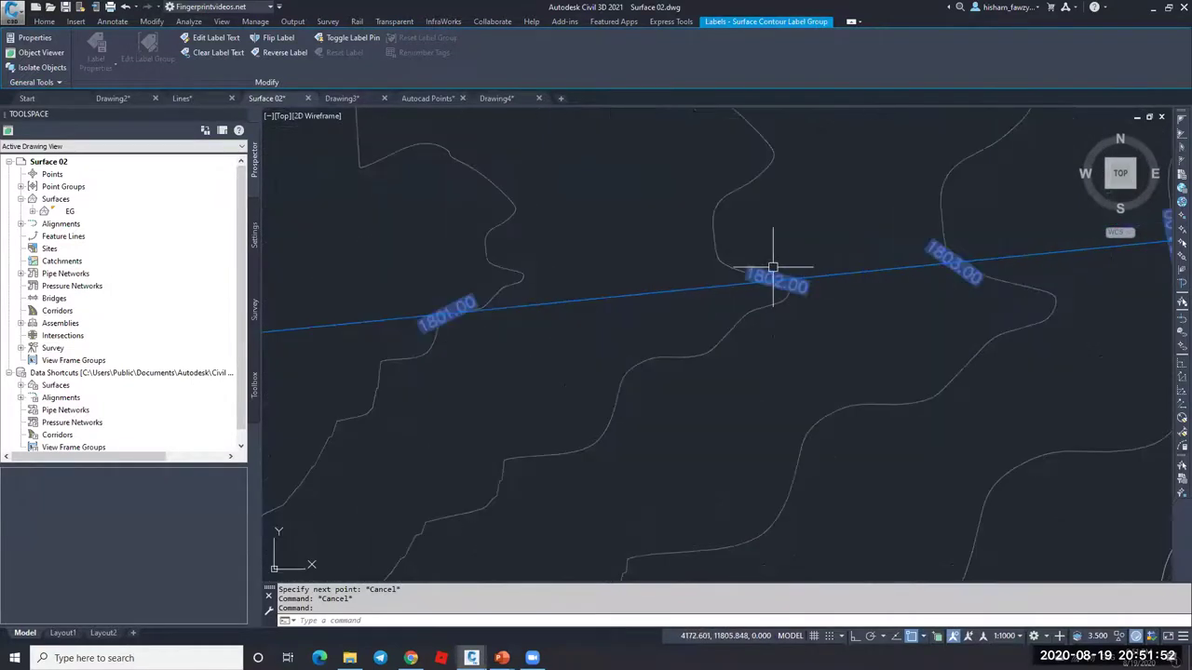
{"action": "scroll", "coordinate": [732, 273], "scroll_direction": "down", "scroll_amount": 4}
{"action": "left_click", "coordinate": [762, 271]}
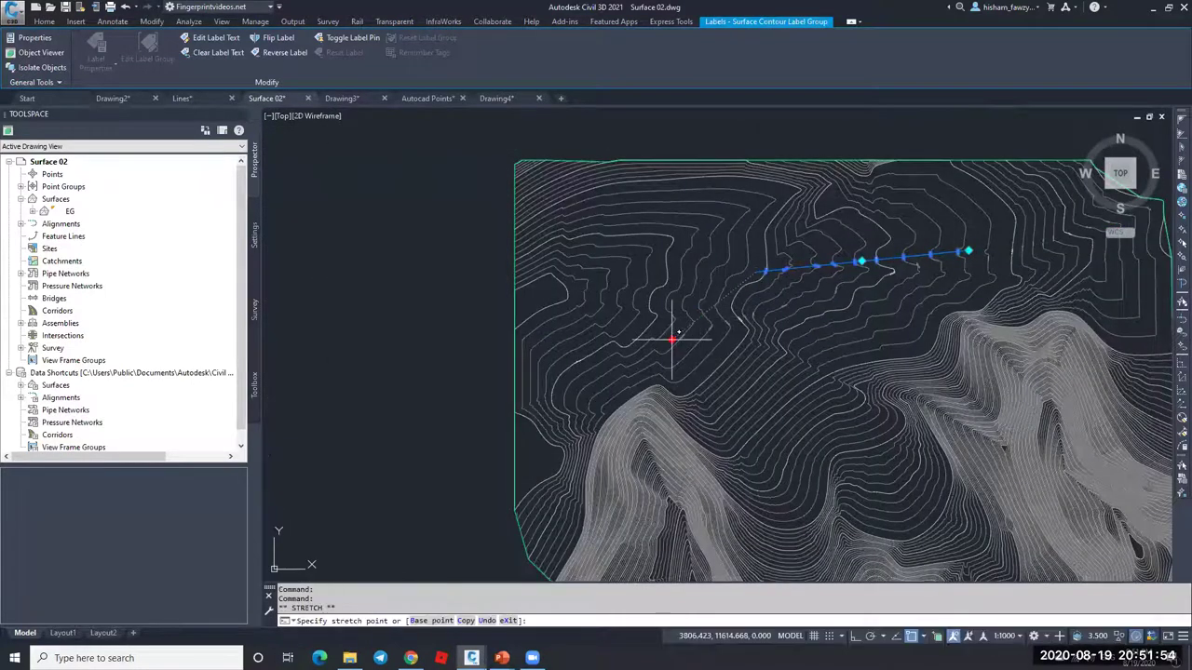
{"action": "left_click", "coordinate": [593, 294]}
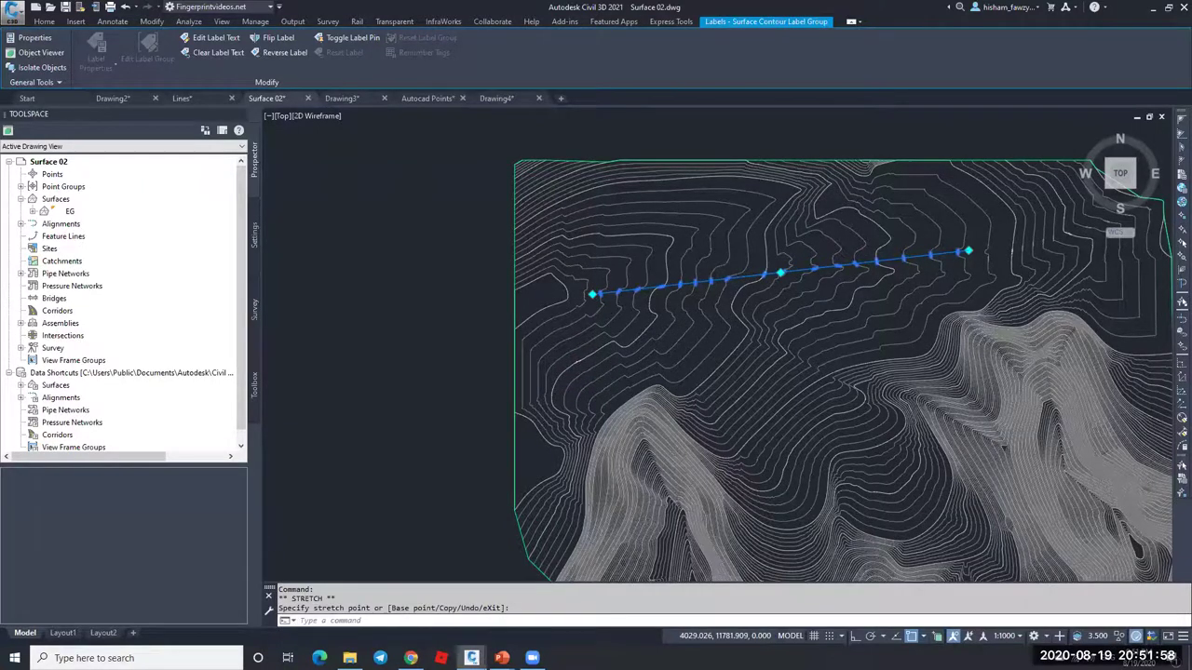
{"action": "scroll", "coordinate": [528, 313], "scroll_direction": "up", "scroll_amount": 8}
{"action": "scroll", "coordinate": [647, 278], "scroll_direction": "down", "scroll_amount": 3}
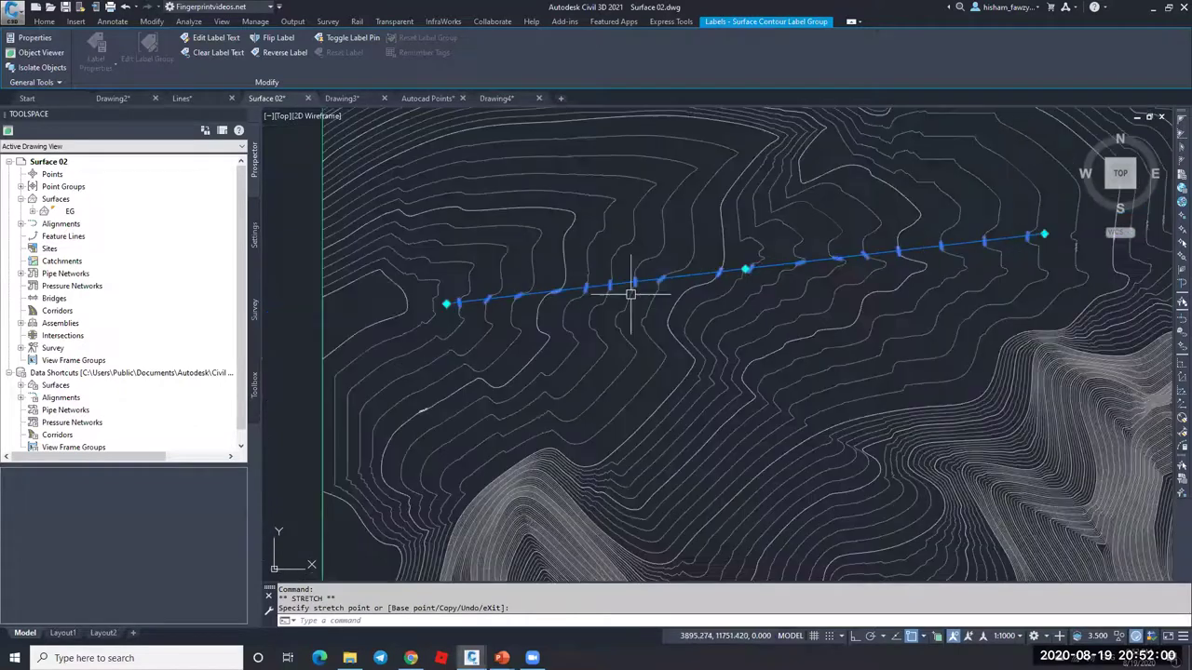
{"action": "key", "text": "Escape"}
{"action": "scroll", "coordinate": [639, 288], "scroll_direction": "up", "scroll_amount": 5}
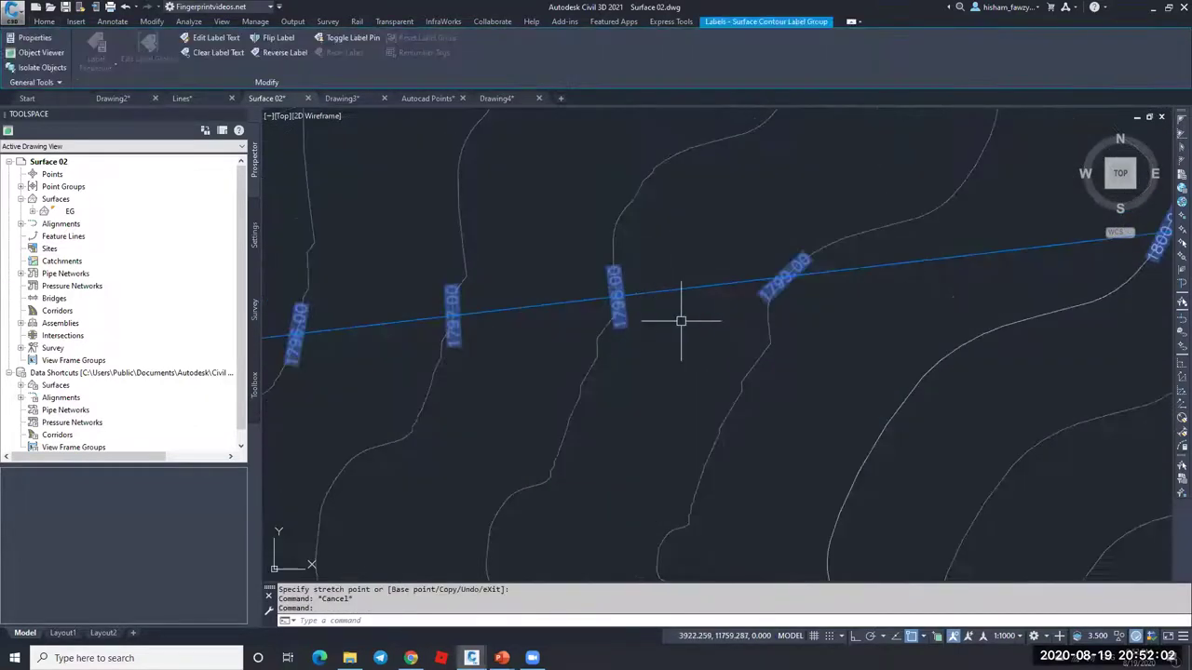
{"action": "key", "text": "Escape"}
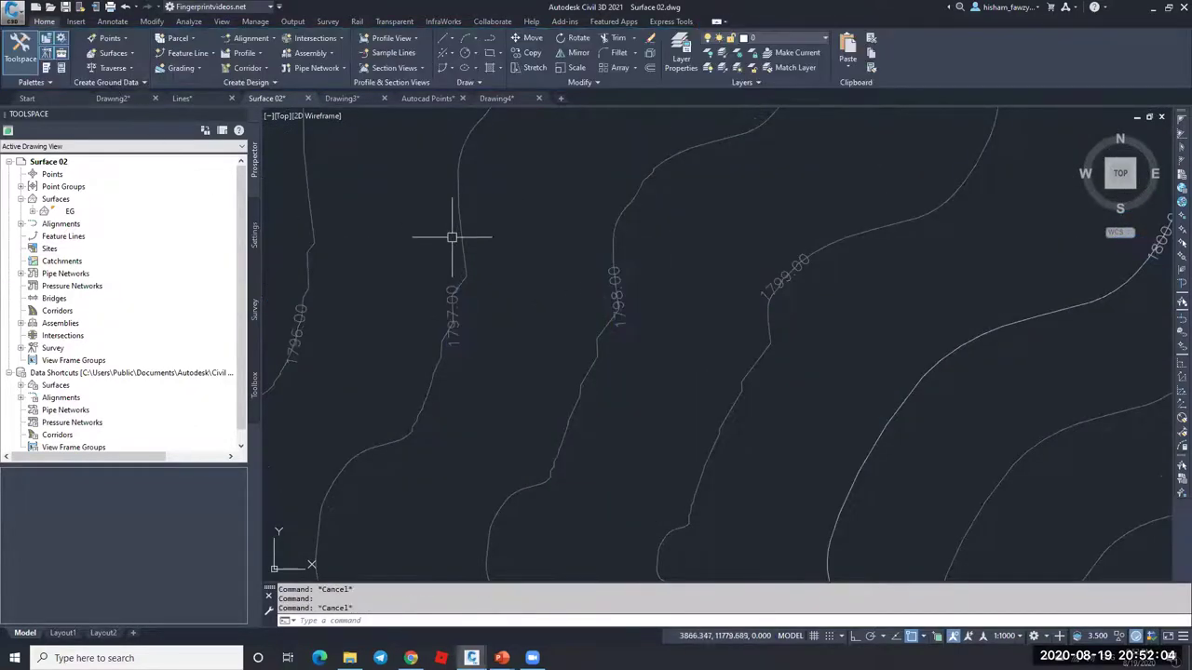
{"action": "left_click", "coordinate": [459, 215]}
{"action": "left_click", "coordinate": [19, 54]}
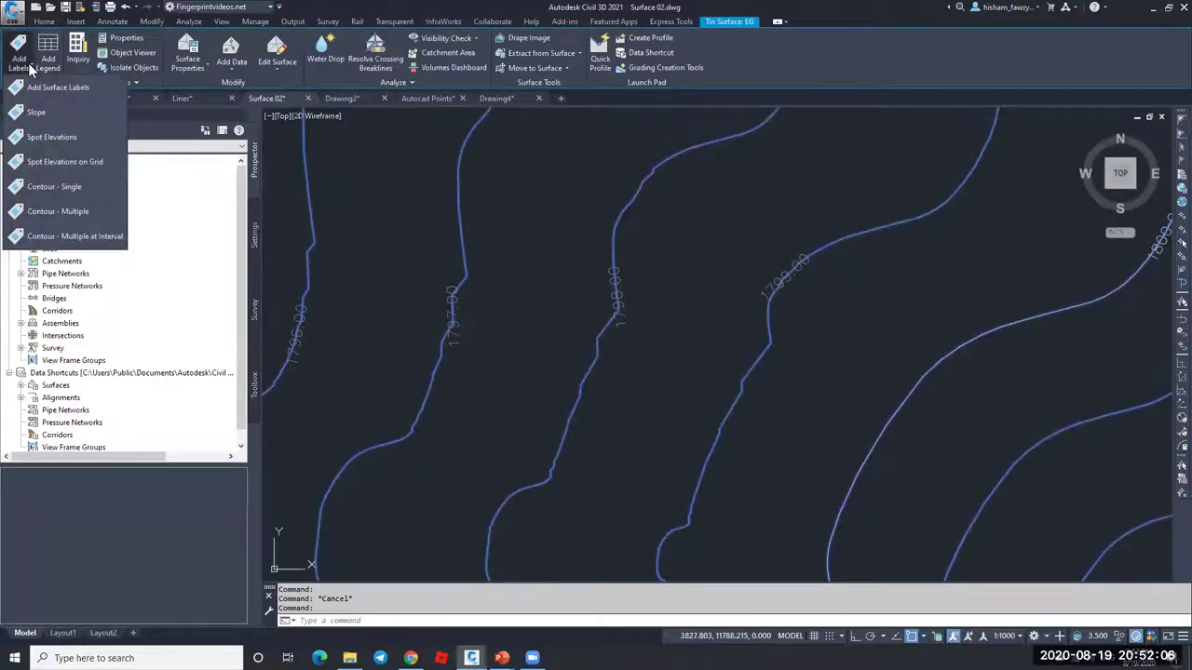
{"action": "left_click", "coordinate": [58, 86]}
{"action": "left_click", "coordinate": [349, 177]}
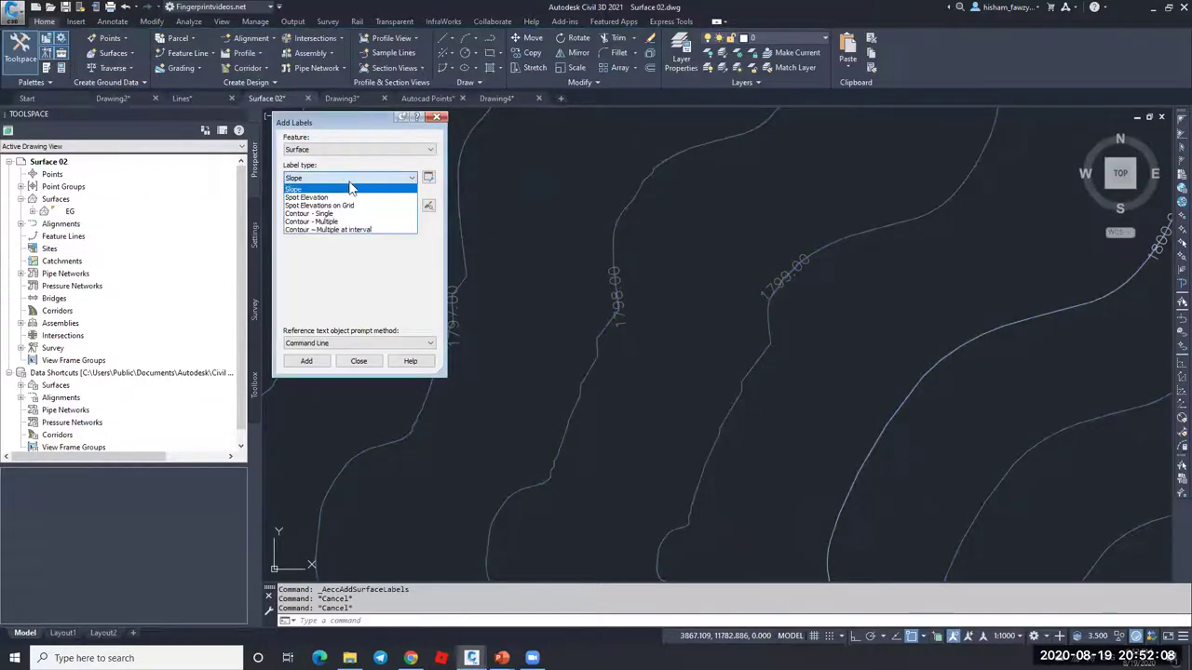
{"action": "left_click", "coordinate": [346, 222]}
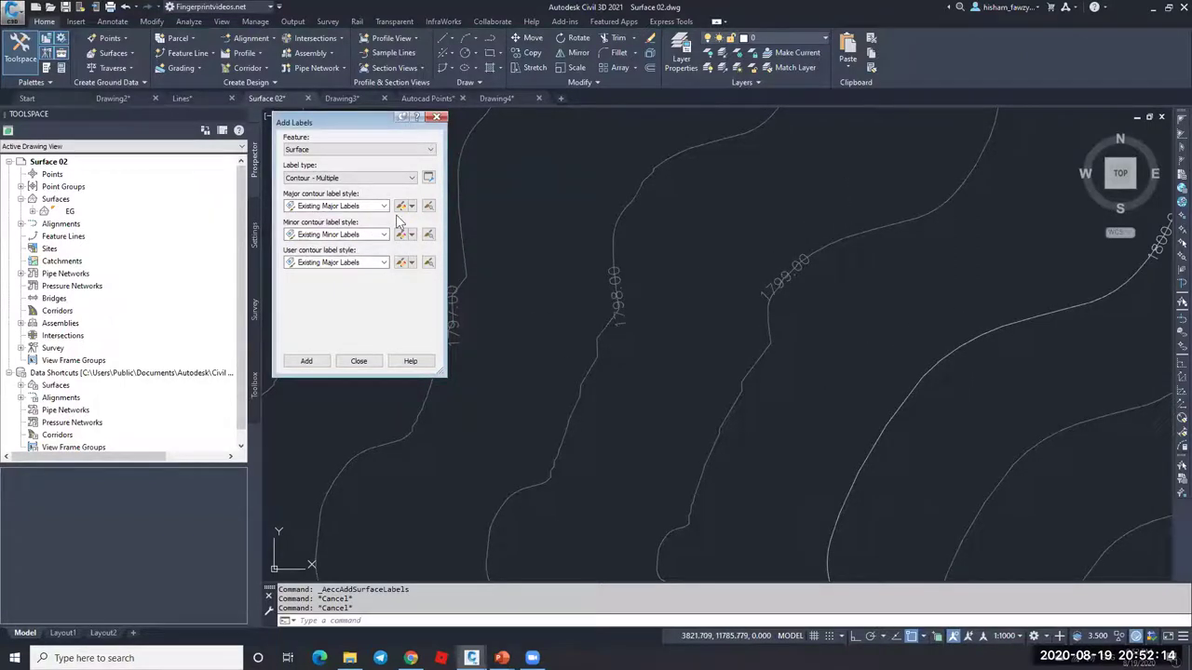
{"action": "key", "text": "Escape"}
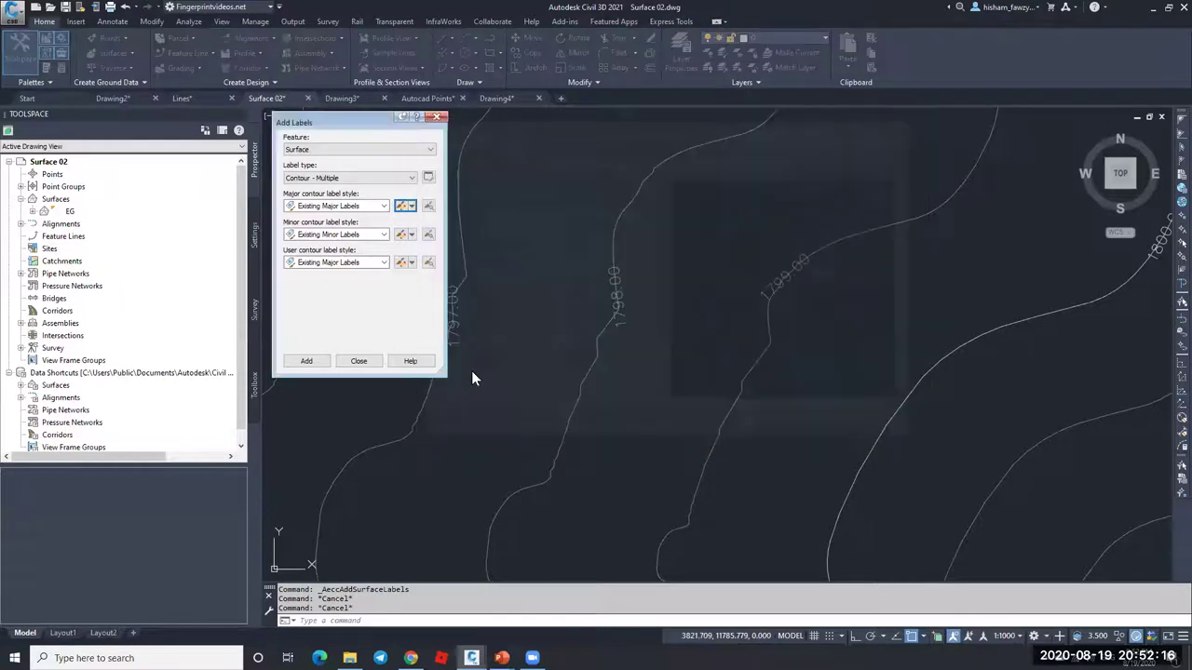
{"action": "left_click", "coordinate": [358, 361]}
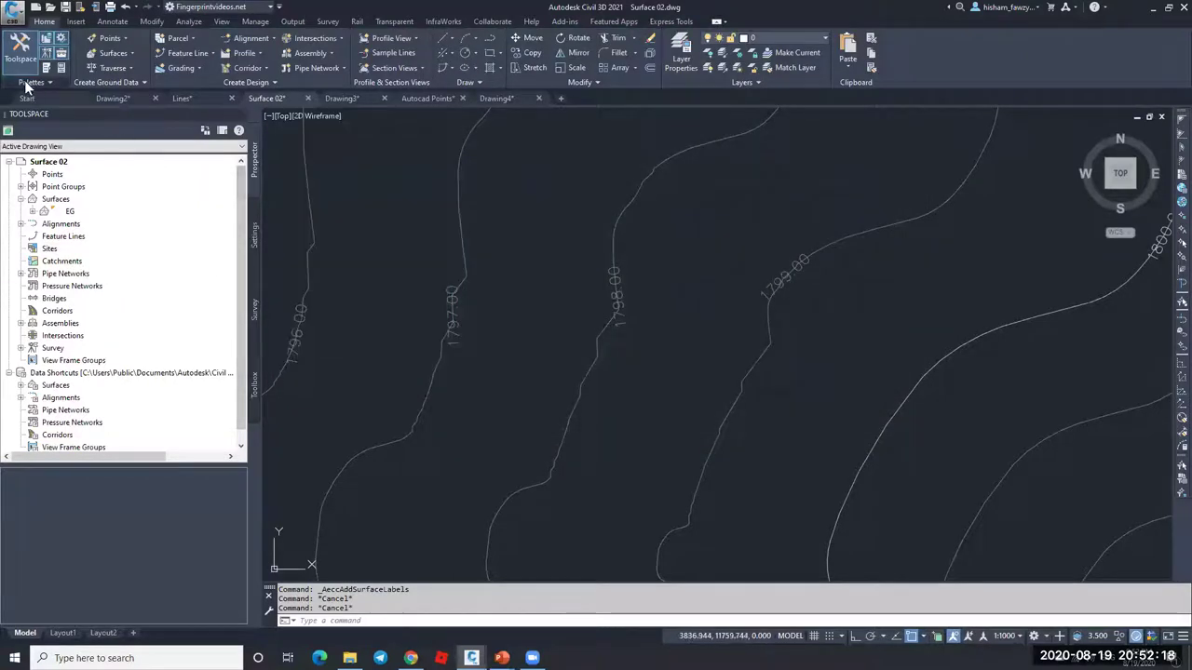
{"action": "key", "text": "Escape"}
{"action": "scroll", "coordinate": [694, 277], "scroll_direction": "down", "scroll_amount": 6}
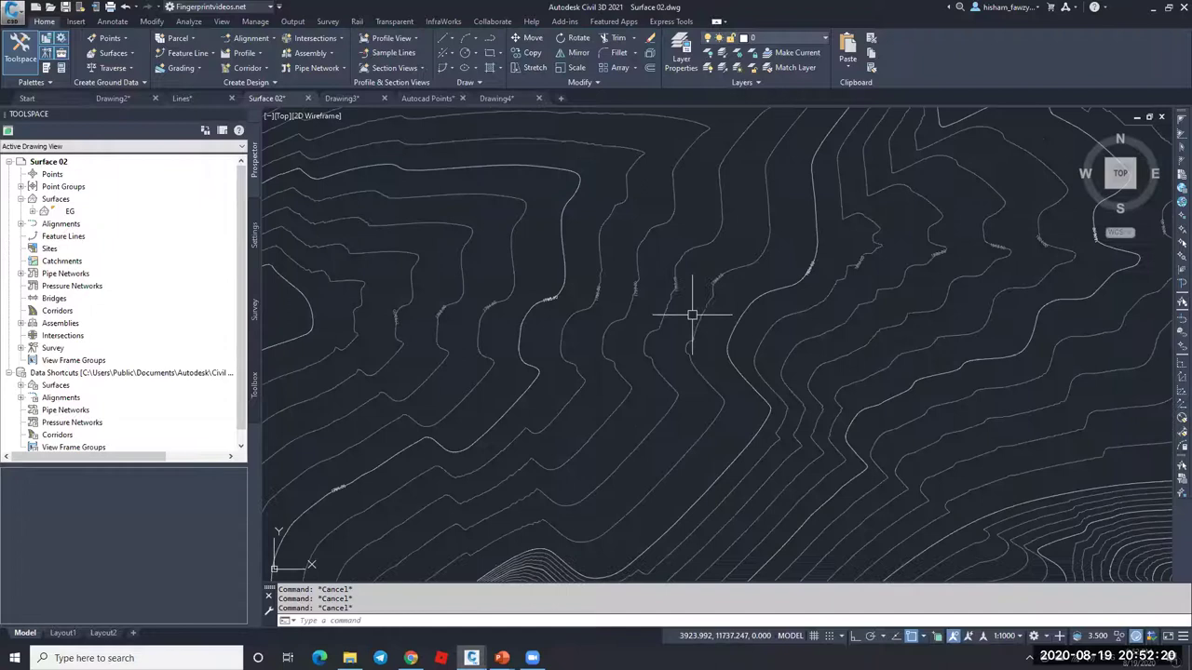
Step: Label EG contours with Contour - Multiple at Interval along a two-point line, interval 100
{"action": "scroll", "coordinate": [694, 331], "scroll_direction": "up", "scroll_amount": 5}
{"action": "left_click", "coordinate": [631, 339]}
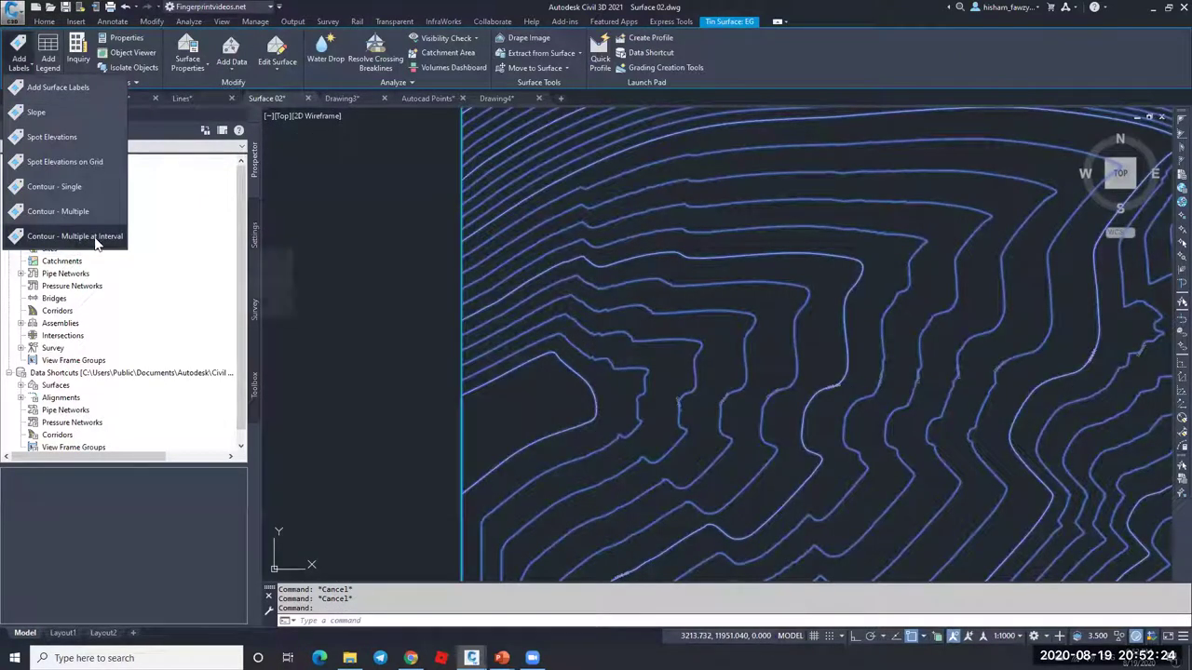
{"action": "left_click", "coordinate": [80, 239]}
{"action": "left_click", "coordinate": [562, 378]}
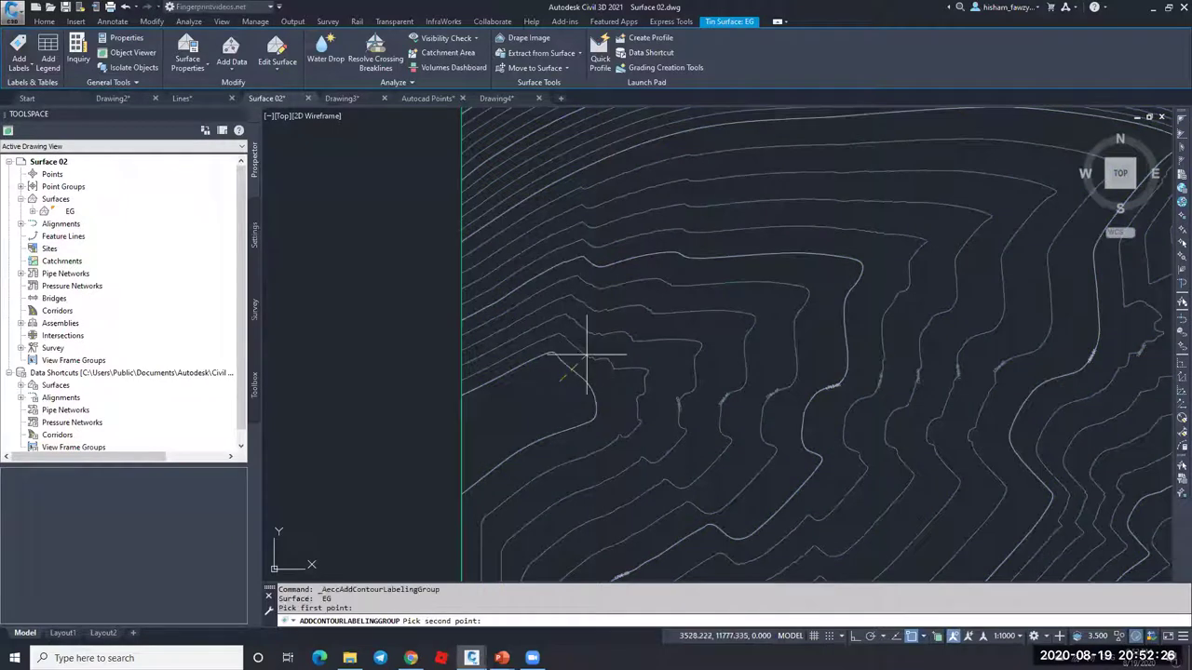
{"action": "left_click", "coordinate": [617, 323]}
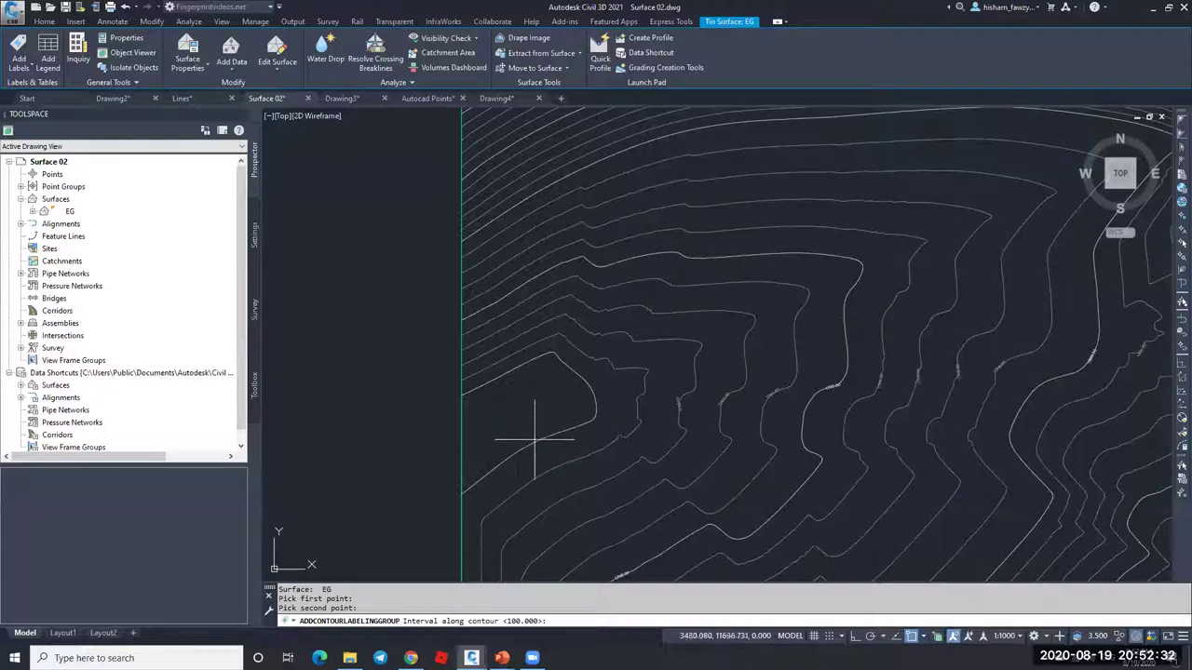
{"action": "key", "text": "Return"}
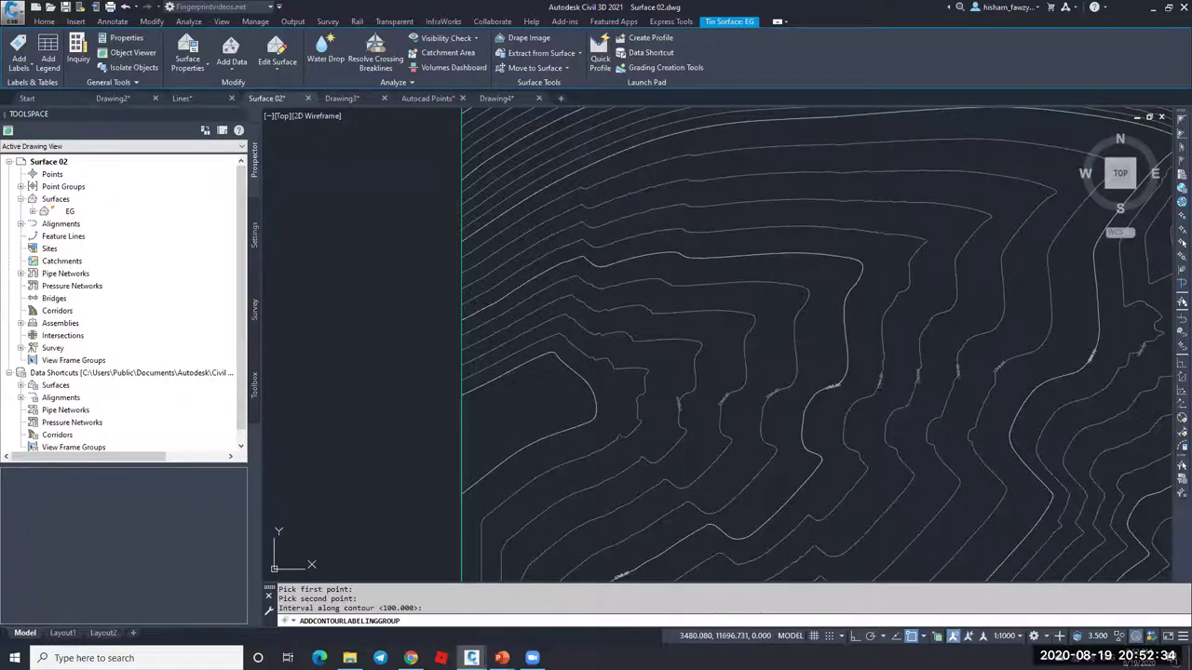
{"action": "key", "text": "Escape"}
Step: Zoom and pan around the drawing to review the interval contour labels
{"action": "scroll", "coordinate": [572, 399], "scroll_direction": "up", "scroll_amount": 3}
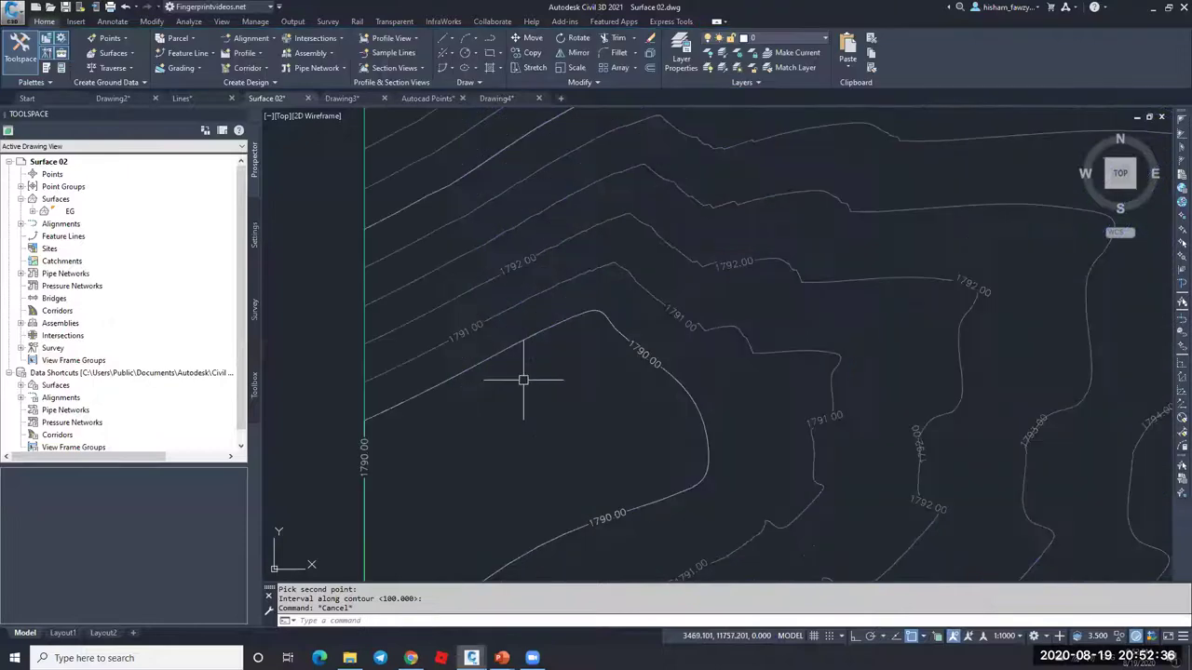
{"action": "scroll", "coordinate": [755, 306], "scroll_direction": "down", "scroll_amount": 1}
{"action": "scroll", "coordinate": [713, 311], "scroll_direction": "up", "scroll_amount": 3}
{"action": "scroll", "coordinate": [828, 397], "scroll_direction": "down", "scroll_amount": 2}
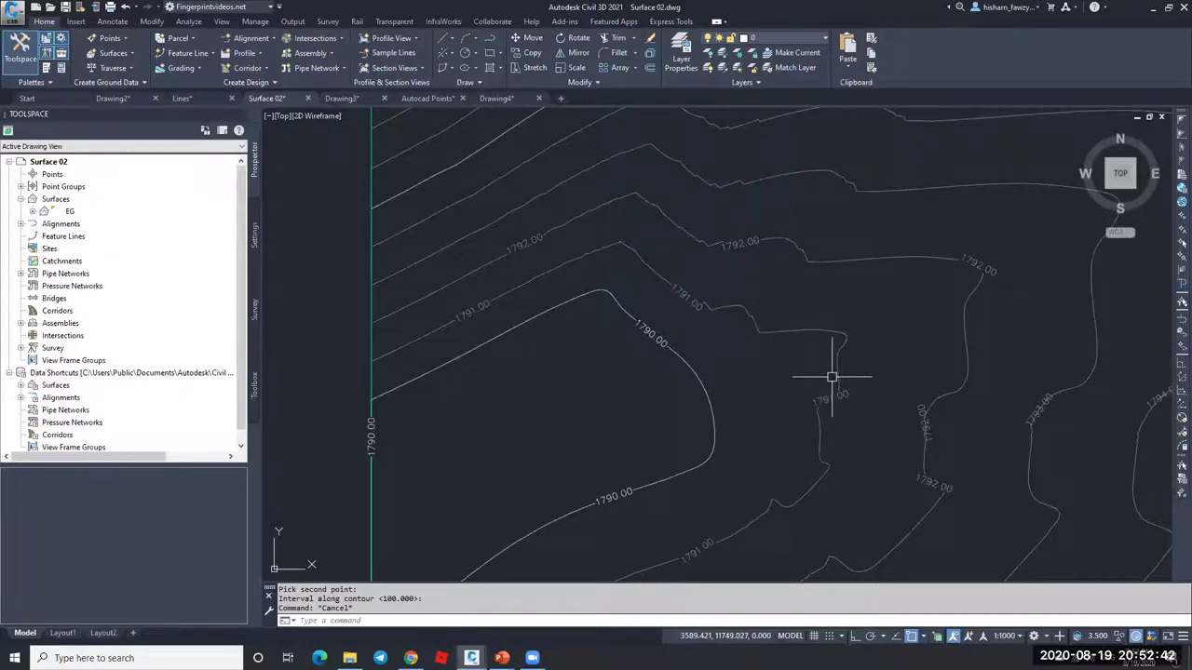
{"action": "scroll", "coordinate": [830, 378], "scroll_direction": "down", "scroll_amount": 1}
{"action": "scroll", "coordinate": [772, 289], "scroll_direction": "down", "scroll_amount": 2}
{"action": "scroll", "coordinate": [764, 332], "scroll_direction": "up", "scroll_amount": 1}
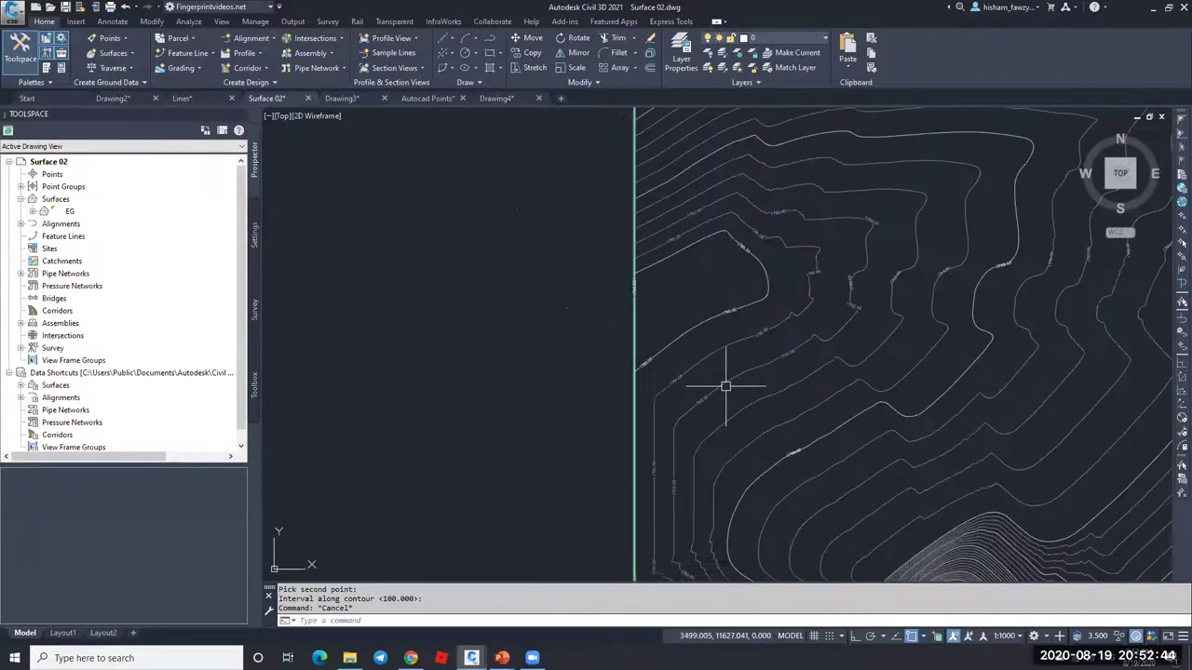
{"action": "scroll", "coordinate": [699, 337], "scroll_direction": "down", "scroll_amount": 2}
{"action": "scroll", "coordinate": [718, 465], "scroll_direction": "up", "scroll_amount": 2}
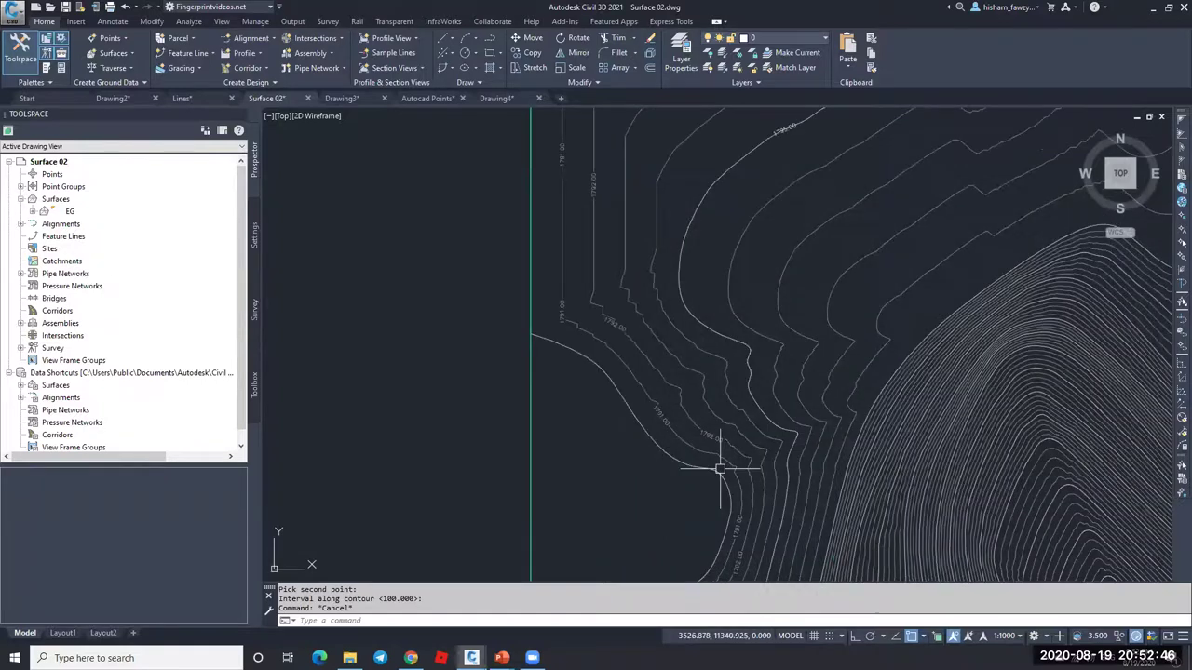
{"action": "scroll", "coordinate": [712, 344], "scroll_direction": "up", "scroll_amount": 1}
{"action": "scroll", "coordinate": [814, 187], "scroll_direction": "down", "scroll_amount": 2}
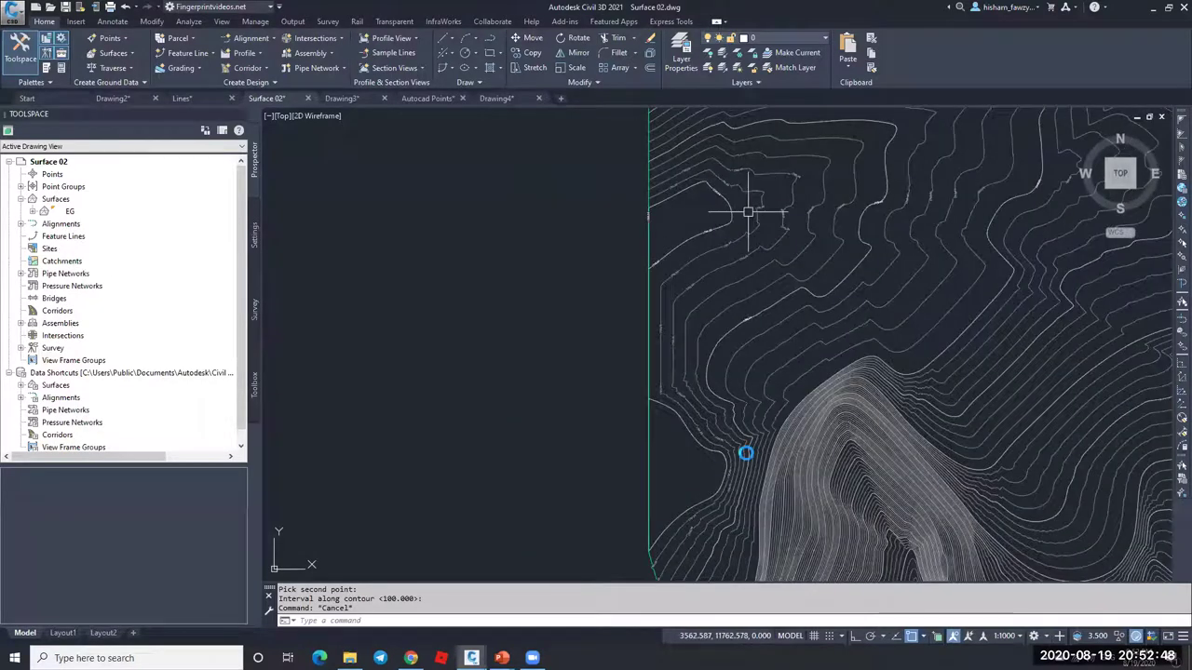
{"action": "middle_click_drag", "start_coordinate": [745, 457], "coordinate": [744, 450]}
{"action": "scroll", "coordinate": [673, 325], "scroll_direction": "up", "scroll_amount": 2}
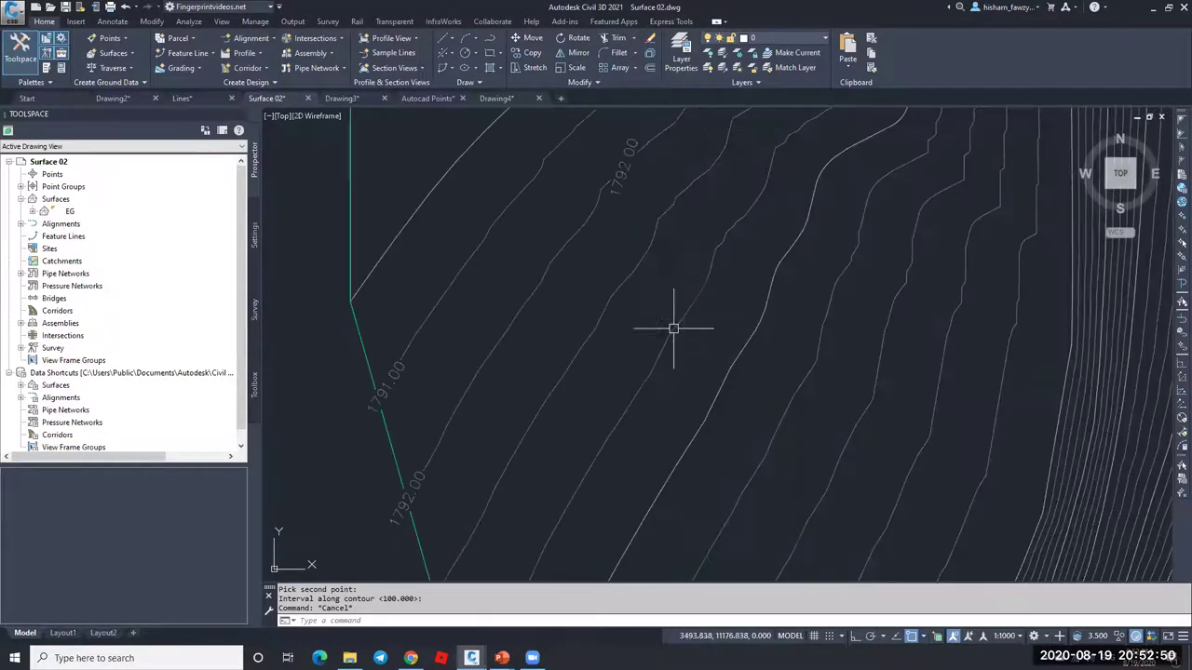
{"action": "scroll", "coordinate": [540, 482], "scroll_direction": "down", "scroll_amount": 1}
{"action": "scroll", "coordinate": [625, 304], "scroll_direction": "down", "scroll_amount": 1}
{"action": "scroll", "coordinate": [685, 250], "scroll_direction": "down", "scroll_amount": 1}
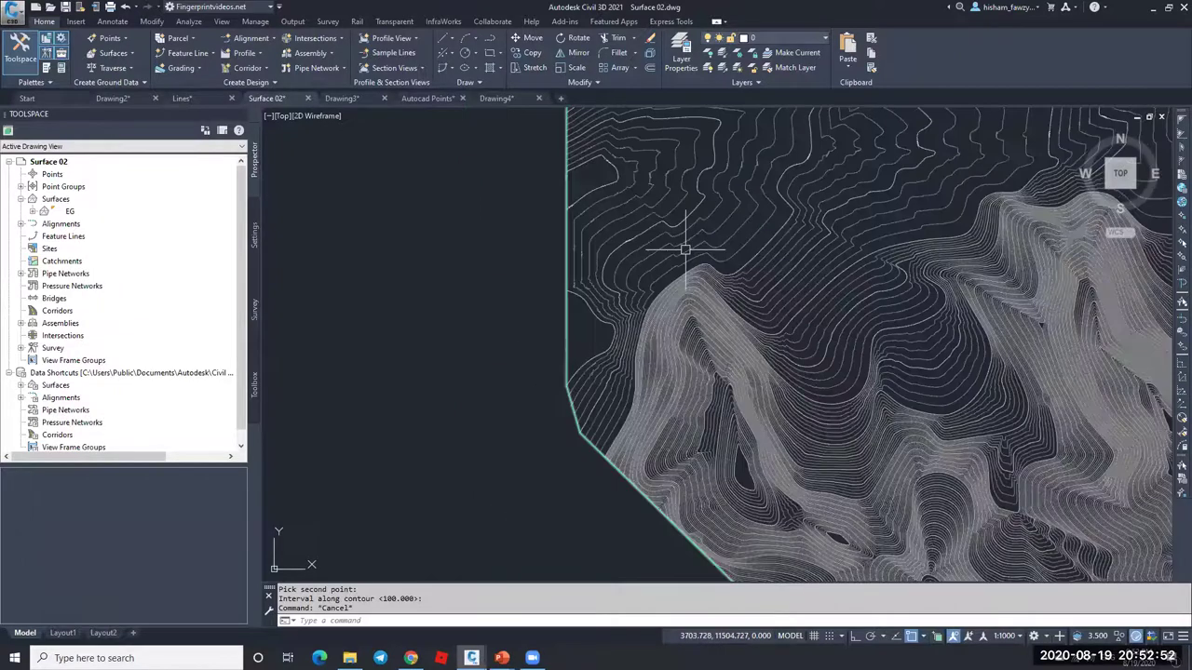
{"action": "scroll", "coordinate": [698, 248], "scroll_direction": "down", "scroll_amount": 1}
Step: Inspect the new contour label line and the EG surface, then clear all selections
{"action": "left_click", "coordinate": [745, 260]}
{"action": "scroll", "coordinate": [797, 253], "scroll_direction": "up", "scroll_amount": 3}
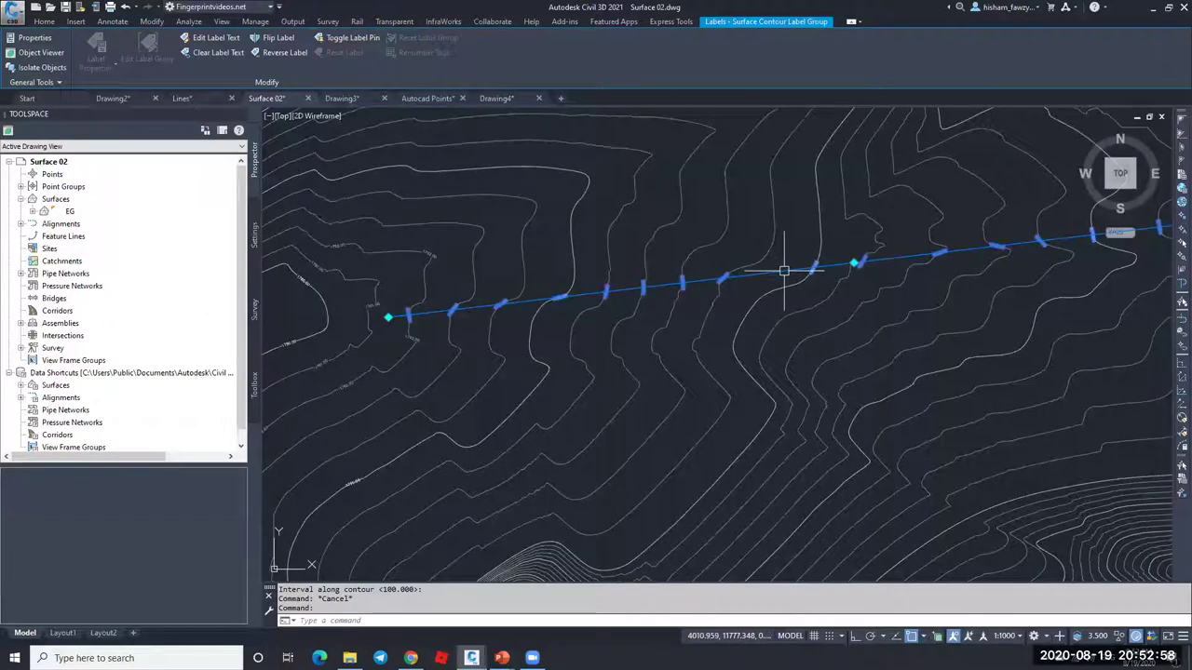
{"action": "scroll", "coordinate": [606, 280], "scroll_direction": "down", "scroll_amount": 2}
{"action": "scroll", "coordinate": [639, 285], "scroll_direction": "up", "scroll_amount": 3}
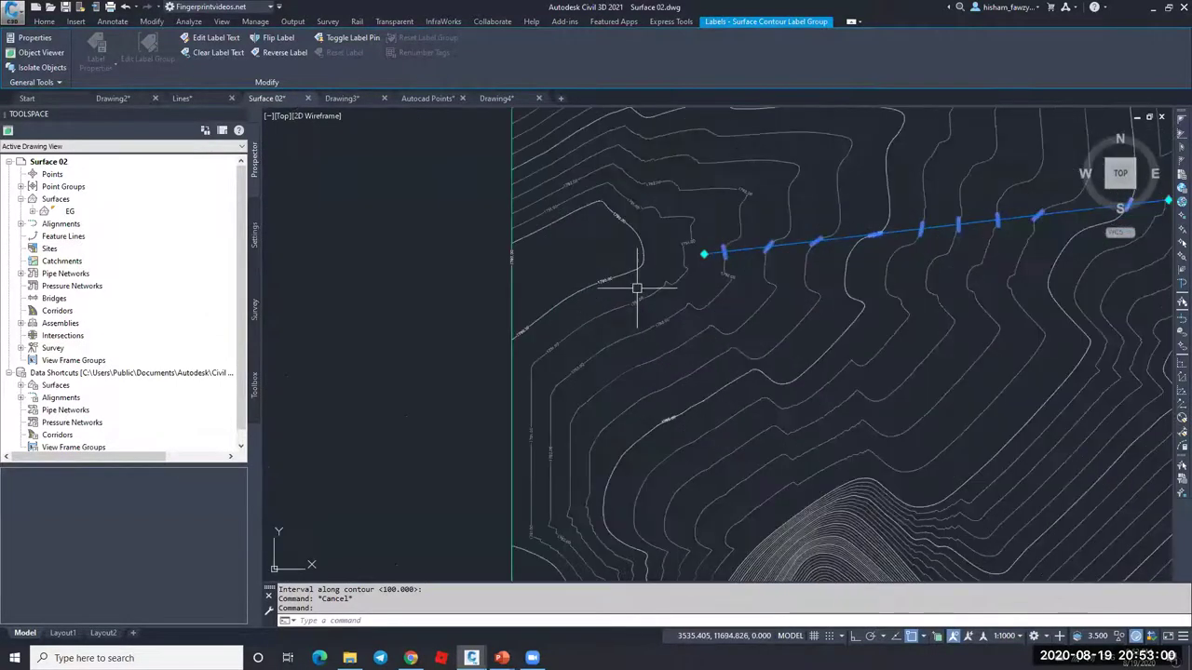
{"action": "key", "text": "Escape"}
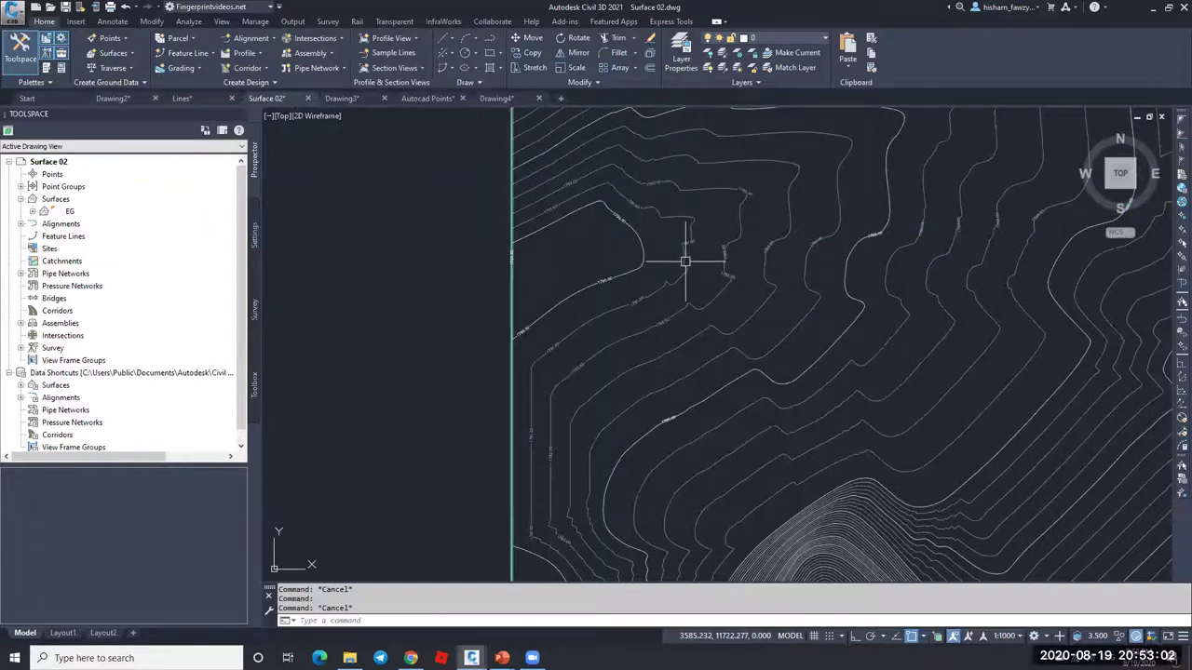
{"action": "left_click", "coordinate": [638, 301]}
{"action": "key", "text": "Escape"}
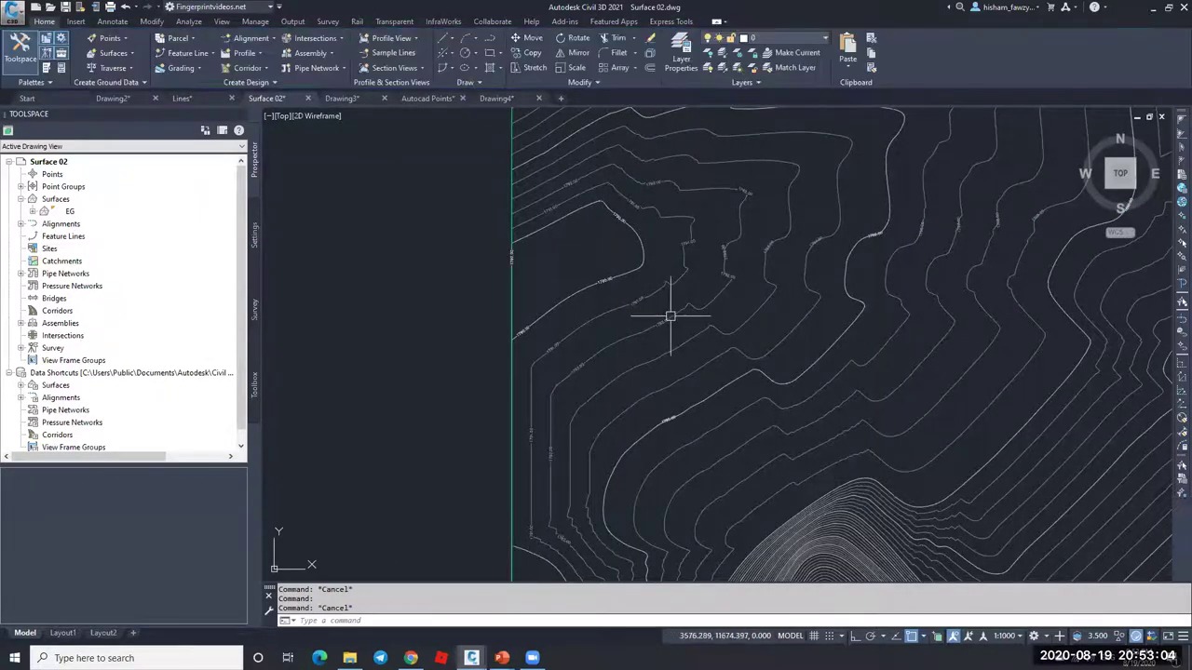
{"action": "key", "text": "Escape"}
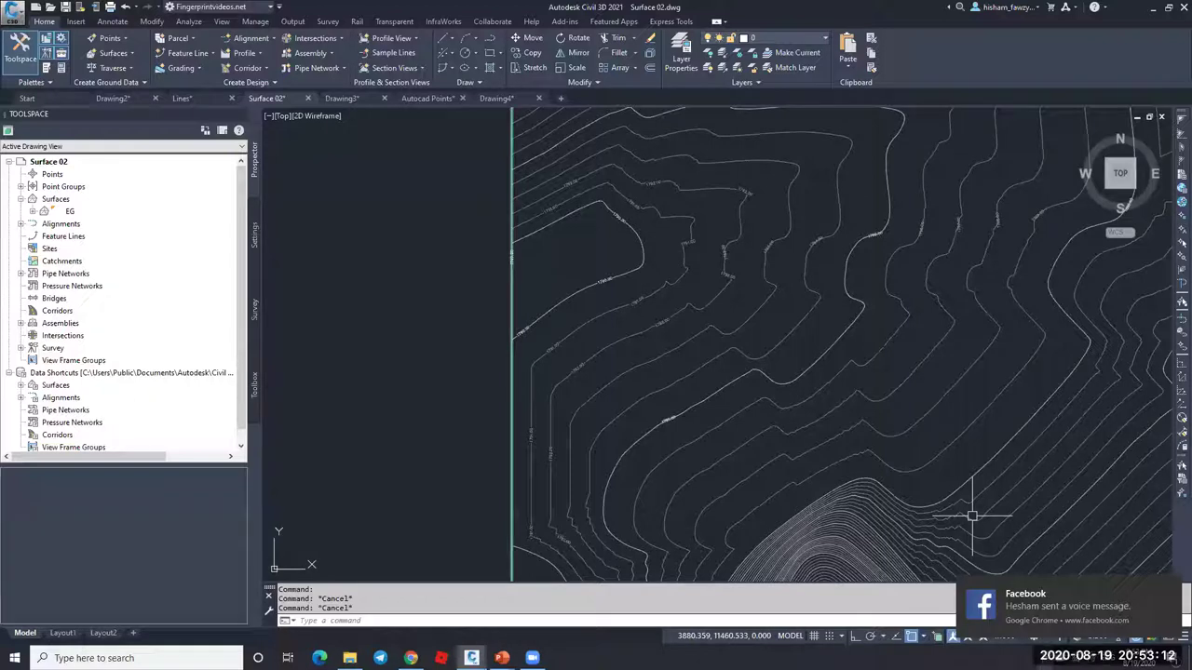
{"action": "key", "text": "Escape"}
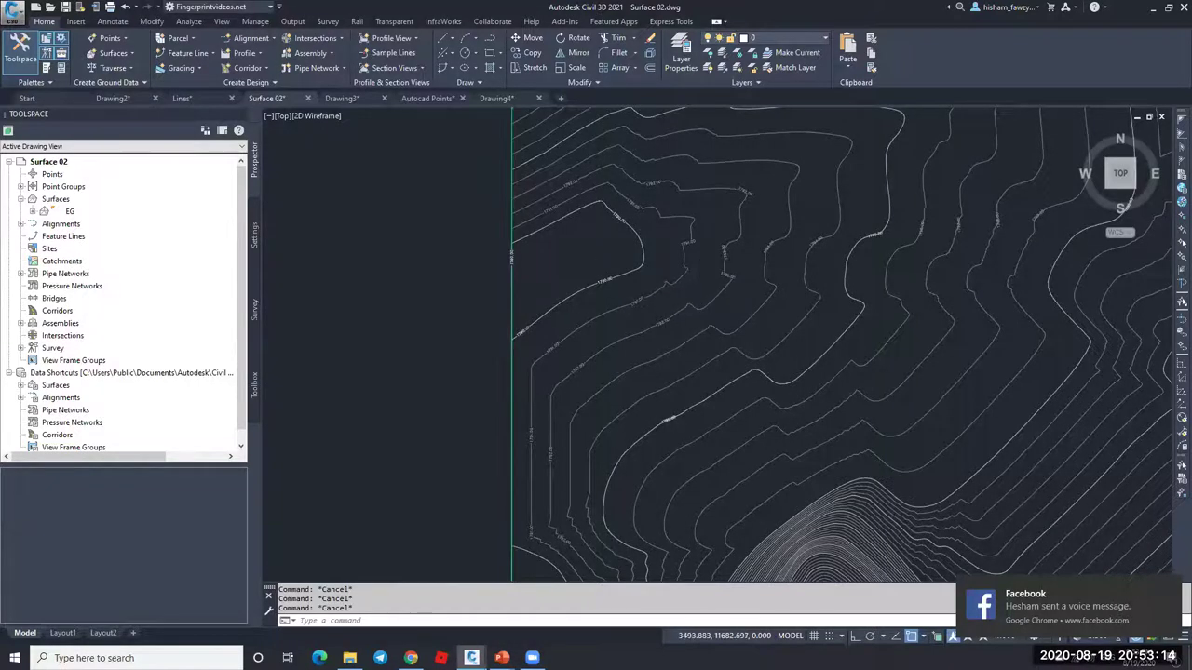
{"action": "scroll", "coordinate": [652, 317], "scroll_direction": "down", "scroll_amount": 3}
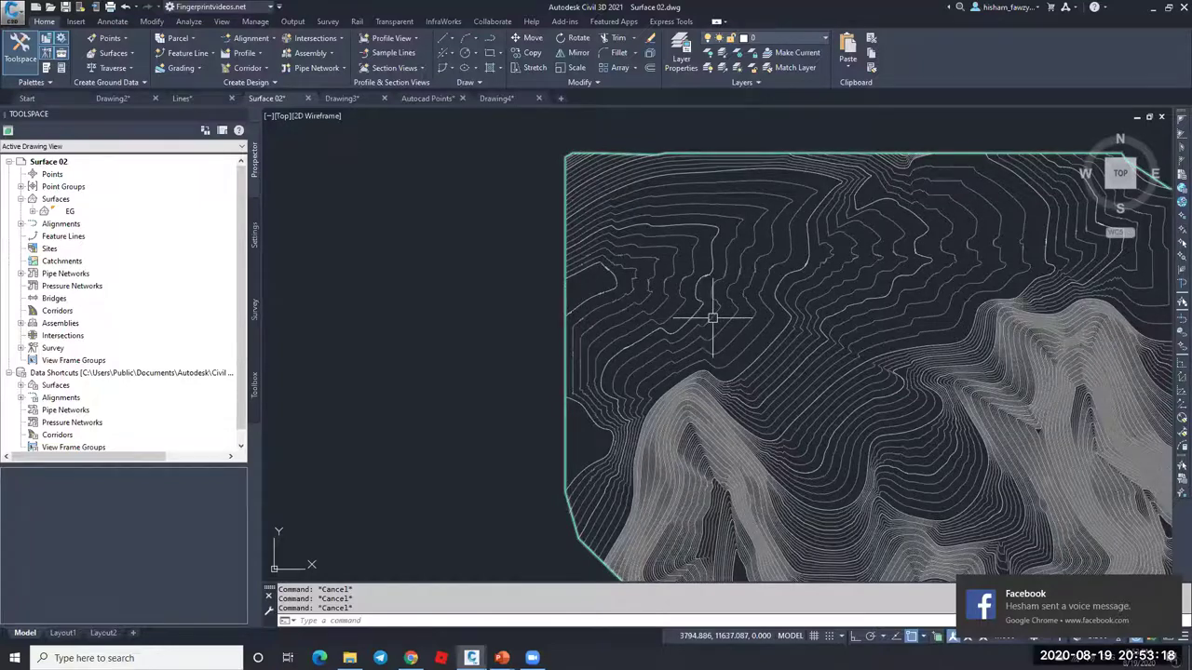
Step: Open Extract Objects from Surface for EG, covering border, major and minor contours
{"action": "left_click", "coordinate": [713, 319]}
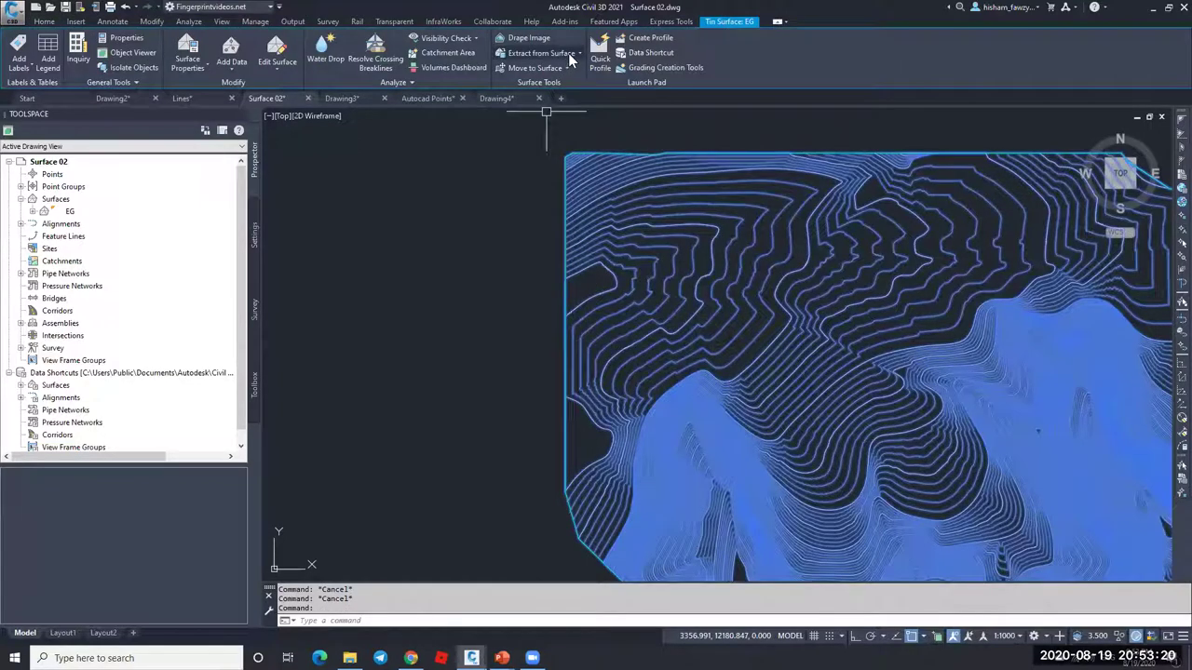
{"action": "left_click", "coordinate": [568, 53]}
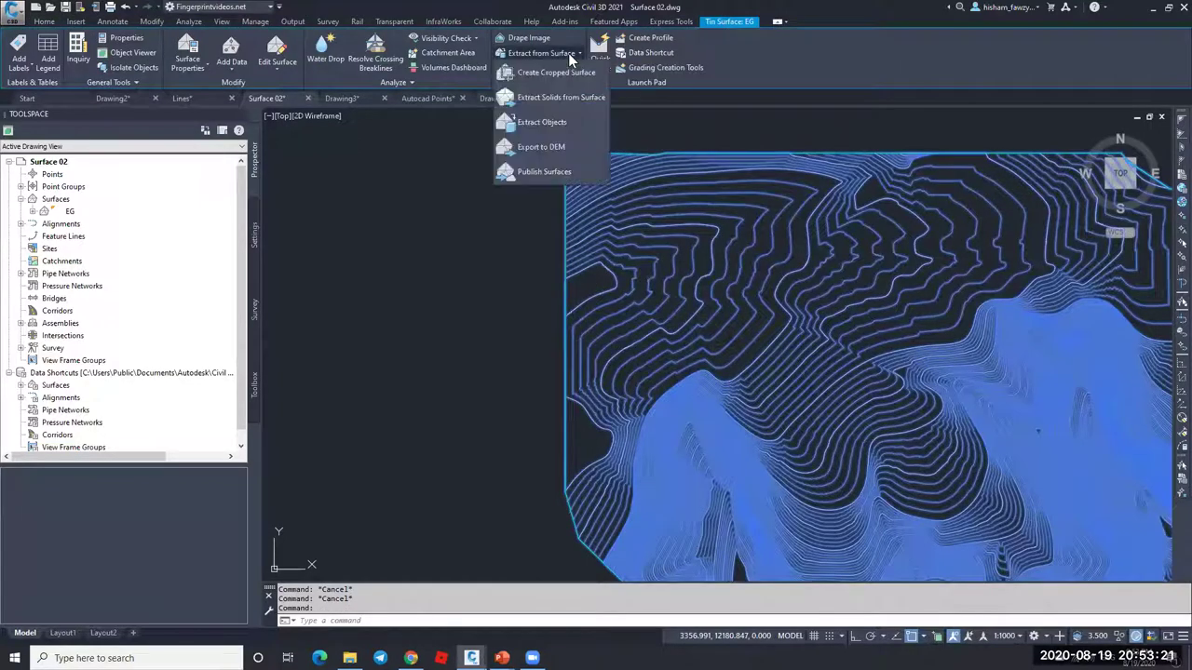
{"action": "left_click", "coordinate": [556, 122]}
{"action": "left_click_drag", "start_coordinate": [571, 212], "coordinate": [382, 205]}
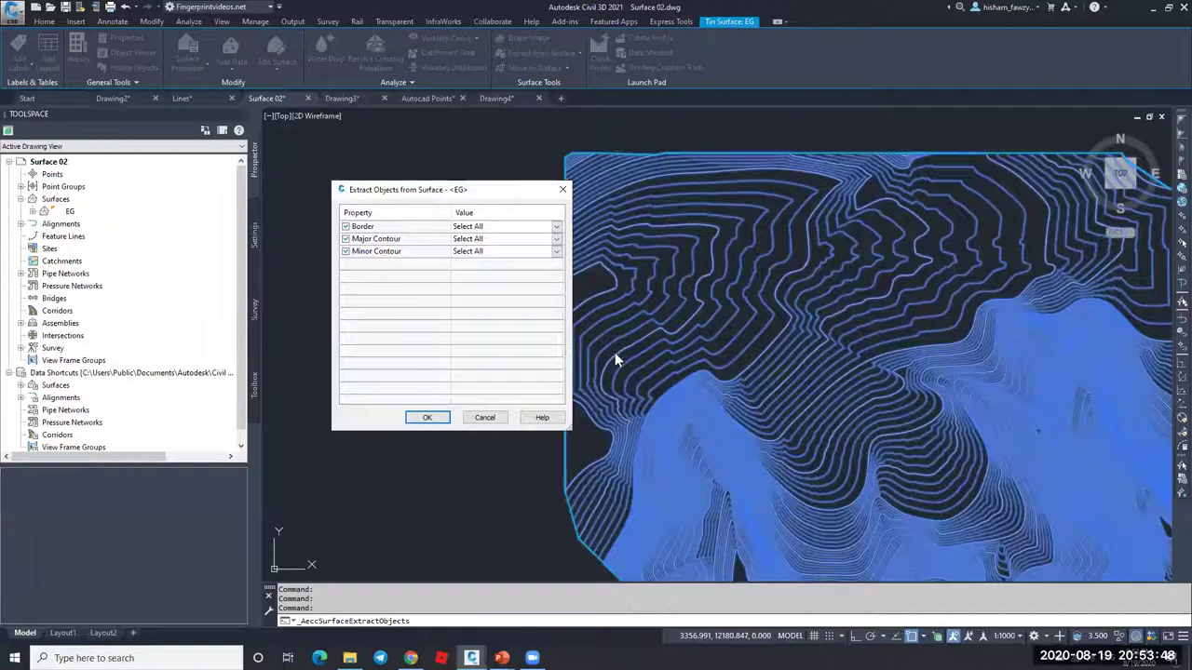
Step: Cancel the surface extraction and open a contour polyline's properties, showing layer C-TOPO-MINR
{"action": "key", "text": "Escape"}
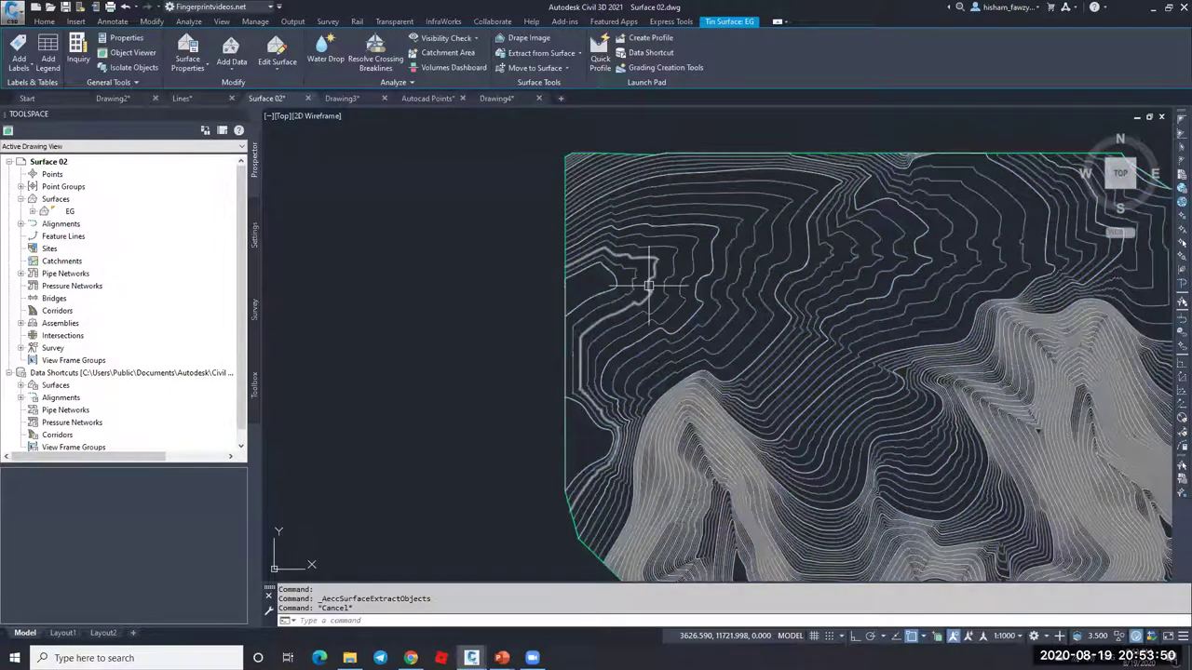
{"action": "scroll", "coordinate": [649, 286], "scroll_direction": "up", "scroll_amount": 3}
{"action": "scroll", "coordinate": [595, 279], "scroll_direction": "down", "scroll_amount": 2}
{"action": "left_click", "coordinate": [584, 250]}
{"action": "key", "text": "ctrl+1"}
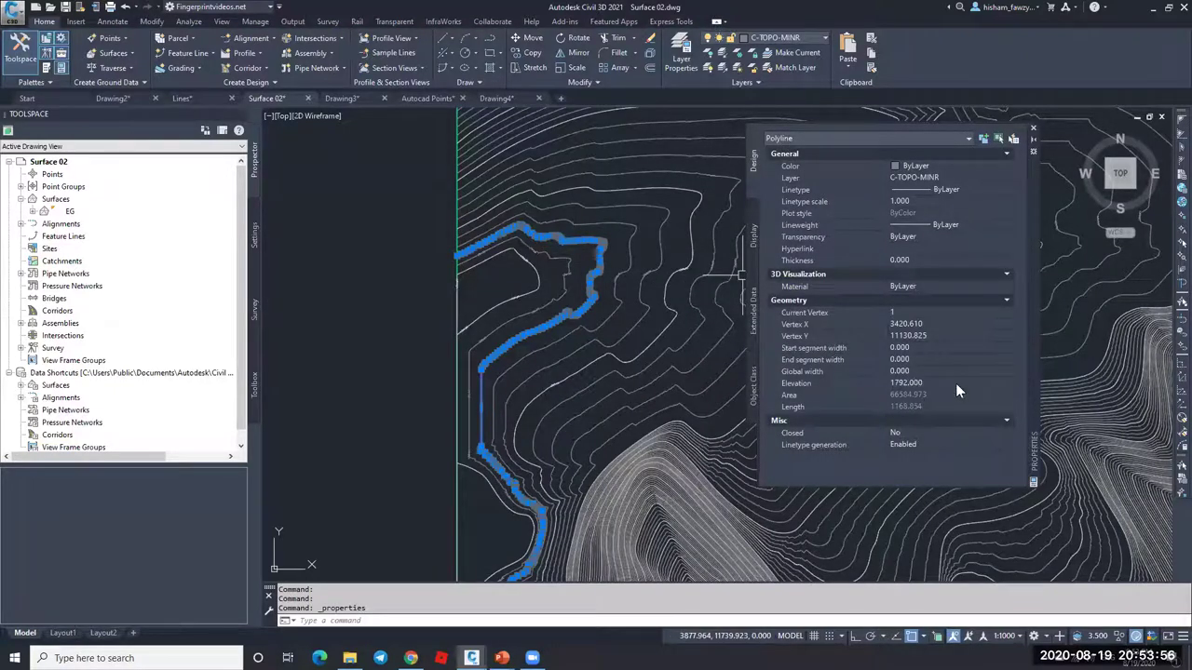
Step: Check a major contour's elevation, which reads 1806
{"action": "key", "text": "Escape"}
{"action": "scroll", "coordinate": [512, 269], "scroll_direction": "up", "scroll_amount": 2}
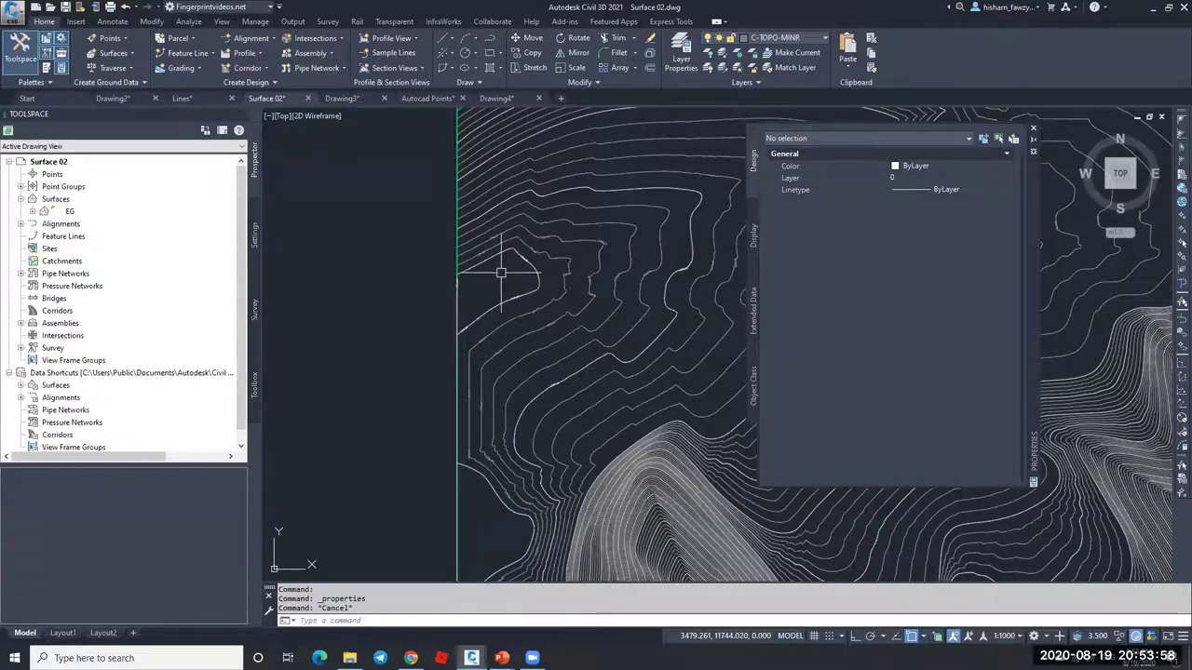
{"action": "left_click", "coordinate": [536, 271]}
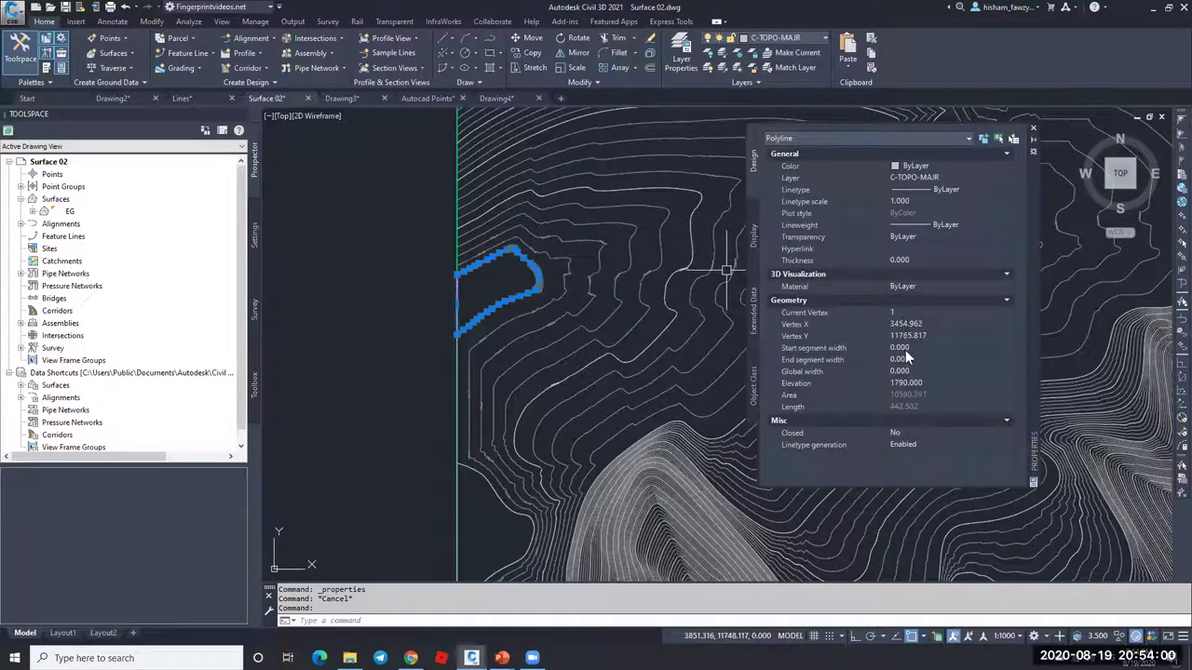
{"action": "key", "text": "Escape"}
Step: Inspect the surface boundary line on layer C-TINN-BNDY, then deselect it
{"action": "scroll", "coordinate": [455, 279], "scroll_direction": "up", "scroll_amount": 5}
{"action": "left_click", "coordinate": [453, 249]}
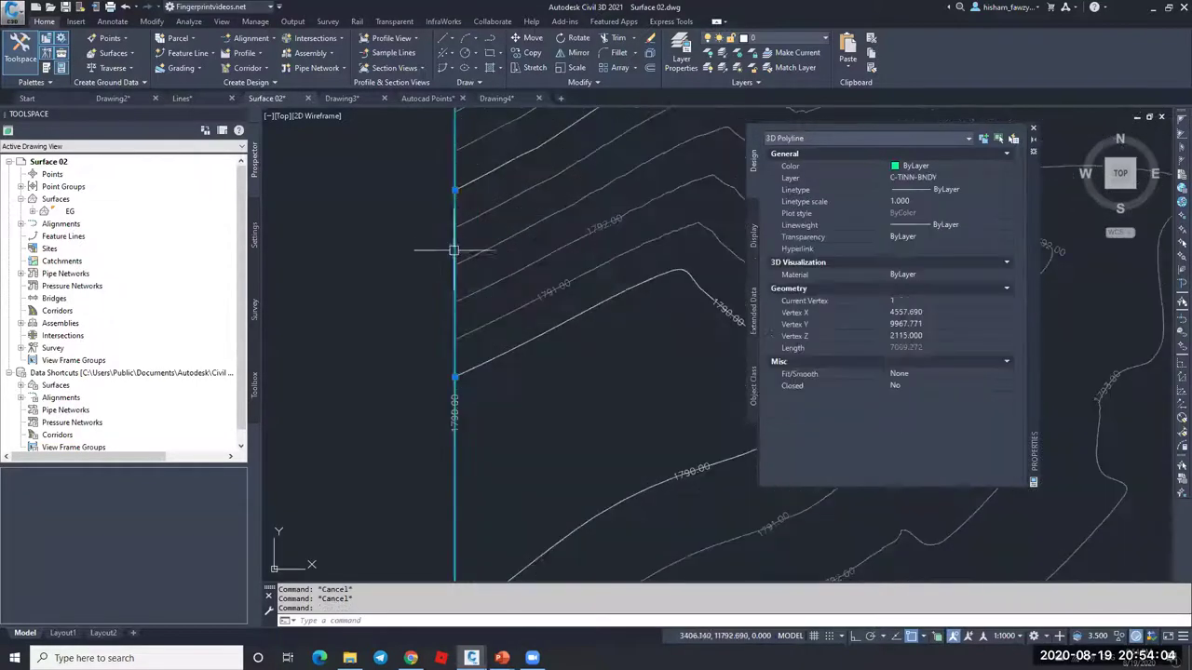
{"action": "scroll", "coordinate": [461, 249], "scroll_direction": "down", "scroll_amount": 4}
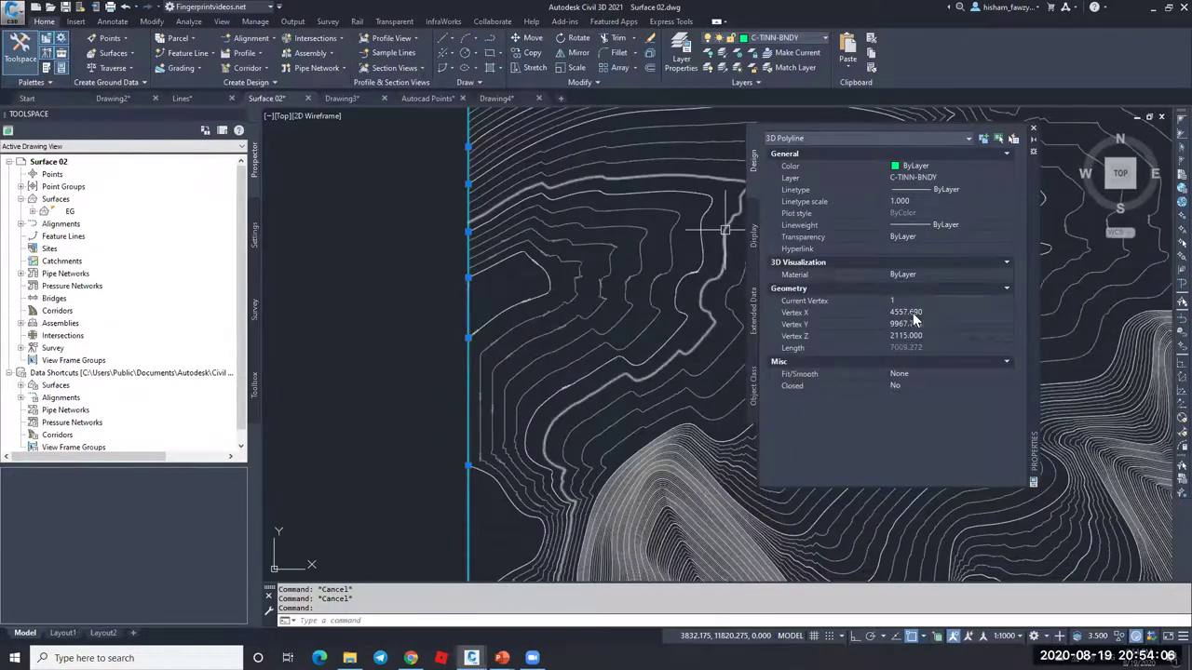
{"action": "scroll", "coordinate": [404, 325], "scroll_direction": "down", "scroll_amount": 5}
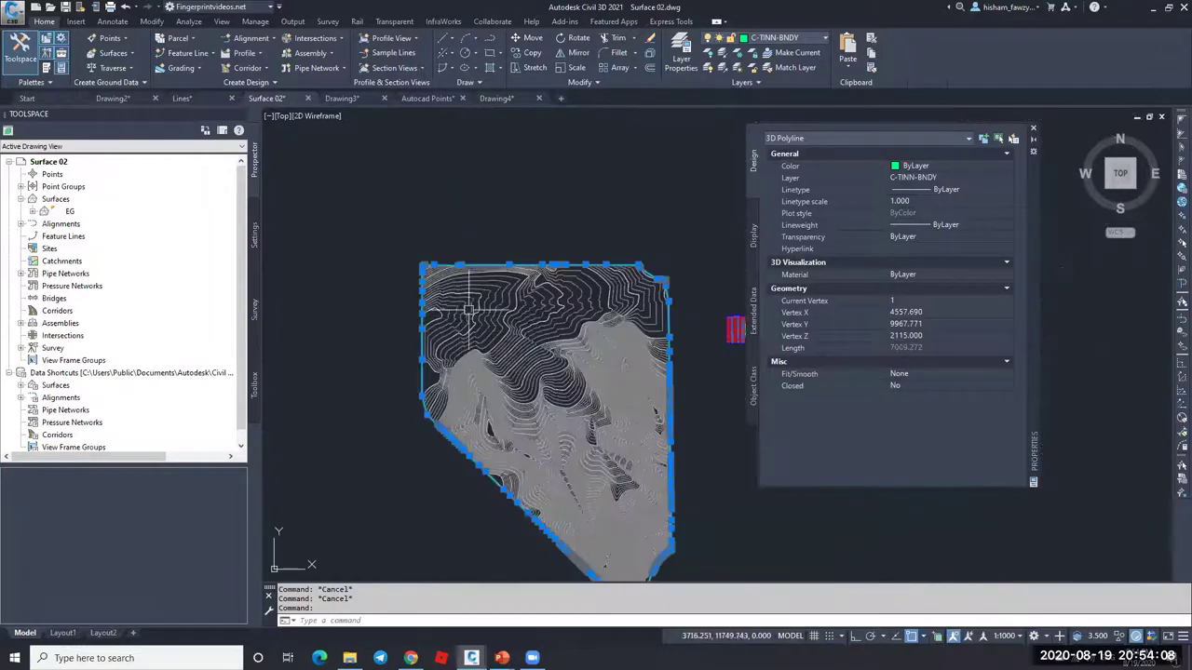
{"action": "scroll", "coordinate": [629, 281], "scroll_direction": "up", "scroll_amount": 2}
{"action": "key", "text": "Escape"}
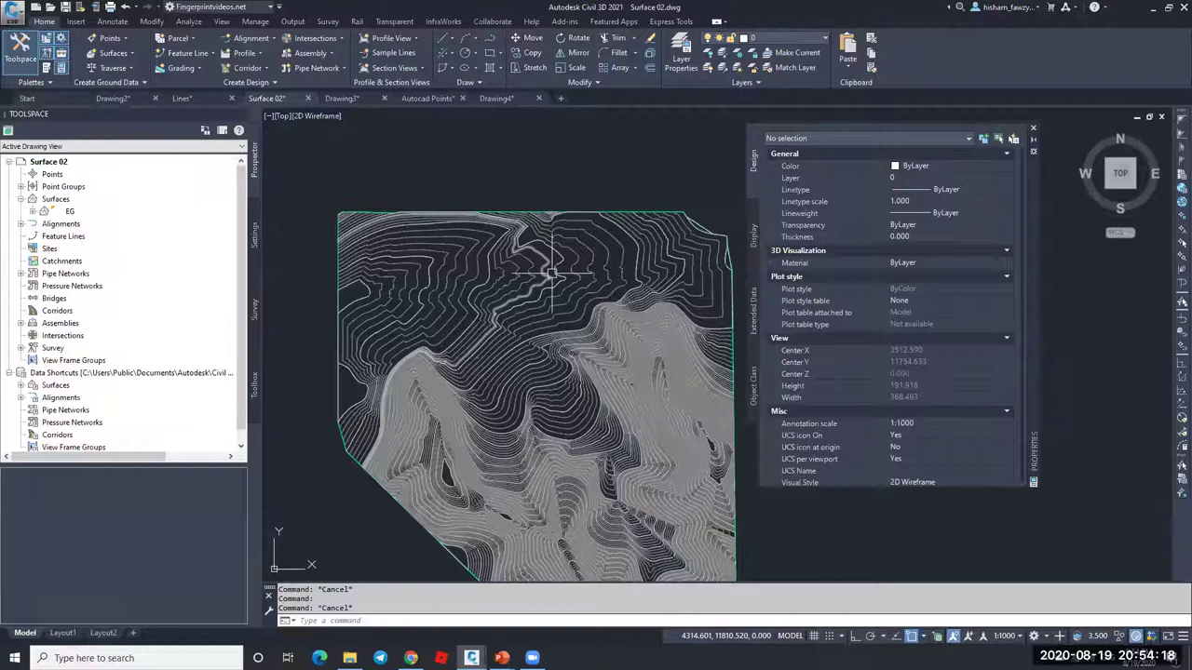
{"action": "scroll", "coordinate": [604, 247], "scroll_direction": "up", "scroll_amount": 5}
Step: Run the DR draw order command on a contour polyline, cancelling a stray dimension style command first
{"action": "left_click", "coordinate": [607, 244]}
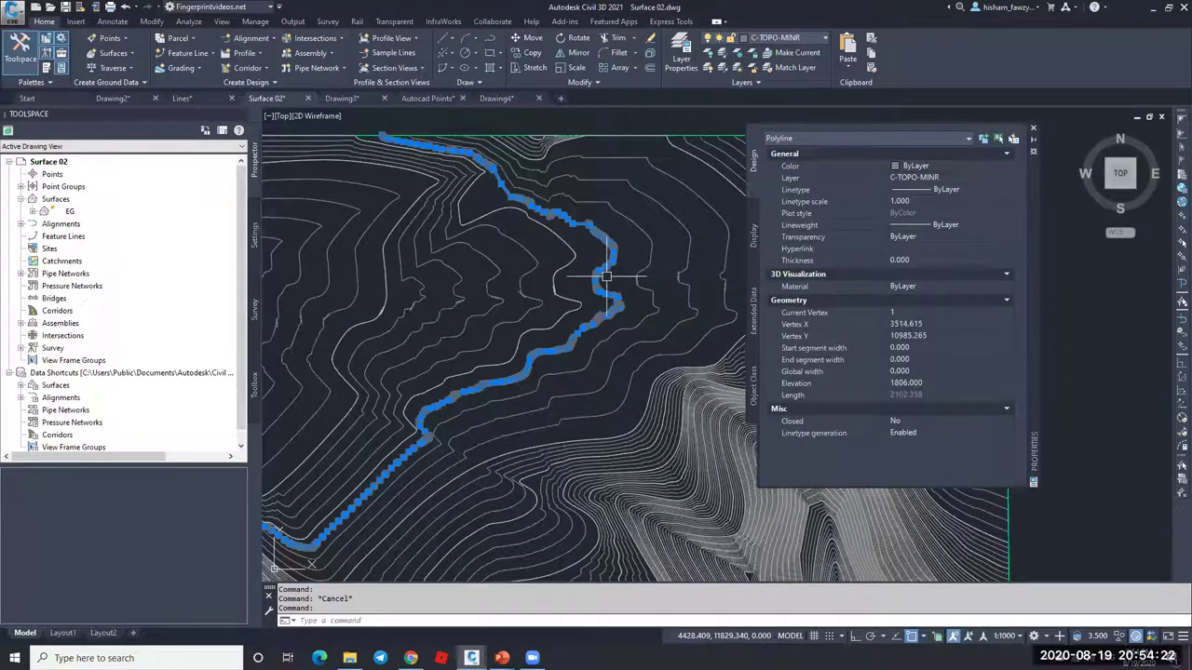
{"action": "type", "text": "o"}
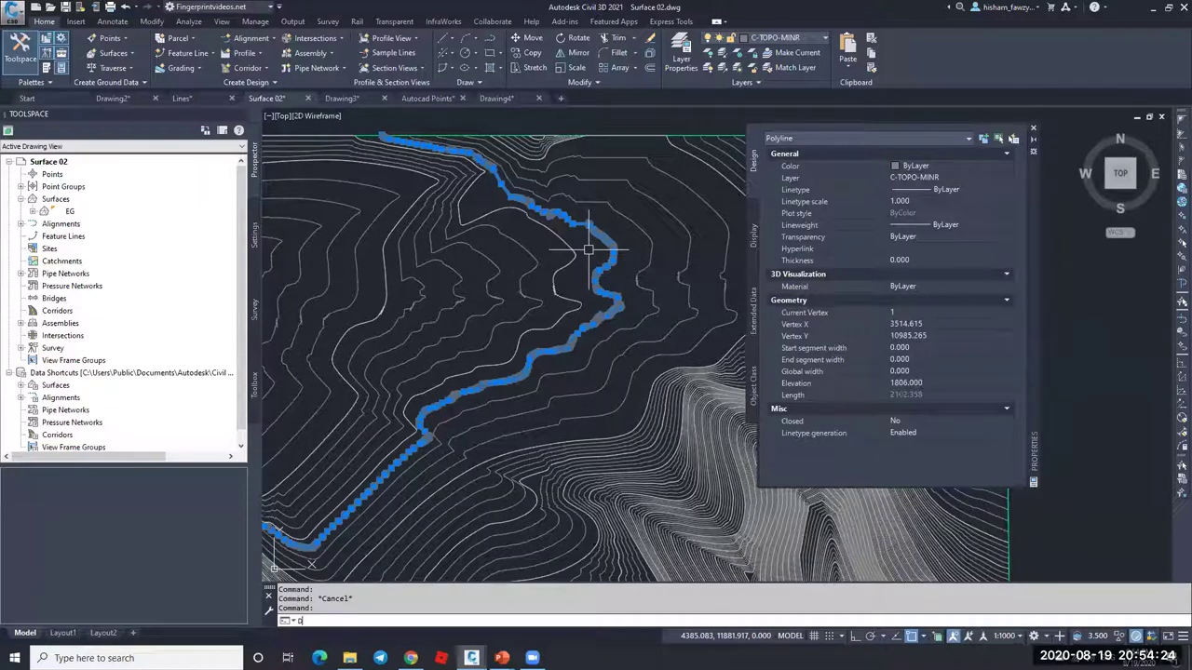
{"action": "key", "text": "Return"}
{"action": "key", "text": "Escape"}
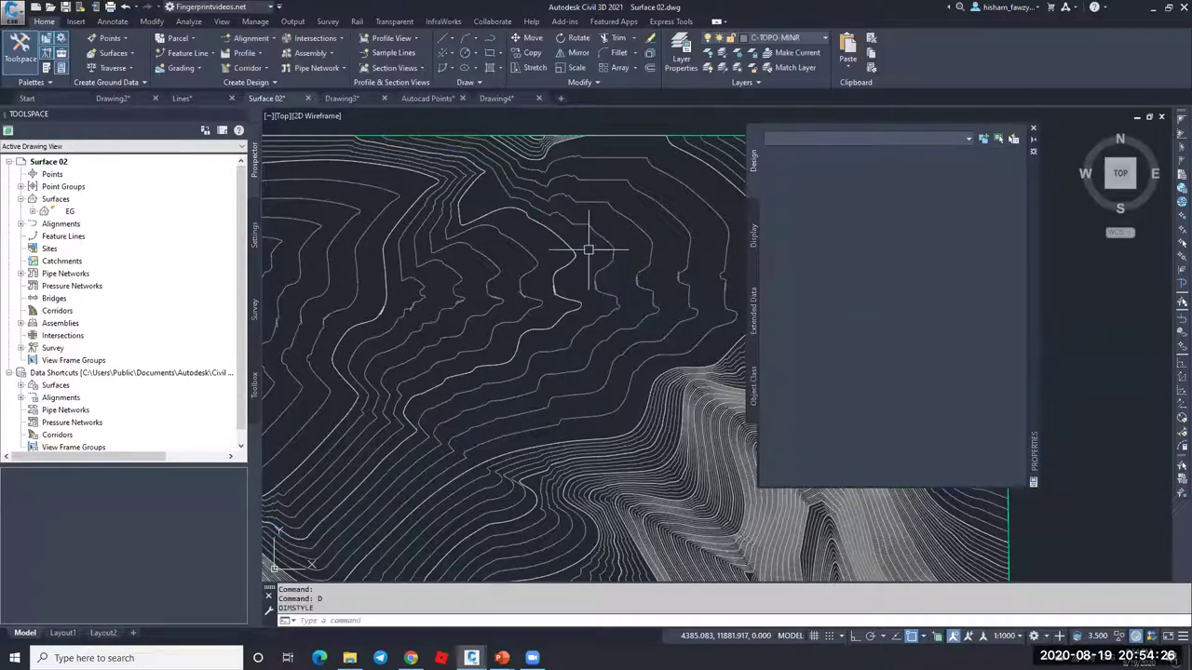
{"action": "left_click", "coordinate": [596, 227]}
{"action": "type", "text": "s"}
{"action": "key", "text": "BackSpace"}
{"action": "type", "text": "dr"}
{"action": "key", "text": "Return"}
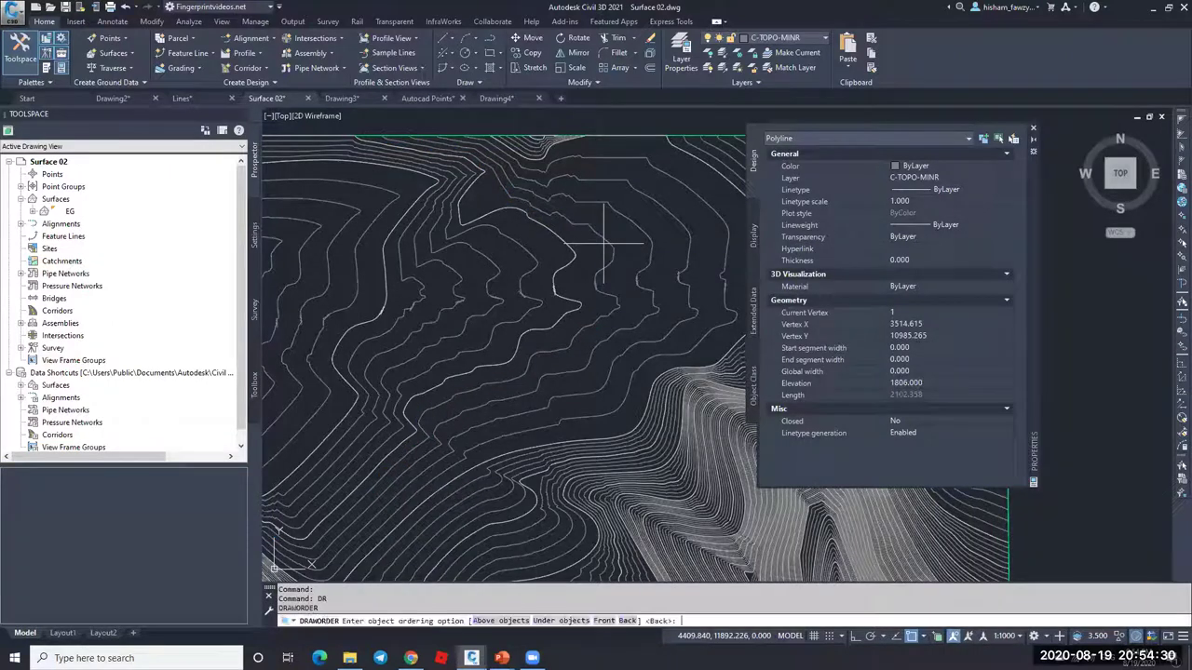
{"action": "key", "text": "Return"}
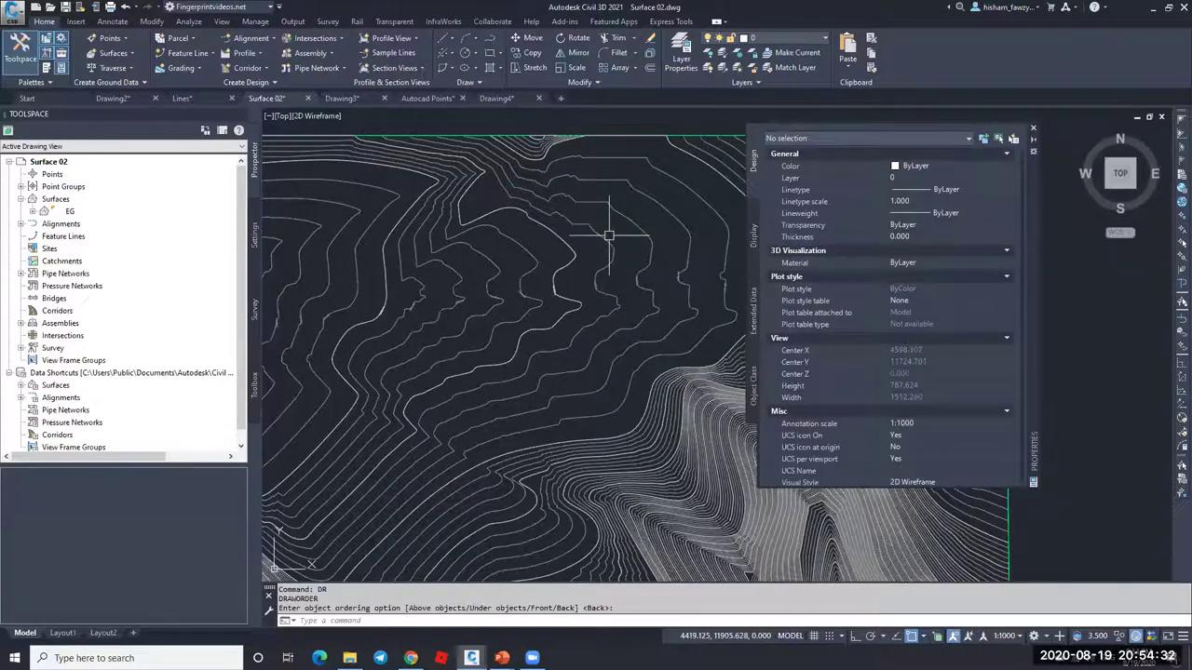
Step: Select the EG surface to check it, then clear the selection
{"action": "left_click", "coordinate": [611, 235]}
{"action": "scroll", "coordinate": [616, 253], "scroll_direction": "down", "scroll_amount": 2}
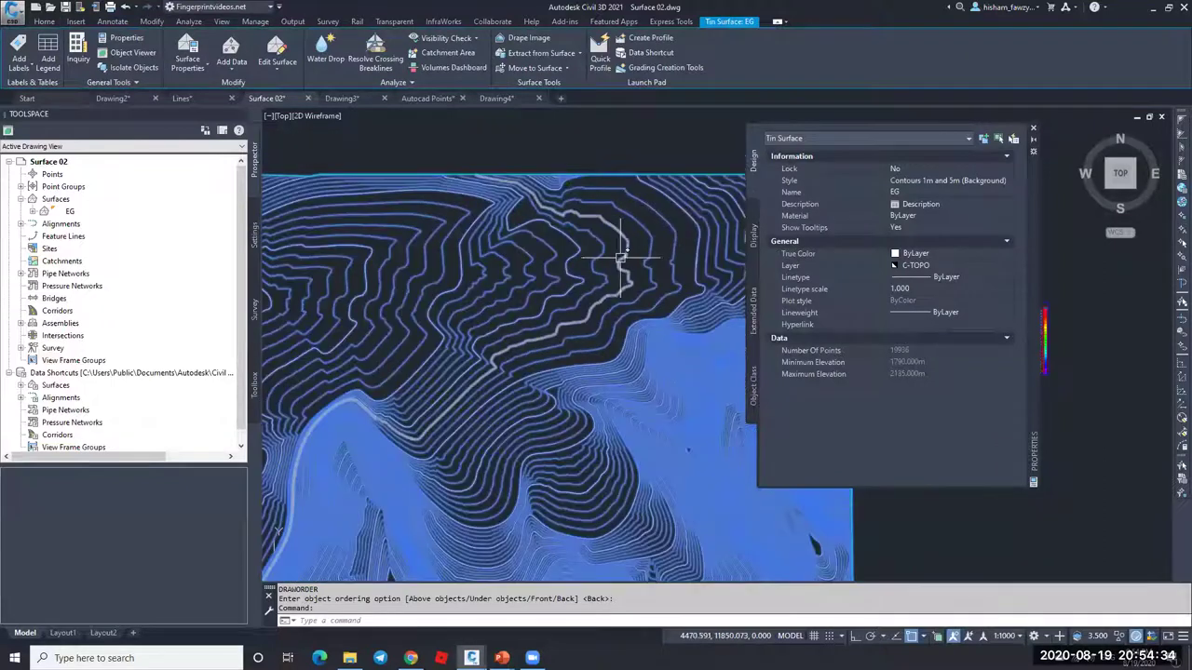
{"action": "scroll", "coordinate": [713, 180], "scroll_direction": "down", "scroll_amount": 4}
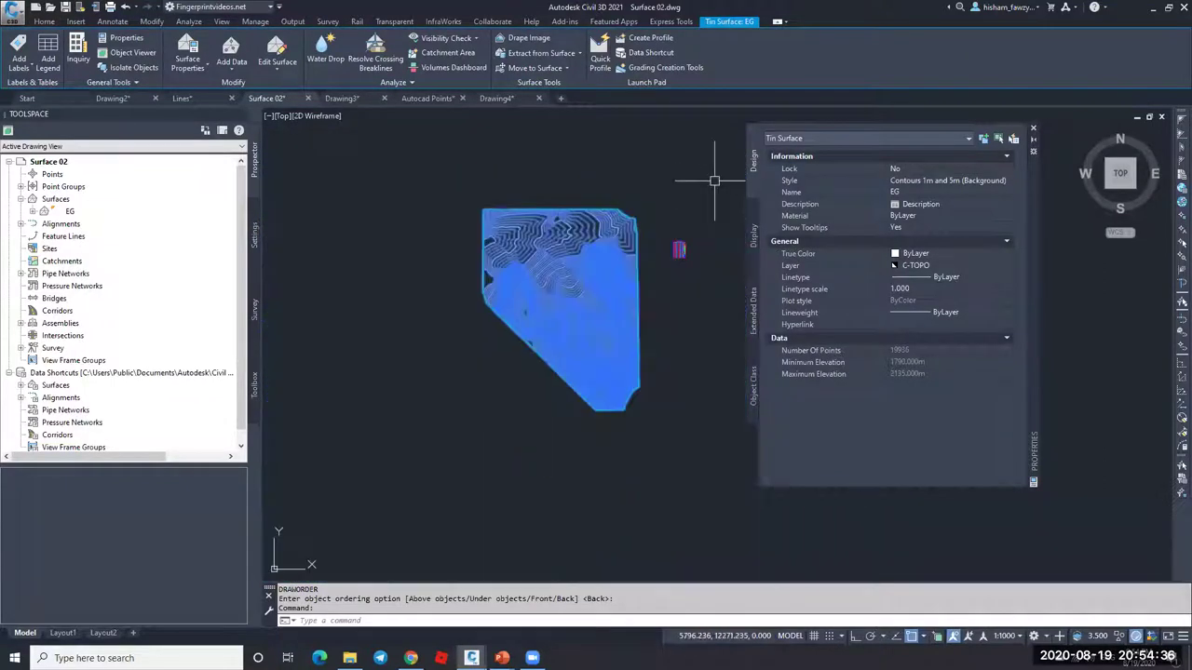
{"action": "key", "text": "Escape"}
{"action": "scroll", "coordinate": [551, 228], "scroll_direction": "up", "scroll_amount": 5}
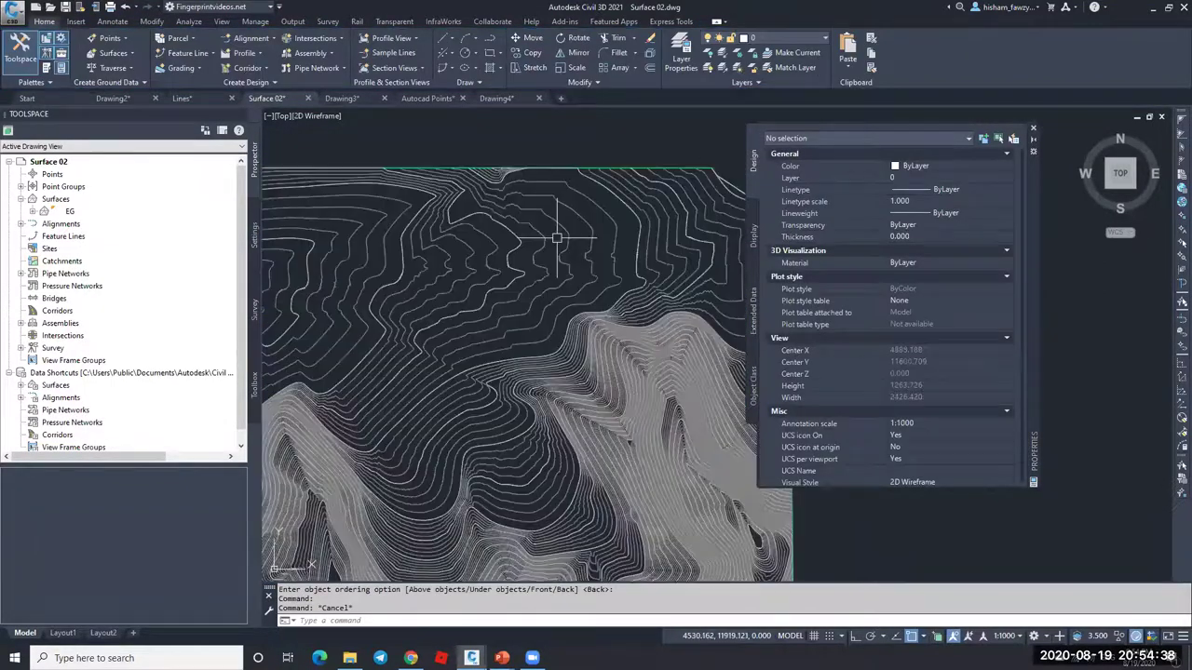
{"action": "left_click", "coordinate": [532, 235]}
{"action": "key", "text": "Escape"}
Step: Select all 510 contour polylines with Select Similar and switch to Drawing3
{"action": "left_click", "coordinate": [513, 242]}
{"action": "left_click", "coordinate": [500, 236]}
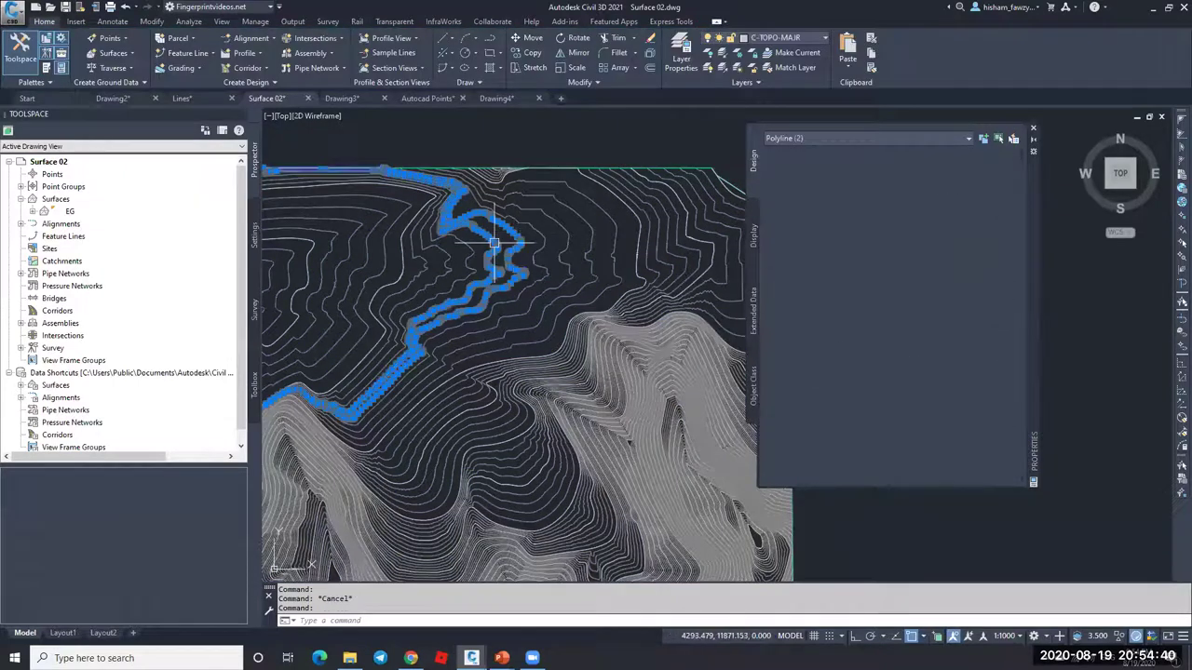
{"action": "right_click", "coordinate": [500, 236]}
{"action": "left_click", "coordinate": [535, 382]}
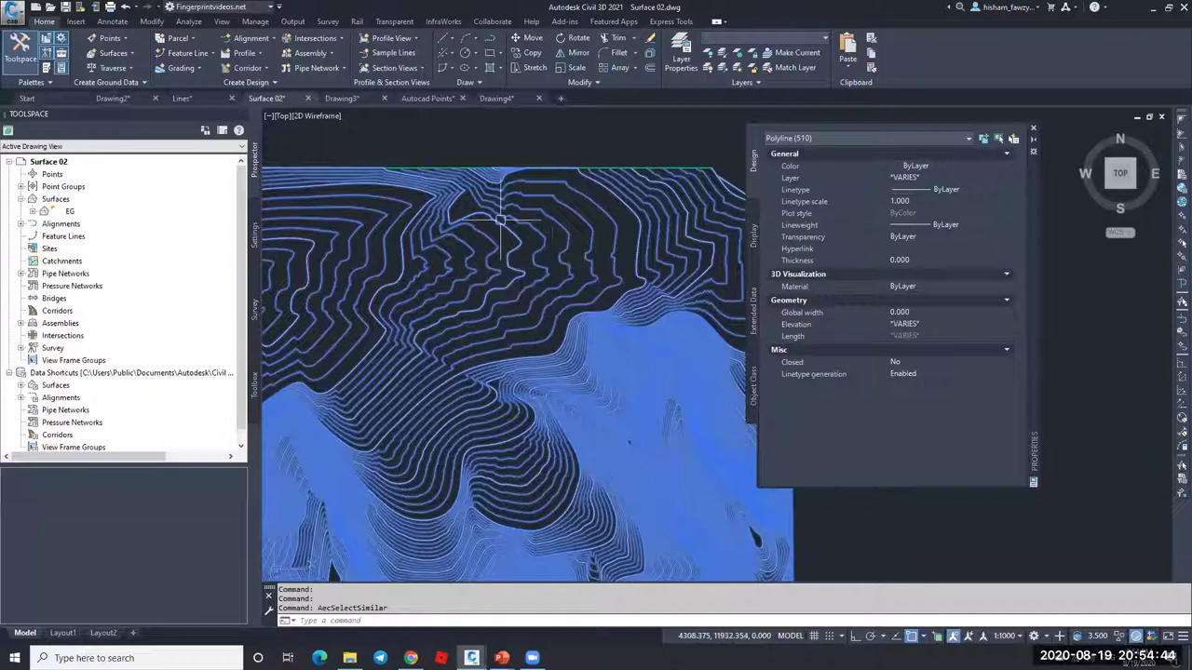
{"action": "left_click", "coordinate": [344, 98]}
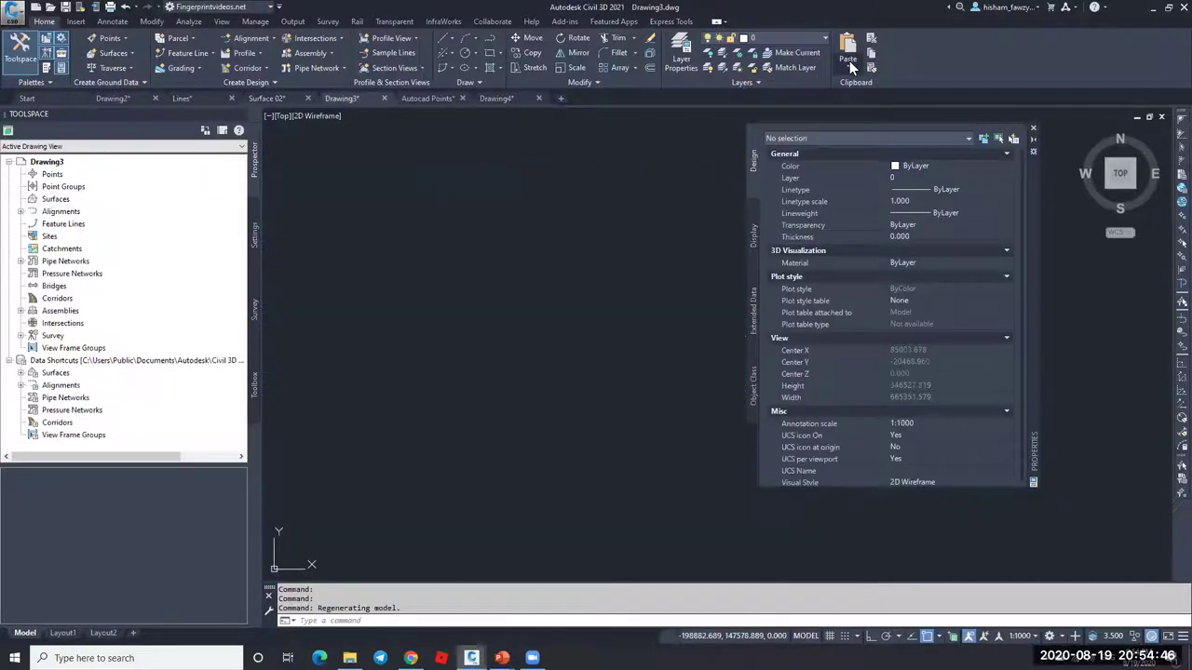
Step: Paste the contour polylines into Drawing3 and zoom to their extents
{"action": "left_click", "coordinate": [849, 61]}
{"action": "middle_click", "coordinate": [594, 303]}
{"action": "middle_click", "coordinate": [594, 303]}
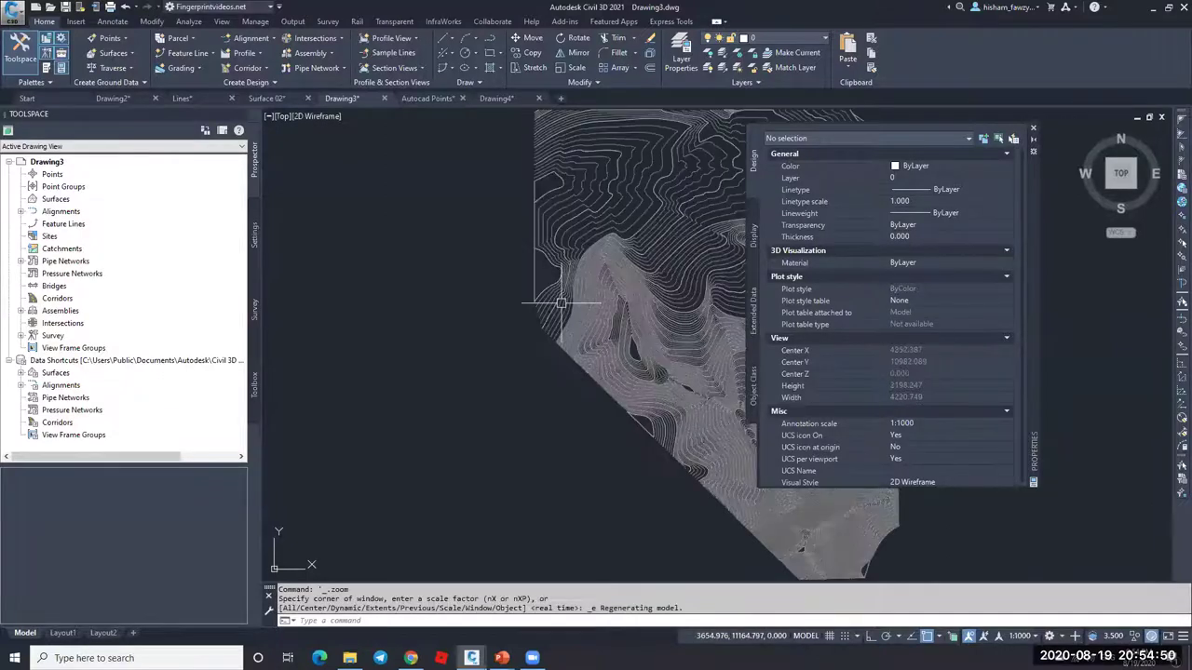
{"action": "scroll", "coordinate": [562, 303], "scroll_direction": "down", "scroll_amount": 2}
{"action": "left_click", "coordinate": [610, 272]}
{"action": "scroll", "coordinate": [615, 267], "scroll_direction": "up", "scroll_amount": 4}
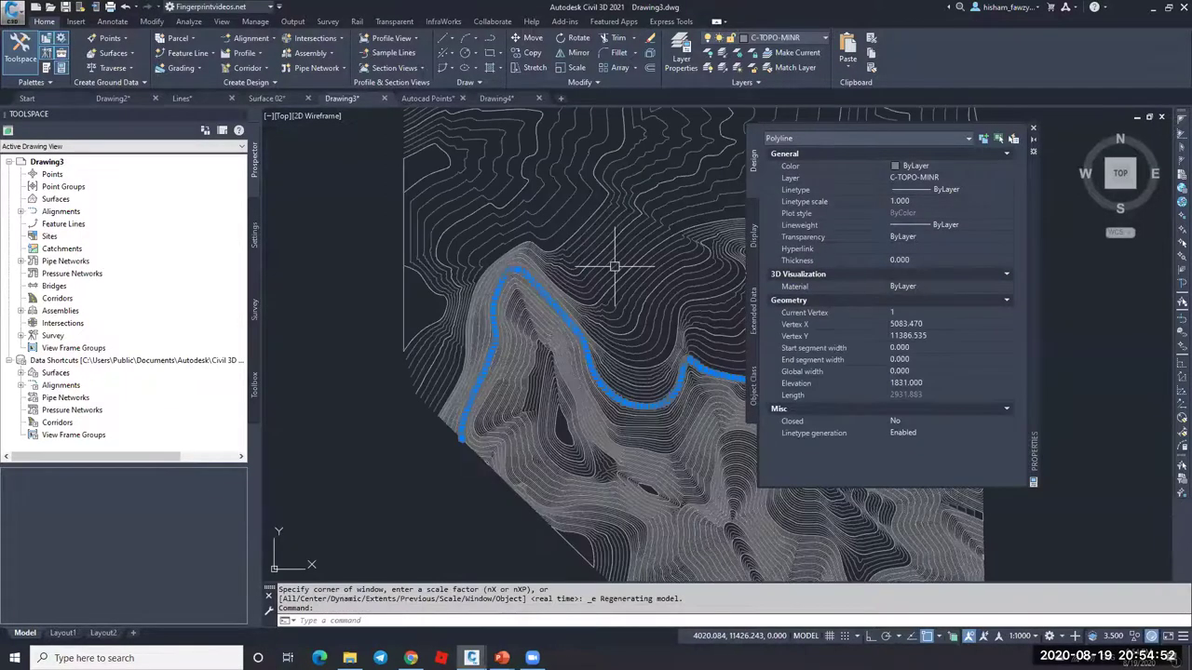
{"action": "scroll", "coordinate": [615, 267], "scroll_direction": "up", "scroll_amount": 5}
{"action": "key", "text": "Escape"}
Step: Inspect the pasted contours, confirming they sit on layer C-TOPO-MINR
{"action": "left_click", "coordinate": [606, 292]}
{"action": "left_click", "coordinate": [607, 292]}
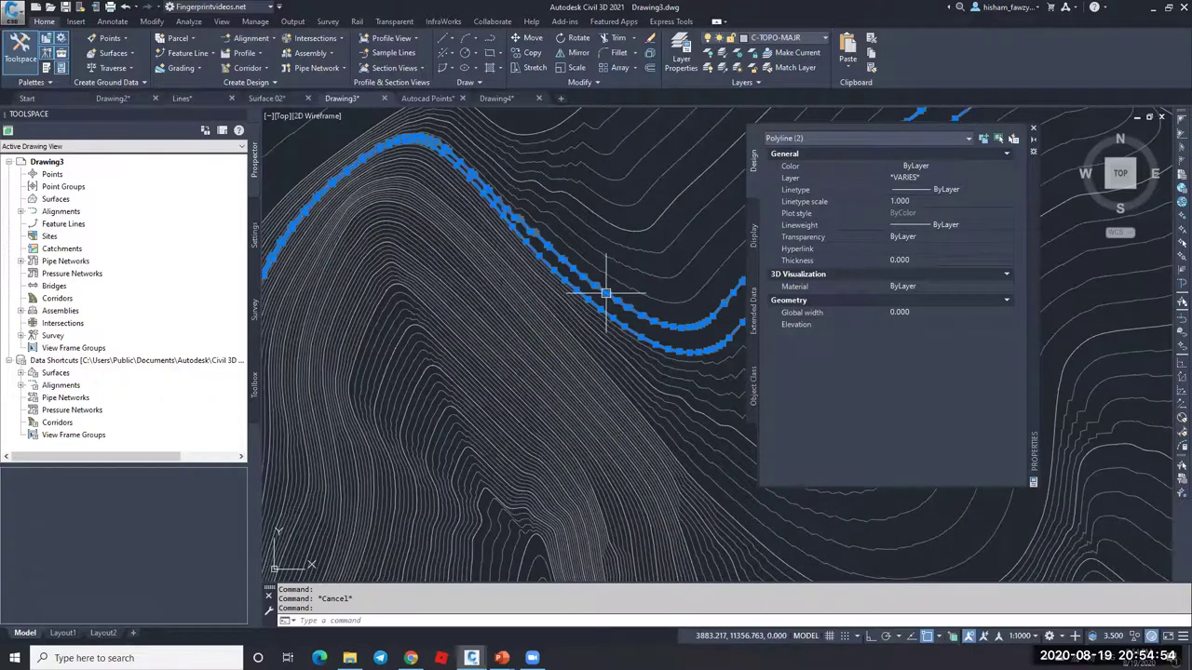
{"action": "scroll", "coordinate": [580, 301], "scroll_direction": "up", "scroll_amount": 4}
{"action": "key", "text": "Escape"}
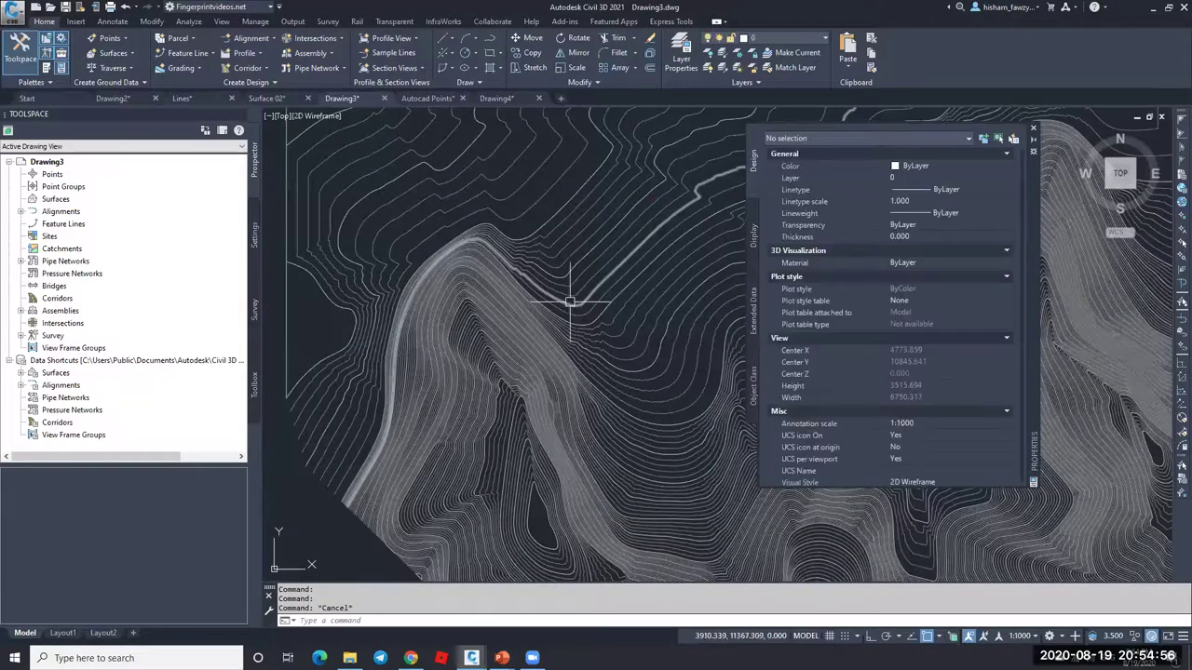
{"action": "scroll", "coordinate": [571, 300], "scroll_direction": "up", "scroll_amount": 9}
{"action": "scroll", "coordinate": [551, 332], "scroll_direction": "down", "scroll_amount": 2}
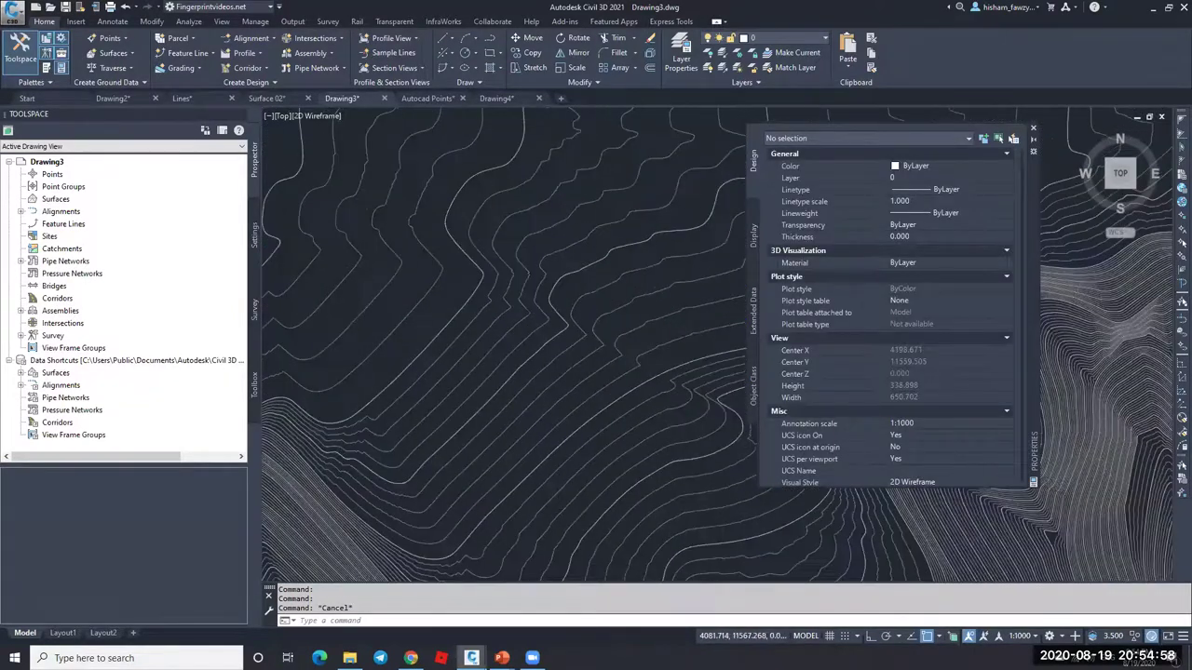
{"action": "scroll", "coordinate": [373, 267], "scroll_direction": "down", "scroll_amount": 6}
{"action": "scroll", "coordinate": [386, 266], "scroll_direction": "up", "scroll_amount": 4}
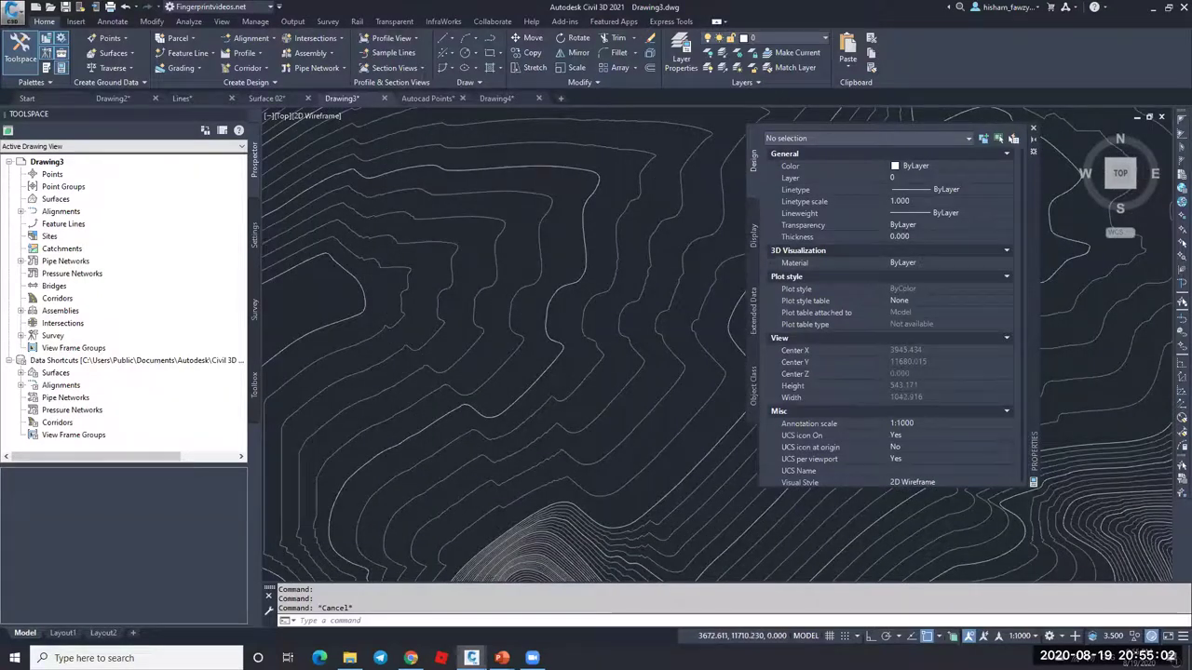
{"action": "scroll", "coordinate": [475, 319], "scroll_direction": "down", "scroll_amount": 2}
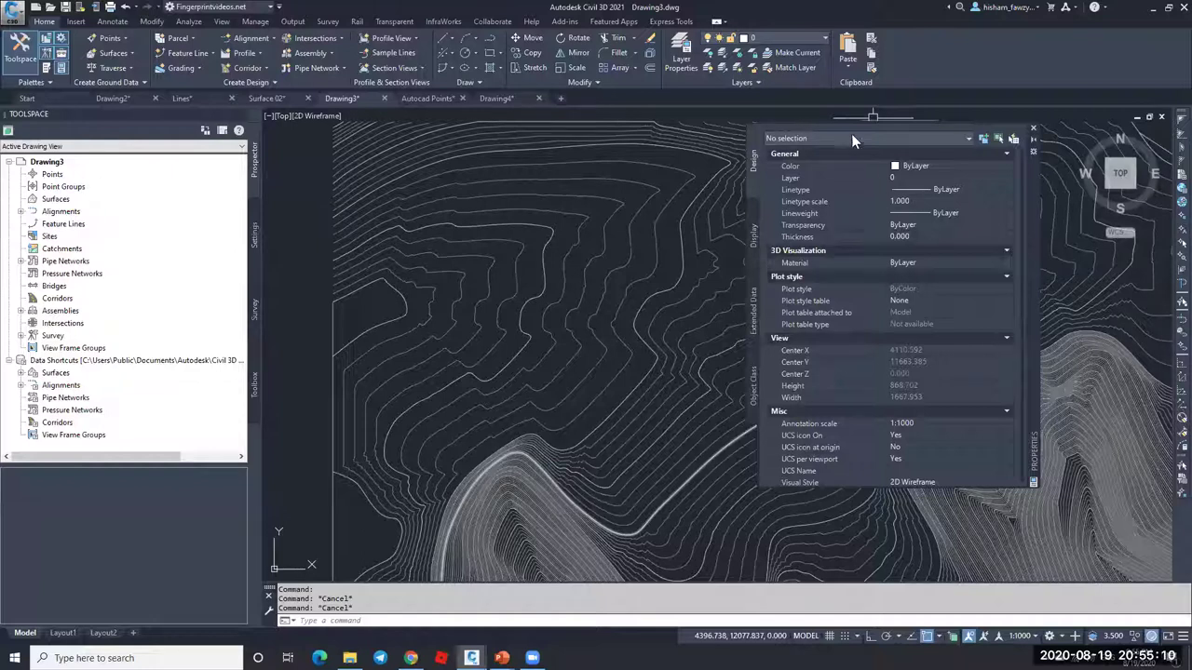
Step: Close the Properties palette, nudge the view, and return to Surface 02
{"action": "mouse_move", "coordinate": [565, 309]}
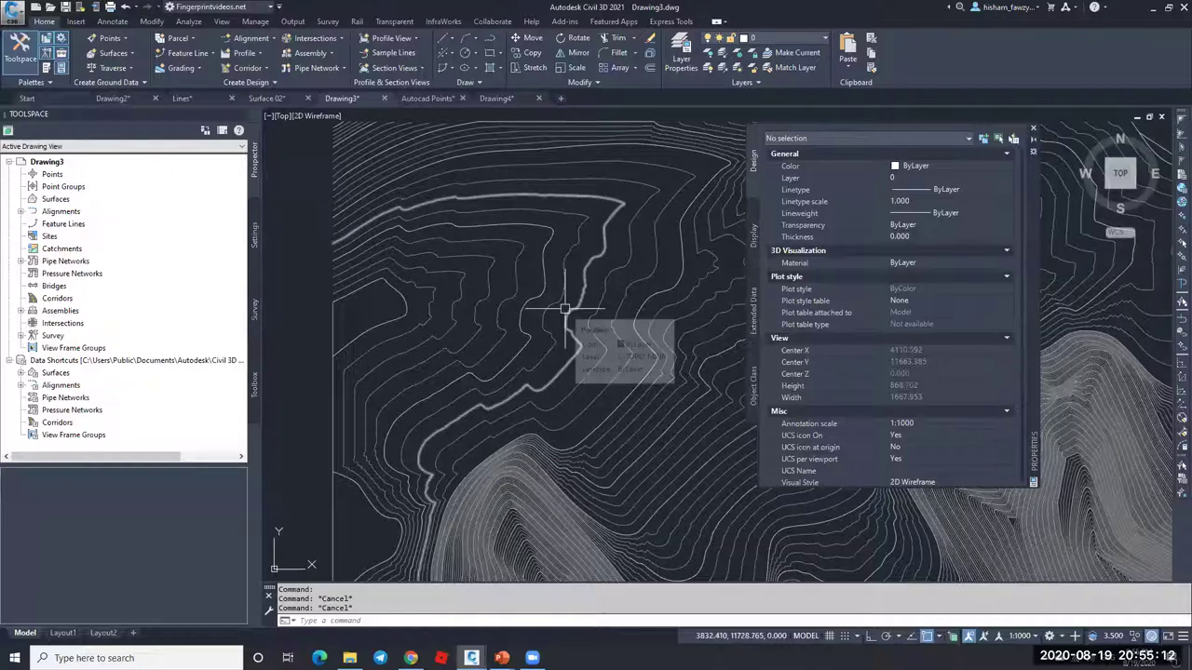
{"action": "left_click", "coordinate": [1033, 128]}
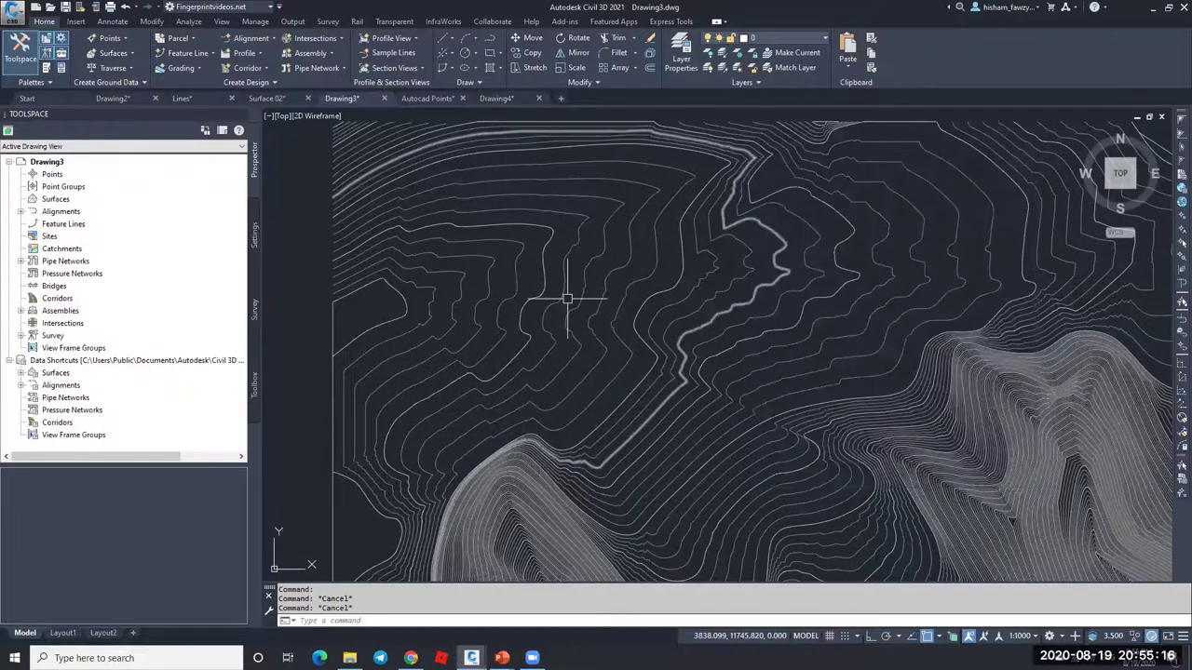
{"action": "scroll", "coordinate": [567, 300], "scroll_direction": "down", "scroll_amount": 3}
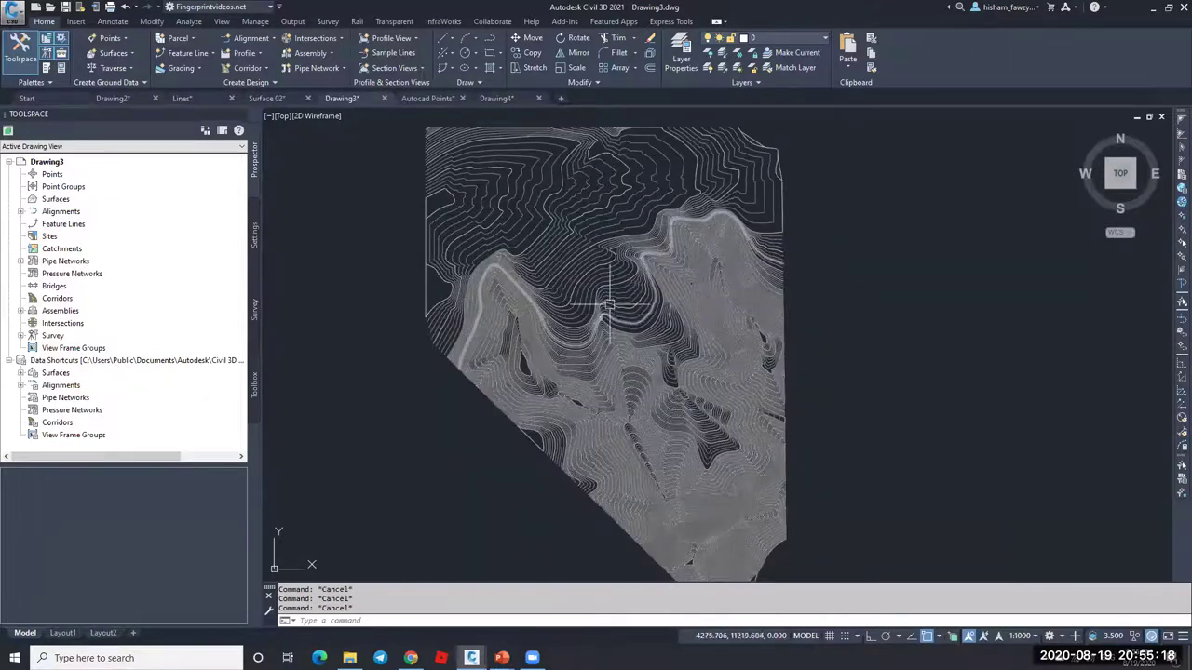
{"action": "middle_click_drag", "start_coordinate": [593, 221], "coordinate": [617, 245]}
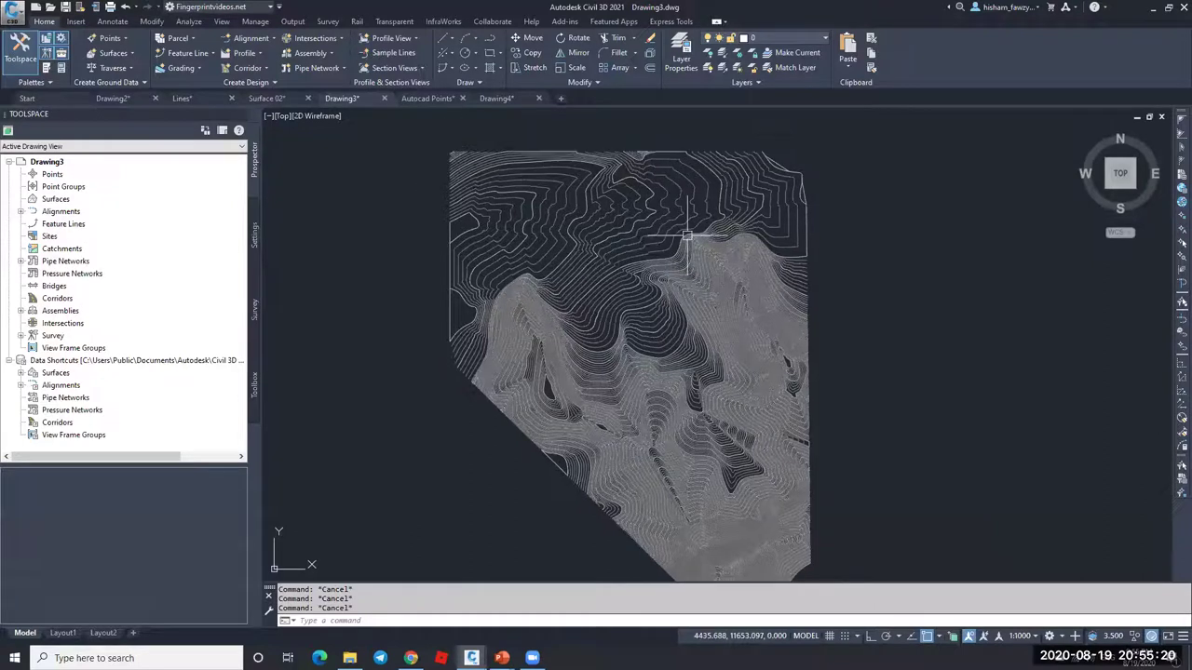
{"action": "left_click", "coordinate": [272, 99]}
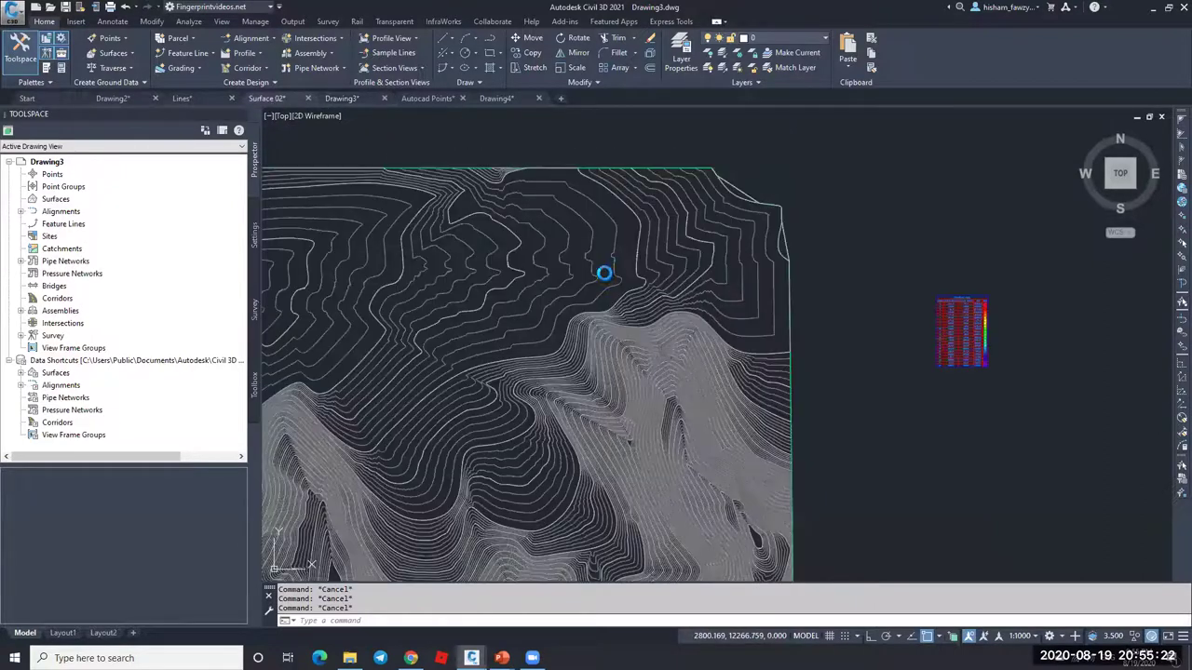
Step: Turn on Triangles visibility in the EG surface style's Display settings, leaving points off
{"action": "key", "text": "Escape"}
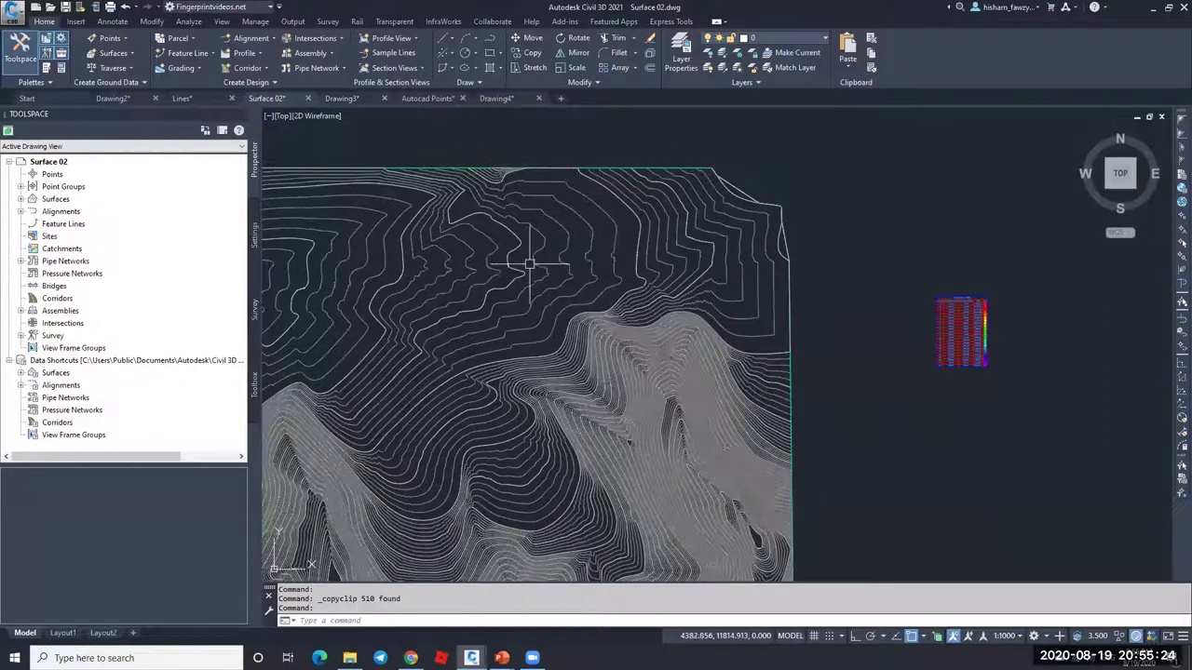
{"action": "left_click", "coordinate": [559, 274]}
{"action": "right_click", "coordinate": [568, 296]}
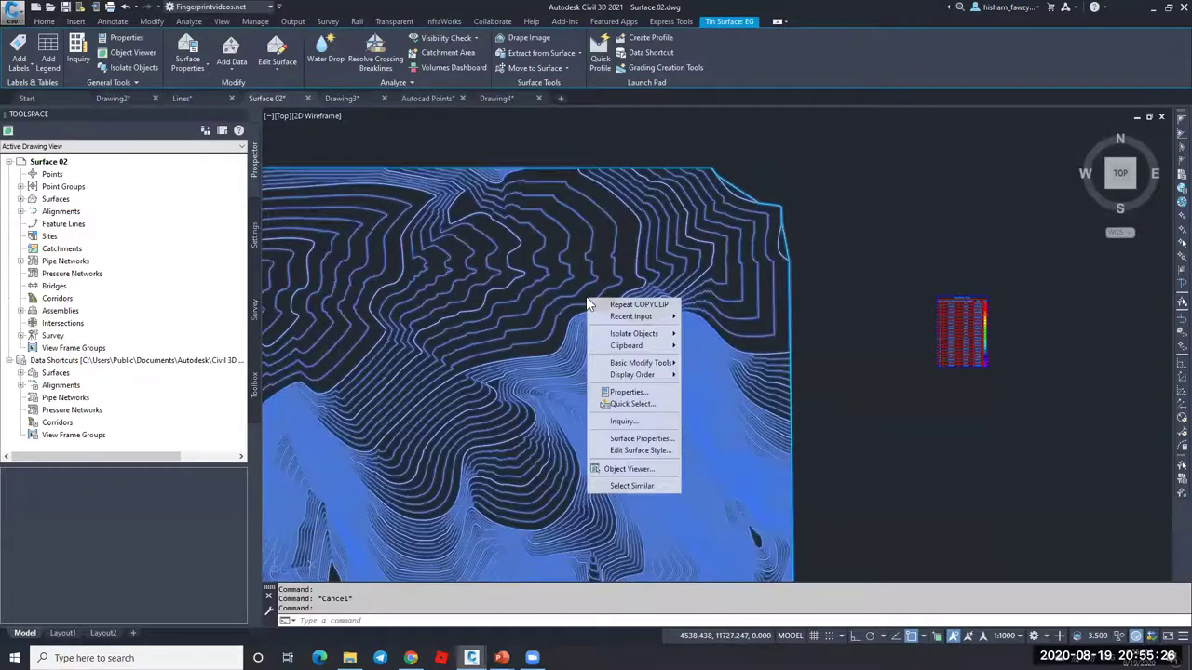
{"action": "left_click", "coordinate": [644, 450]}
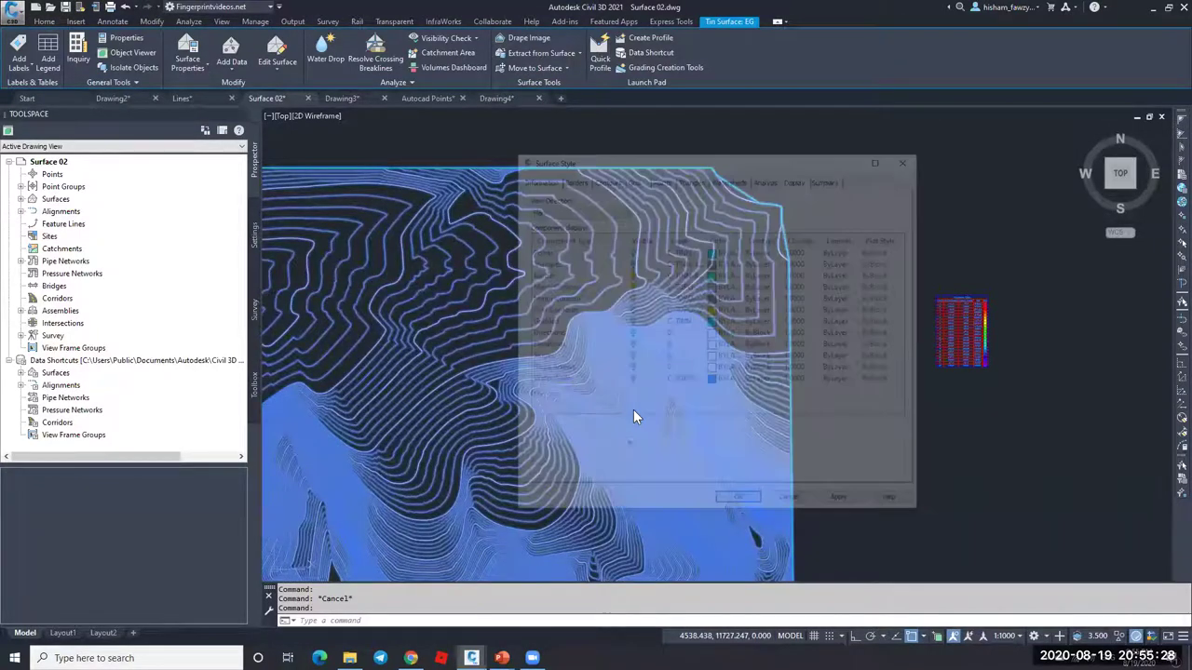
{"action": "left_click", "coordinate": [630, 252]}
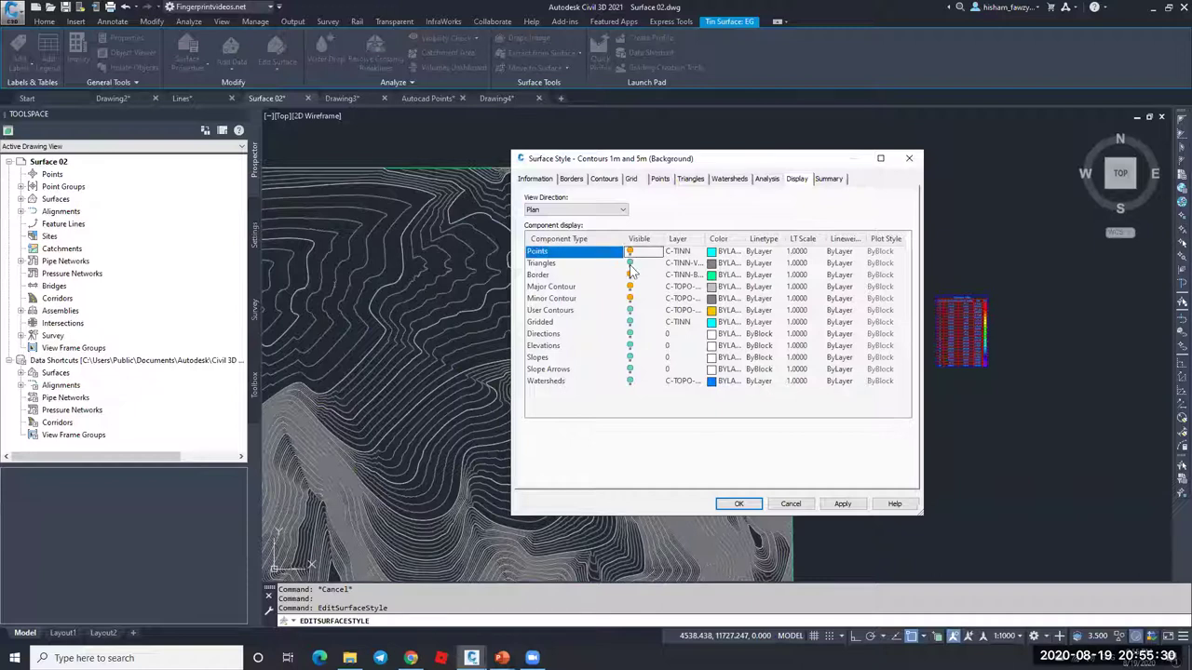
{"action": "left_click", "coordinate": [629, 264]}
{"action": "left_click", "coordinate": [630, 251]}
{"action": "left_click", "coordinate": [739, 503]}
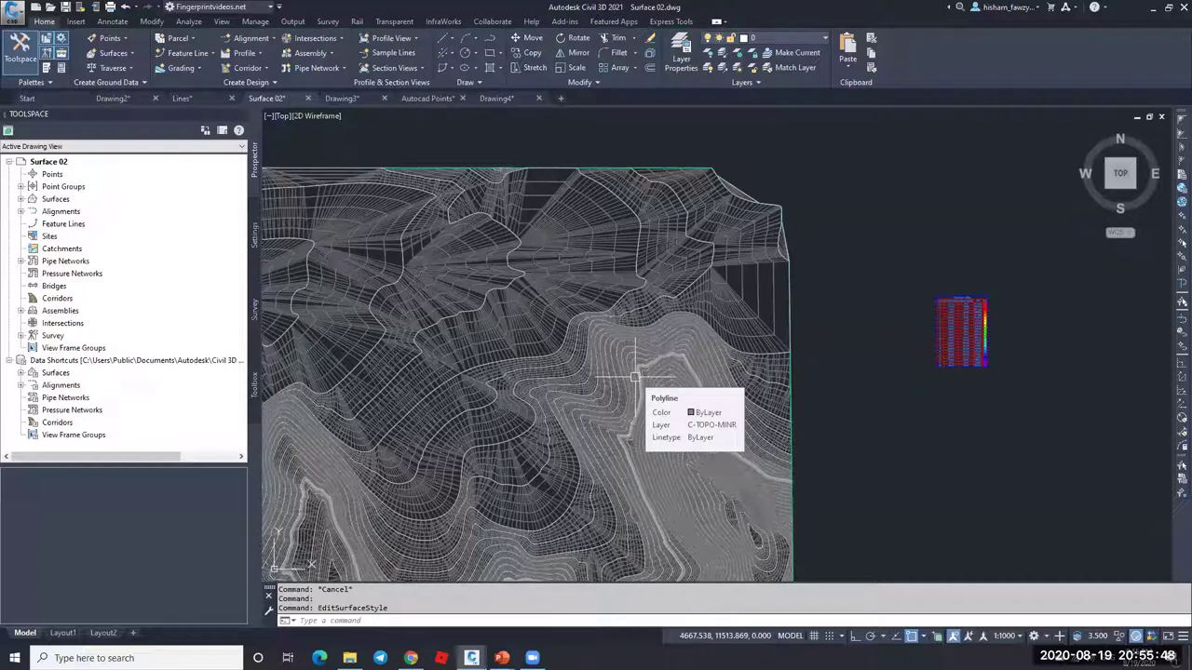
{"action": "left_click", "coordinate": [727, 309]}
{"action": "scroll", "coordinate": [727, 309], "scroll_direction": "up", "scroll_amount": 5}
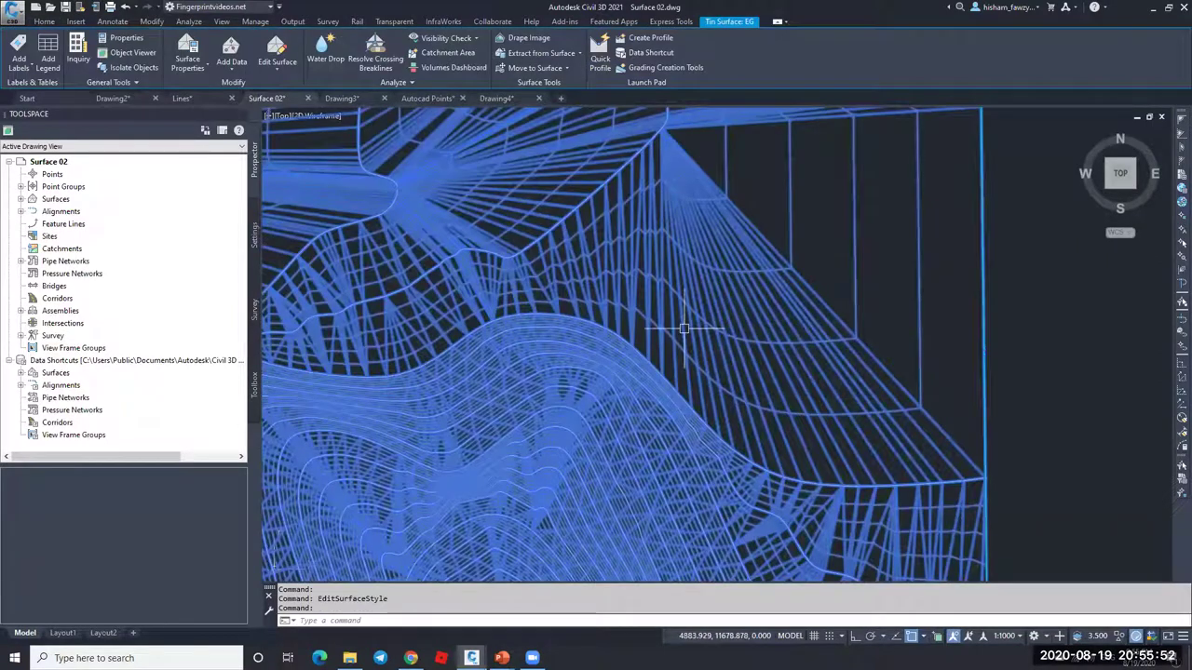
{"action": "scroll", "coordinate": [684, 329], "scroll_direction": "down", "scroll_amount": 2}
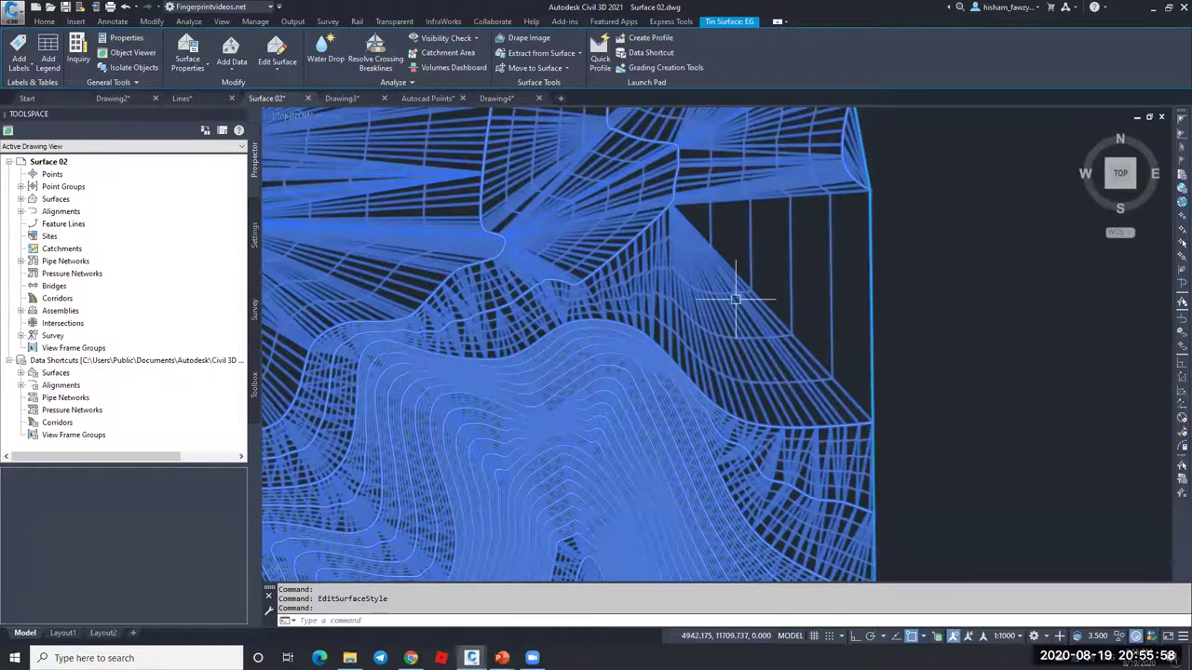
Step: Extract Objects from the EG surface with Major and Minor Contour unchecked, keeping triangles and border
{"action": "left_click", "coordinate": [570, 52]}
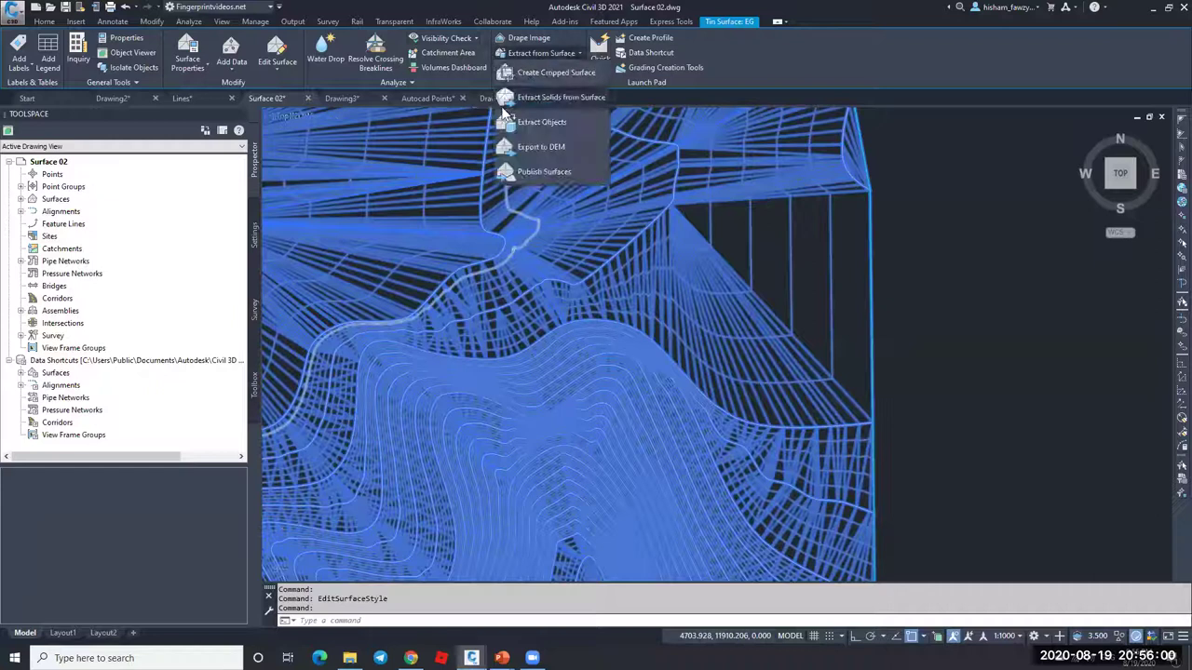
{"action": "left_click", "coordinate": [559, 124]}
{"action": "left_click", "coordinate": [377, 253]}
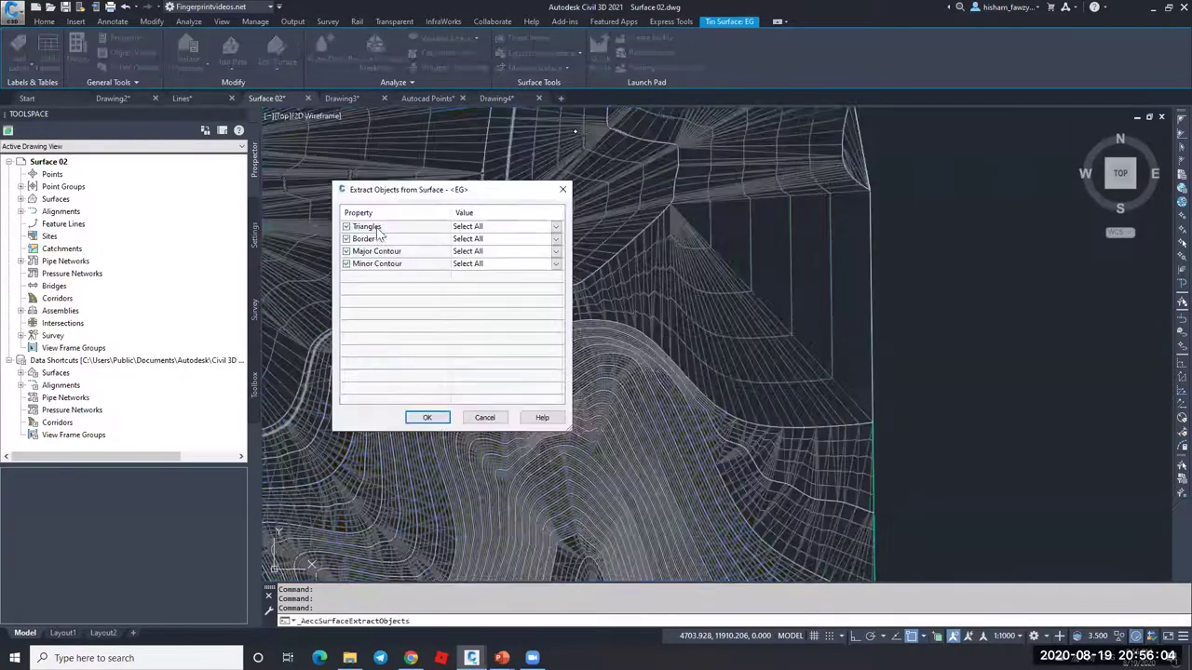
{"action": "left_click", "coordinate": [347, 251]}
{"action": "left_click", "coordinate": [346, 264]}
{"action": "key", "text": "Return"}
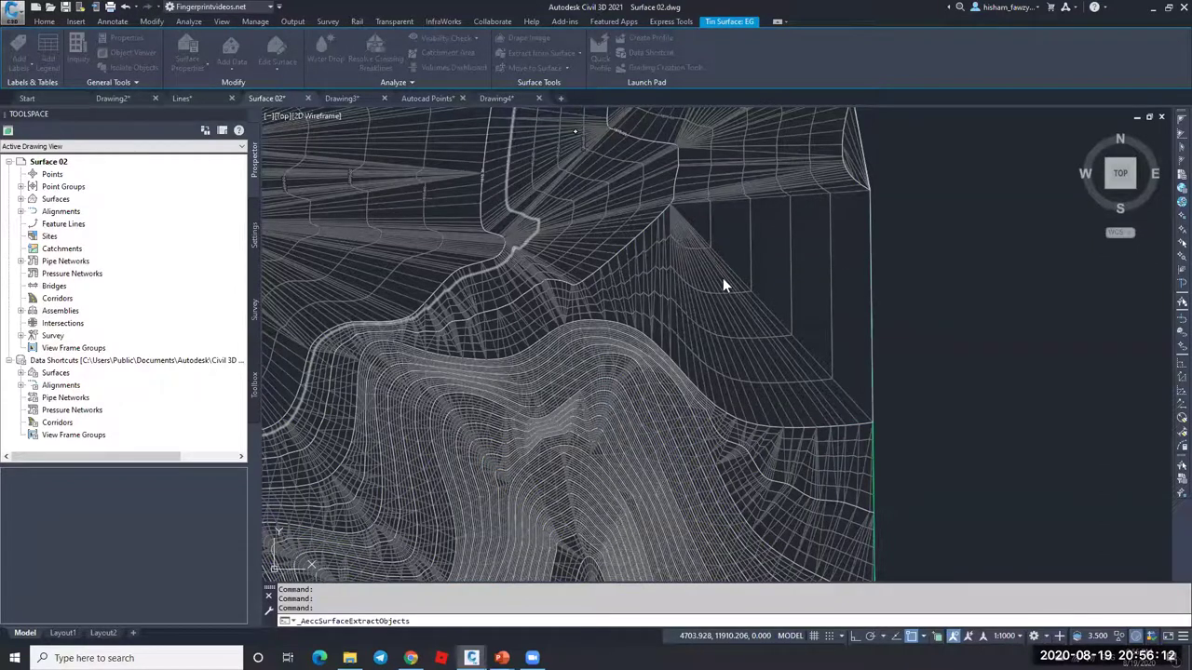
Step: Select one extracted 3D face and check its properties on layer C-TINN-VIEW
{"action": "key", "text": "Escape"}
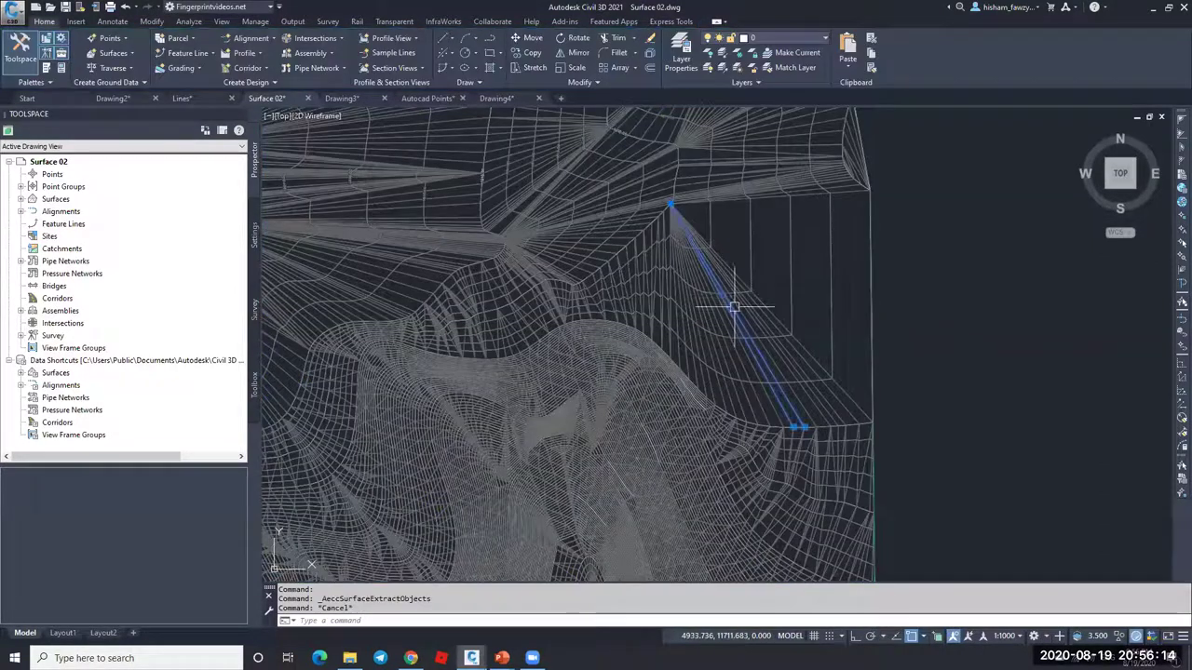
{"action": "key", "text": "Escape"}
{"action": "scroll", "coordinate": [735, 307], "scroll_direction": "up", "scroll_amount": 5}
{"action": "left_click", "coordinate": [821, 409]}
{"action": "scroll", "coordinate": [822, 409], "scroll_direction": "down", "scroll_amount": 3}
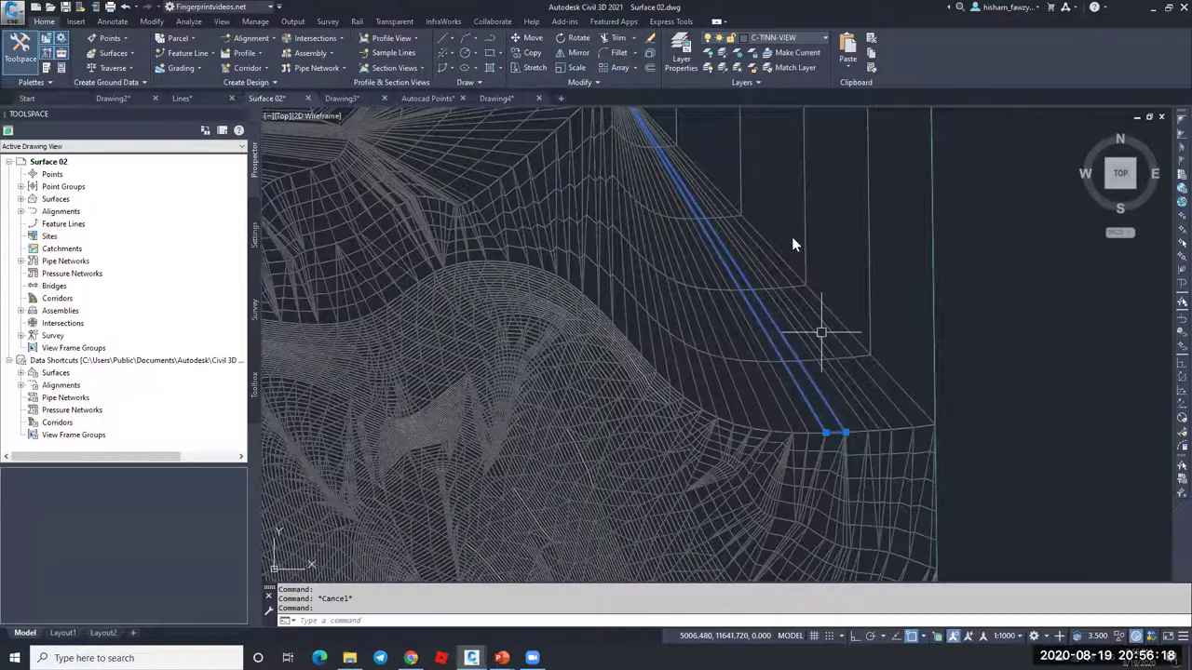
{"action": "key", "text": "ctrl+1"}
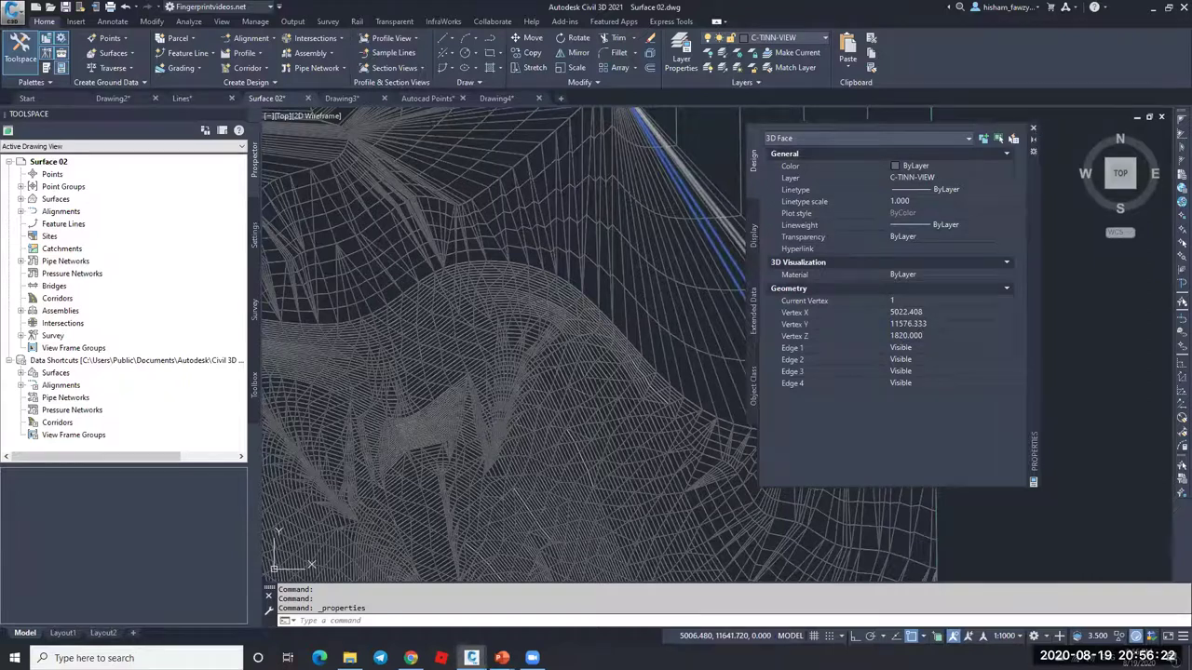
{"action": "key", "text": "ctrl+1"}
{"action": "key", "text": "Escape"}
Step: Select all 39627 similar 3D faces with Select Similar and copy them
{"action": "left_click", "coordinate": [750, 309]}
{"action": "left_click", "coordinate": [760, 307]}
{"action": "right_click", "coordinate": [760, 308]}
{"action": "left_click", "coordinate": [814, 450]}
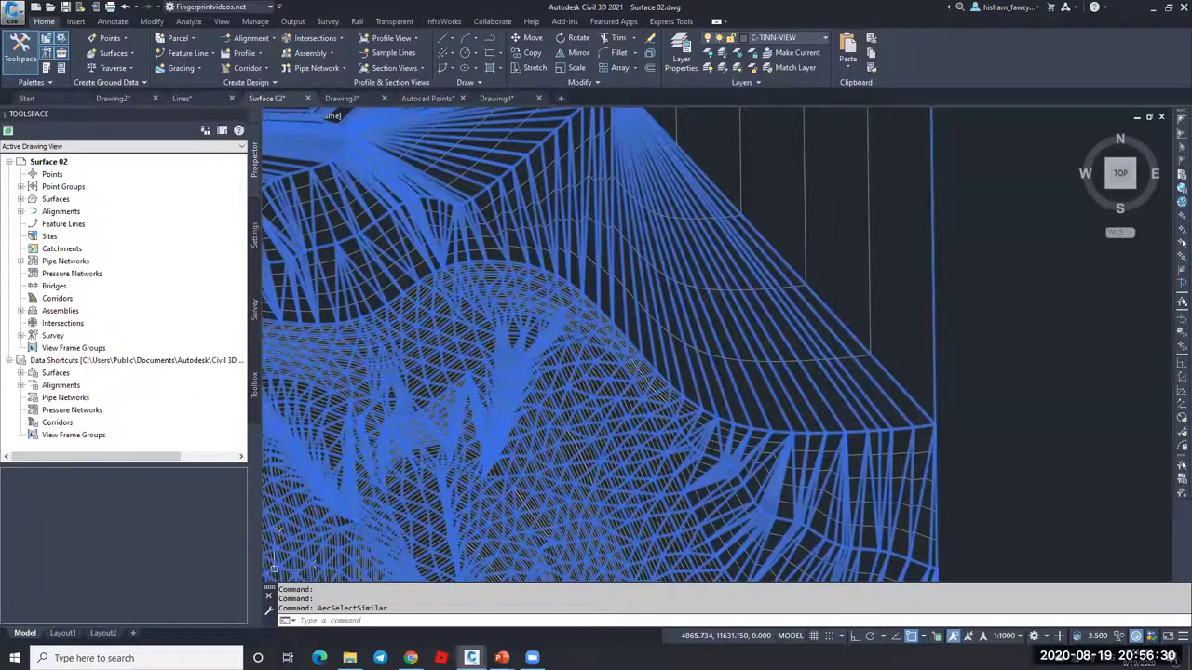
{"action": "key", "text": "ctrl+c"}
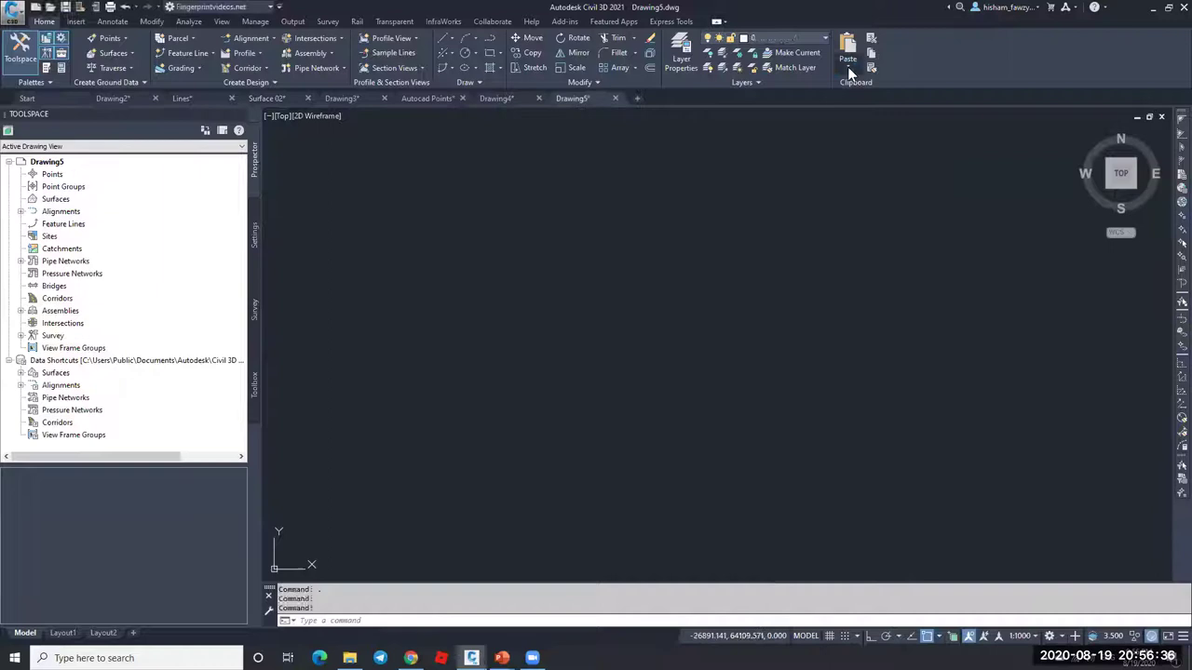
Step: Paste the copied 3D faces into Drawing5 with Paste to Original Coordinates
{"action": "left_click", "coordinate": [848, 66]}
{"action": "left_click", "coordinate": [869, 152]}
{"action": "key", "text": "ctrl+v"}
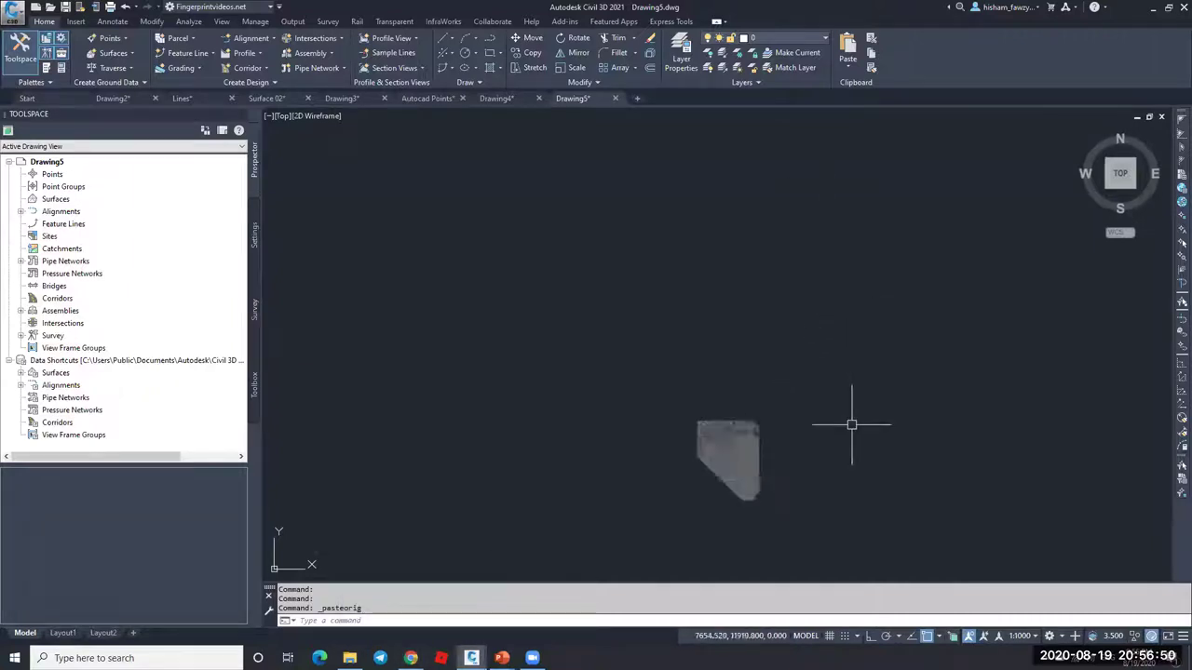
{"action": "scroll", "coordinate": [756, 401], "scroll_direction": "up", "scroll_amount": 5}
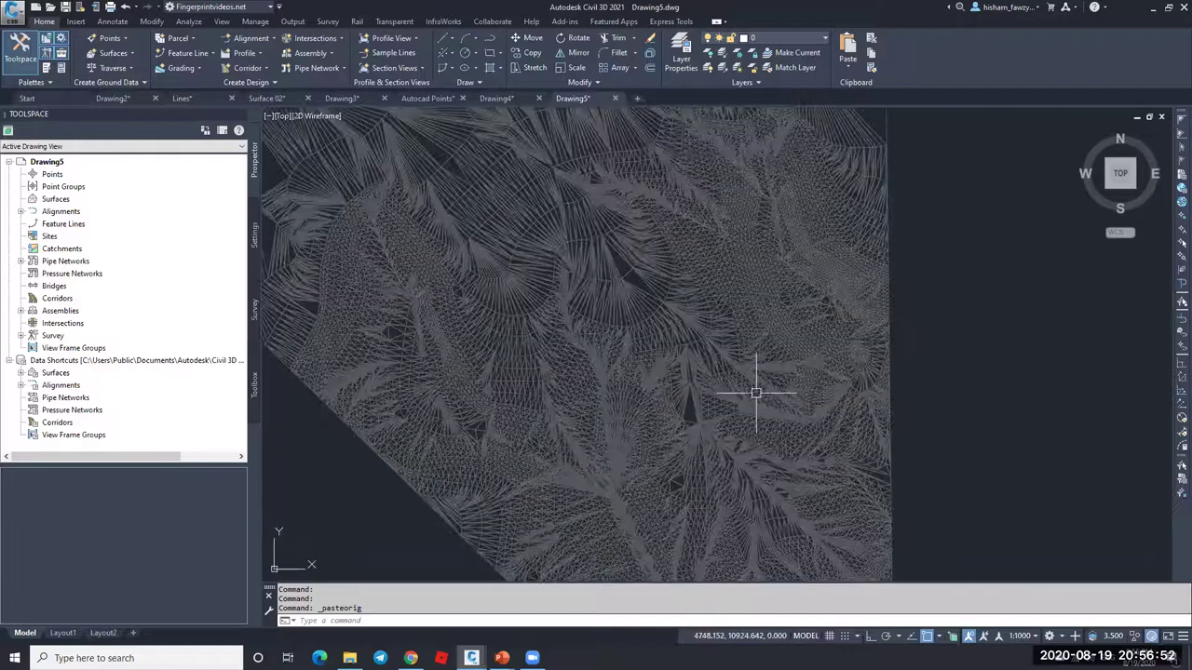
{"action": "key", "text": "Escape"}
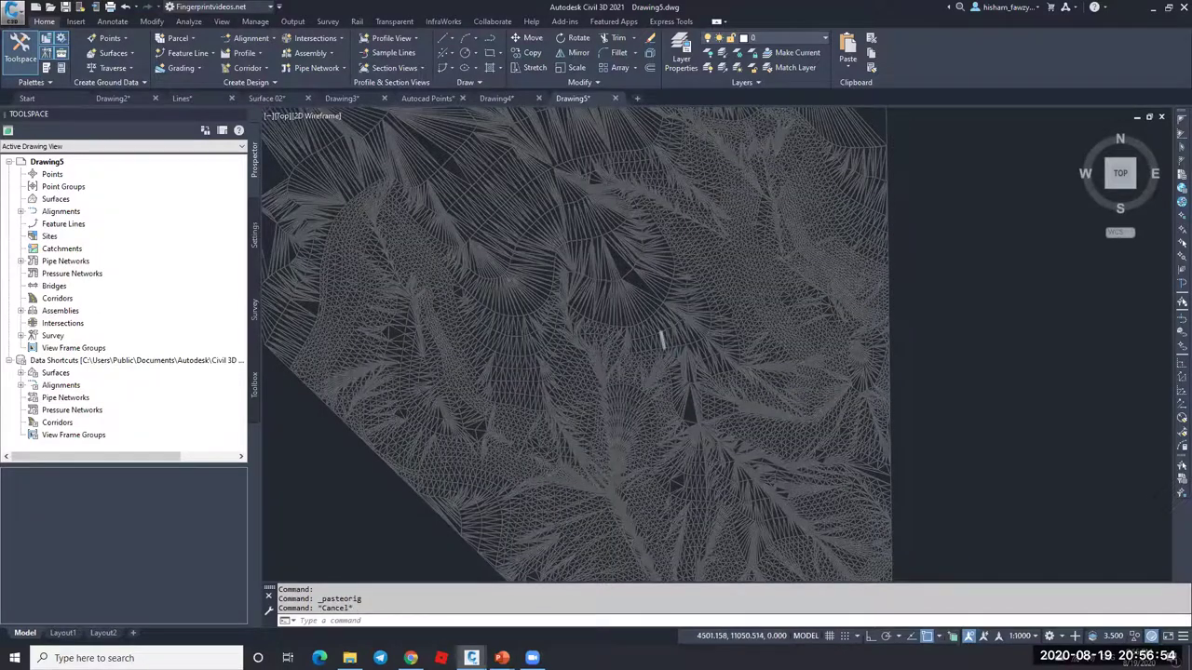
{"action": "scroll", "coordinate": [663, 341], "scroll_direction": "down", "scroll_amount": 3}
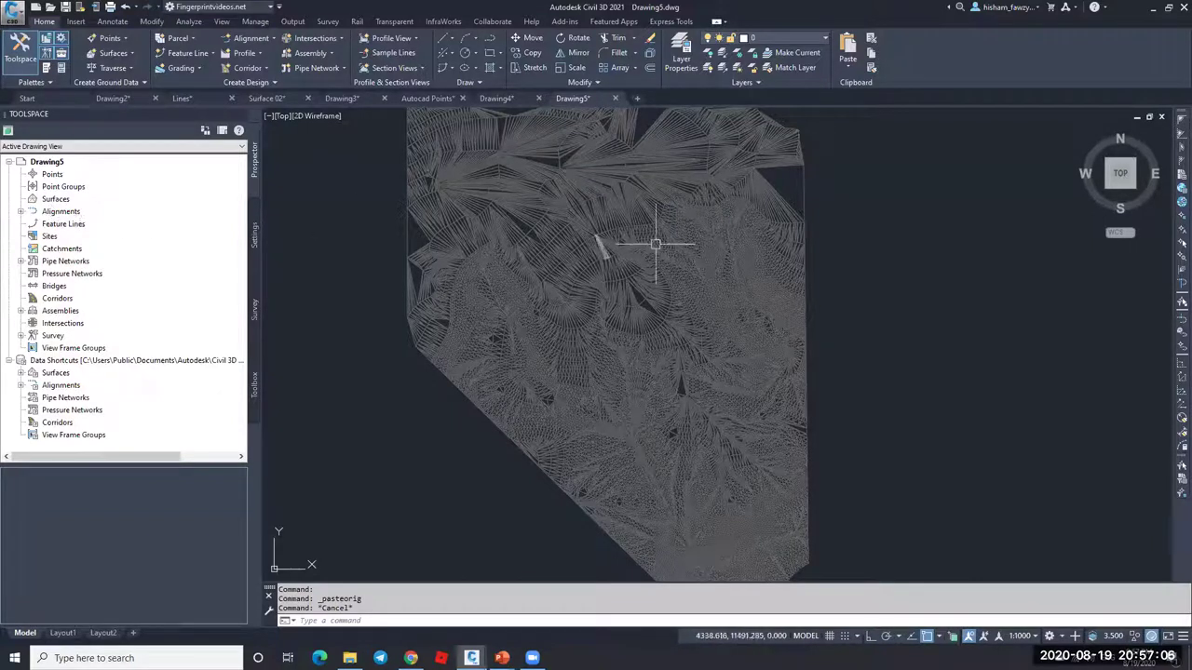
Step: Create Surface1 and expand its Definition in the Toolspace
{"action": "right_click", "coordinate": [78, 203]}
{"action": "left_click", "coordinate": [110, 206]}
{"action": "left_click", "coordinate": [703, 379]}
{"action": "left_click", "coordinate": [21, 198]}
{"action": "left_click", "coordinate": [32, 212]}
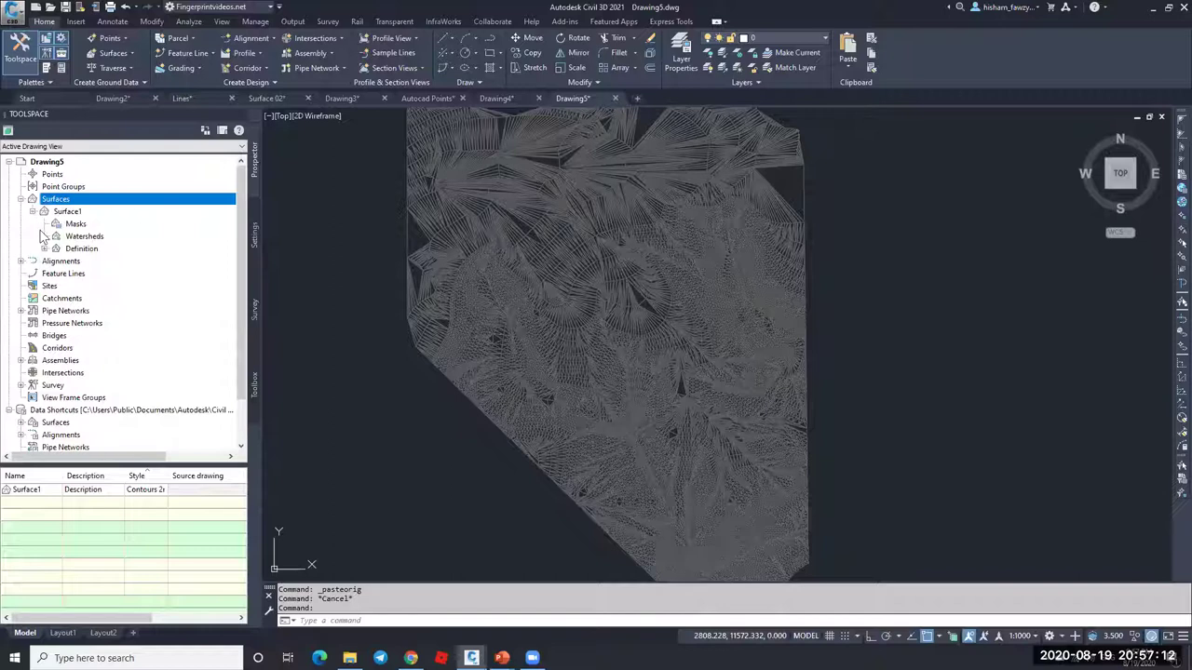
{"action": "left_click", "coordinate": [44, 249]}
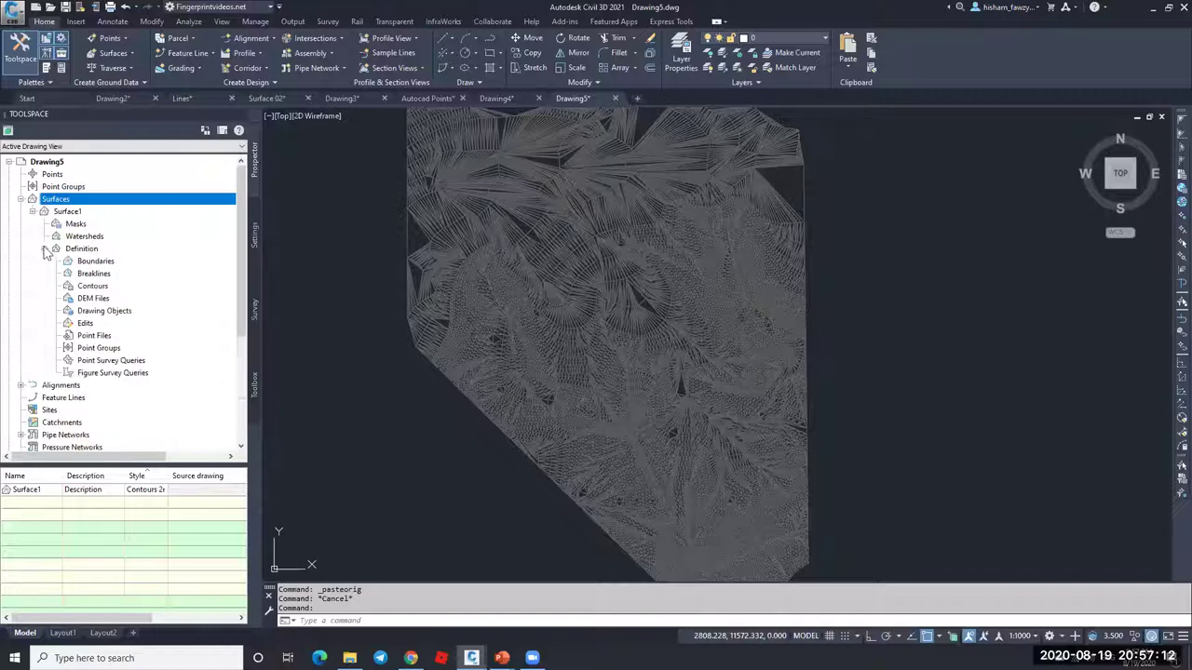
Step: Add 1492 top-right 3D faces to Surface1 as 3D Faces drawing objects
{"action": "right_click", "coordinate": [127, 313]}
{"action": "left_click", "coordinate": [163, 322]}
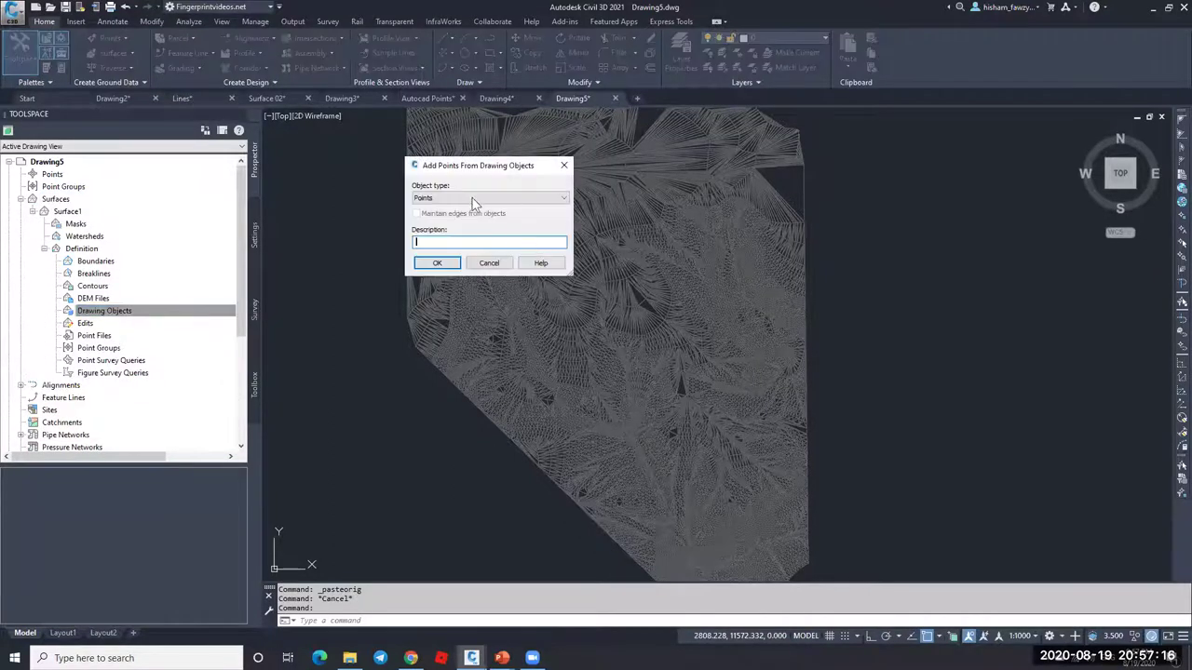
{"action": "left_click", "coordinate": [473, 200]}
{"action": "left_click", "coordinate": [429, 241]}
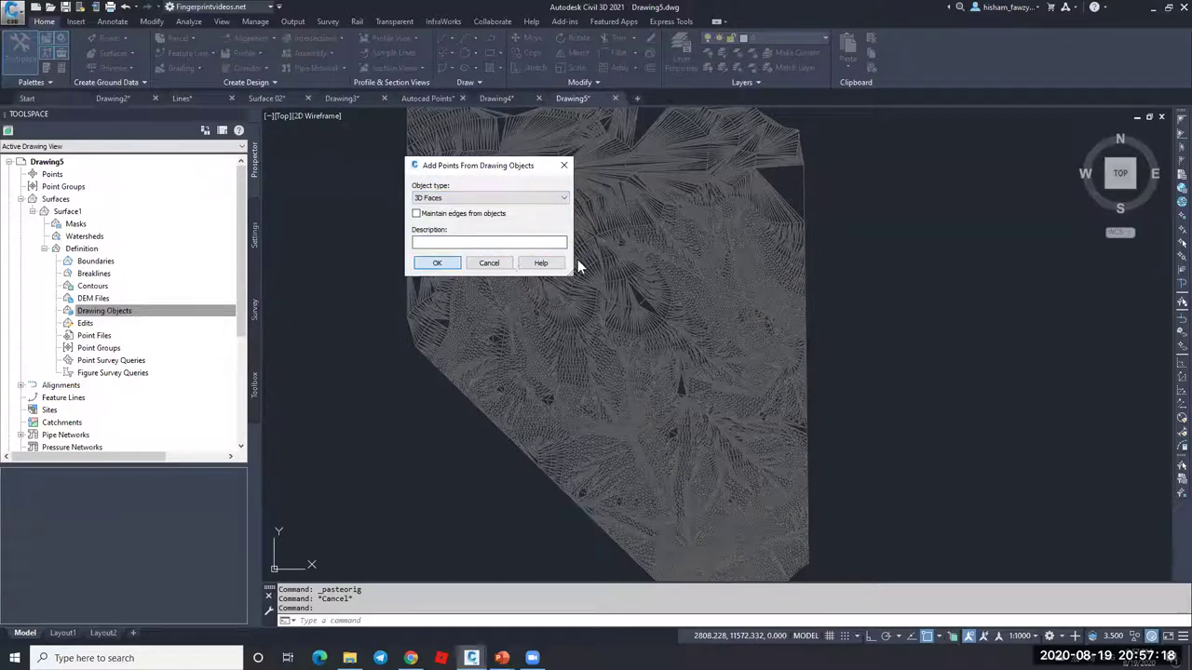
{"action": "left_click", "coordinate": [435, 263]}
{"action": "scroll", "coordinate": [680, 354], "scroll_direction": "down", "scroll_amount": 4}
{"action": "scroll", "coordinate": [720, 233], "scroll_direction": "up", "scroll_amount": 4}
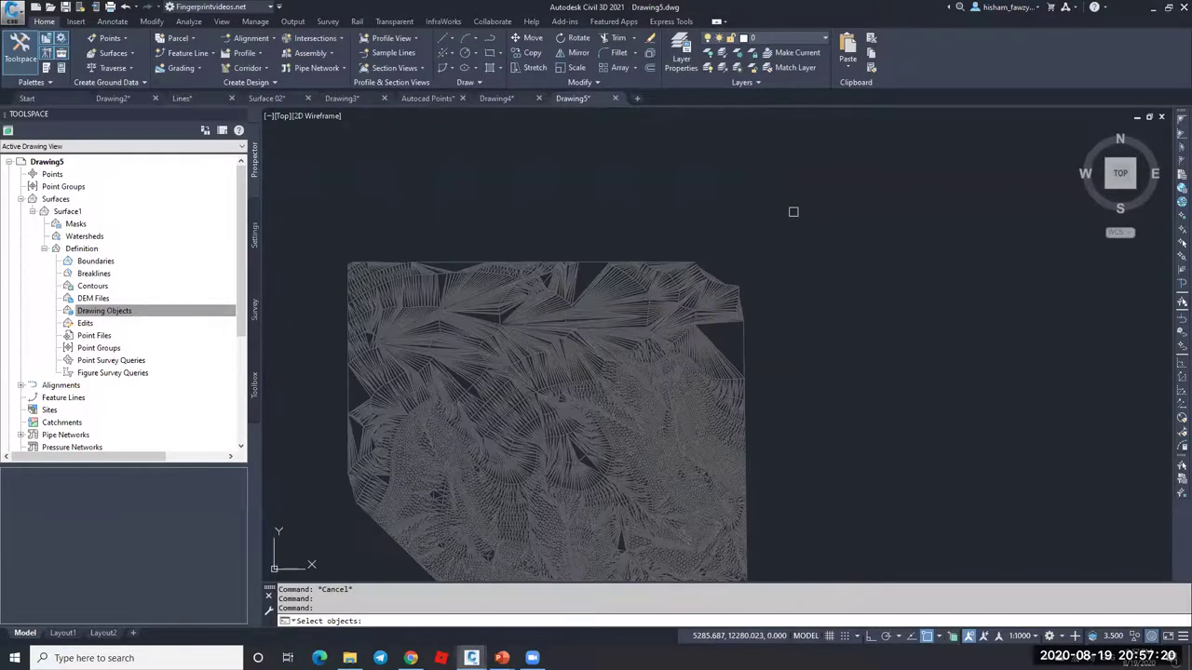
{"action": "left_click", "coordinate": [553, 229]}
{"action": "left_click", "coordinate": [769, 375]}
{"action": "key", "text": "Return"}
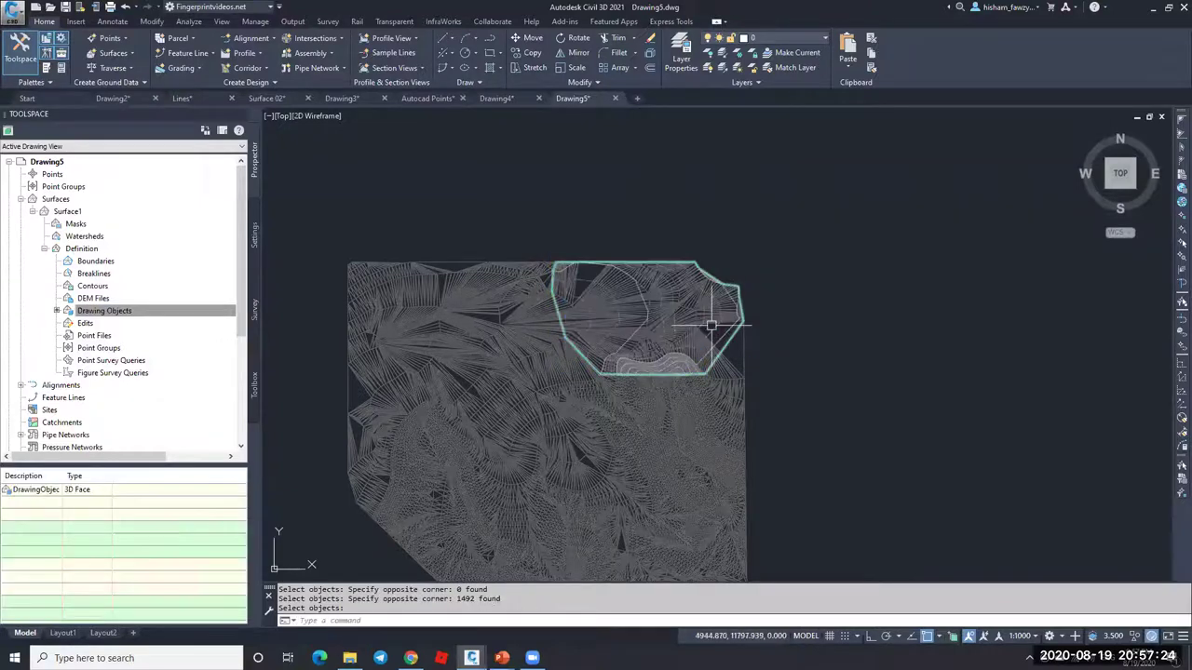
Step: Select the newly built Surface1 for inspection
{"action": "scroll", "coordinate": [711, 325], "scroll_direction": "up", "scroll_amount": 2}
{"action": "key", "text": "Escape"}
{"action": "left_click", "coordinate": [644, 321]}
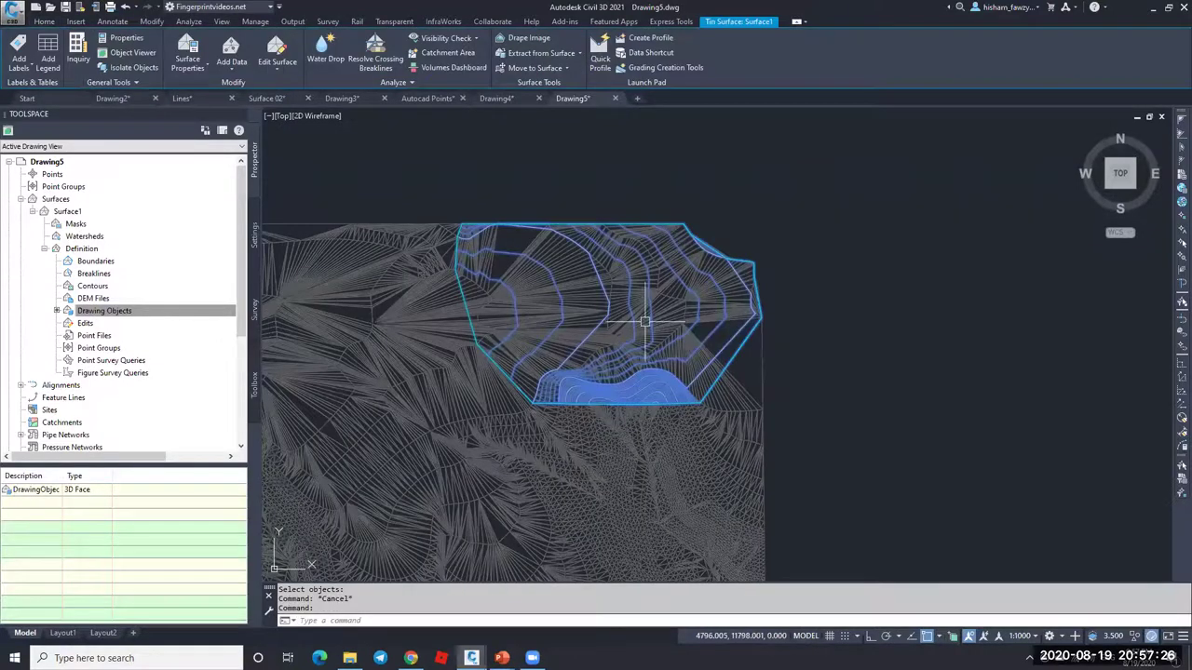
{"action": "scroll", "coordinate": [644, 321], "scroll_direction": "up", "scroll_amount": 3}
{"action": "scroll", "coordinate": [639, 258], "scroll_direction": "down", "scroll_amount": 1}
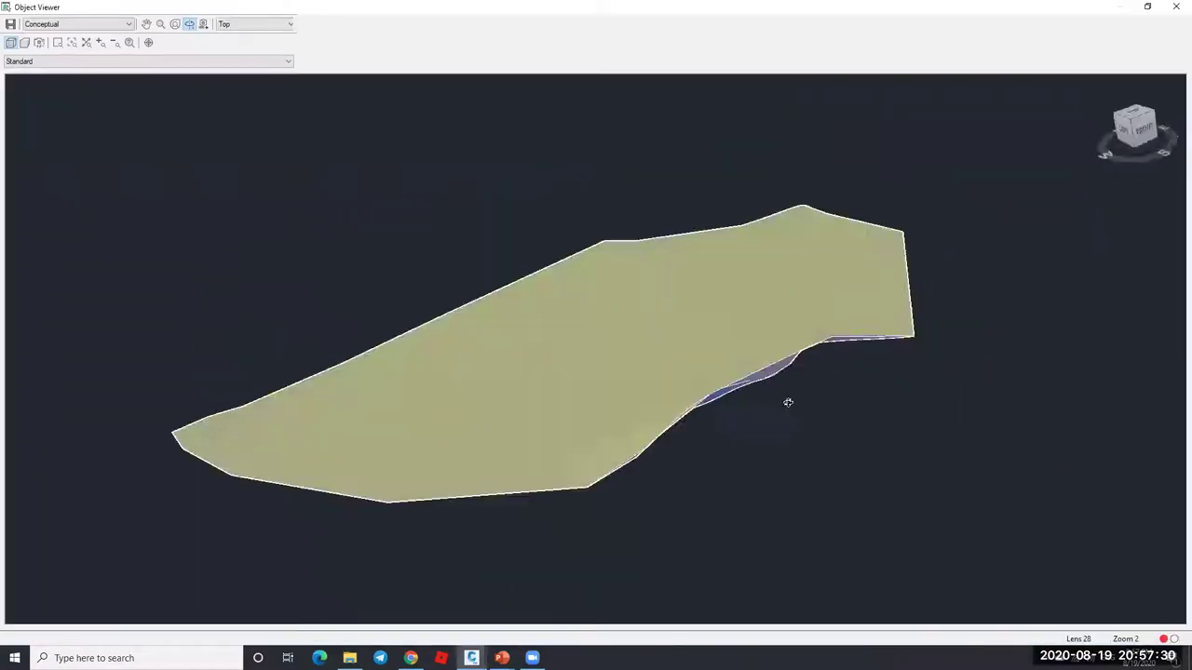
Step: Orbit Surface1 in the Object Viewer to see it from above, then close the viewer
{"action": "left_click_drag", "start_coordinate": [787, 404], "coordinate": [681, 337]}
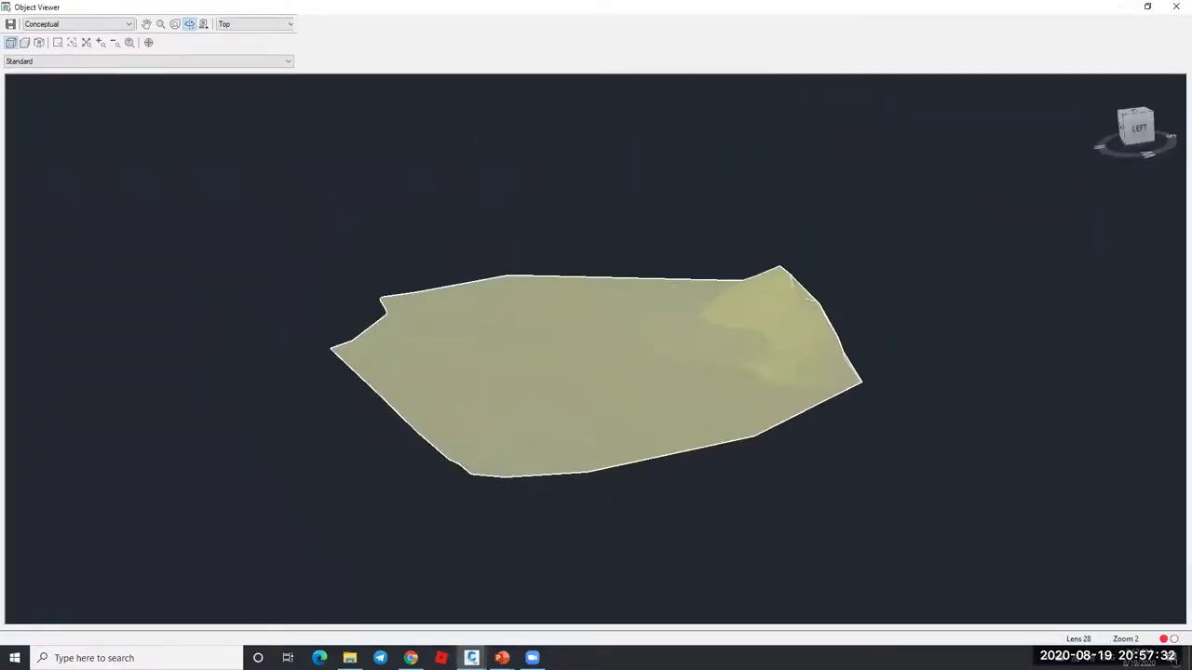
{"action": "key", "text": "Escape"}
{"action": "scroll", "coordinate": [660, 285], "scroll_direction": "down", "scroll_amount": 5}
{"action": "key", "text": "Escape"}
{"action": "key", "text": "Escape"}
Step: Select Surface1 and delete it
{"action": "mouse_move", "coordinate": [421, 208]}
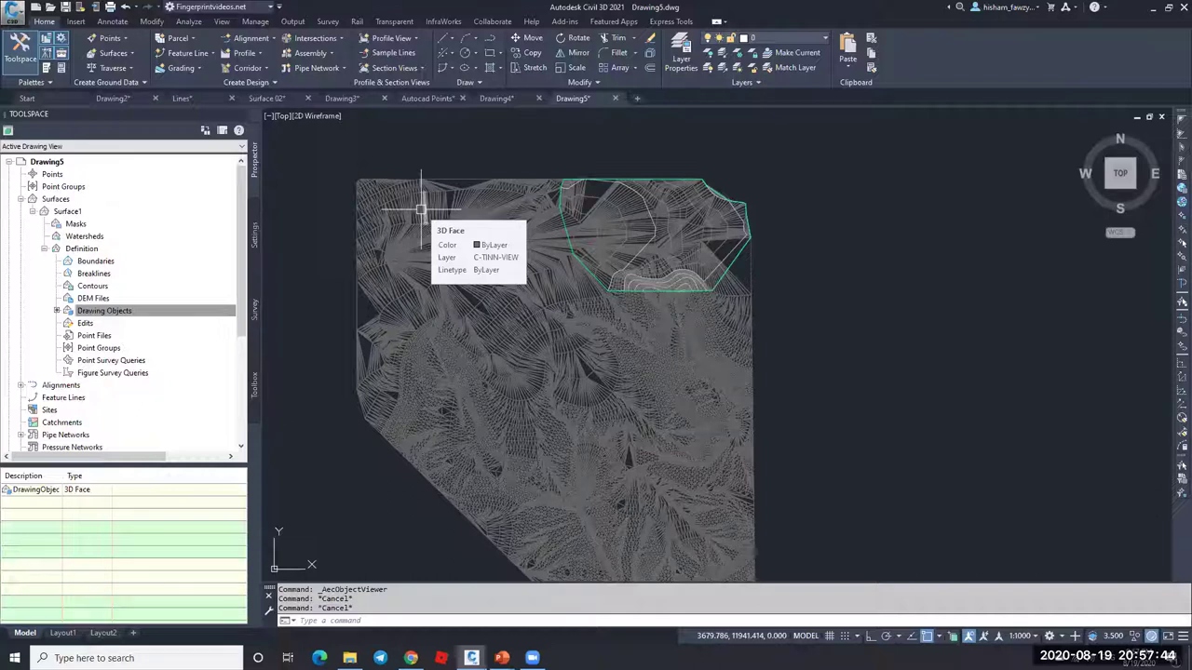
{"action": "left_click", "coordinate": [729, 252]}
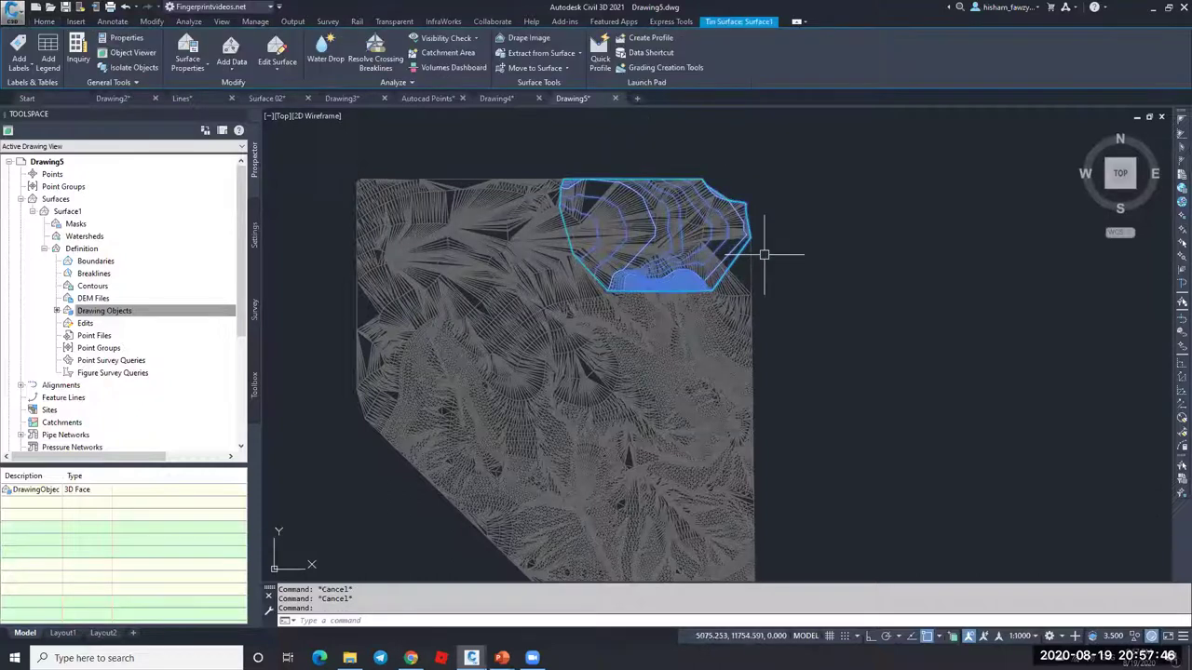
{"action": "key", "text": "Delete"}
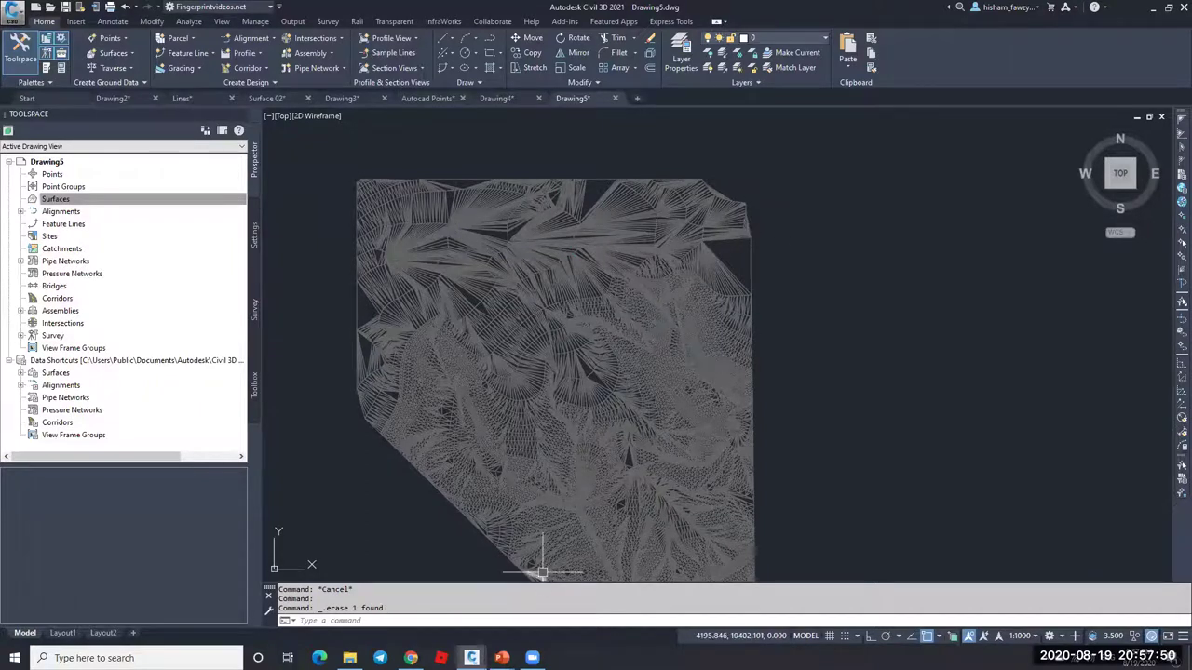
Step: Advance the slide show through the Points slide to the final Surfaces slide, then minimise it
{"action": "mouse_move", "coordinate": [502, 658]}
{"action": "left_click", "coordinate": [568, 603]}
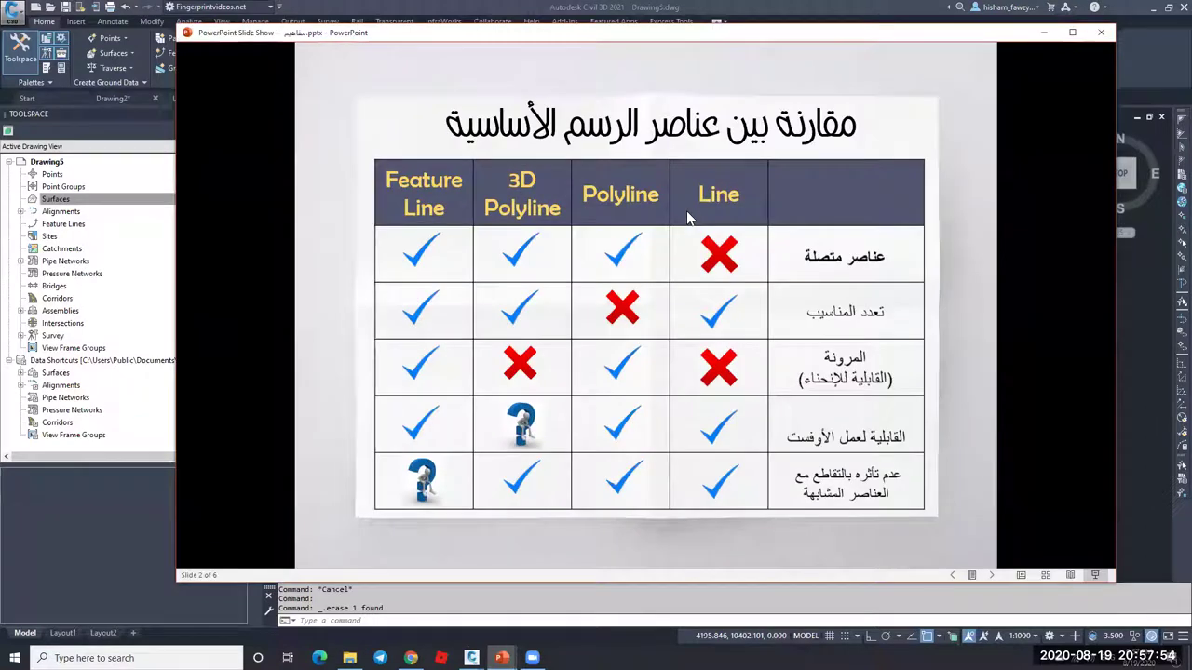
{"action": "left_click", "coordinate": [991, 577]}
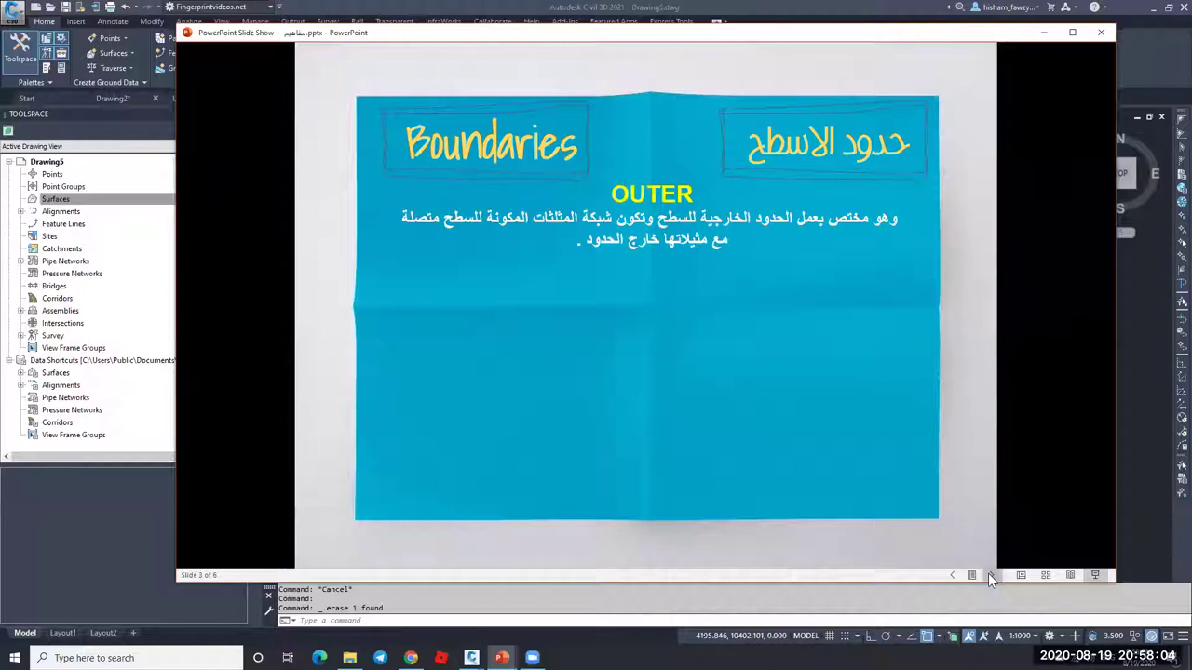
{"action": "left_click", "coordinate": [990, 575]}
{"action": "left_click", "coordinate": [681, 331]}
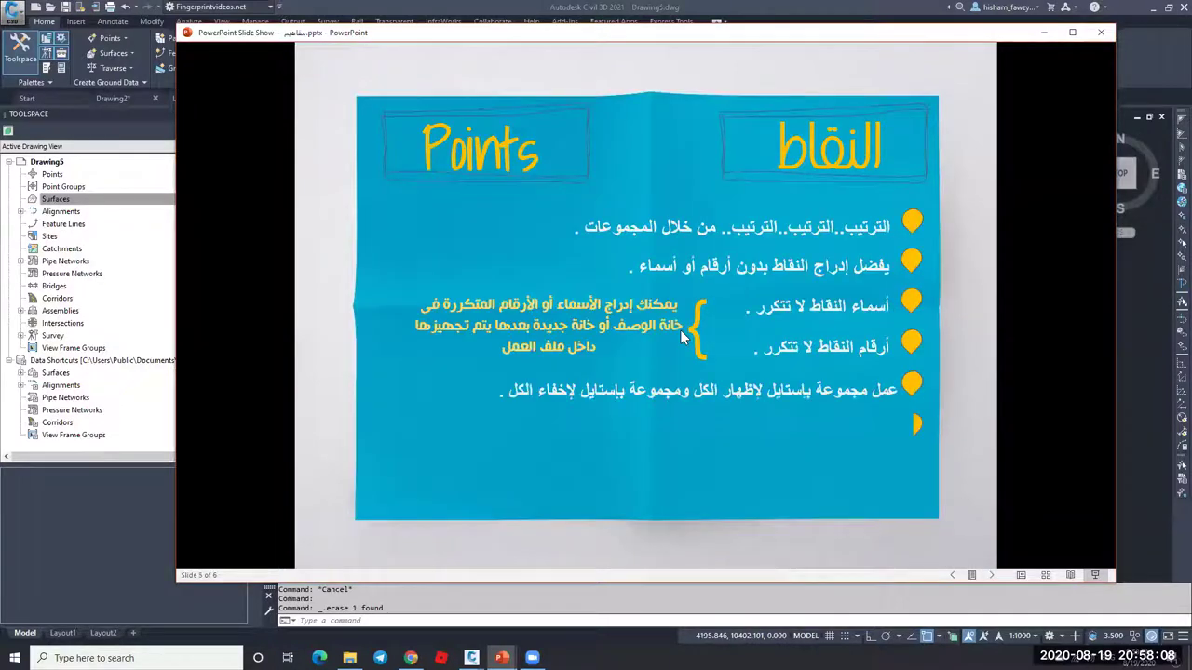
{"action": "key", "text": "Right"}
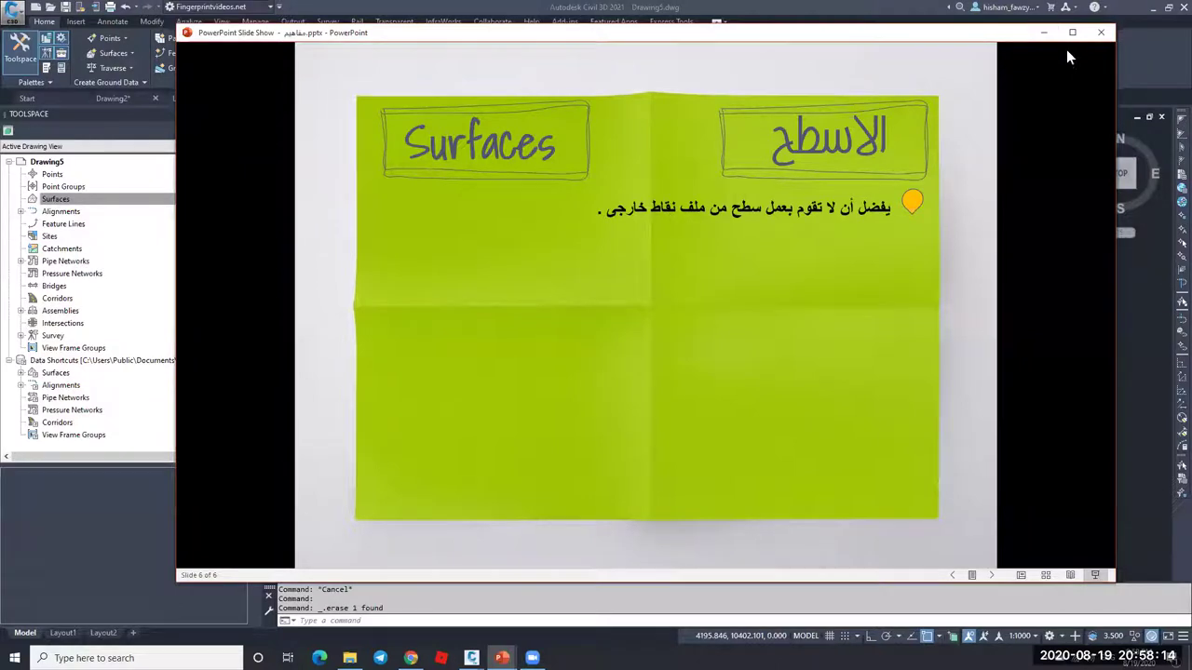
{"action": "left_click", "coordinate": [1044, 31]}
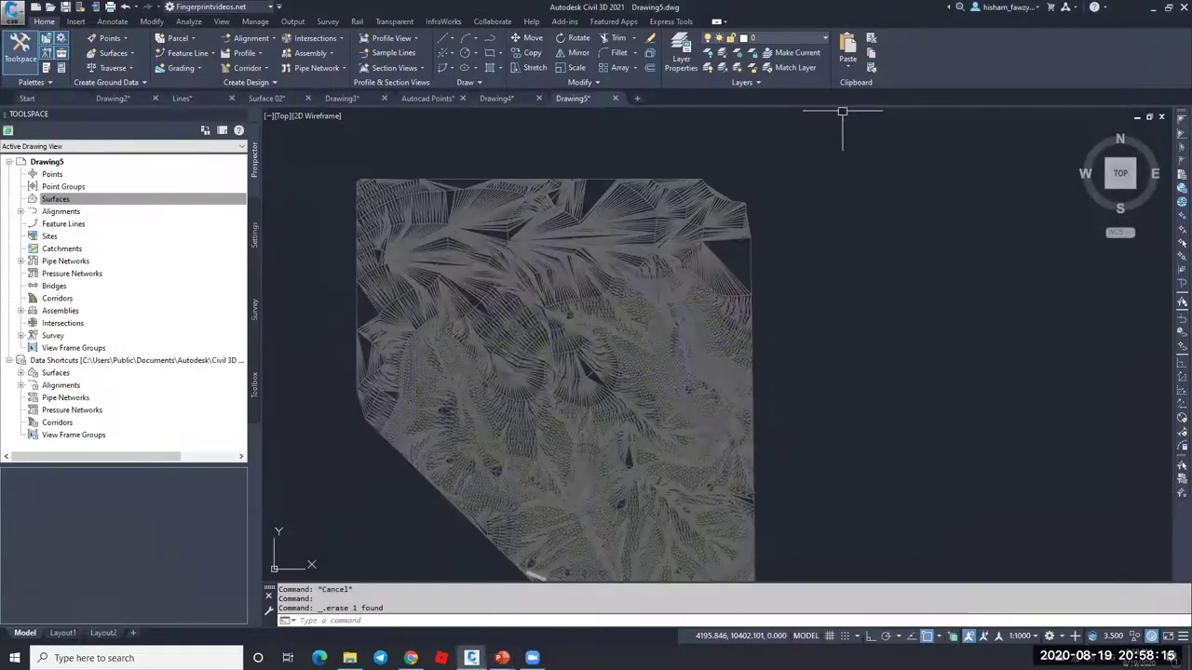
Step: Start a new blank drawing and create a default TIN surface, Surface1
{"action": "left_click", "coordinate": [637, 99]}
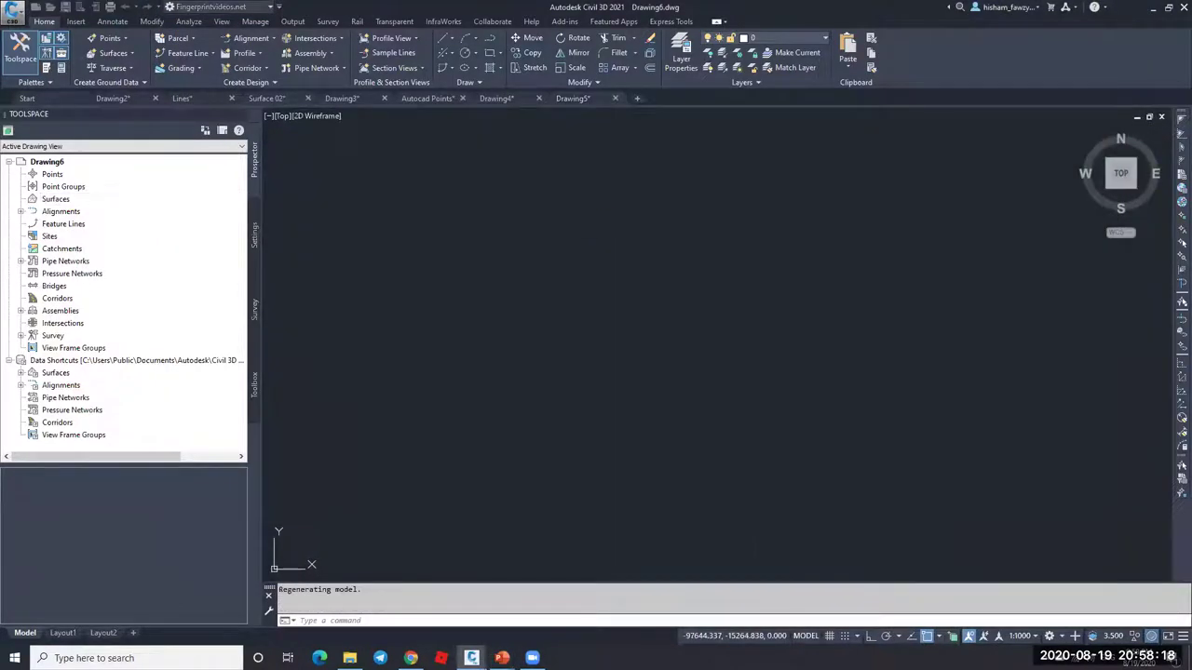
{"action": "left_click", "coordinate": [81, 22]}
{"action": "left_click", "coordinate": [44, 22]}
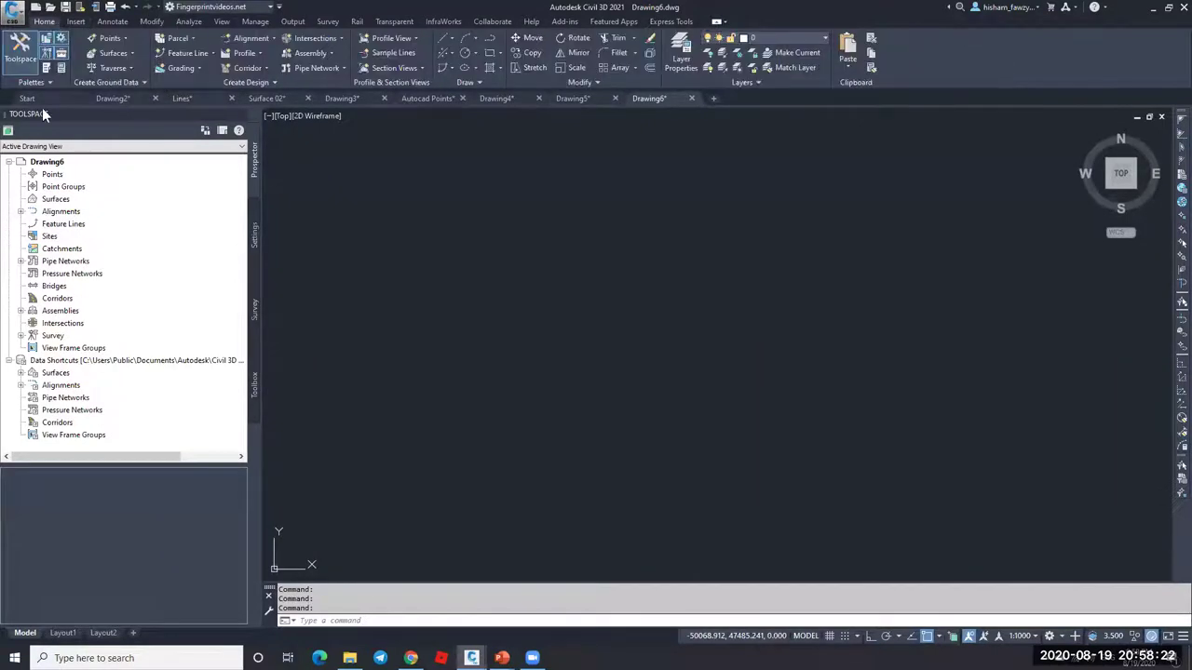
{"action": "right_click", "coordinate": [58, 205]}
{"action": "left_click", "coordinate": [102, 209]}
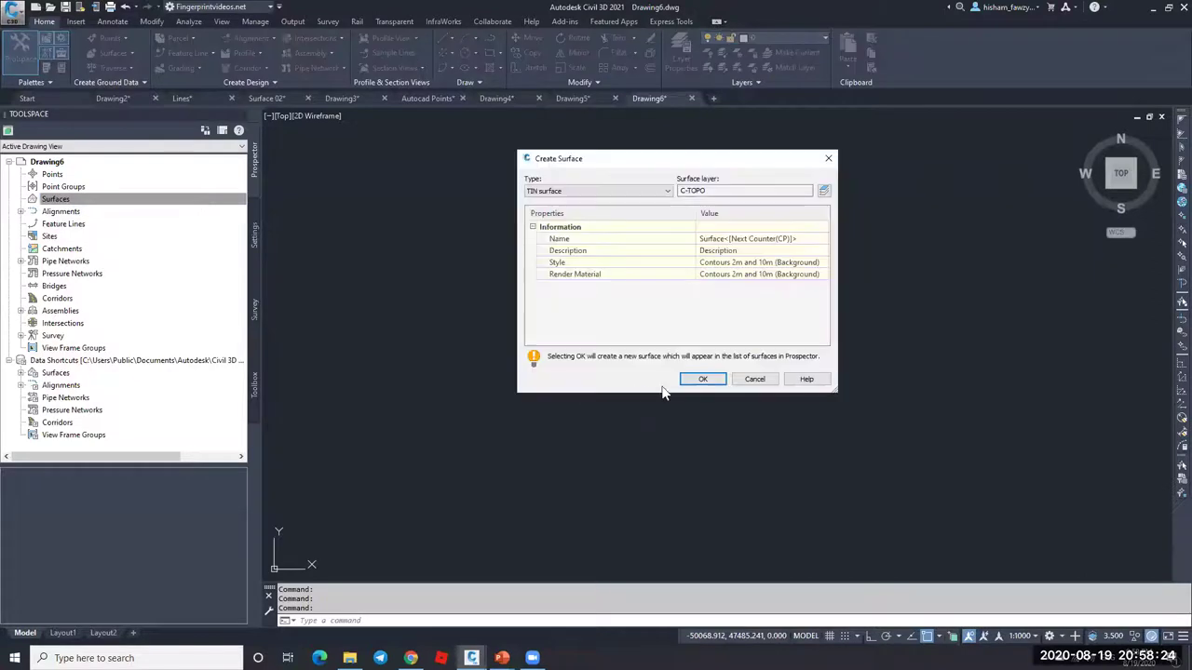
{"action": "left_click", "coordinate": [703, 379]}
Step: Add NGL.txt to Surface1's point files as PENZD (comma delimited), then zoom extents
{"action": "left_click", "coordinate": [21, 198]}
{"action": "left_click", "coordinate": [32, 212]}
{"action": "left_click", "coordinate": [44, 248]}
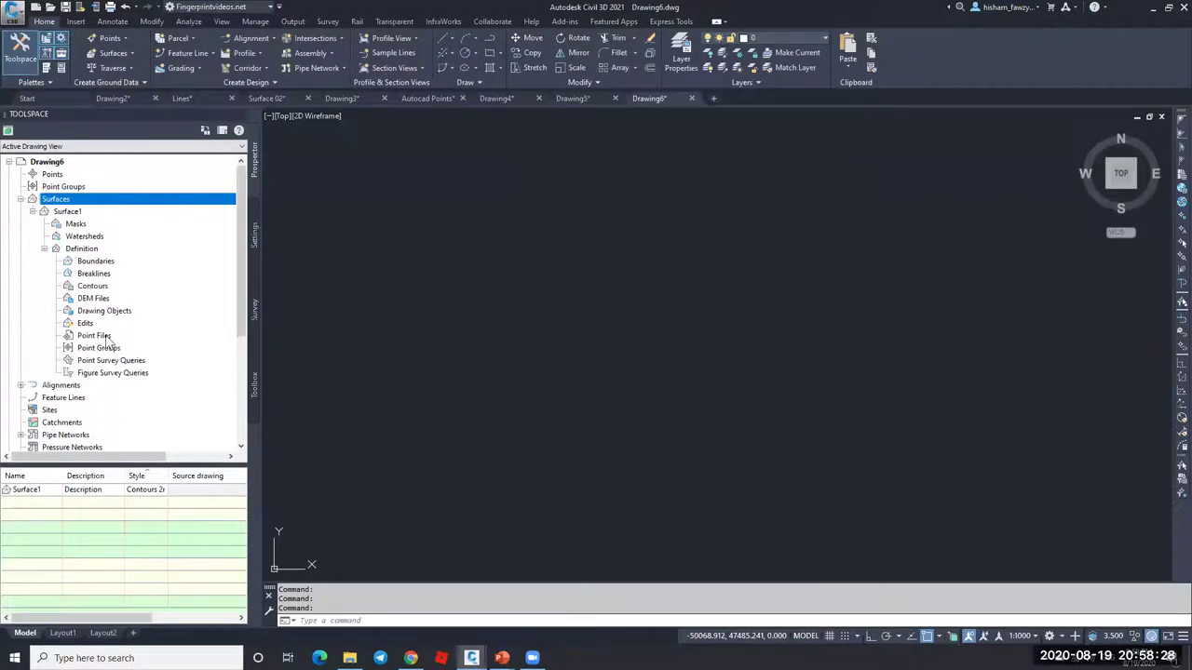
{"action": "right_click", "coordinate": [104, 343]}
{"action": "left_click", "coordinate": [165, 345]}
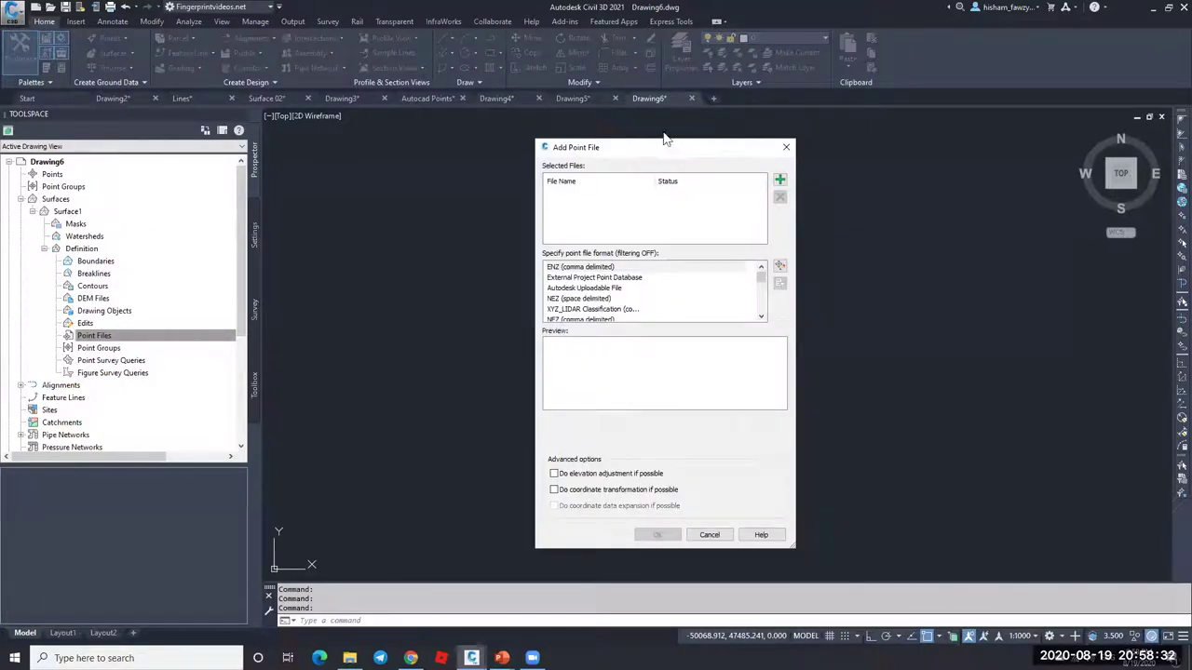
{"action": "left_click_drag", "start_coordinate": [665, 138], "coordinate": [657, 124]}
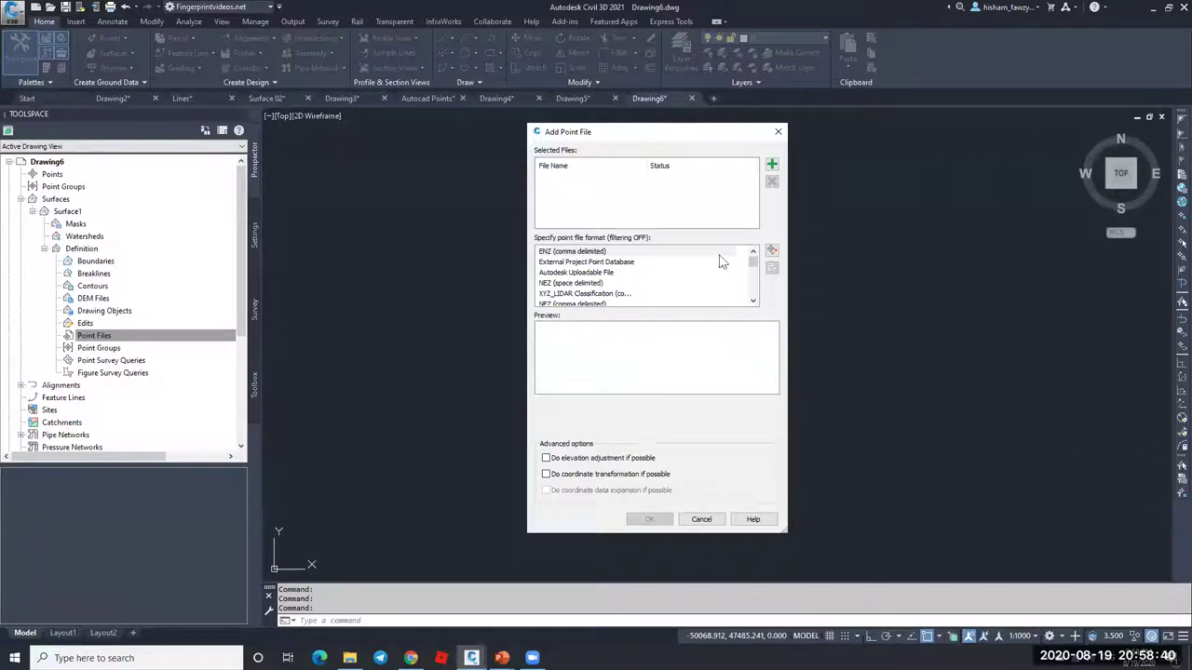
{"action": "left_click", "coordinate": [771, 165]}
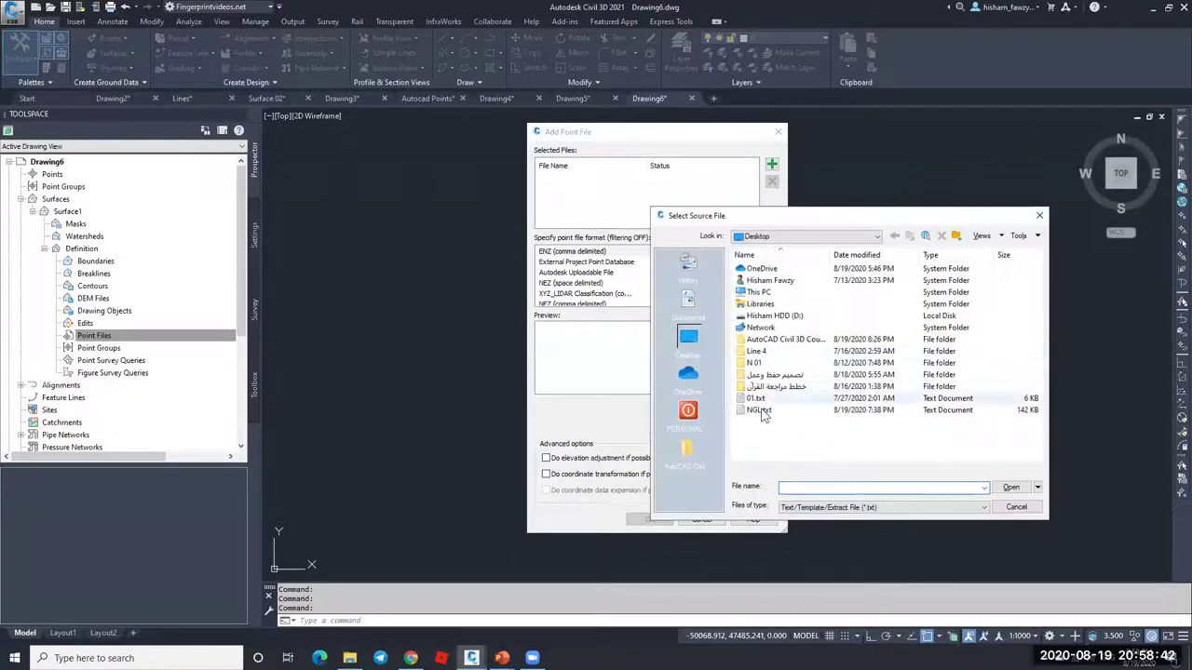
{"action": "left_click", "coordinate": [759, 410]}
{"action": "left_click", "coordinate": [1011, 487]}
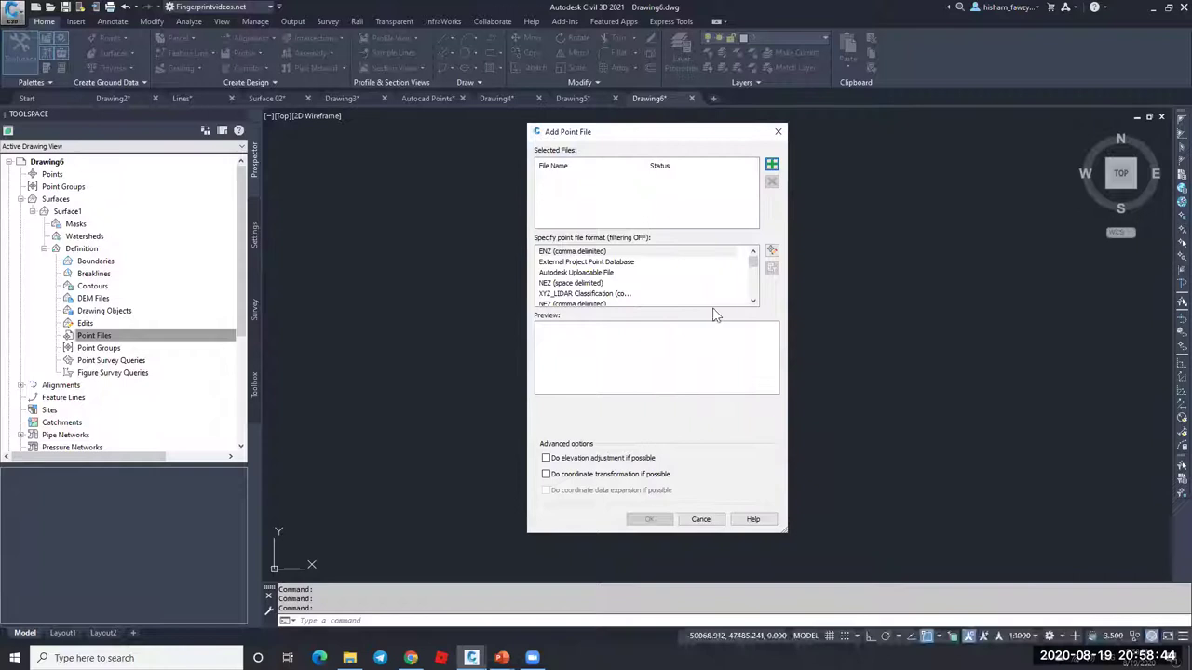
{"action": "scroll", "coordinate": [689, 297], "scroll_direction": "down", "scroll_amount": 3}
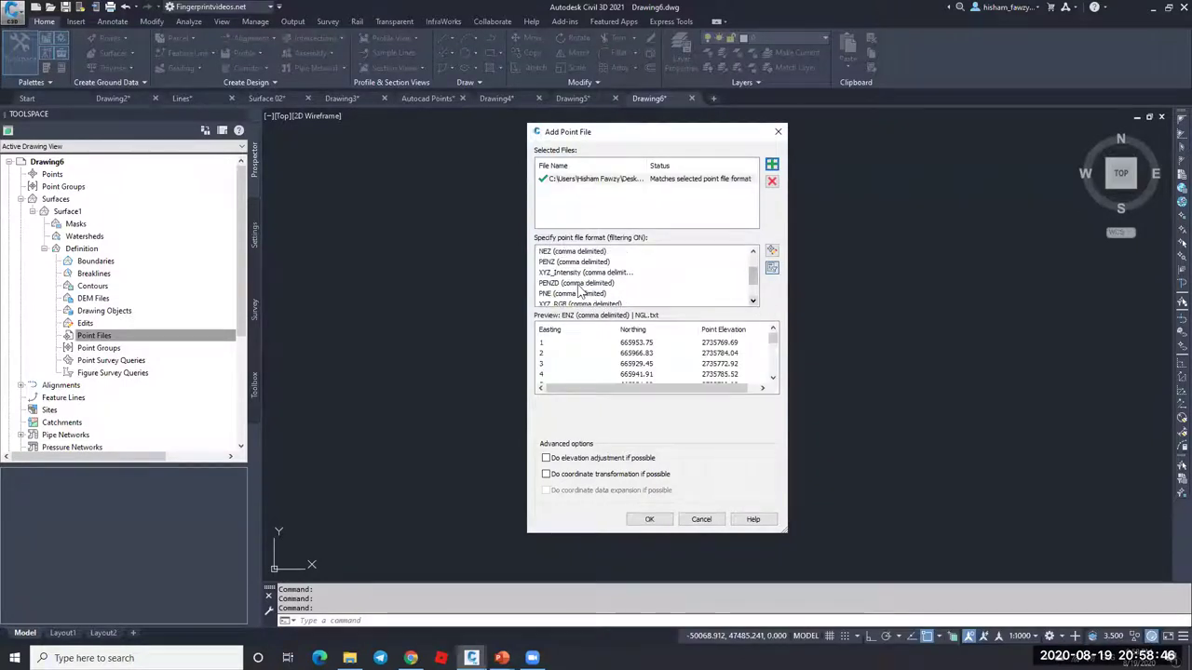
{"action": "left_click", "coordinate": [578, 284]}
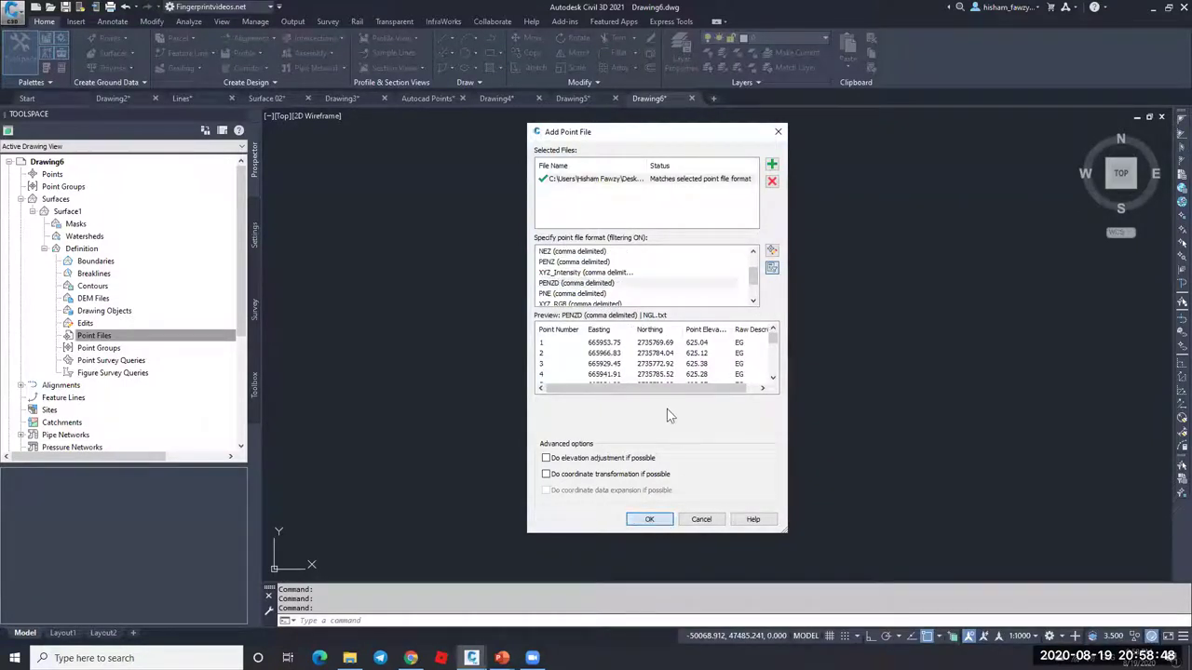
{"action": "left_click", "coordinate": [649, 519]}
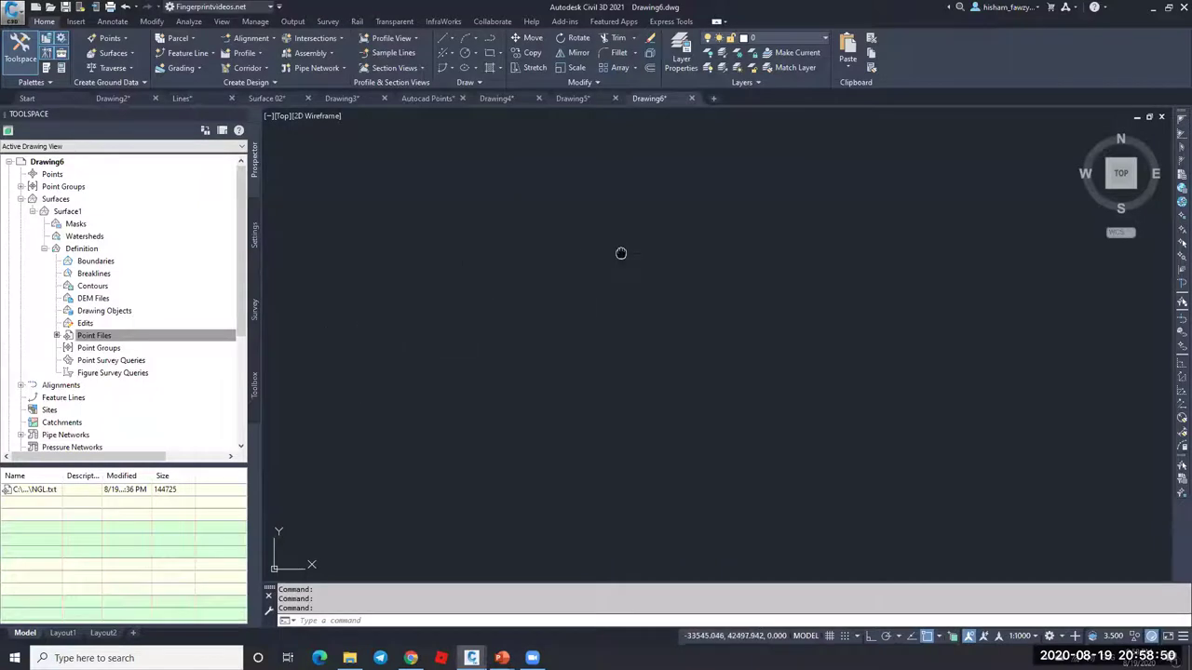
{"action": "middle_click", "coordinate": [621, 252]}
{"action": "middle_click", "coordinate": [621, 253]}
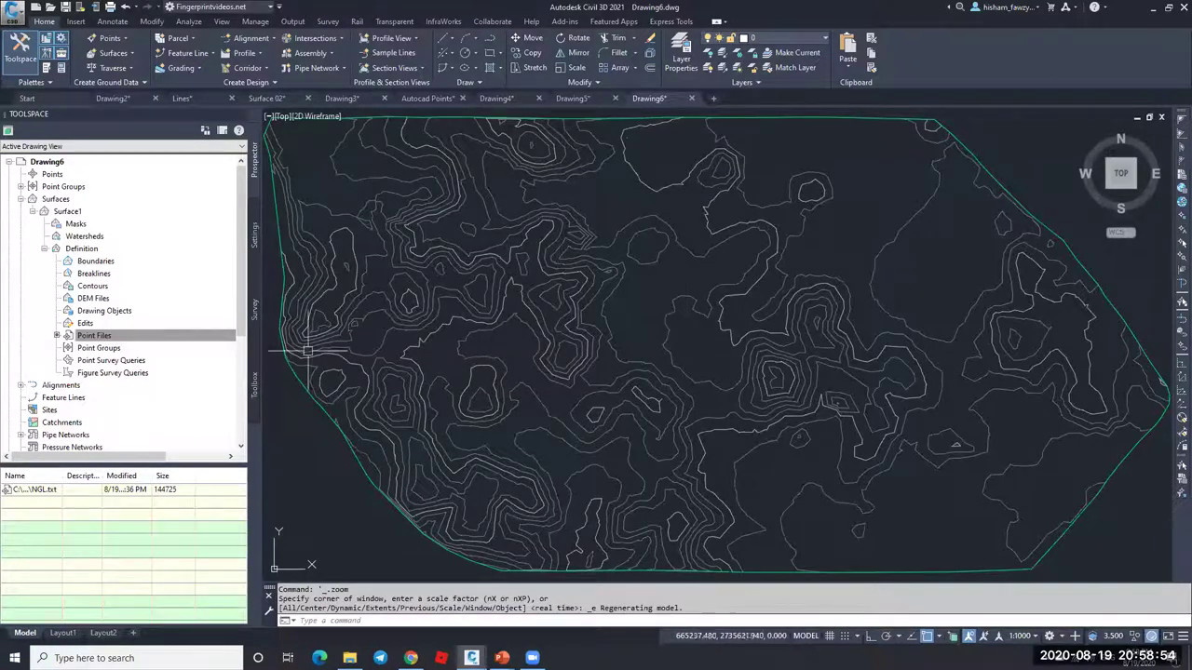
Step: Browse the _All Points group and points collection in Prospector, then collapse Surfaces
{"action": "left_click", "coordinate": [21, 187]}
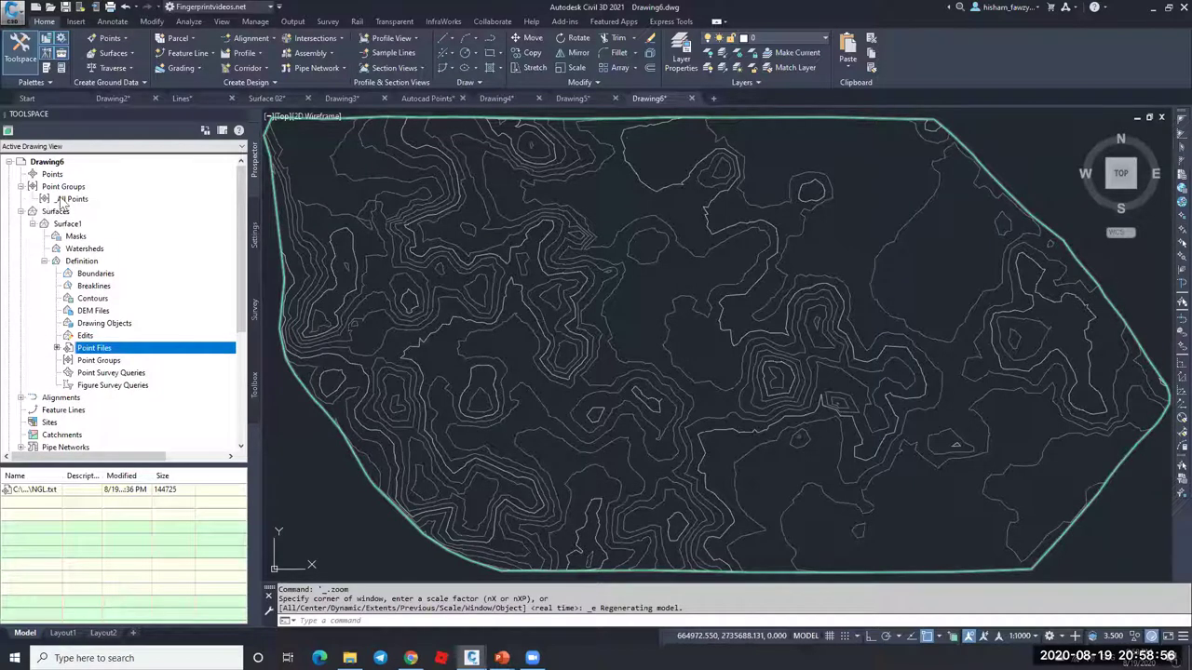
{"action": "left_click", "coordinate": [64, 198]}
{"action": "left_click", "coordinate": [56, 175]}
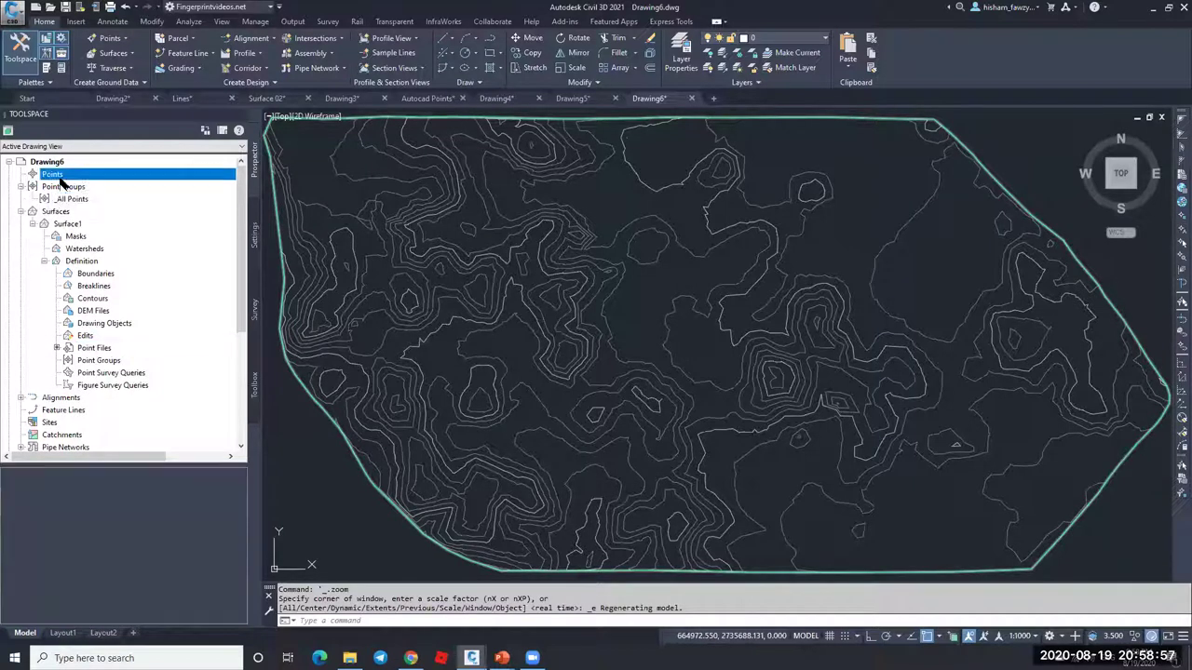
{"action": "left_click", "coordinate": [20, 211]}
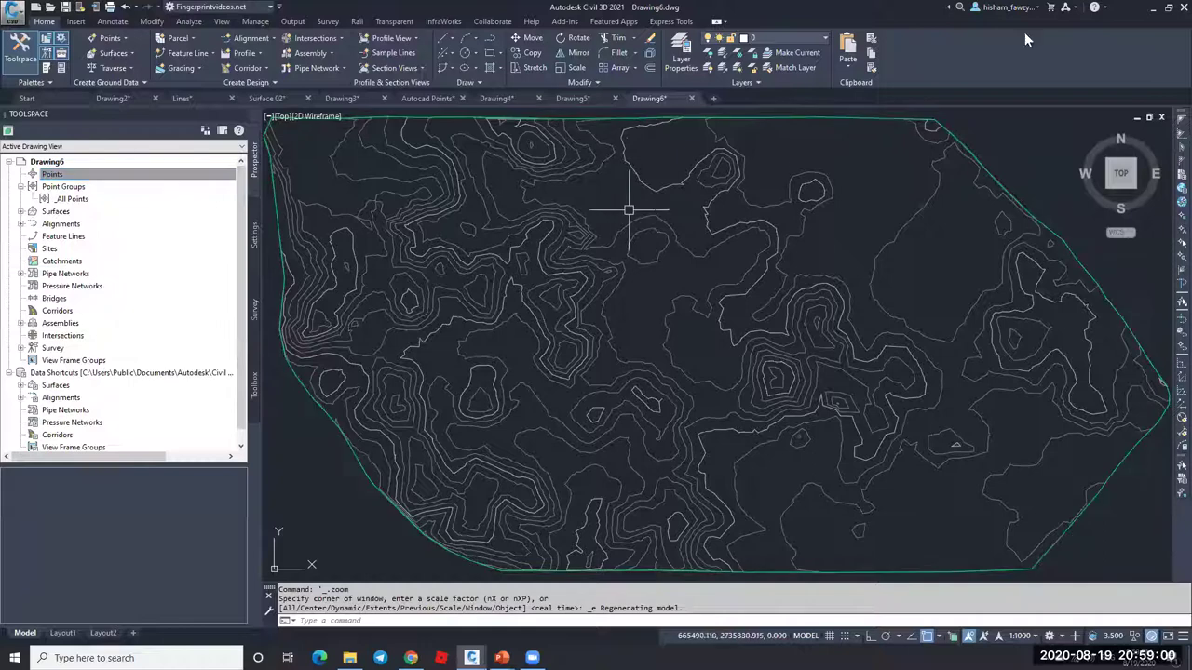
Step: Rename the desktop point file to NGL01.txt and return to Drawing6
{"action": "key", "text": "super+d"}
{"action": "left_click", "coordinate": [23, 401]}
{"action": "left_click", "coordinate": [23, 417]}
{"action": "type", "text": "NGL01.txt"}
{"action": "key", "text": "Return"}
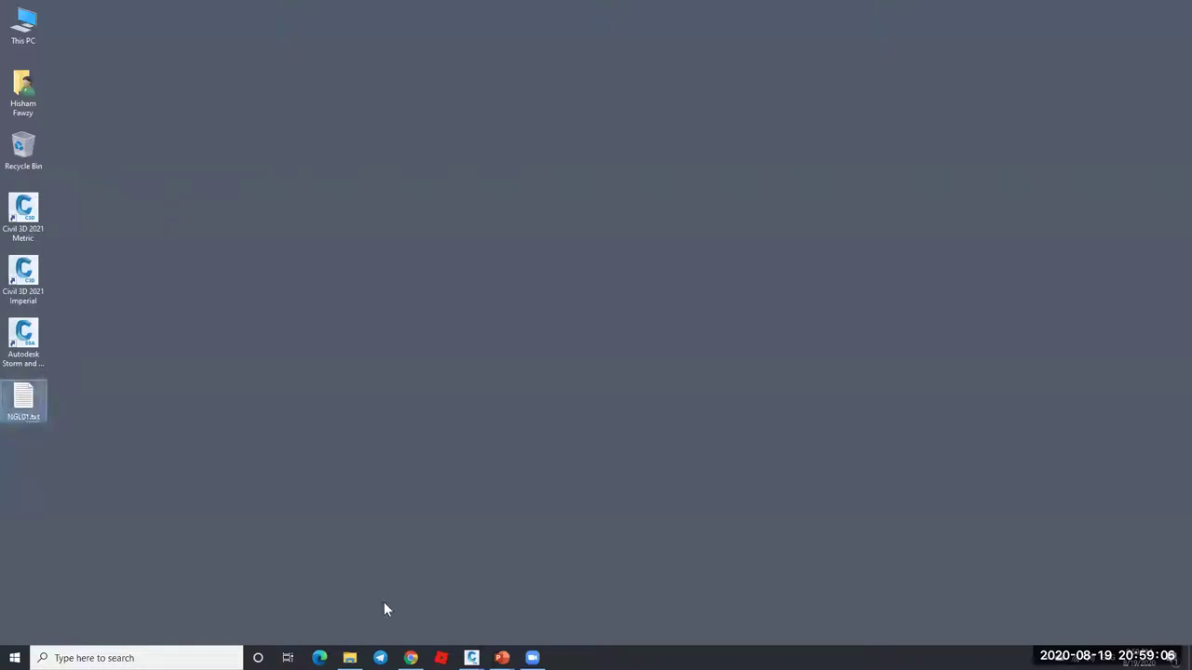
{"action": "left_click", "coordinate": [471, 658]}
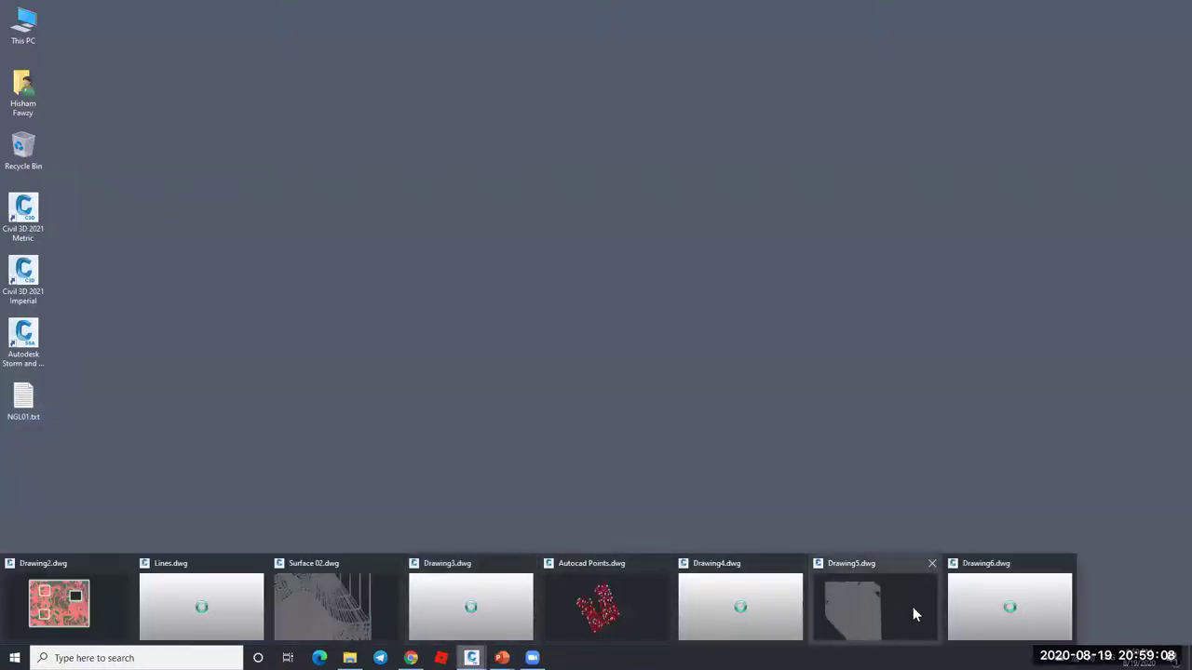
{"action": "left_click", "coordinate": [961, 604]}
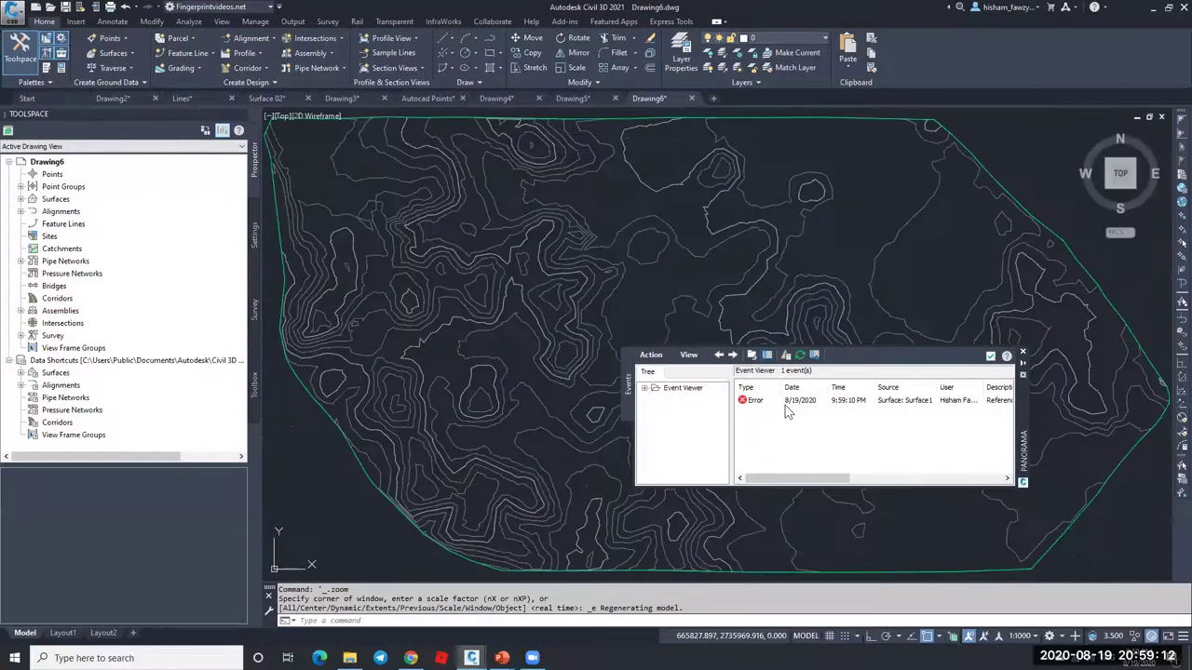
Step: Review the Event Viewer error for Surface1 and clear all logged events
{"action": "left_click", "coordinate": [20, 199]}
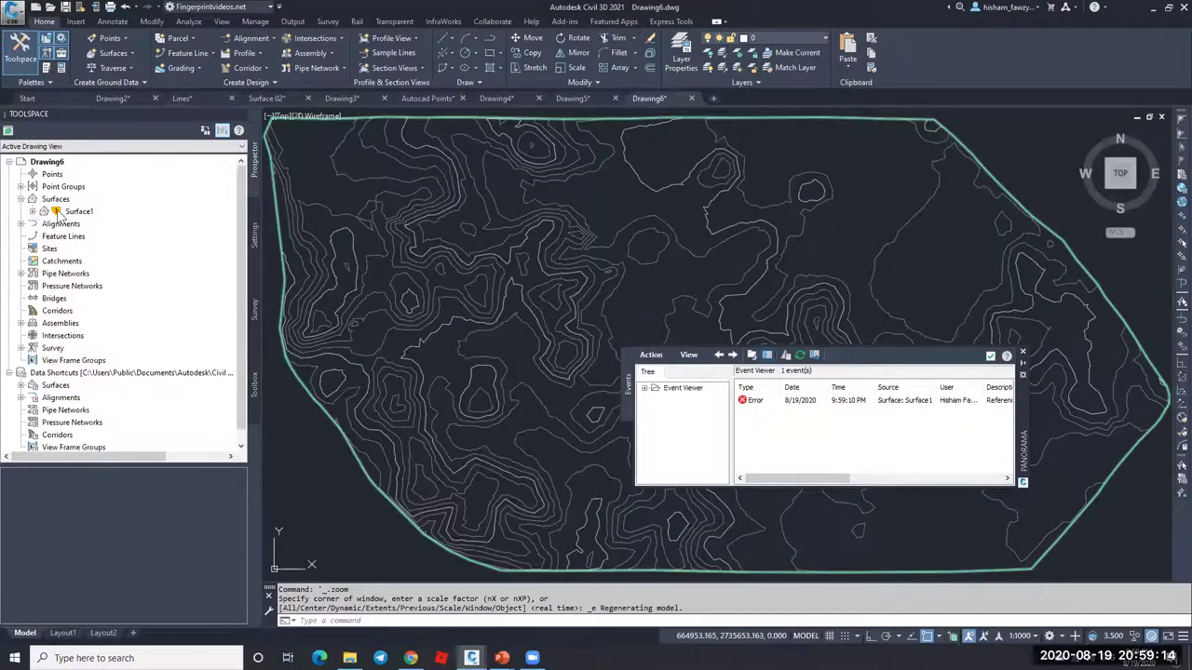
{"action": "left_click_drag", "start_coordinate": [824, 478], "coordinate": [963, 483]}
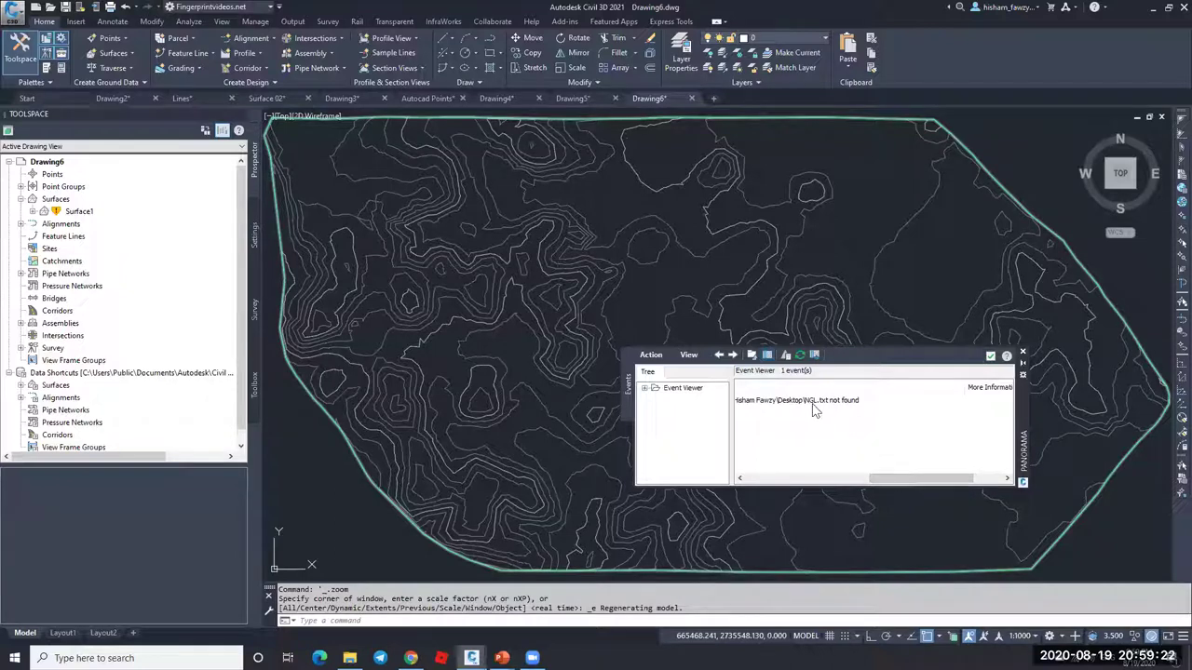
{"action": "left_click_drag", "start_coordinate": [890, 481], "coordinate": [756, 480]}
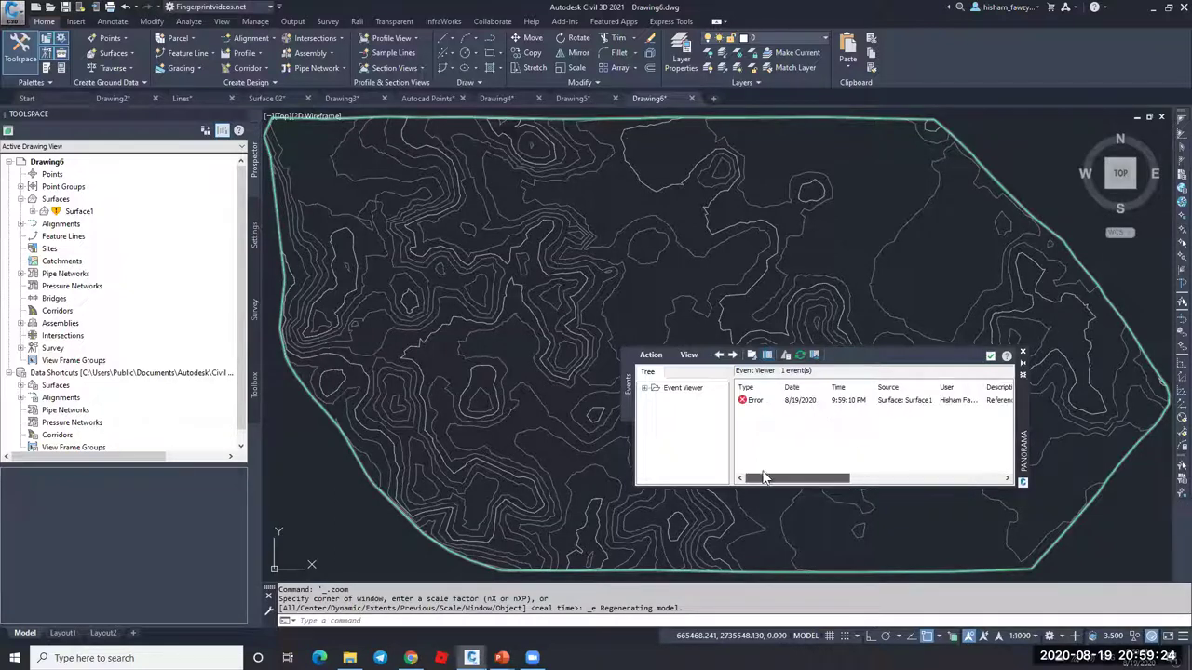
{"action": "left_click", "coordinate": [651, 355]}
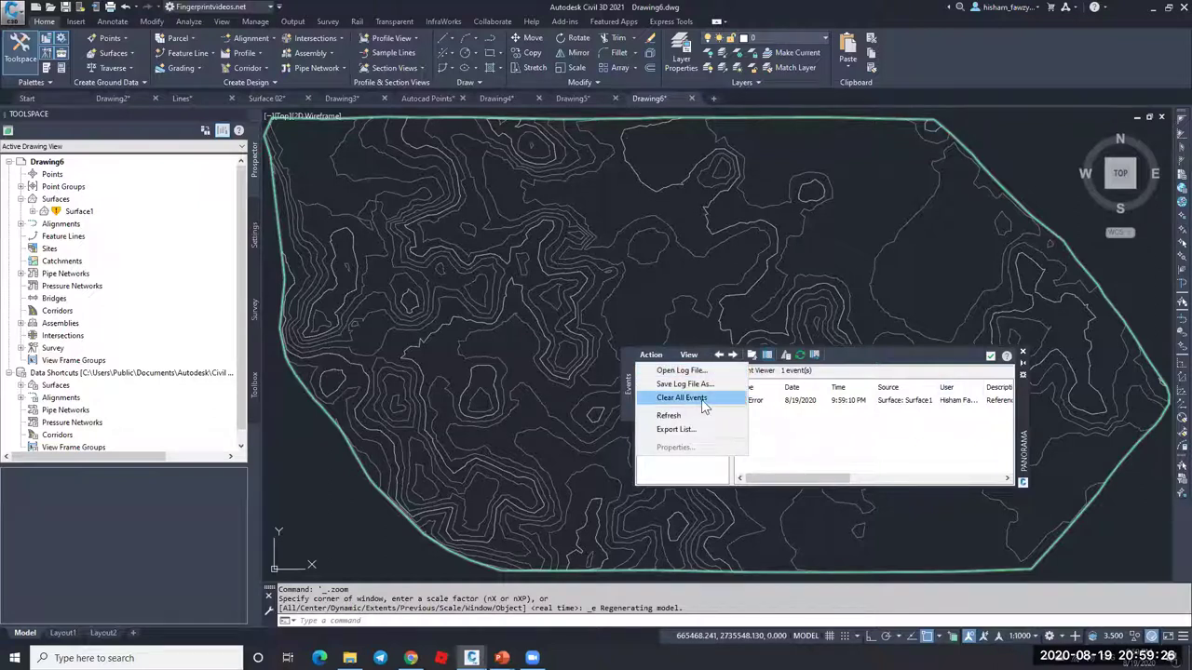
{"action": "left_click", "coordinate": [691, 398]}
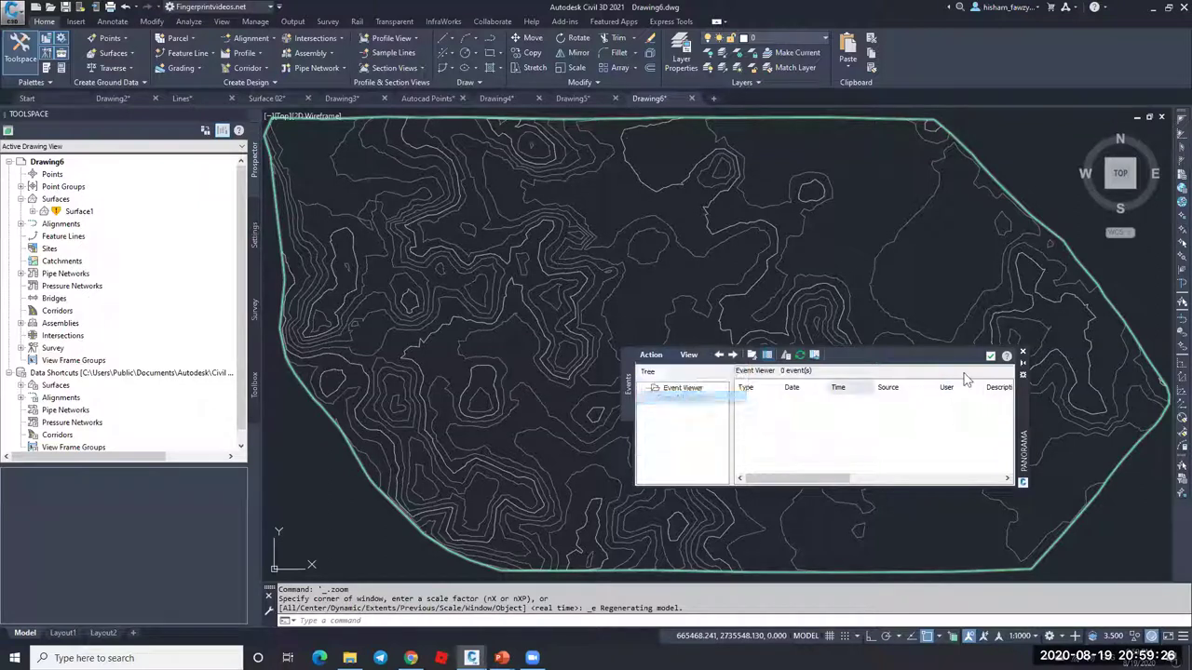
Step: Rebuild Surface1, dismiss the missing-file warning, and bring the PowerPoint slide show back
{"action": "right_click", "coordinate": [80, 211]}
{"action": "left_click", "coordinate": [110, 225]}
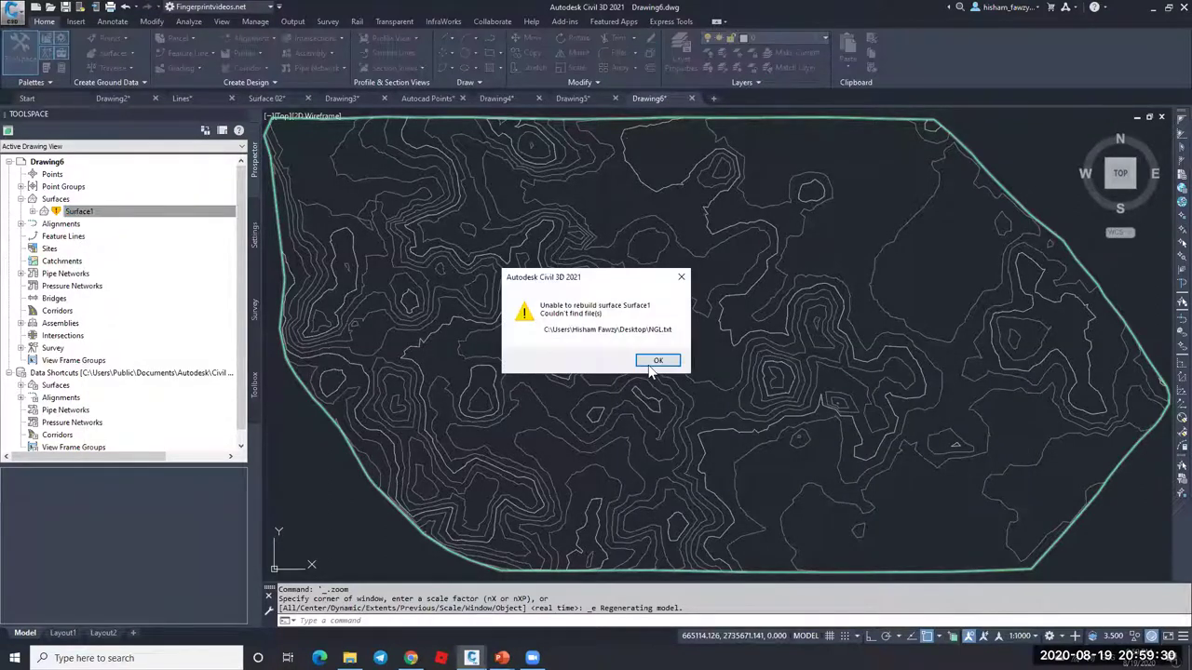
{"action": "left_click", "coordinate": [654, 363]}
{"action": "left_click", "coordinate": [76, 213]}
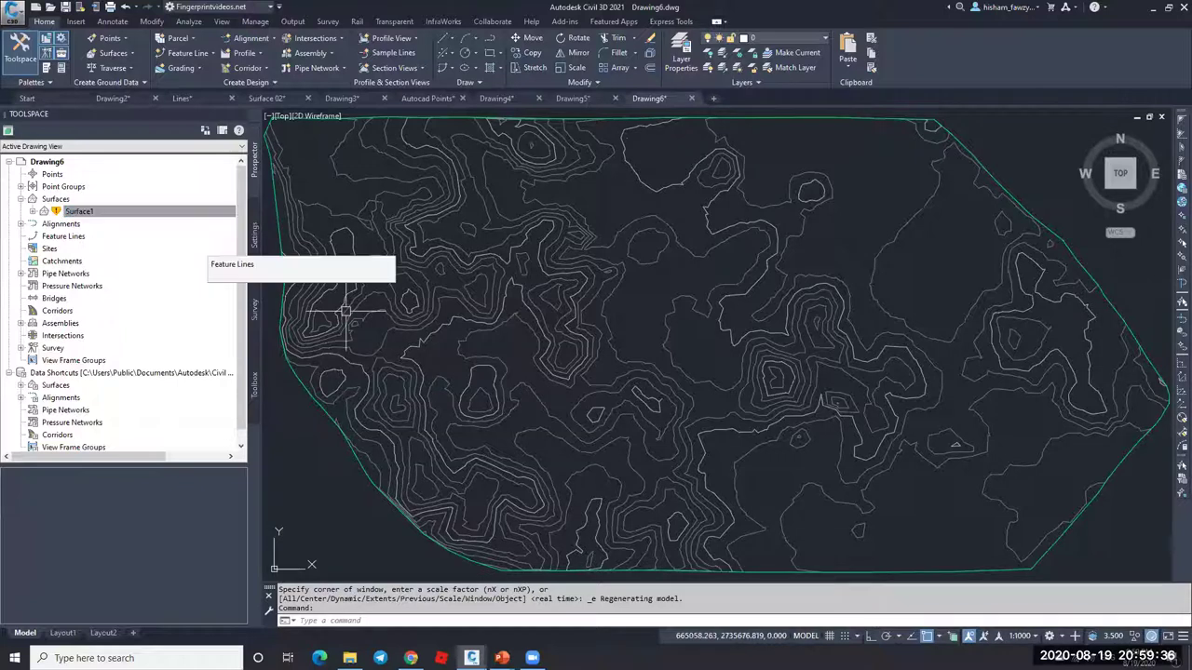
{"action": "mouse_move", "coordinate": [441, 310]}
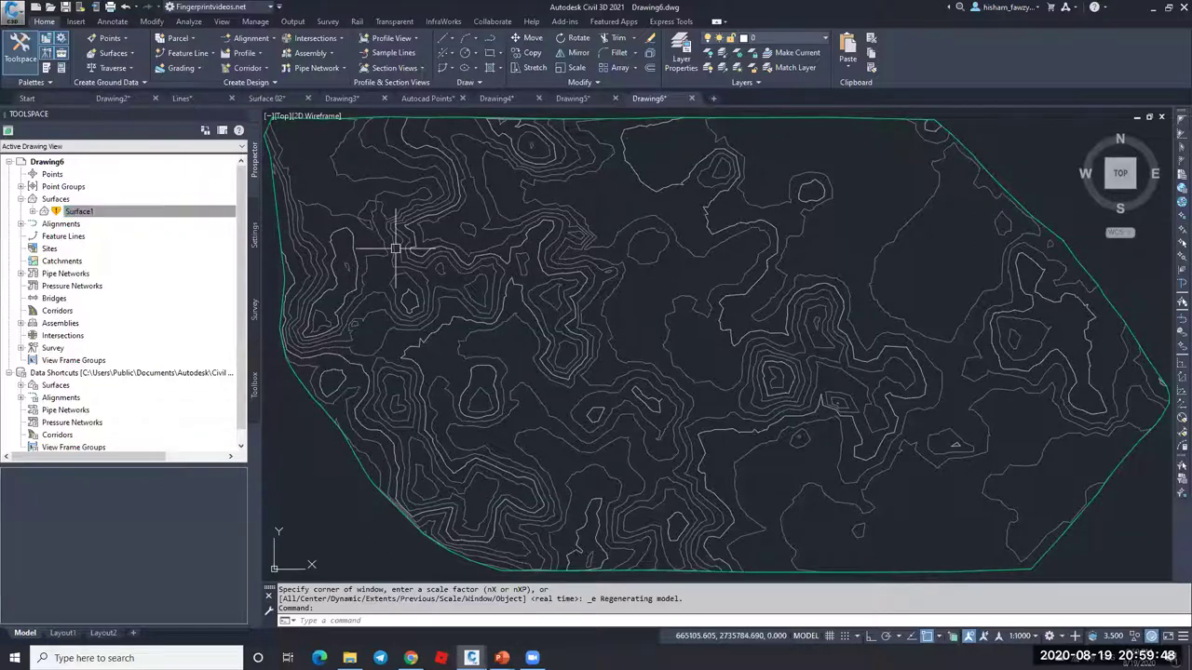
{"action": "mouse_move", "coordinate": [456, 284]}
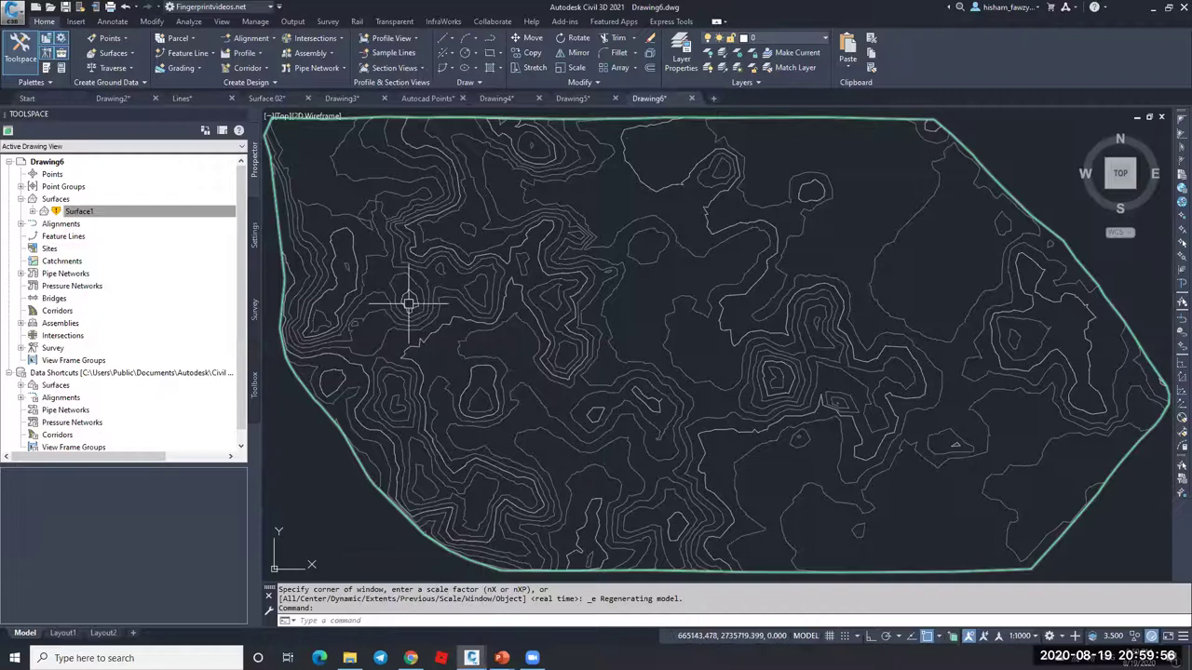
{"action": "left_click", "coordinate": [610, 603]}
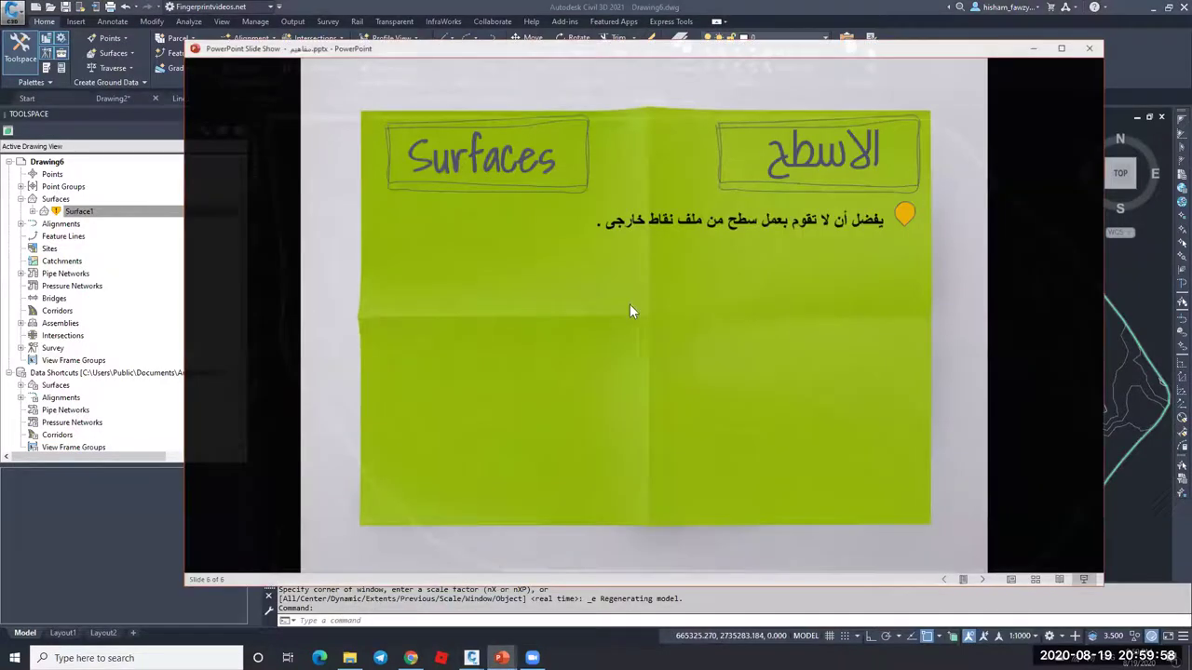
Step: Reveal the _All Points and 3D-viewing bullets, then minimize the slide show
{"action": "left_click", "coordinate": [770, 253]}
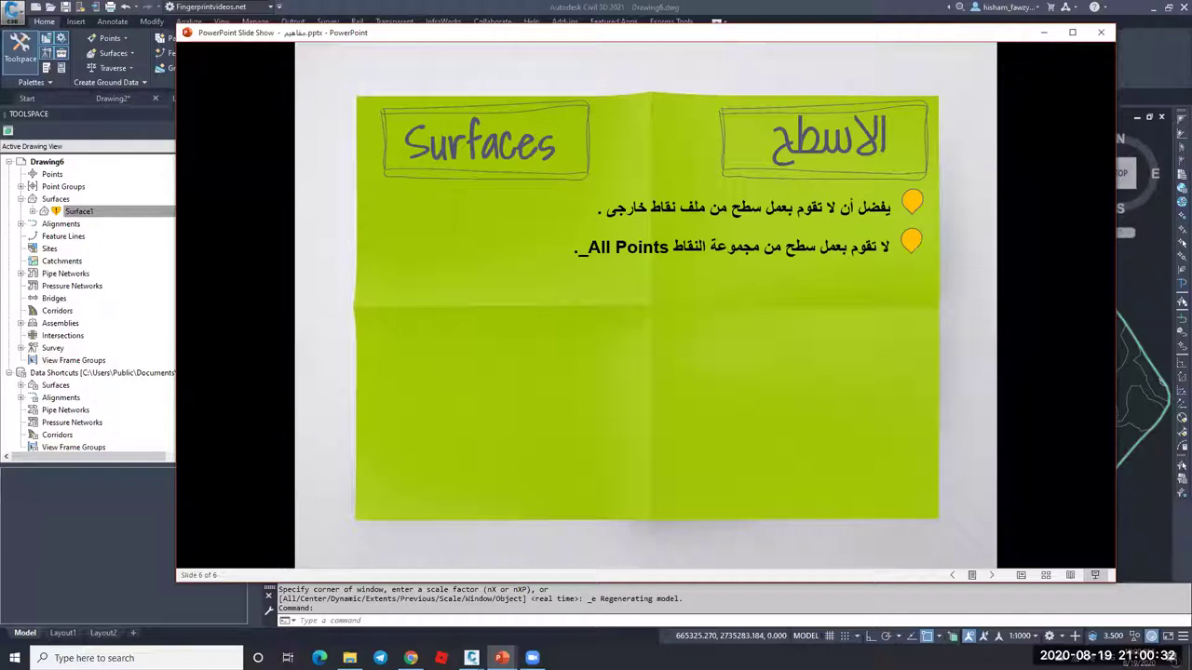
{"action": "left_click", "coordinate": [791, 310]}
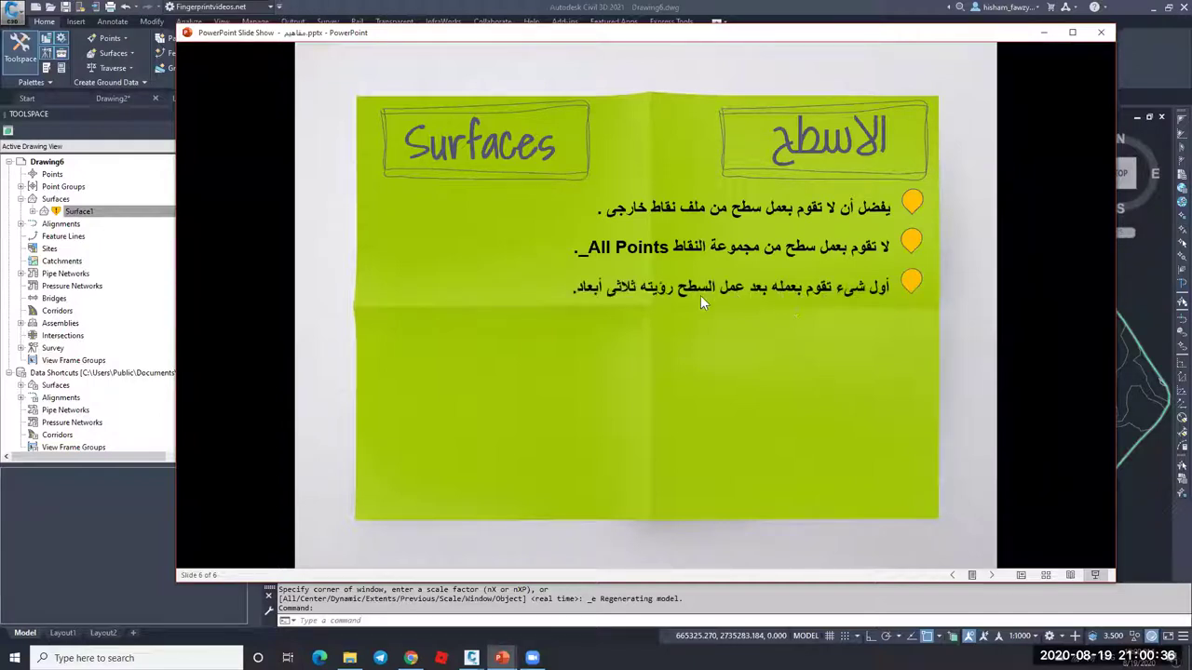
{"action": "left_click", "coordinate": [1044, 32]}
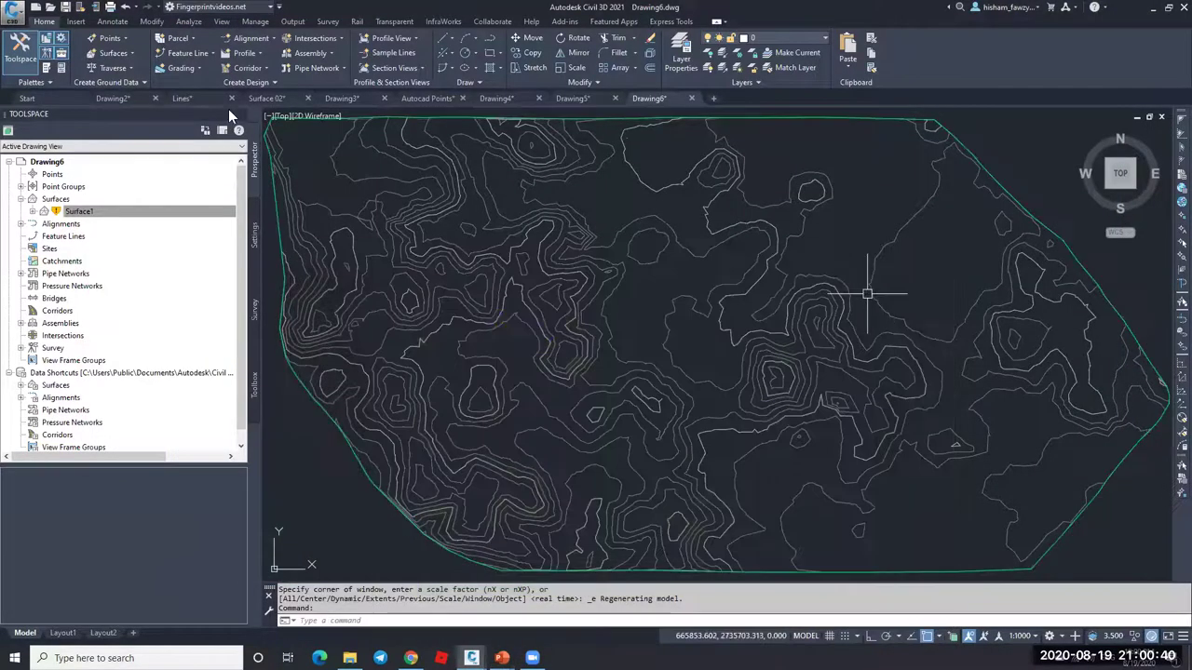
Step: Orbit Surface1 in the 3D Object Viewer, then bring the PowerPoint slide show back
{"action": "left_click", "coordinate": [867, 292]}
{"action": "left_click", "coordinate": [128, 52]}
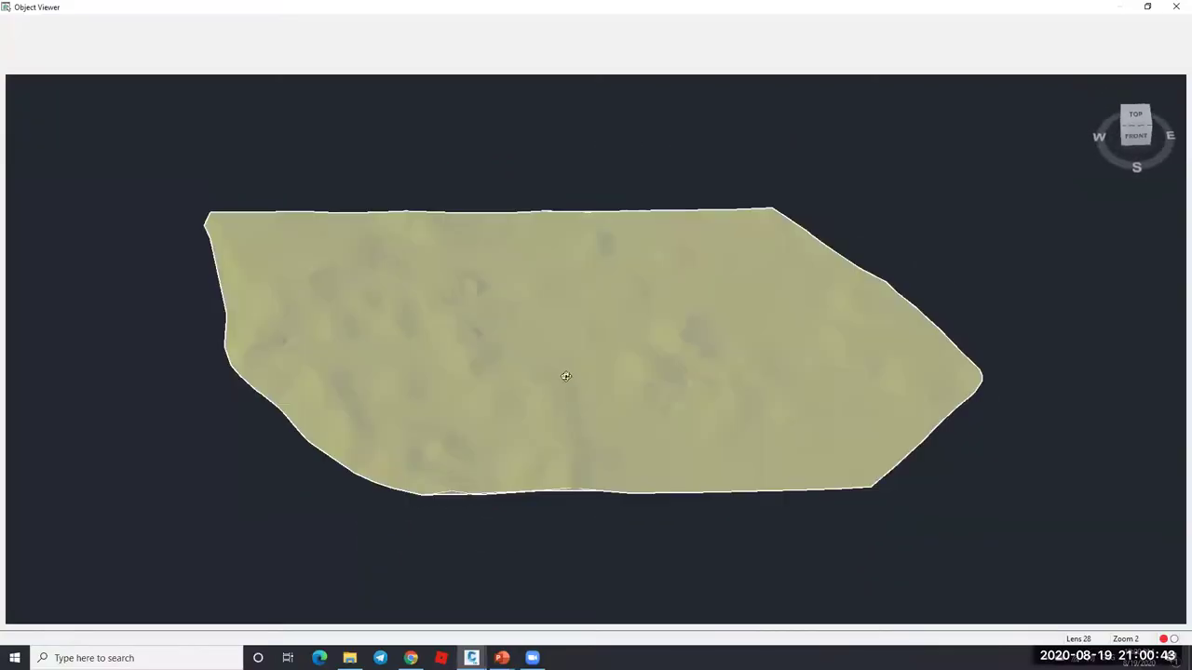
{"action": "mouse_move", "coordinate": [564, 376]}
{"action": "left_mouse_down"}
{"action": "mouse_move", "coordinate": [676, 452]}
{"action": "mouse_move", "coordinate": [564, 399]}
{"action": "mouse_move", "coordinate": [596, 364]}
{"action": "left_mouse_up"}
{"action": "scroll", "coordinate": [653, 346], "scroll_direction": "up", "scroll_amount": 3}
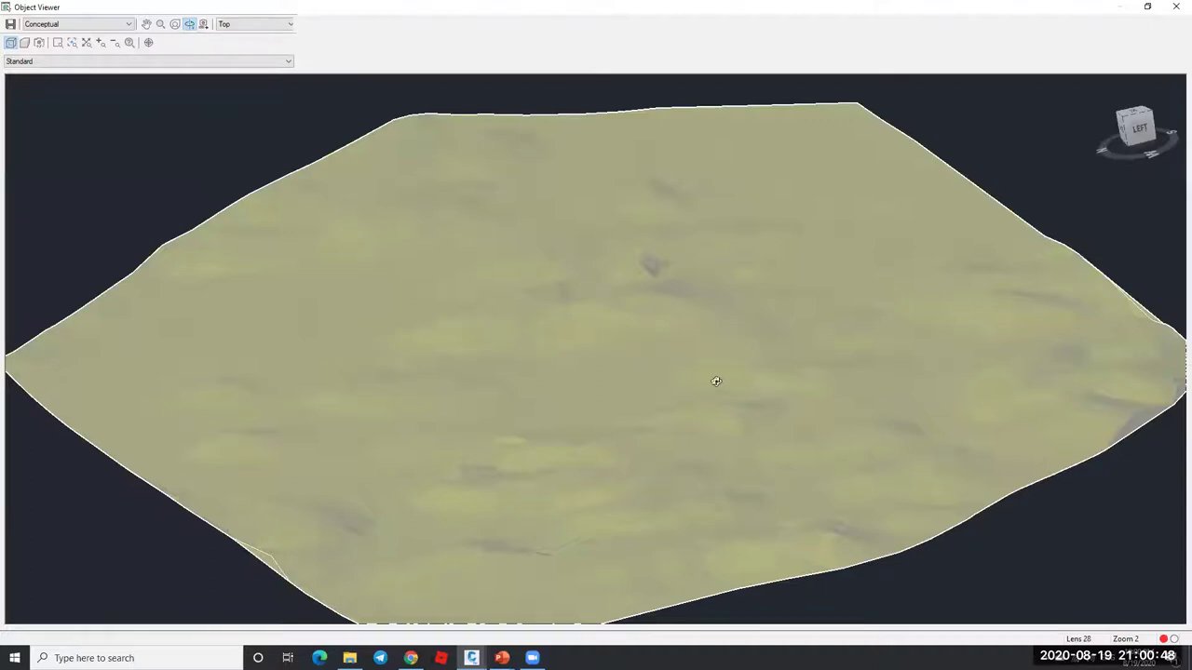
{"action": "key", "text": "Escape"}
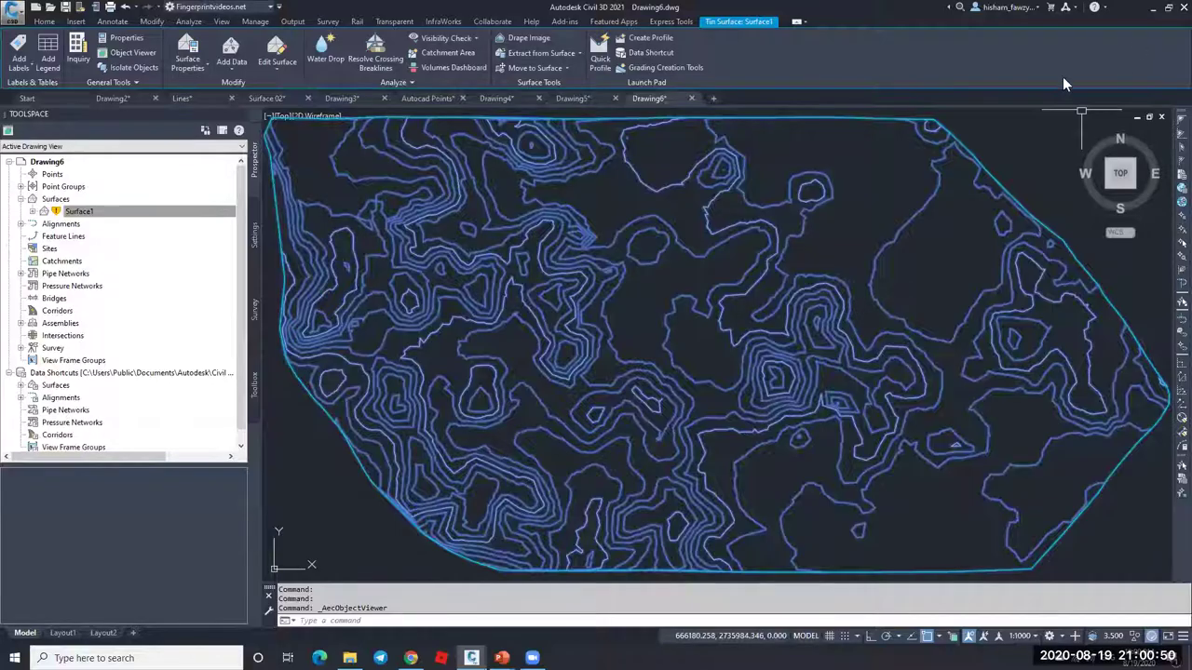
{"action": "mouse_move", "coordinate": [502, 657]}
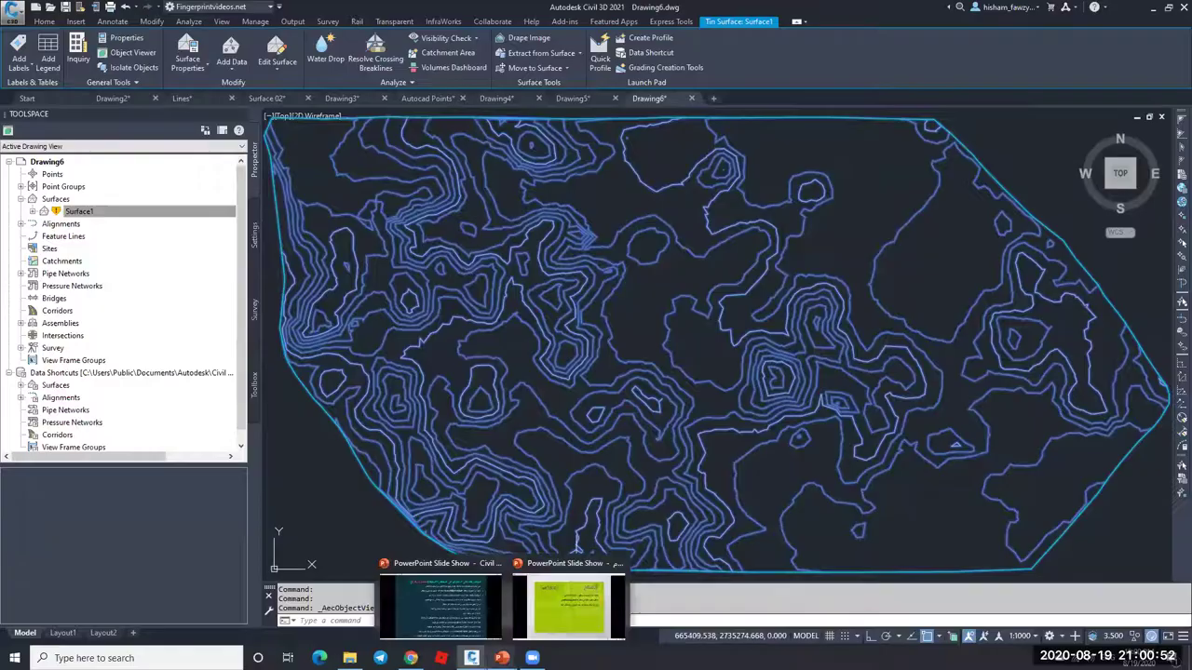
{"action": "left_click", "coordinate": [559, 610]}
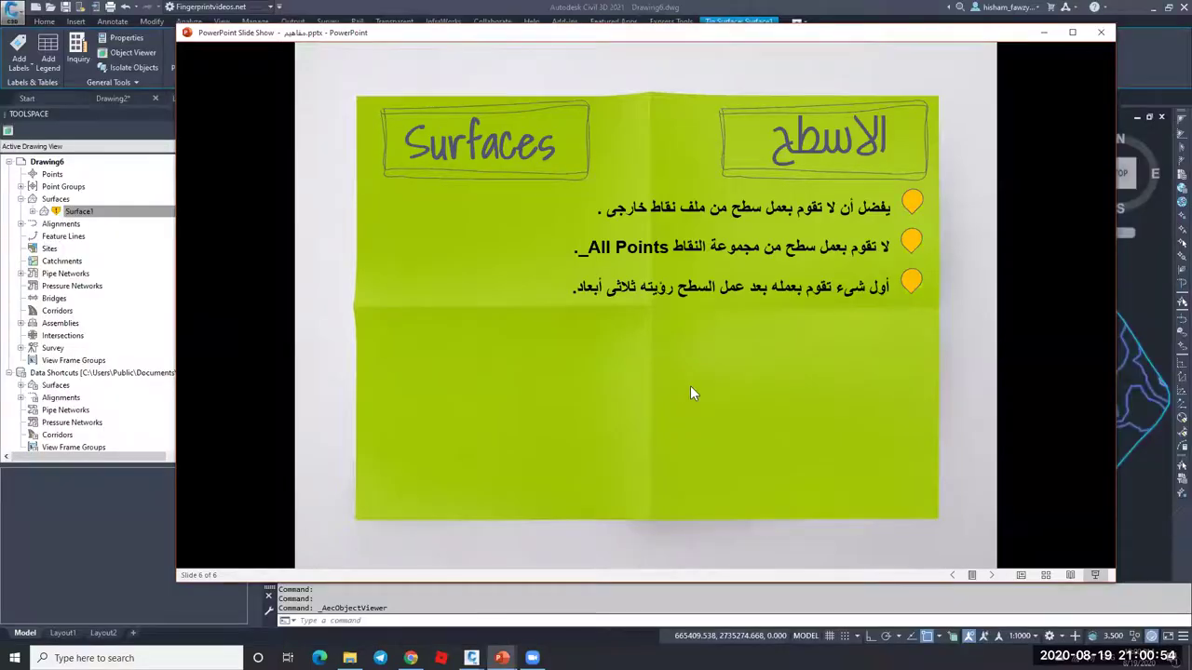
Step: Show the Break lines bullet and minimize the slide show
{"action": "left_click", "coordinate": [688, 381]}
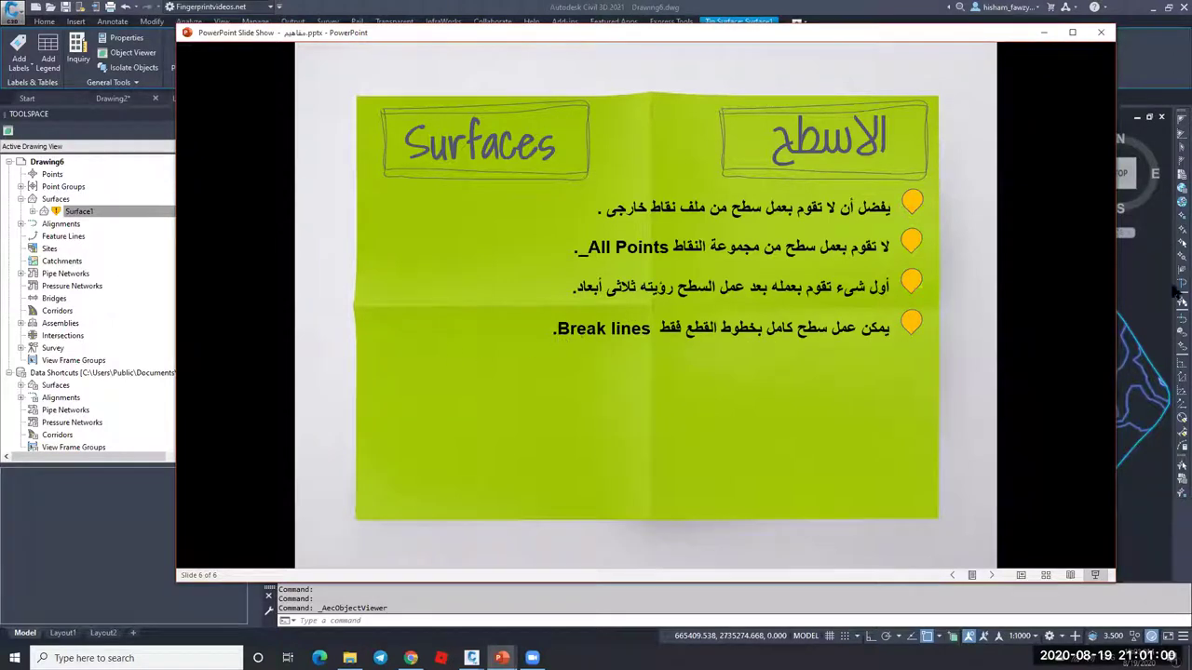
{"action": "left_click", "coordinate": [1043, 31]}
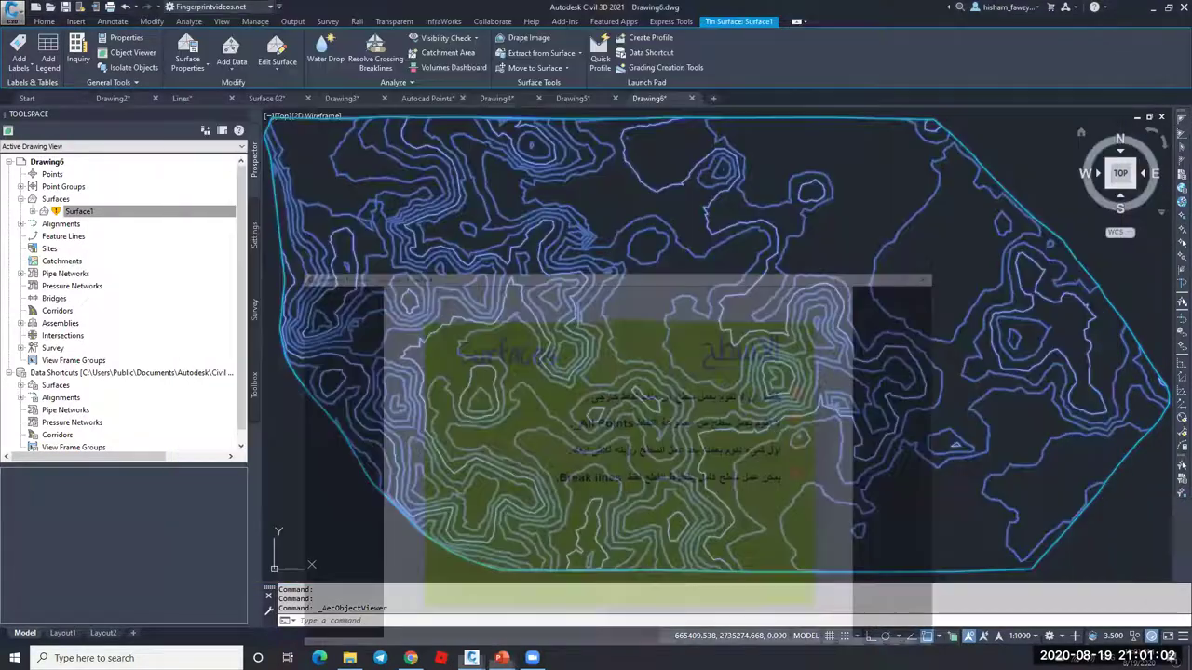
Step: Expand Surface1's Definition in Toolspace and select its Breaklines item
{"action": "key", "text": "Escape"}
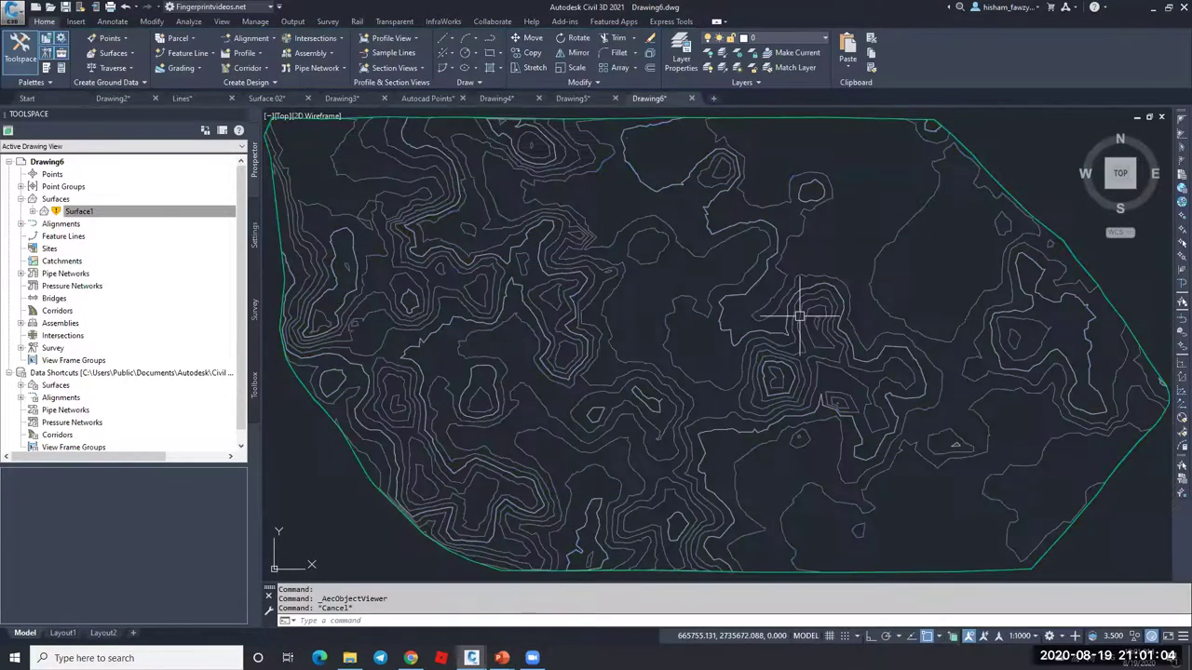
{"action": "left_click", "coordinate": [79, 211]}
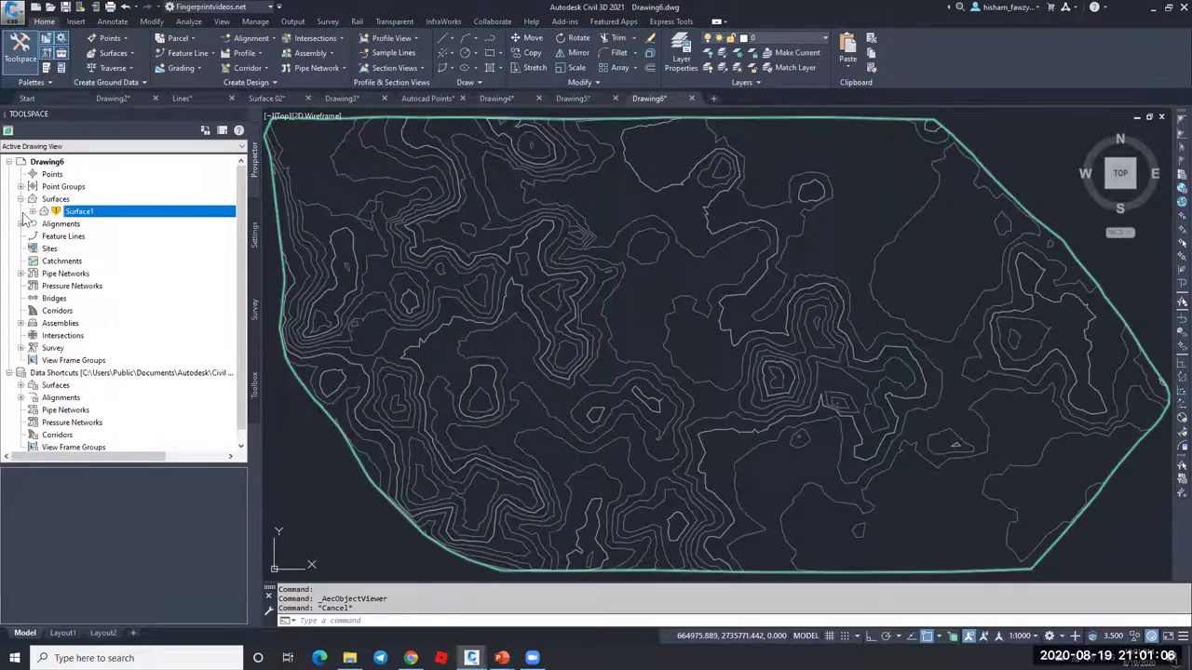
{"action": "left_click", "coordinate": [32, 211]}
{"action": "left_click", "coordinate": [44, 249]}
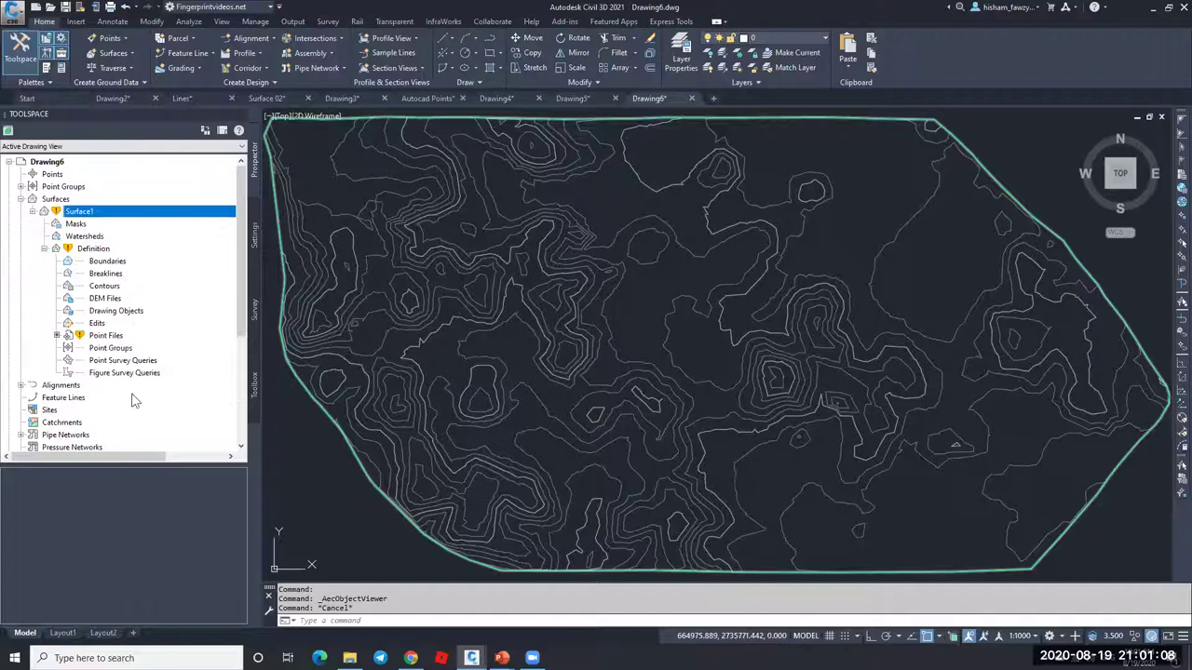
{"action": "left_click", "coordinate": [140, 276]}
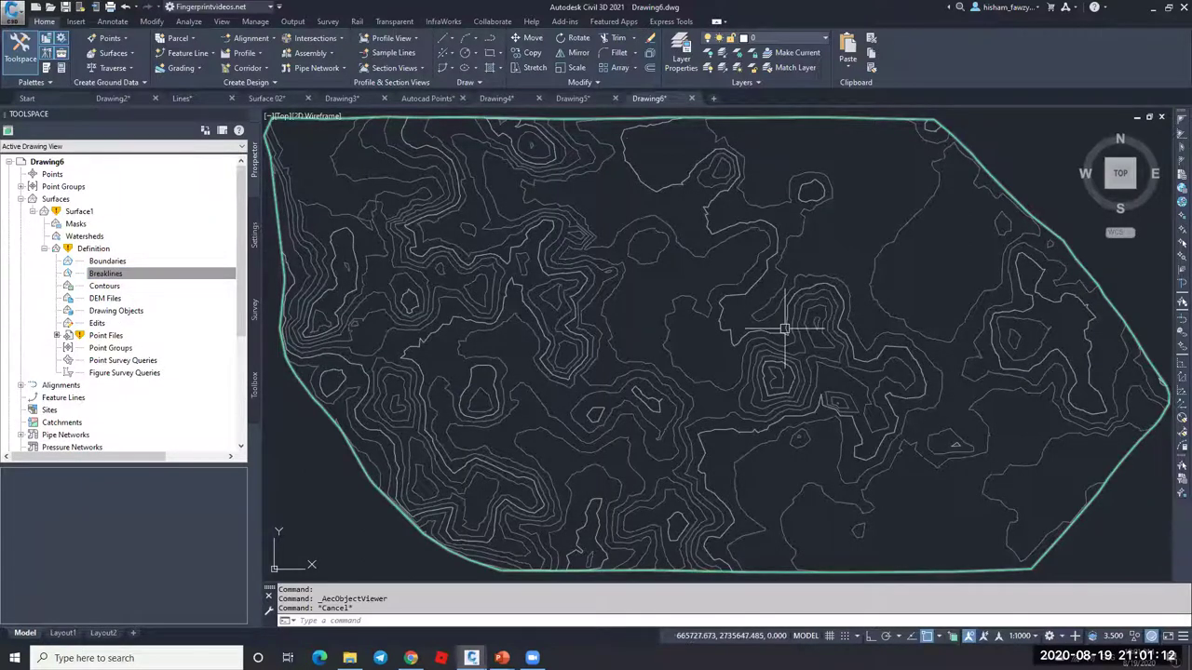
Step: Draw the small inner and large outer rectangles below the surface with RECTANG
{"action": "key", "text": "Escape"}
{"action": "scroll", "coordinate": [755, 228], "scroll_direction": "down", "scroll_amount": 2}
{"action": "type", "text": "e"}
{"action": "key", "text": "BackSpace"}
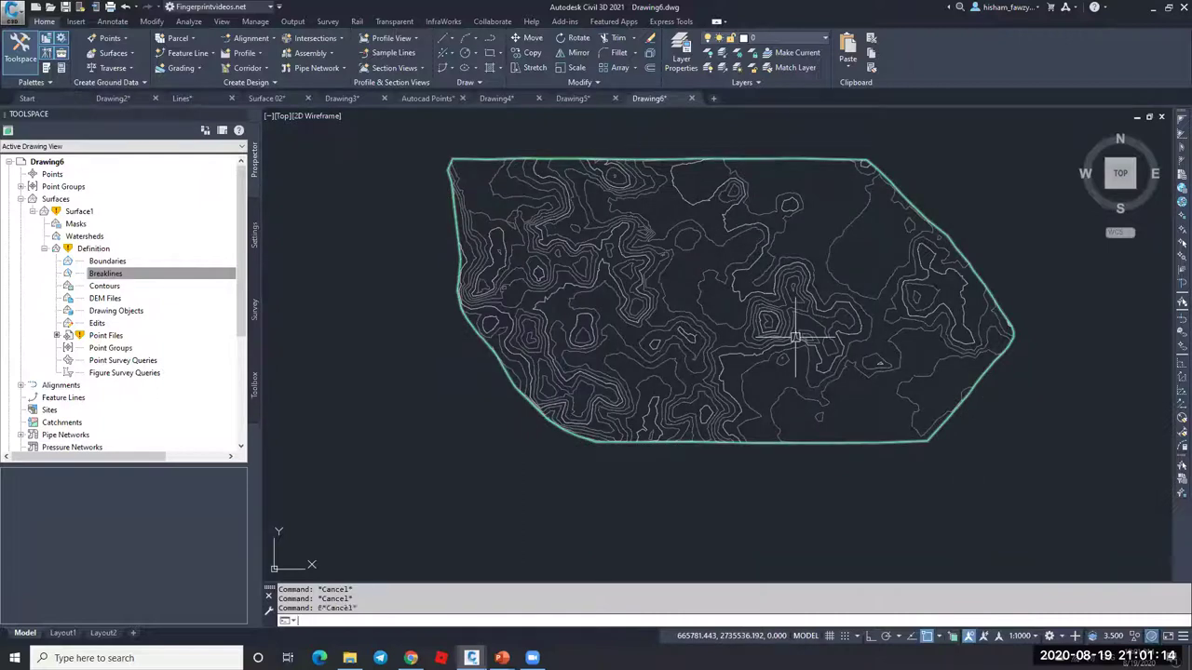
{"action": "type", "text": "re"}
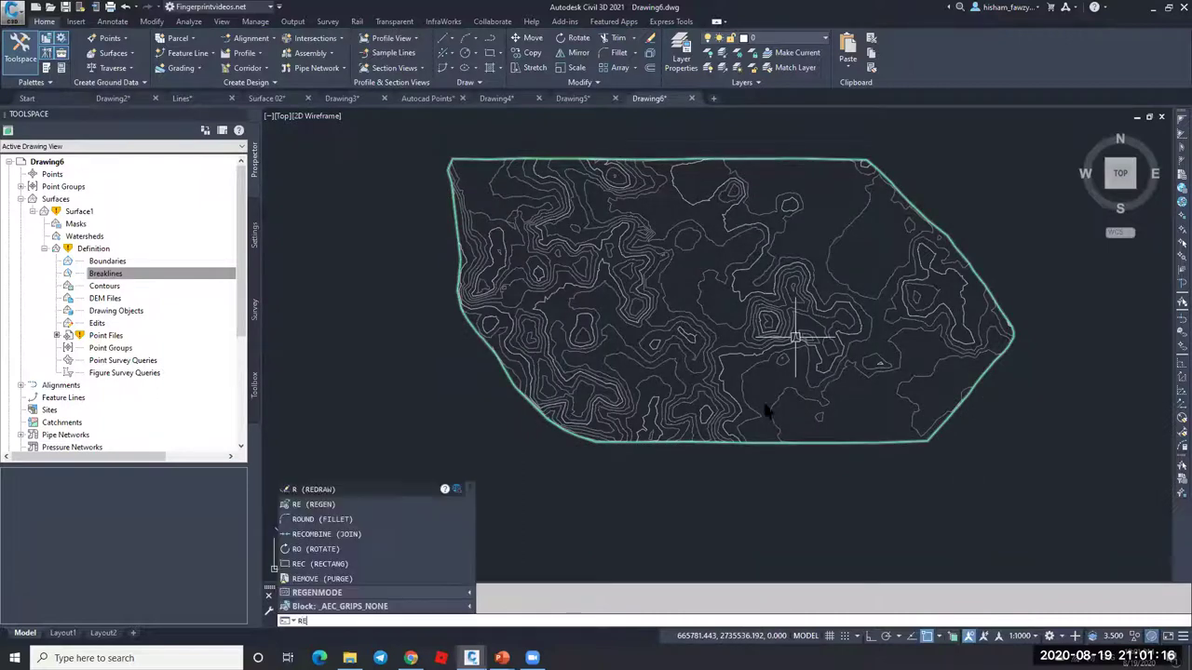
{"action": "type", "text": "c"}
{"action": "key", "text": "Return"}
{"action": "left_click", "coordinate": [743, 484]}
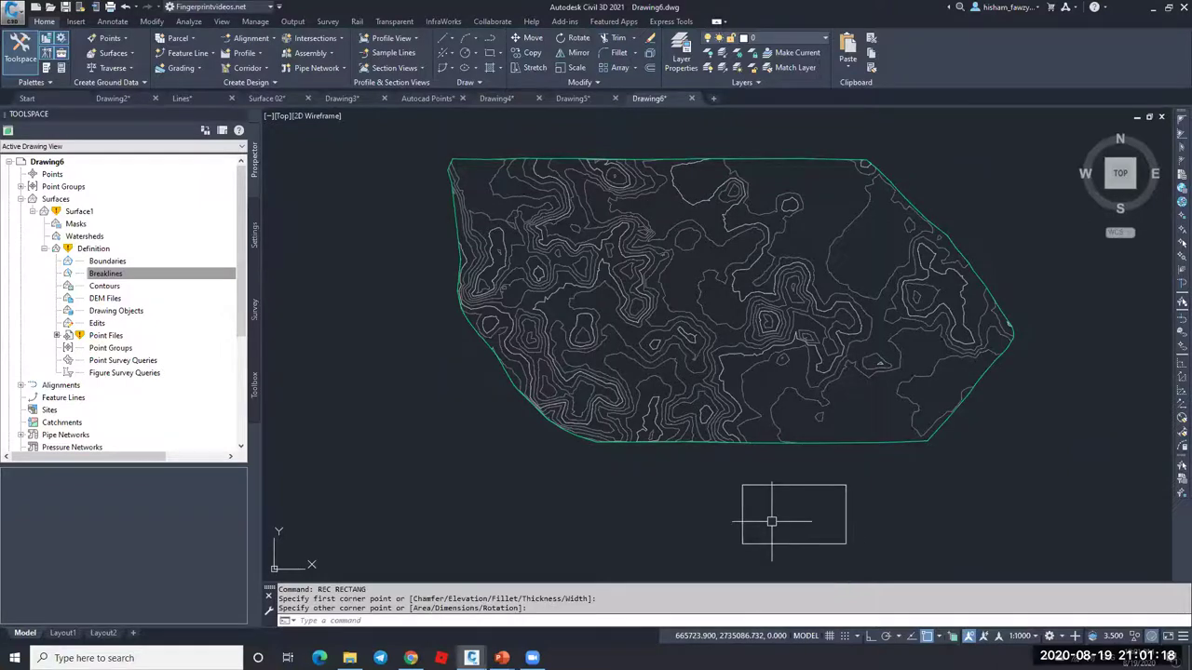
{"action": "scroll", "coordinate": [771, 521], "scroll_direction": "up", "scroll_amount": 2}
{"action": "key", "text": "Escape"}
{"action": "key", "text": "Escape"}
Step: Set the small inner rectangle's elevation to 10 in Properties
{"action": "left_click", "coordinate": [787, 485]}
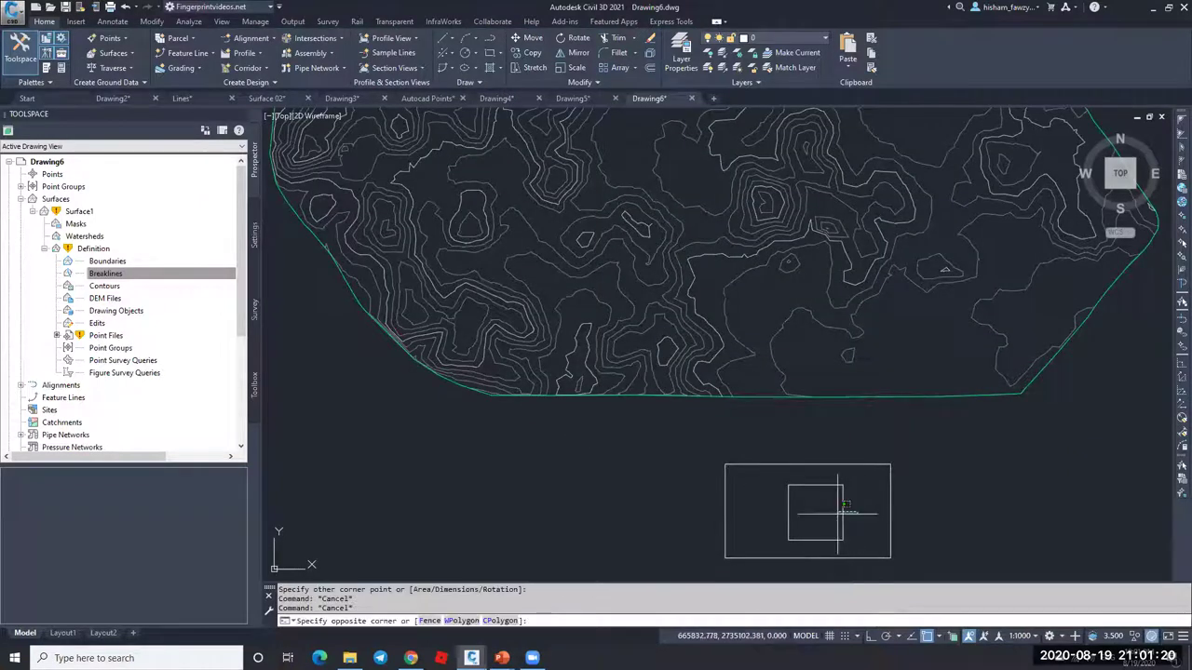
{"action": "left_click", "coordinate": [844, 545]}
{"action": "key", "text": "ctrl+1"}
{"action": "left_click", "coordinate": [931, 383]}
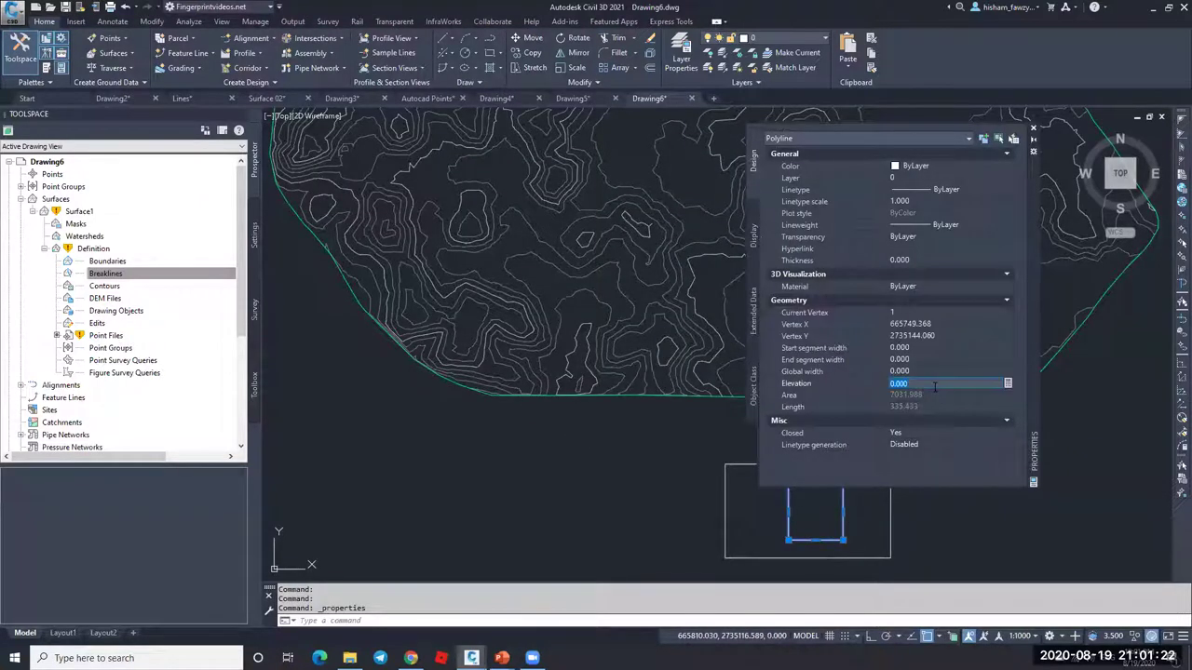
{"action": "type", "text": "10"}
{"action": "key", "text": "Return"}
{"action": "key", "text": "Escape"}
Step: Set the large outer rectangle's elevation to -10 and pan to frame both
{"action": "left_click", "coordinate": [913, 503]}
{"action": "left_click", "coordinate": [867, 540]}
{"action": "left_click", "coordinate": [917, 380]}
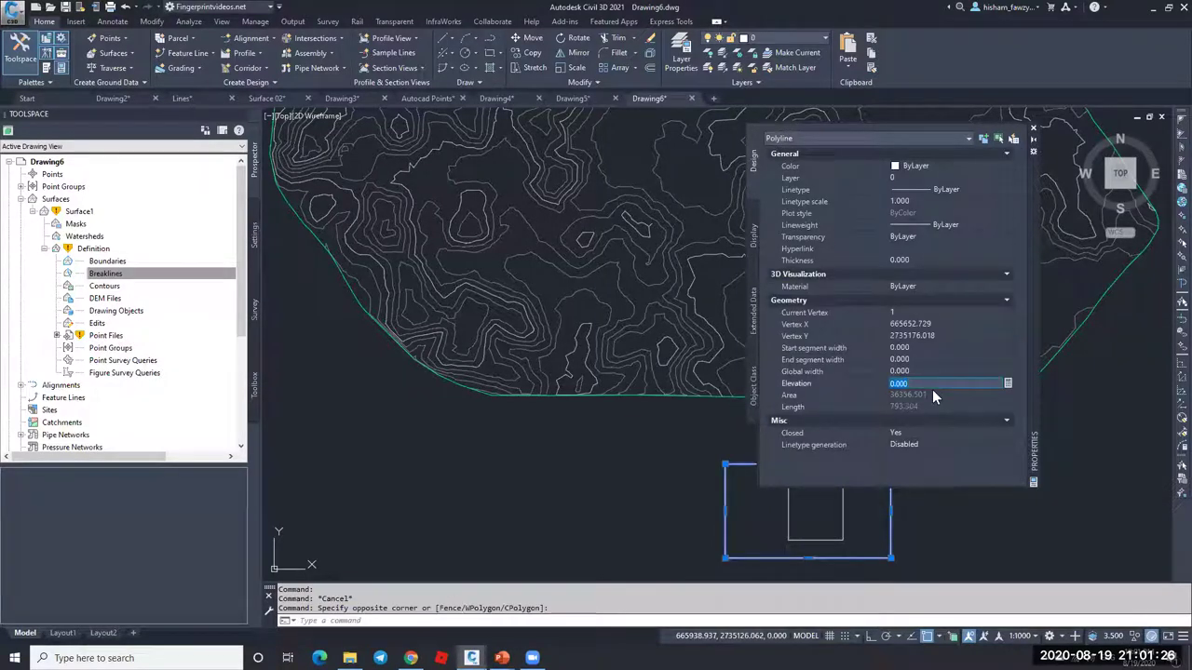
{"action": "type", "text": "-10"}
{"action": "key", "text": "Return"}
{"action": "key", "text": "Escape"}
{"action": "middle_click_drag", "start_coordinate": [882, 521], "coordinate": [644, 466]}
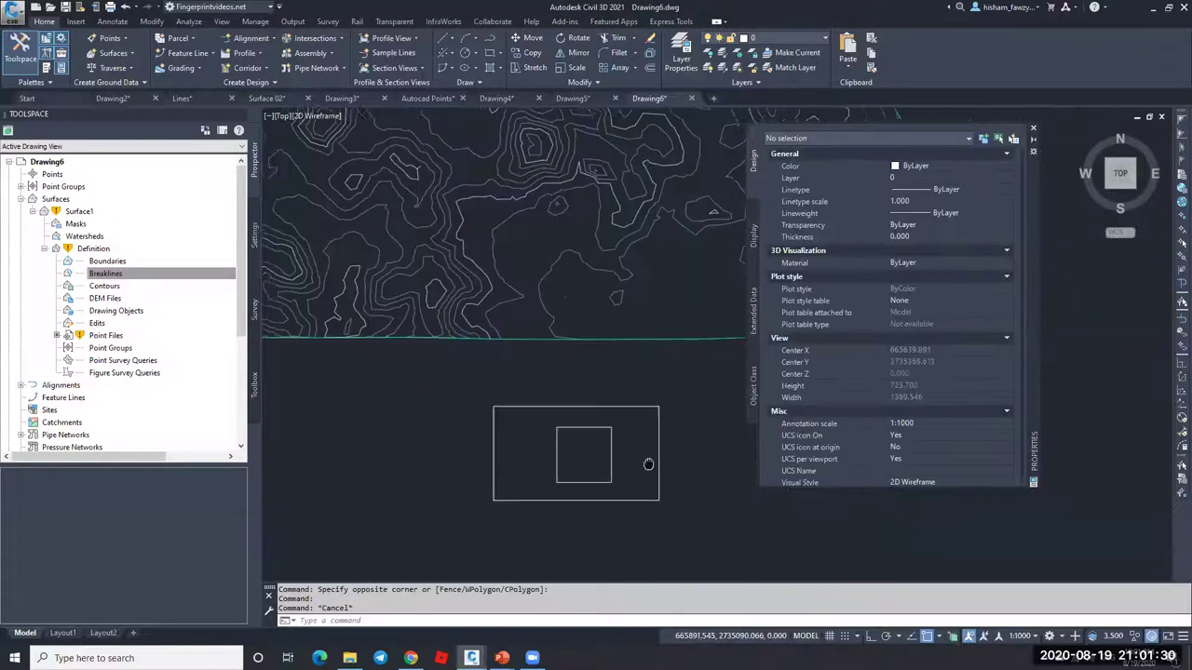
Step: Create a new default TIN surface, Surface2
{"action": "left_click", "coordinate": [43, 211]}
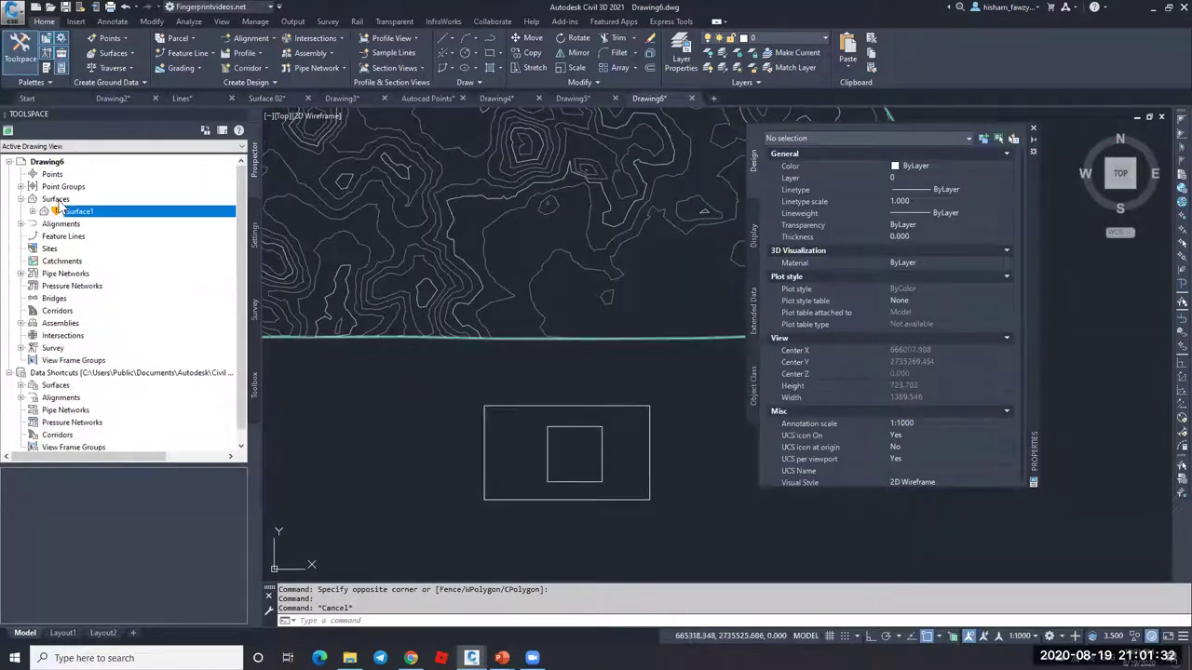
{"action": "right_click", "coordinate": [56, 198]}
{"action": "left_click", "coordinate": [81, 207]}
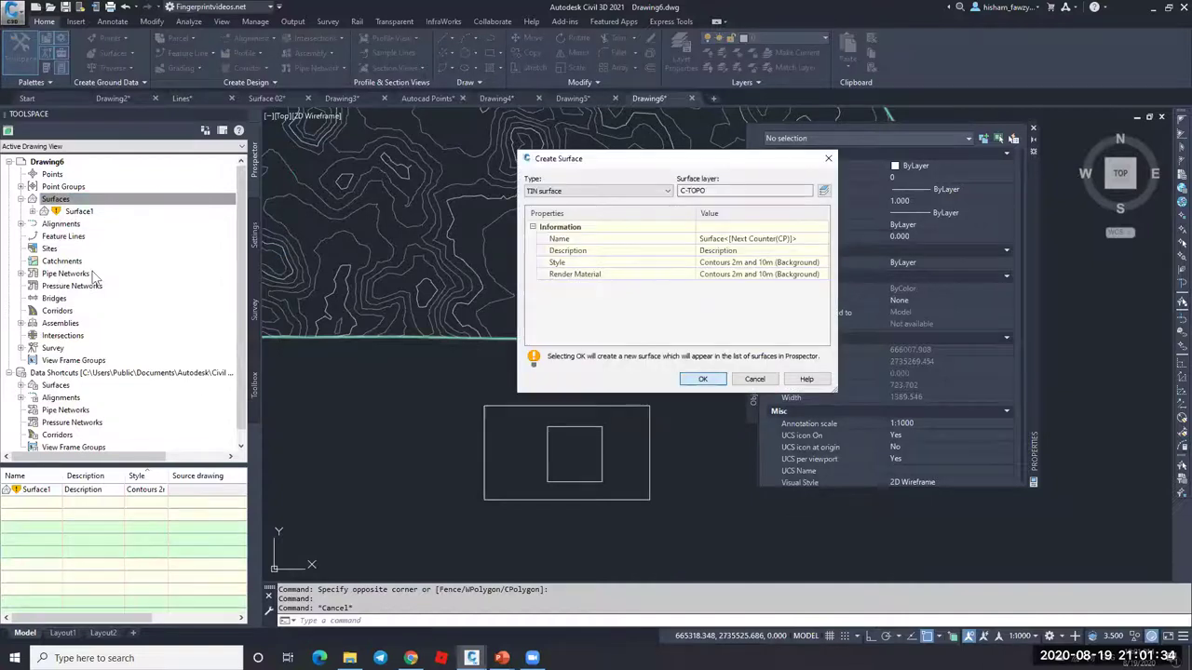
{"action": "left_click", "coordinate": [702, 379]}
Step: Add both rectangles to Surface2 as breaklines with default settings
{"action": "left_click", "coordinate": [32, 224]}
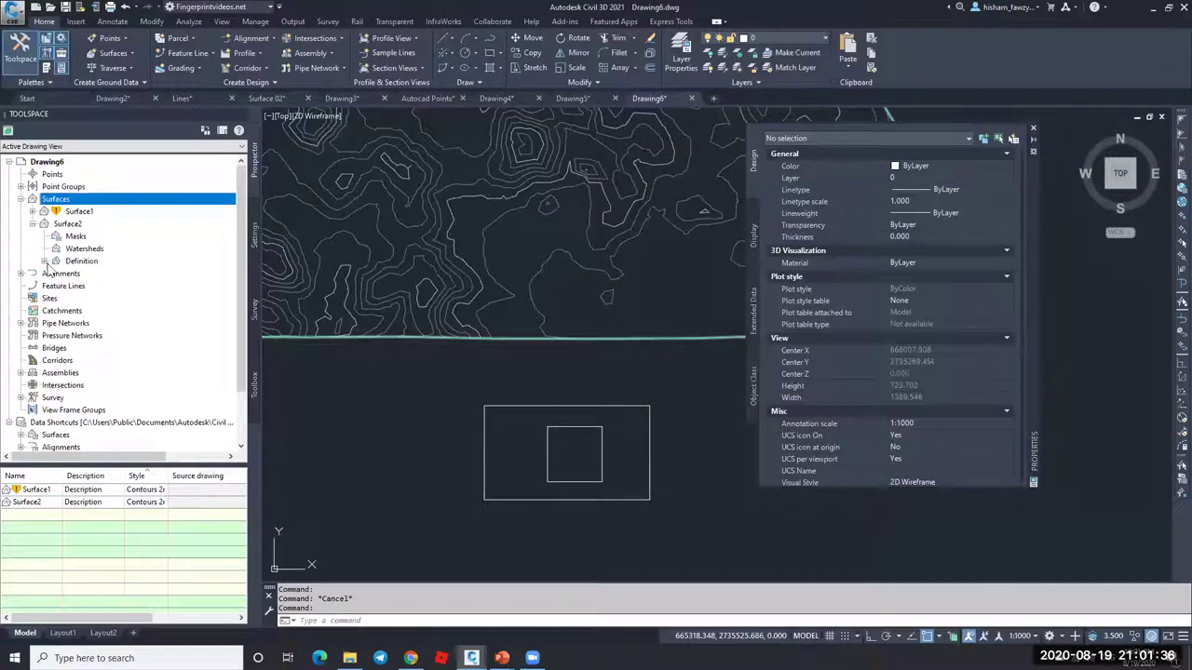
{"action": "left_click", "coordinate": [43, 261]}
{"action": "right_click", "coordinate": [117, 286]}
{"action": "left_click", "coordinate": [139, 297]}
{"action": "left_click", "coordinate": [457, 381]}
{"action": "left_click", "coordinate": [677, 437]}
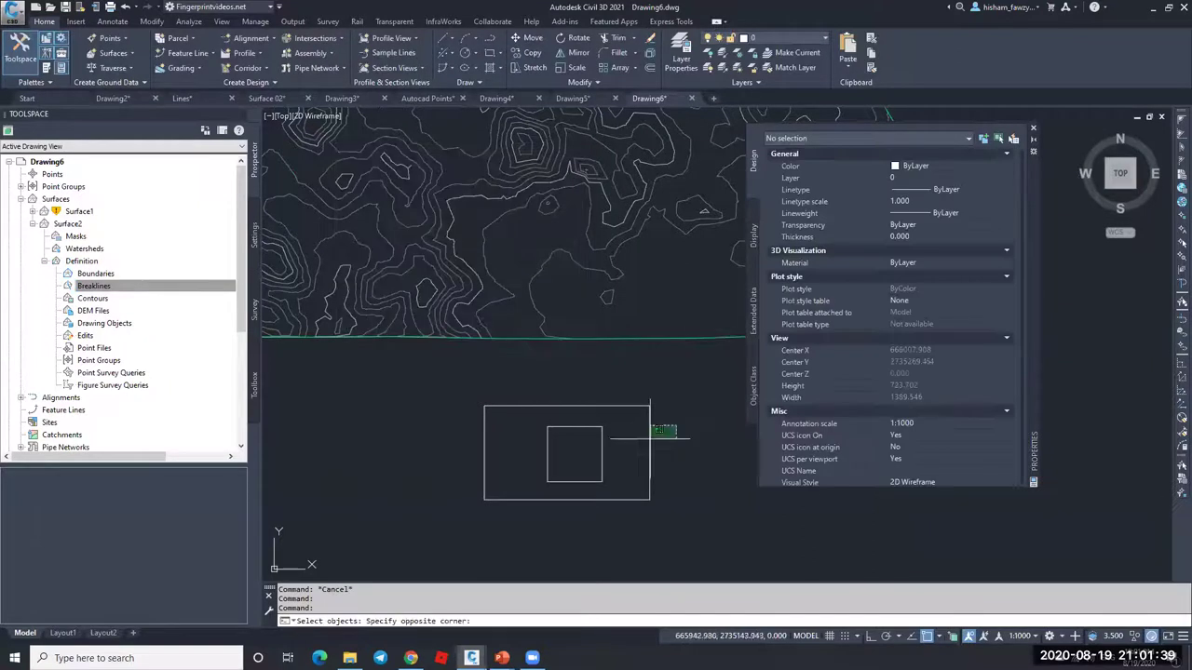
{"action": "left_click", "coordinate": [566, 473]}
{"action": "key", "text": "Return"}
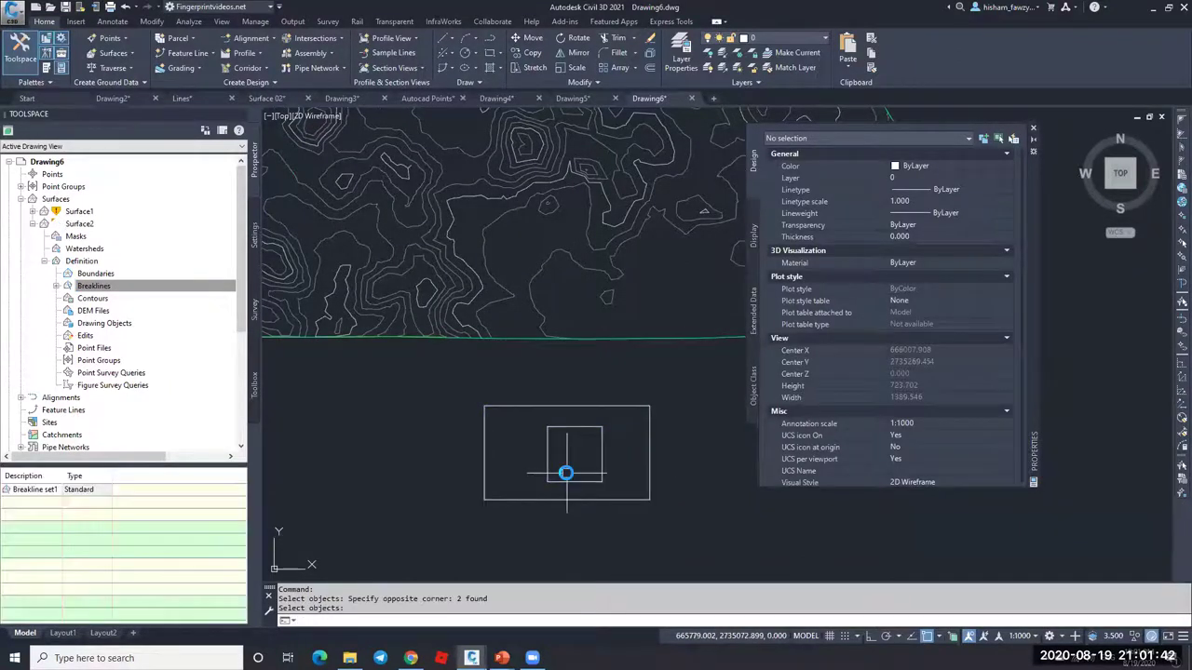
Step: Inspect Surface2's sloped pit shape from low oblique angles in the Object Viewer
{"action": "left_click", "coordinate": [616, 447]}
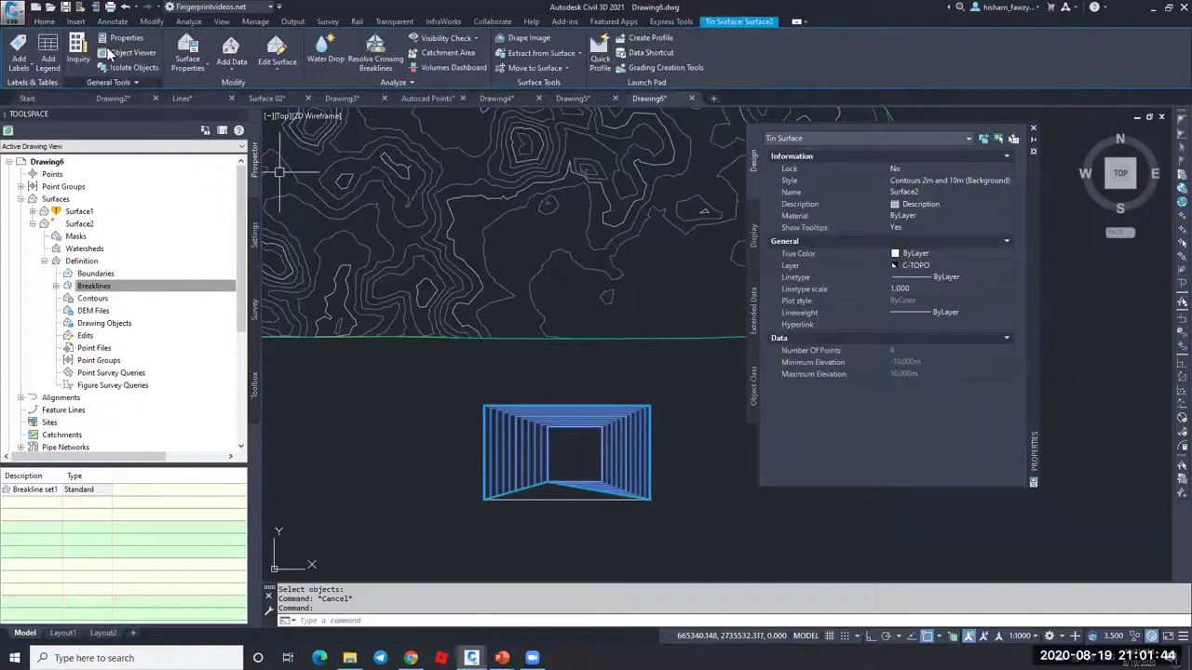
{"action": "left_click", "coordinate": [115, 52]}
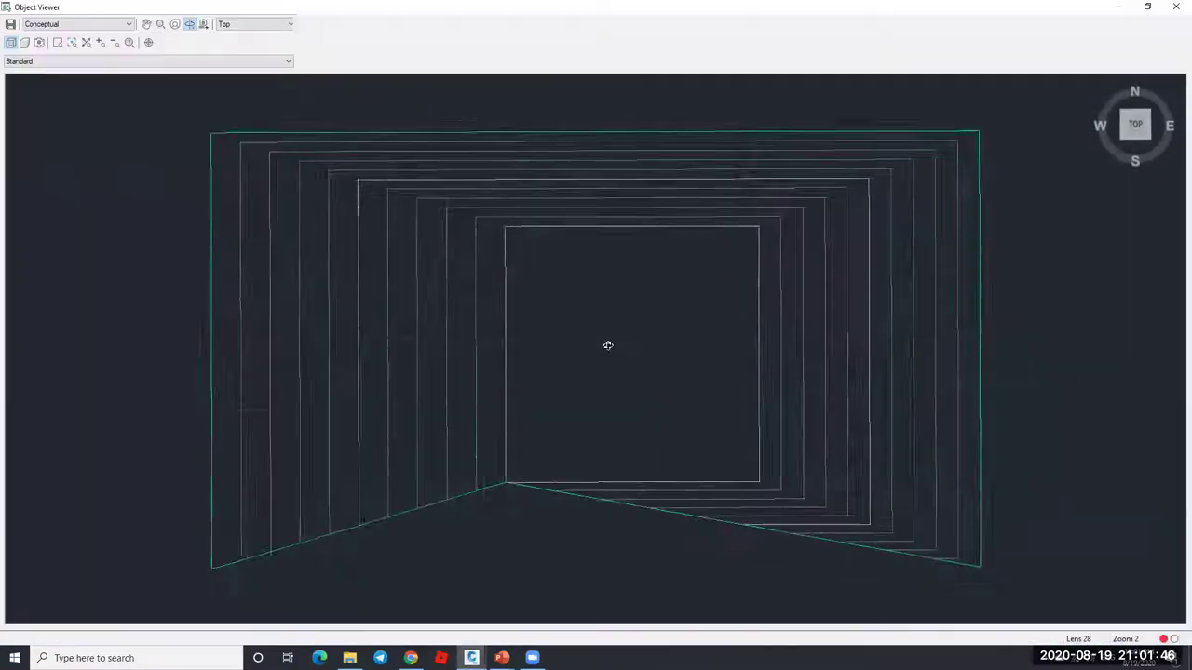
{"action": "mouse_move", "coordinate": [606, 344]}
{"action": "left_mouse_down"}
{"action": "mouse_move", "coordinate": [599, 332]}
{"action": "mouse_move", "coordinate": [591, 351]}
{"action": "mouse_move", "coordinate": [602, 279]}
{"action": "mouse_move", "coordinate": [665, 431]}
{"action": "mouse_move", "coordinate": [875, 298]}
{"action": "left_mouse_up"}
{"action": "left_click_drag", "start_coordinate": [763, 529], "coordinate": [551, 315]}
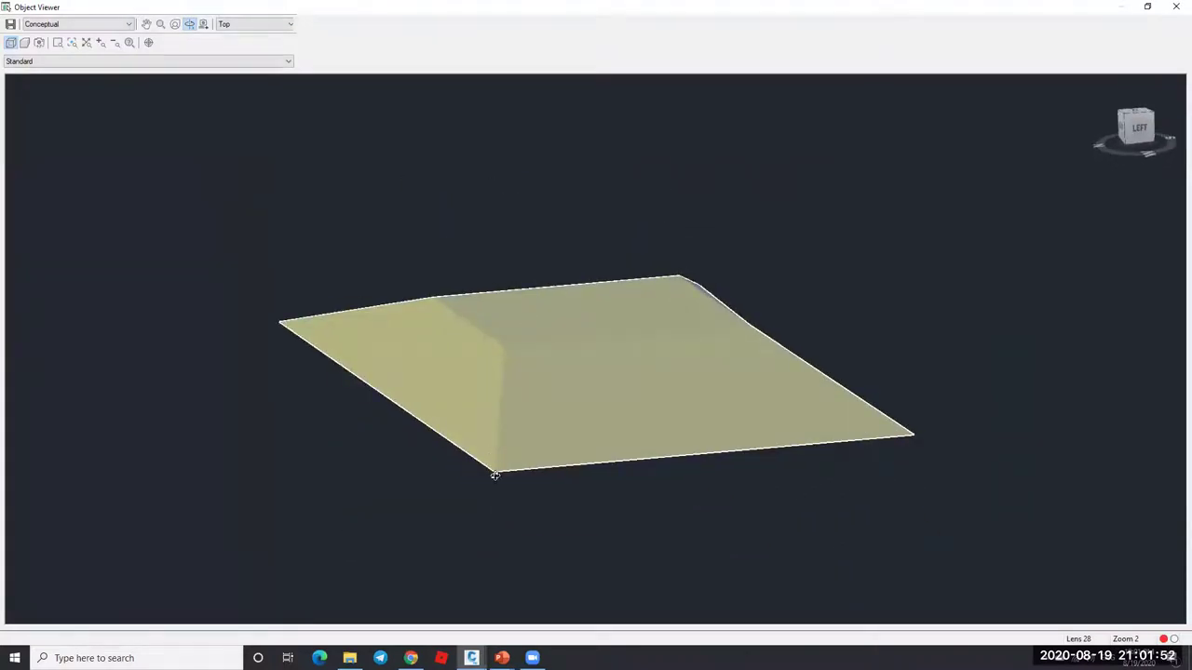
{"action": "key", "text": "Escape"}
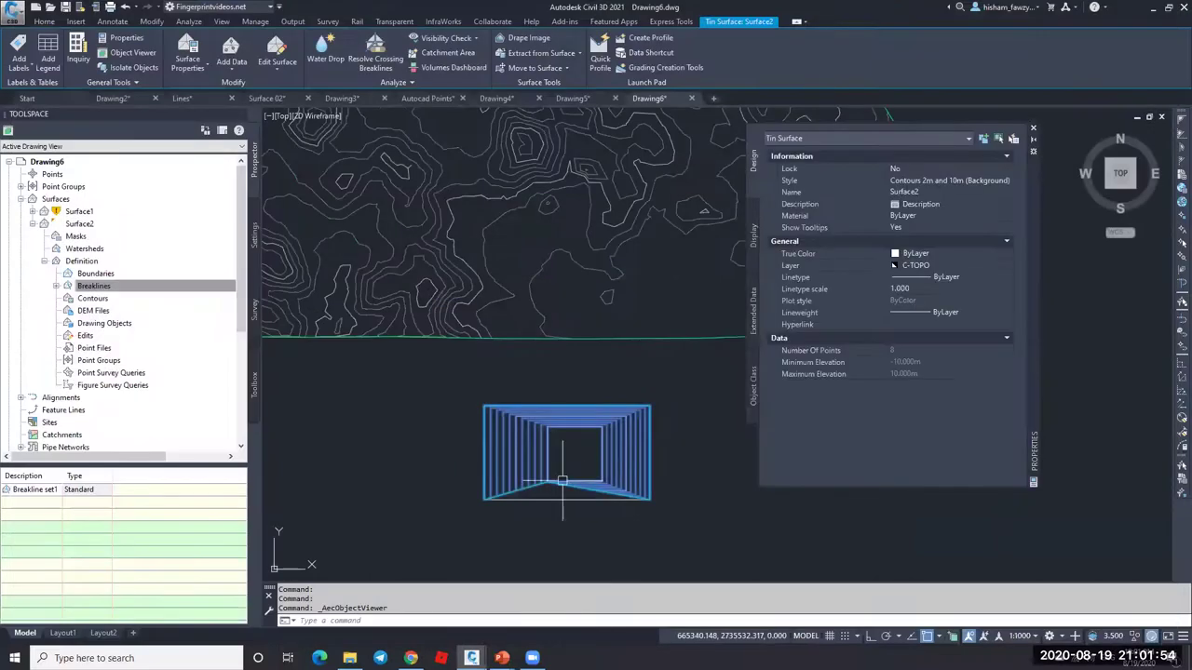
{"action": "scroll", "coordinate": [559, 487], "scroll_direction": "up", "scroll_amount": 5}
{"action": "key", "text": "Escape"}
{"action": "key", "text": "Escape"}
{"action": "scroll", "coordinate": [545, 354], "scroll_direction": "down", "scroll_amount": 4}
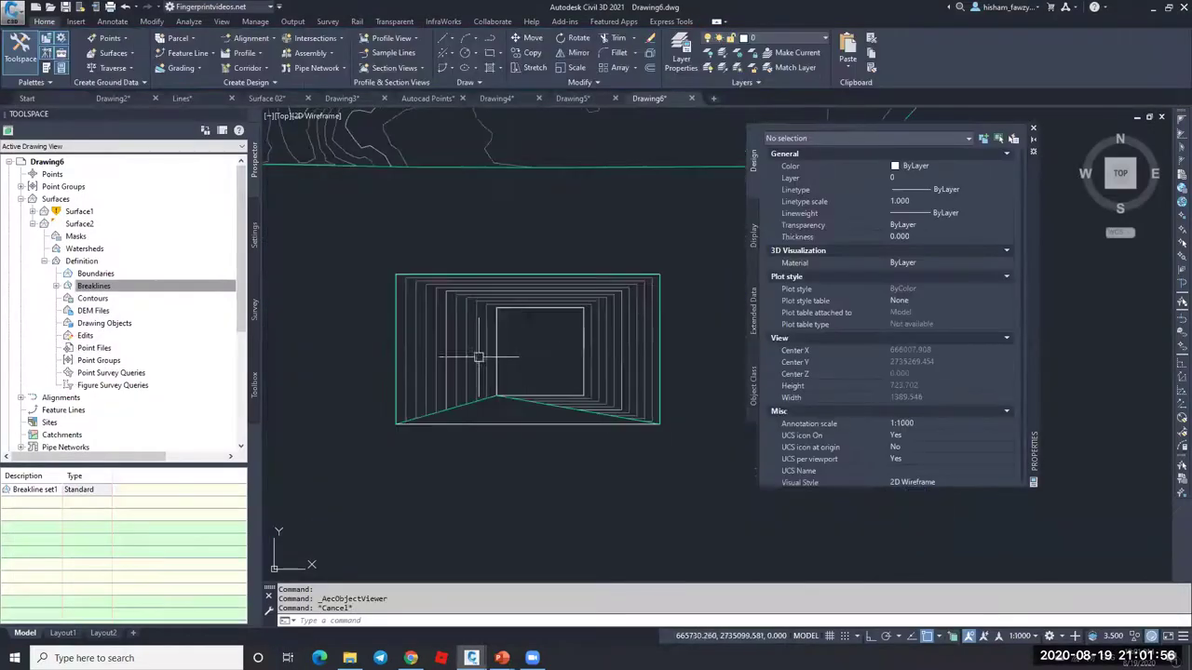
{"action": "left_click", "coordinate": [622, 358]}
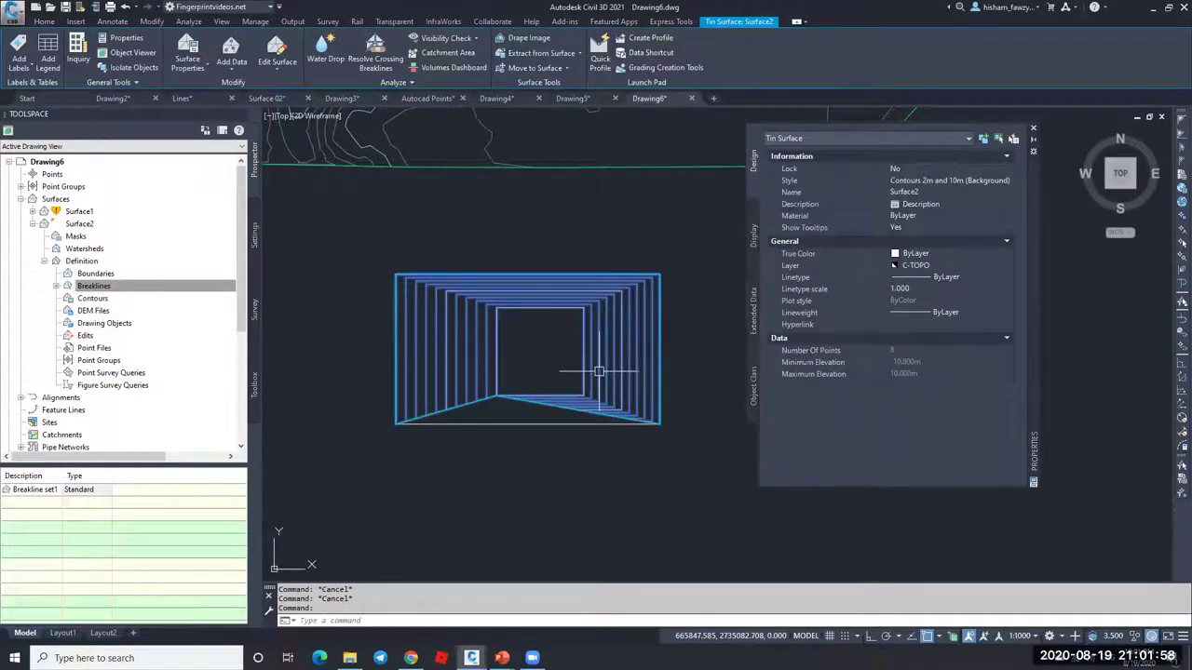
Step: View the separate-contour-layers bullet, then return to Drawing6 and close the Properties palette
{"action": "left_click", "coordinate": [568, 610]}
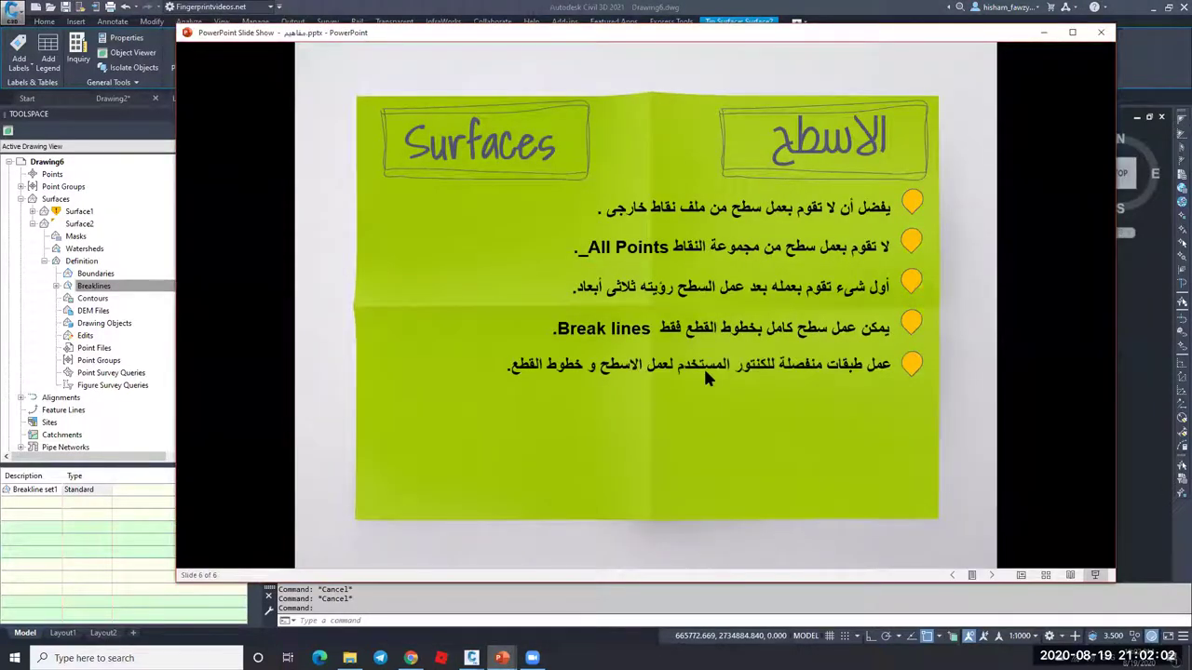
{"action": "left_click", "coordinate": [1134, 359]}
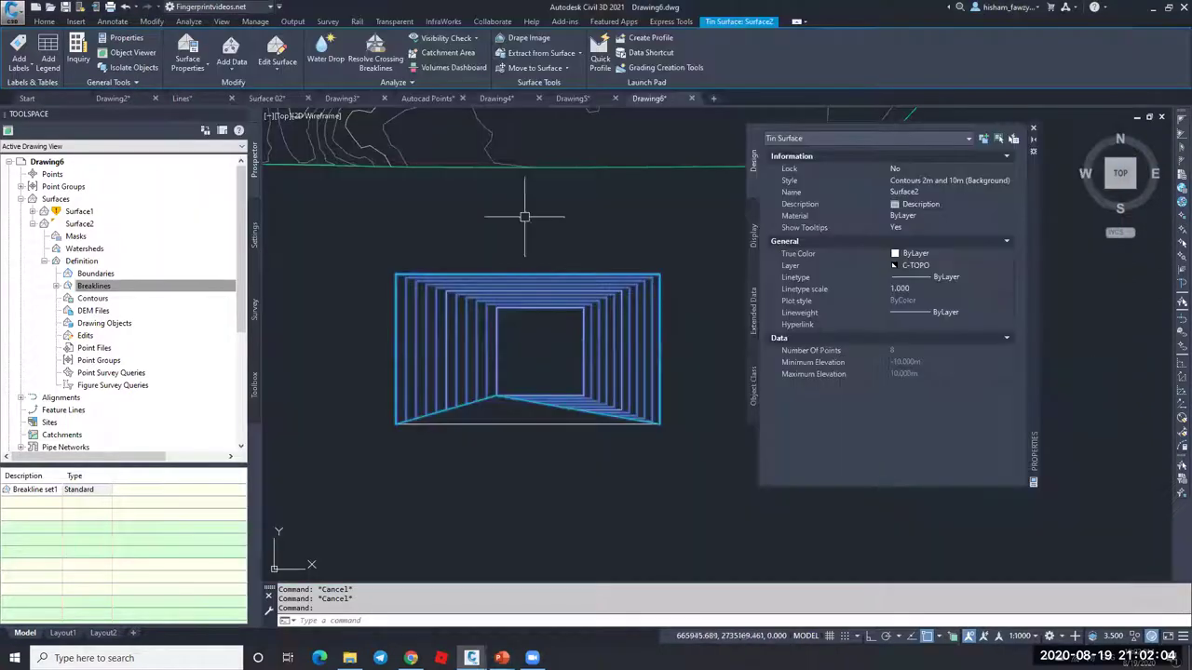
{"action": "left_click", "coordinate": [1033, 129]}
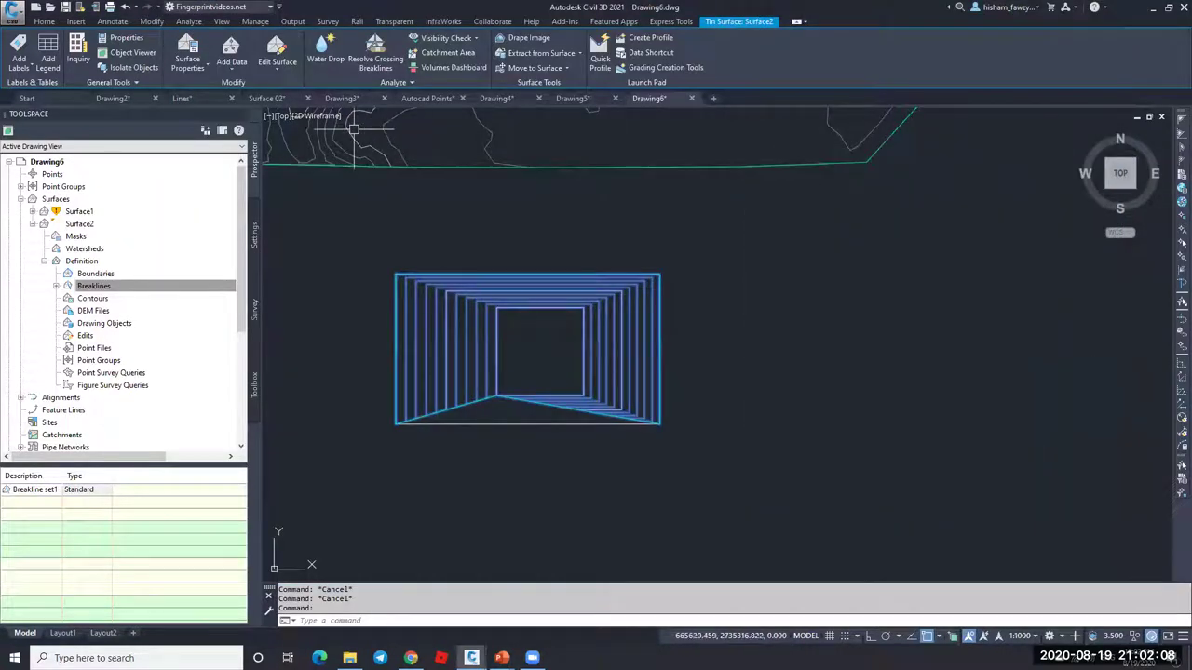
Step: Switch to the Surface 02 drawing and zoom out
{"action": "left_click", "coordinate": [279, 97]}
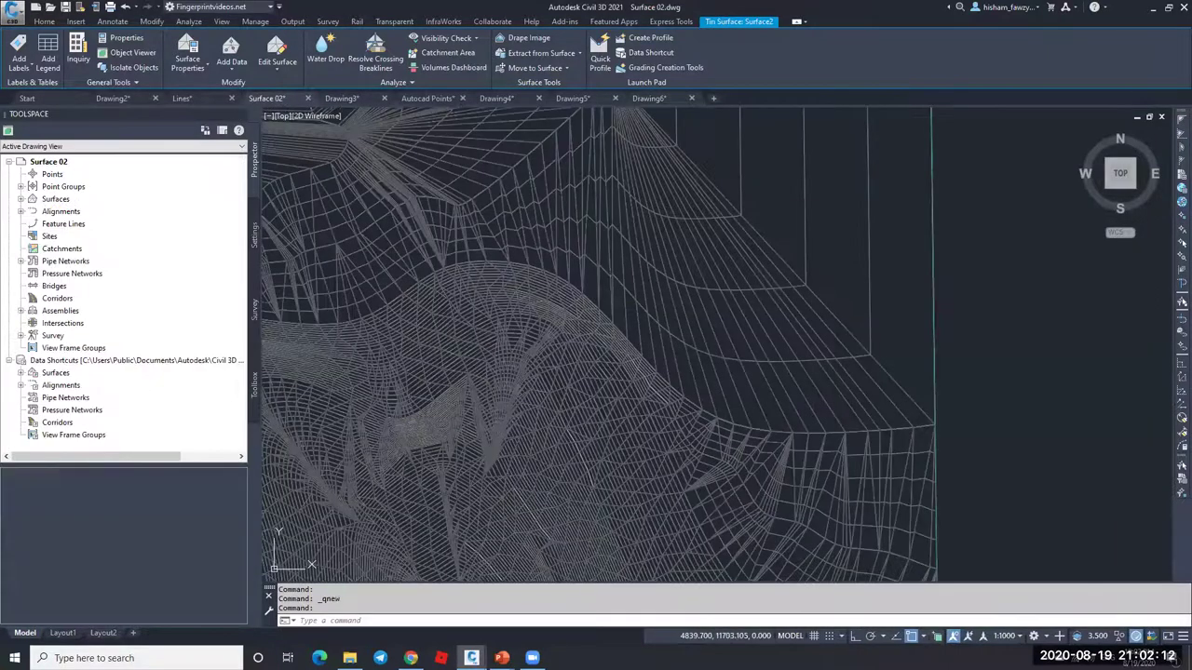
{"action": "scroll", "coordinate": [652, 385], "scroll_direction": "down", "scroll_amount": 5}
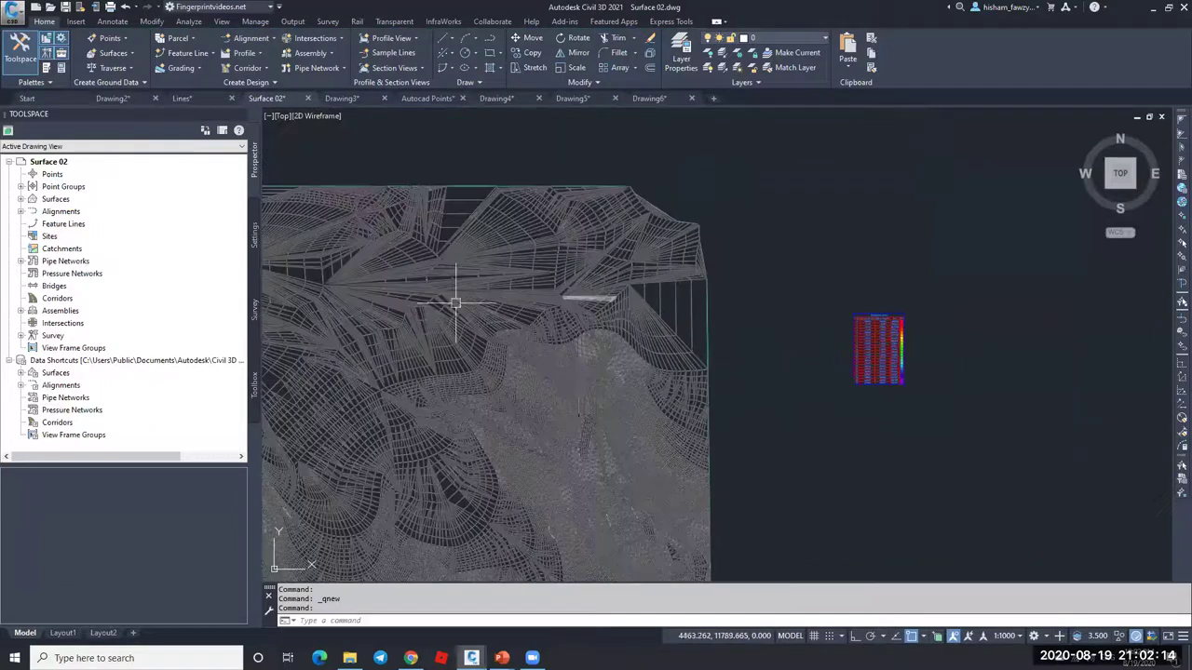
{"action": "scroll", "coordinate": [566, 296], "scroll_direction": "down", "scroll_amount": 3}
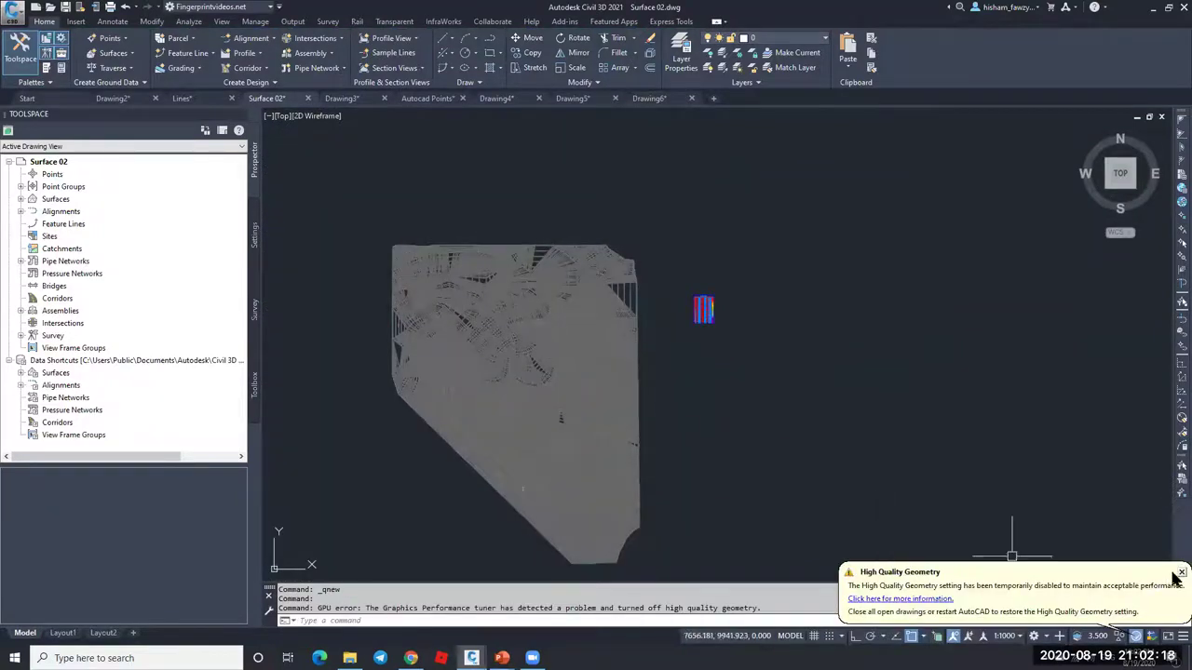
Step: Turn hardware acceleration off, dismiss the notice, and bring the PowerPoint slide show back
{"action": "left_click", "coordinate": [1136, 638]}
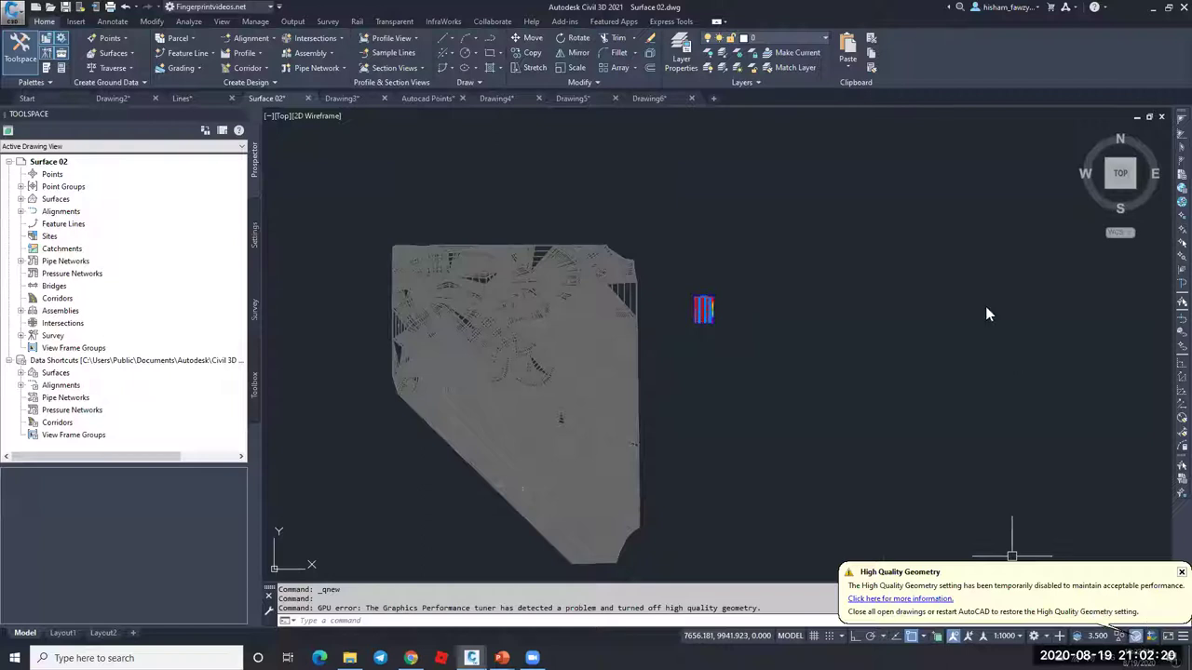
{"action": "left_click", "coordinate": [892, 348]}
{"action": "left_click", "coordinate": [818, 598]}
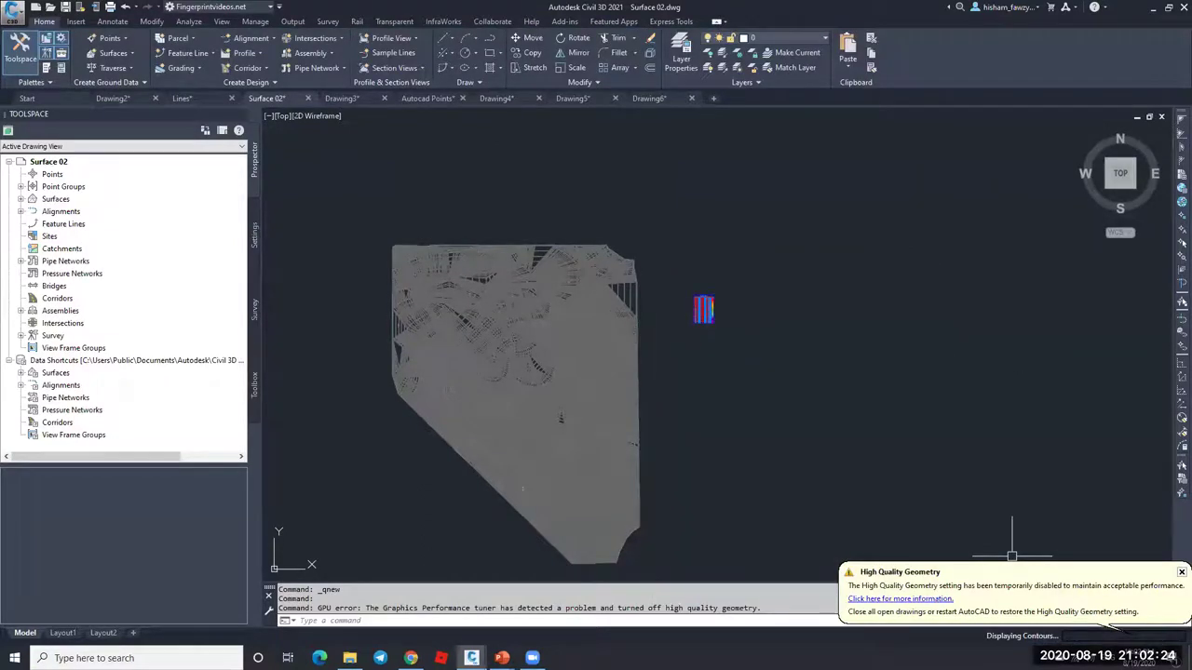
{"action": "left_click", "coordinate": [1181, 572]}
{"action": "key", "text": "Escape"}
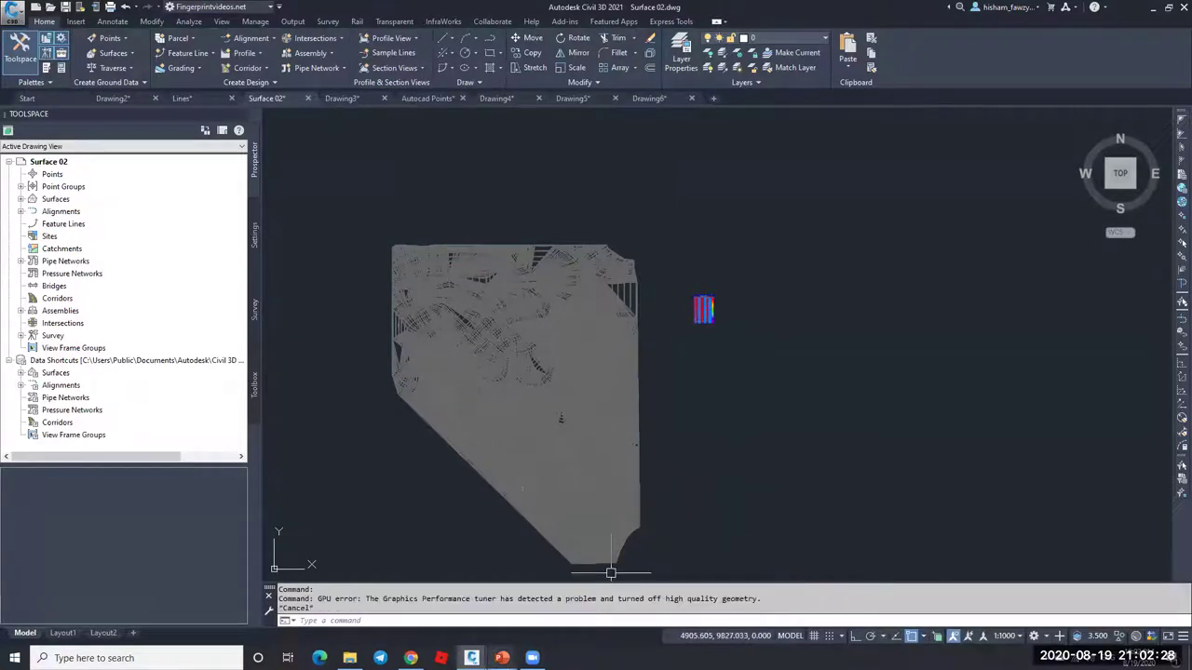
{"action": "mouse_move", "coordinate": [502, 659]}
{"action": "left_click", "coordinate": [564, 599]}
Step: Reveal the surface-boundaries bullet on the Surfaces slide, then go back to Drawing6
{"action": "left_click", "coordinate": [763, 310]}
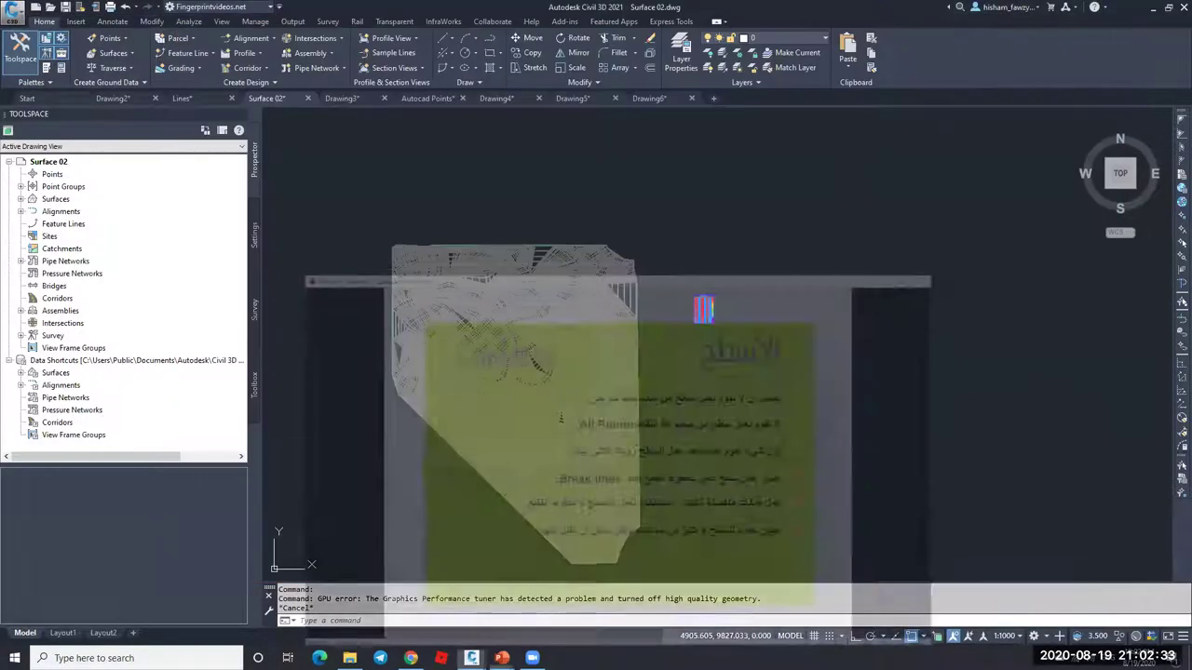
{"action": "left_click", "coordinate": [1044, 33]}
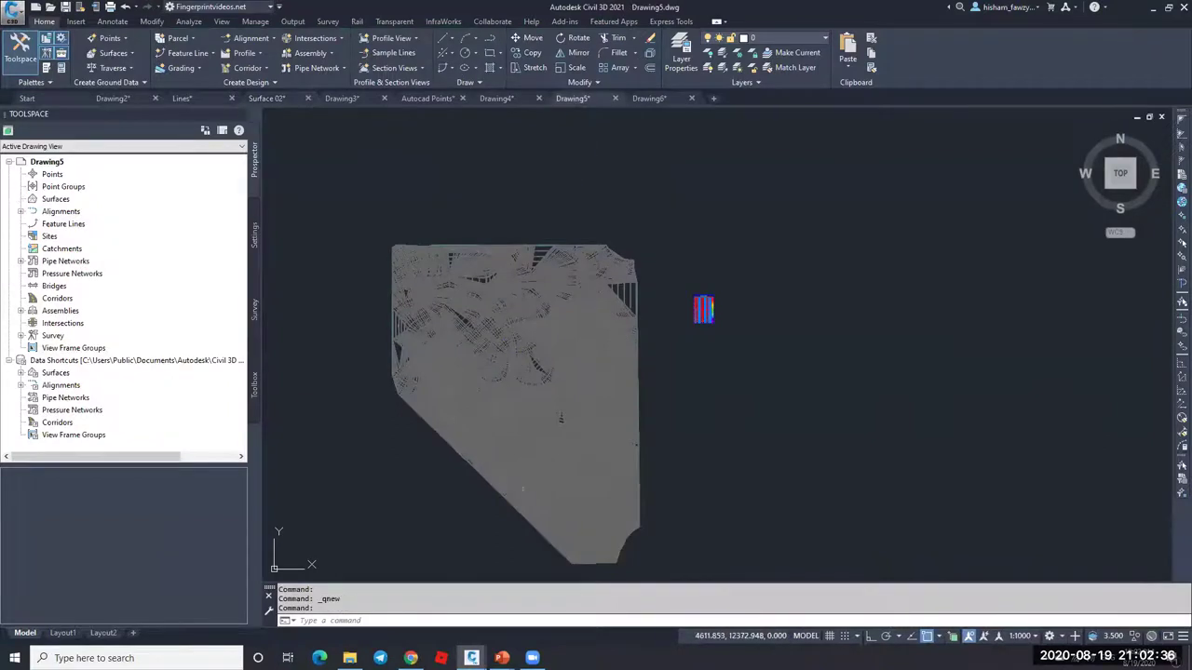
{"action": "left_click", "coordinate": [649, 98]}
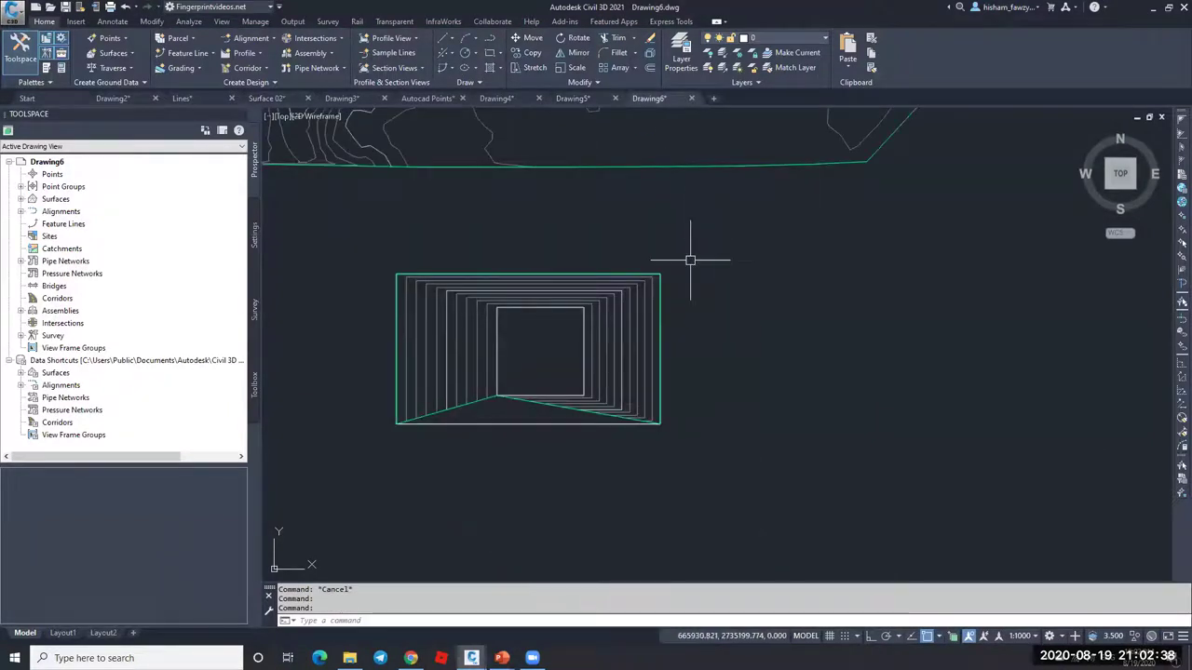
Step: Window-select the boxed test contours and erase them with E
{"action": "scroll", "coordinate": [700, 313], "scroll_direction": "down", "scroll_amount": 4}
{"action": "left_click", "coordinate": [556, 277]}
{"action": "left_click", "coordinate": [726, 388]}
{"action": "type", "text": "E"}
{"action": "key", "text": "Return"}
{"action": "key", "text": "Escape"}
Step: Draw a rectangle enclosing the whole surface and a smaller rectangle inside it
{"action": "middle_click_drag", "start_coordinate": [730, 223], "coordinate": [782, 388]}
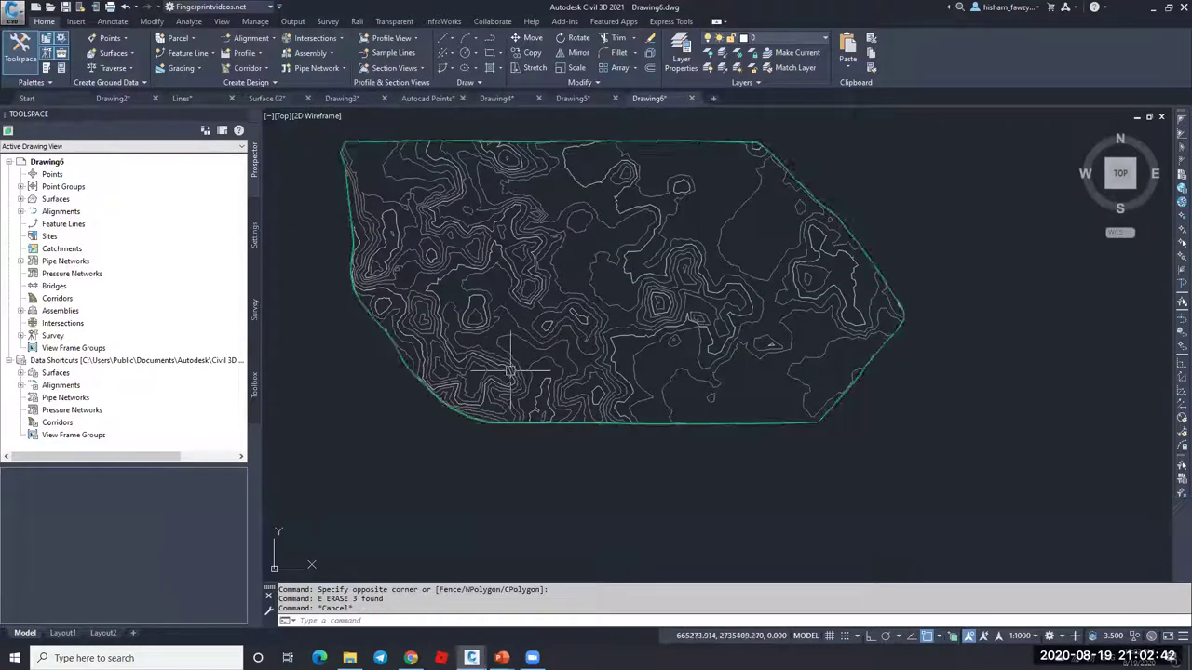
{"action": "mouse_move", "coordinate": [525, 369]}
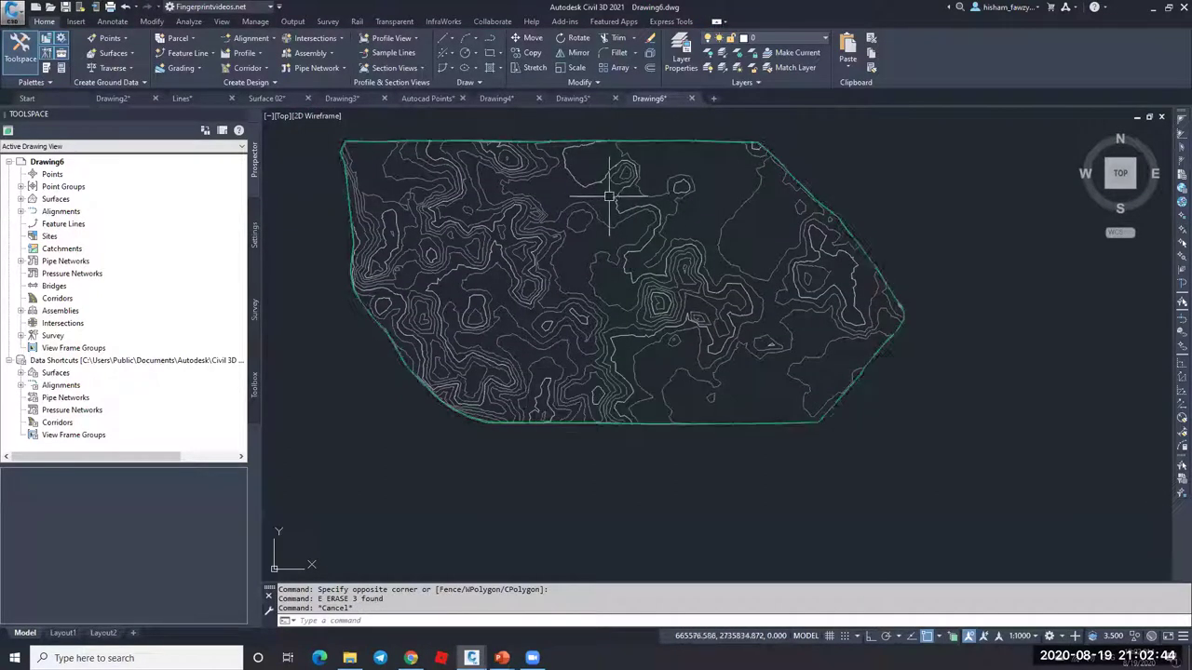
{"action": "type", "text": "REC"}
{"action": "key", "text": "Return"}
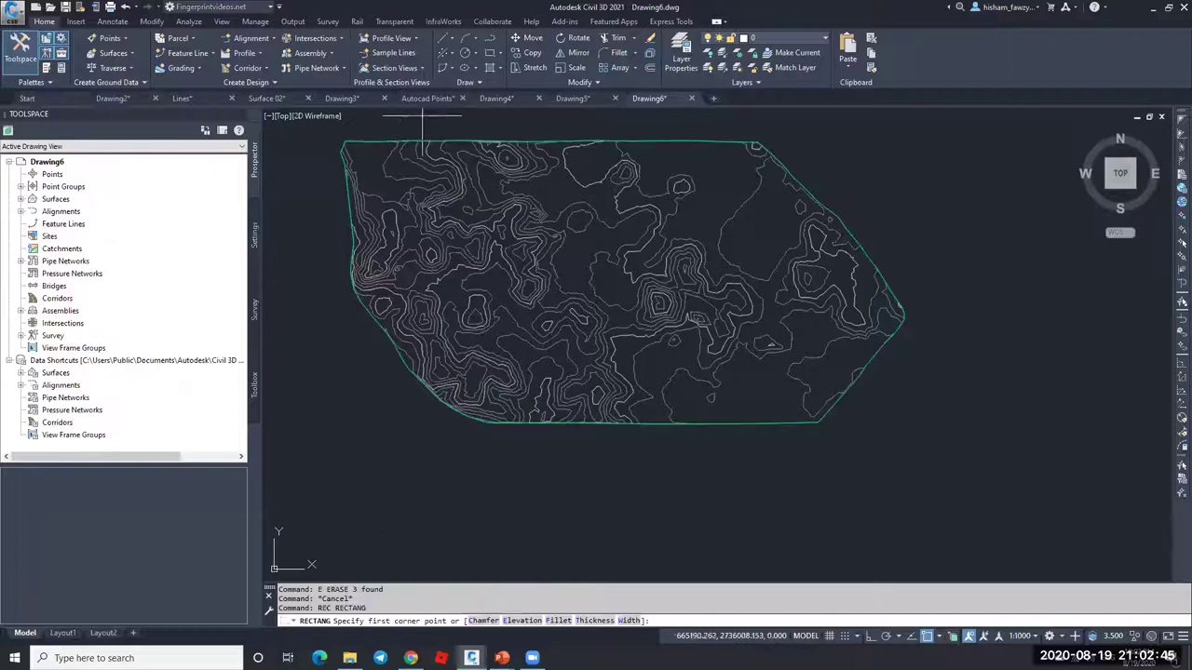
{"action": "left_click", "coordinate": [328, 125]}
{"action": "left_click", "coordinate": [919, 455]}
{"action": "key", "text": "Escape"}
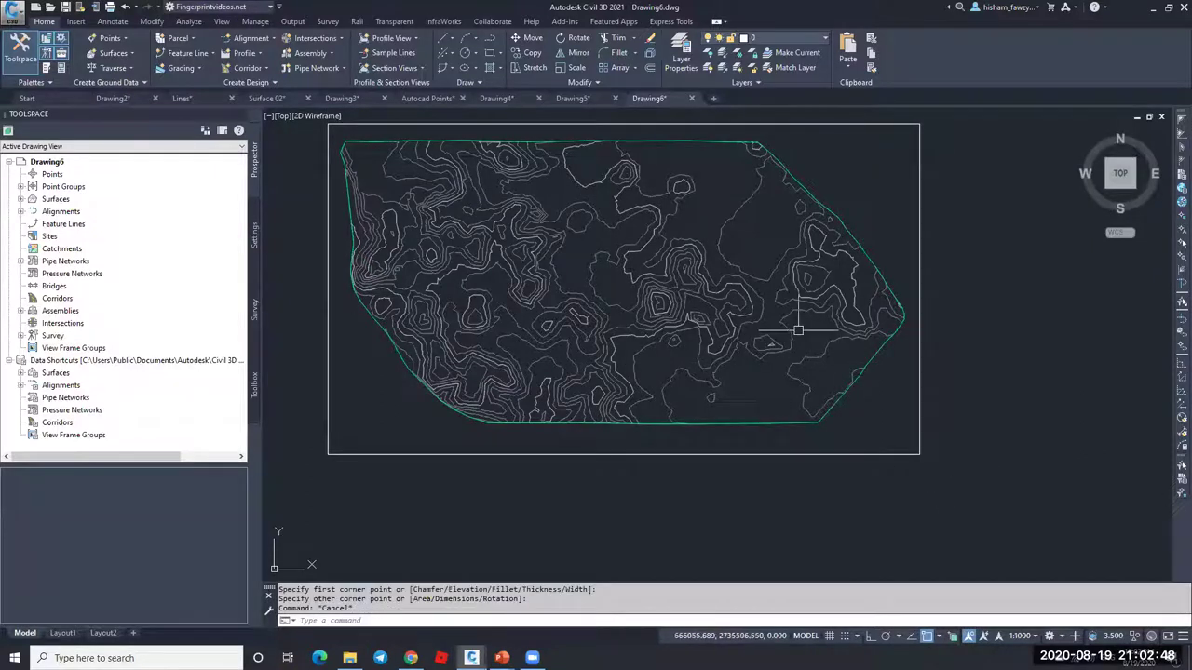
{"action": "left_click", "coordinate": [640, 204]}
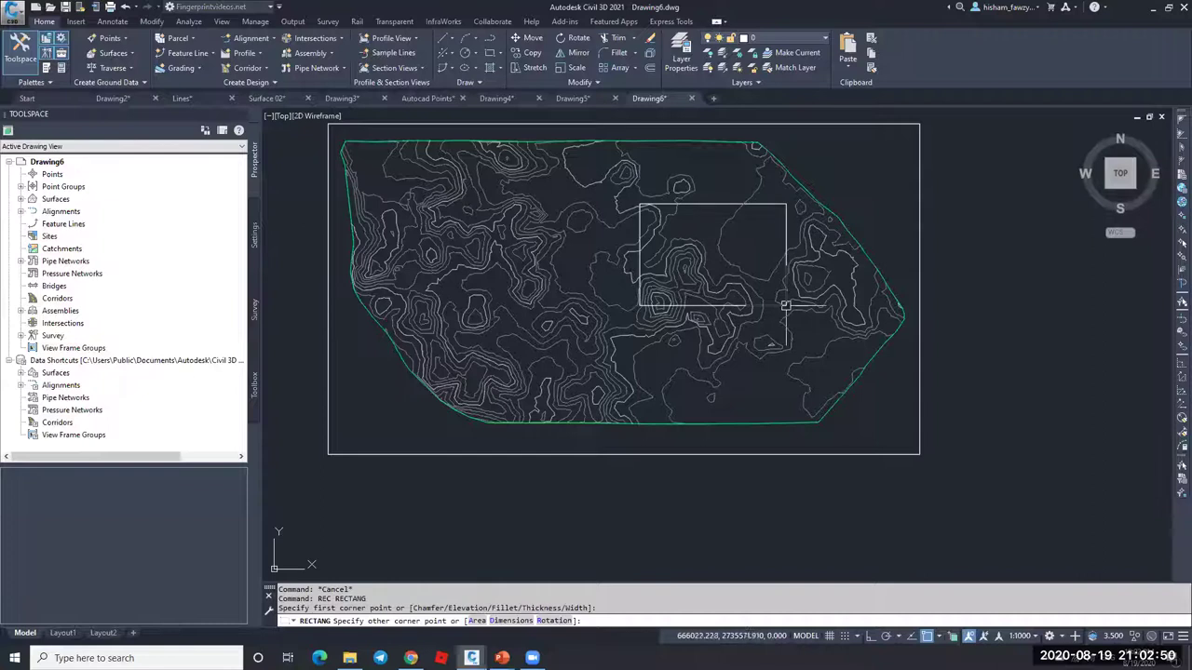
{"action": "left_click", "coordinate": [797, 235]}
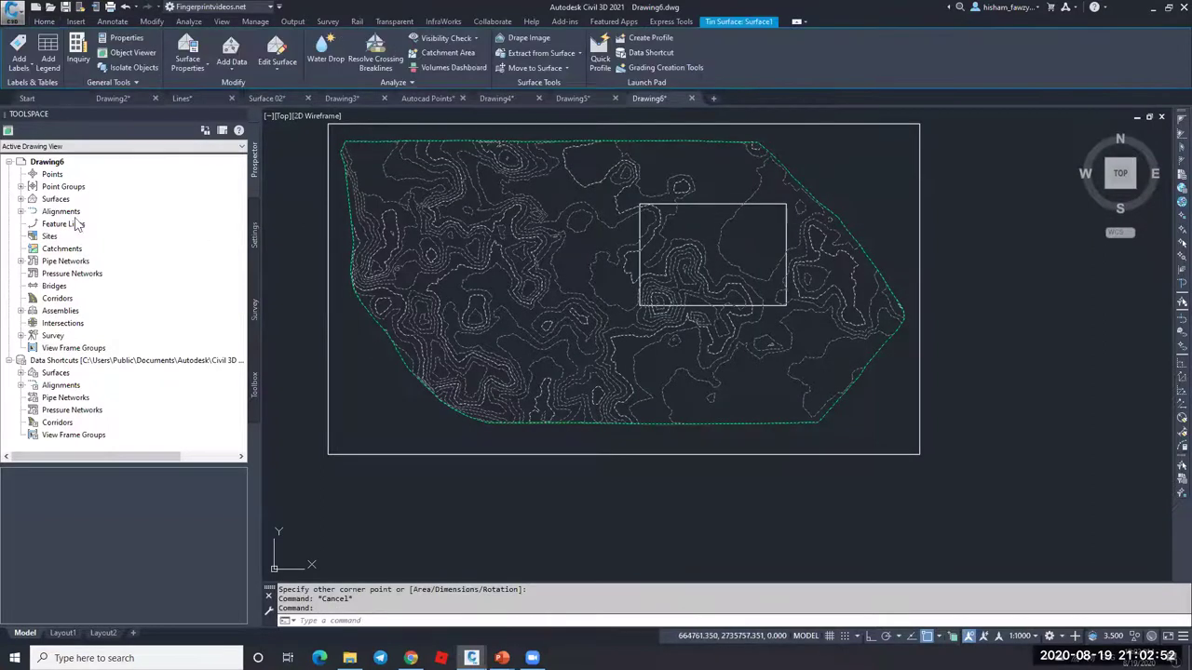
Step: Add the large rectangle as Surface1's boundary from Prospector's Definition > Boundaries with default settings
{"action": "left_click", "coordinate": [20, 199]}
{"action": "left_click", "coordinate": [32, 211]}
{"action": "left_click", "coordinate": [44, 248]}
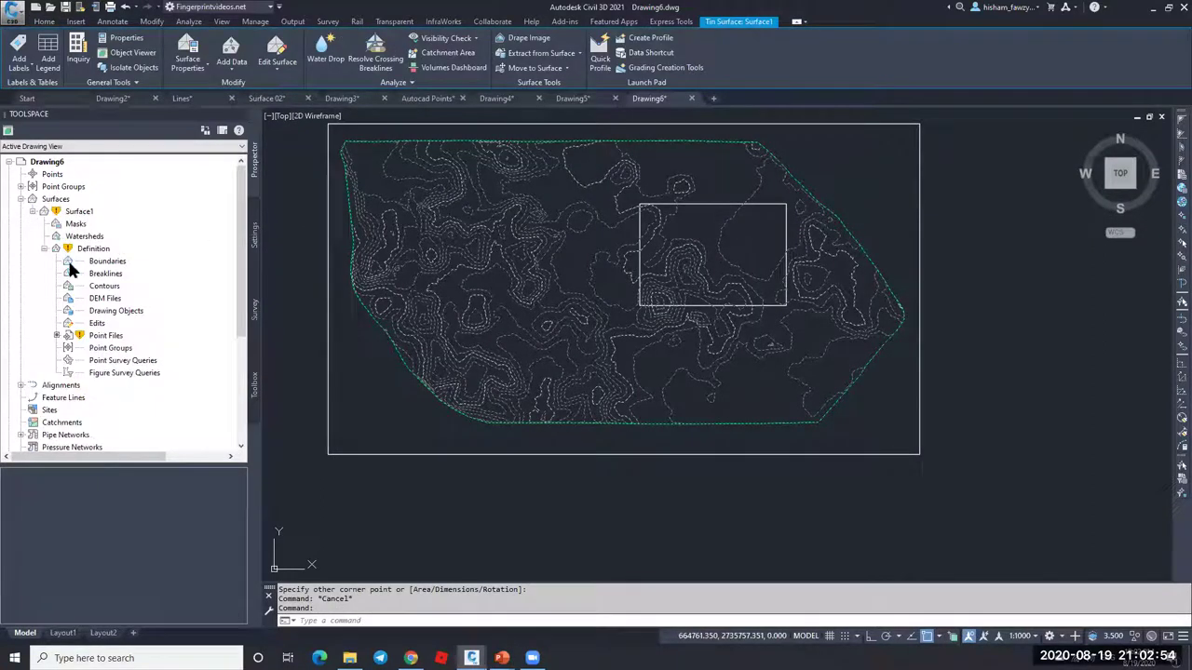
{"action": "right_click", "coordinate": [129, 261]}
{"action": "left_click", "coordinate": [154, 267]}
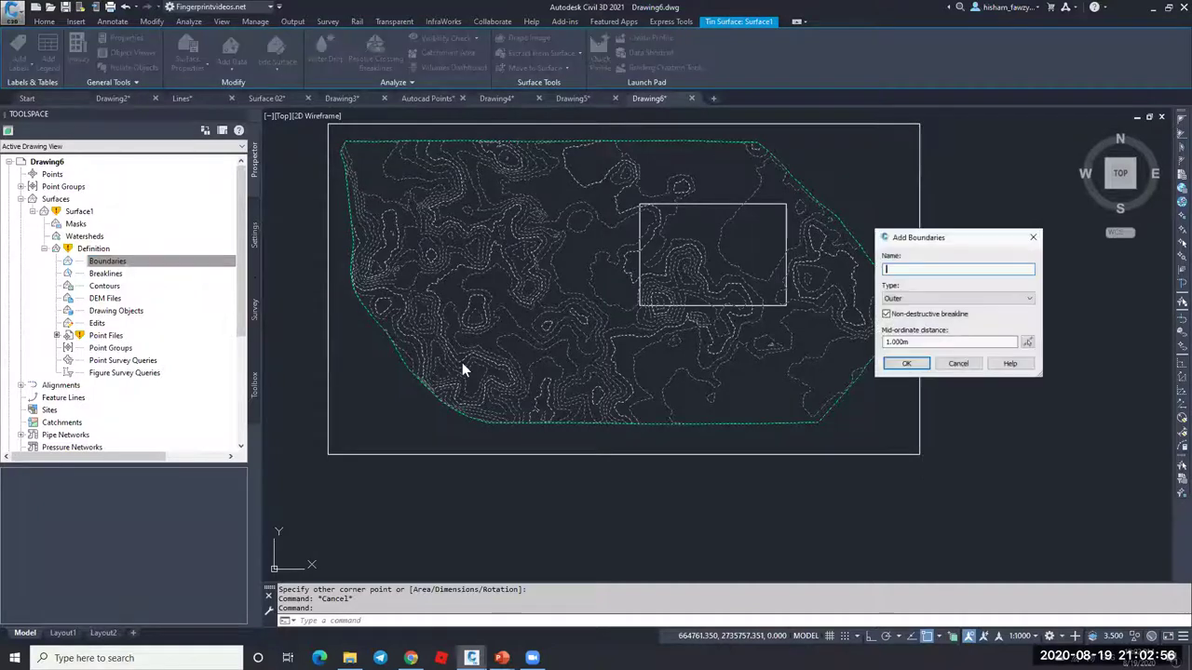
{"action": "left_click", "coordinate": [911, 364]}
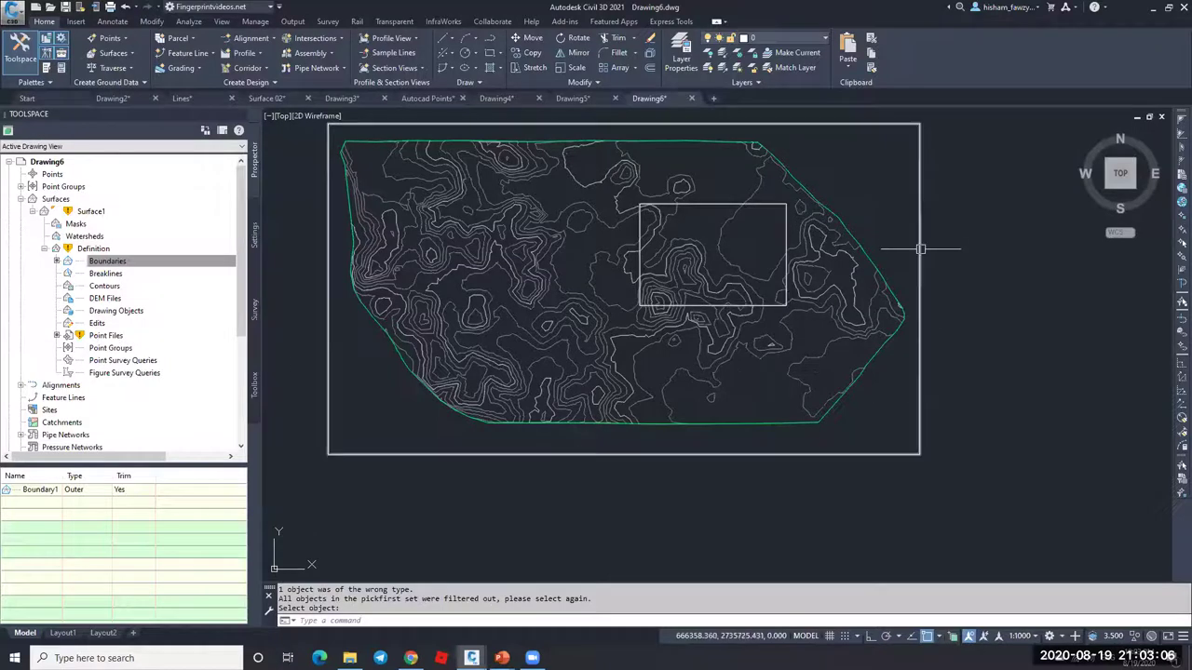
Step: Add the small rectangle as a second boundary, then undo it with Ctrl+Z
{"action": "left_click", "coordinate": [86, 262]}
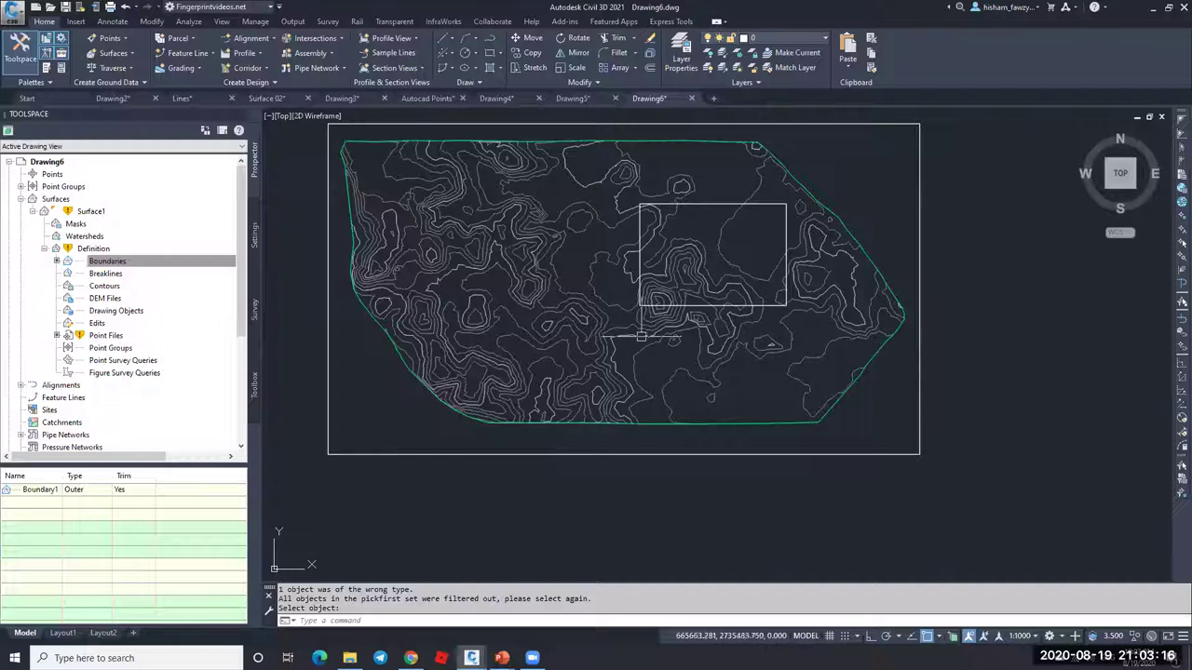
{"action": "right_click", "coordinate": [179, 262]}
{"action": "left_click", "coordinate": [209, 269]}
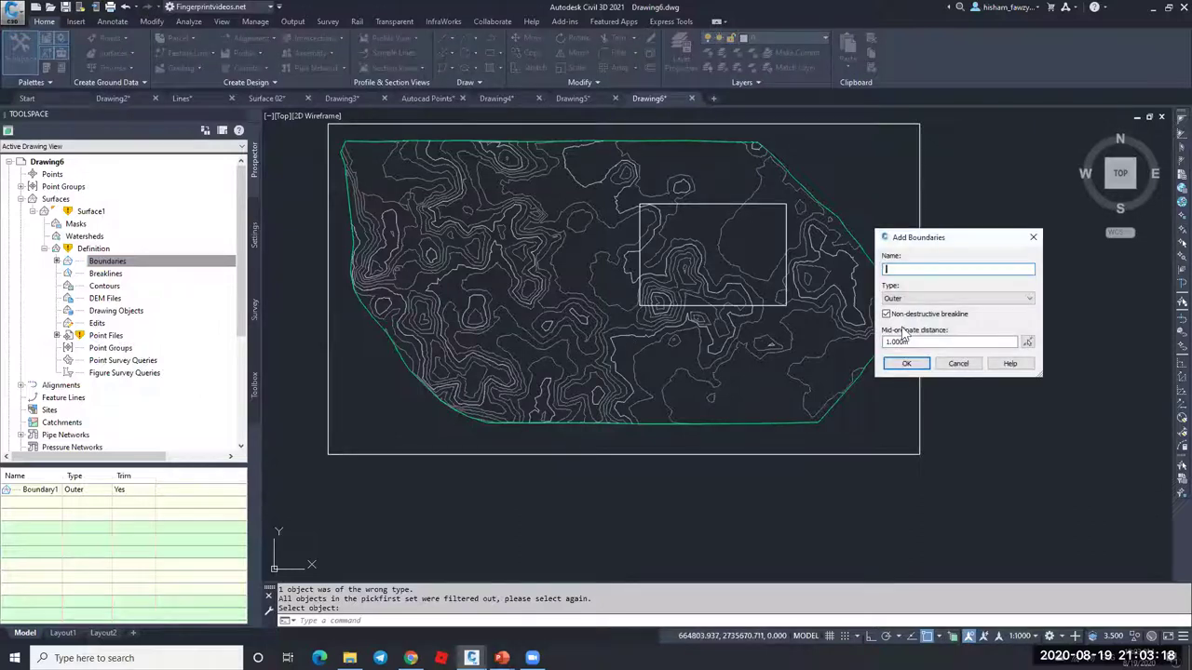
{"action": "left_click", "coordinate": [908, 363]}
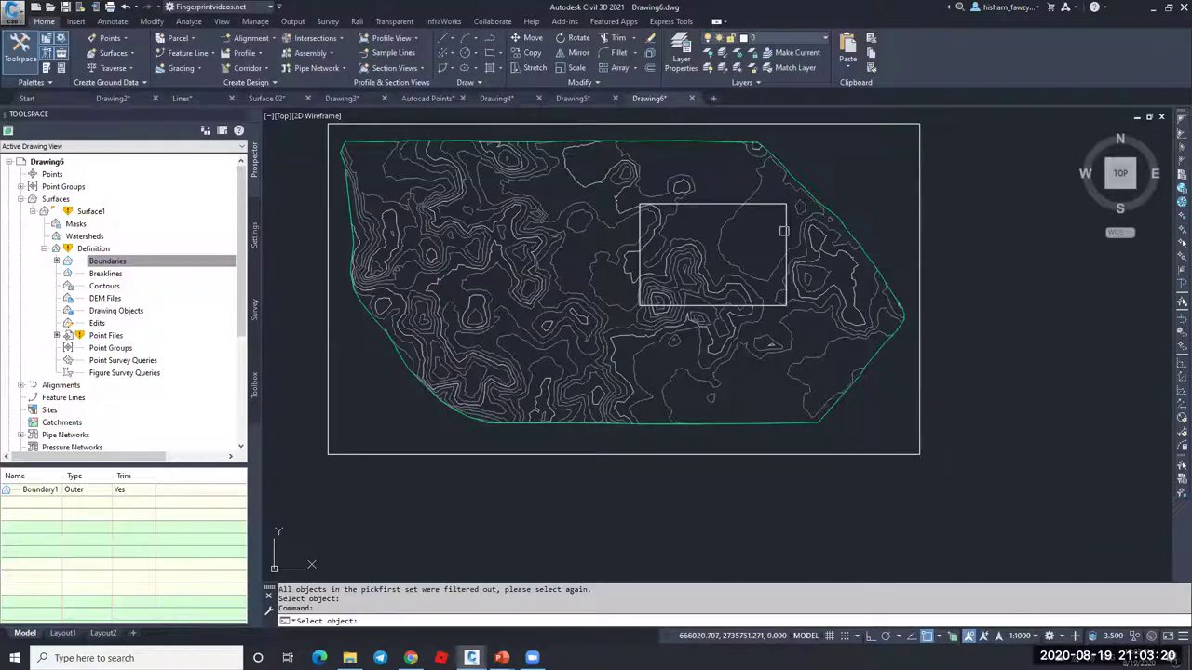
{"action": "left_click", "coordinate": [785, 232]}
{"action": "key", "text": "Escape"}
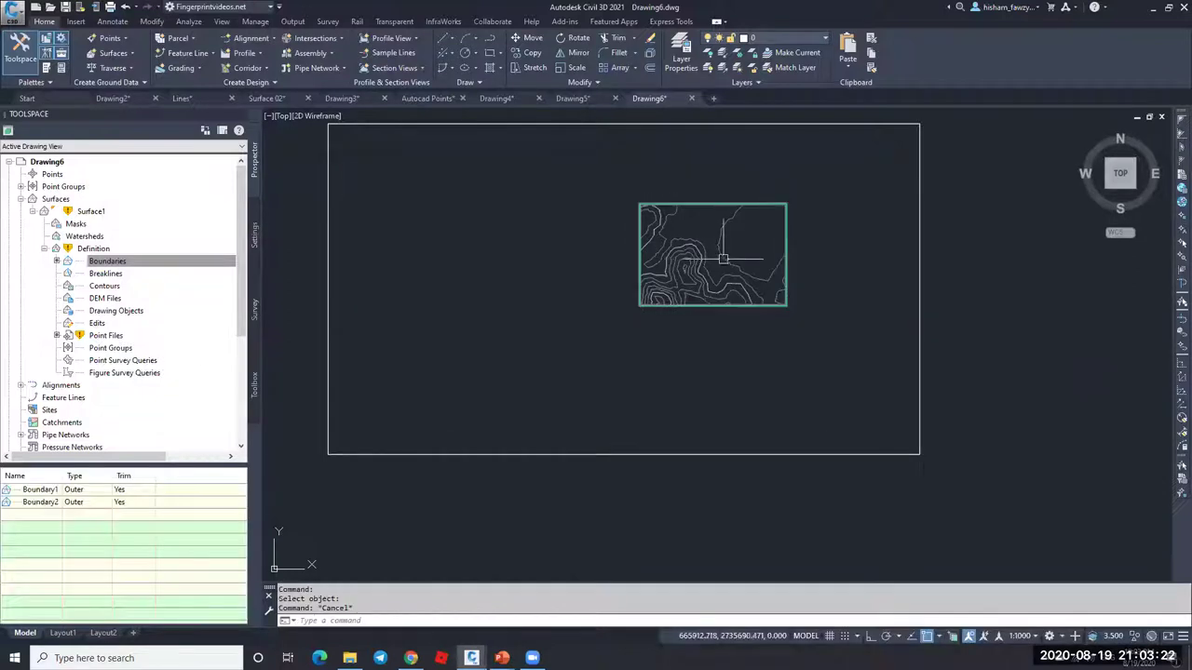
{"action": "mouse_move", "coordinate": [744, 278]}
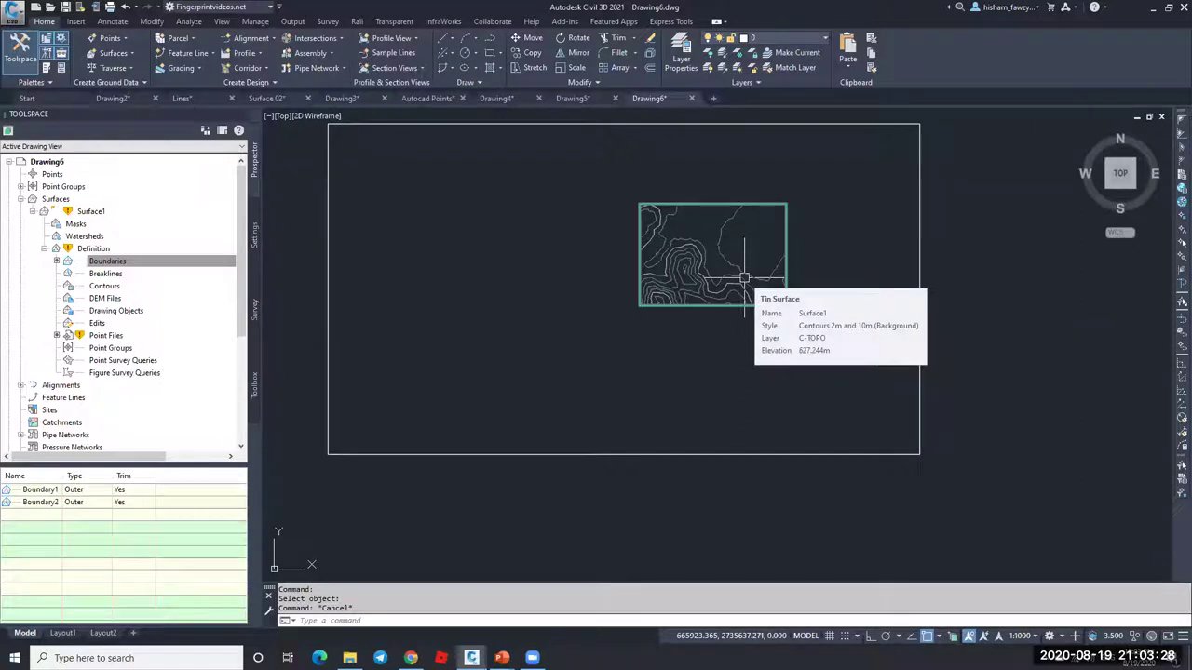
{"action": "key", "text": "Escape"}
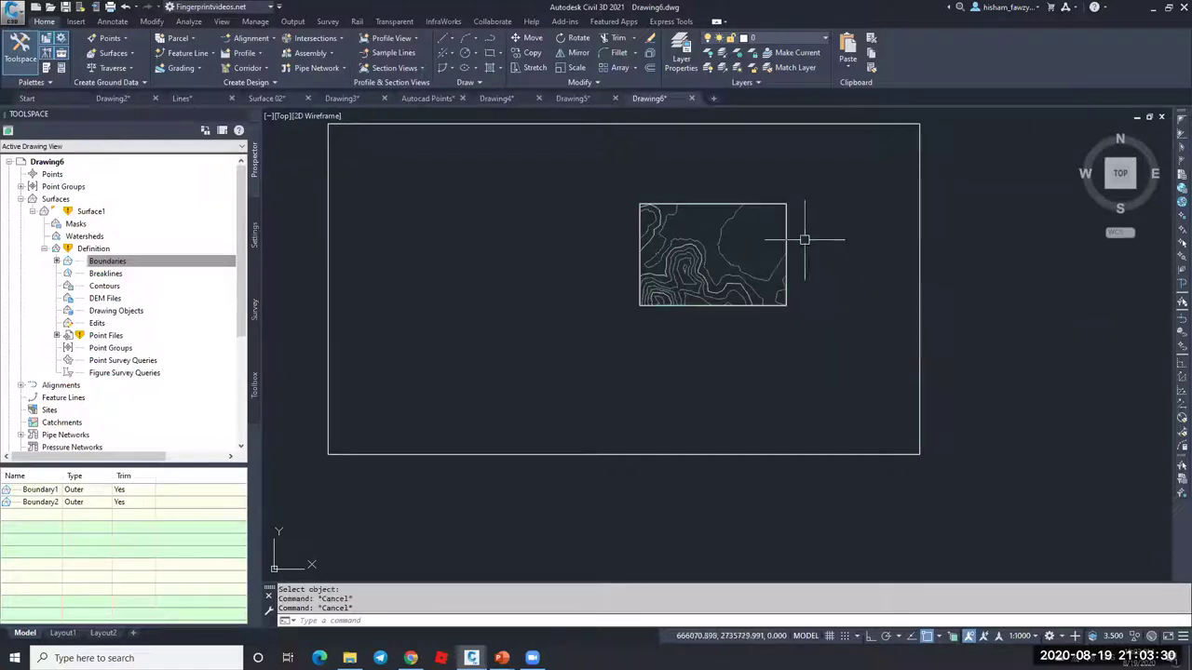
{"action": "key", "text": "ctrl+z"}
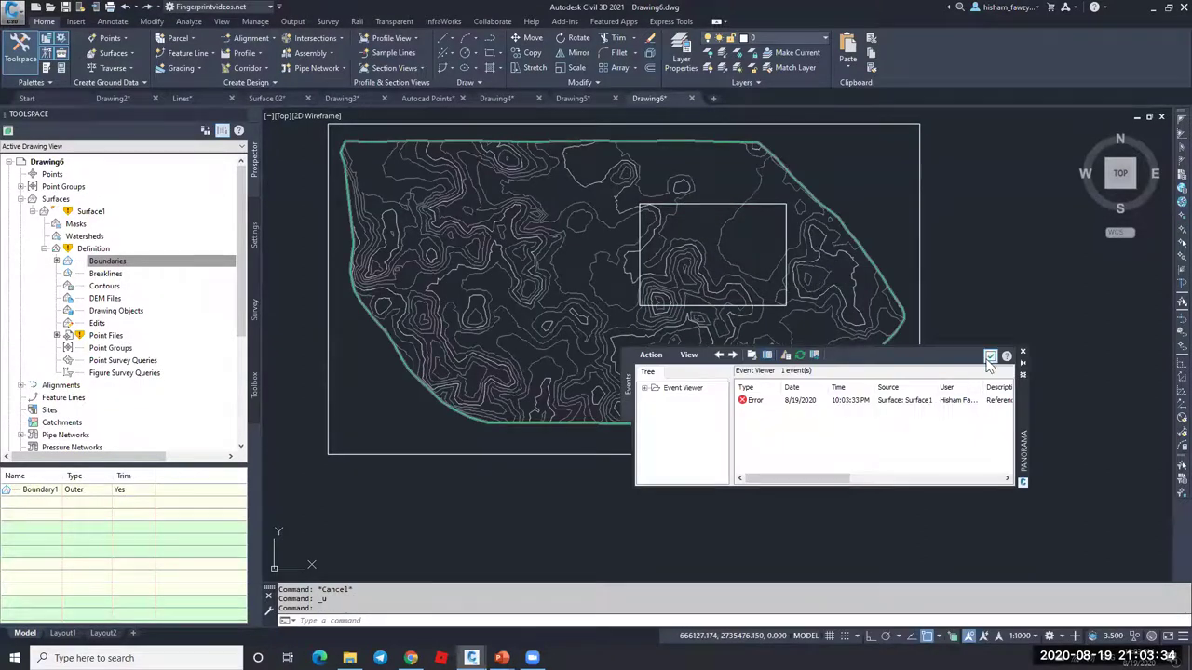
Step: Close the surface error log, check Surface1's extents, and bring the Surfaces slideshow forward
{"action": "left_click", "coordinate": [989, 357]}
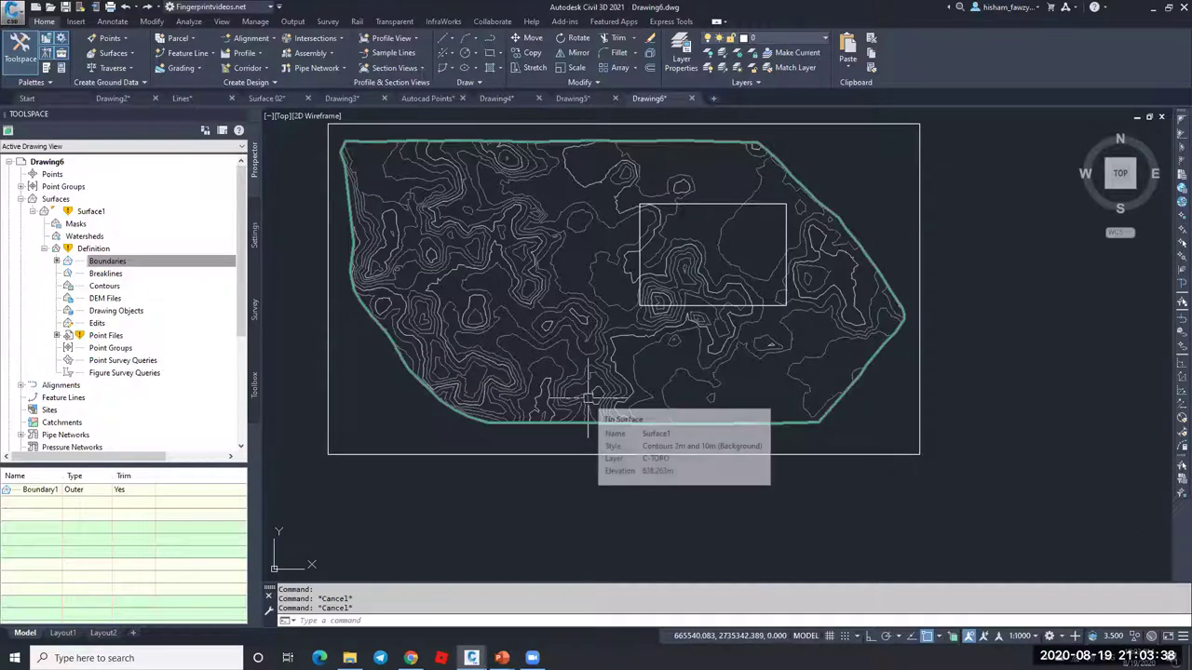
{"action": "left_click", "coordinate": [536, 438]}
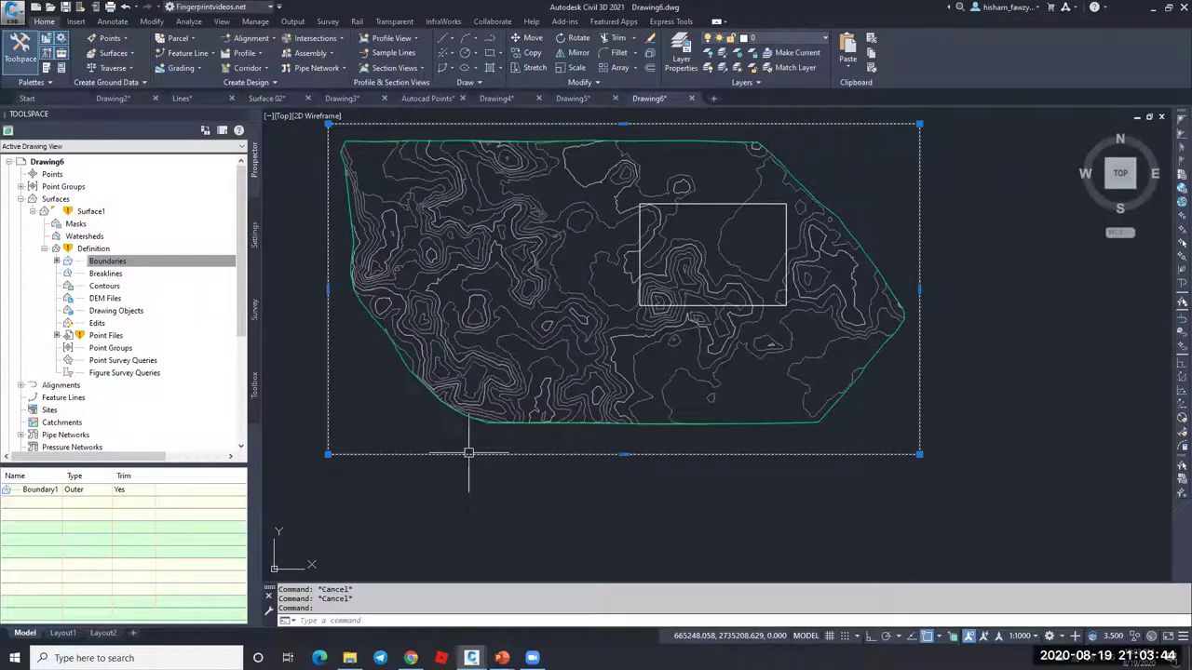
{"action": "key", "text": "Escape"}
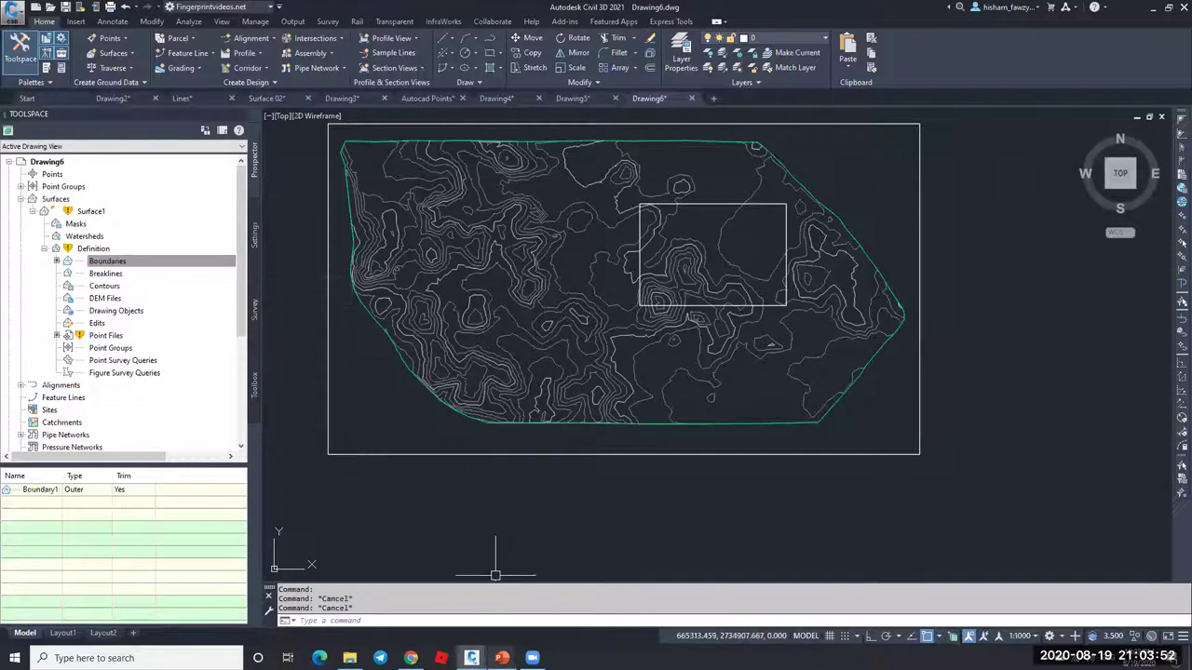
{"action": "left_click", "coordinate": [501, 659]}
{"action": "left_click", "coordinate": [555, 620]}
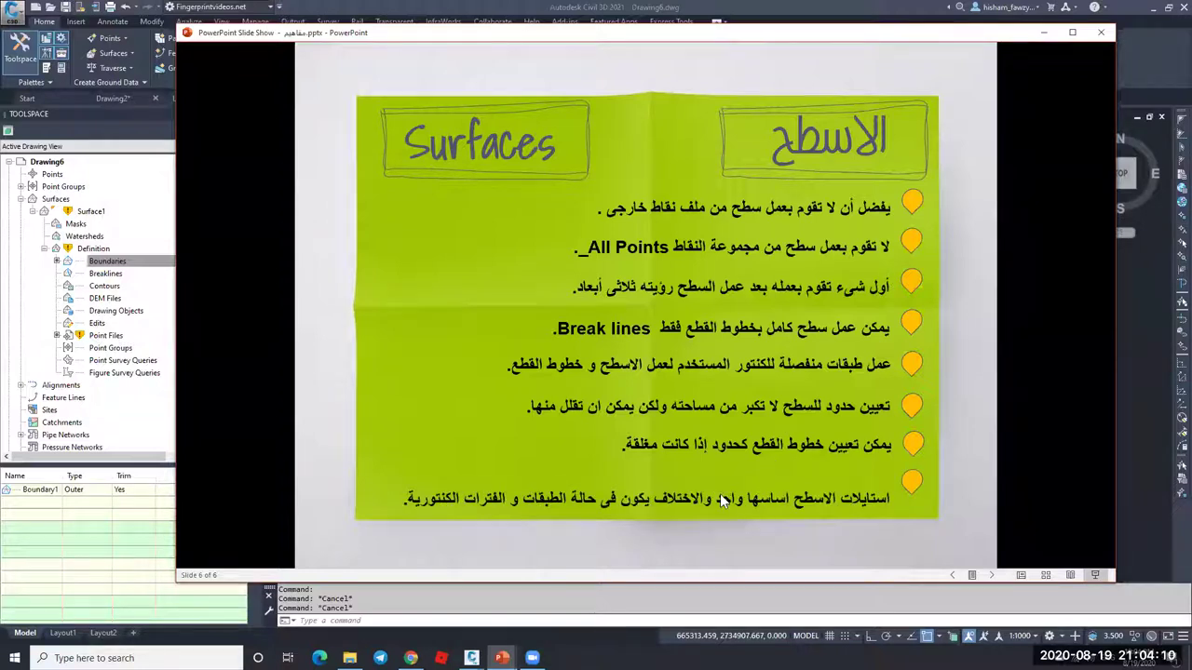
Step: Minimise the slideshow, select Surface1 in Drawing6, and show its Tin Surface: Surface1 ribbon tab
{"action": "left_click", "coordinate": [1041, 34]}
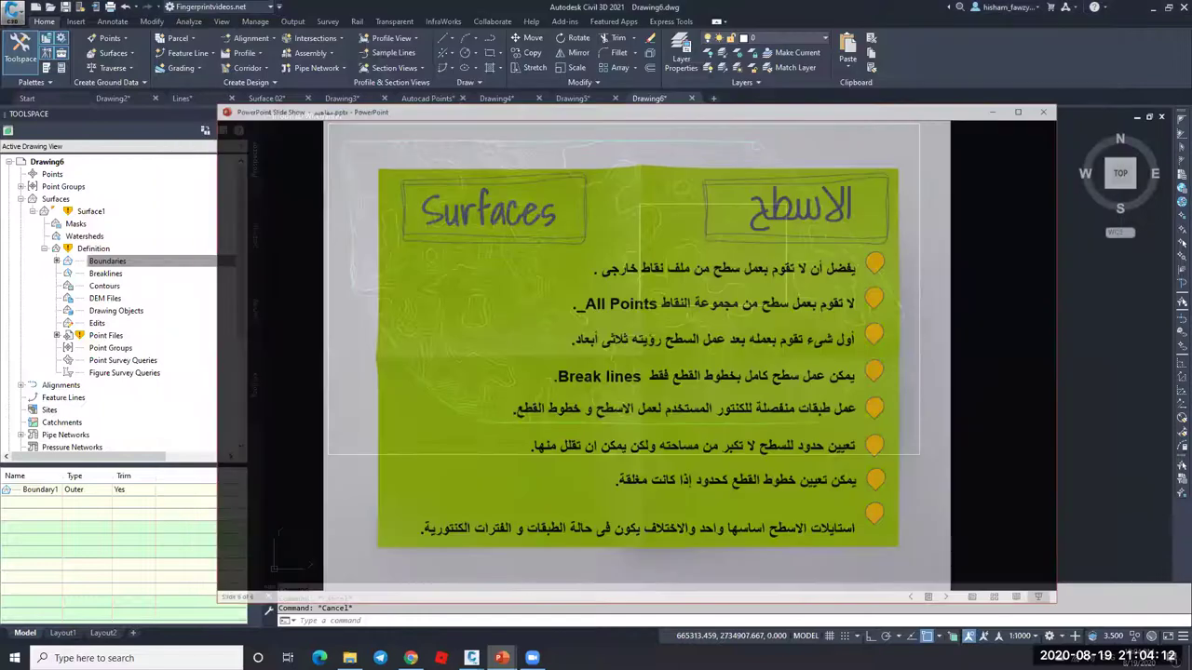
{"action": "left_click", "coordinate": [601, 326]}
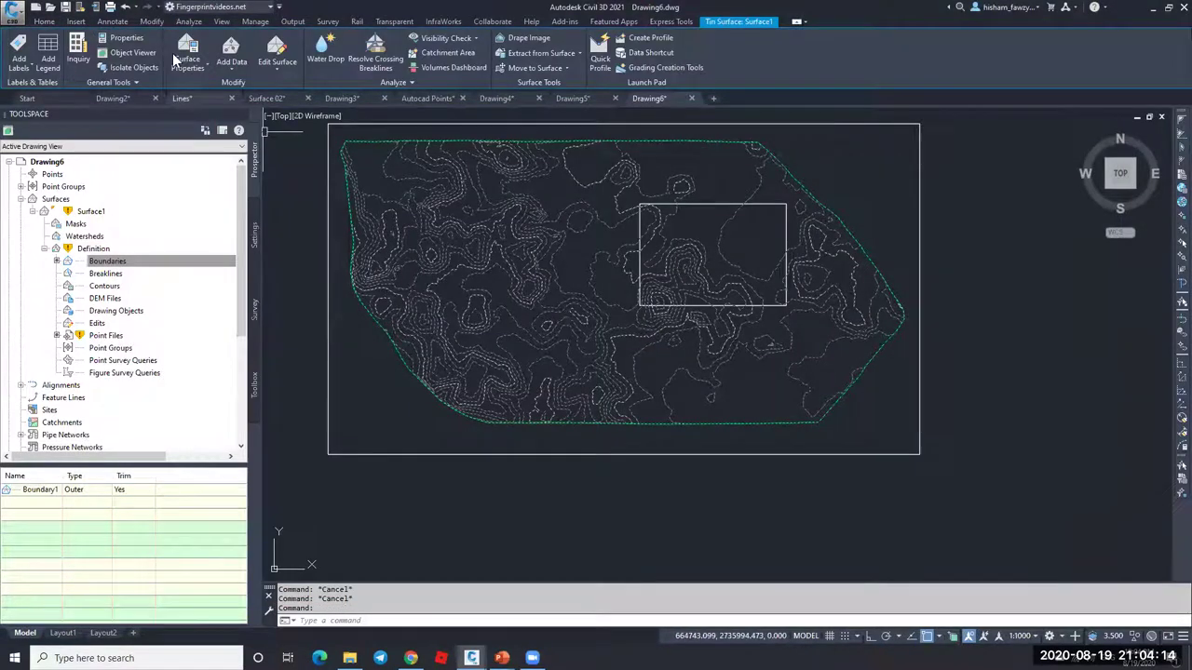
{"action": "left_click", "coordinate": [44, 20]}
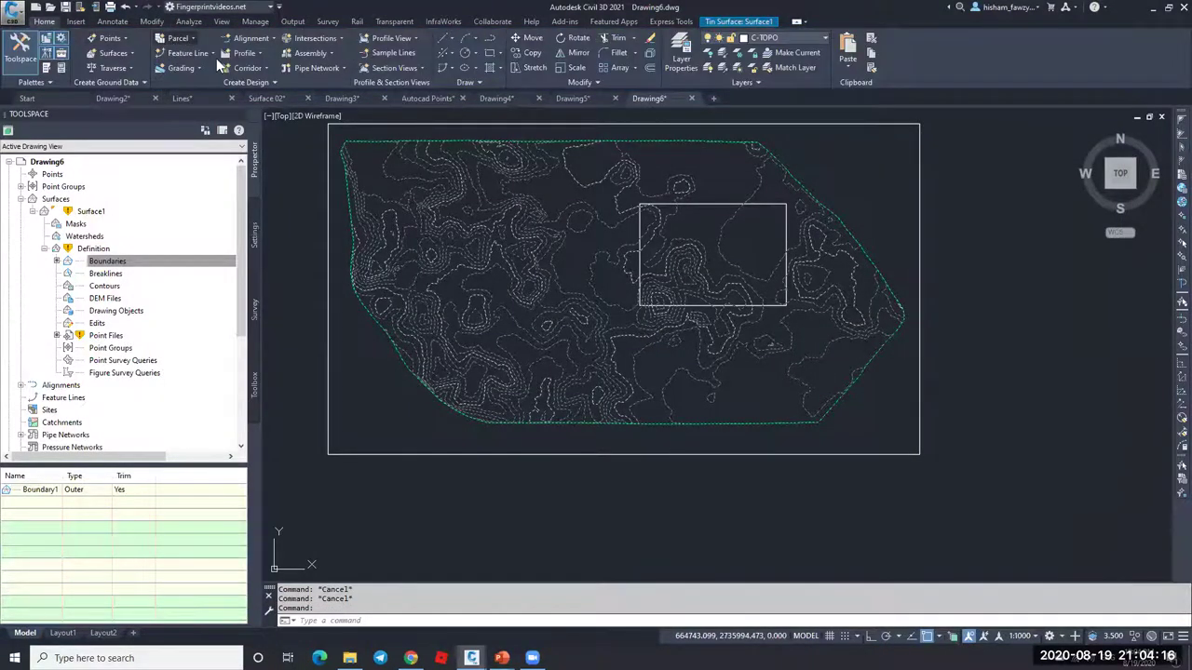
{"action": "left_click", "coordinate": [484, 216]}
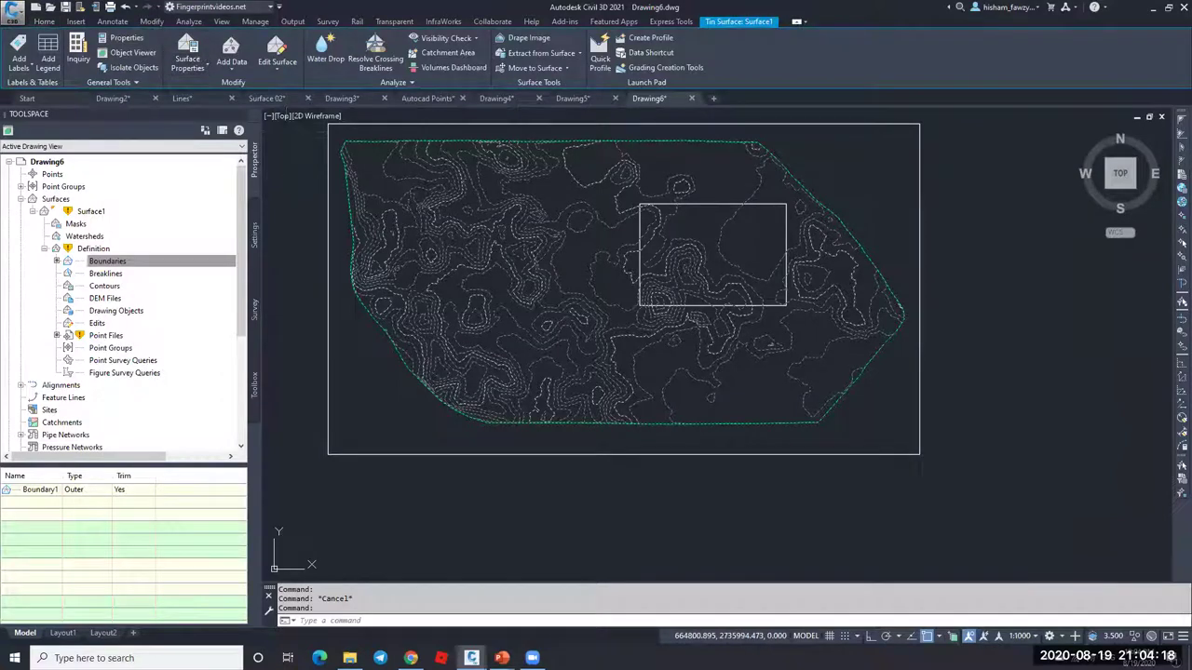
Step: In Surface1's properties, try Contours 5m and 25m (Design), then Contours 1m and 5m (Design)
{"action": "double_click", "coordinate": [631, 324]}
{"action": "left_click", "coordinate": [614, 131]}
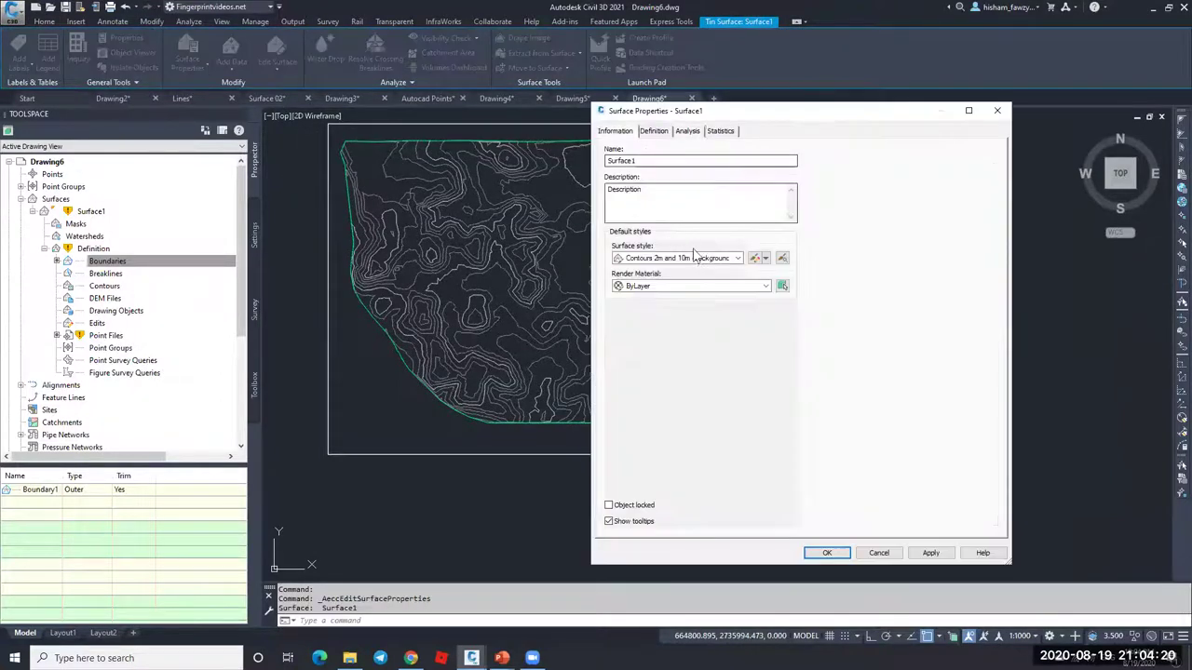
{"action": "left_click", "coordinate": [679, 258]}
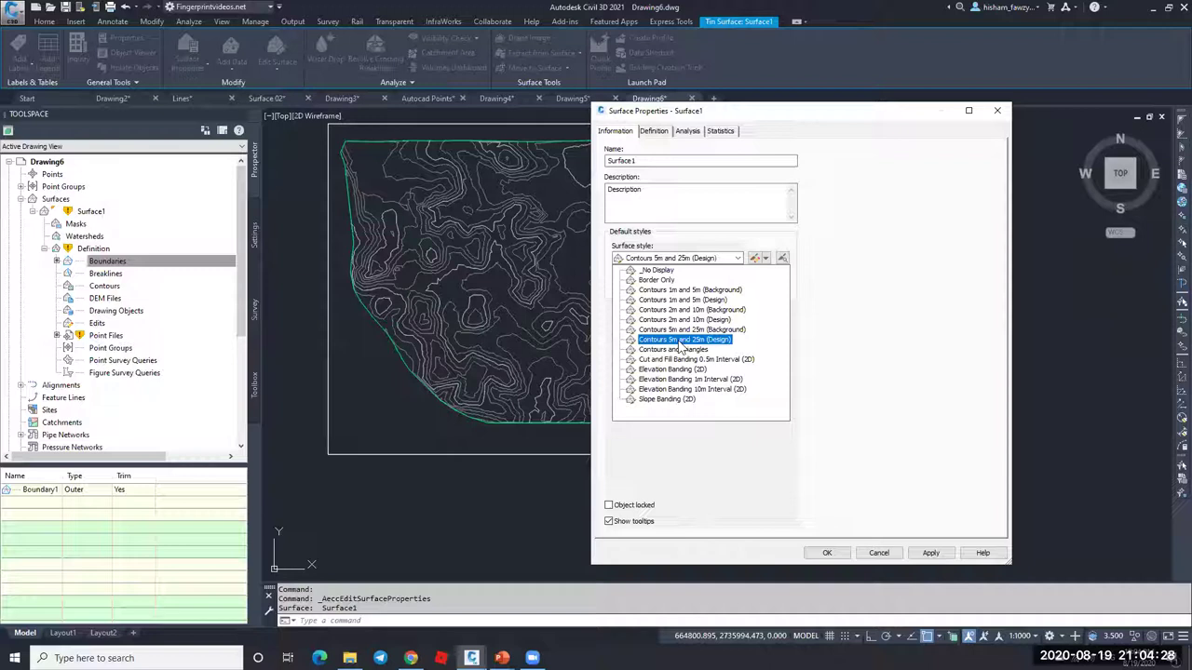
{"action": "left_click", "coordinate": [680, 341]}
{"action": "left_click", "coordinate": [663, 259]}
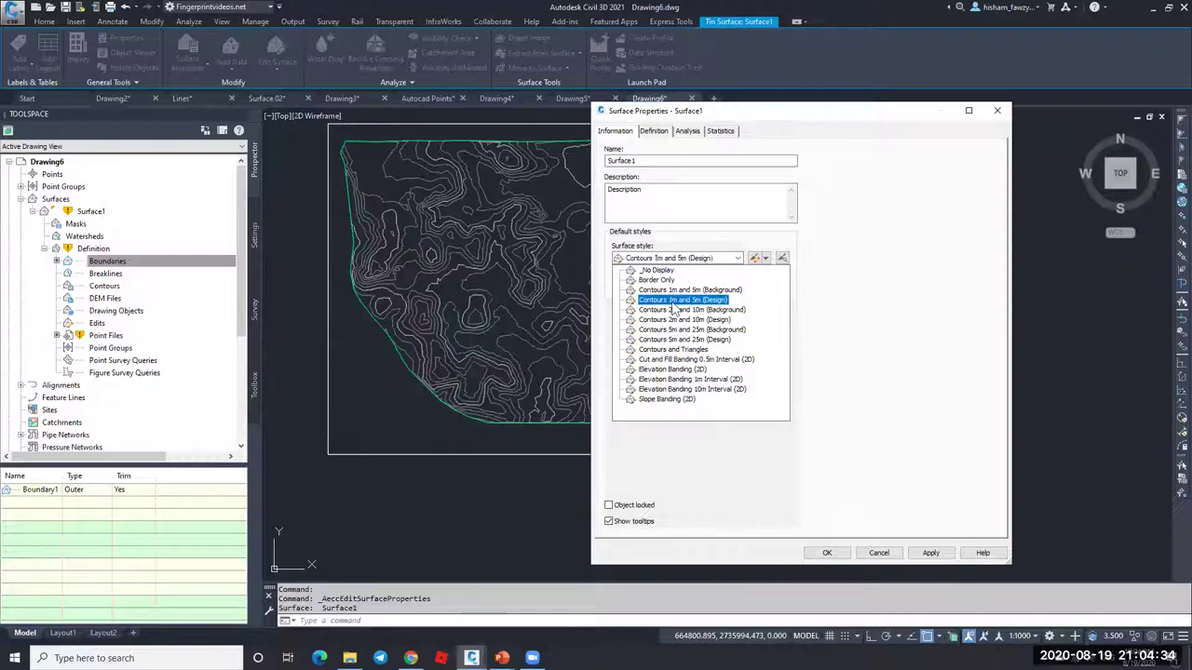
{"action": "left_click", "coordinate": [672, 302]}
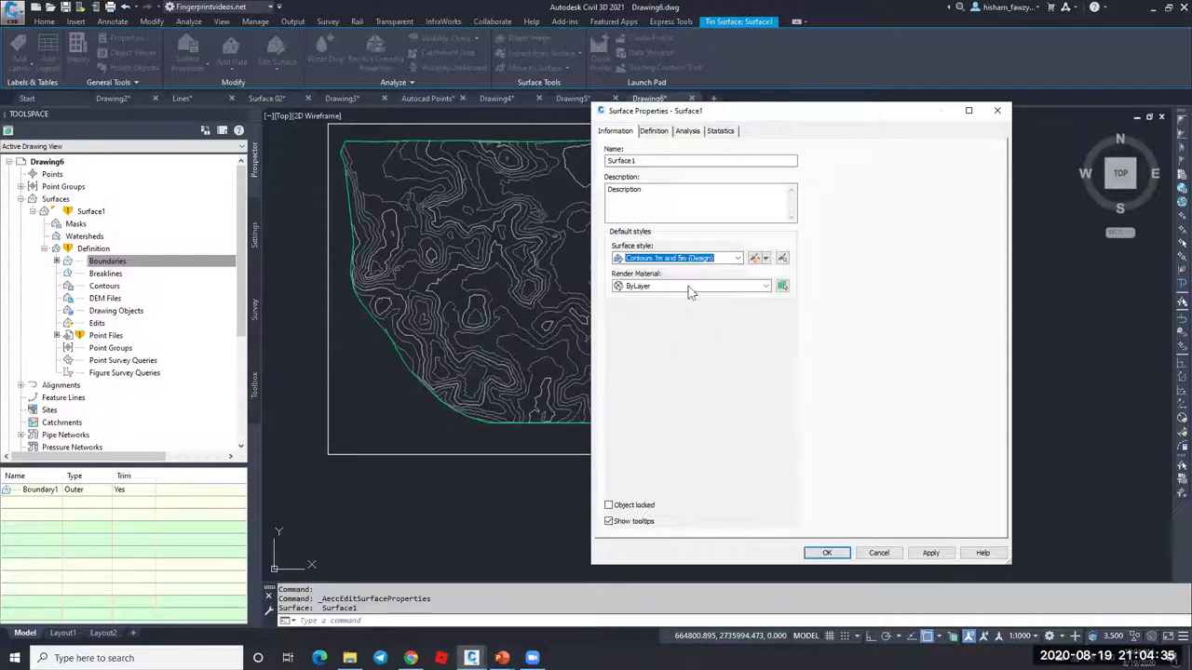
Step: Review the minor and major contour intervals of the Contours 1m and 5m (Design) style
{"action": "left_click", "coordinate": [757, 258]}
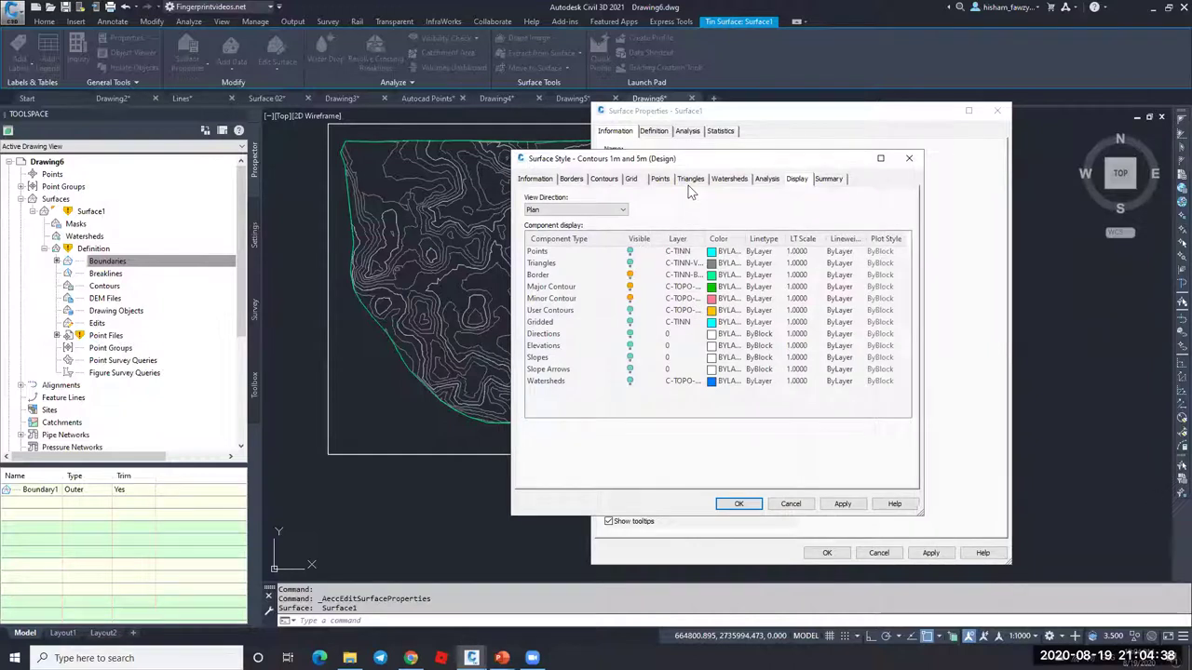
{"action": "left_click", "coordinate": [604, 179]}
{"action": "left_click", "coordinate": [533, 251]}
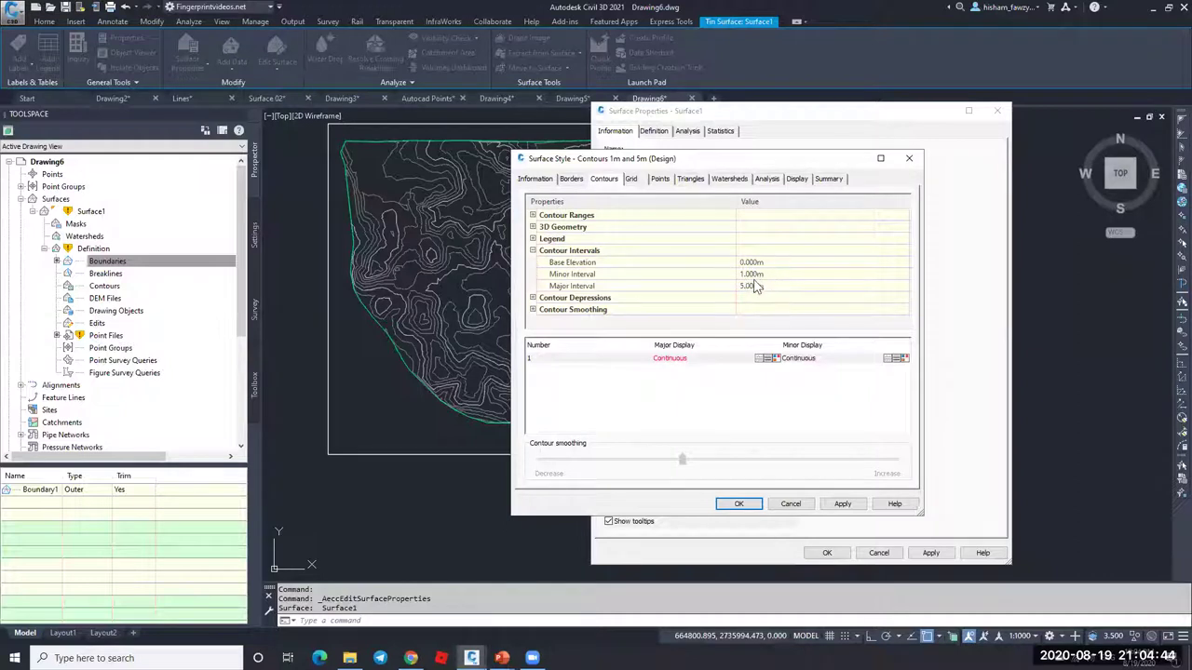
{"action": "left_click", "coordinate": [769, 275]}
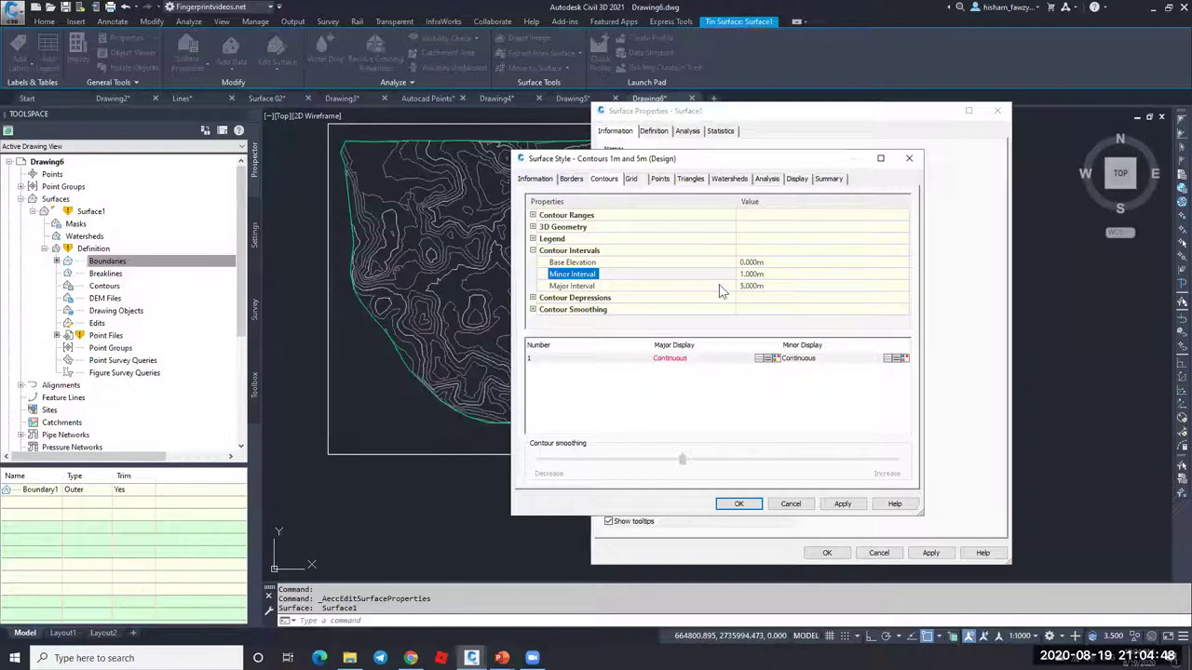
{"action": "left_click", "coordinate": [719, 285]}
{"action": "left_click", "coordinate": [785, 291]}
{"action": "key", "text": "Return"}
Step: Select Contours 5m and 25m (Design) and review its 5 m/25 m intervals and display settings
{"action": "left_click", "coordinate": [717, 259]}
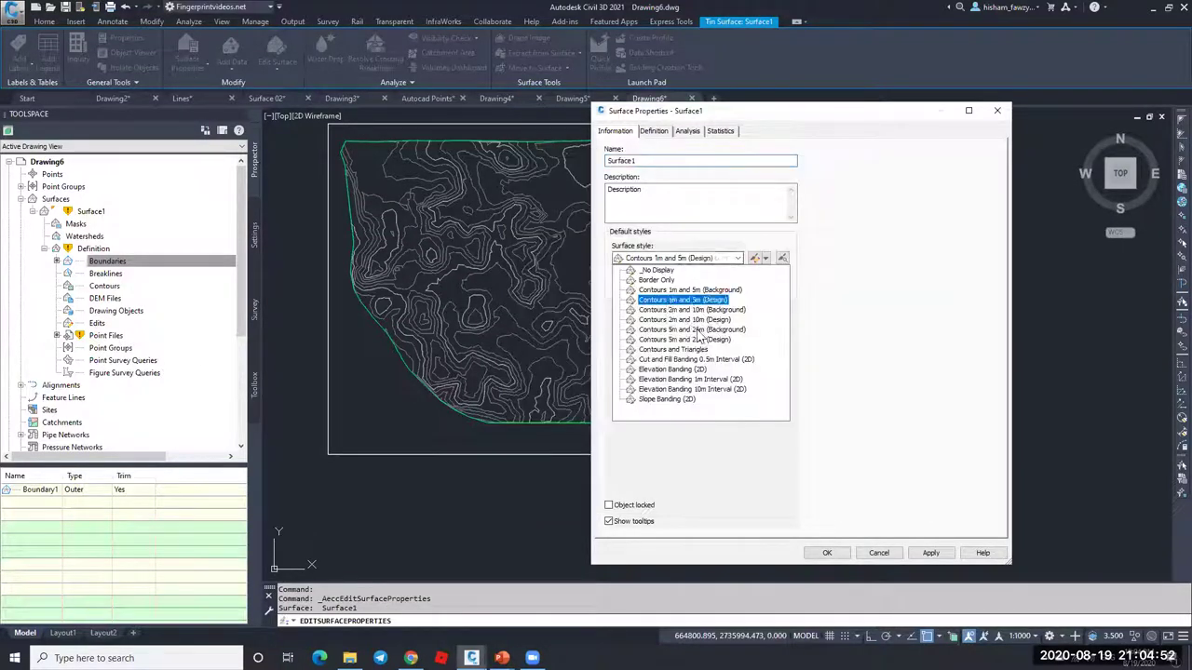
{"action": "left_click", "coordinate": [689, 338]}
{"action": "left_click", "coordinate": [752, 258]}
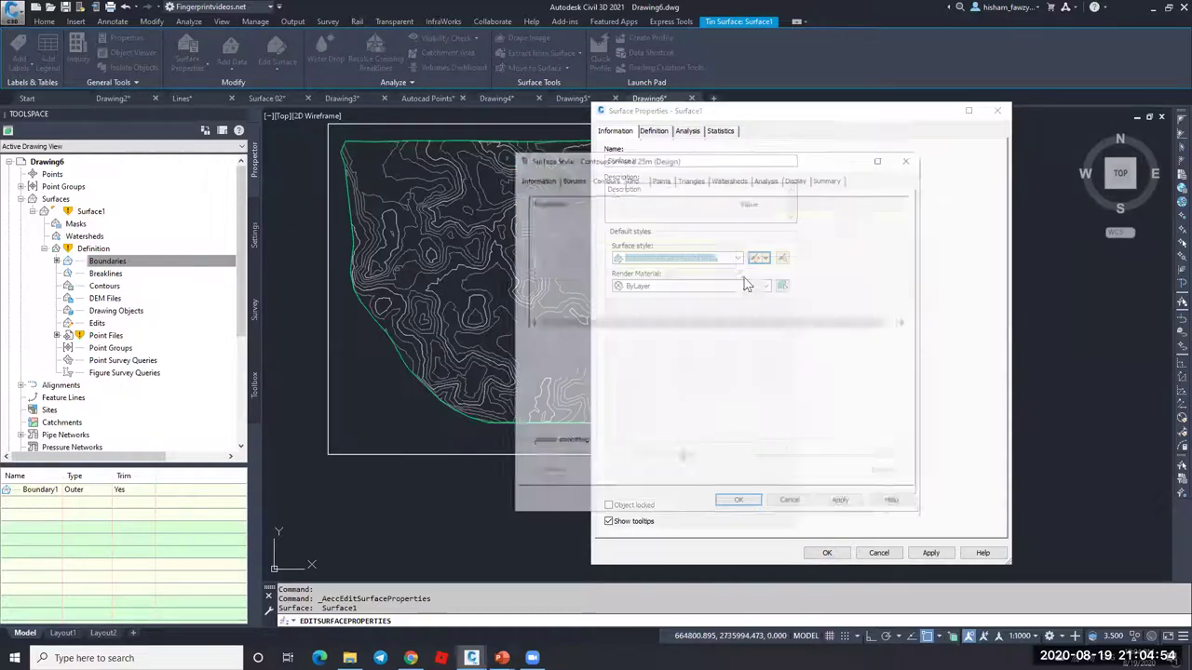
{"action": "left_click", "coordinate": [534, 251]}
{"action": "left_click", "coordinate": [682, 278]}
{"action": "left_click", "coordinate": [776, 275]}
{"action": "left_click", "coordinate": [782, 288]}
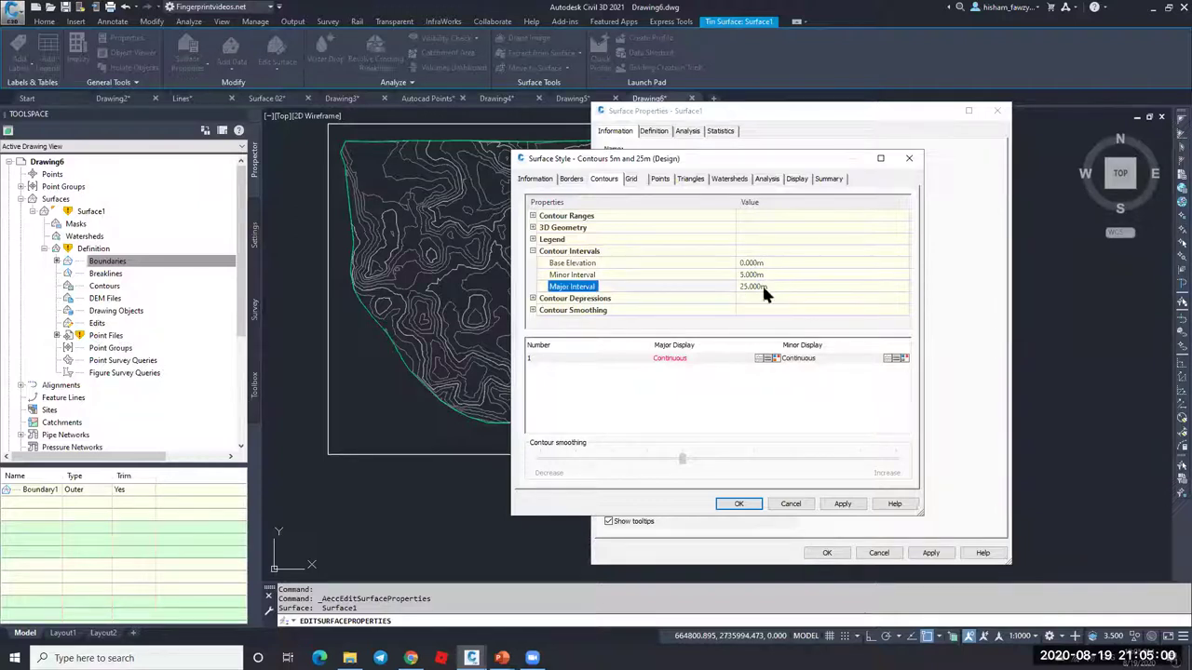
{"action": "left_click", "coordinate": [805, 179]}
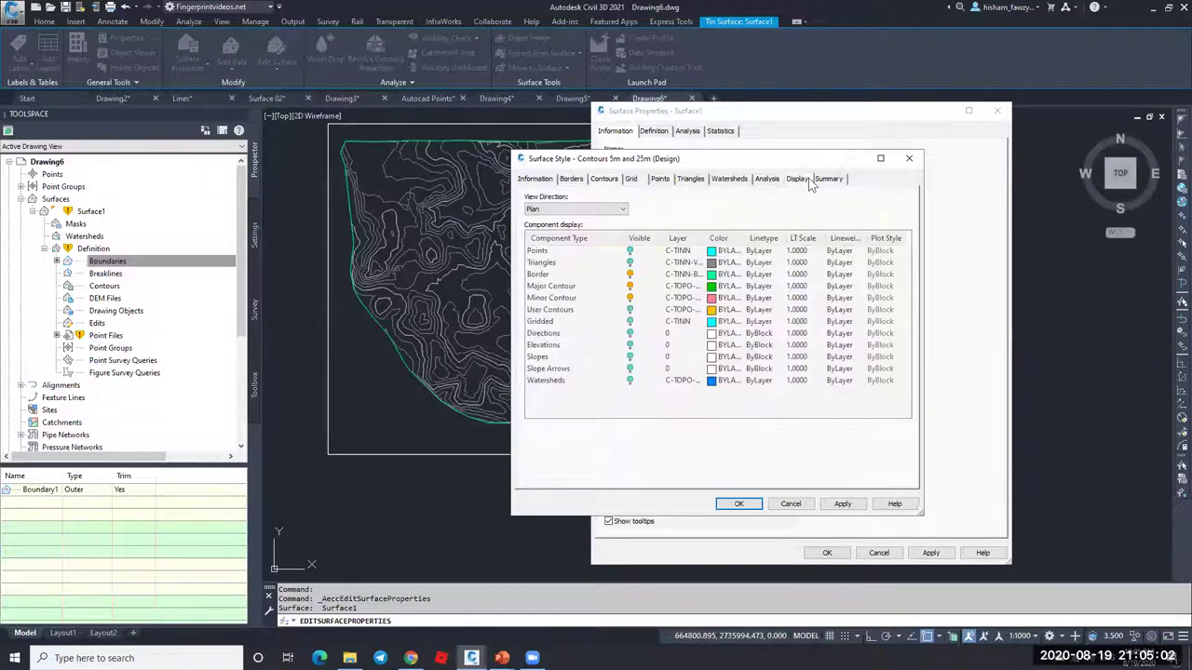
{"action": "left_click", "coordinate": [575, 286]}
Step: Apply Contours and Triangles, then apply Contours 1m and 5m (Design) to Surface1
{"action": "key", "text": "Return"}
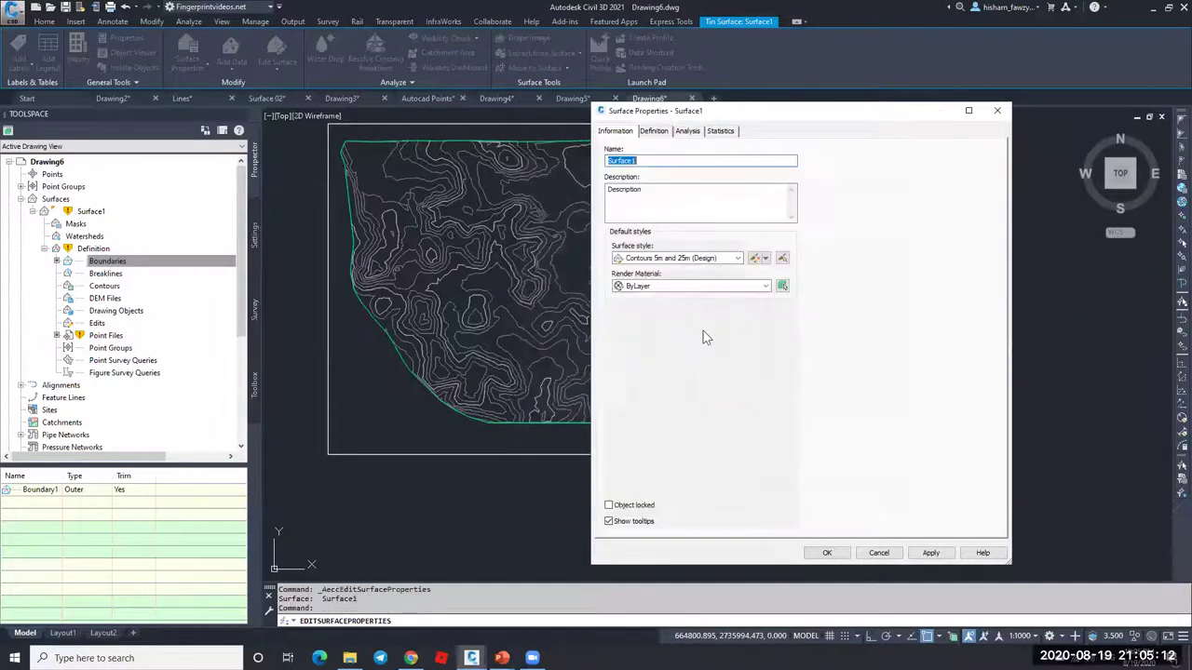
{"action": "left_click", "coordinate": [675, 258]}
{"action": "left_click", "coordinate": [674, 351]}
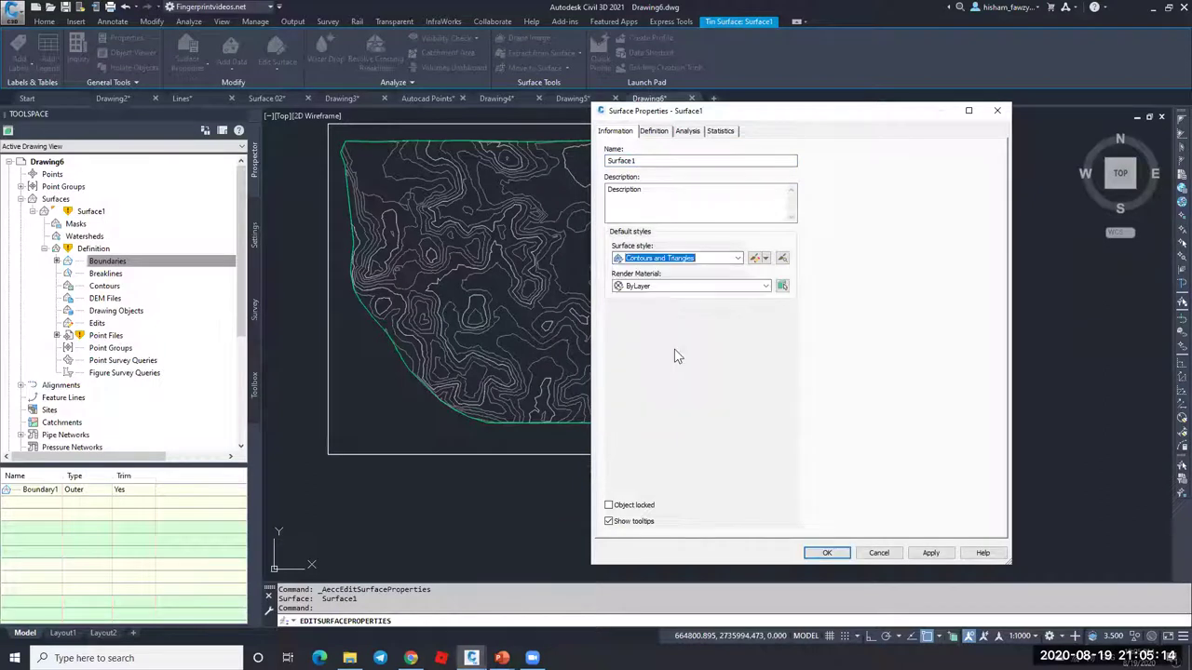
{"action": "left_click", "coordinate": [932, 555]}
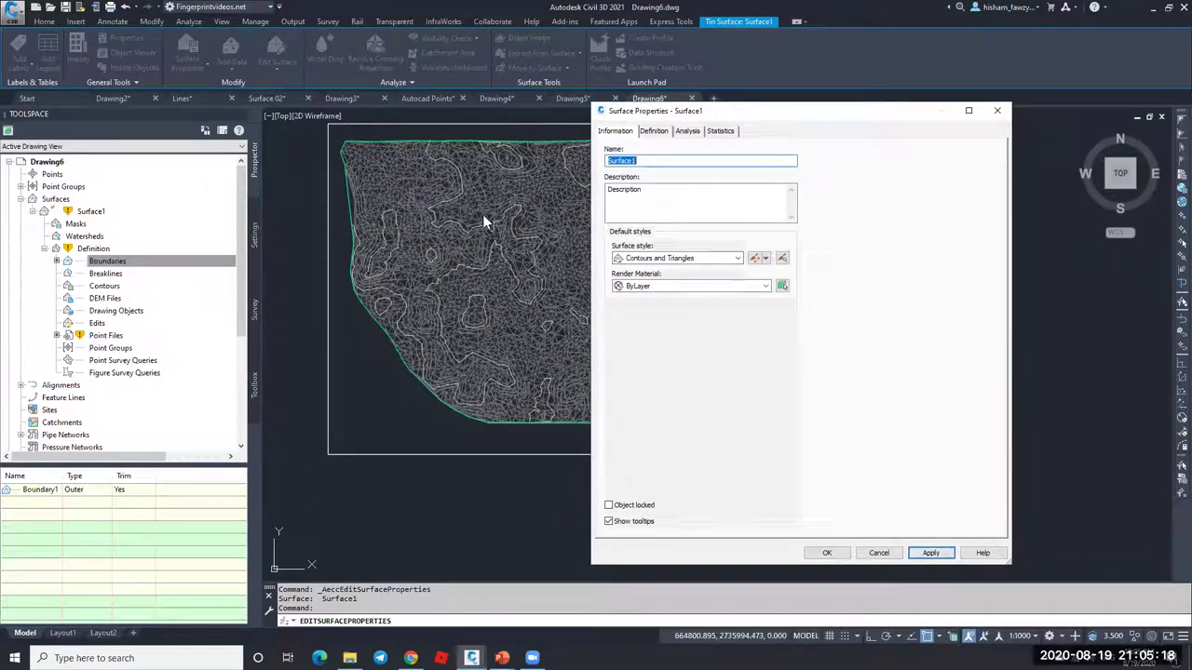
{"action": "left_click", "coordinate": [687, 260]}
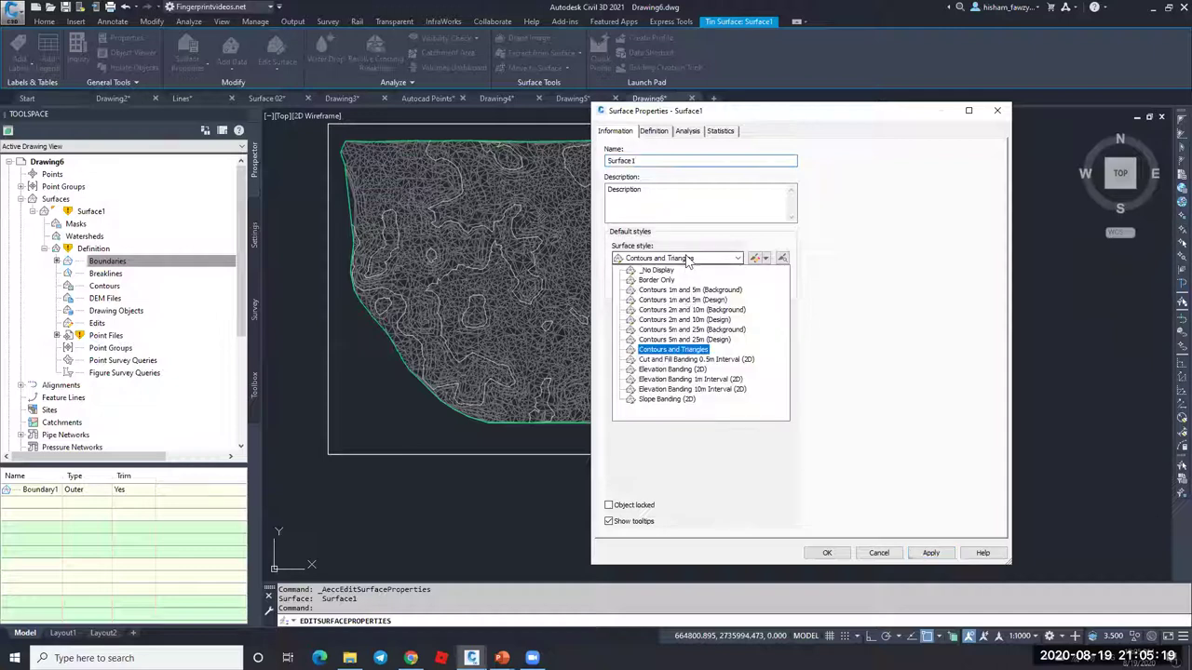
{"action": "left_click", "coordinate": [690, 299]}
{"action": "left_click", "coordinate": [922, 552]}
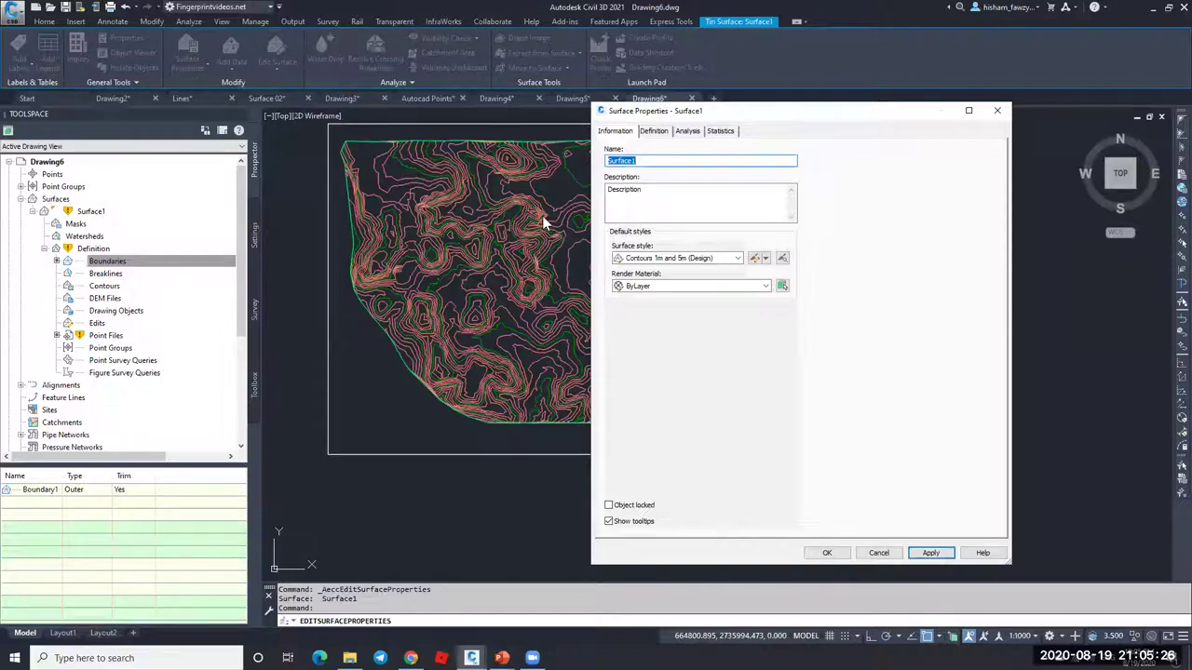
Step: Check the style's triangles display setting, keep Contours 1m and 5m (Design), and close the properties
{"action": "left_click", "coordinate": [754, 258]}
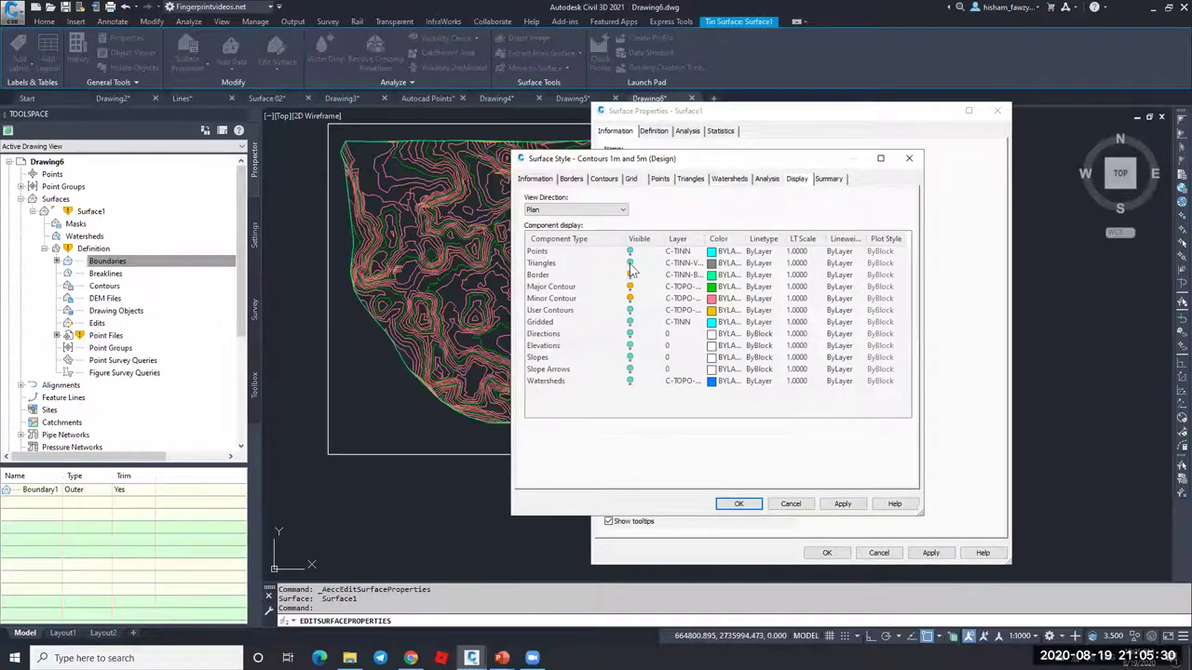
{"action": "left_click", "coordinate": [628, 263]}
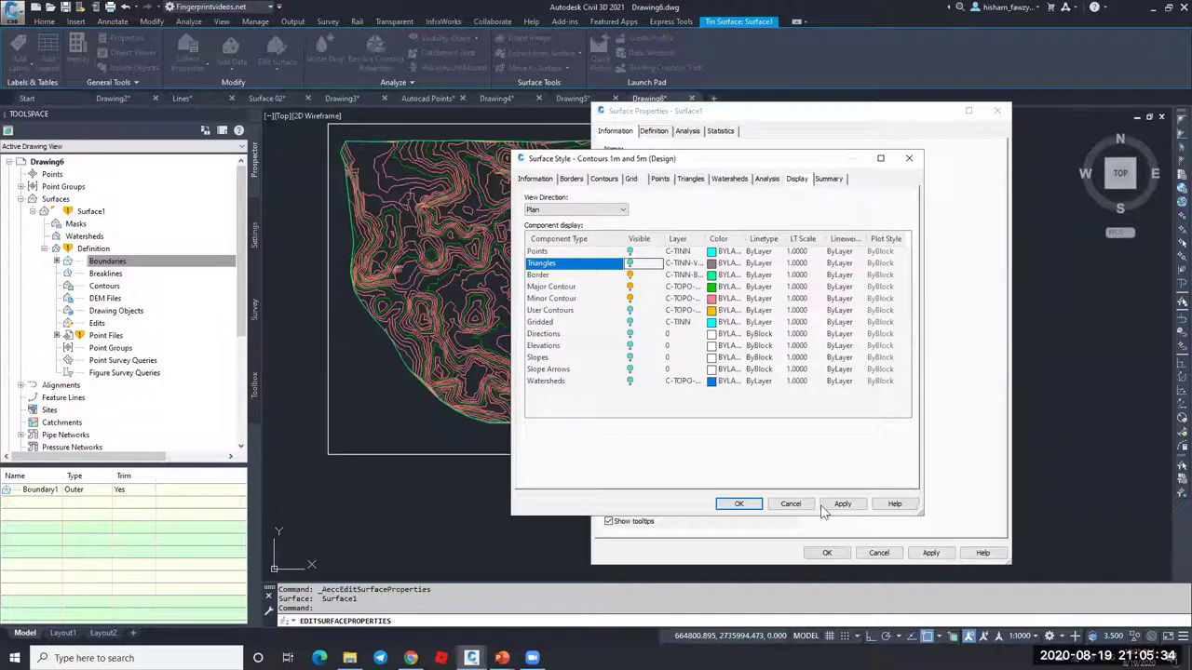
{"action": "left_click", "coordinate": [797, 503]}
{"action": "left_click", "coordinate": [689, 258]}
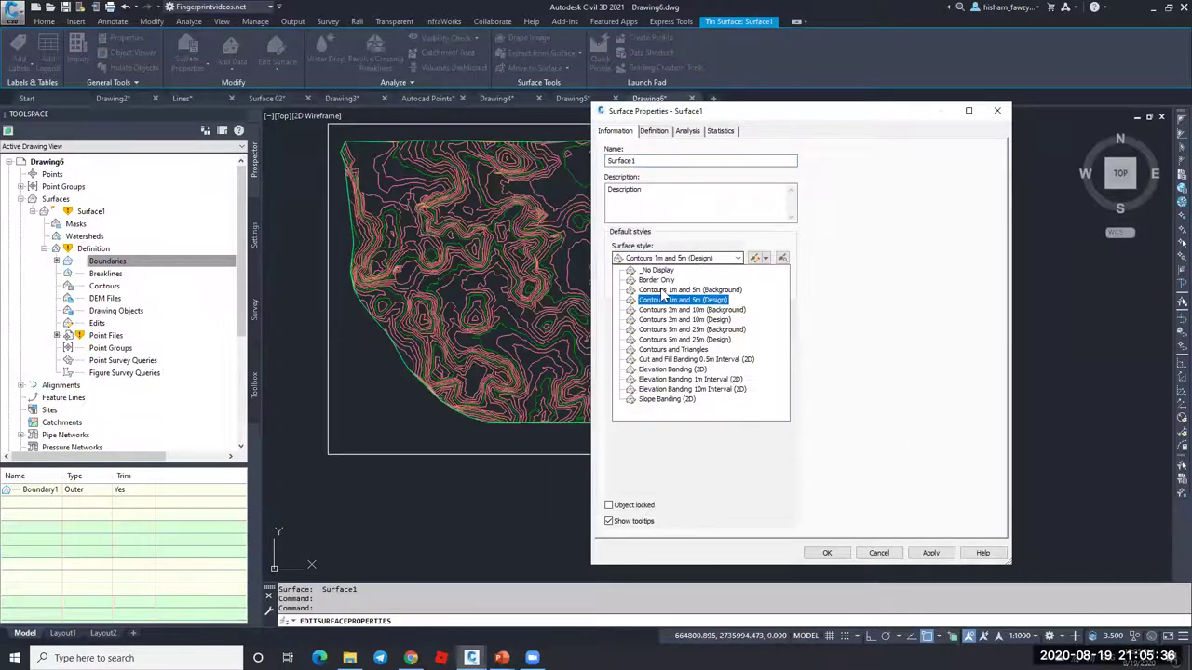
{"action": "left_click", "coordinate": [683, 299]}
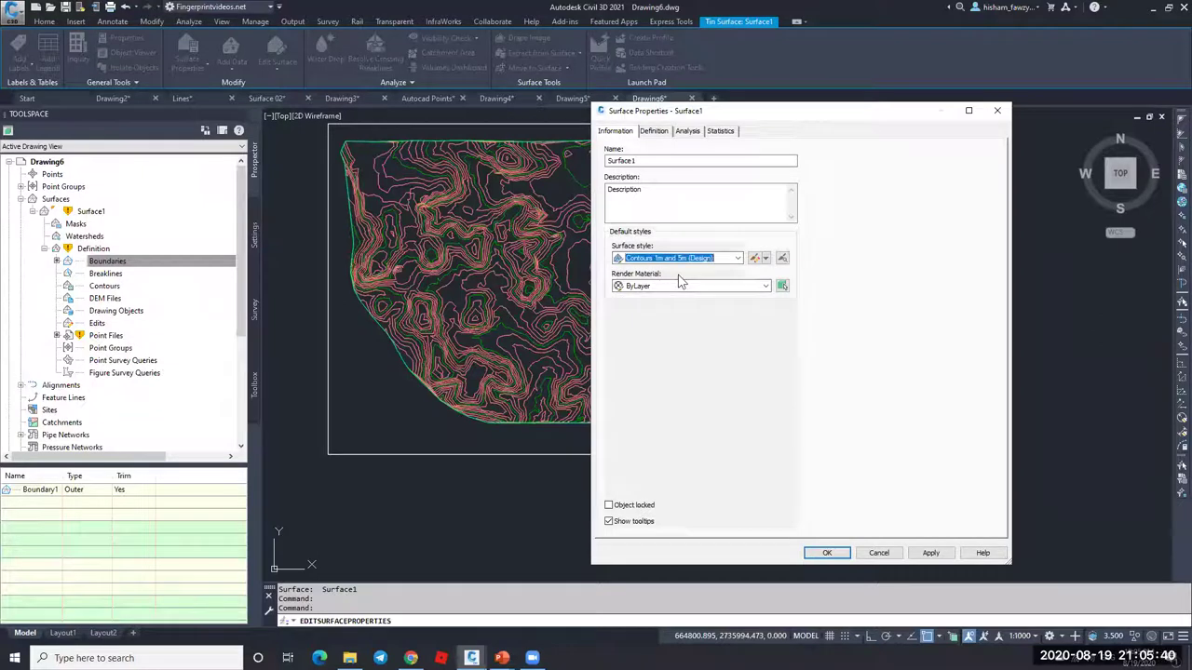
{"action": "left_click", "coordinate": [878, 552]}
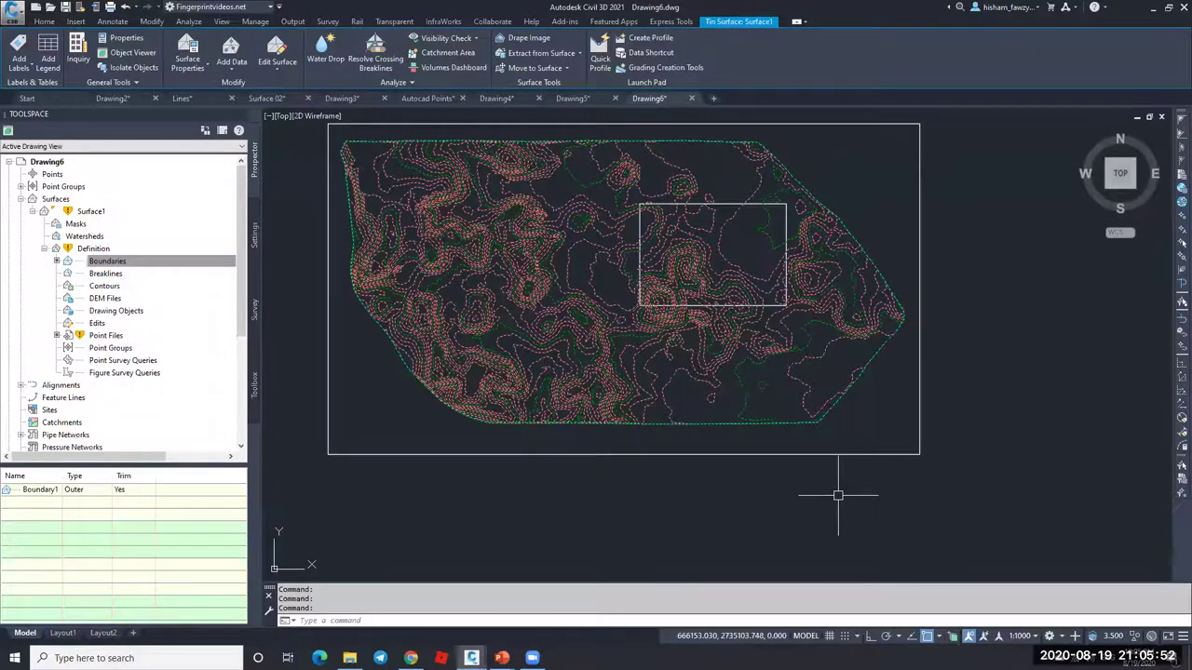
Step: Deselect Surface1, pan the contours, and find another DWG file to open via File Explorer
{"action": "key", "text": "Escape"}
{"action": "middle_click_drag", "start_coordinate": [498, 243], "coordinate": [551, 300]}
{"action": "key", "text": "Escape"}
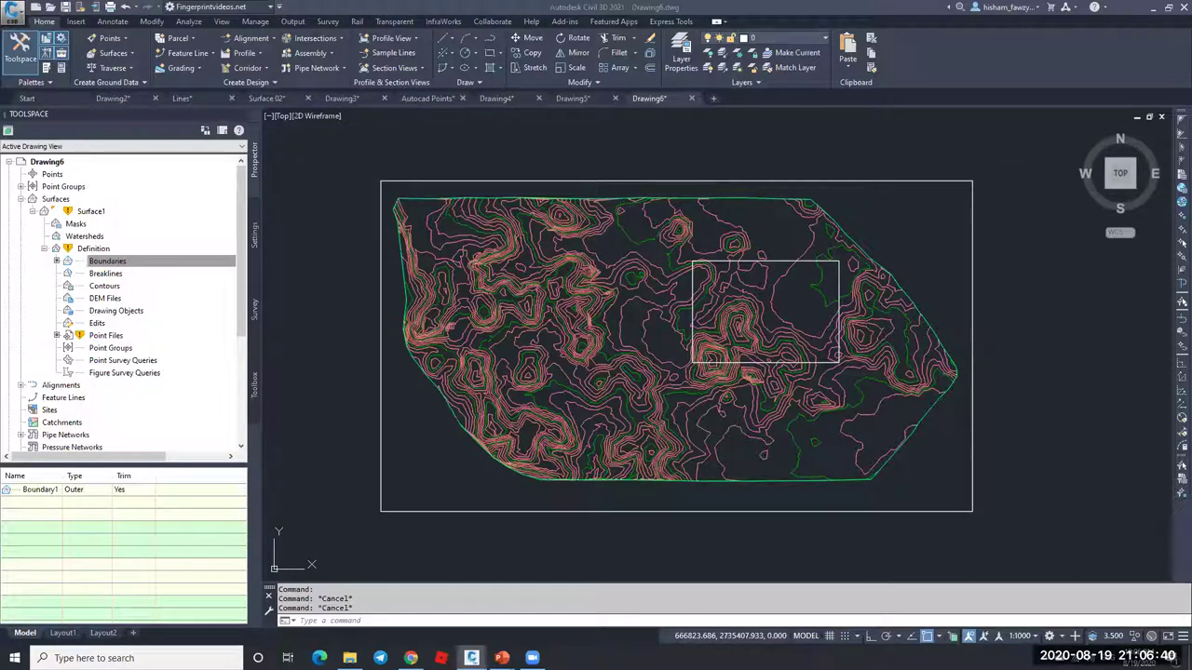
{"action": "left_click", "coordinate": [997, 217]}
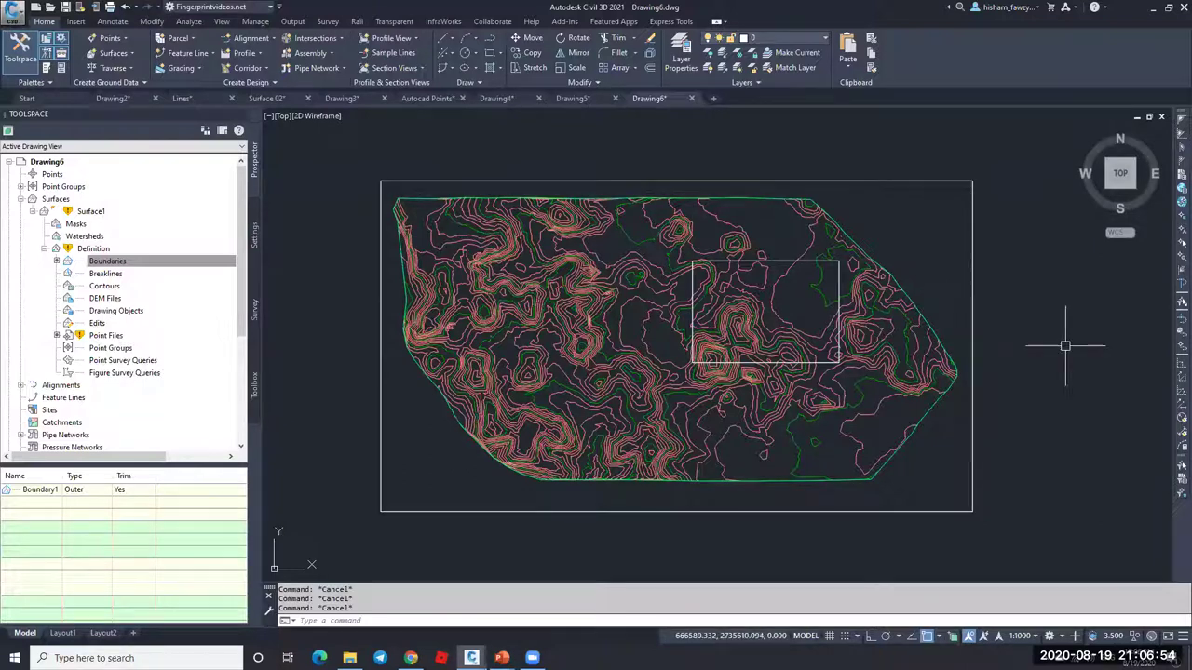
{"action": "key", "text": "super+e"}
{"action": "key", "text": "alt+Tab"}
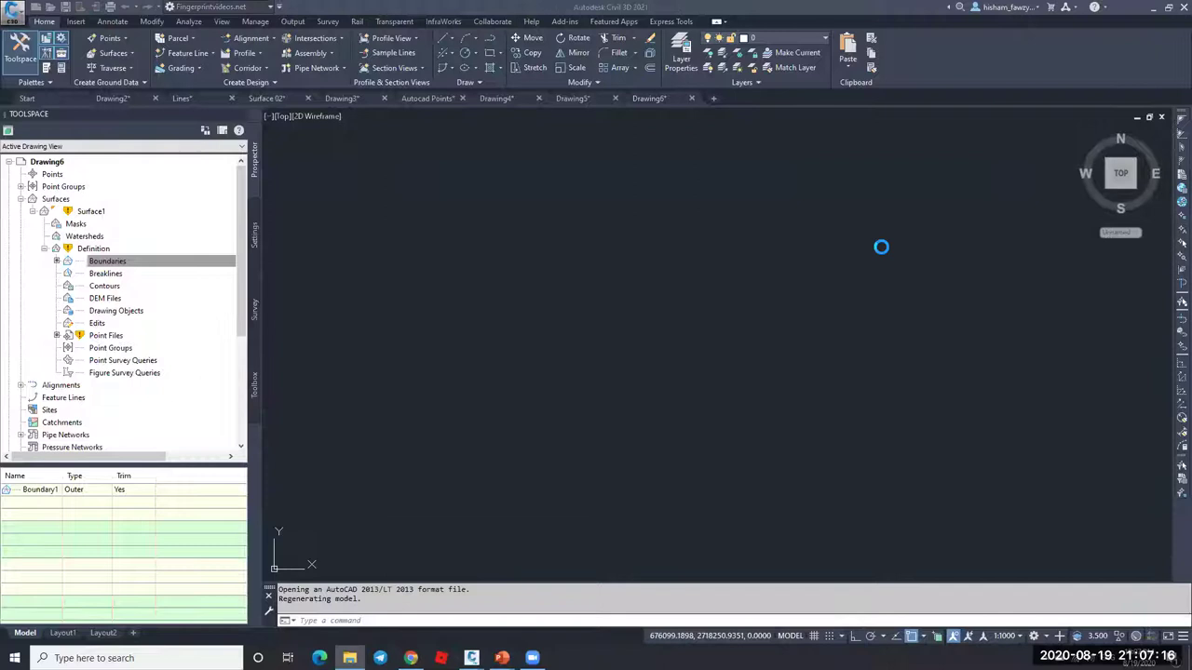
Step: Dismiss the older-version notice for 01-05 POINTS AS TEXT and inspect the 565.15 text's properties
{"action": "left_click", "coordinate": [675, 346]}
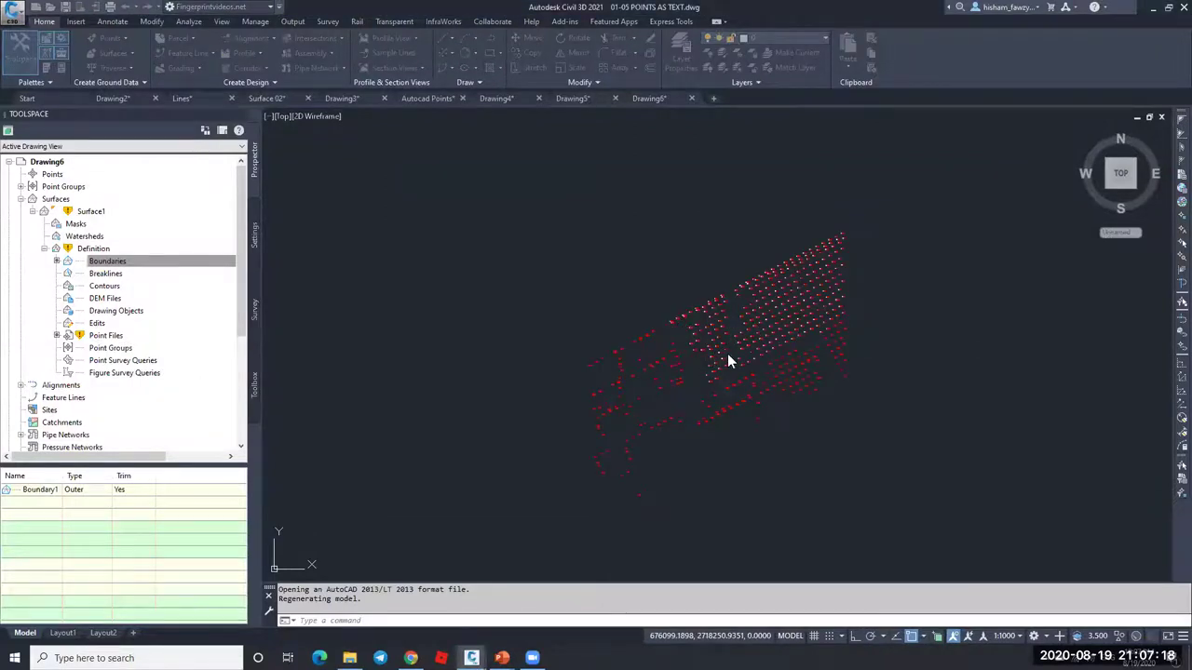
{"action": "scroll", "coordinate": [772, 332], "scroll_direction": "up", "scroll_amount": 10}
{"action": "key", "text": "Escape"}
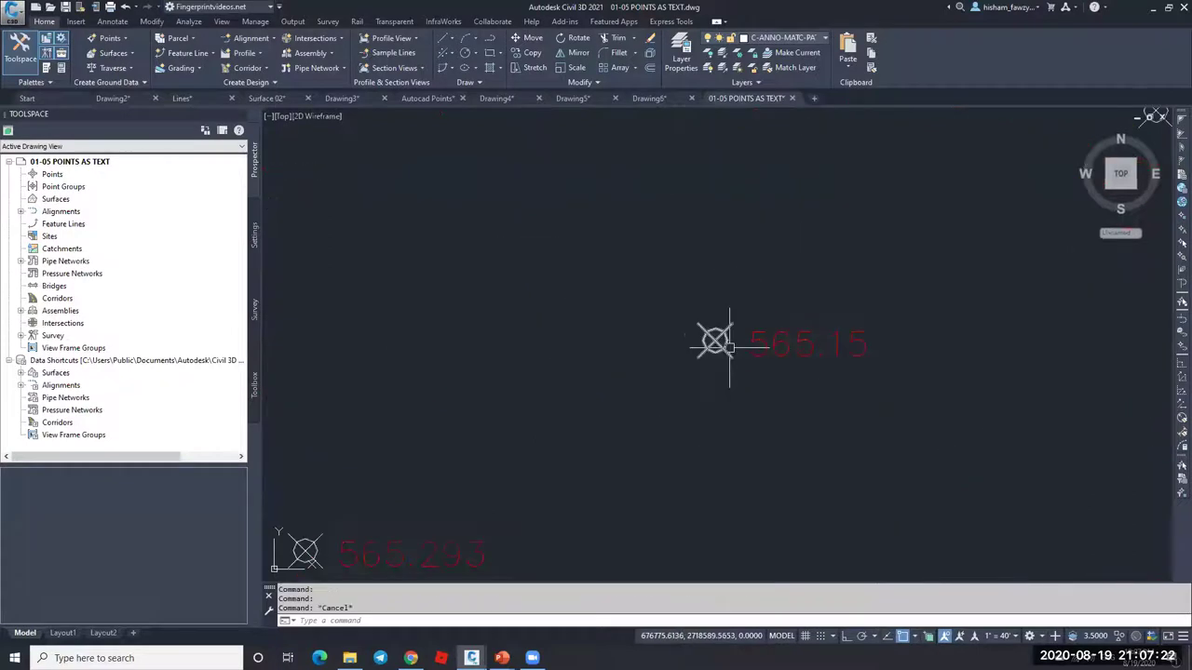
{"action": "double_click", "coordinate": [752, 352]}
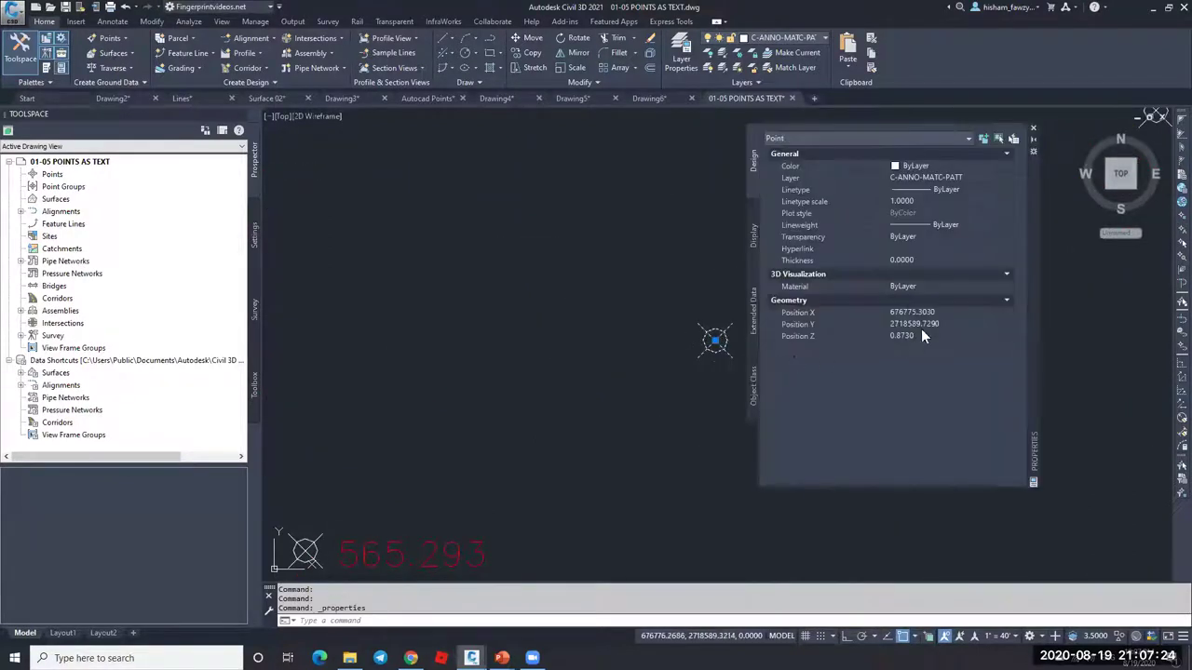
{"action": "scroll", "coordinate": [580, 325], "scroll_direction": "down", "scroll_amount": 3}
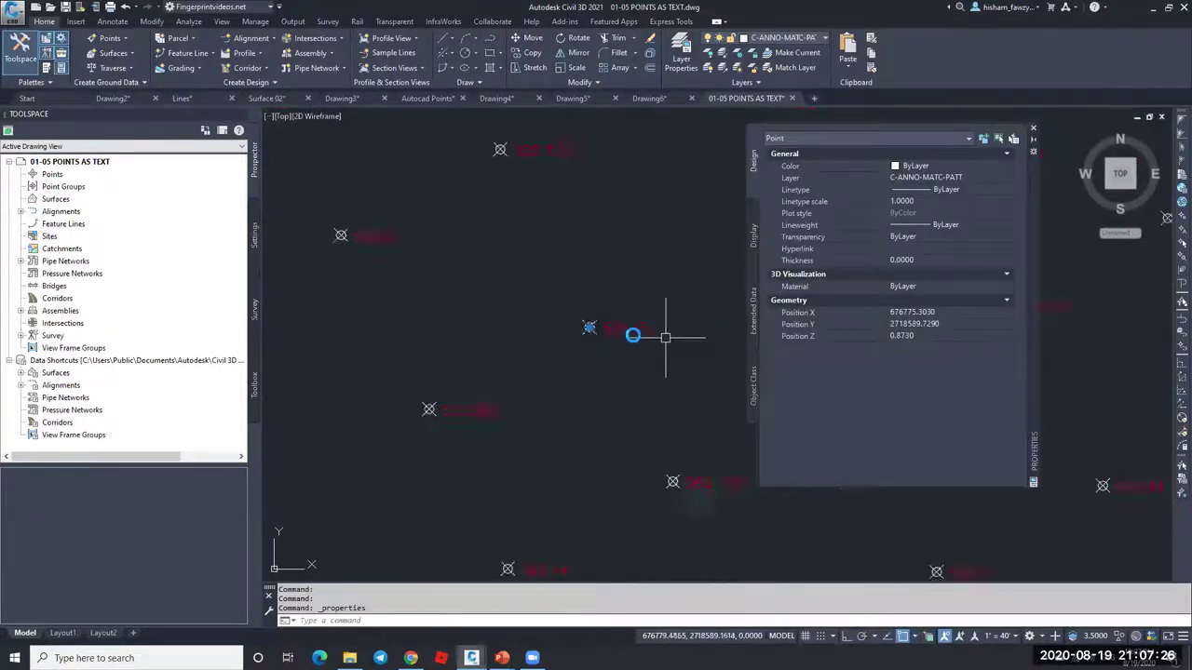
{"action": "scroll", "coordinate": [681, 337], "scroll_direction": "up", "scroll_amount": 4}
{"action": "mouse_move", "coordinate": [633, 326]}
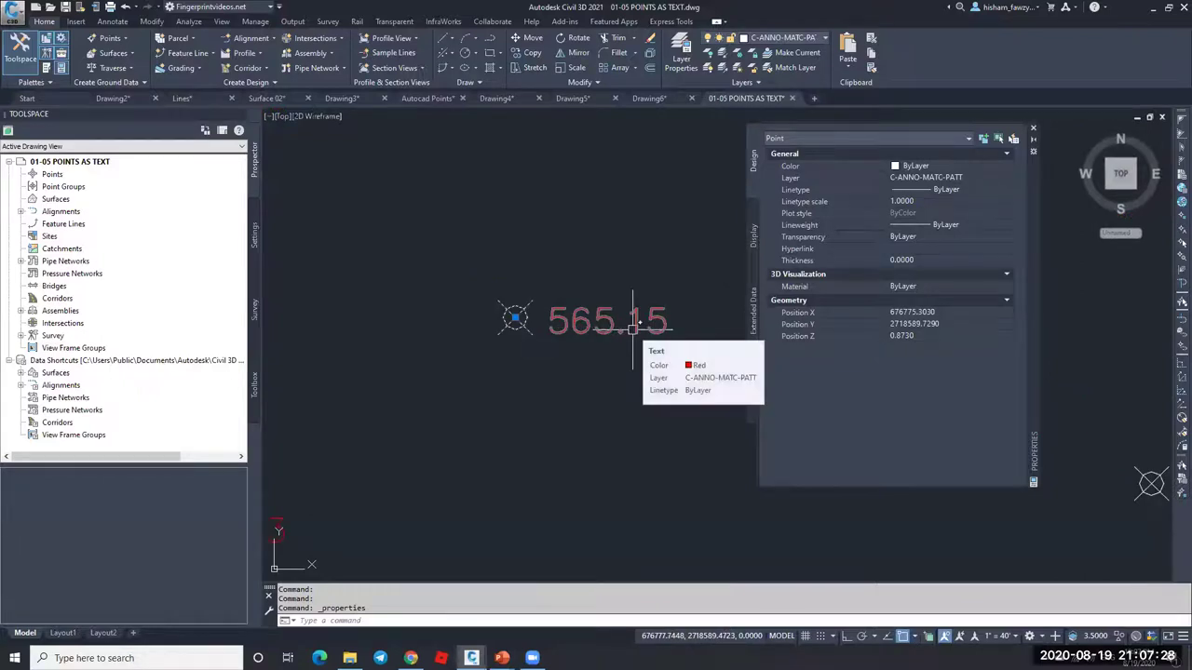
{"action": "key", "text": "Escape"}
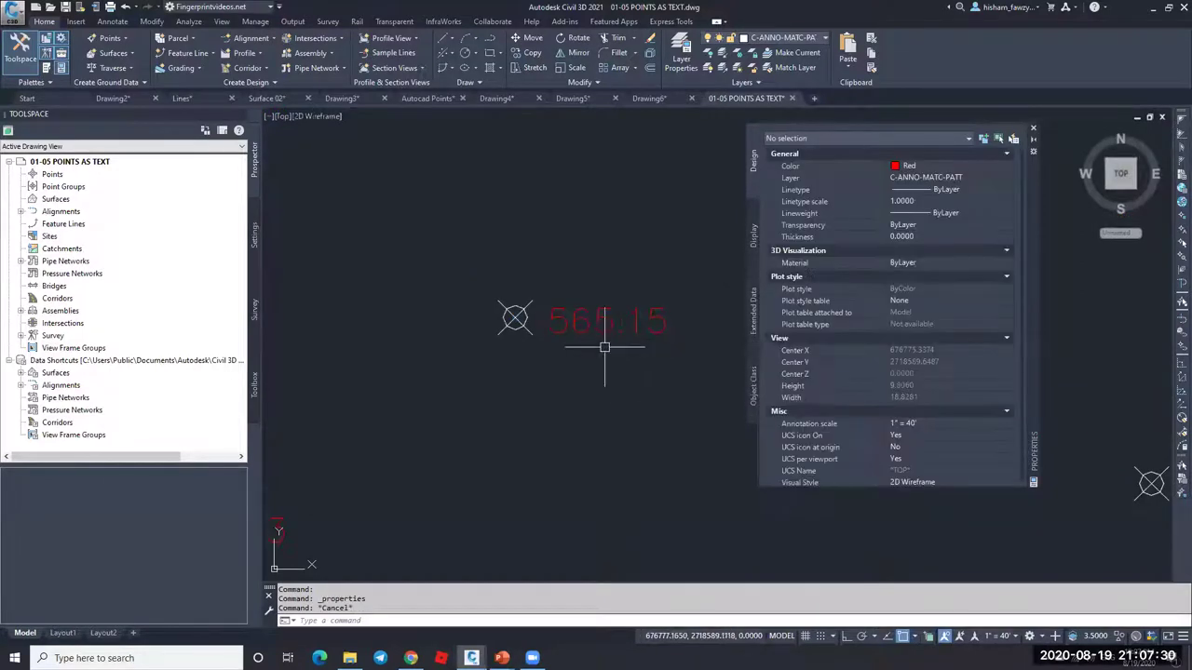
Step: Select the 565.15 text, Select Similar to get all 464 texts, and start MOVE
{"action": "key", "text": "Escape"}
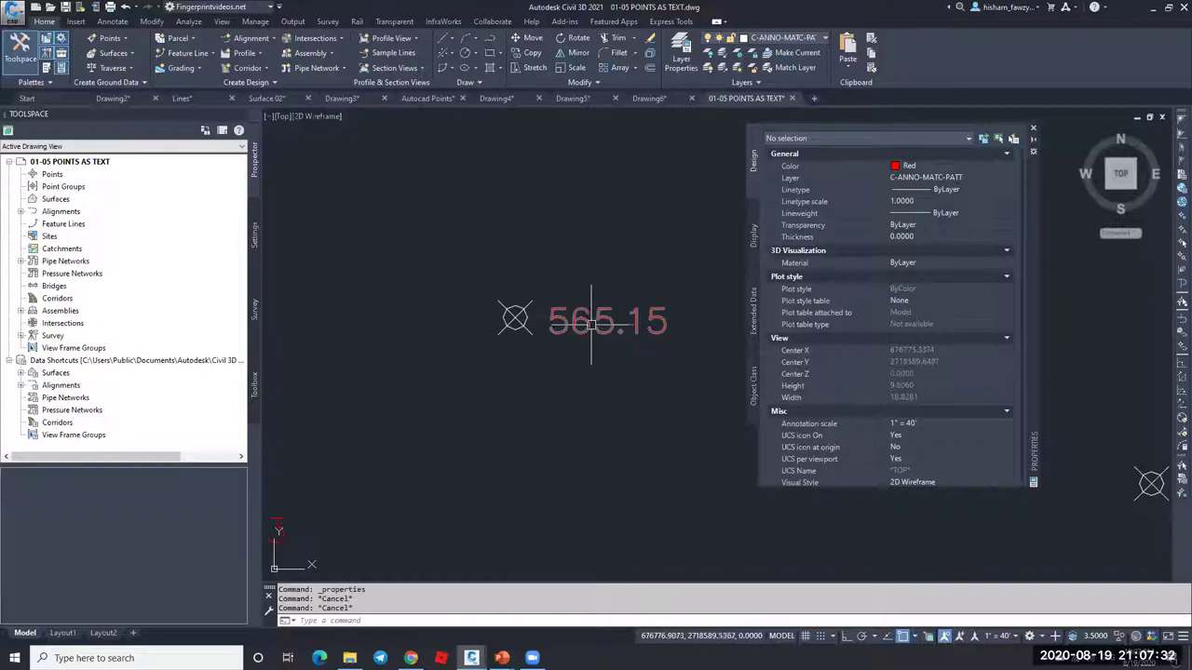
{"action": "left_click", "coordinate": [588, 323]}
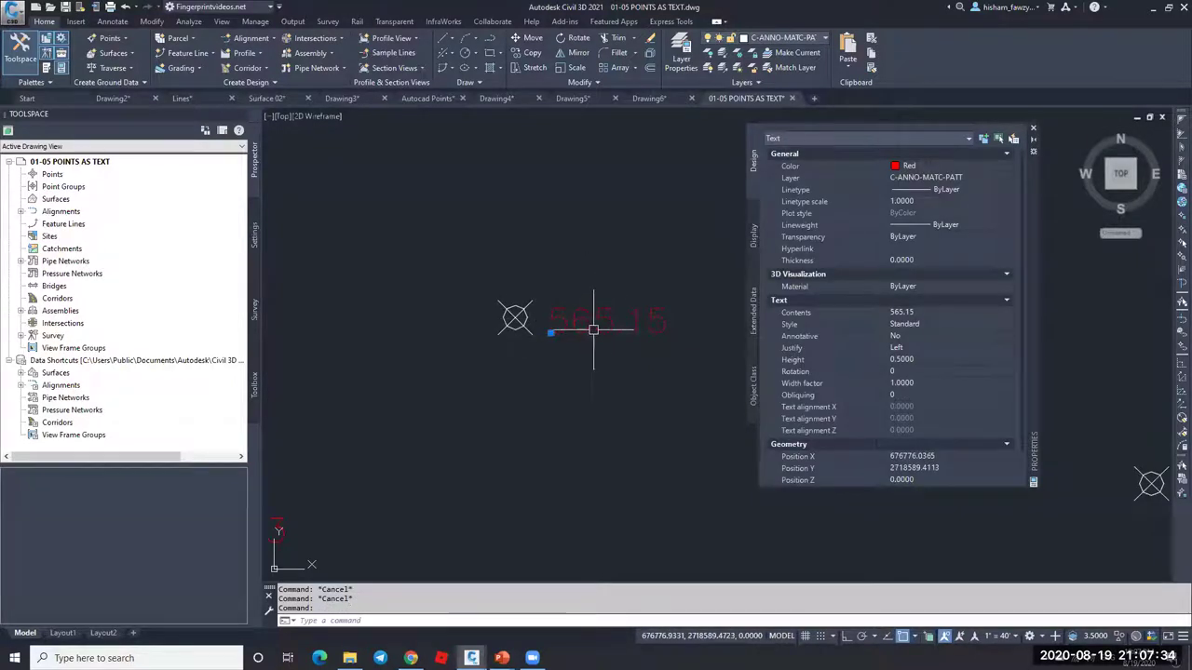
{"action": "scroll", "coordinate": [661, 331], "scroll_direction": "down", "scroll_amount": 2}
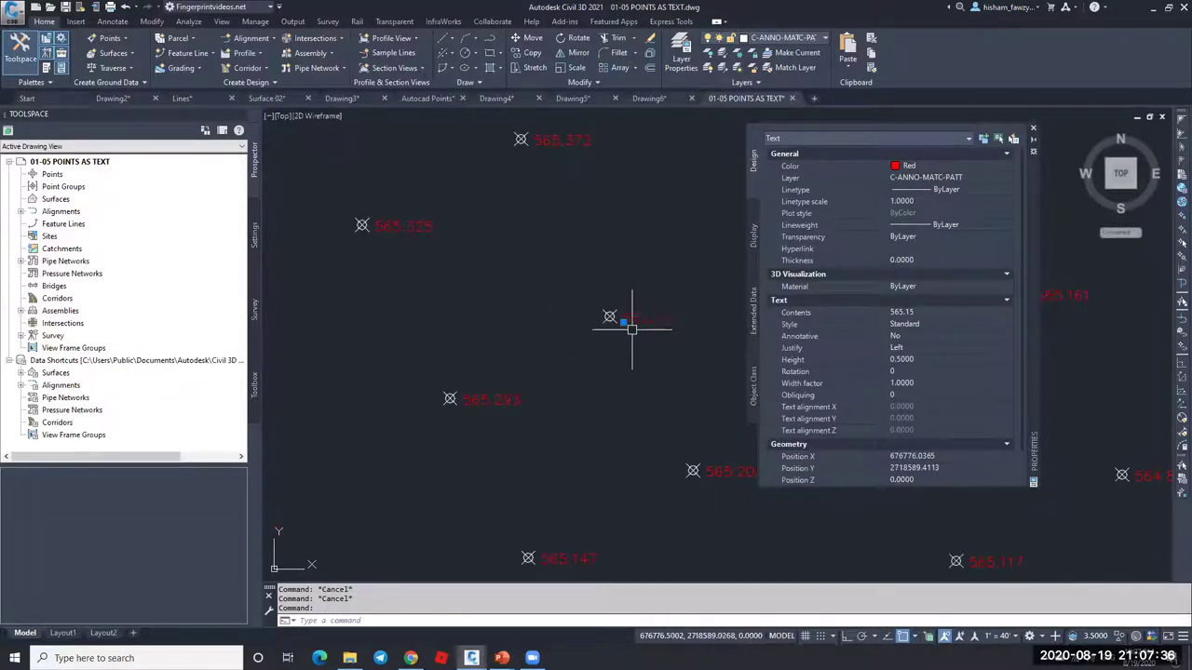
{"action": "key", "text": "Escape"}
{"action": "left_click", "coordinate": [641, 324]}
{"action": "right_click", "coordinate": [657, 334]}
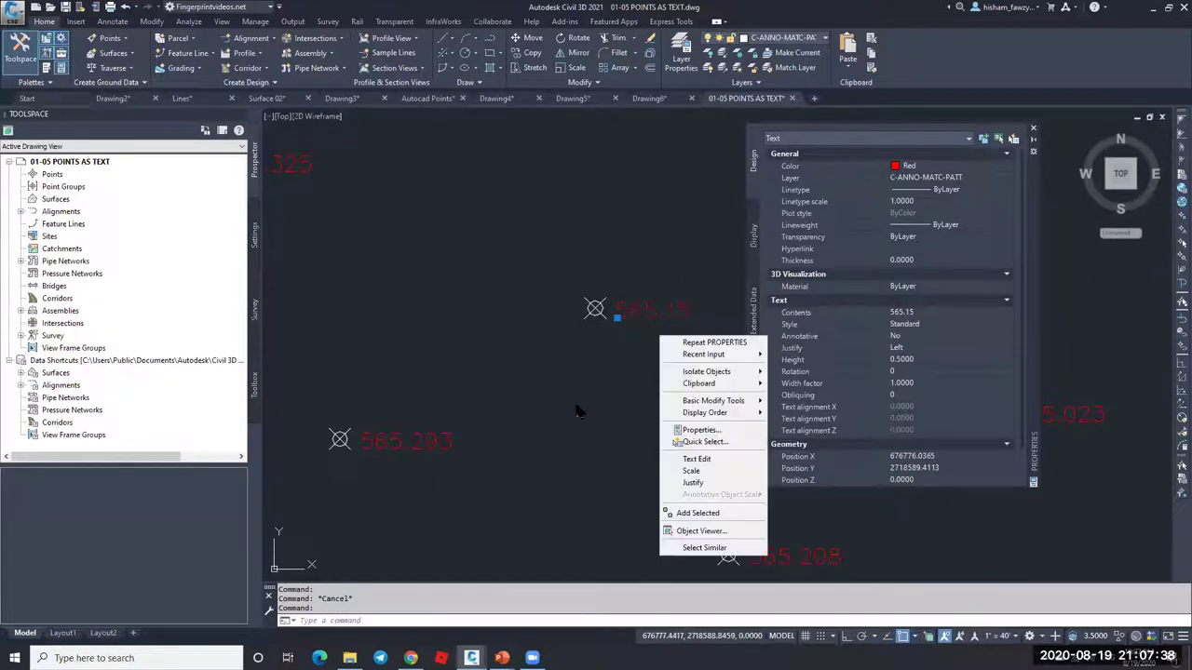
{"action": "left_click", "coordinate": [704, 548]}
{"action": "scroll", "coordinate": [611, 344], "scroll_direction": "down", "scroll_amount": 3}
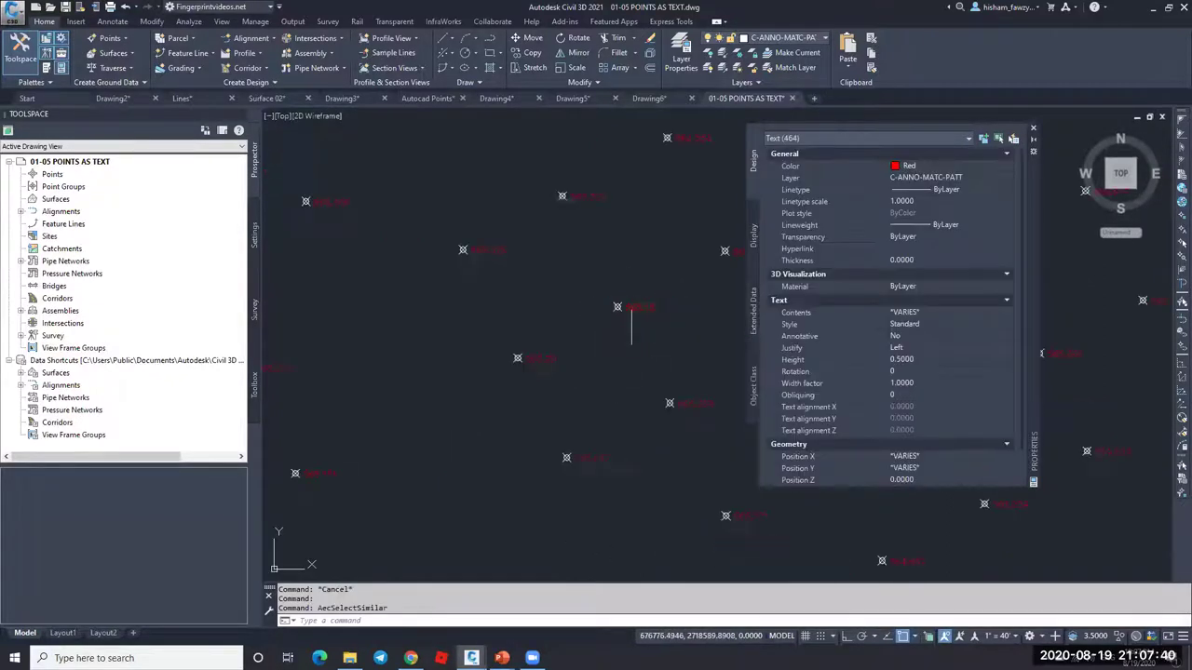
{"action": "scroll", "coordinate": [639, 344], "scroll_direction": "up", "scroll_amount": 5}
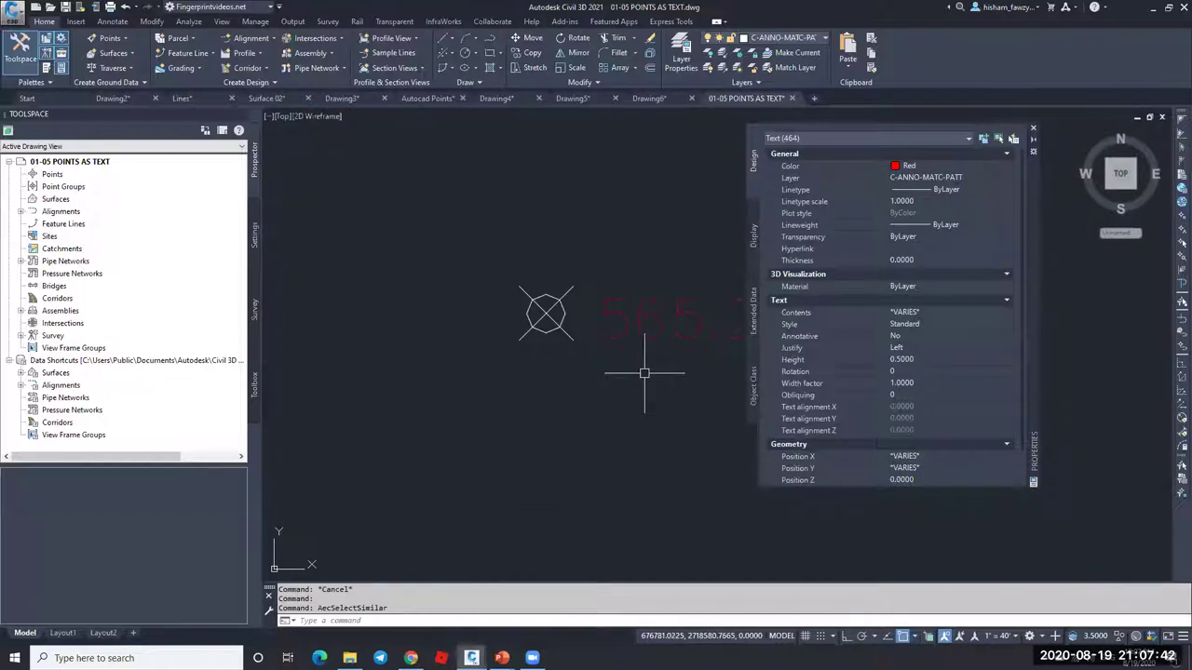
{"action": "type", "text": "m"}
{"action": "key", "text": "Return"}
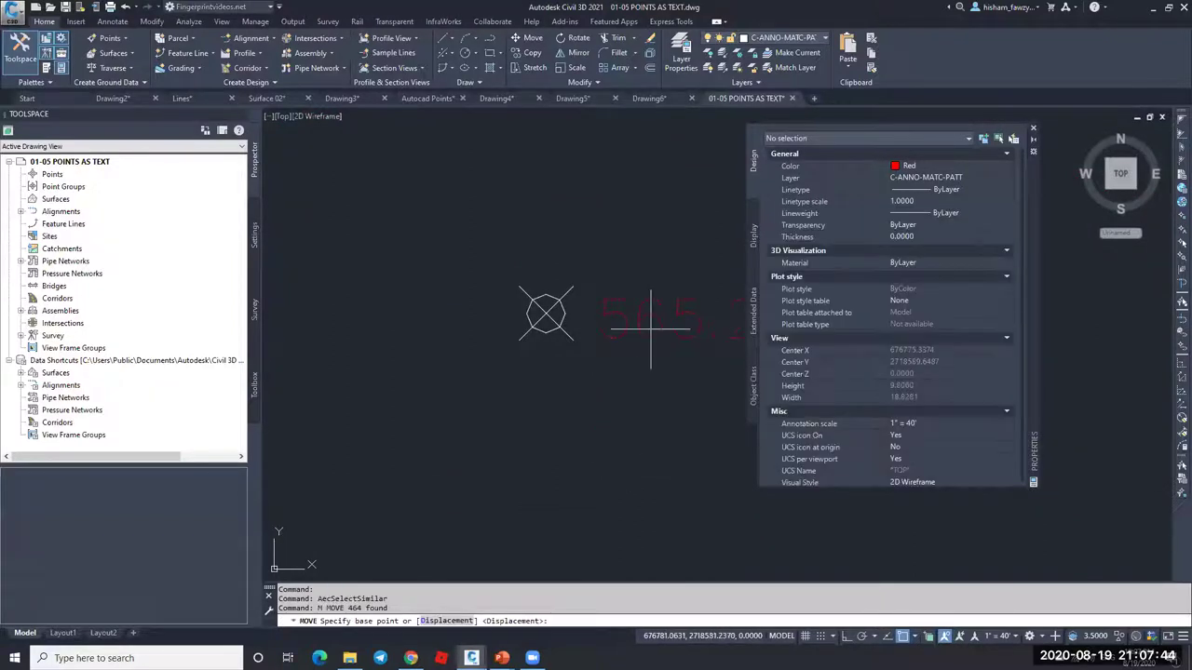
Step: Turn on Insertion object snap, test a base-point pick, then cancel the move and clear the selection
{"action": "left_click", "coordinate": [908, 635]}
{"action": "left_click", "coordinate": [948, 524]}
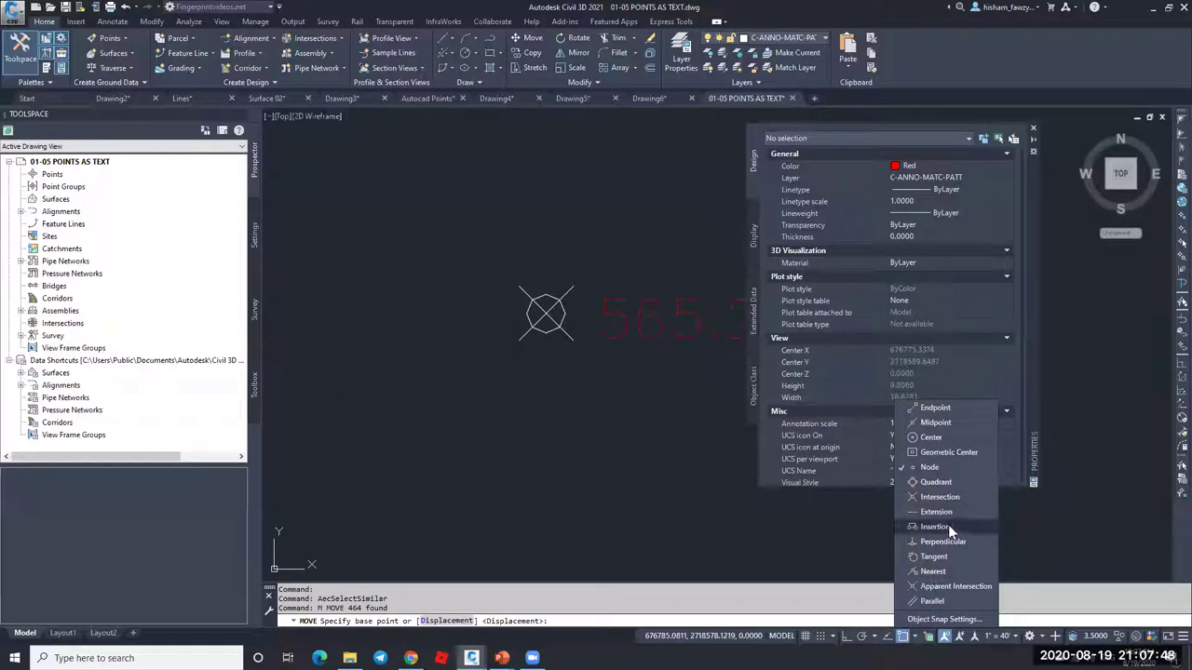
{"action": "left_click", "coordinate": [625, 333]}
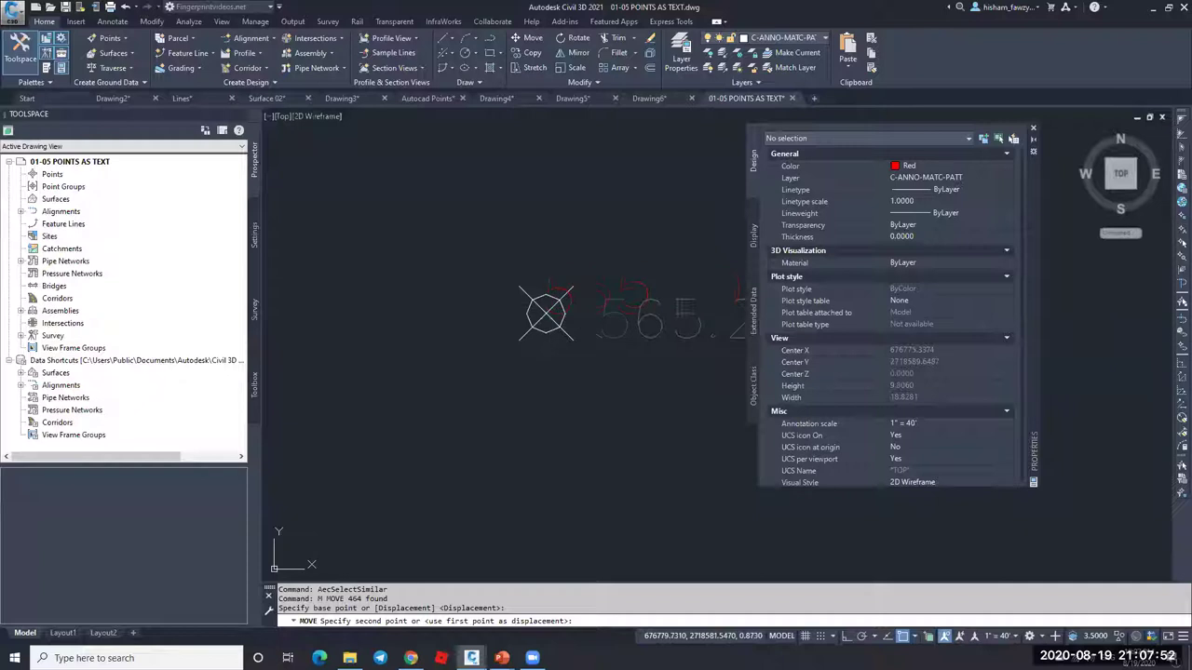
{"action": "key", "text": "Escape"}
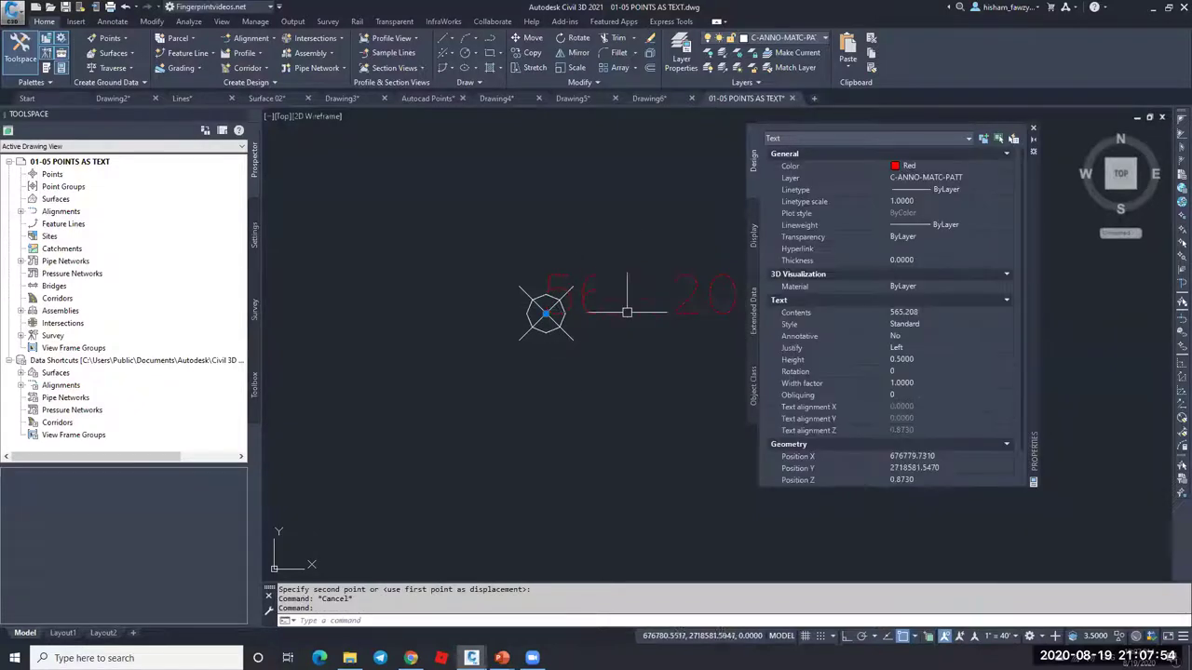
{"action": "scroll", "coordinate": [546, 313], "scroll_direction": "down", "scroll_amount": 5}
{"action": "scroll", "coordinate": [579, 348], "scroll_direction": "up", "scroll_amount": 8}
{"action": "key", "text": "Escape"}
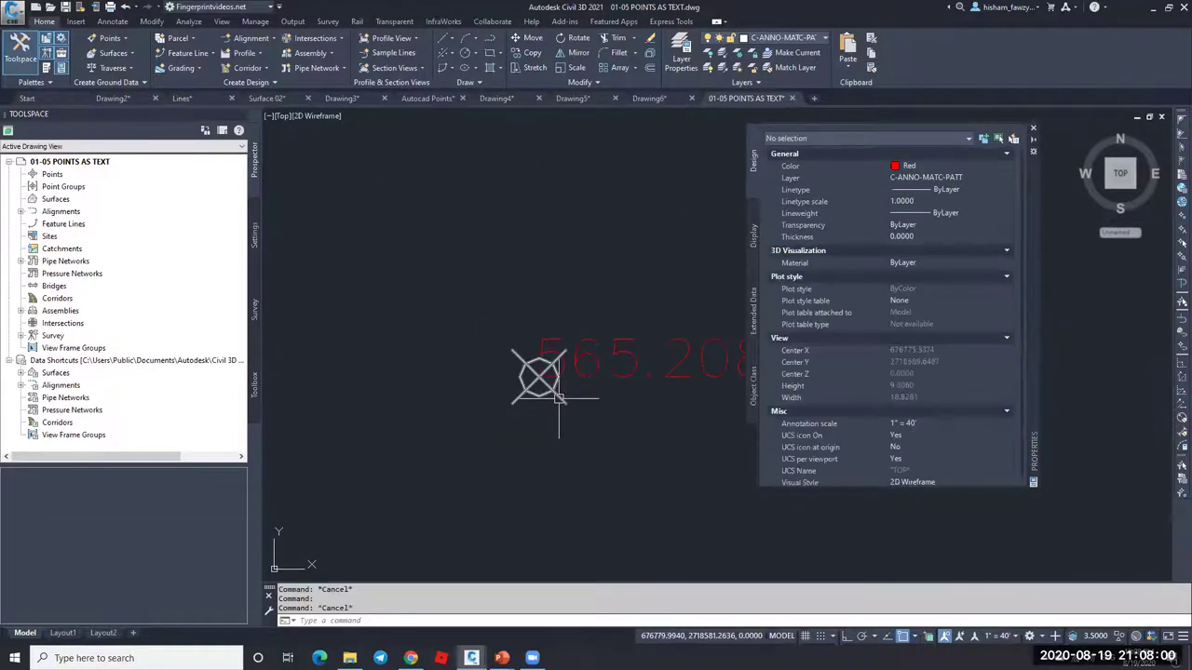
{"action": "key", "text": "Escape"}
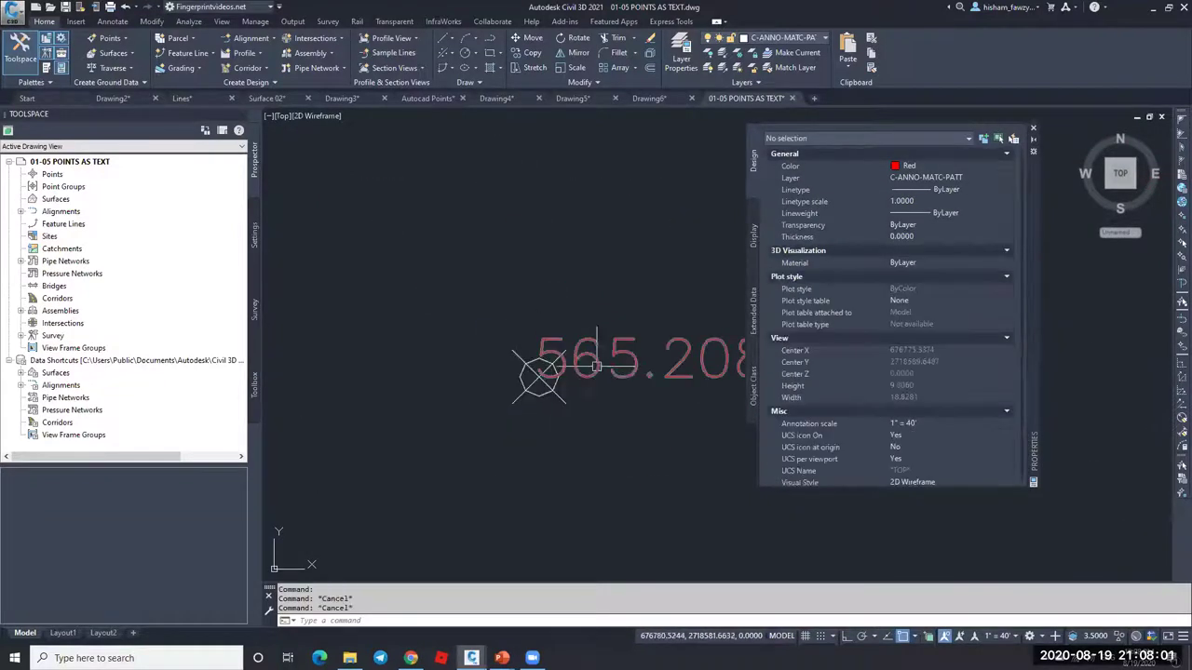
{"action": "left_click", "coordinate": [996, 637]}
{"action": "key", "text": "Escape"}
{"action": "key", "text": "Escape"}
Step: Reselect all 464 elevation texts via Select Similar on 565.208, then start a new blank drawing
{"action": "scroll", "coordinate": [530, 322], "scroll_direction": "down", "scroll_amount": 5}
{"action": "scroll", "coordinate": [559, 314], "scroll_direction": "up", "scroll_amount": 4}
{"action": "left_click", "coordinate": [562, 314]}
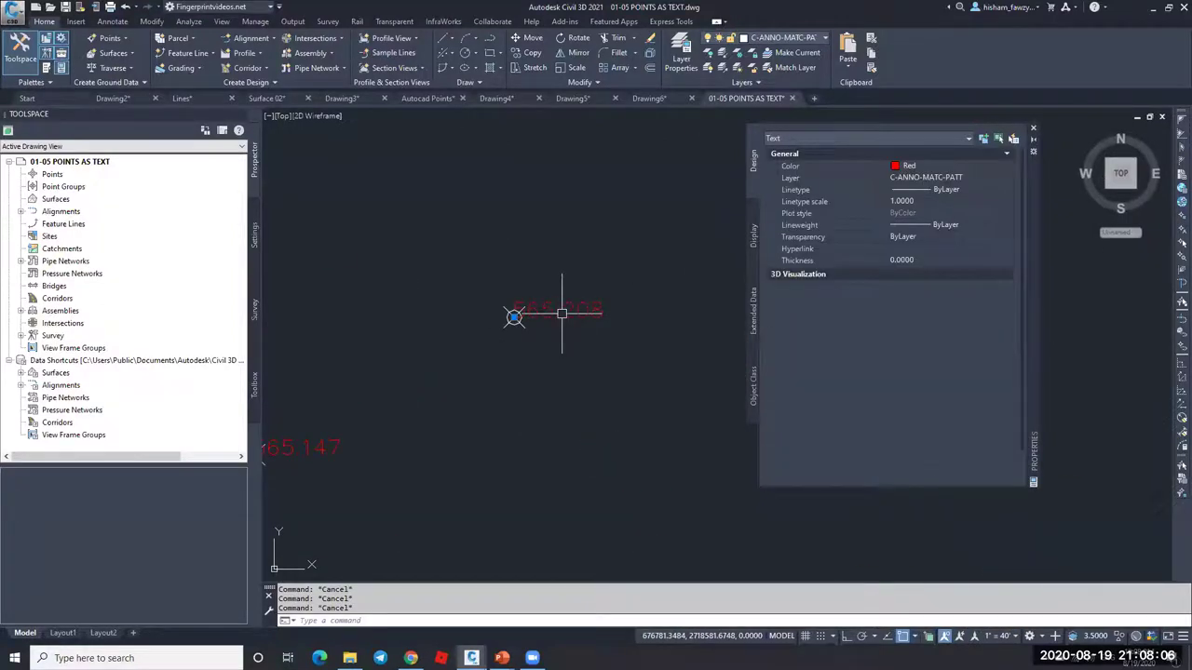
{"action": "scroll", "coordinate": [561, 314], "scroll_direction": "down", "scroll_amount": 4}
{"action": "right_click", "coordinate": [579, 338]}
{"action": "left_click", "coordinate": [634, 548]}
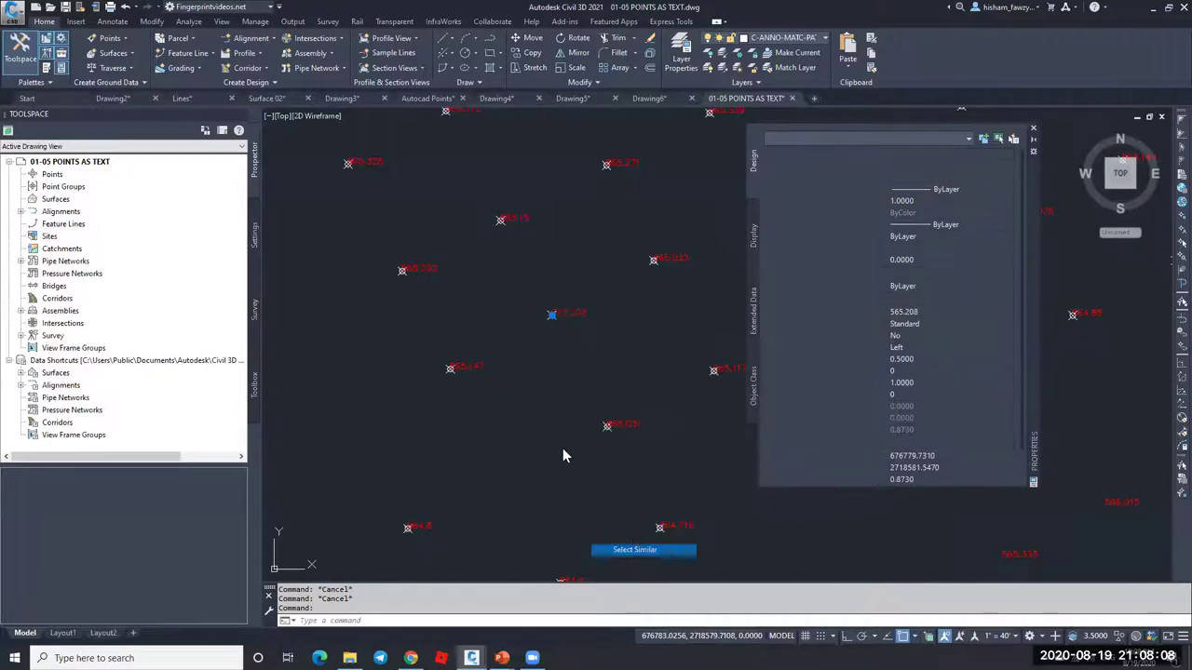
{"action": "scroll", "coordinate": [553, 283], "scroll_direction": "down", "scroll_amount": 6}
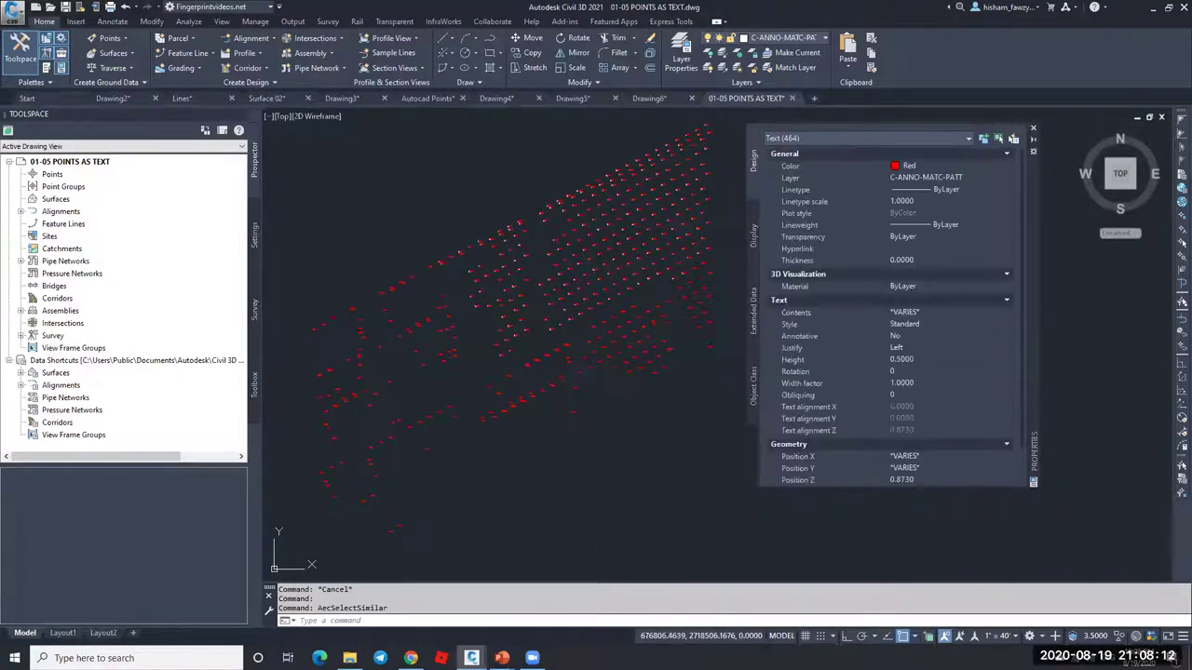
{"action": "left_click", "coordinate": [814, 97]}
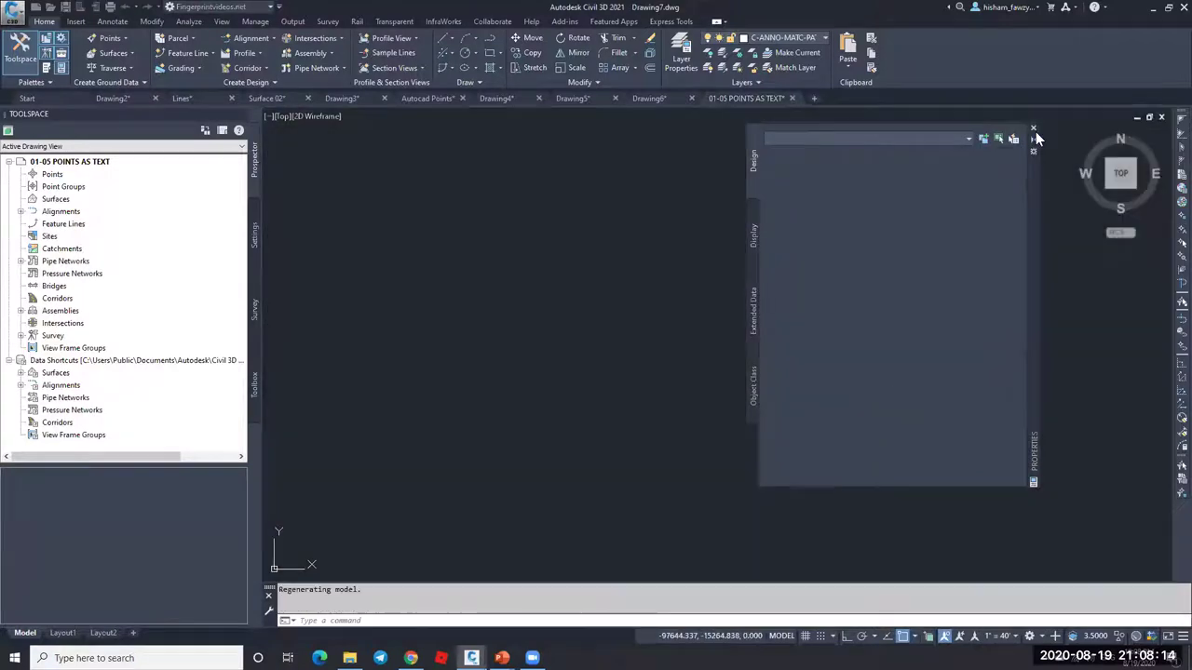
Step: Paste the elevation texts at their original coordinates and zoom to show them all
{"action": "left_click", "coordinate": [847, 67]}
{"action": "left_click", "coordinate": [887, 162]}
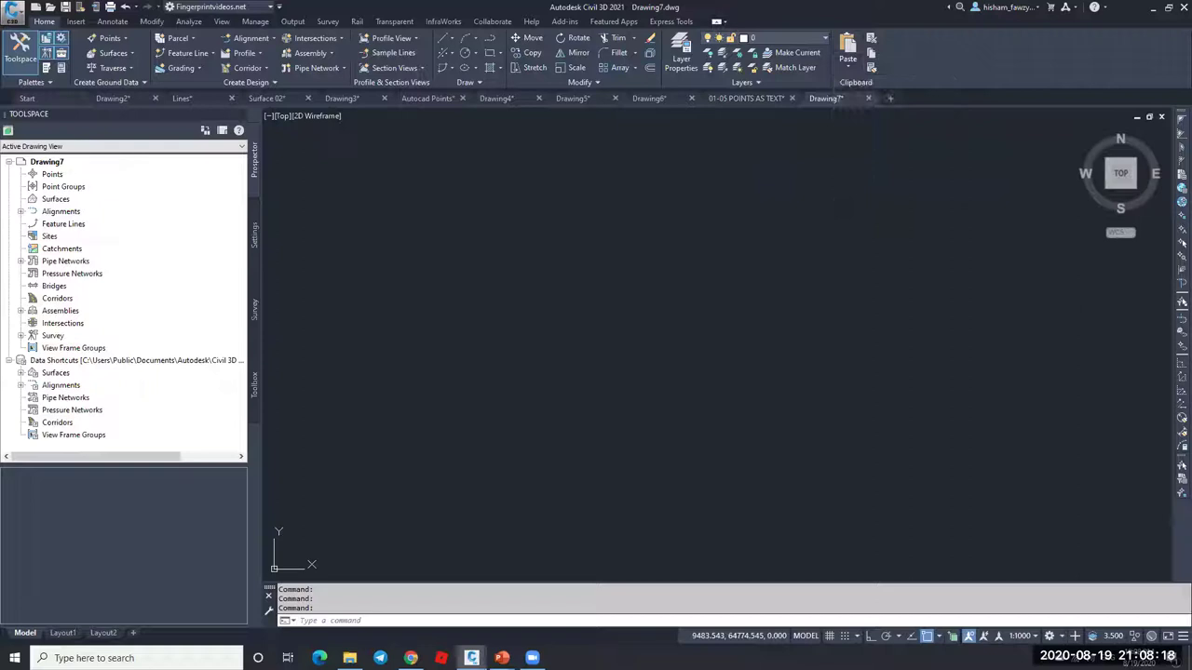
{"action": "middle_click", "coordinate": [764, 338]}
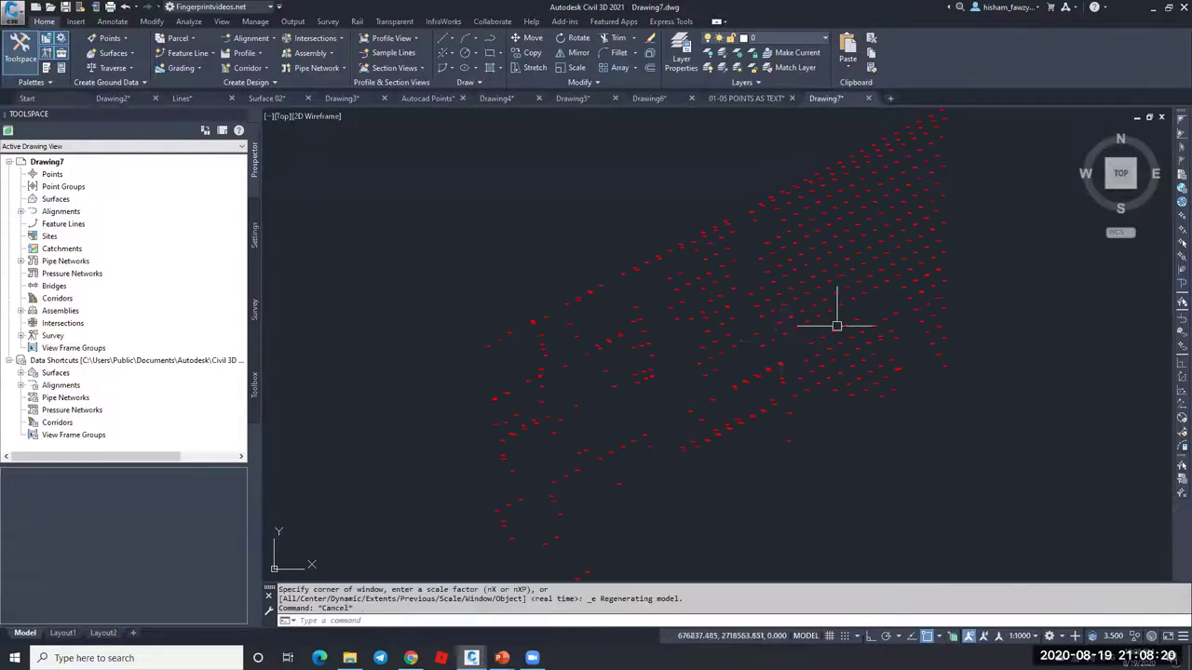
{"action": "scroll", "coordinate": [782, 439], "scroll_direction": "up", "scroll_amount": 4}
{"action": "scroll", "coordinate": [806, 442], "scroll_direction": "up", "scroll_amount": 8}
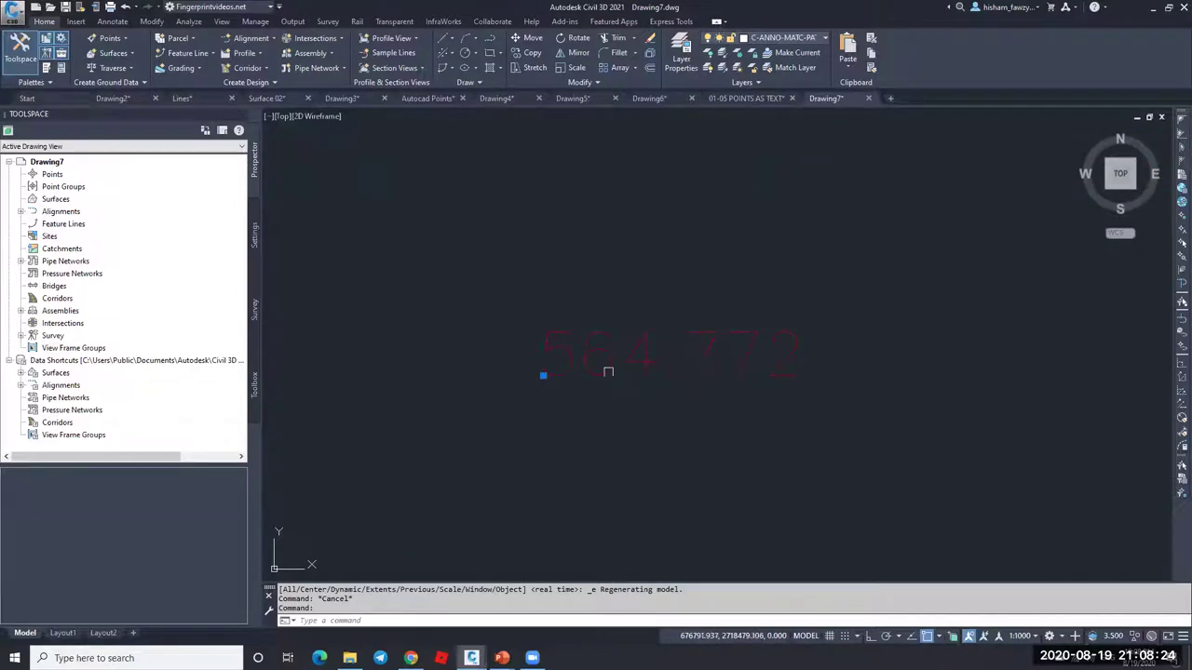
Step: Check the 564.772 text's properties, then clear the selection
{"action": "key", "text": "ctrl+1"}
{"action": "scroll", "coordinate": [922, 419], "scroll_direction": "down", "scroll_amount": 5}
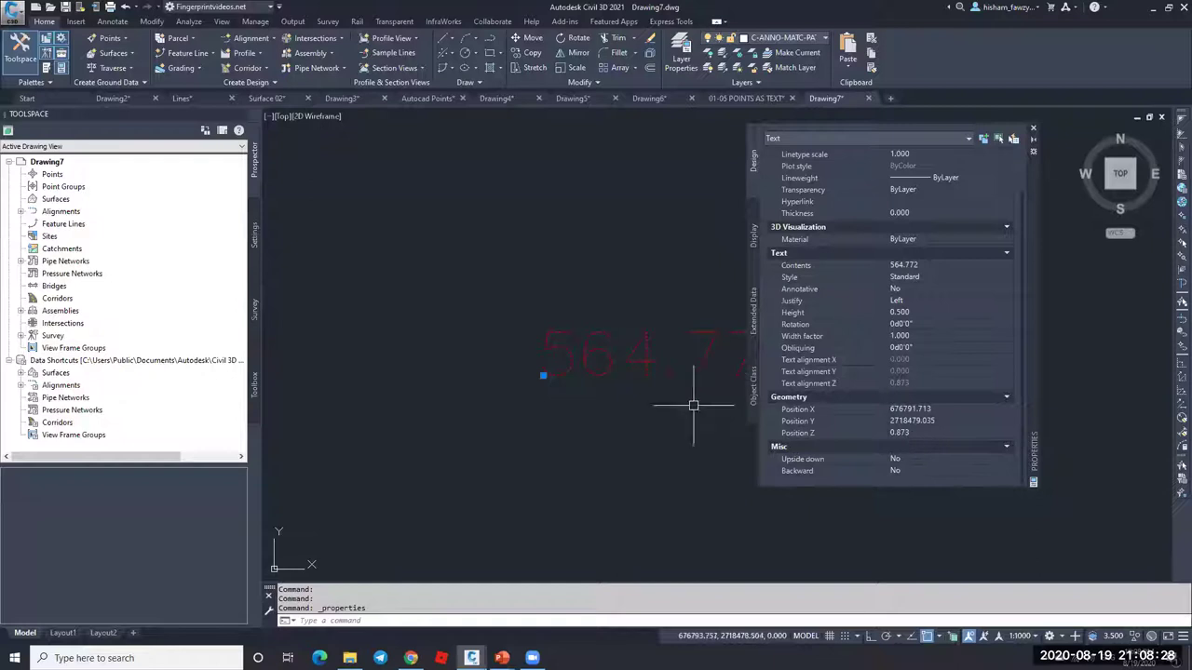
{"action": "scroll", "coordinate": [538, 361], "scroll_direction": "up", "scroll_amount": 3}
{"action": "key", "text": "Escape"}
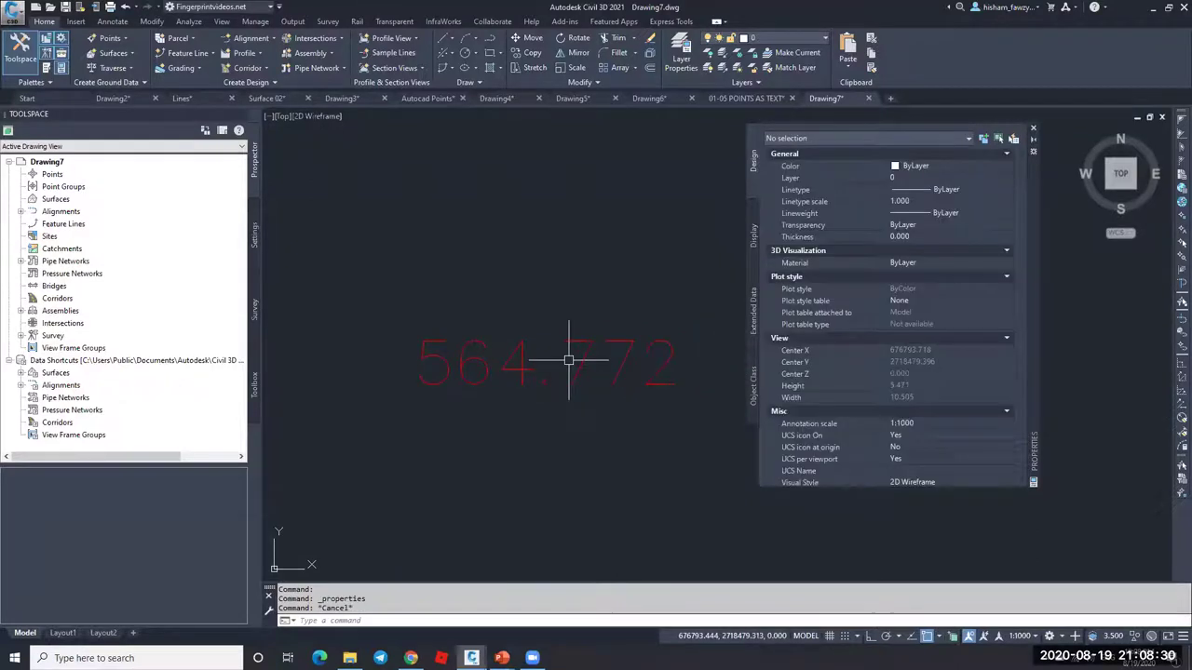
Step: Create a new surface named Surface1 from the Surfaces collection
{"action": "right_click", "coordinate": [57, 200]}
{"action": "left_click", "coordinate": [193, 222]}
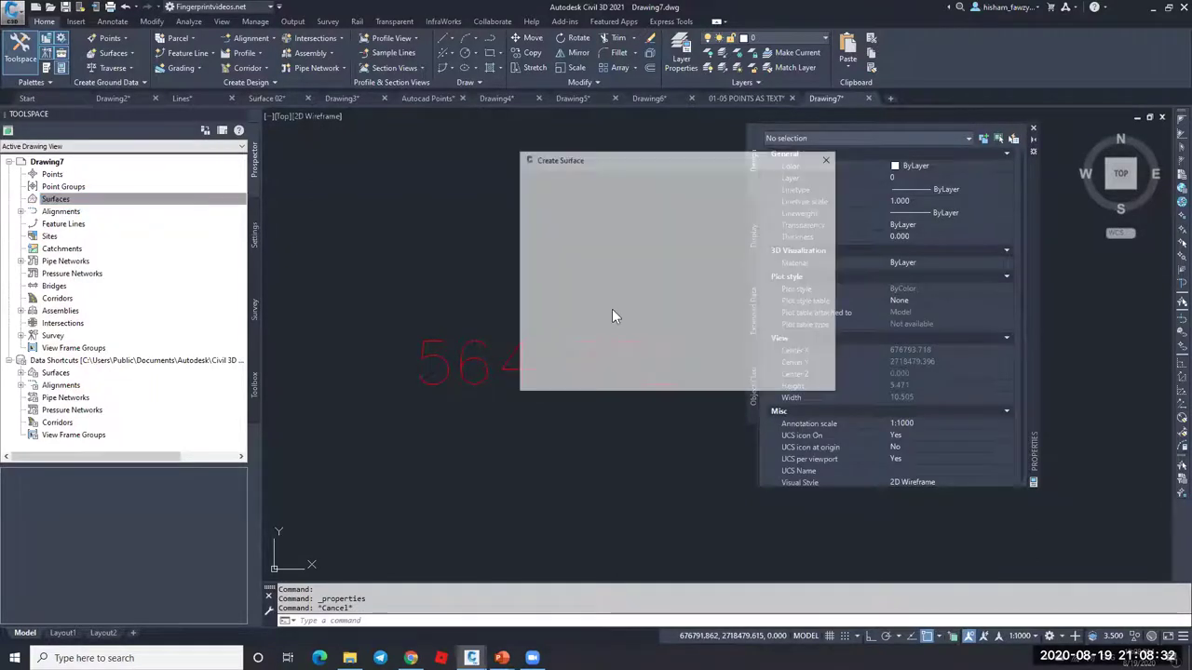
{"action": "left_click", "coordinate": [703, 379]}
Step: Add the elevation texts to Surface1's definition as Text drawing objects
{"action": "left_click", "coordinate": [21, 199]}
{"action": "left_click", "coordinate": [33, 211]}
{"action": "left_click", "coordinate": [43, 248]}
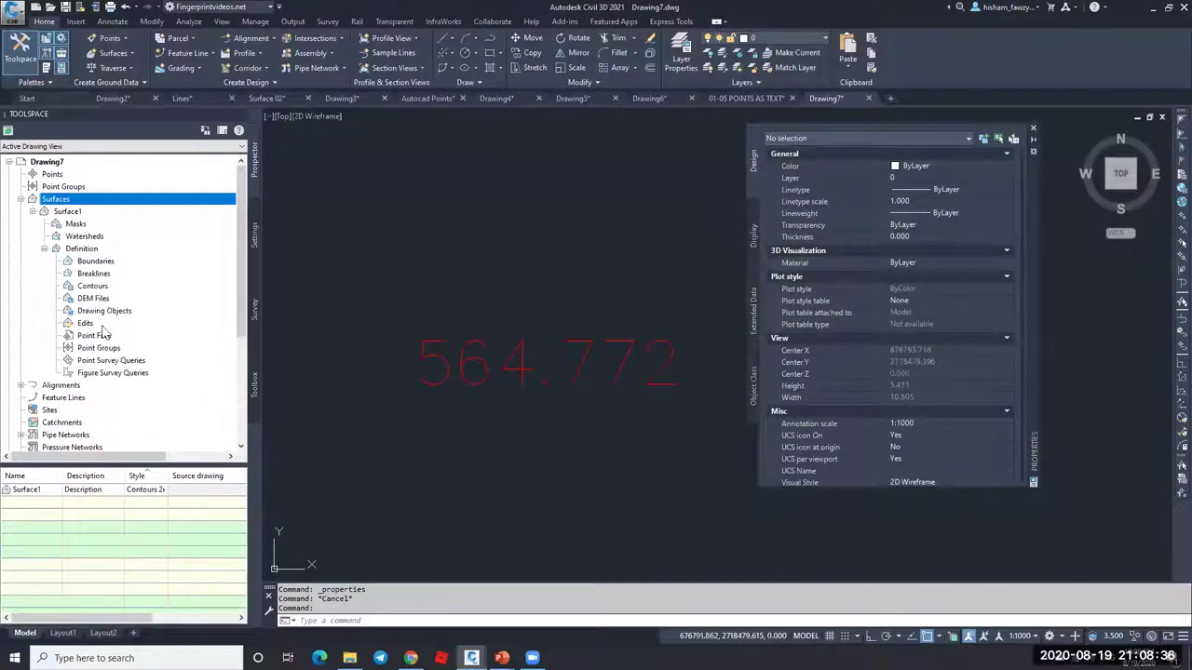
{"action": "right_click", "coordinate": [131, 312]}
{"action": "left_click", "coordinate": [152, 321]}
{"action": "left_click", "coordinate": [475, 198]}
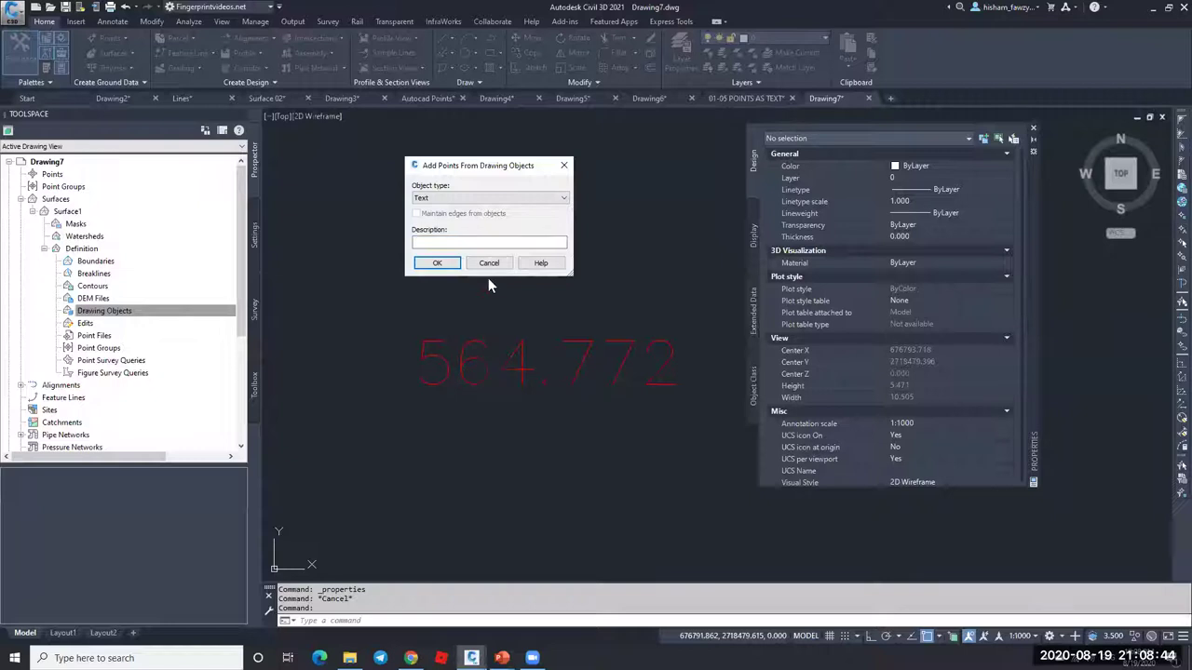
{"action": "key", "text": "Escape"}
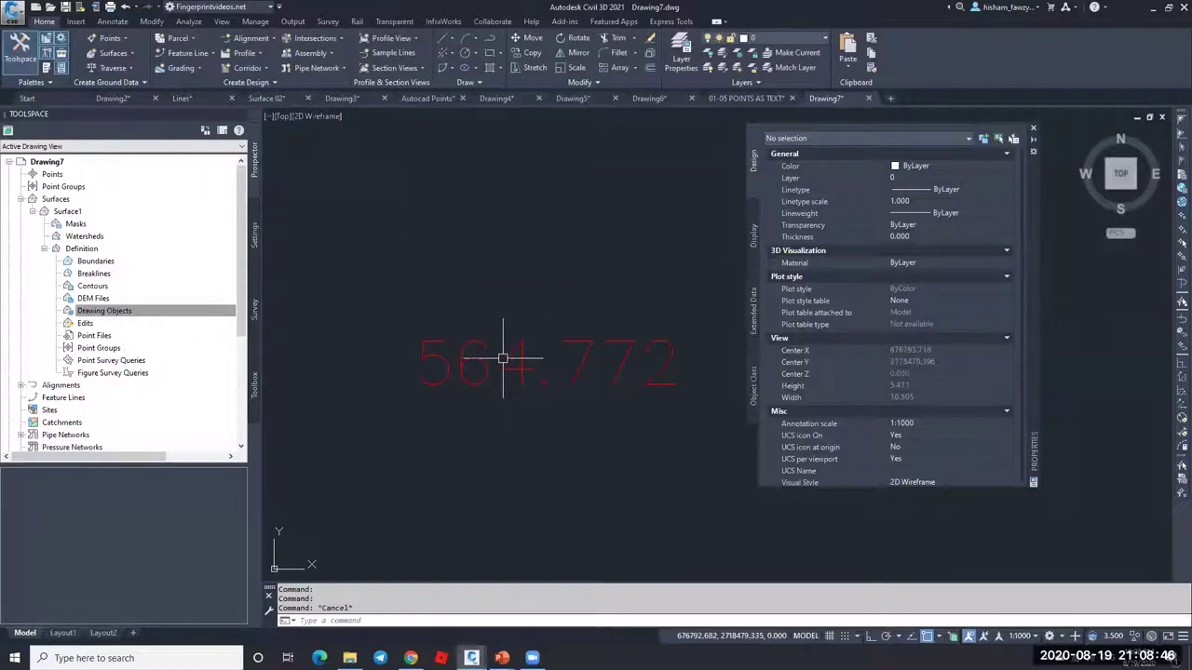
{"action": "left_click", "coordinate": [510, 358]}
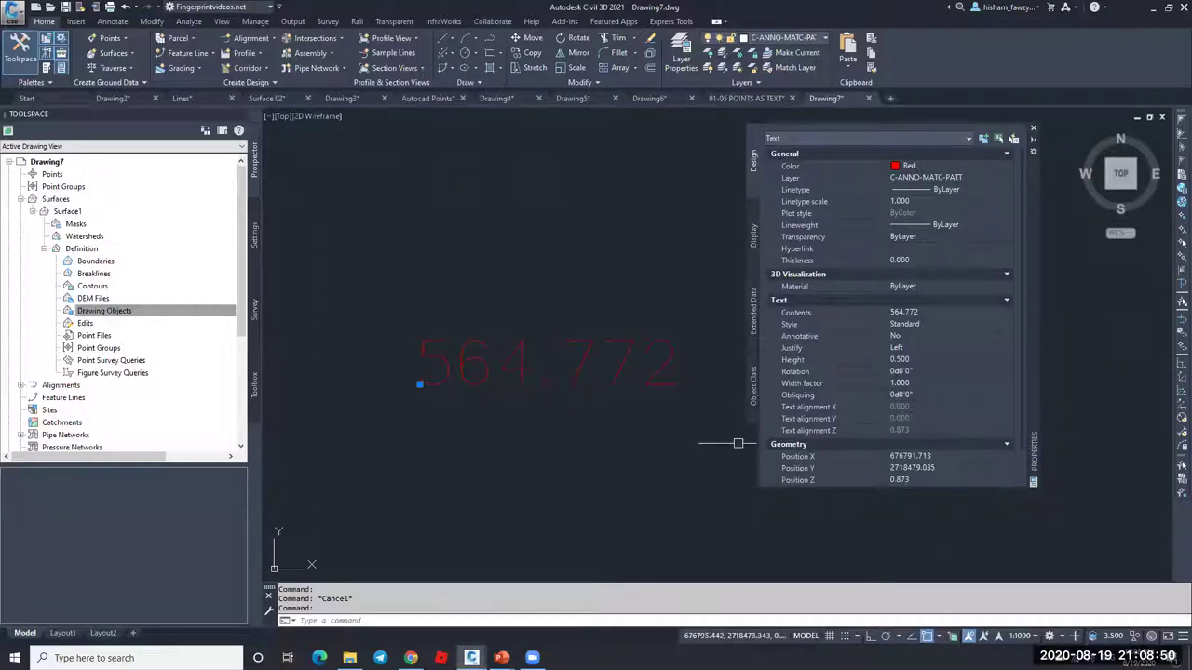
{"action": "key", "text": "Escape"}
{"action": "scroll", "coordinate": [524, 336], "scroll_direction": "down", "scroll_amount": 8}
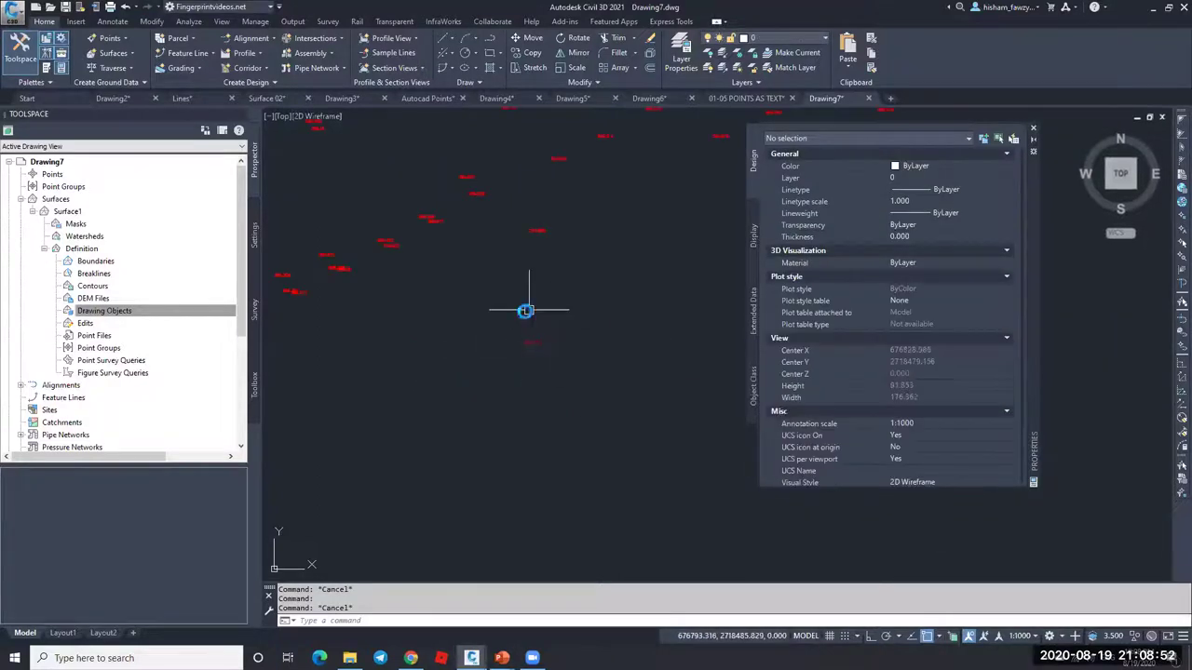
Step: Select Surface1 in the drawing from Prospector and close the properties panel
{"action": "left_click", "coordinate": [33, 212]}
{"action": "right_click", "coordinate": [103, 220]}
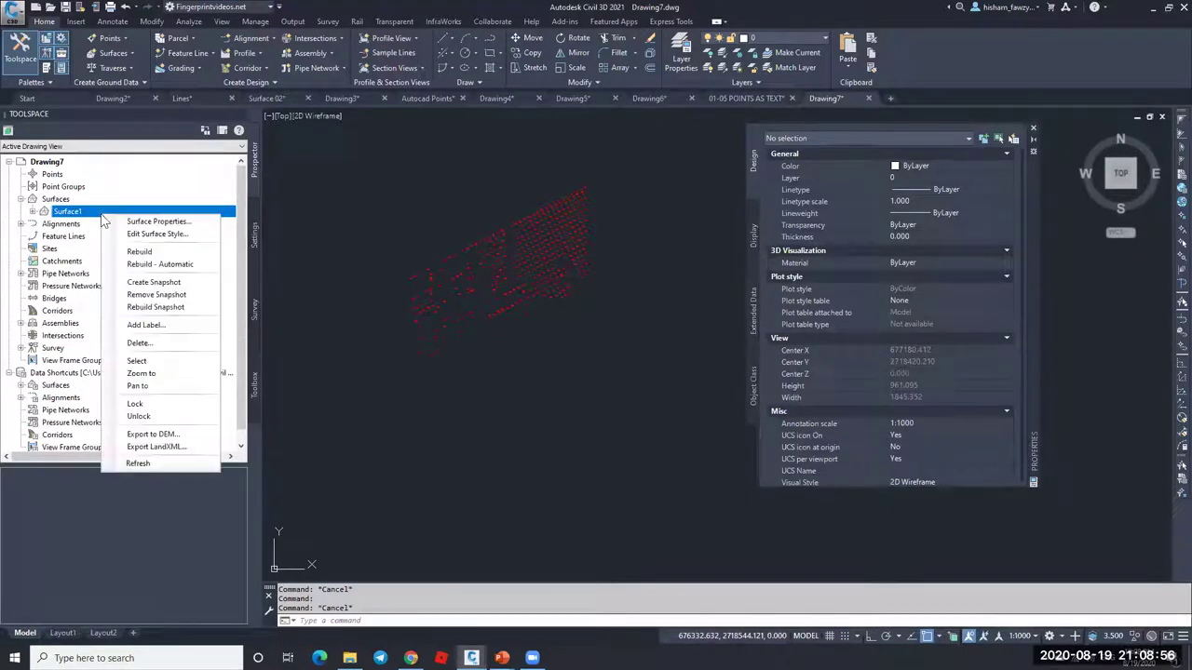
{"action": "left_click", "coordinate": [137, 360]}
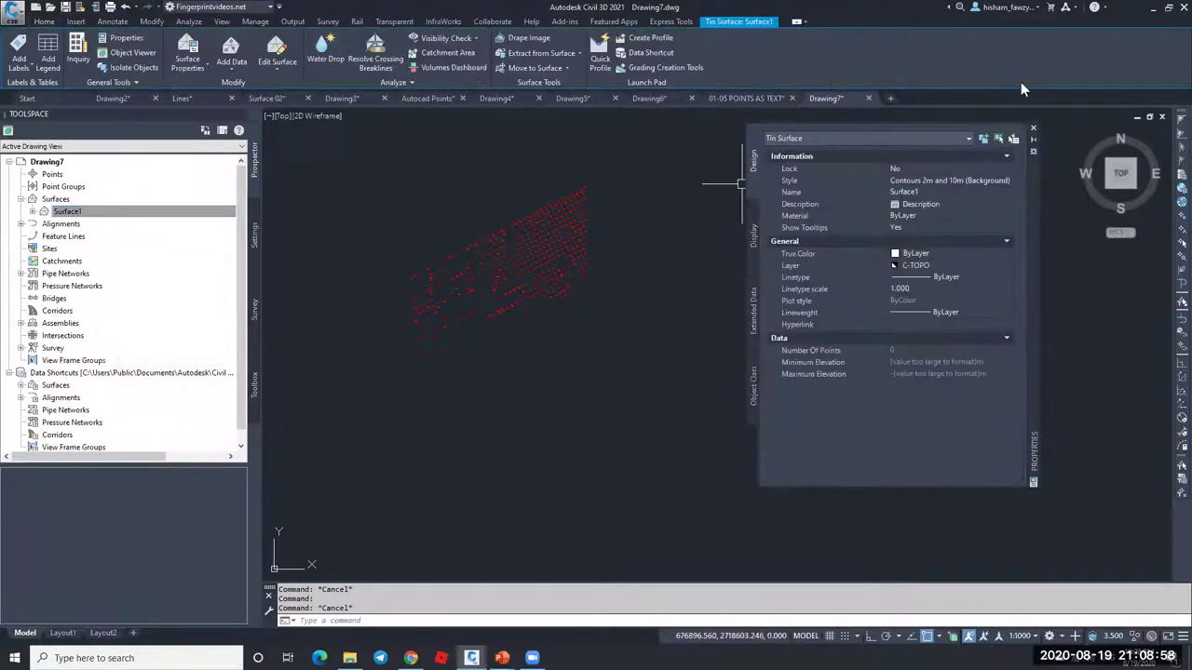
{"action": "left_click", "coordinate": [1033, 128]}
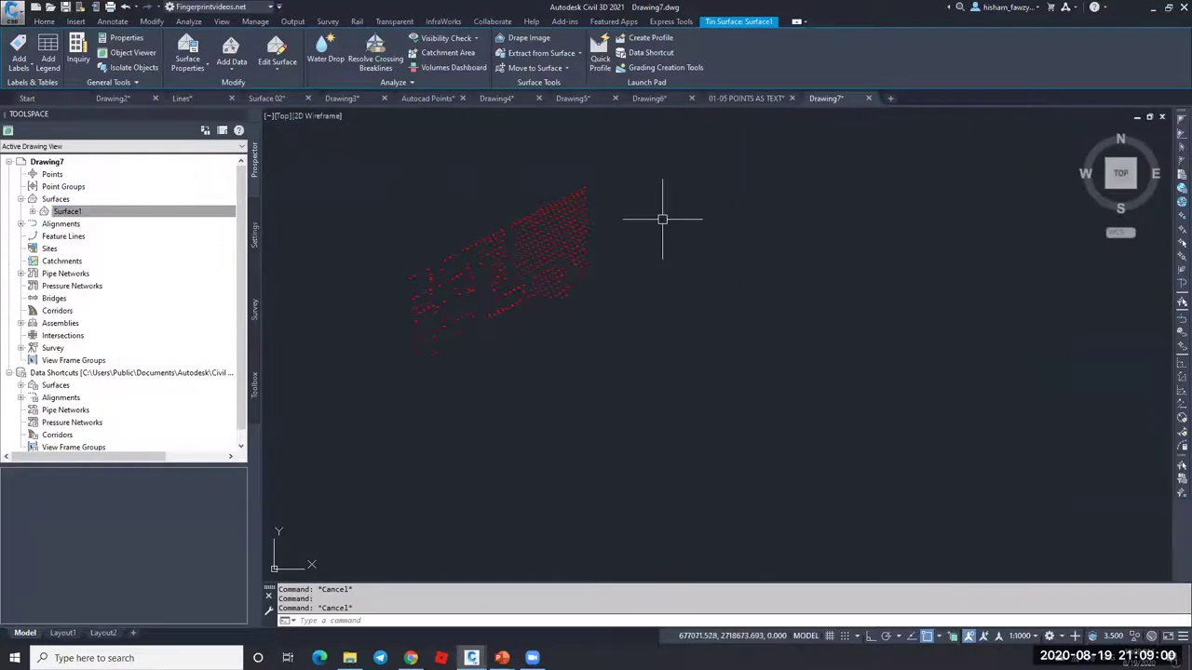
Step: Run Move Text to Elevation on all 464 elevation texts using a selection window
{"action": "left_click", "coordinate": [559, 71]}
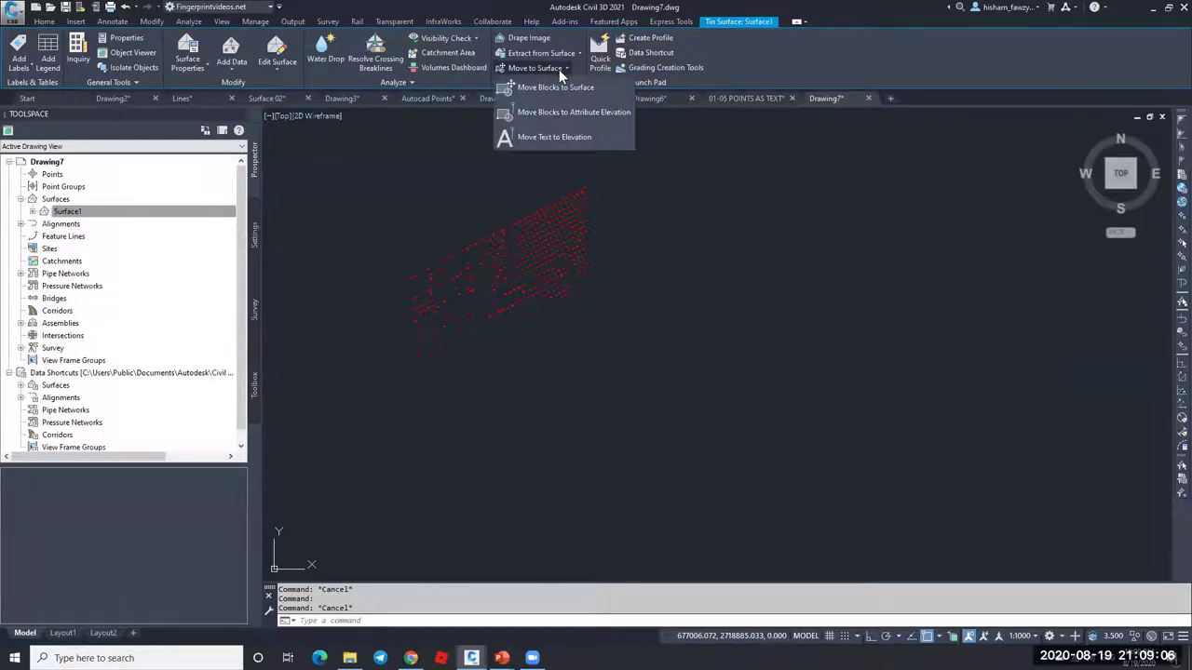
{"action": "left_click", "coordinate": [574, 140]}
{"action": "scroll", "coordinate": [518, 293], "scroll_direction": "up", "scroll_amount": 5}
{"action": "scroll", "coordinate": [551, 250], "scroll_direction": "up", "scroll_amount": 4}
{"action": "scroll", "coordinate": [549, 257], "scroll_direction": "up", "scroll_amount": 5}
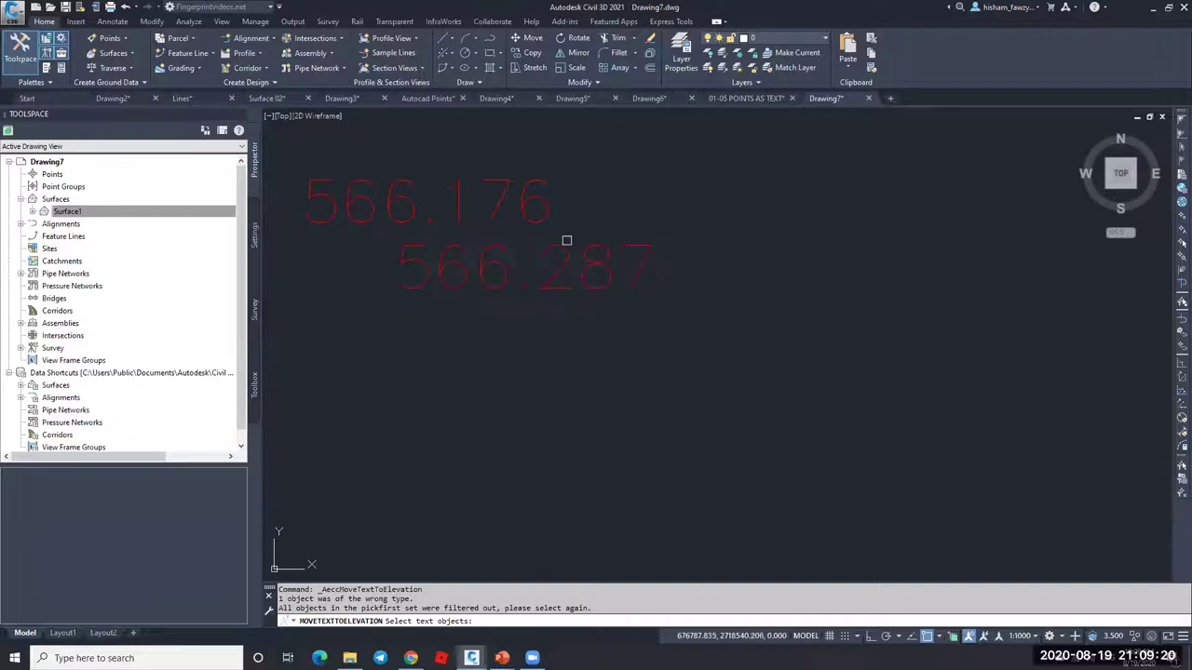
{"action": "scroll", "coordinate": [607, 202], "scroll_direction": "down", "scroll_amount": 10}
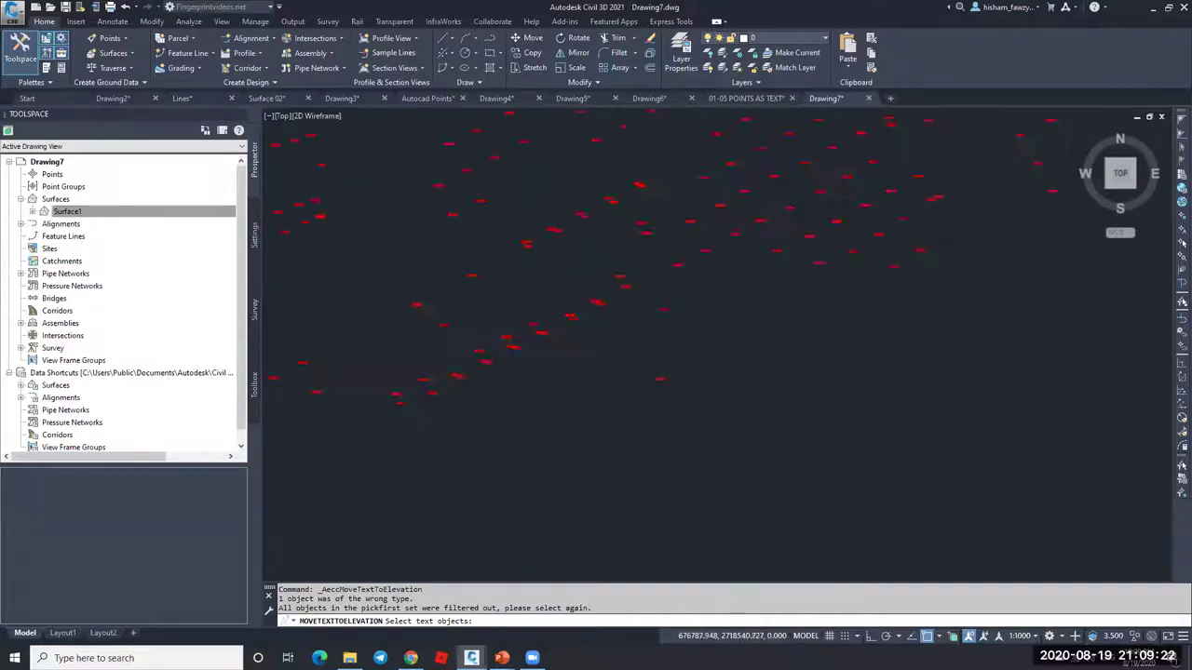
{"action": "left_click", "coordinate": [570, 275]}
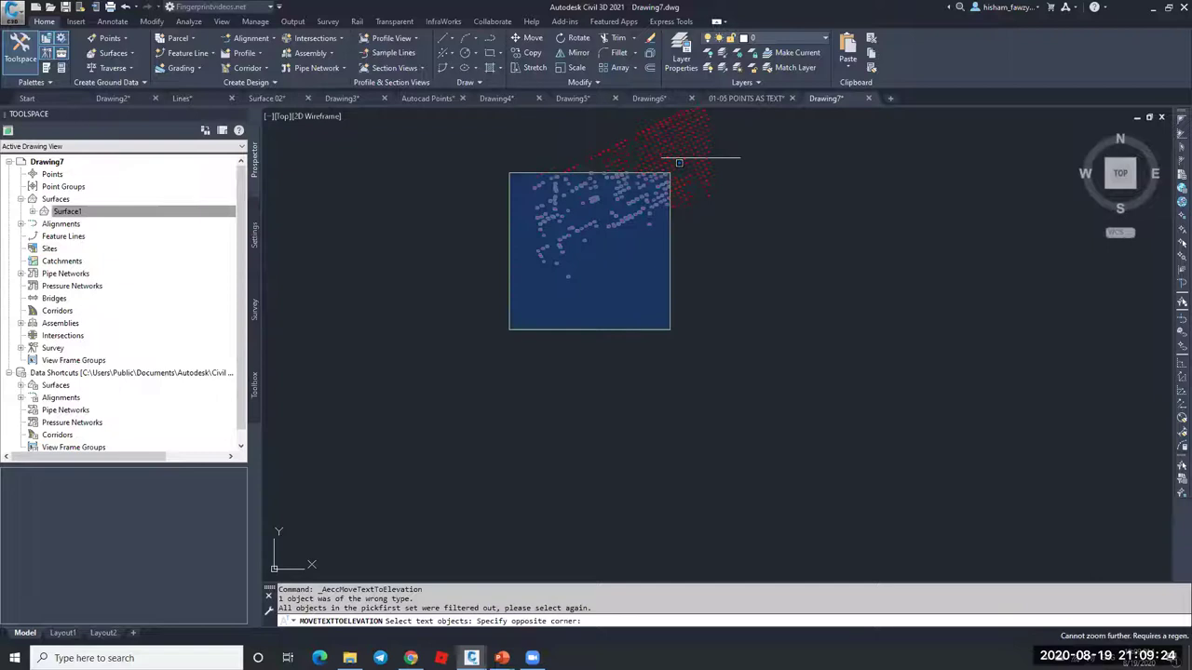
{"action": "middle_click_drag", "start_coordinate": [679, 165], "coordinate": [683, 277]}
{"action": "left_click", "coordinate": [747, 187]}
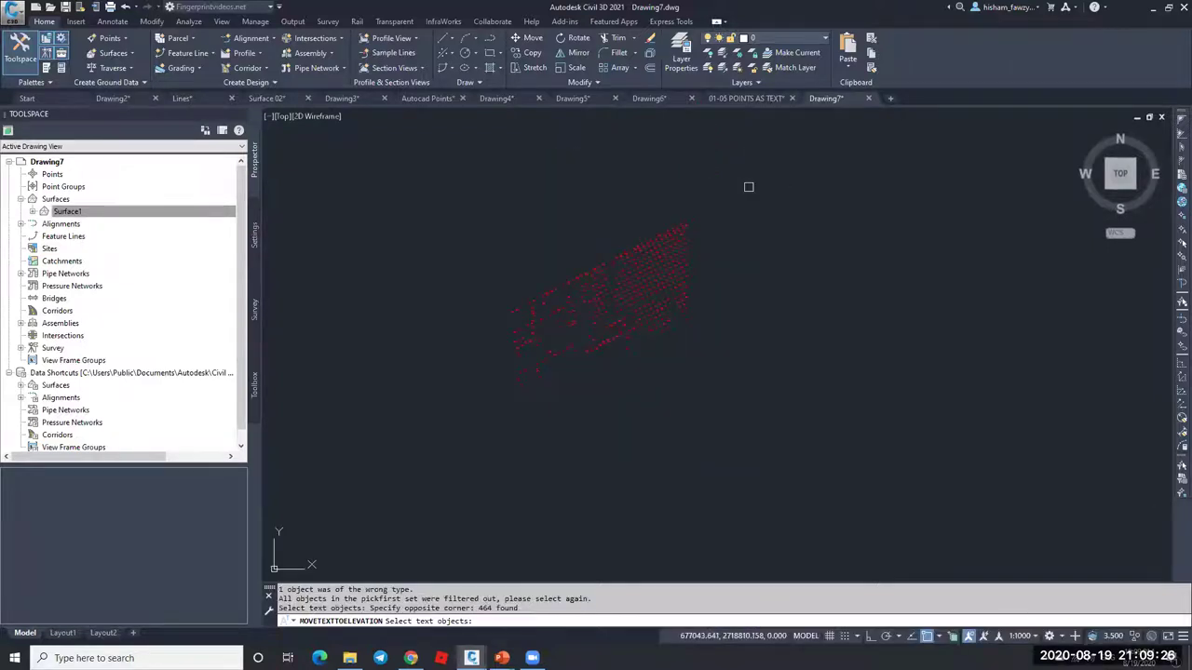
{"action": "key", "text": "Return"}
Step: Zoom in and select one elevation text to inspect it
{"action": "scroll", "coordinate": [684, 289], "scroll_direction": "up", "scroll_amount": 5}
{"action": "scroll", "coordinate": [319, 474], "scroll_direction": "up", "scroll_amount": 6}
{"action": "left_click", "coordinate": [436, 410]}
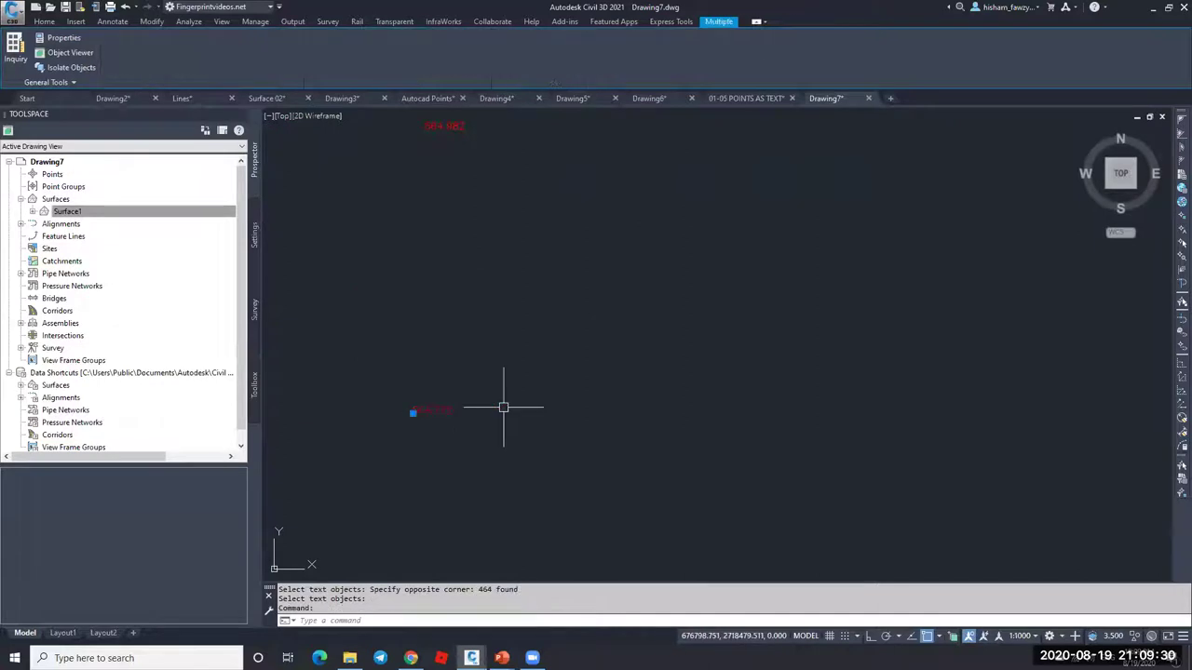
{"action": "key", "text": "ctrl+1"}
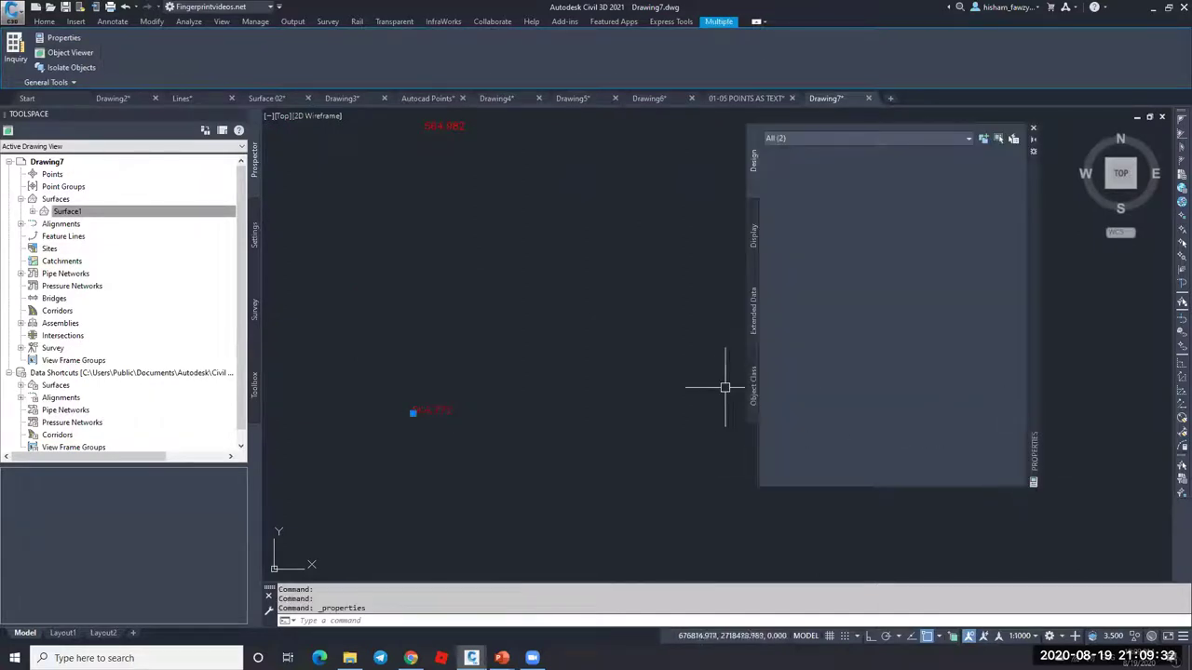
{"action": "key", "text": "Escape"}
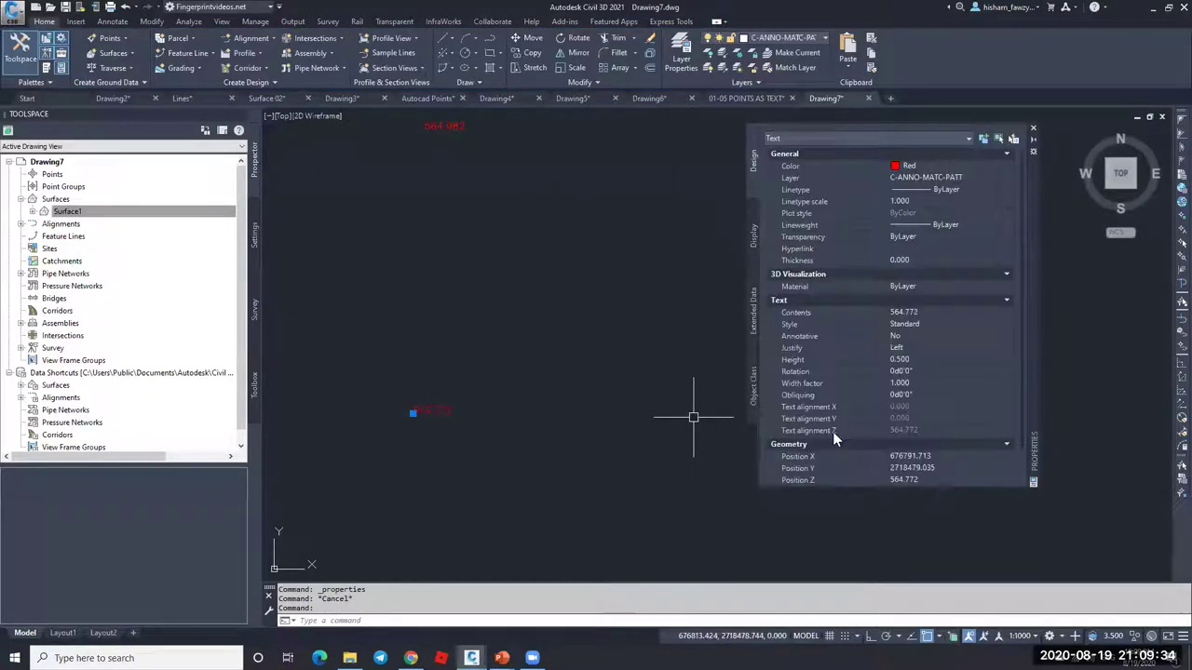
{"action": "key", "text": "Escape"}
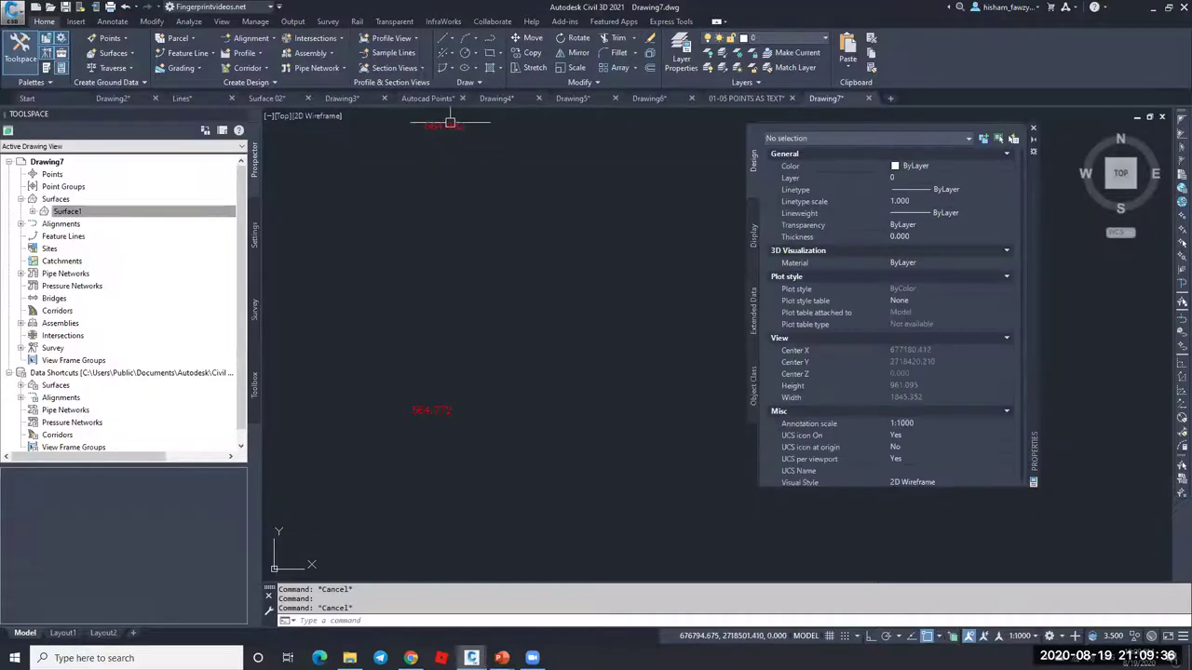
{"action": "left_click", "coordinate": [451, 124]}
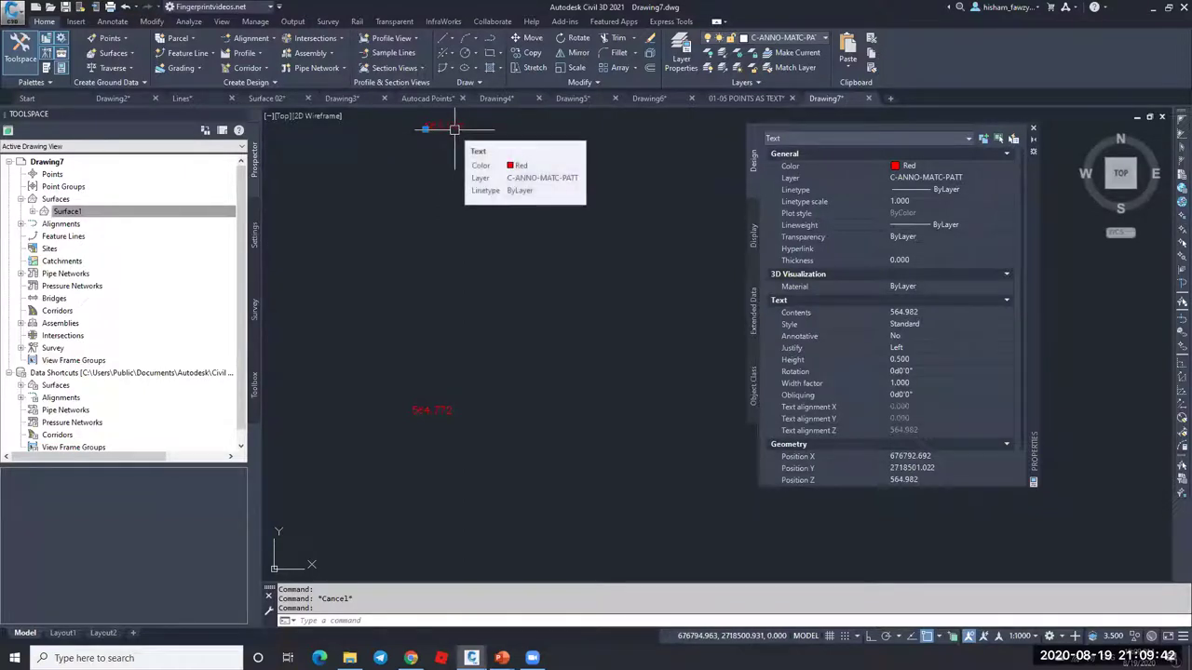
{"action": "scroll", "coordinate": [456, 117], "scroll_direction": "up", "scroll_amount": 5}
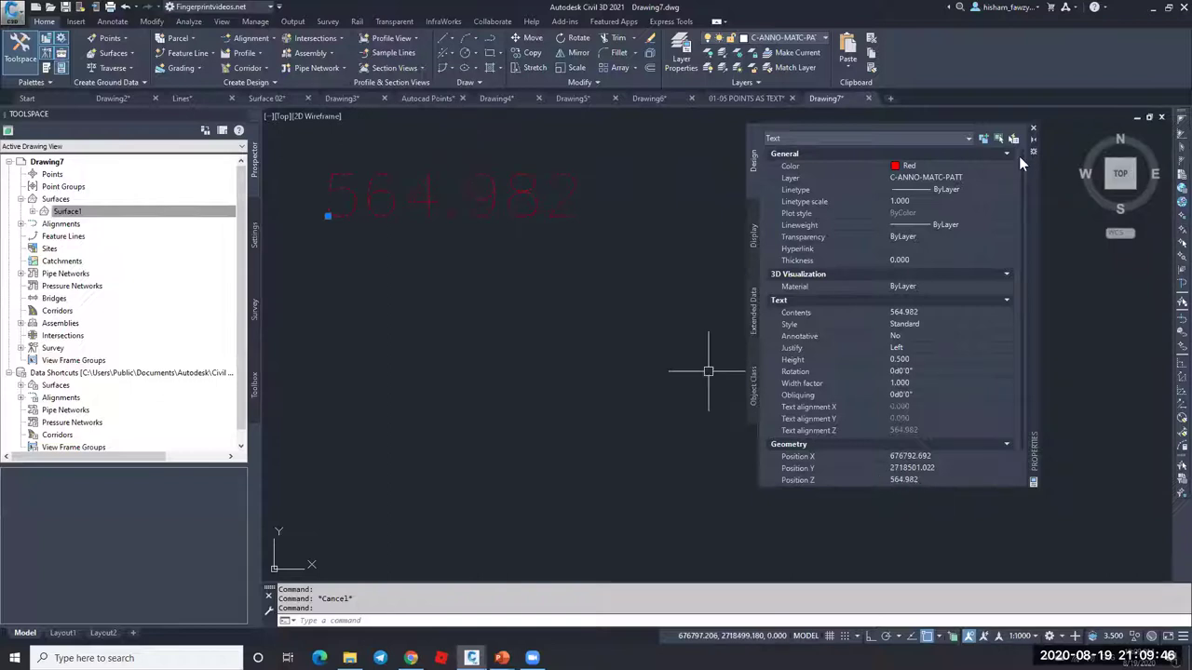
{"action": "left_click", "coordinate": [1032, 128]}
{"action": "left_click", "coordinate": [163, 212]}
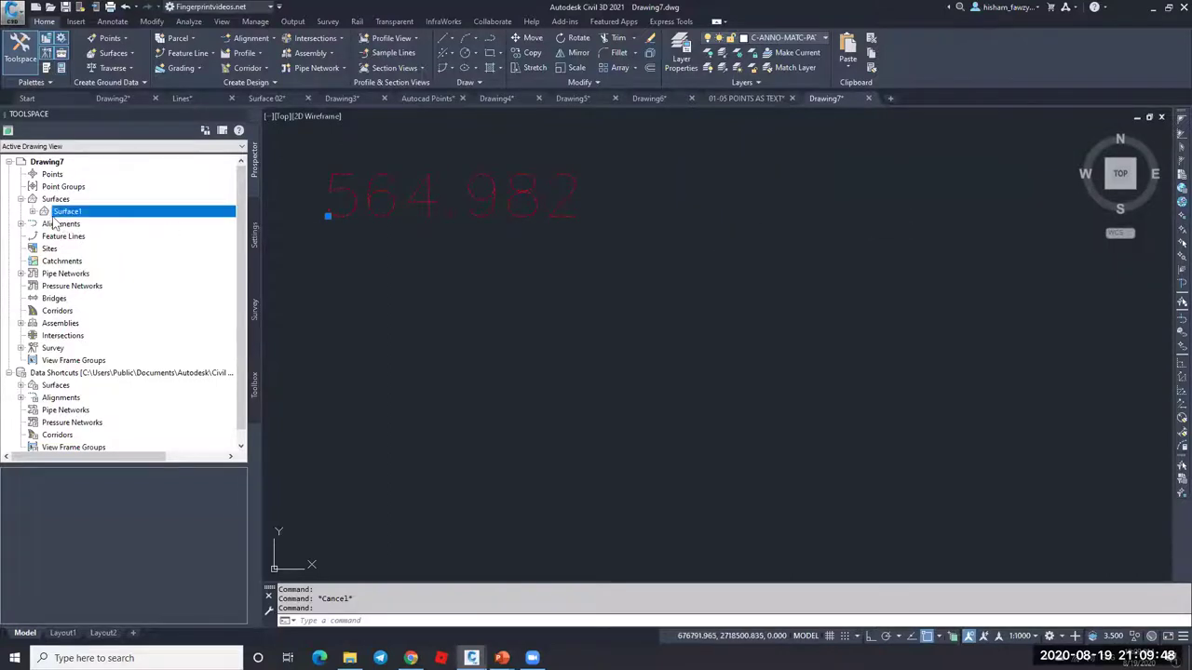
{"action": "scroll", "coordinate": [586, 192], "scroll_direction": "down", "scroll_amount": 10}
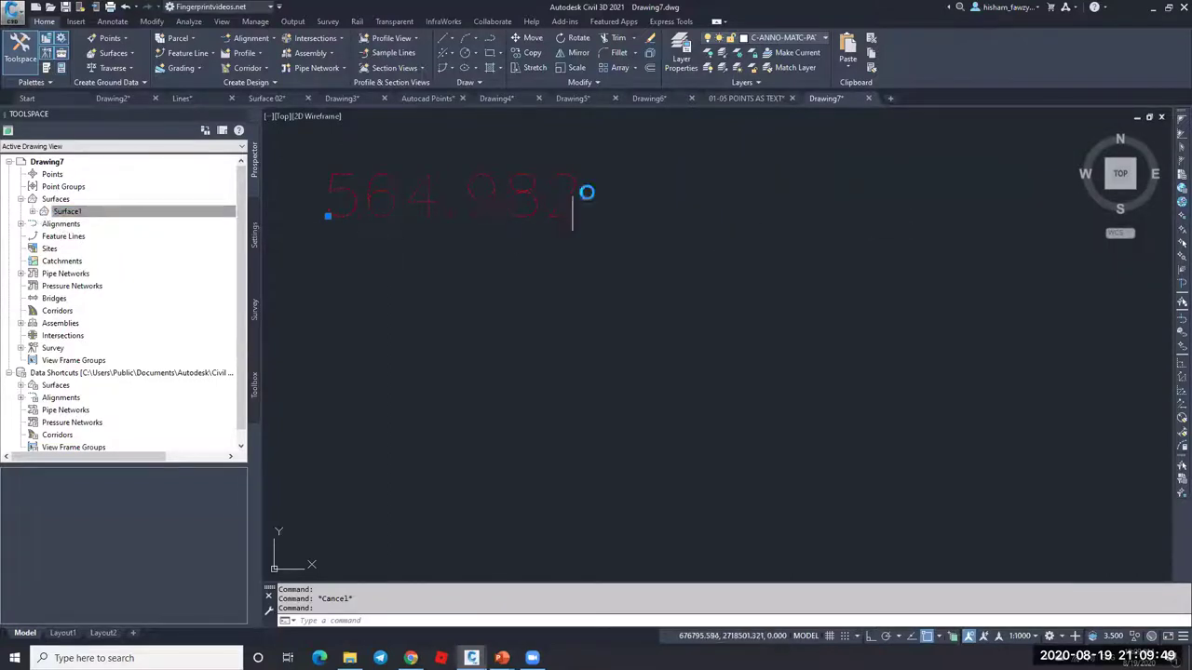
Step: Add all 464 texts to Surface1's Drawing Objects with object type Text
{"action": "left_click", "coordinate": [33, 213]}
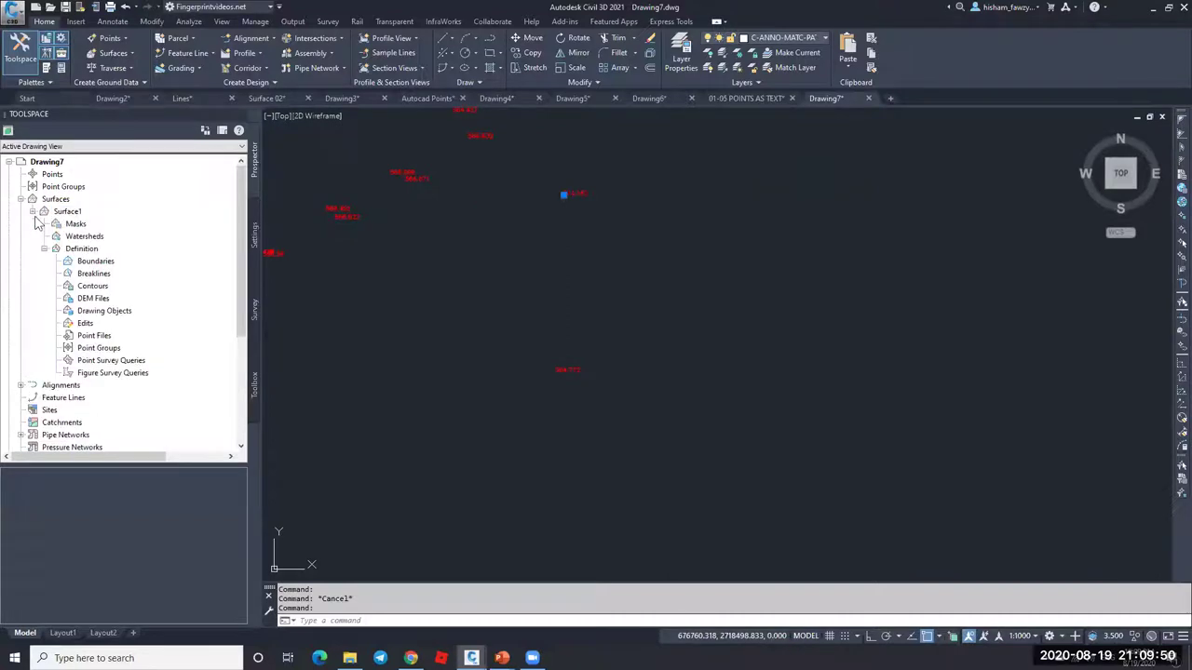
{"action": "right_click", "coordinate": [130, 317]}
{"action": "left_click", "coordinate": [177, 318]}
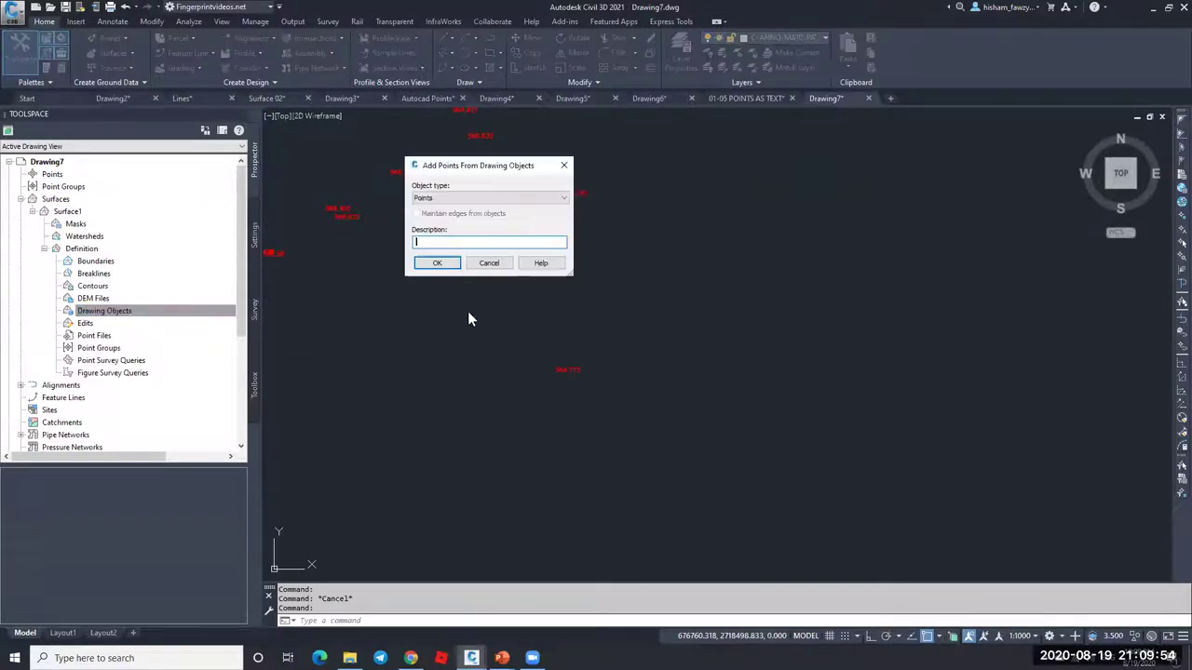
{"action": "left_click", "coordinate": [470, 198]}
{"action": "left_click", "coordinate": [447, 235]}
{"action": "left_click", "coordinate": [438, 264]}
{"action": "scroll", "coordinate": [479, 433], "scroll_direction": "down", "scroll_amount": 5}
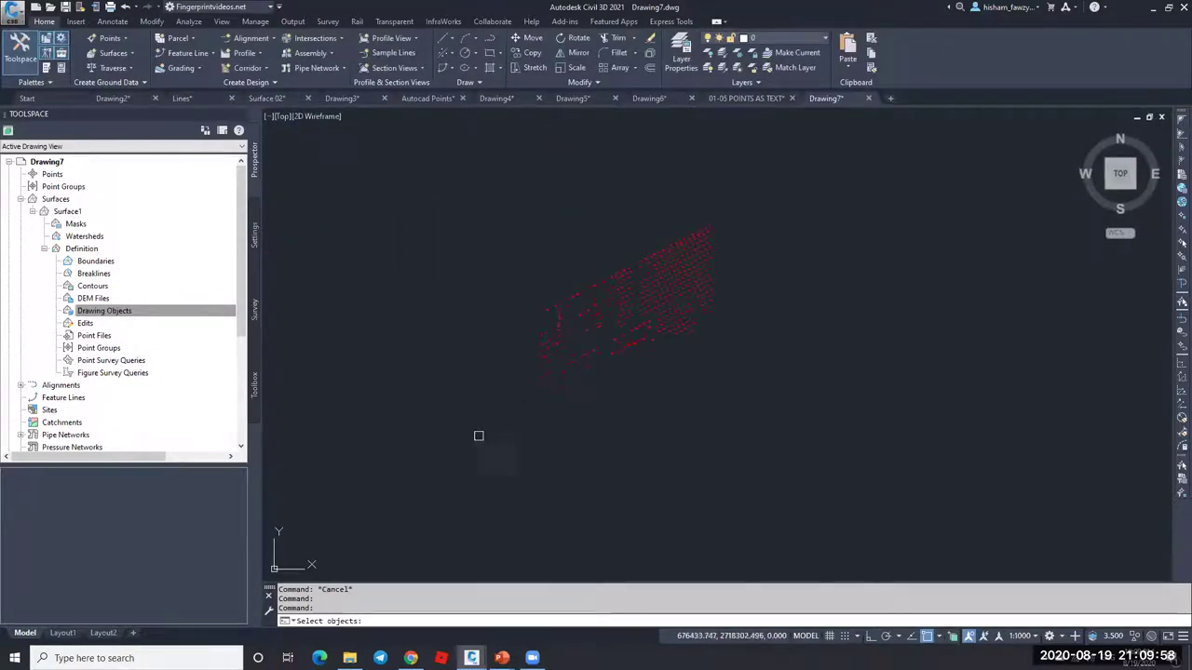
{"action": "left_click", "coordinate": [477, 437]}
{"action": "left_click", "coordinate": [751, 213]}
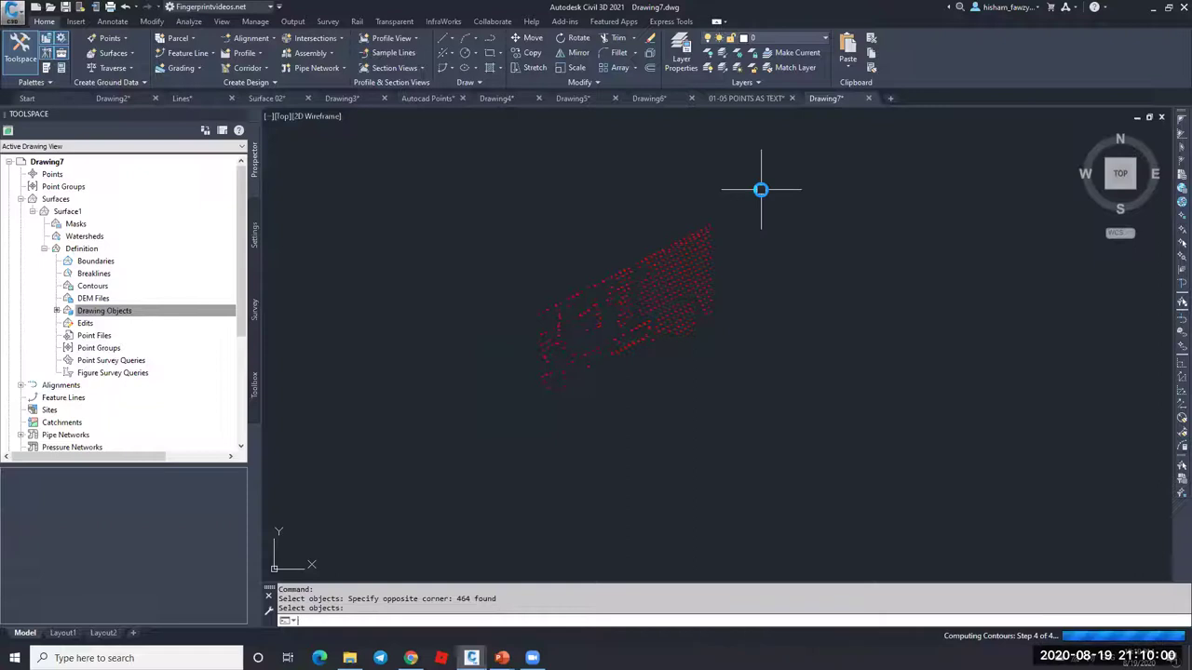
Step: Select Surface1 through its contours and start the Spot Elevation label tool
{"action": "scroll", "coordinate": [695, 268], "scroll_direction": "up", "scroll_amount": 6}
{"action": "key", "text": "Escape"}
{"action": "left_click", "coordinate": [698, 374]}
{"action": "left_click", "coordinate": [686, 364]}
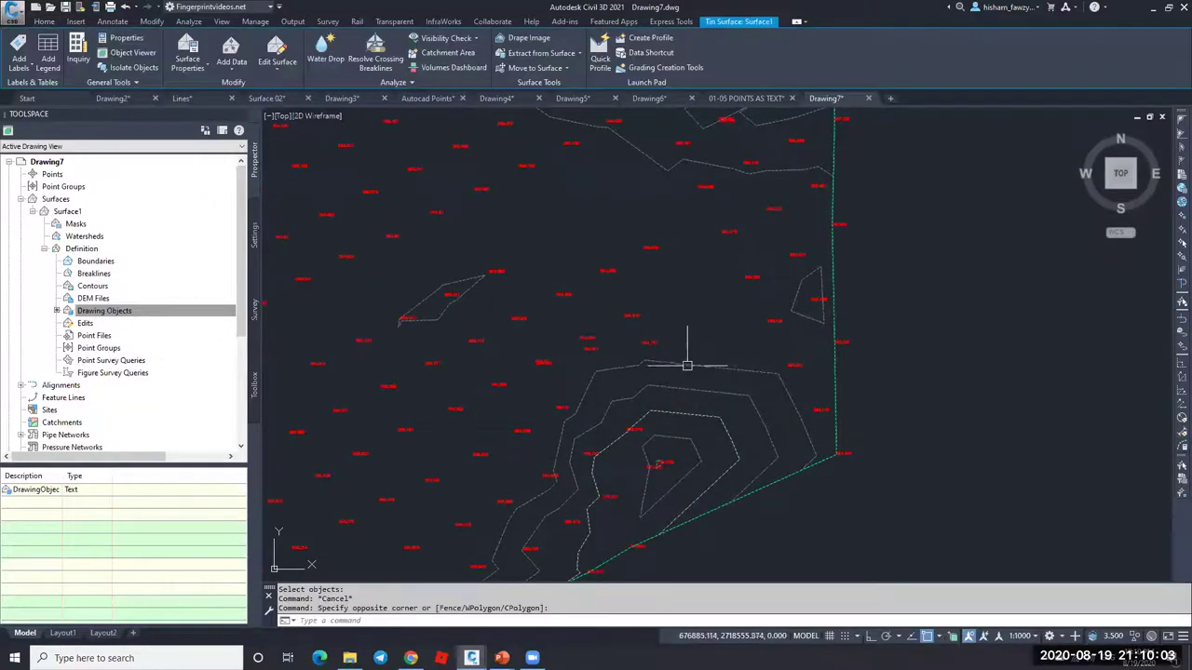
{"action": "left_click", "coordinate": [19, 67]}
{"action": "left_click", "coordinate": [52, 136]}
Step: Place a spot-elevation label on Surface1 using Intersection snap, reading EL: 564.82
{"action": "scroll", "coordinate": [493, 263], "scroll_direction": "up", "scroll_amount": 6}
{"action": "right_click", "coordinate": [518, 233], "text": "shift"}
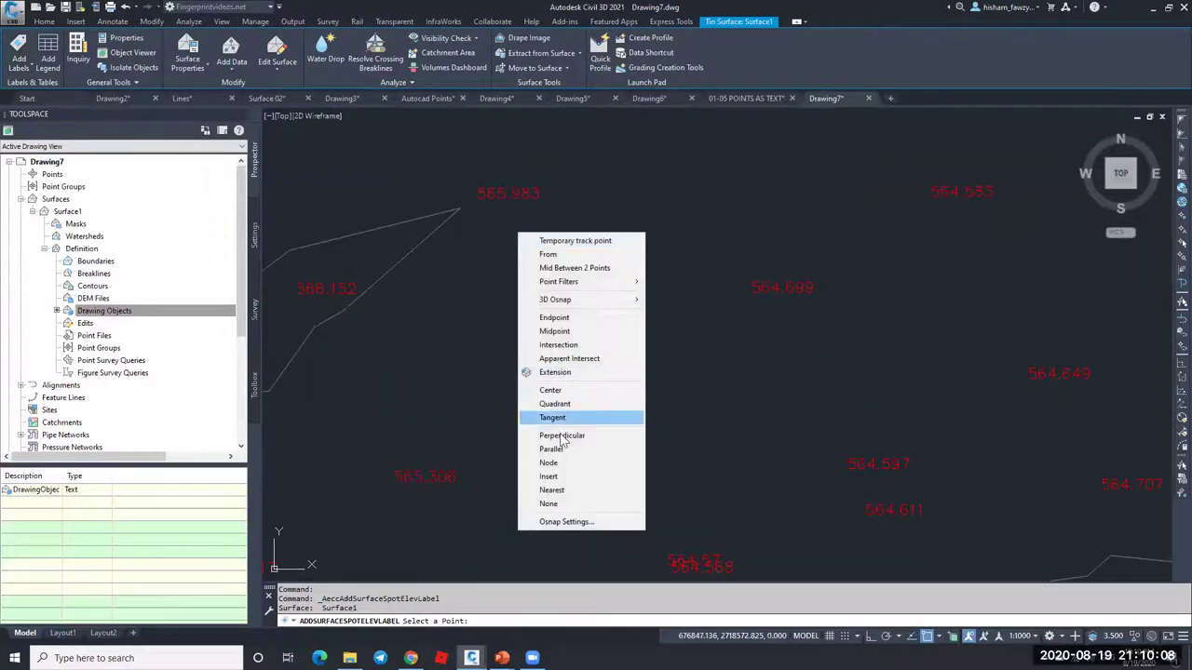
{"action": "left_click", "coordinate": [559, 345]}
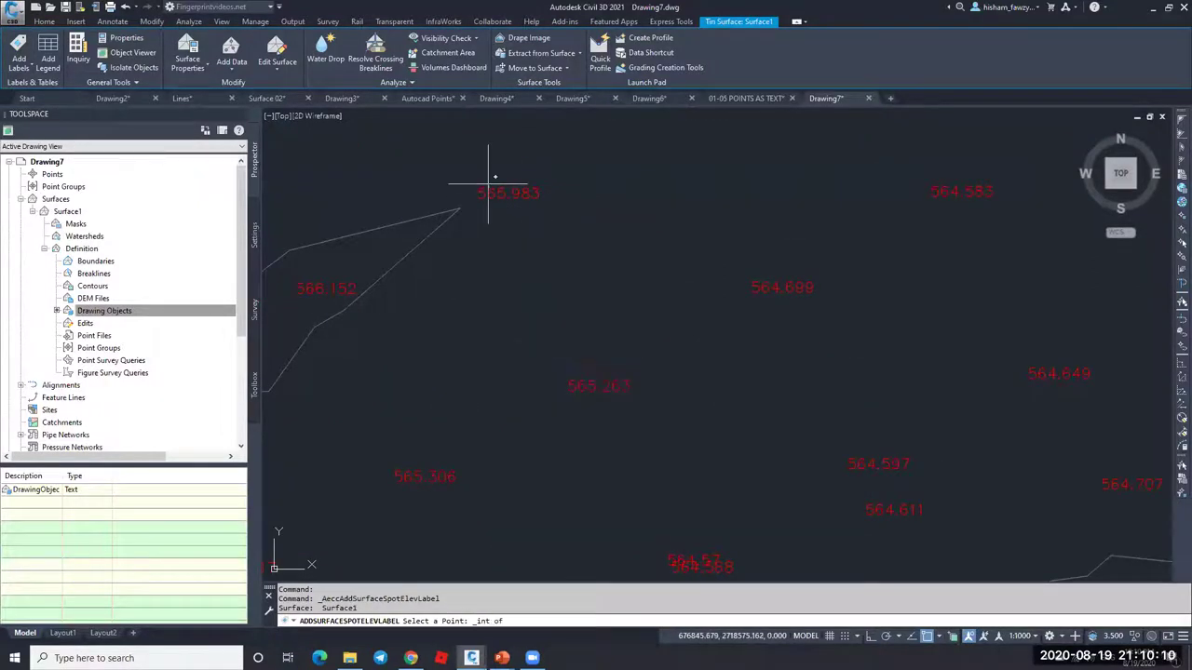
{"action": "key", "text": "Escape"}
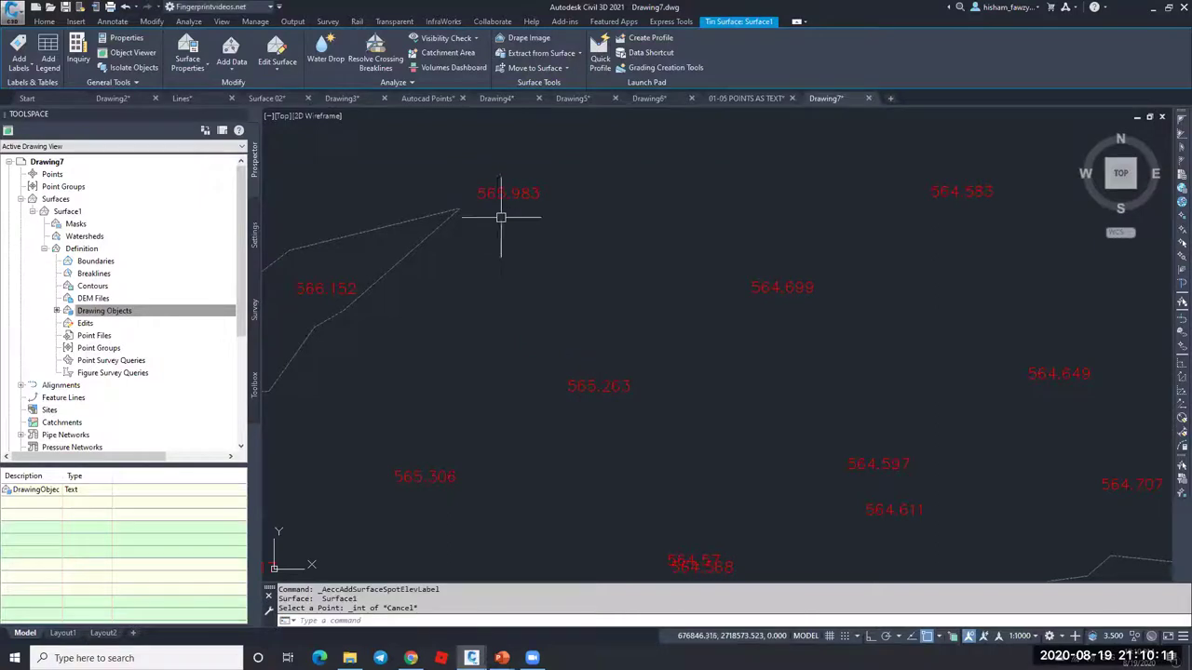
{"action": "left_click", "coordinate": [18, 65]}
{"action": "left_click", "coordinate": [61, 132]}
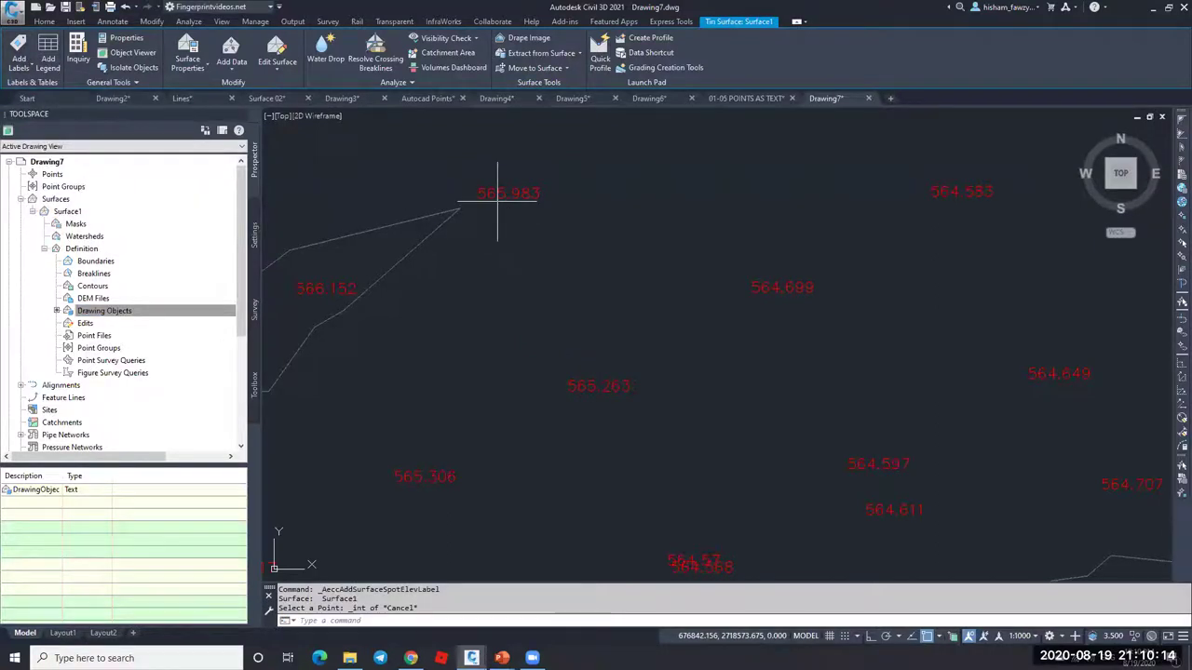
{"action": "key", "text": "Escape"}
Step: Try repositioning the EL: 565.98 label, then cancel and clear the selection
{"action": "scroll", "coordinate": [527, 186], "scroll_direction": "up", "scroll_amount": 4}
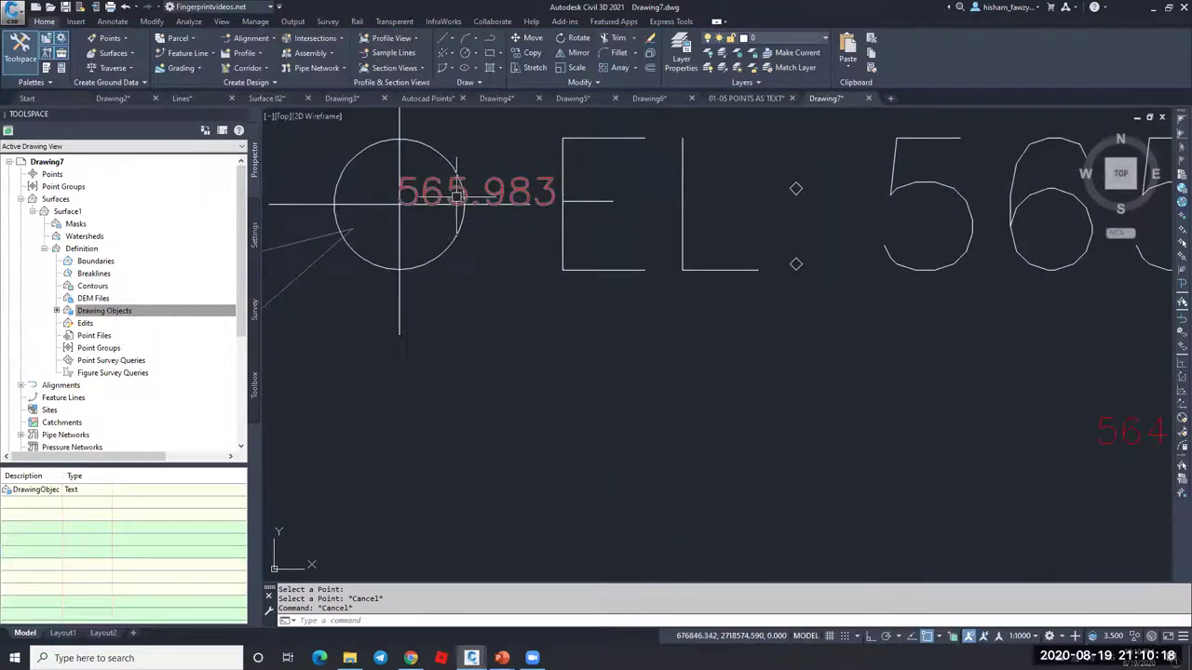
{"action": "scroll", "coordinate": [445, 191], "scroll_direction": "down", "scroll_amount": 5}
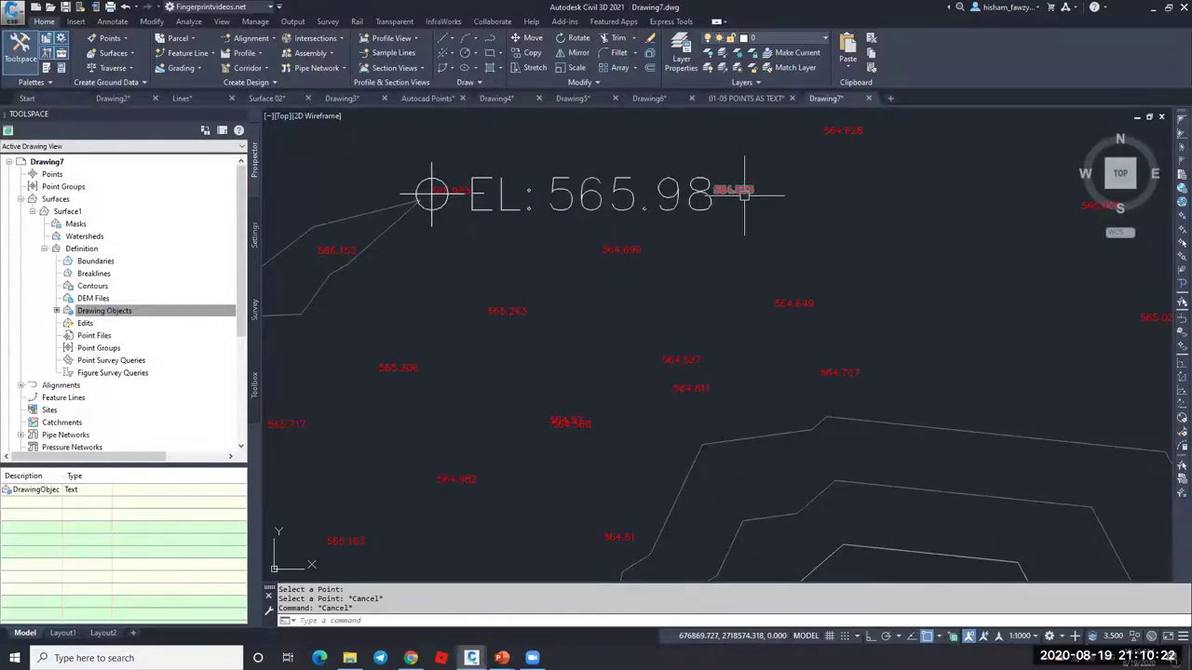
{"action": "scroll", "coordinate": [745, 196], "scroll_direction": "down", "scroll_amount": 4}
{"action": "left_click", "coordinate": [622, 196]}
{"action": "left_click", "coordinate": [622, 195]}
{"action": "left_click", "coordinate": [443, 287]}
{"action": "mouse_move", "coordinate": [445, 288]}
{"action": "key", "text": "Escape"}
{"action": "scroll", "coordinate": [511, 233], "scroll_direction": "up", "scroll_amount": 5}
{"action": "key", "text": "Escape"}
{"action": "scroll", "coordinate": [570, 219], "scroll_direction": "down", "scroll_amount": 4}
{"action": "key", "text": "Escape"}
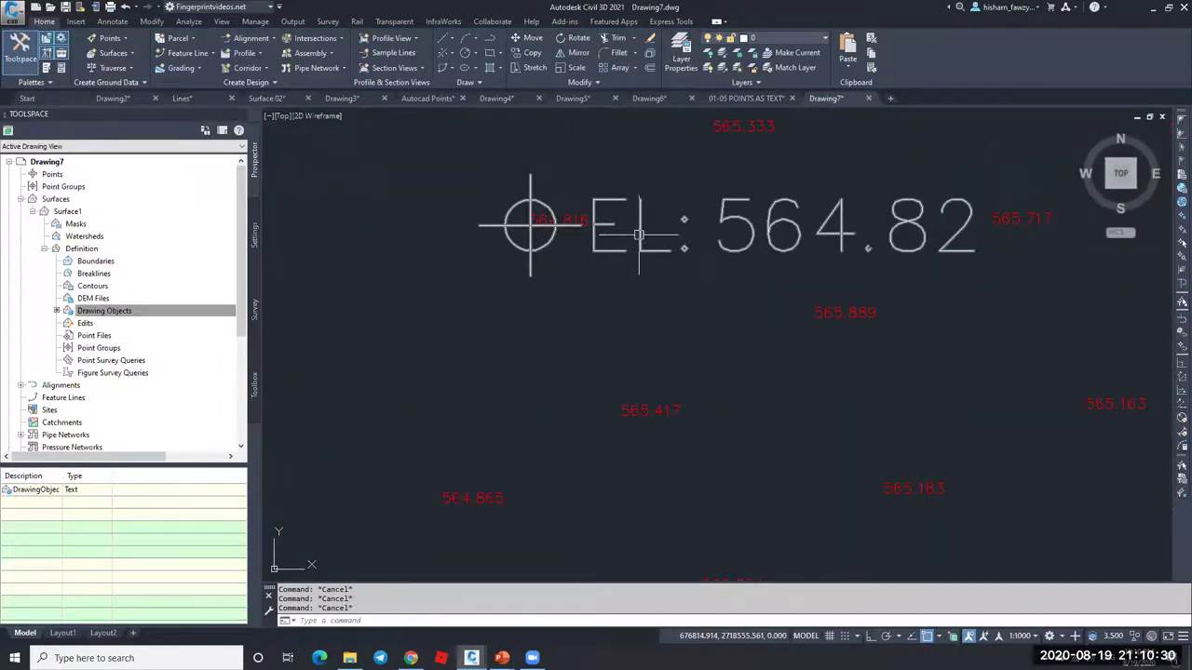
{"action": "scroll", "coordinate": [639, 234], "scroll_direction": "down", "scroll_amount": 5}
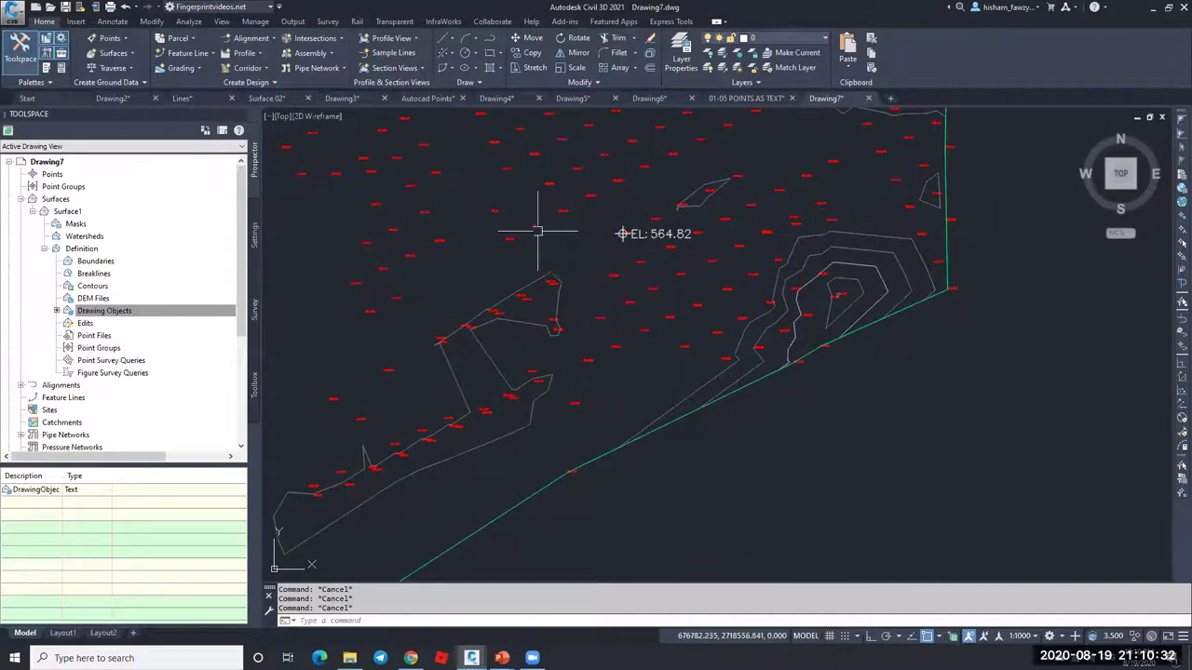
Step: Switch to the 01-05 POINTS AS TEXT drawing and inspect one COGO point up close
{"action": "left_click", "coordinate": [750, 99]}
{"action": "scroll", "coordinate": [657, 270], "scroll_direction": "up", "scroll_amount": 6}
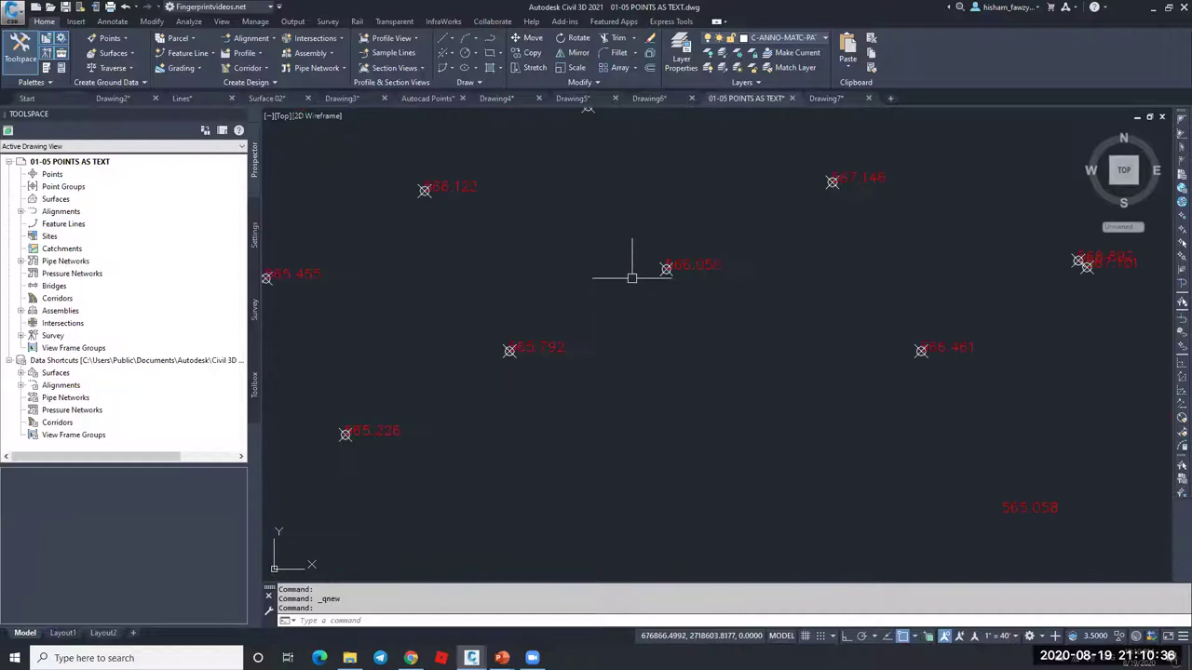
{"action": "left_click", "coordinate": [698, 265]}
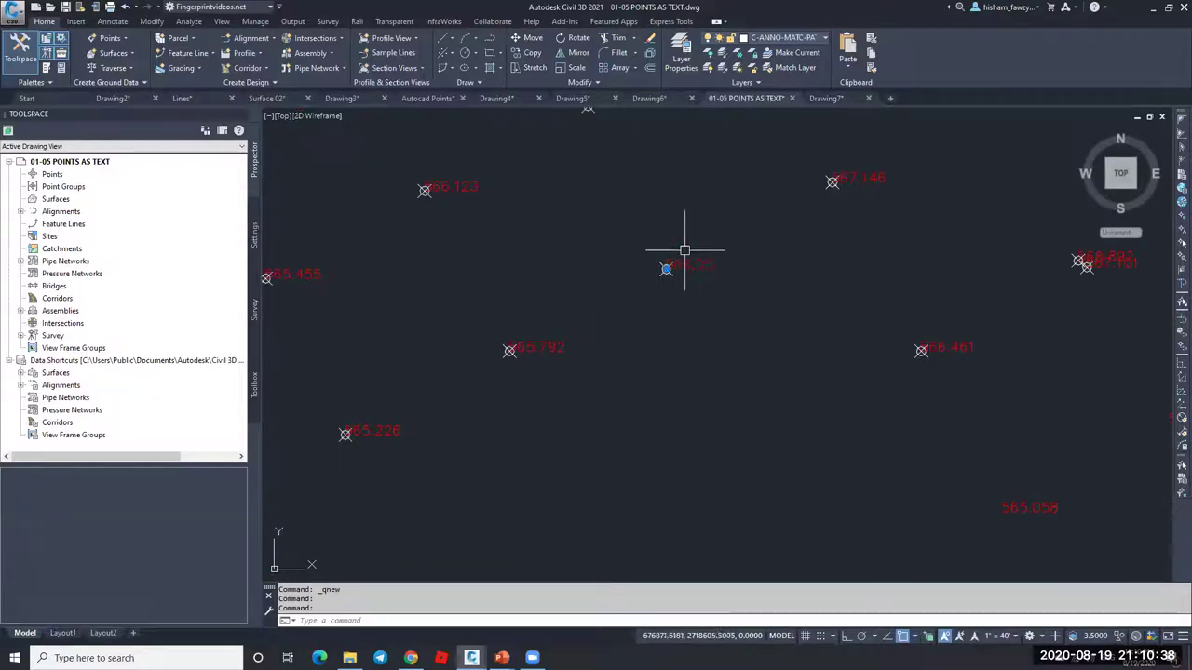
{"action": "scroll", "coordinate": [698, 266], "scroll_direction": "up", "scroll_amount": 4}
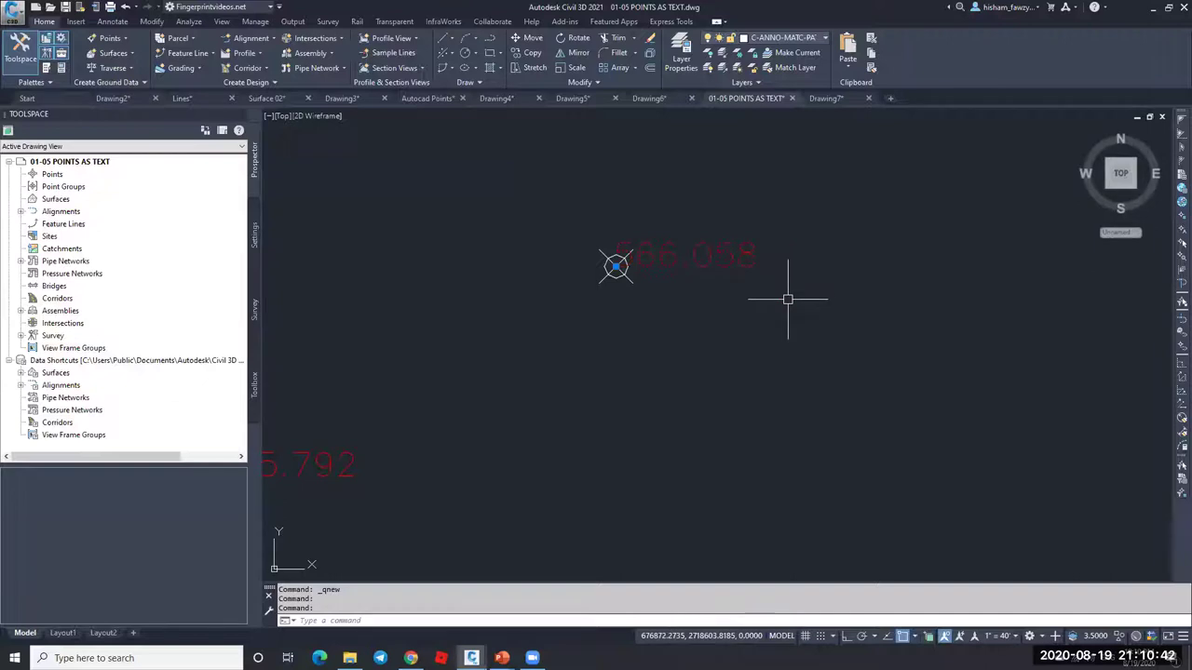
{"action": "key", "text": "Escape"}
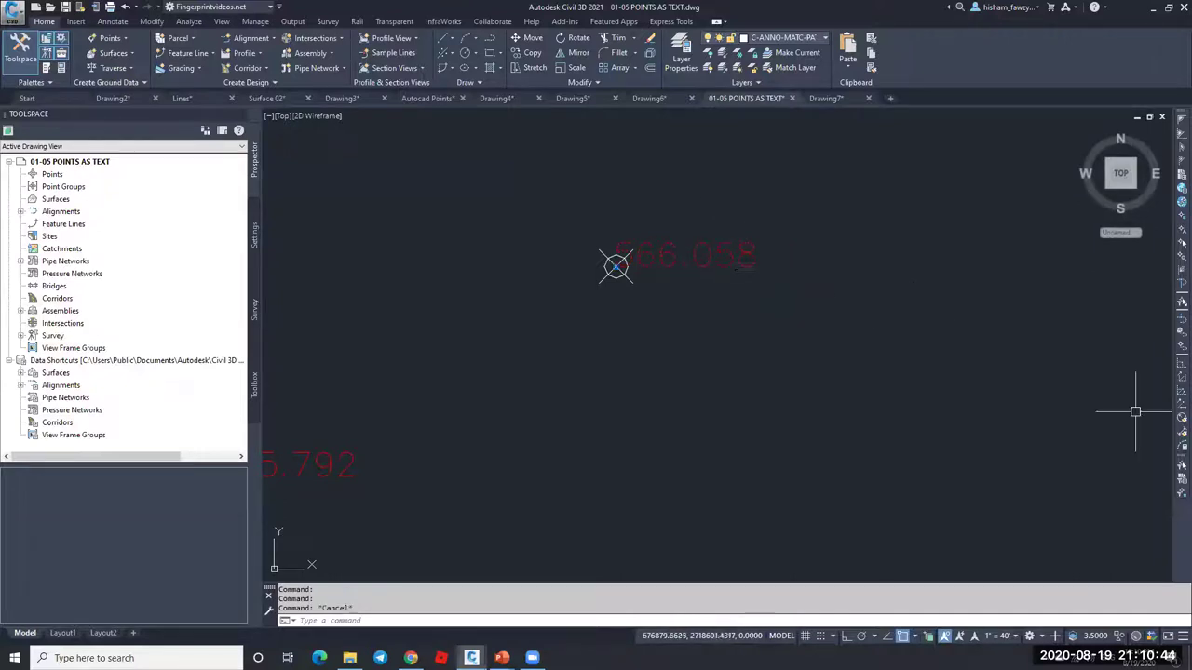
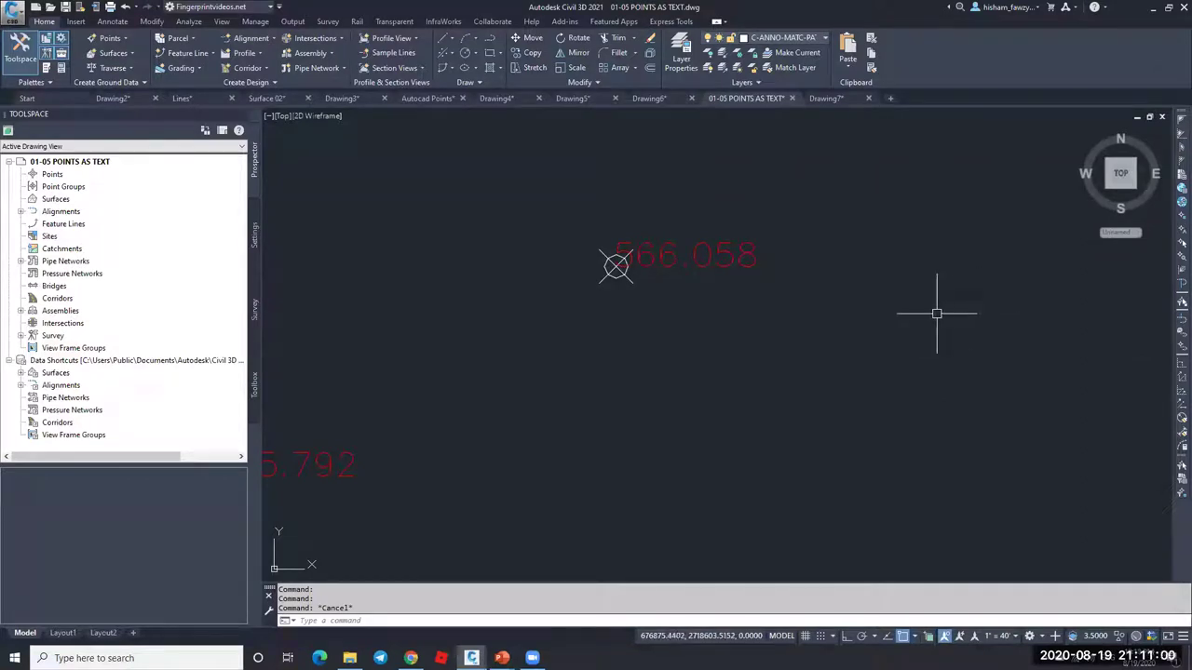
Step: Switch from Drawing7 to the Drawing6 drawing
{"action": "key", "text": "Escape"}
{"action": "key", "text": "Escape"}
{"action": "scroll", "coordinate": [617, 285], "scroll_direction": "down", "scroll_amount": 5}
{"action": "scroll", "coordinate": [695, 144], "scroll_direction": "down", "scroll_amount": 3}
{"action": "left_click", "coordinate": [825, 98]}
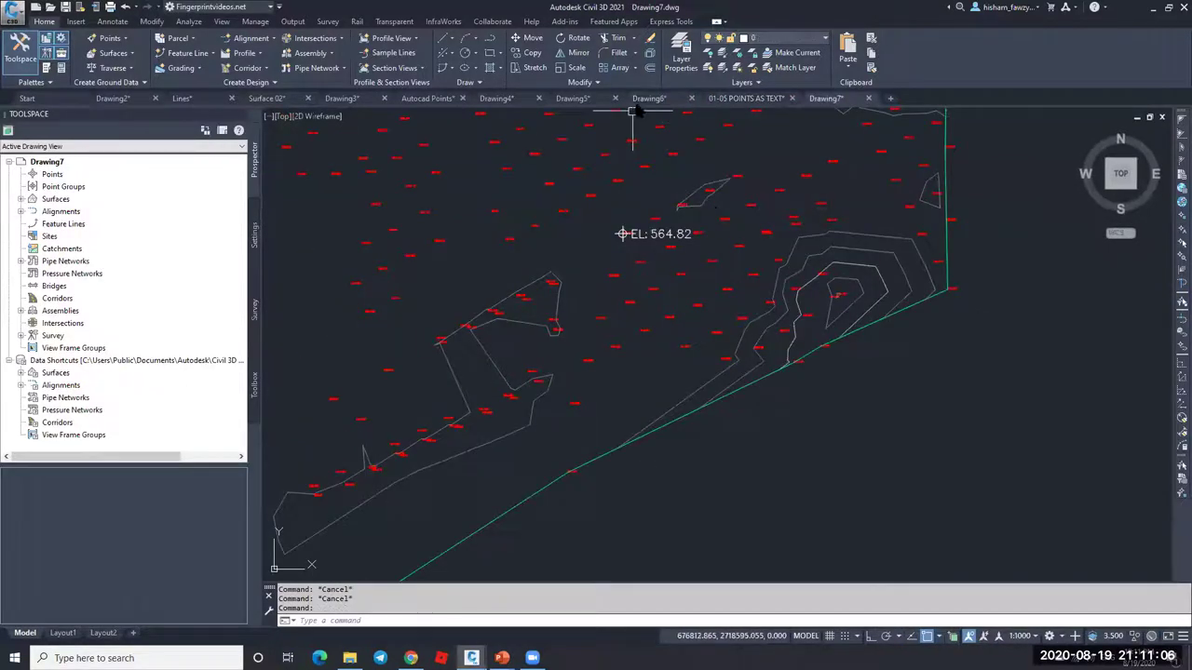
{"action": "left_click", "coordinate": [838, 191]}
Step: Erase both rectangles drawn over the contour surface
{"action": "left_click", "coordinate": [786, 264]}
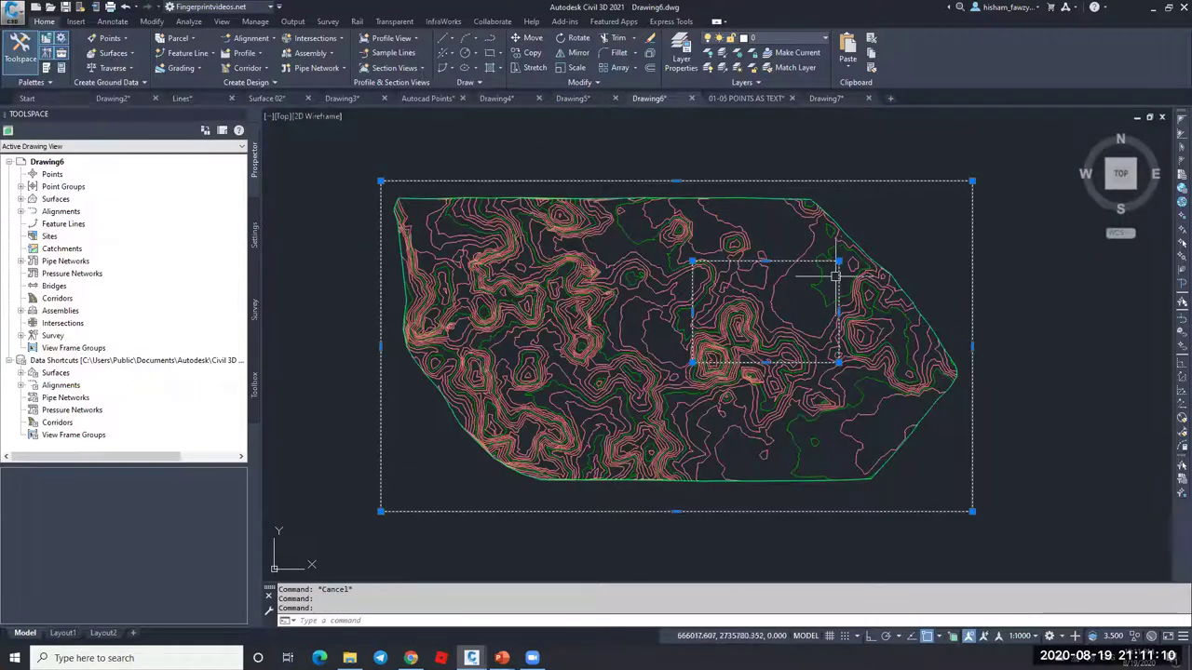
{"action": "type", "text": "e"}
{"action": "key", "text": "Return"}
{"action": "left_click", "coordinate": [677, 278]}
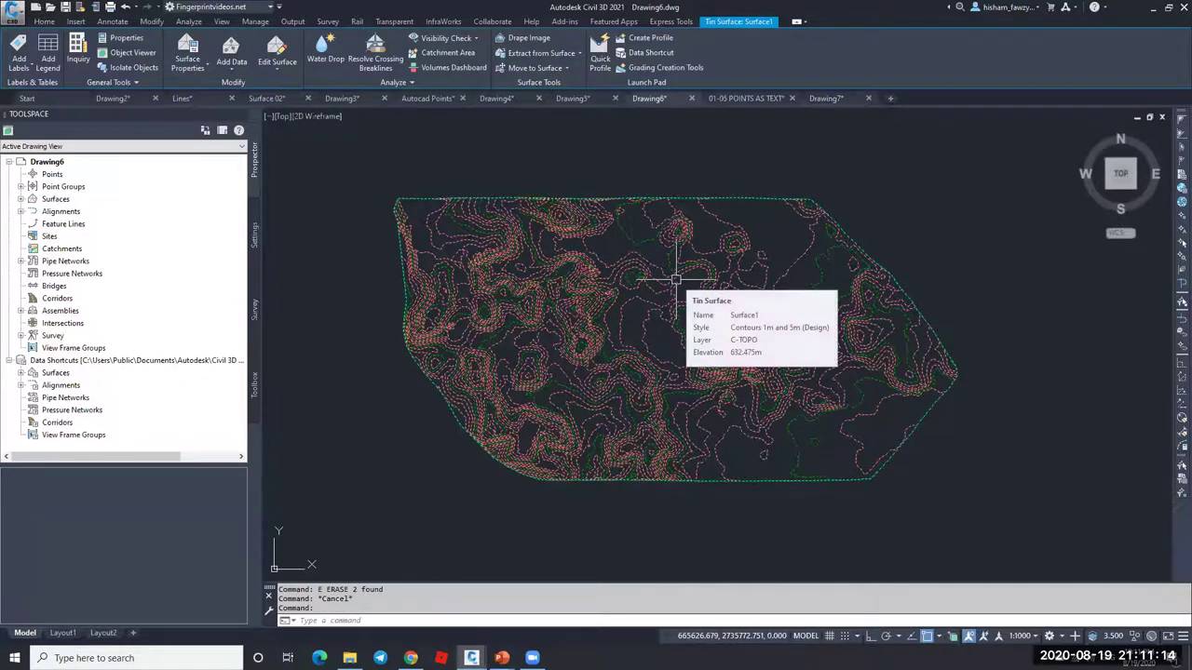
{"action": "key", "text": "Escape"}
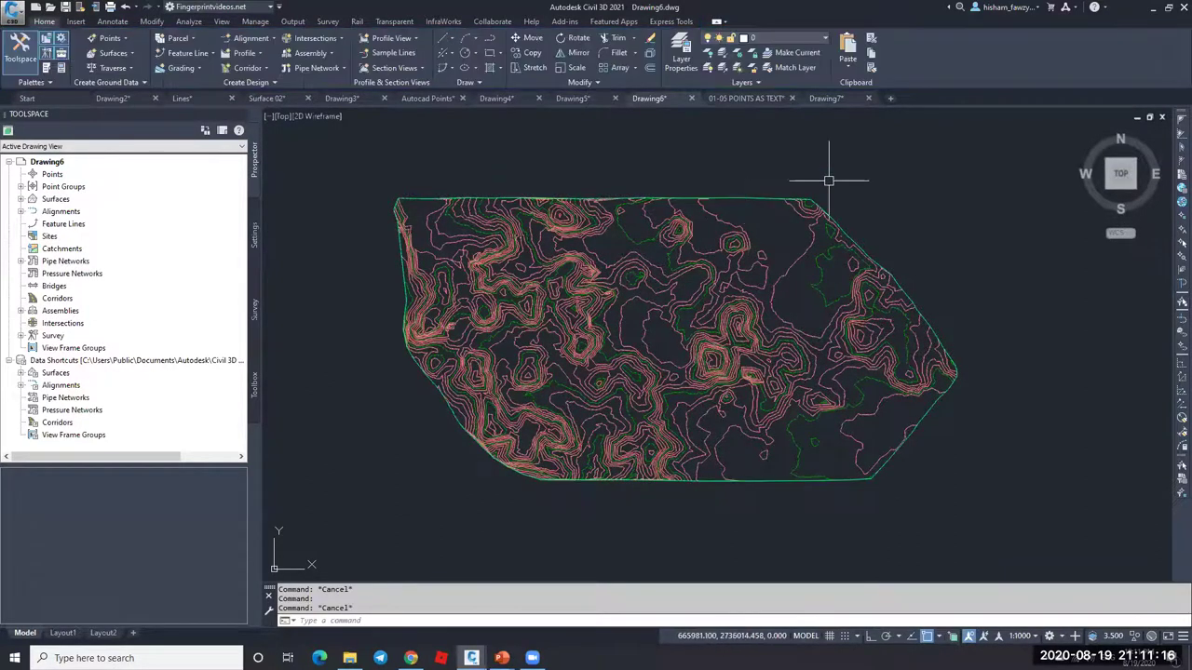
Step: Draw a rectangle with REC that encloses the whole contoured surface
{"action": "type", "text": "rec"}
{"action": "key", "text": "Return"}
{"action": "left_click", "coordinate": [391, 152]}
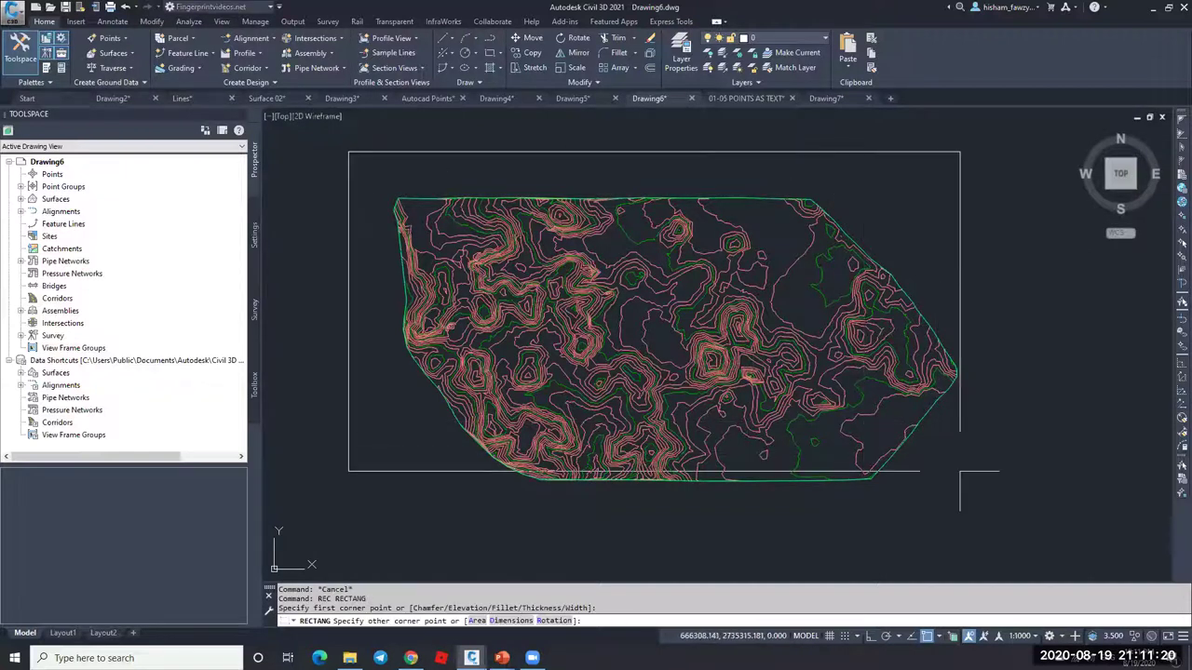
{"action": "left_click", "coordinate": [996, 519]}
{"action": "key", "text": "Escape"}
Step: Review Surface1's elevation statistics (623.050–652.690 m, mean 633.143 m) and launch Windows Calculator
{"action": "left_click", "coordinate": [792, 388]}
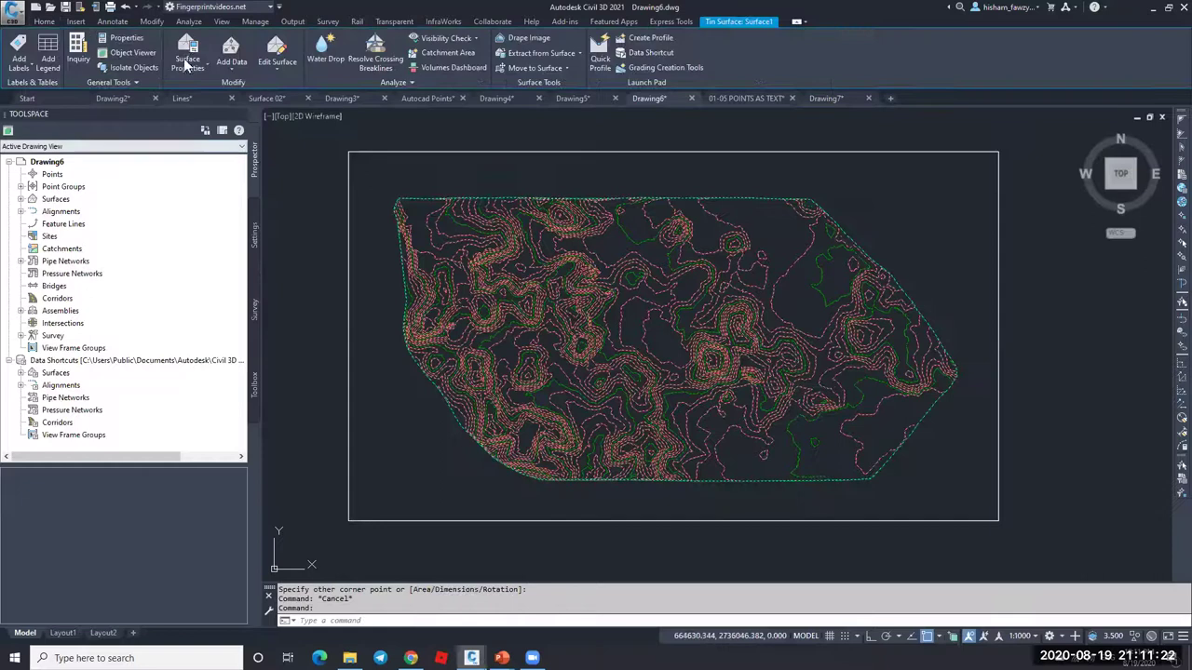
{"action": "left_click", "coordinate": [187, 51]}
{"action": "left_click", "coordinate": [720, 131]}
{"action": "left_click", "coordinate": [612, 169]}
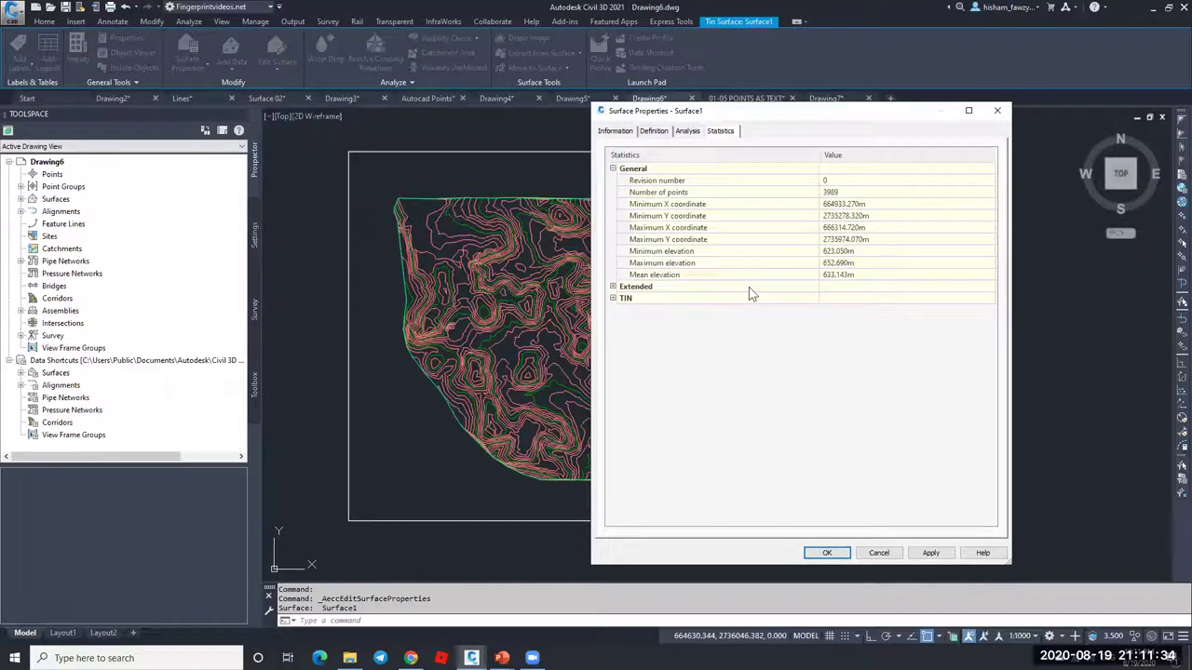
{"action": "left_click", "coordinate": [831, 277]}
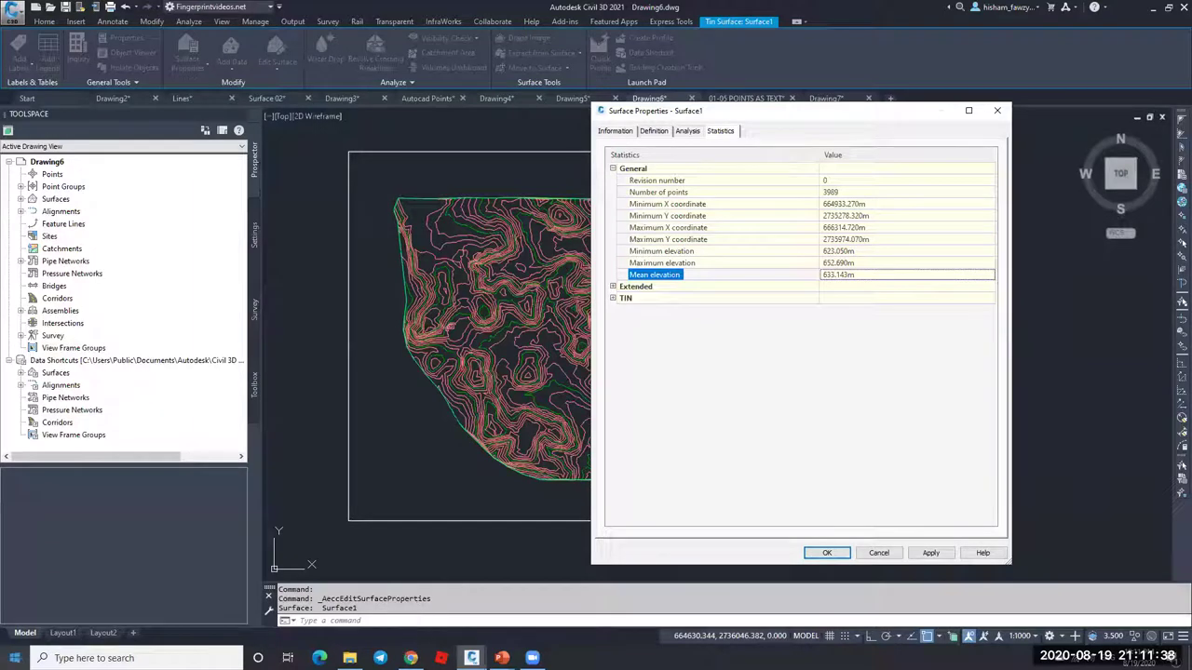
{"action": "left_click", "coordinate": [15, 658]}
{"action": "left_click", "coordinate": [444, 313]}
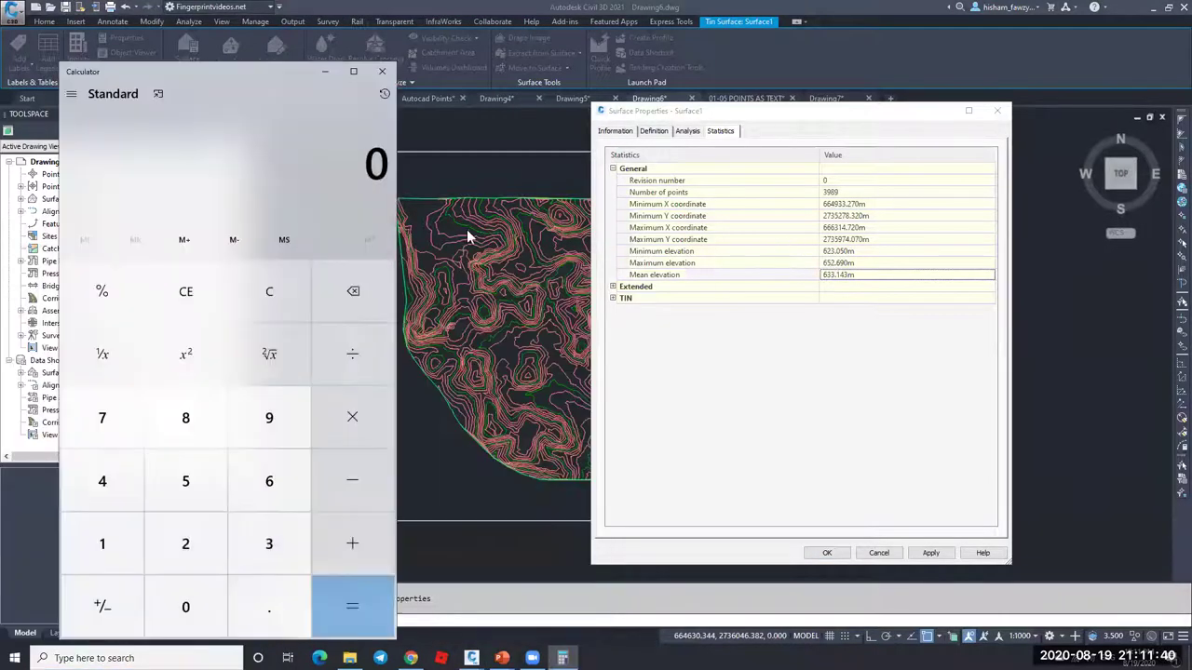
Step: Compute (623.05 + 652.69) / 2 = 637.87, select the result, and return to Civil 3D
{"action": "type", "text": "623"}
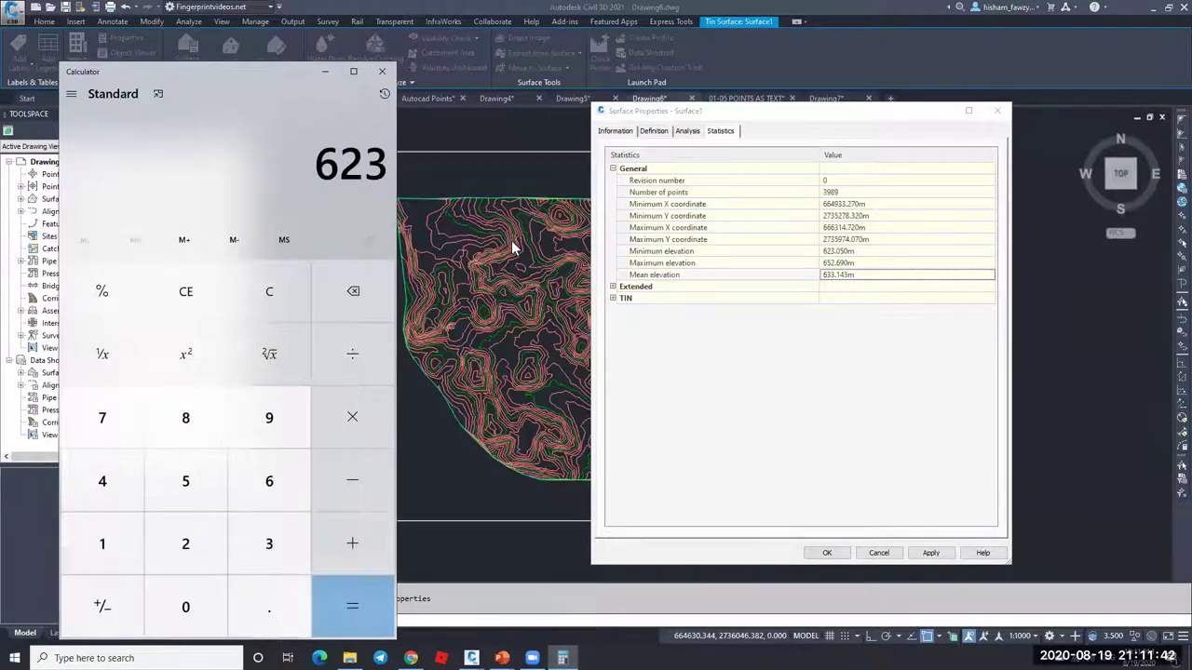
{"action": "type", "text": ".05 + 6"}
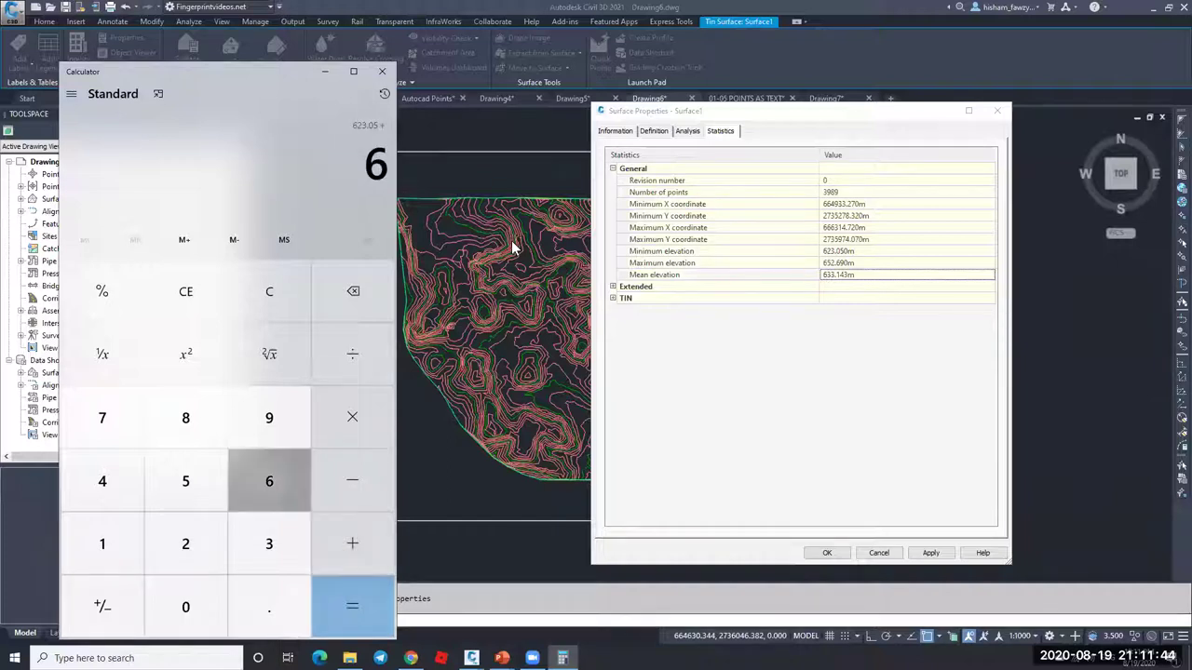
{"action": "type", "text": "52.69"}
{"action": "key", "text": "Return"}
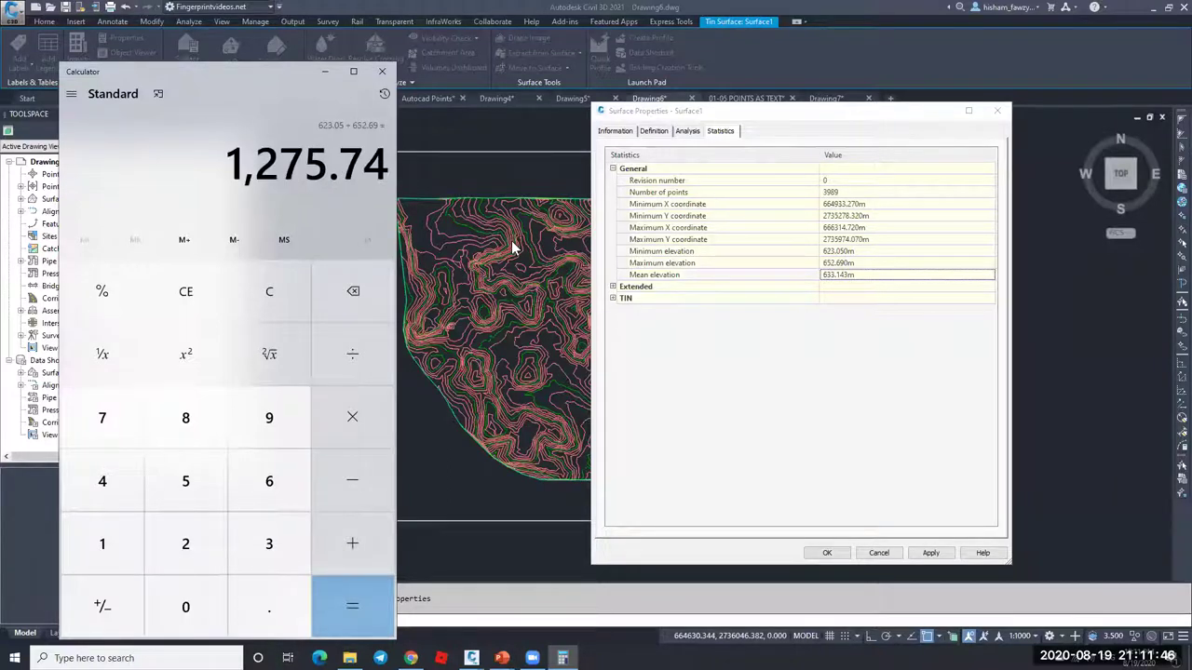
{"action": "type", "text": "/2"}
{"action": "key", "text": "Return"}
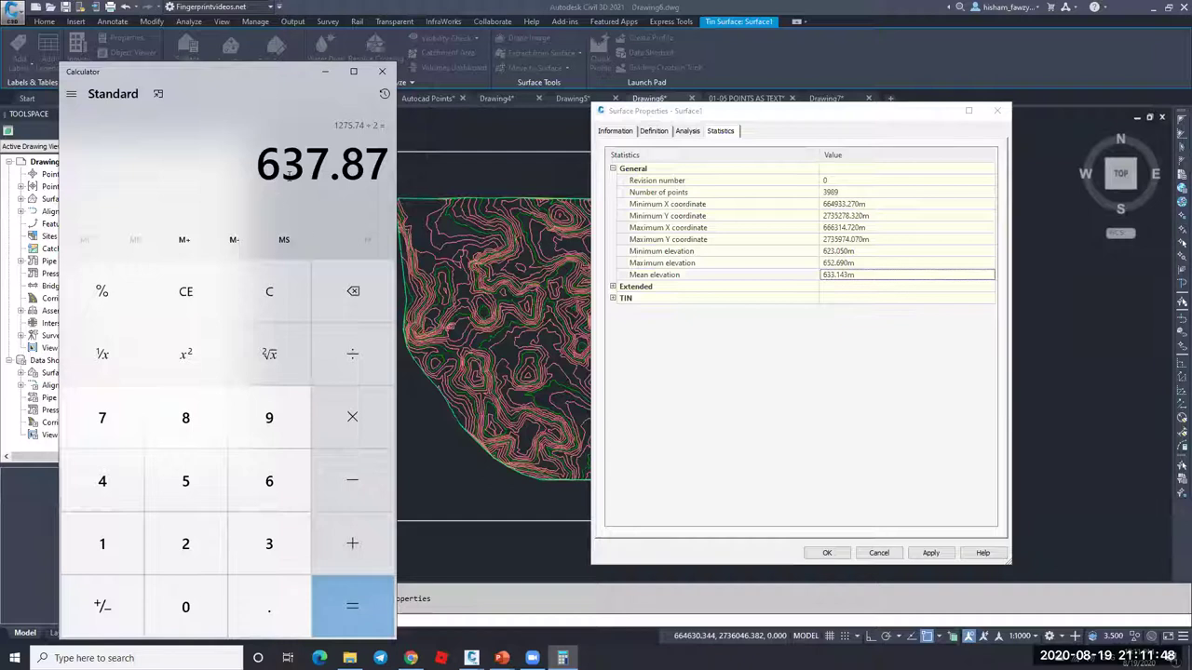
{"action": "double_click", "coordinate": [339, 167]}
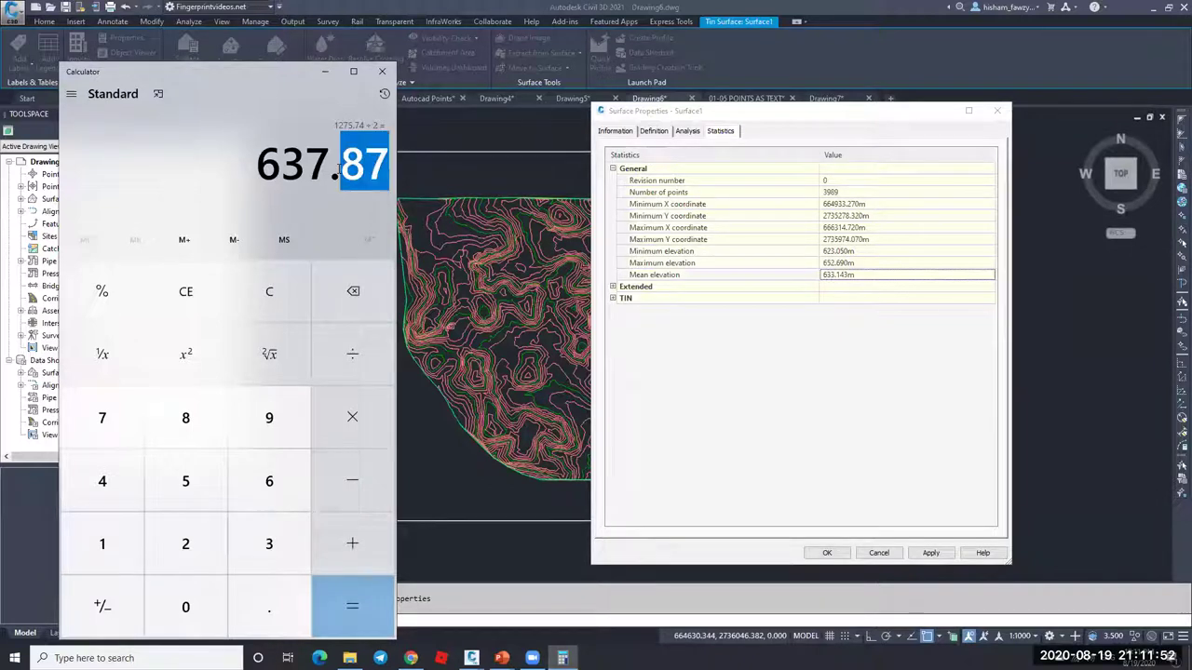
{"action": "right_click", "coordinate": [342, 175]}
{"action": "left_click", "coordinate": [331, 166]}
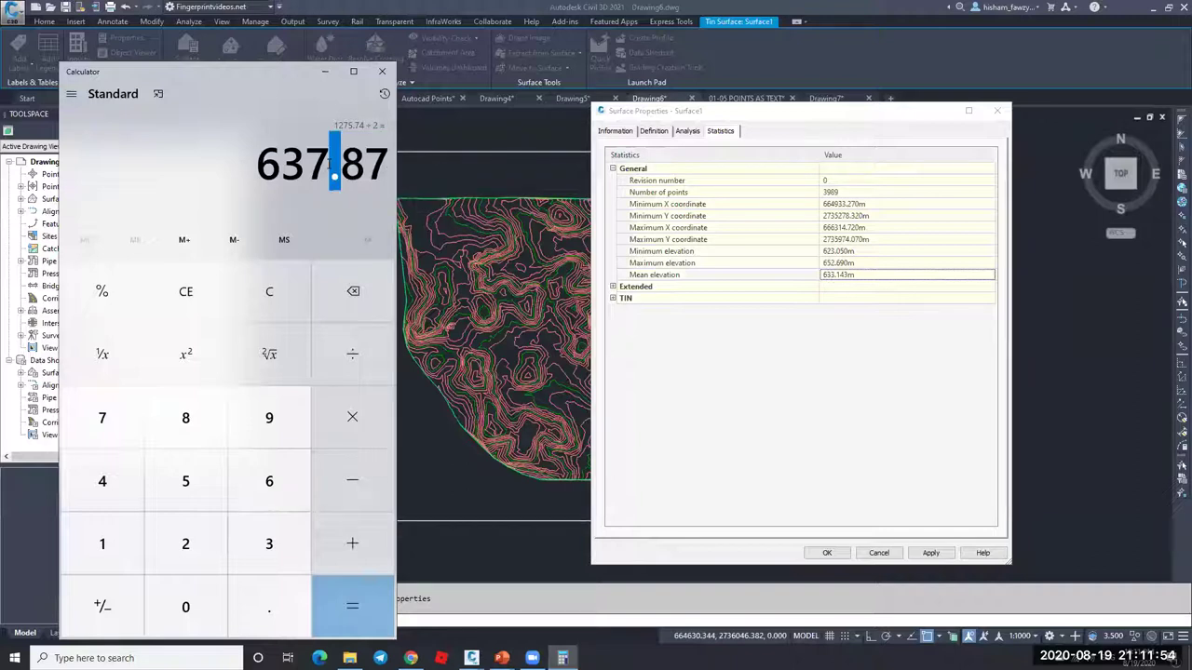
{"action": "key", "text": "ctrl+a"}
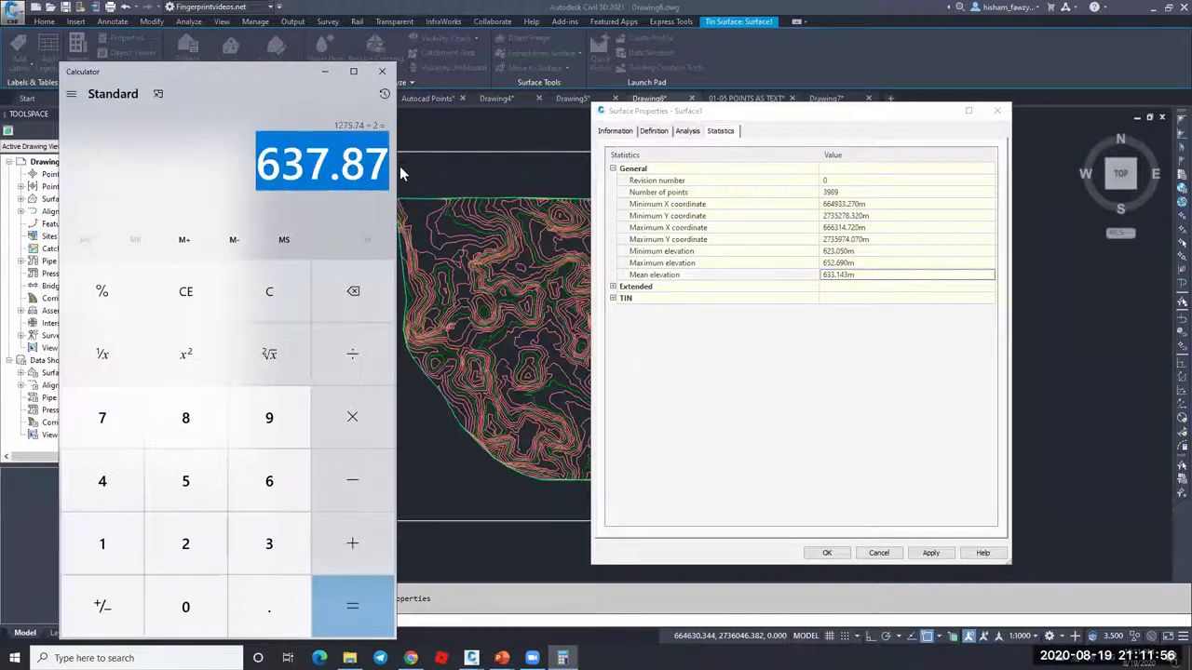
{"action": "left_click", "coordinate": [597, 214]}
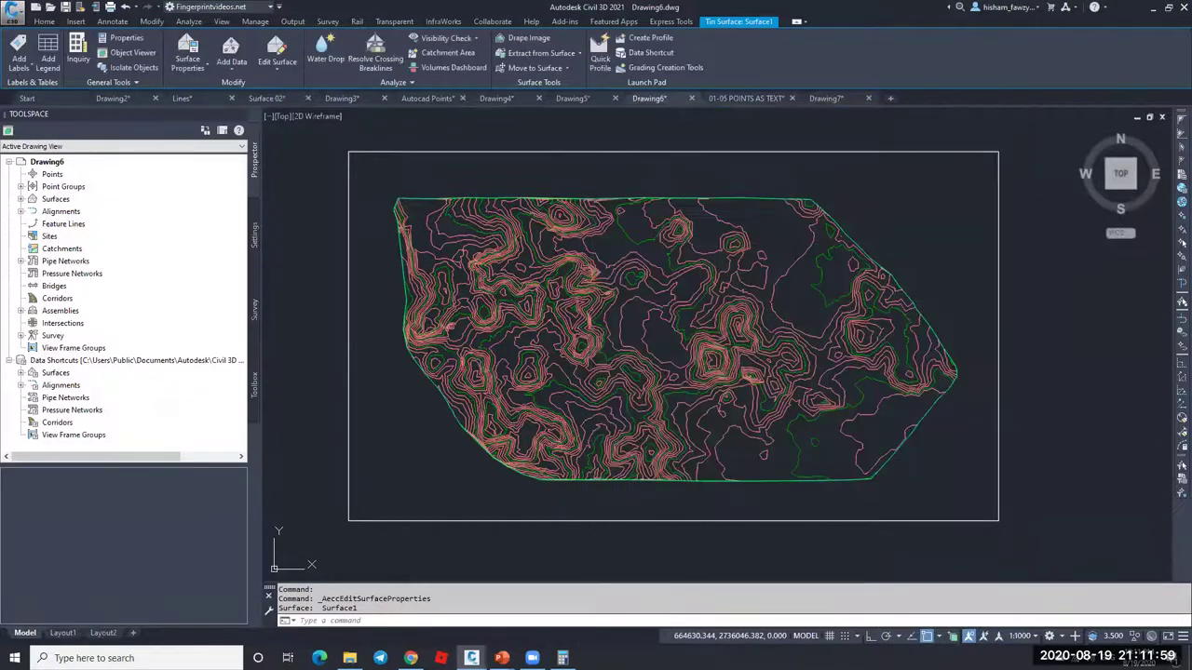
Step: Set the boundary rectangle's Elevation property to 637.87 in the Properties palette
{"action": "key", "text": "Escape"}
{"action": "key", "text": "Escape"}
{"action": "left_click", "coordinate": [709, 152]}
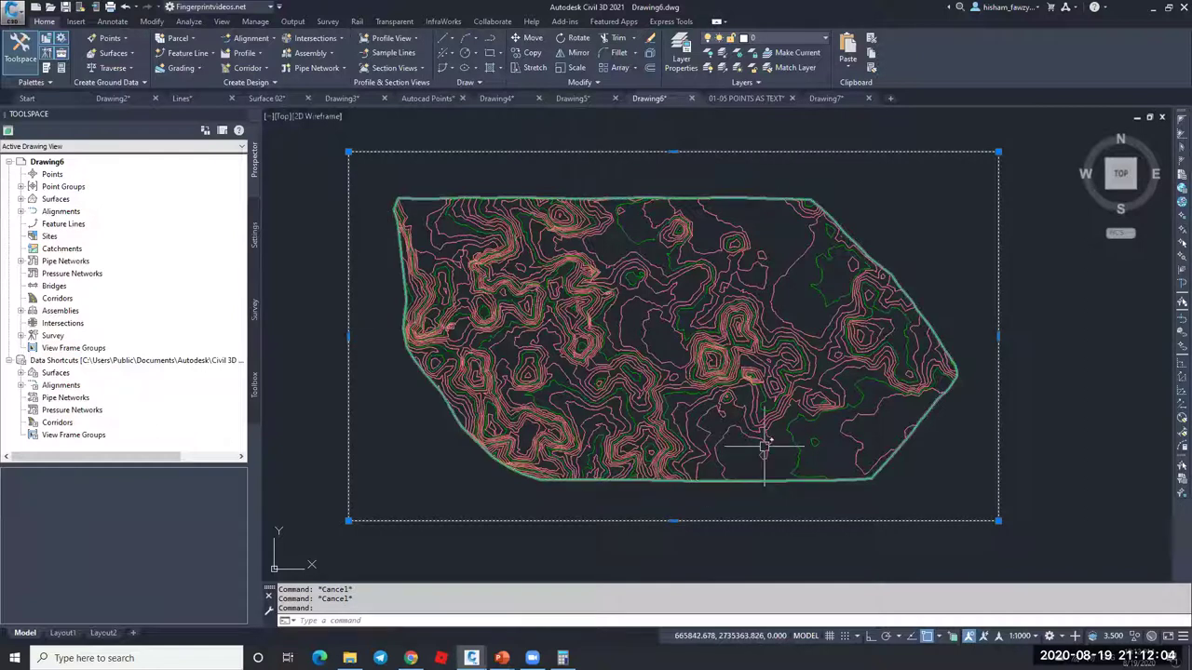
{"action": "key", "text": "ctrl+1"}
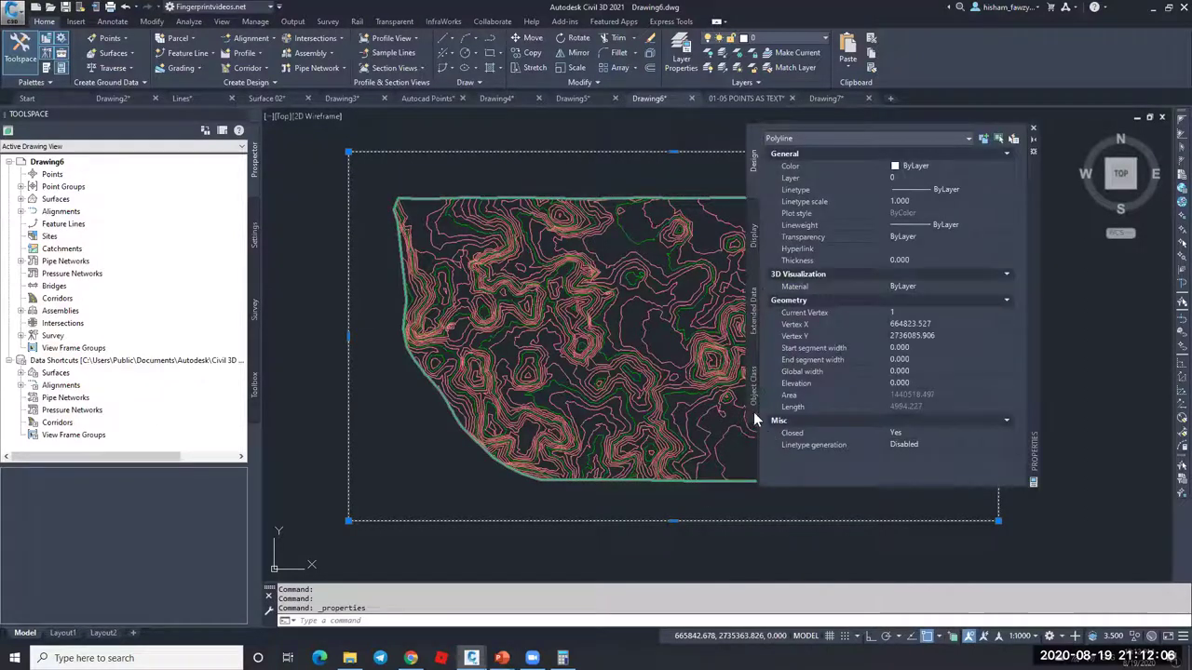
{"action": "left_click", "coordinate": [916, 381]}
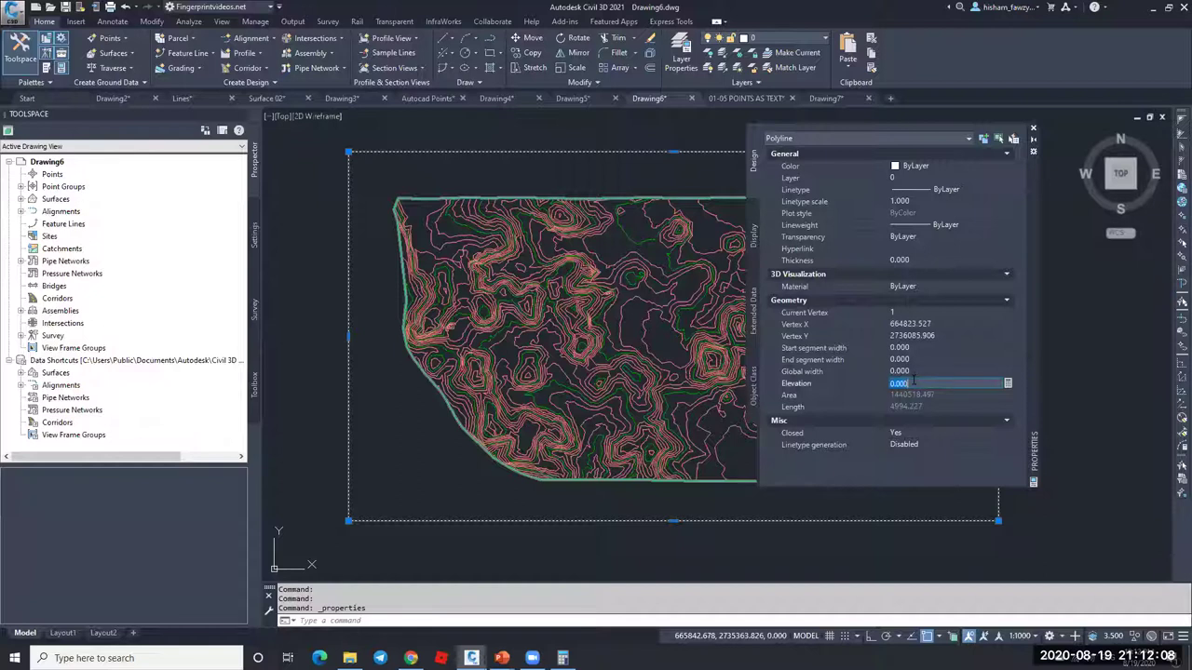
{"action": "key", "text": "Return"}
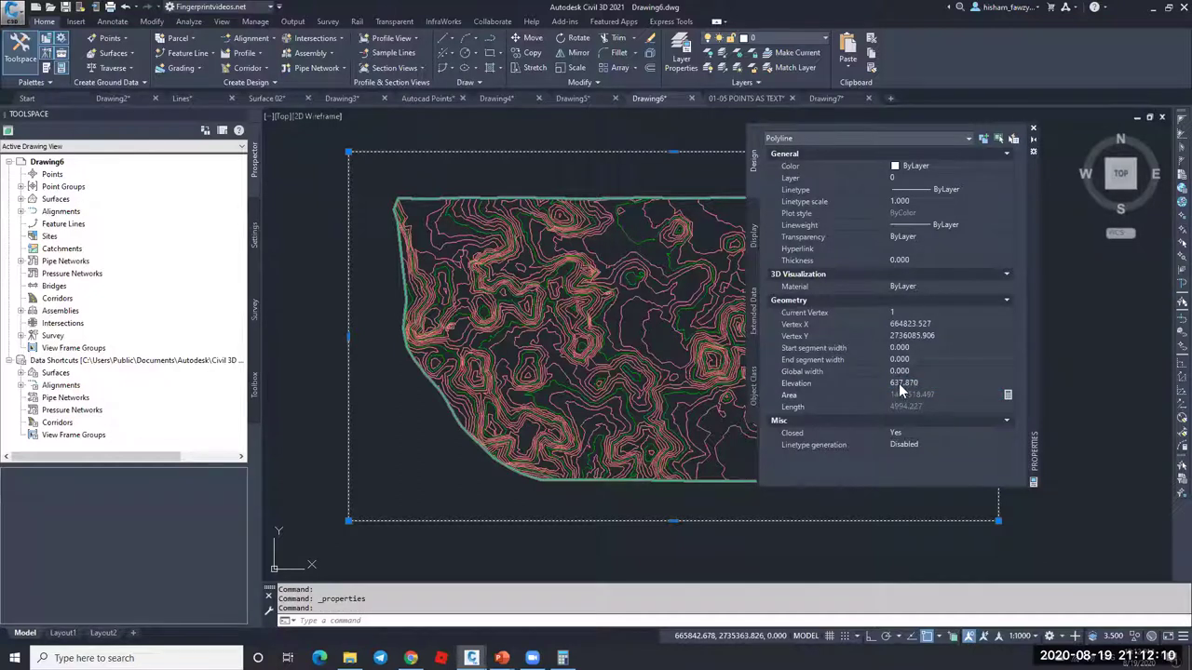
{"action": "left_click", "coordinate": [1032, 128]}
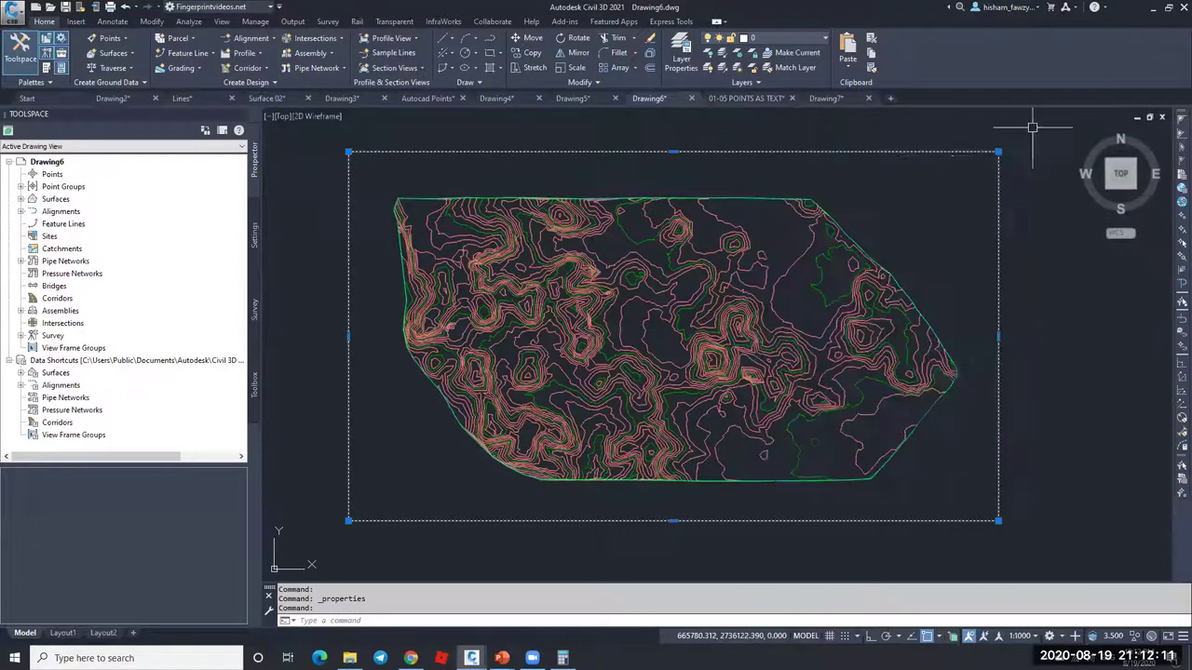
Step: Begin creating a surface, cancel it, and get back to the Drawing6 window
{"action": "left_click", "coordinate": [20, 199]}
{"action": "right_click", "coordinate": [89, 201]}
{"action": "left_click", "coordinate": [127, 213]}
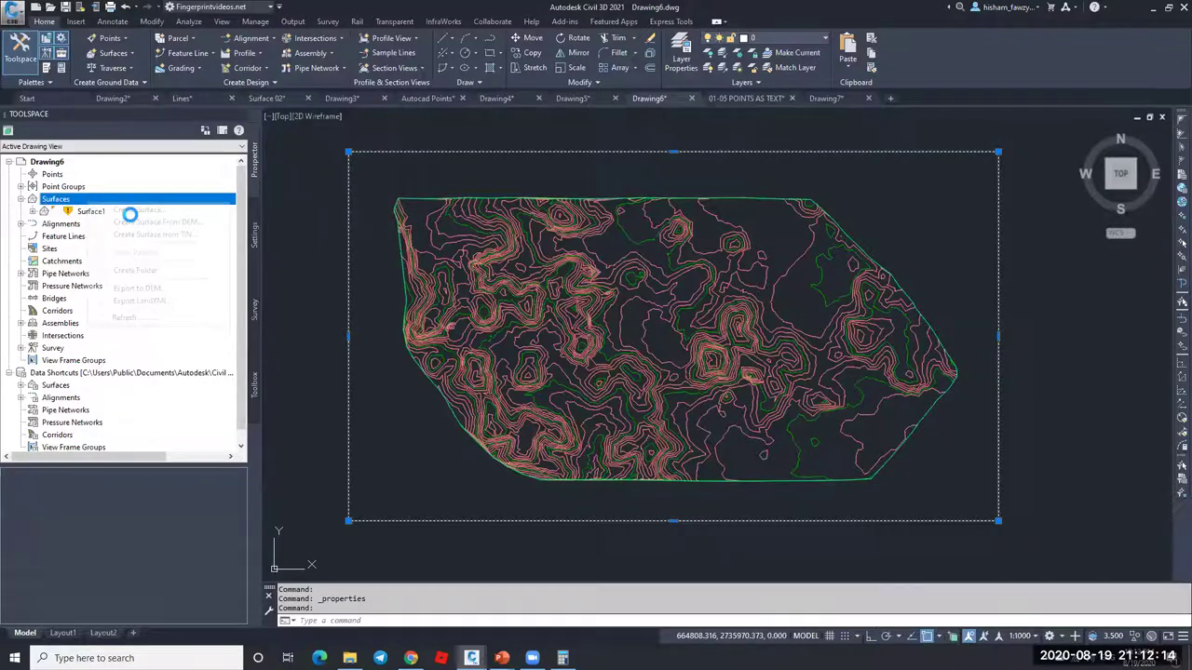
{"action": "left_click", "coordinate": [754, 379]}
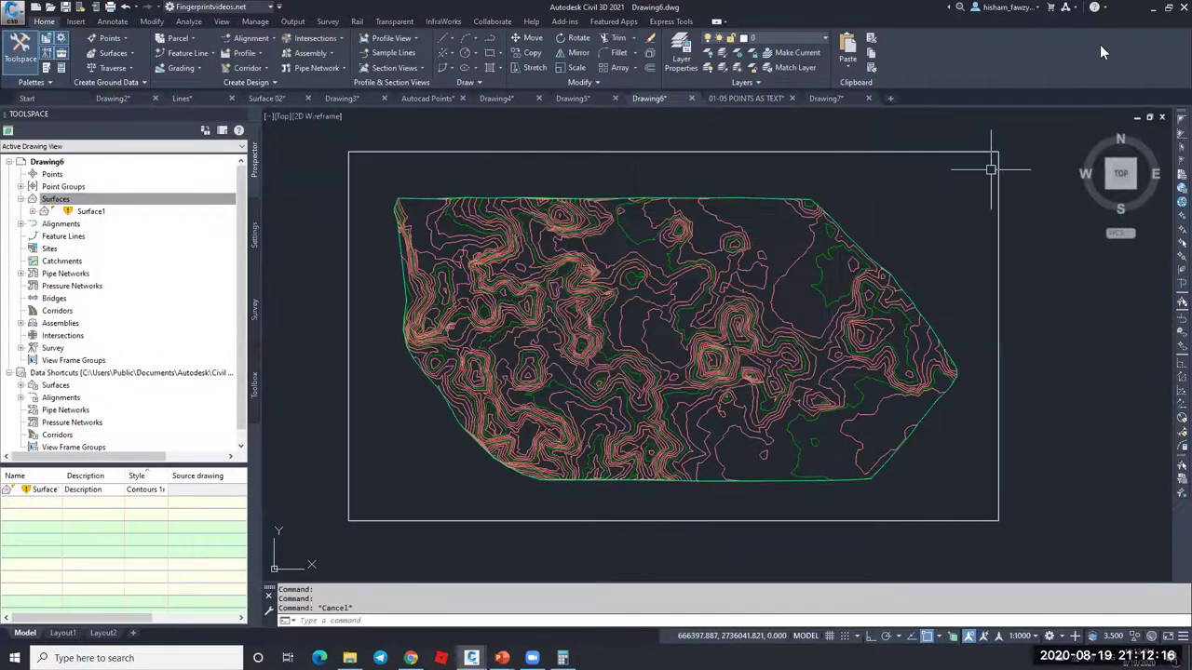
{"action": "left_click", "coordinate": [1156, 8]}
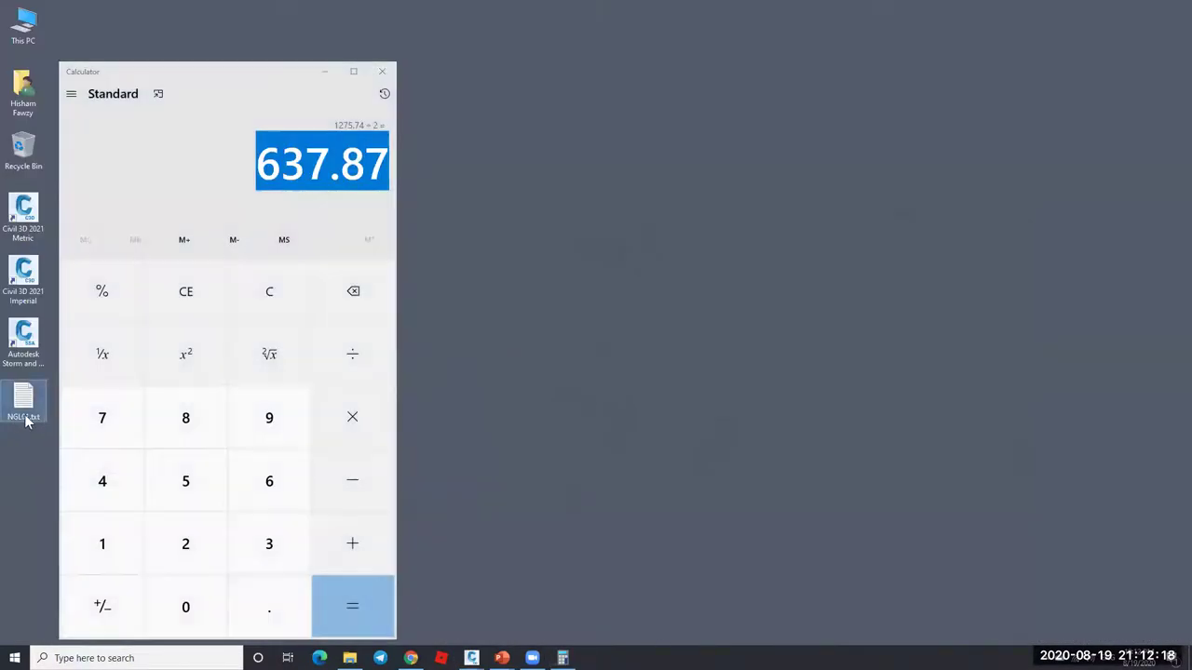
{"action": "left_click", "coordinate": [31, 421]}
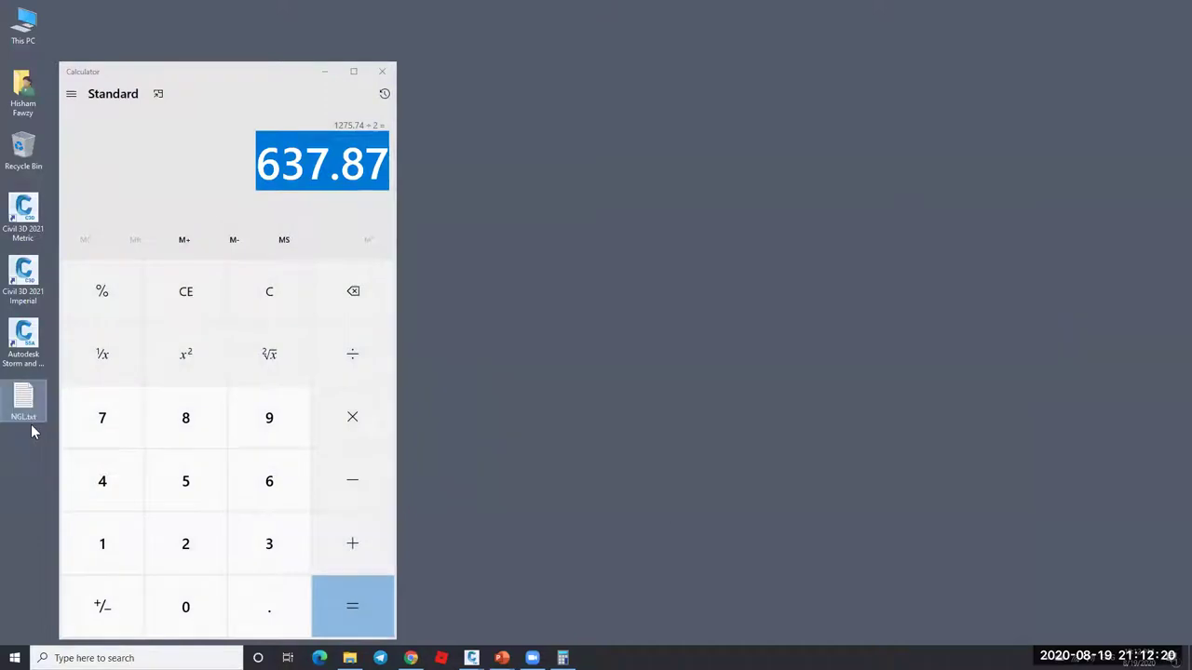
{"action": "left_click", "coordinate": [471, 659]}
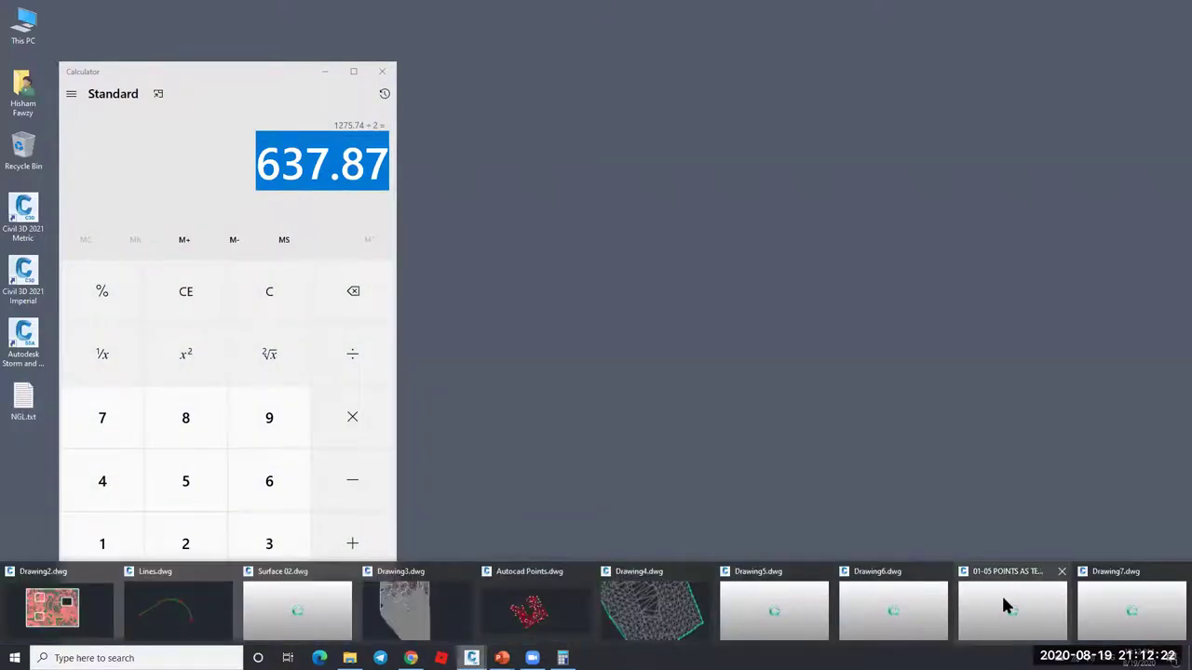
{"action": "left_click", "coordinate": [890, 596]}
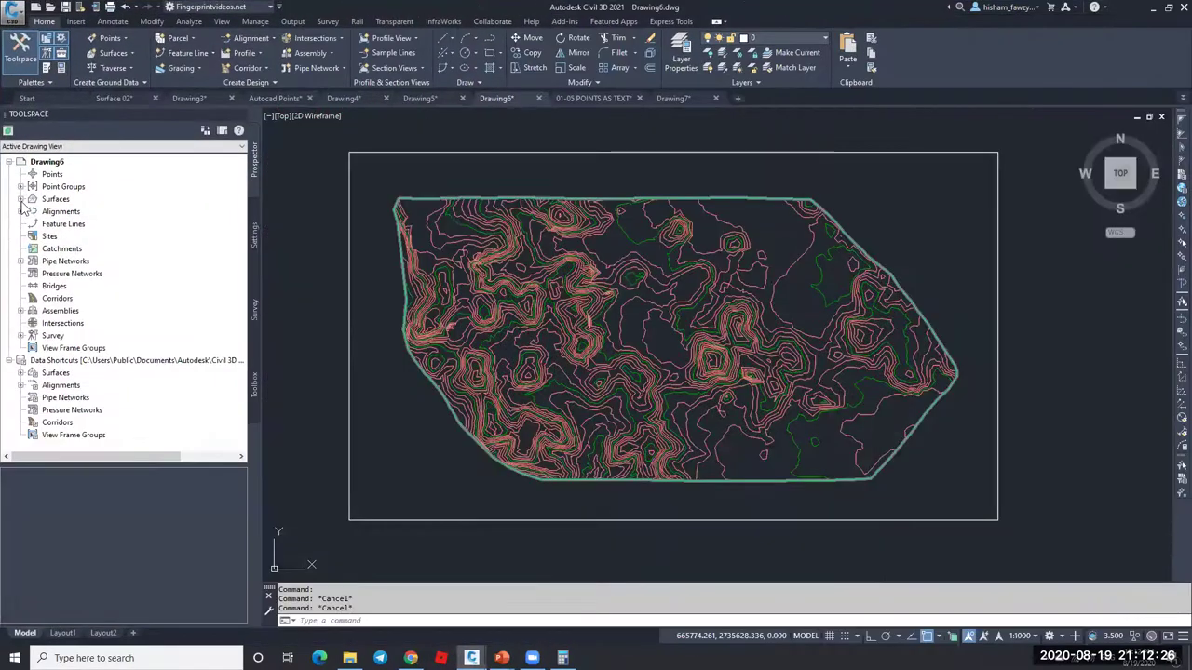
Step: Rebuild Surface1 to bring it up to date
{"action": "left_click", "coordinate": [21, 198]}
{"action": "right_click", "coordinate": [90, 211]}
{"action": "left_click", "coordinate": [137, 254]}
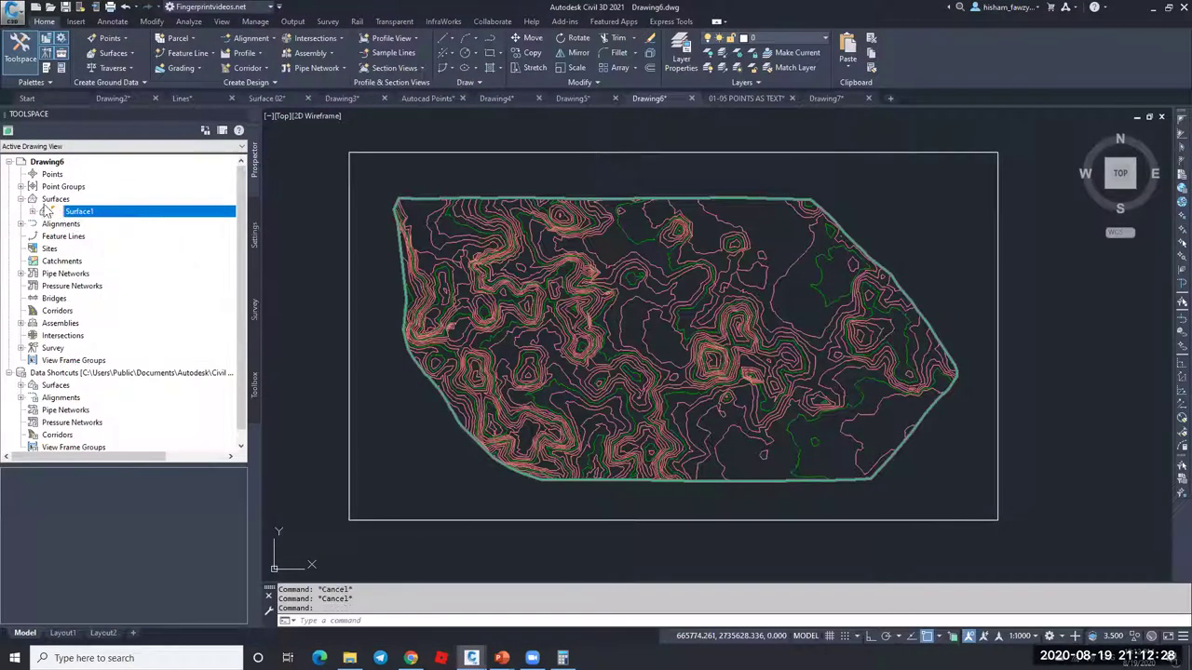
Step: Create a new TIN surface named 'تسويه'
{"action": "right_click", "coordinate": [56, 199]}
{"action": "left_click", "coordinate": [102, 206]}
{"action": "left_click", "coordinate": [745, 237]}
{"action": "type", "text": "تسوية"}
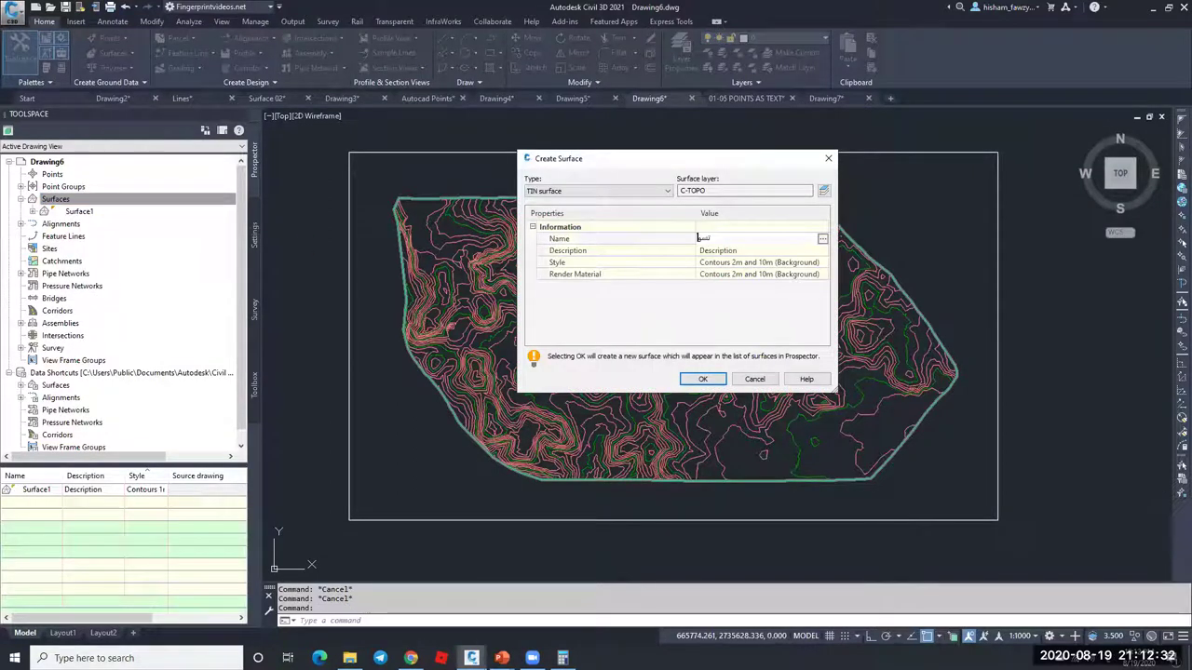
{"action": "left_click", "coordinate": [689, 380]}
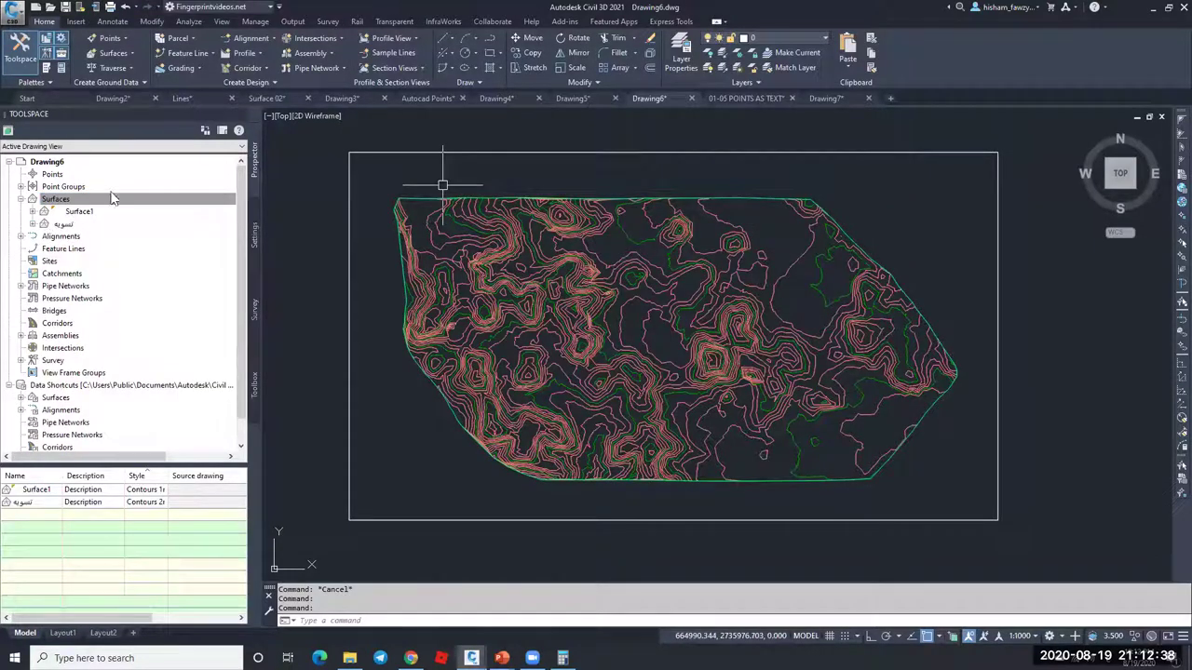
Step: Add the boundary rectangle to the تسويه surface definition as a breakline
{"action": "left_click", "coordinate": [32, 223]}
{"action": "left_click", "coordinate": [43, 261]}
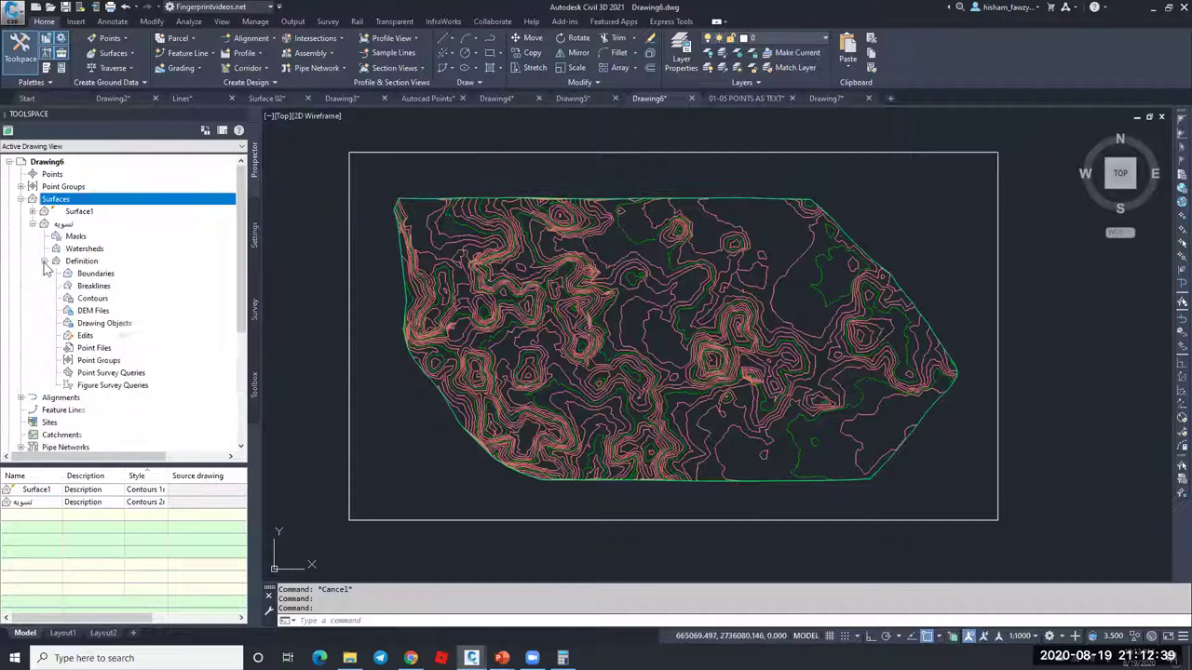
{"action": "left_click", "coordinate": [107, 286]}
{"action": "right_click", "coordinate": [140, 288]}
{"action": "left_click", "coordinate": [169, 298]}
{"action": "left_click", "coordinate": [433, 384]}
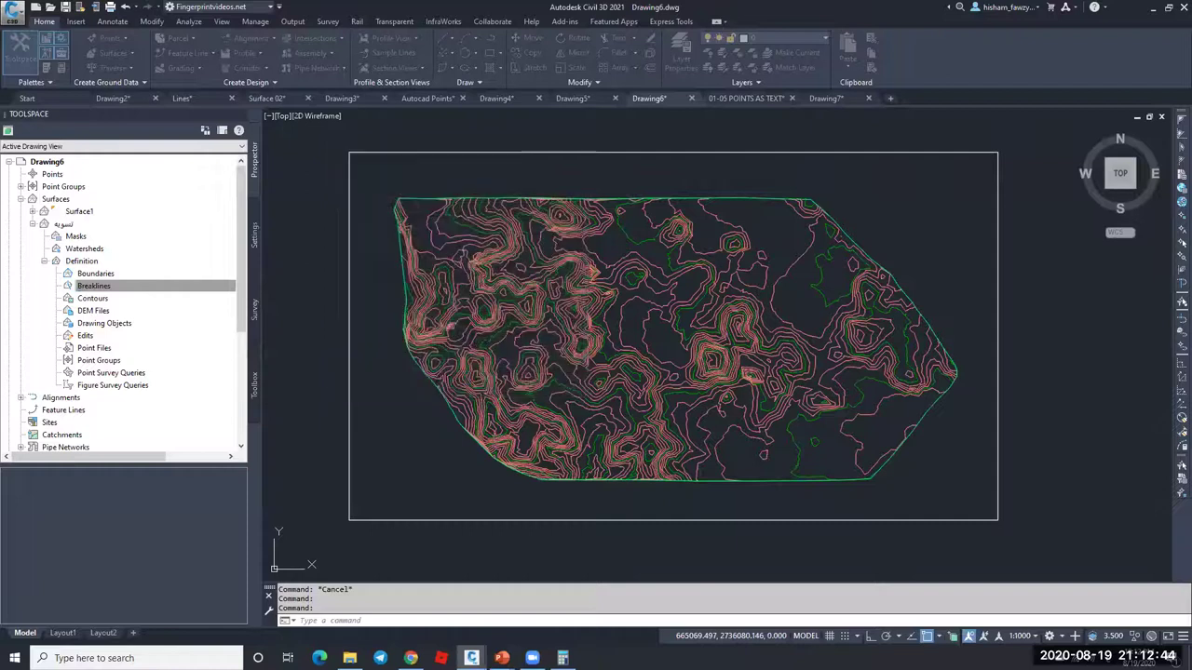
{"action": "left_click", "coordinate": [475, 153]}
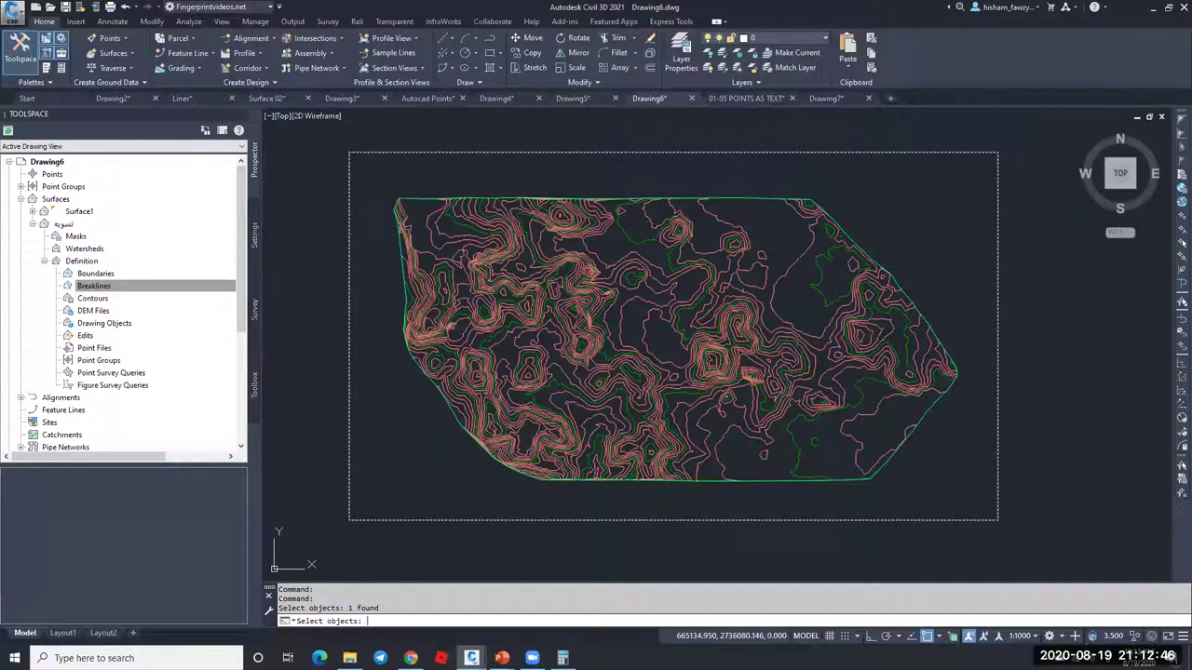
{"action": "key", "text": "Return"}
Step: Inspect the flat تسويه surface in the Object Viewer, orbiting it in 3D
{"action": "left_click", "coordinate": [479, 154]}
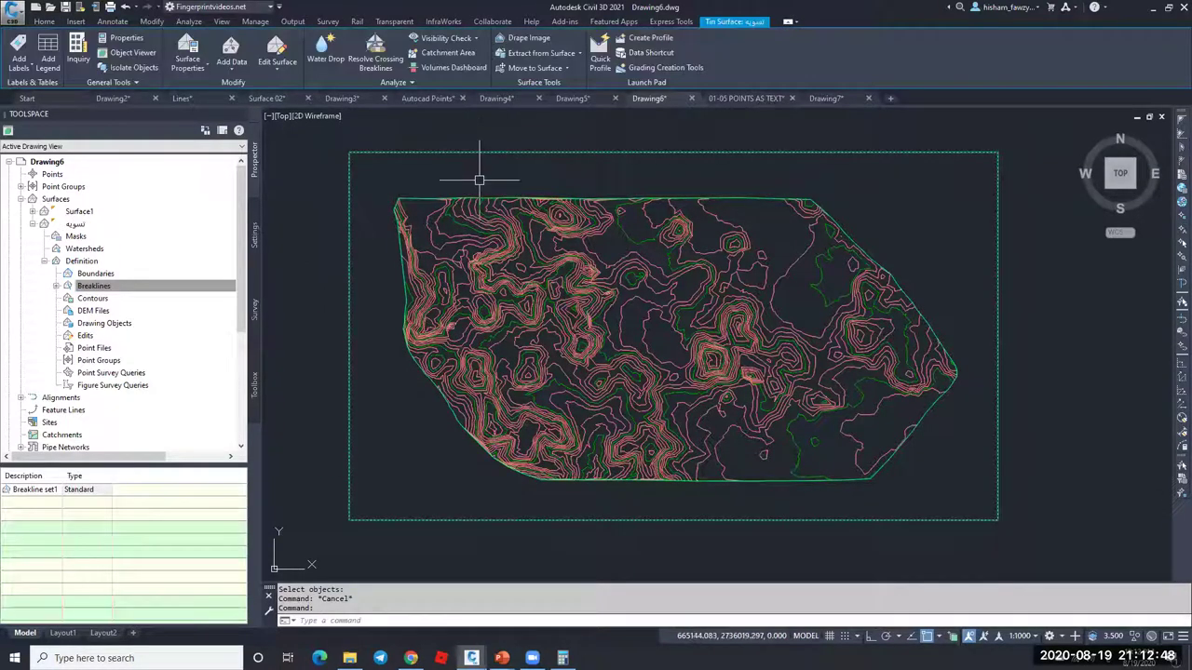
{"action": "left_click", "coordinate": [555, 216]}
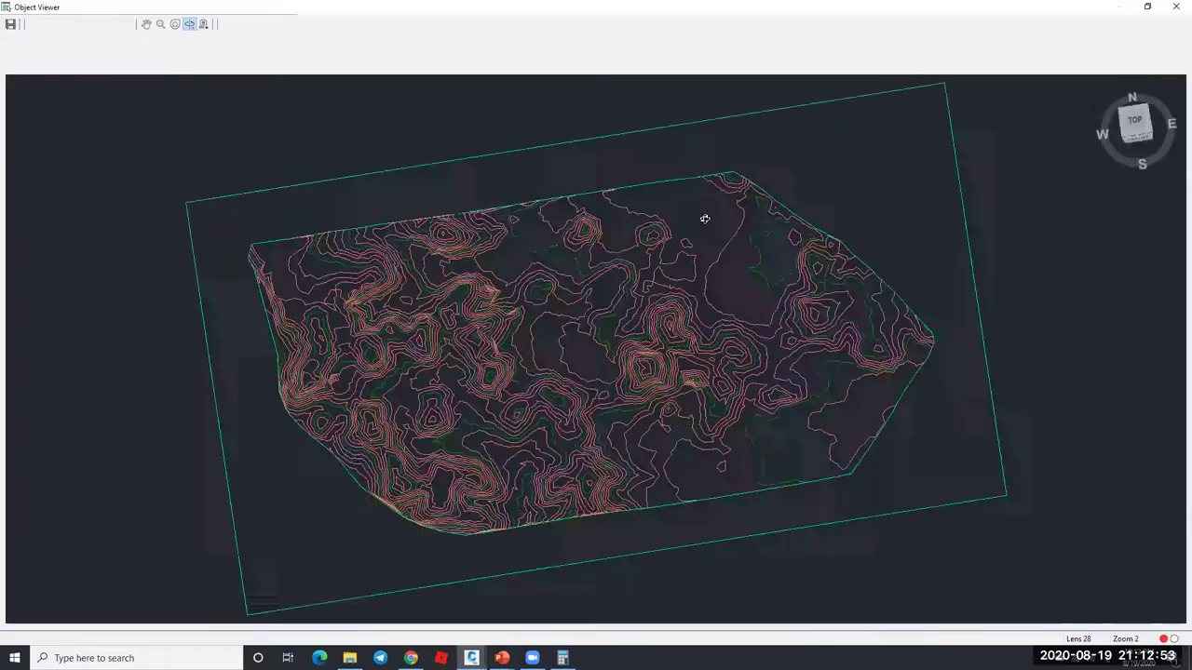
{"action": "left_click_drag", "start_coordinate": [705, 186], "coordinate": [620, 345]}
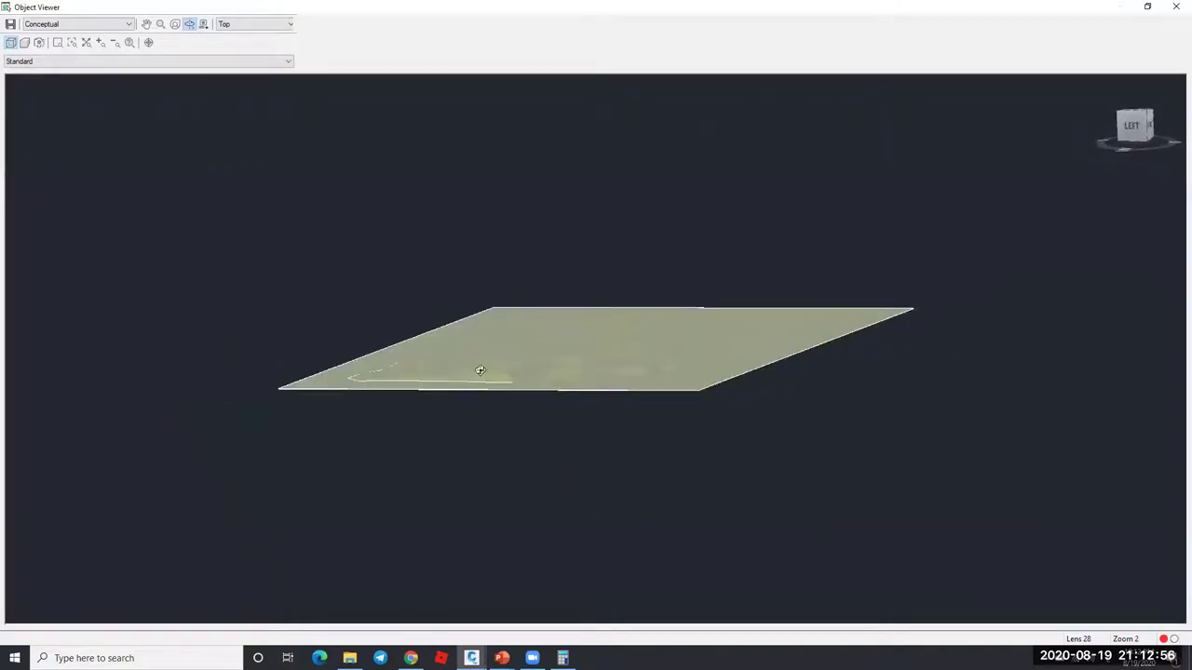
{"action": "left_click_drag", "start_coordinate": [692, 378], "coordinate": [765, 346]}
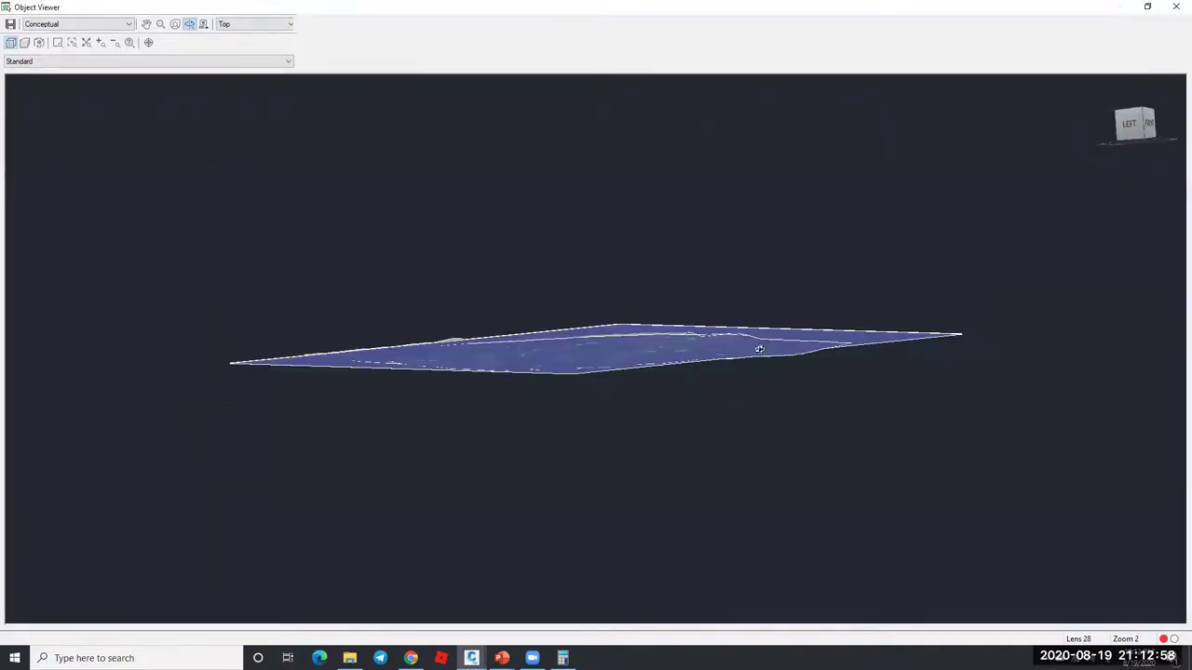
{"action": "key", "text": "Escape"}
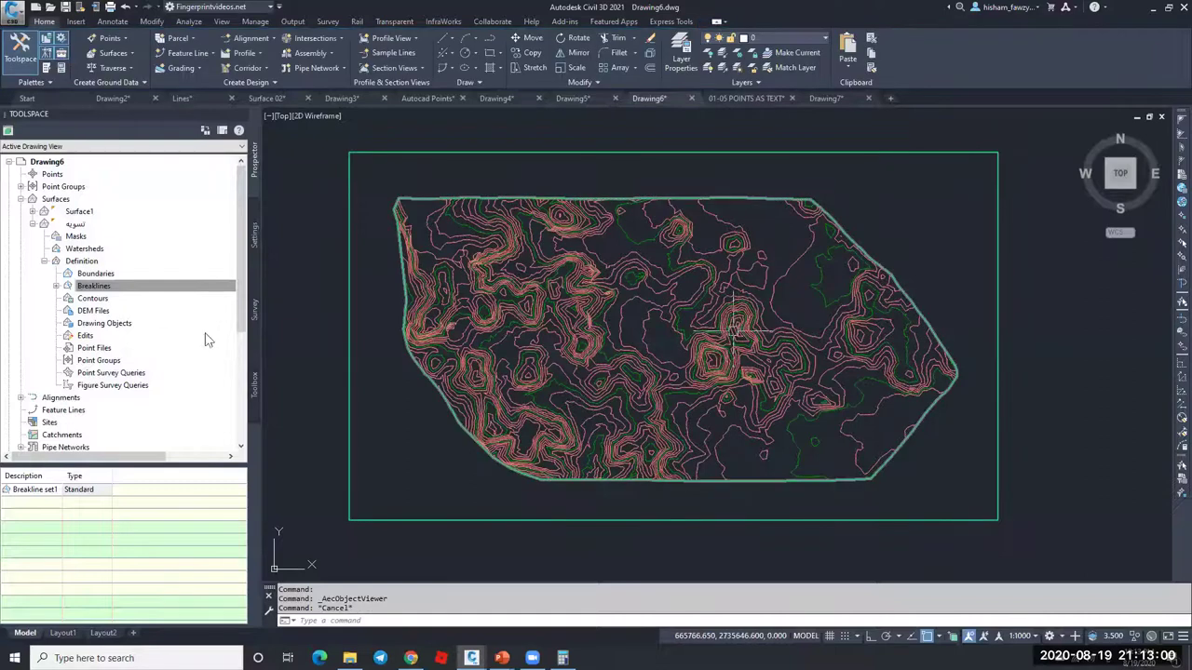
Step: Start creating another surface from the Surfaces collection
{"action": "left_click", "coordinate": [32, 225]}
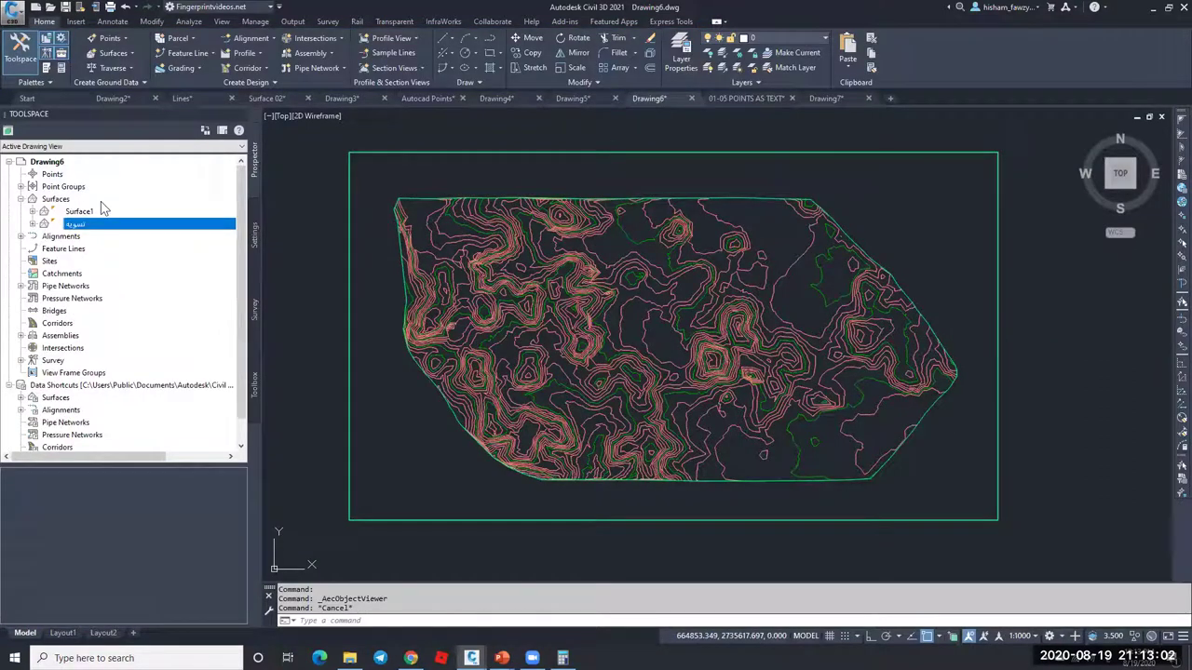
{"action": "right_click", "coordinate": [101, 202]}
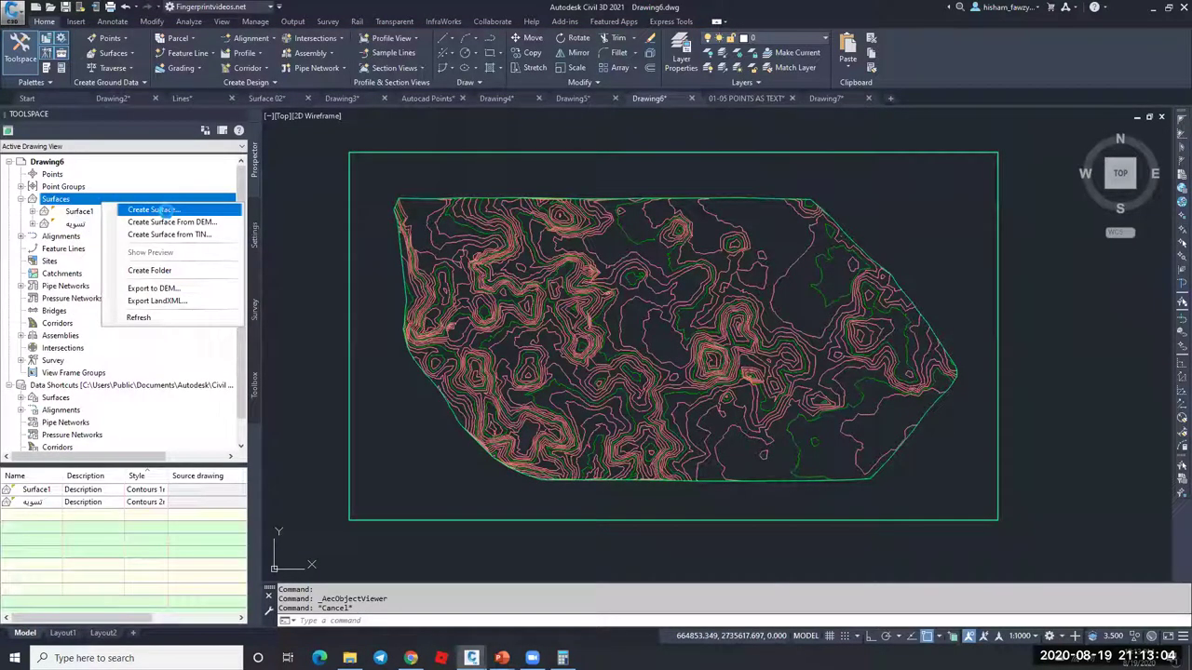
{"action": "left_click", "coordinate": [165, 211]}
Step: Make a TIN volume surface with base Surface1 and comparison surface تسويه
{"action": "left_click", "coordinate": [589, 190]}
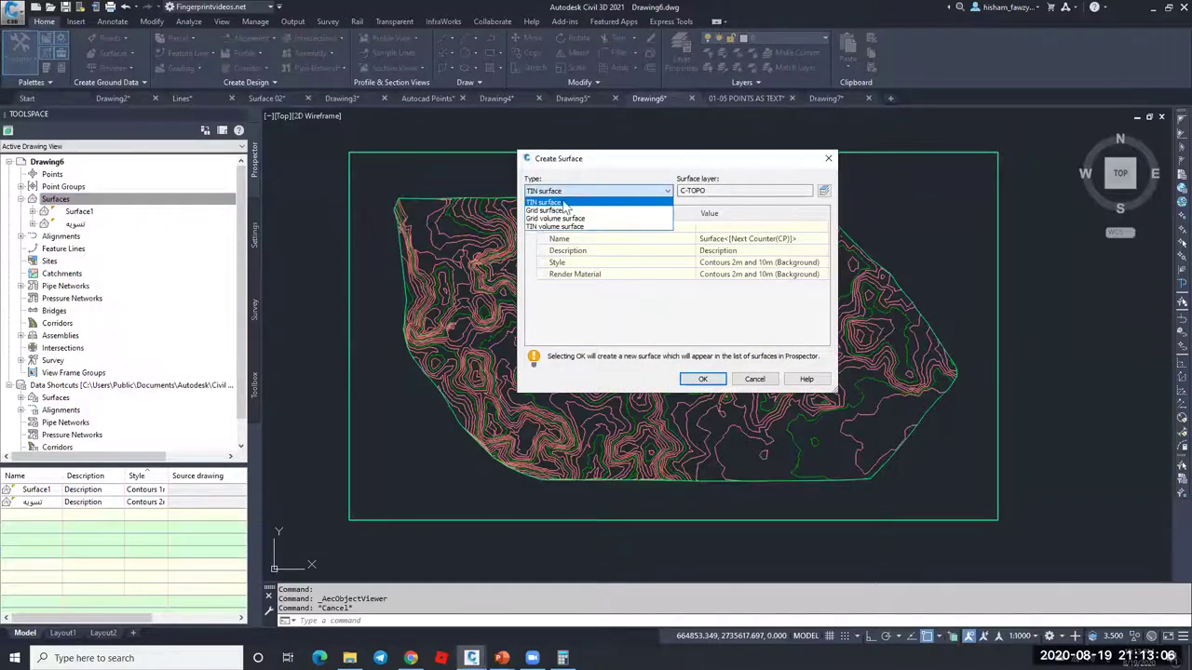
{"action": "left_click", "coordinate": [562, 227]}
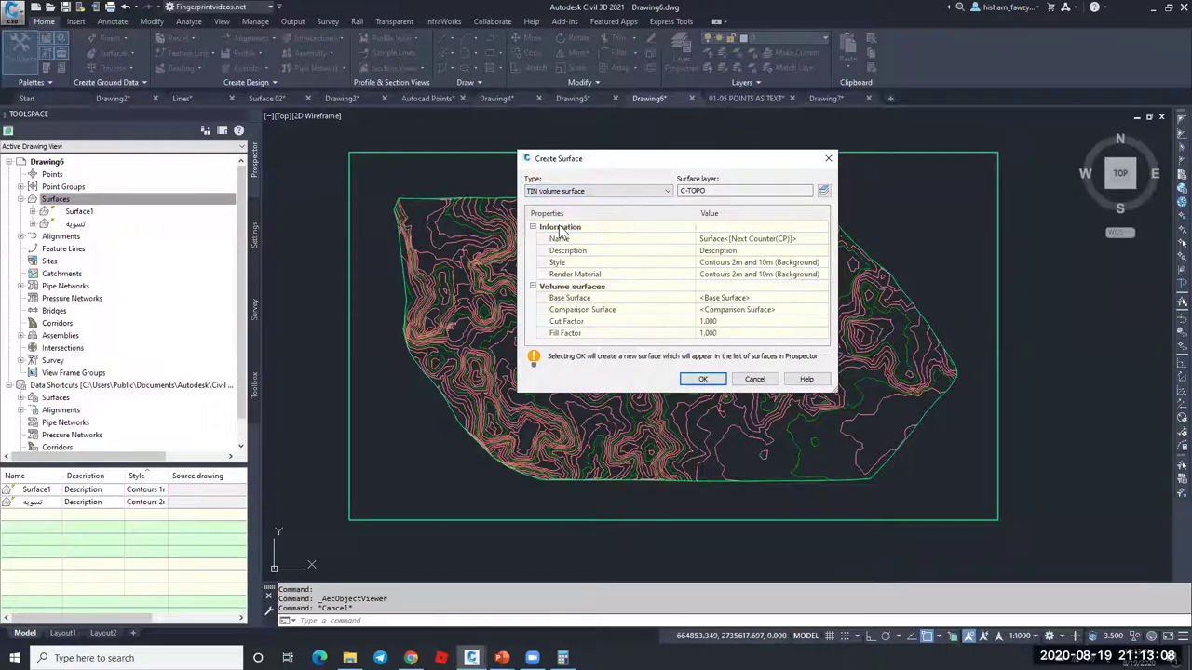
{"action": "left_click", "coordinate": [774, 297]}
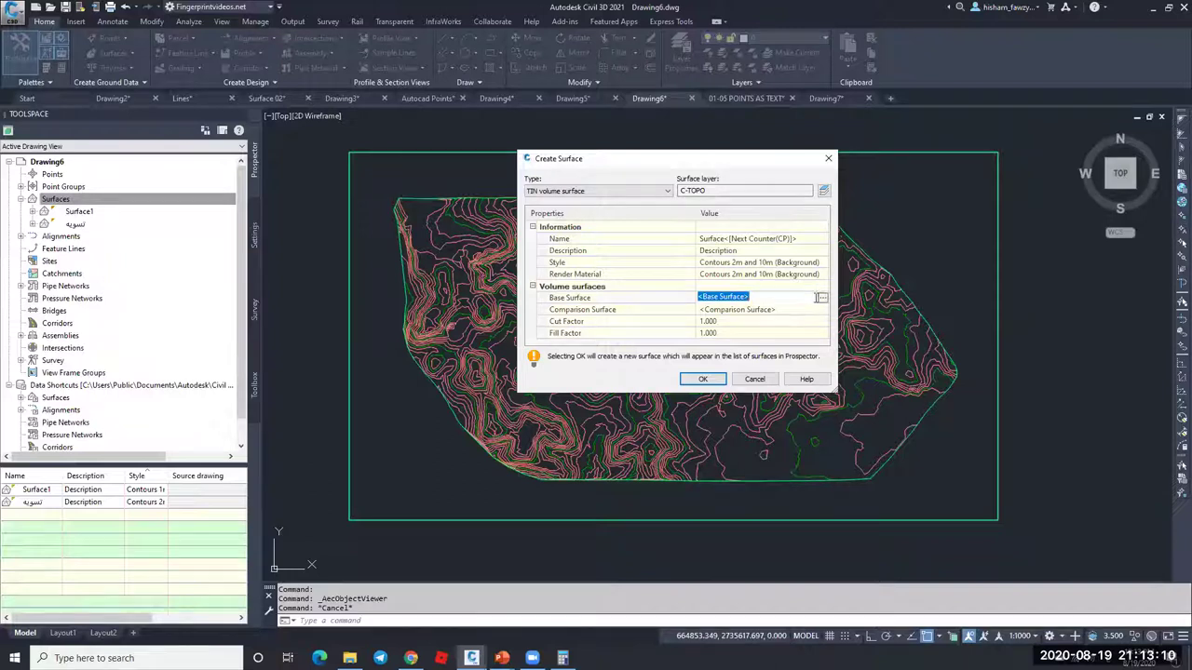
{"action": "left_click", "coordinate": [824, 299]}
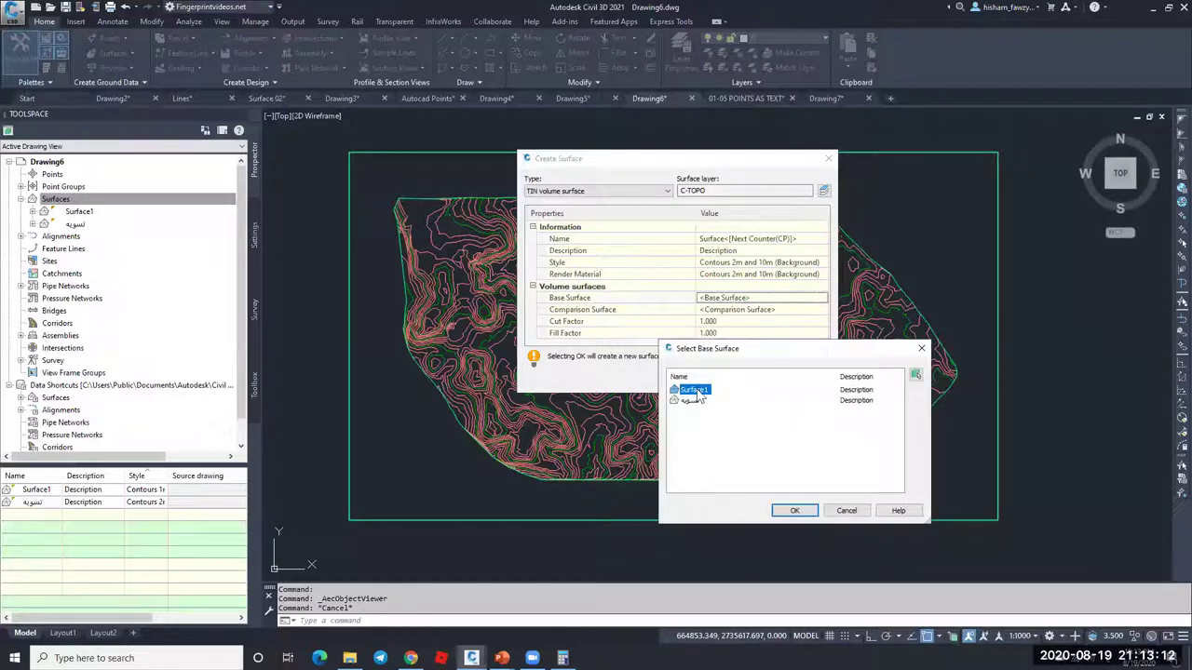
{"action": "left_click", "coordinate": [793, 510]}
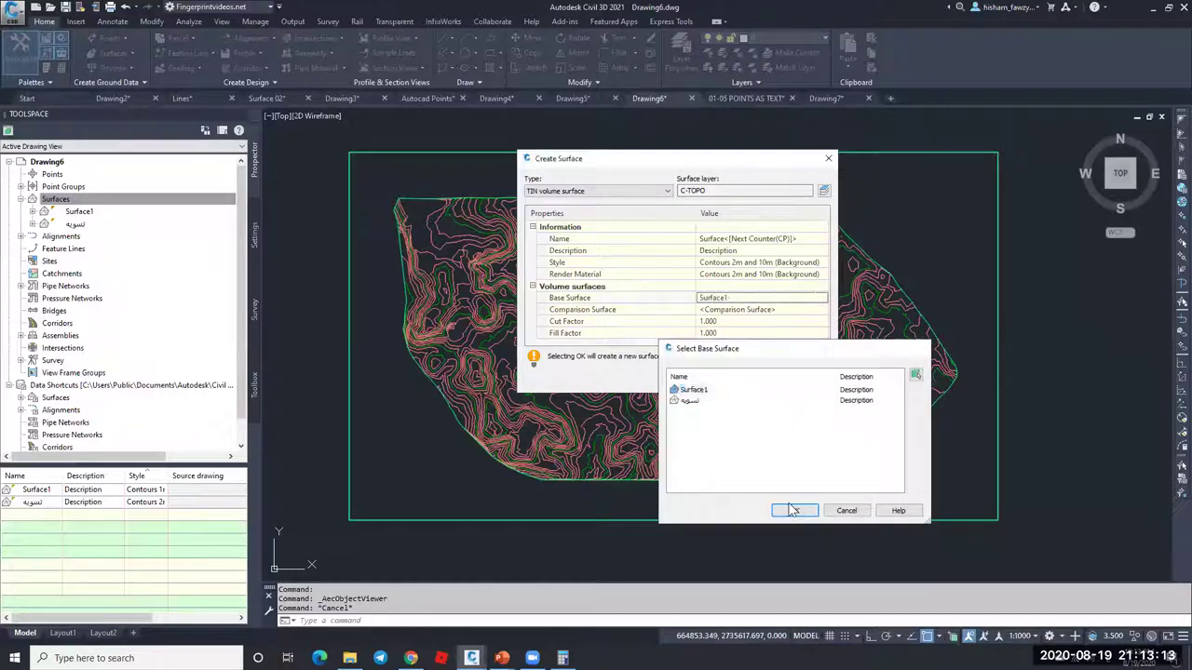
{"action": "left_click", "coordinate": [776, 311]}
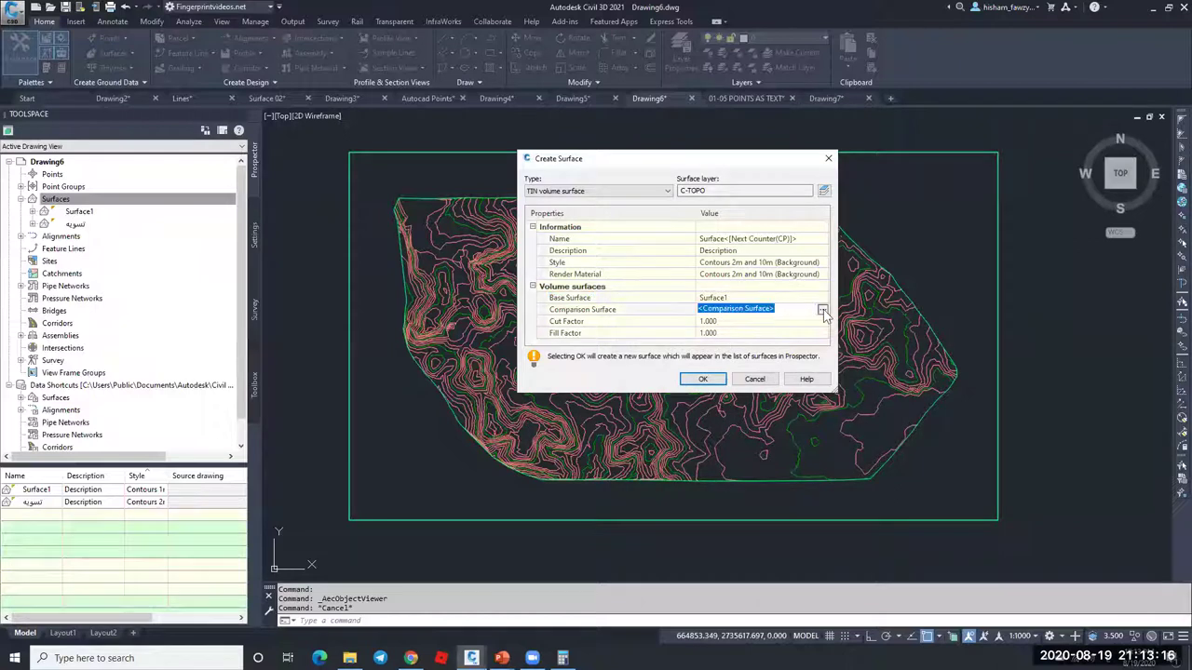
{"action": "left_click", "coordinate": [823, 312]}
{"action": "left_click", "coordinate": [690, 401]}
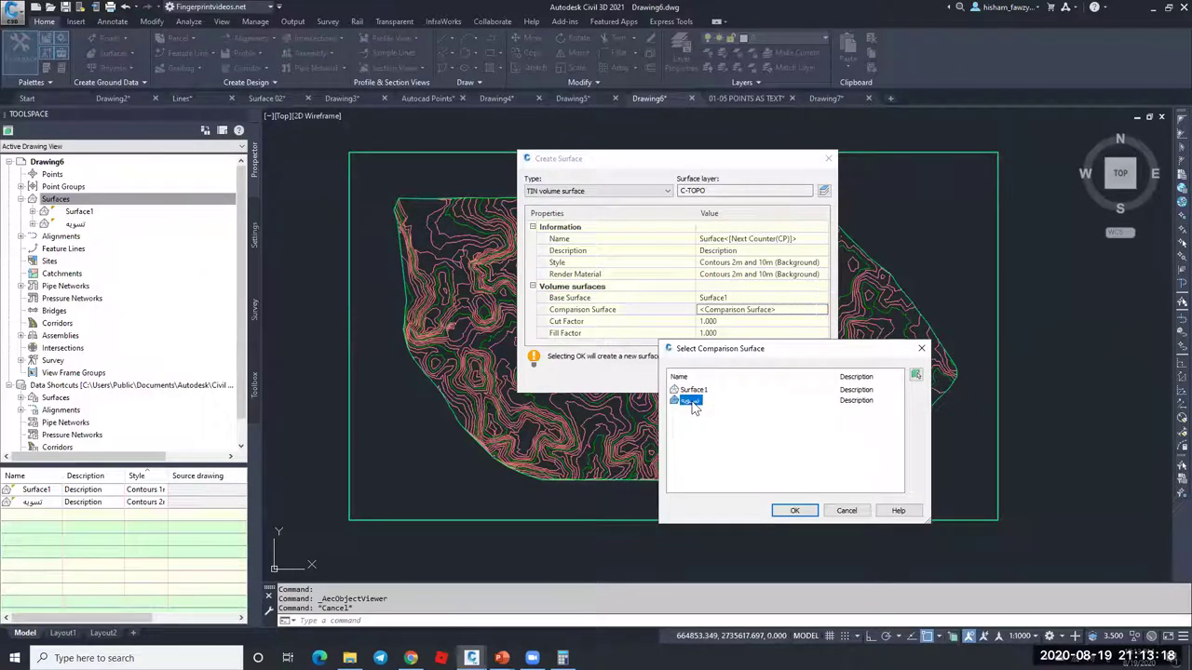
{"action": "left_click", "coordinate": [795, 511]}
{"action": "left_click", "coordinate": [705, 379]}
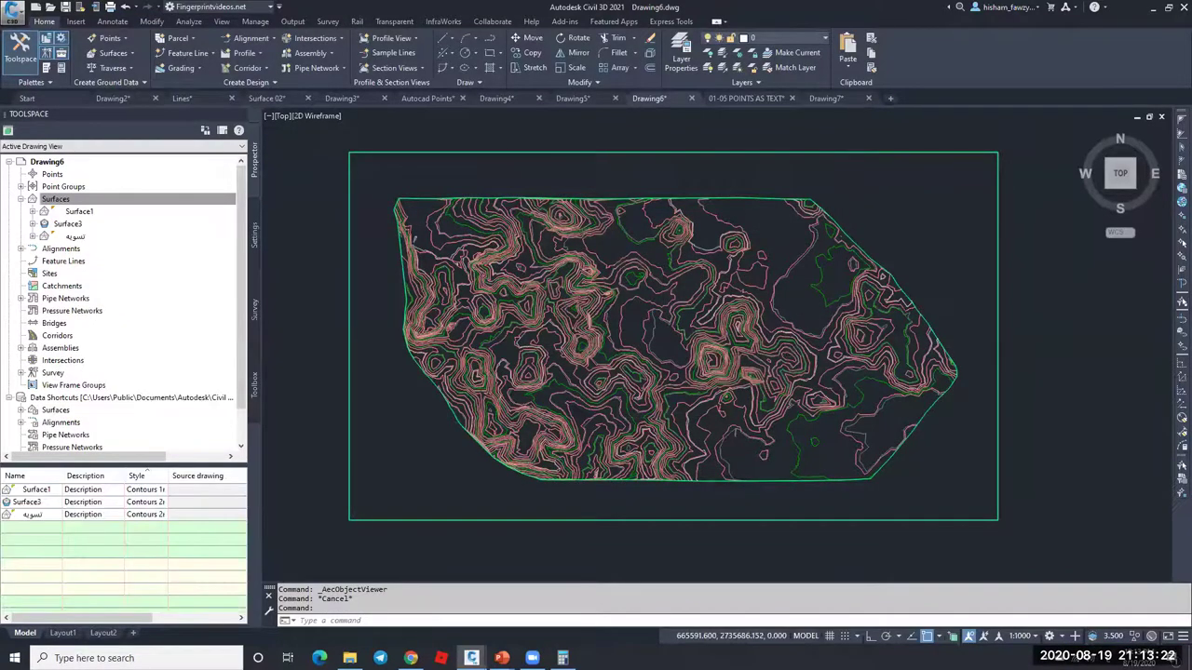
Step: Select the new Surface3 in the drawing
{"action": "scroll", "coordinate": [655, 317], "scroll_direction": "up", "scroll_amount": 5}
{"action": "left_click", "coordinate": [642, 330]}
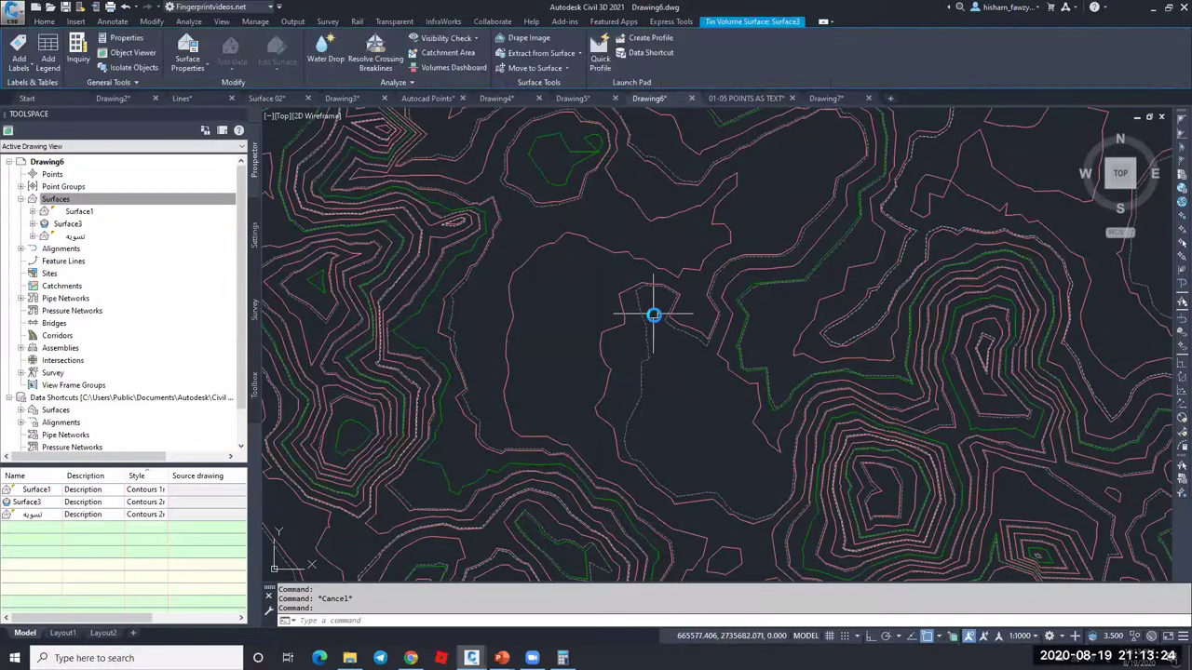
{"action": "scroll", "coordinate": [655, 314], "scroll_direction": "down", "scroll_amount": 3}
{"action": "scroll", "coordinate": [654, 313], "scroll_direction": "down", "scroll_amount": 4}
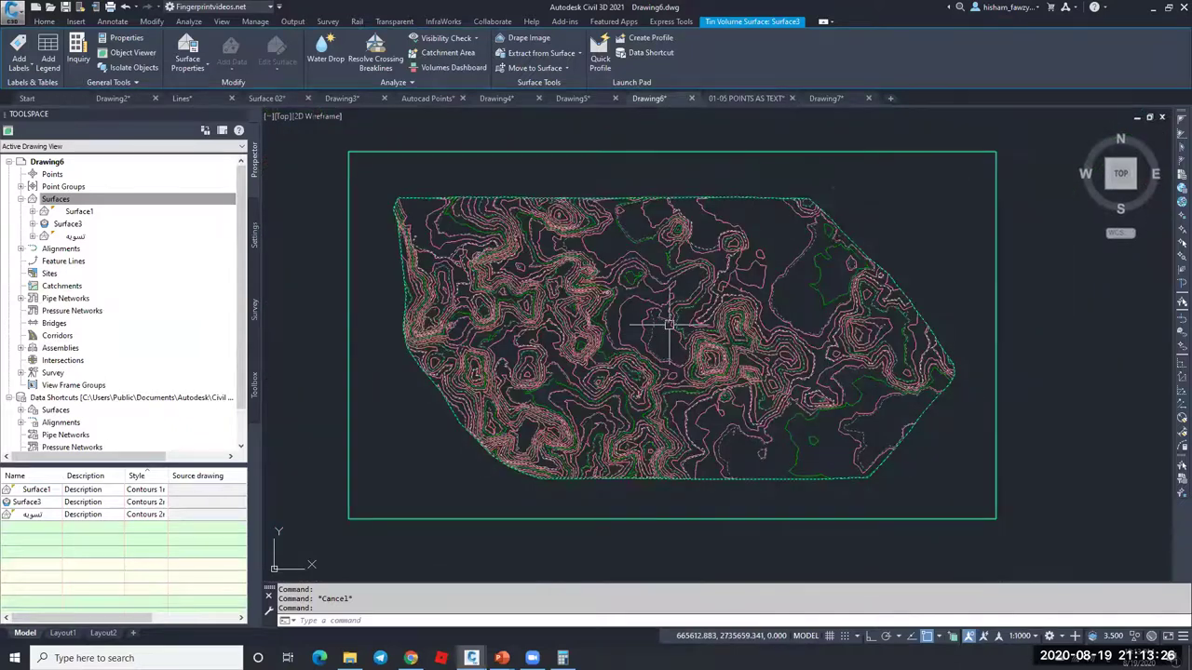
{"action": "mouse_move", "coordinate": [669, 325]}
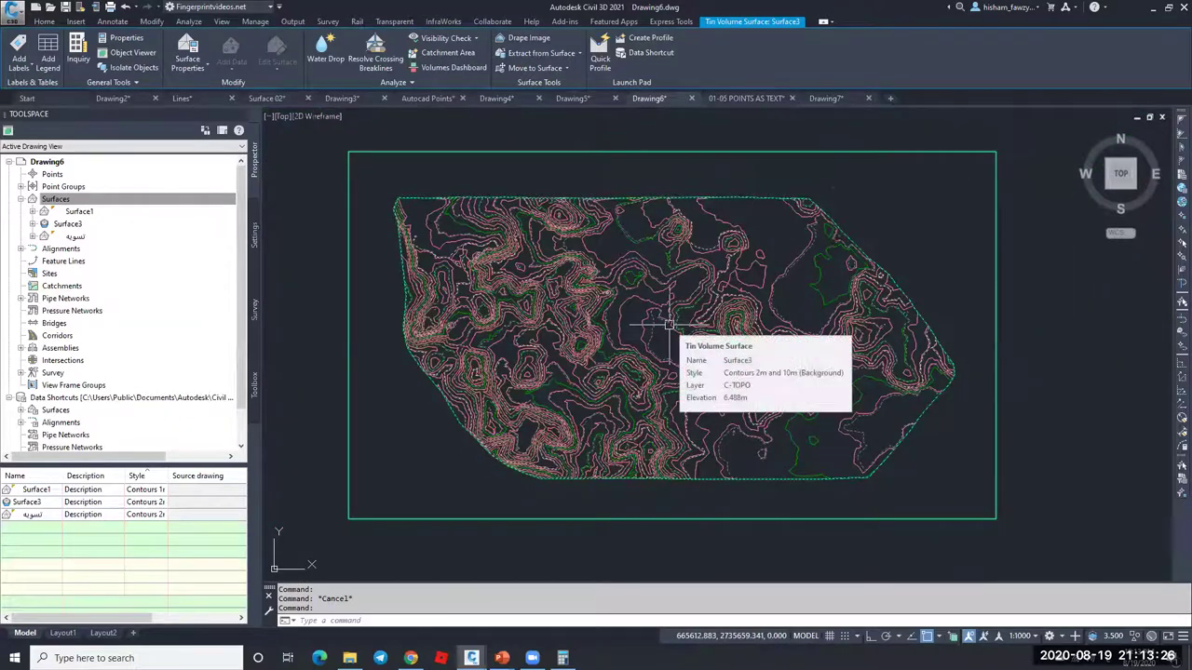
Step: Add Surface3 to the Volumes Dashboard: cut 1055345.88, fill 4849948.79, net 3794602.91 fill
{"action": "left_click", "coordinate": [454, 68]}
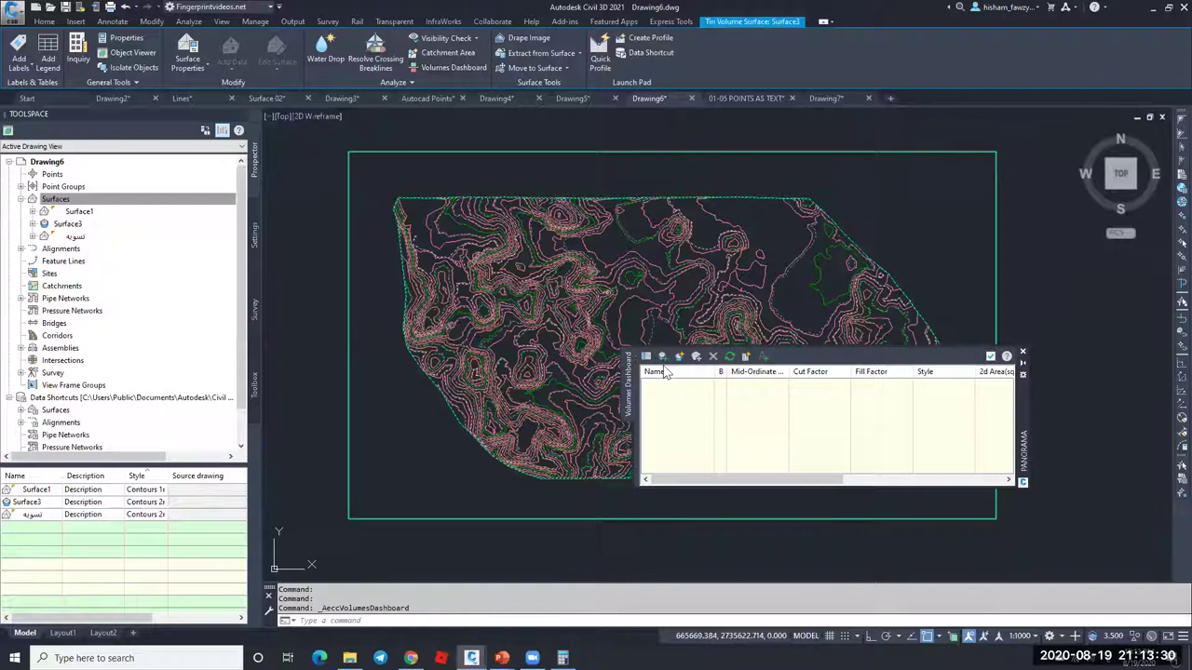
{"action": "left_click", "coordinate": [662, 358]}
{"action": "left_click", "coordinate": [698, 391]}
{"action": "left_click", "coordinate": [794, 511]}
{"action": "left_click_drag", "start_coordinate": [826, 482], "coordinate": [881, 481]}
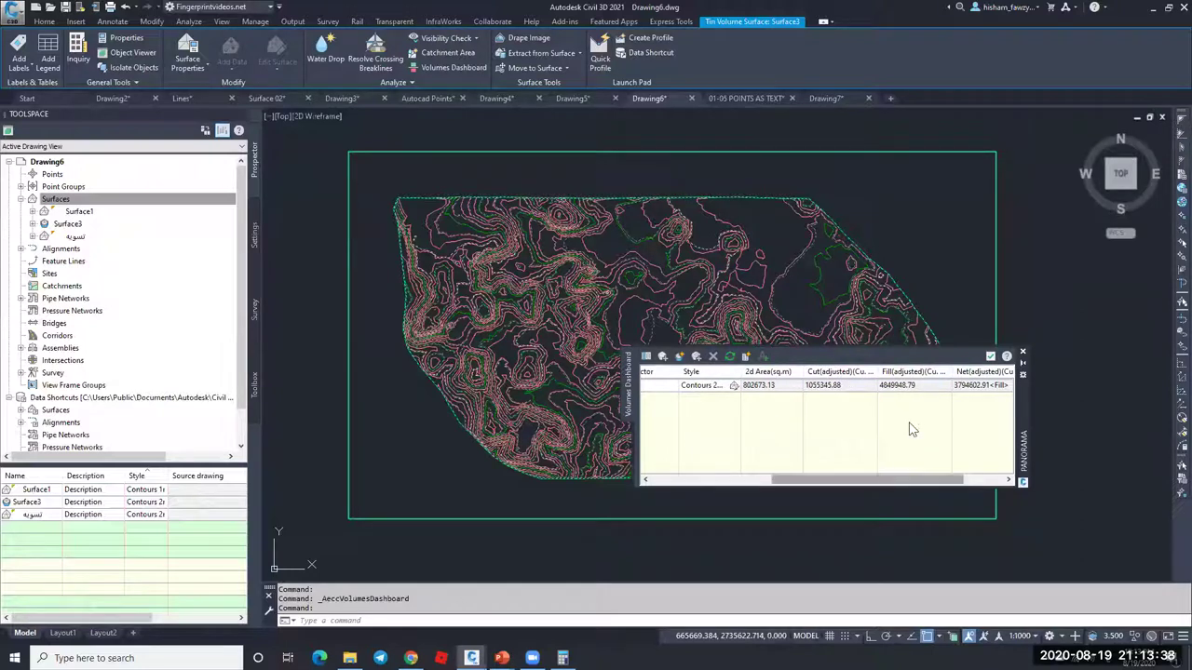
{"action": "left_click_drag", "start_coordinate": [882, 482], "coordinate": [933, 482]}
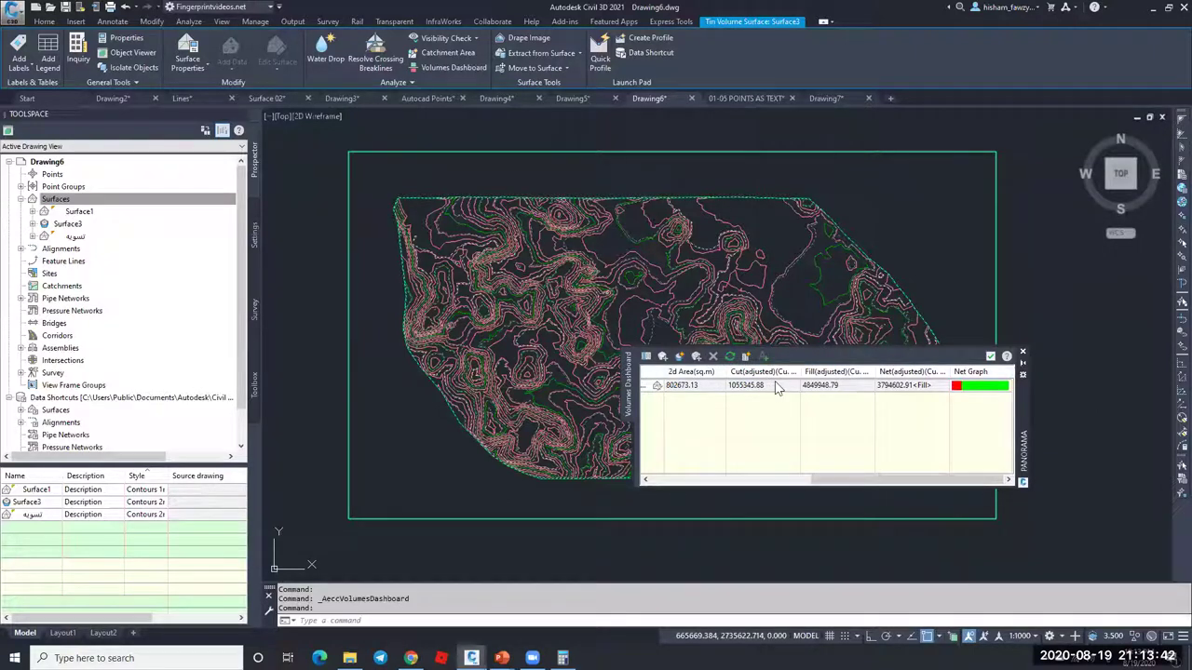
{"action": "mouse_move", "coordinate": [777, 388]}
Step: Close the Volumes Dashboard and click the volume surface in the drawing
{"action": "left_click", "coordinate": [1023, 352]}
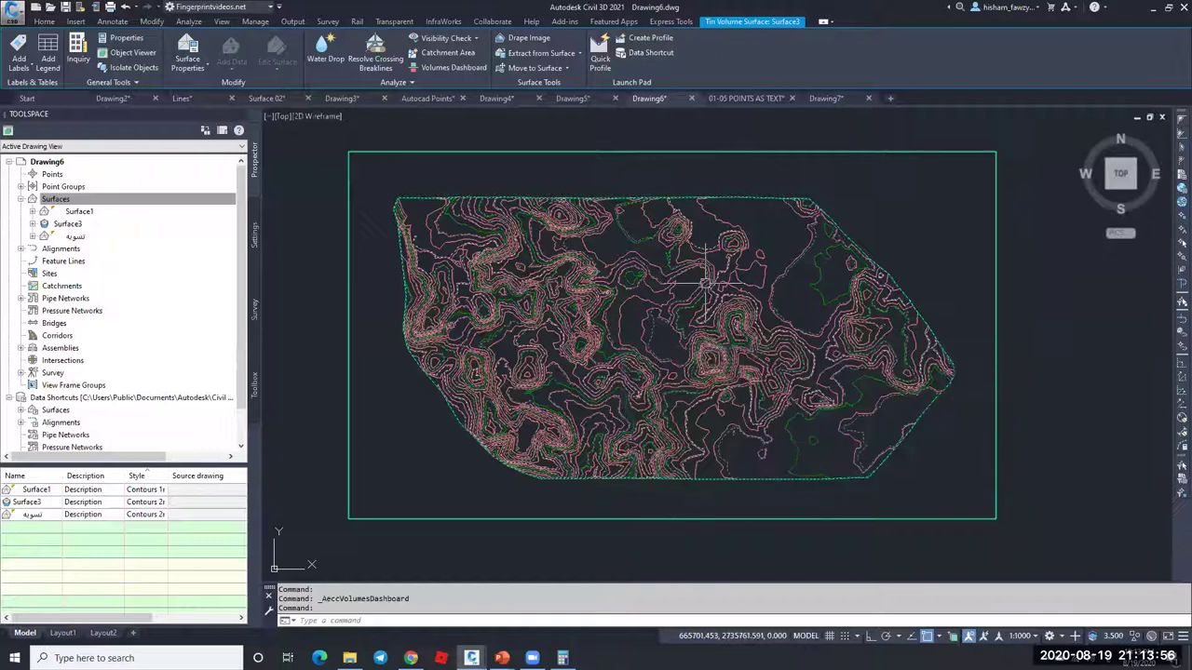
{"action": "key", "text": "Escape"}
{"action": "scroll", "coordinate": [719, 272], "scroll_direction": "up", "scroll_amount": 3}
{"action": "scroll", "coordinate": [720, 271], "scroll_direction": "up", "scroll_amount": 2}
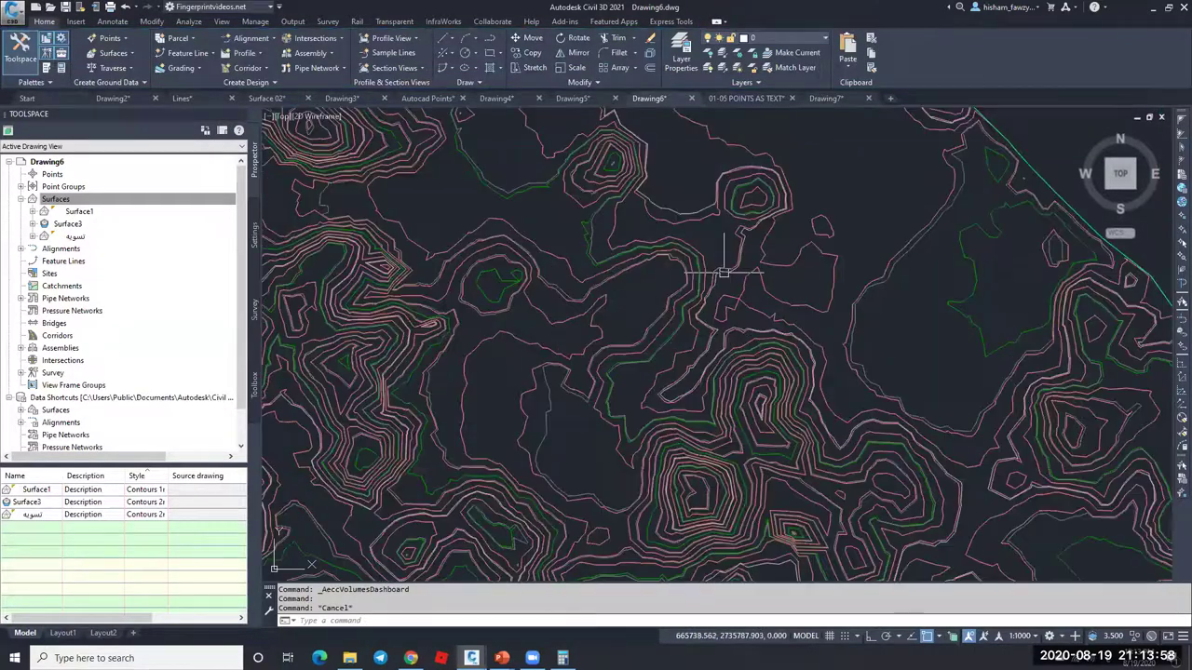
{"action": "left_click", "coordinate": [898, 266]}
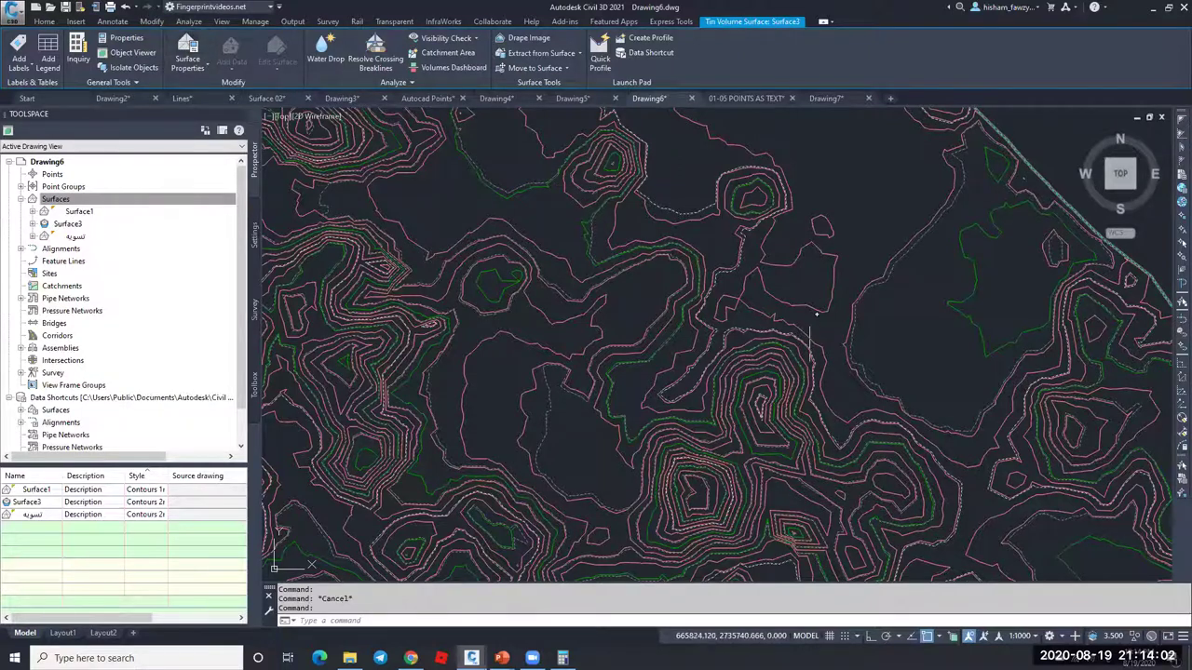
{"action": "left_click", "coordinate": [133, 238]}
Step: Give Surface1 the _No Display style, then select Surface3
{"action": "right_click", "coordinate": [89, 212]}
{"action": "left_click", "coordinate": [140, 232]}
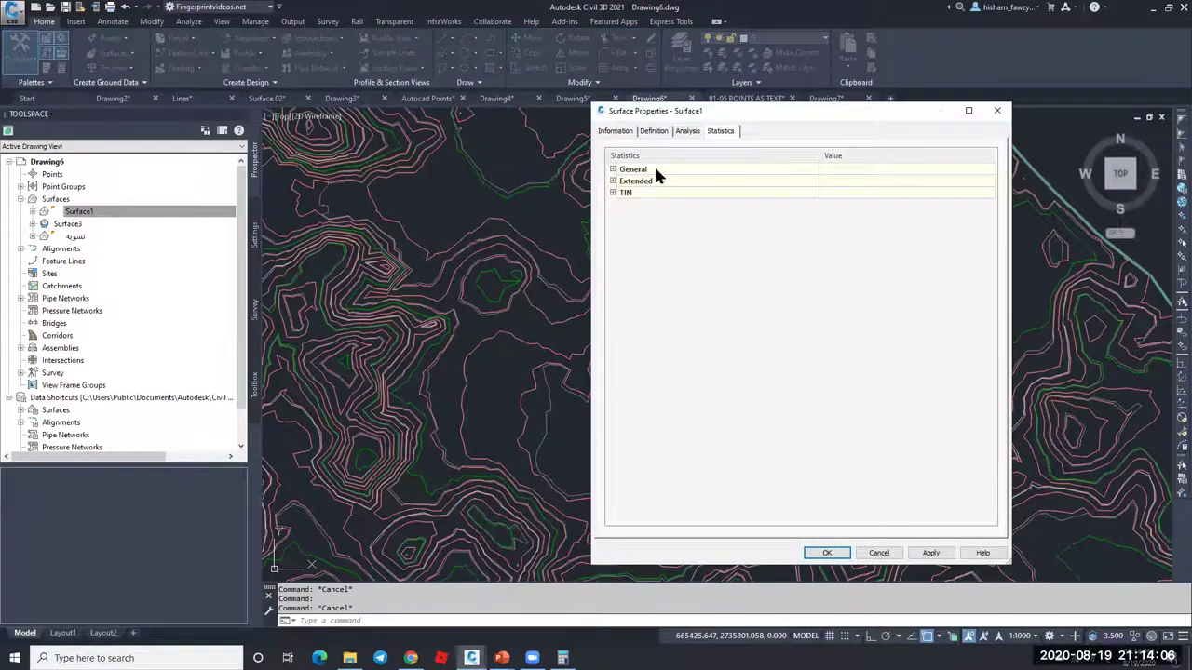
{"action": "left_click", "coordinate": [615, 130]}
{"action": "left_click", "coordinate": [737, 257]}
{"action": "left_click", "coordinate": [846, 529]}
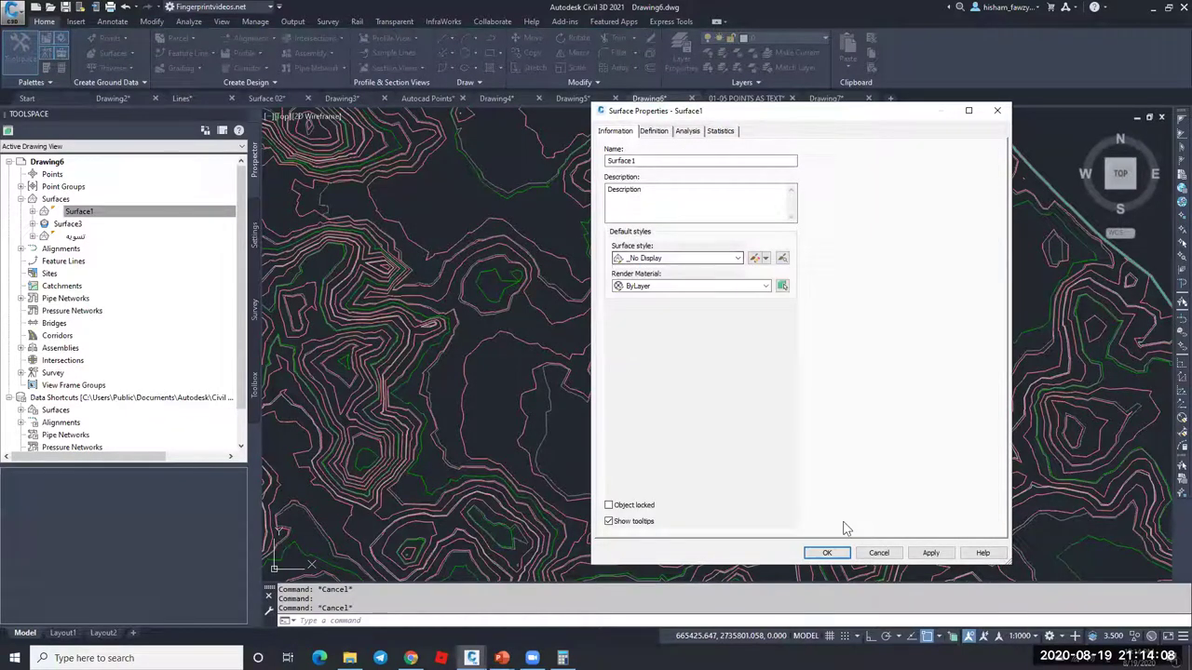
{"action": "scroll", "coordinate": [773, 312], "scroll_direction": "down", "scroll_amount": 5}
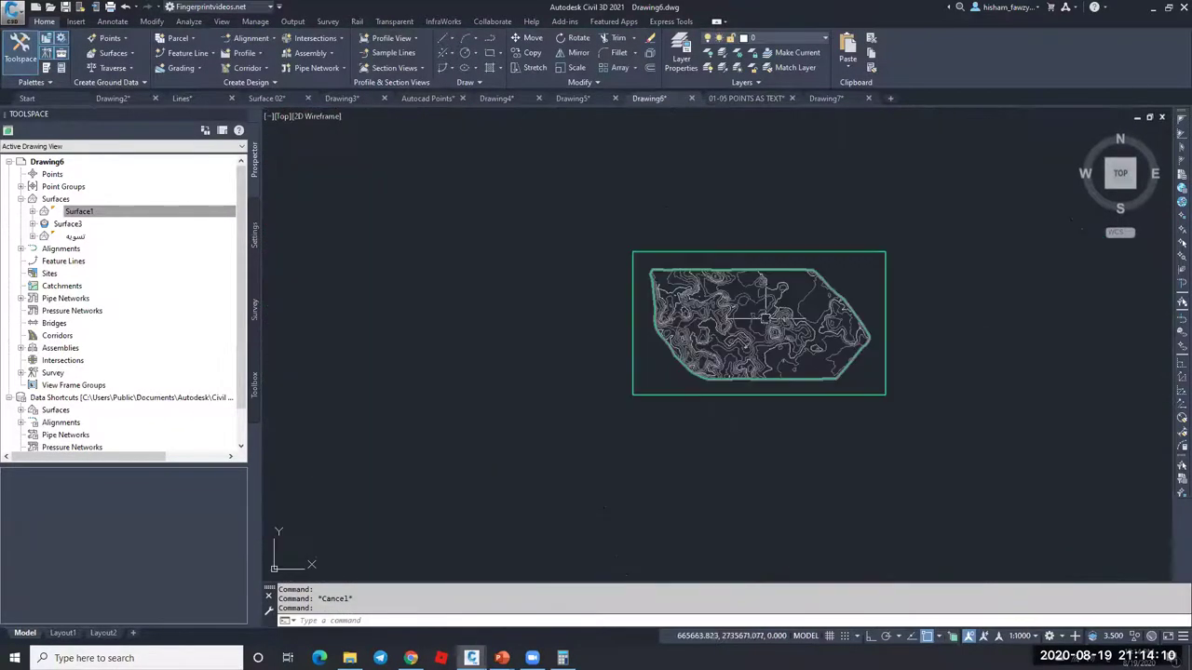
{"action": "left_click", "coordinate": [755, 326]}
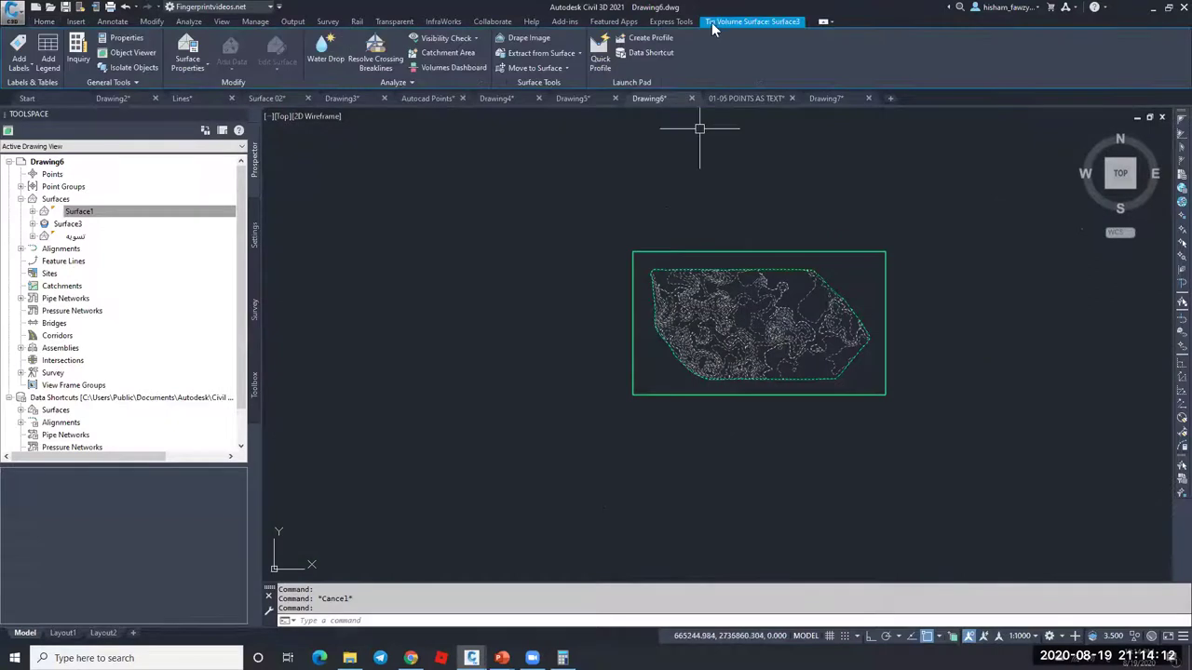
Step: Run a 2-range elevation analysis on Surface3 with the ranges meeting at 0.000 m
{"action": "left_click", "coordinate": [187, 51]}
{"action": "left_click", "coordinate": [687, 131]}
{"action": "double_click", "coordinate": [728, 235]}
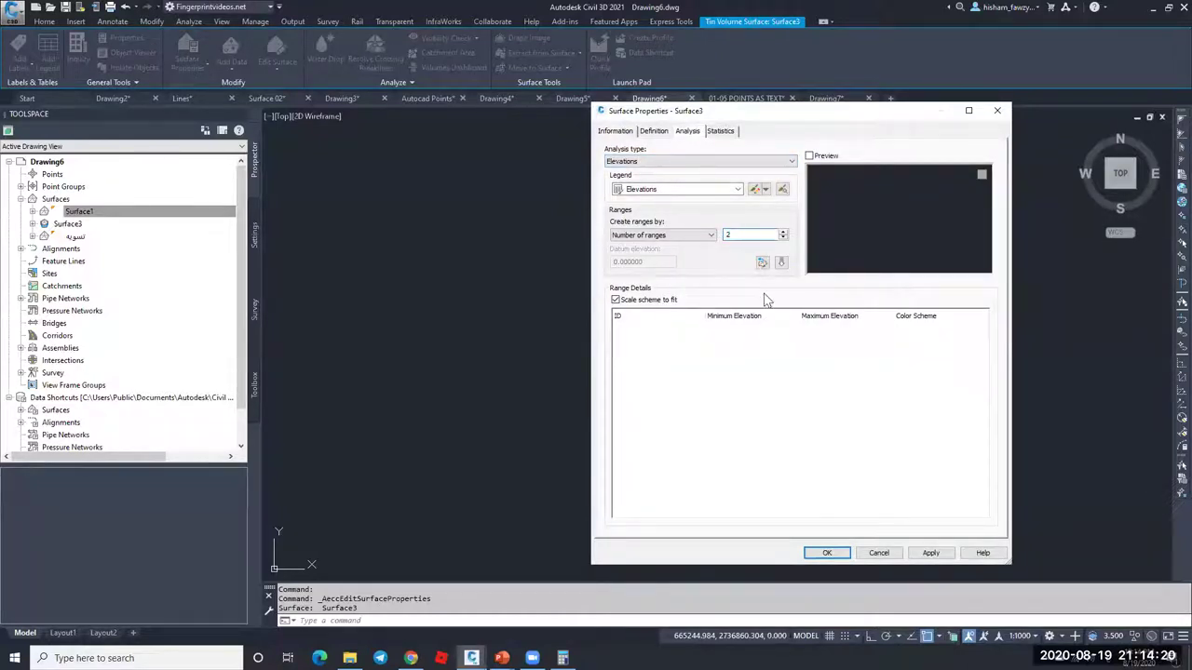
{"action": "left_click", "coordinate": [781, 262]}
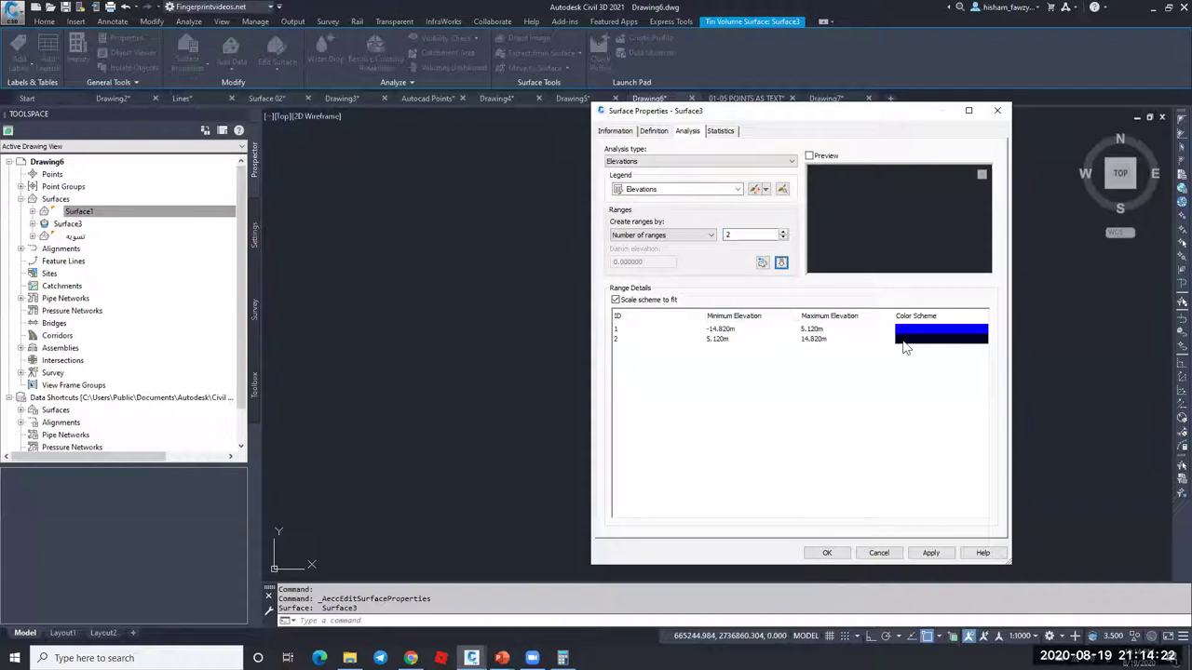
{"action": "left_click", "coordinate": [734, 339]}
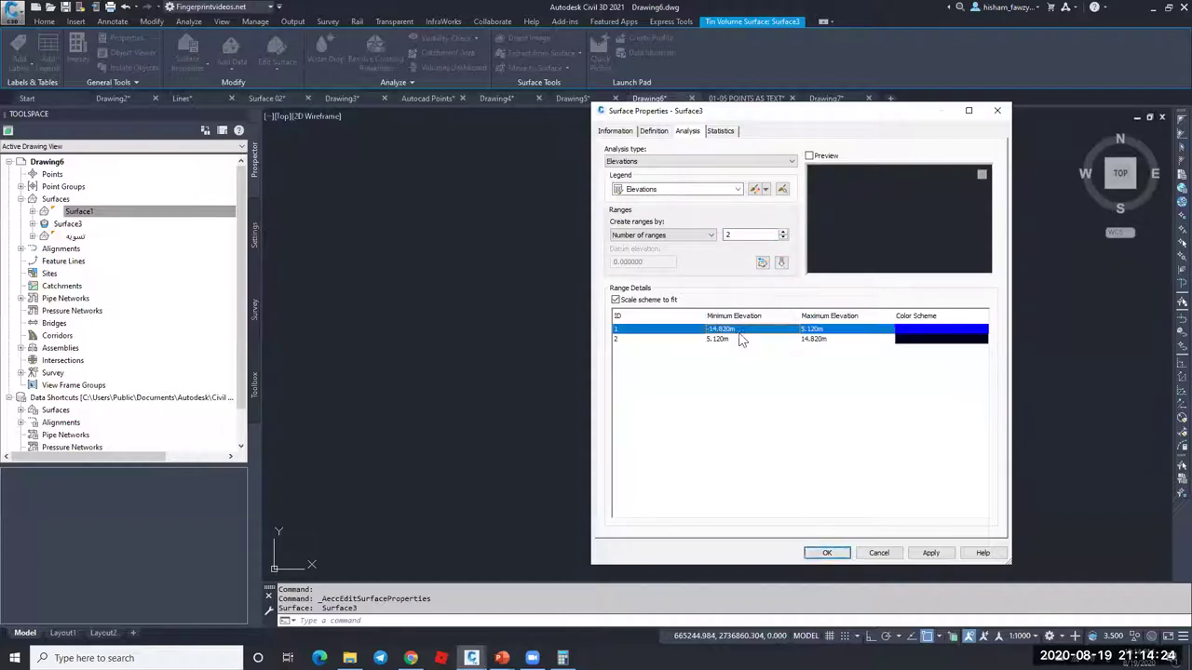
{"action": "left_click", "coordinate": [752, 329]}
{"action": "left_click", "coordinate": [819, 329]}
{"action": "type", "text": "0"}
{"action": "left_click", "coordinate": [718, 331]}
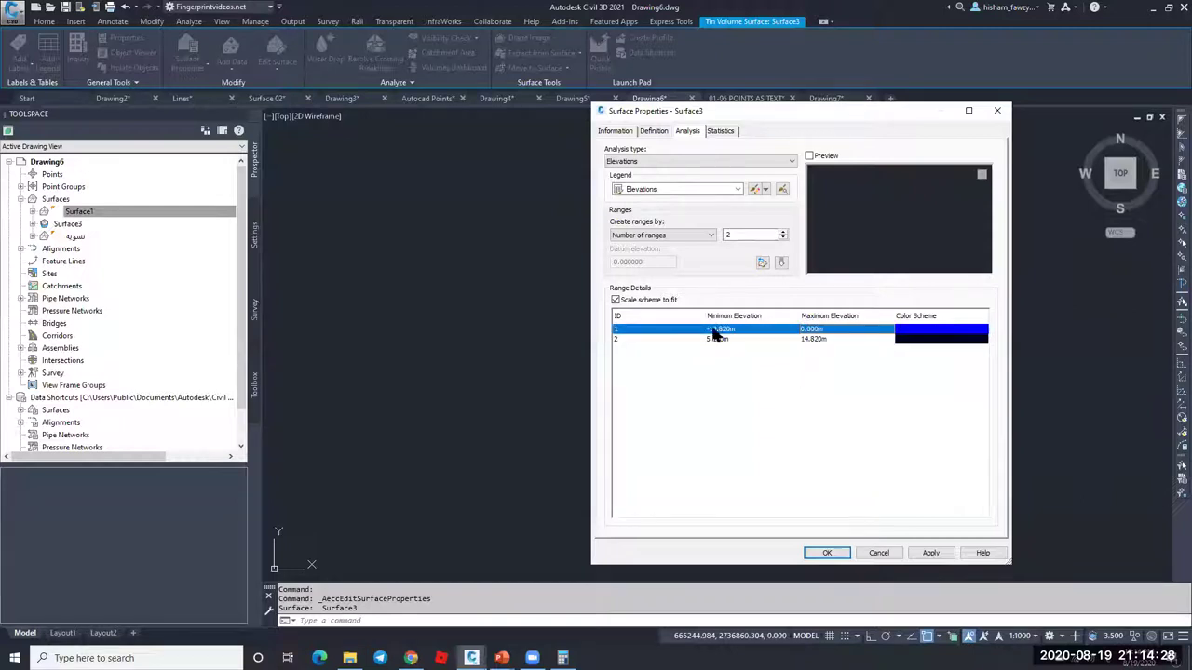
{"action": "left_click", "coordinate": [724, 339]}
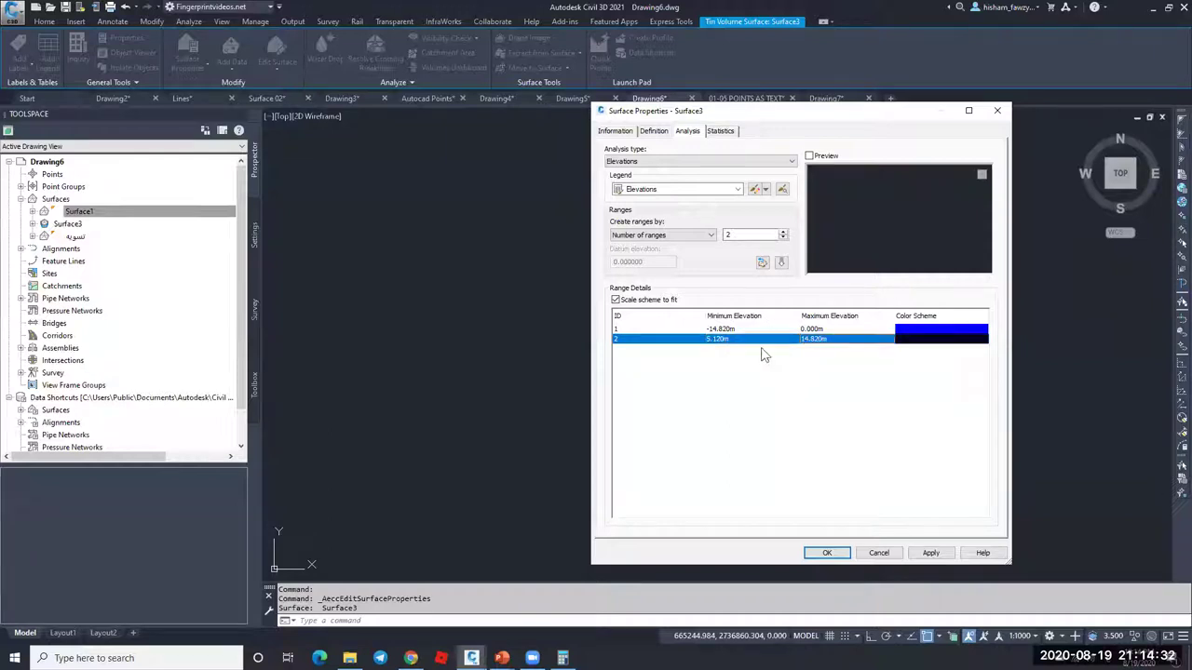
{"action": "left_click", "coordinate": [760, 339]}
{"action": "type", "text": "0"}
{"action": "key", "text": "Return"}
Step: Color the lower range red and the upper range cyan, then apply
{"action": "left_click", "coordinate": [919, 331]}
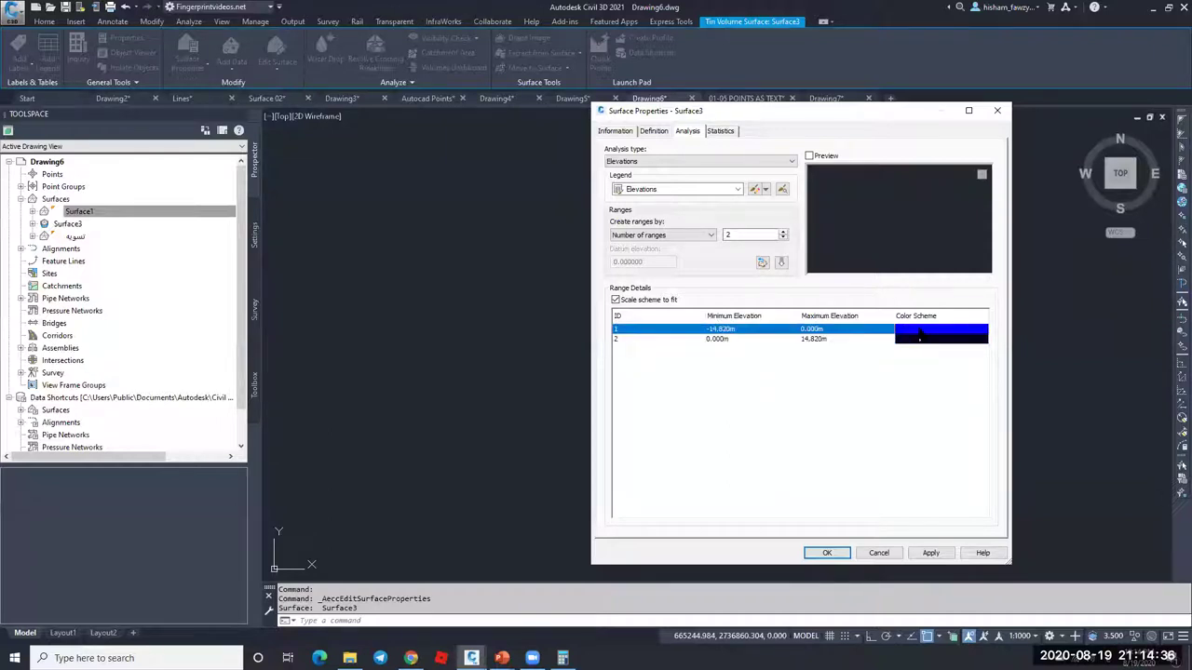
{"action": "left_click", "coordinate": [920, 337]}
{"action": "left_click", "coordinate": [695, 398]}
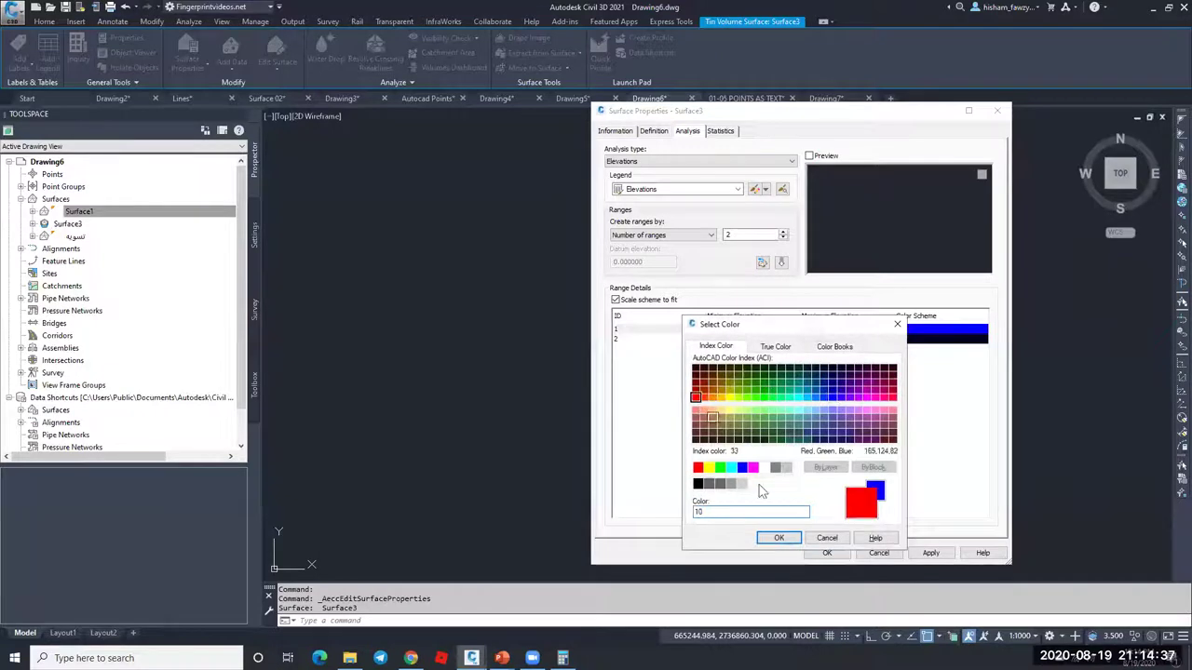
{"action": "left_click", "coordinate": [778, 539]}
{"action": "left_click", "coordinate": [936, 339]}
{"action": "left_click", "coordinate": [935, 340]}
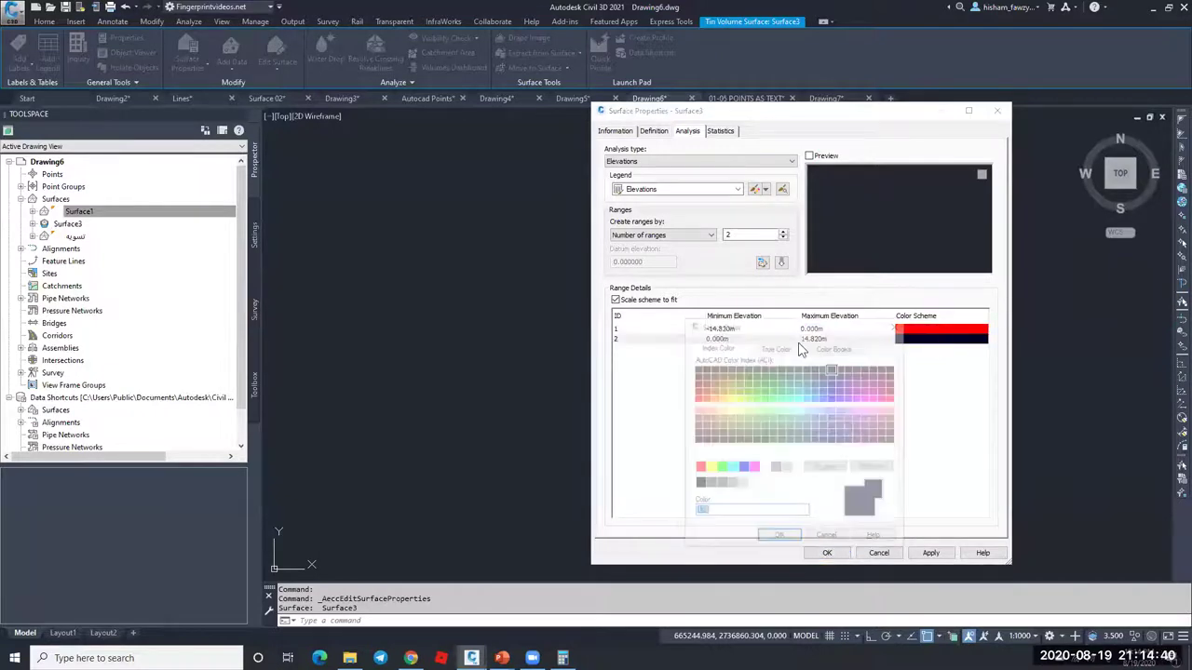
{"action": "left_click", "coordinate": [731, 468]}
{"action": "left_click", "coordinate": [800, 543]}
{"action": "left_click", "coordinate": [823, 552]}
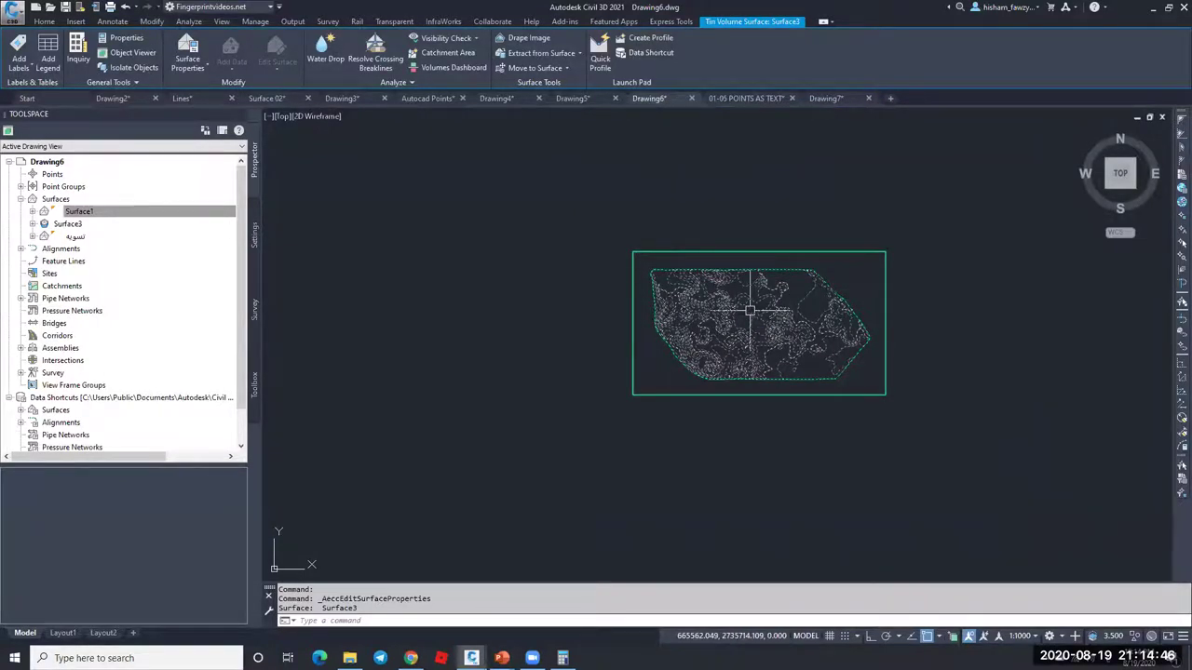
Step: Turn on Elevations in Surface3's style so areas below 0.000 m shade red and above shade cyan
{"action": "right_click", "coordinate": [750, 313]}
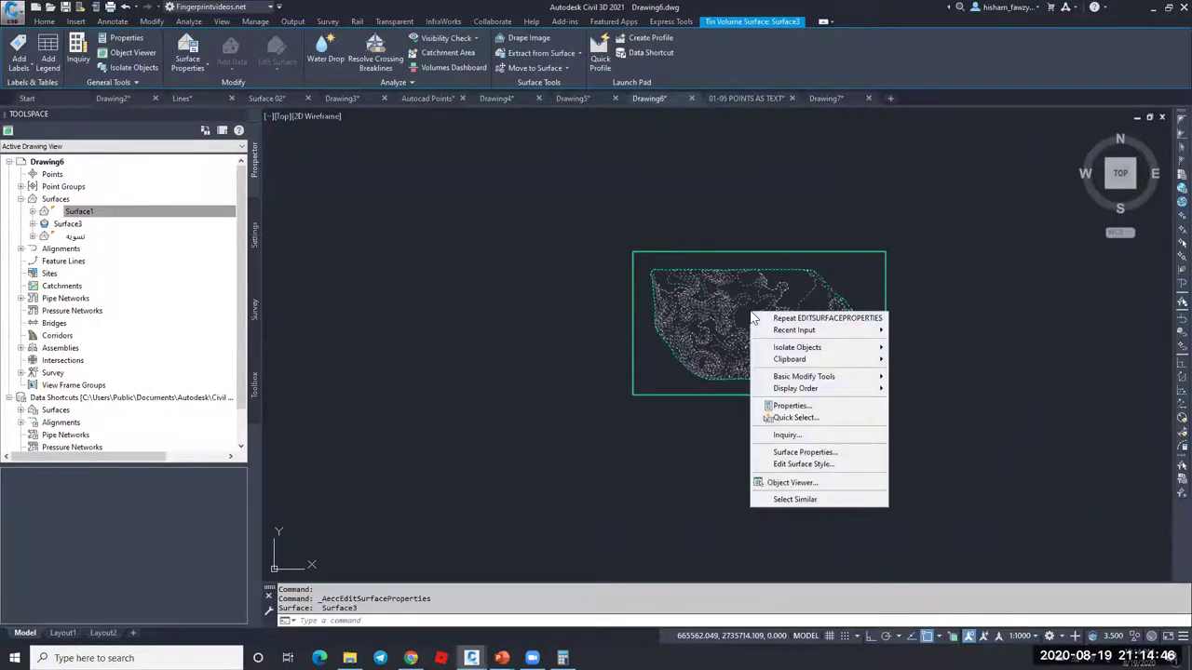
{"action": "left_click", "coordinate": [803, 464]}
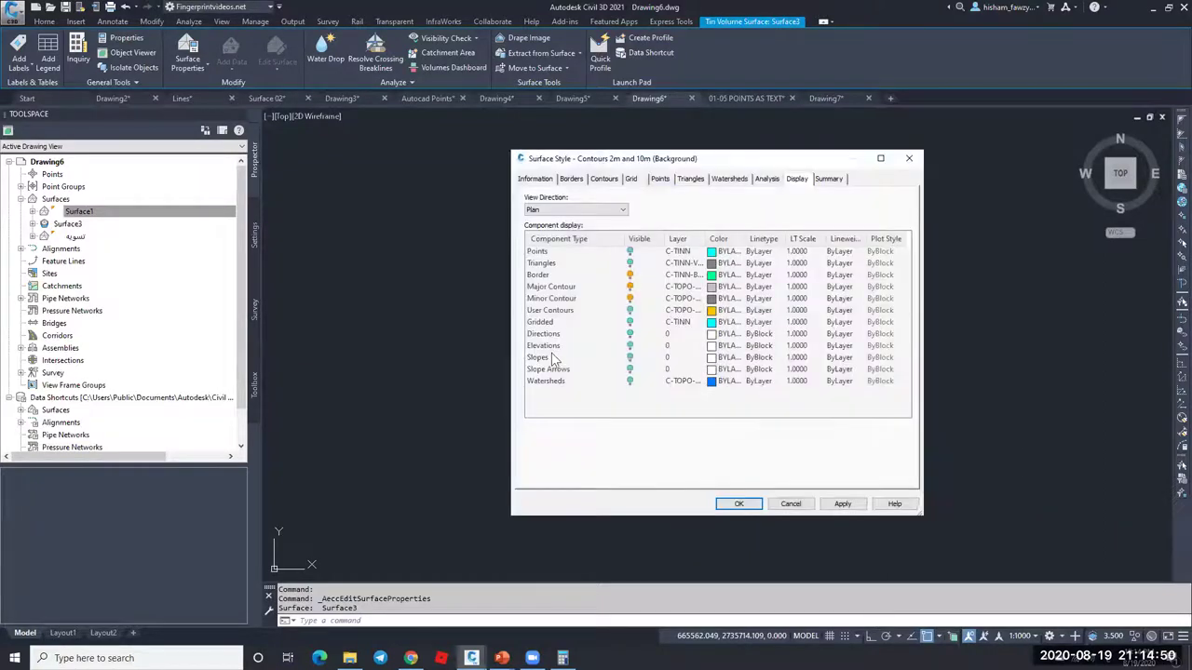
{"action": "left_click", "coordinate": [630, 347]}
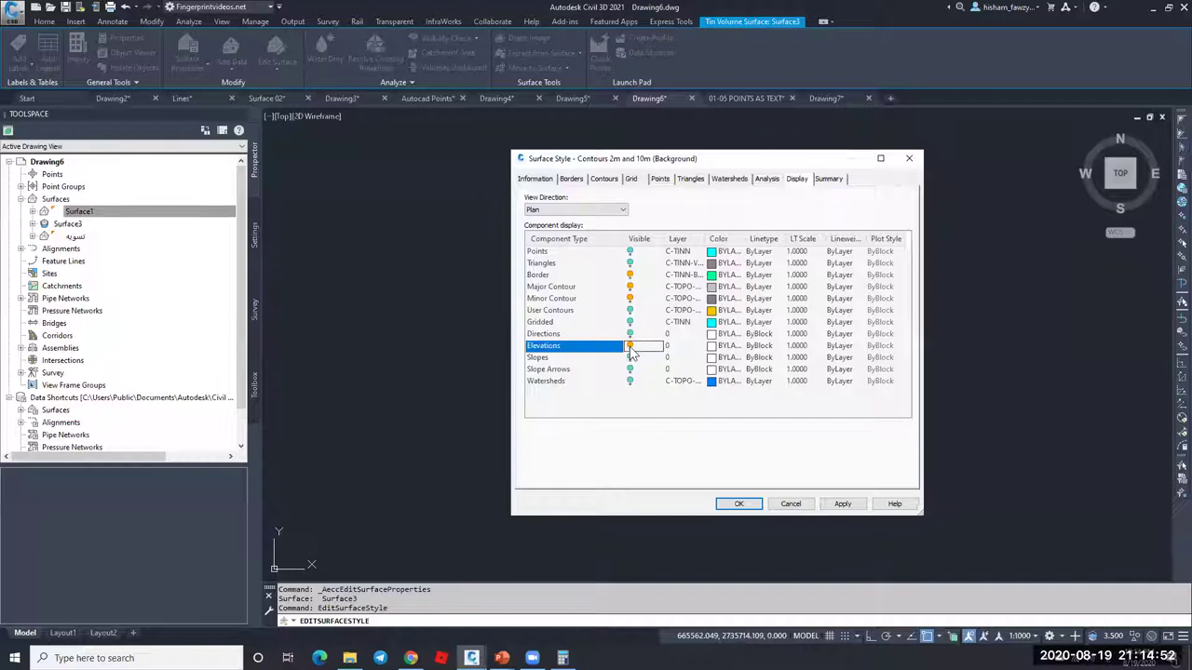
{"action": "left_click", "coordinate": [744, 502]}
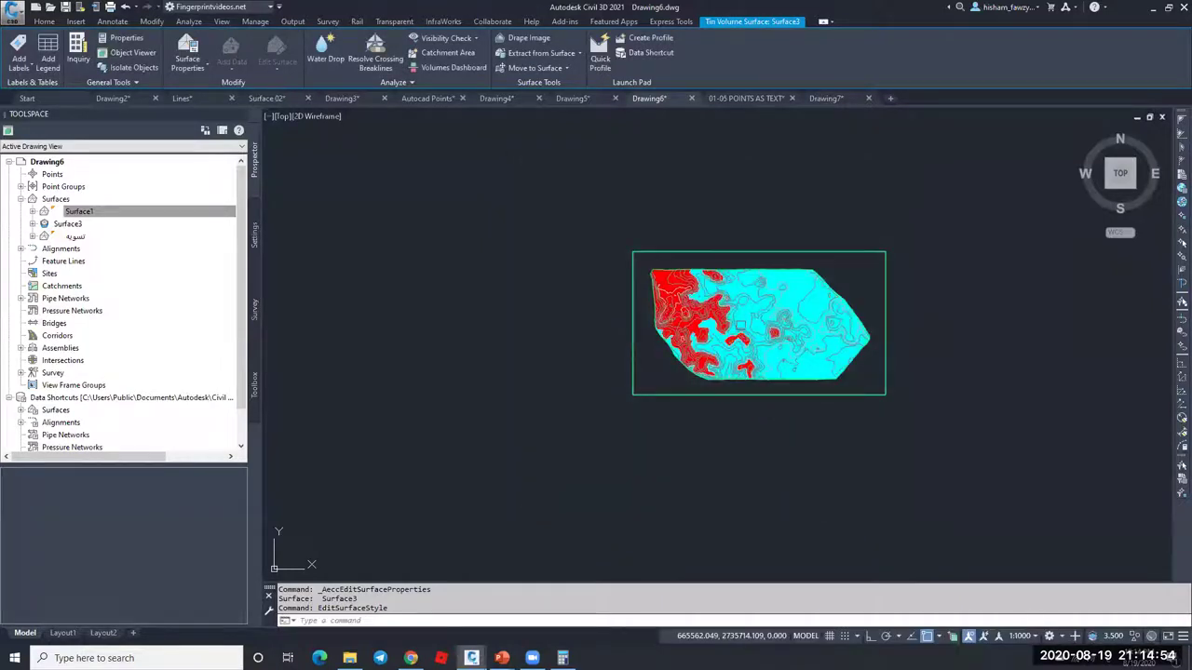
{"action": "key", "text": "Escape"}
{"action": "scroll", "coordinate": [741, 325], "scroll_direction": "up", "scroll_amount": 4}
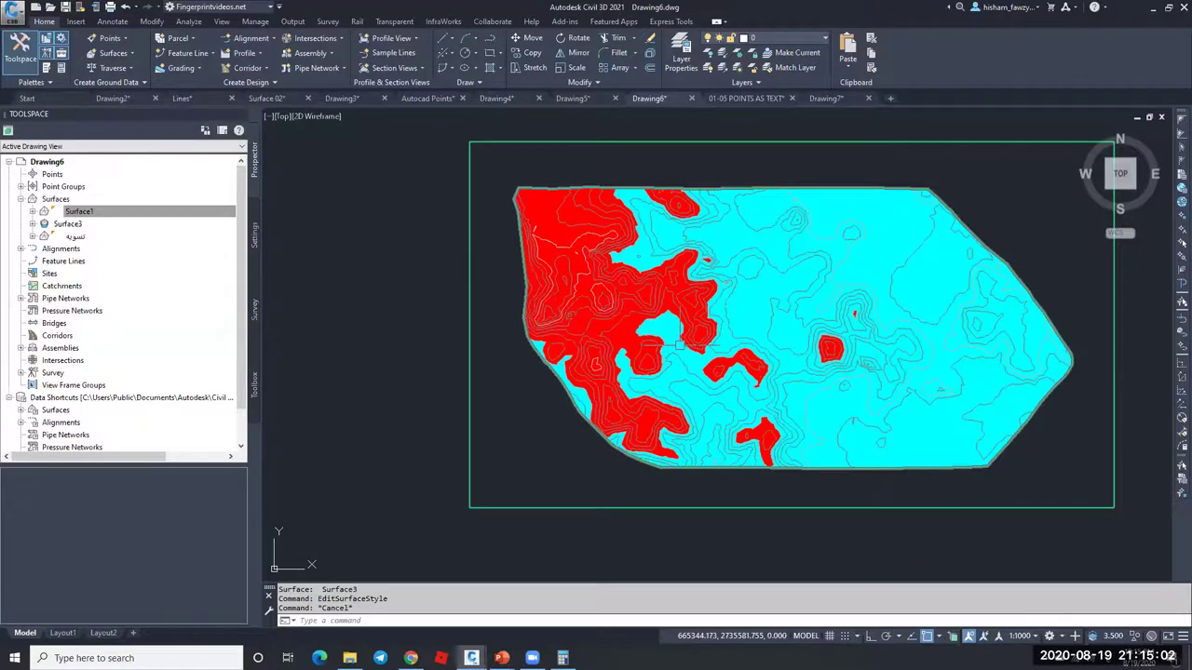
{"action": "scroll", "coordinate": [686, 347], "scroll_direction": "up", "scroll_amount": 5}
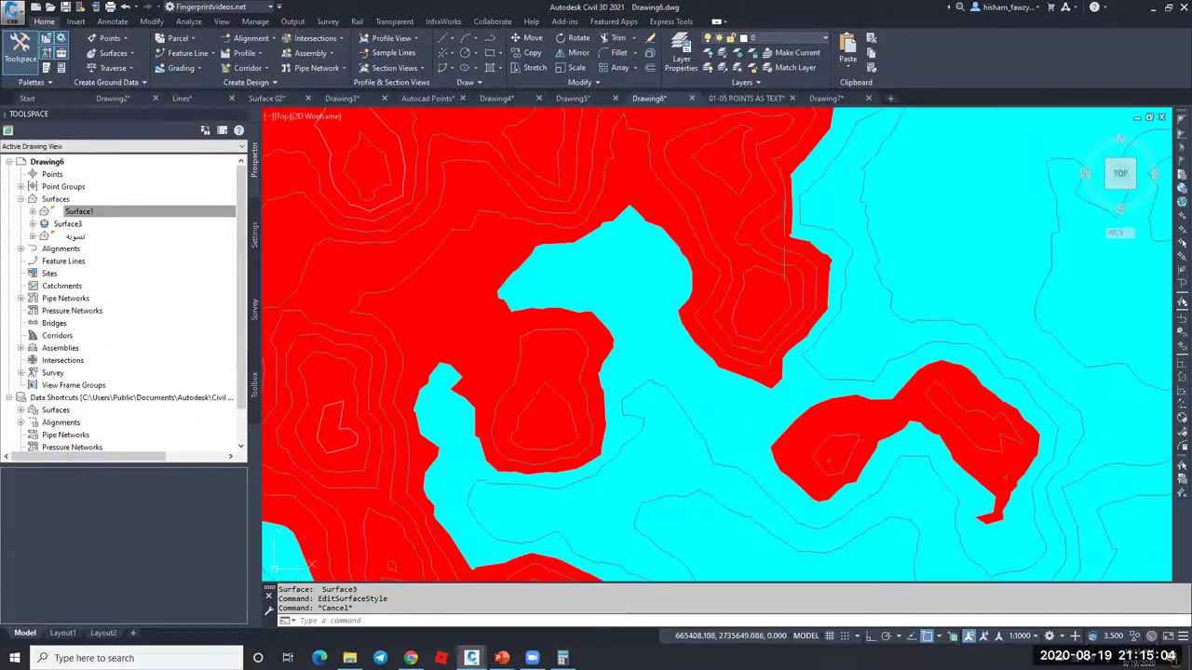
{"action": "scroll", "coordinate": [737, 233], "scroll_direction": "down", "scroll_amount": 3}
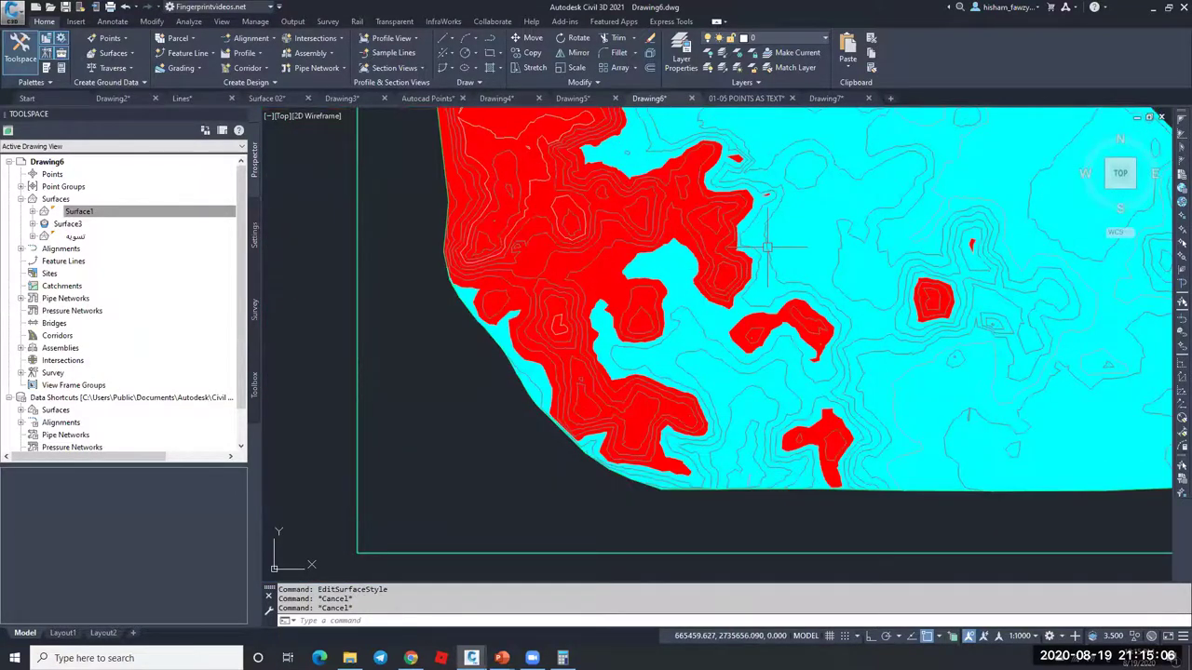
{"action": "left_click", "coordinate": [785, 250]}
{"action": "right_click", "coordinate": [787, 252]}
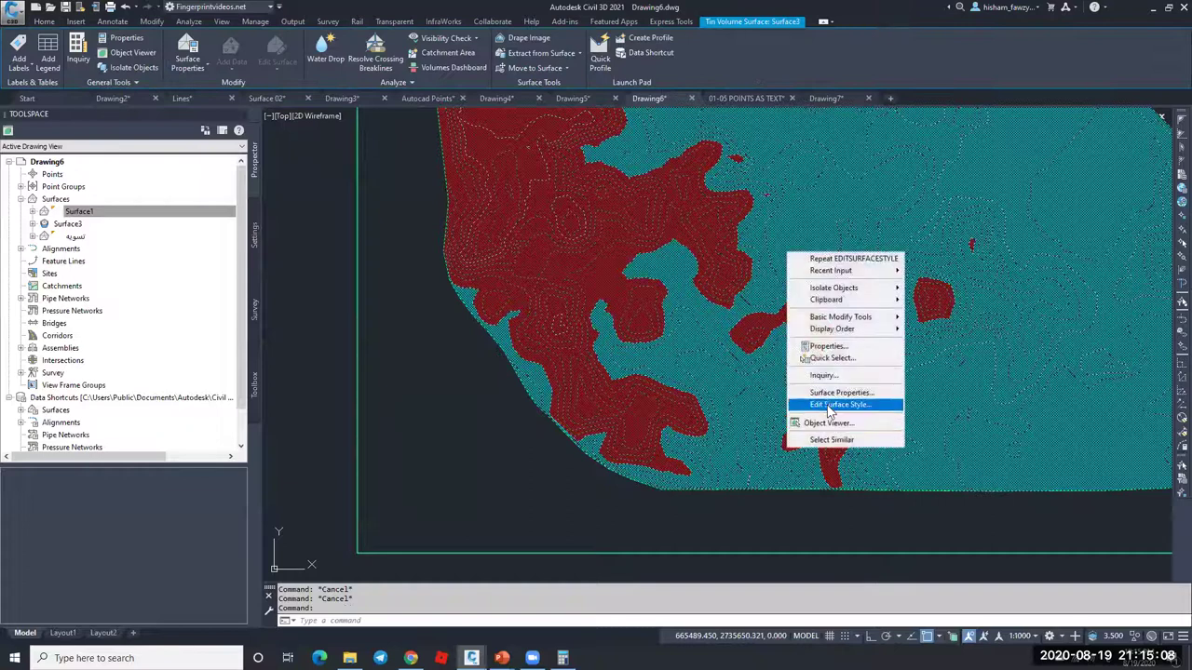
{"action": "left_click", "coordinate": [826, 405]}
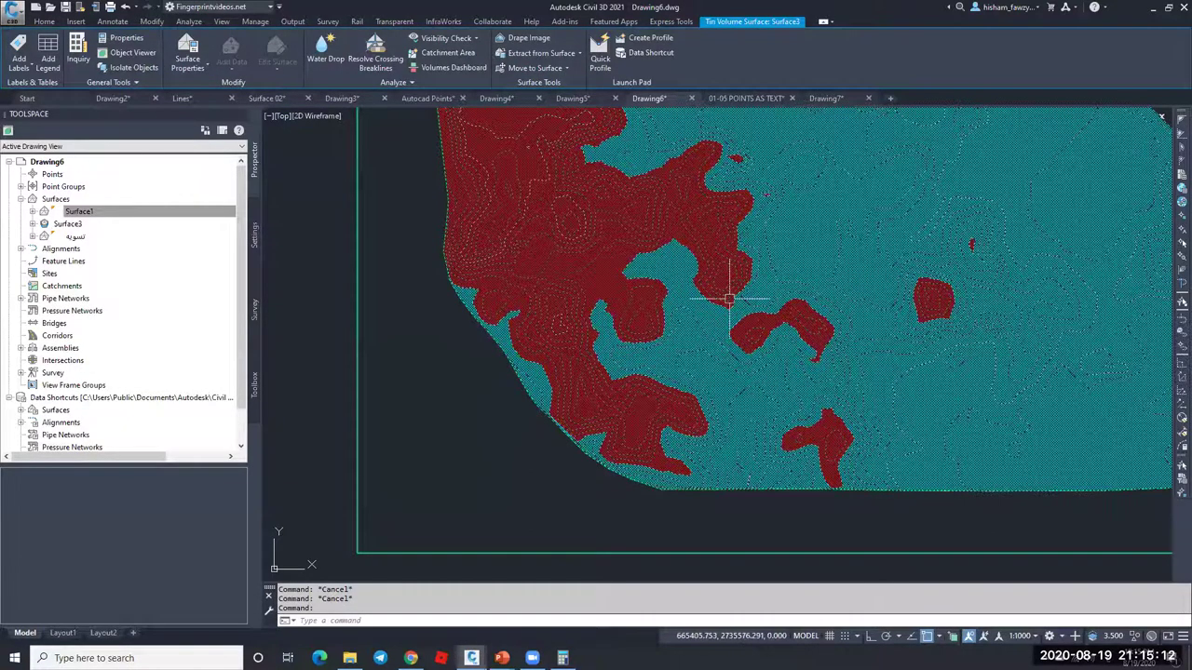
{"action": "key", "text": "Escape"}
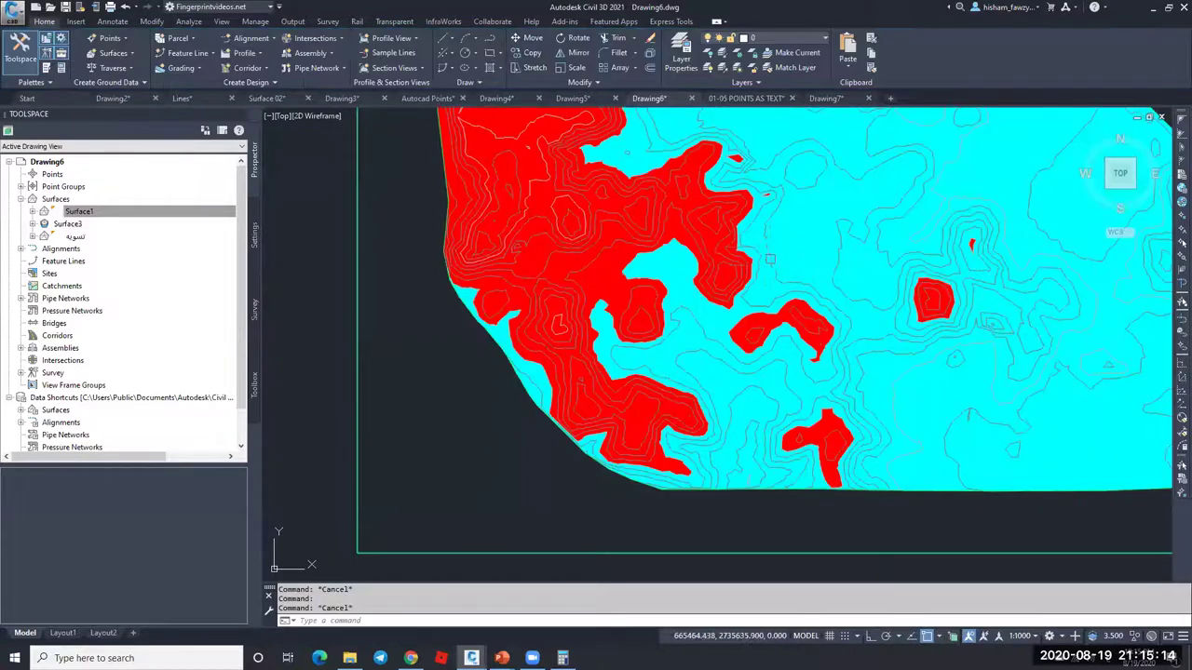
{"action": "scroll", "coordinate": [720, 277], "scroll_direction": "up", "scroll_amount": 3}
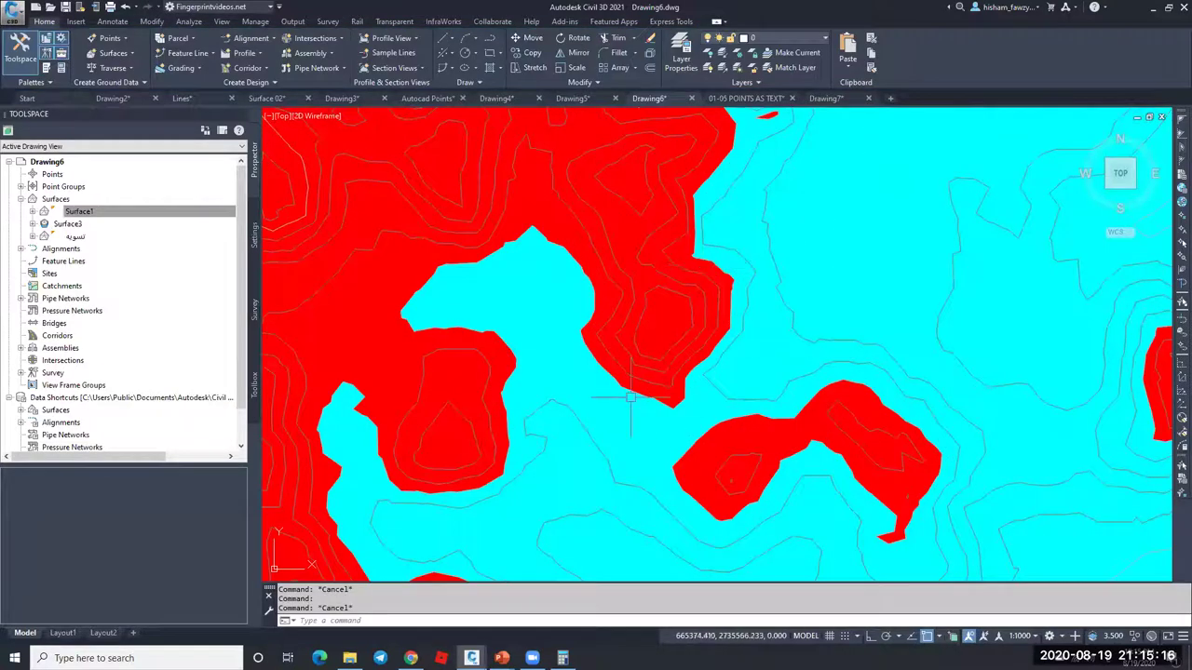
{"action": "mouse_move", "coordinate": [631, 398]}
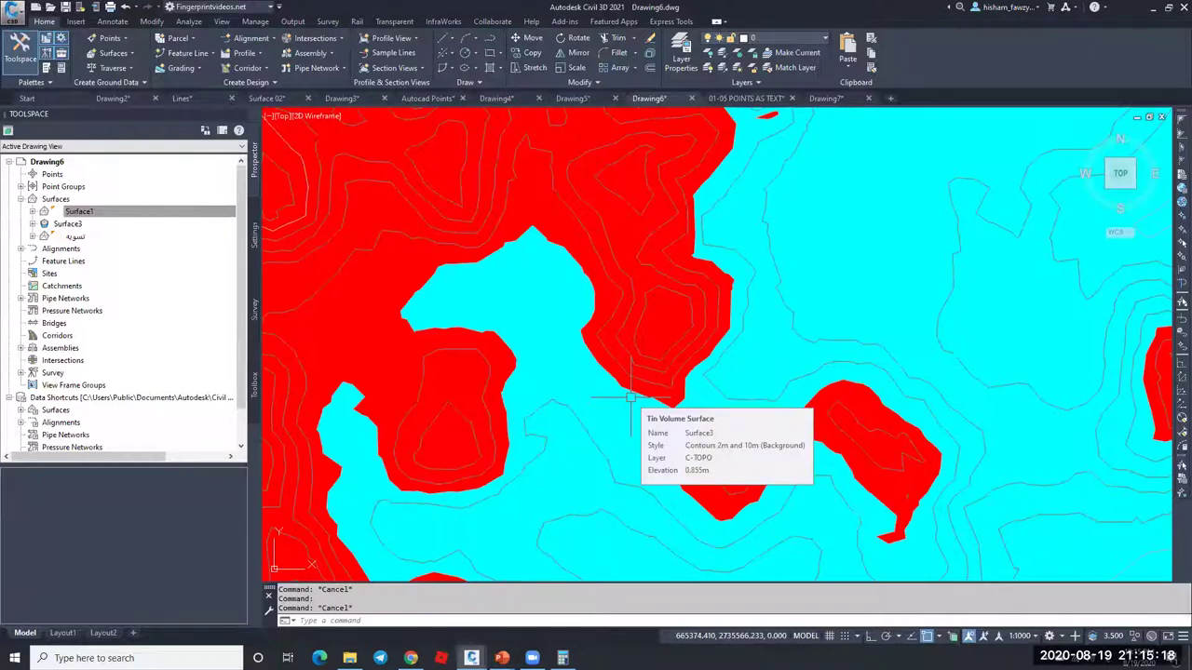
Step: Set Surface3's analysis to user-defined contours with a single Contour 1 at 0.000 m and apply it
{"action": "key", "text": "Escape"}
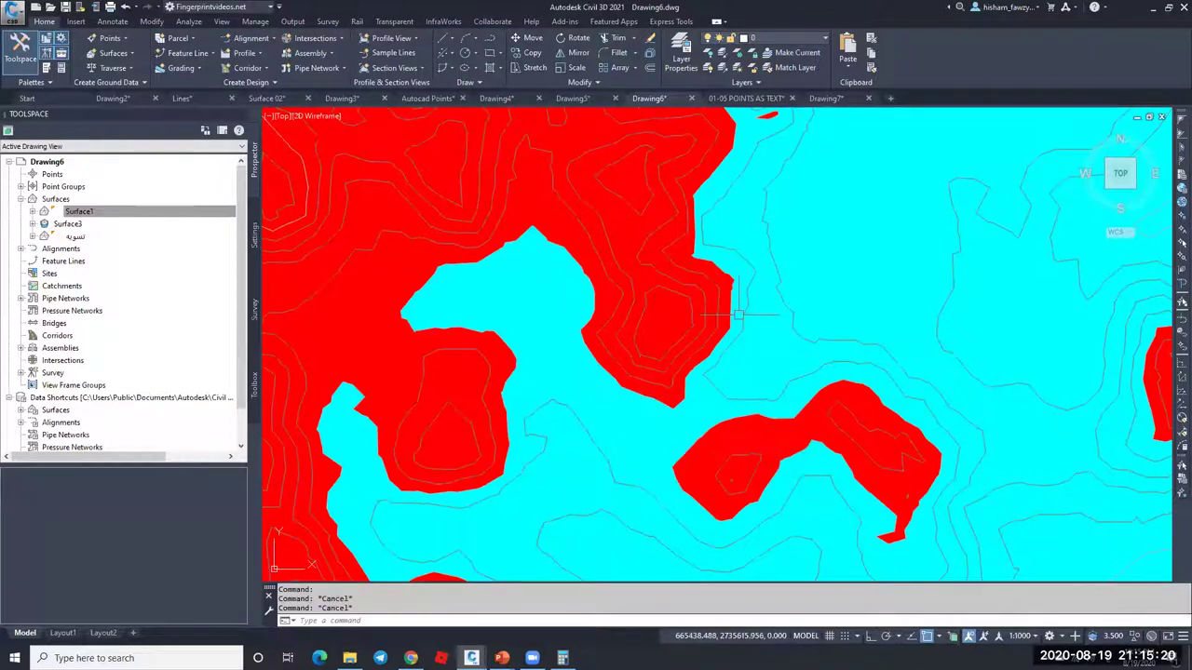
{"action": "left_click", "coordinate": [745, 305]}
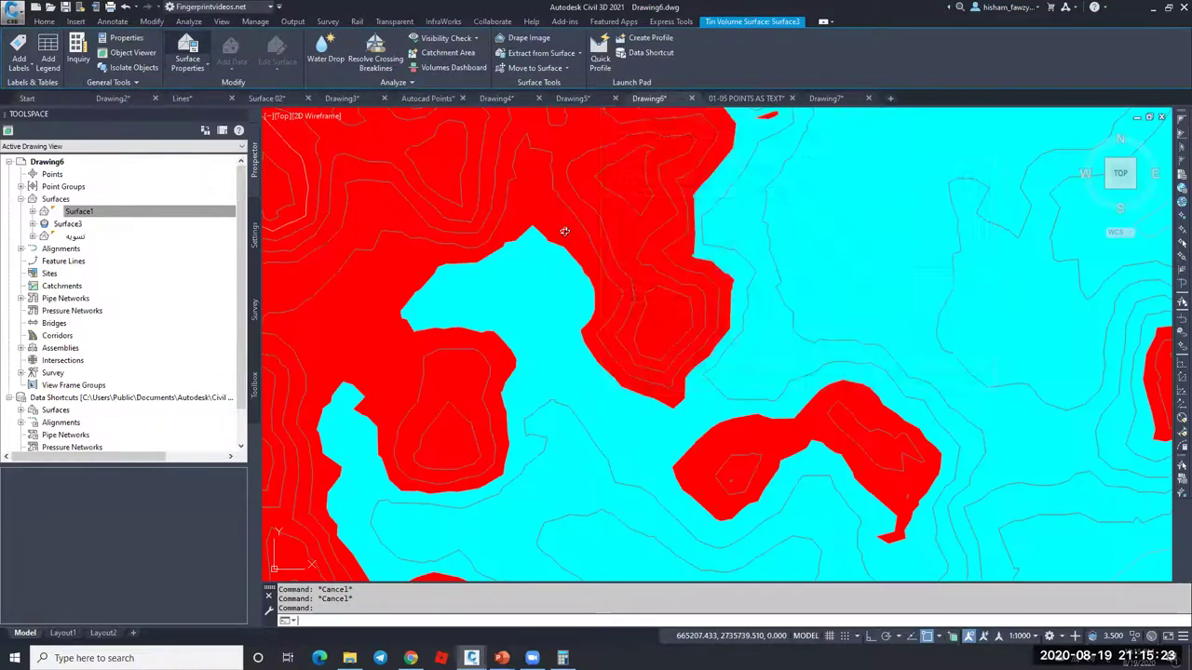
{"action": "double_click", "coordinate": [565, 230]}
{"action": "left_click", "coordinate": [667, 163]}
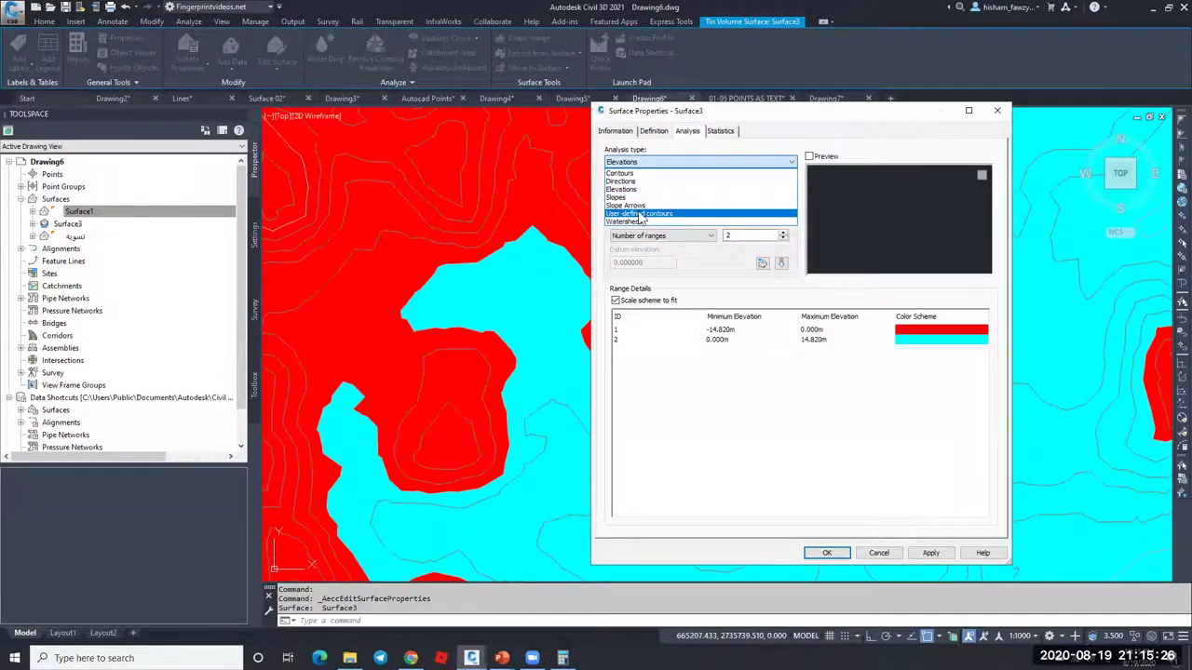
{"action": "left_click", "coordinate": [641, 214]}
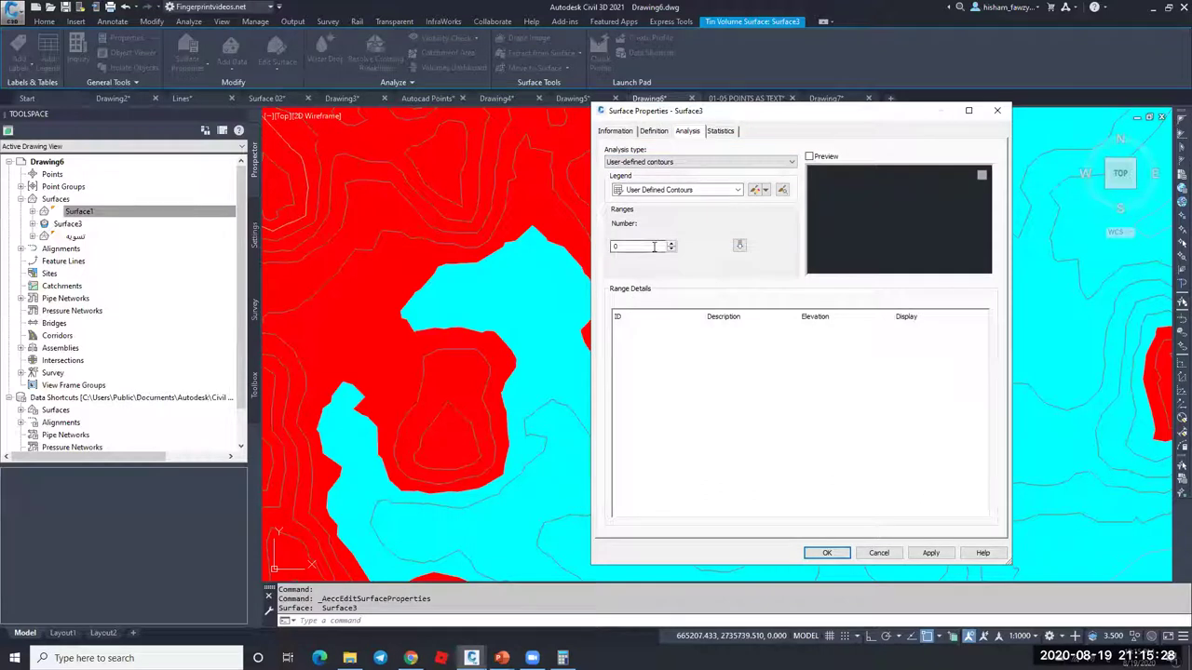
{"action": "left_click", "coordinate": [670, 242]}
{"action": "left_click", "coordinate": [739, 244]}
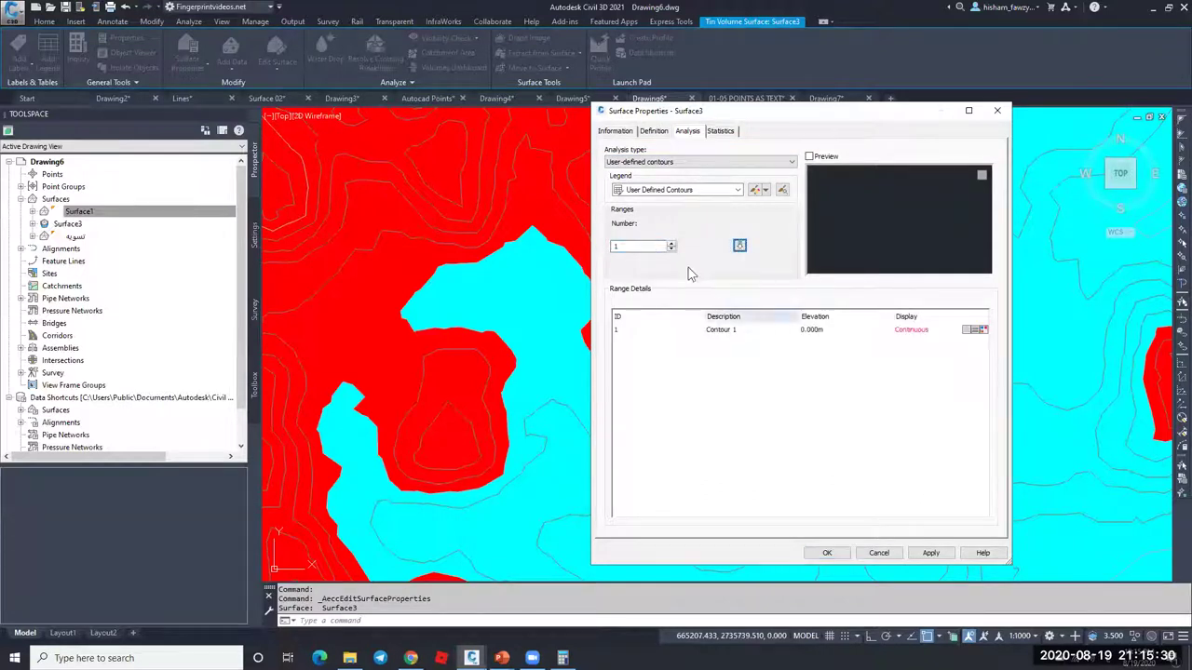
{"action": "left_click", "coordinate": [821, 332]}
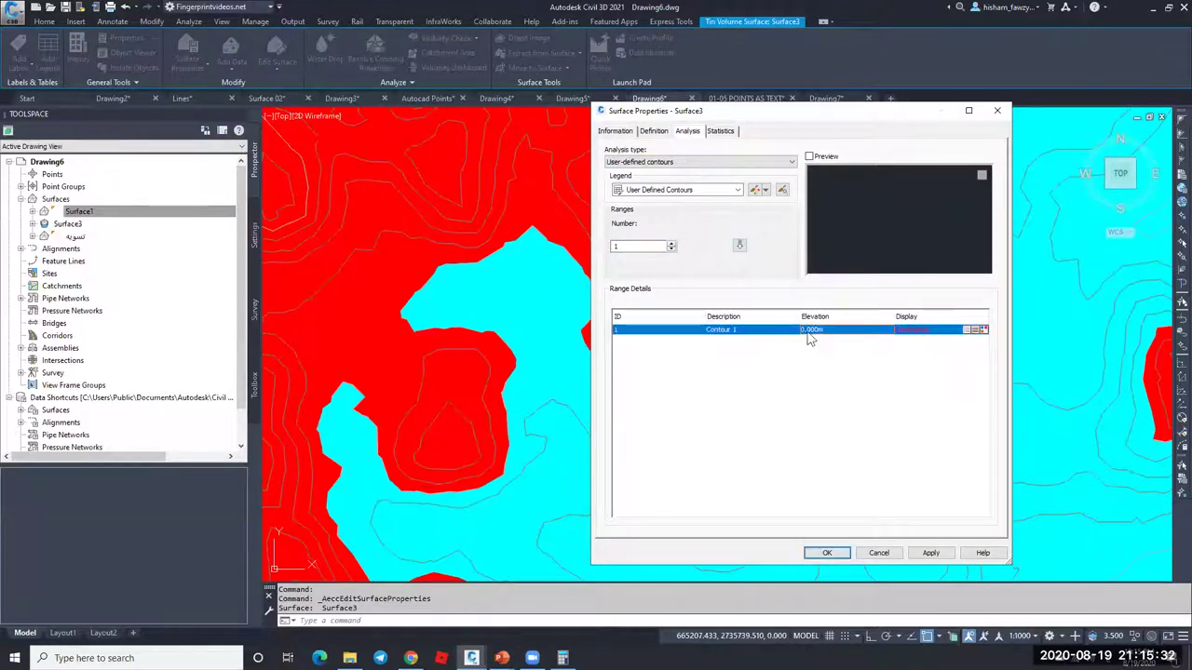
{"action": "left_click", "coordinate": [827, 553]}
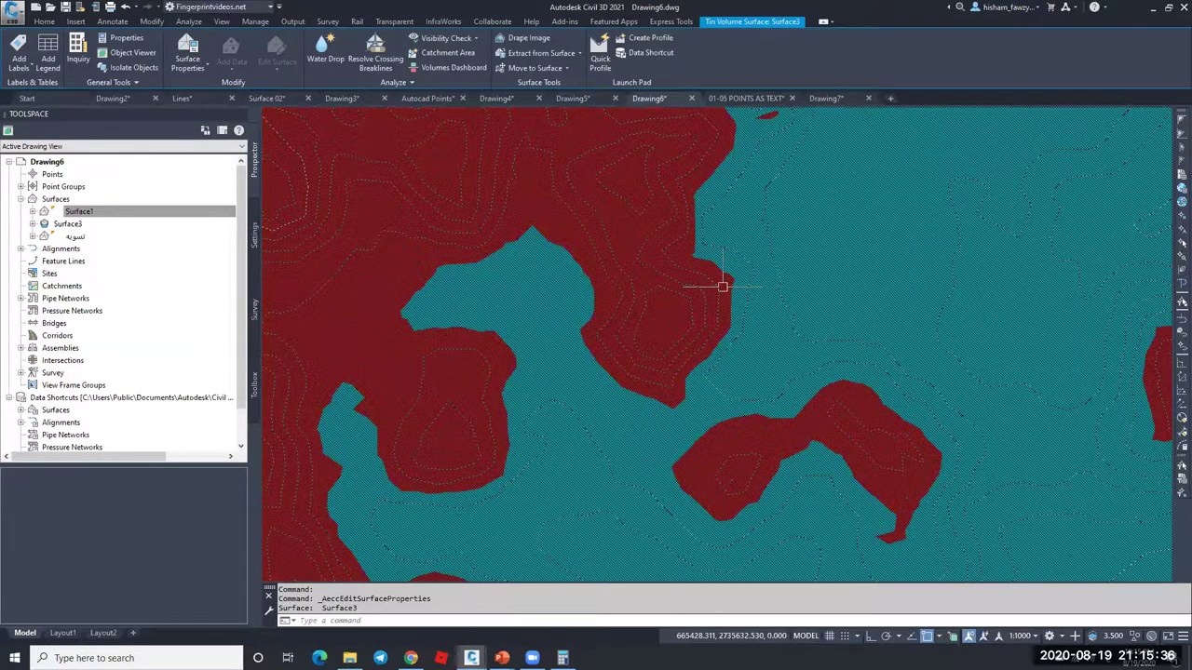
{"action": "key", "text": "Escape"}
Step: In Surface3's style, hide major and minor contours and show user contours
{"action": "left_click", "coordinate": [747, 263]}
{"action": "right_click", "coordinate": [747, 263]}
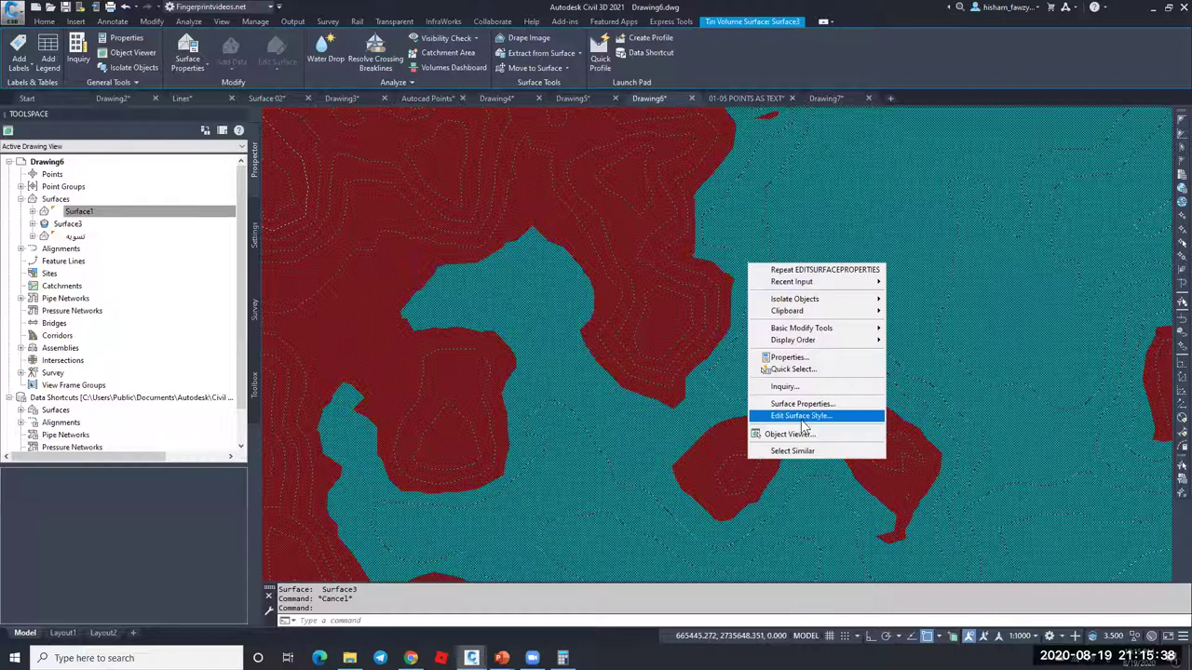
{"action": "left_click", "coordinate": [802, 421]}
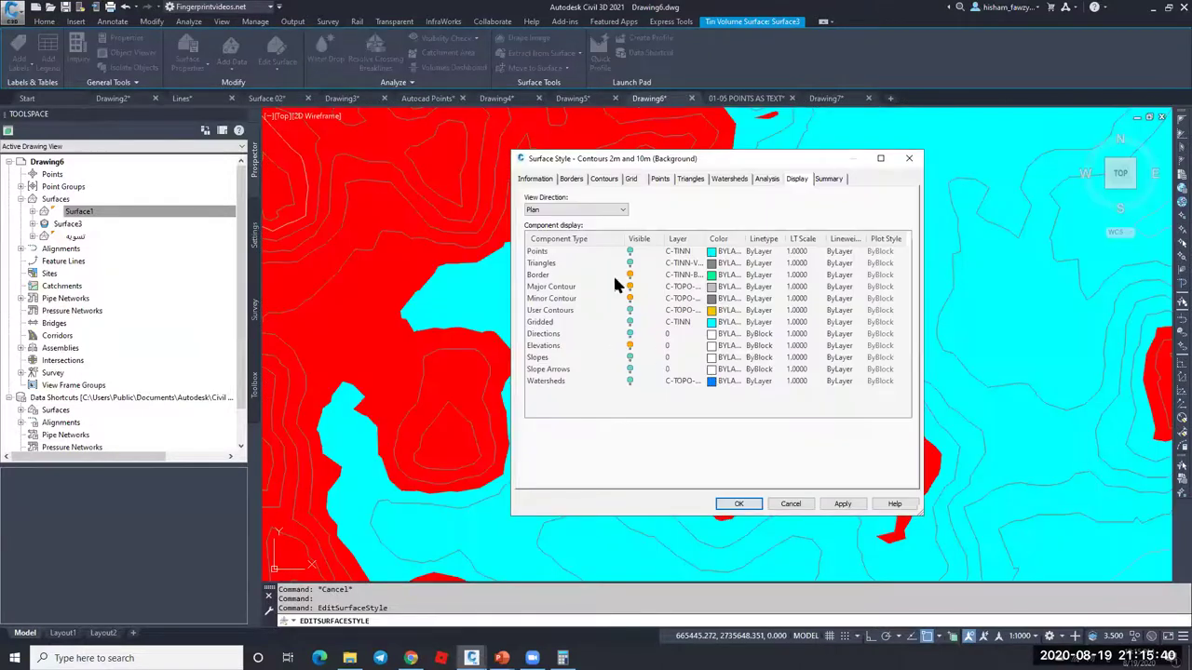
{"action": "left_click", "coordinate": [630, 287]}
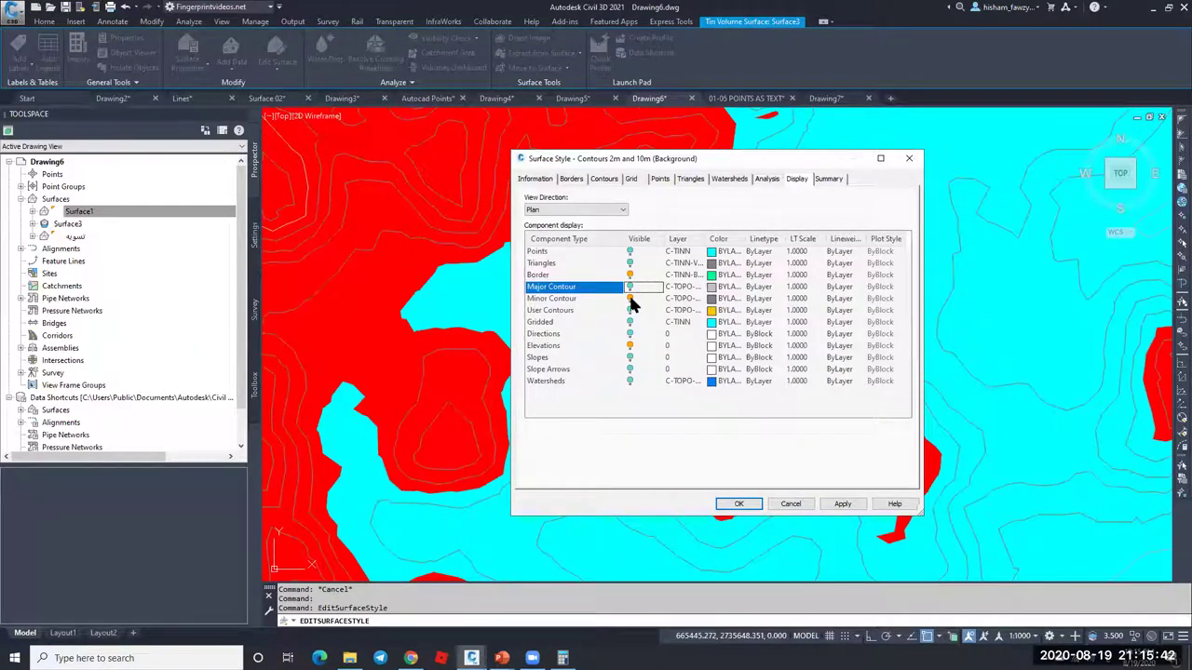
{"action": "left_click", "coordinate": [630, 298]}
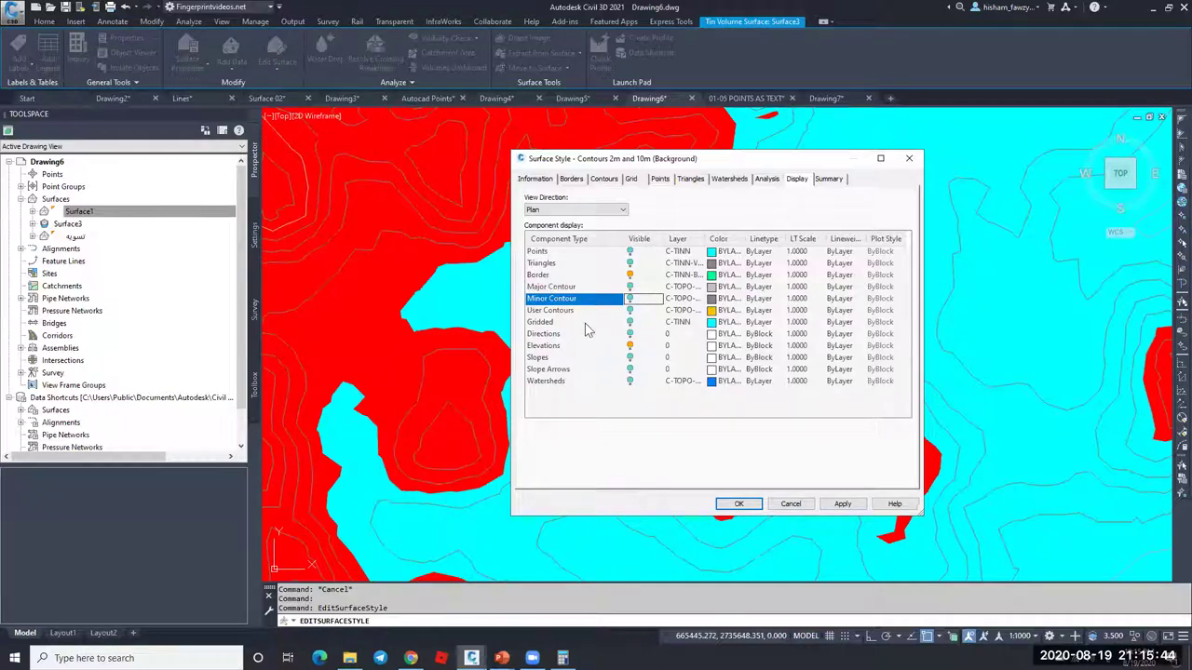
{"action": "left_click", "coordinate": [630, 311]}
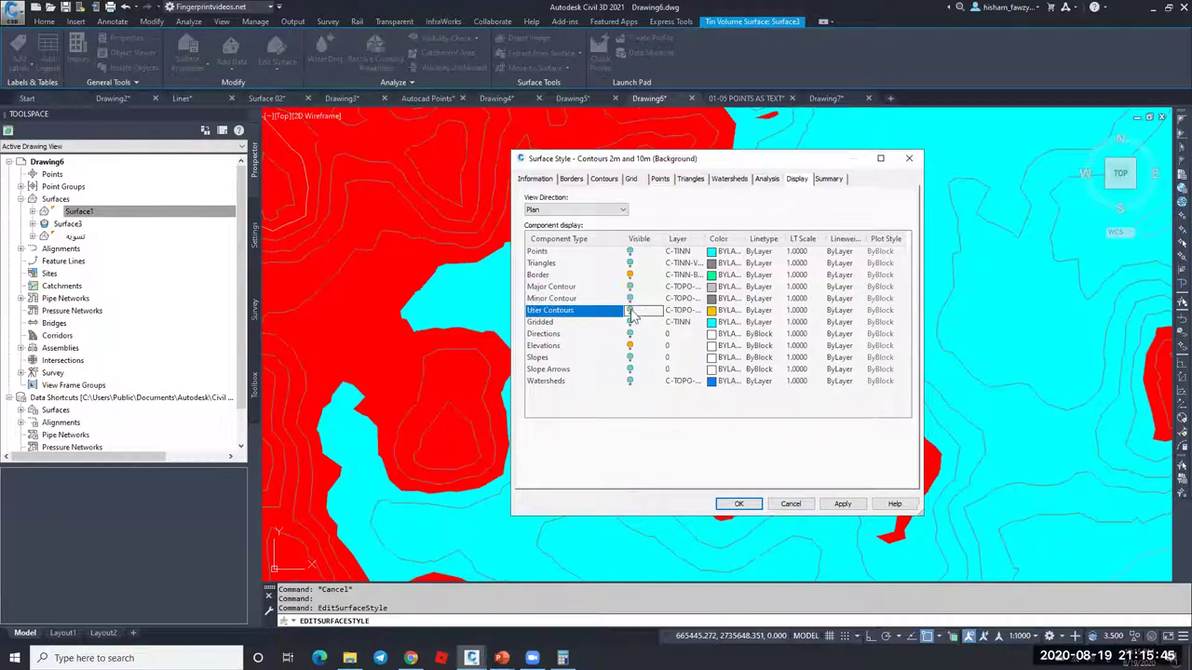
{"action": "left_click", "coordinate": [738, 503]}
{"action": "scroll", "coordinate": [699, 342], "scroll_direction": "down", "scroll_amount": 5}
{"action": "key", "text": "Escape"}
{"action": "scroll", "coordinate": [625, 285], "scroll_direction": "up", "scroll_amount": 8}
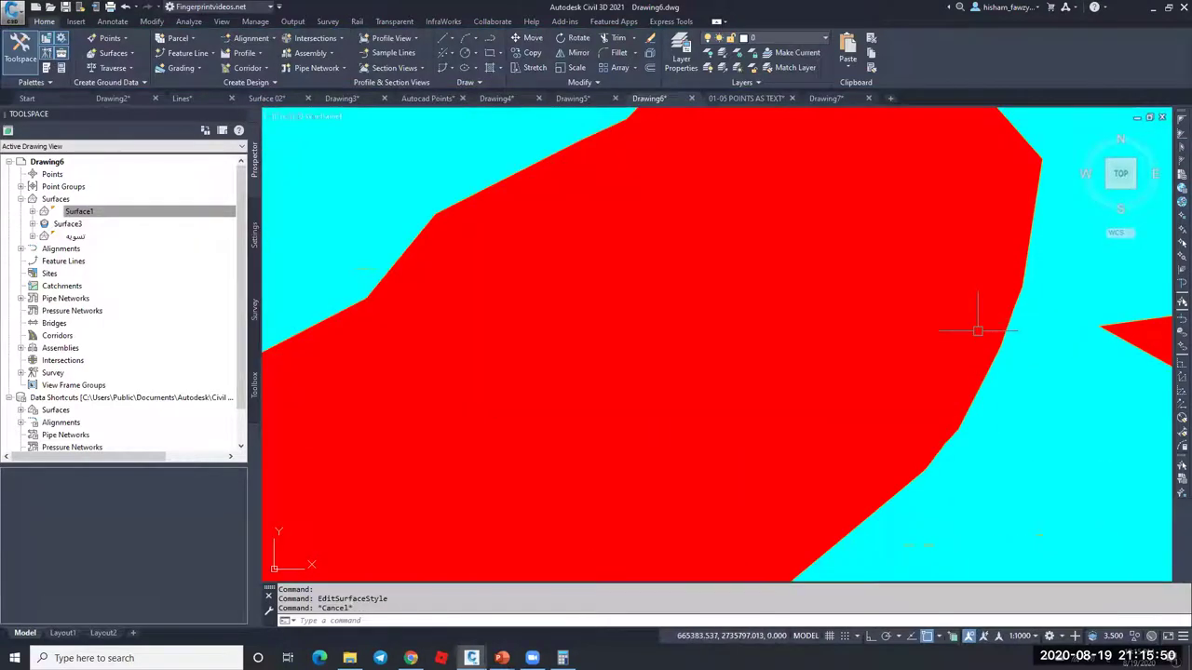
{"action": "scroll", "coordinate": [642, 287], "scroll_direction": "down", "scroll_amount": 4}
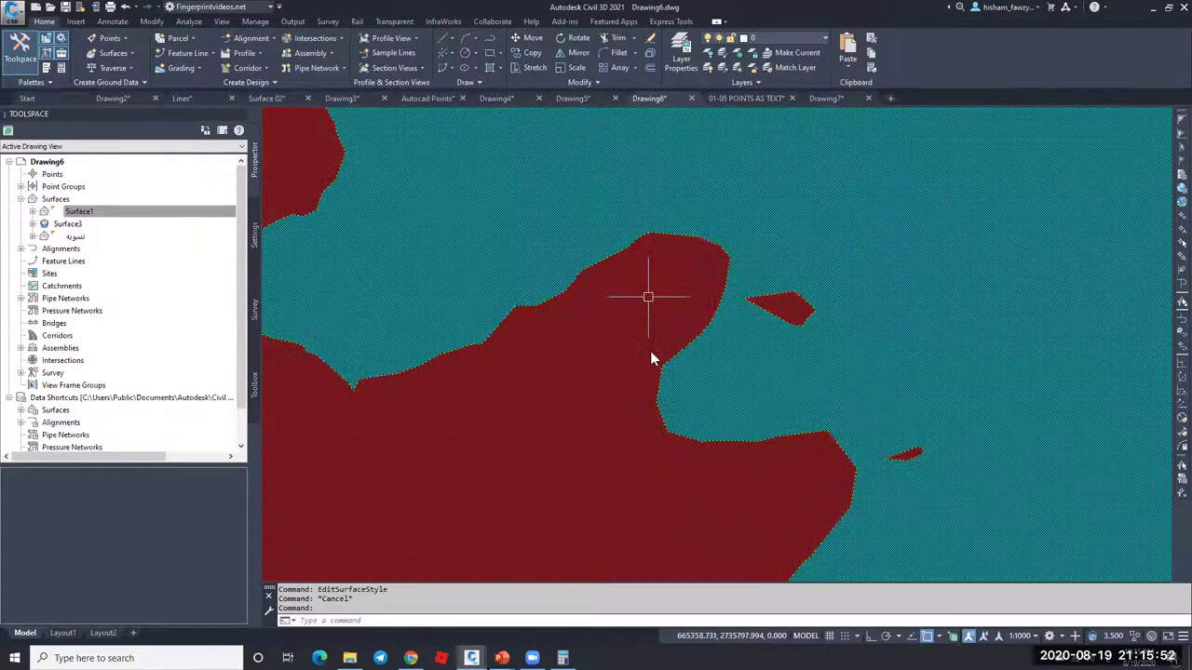
Step: Turn off Elevations in Surface3's style to remove the red and cyan shading
{"action": "left_click", "coordinate": [650, 311]}
{"action": "right_click", "coordinate": [649, 311]}
{"action": "left_click", "coordinate": [712, 464]}
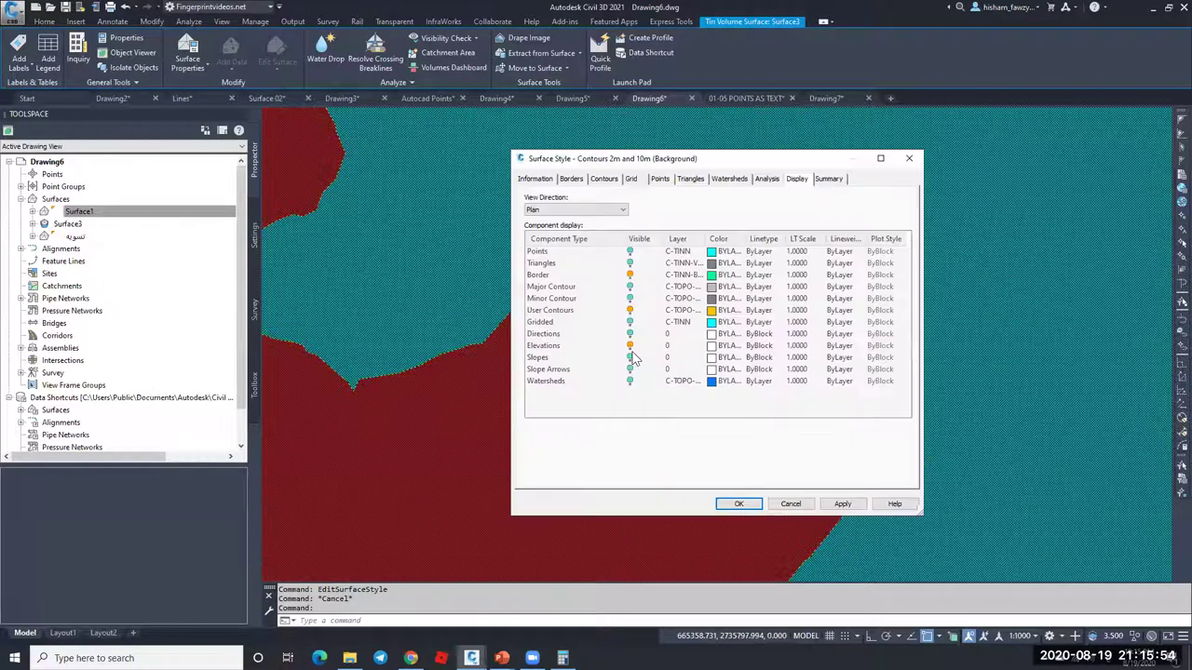
{"action": "left_click", "coordinate": [631, 346]}
{"action": "left_click", "coordinate": [738, 504]}
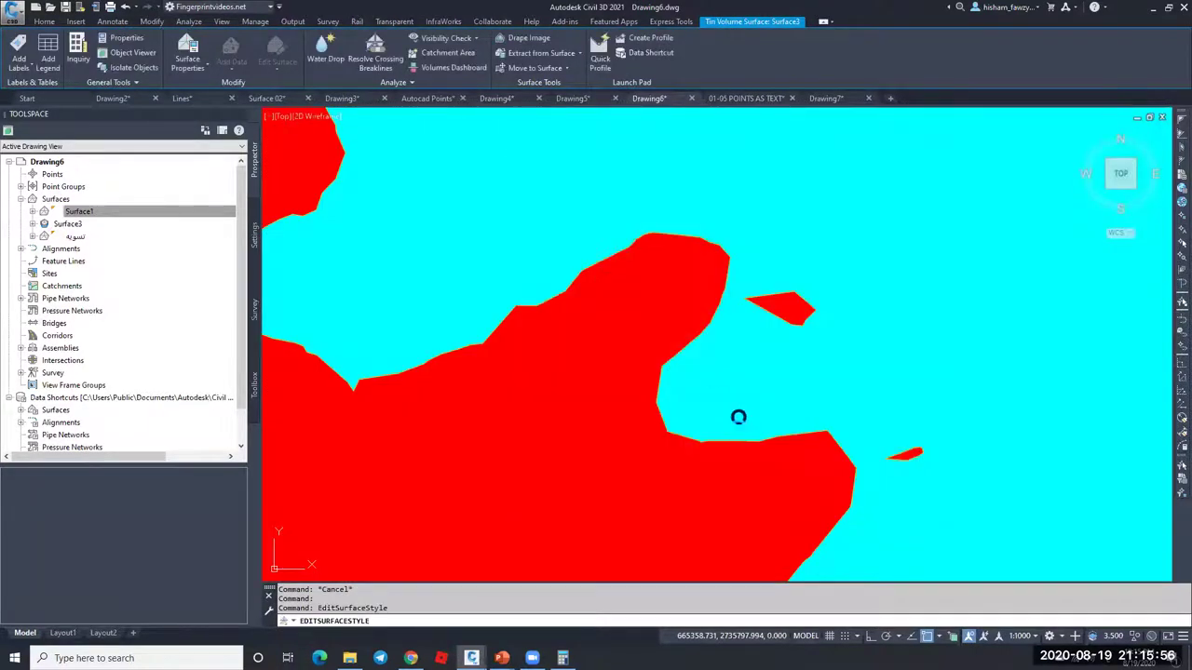
{"action": "key", "text": "Escape"}
{"action": "scroll", "coordinate": [706, 306], "scroll_direction": "down", "scroll_amount": 3}
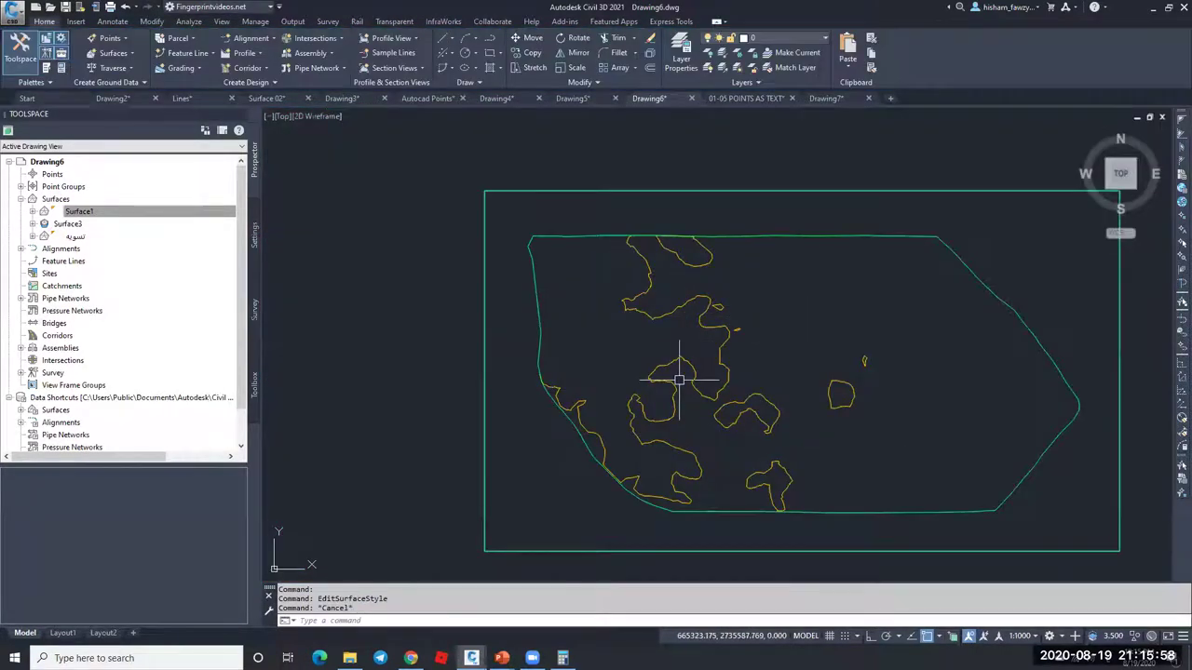
{"action": "scroll", "coordinate": [627, 480], "scroll_direction": "up", "scroll_amount": 4}
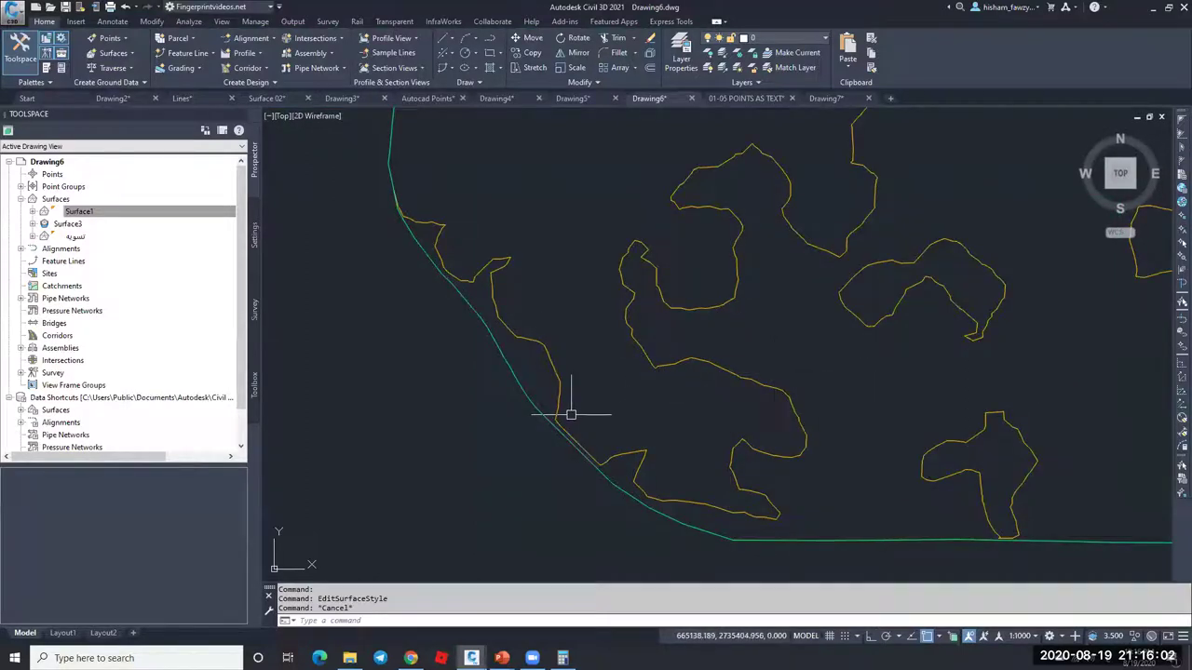
{"action": "scroll", "coordinate": [564, 420], "scroll_direction": "down", "scroll_amount": 4}
Step: Extract Surface3's 0.000 m user contours as polylines with Extract Objects, excluding the border
{"action": "left_click", "coordinate": [641, 344]}
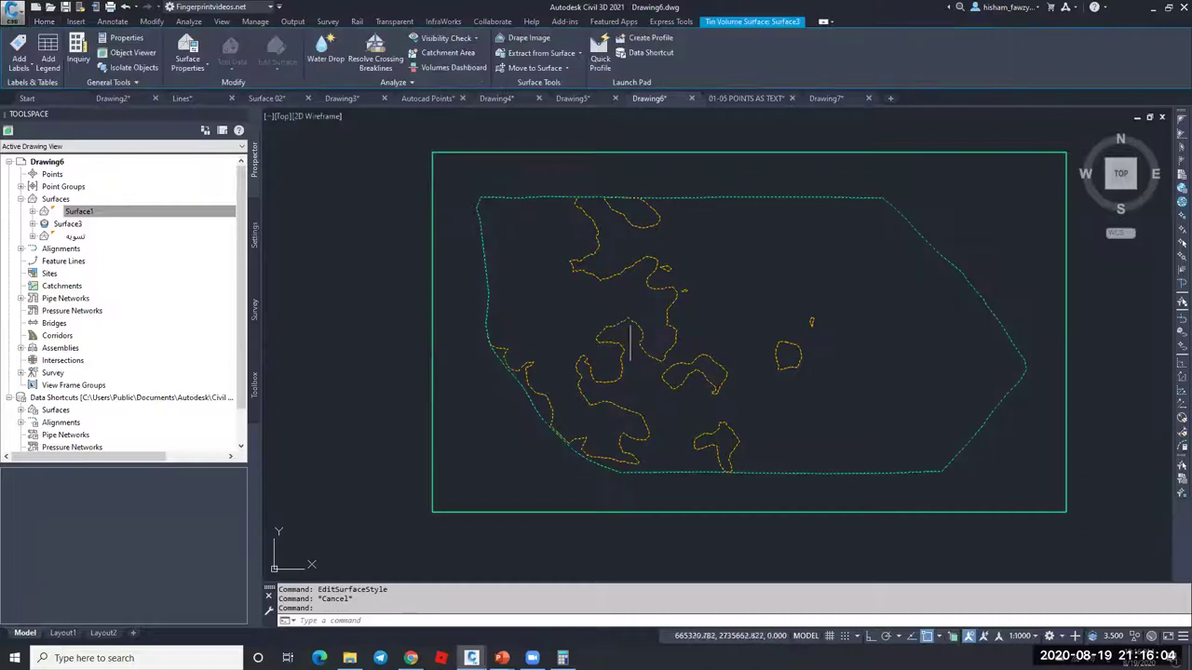
{"action": "left_click", "coordinate": [542, 52]}
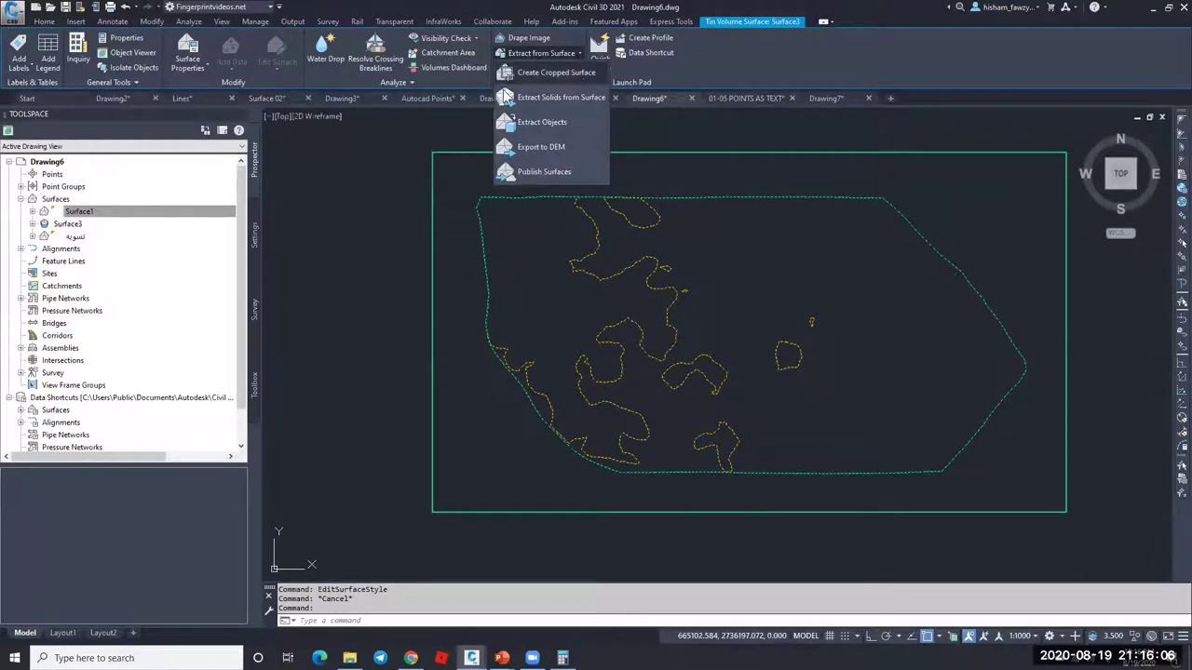
{"action": "left_click", "coordinate": [550, 122]}
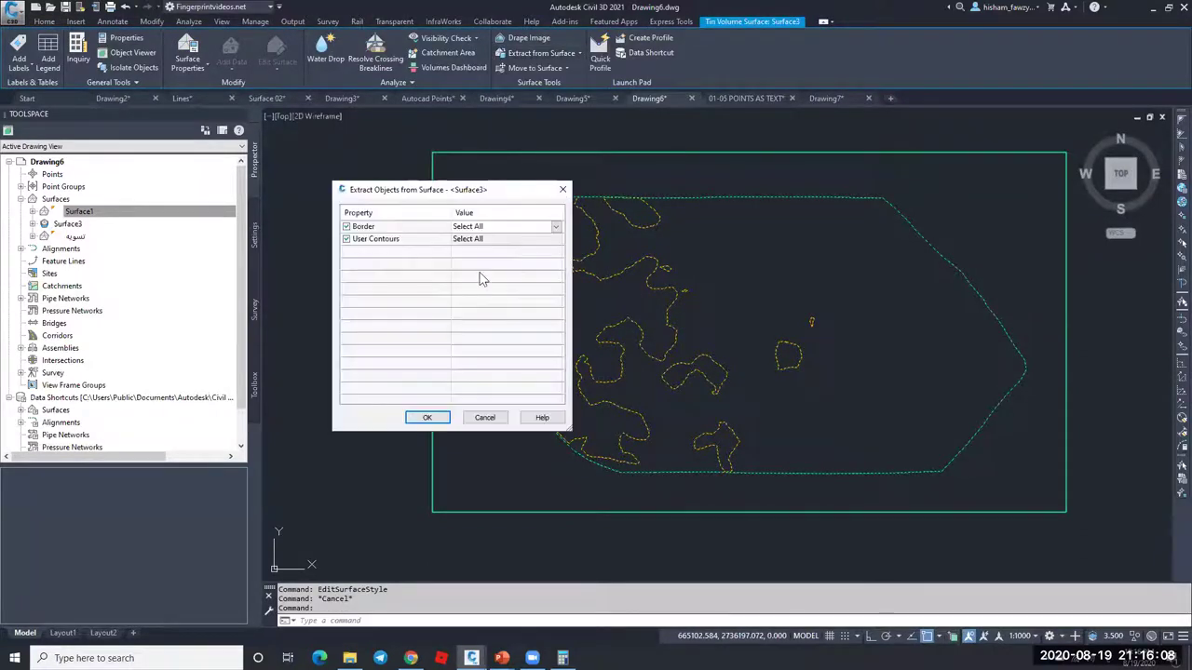
{"action": "left_click", "coordinate": [346, 226]}
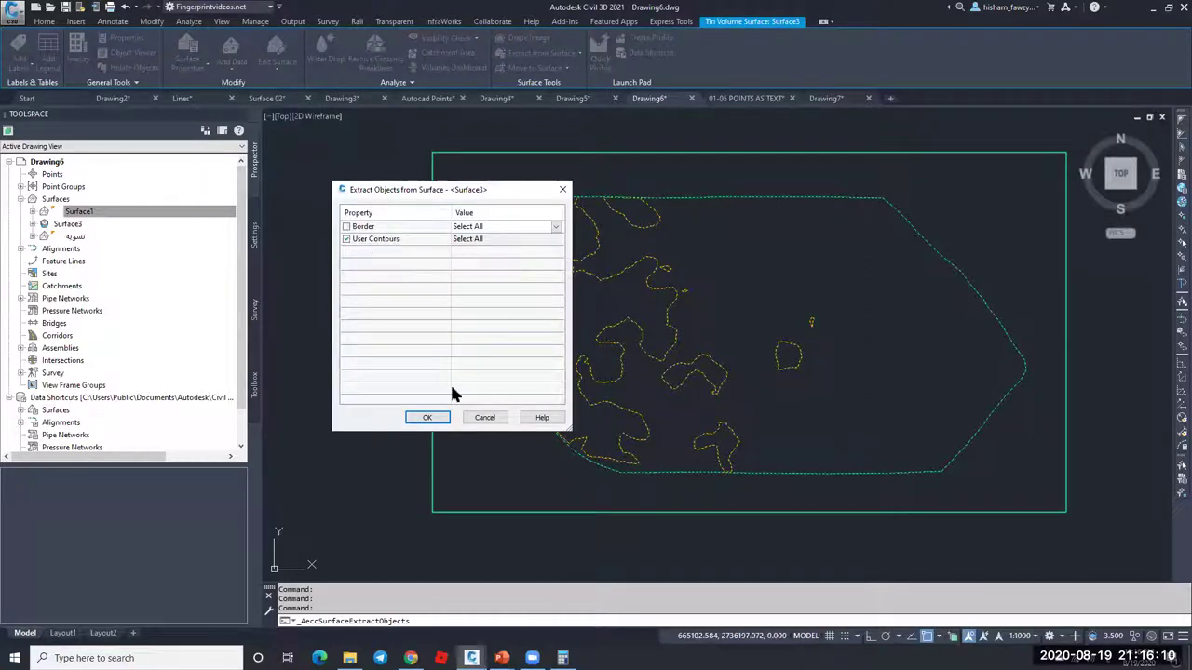
{"action": "left_click", "coordinate": [427, 417]}
{"action": "key", "text": "Escape"}
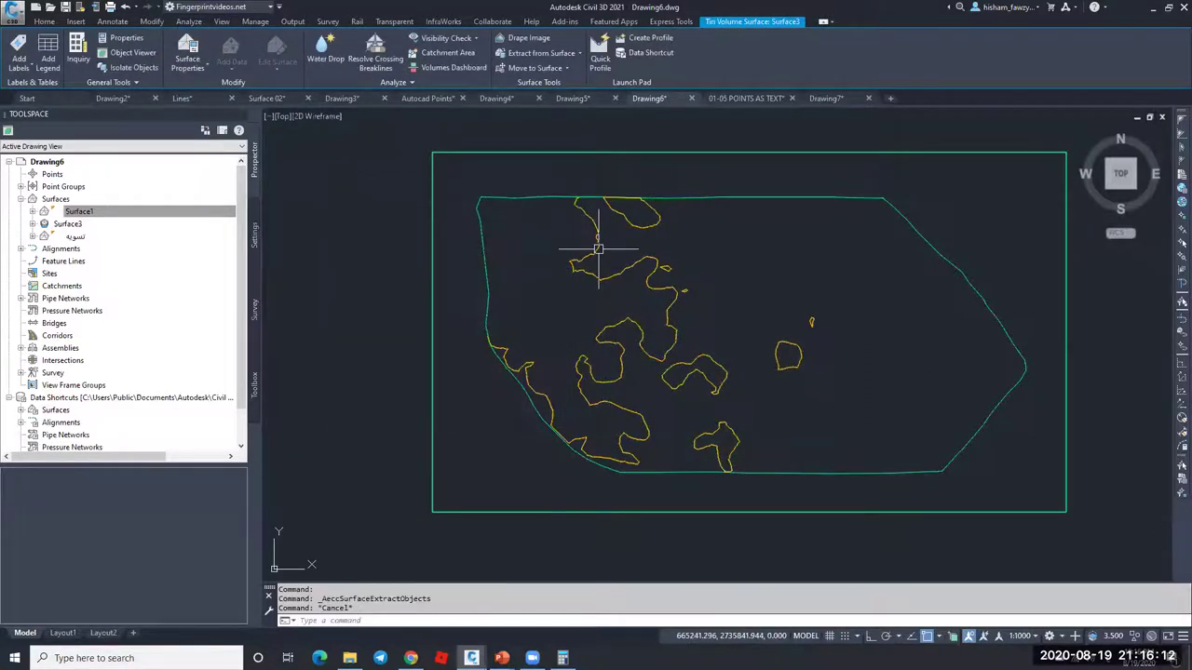
{"action": "scroll", "coordinate": [663, 289], "scroll_direction": "up", "scroll_amount": 4}
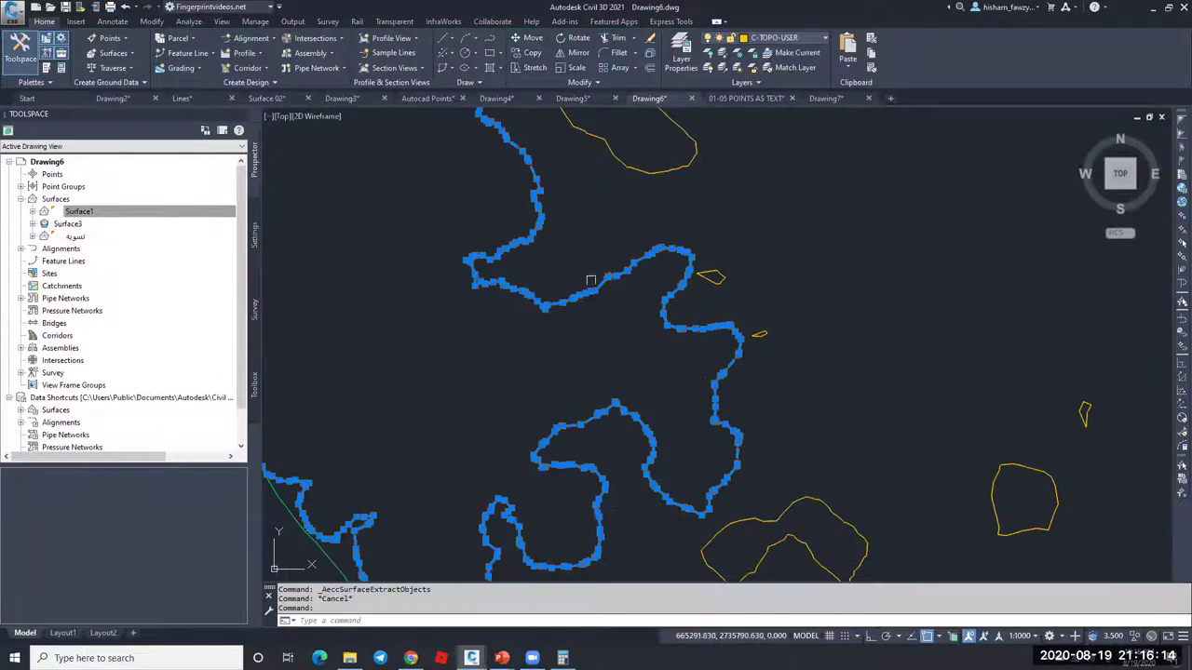
{"action": "mouse_move", "coordinate": [469, 339]}
{"action": "key", "text": "Escape"}
{"action": "scroll", "coordinate": [469, 335], "scroll_direction": "down", "scroll_amount": 5}
Step: Turn Surface3's Elevations display back on to restore the red and cyan shading
{"action": "left_click", "coordinate": [607, 269]}
{"action": "right_click", "coordinate": [615, 268]}
{"action": "left_click", "coordinate": [685, 418]}
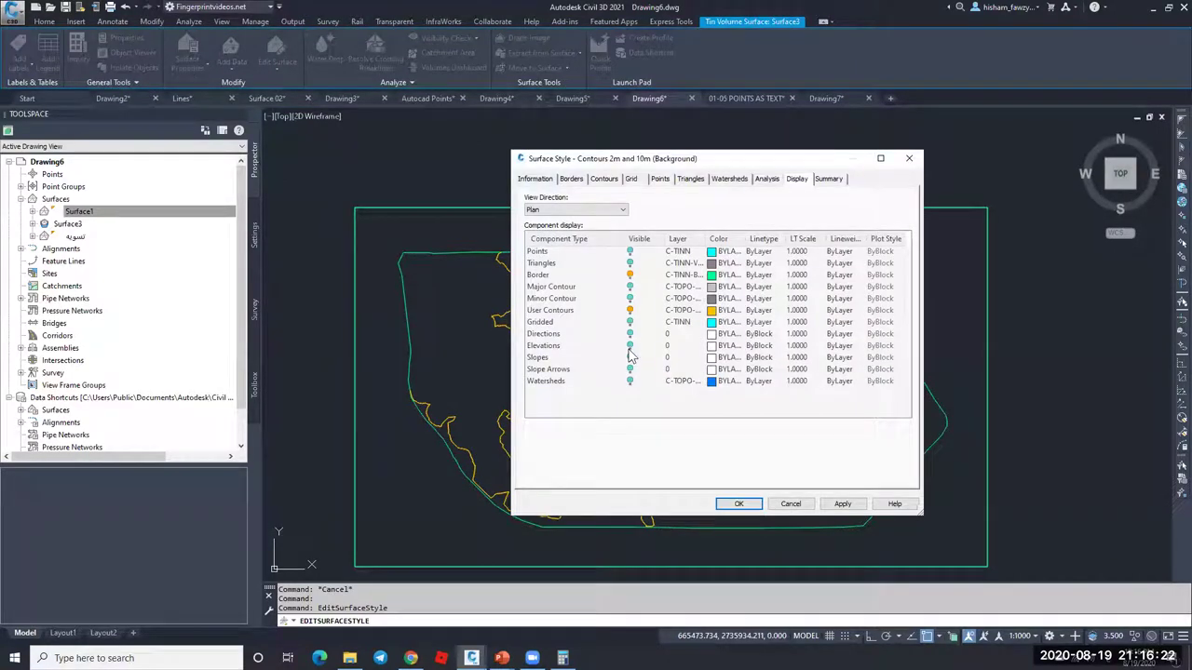
{"action": "left_click", "coordinate": [630, 345]}
{"action": "left_click", "coordinate": [735, 503]}
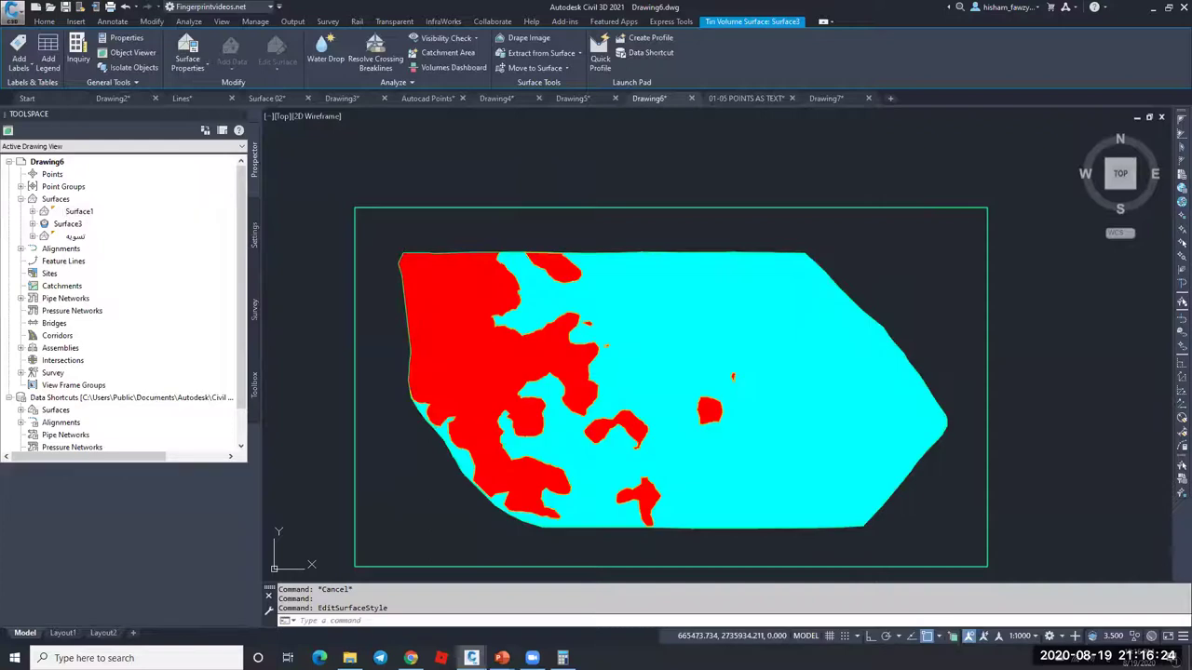
{"action": "key", "text": "Escape"}
{"action": "key", "text": "Escape"}
{"action": "left_click", "coordinate": [644, 250]}
{"action": "key", "text": "Return"}
{"action": "key", "text": "Return"}
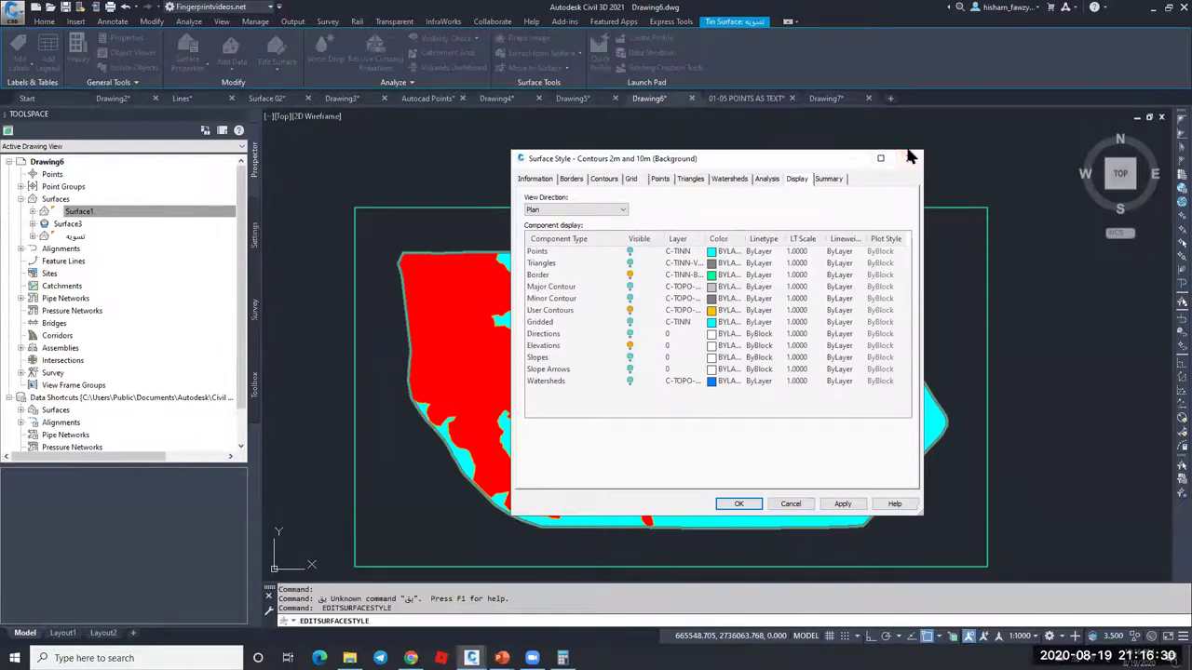
{"action": "left_click", "coordinate": [909, 159]}
Step: Use the DR draw order command to send Surface3 to the back
{"action": "type", "text": "قي"}
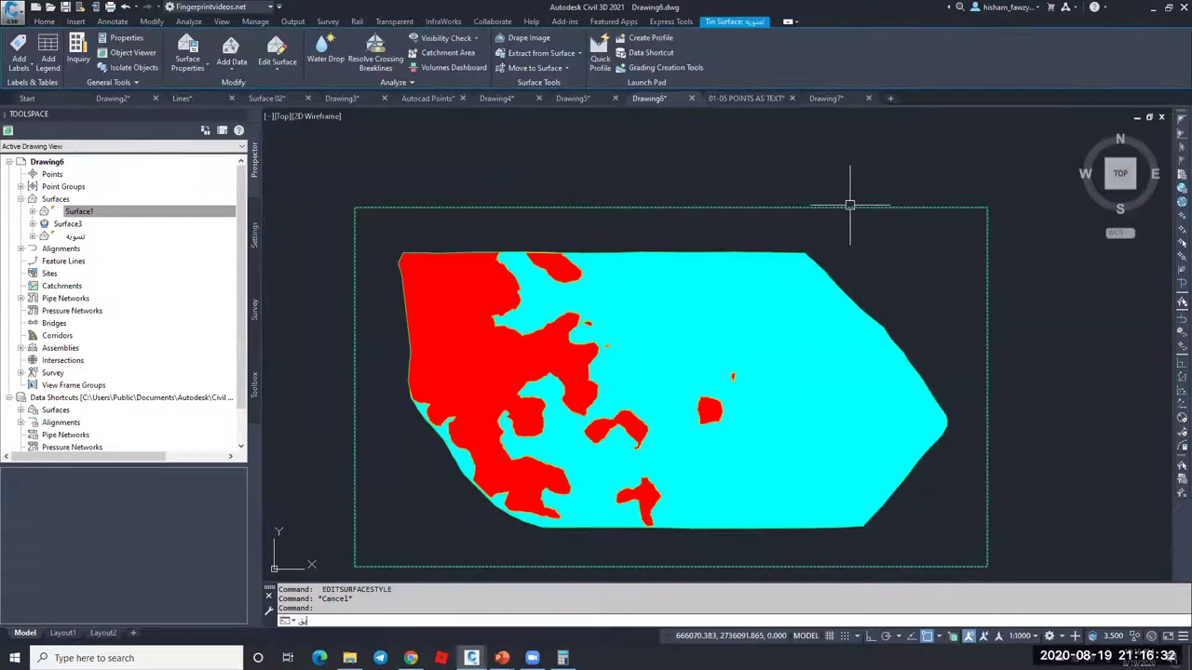
{"action": "key", "text": "Return"}
{"action": "key", "text": "Escape"}
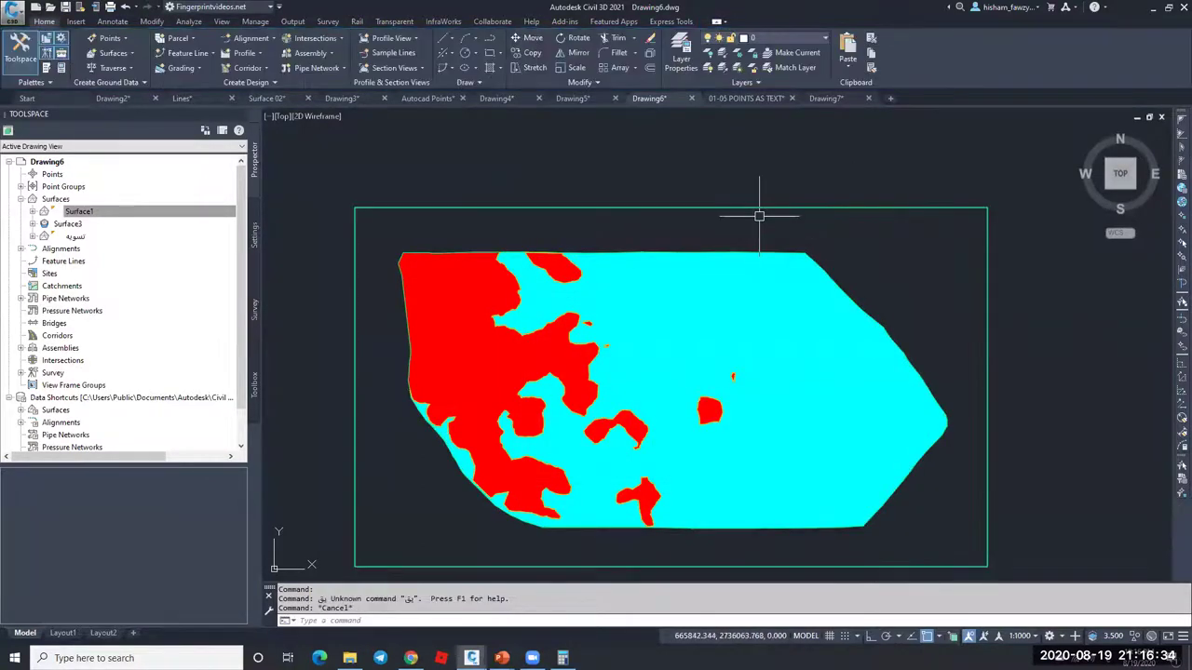
{"action": "key", "text": "Escape"}
{"action": "type", "text": "DR"}
{"action": "key", "text": "Return"}
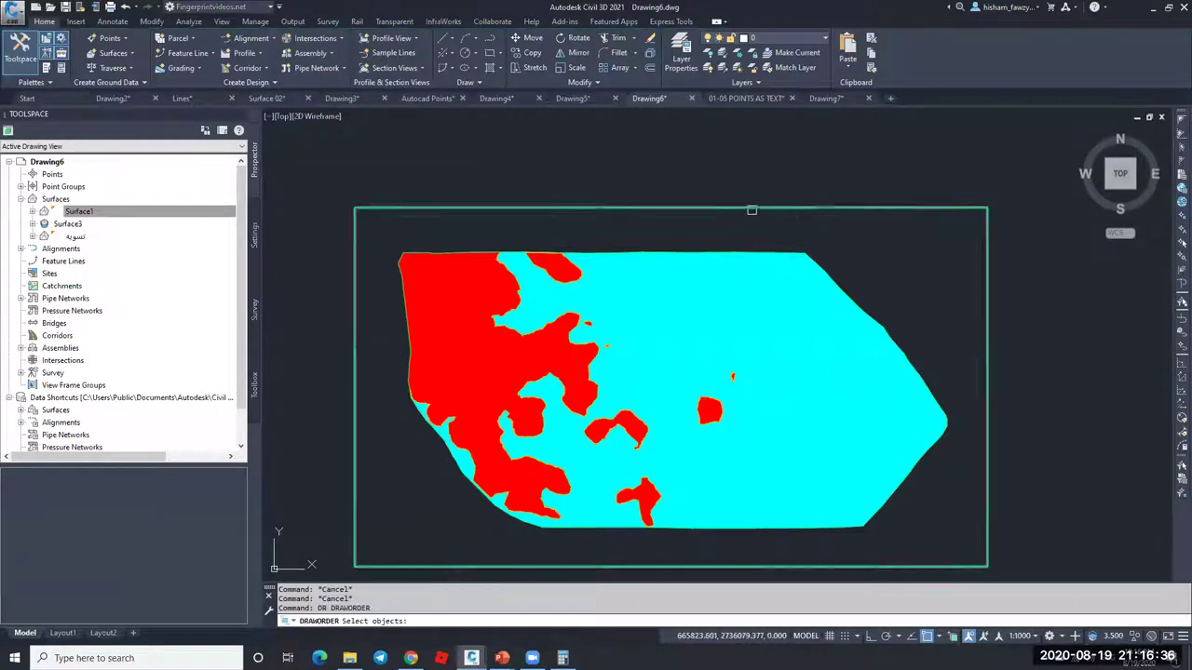
{"action": "left_click", "coordinate": [749, 211]}
{"action": "key", "text": "Return"}
{"action": "key", "text": "Return"}
{"action": "key", "text": "Escape"}
{"action": "left_click", "coordinate": [686, 301]}
Step: View the General statistics in Surface3's properties
{"action": "left_click", "coordinate": [191, 53]}
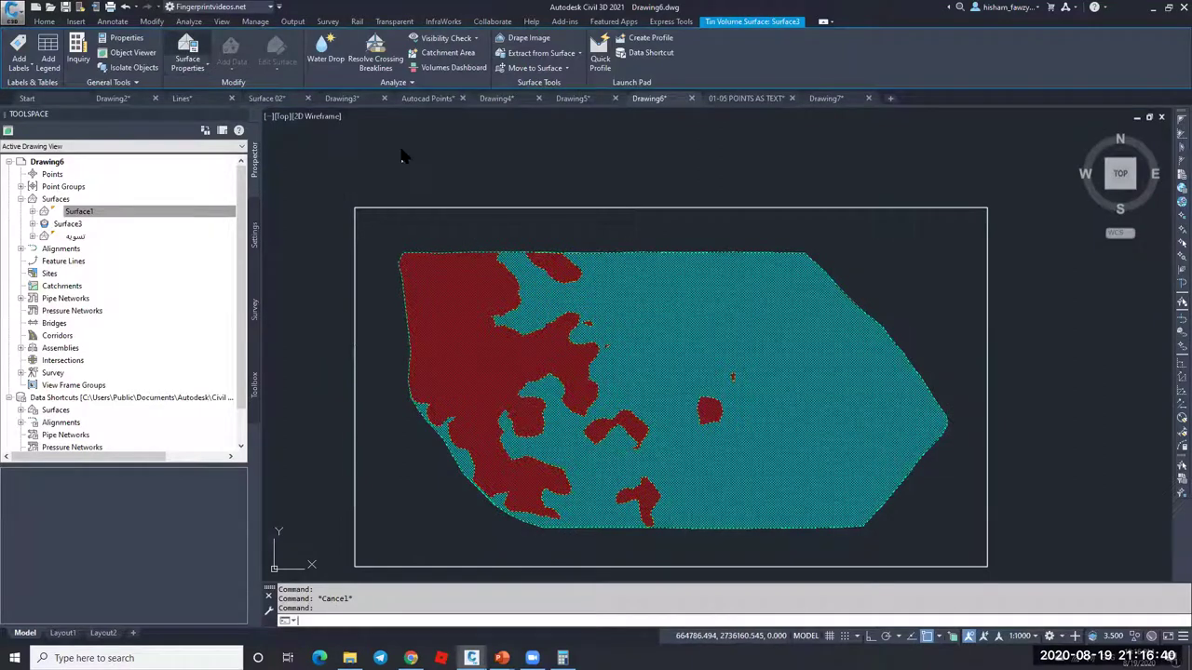
{"action": "left_click", "coordinate": [720, 132]}
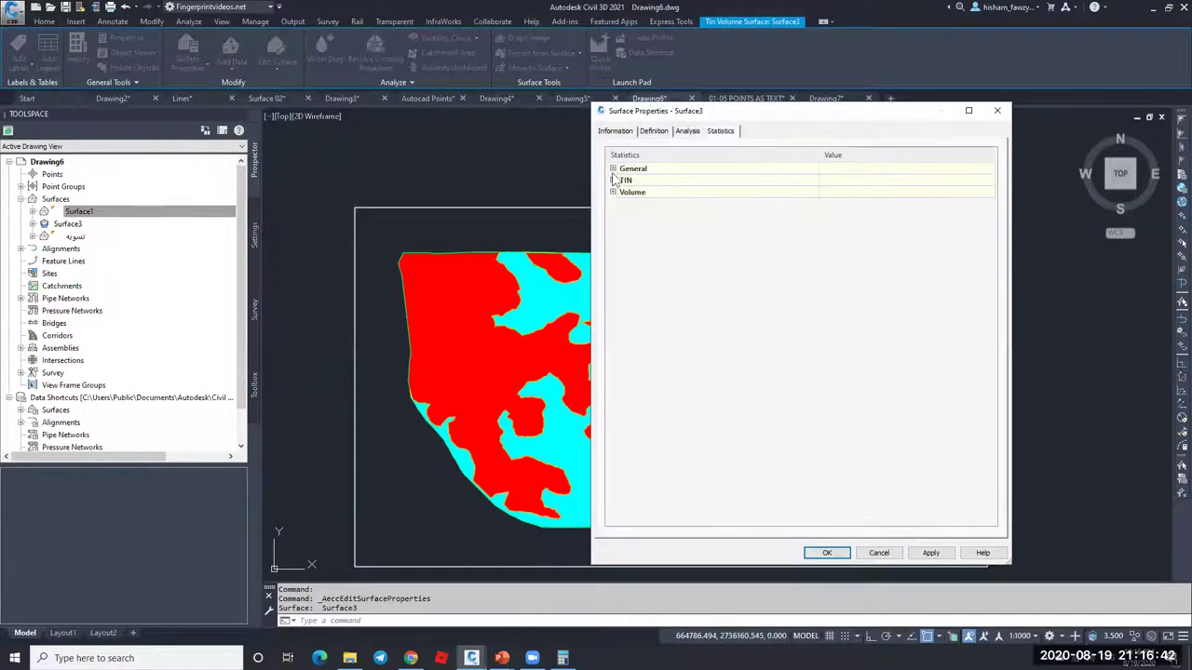
{"action": "left_click", "coordinate": [614, 171]}
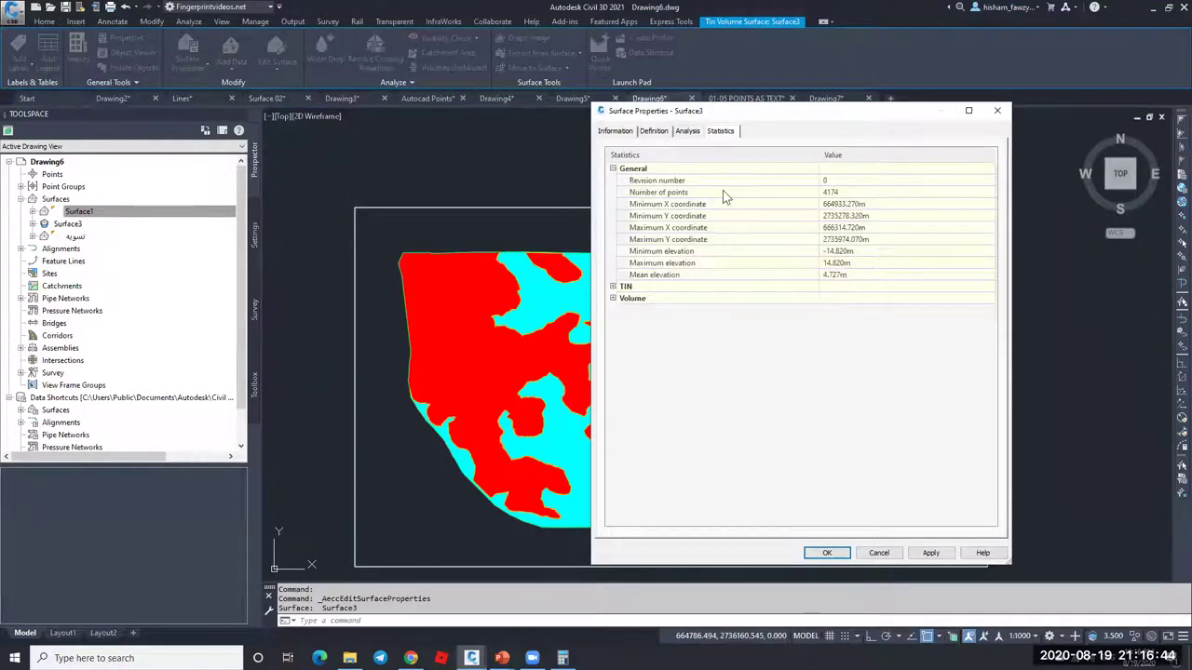
{"action": "key", "text": "Escape"}
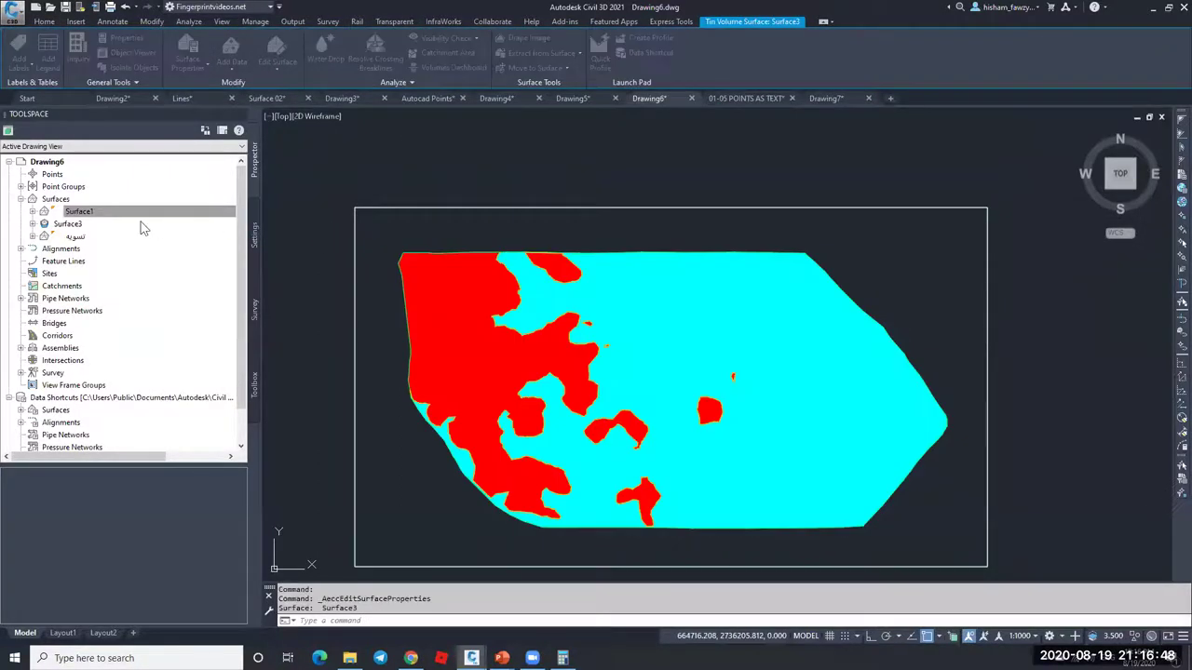
Step: Check Surface1's mean elevation of 633.143 m in its statistics and close the properties
{"action": "right_click", "coordinate": [92, 213]}
{"action": "key", "text": "Escape"}
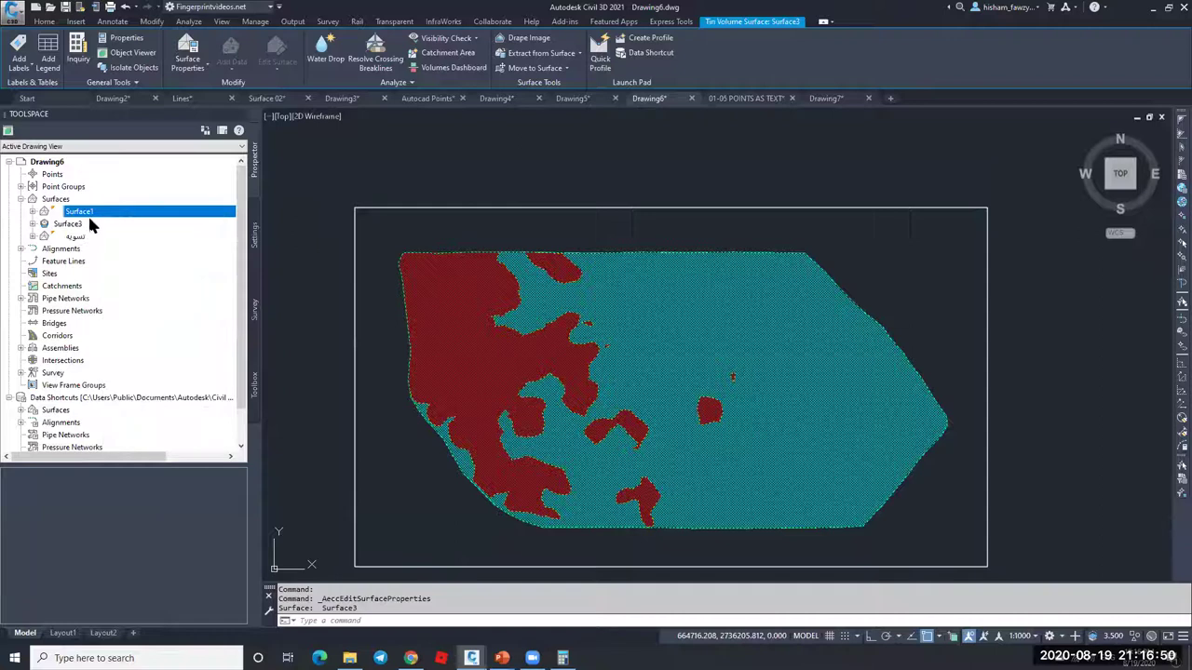
{"action": "left_click", "coordinate": [128, 229]}
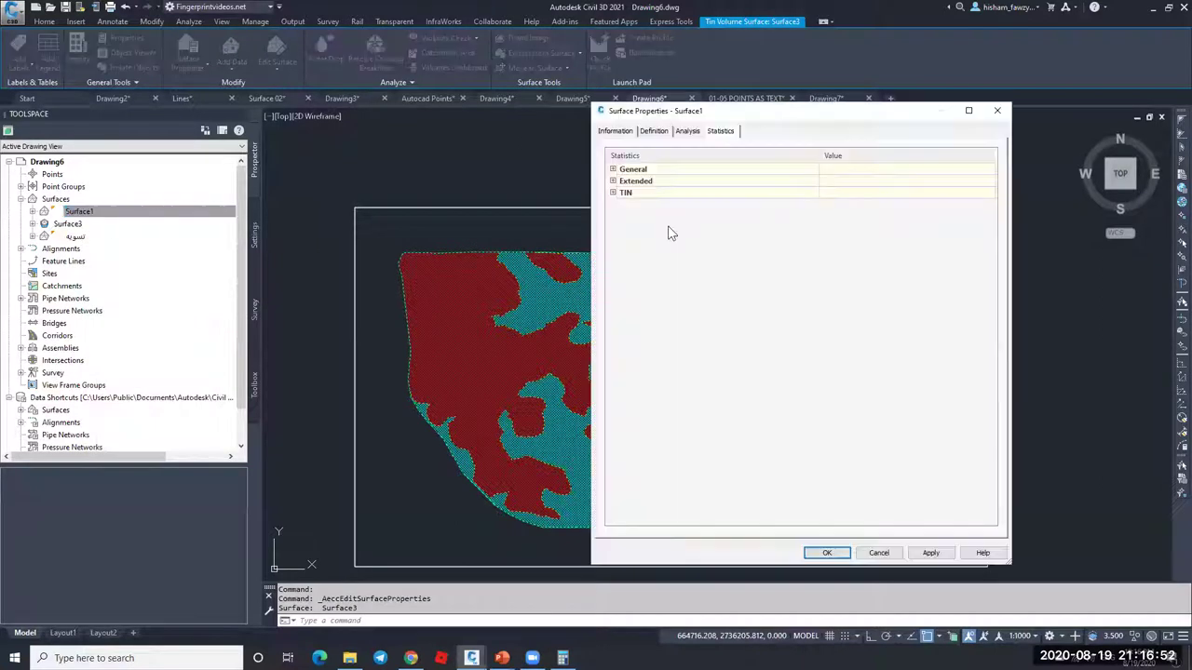
{"action": "double_click", "coordinate": [633, 170]}
{"action": "left_click", "coordinate": [849, 275]}
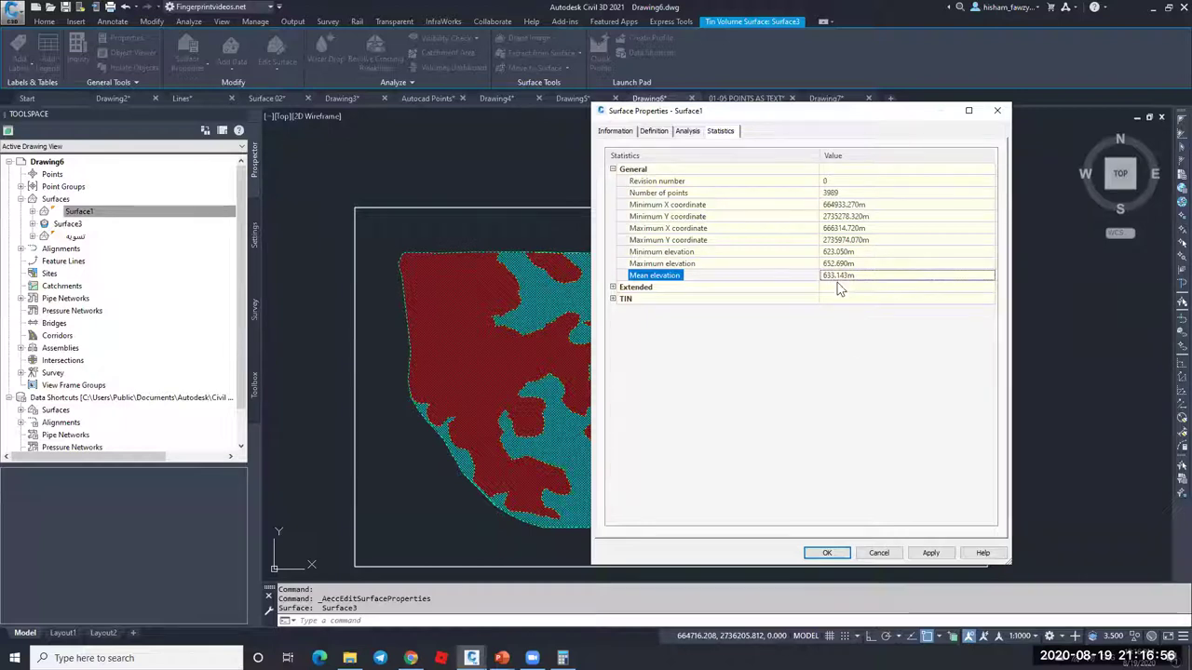
{"action": "left_click", "coordinate": [827, 552]}
{"action": "key", "text": "Escape"}
{"action": "key", "text": "Escape"}
{"action": "left_click", "coordinate": [631, 208]}
Step: Change the boundary polyline's elevation from 637.870 to 633.143 in the Properties palette
{"action": "key", "text": "ctrl+1"}
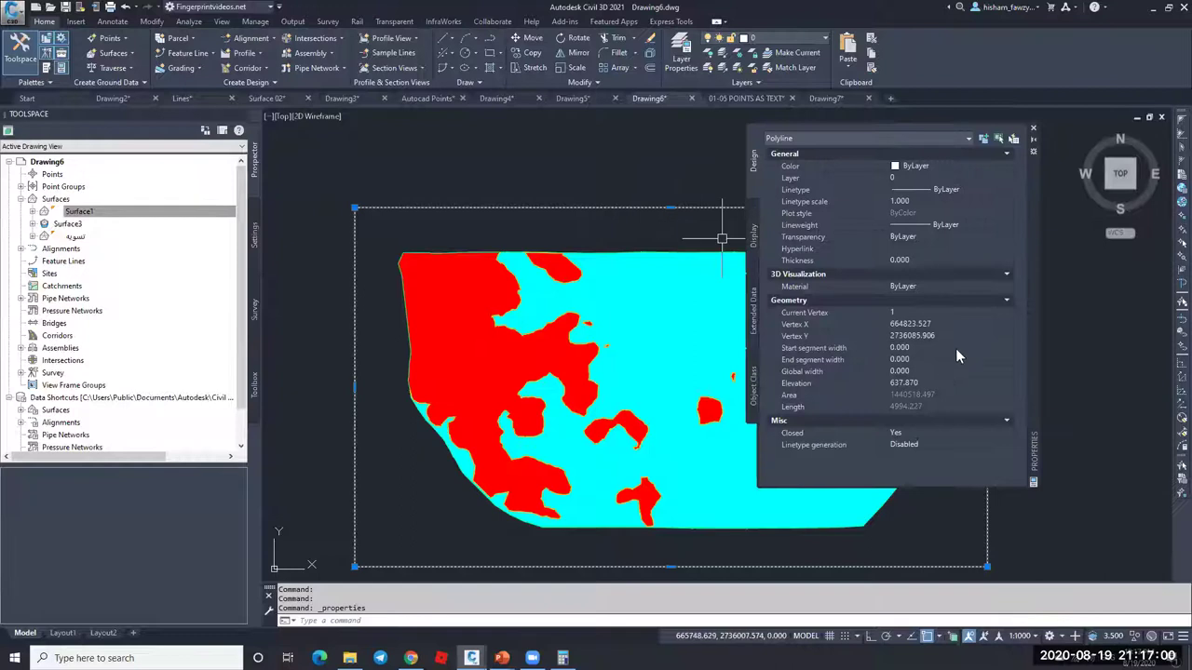
{"action": "left_click", "coordinate": [931, 384]}
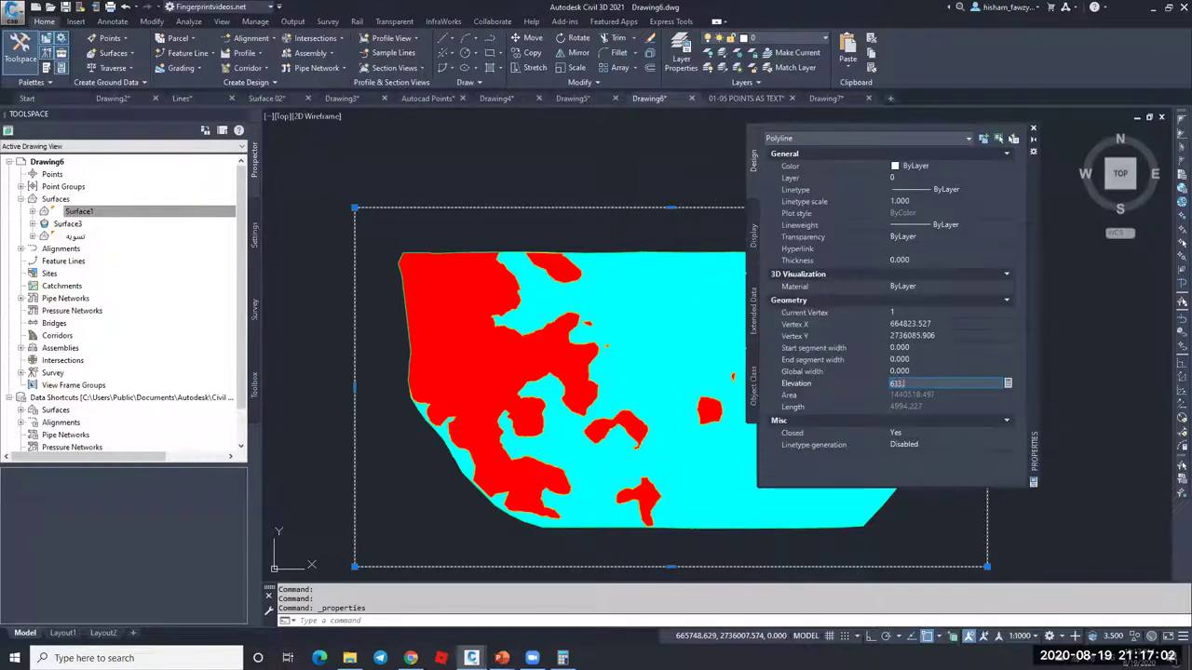
{"action": "type", "text": "633.143"}
{"action": "key", "text": "Return"}
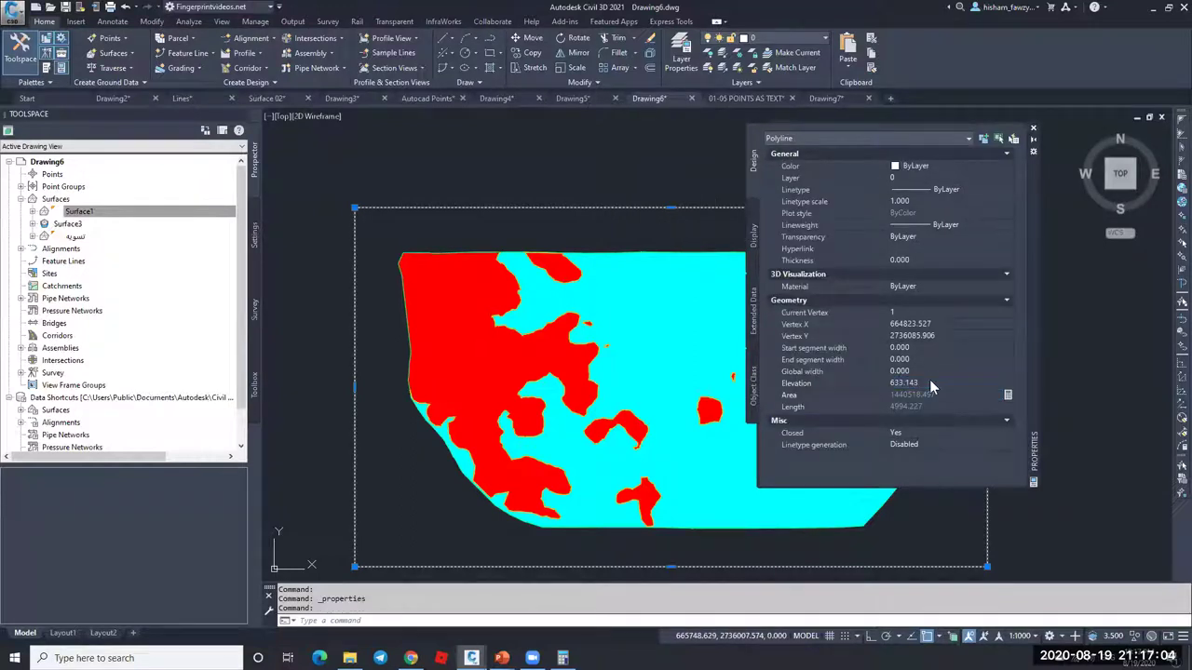
{"action": "key", "text": "Escape"}
{"action": "key", "text": "Escape"}
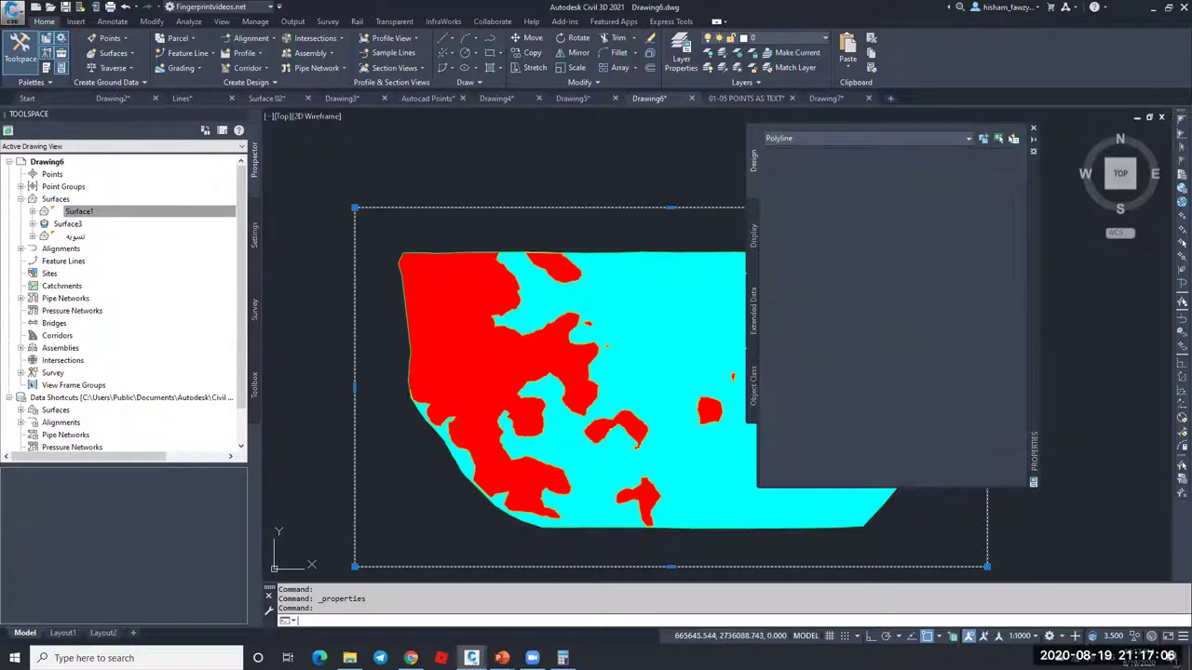
{"action": "left_click", "coordinate": [79, 211]}
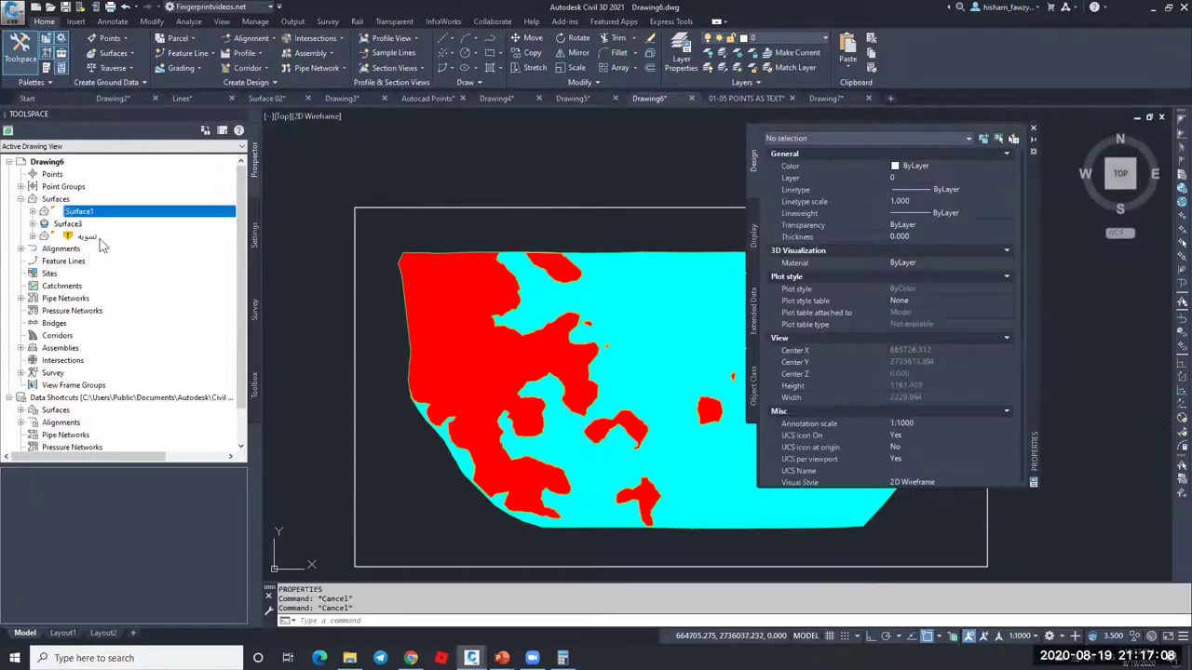
{"action": "right_click", "coordinate": [101, 237]}
{"action": "left_click", "coordinate": [159, 290]}
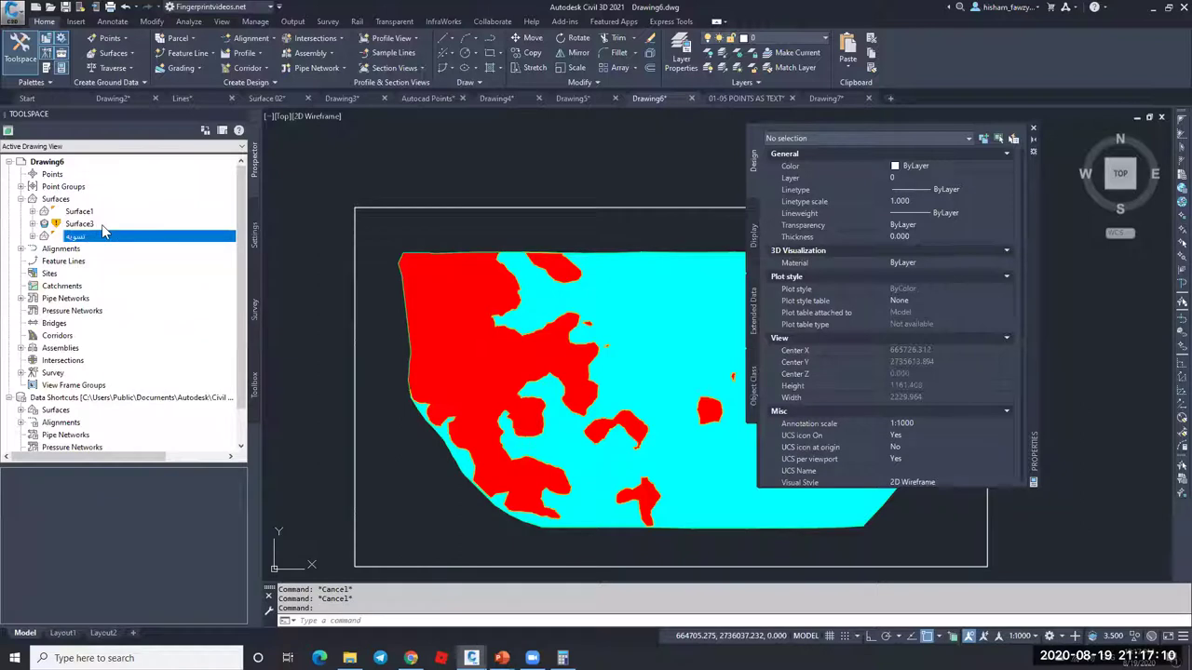
Step: Rebuild Surface3 from Toolspace and reapply its elevation analysis in Surface Properties
{"action": "right_click", "coordinate": [113, 224]}
{"action": "left_click", "coordinate": [163, 268]}
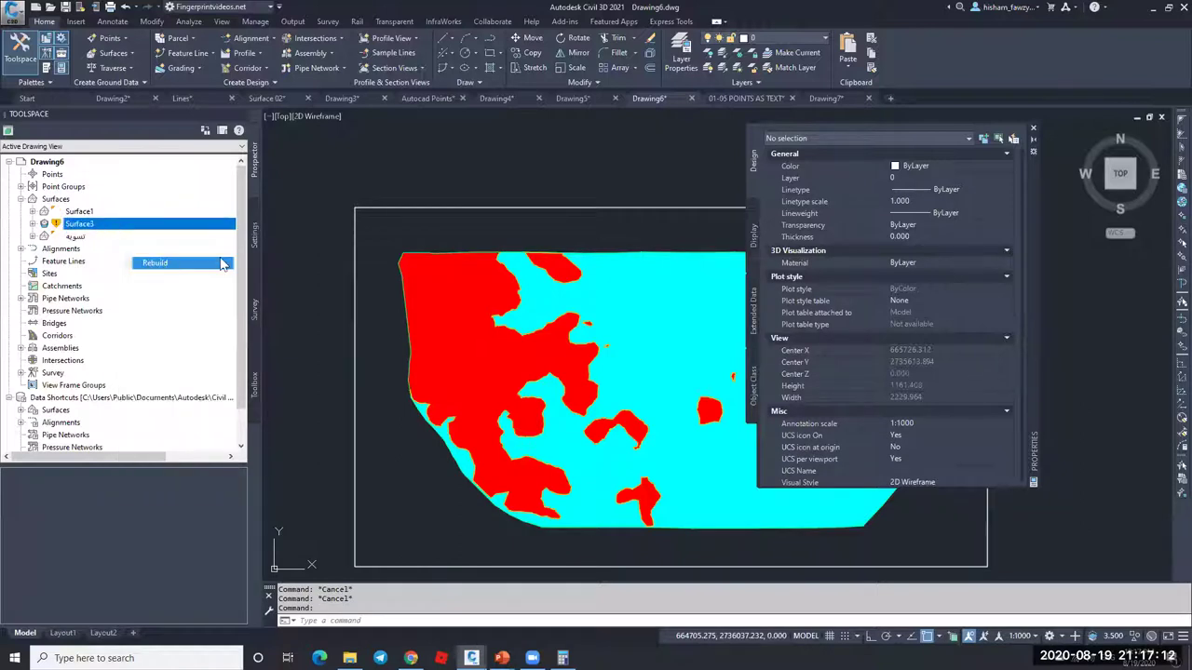
{"action": "left_click", "coordinate": [476, 303]}
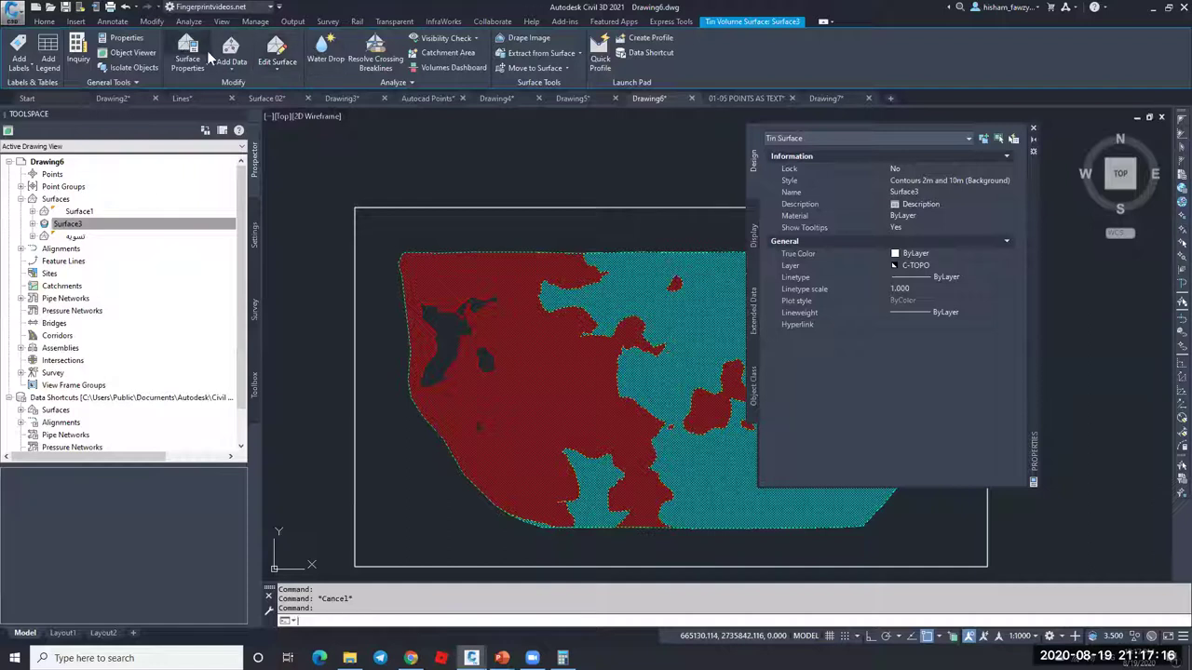
{"action": "double_click", "coordinate": [597, 243]}
{"action": "left_click", "coordinate": [657, 132]}
{"action": "left_click", "coordinate": [694, 132]}
{"action": "key", "text": "Return"}
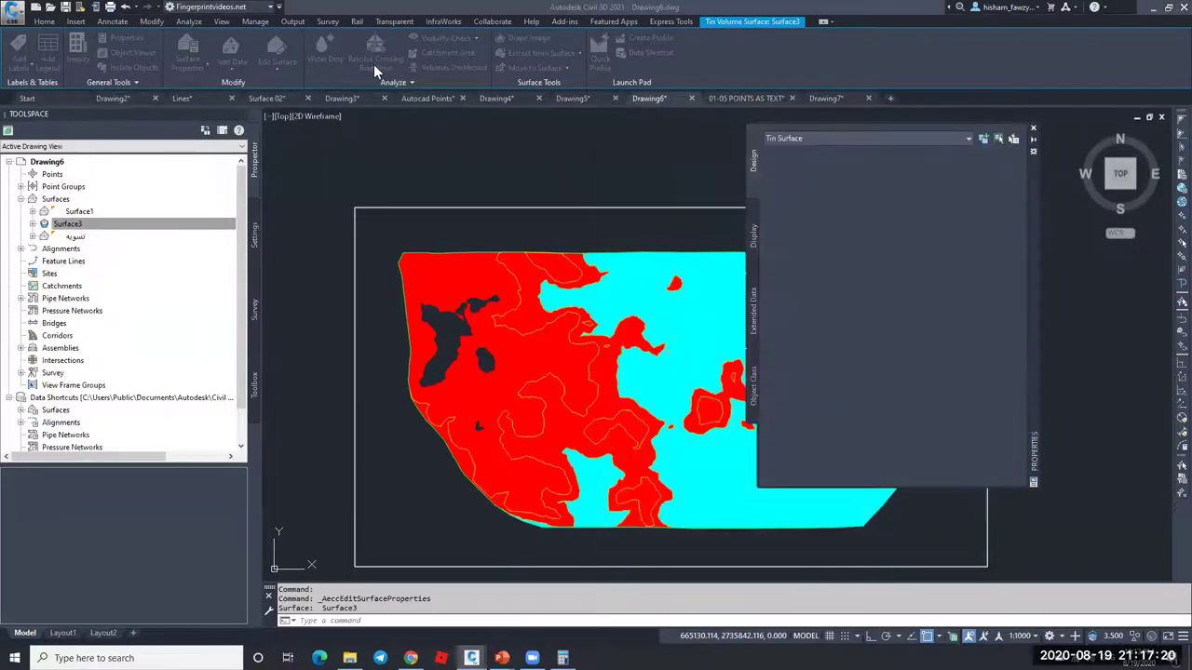
{"action": "left_click", "coordinate": [452, 69]}
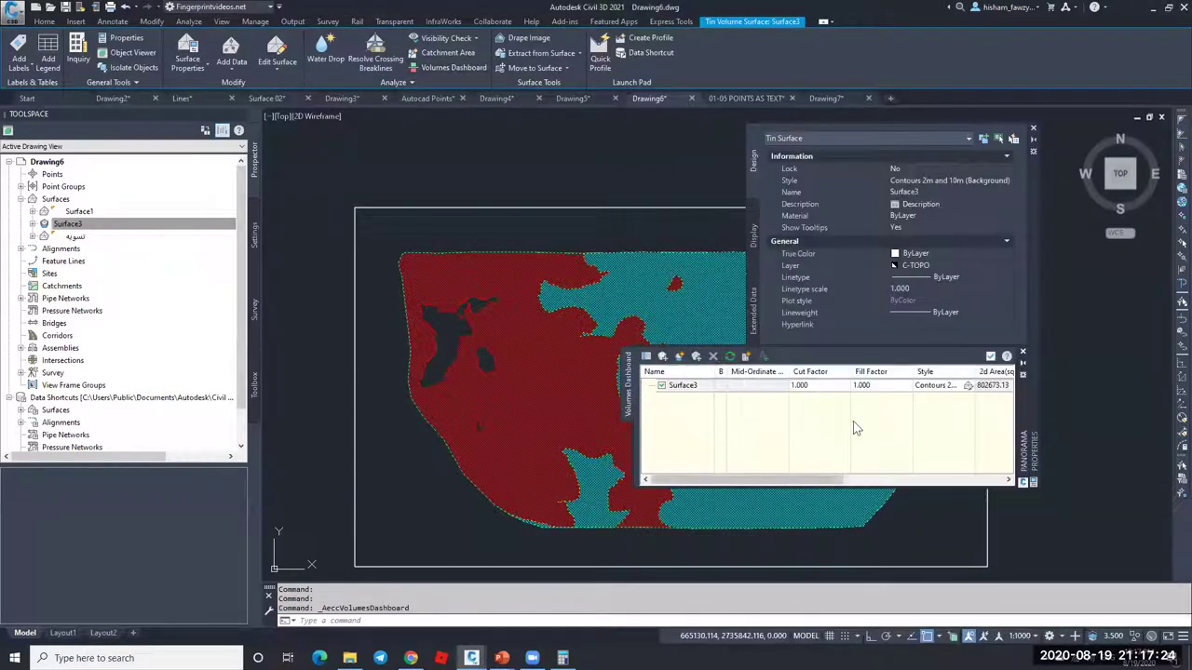
{"action": "left_click_drag", "start_coordinate": [1022, 421], "coordinate": [676, 304]}
{"action": "left_click_drag", "start_coordinate": [484, 369], "coordinate": [591, 367]}
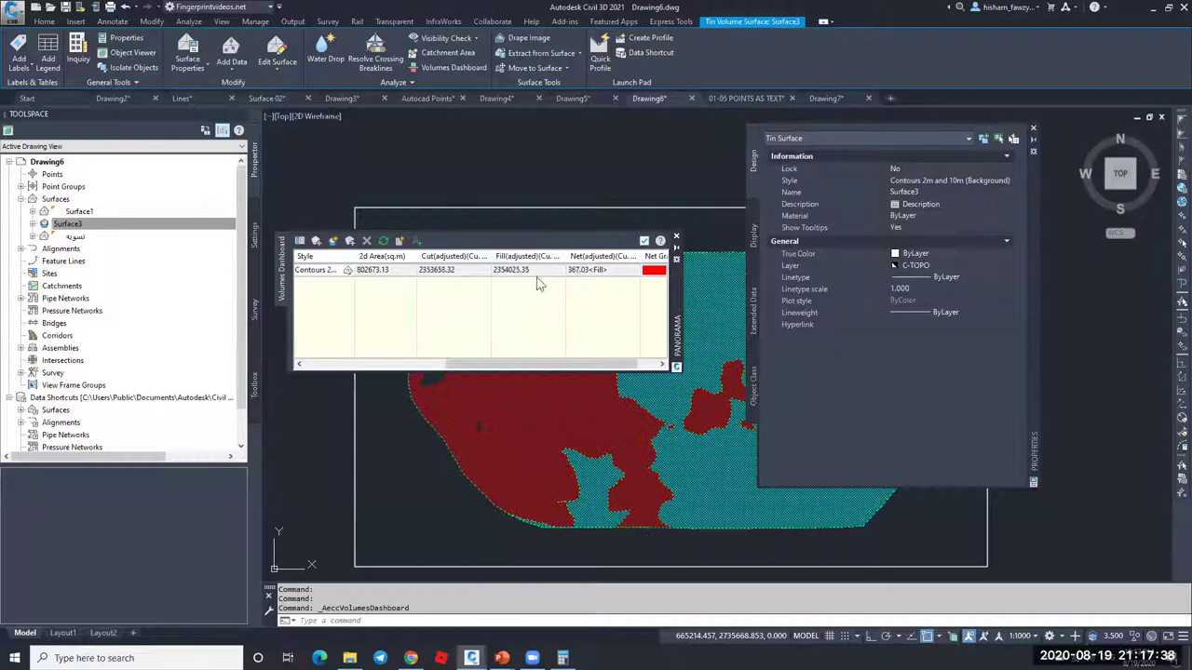
{"action": "left_click", "coordinate": [643, 242]}
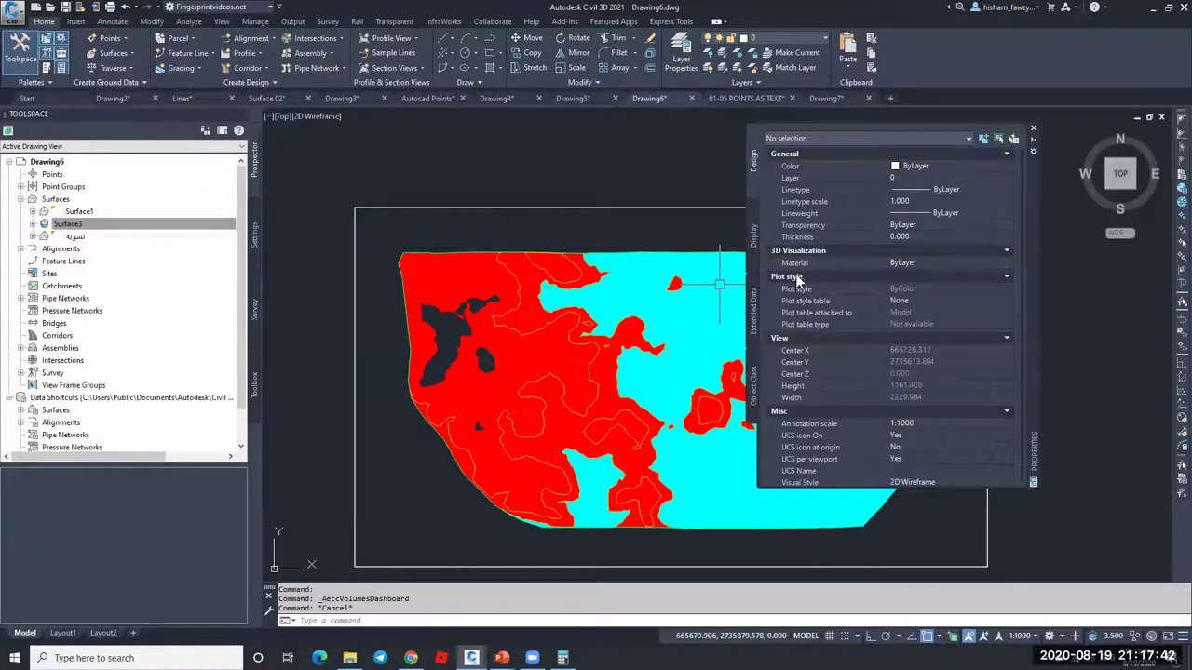
Step: Close the Properties palette to see the whole elevation-coloured Surface3
{"action": "left_click", "coordinate": [1034, 128]}
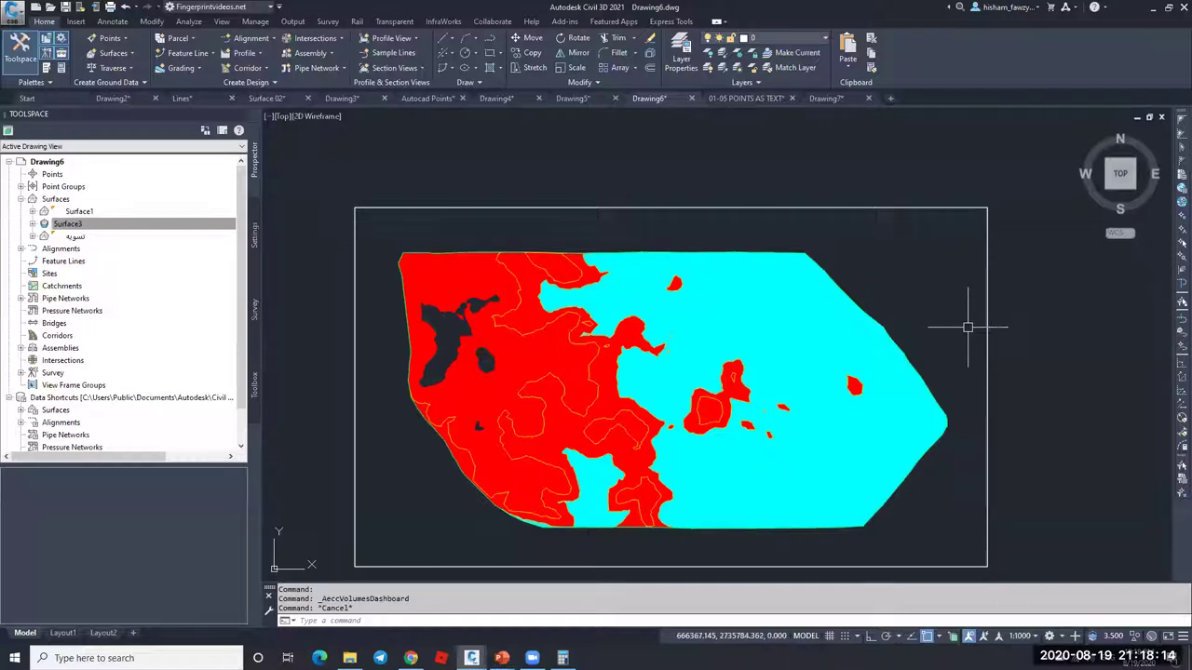
{"action": "mouse_move", "coordinate": [968, 327]}
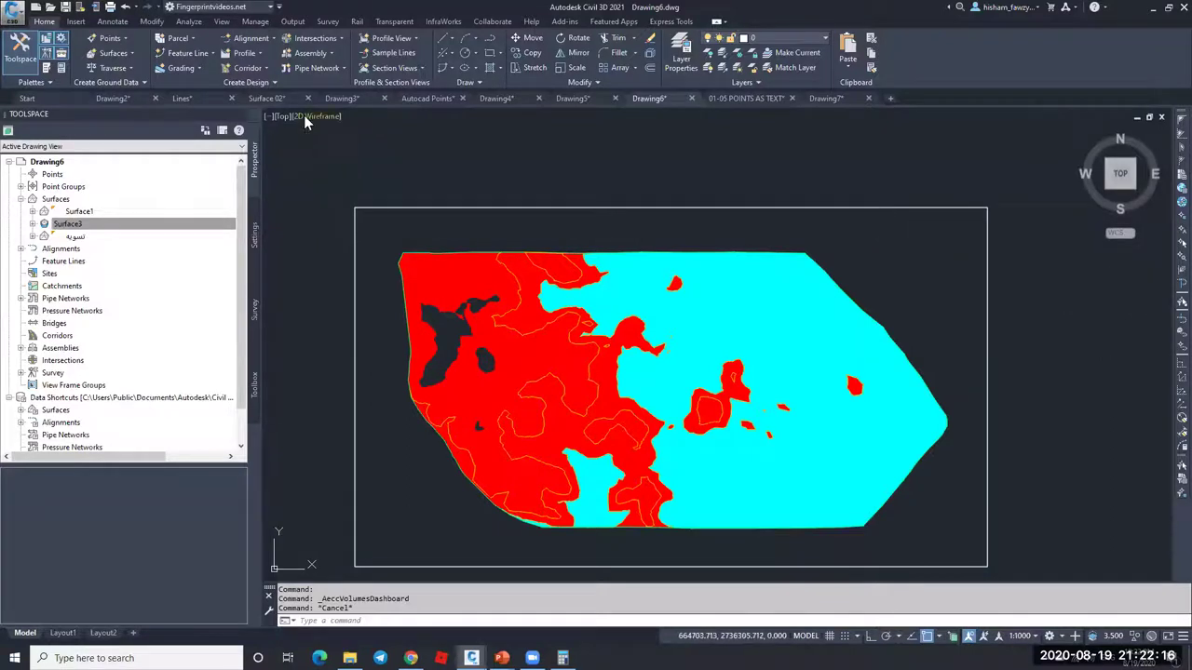
{"action": "left_click", "coordinate": [284, 99]}
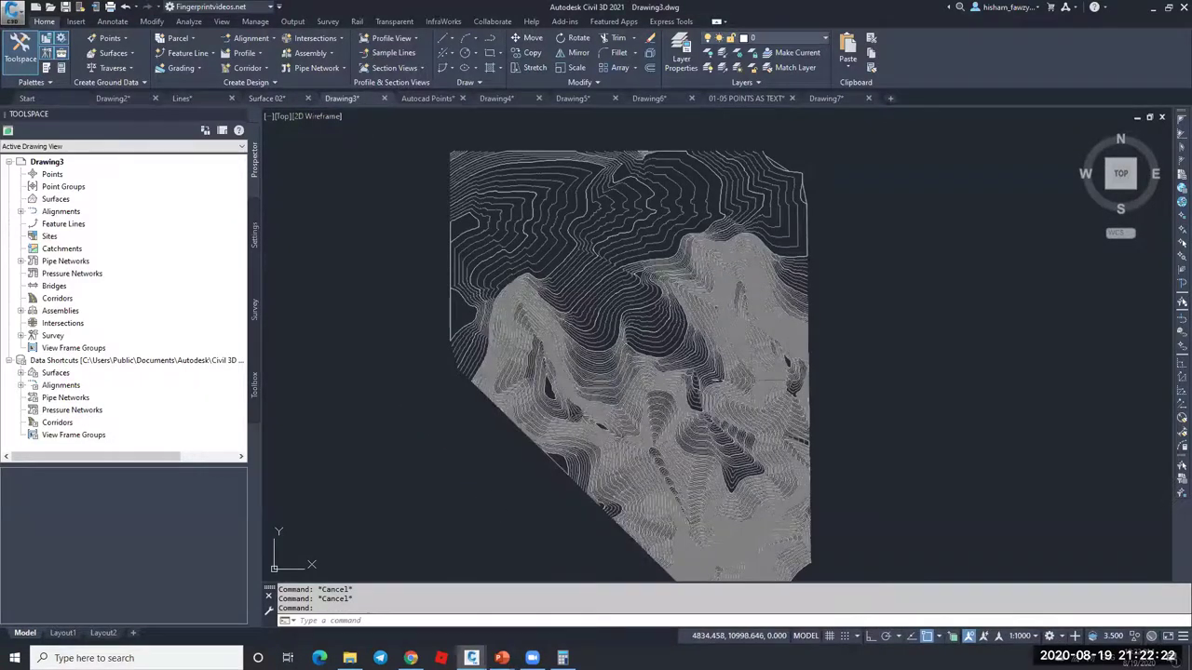
{"action": "scroll", "coordinate": [636, 244], "scroll_direction": "up", "scroll_amount": 5}
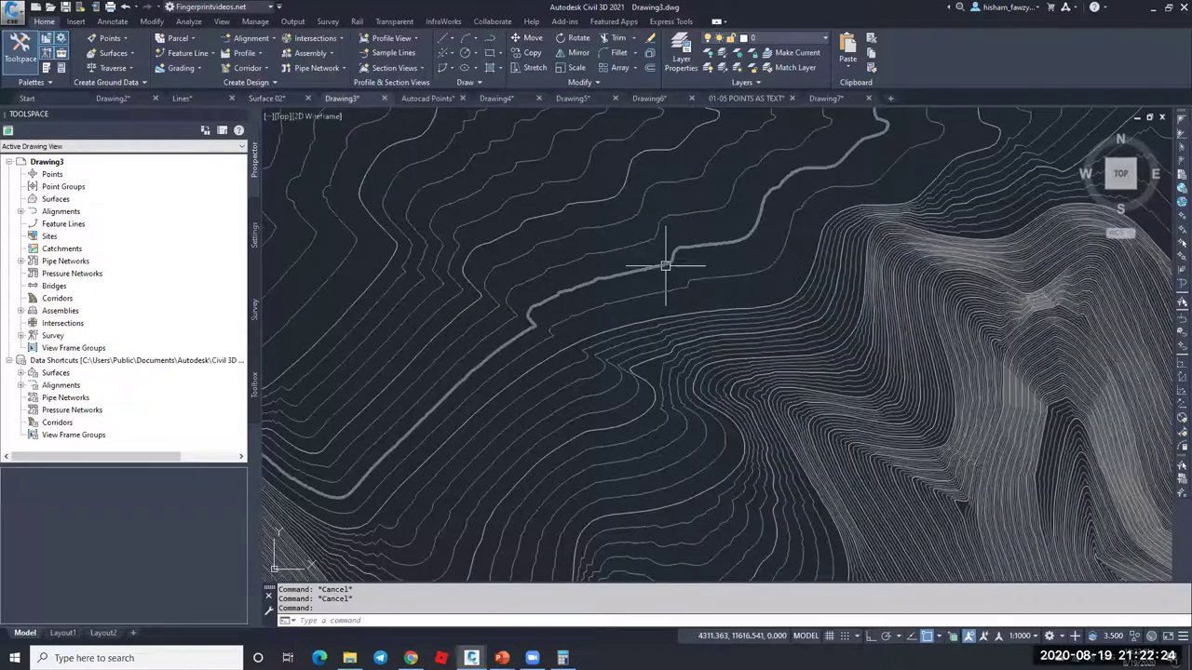
{"action": "left_click", "coordinate": [425, 99]}
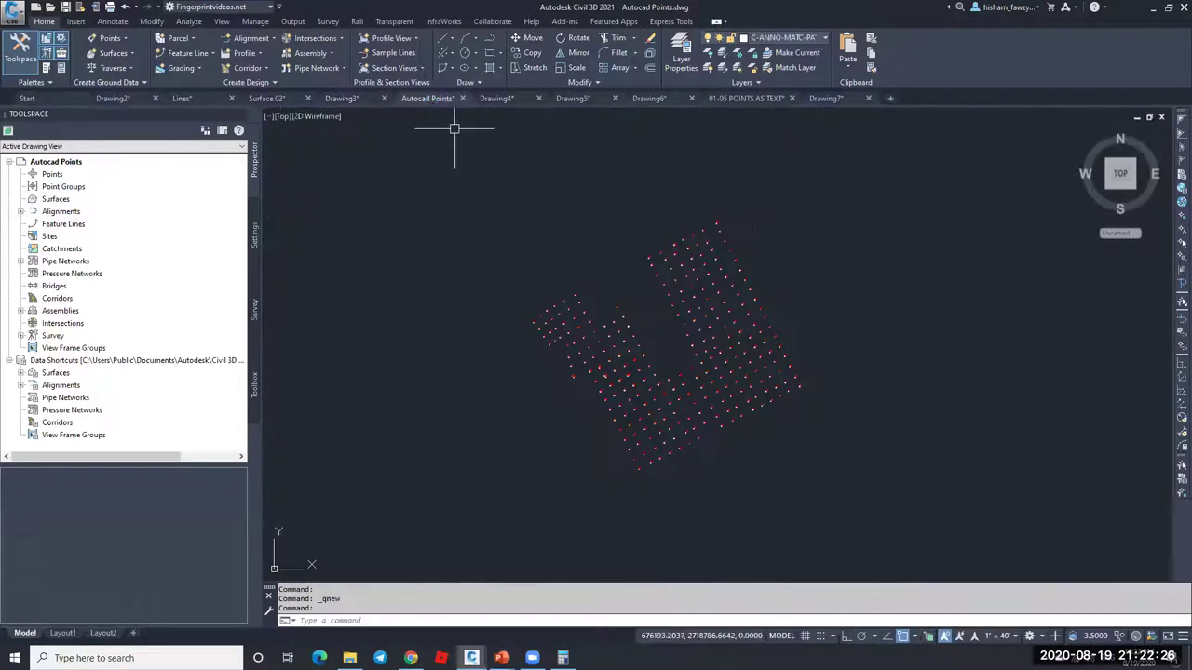
{"action": "left_click", "coordinate": [204, 97]}
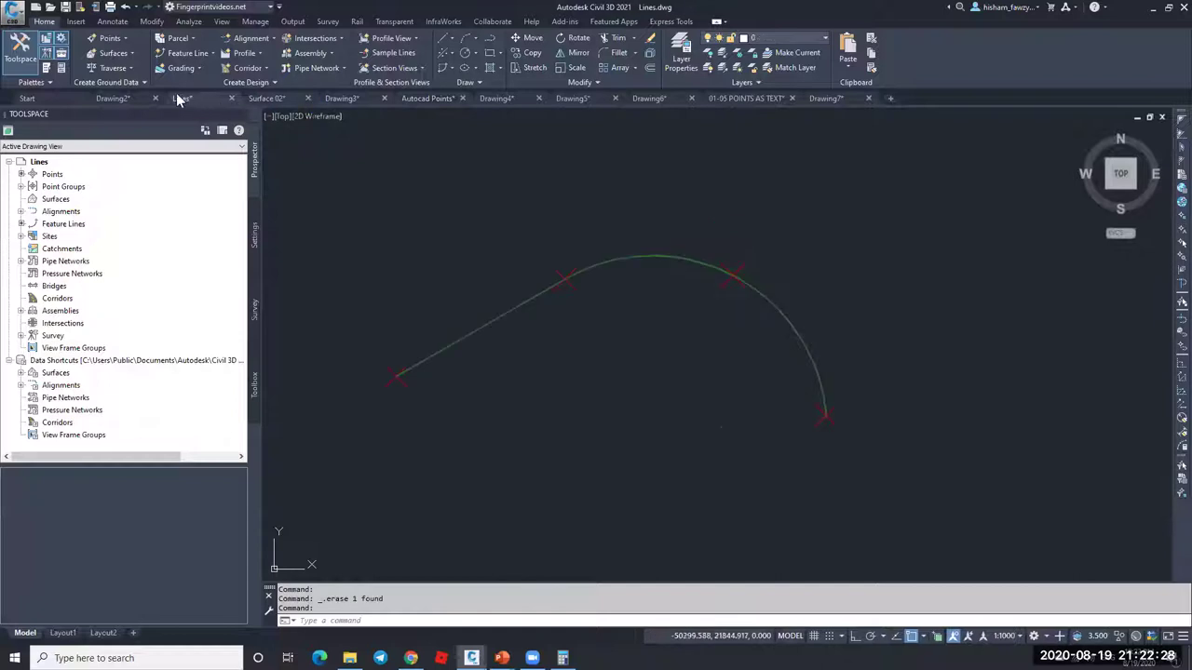
{"action": "left_click", "coordinate": [130, 98]}
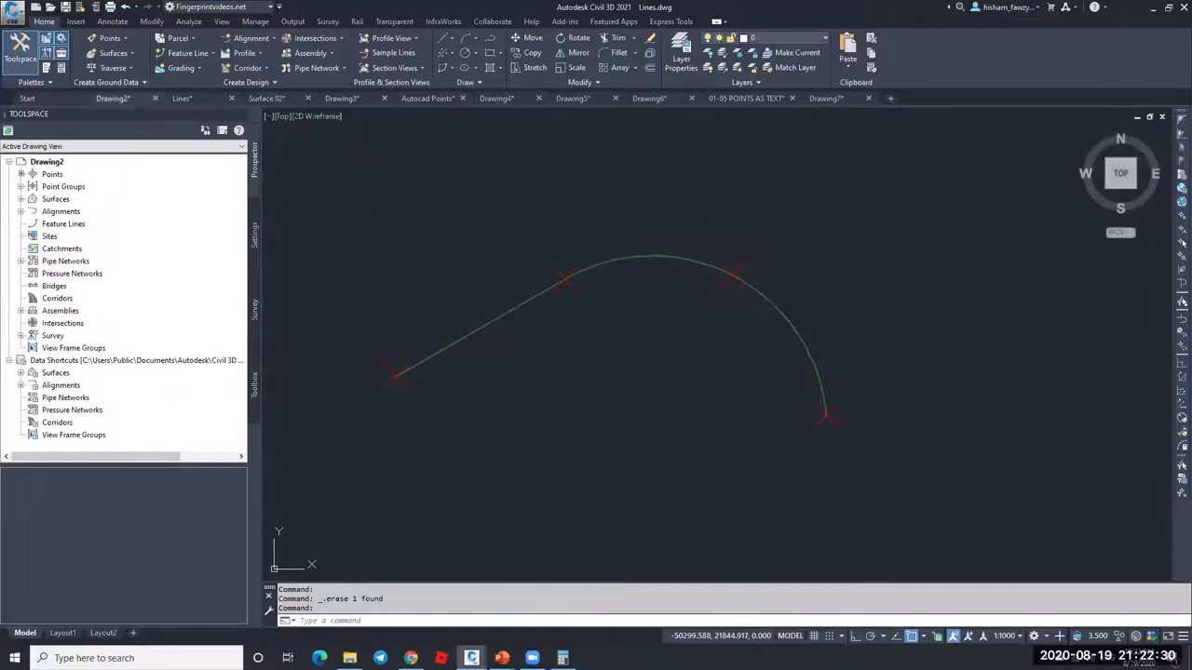
{"action": "left_click", "coordinate": [501, 99]}
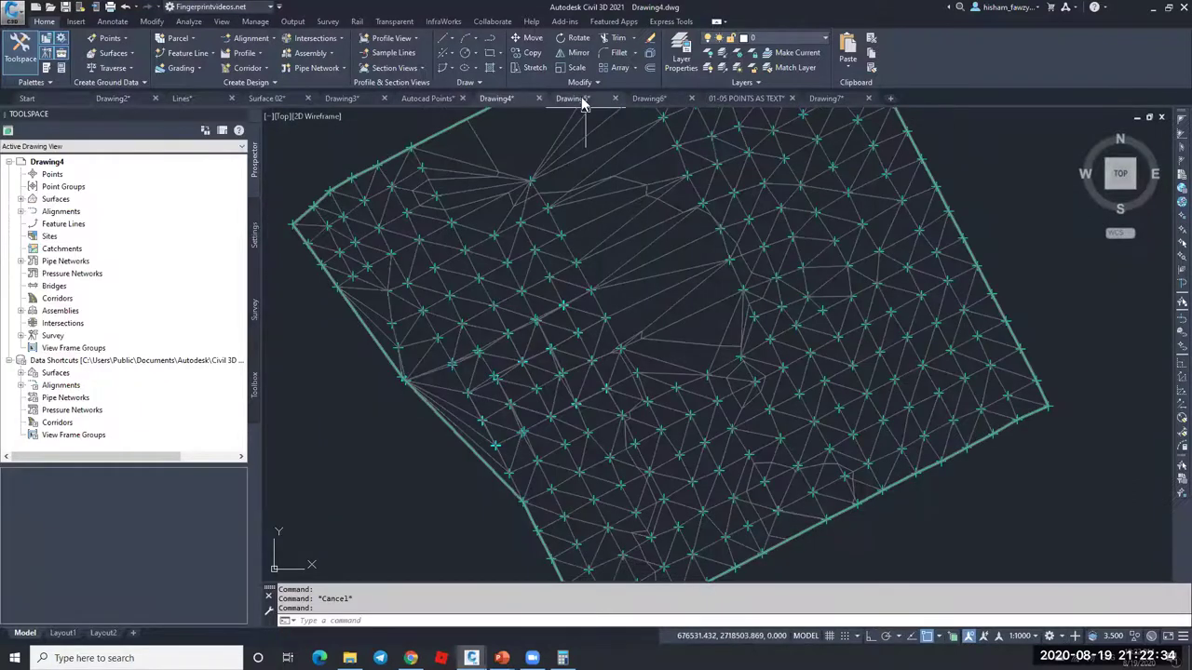
{"action": "left_click", "coordinate": [571, 99]}
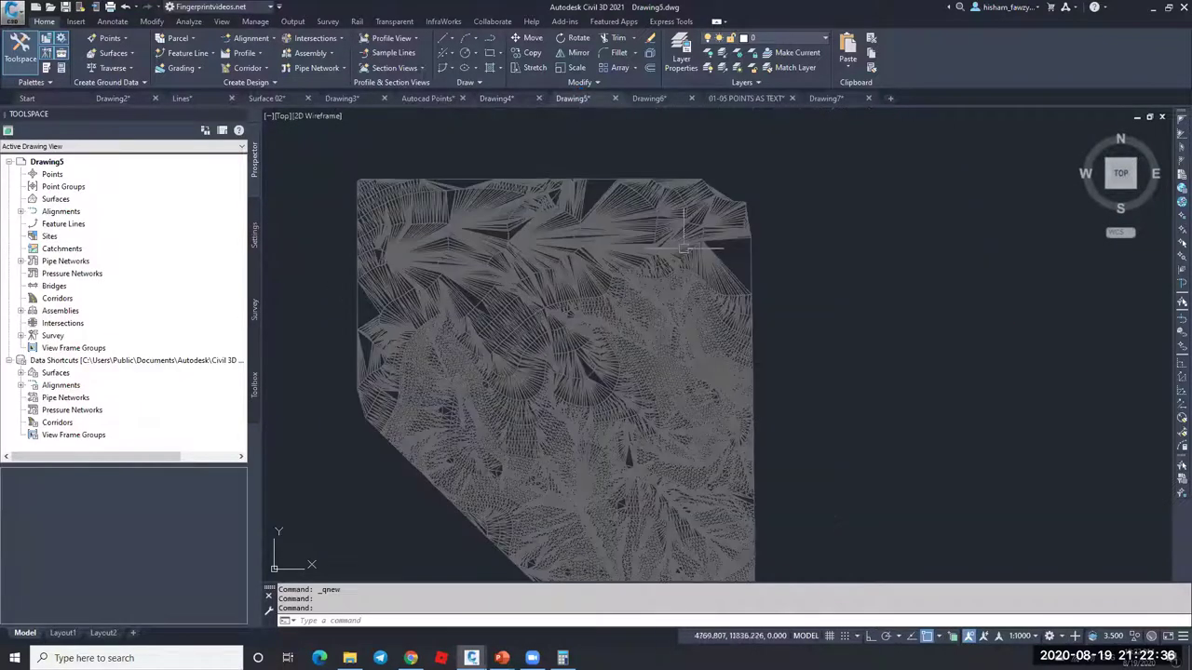
{"action": "left_click", "coordinate": [756, 257]}
{"action": "right_click", "coordinate": [760, 265]}
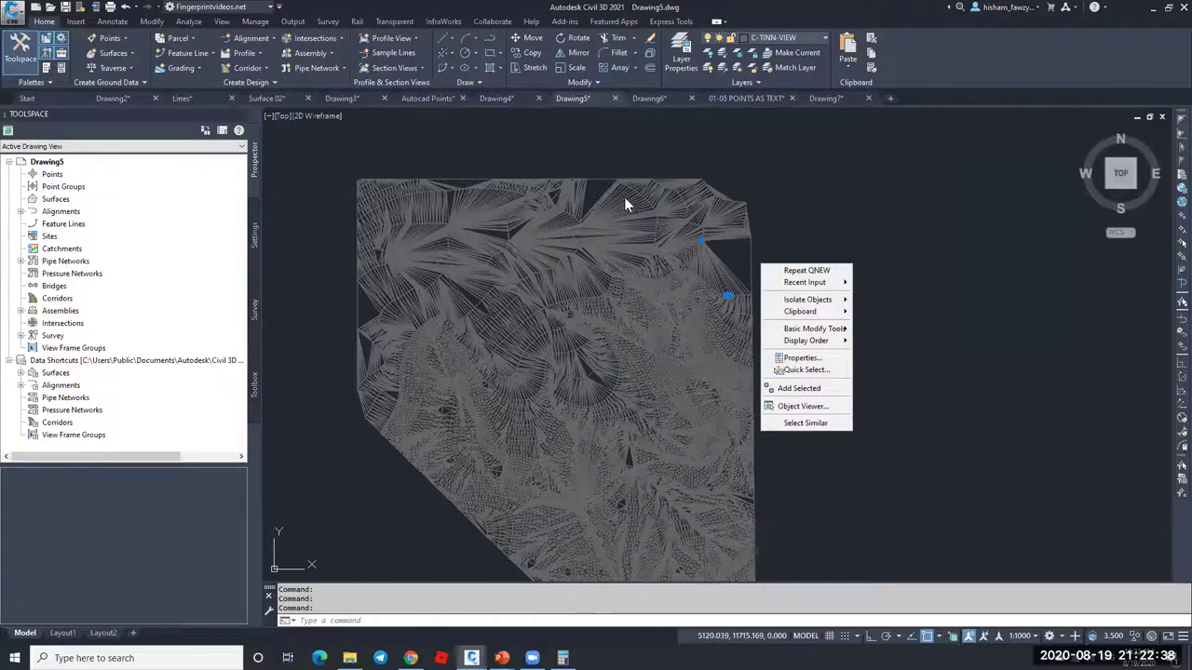
{"action": "key", "text": "Escape"}
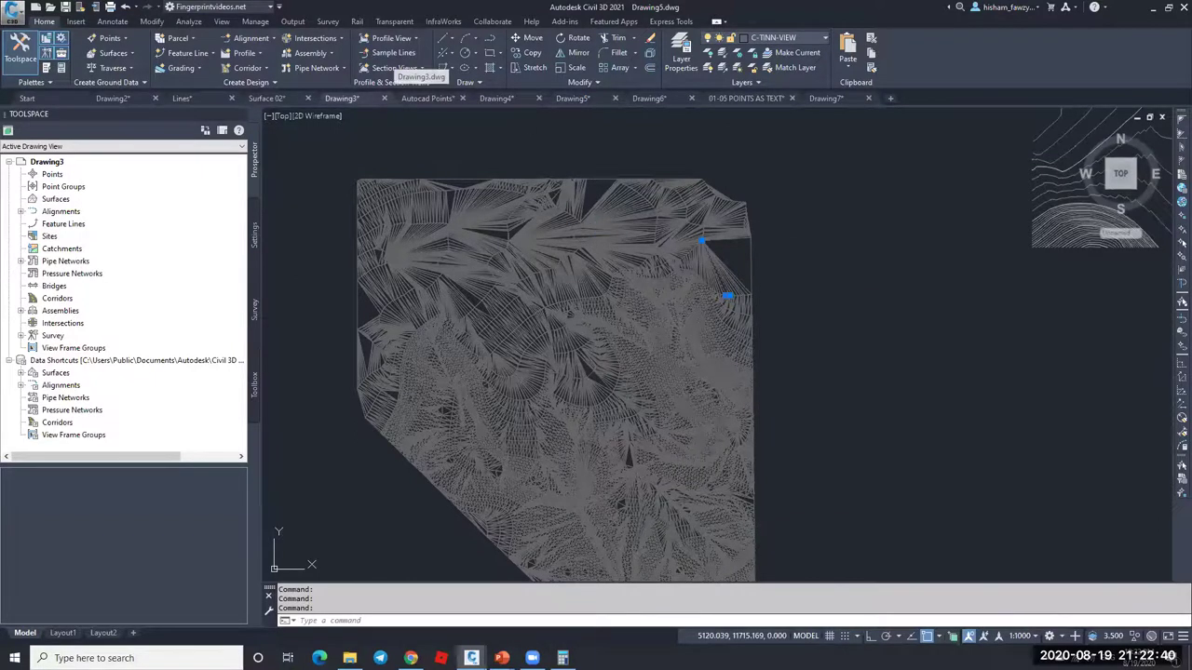
{"action": "left_click", "coordinate": [341, 98]}
{"action": "key", "text": "Escape"}
{"action": "scroll", "coordinate": [511, 271], "scroll_direction": "down", "scroll_amount": 5}
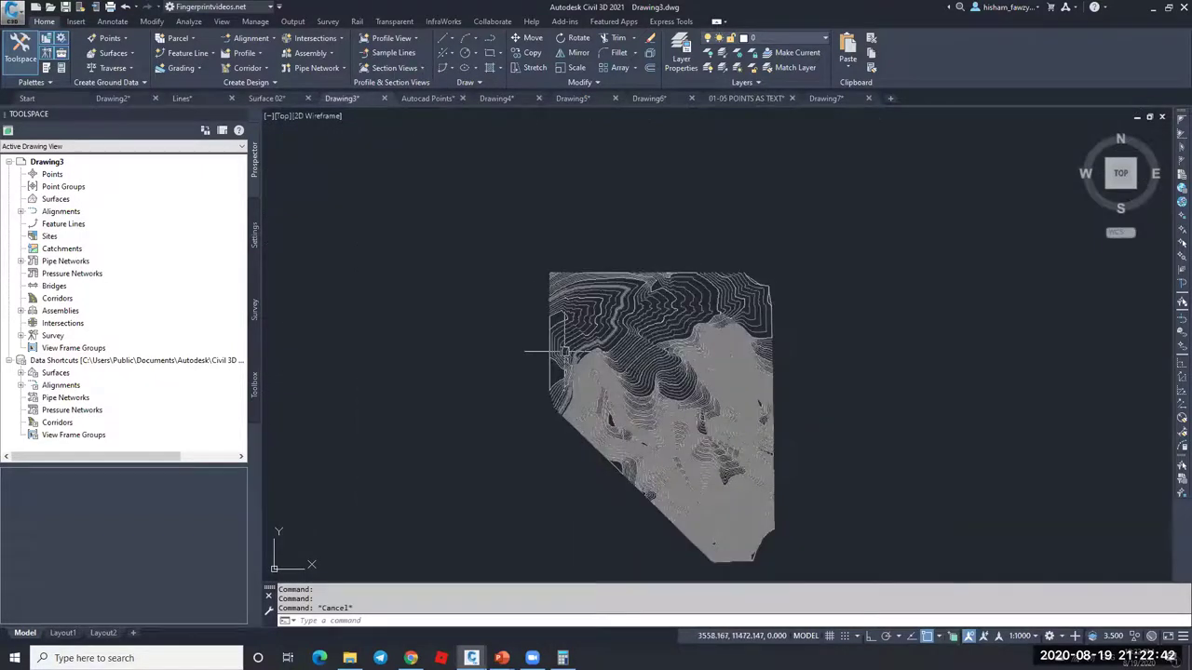
{"action": "left_click", "coordinate": [492, 99]}
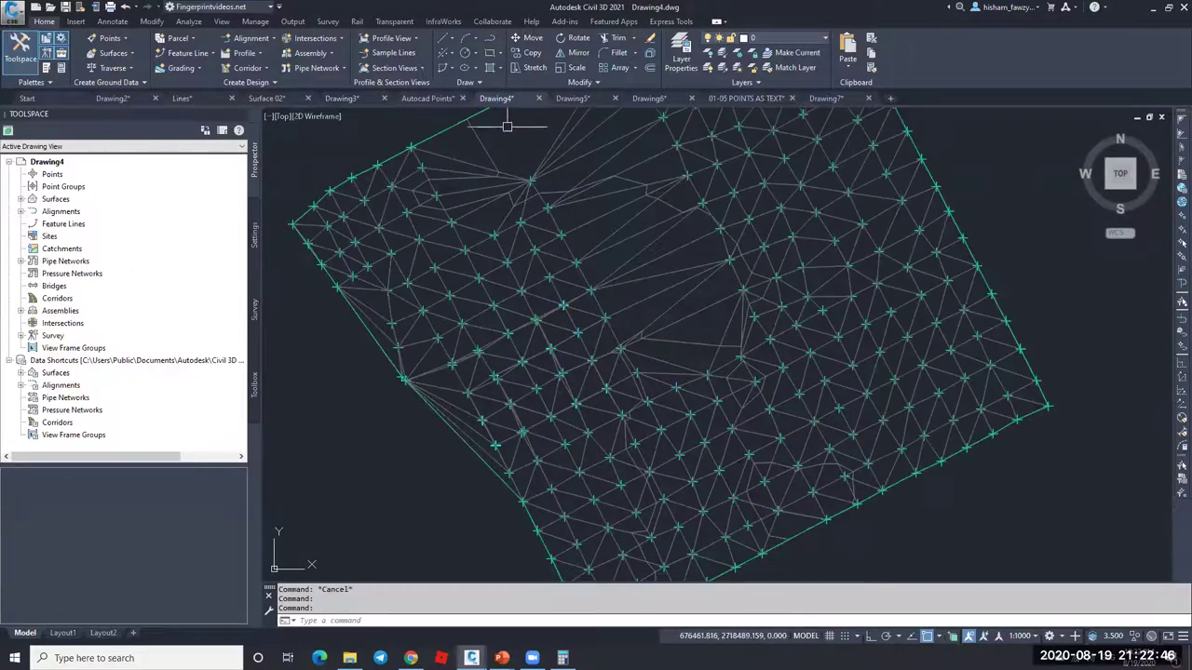
{"action": "left_click", "coordinate": [585, 100]}
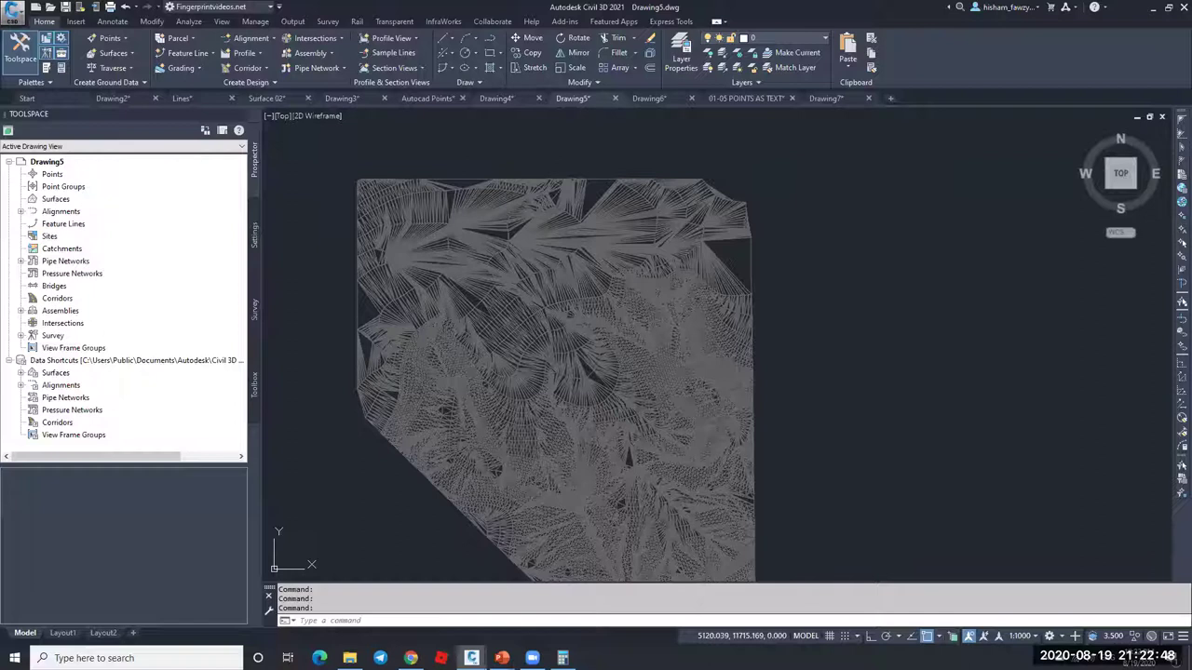
{"action": "left_click", "coordinate": [649, 99]}
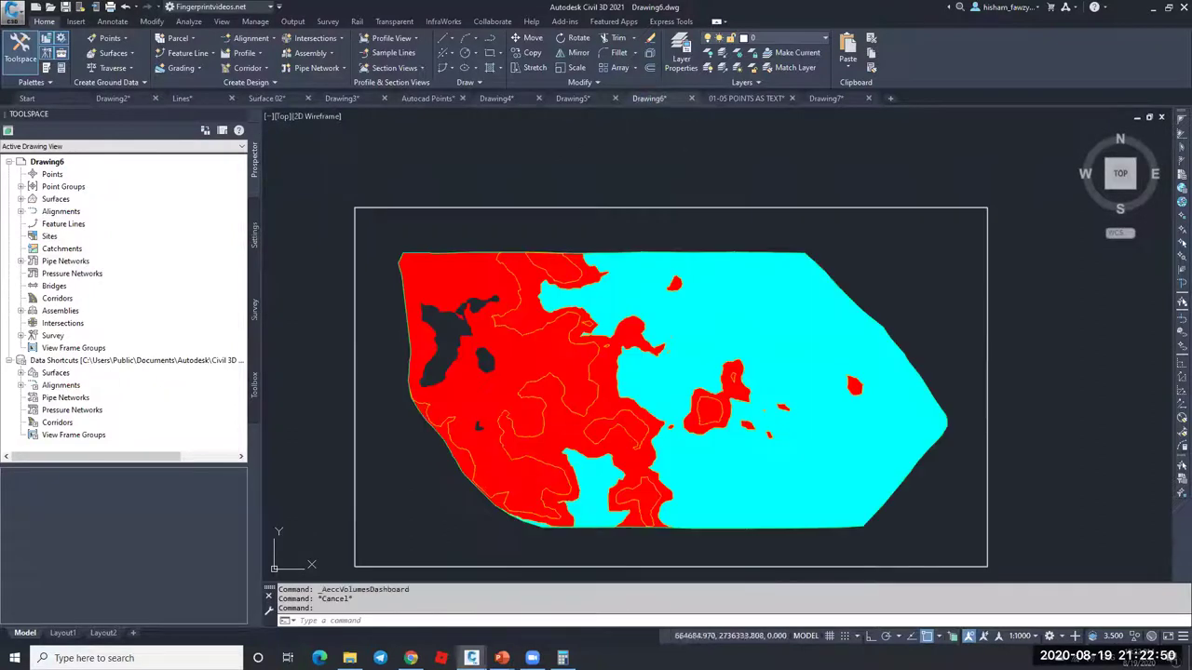
Step: In the Surface 02 drawing, select similar TIN surface objects and erase all 39627
{"action": "left_click", "coordinate": [269, 99]}
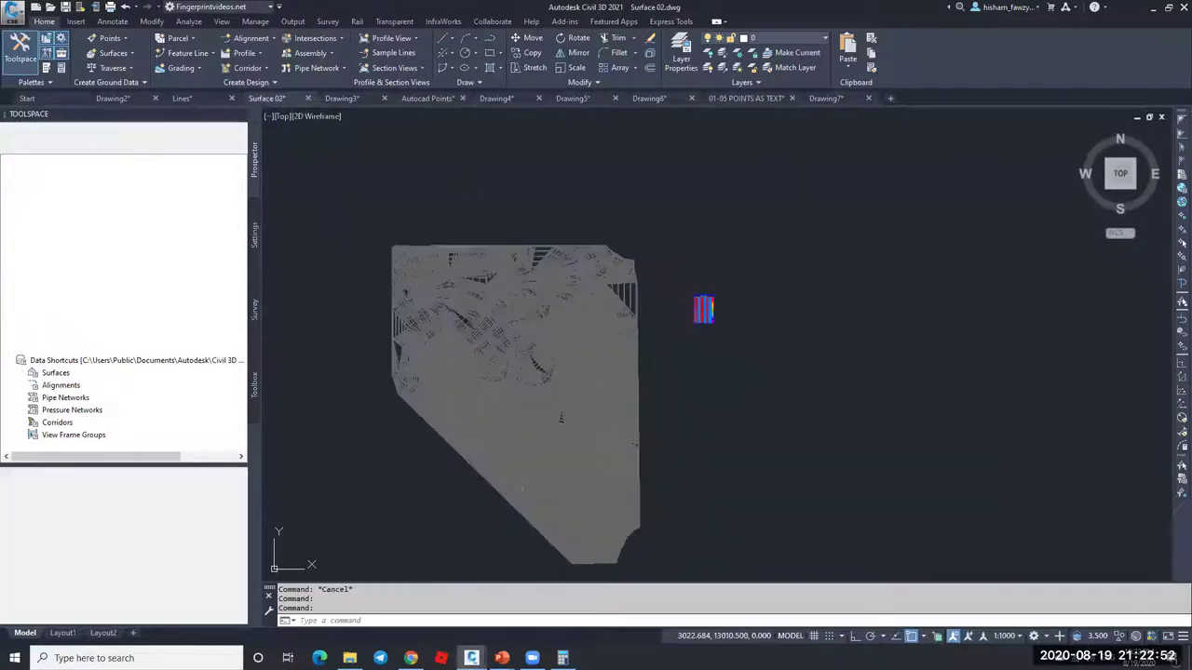
{"action": "left_click", "coordinate": [503, 270]}
{"action": "right_click", "coordinate": [527, 282]}
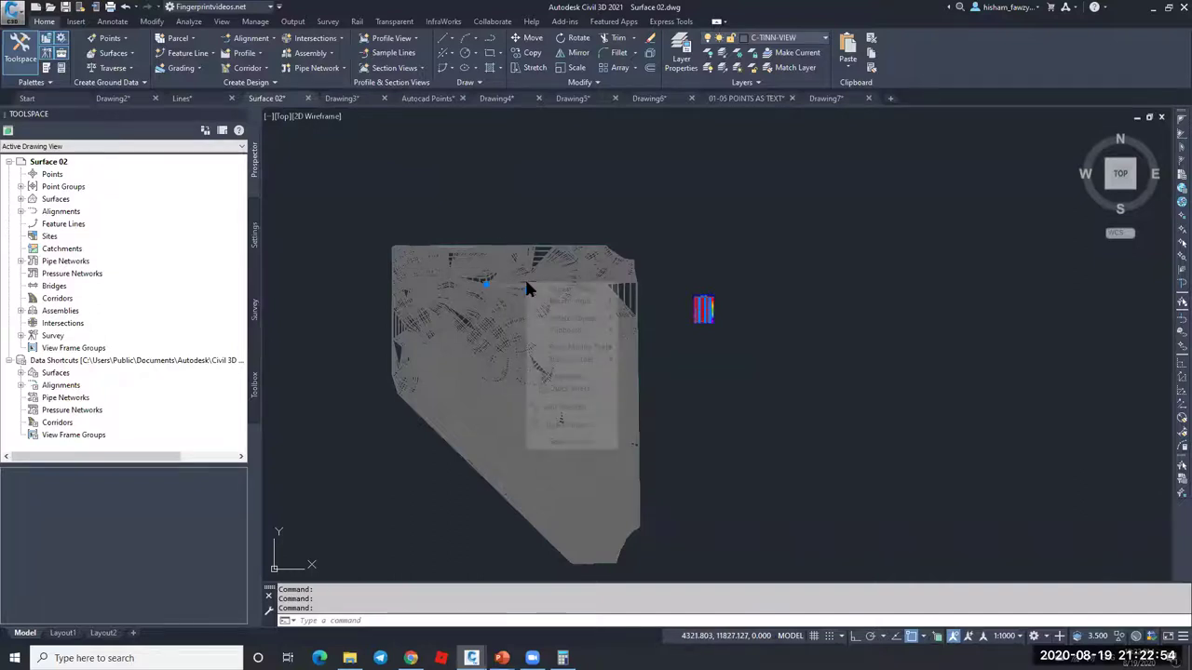
{"action": "left_click", "coordinate": [577, 442]}
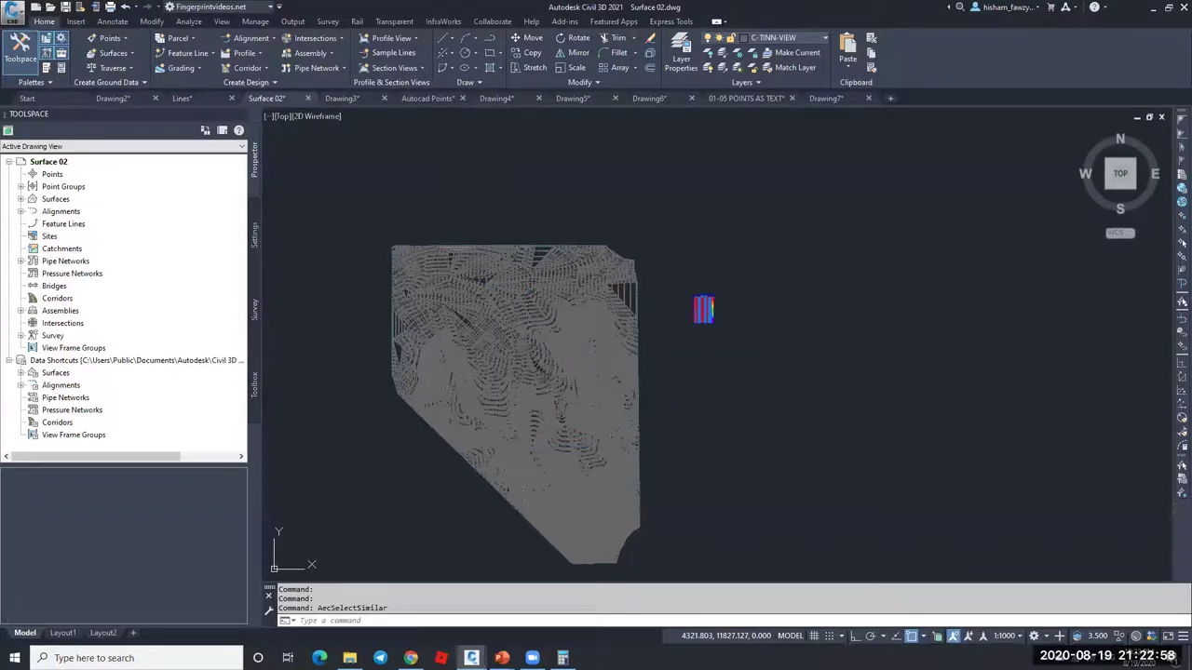
{"action": "type", "text": "E"}
{"action": "key", "text": "Return"}
{"action": "key", "text": "Escape"}
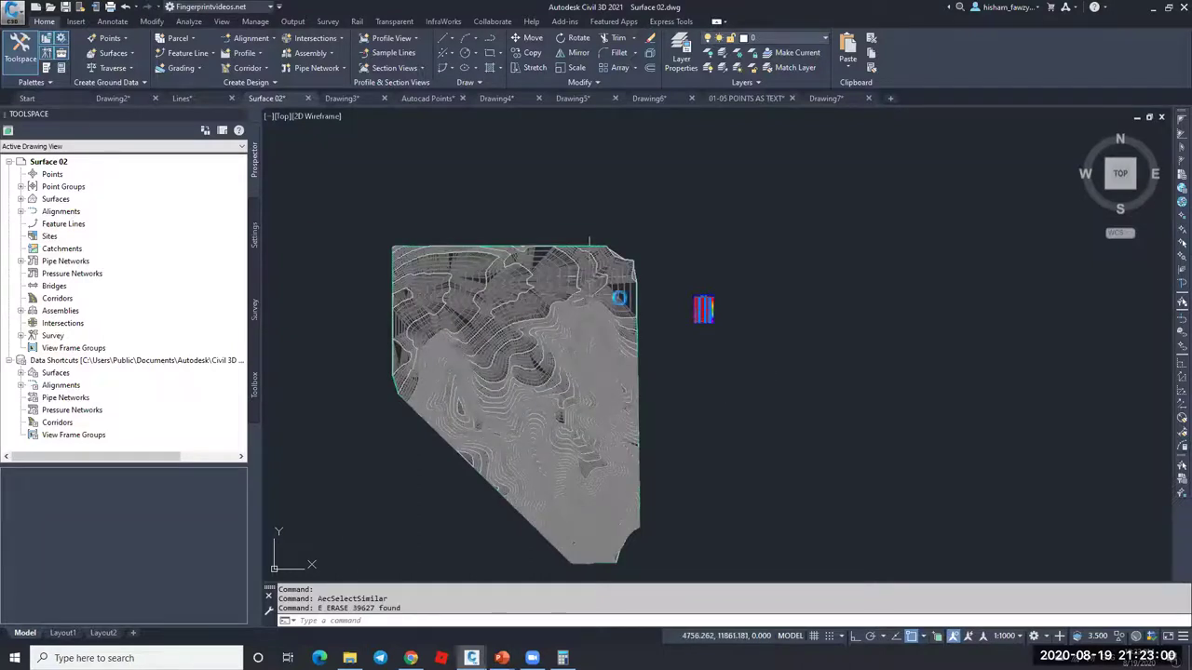
{"action": "scroll", "coordinate": [719, 343], "scroll_direction": "up", "scroll_amount": 5}
Step: Erase the stray lines beside the blue polyline via Select Similar (401, then 109 lines)
{"action": "left_click", "coordinate": [719, 343]}
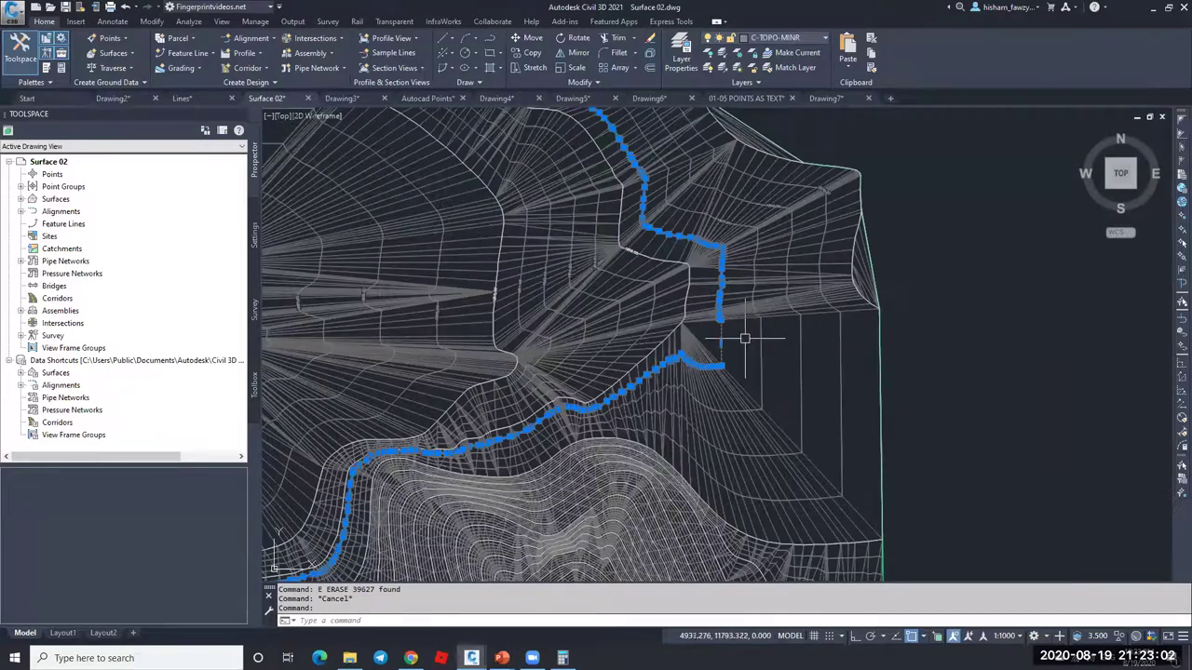
{"action": "right_click", "coordinate": [746, 340]}
{"action": "left_click", "coordinate": [790, 534]}
{"action": "type", "text": "E"}
{"action": "key", "text": "Return"}
{"action": "right_click", "coordinate": [719, 337]}
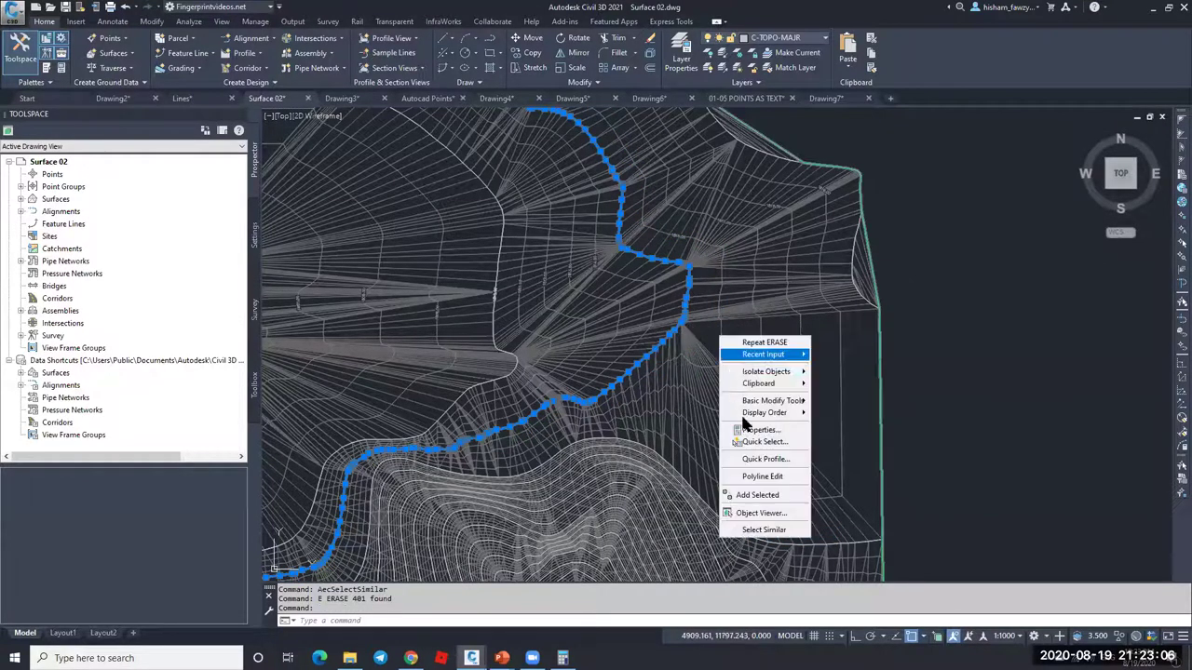
{"action": "left_click", "coordinate": [763, 530]}
{"action": "type", "text": "E"}
{"action": "key", "text": "Return"}
{"action": "key", "text": "Escape"}
Step: Turn off Triangles in the EG surface style so only contours display
{"action": "left_click", "coordinate": [769, 358]}
{"action": "right_click", "coordinate": [768, 356]}
{"action": "left_click", "coordinate": [801, 511]}
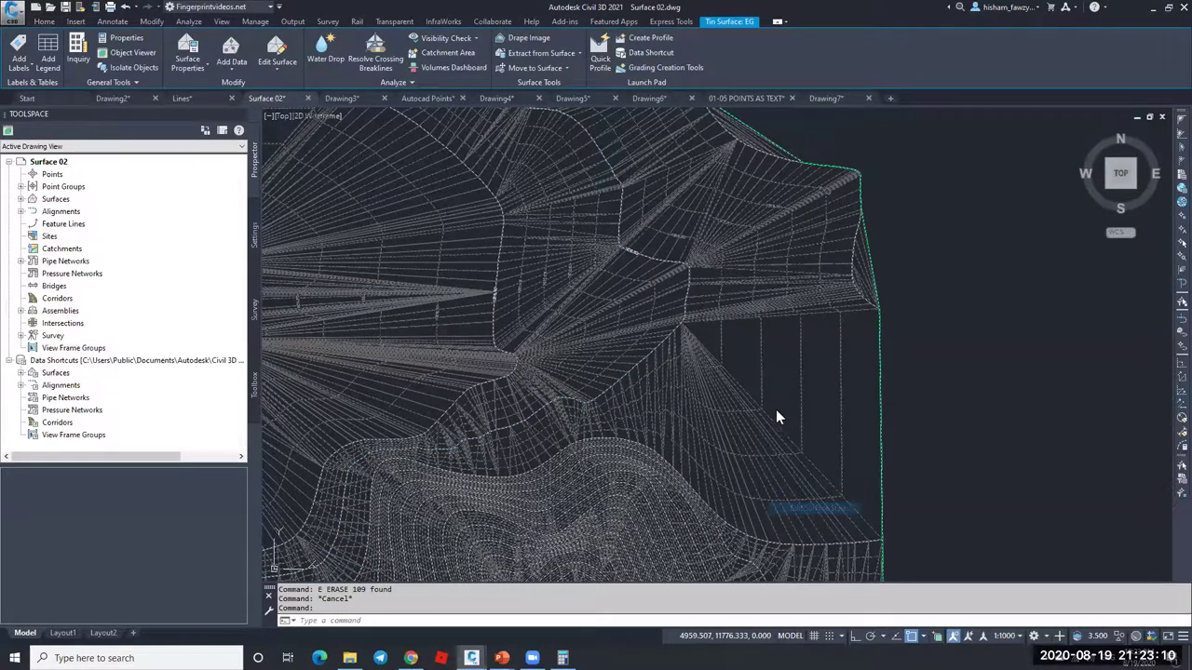
{"action": "left_click", "coordinate": [629, 264]}
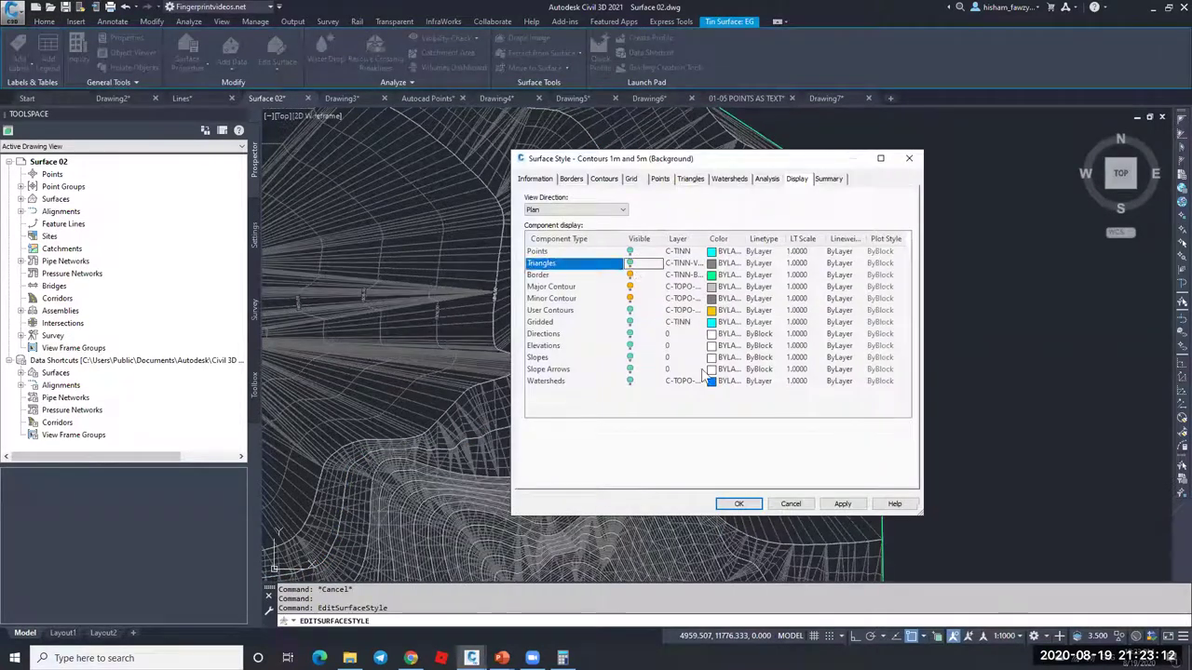
{"action": "left_click", "coordinate": [745, 504]}
{"action": "key", "text": "Escape"}
{"action": "key", "text": "Escape"}
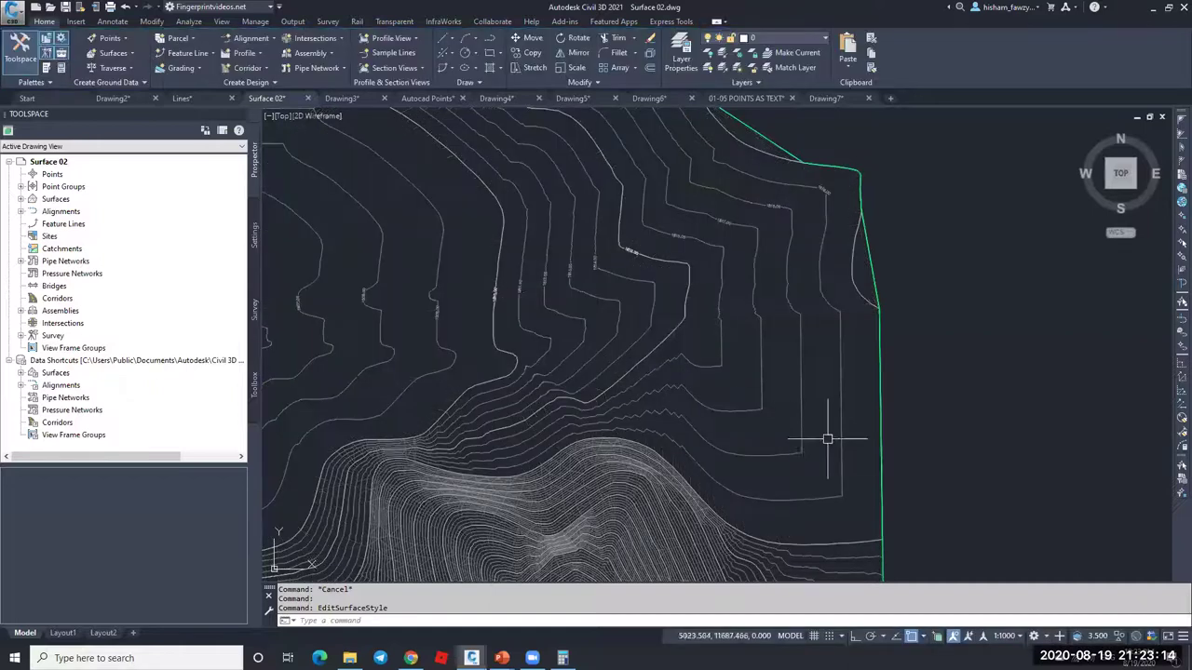
Step: Erase a contour label group from the EG surface
{"action": "left_click", "coordinate": [686, 283]}
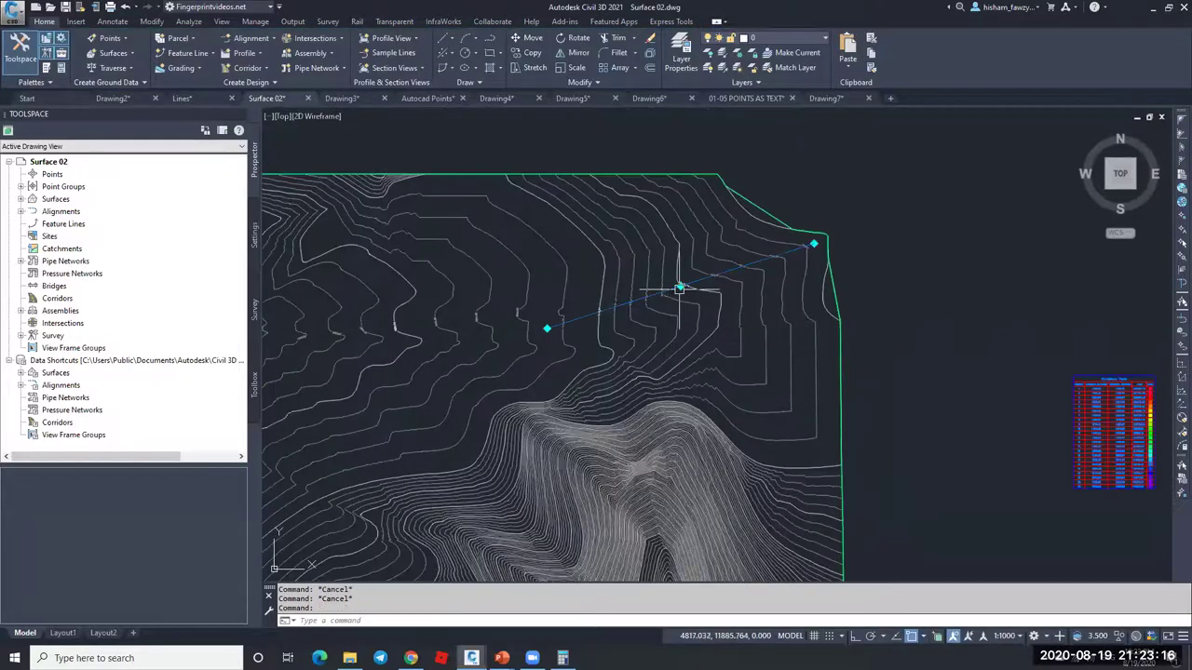
{"action": "type", "text": "e"}
{"action": "key", "text": "Return"}
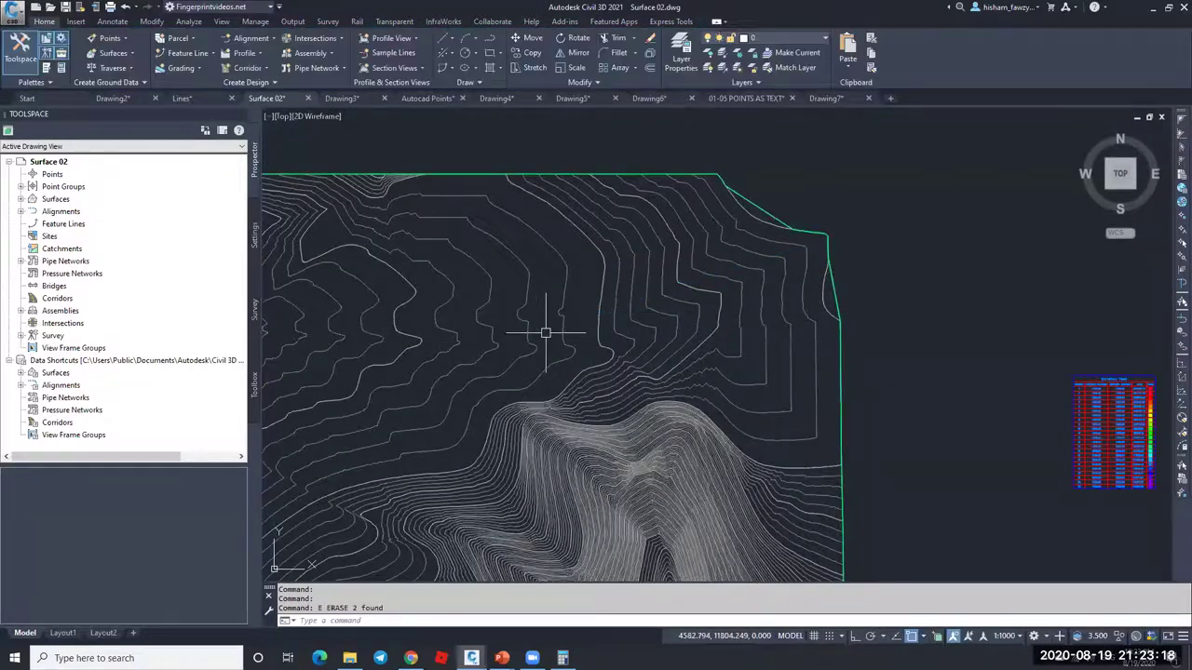
{"action": "scroll", "coordinate": [466, 344], "scroll_direction": "down", "scroll_amount": 2}
{"action": "scroll", "coordinate": [386, 357], "scroll_direction": "up", "scroll_amount": 4}
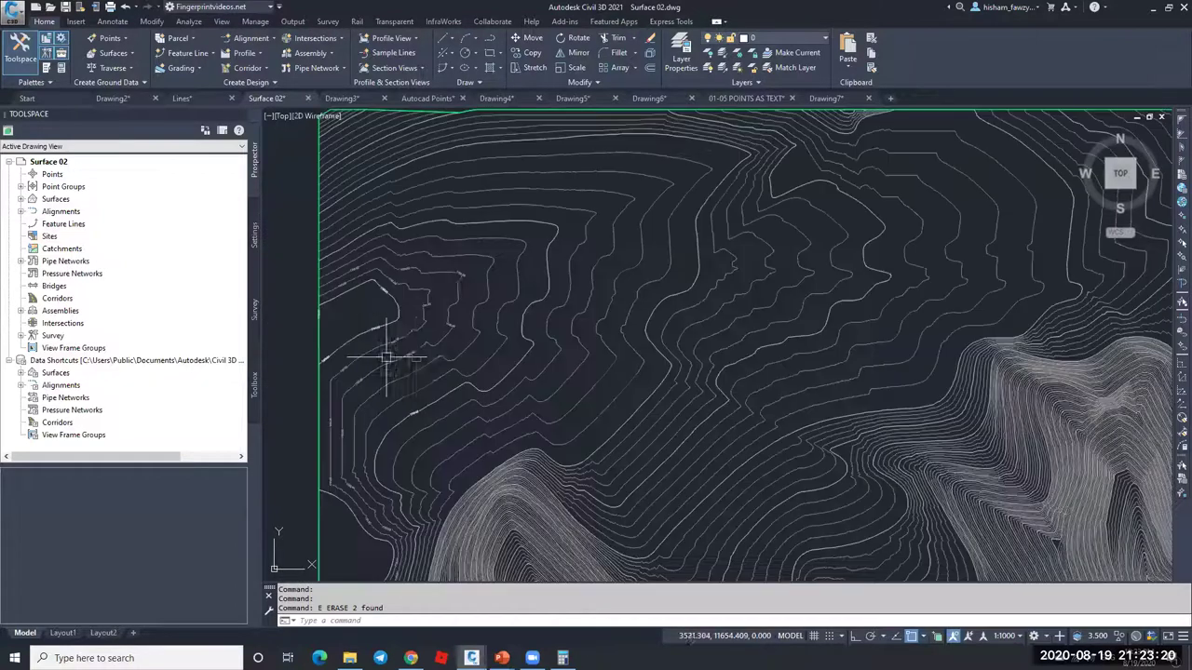
{"action": "key", "text": "Escape"}
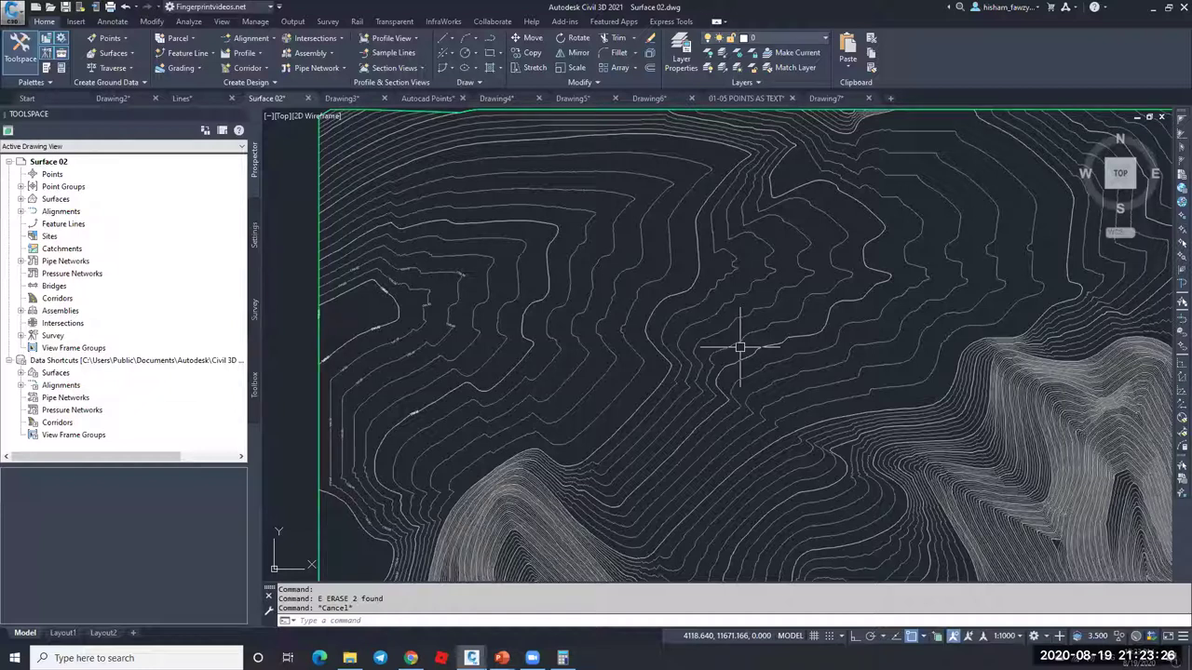
{"action": "mouse_move", "coordinate": [903, 358]}
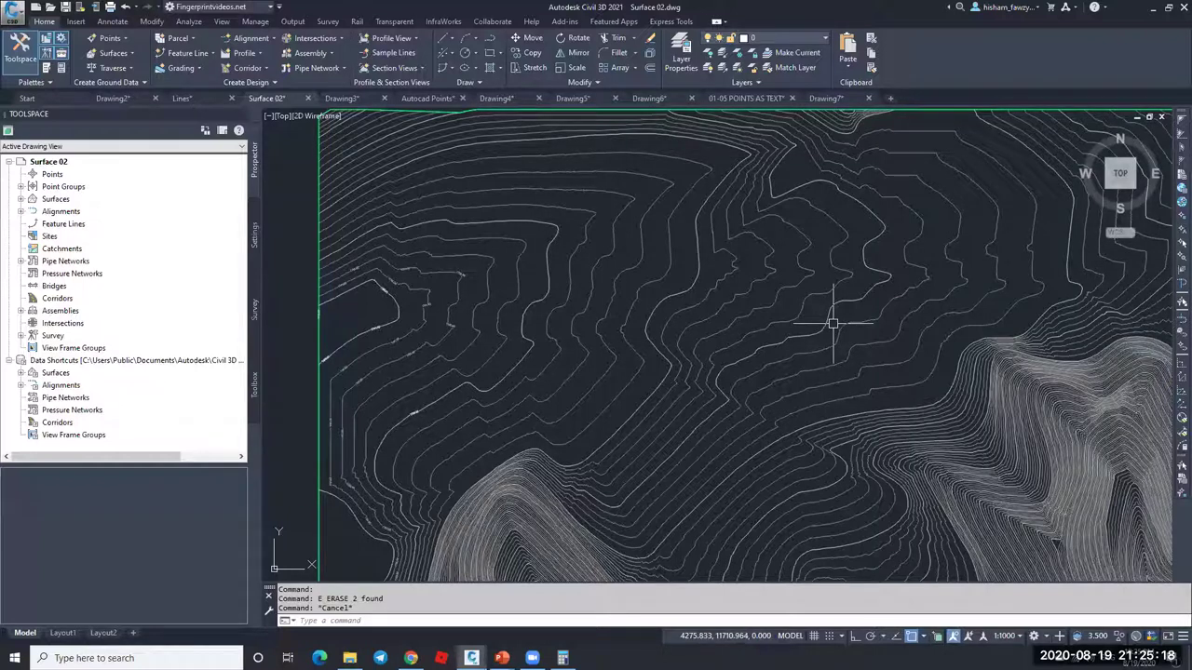
Step: Zoom to the whole EG surface and list the point groups, showing only _All Points
{"action": "key", "text": "Escape"}
{"action": "scroll", "coordinate": [770, 317], "scroll_direction": "down", "scroll_amount": 5}
{"action": "left_click", "coordinate": [769, 317]}
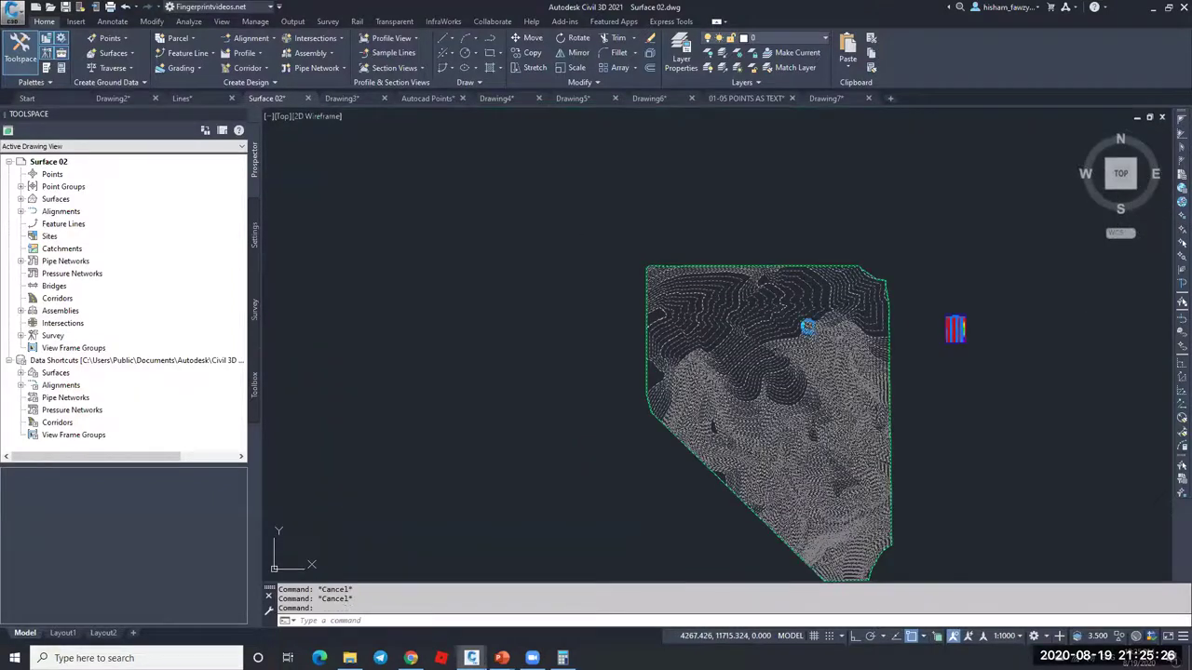
{"action": "scroll", "coordinate": [770, 316], "scroll_direction": "up", "scroll_amount": 3}
{"action": "key", "text": "Escape"}
{"action": "key", "text": "Escape"}
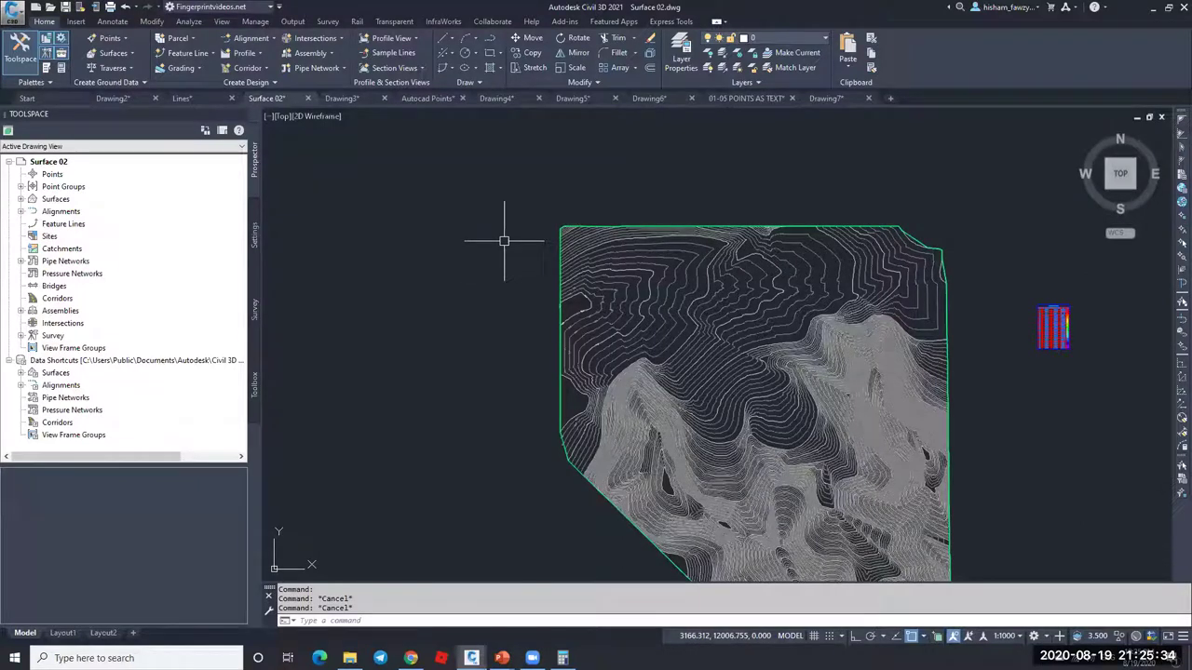
{"action": "mouse_move", "coordinate": [673, 288]}
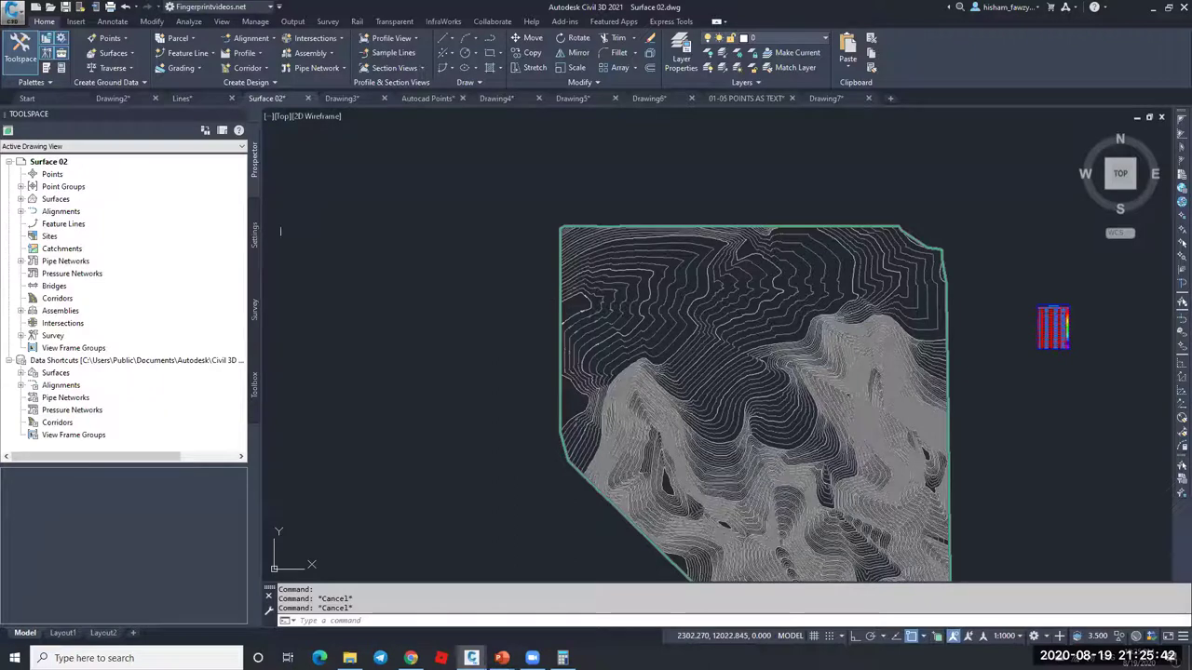
{"action": "left_click", "coordinate": [86, 190]}
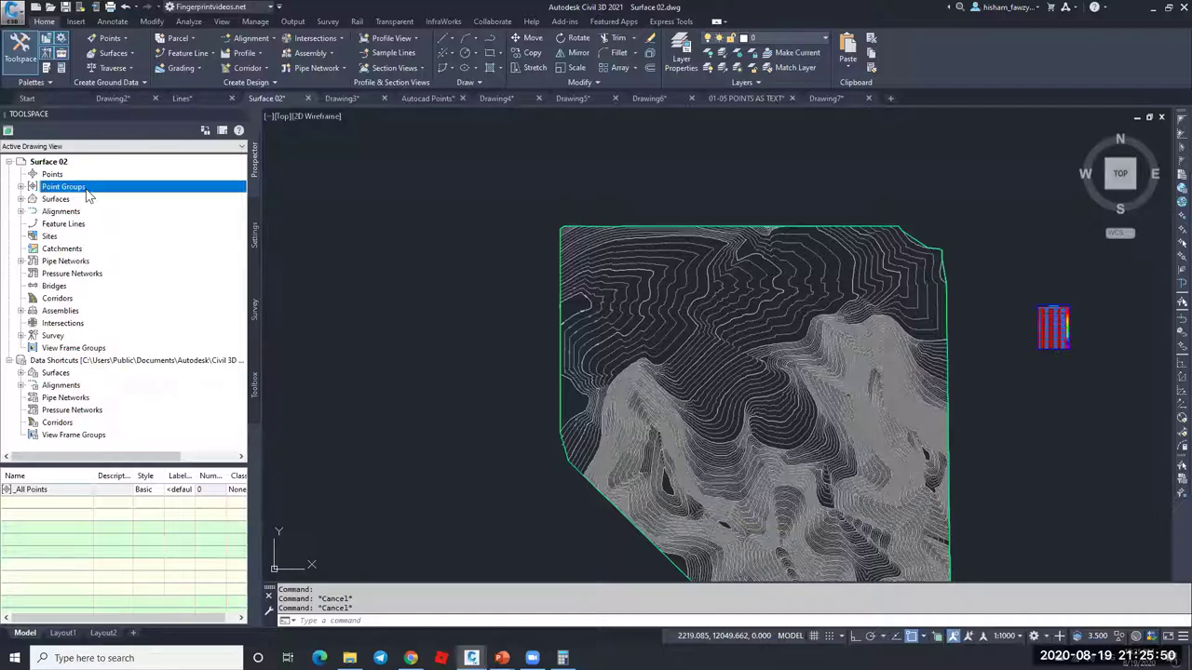
Step: Expand Surfaces > EG > Definition and confirm the Add Point Groups dialog for EG
{"action": "left_click", "coordinate": [20, 199]}
{"action": "left_click", "coordinate": [32, 211]}
{"action": "left_click", "coordinate": [44, 249]}
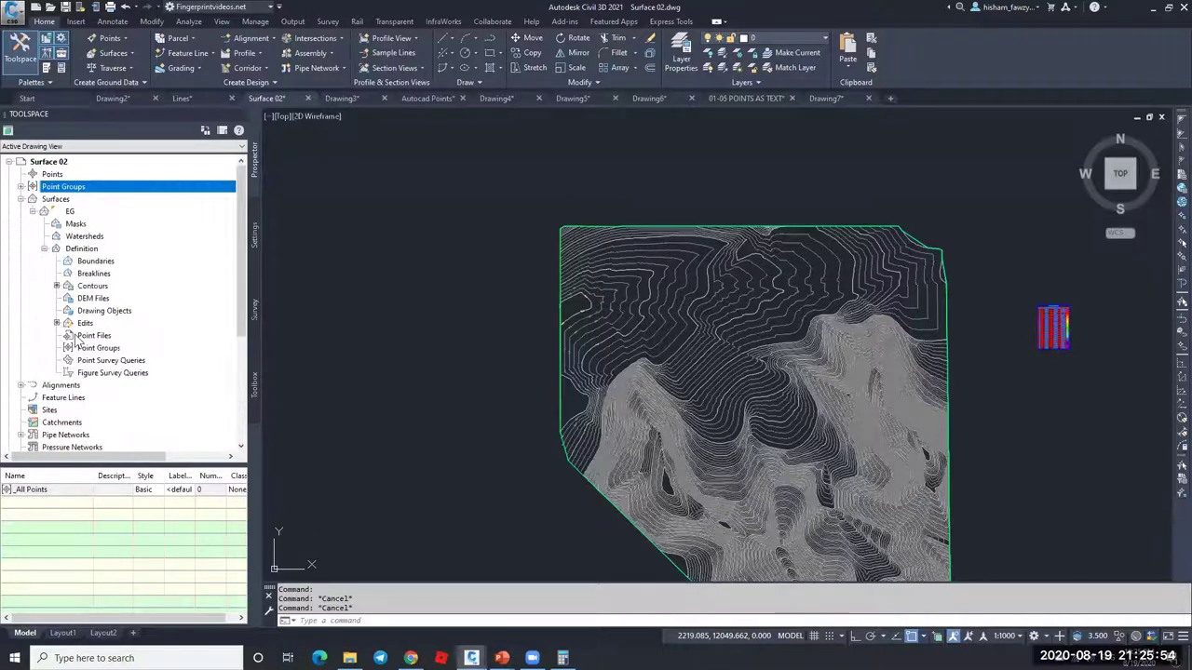
{"action": "right_click", "coordinate": [113, 349]}
{"action": "left_click", "coordinate": [191, 348]}
{"action": "right_click", "coordinate": [196, 348]}
{"action": "left_click", "coordinate": [228, 357]}
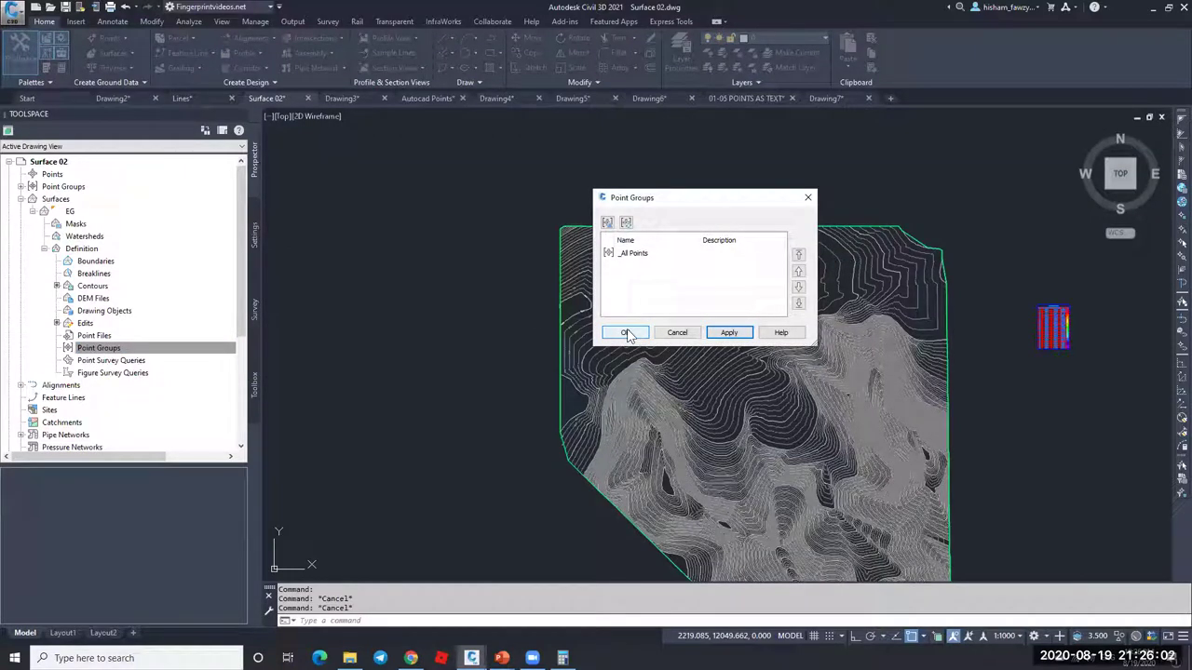
{"action": "left_click", "coordinate": [628, 334]}
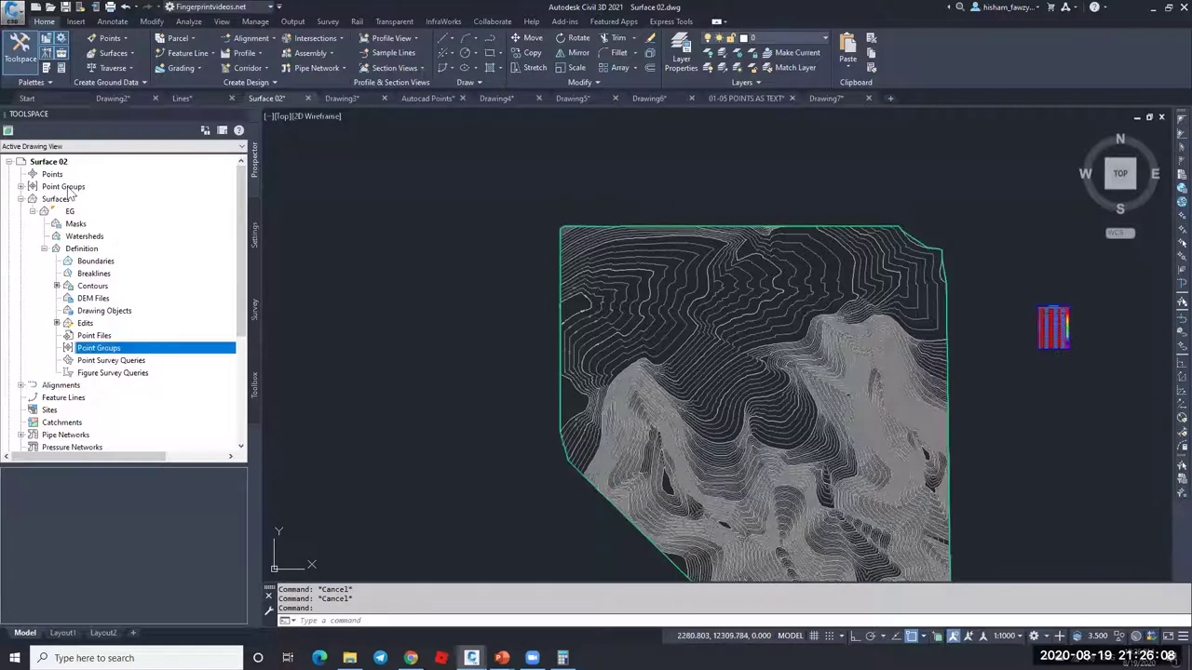
Step: Expand the drawing's Point Groups, reopen EG's Add Point Groups dialog and cancel it
{"action": "left_click", "coordinate": [21, 186]}
{"action": "left_click_drag", "start_coordinate": [141, 359], "coordinate": [140, 362]}
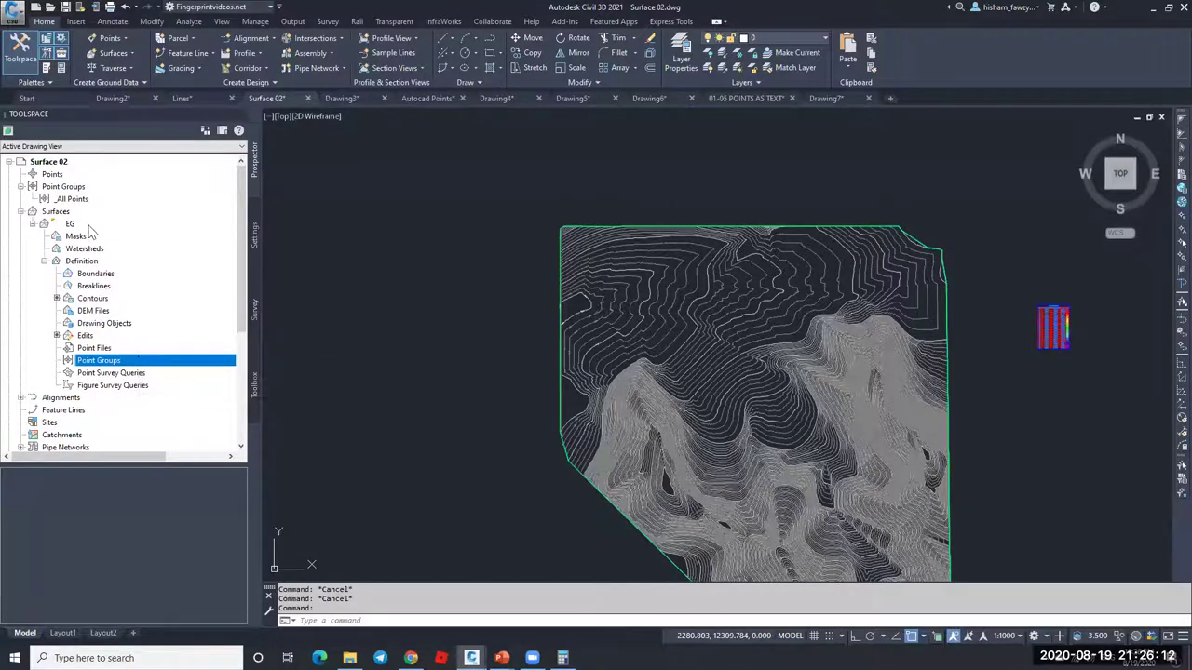
{"action": "left_click", "coordinate": [118, 226]}
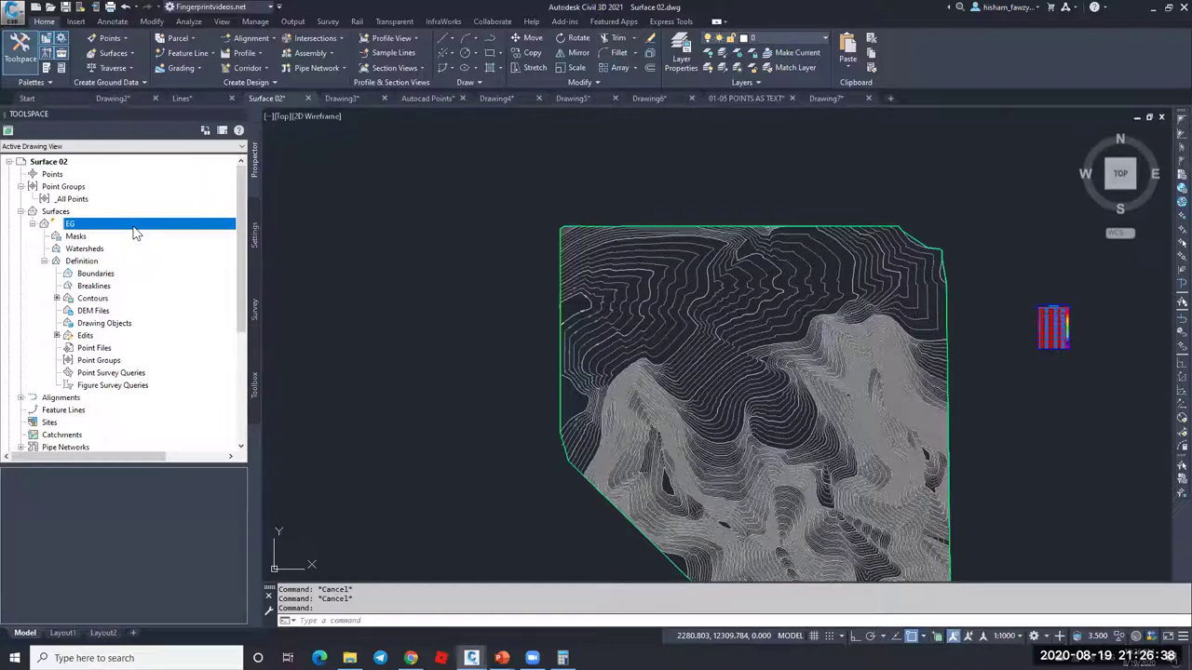
{"action": "right_click", "coordinate": [122, 363]}
{"action": "left_click", "coordinate": [471, 361]}
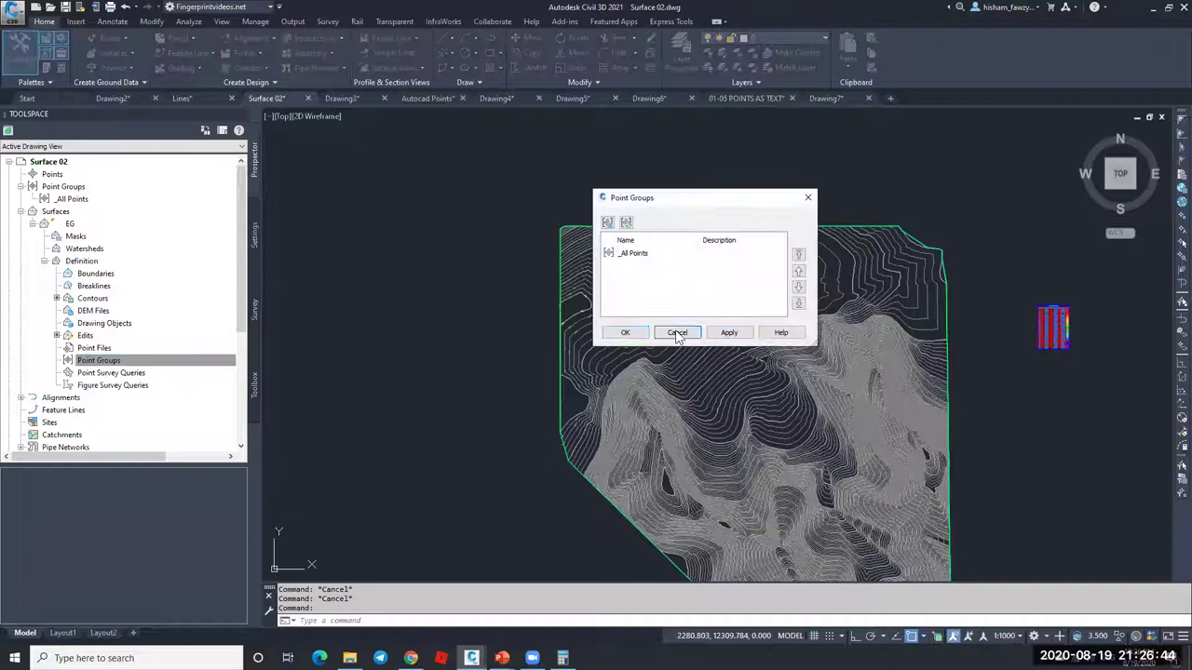
{"action": "left_click", "coordinate": [680, 334]}
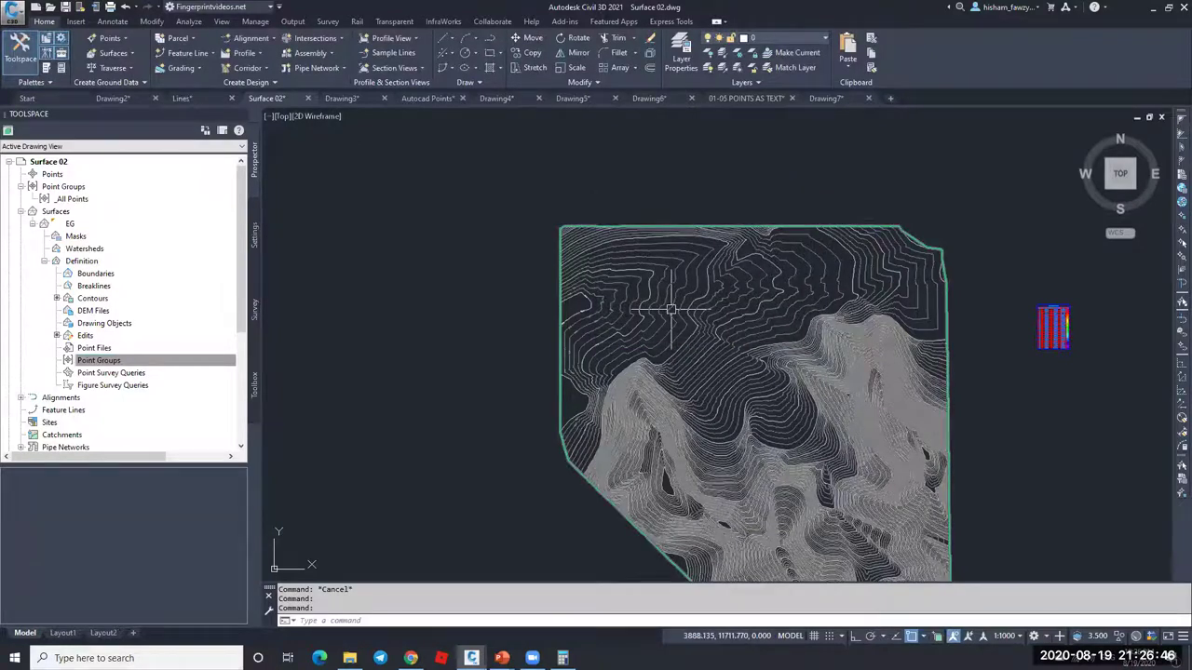
{"action": "mouse_move", "coordinate": [670, 310]}
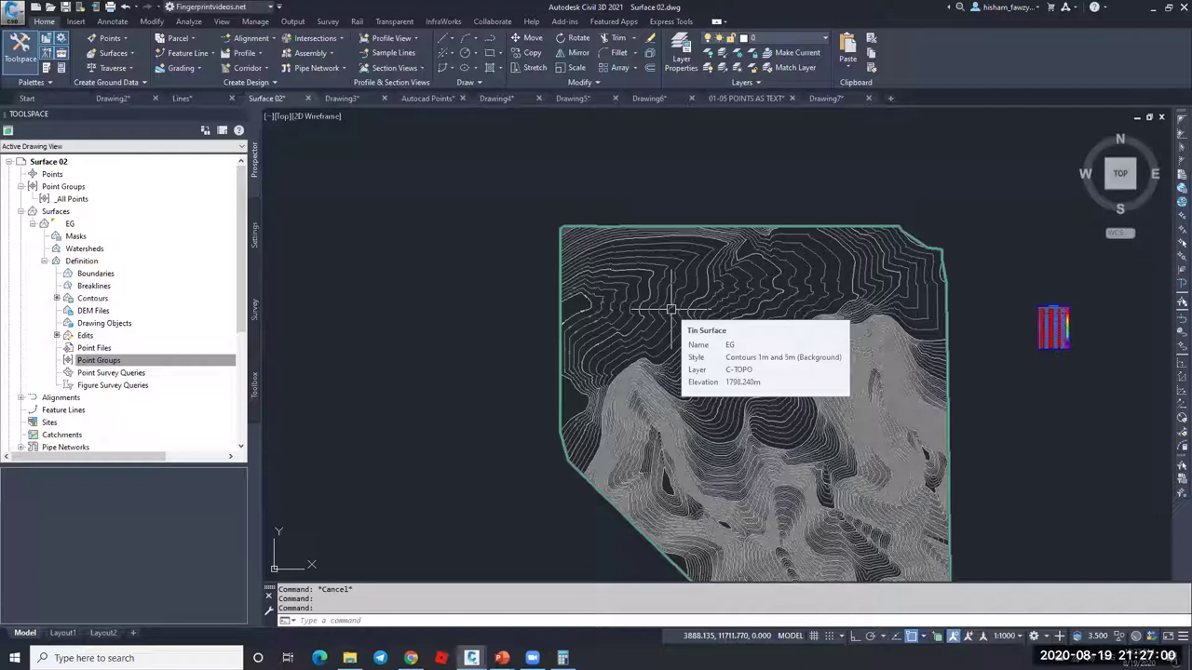
{"action": "right_click", "coordinate": [99, 225]}
{"action": "left_click", "coordinate": [79, 227]}
{"action": "right_click", "coordinate": [82, 226]}
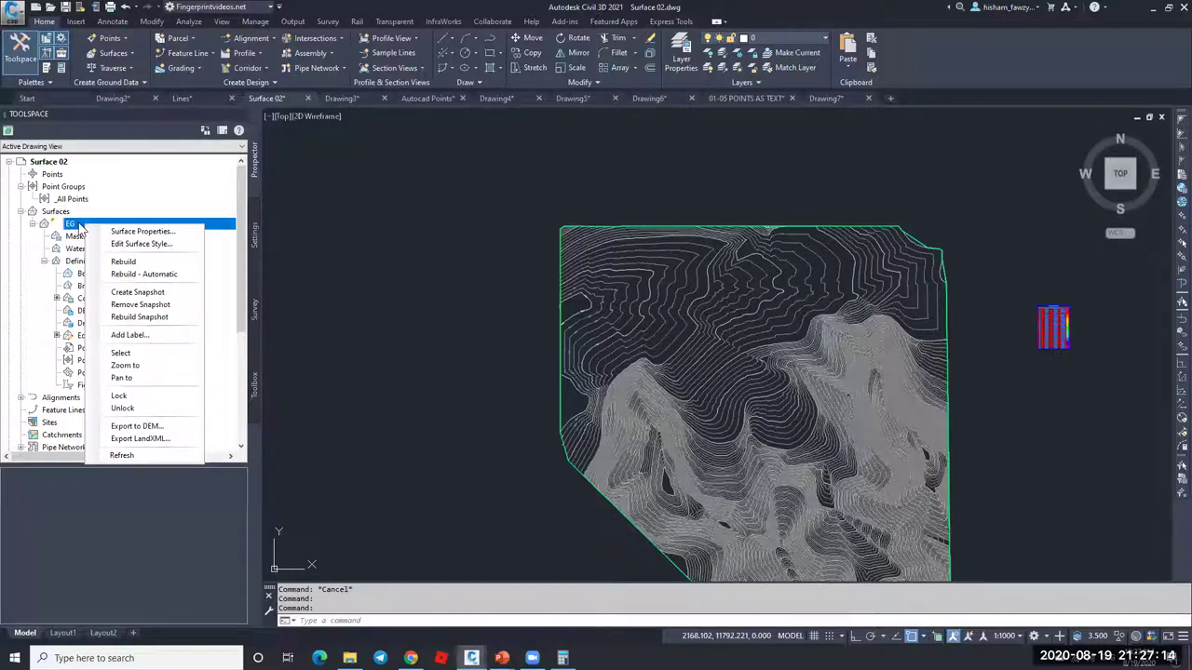
{"action": "left_click", "coordinate": [1165, 337]}
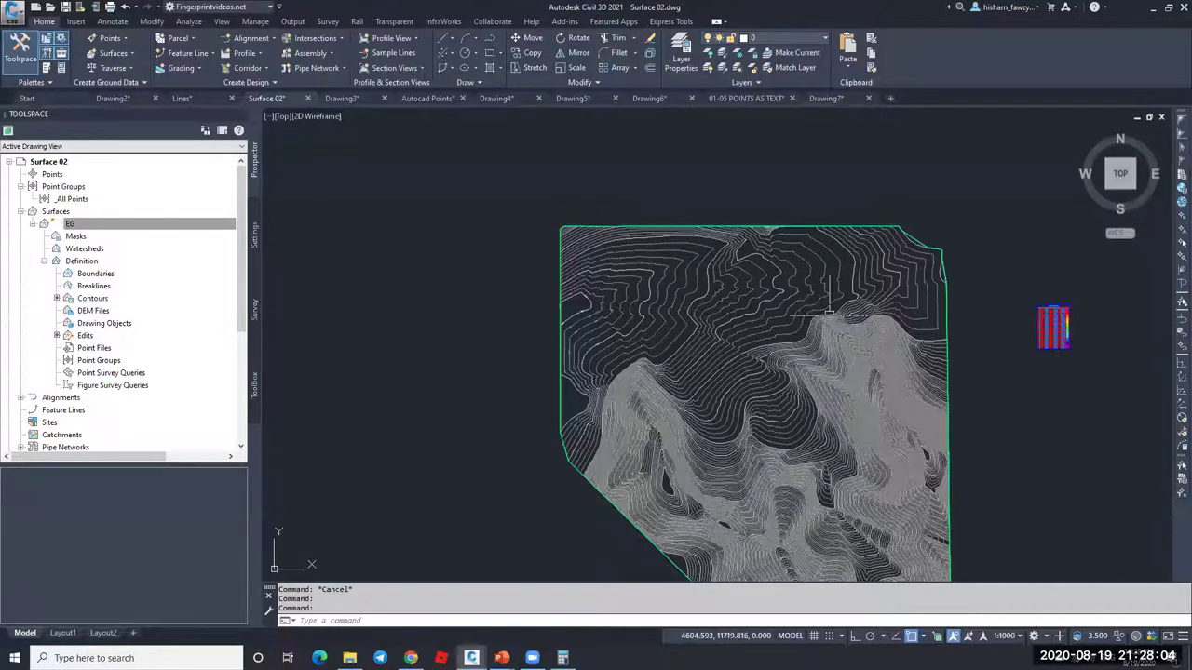
Step: Select and then deselect the EG surface so its Contours 1m and 5m plan displays normally
{"action": "left_click", "coordinate": [782, 317]}
{"action": "key", "text": "Escape"}
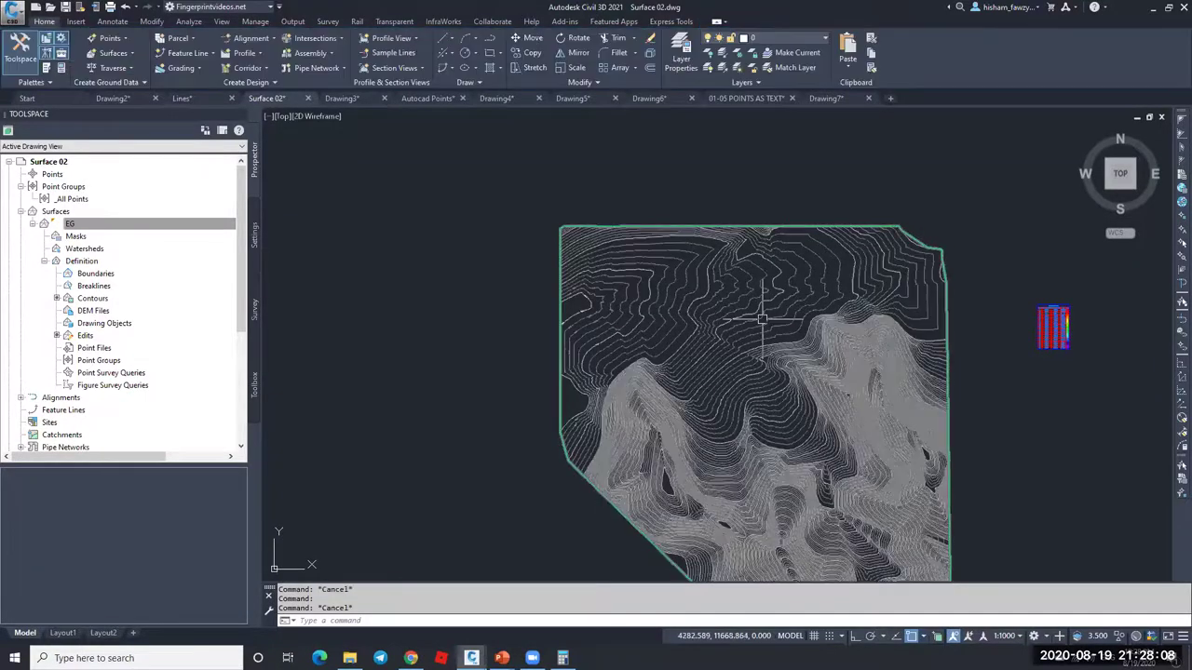
{"action": "scroll", "coordinate": [698, 296], "scroll_direction": "up", "scroll_amount": 3}
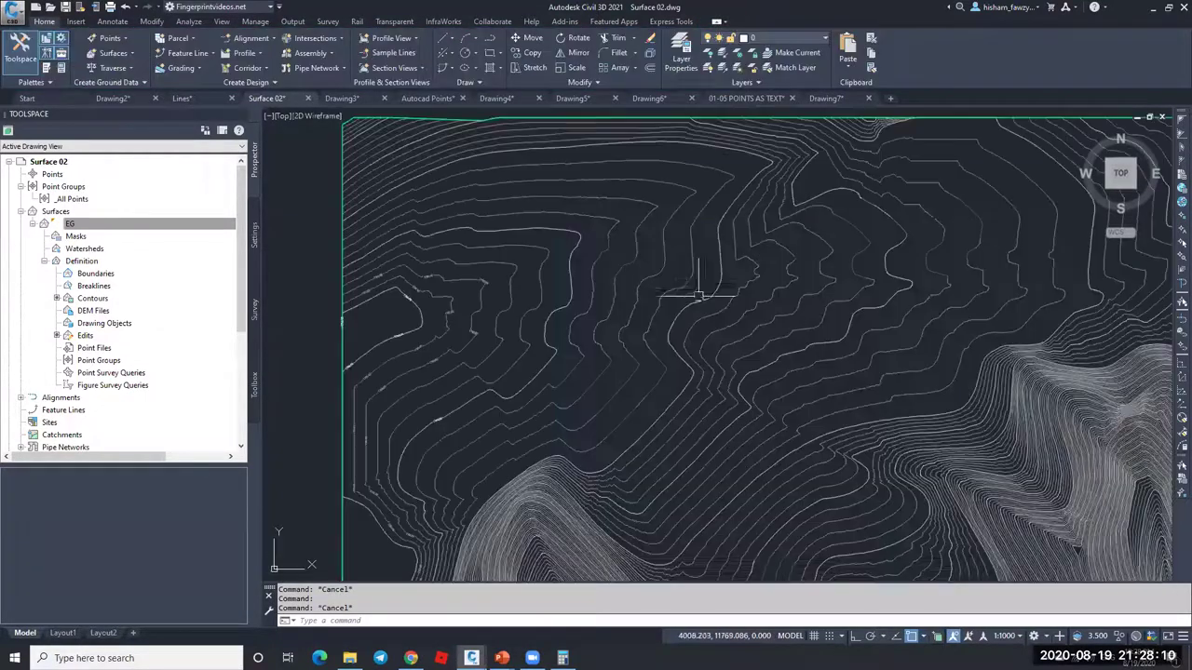
{"action": "left_click", "coordinate": [702, 298]}
{"action": "scroll", "coordinate": [702, 299], "scroll_direction": "down", "scroll_amount": 2}
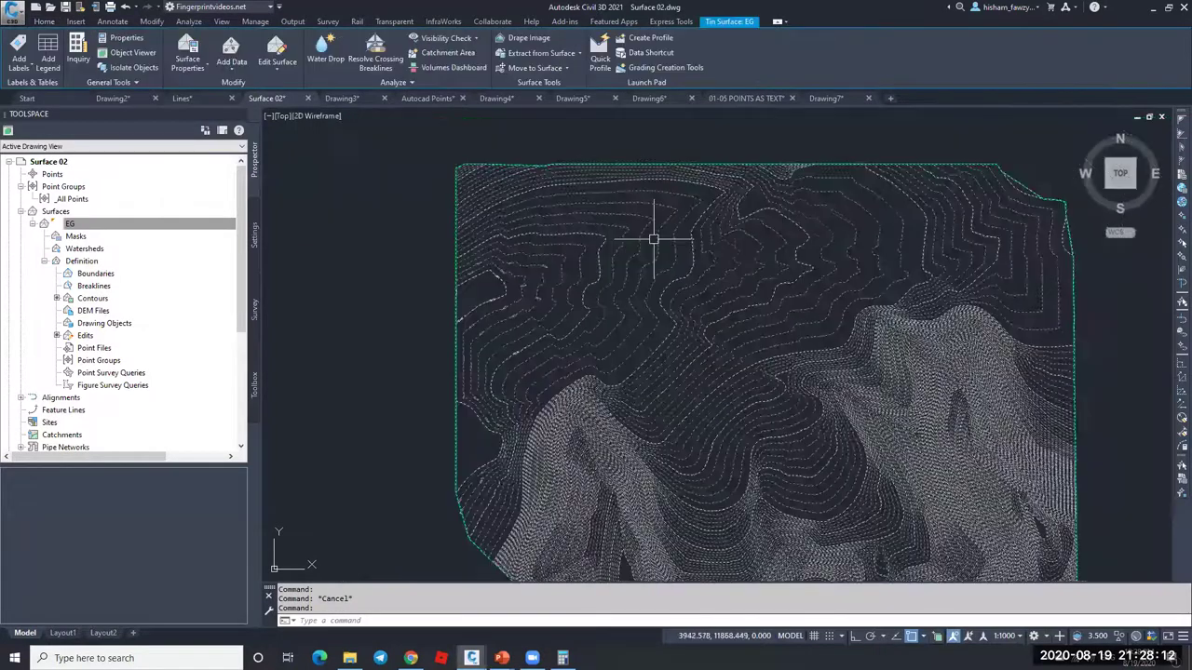
{"action": "mouse_move", "coordinate": [715, 271]}
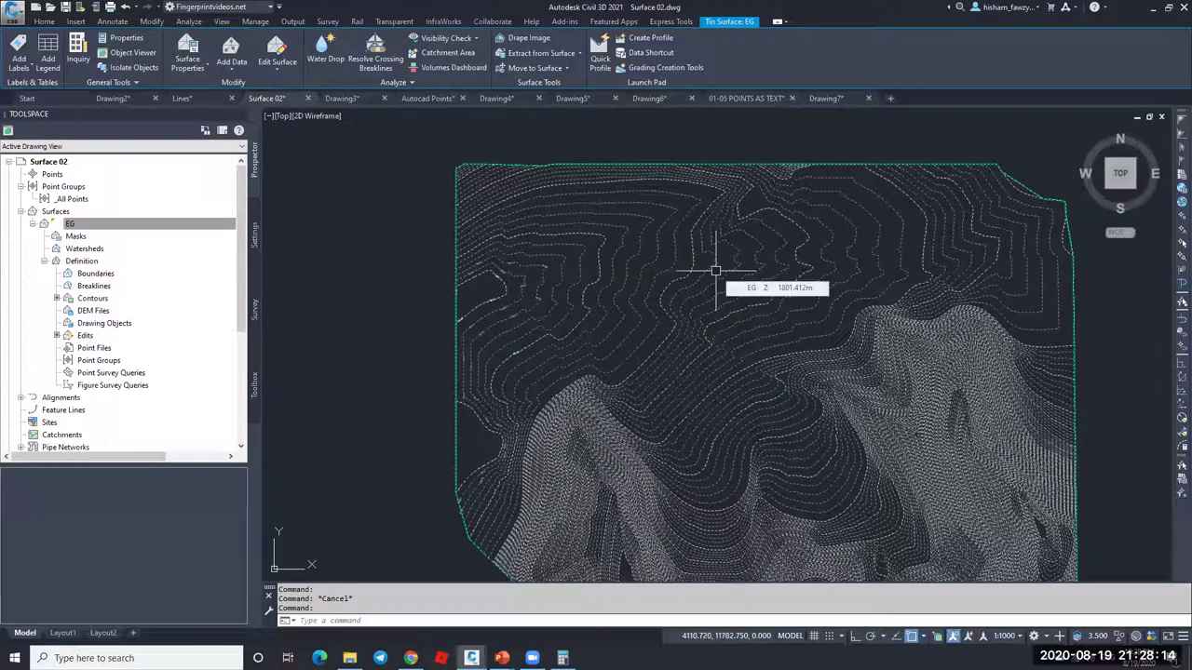
{"action": "key", "text": "Escape"}
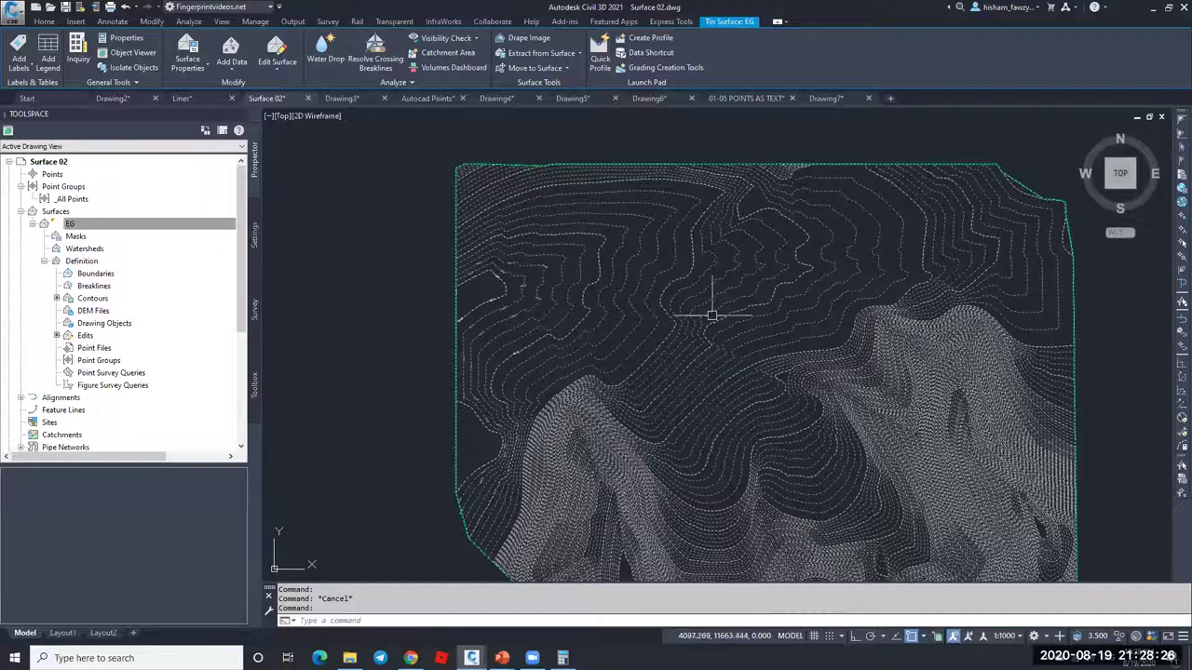
{"action": "key", "text": "Escape"}
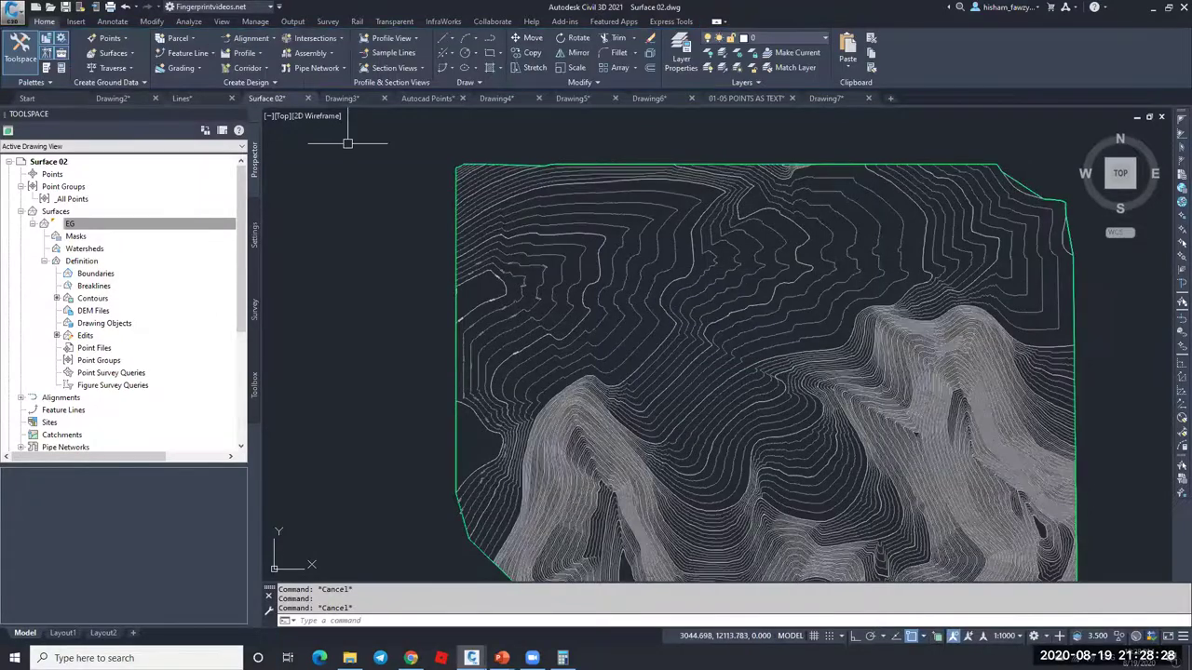
Step: Switch to Drawing7 and zoom around its point labels and surface boundary
{"action": "left_click", "coordinate": [834, 98]}
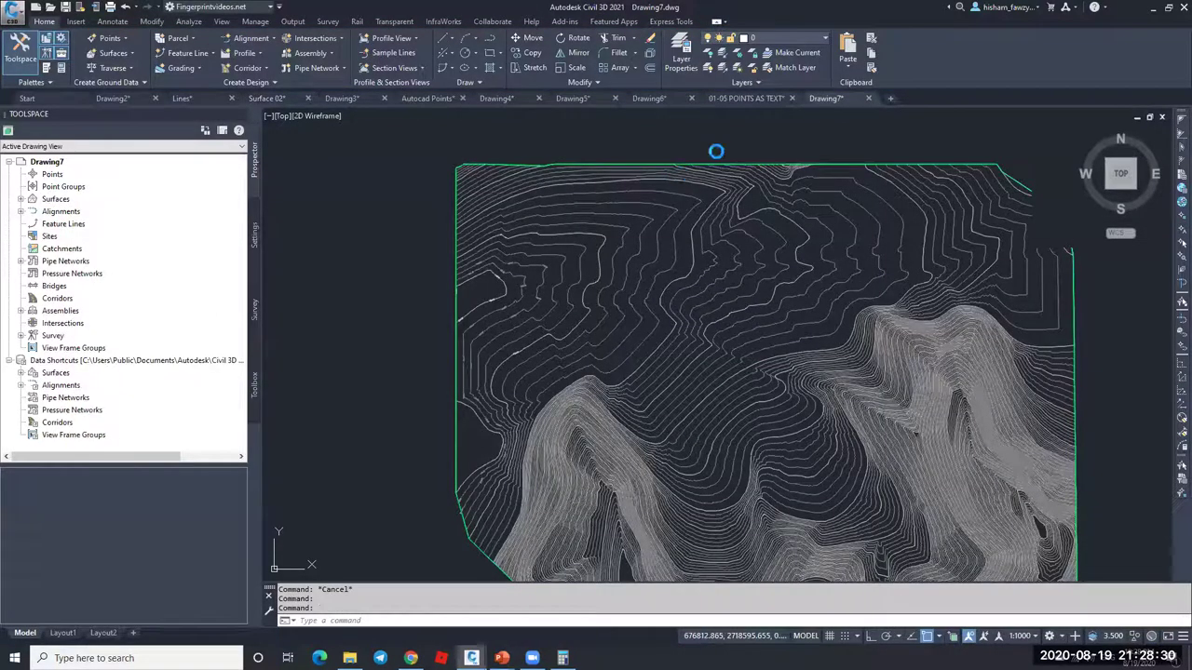
{"action": "scroll", "coordinate": [708, 242], "scroll_direction": "down", "scroll_amount": 5}
{"action": "scroll", "coordinate": [646, 247], "scroll_direction": "up", "scroll_amount": 10}
{"action": "key", "text": "Escape"}
{"action": "scroll", "coordinate": [680, 296], "scroll_direction": "down", "scroll_amount": 4}
{"action": "scroll", "coordinate": [689, 280], "scroll_direction": "up", "scroll_amount": 3}
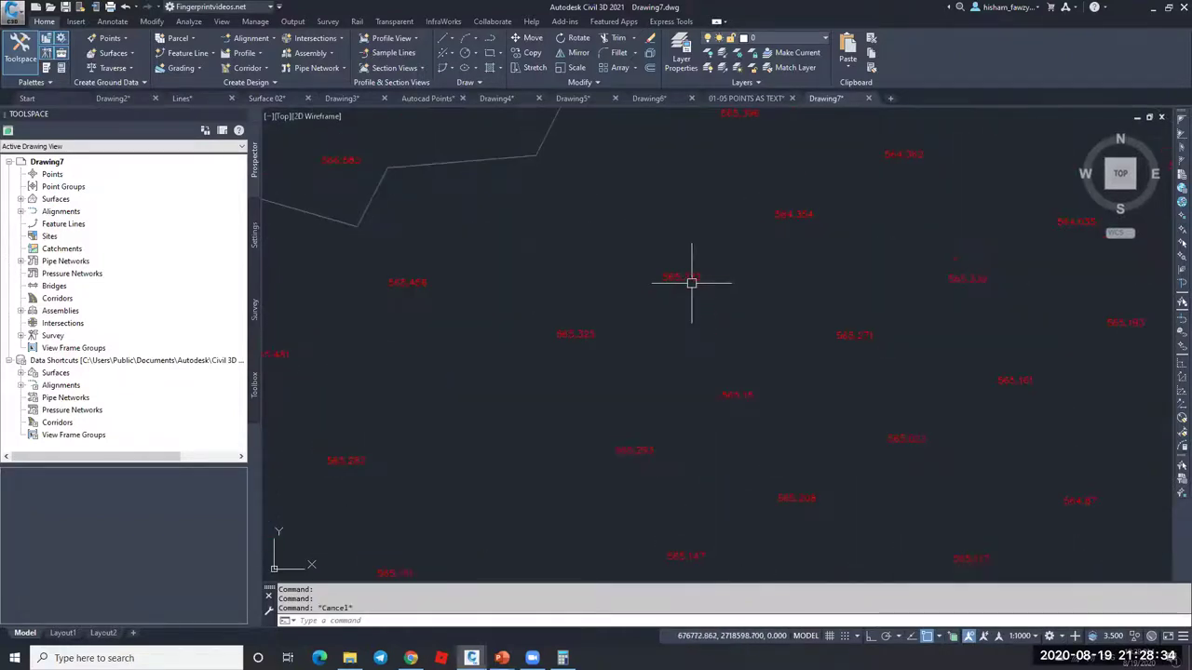
{"action": "key", "text": "Escape"}
{"action": "scroll", "coordinate": [643, 251], "scroll_direction": "down", "scroll_amount": 3}
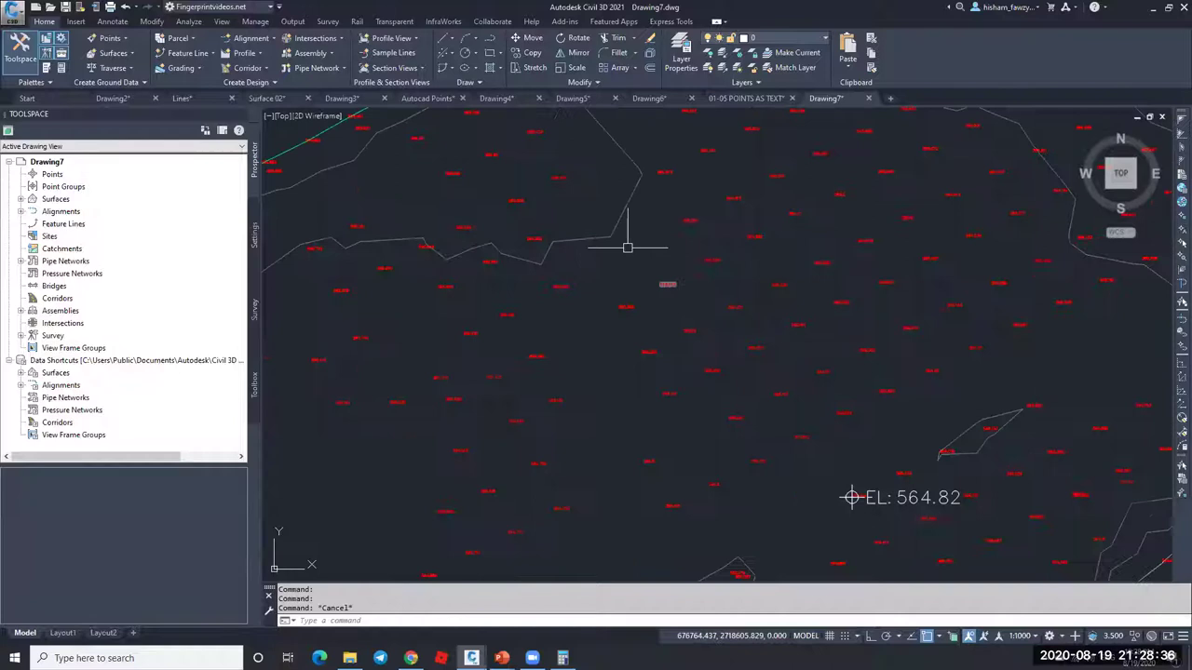
{"action": "left_click", "coordinate": [621, 220]}
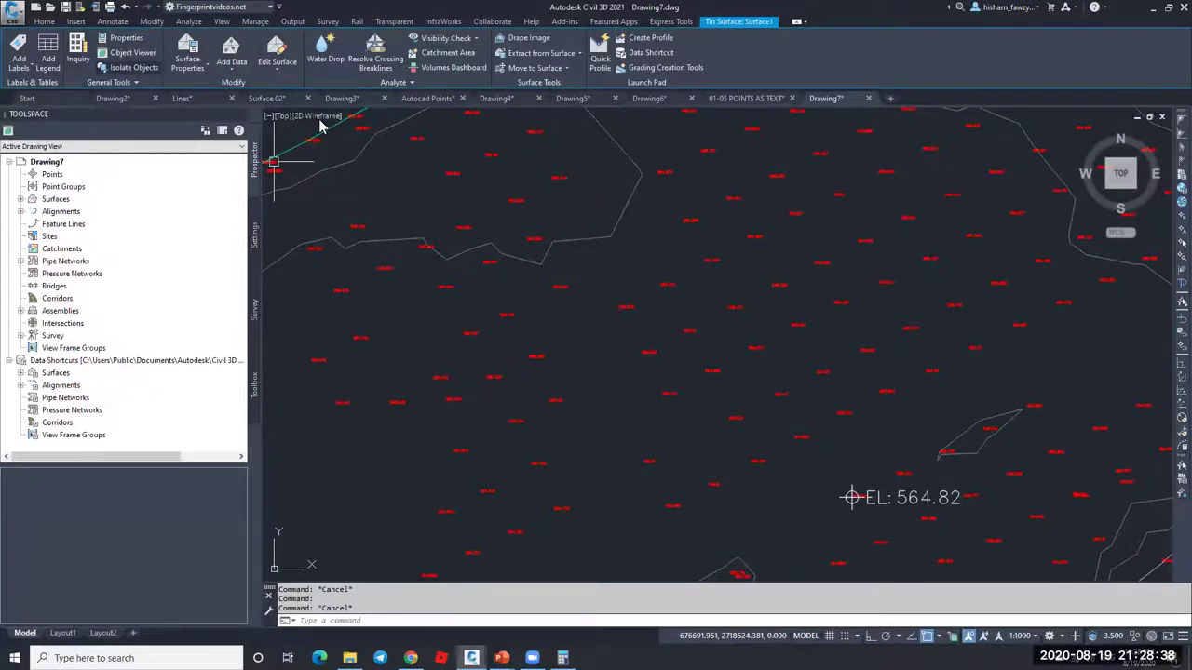
{"action": "key", "text": "Escape"}
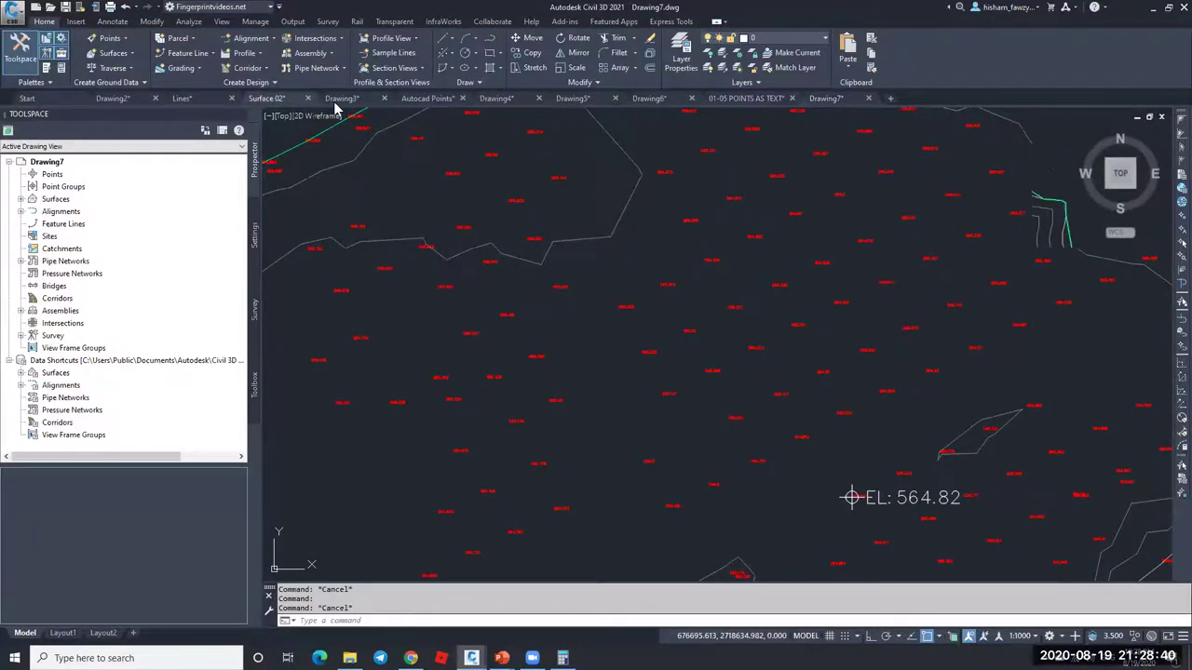
Step: Step through the Surface 02 and Lines drawings to end in Drawing2
{"action": "left_click", "coordinate": [266, 97]}
{"action": "left_click", "coordinate": [173, 98]}
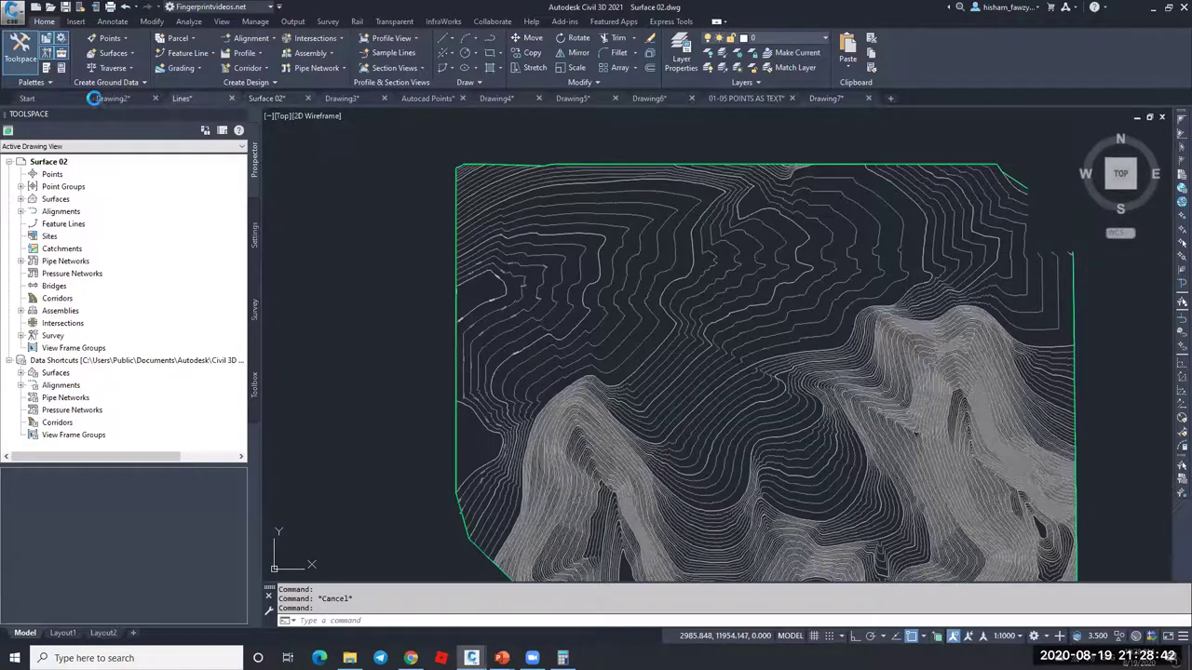
{"action": "left_click", "coordinate": [112, 97]}
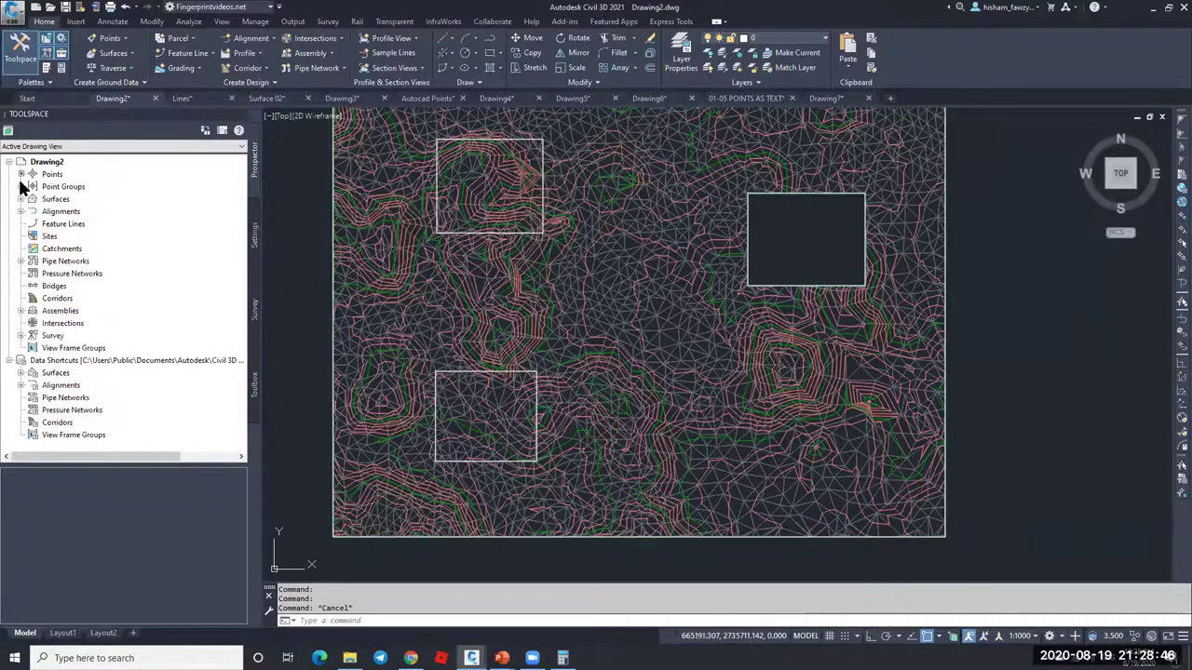
Step: Change point 4's elevation in the EG point group to 400 and rebuild EG
{"action": "left_click", "coordinate": [25, 186]}
{"action": "right_click", "coordinate": [107, 201]}
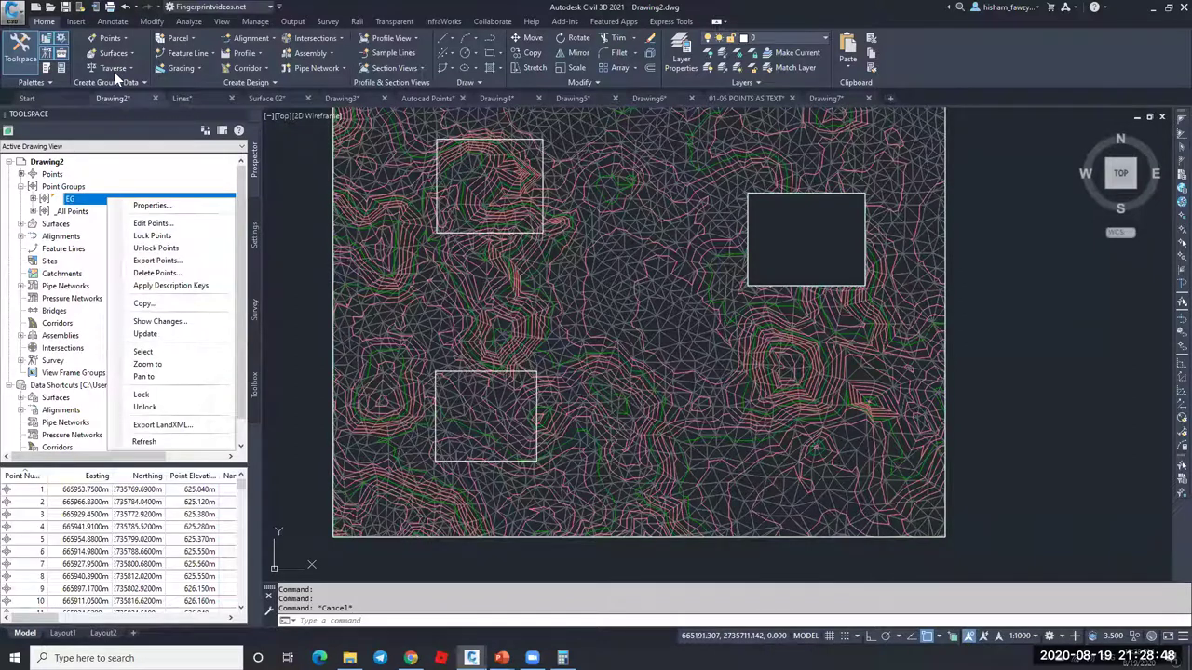
{"action": "left_click", "coordinate": [110, 38]}
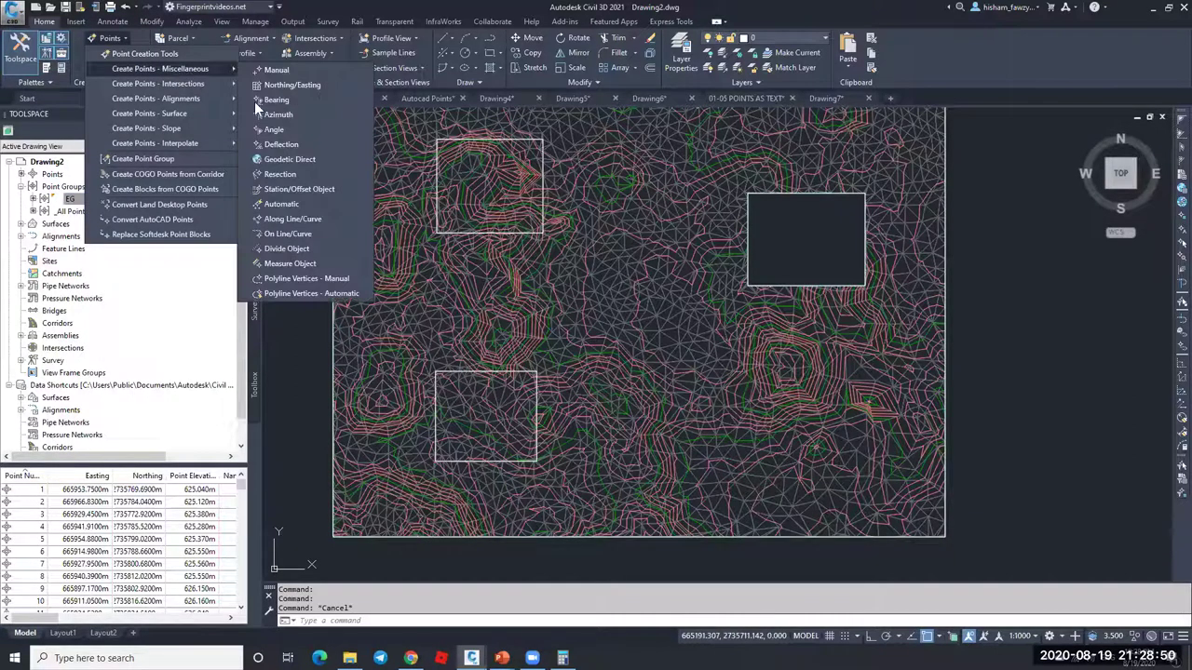
{"action": "left_click", "coordinate": [130, 205]}
{"action": "right_click", "coordinate": [139, 203]}
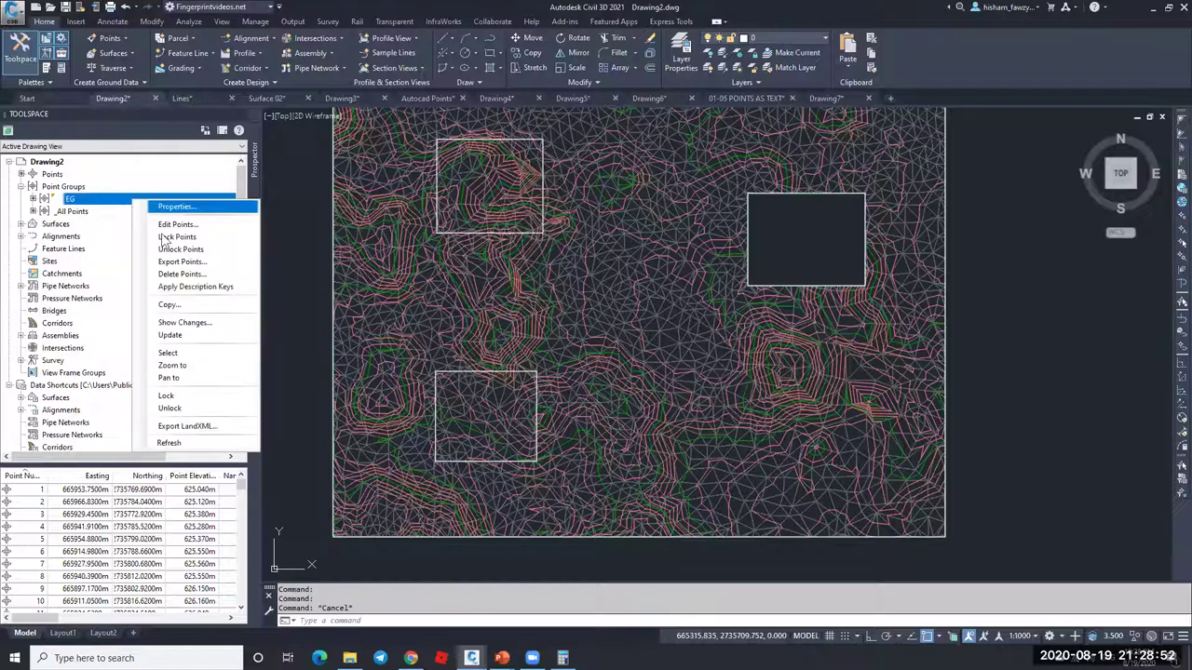
{"action": "left_click", "coordinate": [175, 526]}
{"action": "left_click", "coordinate": [173, 528]}
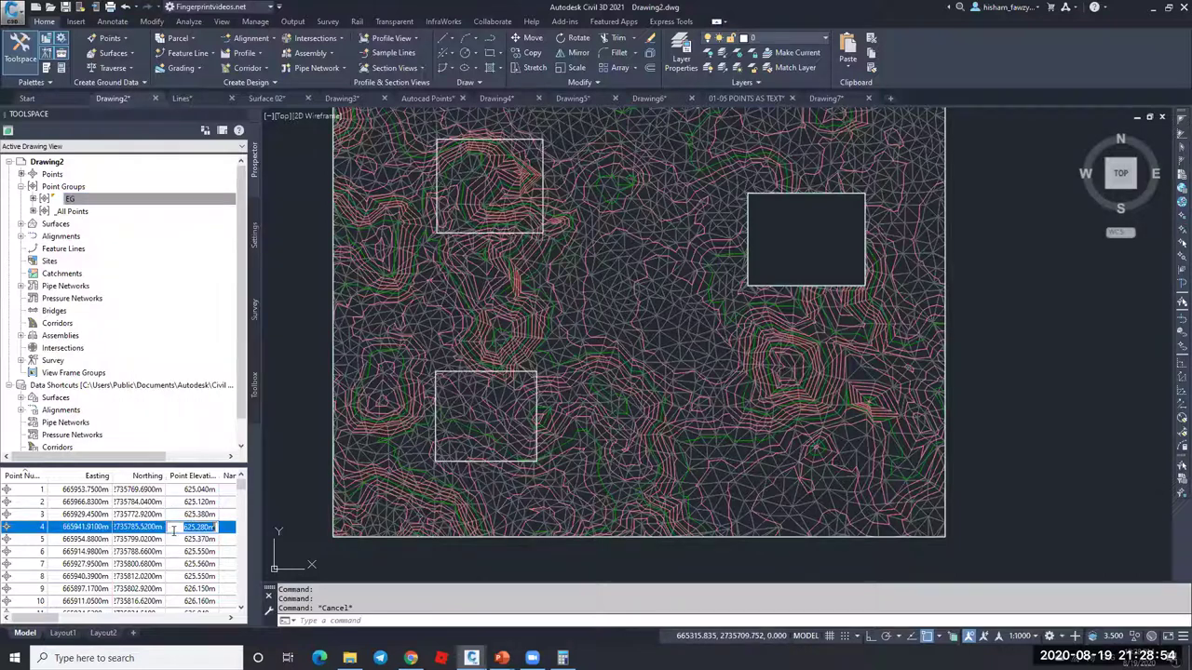
{"action": "type", "text": "400"}
{"action": "key", "text": "Return"}
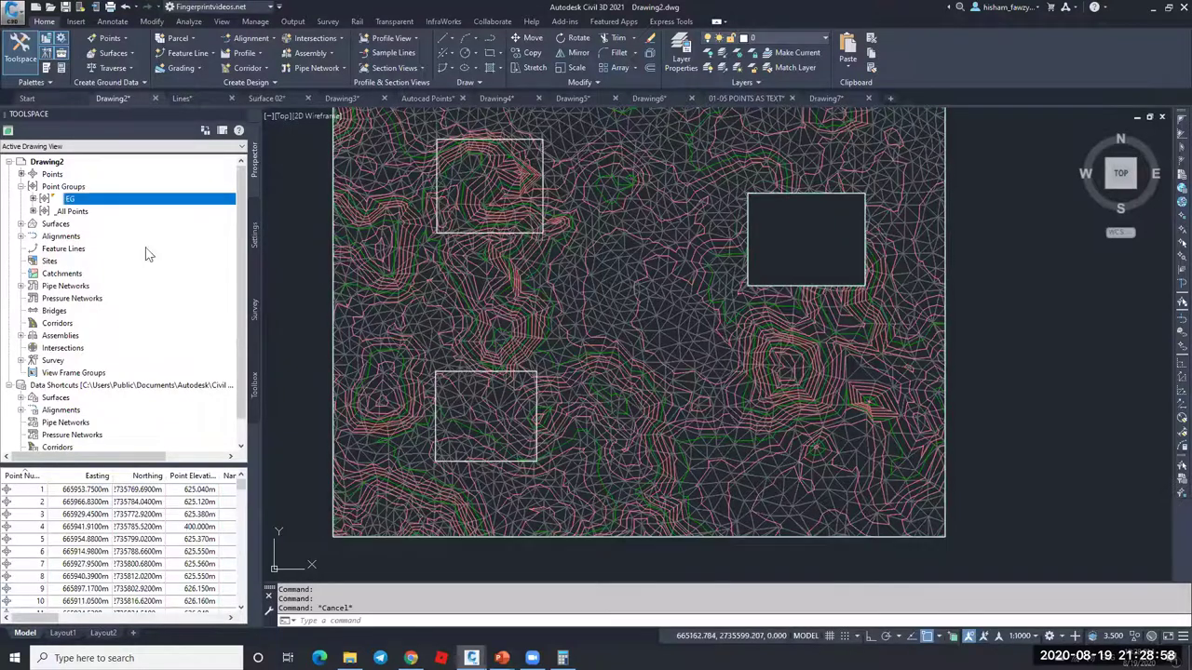
{"action": "left_click", "coordinate": [21, 225]}
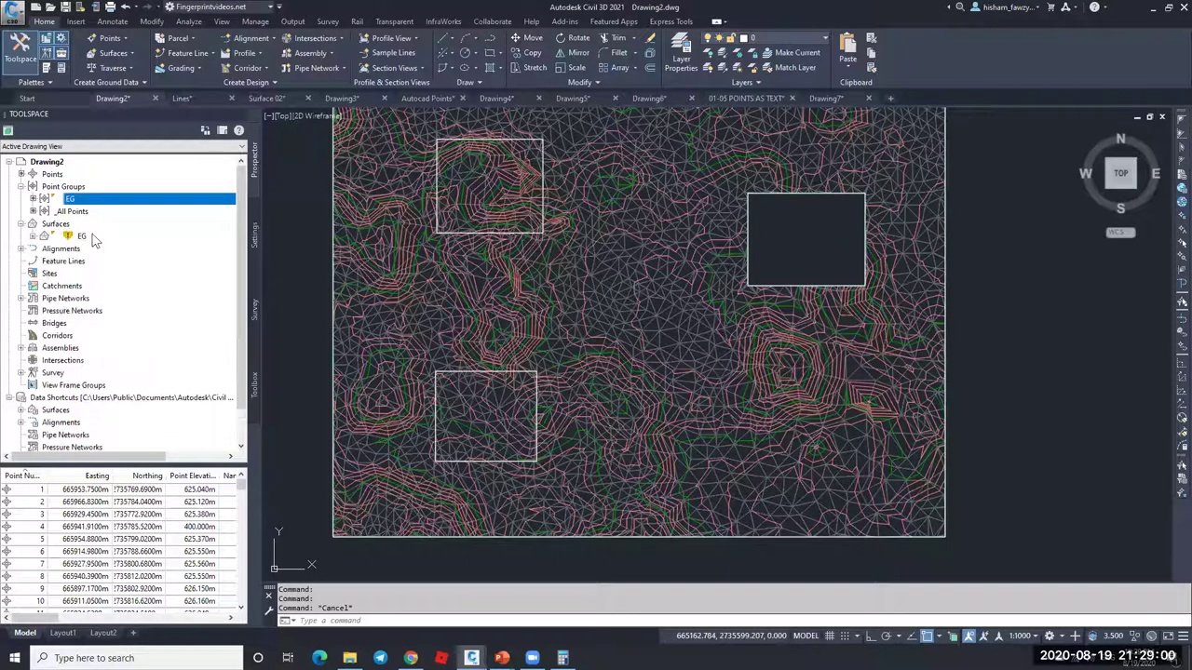
{"action": "right_click", "coordinate": [93, 235]}
{"action": "left_click", "coordinate": [131, 271]}
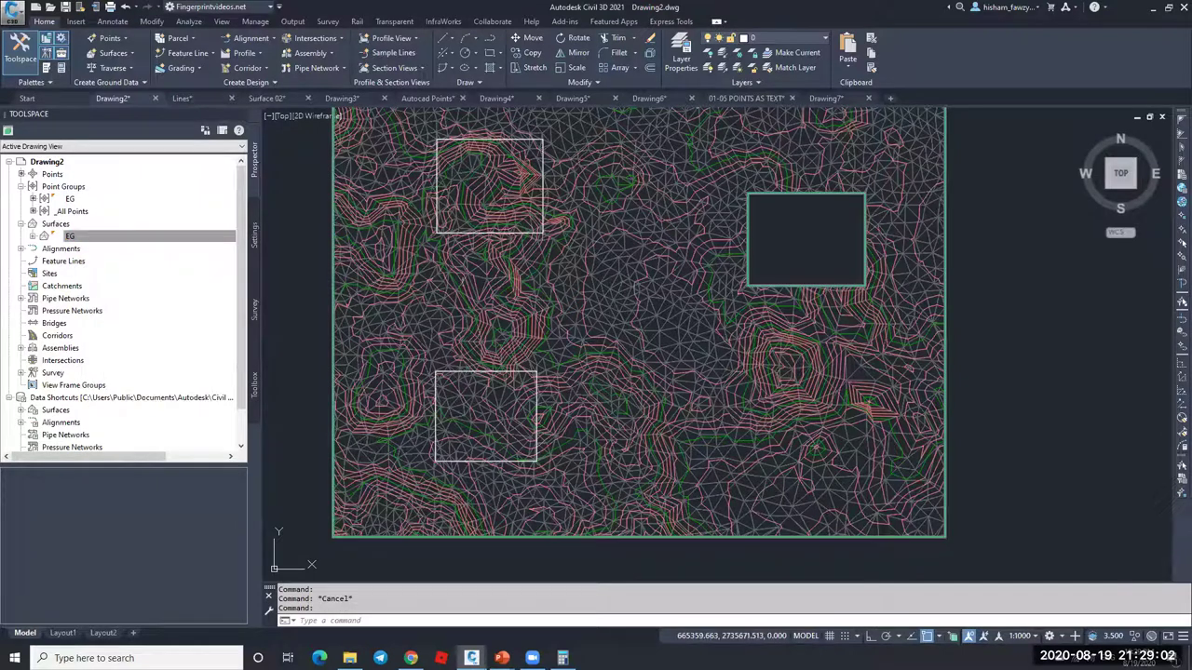
Step: Delete EG's four definition boundaries, Boundary1 to Boundary4, and rebuild the surface
{"action": "left_click", "coordinate": [32, 237]}
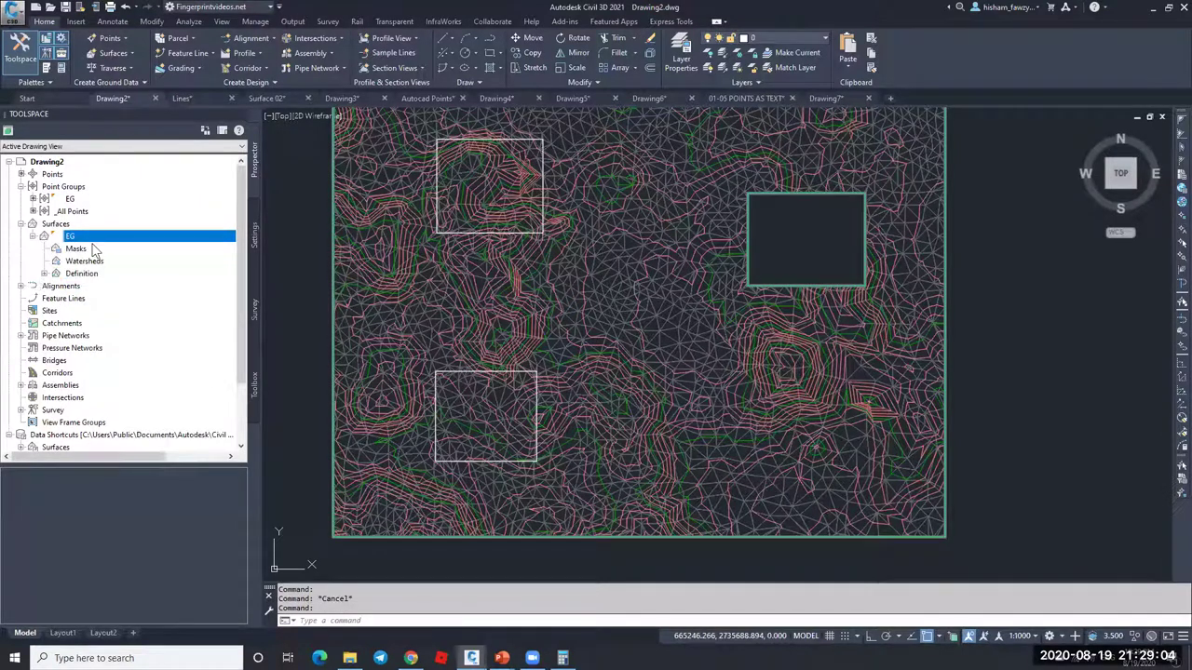
{"action": "left_click", "coordinate": [44, 273]}
{"action": "left_click", "coordinate": [96, 286]}
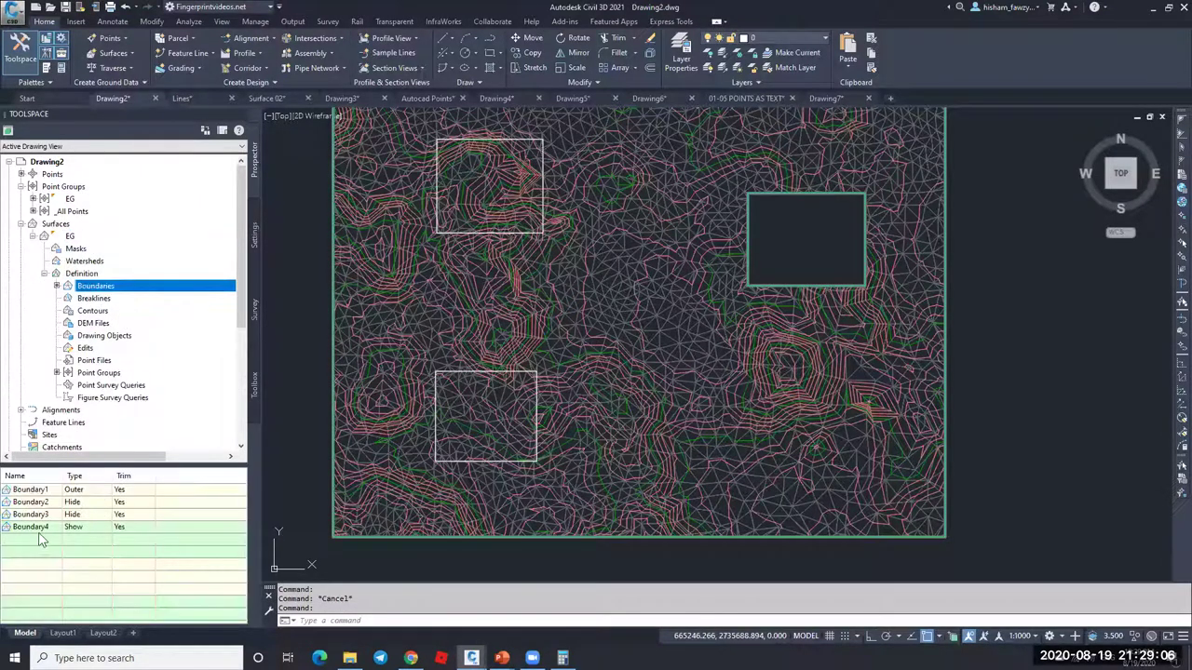
{"action": "left_click_drag", "start_coordinate": [39, 527], "coordinate": [37, 489]}
{"action": "right_click", "coordinate": [62, 488]}
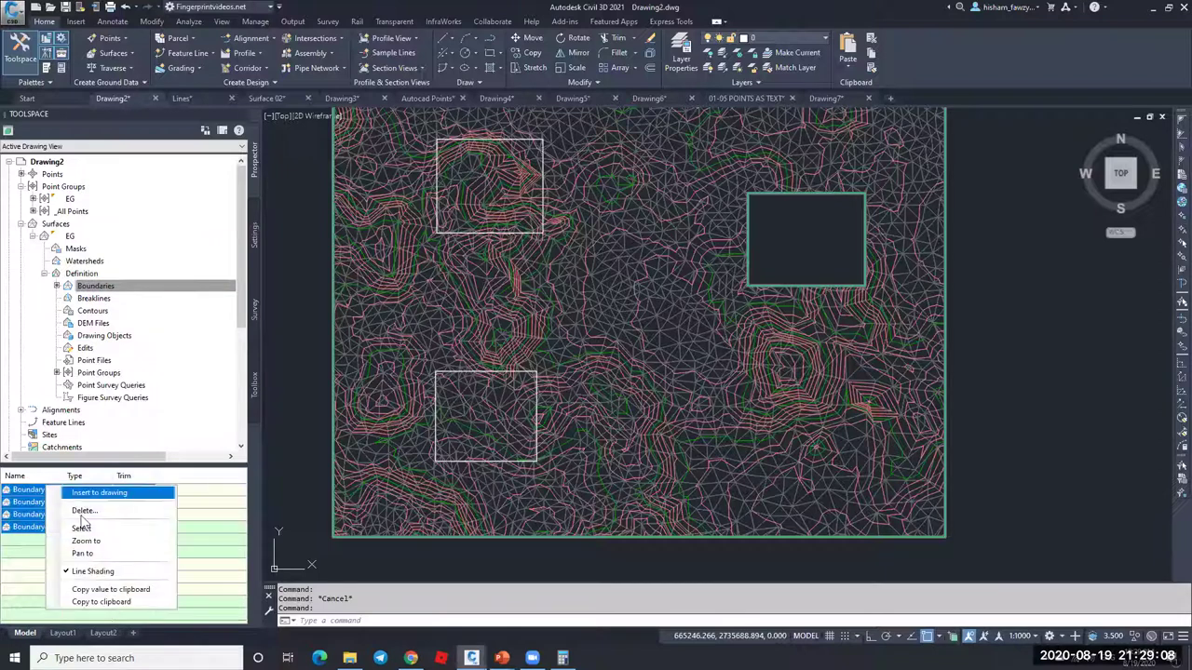
{"action": "key", "text": "Delete"}
{"action": "key", "text": "Return"}
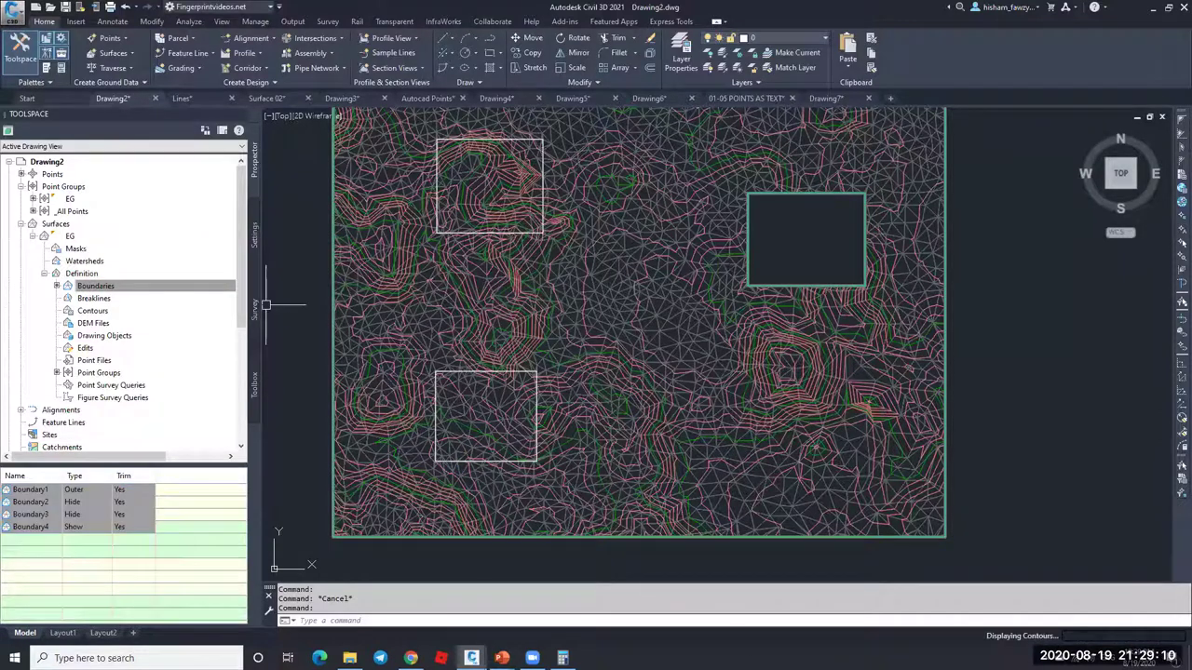
{"action": "right_click", "coordinate": [74, 236]}
{"action": "left_click", "coordinate": [130, 272]}
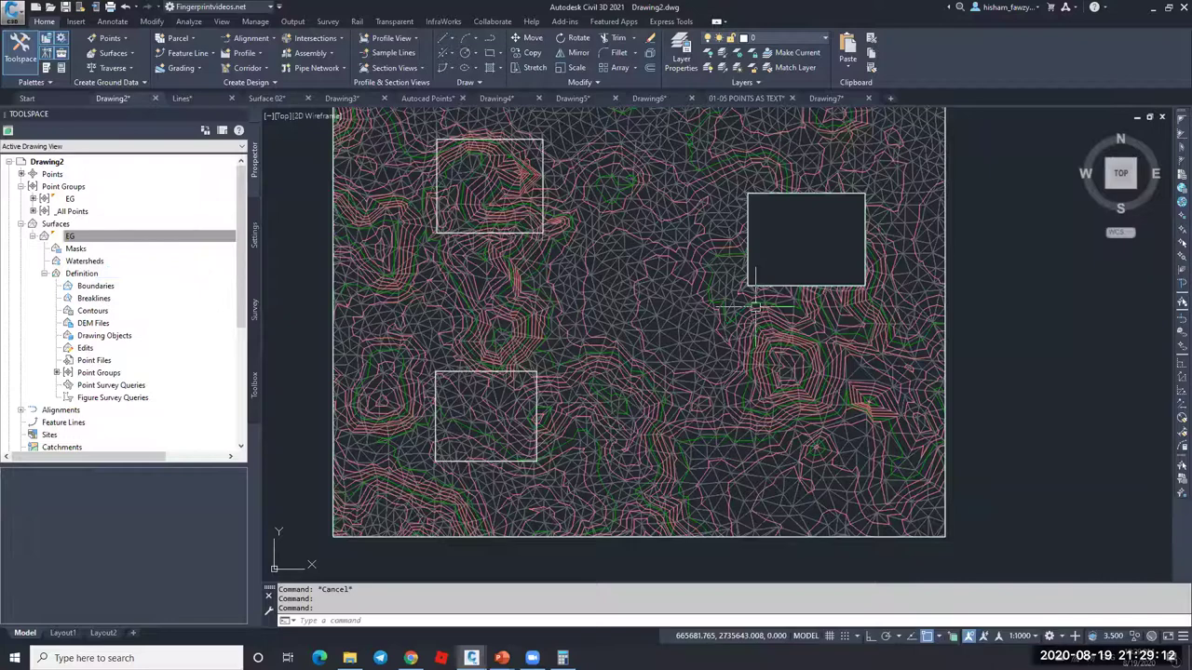
Step: Window-select the four white rectangles over EG and erase them with E
{"action": "scroll", "coordinate": [803, 341], "scroll_direction": "down", "scroll_amount": 4}
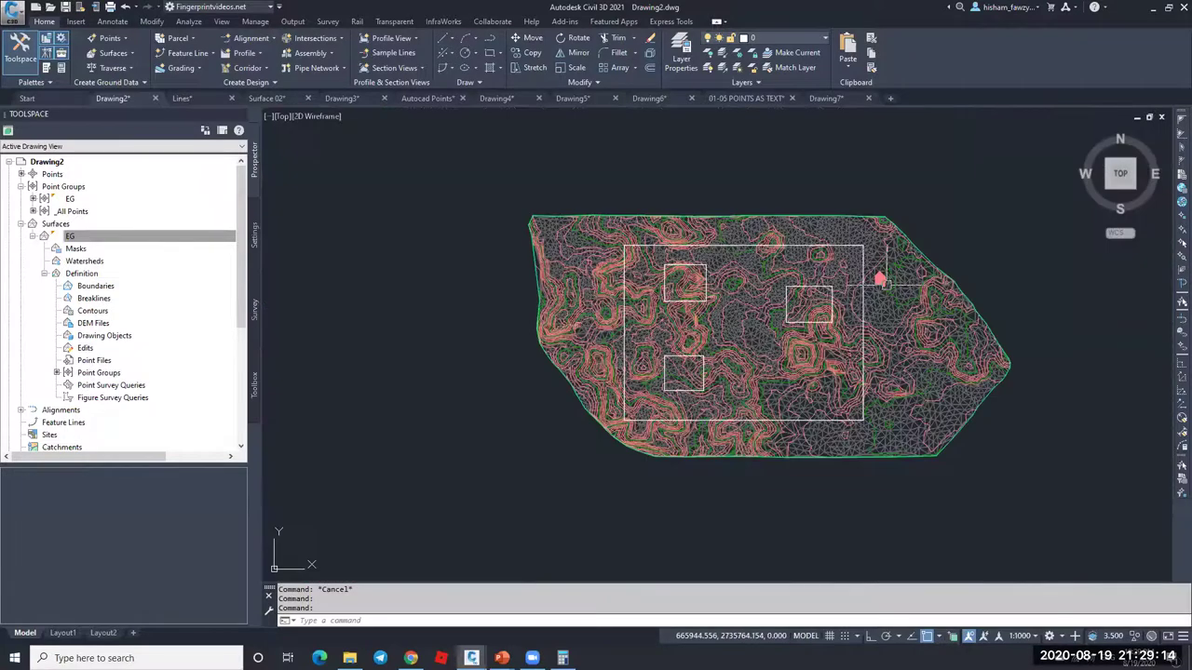
{"action": "scroll", "coordinate": [880, 273], "scroll_direction": "up", "scroll_amount": 15}
{"action": "scroll", "coordinate": [766, 275], "scroll_direction": "down", "scroll_amount": 10}
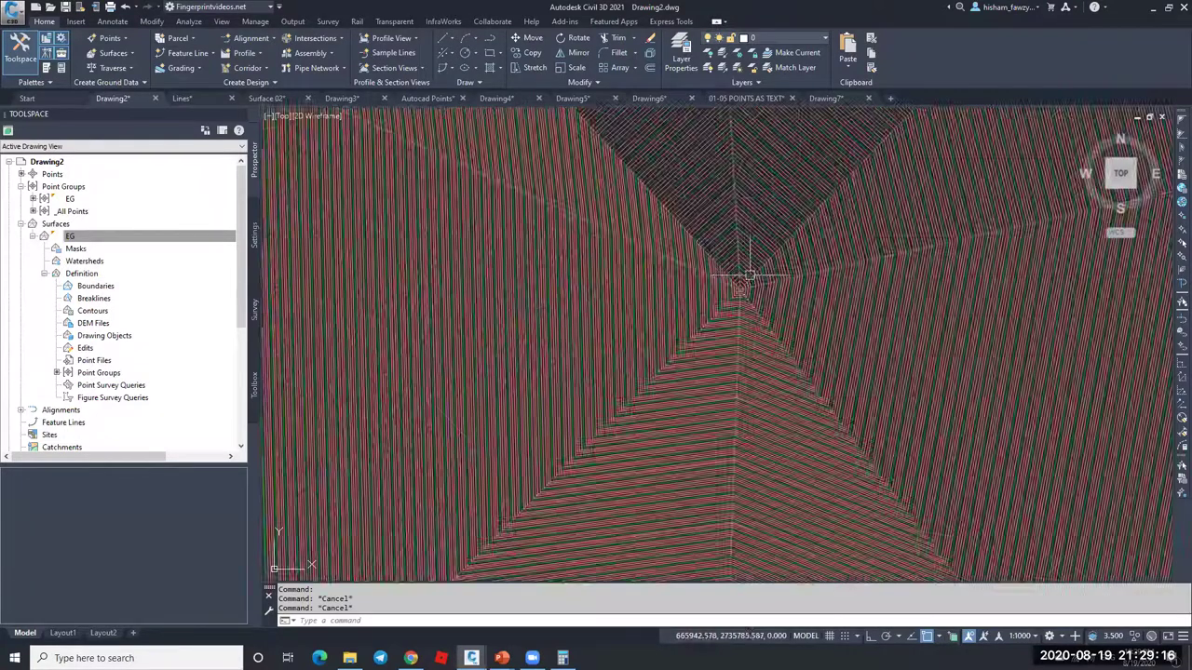
{"action": "scroll", "coordinate": [706, 292], "scroll_direction": "down", "scroll_amount": 5}
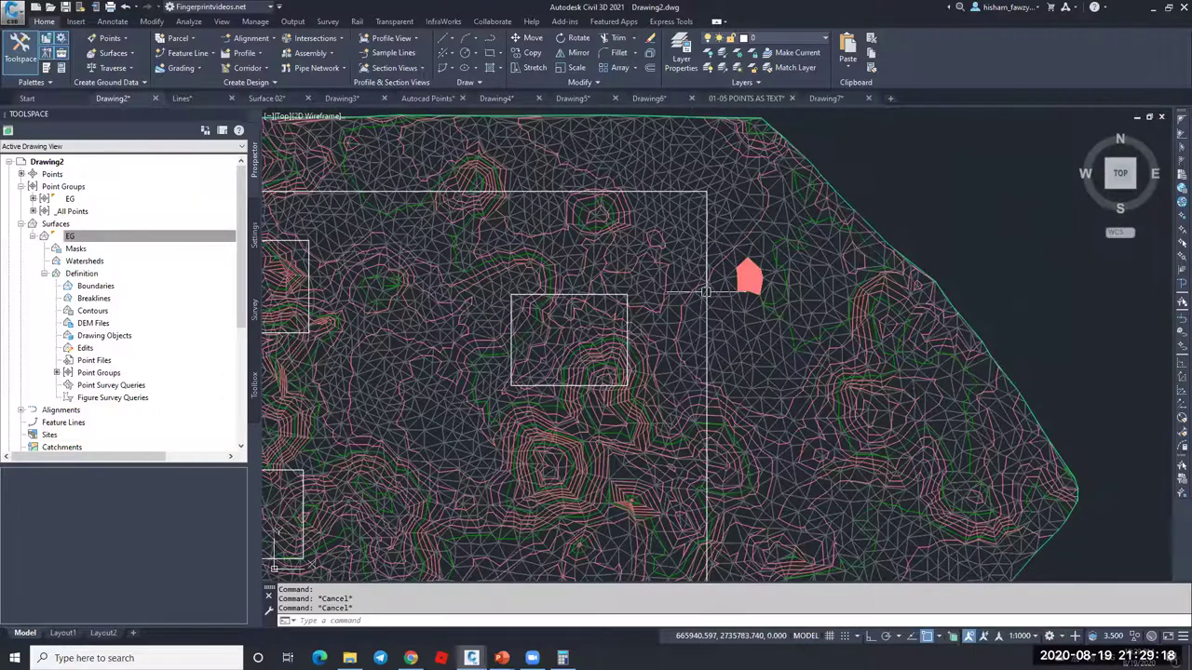
{"action": "scroll", "coordinate": [705, 291], "scroll_direction": "down", "scroll_amount": 5}
{"action": "left_click", "coordinate": [559, 279]}
{"action": "left_click", "coordinate": [687, 412]}
{"action": "type", "text": "e"}
{"action": "key", "text": "Return"}
Step: Zoom in on the red spike and select the EG surface
{"action": "scroll", "coordinate": [695, 299], "scroll_direction": "up", "scroll_amount": 4}
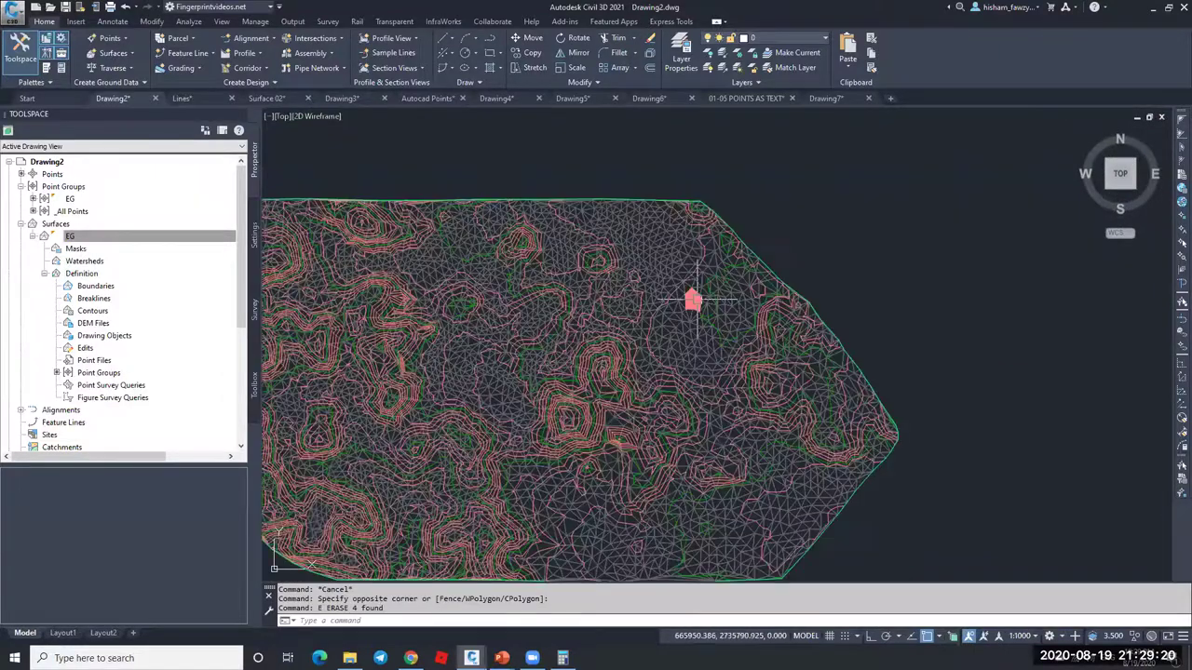
{"action": "scroll", "coordinate": [693, 299], "scroll_direction": "up", "scroll_amount": 8}
{"action": "key", "text": "Escape"}
{"action": "scroll", "coordinate": [745, 328], "scroll_direction": "down", "scroll_amount": 3}
{"action": "scroll", "coordinate": [745, 328], "scroll_direction": "down", "scroll_amount": 2}
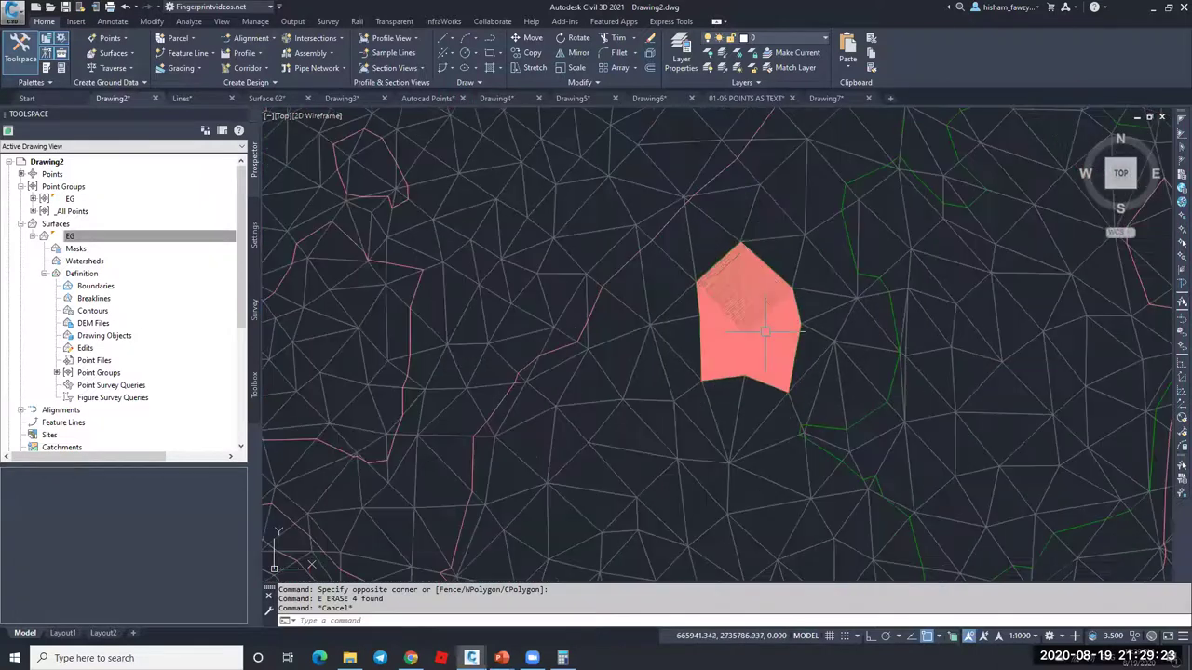
{"action": "left_click", "coordinate": [818, 356]}
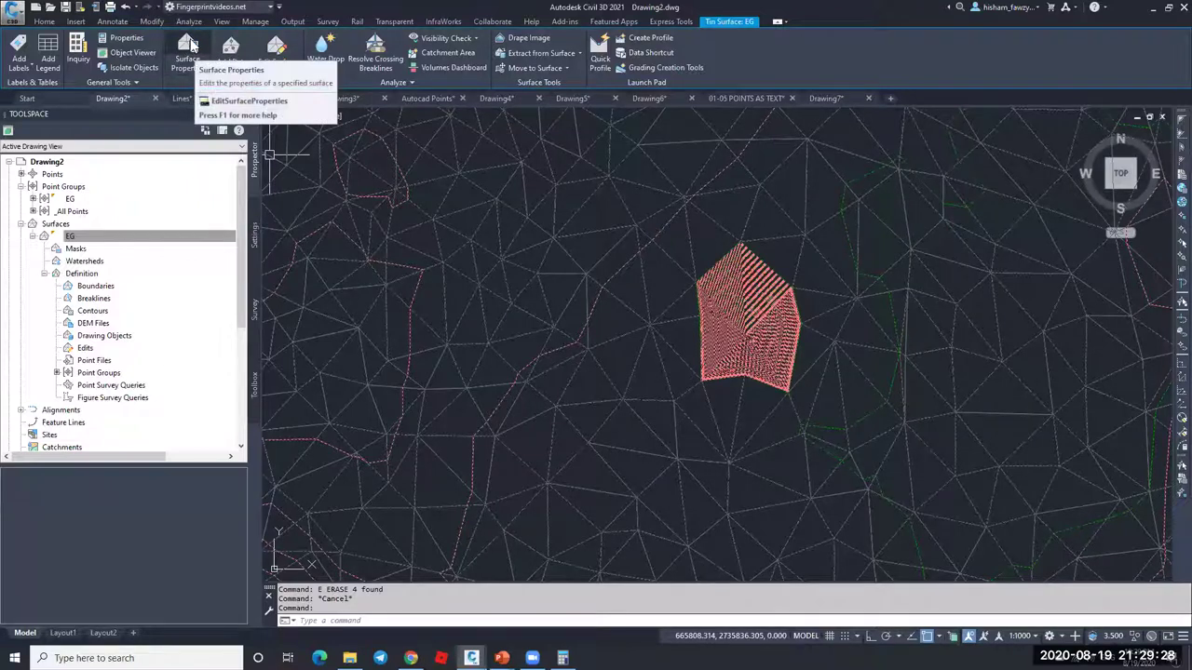
Step: Set EG's build to exclude elevations below 600 m and rebuild the surface
{"action": "double_click", "coordinate": [540, 269]}
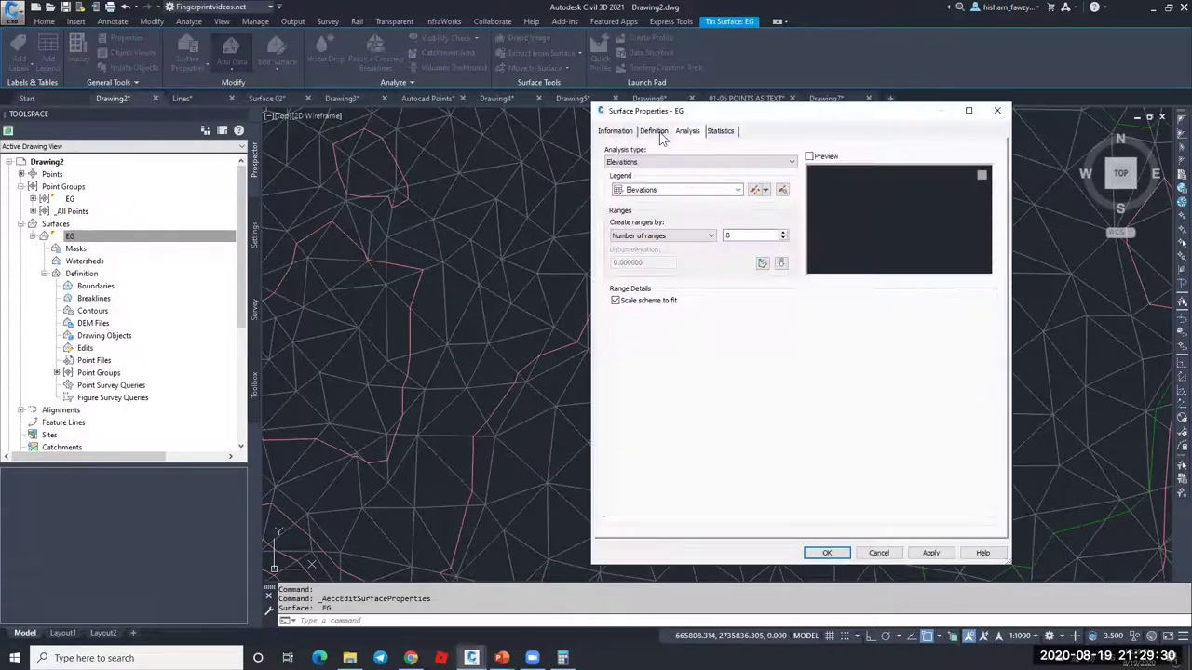
{"action": "left_click", "coordinate": [654, 130]}
{"action": "left_click", "coordinate": [625, 169]}
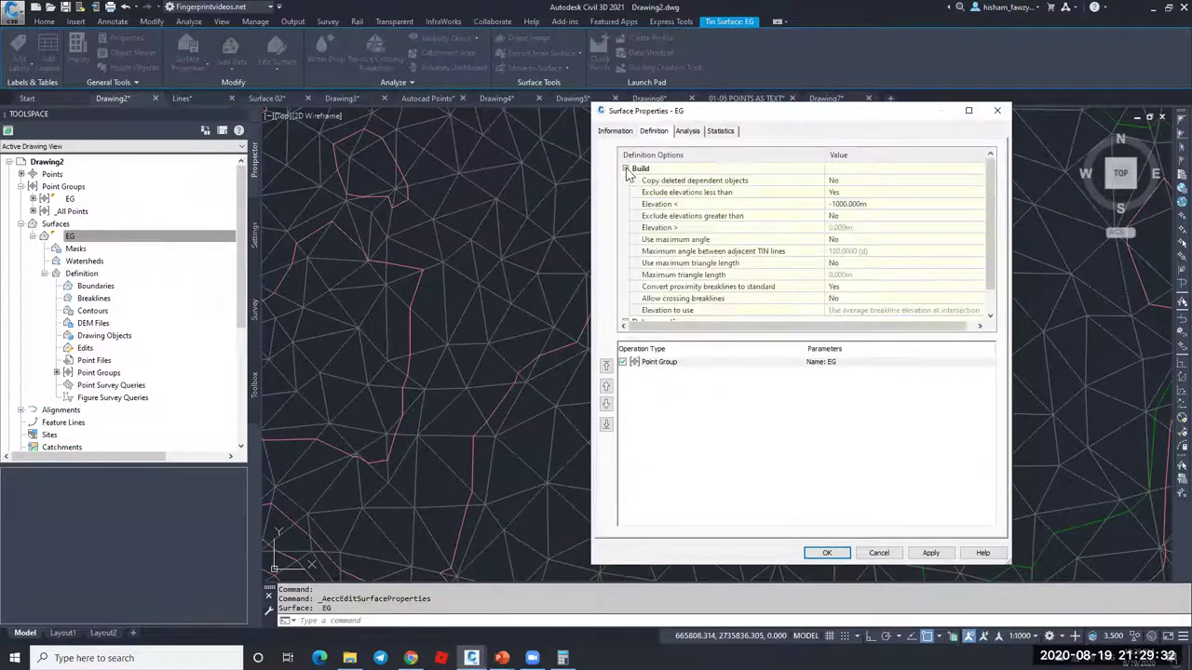
{"action": "left_click_drag", "start_coordinate": [989, 223], "coordinate": [990, 201]}
{"action": "left_click", "coordinate": [874, 203]}
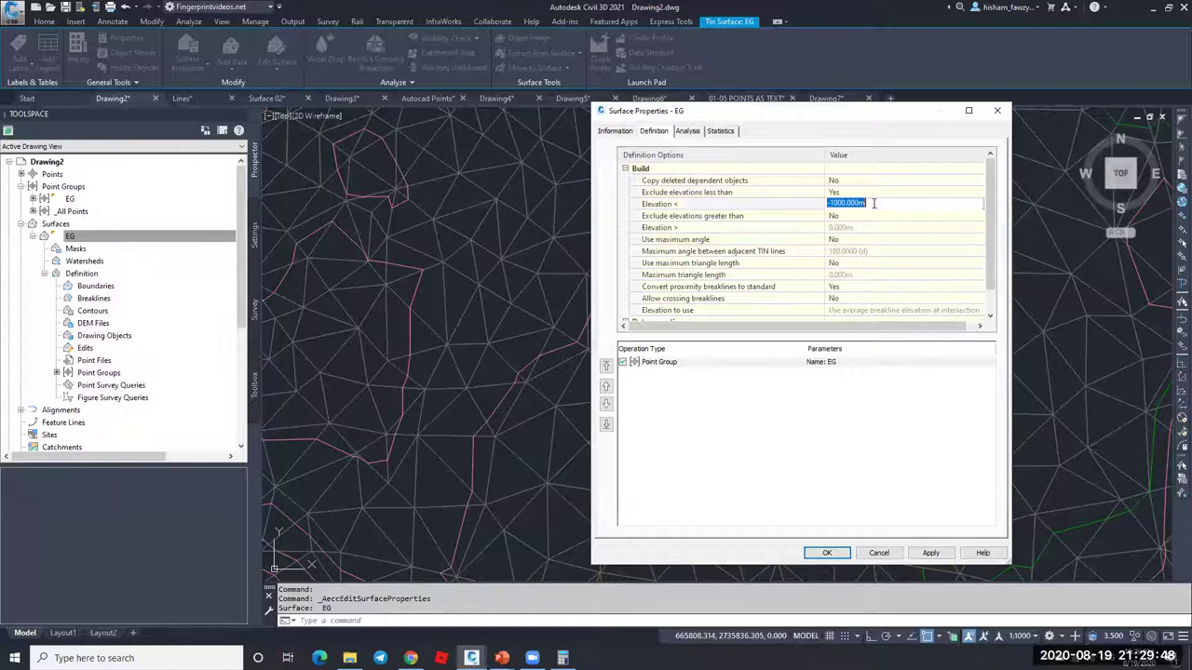
{"action": "type", "text": "600"}
{"action": "left_click", "coordinate": [829, 553]}
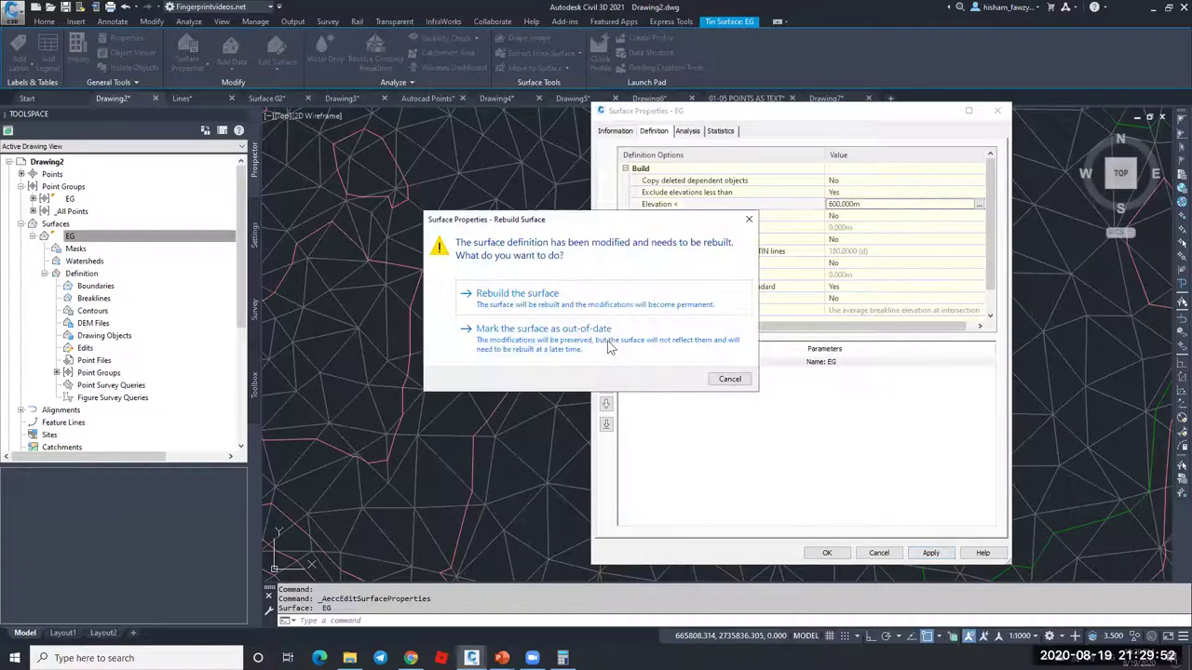
{"action": "left_click", "coordinate": [589, 314]}
{"action": "left_click", "coordinate": [826, 553]}
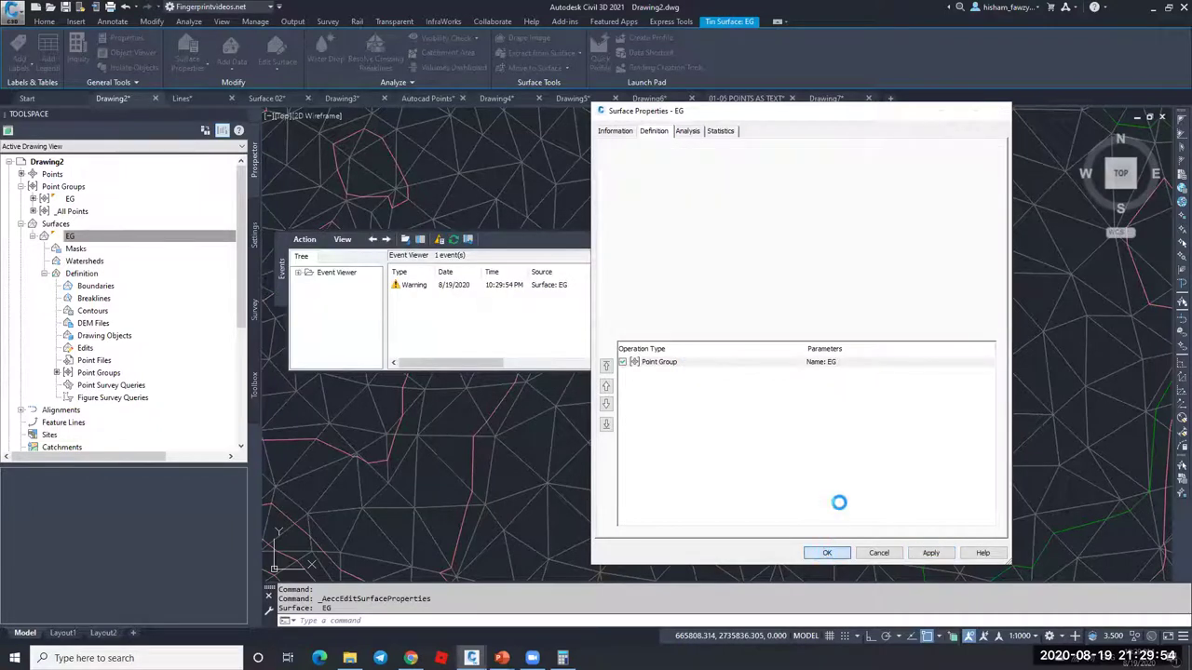
Step: List the EG point group's points, pick out point 4 at 400.000 m, and reselect EG
{"action": "scroll", "coordinate": [821, 317], "scroll_direction": "down", "scroll_amount": 5}
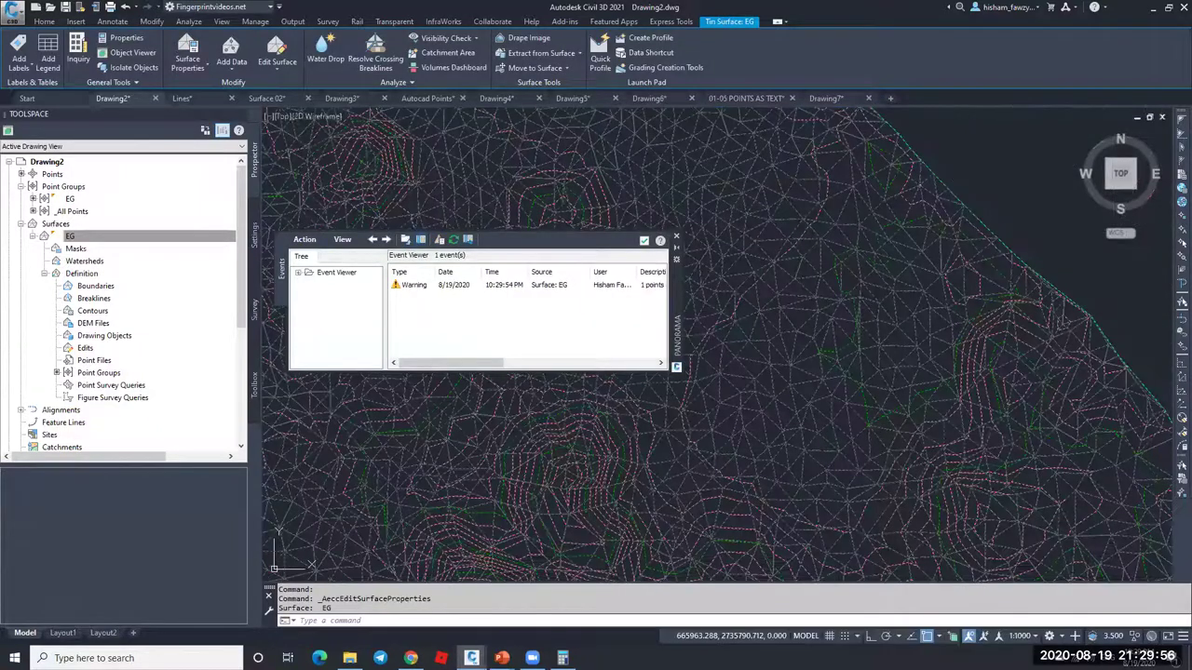
{"action": "scroll", "coordinate": [912, 292], "scroll_direction": "down", "scroll_amount": 5}
{"action": "scroll", "coordinate": [843, 296], "scroll_direction": "up", "scroll_amount": 4}
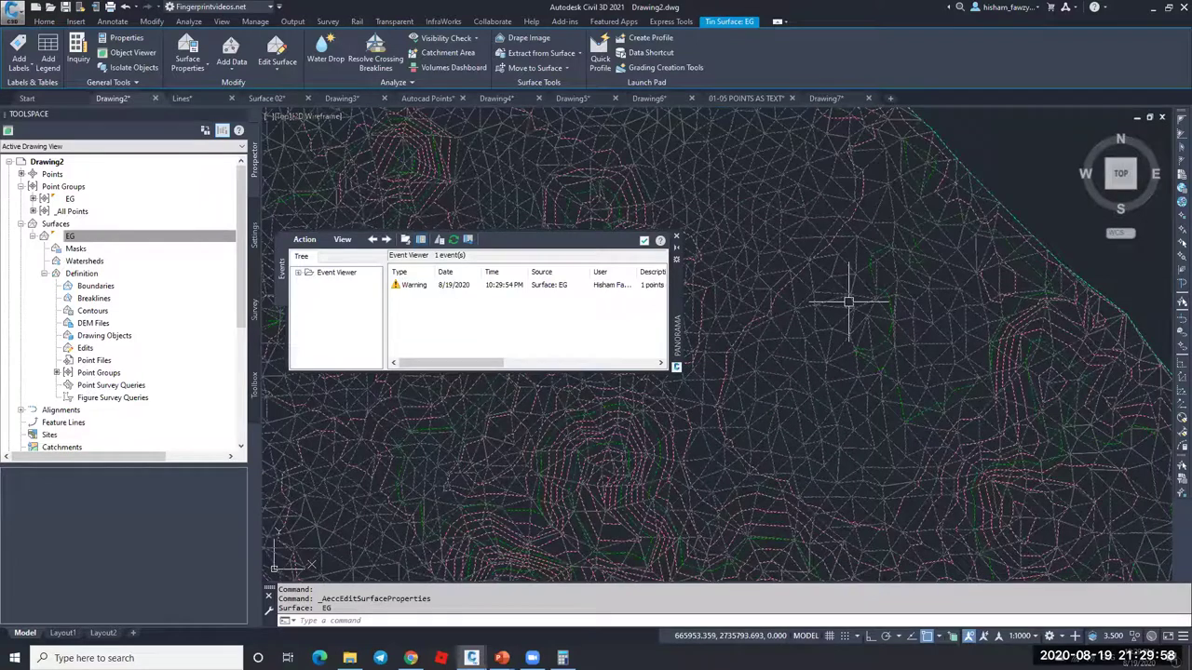
{"action": "key", "text": "Escape"}
{"action": "left_click", "coordinate": [112, 199]}
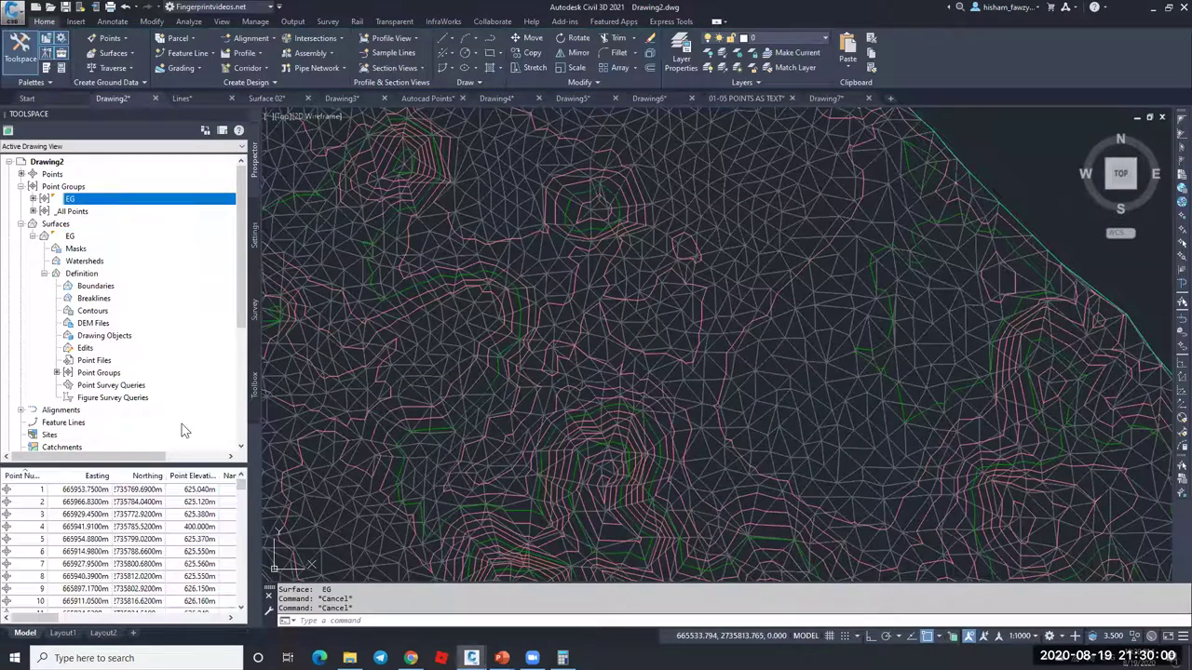
{"action": "left_click", "coordinate": [189, 526]}
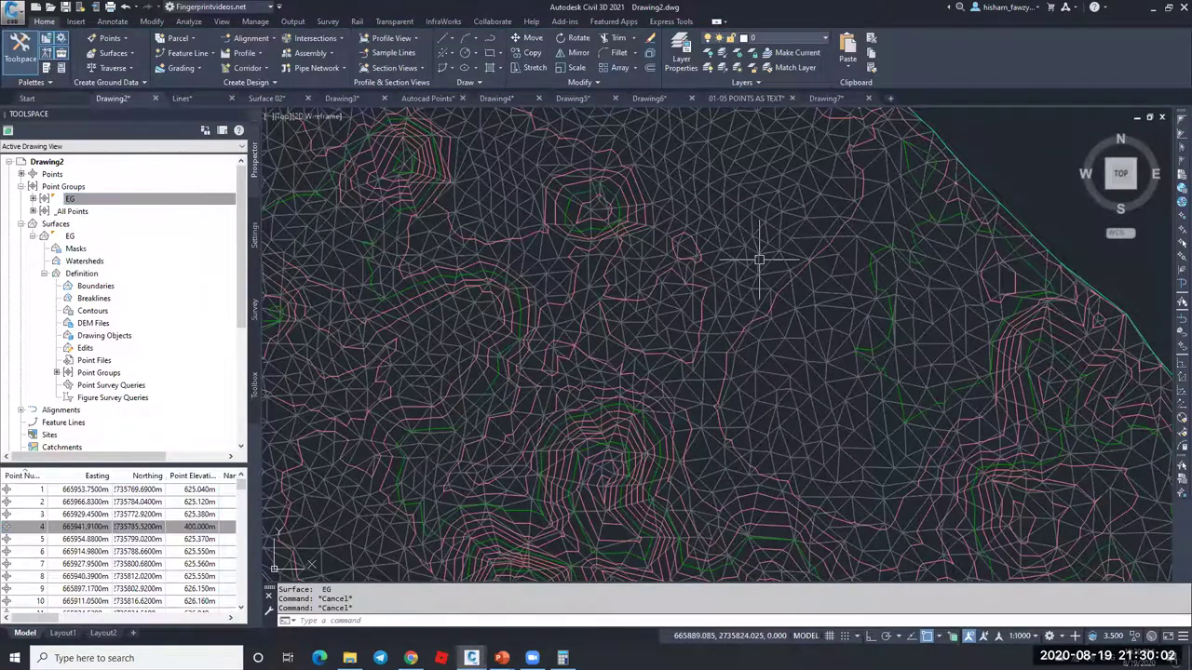
{"action": "key", "text": "Escape"}
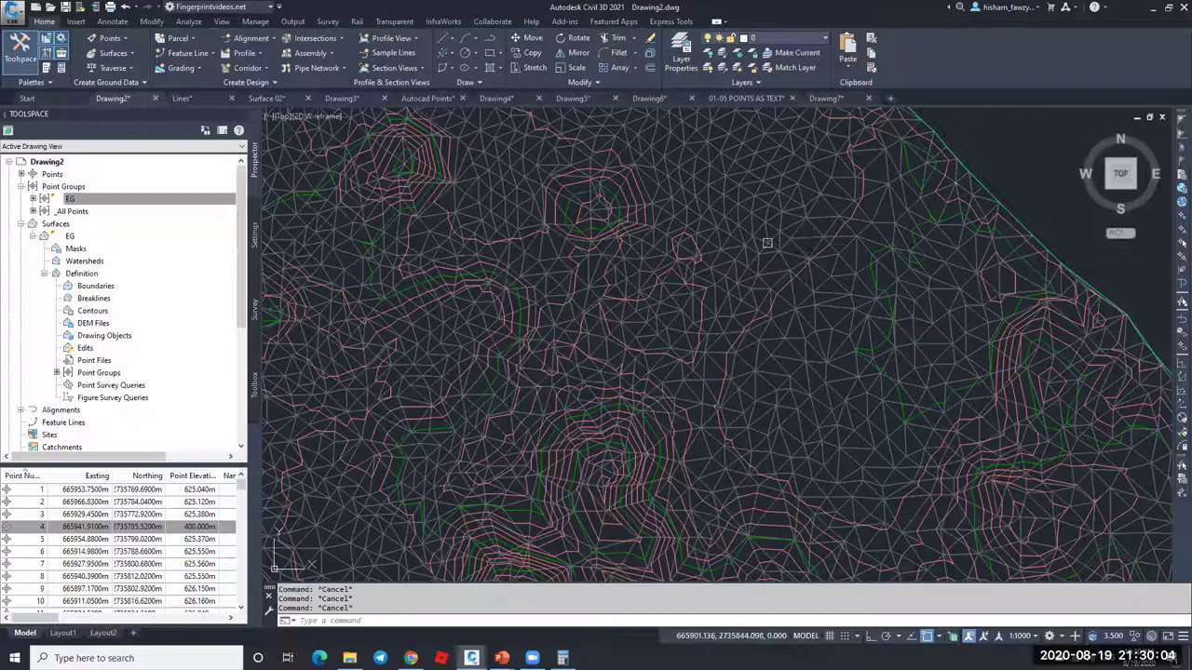
{"action": "left_click", "coordinate": [812, 277]}
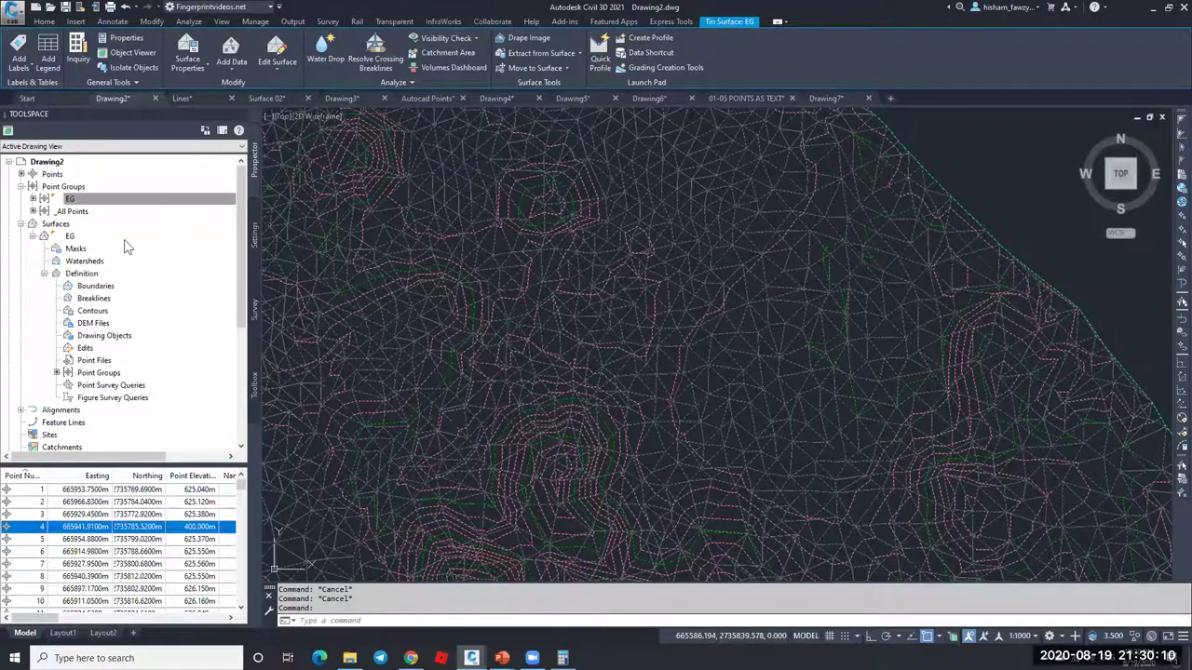
Step: Change EG's Elevation < cutoff to -100 m and rebuild the surface
{"action": "left_click", "coordinate": [126, 239]}
{"action": "double_click", "coordinate": [793, 263]}
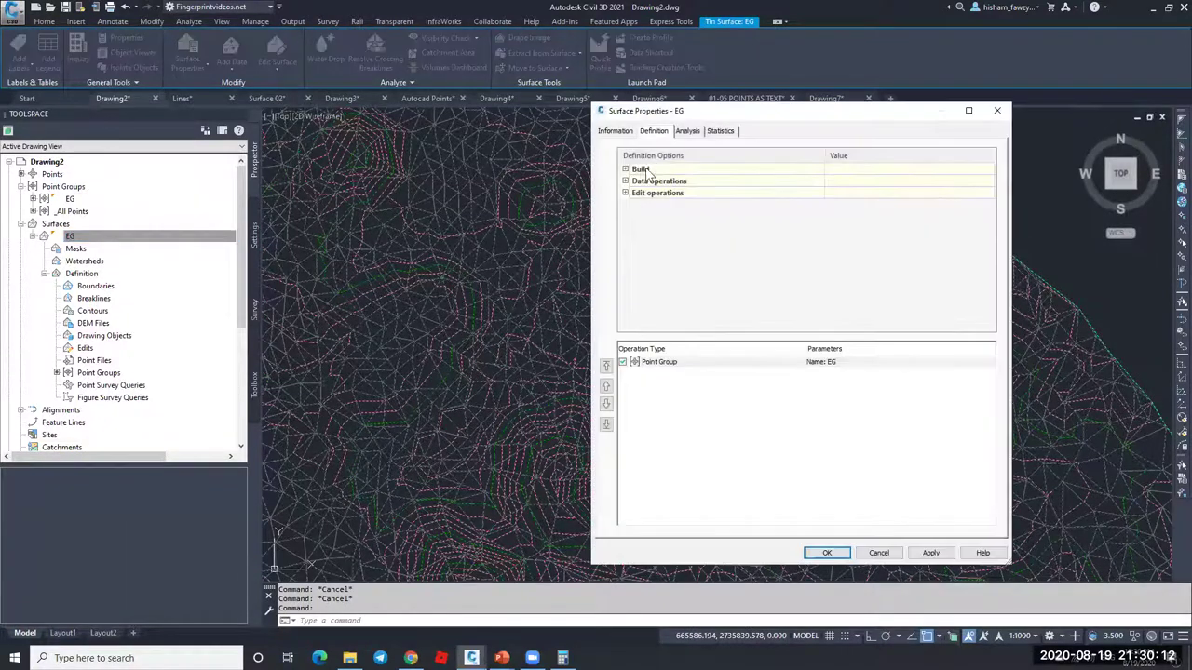
{"action": "left_click", "coordinate": [626, 169]}
{"action": "left_click", "coordinate": [843, 205]}
{"action": "type", "text": "-"}
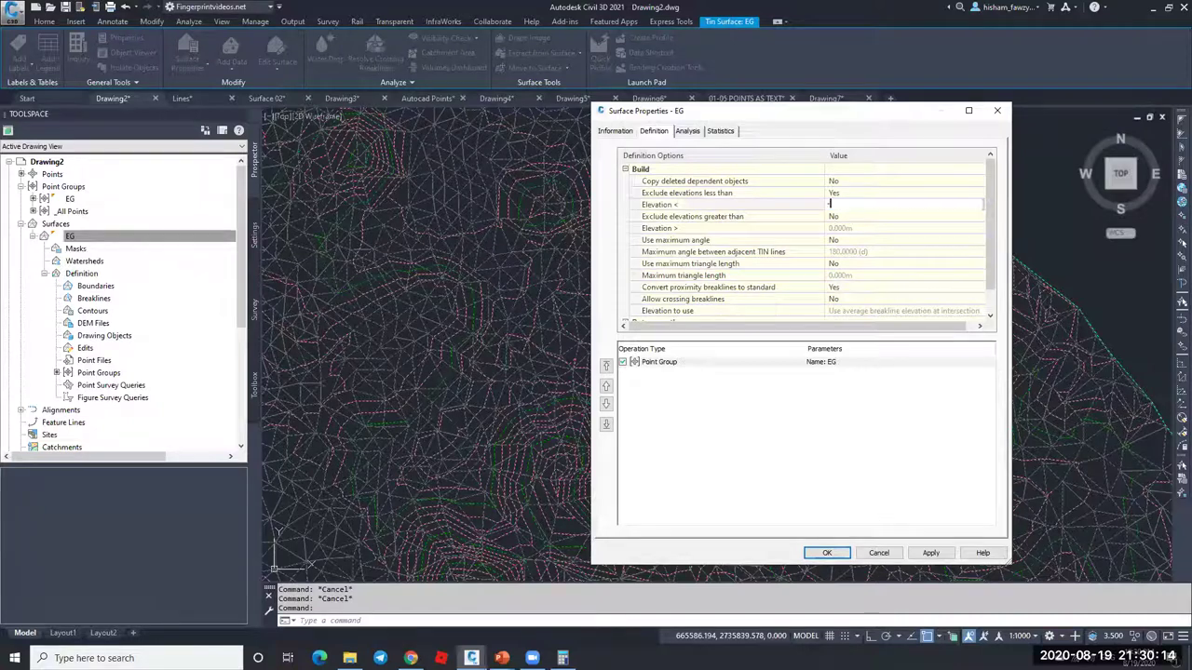
{"action": "key", "text": "Return"}
{"action": "left_click", "coordinate": [844, 209]}
{"action": "left_click", "coordinate": [827, 553]}
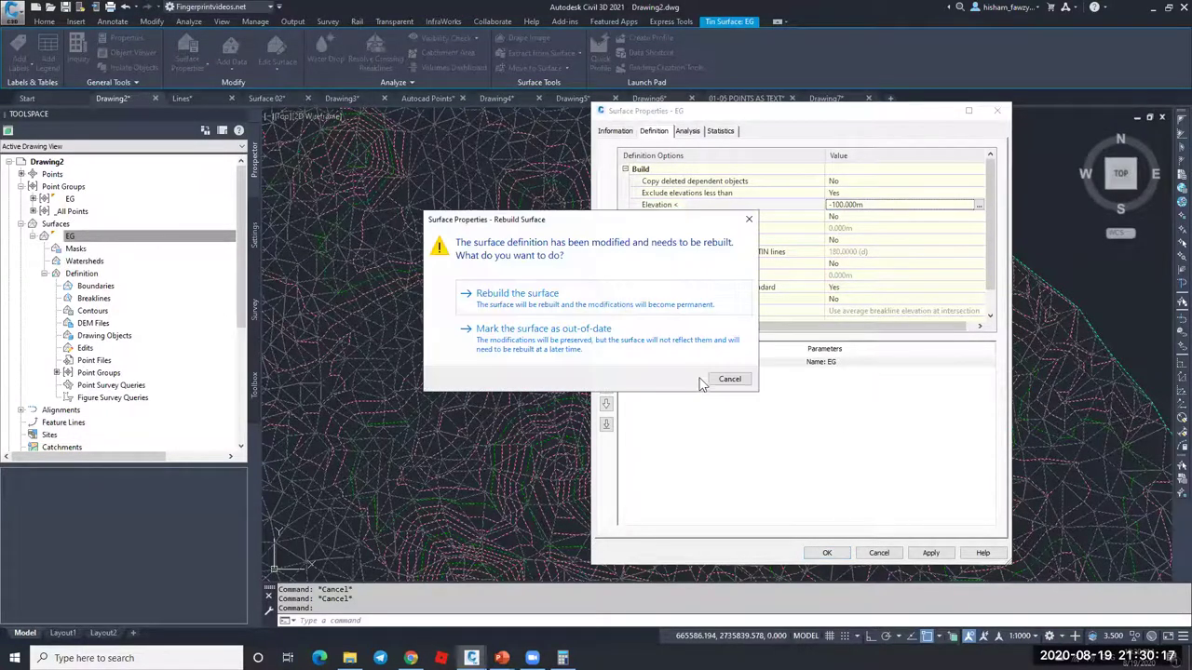
{"action": "left_click", "coordinate": [624, 302]}
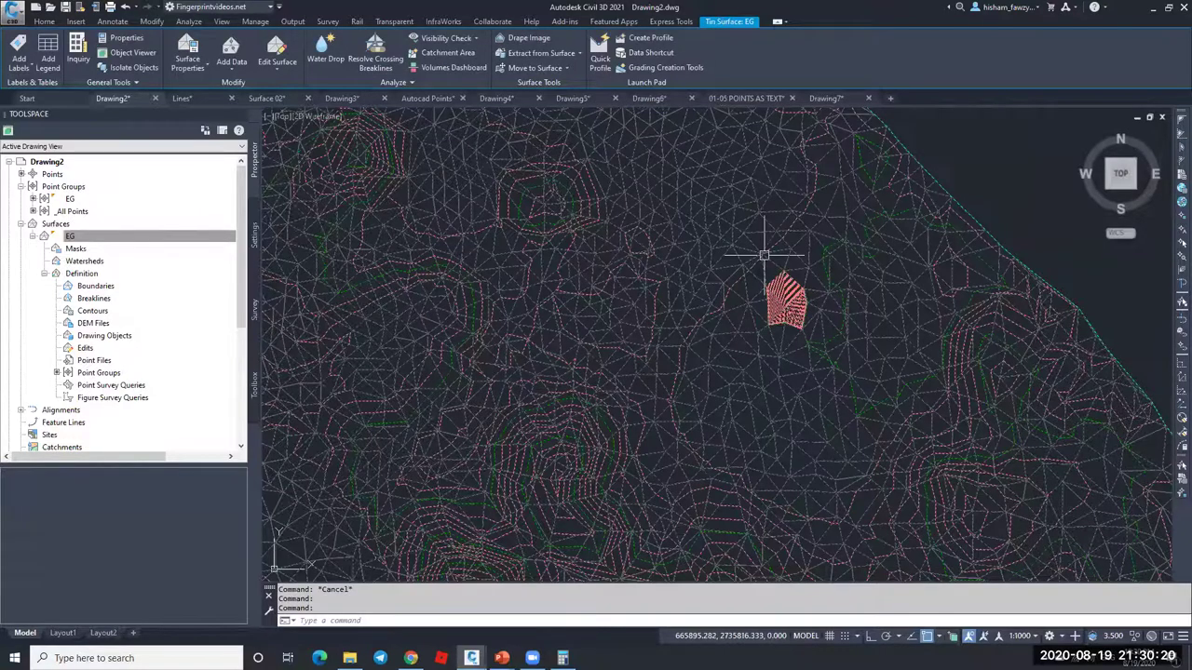
Step: Draw a circle around the red spike patch and reopen EG's surface properties
{"action": "scroll", "coordinate": [798, 292], "scroll_direction": "up", "scroll_amount": 8}
{"action": "key", "text": "Escape"}
{"action": "type", "text": "c"}
{"action": "key", "text": "Return"}
{"action": "left_click", "coordinate": [726, 317]}
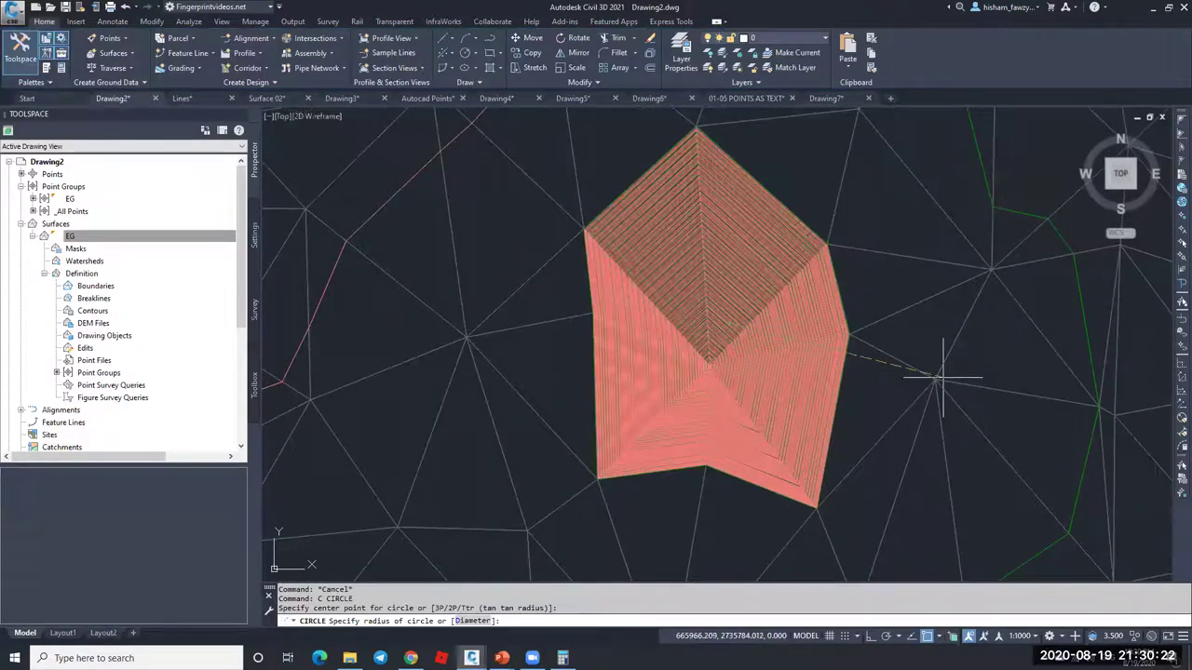
{"action": "left_click", "coordinate": [1002, 387]}
{"action": "scroll", "coordinate": [937, 329], "scroll_direction": "down", "scroll_amount": 3}
{"action": "key", "text": "Escape"}
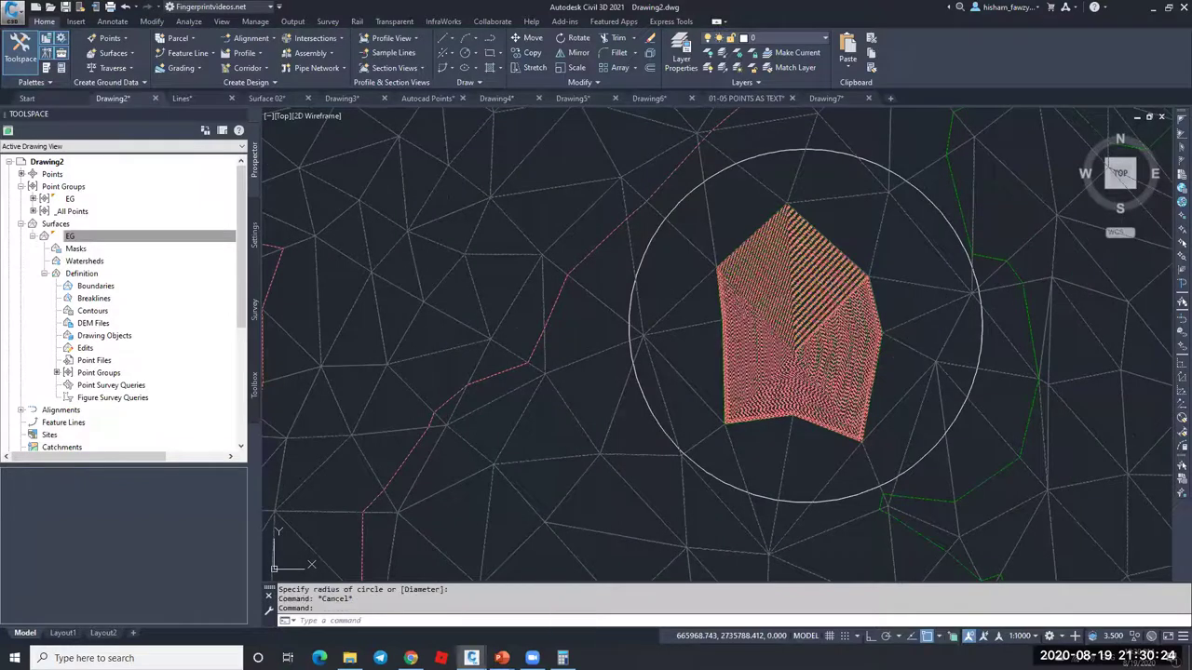
{"action": "left_click", "coordinate": [944, 333]}
{"action": "left_click", "coordinate": [195, 48]}
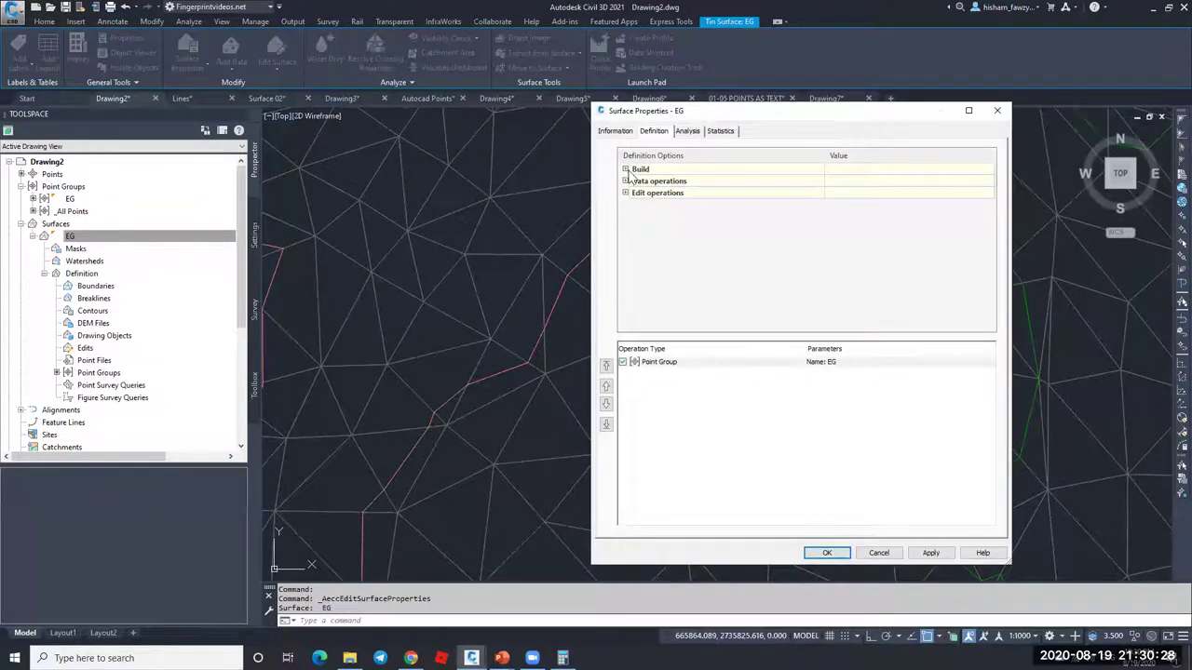
Step: Keep Elevation < at -100 m and turn on excluding elevations greater than 0.000 m
{"action": "left_click", "coordinate": [626, 169]}
{"action": "left_click", "coordinate": [876, 206]}
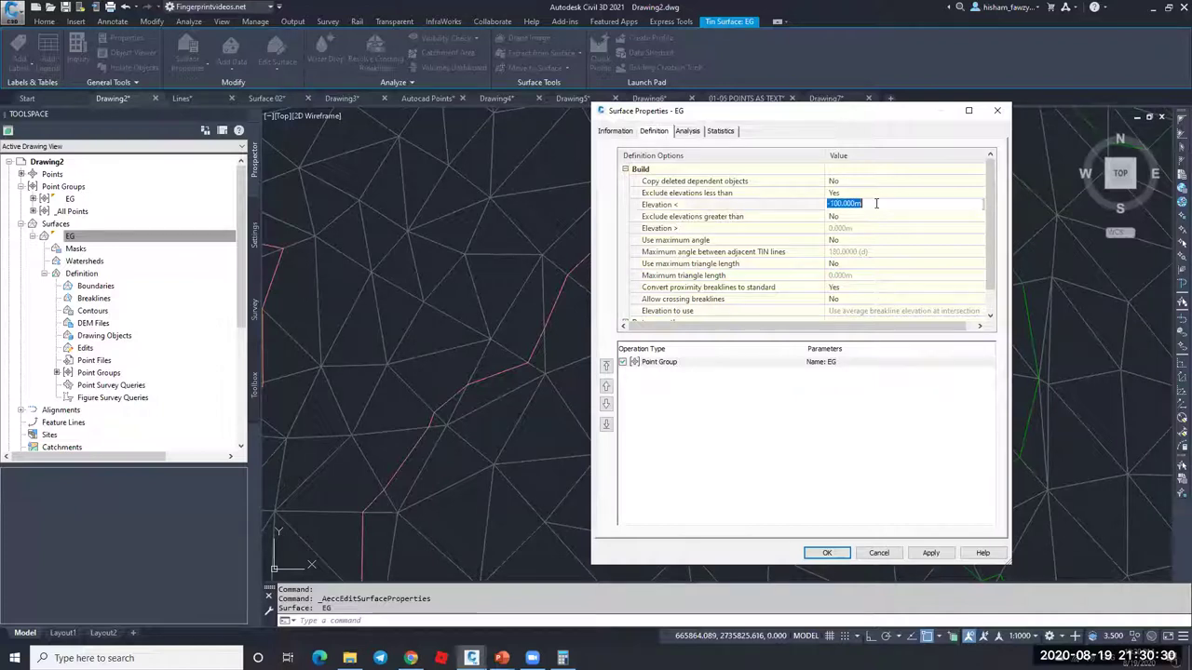
{"action": "key", "text": "Return"}
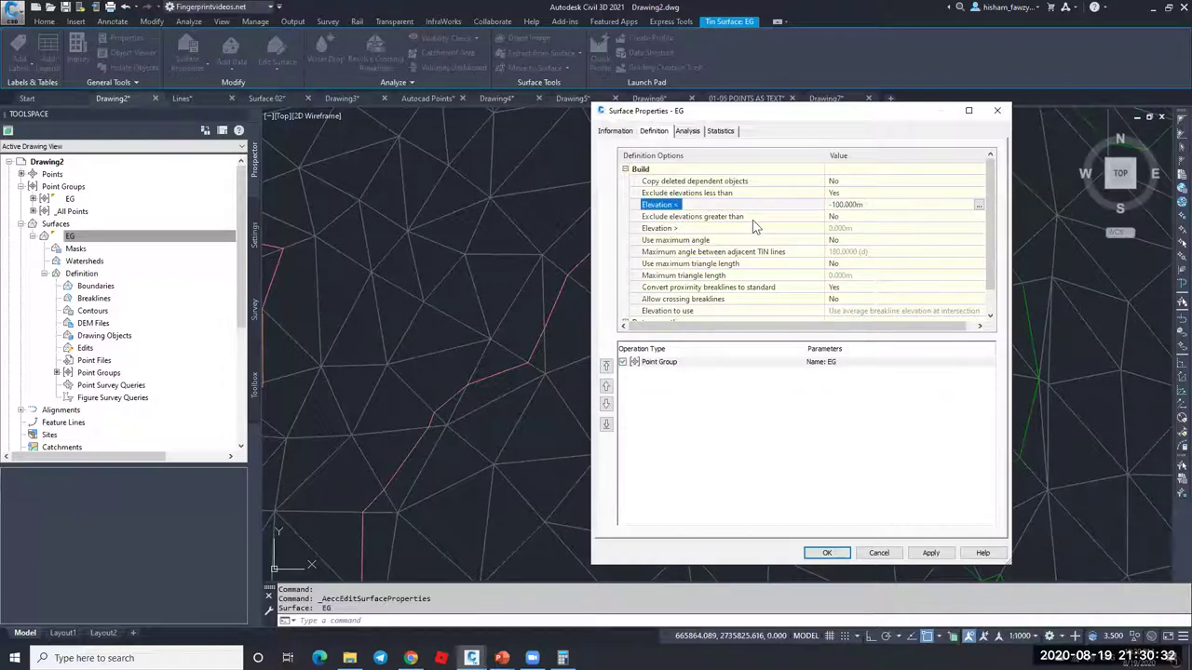
{"action": "left_click", "coordinate": [861, 220]}
{"action": "left_click", "coordinate": [861, 219]}
{"action": "left_click", "coordinate": [843, 239]}
{"action": "left_click", "coordinate": [855, 229]}
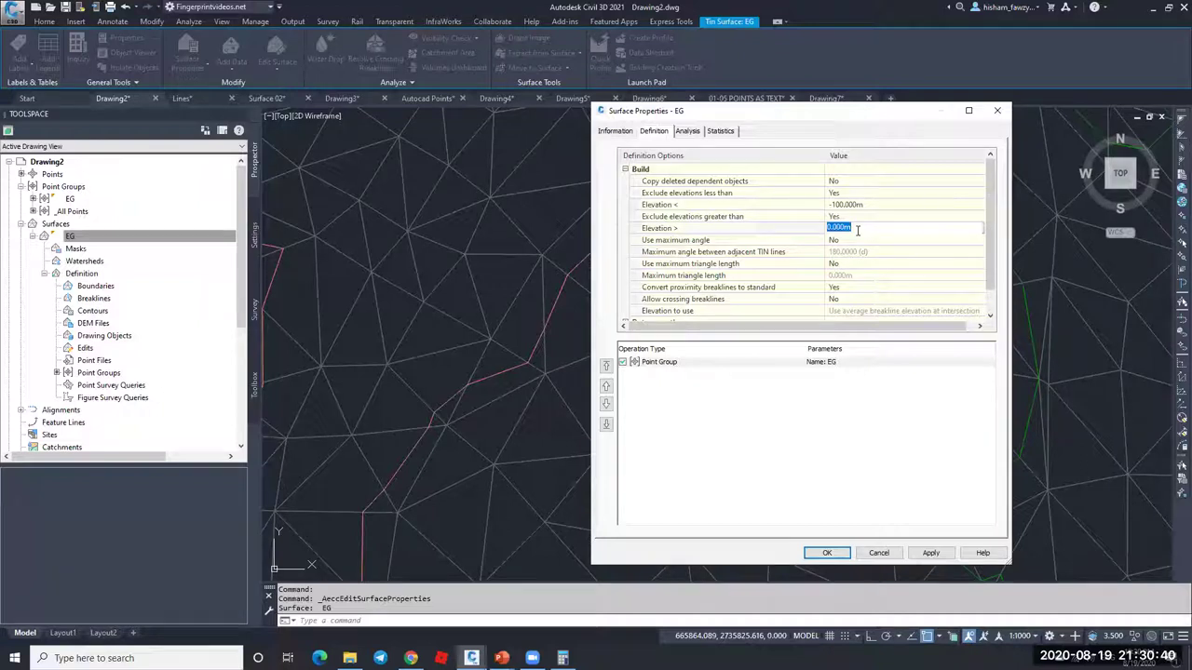
{"action": "key", "text": "Return"}
{"action": "key", "text": "Return"}
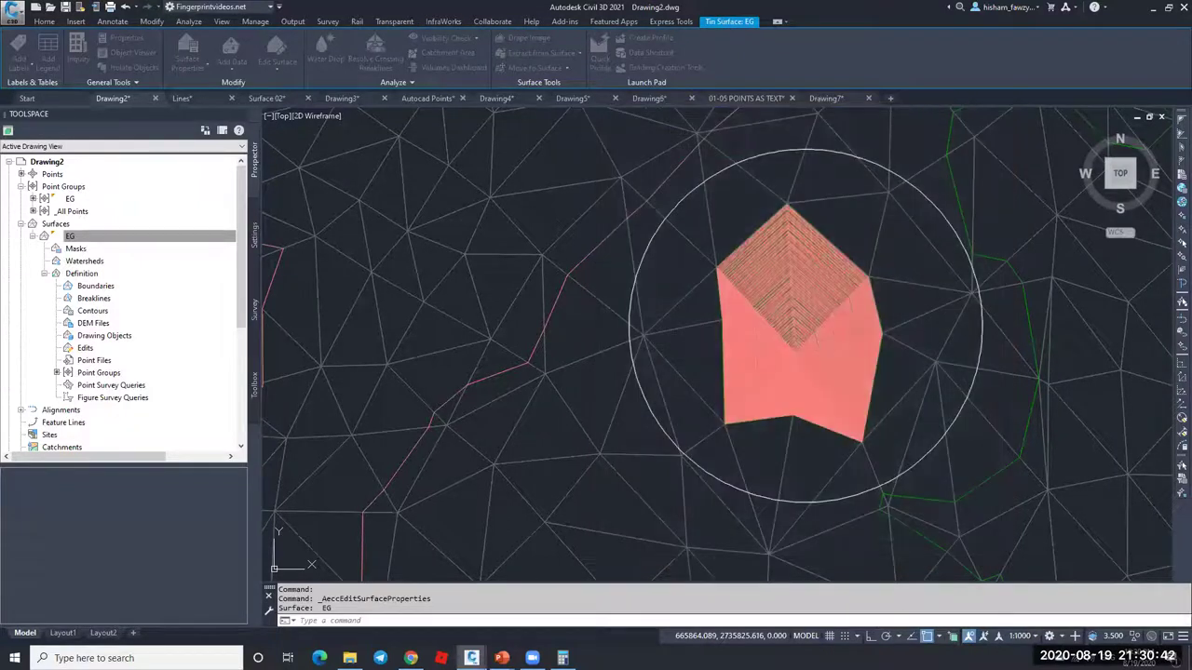
{"action": "key", "text": "Escape"}
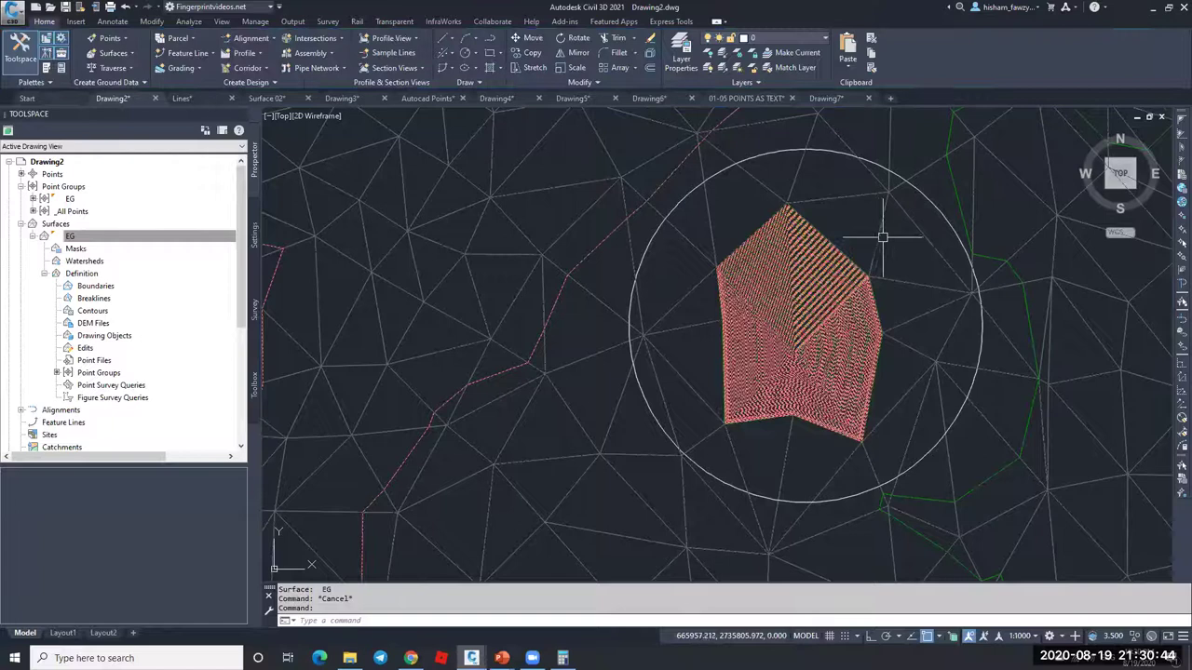
Step: Turn on point display in the EG surface style so the surface points show
{"action": "left_click", "coordinate": [890, 240]}
{"action": "right_click", "coordinate": [892, 244]}
{"action": "left_click", "coordinate": [926, 398]}
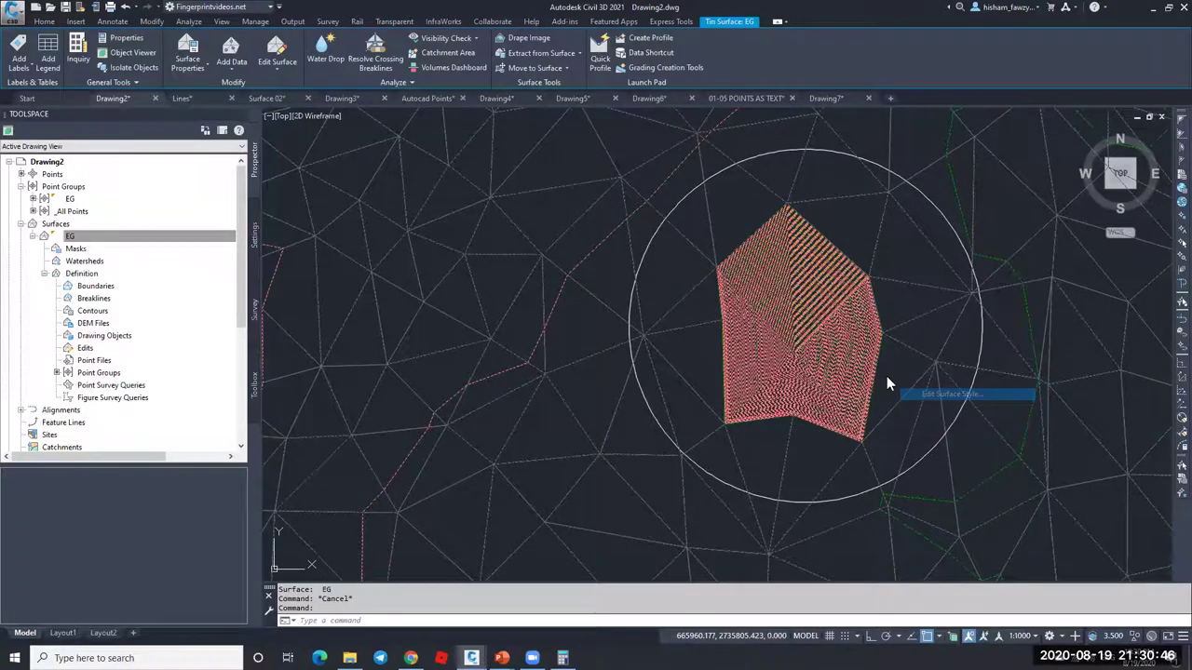
{"action": "left_click", "coordinate": [630, 252]}
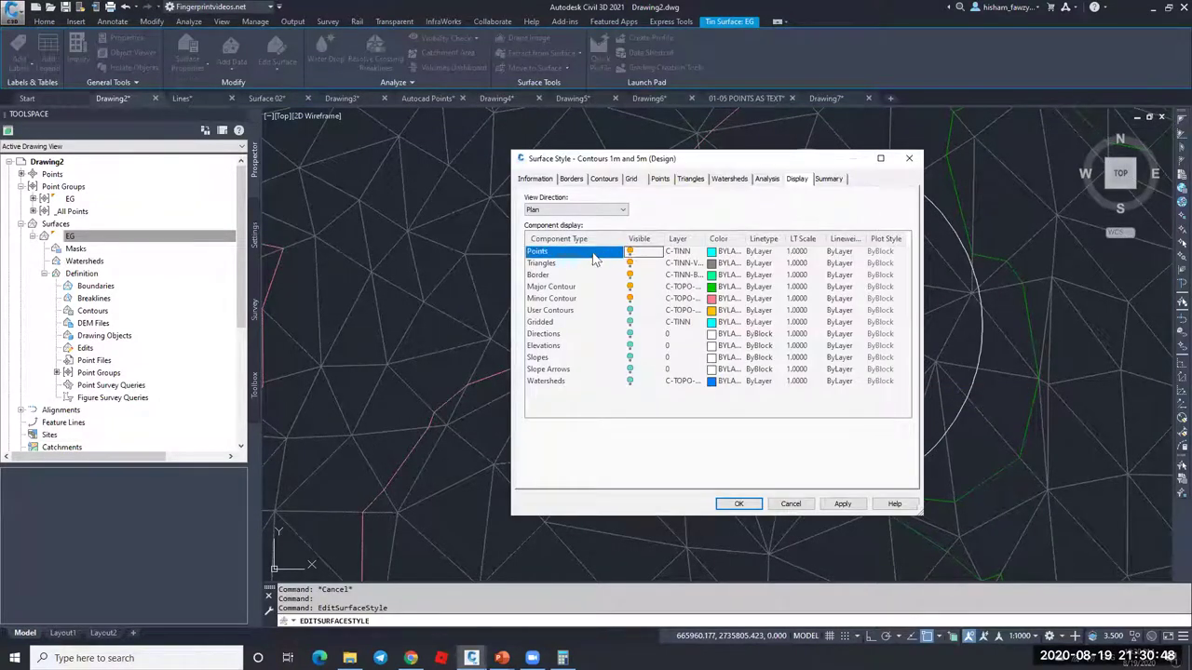
{"action": "left_click", "coordinate": [738, 504]}
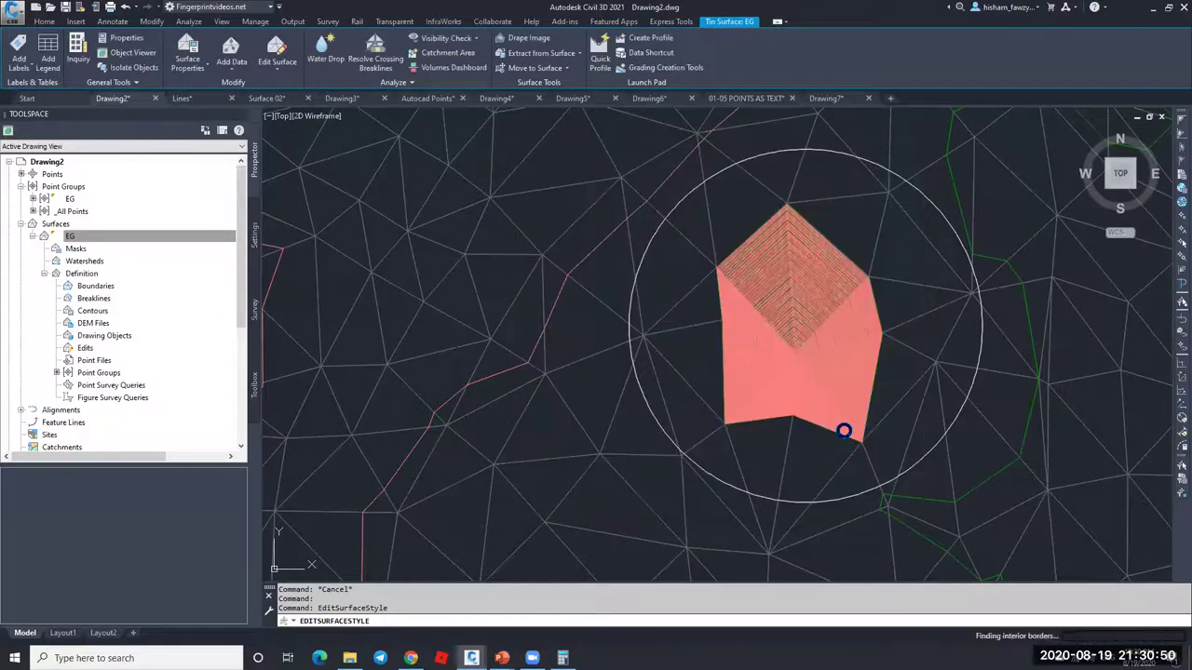
{"action": "key", "text": "Escape"}
Step: Delete the spike point from the EG surface as a Delete Point edit
{"action": "scroll", "coordinate": [907, 330], "scroll_direction": "up", "scroll_amount": 8}
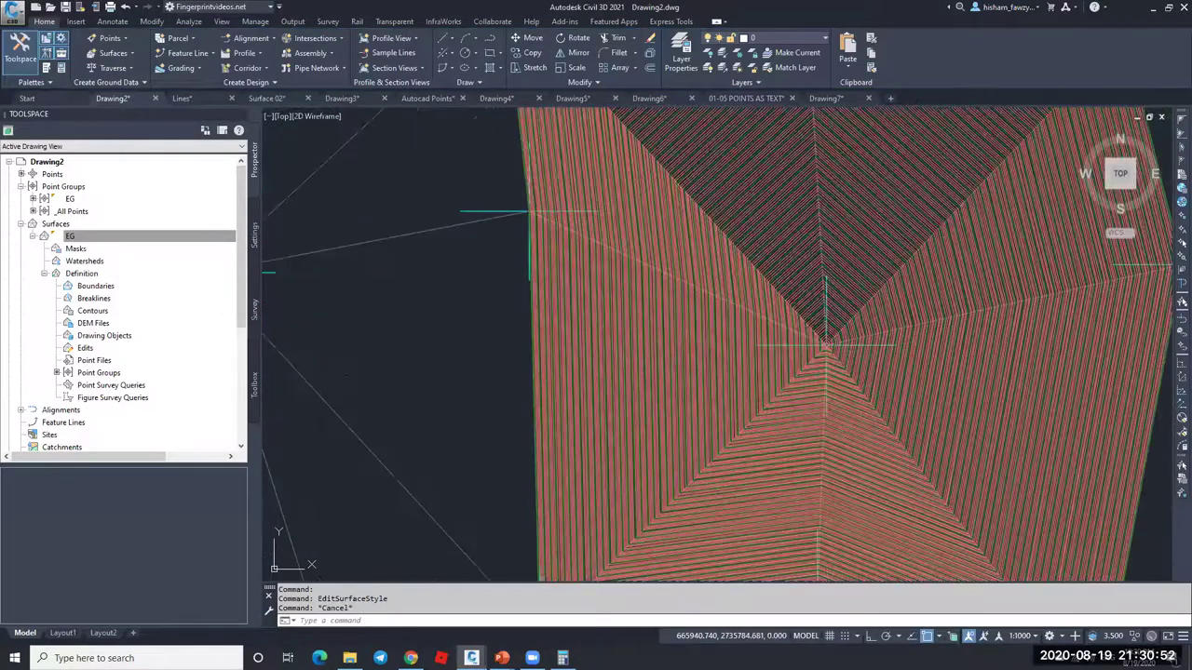
{"action": "scroll", "coordinate": [790, 313], "scroll_direction": "down", "scroll_amount": 6}
{"action": "key", "text": "Escape"}
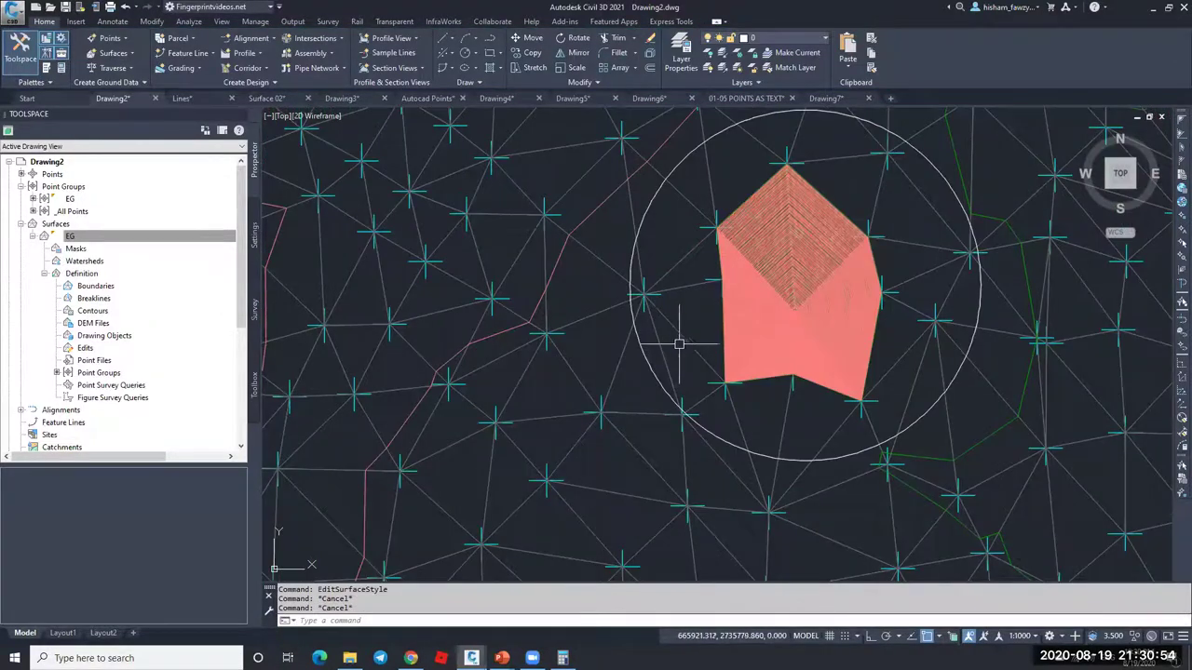
{"action": "left_click", "coordinate": [274, 56]}
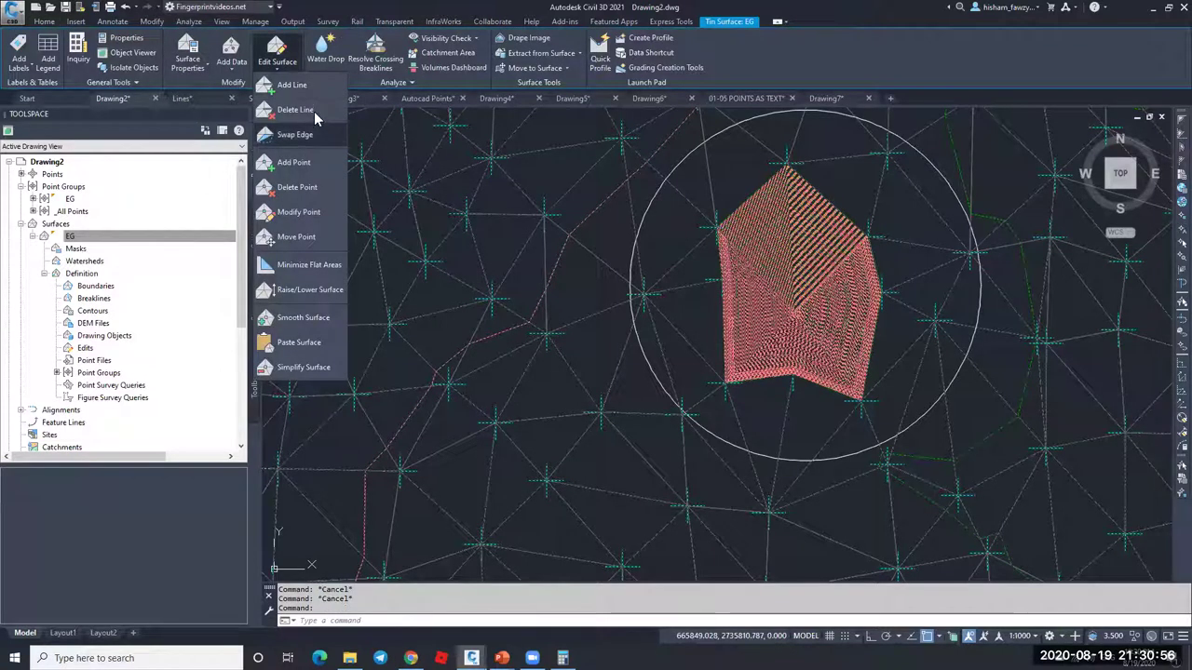
{"action": "left_click", "coordinate": [297, 188]}
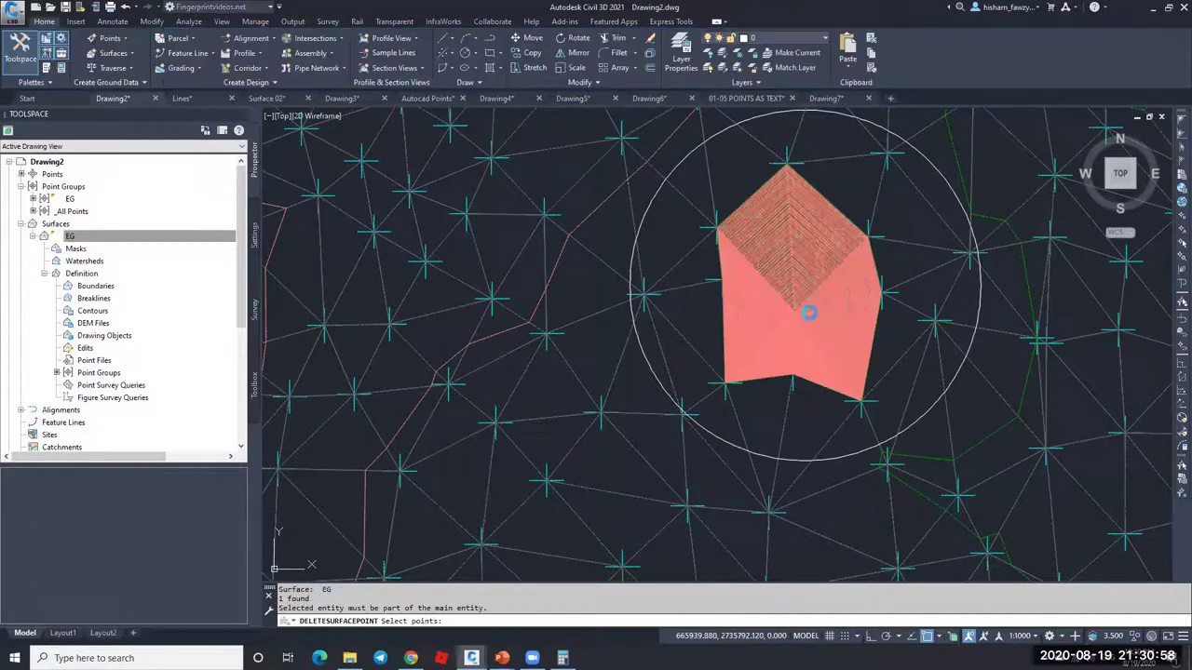
{"action": "scroll", "coordinate": [790, 347], "scroll_direction": "up", "scroll_amount": 3}
{"action": "scroll", "coordinate": [791, 347], "scroll_direction": "up", "scroll_amount": 5}
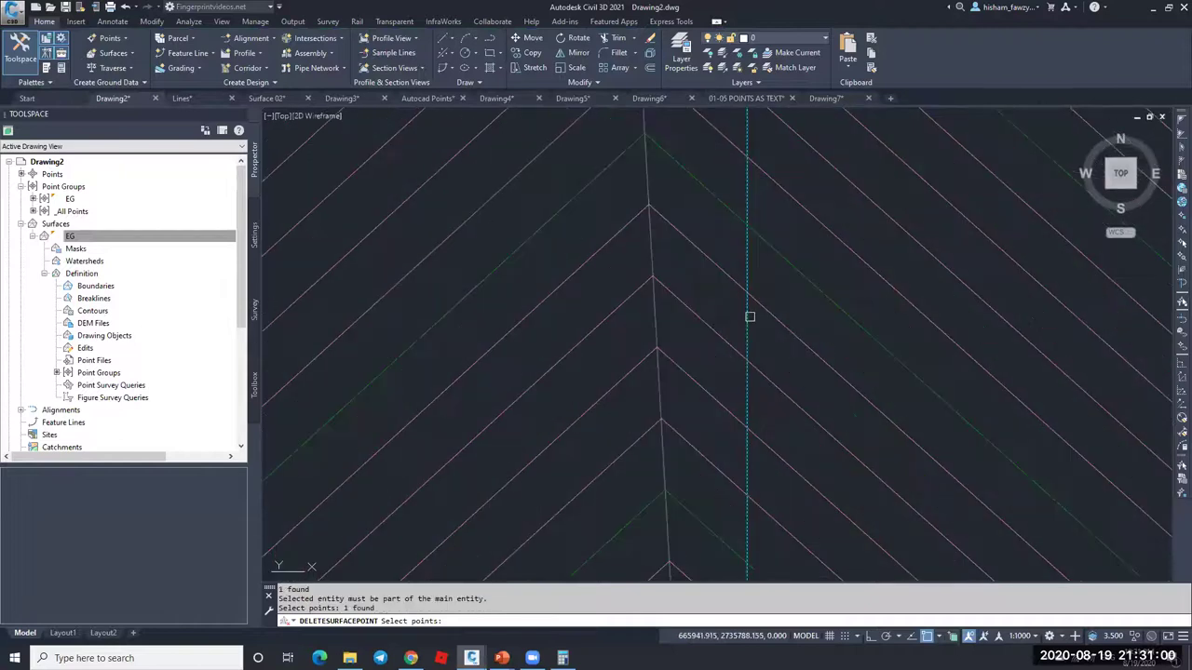
{"action": "left_click", "coordinate": [751, 320]}
{"action": "key", "text": "Return"}
{"action": "scroll", "coordinate": [711, 277], "scroll_direction": "down", "scroll_amount": 5}
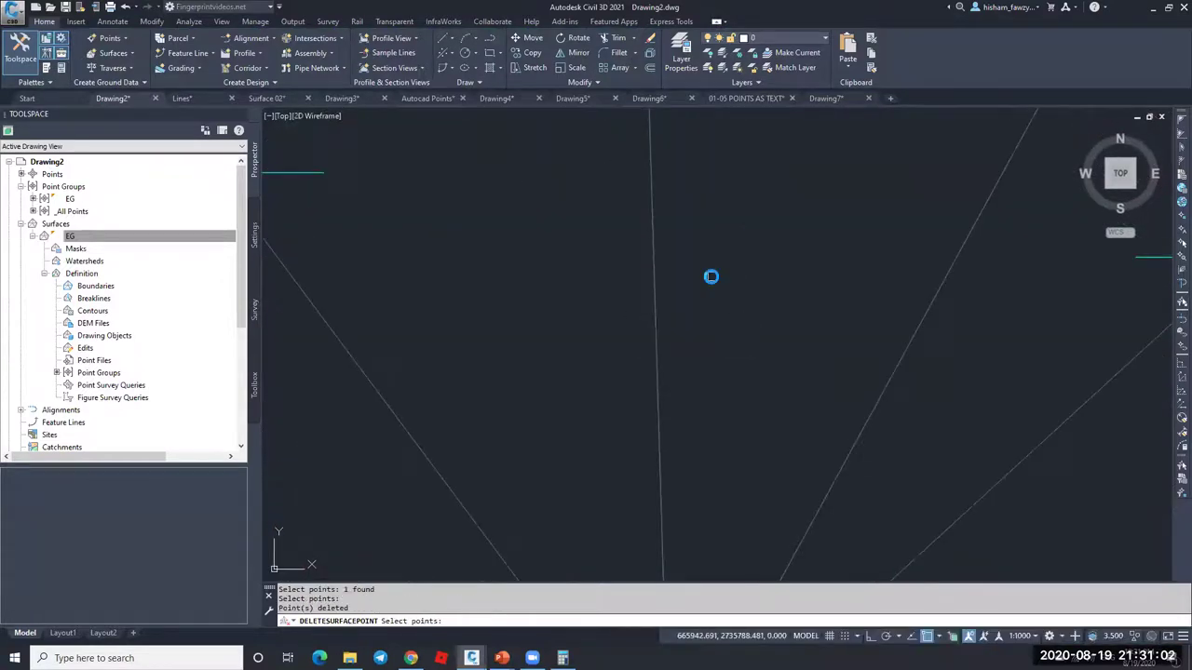
{"action": "key", "text": "Escape"}
{"action": "key", "text": "Escape"}
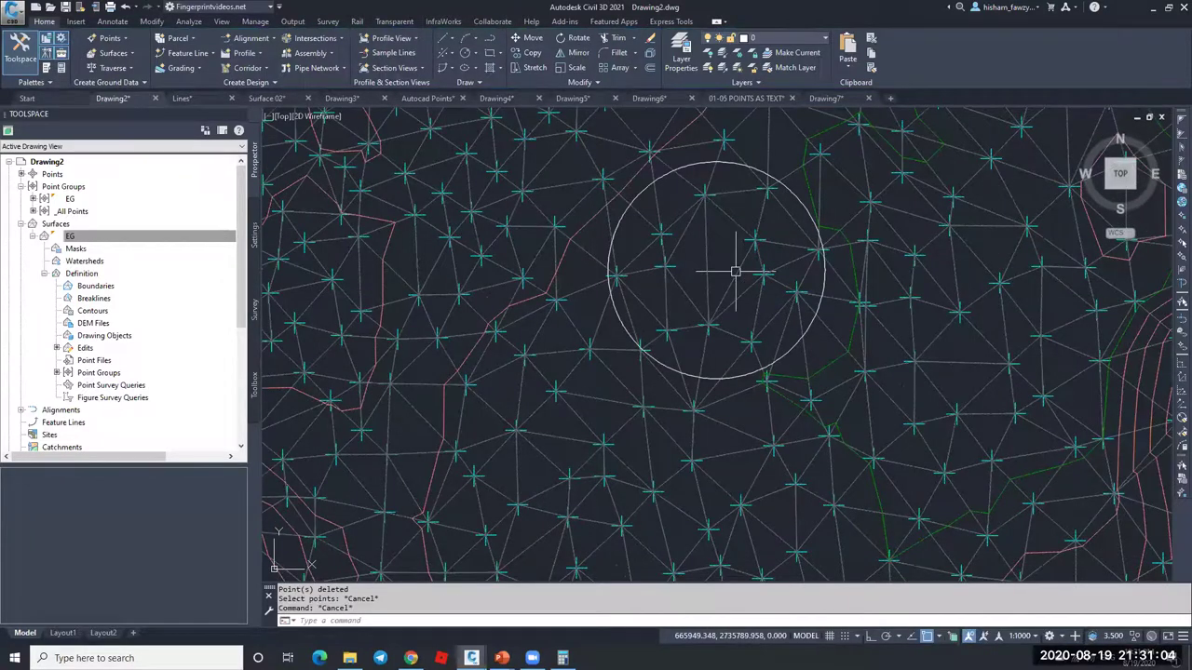
Step: List the EG point group's points and locate point 4 at 400.000 m
{"action": "left_click", "coordinate": [109, 200]}
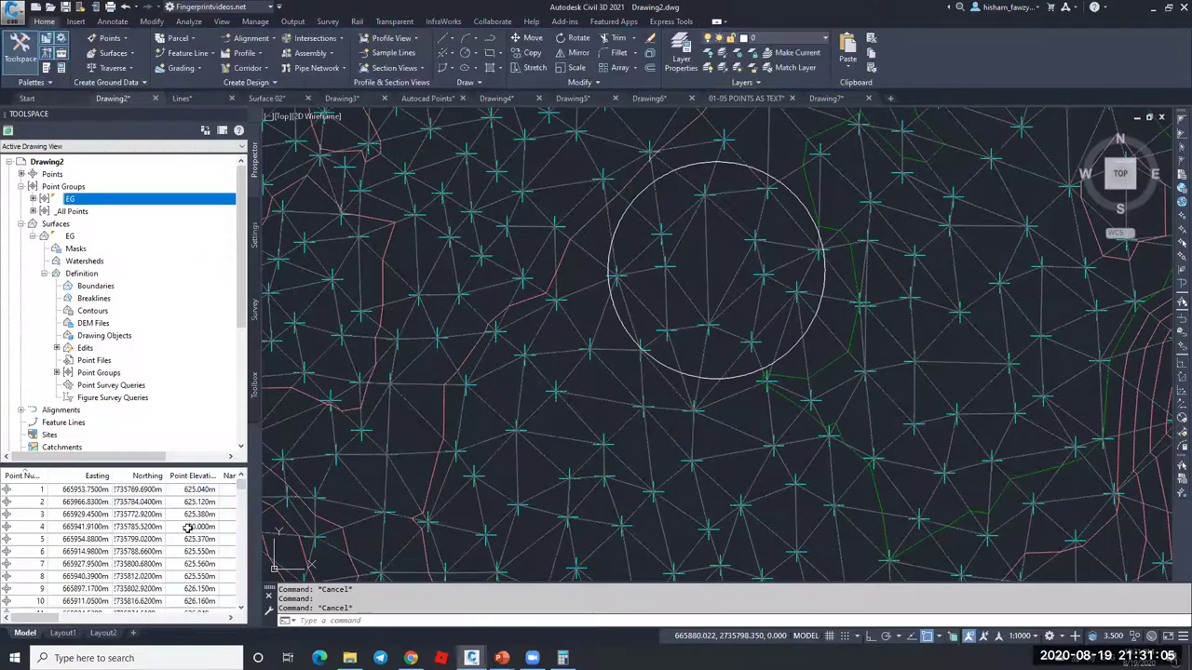
{"action": "left_click", "coordinate": [137, 526]}
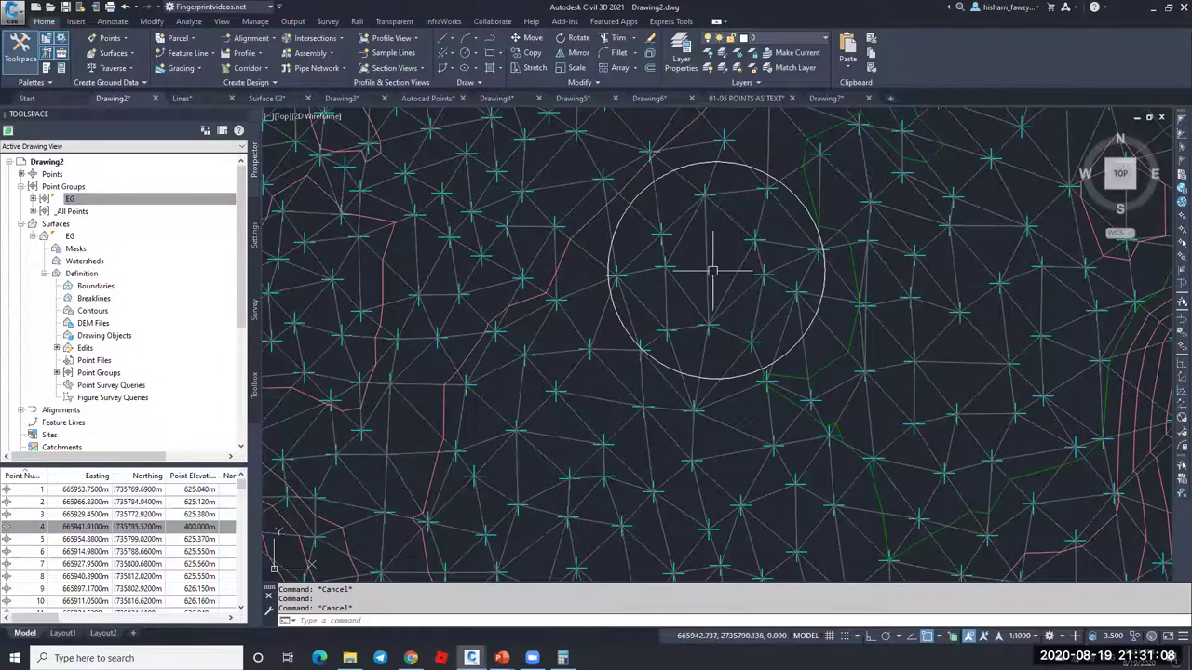
{"action": "key", "text": "Escape"}
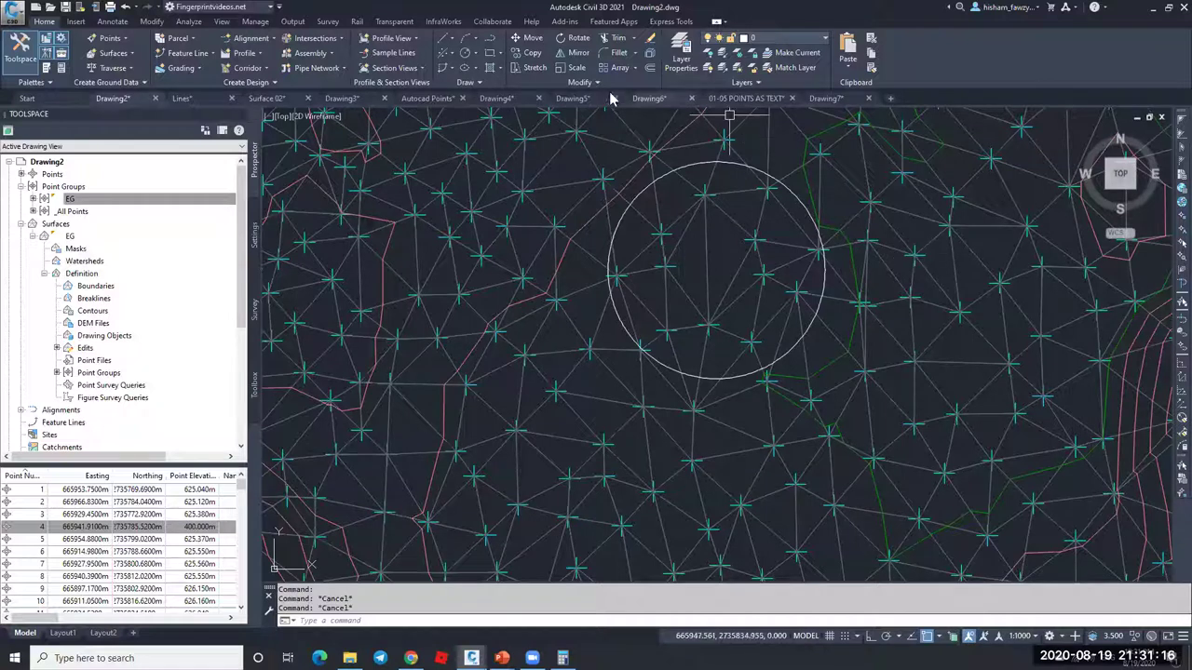
Step: Go to the Surface 02 drawing, erase the stray block right of the surface, then select the surface
{"action": "left_click", "coordinate": [342, 97]}
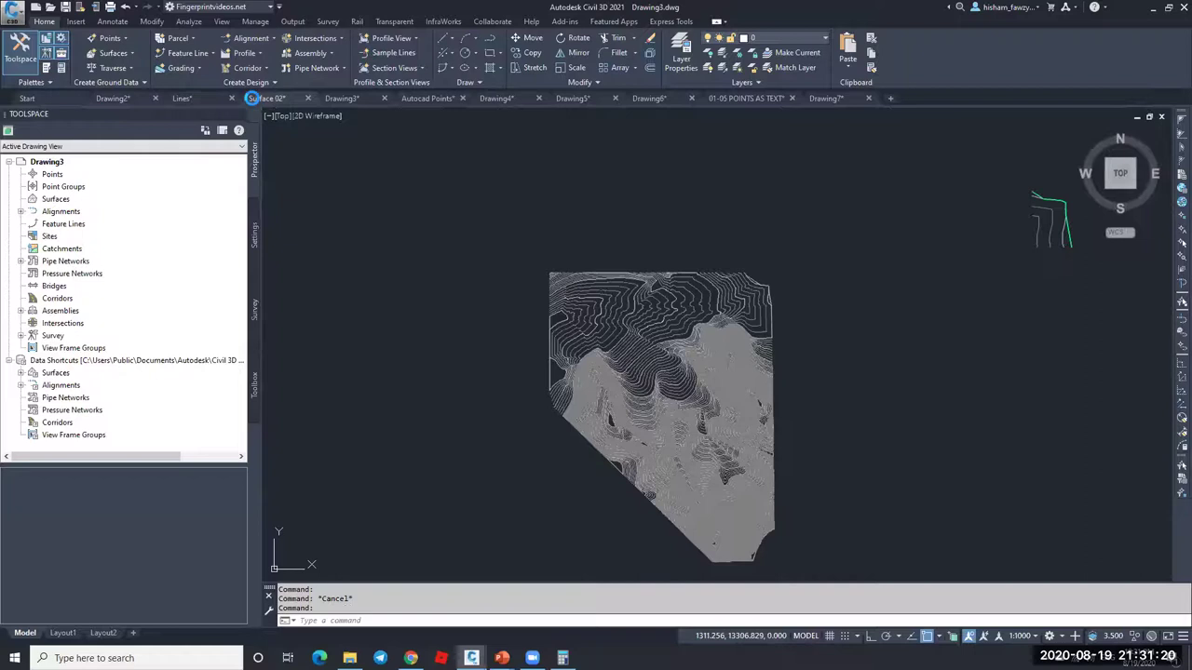
{"action": "left_click", "coordinate": [261, 97]}
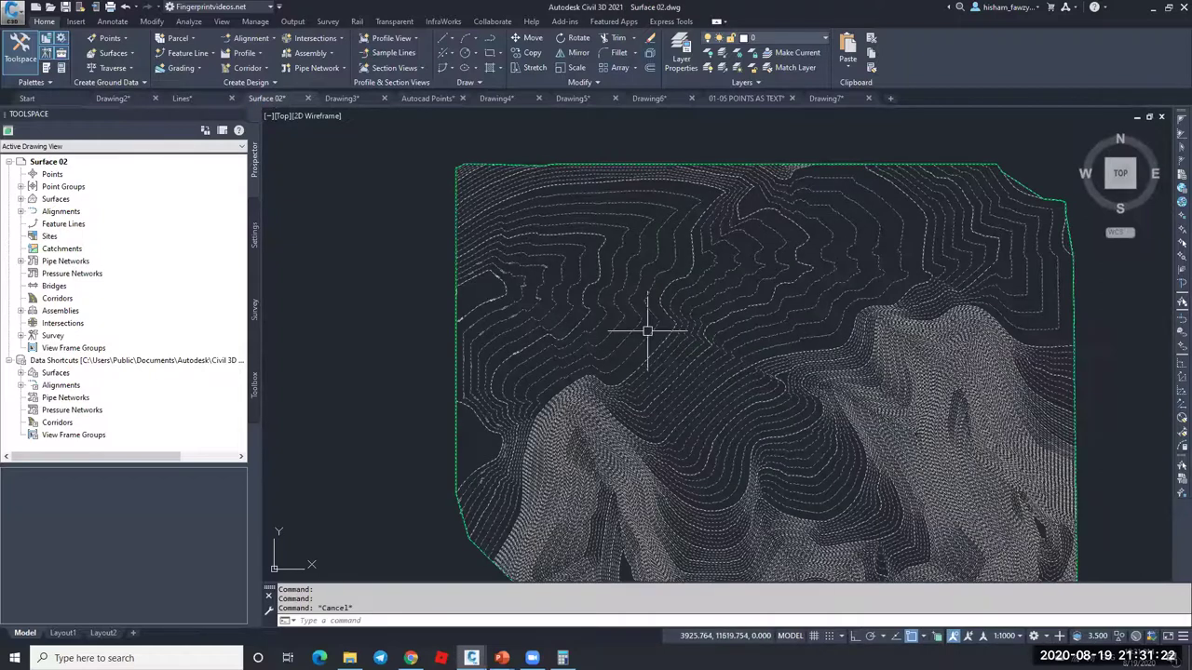
{"action": "scroll", "coordinate": [647, 330], "scroll_direction": "down", "scroll_amount": 4}
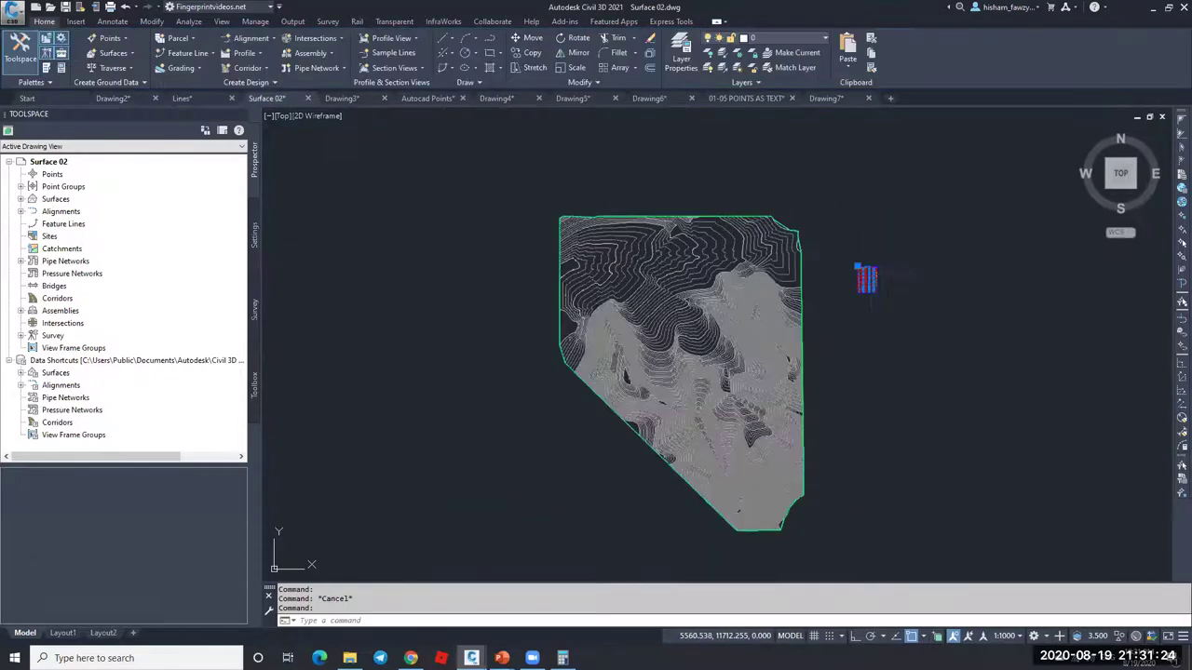
{"action": "left_click", "coordinate": [866, 278]}
{"action": "scroll", "coordinate": [897, 285], "scroll_direction": "up", "scroll_amount": 2}
{"action": "key", "text": "Delete"}
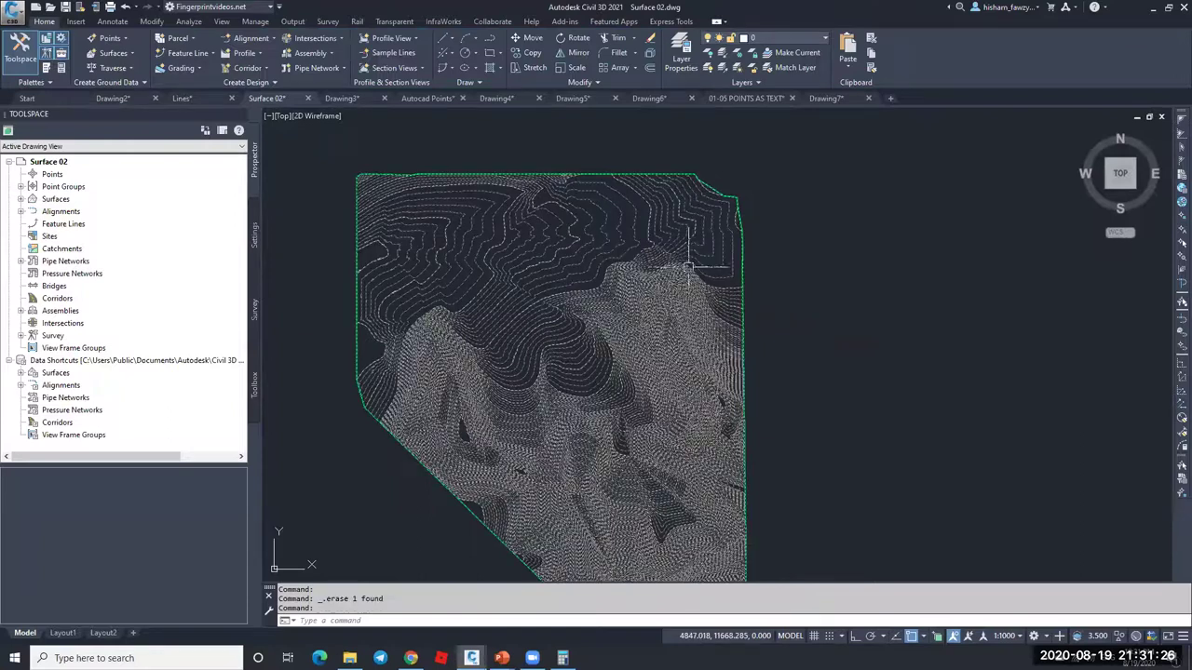
{"action": "left_click", "coordinate": [672, 272]}
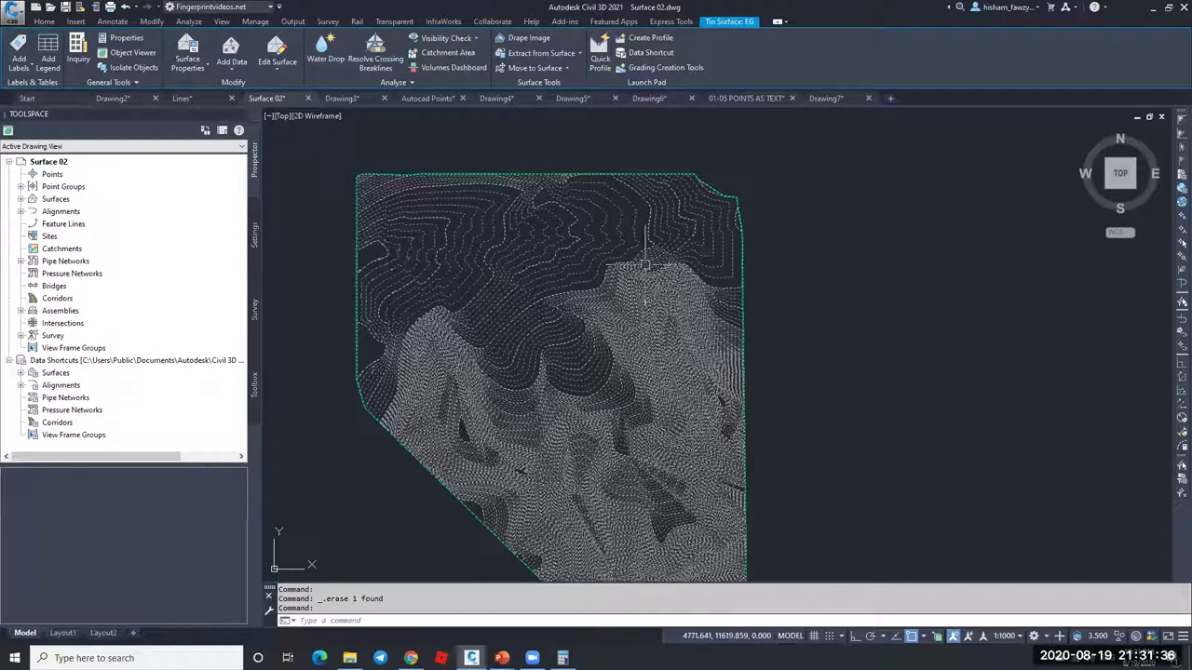
Step: Set EG's elevation analysis to Number of ranges, 8, spanning 1790–2135 m, and apply
{"action": "double_click", "coordinate": [562, 240]}
{"action": "left_click", "coordinate": [687, 130]}
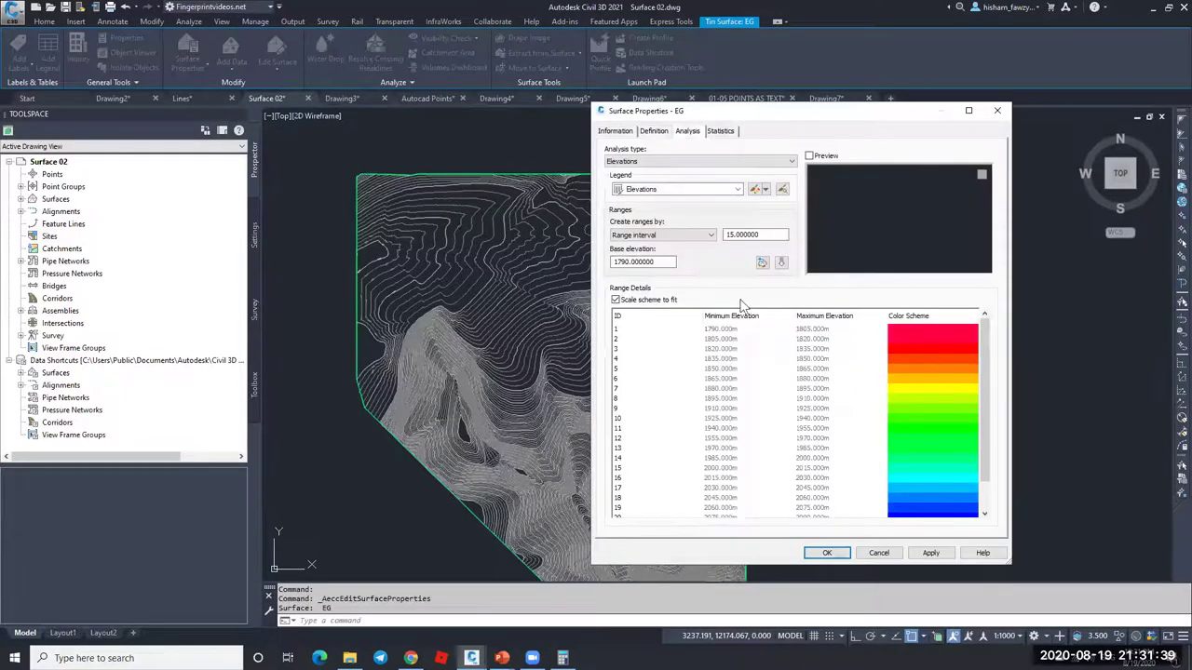
{"action": "left_click", "coordinate": [694, 235]}
{"action": "left_click", "coordinate": [674, 248]}
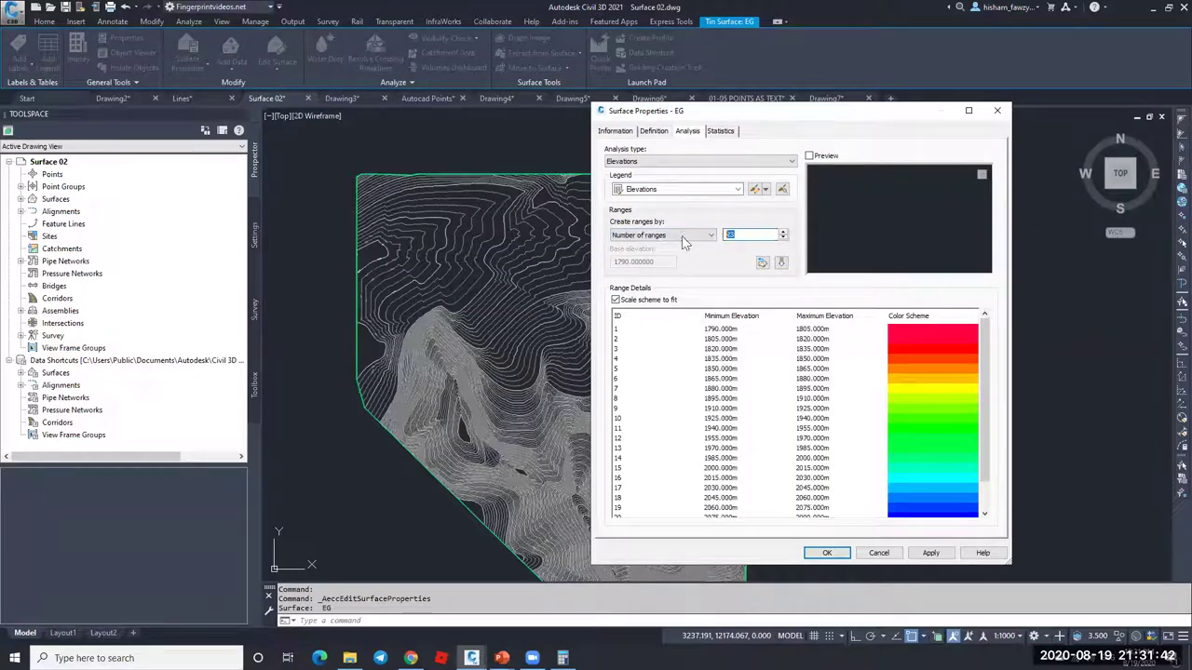
{"action": "type", "text": "5"}
{"action": "left_click", "coordinate": [779, 263]}
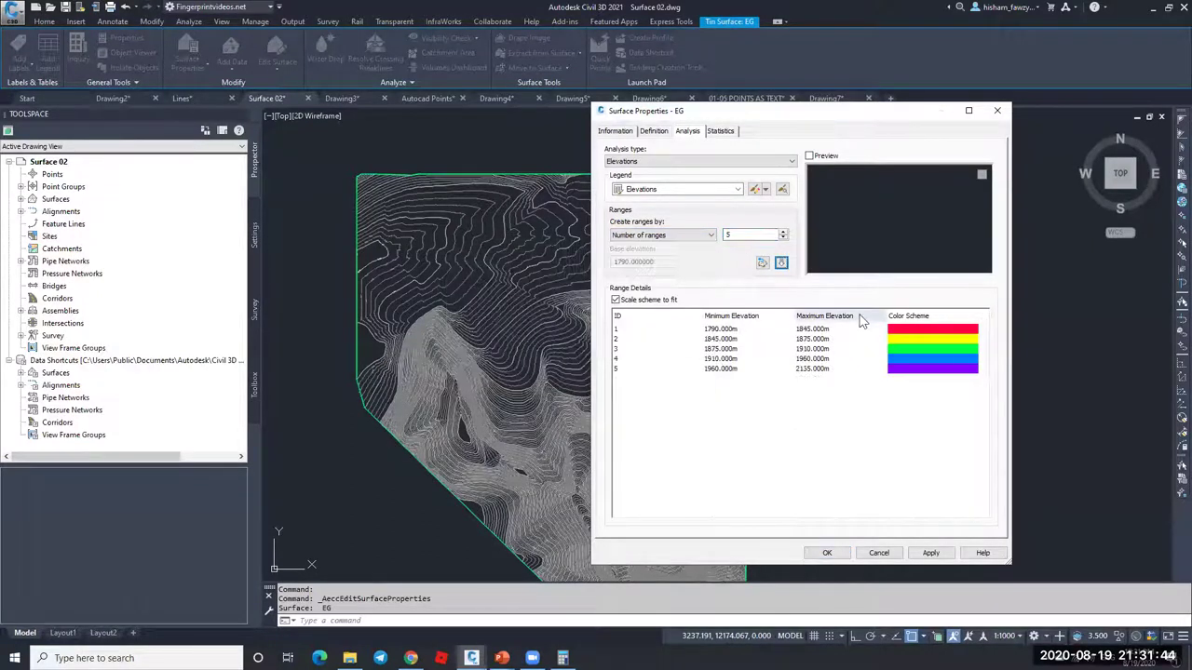
{"action": "left_click_drag", "start_coordinate": [773, 235], "coordinate": [714, 237]}
{"action": "type", "text": "8"}
{"action": "left_click", "coordinate": [782, 263]}
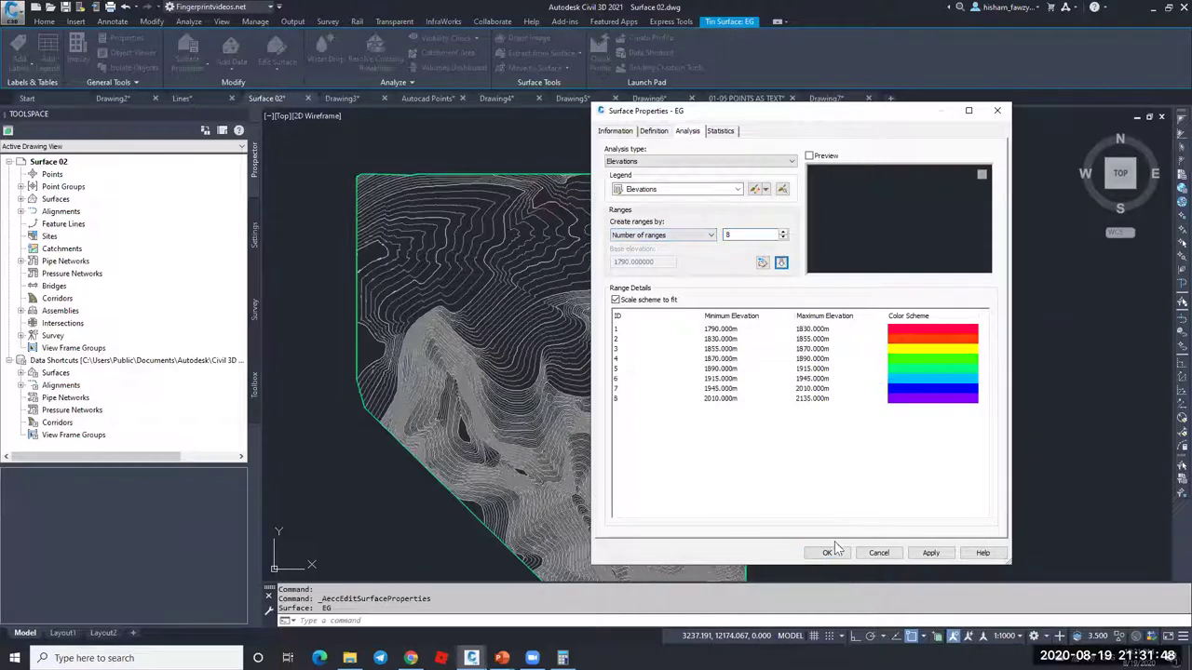
{"action": "left_click", "coordinate": [827, 553]}
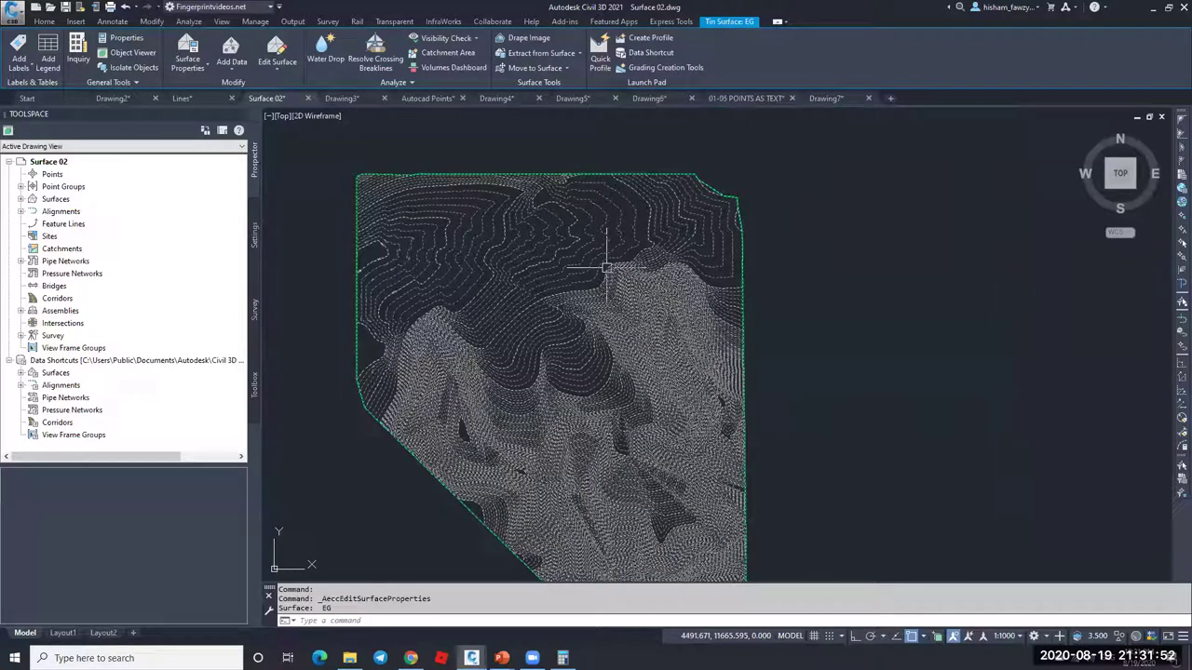
Step: Change the EG surface style's Elevations display type from 2D Solid to 3D Faces
{"action": "mouse_move", "coordinate": [607, 268]}
{"action": "key", "text": "Escape"}
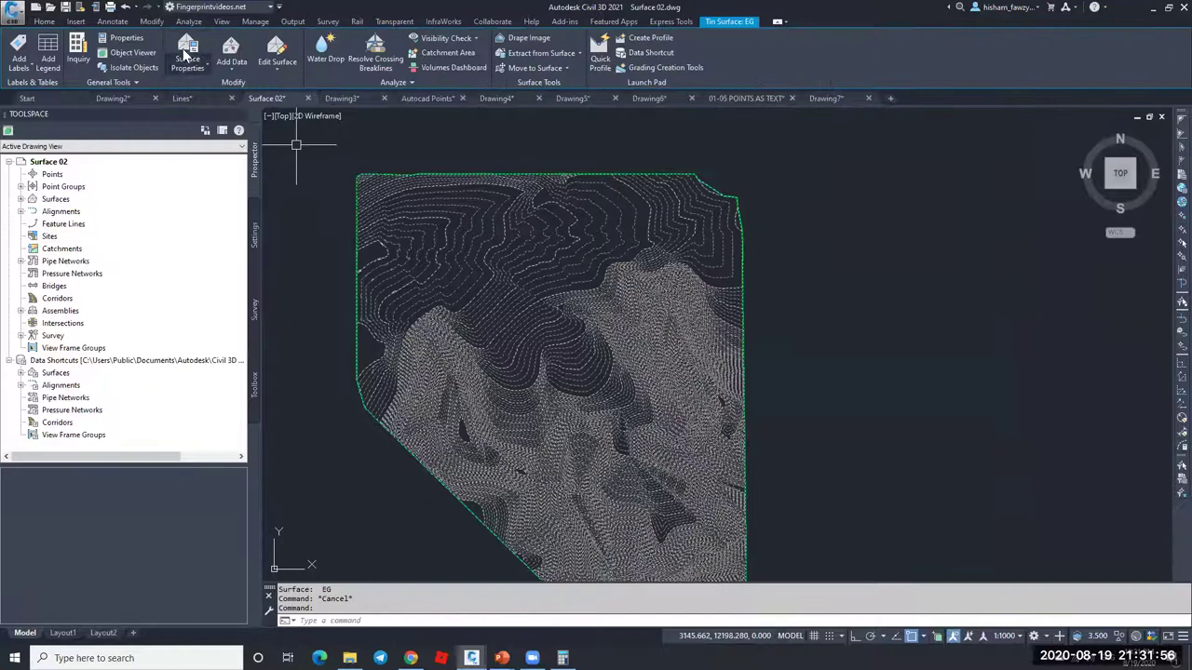
{"action": "right_click", "coordinate": [585, 216]}
{"action": "left_click", "coordinate": [649, 407]}
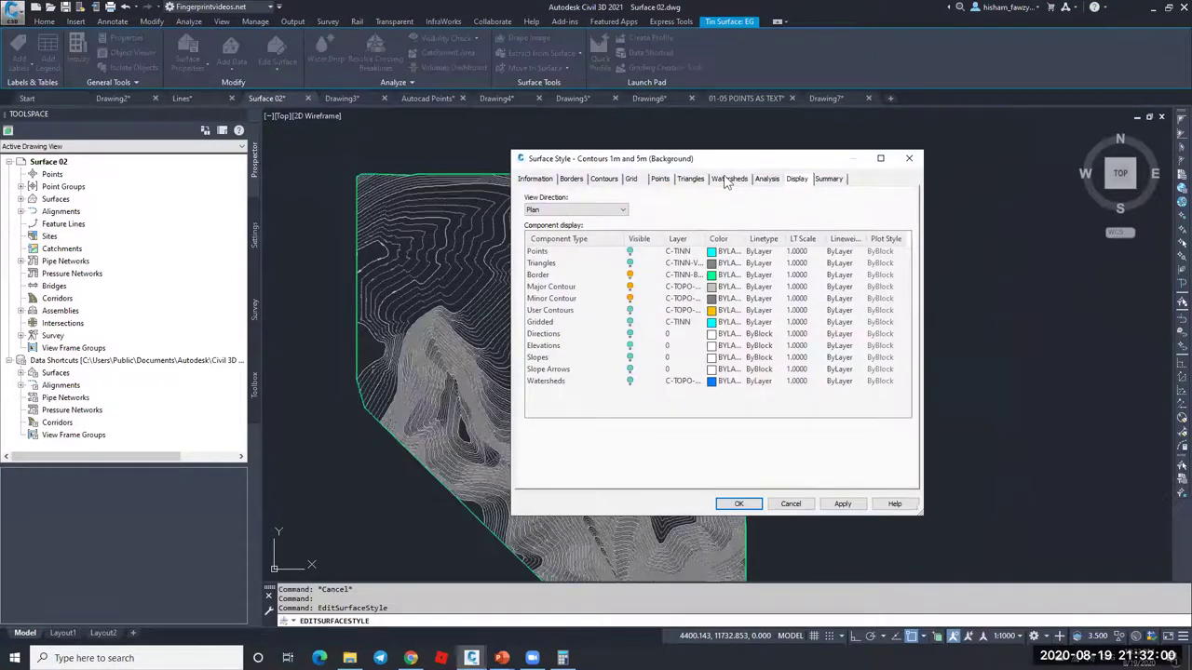
{"action": "left_click", "coordinate": [763, 179]}
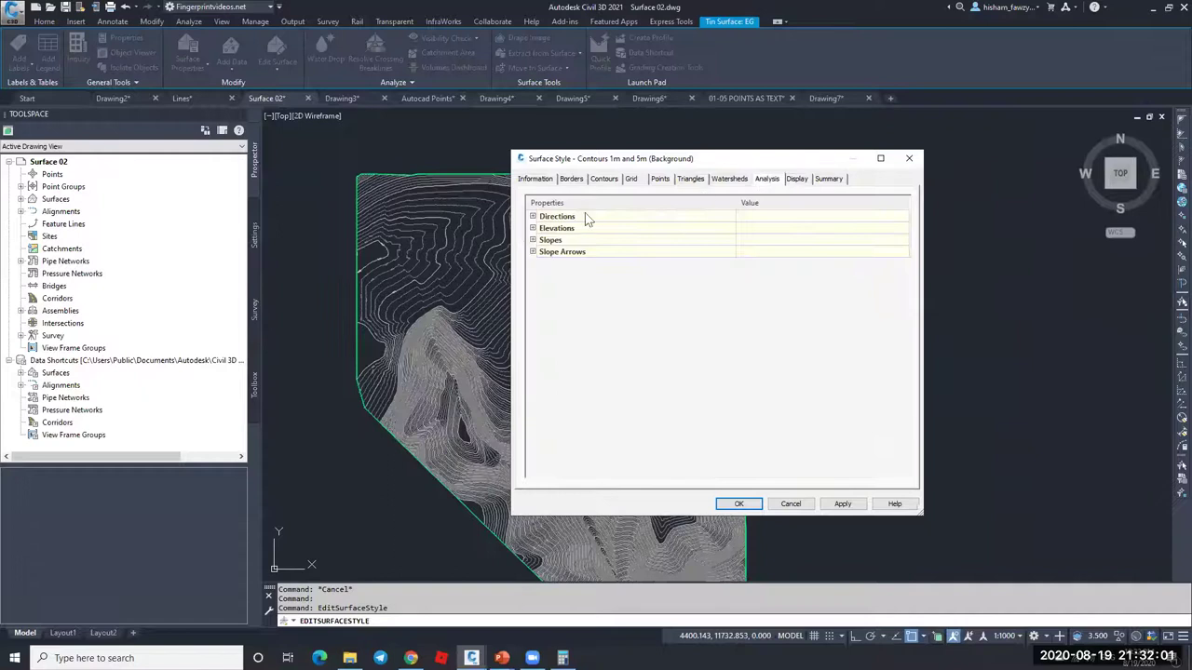
{"action": "left_click", "coordinate": [535, 229]}
{"action": "left_click", "coordinate": [779, 337]}
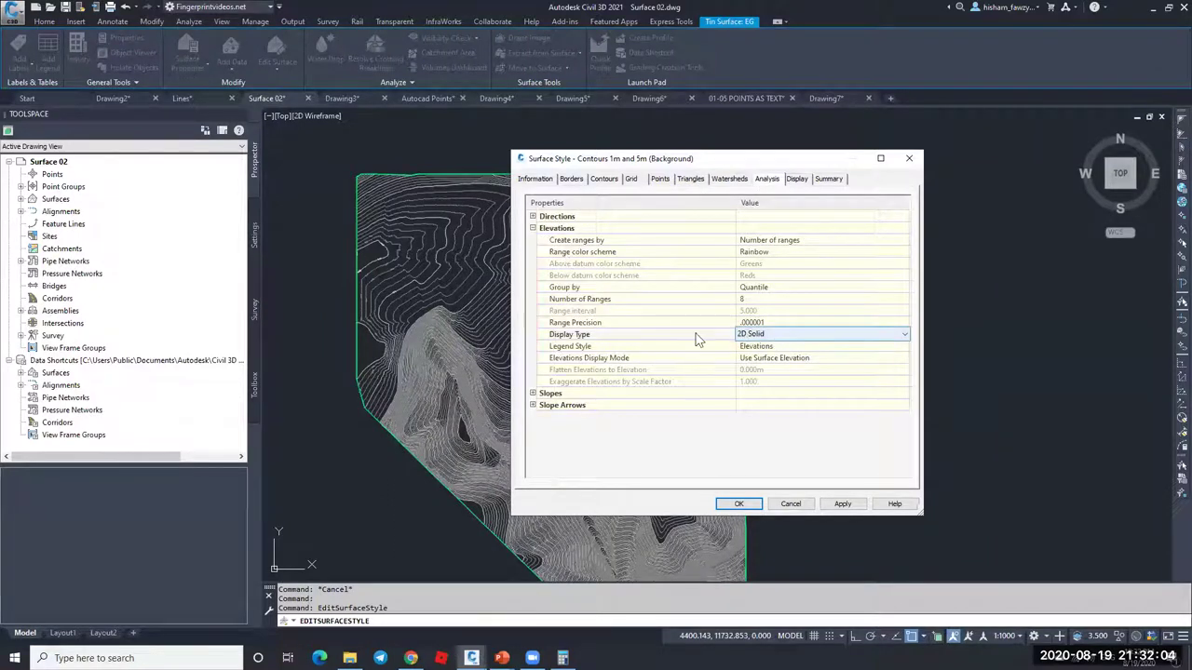
{"action": "left_click", "coordinate": [782, 337]}
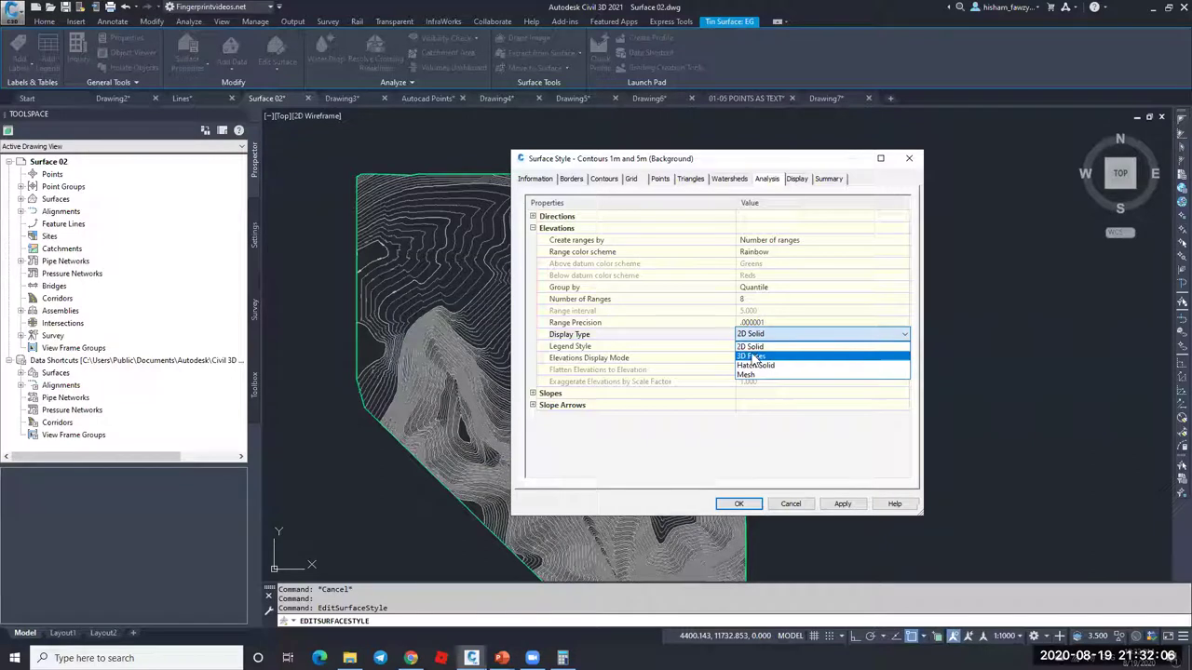
{"action": "left_click", "coordinate": [765, 361]}
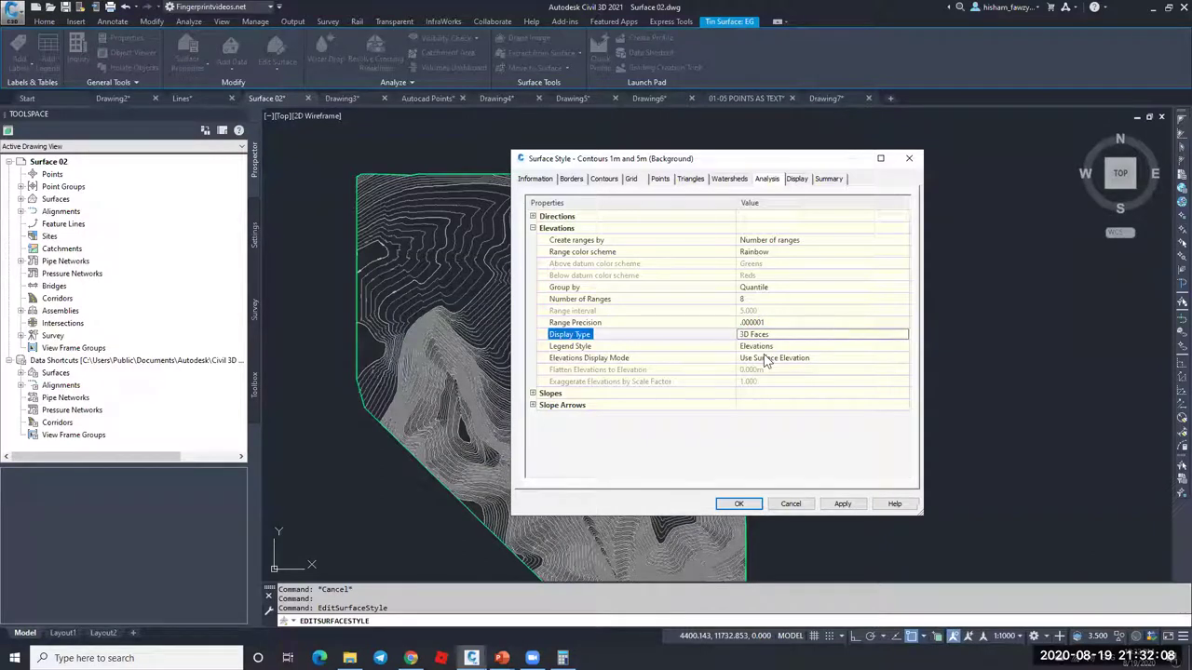
{"action": "left_click", "coordinate": [742, 504]}
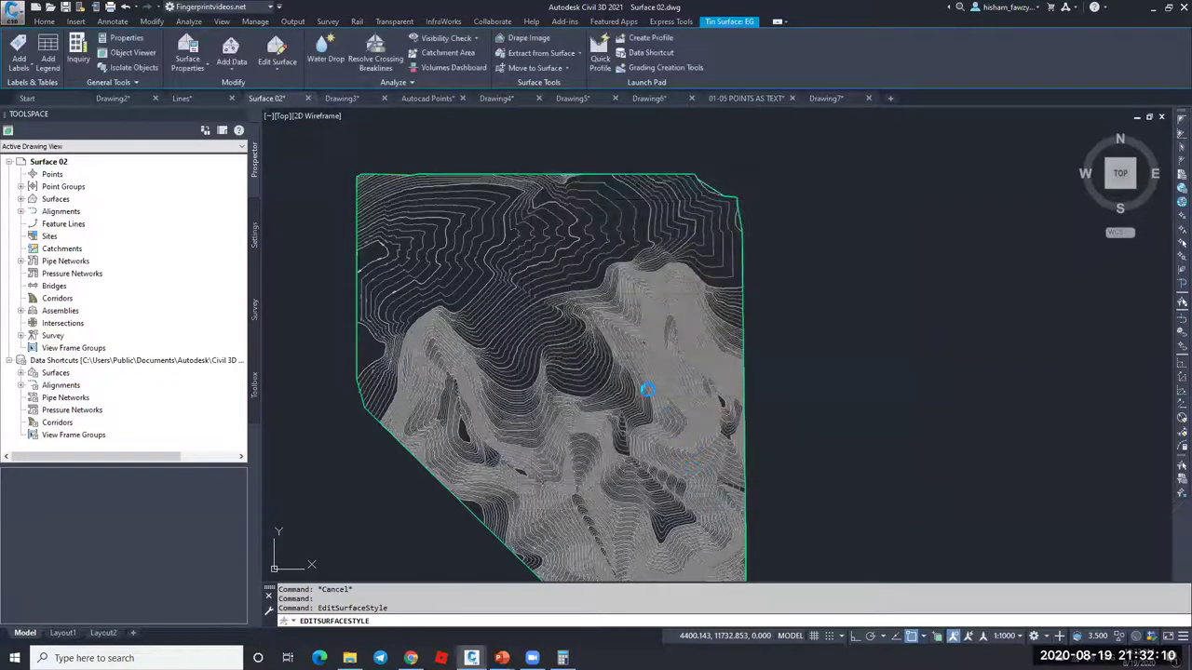
Step: In the surface style's display settings, turn on minor contours and elevations and toggle triangles
{"action": "left_click", "coordinate": [588, 266]}
{"action": "right_click", "coordinate": [587, 266]}
{"action": "left_click", "coordinate": [654, 425]}
{"action": "left_click", "coordinate": [796, 179]}
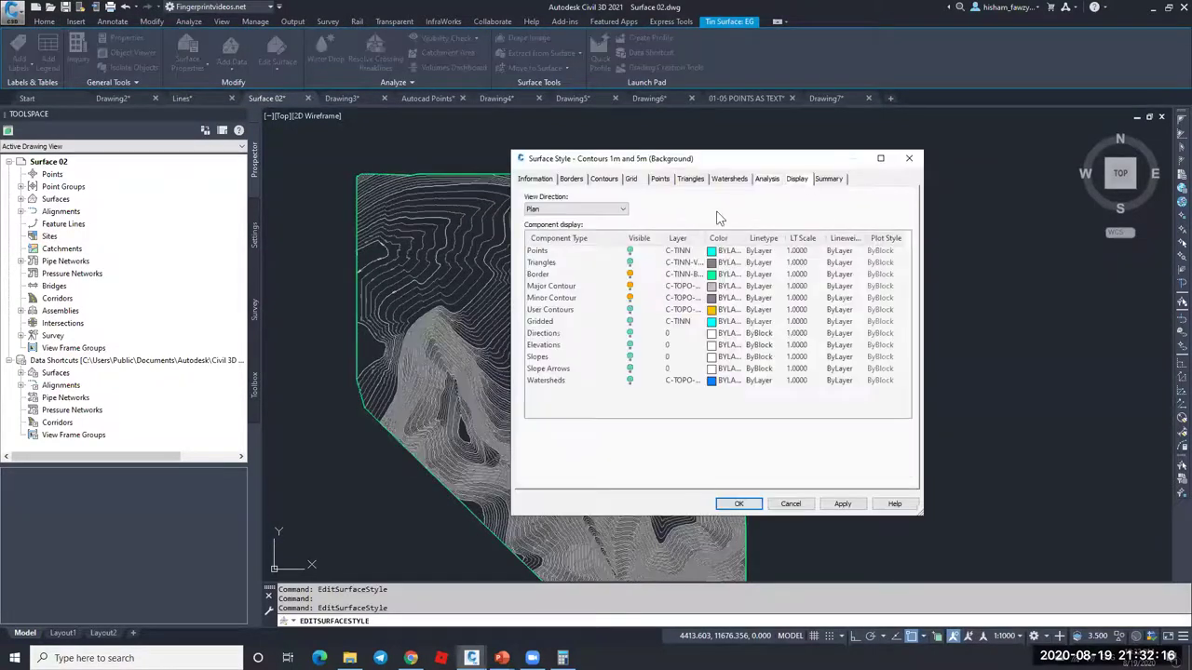
{"action": "left_click", "coordinate": [629, 297]}
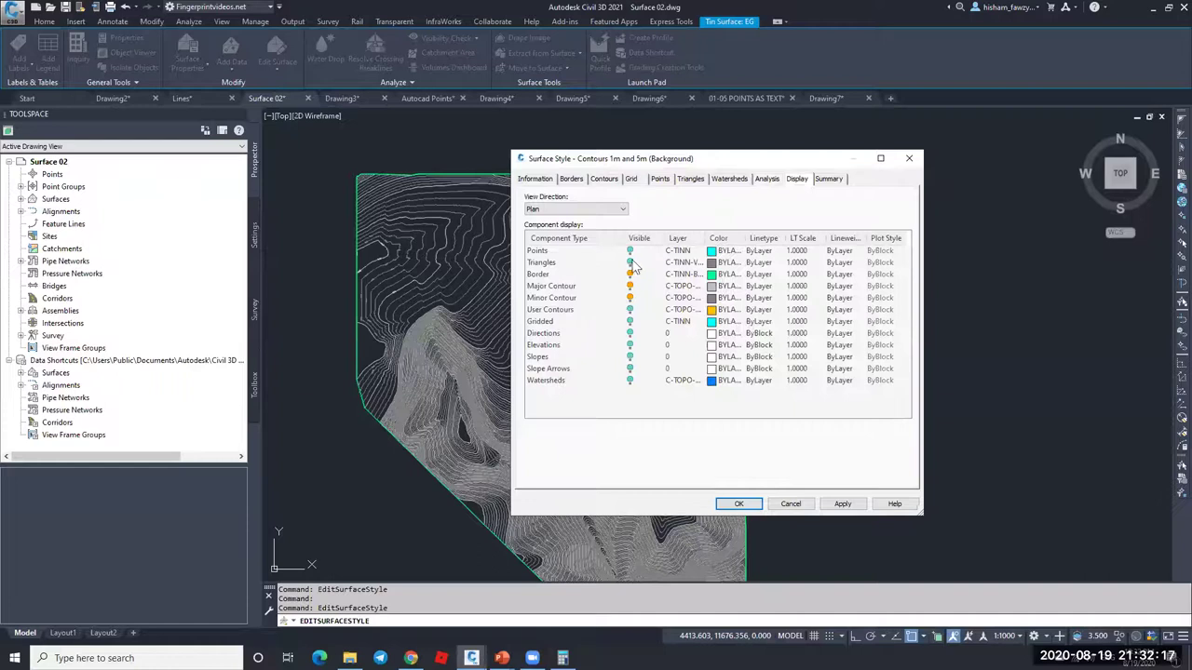
{"action": "left_click", "coordinate": [629, 344]}
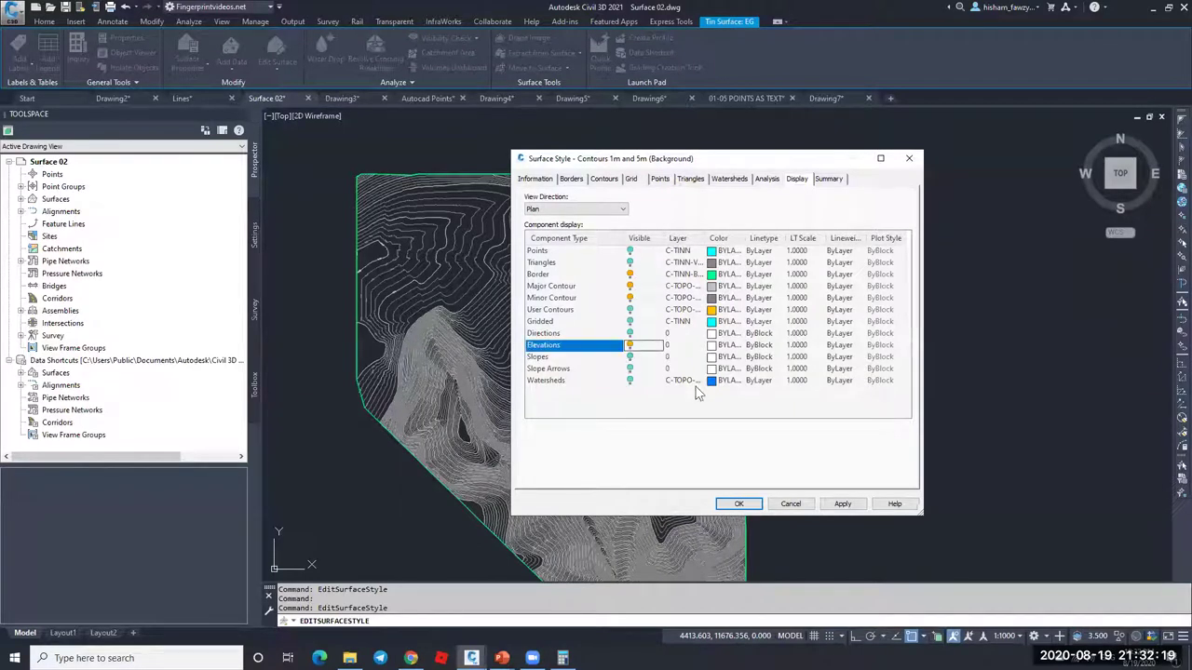
{"action": "left_click", "coordinate": [630, 263]}
{"action": "left_click", "coordinate": [739, 504]}
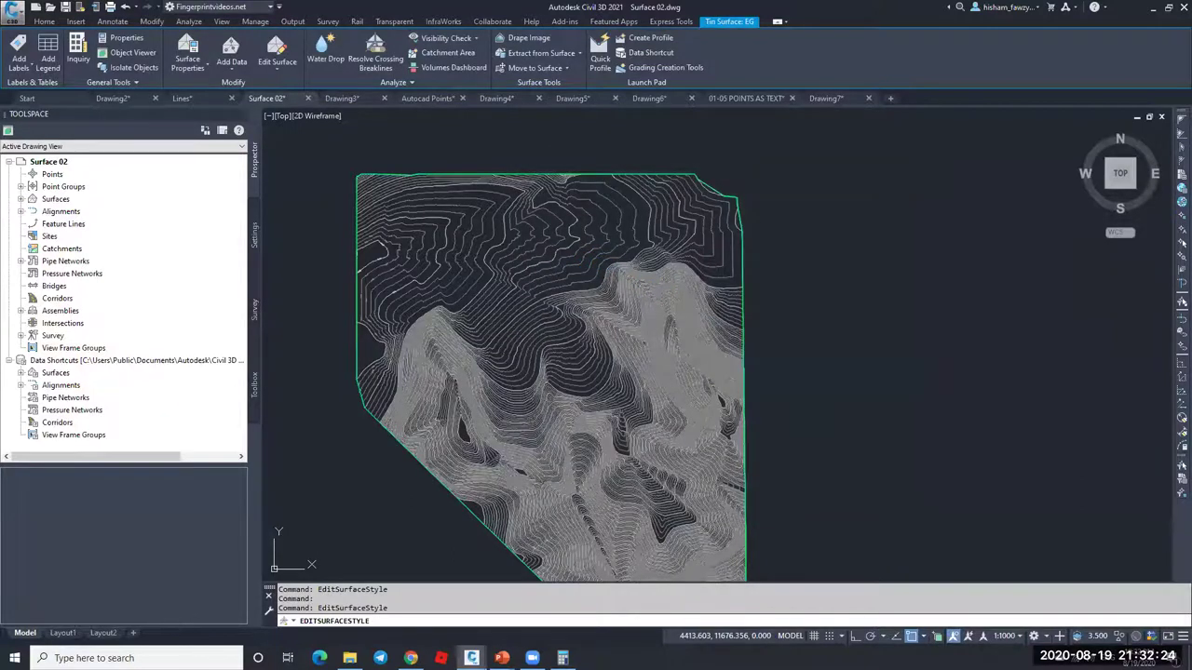
Step: Reopen the surface style and toggle the minor contour and triangle display again
{"action": "key", "text": "Escape"}
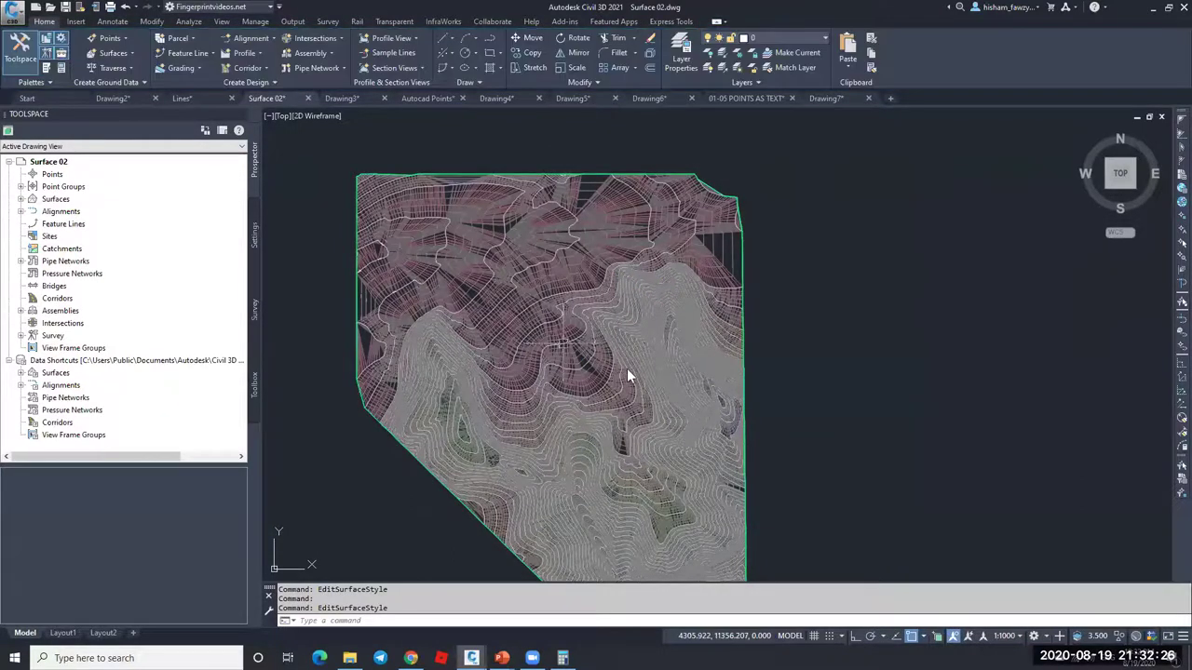
{"action": "key", "text": "Escape"}
{"action": "scroll", "coordinate": [627, 368], "scroll_direction": "up", "scroll_amount": 5}
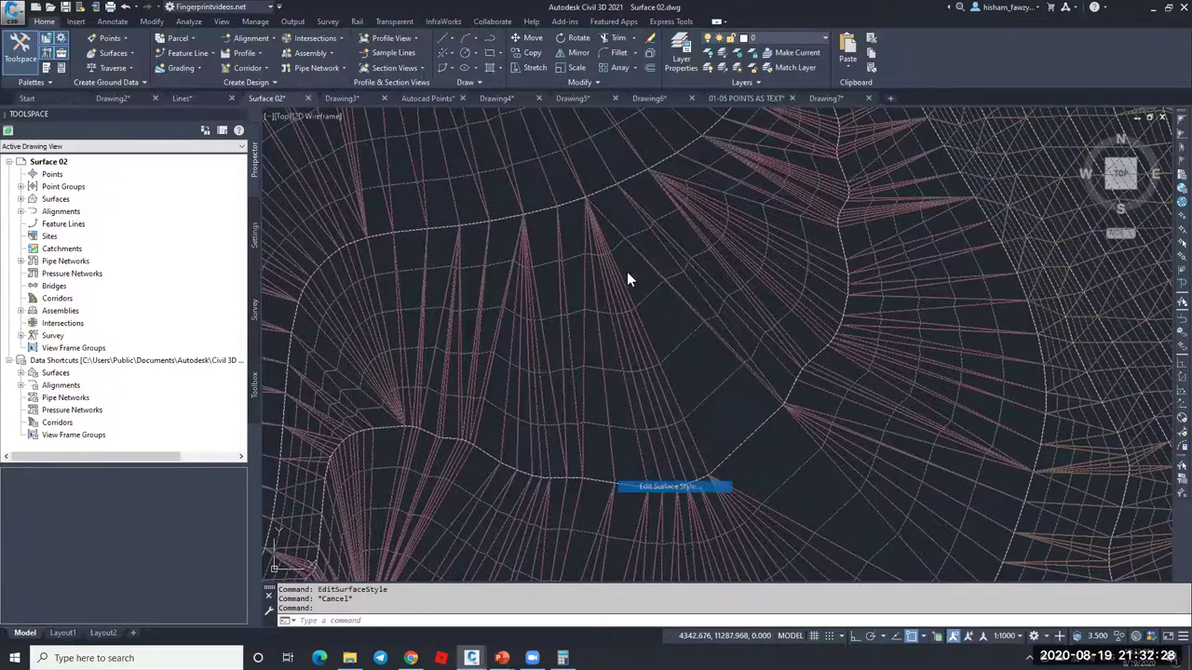
{"action": "double_click", "coordinate": [631, 287]}
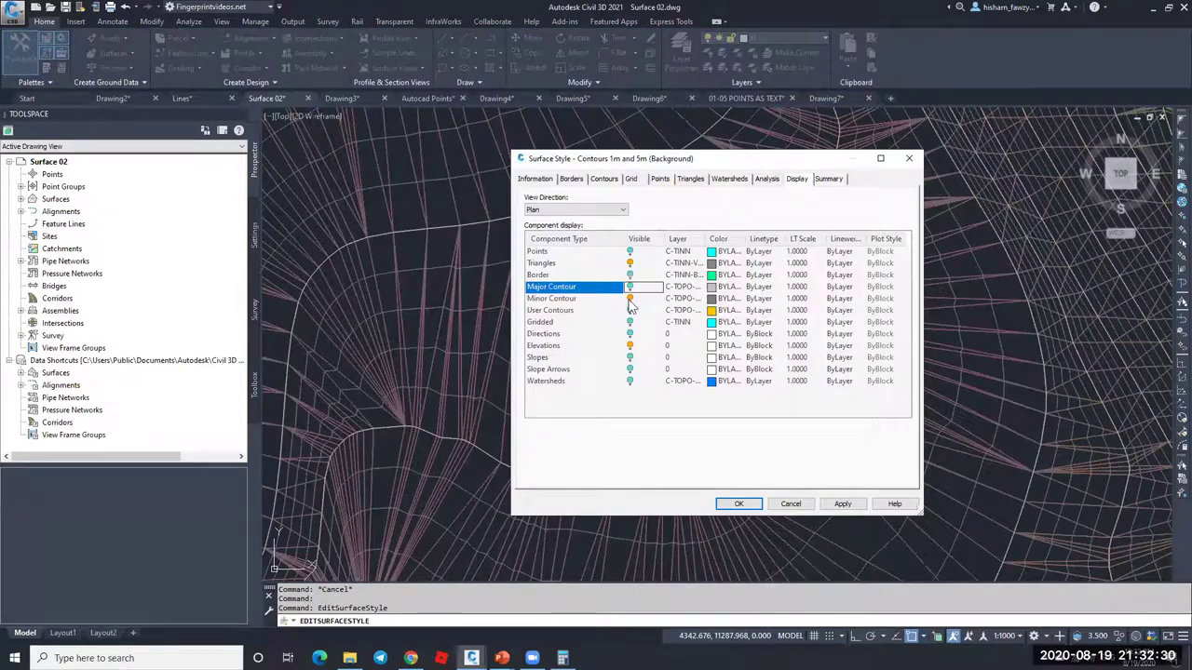
{"action": "left_click", "coordinate": [630, 299]}
{"action": "left_click", "coordinate": [632, 264]}
{"action": "left_click", "coordinate": [738, 503]}
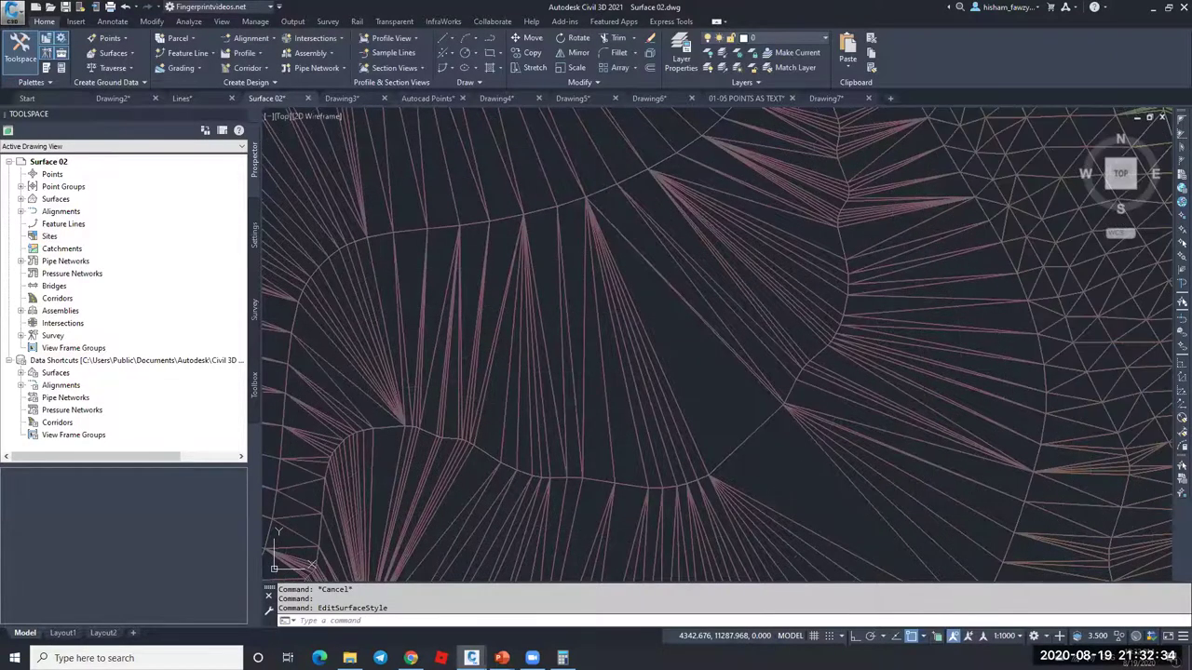
Step: Switch to a northwest isometric view, zoom in, and select the EG surface for its options
{"action": "scroll", "coordinate": [707, 280], "scroll_direction": "down", "scroll_amount": 2}
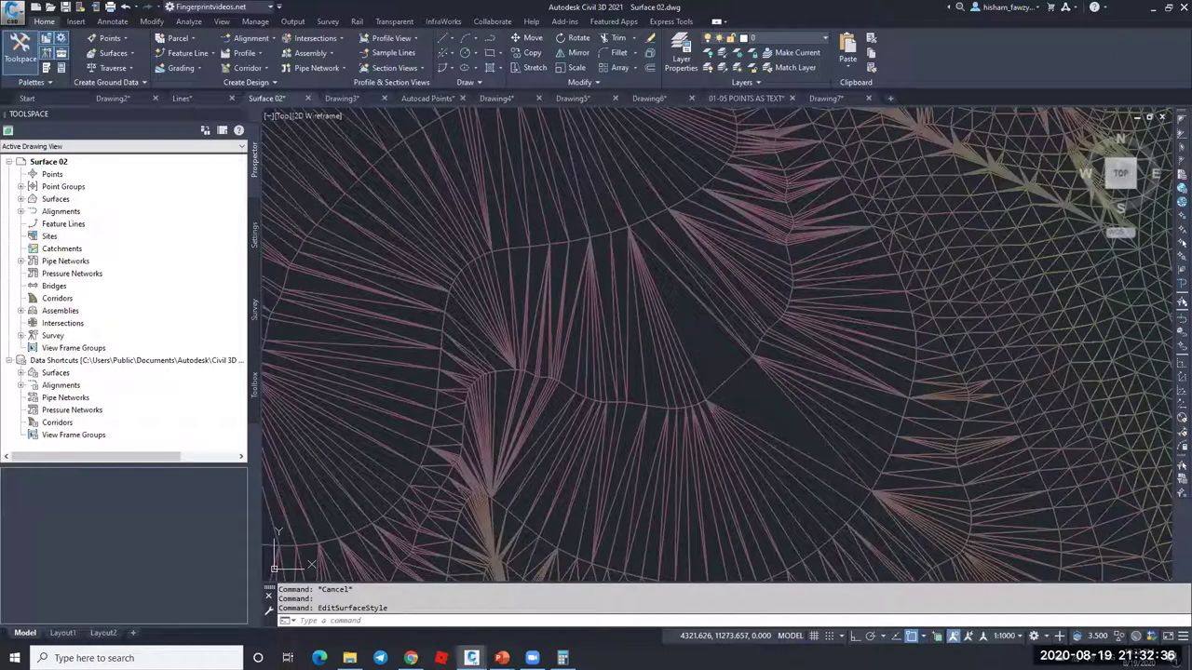
{"action": "left_click", "coordinate": [1108, 160]}
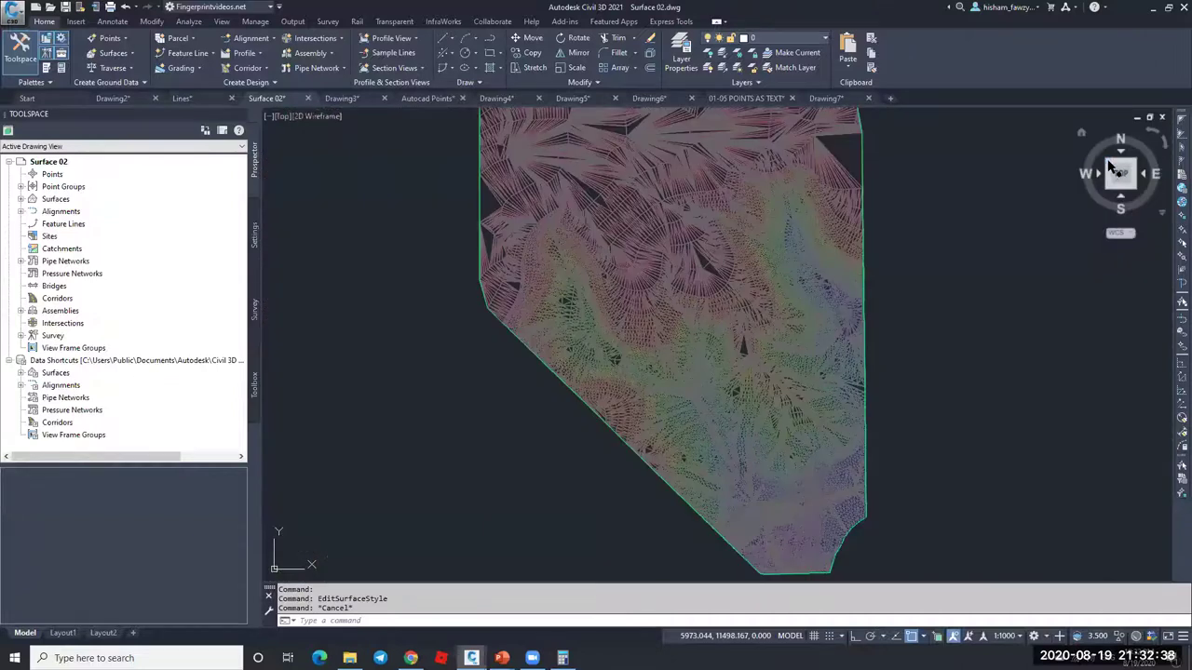
{"action": "left_click", "coordinate": [1108, 164]}
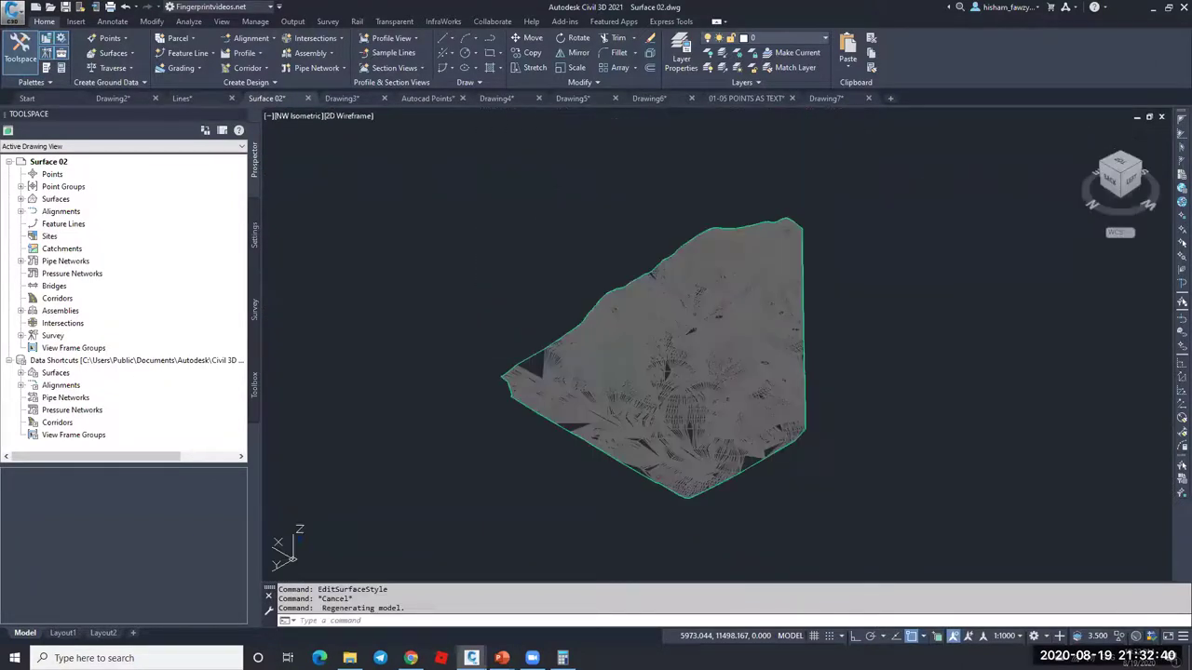
{"action": "scroll", "coordinate": [692, 367], "scroll_direction": "up", "scroll_amount": 3}
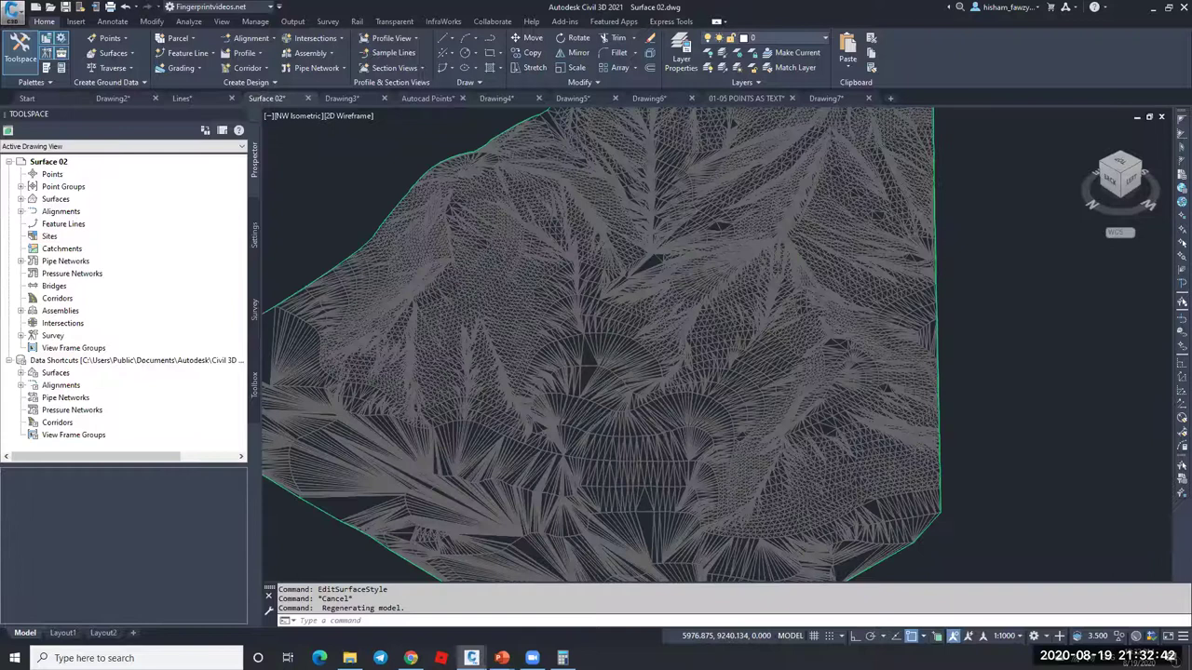
{"action": "scroll", "coordinate": [734, 313], "scroll_direction": "up", "scroll_amount": 2}
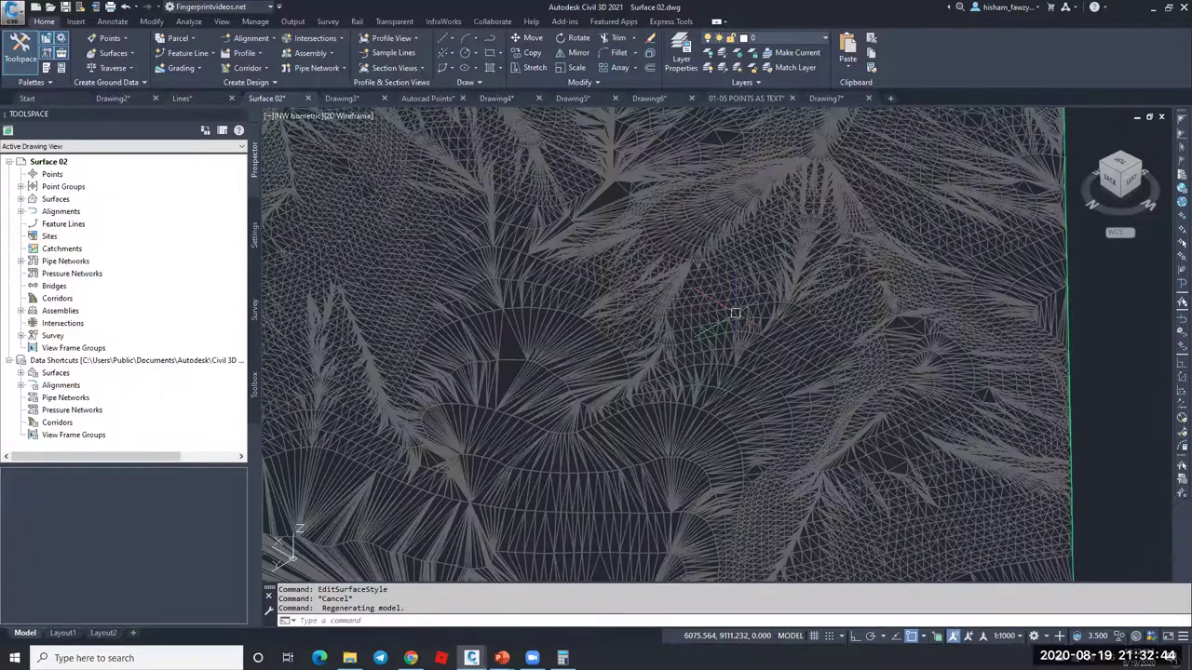
{"action": "left_click", "coordinate": [638, 344]}
{"action": "scroll", "coordinate": [638, 344], "scroll_direction": "down", "scroll_amount": 5}
{"action": "right_click", "coordinate": [727, 298]}
Step: Turn on the Elevations component in the EG surface style and apply it
{"action": "left_click", "coordinate": [775, 446]}
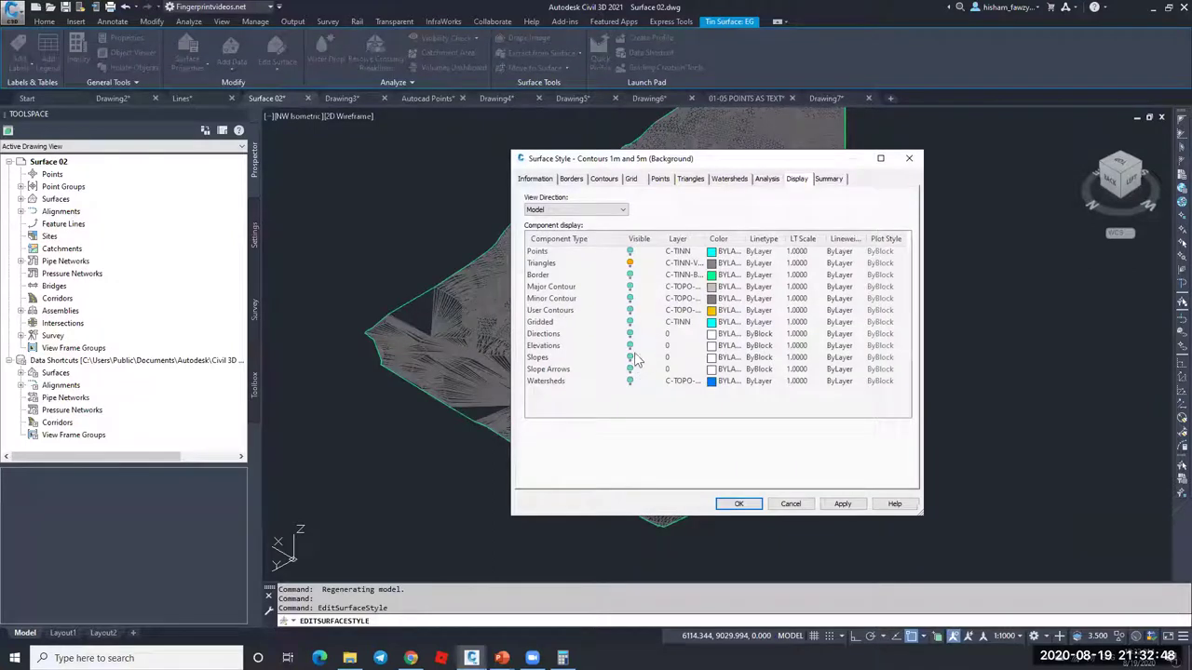
{"action": "left_click", "coordinate": [631, 347]}
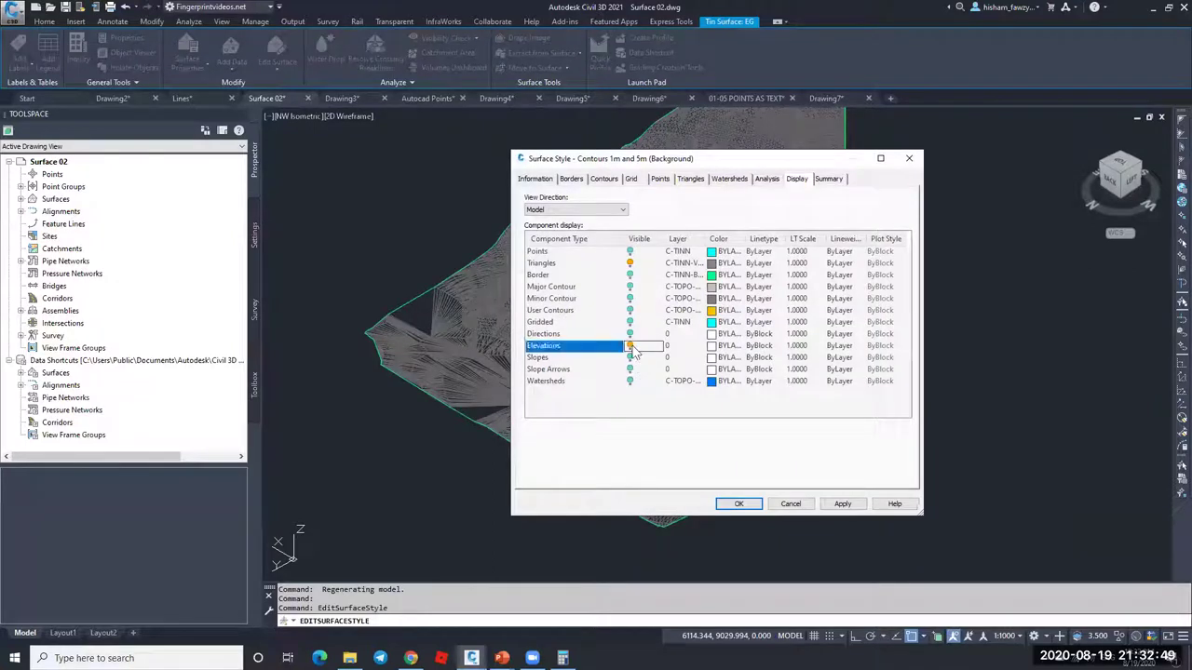
{"action": "left_click", "coordinate": [630, 265]}
{"action": "left_click", "coordinate": [745, 503]}
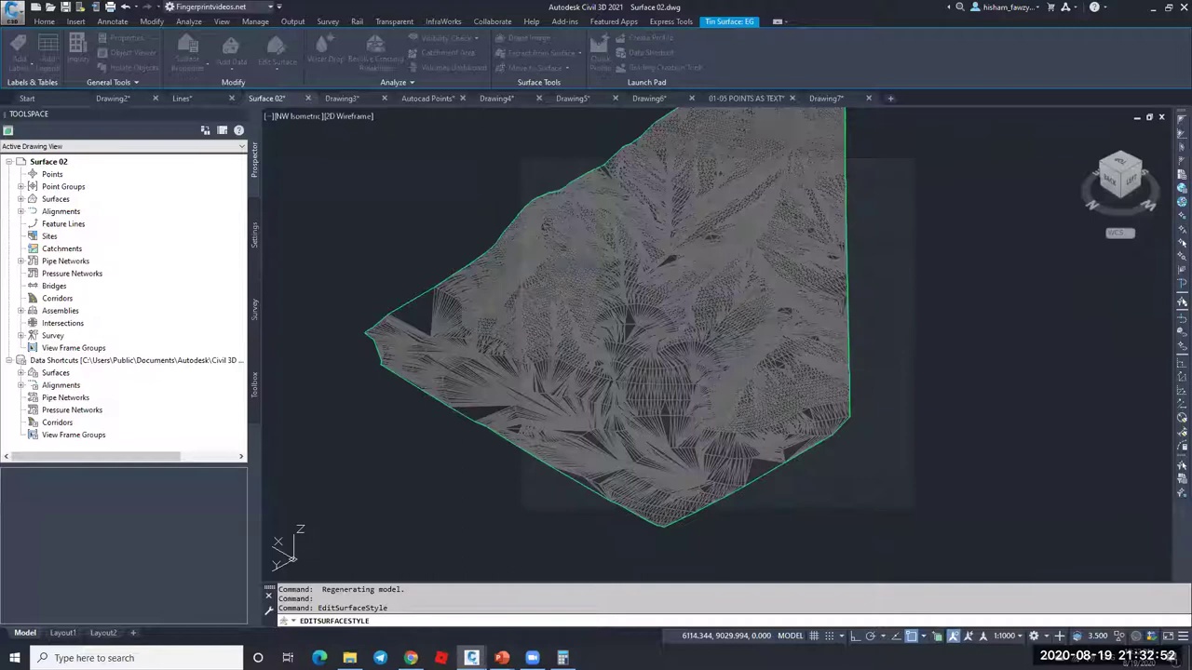
{"action": "key", "text": "Escape"}
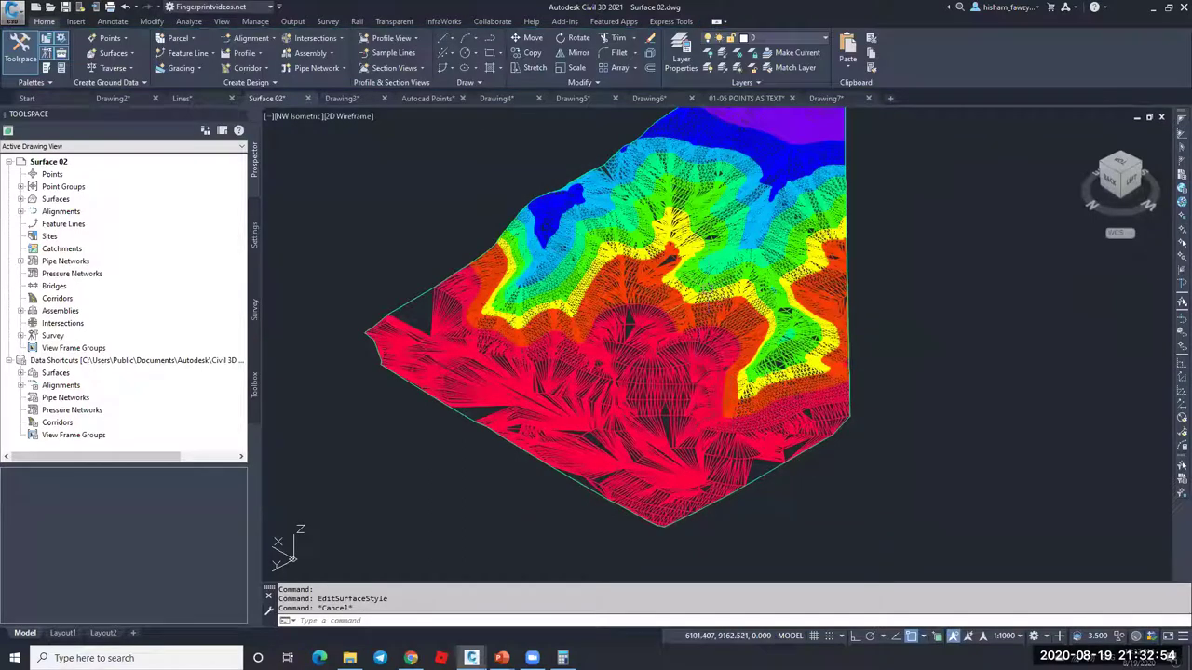
Step: Switch the viewport to the Shaded visual style
{"action": "scroll", "coordinate": [717, 298], "scroll_direction": "up", "scroll_amount": 4}
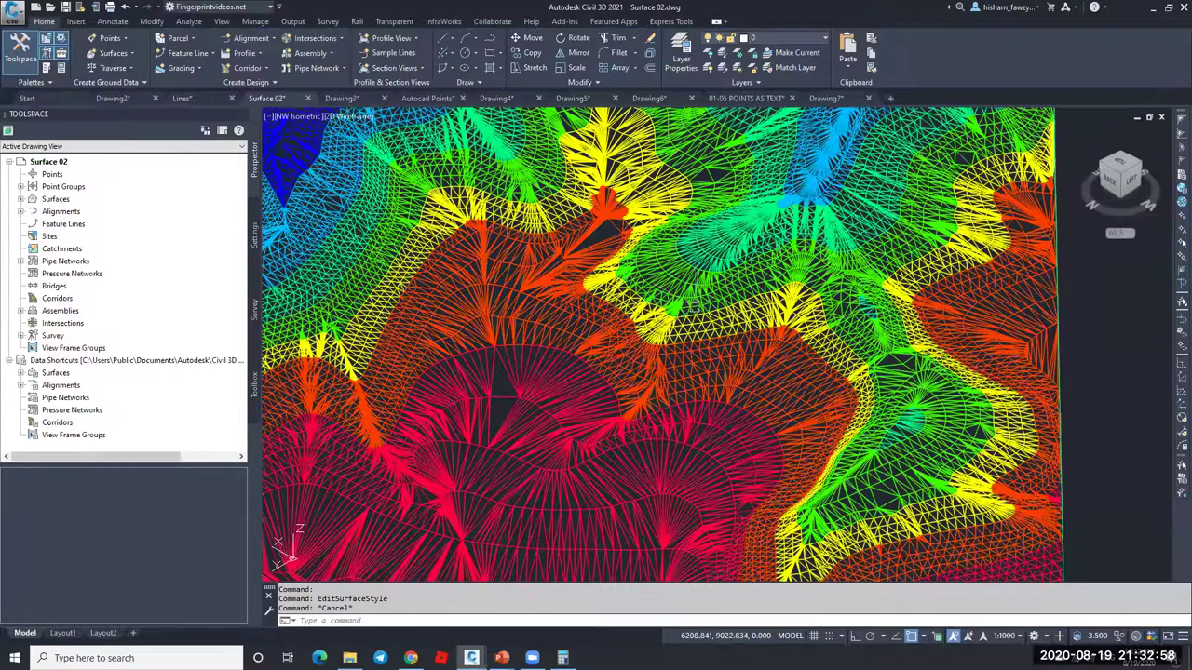
{"action": "scroll", "coordinate": [717, 298], "scroll_direction": "down", "scroll_amount": 4}
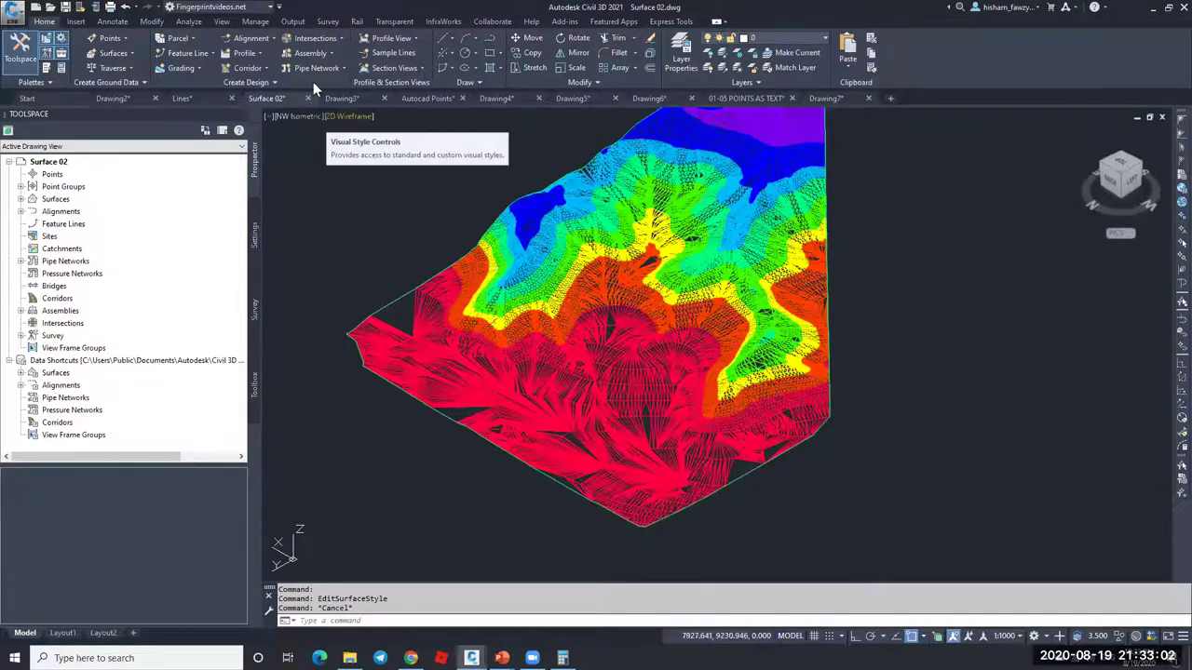
{"action": "left_click", "coordinate": [222, 21]}
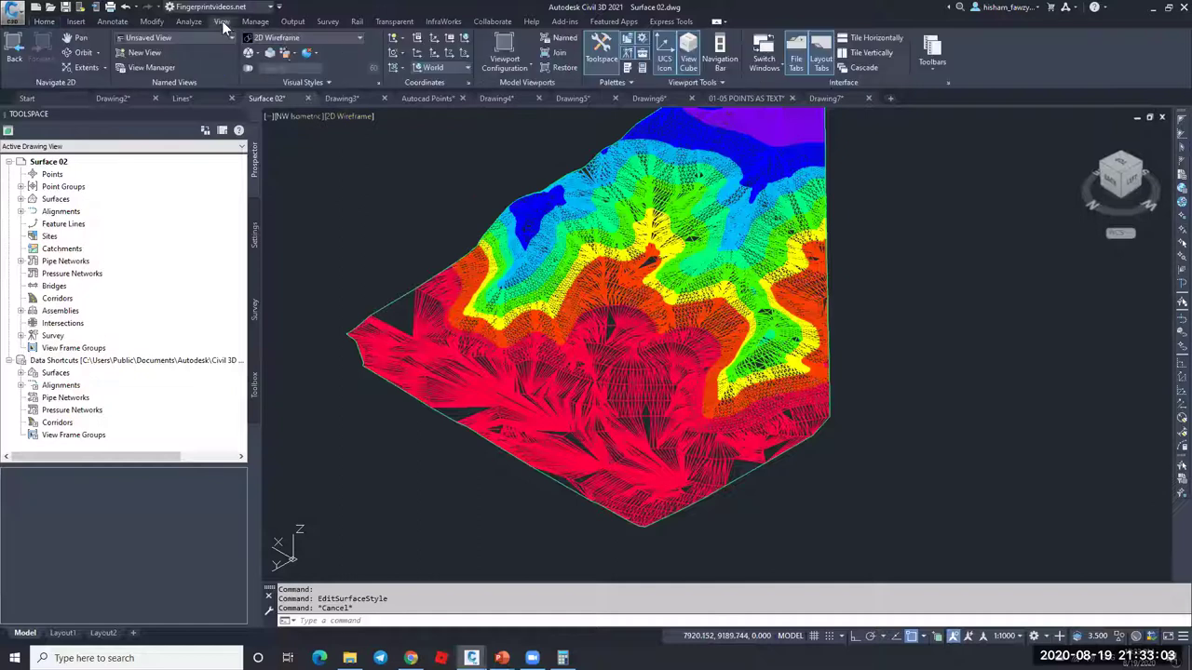
{"action": "left_click", "coordinate": [302, 35]}
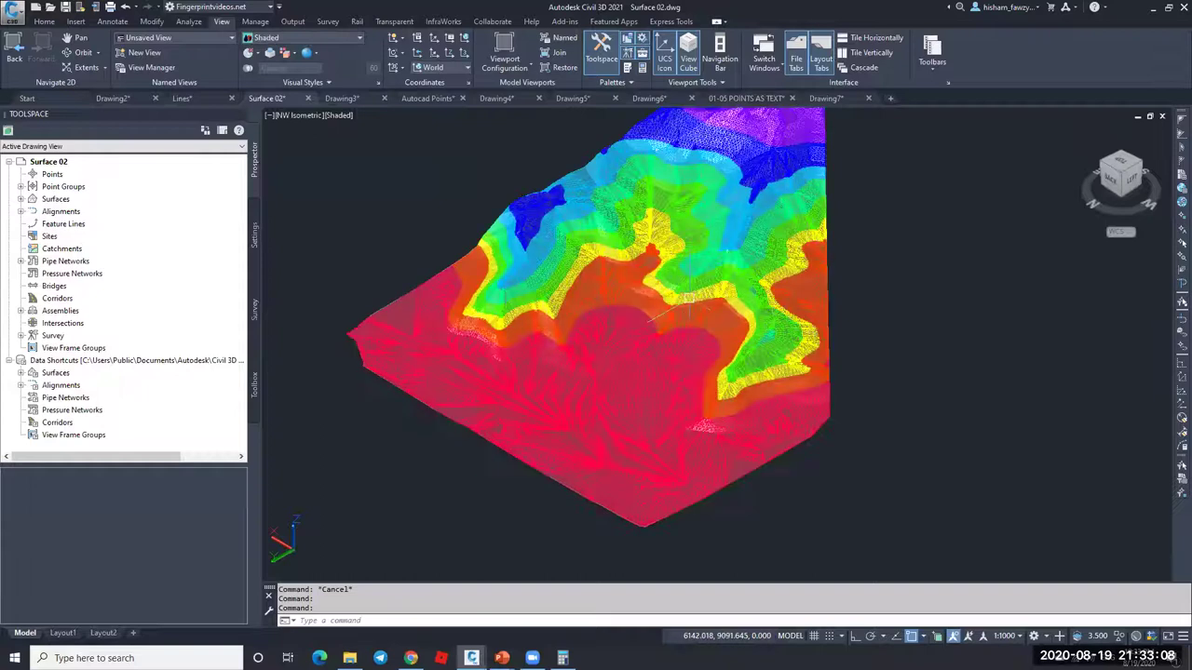
{"action": "scroll", "coordinate": [694, 283], "scroll_direction": "up", "scroll_amount": 3}
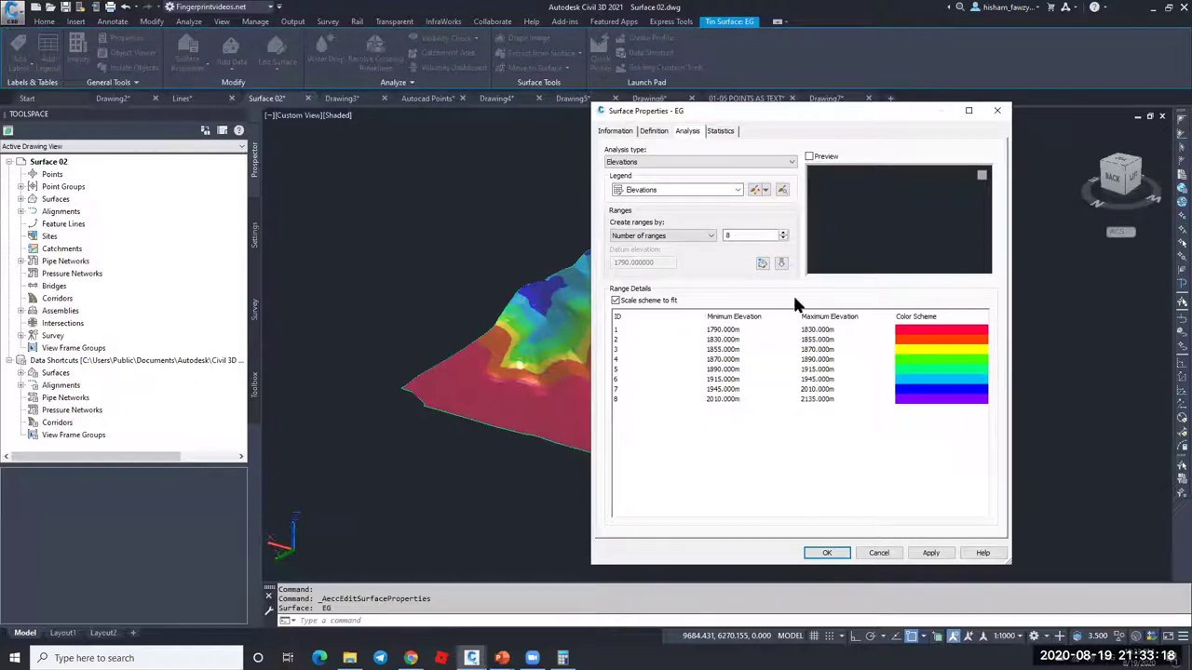
Step: Set the EG style's elevation range colour scheme to Land and regenerate the ranges
{"action": "left_click", "coordinate": [615, 130]}
{"action": "left_click", "coordinate": [761, 260]}
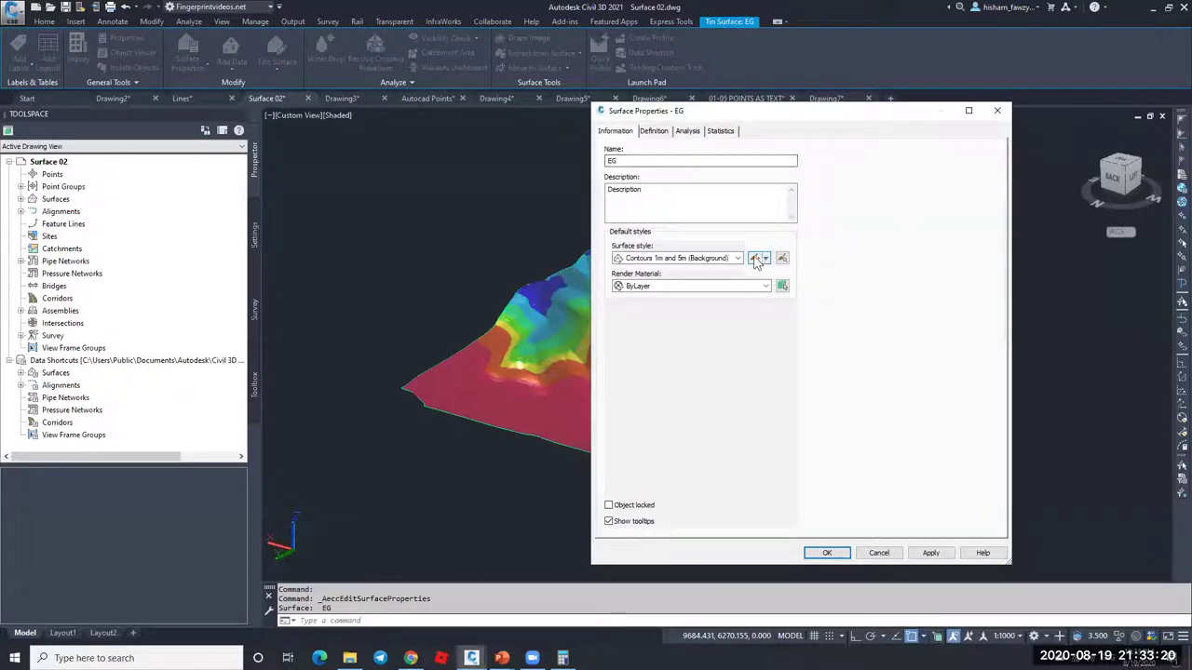
{"action": "left_click", "coordinate": [767, 180]}
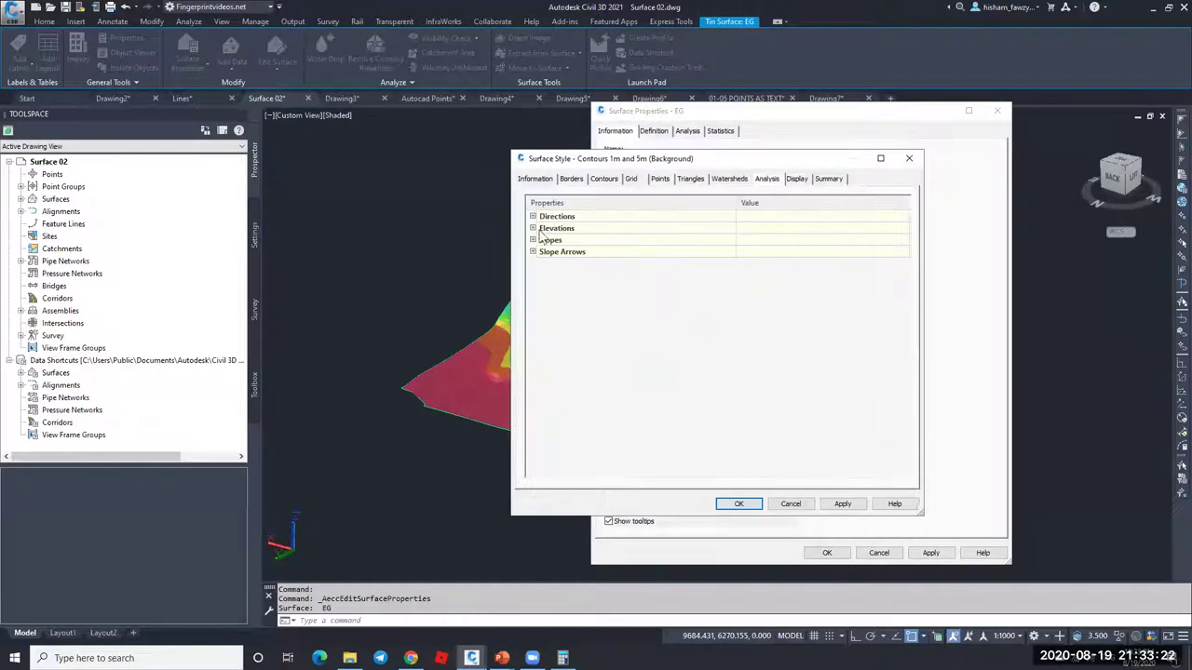
{"action": "left_click", "coordinate": [535, 229]}
{"action": "left_click", "coordinate": [798, 259]}
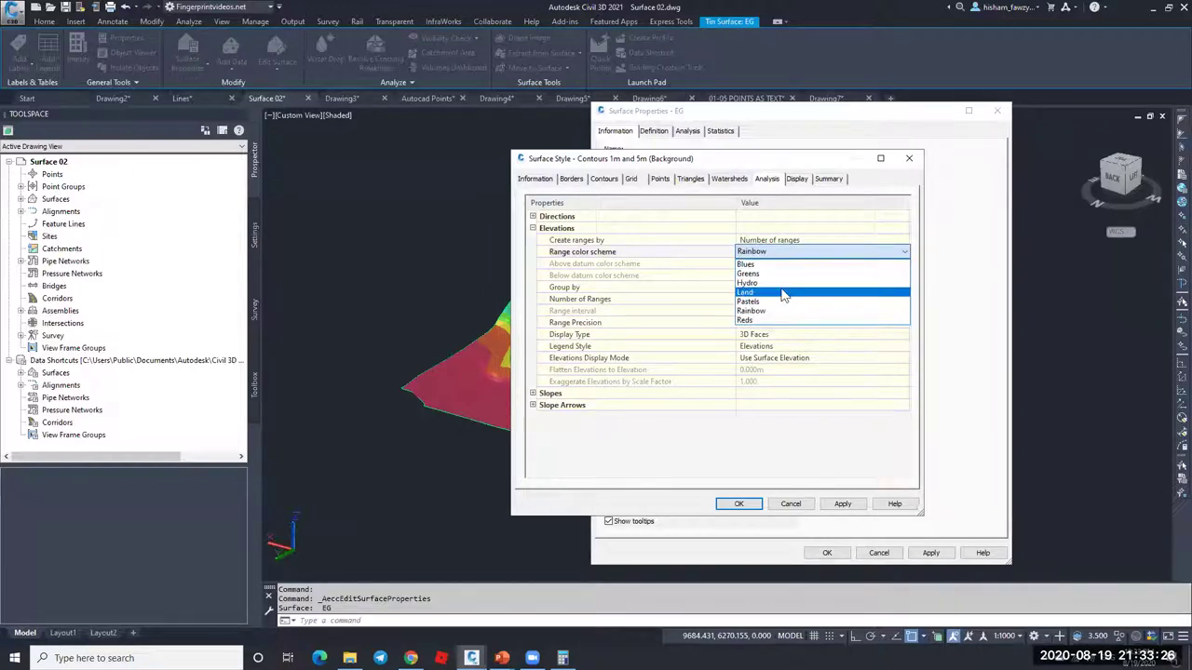
{"action": "left_click", "coordinate": [782, 293]}
{"action": "left_click", "coordinate": [838, 504]}
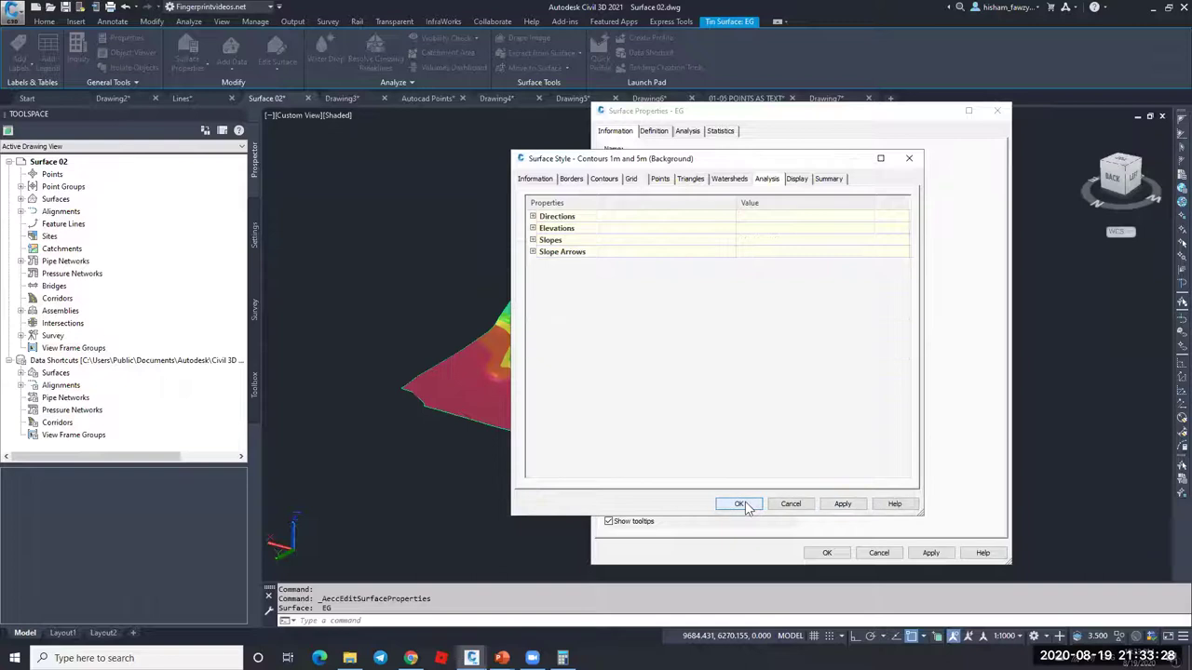
{"action": "left_click", "coordinate": [739, 504]}
{"action": "left_click", "coordinate": [688, 131]}
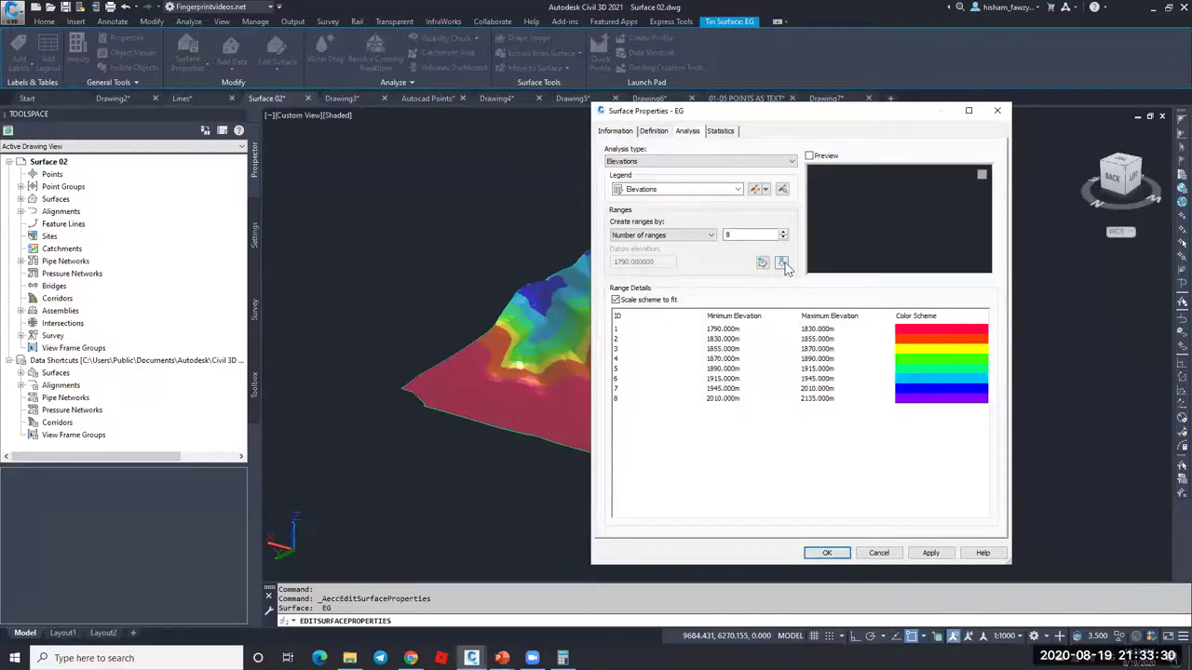
{"action": "left_click", "coordinate": [828, 553]}
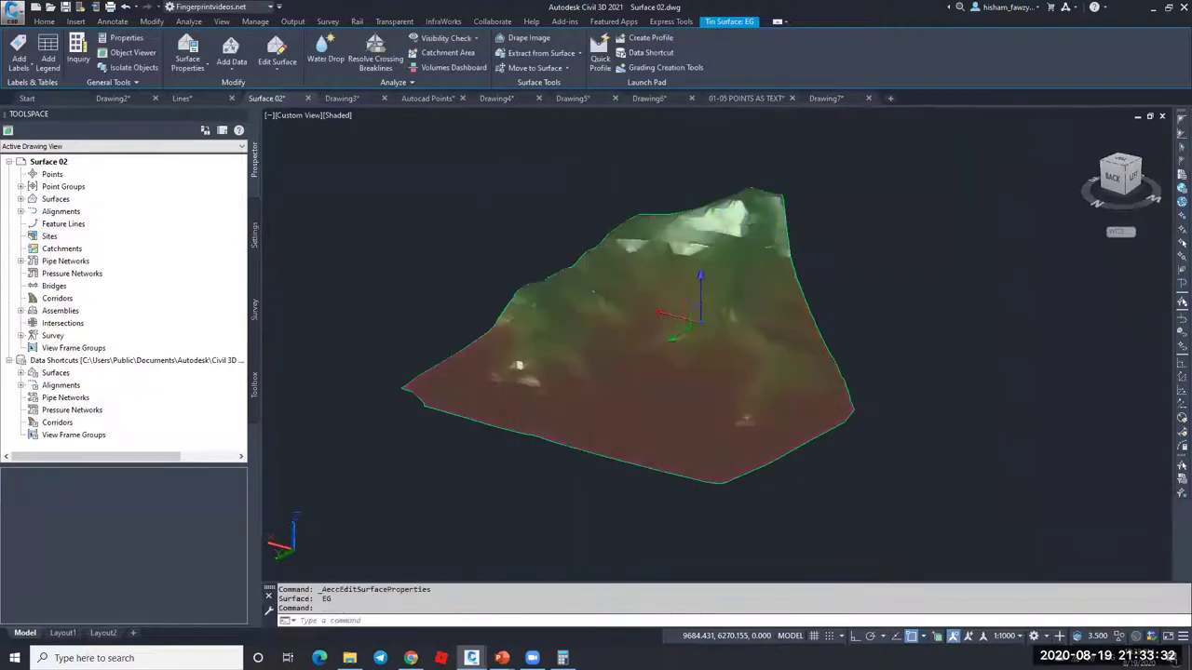
Step: Orbit the shaded, Land-coloured EG terrain to view its relief from a new angle
{"action": "scroll", "coordinate": [680, 305], "scroll_direction": "up", "scroll_amount": 2}
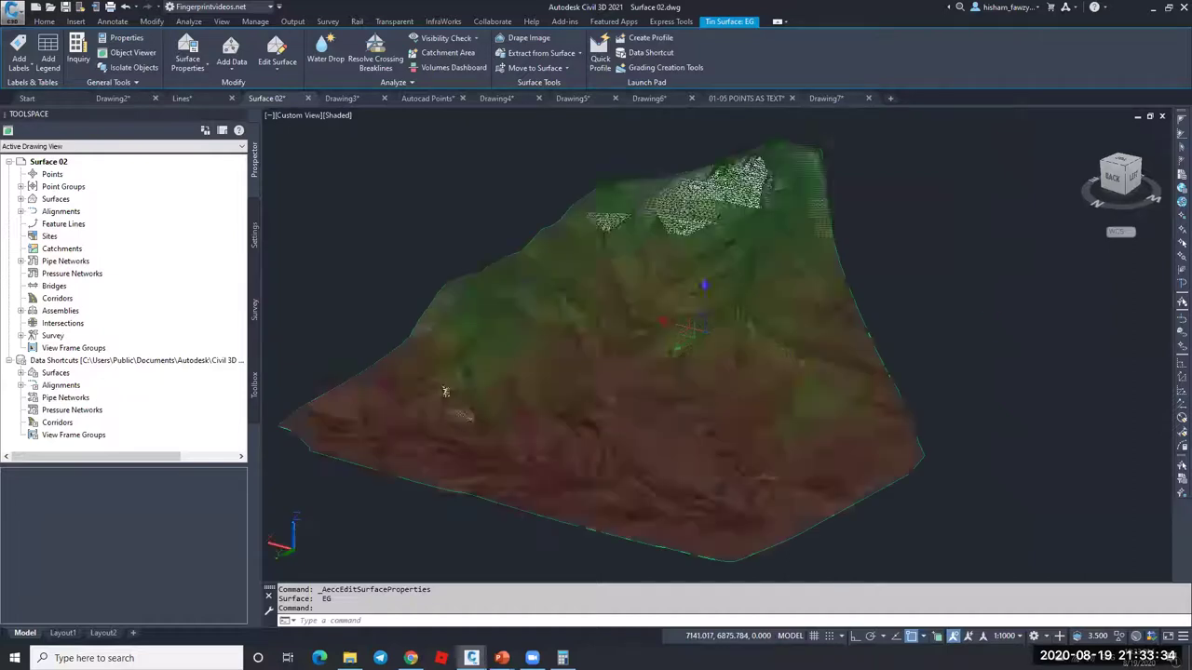
{"action": "key", "text": "Escape"}
{"action": "key", "text": "Escape"}
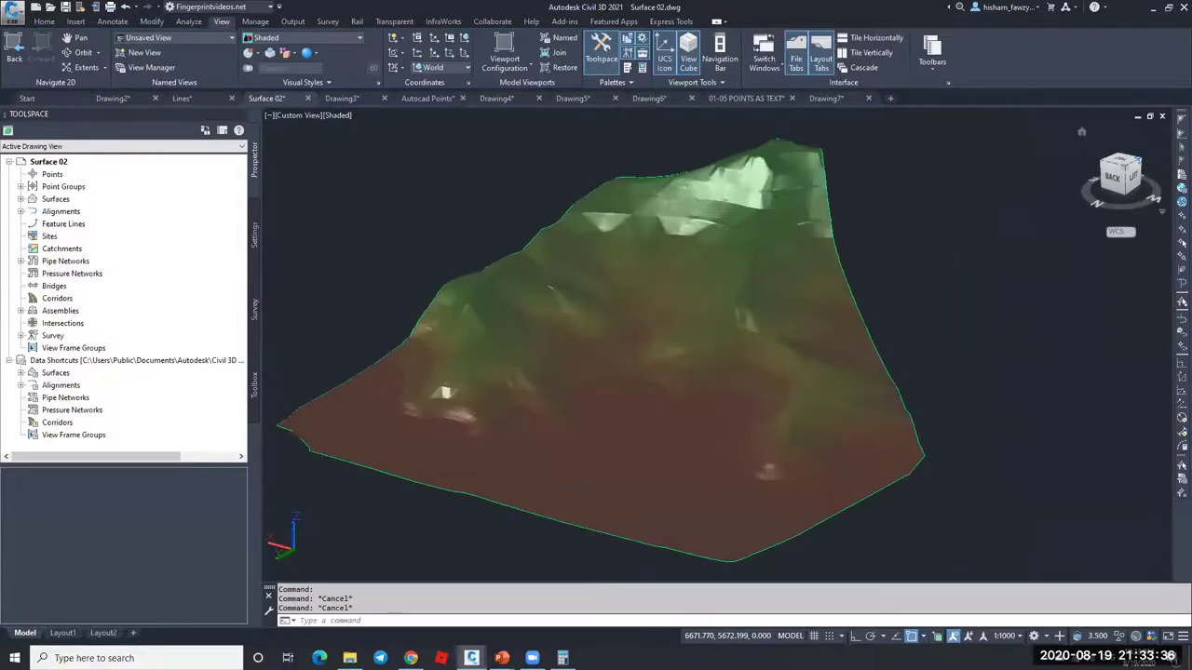
{"action": "middle_click_drag", "start_coordinate": [715, 313], "coordinate": [772, 314], "text": "shift"}
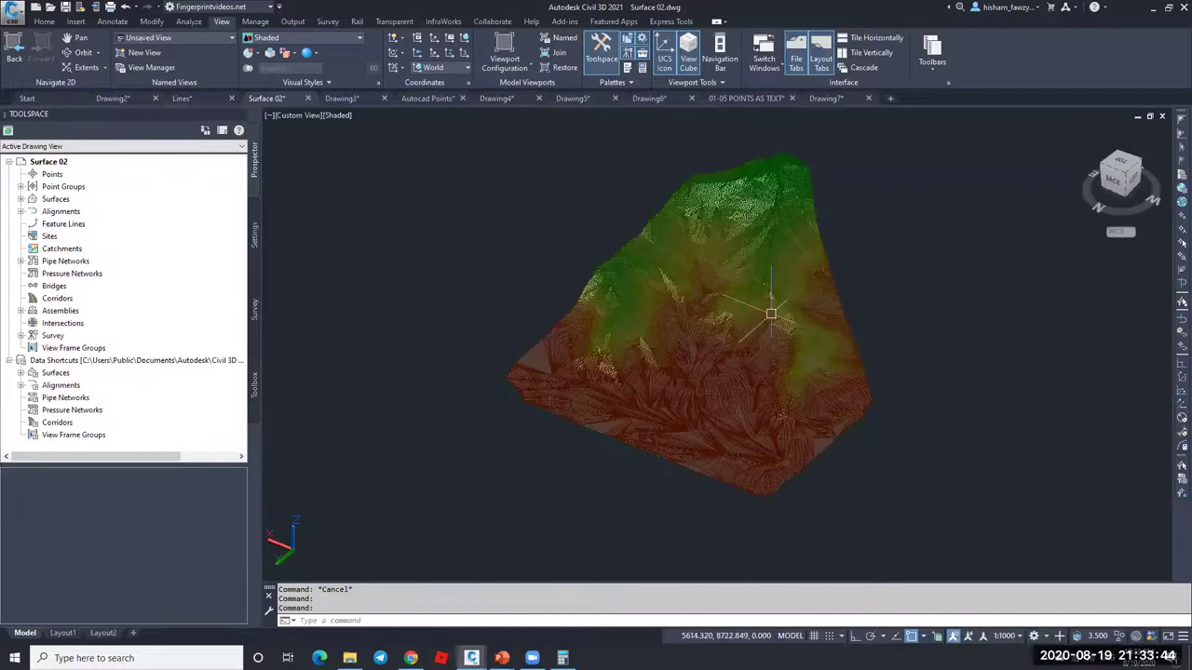
{"action": "key", "text": "Escape"}
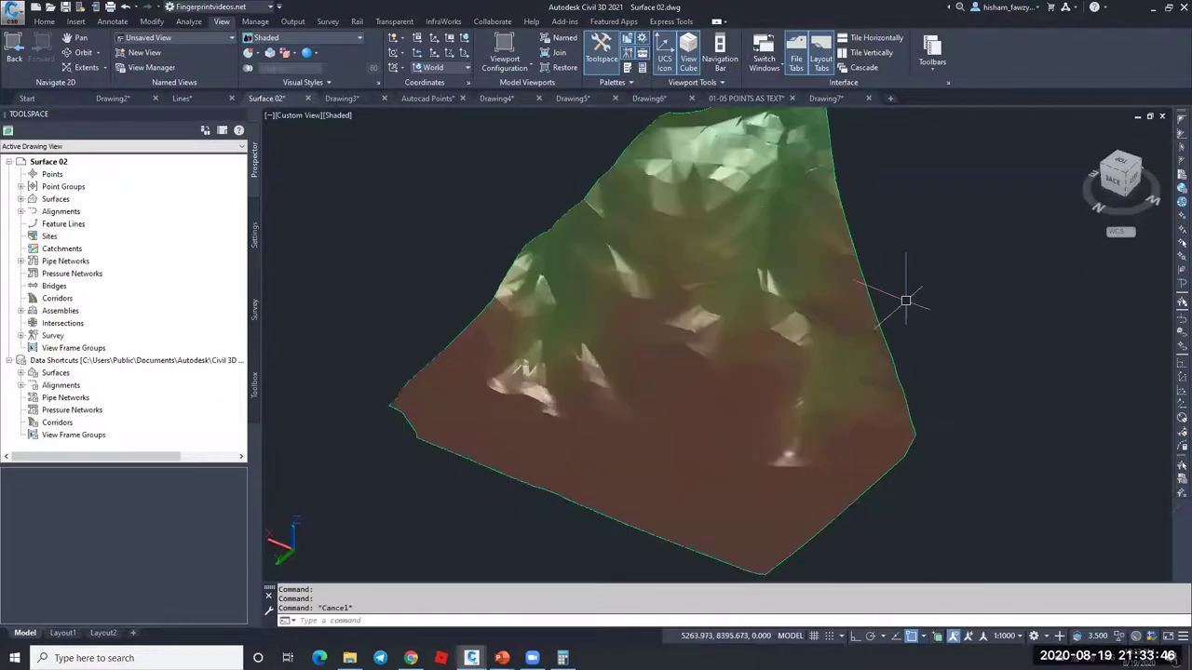
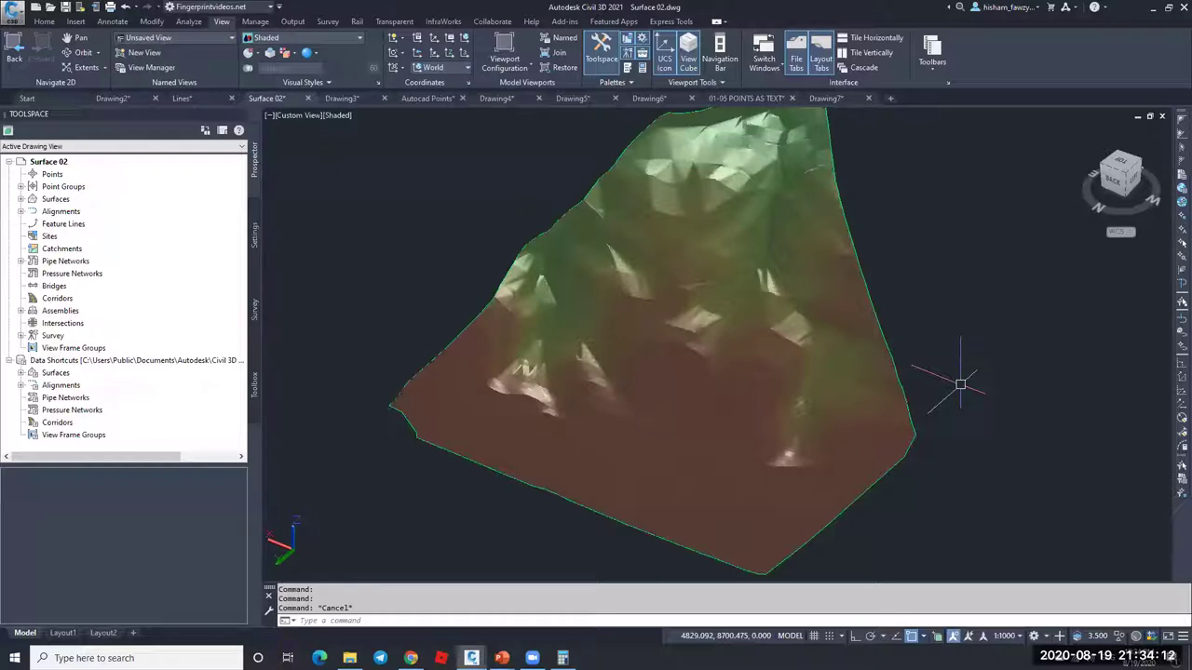
Step: Switch to the Drawing2 drawing and pan along the EG surface's west edge
{"action": "key", "text": "Escape"}
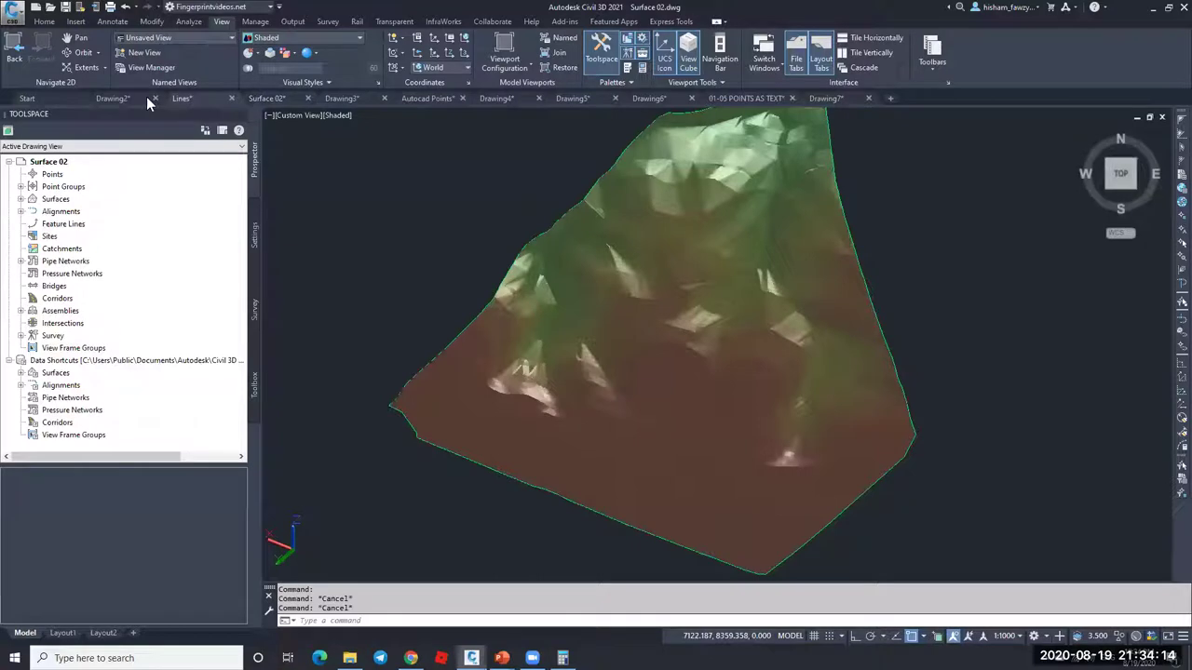
{"action": "left_click", "coordinate": [146, 95]}
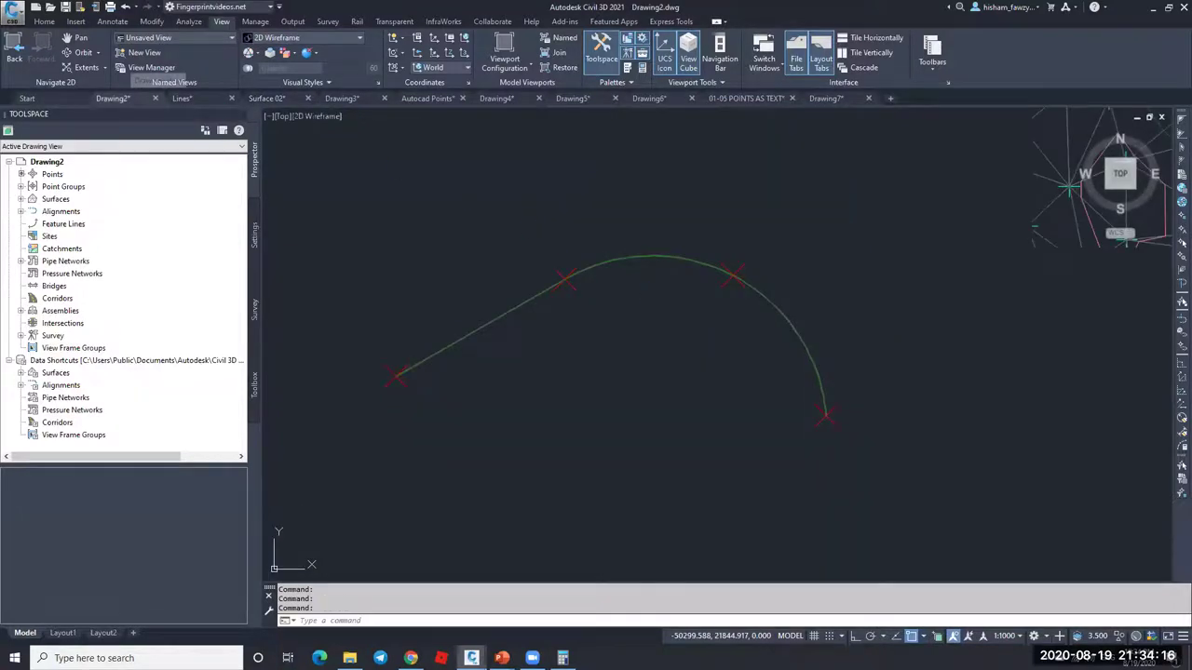
{"action": "key", "text": "Escape"}
{"action": "key", "text": "Escape"}
{"action": "scroll", "coordinate": [694, 279], "scroll_direction": "down", "scroll_amount": 5}
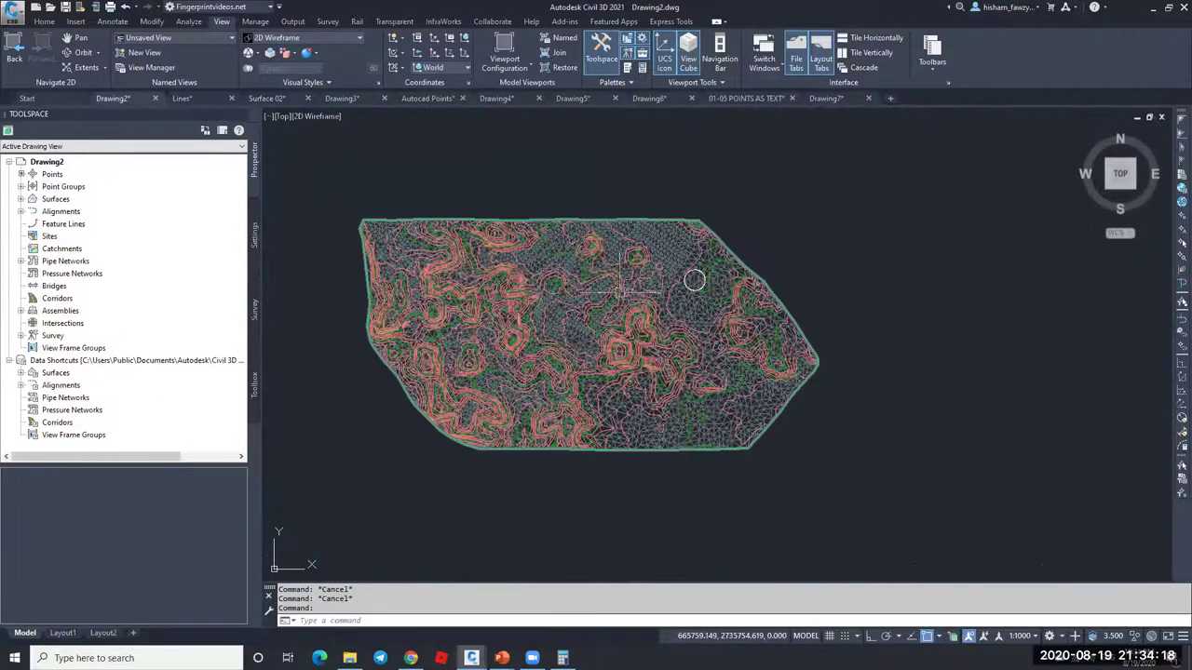
{"action": "key", "text": "Escape"}
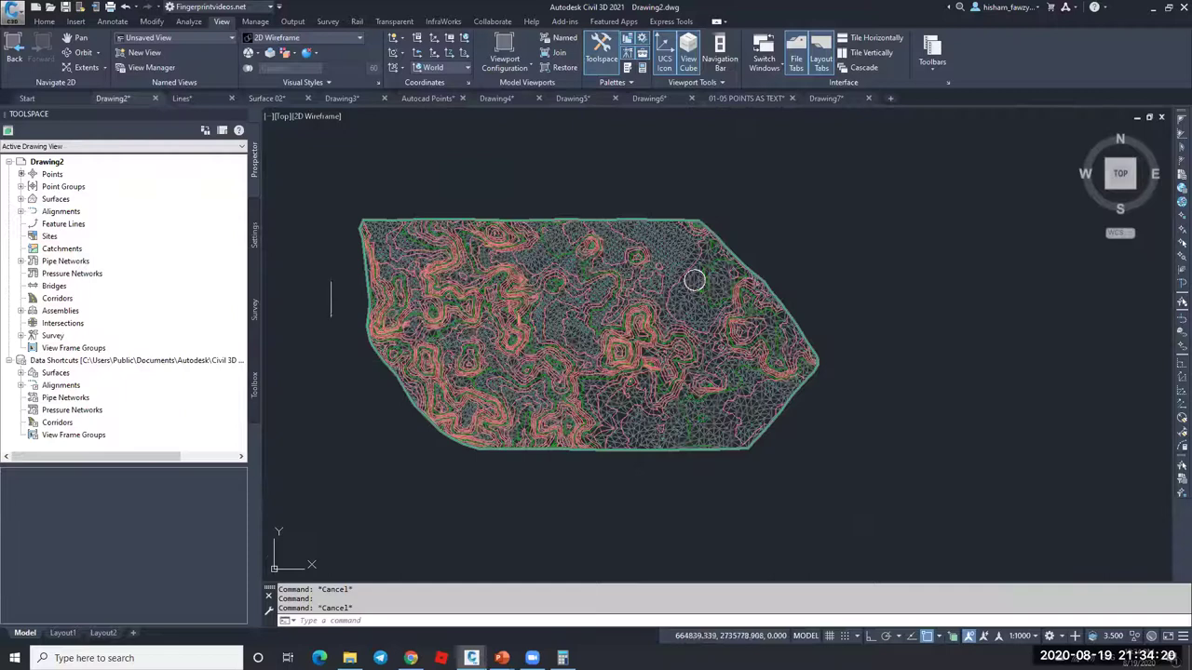
{"action": "scroll", "coordinate": [332, 265], "scroll_direction": "up", "scroll_amount": 6}
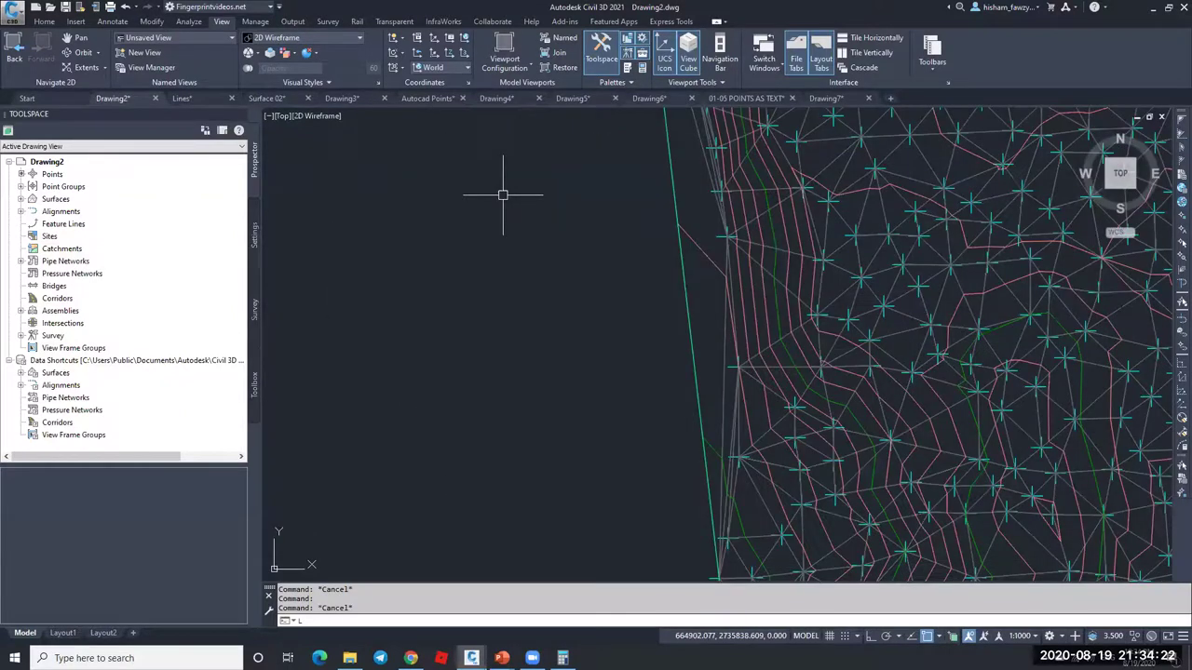
{"action": "type", "text": "l"}
{"action": "key", "text": "Return"}
{"action": "scroll", "coordinate": [618, 252], "scroll_direction": "down", "scroll_amount": 2}
{"action": "scroll", "coordinate": [619, 252], "scroll_direction": "down", "scroll_amount": 2}
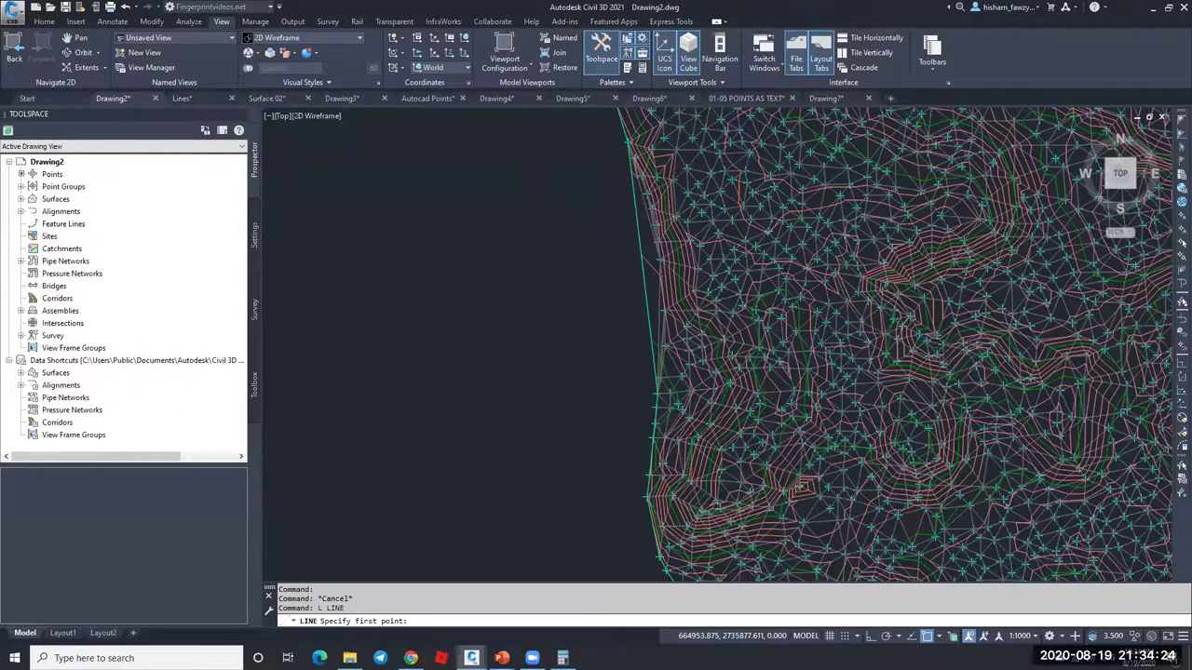
{"action": "middle_click_drag", "start_coordinate": [633, 146], "coordinate": [615, 178]}
{"action": "key", "text": "Escape"}
{"action": "key", "text": "Escape"}
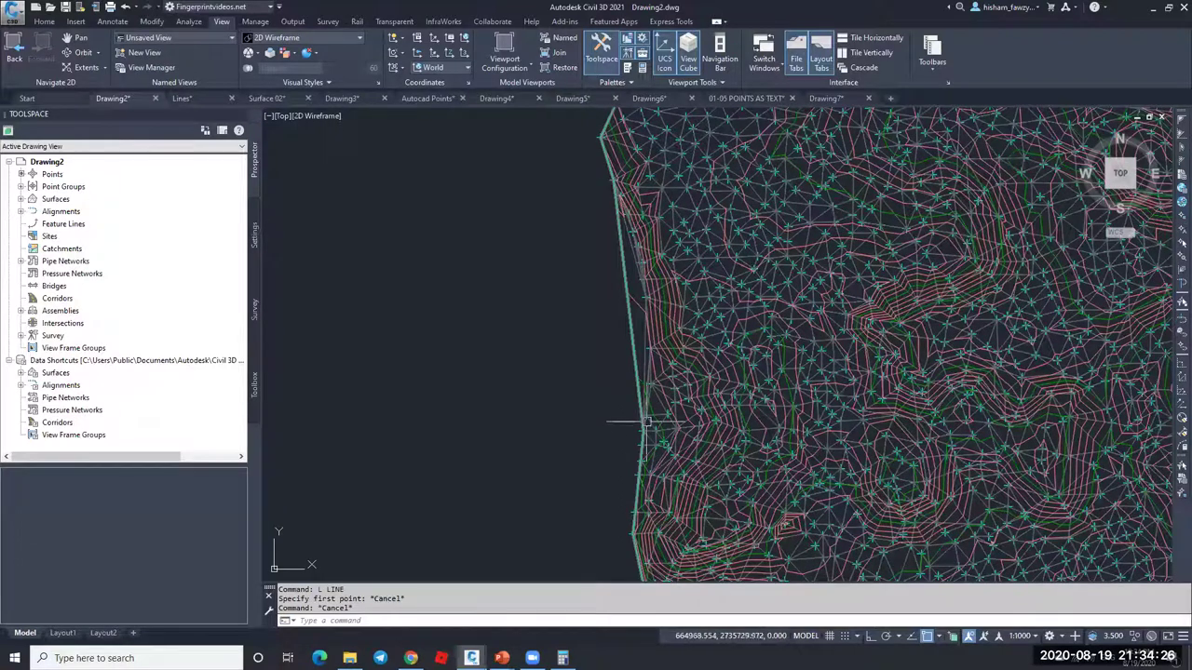
Step: Zoom in on the west edge and pick the EG surface
{"action": "scroll", "coordinate": [618, 280], "scroll_direction": "up", "scroll_amount": 3}
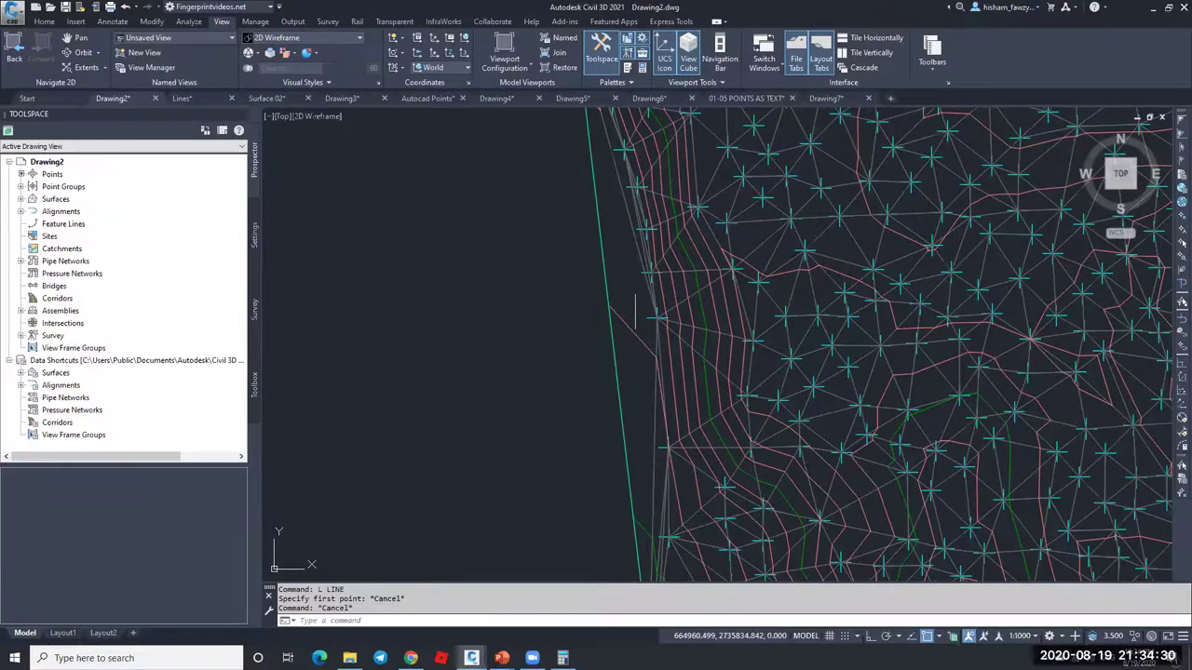
{"action": "scroll", "coordinate": [636, 311], "scroll_direction": "down", "scroll_amount": 3}
{"action": "scroll", "coordinate": [639, 286], "scroll_direction": "up", "scroll_amount": 3}
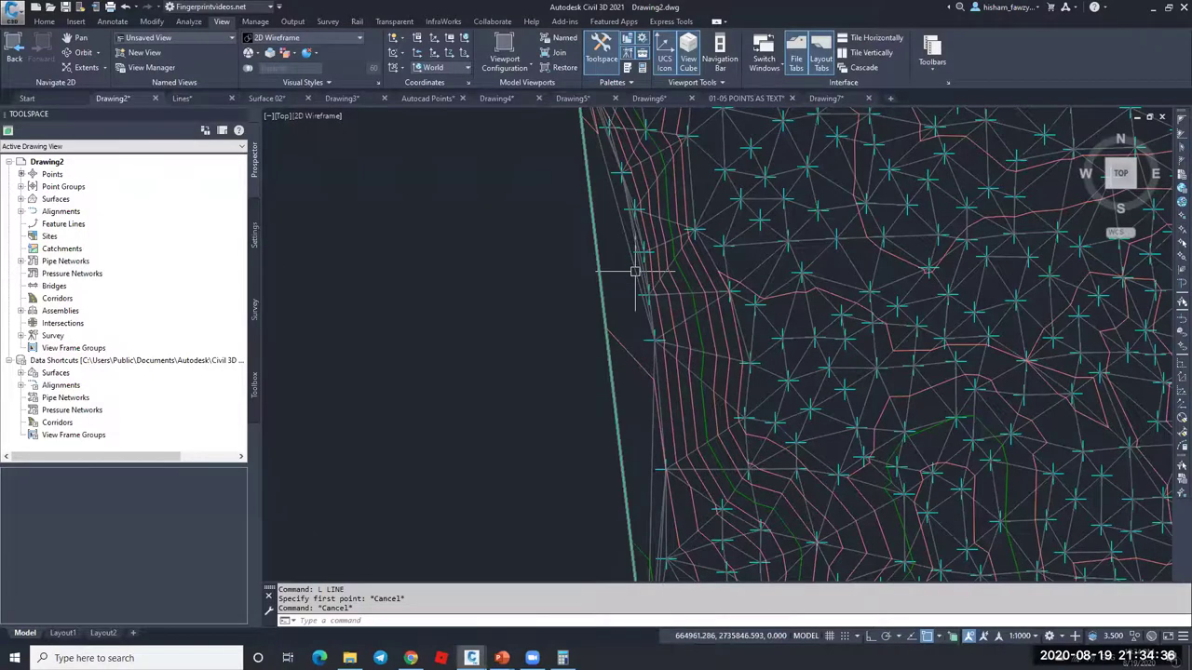
{"action": "scroll", "coordinate": [634, 272], "scroll_direction": "down", "scroll_amount": 2}
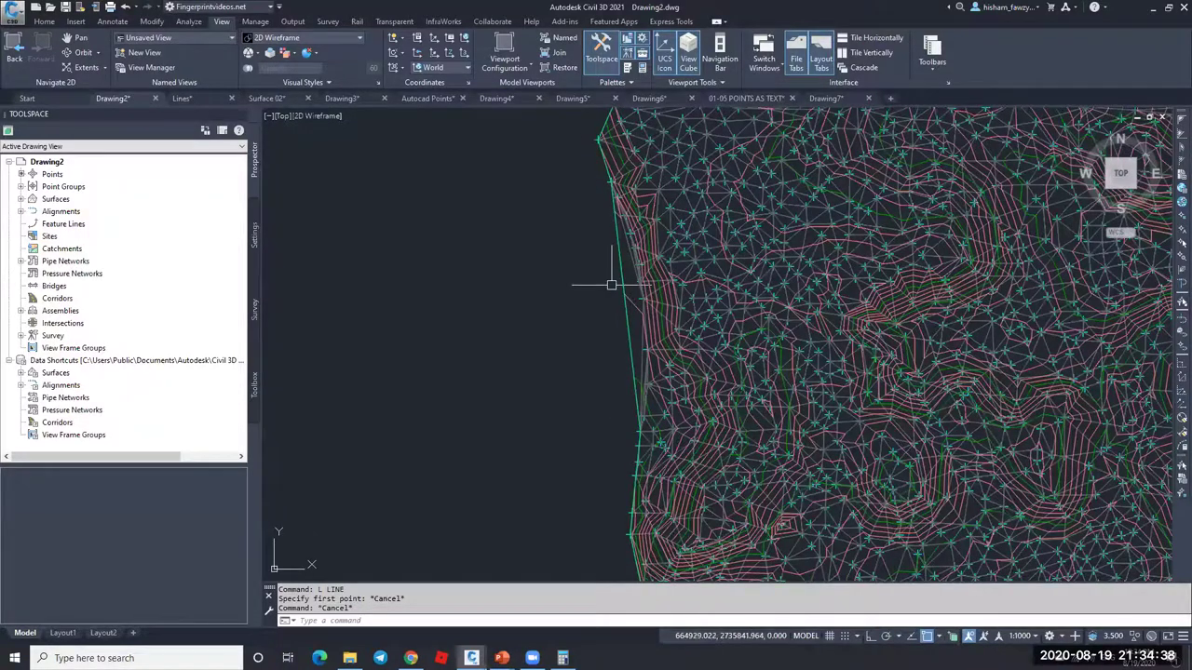
{"action": "scroll", "coordinate": [634, 206], "scroll_direction": "up", "scroll_amount": 2}
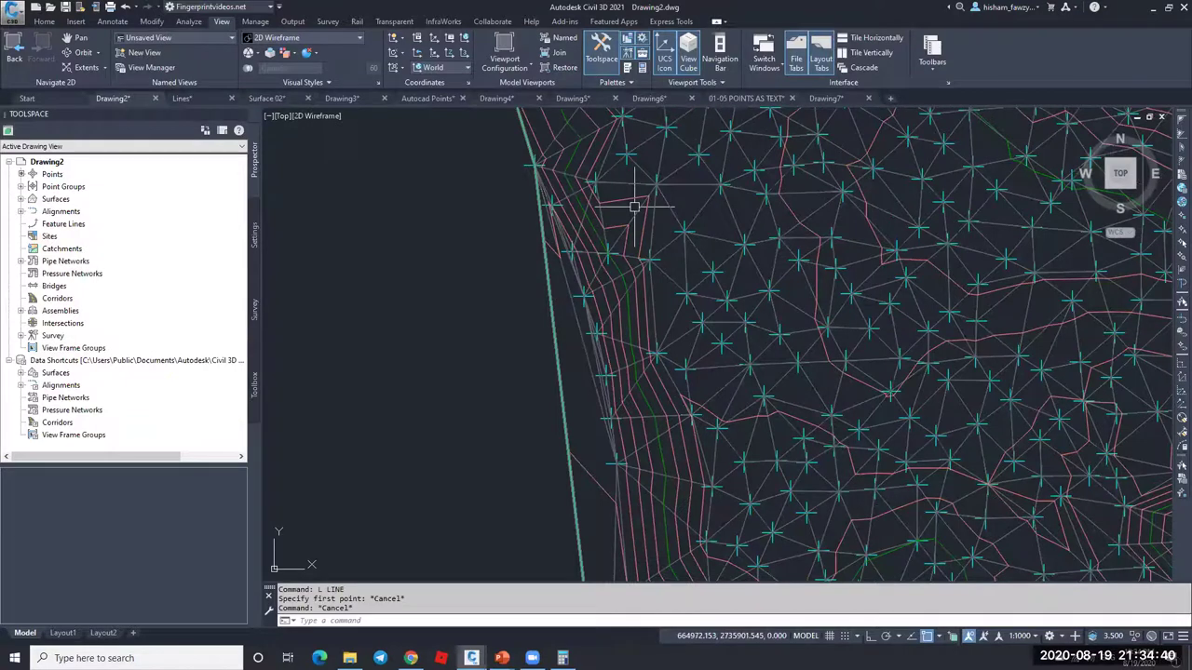
{"action": "scroll", "coordinate": [634, 207], "scroll_direction": "down", "scroll_amount": 1}
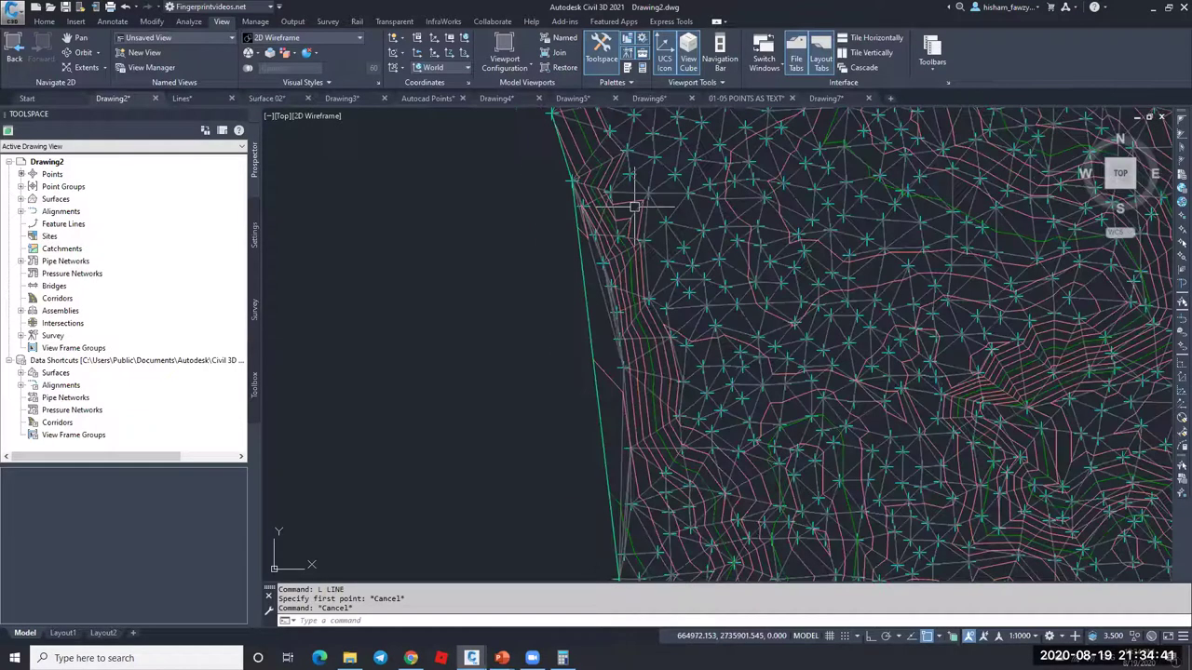
{"action": "scroll", "coordinate": [610, 266], "scroll_direction": "down", "scroll_amount": 1}
{"action": "scroll", "coordinate": [620, 261], "scroll_direction": "up", "scroll_amount": 4}
{"action": "left_click", "coordinate": [625, 257]}
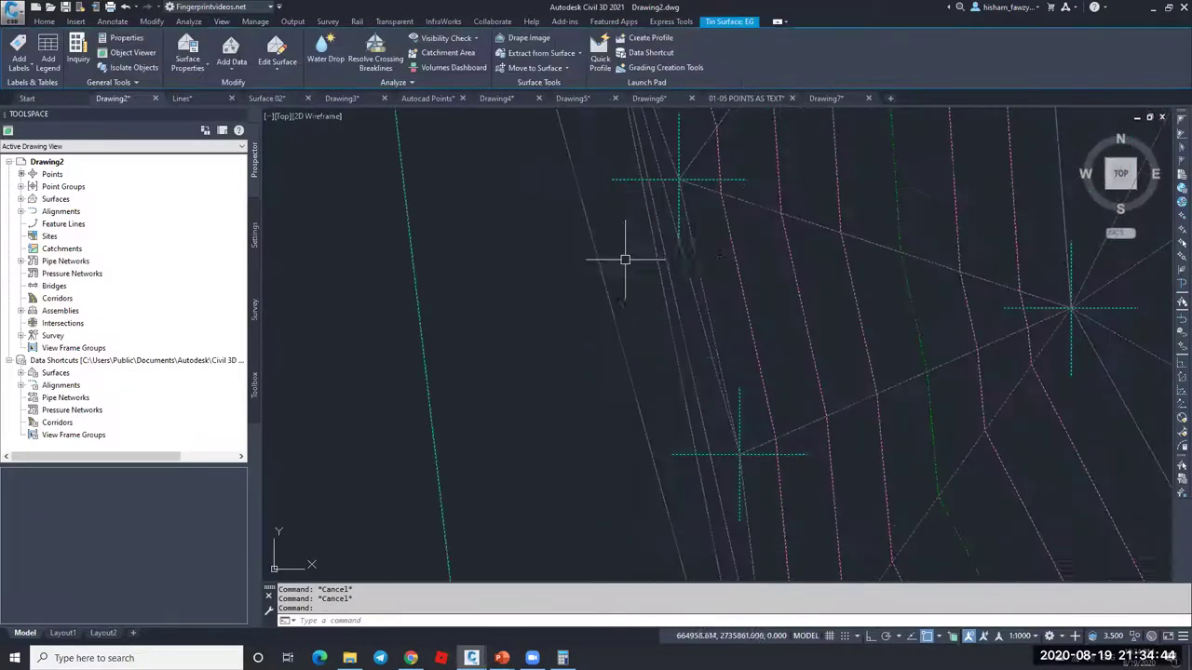
{"action": "scroll", "coordinate": [659, 270], "scroll_direction": "down", "scroll_amount": 4}
{"action": "key", "text": "Escape"}
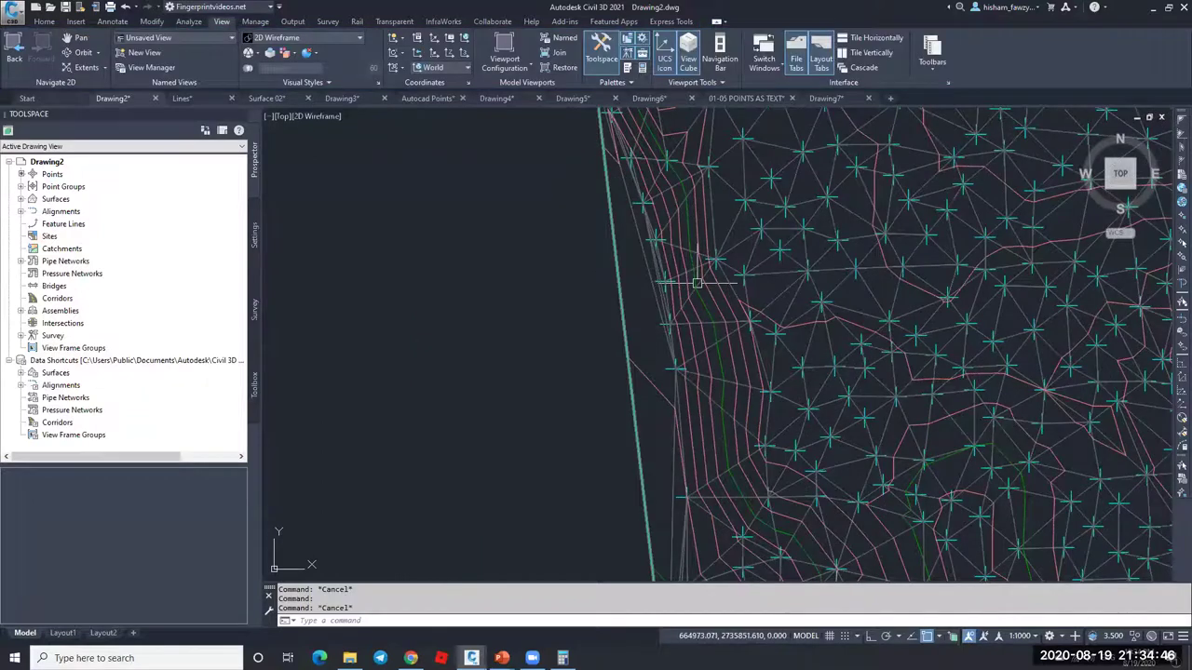
{"action": "scroll", "coordinate": [696, 282], "scroll_direction": "up", "scroll_amount": 4}
Step: In EG's Build settings, set Use maximum triangle length to Yes with 75 m, then rebuild
{"action": "left_click", "coordinate": [705, 277]}
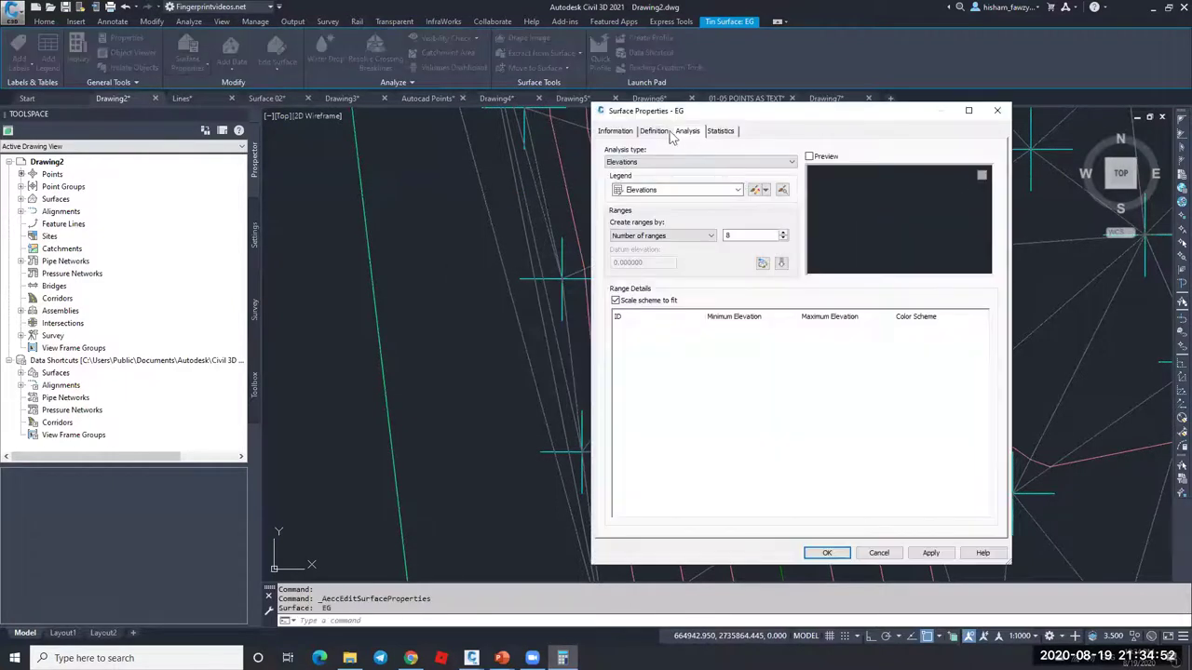
{"action": "left_click", "coordinate": [664, 134]}
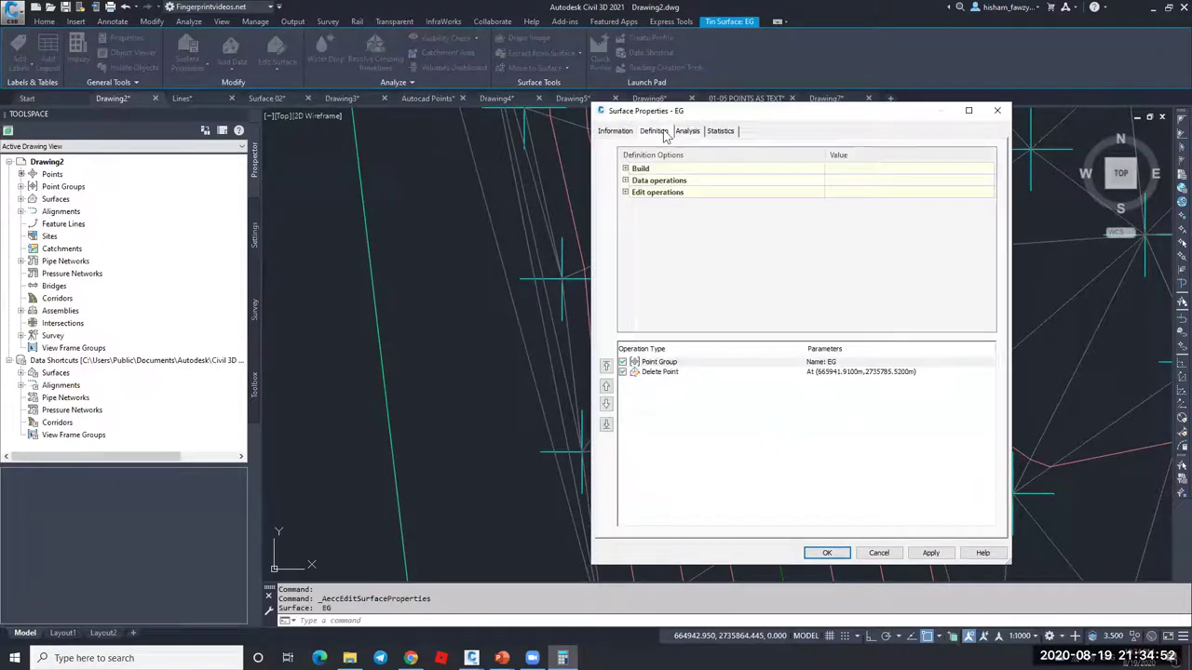
{"action": "left_click", "coordinate": [625, 168]}
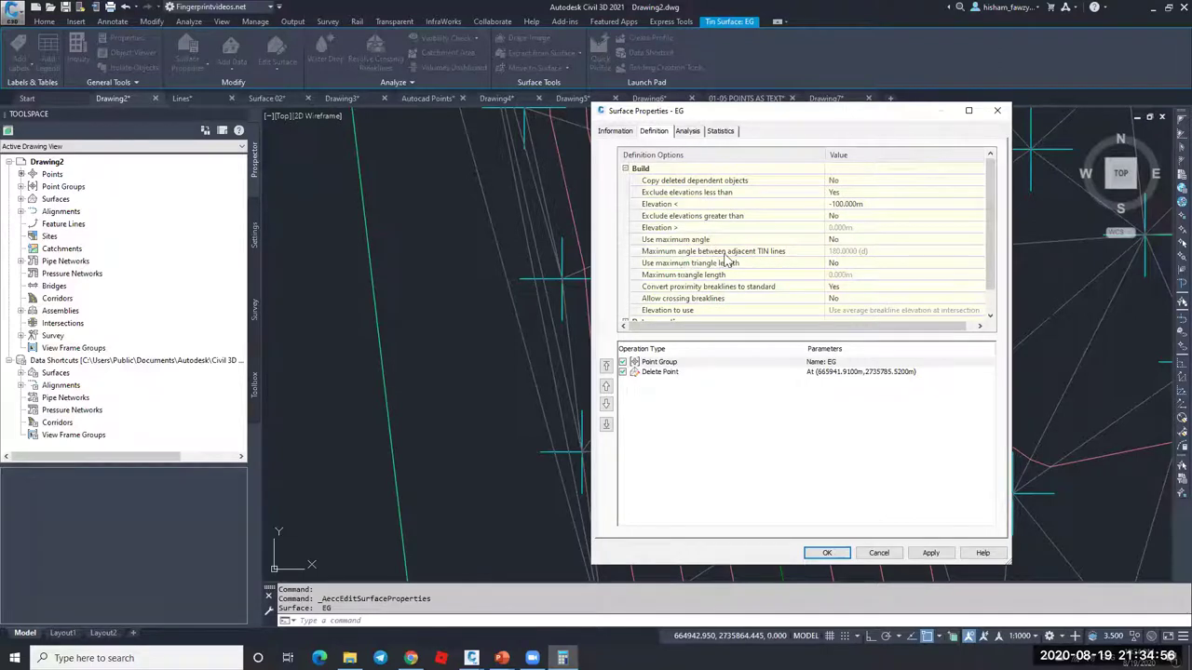
{"action": "left_click", "coordinate": [687, 267]}
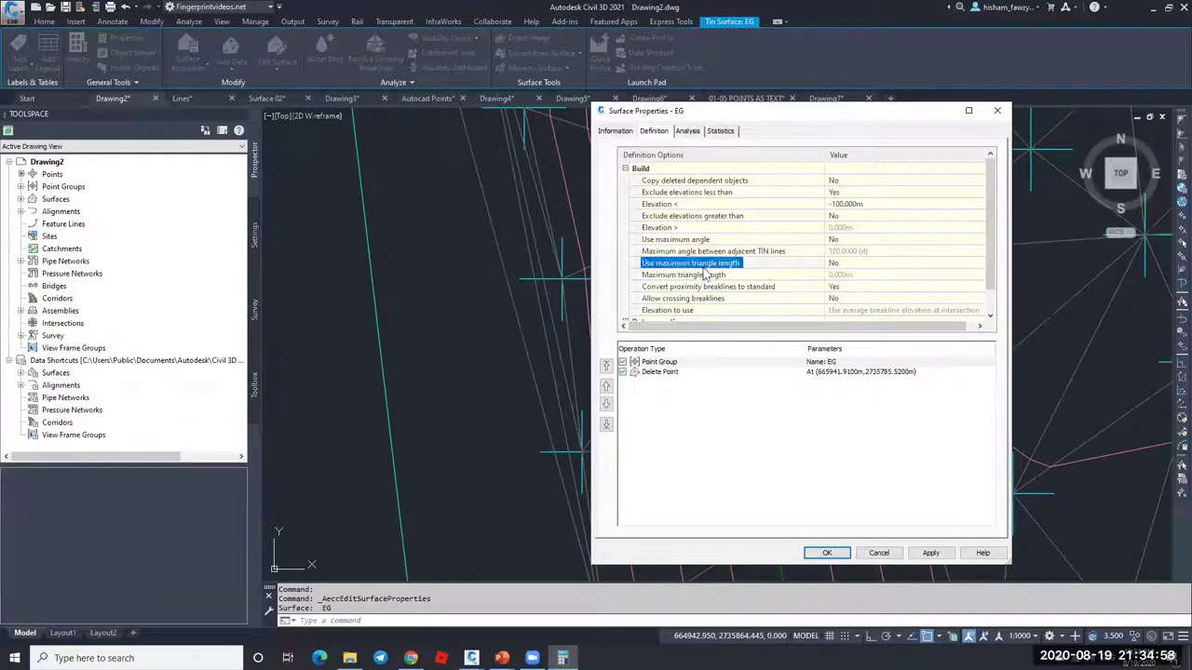
{"action": "left_click", "coordinate": [857, 265]}
{"action": "left_click", "coordinate": [859, 267]}
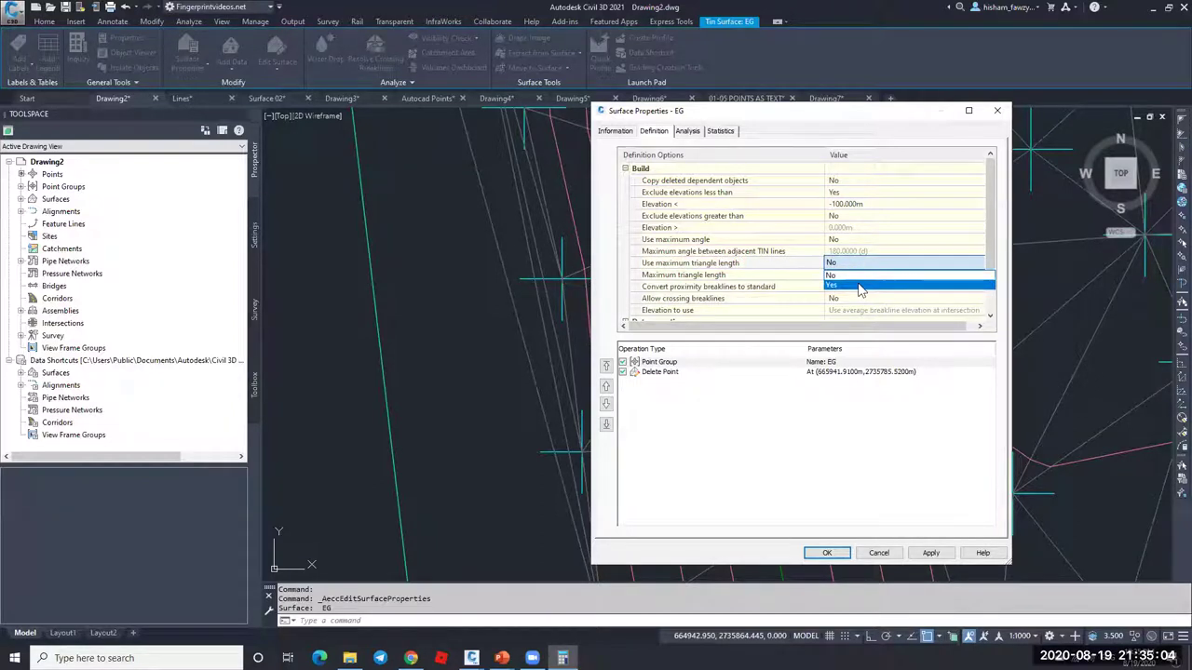
{"action": "left_click", "coordinate": [858, 286]}
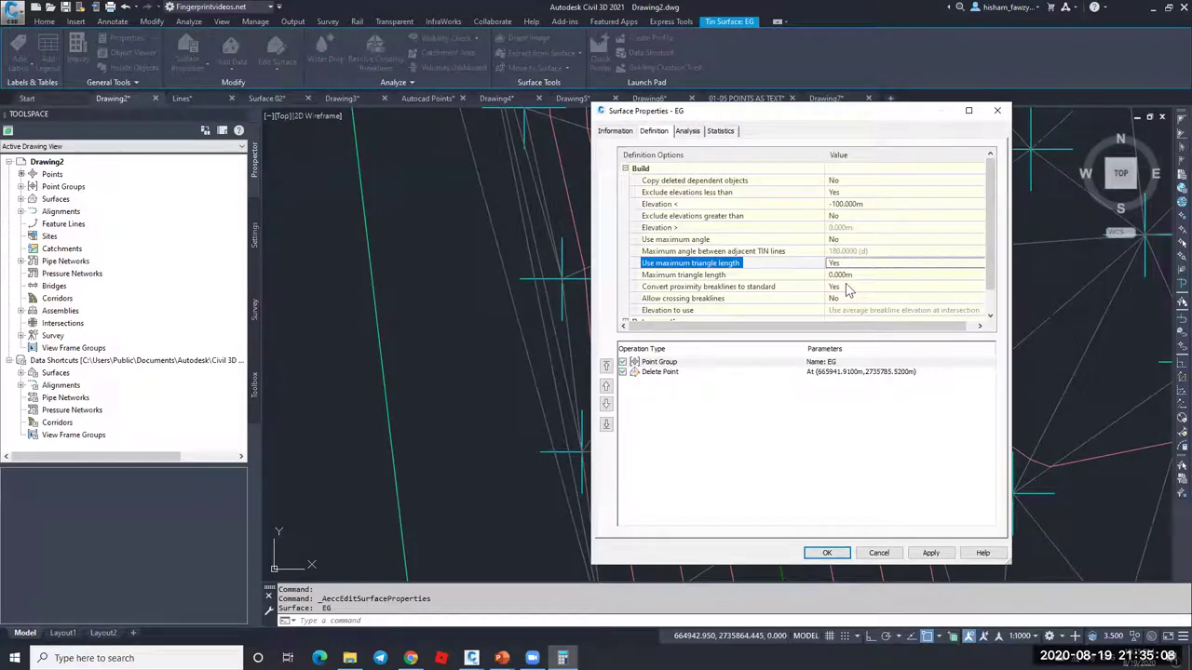
{"action": "left_click", "coordinate": [858, 276]}
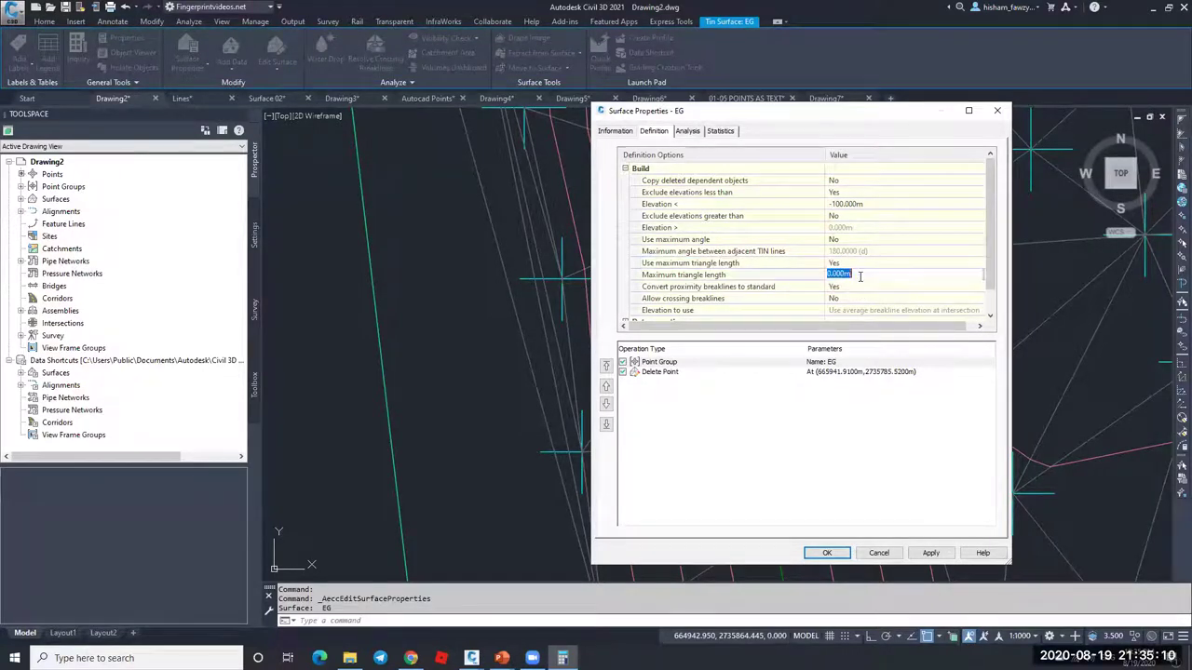
{"action": "type", "text": "75"}
{"action": "left_click", "coordinate": [826, 553]}
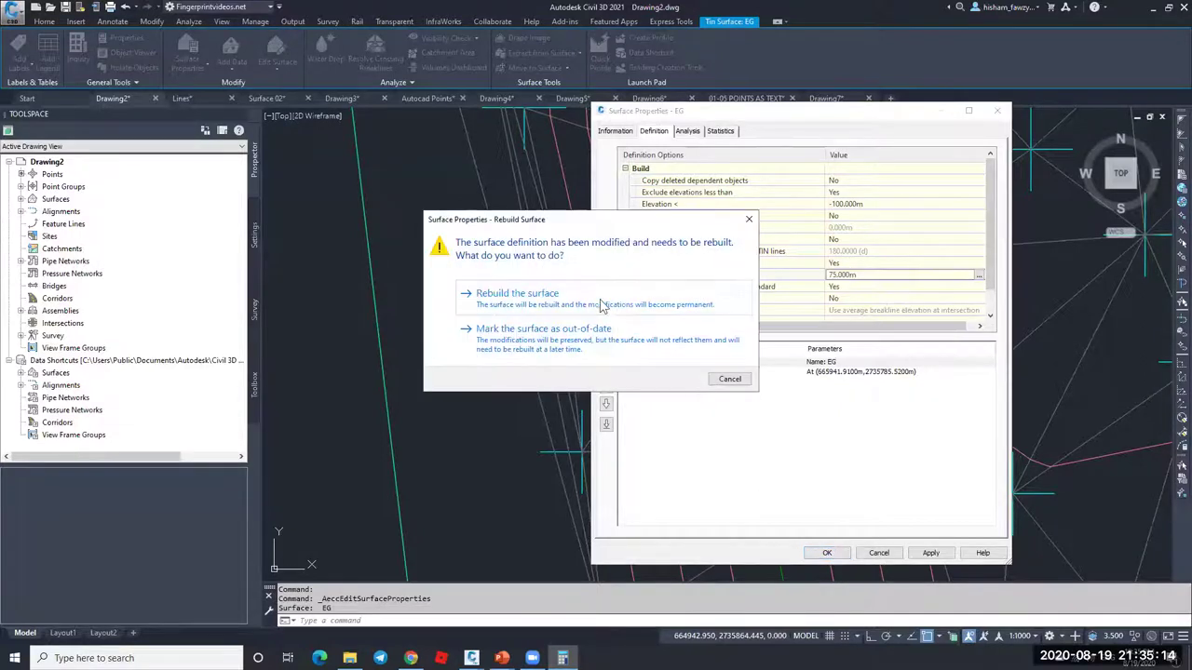
{"action": "left_click", "coordinate": [601, 313]}
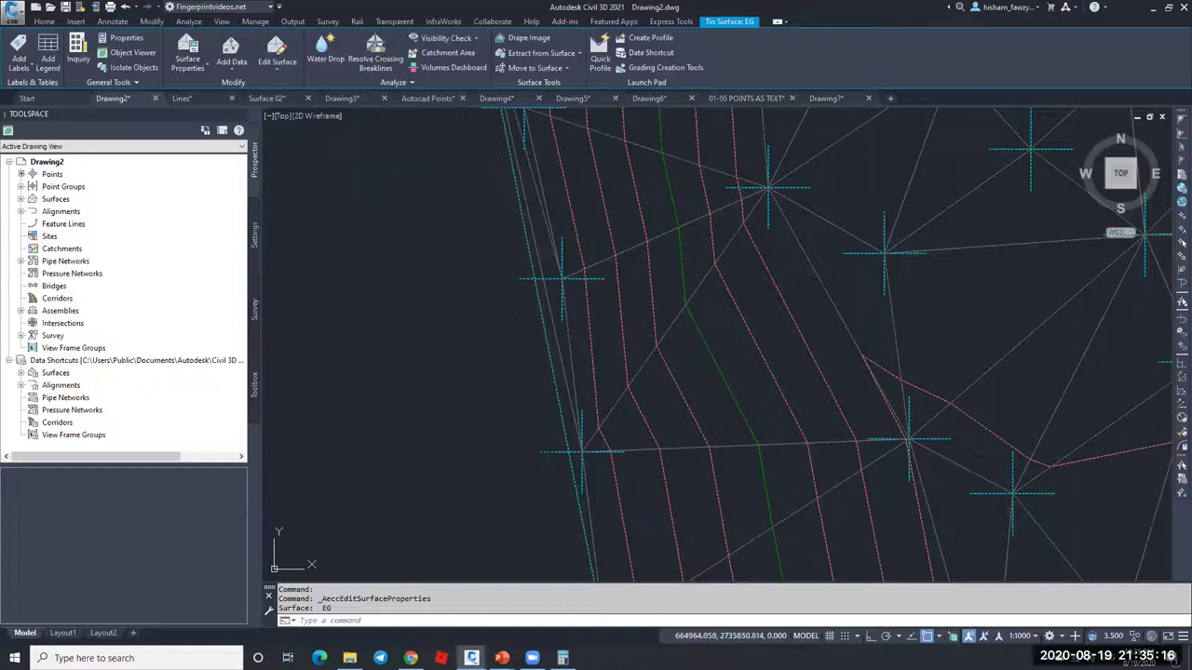
Step: Zoom around the EG surface to review the 75 m triangulation
{"action": "scroll", "coordinate": [559, 303], "scroll_direction": "down", "scroll_amount": 4}
{"action": "scroll", "coordinate": [554, 301], "scroll_direction": "down", "scroll_amount": 3}
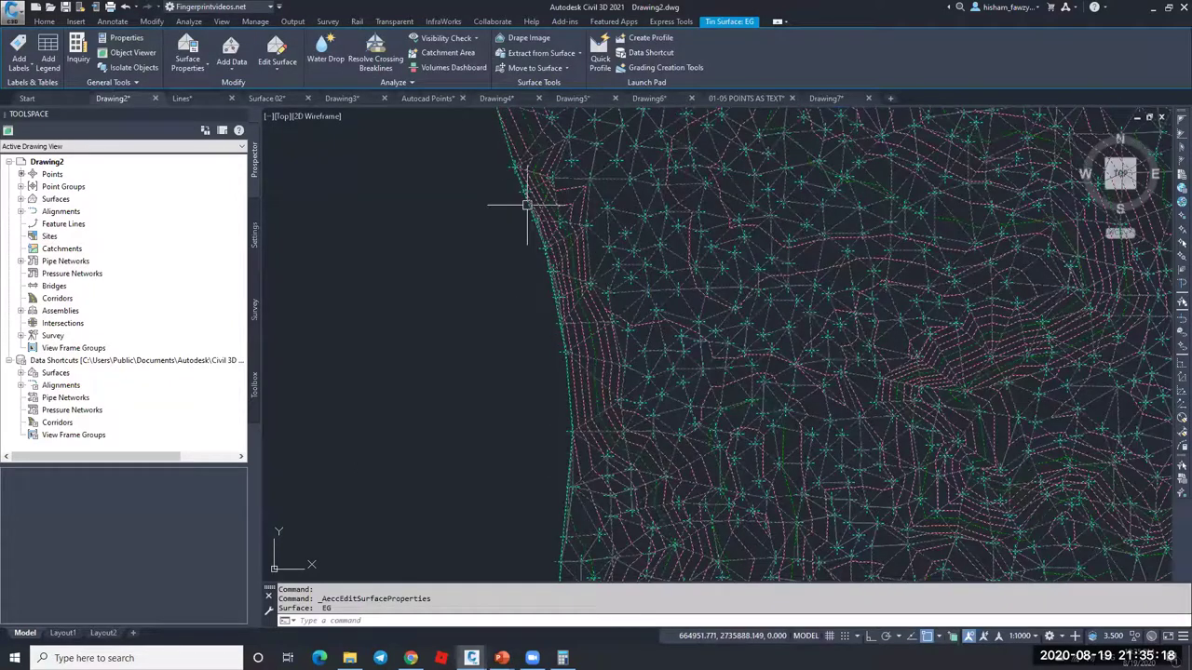
{"action": "key", "text": "Escape"}
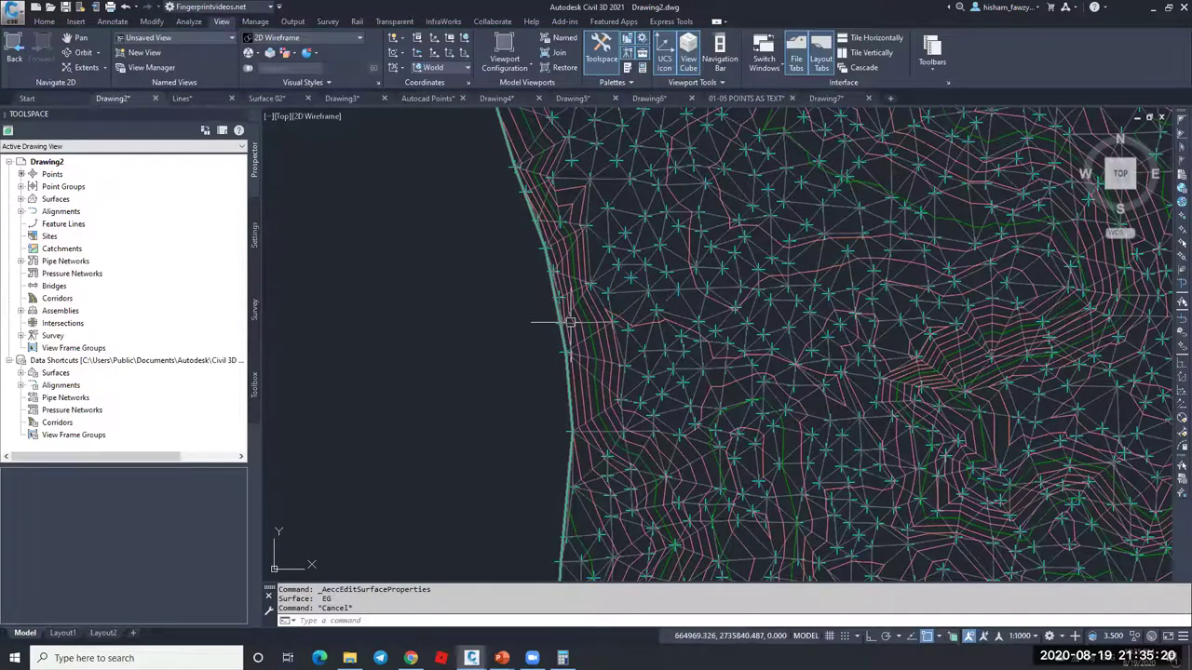
{"action": "scroll", "coordinate": [581, 481], "scroll_direction": "up", "scroll_amount": 8}
{"action": "scroll", "coordinate": [564, 276], "scroll_direction": "down", "scroll_amount": 3}
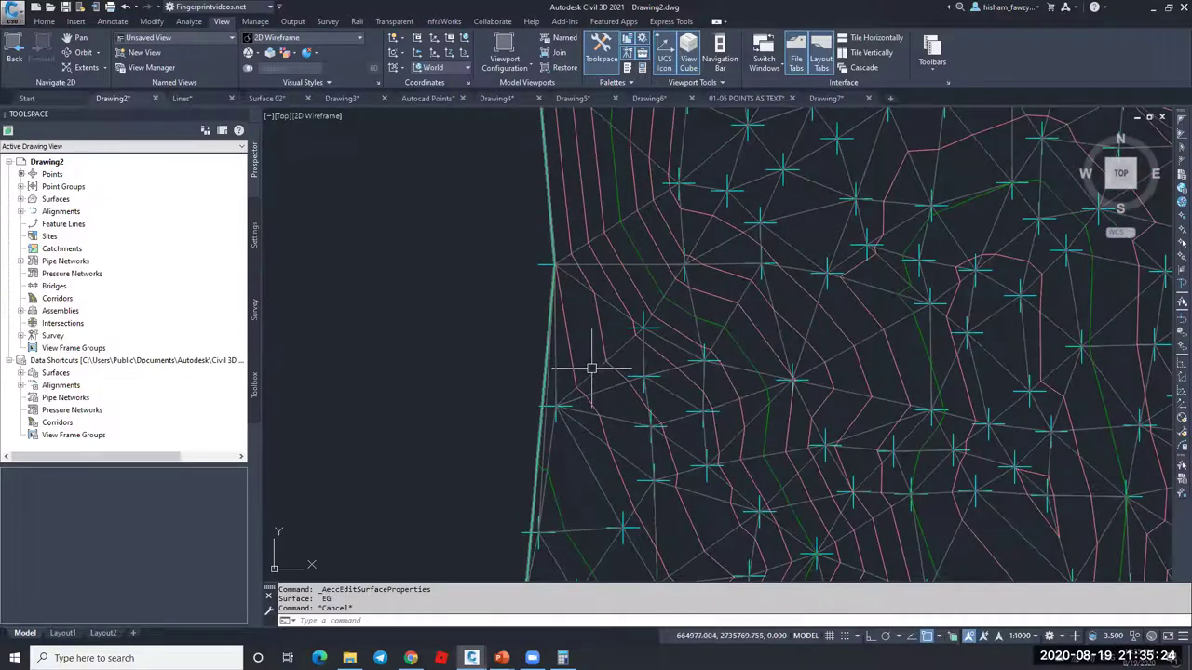
{"action": "scroll", "coordinate": [559, 344], "scroll_direction": "down", "scroll_amount": 3}
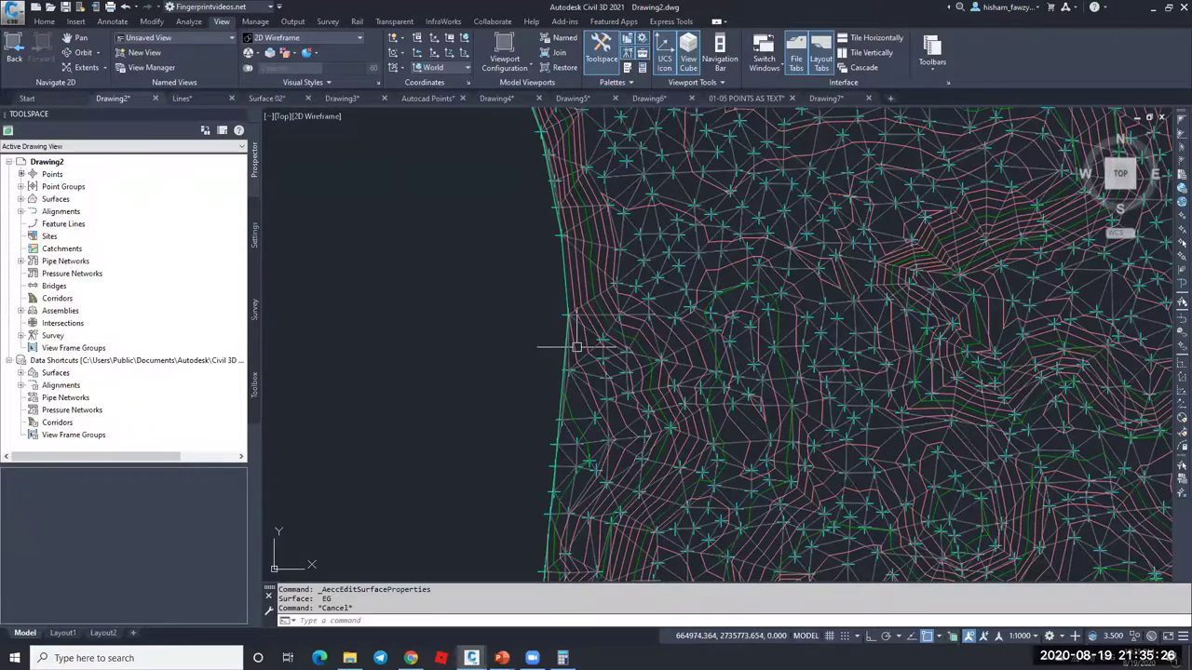
{"action": "scroll", "coordinate": [639, 337], "scroll_direction": "down", "scroll_amount": 2}
{"action": "scroll", "coordinate": [568, 391], "scroll_direction": "up", "scroll_amount": 5}
{"action": "key", "text": "Escape"}
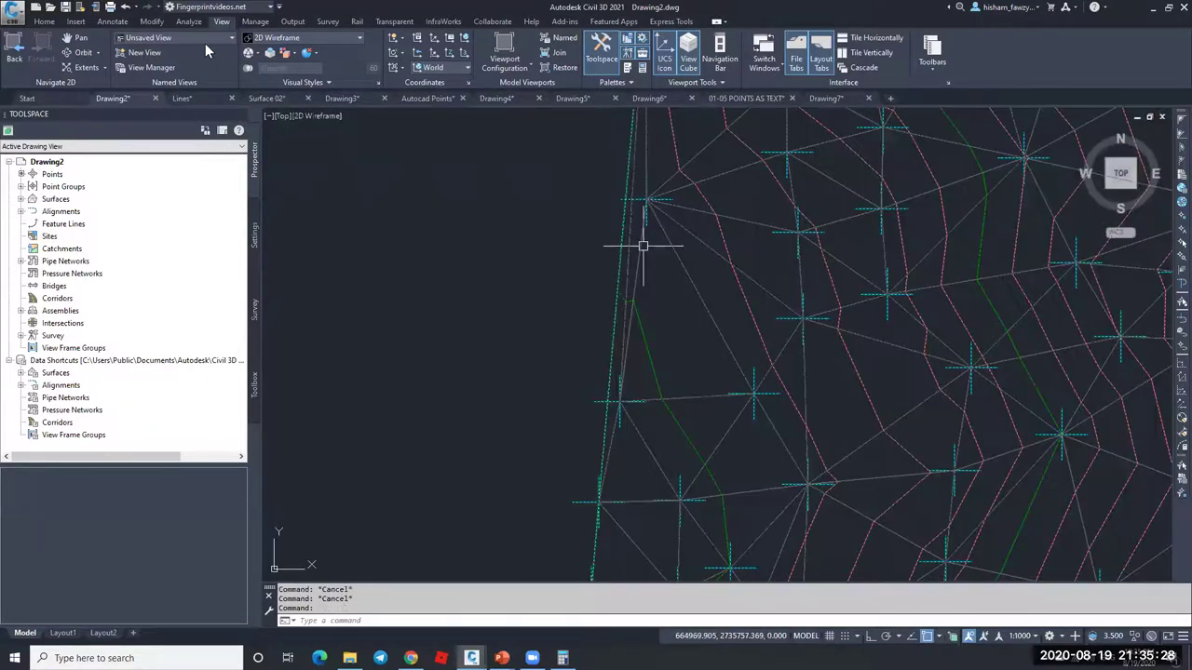
Step: Reduce the EG surface's maximum triangle length to 65 m and rebuild it
{"action": "left_click", "coordinate": [626, 231]}
{"action": "double_click", "coordinate": [732, 268]}
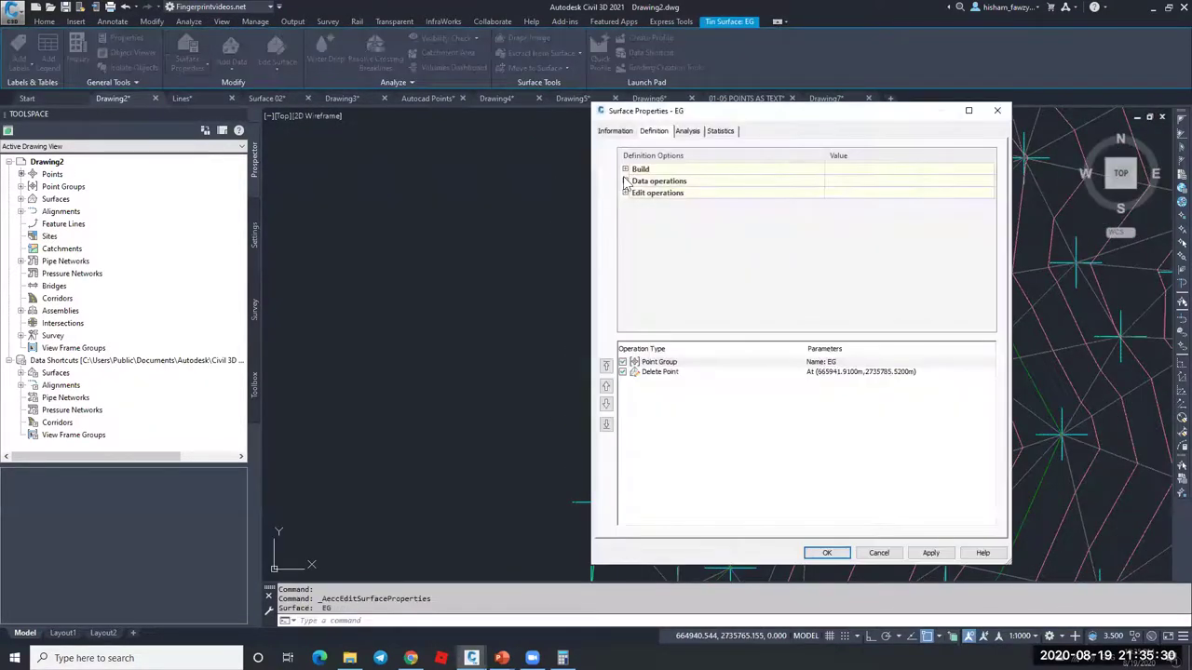
{"action": "left_click", "coordinate": [854, 276]}
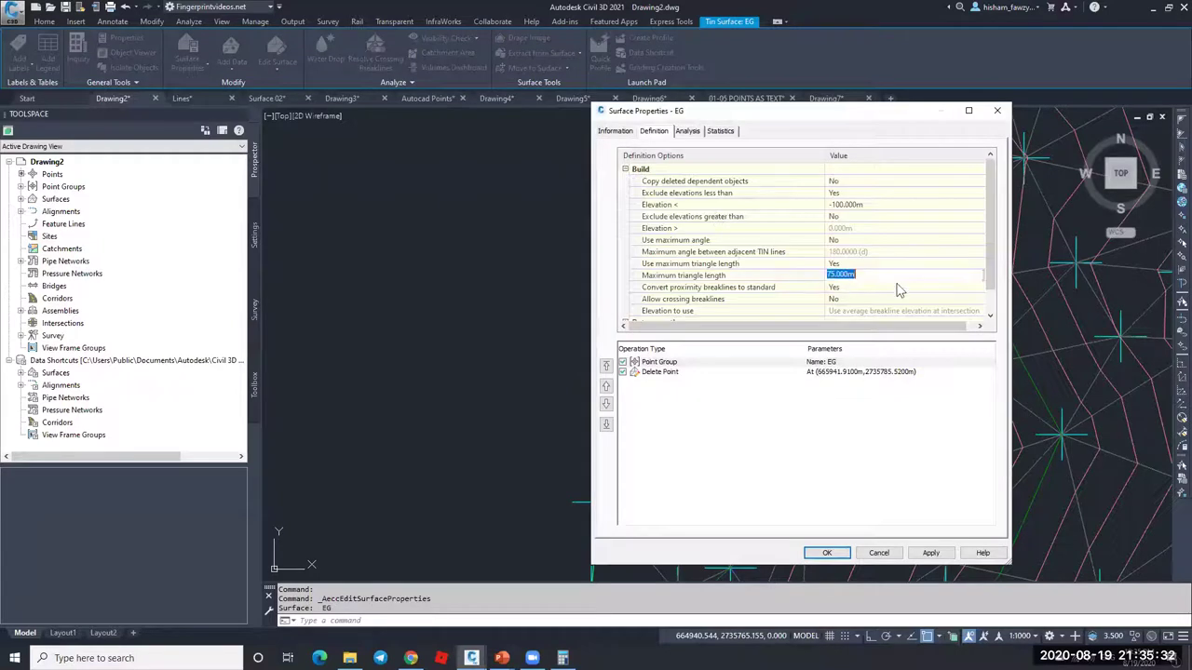
{"action": "type", "text": "65"}
{"action": "left_click", "coordinate": [828, 552]}
{"action": "left_click", "coordinate": [566, 298]}
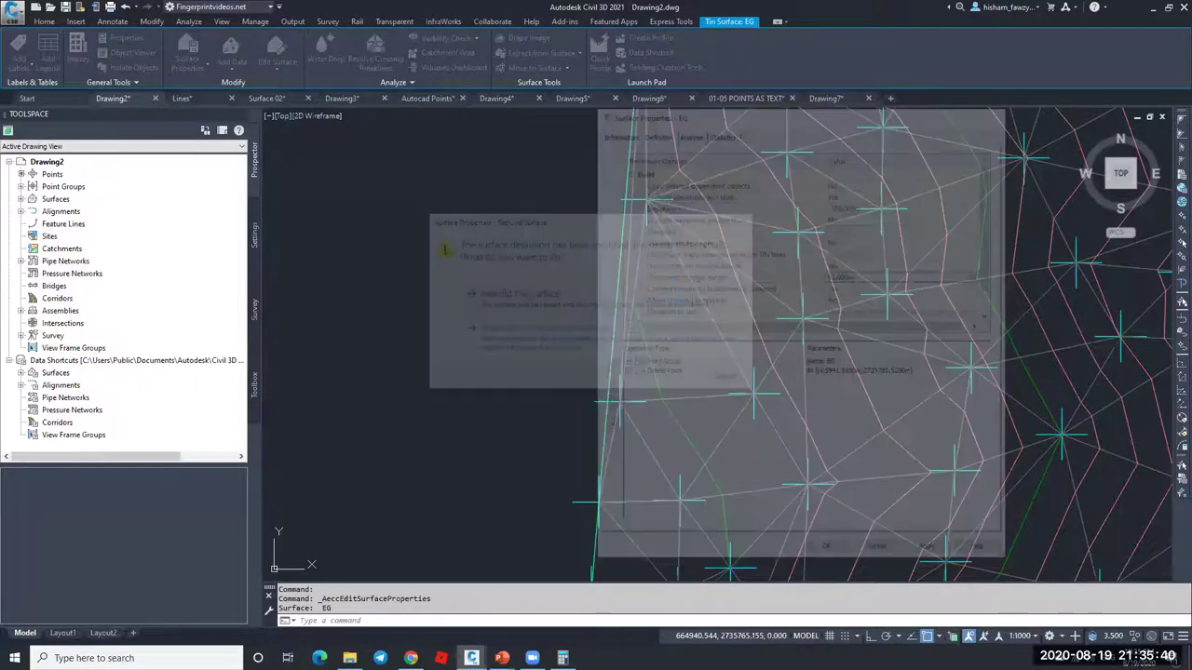
Step: Zoom in and out over the EG surface to review the 65 m result
{"action": "scroll", "coordinate": [392, 181], "scroll_direction": "down", "scroll_amount": 3}
{"action": "scroll", "coordinate": [661, 417], "scroll_direction": "up", "scroll_amount": 5}
{"action": "scroll", "coordinate": [652, 323], "scroll_direction": "down", "scroll_amount": 8}
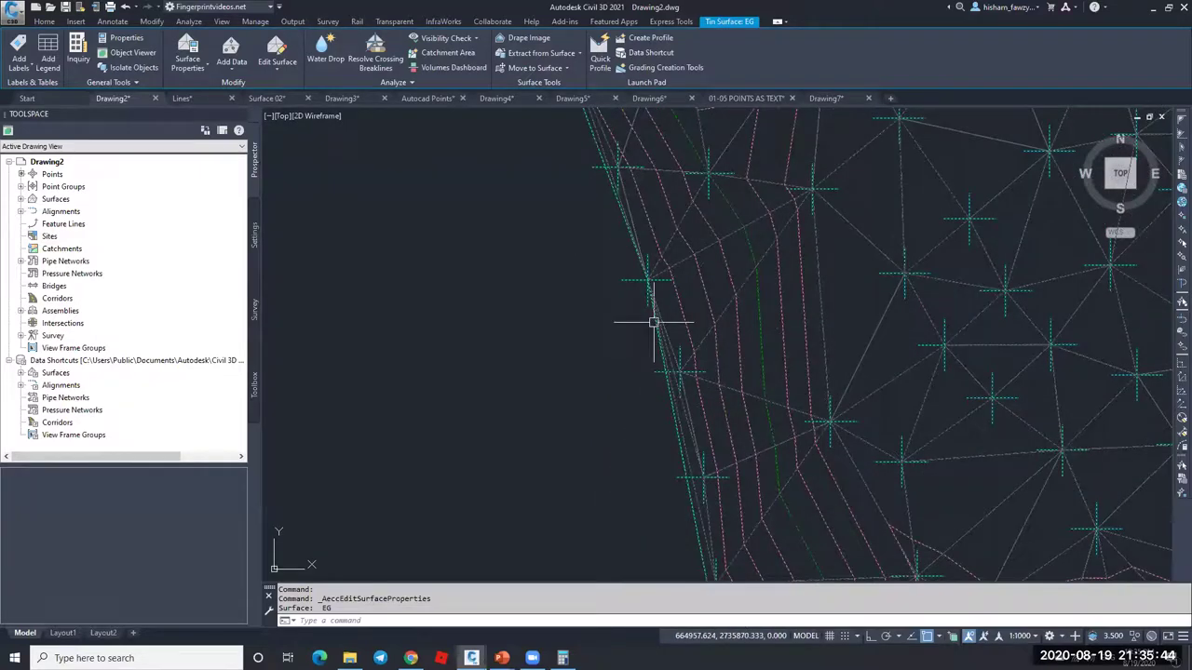
{"action": "scroll", "coordinate": [652, 296], "scroll_direction": "down", "scroll_amount": 3}
{"action": "scroll", "coordinate": [973, 373], "scroll_direction": "up", "scroll_amount": 2}
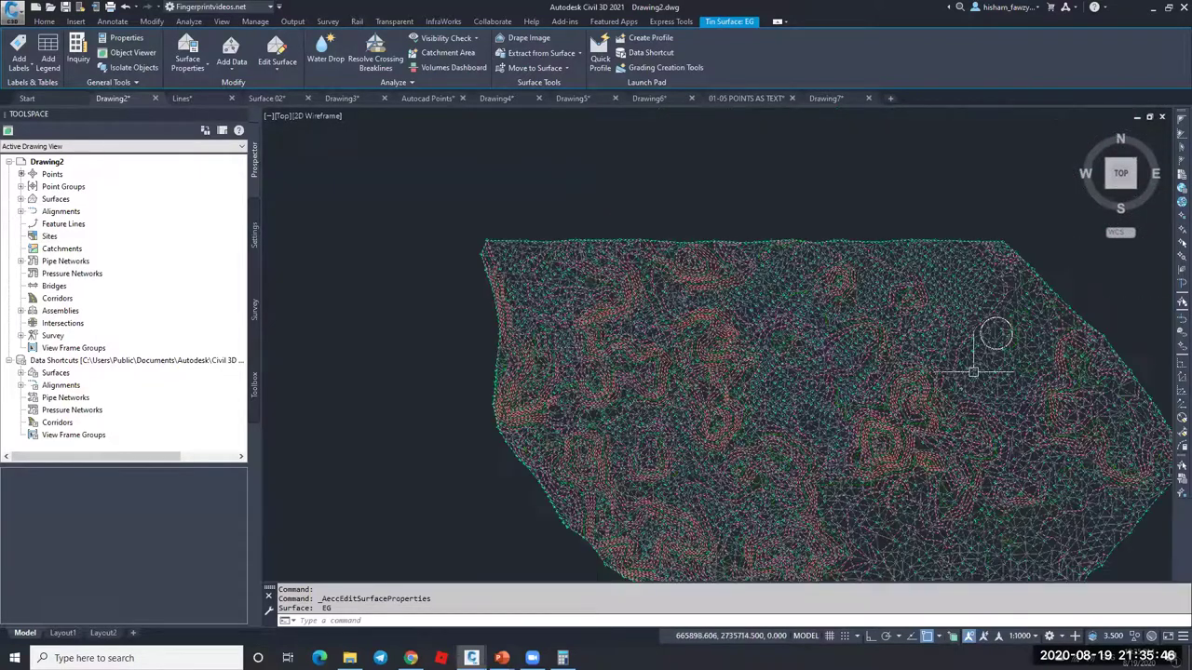
{"action": "scroll", "coordinate": [973, 373], "scroll_direction": "up", "scroll_amount": 2}
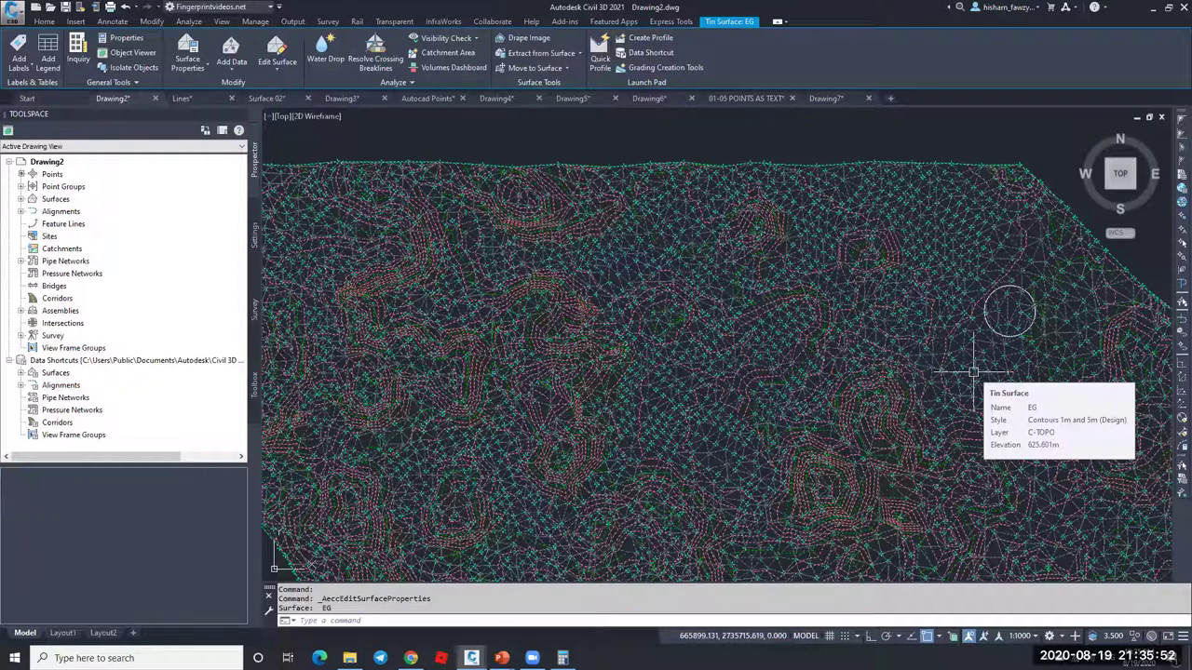
{"action": "scroll", "coordinate": [1005, 351], "scroll_direction": "down", "scroll_amount": 2}
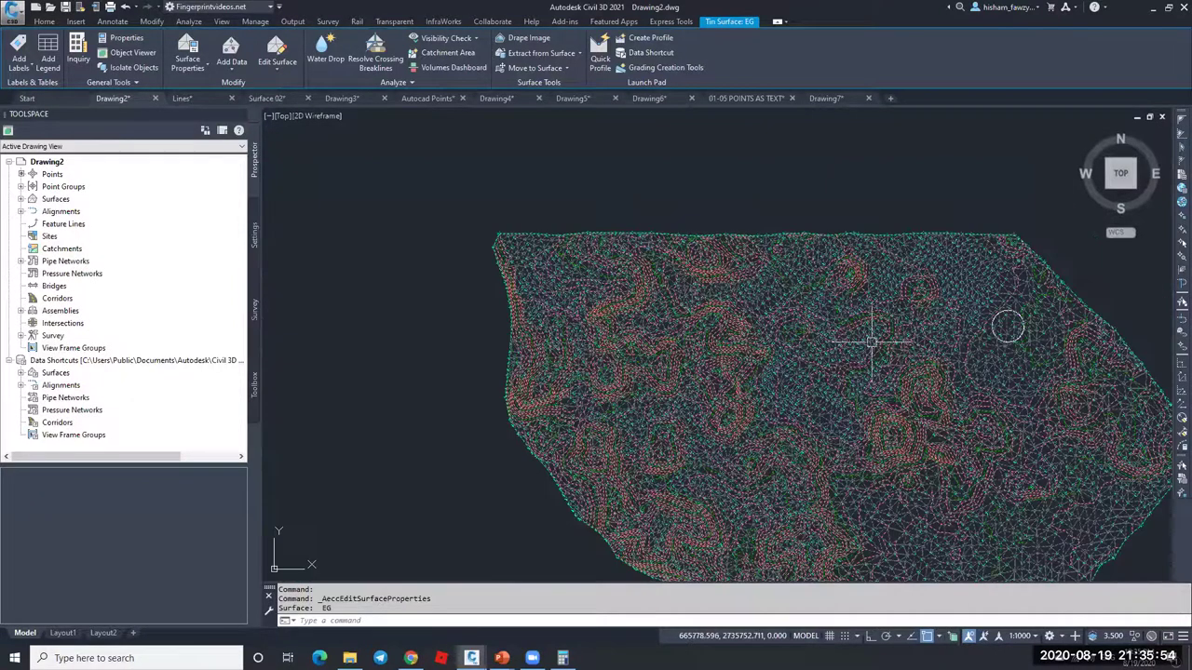
{"action": "scroll", "coordinate": [487, 311], "scroll_direction": "up", "scroll_amount": 8}
{"action": "key", "text": "Escape"}
Step: Change the EG surface's maximum triangle length to 25 m and rebuild it
{"action": "left_click", "coordinate": [652, 324]}
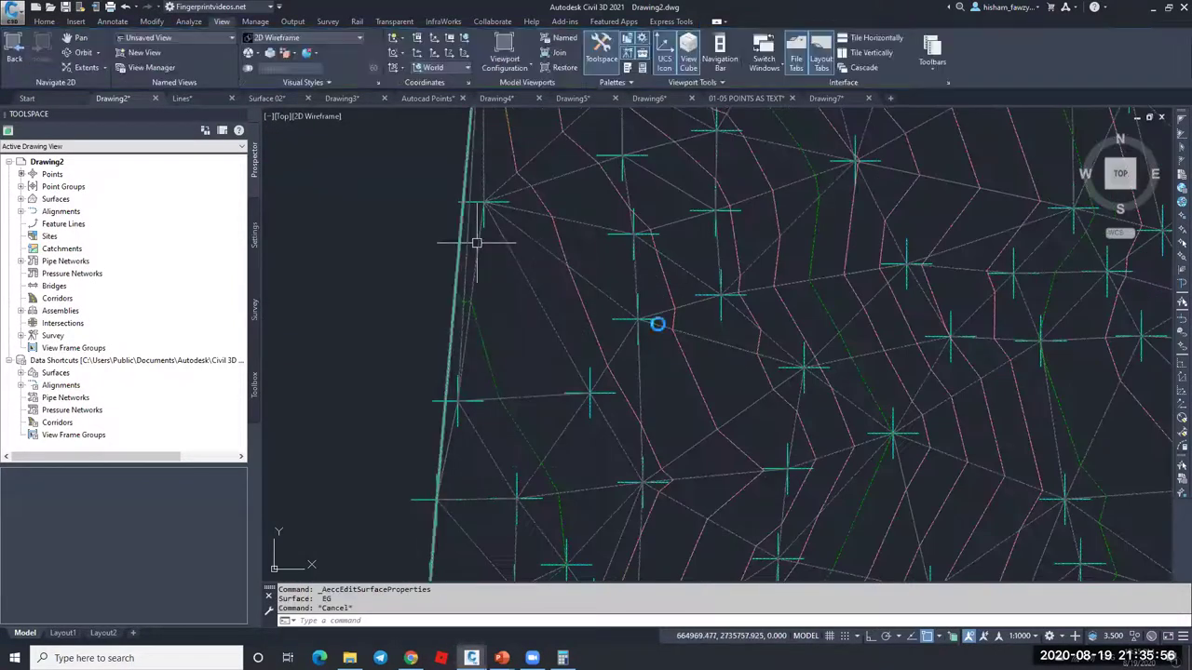
{"action": "scroll", "coordinate": [657, 324], "scroll_direction": "down", "scroll_amount": 2}
{"action": "scroll", "coordinate": [614, 294], "scroll_direction": "up", "scroll_amount": 4}
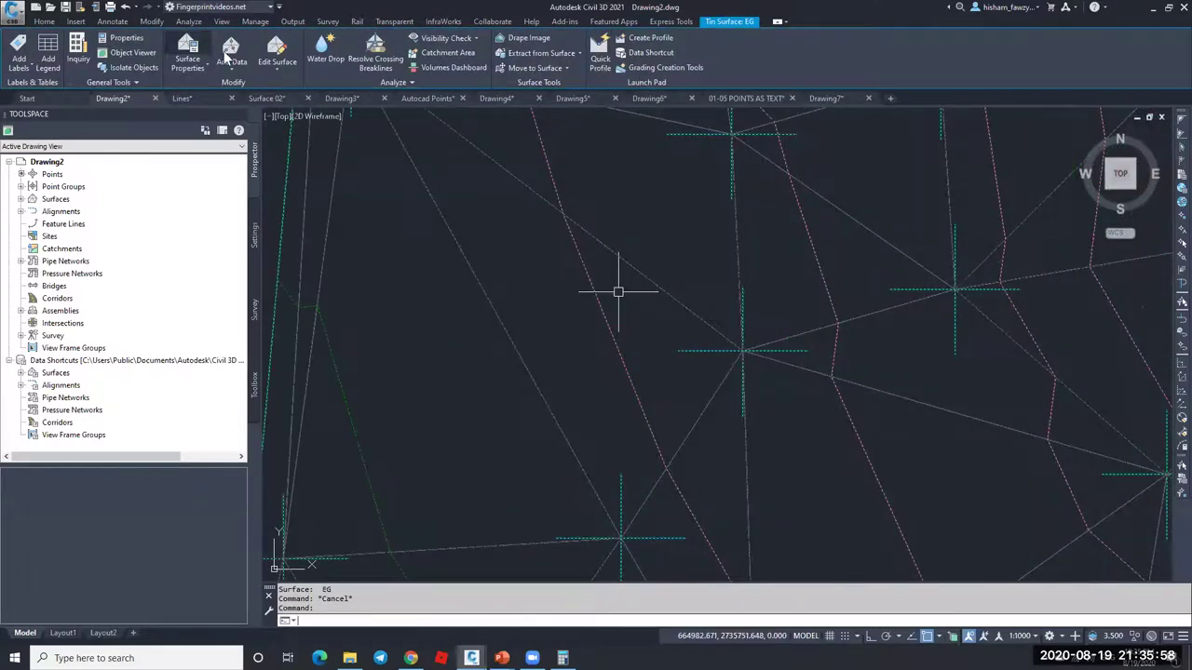
{"action": "double_click", "coordinate": [741, 291]}
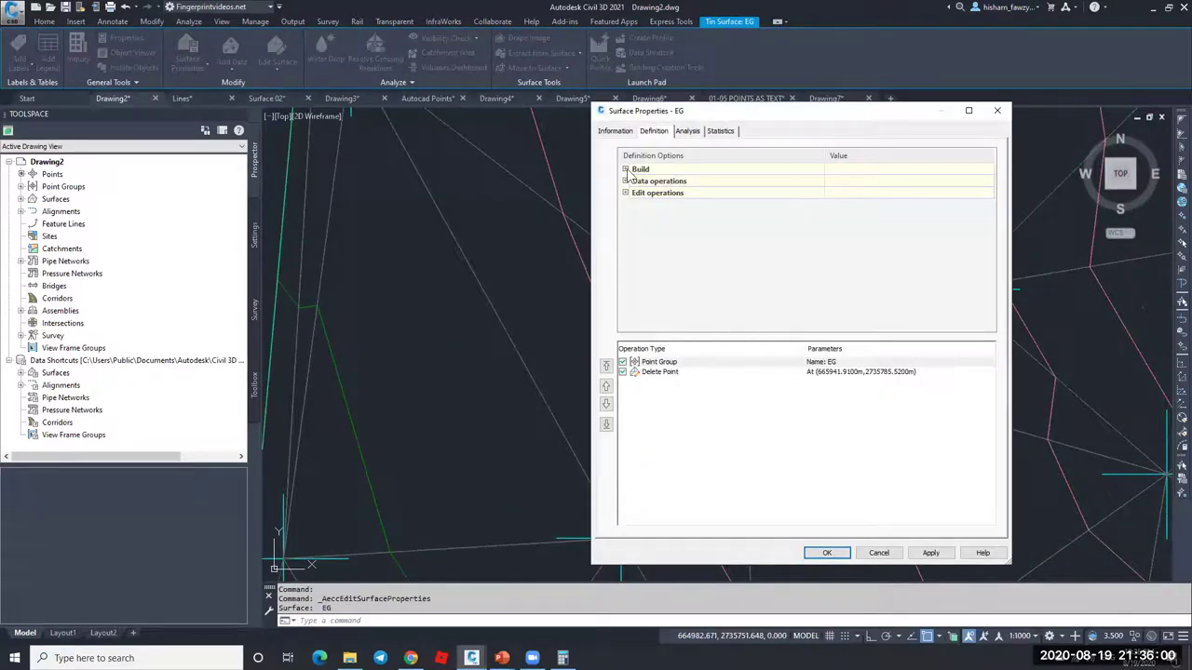
{"action": "left_click", "coordinate": [866, 276]}
{"action": "type", "text": "25"}
{"action": "left_click", "coordinate": [833, 554]}
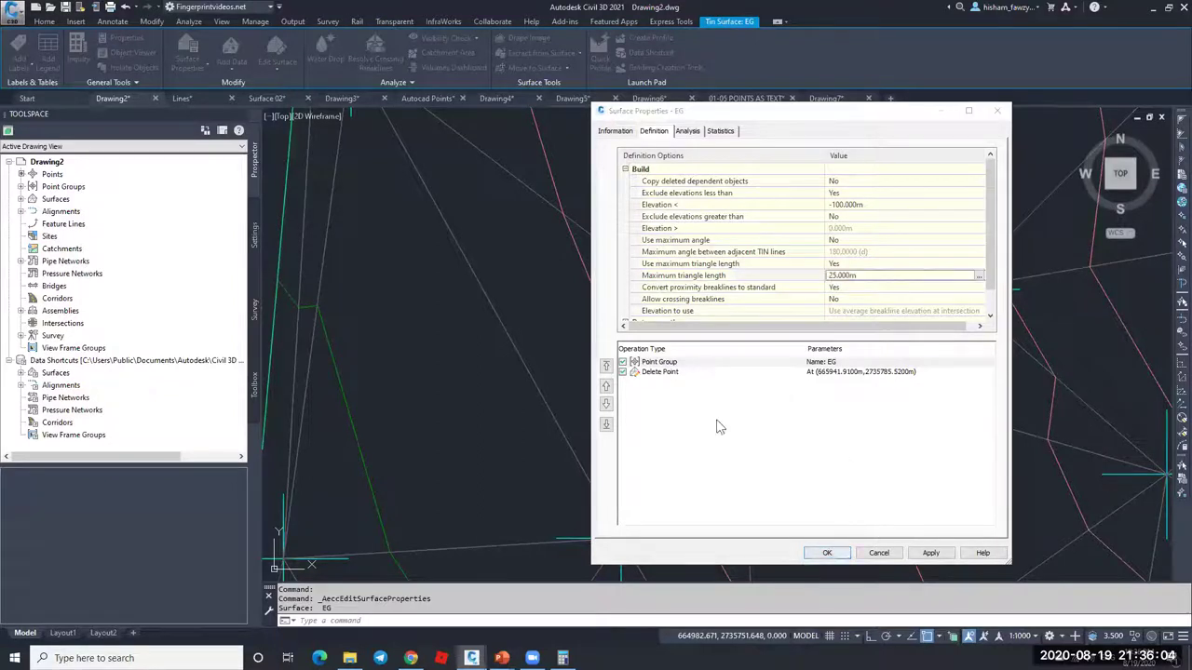
{"action": "left_click", "coordinate": [652, 364]}
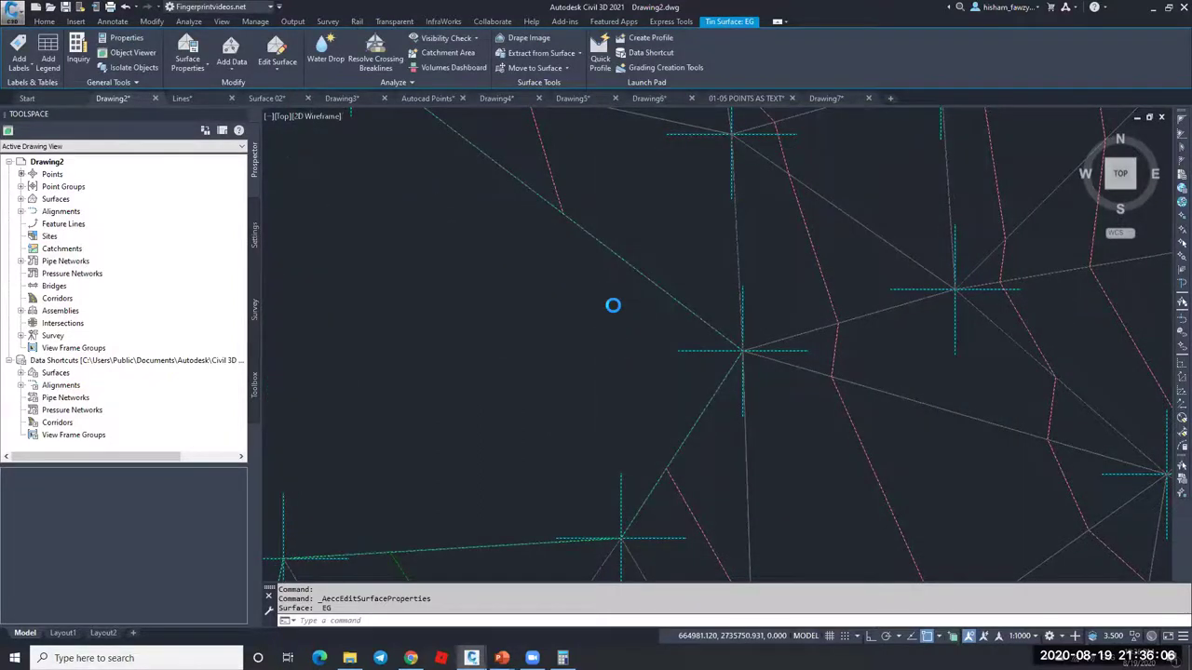
{"action": "scroll", "coordinate": [601, 307], "scroll_direction": "down", "scroll_amount": 2}
{"action": "scroll", "coordinate": [602, 306], "scroll_direction": "down", "scroll_amount": 3}
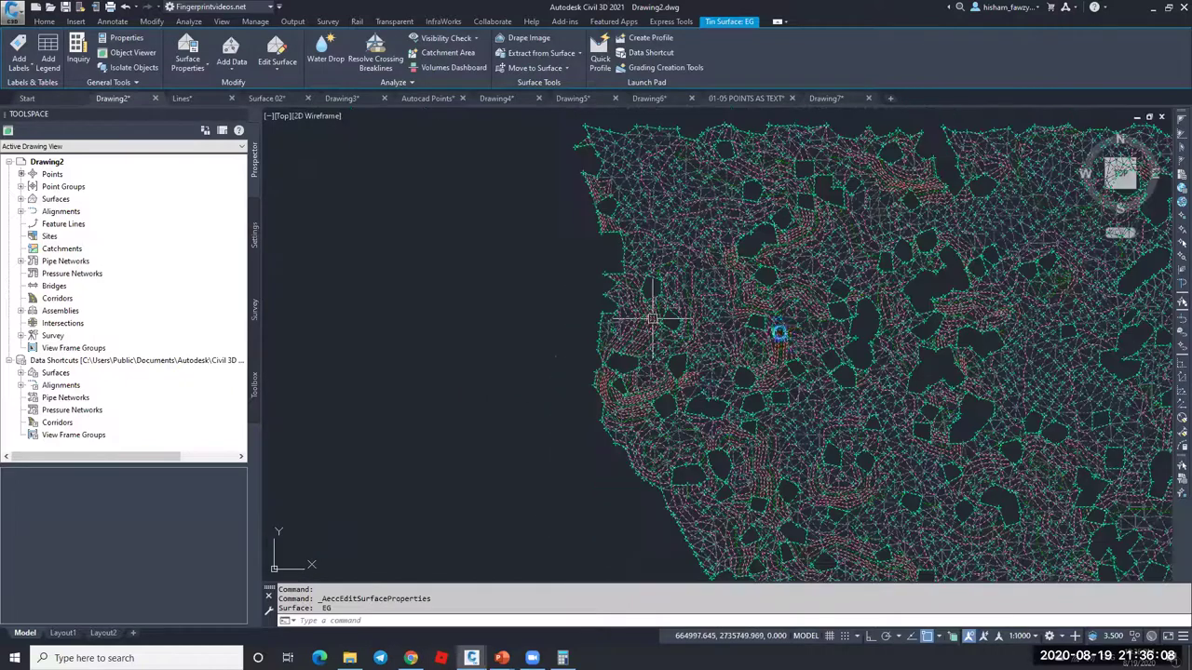
{"action": "key", "text": "Escape"}
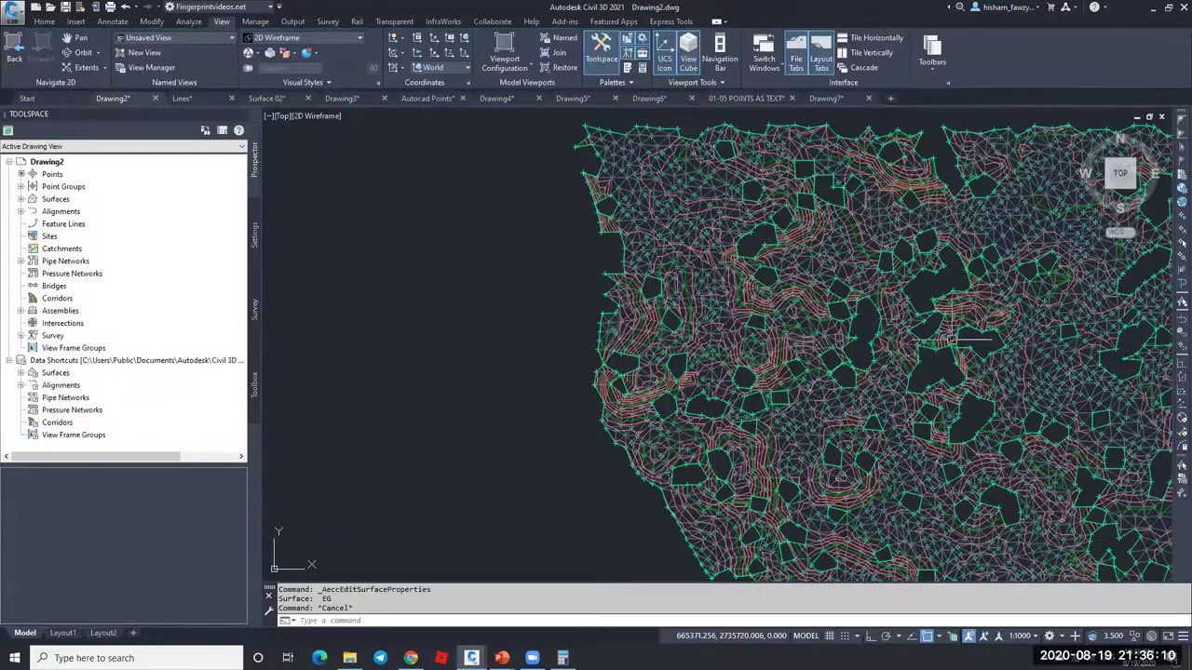
{"action": "scroll", "coordinate": [527, 347], "scroll_direction": "up", "scroll_amount": 4}
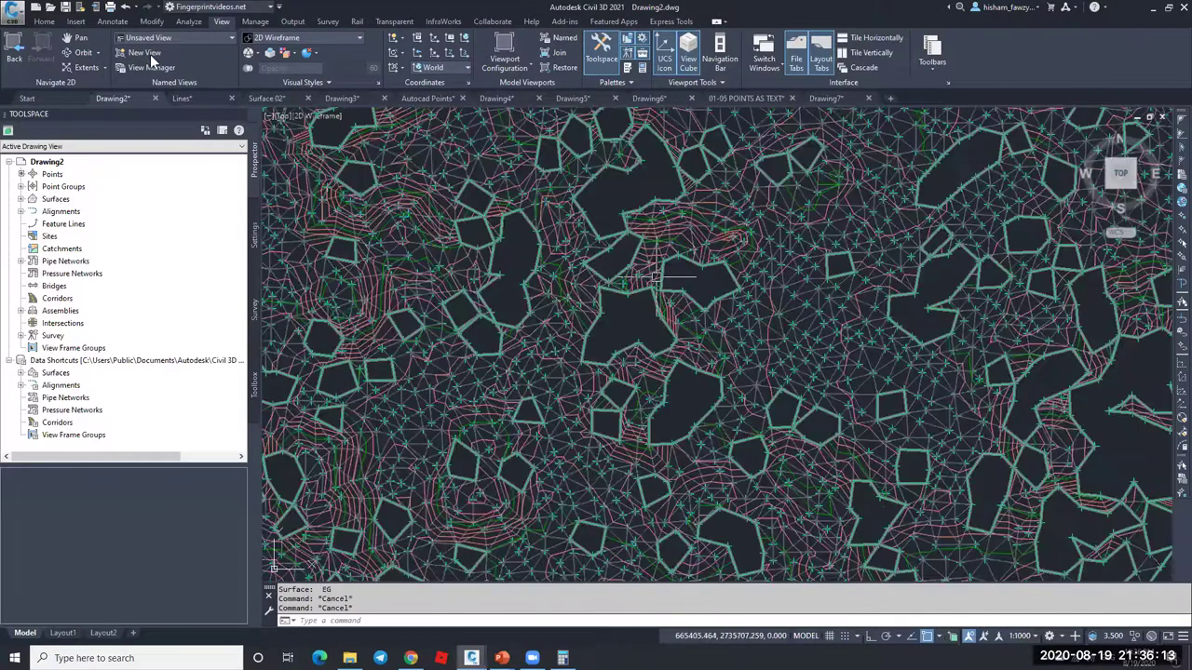
{"action": "left_click", "coordinate": [620, 324]}
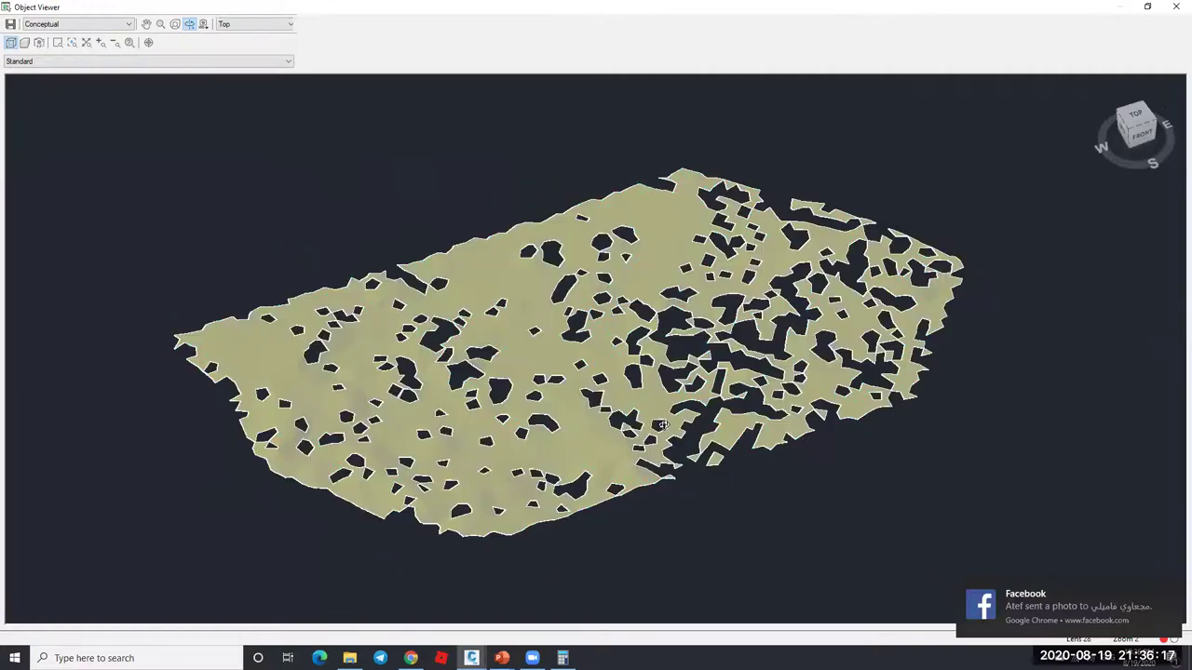
{"action": "left_click_drag", "start_coordinate": [662, 425], "coordinate": [672, 420]}
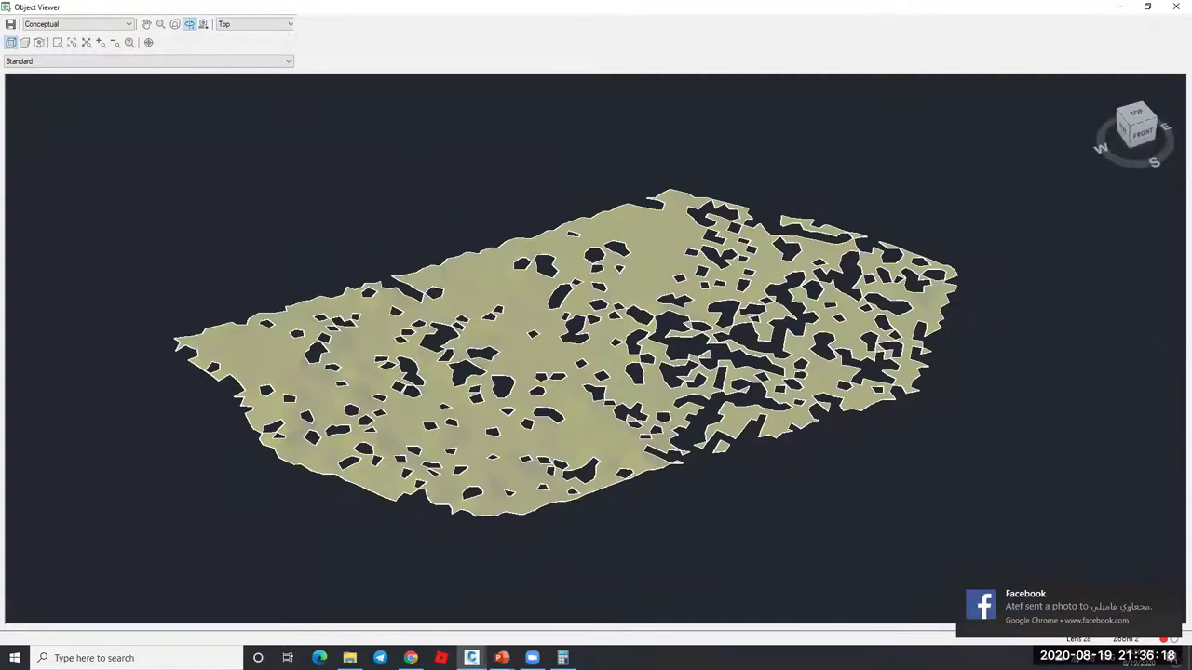
{"action": "key", "text": "alt+F4"}
{"action": "scroll", "coordinate": [714, 314], "scroll_direction": "down", "scroll_amount": 3}
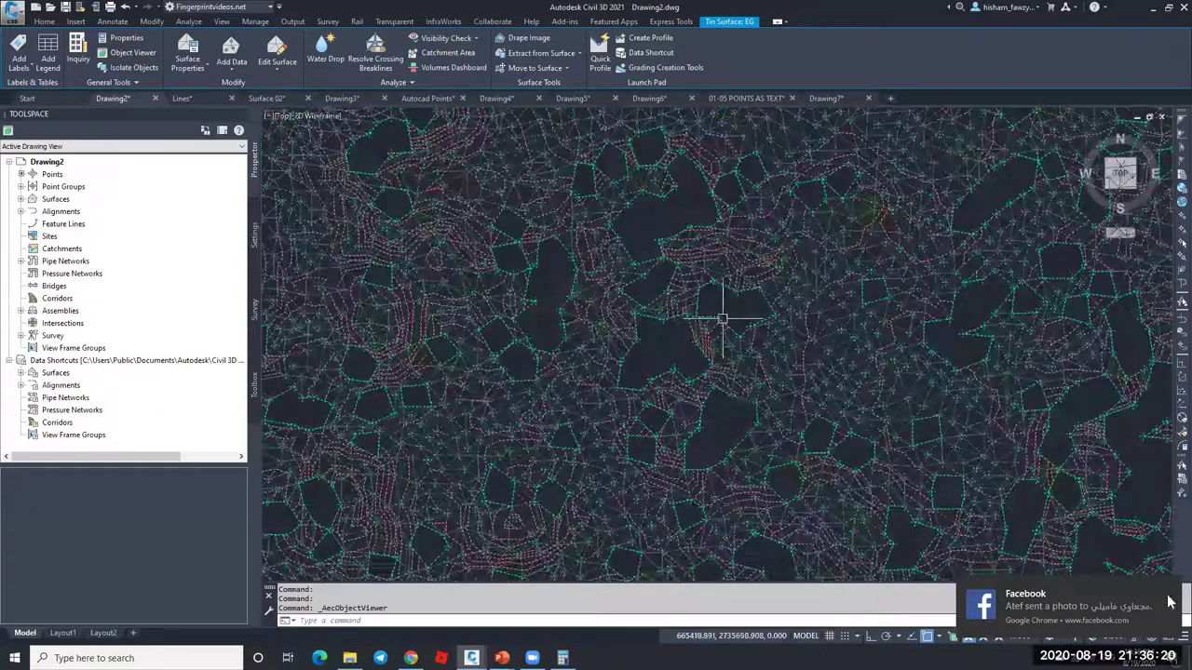
{"action": "key", "text": "Escape"}
{"action": "scroll", "coordinate": [722, 319], "scroll_direction": "down", "scroll_amount": 2}
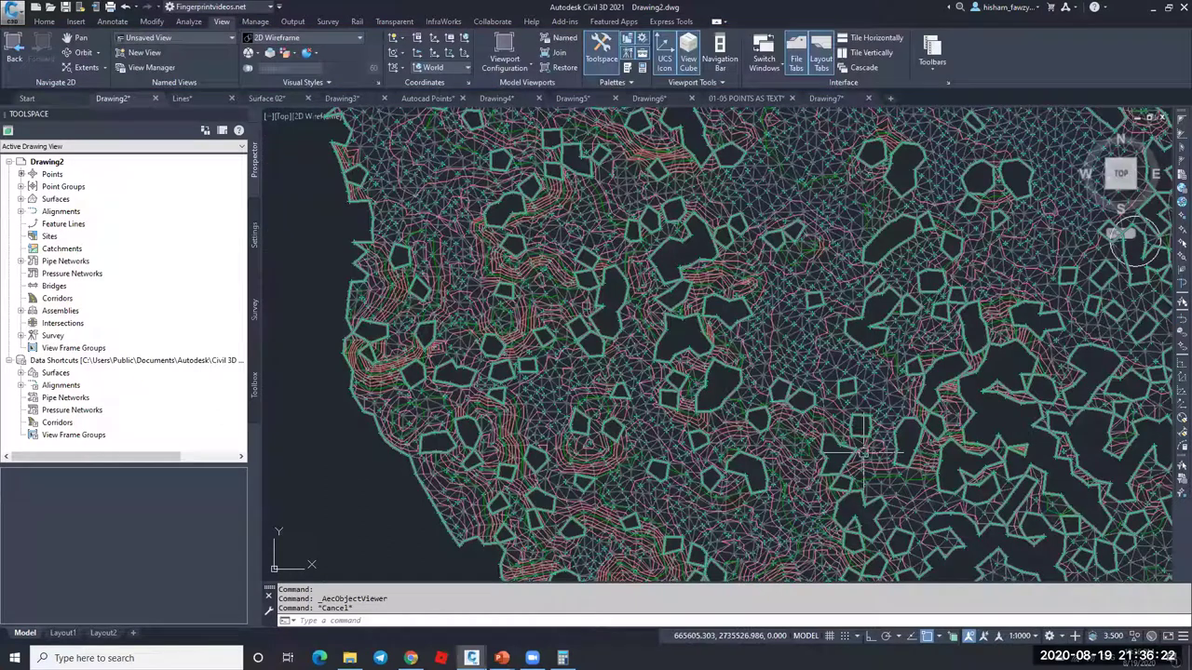
{"action": "mouse_move", "coordinate": [410, 658]}
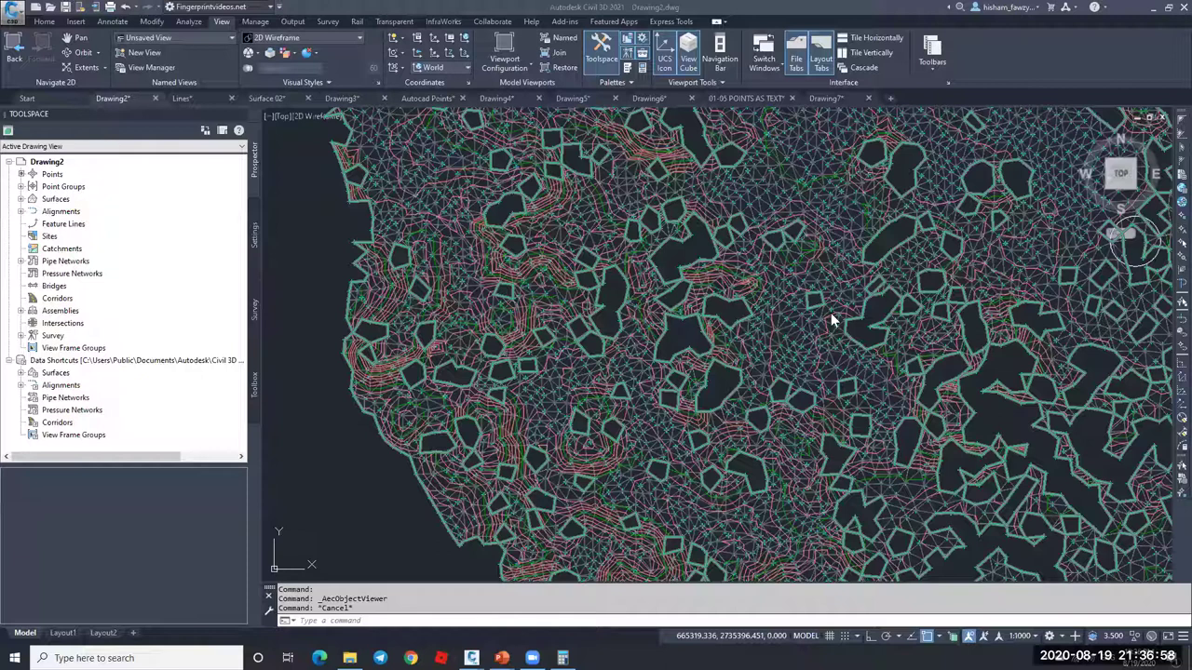
Step: From Toolspace, open EG's properties, set Use maximum triangle length to No, and rebuild
{"action": "middle_click", "coordinate": [316, 190]}
{"action": "middle_click", "coordinate": [316, 190]}
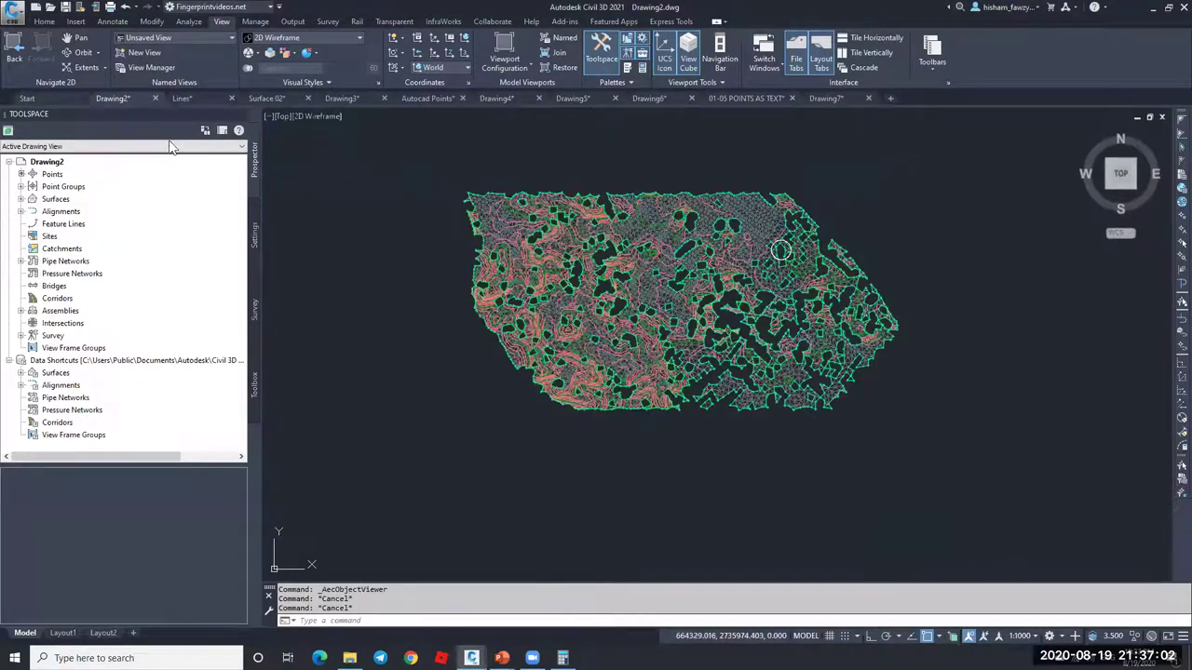
{"action": "left_click", "coordinate": [22, 198]}
{"action": "right_click", "coordinate": [86, 202]}
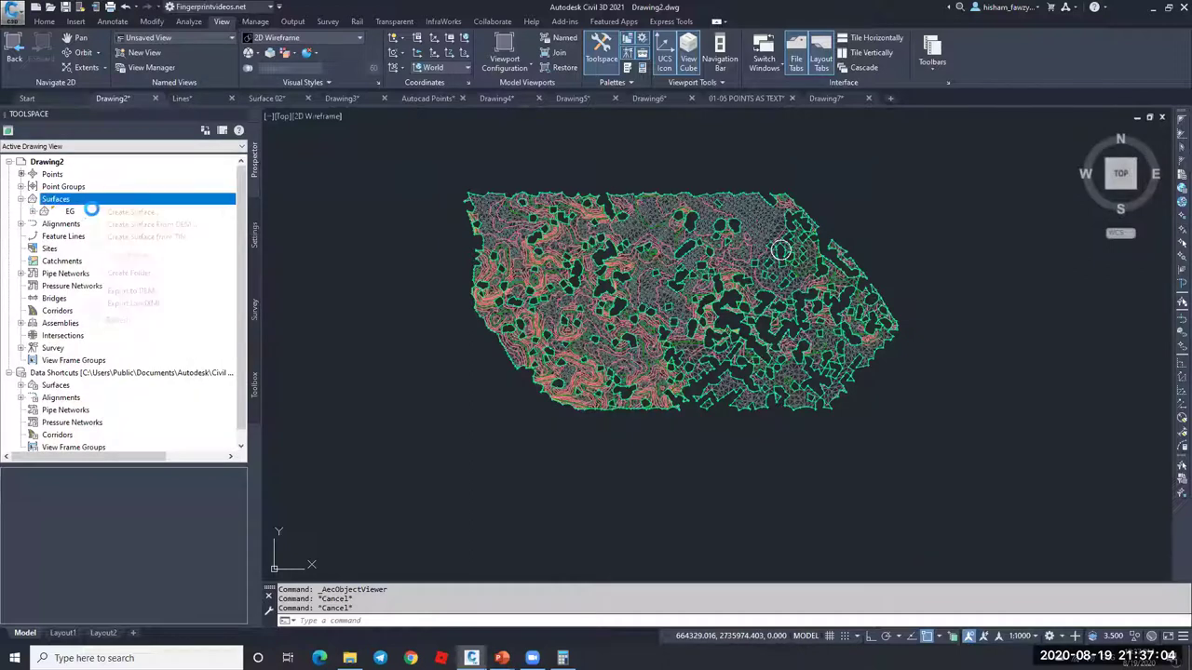
{"action": "left_click", "coordinate": [70, 212]}
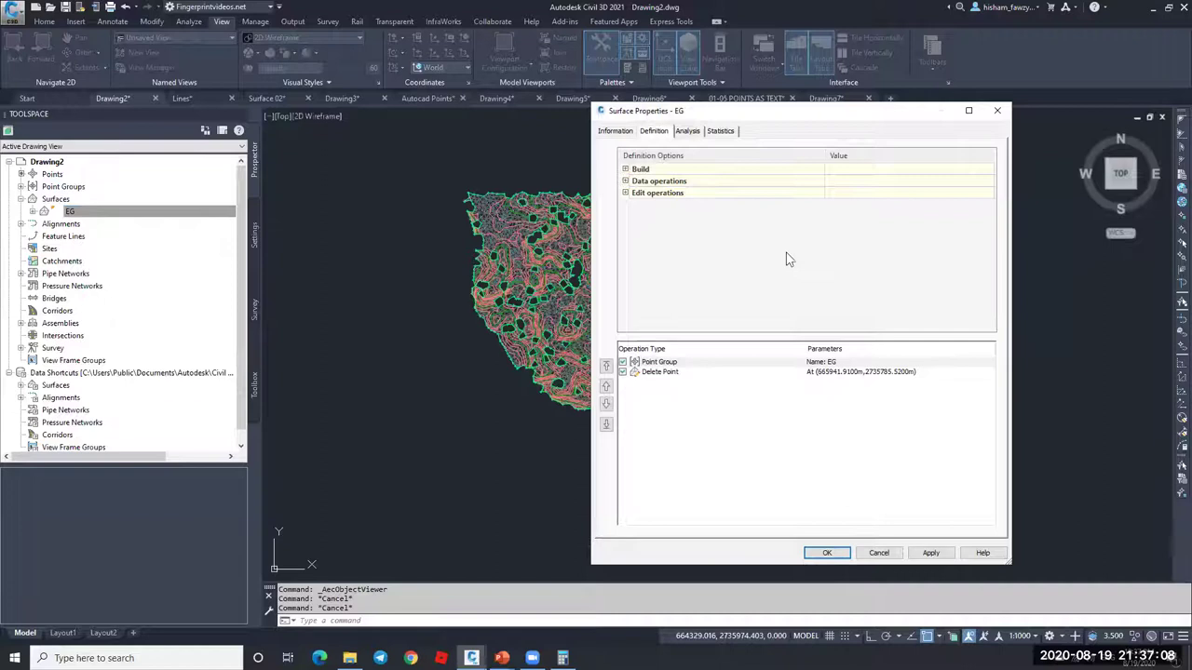
{"action": "left_click", "coordinate": [624, 169]}
{"action": "left_click", "coordinate": [871, 264]}
{"action": "left_click", "coordinate": [843, 286]}
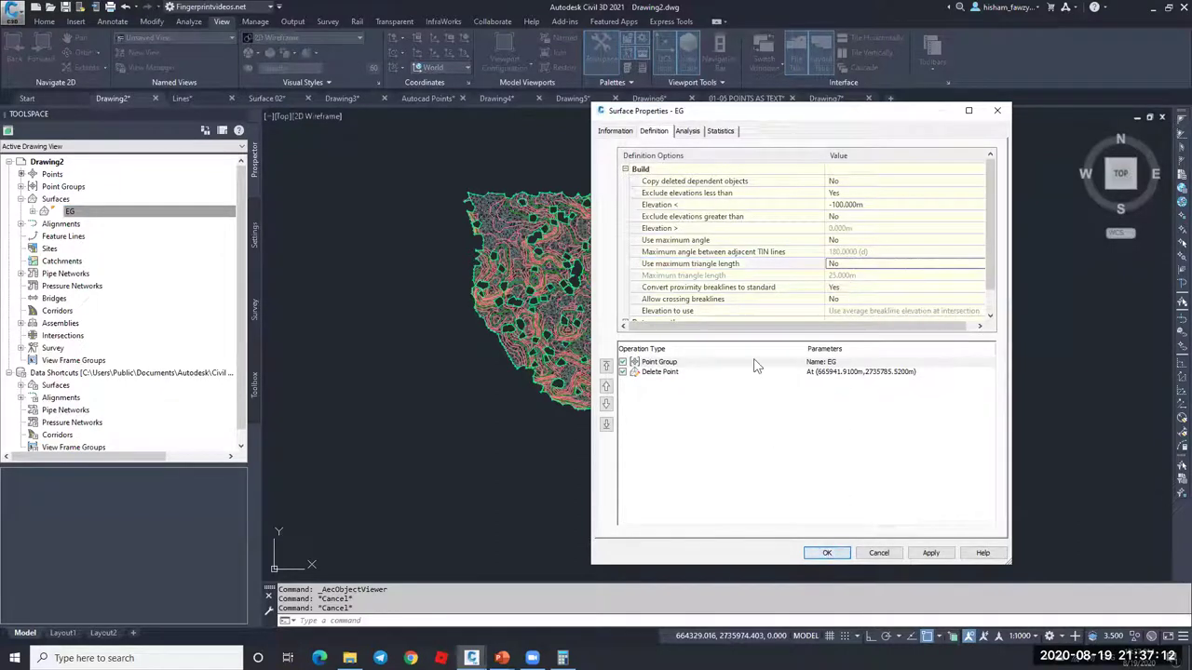
{"action": "left_click", "coordinate": [826, 552]}
{"action": "left_click", "coordinate": [679, 298]}
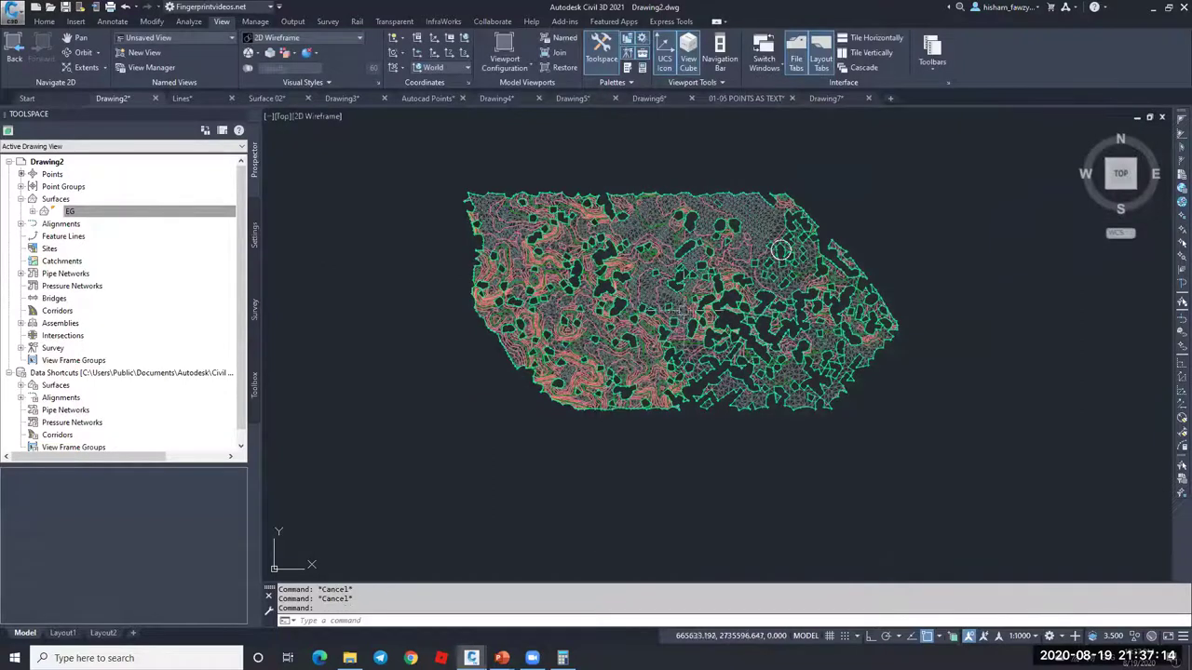
Step: Edit the EG surface style to hide points and triangles, leaving only contours
{"action": "scroll", "coordinate": [681, 296], "scroll_direction": "up", "scroll_amount": 6}
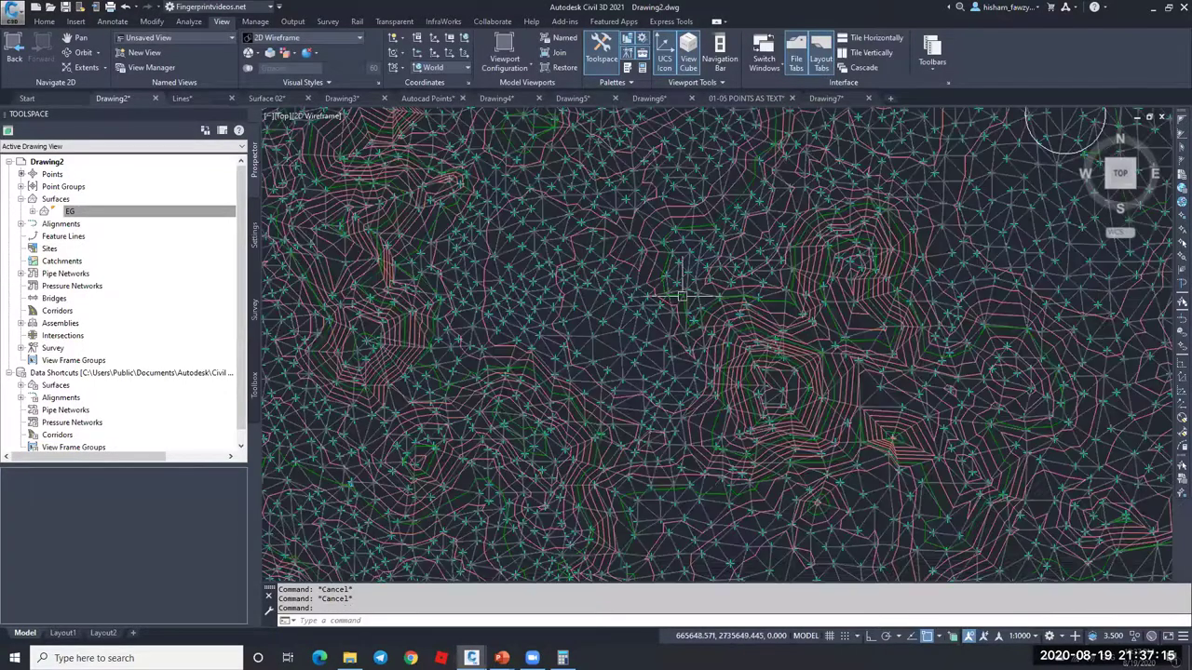
{"action": "scroll", "coordinate": [703, 512], "scroll_direction": "up", "scroll_amount": 2}
{"action": "left_click", "coordinate": [704, 504]}
{"action": "right_click", "coordinate": [704, 505]}
{"action": "left_click", "coordinate": [668, 429]}
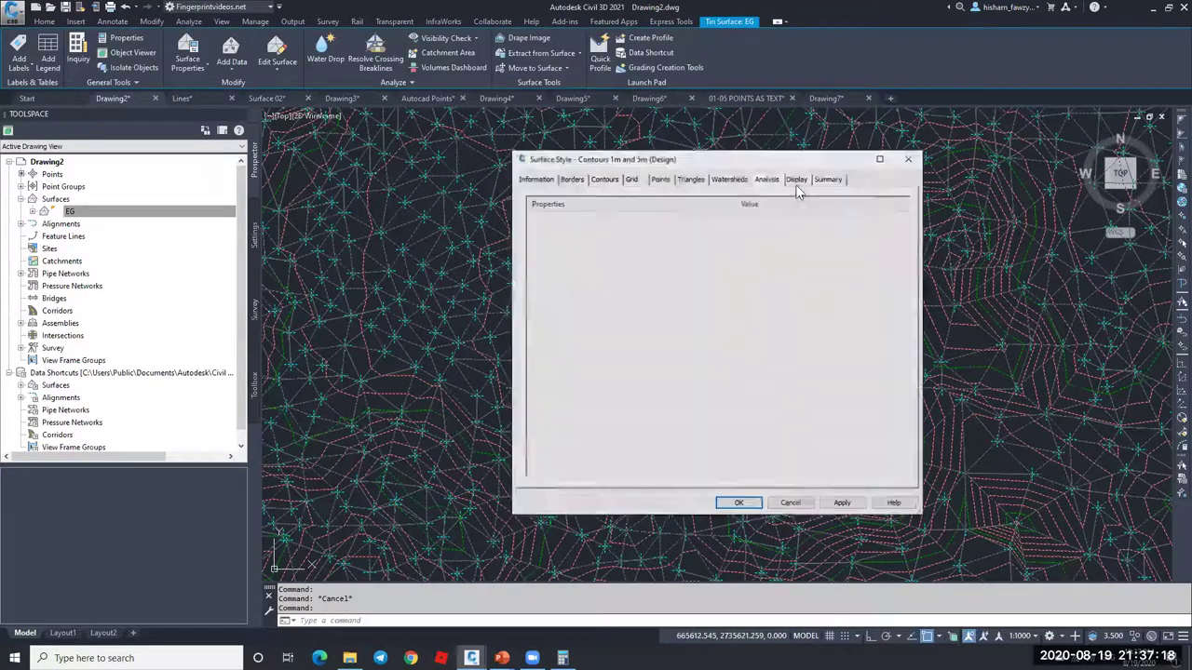
{"action": "left_click", "coordinate": [796, 181]}
{"action": "left_click", "coordinate": [631, 262]}
{"action": "left_click", "coordinate": [630, 251]}
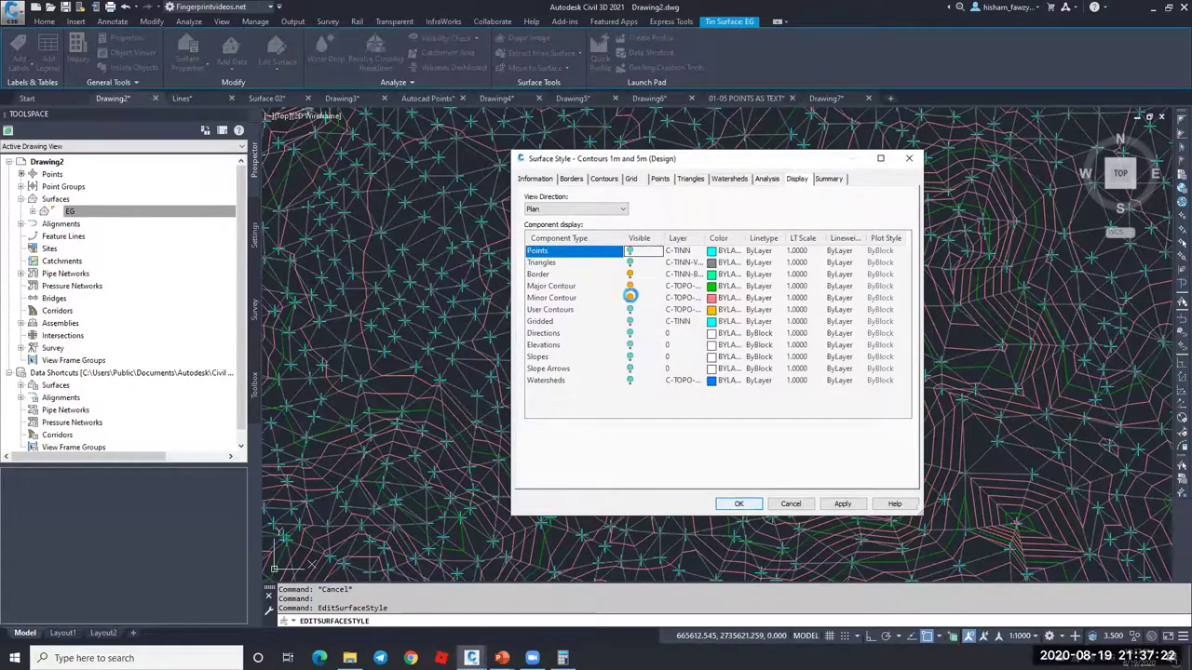
{"action": "key", "text": "Return"}
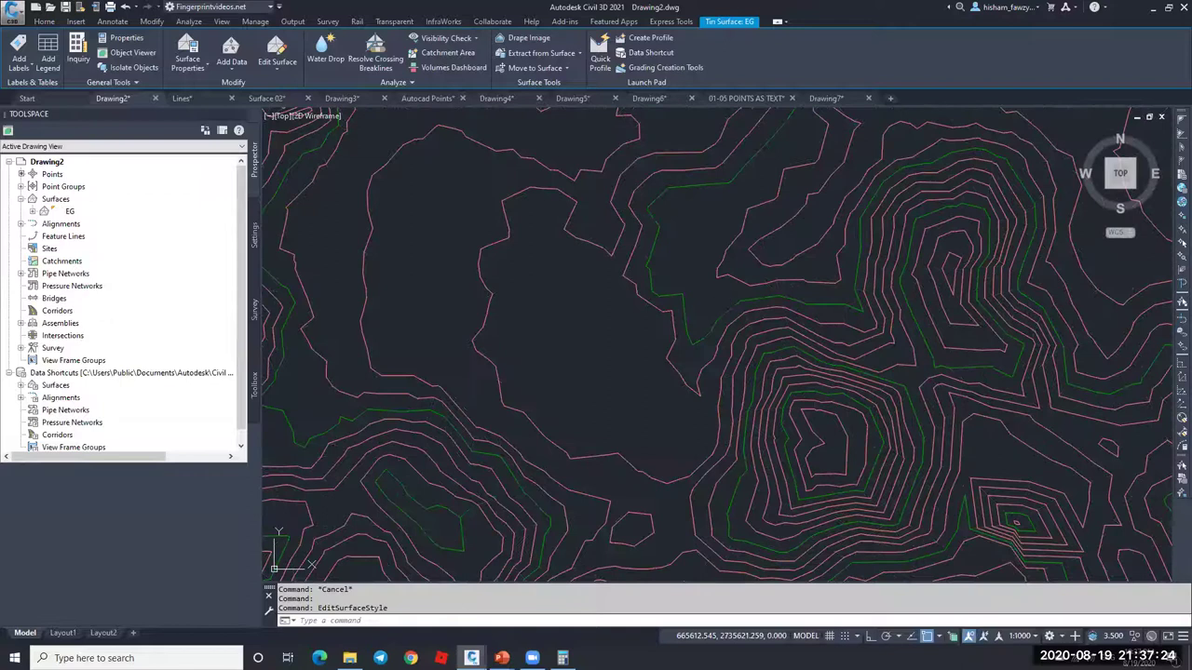
Step: Zoom out to the whole surface and delete the small circle
{"action": "key", "text": "Escape"}
{"action": "middle_click", "coordinate": [748, 269]}
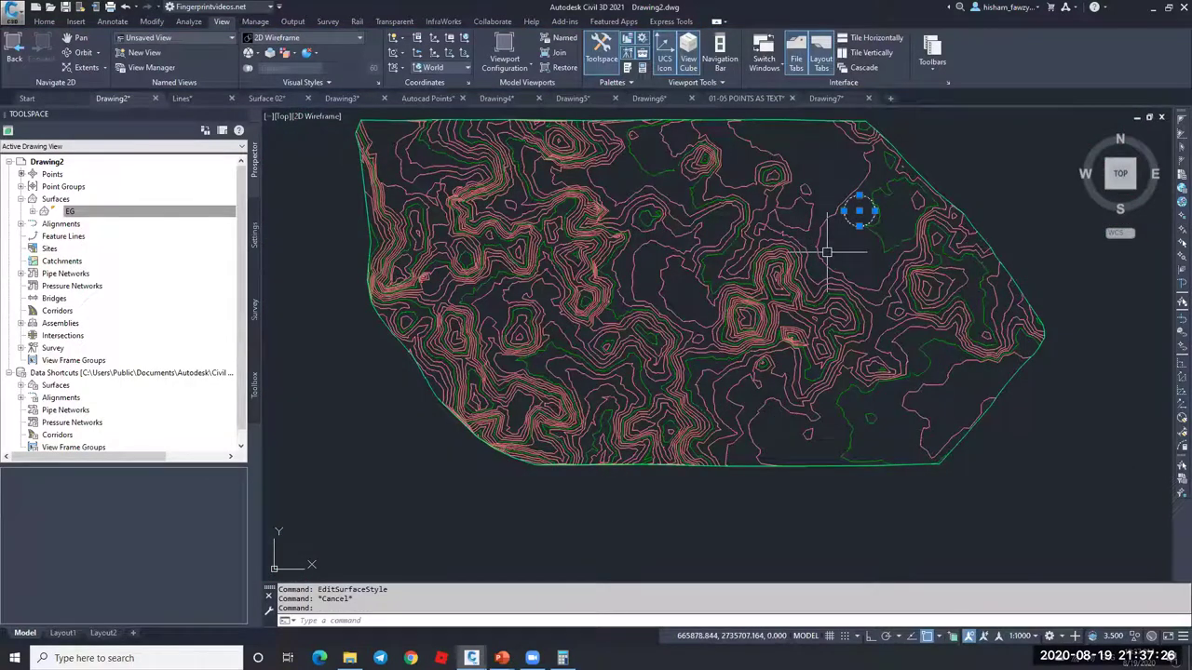
{"action": "key", "text": "Delete"}
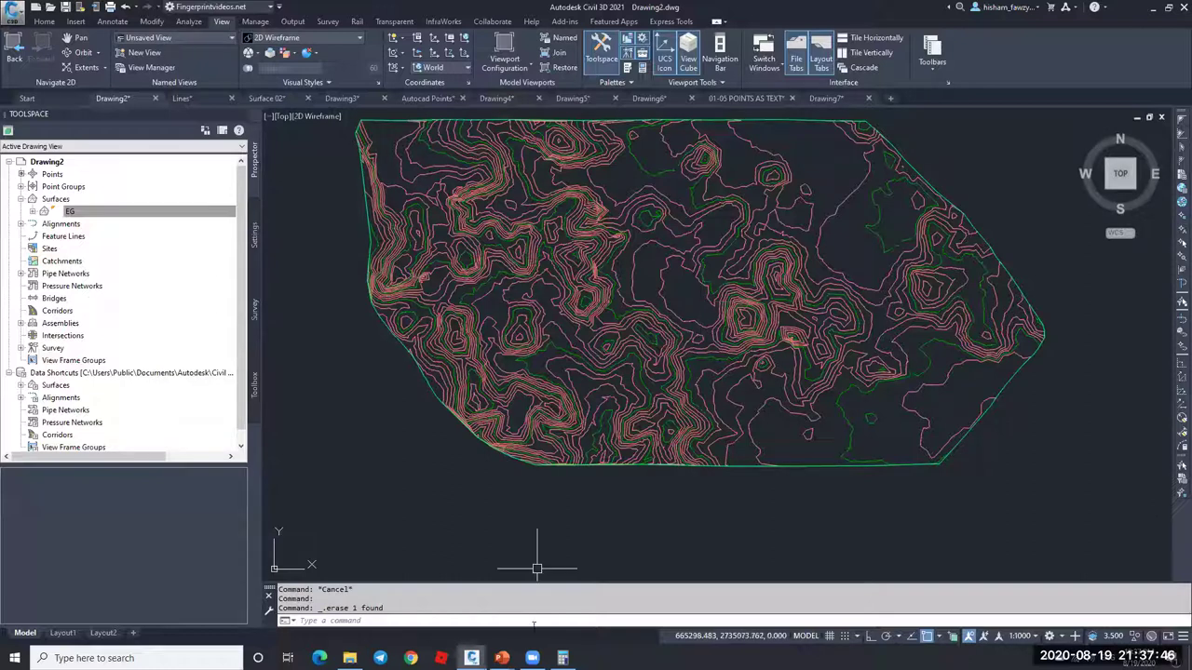
Step: Advance past the last slide and exit the PowerPoint slide show
{"action": "mouse_move", "coordinate": [502, 659]}
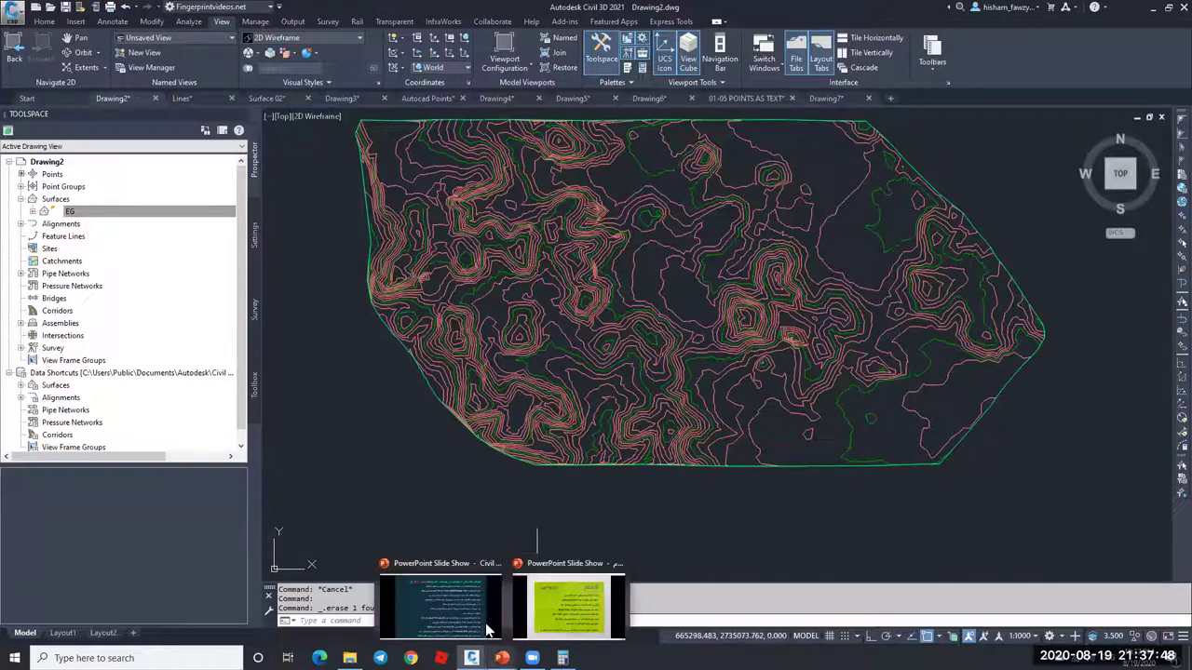
{"action": "left_click", "coordinate": [441, 607]}
{"action": "left_click", "coordinate": [653, 405]}
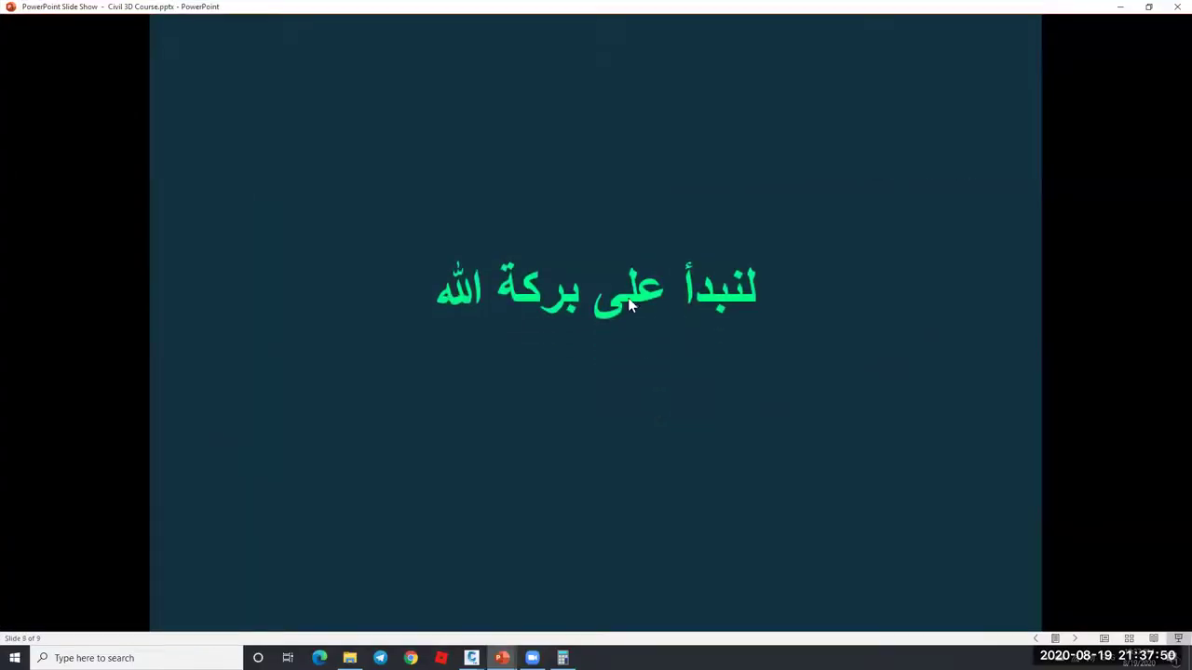
{"action": "left_click", "coordinate": [625, 292]}
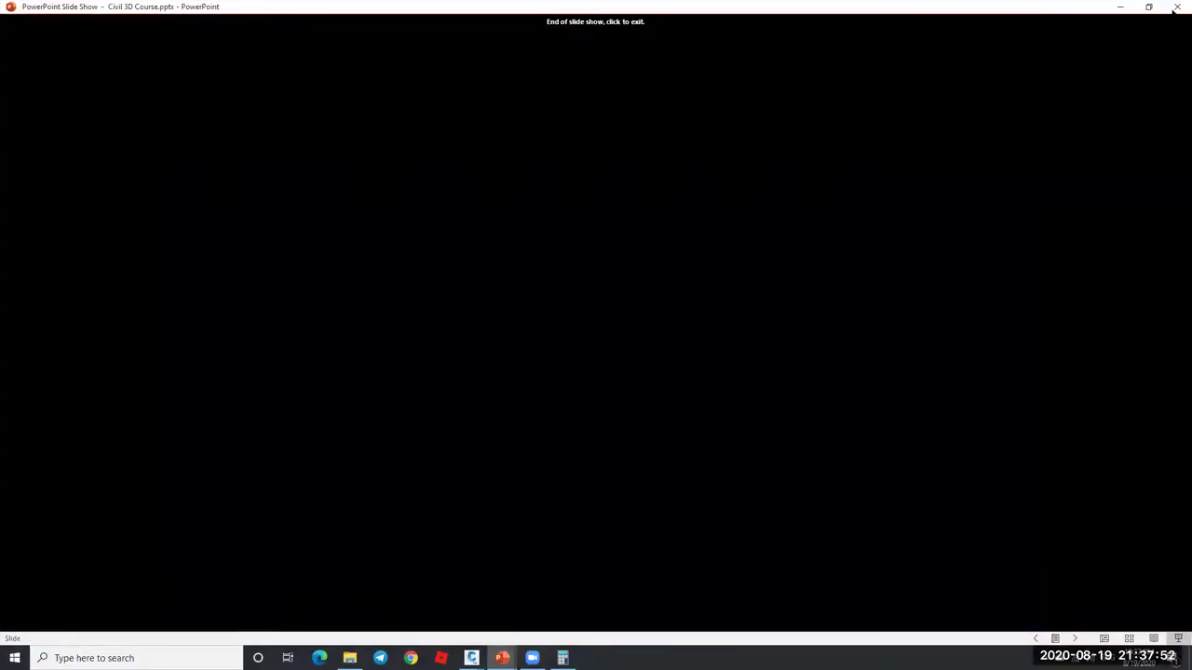
{"action": "left_click", "coordinate": [1121, 7]}
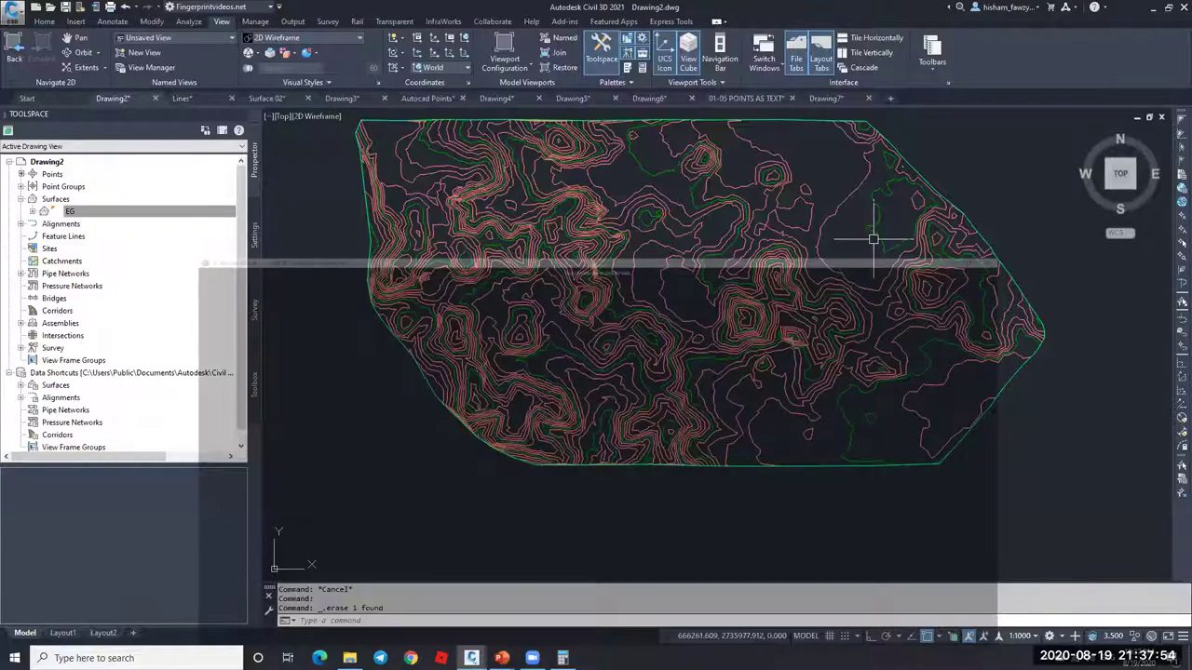
Step: Search for WORD in Windows and launch Word
{"action": "left_click", "coordinate": [106, 654]}
{"action": "type", "text": "WORD"}
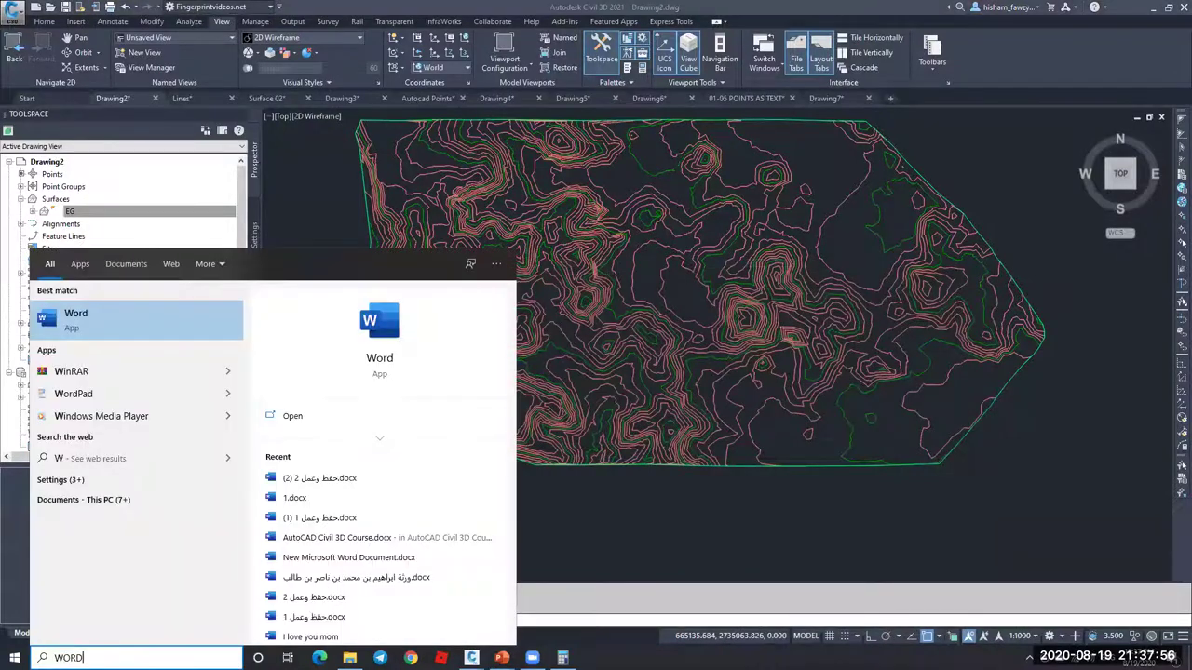
{"action": "key", "text": "Return"}
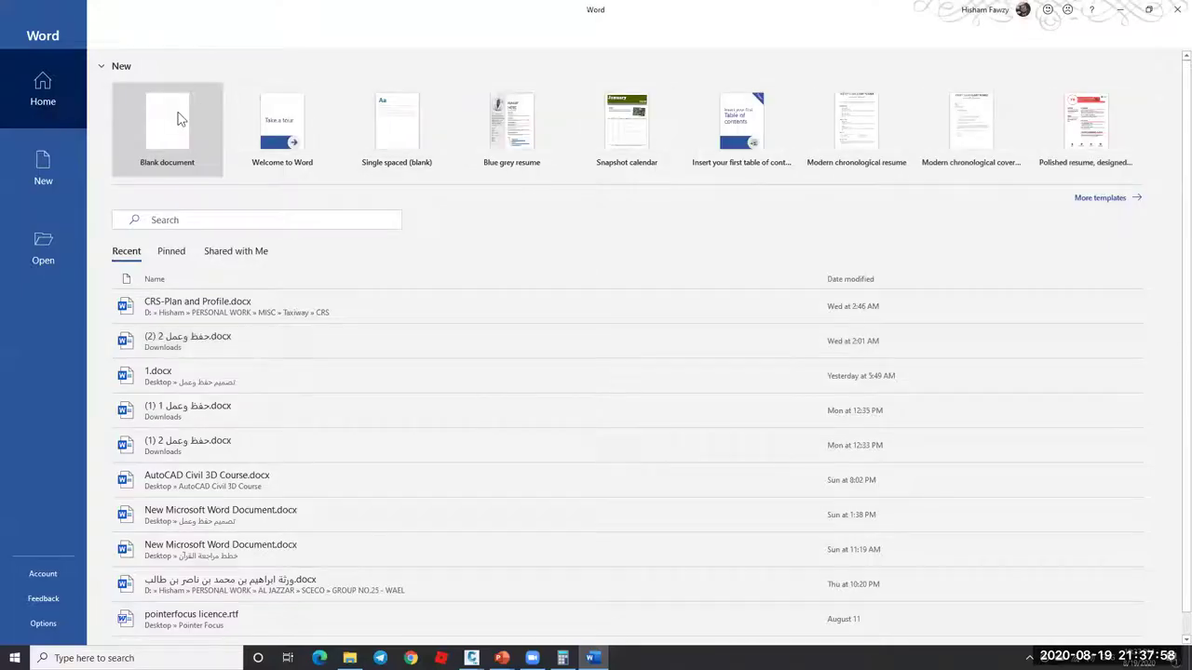
Step: Start a blank Word document, restore its window, and type ALIGNMENT on the first line
{"action": "left_click", "coordinate": [166, 116]}
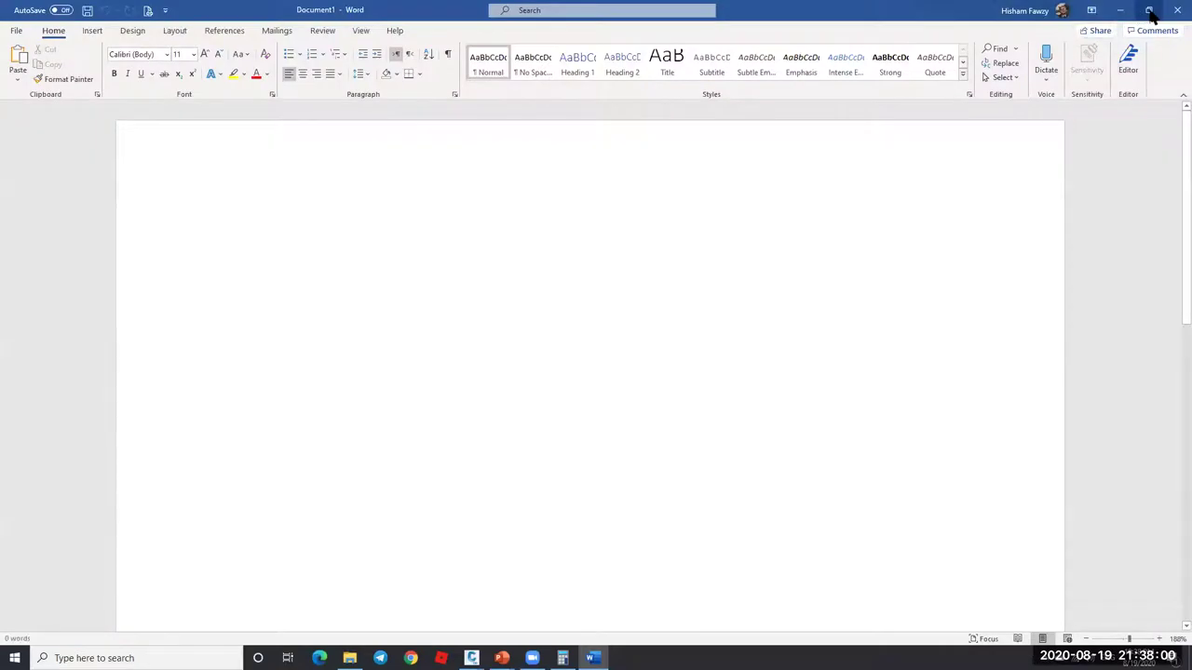
{"action": "left_click", "coordinate": [1148, 9]}
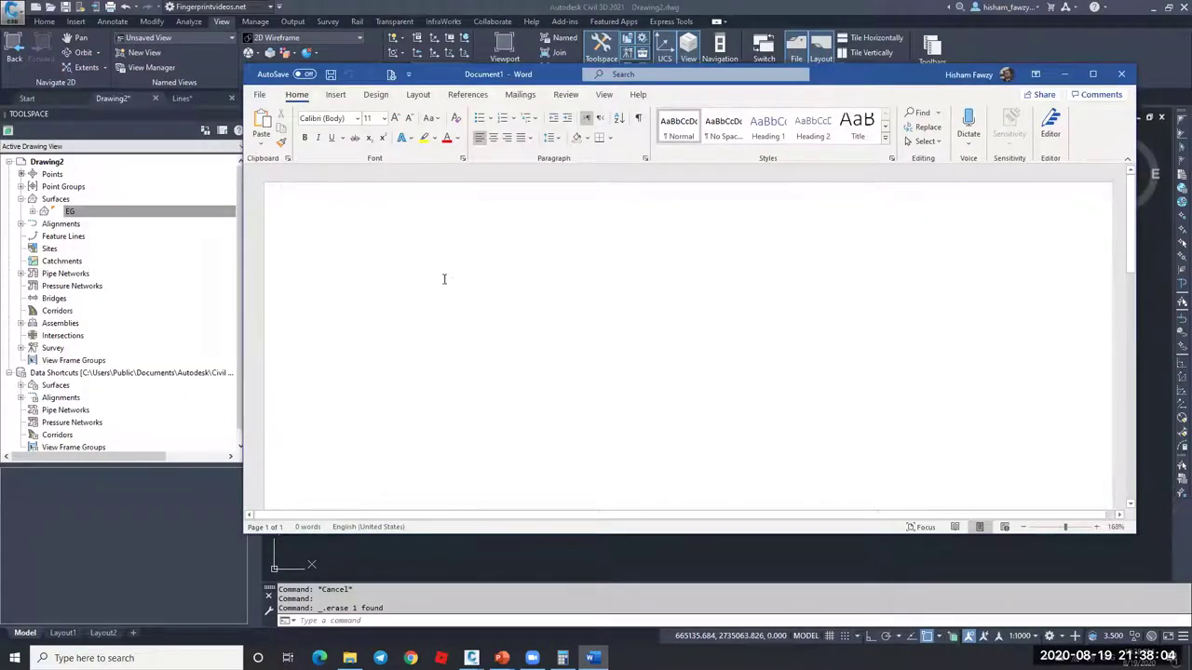
{"action": "type", "text": "ALIGNMR"}
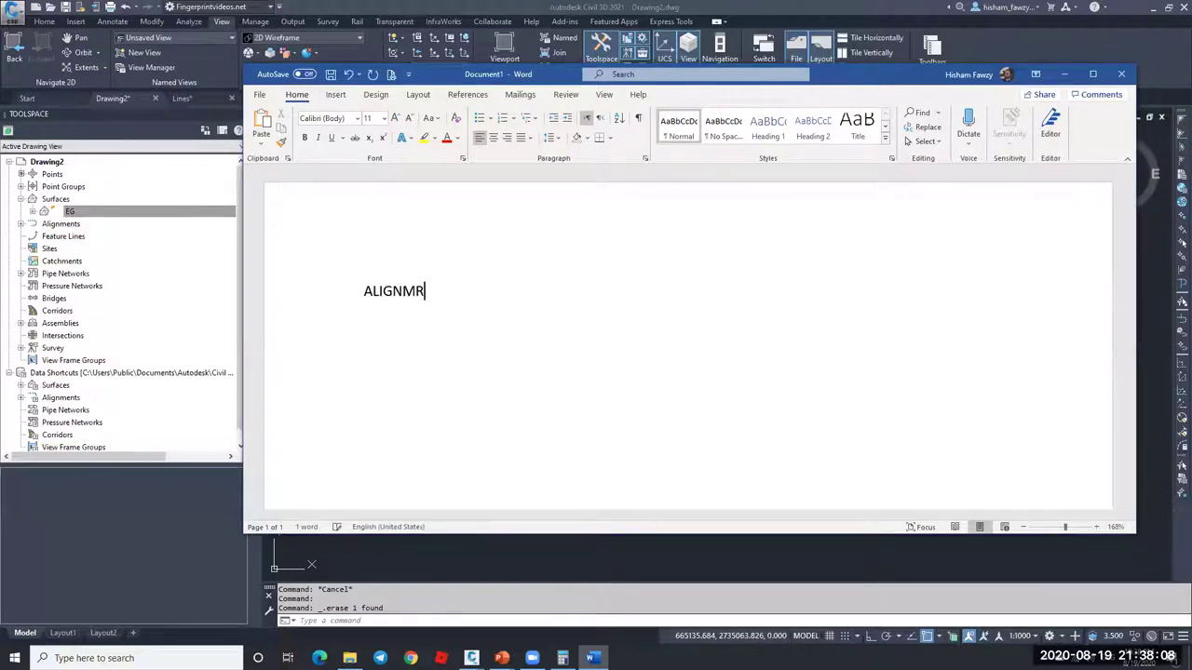
{"action": "key", "text": "BackSpace"}
{"action": "type", "text": "ENT"}
{"action": "key", "text": "Return"}
Step: Add PROFILE and ASSEMBLEY (TYPICAL CROSS SECTION) on the following lines
{"action": "type", "text": "PROFILE"}
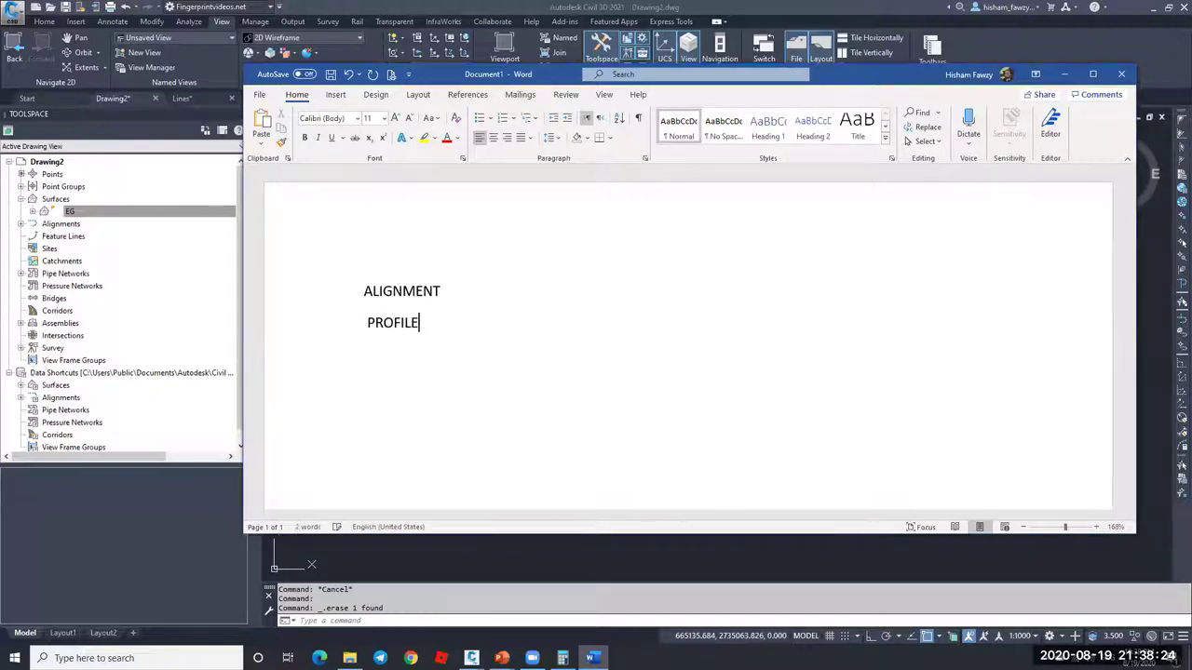
{"action": "key", "text": "Return"}
{"action": "type", "text": "ASSEM"}
{"action": "type", "text": "BL"}
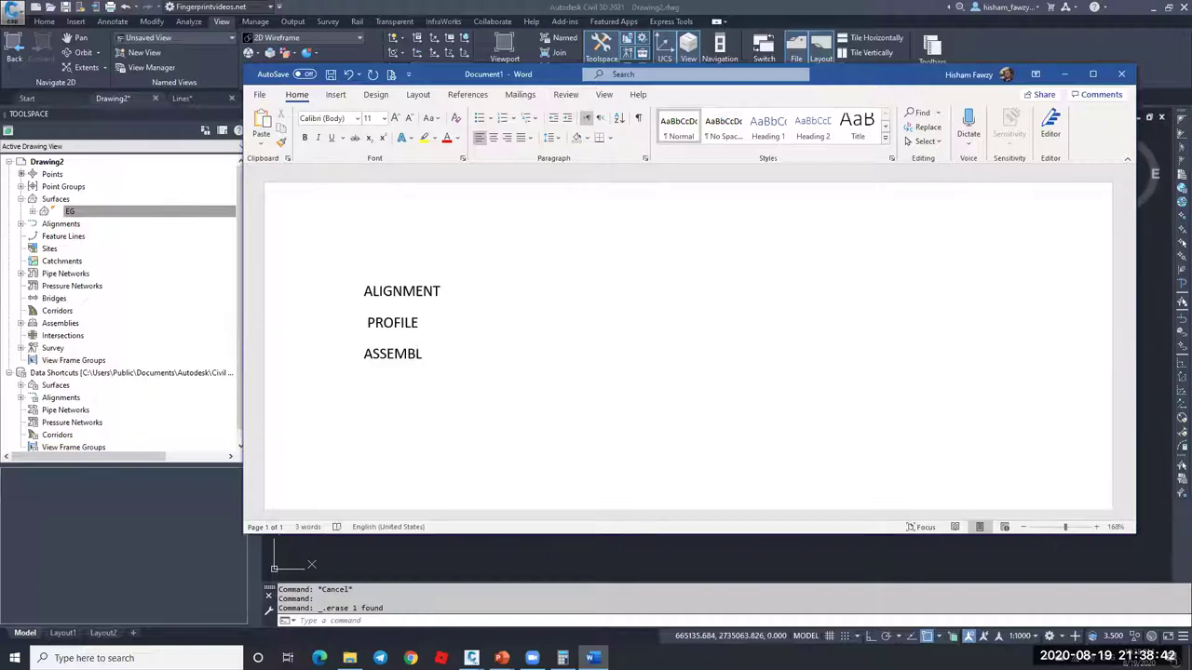
{"action": "type", "text": "EY"}
{"action": "type", "text": "(TYPICAL "}
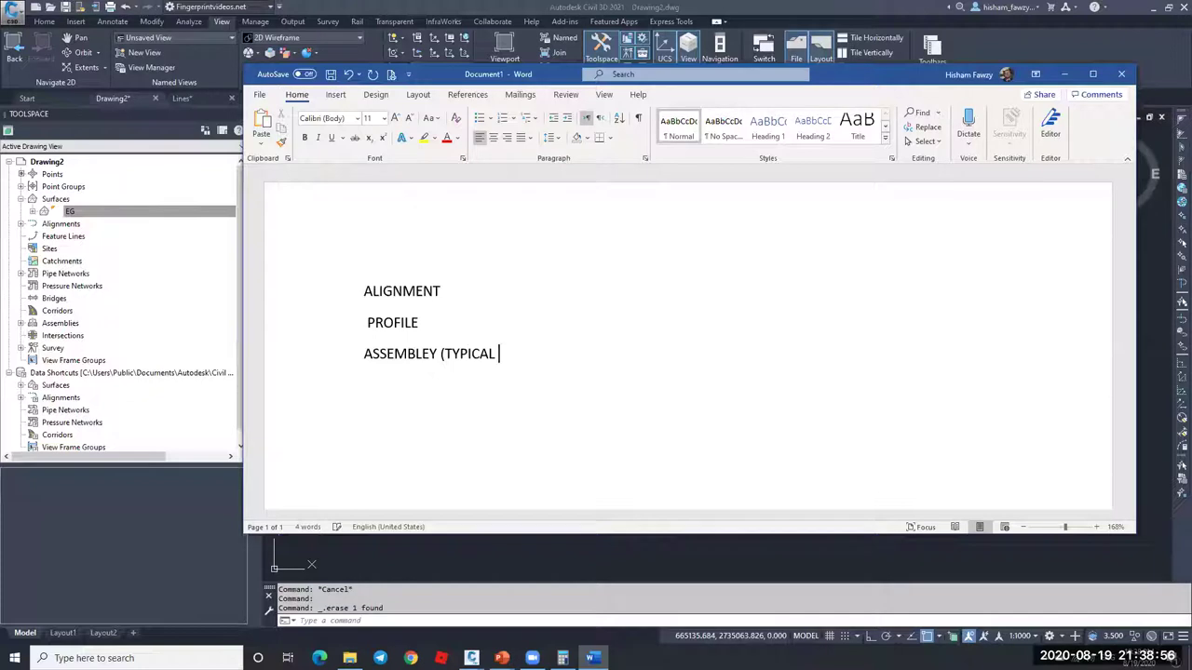
{"action": "type", "text": "CROSS SECTION)"}
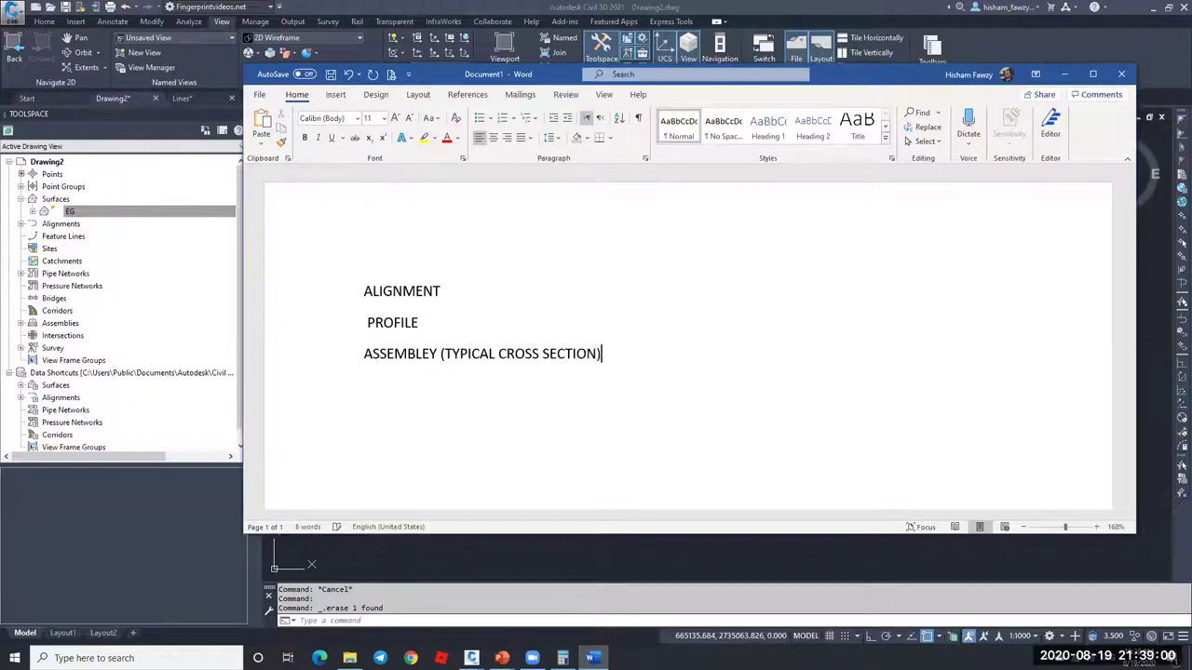
Step: Add CORRIDOR as a fourth line below the ASSEMBLEY entry
{"action": "key", "text": "Return"}
{"action": "type", "text": "CORRIDOR"}
{"action": "key", "text": "Return"}
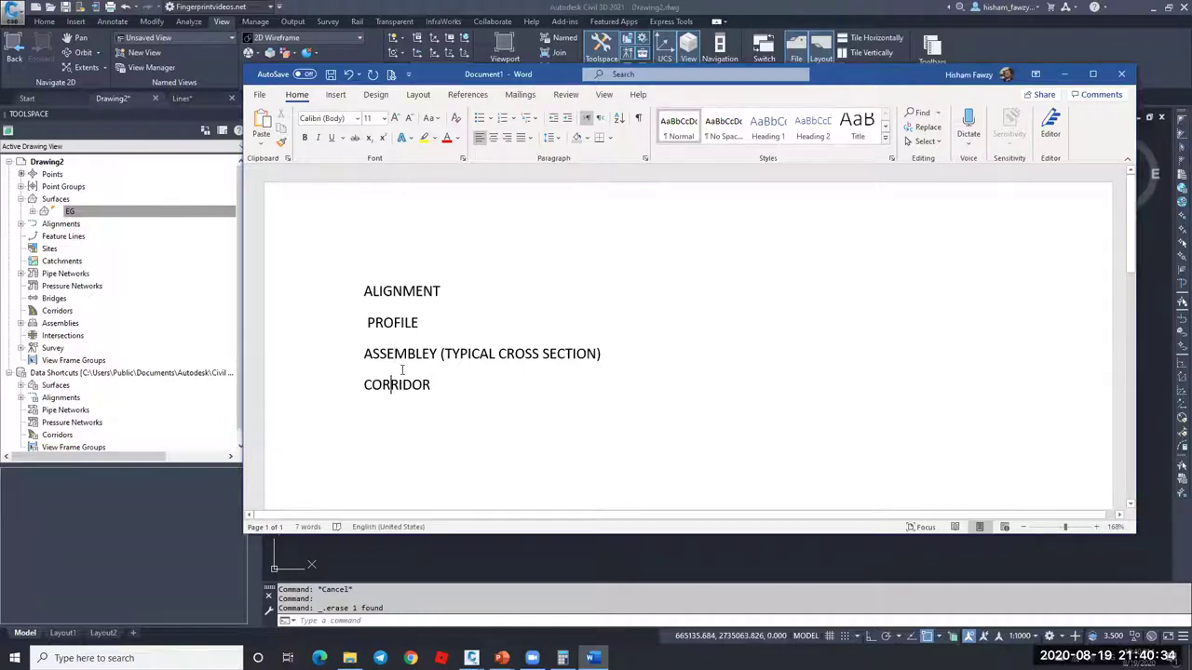
Step: Click through the ALIGNMENT, ASSEMBLEY and CORRIDOR lines while explaining the workflow
{"action": "left_click", "coordinate": [402, 291]}
{"action": "left_click", "coordinate": [414, 354]}
{"action": "left_click", "coordinate": [402, 385]}
{"action": "left_click", "coordinate": [423, 291]}
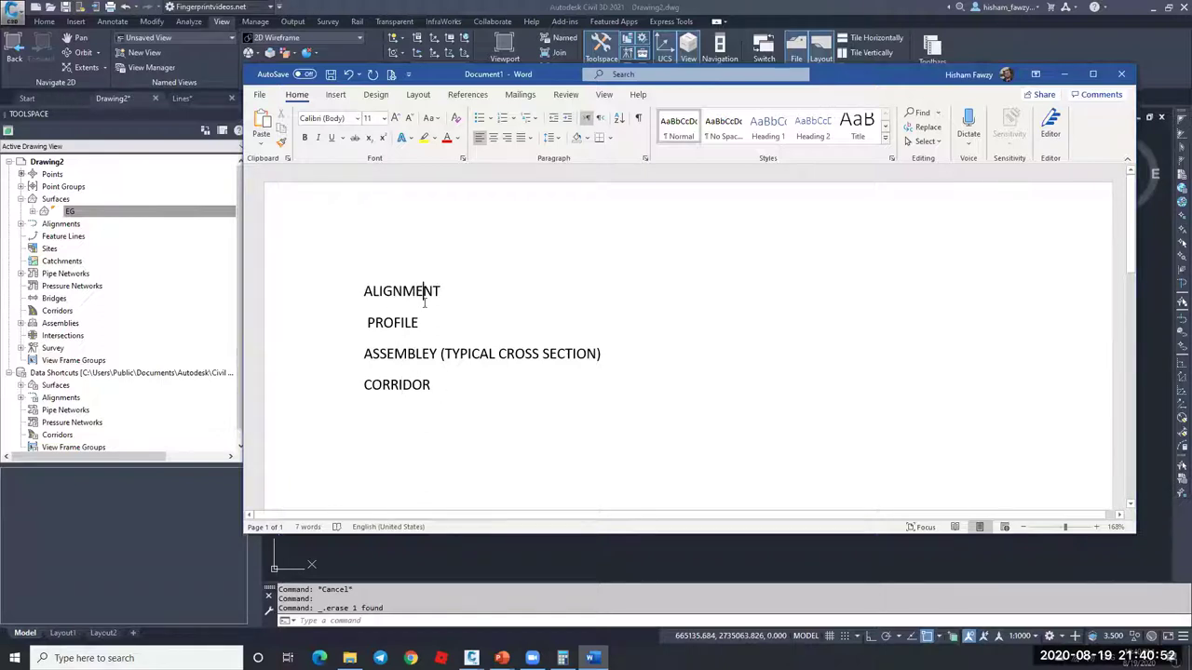
Step: Minimize Word and set the EG surface style to Contours 1m and 5m (Background)
{"action": "left_click", "coordinate": [1064, 73]}
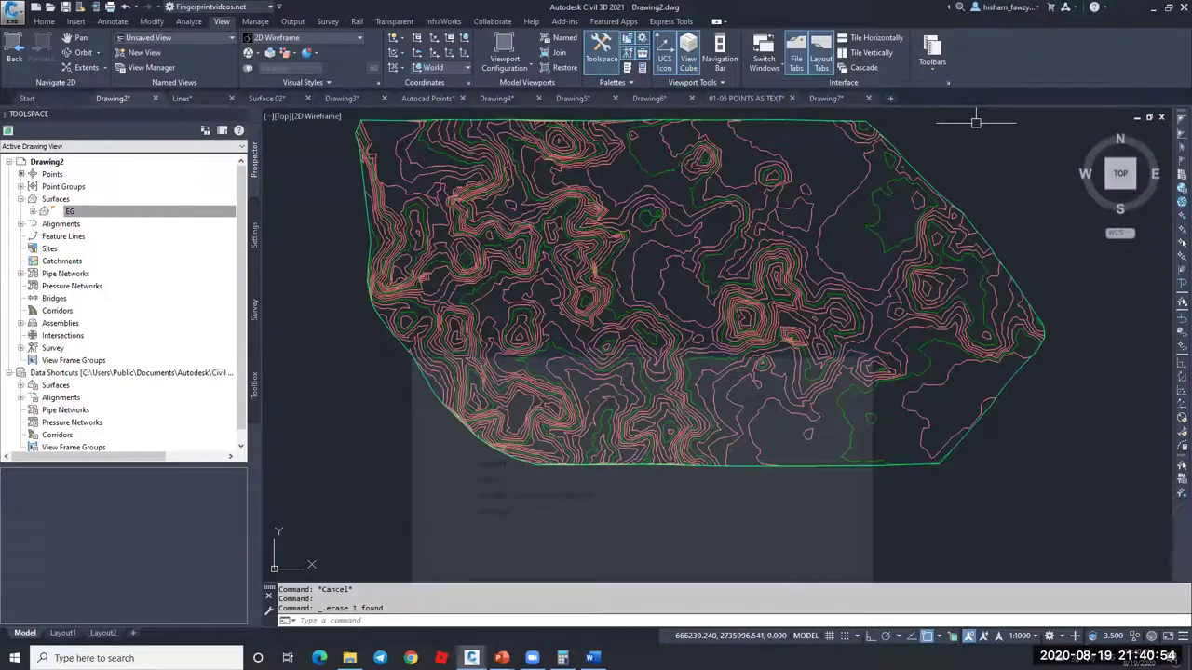
{"action": "left_click", "coordinate": [667, 263]}
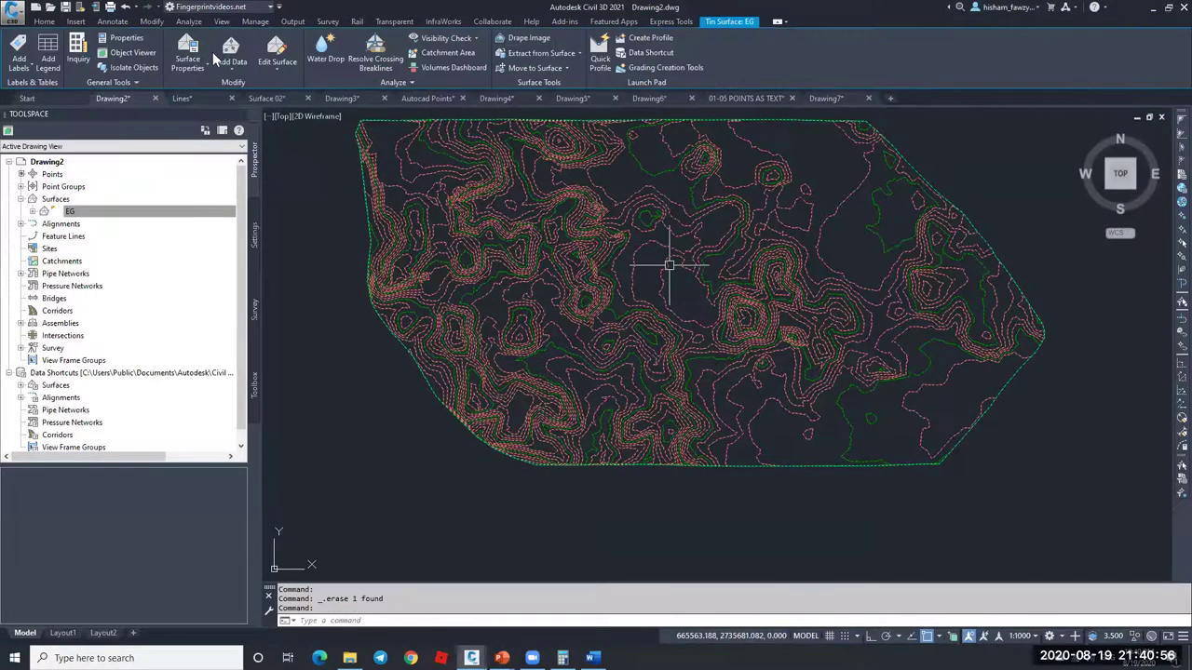
{"action": "double_click", "coordinate": [633, 341]}
{"action": "left_click", "coordinate": [616, 131]}
{"action": "left_click", "coordinate": [708, 259]}
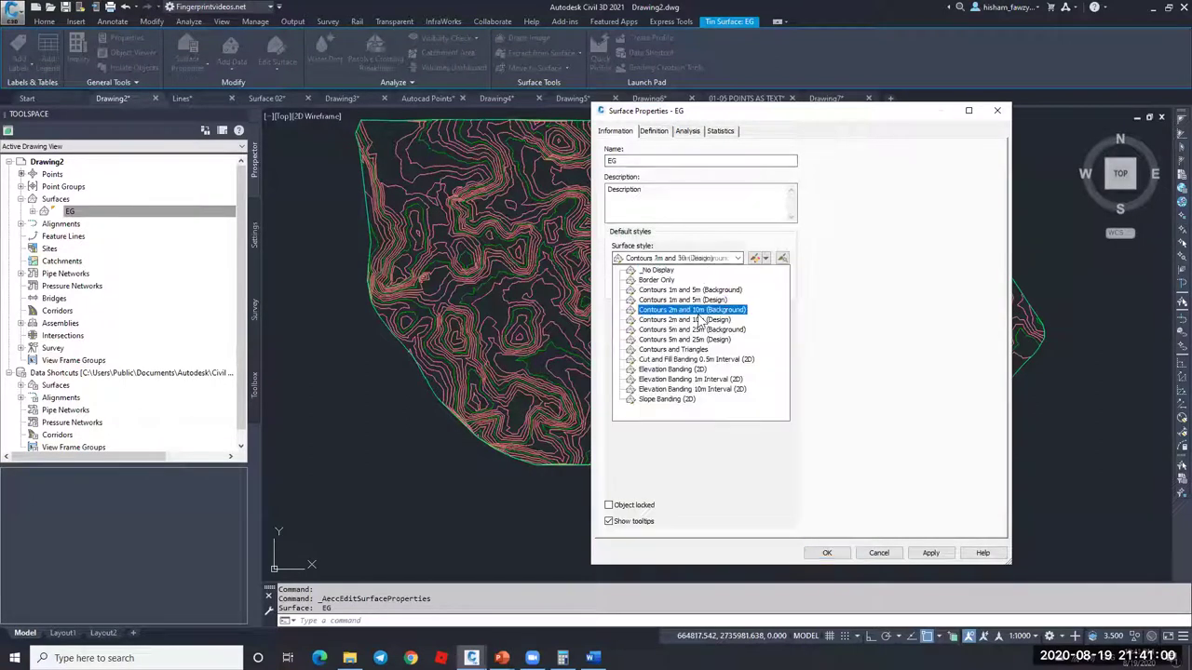
{"action": "left_click", "coordinate": [693, 291]}
{"action": "left_click", "coordinate": [826, 552]}
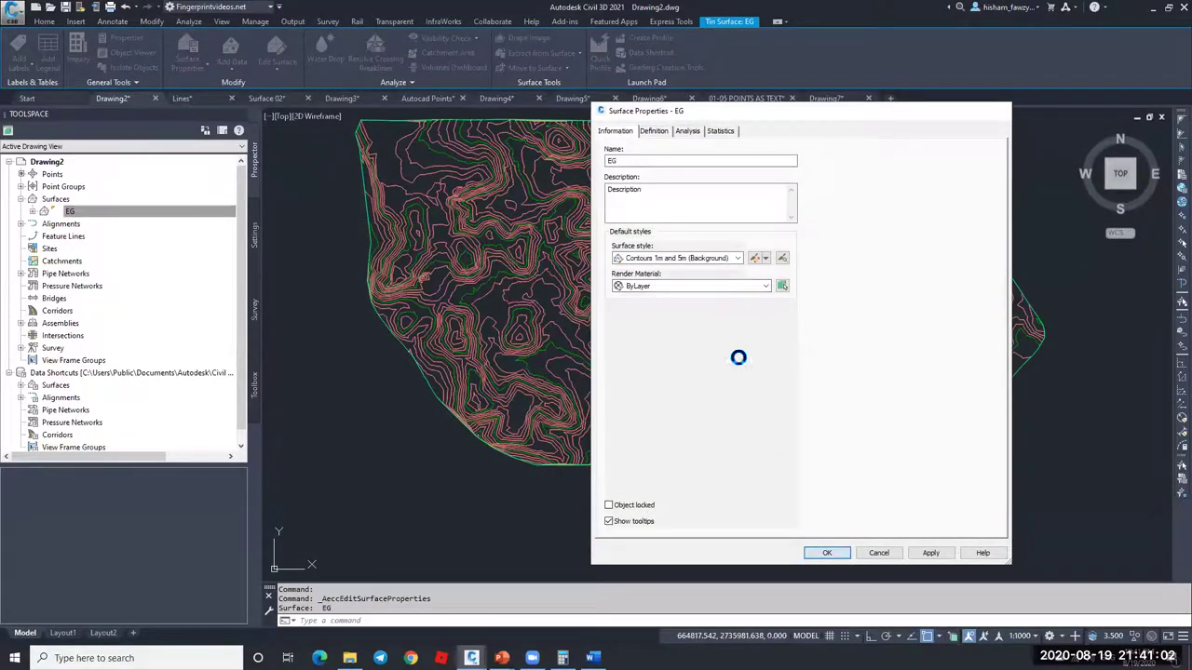
{"action": "key", "text": "Escape"}
{"action": "key", "text": "Escape"}
Step: Zoom and pan the drawing to review the grey contours
{"action": "scroll", "coordinate": [721, 270], "scroll_direction": "down", "scroll_amount": 2}
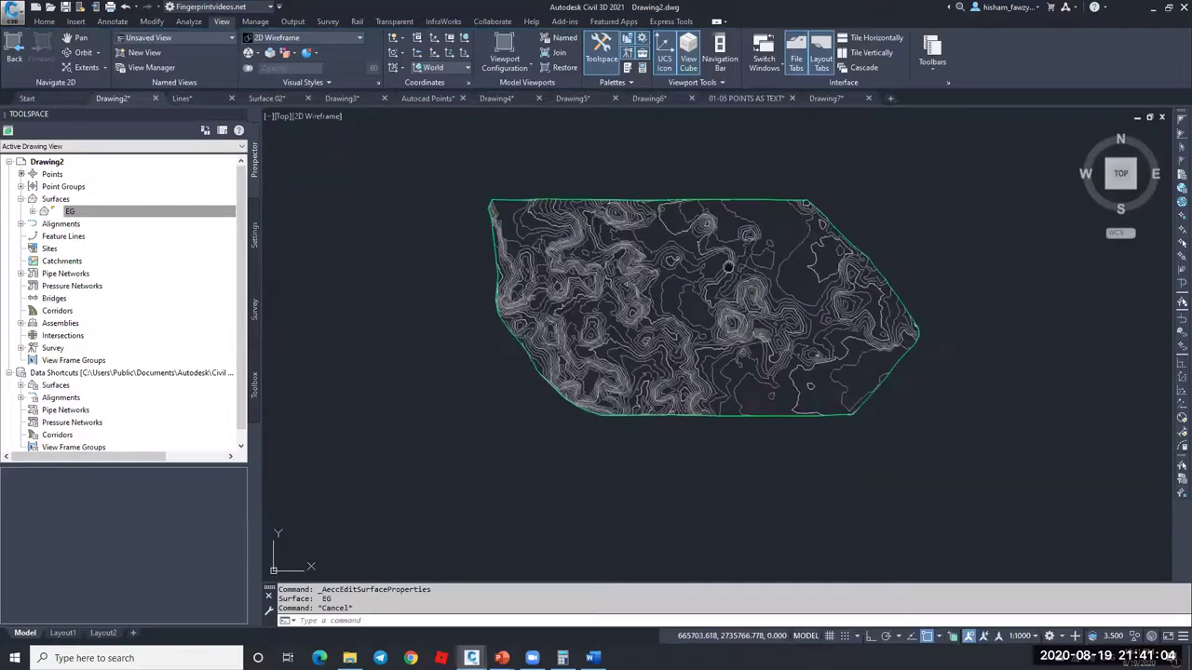
{"action": "scroll", "coordinate": [661, 281], "scroll_direction": "up", "scroll_amount": 5}
{"action": "mouse_move", "coordinate": [662, 282]}
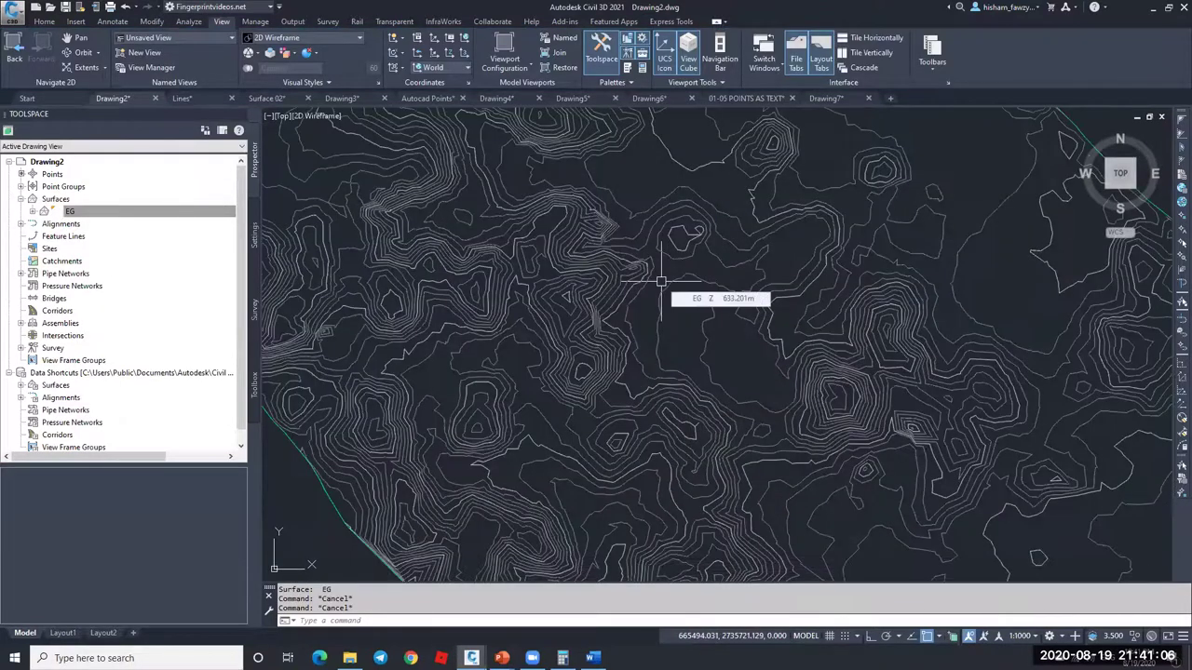
{"action": "scroll", "coordinate": [661, 281], "scroll_direction": "down", "scroll_amount": 5}
{"action": "mouse_move", "coordinate": [680, 267]}
{"action": "middle_mouse_down"}
{"action": "mouse_move", "coordinate": [640, 270]}
{"action": "mouse_move", "coordinate": [676, 268]}
{"action": "middle_mouse_up"}
{"action": "mouse_move", "coordinate": [721, 267]}
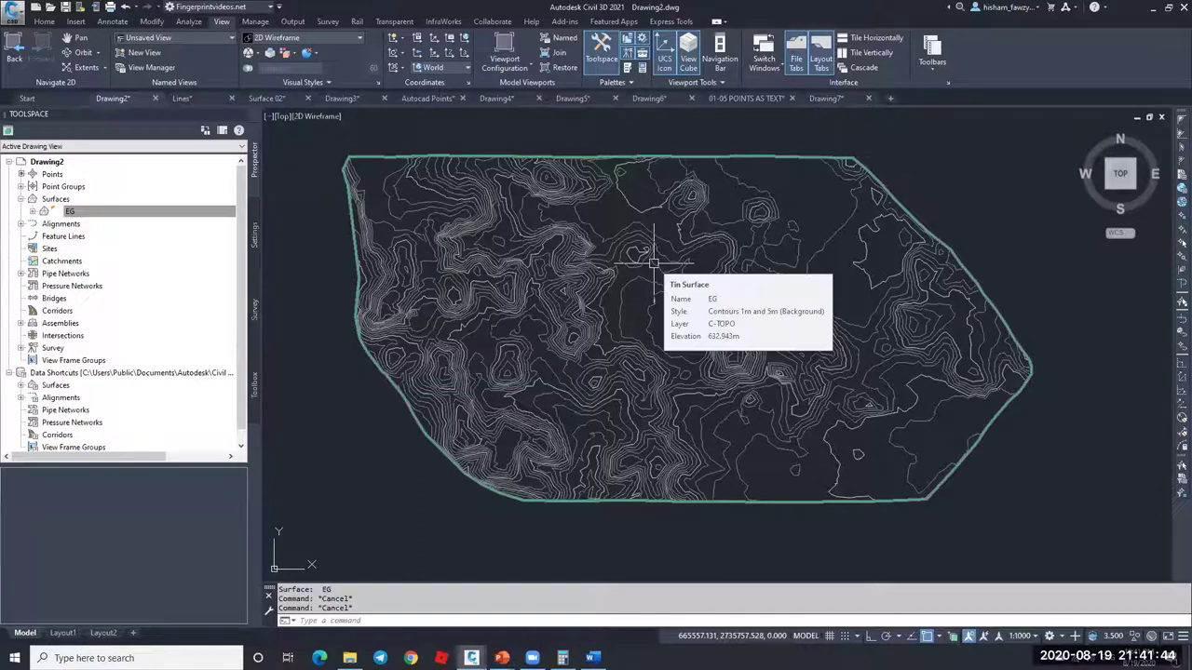
Step: Draw circles marking the surface's top-left and bottom-right corners
{"action": "type", "text": "c"}
{"action": "key", "text": "Return"}
{"action": "left_click", "coordinate": [349, 175]}
{"action": "key", "text": "Return"}
{"action": "key", "text": "Return"}
{"action": "left_click", "coordinate": [959, 449]}
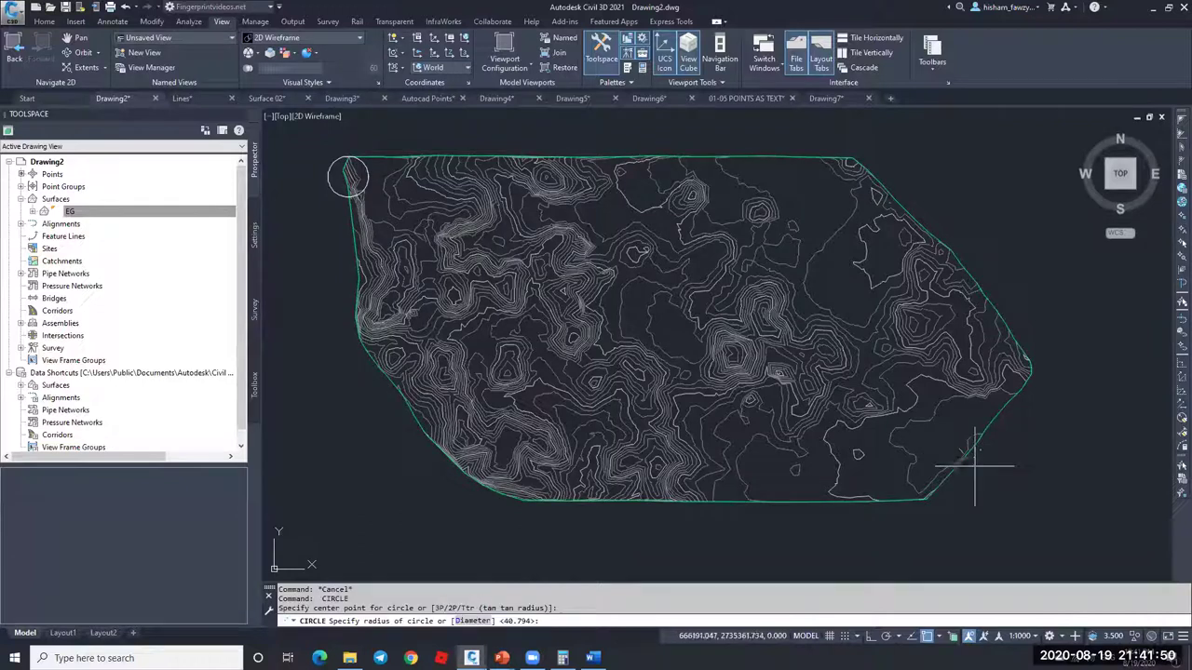
{"action": "left_click", "coordinate": [941, 468]}
{"action": "key", "text": "Escape"}
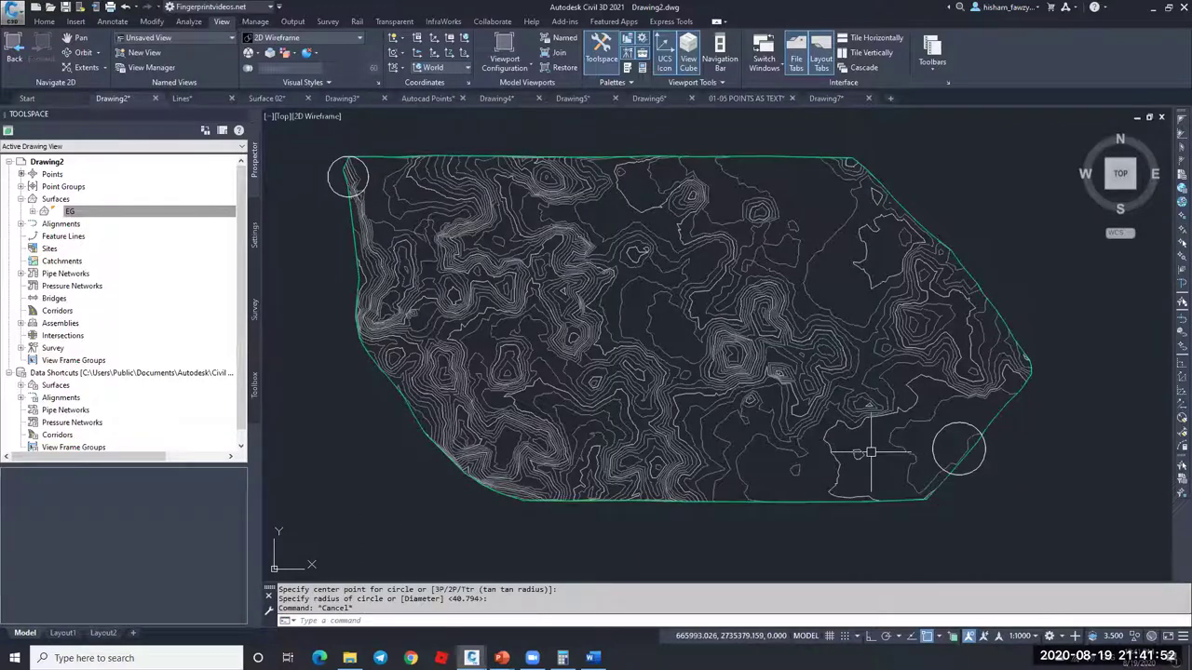
Step: Select and deselect the EG surface, then switch to the Home ribbon tab
{"action": "mouse_move", "coordinate": [870, 452]}
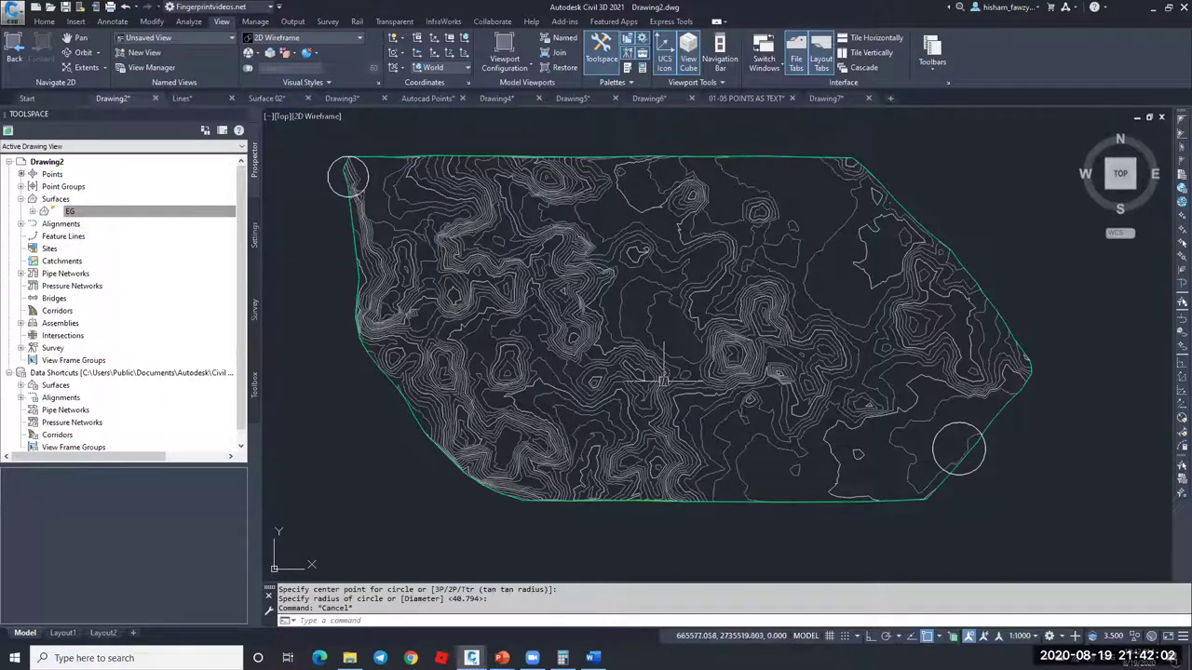
{"action": "left_click", "coordinate": [659, 313]}
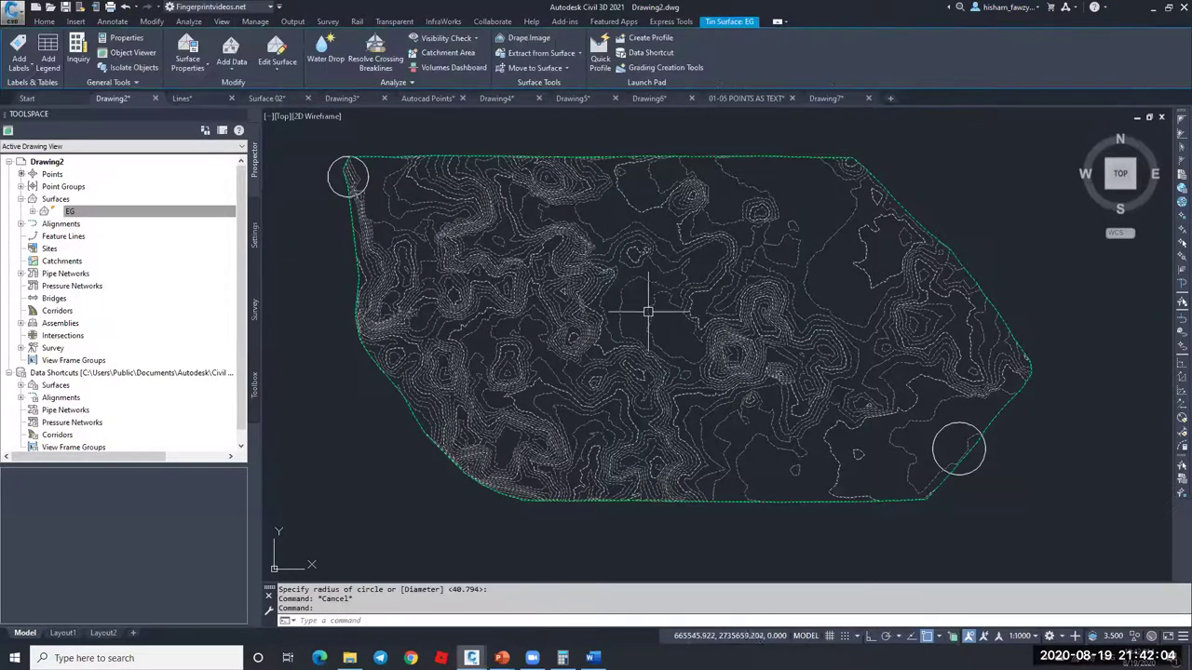
{"action": "key", "text": "Escape"}
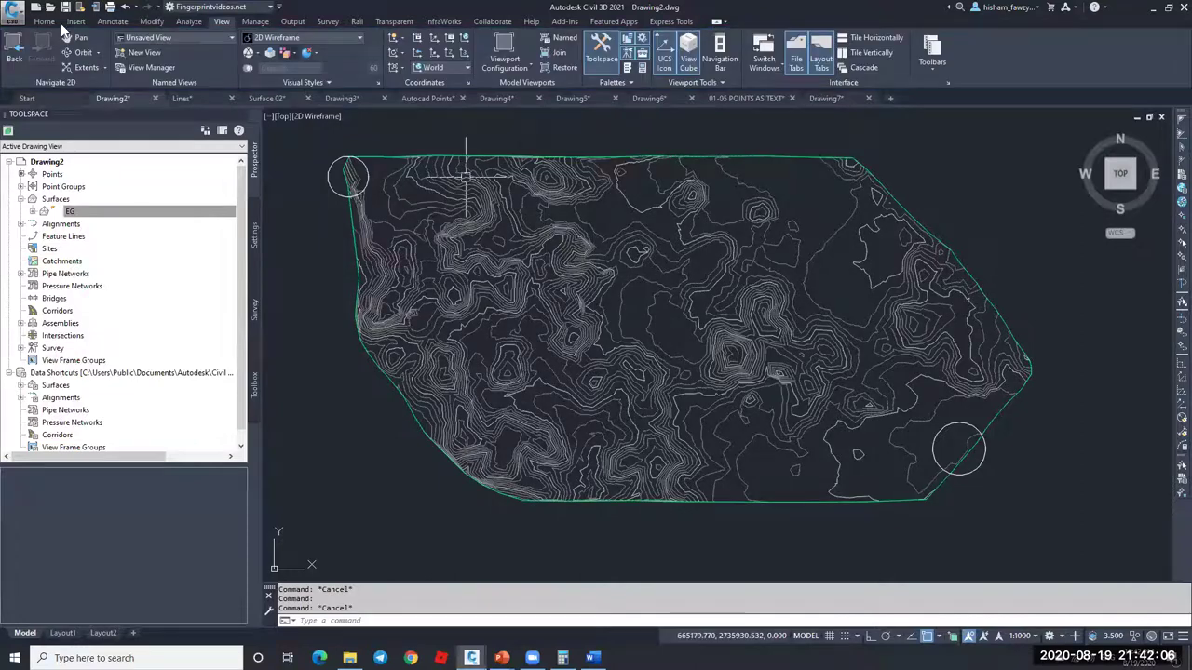
{"action": "left_click", "coordinate": [56, 23]}
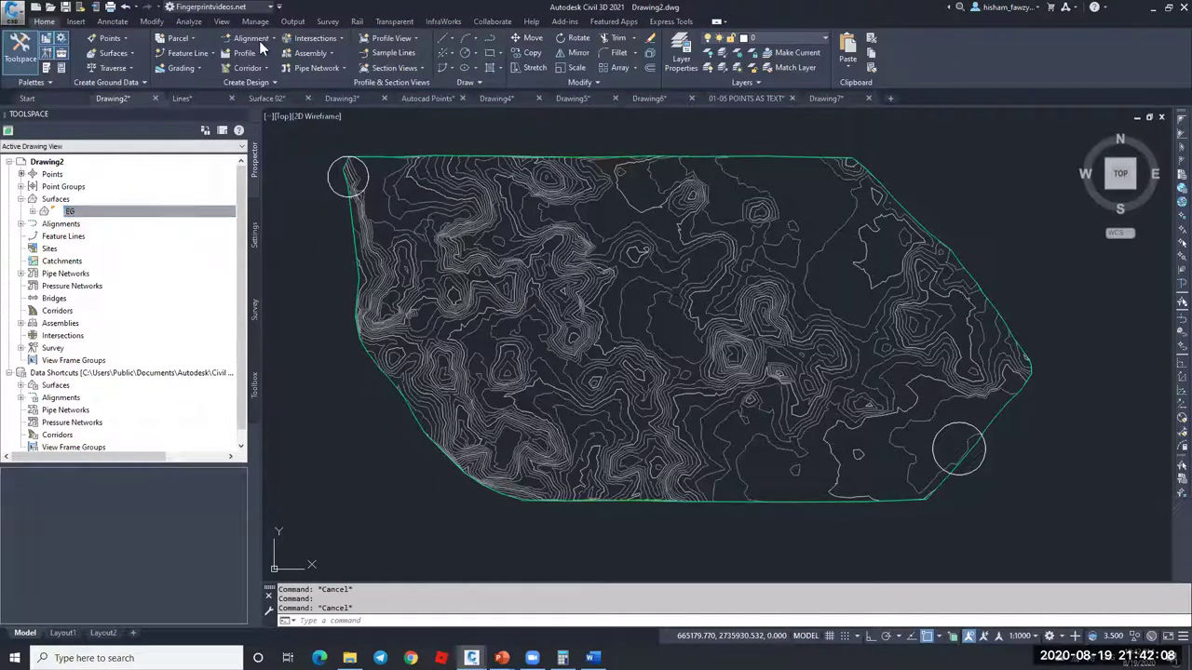
Step: From Alignment Creation Tools, replace the default alignment name with 'ROAD 01'
{"action": "left_click", "coordinate": [266, 38]}
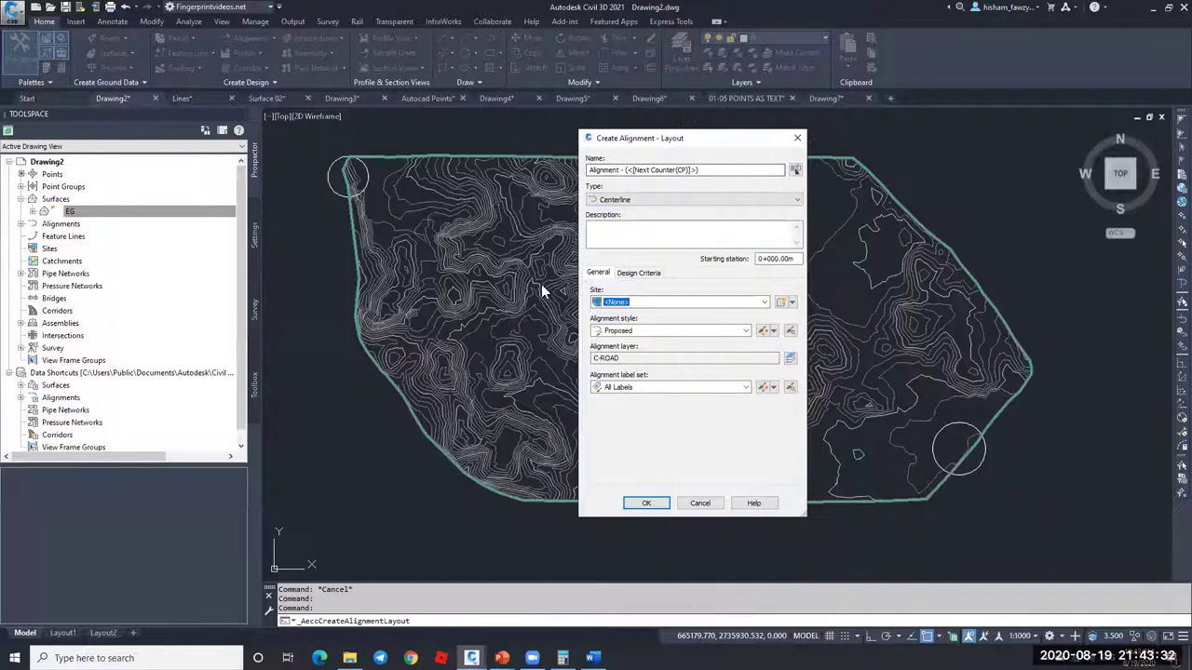
{"action": "left_click", "coordinate": [603, 169]}
{"action": "left_click_drag", "start_coordinate": [735, 169], "coordinate": [588, 168]}
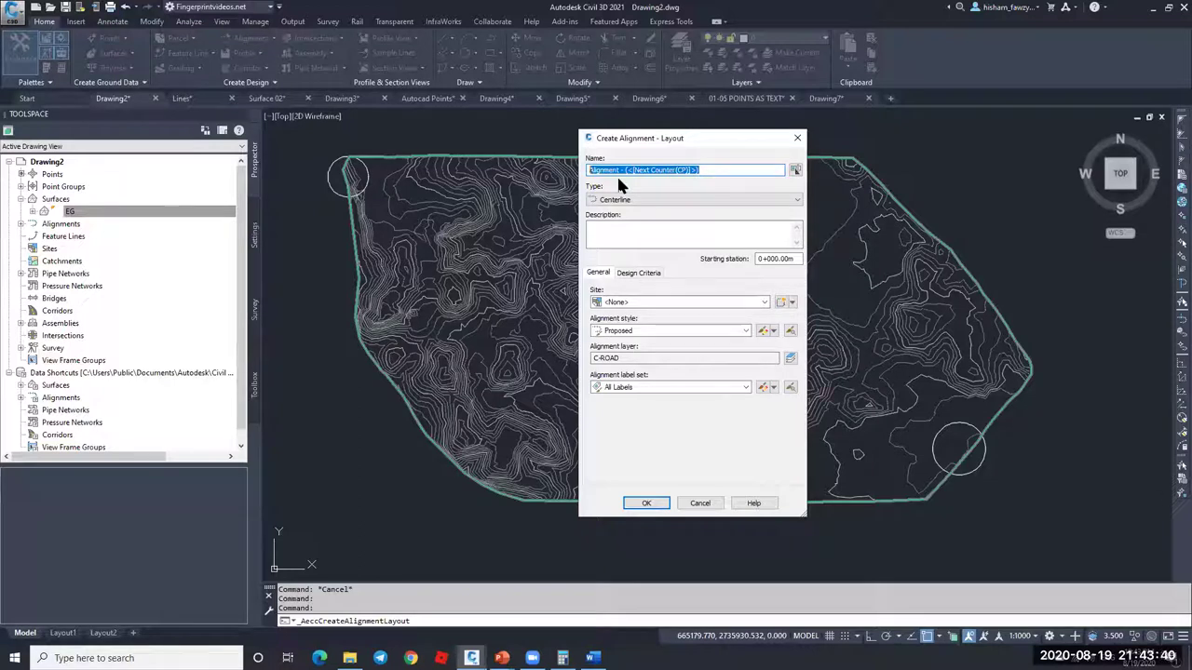
{"action": "type", "text": "ROAD 01"}
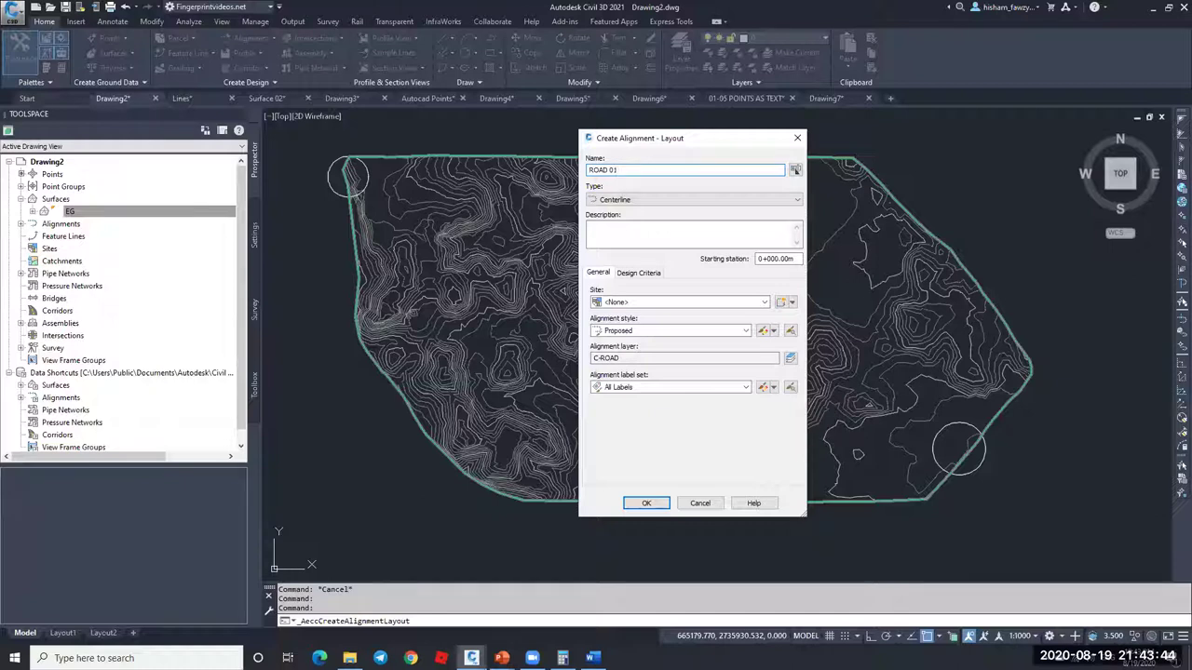
Step: Set the ROAD 01 alignment type to Centerline instead of Rail
{"action": "left_click", "coordinate": [630, 201]}
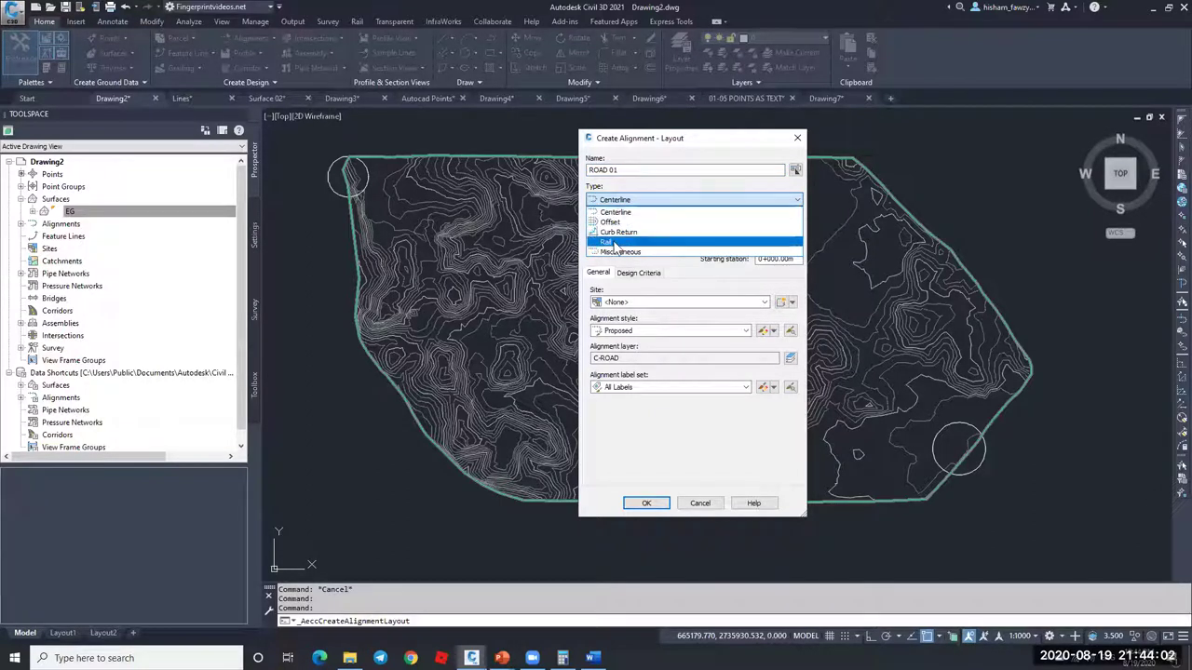
{"action": "left_click", "coordinate": [633, 213]}
{"action": "left_click", "coordinate": [643, 199]}
{"action": "left_click", "coordinate": [615, 241]}
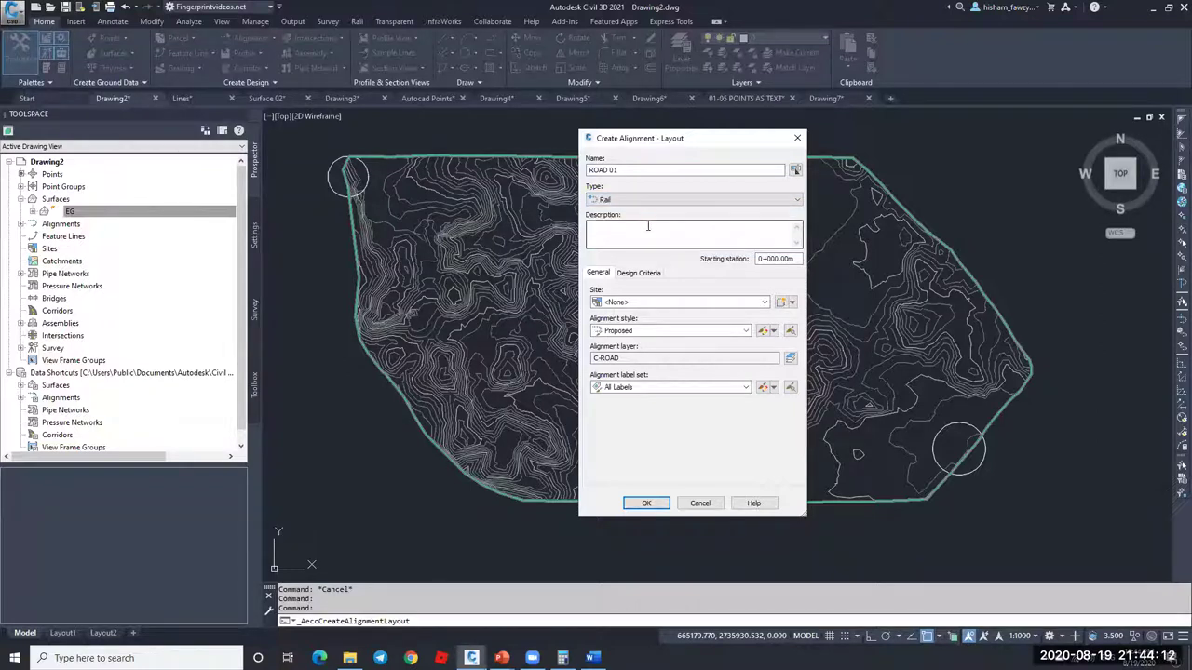
{"action": "left_click", "coordinate": [649, 200]}
{"action": "left_click", "coordinate": [624, 215]}
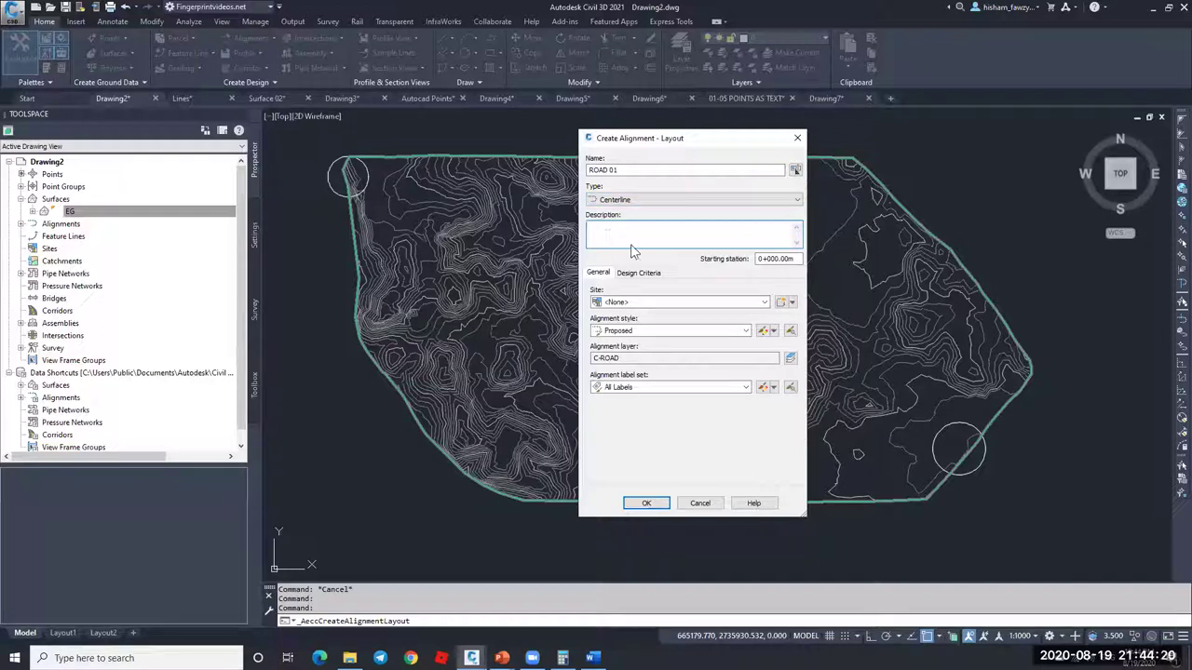
Step: Inspect the starting station field, leaving it at 0+000.00m
{"action": "left_click", "coordinate": [794, 262]}
{"action": "left_click", "coordinate": [762, 260]}
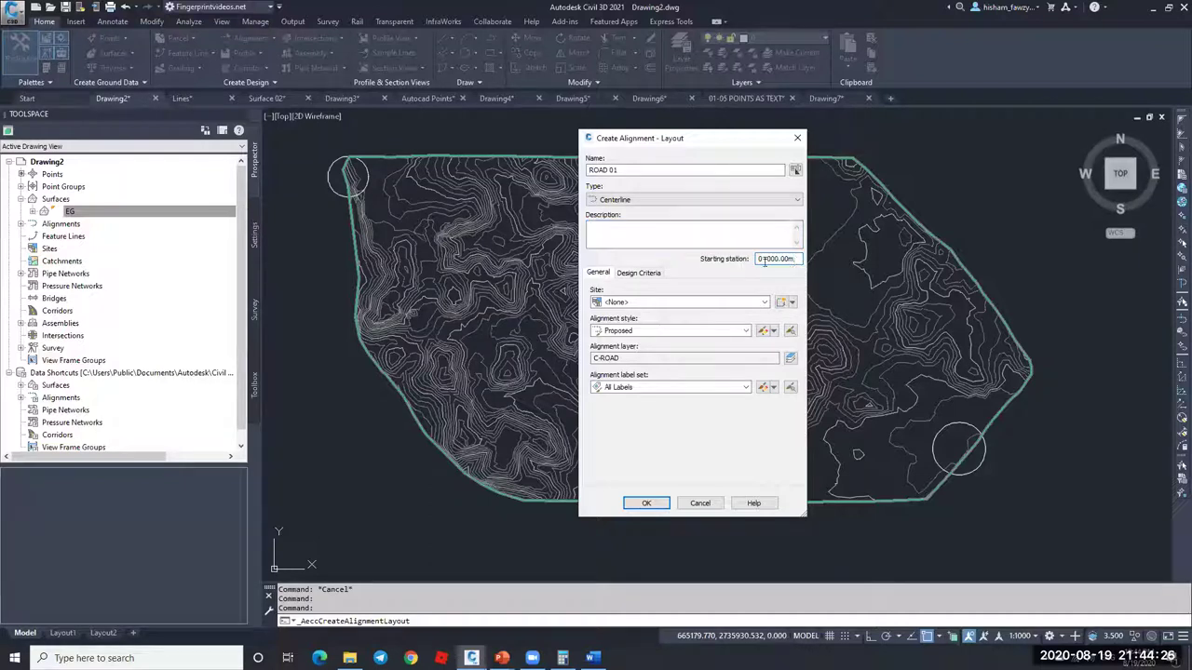
{"action": "double_click", "coordinate": [761, 260]}
{"action": "left_click_drag", "start_coordinate": [769, 260], "coordinate": [787, 261]}
{"action": "double_click", "coordinate": [762, 261]}
{"action": "left_click", "coordinate": [762, 260]}
{"action": "left_click_drag", "start_coordinate": [766, 260], "coordinate": [785, 260]}
{"action": "left_click", "coordinate": [783, 260]}
{"action": "double_click", "coordinate": [758, 258]}
{"action": "left_click", "coordinate": [776, 258]}
{"action": "left_click", "coordinate": [614, 169]}
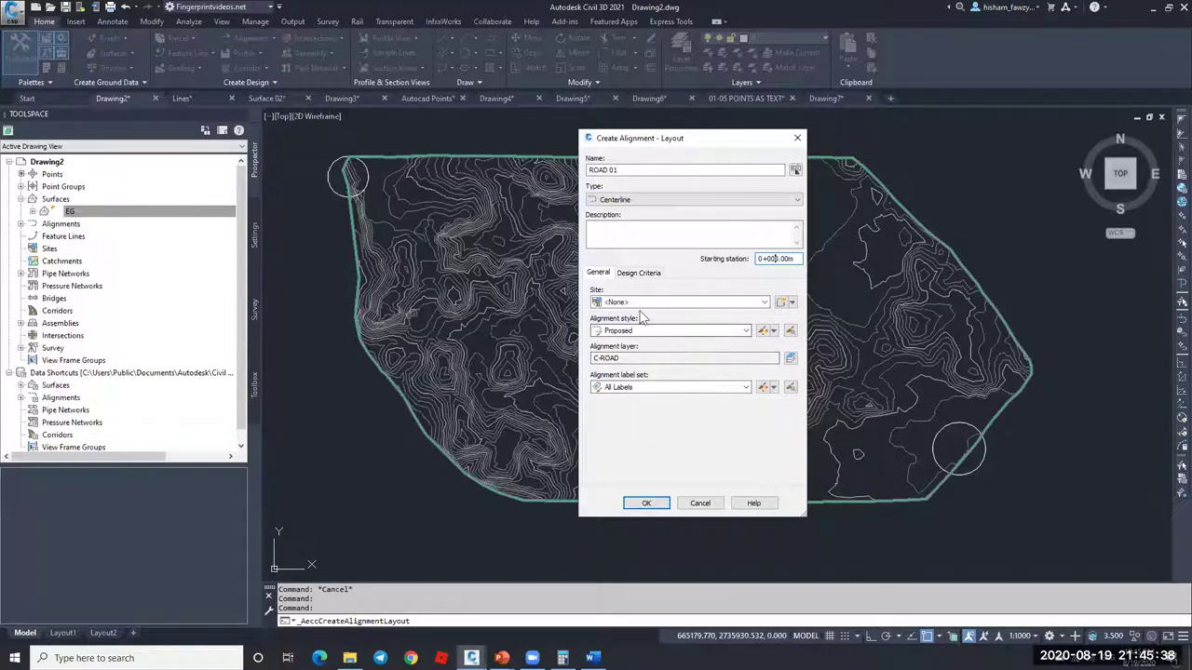
{"action": "left_click", "coordinate": [637, 274]}
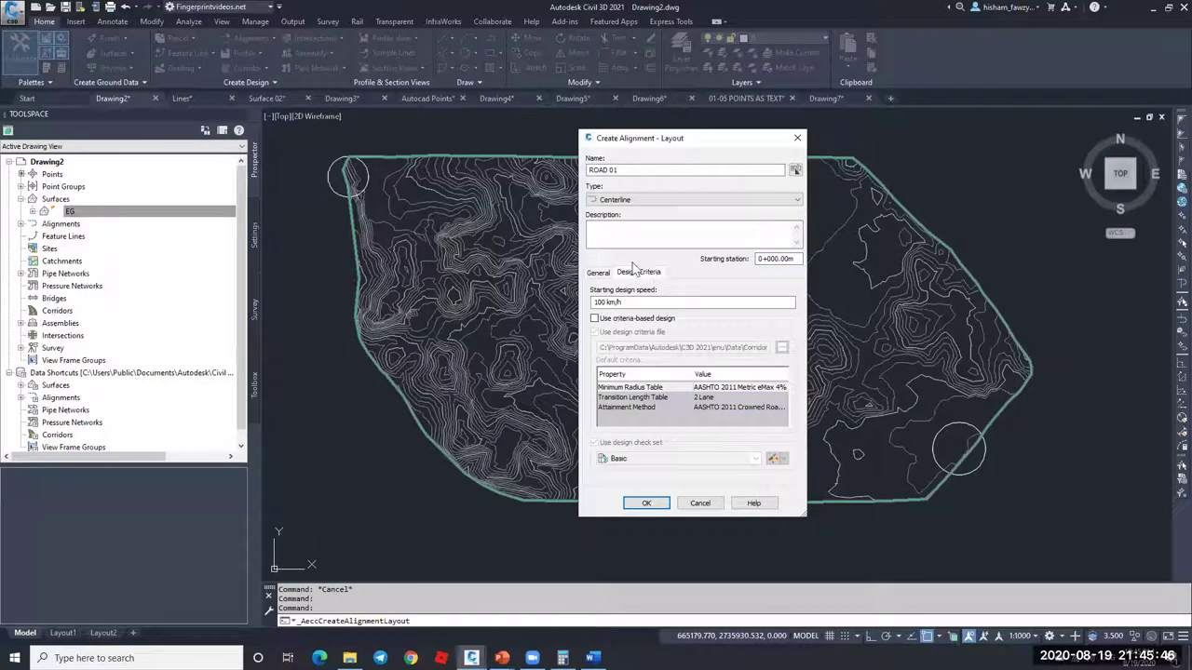
{"action": "left_click", "coordinate": [597, 274]}
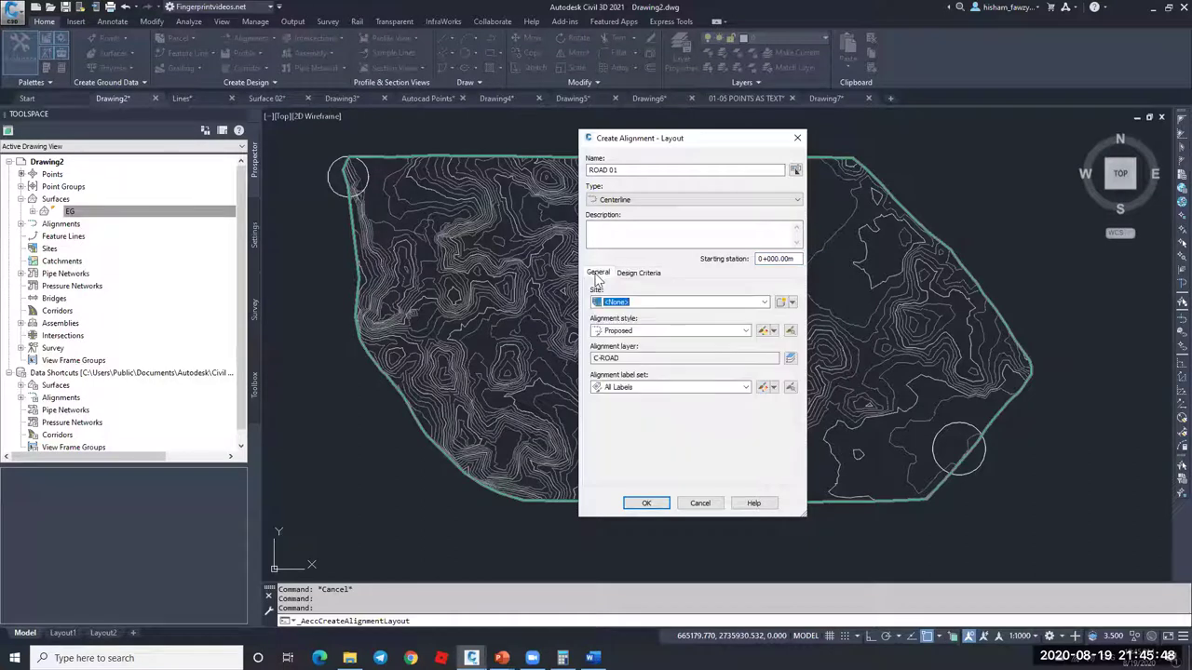
{"action": "left_click", "coordinate": [667, 332]}
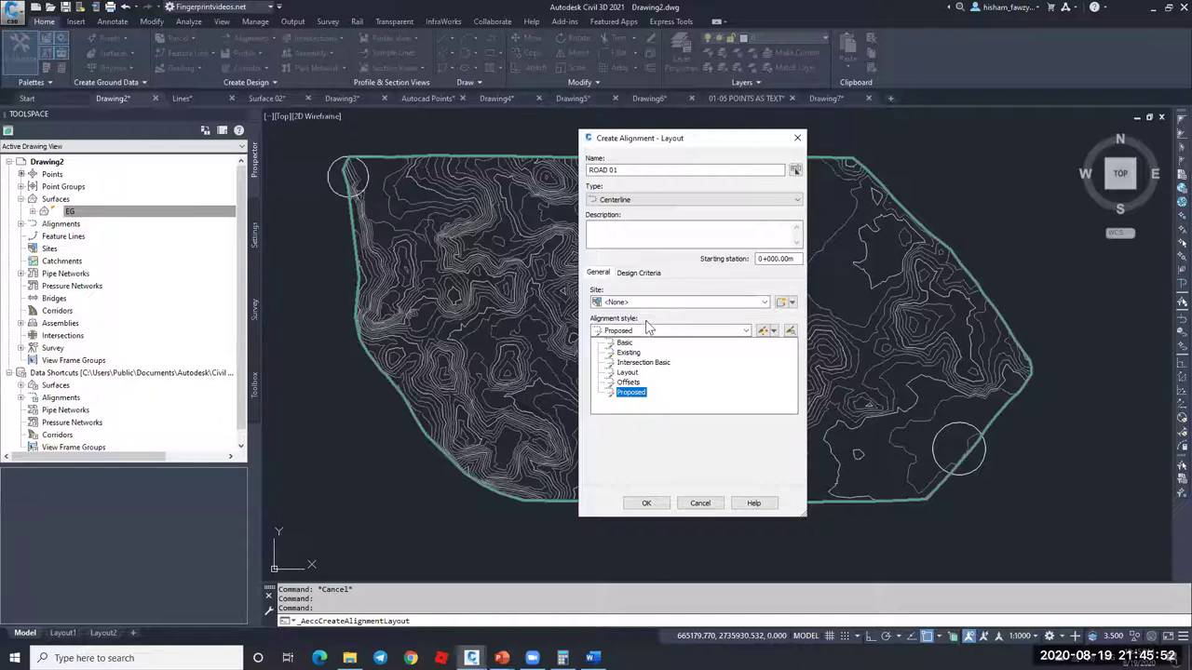
{"action": "left_click", "coordinate": [630, 392]}
{"action": "left_click", "coordinate": [616, 386]}
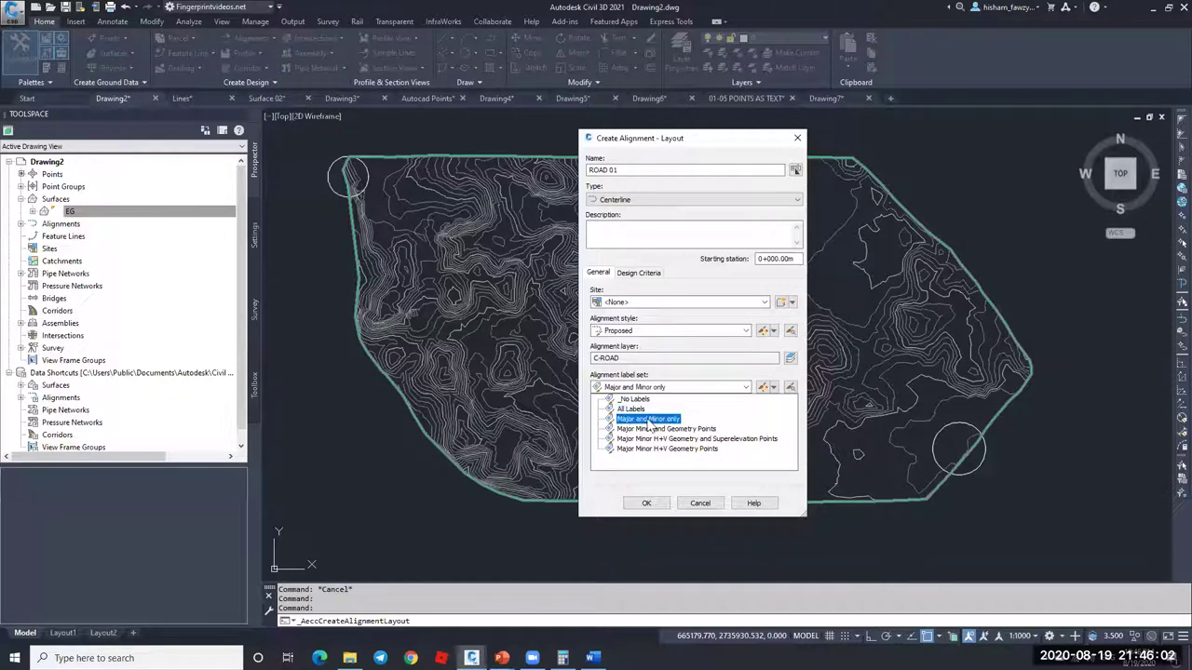
{"action": "left_click", "coordinate": [652, 409]}
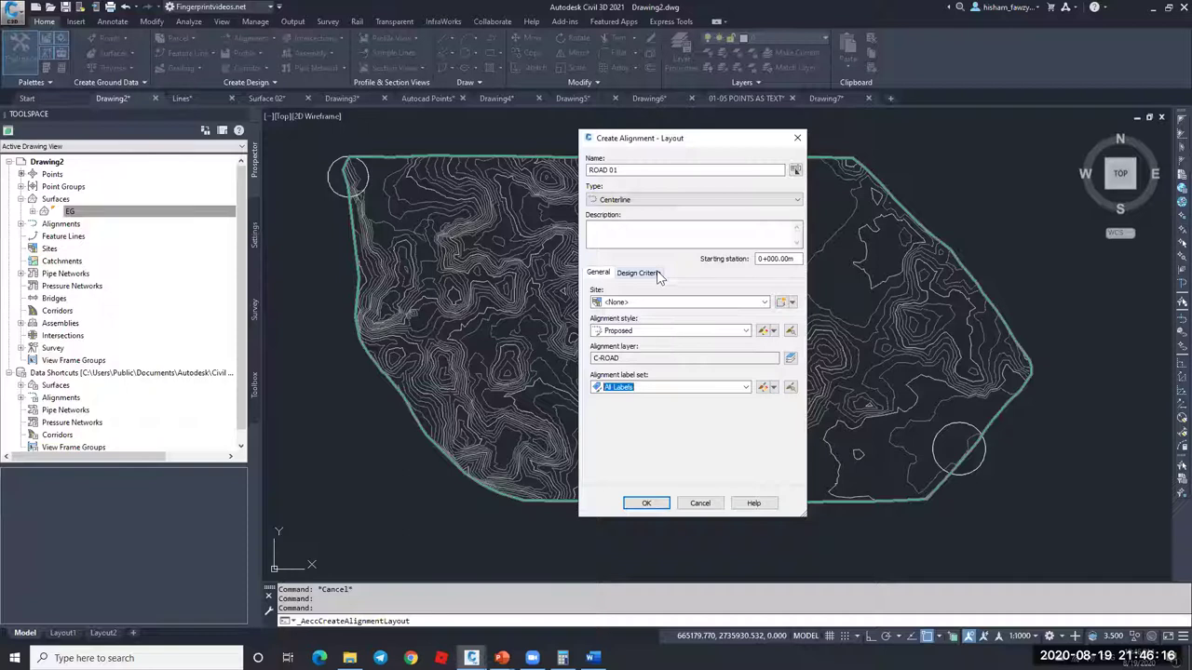
Step: Create the ROAD 01 alignment and close its layout tools without drawing geometry
{"action": "left_click", "coordinate": [649, 502]}
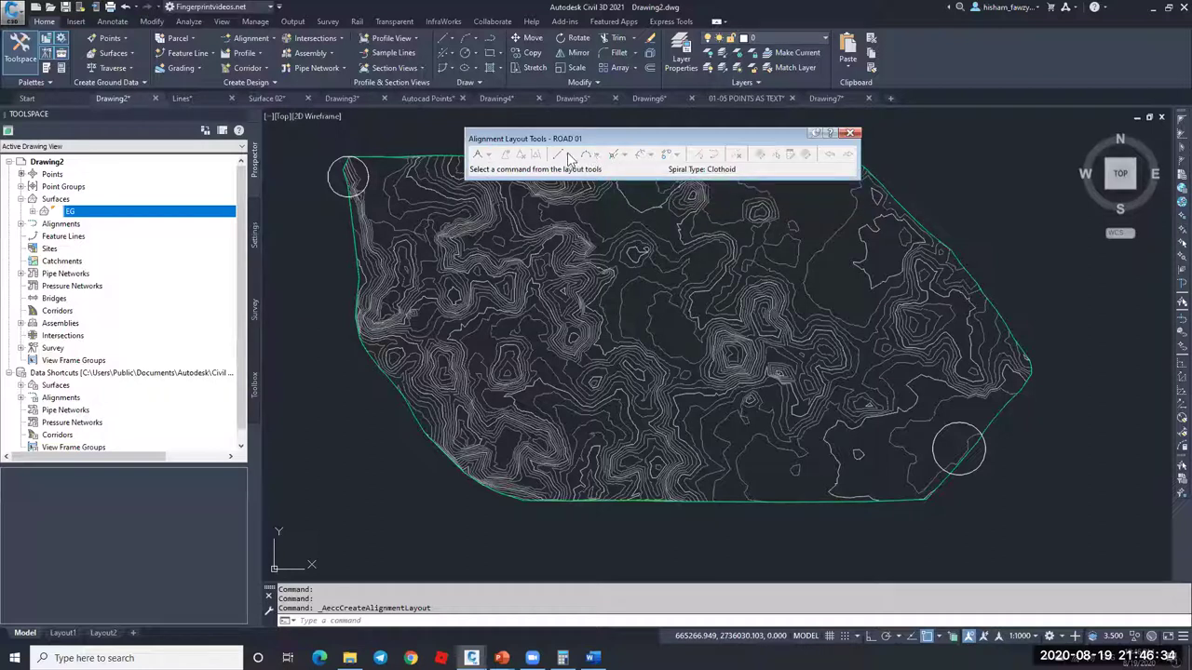
{"action": "left_click", "coordinate": [849, 133]}
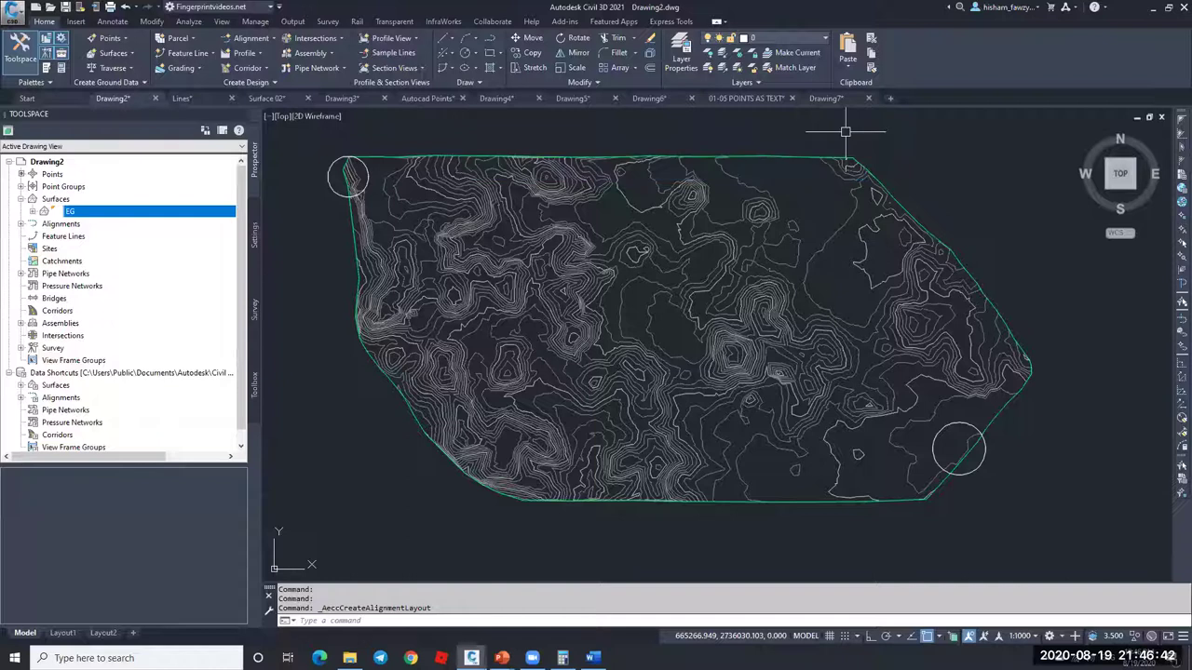
{"action": "key", "text": "Escape"}
{"action": "key", "text": "Escape"}
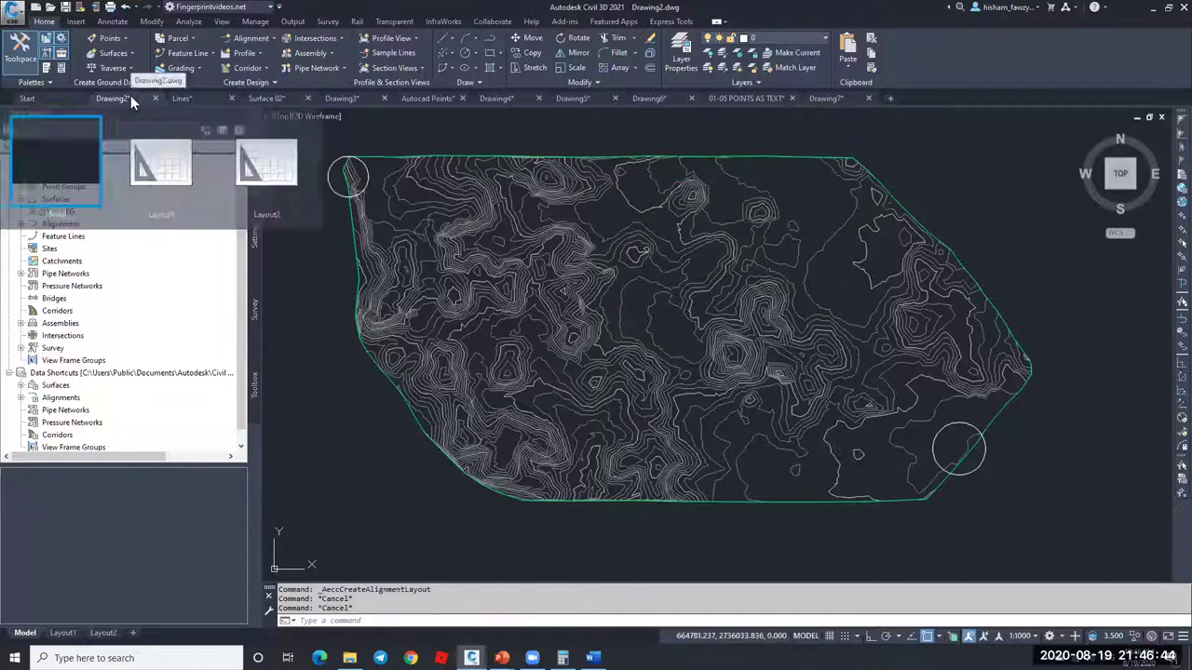
Step: Save the drawing to the Desktop as ROAD 01.dwg, then close it
{"action": "right_click", "coordinate": [130, 97]}
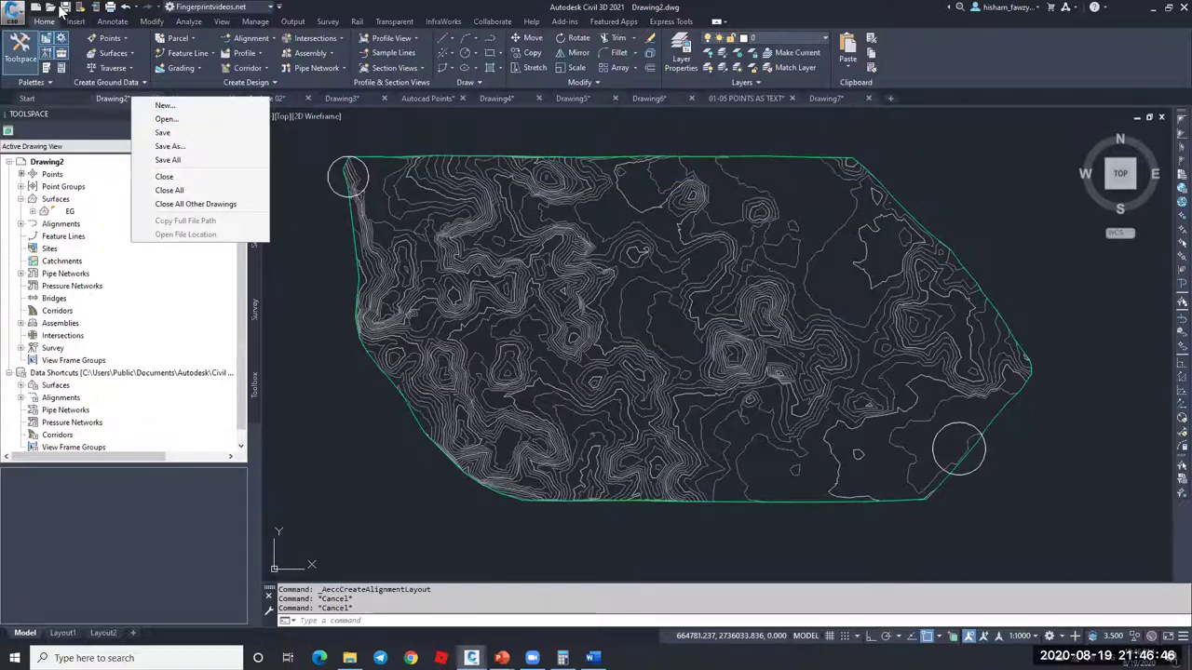
{"action": "left_click", "coordinate": [163, 132]}
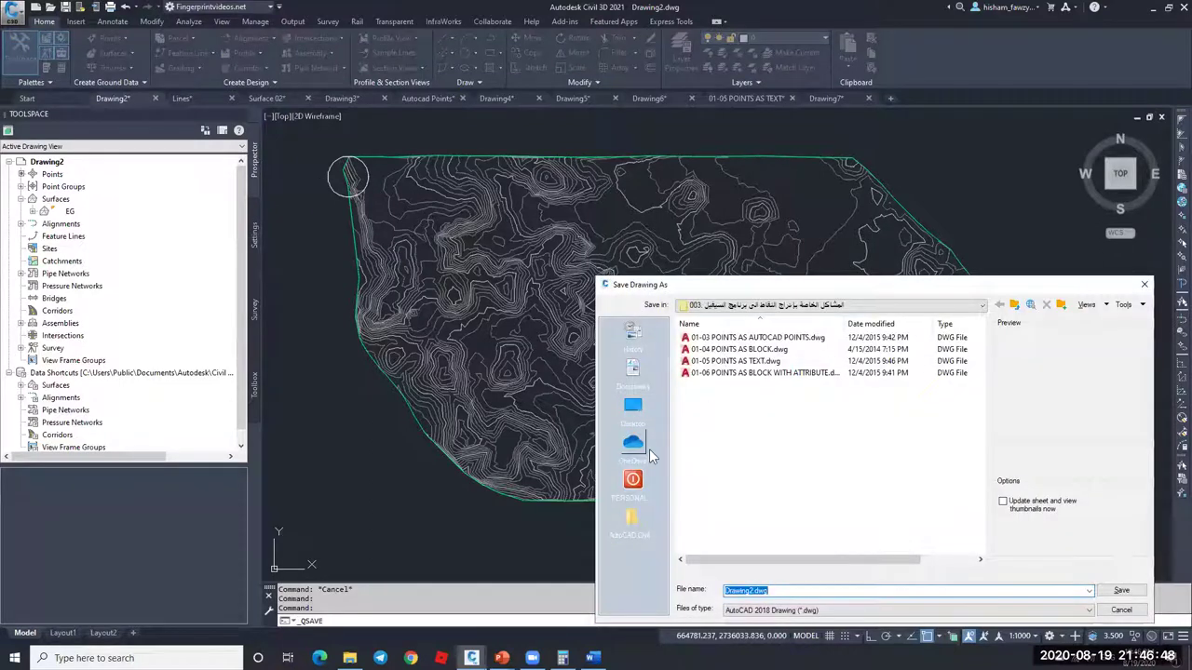
{"action": "left_click", "coordinate": [633, 405]}
{"action": "left_click", "coordinate": [758, 591]}
{"action": "left_click_drag", "start_coordinate": [758, 591], "coordinate": [700, 592]}
{"action": "key", "text": "BackSpace"}
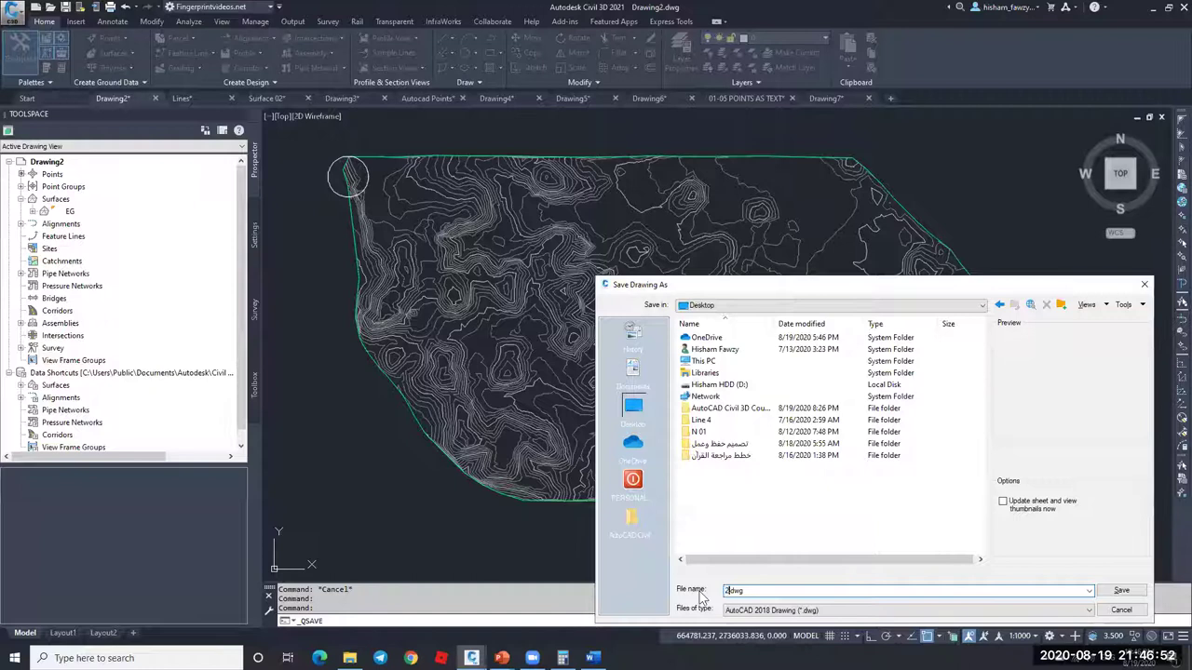
{"action": "type", "text": "ROAD 01"}
{"action": "key", "text": "Return"}
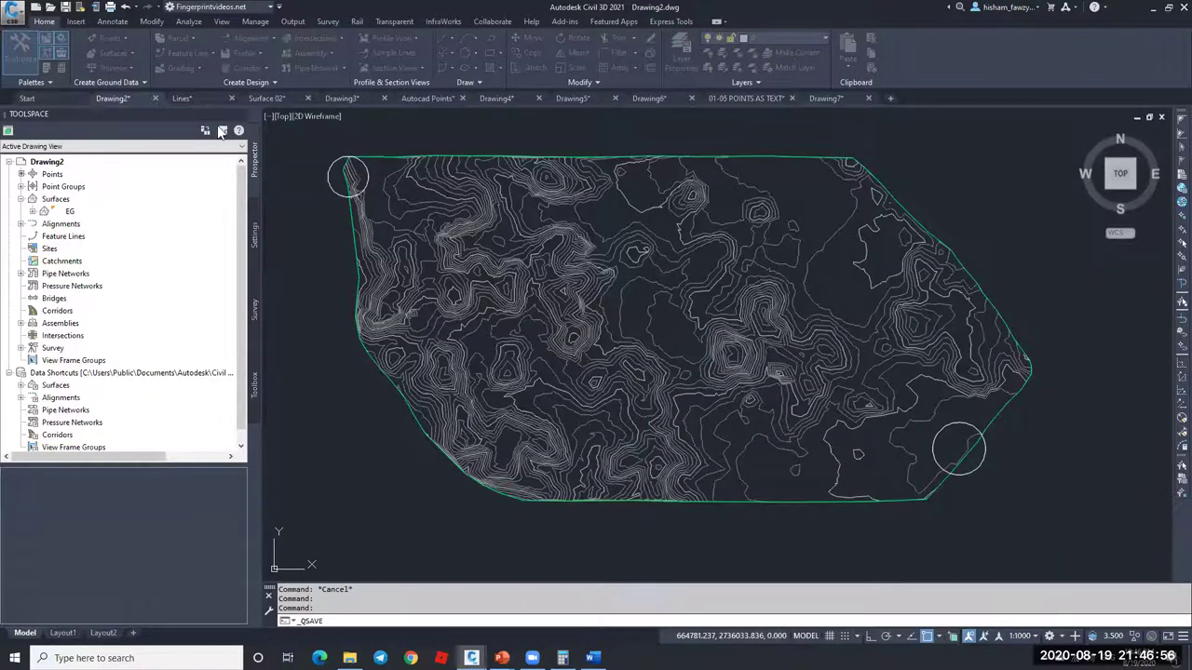
{"action": "left_click", "coordinate": [155, 98]}
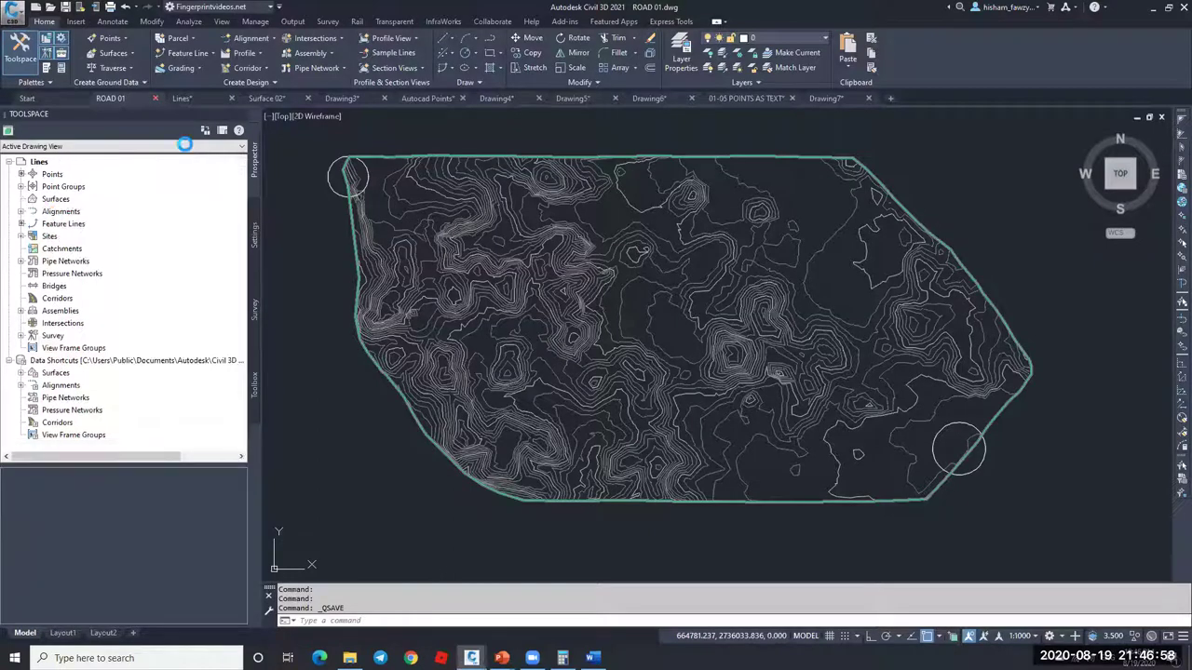
Step: Close the Lines, Surface 02, Drawing3, Autocad Points and Drawing4 drawings without saving
{"action": "left_click", "coordinate": [631, 358]}
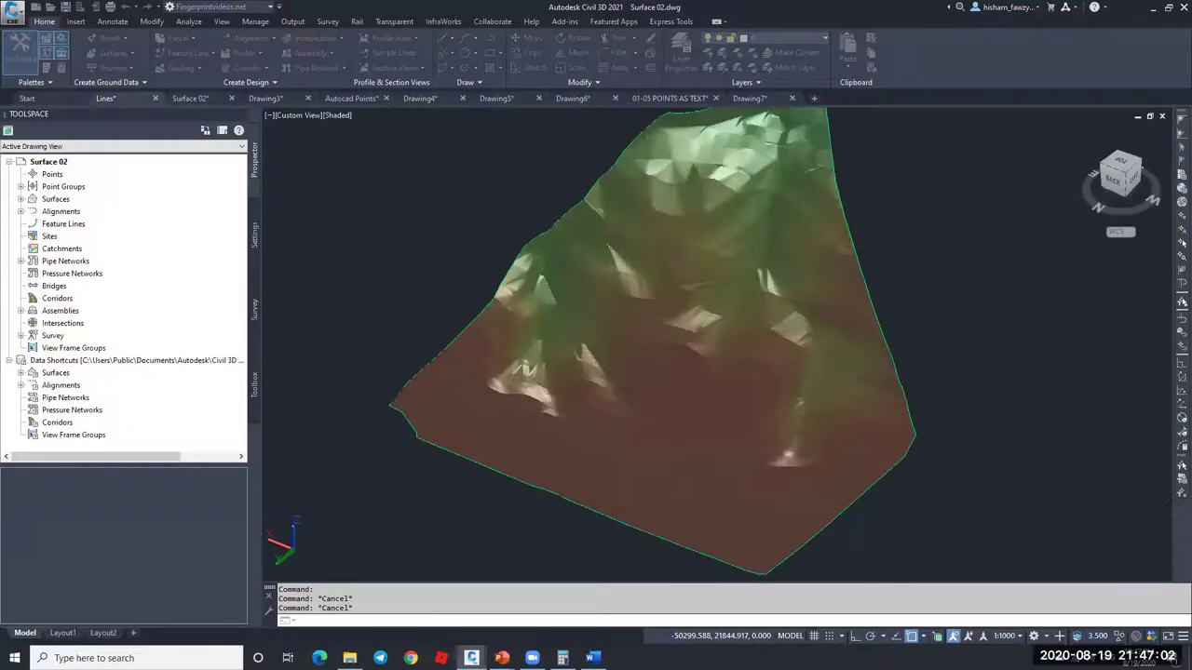
{"action": "right_click", "coordinate": [135, 99]}
{"action": "left_click", "coordinate": [170, 182]}
{"action": "left_click", "coordinate": [632, 356]}
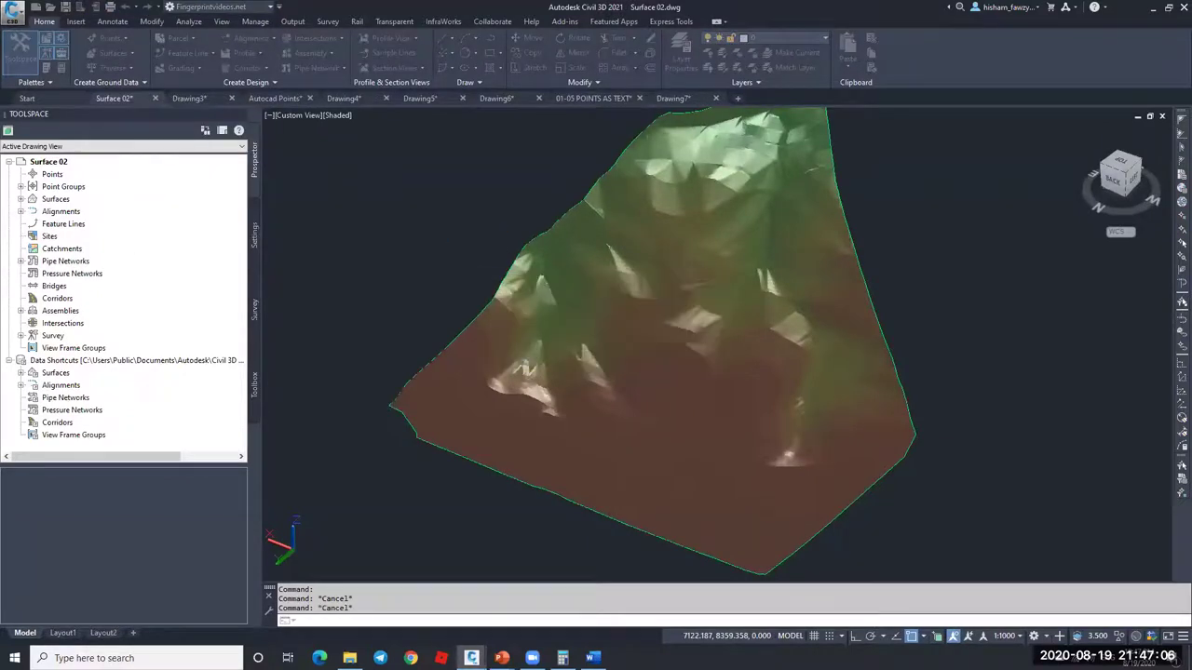
{"action": "left_click", "coordinate": [615, 356]}
{"action": "left_click", "coordinate": [615, 356]}
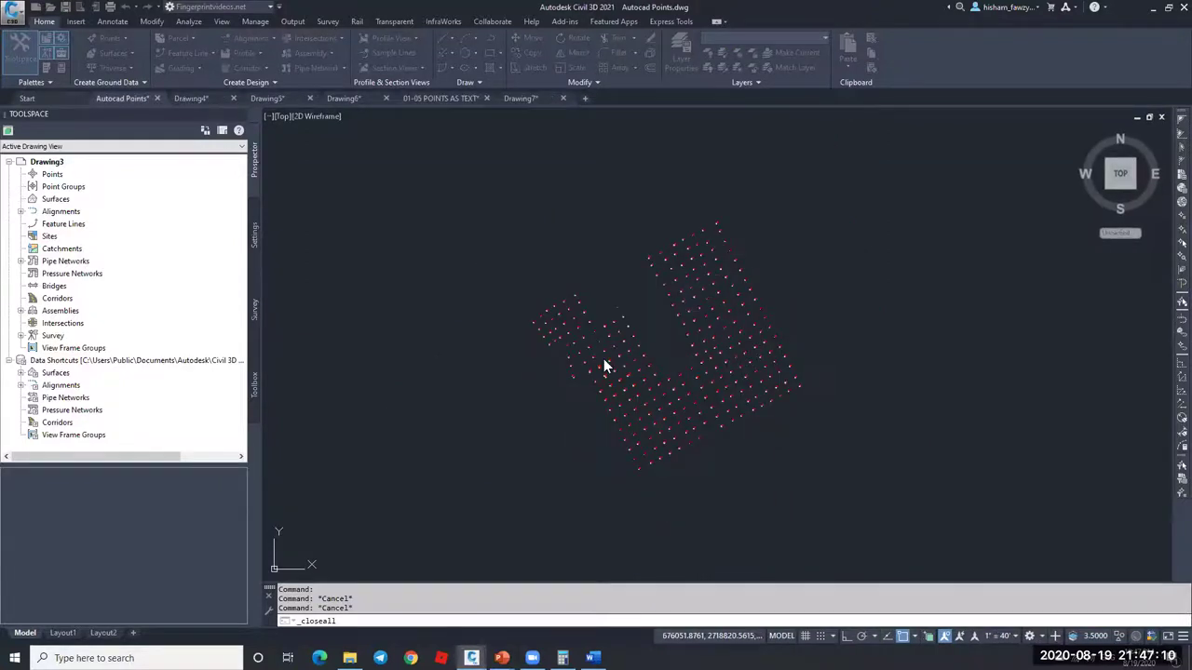
{"action": "left_click", "coordinate": [615, 356]}
{"action": "left_click", "coordinate": [614, 355]}
Step: Close Drawing6, 01-05 POINTS AS TEXT and Drawing7 without saving, then show the desktop
{"action": "left_click", "coordinate": [615, 356]}
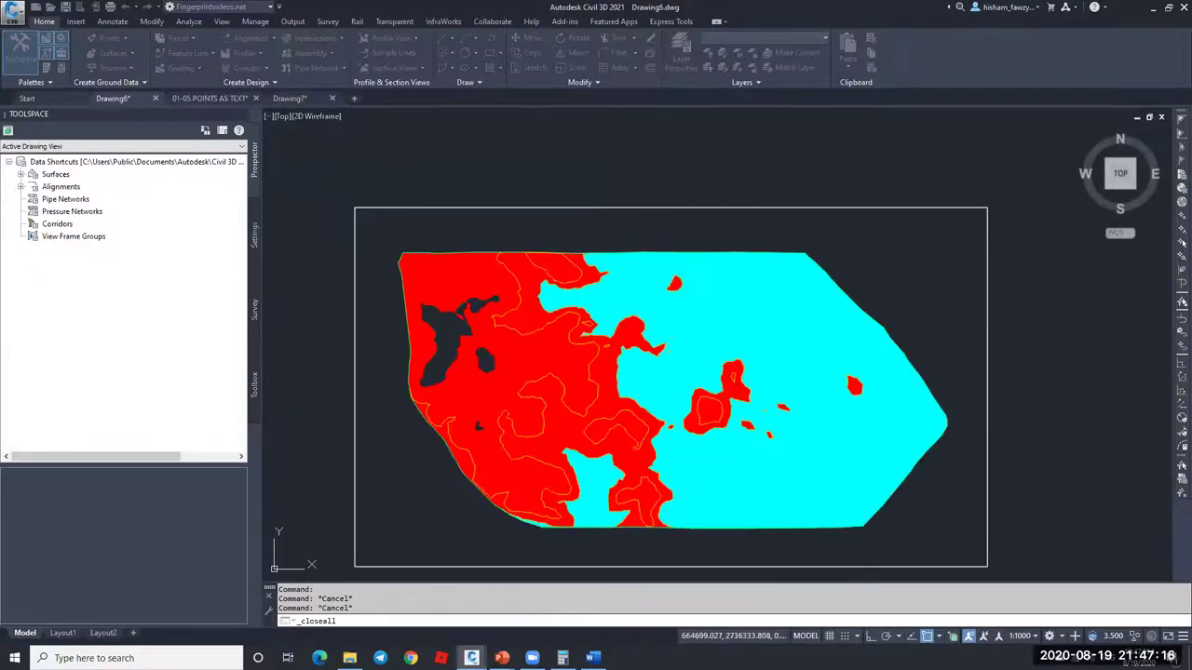
{"action": "left_click", "coordinate": [634, 363]}
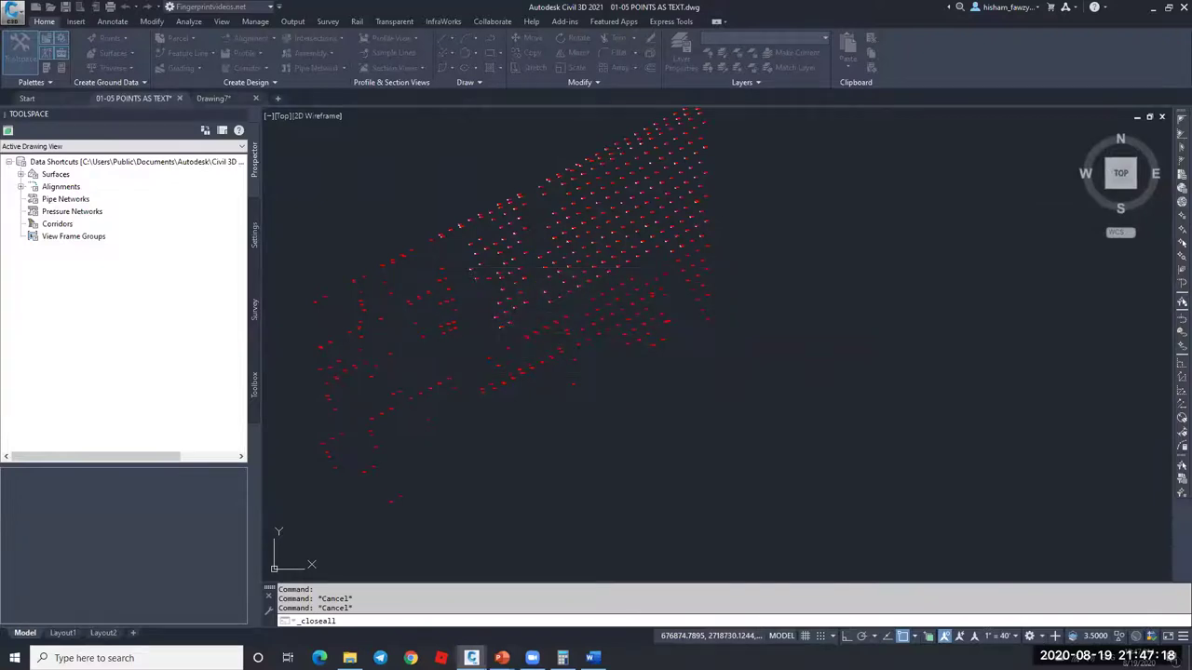
{"action": "left_click", "coordinate": [633, 361]}
{"action": "left_click", "coordinate": [632, 358]}
{"action": "key", "text": "Escape"}
{"action": "left_click", "coordinate": [600, 354]}
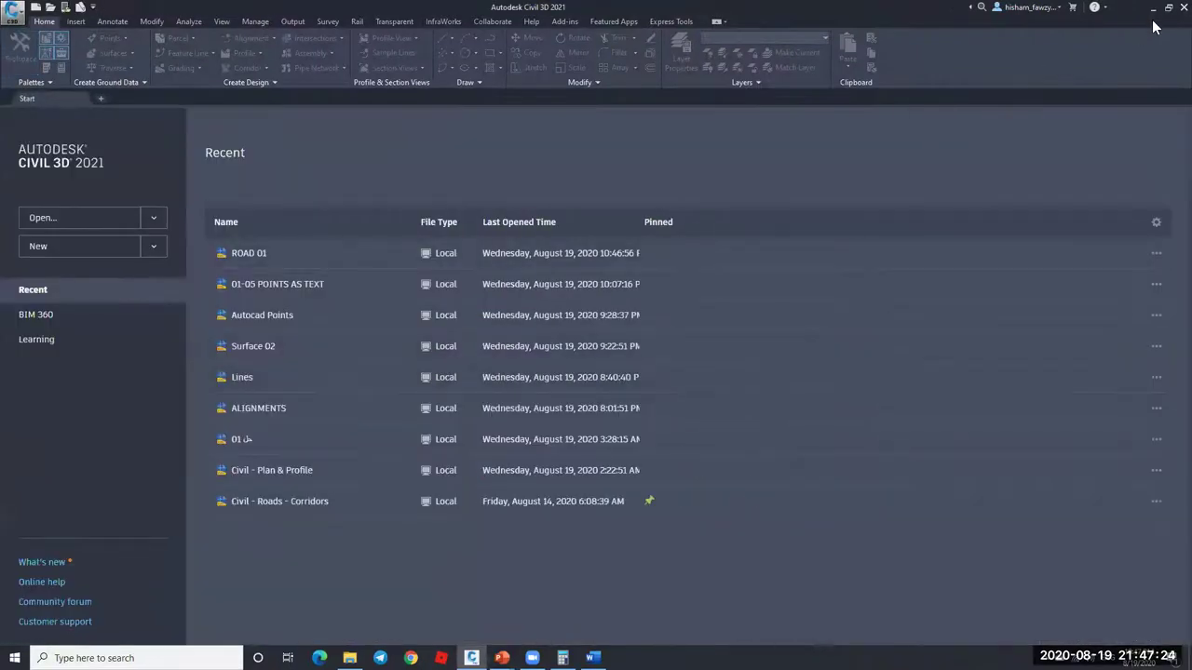
{"action": "key", "text": "alt+Tab"}
{"action": "key", "text": "super+Home"}
Step: Open ROAD 01.dwg and expand Alignments > Centerline Alignments in Prospector to reach ROAD 01
{"action": "left_click_drag", "start_coordinate": [23, 469], "coordinate": [553, 25]}
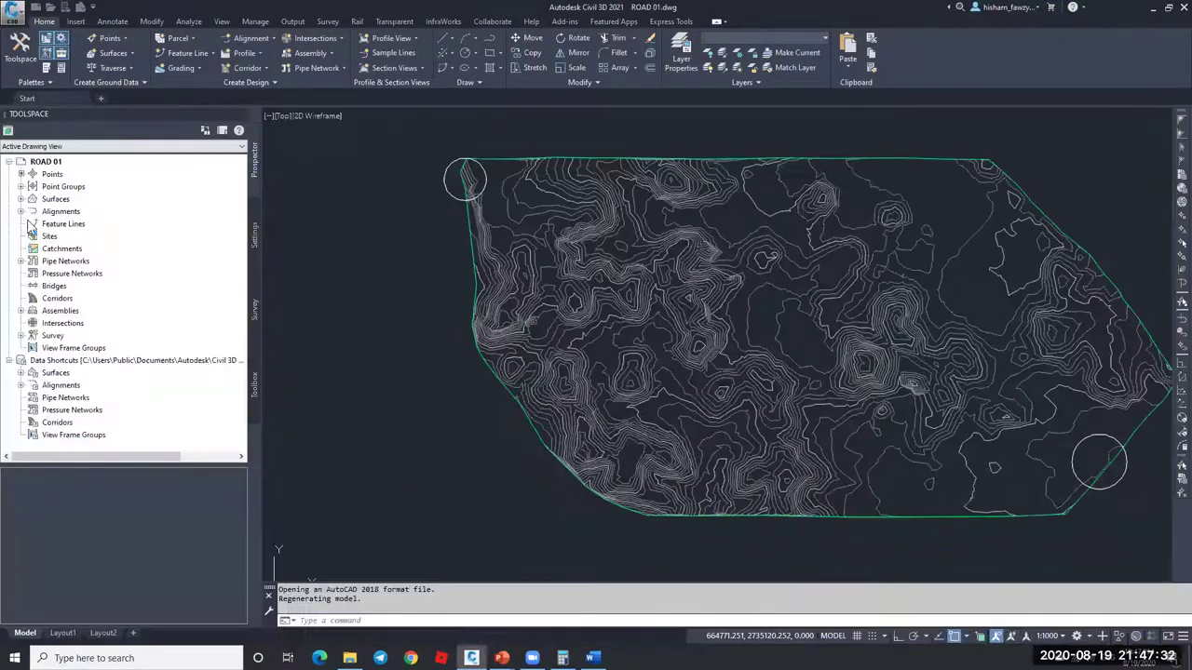
{"action": "left_click", "coordinate": [20, 211]}
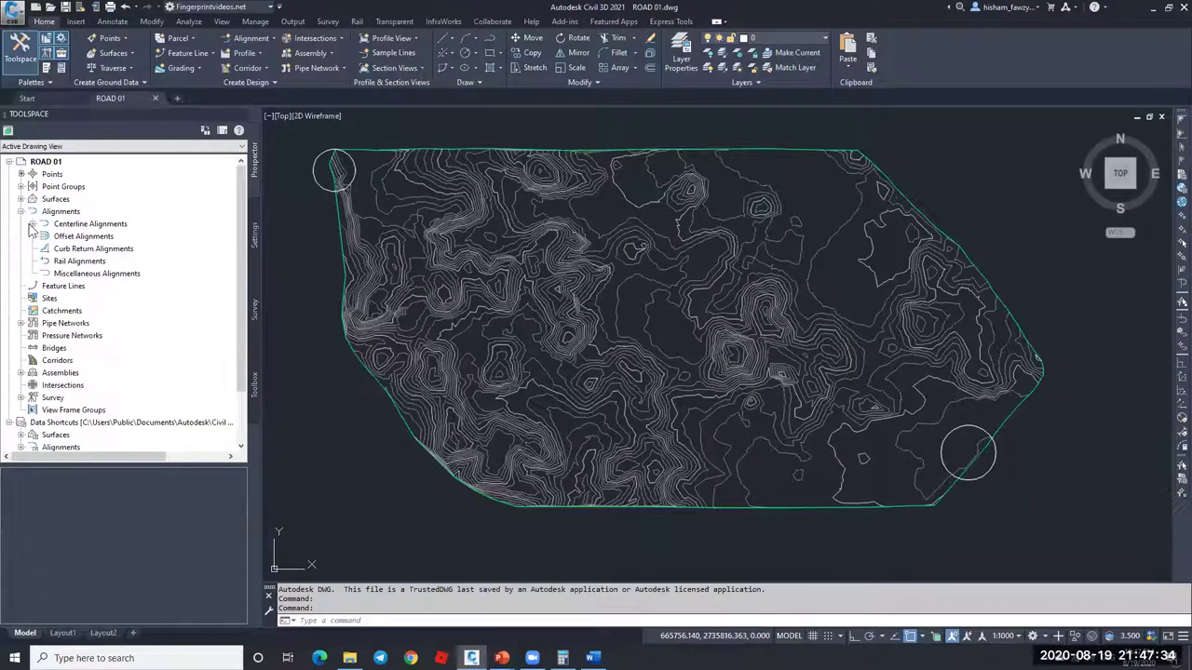
{"action": "left_click", "coordinate": [20, 211]}
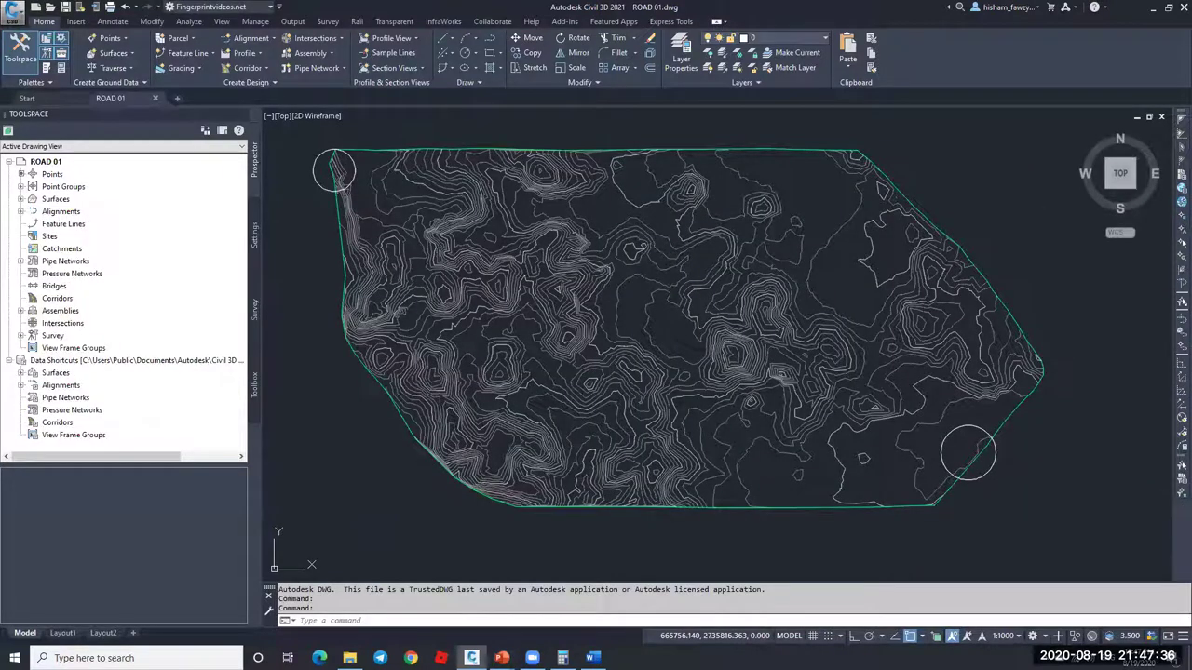
{"action": "left_click", "coordinate": [21, 212]}
{"action": "left_click", "coordinate": [33, 224]}
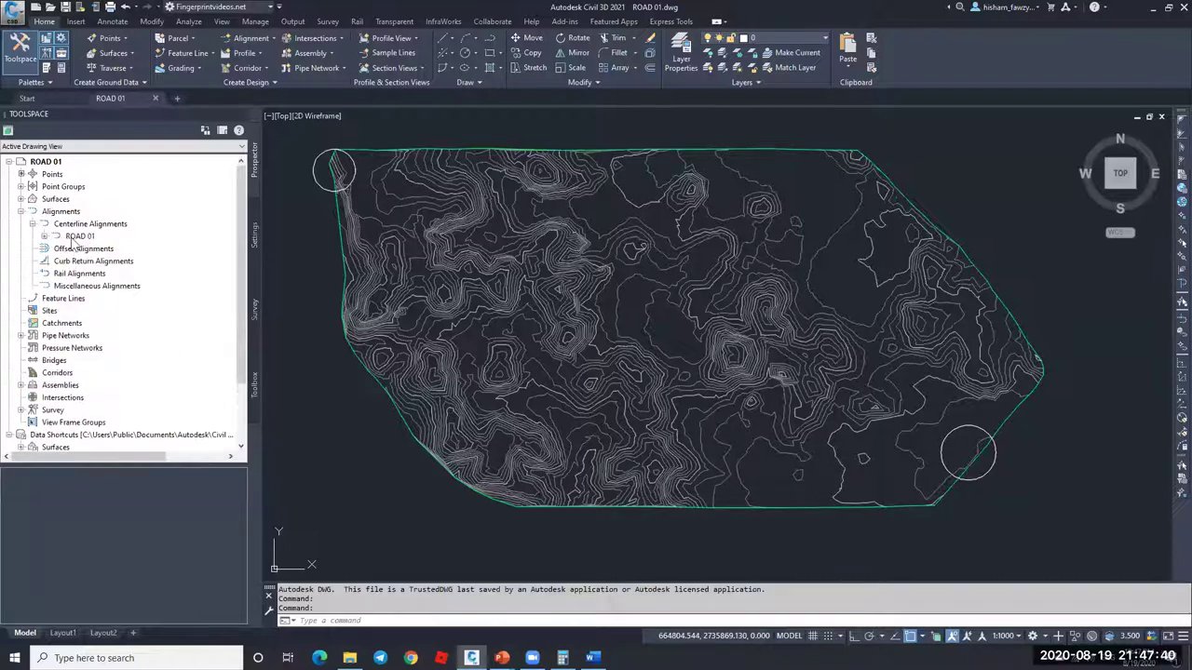
{"action": "left_click", "coordinate": [82, 237]}
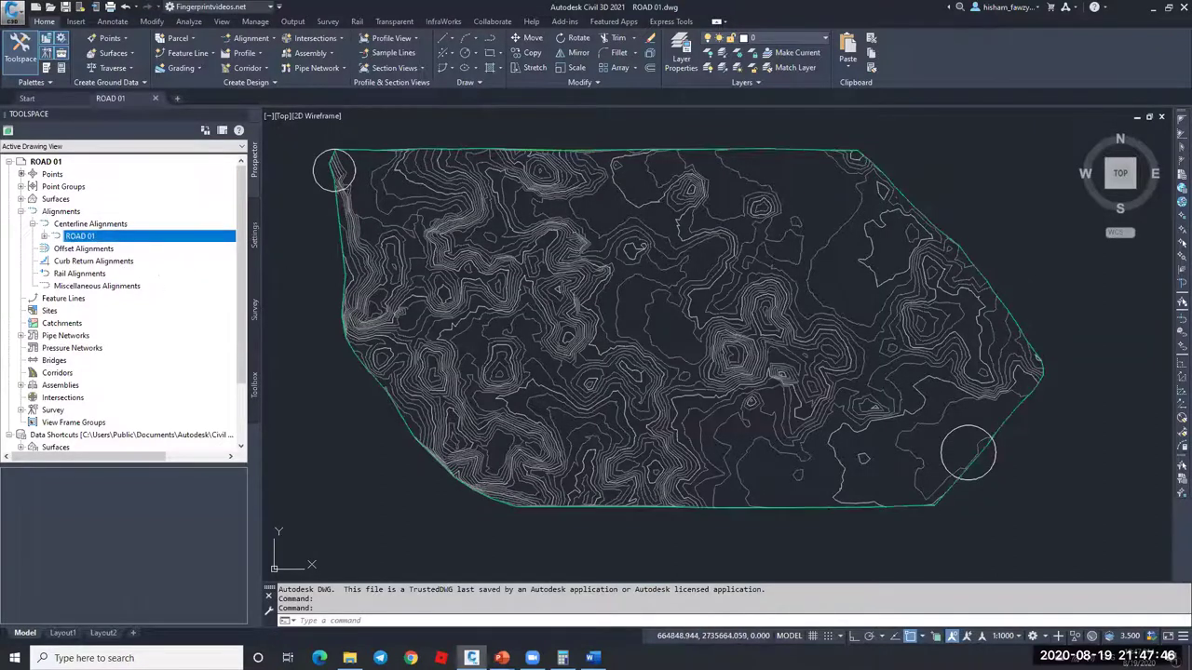
{"action": "right_click", "coordinate": [180, 236]}
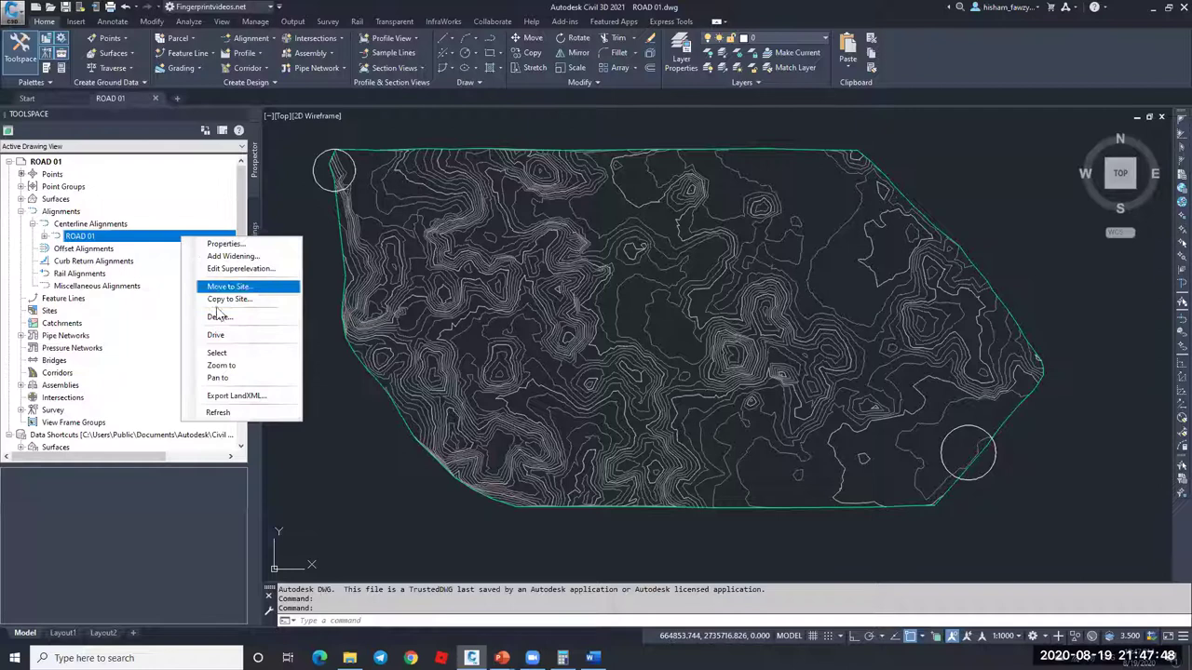
Step: Select ROAD 01 and open its Geometry Editor, then close the layout tools again
{"action": "left_click", "coordinate": [220, 354]}
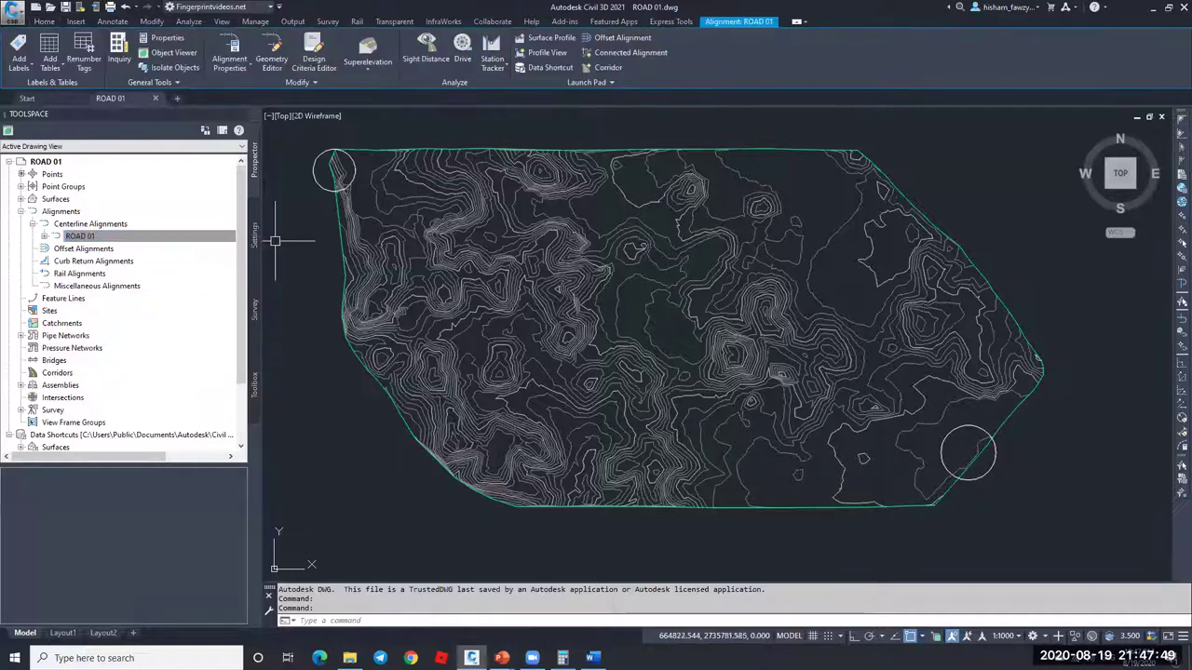
{"action": "left_click", "coordinate": [274, 47]}
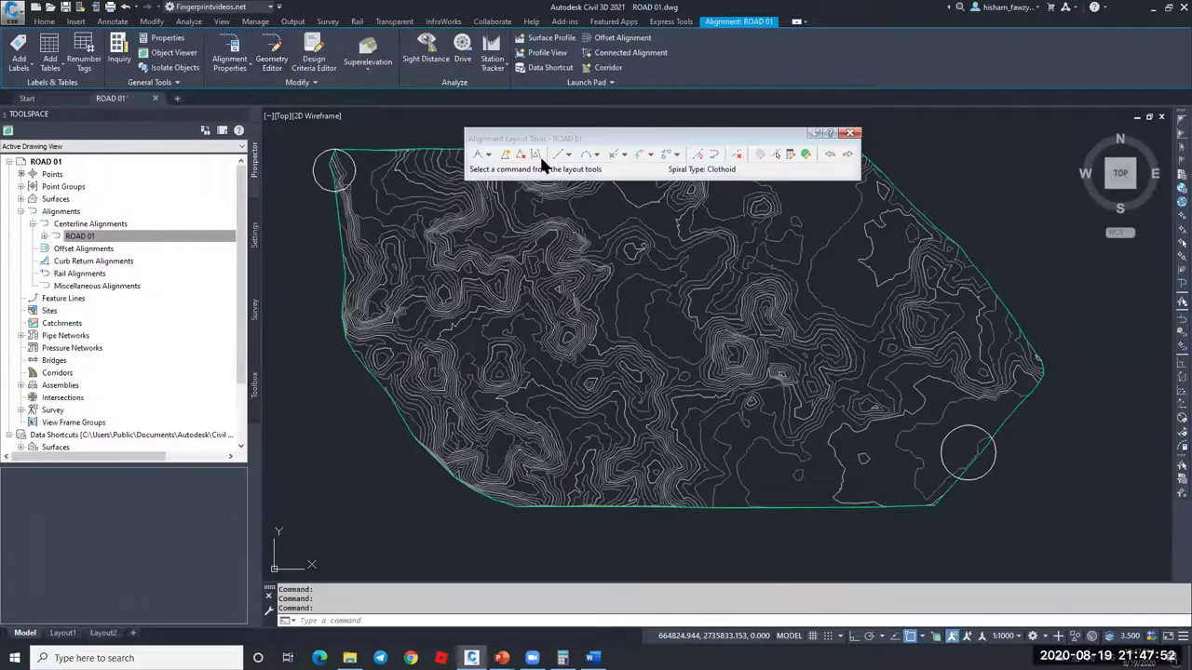
{"action": "left_click_drag", "start_coordinate": [574, 138], "coordinate": [519, 136]}
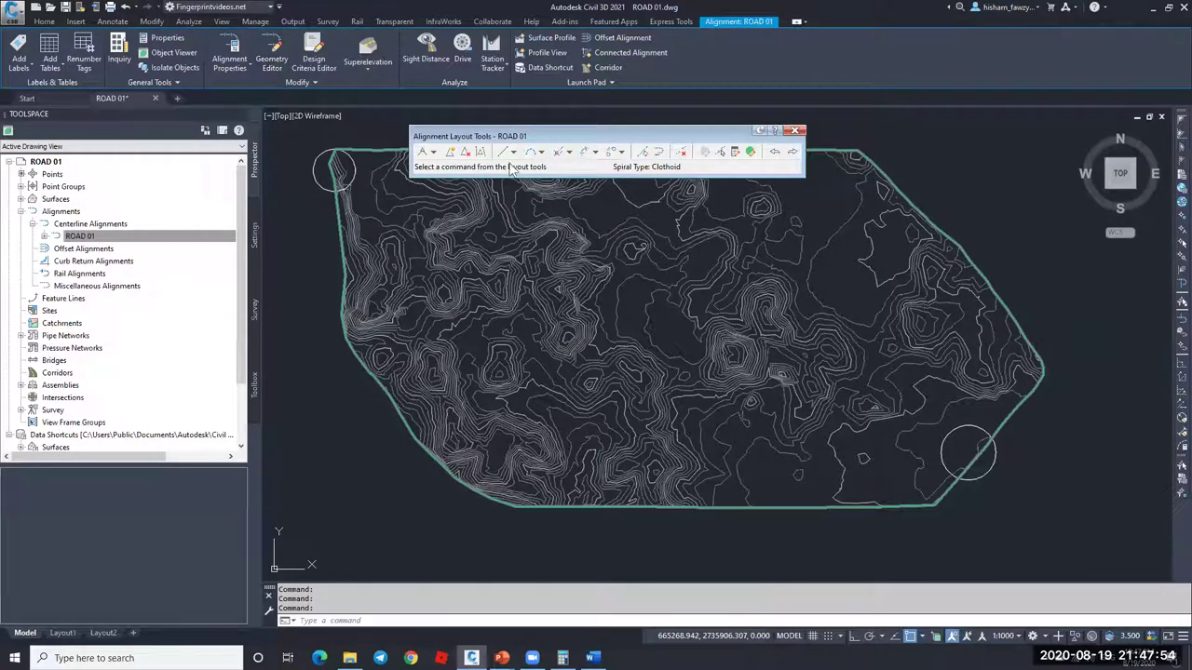
{"action": "left_click", "coordinate": [796, 130]}
{"action": "key", "text": "Escape"}
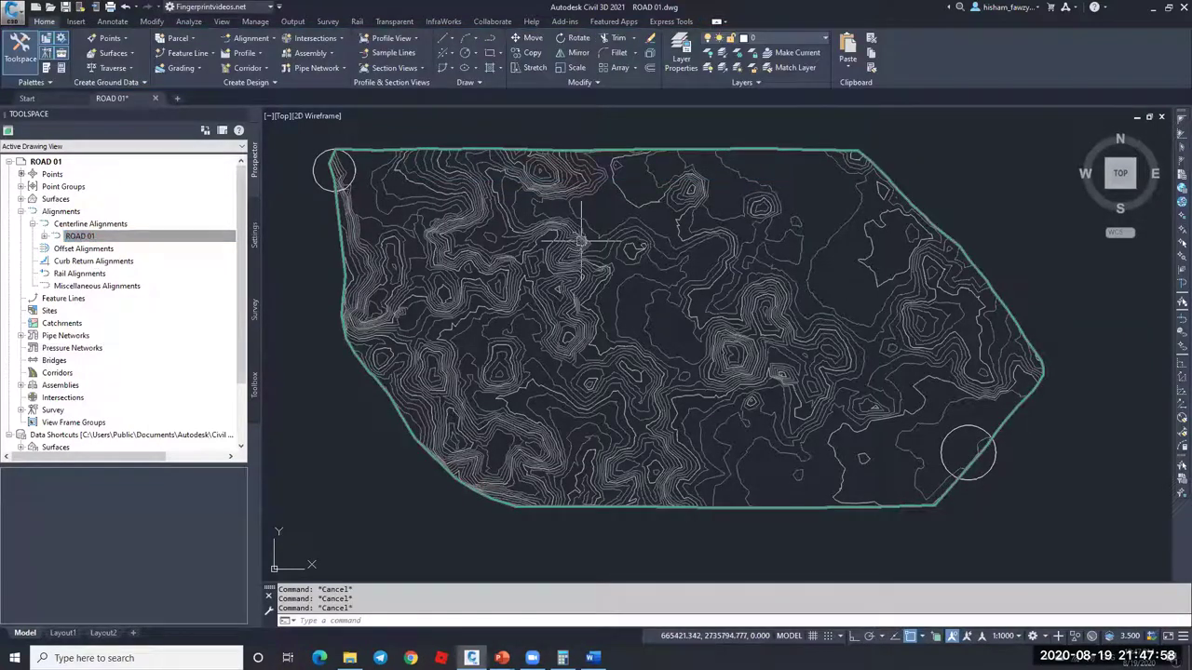
Step: Reselect ROAD 01 from Prospector and reopen its Alignment Layout Tools
{"action": "right_click", "coordinate": [172, 238]}
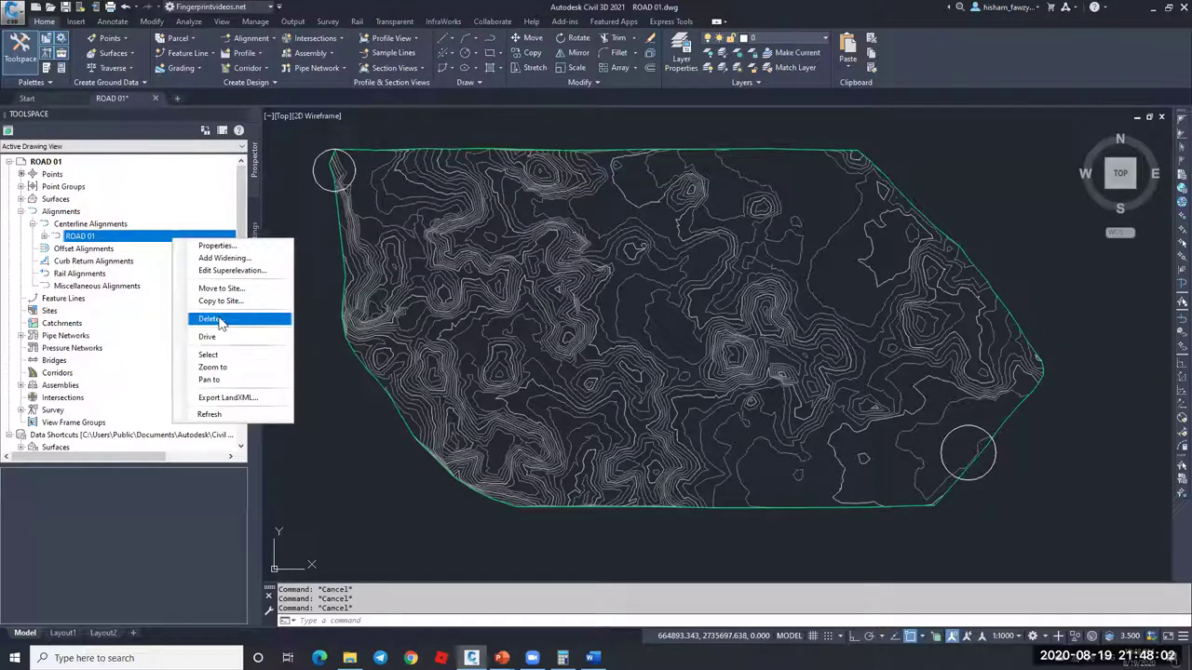
{"action": "left_click", "coordinate": [287, 287]}
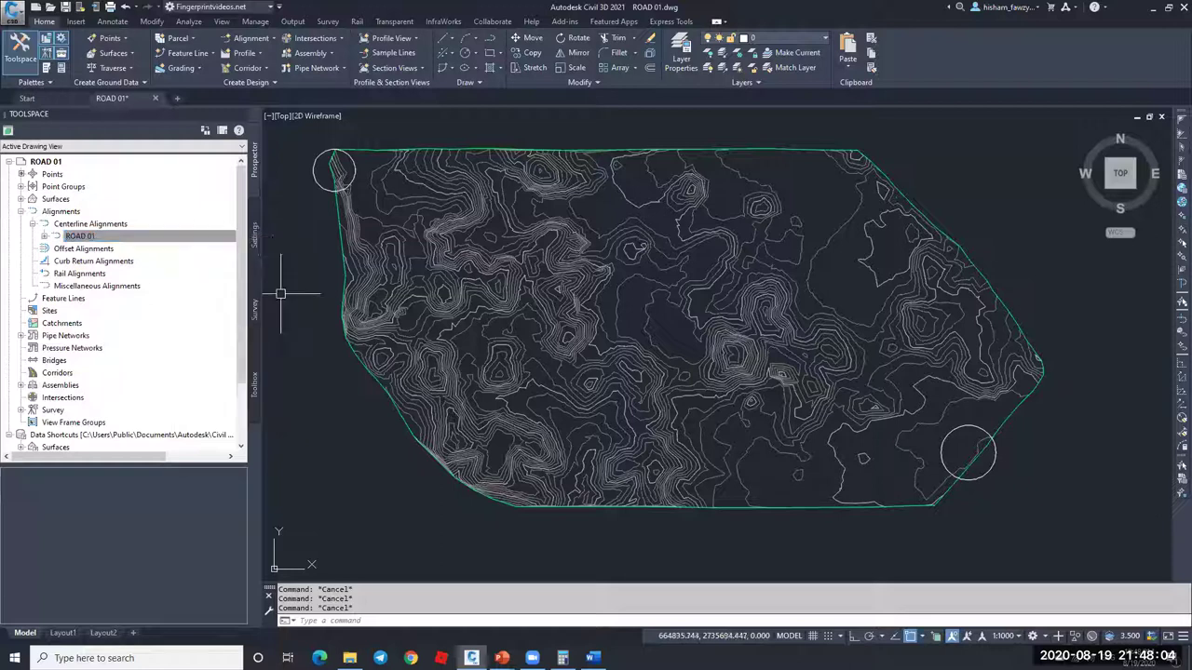
{"action": "right_click", "coordinate": [193, 239]}
{"action": "left_click", "coordinate": [225, 349]}
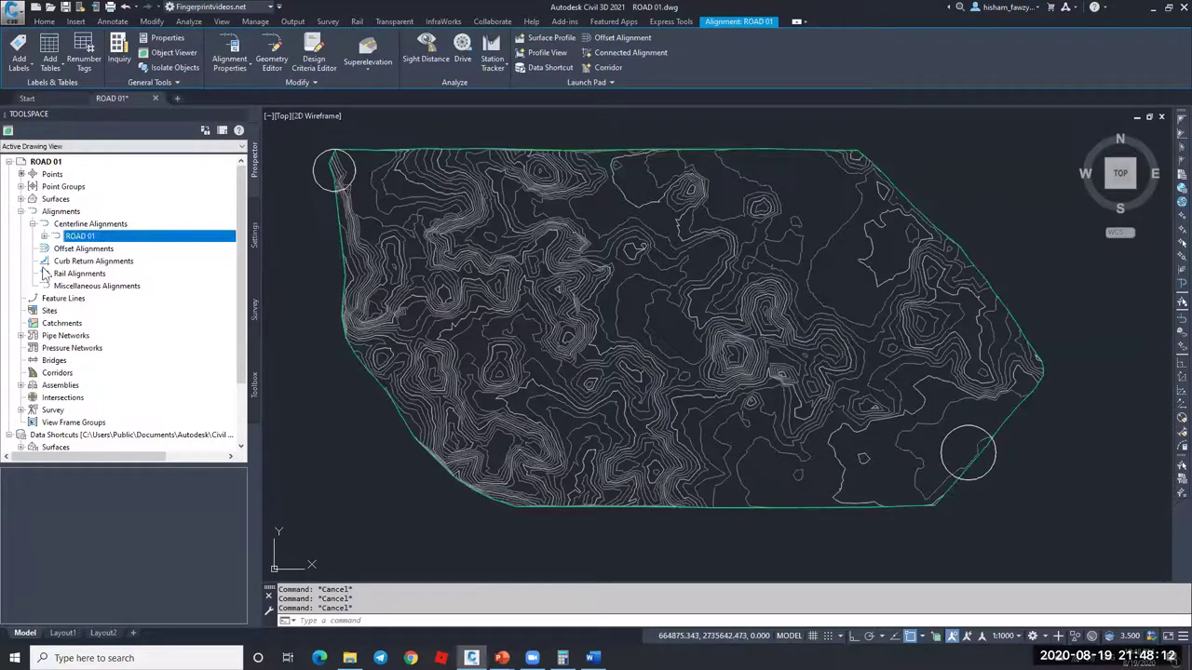
{"action": "left_click", "coordinate": [272, 47]}
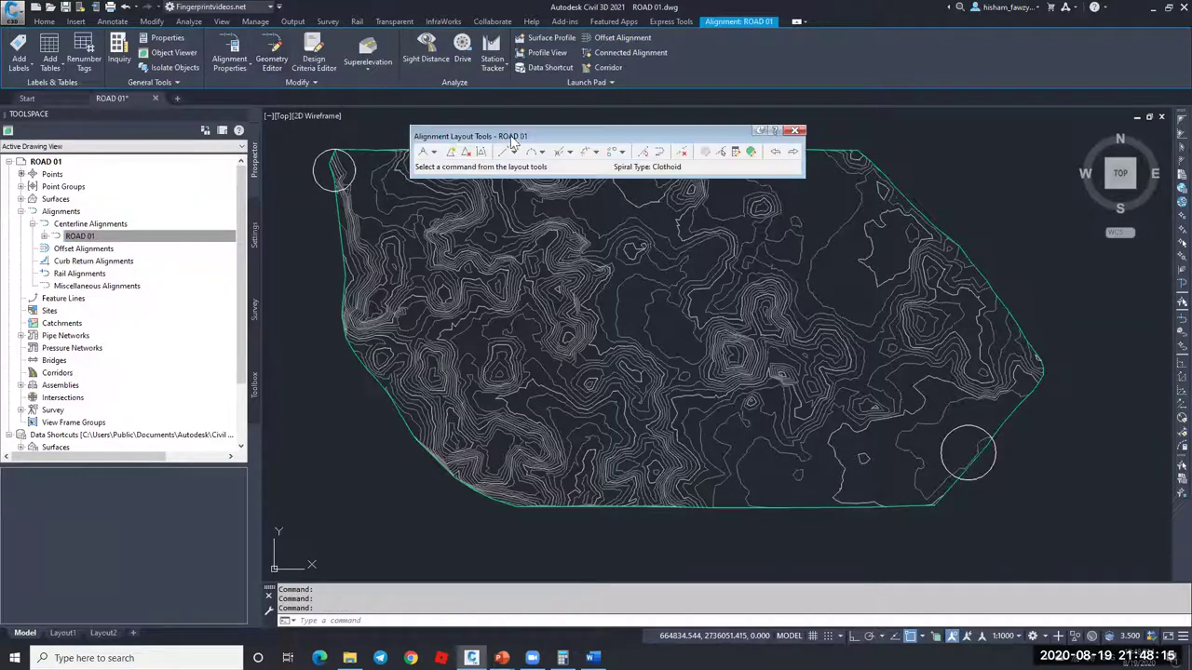
Step: Use Clothoid spirals with A values of 200 and a 200 m default curve radius
{"action": "left_click", "coordinate": [551, 167]}
{"action": "left_click", "coordinate": [596, 193]}
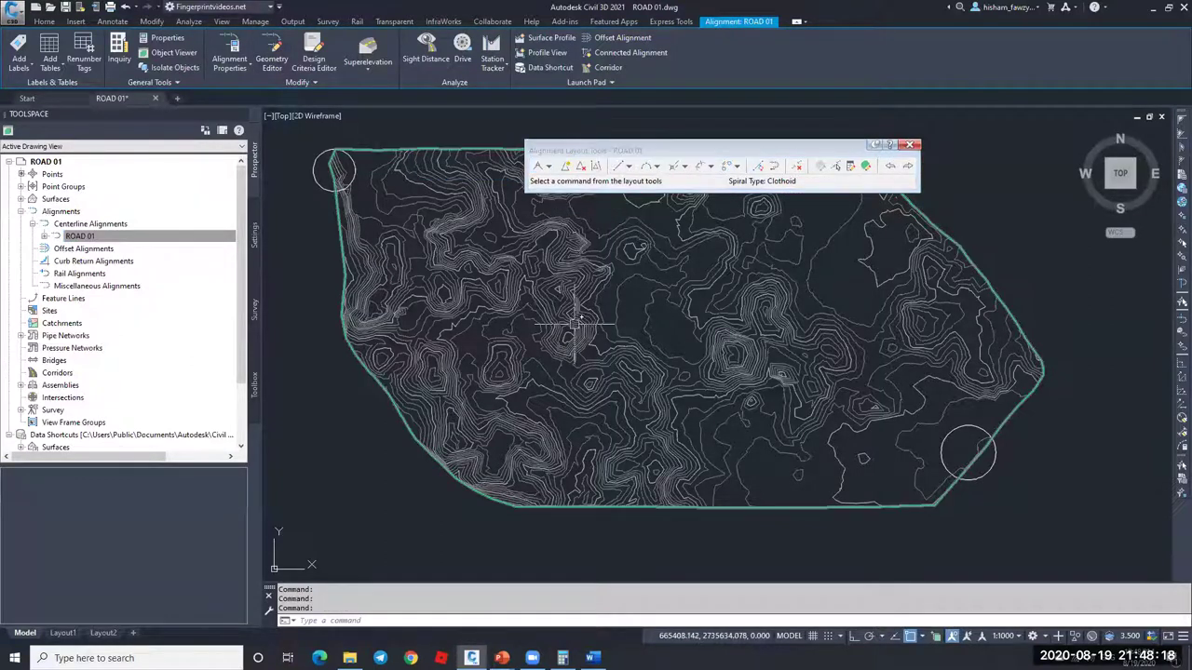
{"action": "left_click", "coordinate": [550, 167]}
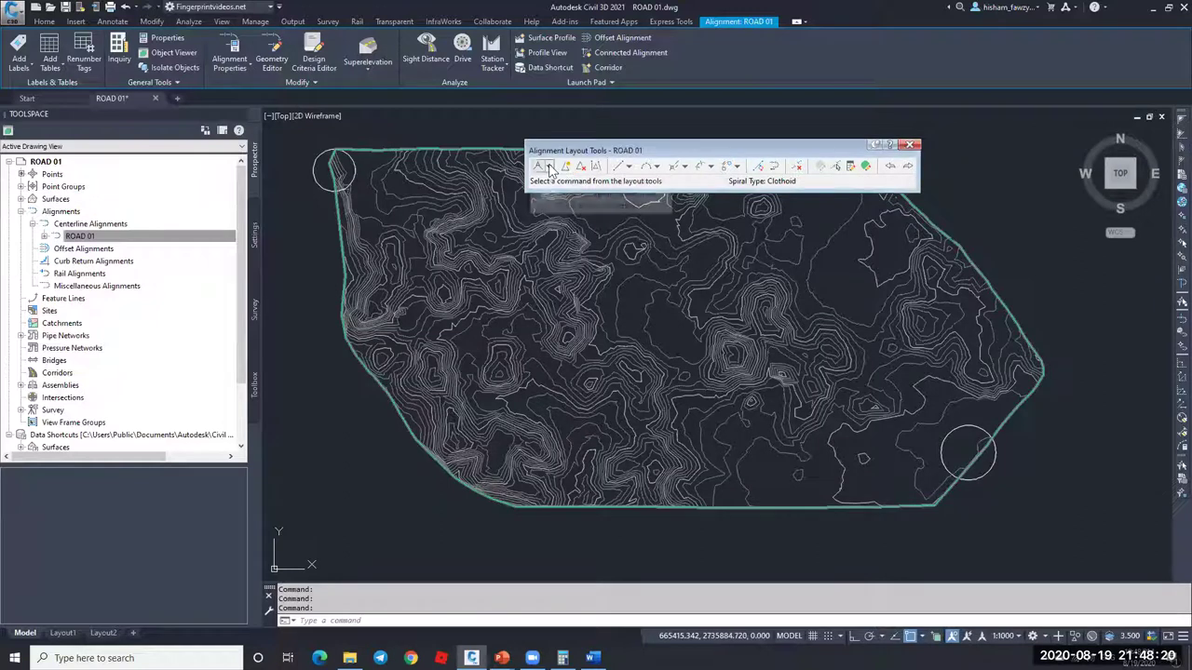
{"action": "left_click", "coordinate": [550, 168]}
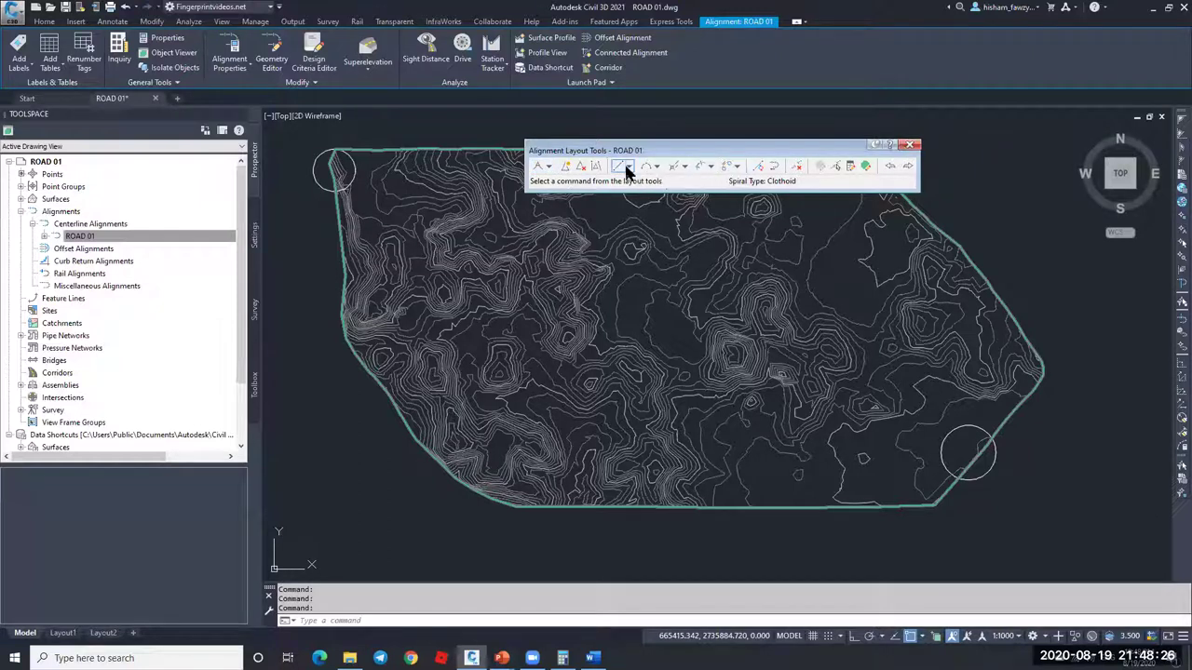
{"action": "left_click", "coordinate": [549, 166]}
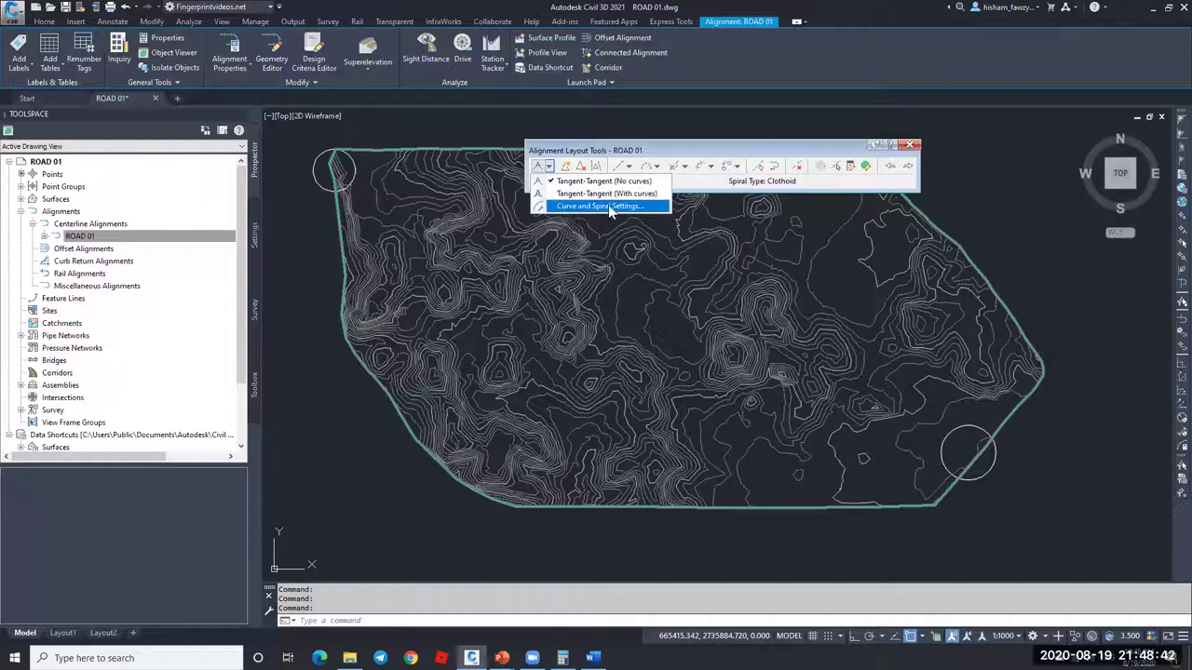
{"action": "left_click", "coordinate": [608, 204]}
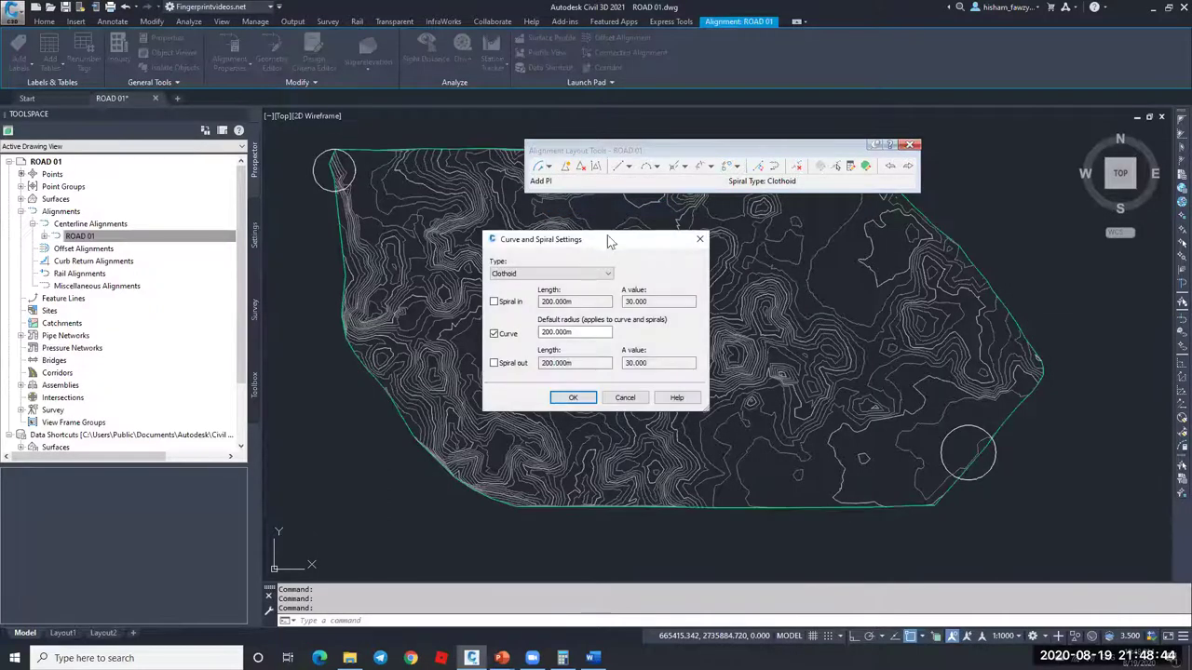
{"action": "left_click_drag", "start_coordinate": [605, 239], "coordinate": [574, 193]}
{"action": "left_click", "coordinate": [522, 227]}
{"action": "left_click", "coordinate": [503, 237]}
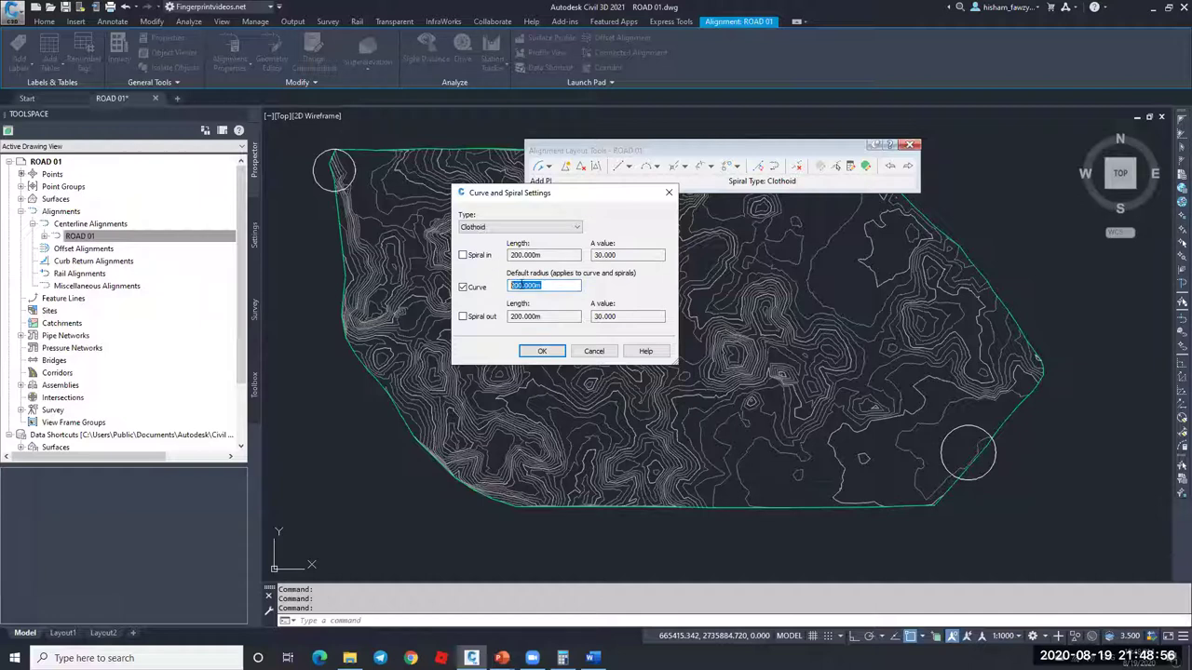
{"action": "left_click", "coordinate": [542, 352]}
{"action": "left_click", "coordinate": [549, 166]}
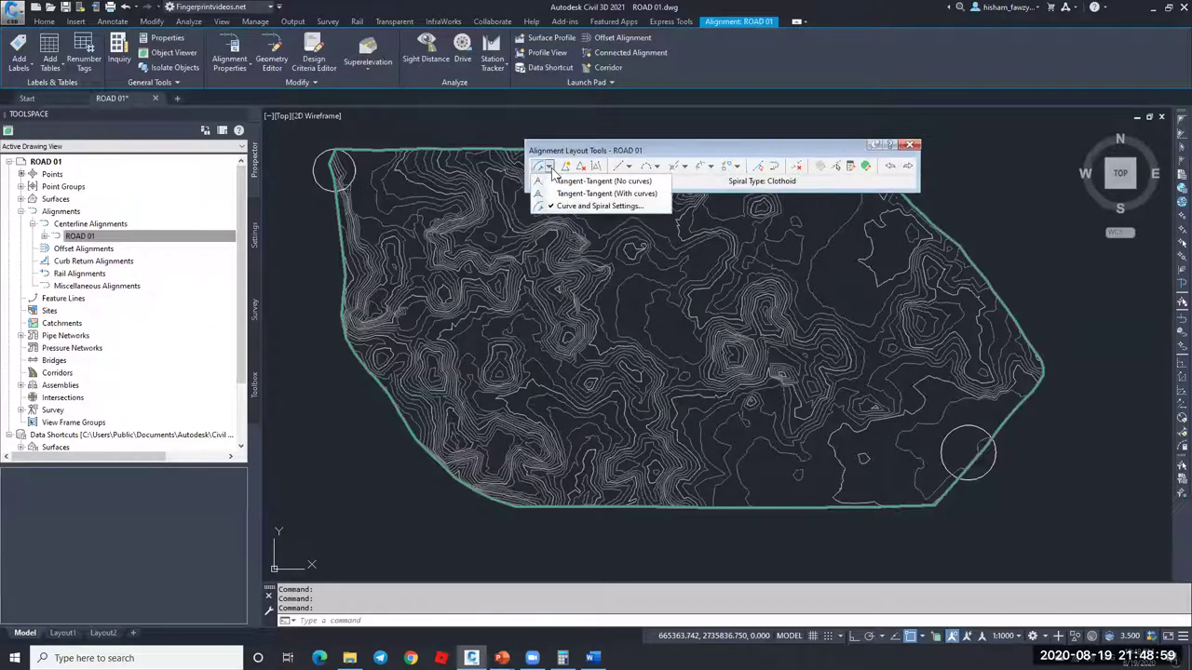
Step: Start a curved tangent-tangent layout at the top-left circle and place the second PI
{"action": "left_click", "coordinate": [606, 192]}
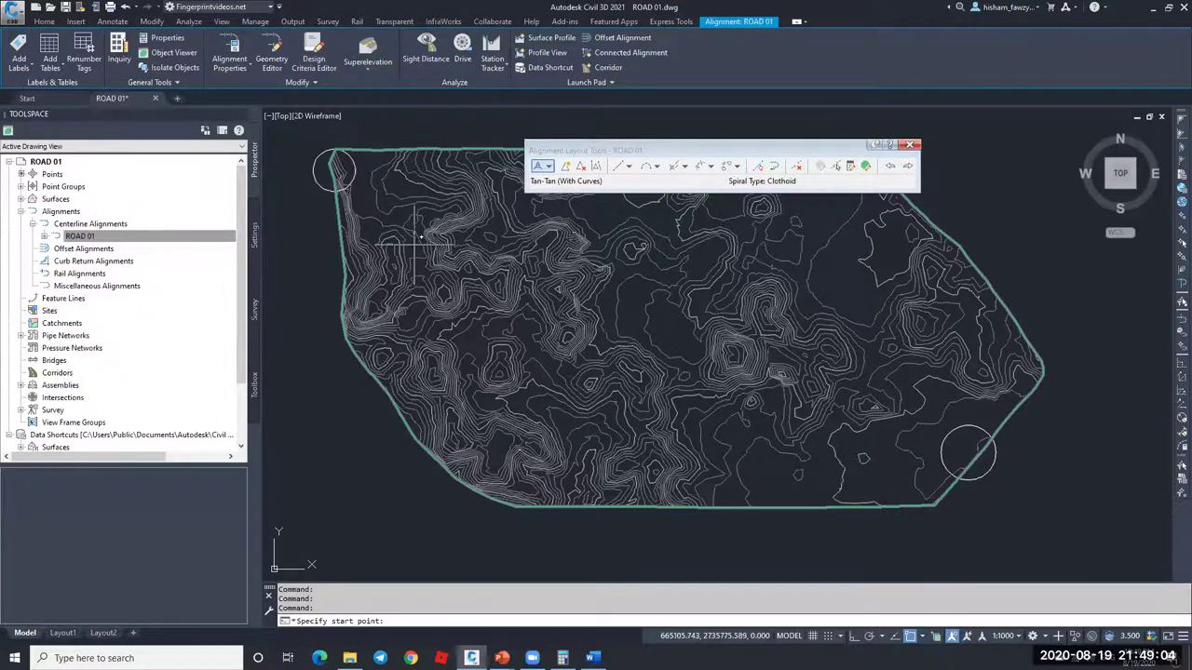
{"action": "scroll", "coordinate": [369, 174], "scroll_direction": "up", "scroll_amount": 3}
{"action": "left_click", "coordinate": [405, 209]}
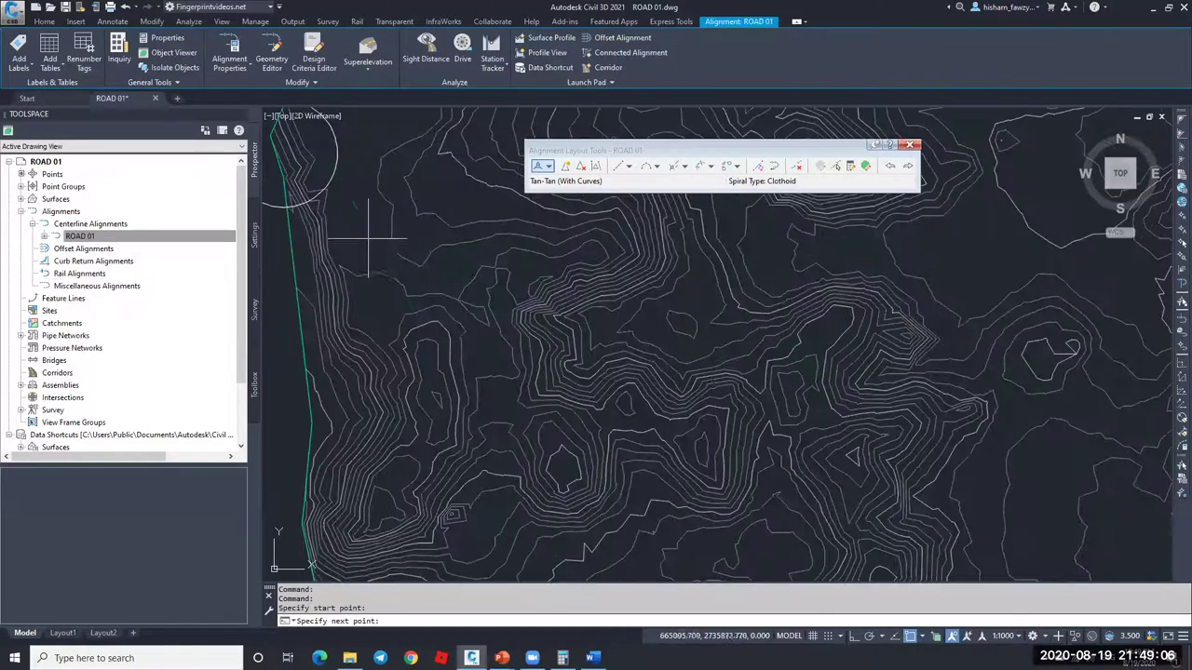
{"action": "scroll", "coordinate": [429, 279], "scroll_direction": "down", "scroll_amount": 3}
{"action": "scroll", "coordinate": [459, 327], "scroll_direction": "up", "scroll_amount": 4}
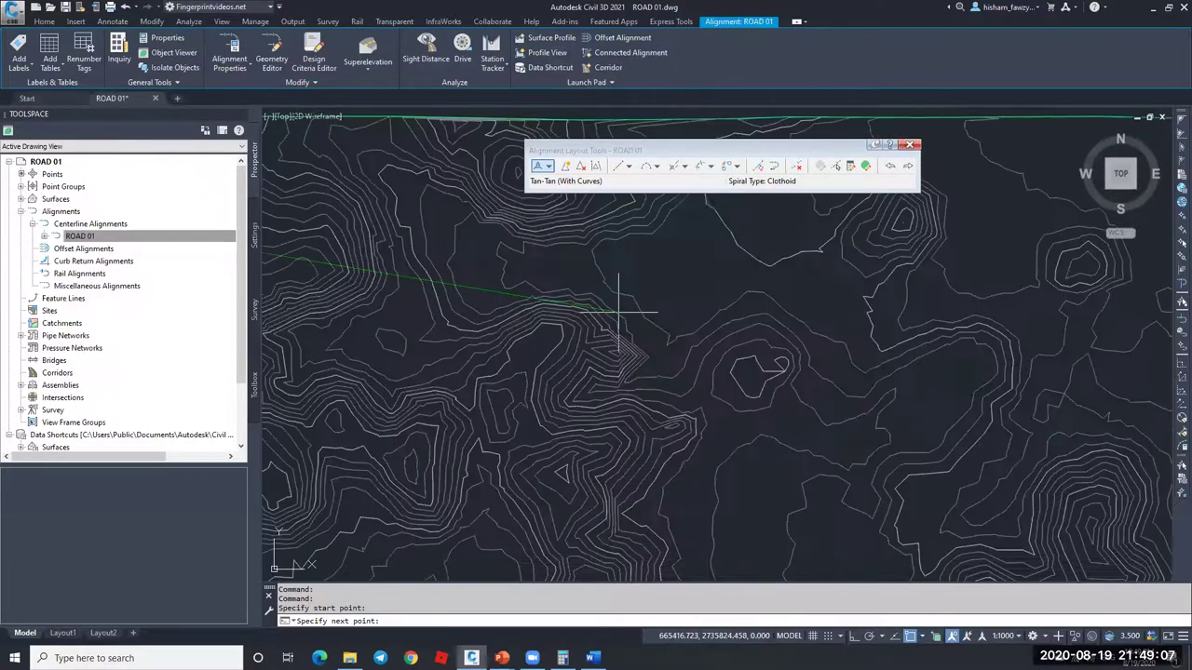
{"action": "left_click", "coordinate": [705, 259]}
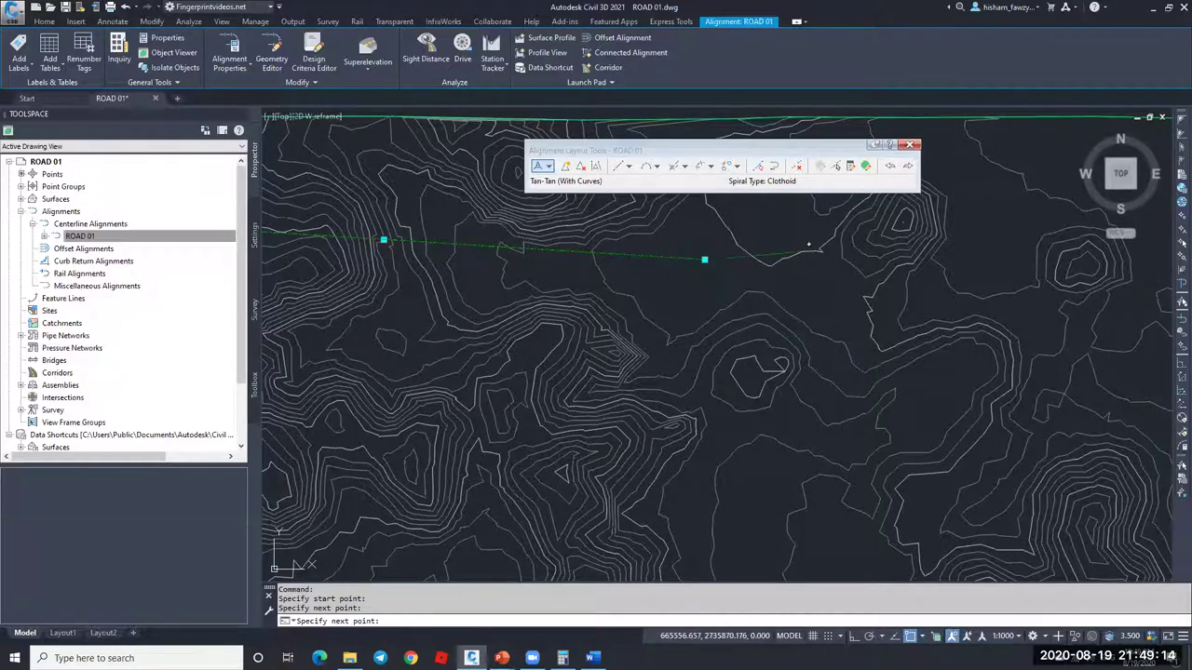
Step: Place the next PI and the end point inside the bottom-right circle, finishing ROAD 01
{"action": "scroll", "coordinate": [801, 249], "scroll_direction": "down", "scroll_amount": 2}
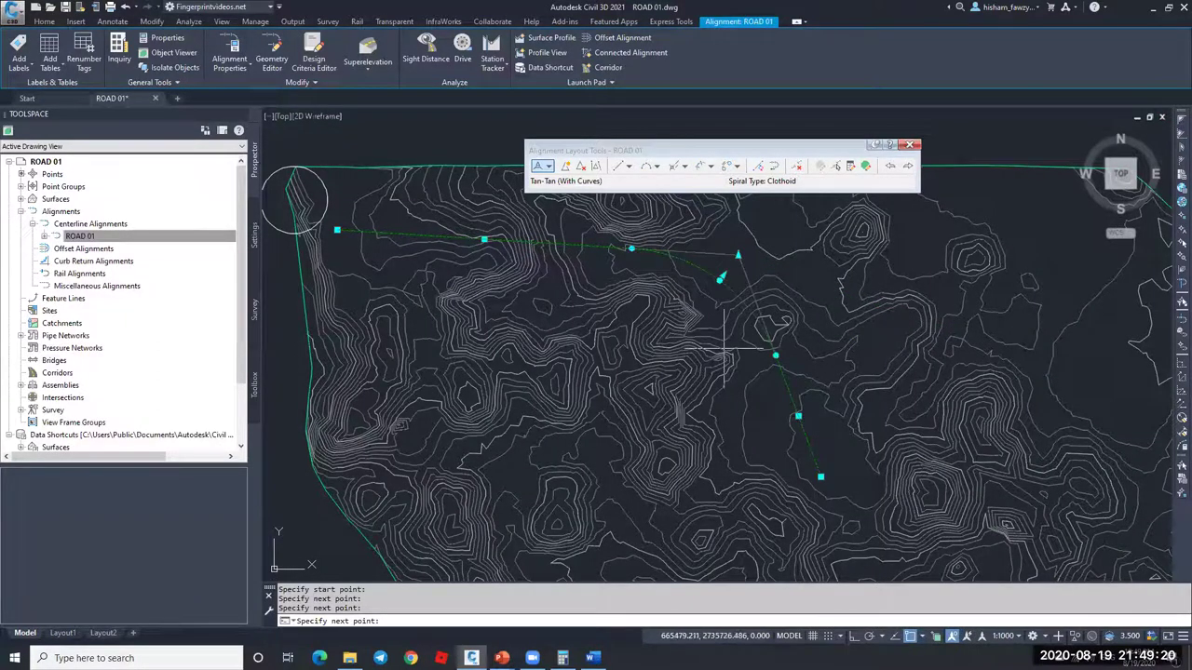
{"action": "scroll", "coordinate": [735, 349], "scroll_direction": "down", "scroll_amount": 5}
{"action": "scroll", "coordinate": [789, 453], "scroll_direction": "up", "scroll_amount": 4}
{"action": "left_click", "coordinate": [863, 412]}
{"action": "scroll", "coordinate": [775, 411], "scroll_direction": "down", "scroll_amount": 3}
{"action": "scroll", "coordinate": [1024, 398], "scroll_direction": "up", "scroll_amount": 3}
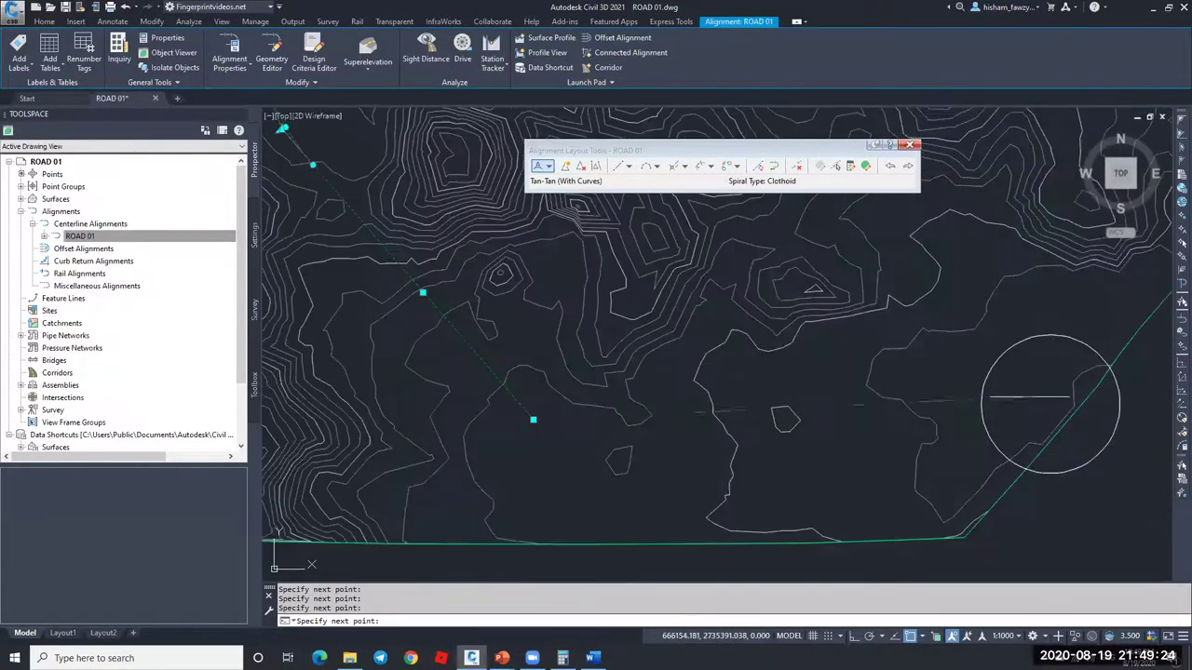
{"action": "left_click", "coordinate": [1029, 397]}
{"action": "right_click", "coordinate": [1029, 398]}
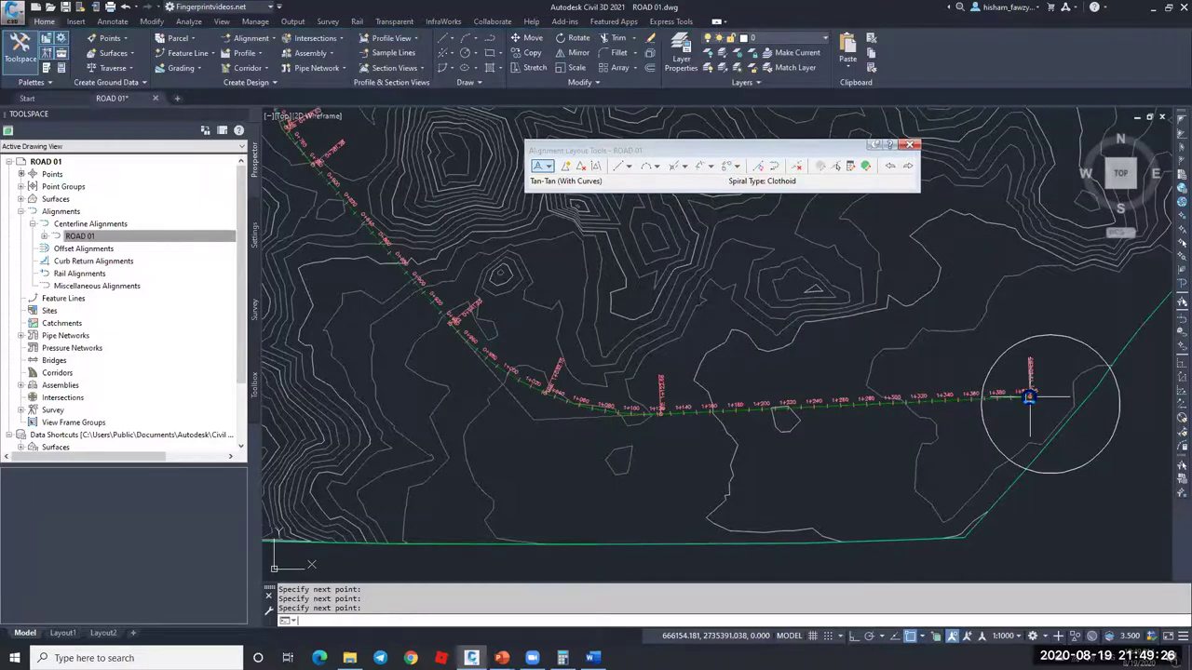
{"action": "scroll", "coordinate": [1029, 397], "scroll_direction": "down", "scroll_amount": 5}
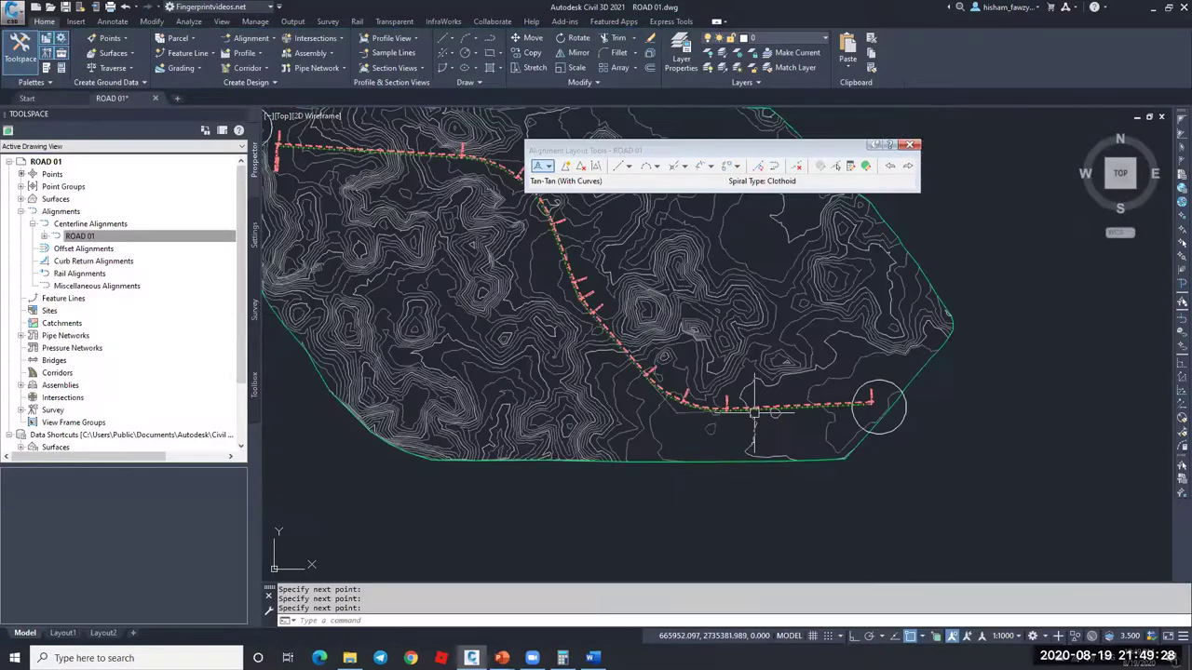
Step: Zoom around ROAD 01's STA 0+000.00 start and DESIGN SPEED = 100 km/h tag, checking its grips
{"action": "scroll", "coordinate": [686, 399], "scroll_direction": "up", "scroll_amount": 5}
{"action": "key", "text": "Escape"}
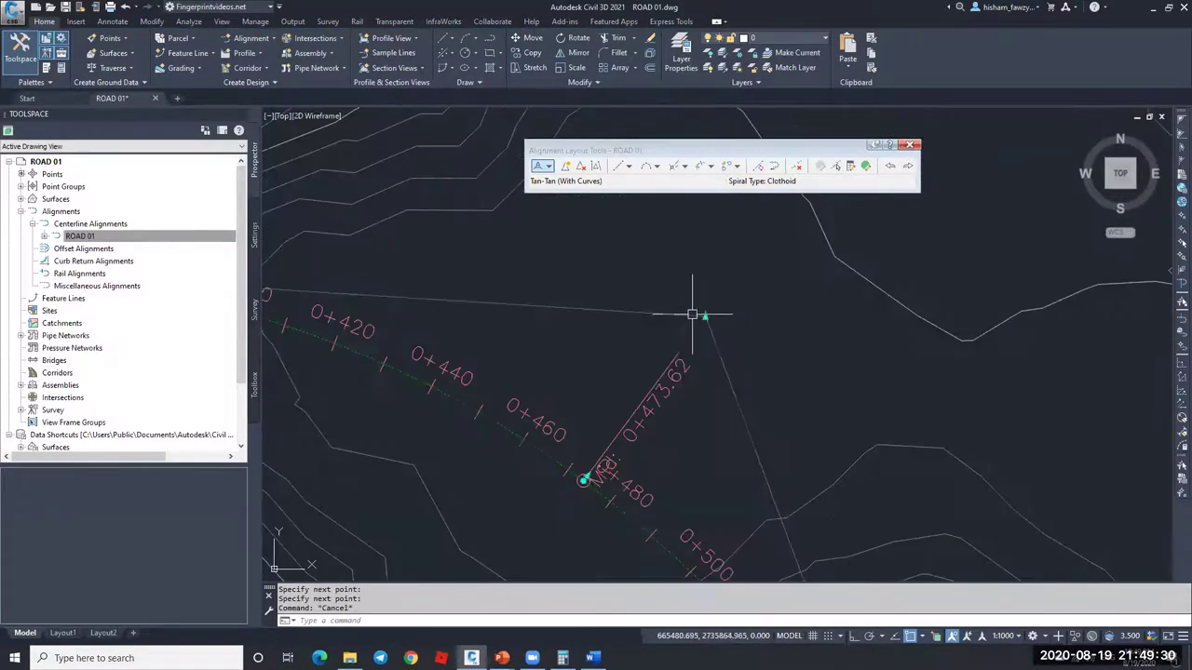
{"action": "scroll", "coordinate": [717, 281], "scroll_direction": "down", "scroll_amount": 2}
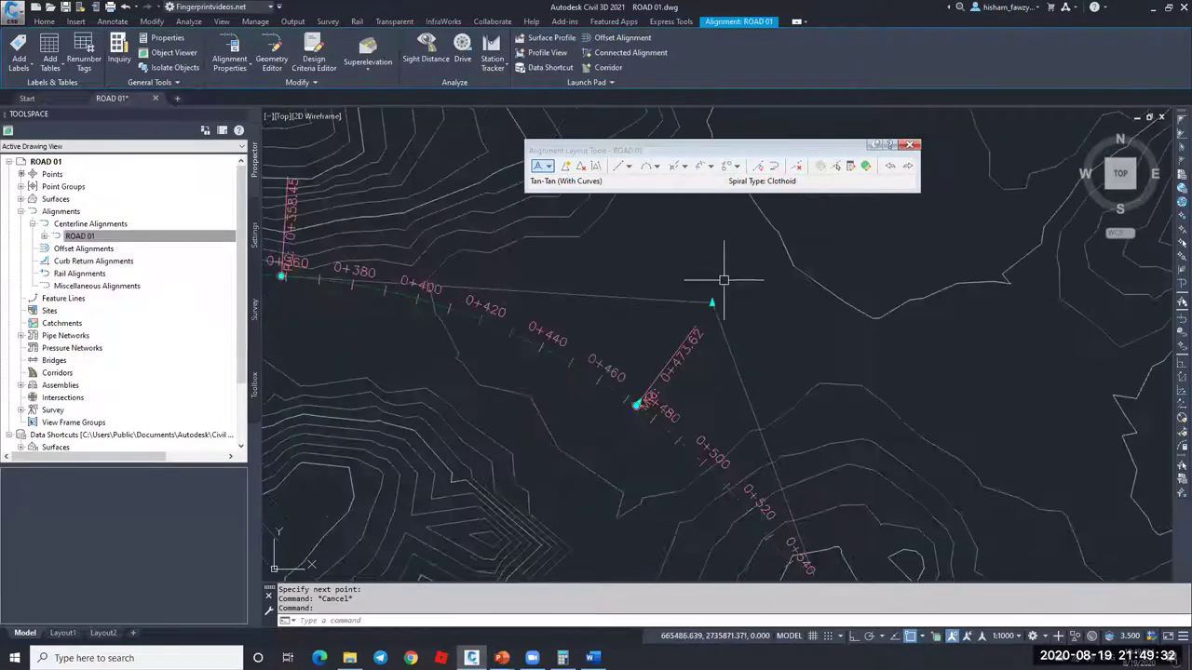
{"action": "scroll", "coordinate": [721, 278], "scroll_direction": "down", "scroll_amount": 3}
{"action": "scroll", "coordinate": [689, 280], "scroll_direction": "down", "scroll_amount": 3}
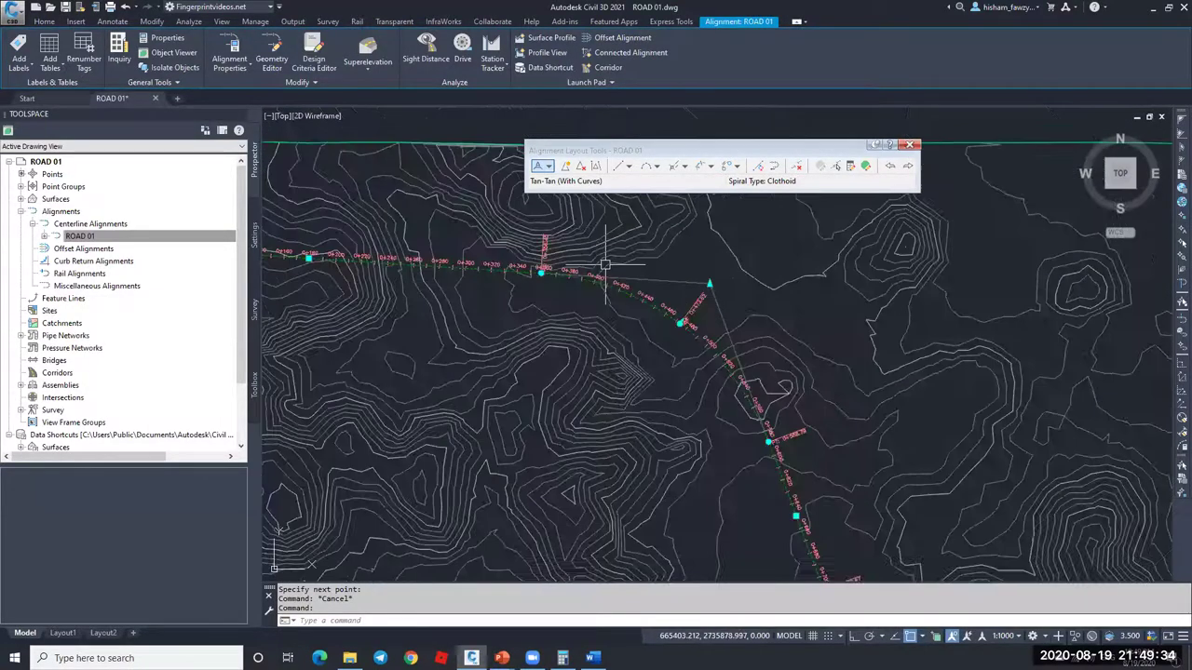
{"action": "scroll", "coordinate": [696, 302], "scroll_direction": "up", "scroll_amount": 2}
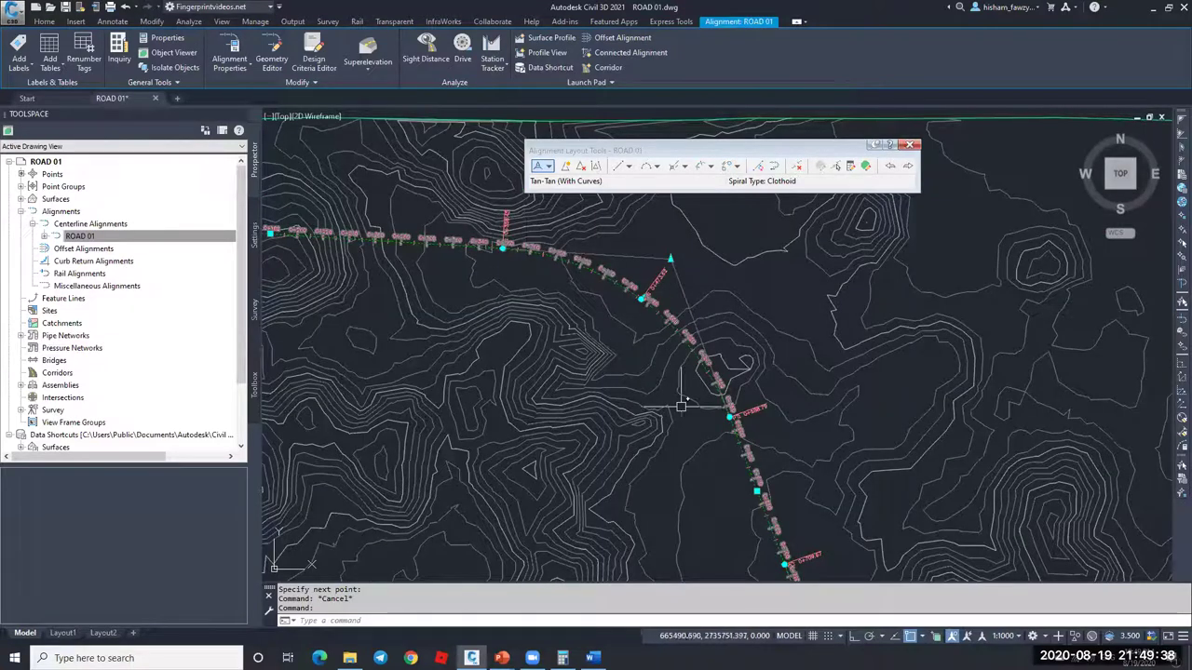
{"action": "left_click", "coordinate": [548, 166]}
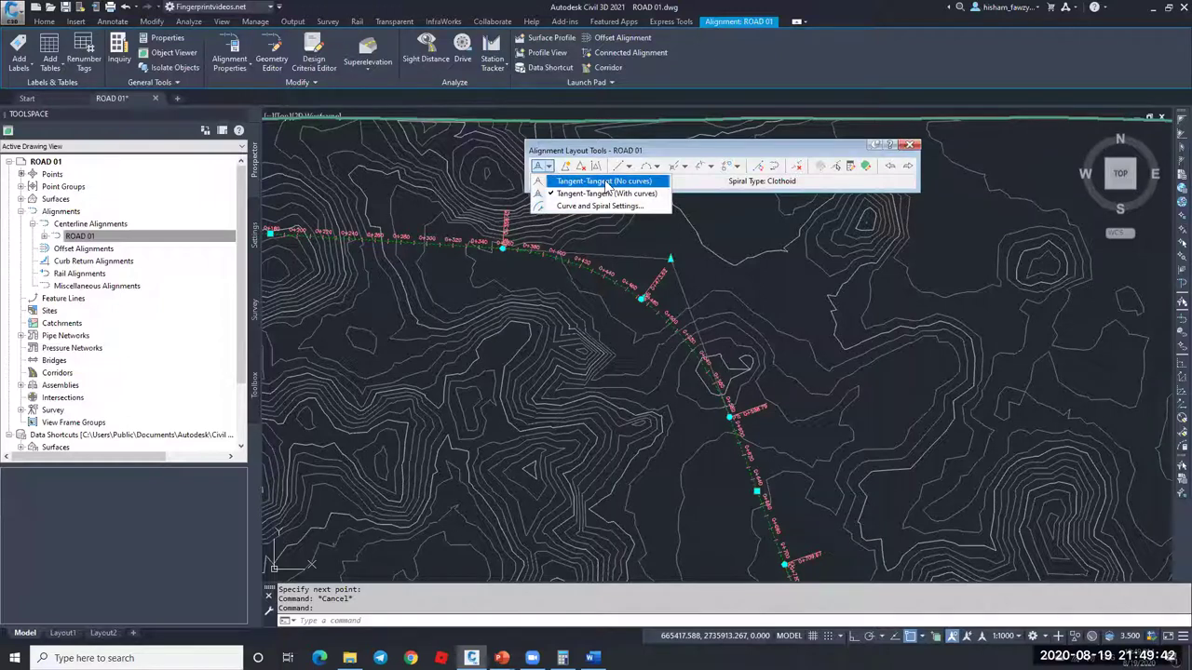
{"action": "key", "text": "Escape"}
{"action": "key", "text": "Escape"}
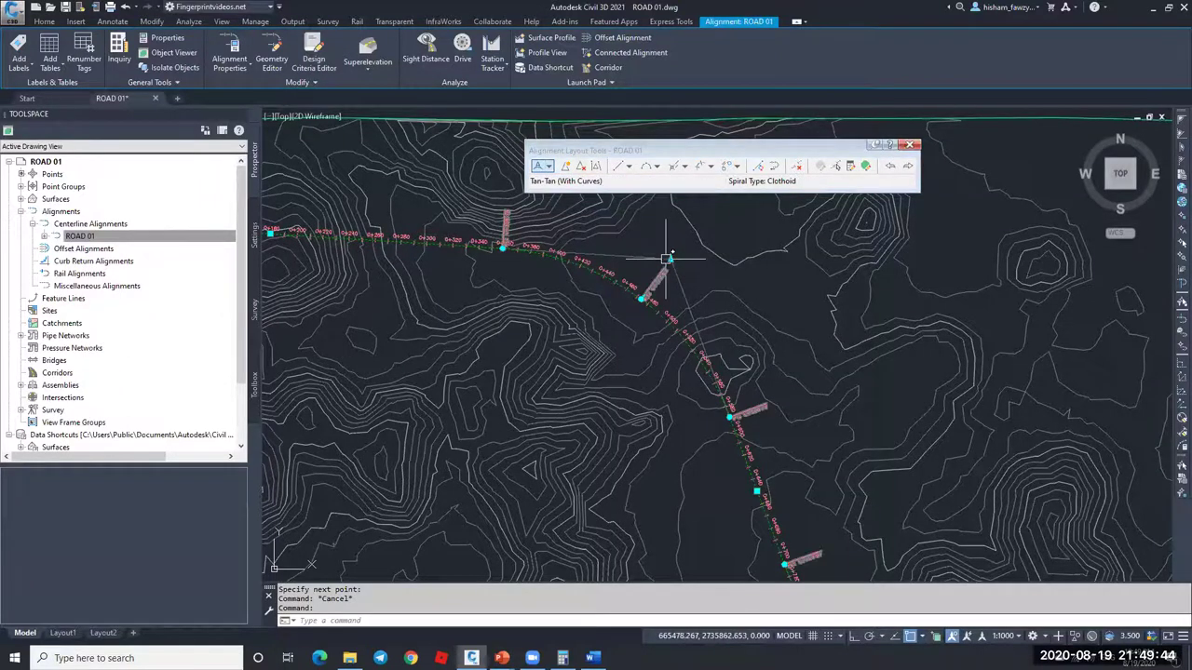
{"action": "scroll", "coordinate": [623, 302], "scroll_direction": "down", "scroll_amount": 4}
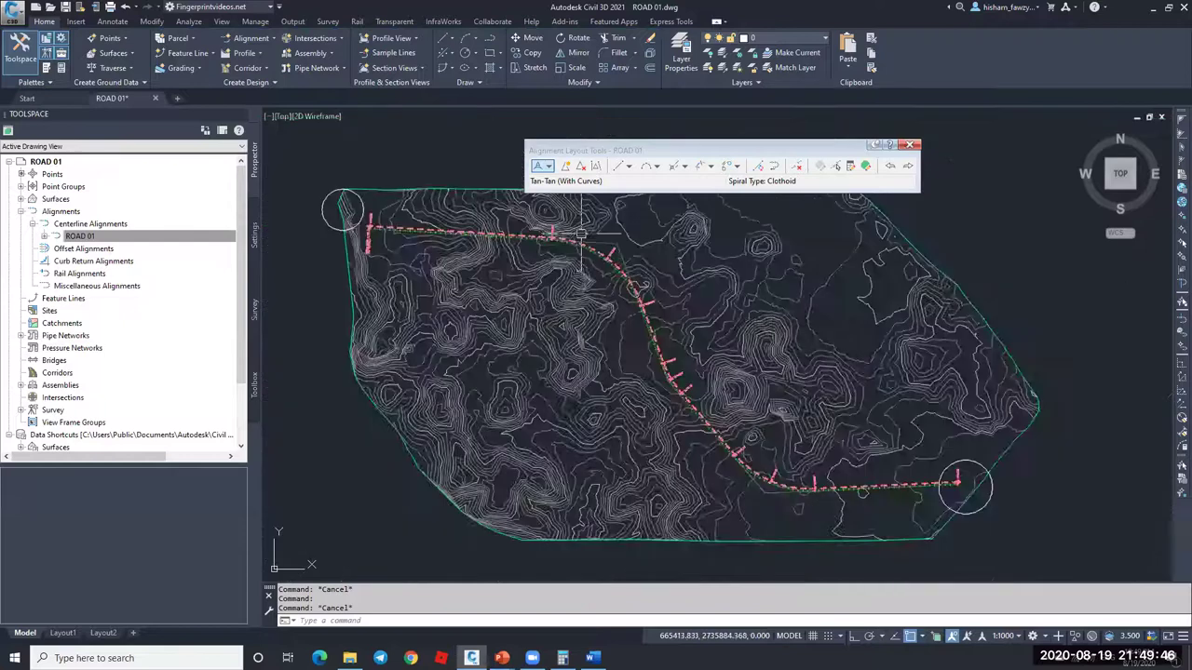
{"action": "scroll", "coordinate": [624, 302], "scroll_direction": "up", "scroll_amount": 5}
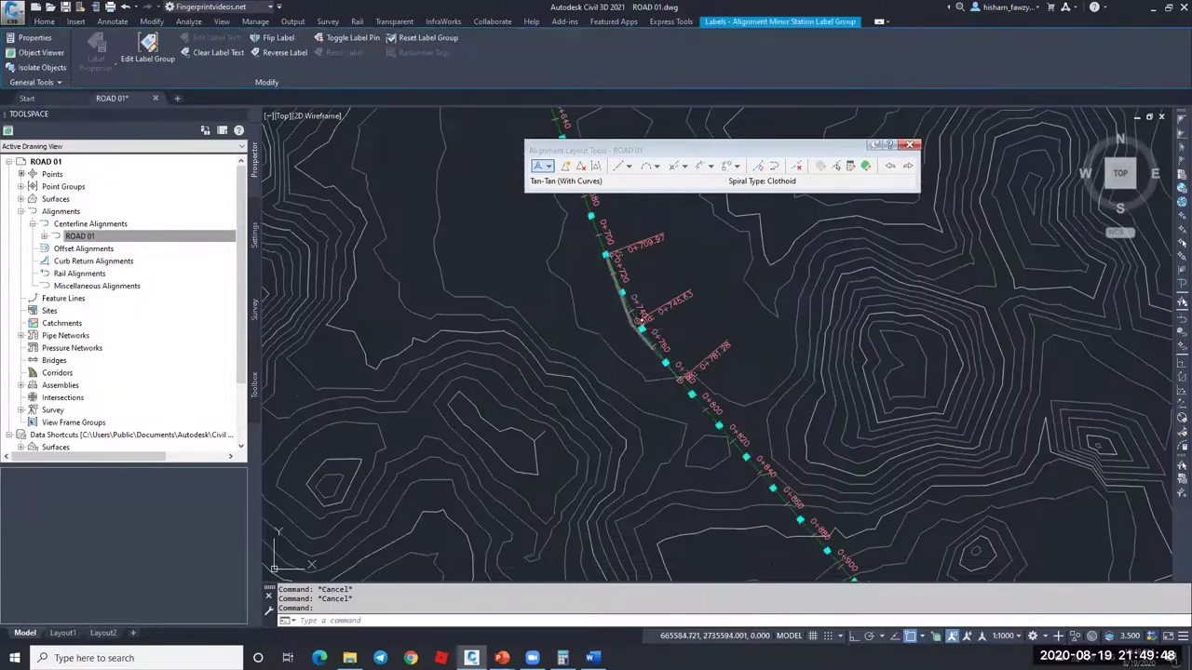
{"action": "scroll", "coordinate": [630, 344], "scroll_direction": "up", "scroll_amount": 2}
{"action": "left_click", "coordinate": [633, 318]}
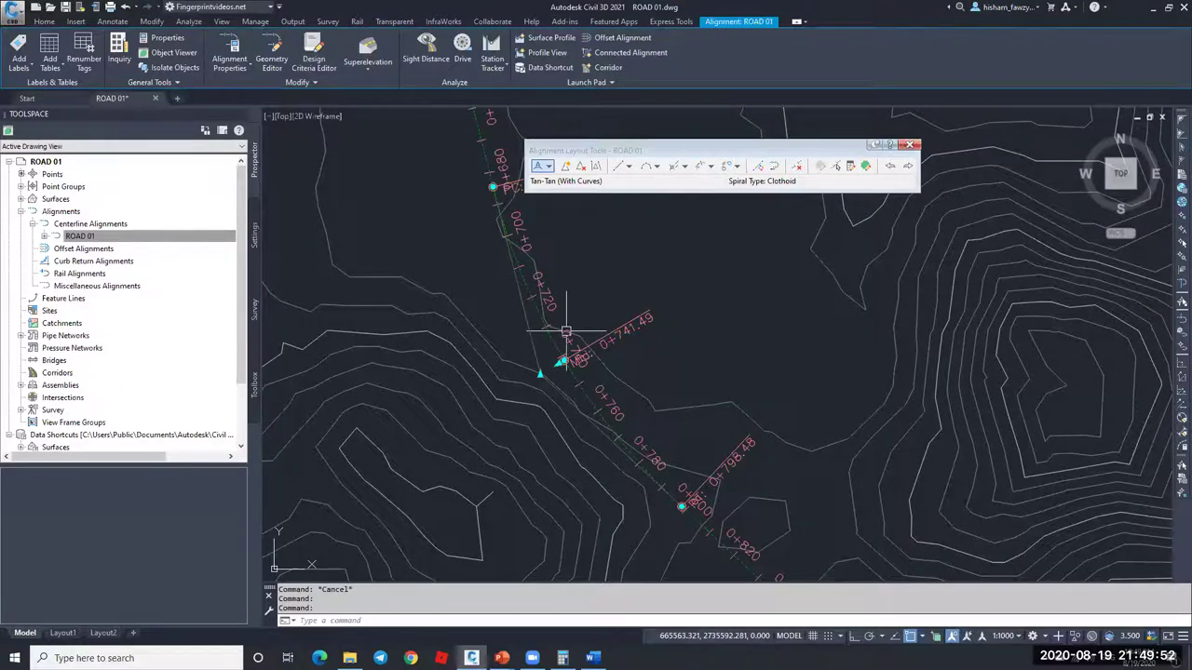
{"action": "key", "text": "Escape"}
{"action": "scroll", "coordinate": [636, 340], "scroll_direction": "down", "scroll_amount": 3}
{"action": "key", "text": "Escape"}
Step: Zoom along the stationed curves, then select the ROAD 01 alignment
{"action": "scroll", "coordinate": [636, 340], "scroll_direction": "down", "scroll_amount": 5}
{"action": "scroll", "coordinate": [611, 323], "scroll_direction": "up", "scroll_amount": 8}
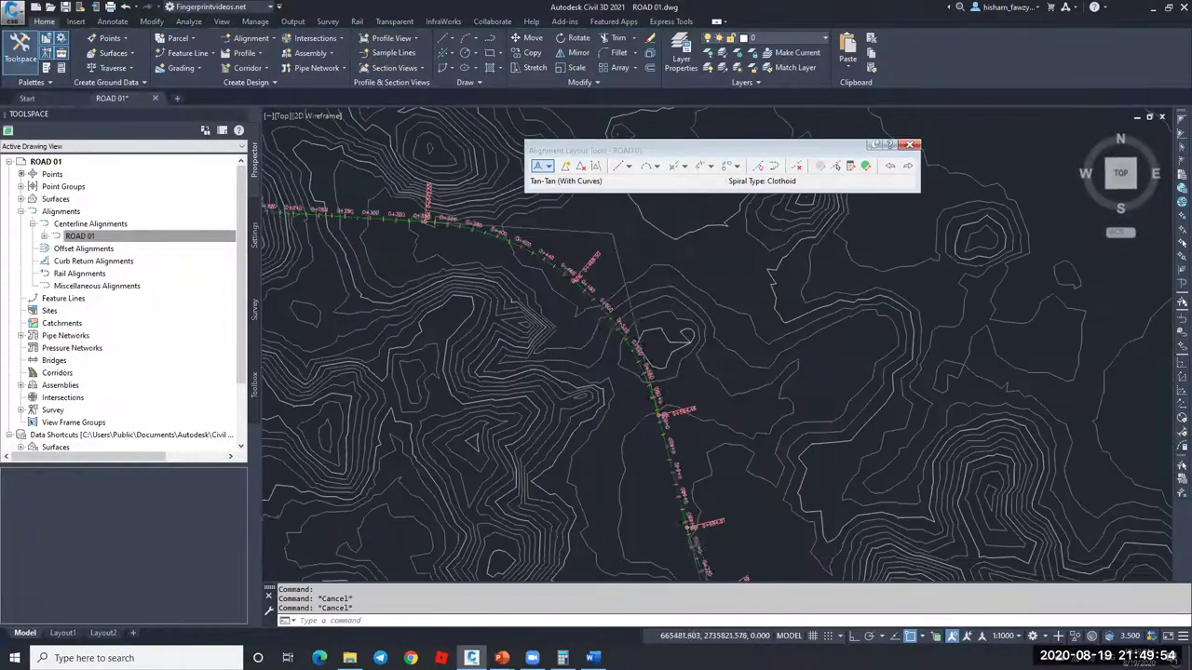
{"action": "scroll", "coordinate": [630, 277], "scroll_direction": "down", "scroll_amount": 5}
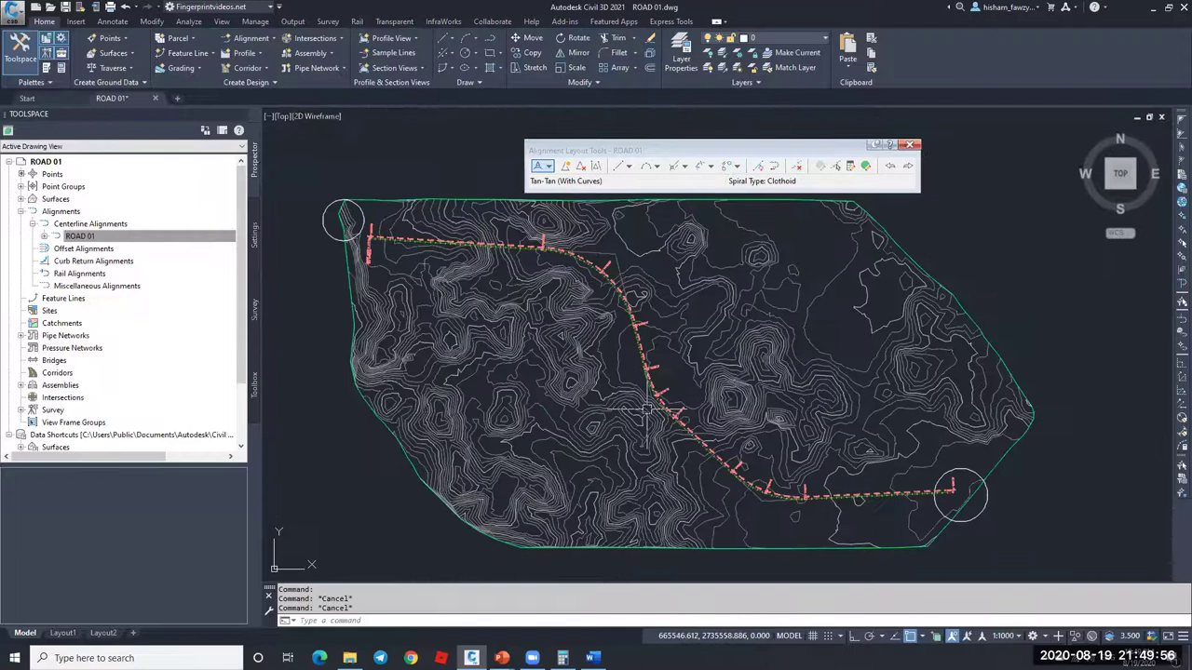
{"action": "scroll", "coordinate": [648, 409], "scroll_direction": "up", "scroll_amount": 3}
{"action": "scroll", "coordinate": [649, 319], "scroll_direction": "down", "scroll_amount": 7}
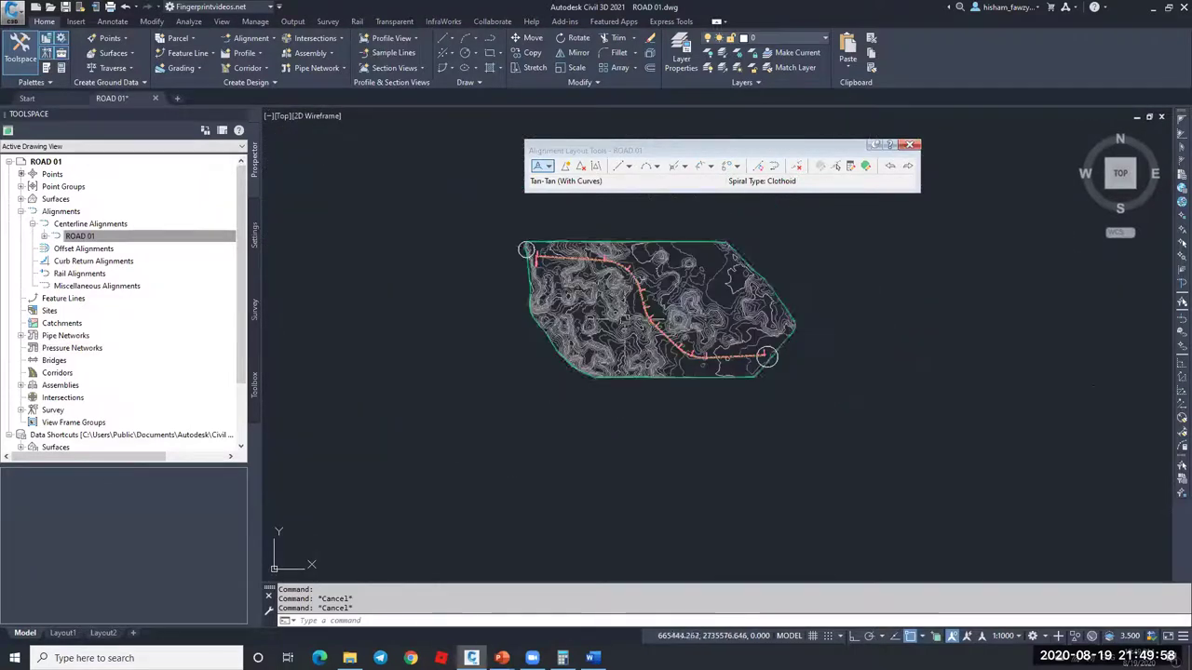
{"action": "scroll", "coordinate": [507, 289], "scroll_direction": "up", "scroll_amount": 6}
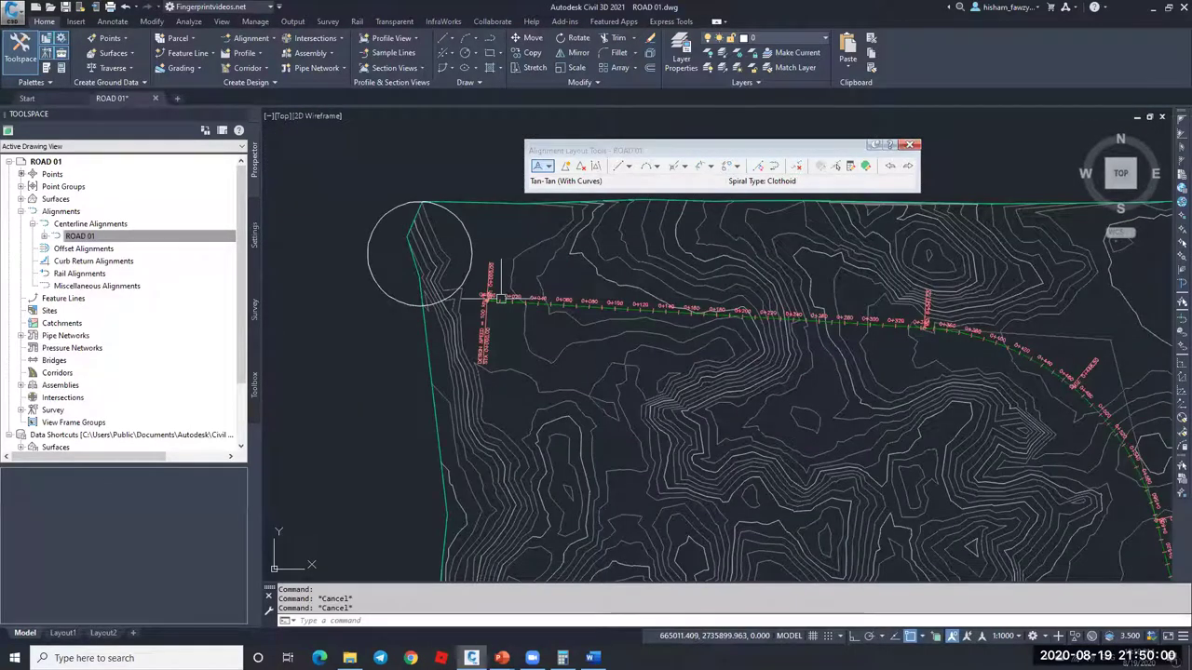
{"action": "scroll", "coordinate": [495, 309], "scroll_direction": "up", "scroll_amount": 4}
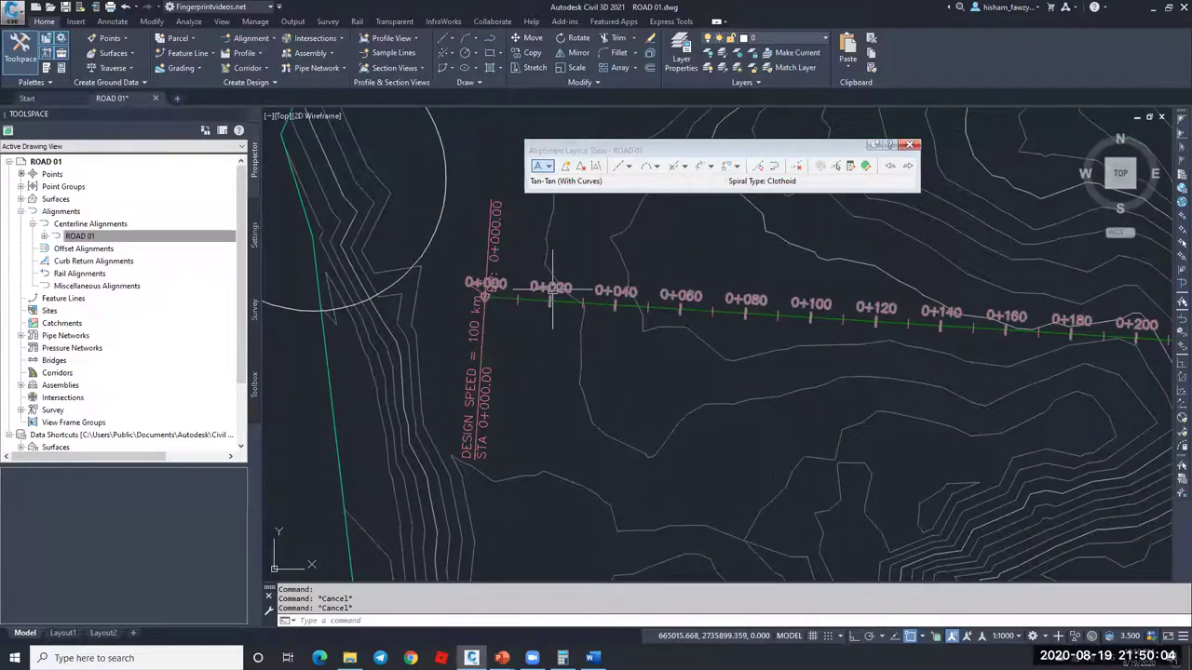
{"action": "scroll", "coordinate": [697, 294], "scroll_direction": "up", "scroll_amount": 4}
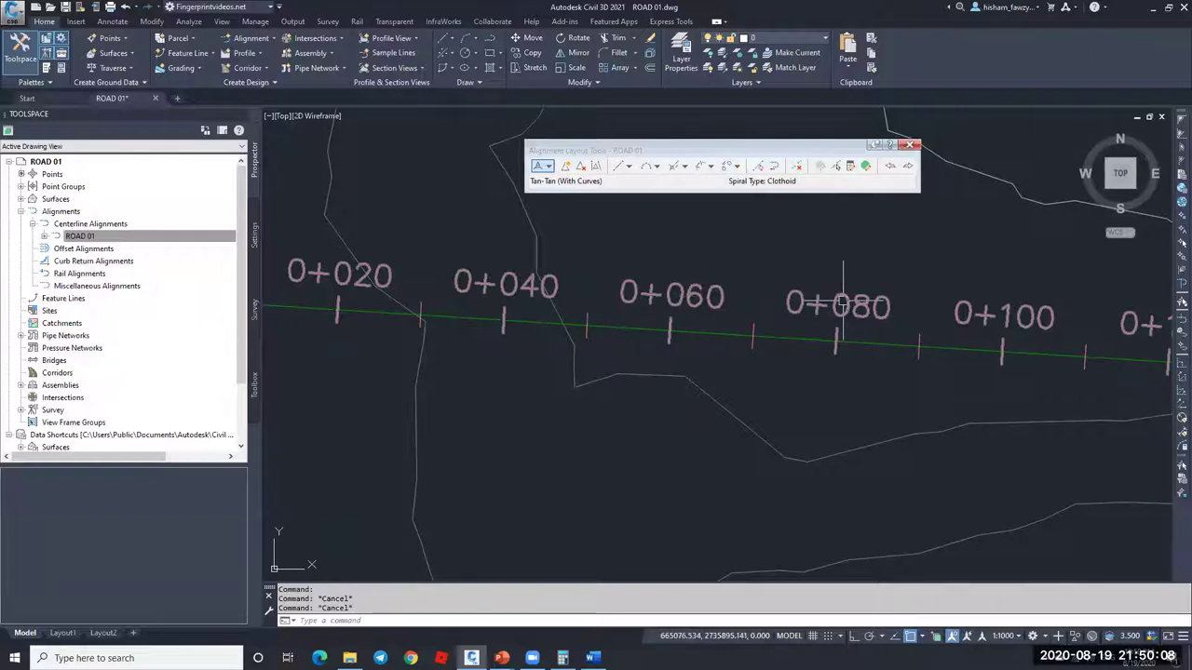
{"action": "scroll", "coordinate": [755, 333], "scroll_direction": "down", "scroll_amount": 2}
{"action": "scroll", "coordinate": [565, 325], "scroll_direction": "down", "scroll_amount": 1}
{"action": "scroll", "coordinate": [546, 341], "scroll_direction": "up", "scroll_amount": 2}
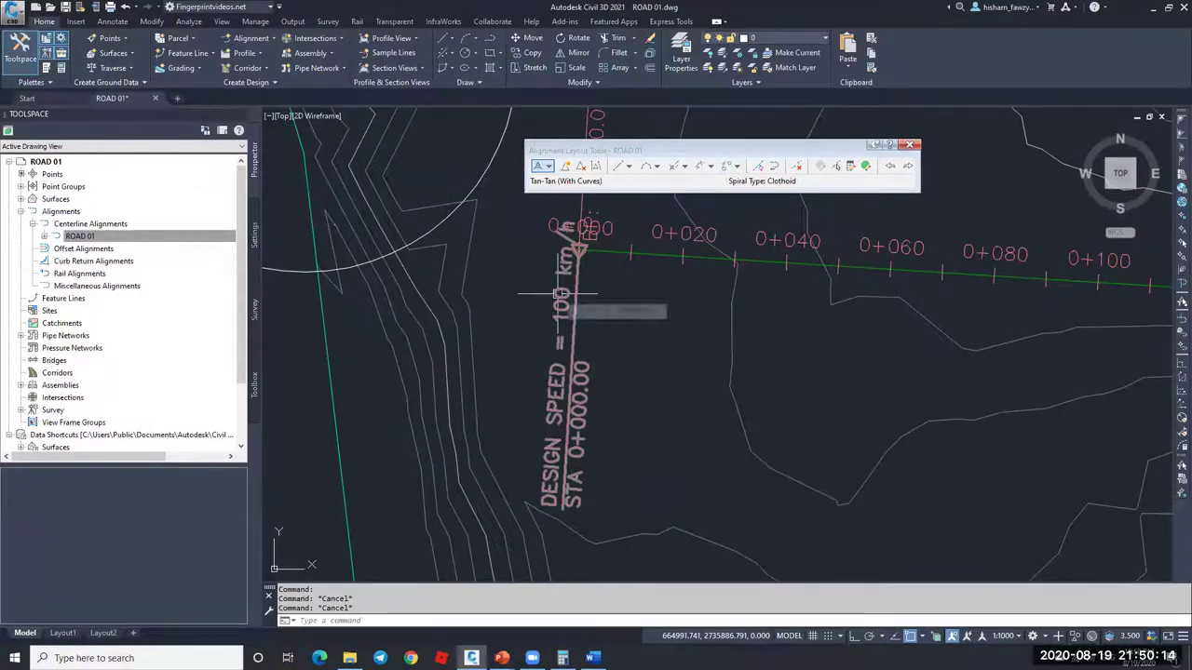
{"action": "mouse_move", "coordinate": [580, 294]}
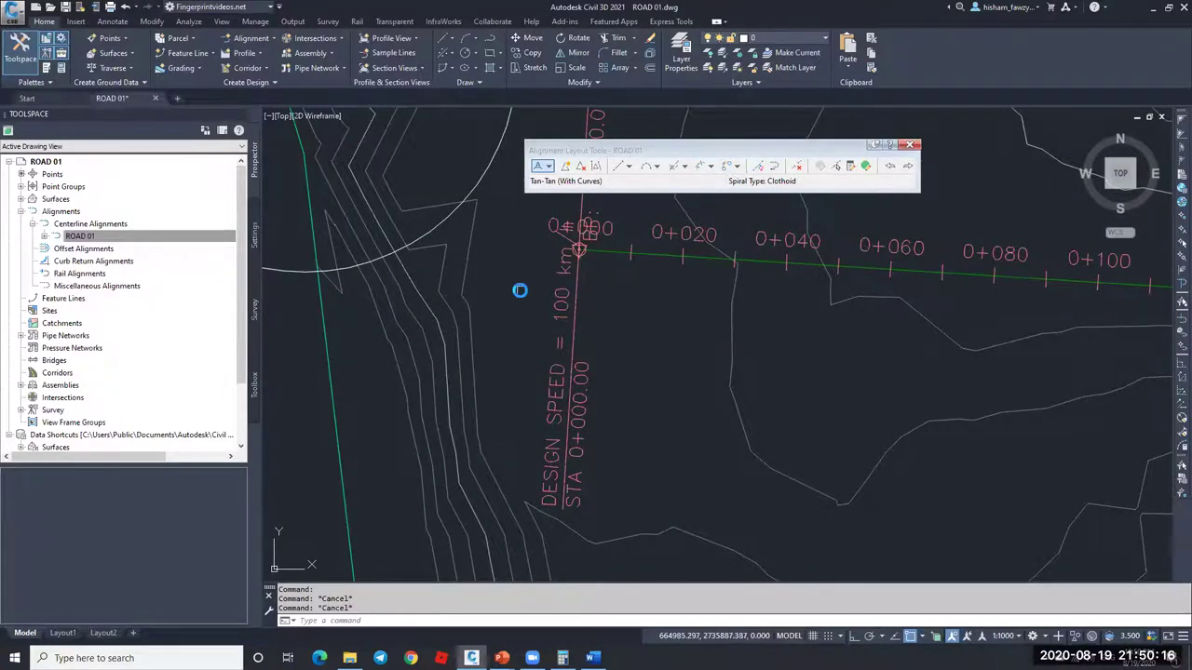
{"action": "scroll", "coordinate": [512, 284], "scroll_direction": "down", "scroll_amount": 5}
{"action": "scroll", "coordinate": [785, 314], "scroll_direction": "up", "scroll_amount": 3}
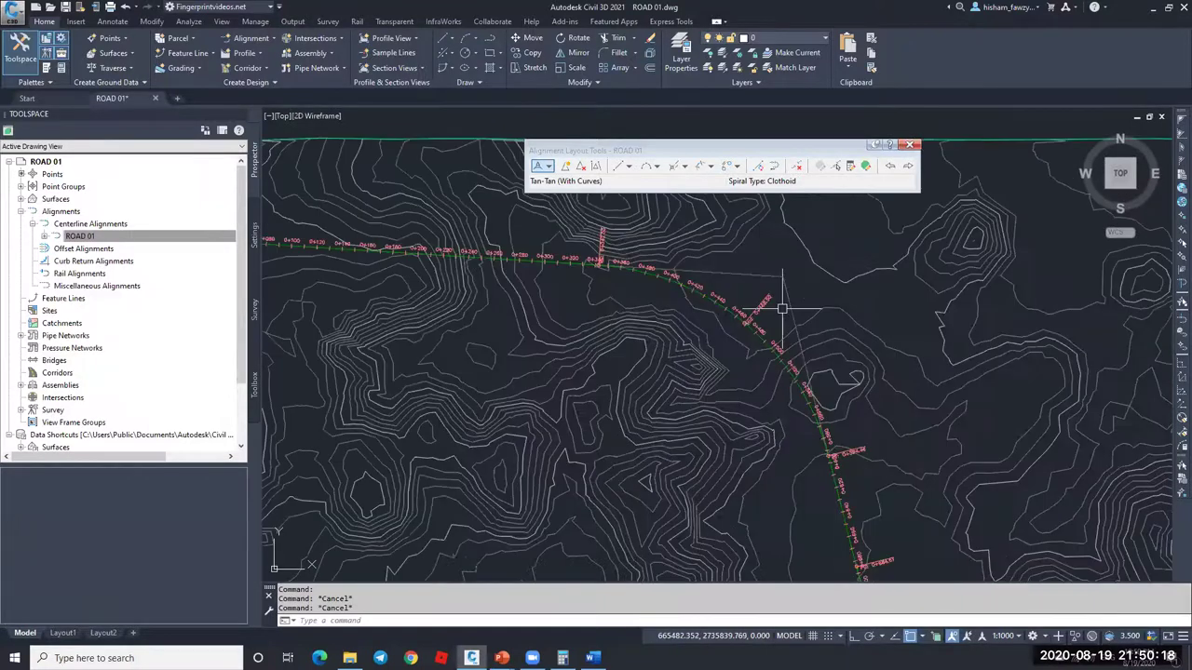
{"action": "left_click", "coordinate": [693, 308]}
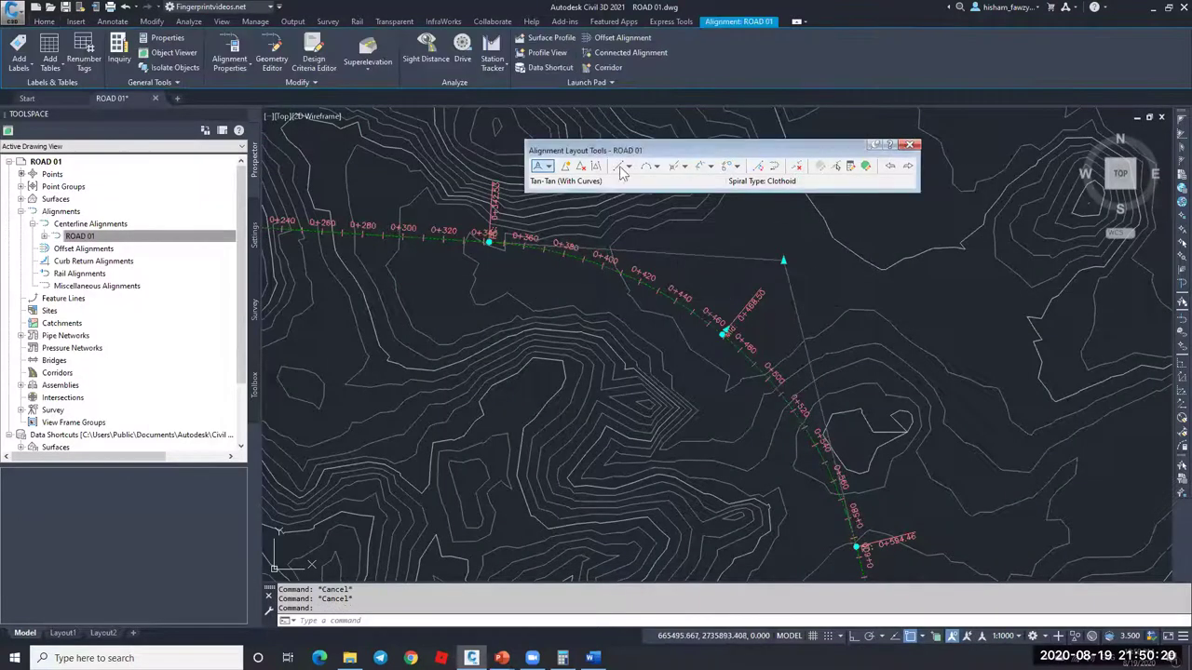
Step: Show ROAD 01's four tangents and three 200 m curves in Alignment Grid View, and enlarge the panel
{"action": "left_click", "coordinate": [865, 167]}
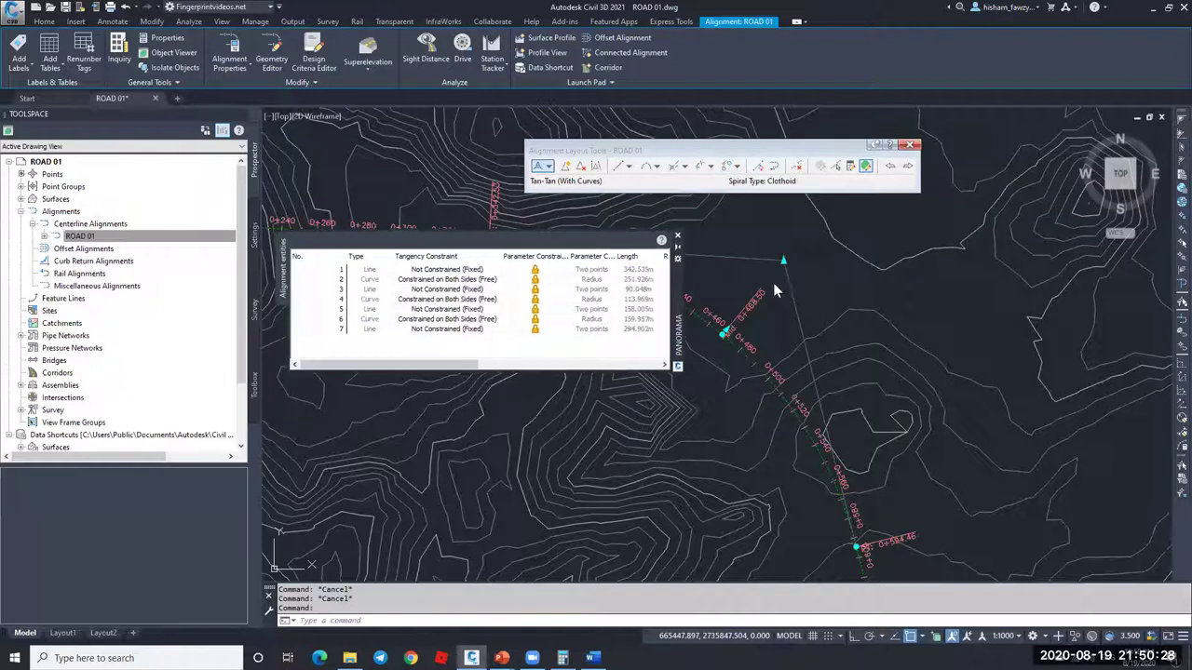
{"action": "left_click_drag", "start_coordinate": [587, 349], "coordinate": [684, 347]}
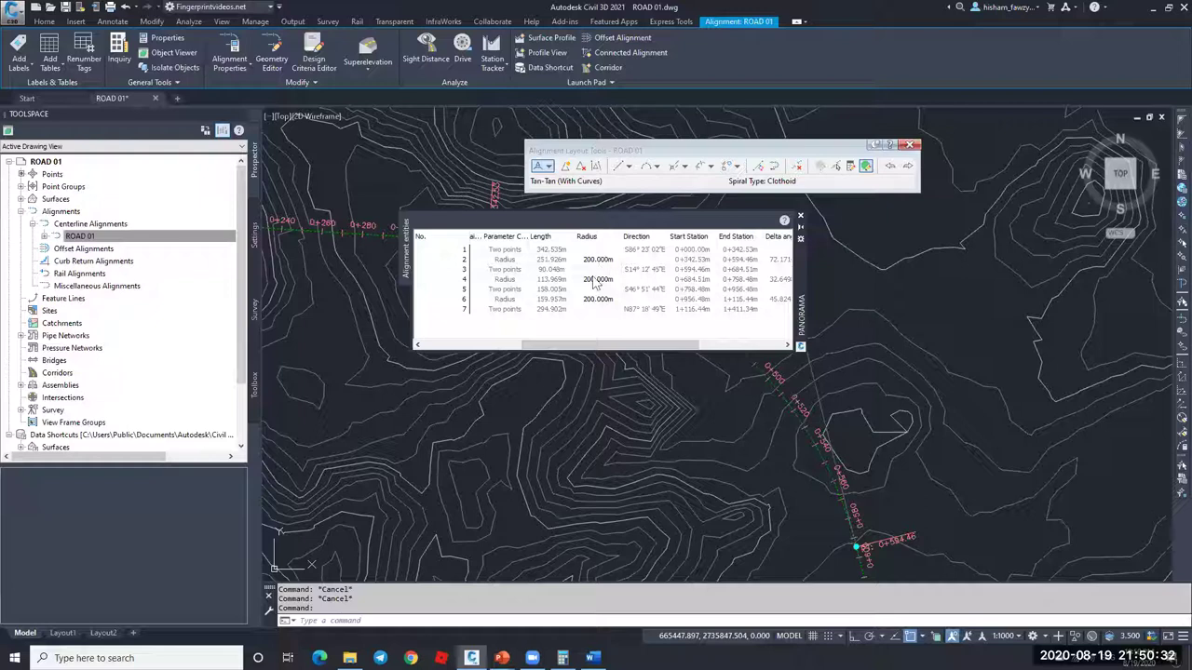
{"action": "left_click_drag", "start_coordinate": [604, 343], "coordinate": [503, 345]}
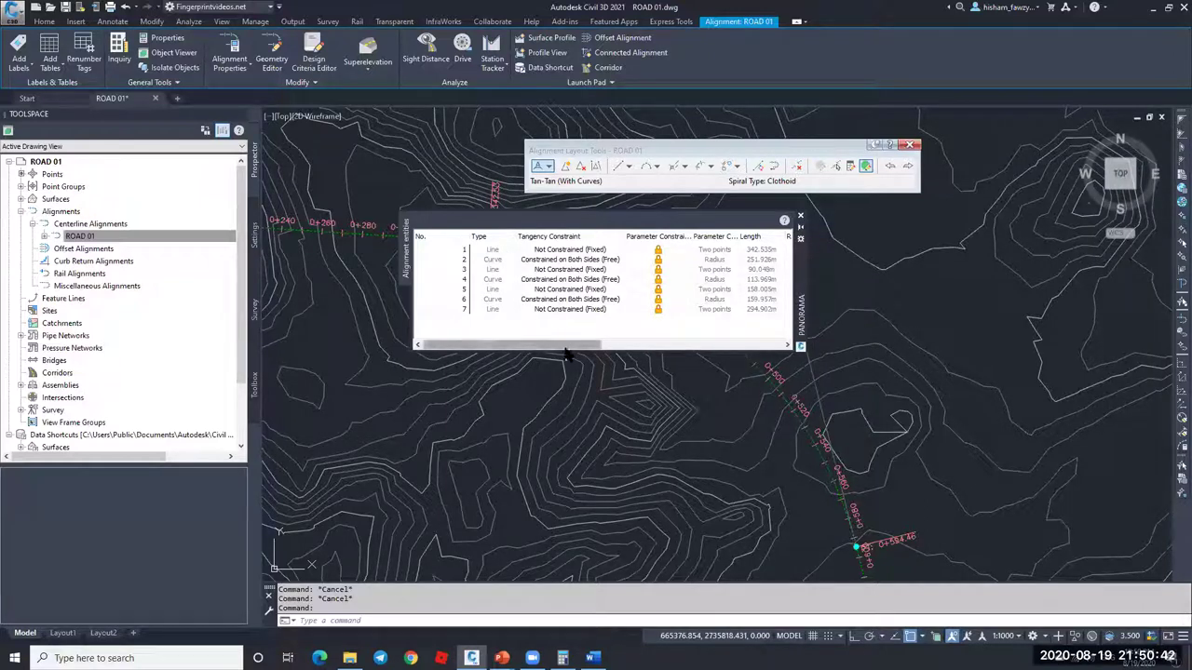
{"action": "left_click_drag", "start_coordinate": [596, 346], "coordinate": [717, 343]}
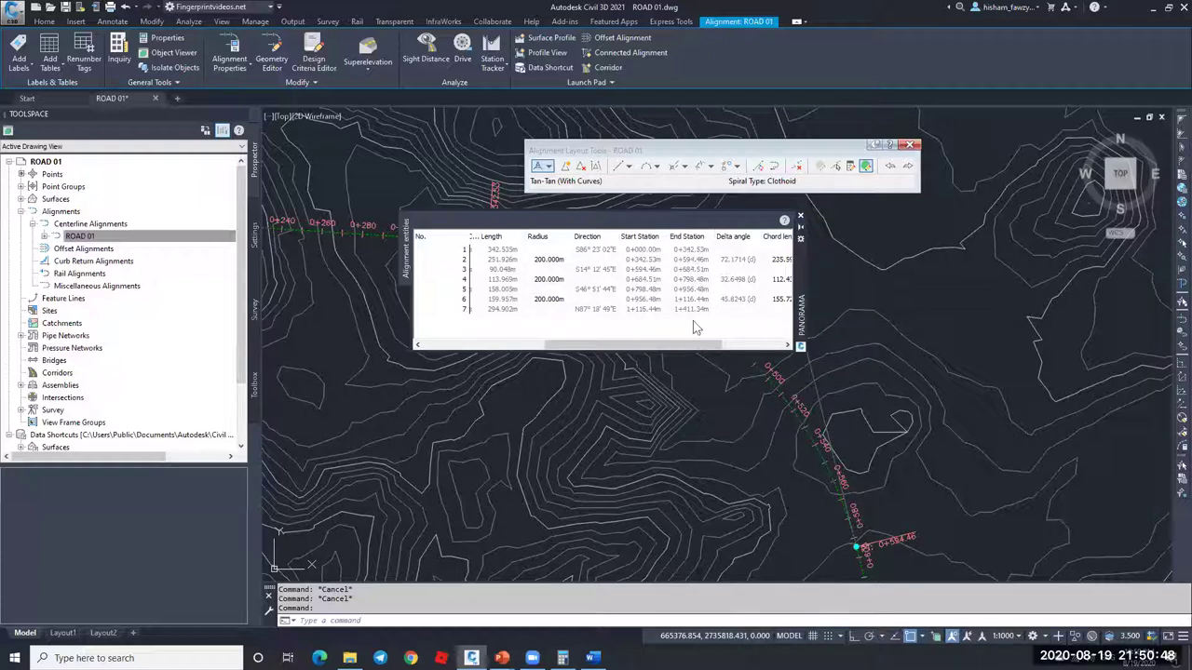
{"action": "left_click_drag", "start_coordinate": [686, 345], "coordinate": [533, 307]}
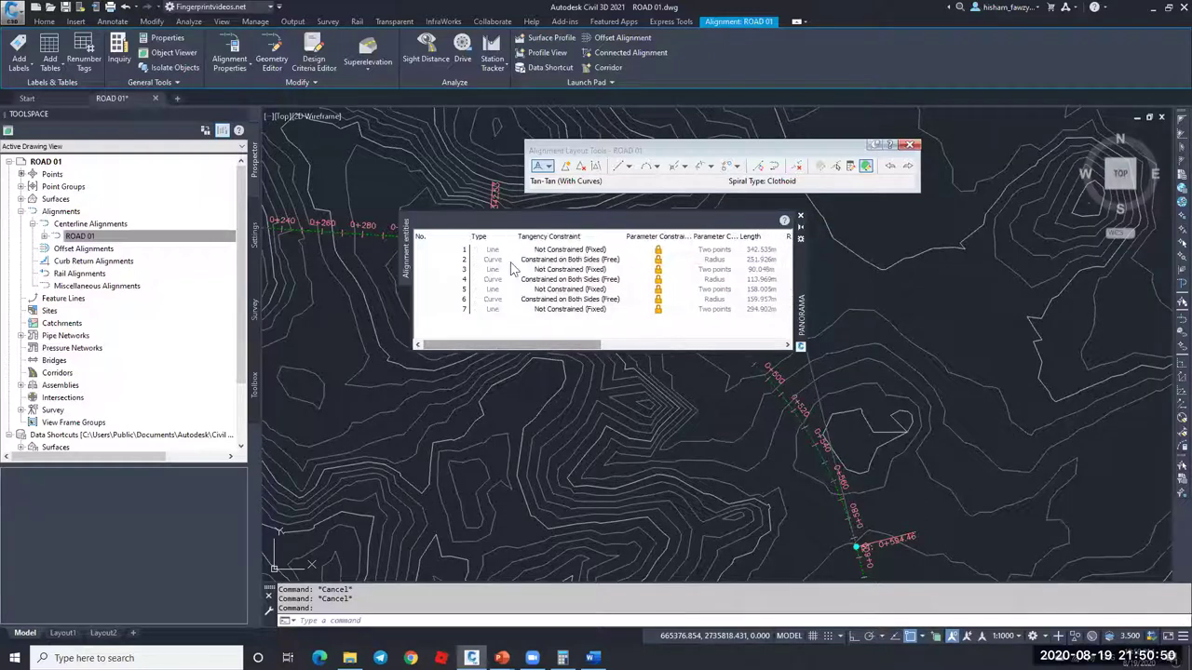
{"action": "left_click_drag", "start_coordinate": [581, 347], "coordinate": [637, 347]}
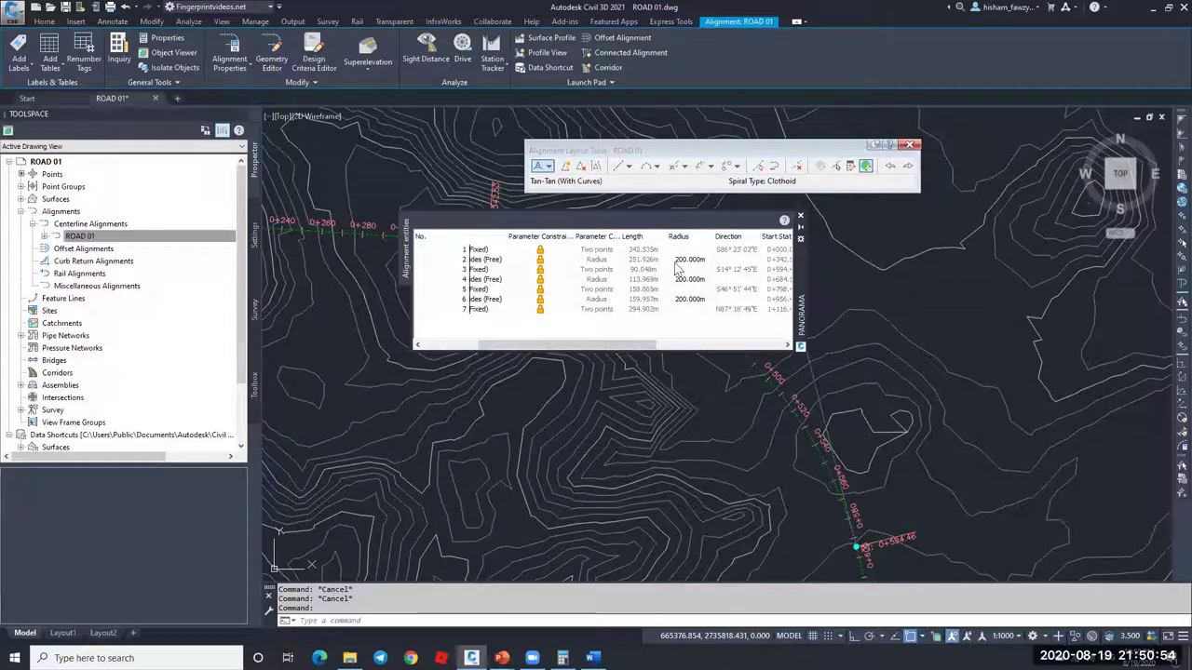
{"action": "scroll", "coordinate": [652, 266], "scroll_direction": "right", "scroll_amount": 5}
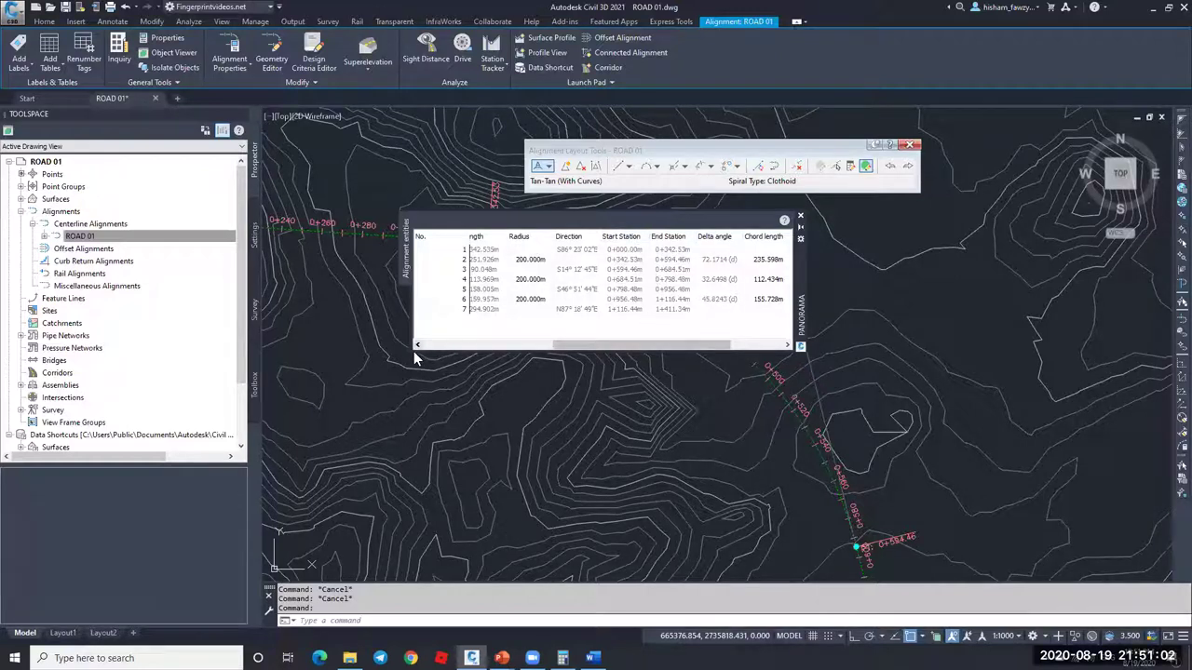
{"action": "left_click_drag", "start_coordinate": [410, 348], "coordinate": [351, 434]}
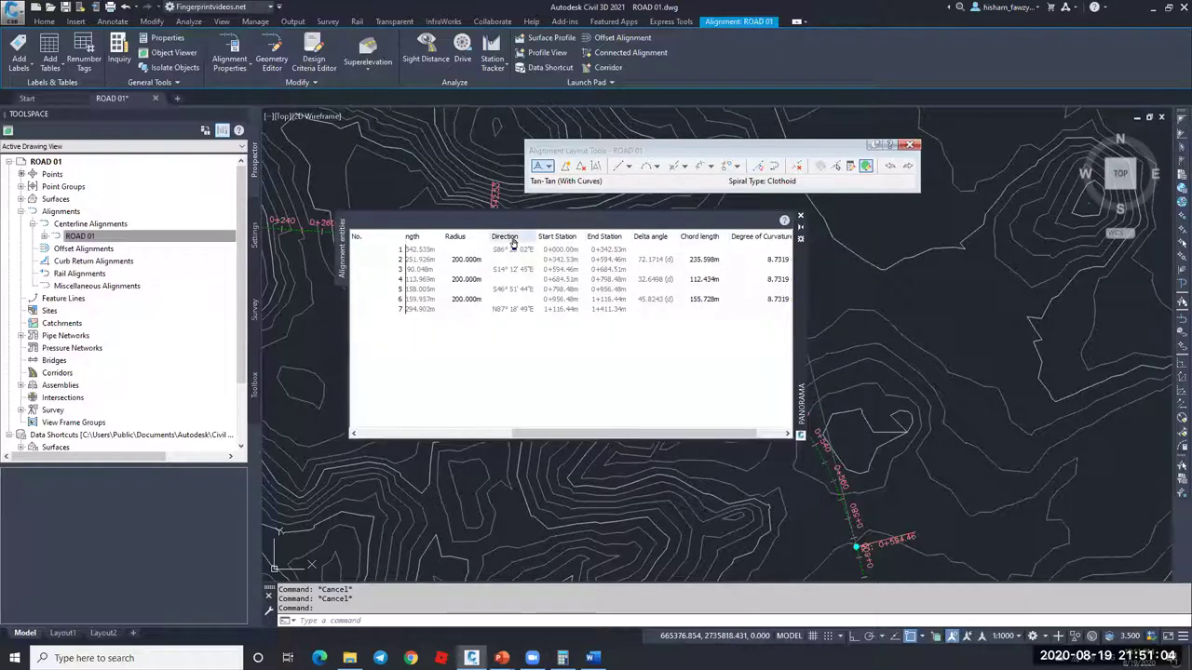
Step: Add Start Point and End Point columns to the entities table, widening them for full coordinates
{"action": "right_click", "coordinate": [514, 238]}
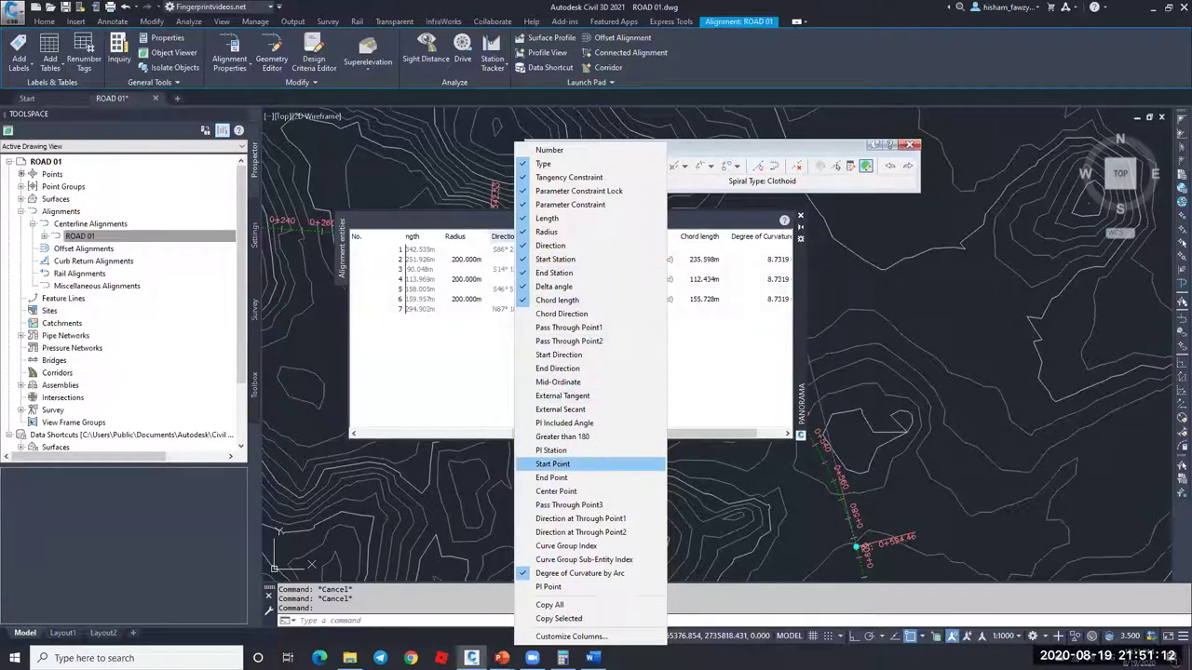
{"action": "left_click", "coordinate": [558, 463]}
{"action": "left_click_drag", "start_coordinate": [710, 435], "coordinate": [758, 435]}
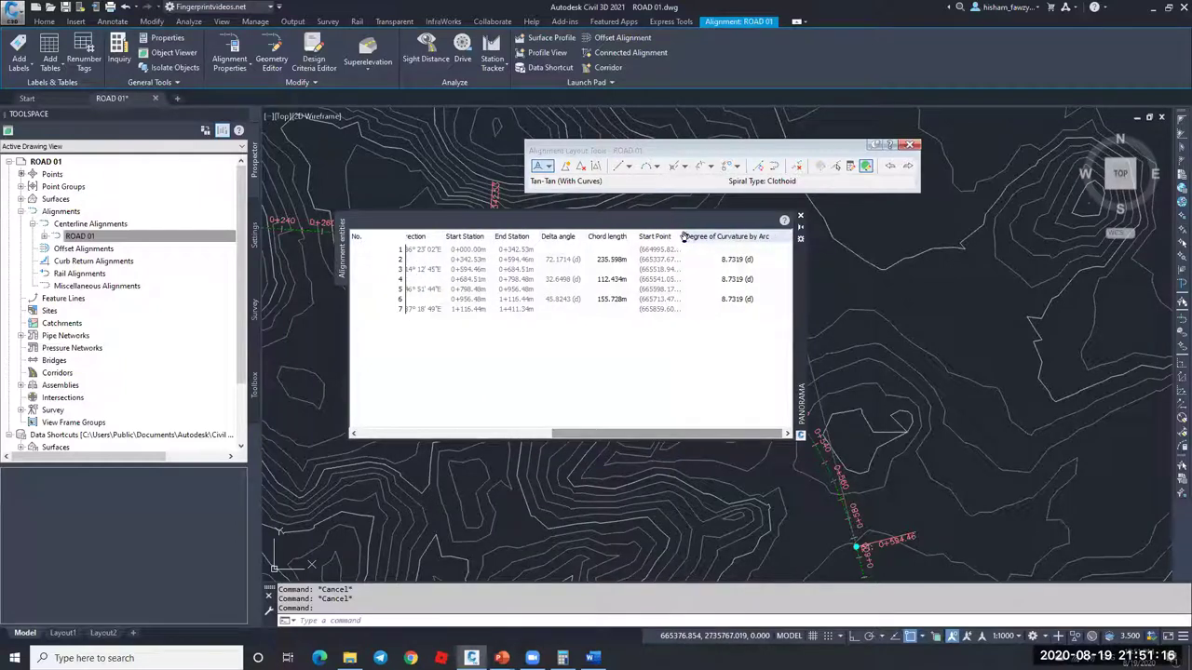
{"action": "left_click_drag", "start_coordinate": [684, 237], "coordinate": [742, 261]}
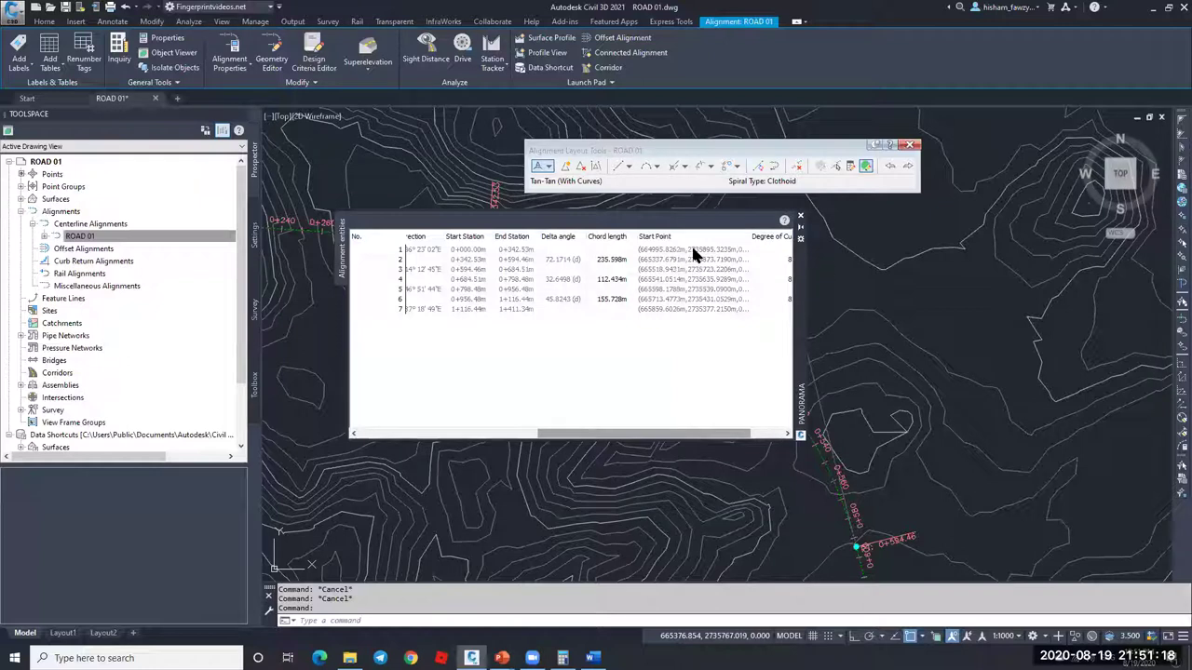
{"action": "right_click", "coordinate": [562, 237]}
{"action": "left_click", "coordinate": [618, 478]}
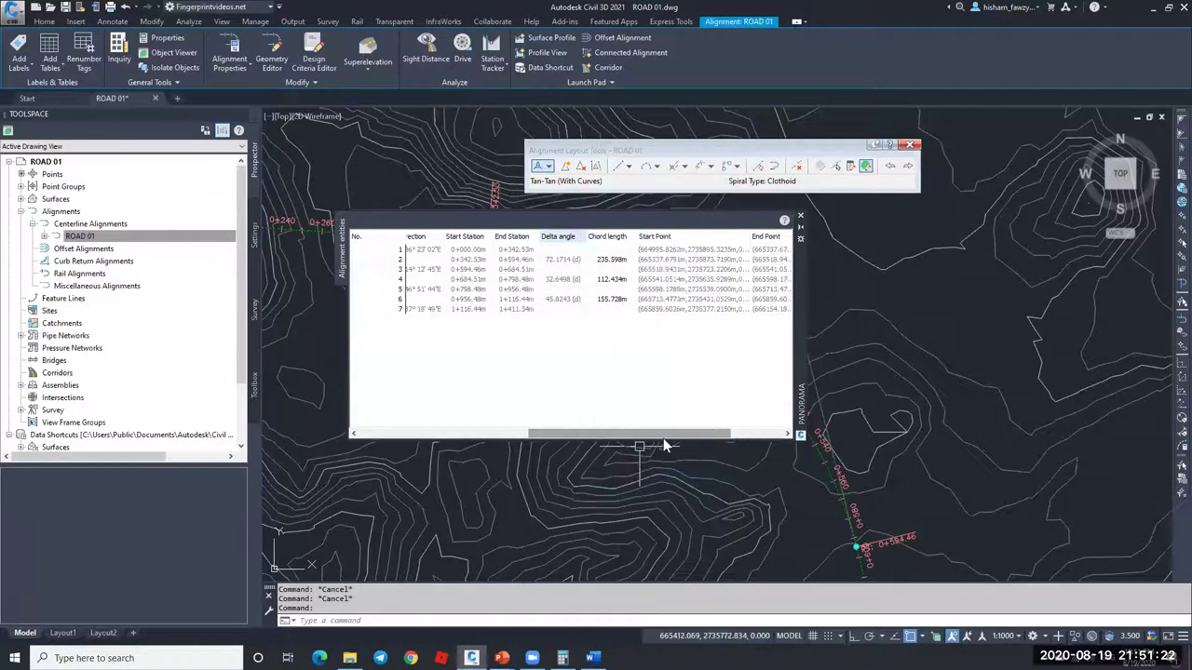
{"action": "left_click_drag", "start_coordinate": [633, 436], "coordinate": [456, 415]}
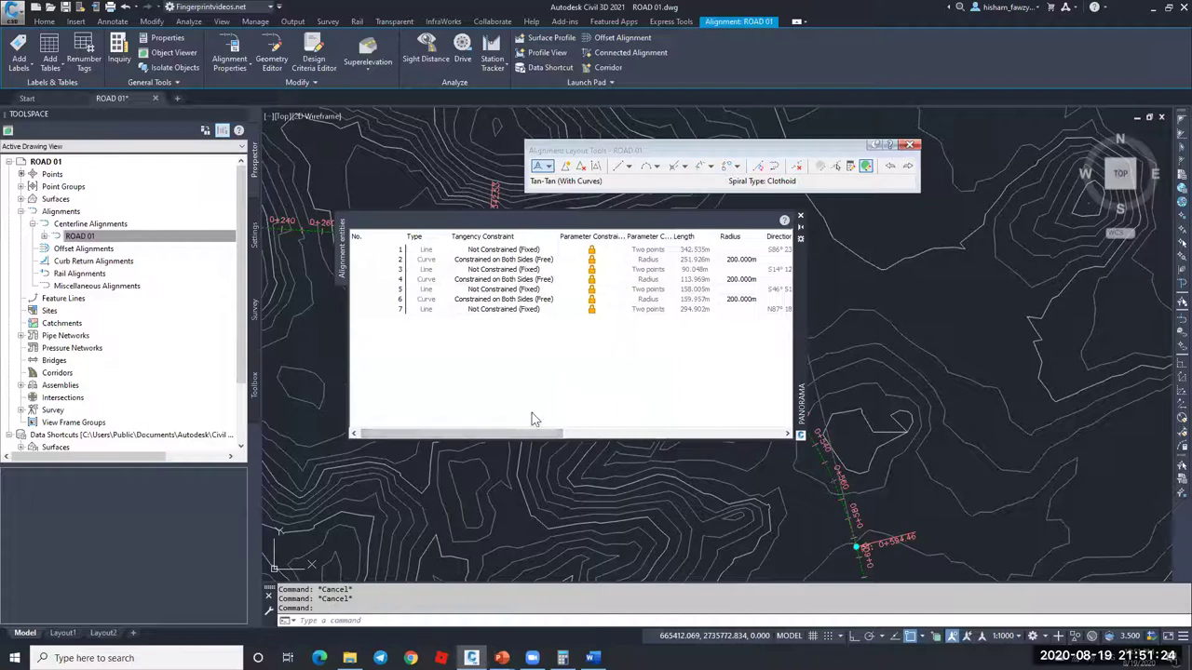
{"action": "left_click_drag", "start_coordinate": [532, 433], "coordinate": [643, 433]}
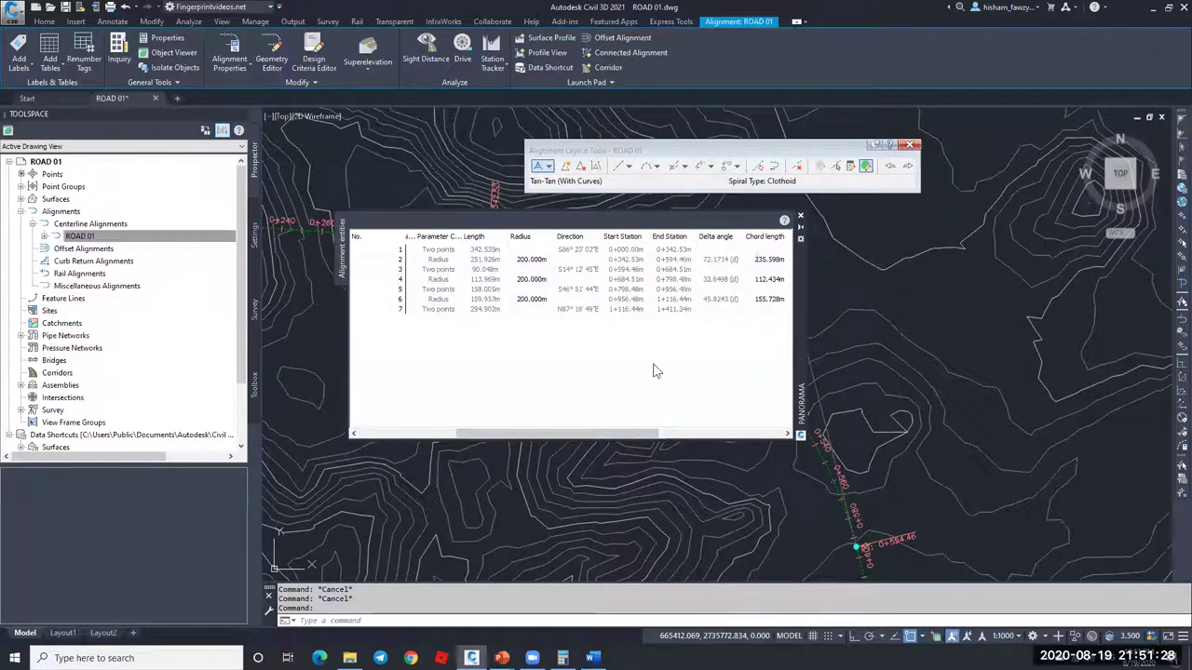
Step: Close the Panorama table, deselect ROAD 01, and zoom to the PT 0+594.46 station labels
{"action": "left_click", "coordinate": [799, 218]}
{"action": "scroll", "coordinate": [480, 241], "scroll_direction": "down", "scroll_amount": 5}
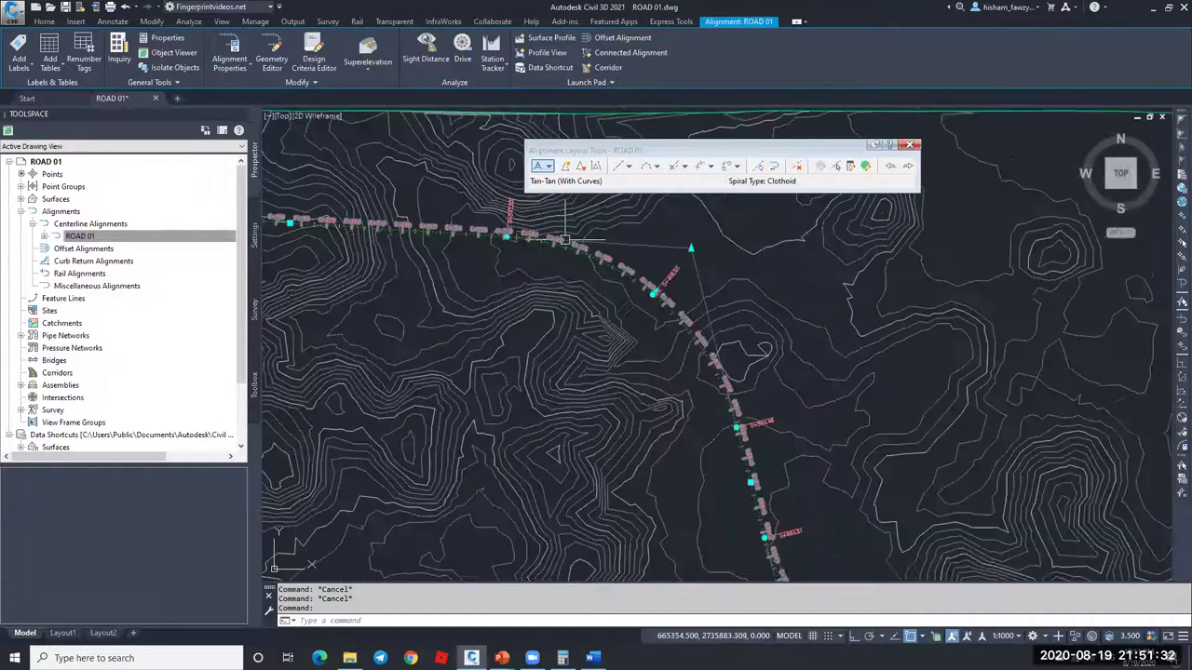
{"action": "key", "text": "Escape"}
{"action": "scroll", "coordinate": [480, 240], "scroll_direction": "up", "scroll_amount": 5}
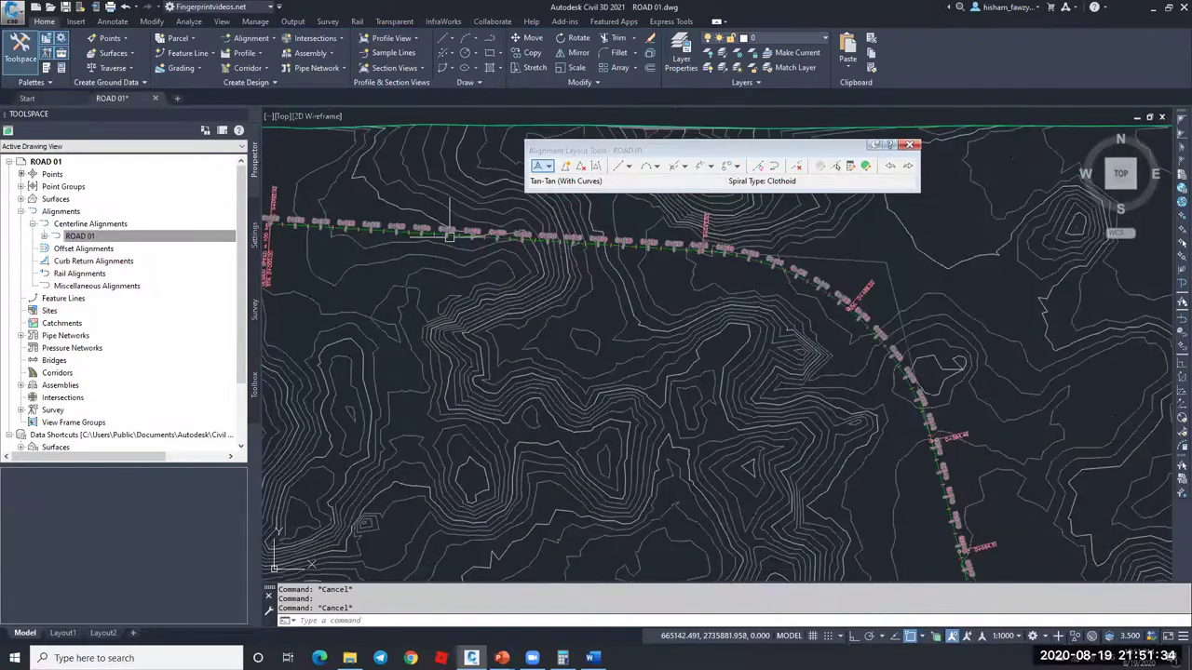
{"action": "scroll", "coordinate": [496, 212], "scroll_direction": "down", "scroll_amount": 5}
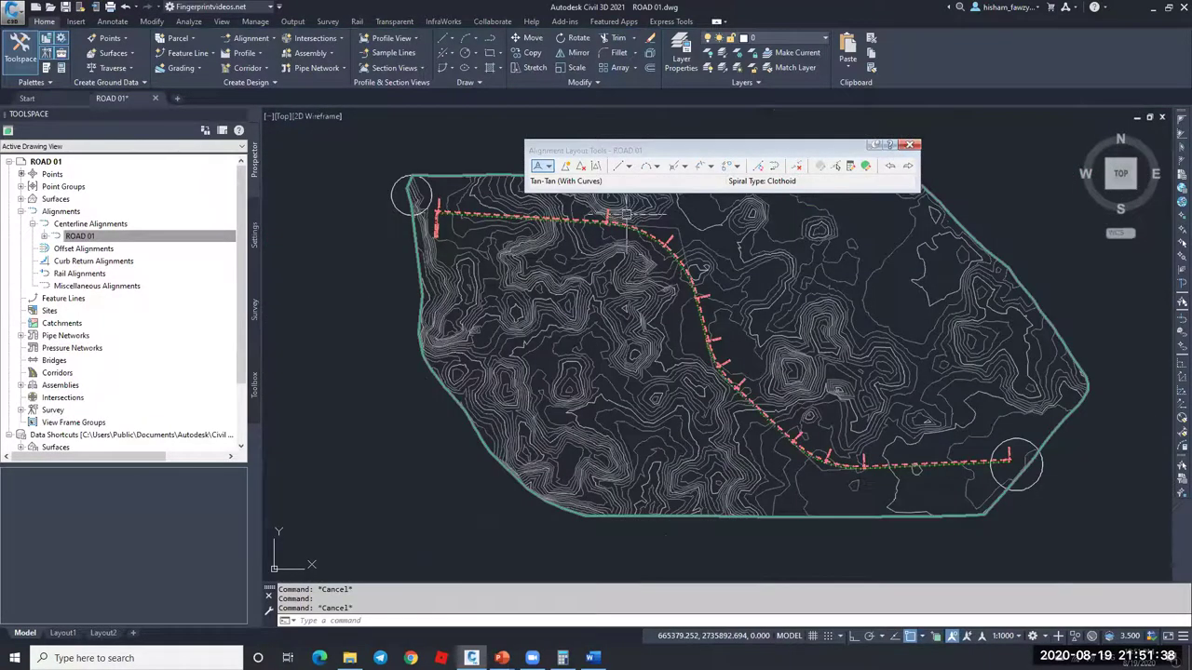
{"action": "scroll", "coordinate": [628, 214], "scroll_direction": "up", "scroll_amount": 8}
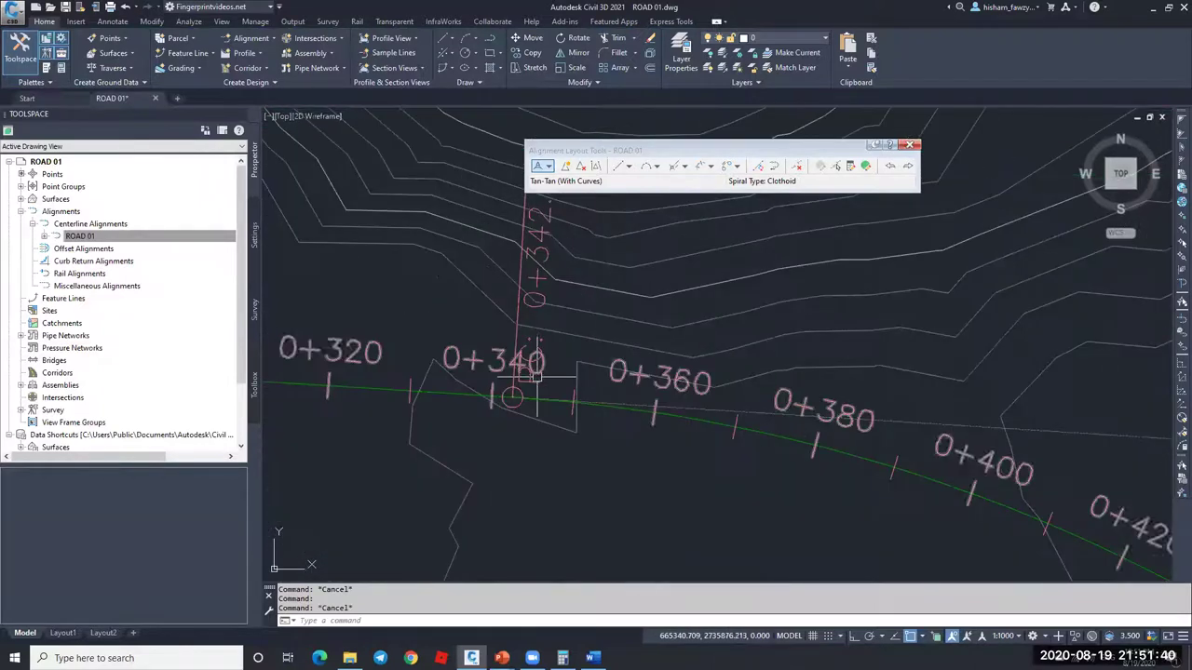
{"action": "scroll", "coordinate": [777, 338], "scroll_direction": "down", "scroll_amount": 6}
{"action": "scroll", "coordinate": [819, 410], "scroll_direction": "up", "scroll_amount": 6}
{"action": "scroll", "coordinate": [700, 279], "scroll_direction": "down", "scroll_amount": 8}
{"action": "scroll", "coordinate": [700, 272], "scroll_direction": "down", "scroll_amount": 4}
{"action": "scroll", "coordinate": [705, 269], "scroll_direction": "up", "scroll_amount": 10}
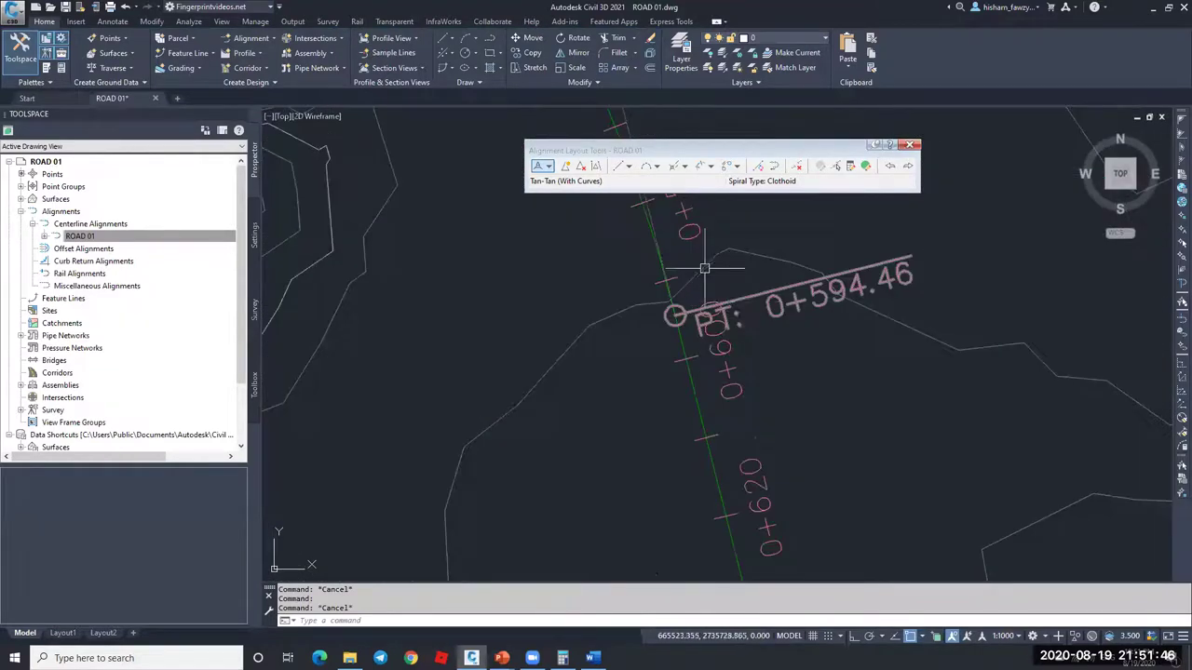
{"action": "scroll", "coordinate": [705, 269], "scroll_direction": "down", "scroll_amount": 3}
{"action": "scroll", "coordinate": [754, 368], "scroll_direction": "down", "scroll_amount": 4}
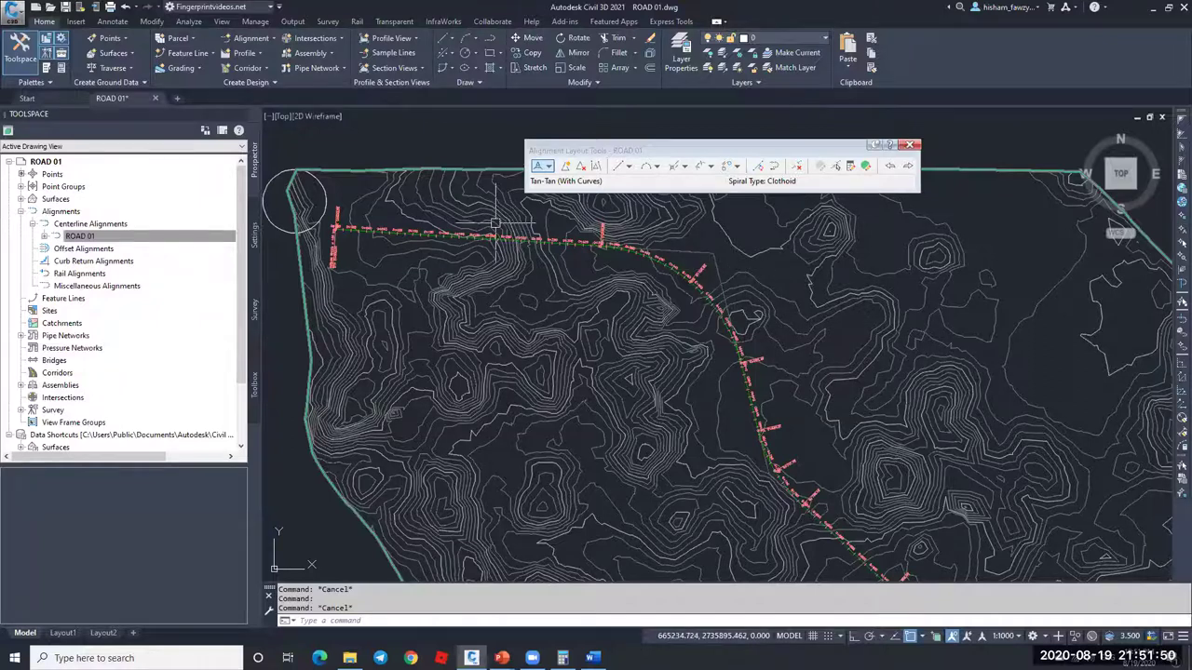
Step: Open ROAD 01's Drawing Settings on the Abbreviations tab
{"action": "left_click", "coordinate": [252, 238]}
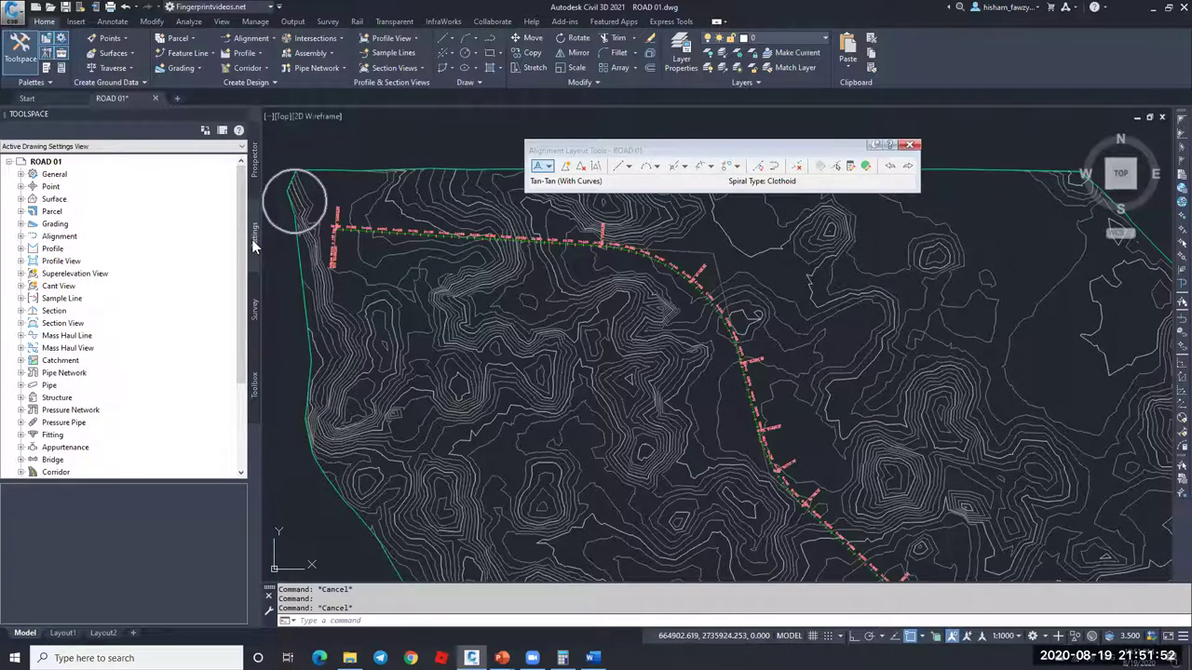
{"action": "right_click", "coordinate": [67, 163]}
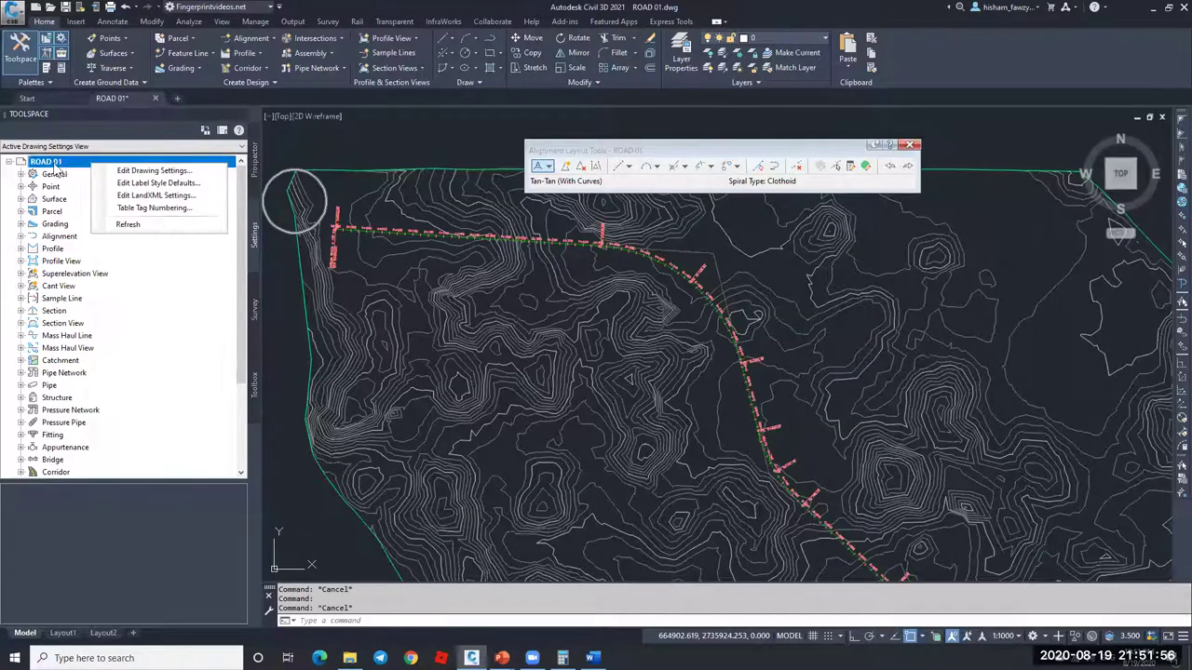
{"action": "left_click", "coordinate": [179, 173]}
{"action": "left_click_drag", "start_coordinate": [764, 300], "coordinate": [654, 188]}
{"action": "left_click", "coordinate": [660, 203]}
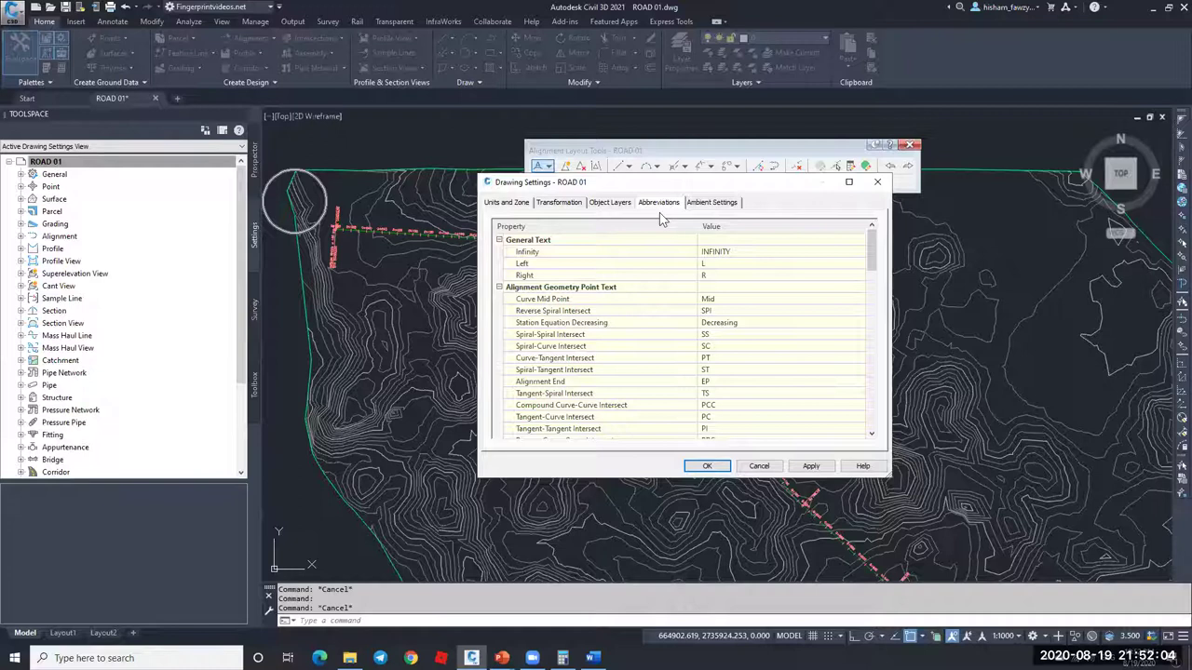
Step: Inspect the Curve-Tangent Intersect (PT) and Spiral-Tangent Intersect (ST) abbreviations
{"action": "left_click", "coordinate": [622, 360]}
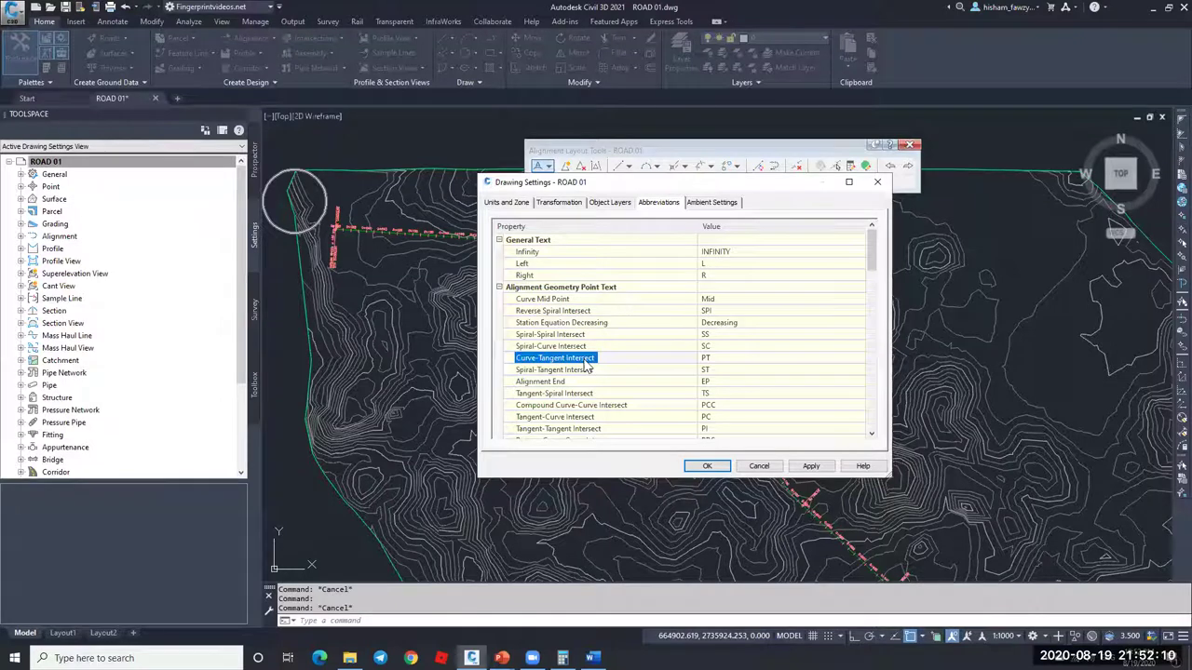
{"action": "left_click", "coordinate": [718, 358]}
{"action": "left_click_drag", "start_coordinate": [775, 186], "coordinate": [653, 145]}
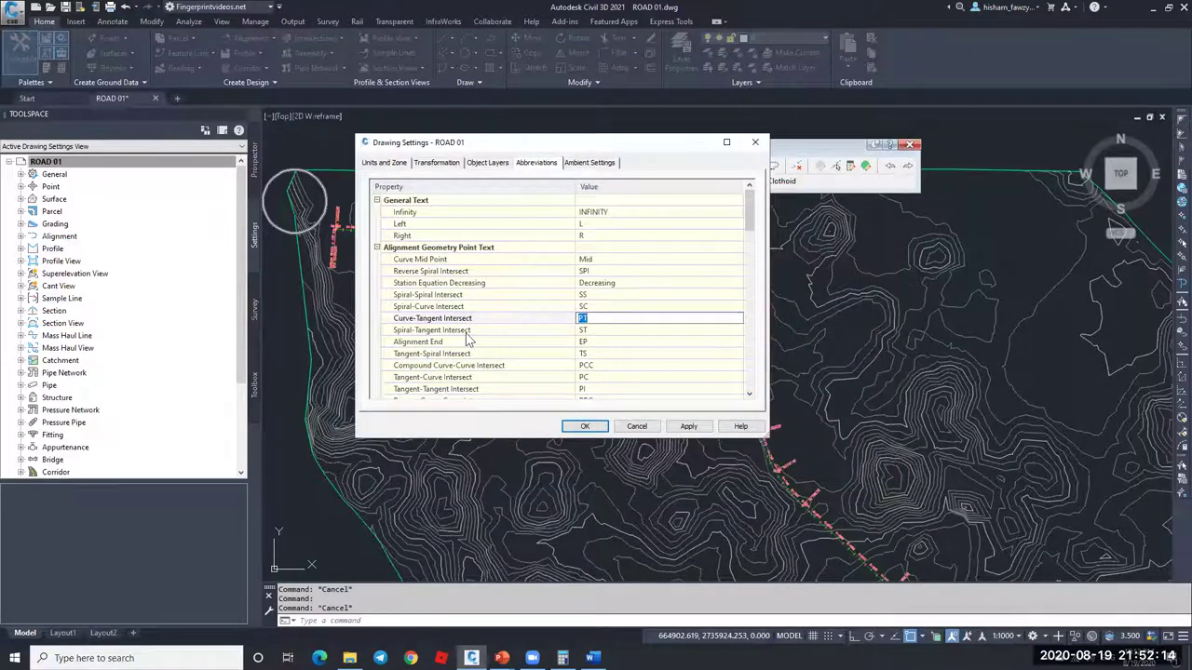
{"action": "left_click", "coordinate": [466, 332]}
{"action": "left_click", "coordinate": [613, 333]}
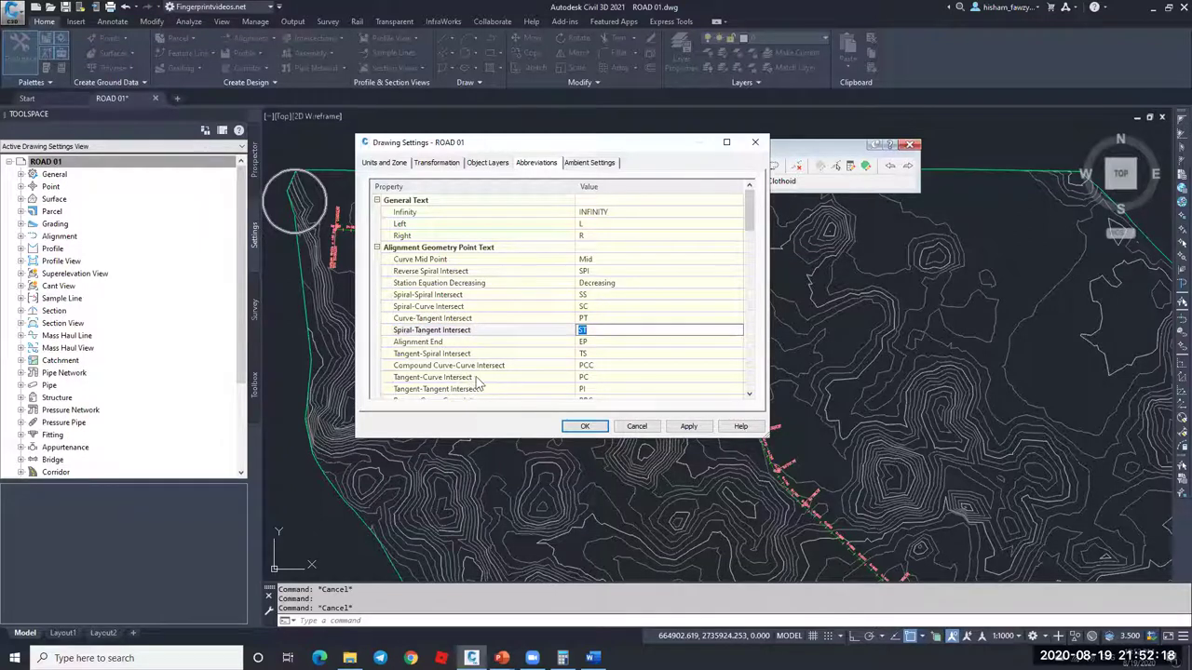
Step: Review the Station Equation Decreasing, Curve Mid Point and Tangent-Curve Intersect abbreviations
{"action": "scroll", "coordinate": [626, 368], "scroll_direction": "down", "scroll_amount": 1}
{"action": "scroll", "coordinate": [630, 364], "scroll_direction": "down", "scroll_amount": 1}
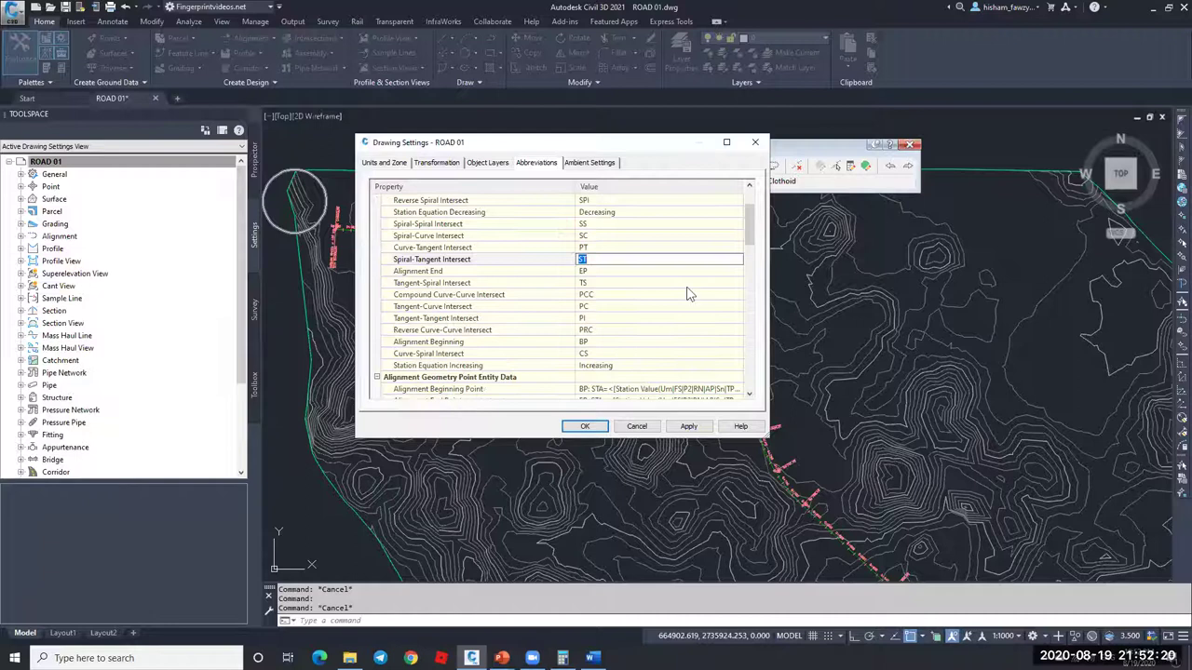
{"action": "scroll", "coordinate": [689, 294], "scroll_direction": "up", "scroll_amount": 2}
{"action": "left_click", "coordinate": [691, 282]}
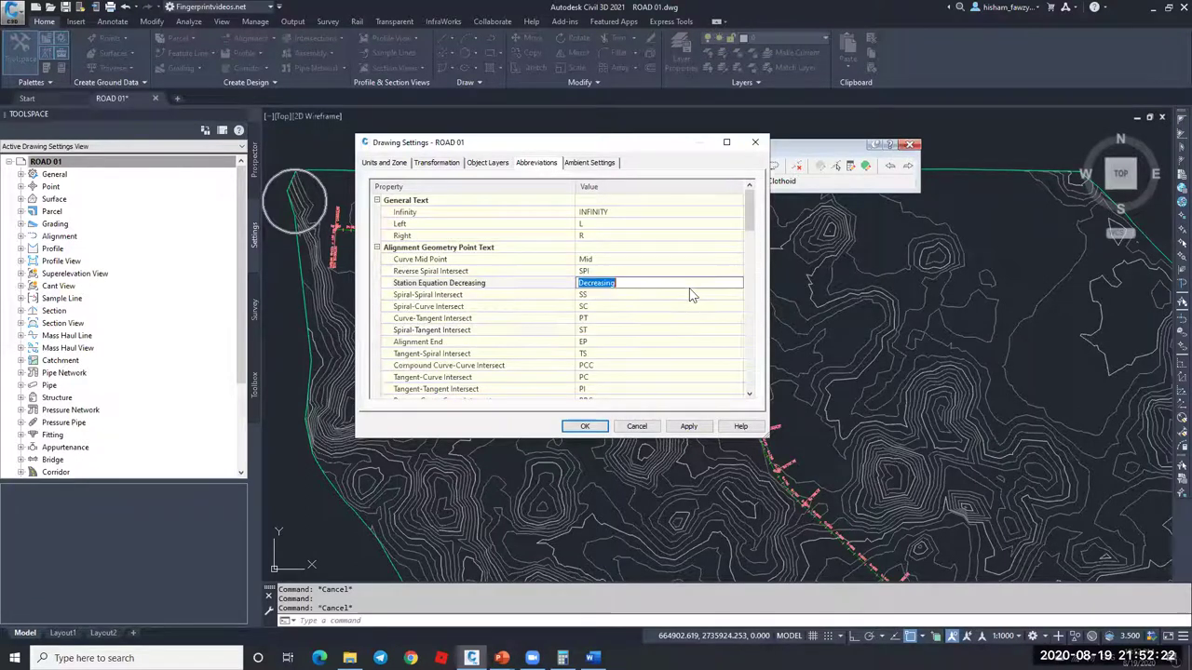
{"action": "scroll", "coordinate": [685, 319], "scroll_direction": "down", "scroll_amount": 7}
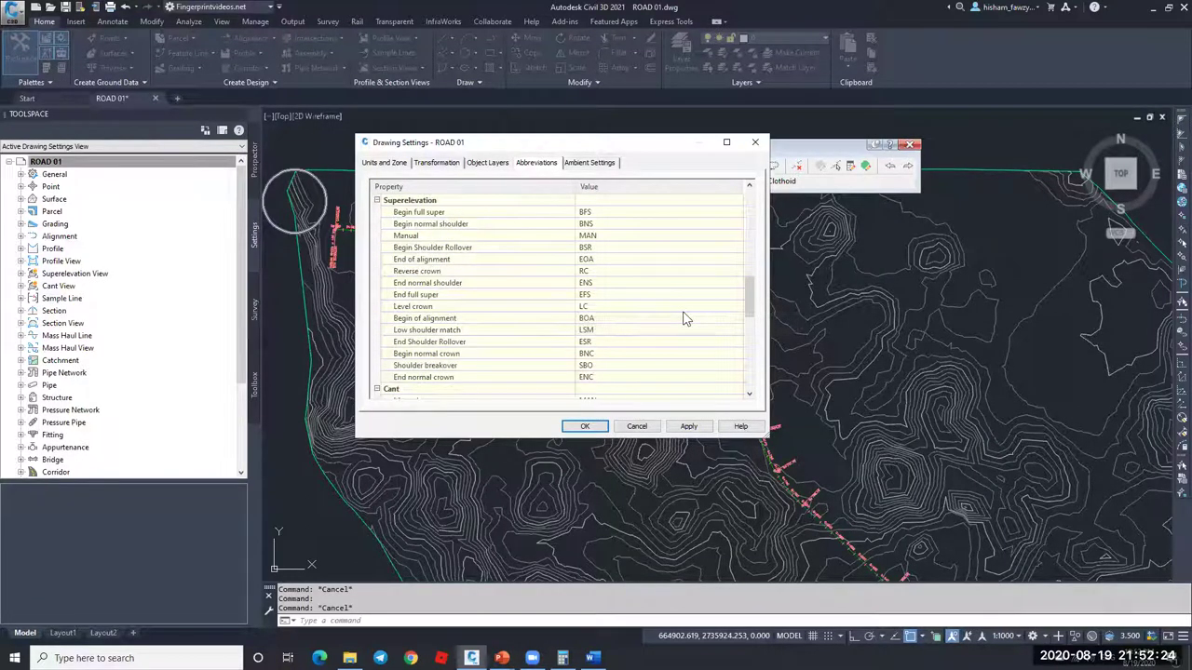
{"action": "scroll", "coordinate": [685, 319], "scroll_direction": "down", "scroll_amount": 8}
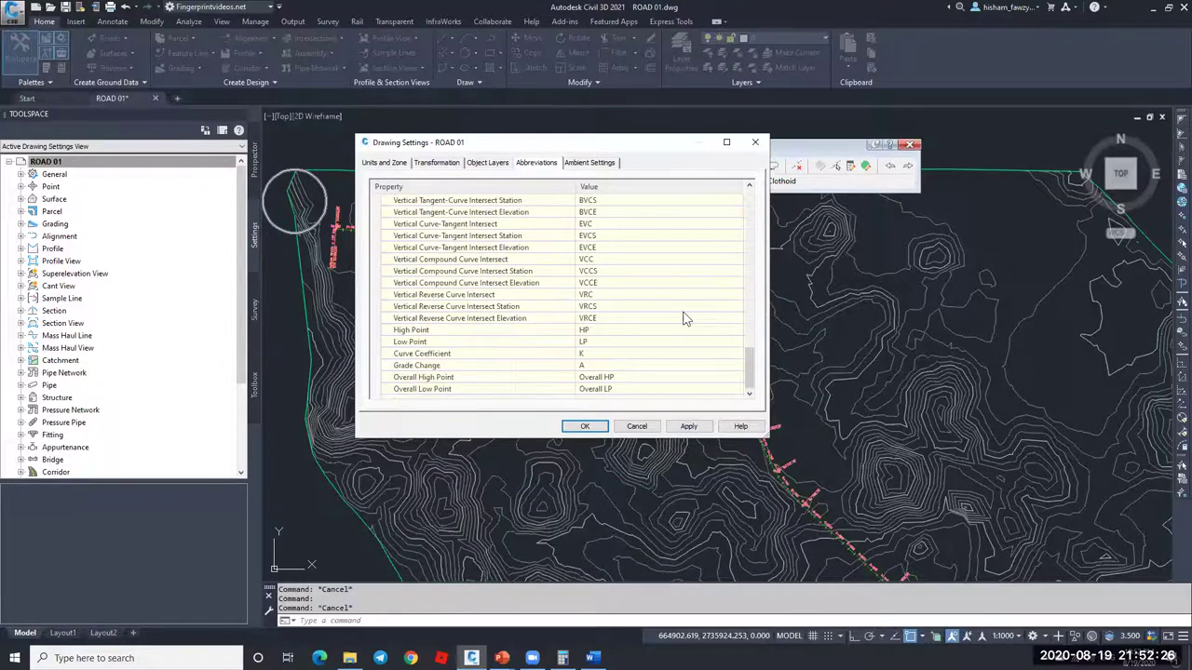
{"action": "scroll", "coordinate": [685, 319], "scroll_direction": "up", "scroll_amount": 6}
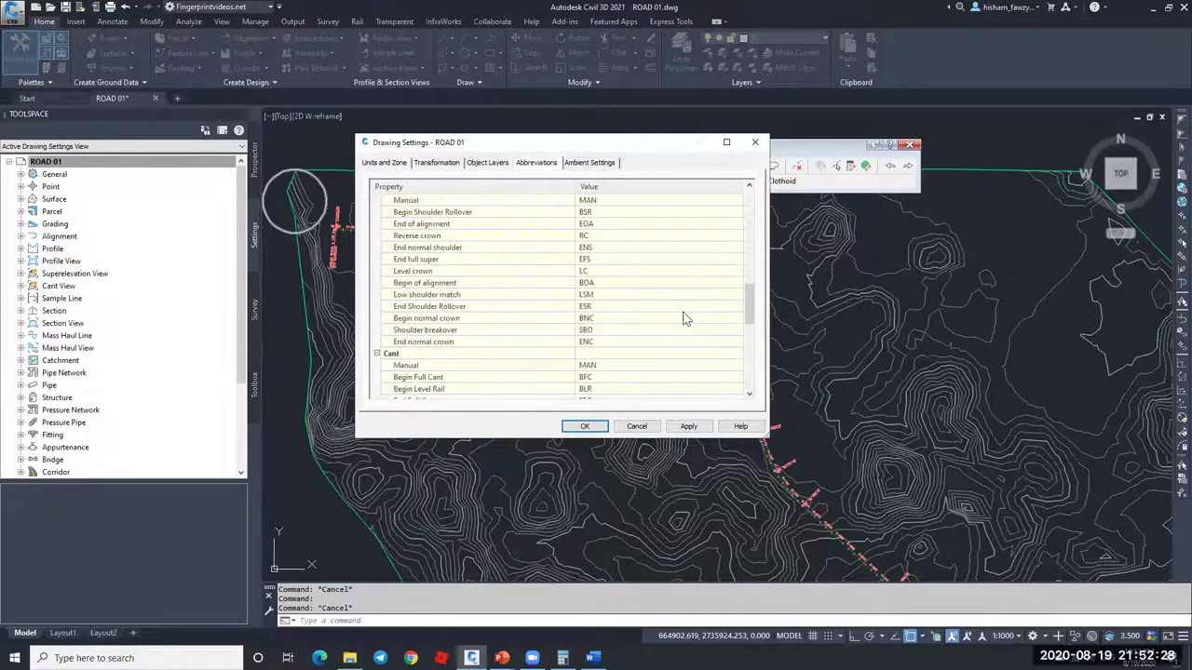
{"action": "scroll", "coordinate": [684, 320], "scroll_direction": "up", "scroll_amount": 5}
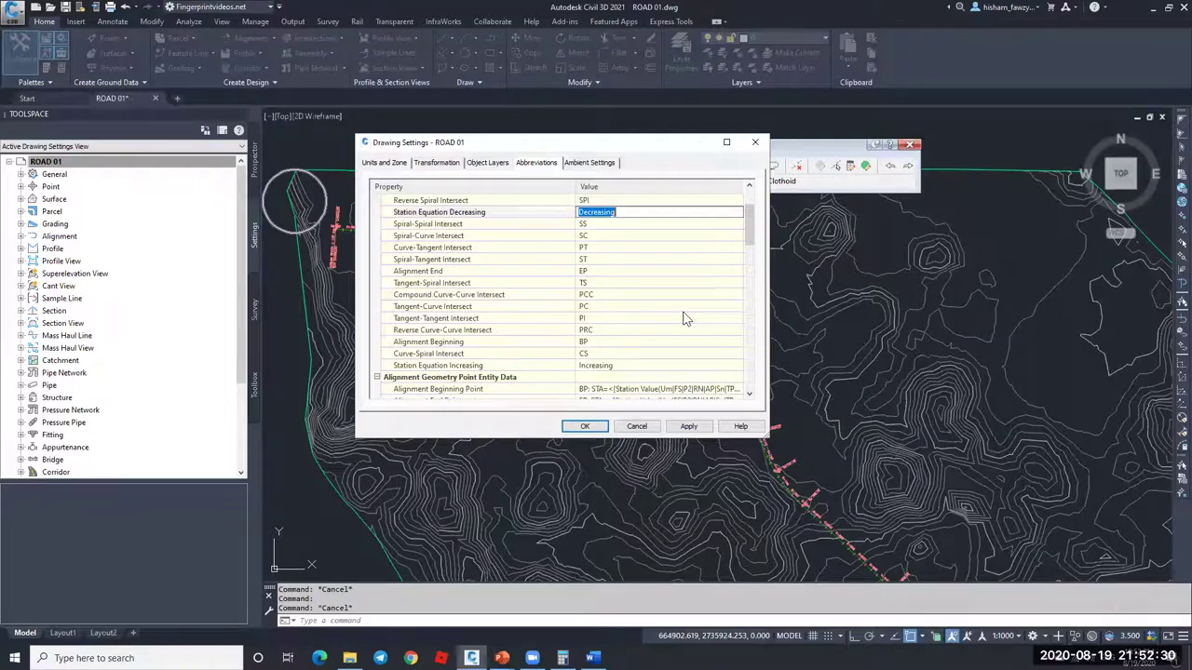
{"action": "scroll", "coordinate": [684, 320], "scroll_direction": "up", "scroll_amount": 2}
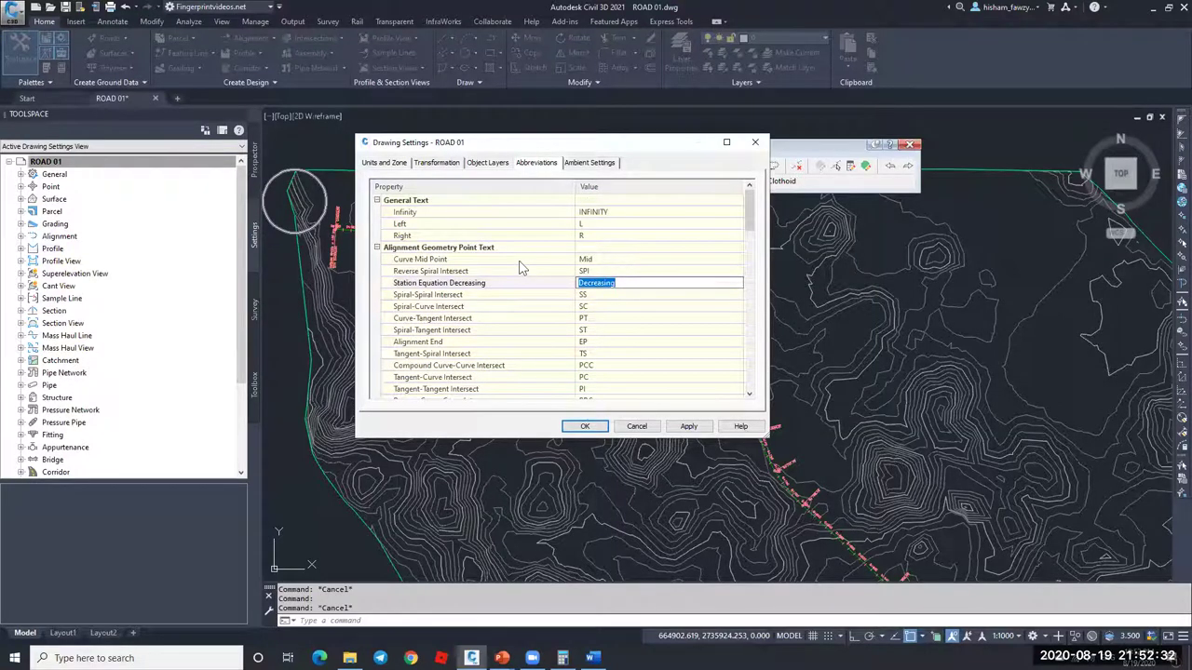
{"action": "left_click", "coordinate": [414, 260]}
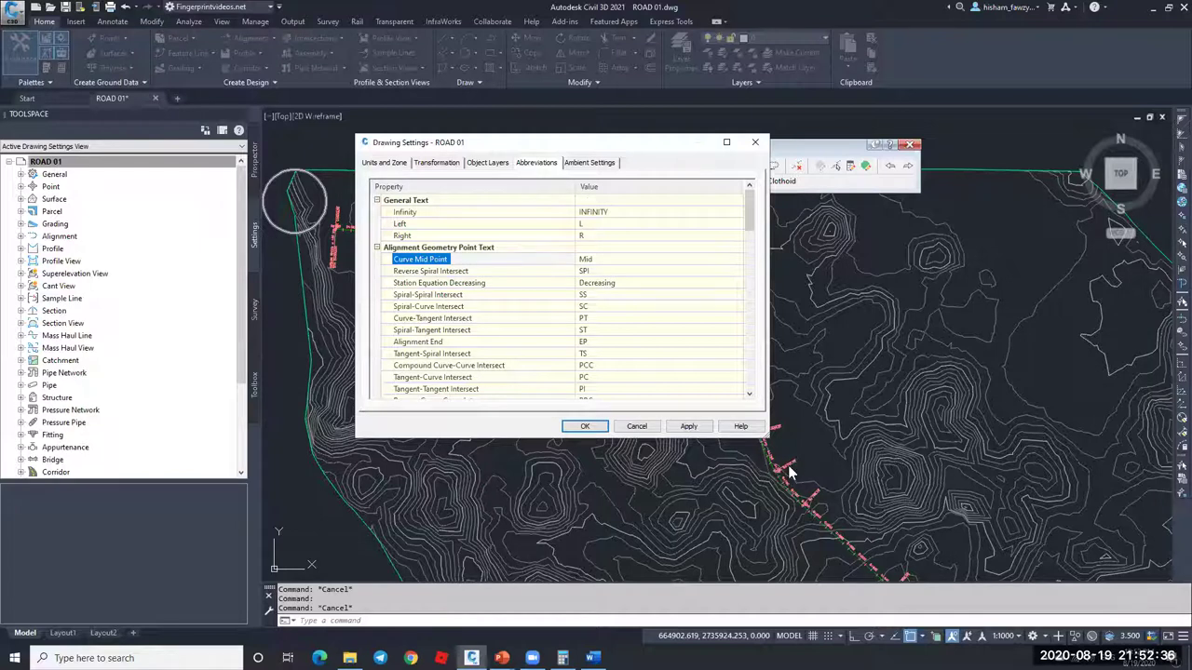
{"action": "scroll", "coordinate": [614, 350], "scroll_direction": "down", "scroll_amount": 1}
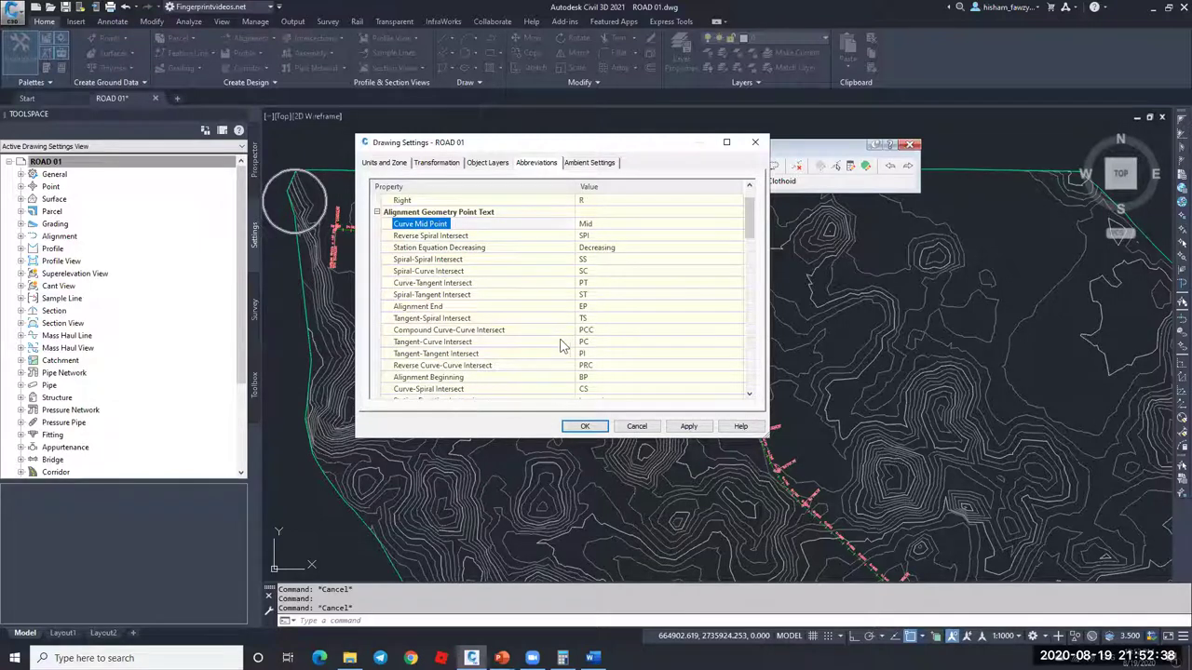
{"action": "left_click", "coordinate": [407, 343]}
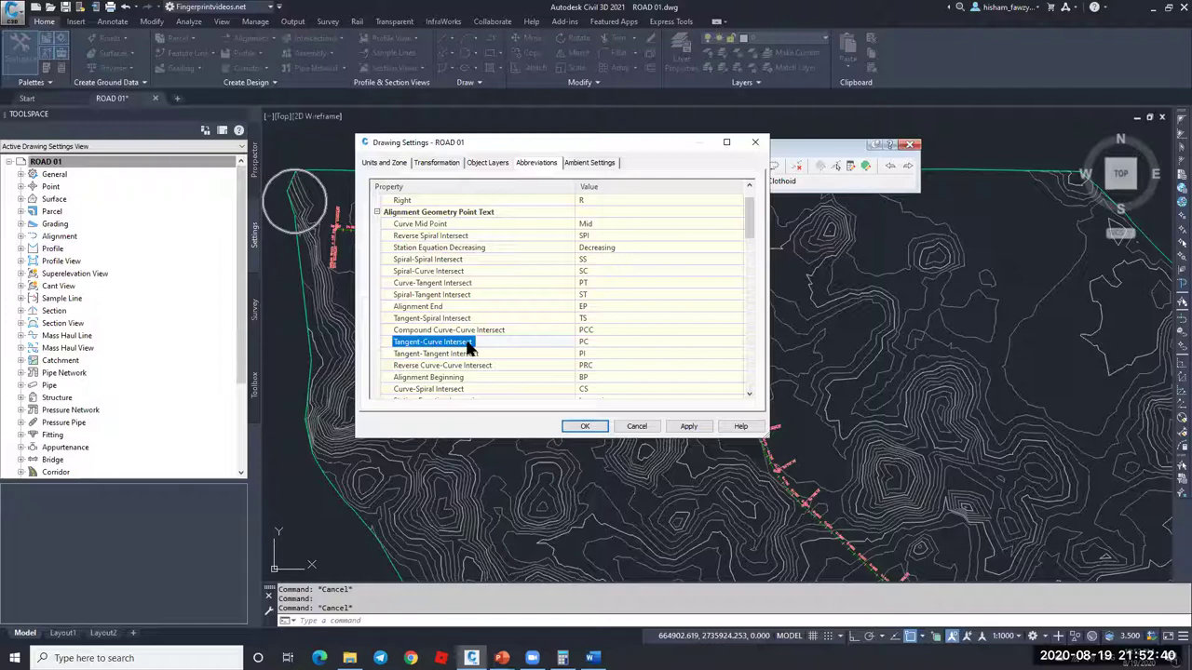
Step: Close Drawing Settings, check the Mid: 0+468.50 label, then reopen ROAD 01's Drawing Settings
{"action": "left_click", "coordinate": [652, 427]}
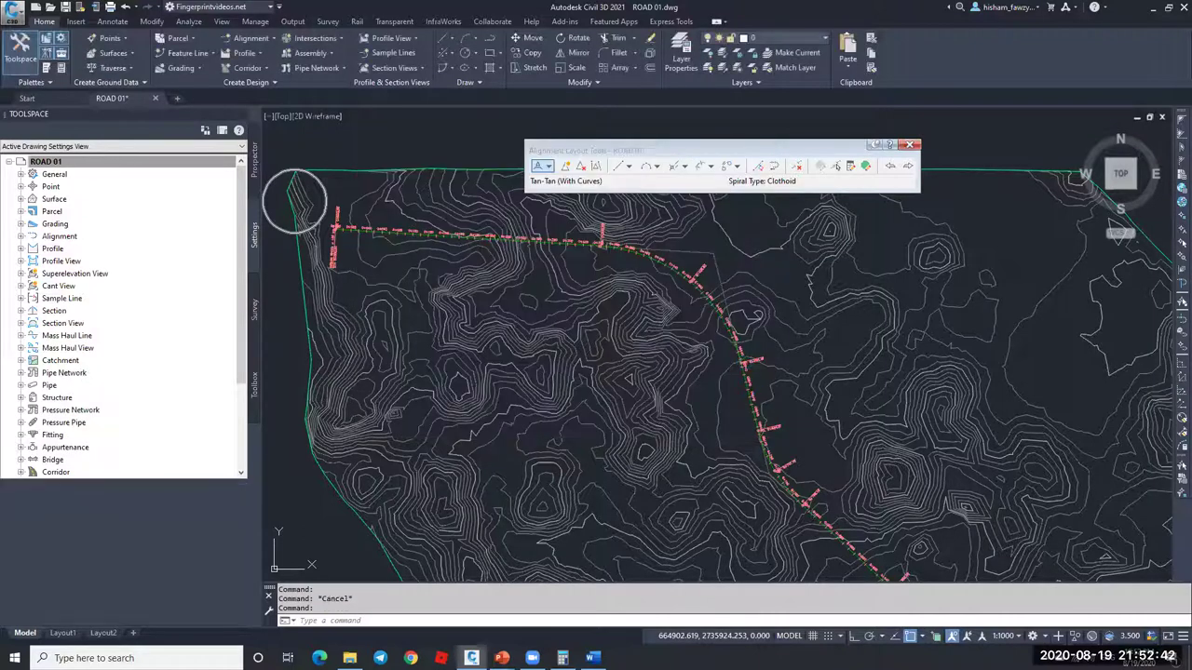
{"action": "key", "text": "Escape"}
{"action": "scroll", "coordinate": [698, 298], "scroll_direction": "up", "scroll_amount": 5}
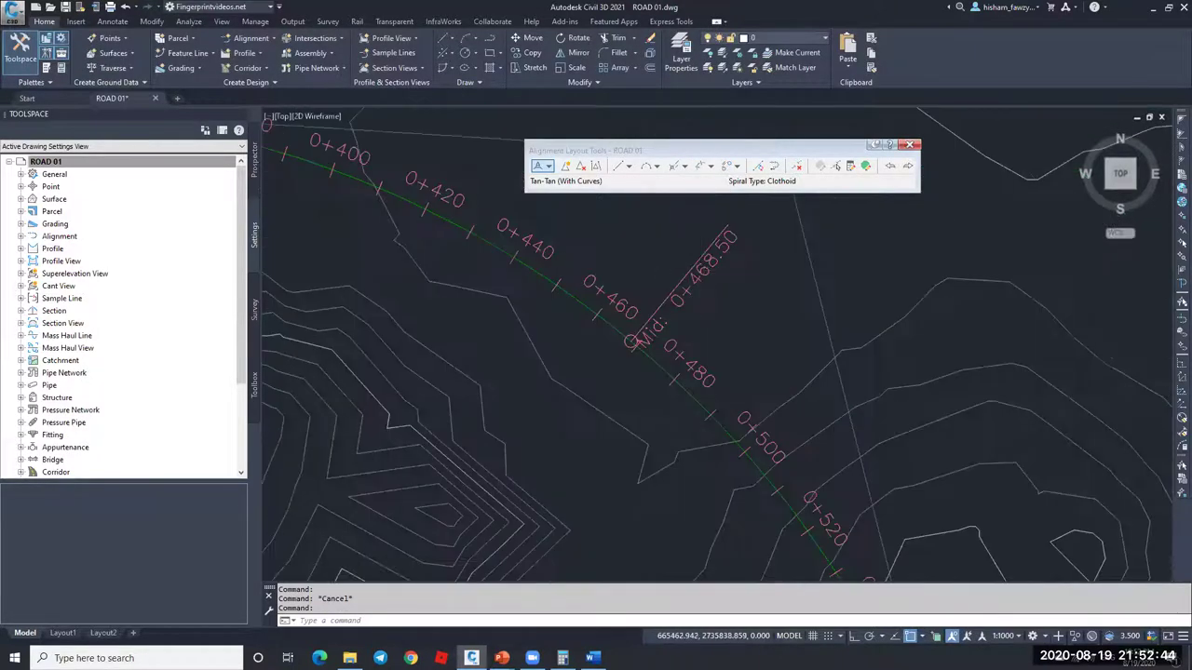
{"action": "scroll", "coordinate": [636, 305], "scroll_direction": "up", "scroll_amount": 3}
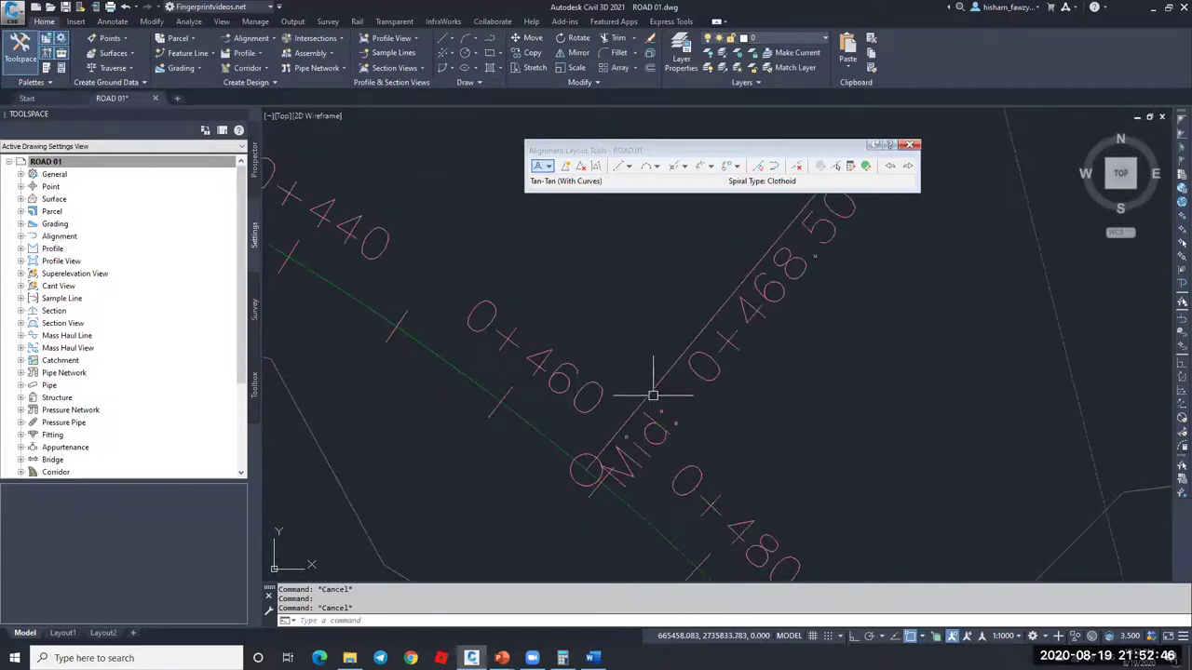
{"action": "scroll", "coordinate": [655, 420], "scroll_direction": "down", "scroll_amount": 4}
{"action": "scroll", "coordinate": [698, 377], "scroll_direction": "down", "scroll_amount": 2}
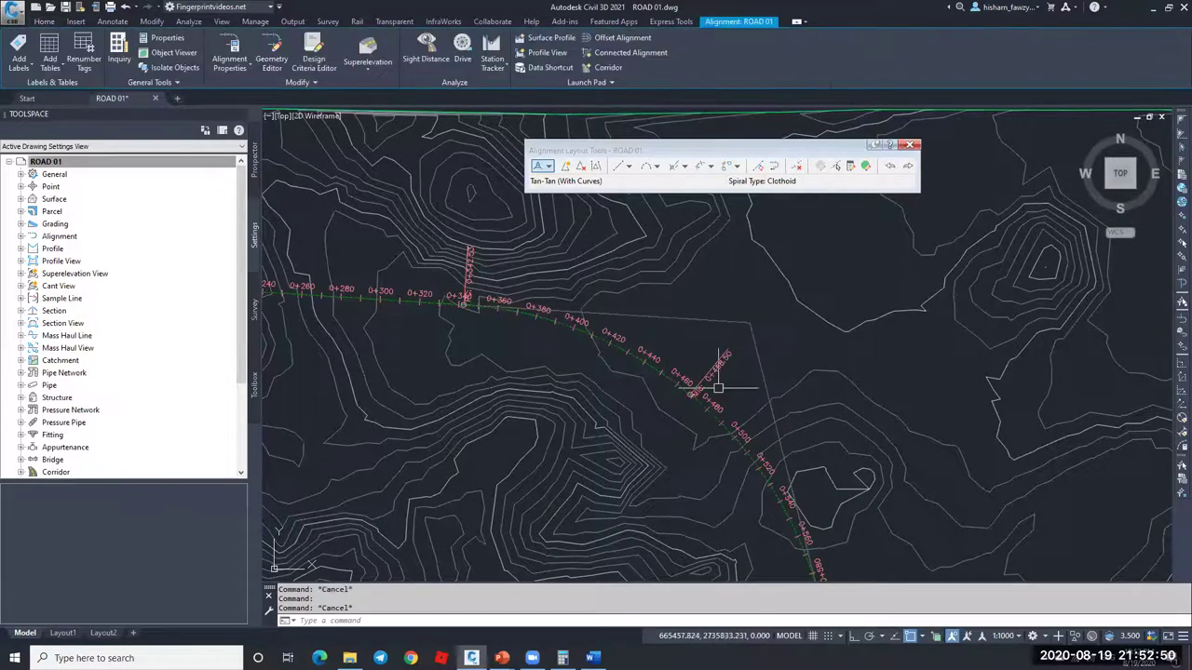
{"action": "scroll", "coordinate": [663, 383], "scroll_direction": "up", "scroll_amount": 4}
{"action": "scroll", "coordinate": [664, 384], "scroll_direction": "down", "scroll_amount": 5}
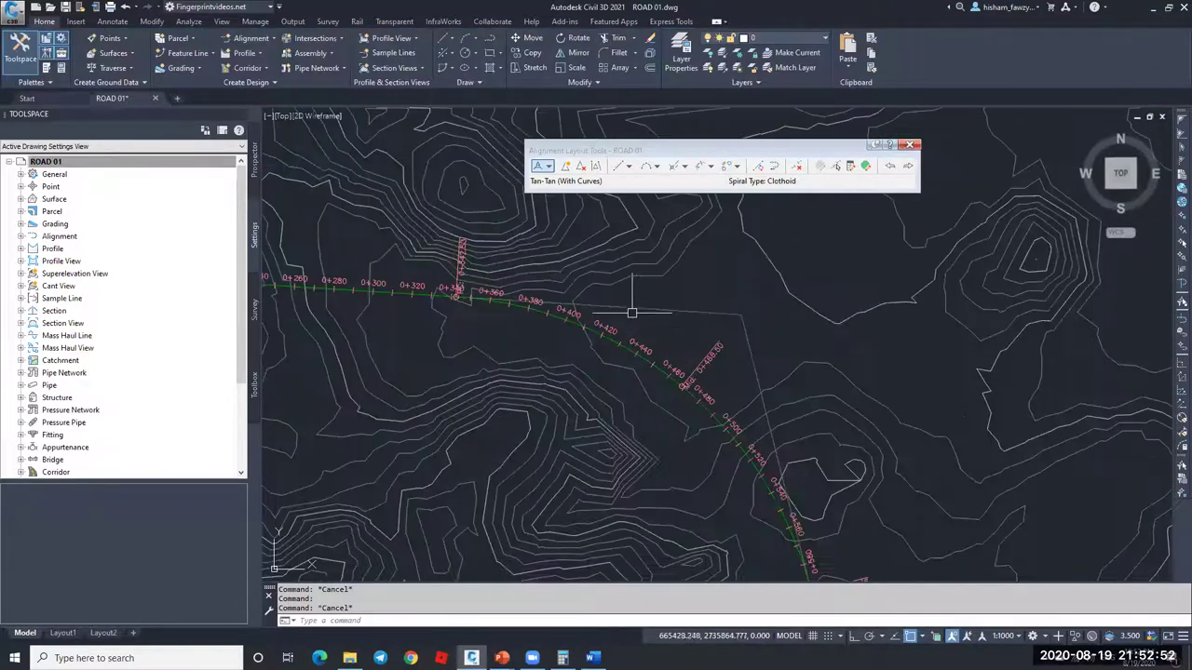
{"action": "right_click", "coordinate": [127, 167]}
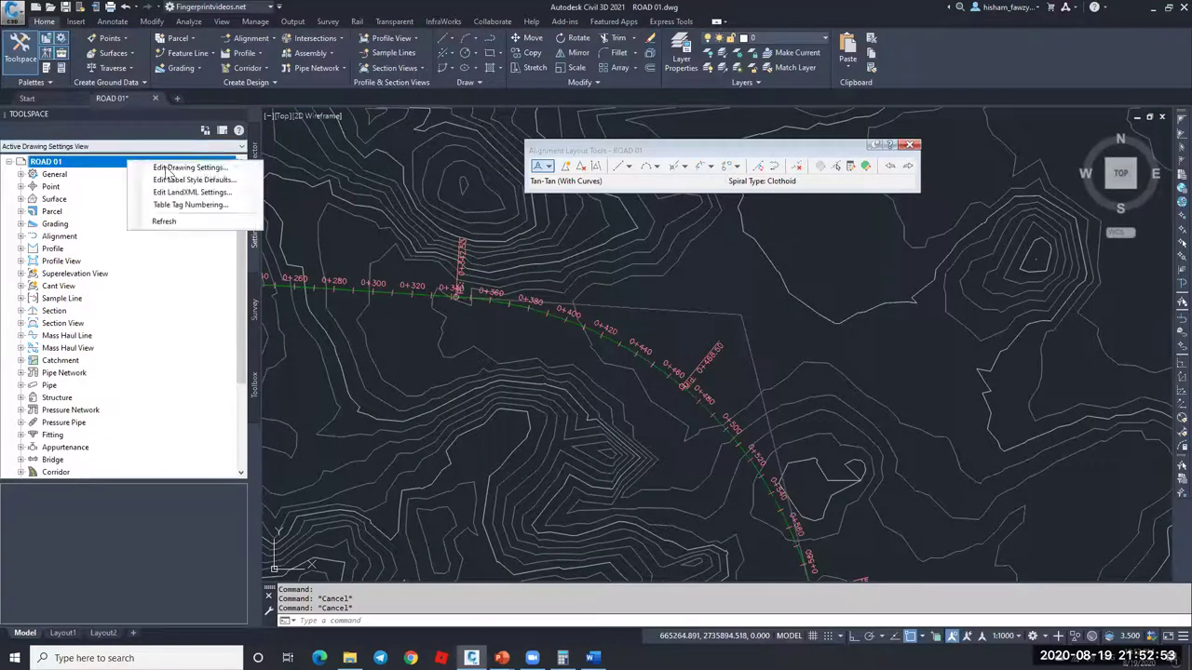
{"action": "left_click", "coordinate": [328, 169]}
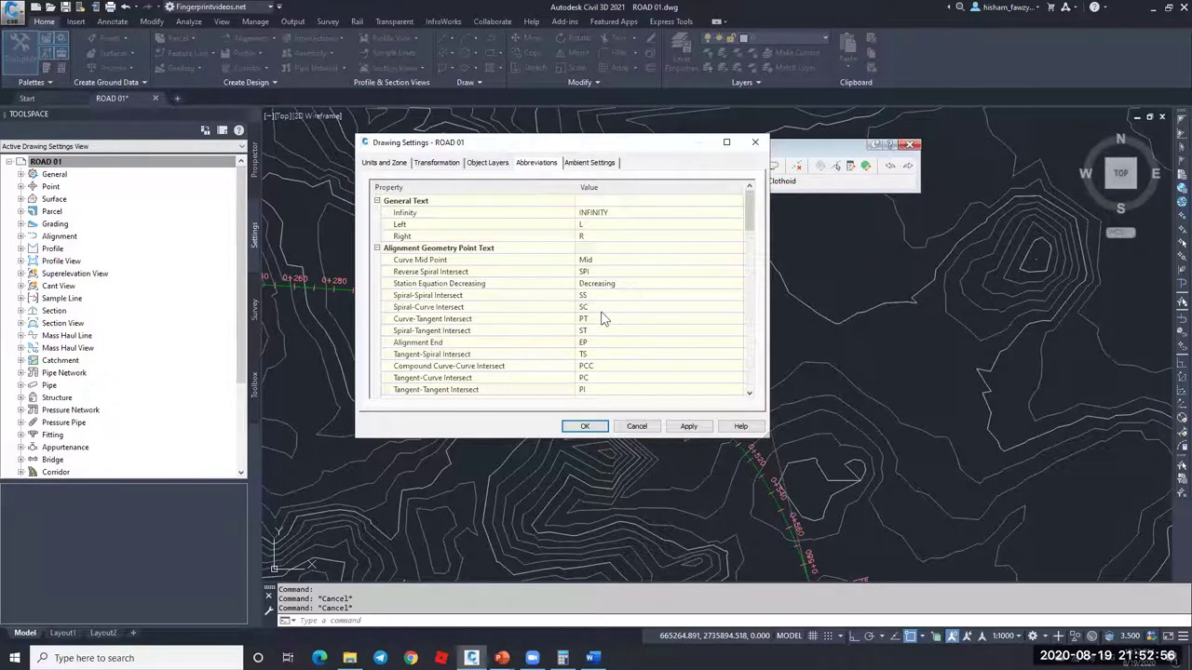
Step: Replace the Curve Mid Point abbreviation Mid with the user's own custom abbreviation and apply it
{"action": "left_click", "coordinate": [602, 261]}
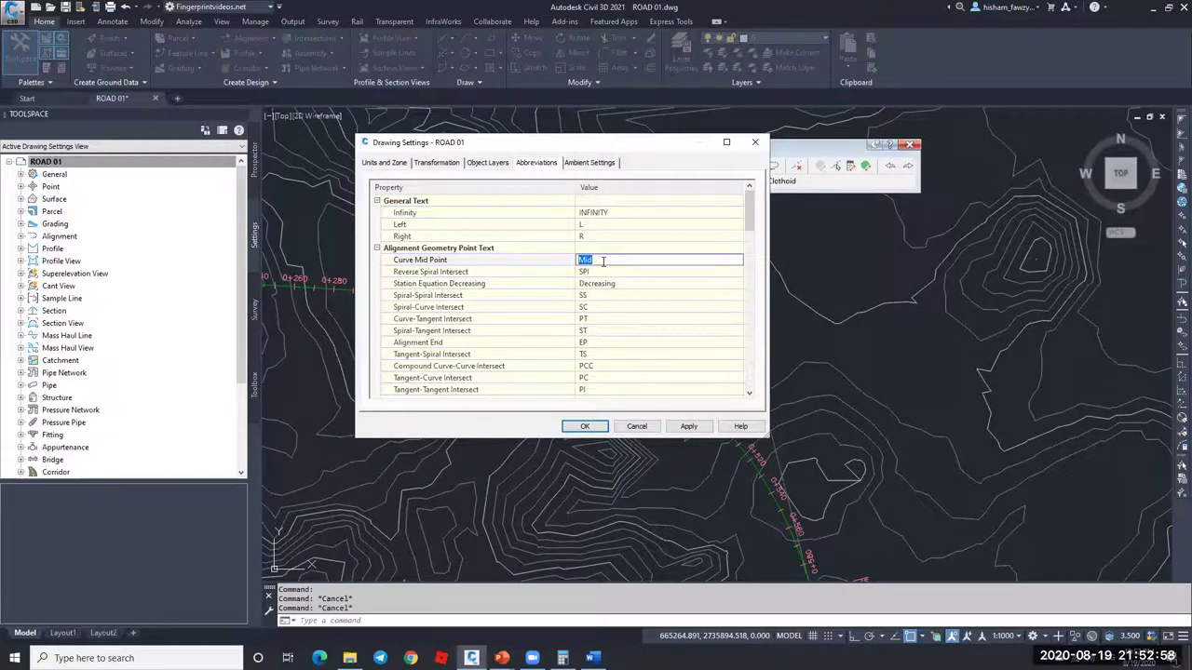
{"action": "type", "text": "HI"}
{"action": "left_click", "coordinate": [585, 426]}
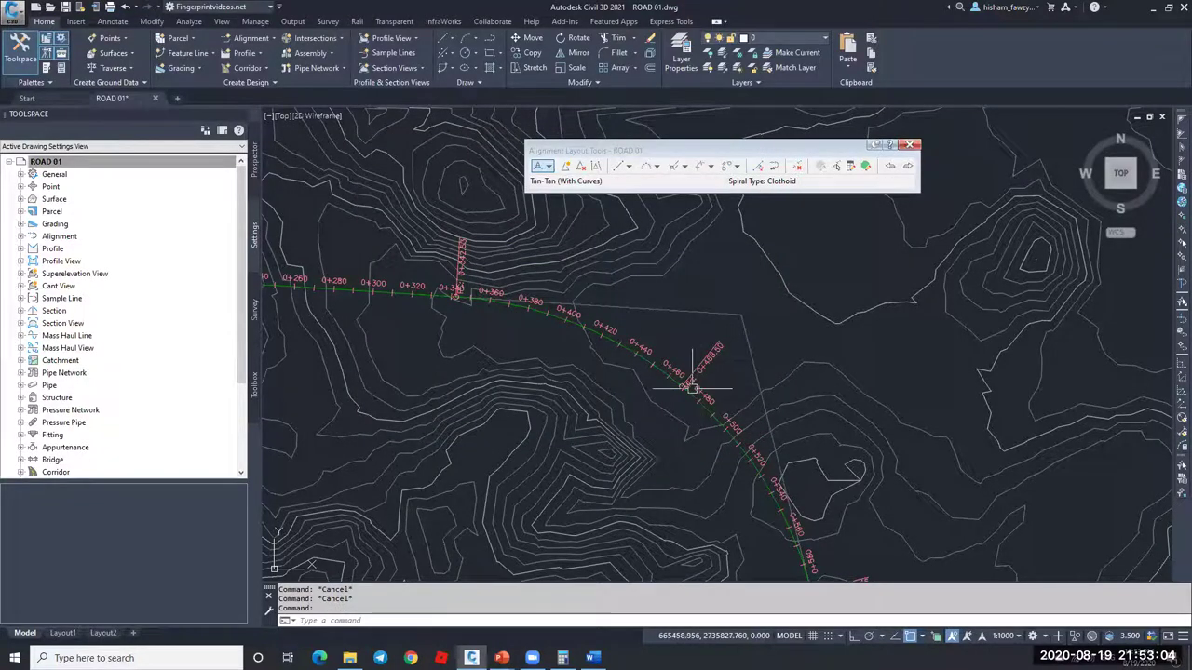
Step: Regenerate the drawing with RE so the midpoint label shows the new abbreviation
{"action": "scroll", "coordinate": [699, 390], "scroll_direction": "up", "scroll_amount": 6}
{"action": "key", "text": "Escape"}
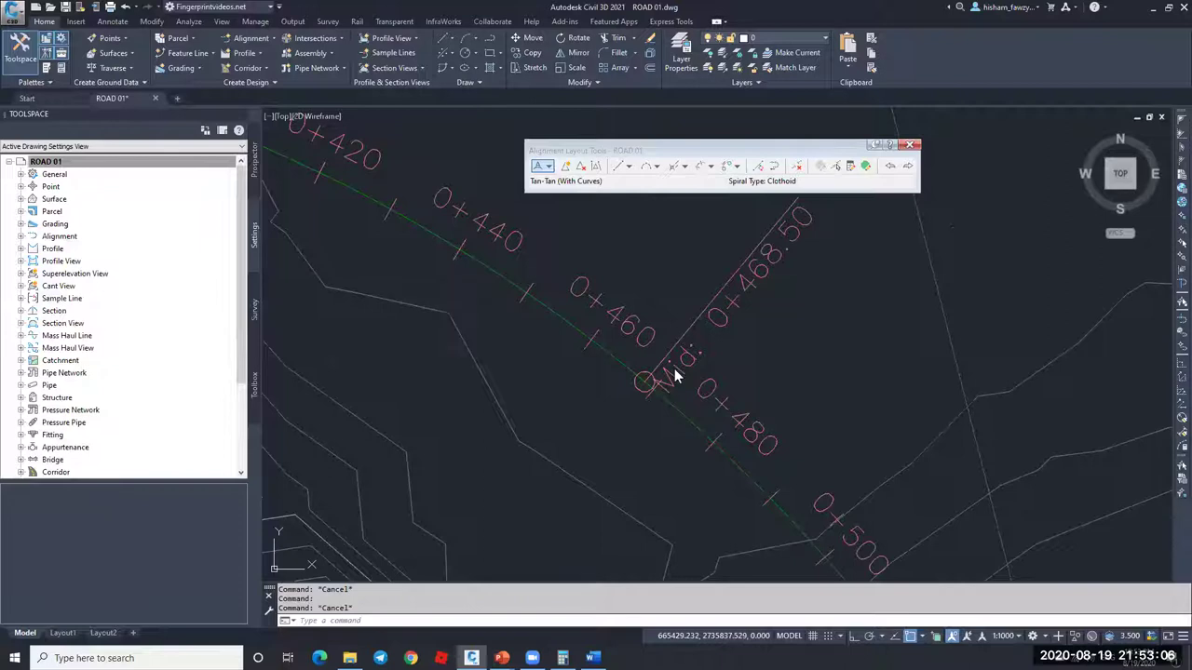
{"action": "type", "text": "re"}
{"action": "key", "text": "Return"}
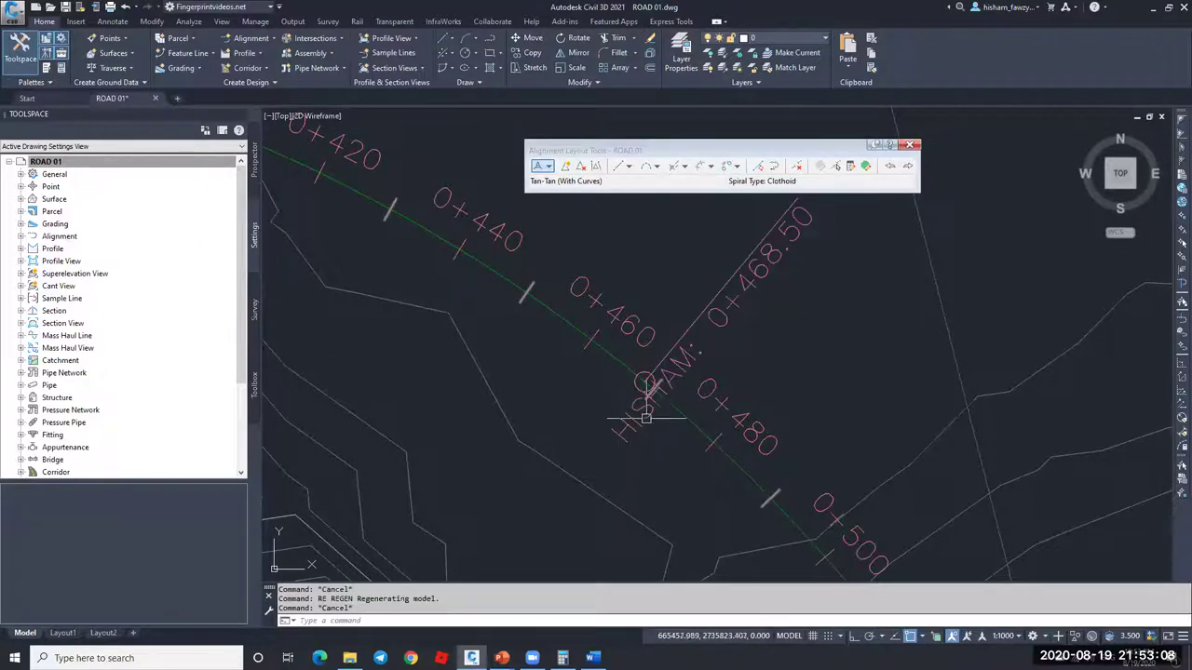
Step: Zoom along ROAD 01 to its EP: 1+411.34 end and select the alignment
{"action": "scroll", "coordinate": [679, 334], "scroll_direction": "down", "scroll_amount": 6}
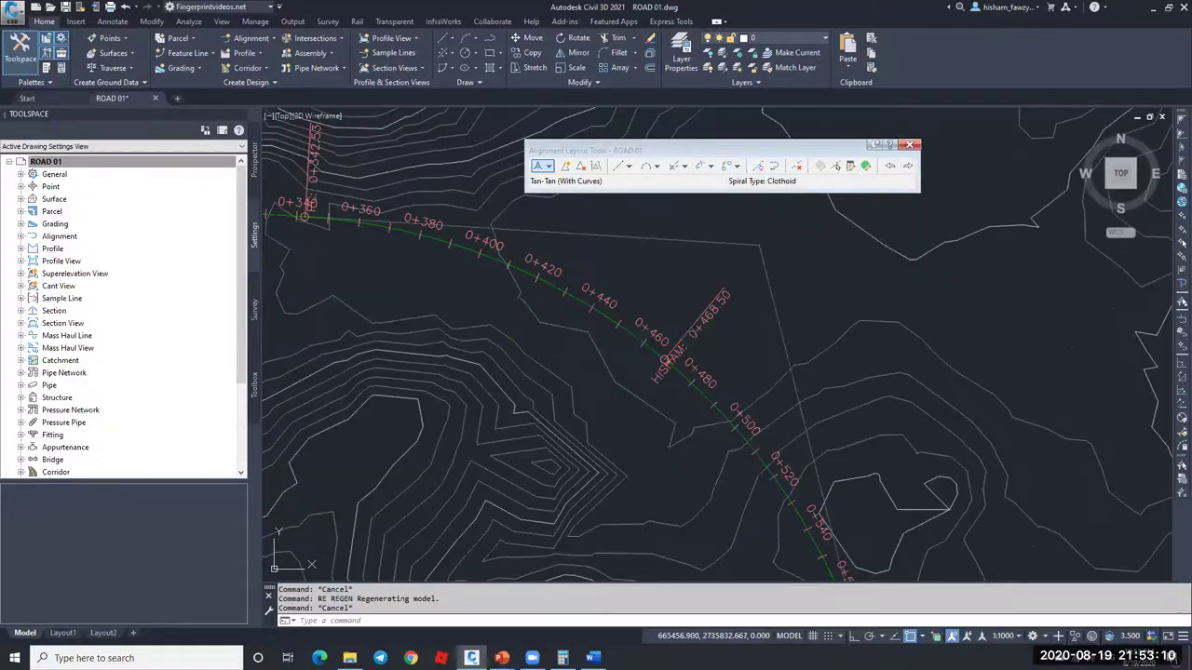
{"action": "key", "text": "Escape"}
{"action": "scroll", "coordinate": [679, 333], "scroll_direction": "up", "scroll_amount": 3}
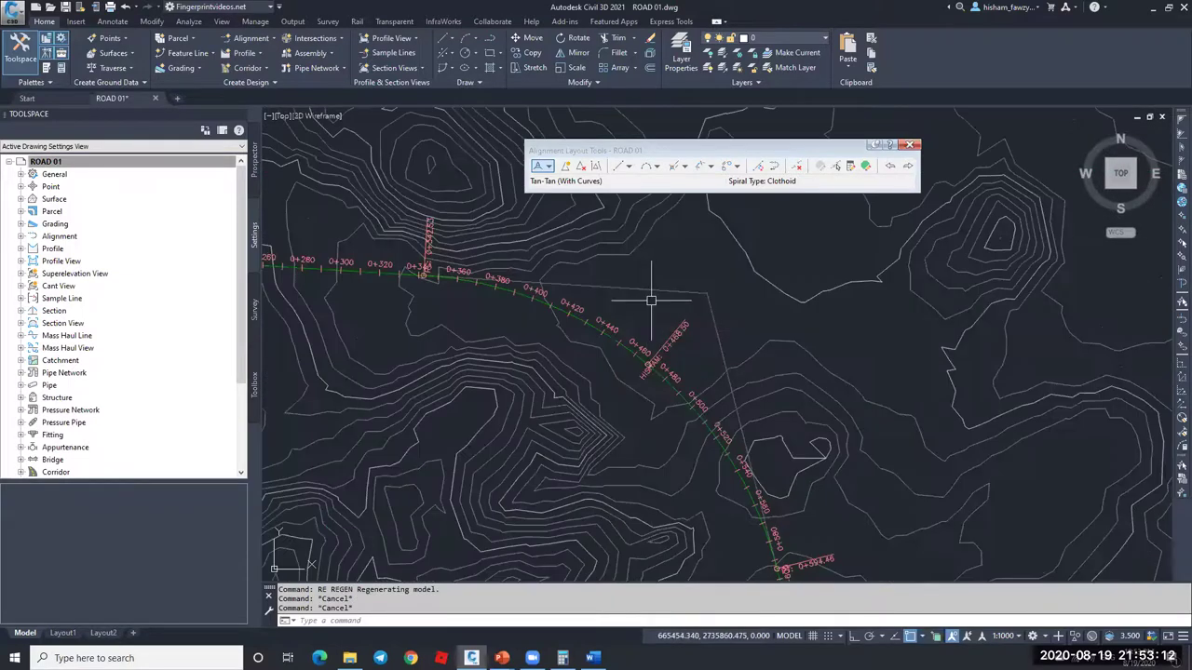
{"action": "scroll", "coordinate": [651, 300], "scroll_direction": "down", "scroll_amount": 3}
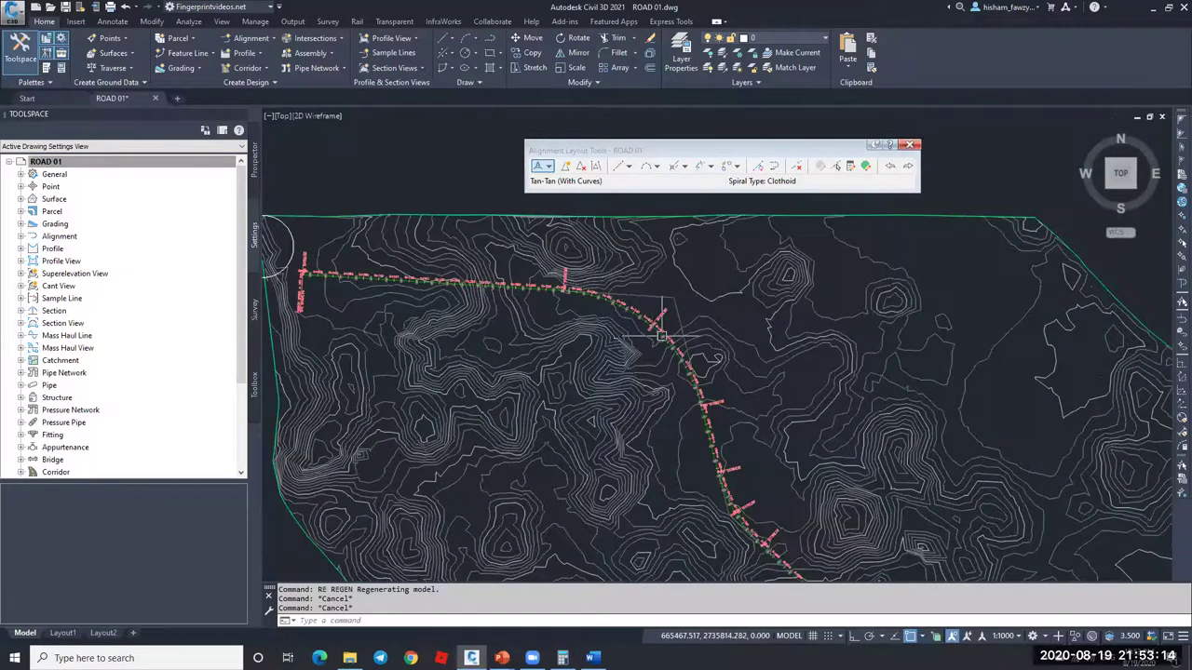
{"action": "scroll", "coordinate": [652, 307], "scroll_direction": "down", "scroll_amount": 3}
{"action": "scroll", "coordinate": [866, 409], "scroll_direction": "up", "scroll_amount": 3}
{"action": "scroll", "coordinate": [866, 410], "scroll_direction": "up", "scroll_amount": 3}
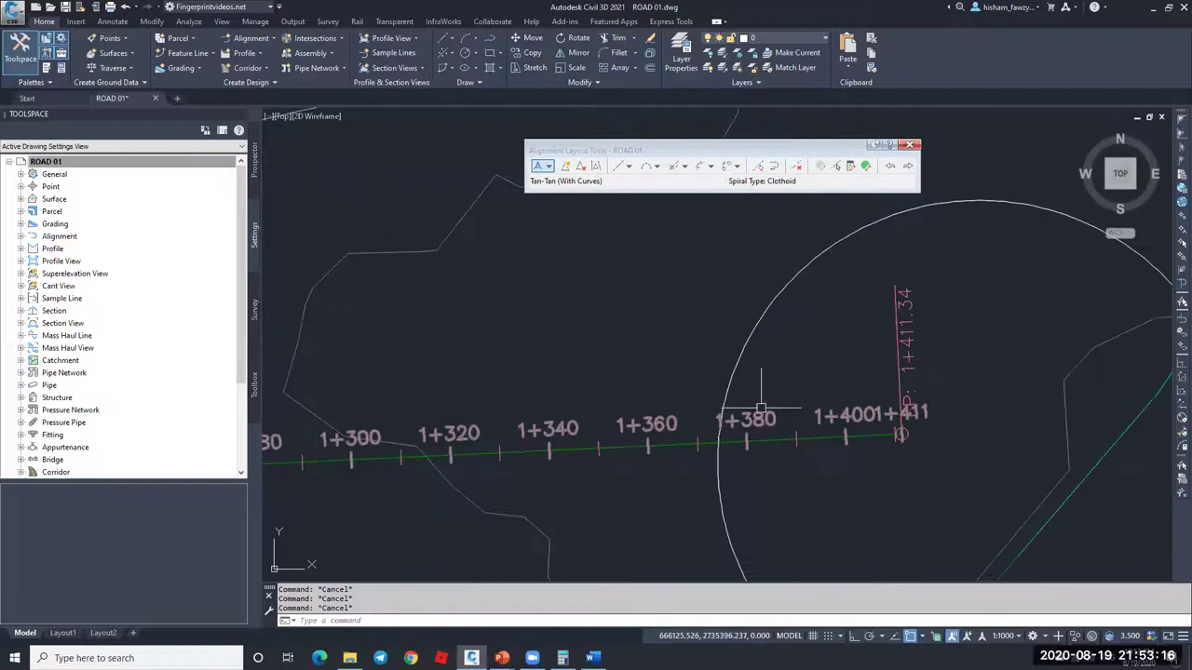
{"action": "scroll", "coordinate": [866, 410], "scroll_direction": "down", "scroll_amount": 4}
{"action": "scroll", "coordinate": [884, 415], "scroll_direction": "up", "scroll_amount": 3}
{"action": "scroll", "coordinate": [884, 415], "scroll_direction": "up", "scroll_amount": 5}
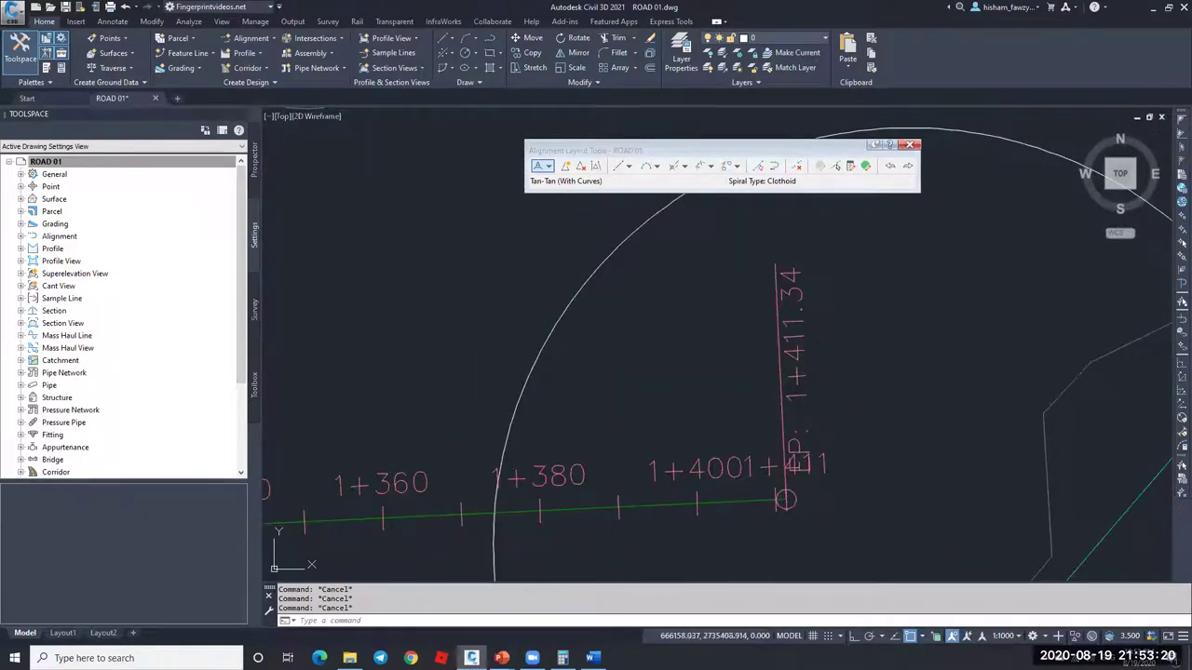
{"action": "scroll", "coordinate": [810, 340], "scroll_direction": "down", "scroll_amount": 5}
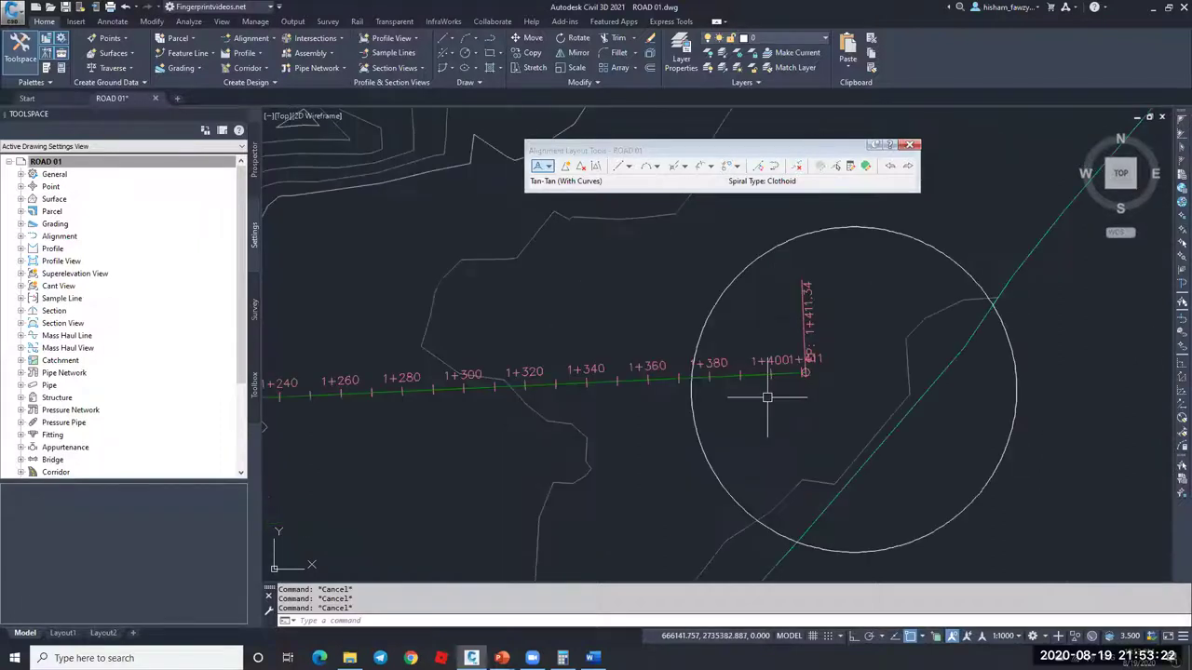
{"action": "left_click", "coordinate": [782, 376]}
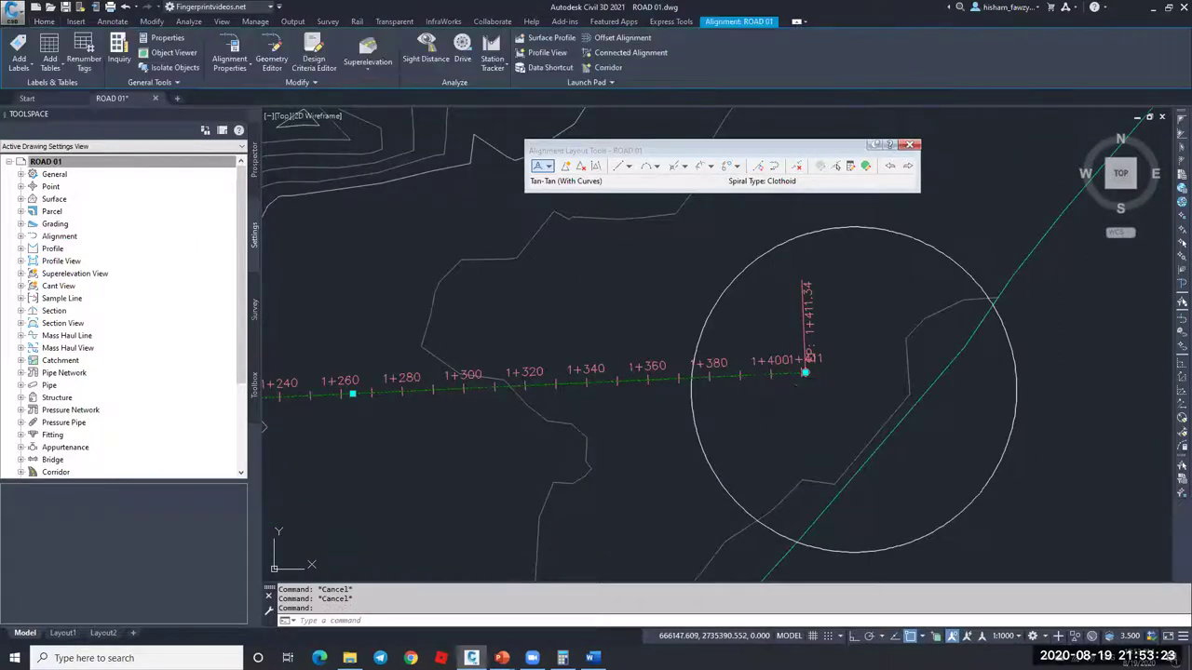
{"action": "left_click", "coordinate": [231, 44]}
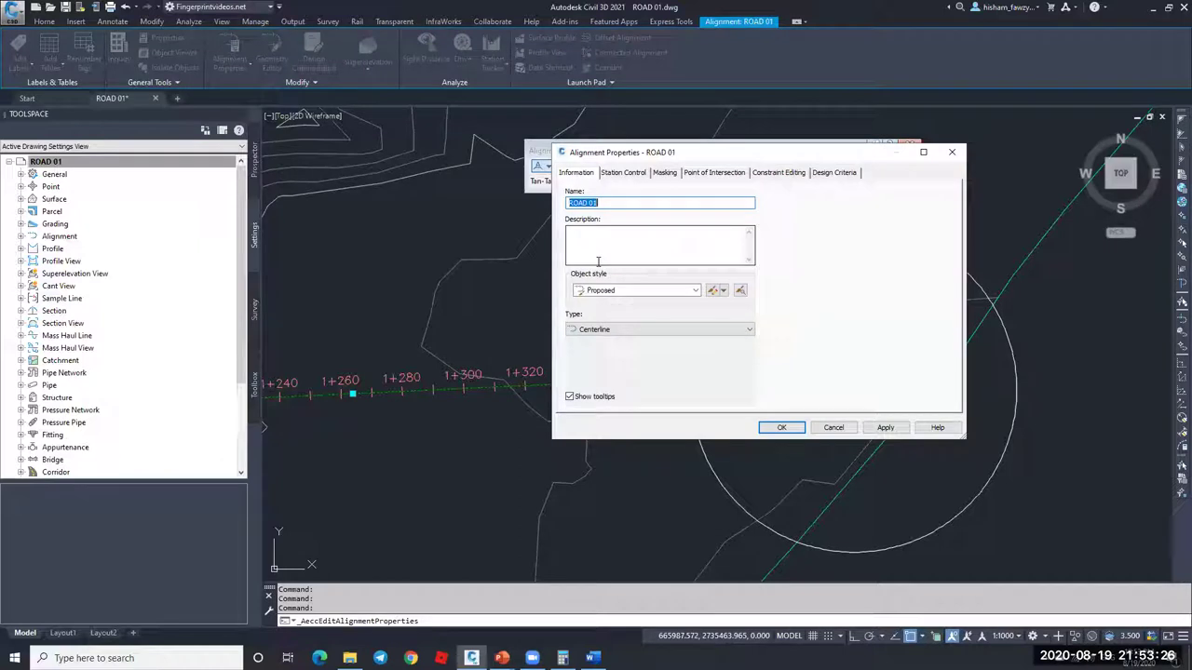
{"action": "left_click", "coordinate": [622, 174]}
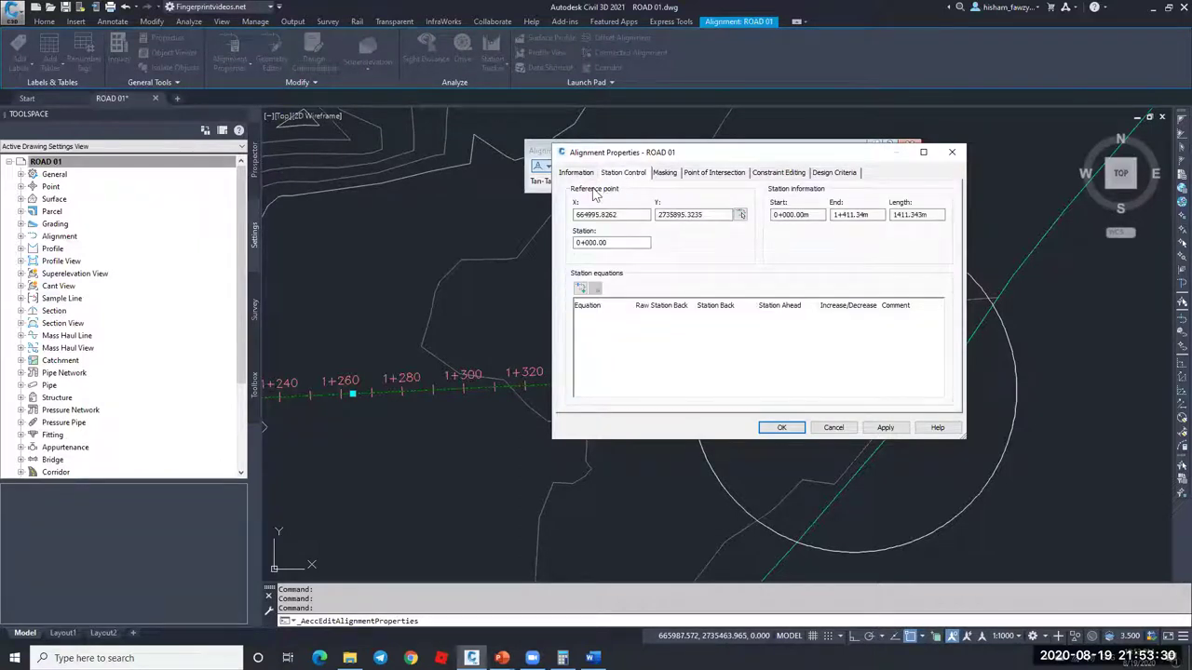
{"action": "left_click_drag", "start_coordinate": [815, 215], "coordinate": [772, 215]}
{"action": "key", "text": "Tab"}
{"action": "key", "text": "Tab"}
{"action": "left_click", "coordinate": [864, 215]}
{"action": "left_click", "coordinate": [939, 215]}
{"action": "left_click", "coordinate": [674, 174]}
{"action": "left_click", "coordinate": [705, 176]}
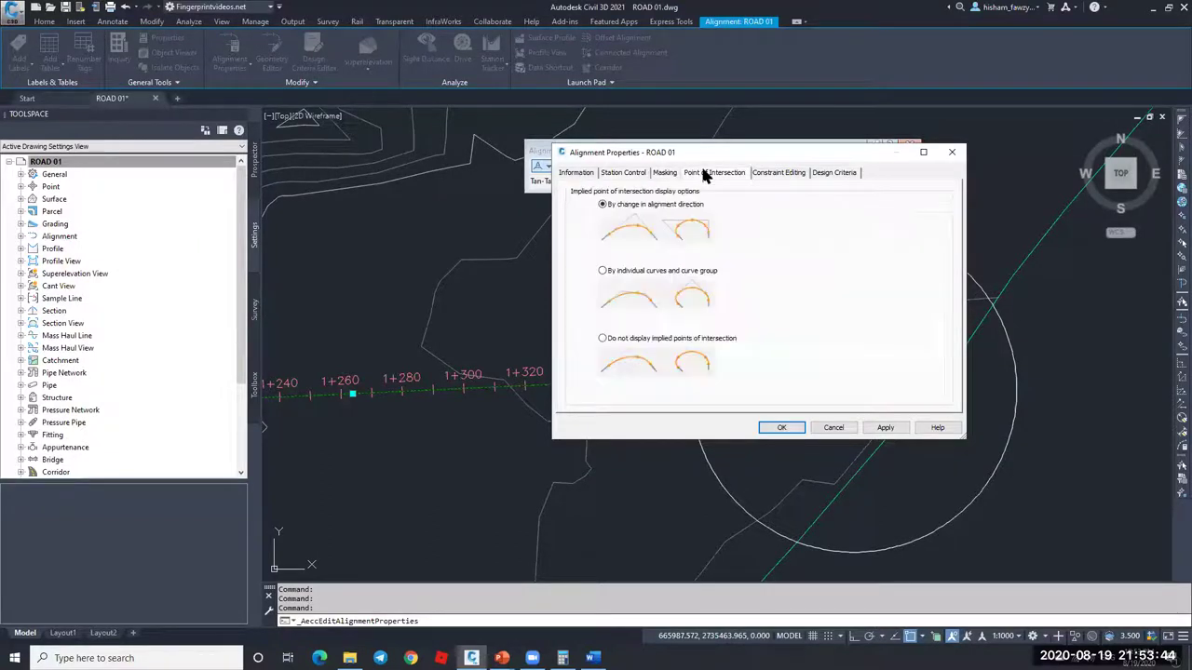
{"action": "left_click", "coordinate": [781, 176]}
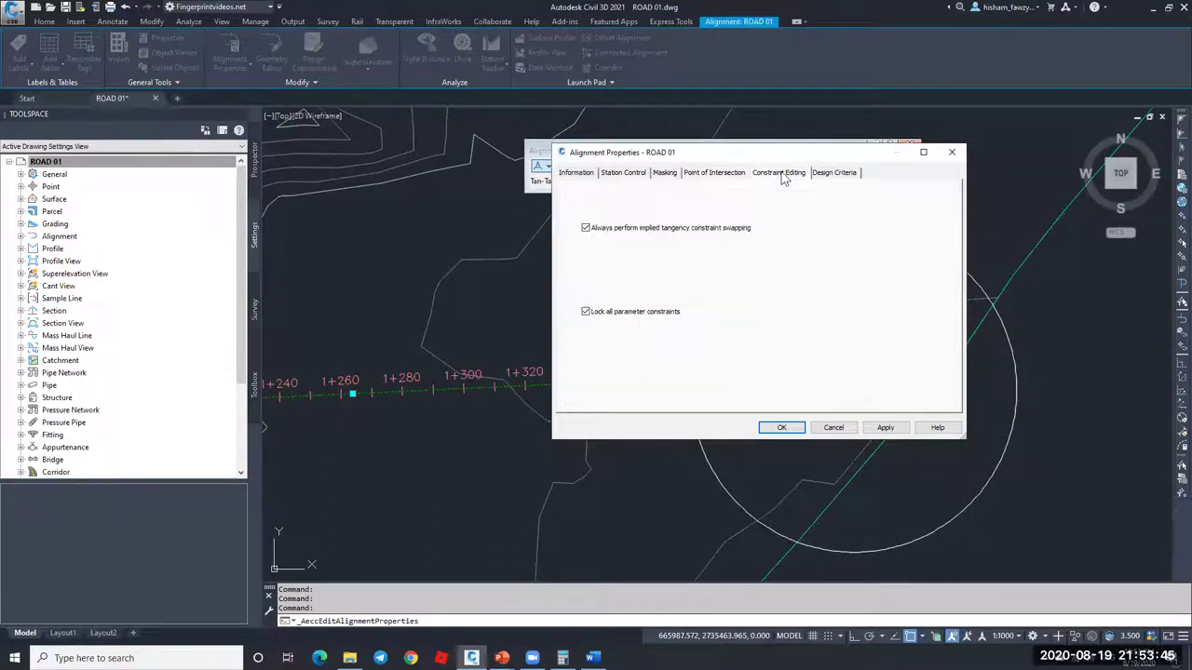
{"action": "left_click", "coordinate": [836, 176]}
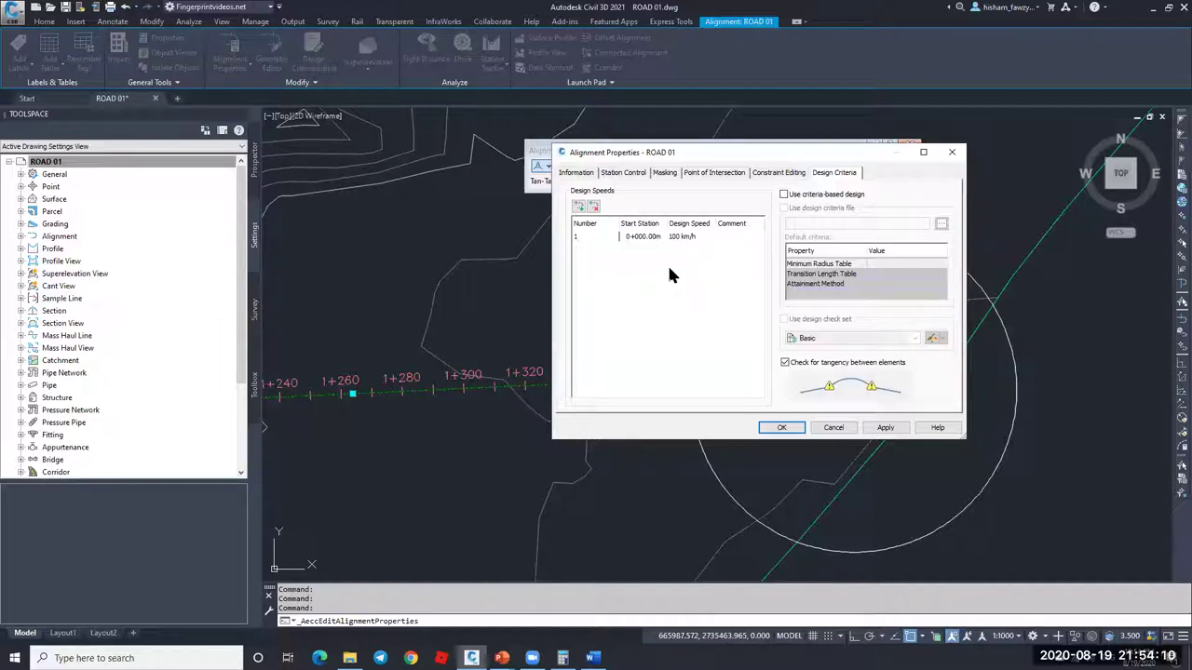
{"action": "left_click", "coordinate": [832, 431]}
{"action": "scroll", "coordinate": [708, 333], "scroll_direction": "down", "scroll_amount": 8}
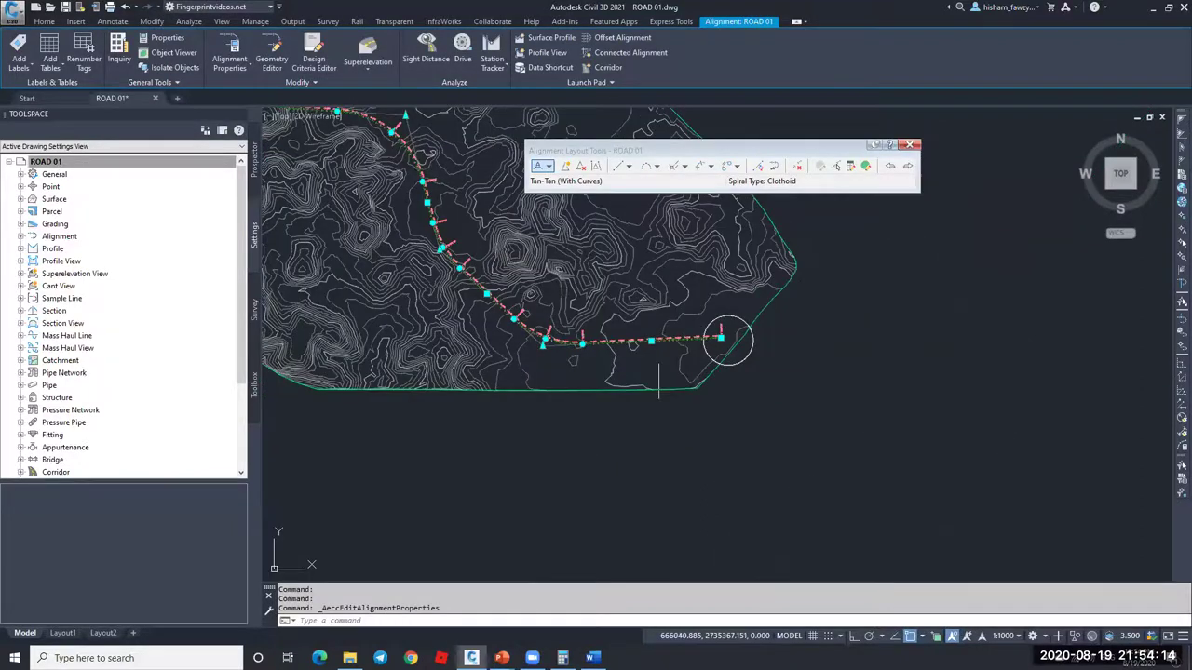
Step: Clear the selection, reselect ROAD 01 and reopen its Alignment Properties on Design Criteria
{"action": "scroll", "coordinate": [658, 377], "scroll_direction": "down", "scroll_amount": 3}
{"action": "key", "text": "Escape"}
{"action": "scroll", "coordinate": [686, 255], "scroll_direction": "up", "scroll_amount": 10}
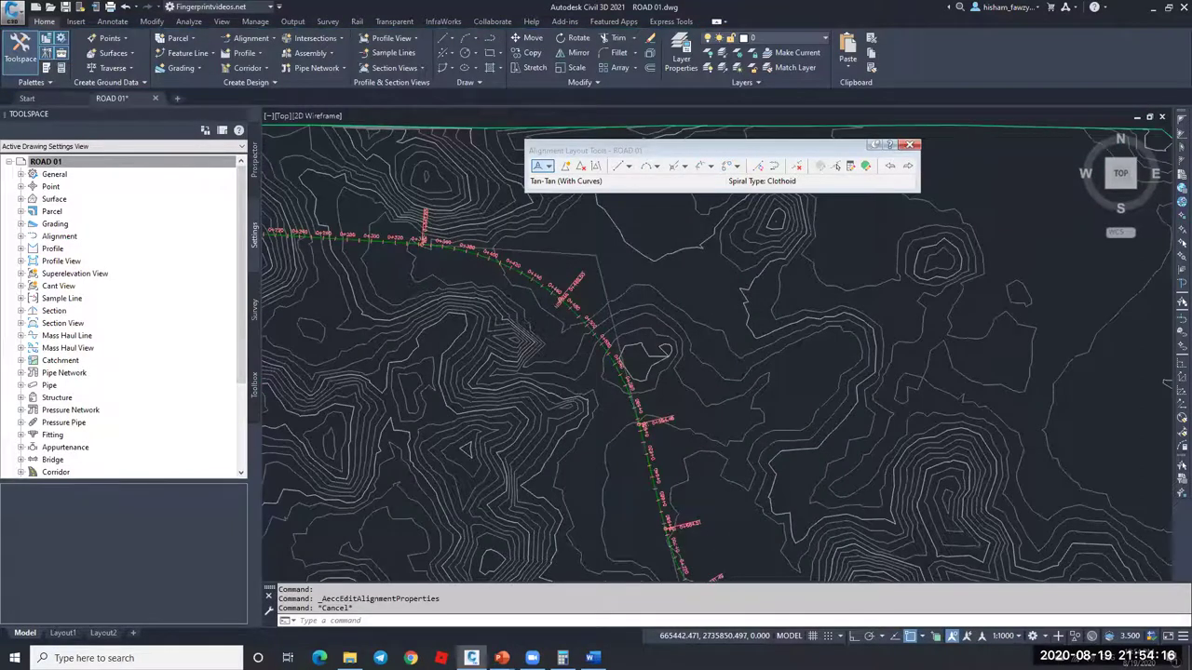
{"action": "scroll", "coordinate": [590, 239], "scroll_direction": "up", "scroll_amount": 3}
{"action": "key", "text": "Escape"}
{"action": "key", "text": "Escape"}
{"action": "left_click", "coordinate": [599, 239]}
{"action": "left_click", "coordinate": [229, 46]}
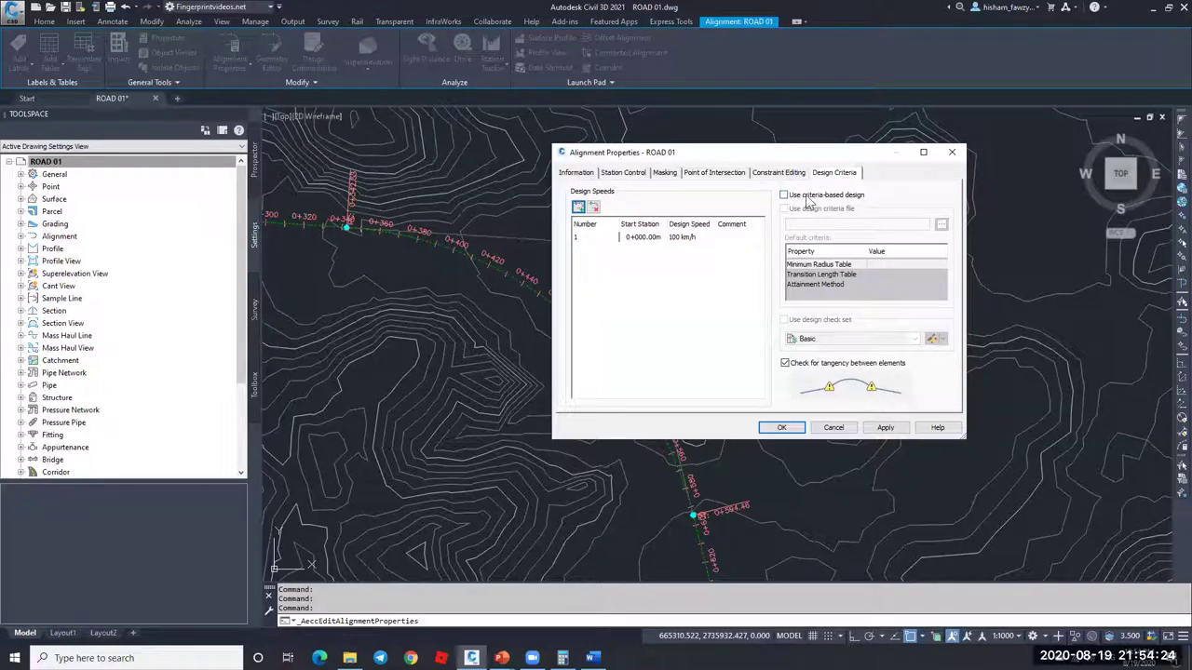
Step: Enable Use criteria-based design for ROAD 01 and browse for a design criteria file
{"action": "left_click", "coordinate": [805, 197]}
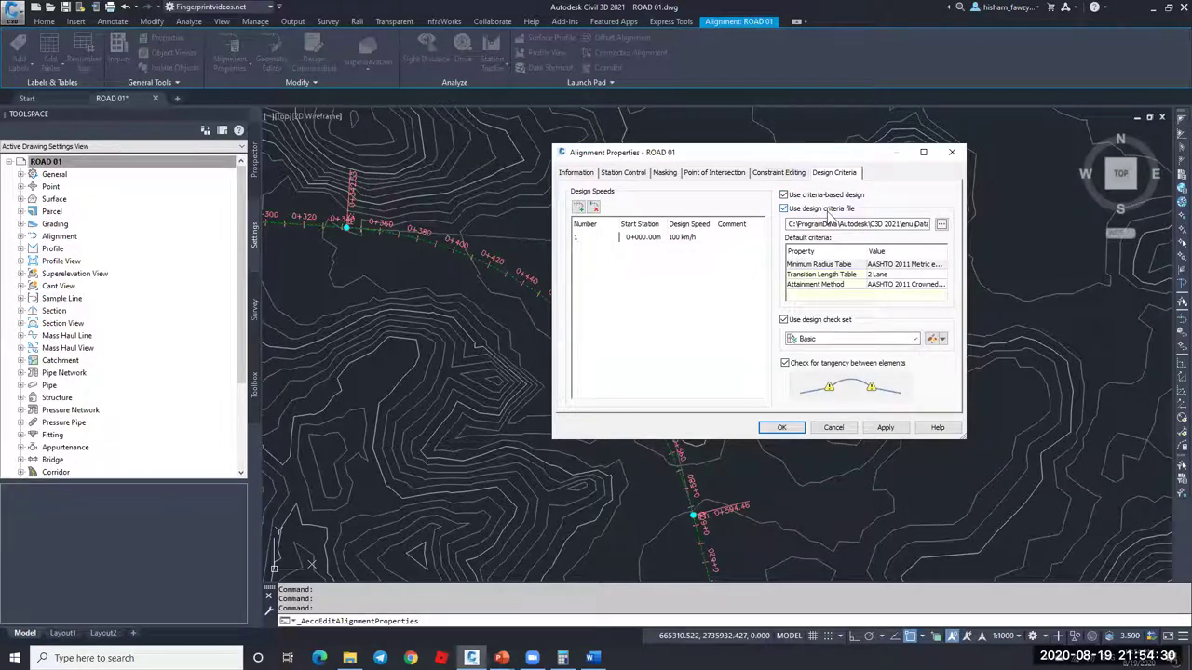
{"action": "left_click", "coordinate": [941, 225]}
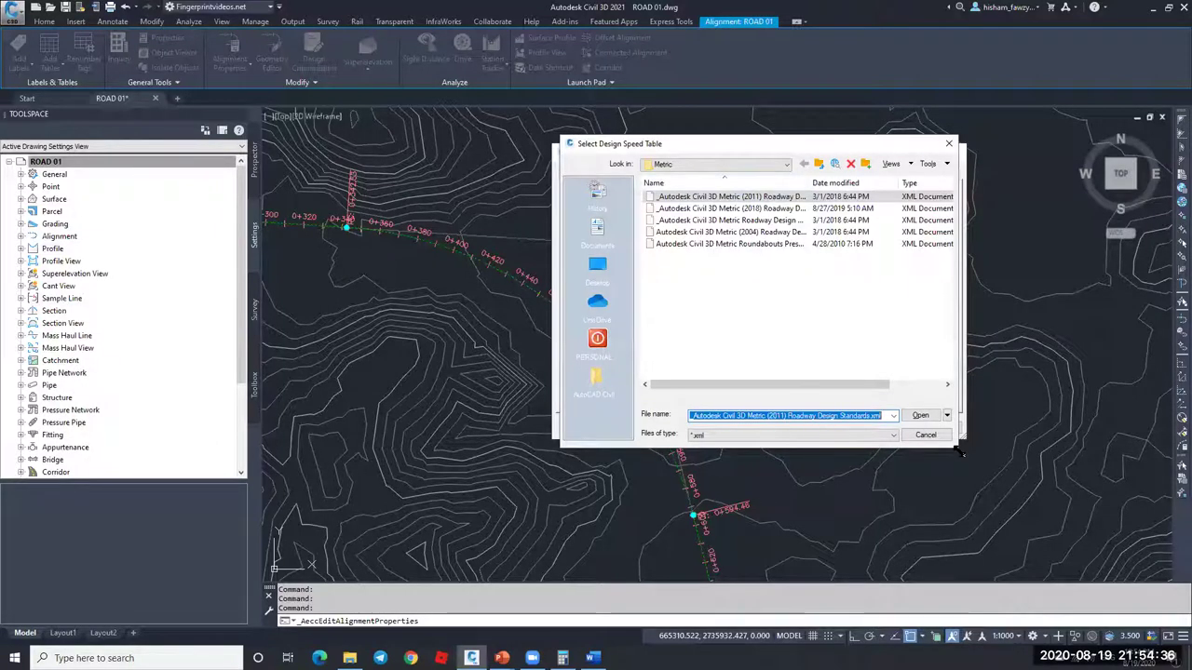
Step: Widen the file chooser and compare the Metric standards files (2004, 2018, Roundabouts Presets)
{"action": "left_click_drag", "start_coordinate": [959, 451], "coordinate": [1134, 507]}
{"action": "left_click_drag", "start_coordinate": [807, 182], "coordinate": [899, 191]}
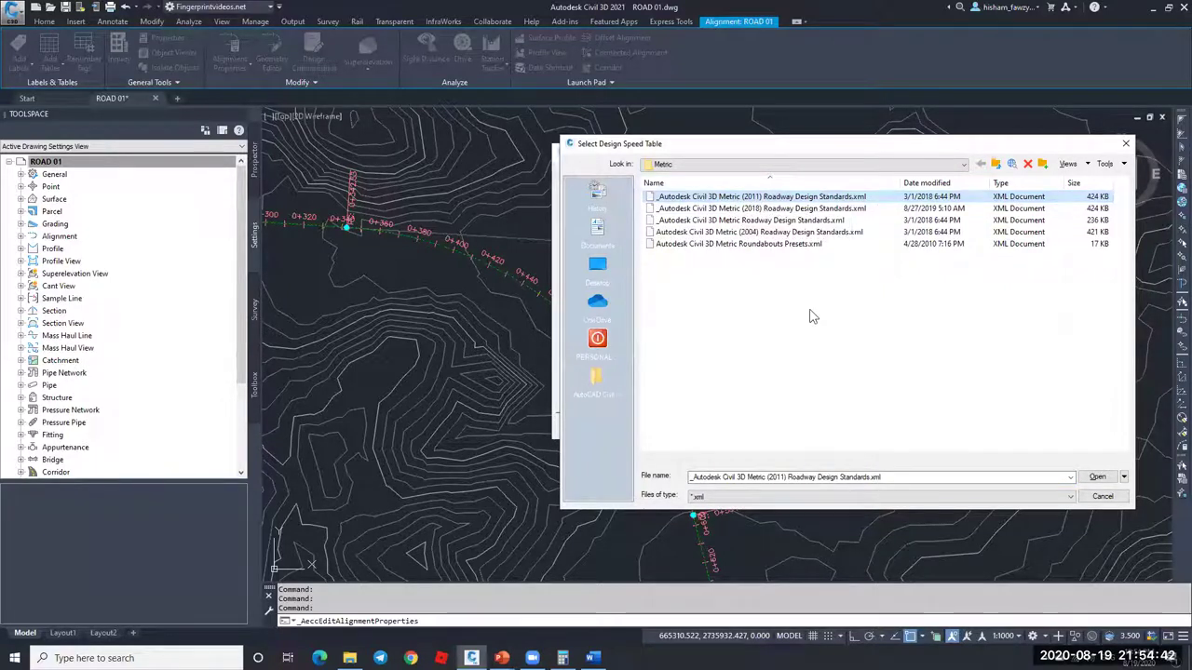
{"action": "left_click", "coordinate": [745, 222]}
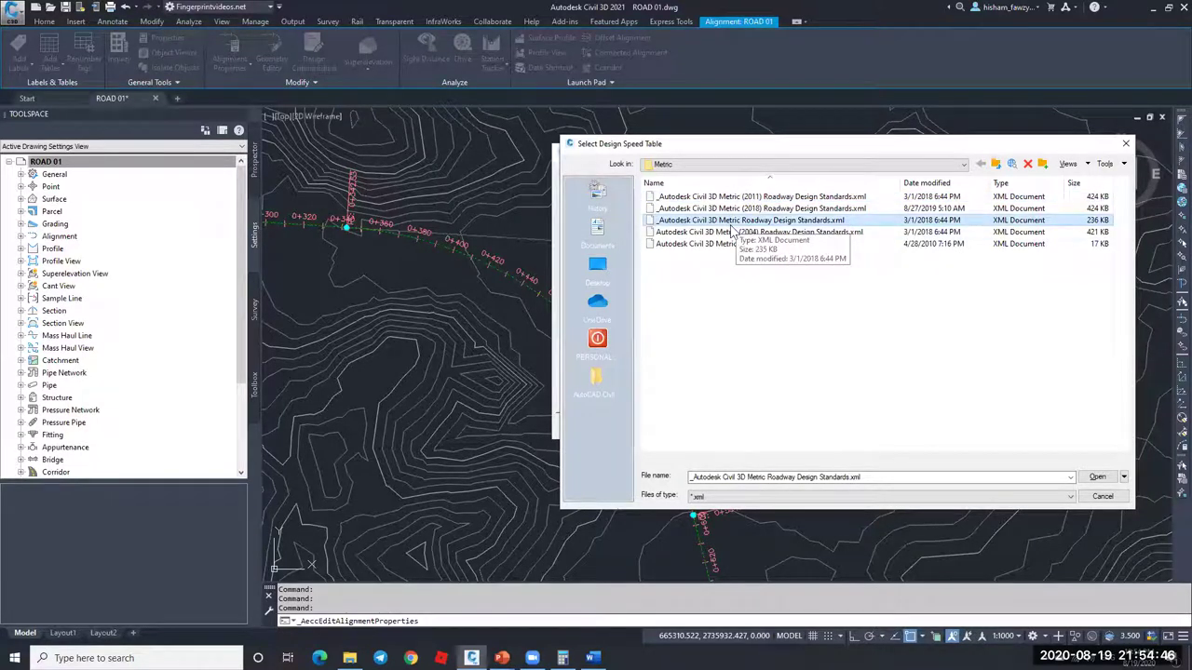
{"action": "left_click", "coordinate": [726, 234]}
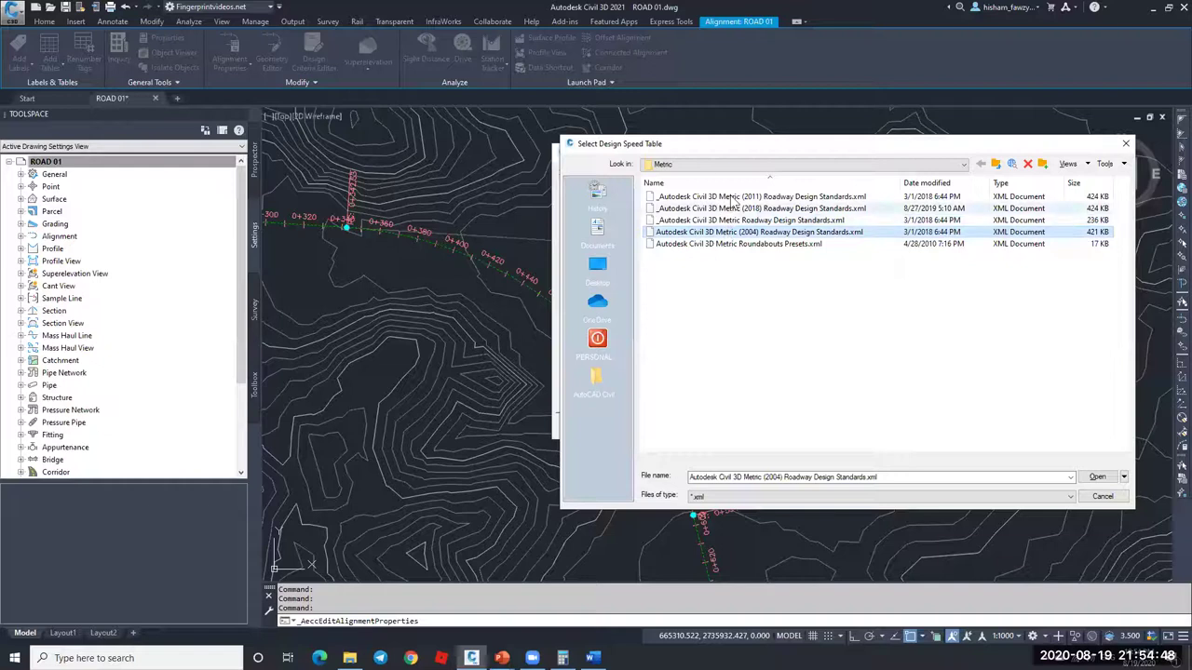
{"action": "left_click", "coordinate": [731, 209]}
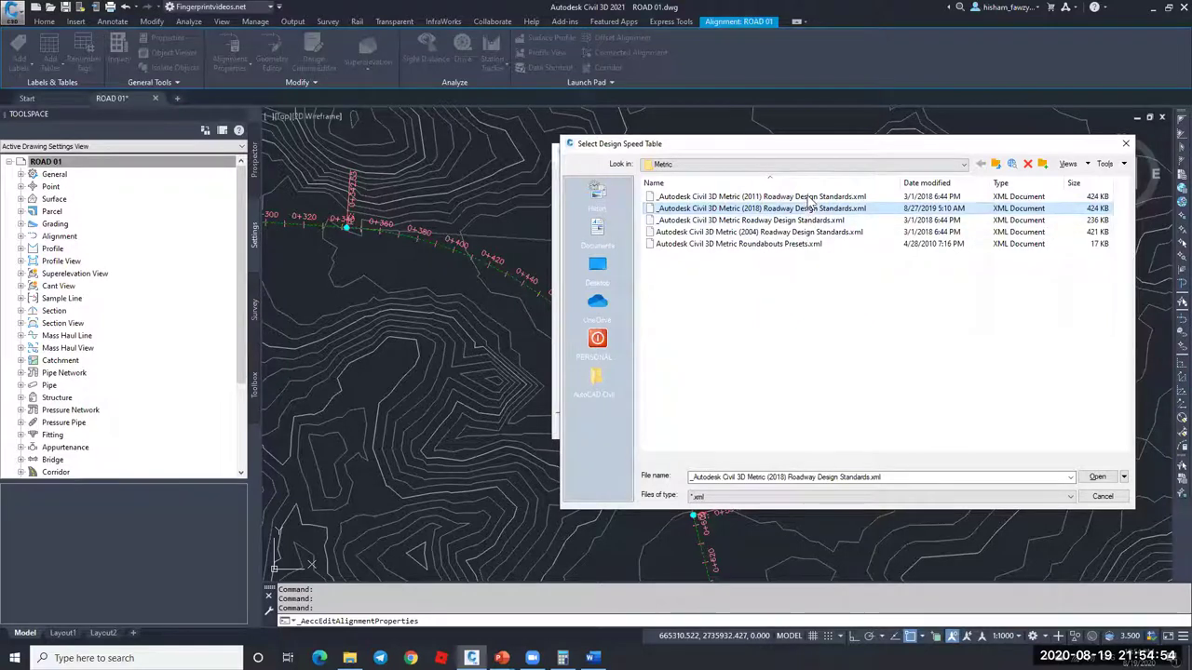
{"action": "left_click", "coordinate": [804, 232]}
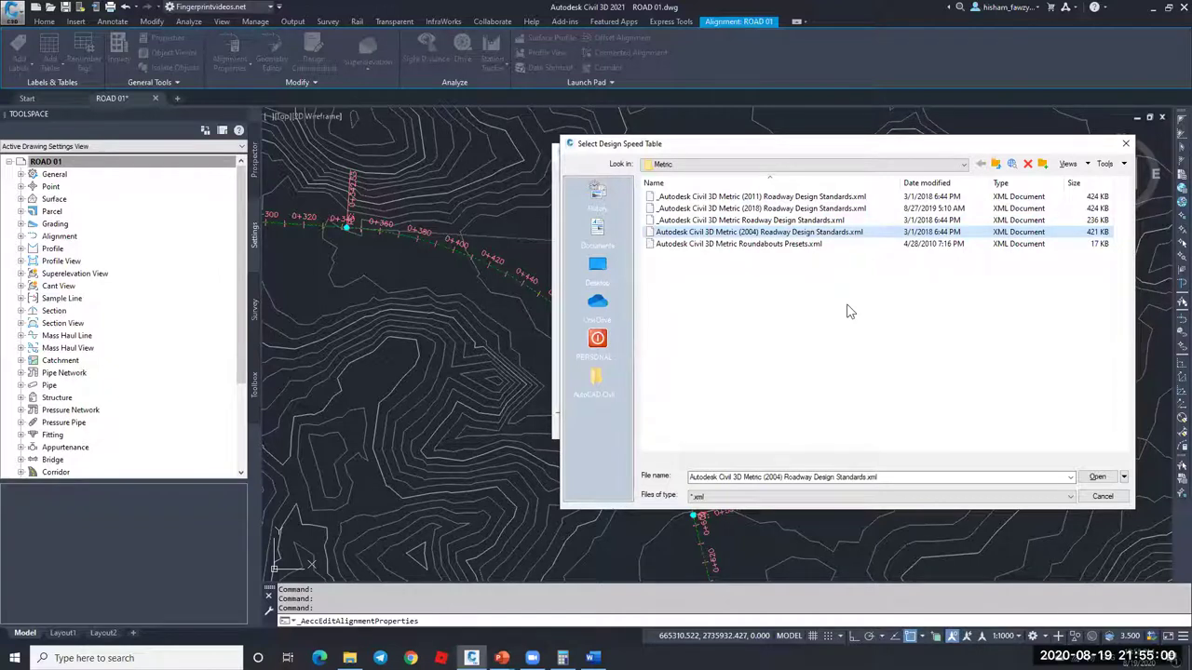
{"action": "left_click", "coordinate": [750, 245]}
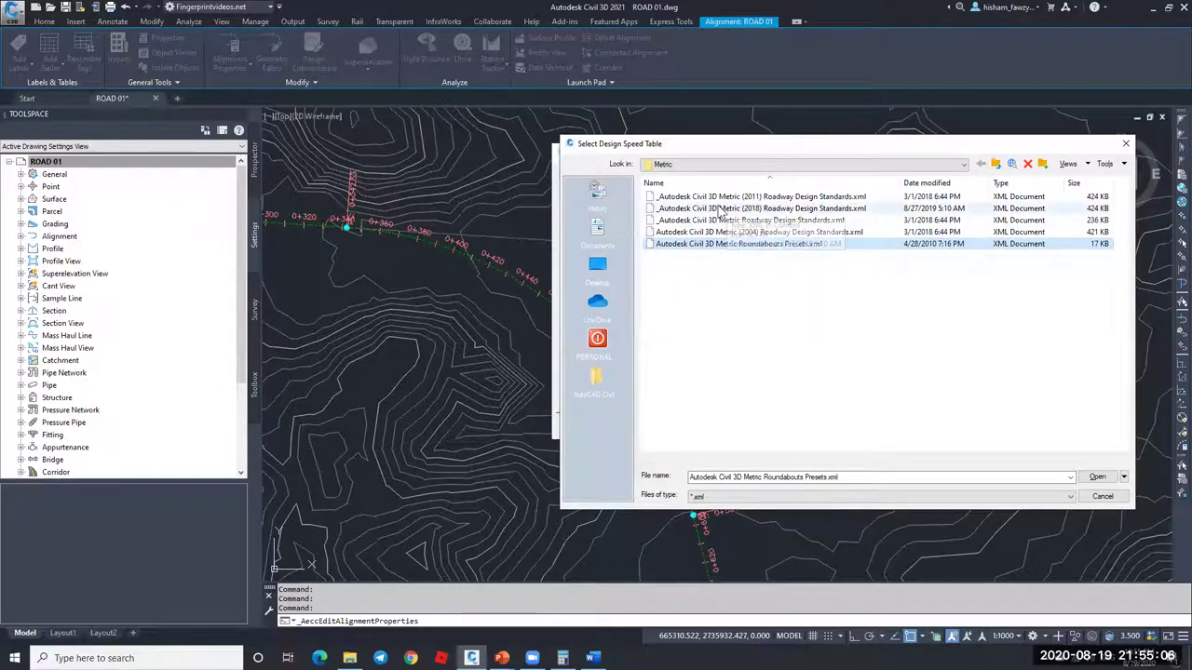
{"action": "left_click", "coordinate": [787, 209]}
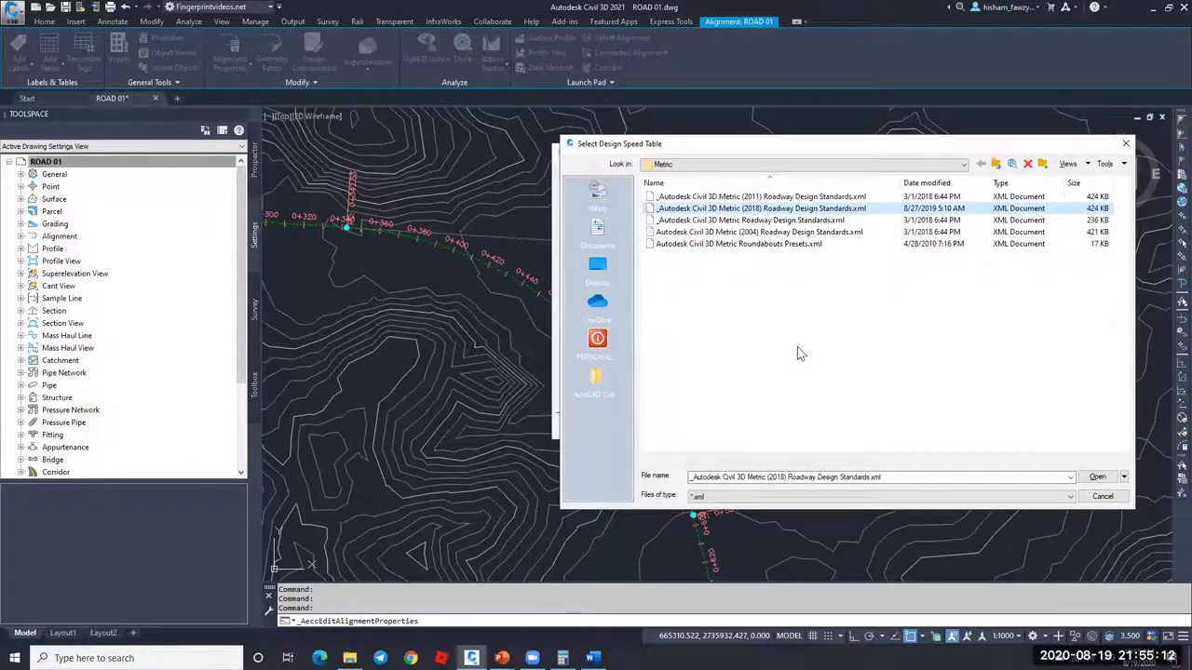
Step: Load _Autodesk Civil 3D Metric (2011) Roadway Design Standards.xml as ROAD 01's criteria file
{"action": "left_click", "coordinate": [765, 198]}
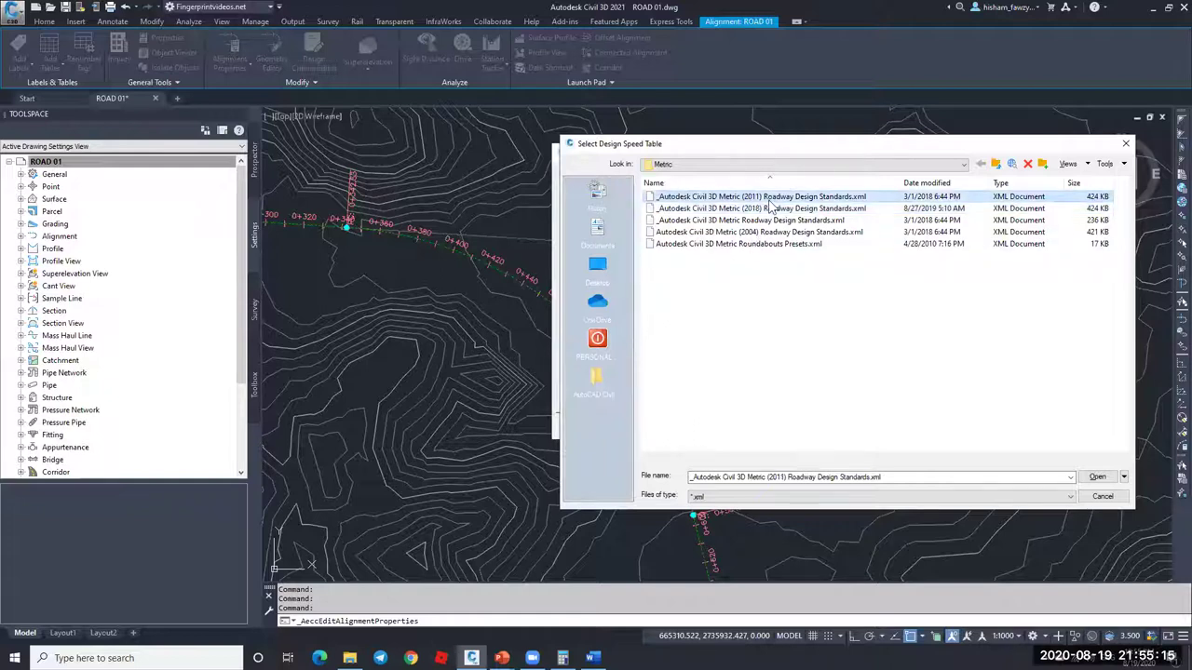
{"action": "left_click", "coordinate": [1097, 477]}
{"action": "left_click_drag", "start_coordinate": [783, 154], "coordinate": [617, 138]}
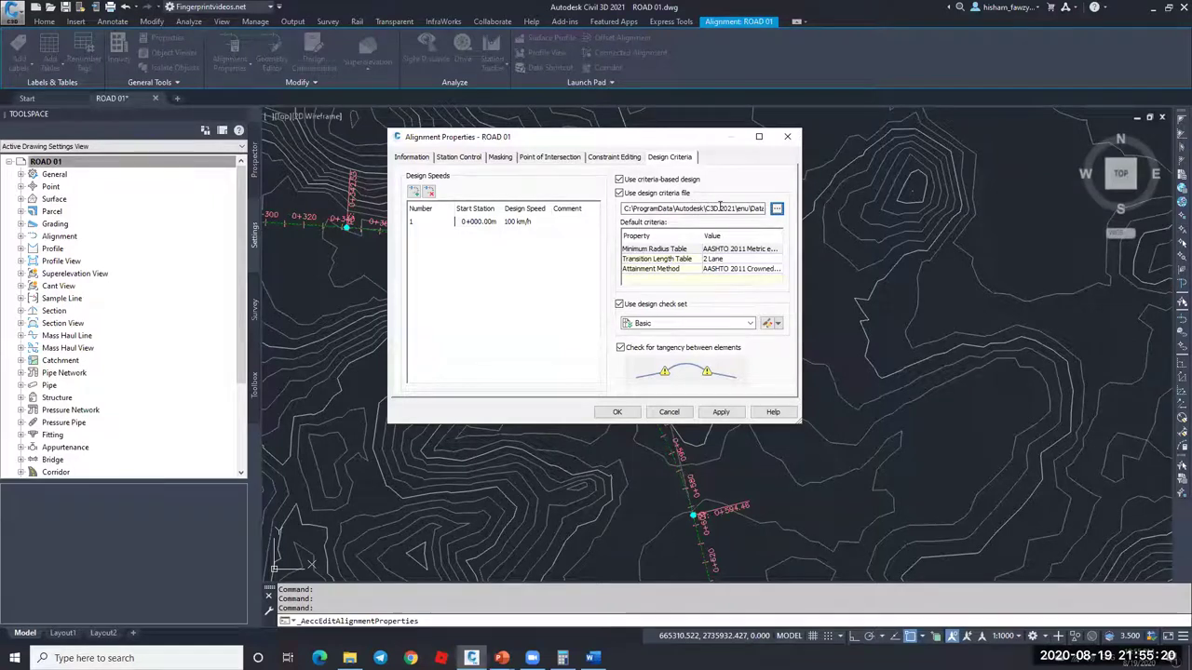
Step: Keep AASHTO 2011 Metric eMax 4% as the Minimum Radius Table
{"action": "left_click", "coordinate": [761, 249]}
{"action": "left_click", "coordinate": [769, 253]}
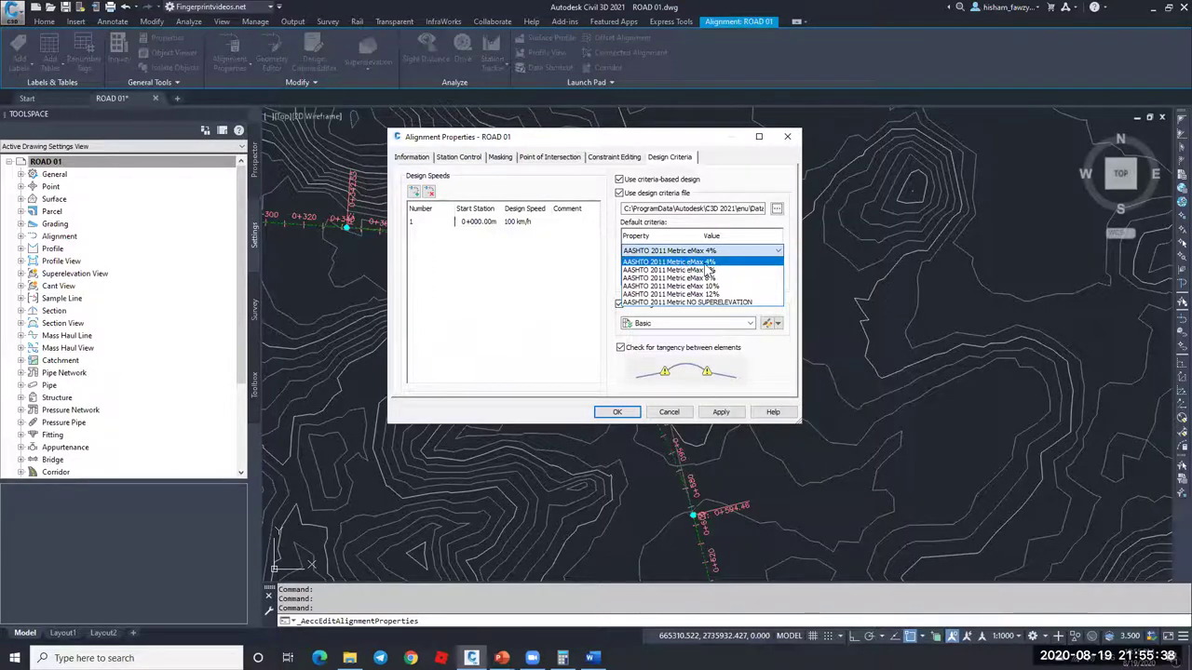
{"action": "left_click", "coordinate": [710, 270]}
{"action": "left_click", "coordinate": [712, 250]}
{"action": "left_click", "coordinate": [735, 264]}
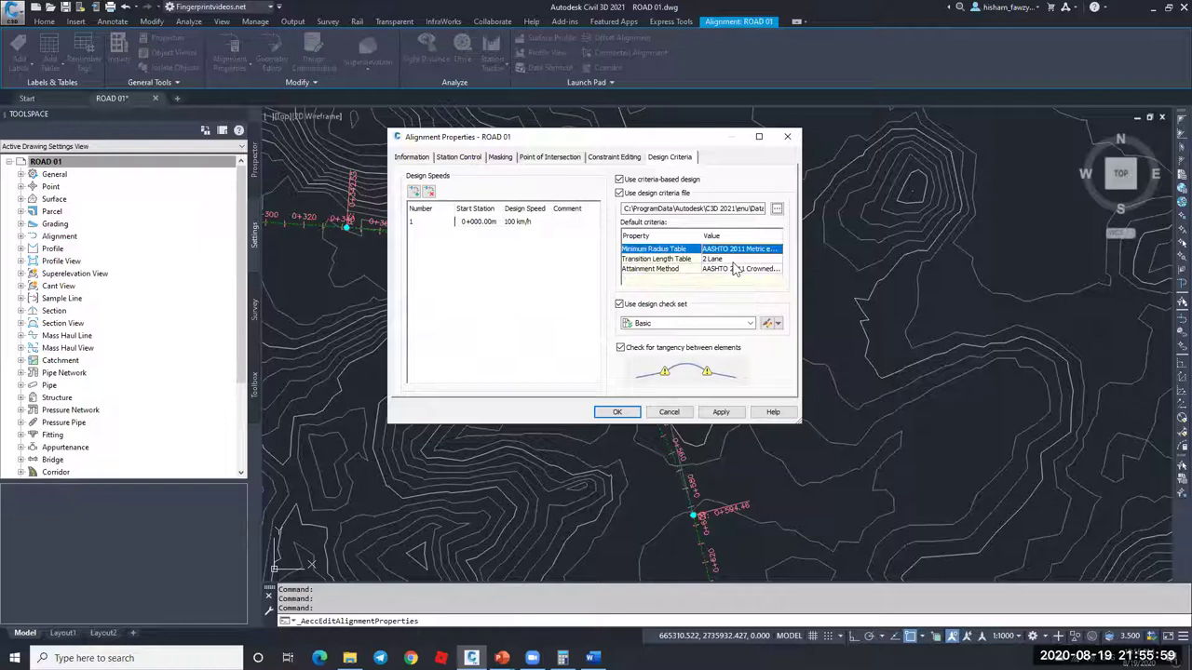
Step: Keep 2 Lane for the Transition Length Table and list the Attainment Method options
{"action": "left_click", "coordinate": [750, 260]}
{"action": "left_click", "coordinate": [745, 261]}
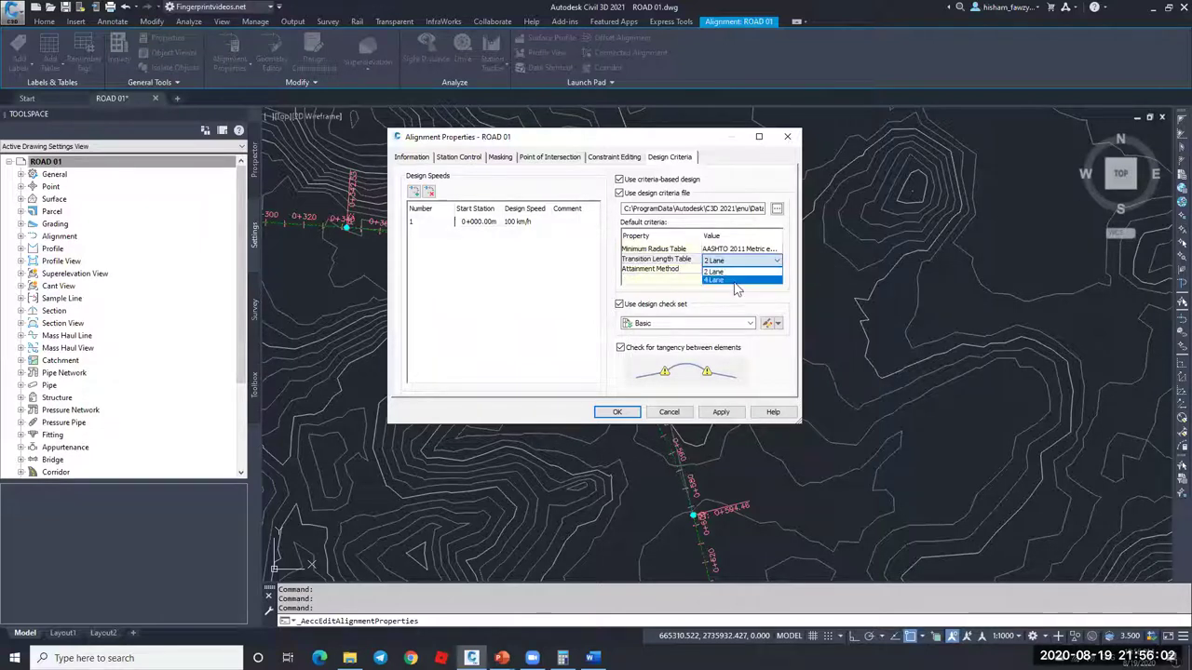
{"action": "left_click", "coordinate": [725, 271]}
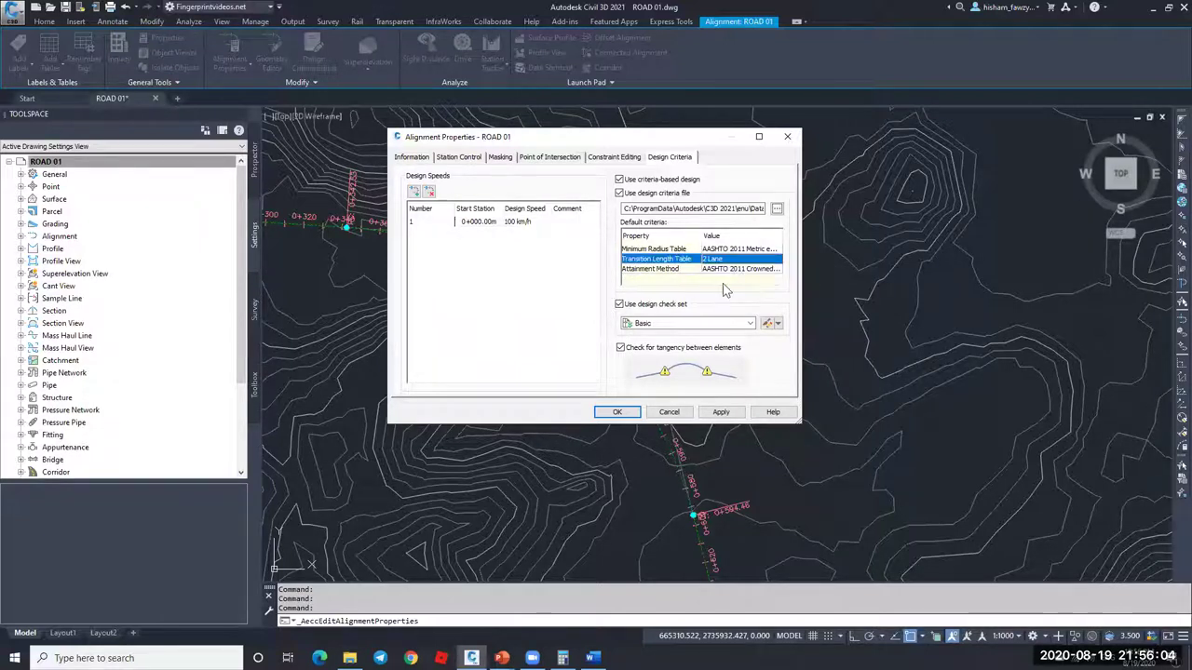
{"action": "left_click", "coordinate": [741, 269]}
{"action": "left_click", "coordinate": [752, 270]}
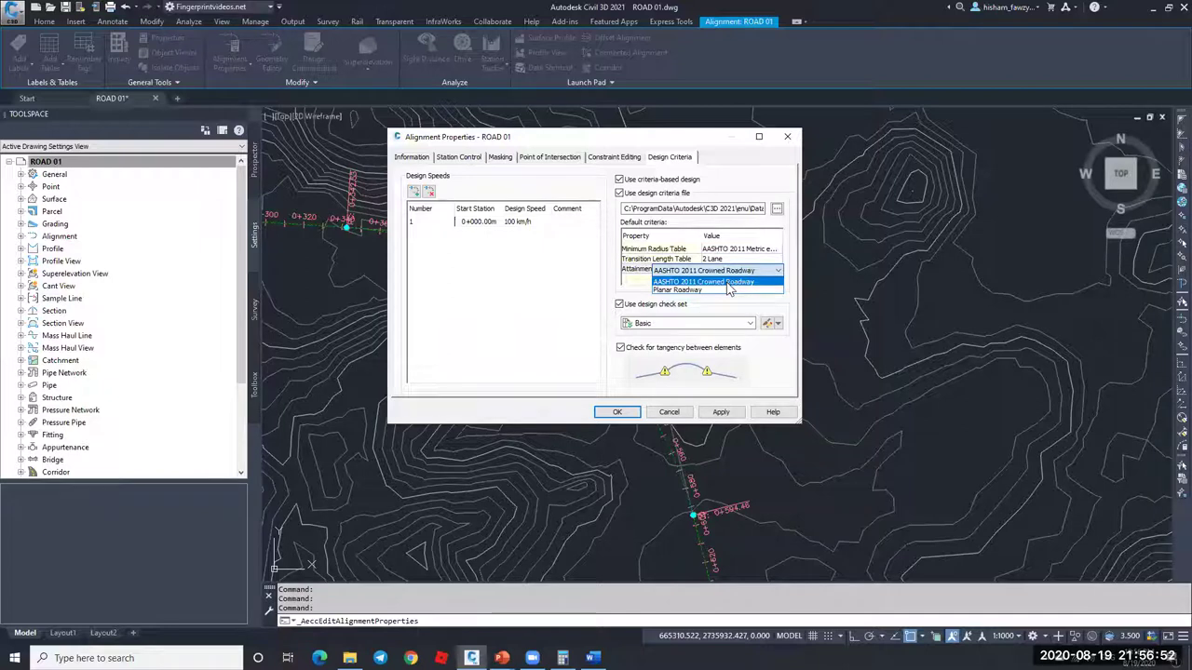
Step: Keep AASHTO 2011 Crowned Roadway, review the Basic check set unchanged, and turn off Use design check set
{"action": "left_click", "coordinate": [728, 283]}
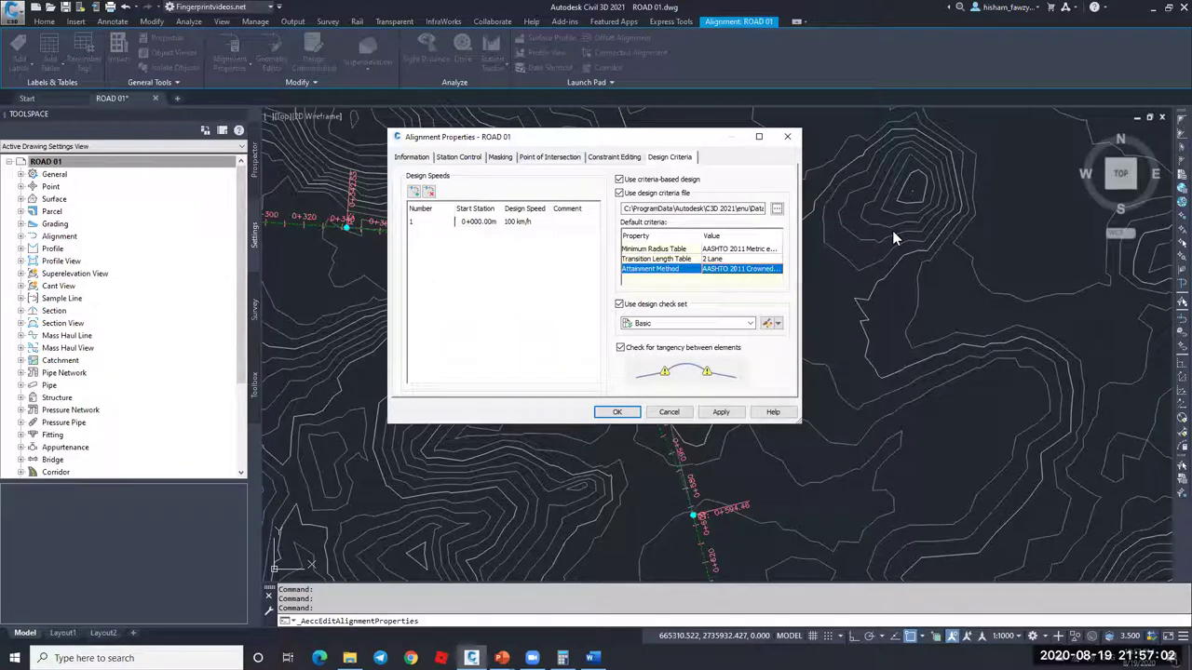
{"action": "left_click", "coordinate": [766, 324]}
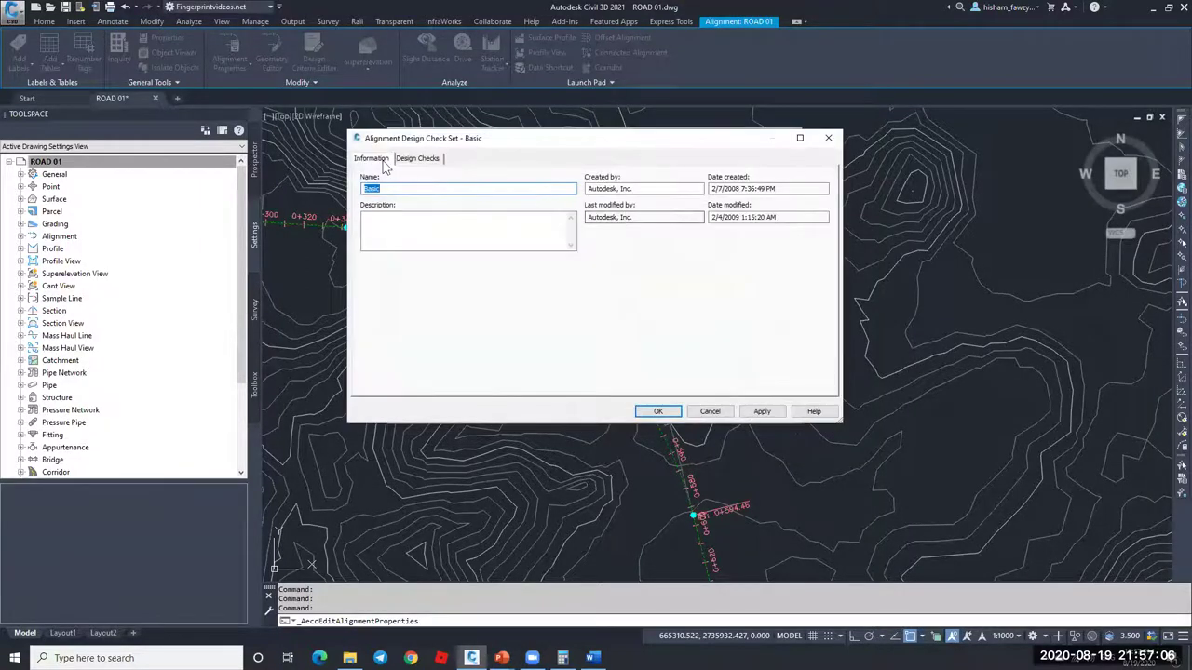
{"action": "left_click", "coordinate": [417, 159]}
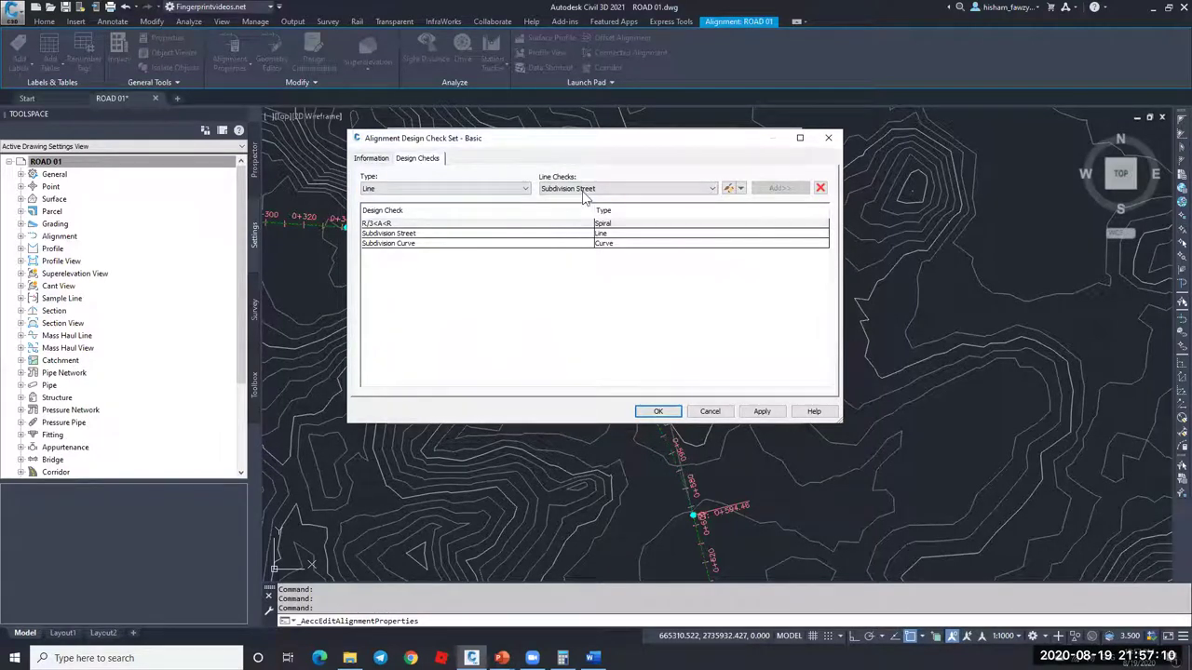
{"action": "left_click", "coordinate": [504, 189]}
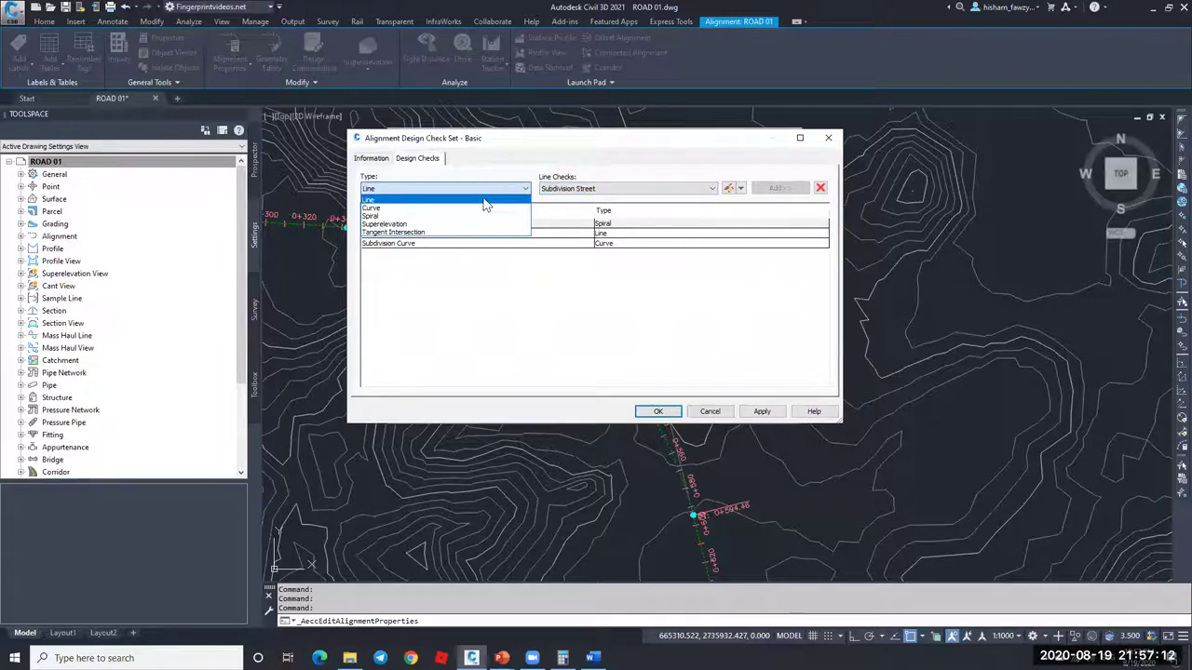
{"action": "left_click", "coordinate": [620, 326]}
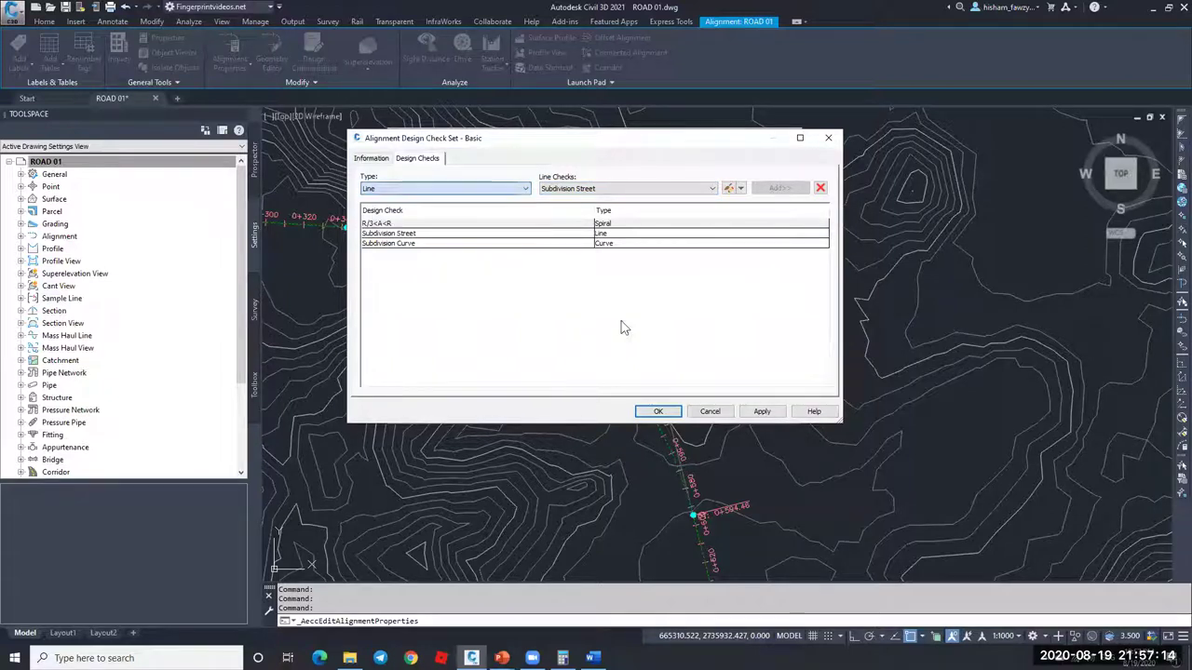
{"action": "left_click", "coordinate": [710, 412]}
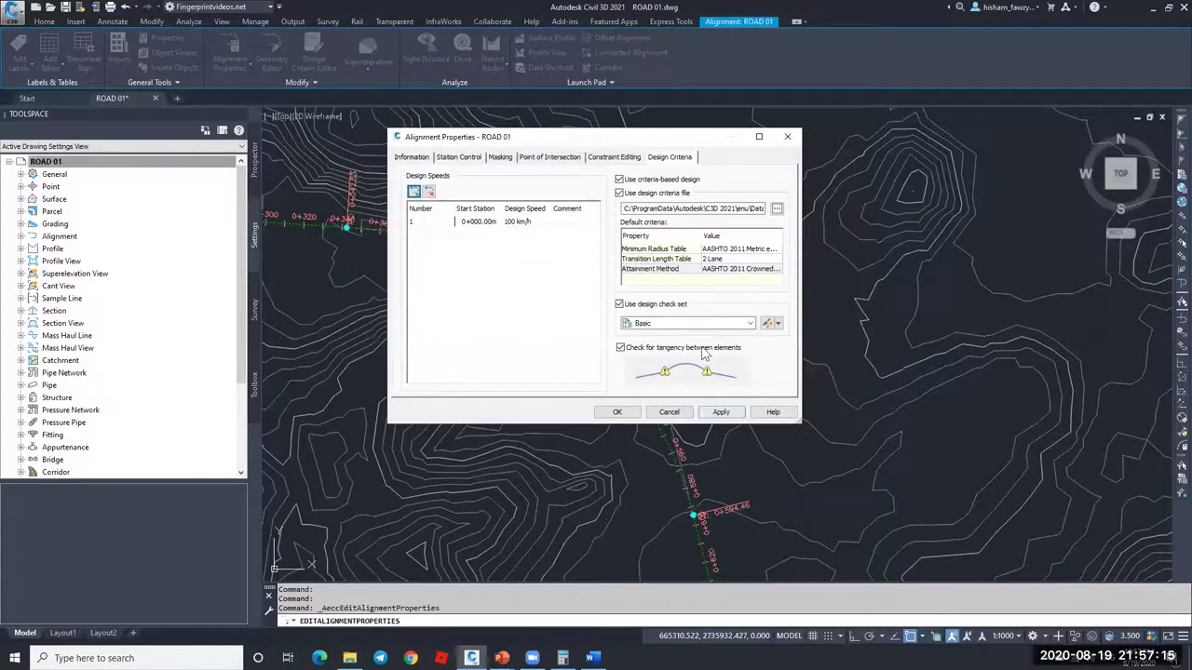
{"action": "left_click", "coordinate": [647, 304]}
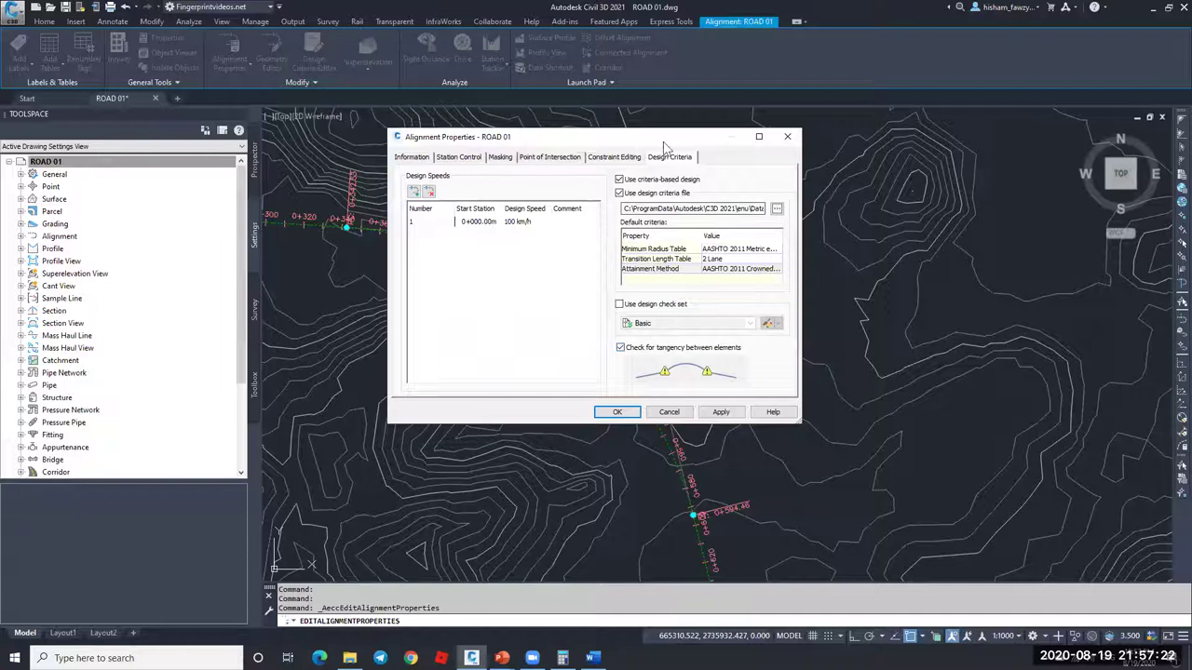
Step: Leave the minimum radius table unchanged and apply ROAD 01's alignment properties
{"action": "left_click_drag", "start_coordinate": [496, 136], "coordinate": [840, 158]}
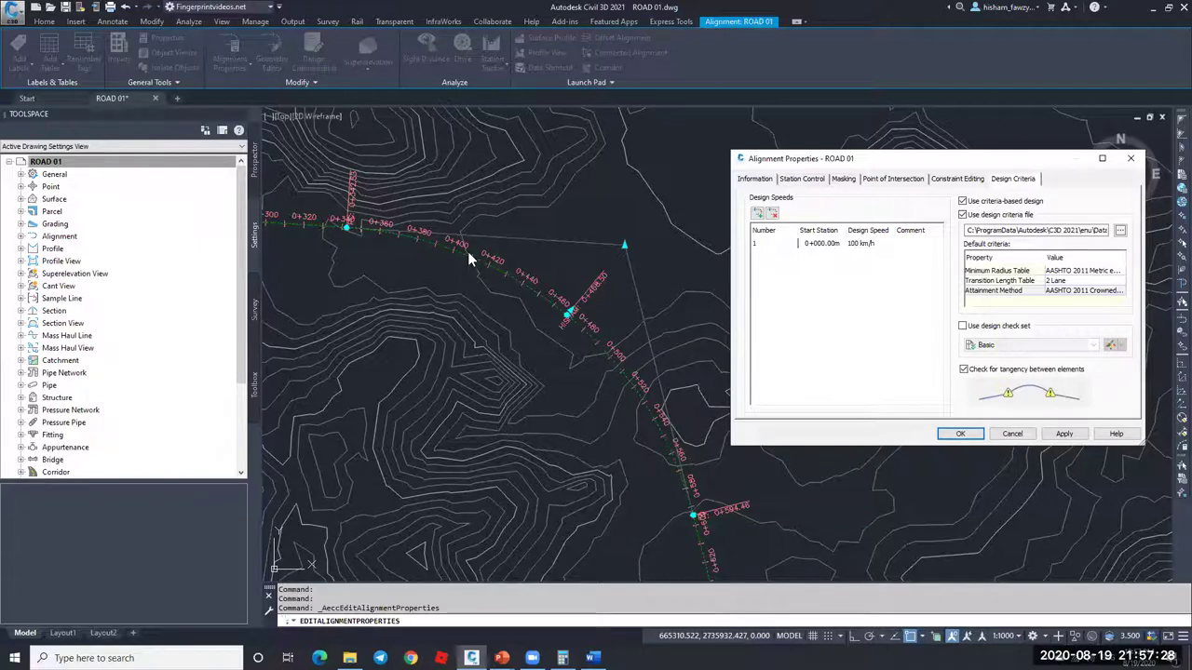
{"action": "left_click_drag", "start_coordinate": [884, 164], "coordinate": [731, 152]}
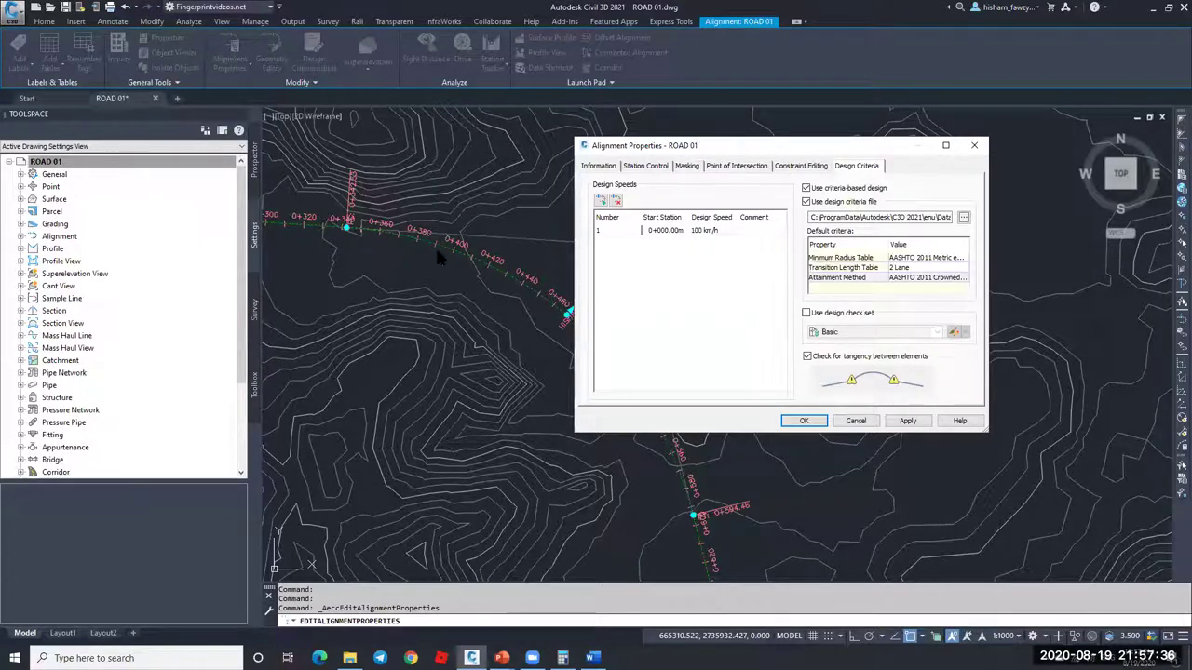
{"action": "left_click", "coordinate": [929, 258]}
{"action": "left_click", "coordinate": [928, 258]}
{"action": "left_click", "coordinate": [919, 278]}
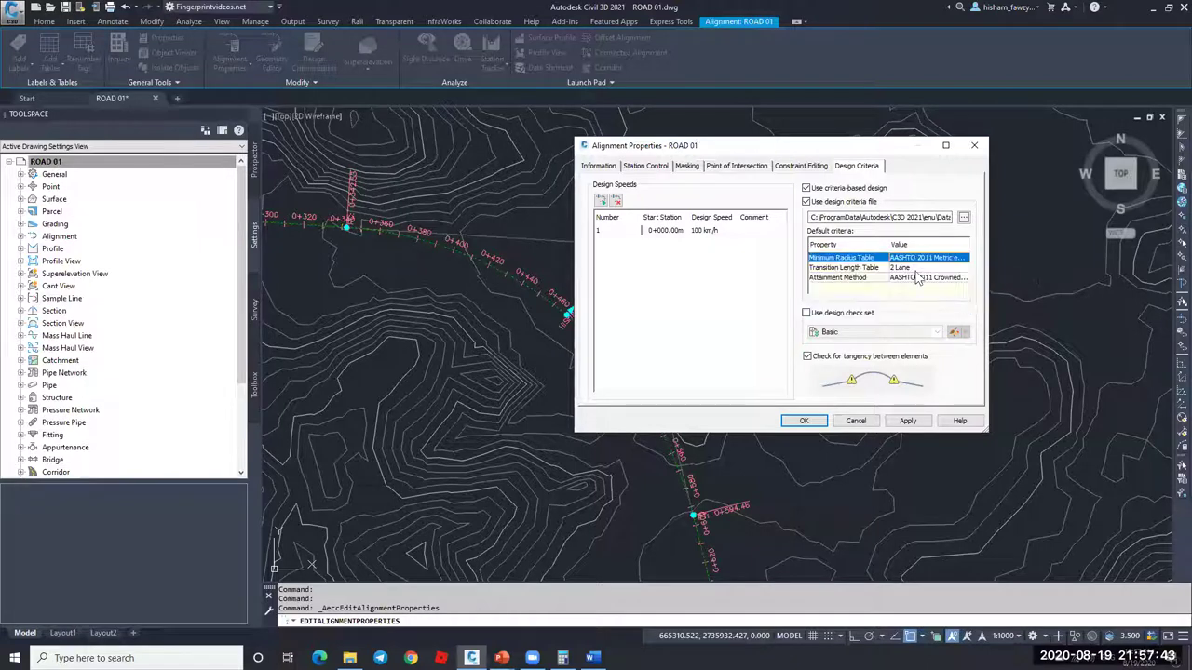
{"action": "left_click", "coordinate": [805, 421]}
{"action": "scroll", "coordinate": [573, 317], "scroll_direction": "up", "scroll_amount": 4}
{"action": "scroll", "coordinate": [573, 317], "scroll_direction": "up", "scroll_amount": 4}
Step: Zoom to the warning near station 0+460 and read its Minimum Radius Violated tooltip
{"action": "key", "text": "Escape"}
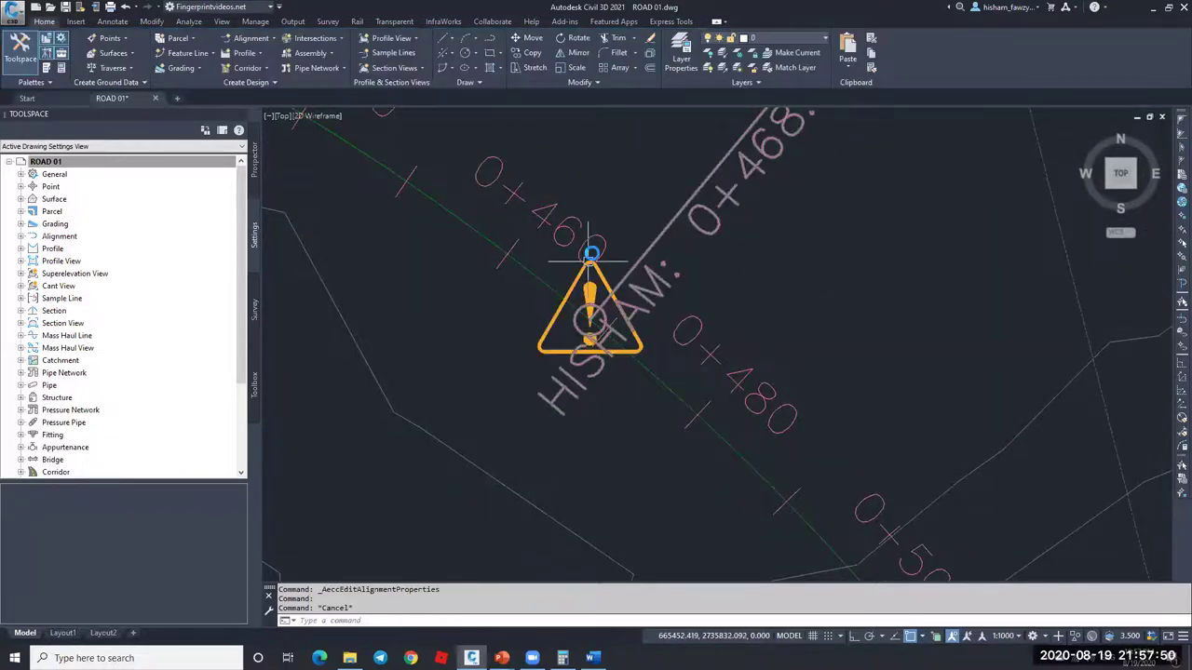
{"action": "scroll", "coordinate": [596, 251], "scroll_direction": "down", "scroll_amount": 8}
{"action": "scroll", "coordinate": [676, 373], "scroll_direction": "up", "scroll_amount": 4}
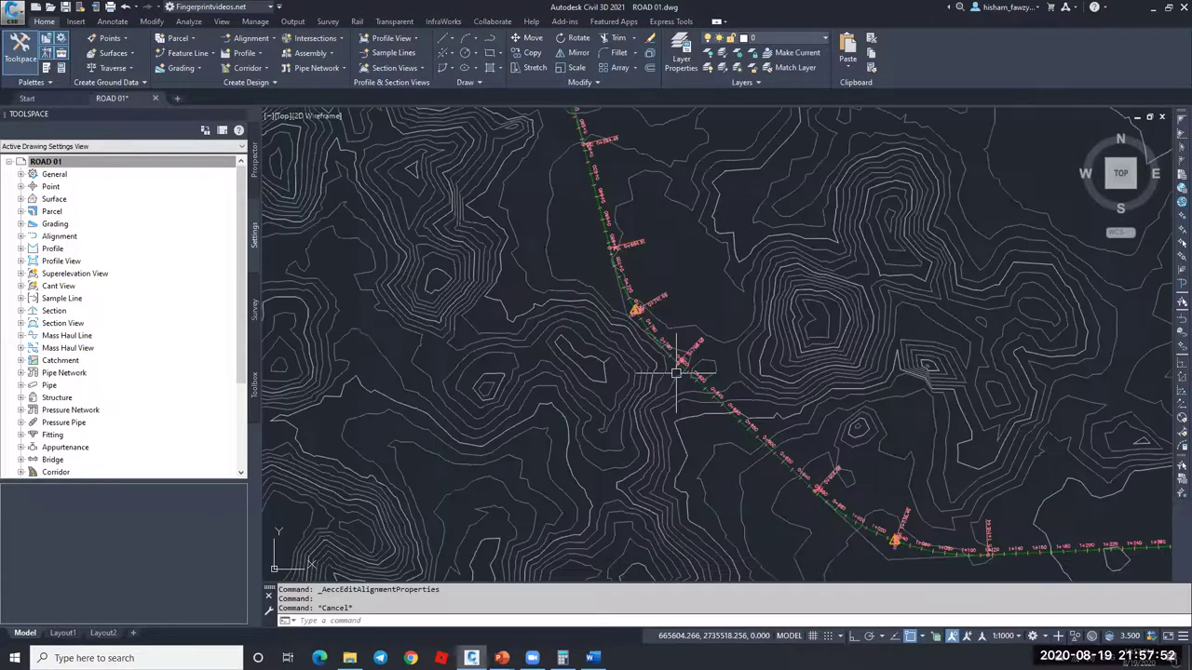
{"action": "scroll", "coordinate": [643, 326], "scroll_direction": "up", "scroll_amount": 5}
{"action": "scroll", "coordinate": [764, 424], "scroll_direction": "down", "scroll_amount": 4}
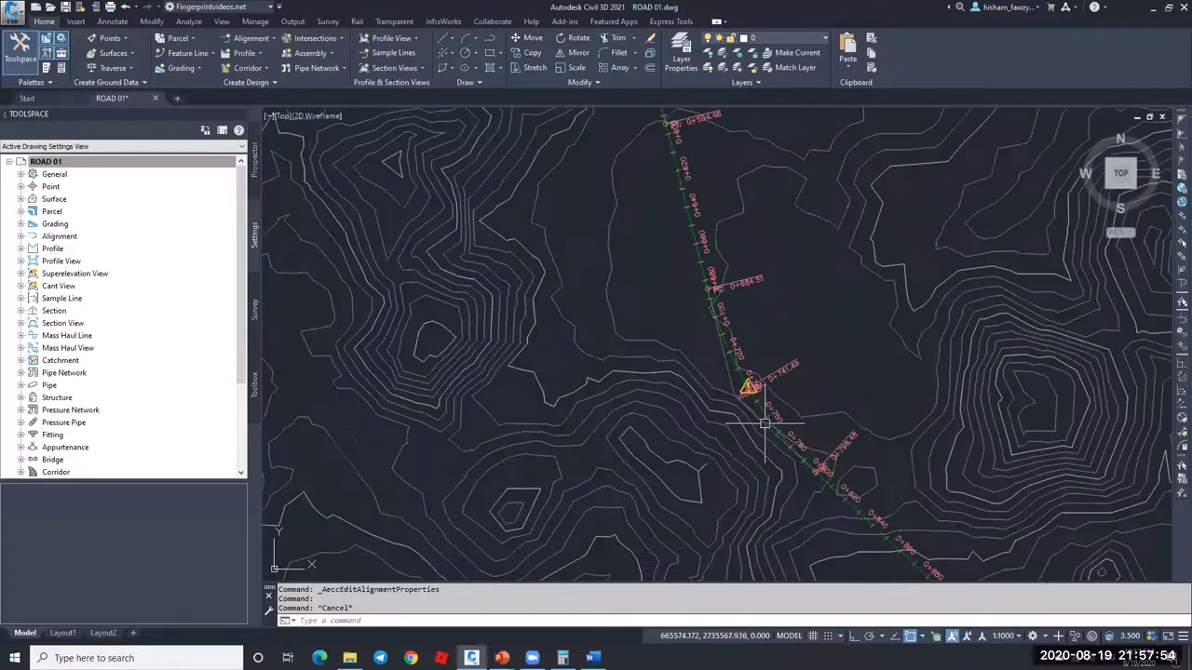
{"action": "scroll", "coordinate": [724, 432], "scroll_direction": "down", "scroll_amount": 6}
{"action": "scroll", "coordinate": [680, 340], "scroll_direction": "up", "scroll_amount": 5}
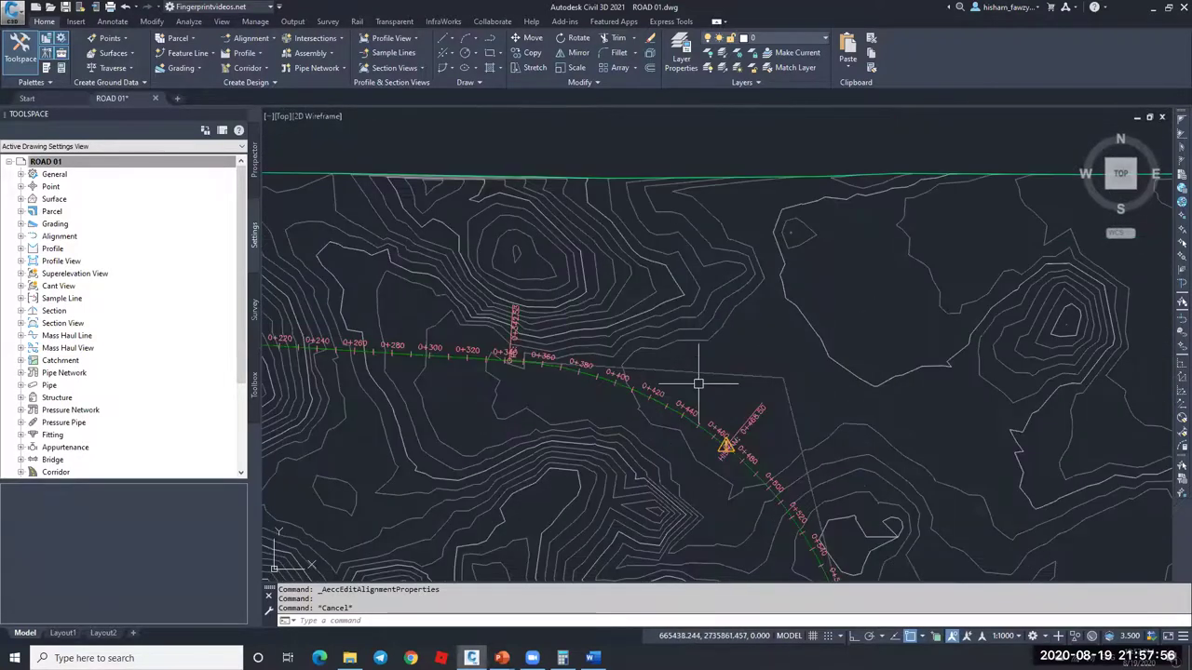
{"action": "scroll", "coordinate": [723, 441], "scroll_direction": "up", "scroll_amount": 5}
{"action": "mouse_move", "coordinate": [754, 433]}
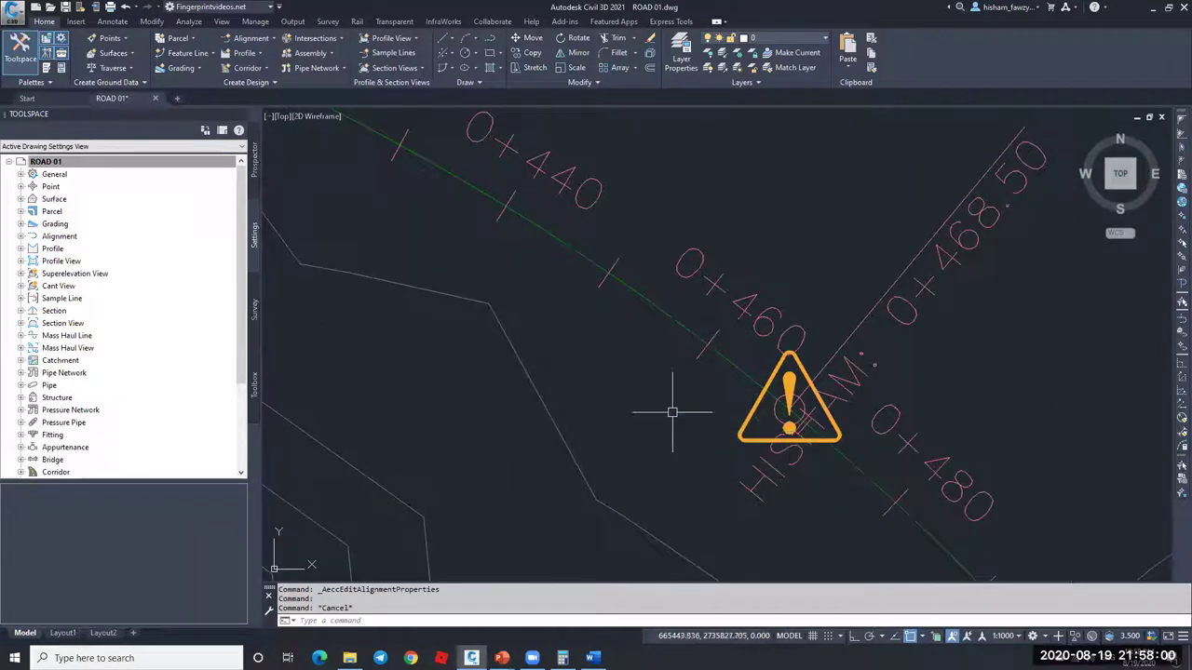
{"action": "mouse_move", "coordinate": [660, 406]}
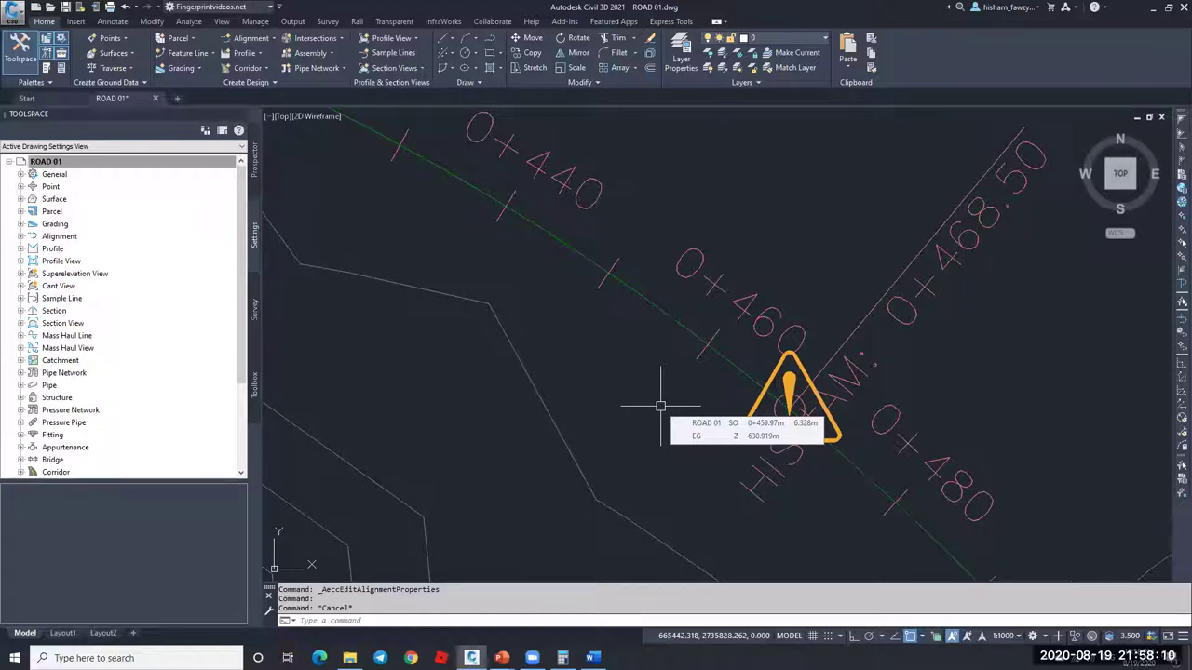
{"action": "mouse_move", "coordinate": [789, 380]}
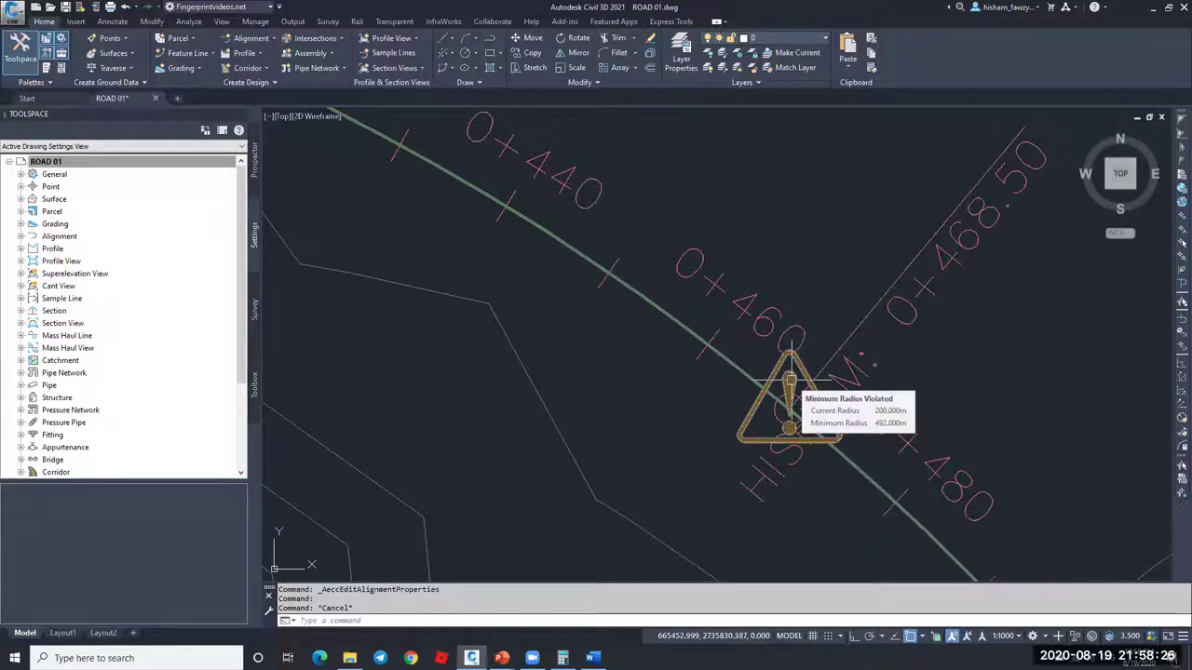
Step: Select ROAD 01 and launch the Design Criteria Editor
{"action": "key", "text": "Escape"}
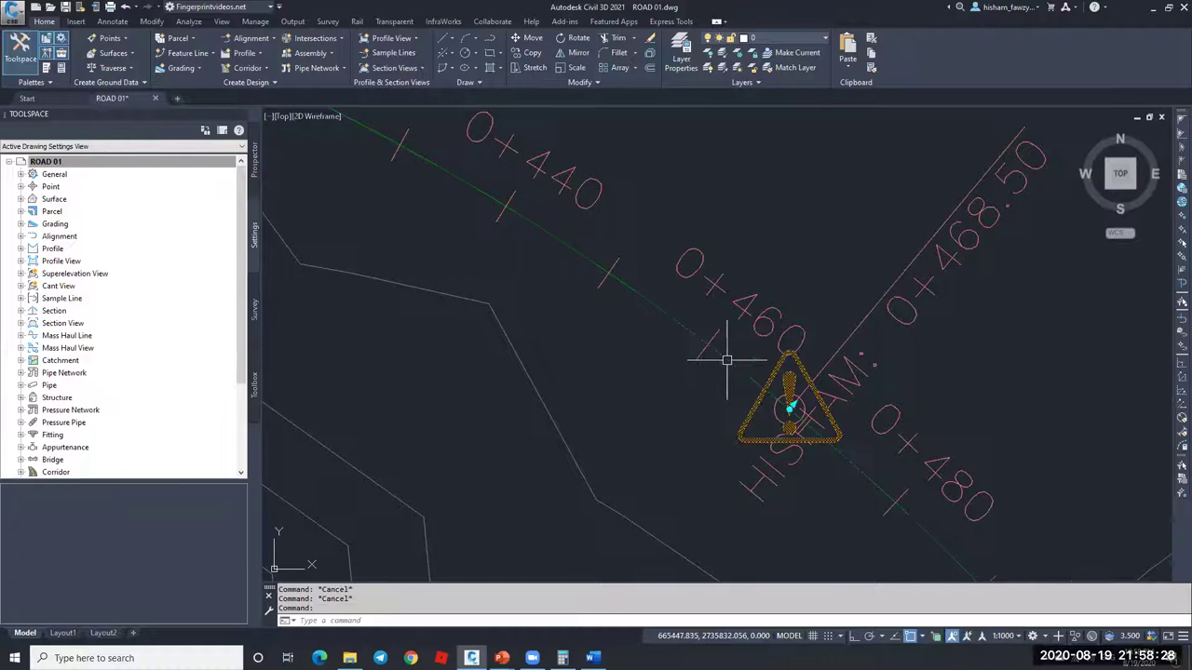
{"action": "left_click", "coordinate": [726, 360]}
{"action": "left_click", "coordinate": [316, 42]}
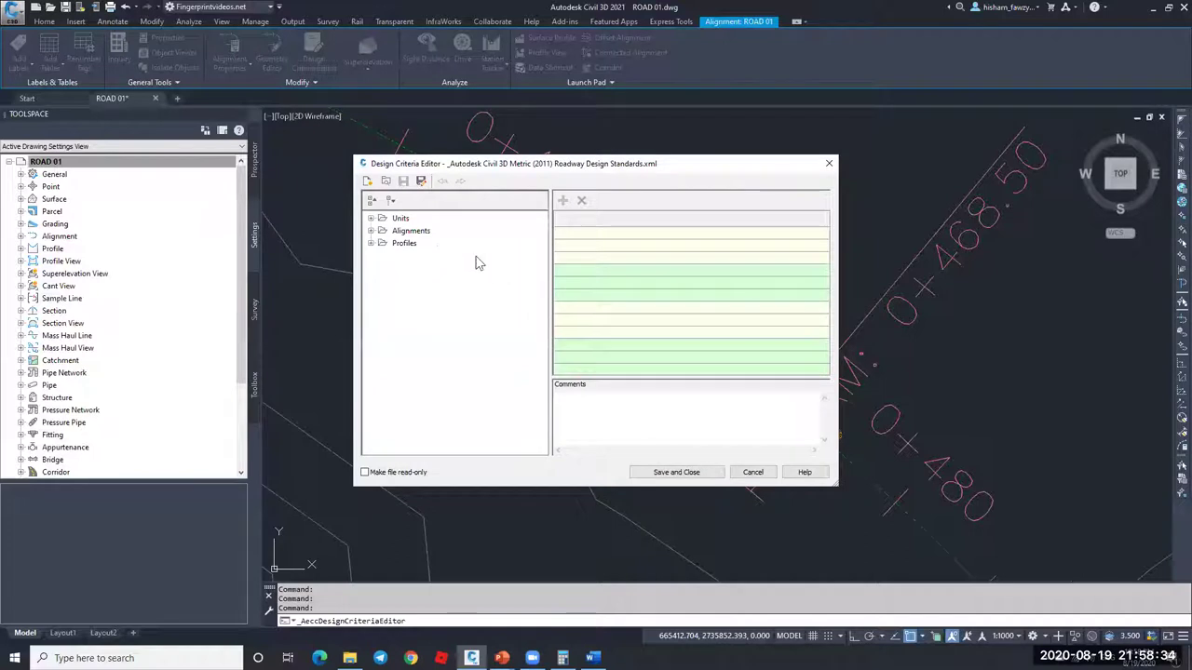
Step: Inspect the AASHTO 2011 Metric eMax 4% table's 492 m radius at 100 km/h, then cancel the editor
{"action": "left_click", "coordinate": [371, 231]}
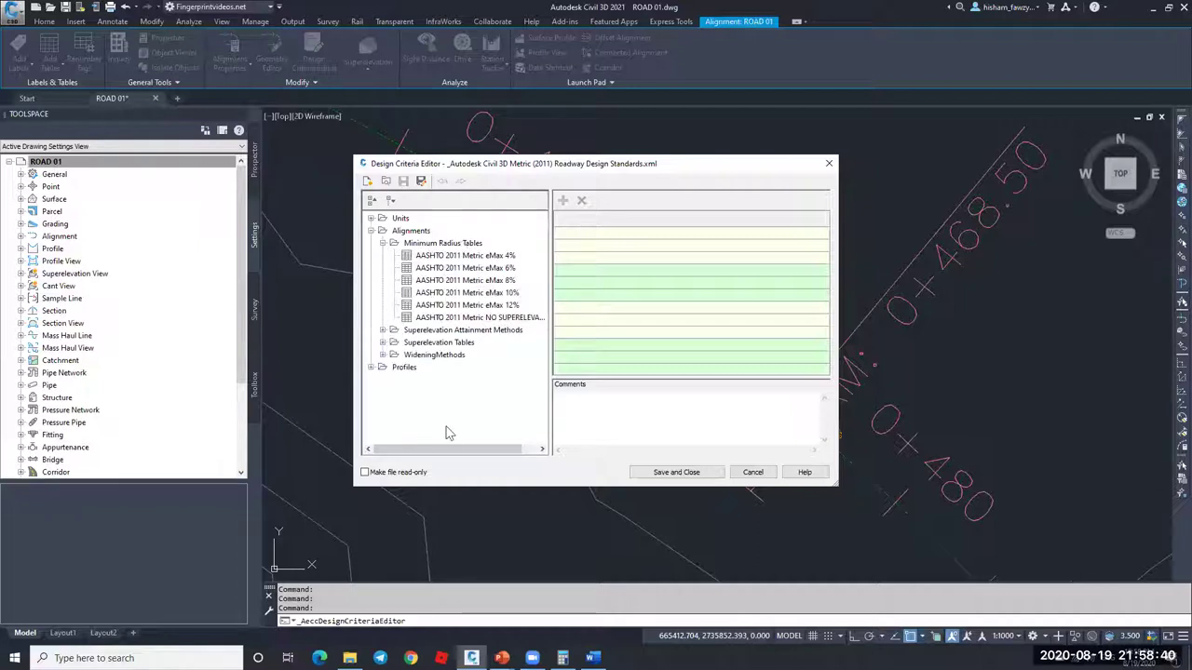
{"action": "left_click", "coordinate": [501, 257]}
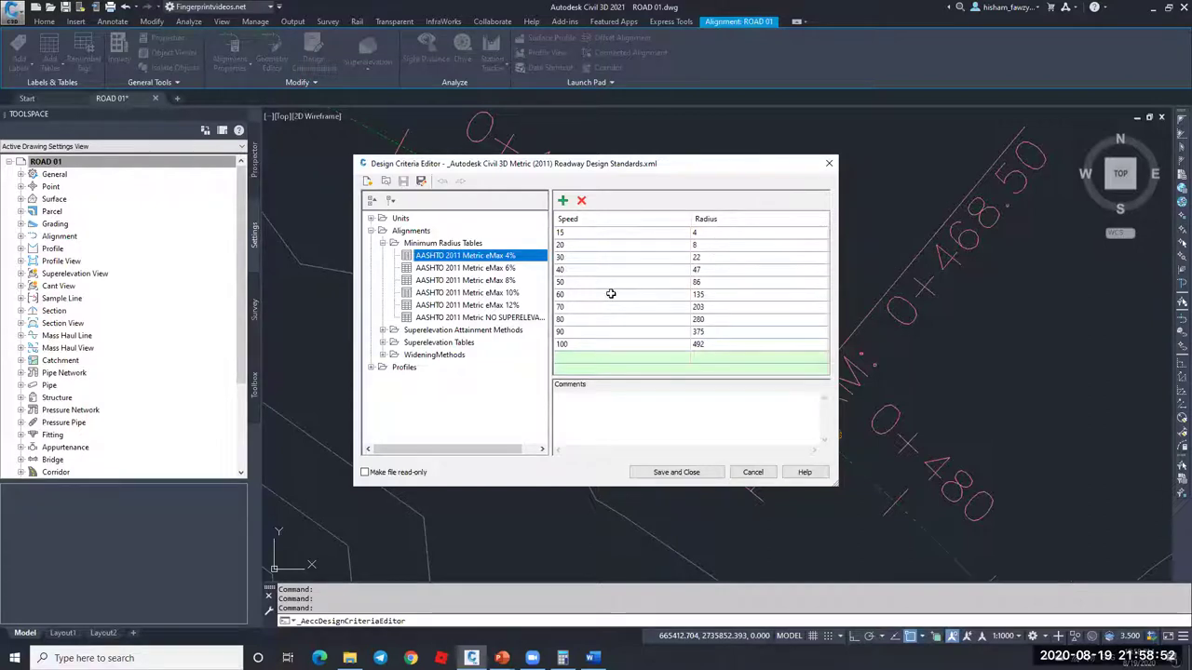
{"action": "left_click", "coordinate": [585, 345]}
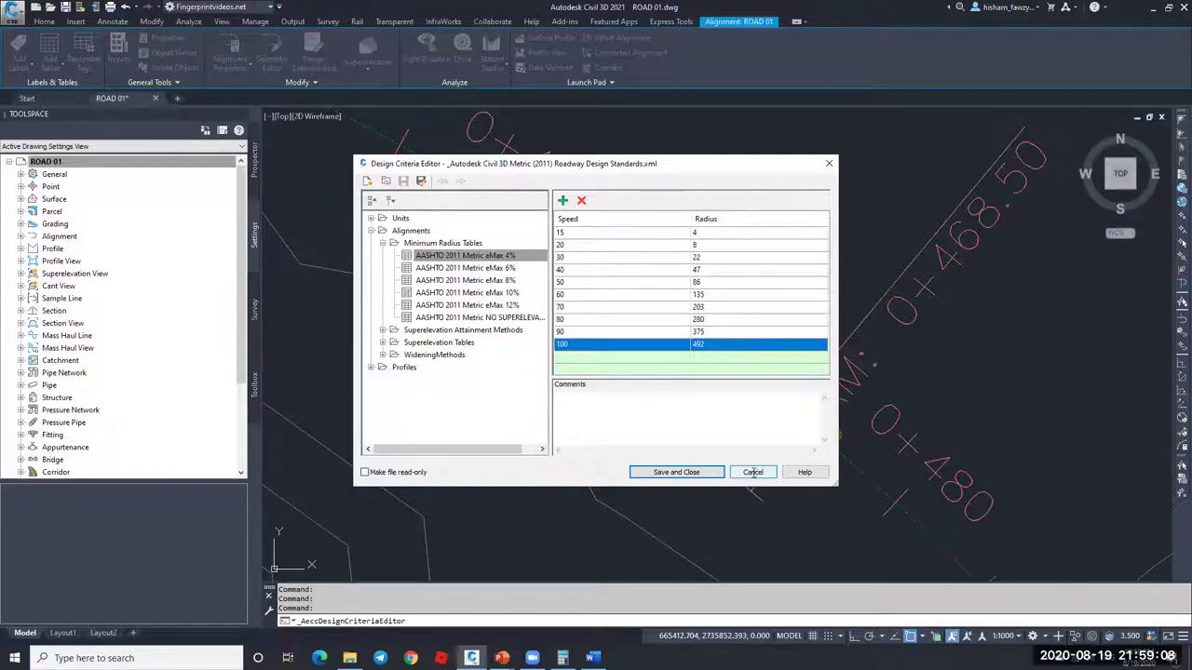
{"action": "left_click", "coordinate": [622, 308]}
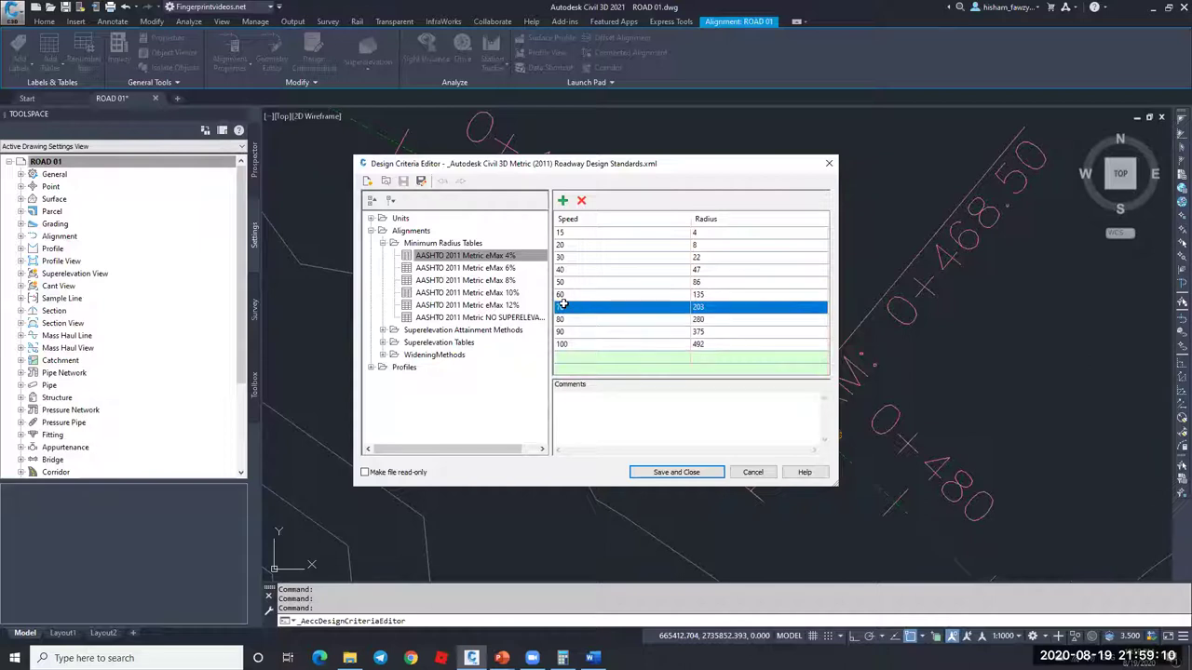
{"action": "left_click", "coordinate": [753, 473]}
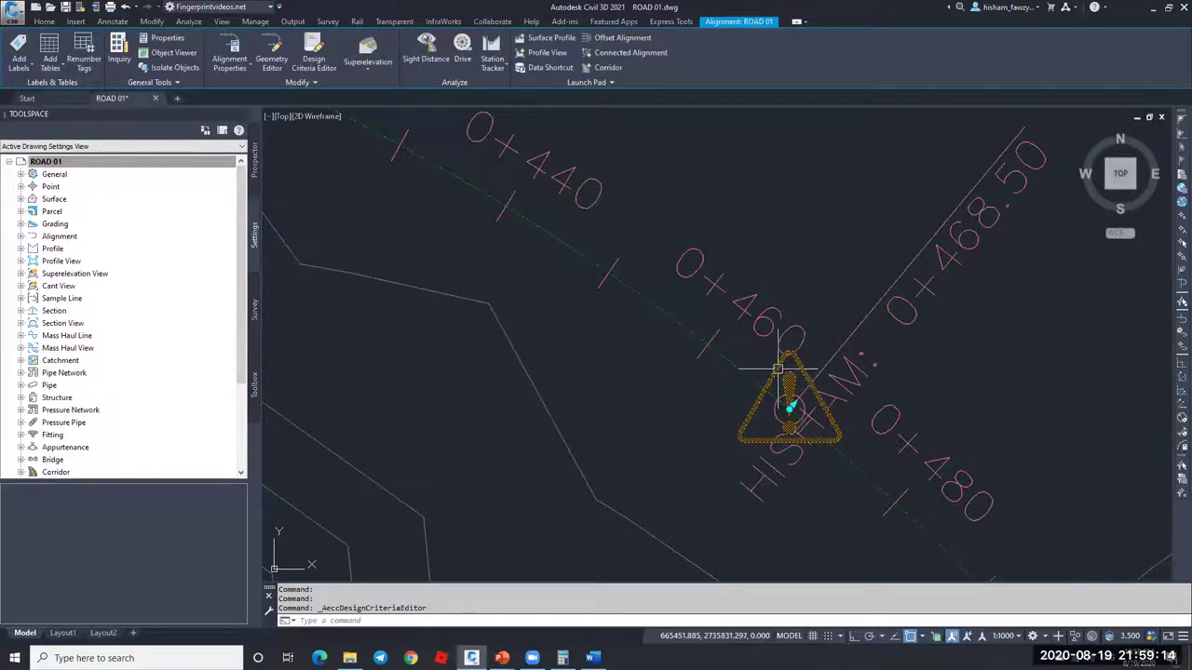
{"action": "key", "text": "Escape"}
{"action": "scroll", "coordinate": [612, 274], "scroll_direction": "down", "scroll_amount": 5}
{"action": "scroll", "coordinate": [611, 275], "scroll_direction": "up", "scroll_amount": 5}
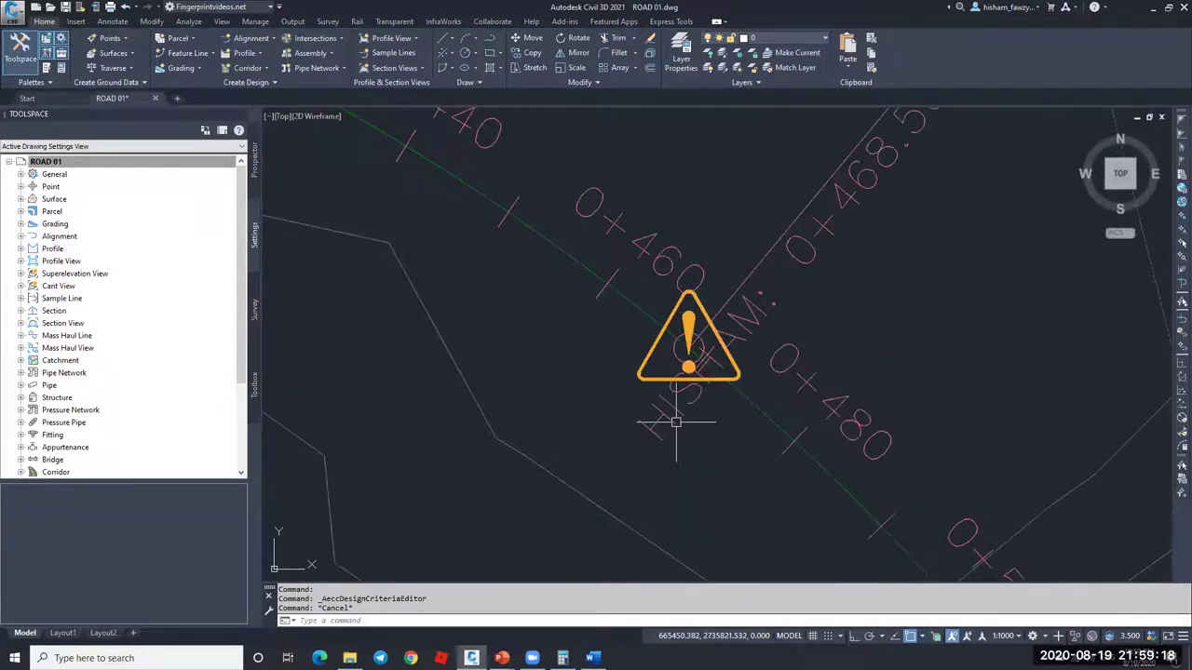
{"action": "left_click", "coordinate": [254, 162]}
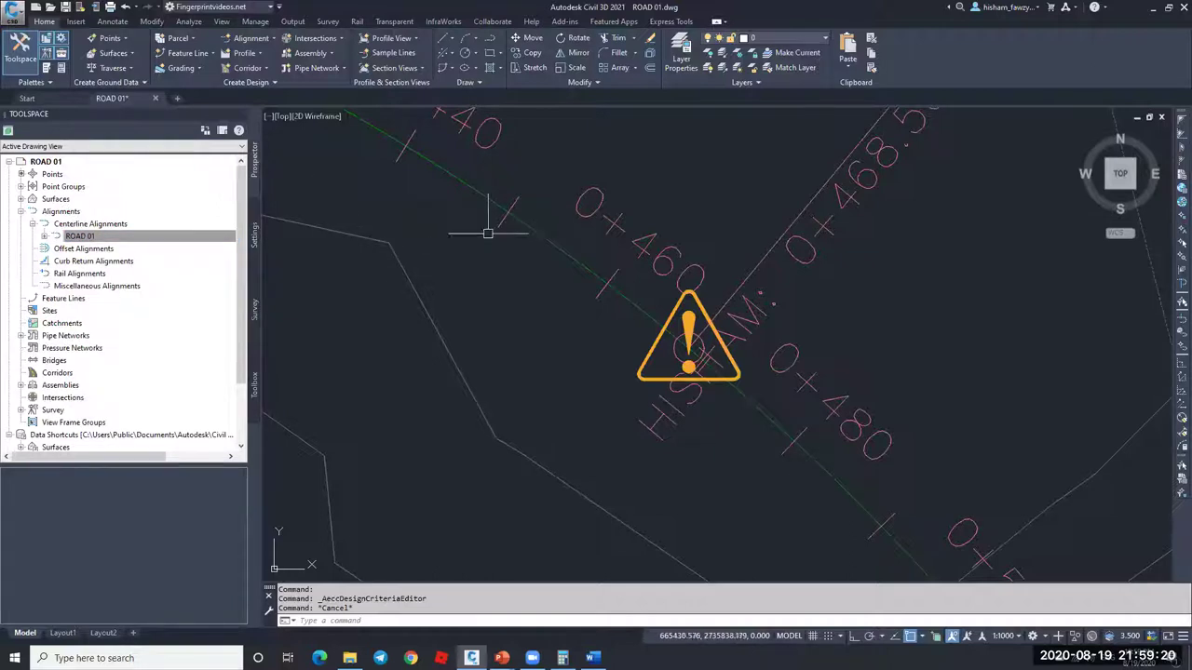
{"action": "left_click", "coordinate": [33, 224]}
{"action": "key", "text": "Escape"}
{"action": "scroll", "coordinate": [727, 307], "scroll_direction": "down", "scroll_amount": 2}
{"action": "scroll", "coordinate": [725, 298], "scroll_direction": "down", "scroll_amount": 5}
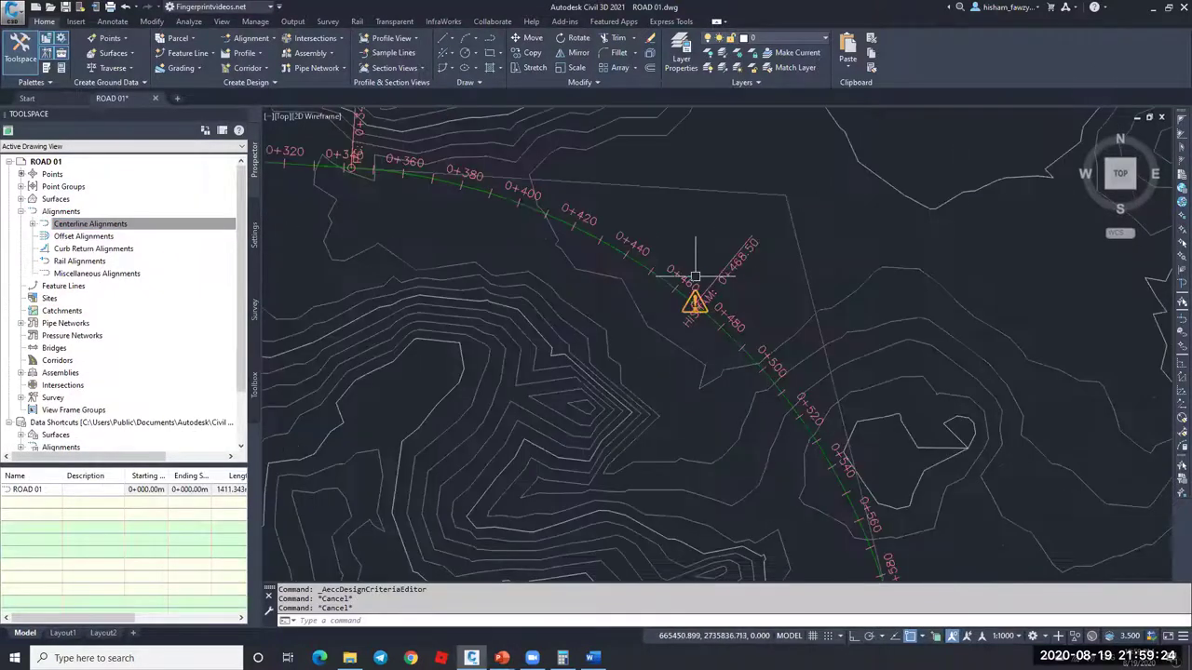
{"action": "left_click", "coordinate": [720, 292]}
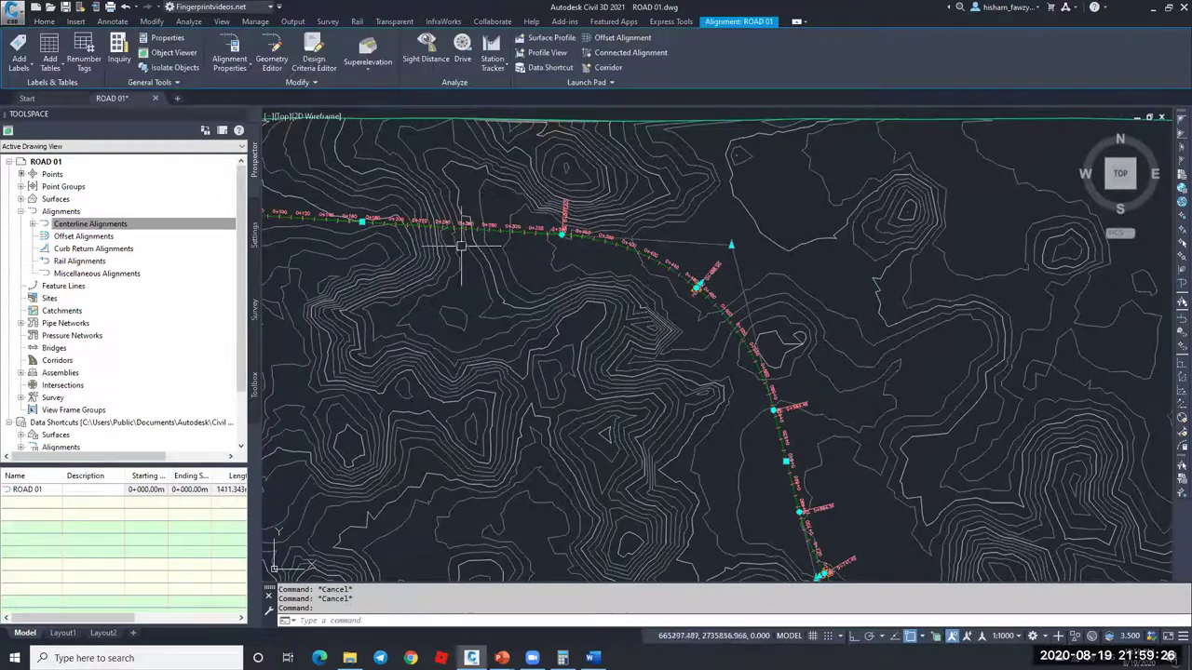
{"action": "left_click", "coordinate": [279, 59]}
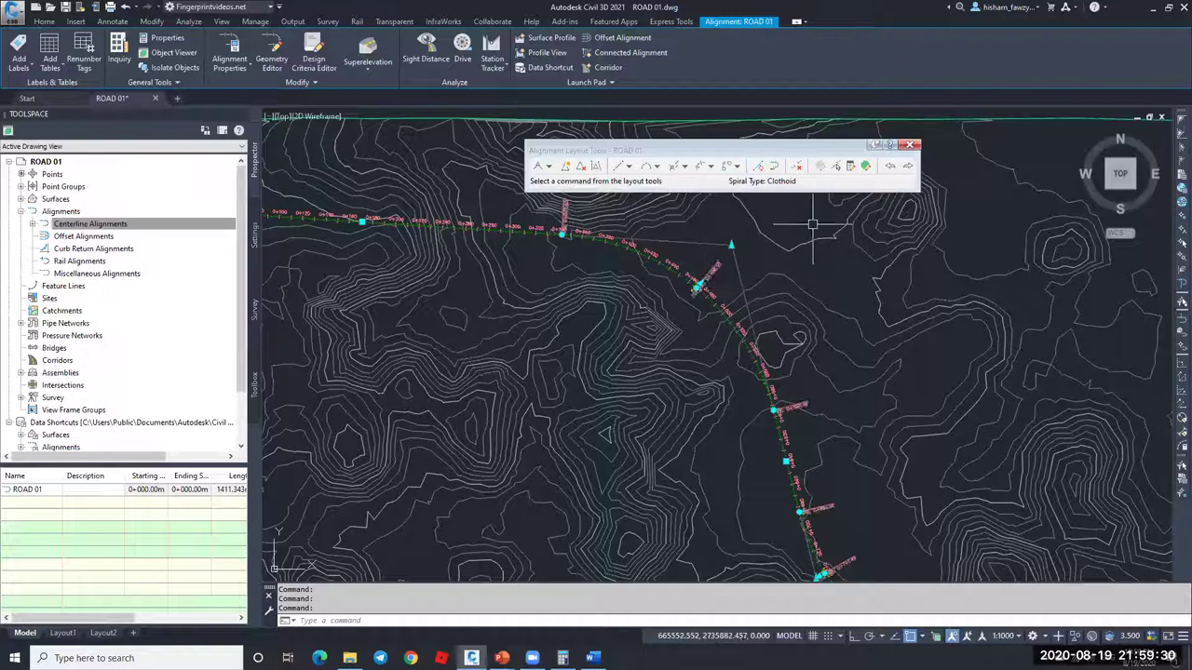
{"action": "left_click", "coordinate": [865, 166]}
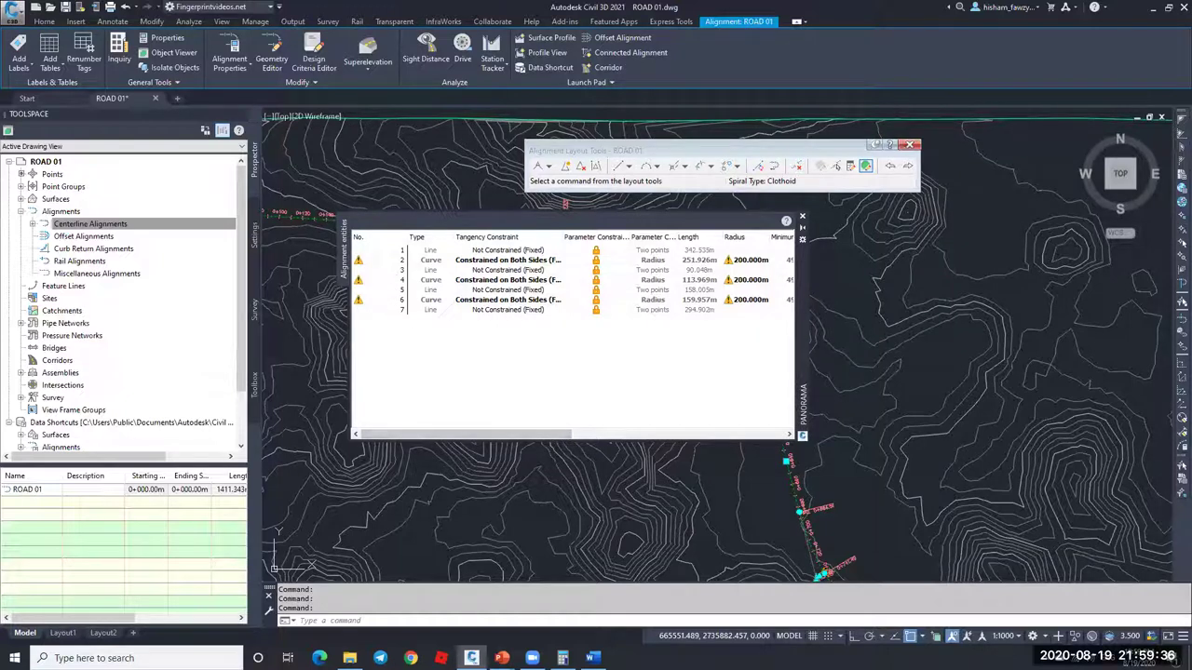
{"action": "left_click_drag", "start_coordinate": [518, 436], "coordinate": [624, 431]}
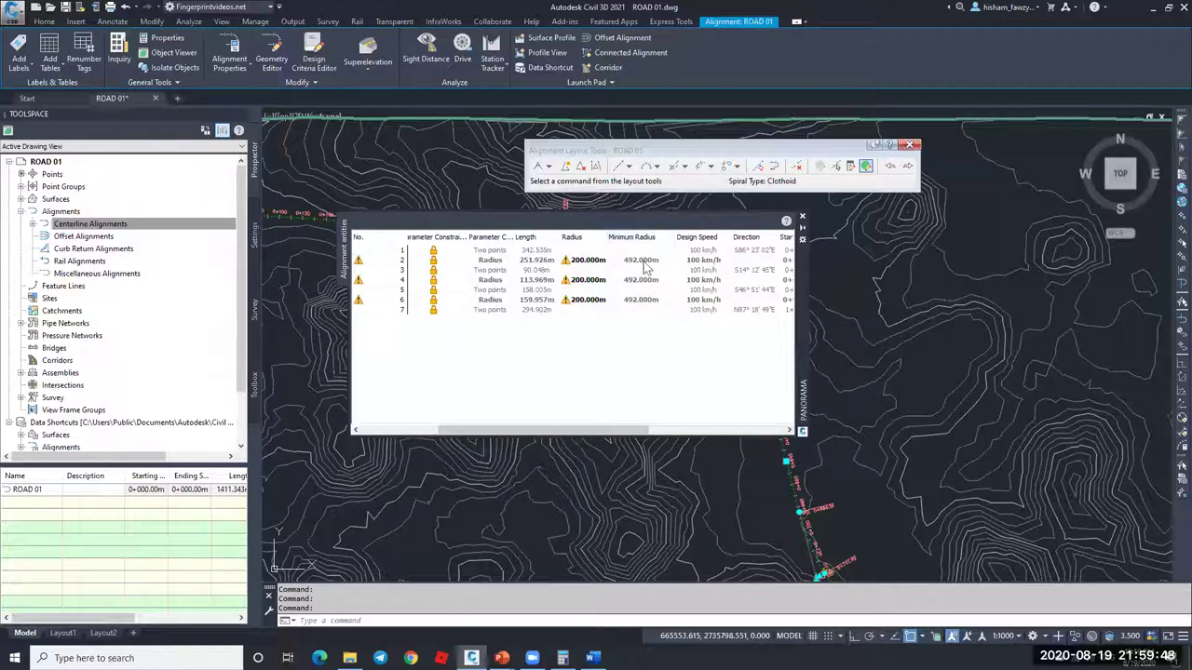
{"action": "left_click", "coordinate": [597, 264]}
{"action": "left_click", "coordinate": [601, 260]}
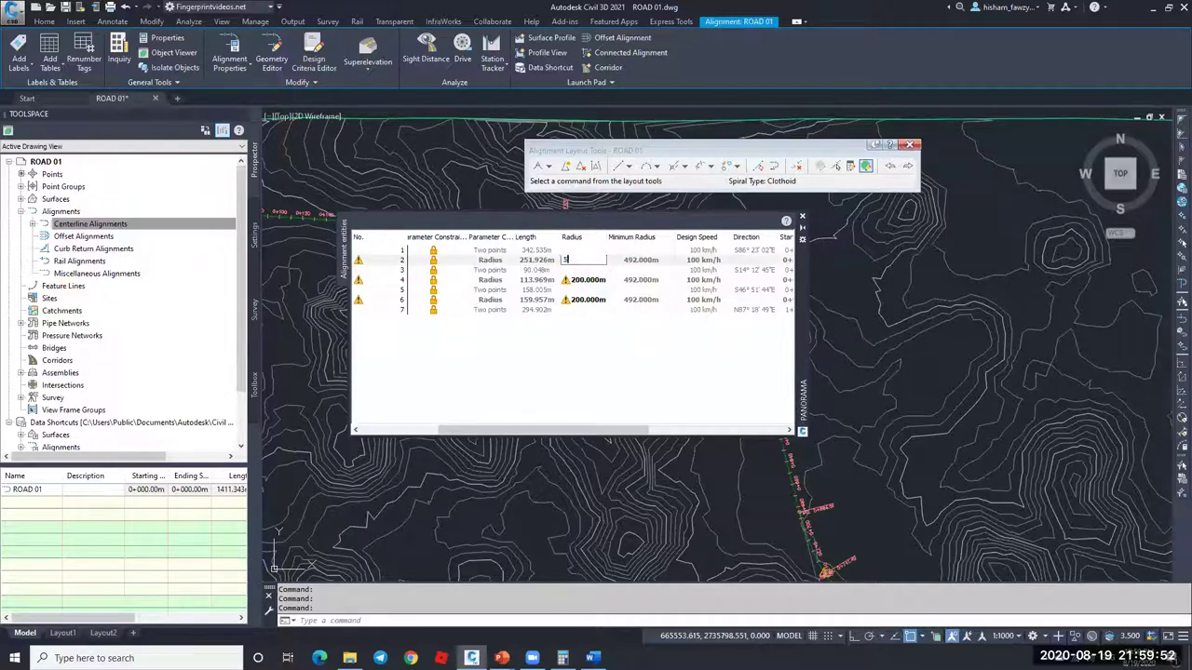
{"action": "key", "text": "Return"}
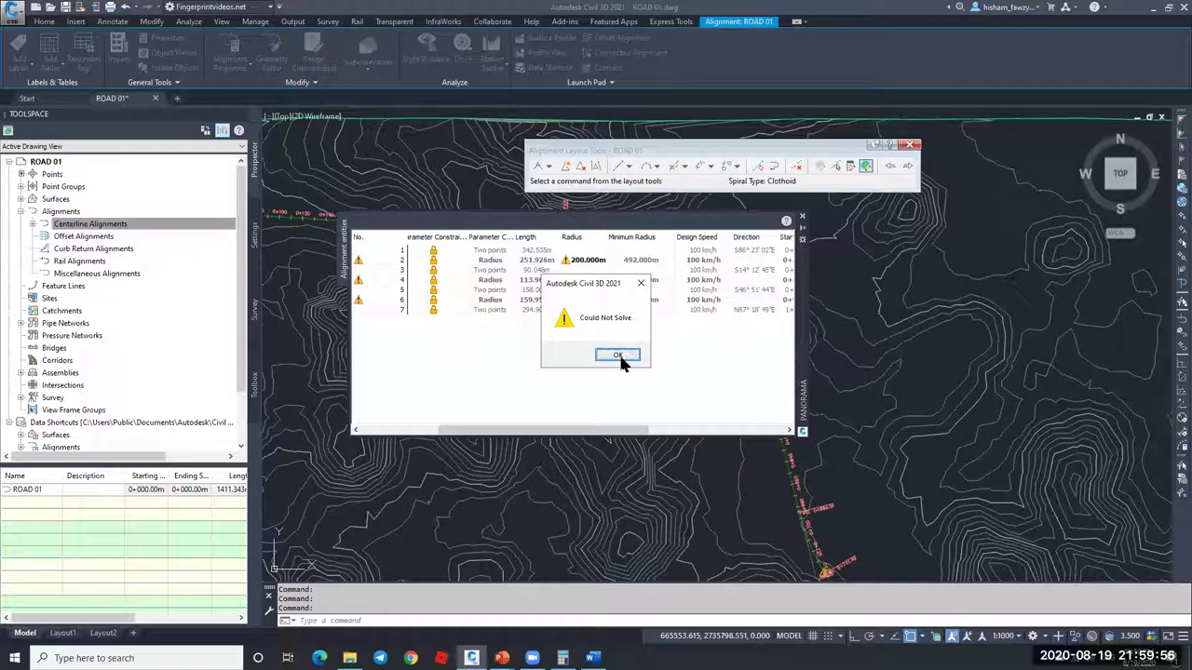
{"action": "left_click", "coordinate": [641, 284]}
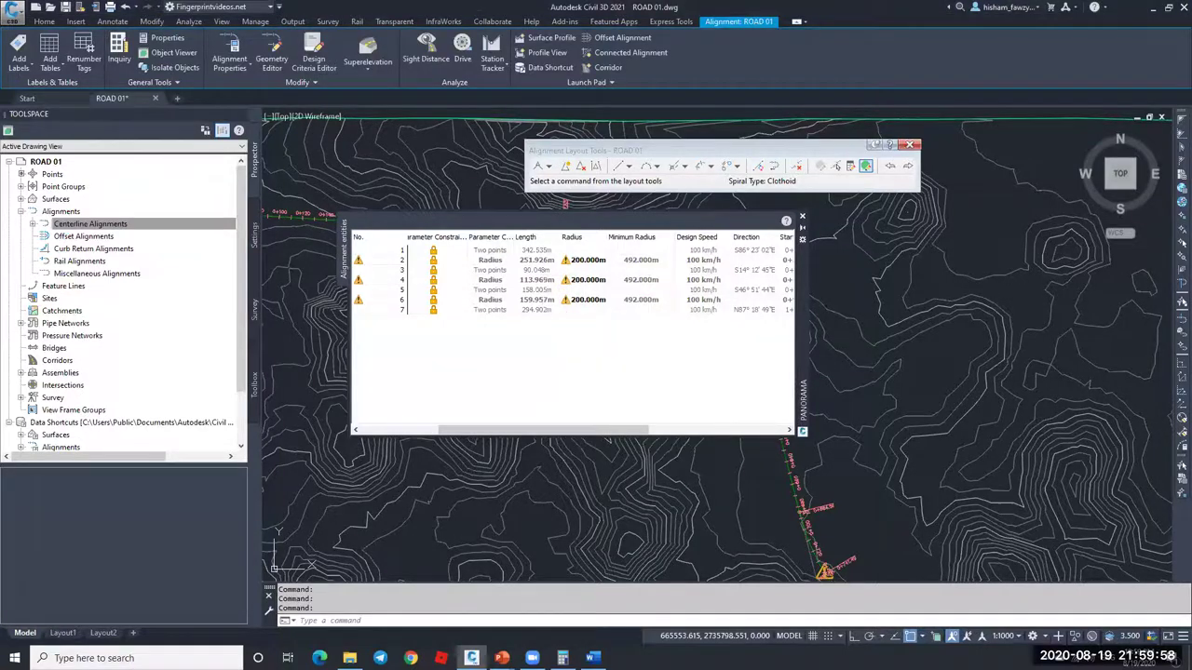
{"action": "key", "text": "Escape"}
Step: Select ROAD 01, start stretching a PI grip, then cancel the stretch
{"action": "scroll", "coordinate": [684, 279], "scroll_direction": "up", "scroll_amount": 4}
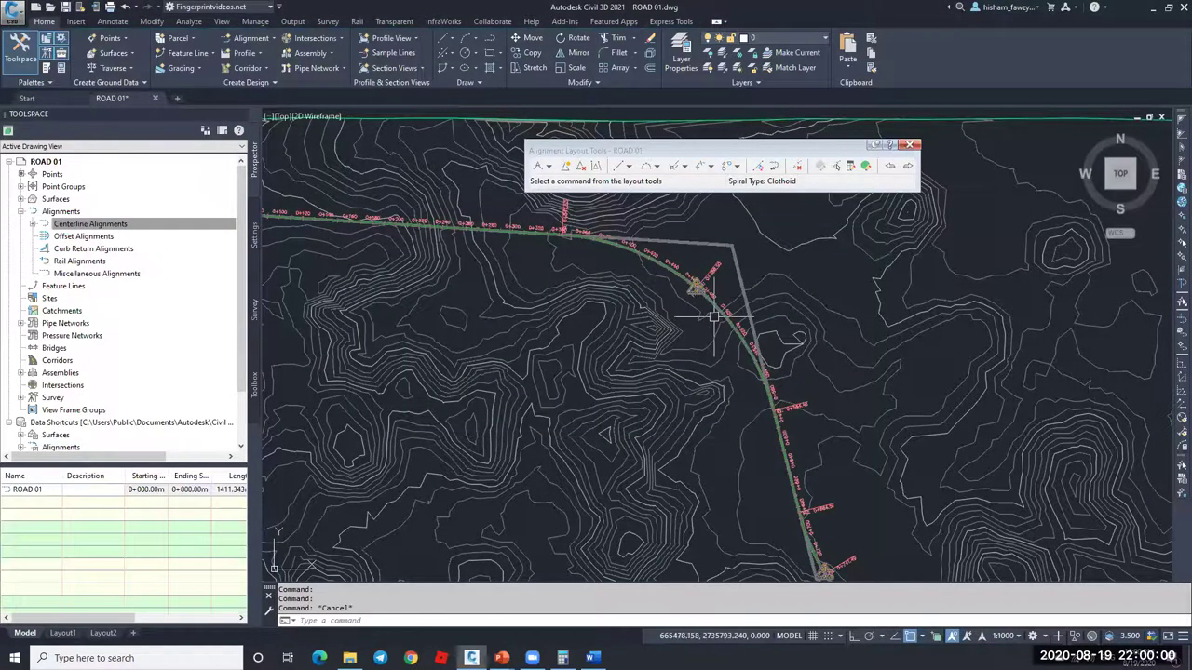
{"action": "scroll", "coordinate": [702, 296], "scroll_direction": "up", "scroll_amount": 2}
{"action": "left_click", "coordinate": [654, 238]}
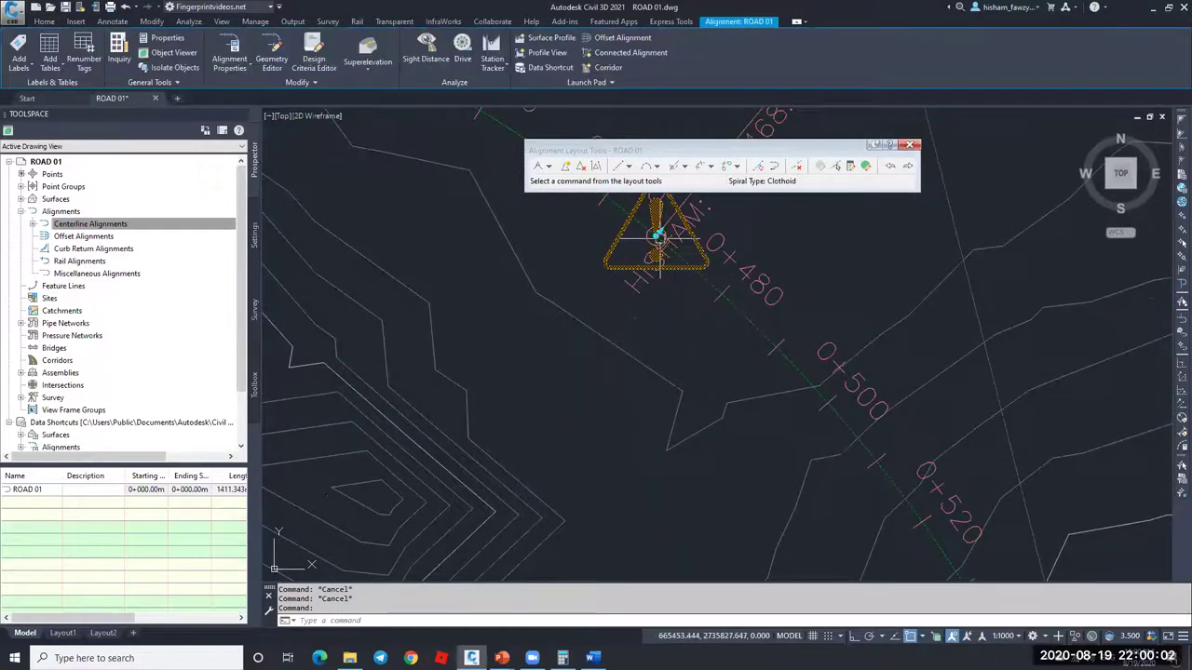
{"action": "left_click", "coordinate": [657, 233]}
{"action": "scroll", "coordinate": [654, 237], "scroll_direction": "down", "scroll_amount": 5}
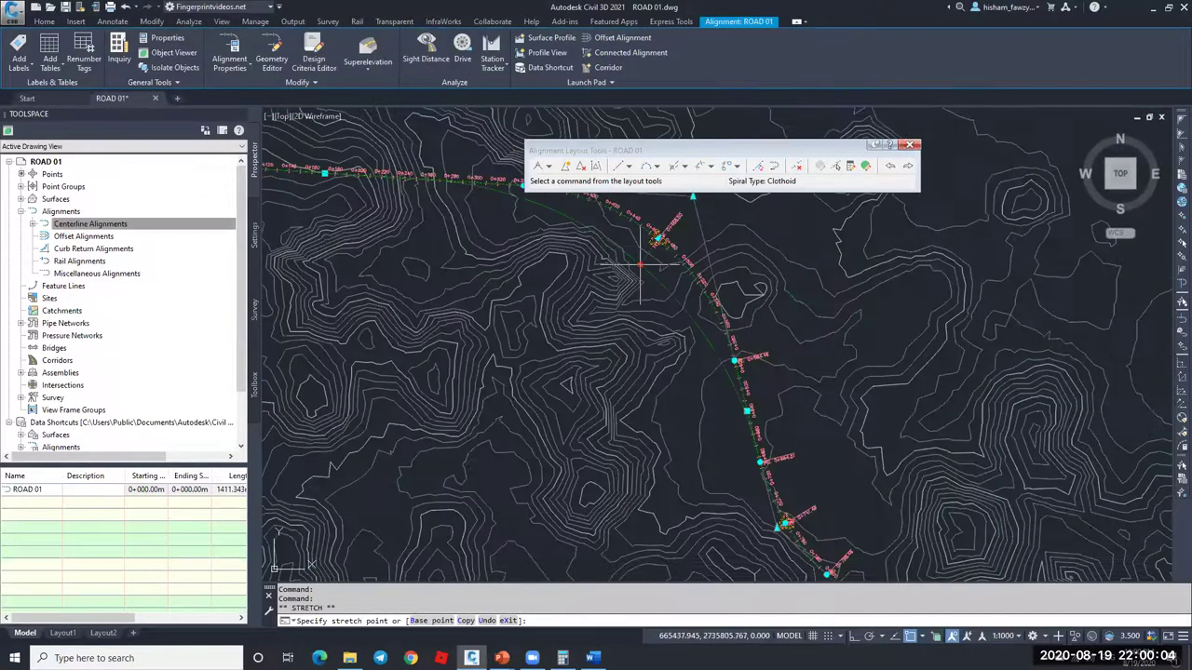
{"action": "key", "text": "Escape"}
{"action": "key", "text": "Escape"}
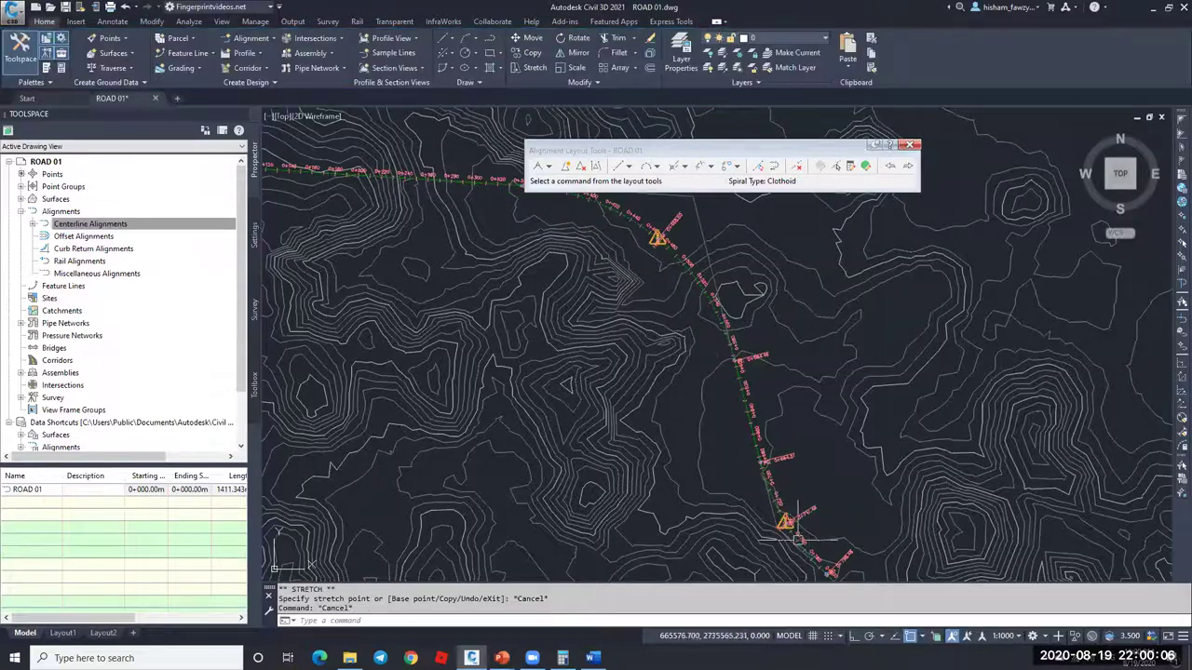
{"action": "key", "text": "Escape"}
{"action": "scroll", "coordinate": [785, 520], "scroll_direction": "up", "scroll_amount": 4}
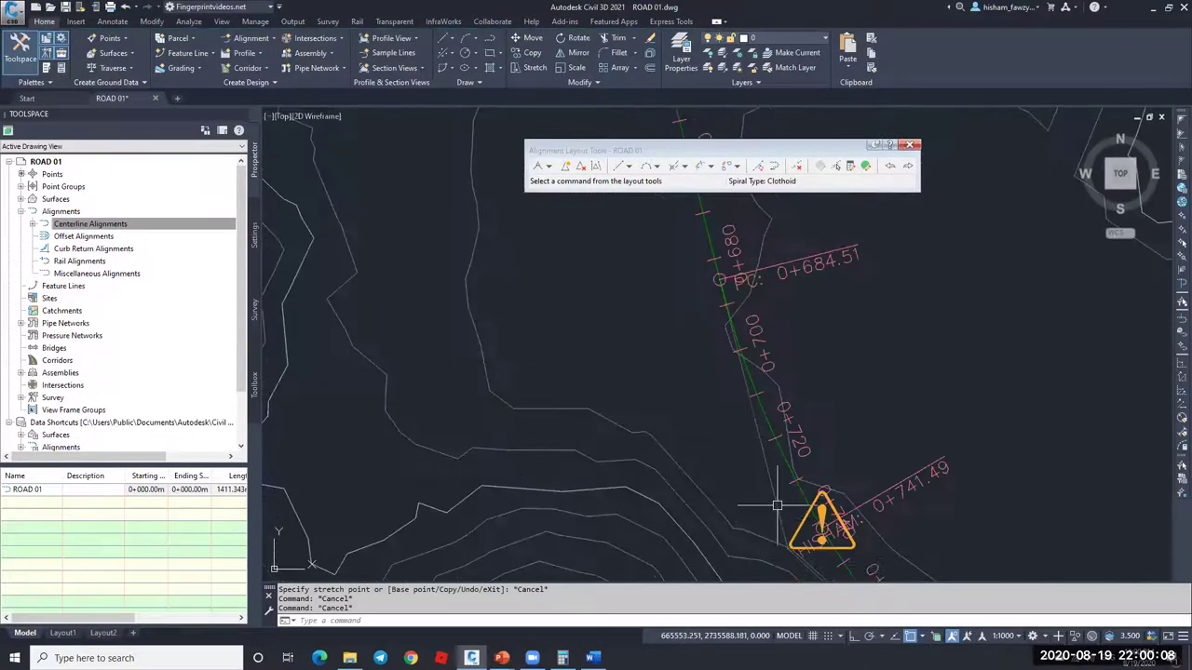
Step: Drag a ROAD 01 PI to a new spot, lengthening the alignment to 1507.51 m
{"action": "left_click", "coordinate": [820, 529]}
{"action": "scroll", "coordinate": [701, 321], "scroll_direction": "down", "scroll_amount": 5}
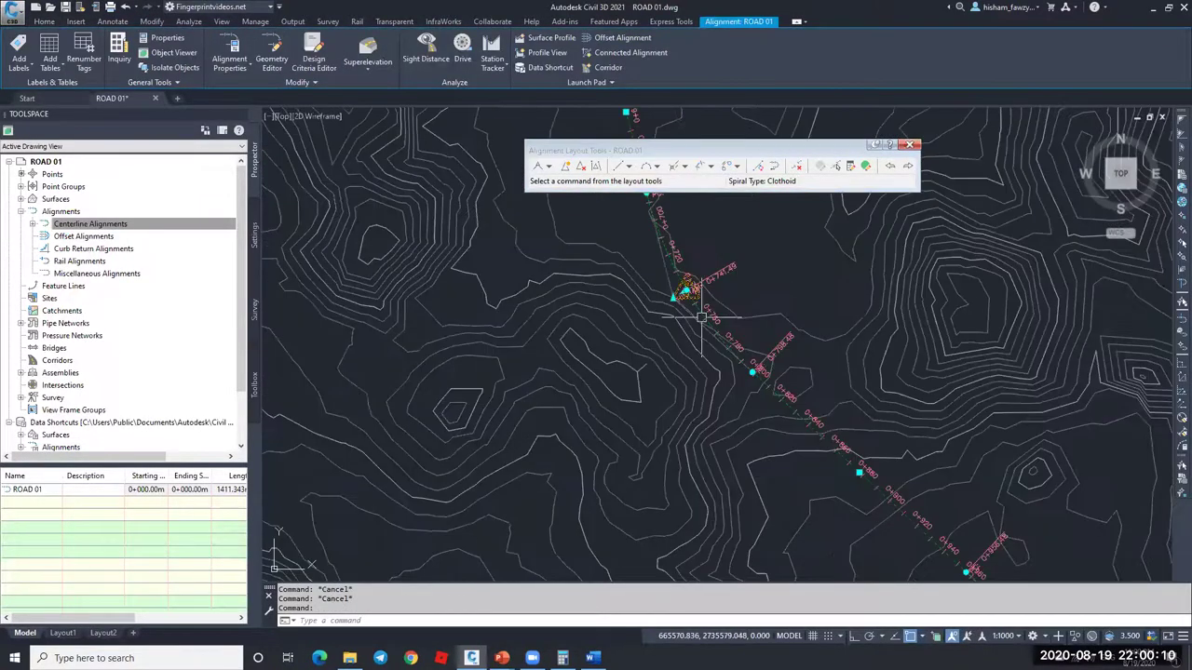
{"action": "scroll", "coordinate": [702, 321], "scroll_direction": "down", "scroll_amount": 4}
{"action": "scroll", "coordinate": [708, 270], "scroll_direction": "up", "scroll_amount": 8}
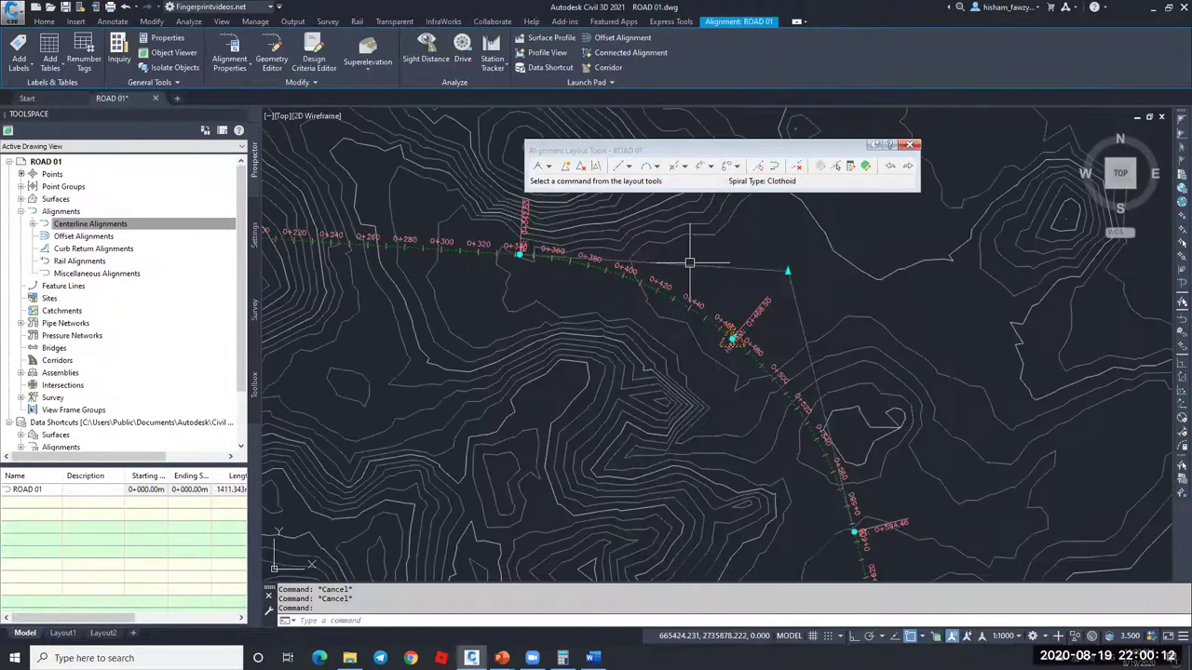
{"action": "scroll", "coordinate": [711, 278], "scroll_direction": "down", "scroll_amount": 2}
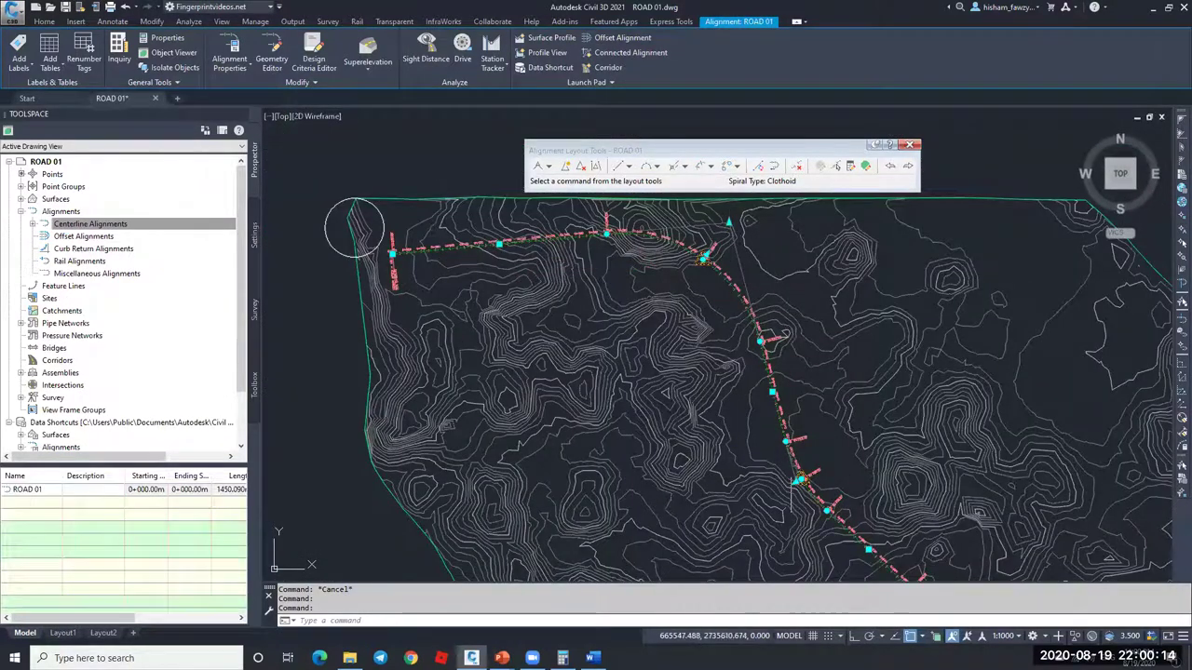
{"action": "mouse_move", "coordinate": [799, 481]}
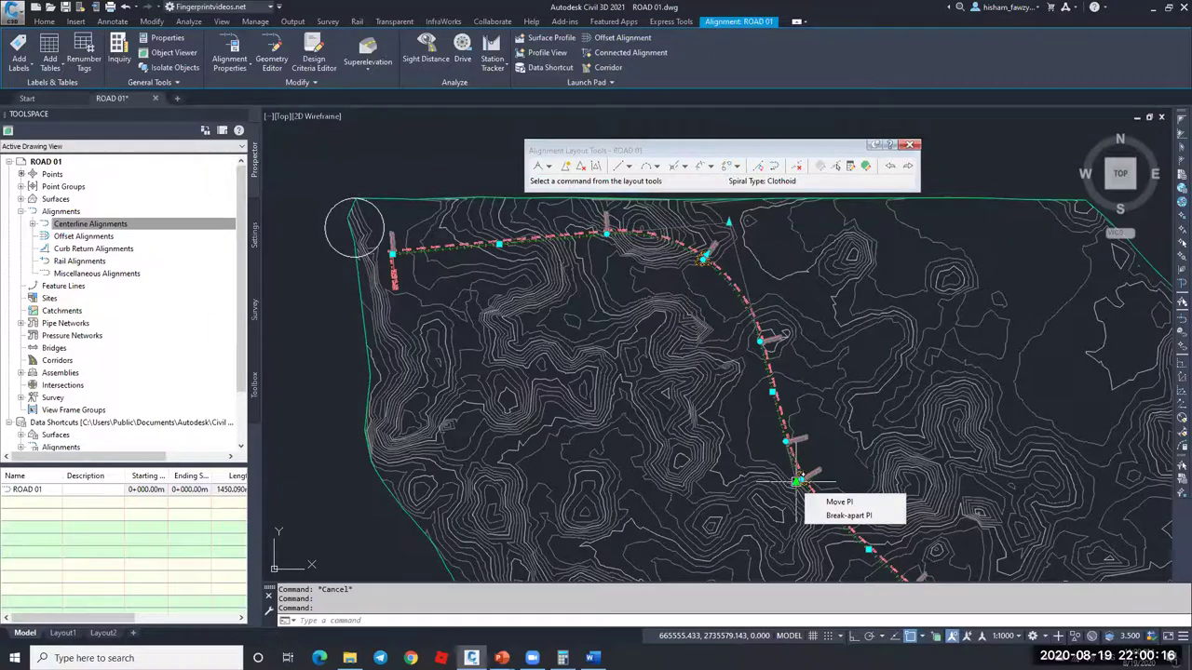
{"action": "scroll", "coordinate": [798, 482], "scroll_direction": "up", "scroll_amount": 6}
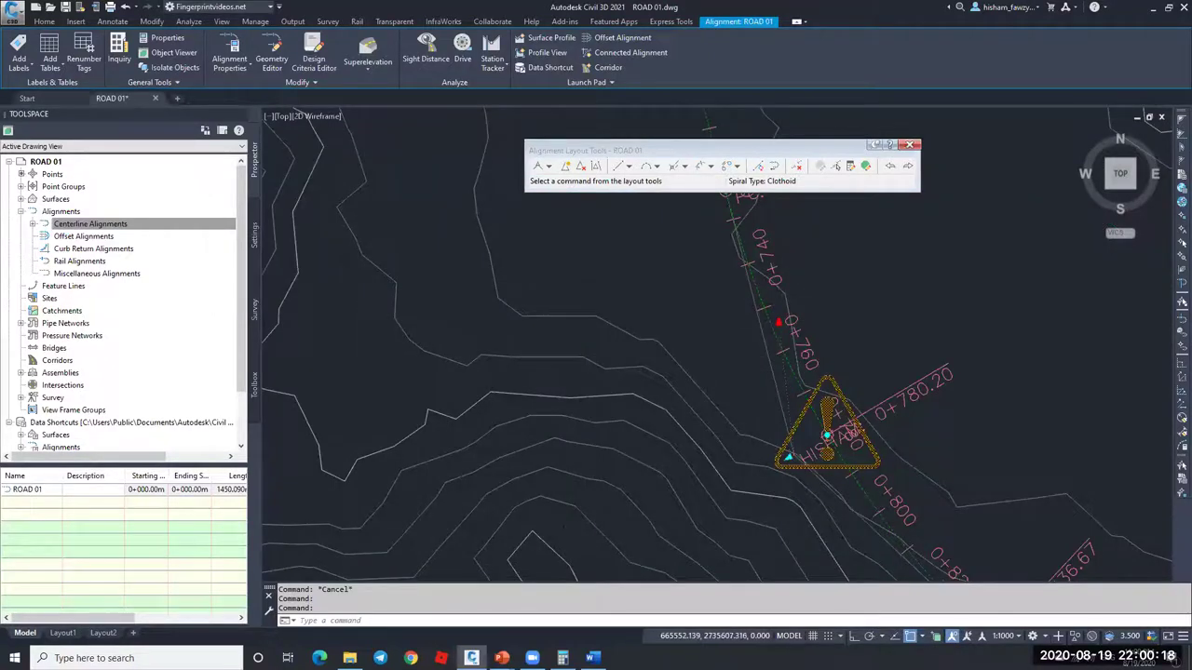
{"action": "scroll", "coordinate": [771, 374], "scroll_direction": "down", "scroll_amount": 8}
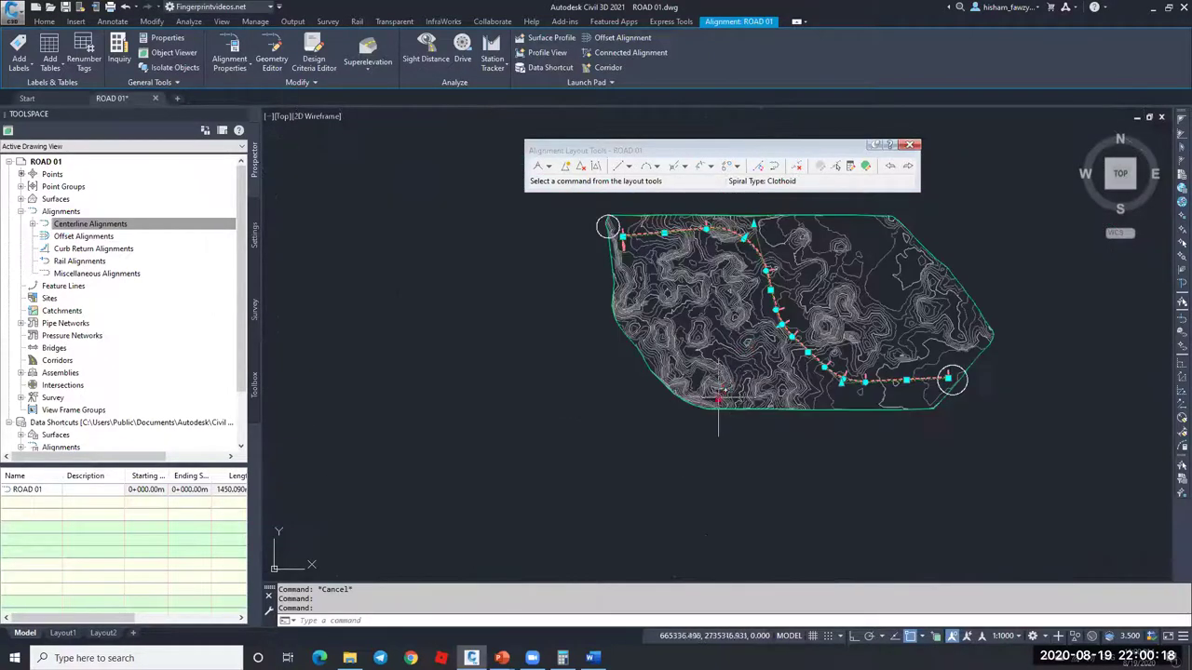
{"action": "left_click", "coordinate": [771, 375]}
{"action": "scroll", "coordinate": [794, 240], "scroll_direction": "up", "scroll_amount": 4}
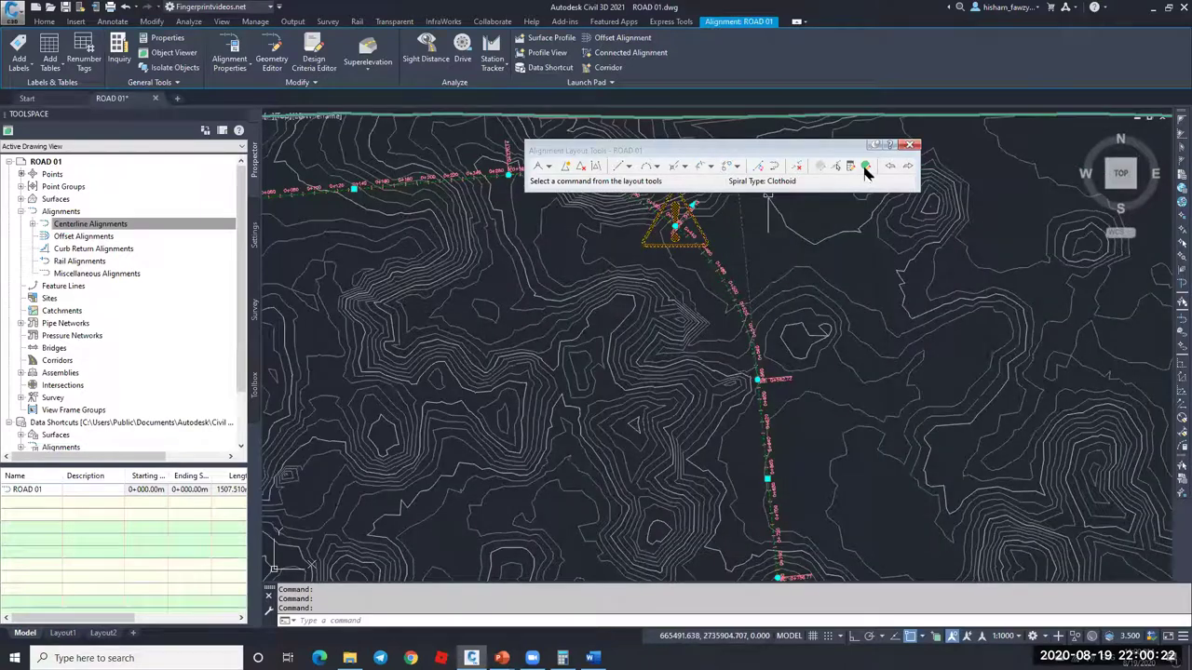
{"action": "left_click", "coordinate": [866, 167]}
Step: Try a 500 m radius for curve 2, dismiss the Could Not Solve error, and close the grid
{"action": "left_click", "coordinate": [723, 431]}
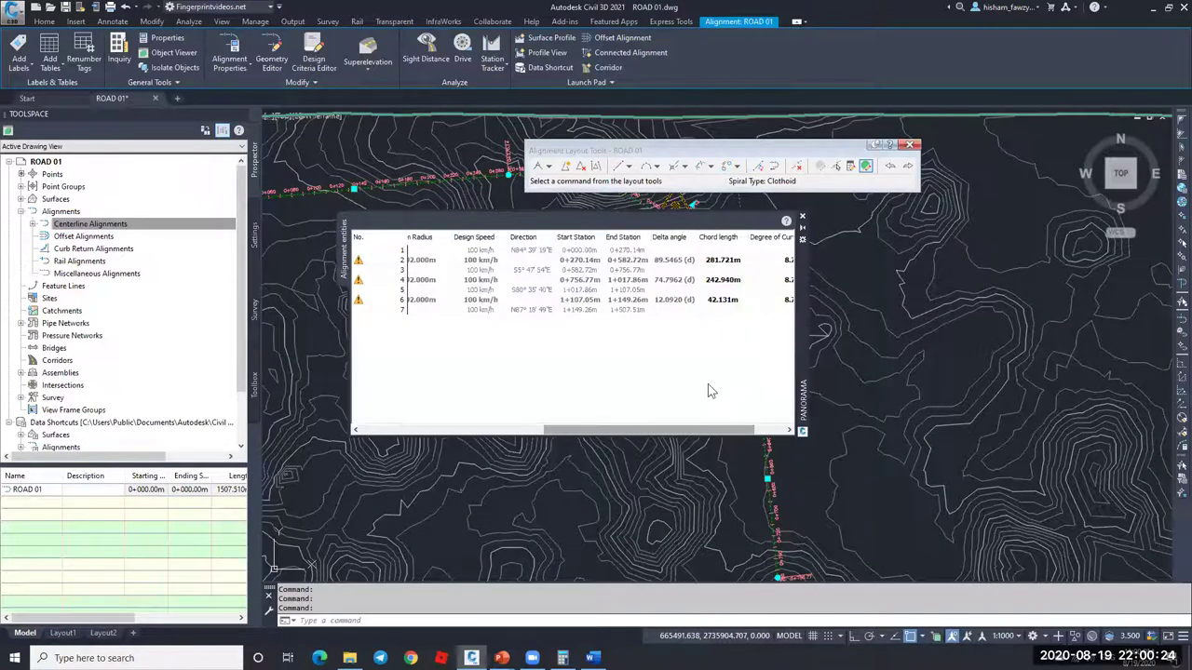
{"action": "left_click_drag", "start_coordinate": [533, 433], "coordinate": [497, 433]}
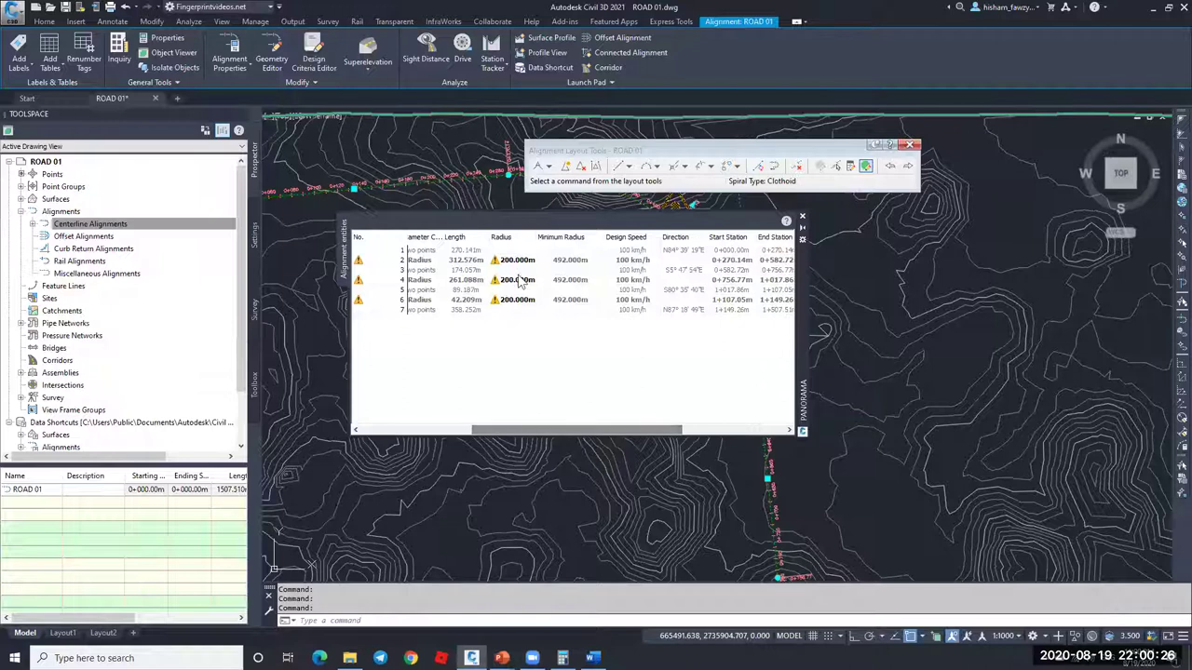
{"action": "left_click", "coordinate": [527, 260]}
{"action": "left_click", "coordinate": [527, 260]}
{"action": "type", "text": "500"}
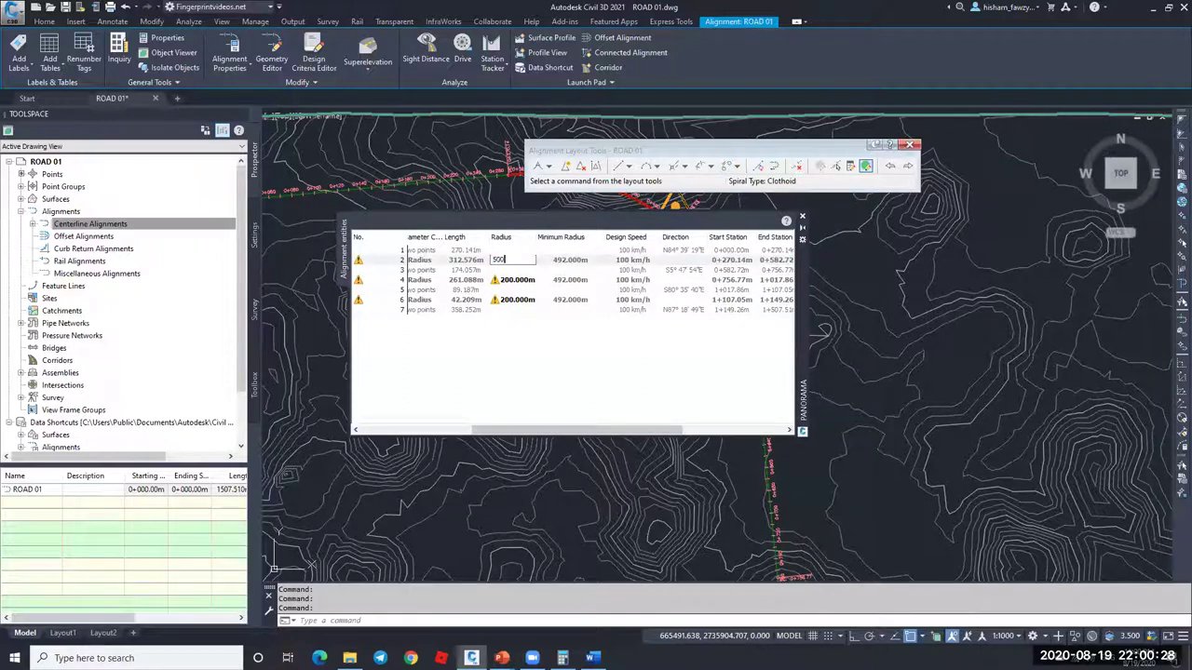
{"action": "key", "text": "Return"}
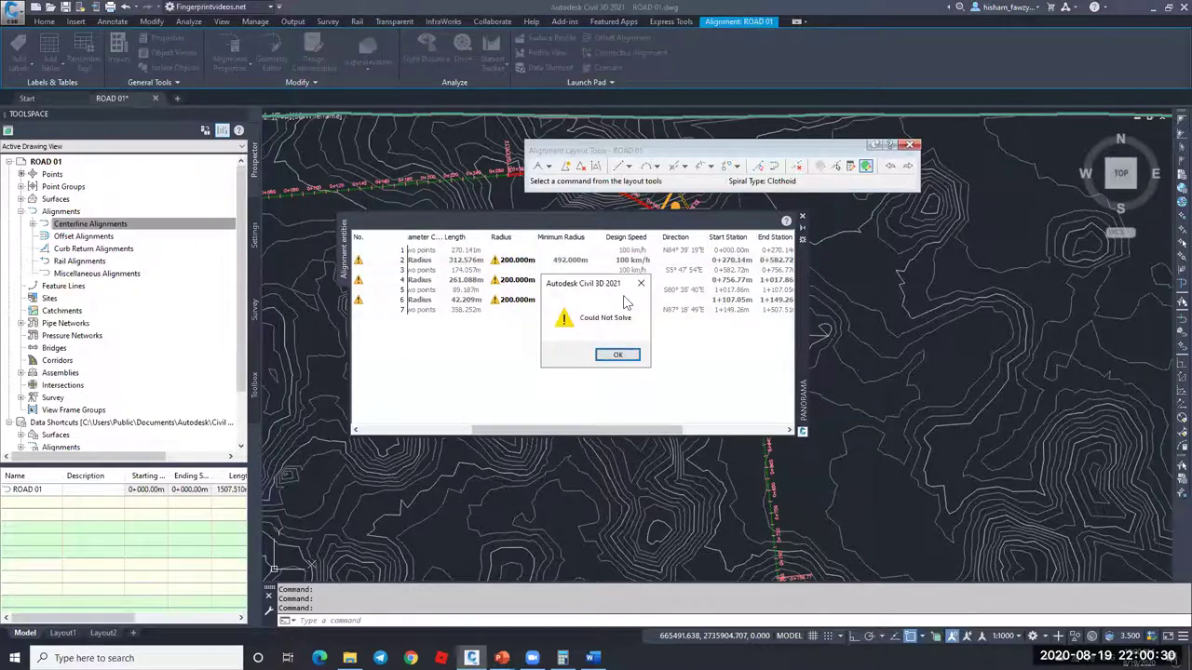
{"action": "left_click", "coordinate": [638, 285]}
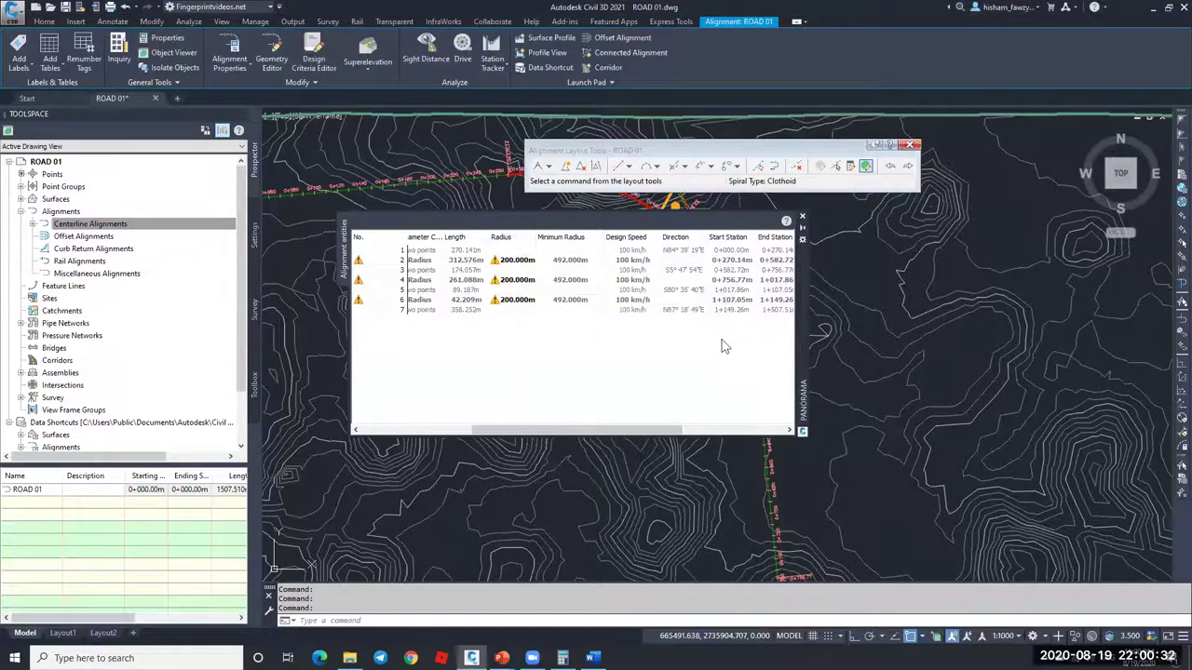
{"action": "left_click", "coordinate": [526, 260]}
{"action": "left_click", "coordinate": [526, 260]}
{"action": "key", "text": "Escape"}
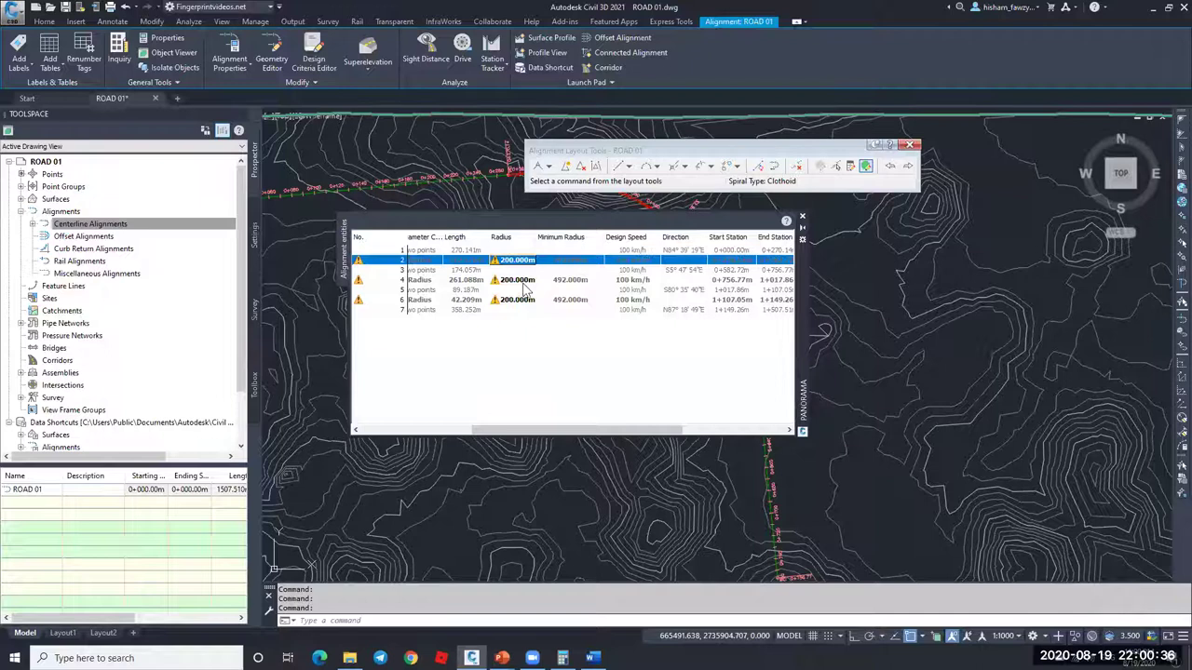
{"action": "left_click", "coordinate": [802, 217]}
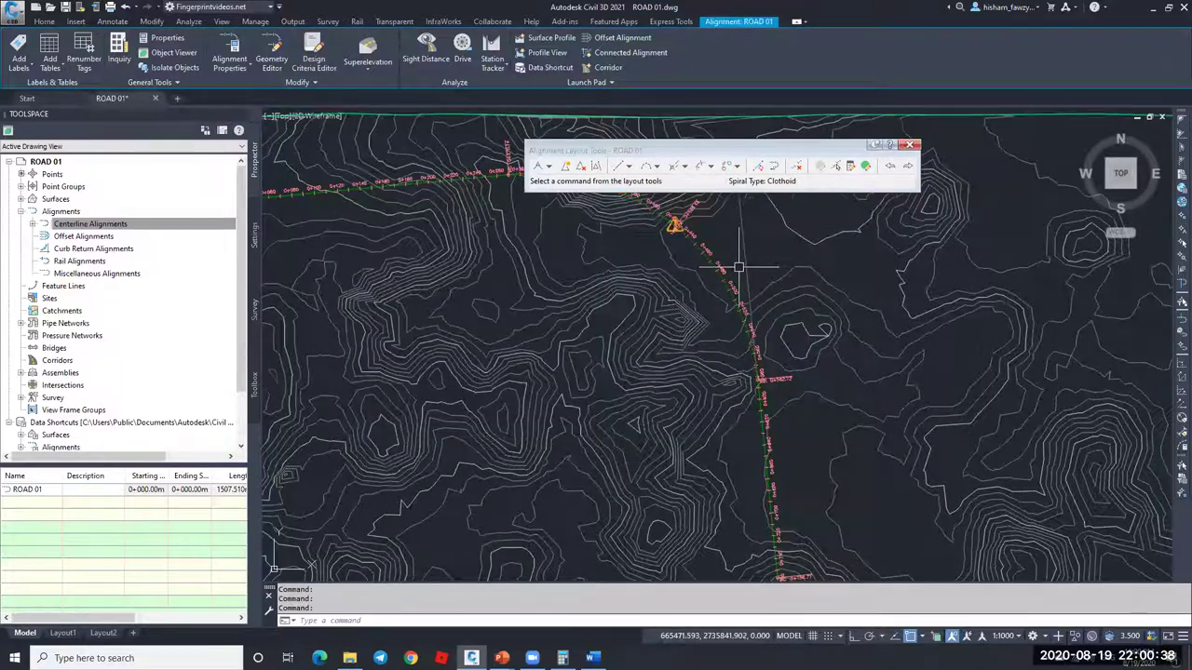
Step: Delete the middle PI of ROAD 01 so the route straightens
{"action": "key", "text": "Escape"}
{"action": "scroll", "coordinate": [689, 201], "scroll_direction": "down", "scroll_amount": 4}
{"action": "left_click", "coordinate": [580, 165]}
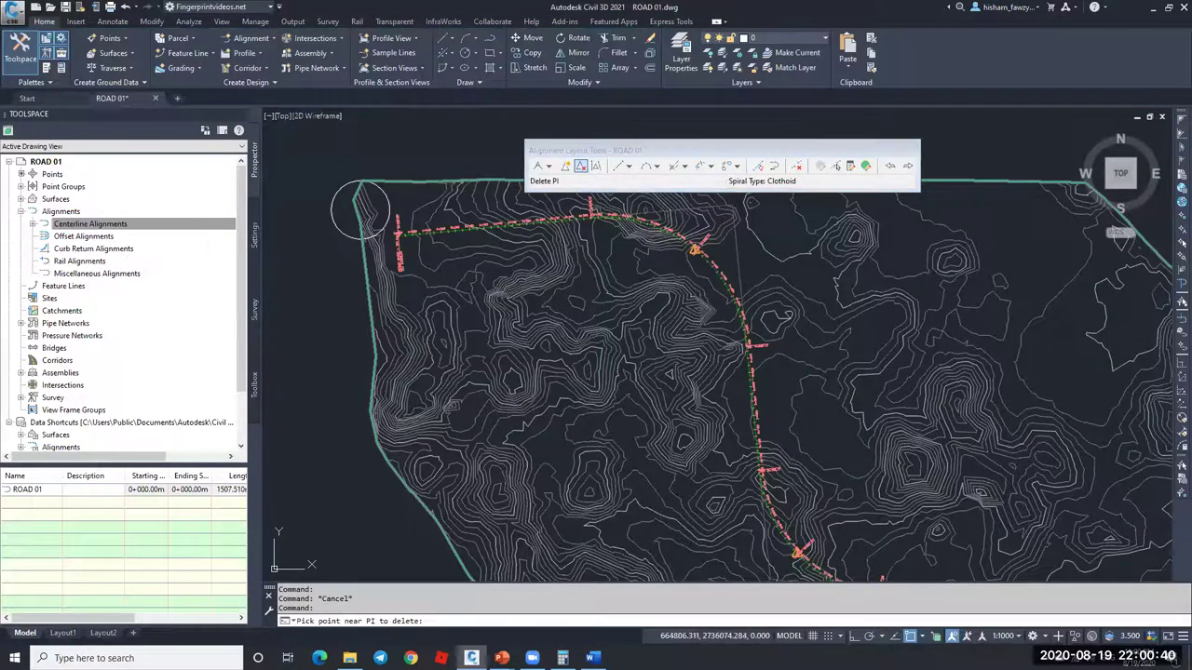
{"action": "scroll", "coordinate": [708, 261], "scroll_direction": "down", "scroll_amount": 2}
{"action": "left_click", "coordinate": [699, 363]}
Step: Set curve 2's radius to 500 m in the Alignment Grid View
{"action": "scroll", "coordinate": [714, 267], "scroll_direction": "up", "scroll_amount": 4}
{"action": "left_click", "coordinate": [865, 165]}
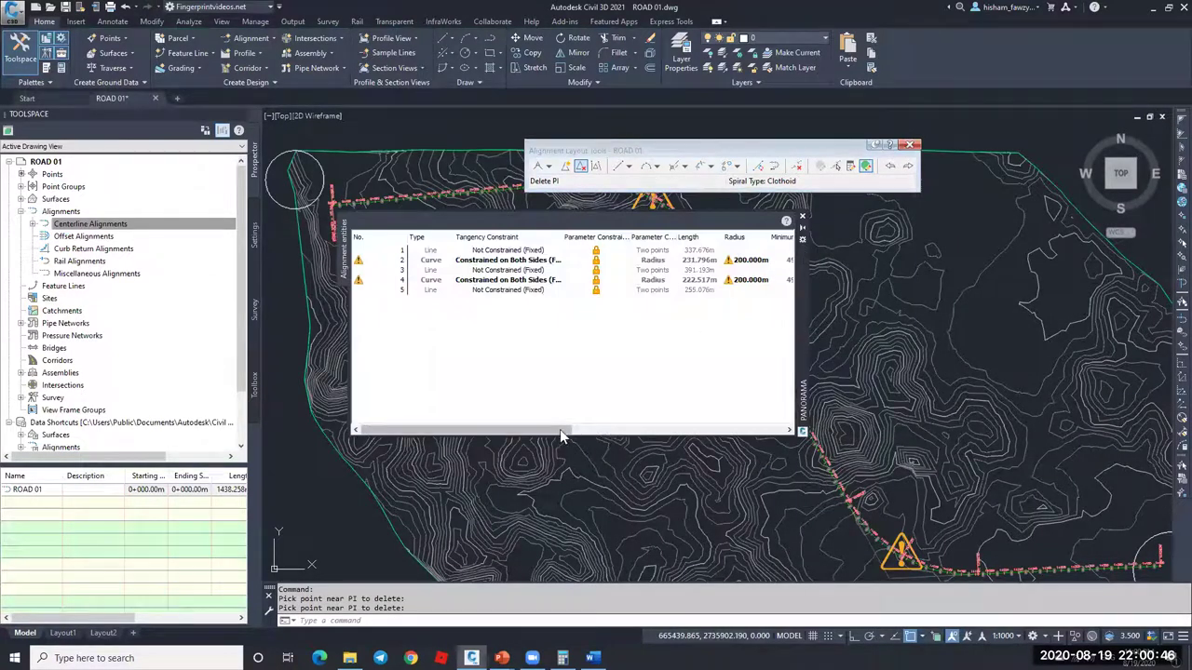
{"action": "left_click_drag", "start_coordinate": [559, 429], "coordinate": [599, 430]}
{"action": "left_click", "coordinate": [683, 259]}
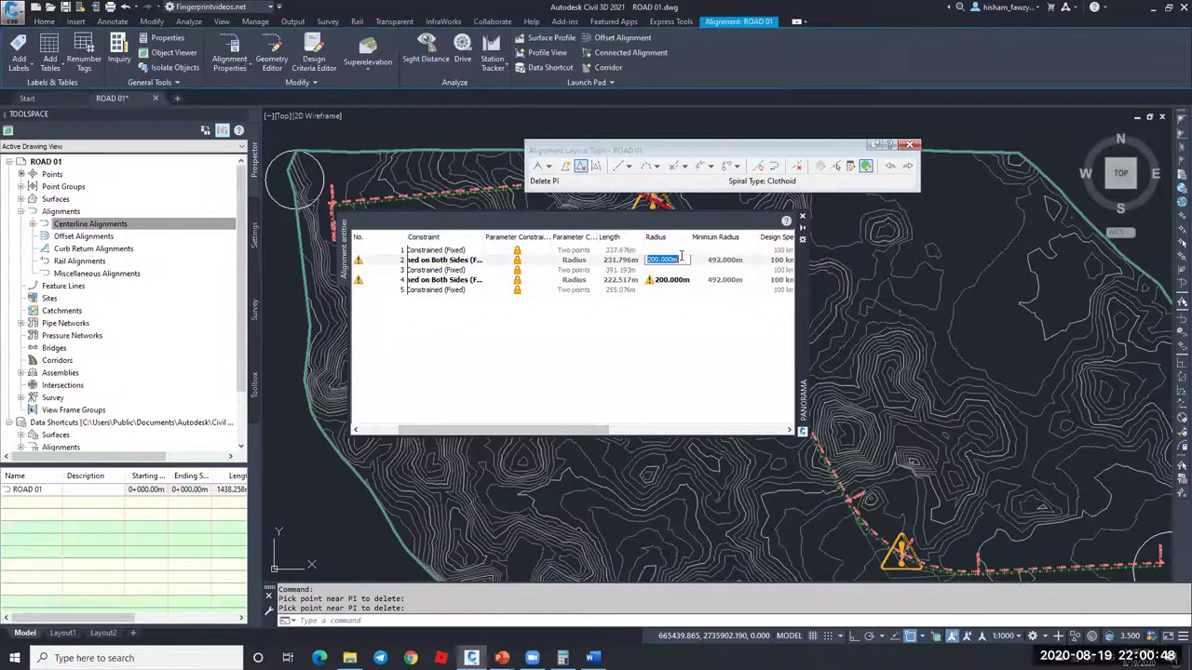
{"action": "key", "text": "Return"}
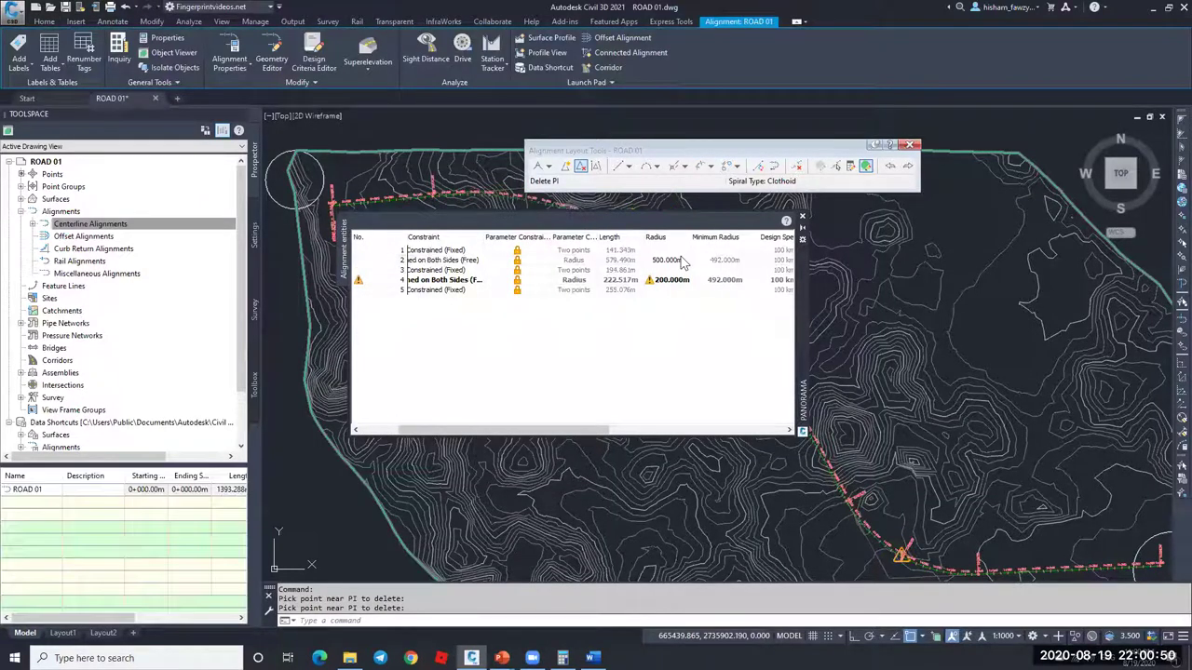
{"action": "scroll", "coordinate": [724, 318], "scroll_direction": "down", "scroll_amount": 3}
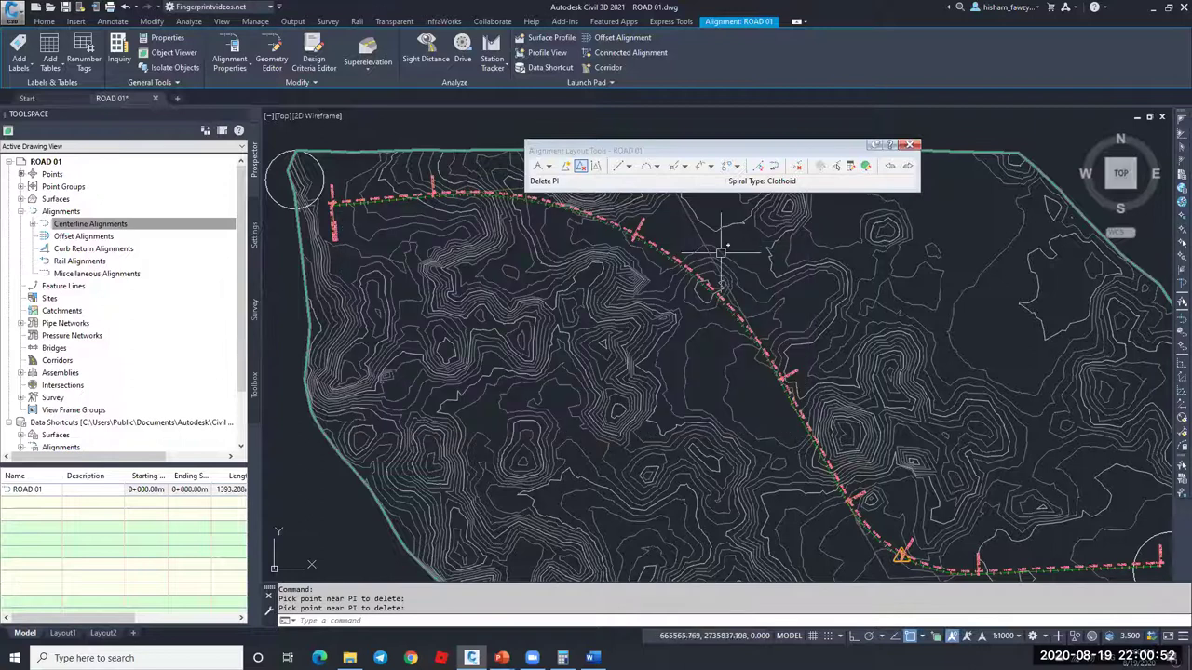
{"action": "scroll", "coordinate": [724, 318], "scroll_direction": "down", "scroll_amount": 1}
{"action": "key", "text": "Escape"}
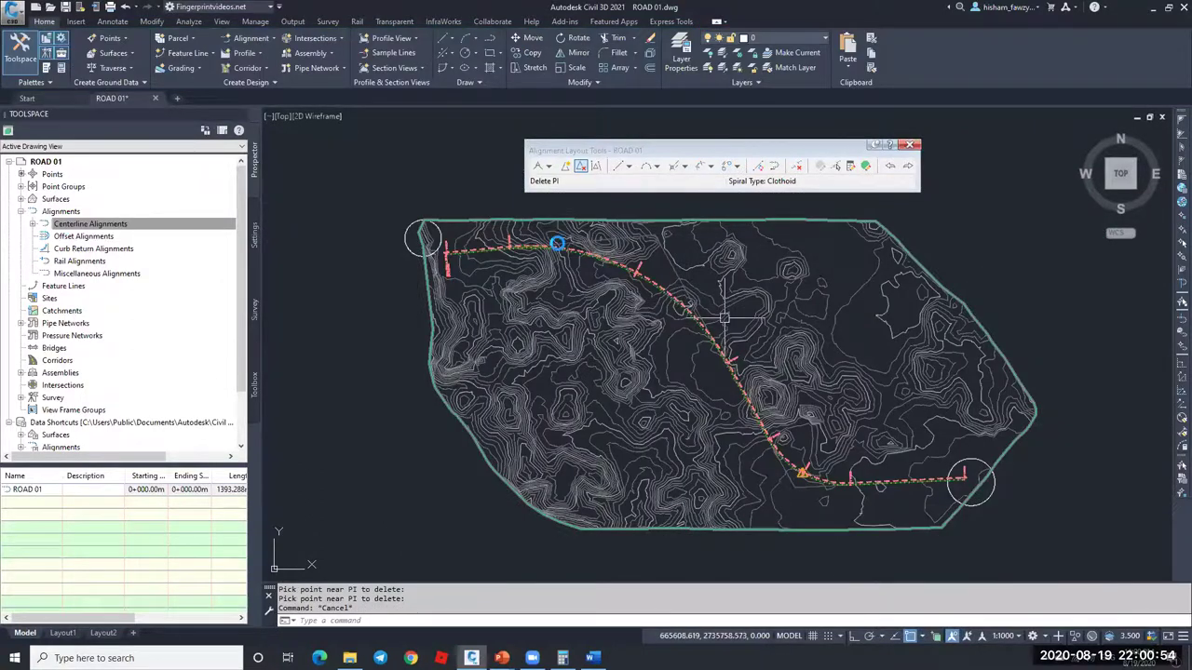
{"action": "scroll", "coordinate": [724, 318], "scroll_direction": "up", "scroll_amount": 5}
{"action": "key", "text": "Escape"}
{"action": "left_click", "coordinate": [567, 259]}
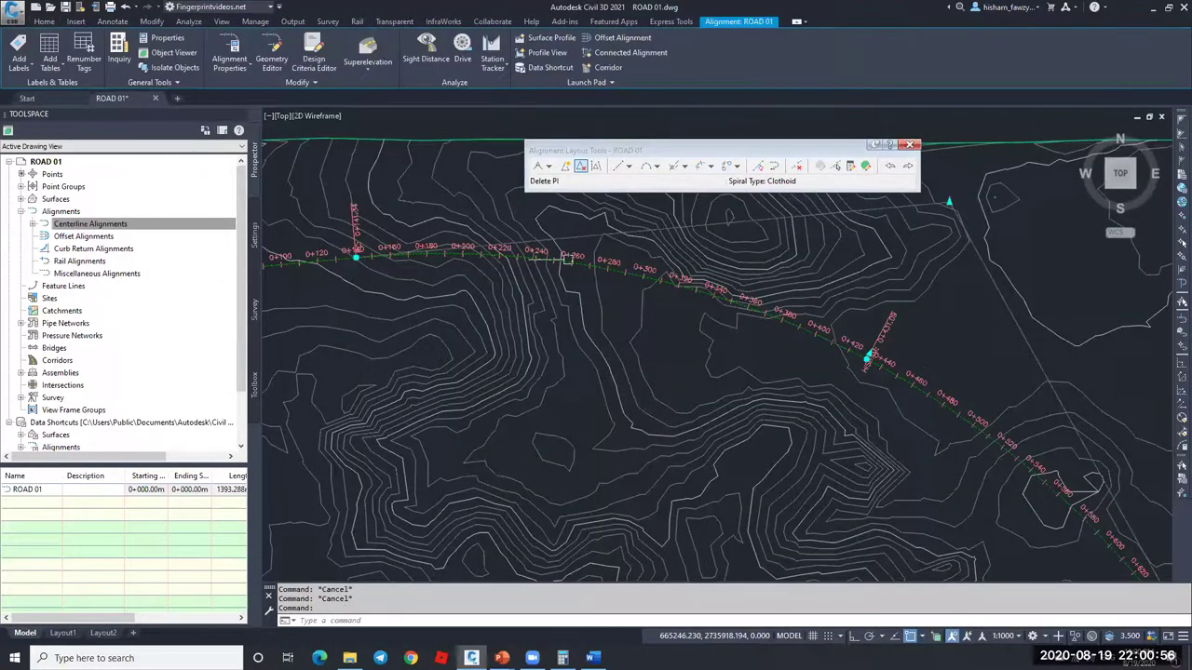
{"action": "scroll", "coordinate": [566, 259], "scroll_direction": "down", "scroll_amount": 2}
{"action": "scroll", "coordinate": [772, 313], "scroll_direction": "up", "scroll_amount": 4}
{"action": "key", "text": "Escape"}
{"action": "scroll", "coordinate": [758, 312], "scroll_direction": "down", "scroll_amount": 2}
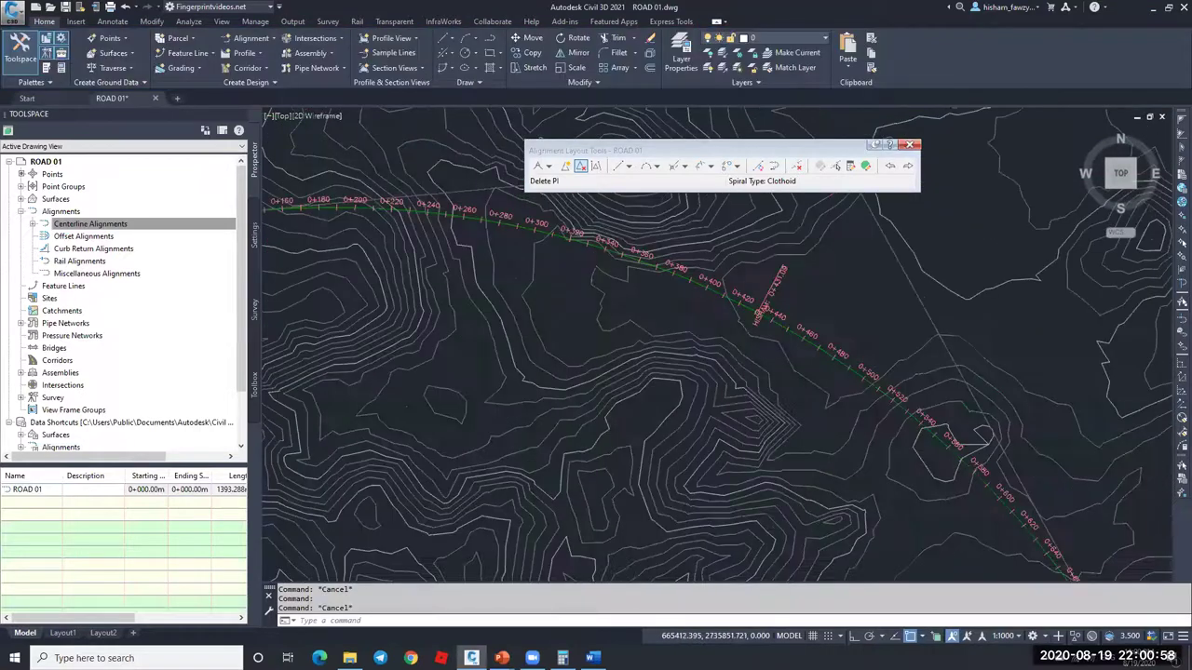
{"action": "scroll", "coordinate": [657, 265], "scroll_direction": "down", "scroll_amount": 2}
{"action": "left_click", "coordinate": [658, 266]}
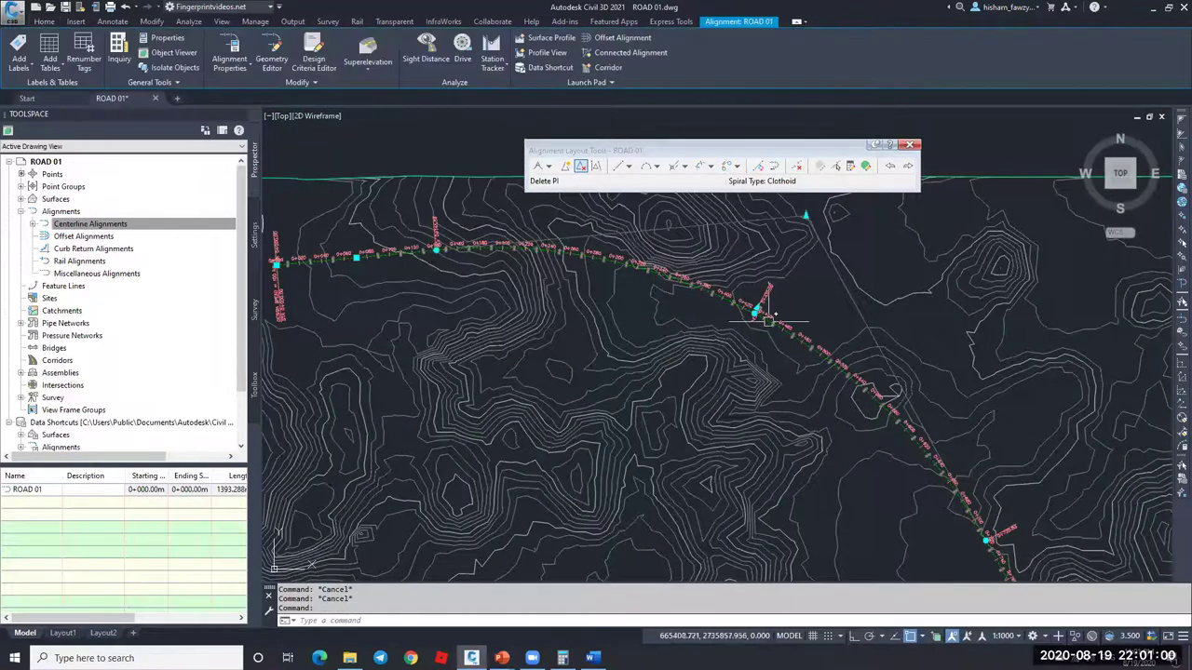
{"action": "scroll", "coordinate": [875, 355], "scroll_direction": "down", "scroll_amount": 2}
{"action": "scroll", "coordinate": [875, 356], "scroll_direction": "down", "scroll_amount": 2}
{"action": "scroll", "coordinate": [791, 319], "scroll_direction": "up", "scroll_amount": 6}
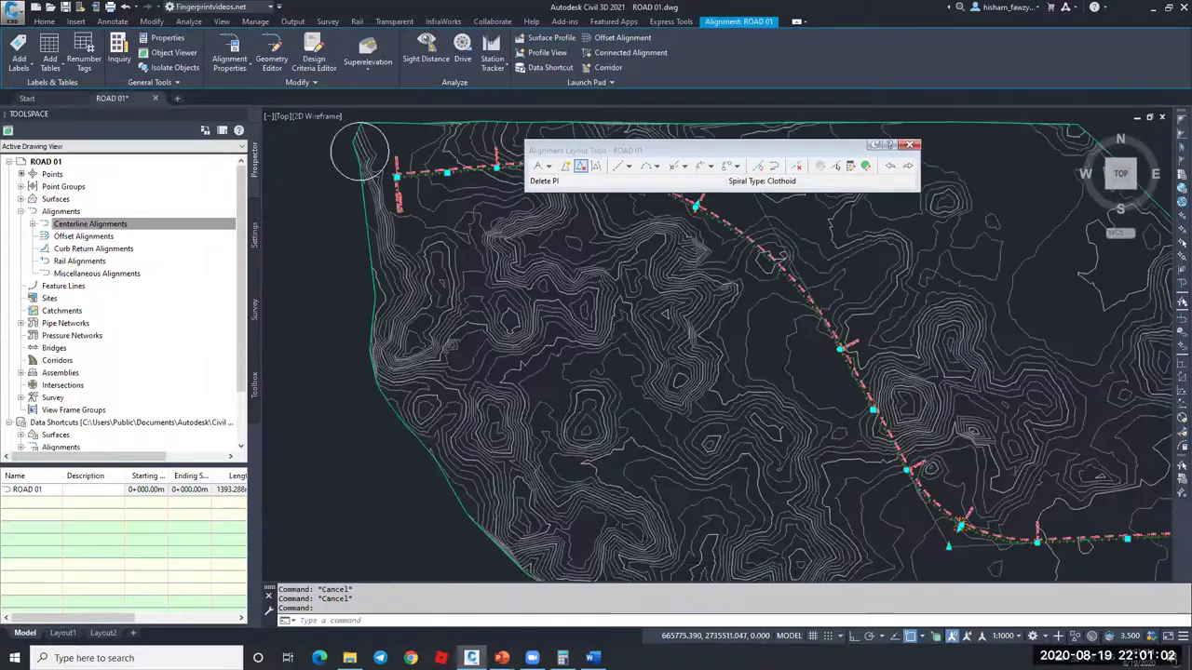
{"action": "scroll", "coordinate": [791, 319], "scroll_direction": "down", "scroll_amount": 2}
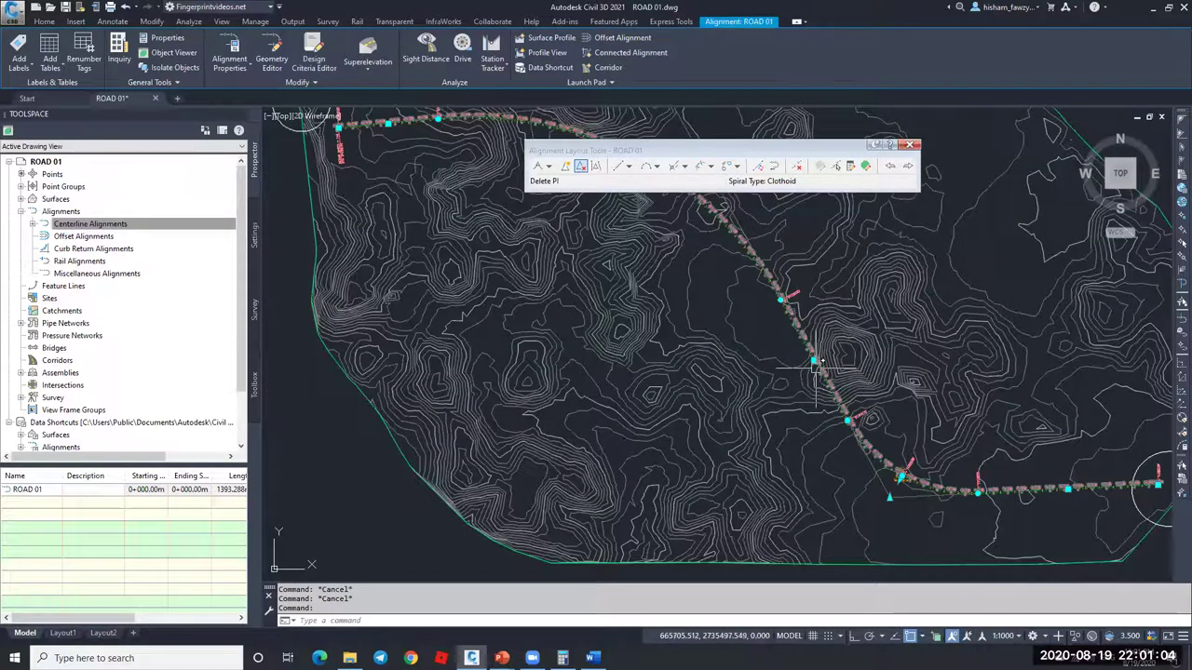
{"action": "scroll", "coordinate": [819, 425], "scroll_direction": "down", "scroll_amount": 3}
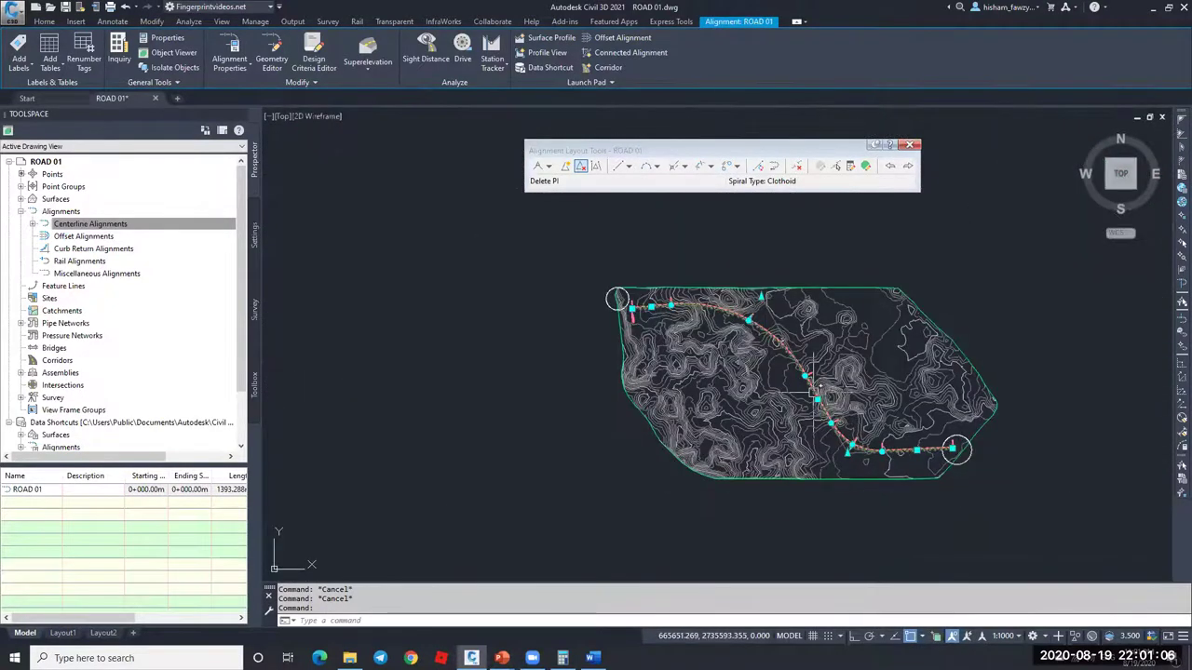
{"action": "scroll", "coordinate": [789, 354], "scroll_direction": "up", "scroll_amount": 2}
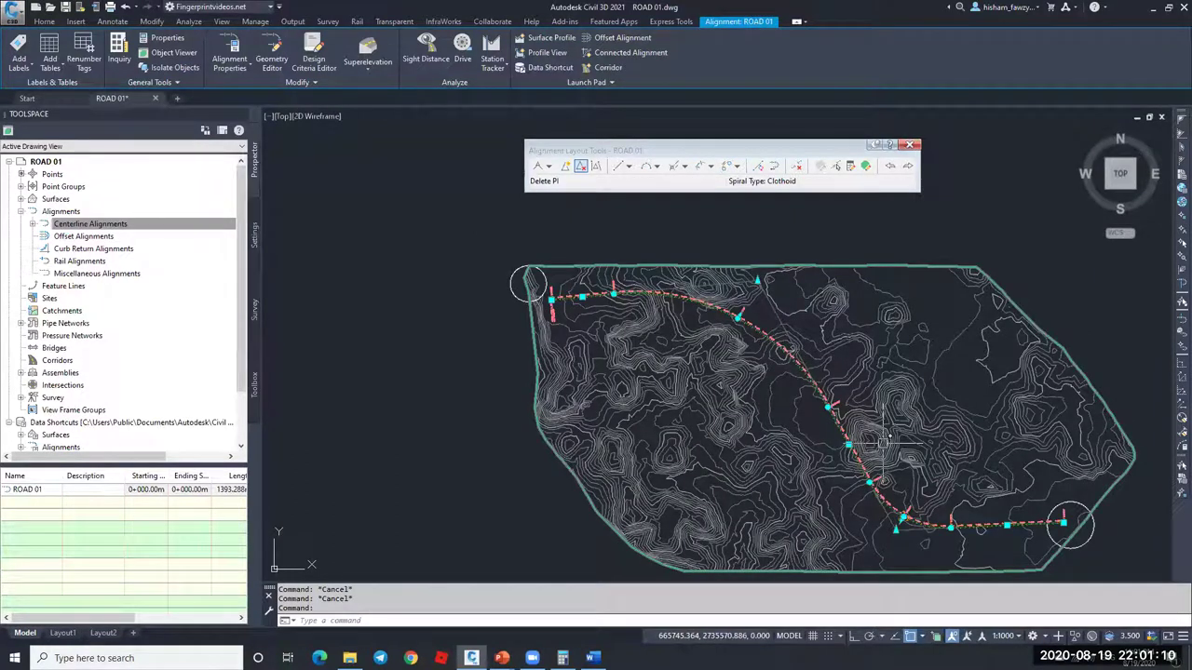
Step: Set the second curve's radius to 500 m in the entities grid and close it
{"action": "left_click", "coordinate": [865, 166]}
{"action": "left_click", "coordinate": [750, 283]}
{"action": "left_click", "coordinate": [748, 281]}
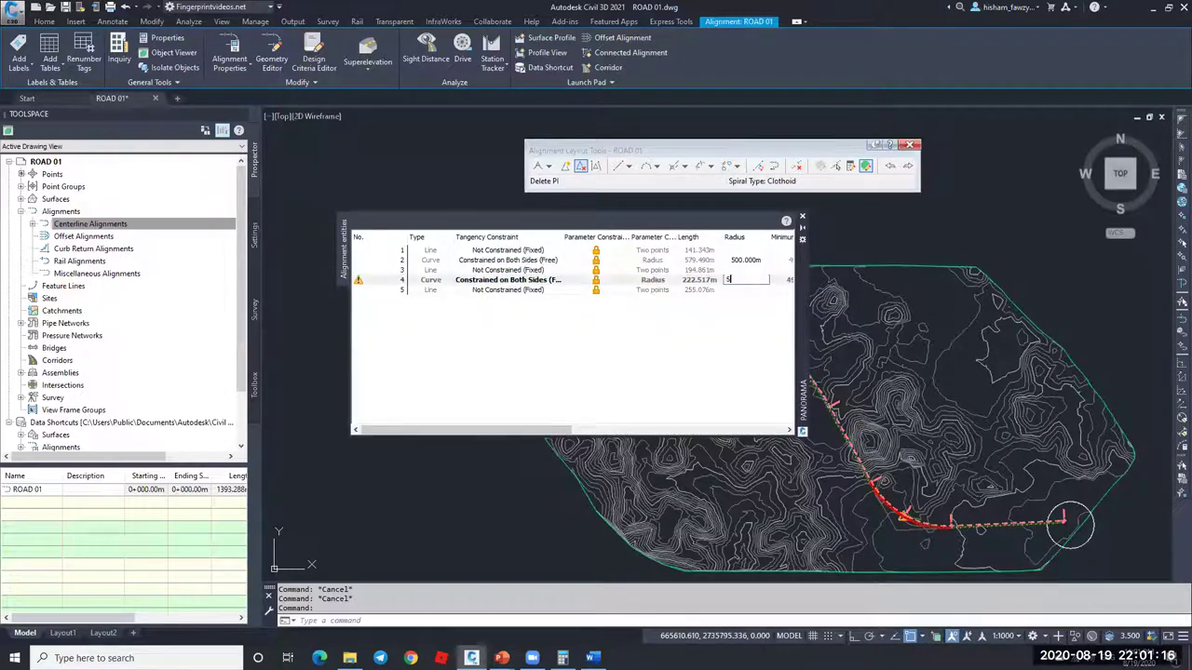
{"action": "type", "text": "500"}
{"action": "key", "text": "Return"}
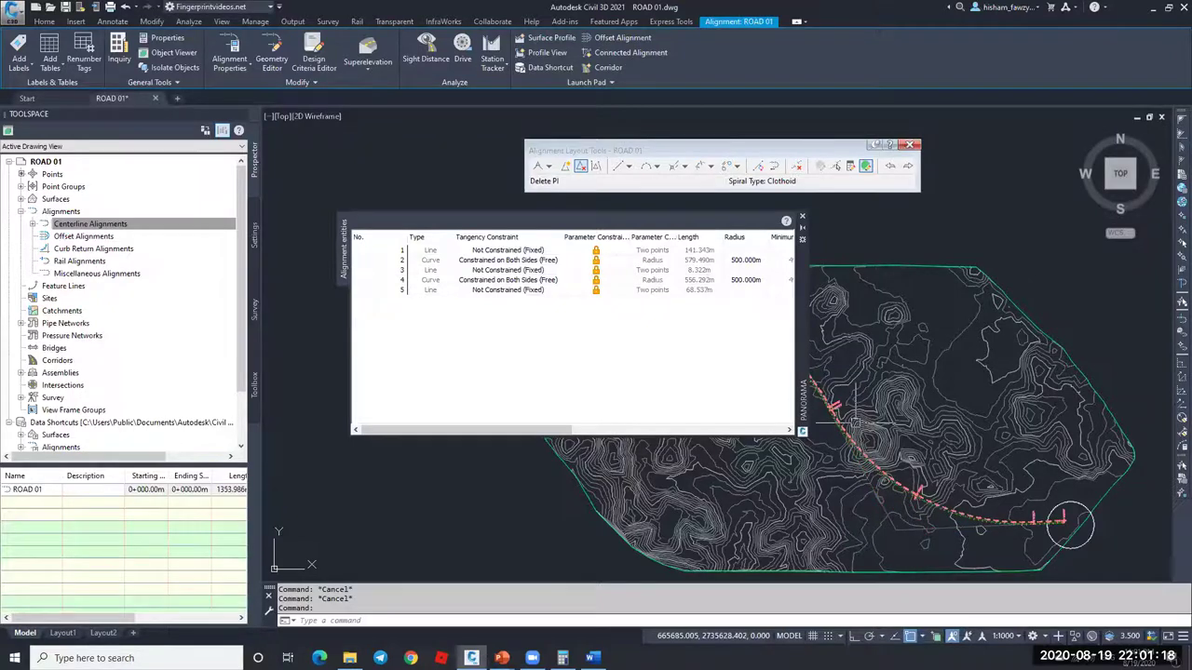
{"action": "scroll", "coordinate": [834, 408], "scroll_direction": "up", "scroll_amount": 5}
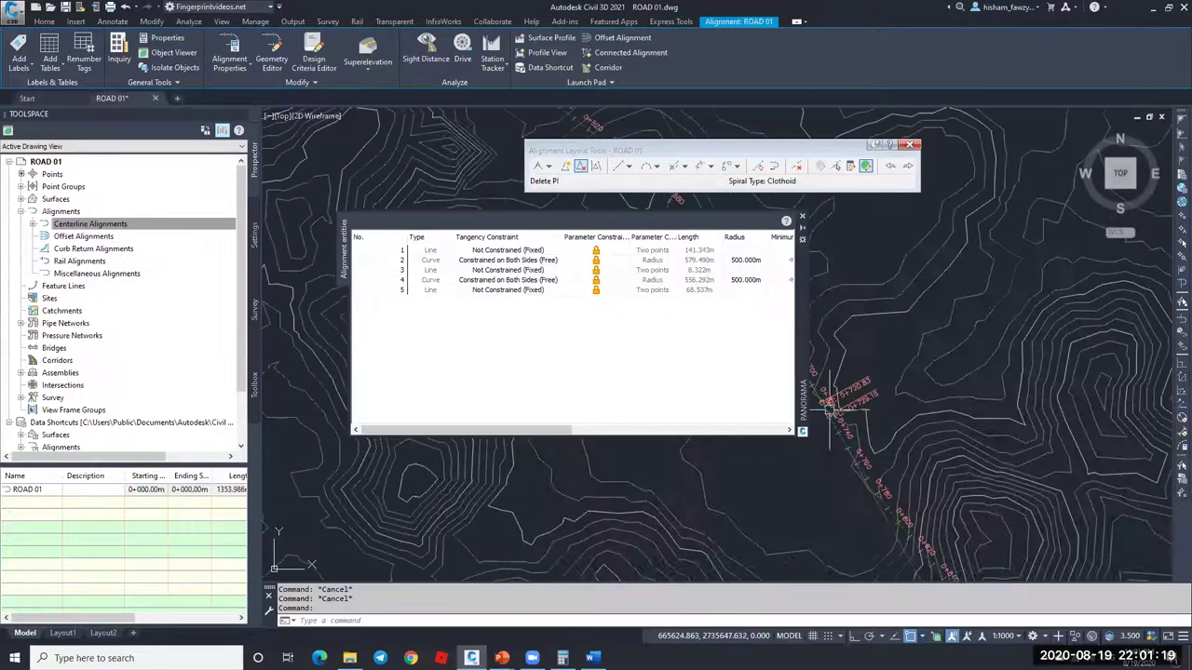
{"action": "left_click", "coordinate": [802, 216]}
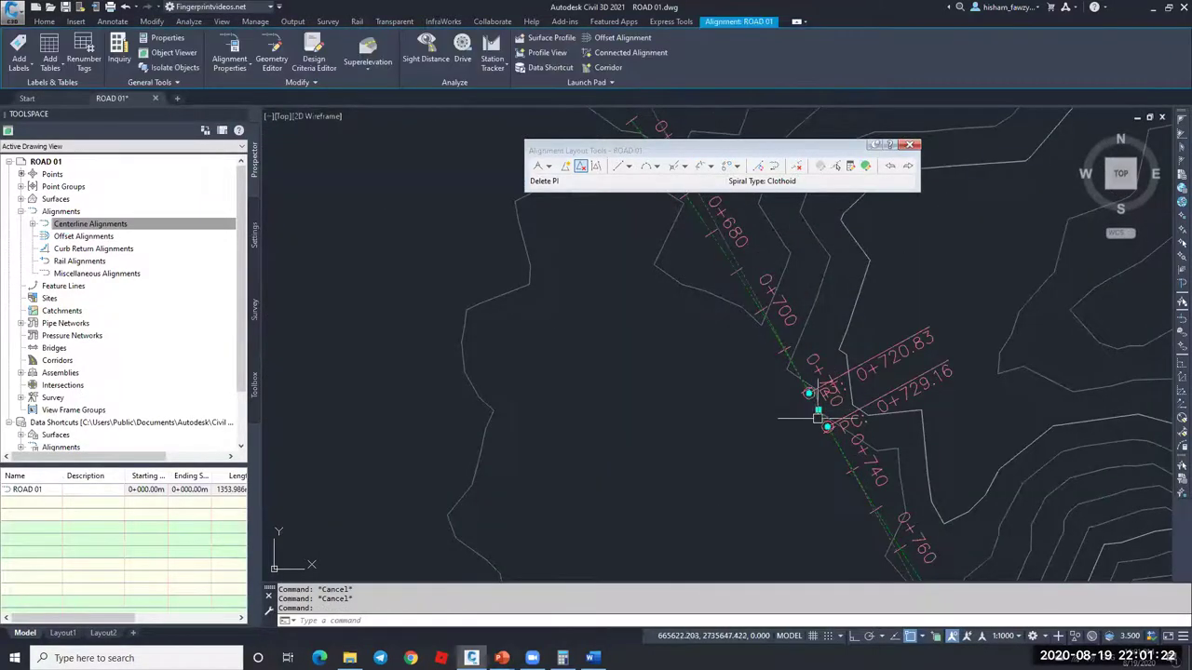
{"action": "scroll", "coordinate": [813, 391], "scroll_direction": "up", "scroll_amount": 3}
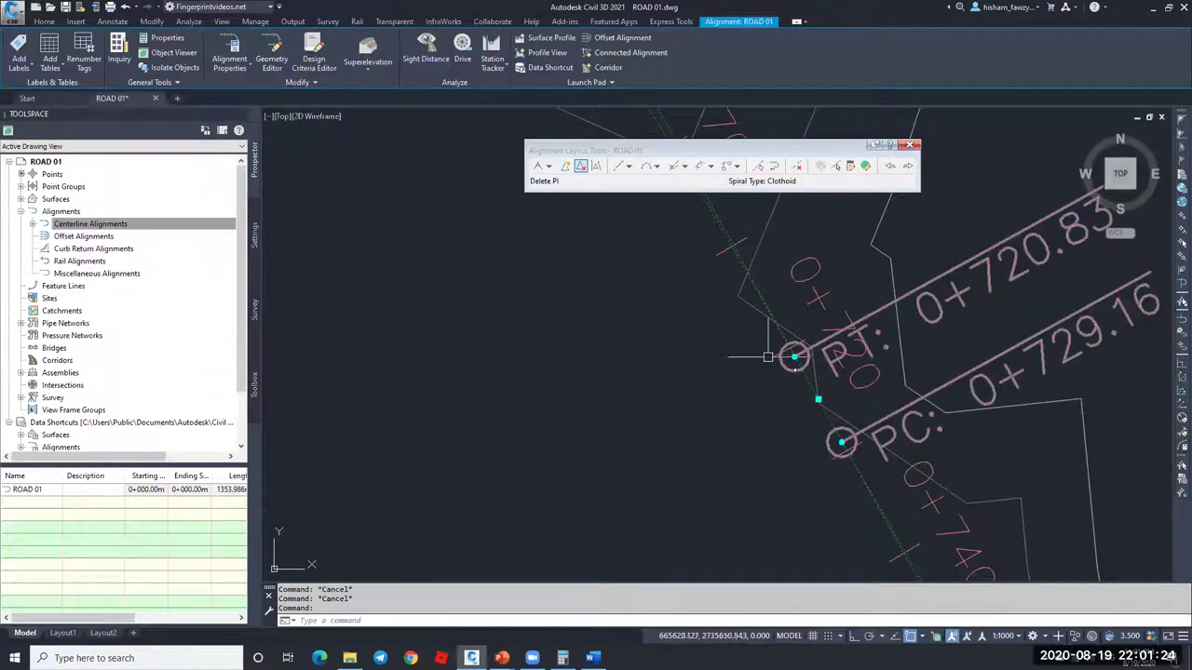
{"action": "scroll", "coordinate": [758, 349], "scroll_direction": "down", "scroll_amount": 10}
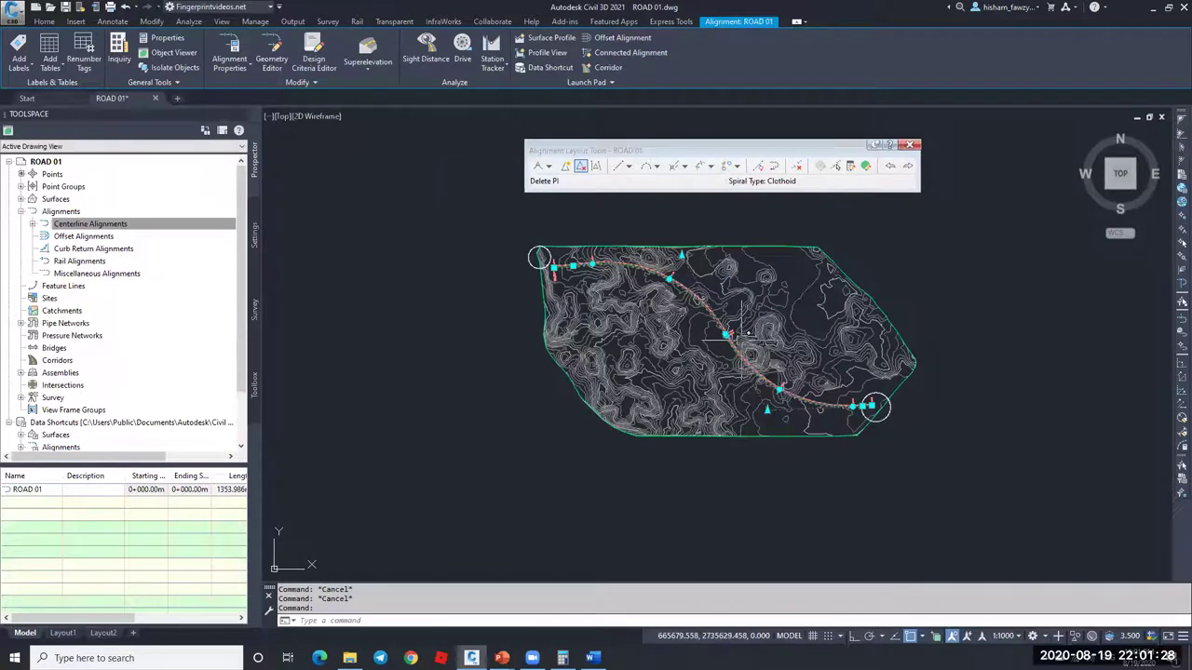
Step: Attempt a 550 m radius for that curve, dismiss the Could Not Solve warning, and close the grid
{"action": "left_click", "coordinate": [865, 165]}
{"action": "double_click", "coordinate": [745, 280]}
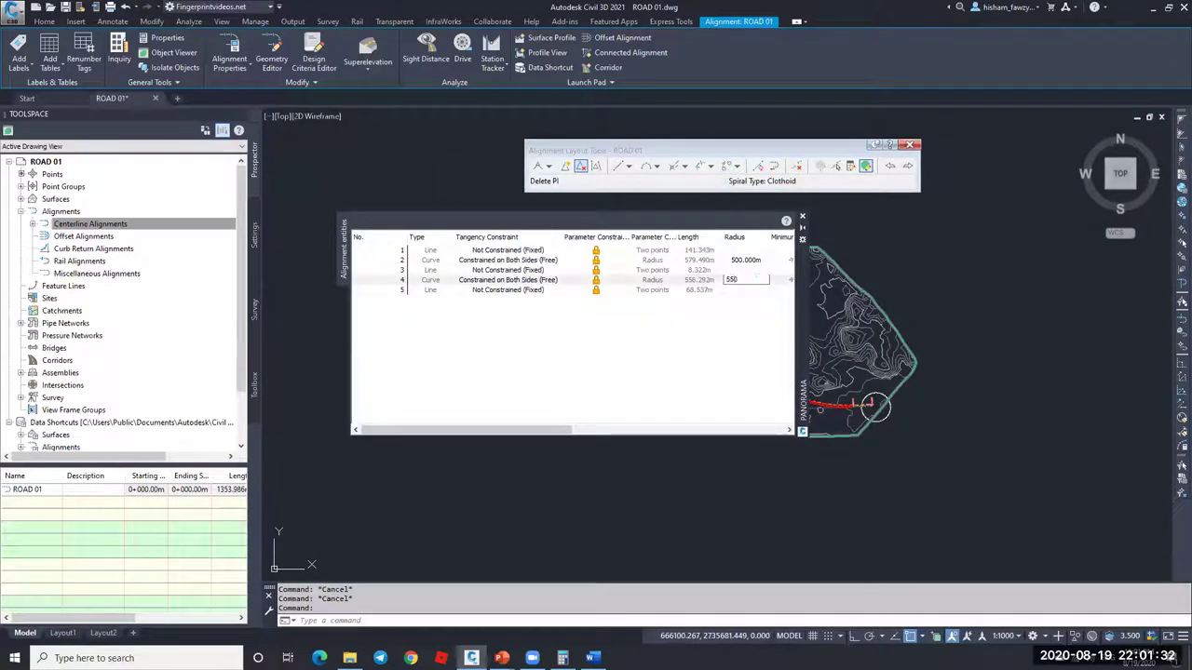
{"action": "key", "text": "Return"}
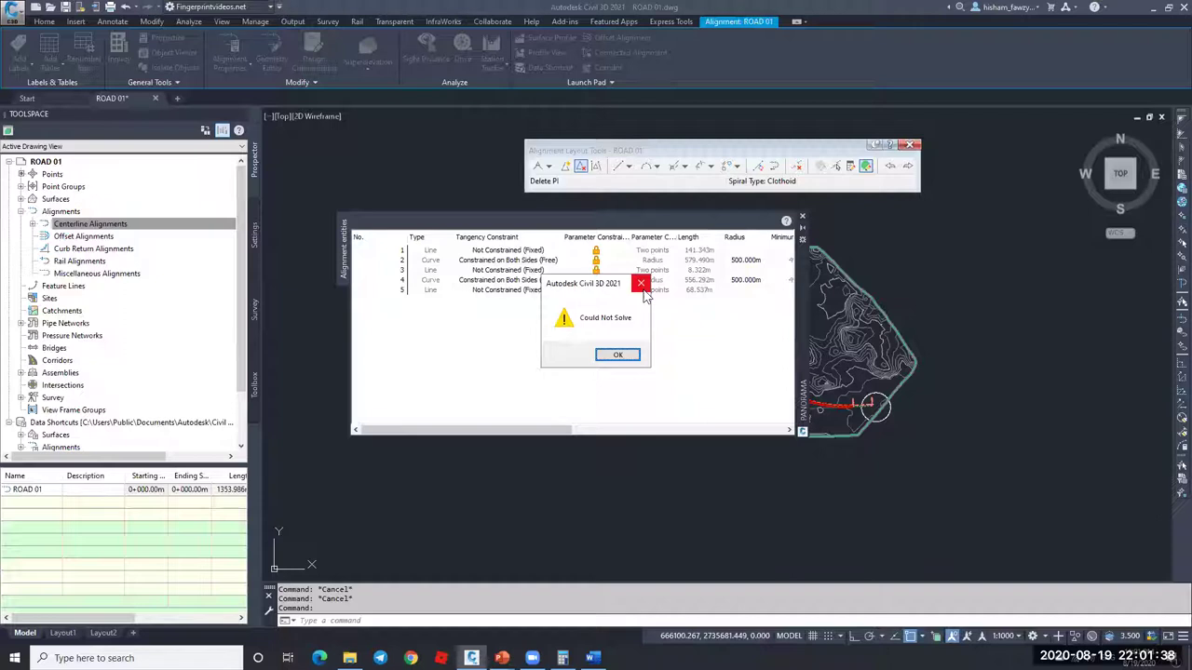
{"action": "left_click", "coordinate": [641, 284]}
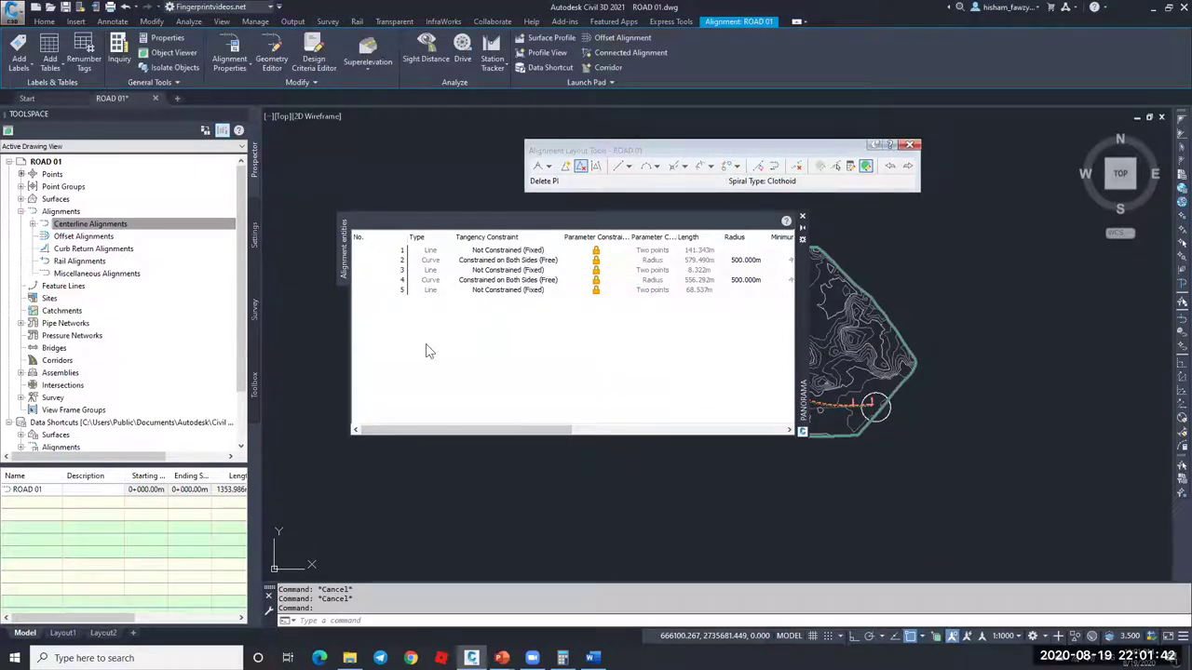
{"action": "left_click_drag", "start_coordinate": [531, 431], "coordinate": [584, 431]}
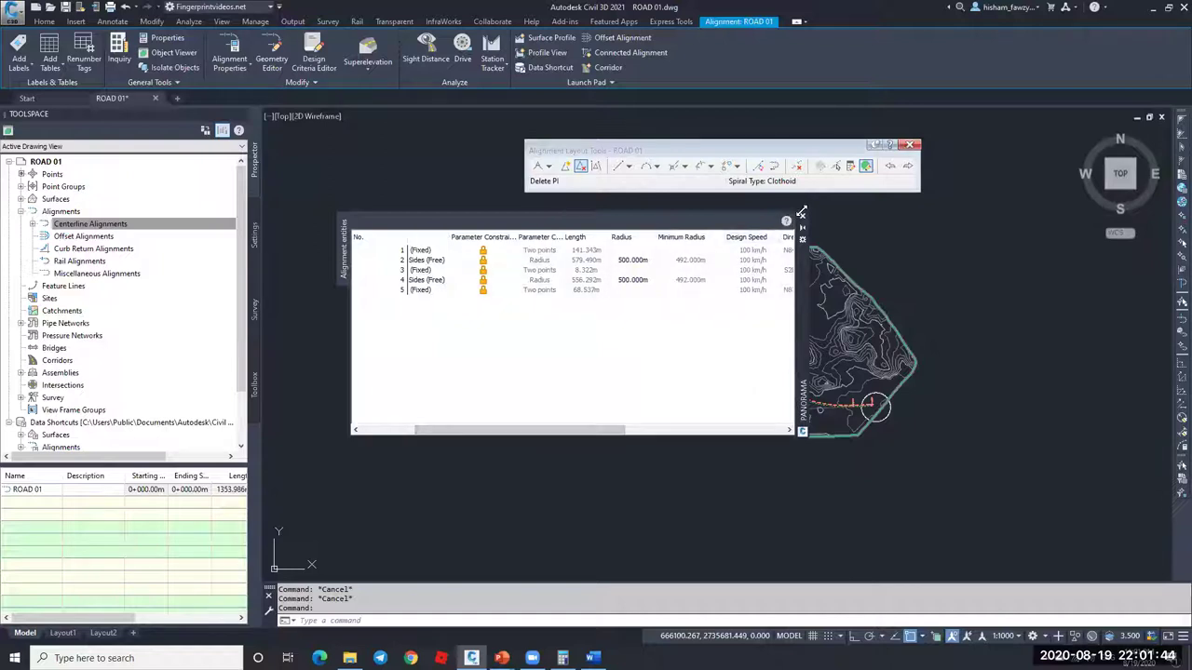
{"action": "left_click", "coordinate": [803, 219]}
{"action": "scroll", "coordinate": [732, 392], "scroll_direction": "up", "scroll_amount": 3}
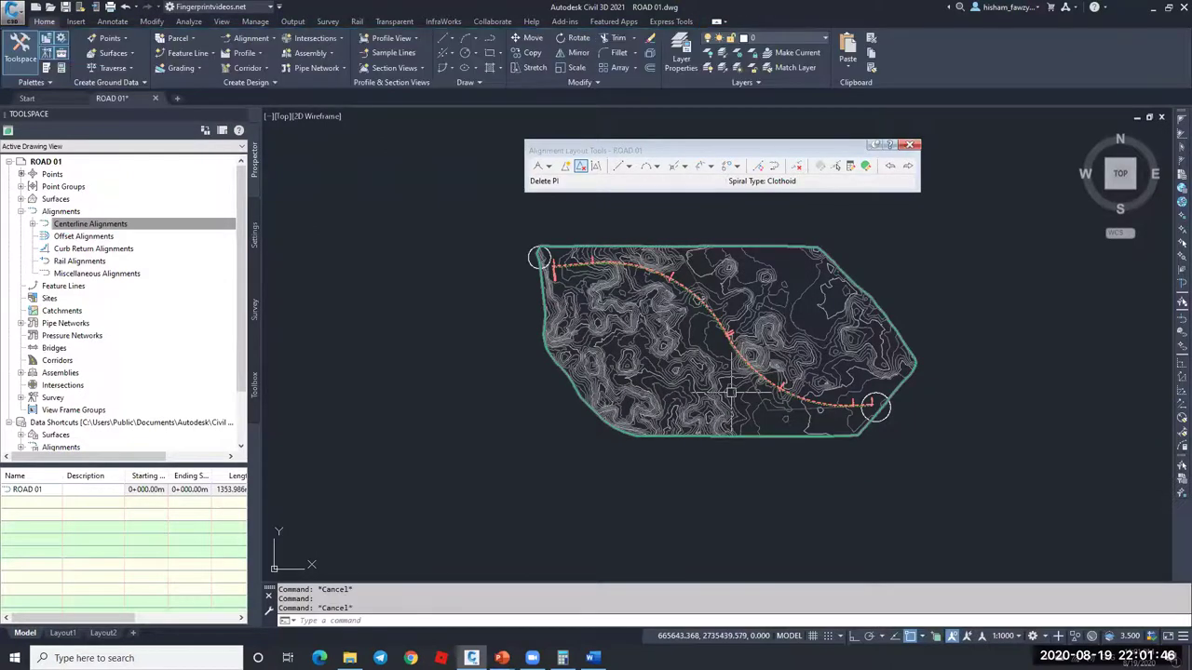
Step: Open ROAD 01's properties briefly, then close them and clear the selection
{"action": "scroll", "coordinate": [733, 393], "scroll_direction": "up", "scroll_amount": 2}
{"action": "double_click", "coordinate": [727, 391]}
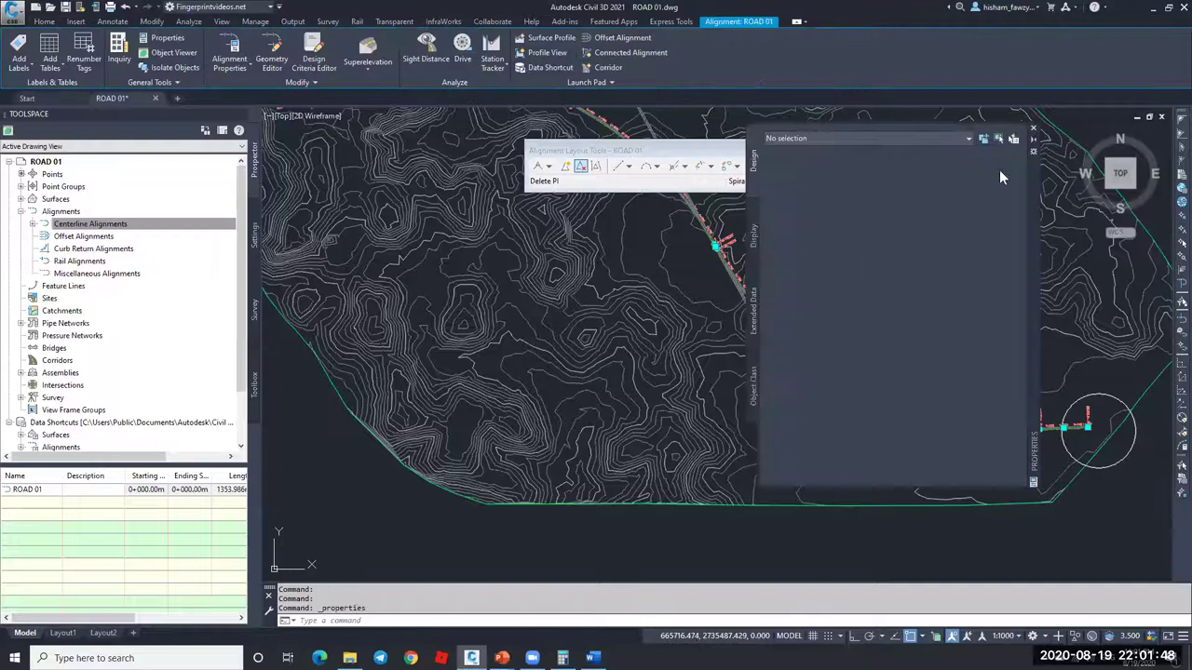
{"action": "left_click", "coordinate": [1034, 128]}
{"action": "key", "text": "Escape"}
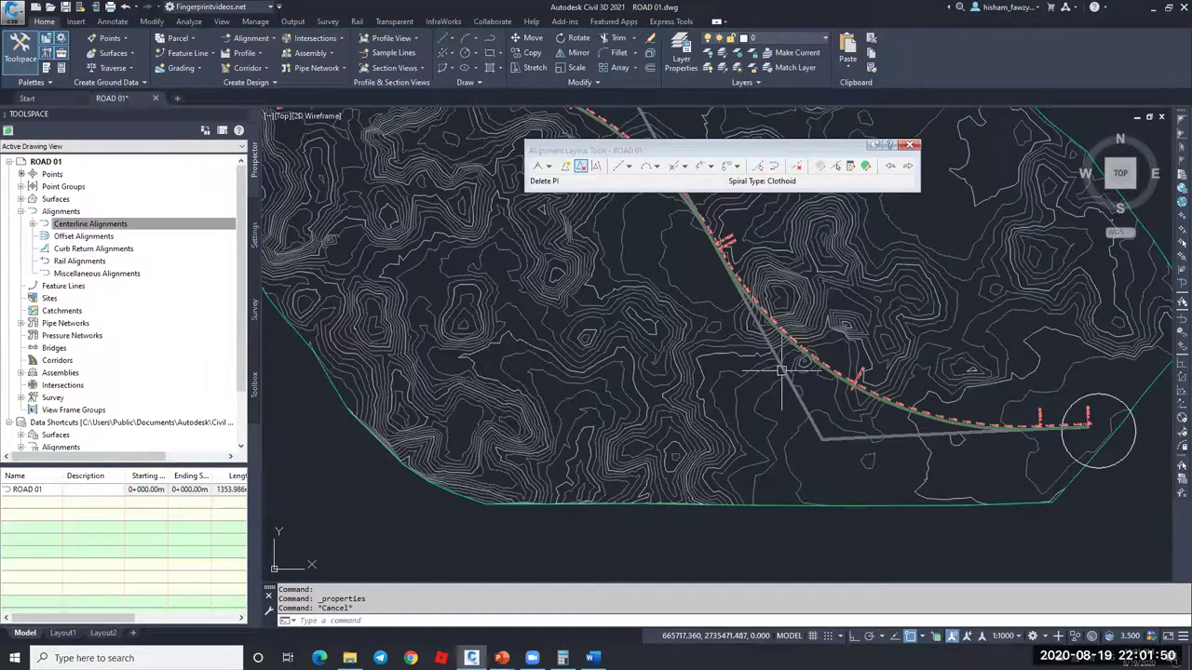
Step: Set the first curve's radius to 350 m in the Alignment Grid View
{"action": "left_click", "coordinate": [865, 165]}
{"action": "left_click", "coordinate": [750, 266]}
{"action": "left_click", "coordinate": [748, 260]}
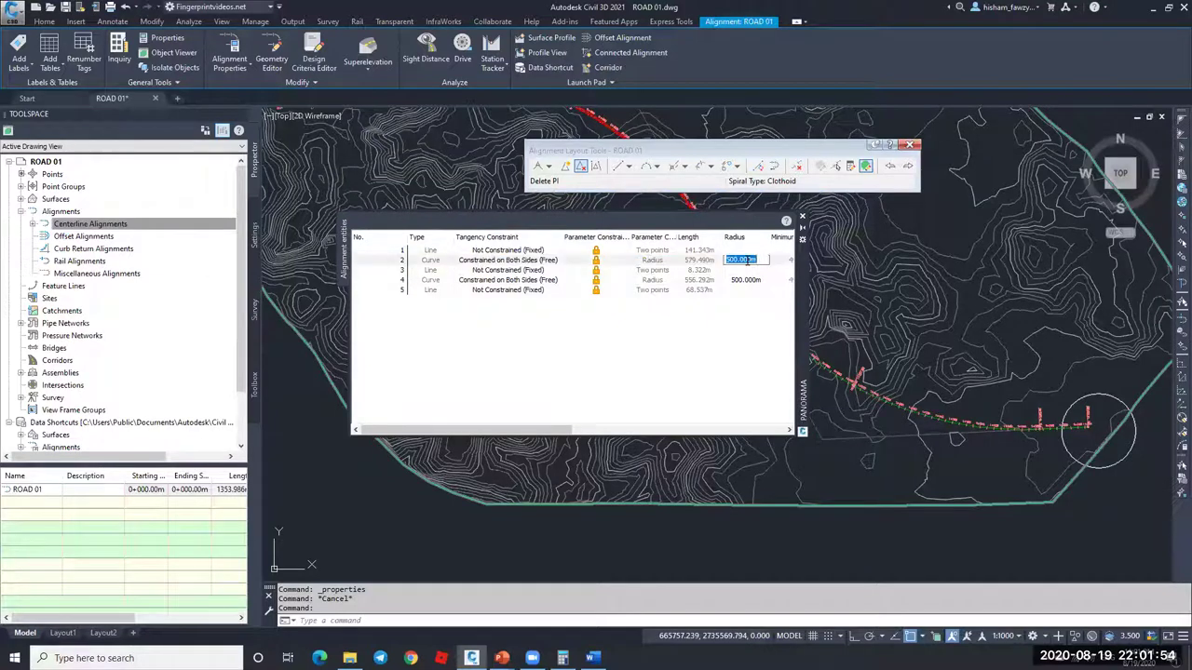
{"action": "type", "text": "350"}
{"action": "key", "text": "Return"}
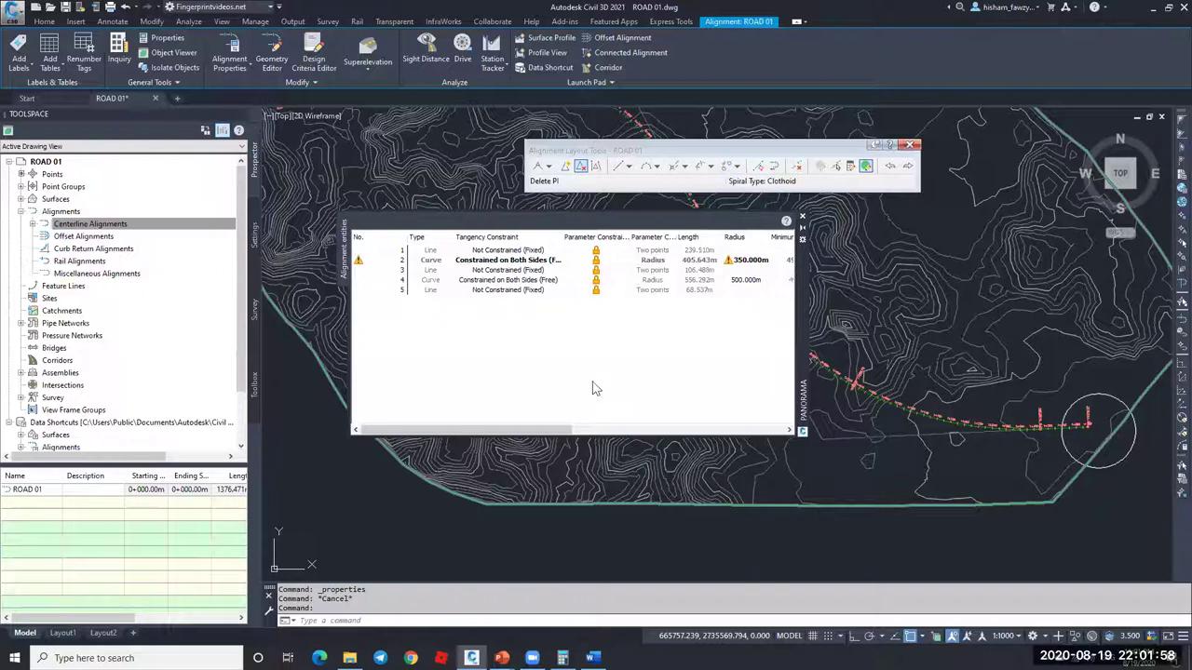
Step: Review the Minimum Radius and Design Speed columns, then close the entities grid
{"action": "left_click_drag", "start_coordinate": [549, 430], "coordinate": [601, 432]}
{"action": "left_click_drag", "start_coordinate": [507, 433], "coordinate": [508, 433]}
{"action": "left_click_drag", "start_coordinate": [572, 433], "coordinate": [614, 414]}
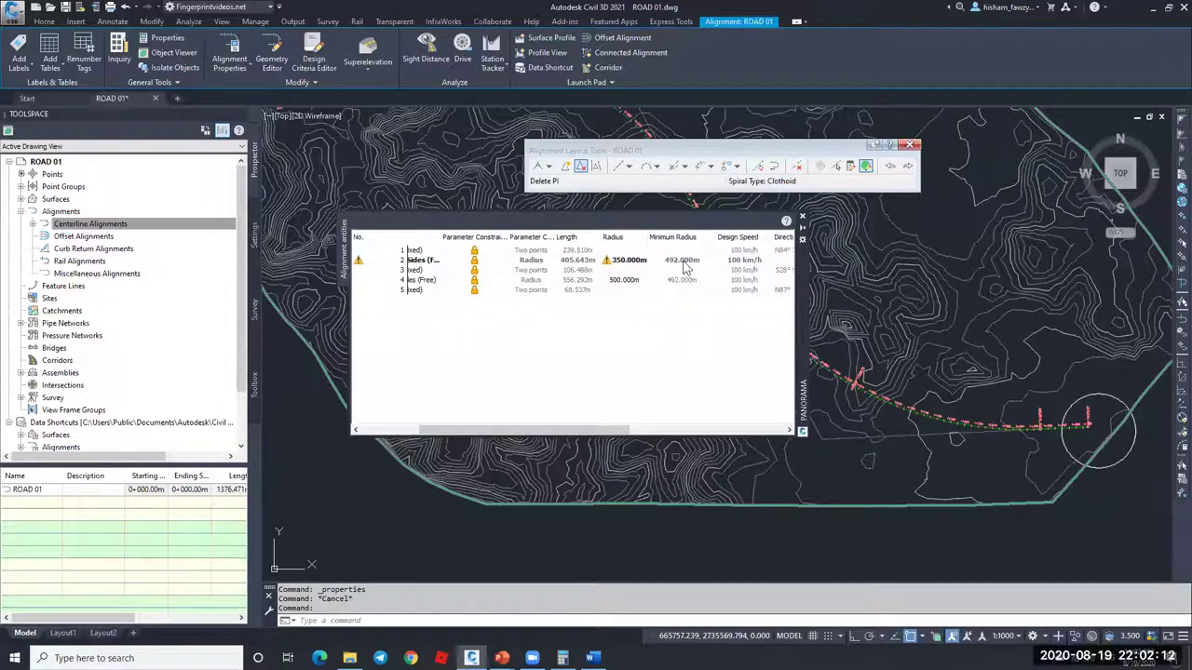
{"action": "left_click_drag", "start_coordinate": [536, 434], "coordinate": [801, 217]}
{"action": "left_click", "coordinate": [802, 216]}
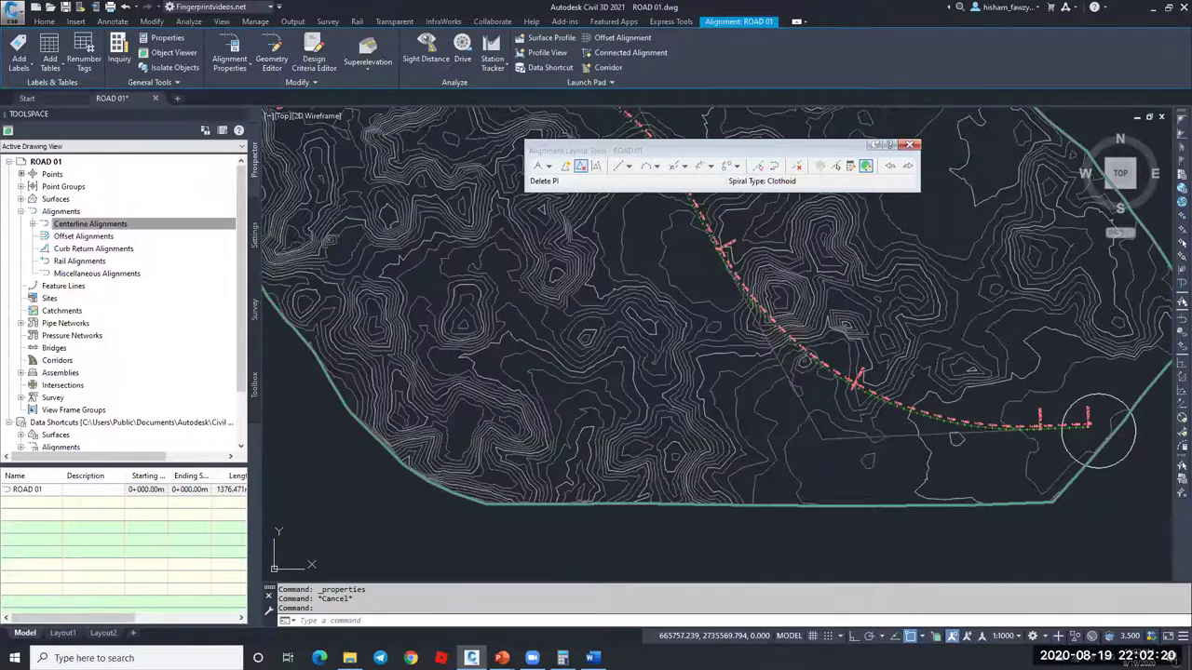
{"action": "key", "text": "Escape"}
{"action": "scroll", "coordinate": [764, 443], "scroll_direction": "down", "scroll_amount": 2}
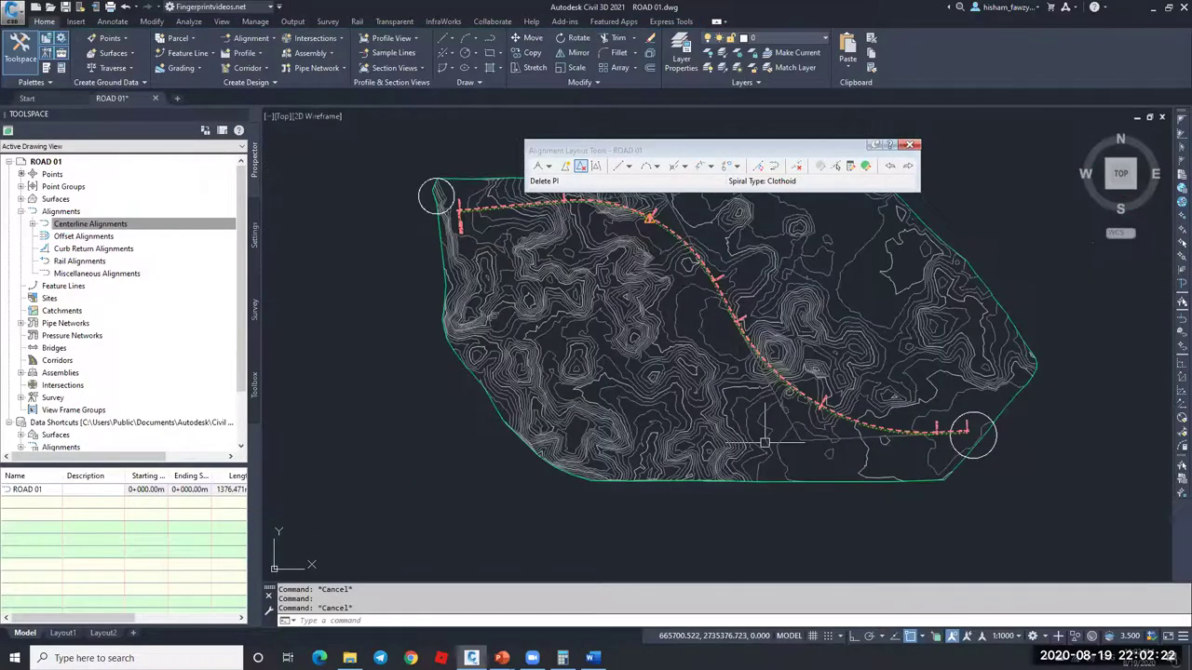
{"action": "scroll", "coordinate": [713, 261], "scroll_direction": "up", "scroll_amount": 5}
Step: Look up the 80 km/h, 280 m row in the AASHTO 2011 Metric eMax 4% table, then cancel
{"action": "left_click", "coordinate": [707, 313]}
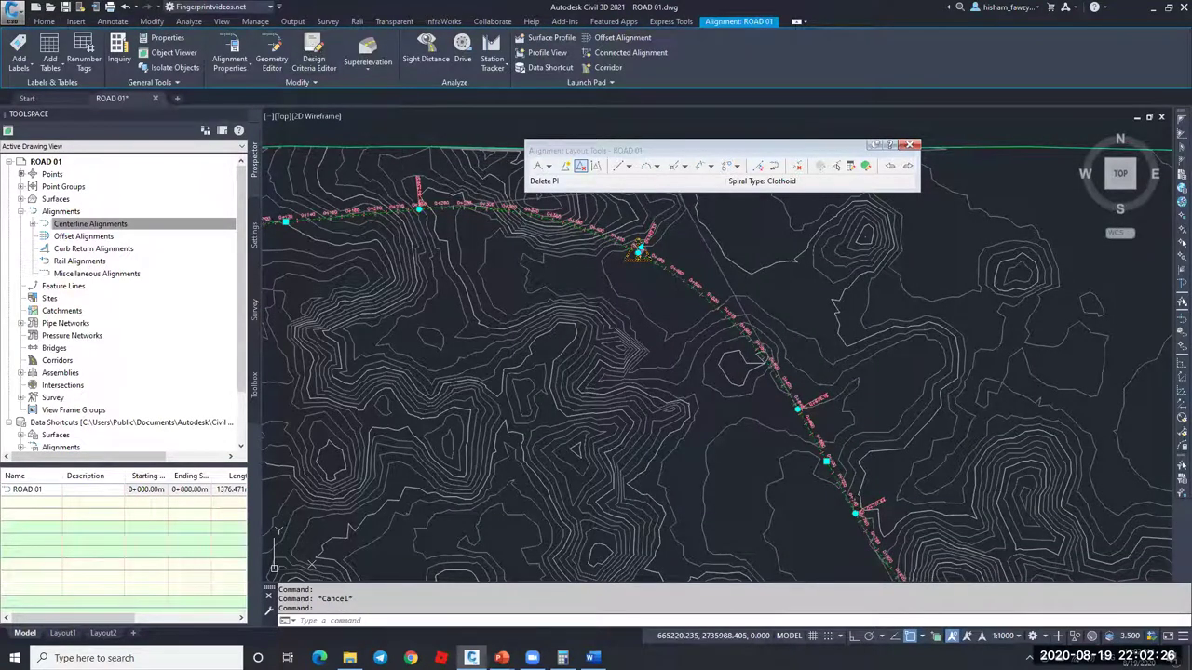
{"action": "left_click", "coordinate": [371, 230]}
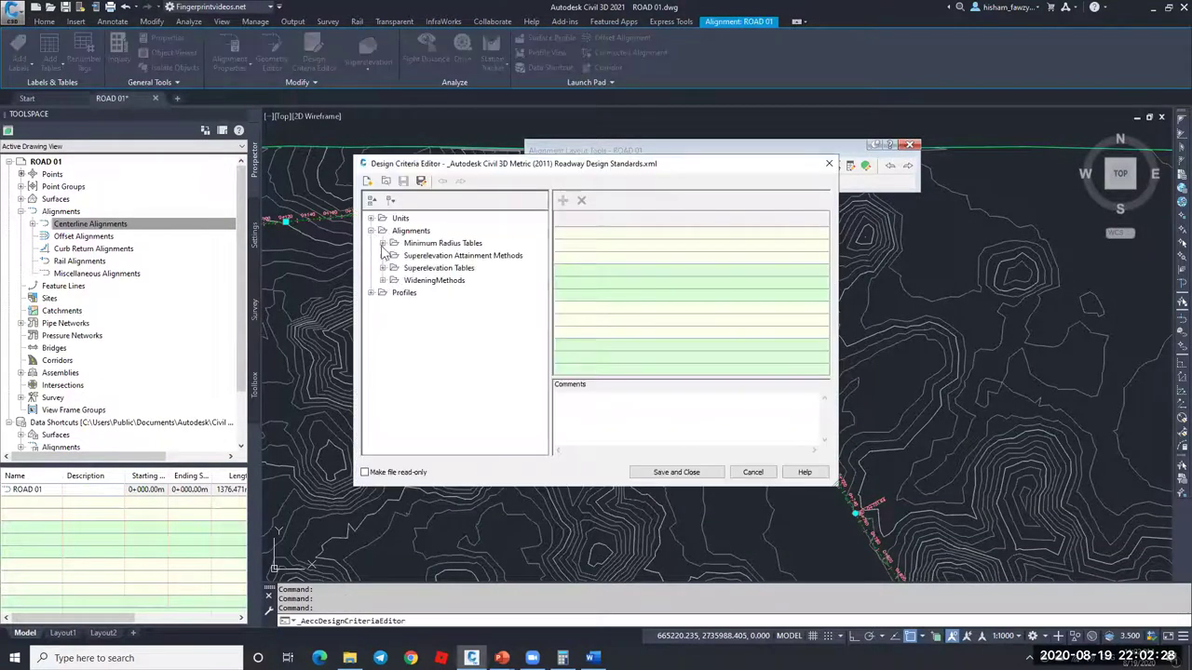
{"action": "left_click", "coordinate": [381, 243]}
{"action": "left_click", "coordinate": [465, 255]}
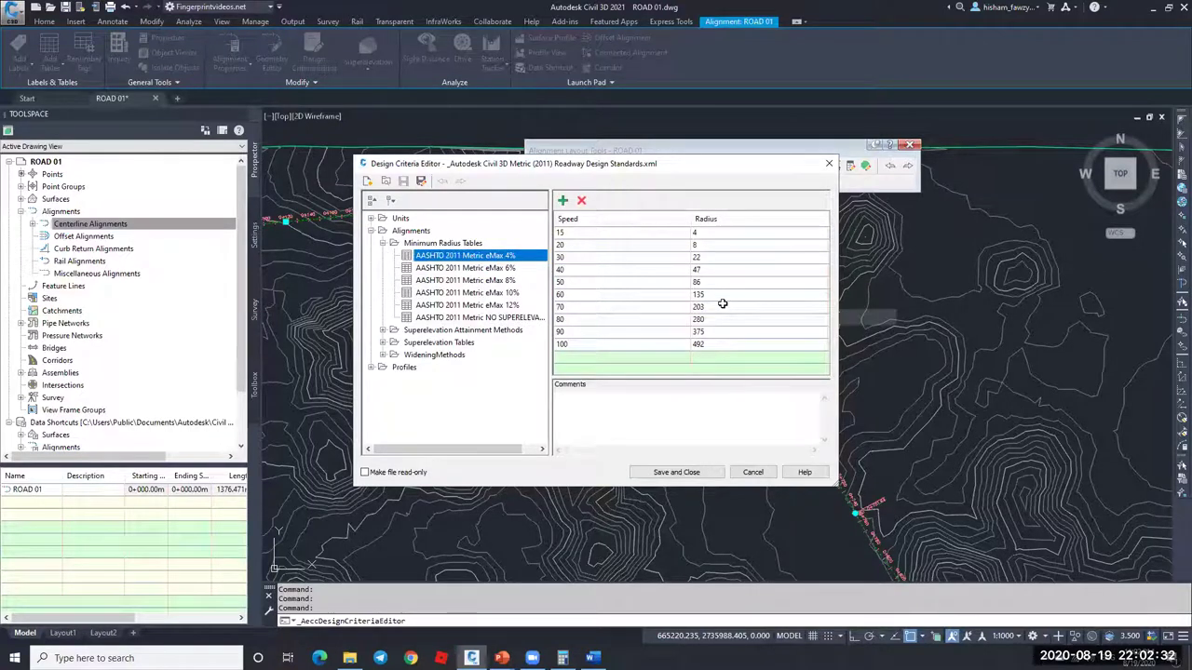
{"action": "left_click", "coordinate": [558, 319]}
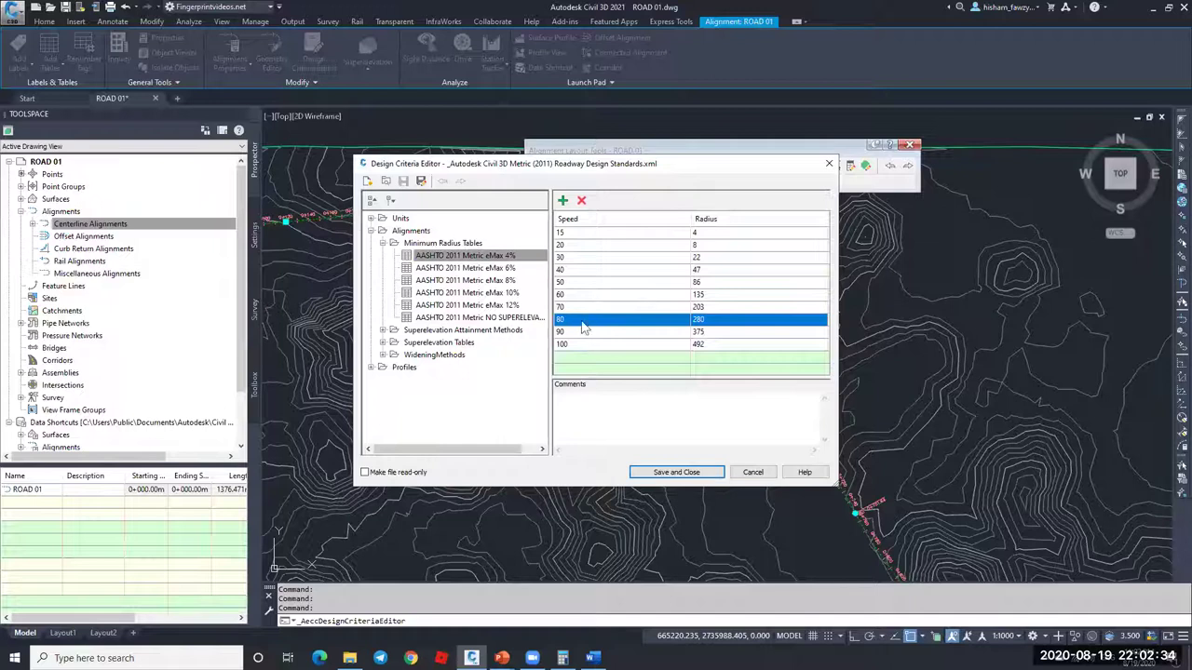
{"action": "left_click", "coordinate": [750, 473]}
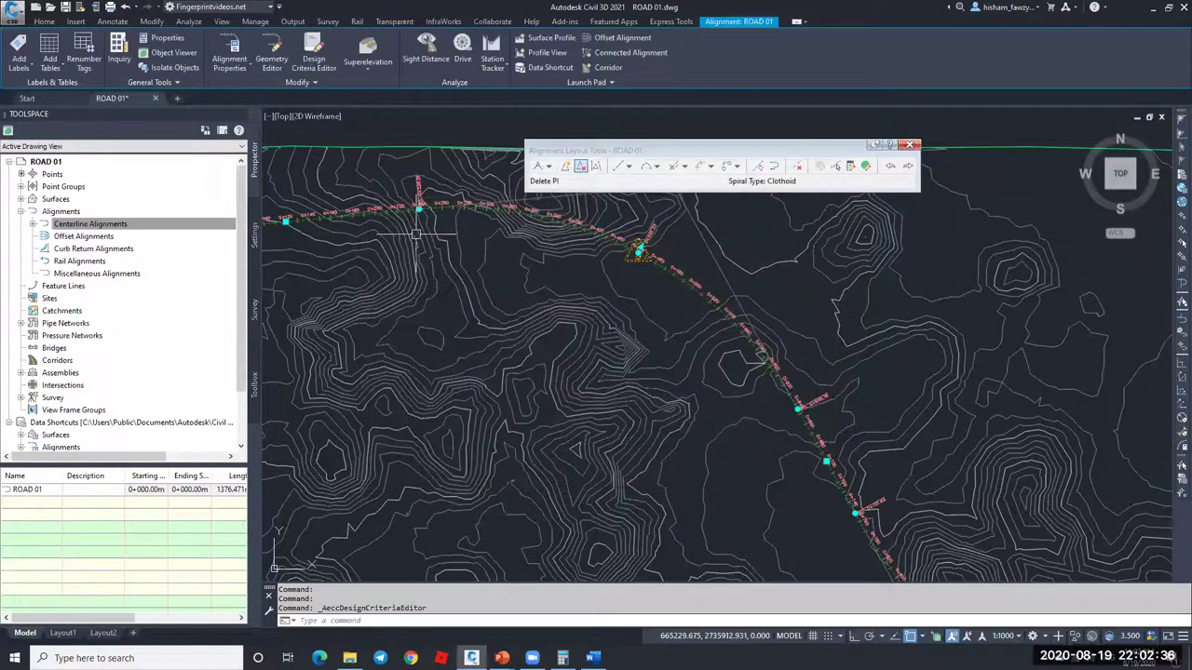
Step: In Design Criteria, add a second design speed row starting at station 0+200 with 80 km/h
{"action": "left_click", "coordinate": [236, 42]}
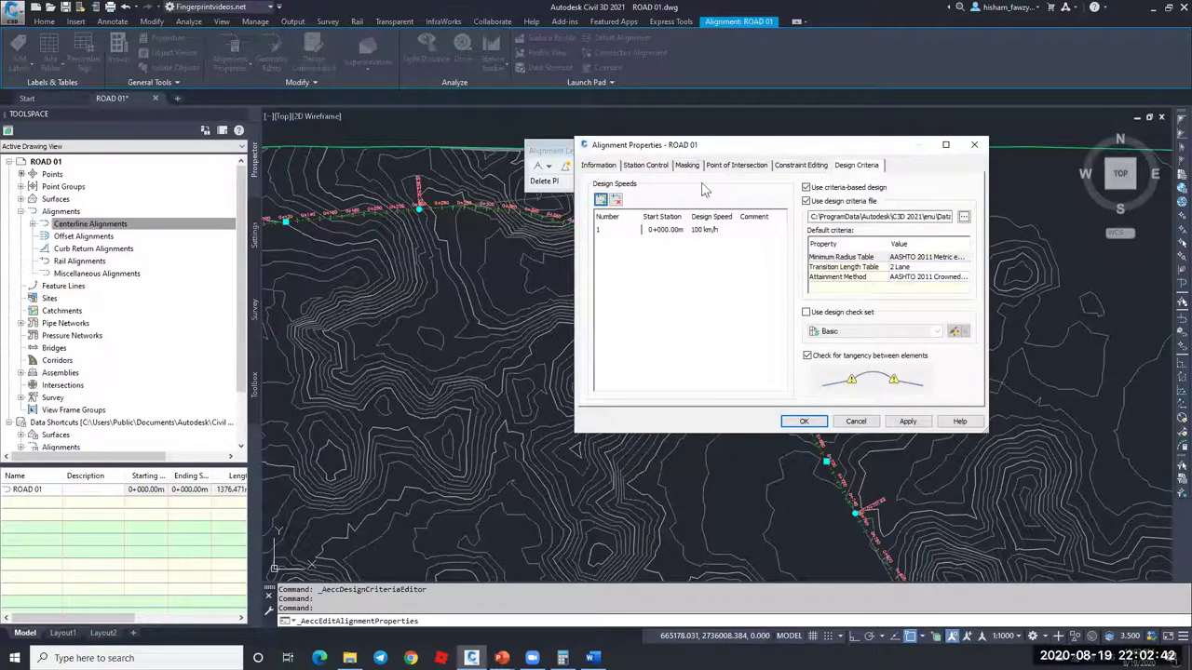
{"action": "left_click", "coordinate": [706, 235]}
{"action": "left_click", "coordinate": [710, 235]}
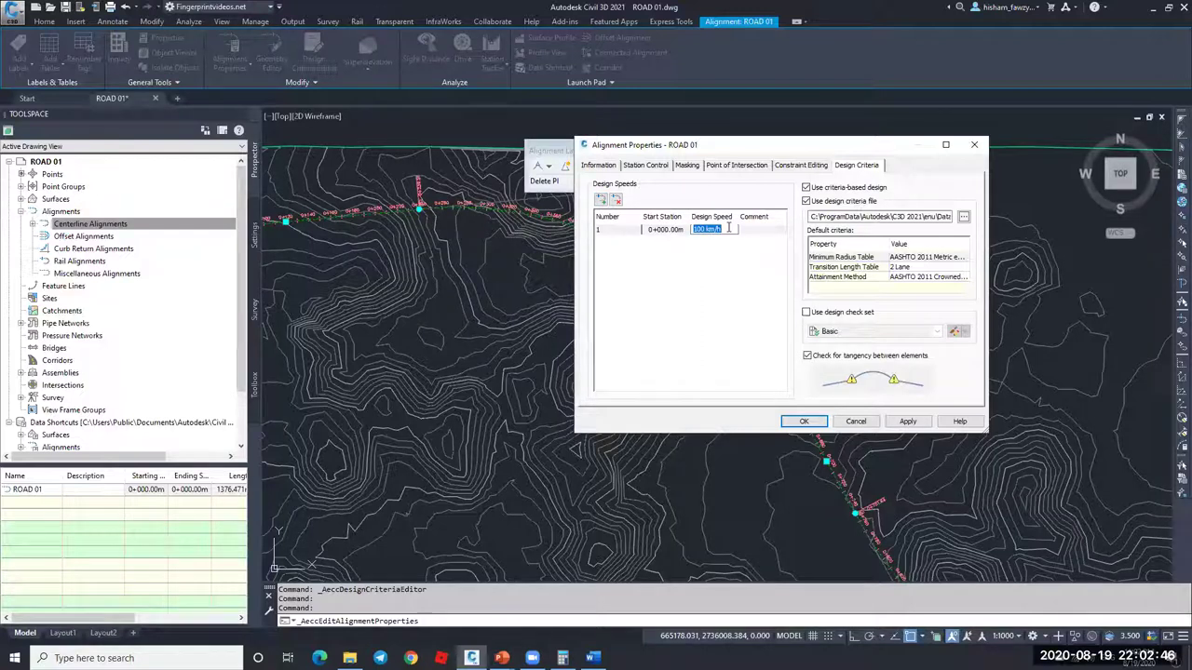
{"action": "left_click", "coordinate": [601, 200]}
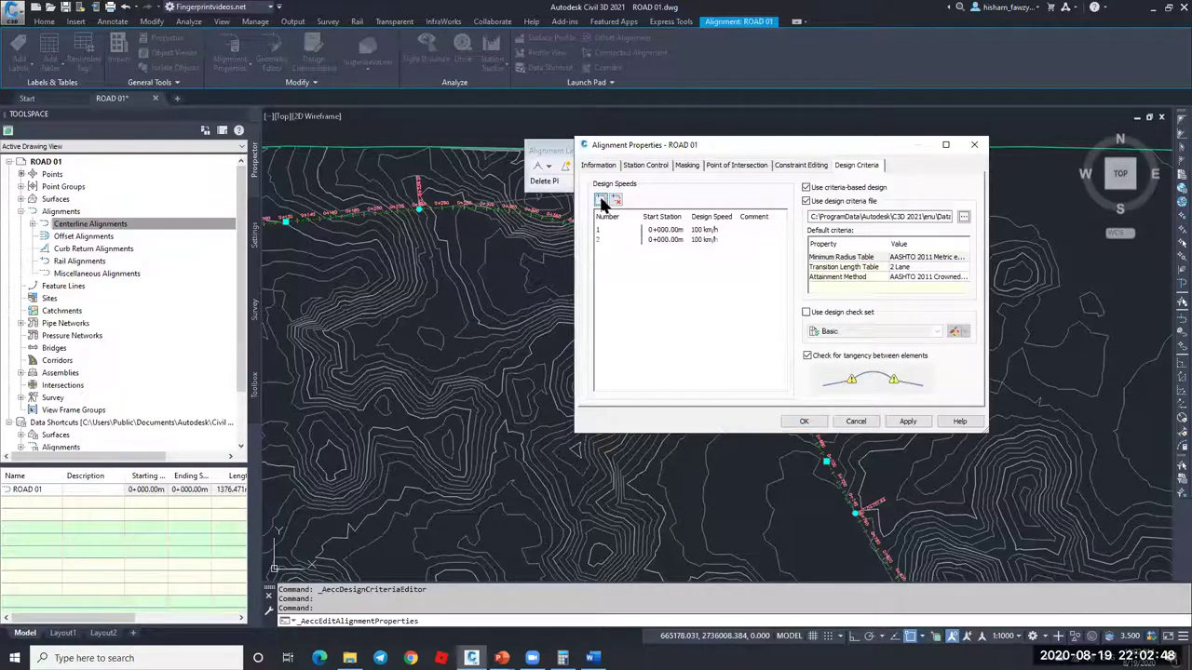
{"action": "left_click", "coordinate": [678, 241]}
{"action": "left_click", "coordinate": [674, 241]}
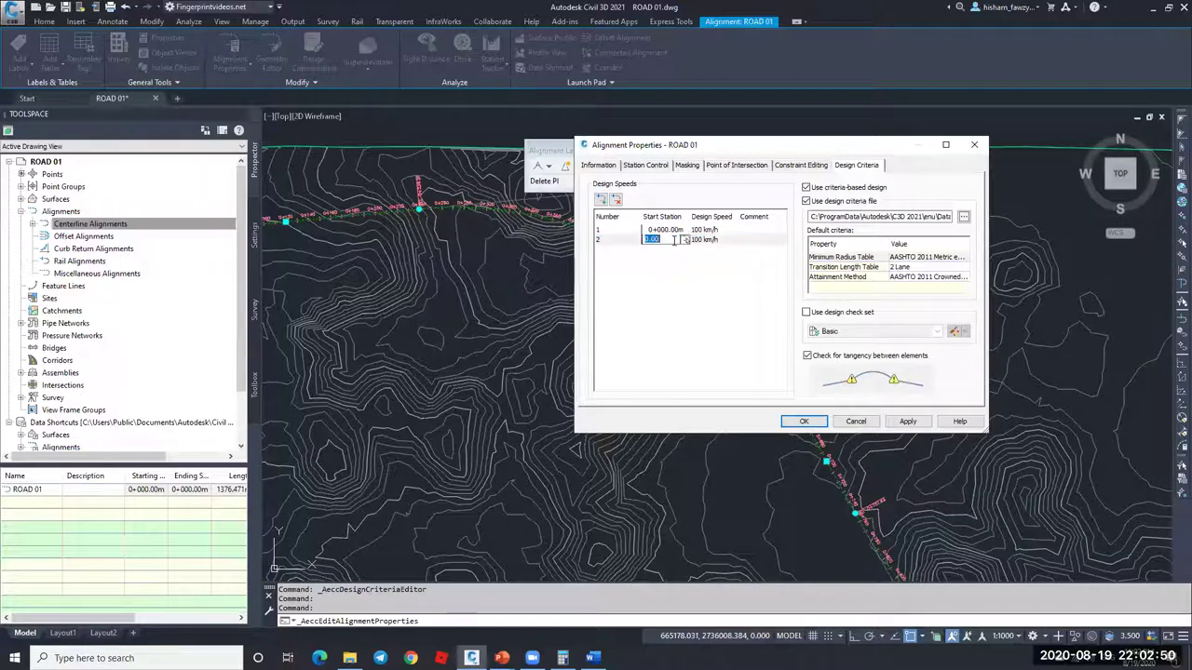
{"action": "double_click", "coordinate": [664, 240]}
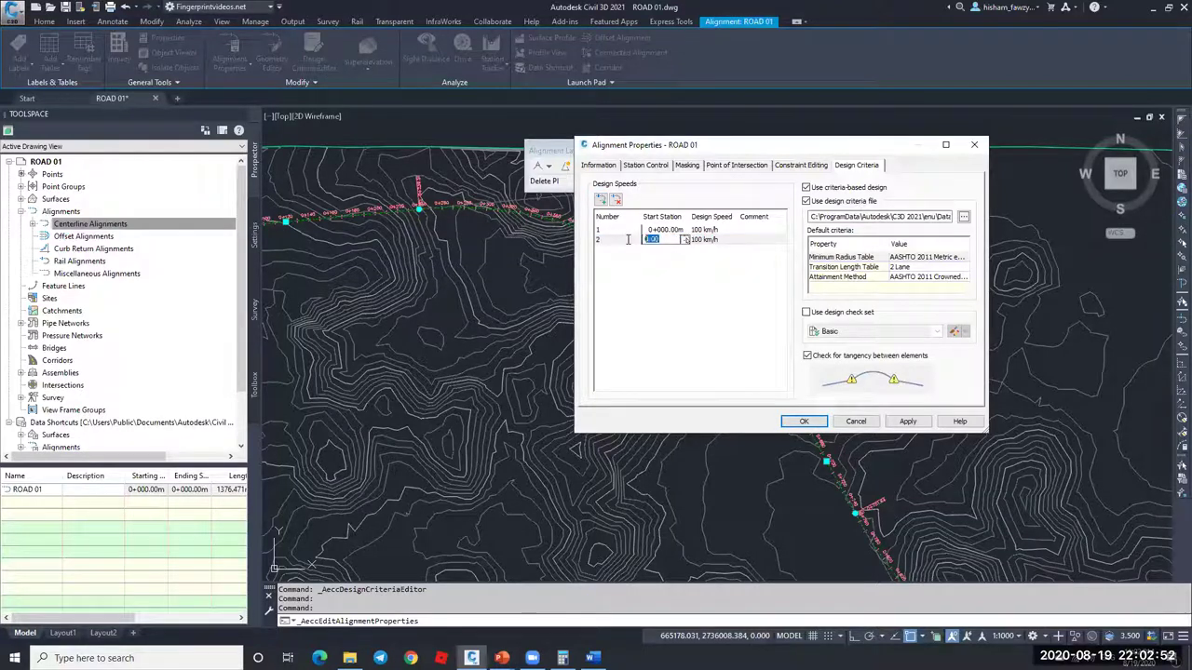
{"action": "left_click", "coordinate": [685, 240]}
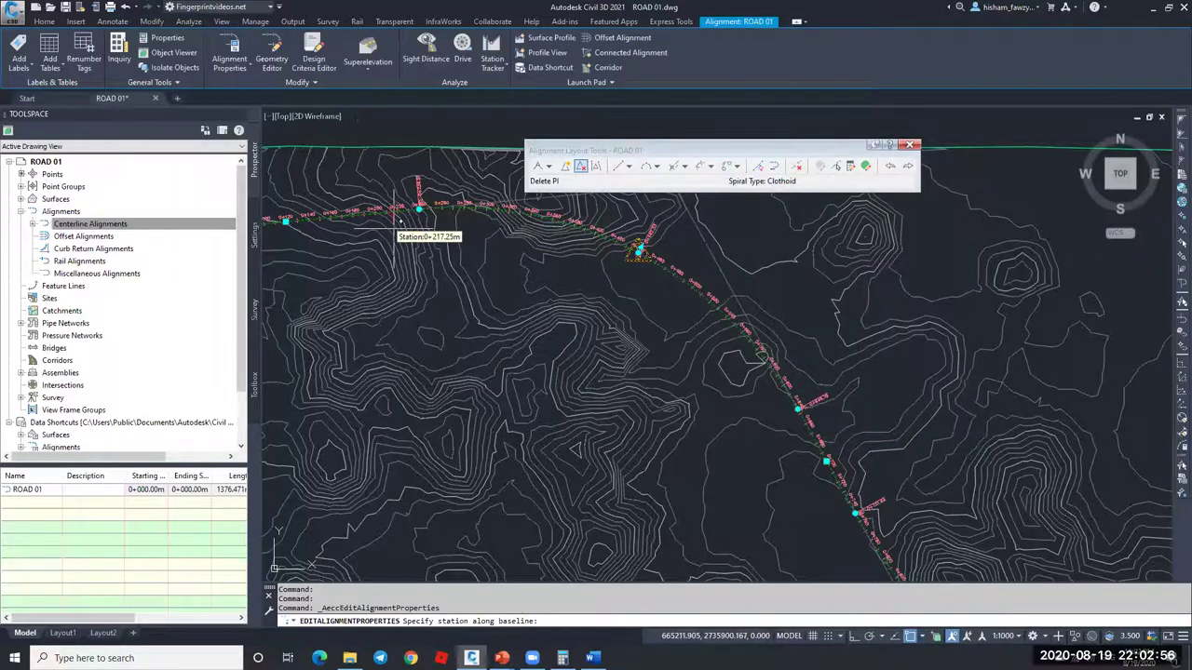
{"action": "scroll", "coordinate": [375, 220], "scroll_direction": "up", "scroll_amount": 5}
{"action": "left_click", "coordinate": [382, 207]}
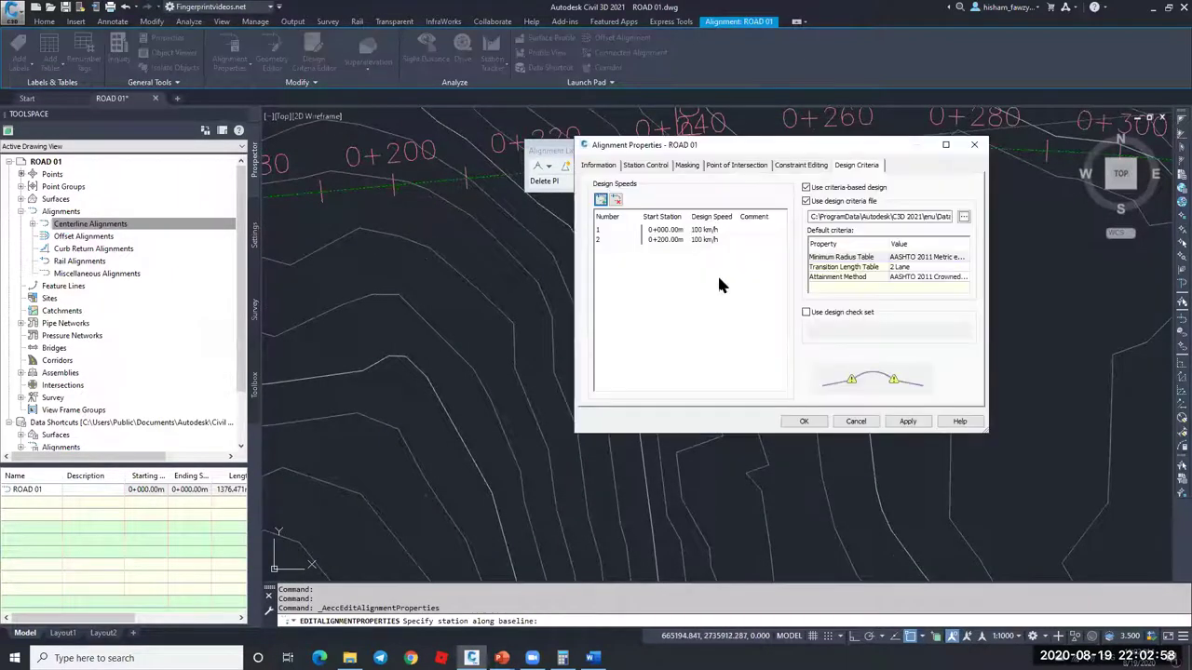
{"action": "double_click", "coordinate": [710, 240]}
{"action": "type", "text": "80"}
{"action": "key", "text": "Return"}
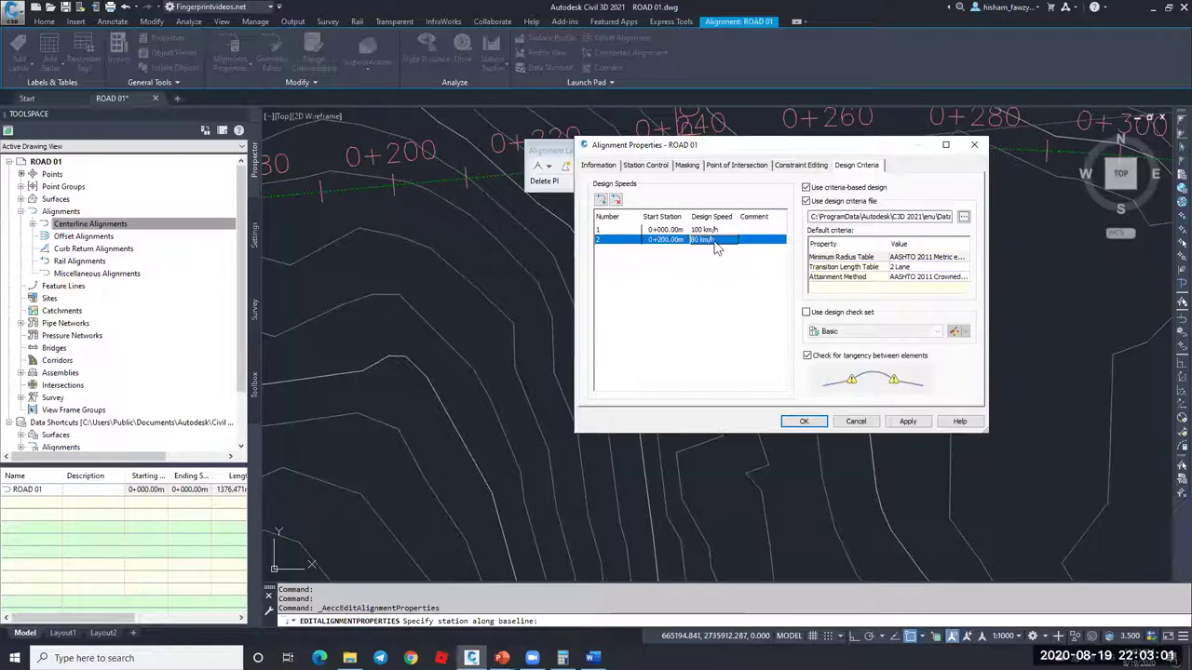
Step: Add a third design speed row, then set the first row to 100 km/h and the second to 80 km/h
{"action": "left_click", "coordinate": [601, 201]}
{"action": "double_click", "coordinate": [665, 240]}
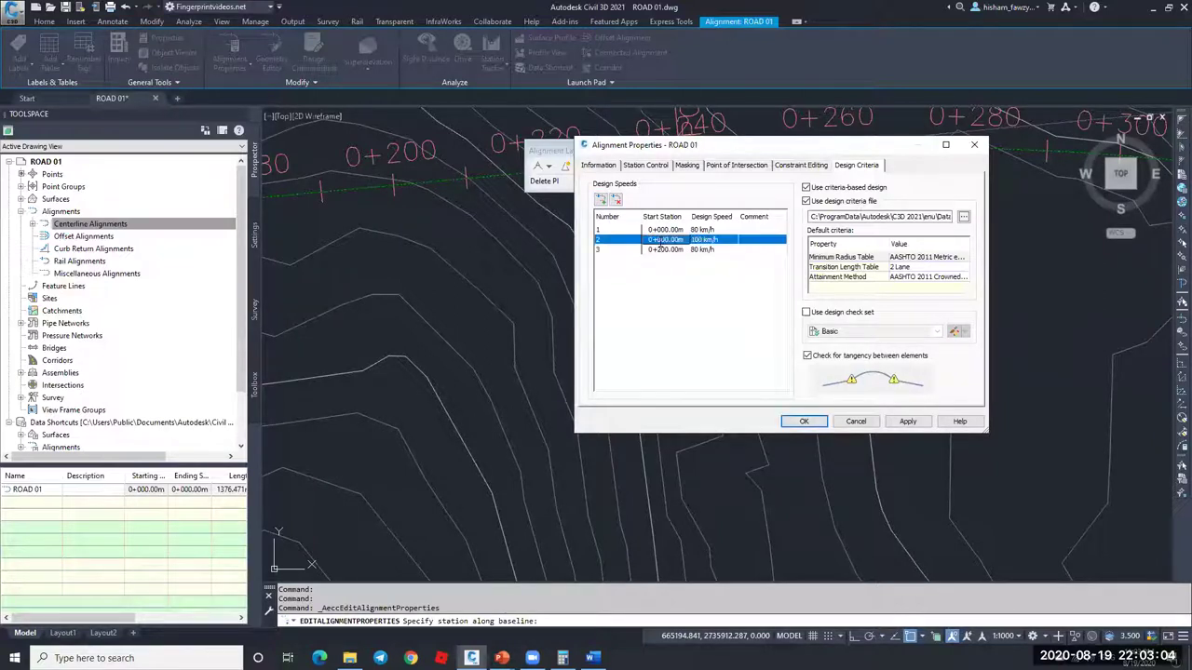
{"action": "double_click", "coordinate": [677, 250]}
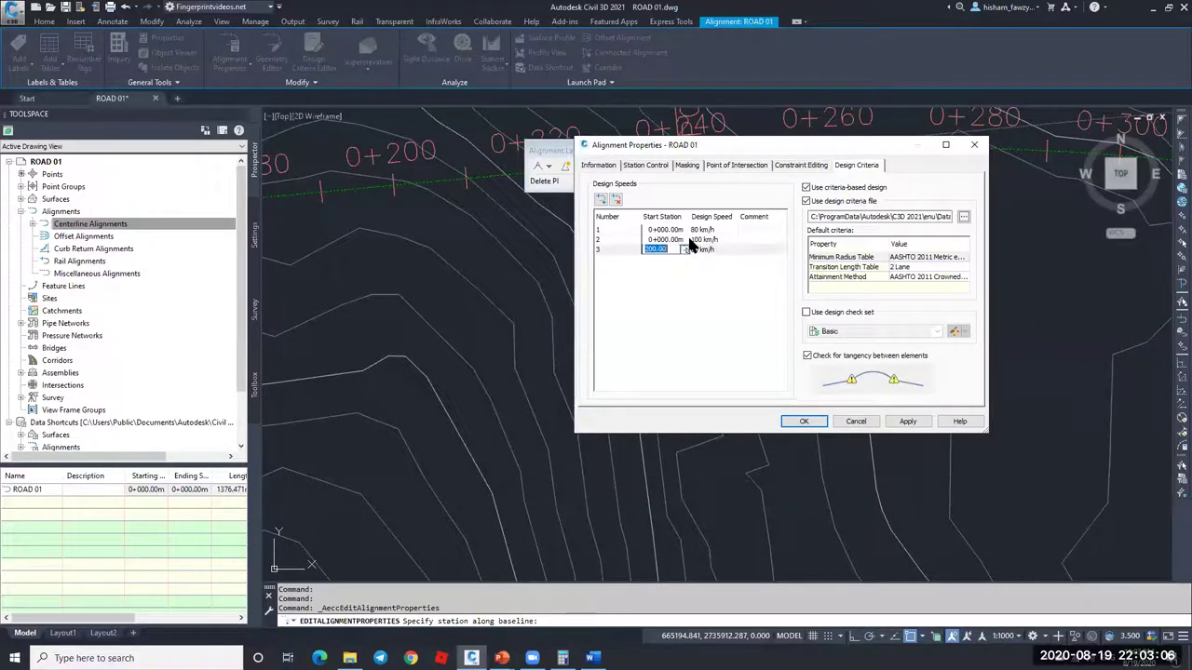
{"action": "double_click", "coordinate": [705, 229]}
{"action": "type", "text": "100"}
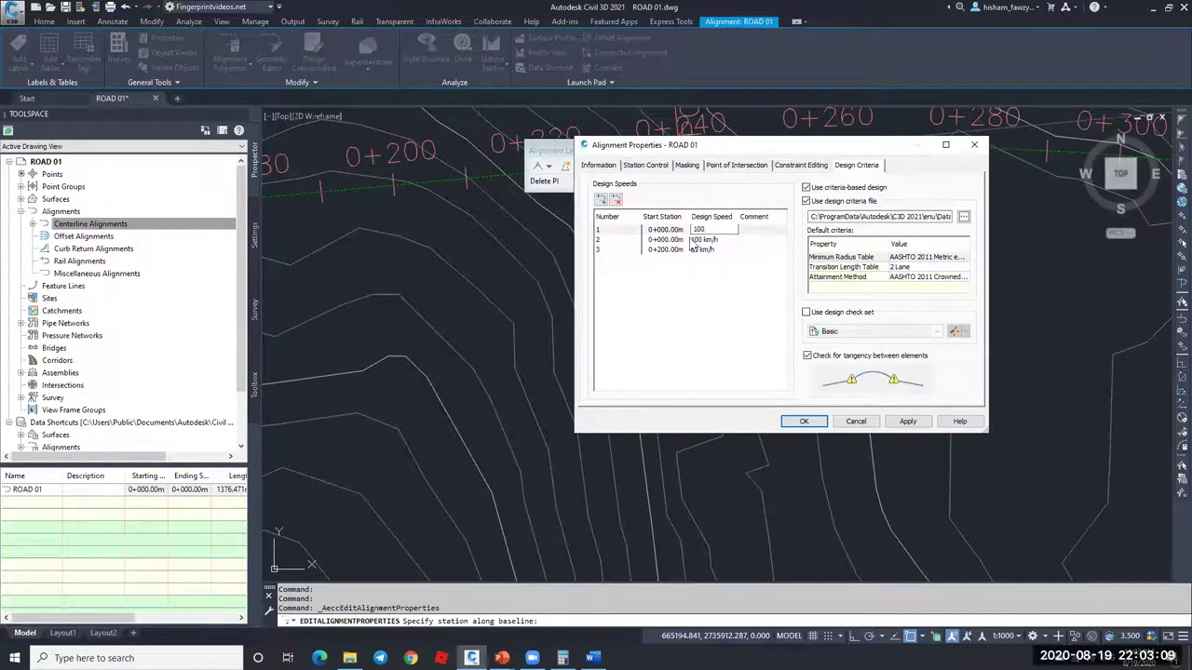
{"action": "double_click", "coordinate": [683, 240]}
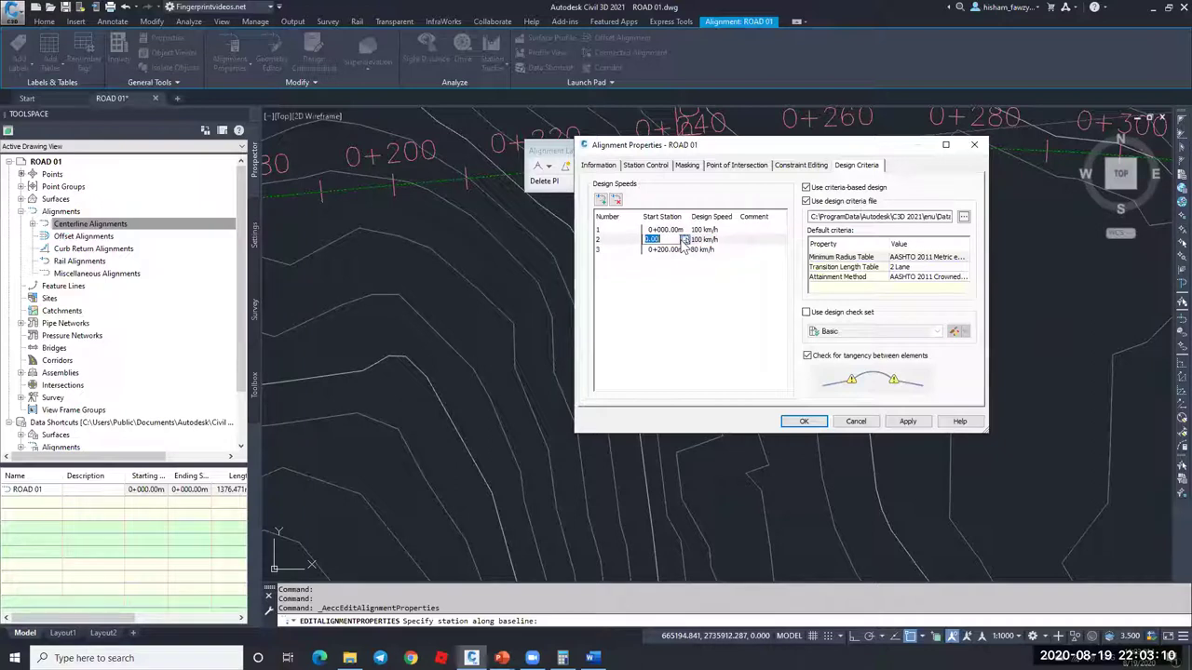
{"action": "left_click", "coordinate": [707, 242]}
{"action": "left_click", "coordinate": [708, 241]}
{"action": "type", "text": "80"}
{"action": "left_click", "coordinate": [694, 252]}
{"action": "left_click", "coordinate": [692, 251]}
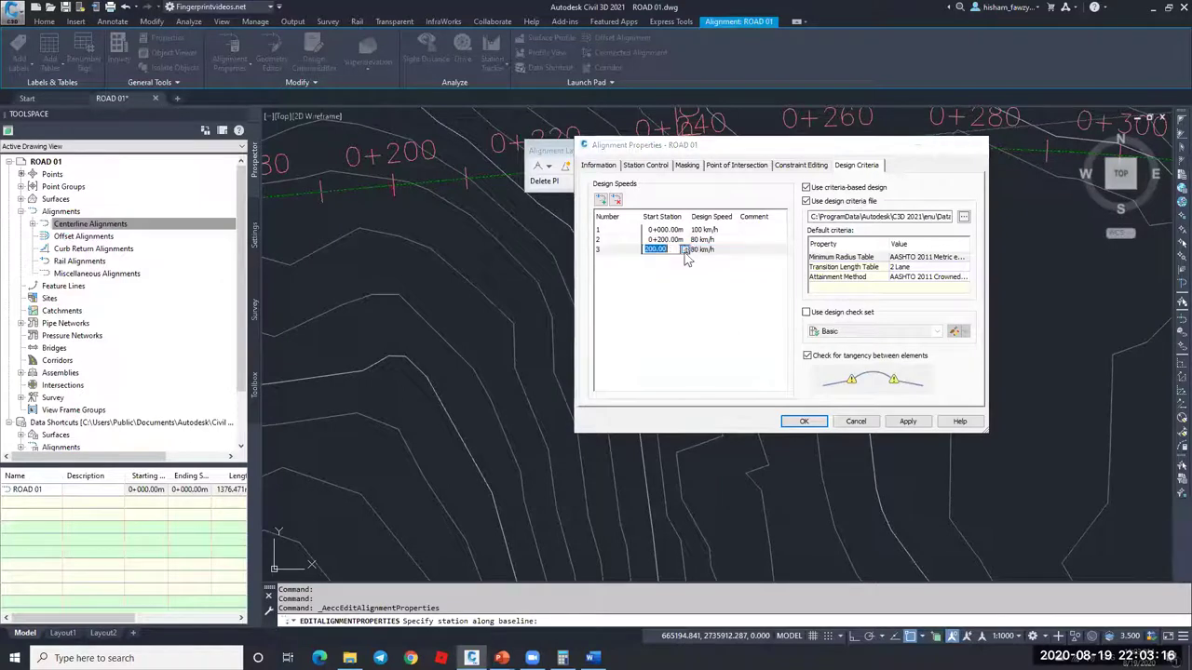
Step: Start the third design speed row at station 0+680 with 100 km/h
{"action": "key", "text": "Return"}
{"action": "scroll", "coordinate": [787, 322], "scroll_direction": "down", "scroll_amount": 5}
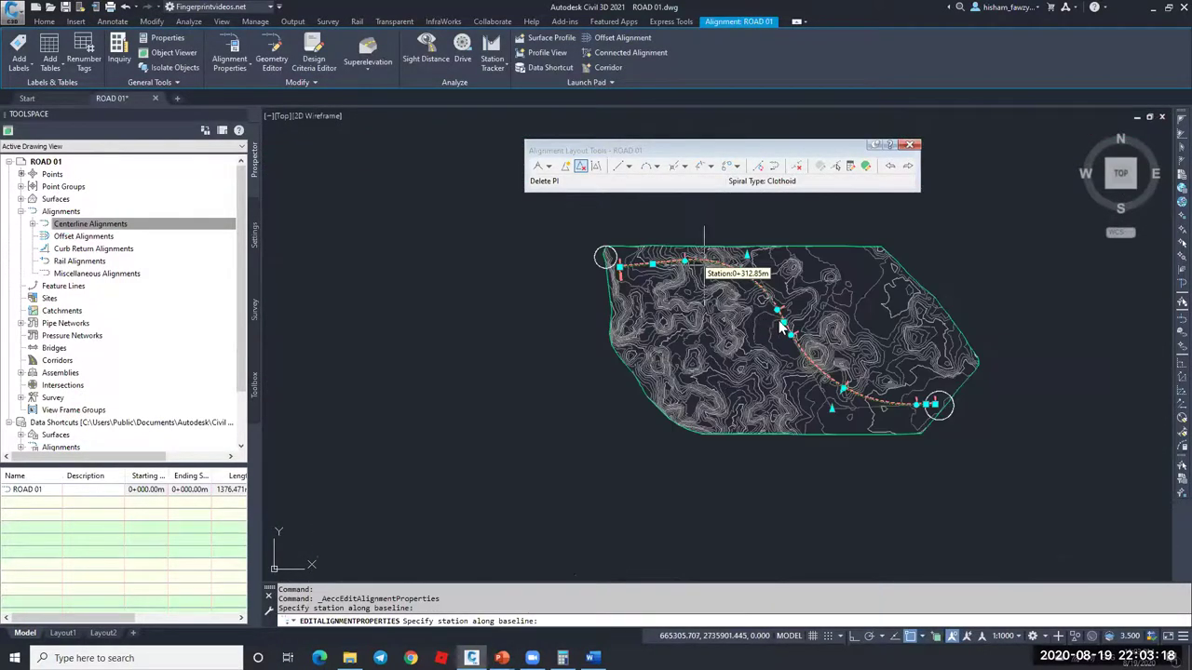
{"action": "scroll", "coordinate": [779, 320], "scroll_direction": "up", "scroll_amount": 10}
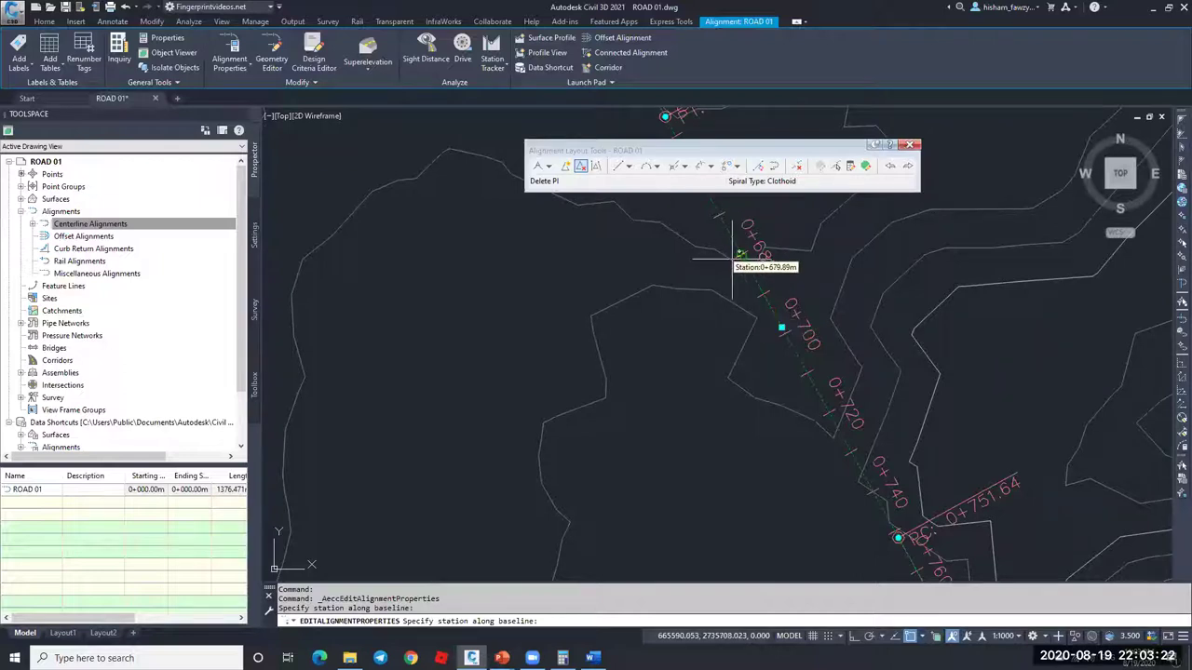
{"action": "left_click", "coordinate": [733, 260]}
{"action": "left_click", "coordinate": [706, 252]}
{"action": "left_click", "coordinate": [708, 250]}
{"action": "type", "text": "100"}
{"action": "key", "text": "Return"}
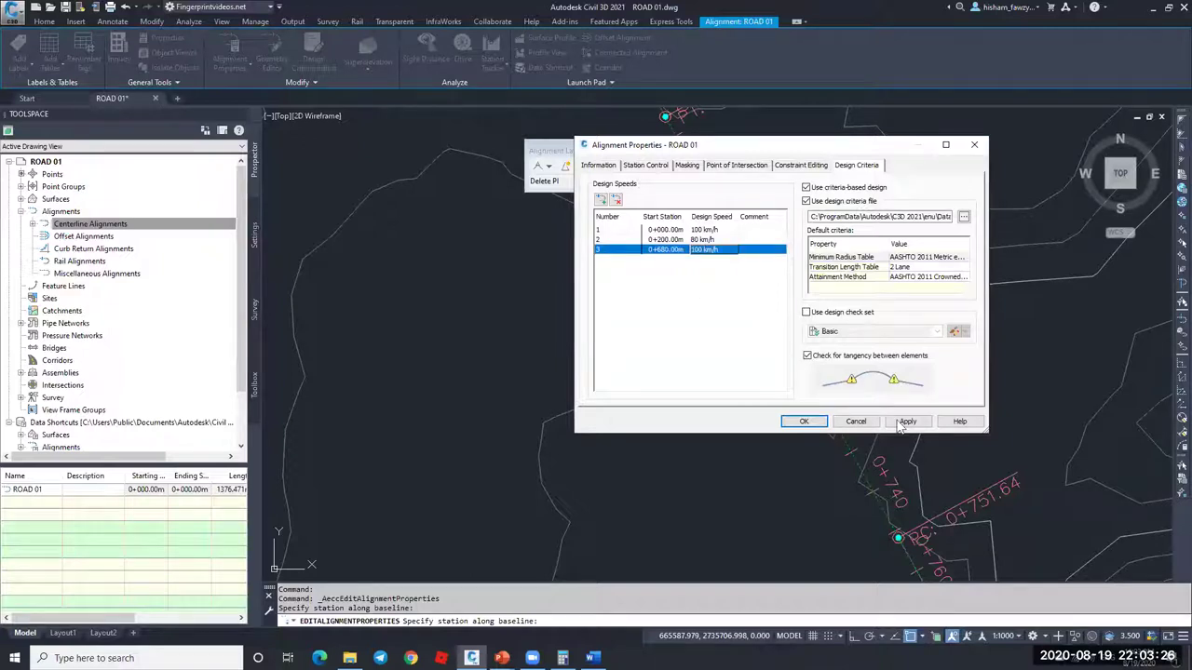
Step: Apply the design speeds, close Alignment Properties and cancel the active command
{"action": "left_click", "coordinate": [803, 421]}
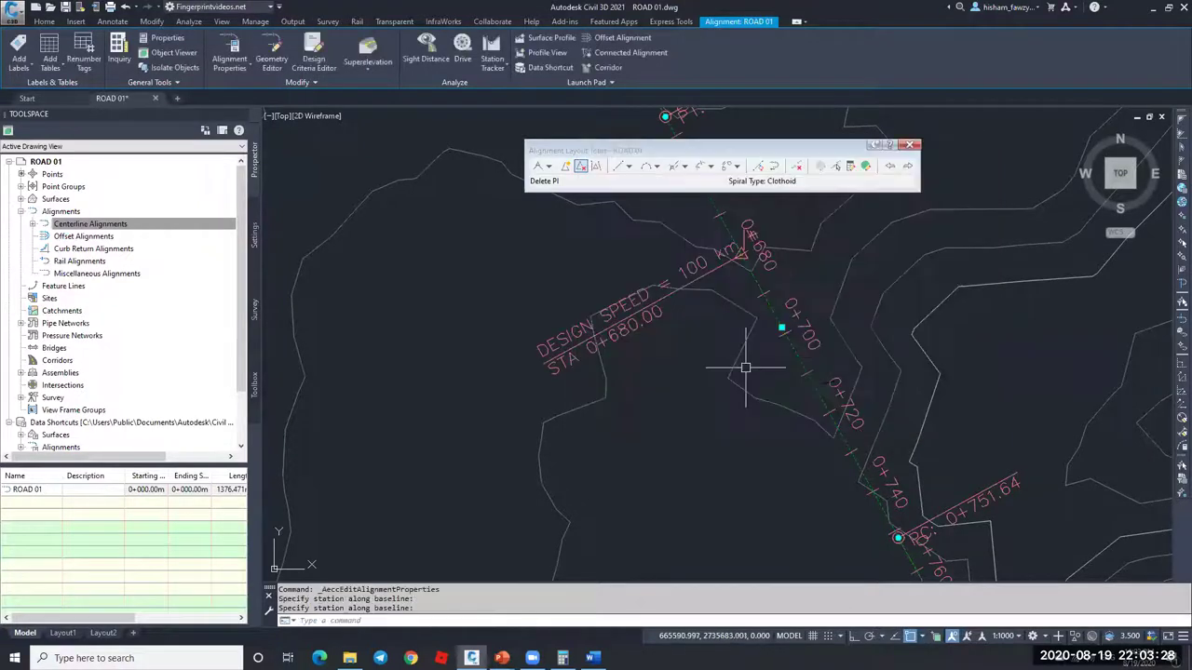
{"action": "scroll", "coordinate": [754, 407], "scroll_direction": "down", "scroll_amount": 3}
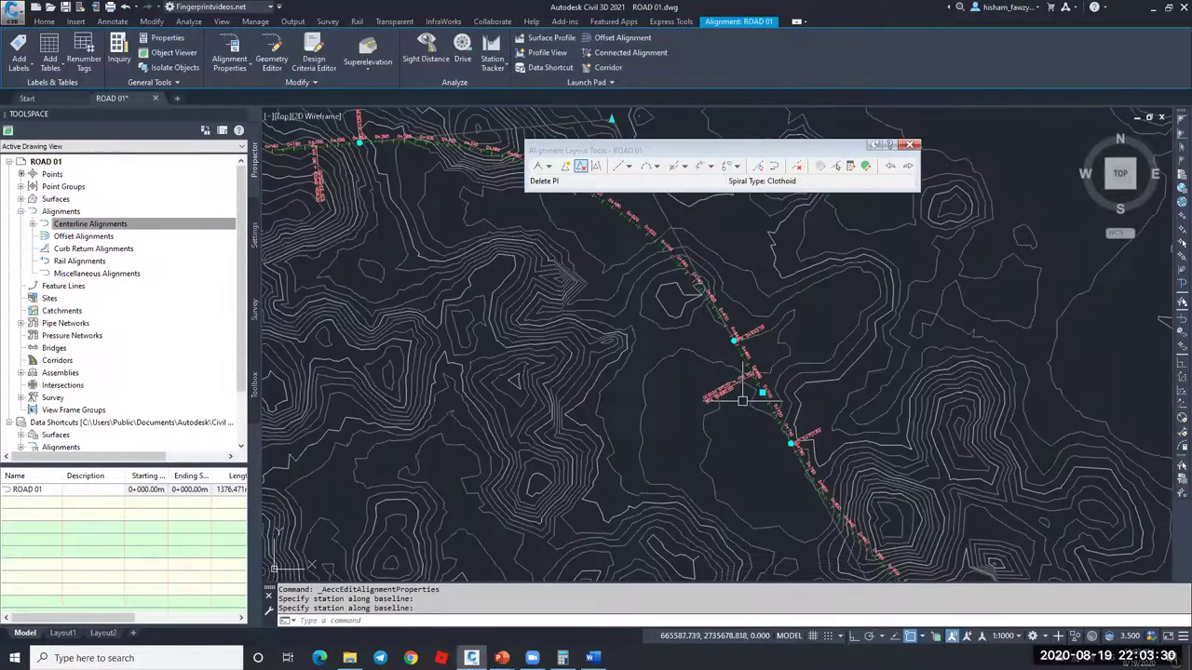
{"action": "scroll", "coordinate": [742, 400], "scroll_direction": "up", "scroll_amount": 3}
{"action": "key", "text": "Escape"}
{"action": "scroll", "coordinate": [764, 415], "scroll_direction": "down", "scroll_amount": 4}
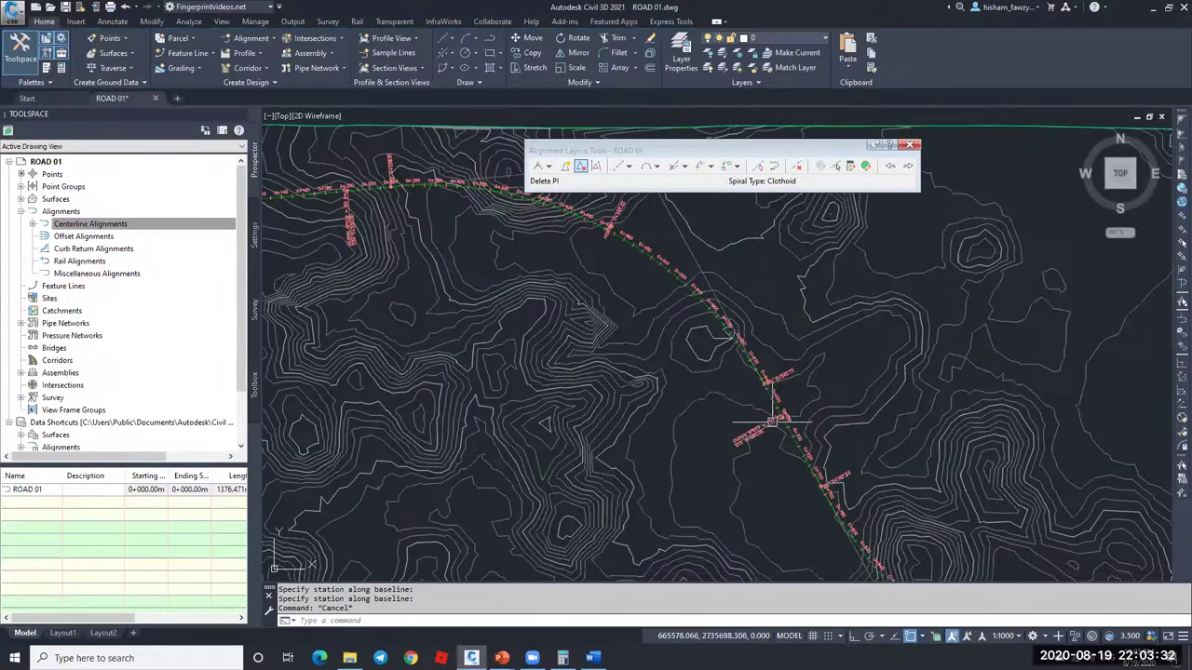
{"action": "scroll", "coordinate": [772, 422], "scroll_direction": "down", "scroll_amount": 2}
{"action": "scroll", "coordinate": [819, 340], "scroll_direction": "up", "scroll_amount": 5}
Step: Select ROAD 01, review its alignment entities table, then close it and clear the selection
{"action": "left_click", "coordinate": [665, 296]}
{"action": "left_click", "coordinate": [865, 165]}
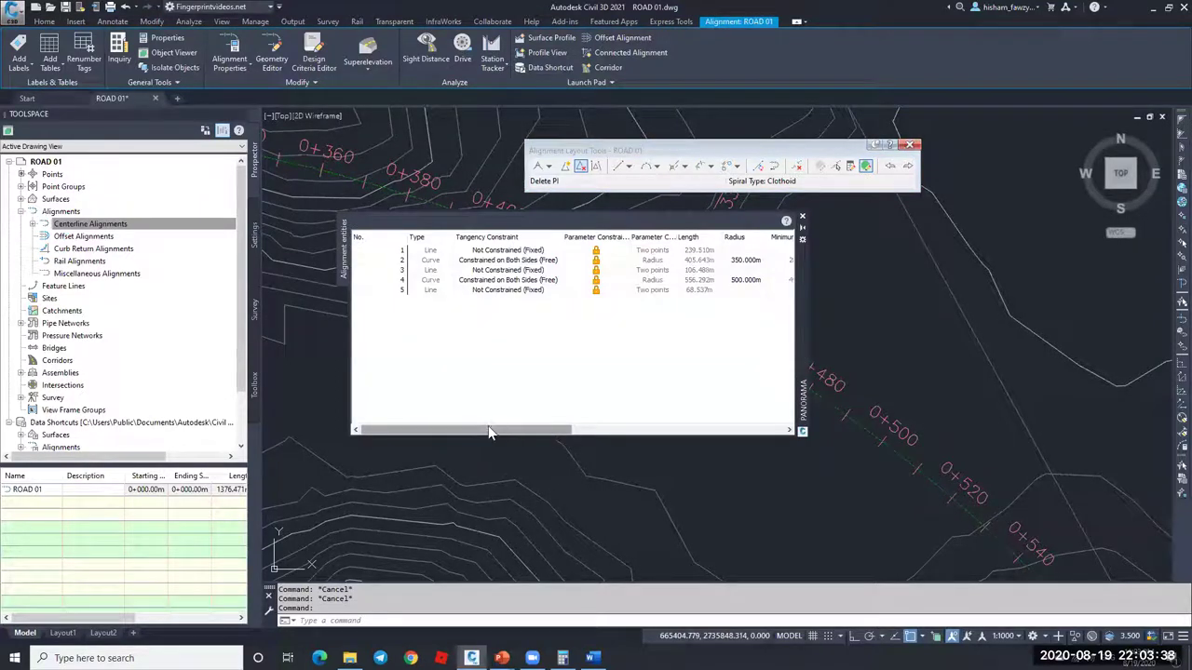
{"action": "left_click_drag", "start_coordinate": [488, 428], "coordinate": [542, 429]}
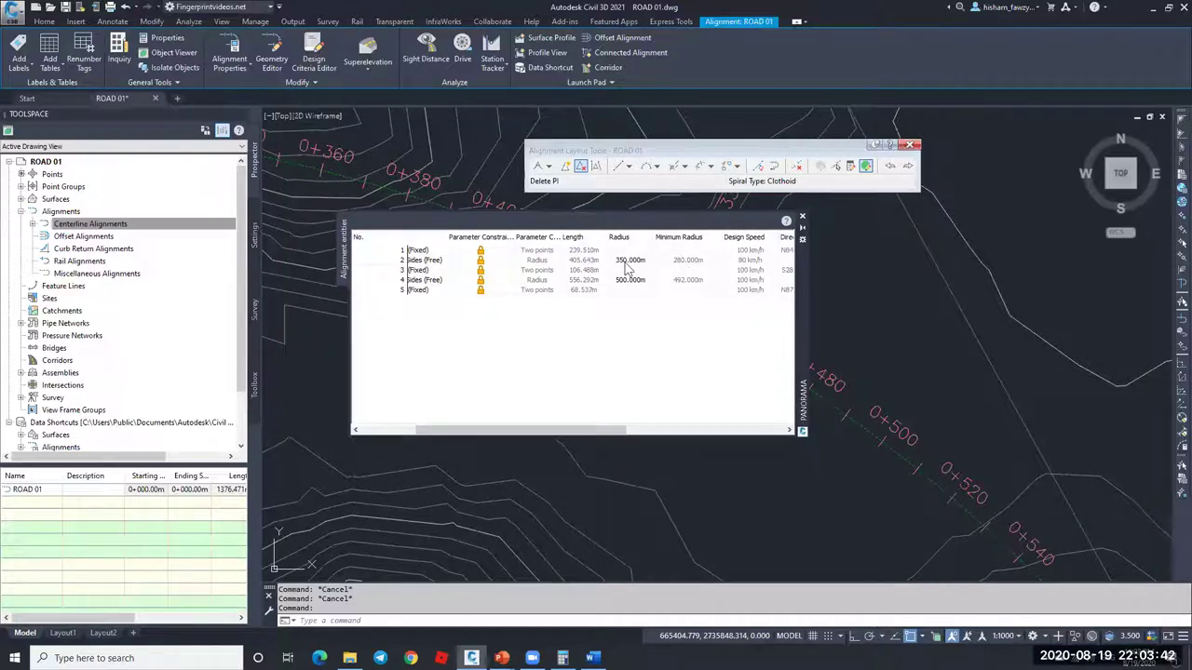
{"action": "left_click", "coordinate": [801, 217]}
{"action": "scroll", "coordinate": [657, 322], "scroll_direction": "down", "scroll_amount": 2}
{"action": "scroll", "coordinate": [650, 321], "scroll_direction": "down", "scroll_amount": 2}
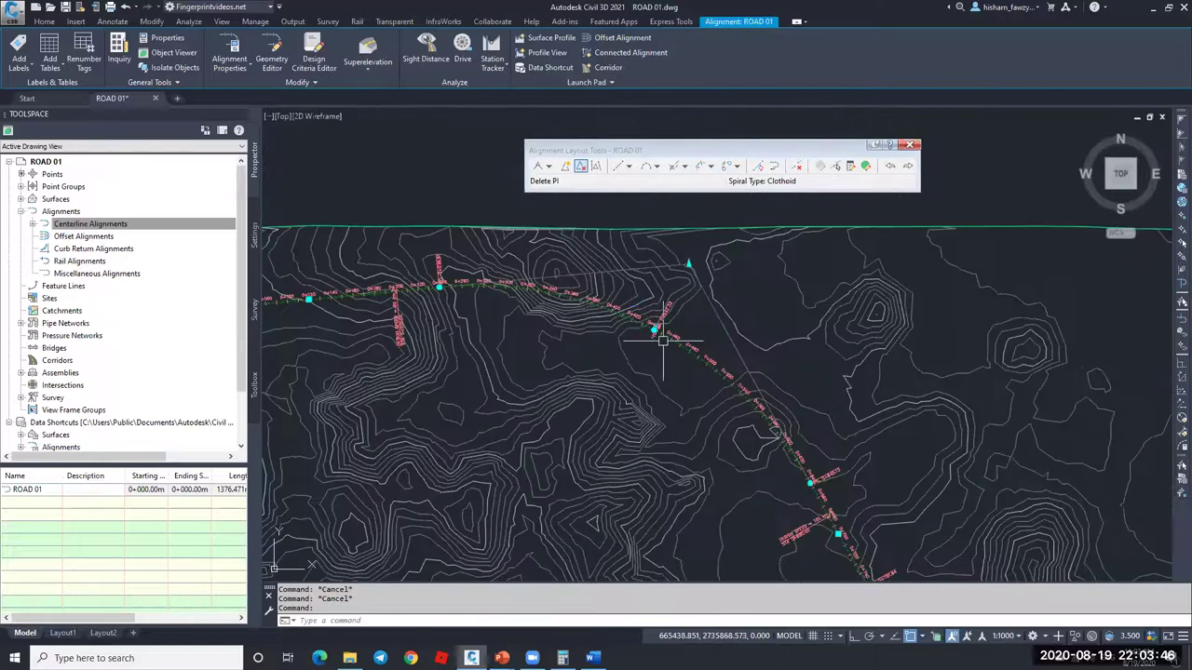
{"action": "key", "text": "Escape"}
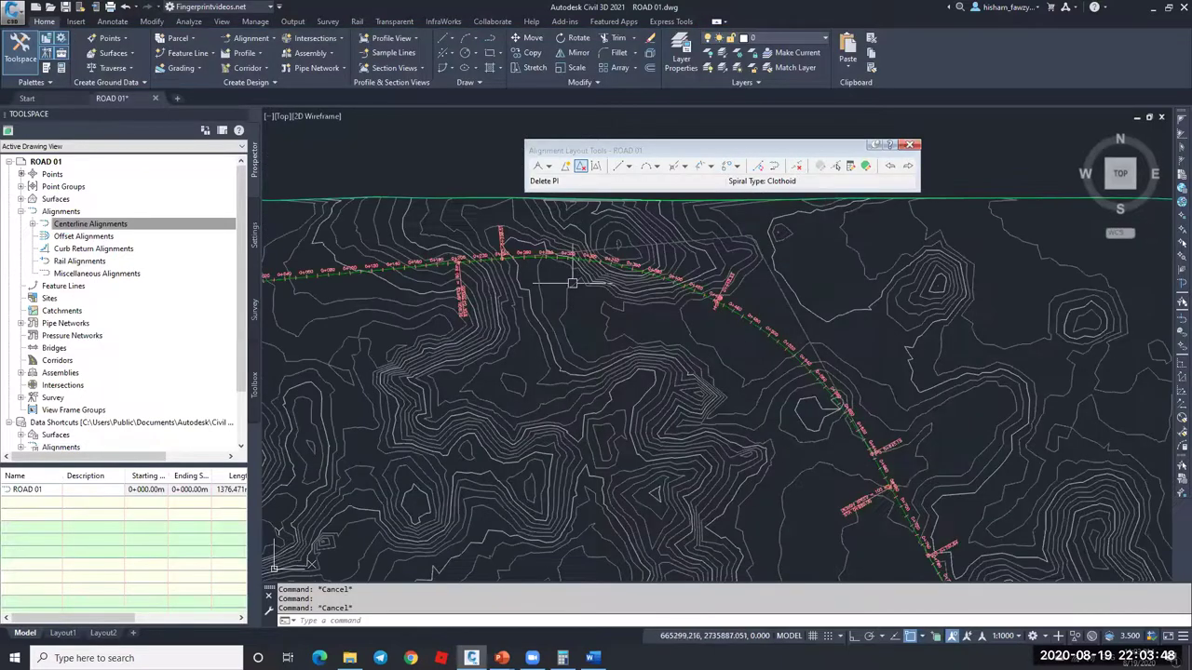
Step: Zoom in on ROAD 01's station labels near 1+000, selecting the alignment to check them
{"action": "scroll", "coordinate": [633, 298], "scroll_direction": "down", "scroll_amount": 5}
{"action": "scroll", "coordinate": [663, 277], "scroll_direction": "up", "scroll_amount": 5}
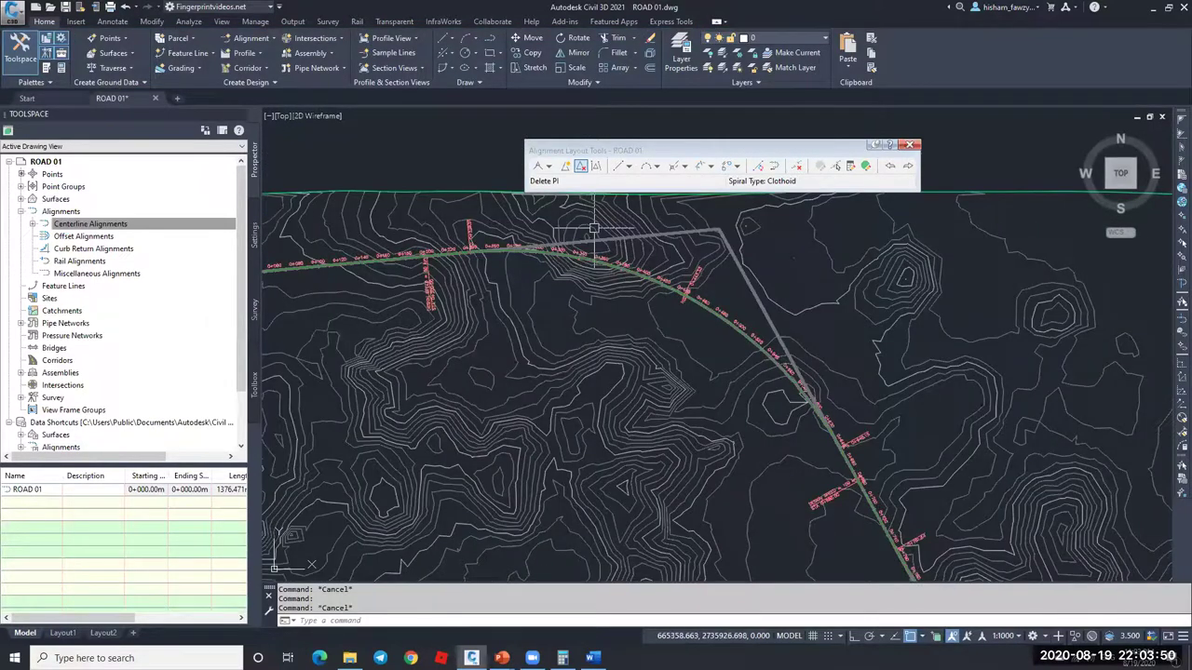
{"action": "scroll", "coordinate": [657, 280], "scroll_direction": "down", "scroll_amount": 2}
{"action": "scroll", "coordinate": [632, 296], "scroll_direction": "down", "scroll_amount": 4}
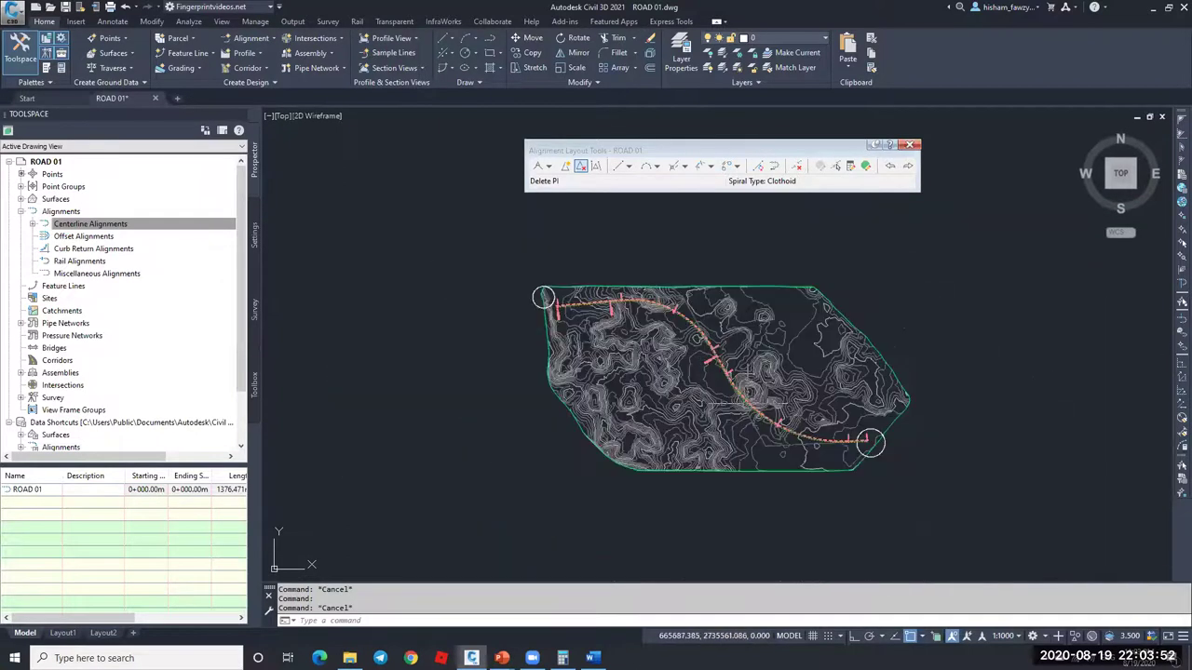
{"action": "scroll", "coordinate": [749, 415], "scroll_direction": "up", "scroll_amount": 4}
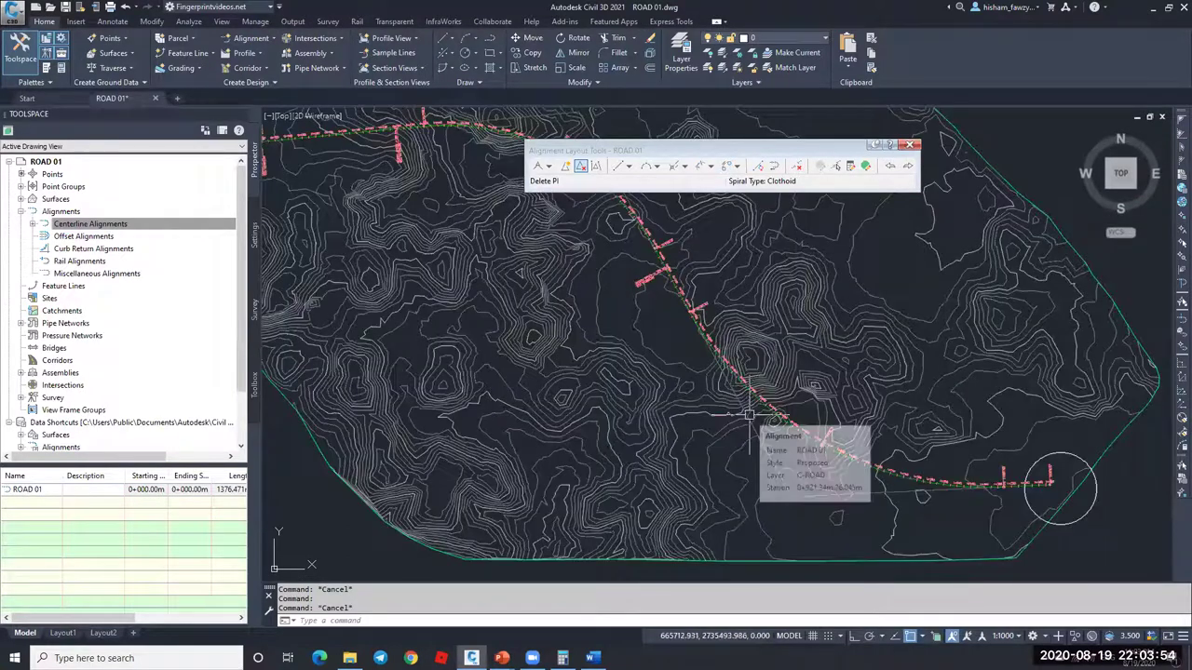
{"action": "left_click", "coordinate": [750, 415]}
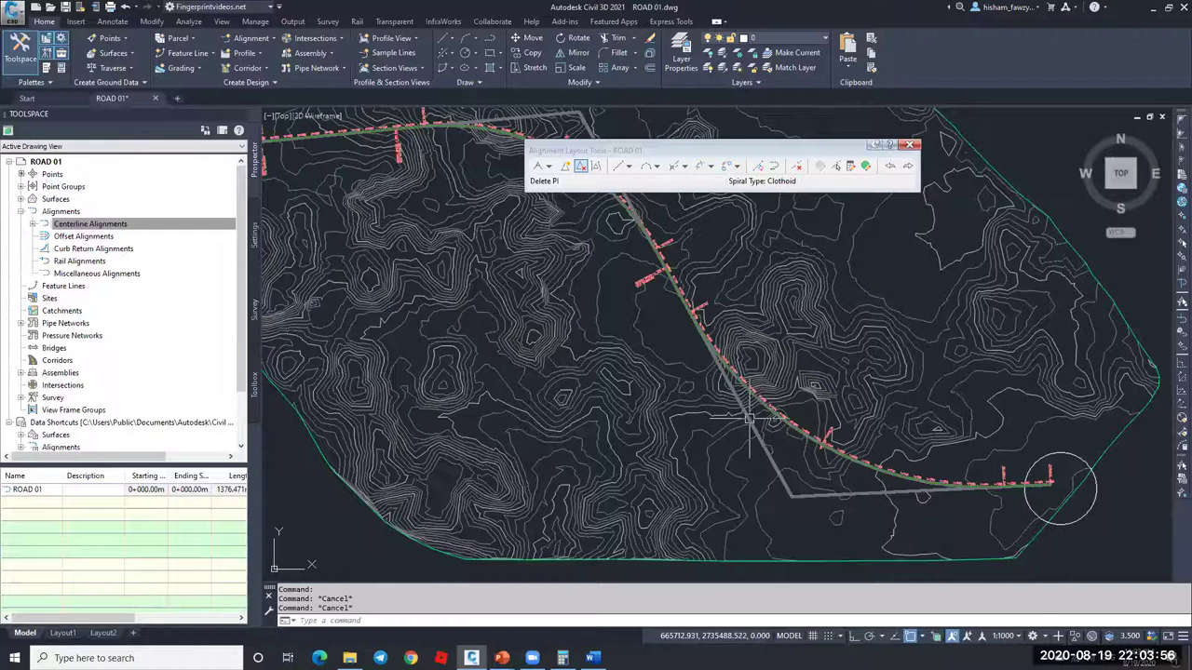
{"action": "scroll", "coordinate": [759, 447], "scroll_direction": "down", "scroll_amount": 3}
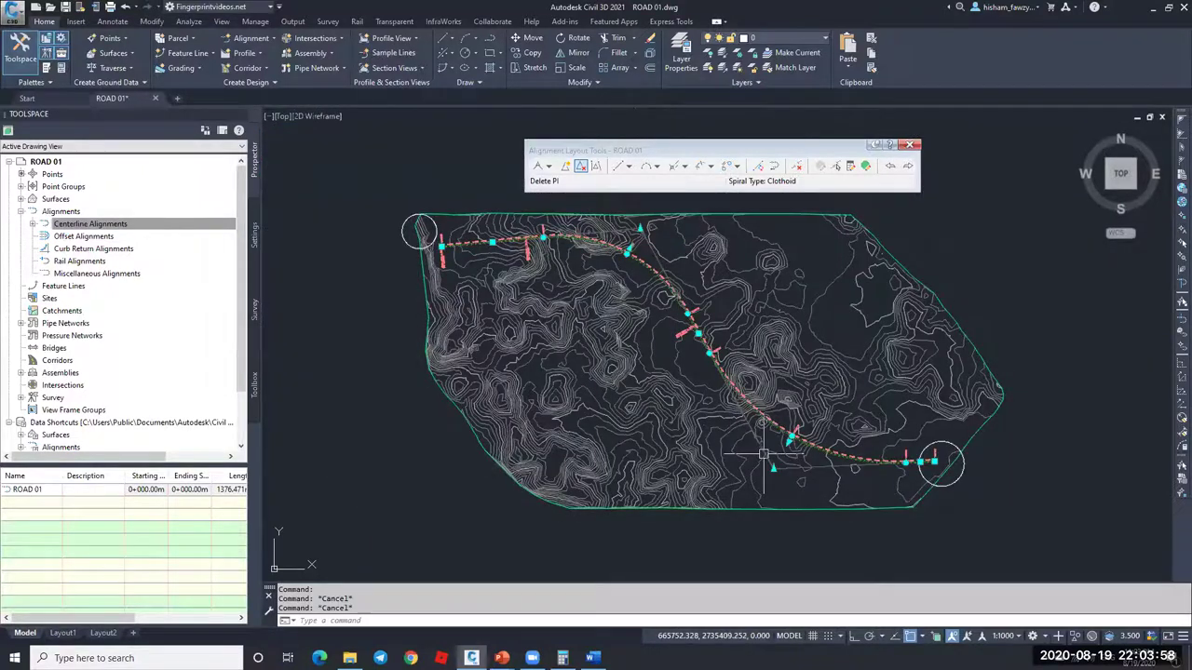
{"action": "left_click", "coordinate": [763, 455]}
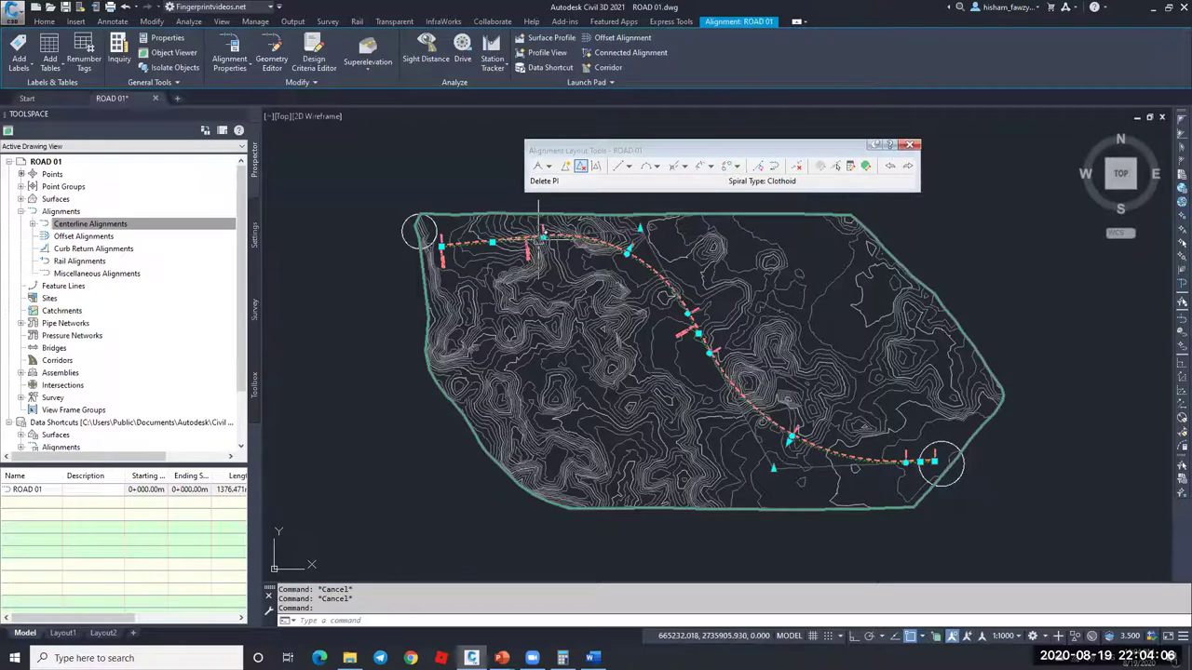
{"action": "key", "text": "Escape"}
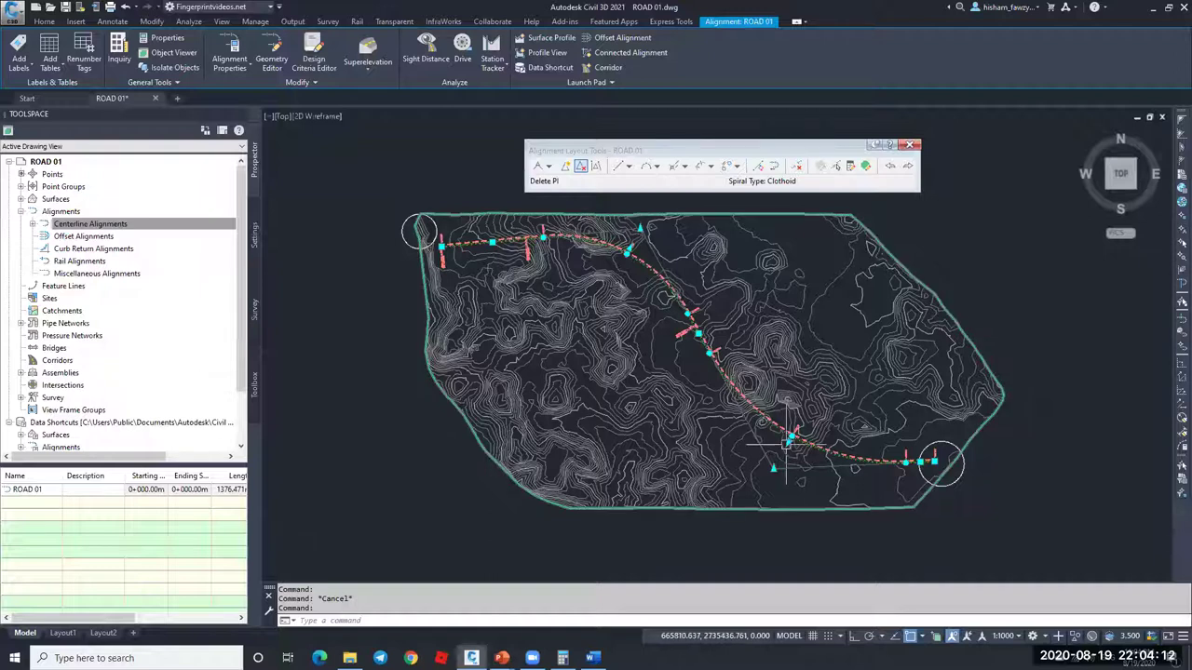
{"action": "scroll", "coordinate": [785, 445], "scroll_direction": "up", "scroll_amount": 3}
{"action": "scroll", "coordinate": [785, 445], "scroll_direction": "up", "scroll_amount": 3}
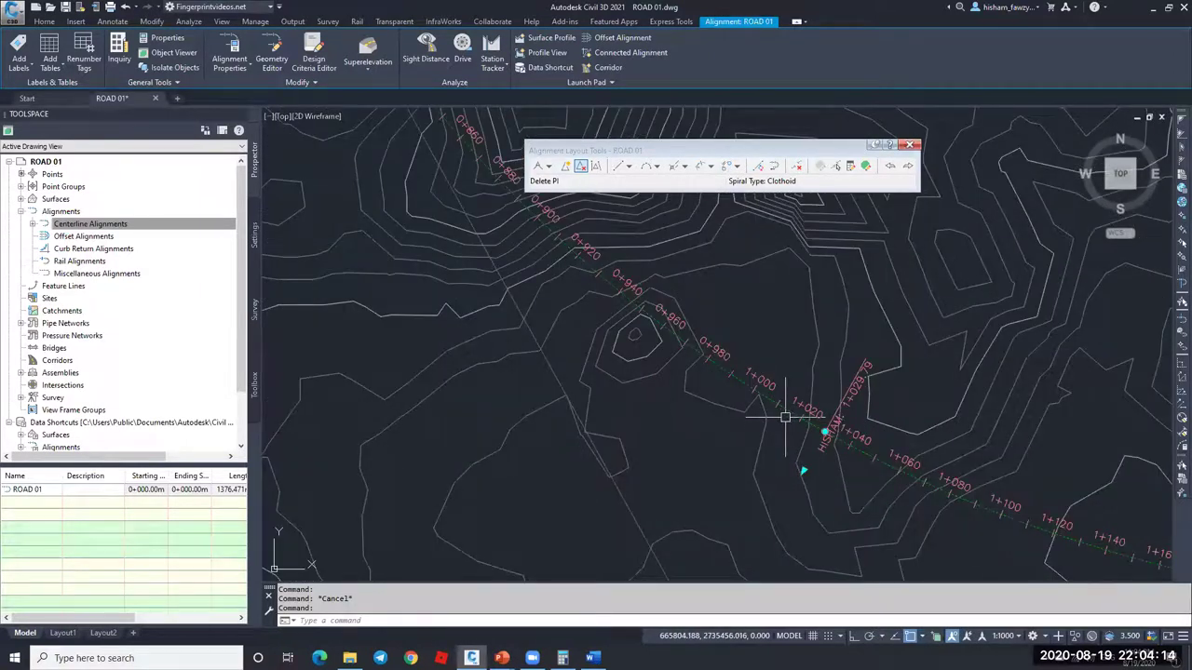
Step: In Edit Alignment Labels, set the Major Stations increment to 100 and the Minor Stations increment to 25
{"action": "right_click", "coordinate": [787, 413]}
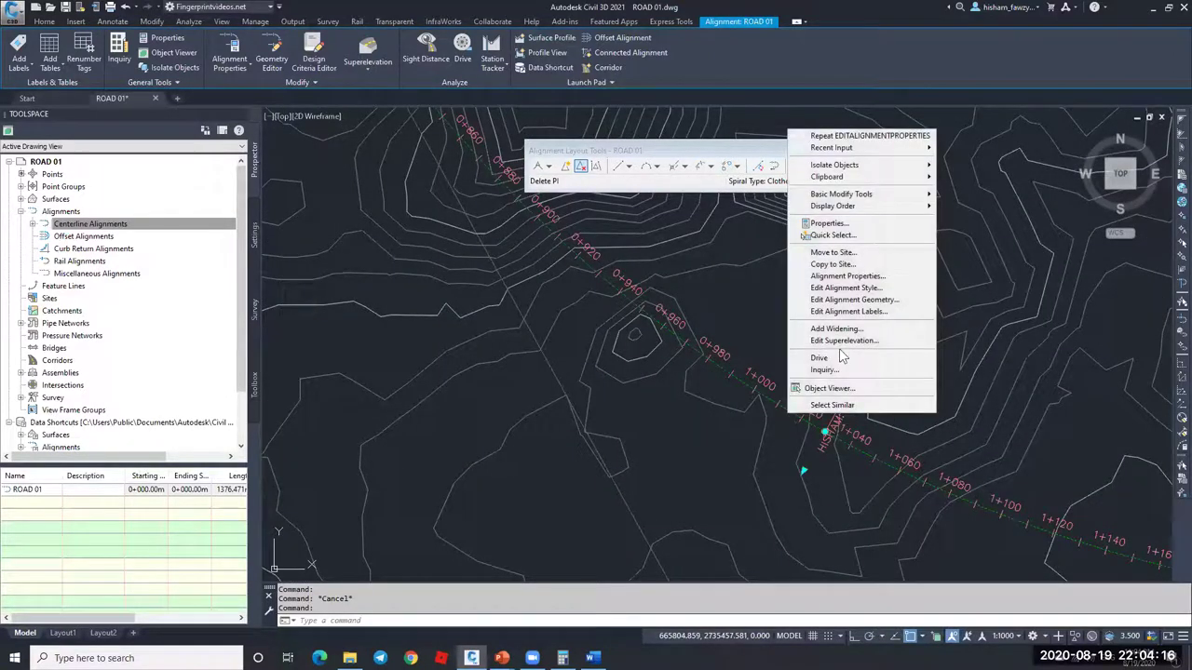
{"action": "left_click", "coordinate": [858, 313]}
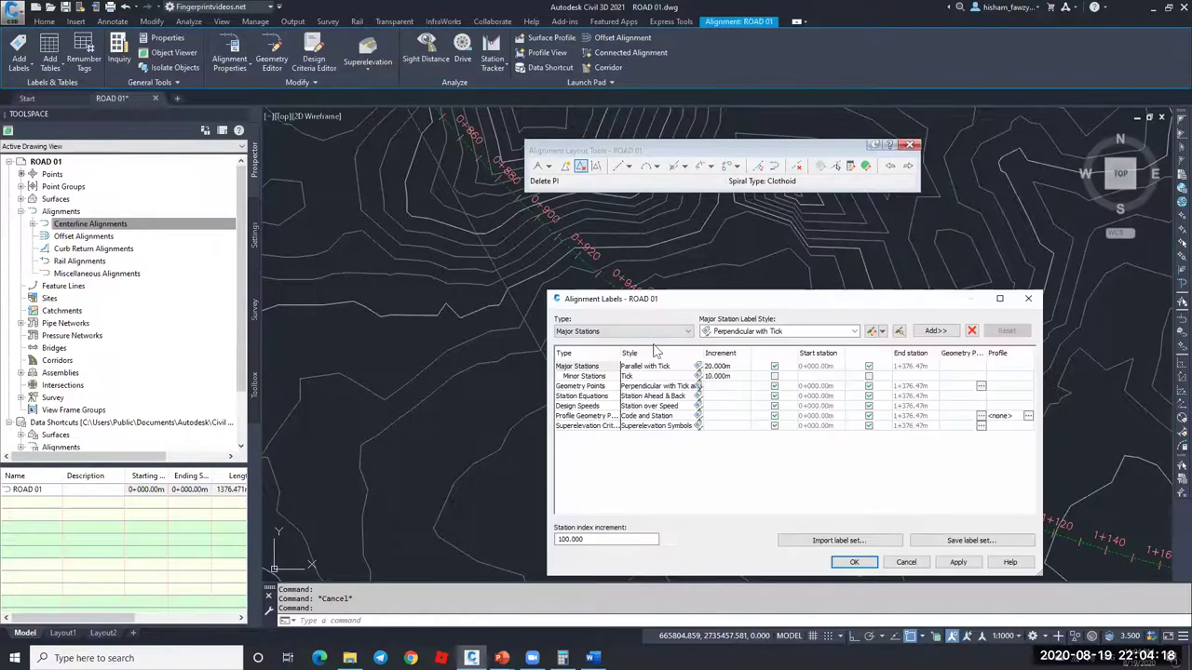
{"action": "left_click", "coordinate": [589, 426]}
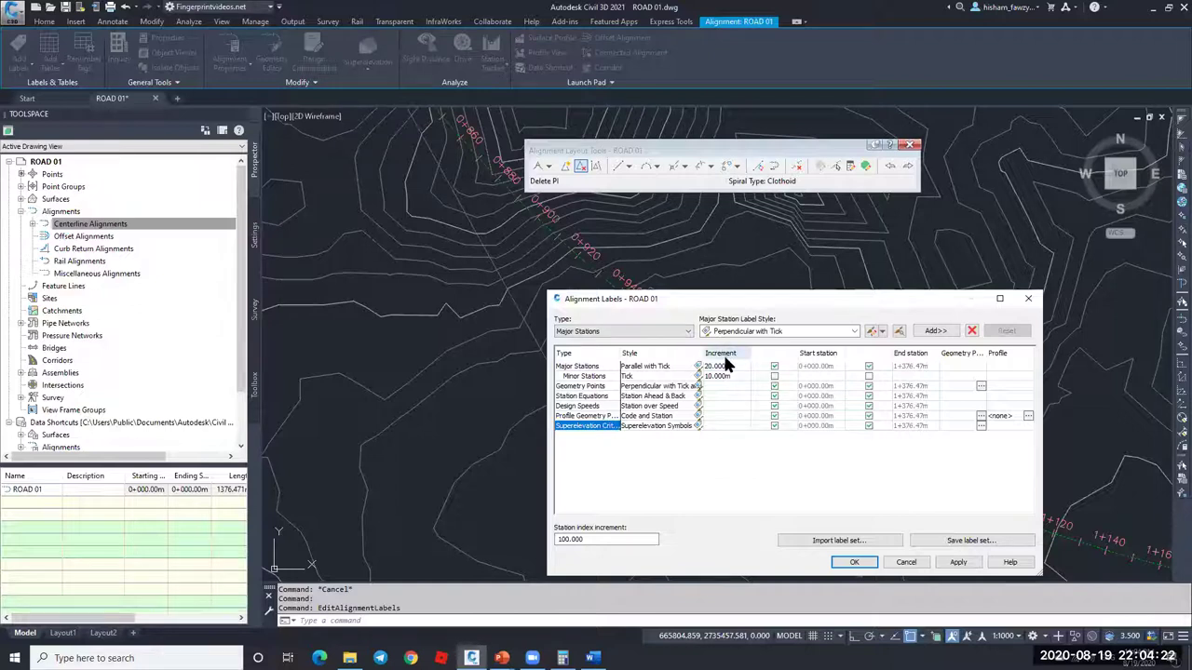
{"action": "left_click", "coordinate": [587, 368]}
{"action": "left_click", "coordinate": [721, 366]}
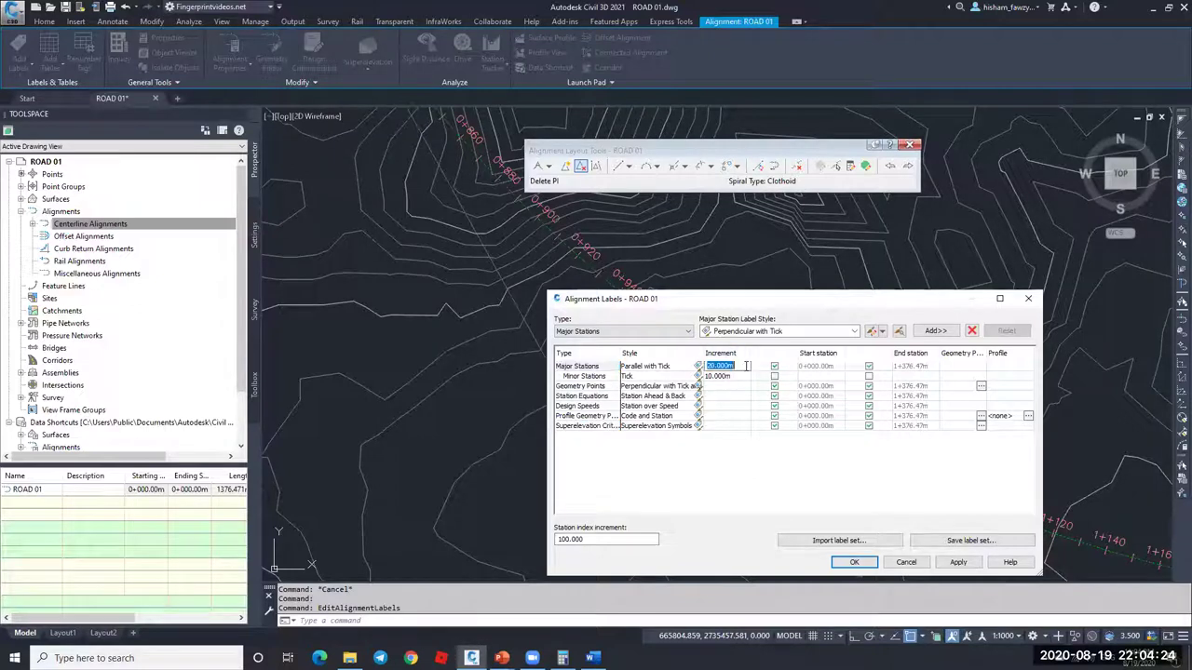
{"action": "type", "text": "100"}
{"action": "left_click", "coordinate": [588, 376]}
{"action": "left_click", "coordinate": [722, 376]}
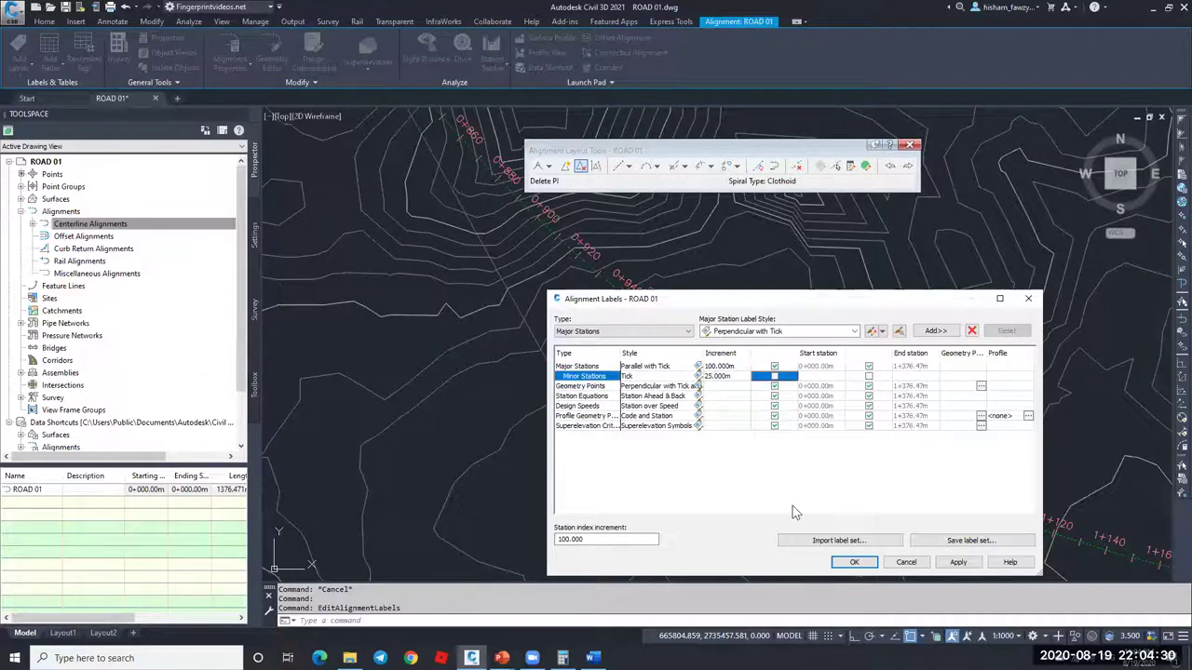
{"action": "left_click", "coordinate": [849, 563]}
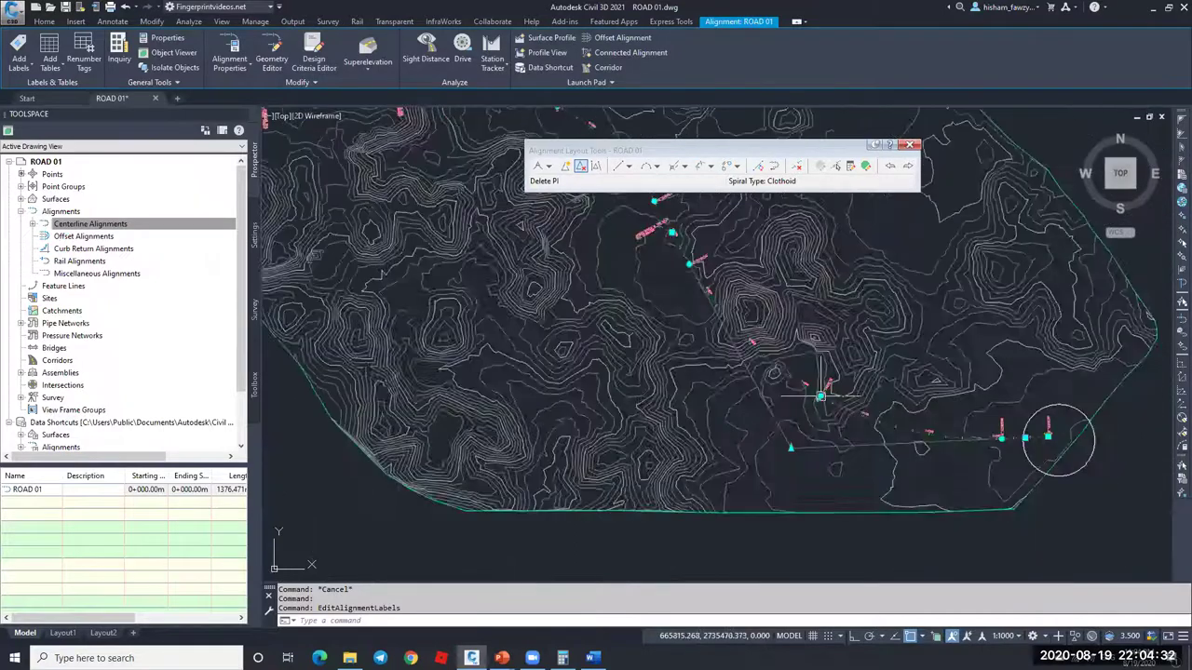
{"action": "scroll", "coordinate": [708, 354], "scroll_direction": "down", "scroll_amount": 10}
{"action": "key", "text": "Escape"}
{"action": "scroll", "coordinate": [471, 195], "scroll_direction": "up", "scroll_amount": 6}
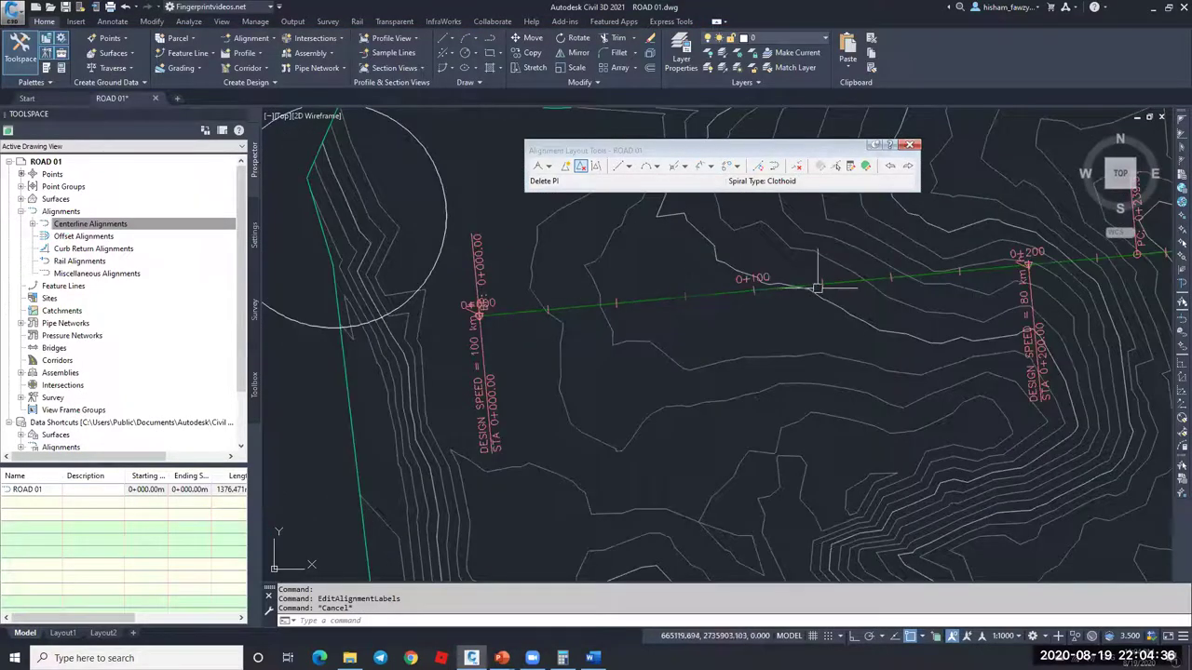
{"action": "scroll", "coordinate": [921, 275], "scroll_direction": "down", "scroll_amount": 3}
{"action": "mouse_move", "coordinate": [945, 266]}
{"action": "middle_mouse_down"}
{"action": "mouse_move", "coordinate": [997, 314]}
{"action": "mouse_move", "coordinate": [811, 320]}
{"action": "middle_mouse_up"}
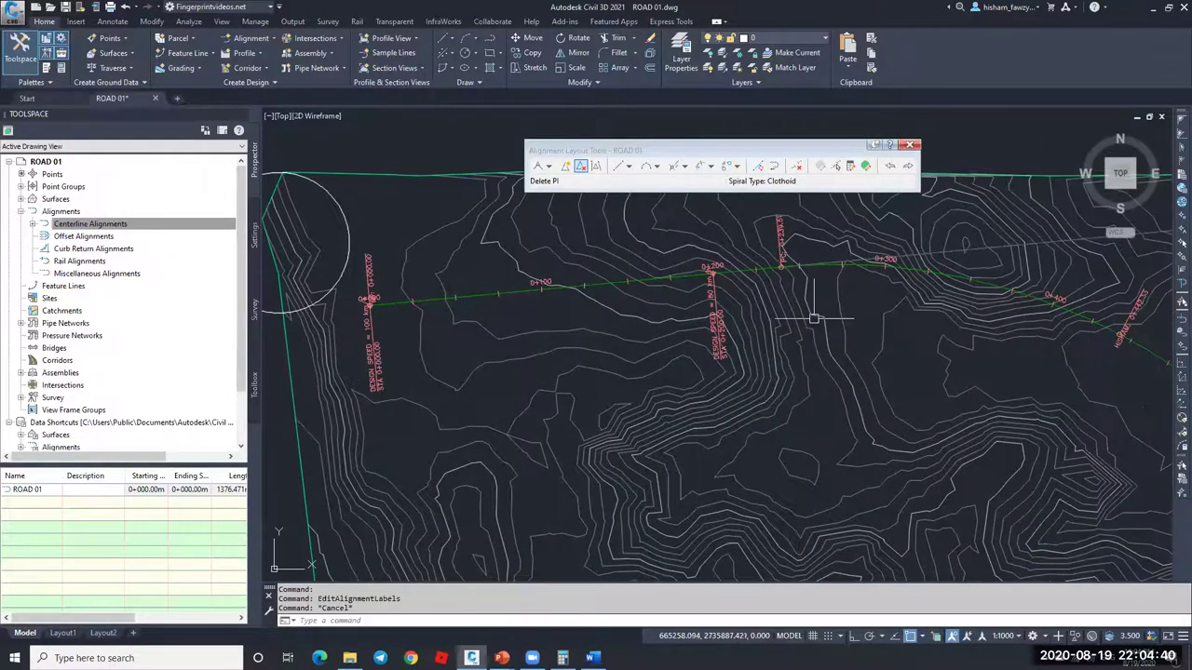
{"action": "scroll", "coordinate": [811, 320], "scroll_direction": "down", "scroll_amount": 5}
{"action": "scroll", "coordinate": [996, 389], "scroll_direction": "up", "scroll_amount": 2}
{"action": "left_click", "coordinate": [834, 335]}
{"action": "left_click", "coordinate": [865, 166]}
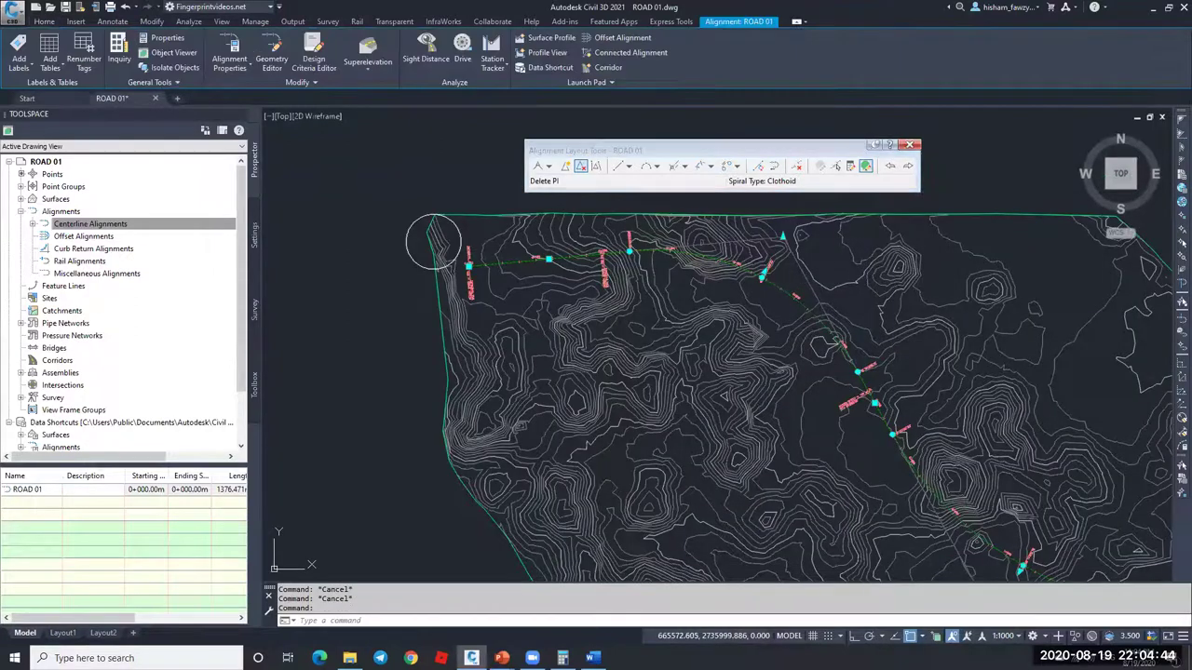
{"action": "mouse_move", "coordinate": [559, 434]}
{"action": "left_mouse_down"}
{"action": "mouse_move", "coordinate": [633, 432]}
{"action": "mouse_move", "coordinate": [536, 429]}
{"action": "left_mouse_up"}
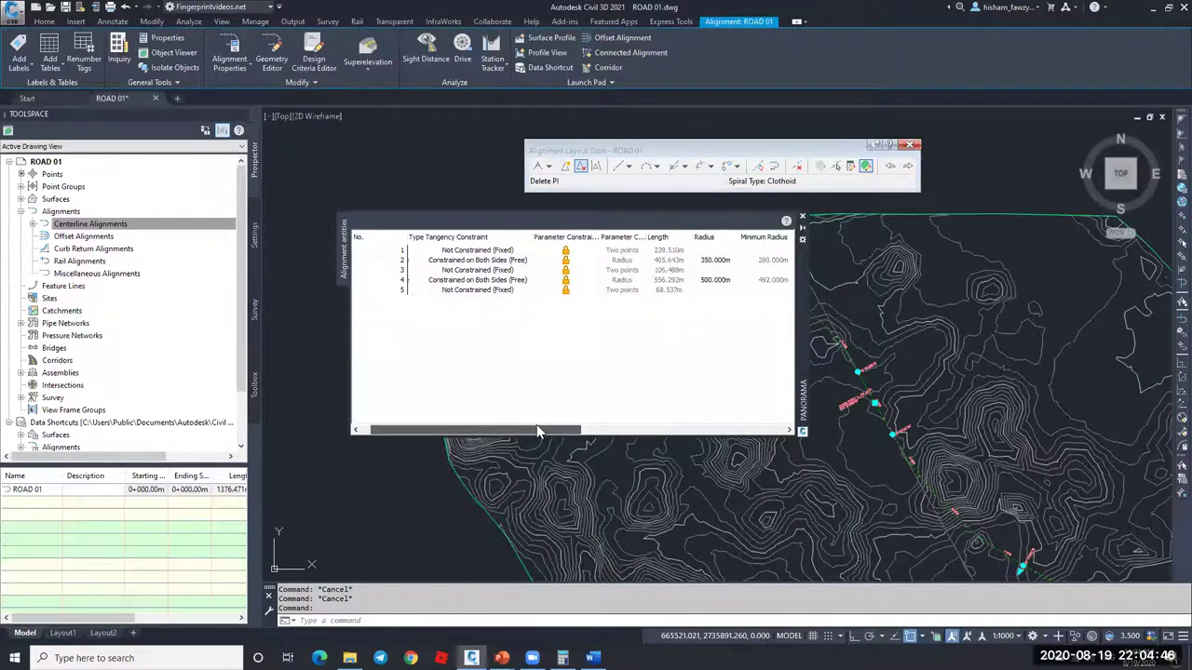
{"action": "left_click", "coordinate": [802, 216]}
{"action": "key", "text": "Escape"}
{"action": "left_click", "coordinate": [621, 252]}
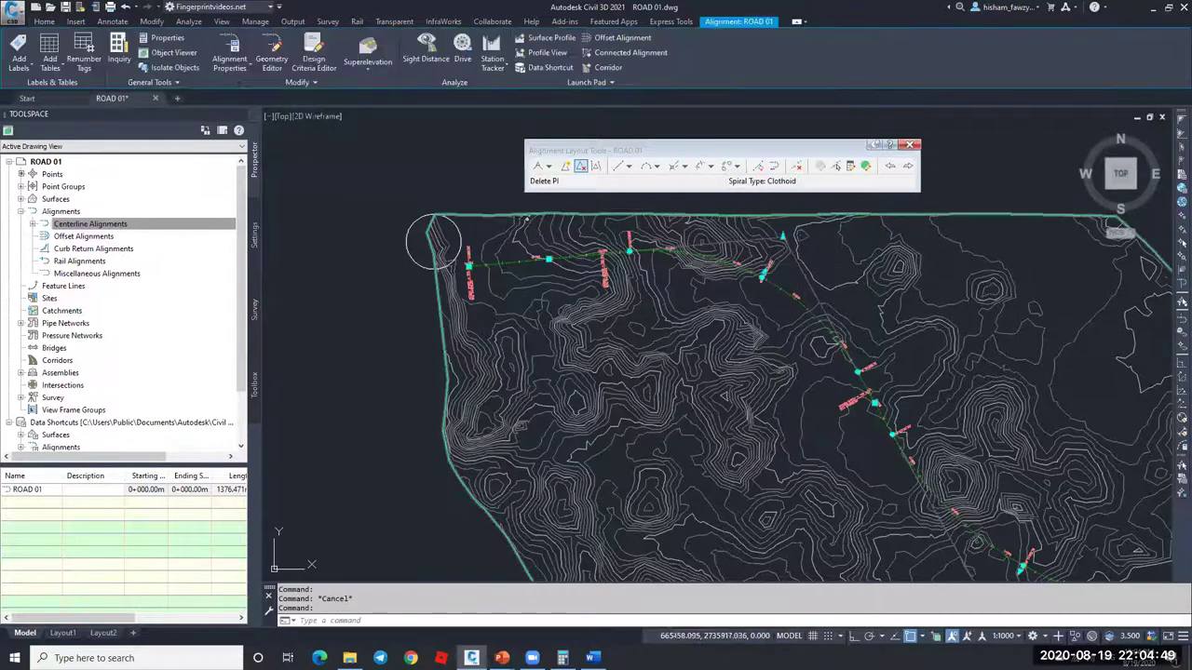
{"action": "left_click", "coordinate": [314, 60]}
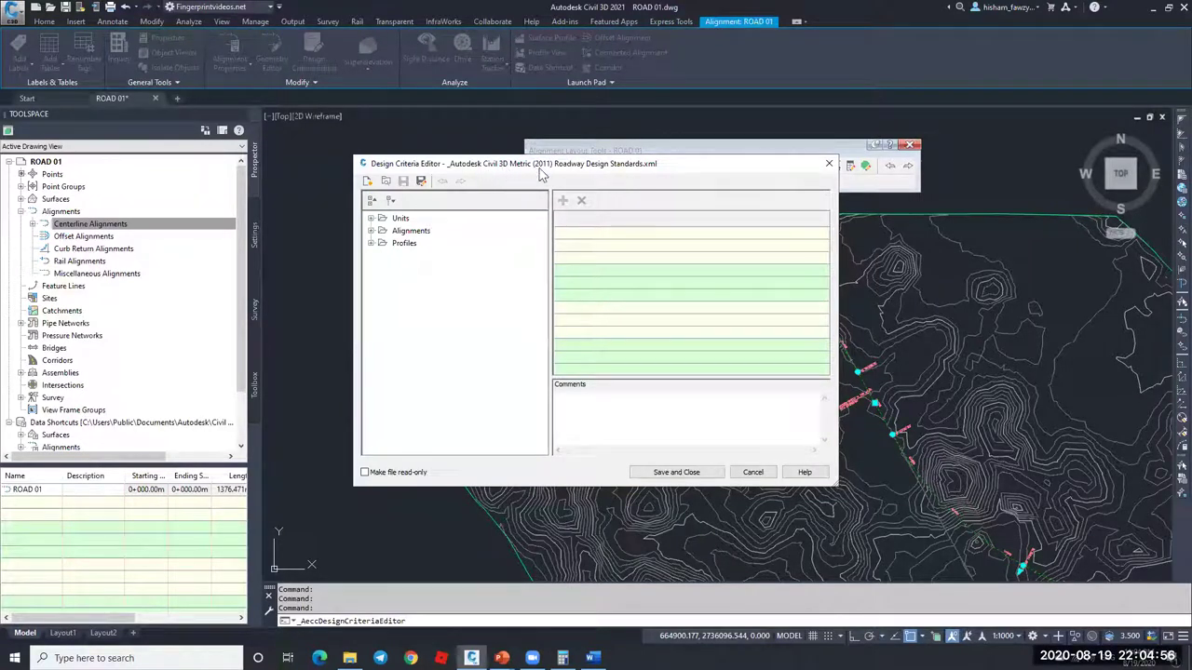
{"action": "left_click", "coordinate": [421, 181]}
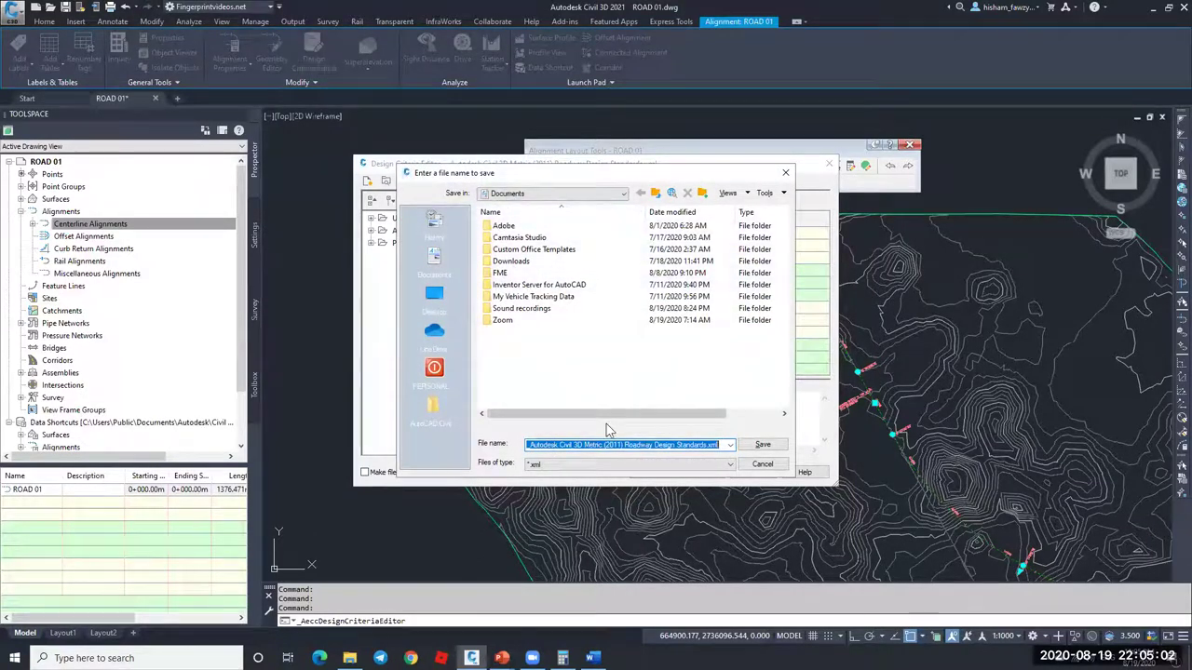
{"action": "left_click", "coordinate": [761, 464]}
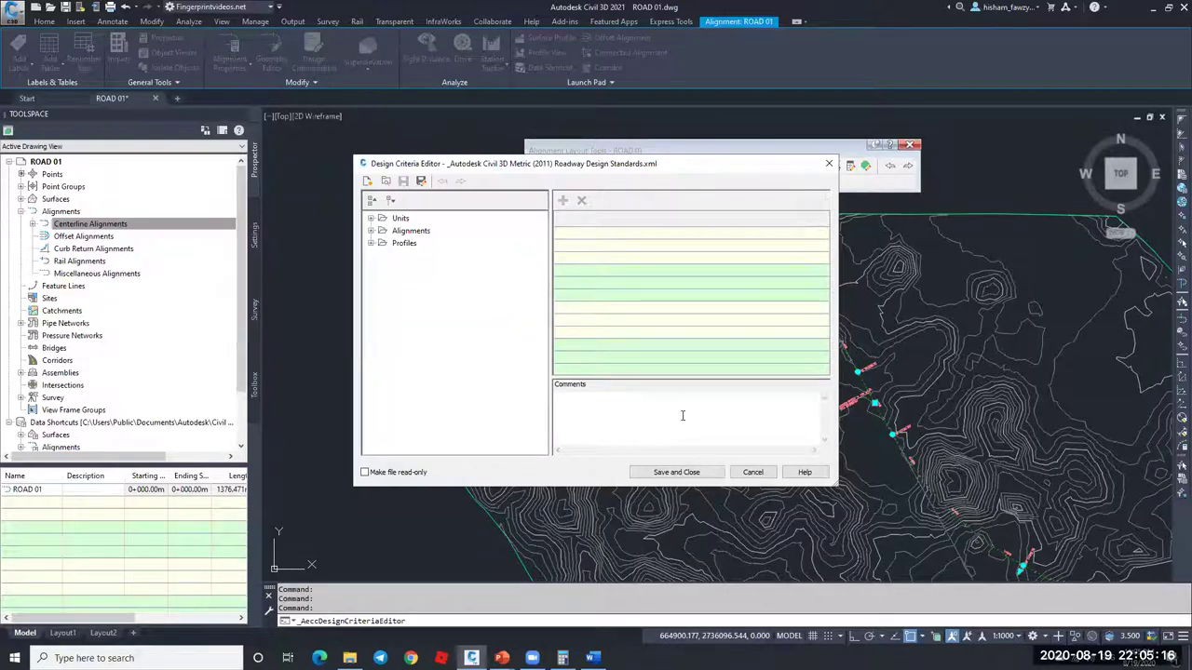
{"action": "left_click", "coordinate": [752, 472]}
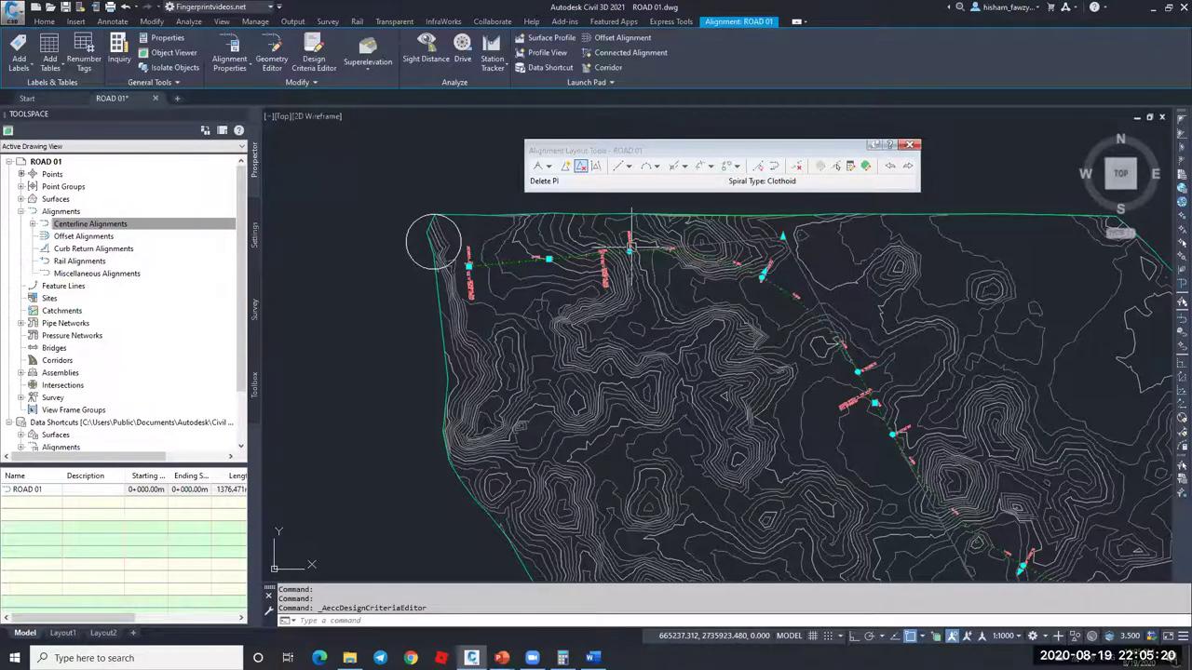
{"action": "scroll", "coordinate": [662, 258], "scroll_direction": "down", "scroll_amount": 2}
{"action": "key", "text": "Escape"}
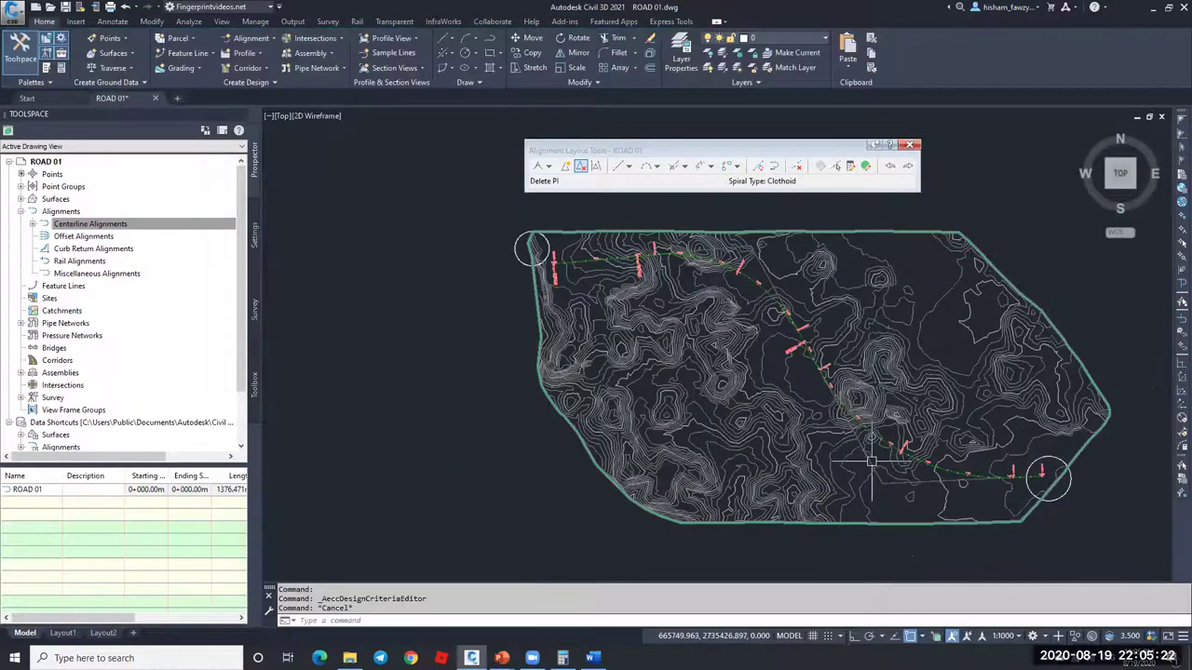
{"action": "scroll", "coordinate": [873, 470], "scroll_direction": "up", "scroll_amount": 3}
{"action": "left_click", "coordinate": [870, 457]}
{"action": "scroll", "coordinate": [835, 469], "scroll_direction": "down", "scroll_amount": 2}
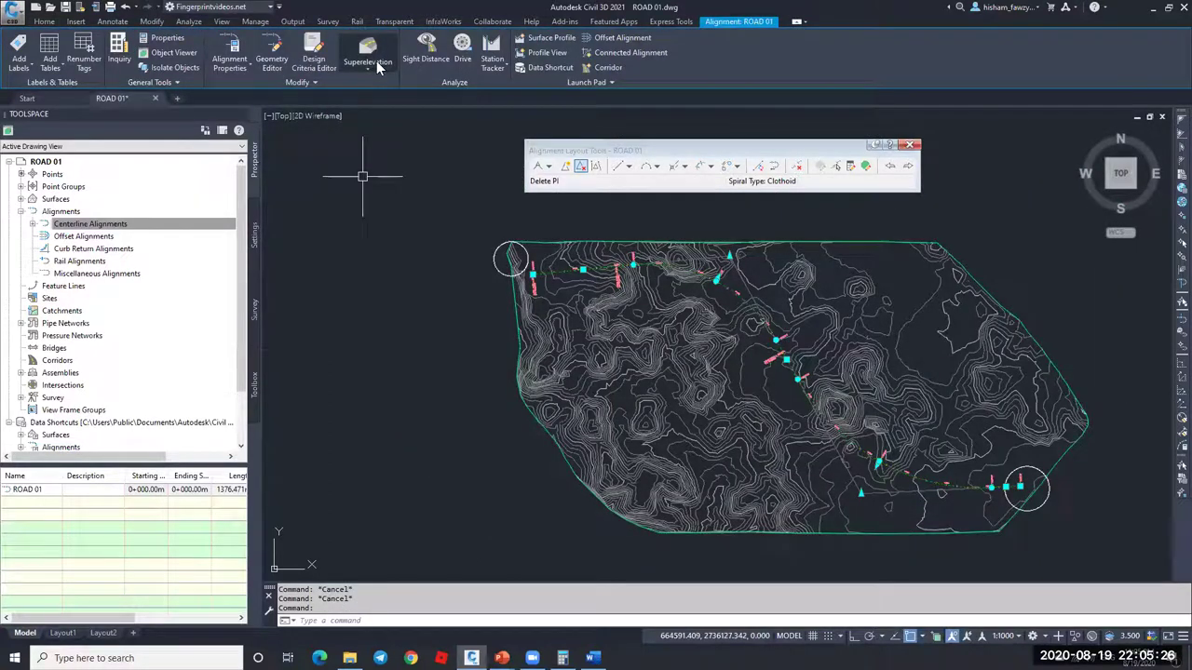
{"action": "key", "text": "Escape"}
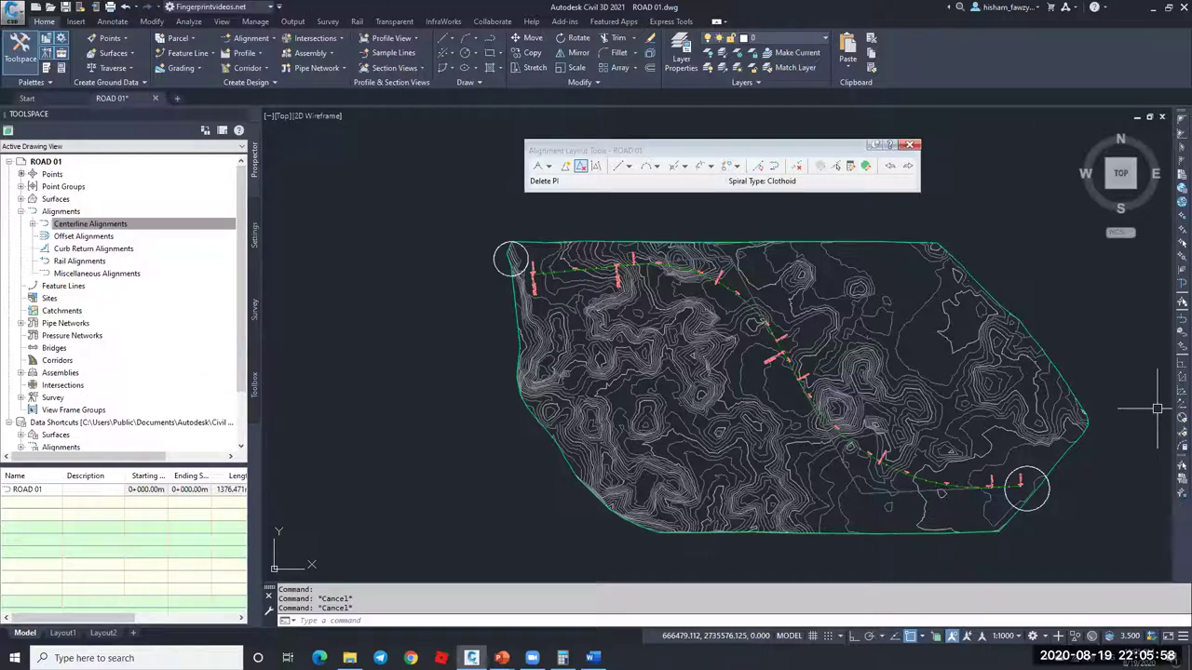
{"action": "left_click", "coordinate": [740, 279]}
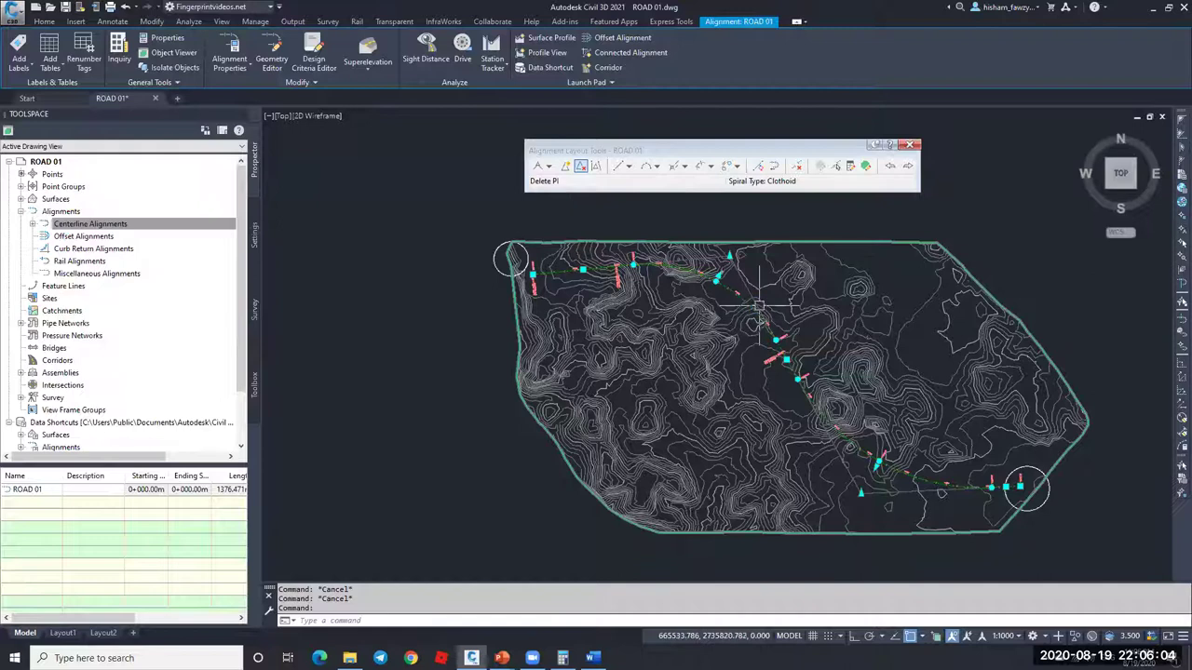
{"action": "scroll", "coordinate": [759, 305], "scroll_direction": "up", "scroll_amount": 5}
{"action": "key", "text": "Escape"}
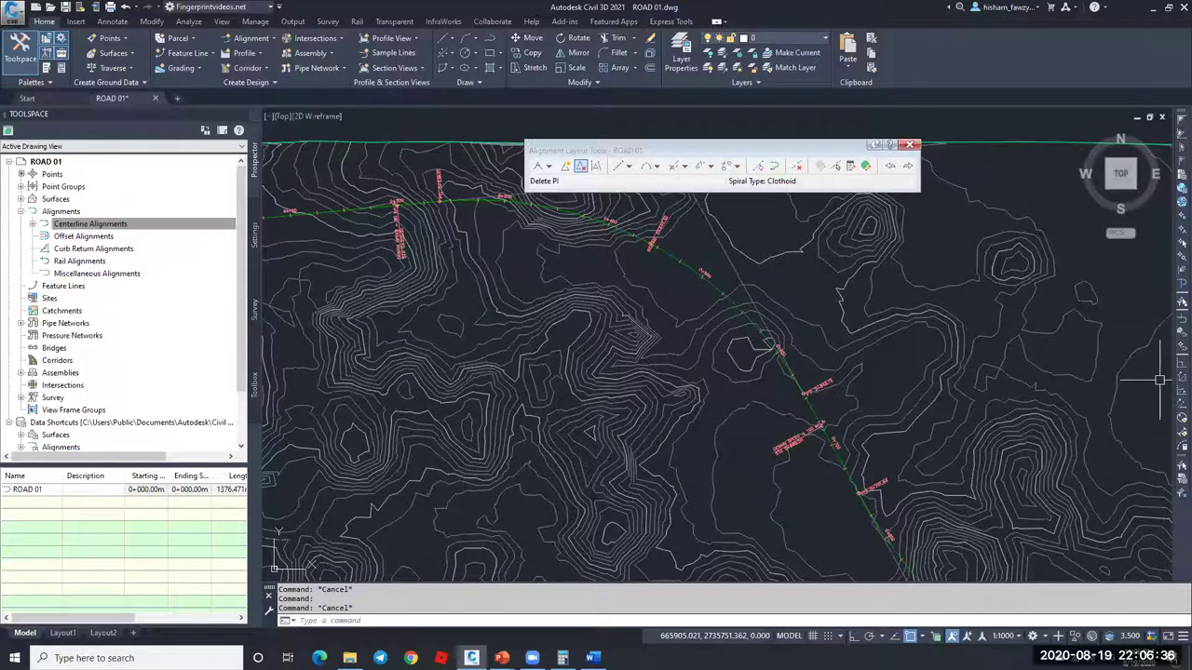
{"action": "scroll", "coordinate": [761, 351], "scroll_direction": "down", "scroll_amount": 5}
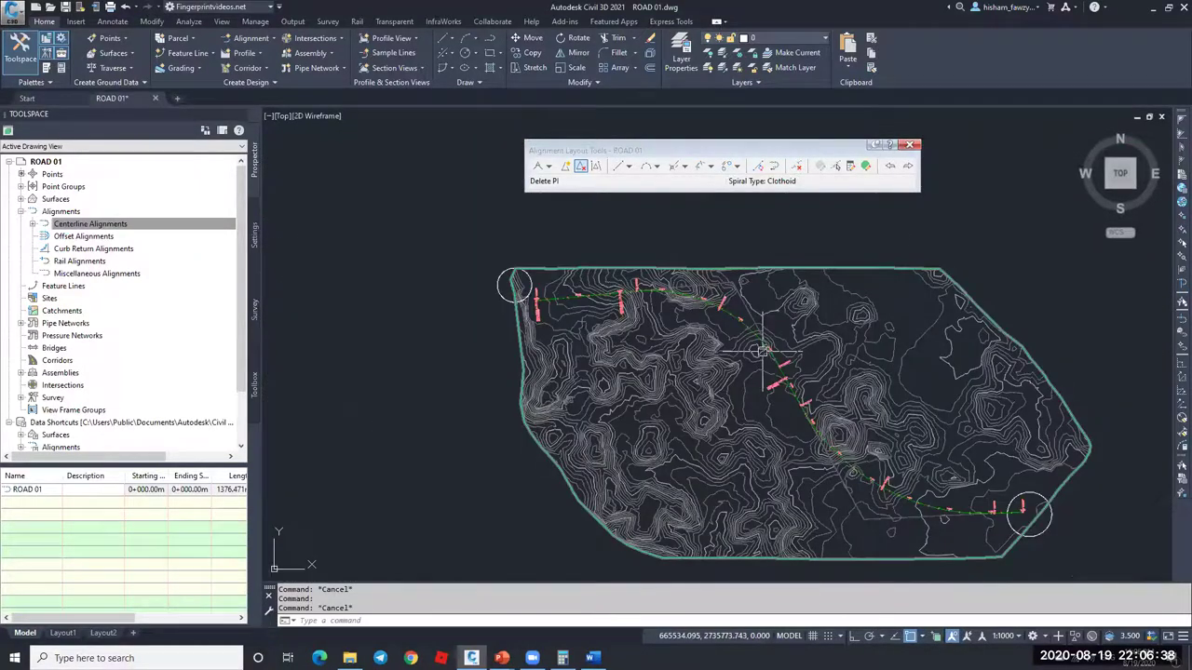
{"action": "scroll", "coordinate": [762, 351], "scroll_direction": "up", "scroll_amount": 5}
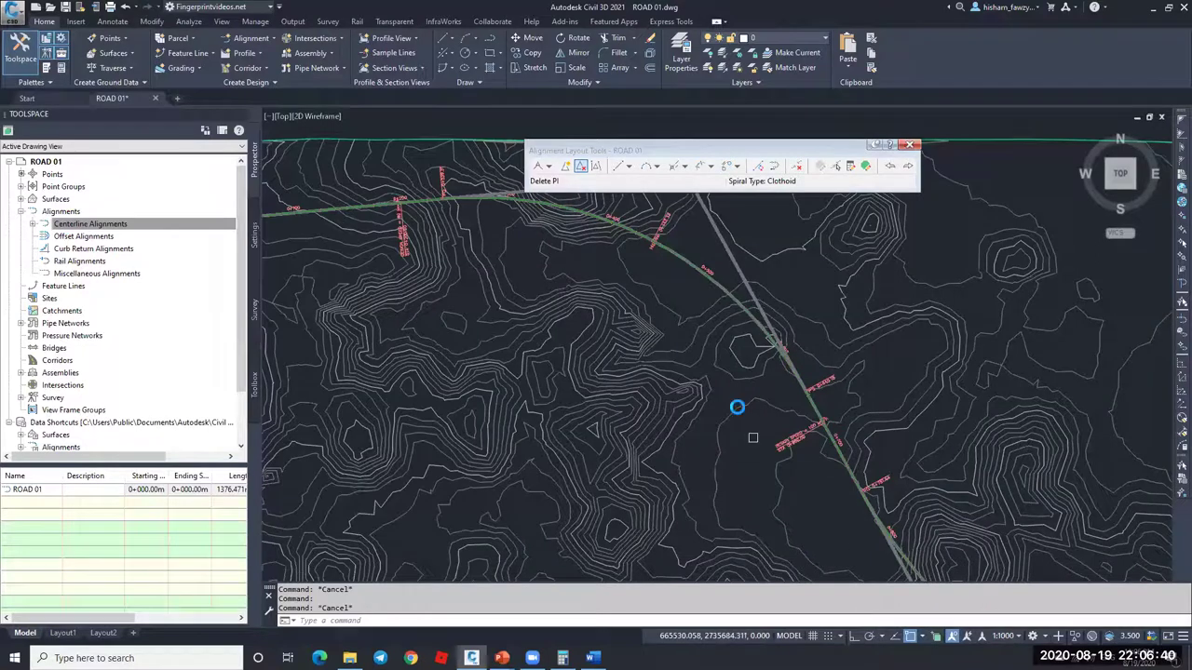
Step: Add a fixed line between two picked points to the ROAD 01 alignment
{"action": "scroll", "coordinate": [737, 407], "scroll_direction": "down", "scroll_amount": 5}
{"action": "left_click", "coordinate": [629, 166]}
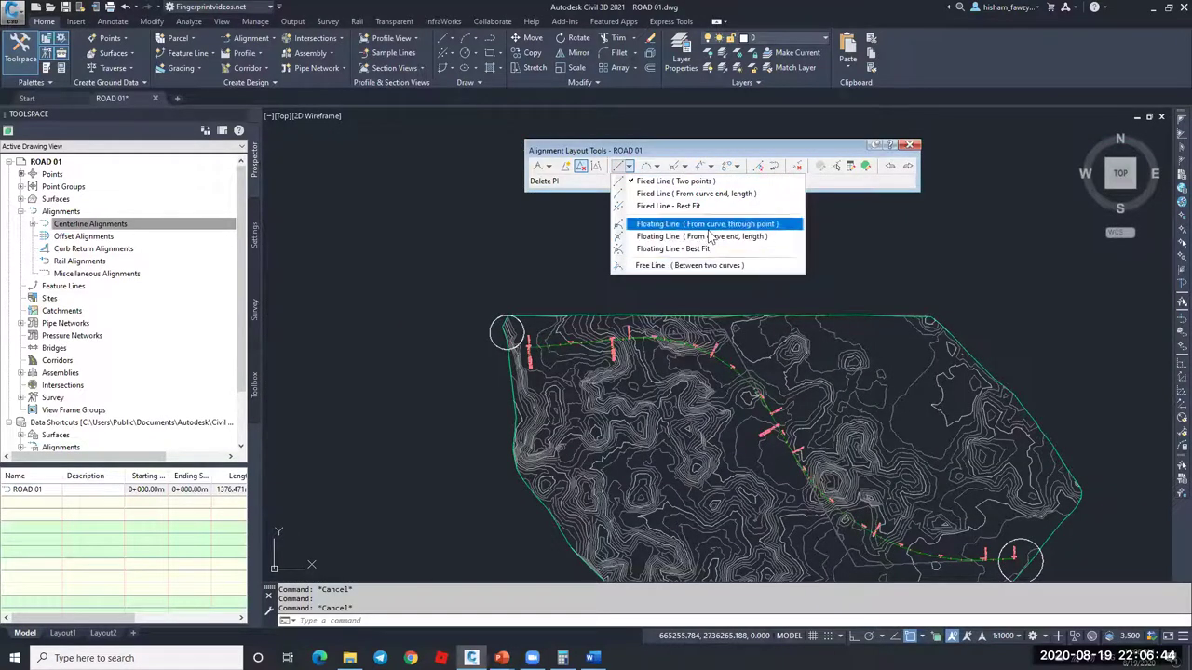
{"action": "left_click", "coordinate": [665, 181]}
{"action": "scroll", "coordinate": [607, 491], "scroll_direction": "up", "scroll_amount": 5}
{"action": "left_click", "coordinate": [532, 399]}
{"action": "left_click", "coordinate": [759, 377]}
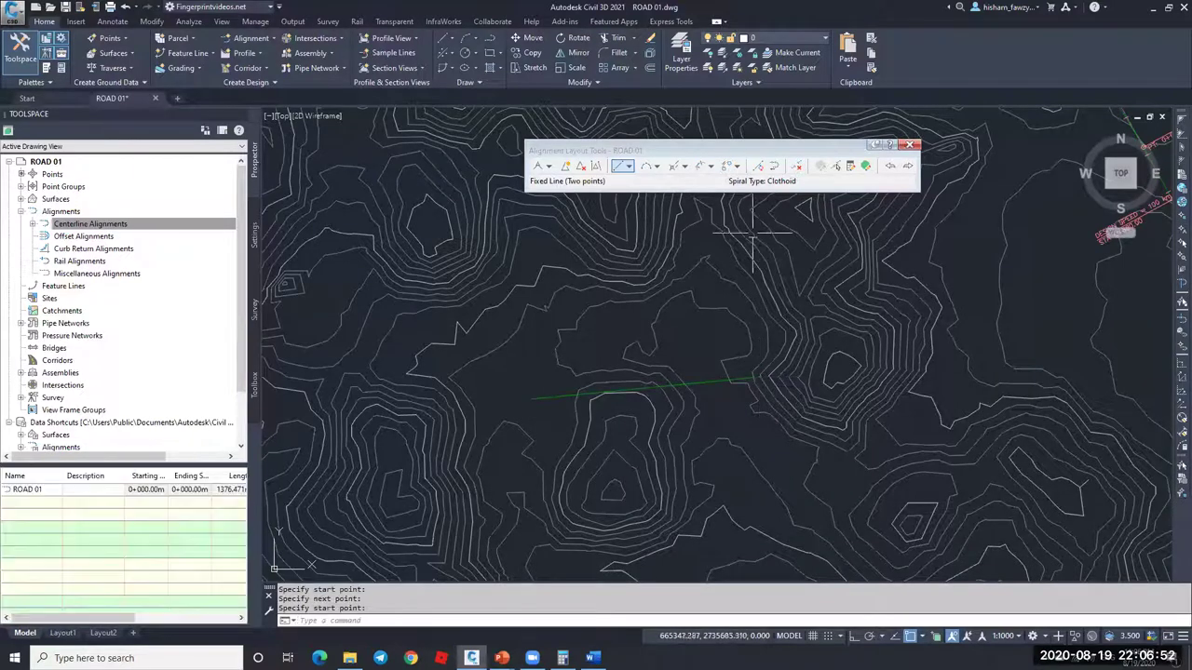
Step: Attach a 492 m floating curve to the line, ending at a picked point
{"action": "left_click", "coordinate": [657, 166]}
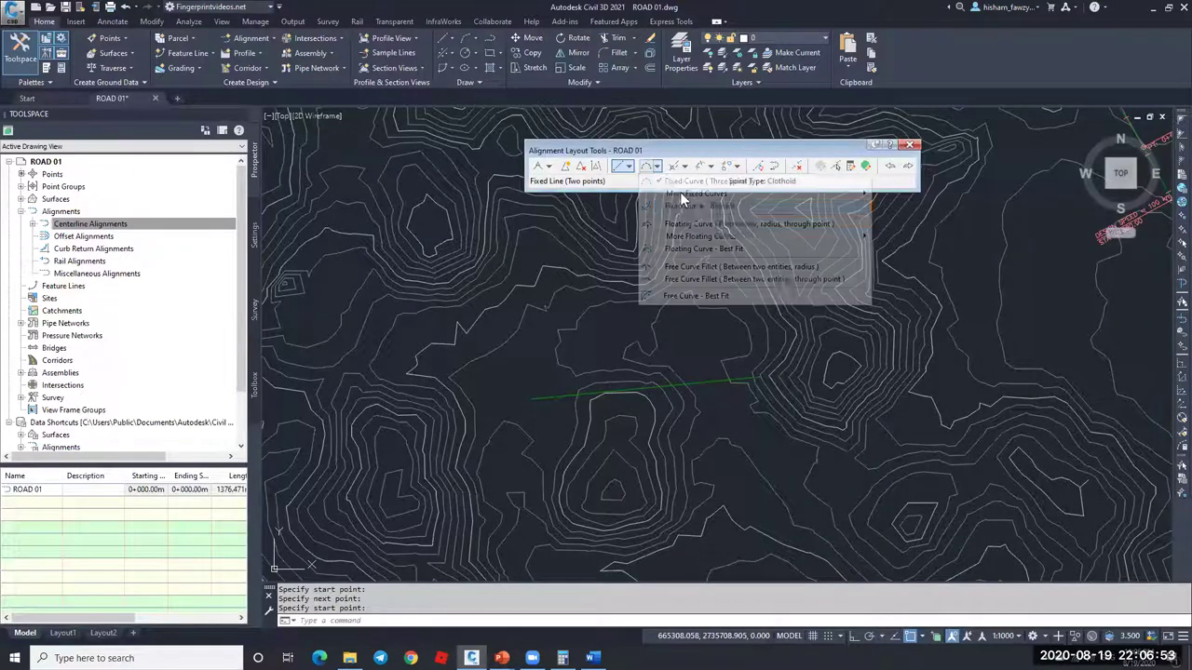
{"action": "left_click", "coordinate": [735, 226]}
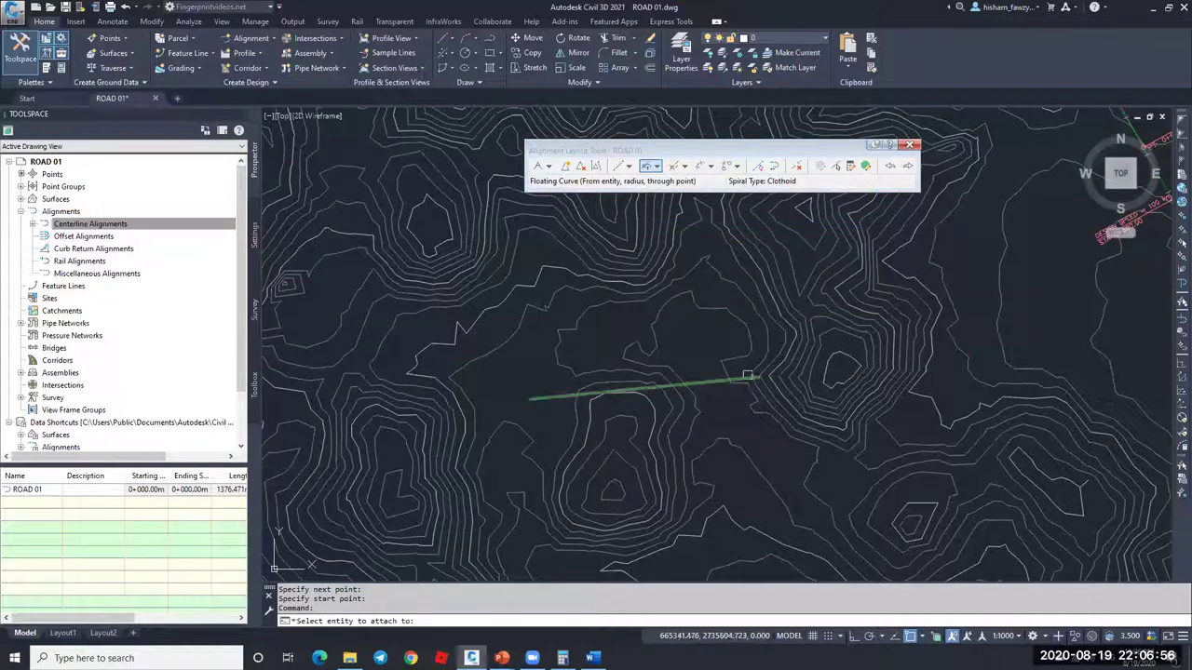
{"action": "left_click", "coordinate": [747, 379]}
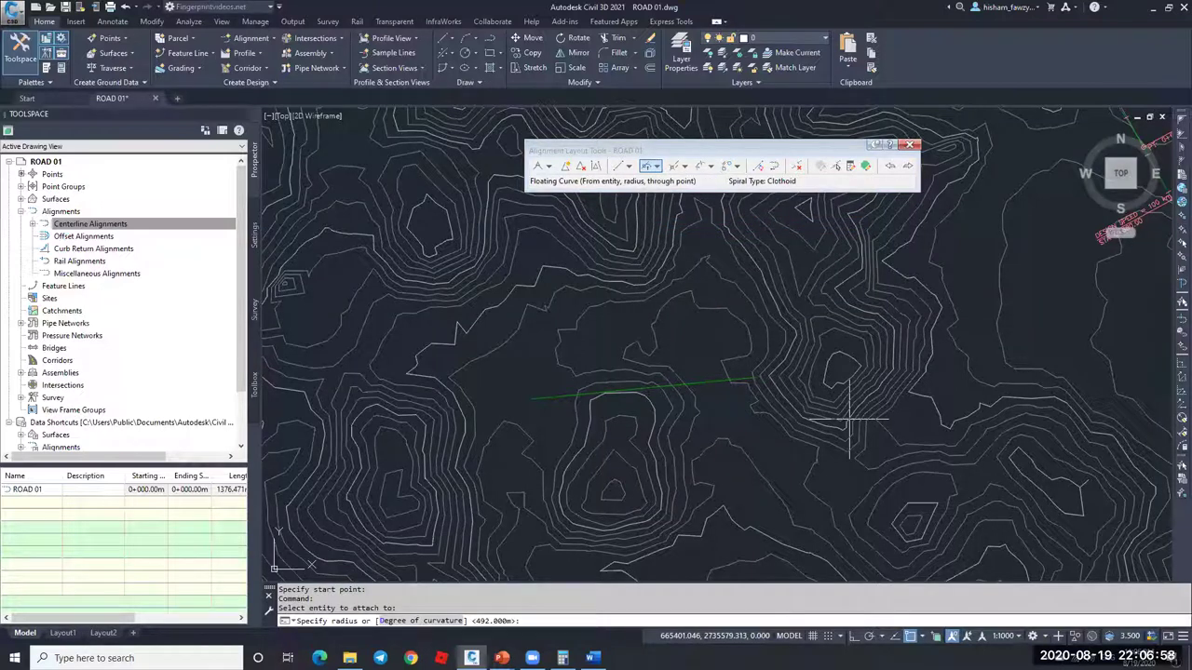
{"action": "key", "text": "Return"}
{"action": "key", "text": "Return"}
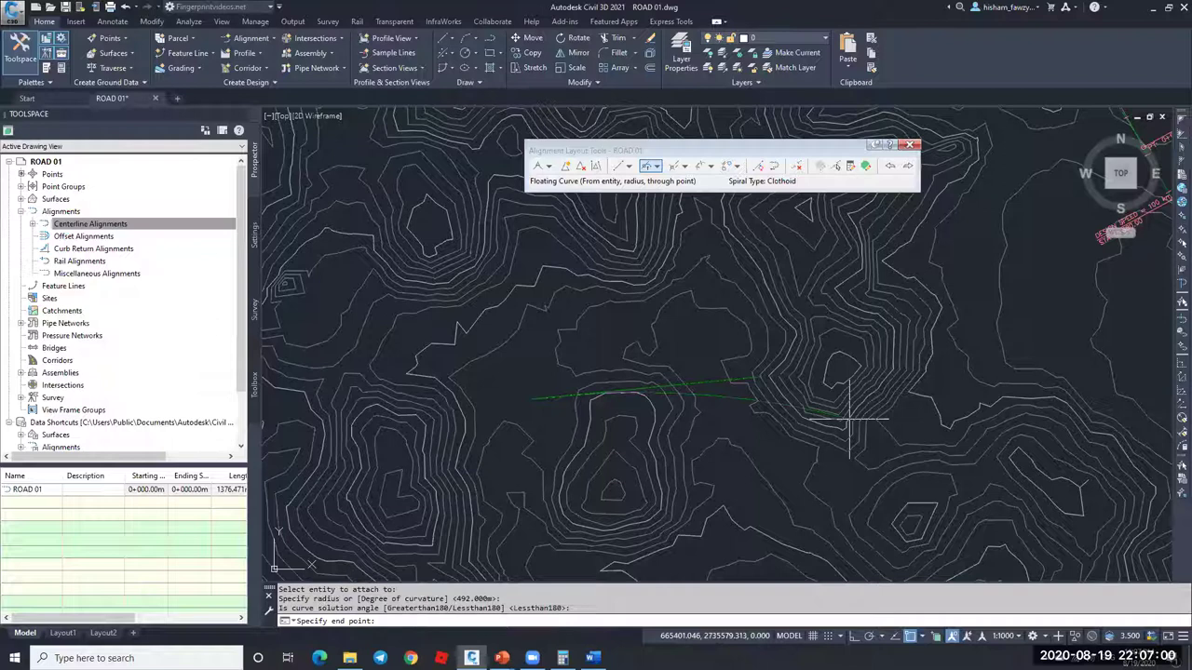
{"action": "scroll", "coordinate": [686, 425], "scroll_direction": "up", "scroll_amount": 3}
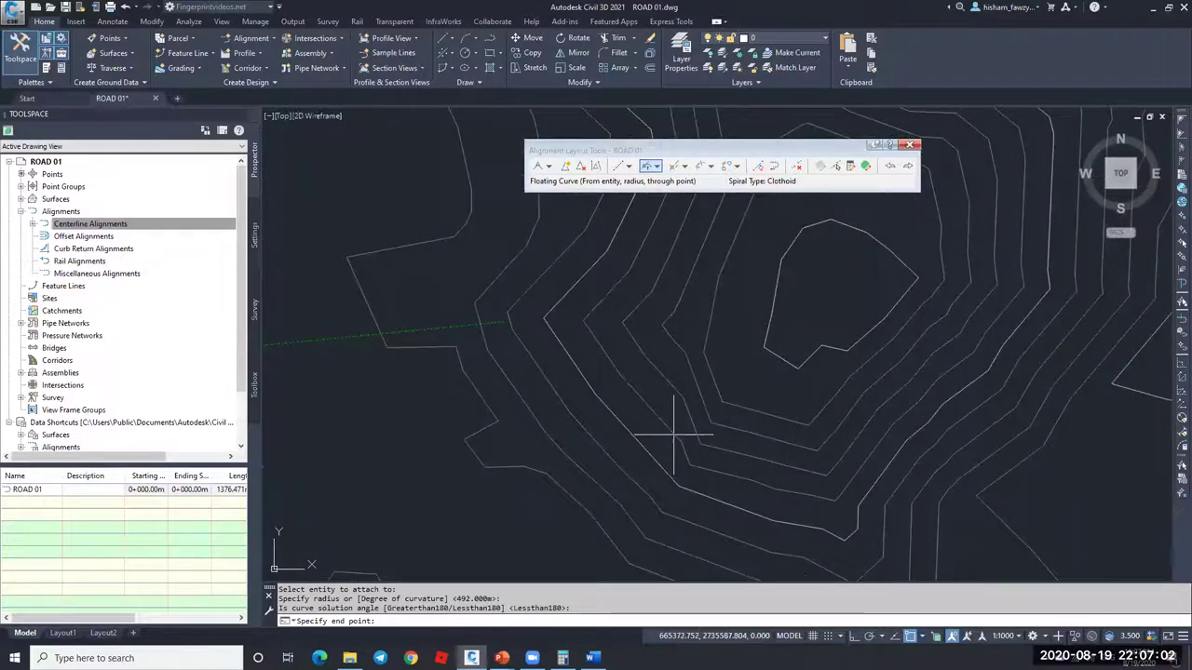
{"action": "left_click", "coordinate": [647, 433]}
Step: Attach a second 492 m reverse floating curve to the first curve, ending toward the right
{"action": "scroll", "coordinate": [646, 433], "scroll_direction": "down", "scroll_amount": 2}
{"action": "scroll", "coordinate": [666, 431], "scroll_direction": "down", "scroll_amount": 2}
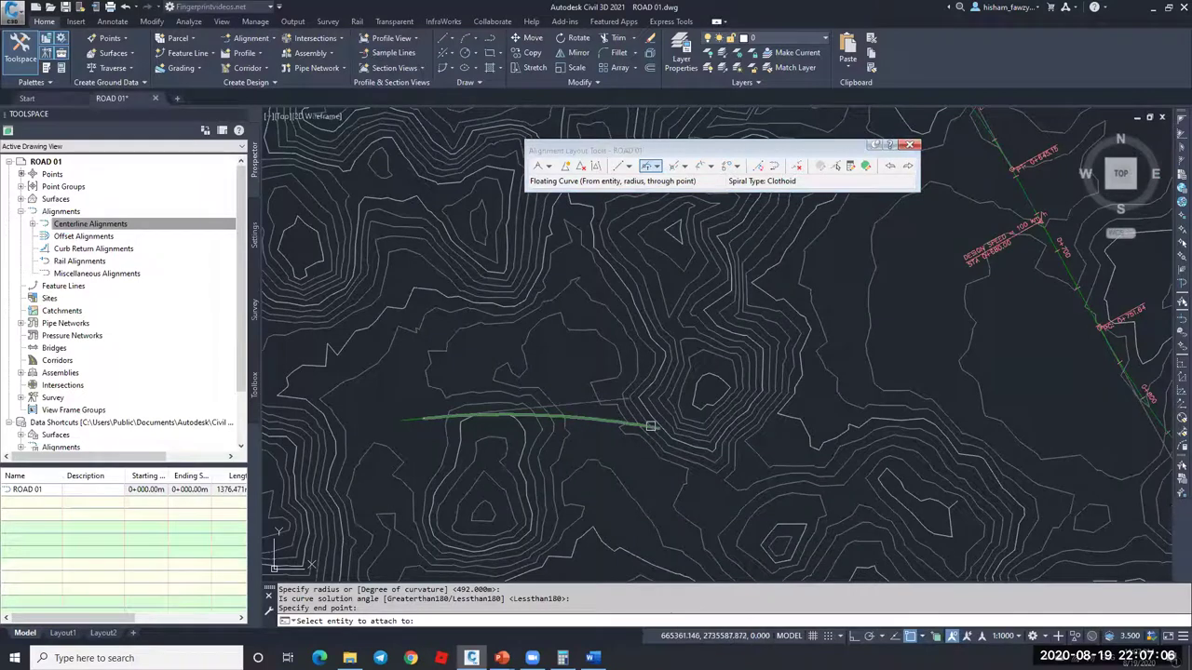
{"action": "scroll", "coordinate": [667, 431], "scroll_direction": "up", "scroll_amount": 4}
{"action": "left_click", "coordinate": [663, 432]}
{"action": "scroll", "coordinate": [751, 448], "scroll_direction": "down", "scroll_amount": 2}
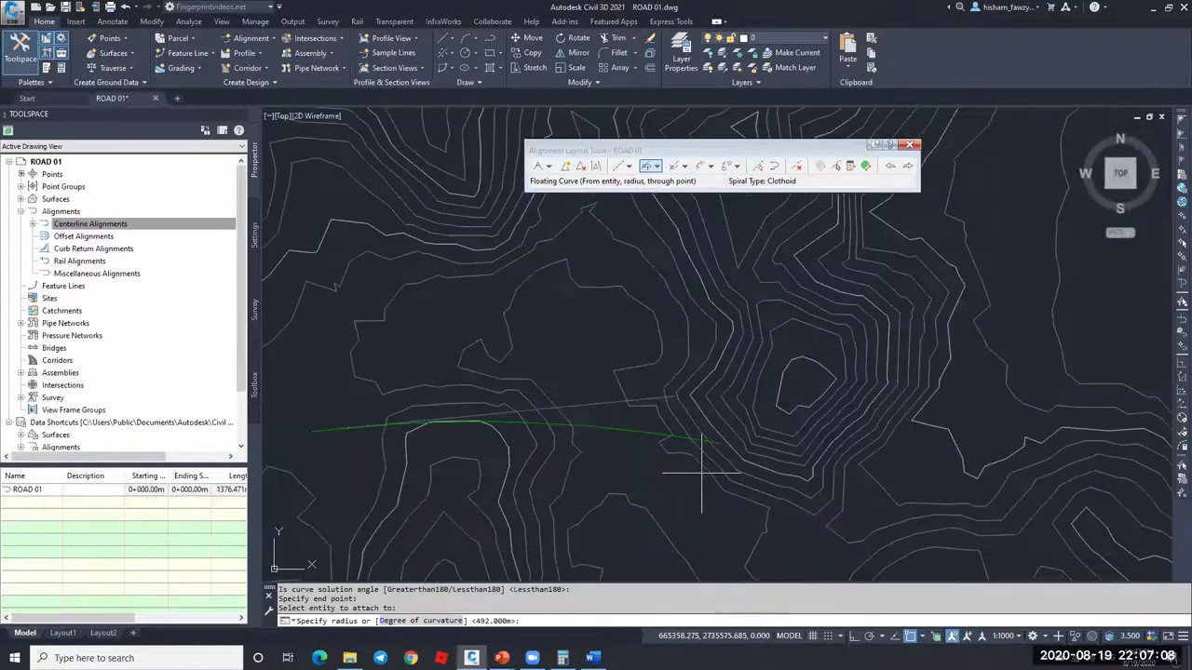
{"action": "key", "text": "Return"}
{"action": "key", "text": "Return"}
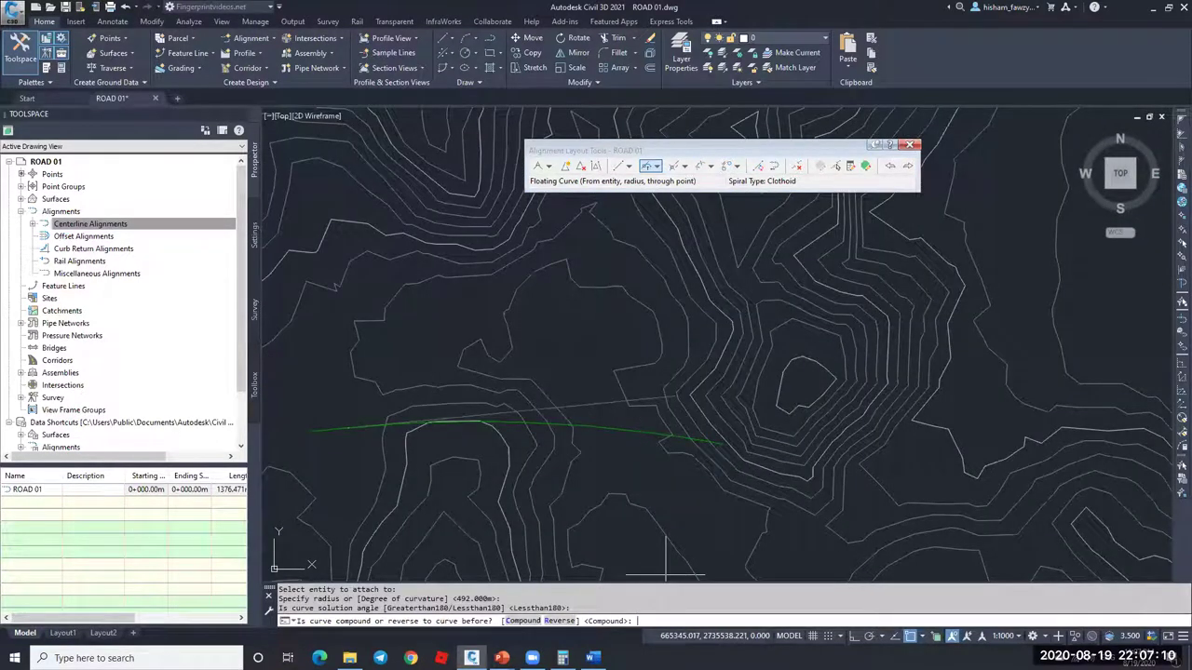
{"action": "left_click", "coordinate": [559, 621]}
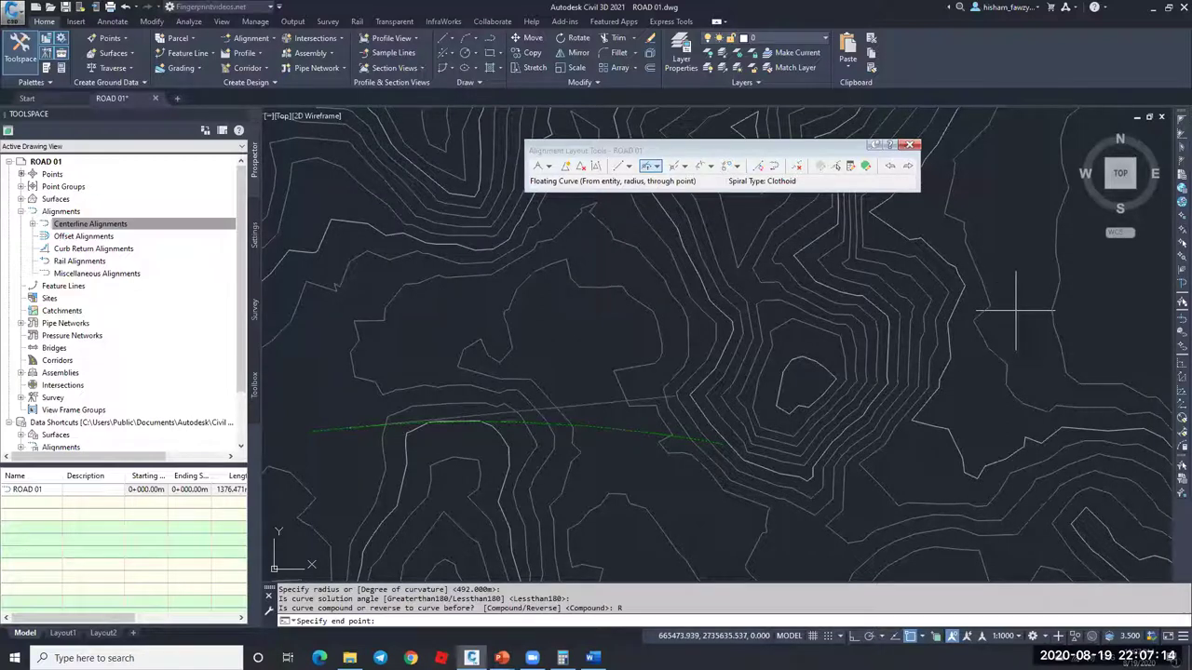
{"action": "left_click", "coordinate": [1022, 379]}
{"action": "key", "text": "Escape"}
{"action": "key", "text": "Escape"}
{"action": "left_click", "coordinate": [532, 426]}
{"action": "scroll", "coordinate": [532, 425], "scroll_direction": "up", "scroll_amount": 2}
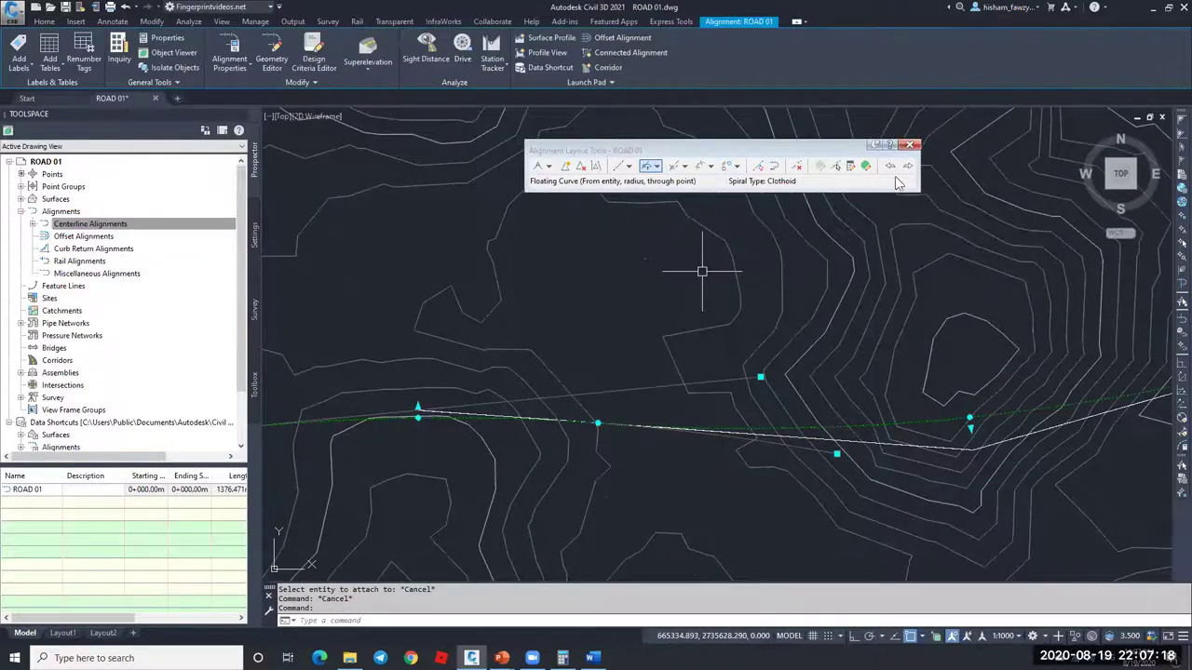
{"action": "left_click", "coordinate": [865, 165]}
{"action": "key", "text": "Escape"}
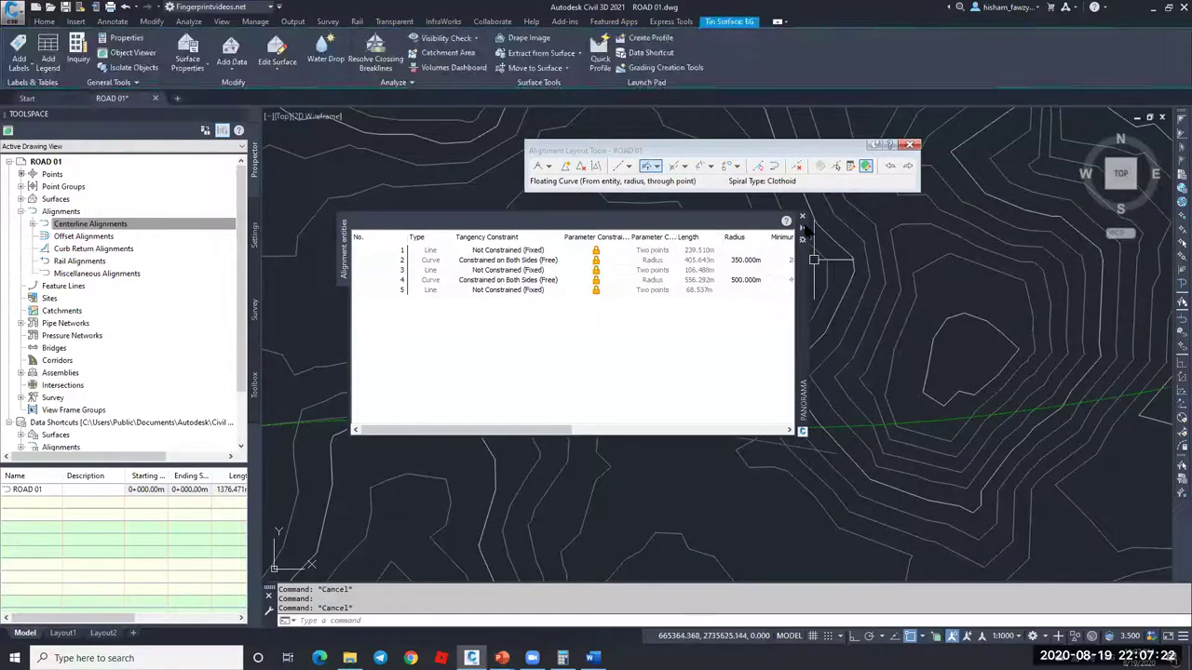
{"action": "left_click", "coordinate": [802, 216]}
{"action": "left_click", "coordinate": [918, 425]}
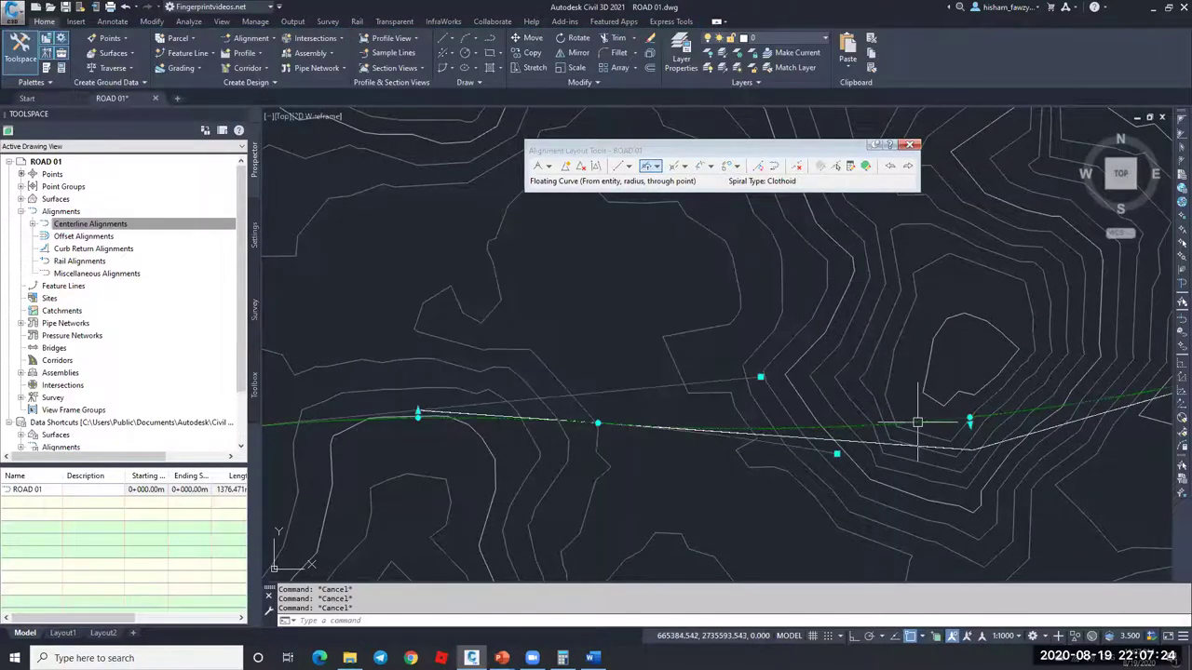
{"action": "scroll", "coordinate": [532, 412], "scroll_direction": "up", "scroll_amount": 3}
{"action": "scroll", "coordinate": [804, 418], "scroll_direction": "down", "scroll_amount": 3}
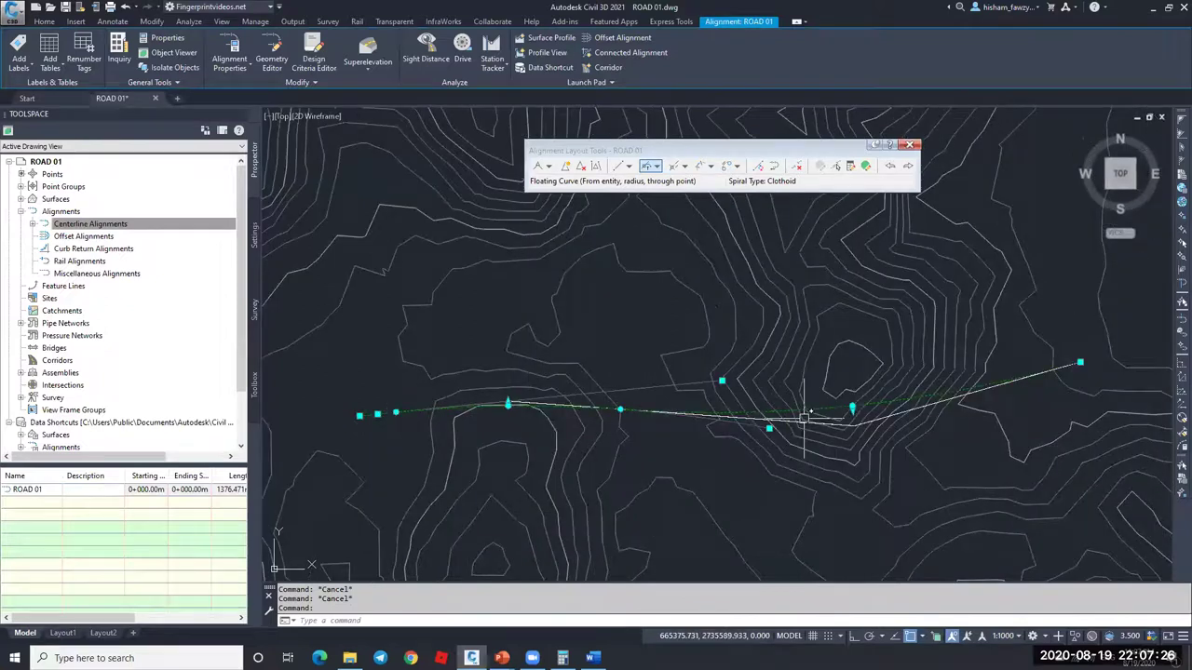
{"action": "scroll", "coordinate": [602, 413], "scroll_direction": "up", "scroll_amount": 4}
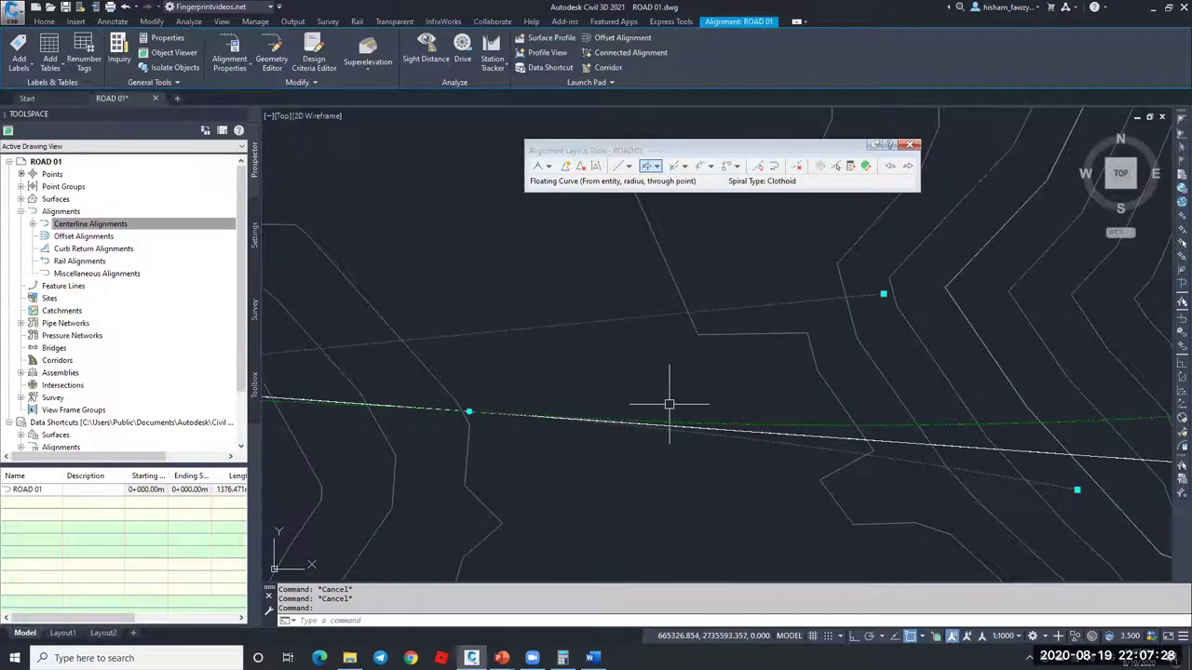
{"action": "key", "text": "Escape"}
{"action": "key", "text": "Escape"}
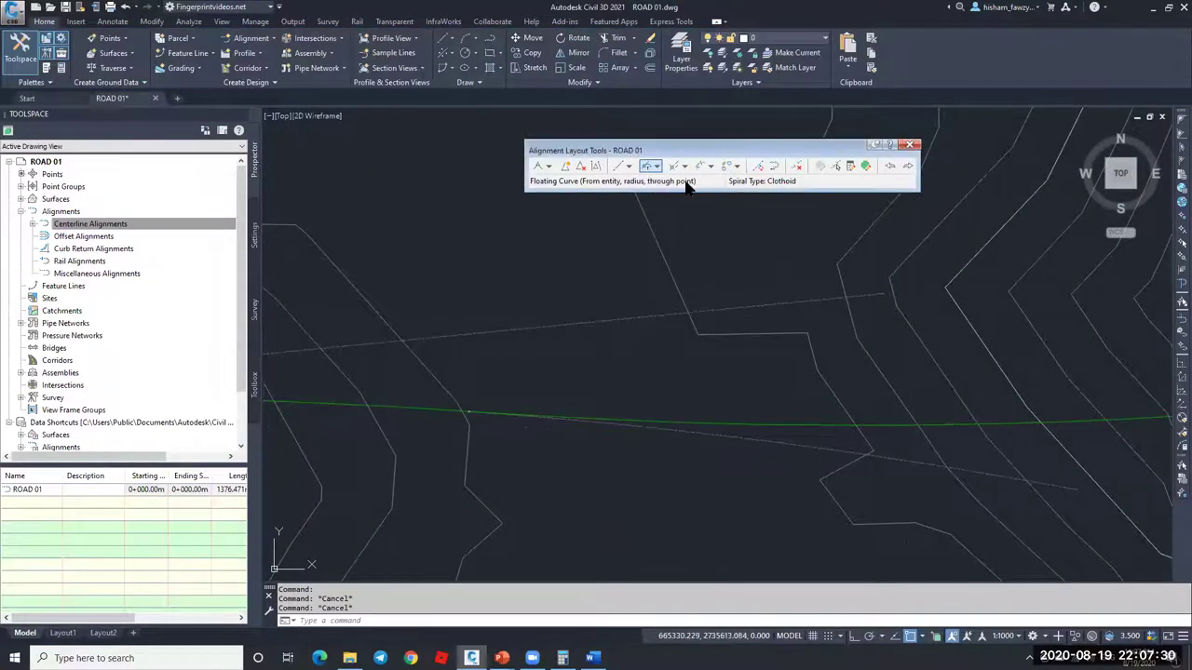
{"action": "scroll", "coordinate": [614, 311], "scroll_direction": "down", "scroll_amount": 2}
{"action": "scroll", "coordinate": [617, 316], "scroll_direction": "down", "scroll_amount": 3}
{"action": "scroll", "coordinate": [533, 307], "scroll_direction": "down", "scroll_amount": 3}
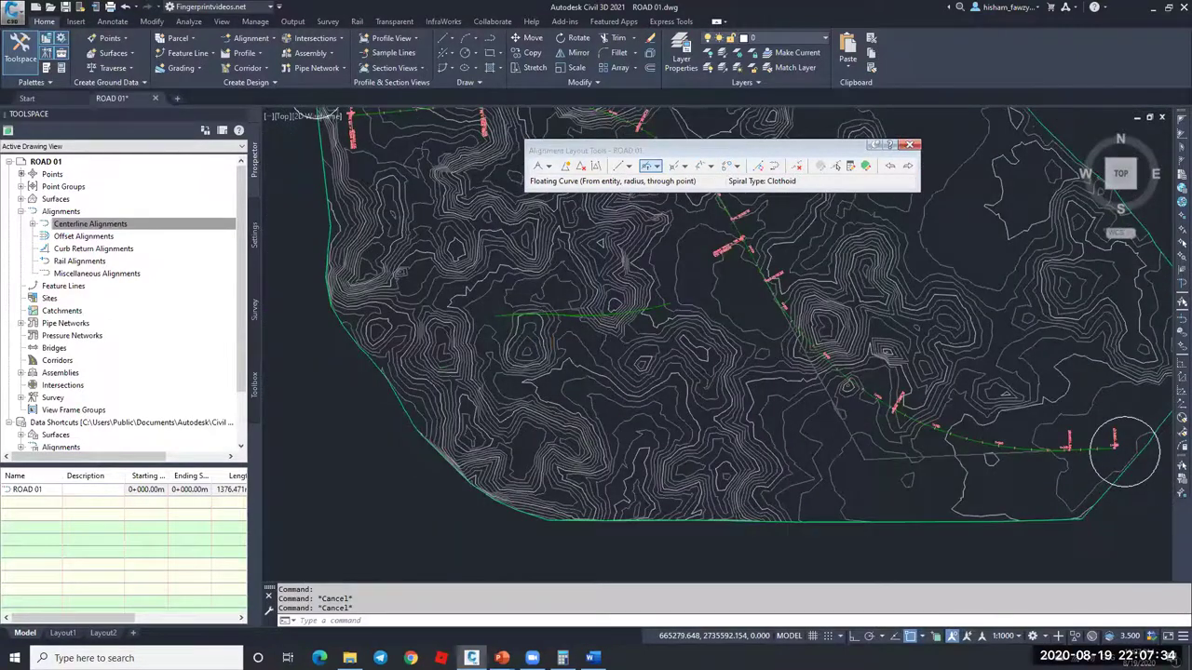
{"action": "scroll", "coordinate": [632, 280], "scroll_direction": "down", "scroll_amount": 2}
{"action": "scroll", "coordinate": [632, 280], "scroll_direction": "up", "scroll_amount": 5}
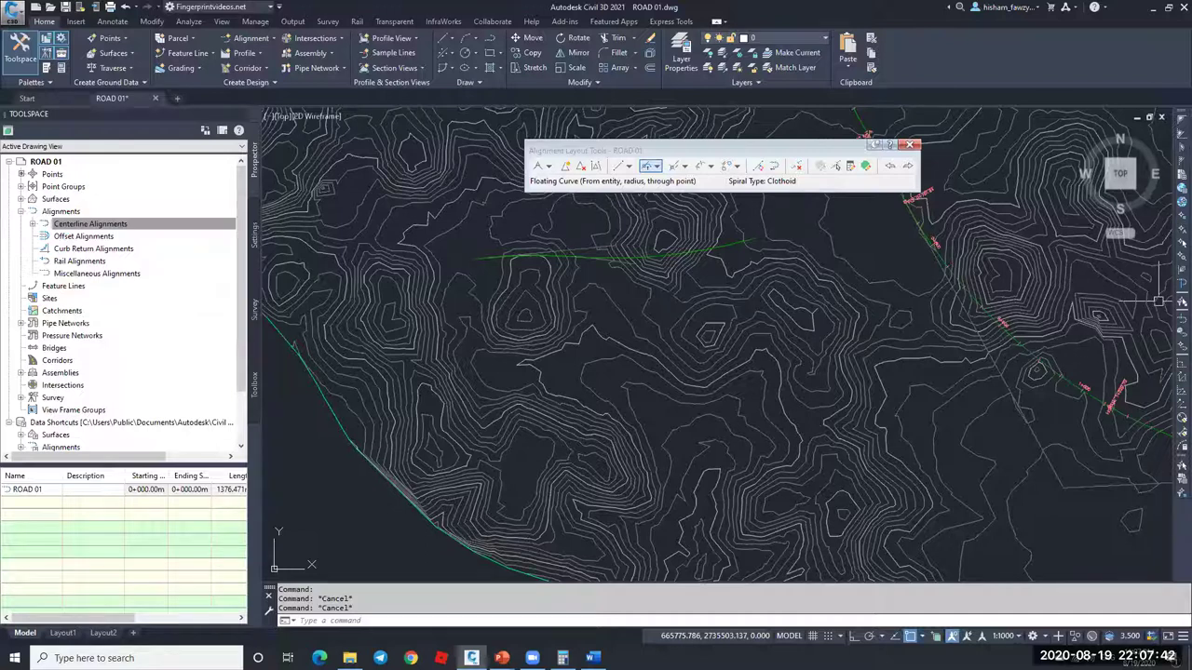
Step: Run the alignment Incremental Stationing Report from the Toolbox with a 10 m station increment
{"action": "left_click", "coordinate": [1004, 317]}
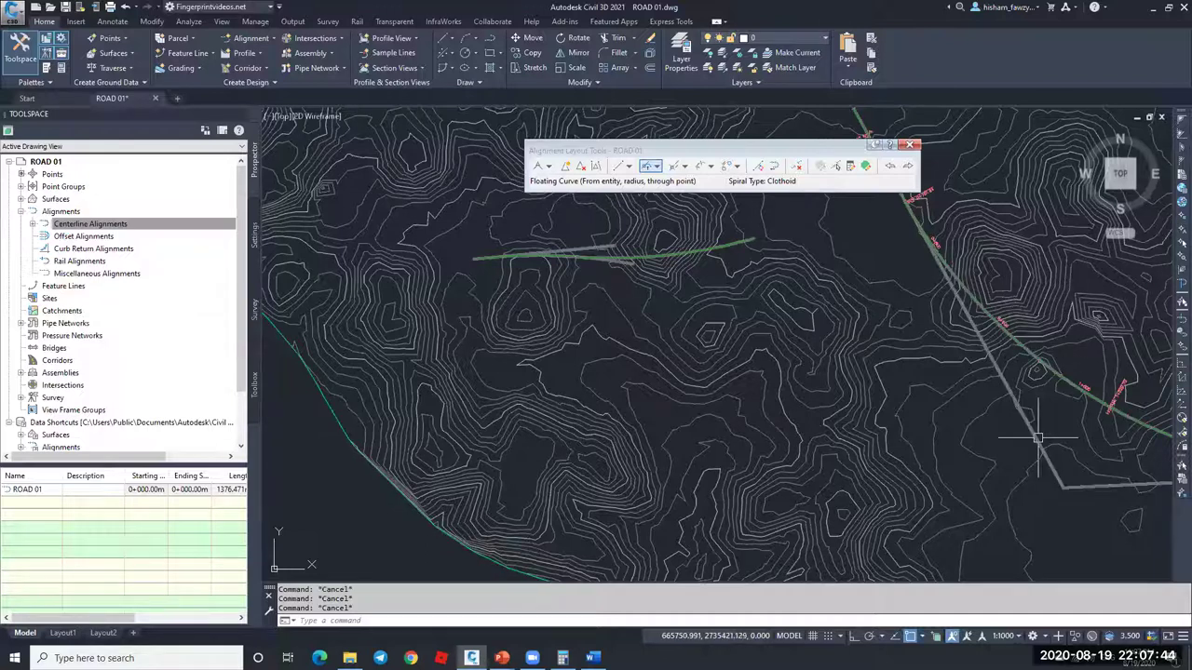
{"action": "left_click", "coordinate": [254, 382]}
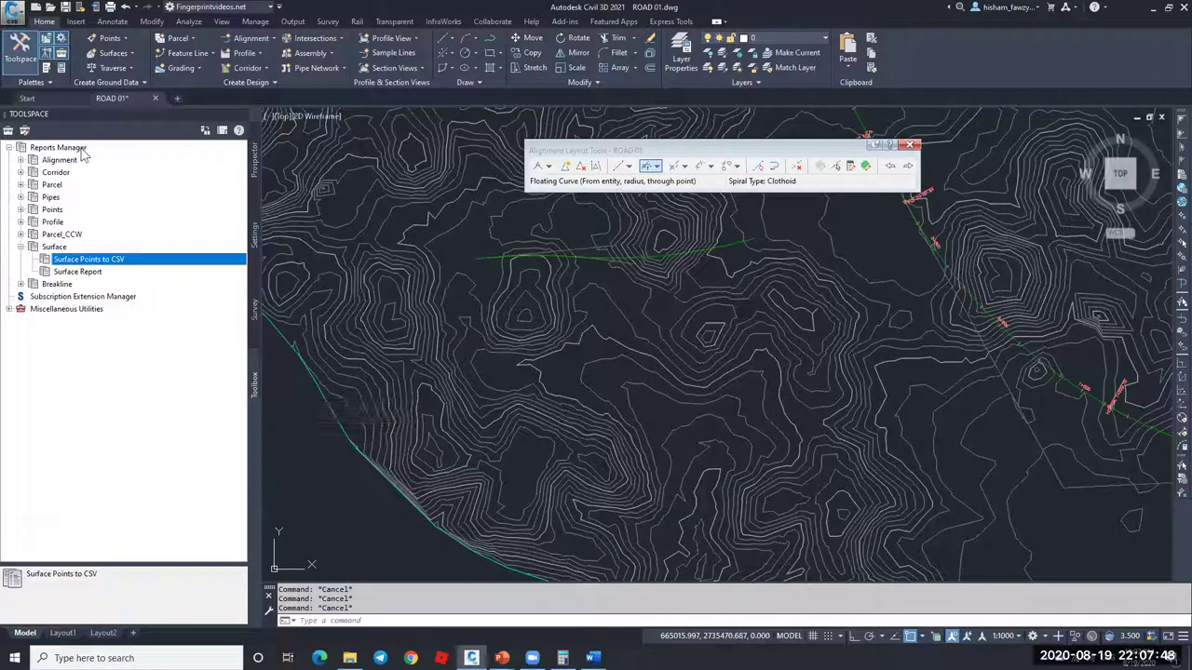
{"action": "left_click", "coordinate": [20, 160]}
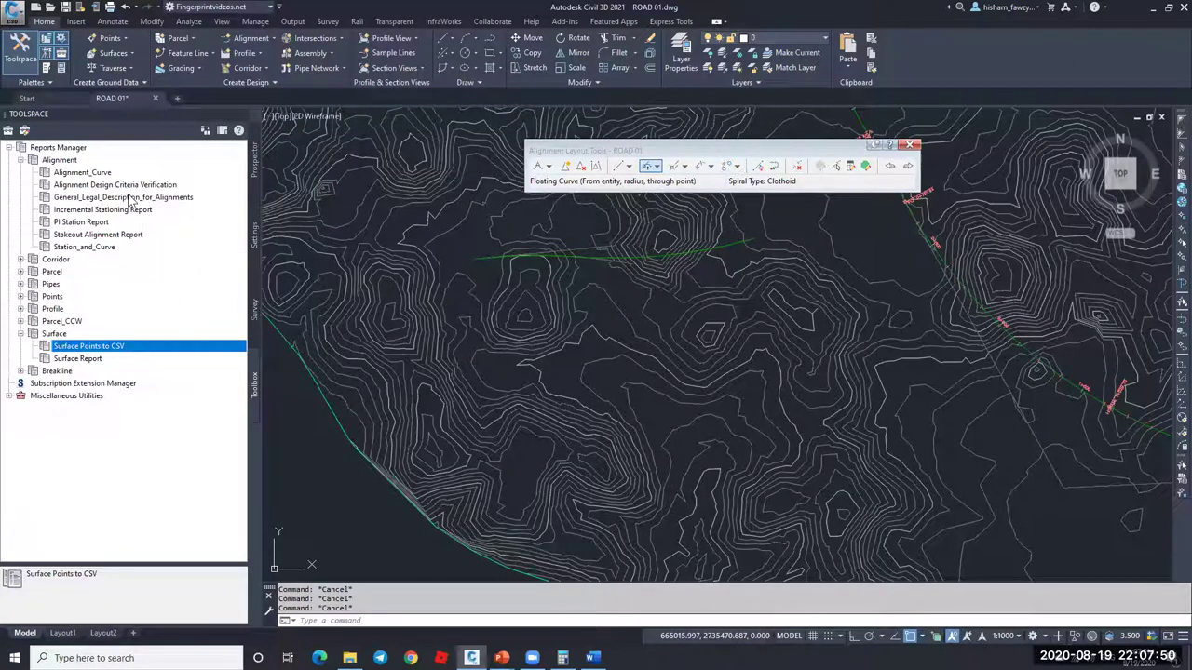
{"action": "right_click", "coordinate": [123, 213]}
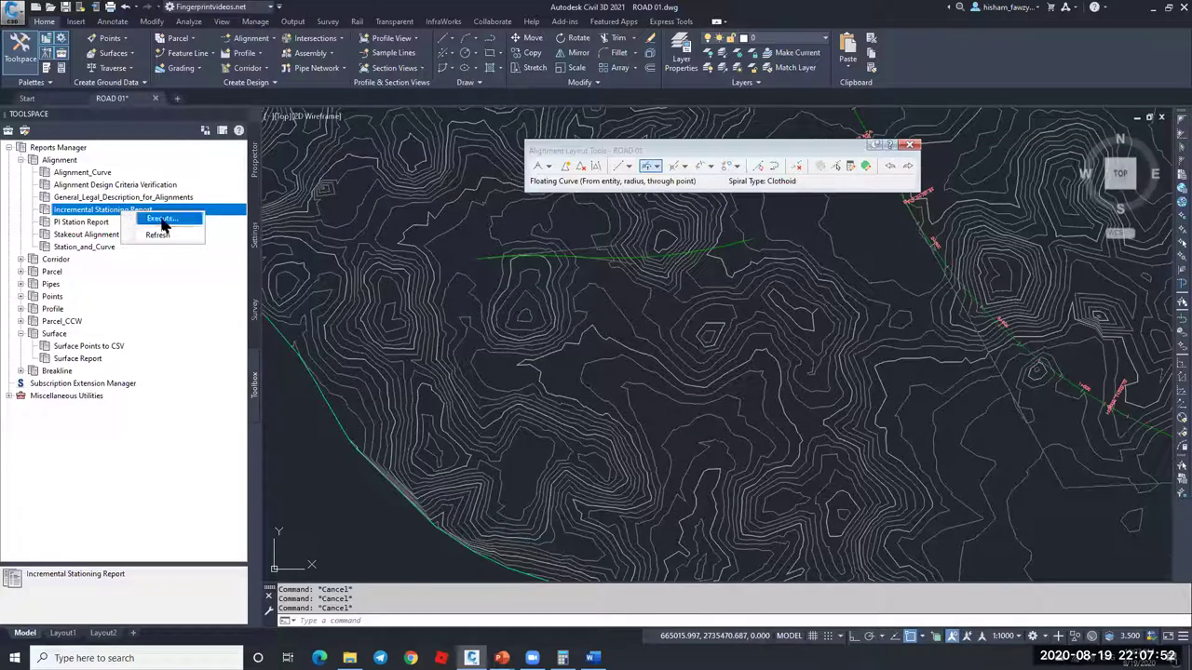
{"action": "left_click", "coordinate": [160, 219]}
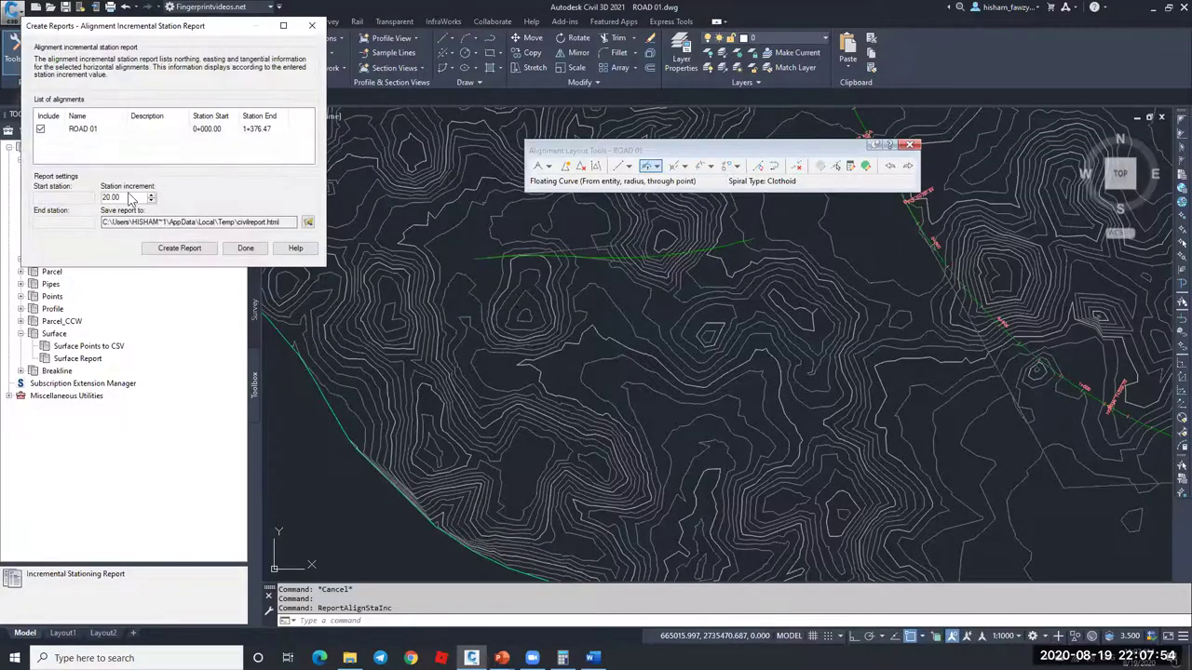
{"action": "left_click_drag", "start_coordinate": [94, 196], "coordinate": [193, 213]}
{"action": "type", "text": "10"}
{"action": "key", "text": "Return"}
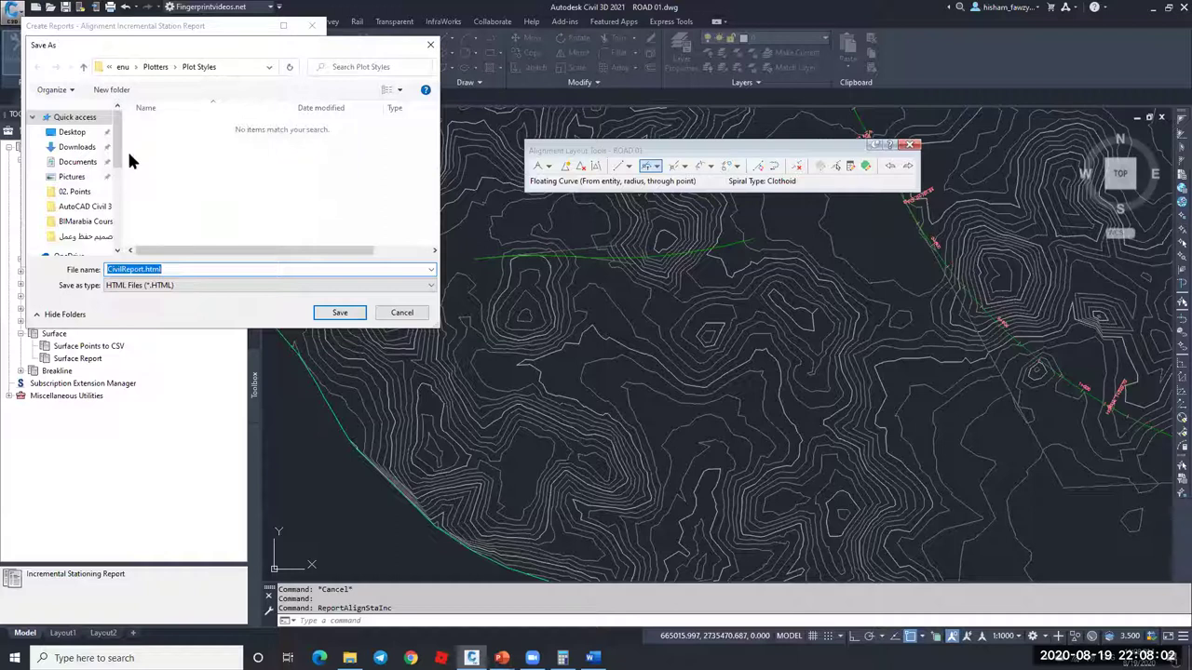
Step: Save the report as CivilReport.XLS on the Desktop, review it in Excel, then close it
{"action": "left_click", "coordinate": [71, 131]}
{"action": "left_click", "coordinate": [162, 286]}
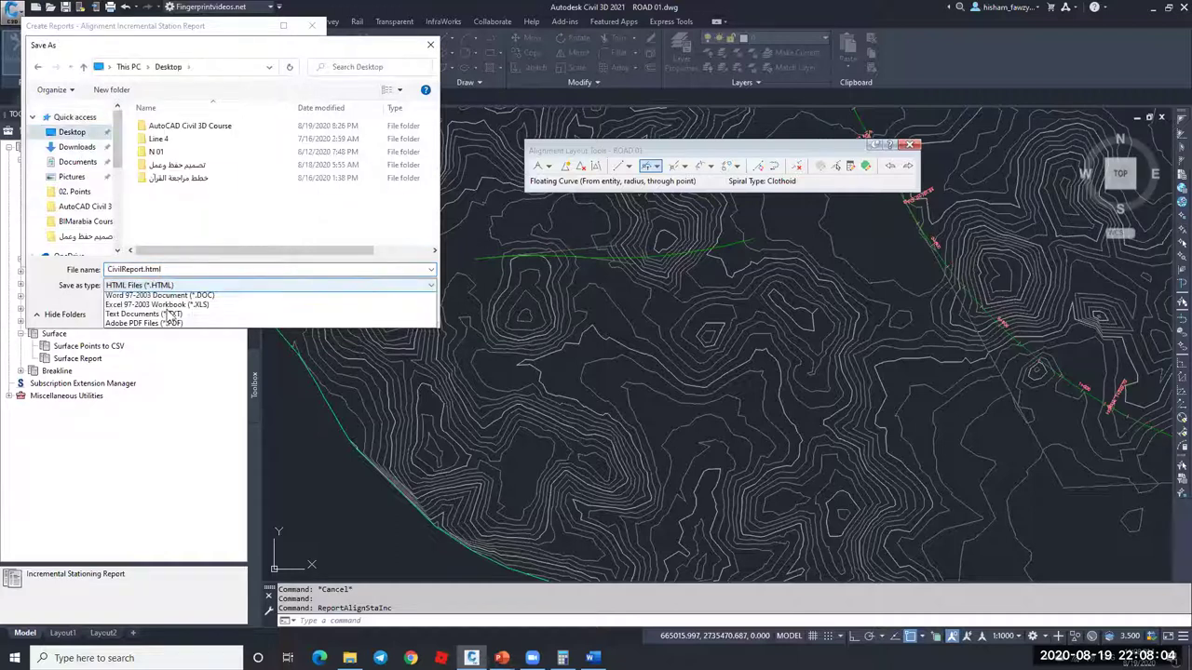
{"action": "left_click", "coordinate": [169, 307]}
{"action": "left_click", "coordinate": [339, 314]}
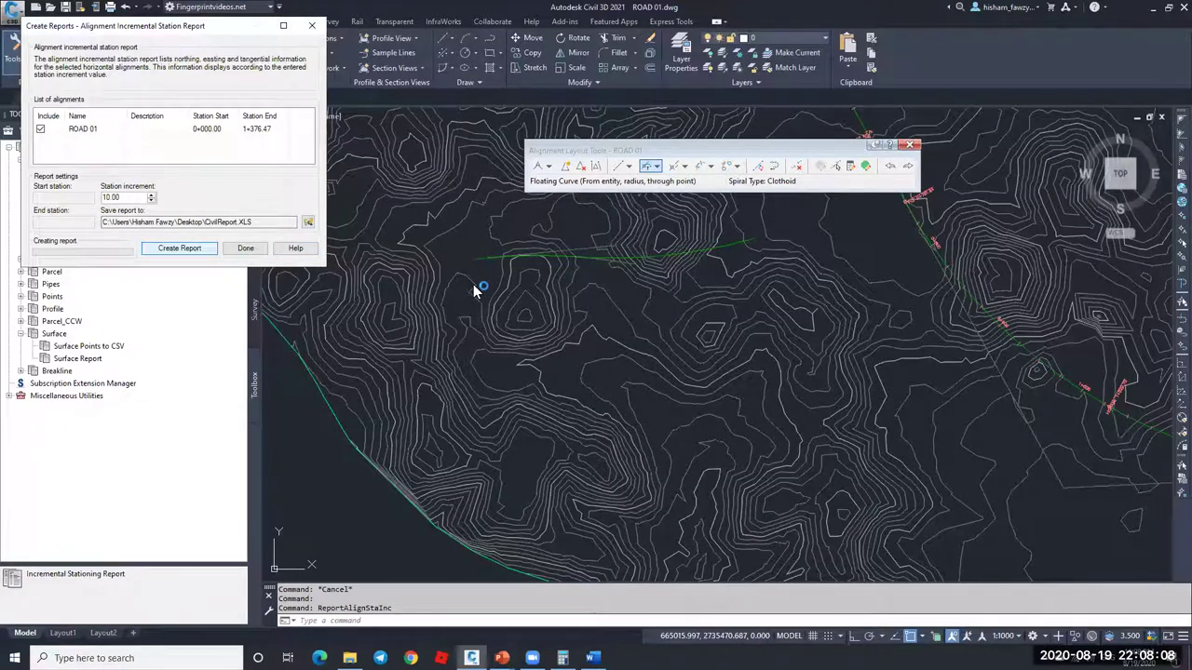
{"action": "key", "text": "Return"}
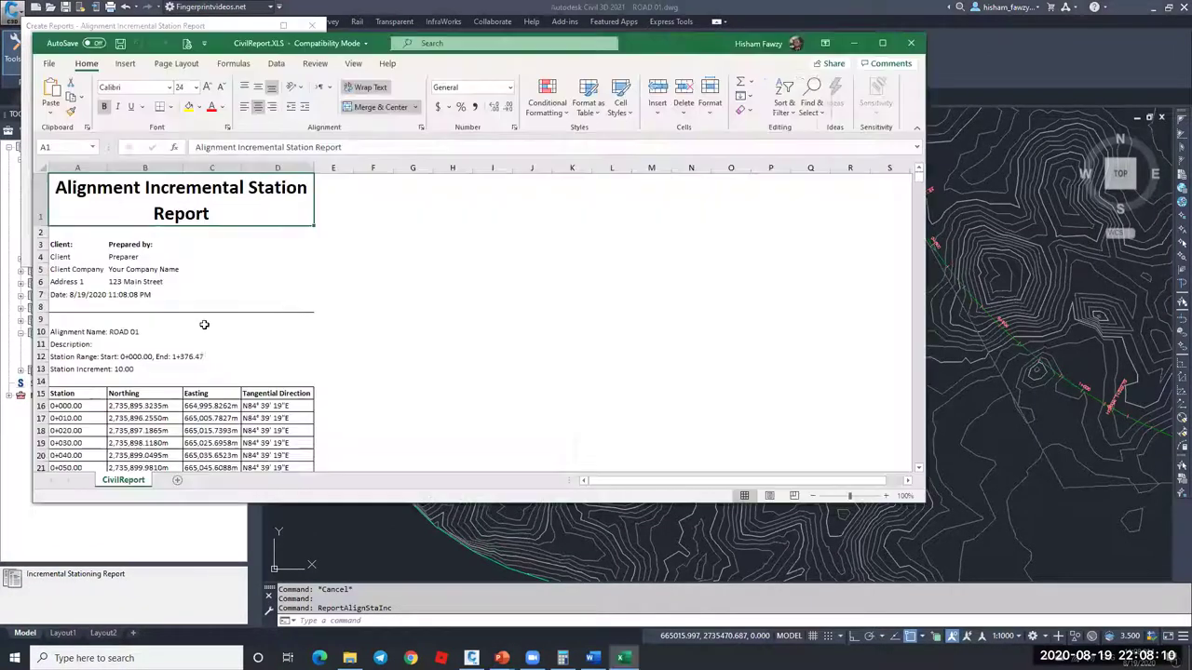
{"action": "scroll", "coordinate": [186, 331], "scroll_direction": "down", "scroll_amount": 2}
{"action": "left_click", "coordinate": [96, 305]}
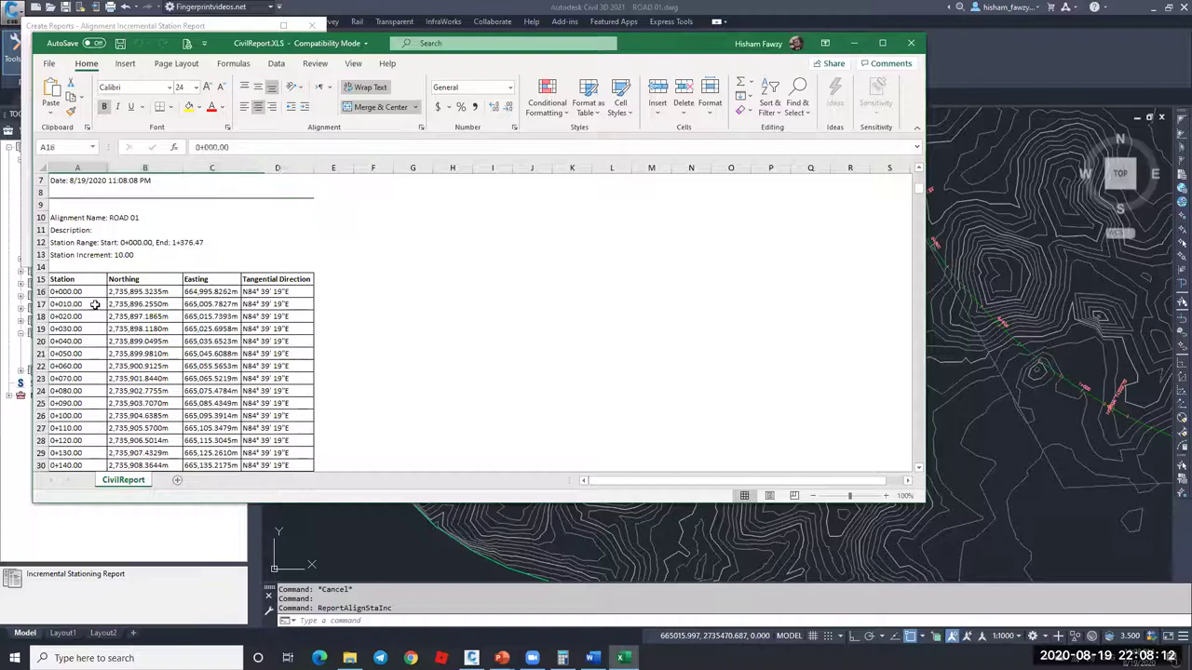
{"action": "left_click", "coordinate": [224, 295]}
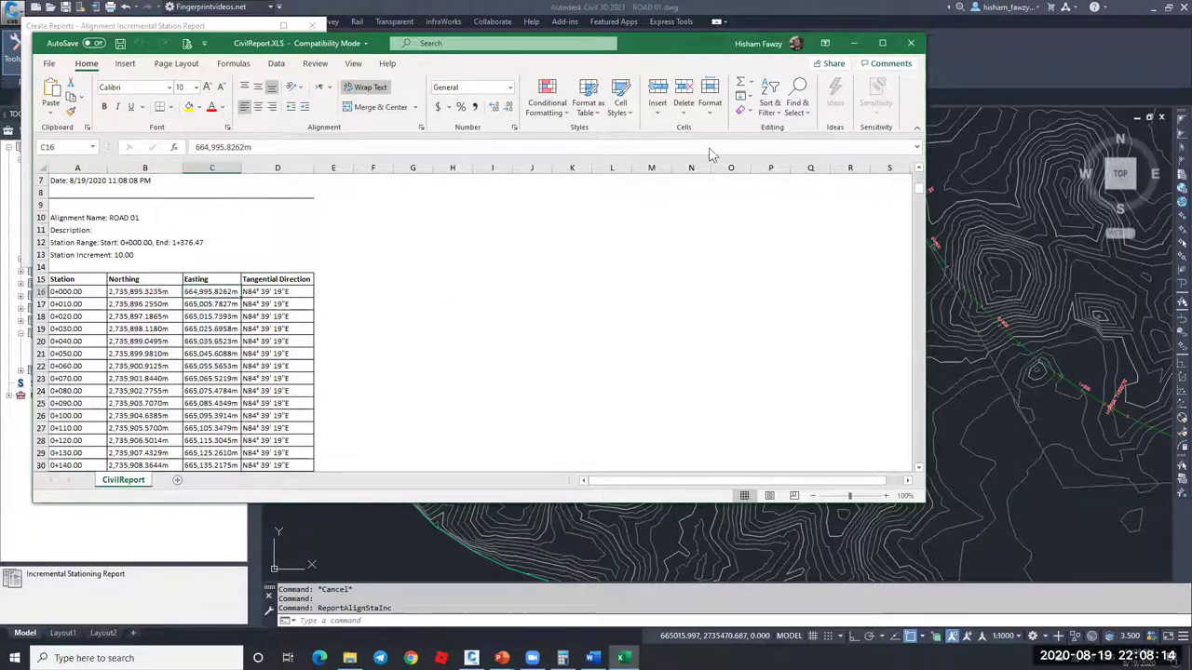
{"action": "left_click", "coordinate": [910, 43]}
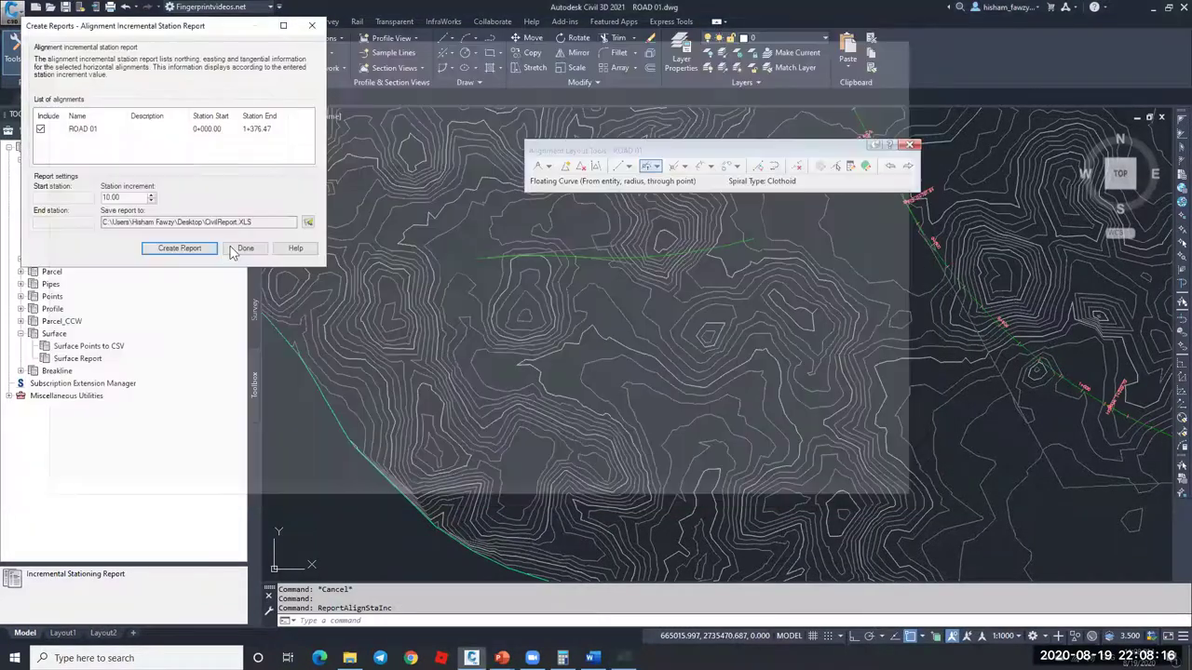
{"action": "left_click", "coordinate": [231, 251]}
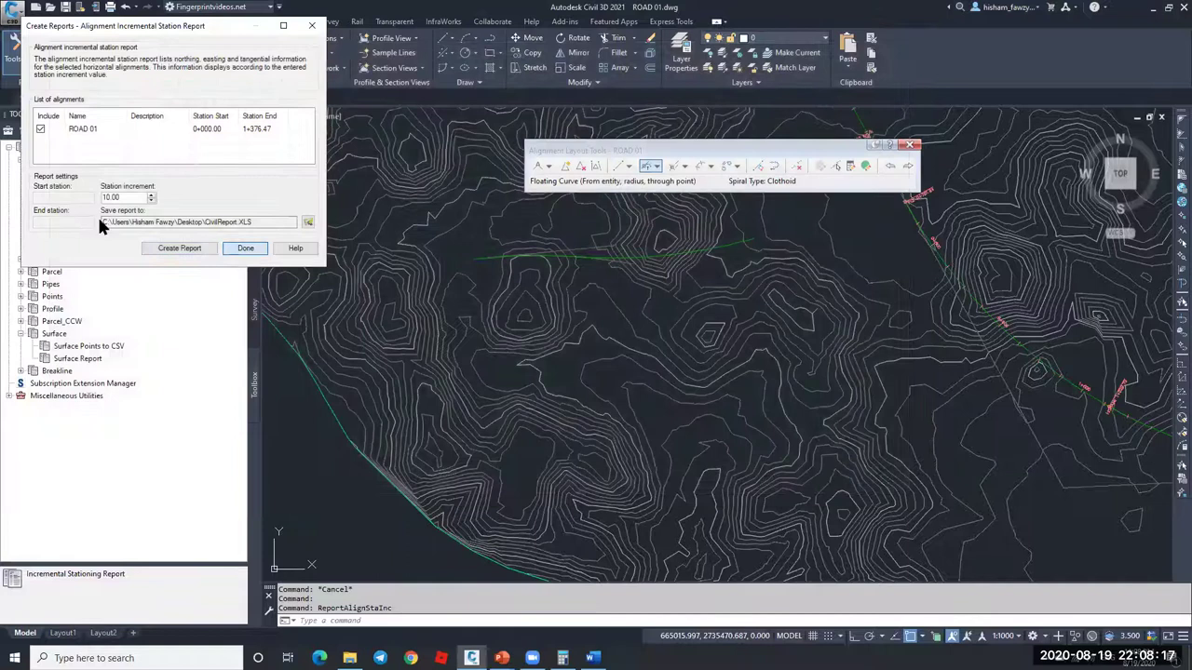
{"action": "left_click", "coordinate": [21, 308]}
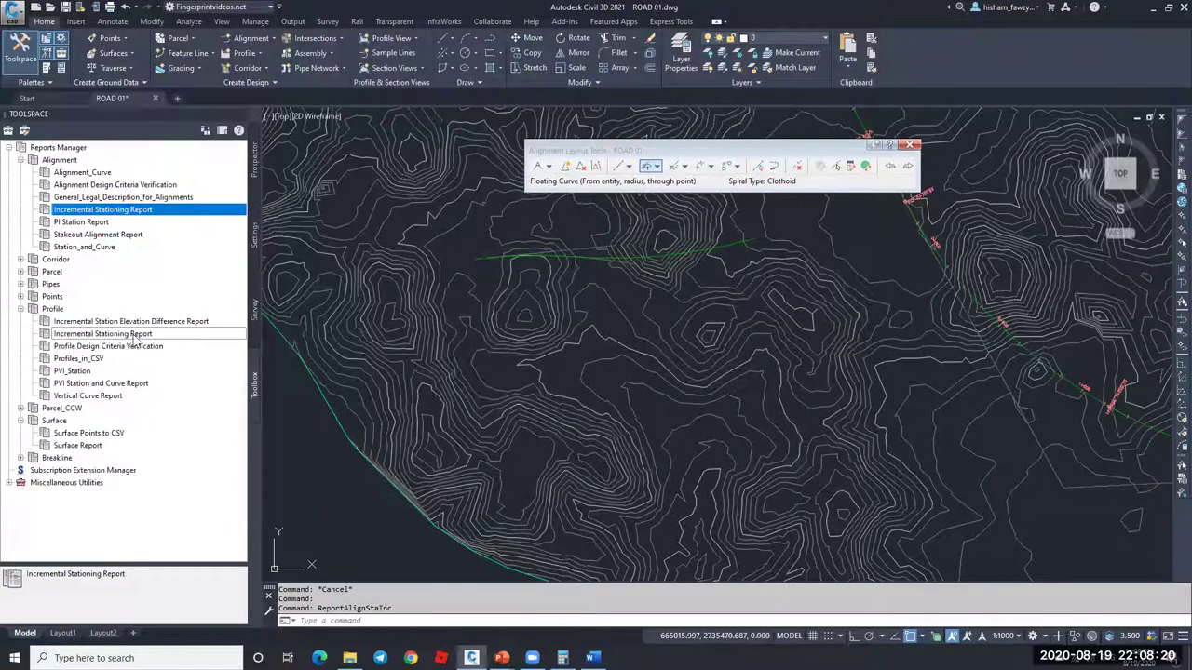
{"action": "left_click", "coordinate": [126, 334]}
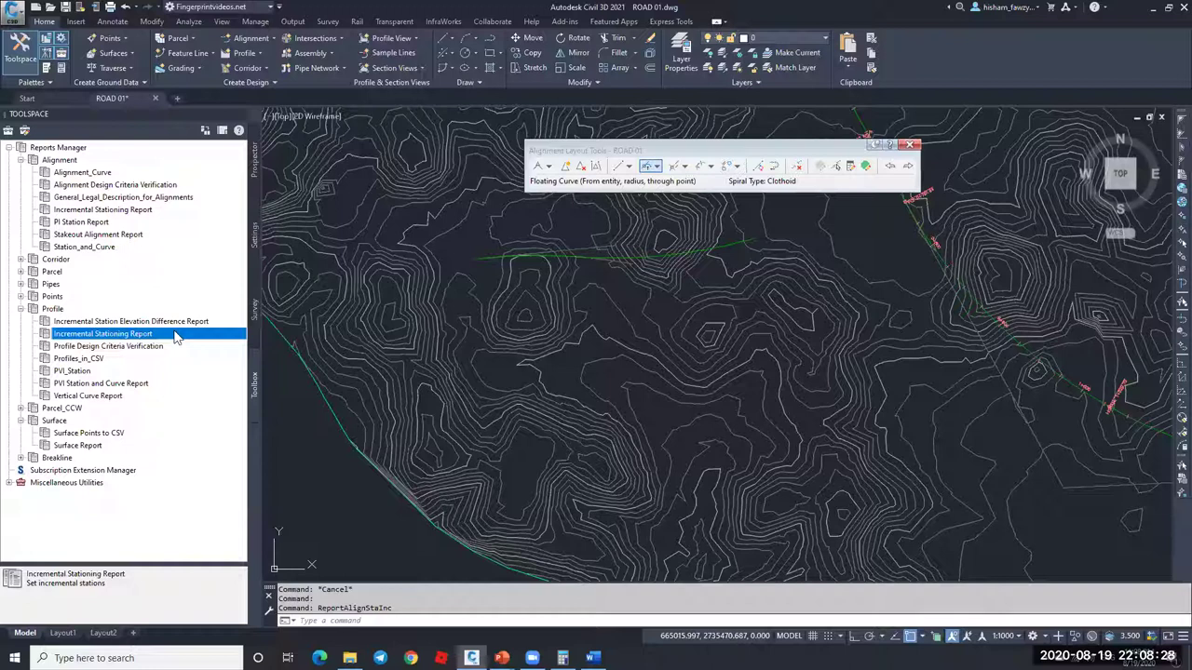
{"action": "left_click", "coordinate": [21, 308]}
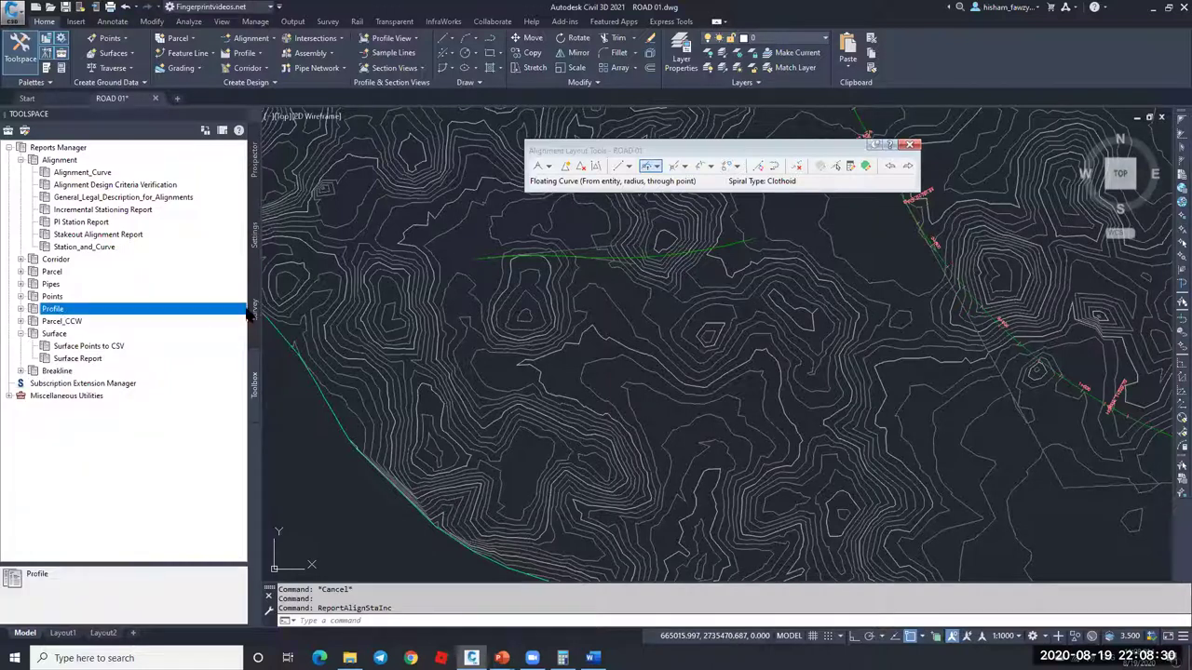
{"action": "key", "text": "Escape"}
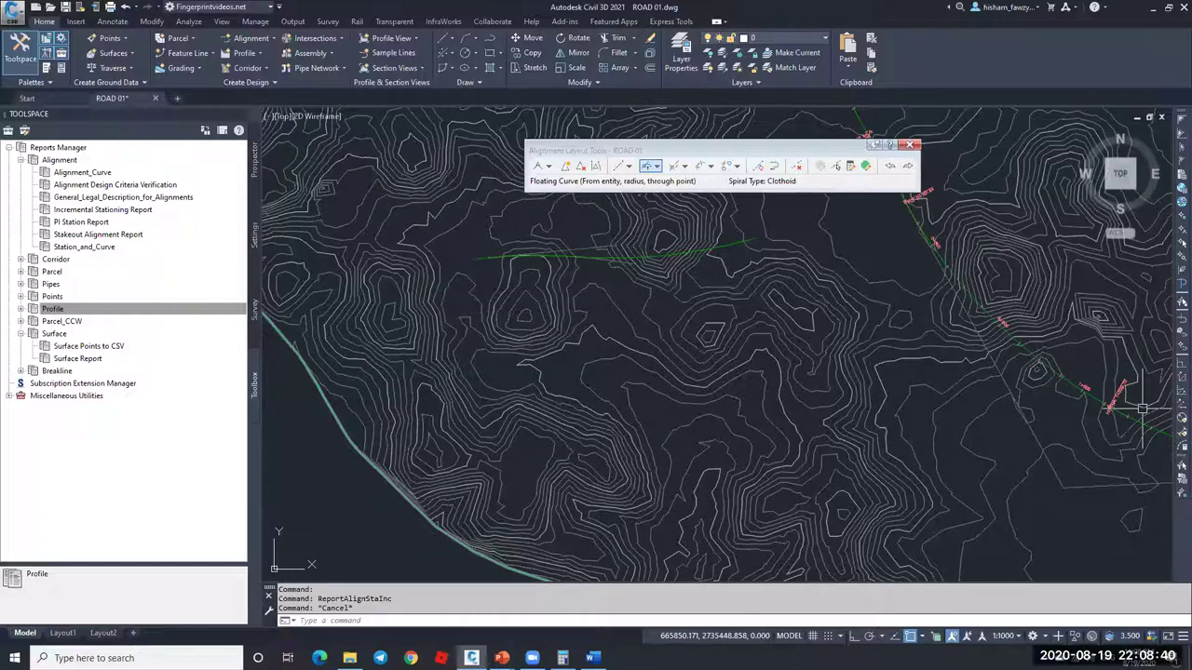
{"action": "key", "text": "Escape"}
{"action": "left_click", "coordinate": [994, 363]}
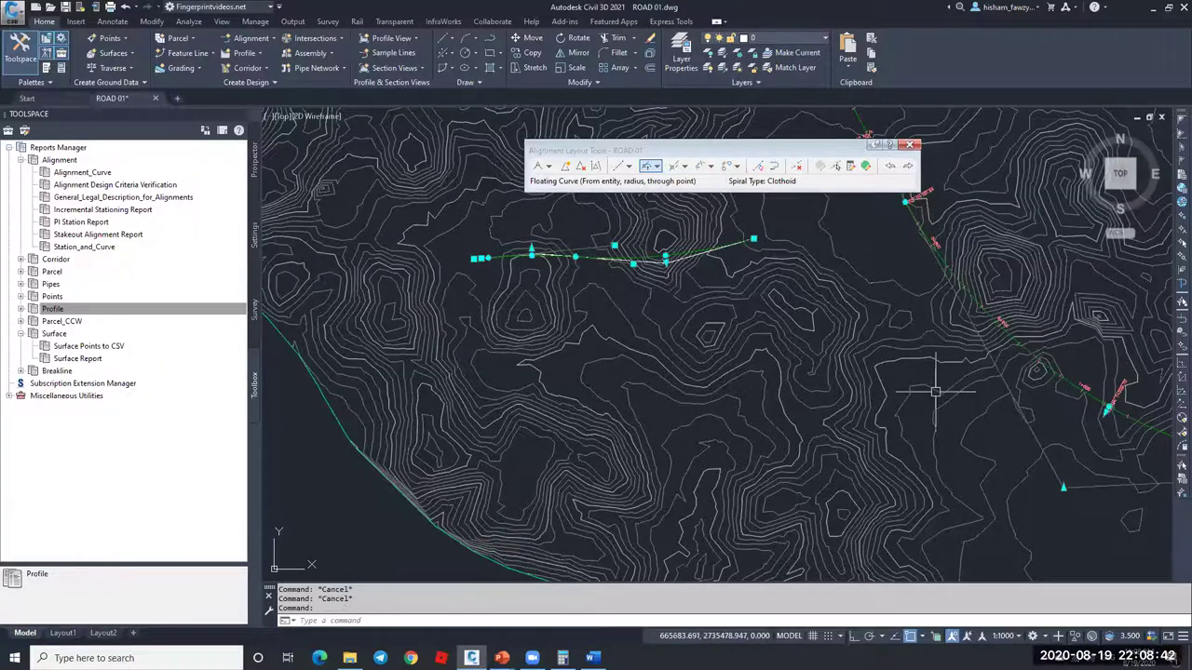
{"action": "scroll", "coordinate": [819, 419], "scroll_direction": "down", "scroll_amount": 5}
{"action": "scroll", "coordinate": [800, 371], "scroll_direction": "up", "scroll_amount": 2}
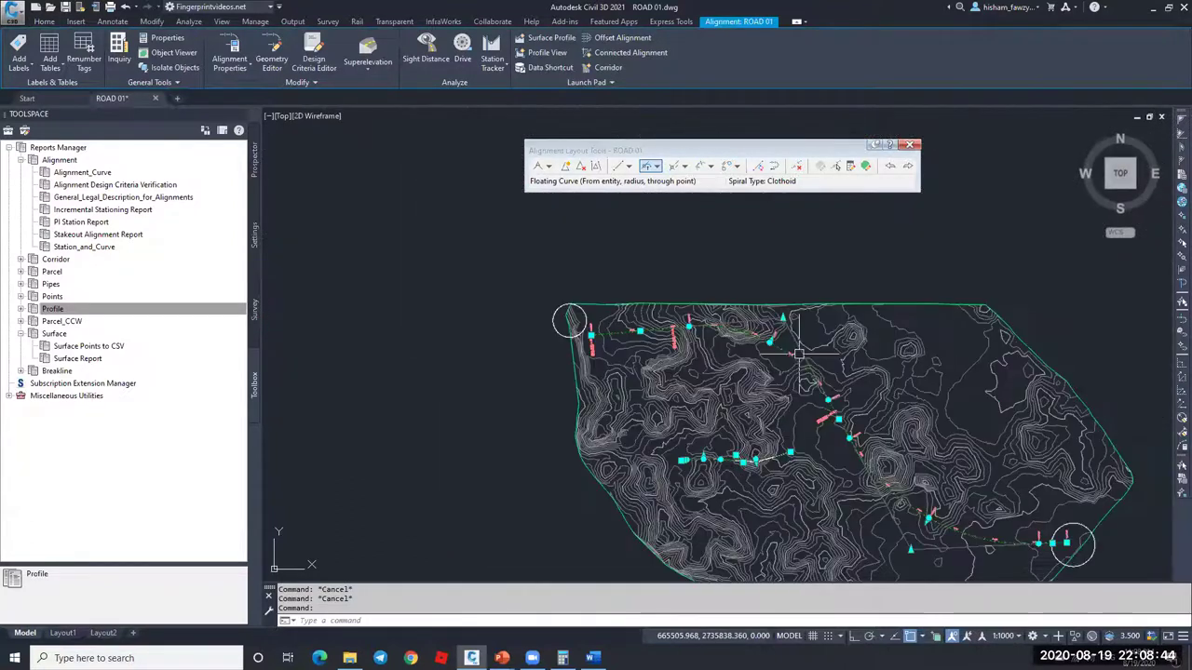
{"action": "scroll", "coordinate": [798, 353], "scroll_direction": "up", "scroll_amount": 5}
{"action": "key", "text": "Escape"}
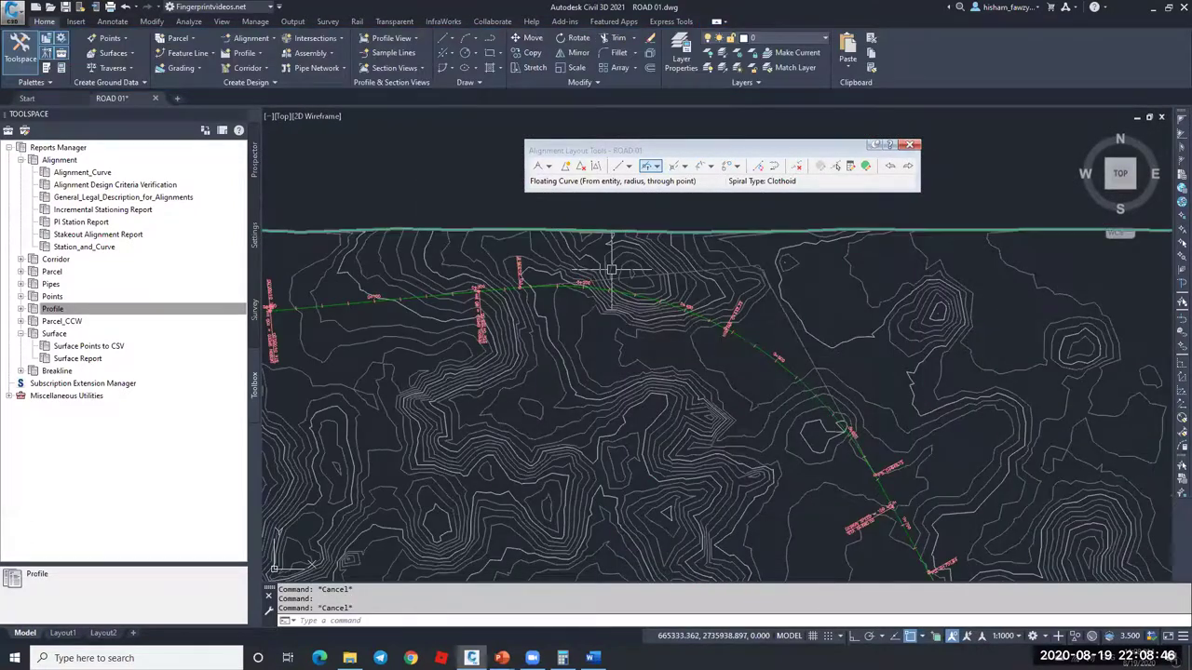
{"action": "scroll", "coordinate": [727, 364], "scroll_direction": "down", "scroll_amount": 2}
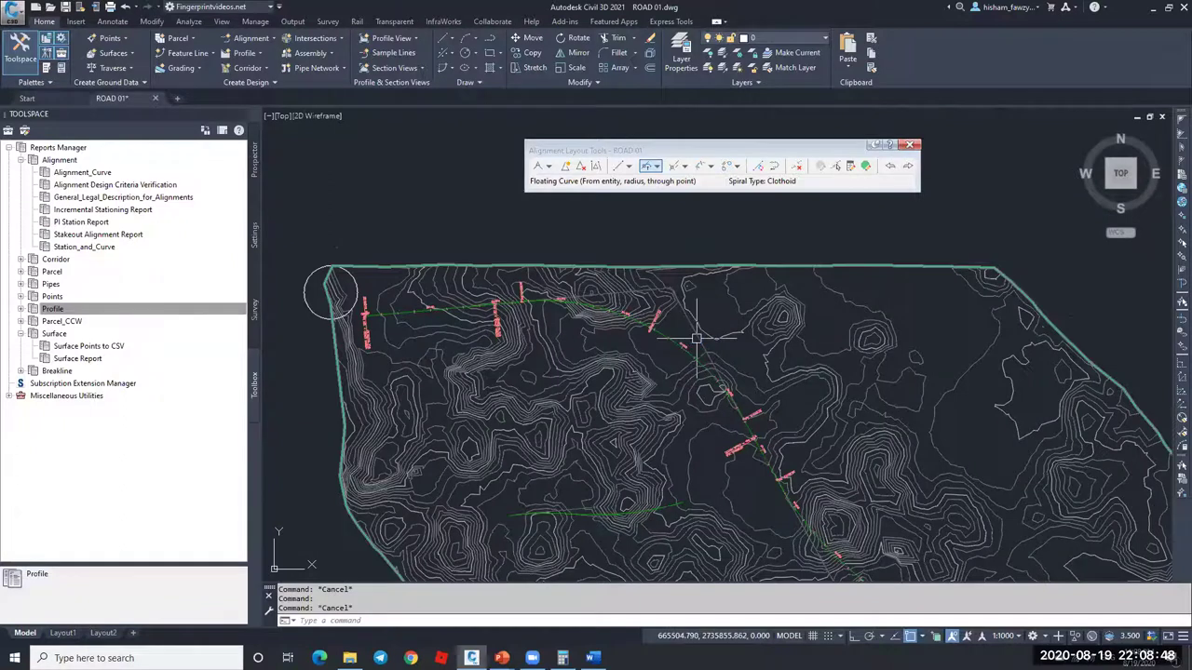
{"action": "scroll", "coordinate": [698, 340], "scroll_direction": "down", "scroll_amount": 2}
{"action": "scroll", "coordinate": [701, 343], "scroll_direction": "up", "scroll_amount": 6}
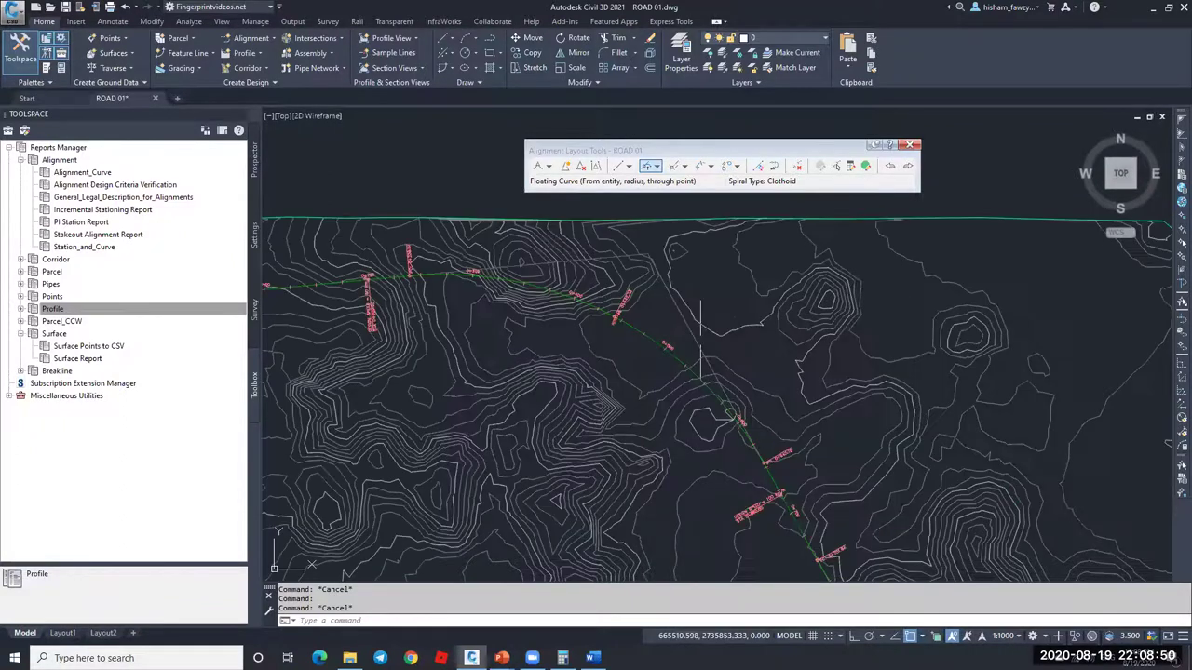
{"action": "scroll", "coordinate": [620, 293], "scroll_direction": "down", "scroll_amount": 4}
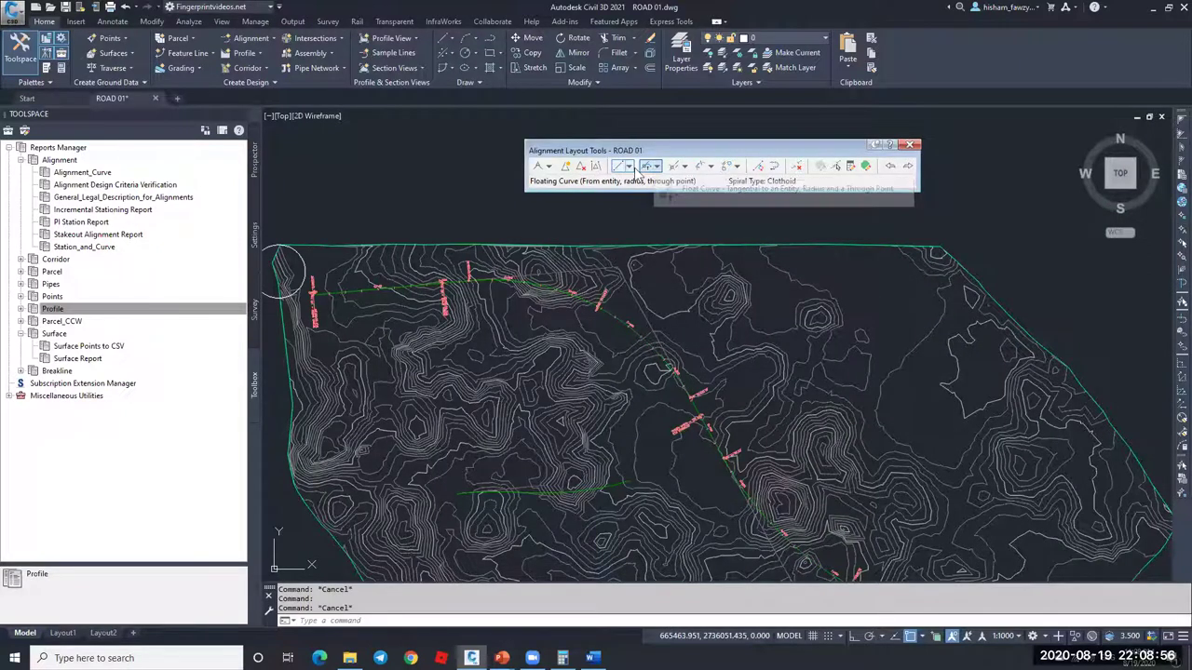
{"action": "left_click", "coordinate": [659, 169]}
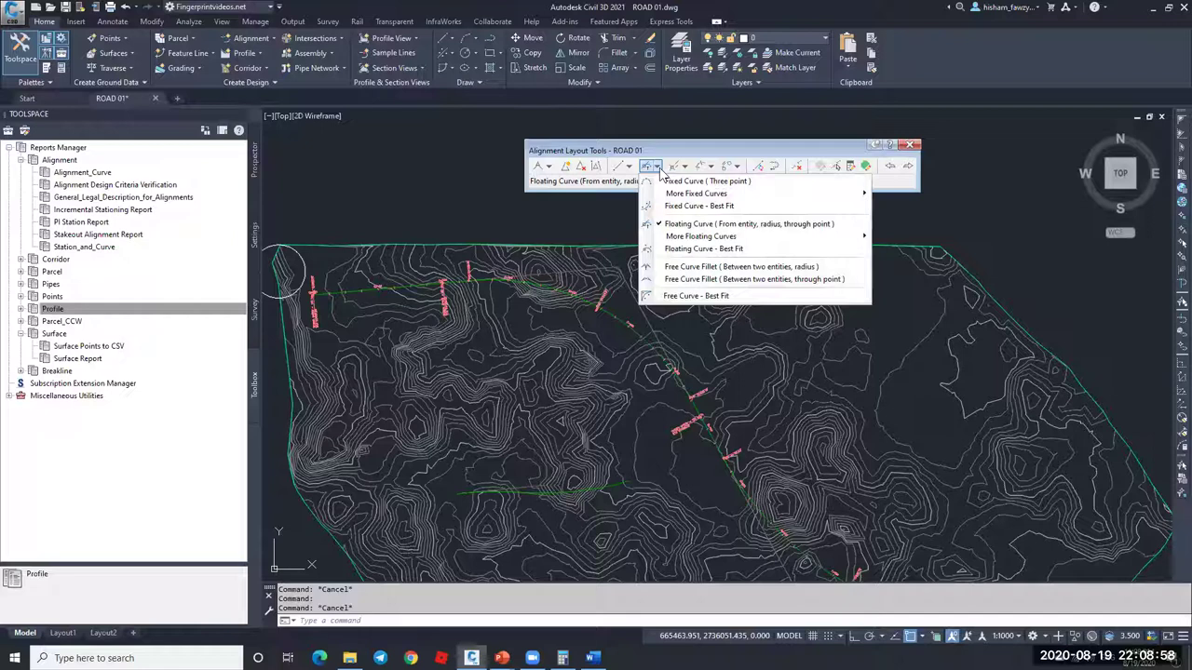
{"action": "left_click", "coordinate": [703, 249]}
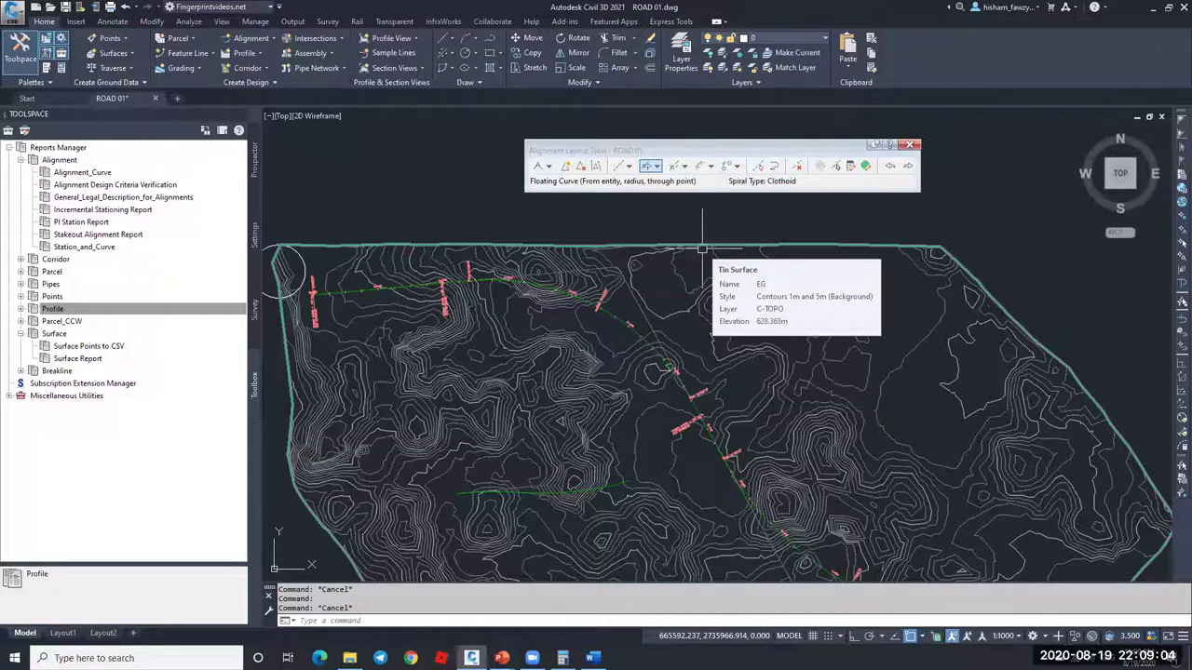
{"action": "left_click", "coordinate": [549, 165]}
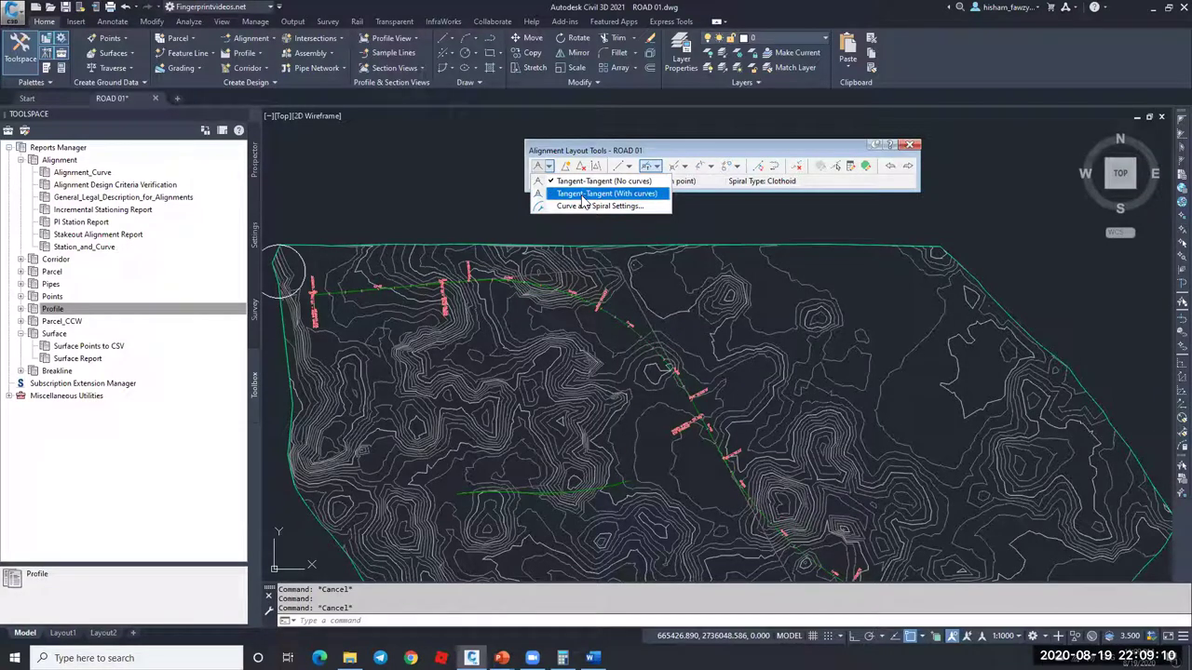
{"action": "left_click", "coordinate": [644, 160]}
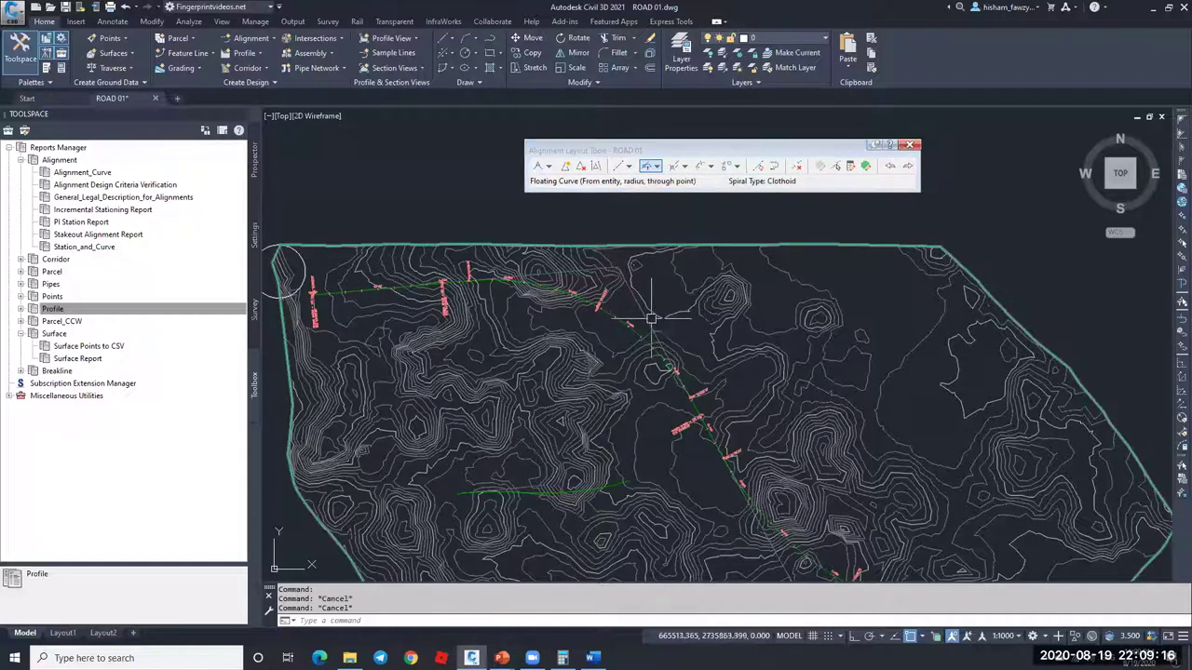
{"action": "key", "text": "Escape"}
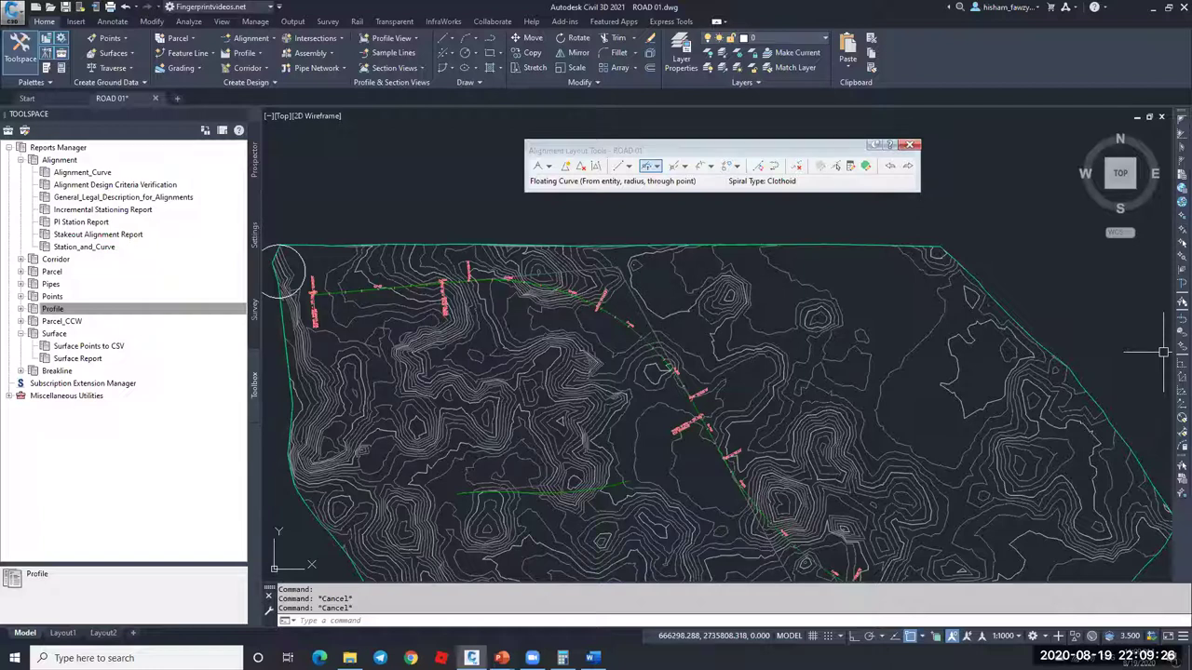
{"action": "key", "text": "Escape"}
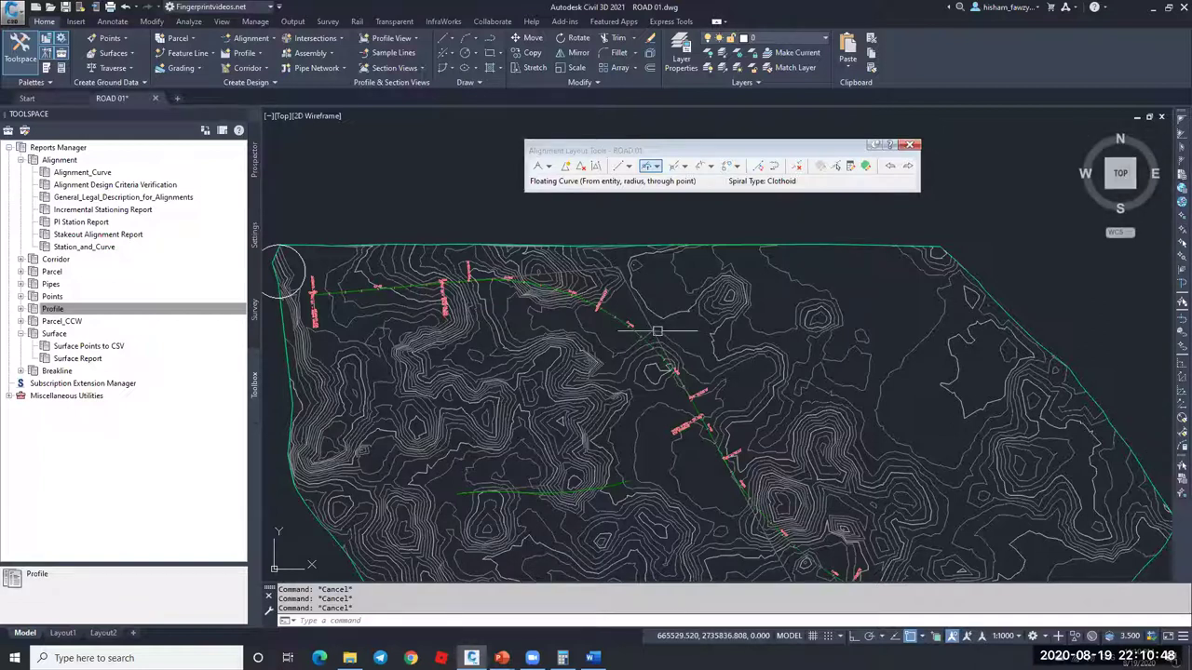
{"action": "left_click", "coordinate": [568, 272]}
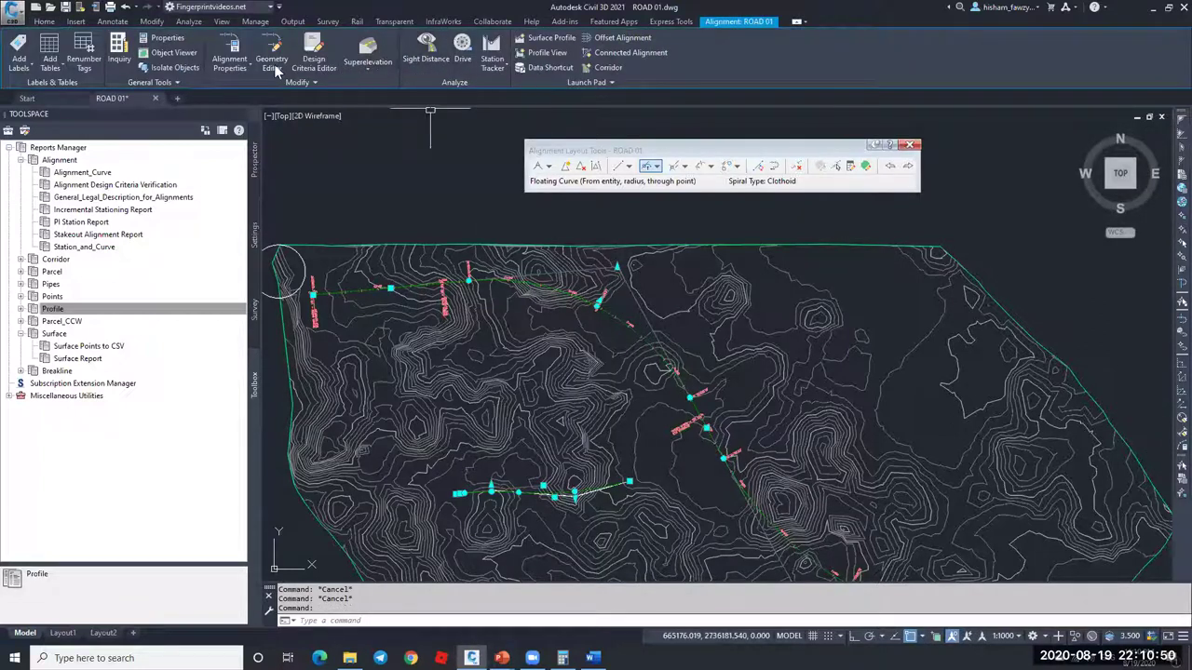
{"action": "left_click", "coordinate": [622, 39]}
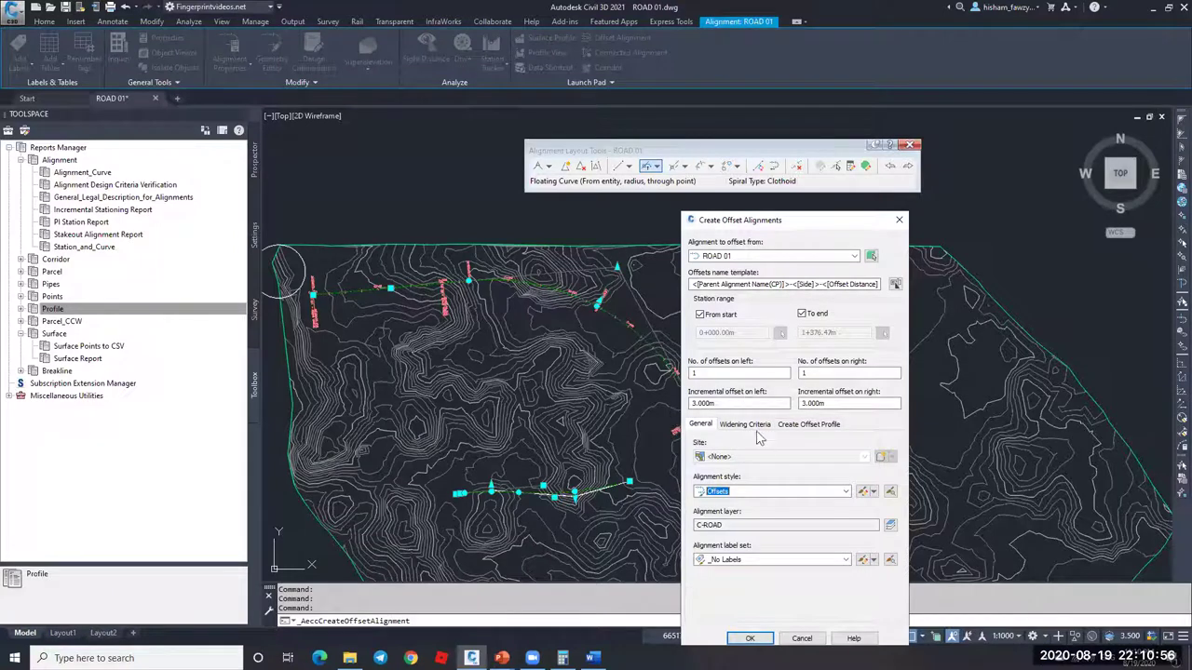
{"action": "left_click", "coordinate": [752, 424]}
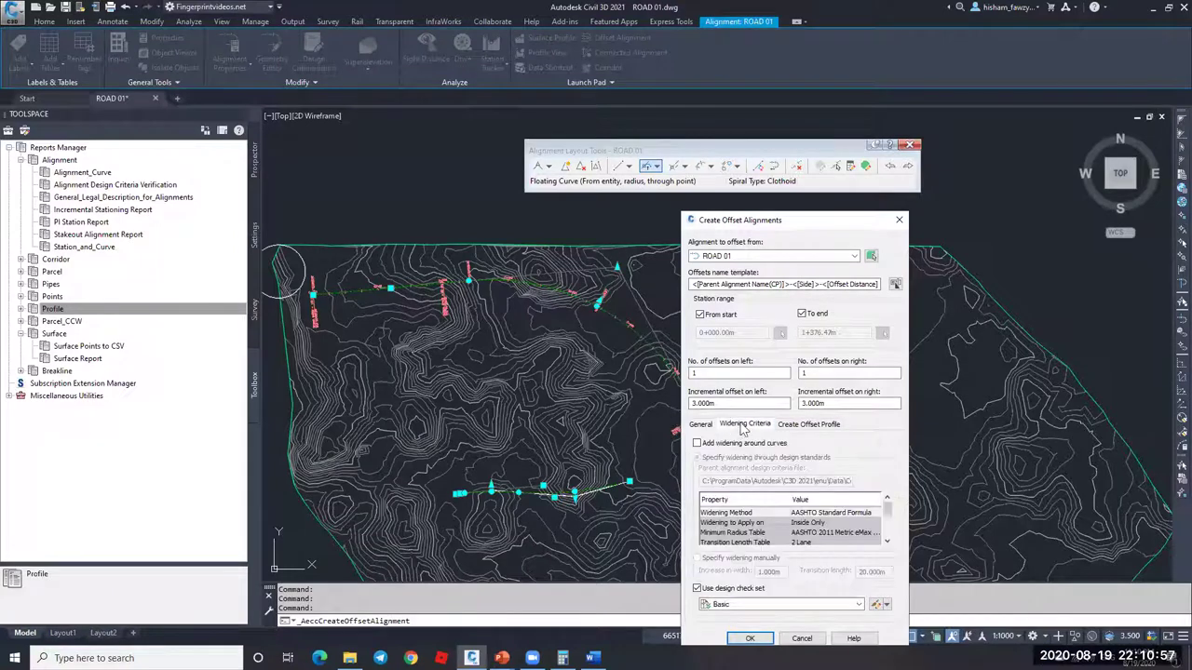
{"action": "left_click", "coordinate": [803, 639]}
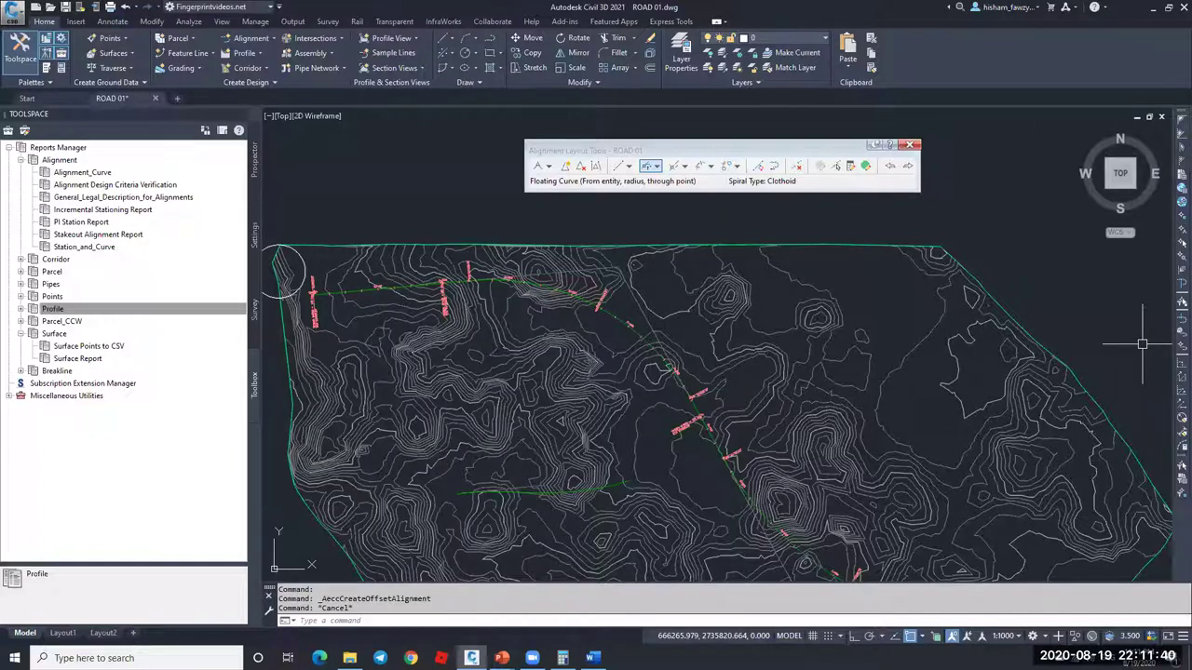
Step: Open the design criteria editor for ROAD 01 and review the AASHTO 2011 Crowned Roadway transition formulas
{"action": "key", "text": "Escape"}
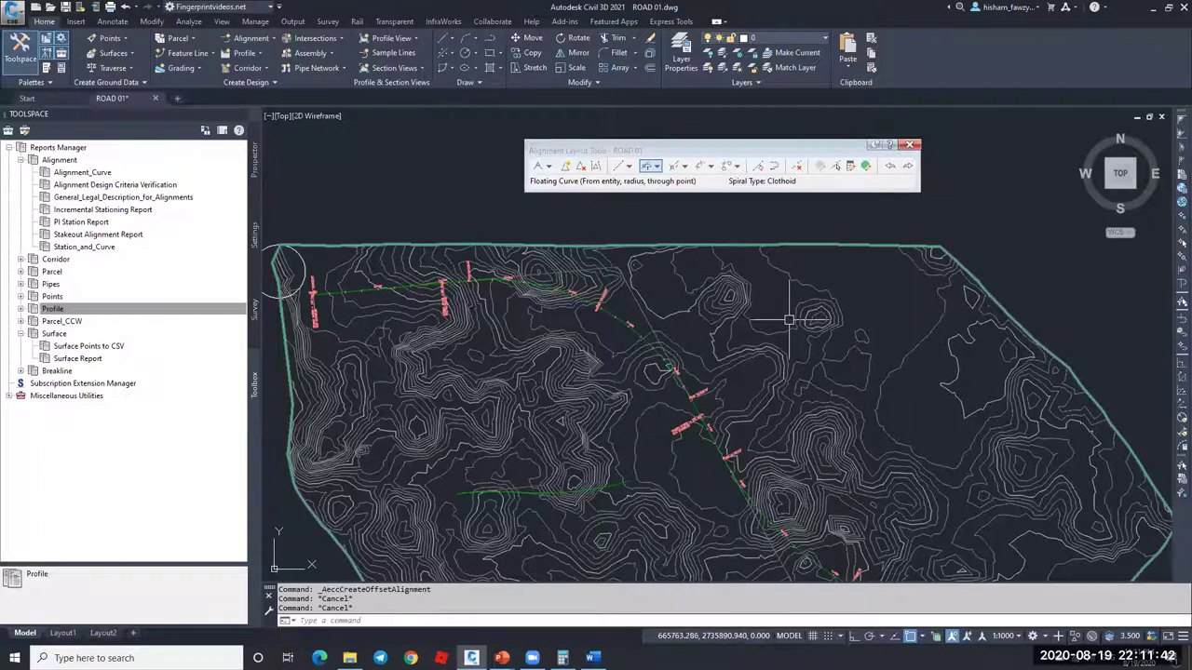
{"action": "left_click", "coordinate": [644, 332]}
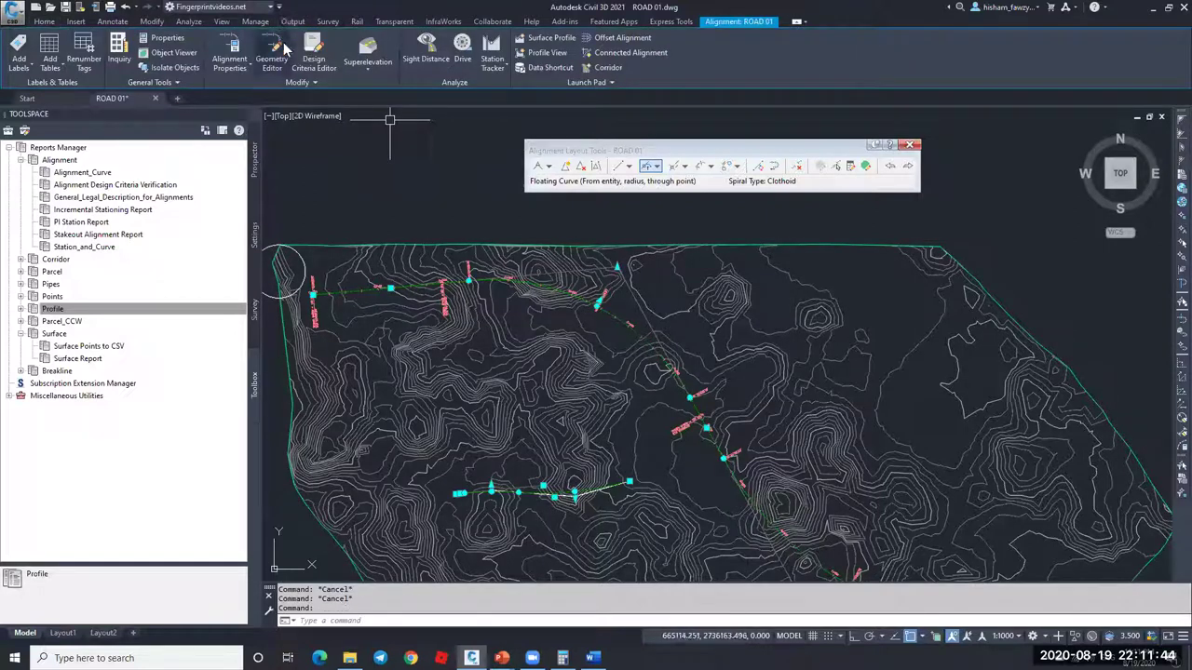
{"action": "left_click", "coordinate": [313, 63]}
{"action": "left_click", "coordinate": [370, 231]}
{"action": "left_click", "coordinate": [382, 256]}
{"action": "left_click", "coordinate": [394, 268]}
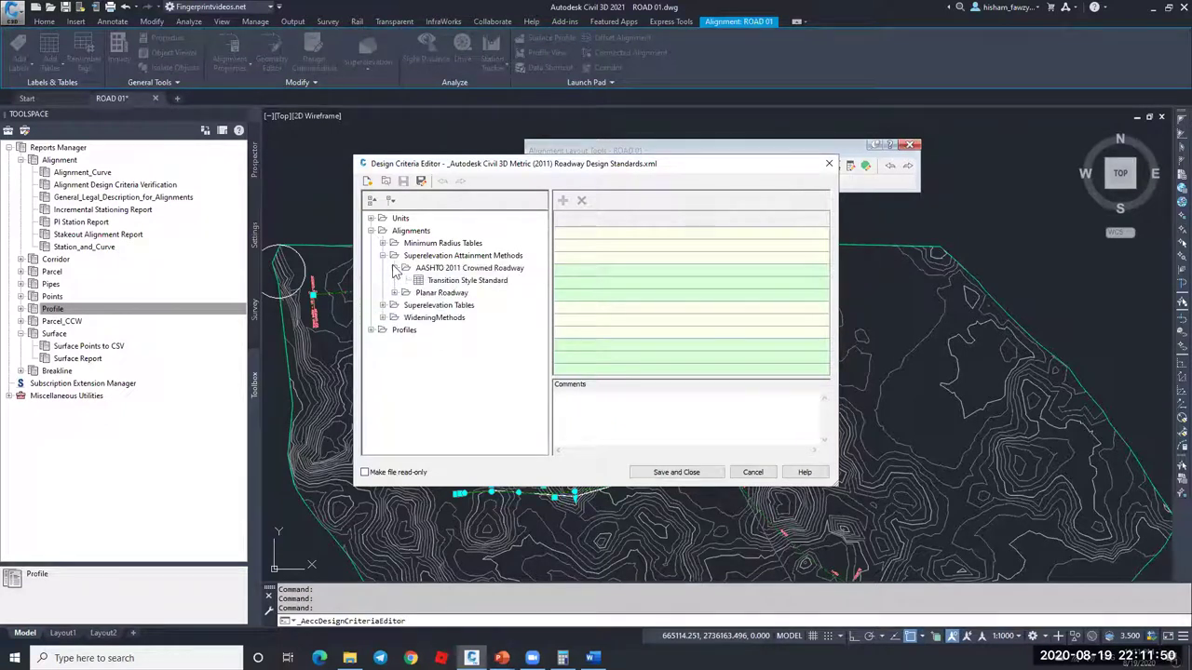
{"action": "left_click", "coordinate": [450, 281]}
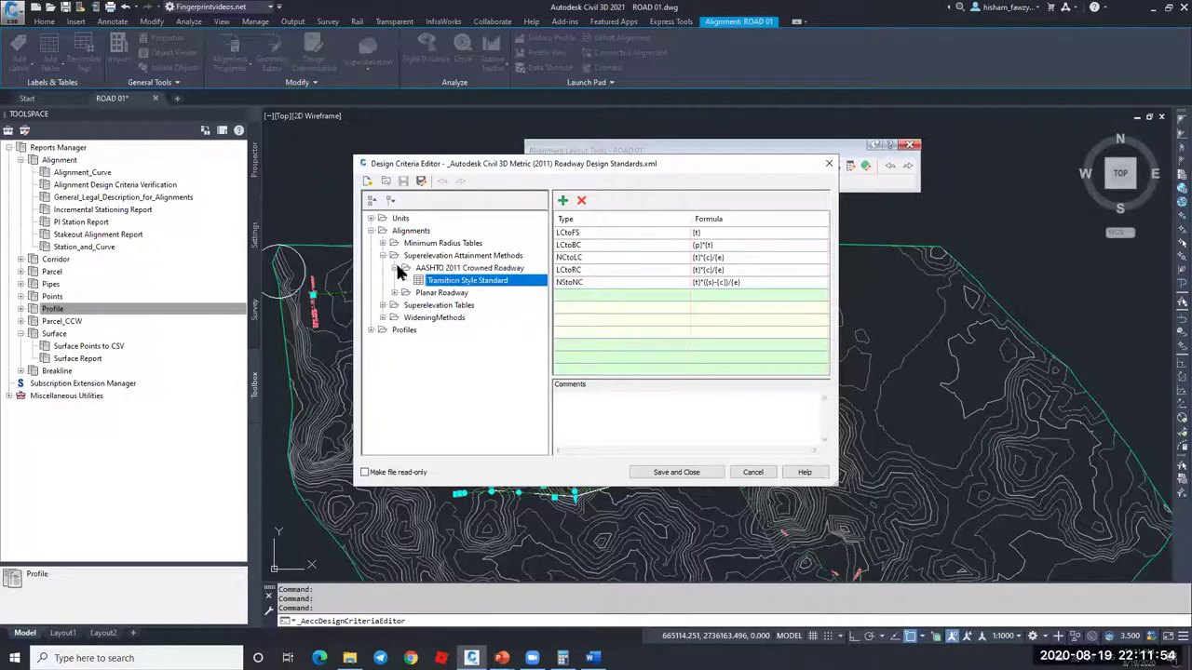
{"action": "left_click", "coordinate": [390, 256]}
{"action": "left_click", "coordinate": [383, 255]}
Step: Review the AASHTO 2011 Metric eMax 4% superelevation rates and 2 Lane transition lengths
{"action": "left_click", "coordinate": [383, 268]}
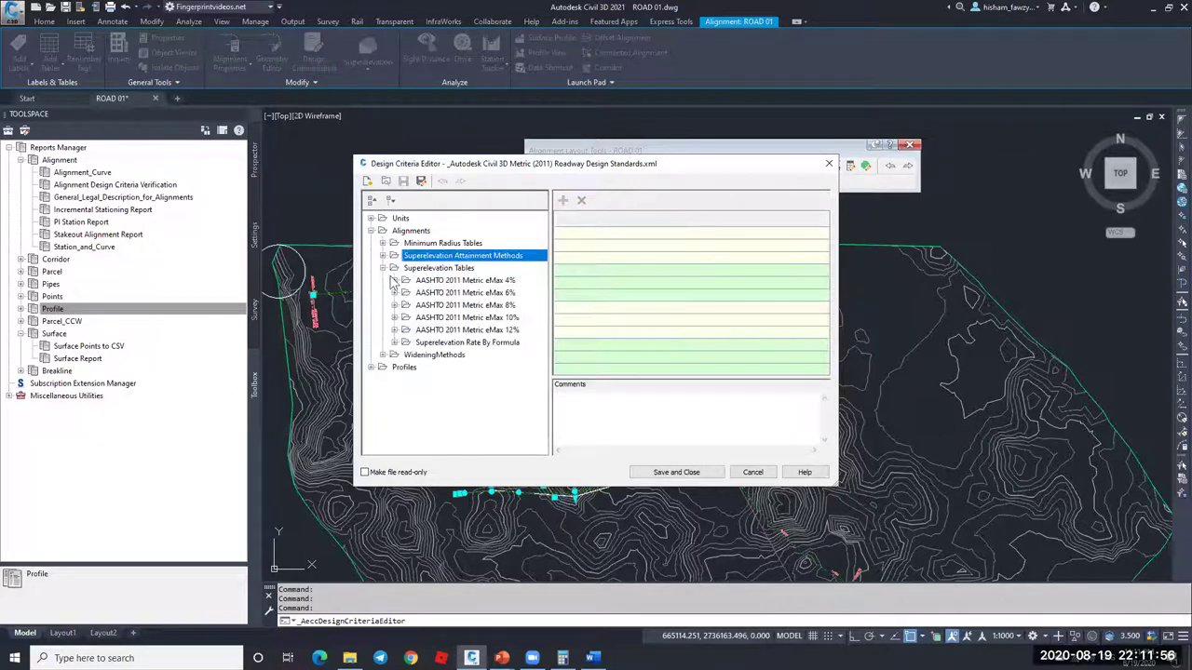
{"action": "left_click", "coordinate": [395, 281]}
{"action": "left_click", "coordinate": [406, 292]}
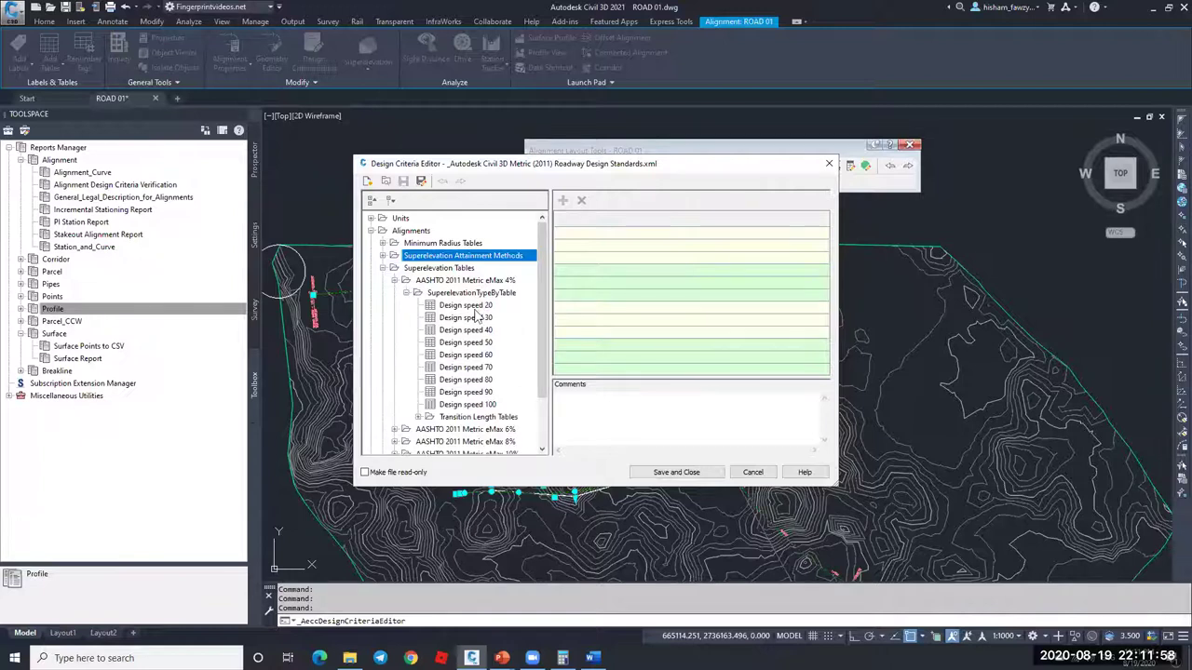
{"action": "left_click", "coordinate": [466, 305]}
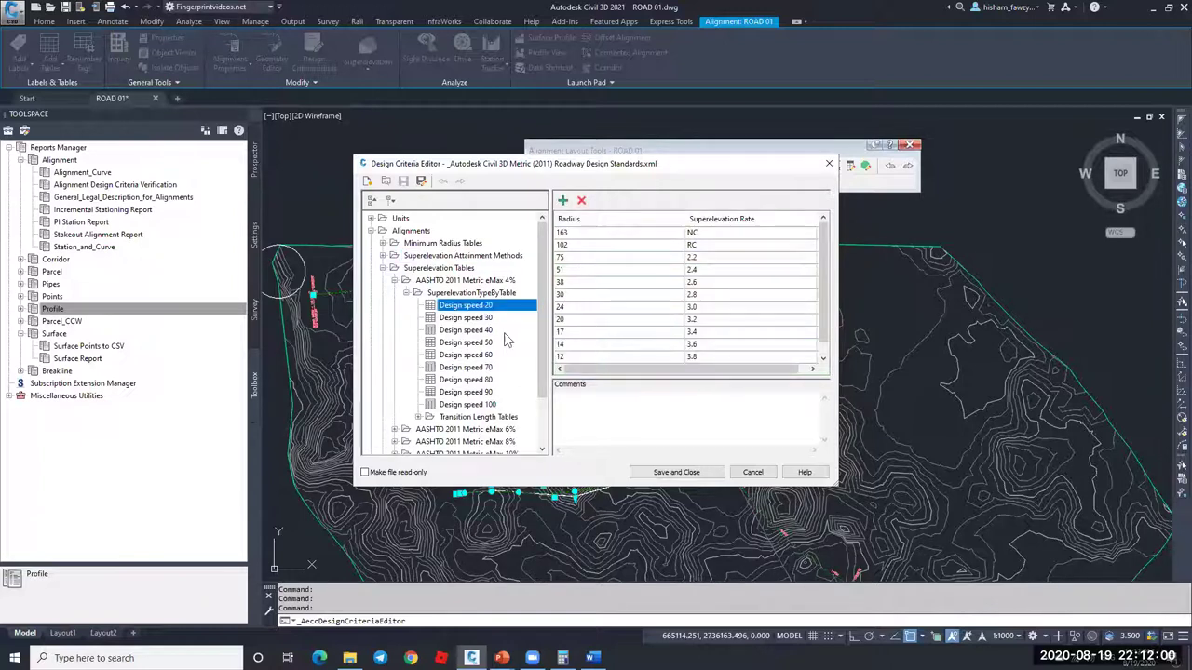
{"action": "left_click", "coordinate": [419, 417]}
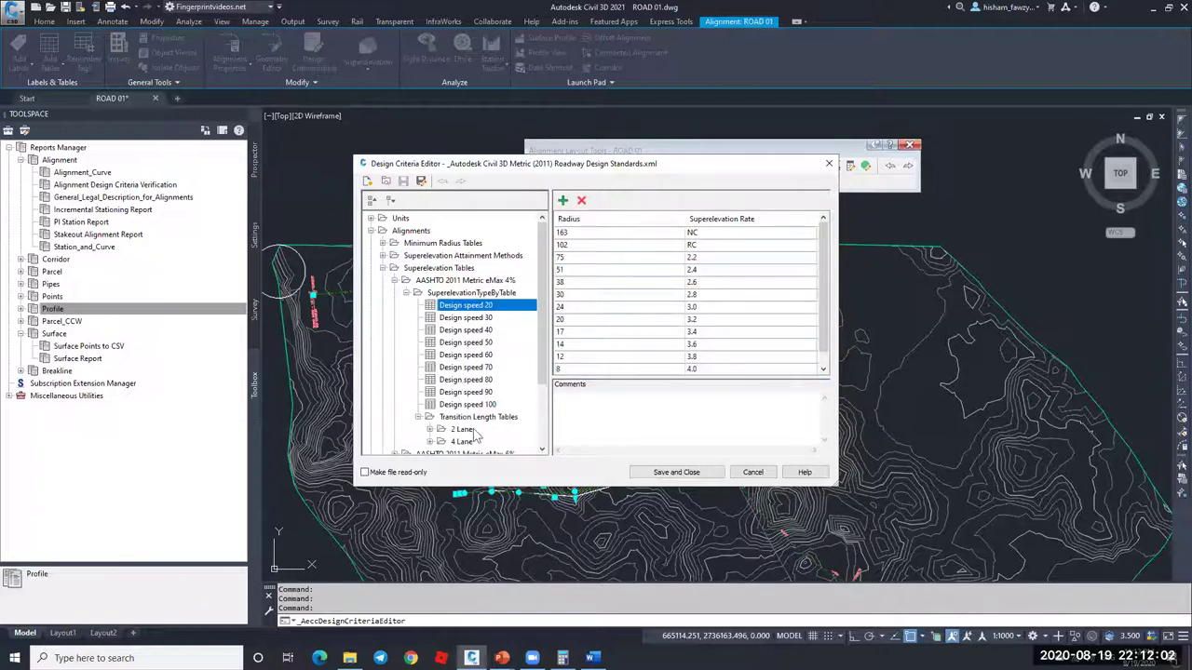
{"action": "left_click", "coordinate": [461, 429]}
{"action": "left_click", "coordinate": [442, 429]}
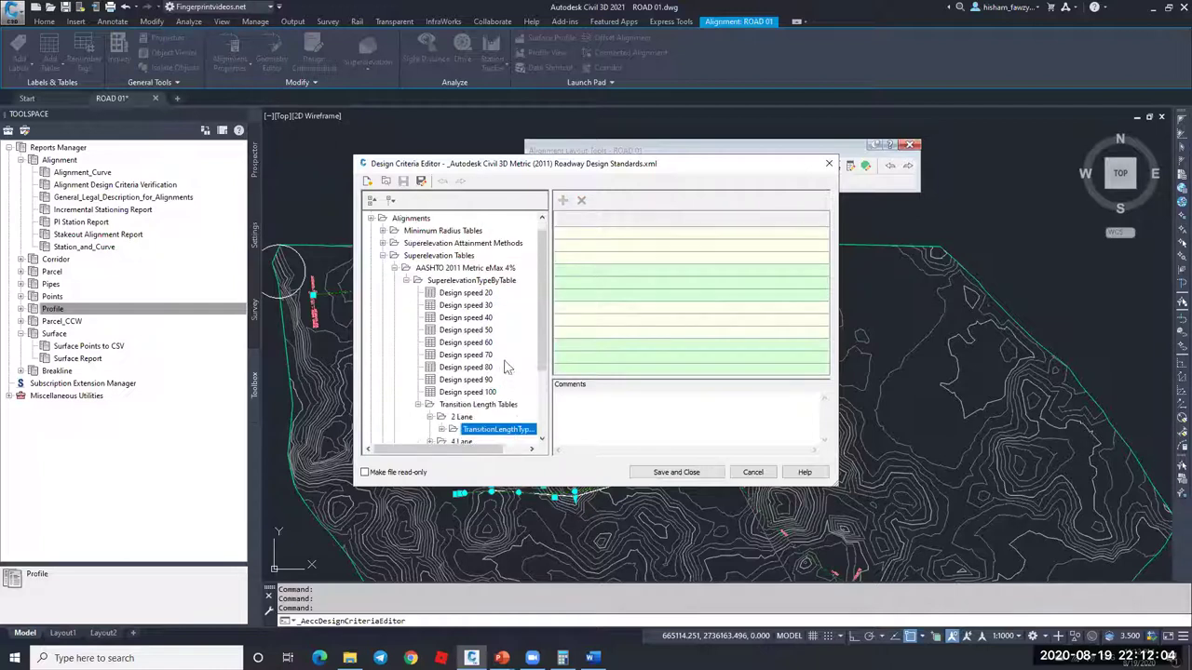
{"action": "scroll", "coordinate": [502, 373], "scroll_direction": "down", "scroll_amount": 1}
{"action": "left_click", "coordinate": [451, 403]}
{"action": "left_click", "coordinate": [512, 343]}
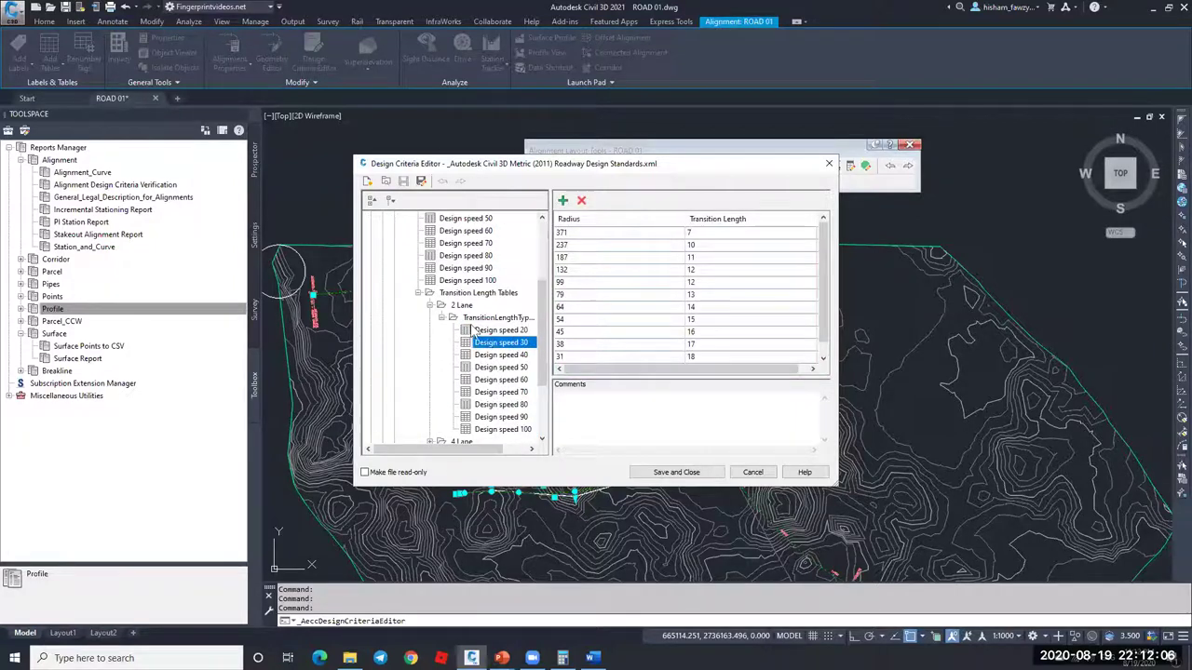
{"action": "scroll", "coordinate": [475, 331], "scroll_direction": "up", "scroll_amount": 3}
{"action": "left_click", "coordinate": [407, 293]}
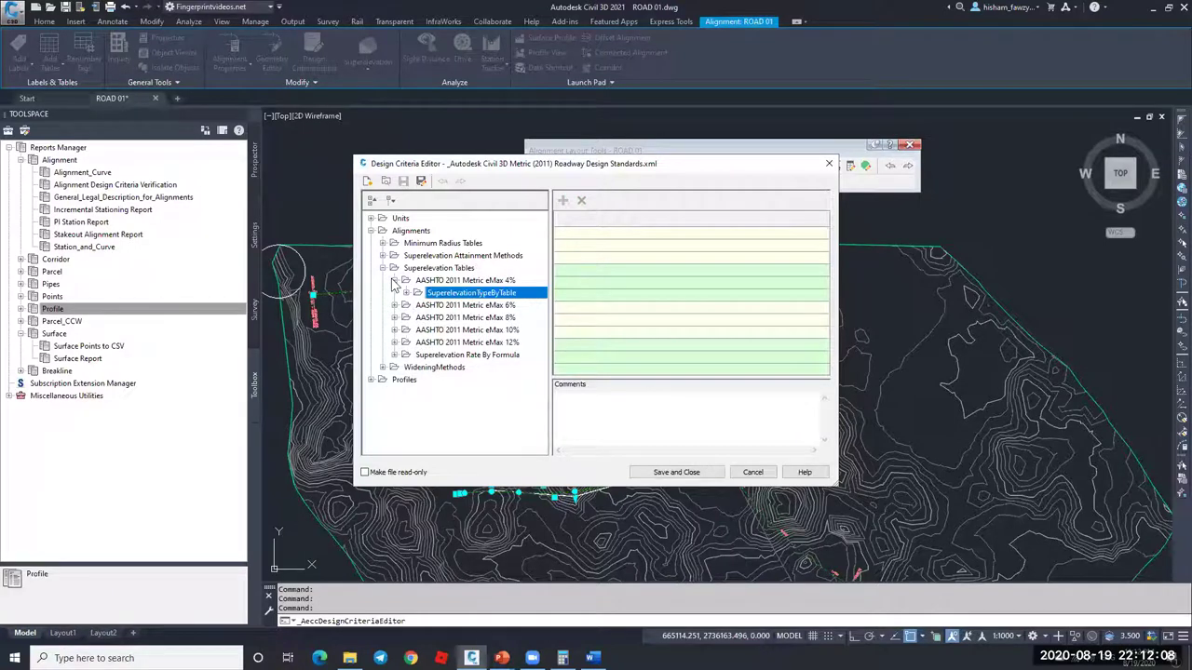
Step: Review the Superelevation Rate By Formula parameters and Transition Length By Formula, then cancel without saving
{"action": "left_click", "coordinate": [393, 355]}
{"action": "left_click", "coordinate": [407, 368]}
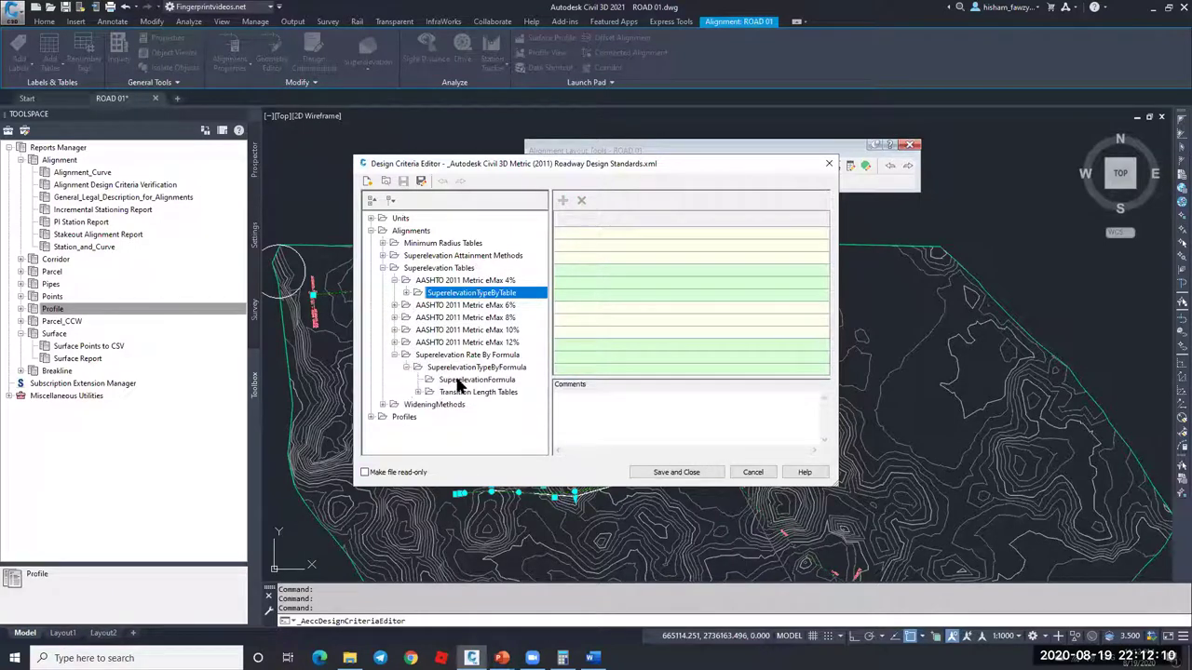
{"action": "left_click", "coordinate": [477, 380]}
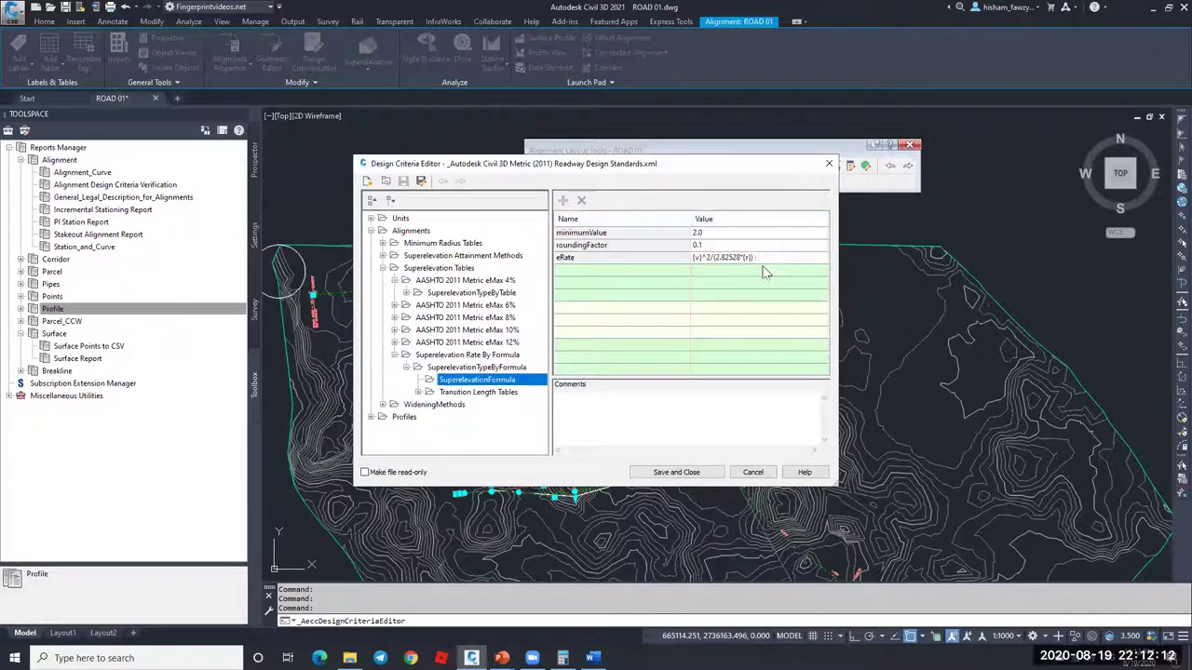
{"action": "left_click", "coordinate": [419, 392]}
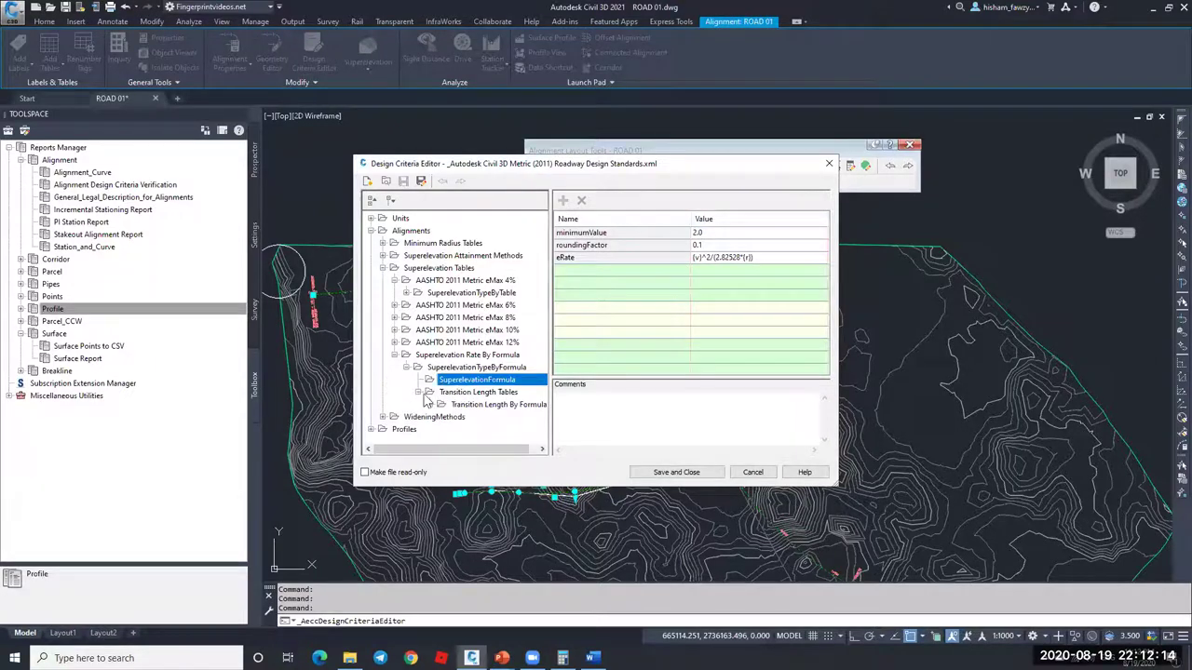
{"action": "left_click", "coordinate": [472, 404]}
{"action": "left_click", "coordinate": [440, 405]}
{"action": "left_click", "coordinate": [494, 418]}
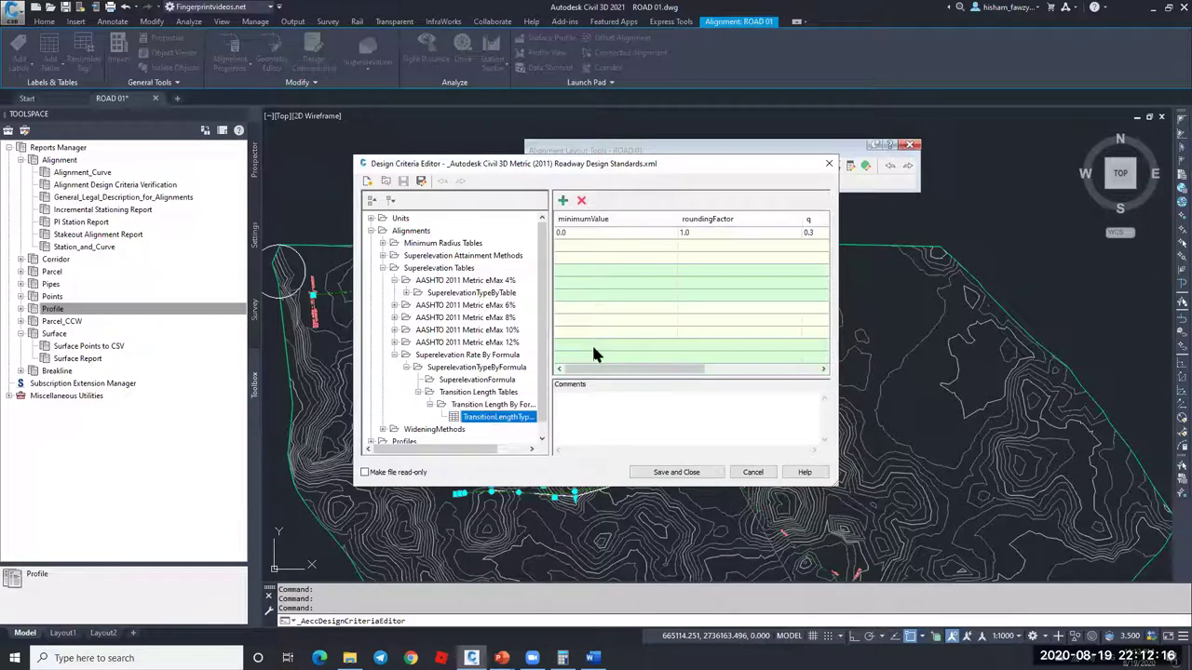
{"action": "left_click_drag", "start_coordinate": [610, 369], "coordinate": [689, 374]}
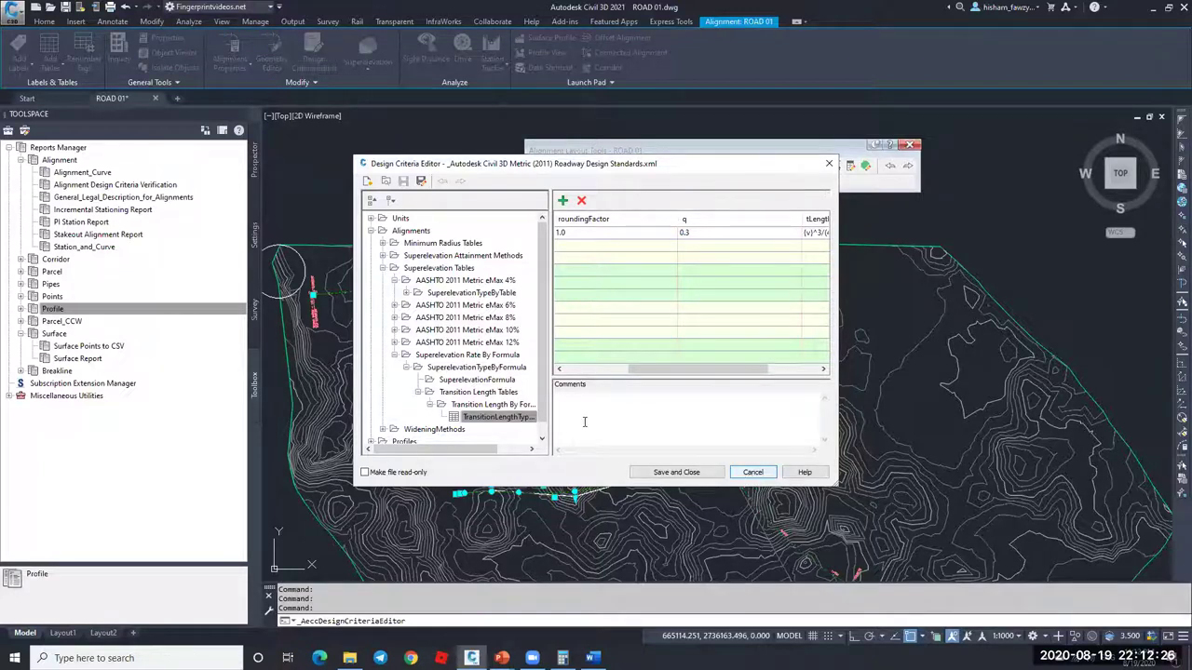
{"action": "left_click", "coordinate": [419, 392]}
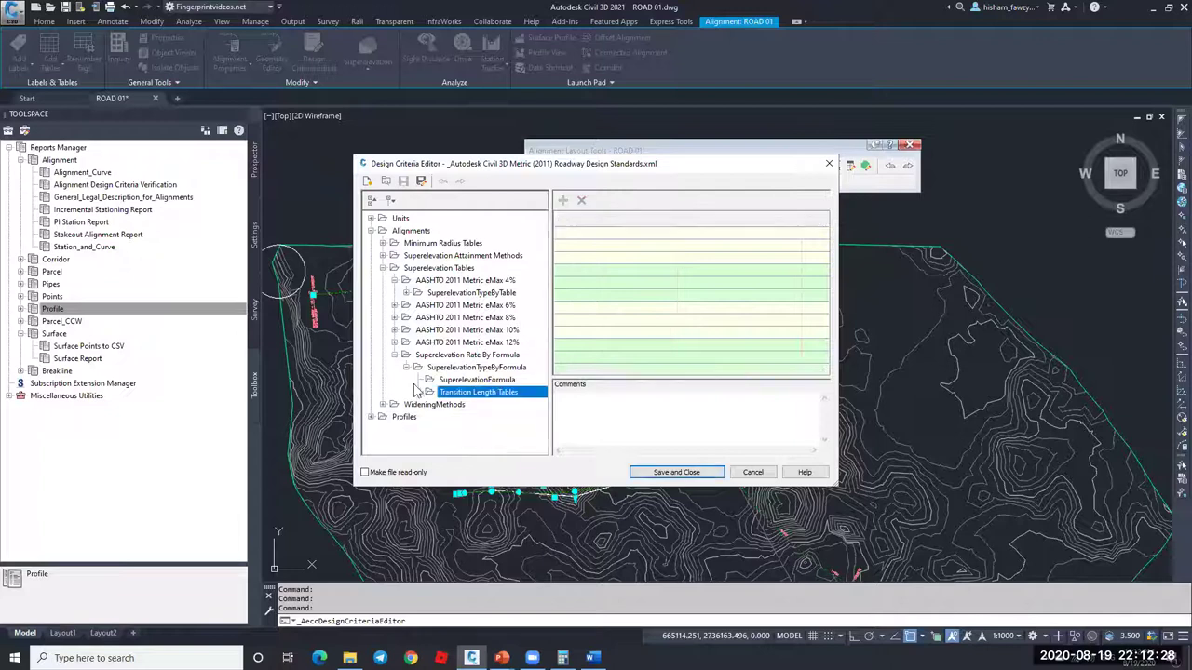
{"action": "left_click", "coordinate": [406, 367]}
{"action": "left_click", "coordinate": [394, 355]}
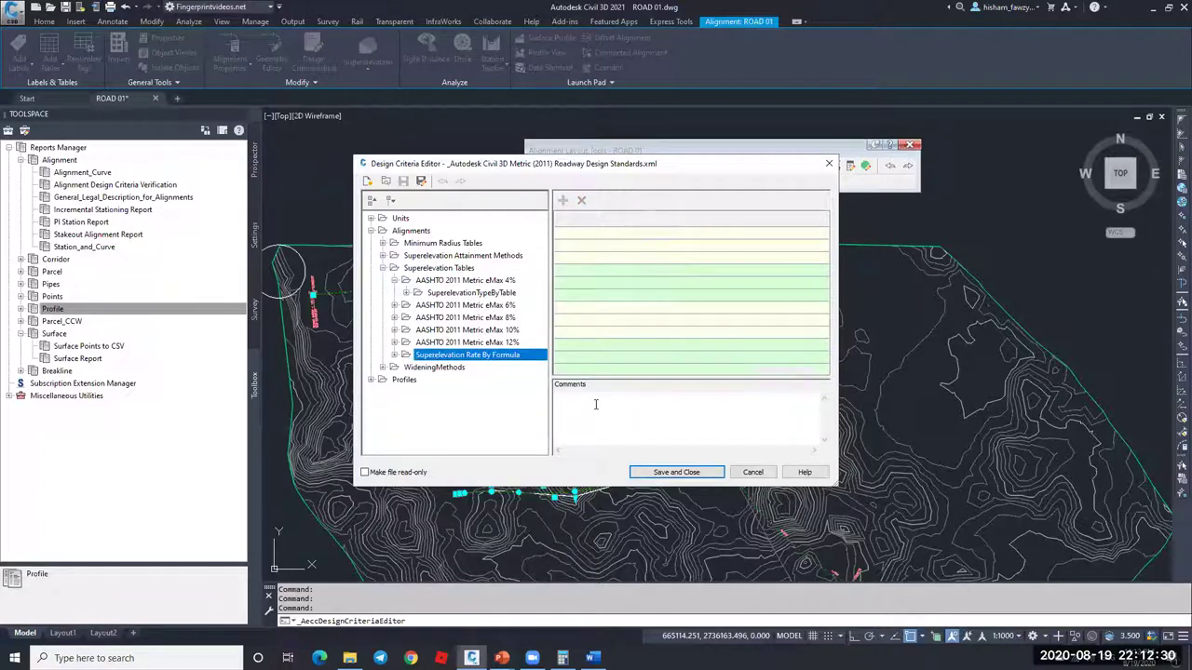
{"action": "left_click", "coordinate": [762, 474]}
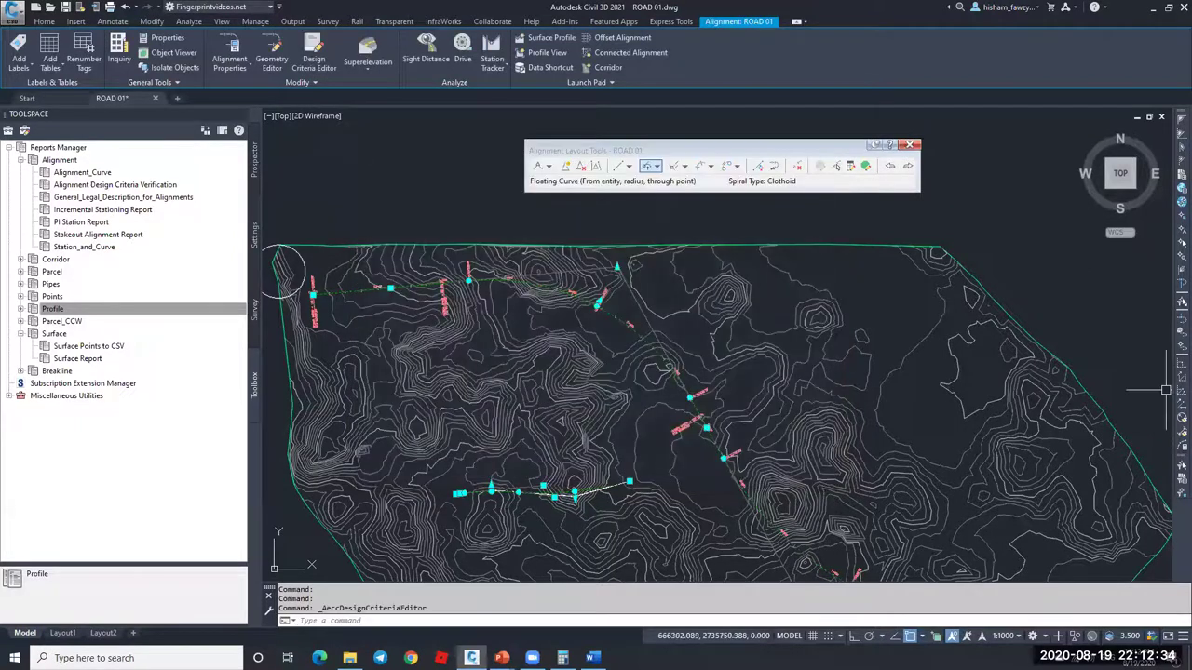
Step: Change ROAD 01's reference station to 1000 in Alignment Properties Station Control, accepting the restationing warning
{"action": "key", "text": "Escape"}
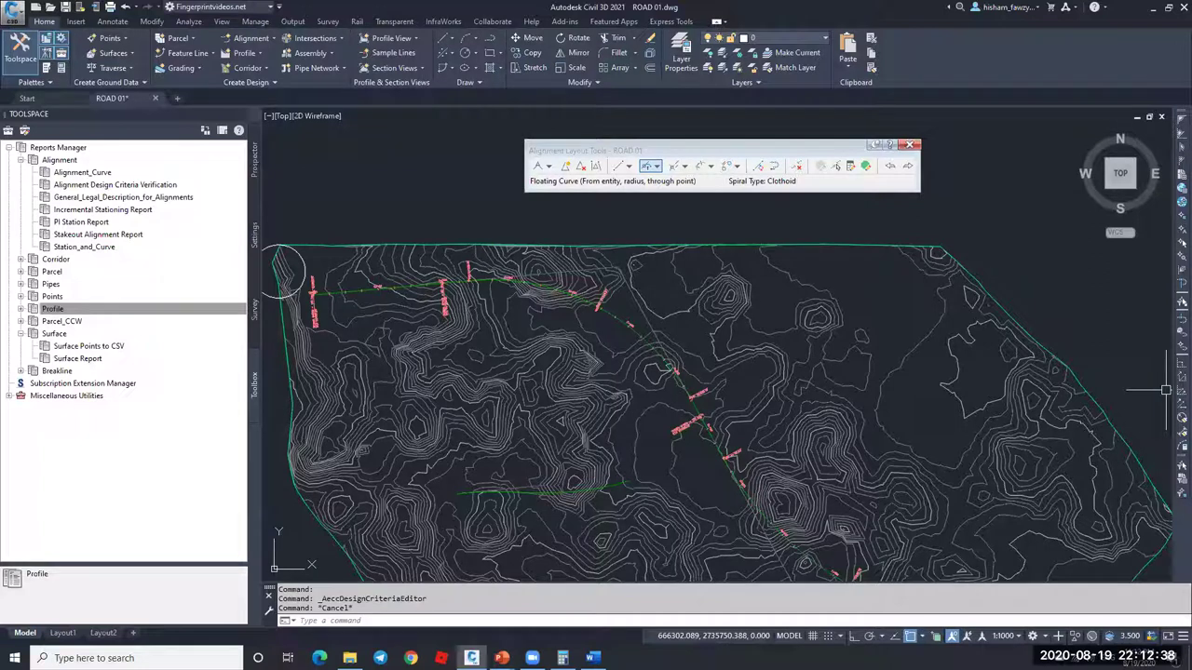
{"action": "key", "text": "Escape"}
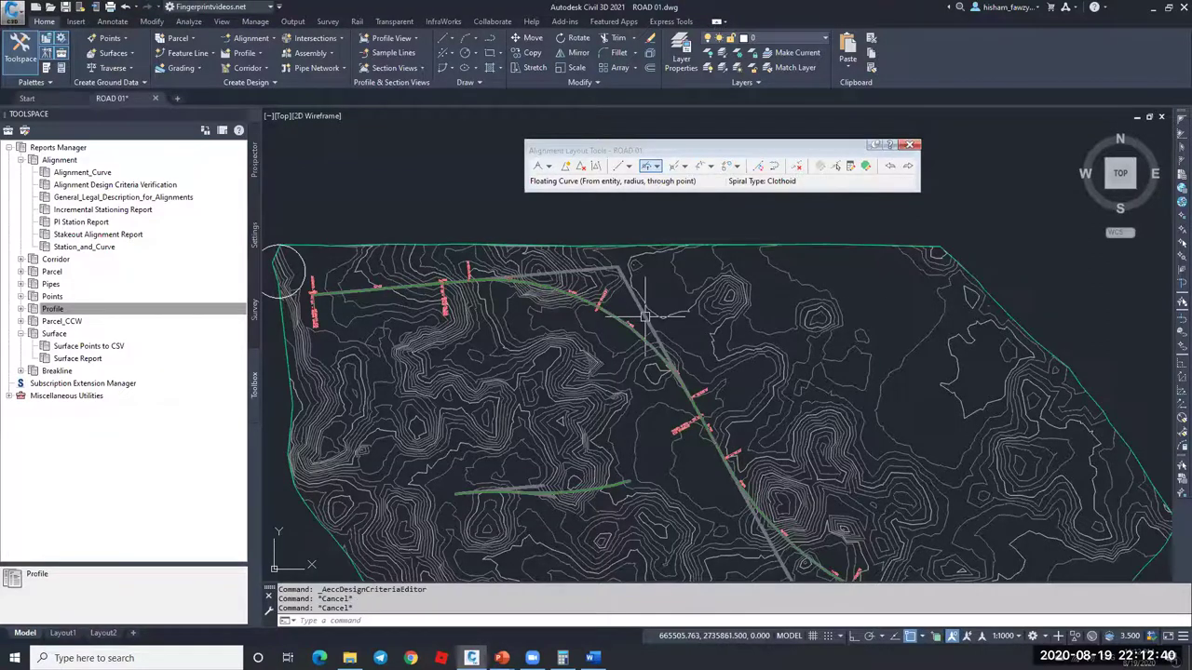
{"action": "left_click", "coordinate": [644, 317]}
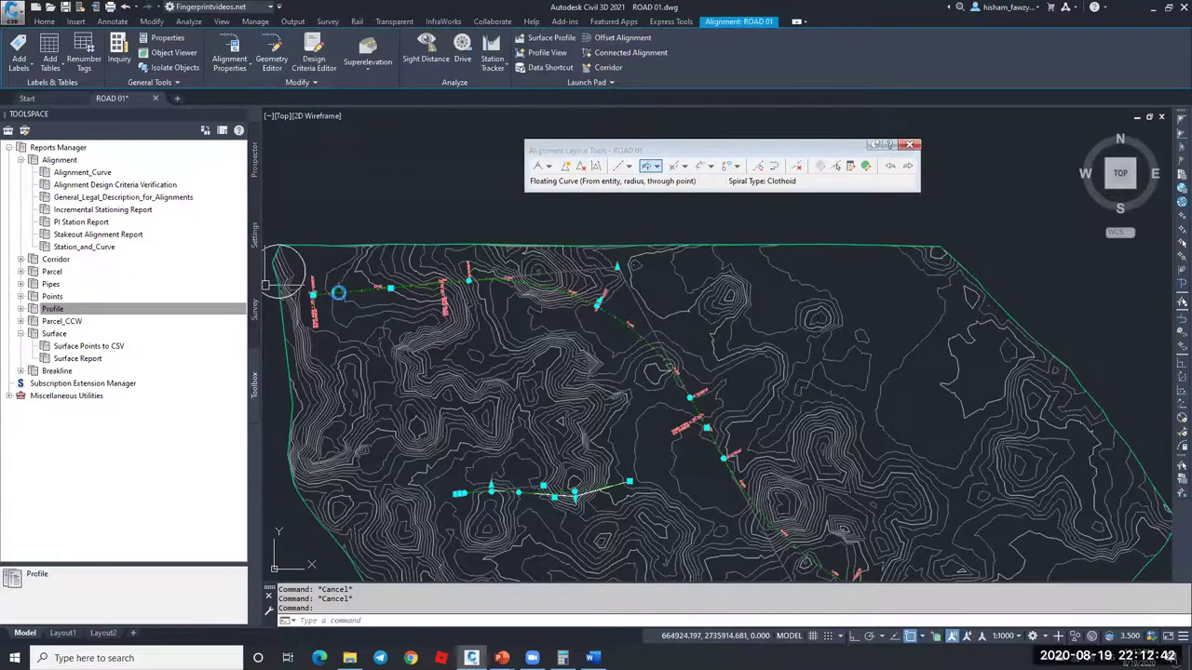
{"action": "scroll", "coordinate": [337, 294], "scroll_direction": "up", "scroll_amount": 2}
{"action": "scroll", "coordinate": [337, 293], "scroll_direction": "up", "scroll_amount": 2}
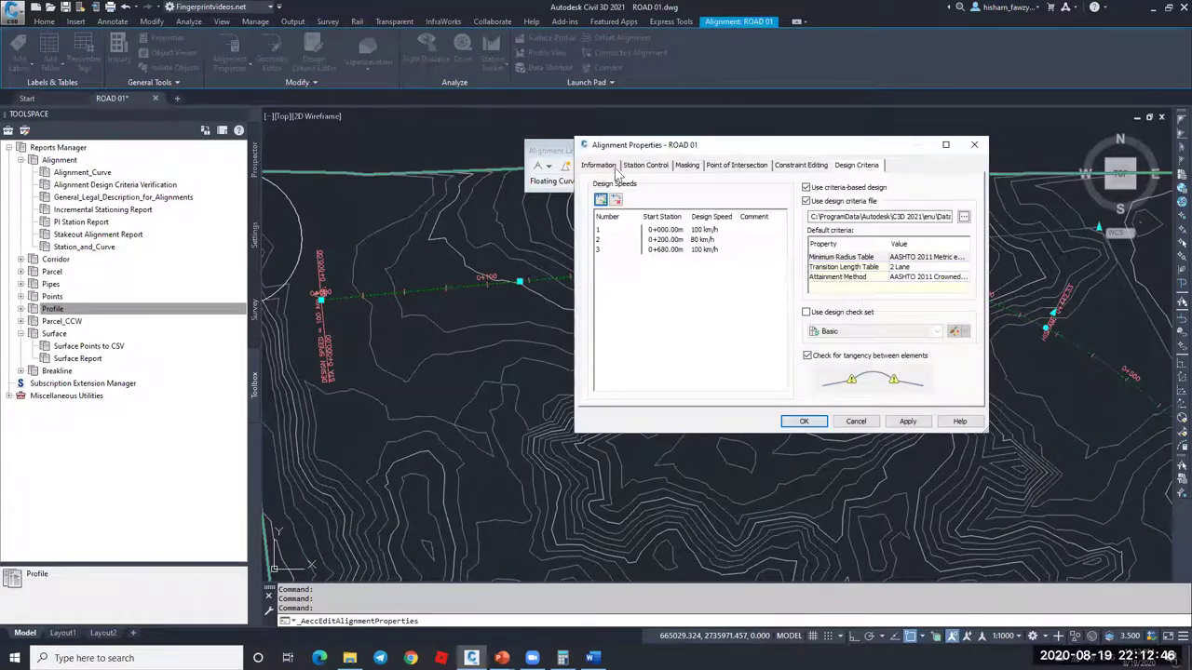
{"action": "left_click", "coordinate": [612, 167]}
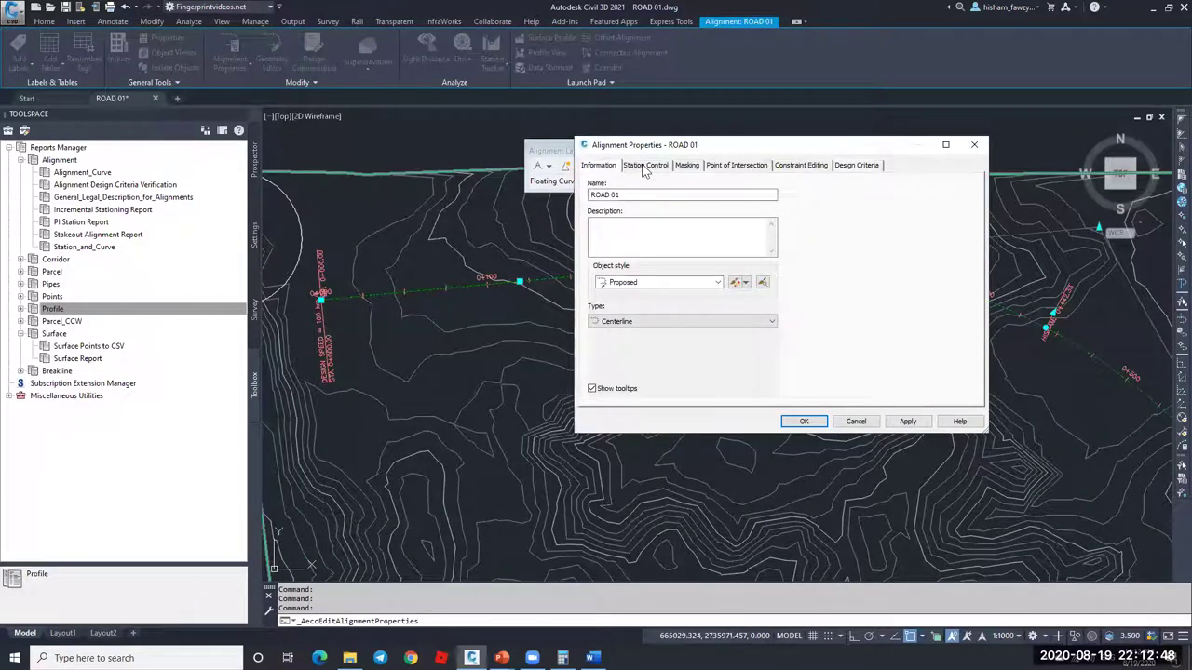
{"action": "left_click", "coordinate": [643, 167]}
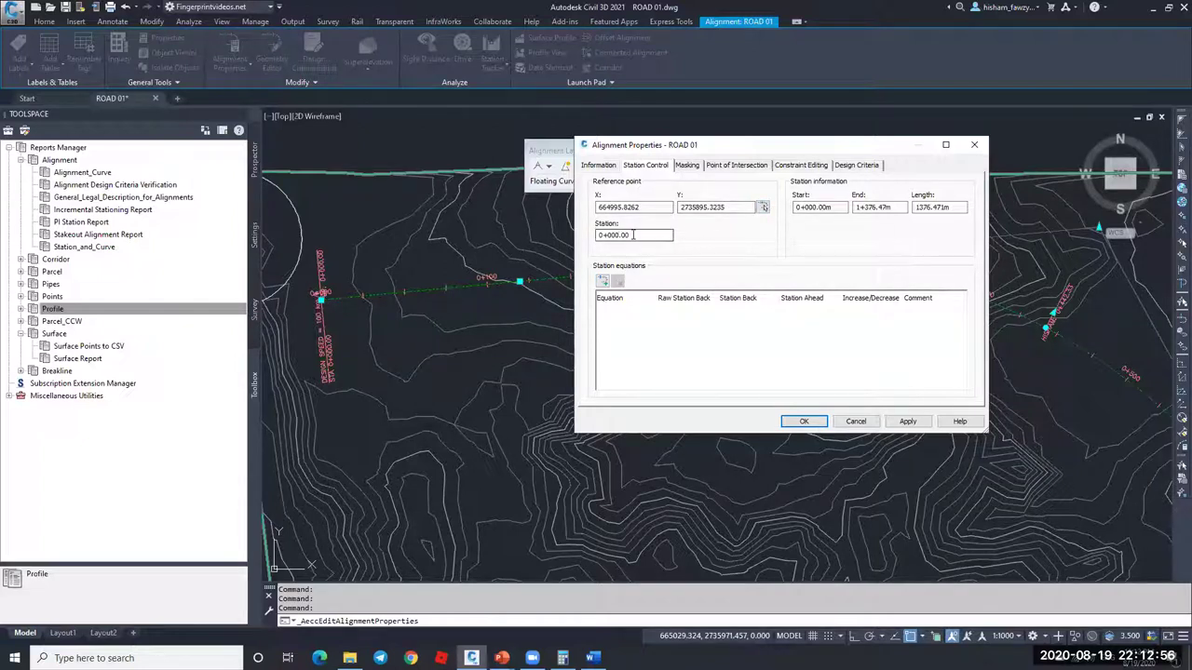
{"action": "double_click", "coordinate": [596, 238]}
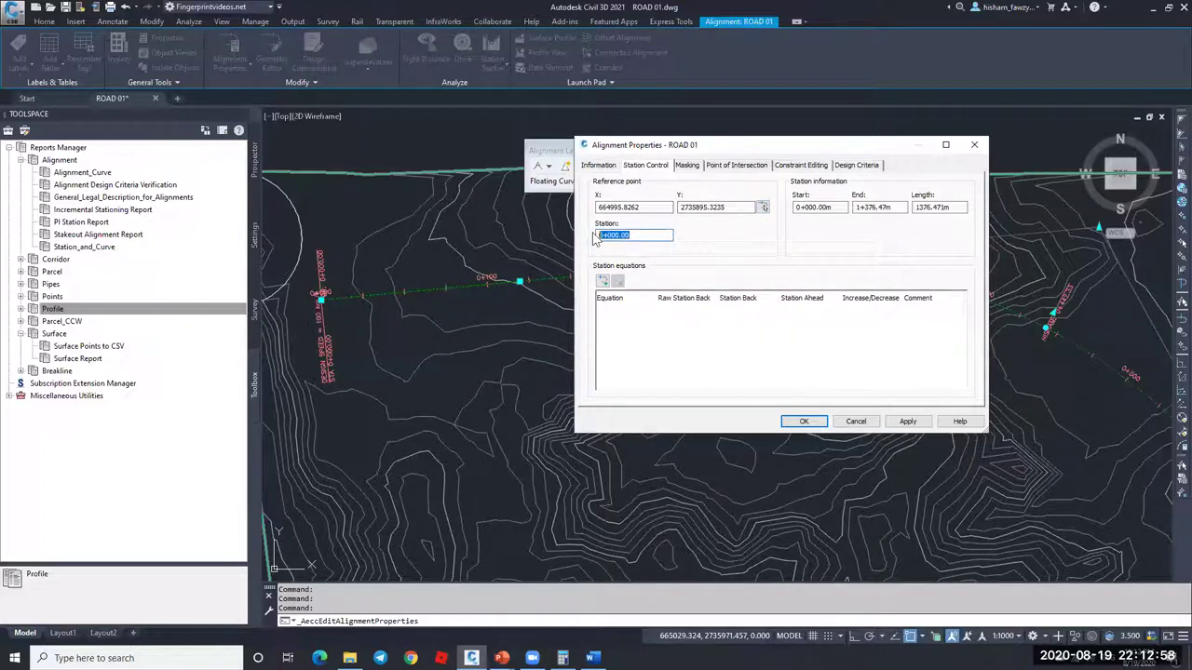
{"action": "type", "text": "1000"}
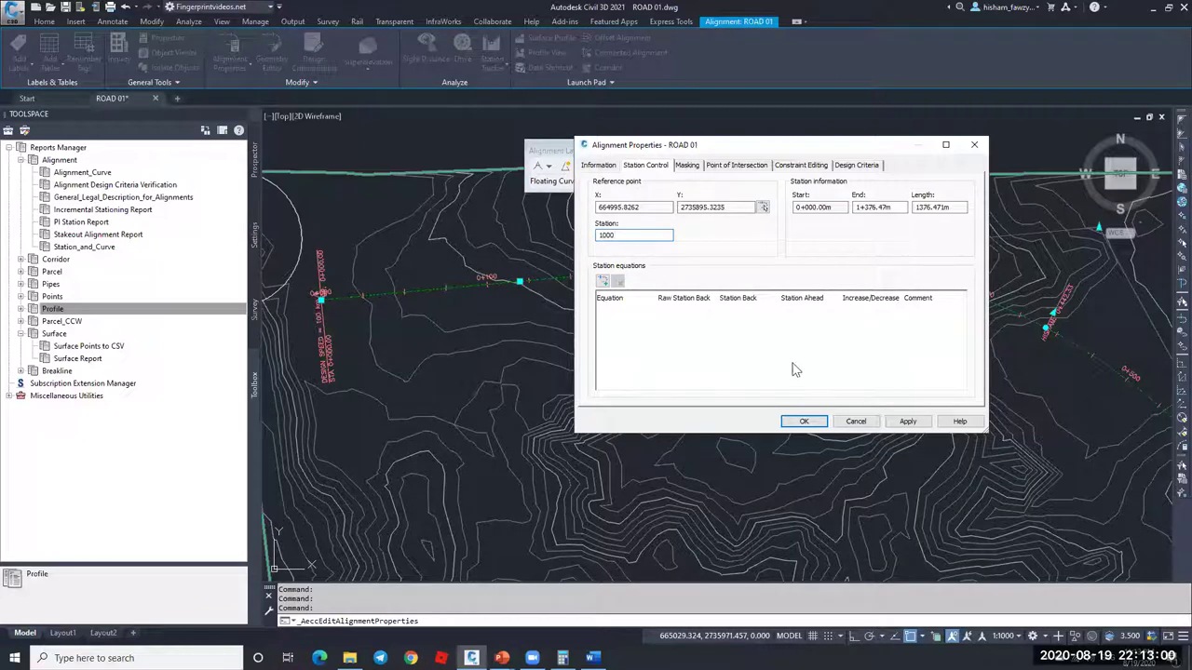
{"action": "left_click", "coordinate": [793, 424]}
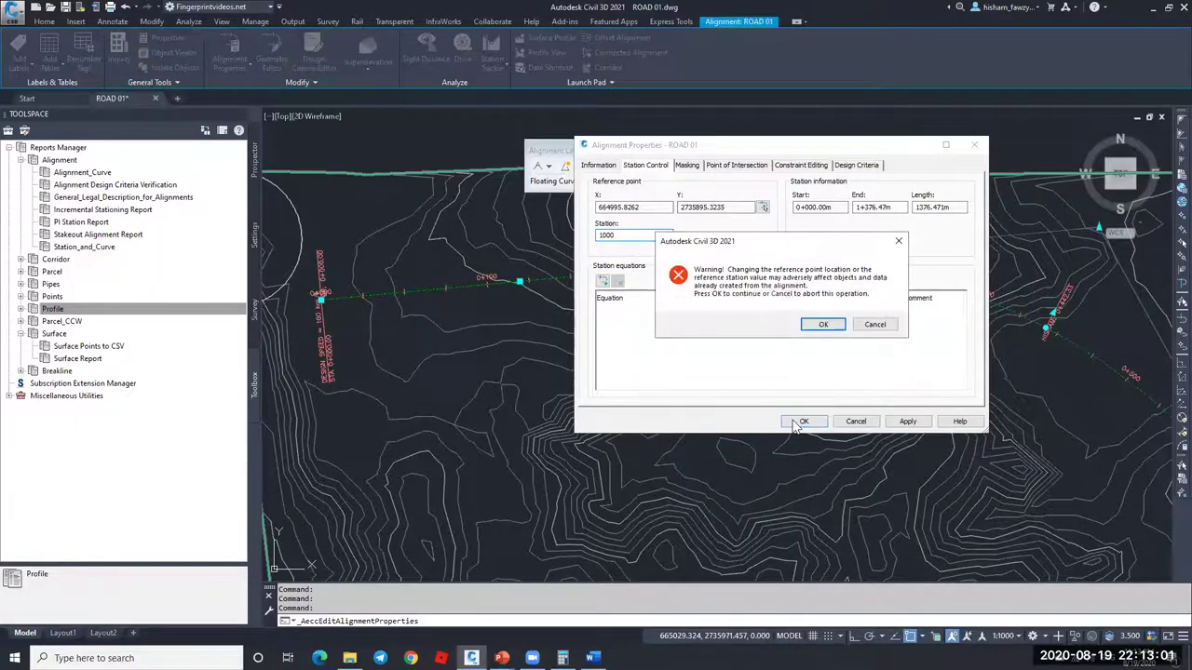
{"action": "left_click", "coordinate": [823, 326]}
{"action": "left_click", "coordinate": [803, 421]}
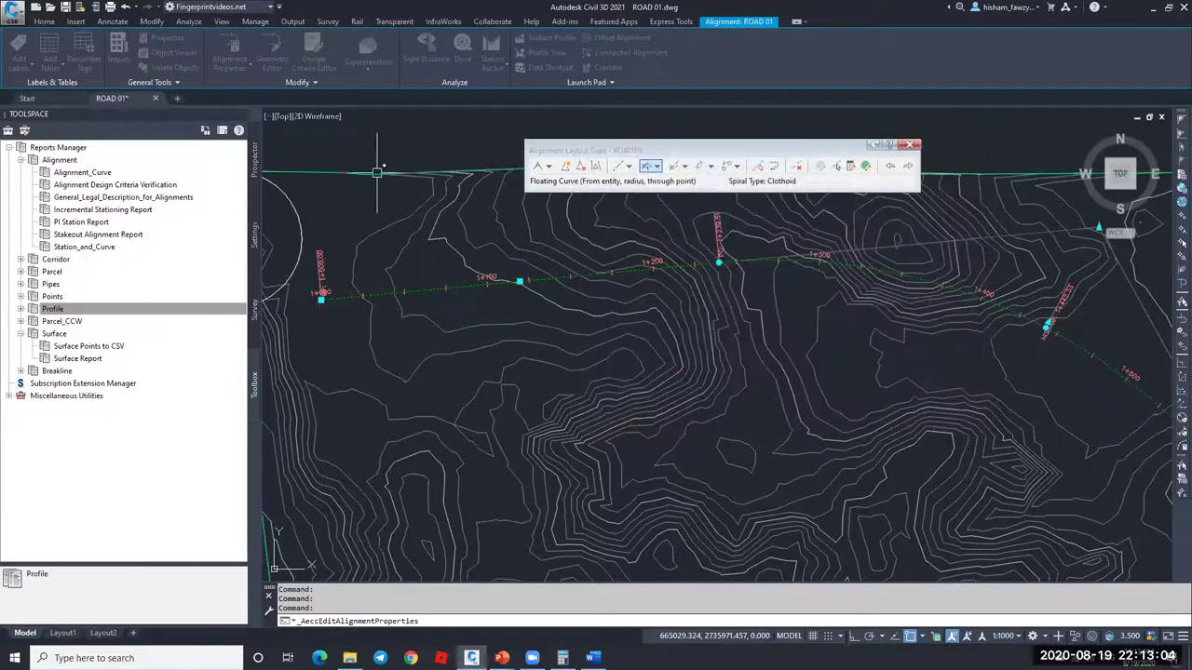
{"action": "key", "text": "Escape"}
{"action": "scroll", "coordinate": [338, 266], "scroll_direction": "up", "scroll_amount": 2}
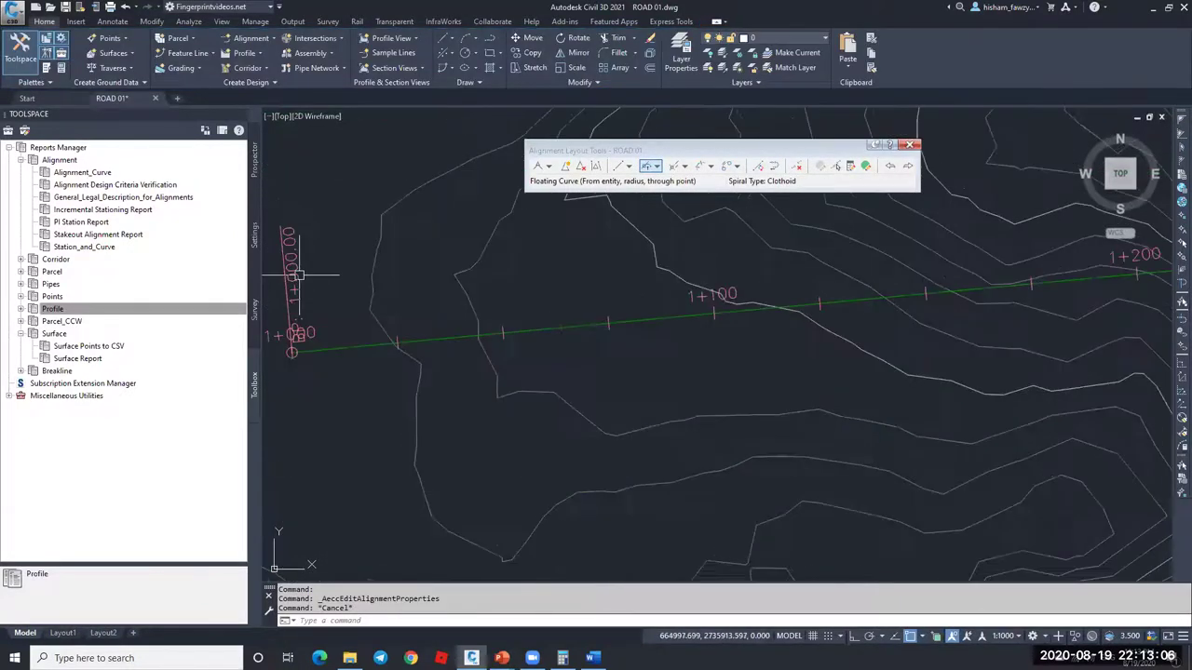
{"action": "scroll", "coordinate": [388, 310], "scroll_direction": "down", "scroll_amount": 2}
{"action": "scroll", "coordinate": [669, 285], "scroll_direction": "up", "scroll_amount": 4}
{"action": "scroll", "coordinate": [666, 306], "scroll_direction": "down", "scroll_amount": 4}
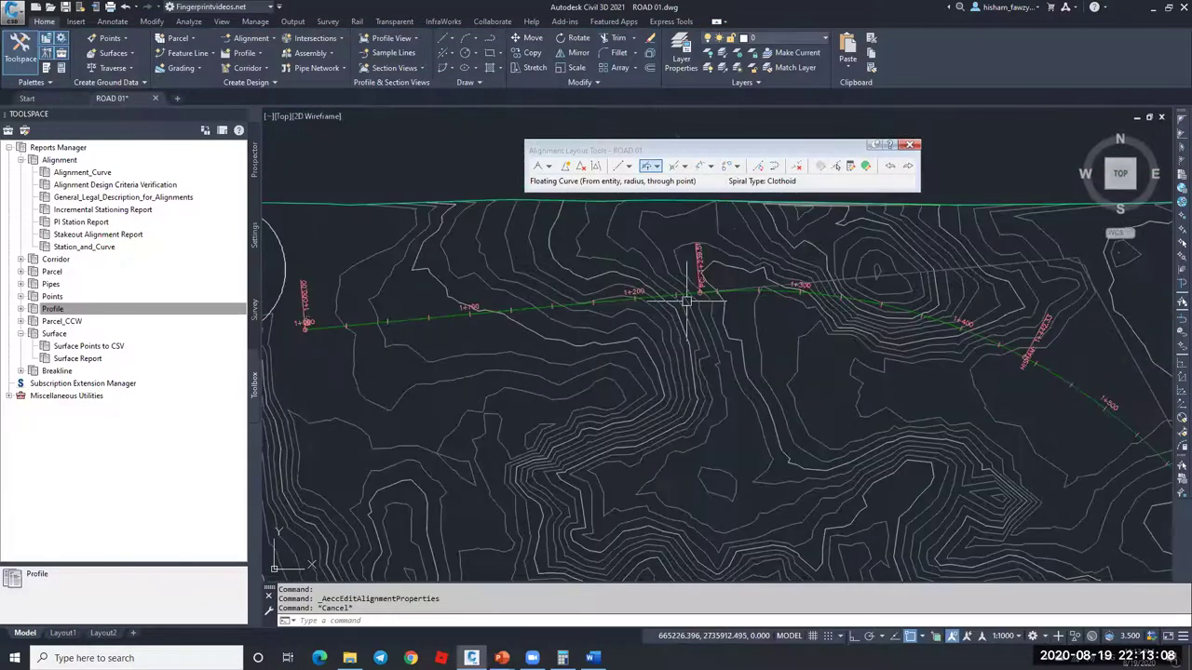
{"action": "key", "text": "Escape"}
{"action": "left_click", "coordinate": [901, 272]}
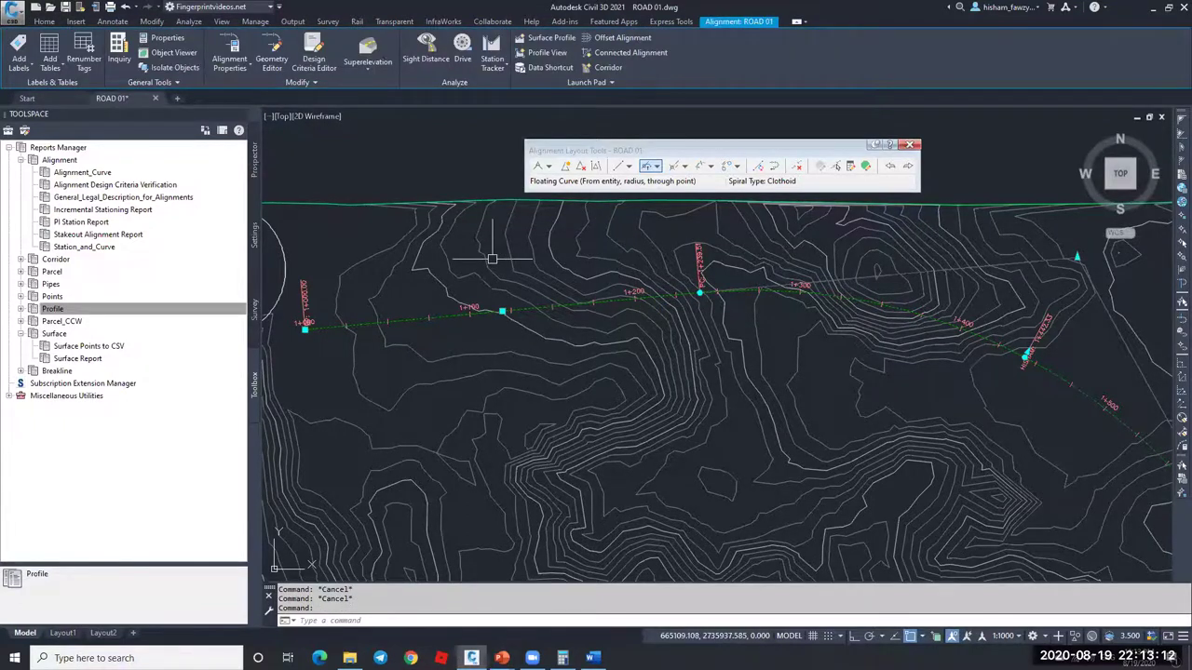
{"action": "scroll", "coordinate": [566, 263], "scroll_direction": "down", "scroll_amount": 4}
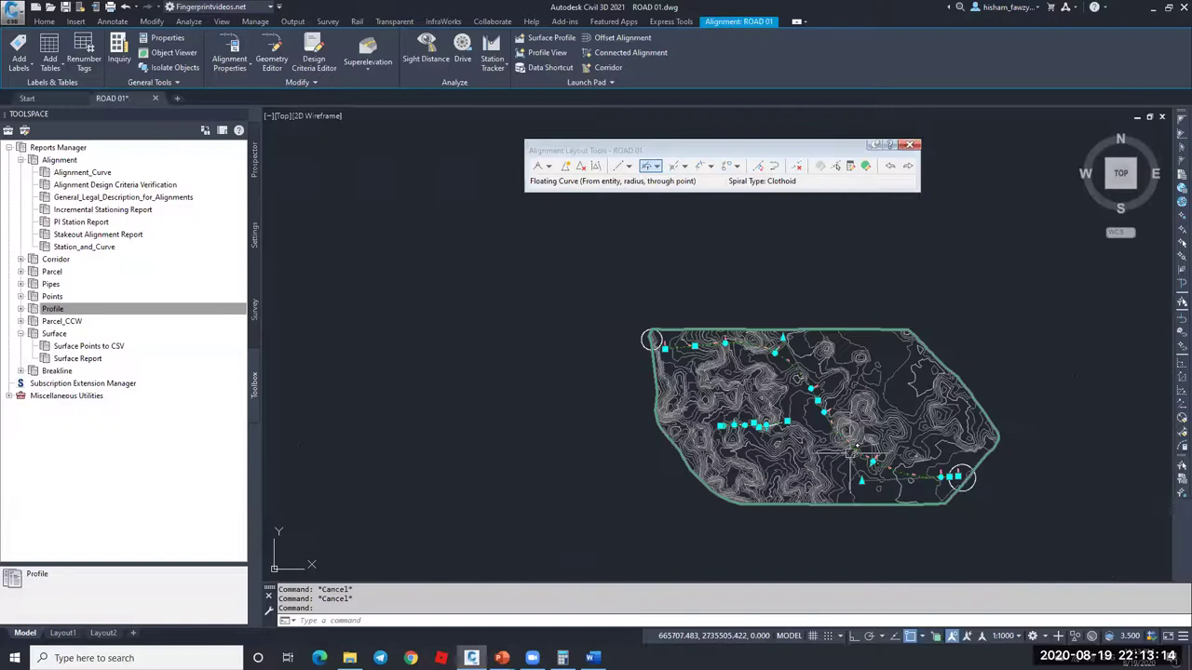
{"action": "scroll", "coordinate": [857, 458], "scroll_direction": "up", "scroll_amount": 2}
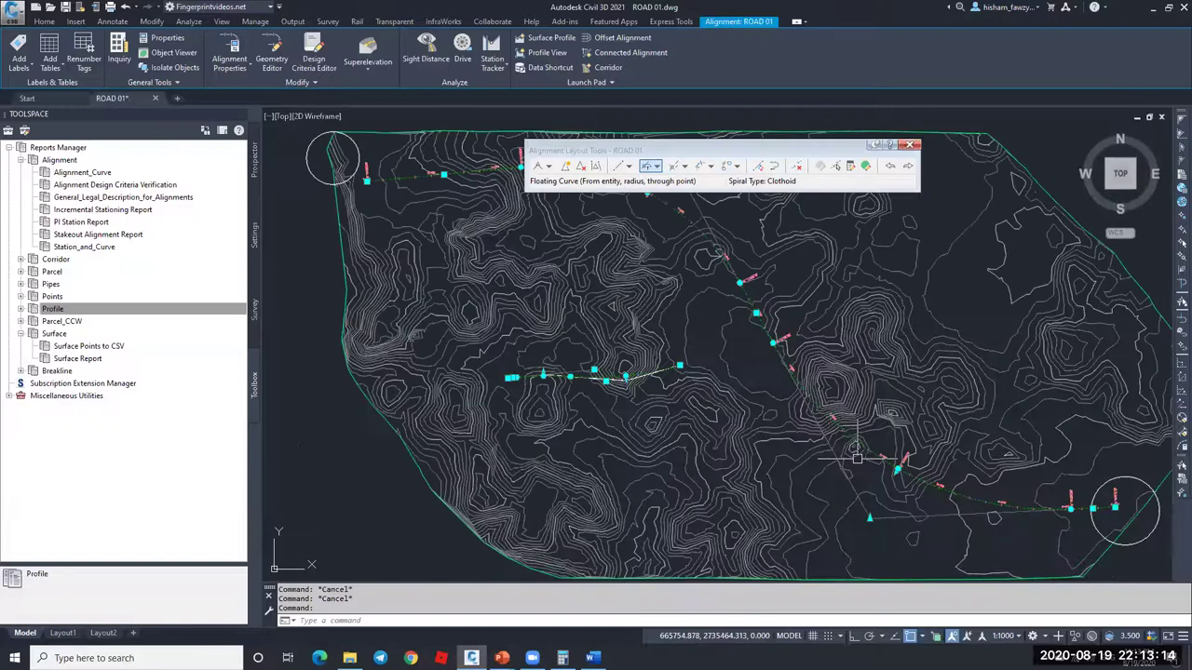
{"action": "left_click", "coordinate": [292, 84]}
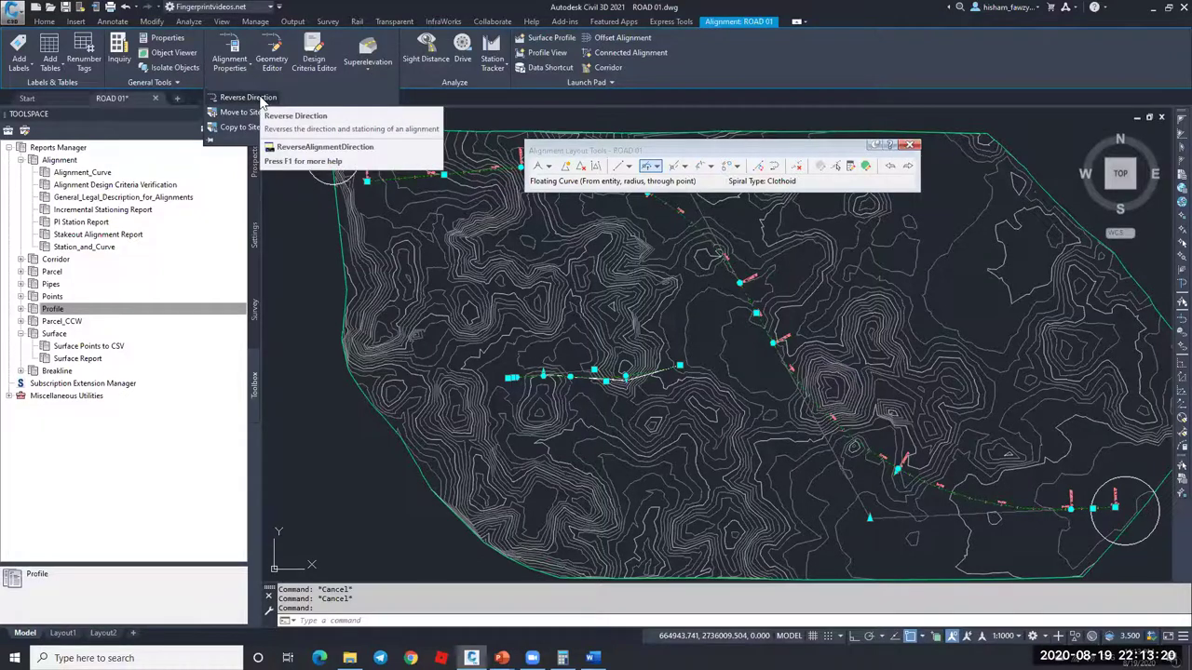
{"action": "key", "text": "Escape"}
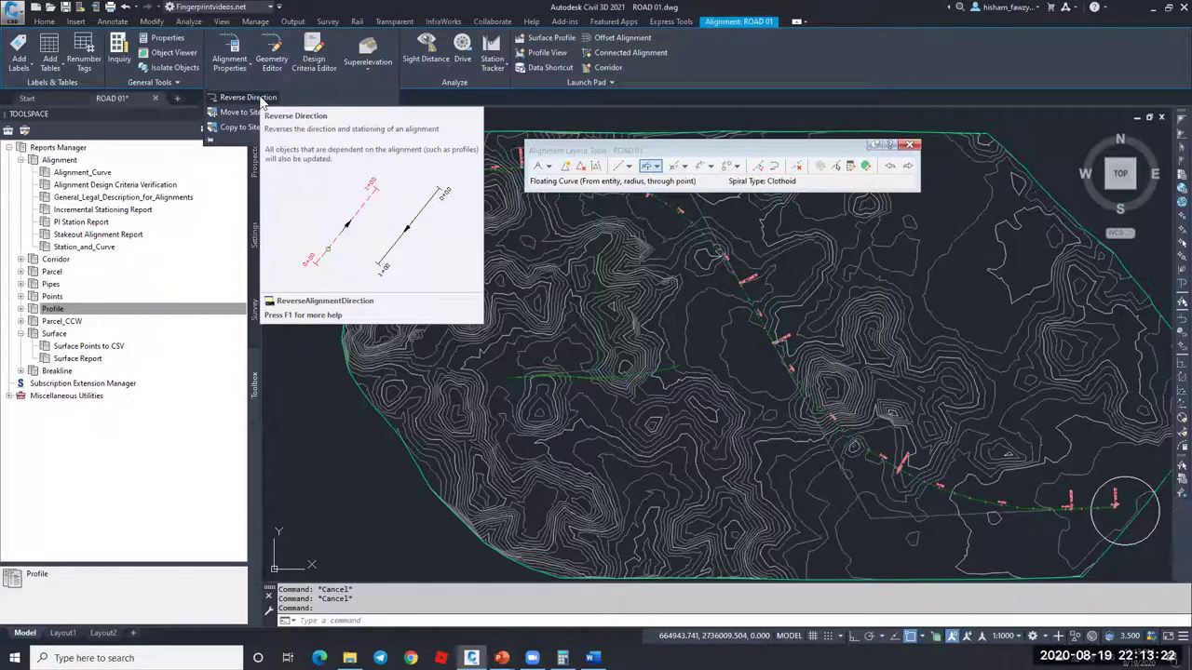
{"action": "key", "text": "Escape"}
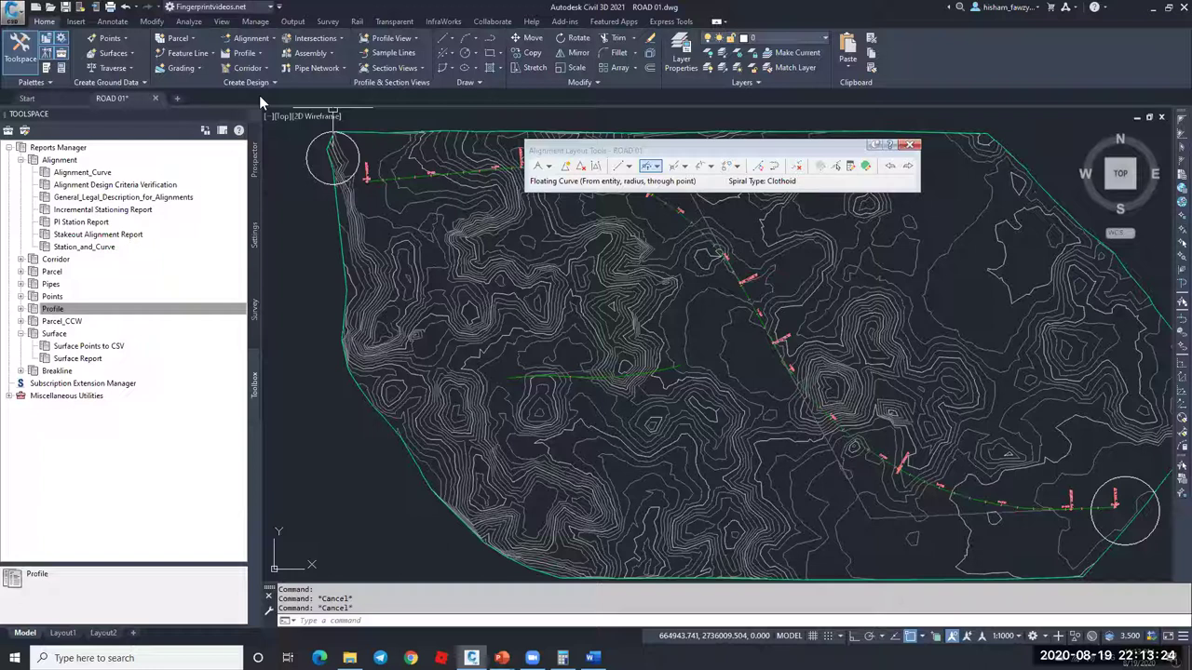
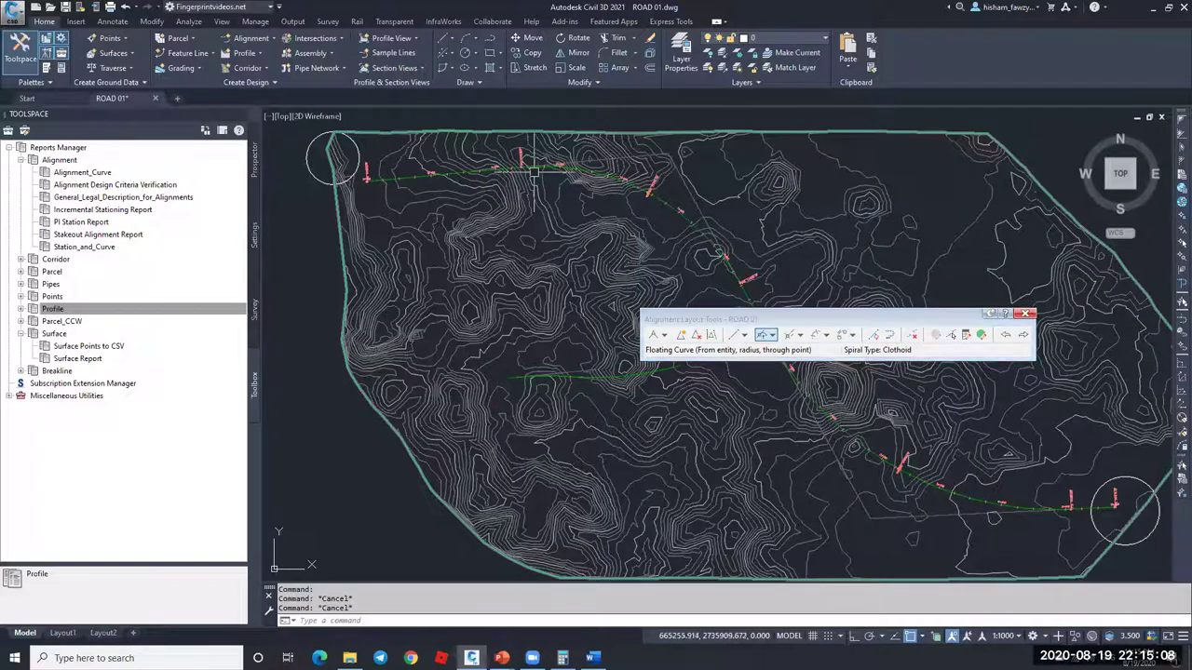
Step: Check the spiral and curve type lists, then move the alignment layout toolbar up and left
{"action": "left_click", "coordinate": [825, 335]}
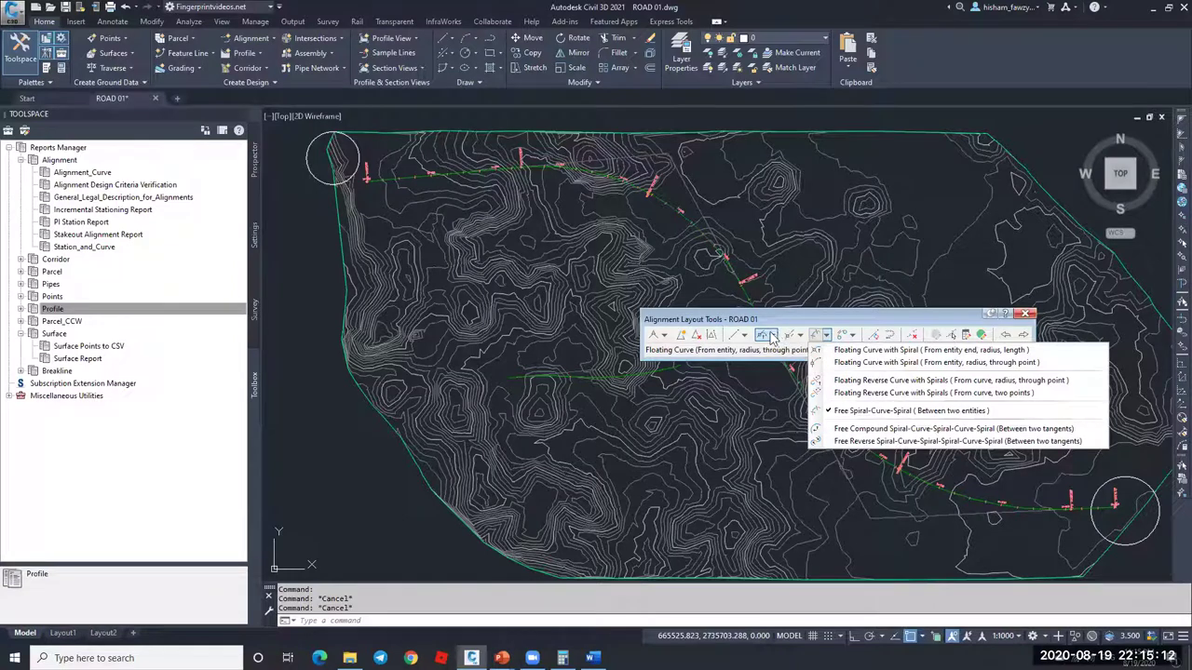
{"action": "left_click", "coordinate": [772, 335]}
{"action": "left_click", "coordinate": [826, 338]}
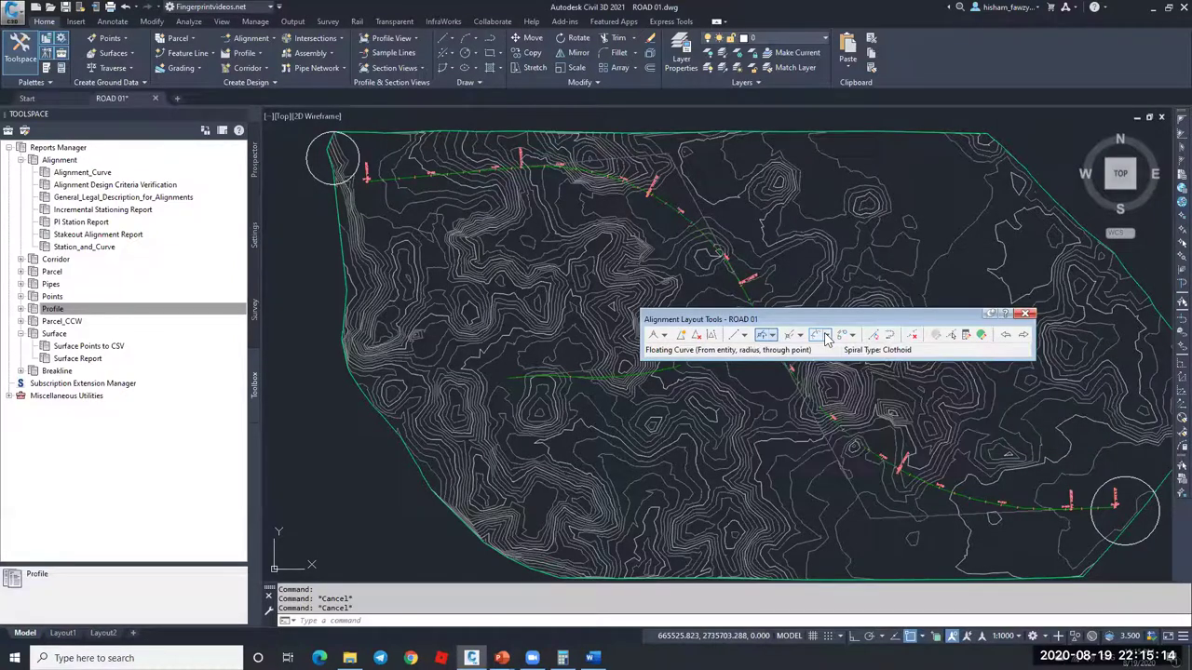
{"action": "left_click_drag", "start_coordinate": [835, 324], "coordinate": [809, 313]}
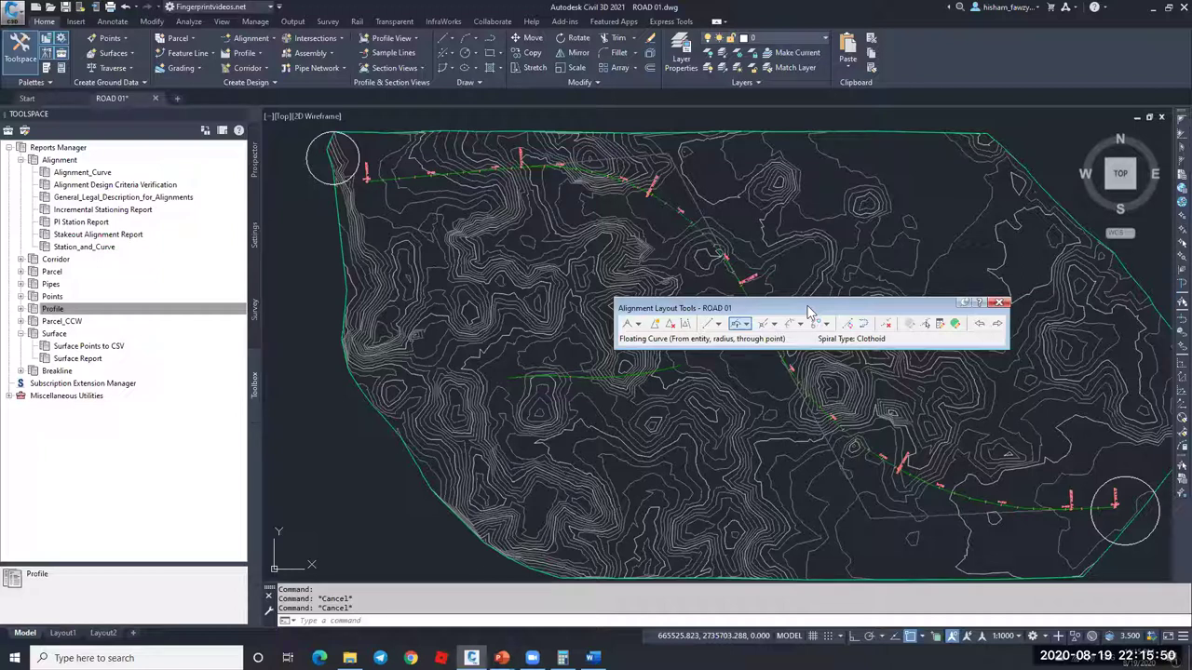
{"action": "left_click_drag", "start_coordinate": [809, 311], "coordinate": [768, 309]}
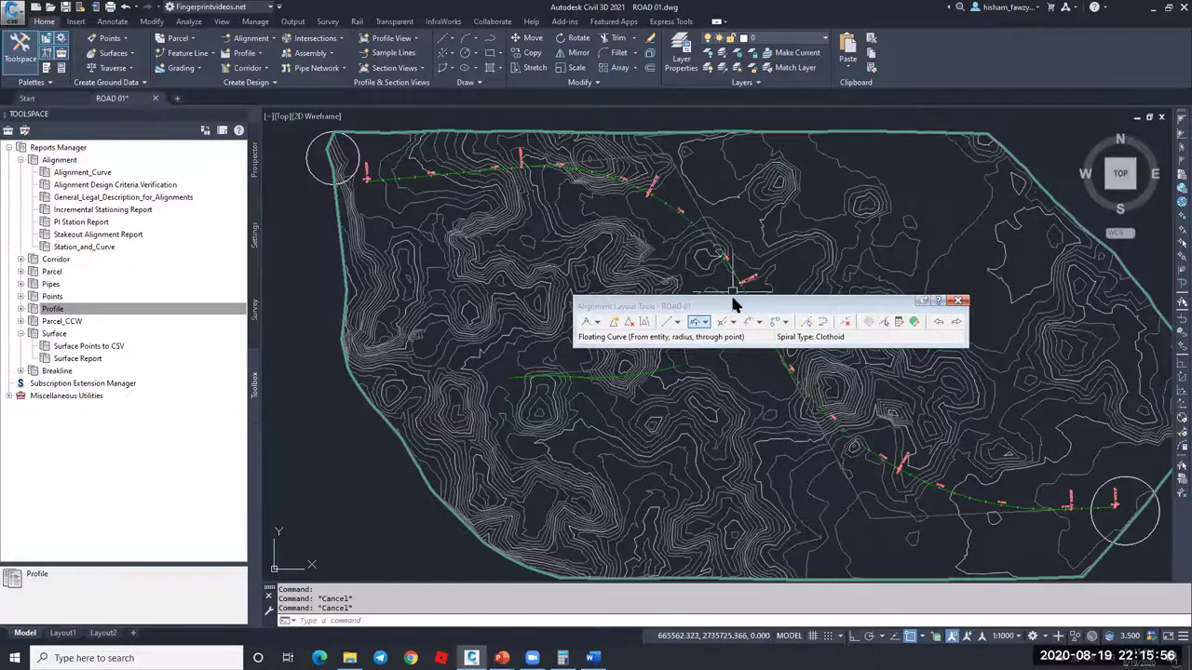
{"action": "left_click_drag", "start_coordinate": [732, 307], "coordinate": [753, 257]}
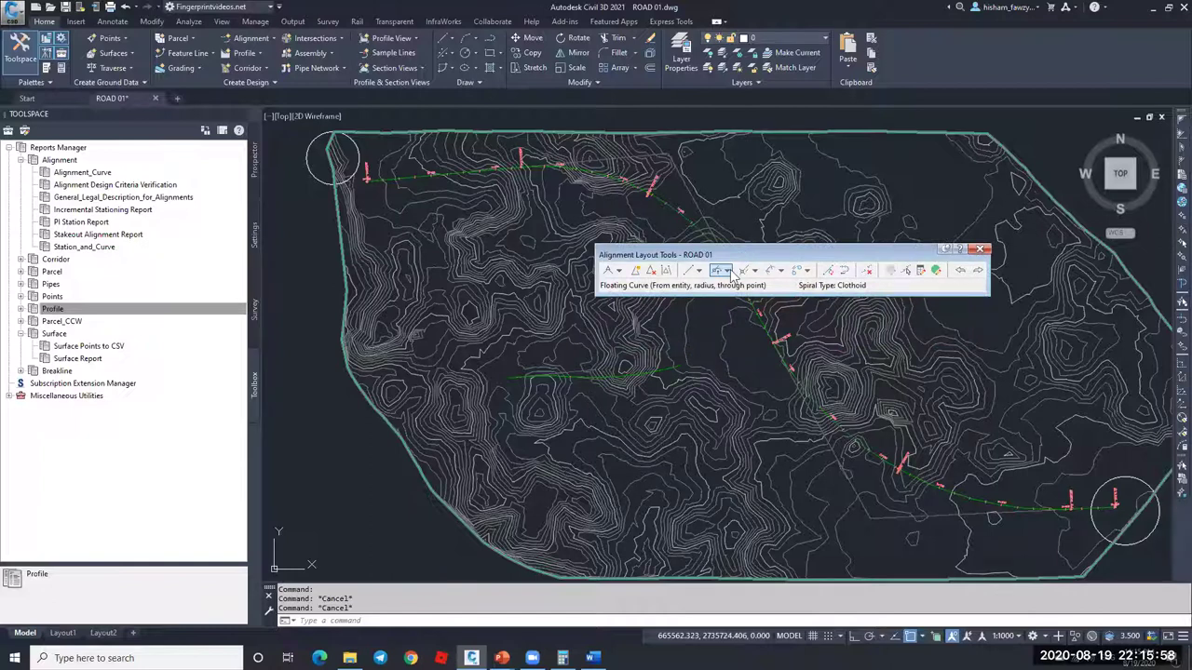
Step: Choose Free Curve Fillet (between two entities, radius), then cancel it and close the layout tools
{"action": "left_click", "coordinate": [728, 271]}
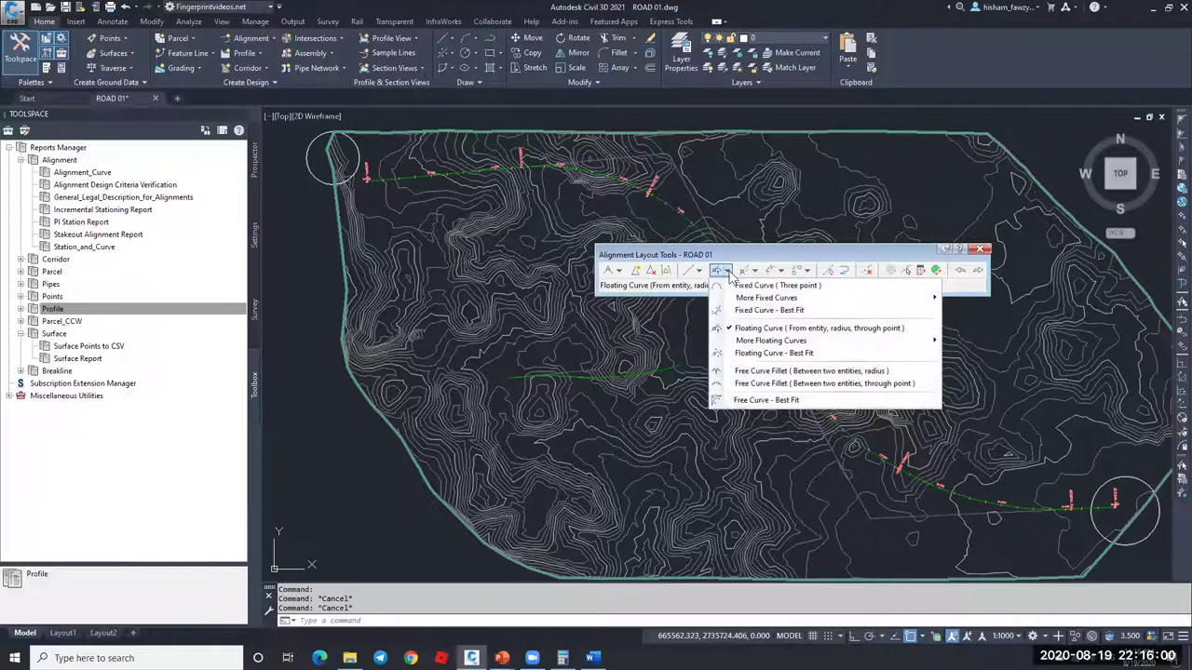
{"action": "left_click", "coordinate": [787, 372]}
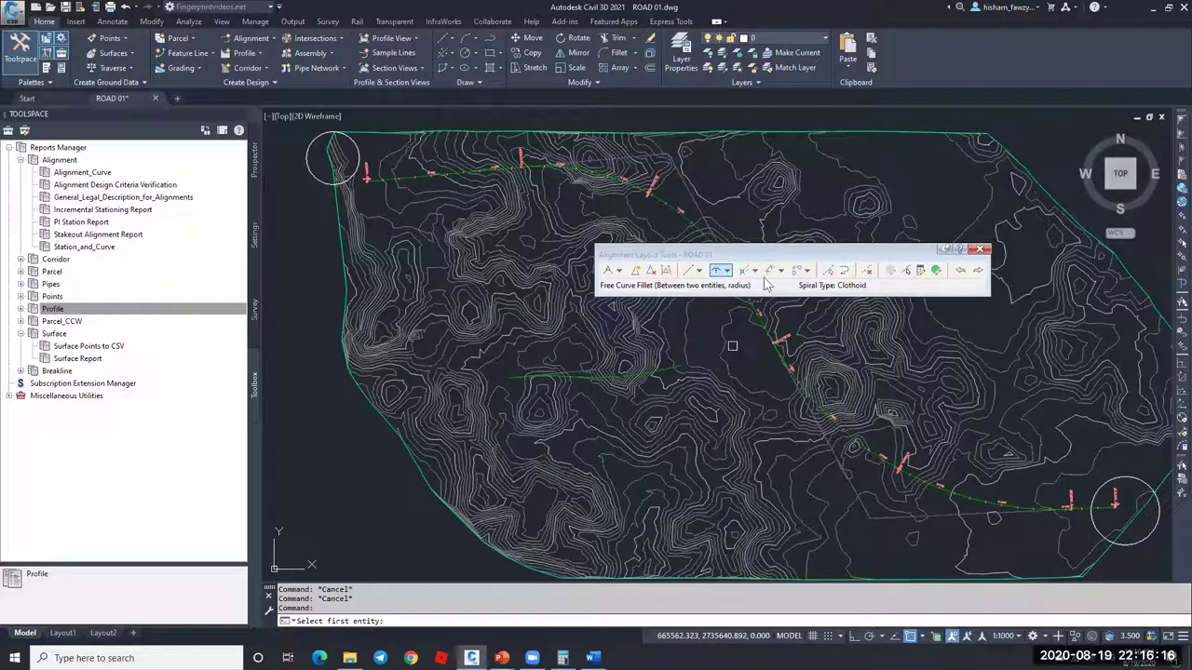
{"action": "left_click", "coordinate": [726, 270]}
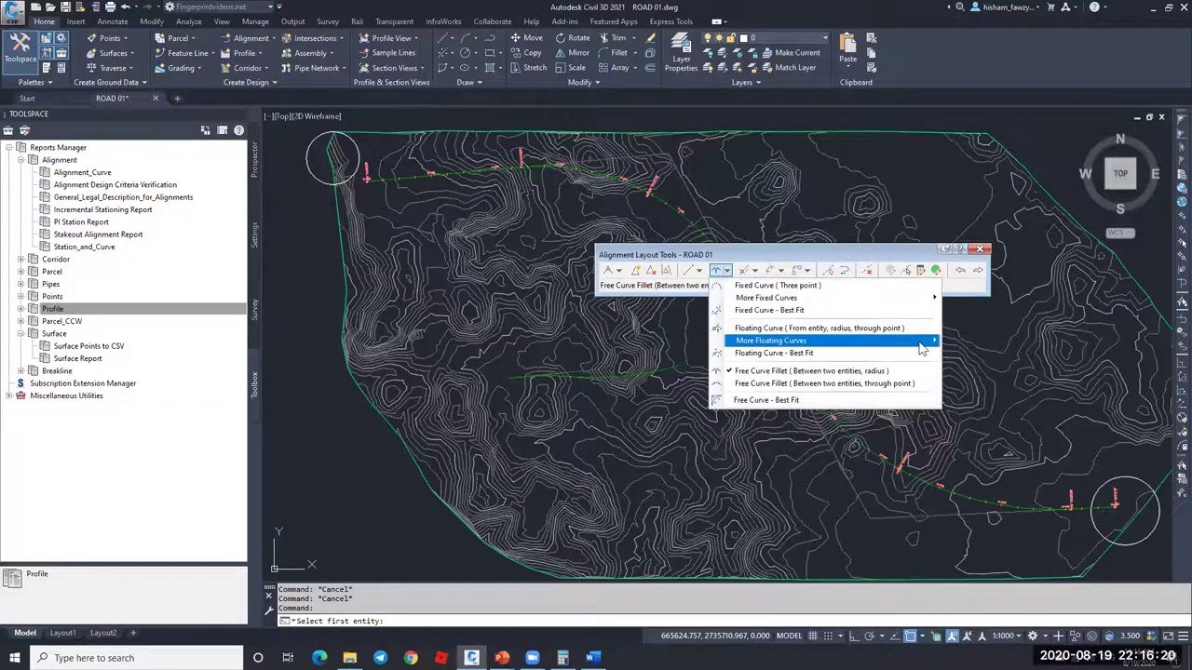
{"action": "key", "text": "Escape"}
{"action": "key", "text": "Escape"}
{"action": "key", "text": "Escape"}
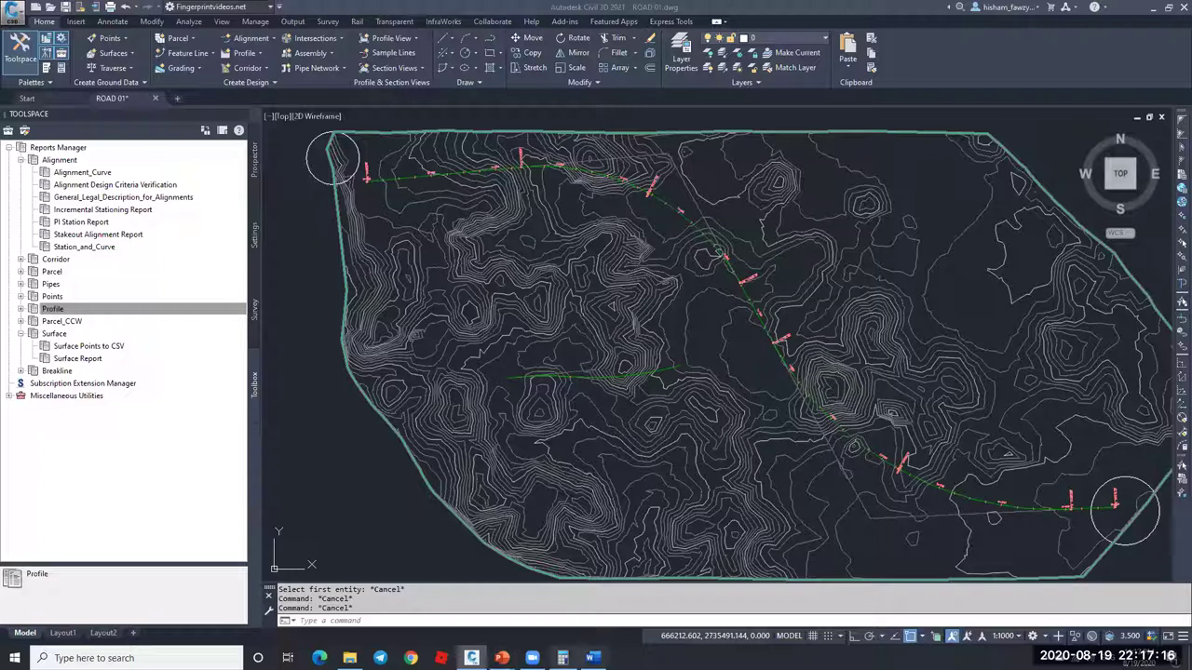
Step: In the Word notes, add the line 'embankment dressing' below CORRIDOR
{"action": "key", "text": "alt+Tab"}
{"action": "key", "text": "Return"}
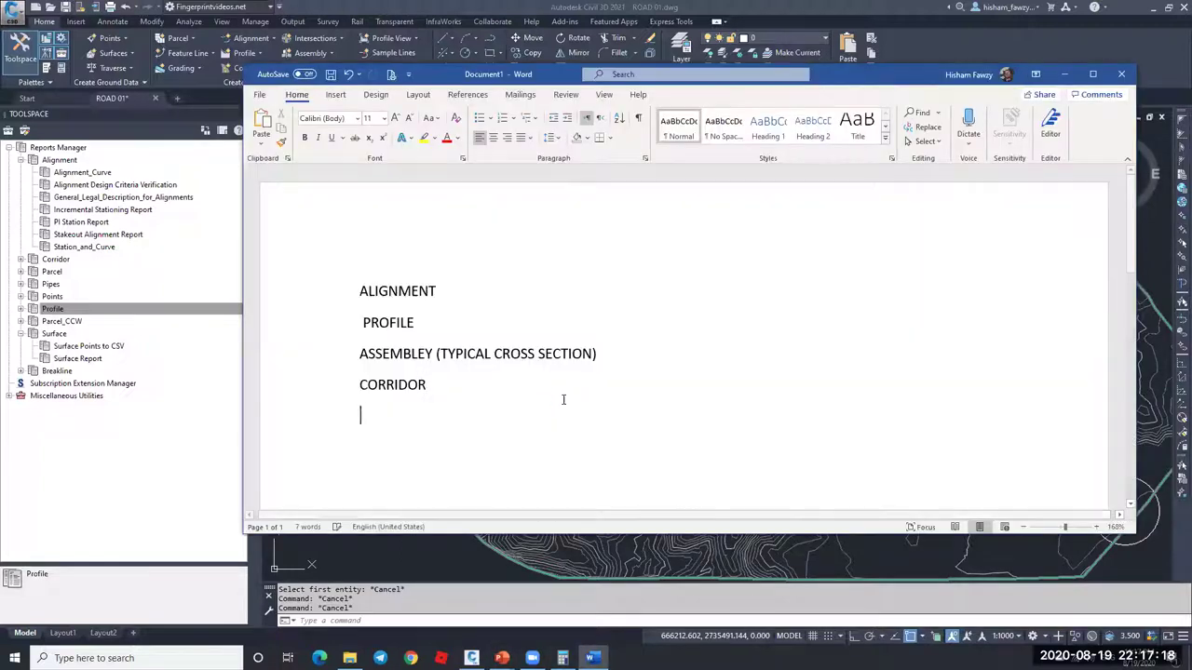
{"action": "type", "text": "embankment dressing"}
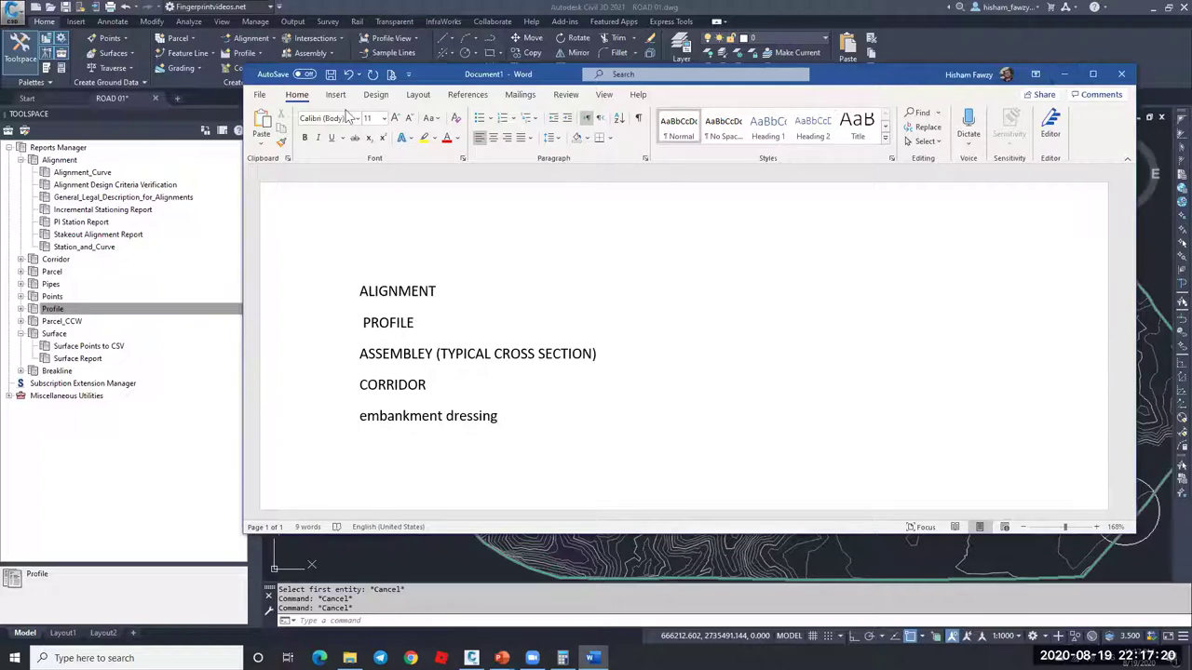
Step: Save the notes as ALIGNMENT.docx in Documents on this PC and minimize Word
{"action": "left_click", "coordinate": [330, 76]}
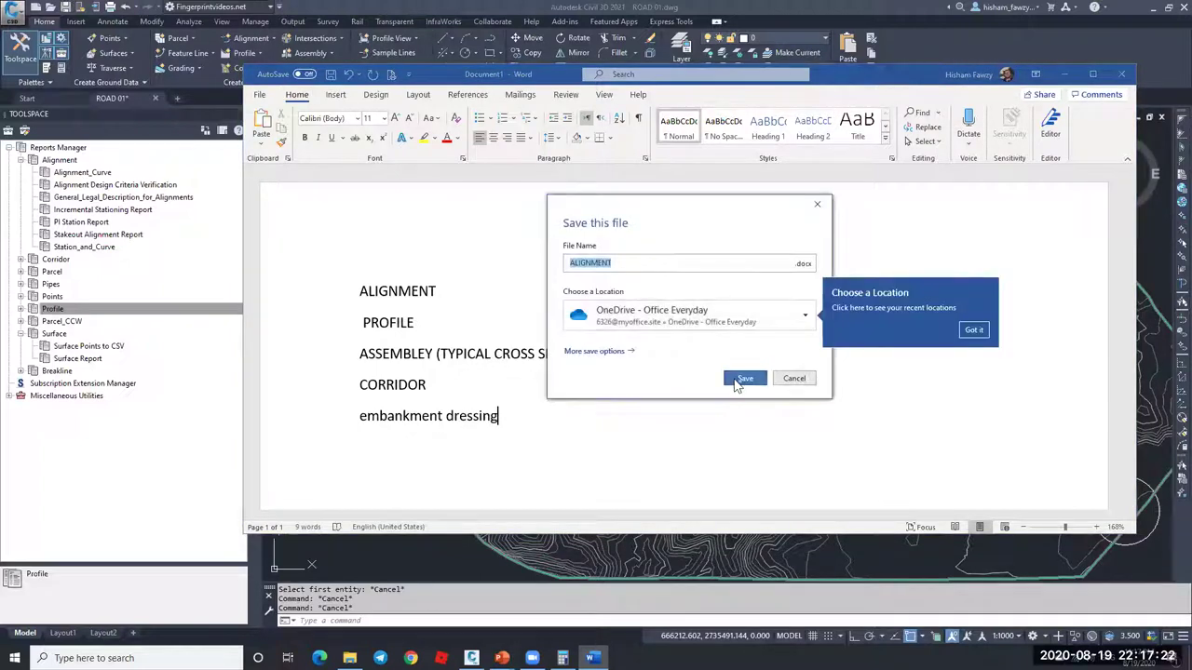
{"action": "left_click", "coordinate": [689, 316]}
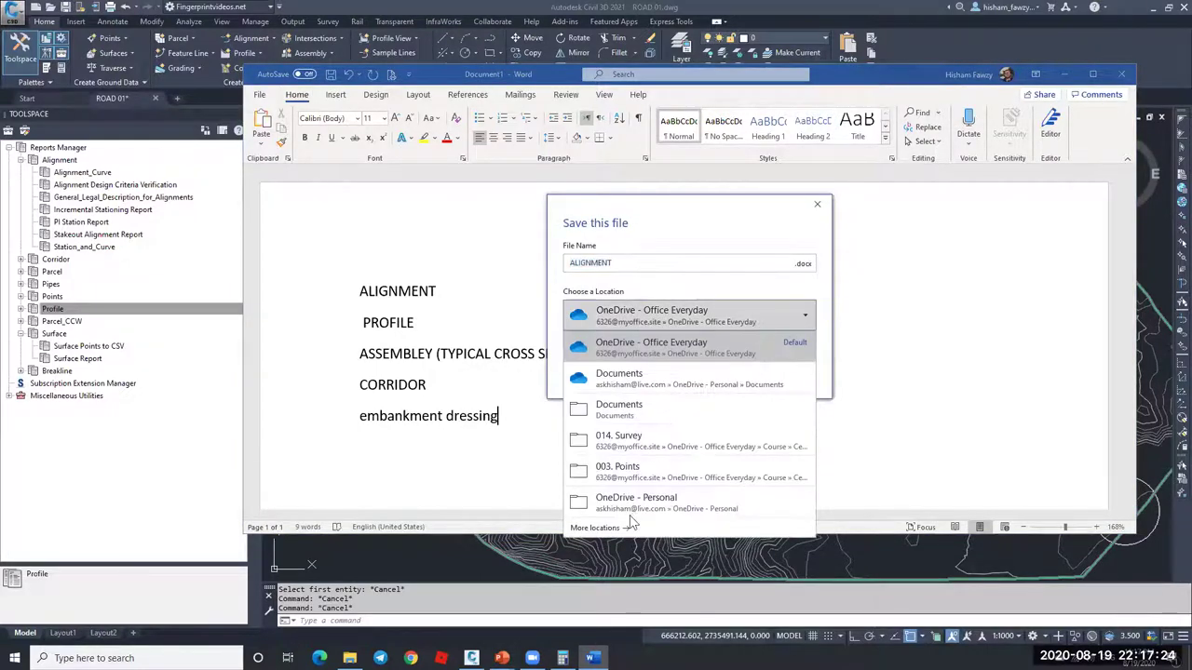
{"action": "left_click", "coordinate": [667, 406]}
{"action": "left_click", "coordinate": [741, 380]}
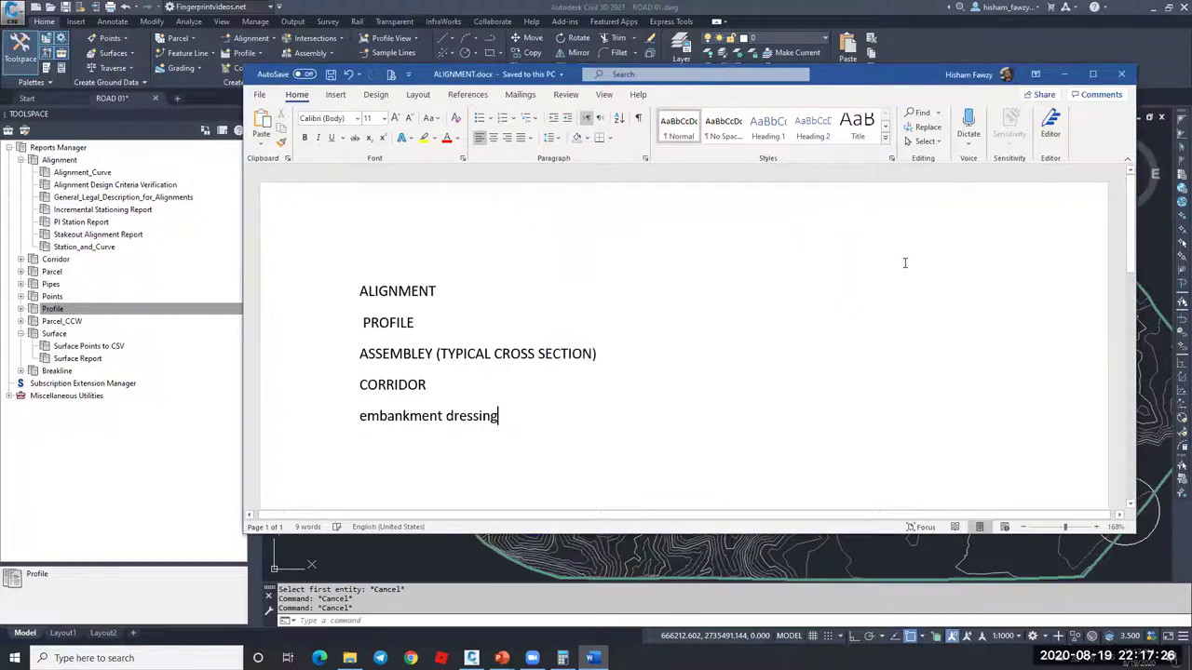
{"action": "left_click", "coordinate": [1063, 73]}
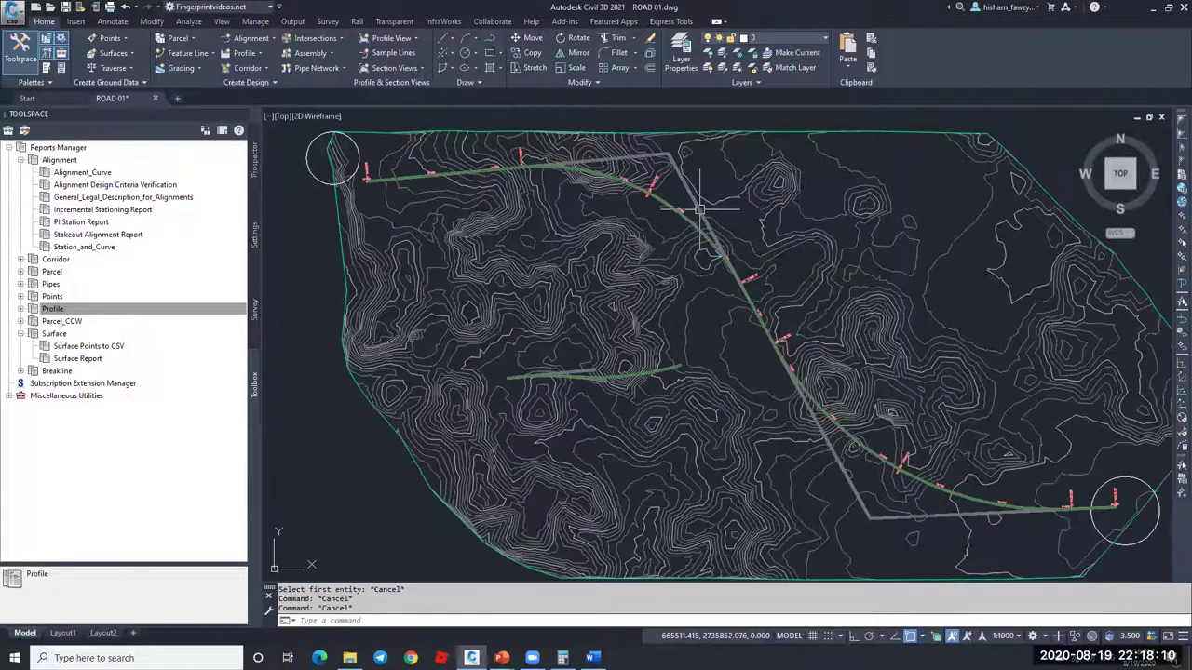
{"action": "mouse_move", "coordinate": [700, 205]}
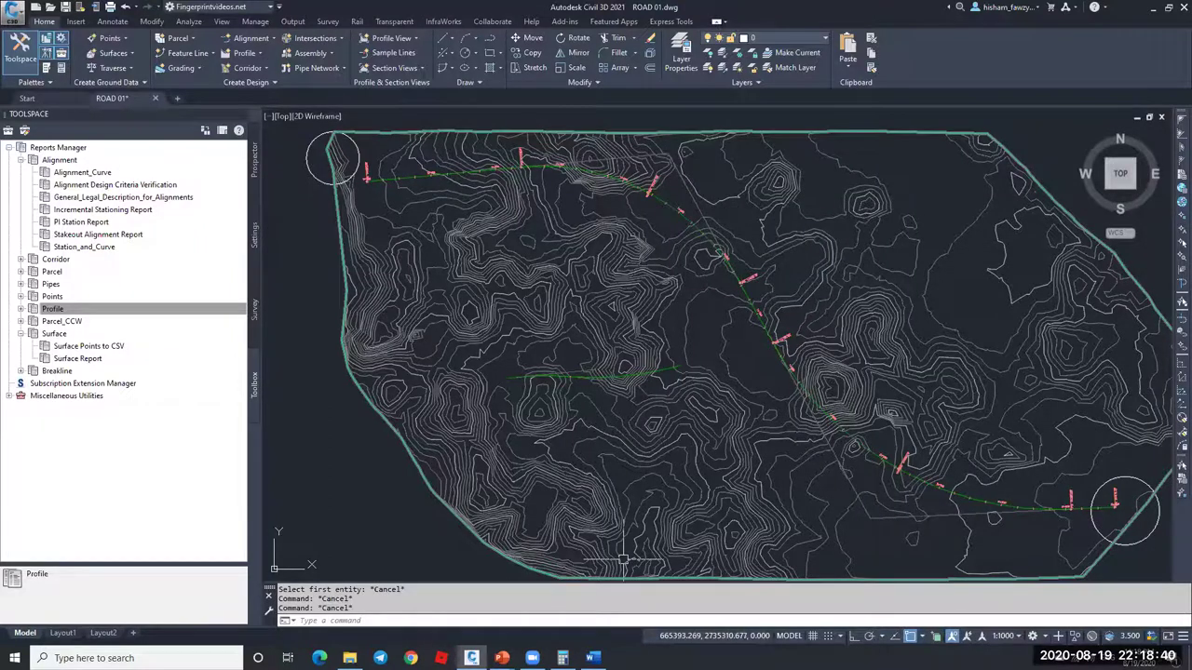
Step: Add 'CAD EARTH' and 'PLEXEARTH' as new lines in ALIGNMENT.docx, then return to Civil 3D
{"action": "key", "text": "alt+Tab"}
{"action": "key", "text": "Return"}
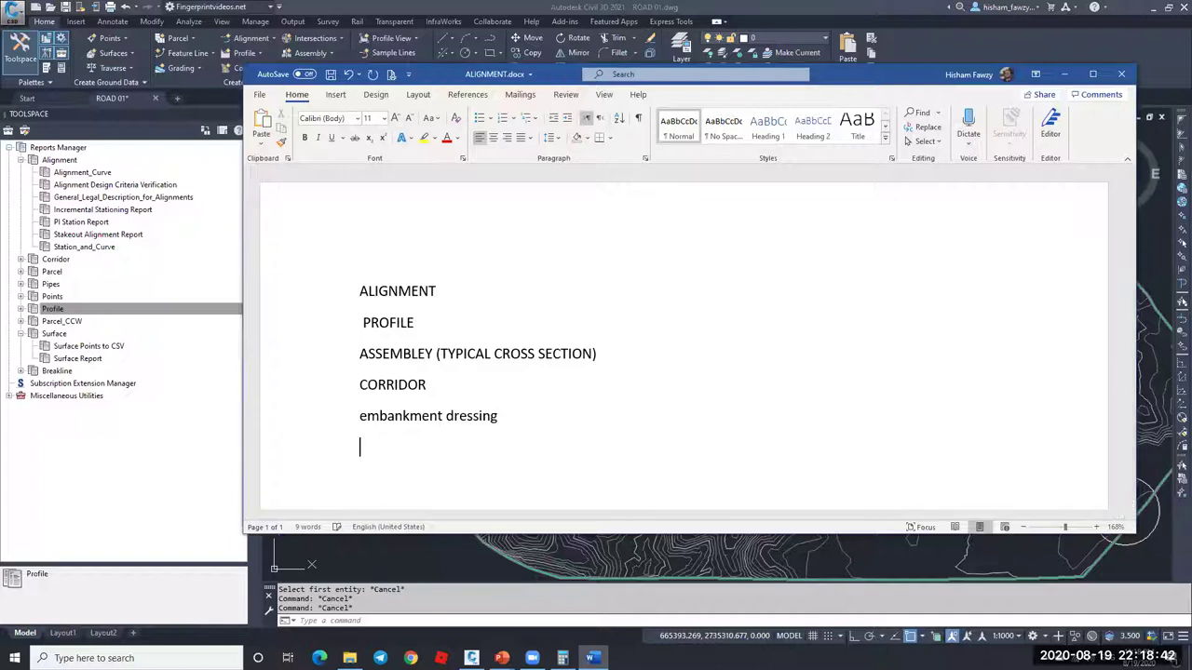
{"action": "type", "text": "CAD EARTH"}
{"action": "key", "text": "Return"}
{"action": "type", "text": "PLE"}
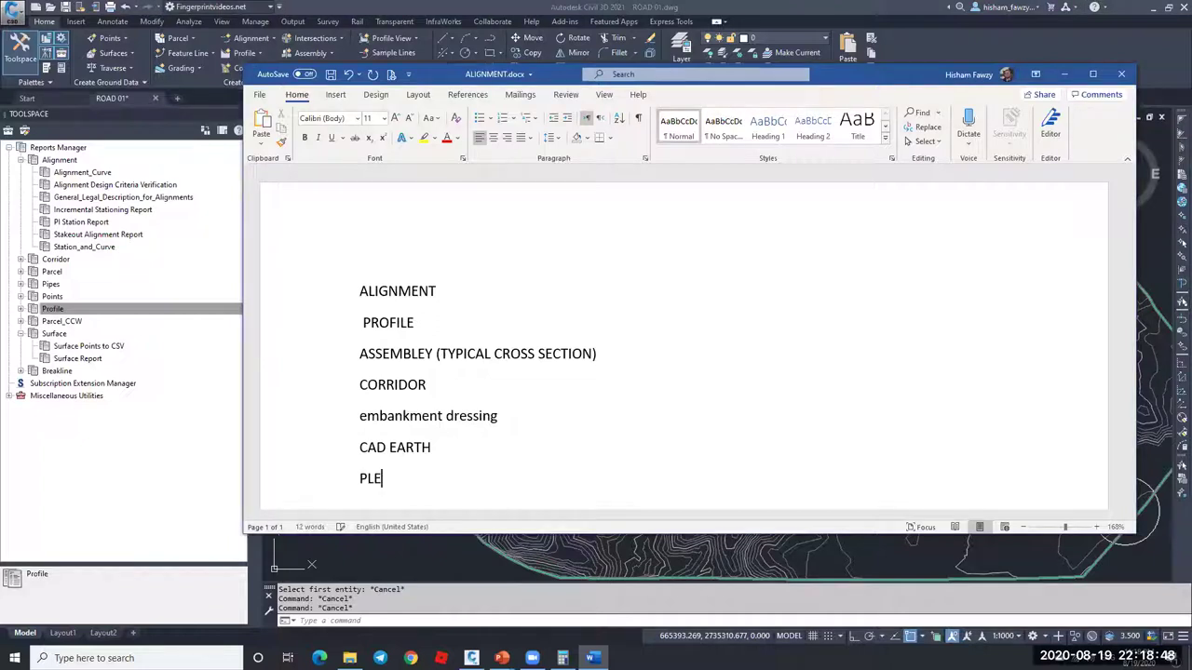
{"action": "type", "text": "XEARTH"}
{"action": "key", "text": "Return"}
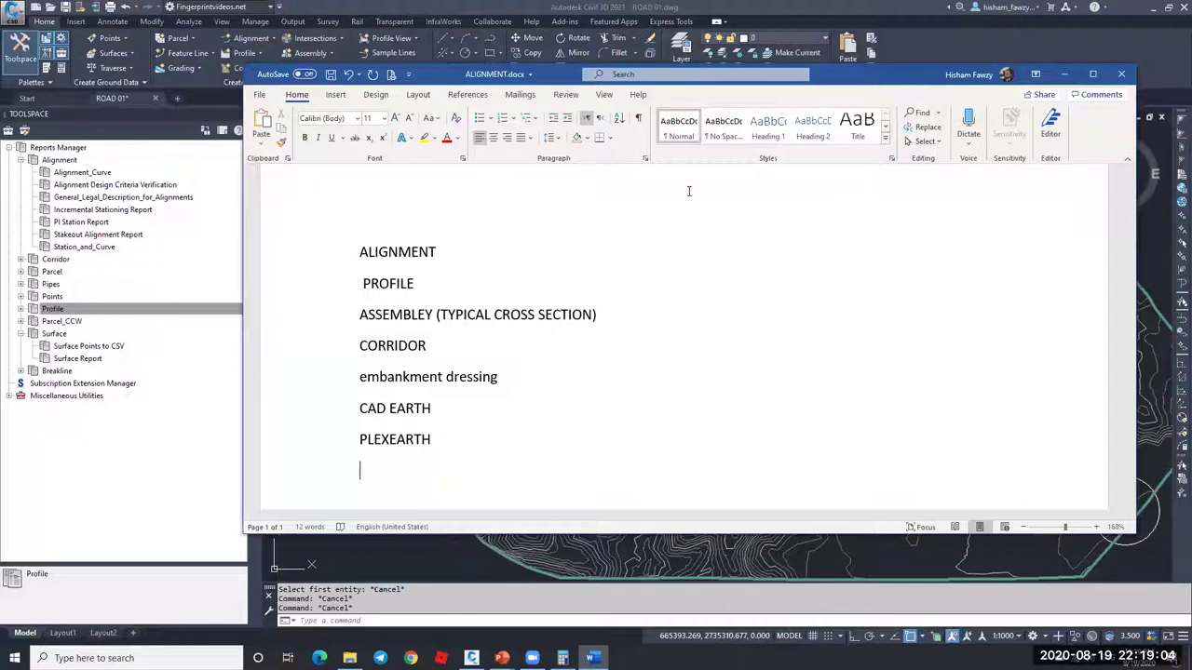
{"action": "left_click", "coordinate": [662, 37]}
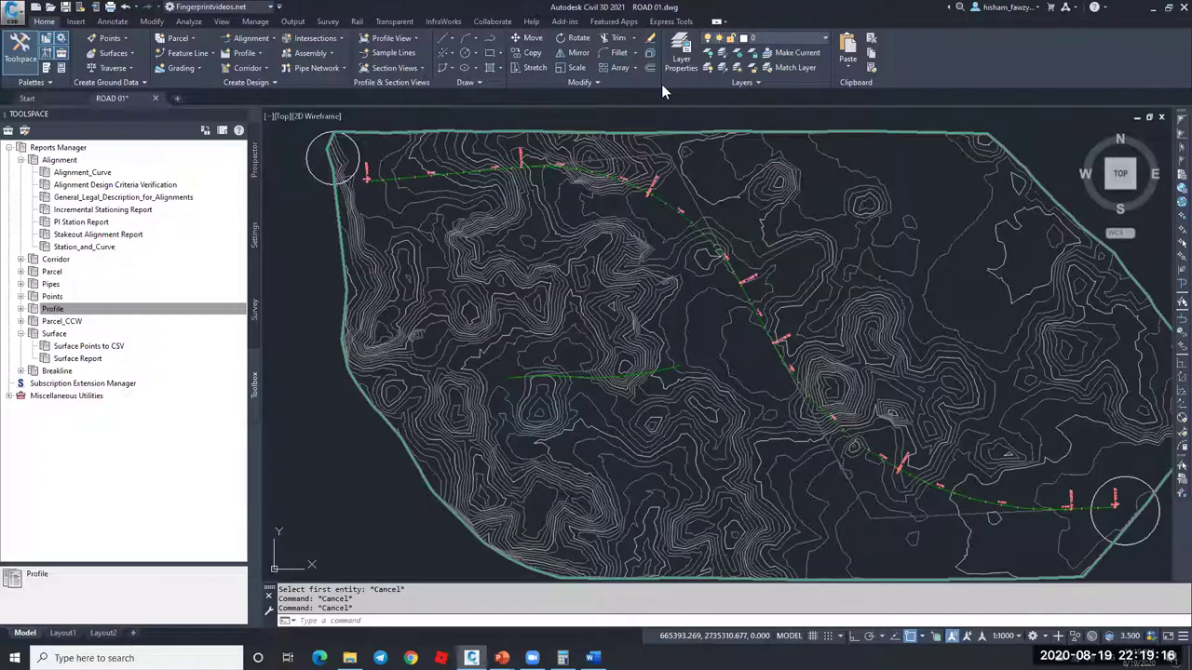
Step: Bring the ALIGNMENT.docx Word window back to the front from the taskbar
{"action": "left_click", "coordinate": [591, 657]}
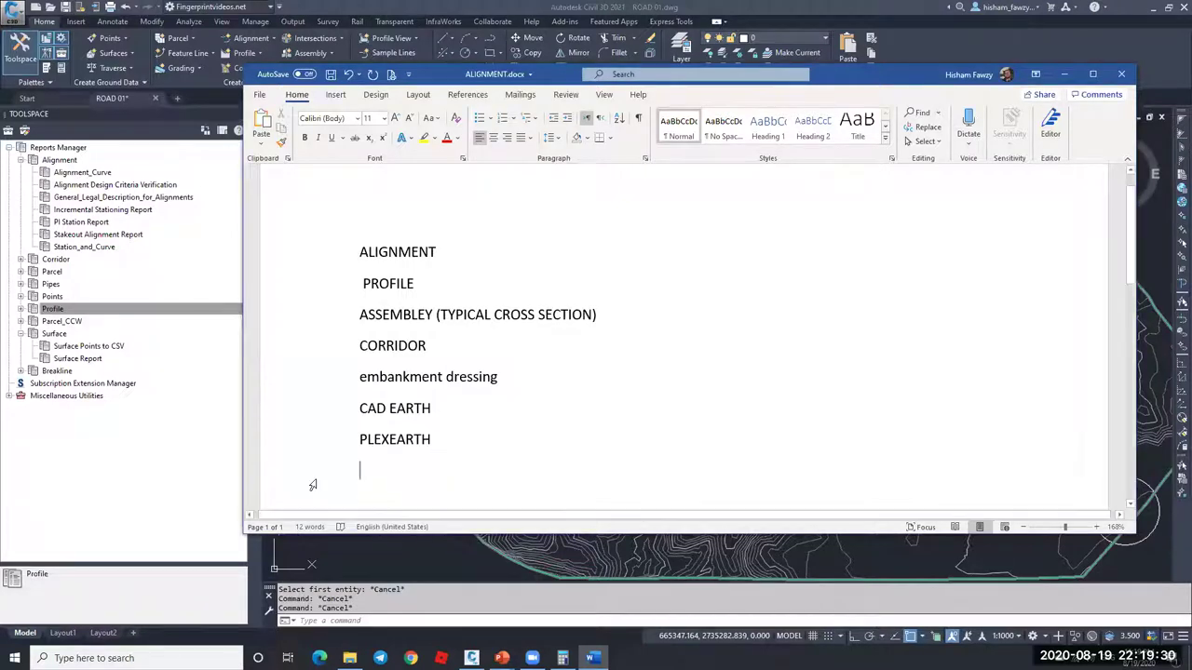
Step: Select the CAD EARTH and PLEXEARTH lines, then deselect them and leave the cursor in PLEXEARTH
{"action": "left_click_drag", "start_coordinate": [436, 439], "coordinate": [346, 440]}
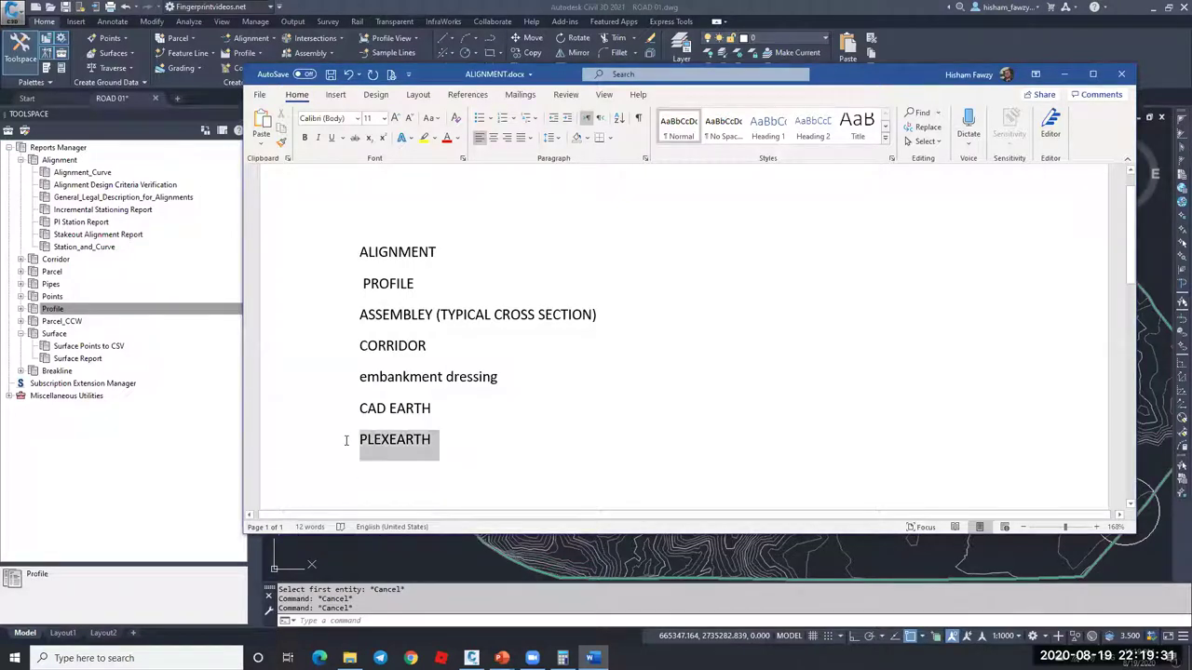
{"action": "left_click", "coordinate": [446, 441]}
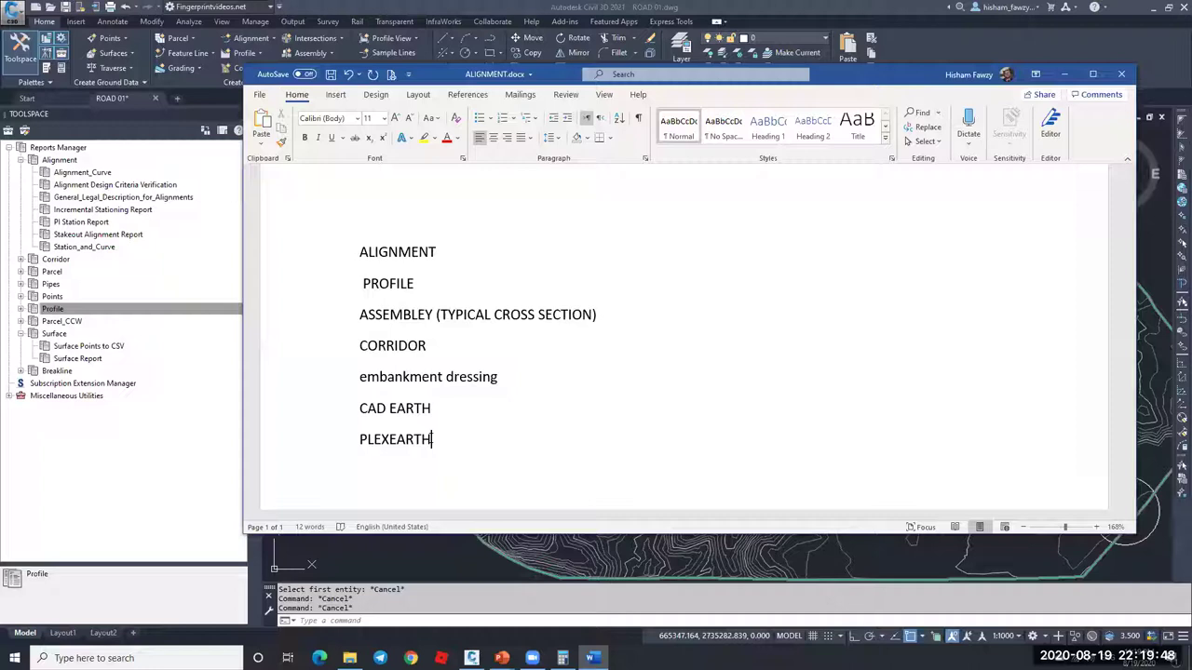
{"action": "left_click_drag", "start_coordinate": [359, 408], "coordinate": [441, 445]}
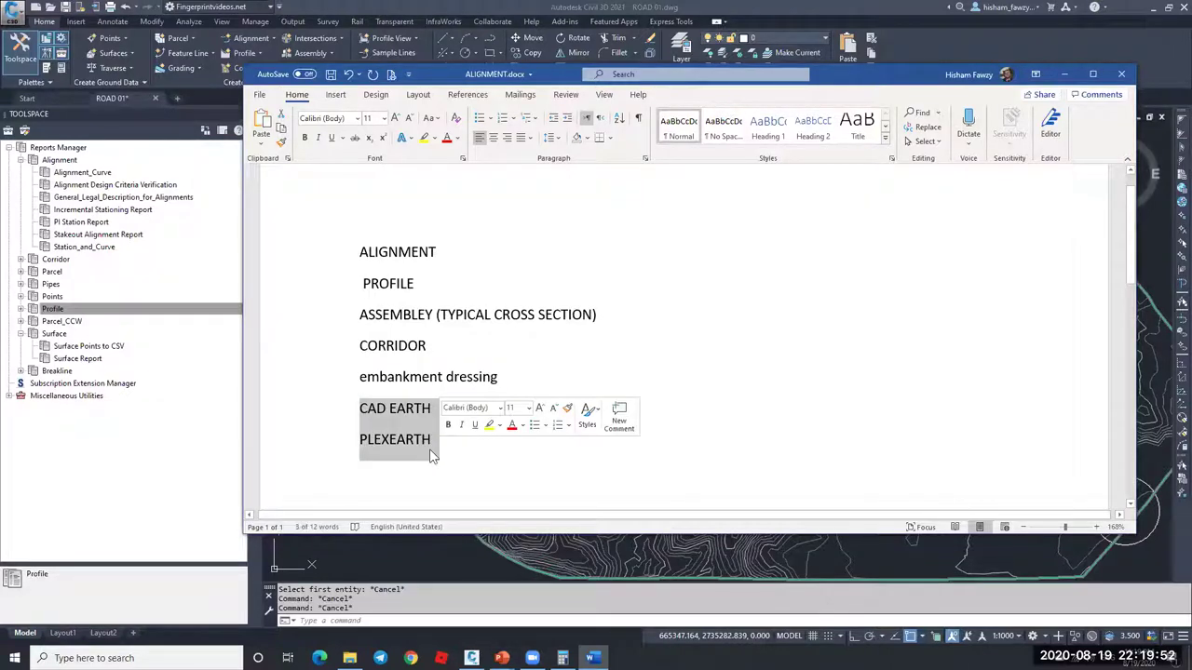
{"action": "left_click", "coordinate": [387, 409]}
{"action": "left_click", "coordinate": [397, 440]}
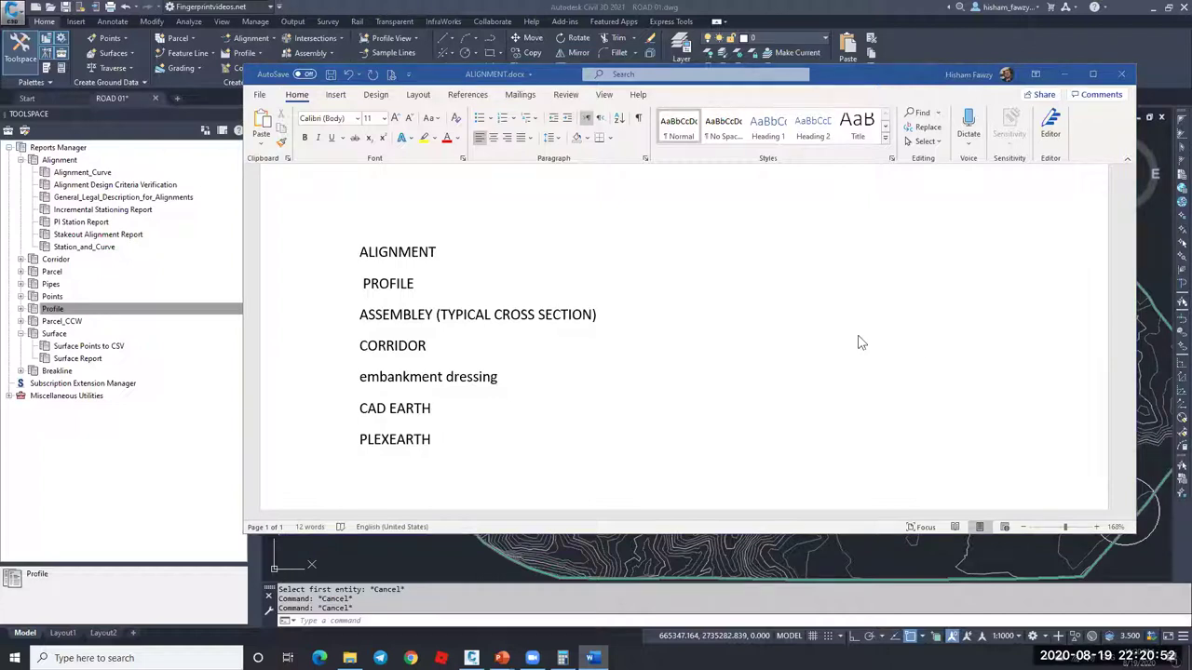
Step: Paste 'Terra incognita' on a new line below PLEXEARTH and save the document
{"action": "left_click", "coordinate": [400, 463]}
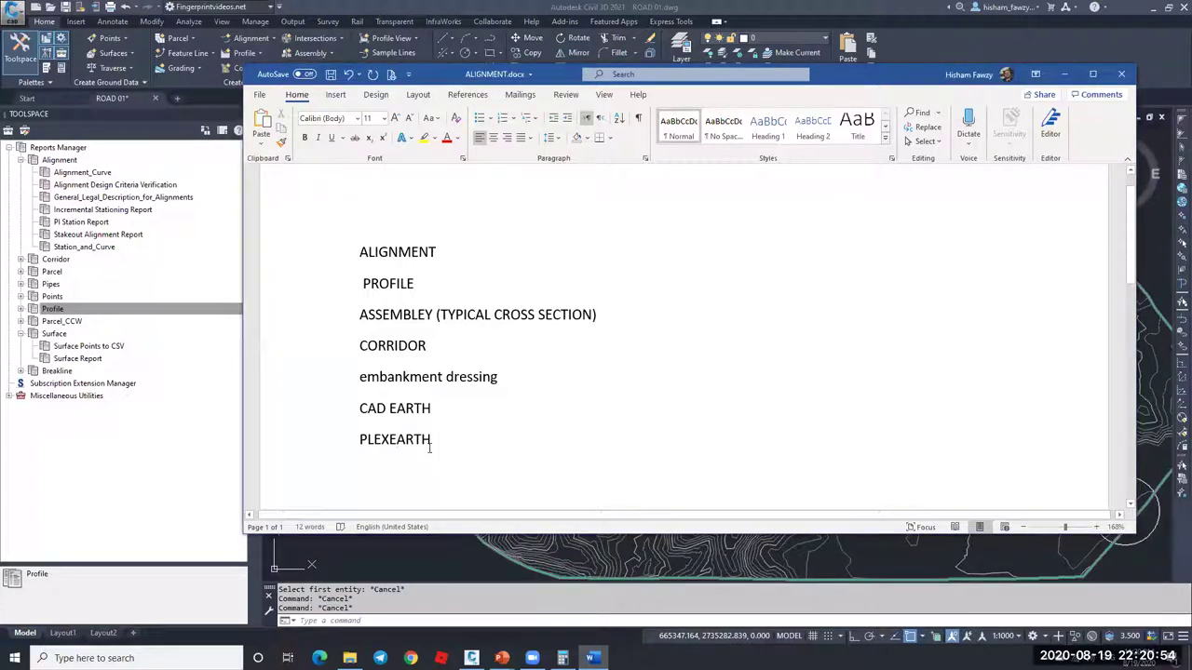
{"action": "key", "text": "Return"}
{"action": "type", "text": "Terra incognita"}
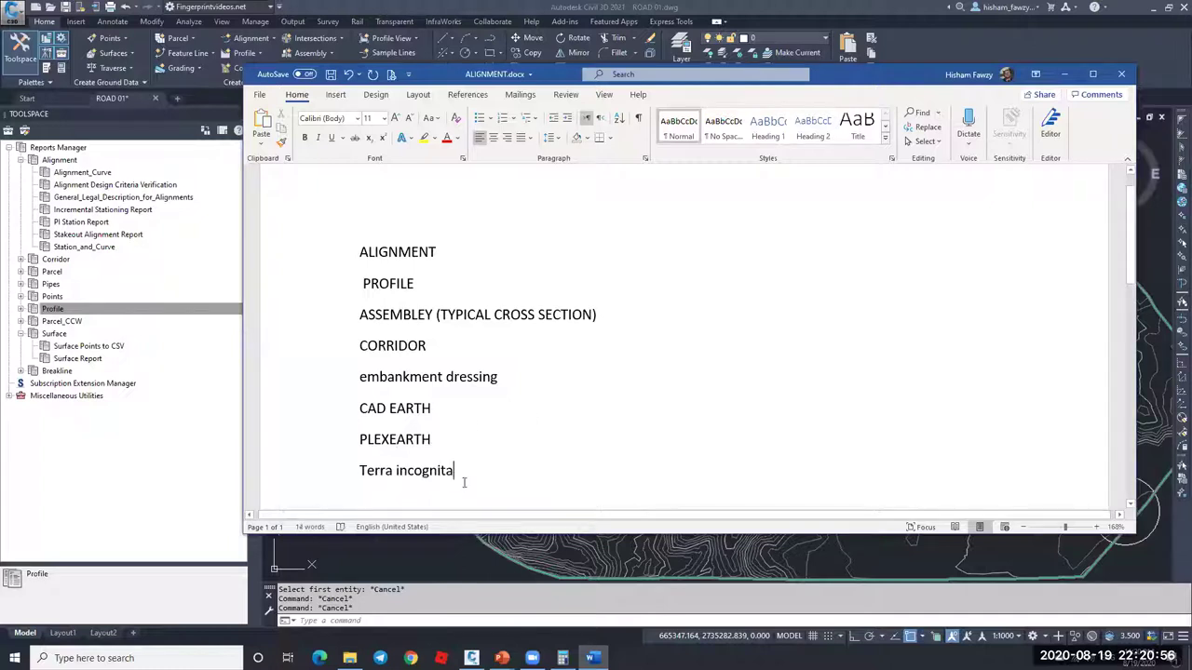
{"action": "left_click", "coordinate": [333, 76]}
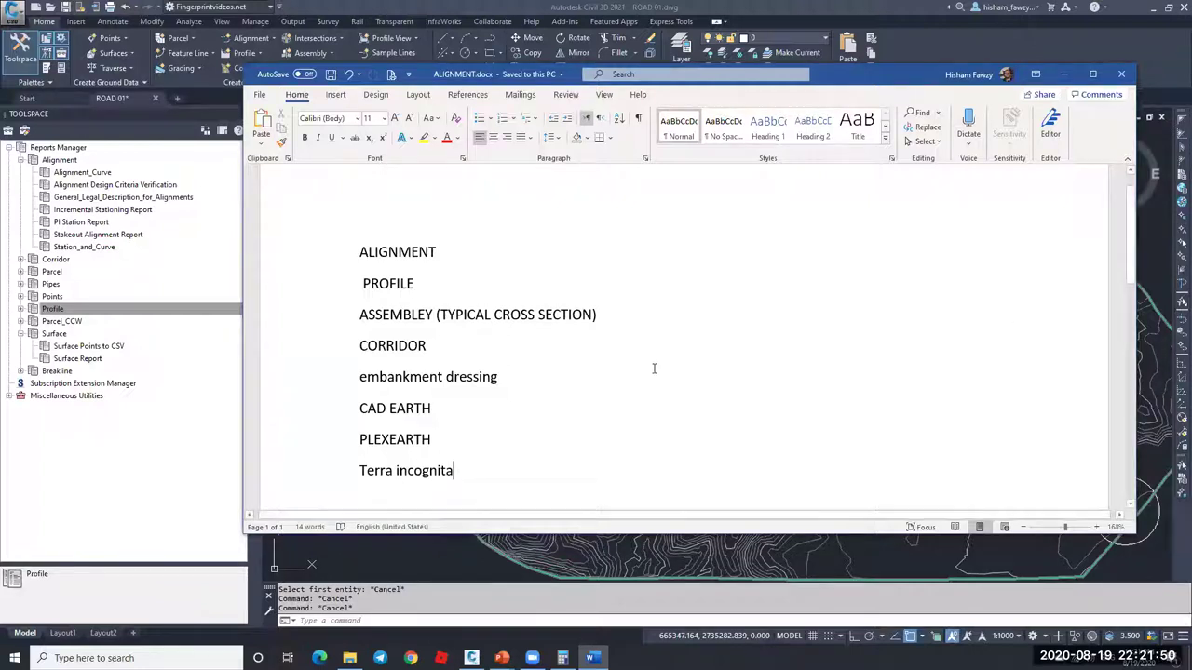
{"action": "scroll", "coordinate": [592, 384], "scroll_direction": "down", "scroll_amount": 1}
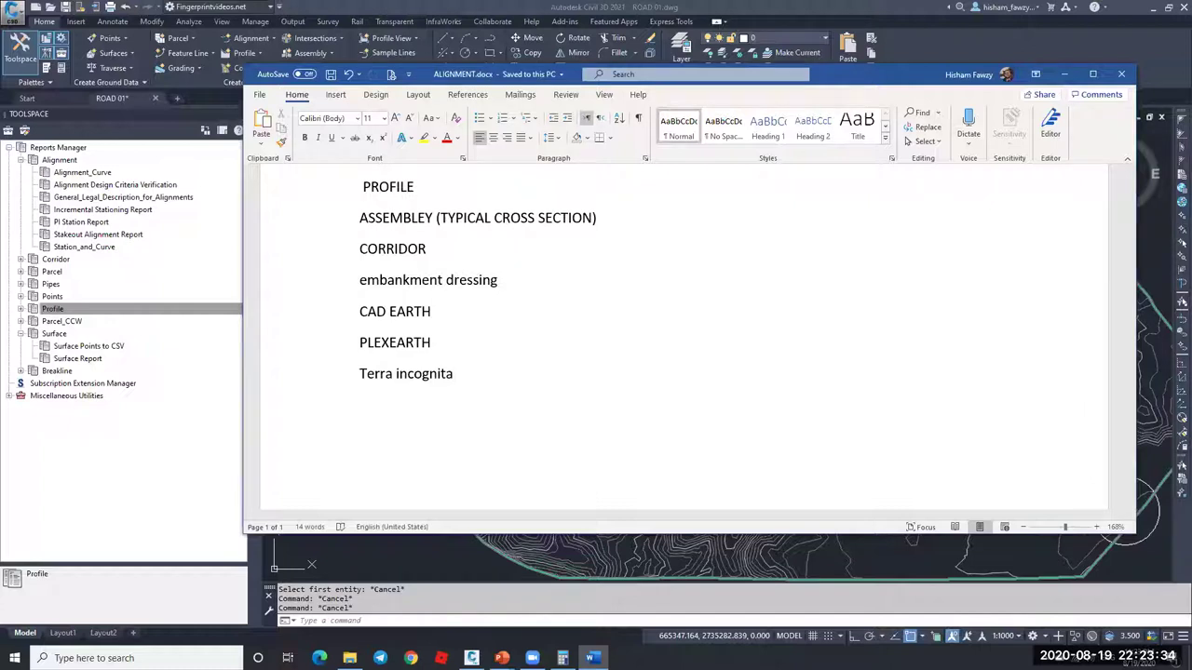
Step: Back in the drawing, trace a two-point polyline along the alignment curve using Nearest snaps
{"action": "left_click", "coordinate": [1065, 73]}
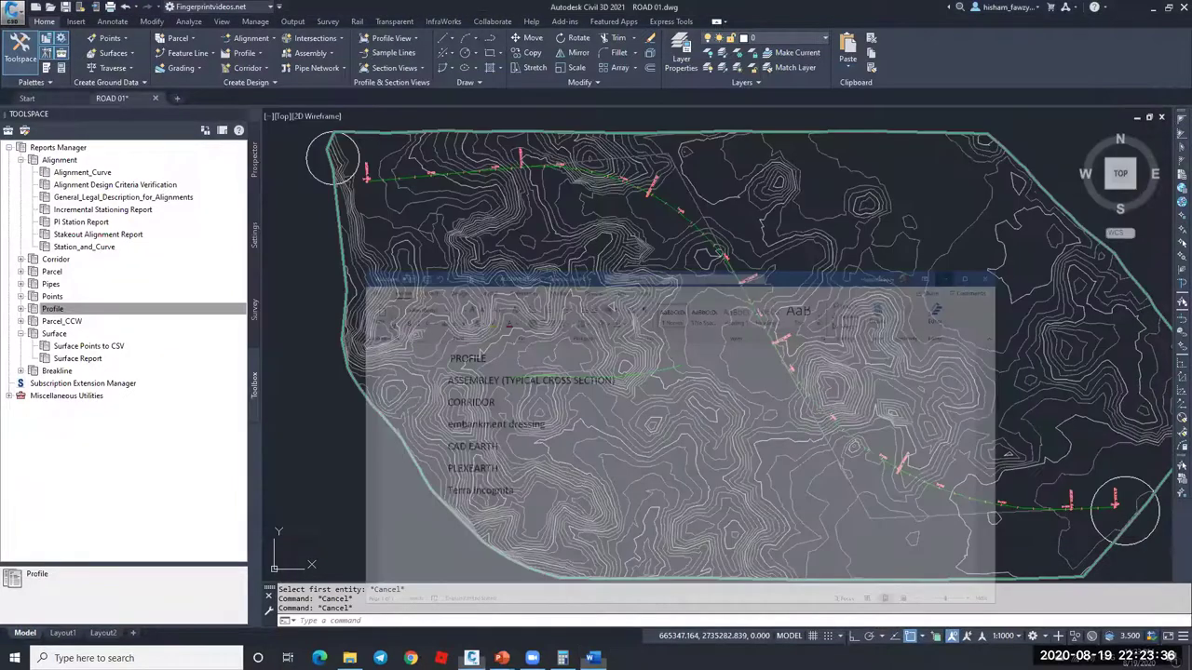
{"action": "scroll", "coordinate": [868, 374], "scroll_direction": "down", "scroll_amount": 4}
{"action": "scroll", "coordinate": [875, 386], "scroll_direction": "up", "scroll_amount": 12}
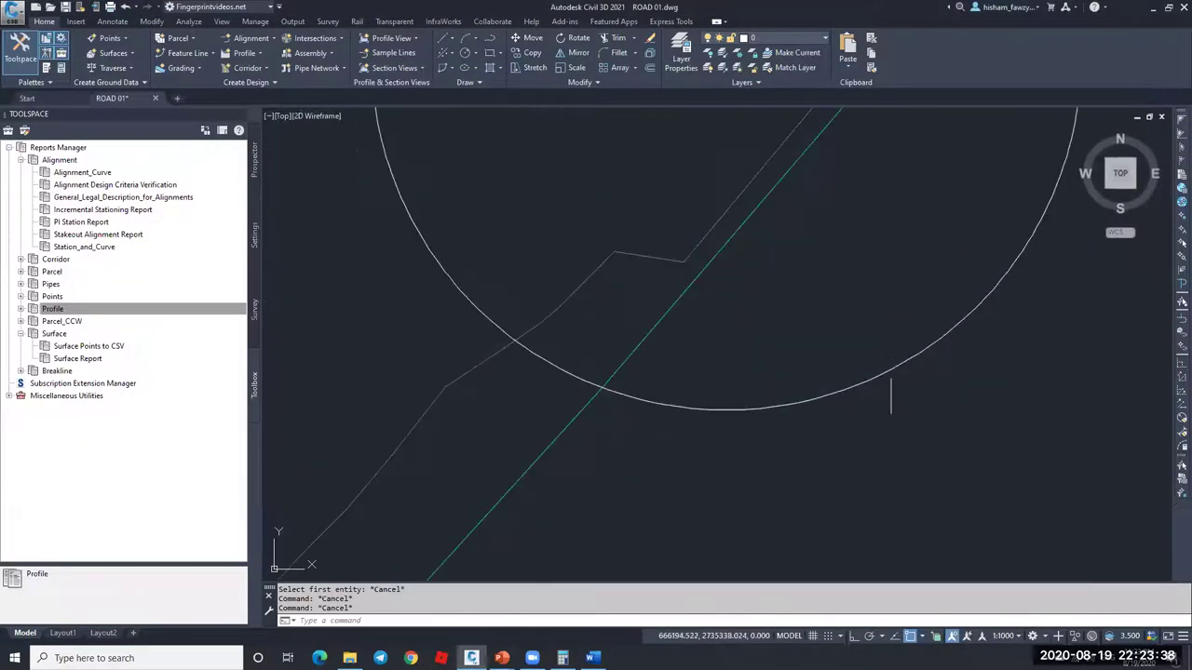
{"action": "scroll", "coordinate": [855, 378], "scroll_direction": "up", "scroll_amount": 3}
{"action": "type", "text": "PL"}
{"action": "key", "text": "Return"}
{"action": "right_click", "coordinate": [836, 406], "text": "shift"}
{"action": "left_click", "coordinate": [890, 363]}
{"action": "left_click", "coordinate": [889, 363]}
{"action": "scroll", "coordinate": [931, 359], "scroll_direction": "up", "scroll_amount": 2}
{"action": "right_click", "coordinate": [931, 363], "text": "shift"}
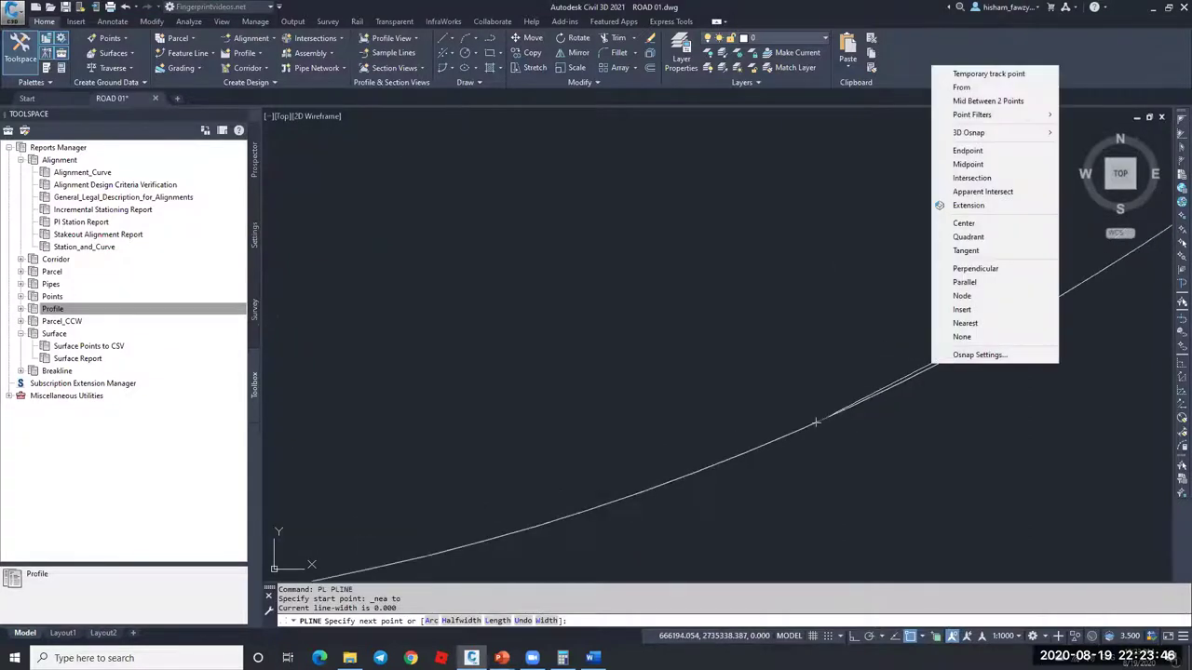
{"action": "left_click", "coordinate": [967, 324]}
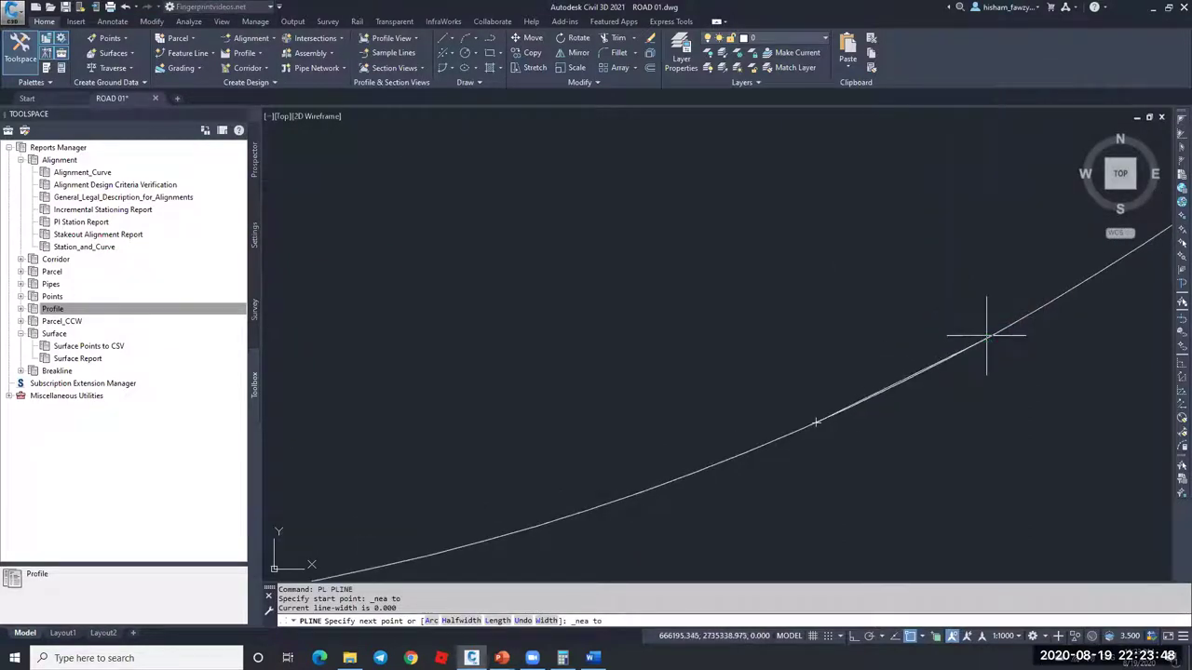
{"action": "left_click", "coordinate": [816, 422]}
{"action": "key", "text": "Escape"}
Step: Set the new polyline's color to Red in the Properties palette
{"action": "key", "text": "ctrl+1"}
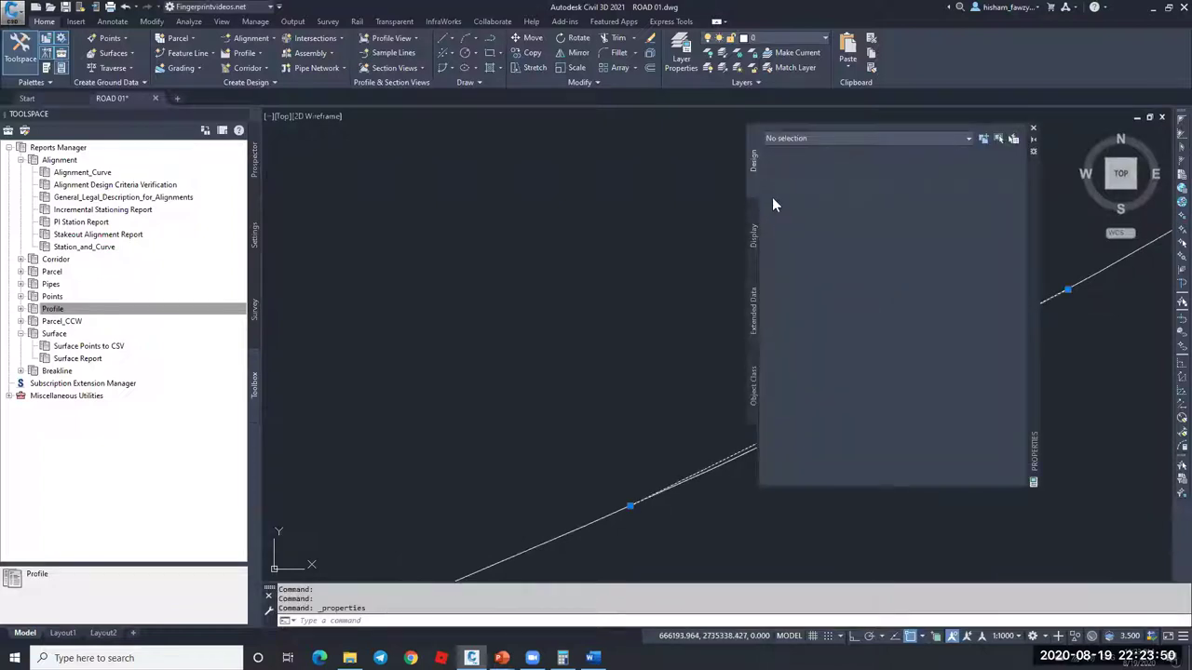
{"action": "key", "text": "Escape"}
{"action": "left_click", "coordinate": [1052, 297]}
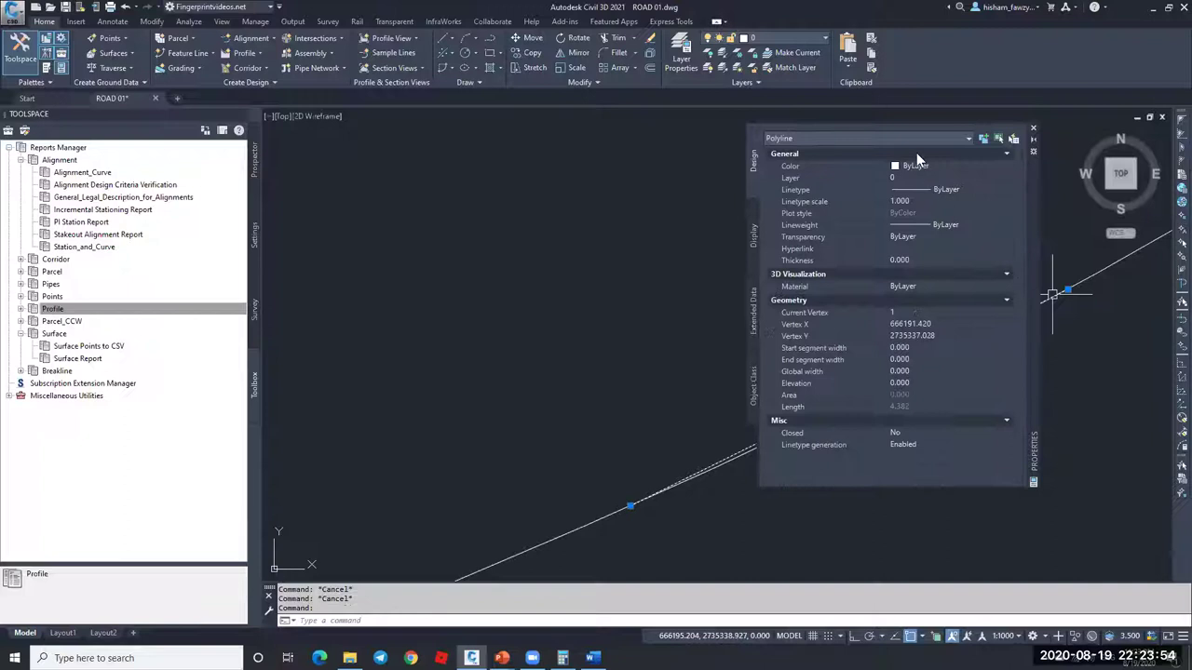
{"action": "left_click", "coordinate": [930, 166]}
{"action": "left_click", "coordinate": [922, 200]}
{"action": "left_click", "coordinate": [1033, 128]}
{"action": "key", "text": "Escape"}
{"action": "left_click", "coordinate": [814, 387]}
{"action": "scroll", "coordinate": [814, 387], "scroll_direction": "up", "scroll_amount": 3}
{"action": "key", "text": "Escape"}
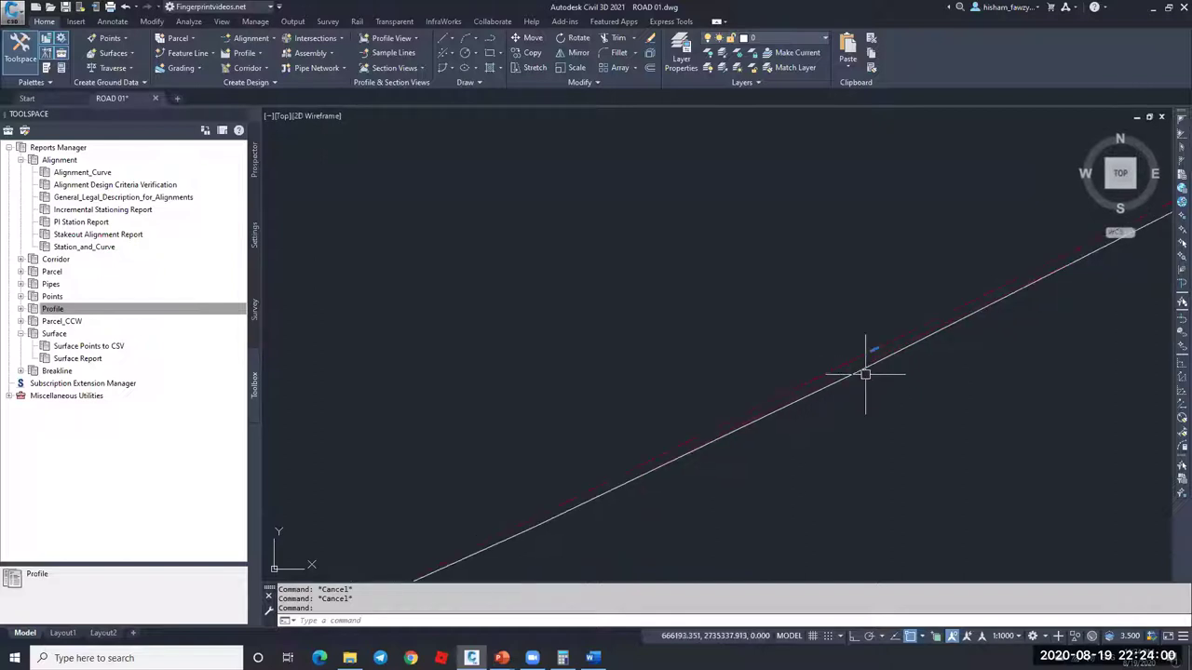
{"action": "scroll", "coordinate": [890, 351], "scroll_direction": "up", "scroll_amount": 2}
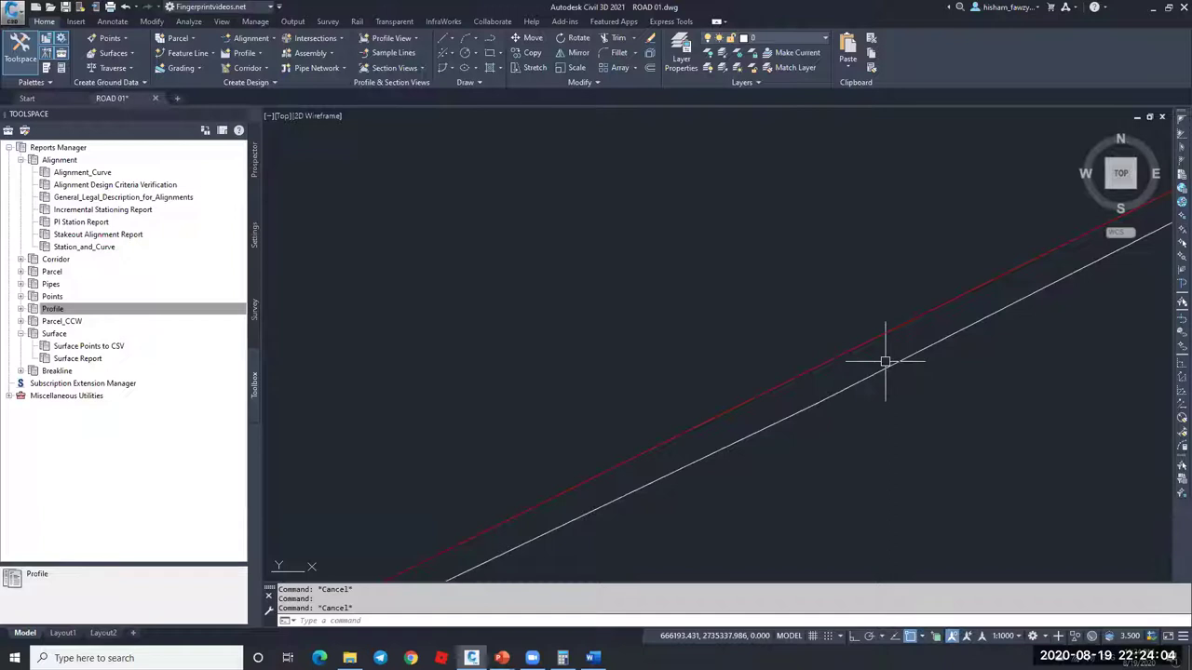
{"action": "scroll", "coordinate": [838, 364], "scroll_direction": "down", "scroll_amount": 3}
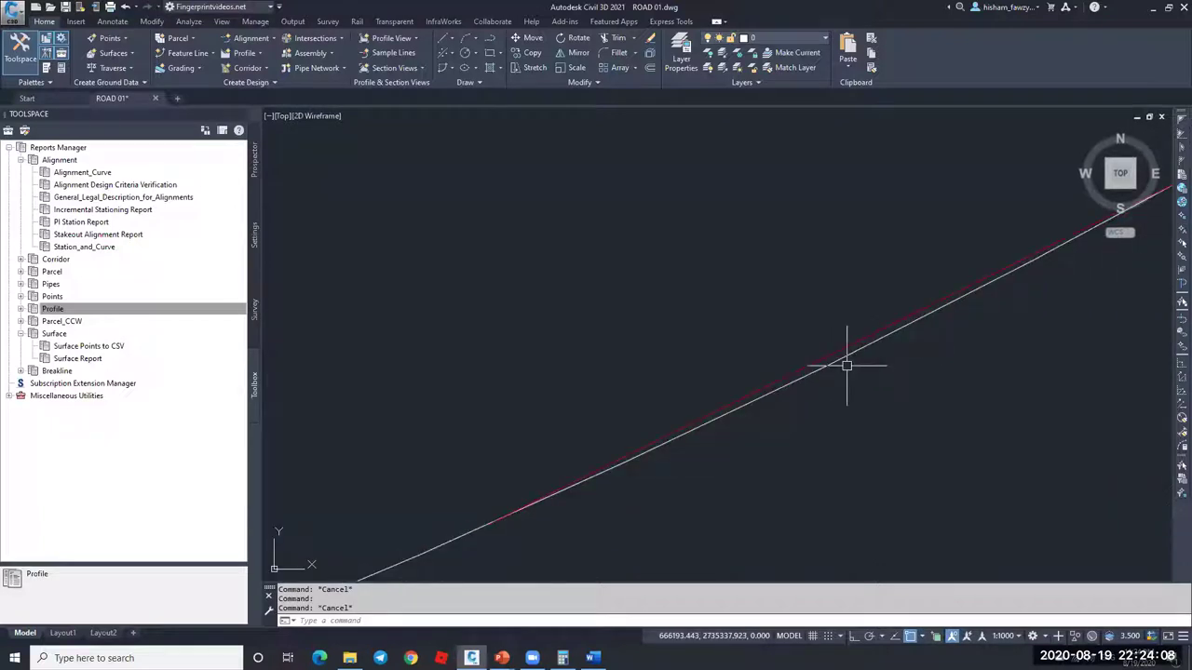
Step: Draw another polyline segment along the alignment ending at the triangle corner
{"action": "type", "text": "pl"}
{"action": "key", "text": "Return"}
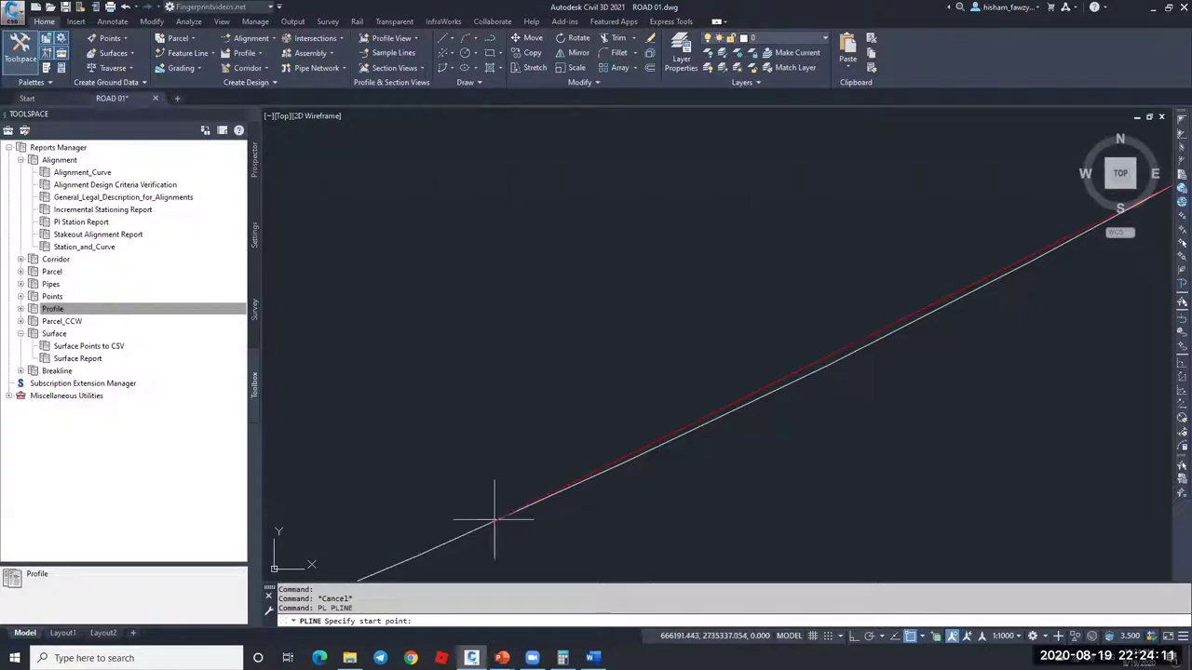
{"action": "left_click", "coordinate": [920, 636]}
{"action": "left_click", "coordinate": [838, 442]}
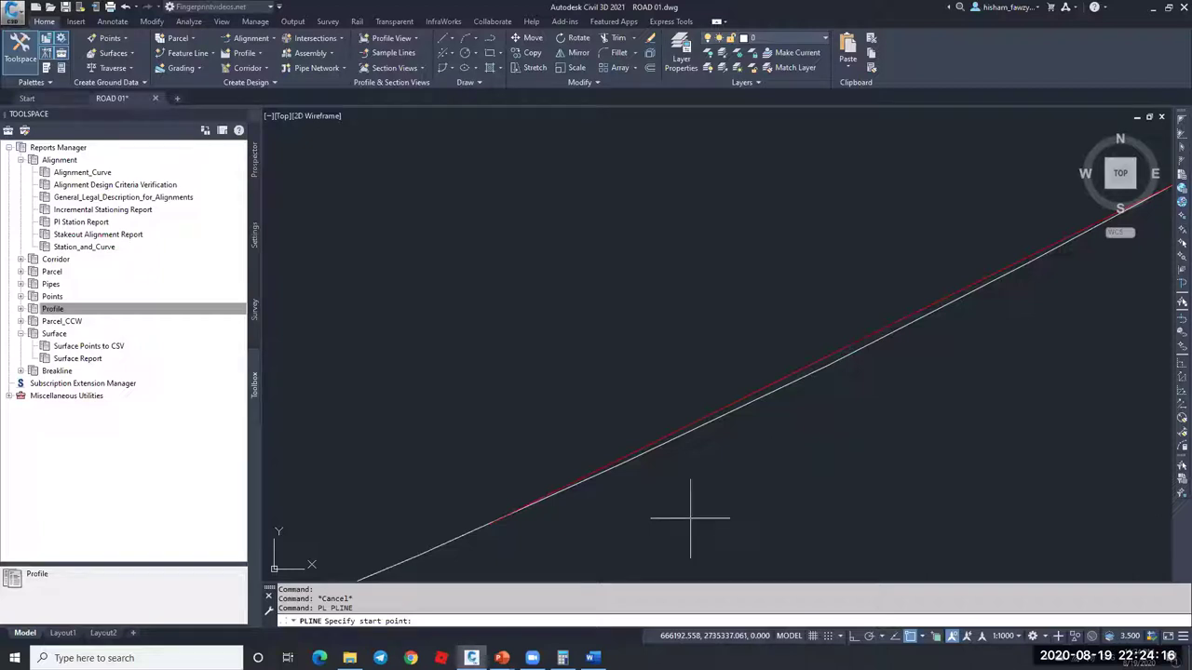
{"action": "scroll", "coordinate": [652, 519], "scroll_direction": "down", "scroll_amount": 1}
{"action": "left_click", "coordinate": [611, 520]}
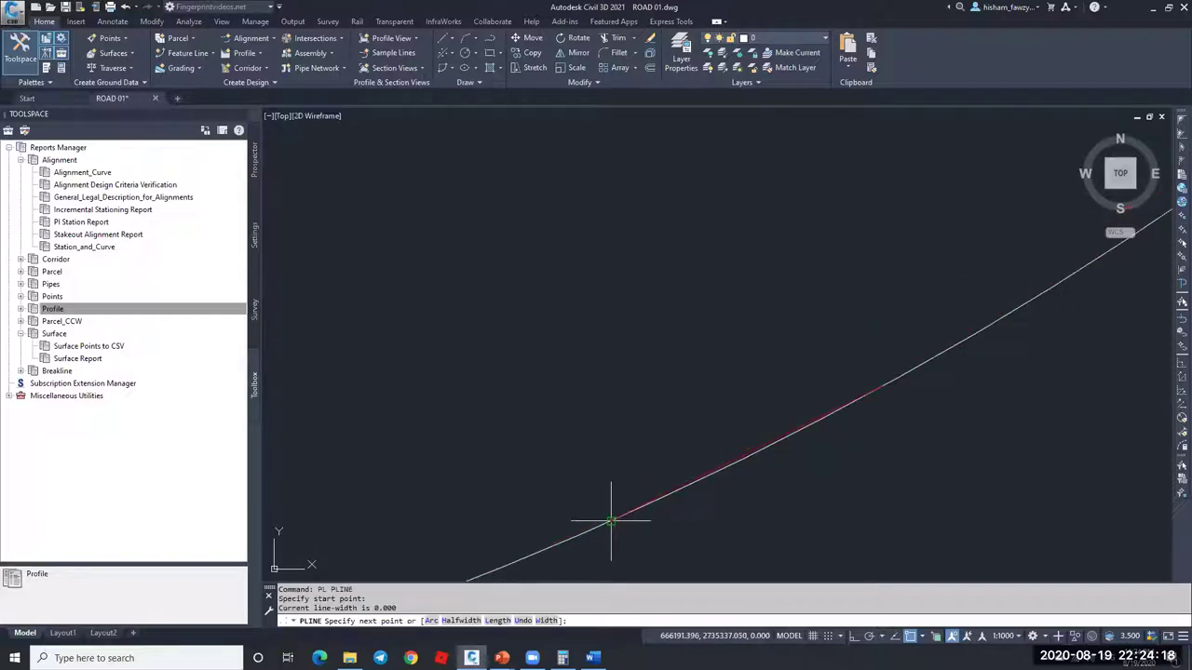
{"action": "left_click", "coordinate": [881, 381]}
{"action": "key", "text": "Escape"}
{"action": "key", "text": "Escape"}
Step: Use MATCHPROP to copy the red polyline's color onto the triangle's other lines
{"action": "type", "text": "ma"}
{"action": "key", "text": "Return"}
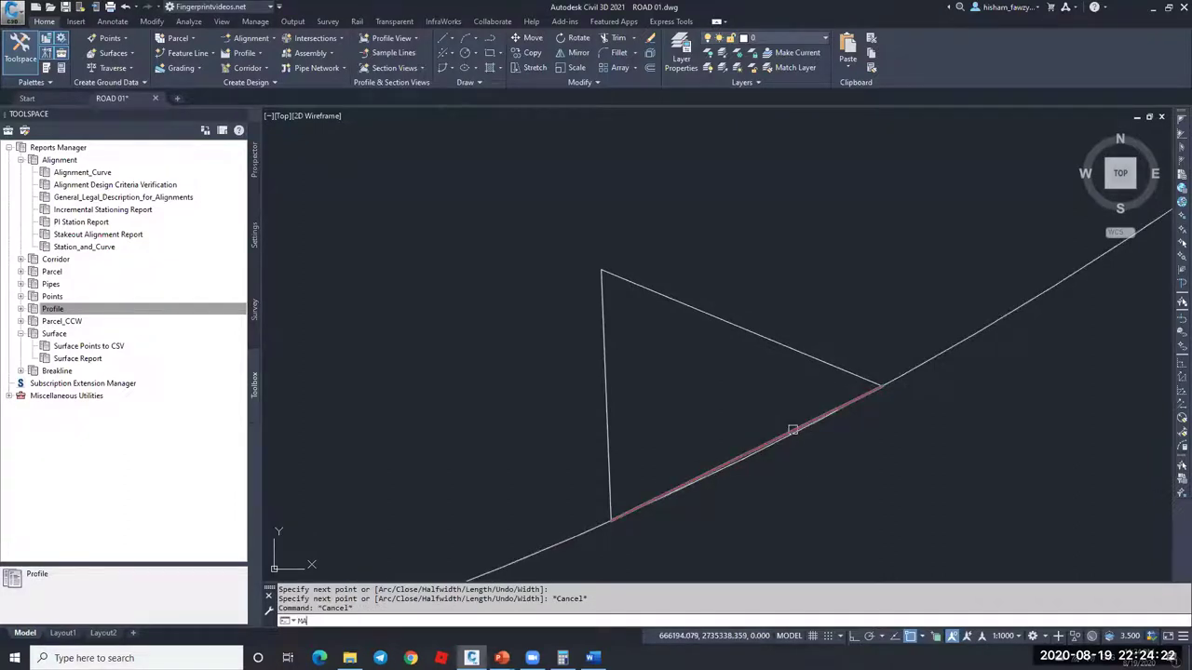
{"action": "left_click", "coordinate": [790, 429]}
{"action": "left_click", "coordinate": [808, 352]}
{"action": "key", "text": "Escape"}
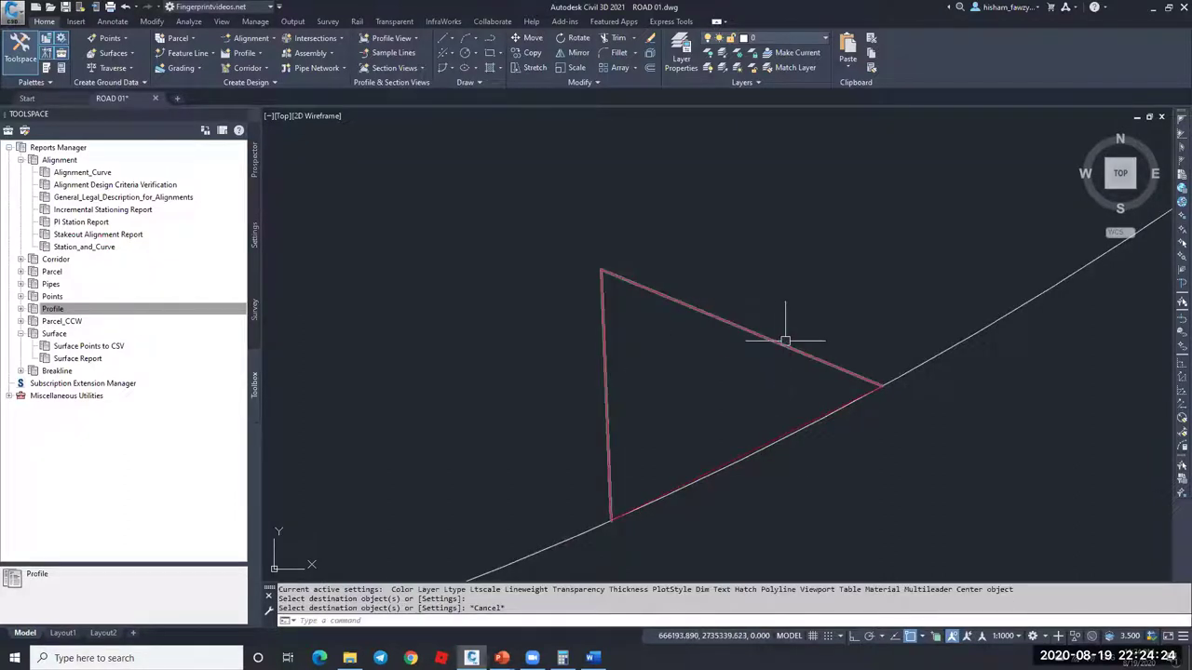
Step: Join the triangle's segments into one polyline with JOIN
{"action": "left_click", "coordinate": [801, 425]}
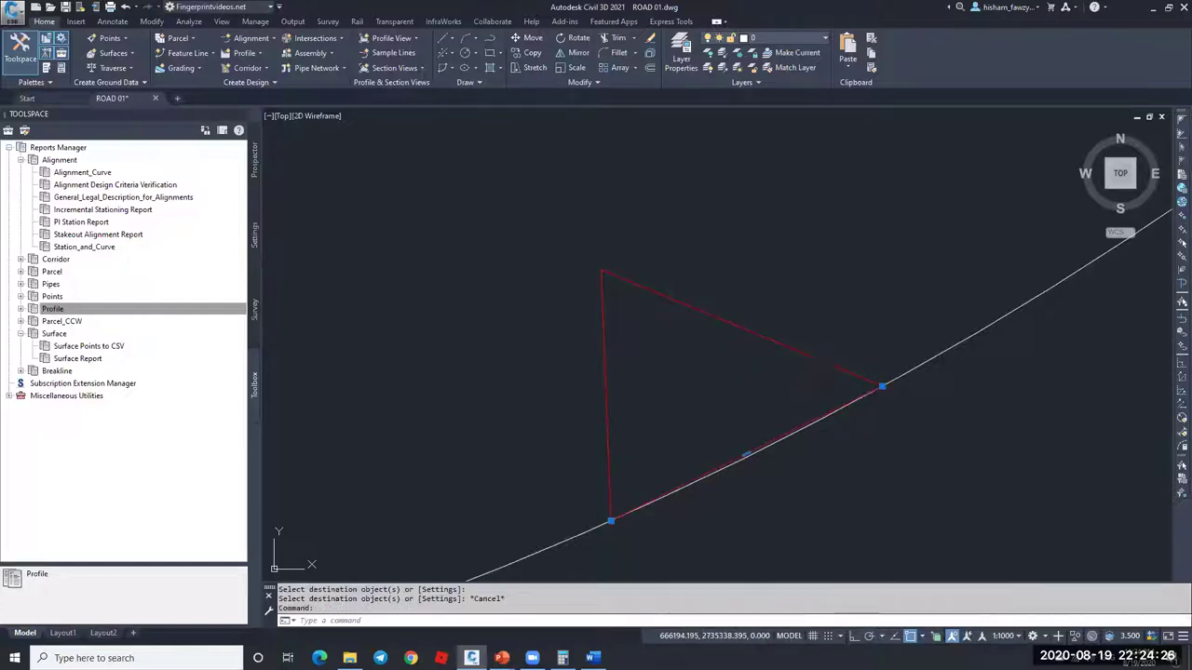
{"action": "type", "text": "j"}
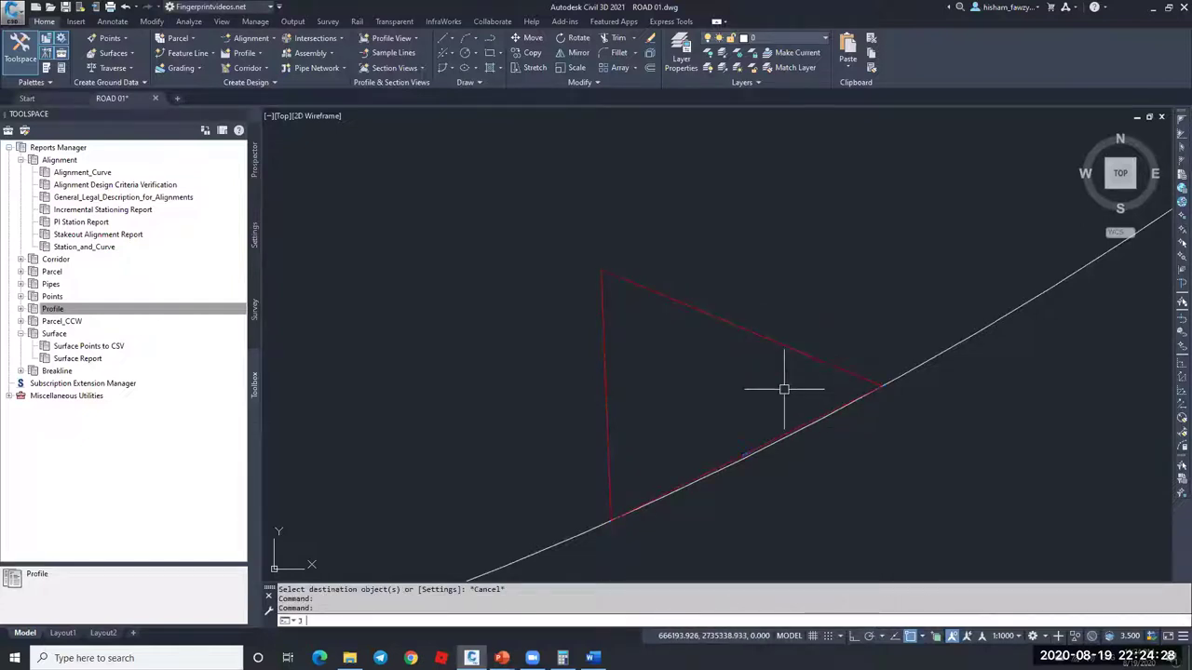
{"action": "key", "text": "Return"}
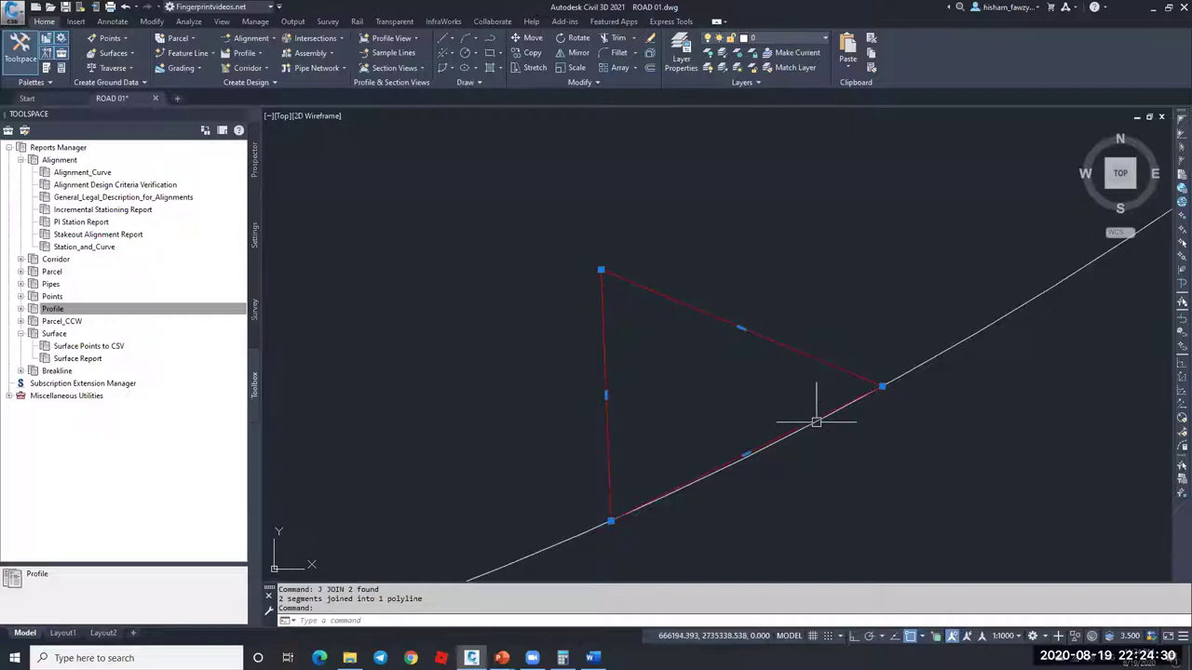
{"action": "key", "text": "Escape"}
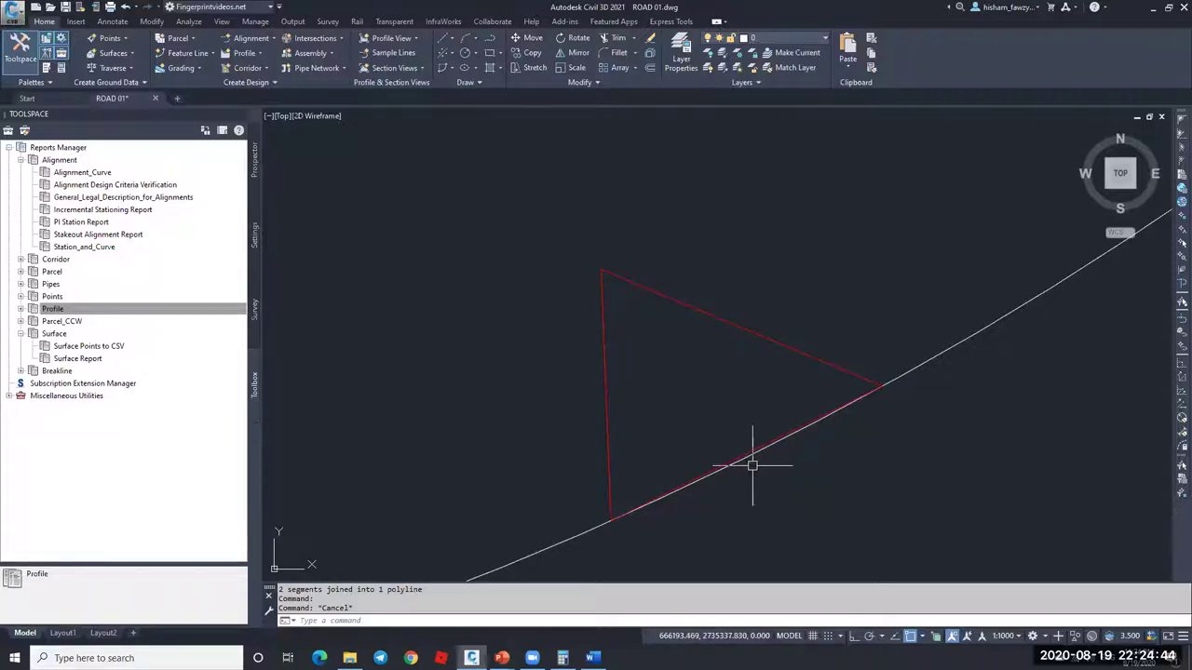
Step: Zoom around the curve and cancel the pending command and window selection
{"action": "scroll", "coordinate": [754, 461], "scroll_direction": "up", "scroll_amount": 5}
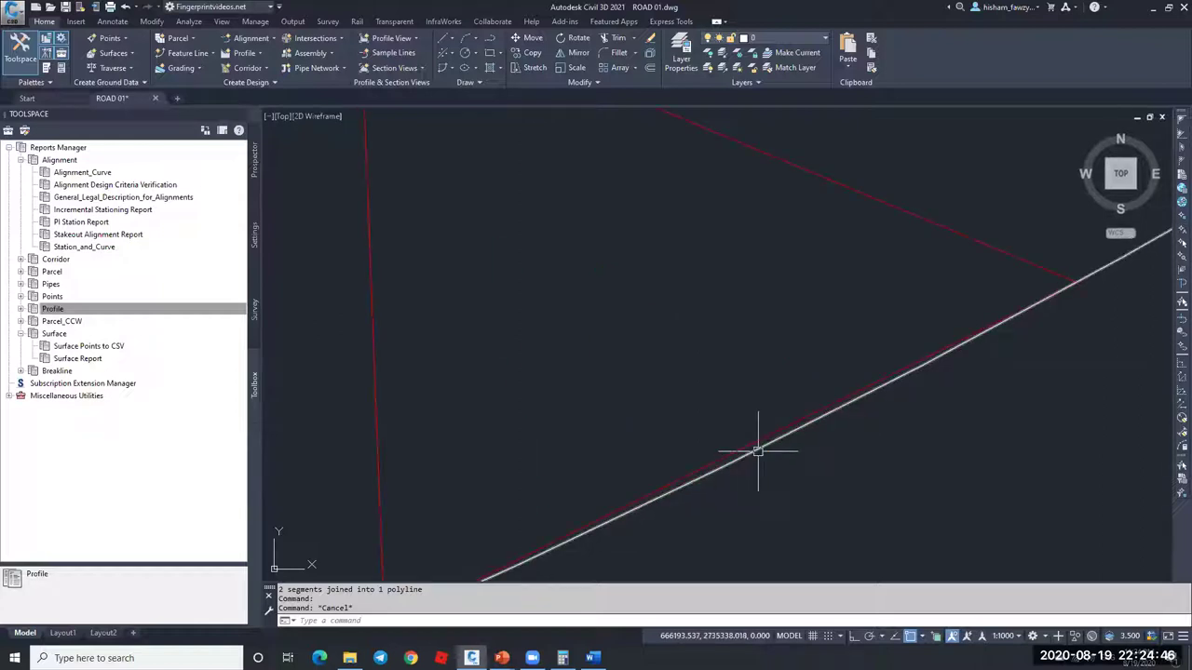
{"action": "scroll", "coordinate": [805, 421], "scroll_direction": "down", "scroll_amount": 5}
{"action": "key", "text": "Escape"}
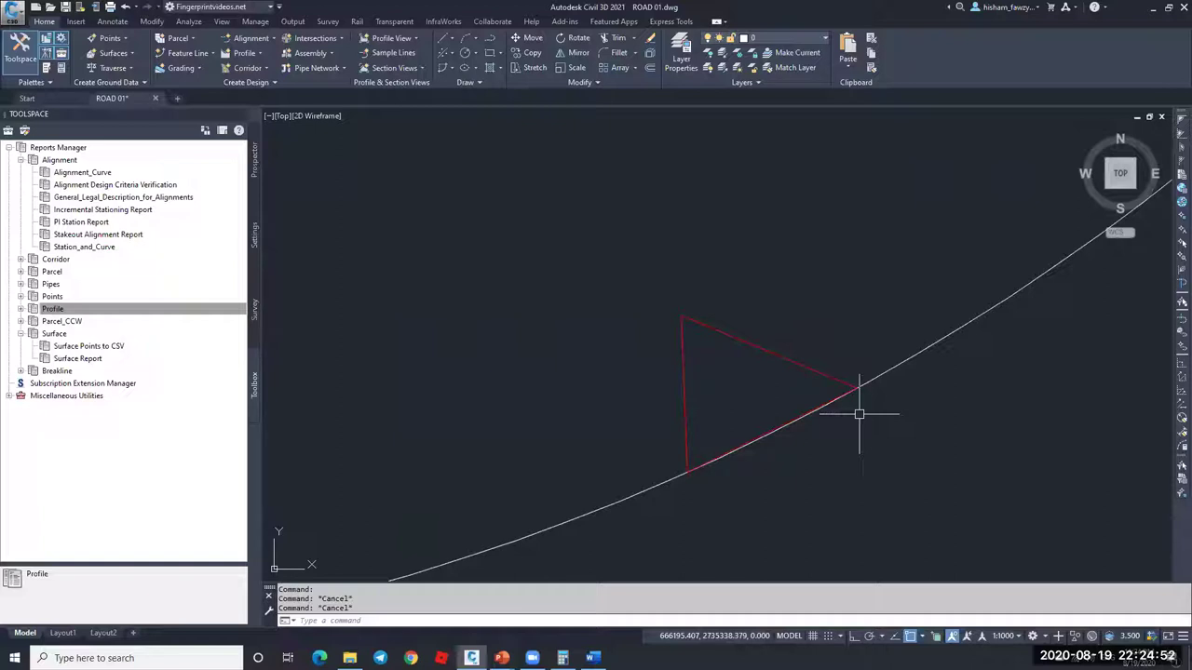
{"action": "scroll", "coordinate": [811, 405], "scroll_direction": "up", "scroll_amount": 3}
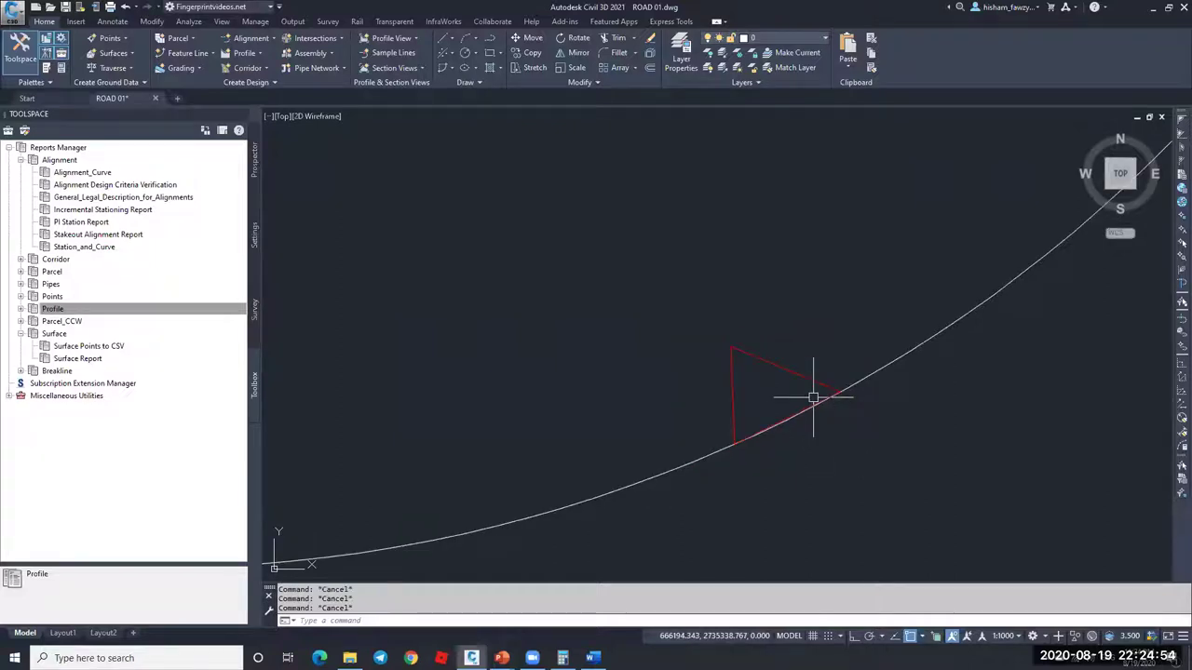
{"action": "scroll", "coordinate": [791, 418], "scroll_direction": "down", "scroll_amount": 3}
{"action": "scroll", "coordinate": [772, 438], "scroll_direction": "up", "scroll_amount": 5}
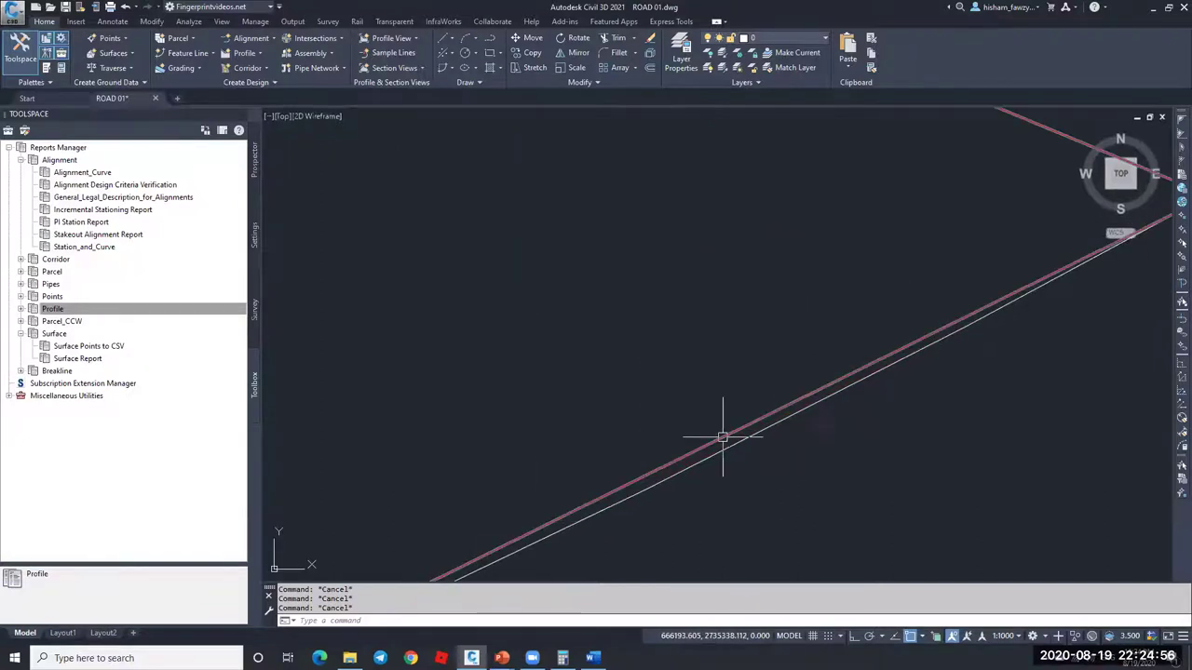
{"action": "left_click", "coordinate": [772, 365]}
{"action": "key", "text": "Escape"}
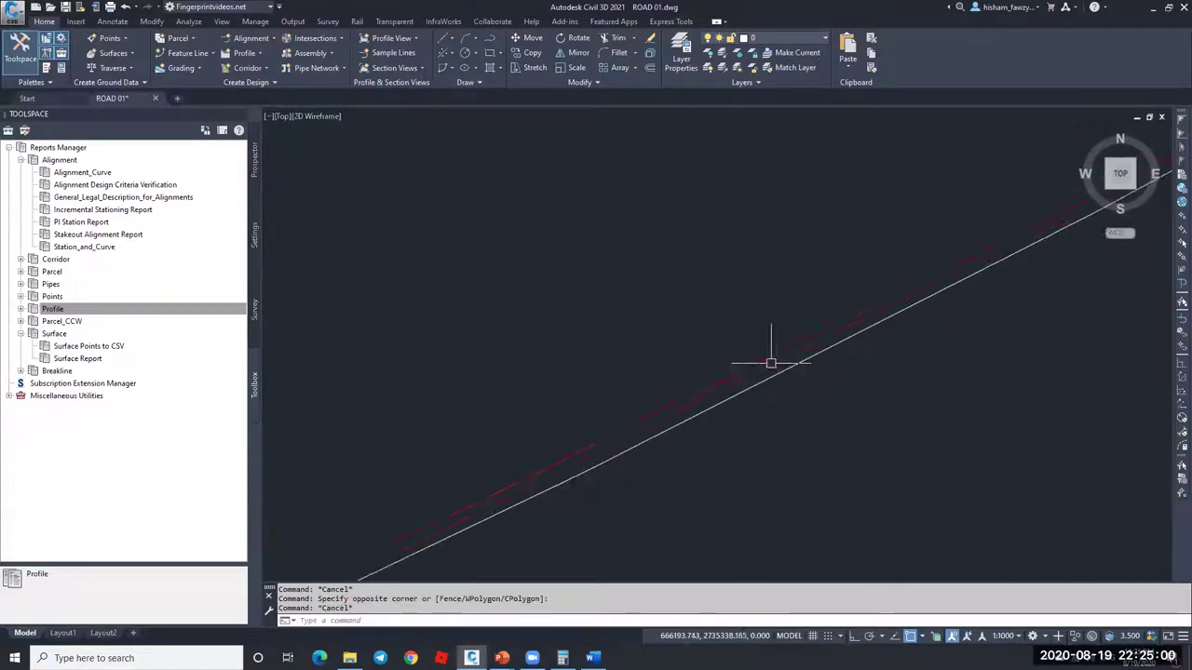
{"action": "key", "text": "Escape"}
Step: Try the grip menu's Convert to Arc and Add Vertex on the polyline, snapping the vertex Nearest
{"action": "left_click", "coordinate": [745, 376]}
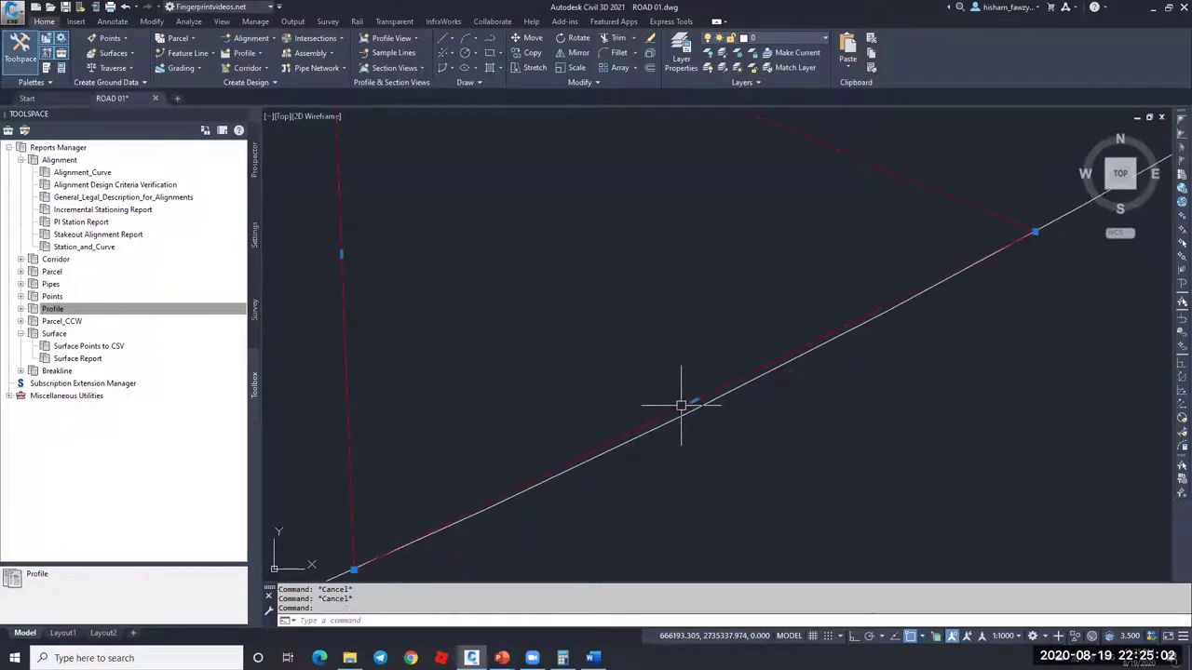
{"action": "mouse_move", "coordinate": [691, 398]}
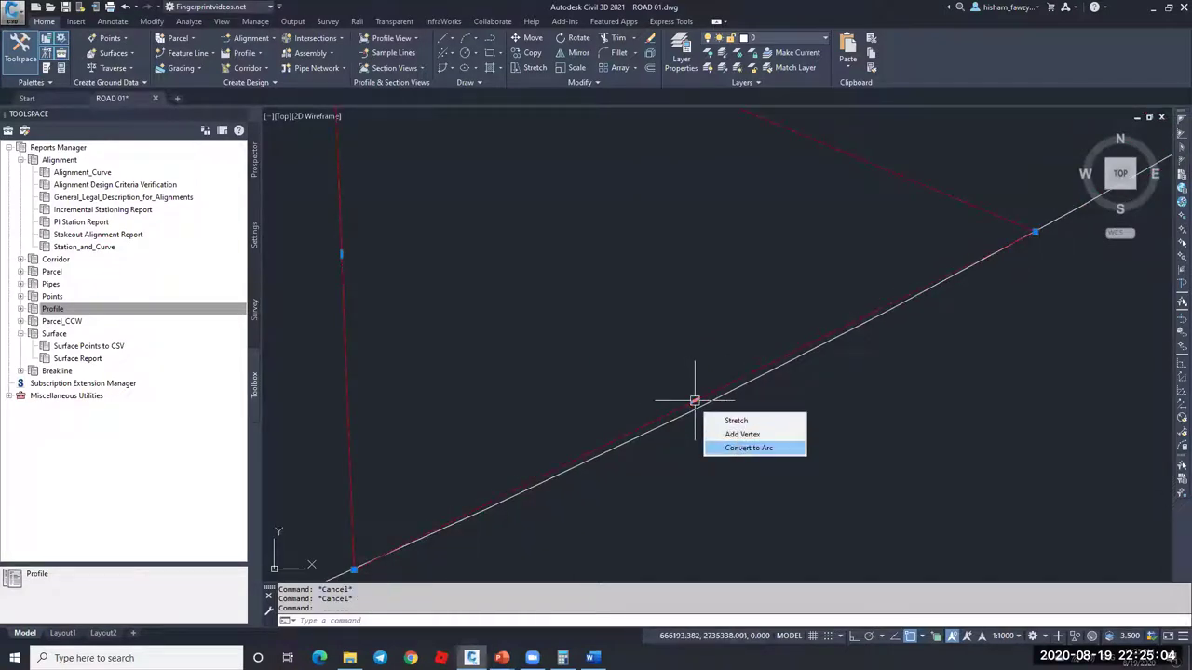
{"action": "left_click", "coordinate": [736, 450]}
{"action": "key", "text": "Escape"}
{"action": "mouse_move", "coordinate": [659, 389]}
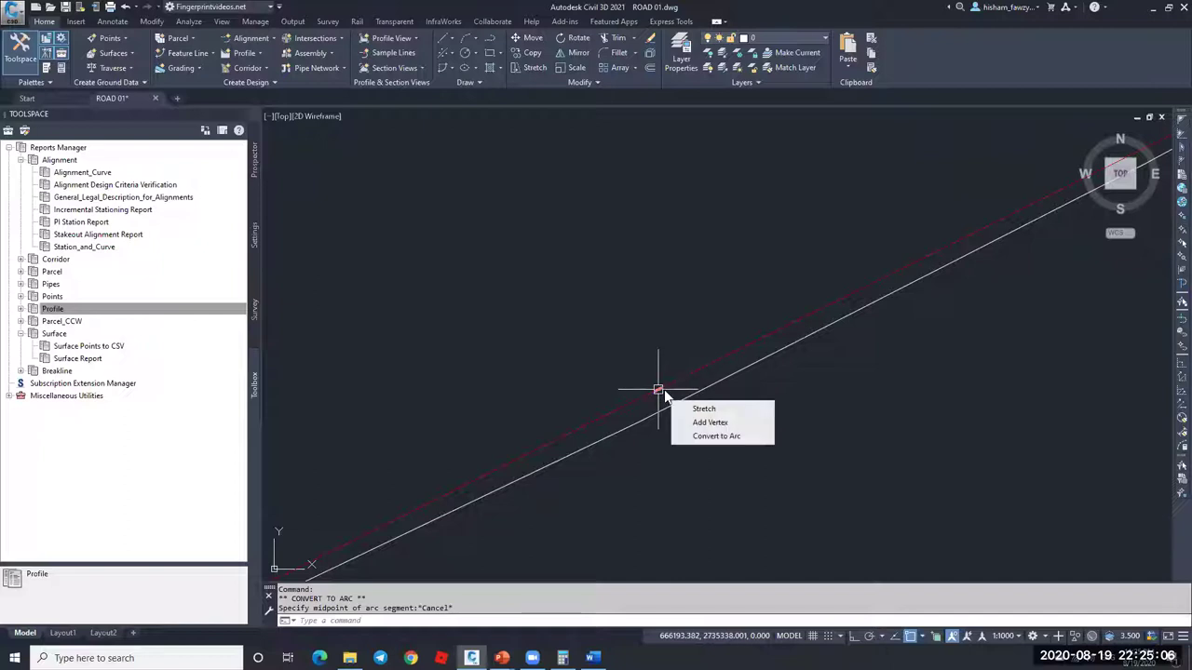
{"action": "left_click", "coordinate": [707, 423]}
{"action": "right_click", "coordinate": [686, 393], "text": "shift"}
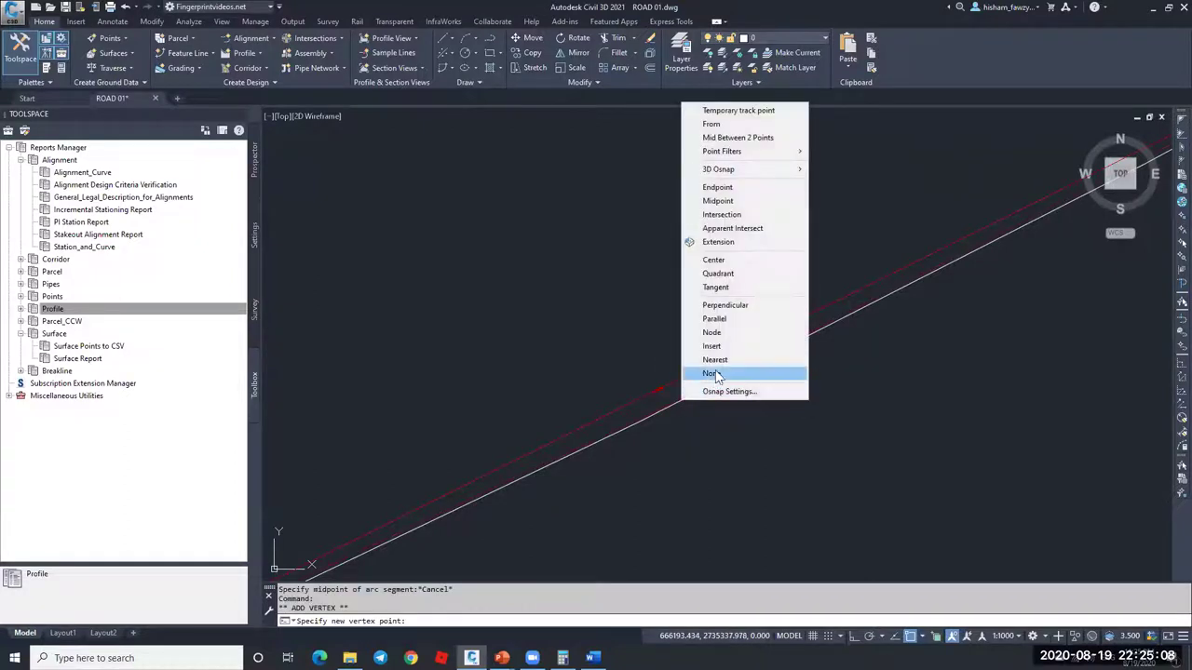
{"action": "left_click", "coordinate": [715, 359]}
{"action": "left_click", "coordinate": [687, 414]}
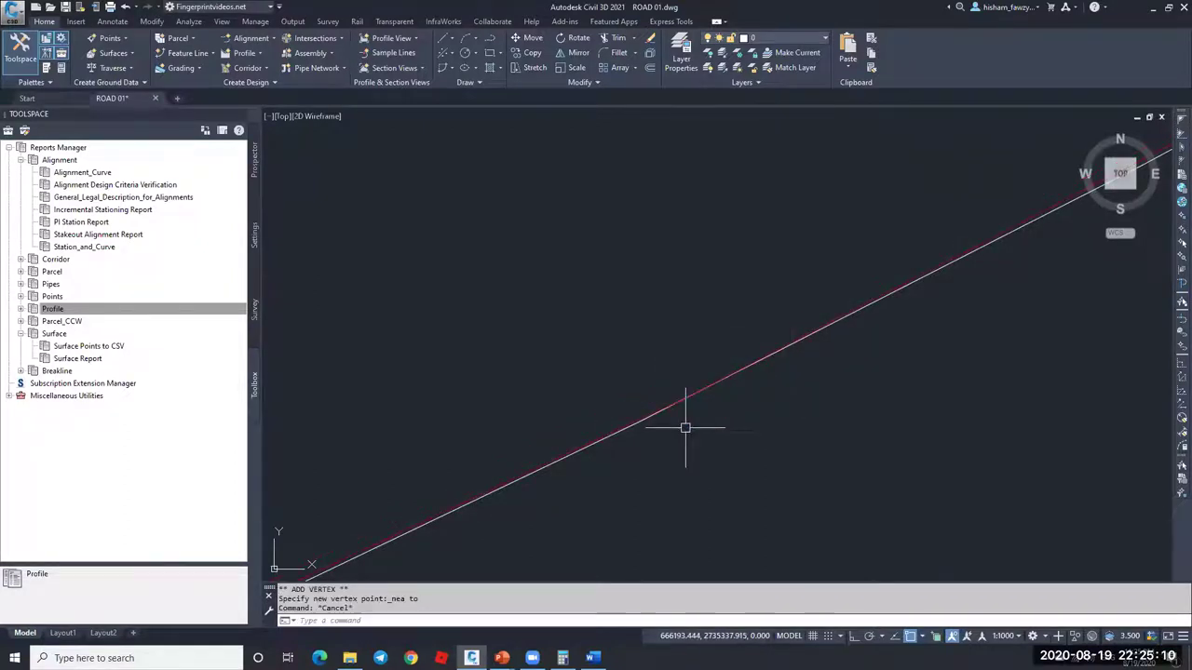
Step: Erase the red polyline with E
{"action": "scroll", "coordinate": [736, 417], "scroll_direction": "down", "scroll_amount": 5}
{"action": "left_click", "coordinate": [669, 402]}
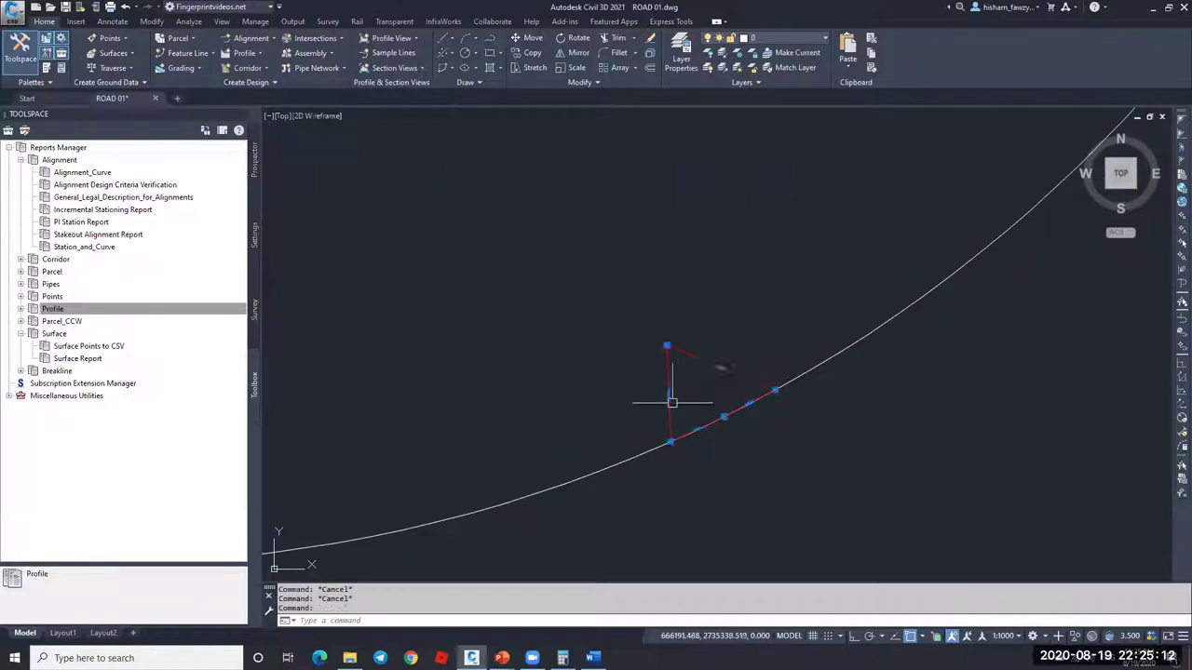
{"action": "type", "text": "e"}
{"action": "key", "text": "Return"}
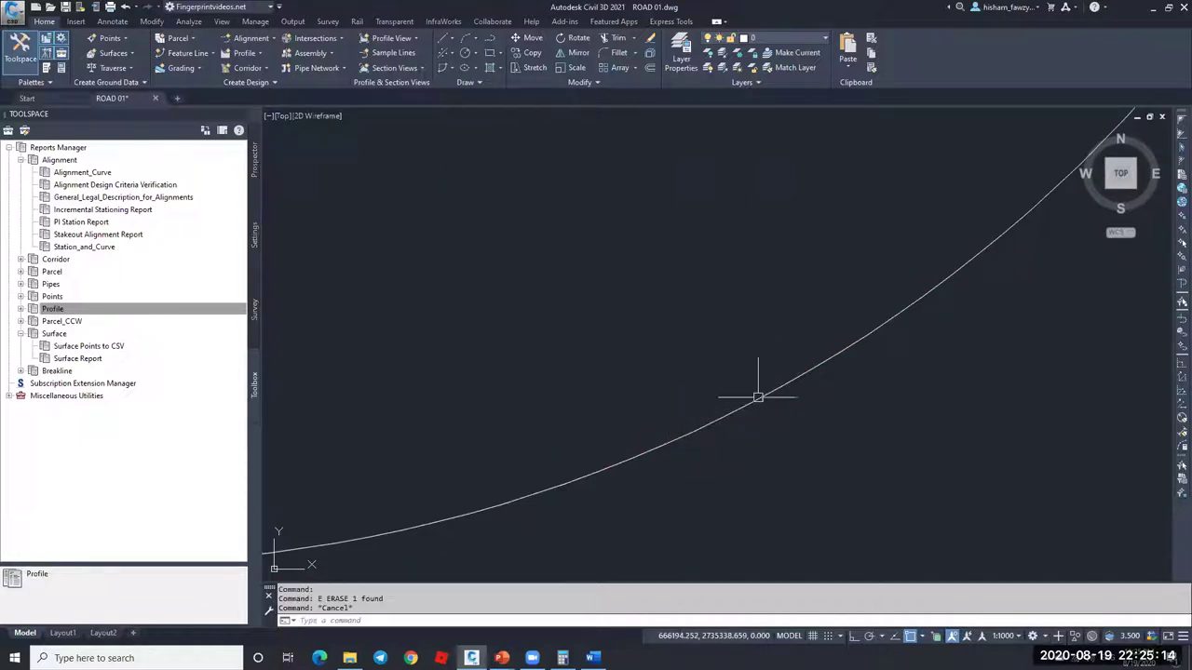
Step: Deselect the circle after zooming out and start a new polyline with PL
{"action": "left_click", "coordinate": [804, 395]}
{"action": "scroll", "coordinate": [718, 431], "scroll_direction": "down", "scroll_amount": 2}
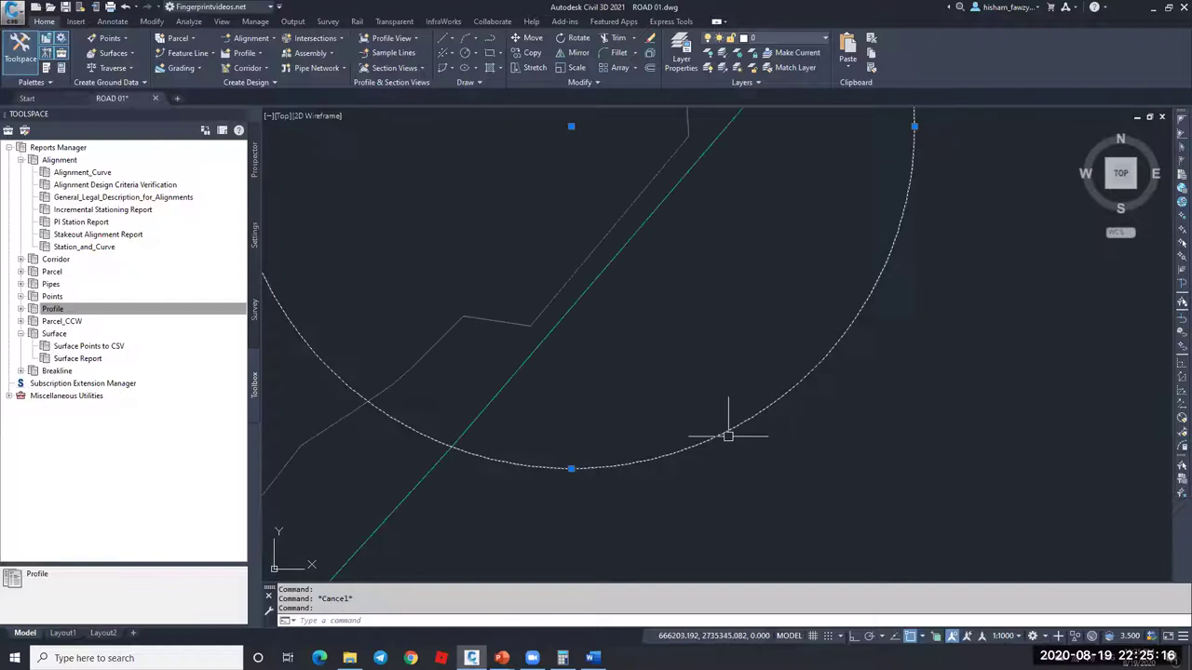
{"action": "scroll", "coordinate": [721, 495], "scroll_direction": "down", "scroll_amount": 5}
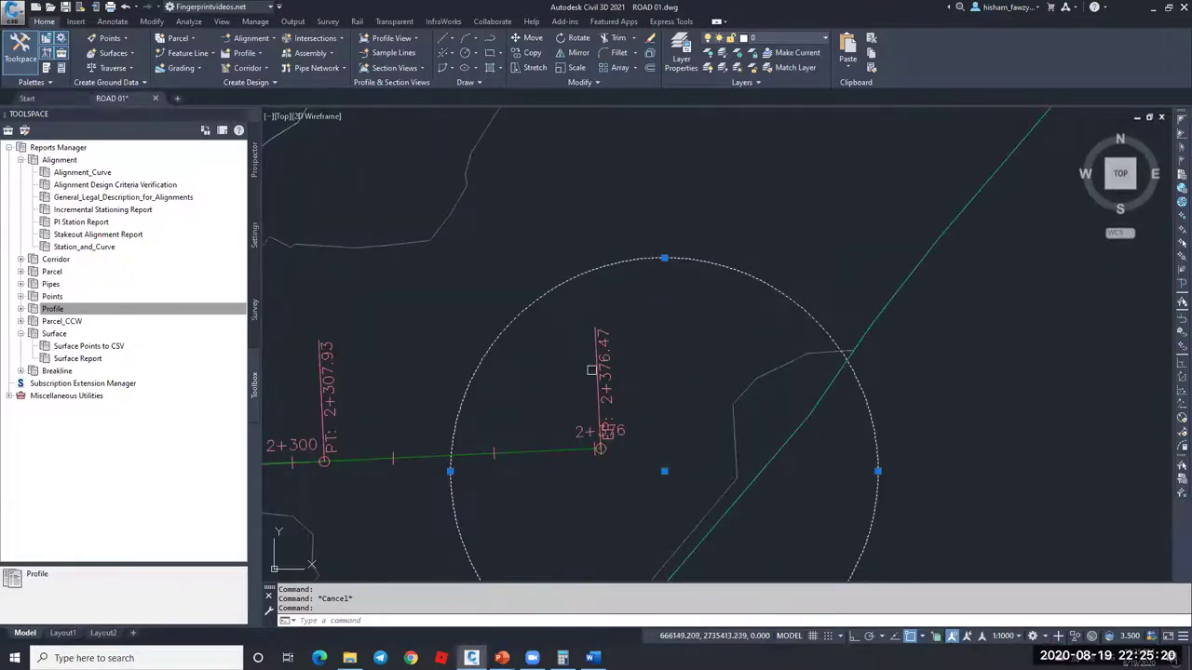
{"action": "scroll", "coordinate": [690, 374], "scroll_direction": "down", "scroll_amount": 4}
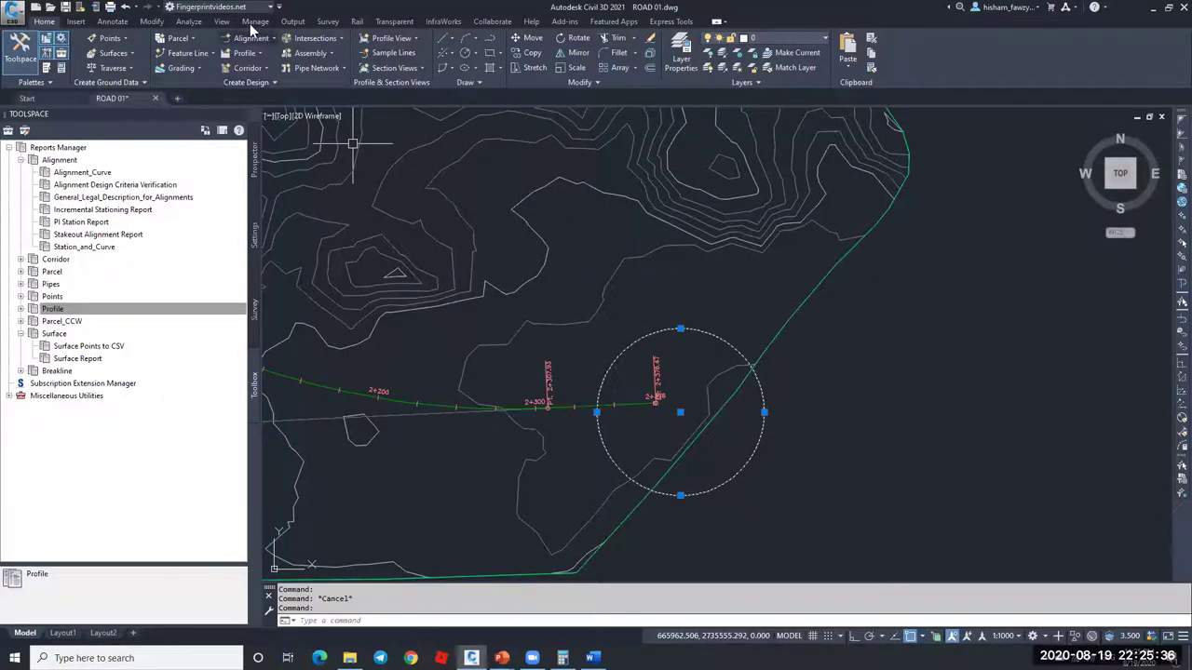
{"action": "key", "text": "Escape"}
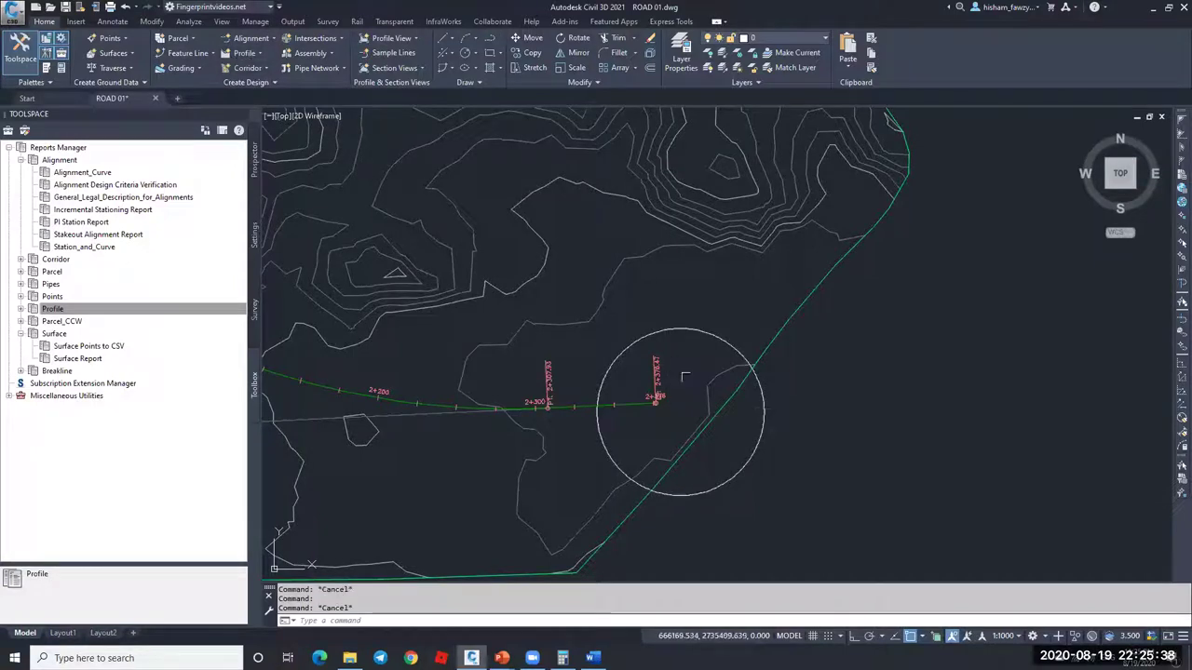
{"action": "type", "text": "pl"}
{"action": "key", "text": "Return"}
Step: Draw a line right of the circle and convert it to an arc bulging left
{"action": "left_click", "coordinate": [1014, 340]}
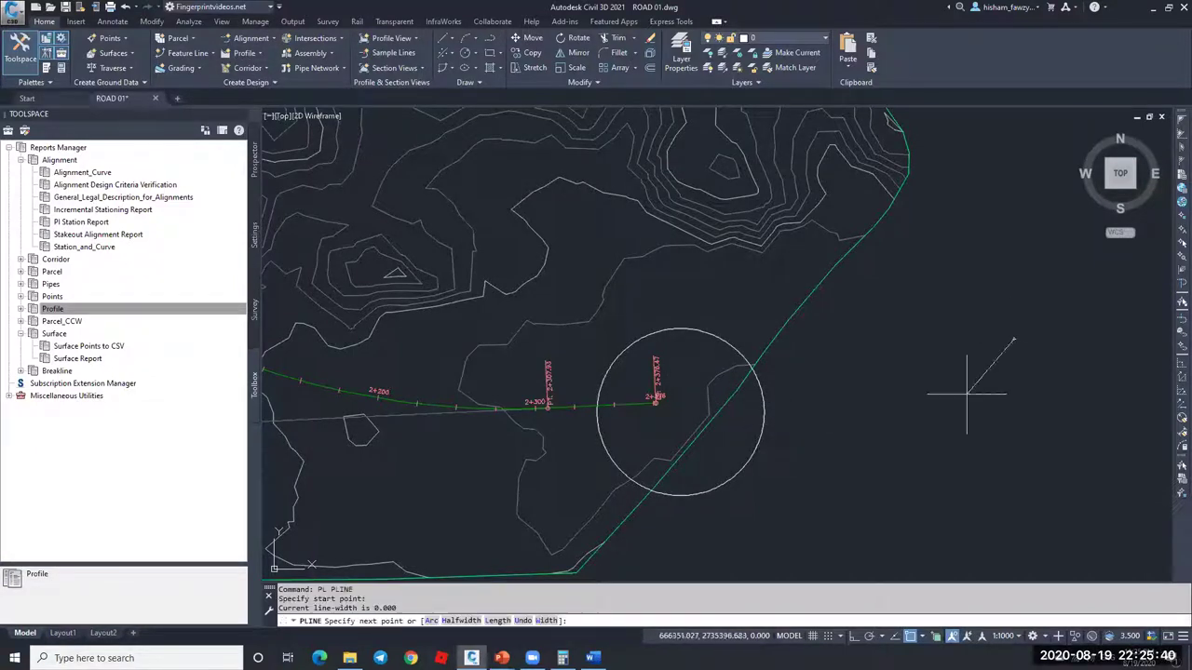
{"action": "left_click", "coordinate": [840, 521]}
{"action": "key", "text": "Escape"}
{"action": "key", "text": "Escape"}
{"action": "left_click", "coordinate": [916, 440]}
{"action": "mouse_move", "coordinate": [926, 431]}
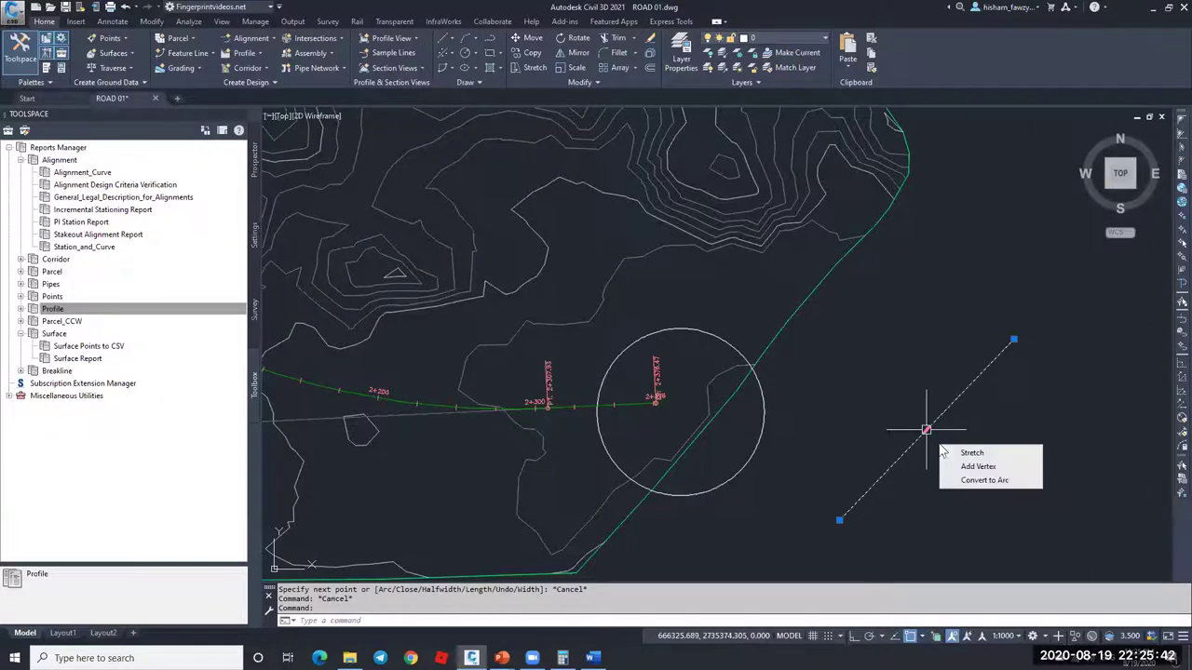
{"action": "left_click", "coordinate": [978, 478]}
{"action": "left_click", "coordinate": [884, 389]}
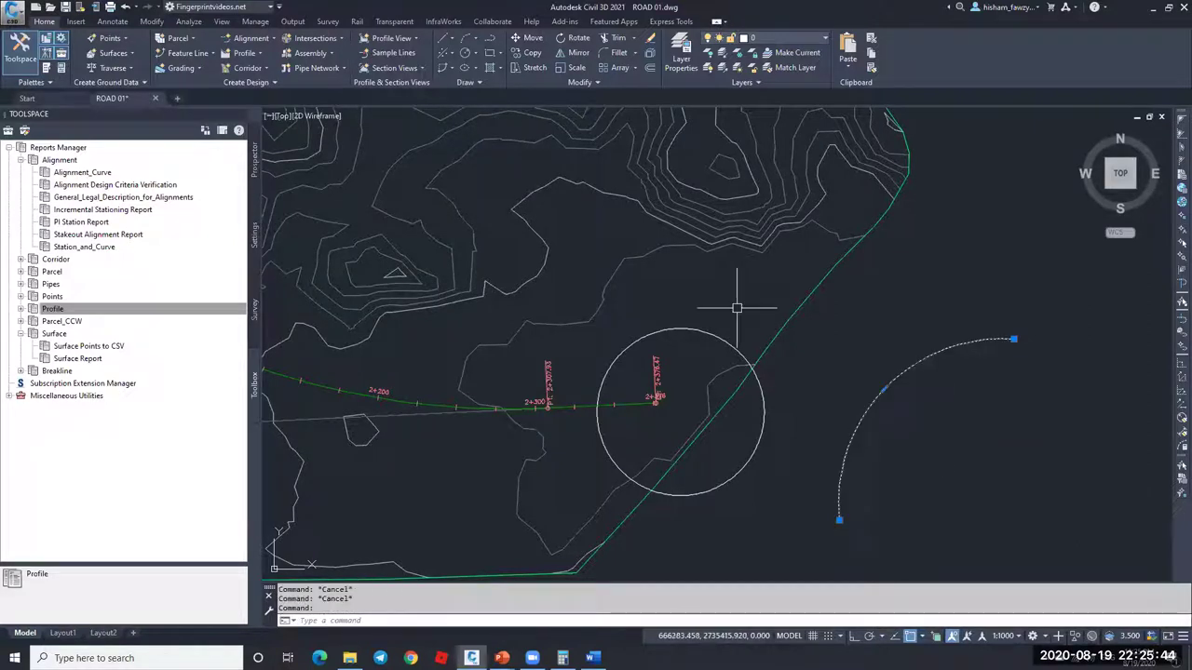
Step: Create a feature line from the arc with Create Feature Lines from Objects
{"action": "left_click", "coordinate": [200, 54]}
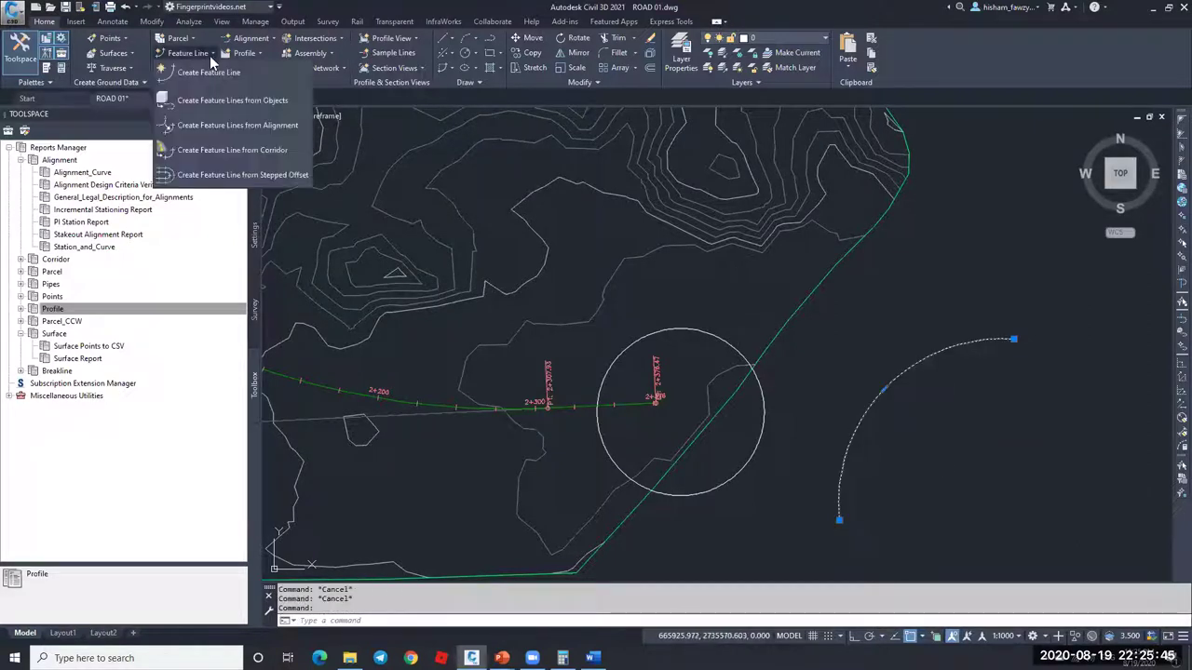
{"action": "left_click", "coordinate": [269, 101]}
{"action": "left_click", "coordinate": [840, 506]}
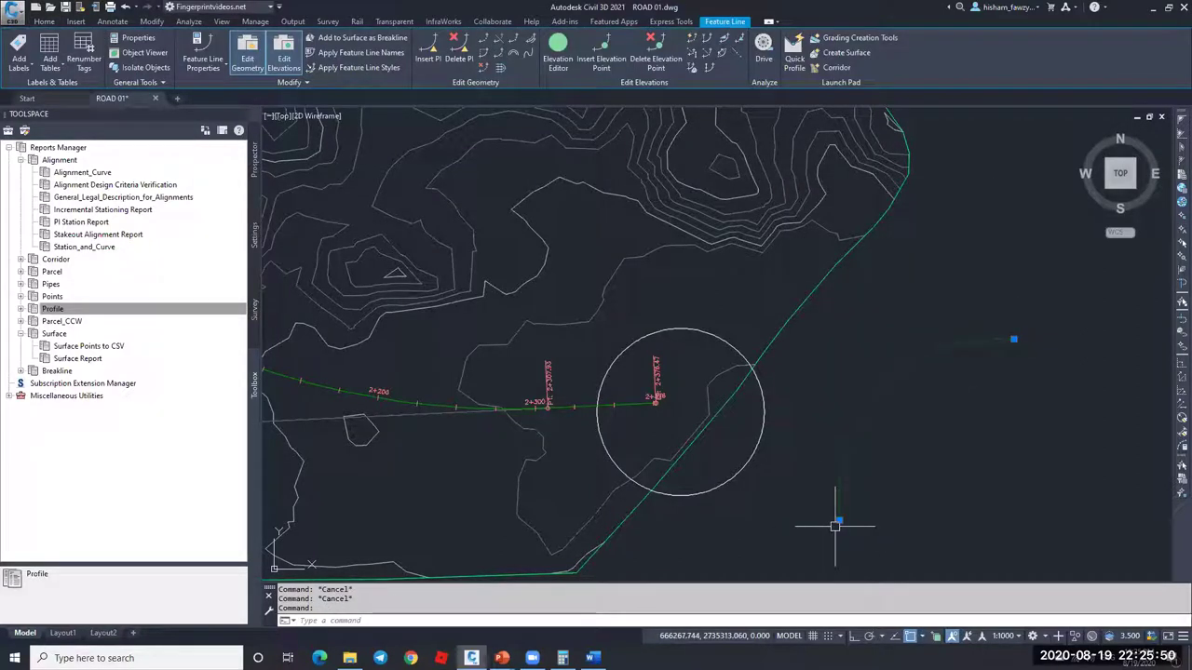
Step: Insert elevation points along the feature line at a .05 increment
{"action": "left_click", "coordinate": [600, 64]}
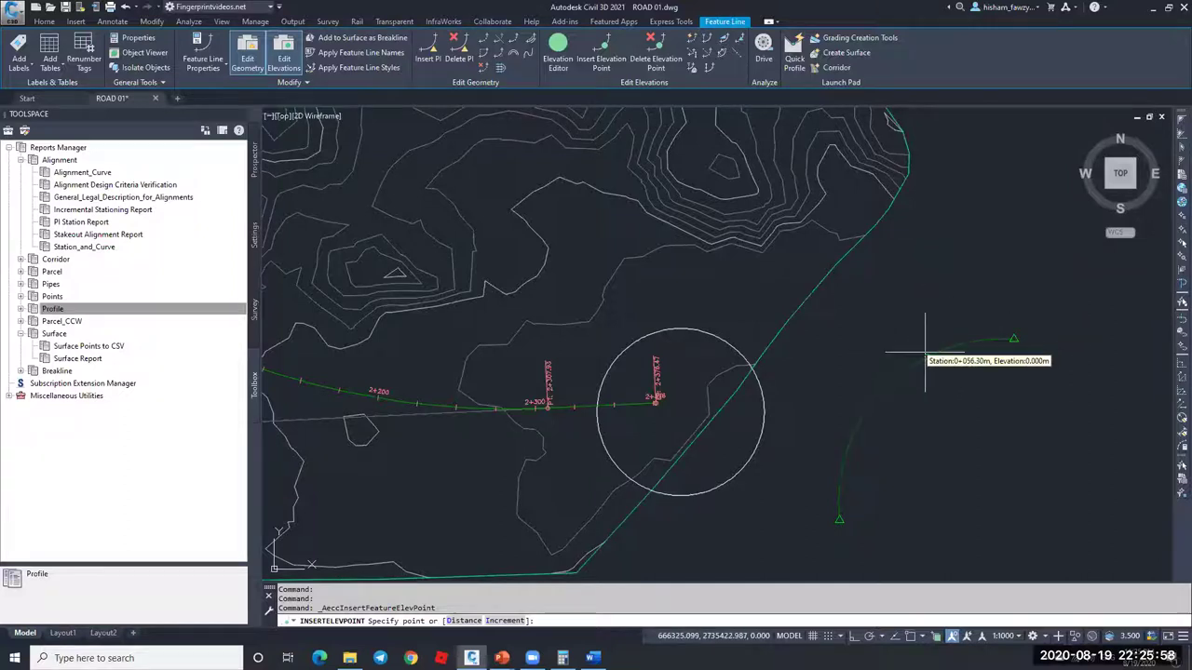
{"action": "left_click", "coordinate": [486, 622]}
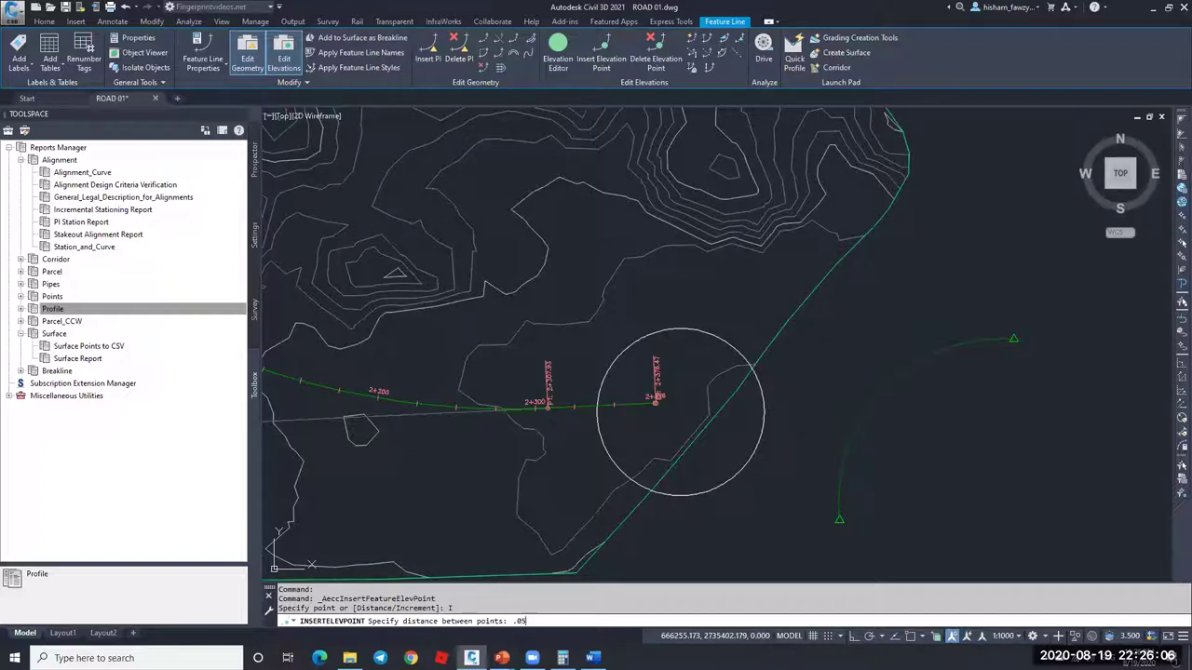
{"action": "key", "text": "Return"}
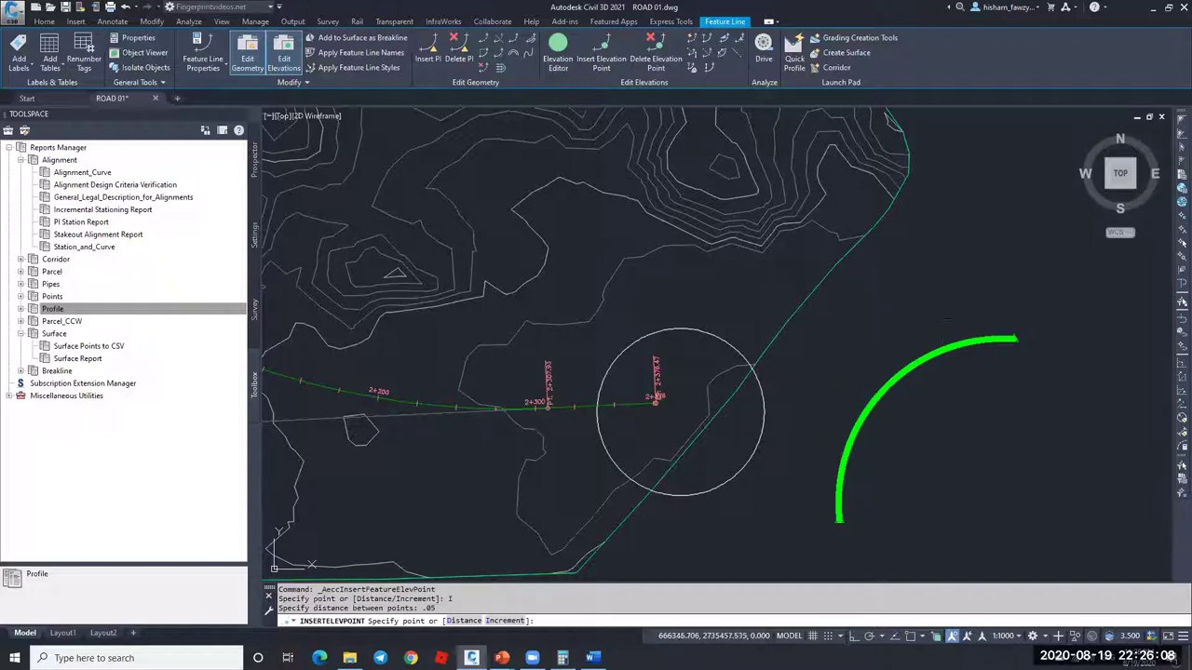
{"action": "key", "text": "Escape"}
{"action": "key", "text": "Escape"}
{"action": "scroll", "coordinate": [977, 327], "scroll_direction": "up", "scroll_amount": 5}
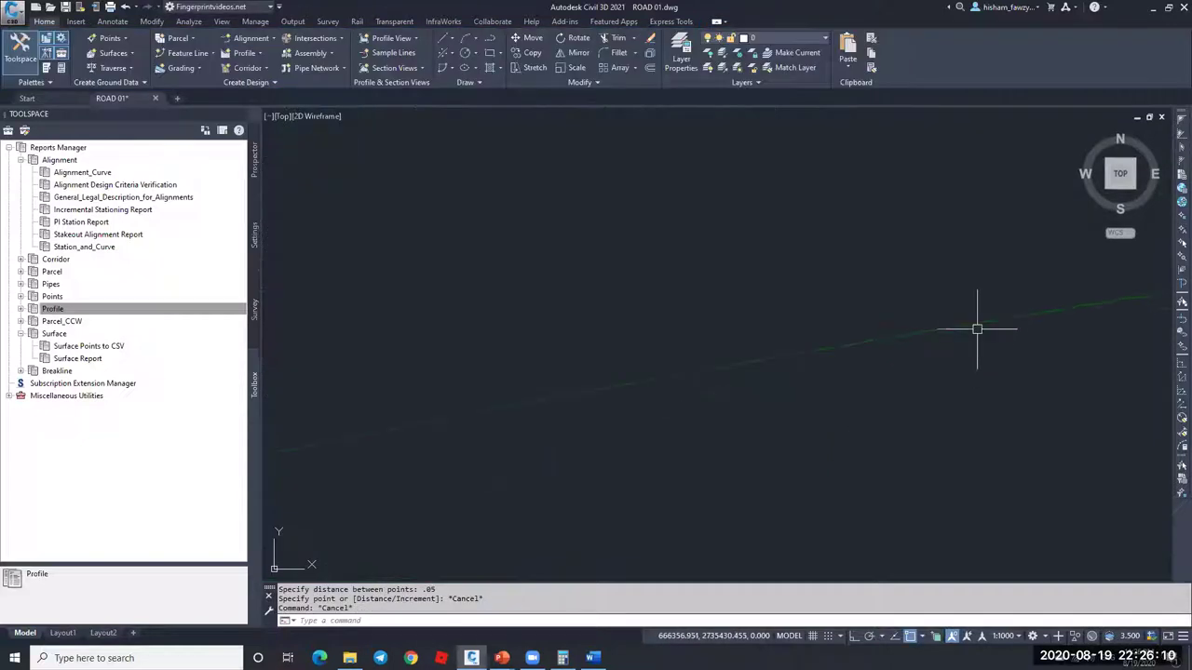
Step: Draw a three-vertex zigzag polyline beside the selected feature line
{"action": "left_click", "coordinate": [888, 341]}
{"action": "scroll", "coordinate": [974, 335], "scroll_direction": "up", "scroll_amount": 4}
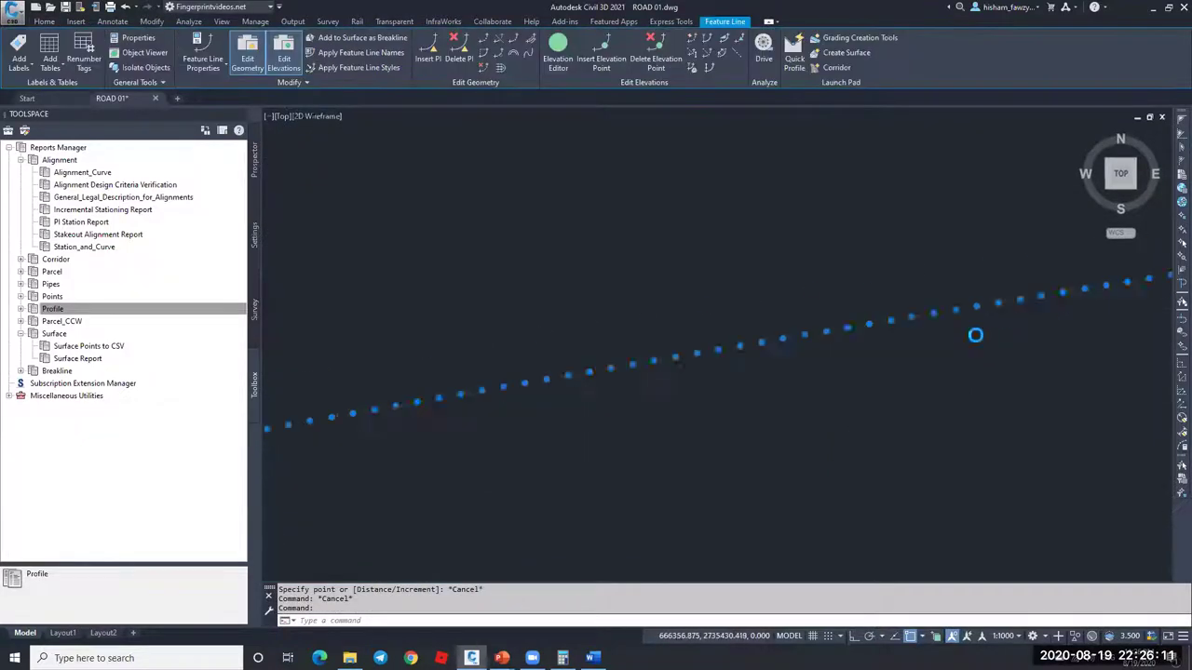
{"action": "key", "text": "Escape"}
{"action": "type", "text": "pl"}
{"action": "key", "text": "Return"}
{"action": "left_click", "coordinate": [921, 271]}
{"action": "left_click", "coordinate": [928, 413]}
{"action": "left_click", "coordinate": [867, 278]}
{"action": "key", "text": "Escape"}
Step: Draw a second three-vertex zigzag polyline starting at the first one's last vertex
{"action": "key", "text": "Return"}
{"action": "left_click", "coordinate": [867, 279]}
{"action": "left_click", "coordinate": [861, 457]}
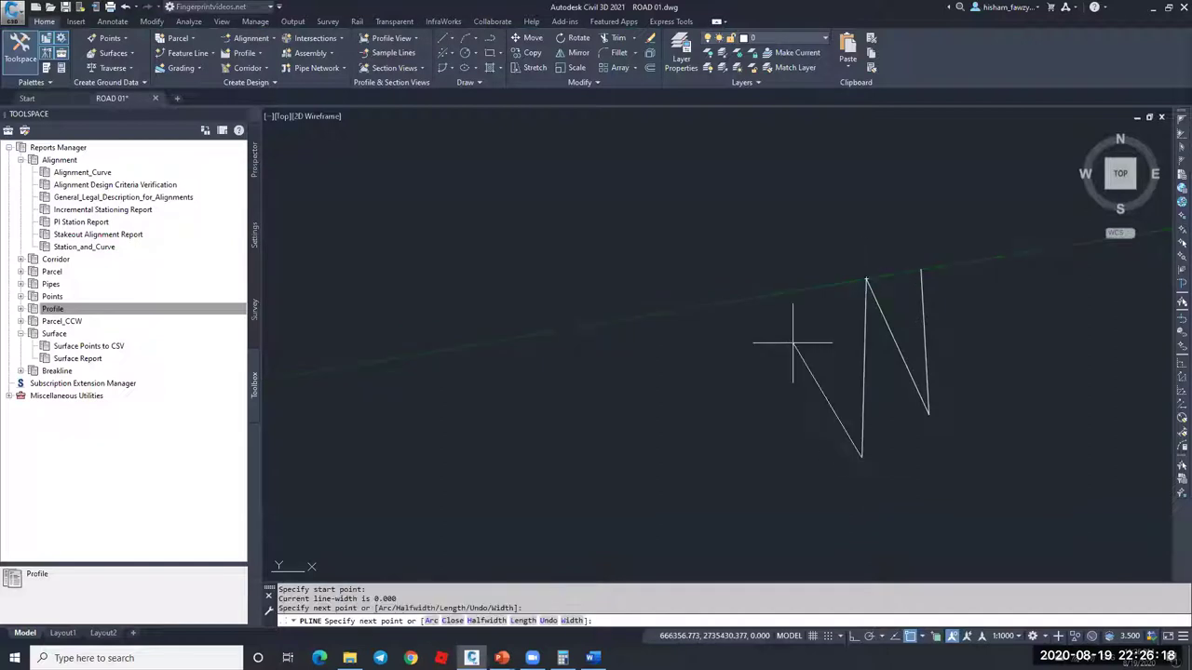
{"action": "left_click", "coordinate": [811, 290]}
{"action": "key", "text": "Escape"}
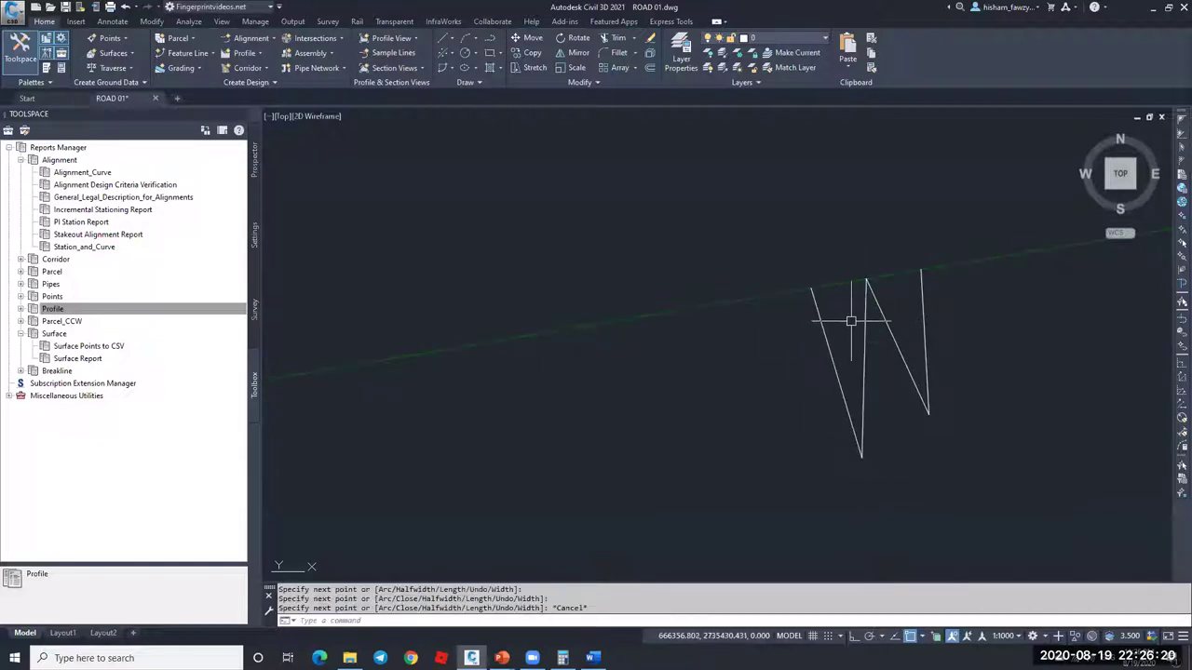
Step: Erase both zigzag polylines with a crossing window
{"action": "scroll", "coordinate": [861, 317], "scroll_direction": "down", "scroll_amount": 2}
{"action": "left_click", "coordinate": [897, 329]}
{"action": "left_click", "coordinate": [804, 372]}
{"action": "key", "text": "Delete"}
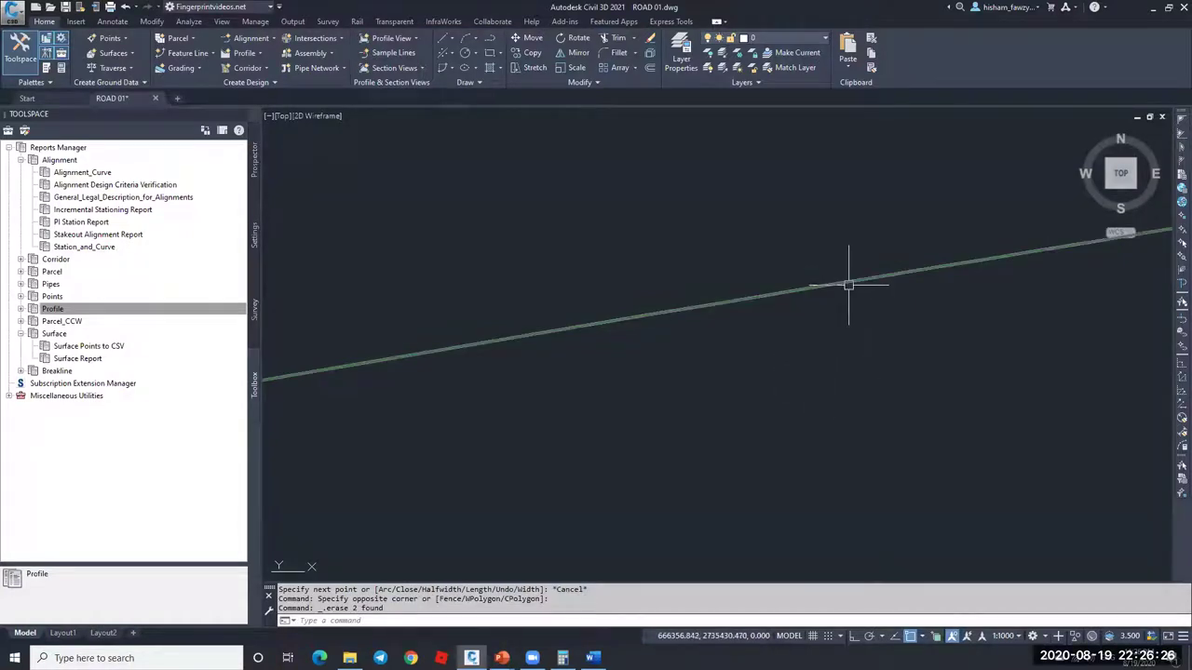
Step: Inspect the green line and green arc by selecting and then deselecting each
{"action": "left_click", "coordinate": [808, 289]}
{"action": "key", "text": "Escape"}
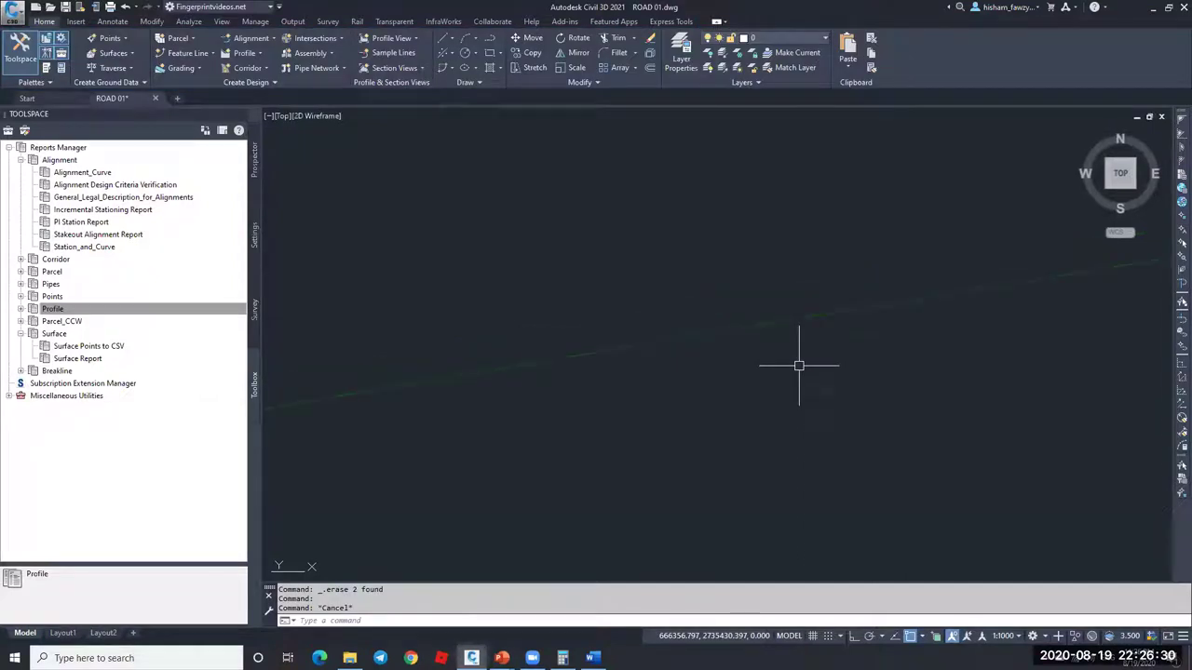
{"action": "scroll", "coordinate": [796, 326], "scroll_direction": "down", "scroll_amount": 2}
{"action": "scroll", "coordinate": [793, 329], "scroll_direction": "down", "scroll_amount": 2}
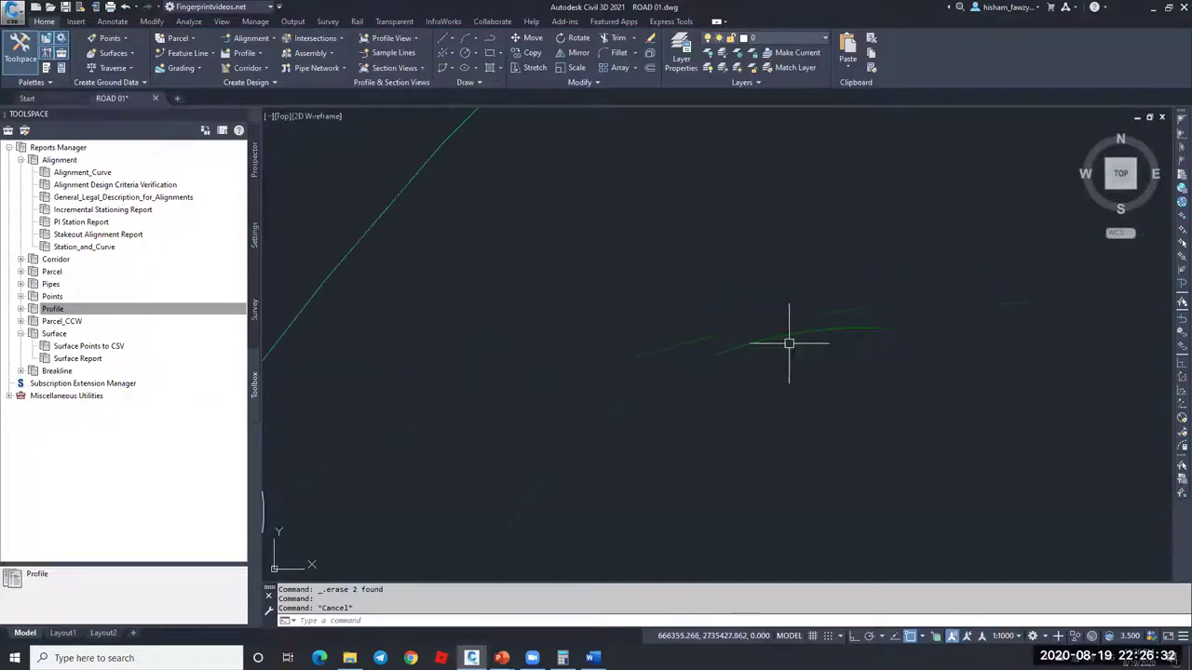
{"action": "scroll", "coordinate": [819, 253], "scroll_direction": "down", "scroll_amount": 2}
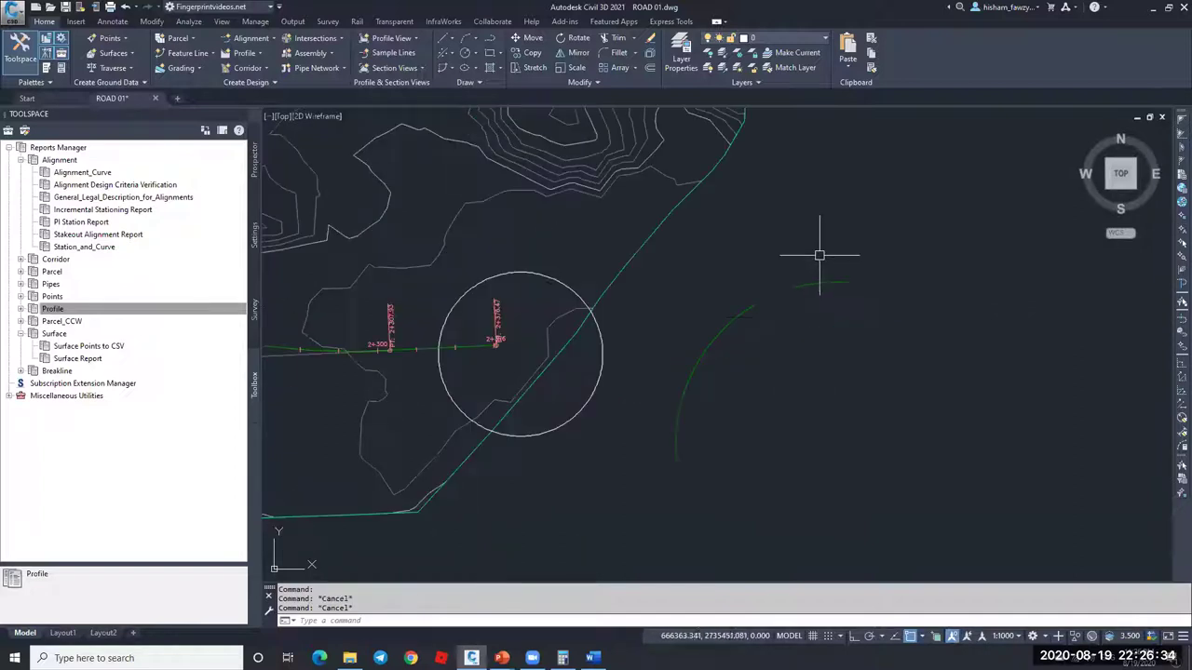
{"action": "key", "text": "Escape"}
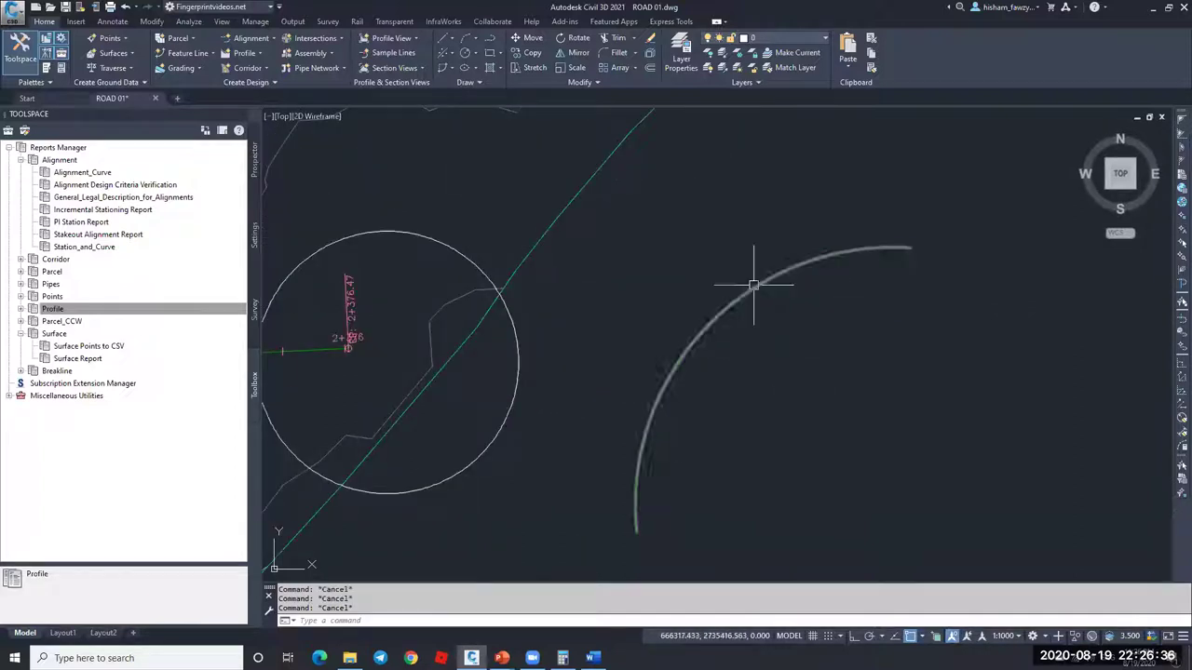
{"action": "left_click", "coordinate": [754, 287]}
{"action": "key", "text": "Escape"}
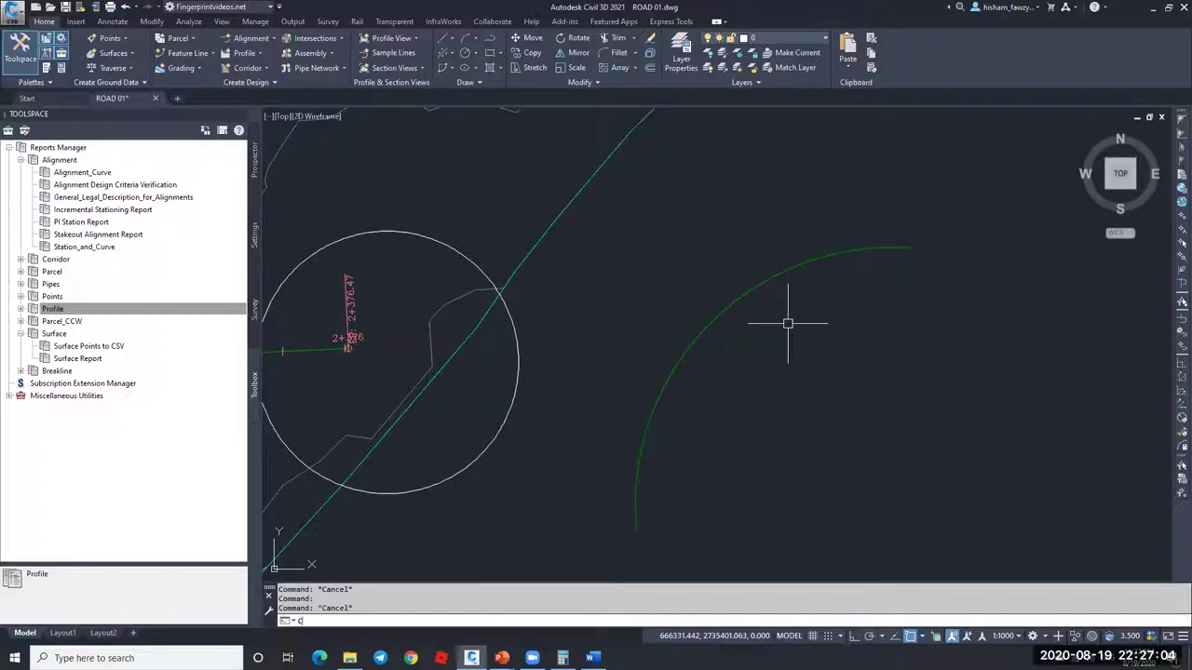
Step: Draw a large circle and a smaller circle snapped to its centre
{"action": "key", "text": "Return"}
{"action": "scroll", "coordinate": [678, 285], "scroll_direction": "down", "scroll_amount": 5}
{"action": "left_click", "coordinate": [878, 381]}
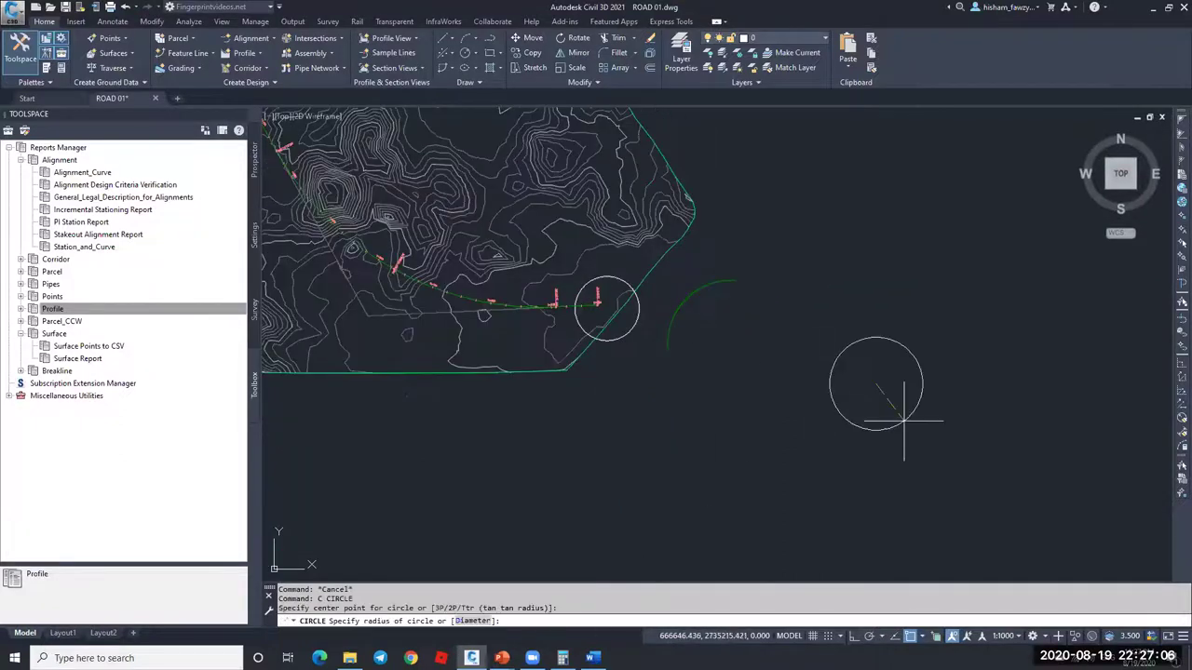
{"action": "scroll", "coordinate": [879, 379], "scroll_direction": "up", "scroll_amount": 4}
{"action": "key", "text": "Return"}
{"action": "right_click", "coordinate": [866, 365], "text": "shift"}
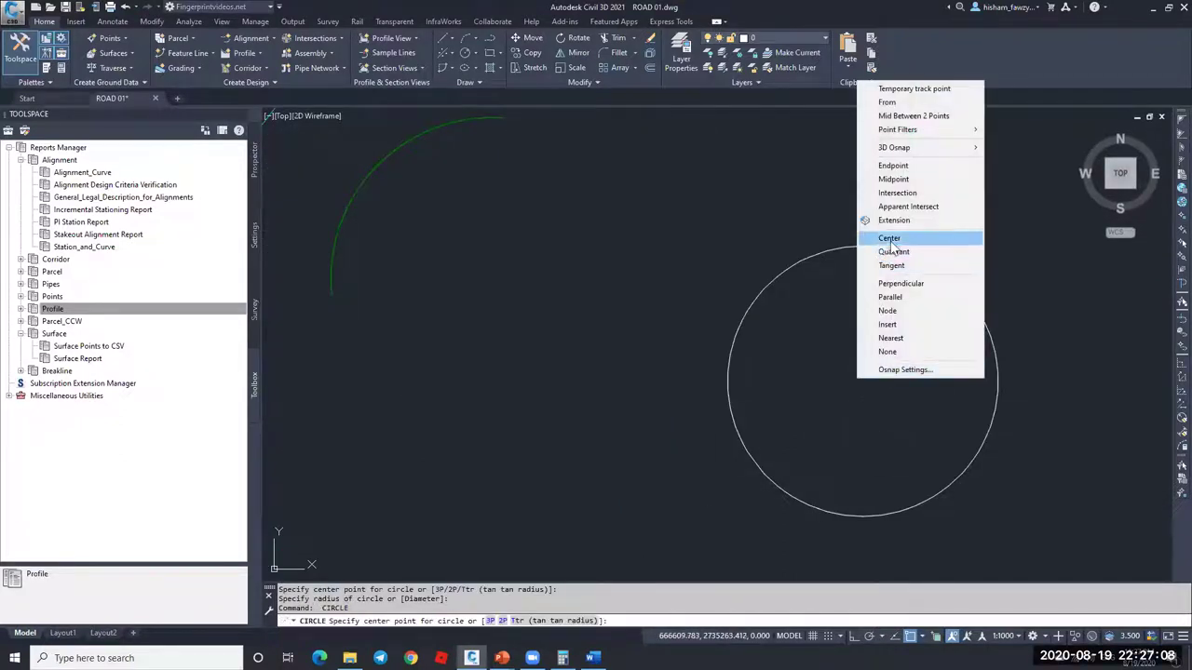
{"action": "left_click", "coordinate": [890, 235]}
{"action": "left_click", "coordinate": [860, 250]}
{"action": "left_click", "coordinate": [895, 361]}
Step: Enlarge the inner circle by its grip and set its Center Z to 5
{"action": "left_click", "coordinate": [863, 345]}
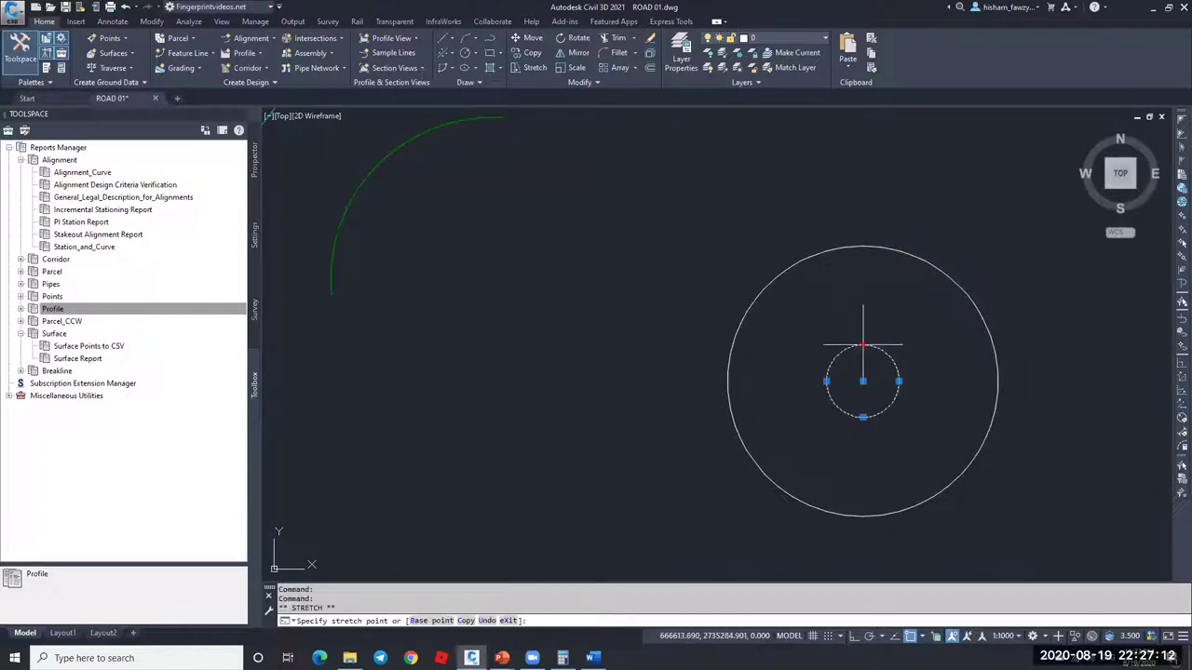
{"action": "left_click", "coordinate": [864, 327]}
{"action": "left_click", "coordinate": [892, 341]}
{"action": "double_click", "coordinate": [857, 328]}
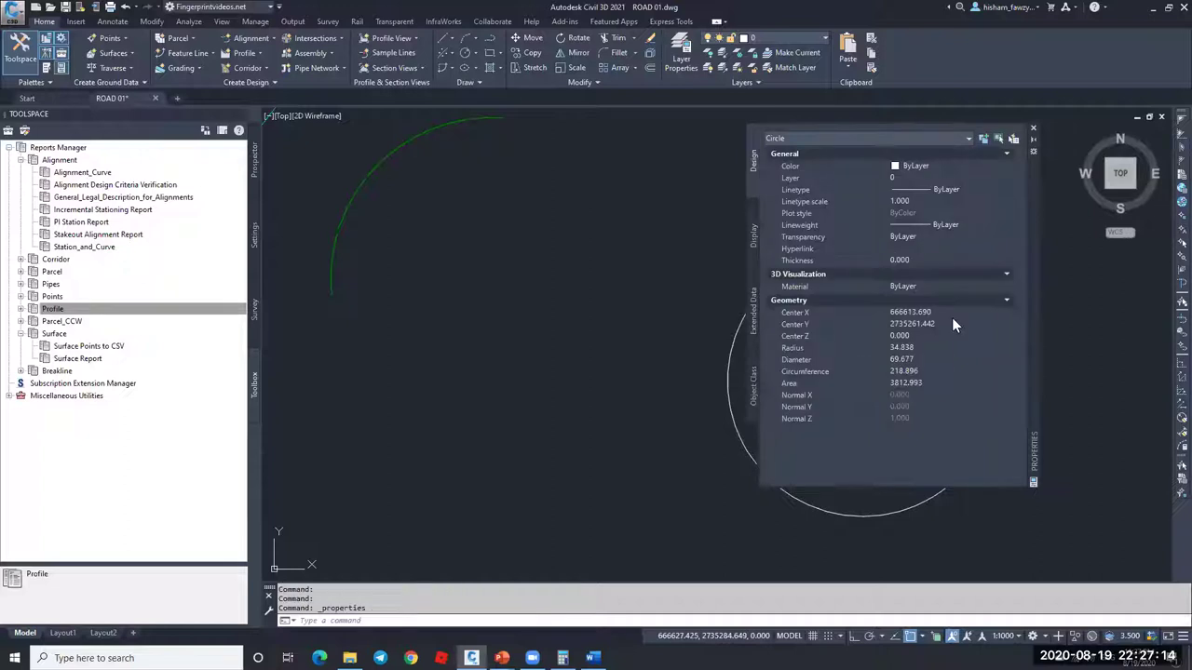
{"action": "left_click", "coordinate": [952, 337]}
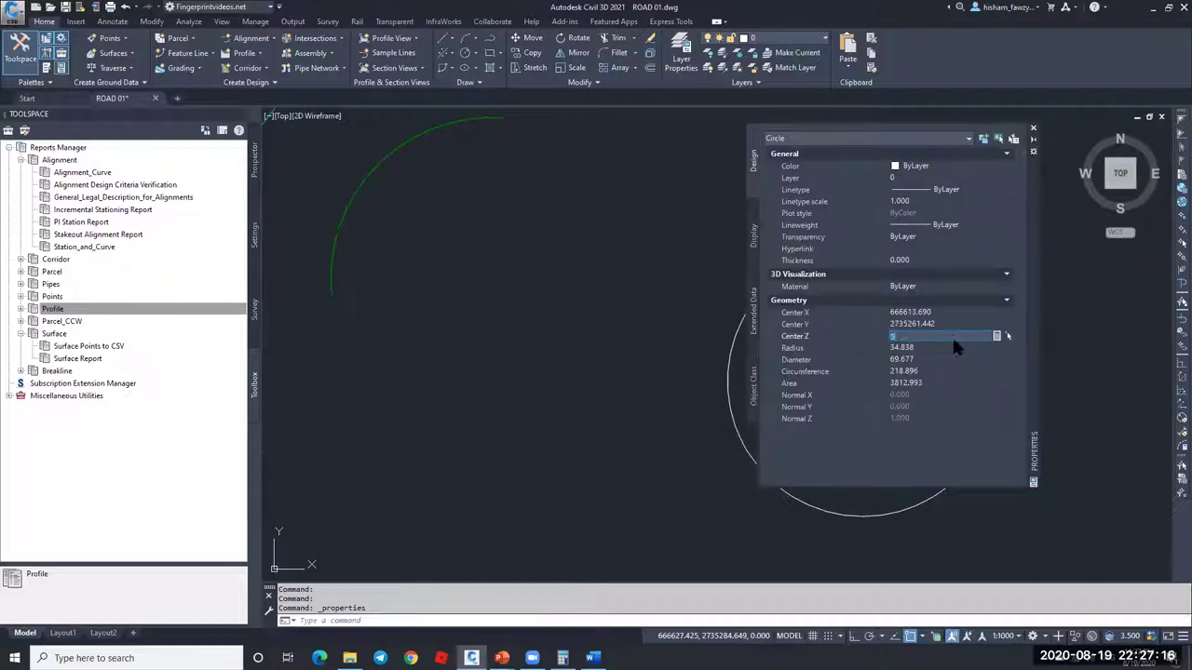
{"action": "left_click", "coordinate": [955, 346]}
Step: Set the outer circle's Center Z to 10 and close Properties
{"action": "left_click", "coordinate": [1033, 133]}
{"action": "double_click", "coordinate": [926, 267]}
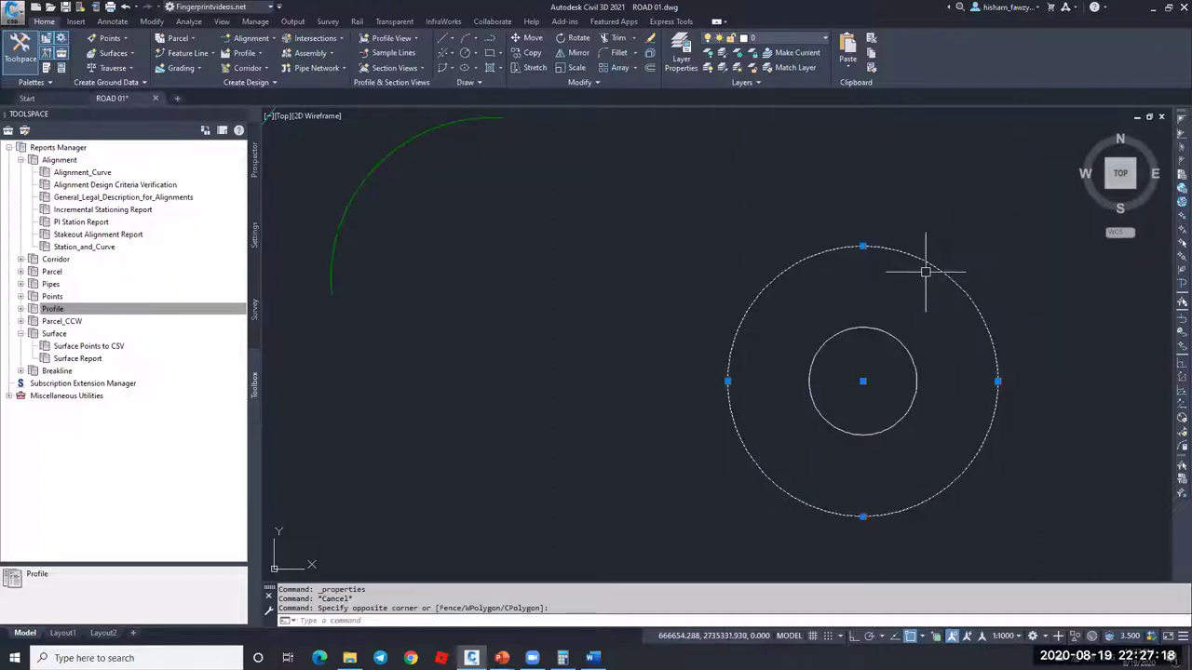
{"action": "left_click", "coordinate": [950, 336]}
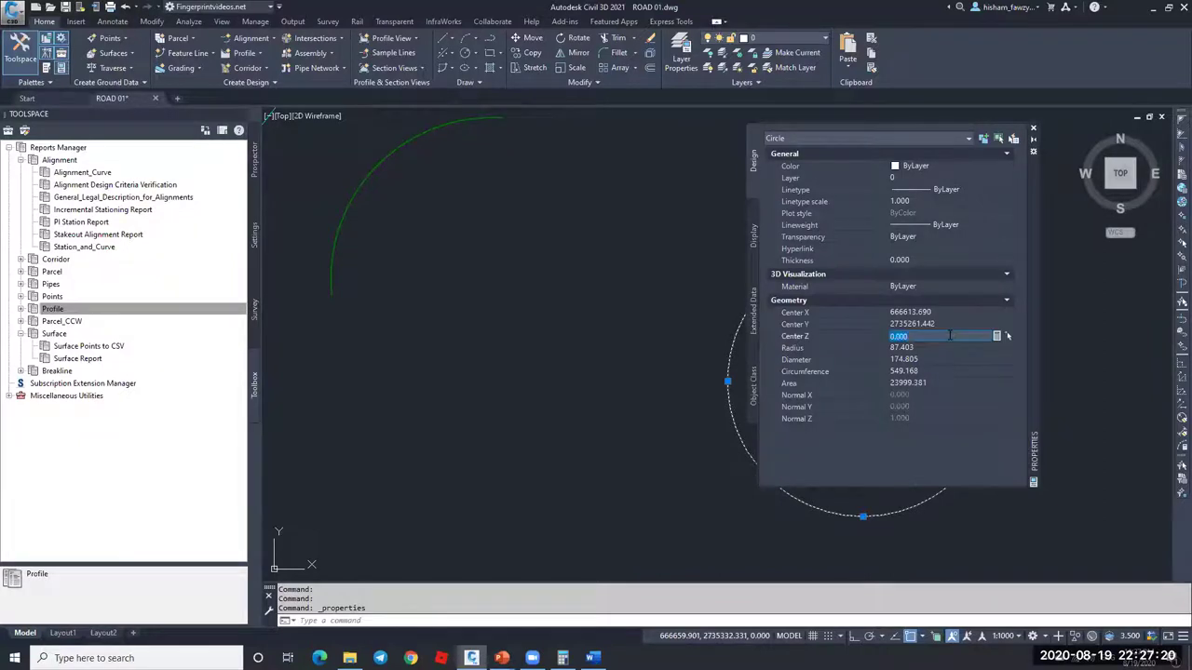
{"action": "type", "text": "10"}
{"action": "left_click", "coordinate": [950, 347]}
{"action": "left_click", "coordinate": [1033, 129]}
{"action": "key", "text": "Escape"}
{"action": "key", "text": "Escape"}
Step: Select both circles and bring up the Surfaces actions in the ROAD 01 Prospector tree
{"action": "left_click", "coordinate": [950, 273]}
{"action": "left_click", "coordinate": [777, 342]}
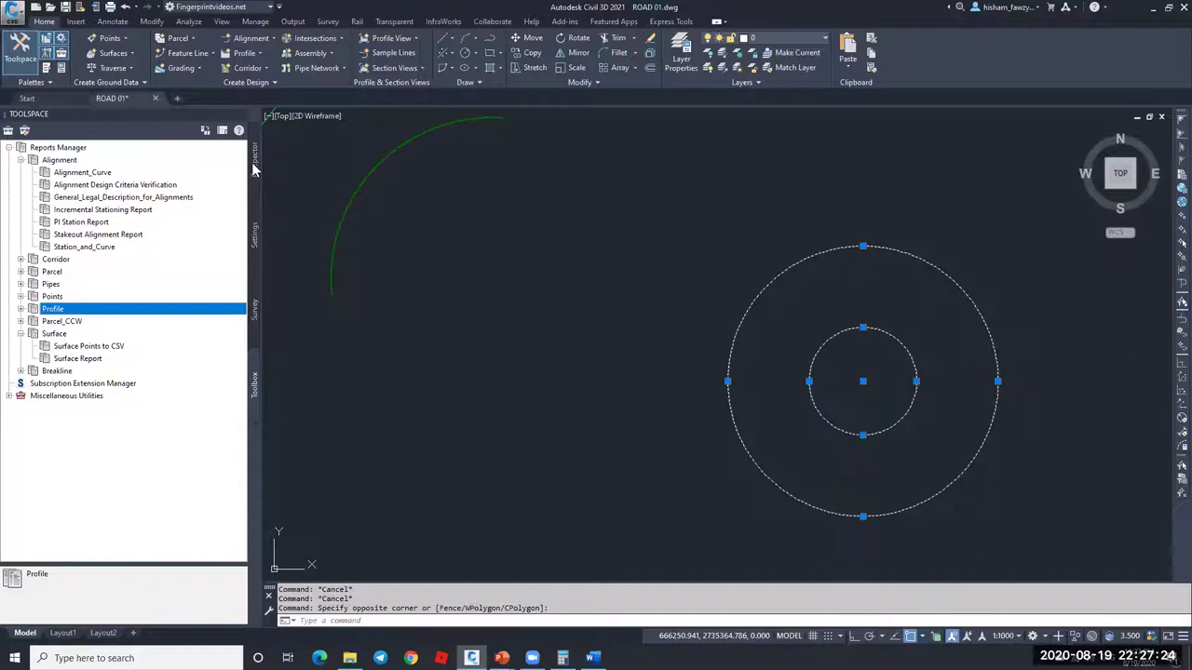
{"action": "left_click", "coordinate": [253, 164]}
{"action": "right_click", "coordinate": [71, 207]}
Step: Create Surface1 and add the circles as breaklines with a .01 mid-ordinate distance
{"action": "left_click", "coordinate": [103, 215]}
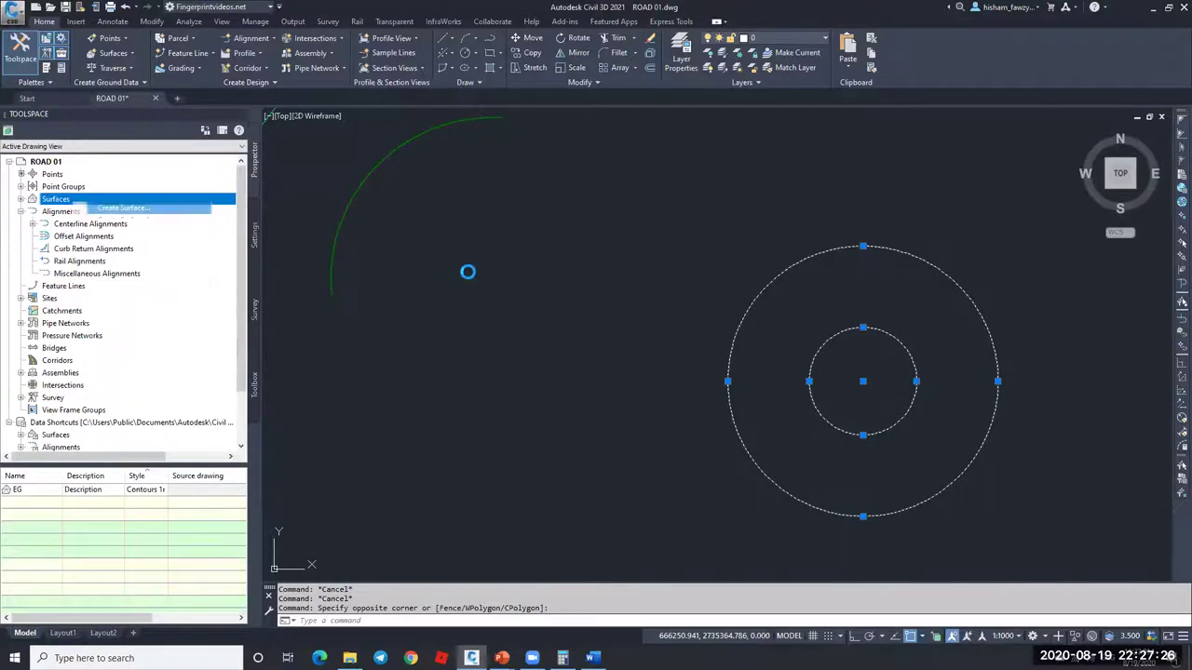
{"action": "left_click", "coordinate": [693, 382]}
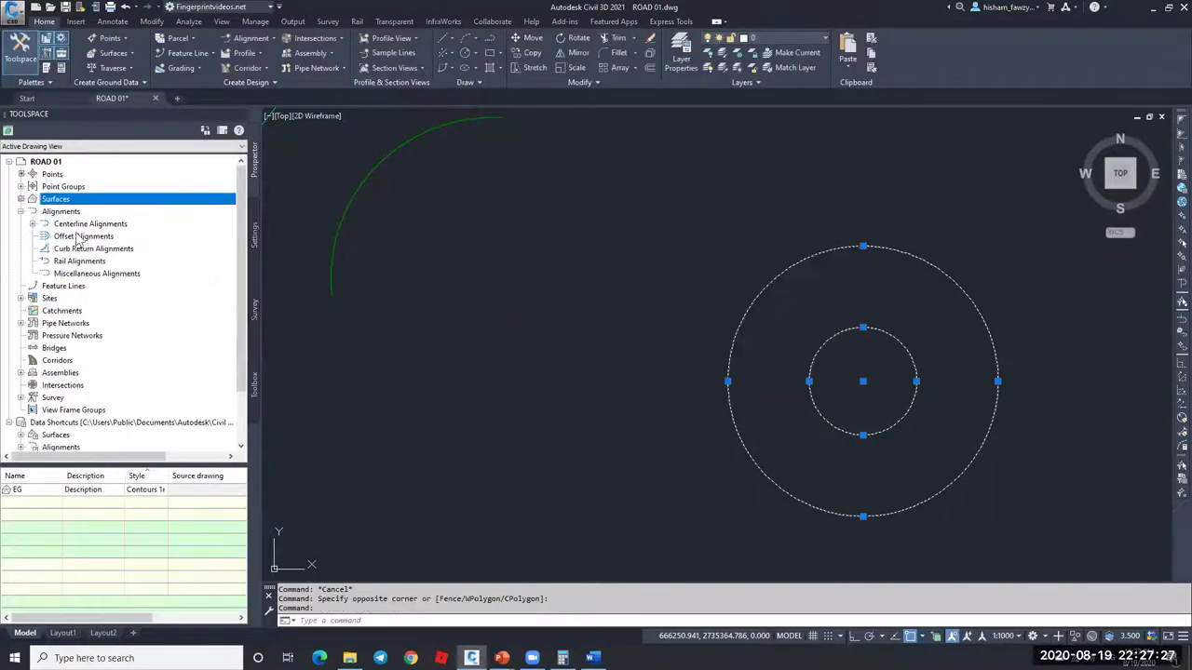
{"action": "left_click", "coordinate": [20, 198]}
{"action": "left_click", "coordinate": [31, 223]}
{"action": "left_click", "coordinate": [44, 260]}
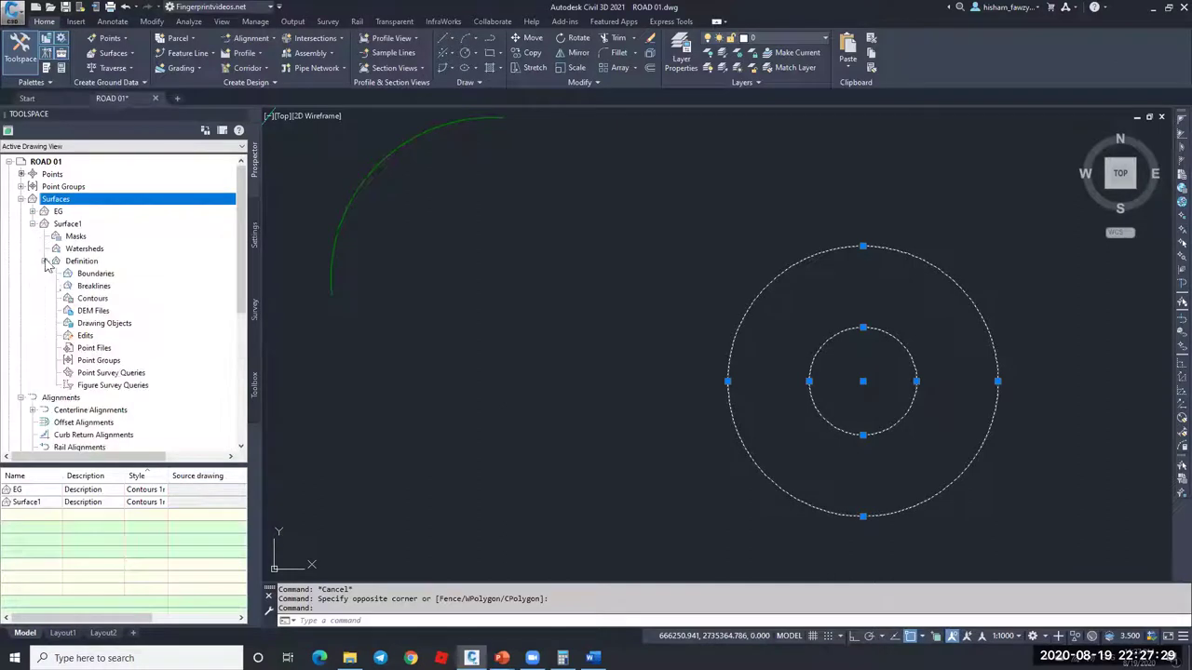
{"action": "right_click", "coordinate": [100, 286]}
{"action": "left_click", "coordinate": [126, 290]}
{"action": "left_click_drag", "start_coordinate": [504, 342], "coordinate": [444, 342]}
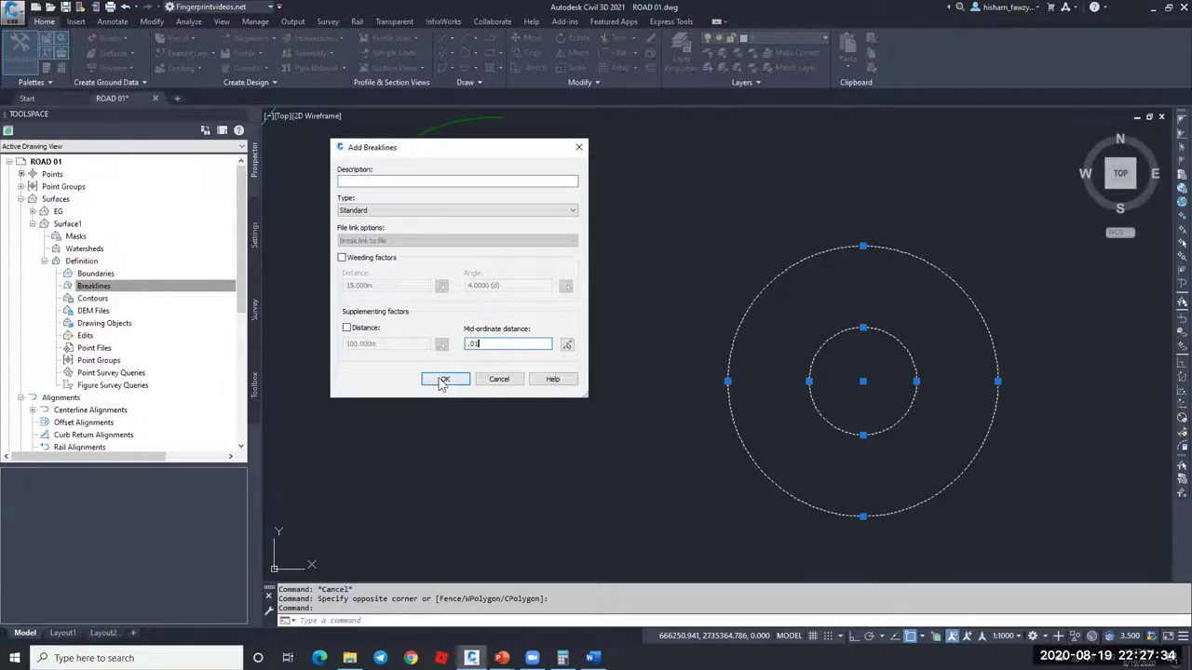
{"action": "type", "text": ".01"}
{"action": "left_click", "coordinate": [443, 380]}
Step: Turn on Triangles in Surface1's surface style display settings
{"action": "scroll", "coordinate": [821, 322], "scroll_direction": "up", "scroll_amount": 4}
{"action": "left_click", "coordinate": [852, 306]}
{"action": "right_click", "coordinate": [834, 298]}
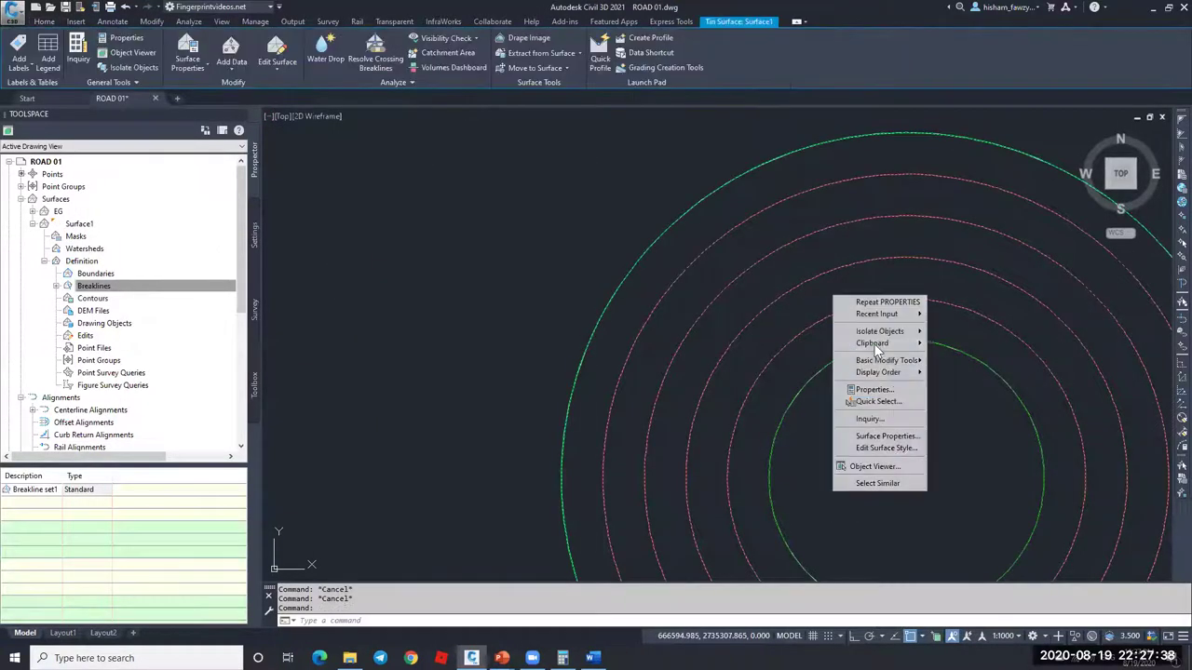
{"action": "left_click", "coordinate": [885, 448]}
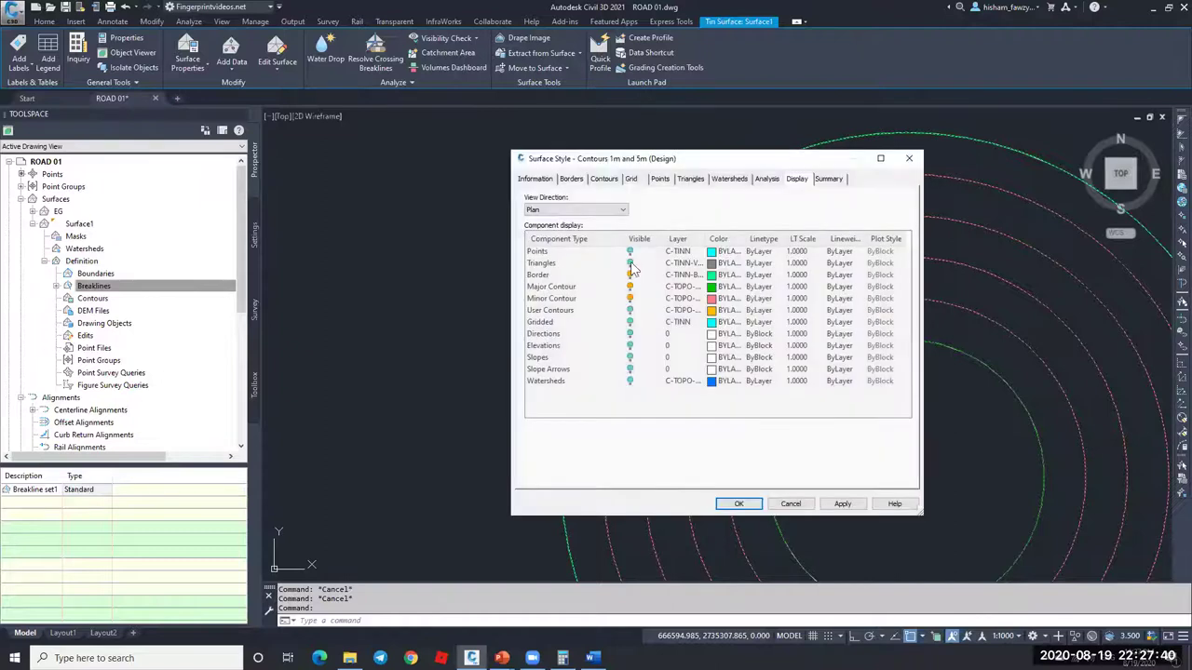
{"action": "left_click", "coordinate": [630, 264]}
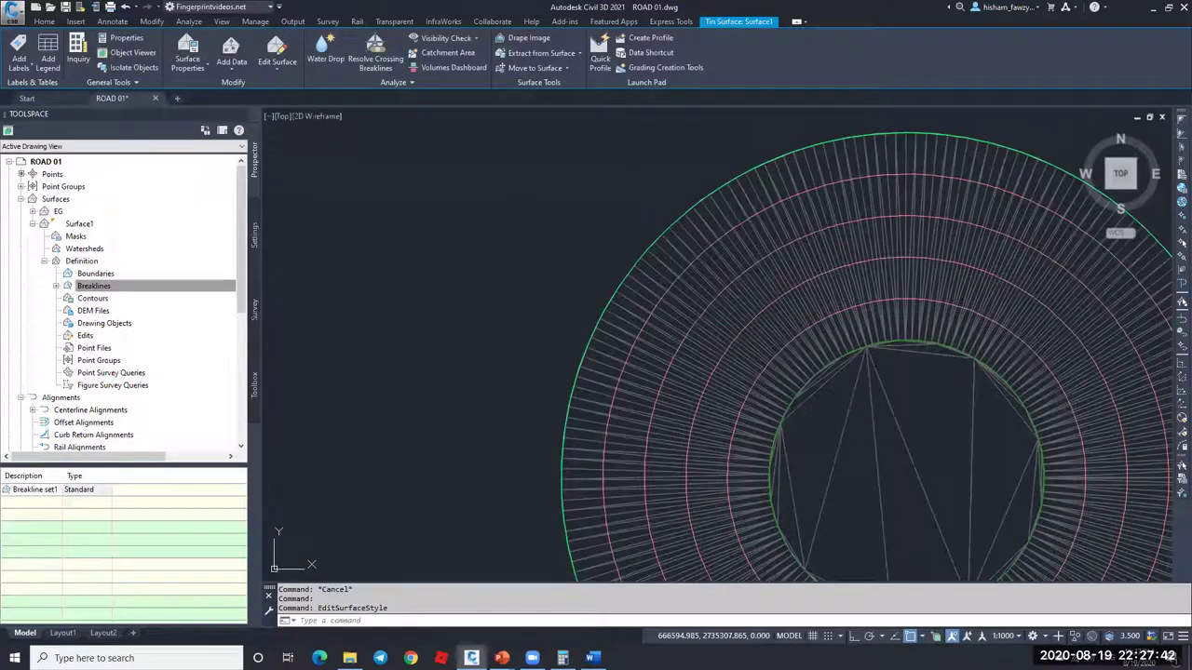
Step: Zoom in on Surface1's outer edge and regenerate the display with RE
{"action": "key", "text": "Escape"}
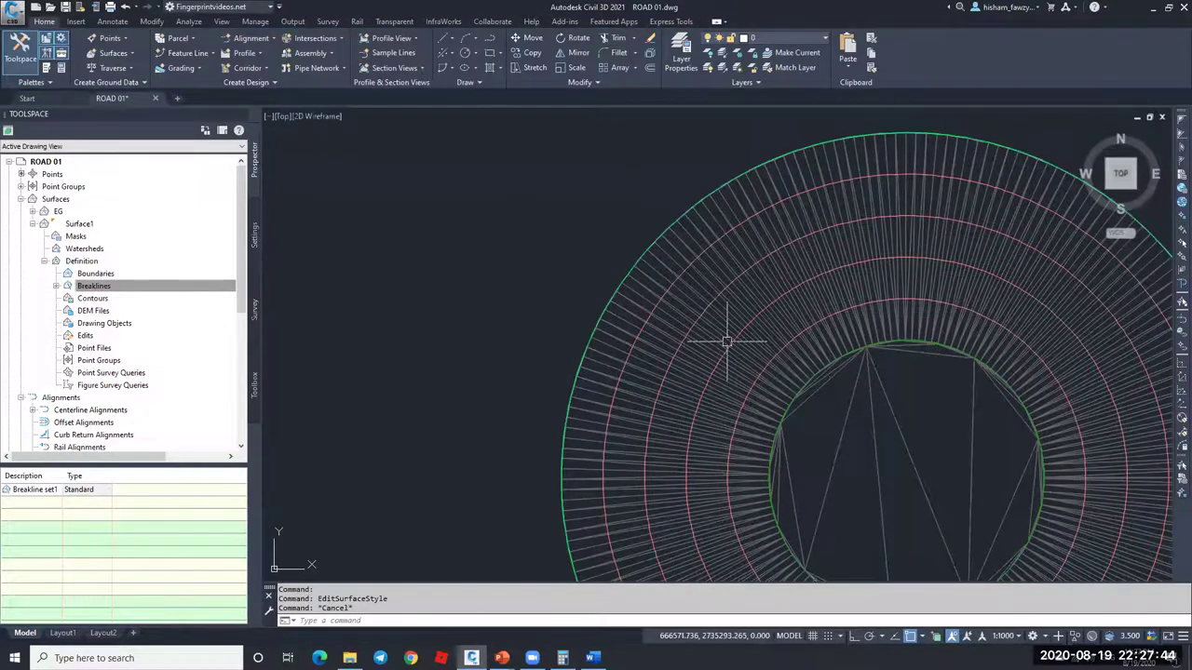
{"action": "scroll", "coordinate": [662, 244], "scroll_direction": "up", "scroll_amount": 8}
{"action": "scroll", "coordinate": [662, 244], "scroll_direction": "up", "scroll_amount": 5}
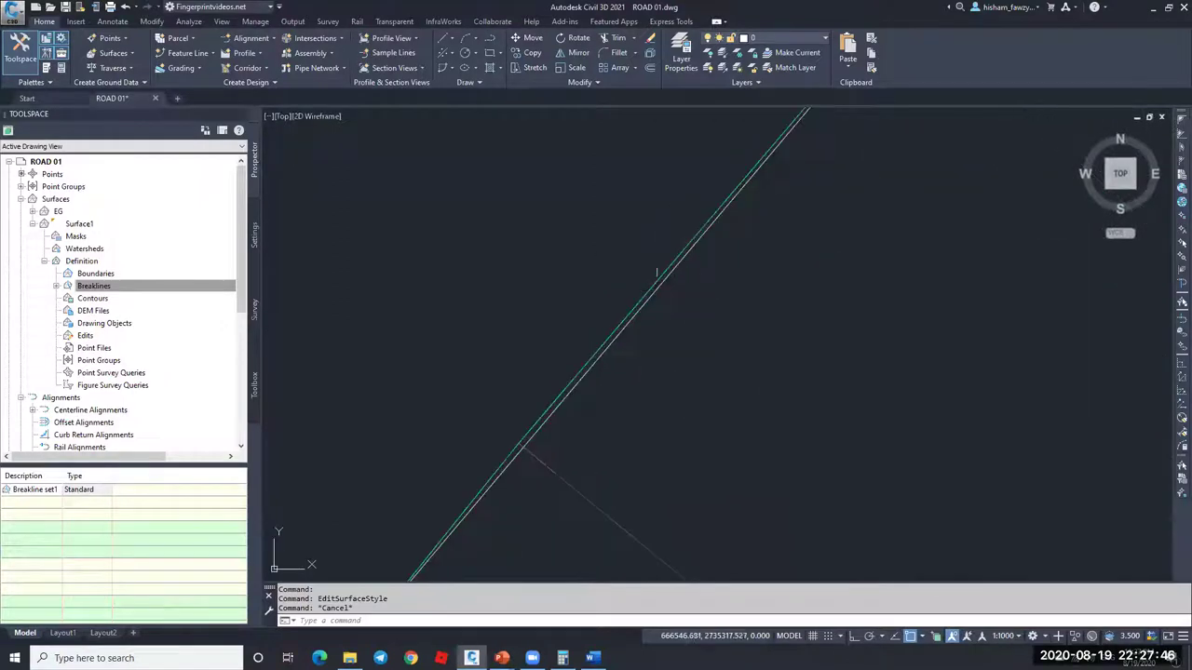
{"action": "key", "text": "Escape"}
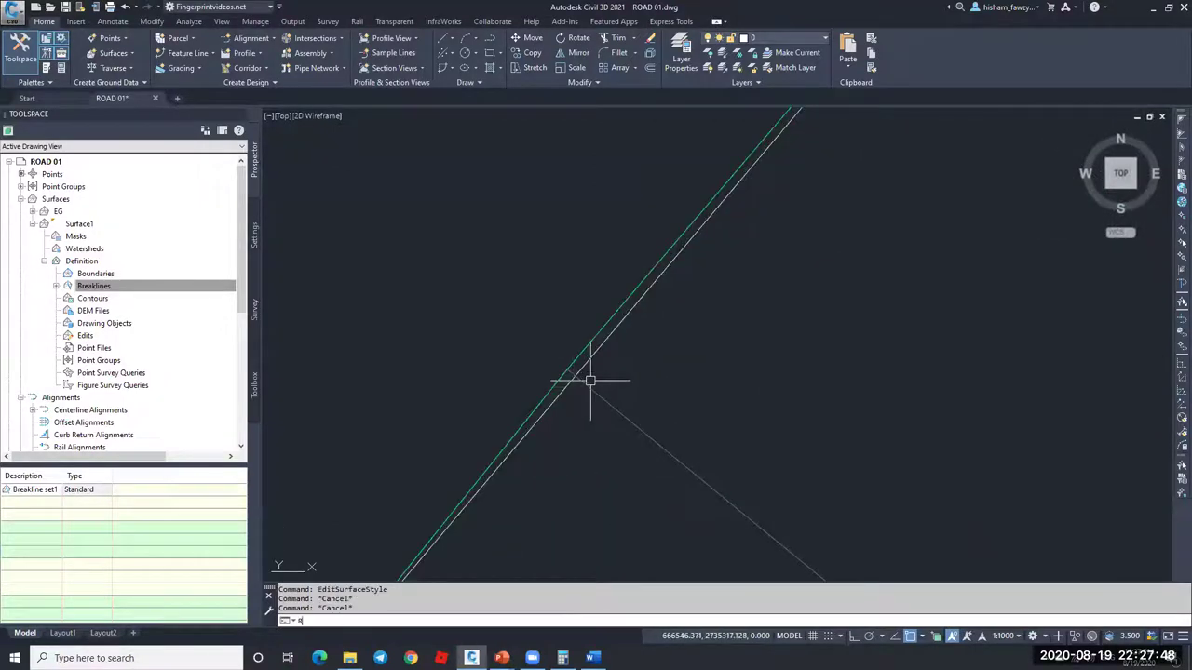
{"action": "key", "text": "Return"}
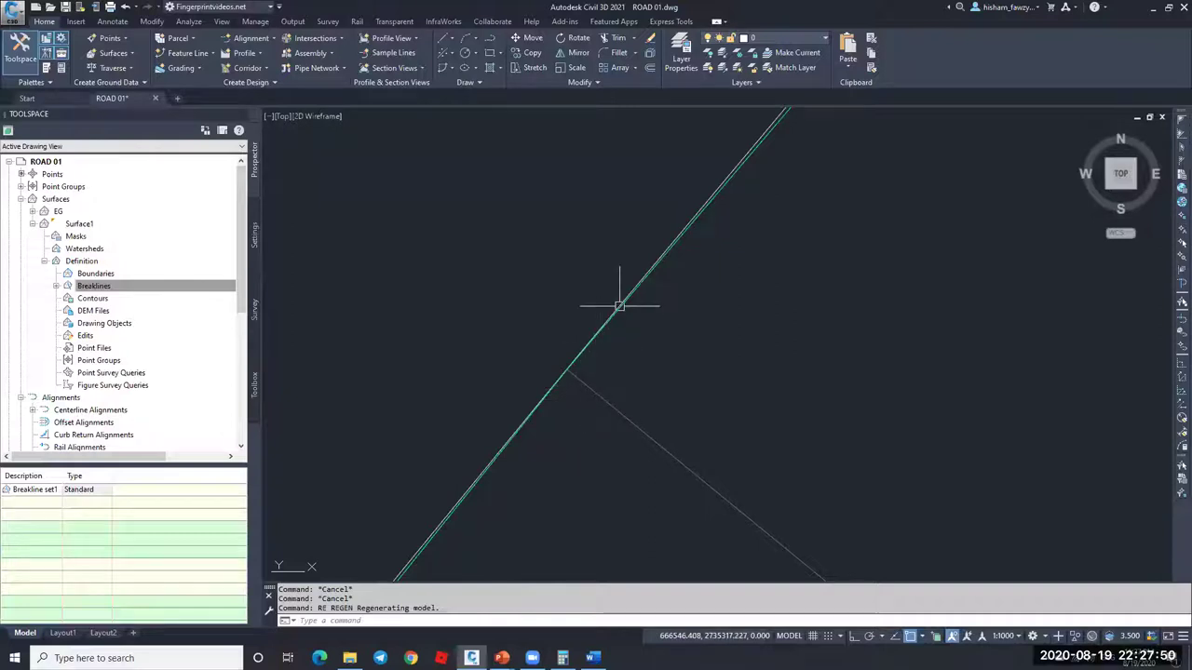
{"action": "scroll", "coordinate": [652, 275], "scroll_direction": "down", "scroll_amount": 3}
{"action": "scroll", "coordinate": [568, 368], "scroll_direction": "up", "scroll_amount": 5}
{"action": "key", "text": "Escape"}
{"action": "scroll", "coordinate": [613, 278], "scroll_direction": "down", "scroll_amount": 2}
{"action": "key", "text": "Escape"}
{"action": "type", "text": "RE"}
{"action": "key", "text": "Return"}
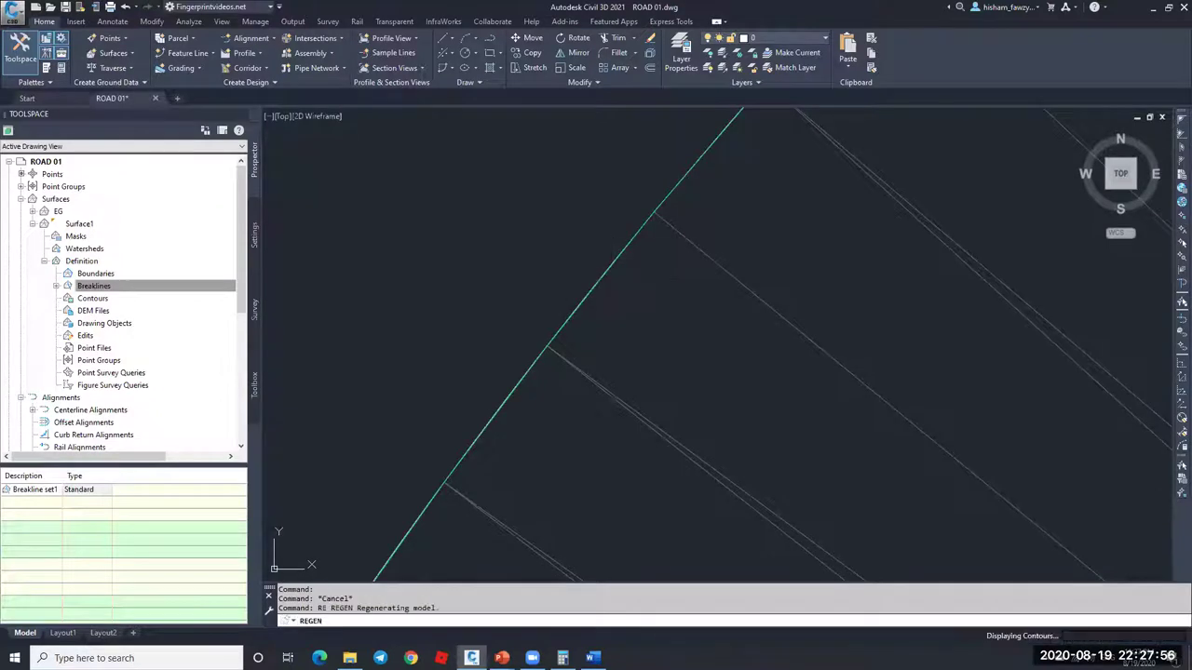
{"action": "scroll", "coordinate": [587, 300], "scroll_direction": "up", "scroll_amount": 3}
{"action": "scroll", "coordinate": [664, 267], "scroll_direction": "down", "scroll_amount": 3}
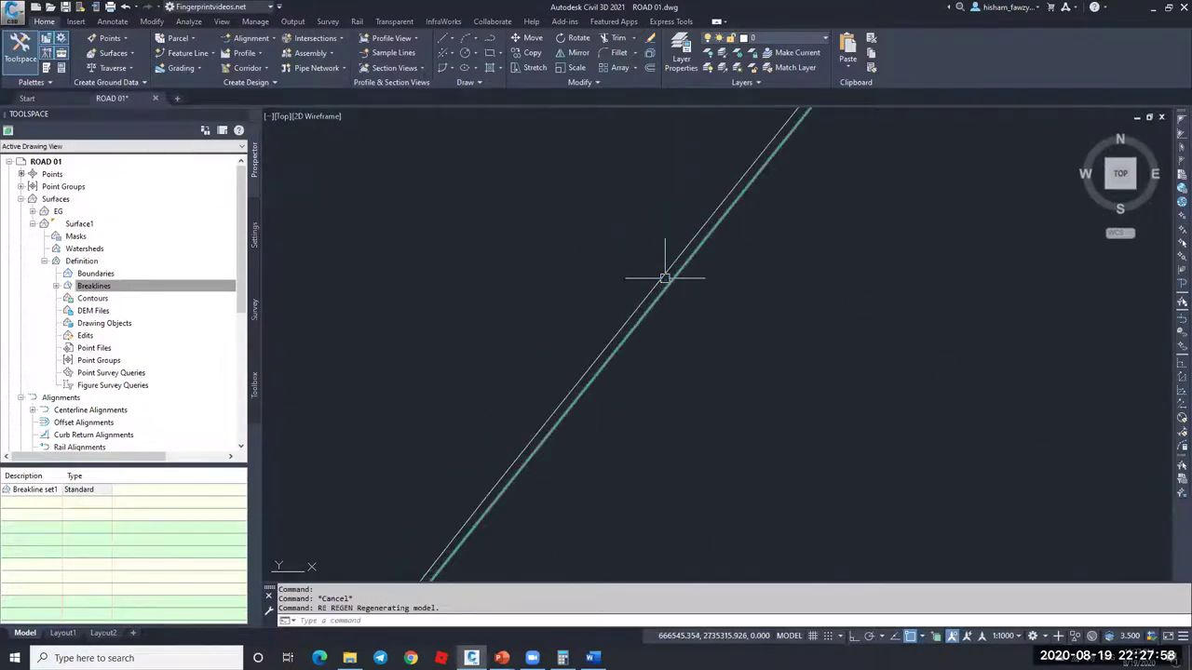
Step: Draw a two-point polyline from the breakline junction and make it red
{"action": "type", "text": "PL"}
{"action": "key", "text": "Return"}
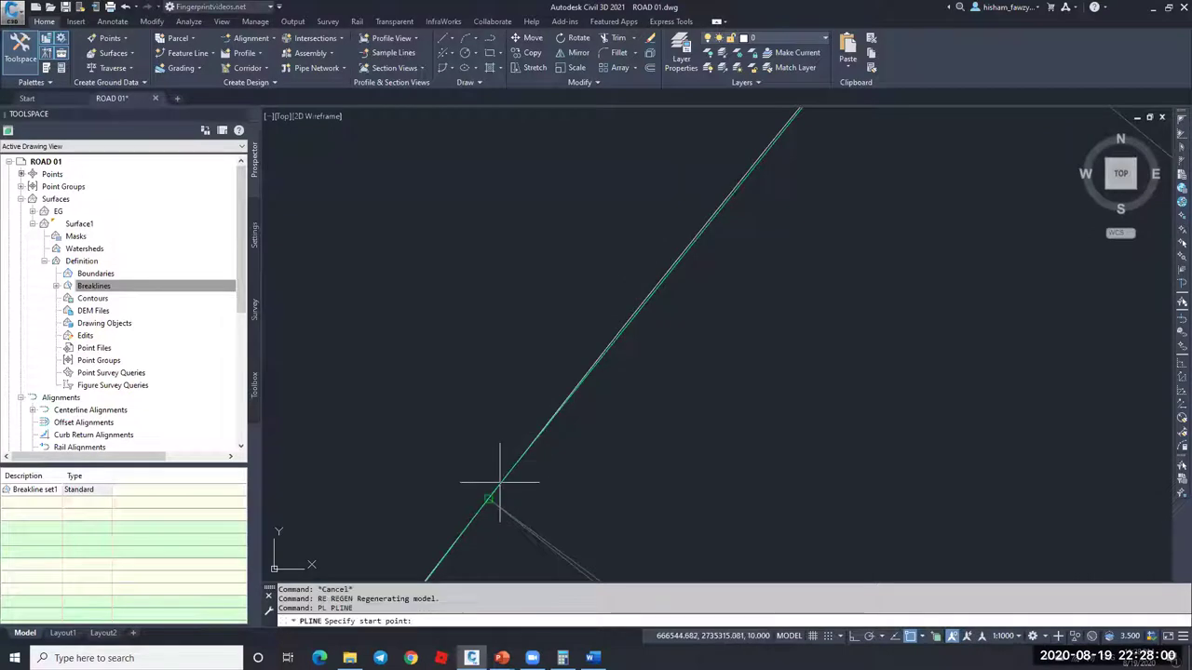
{"action": "left_click", "coordinate": [491, 501]}
{"action": "scroll", "coordinate": [605, 382], "scroll_direction": "up", "scroll_amount": 1}
{"action": "left_click", "coordinate": [568, 400]}
{"action": "key", "text": "Return"}
{"action": "left_click", "coordinate": [564, 404]}
{"action": "key", "text": "ctrl+1"}
{"action": "left_click", "coordinate": [917, 168]}
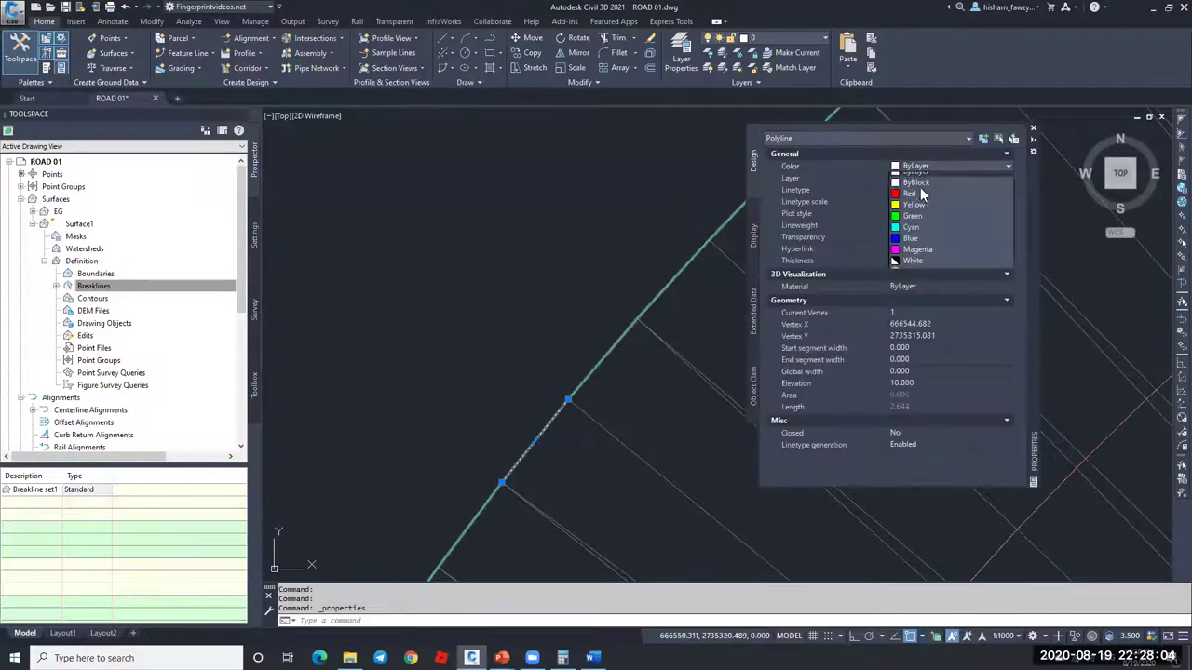
{"action": "left_click", "coordinate": [917, 201]}
{"action": "key", "text": "Escape"}
{"action": "key", "text": "Escape"}
Step: Check the red polyline and nearby circle, then select Surface1 in the drawing
{"action": "scroll", "coordinate": [555, 428], "scroll_direction": "up", "scroll_amount": 10}
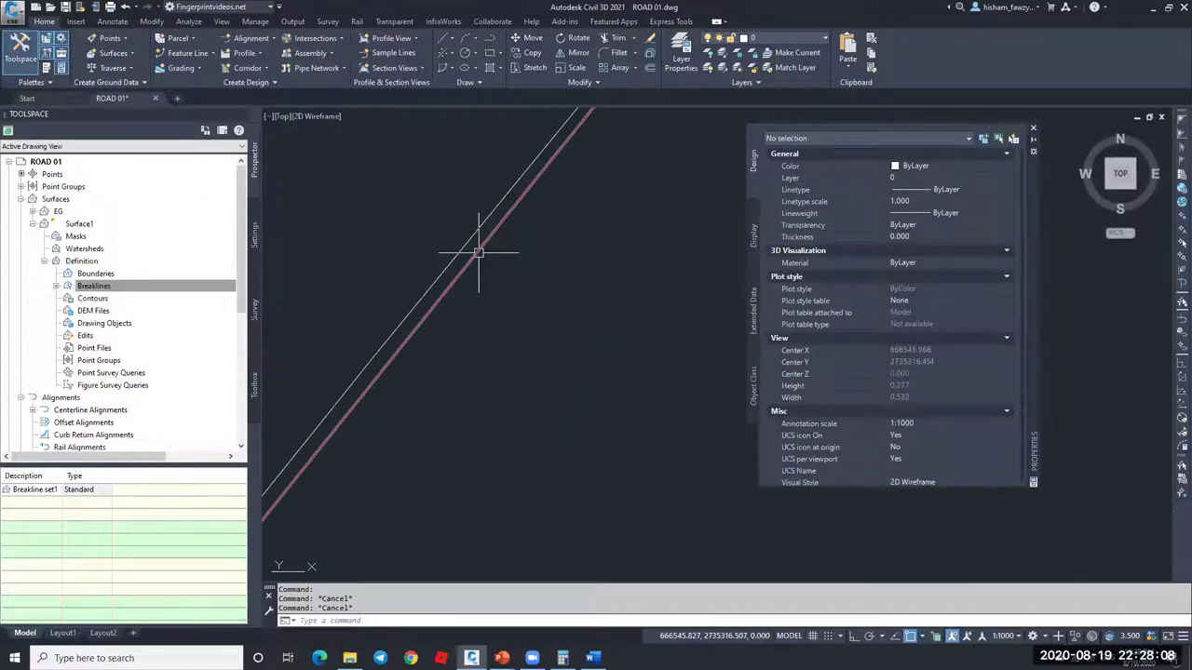
{"action": "left_click", "coordinate": [478, 251]}
{"action": "scroll", "coordinate": [493, 293], "scroll_direction": "down", "scroll_amount": 1}
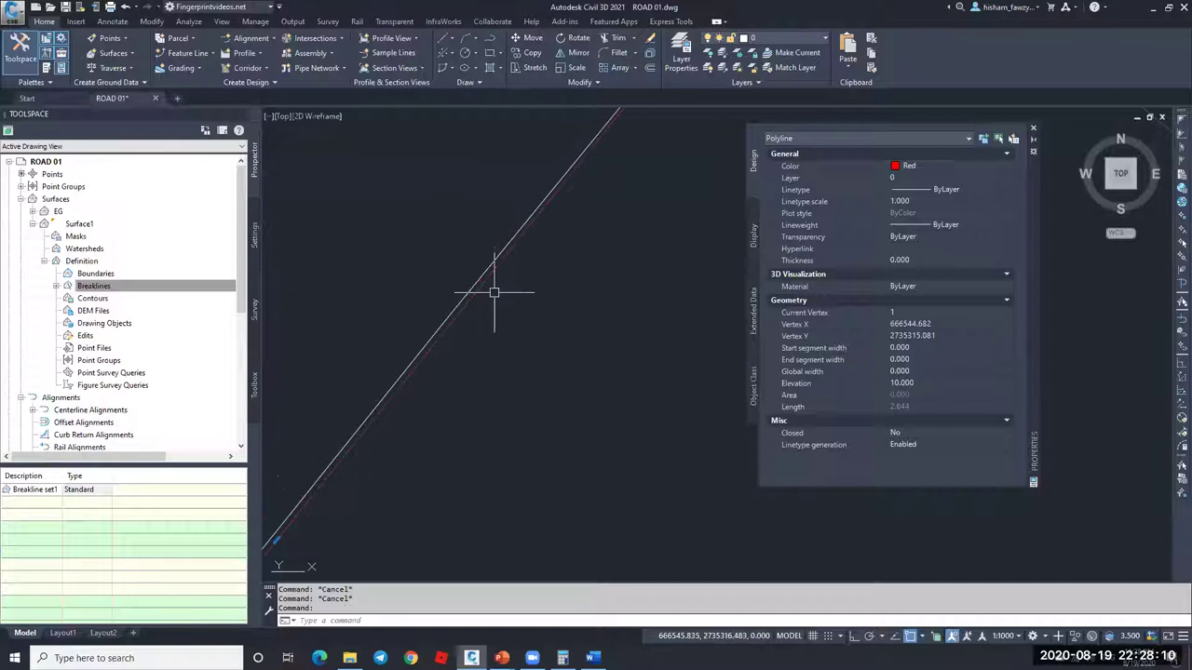
{"action": "left_click", "coordinate": [493, 266]}
{"action": "scroll", "coordinate": [734, 198], "scroll_direction": "down", "scroll_amount": 1}
{"action": "left_click", "coordinate": [1033, 129]}
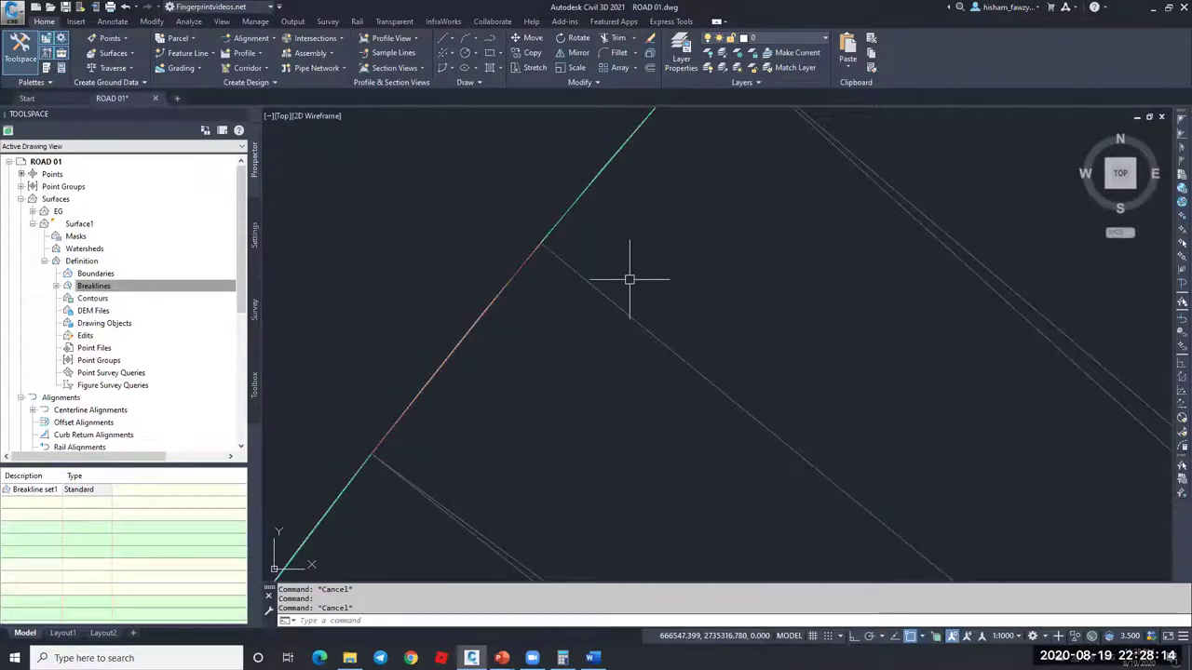
{"action": "left_click", "coordinate": [559, 285]}
{"action": "scroll", "coordinate": [586, 274], "scroll_direction": "up", "scroll_amount": 5}
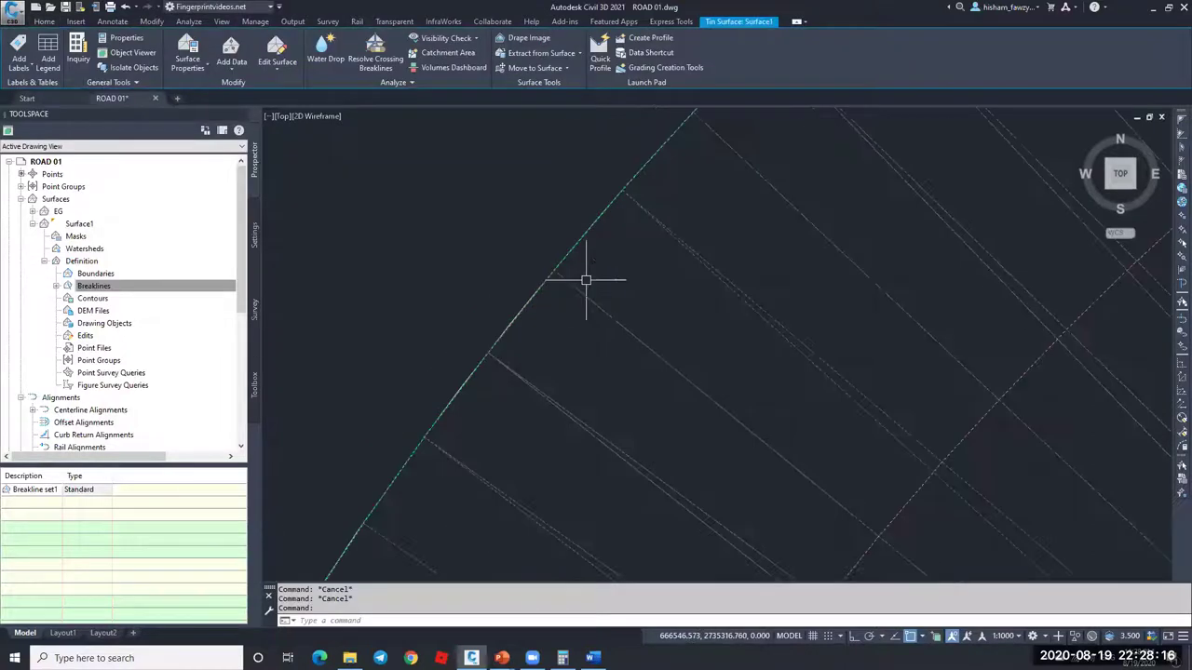
Step: Erase Surface1 and create the new TIN surface Surface2, expanding its Definition
{"action": "type", "text": "e"}
{"action": "key", "text": "Return"}
{"action": "scroll", "coordinate": [641, 283], "scroll_direction": "down", "scroll_amount": 5}
{"action": "left_click", "coordinate": [129, 215]}
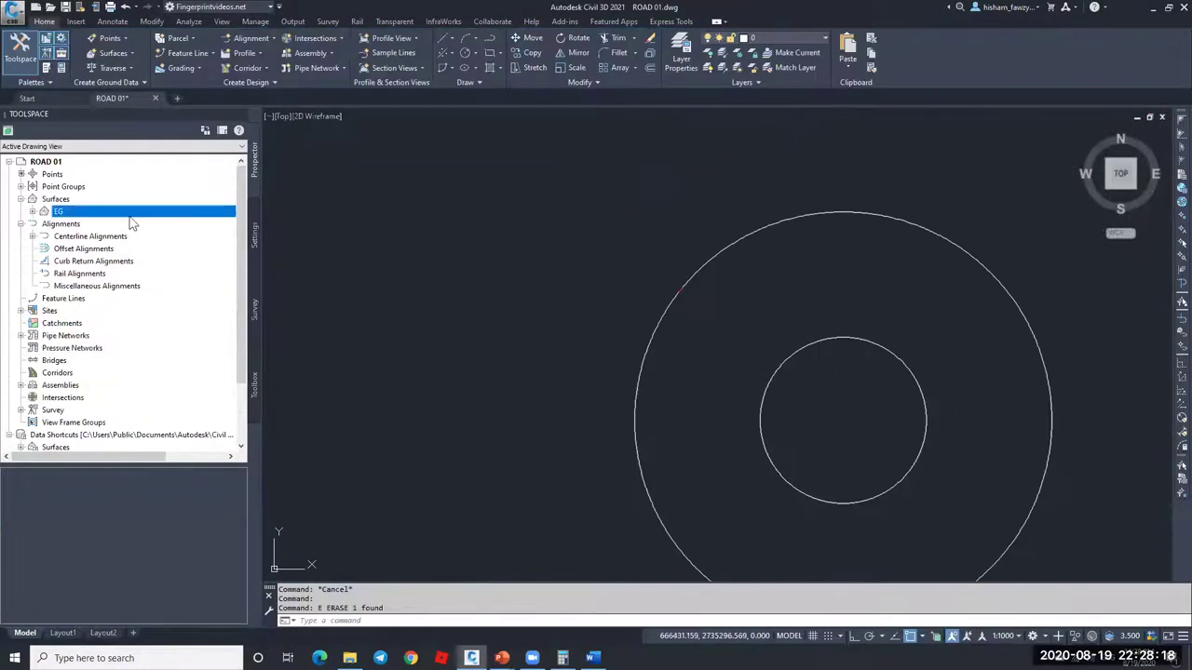
{"action": "right_click", "coordinate": [132, 200]}
{"action": "left_click", "coordinate": [172, 212]}
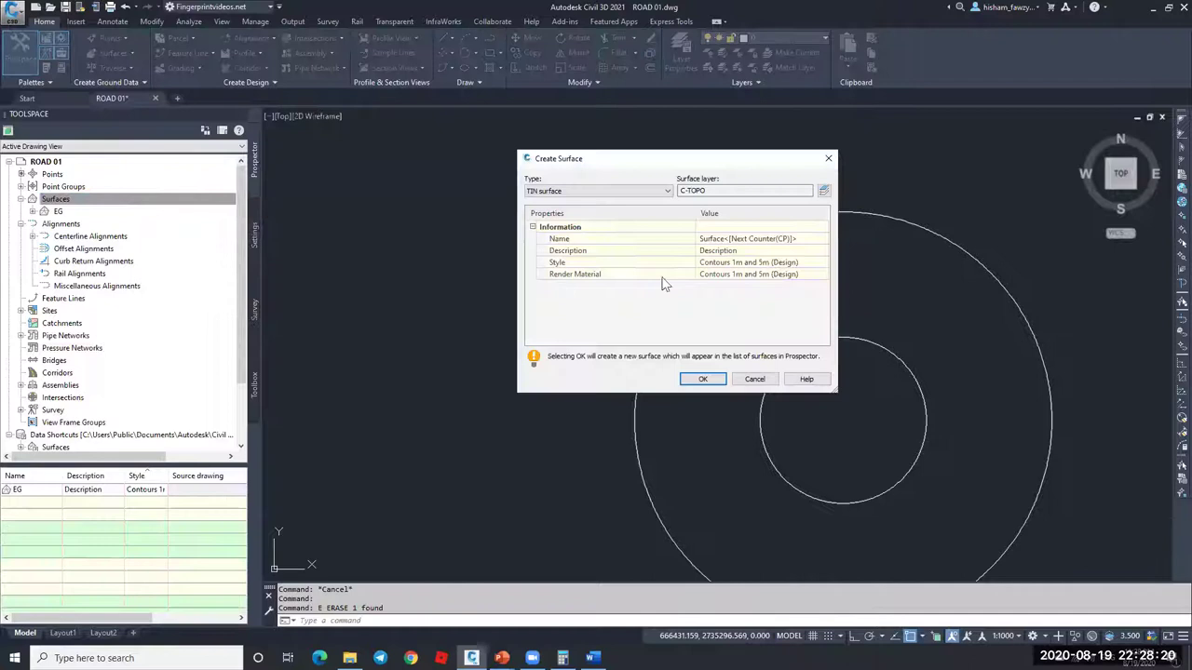
{"action": "key", "text": "Return"}
{"action": "left_click", "coordinate": [33, 224]}
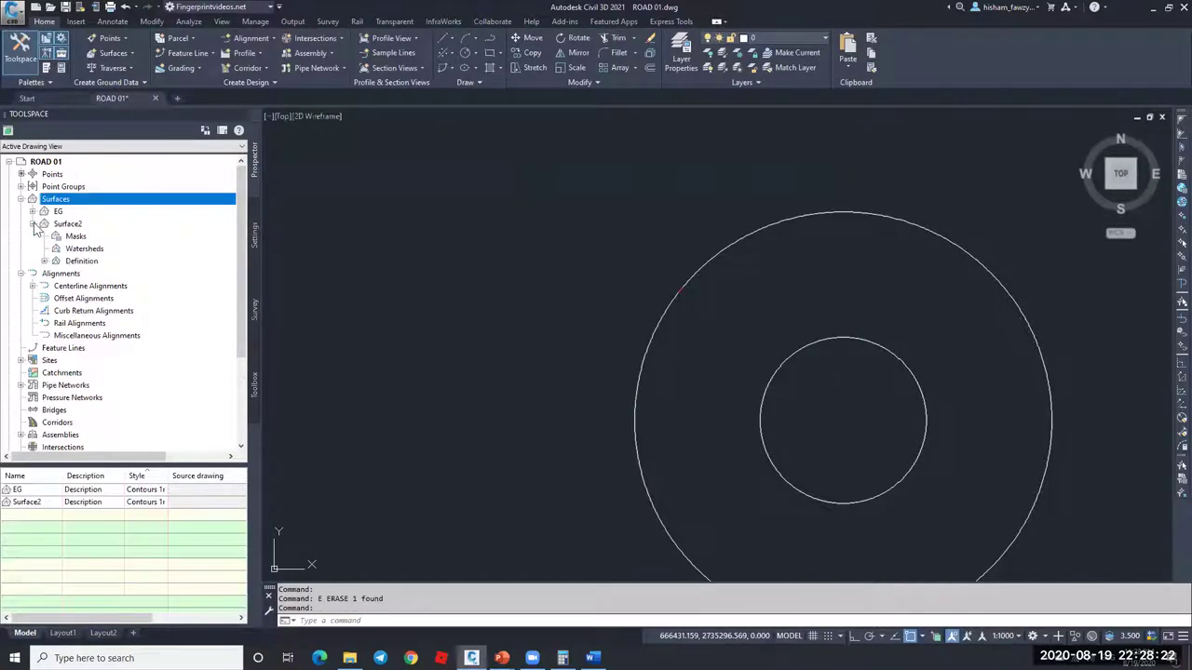
{"action": "left_click", "coordinate": [44, 260]}
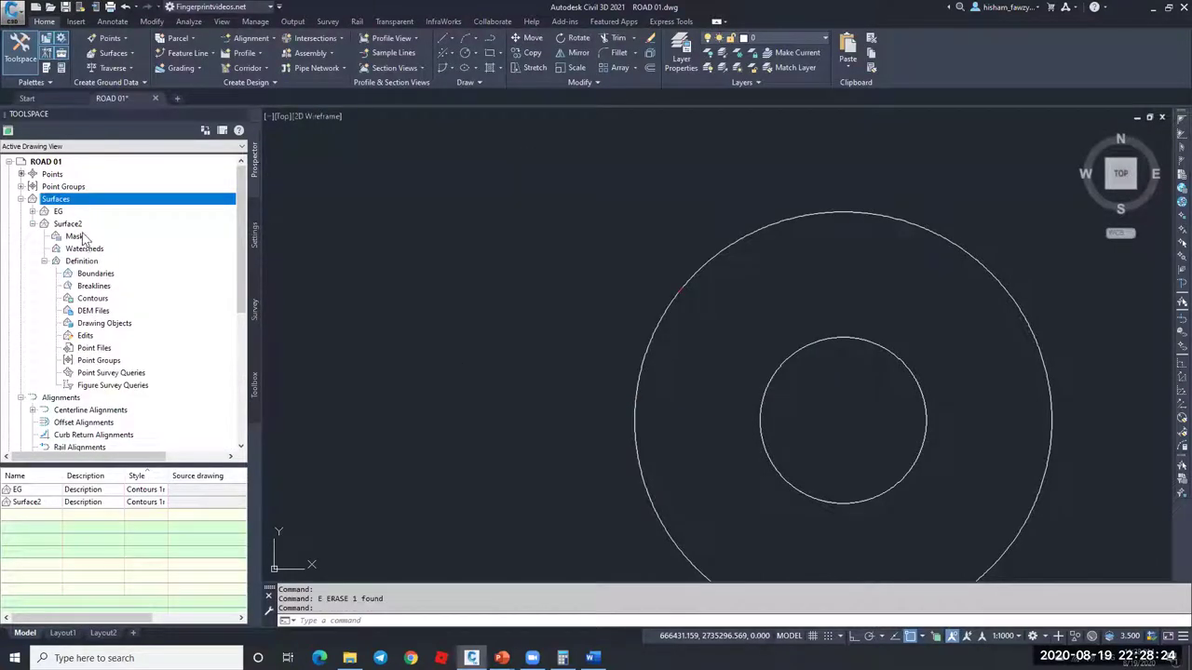
Step: Add both circles to Surface2 as breaklines with a .005 mid-ordinate distance
{"action": "left_click_drag", "start_coordinate": [857, 420], "coordinate": [580, 438]}
{"action": "left_click_drag", "start_coordinate": [690, 410], "coordinate": [558, 433]}
{"action": "right_click", "coordinate": [112, 291]}
{"action": "left_click", "coordinate": [164, 296]}
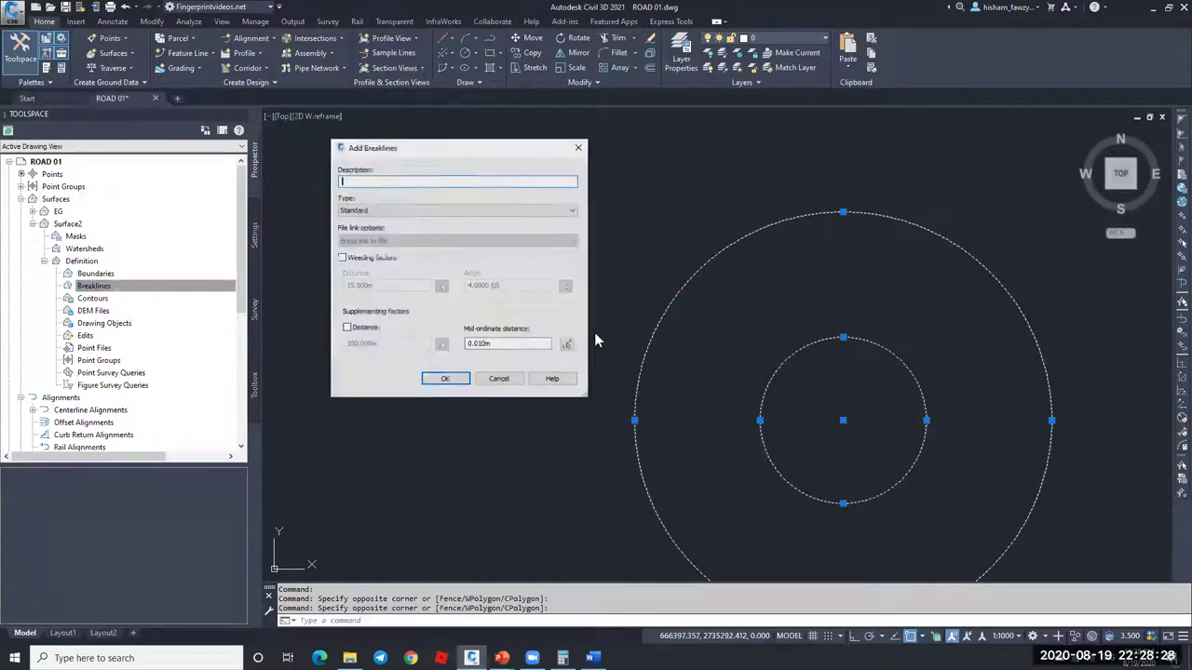
{"action": "left_click", "coordinate": [371, 335]}
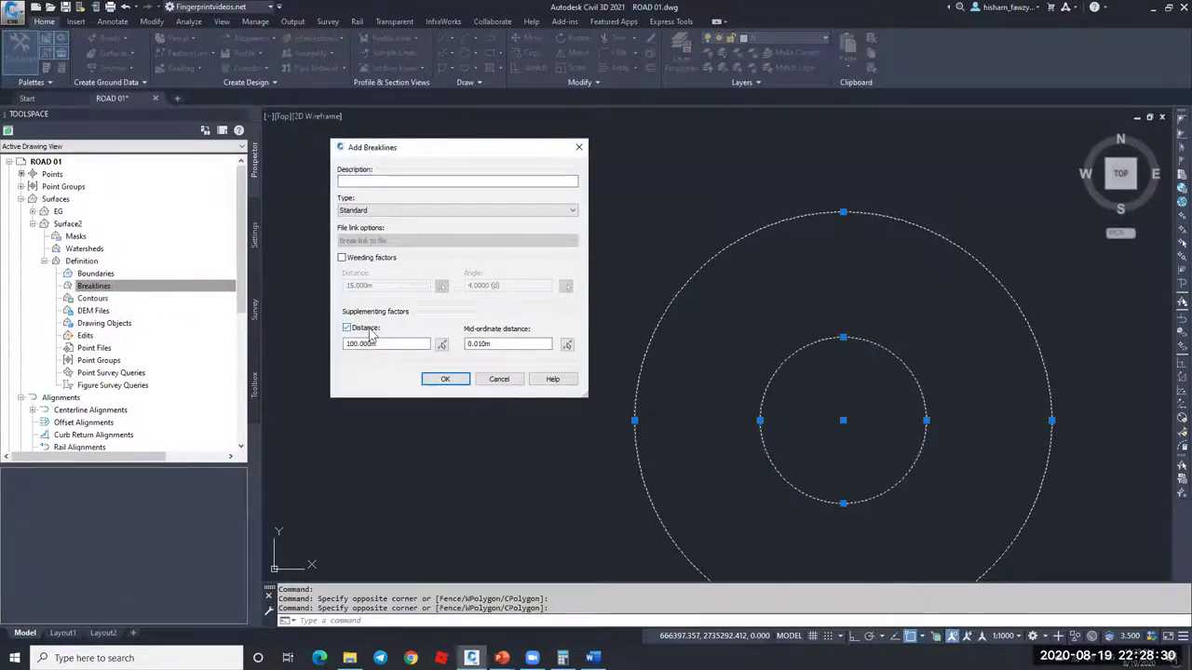
{"action": "left_click", "coordinate": [370, 335]}
{"action": "left_click", "coordinate": [498, 344]}
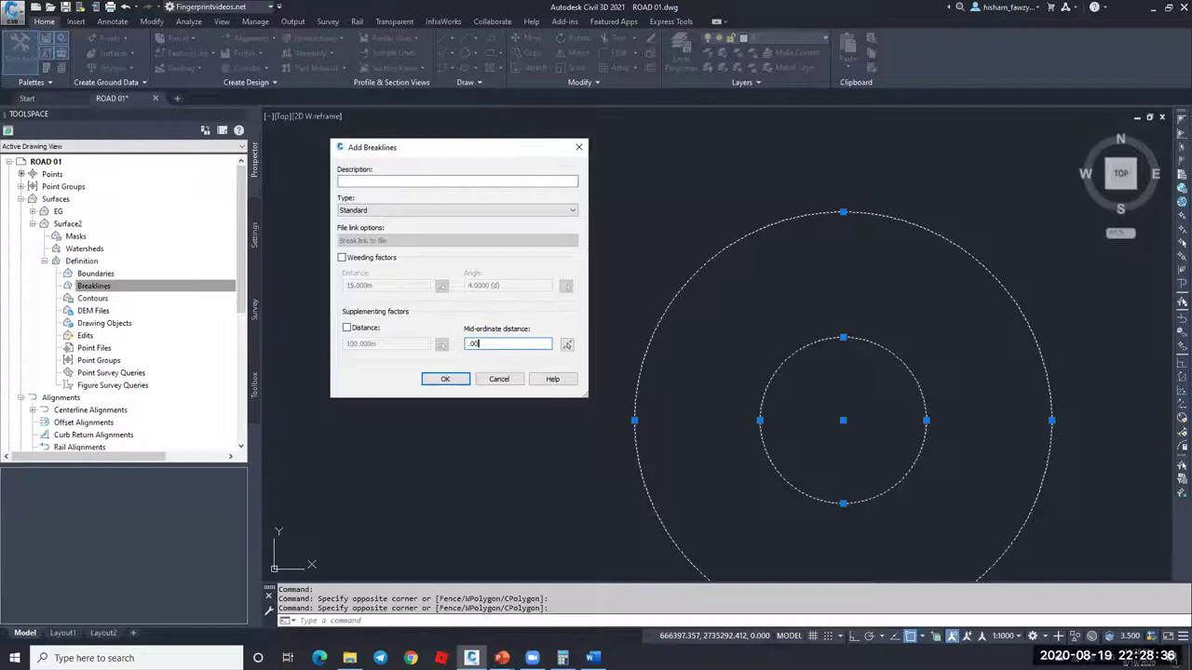
{"action": "left_click", "coordinate": [447, 380]}
Step: Clear the circle selection and regenerate the drawing with RE
{"action": "key", "text": "Escape"}
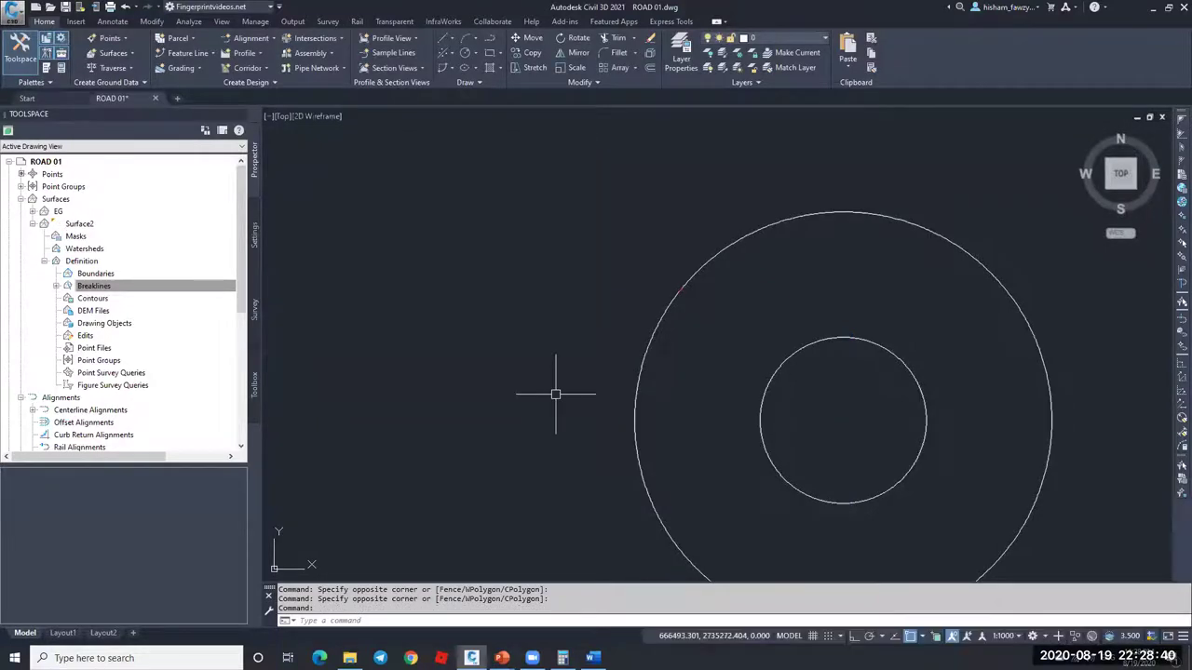
{"action": "scroll", "coordinate": [690, 286], "scroll_direction": "up", "scroll_amount": 5}
{"action": "scroll", "coordinate": [690, 287], "scroll_direction": "up", "scroll_amount": 8}
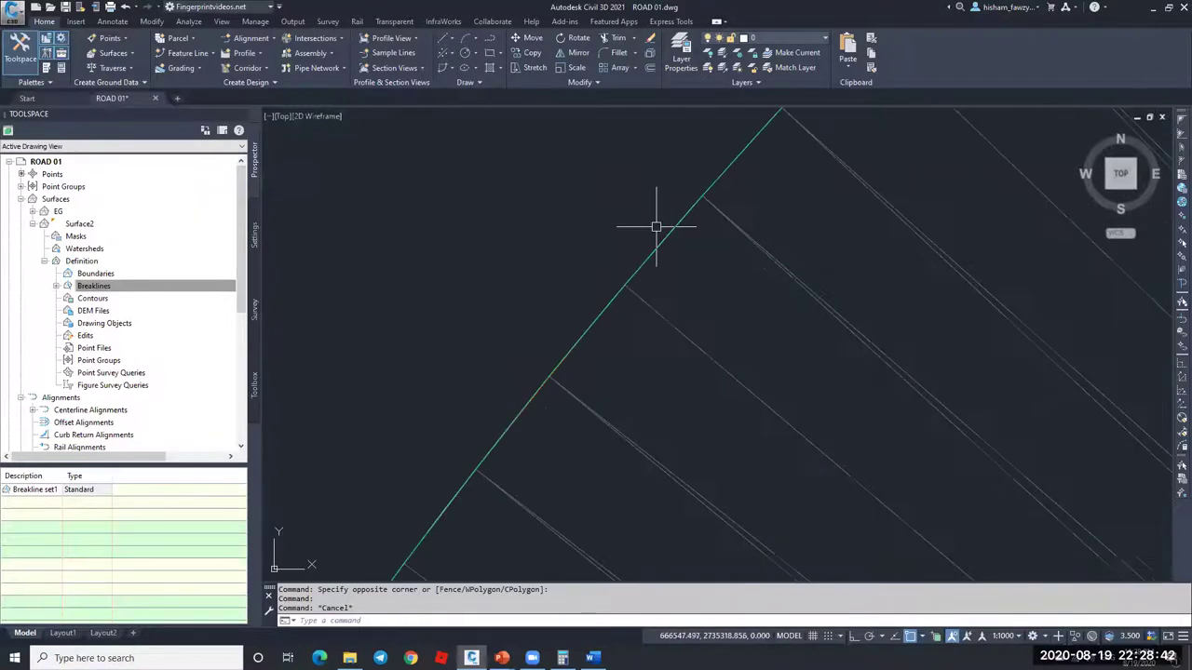
{"action": "key", "text": "Escape"}
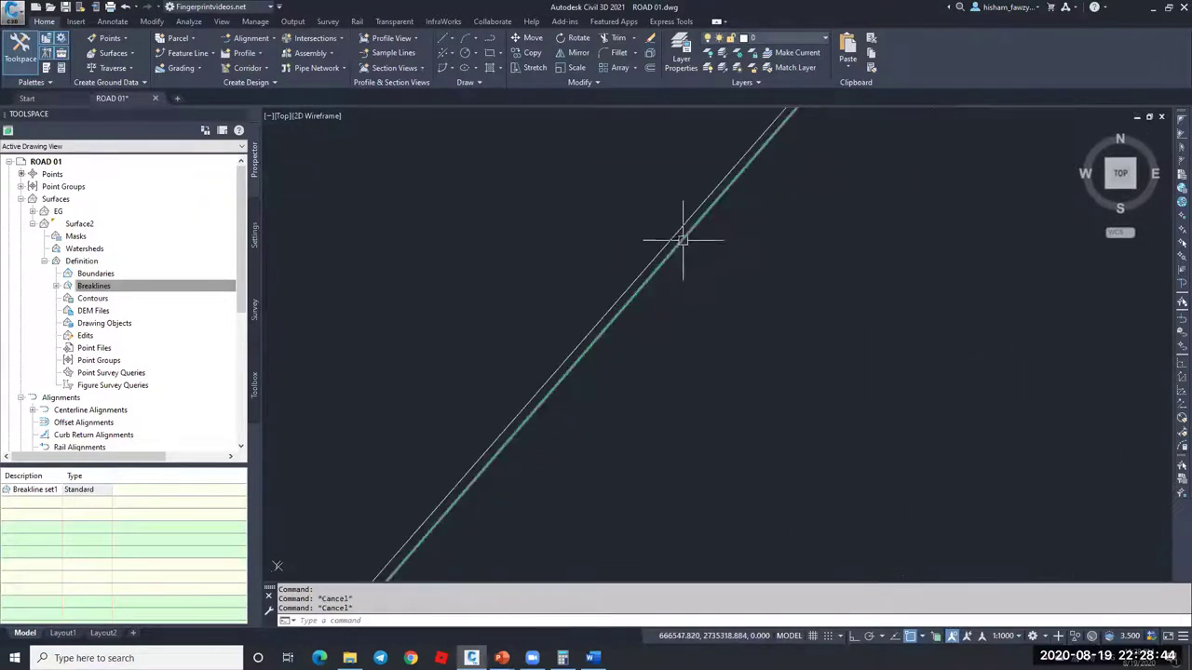
{"action": "key", "text": "Escape"}
{"action": "type", "text": "RE"}
{"action": "key", "text": "Return"}
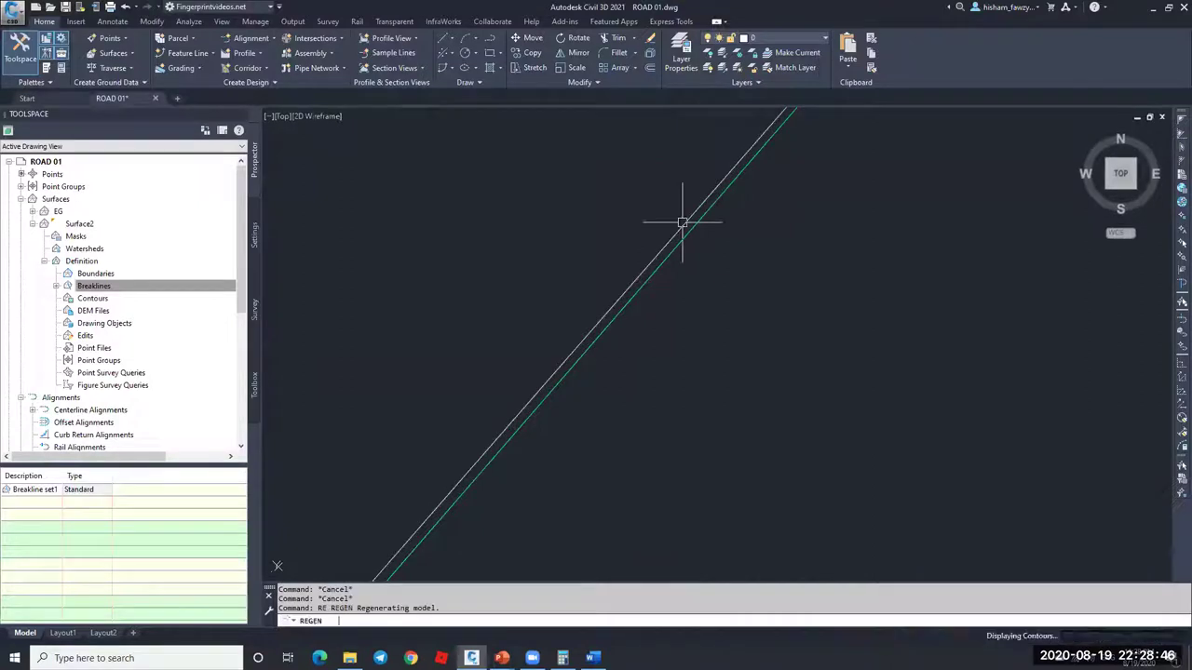
{"action": "scroll", "coordinate": [679, 254], "scroll_direction": "up", "scroll_amount": 2}
{"action": "scroll", "coordinate": [677, 254], "scroll_direction": "down", "scroll_amount": 6}
{"action": "scroll", "coordinate": [676, 253], "scroll_direction": "up", "scroll_amount": 3}
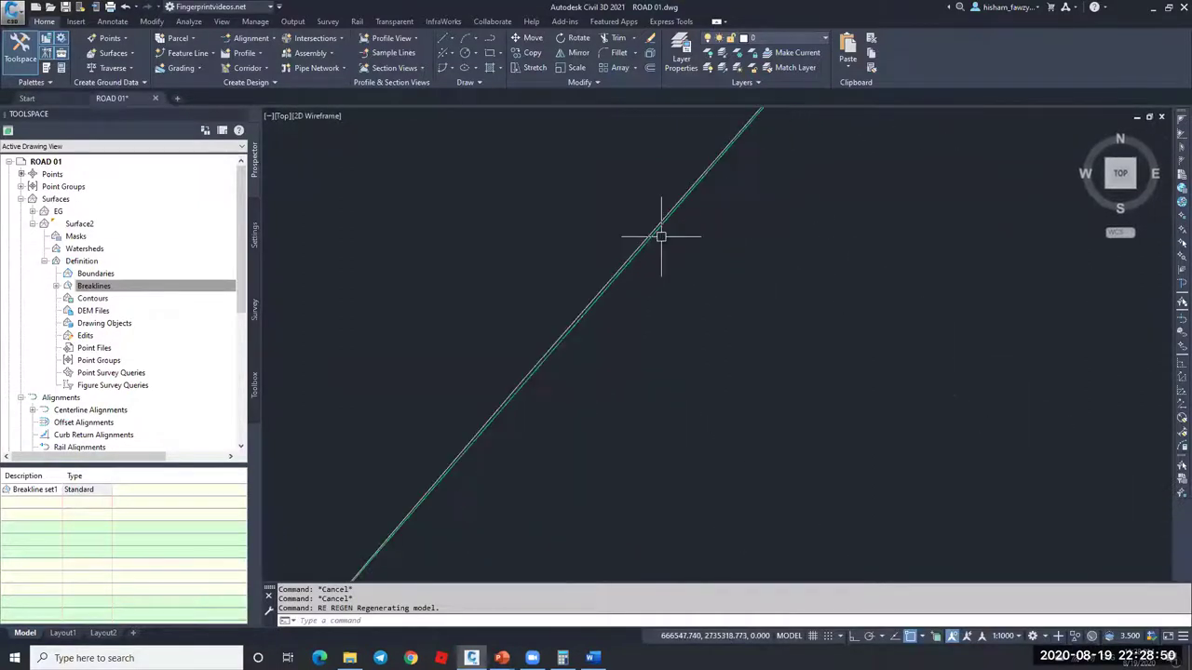
Step: Draw a short polyline from a line's midpoint perpendicular to the circle breakline
{"action": "type", "text": "PL"}
{"action": "key", "text": "Return"}
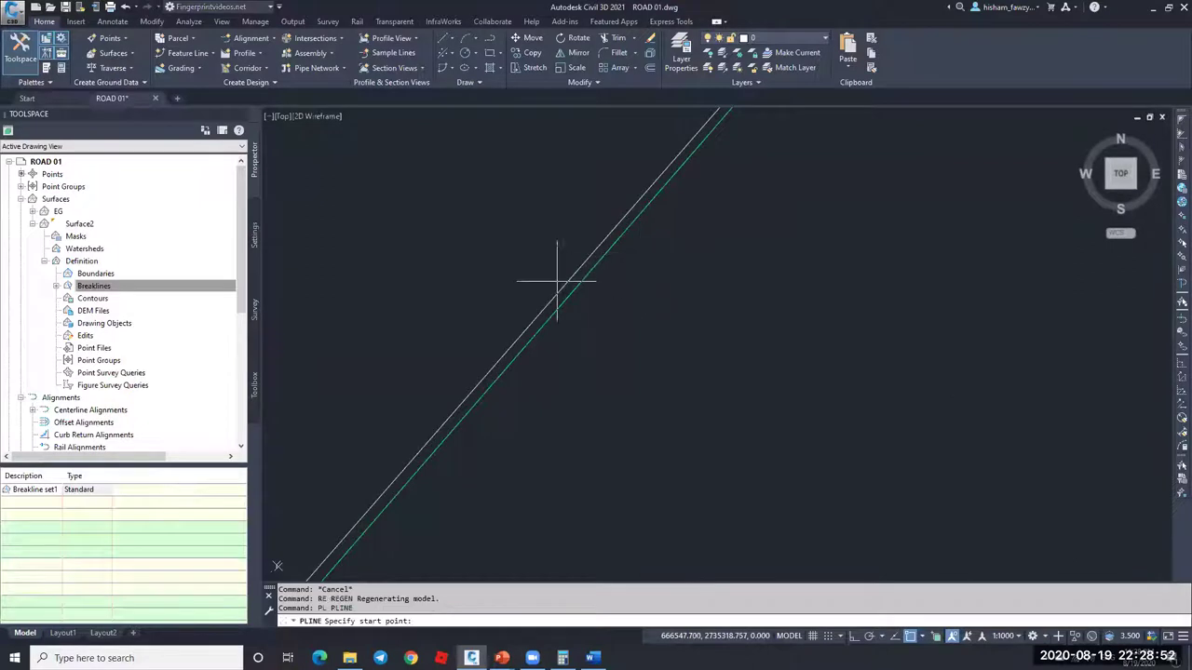
{"action": "right_click", "coordinate": [585, 313], "text": "shift"}
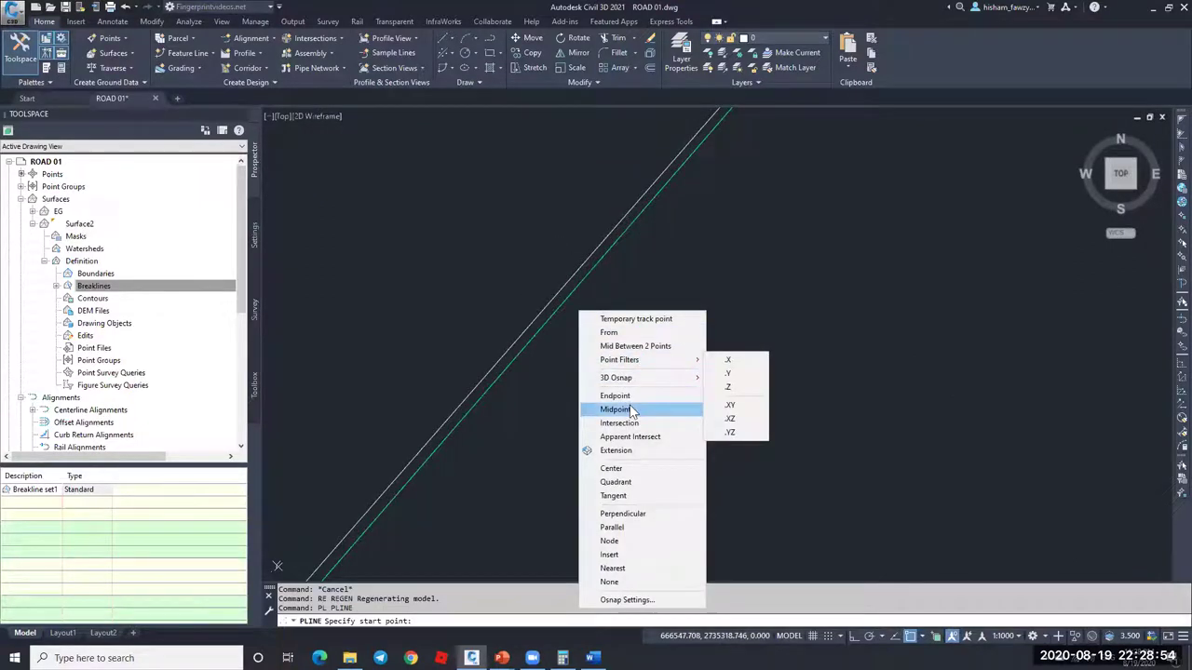
{"action": "left_click", "coordinate": [614, 409]}
{"action": "scroll", "coordinate": [568, 300], "scroll_direction": "down", "scroll_amount": 2}
{"action": "scroll", "coordinate": [568, 301], "scroll_direction": "down", "scroll_amount": 1}
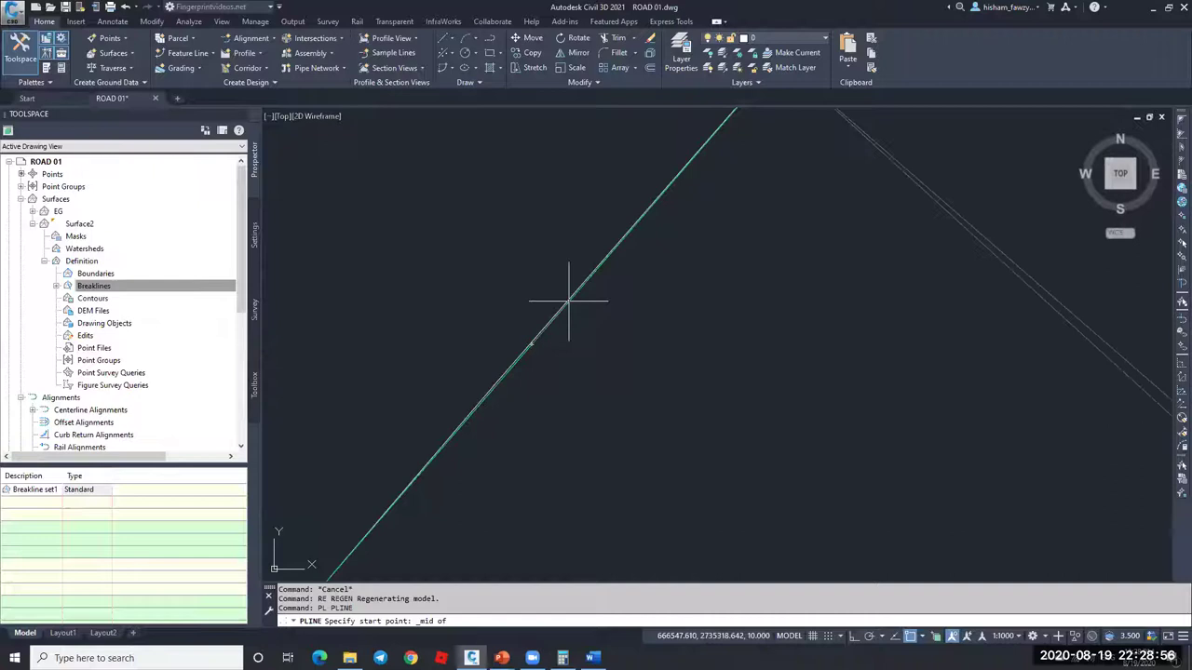
{"action": "left_click", "coordinate": [531, 343]}
{"action": "scroll", "coordinate": [535, 318], "scroll_direction": "up", "scroll_amount": 2}
{"action": "right_click", "coordinate": [536, 317], "text": "shift"}
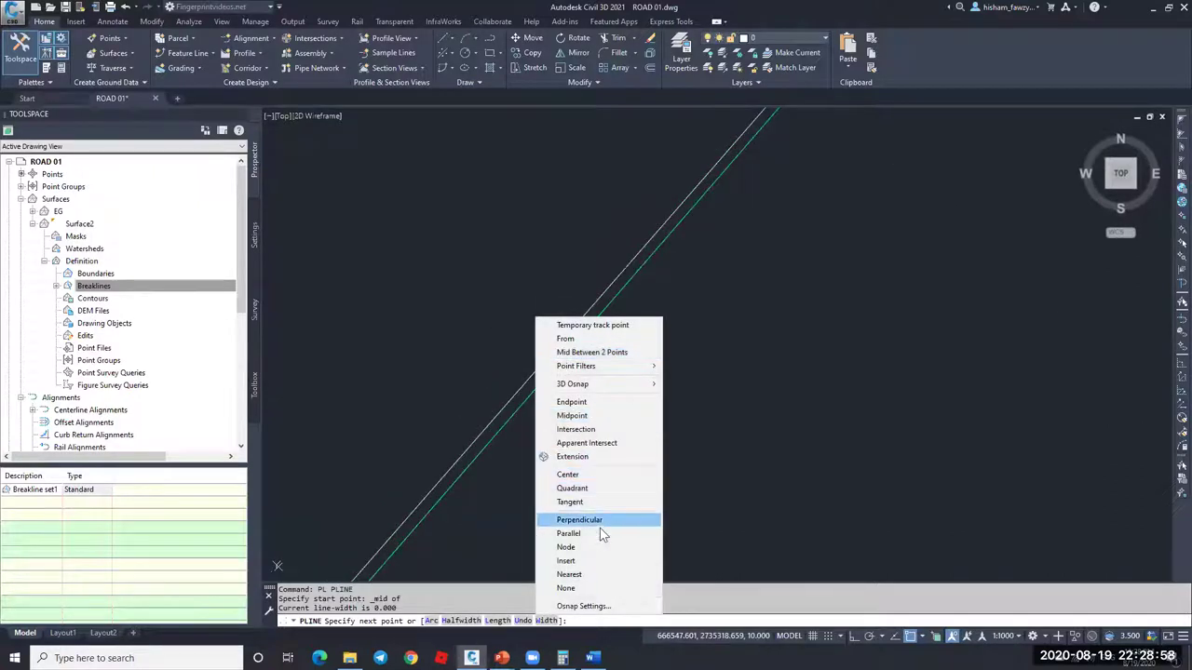
{"action": "left_click", "coordinate": [600, 519]}
{"action": "left_click", "coordinate": [558, 356]}
{"action": "key", "text": "Escape"}
{"action": "key", "text": "Escape"}
Step: List the measuring polyline to confirm its length is 0.005, then close the listing
{"action": "left_click_drag", "start_coordinate": [545, 325], "coordinate": [598, 391]}
{"action": "type", "text": "LI"}
{"action": "key", "text": "Return"}
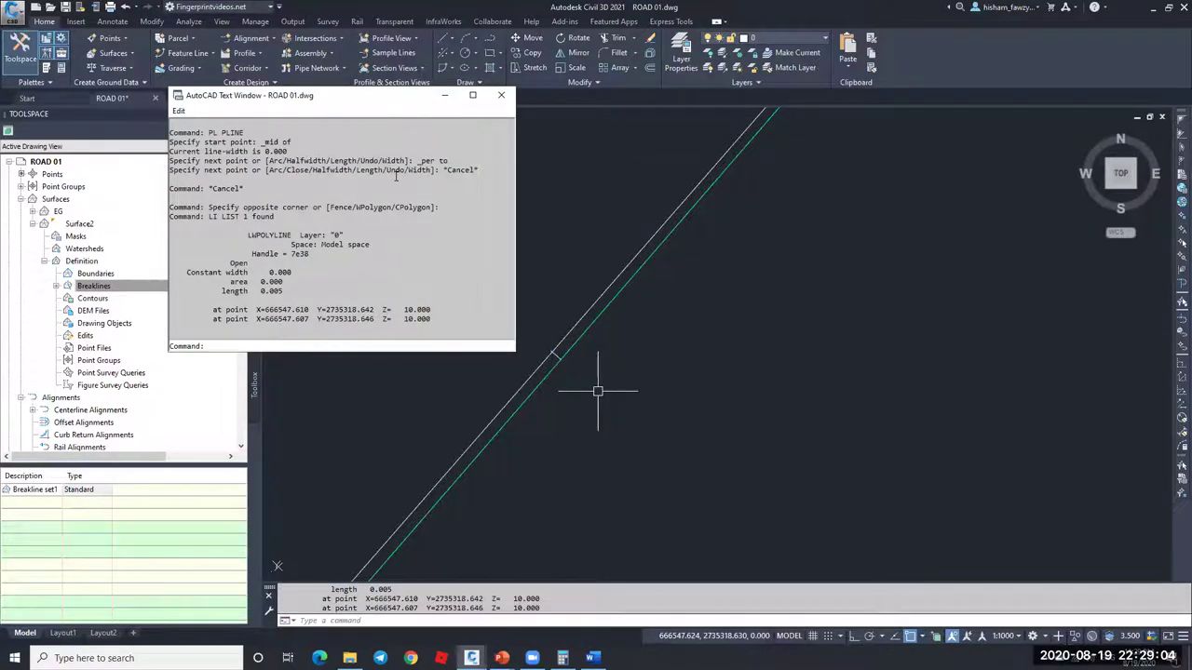
{"action": "left_click", "coordinate": [501, 95]}
{"action": "key", "text": "Escape"}
Step: Zoom out and select Surface2 in the drawing
{"action": "scroll", "coordinate": [563, 304], "scroll_direction": "down", "scroll_amount": 3}
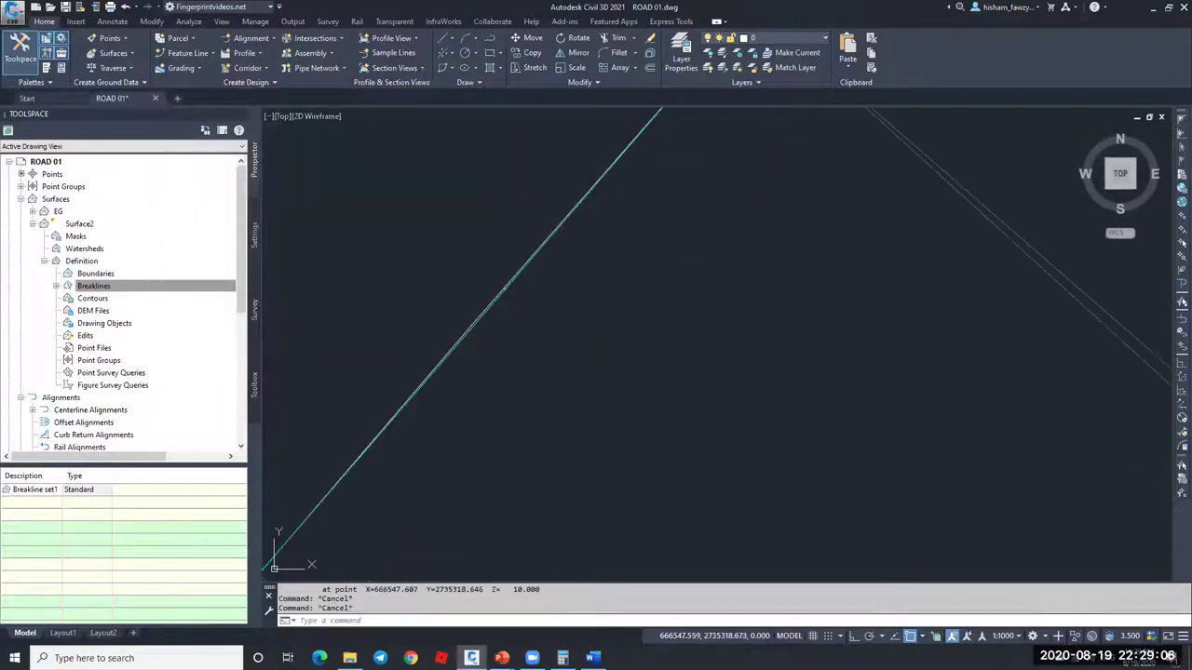
{"action": "left_click", "coordinate": [475, 263]}
{"action": "scroll", "coordinate": [481, 252], "scroll_direction": "up", "scroll_amount": 4}
{"action": "key", "text": "Escape"}
{"action": "scroll", "coordinate": [522, 264], "scroll_direction": "down", "scroll_amount": 4}
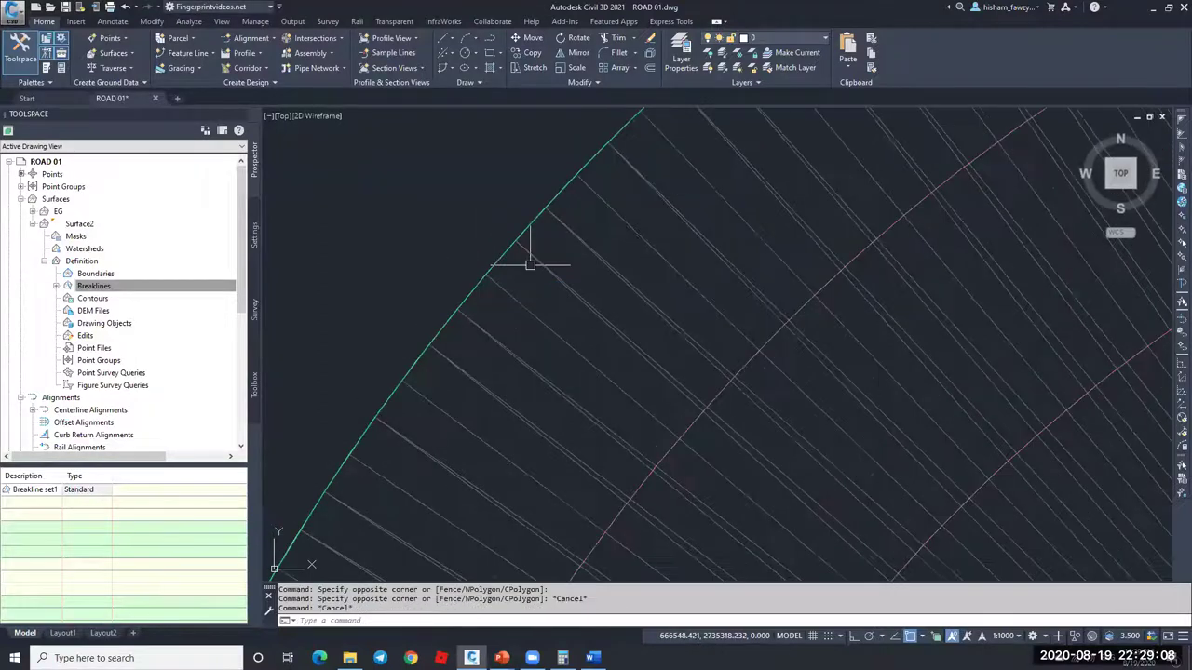
{"action": "key", "text": "Escape"}
{"action": "left_click", "coordinate": [567, 280]}
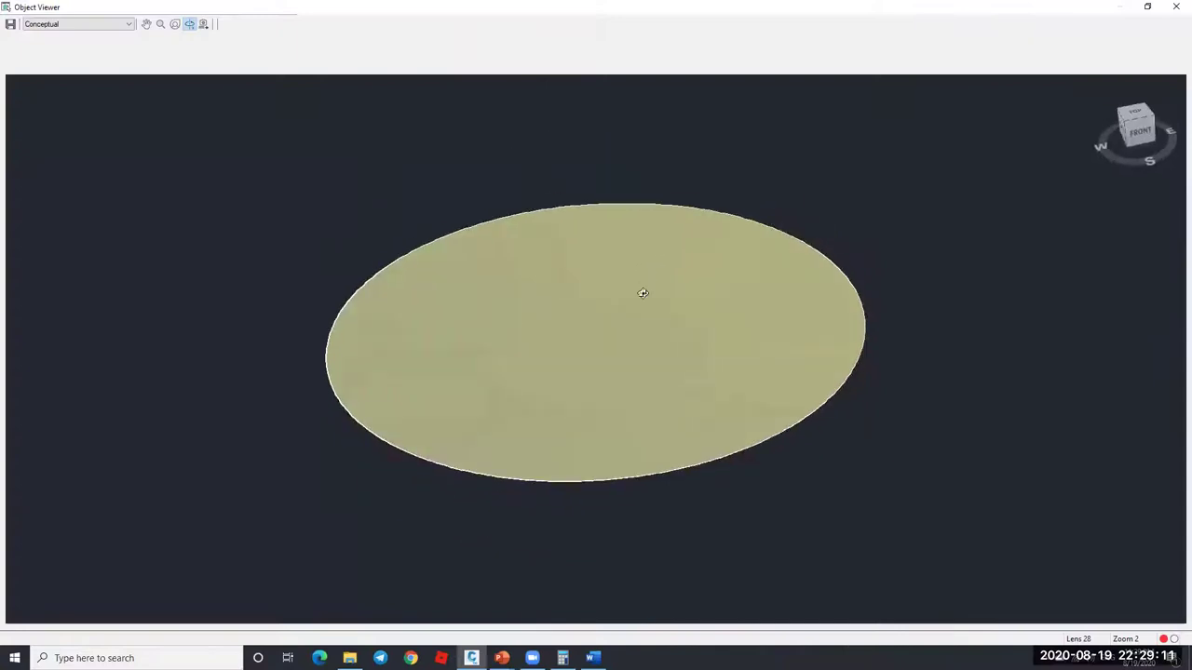
Step: Orbit Surface2 edge-on in the Object Viewer, close it, and select the inner circle in plan
{"action": "mouse_move", "coordinate": [643, 294]}
{"action": "left_mouse_down"}
{"action": "mouse_move", "coordinate": [599, 373]}
{"action": "mouse_move", "coordinate": [631, 267]}
{"action": "mouse_move", "coordinate": [652, 301]}
{"action": "mouse_move", "coordinate": [636, 358]}
{"action": "mouse_move", "coordinate": [596, 391]}
{"action": "mouse_move", "coordinate": [564, 370]}
{"action": "left_mouse_up"}
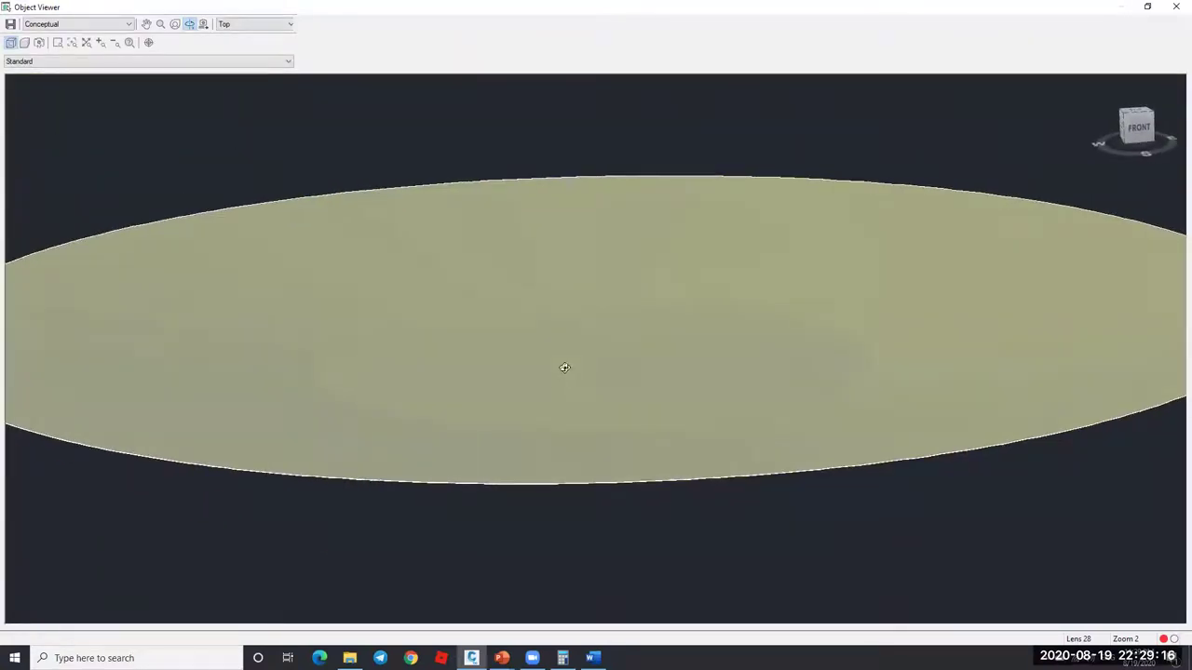
{"action": "key", "text": "Escape"}
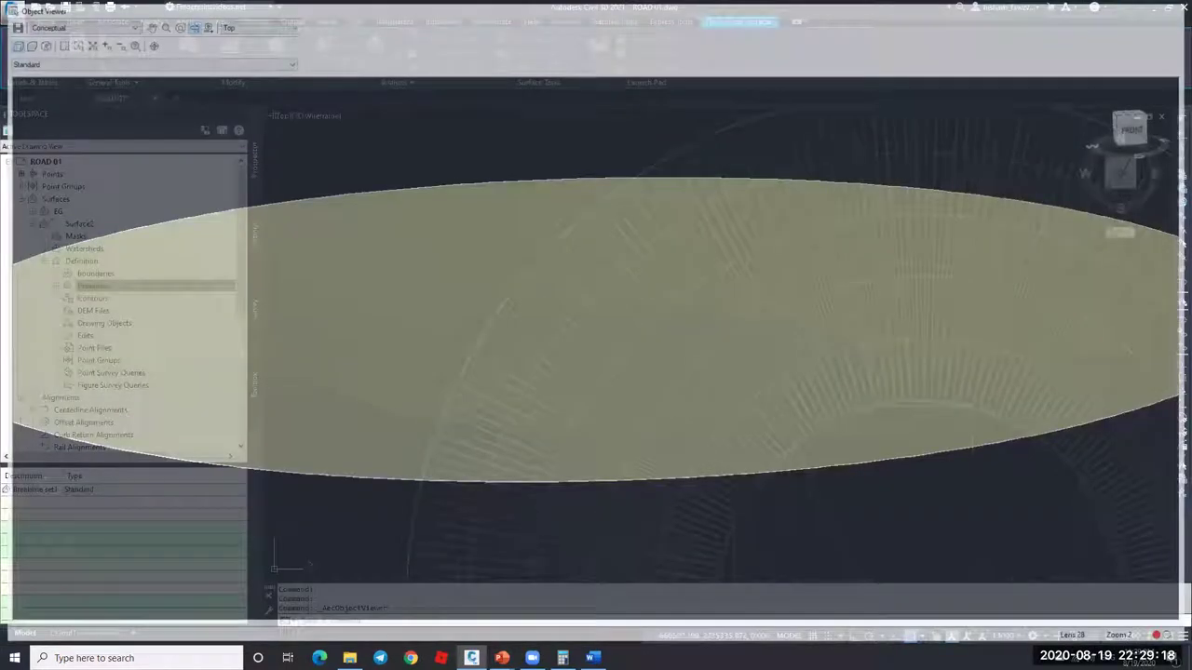
{"action": "scroll", "coordinate": [686, 332], "scroll_direction": "down", "scroll_amount": 5}
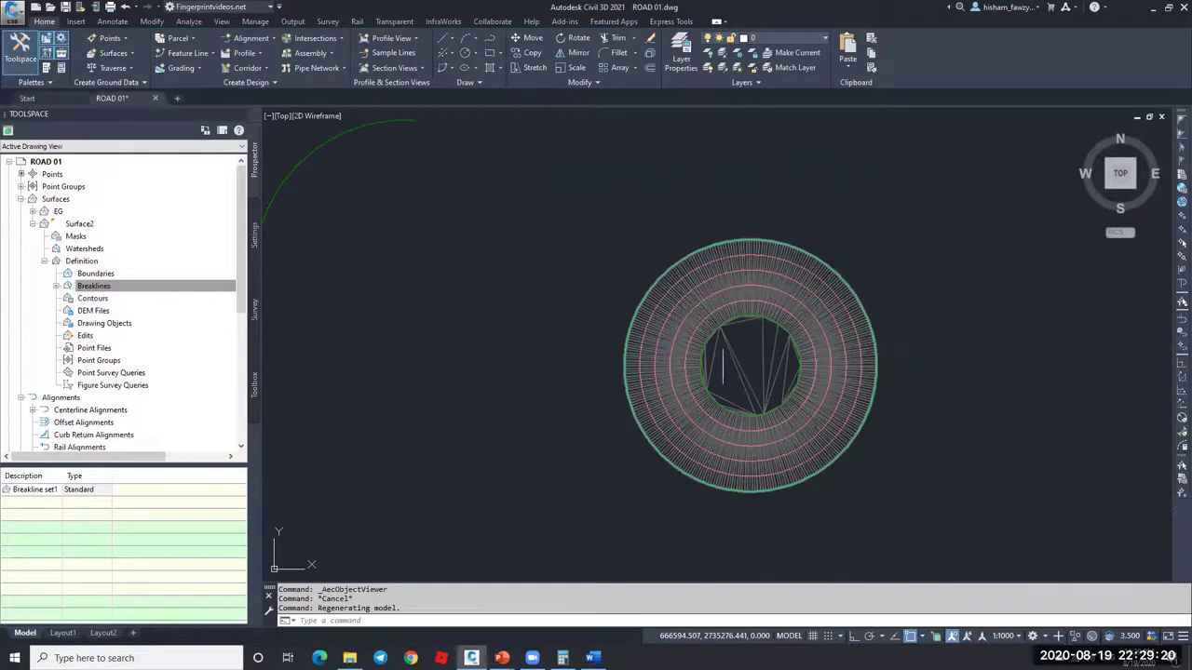
{"action": "scroll", "coordinate": [722, 368], "scroll_direction": "up", "scroll_amount": 8}
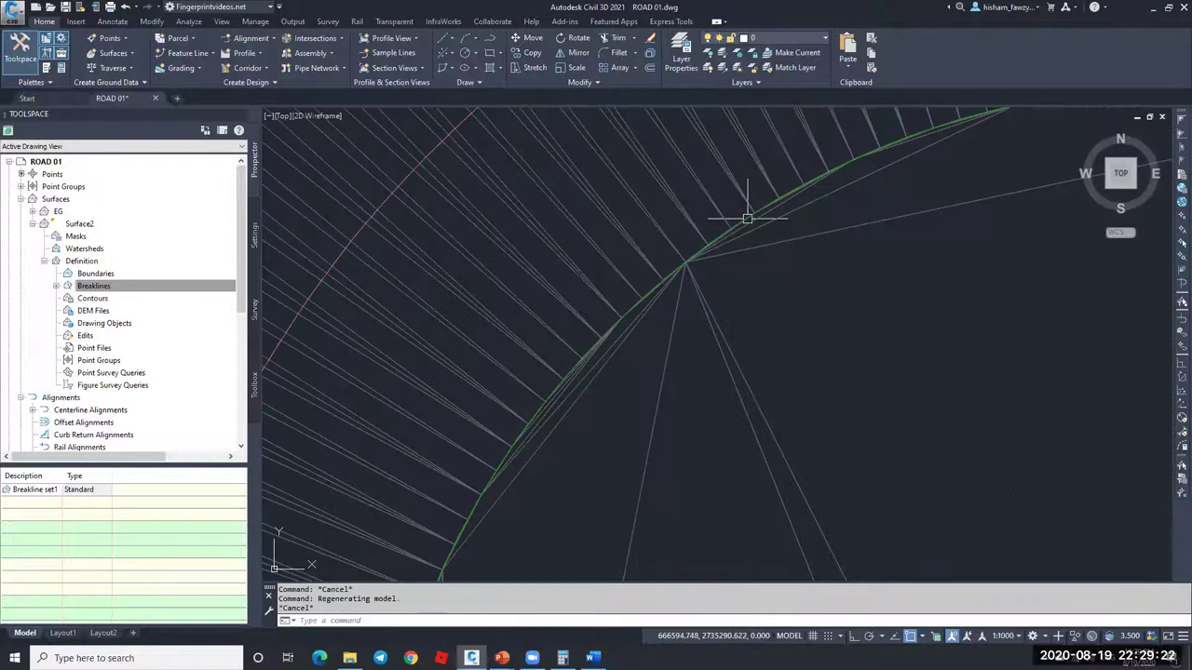
{"action": "scroll", "coordinate": [736, 223], "scroll_direction": "down", "scroll_amount": 3}
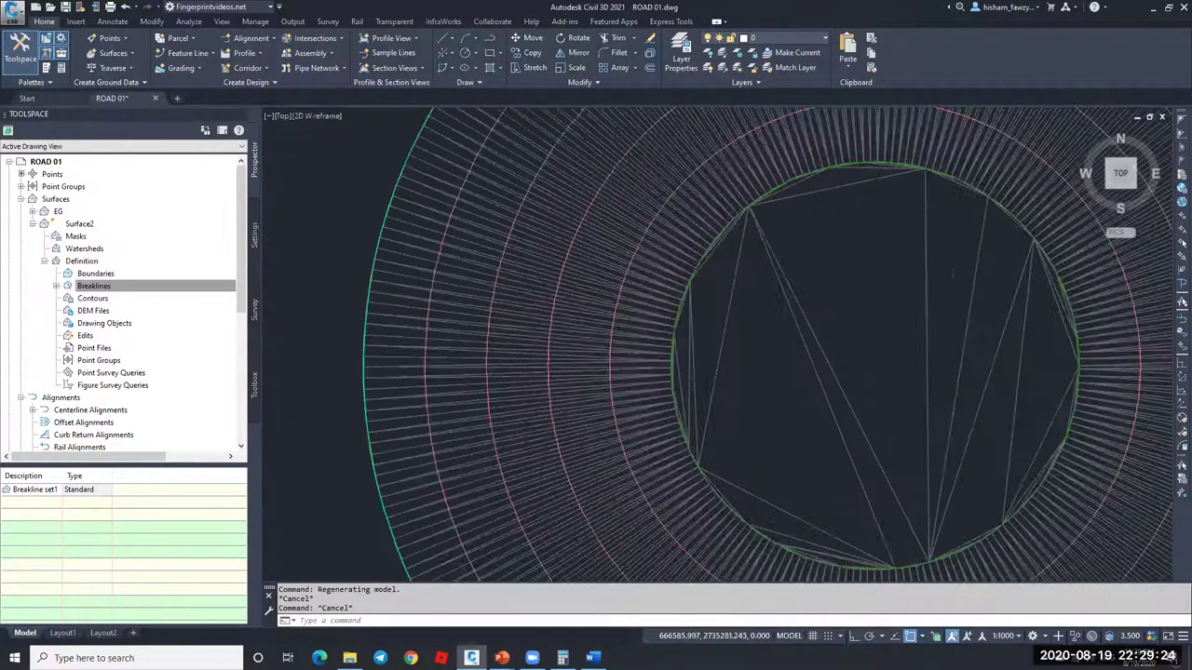
{"action": "scroll", "coordinate": [664, 258], "scroll_direction": "up", "scroll_amount": 2}
{"action": "left_click", "coordinate": [664, 258]}
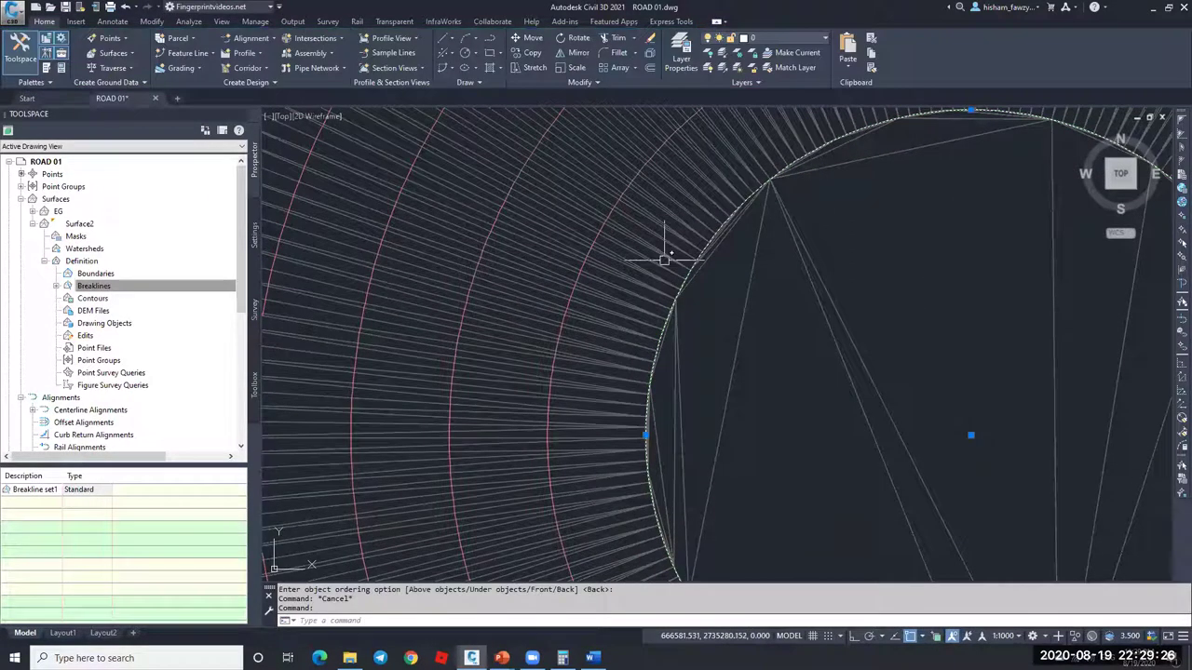
Step: Add a first Hide boundary to Surface2 by picking the inner circle
{"action": "right_click", "coordinate": [103, 274]}
{"action": "left_click", "coordinate": [130, 284]}
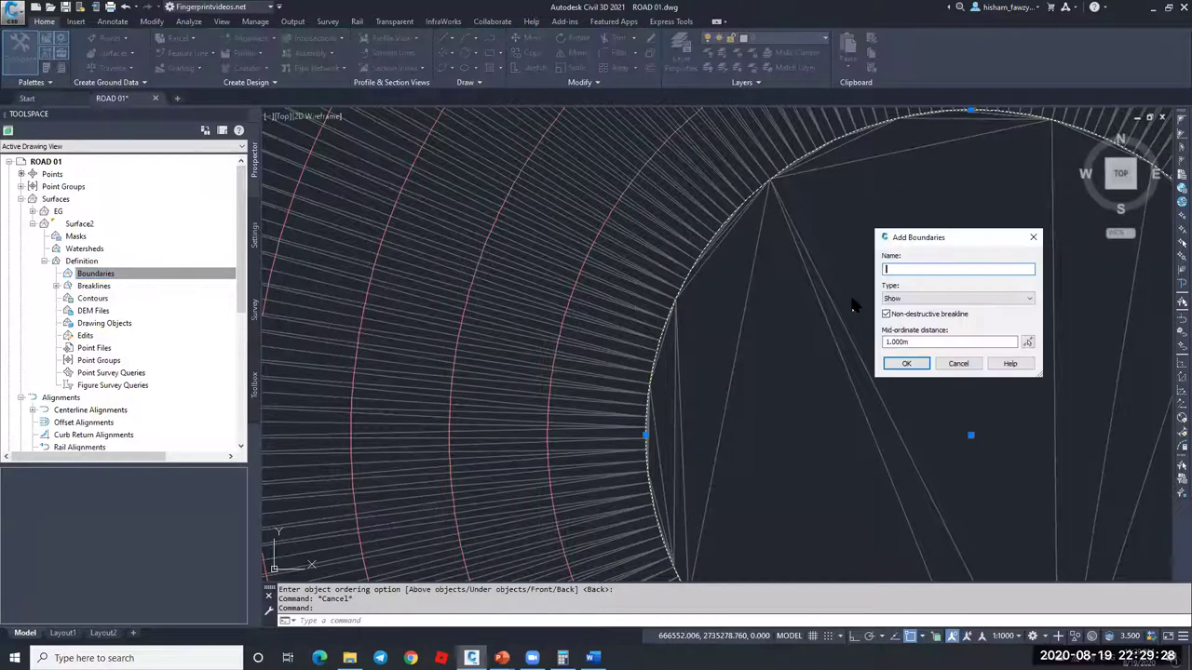
{"action": "left_click", "coordinate": [911, 299]}
{"action": "left_click", "coordinate": [908, 318]}
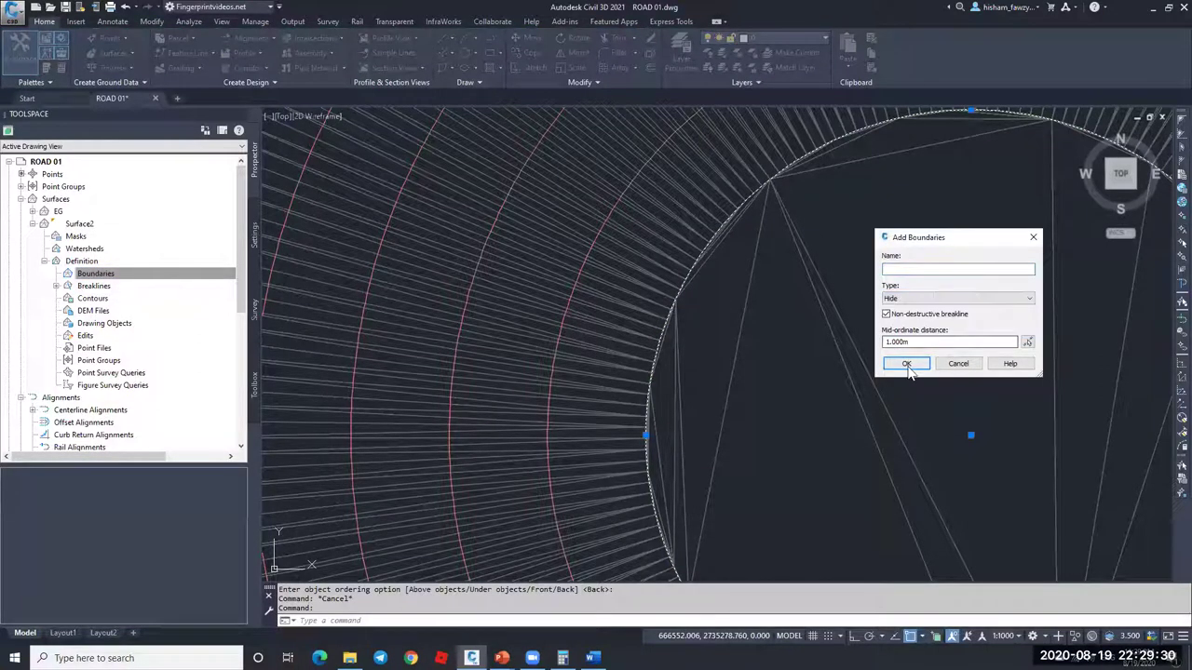
{"action": "left_click", "coordinate": [907, 364]}
{"action": "left_click", "coordinate": [698, 262]}
{"action": "scroll", "coordinate": [686, 244], "scroll_direction": "down", "scroll_amount": 4}
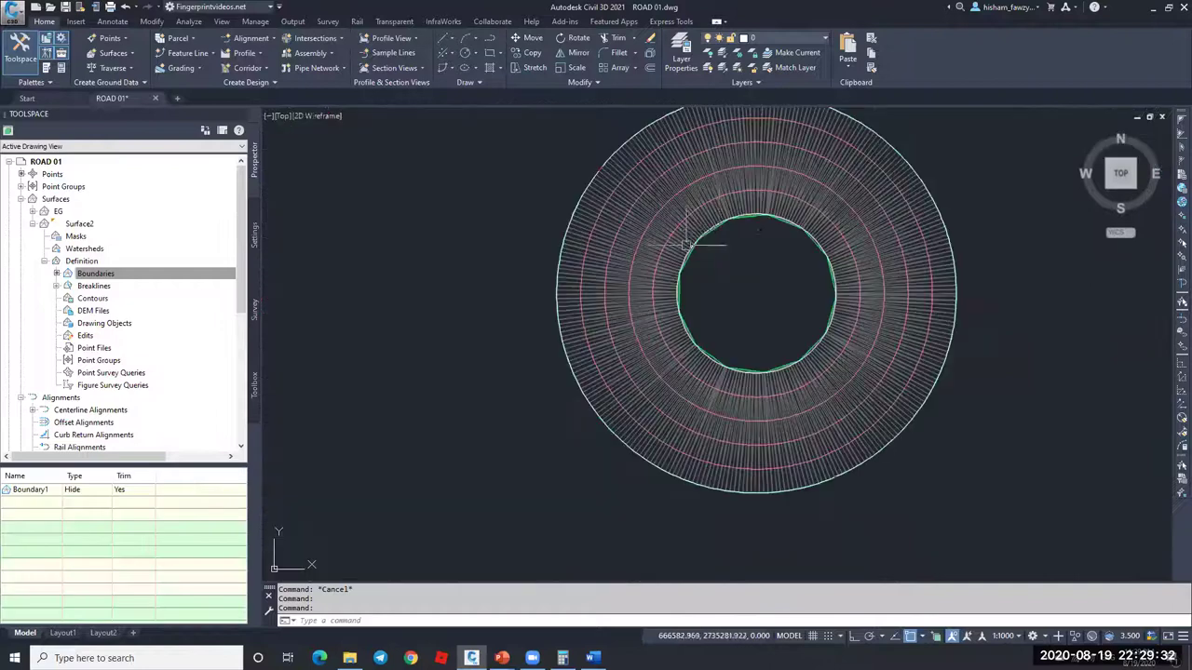
Step: Undo that boundary and retry it, entering .00 as the mid-ordinate distance
{"action": "key", "text": "ctrl+z"}
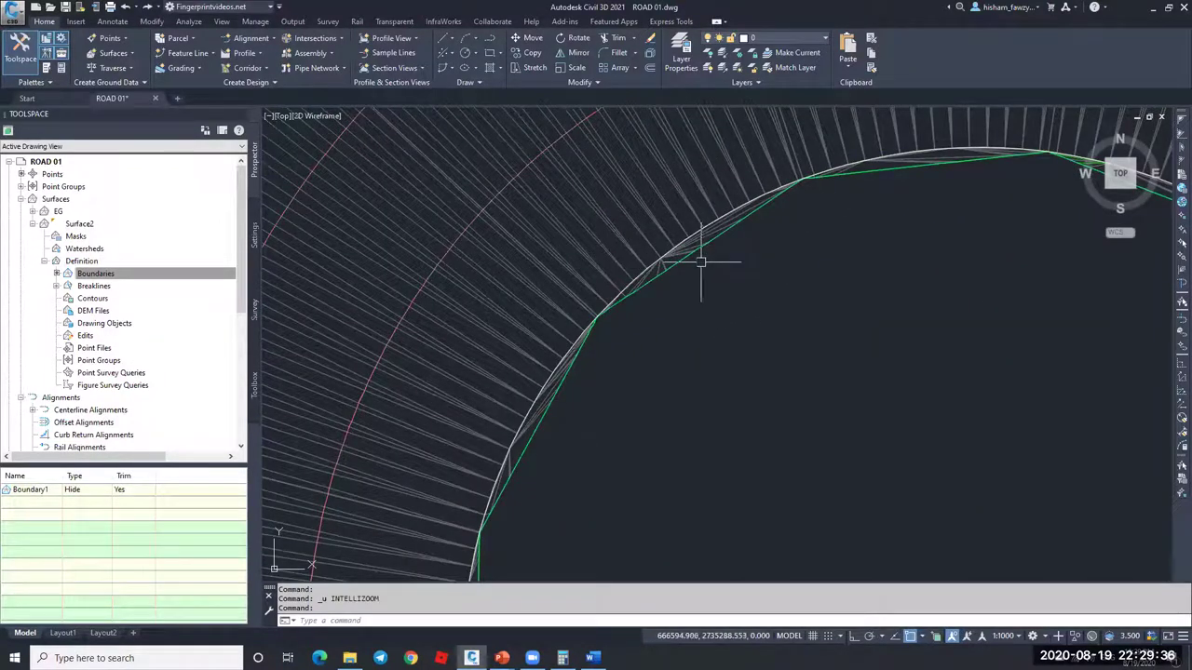
{"action": "key", "text": "ctrl+z"}
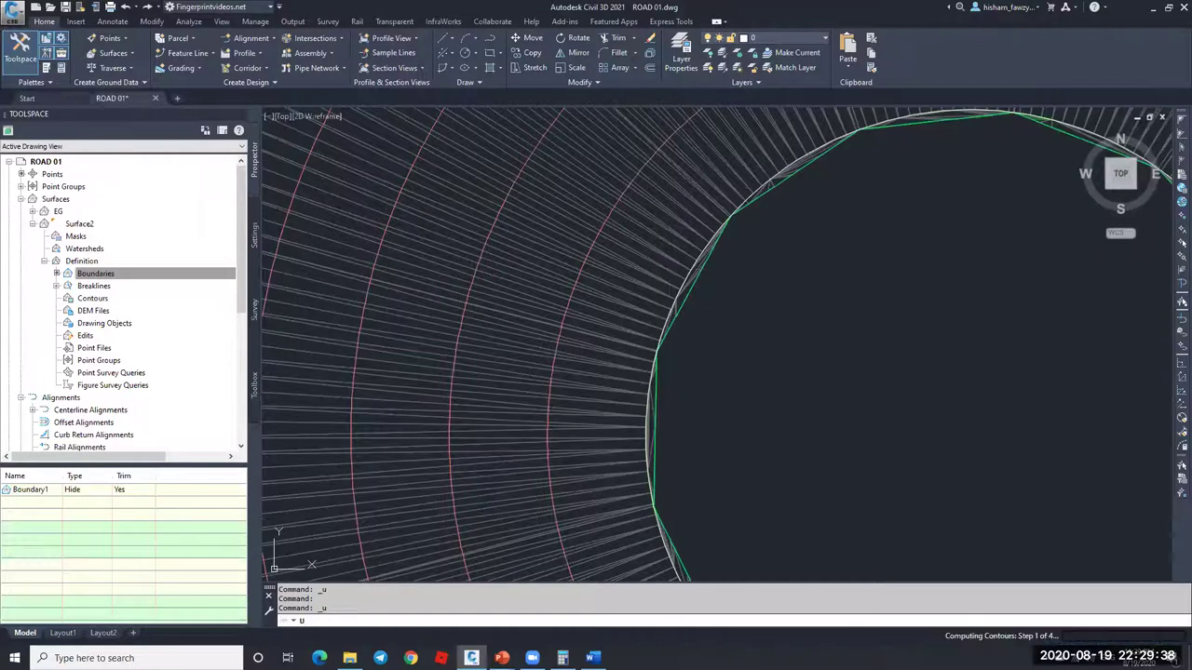
{"action": "key", "text": "Return"}
{"action": "left_click", "coordinate": [102, 273]}
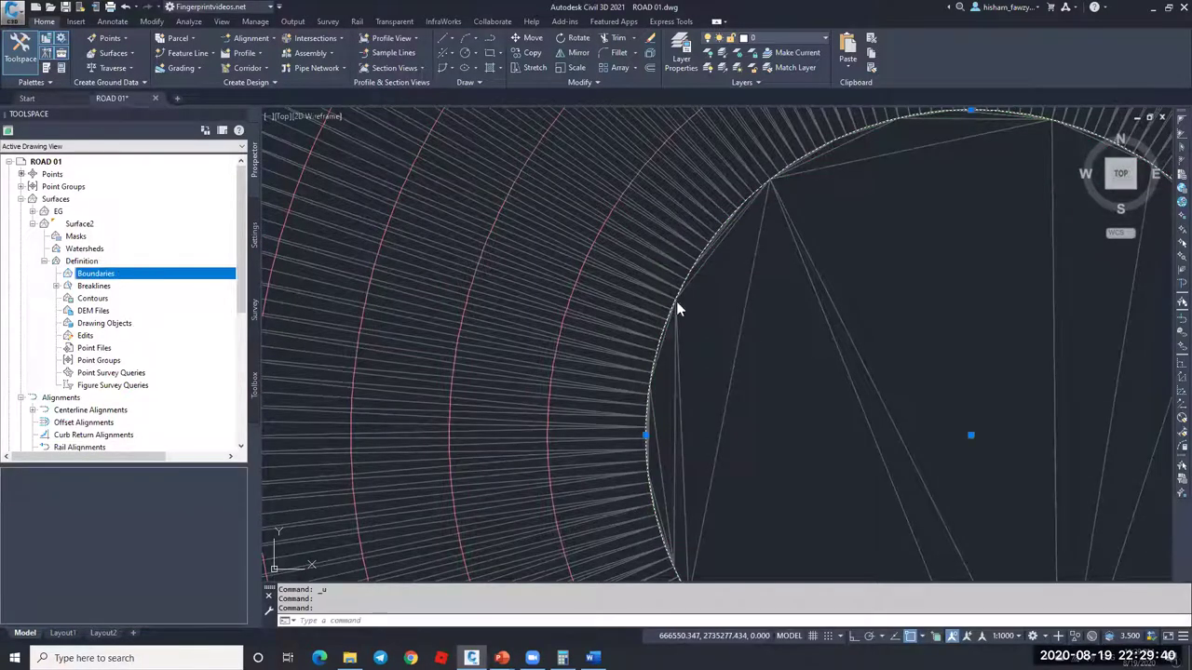
{"action": "left_click_drag", "start_coordinate": [922, 343], "coordinate": [857, 341]}
{"action": "type", "text": ".001"}
{"action": "key", "text": "Return"}
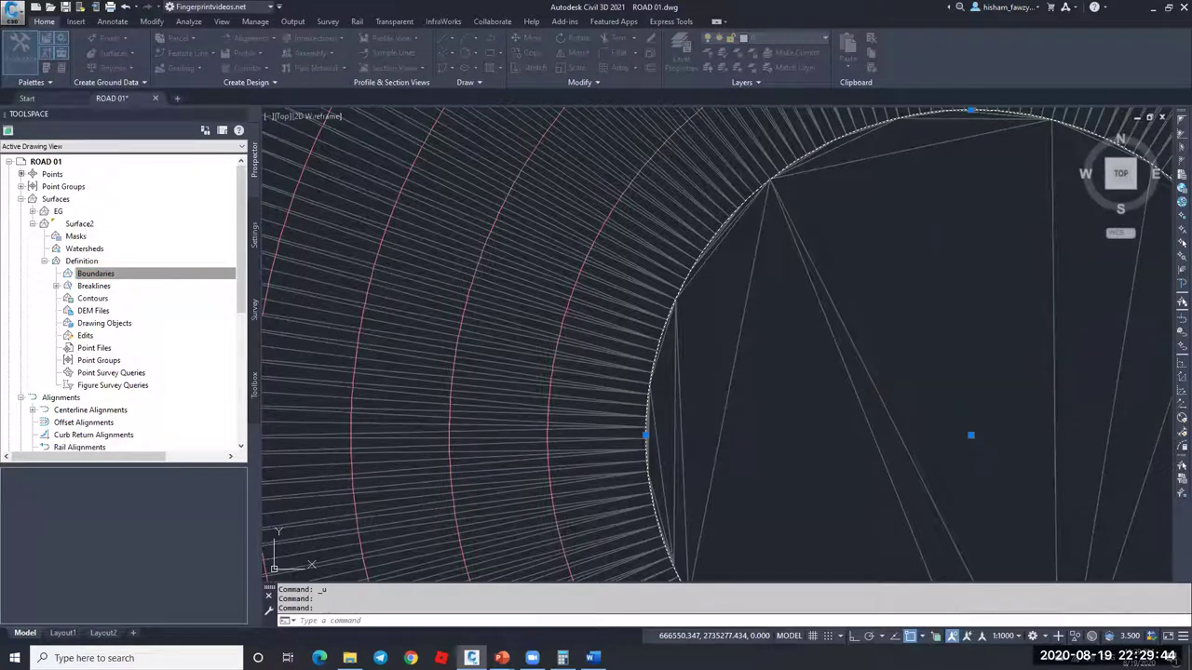
{"action": "key", "text": "Escape"}
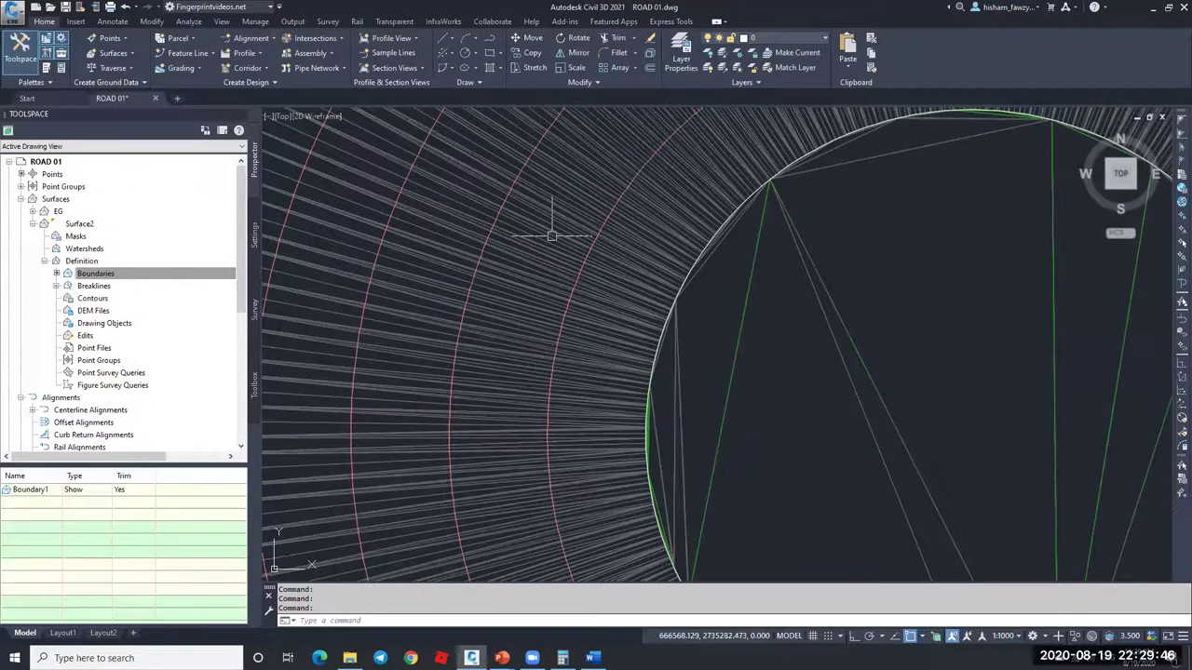
Step: Undo the boundary addition again
{"action": "scroll", "coordinate": [772, 234], "scroll_direction": "down", "scroll_amount": 6}
{"action": "key", "text": "ctrl+z"}
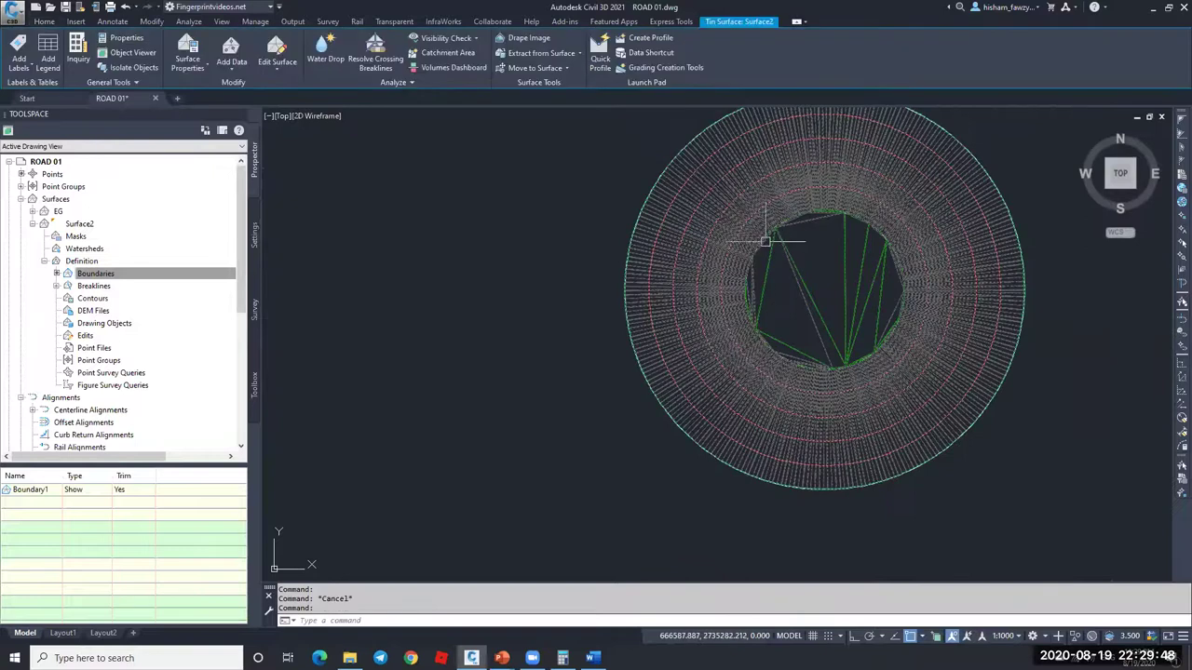
{"action": "key", "text": "ctrl+z"}
{"action": "type", "text": "u"}
{"action": "key", "text": "Return"}
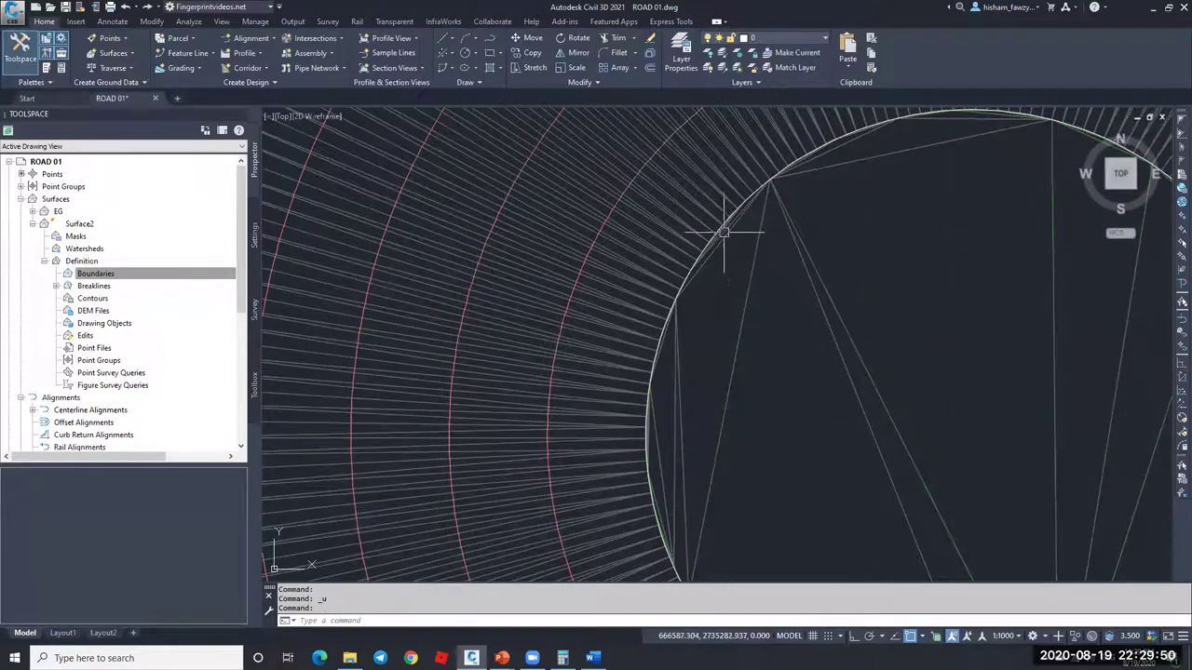
Step: Add a Hide boundary to Surface2 with a .005 mid-ordinate distance
{"action": "left_click", "coordinate": [94, 274]}
{"action": "right_click", "coordinate": [92, 273]}
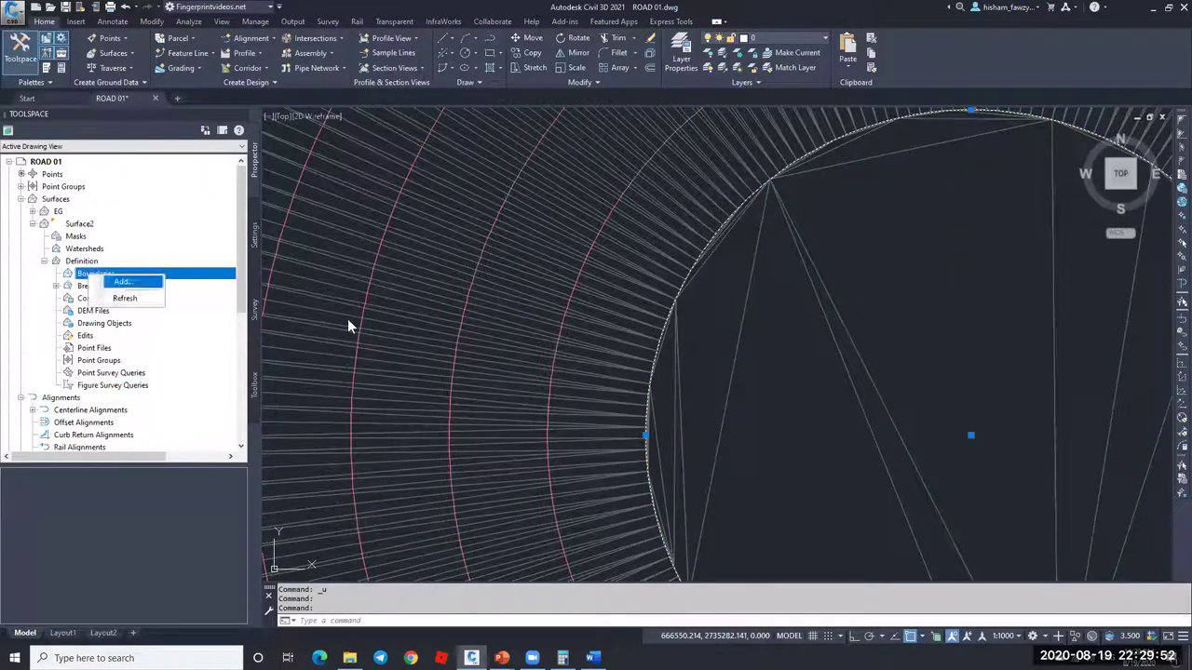
{"action": "left_click", "coordinate": [135, 278]}
{"action": "left_click", "coordinate": [916, 299]}
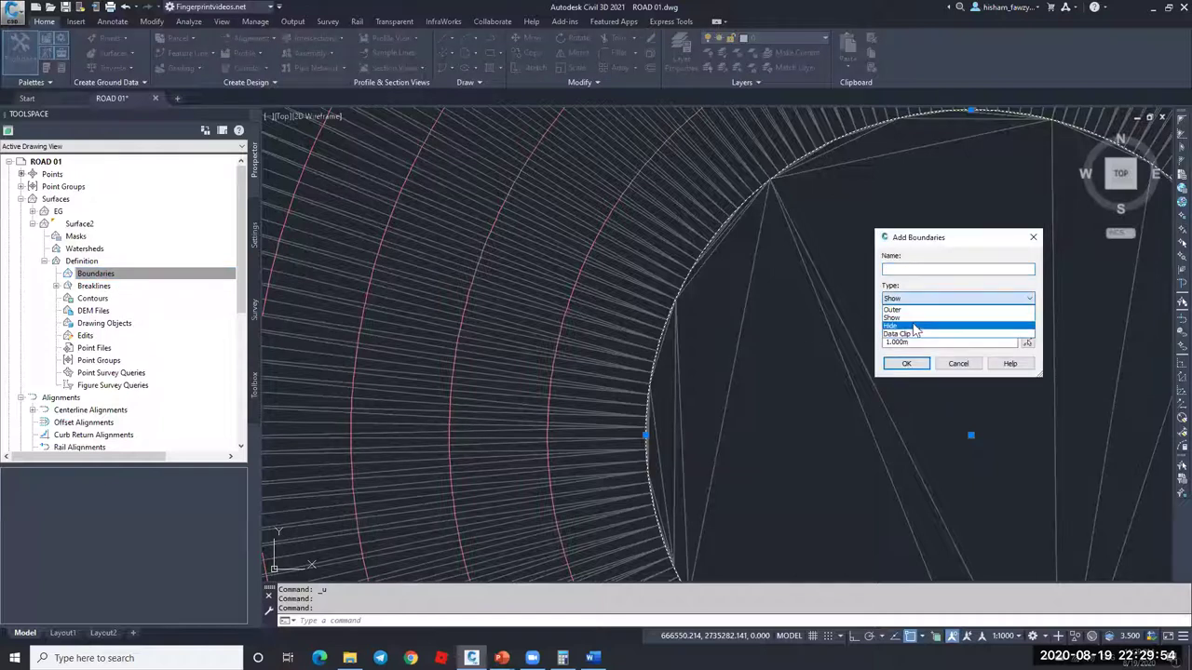
{"action": "left_click", "coordinate": [917, 325]}
{"action": "type", "text": ".005"}
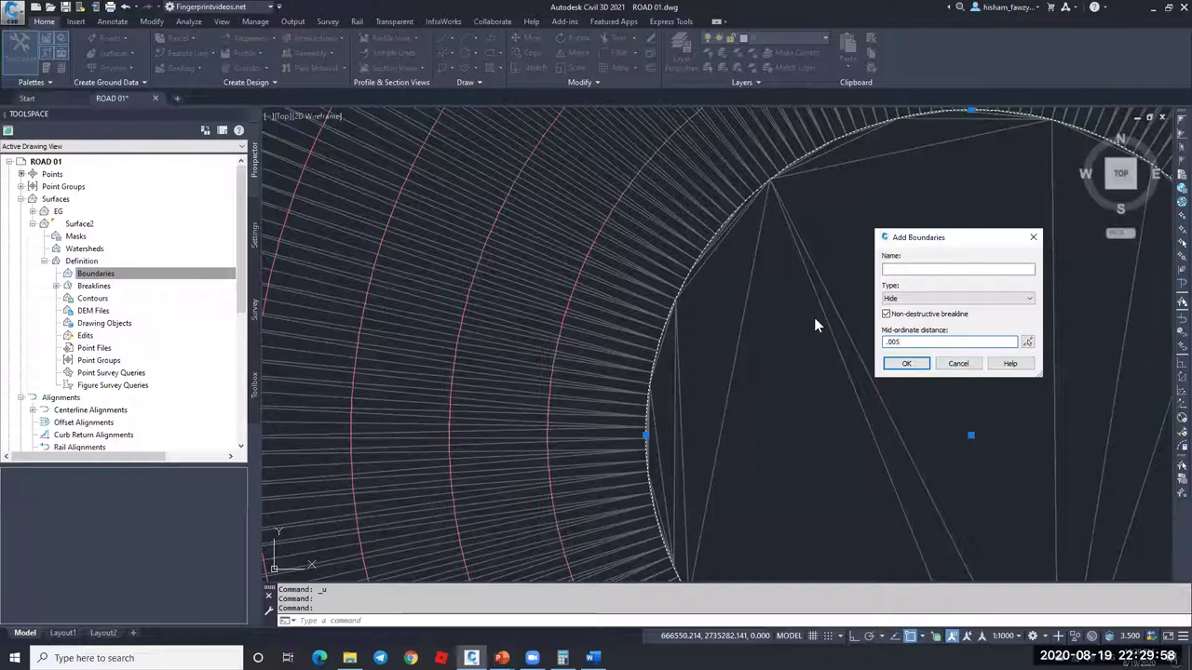
{"action": "left_click", "coordinate": [906, 363]}
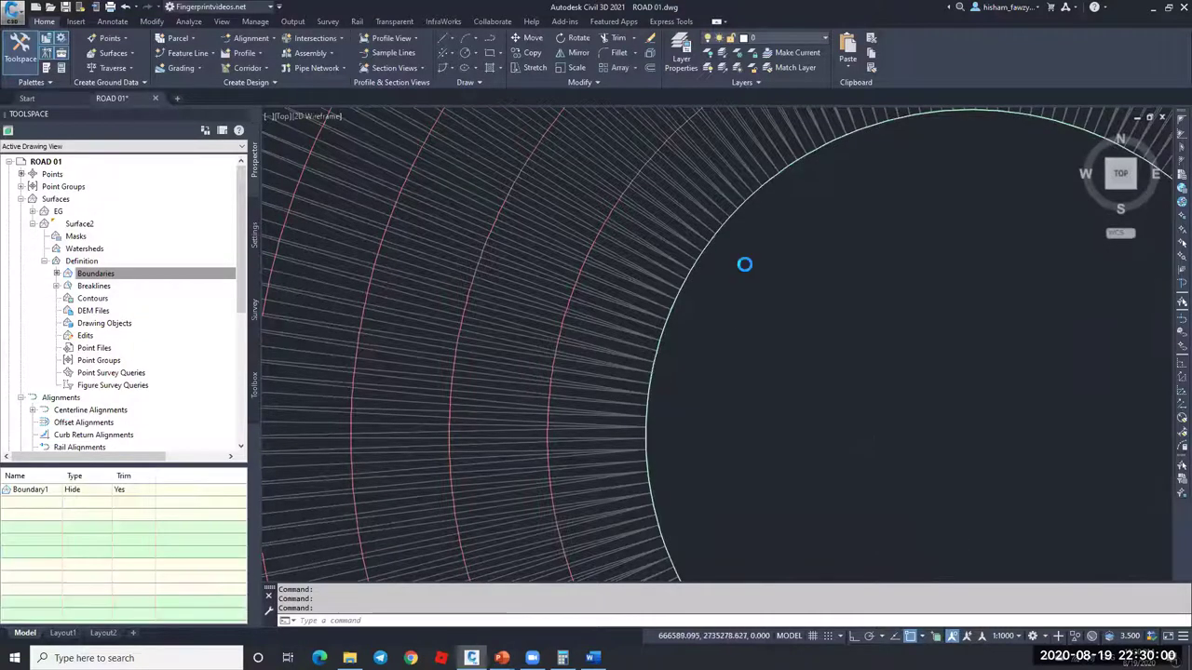
{"action": "scroll", "coordinate": [745, 263], "scroll_direction": "down", "scroll_amount": 5}
{"action": "left_click", "coordinate": [133, 53]}
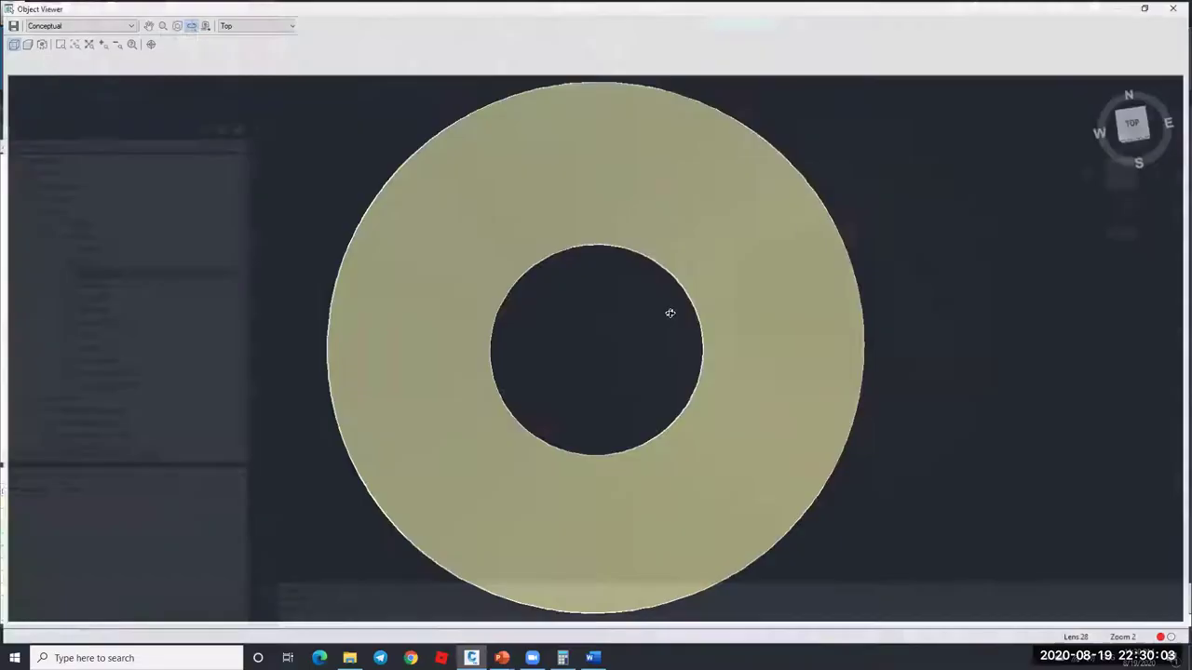
{"action": "left_click_drag", "start_coordinate": [670, 313], "coordinate": [753, 252]}
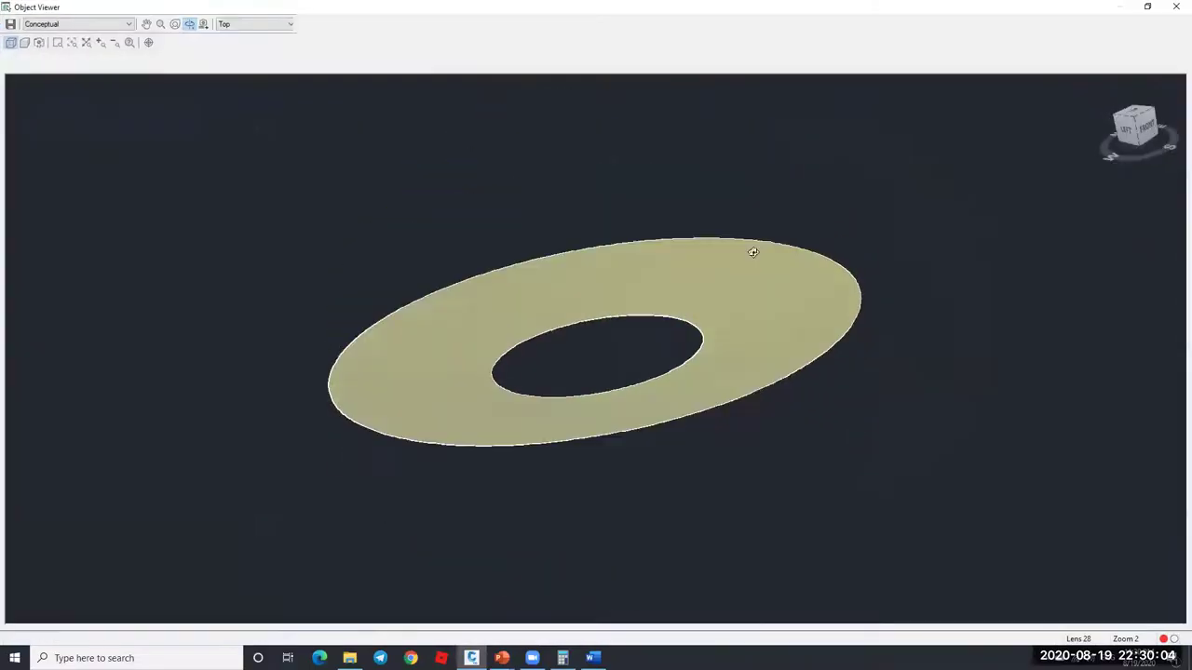
{"action": "scroll", "coordinate": [652, 340], "scroll_direction": "up", "scroll_amount": 5}
{"action": "scroll", "coordinate": [959, 320], "scroll_direction": "down", "scroll_amount": 5}
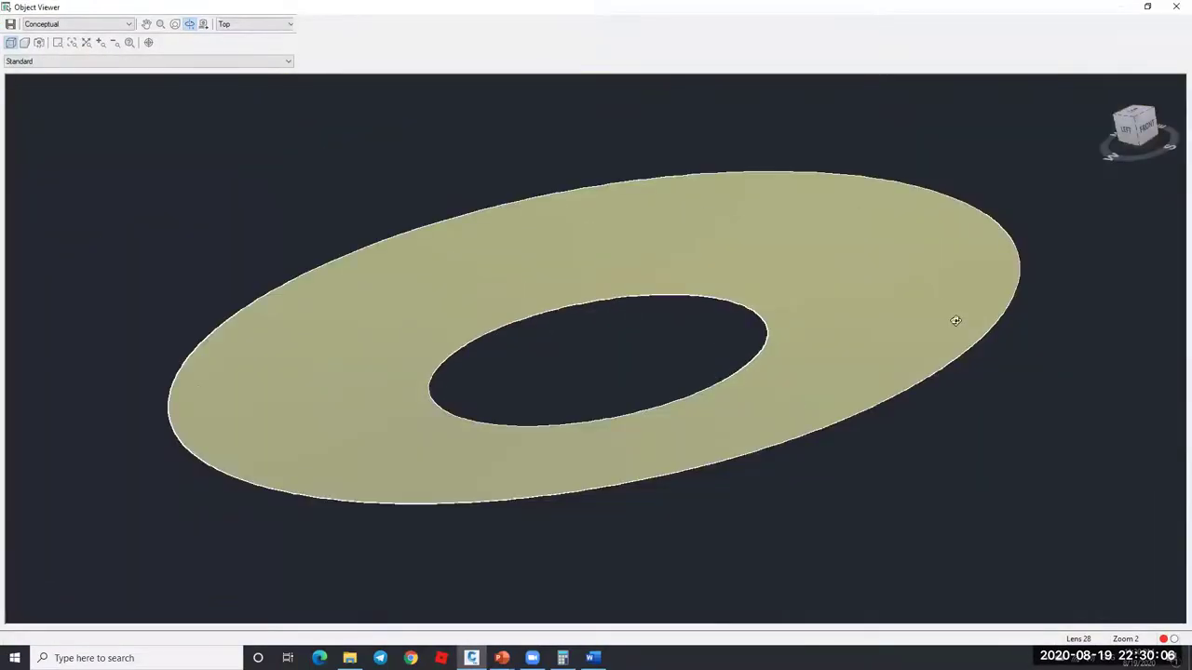
{"action": "left_click", "coordinate": [1176, 6]}
{"action": "key", "text": "Escape"}
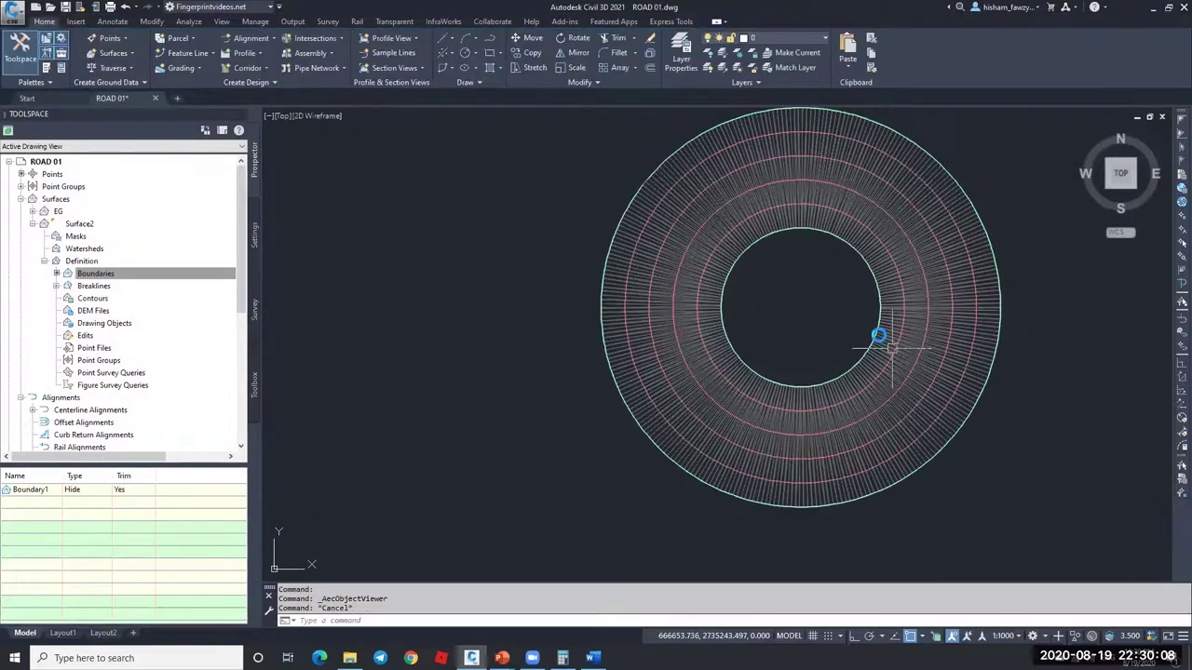
{"action": "scroll", "coordinate": [880, 337], "scroll_direction": "up", "scroll_amount": 2}
{"action": "scroll", "coordinate": [838, 317], "scroll_direction": "up", "scroll_amount": 8}
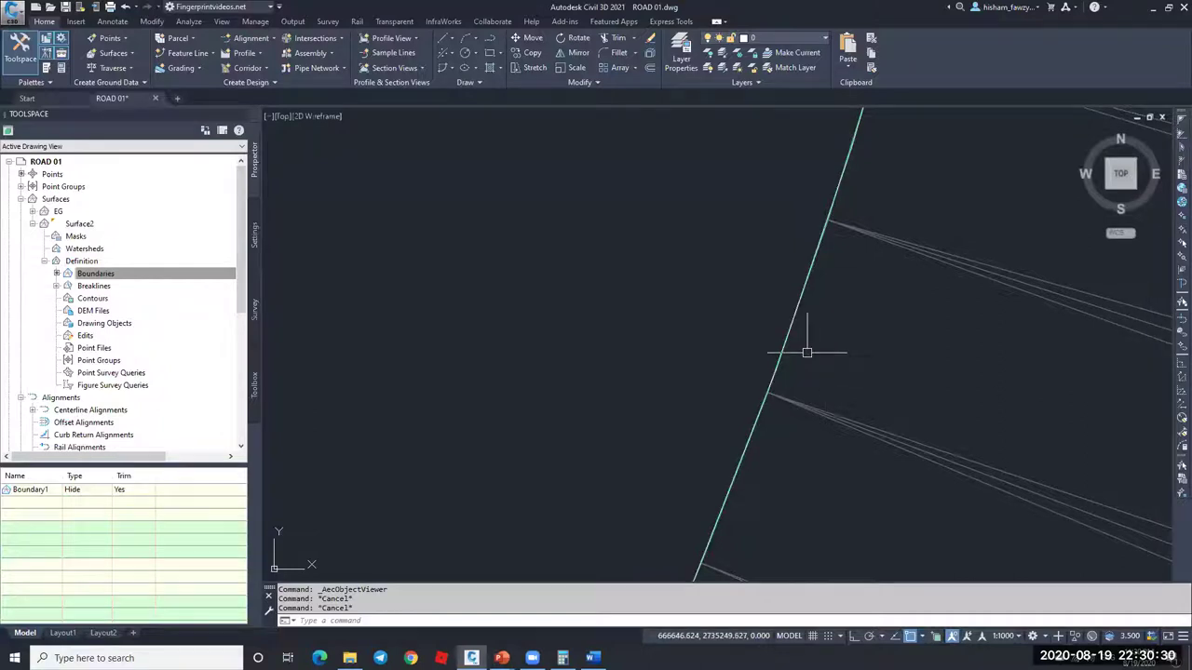
Step: Show the Toolbox's Reports Manager tree in Toolspace
{"action": "mouse_move", "coordinate": [820, 342]}
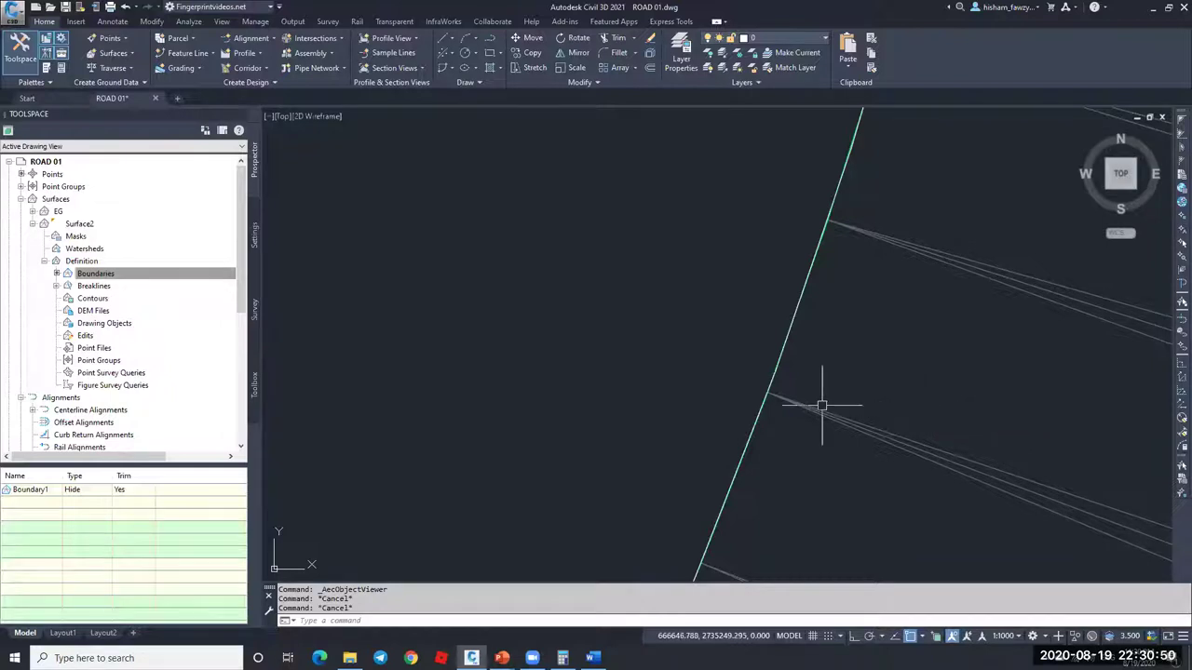
{"action": "left_click", "coordinate": [254, 386]}
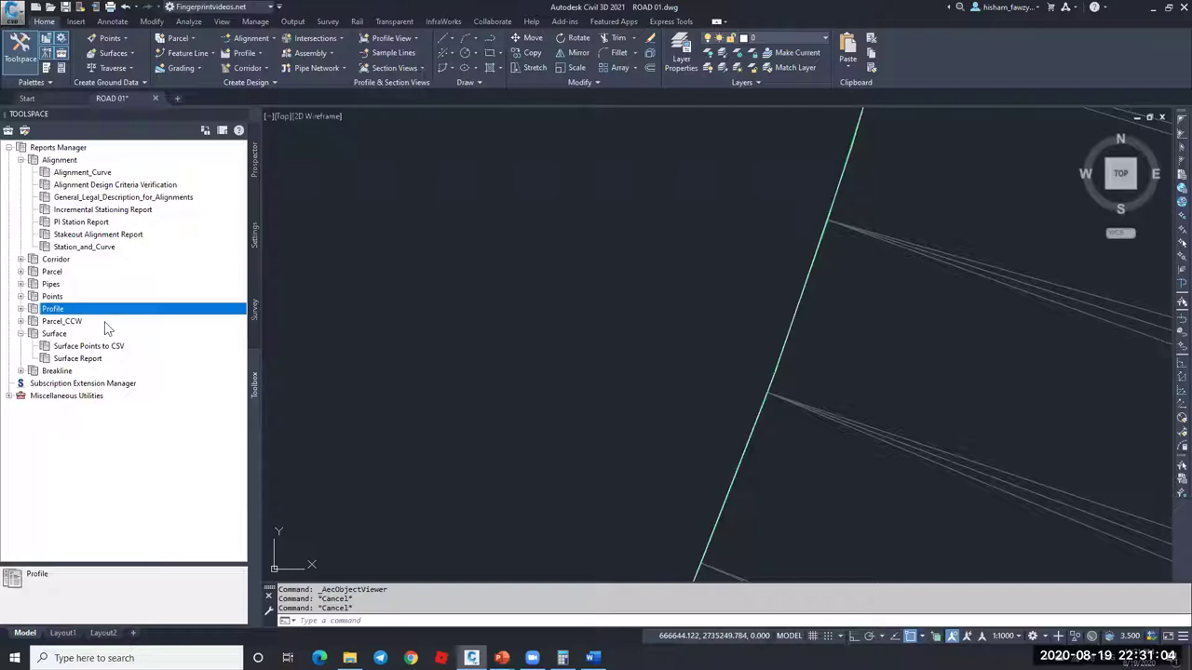
Step: Expand and collapse the Profile group and collapse Alignment, leaving Surface reports listed
{"action": "left_click", "coordinate": [20, 309]}
{"action": "left_click", "coordinate": [20, 308]}
{"action": "left_click", "coordinate": [21, 160]}
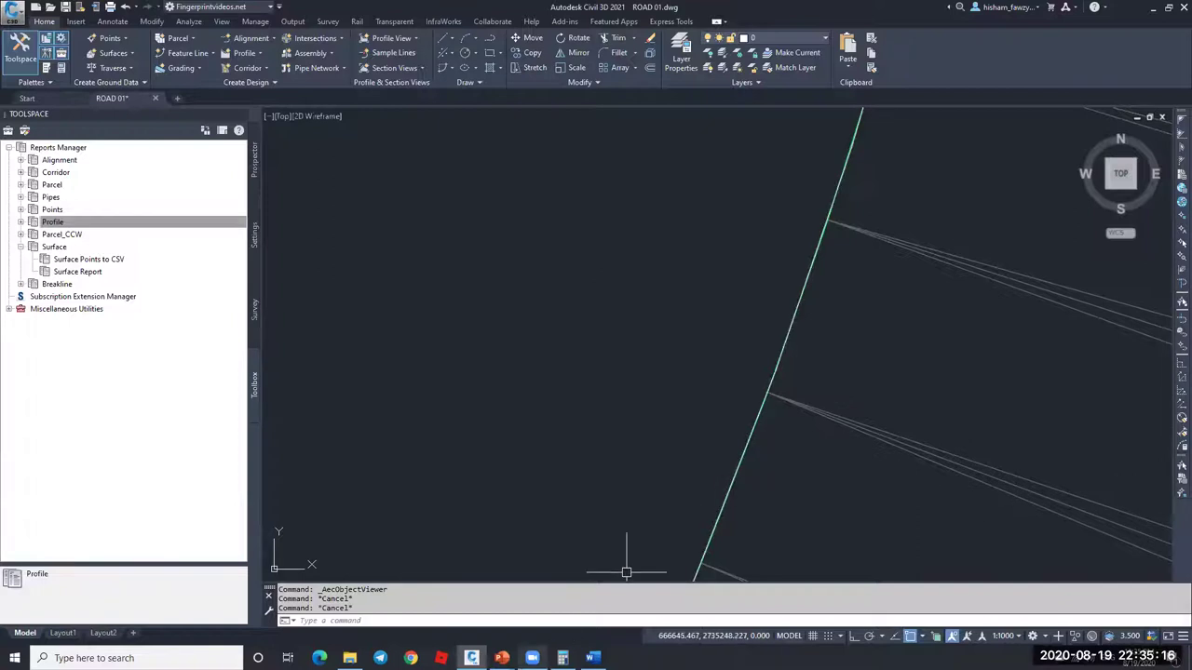
{"action": "left_click", "coordinate": [532, 659]}
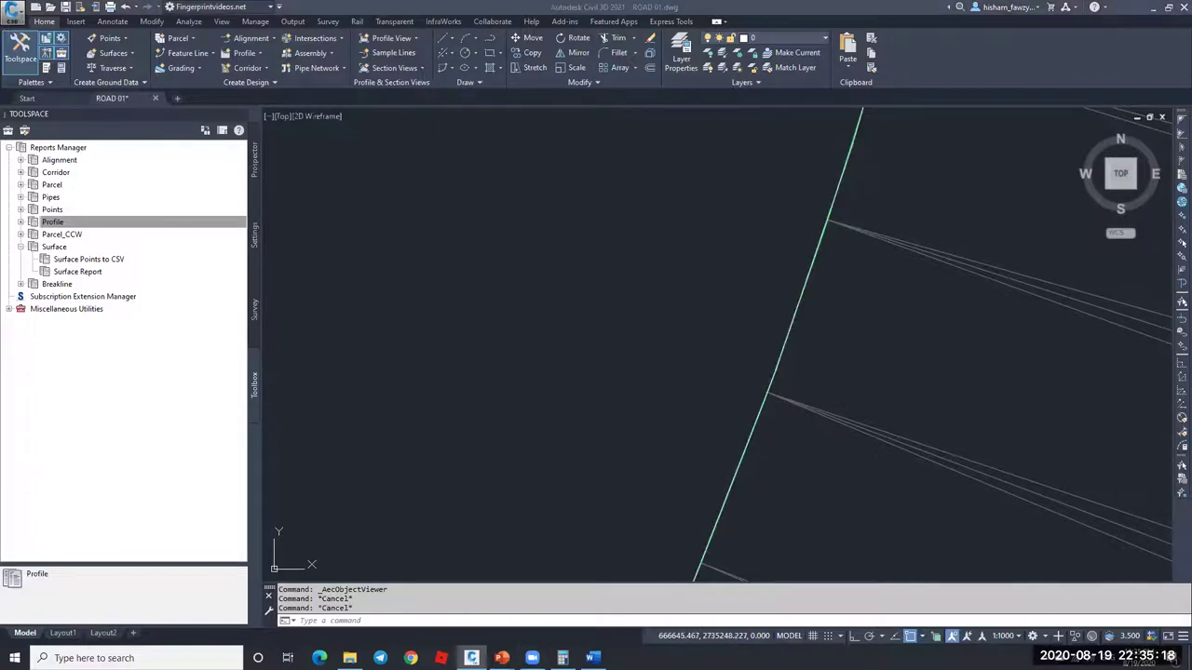